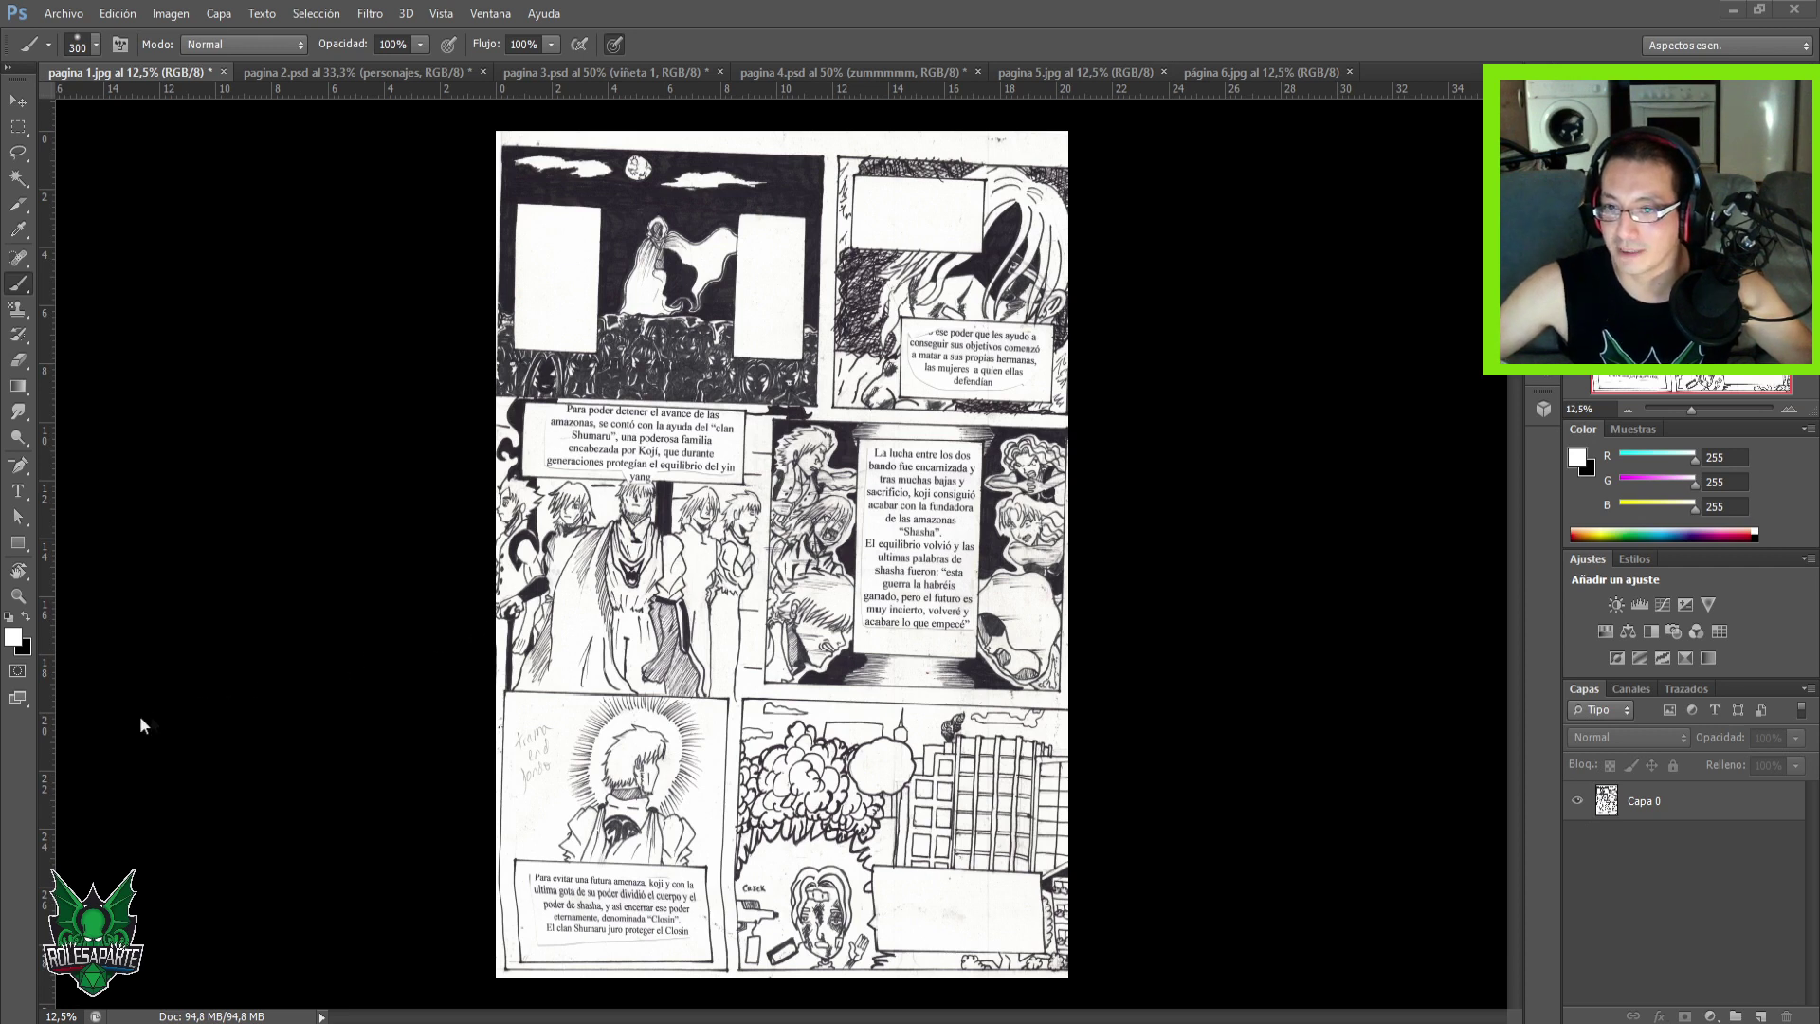
{"action": "left_click", "coordinate": [402, 649]}
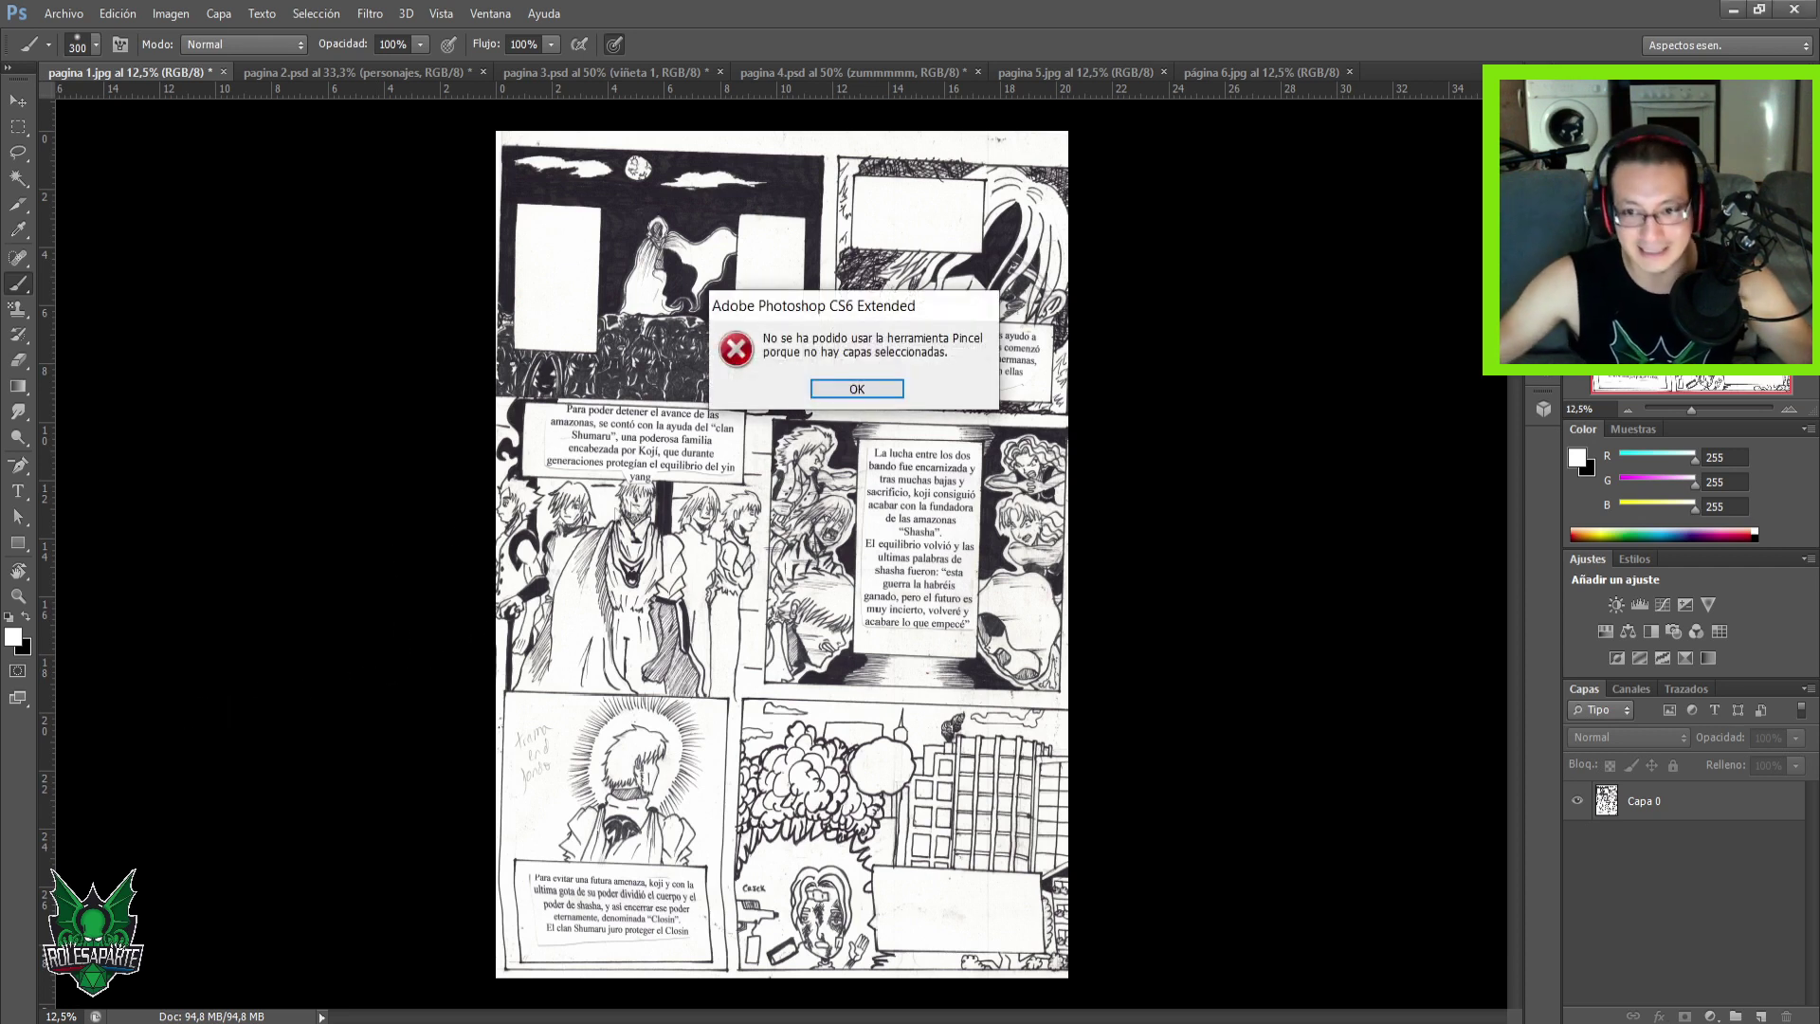
{"action": "left_click", "coordinate": [821, 393]}
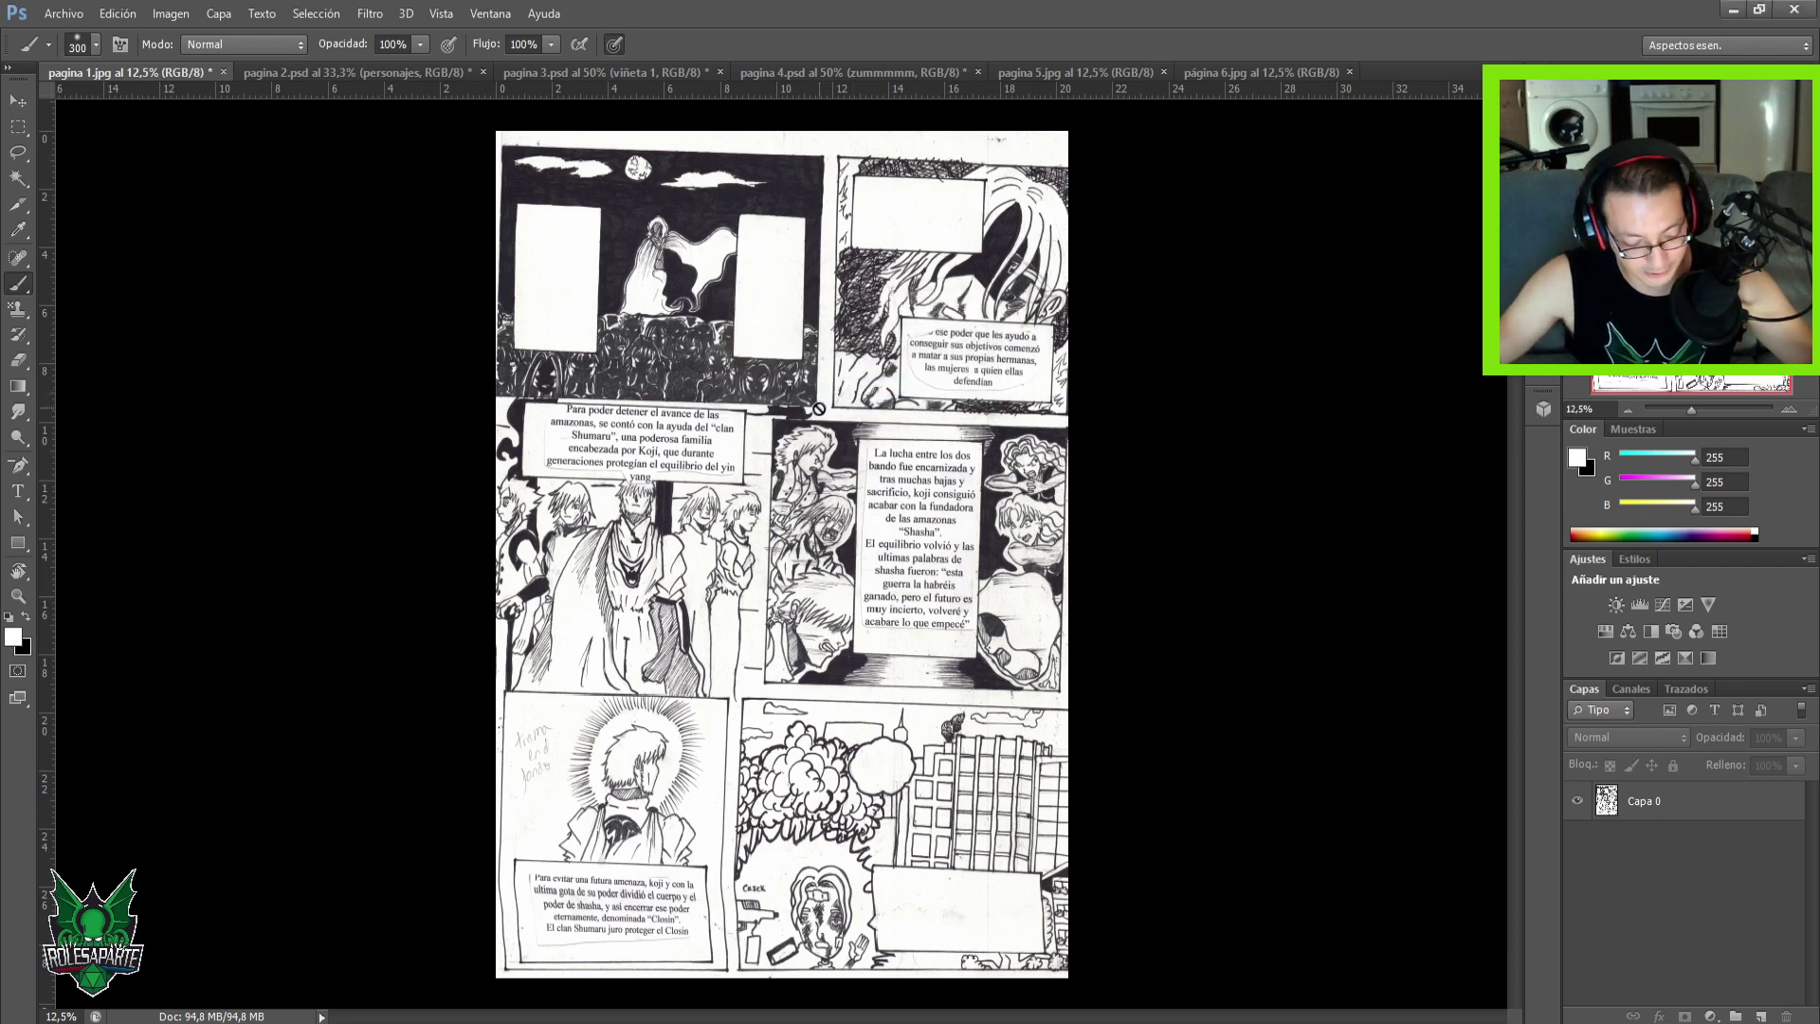
{"action": "key", "text": "x"}
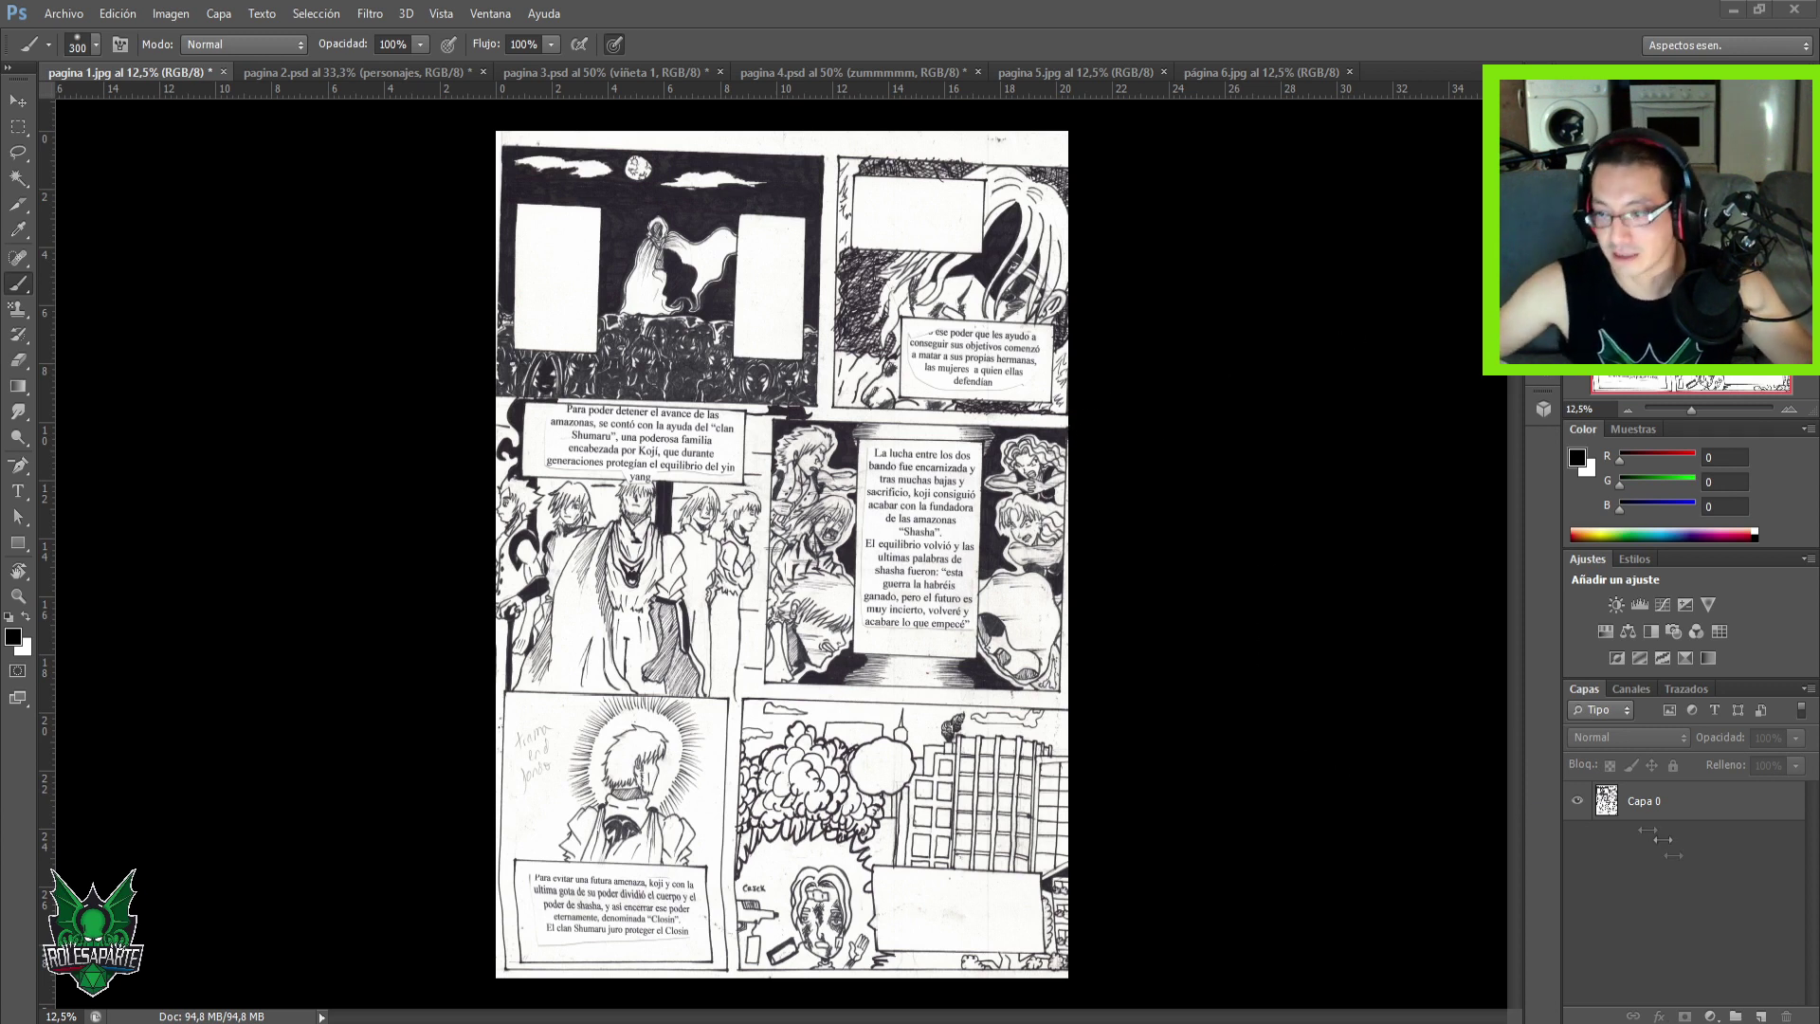
Add a new empty layer to page 1 and move it beneath the scanned artwork layer Capa 0.
{"action": "left_click", "coordinate": [1762, 1016]}
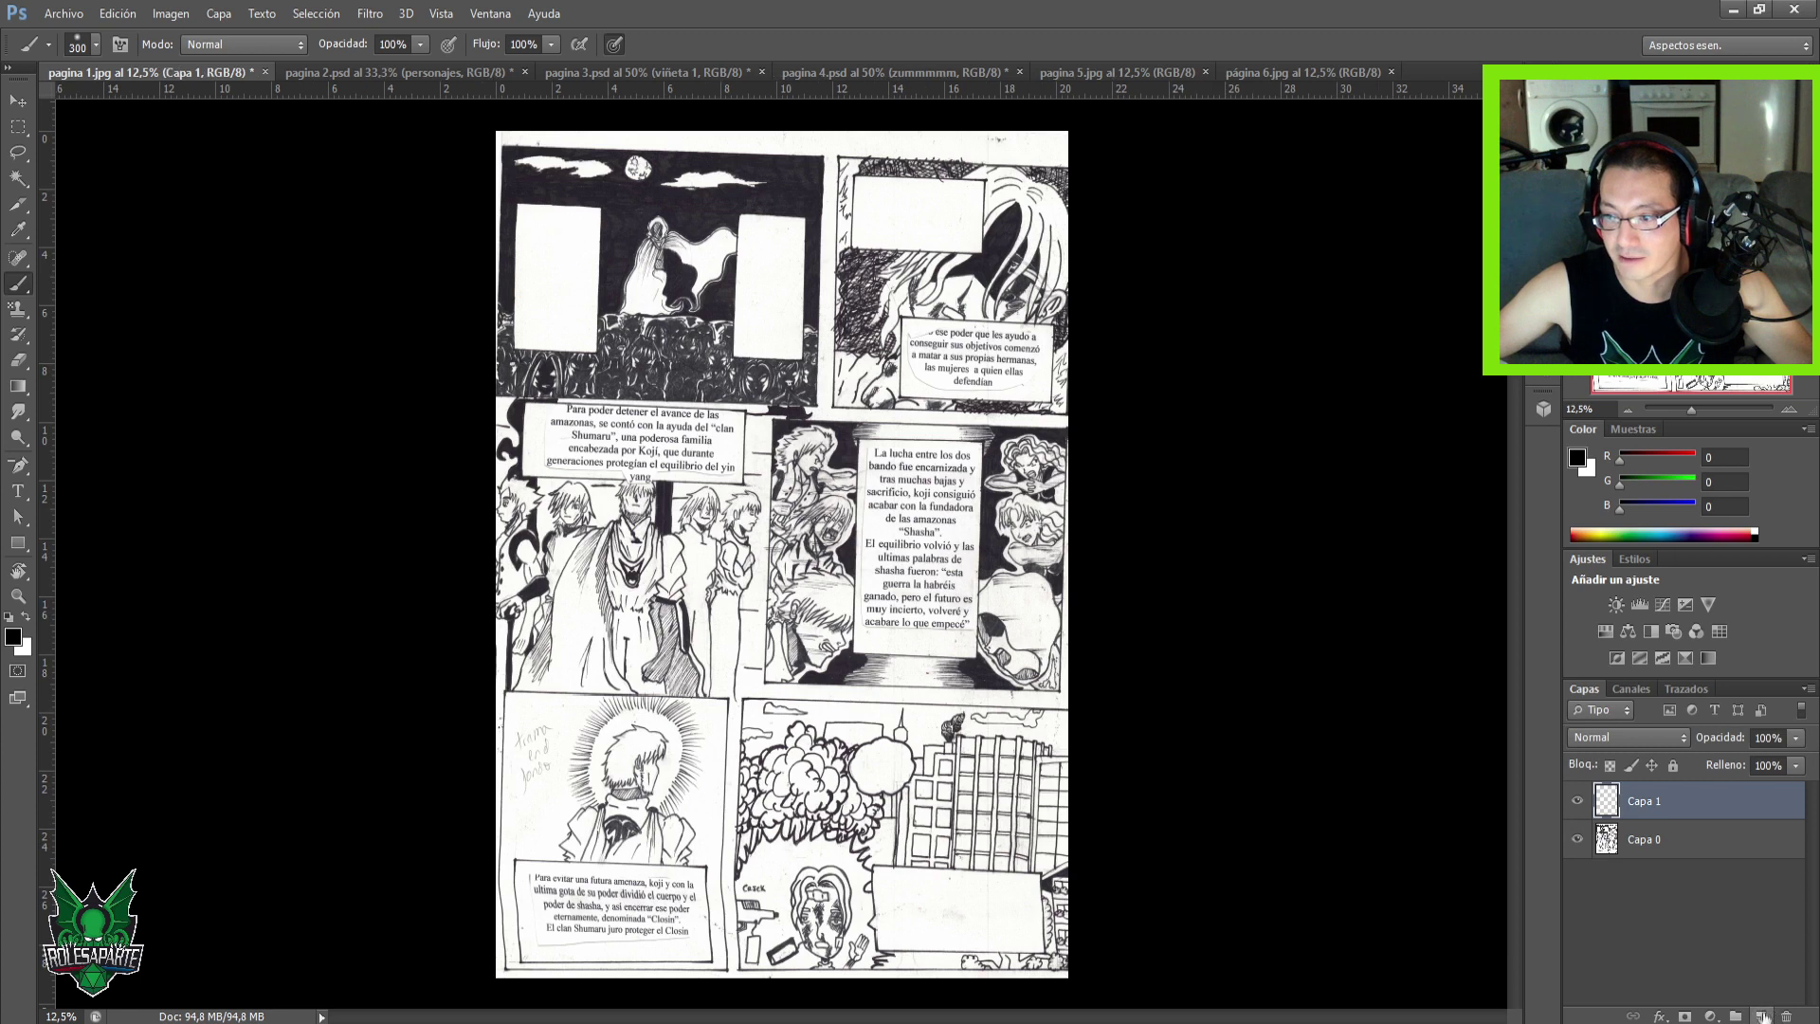
{"action": "left_click", "coordinate": [1687, 839], "text": "shift"}
{"action": "left_click_drag", "start_coordinate": [1687, 840], "coordinate": [1686, 889]}
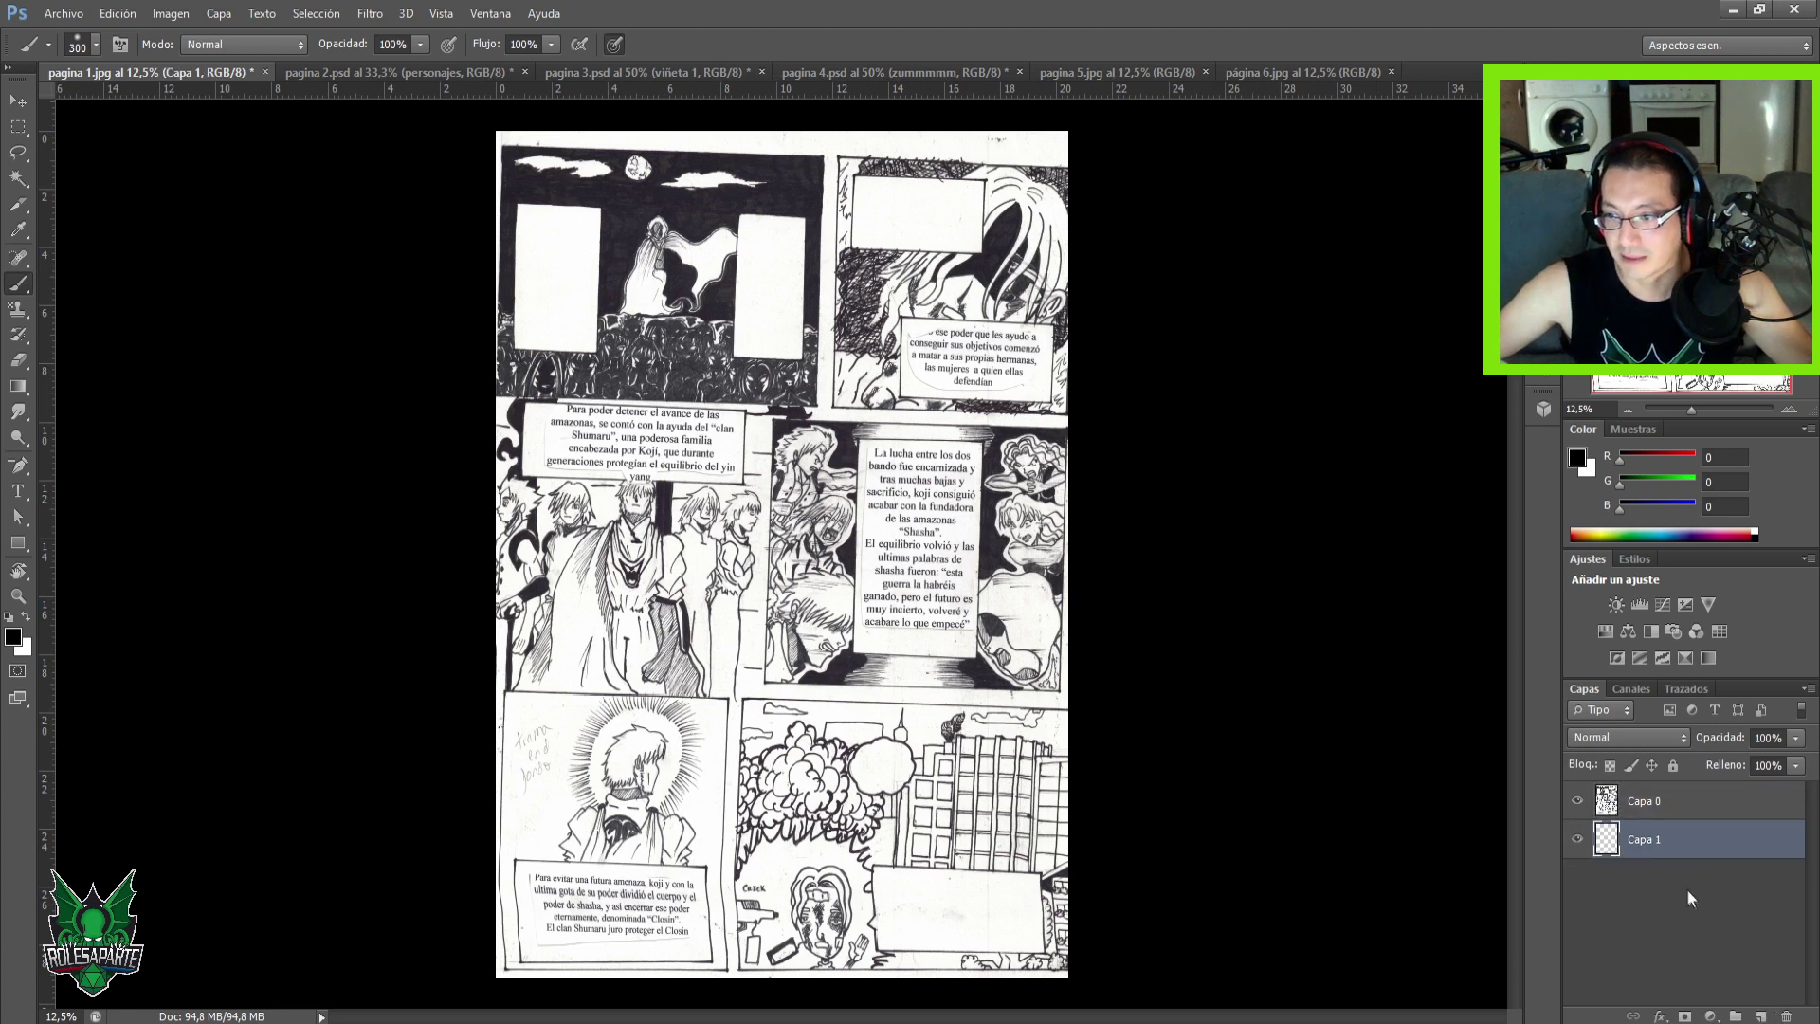
Fill the new layer Capa 1 with solid white using the Paint Bucket tool.
{"action": "key", "text": "g"}
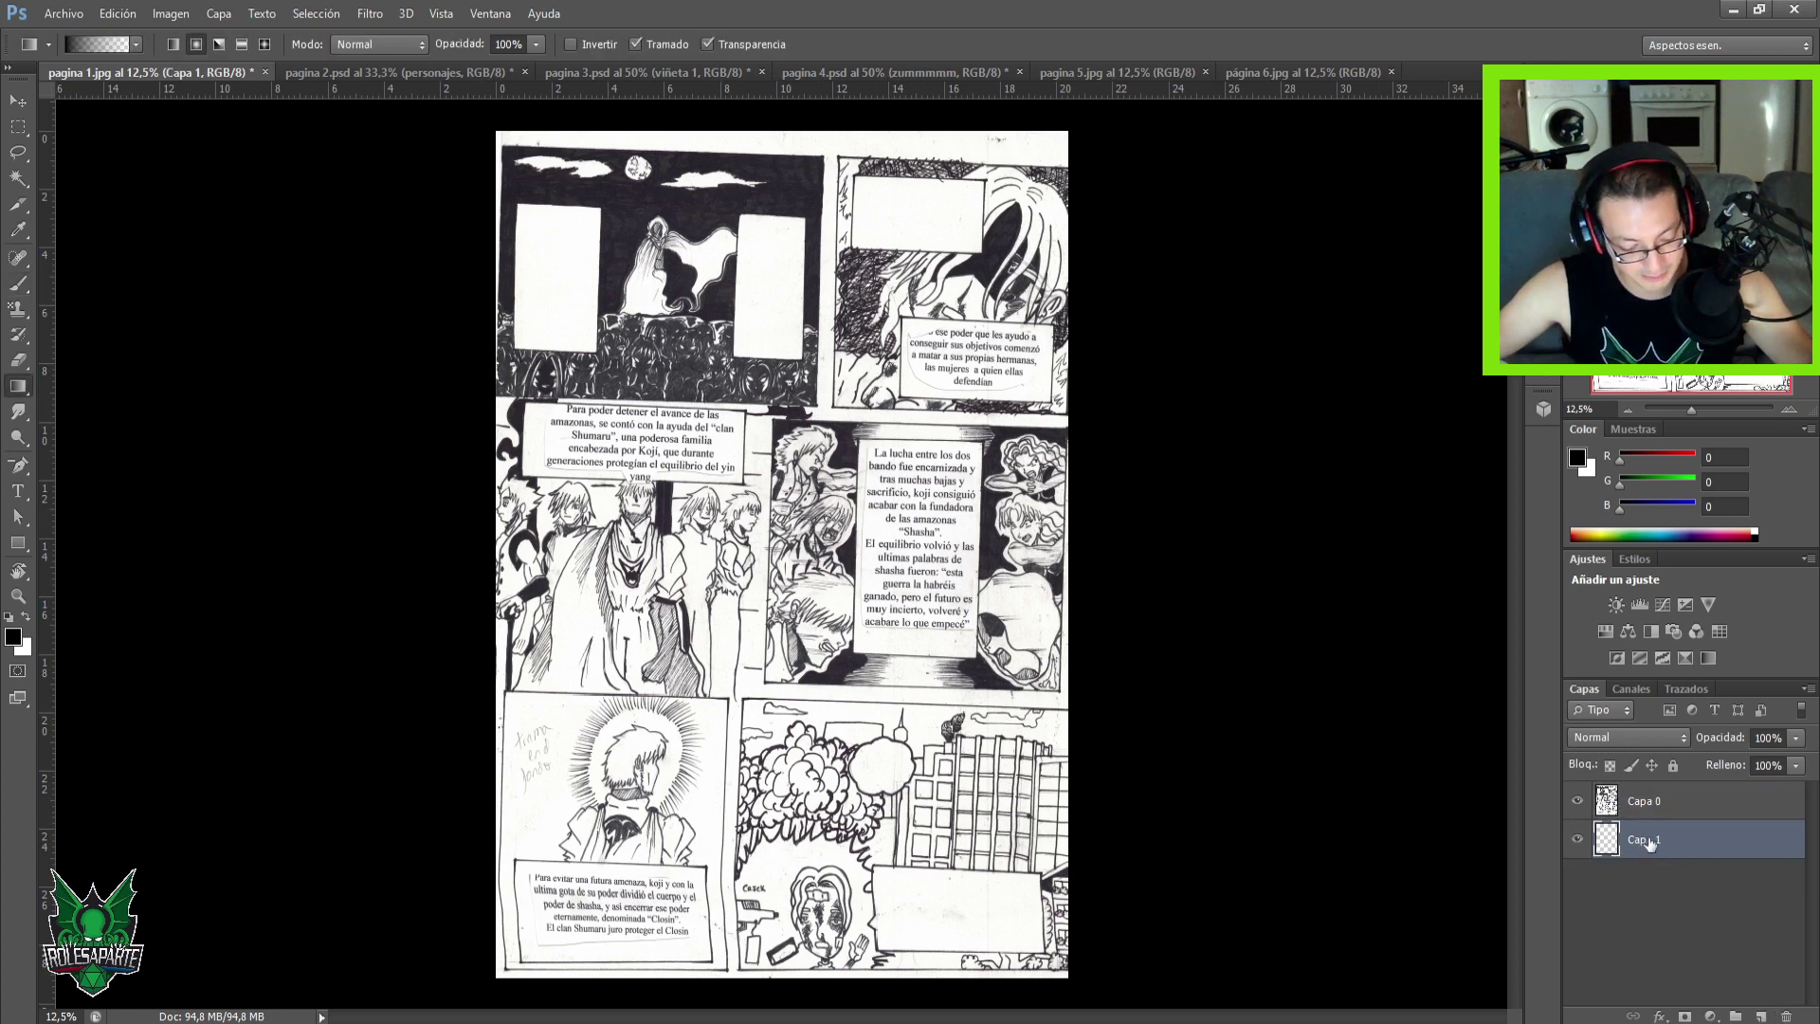
{"action": "key", "text": "x"}
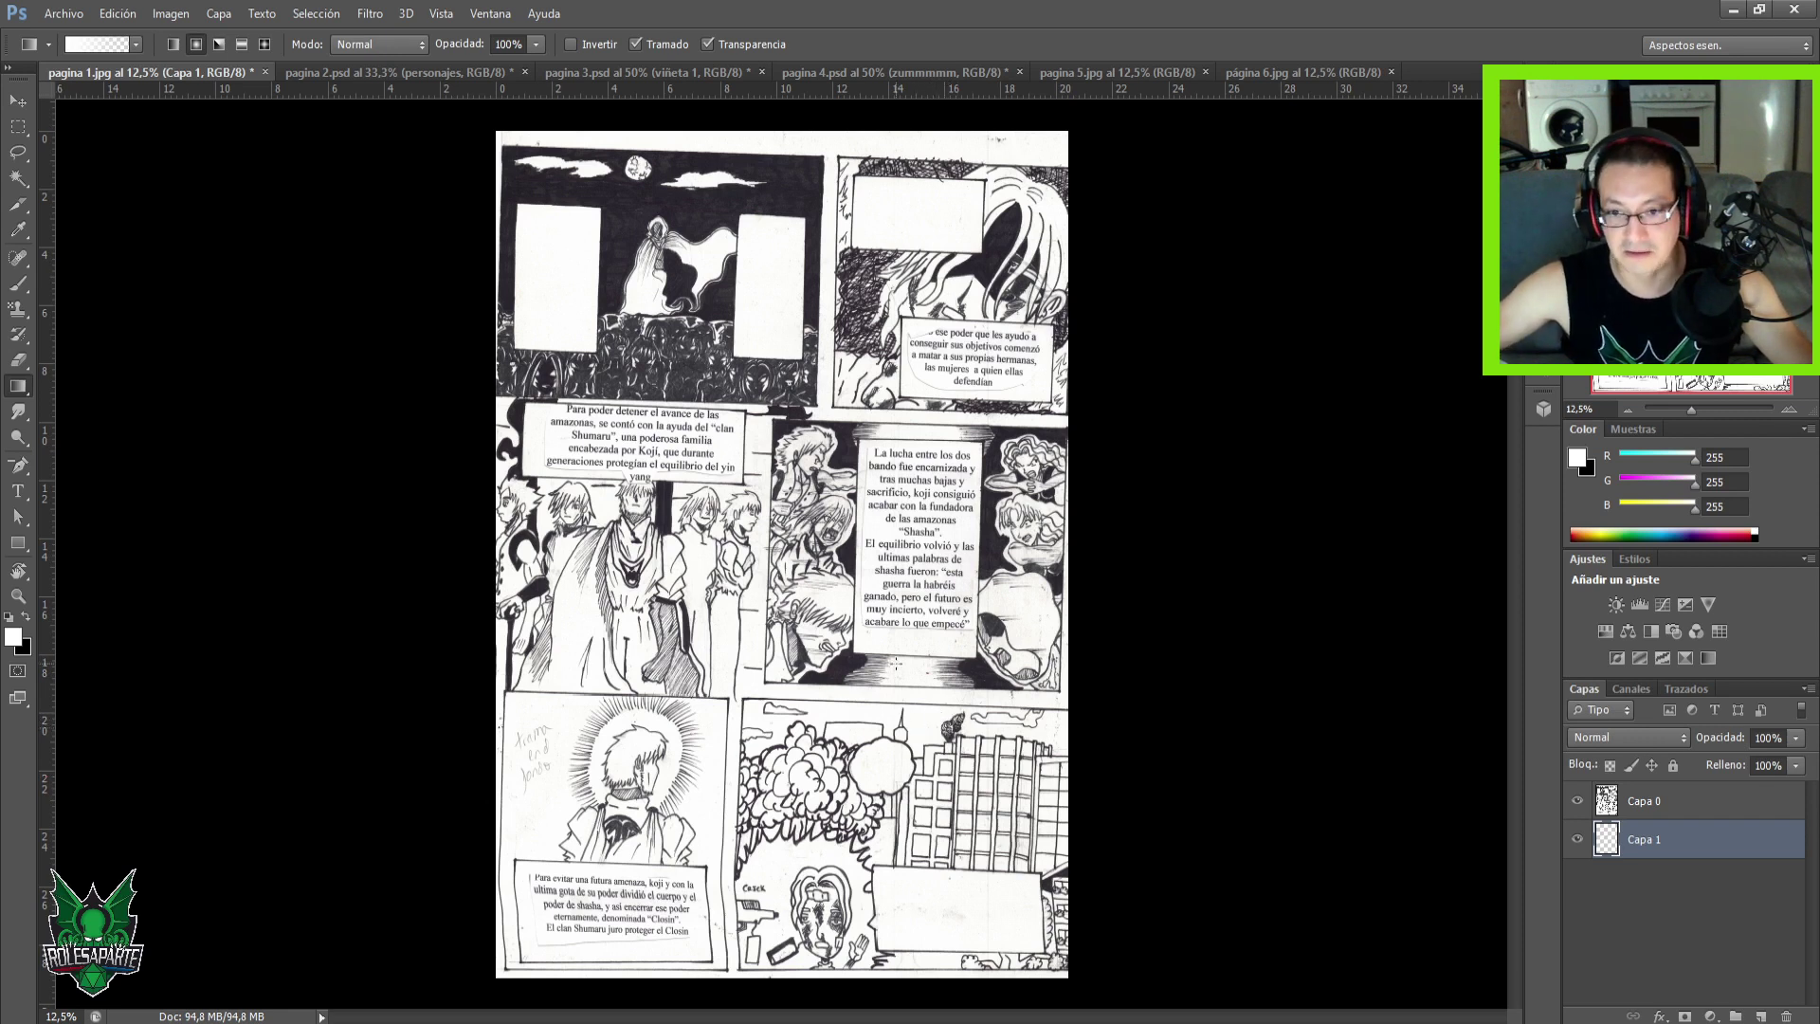
{"action": "key", "text": "ctrl+plus"}
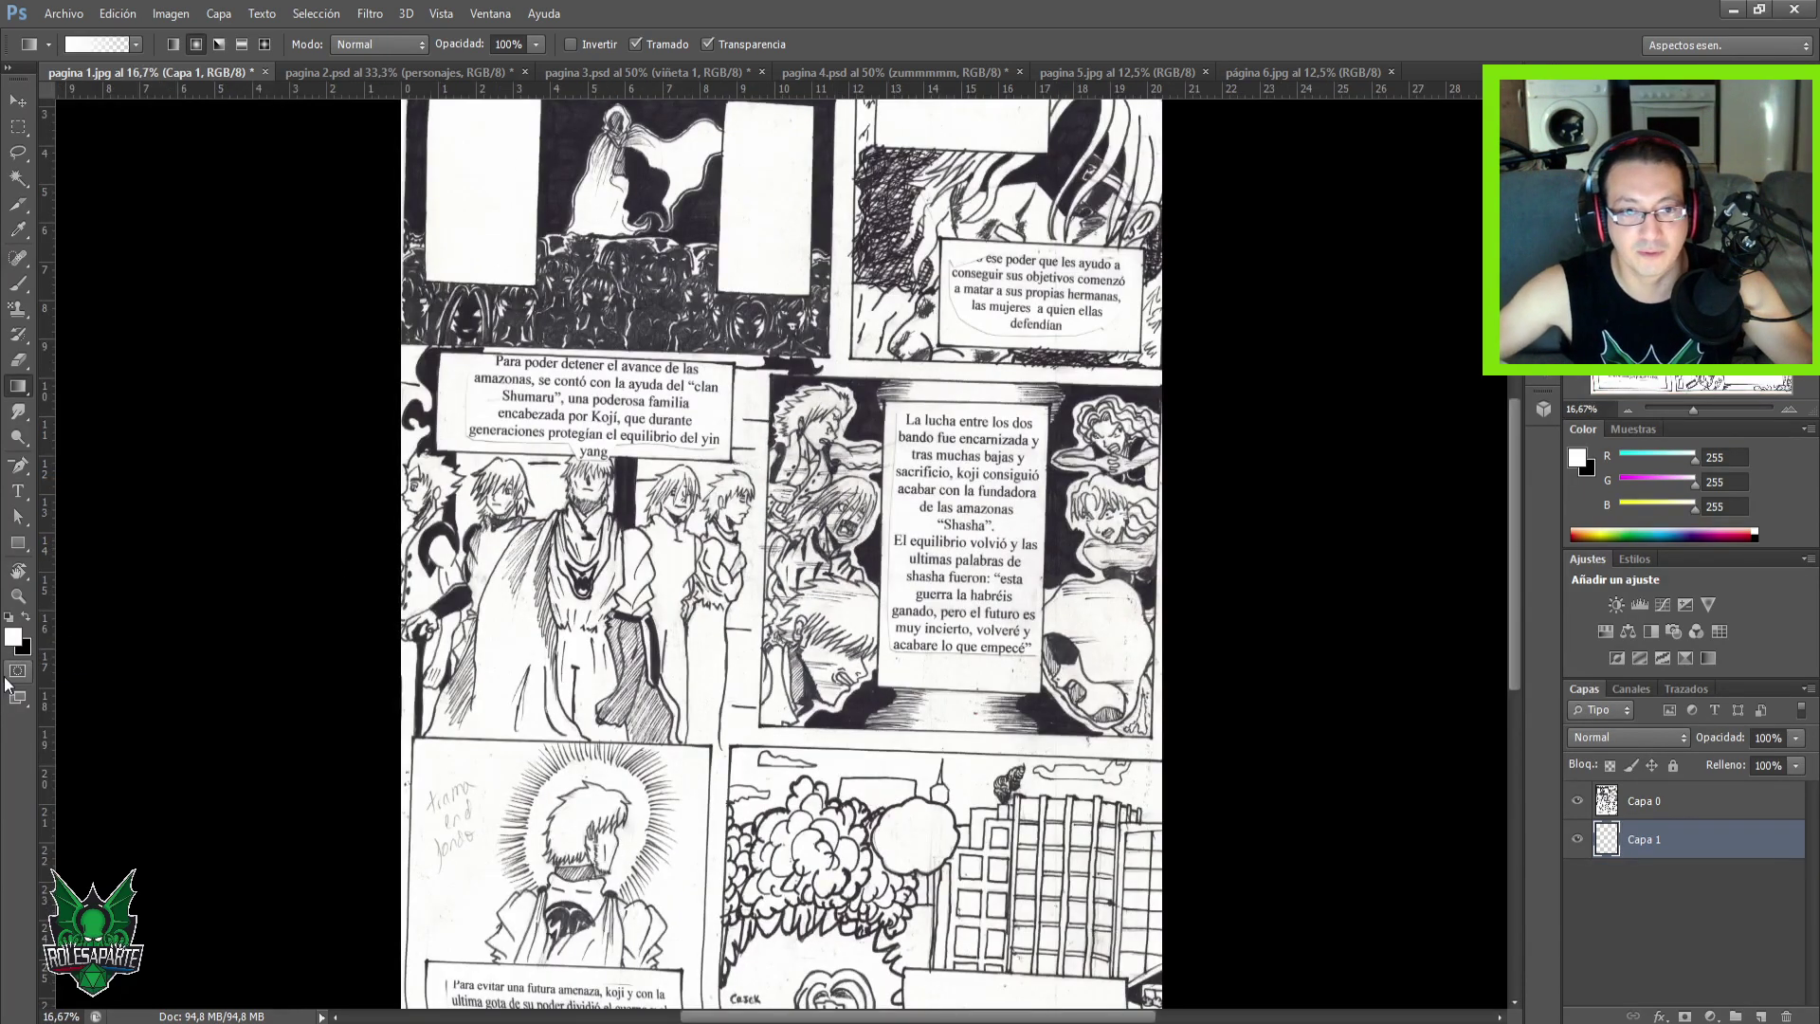
{"action": "right_click", "coordinate": [30, 394]}
{"action": "left_click", "coordinate": [42, 398]}
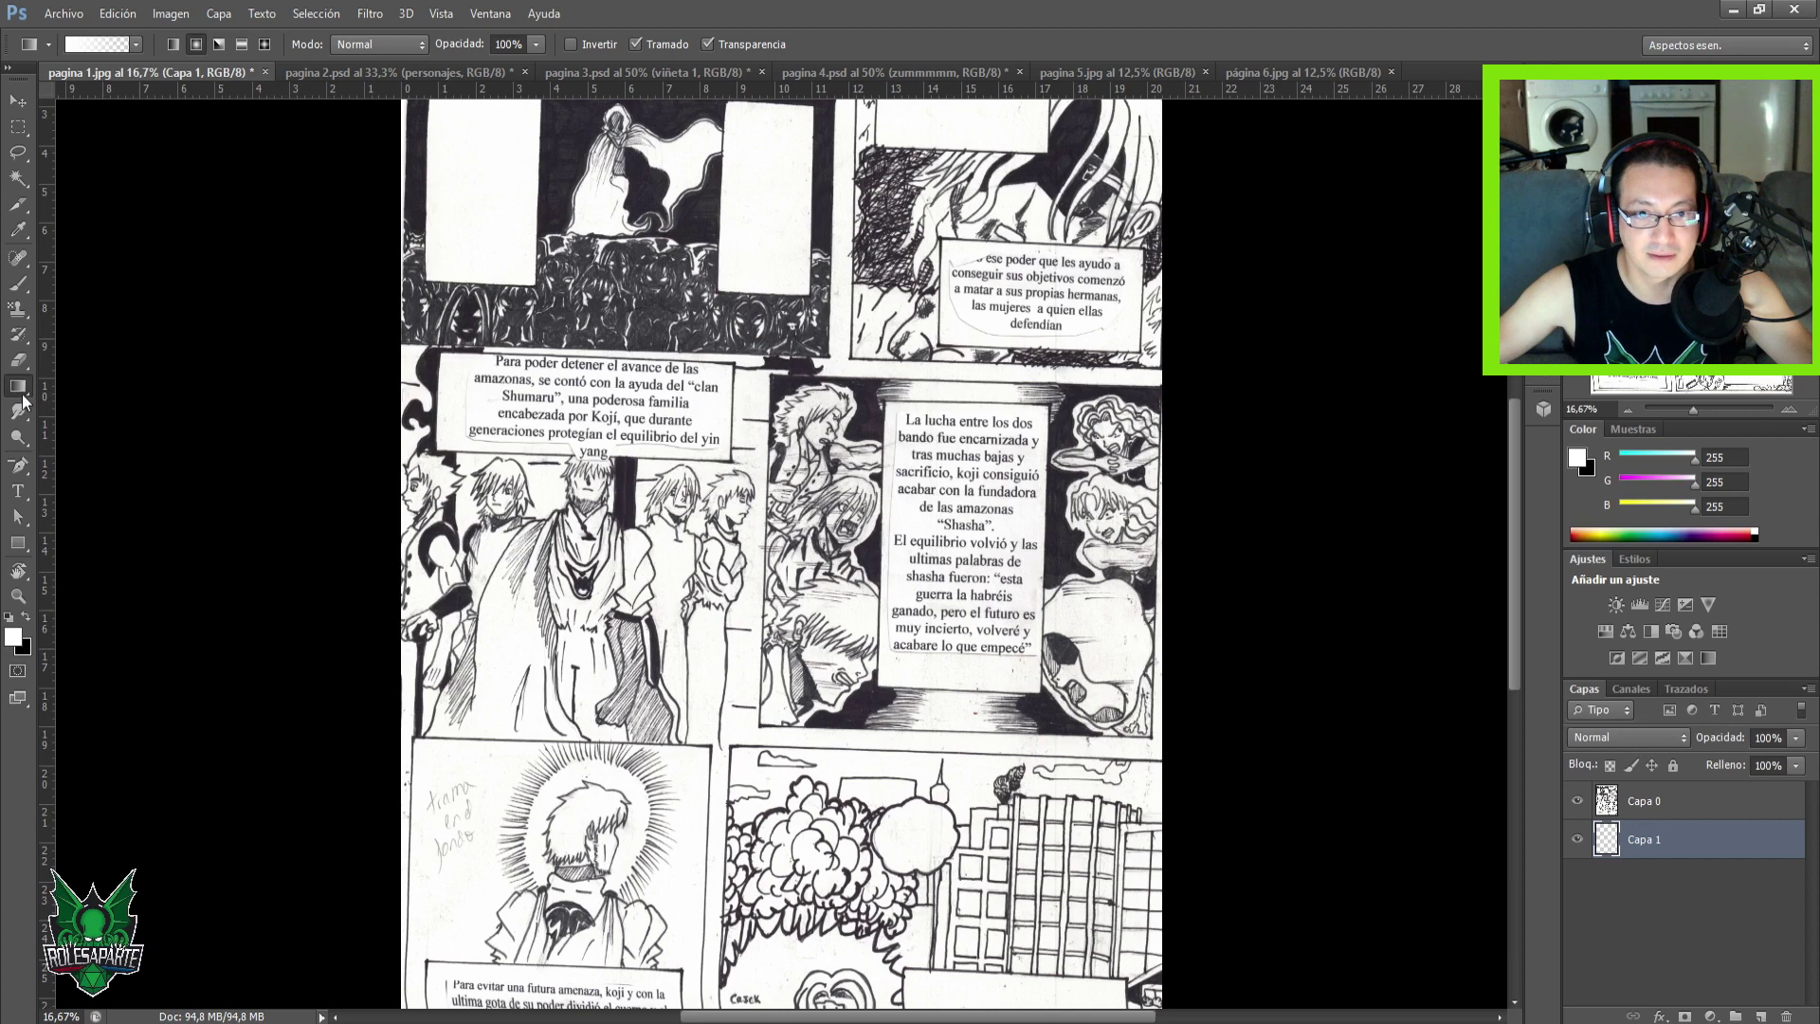
{"action": "right_click", "coordinate": [24, 402]}
{"action": "left_click", "coordinate": [88, 403]}
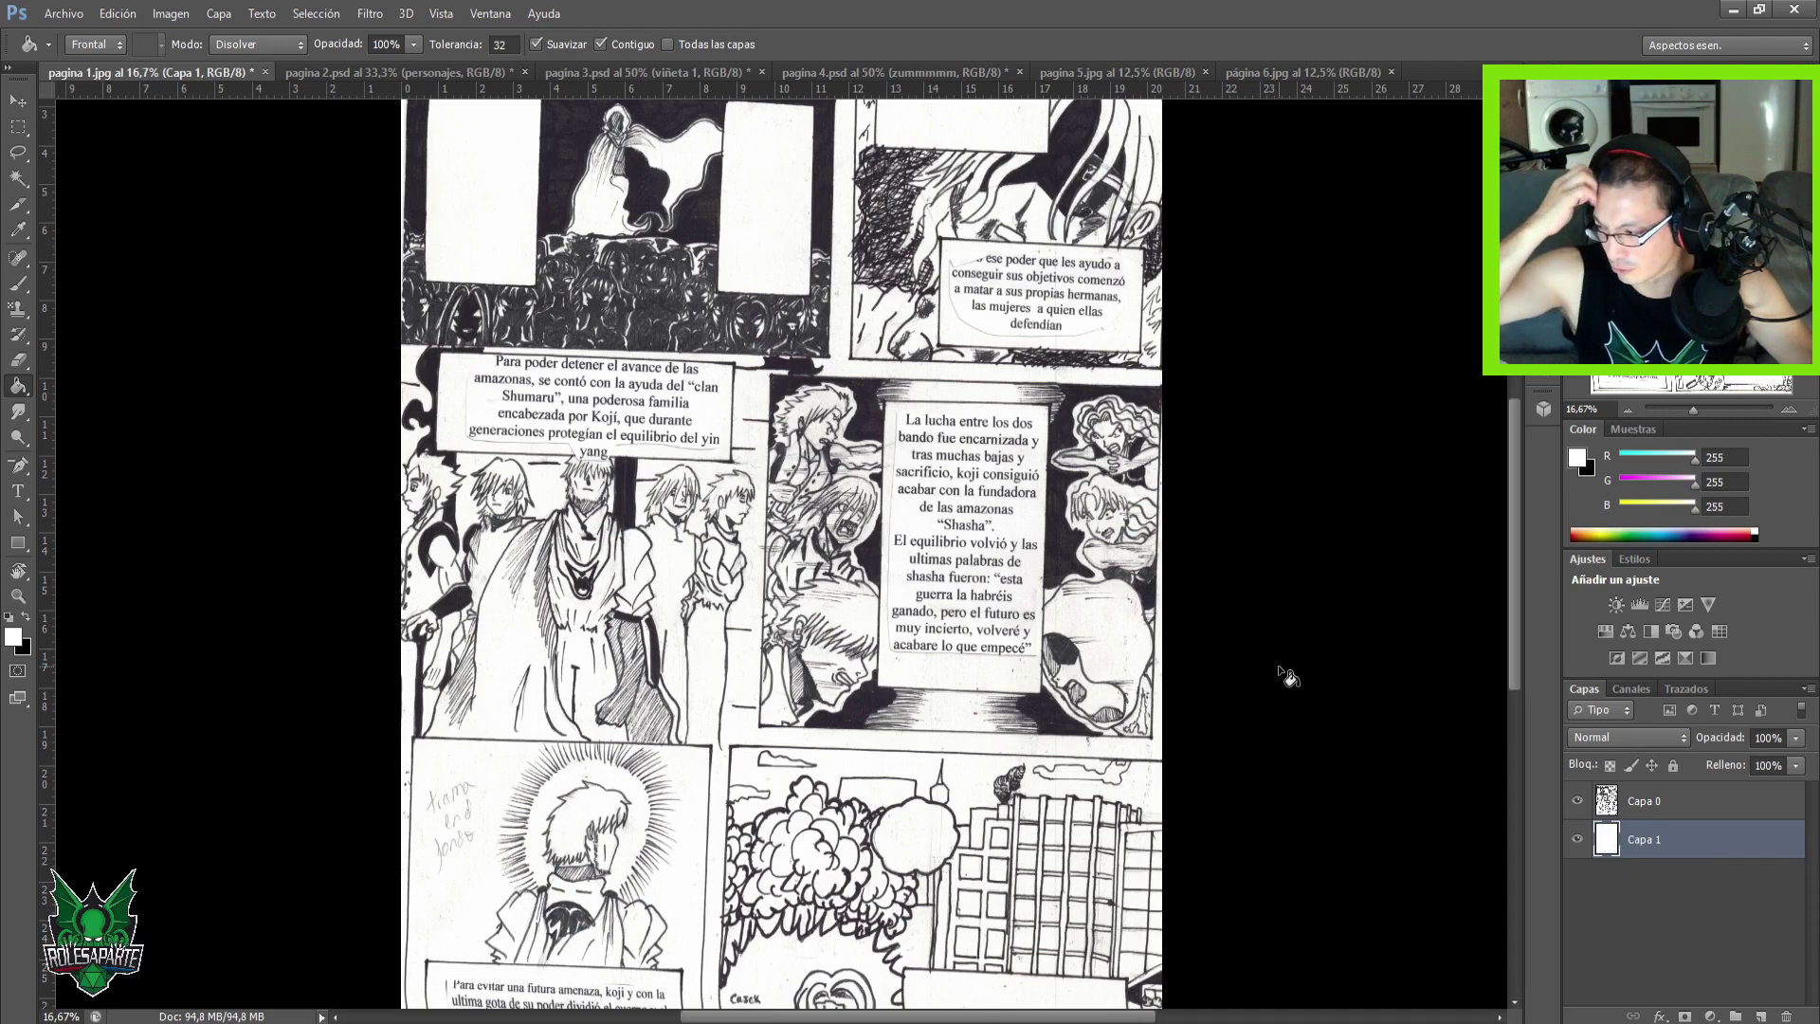
{"action": "key", "text": "ctrl+minus"}
{"action": "key", "text": "ctrl+minus"}
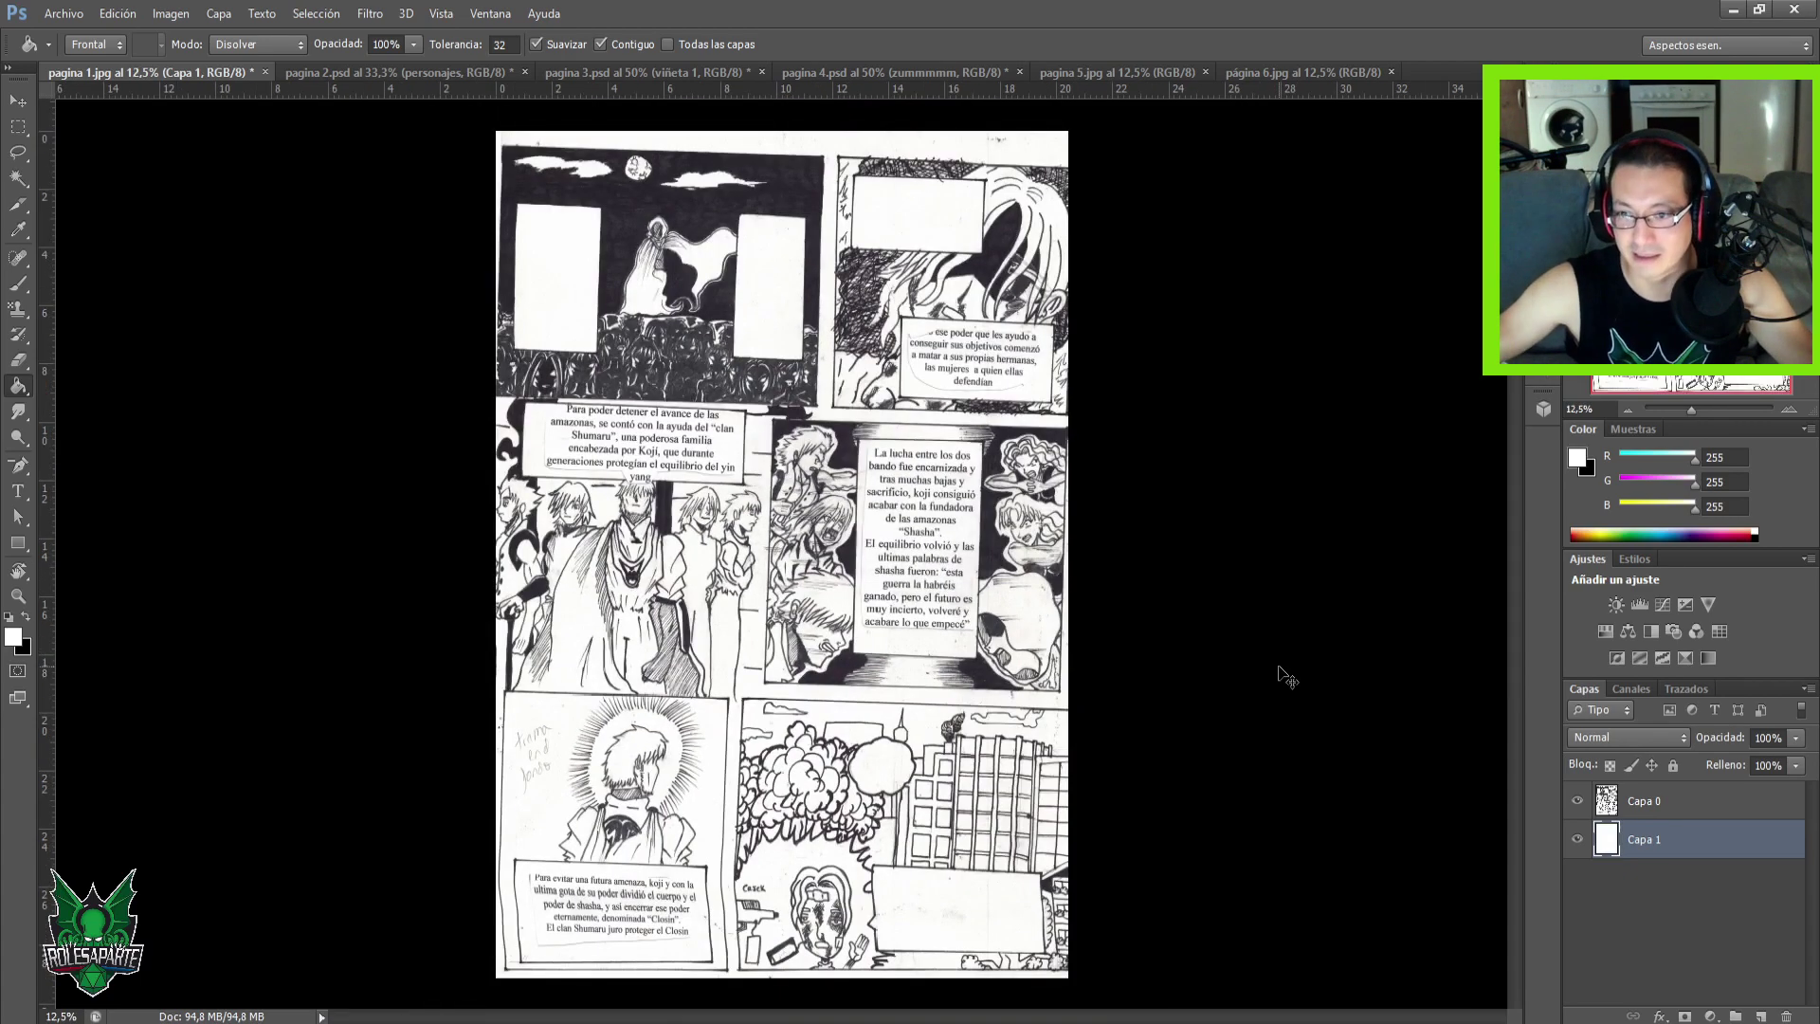
{"action": "key", "text": "ctrl+plus"}
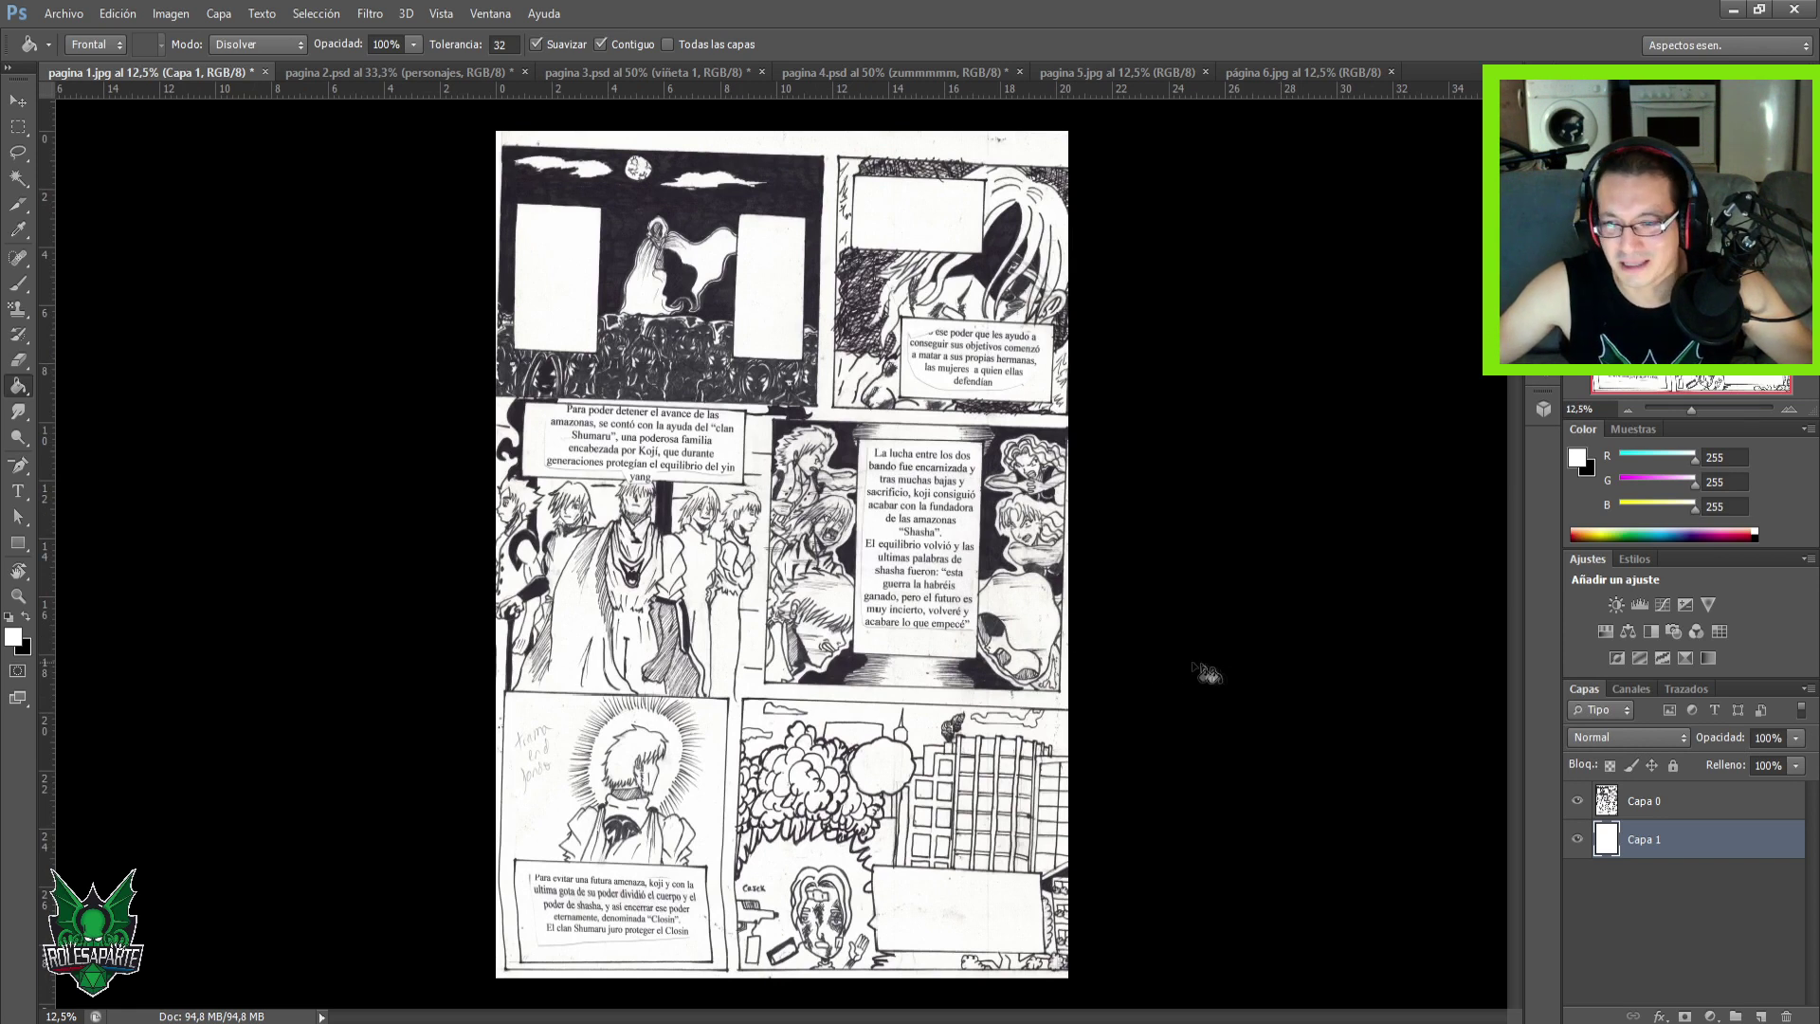
{"action": "left_click", "coordinate": [1666, 804]}
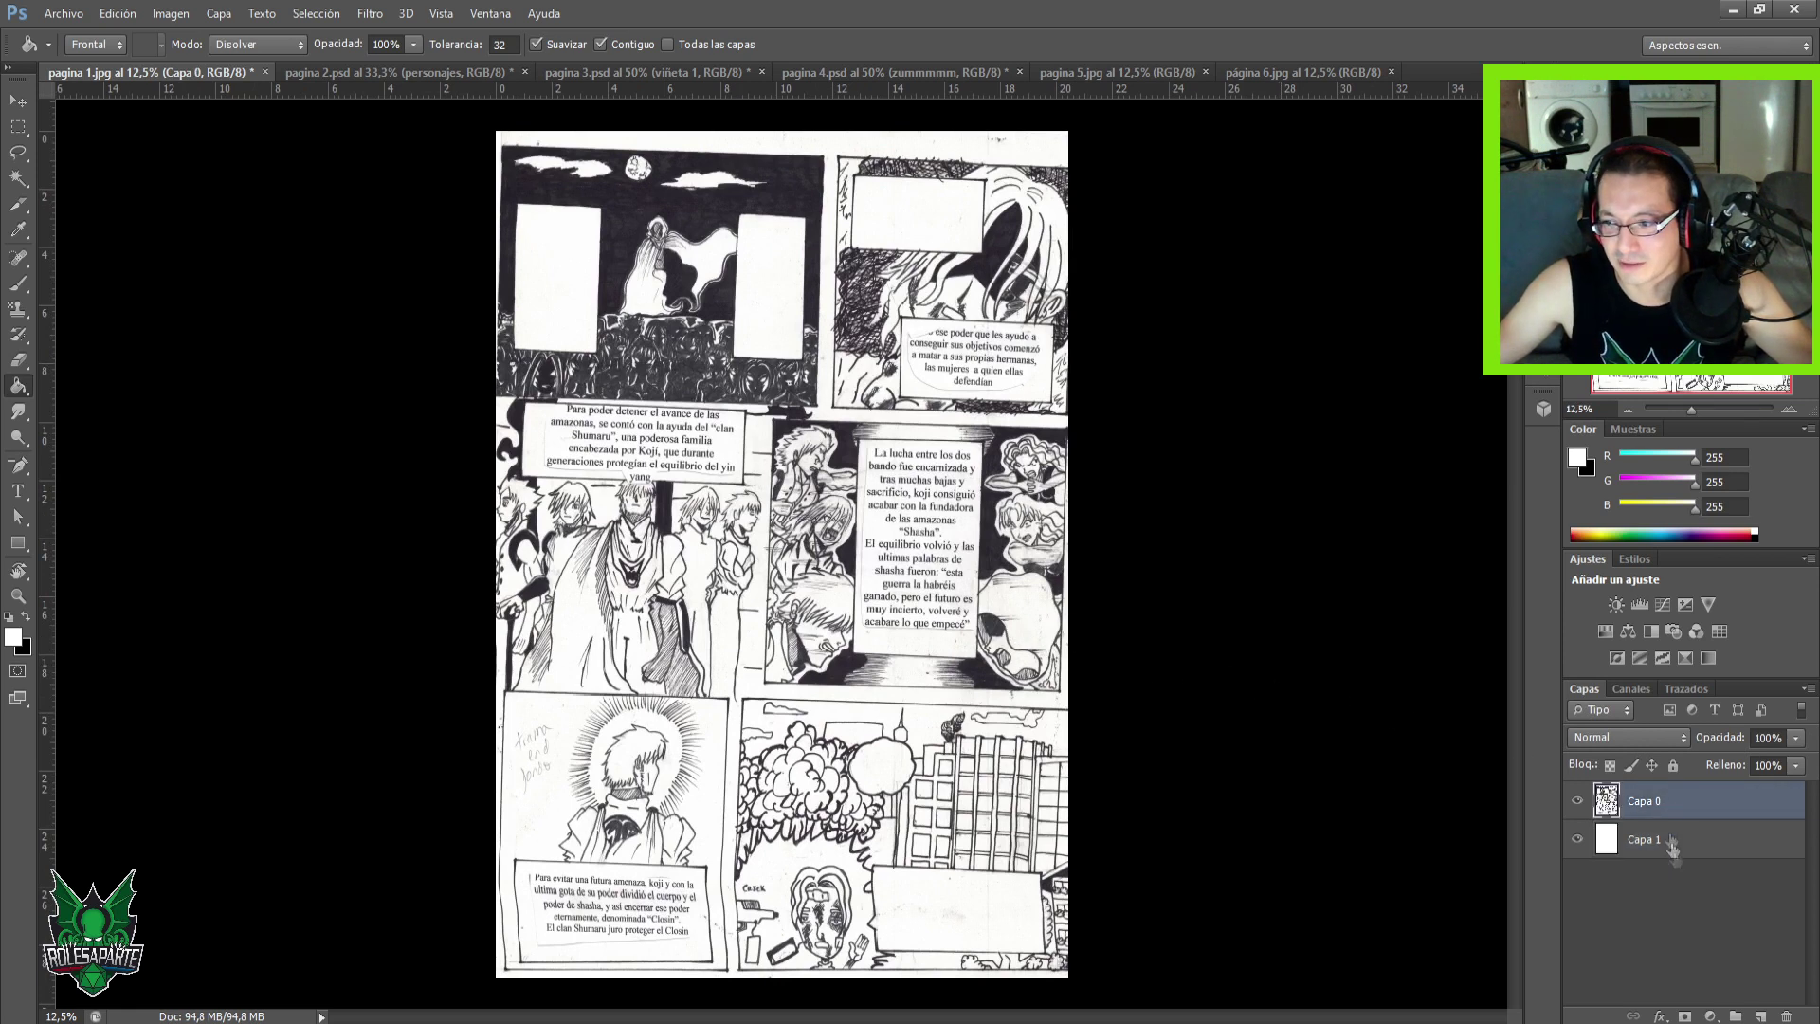
{"action": "left_click", "coordinate": [1780, 1016]}
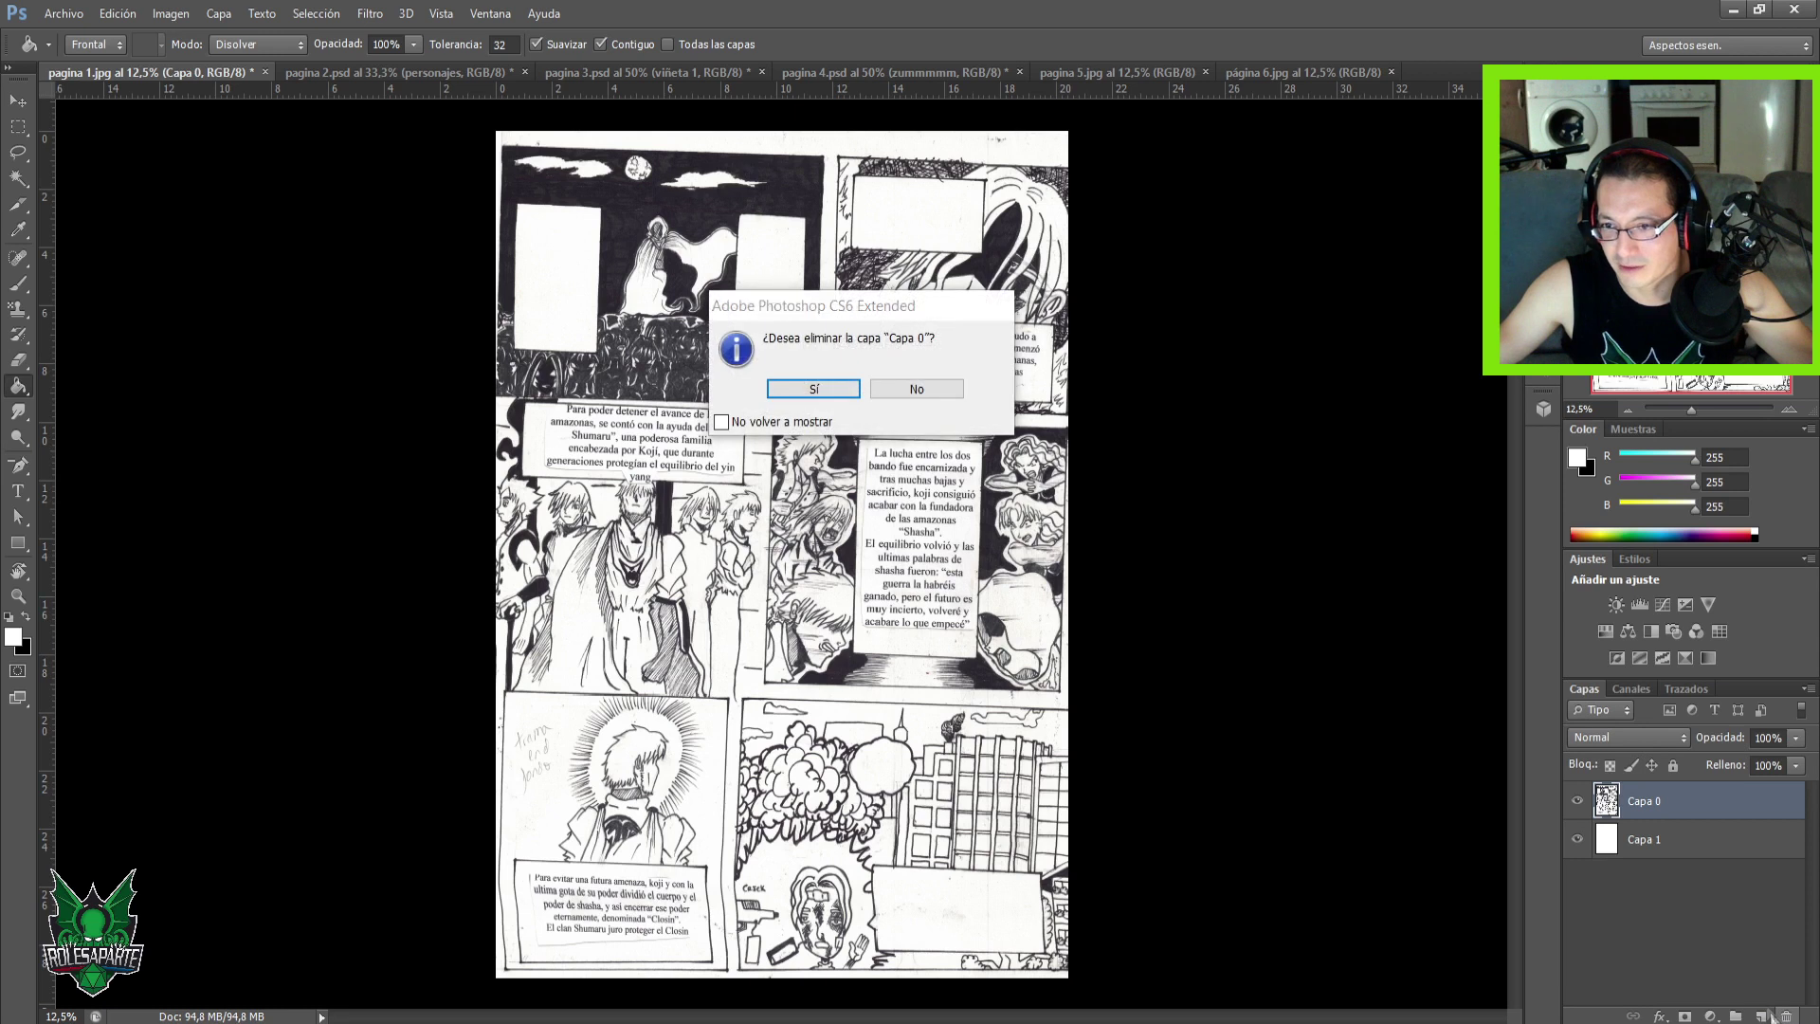
{"action": "left_click", "coordinate": [917, 391]}
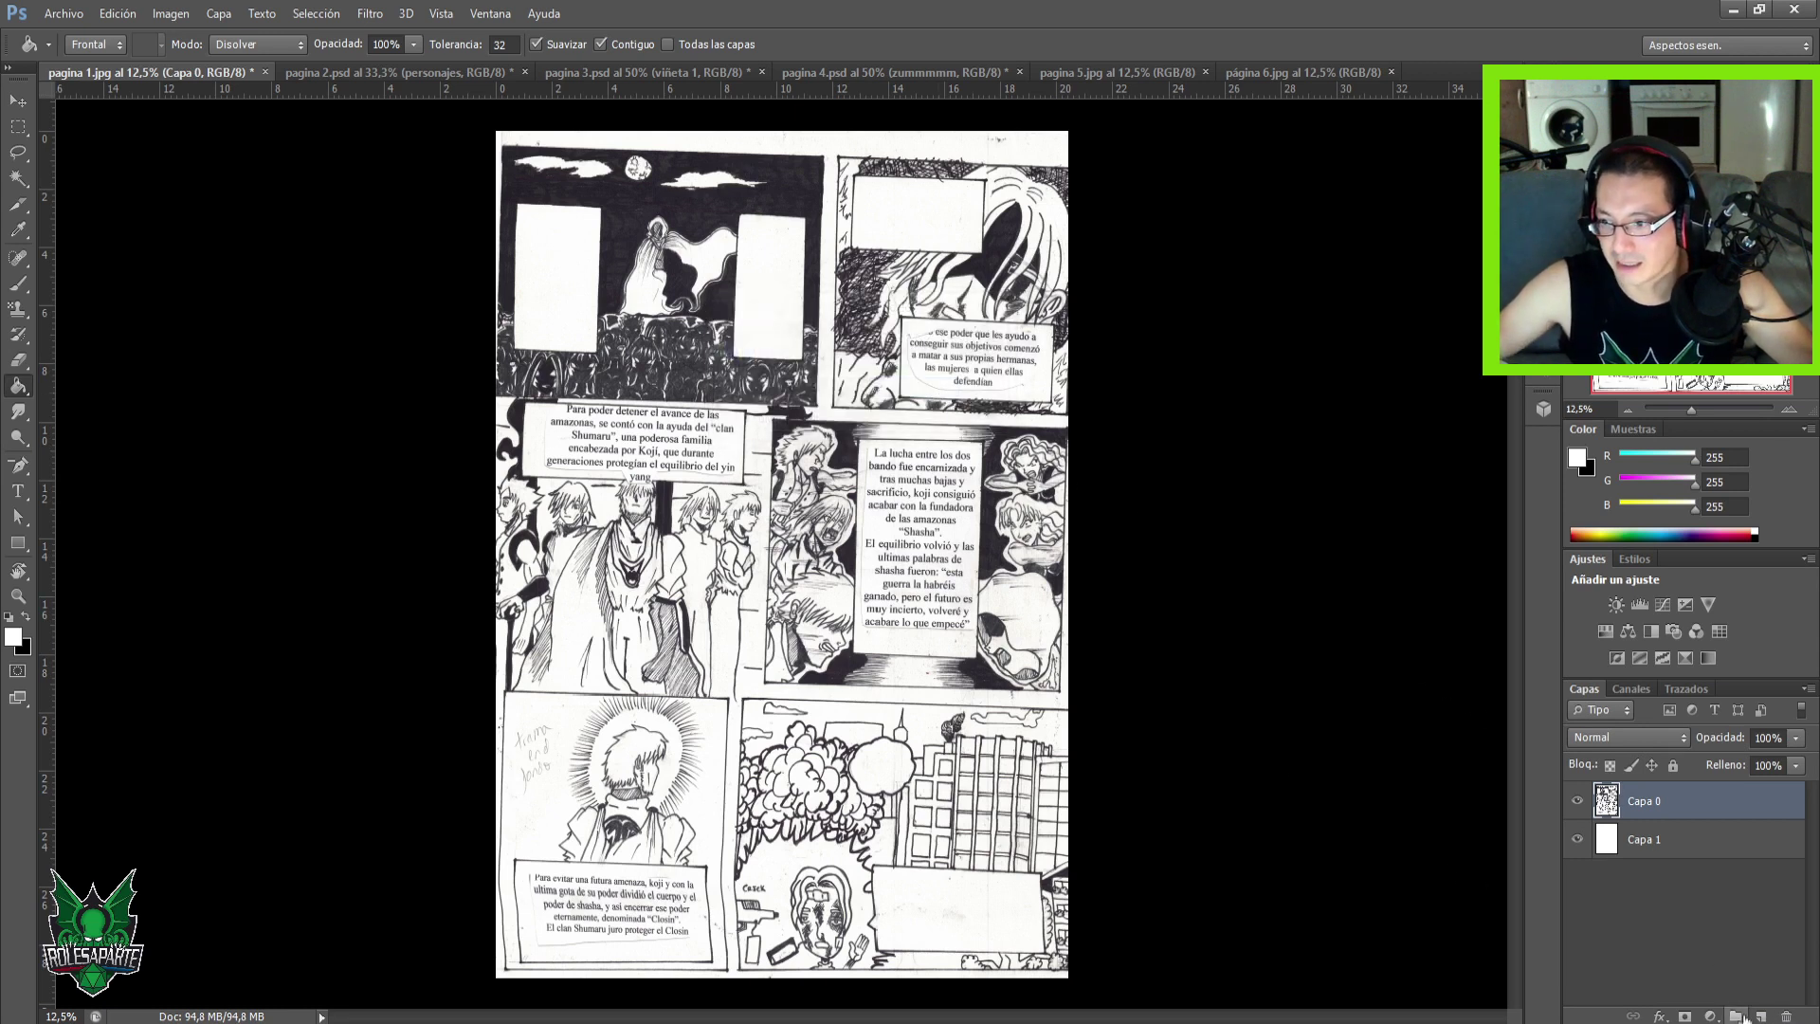
Add four new empty layers above the artwork layer Capa 0.
{"action": "left_click", "coordinate": [1760, 1016]}
{"action": "left_click", "coordinate": [1761, 1016]}
{"action": "left_click", "coordinate": [1760, 1016]}
{"action": "left_click", "coordinate": [1761, 1016]}
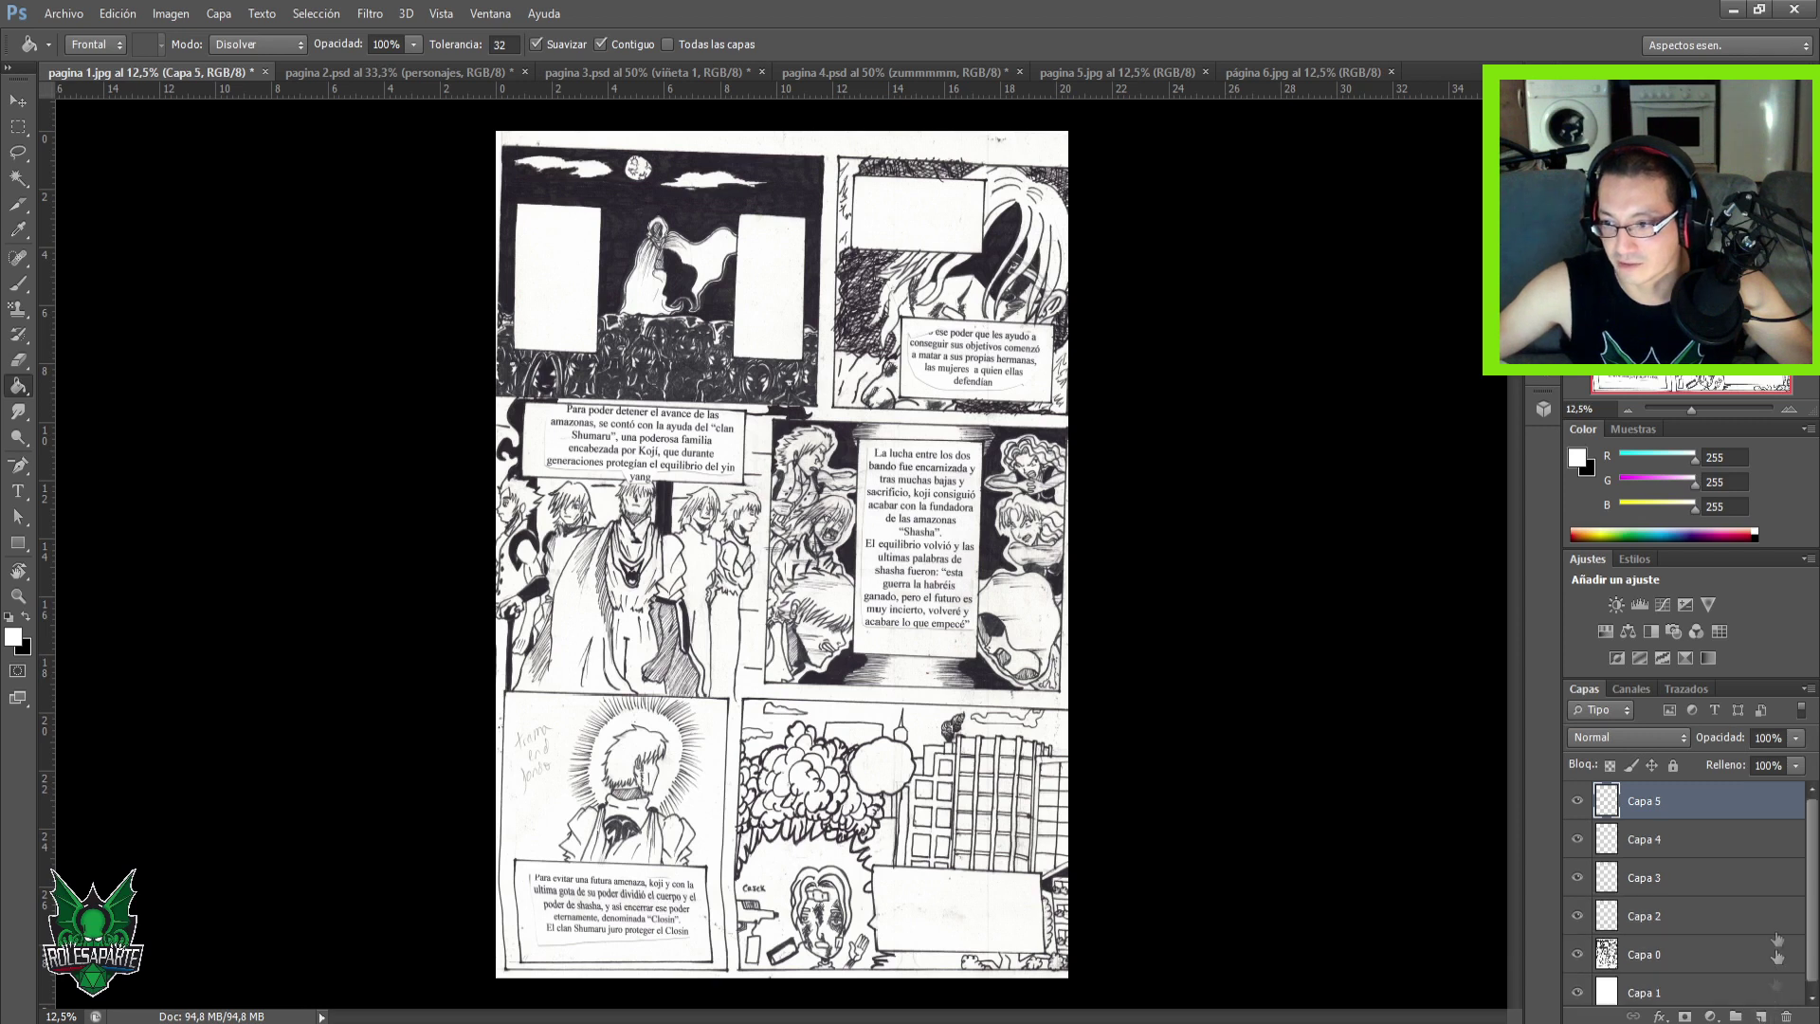
Rename layer Capa 2 as "personajes" and layer Capa 3 as "tramas".
{"action": "double_click", "coordinate": [1644, 919]}
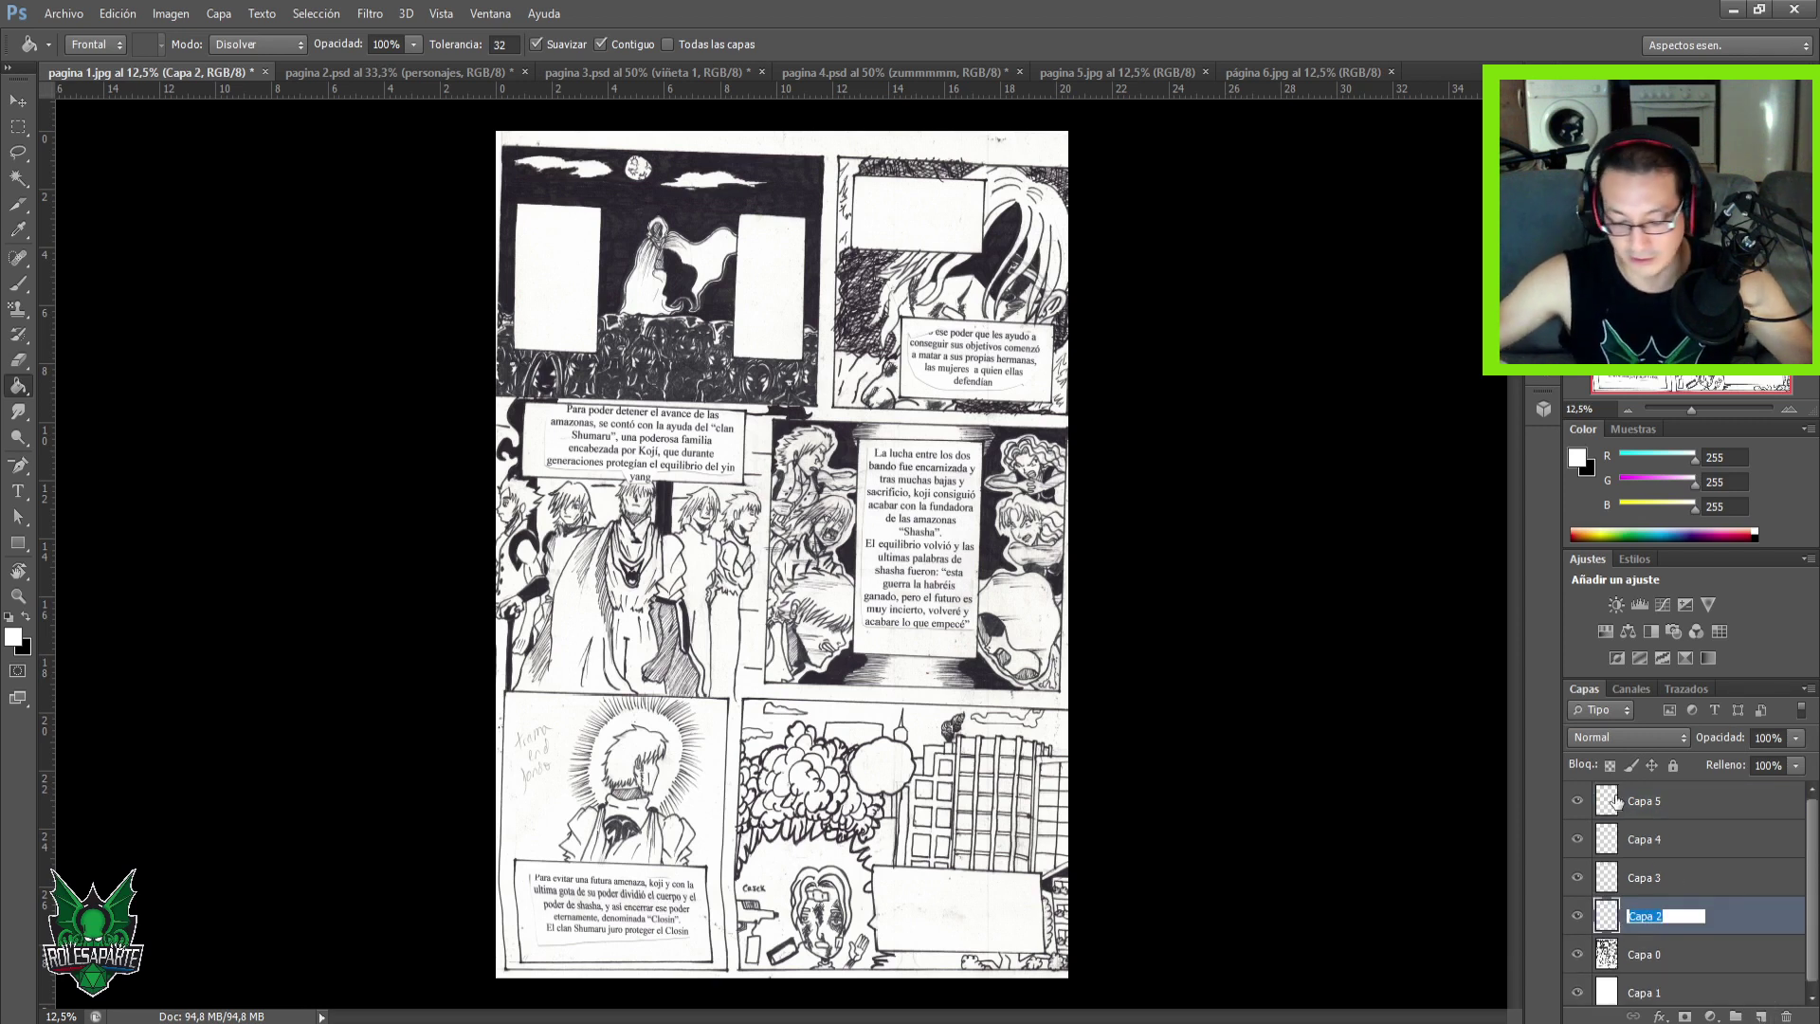
{"action": "type", "text": "personajes"}
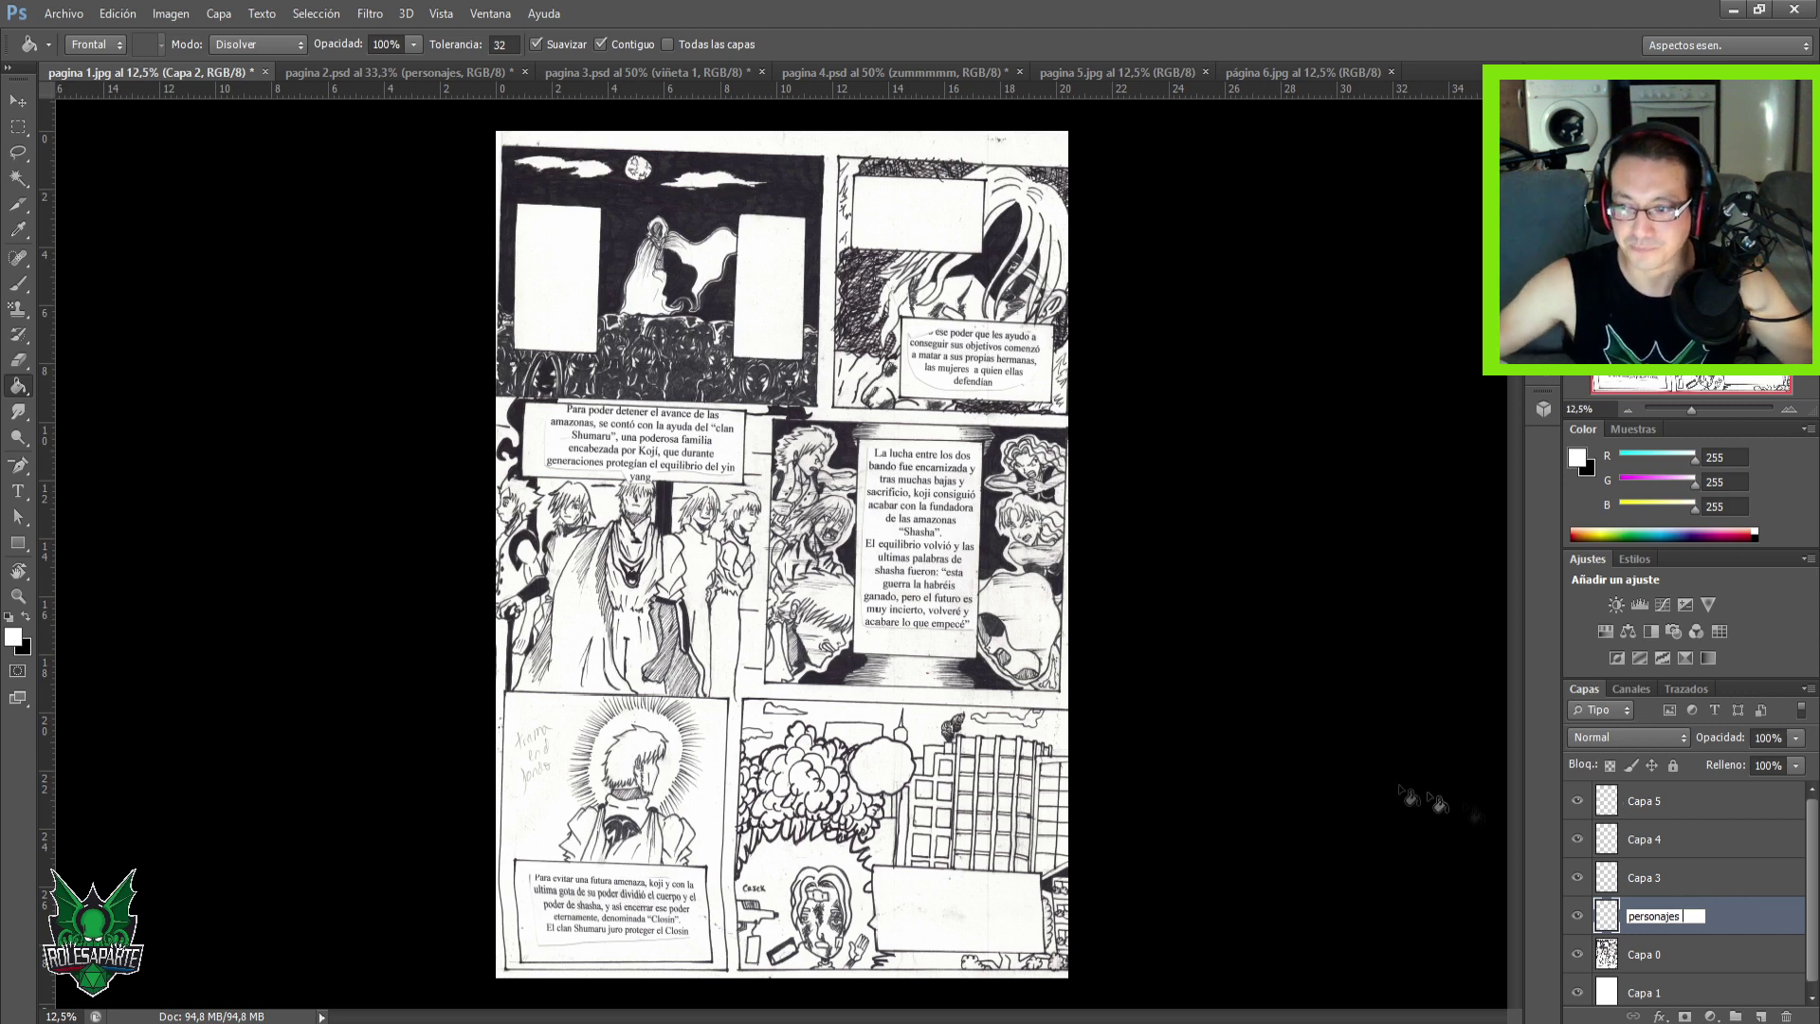
{"action": "left_click", "coordinate": [1661, 881]}
{"action": "double_click", "coordinate": [1661, 879]}
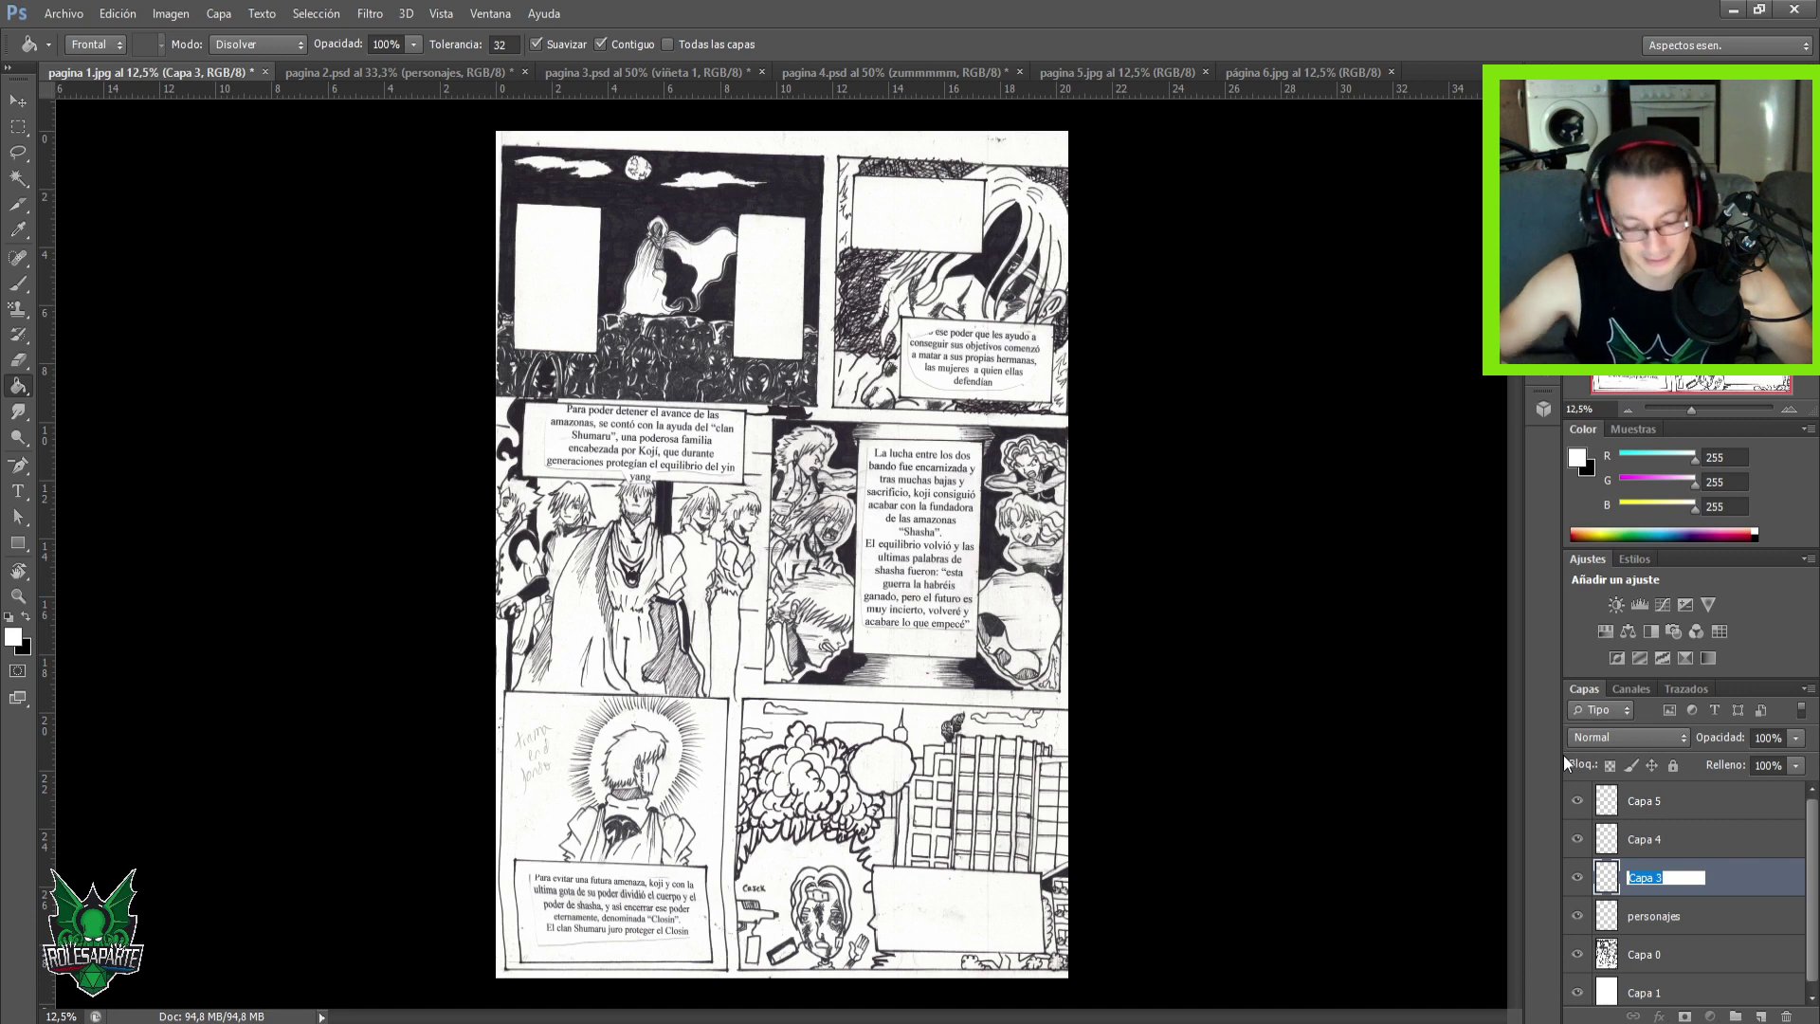
{"action": "type", "text": "tramas"}
{"action": "key", "text": "Return"}
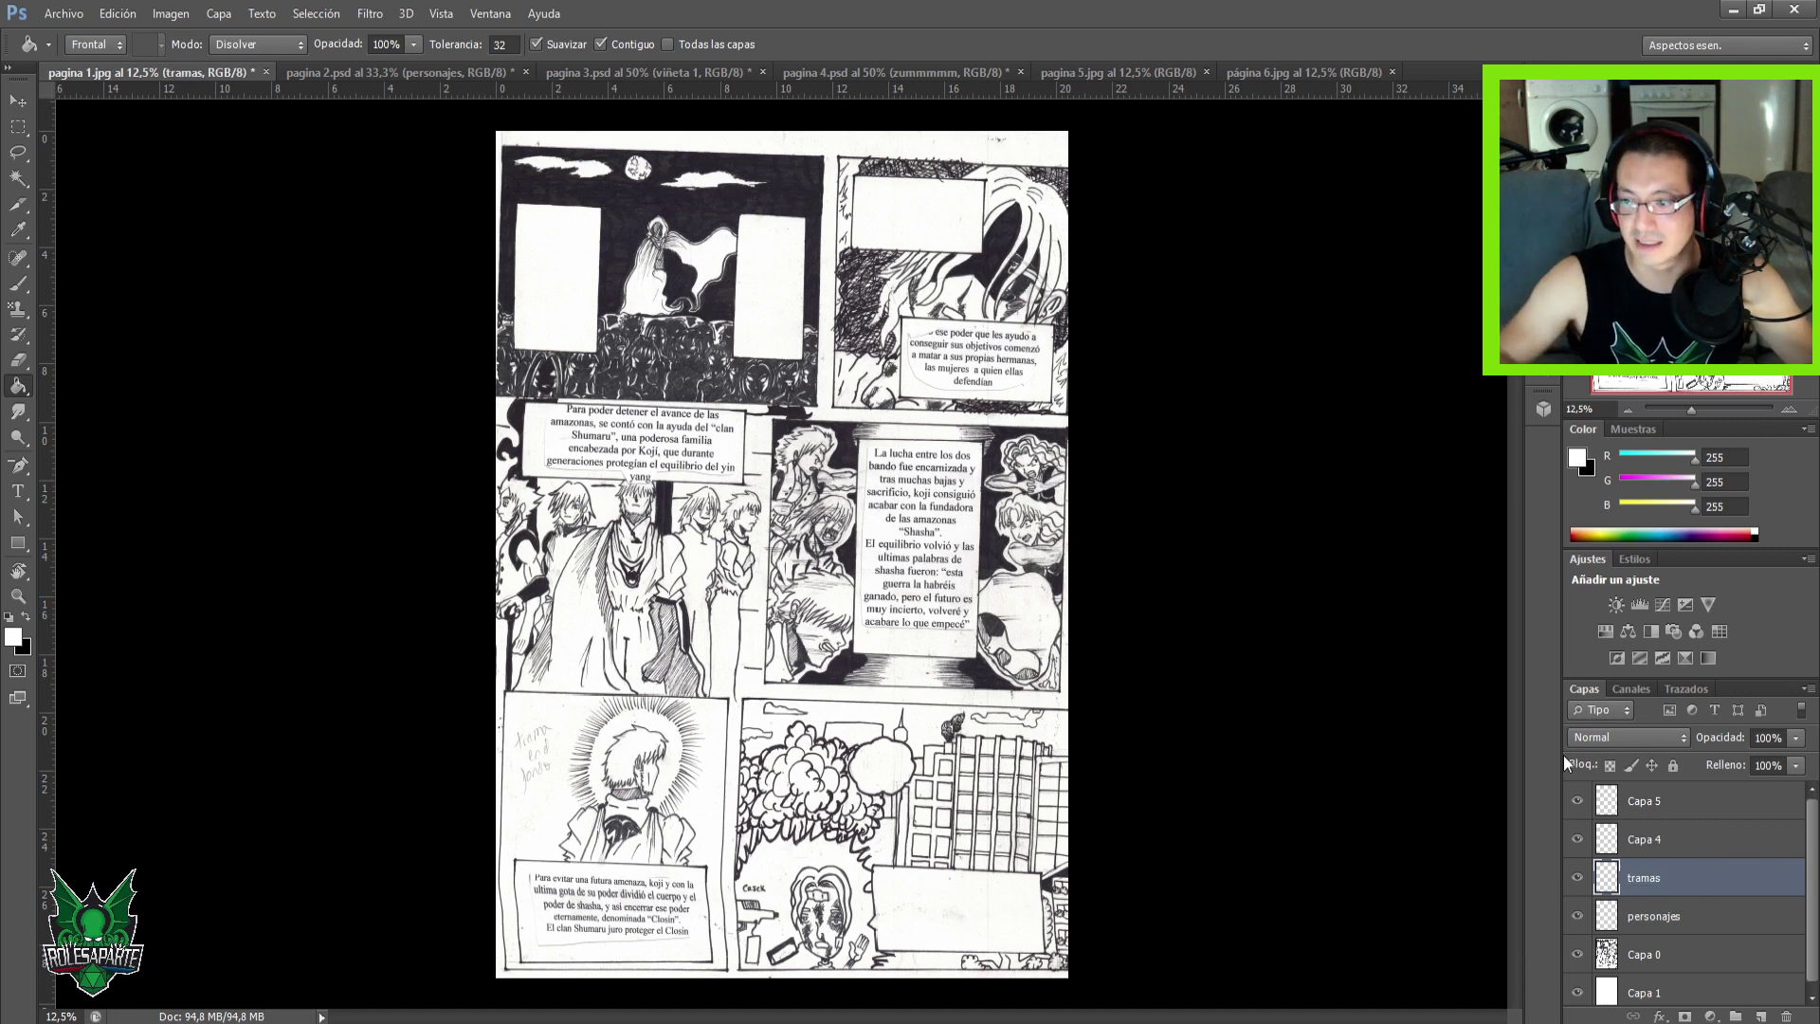
Rename layer Capa 4 as "marcos" and layer Capa 5 as "bocadillos".
{"action": "double_click", "coordinate": [1644, 844]}
{"action": "key", "text": "ctrl+a"}
{"action": "type", "text": "cu"}
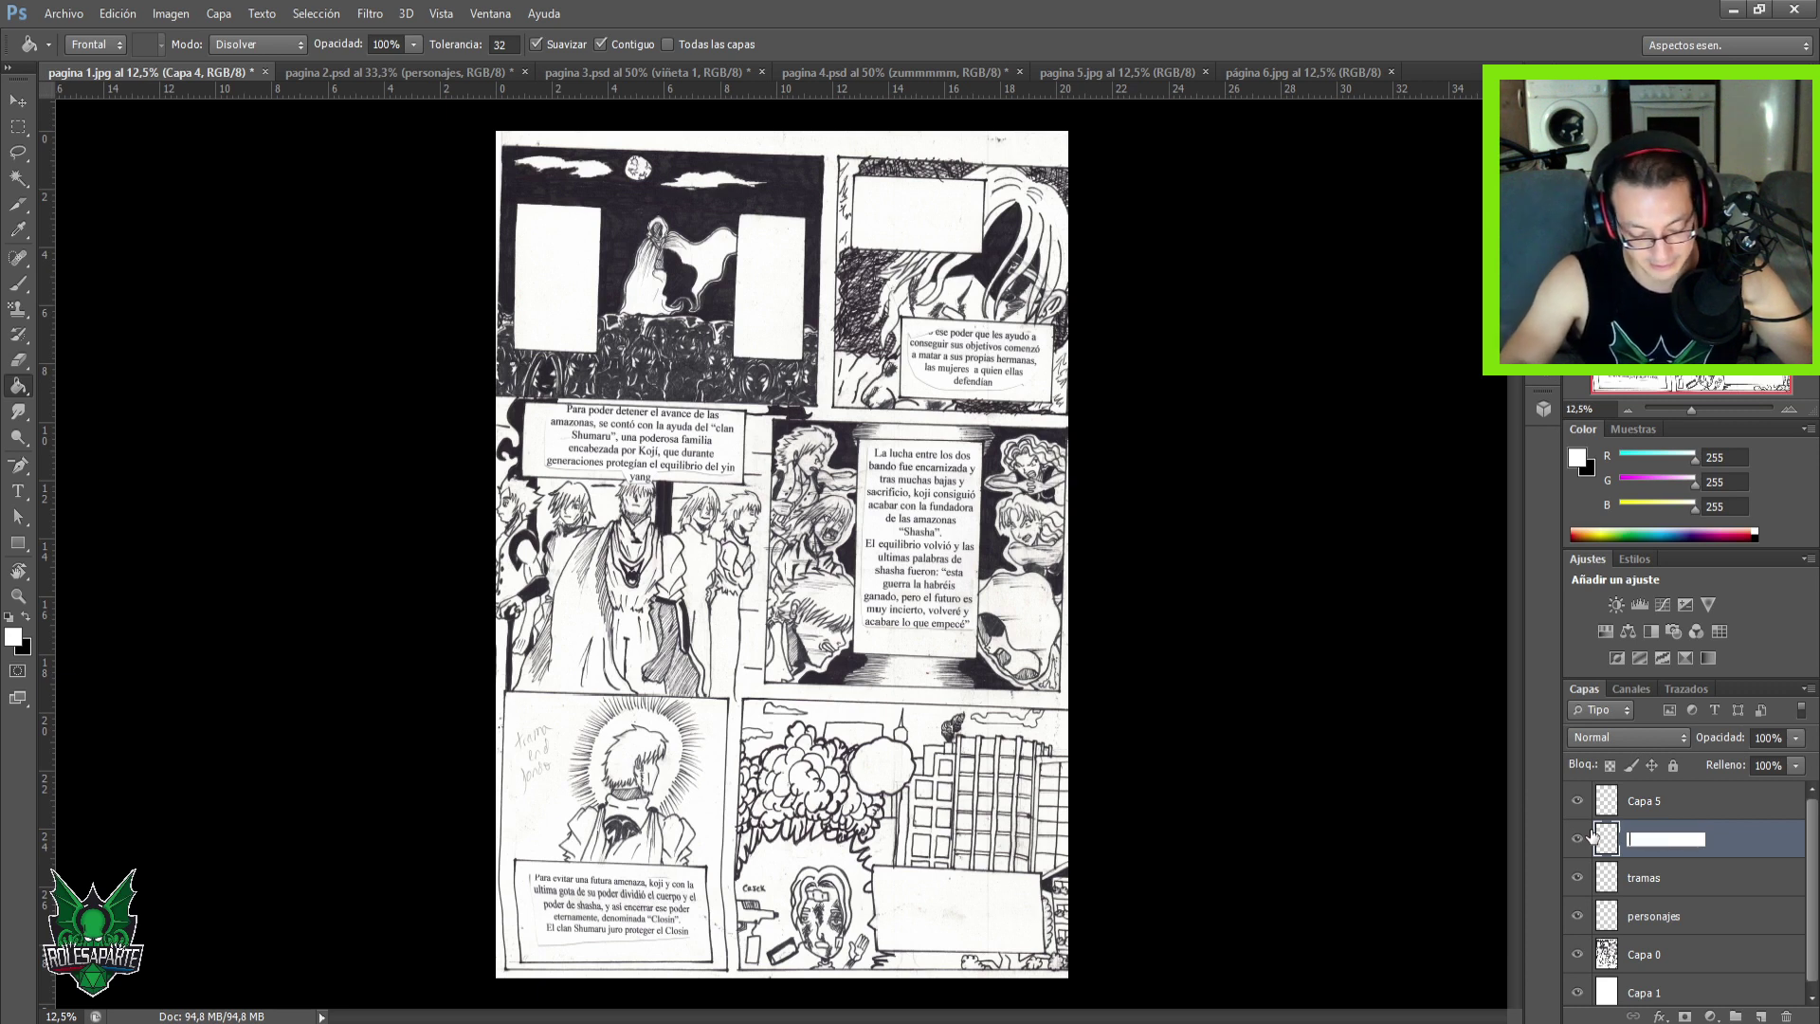
{"action": "key", "text": "Return"}
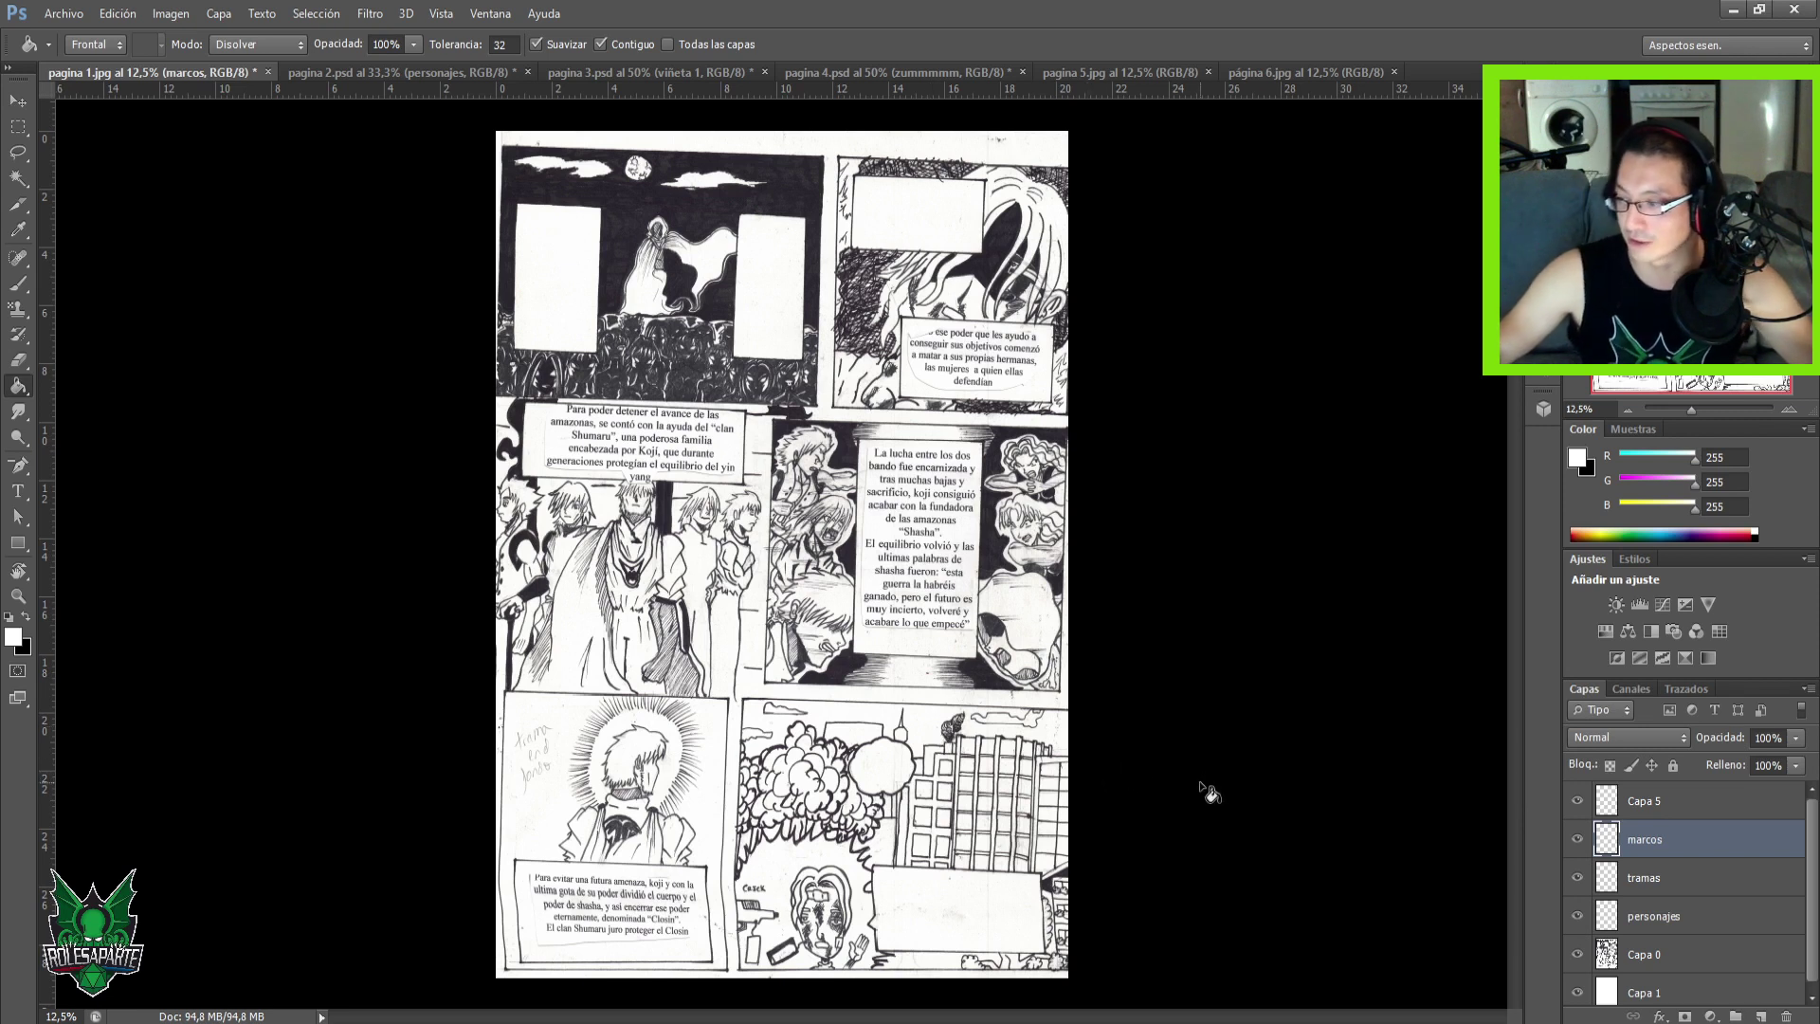
{"action": "left_click", "coordinate": [1648, 806]}
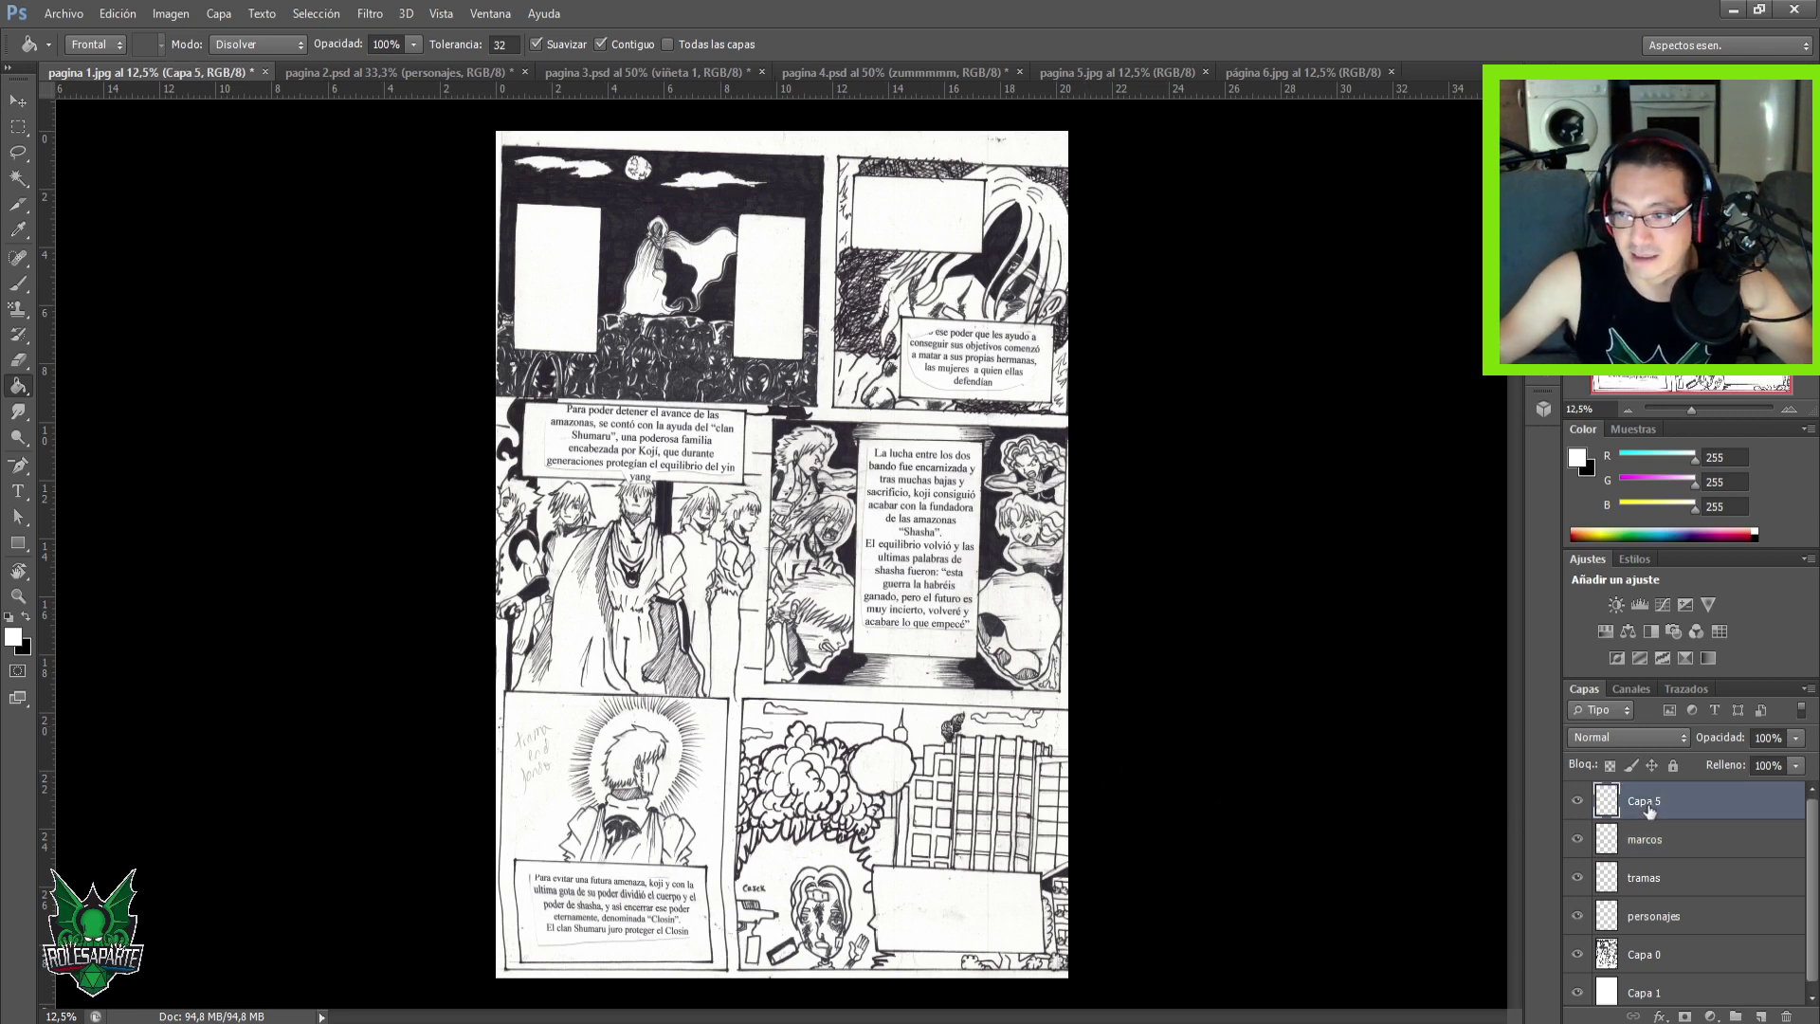
{"action": "double_click", "coordinate": [1645, 803]}
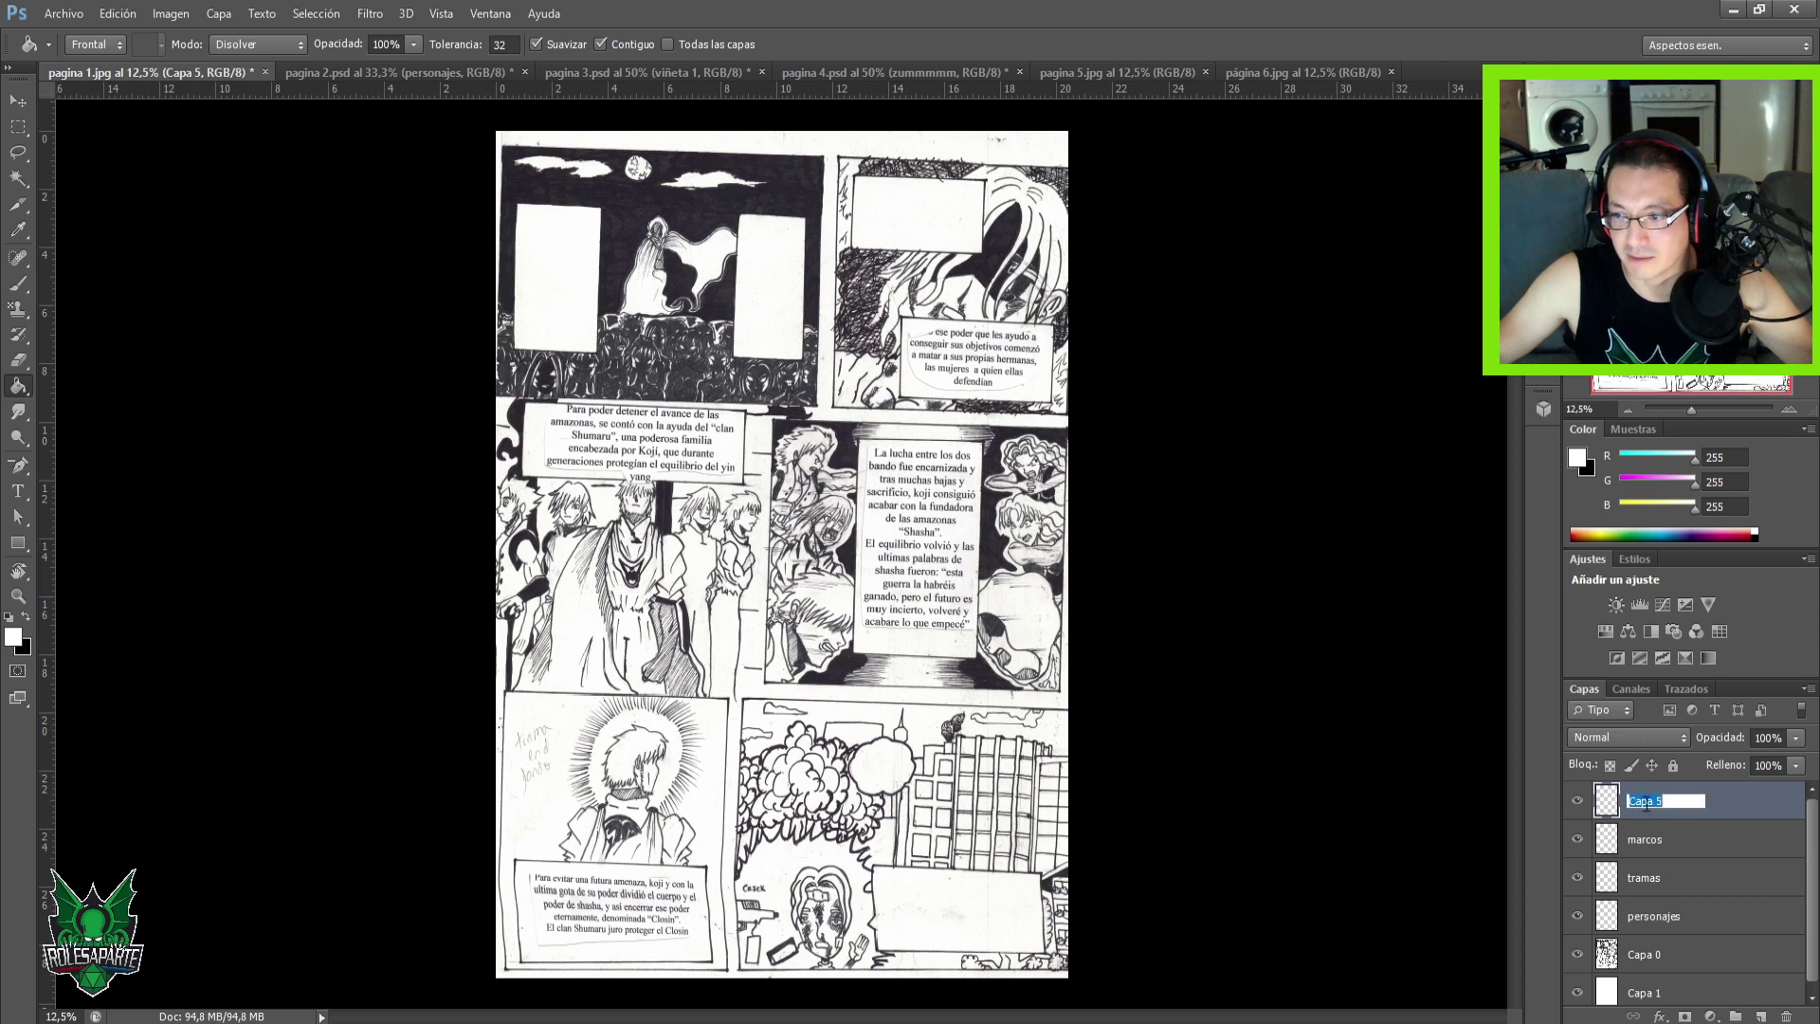
{"action": "type", "text": "bocadillos"}
{"action": "key", "text": "Return"}
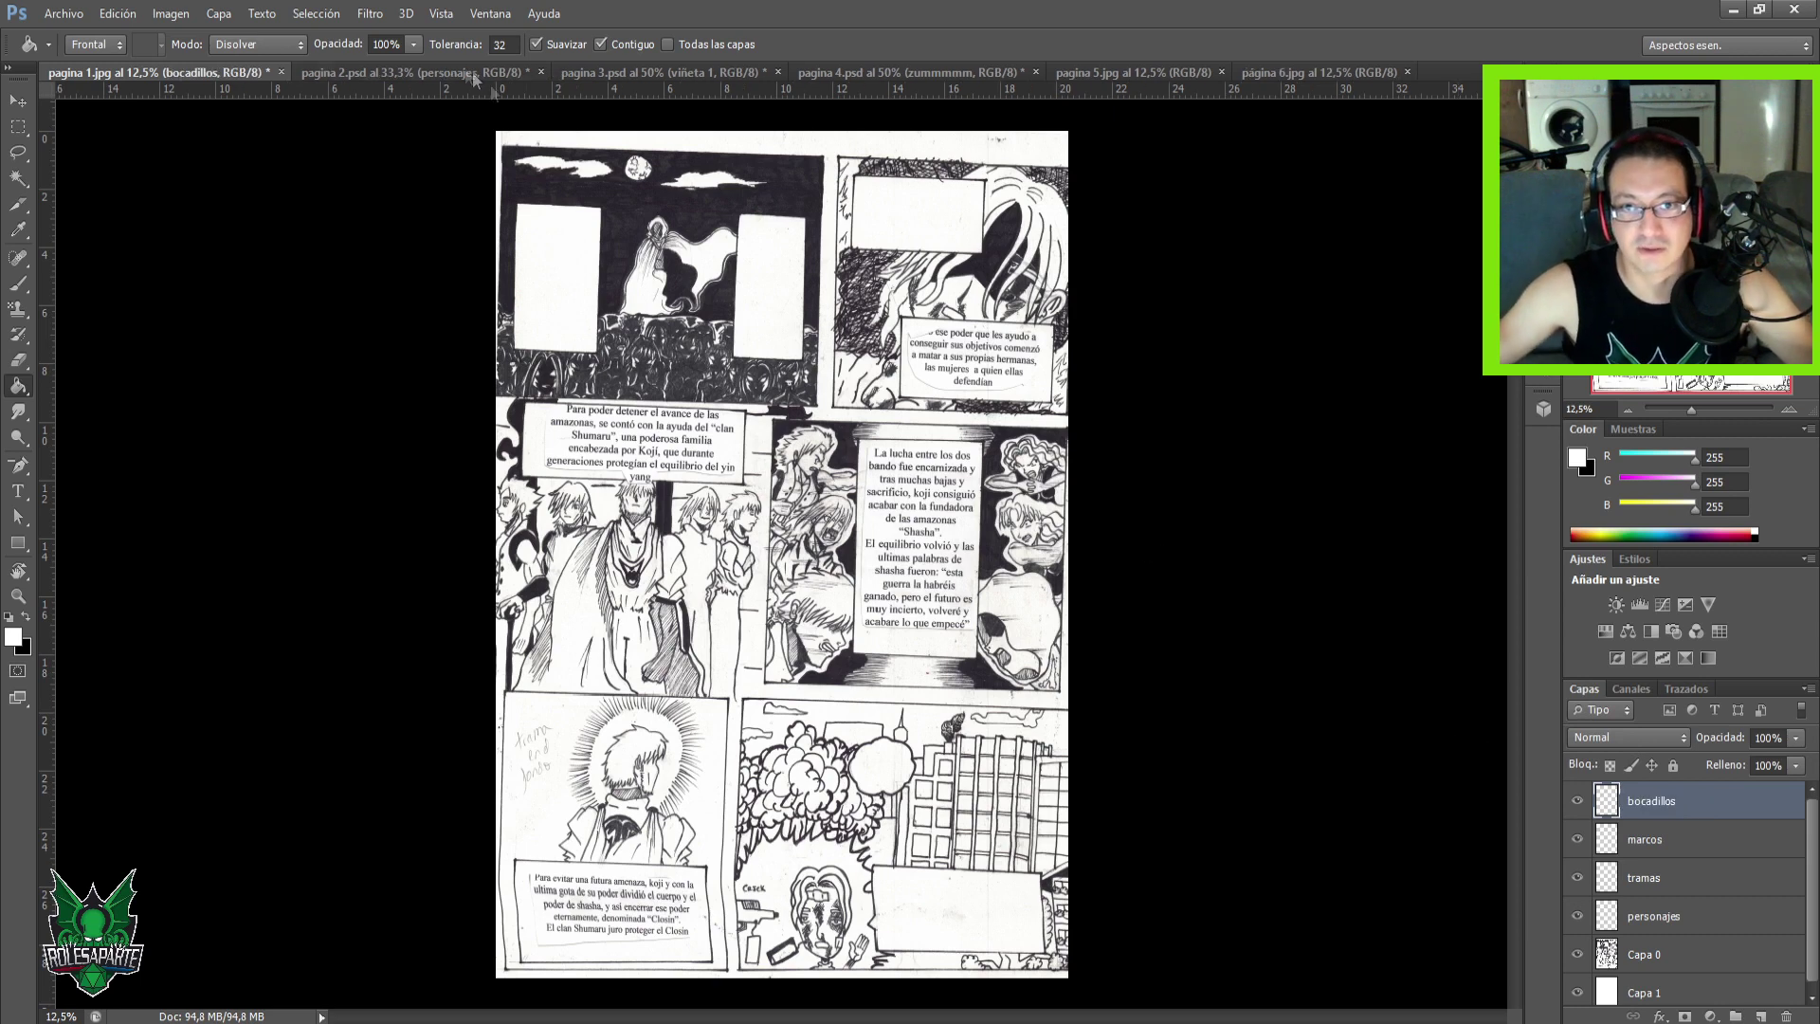
Examine page 2's layer structure, toggling the visibility of the bocadillos and personajes layers and browsing the dialogue text layers.
{"action": "left_click", "coordinate": [419, 73]}
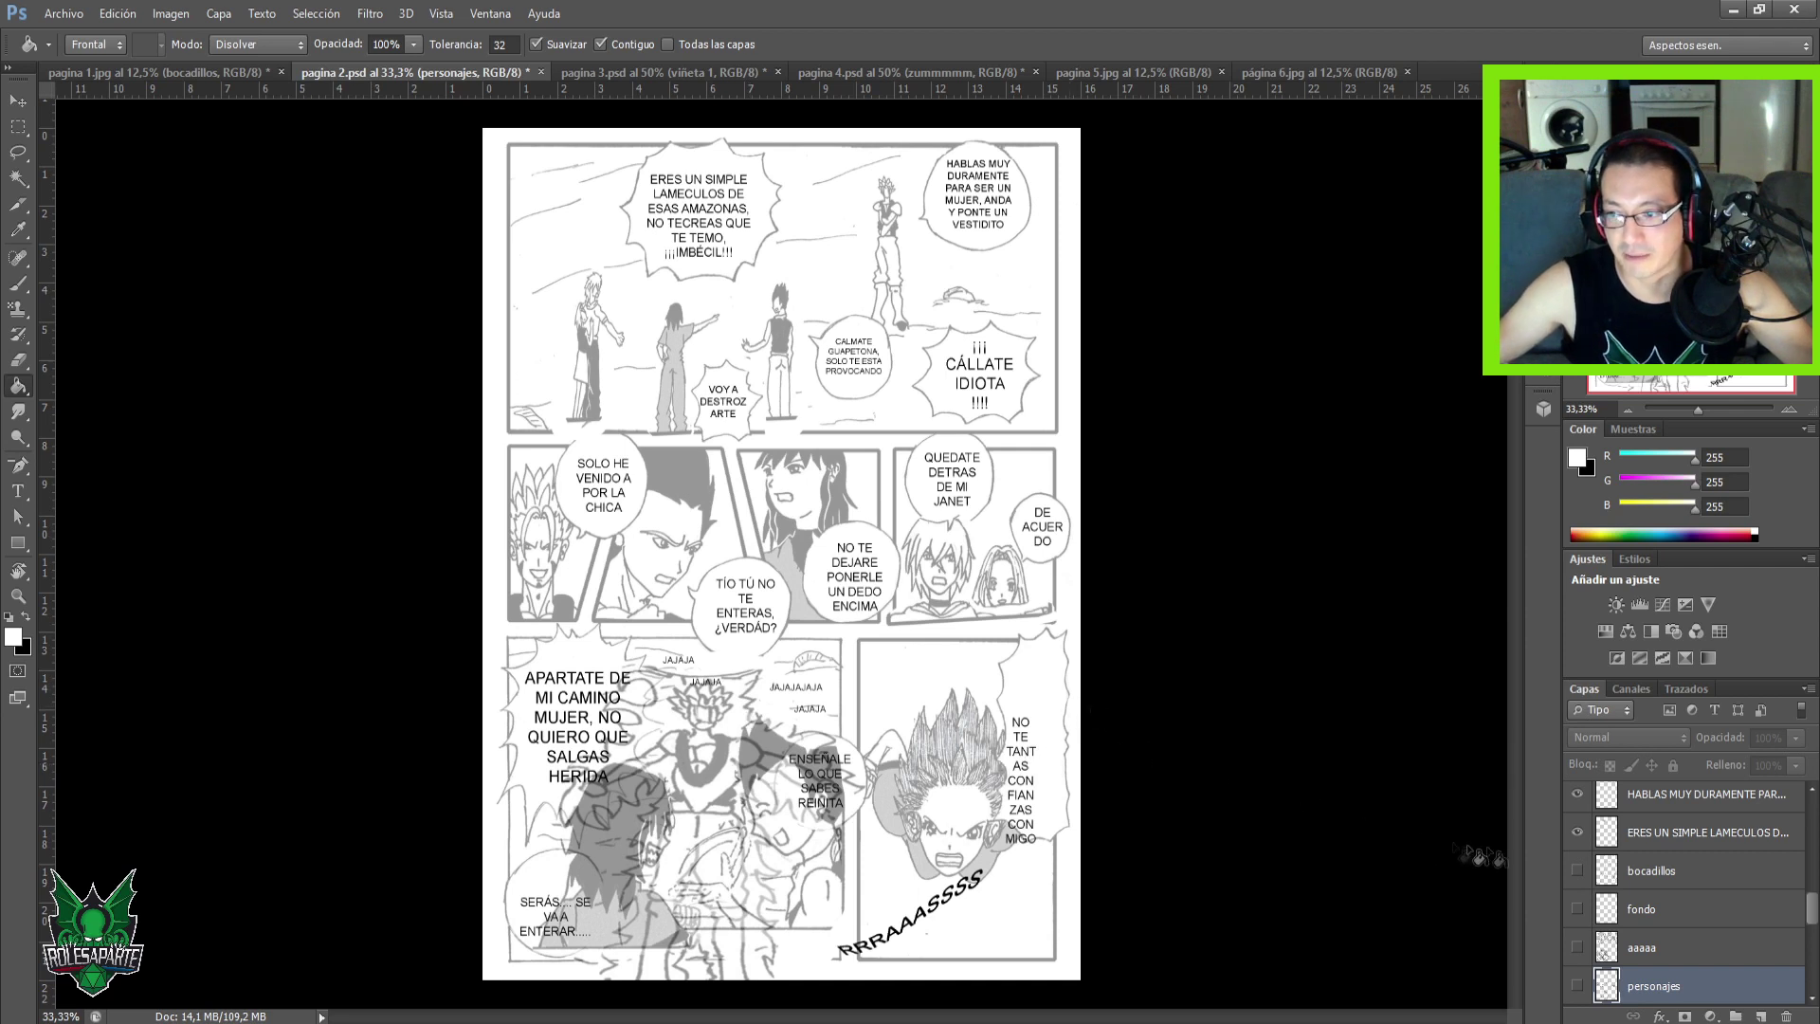
{"action": "left_click", "coordinate": [1578, 871]}
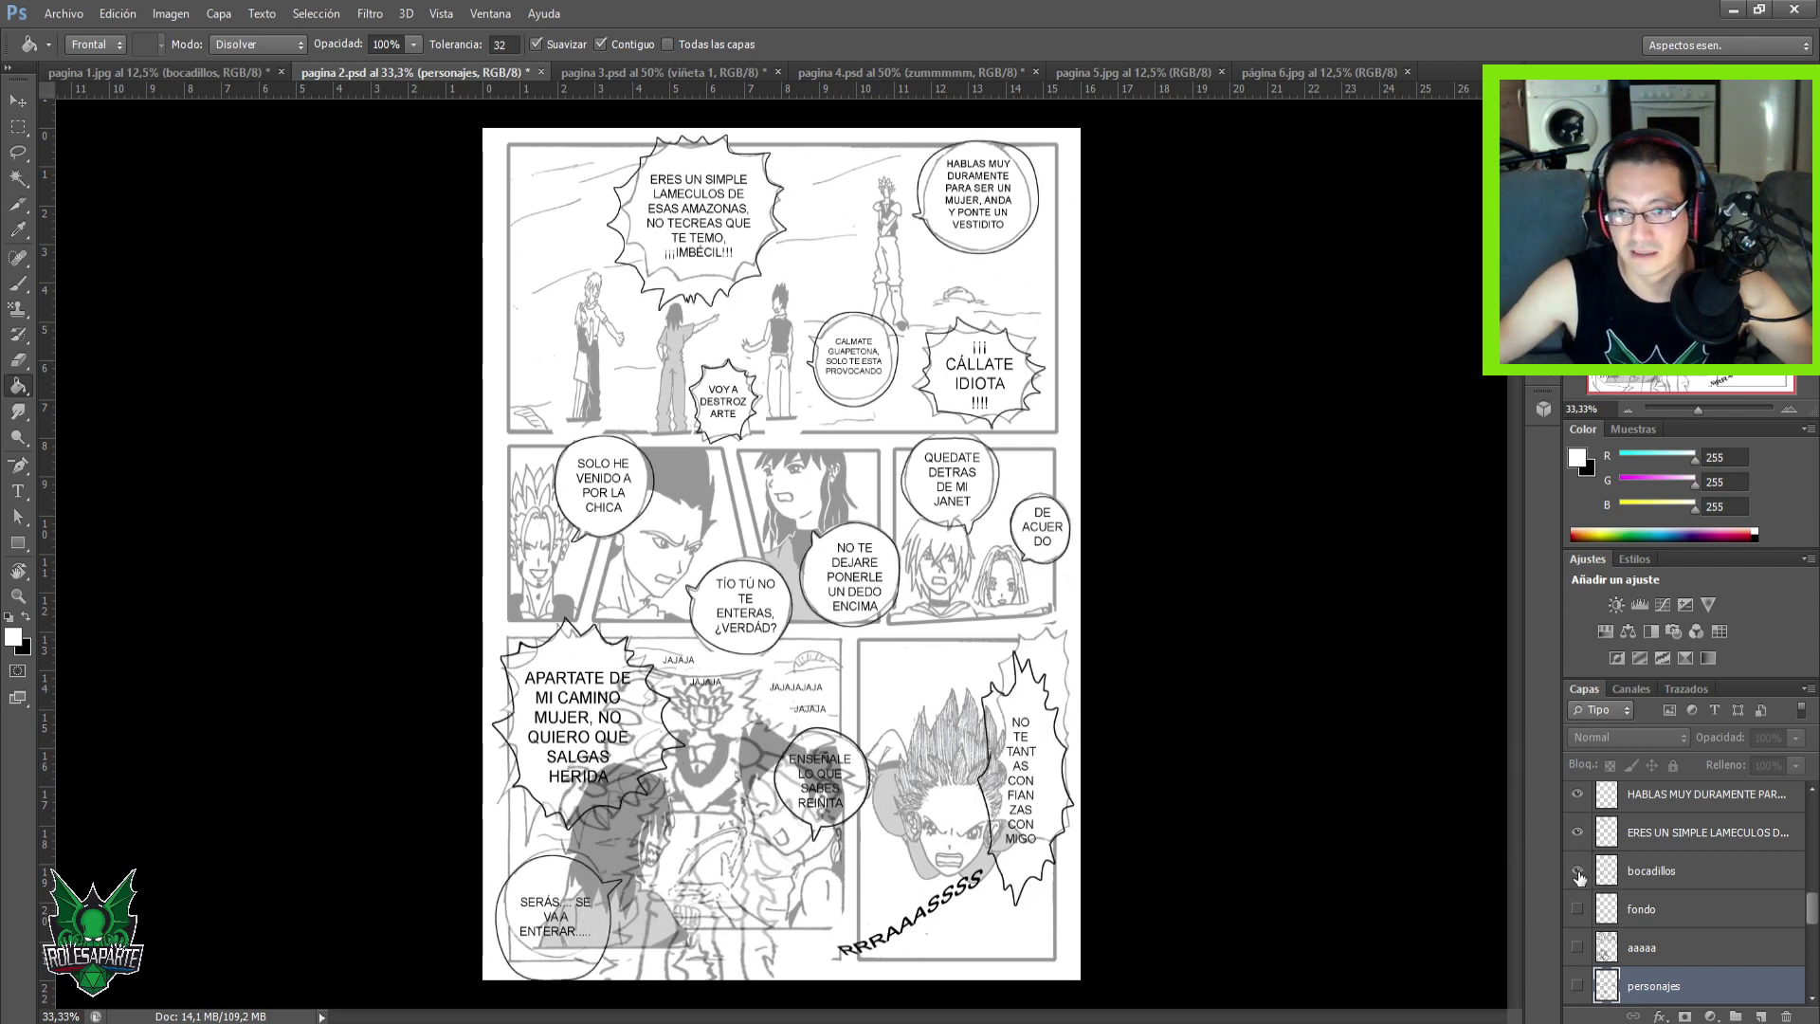
{"action": "left_click", "coordinate": [1577, 987]}
{"action": "left_click", "coordinate": [1577, 987]}
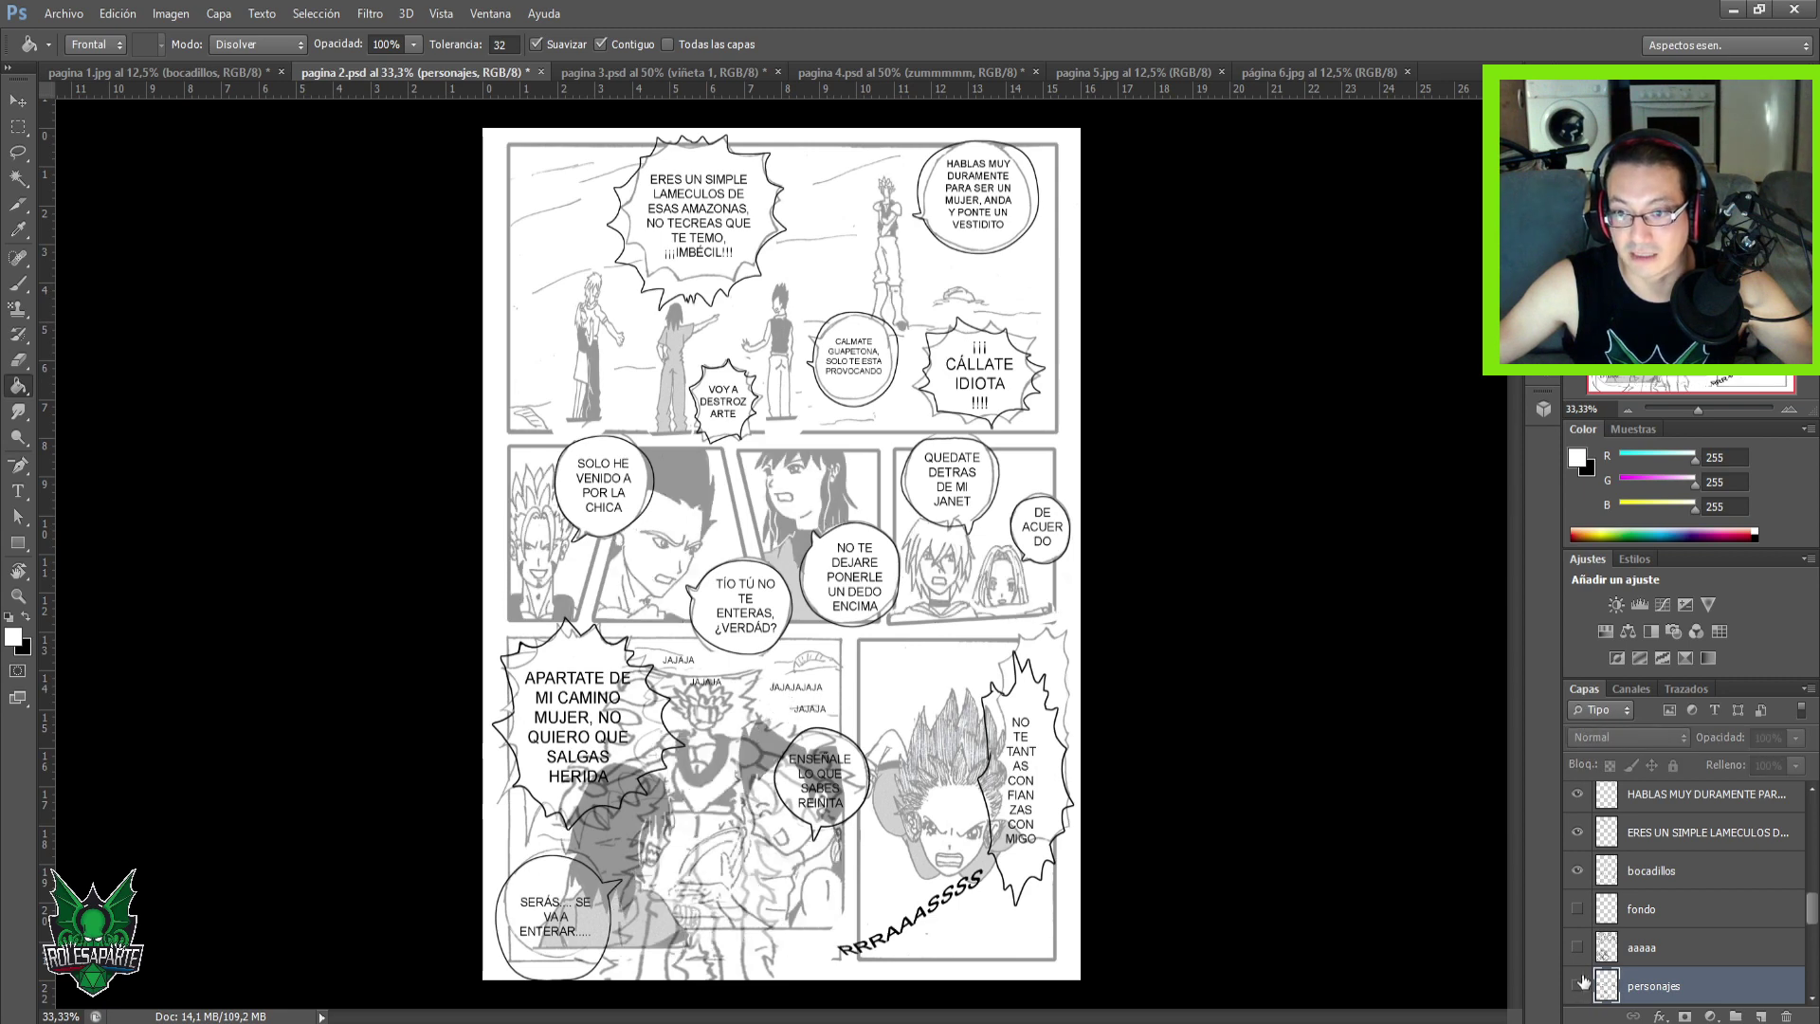
{"action": "left_click", "coordinate": [1578, 871]}
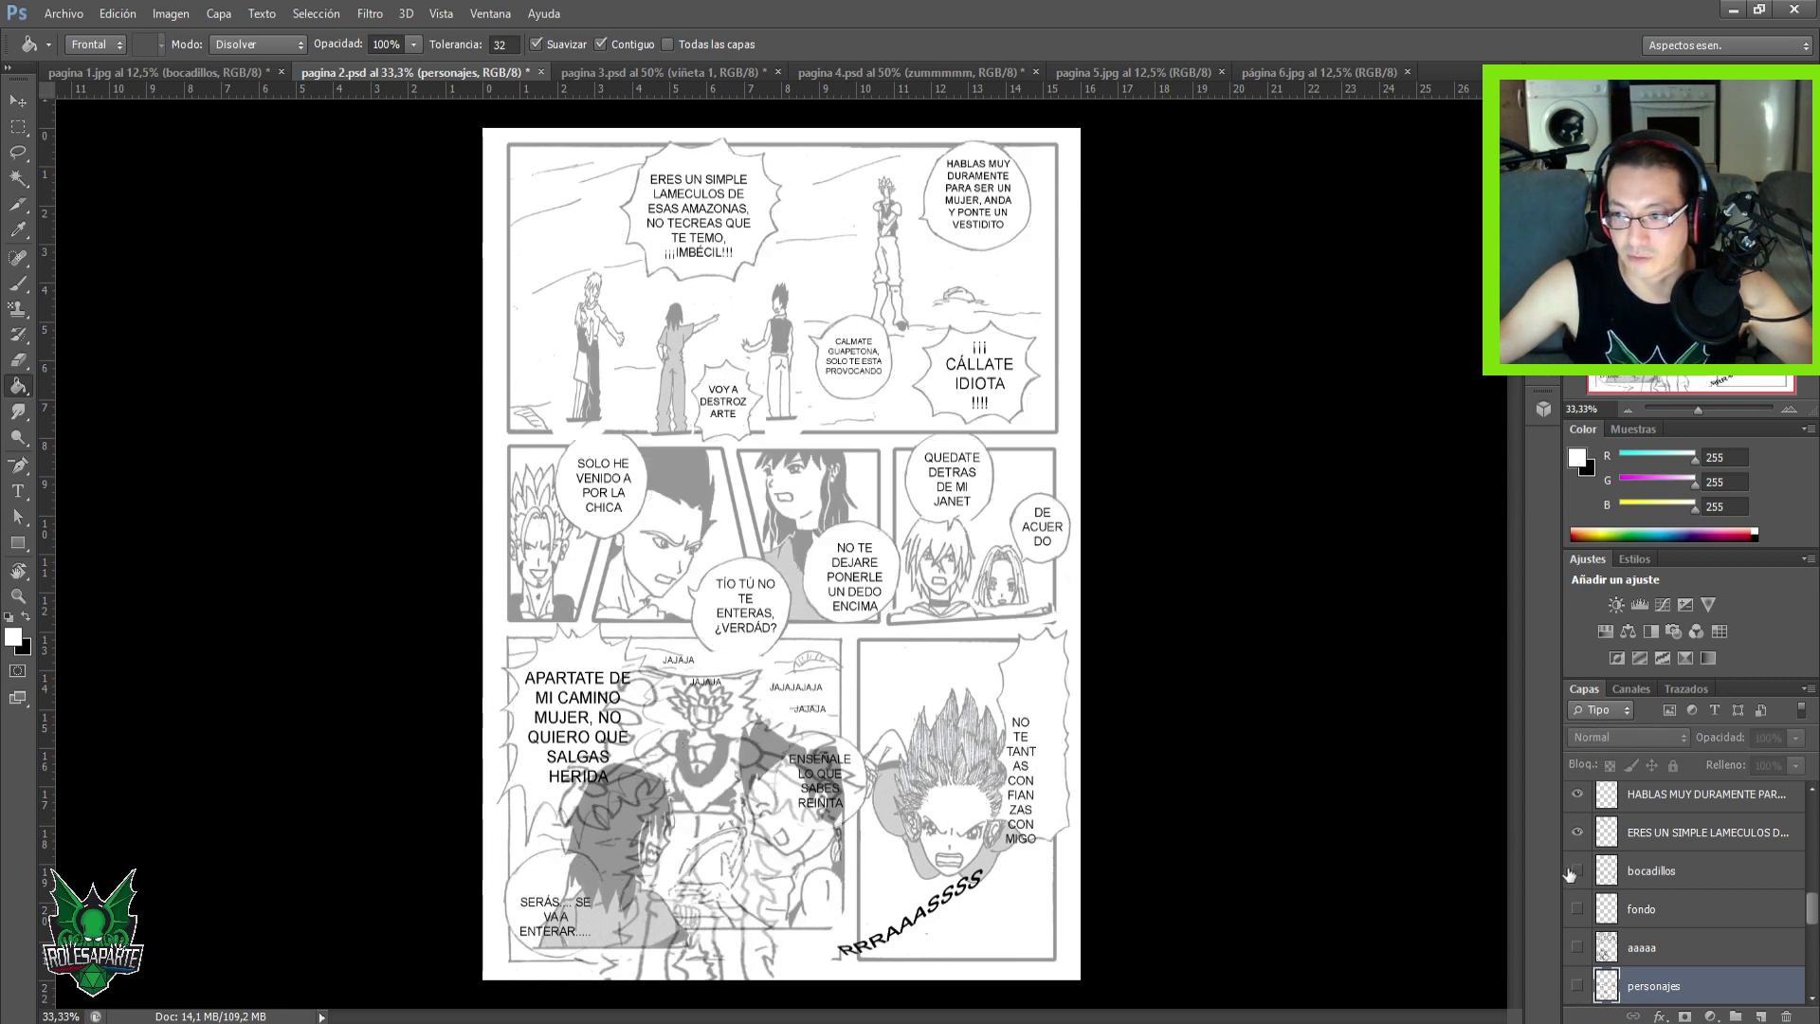
{"action": "left_click_drag", "start_coordinate": [1802, 912], "coordinate": [1803, 888]}
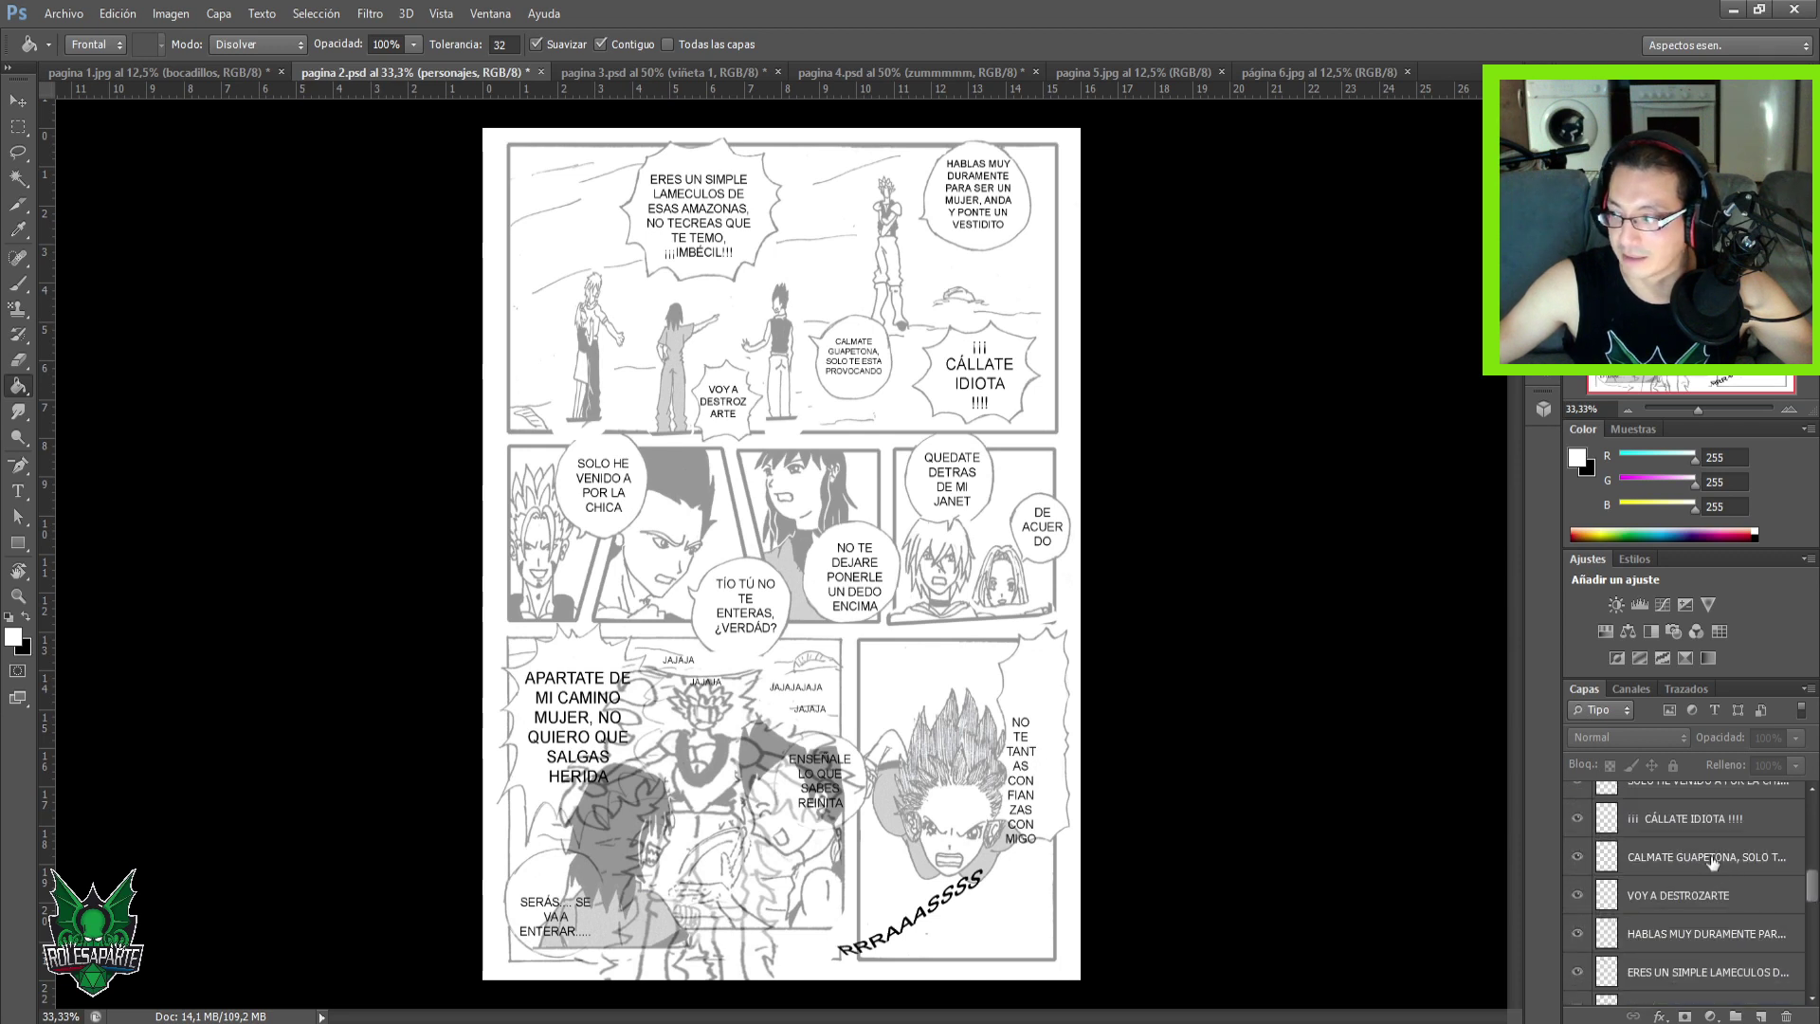
{"action": "left_click_drag", "start_coordinate": [1811, 891], "coordinate": [1815, 869]}
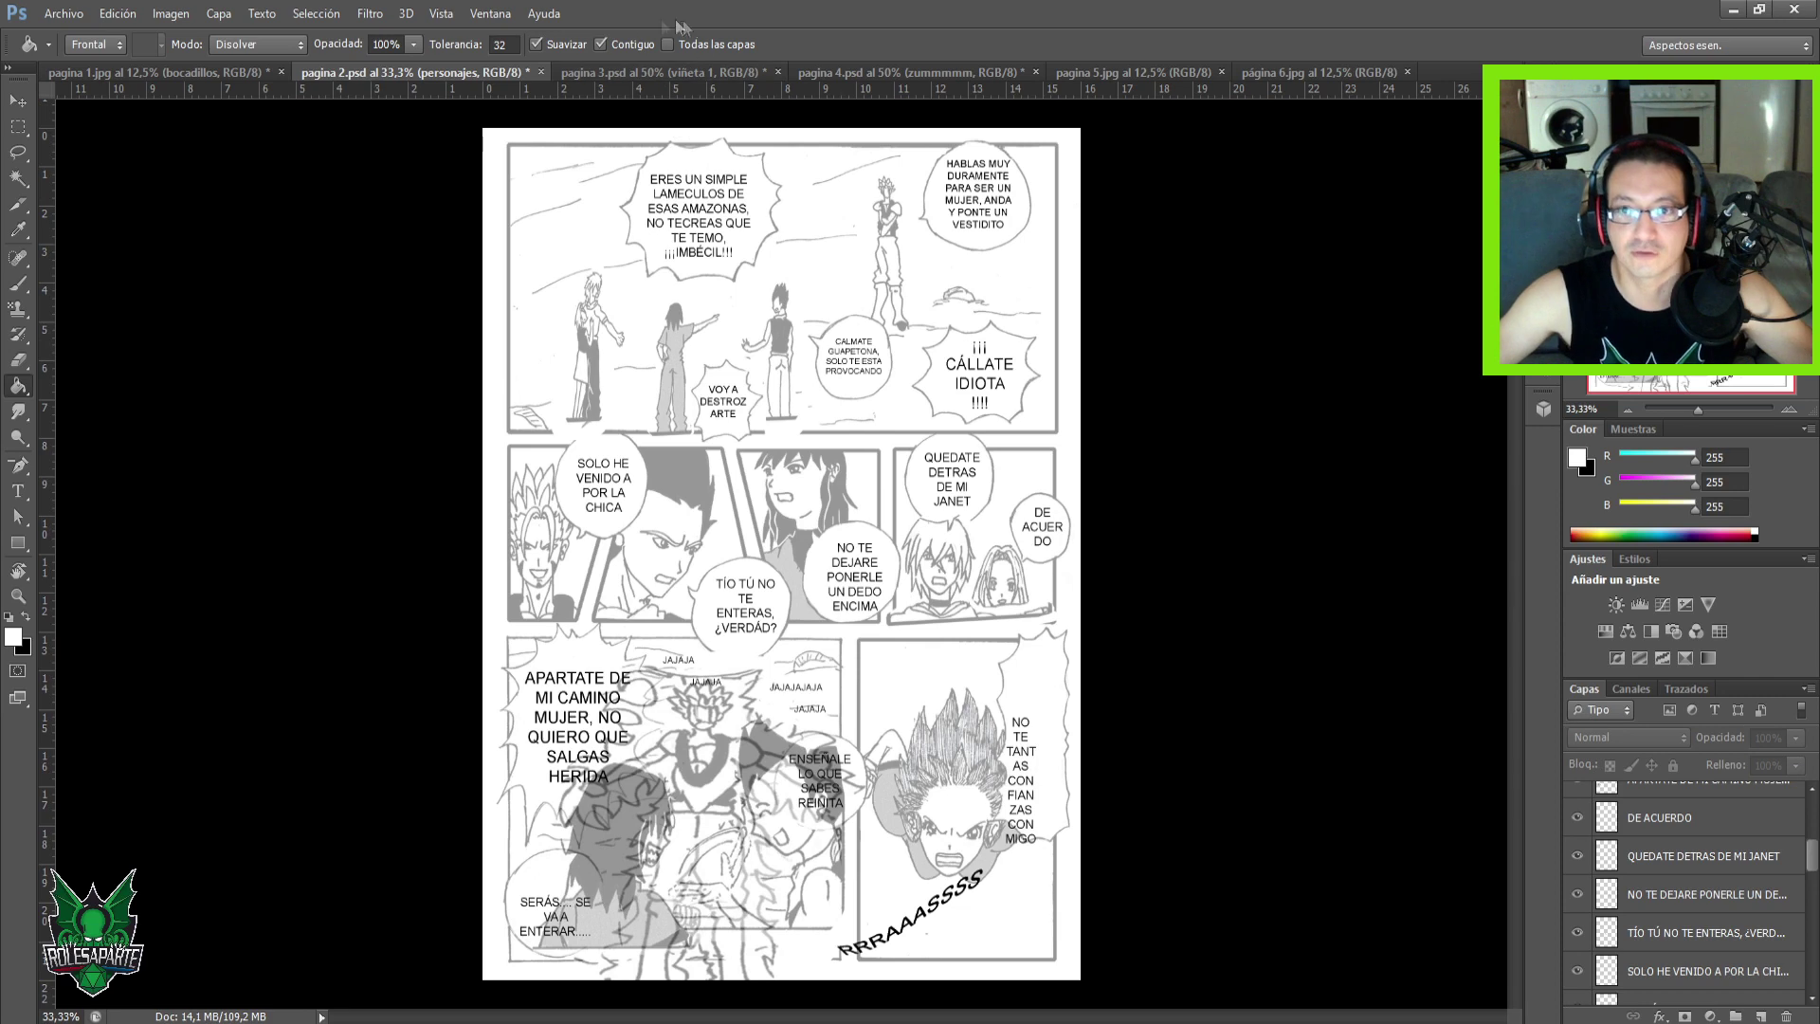
Review the artwork of pages 3 and 4, and examine the scanned line drawing of page 5 up close.
{"action": "left_click", "coordinate": [643, 67]}
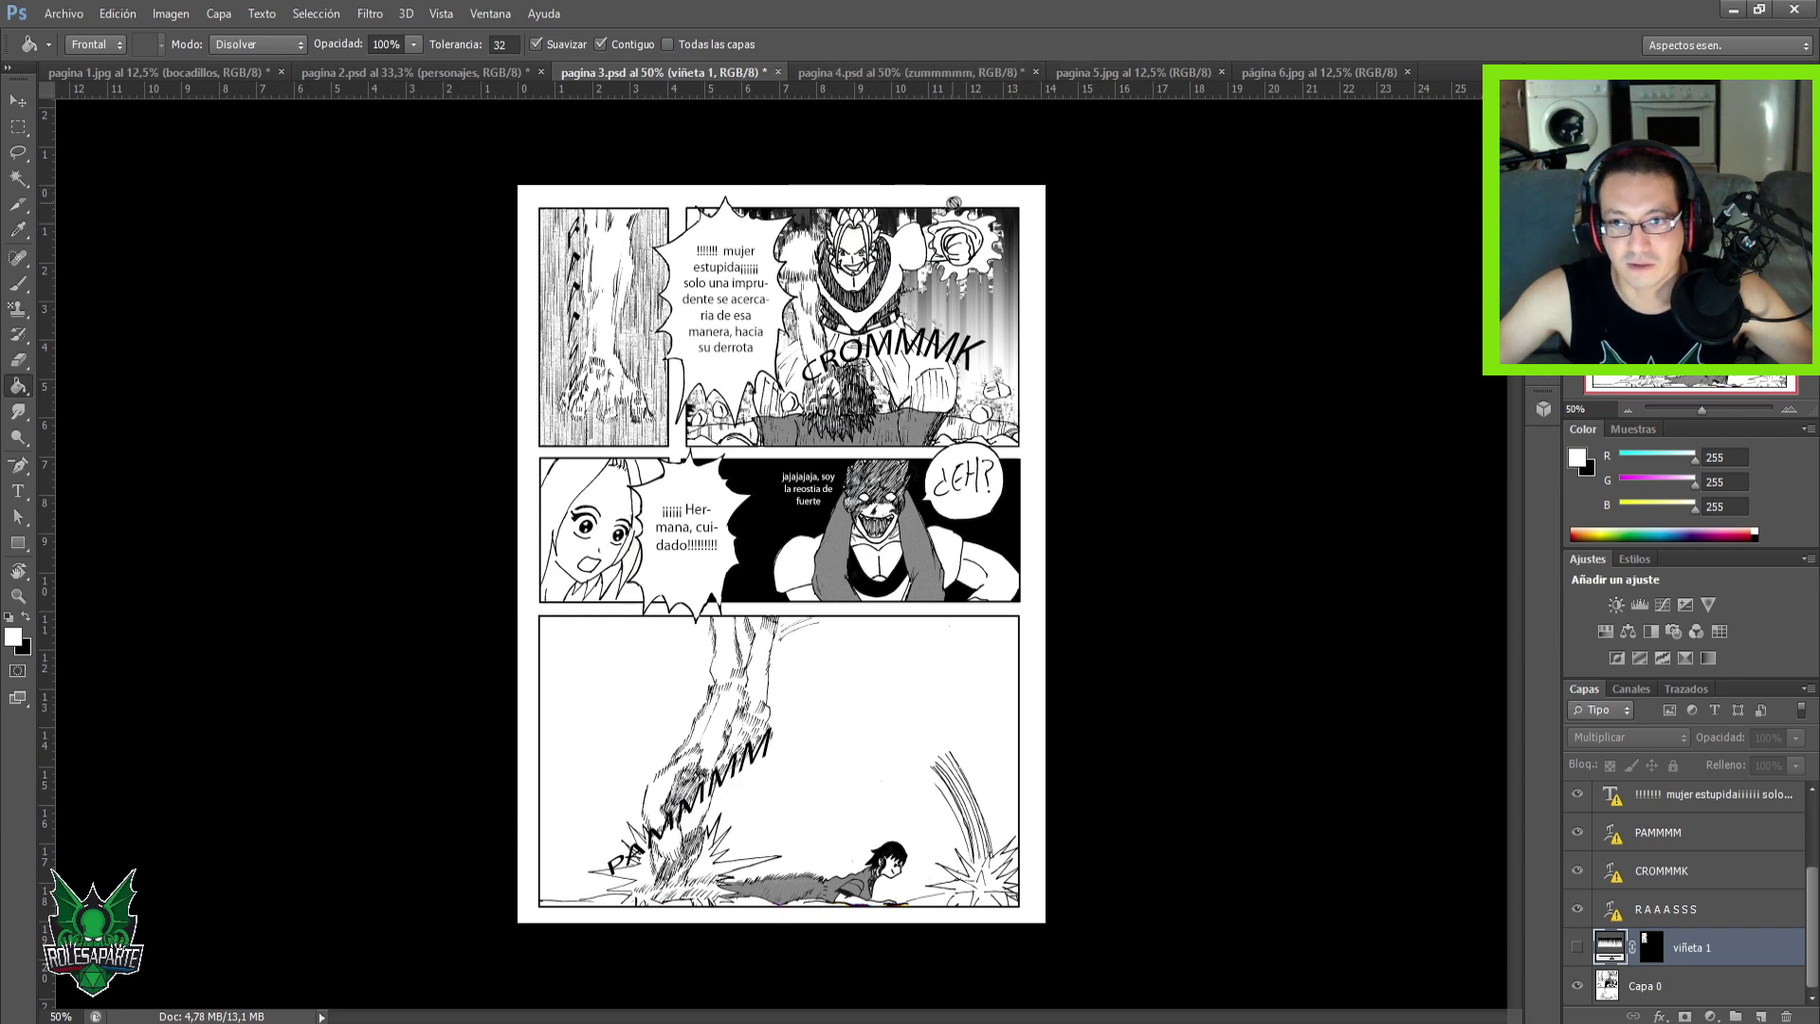
{"action": "left_click", "coordinate": [827, 68]}
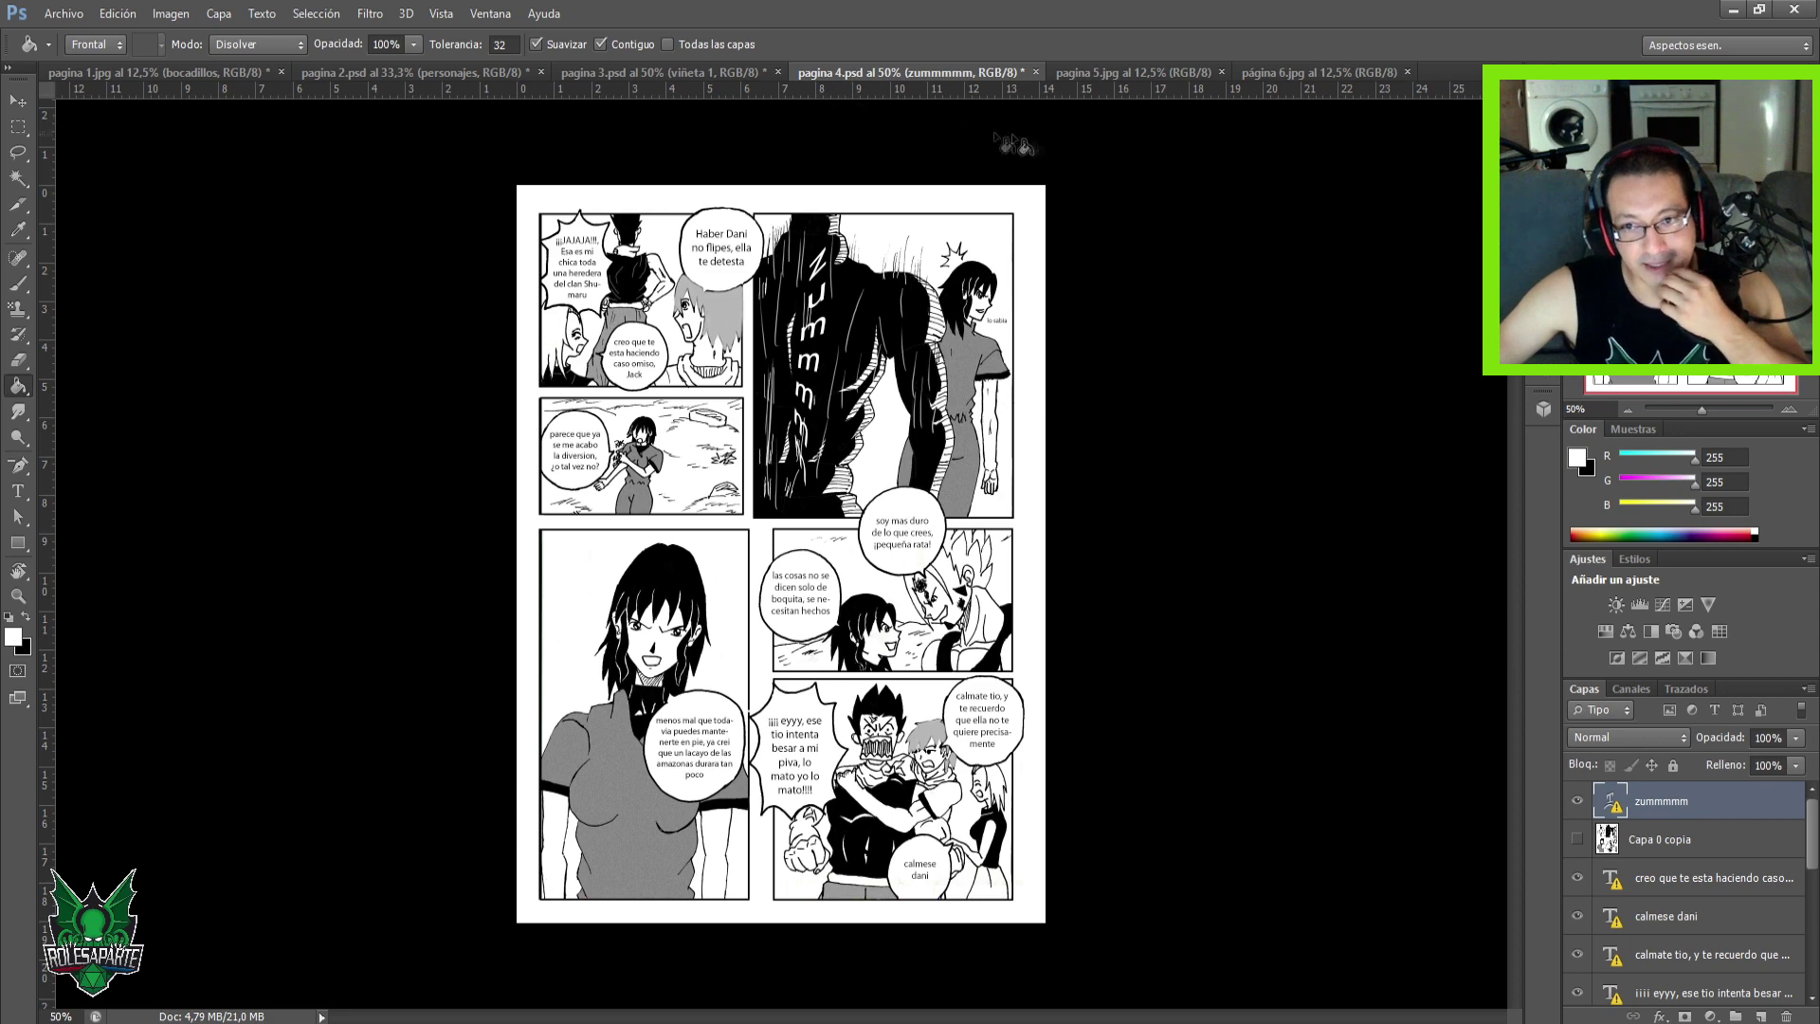
{"action": "left_click", "coordinate": [1163, 68]}
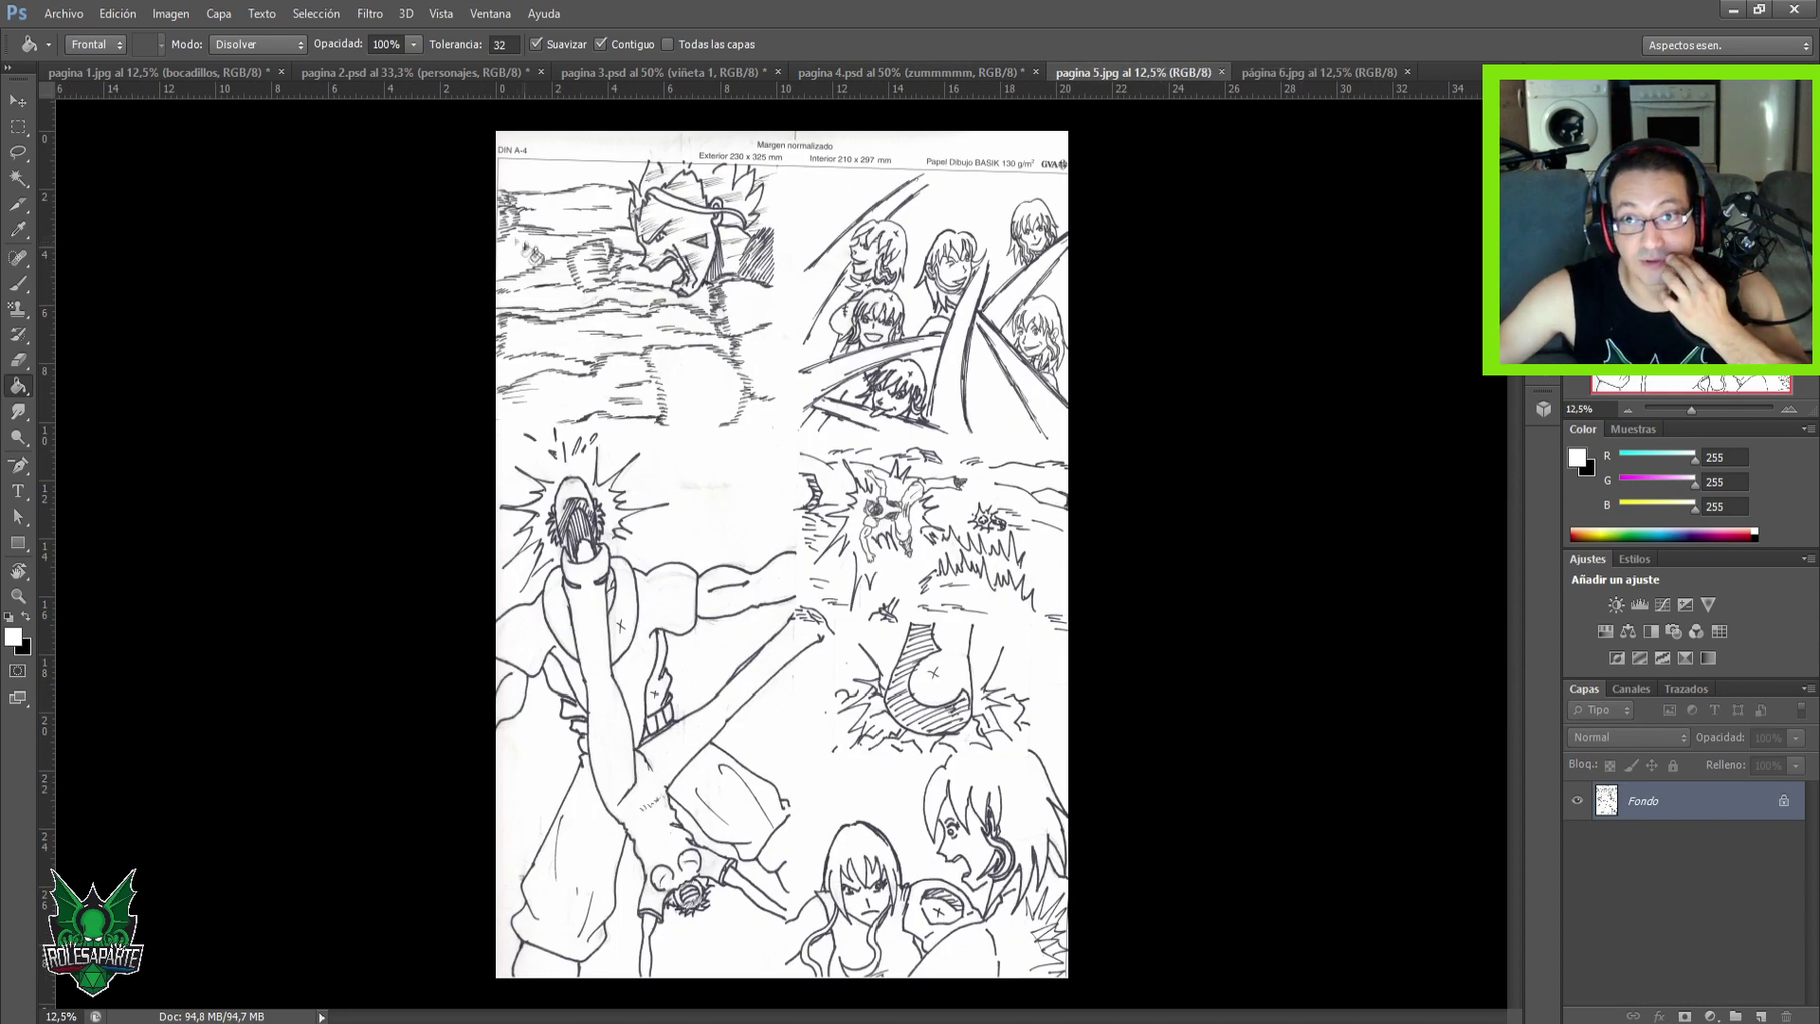
{"action": "key", "text": "ctrl+plus"}
{"action": "key", "text": "ctrl+plus"}
{"action": "key", "text": "ctrl+plus"}
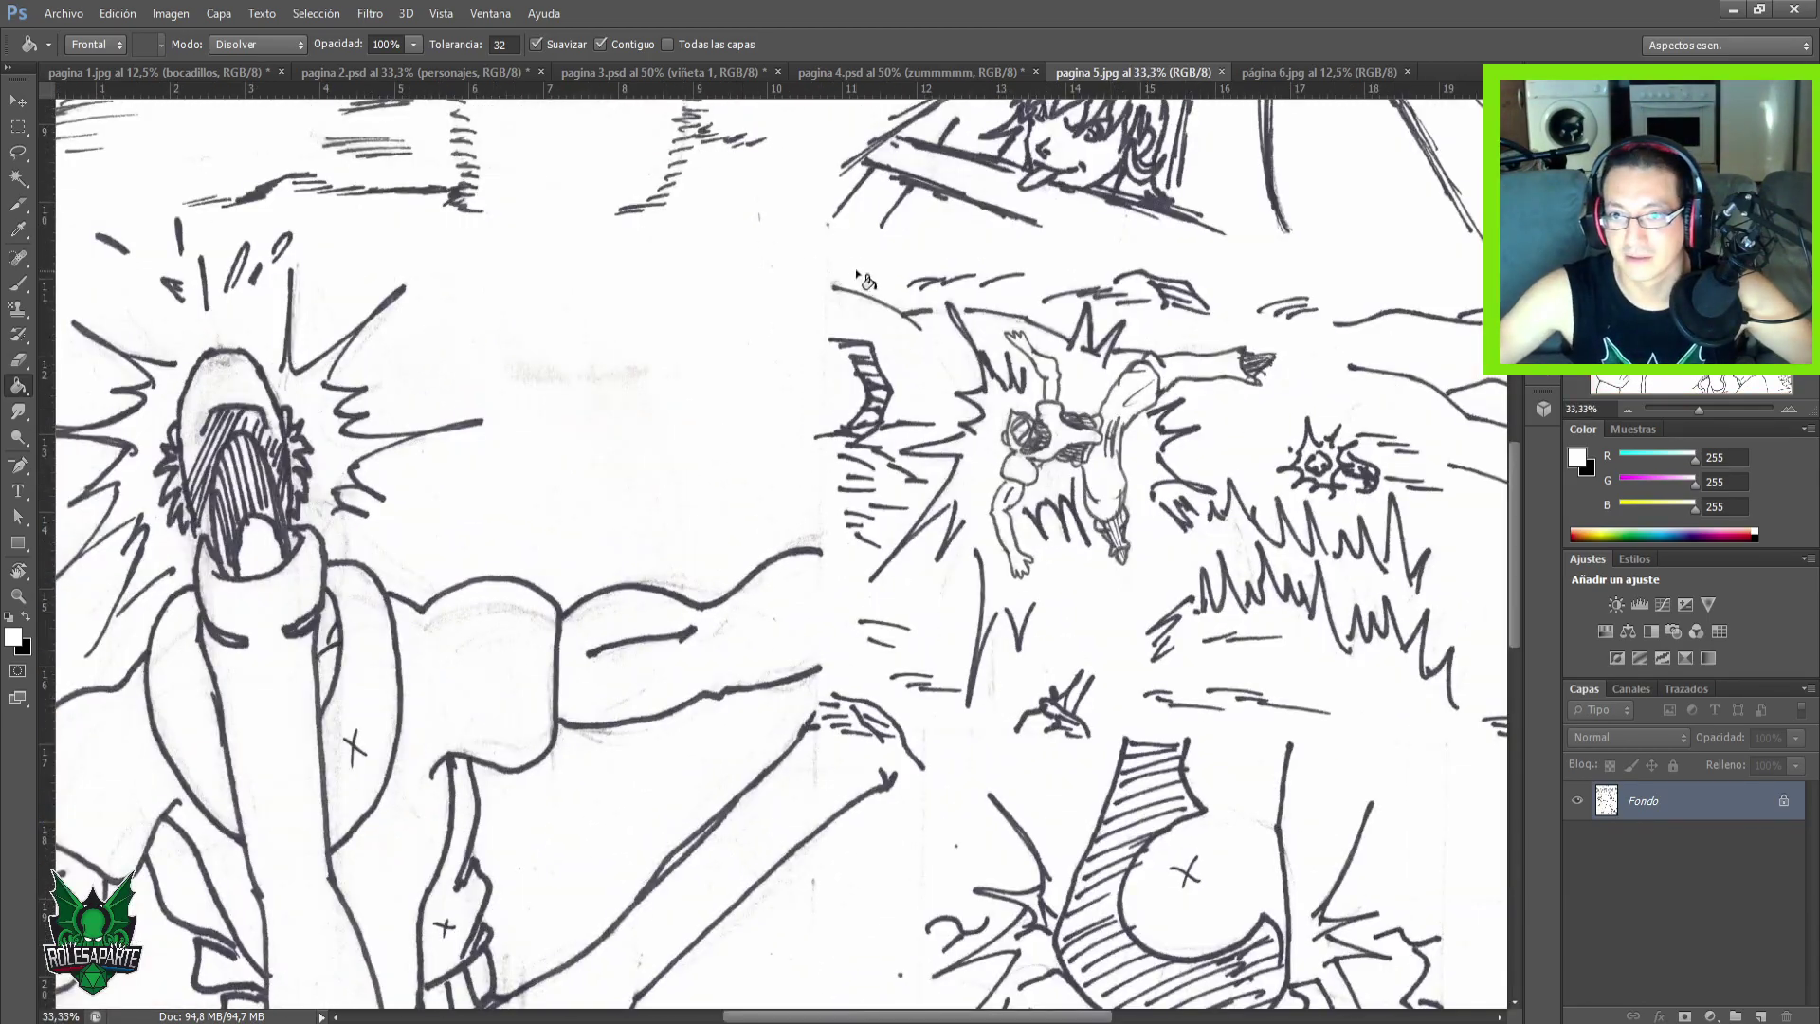
Mark out the printed margin header on page 5 with a freehand selection, clear it, and view the page 6 sketches.
{"action": "mouse_move", "coordinate": [865, 279]}
{"action": "left_mouse_down"}
{"action": "mouse_move", "coordinate": [804, 541]}
{"action": "mouse_move", "coordinate": [803, 642]}
{"action": "mouse_move", "coordinate": [802, 598]}
{"action": "left_mouse_up"}
{"action": "key", "text": "l"}
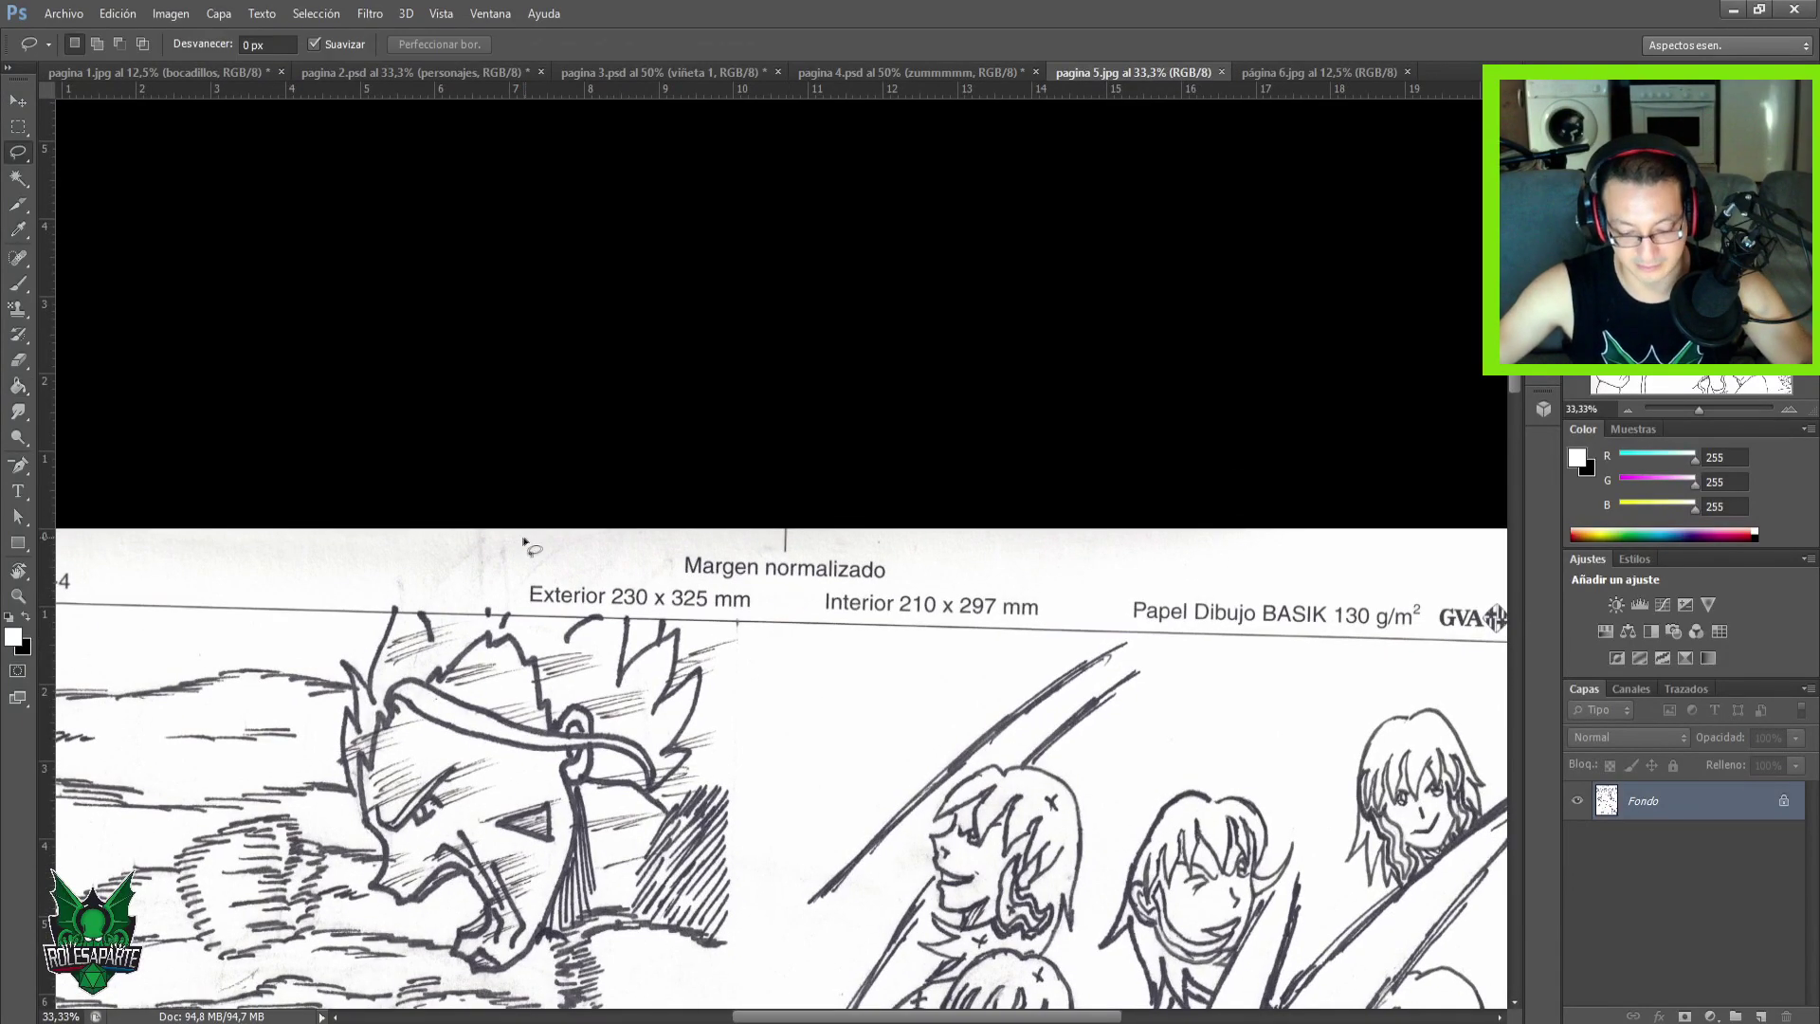
{"action": "mouse_move", "coordinate": [520, 529]}
{"action": "left_mouse_down"}
{"action": "mouse_move", "coordinate": [1309, 507]}
{"action": "mouse_move", "coordinate": [1324, 588]}
{"action": "mouse_move", "coordinate": [1103, 662]}
{"action": "mouse_move", "coordinate": [835, 667]}
{"action": "mouse_move", "coordinate": [452, 603]}
{"action": "mouse_move", "coordinate": [466, 523]}
{"action": "mouse_move", "coordinate": [626, 488]}
{"action": "left_mouse_up"}
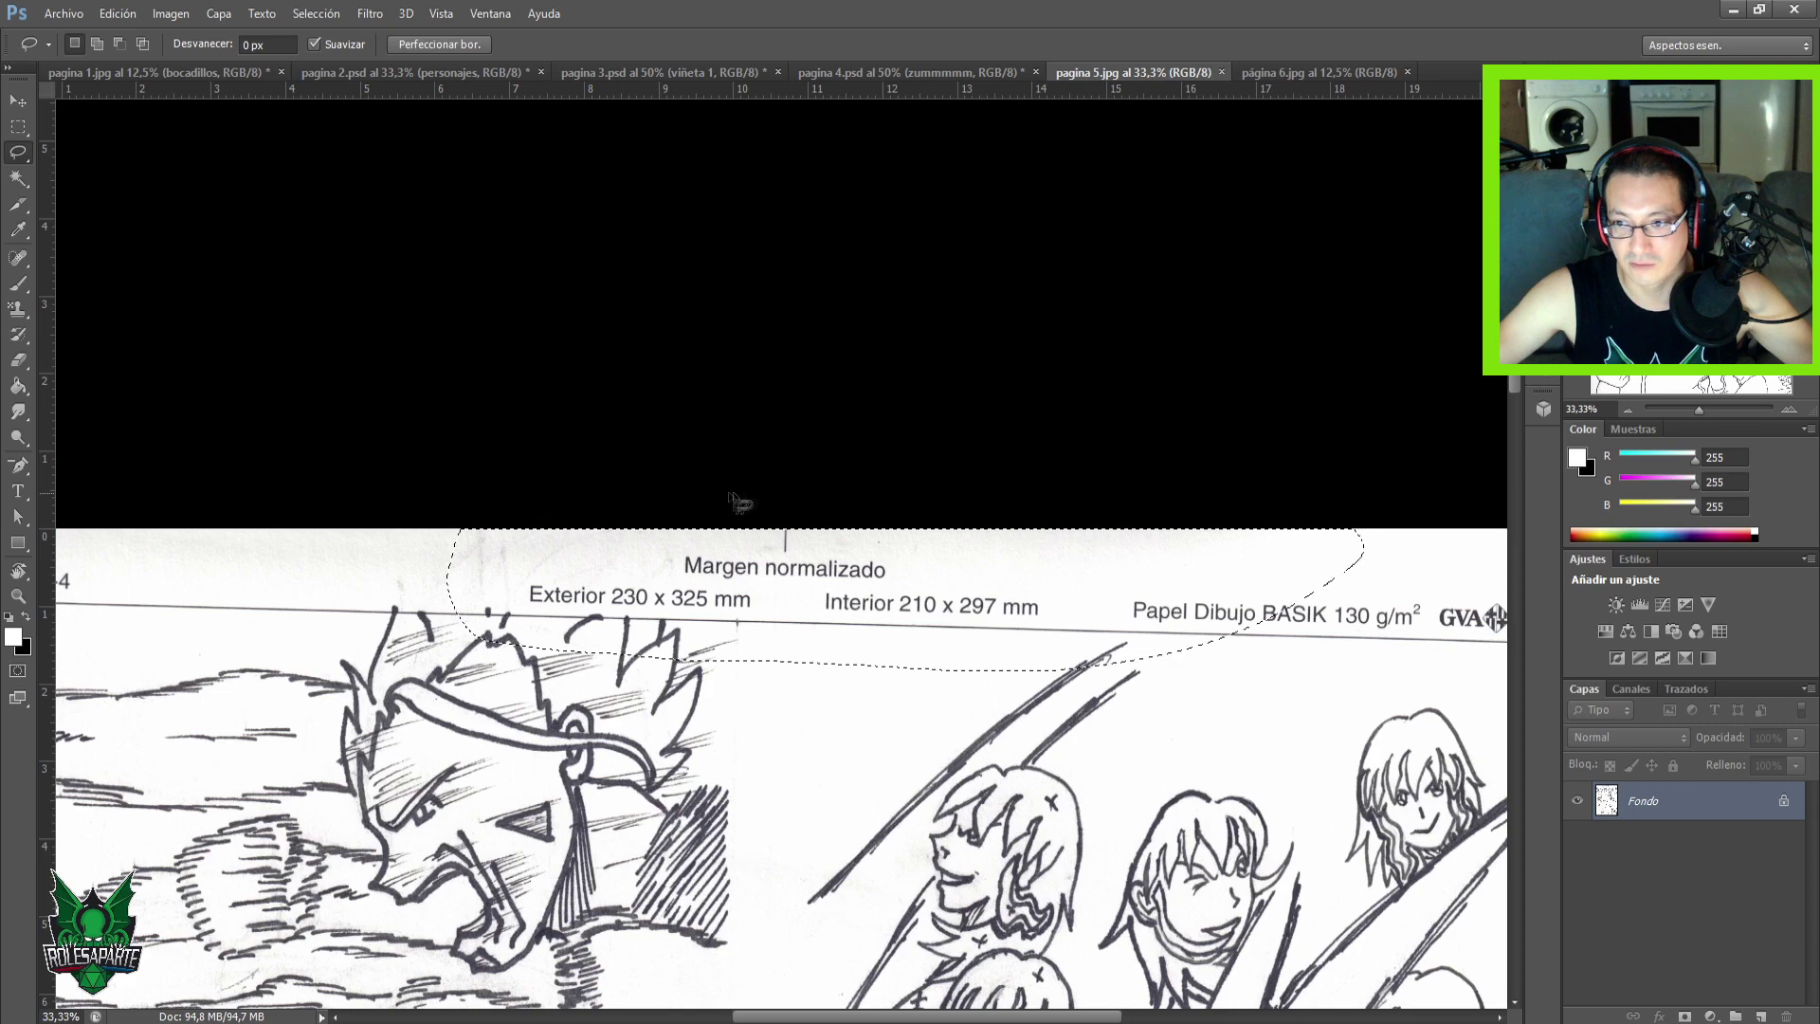
{"action": "key", "text": "ctrl+d"}
{"action": "key", "text": "ctrl+minus"}
{"action": "key", "text": "ctrl+minus"}
{"action": "key", "text": "ctrl+minus"}
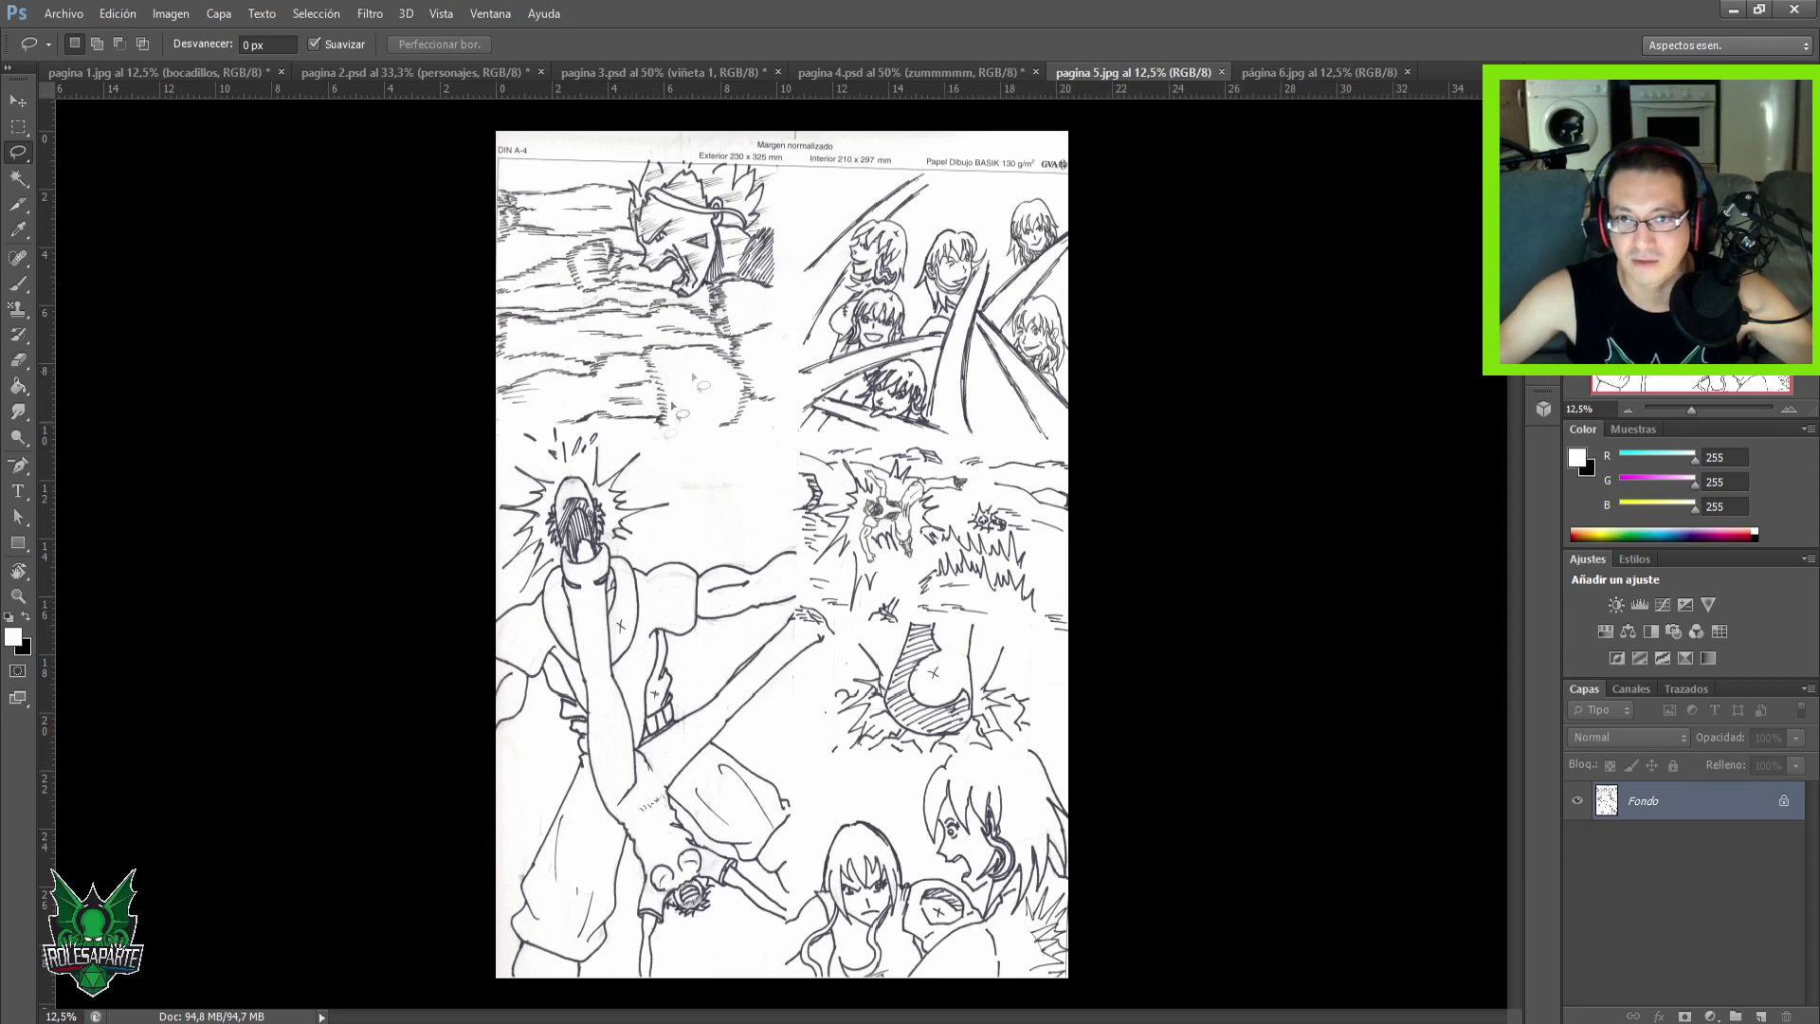
{"action": "left_click", "coordinate": [1293, 75]}
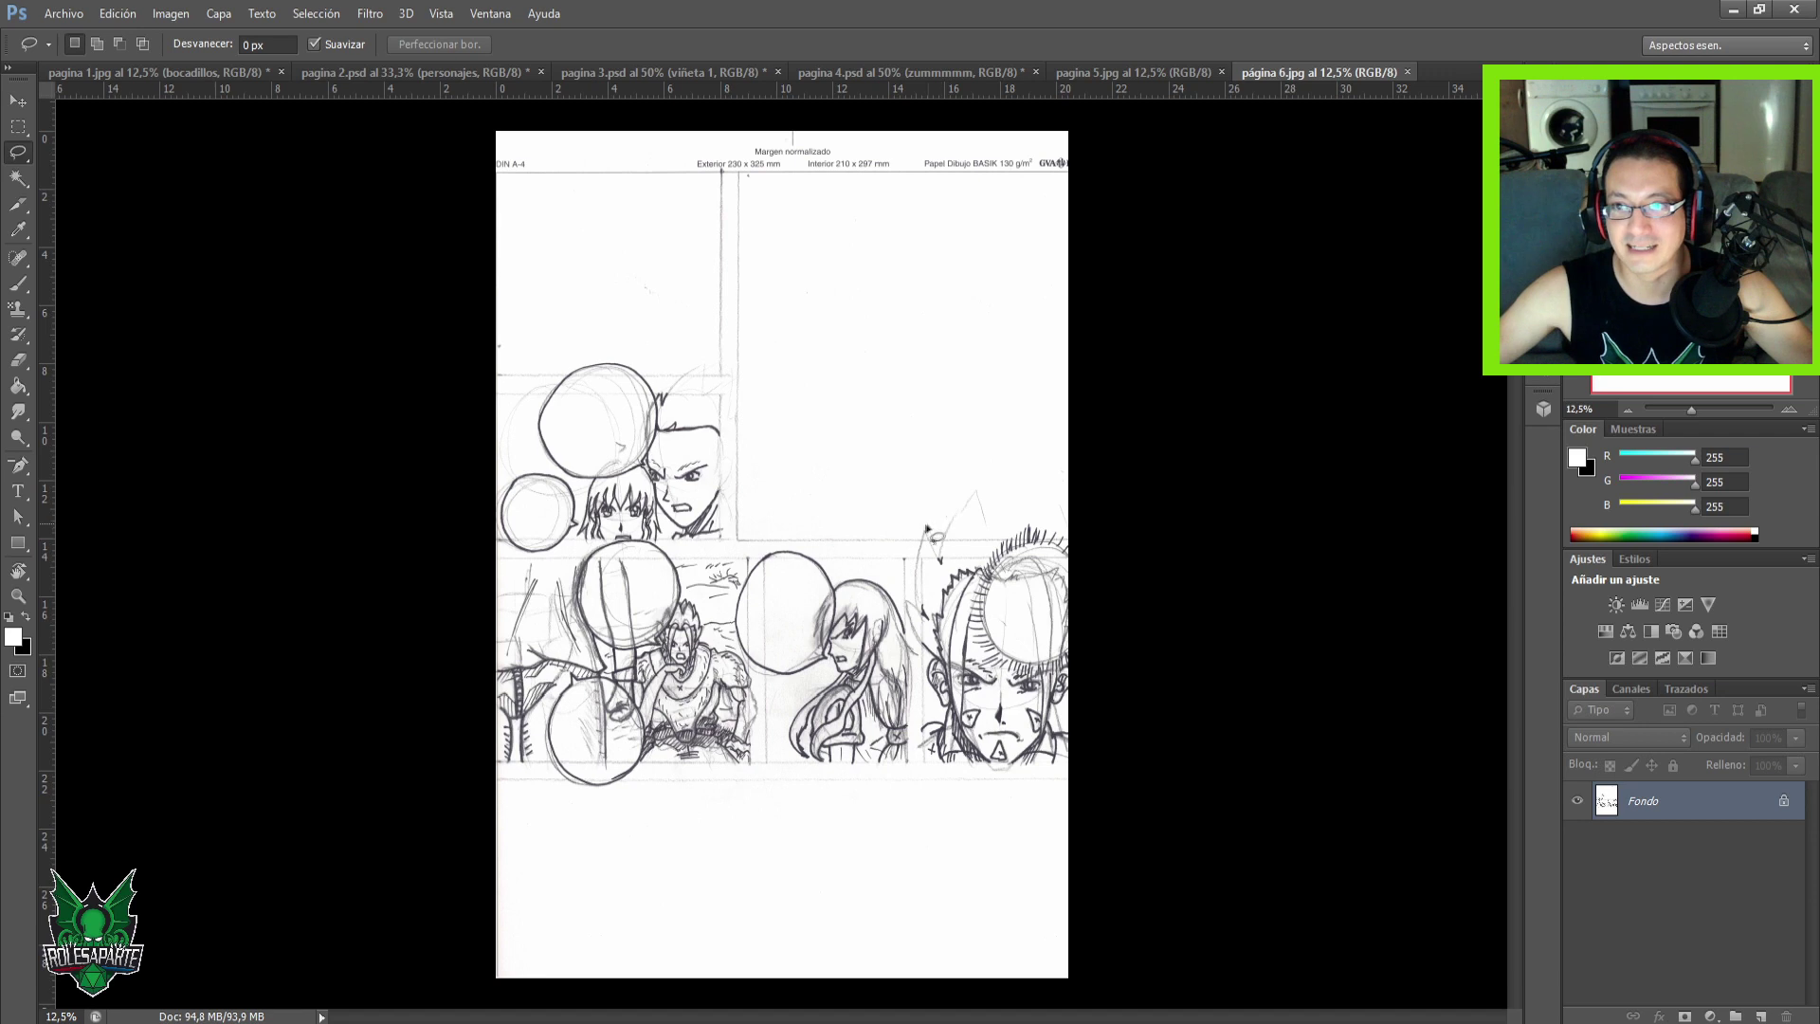
{"action": "key", "text": "b"}
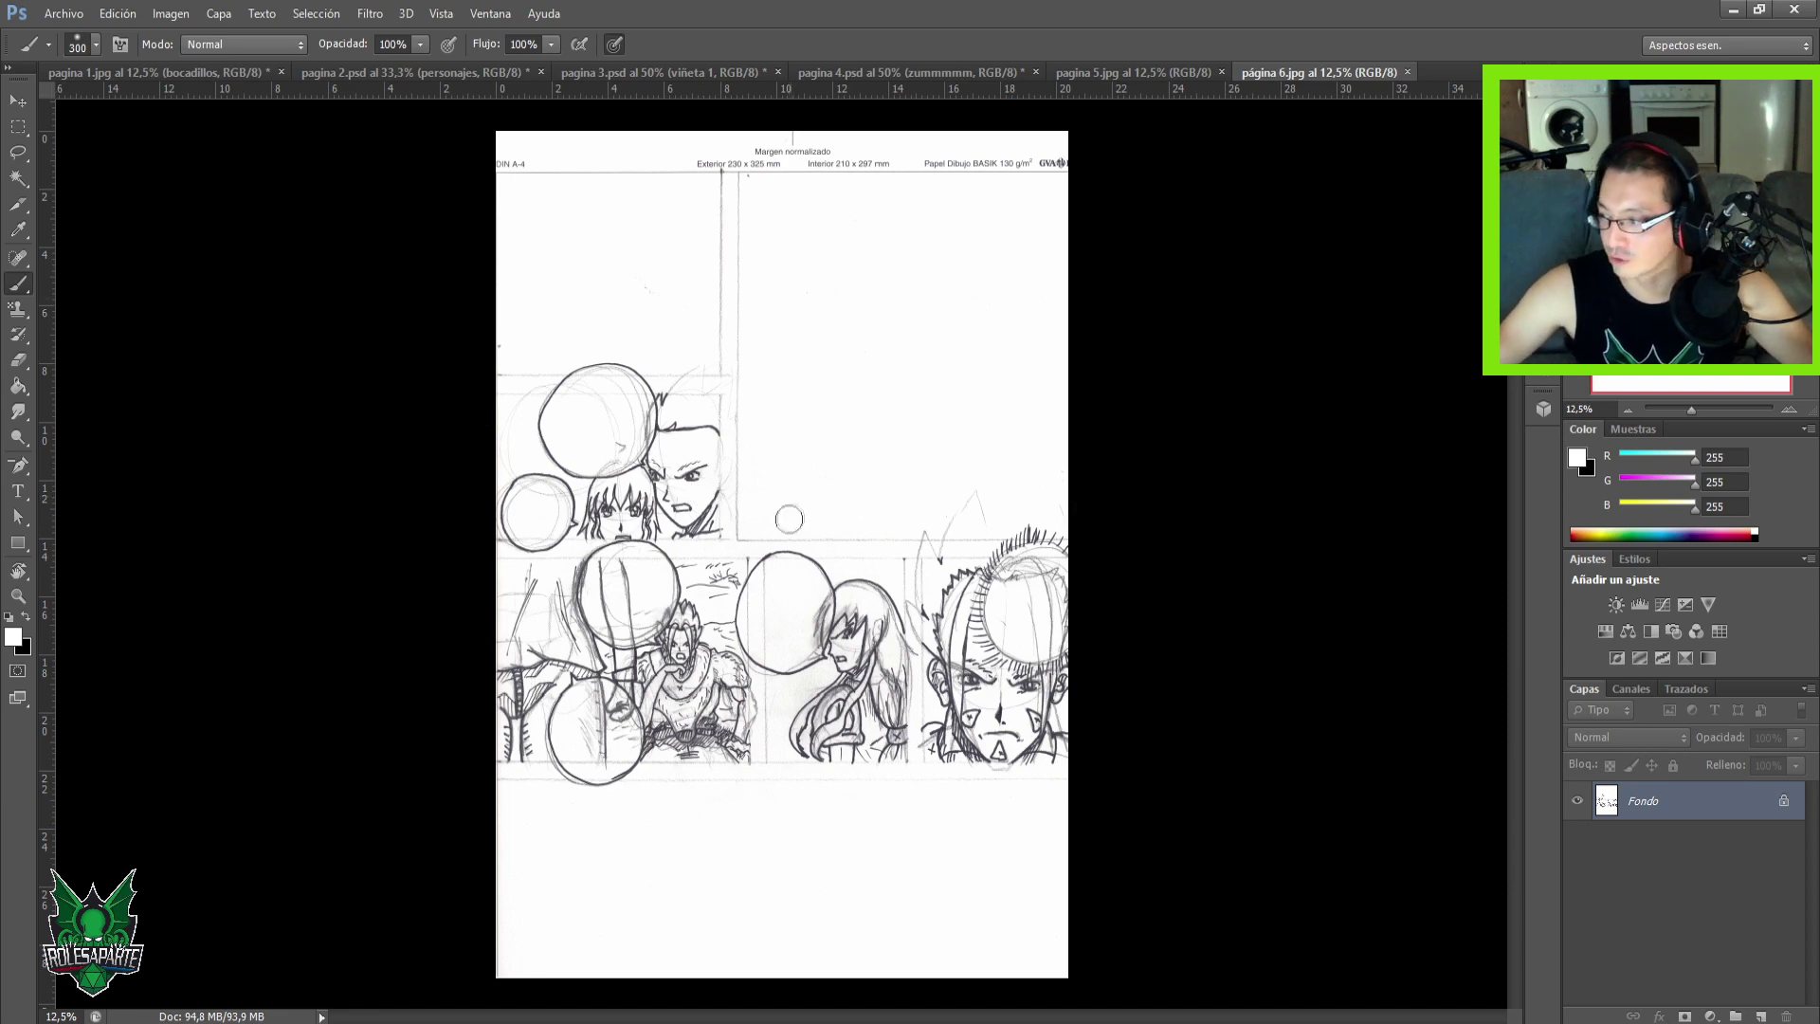
On page 1, make Capa 0 the active layer and tilt the canvas view freehand to about -2°.
{"action": "left_click", "coordinate": [208, 74]}
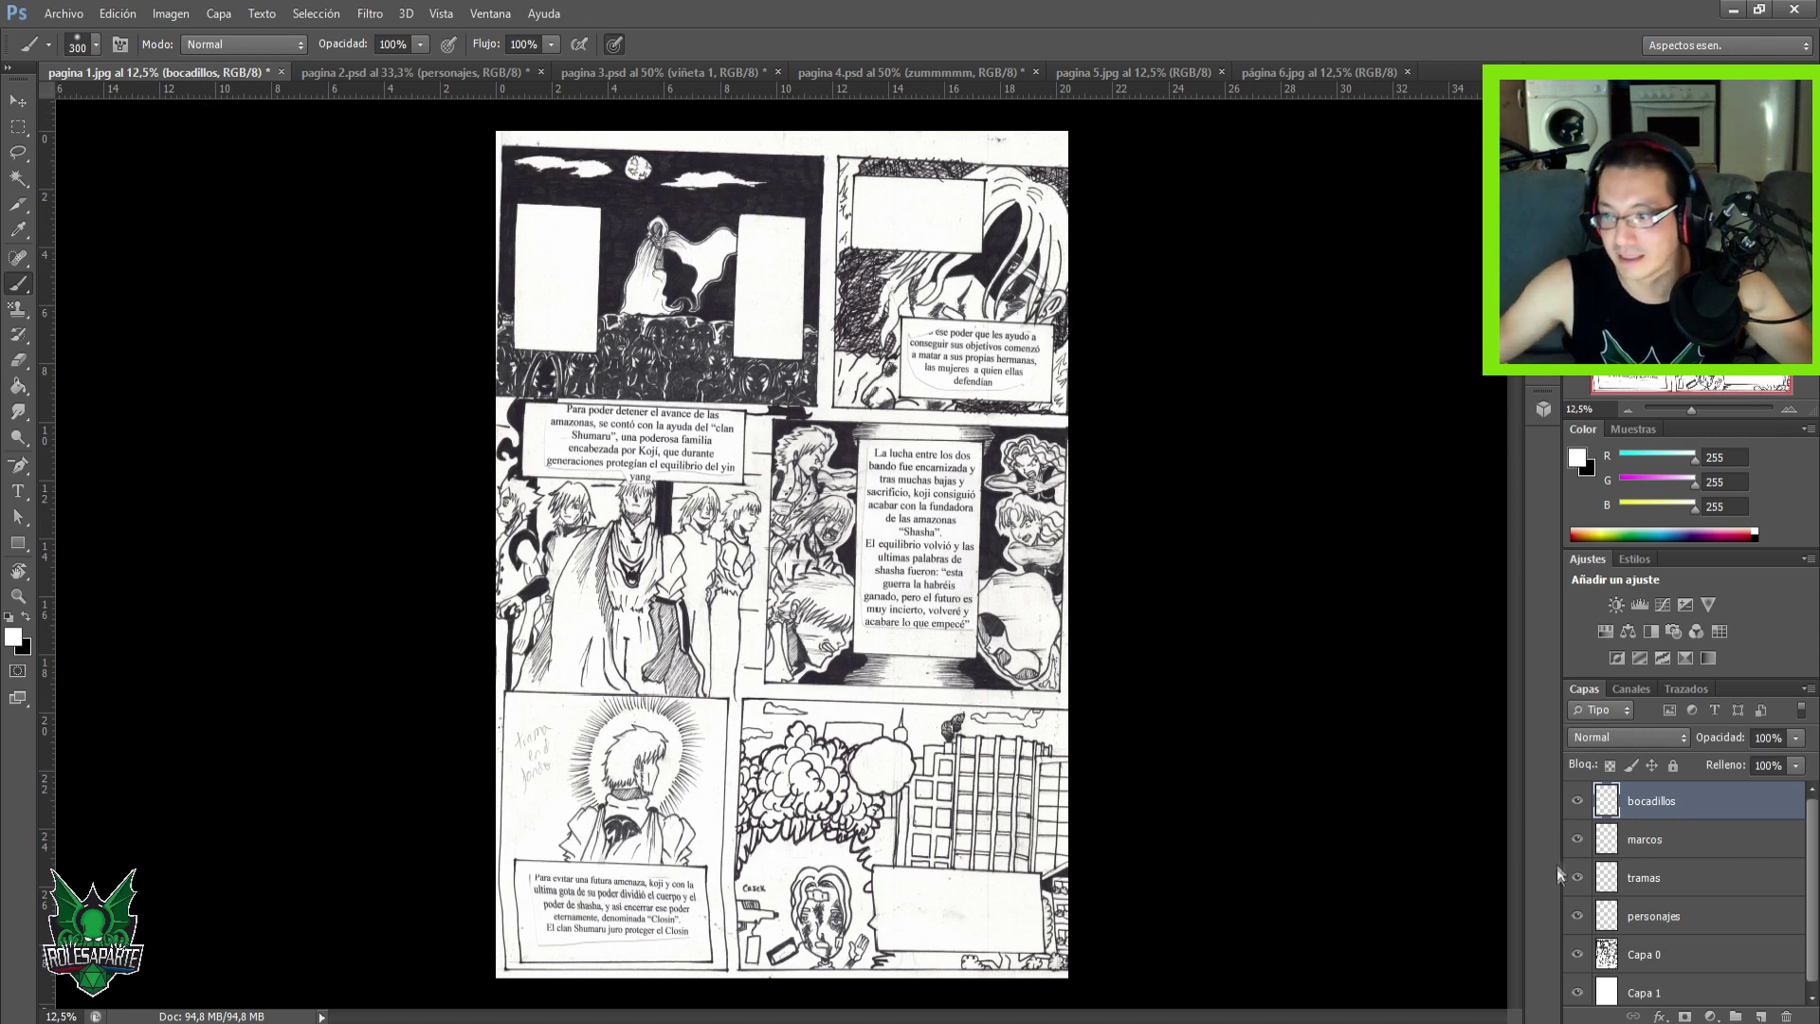
{"action": "left_click", "coordinate": [1659, 959]}
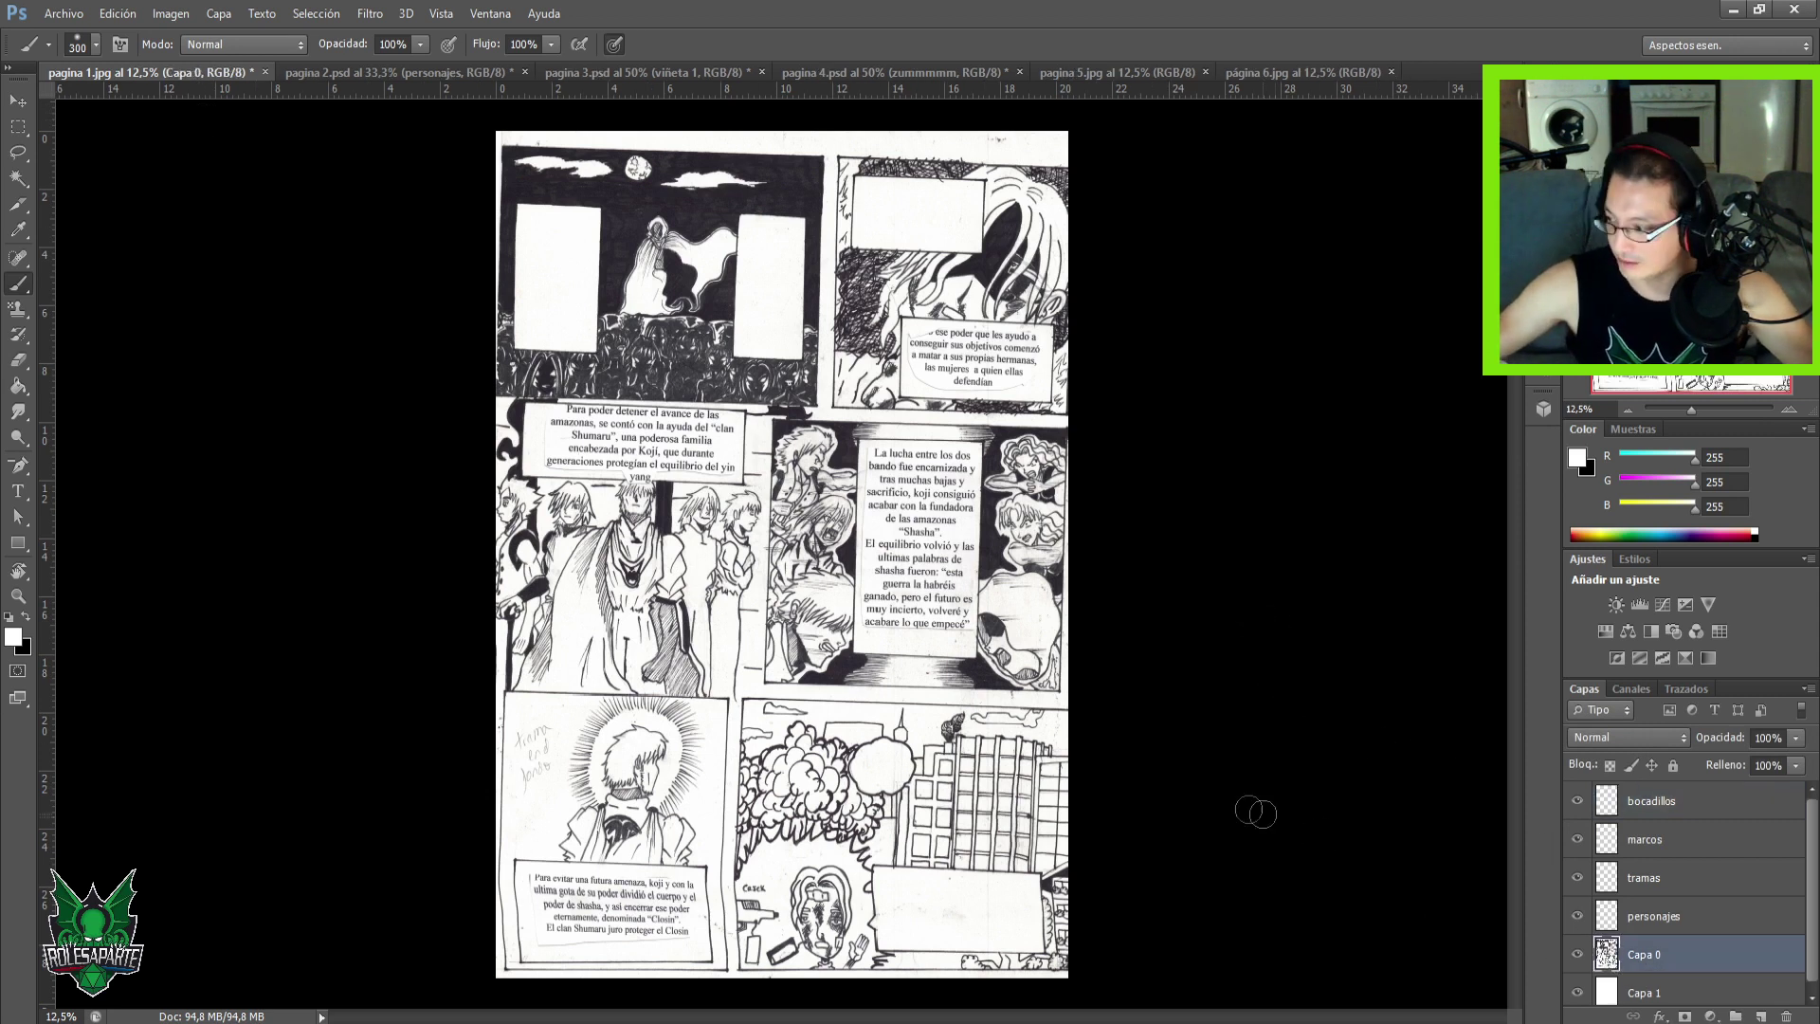
{"action": "key", "text": "r"}
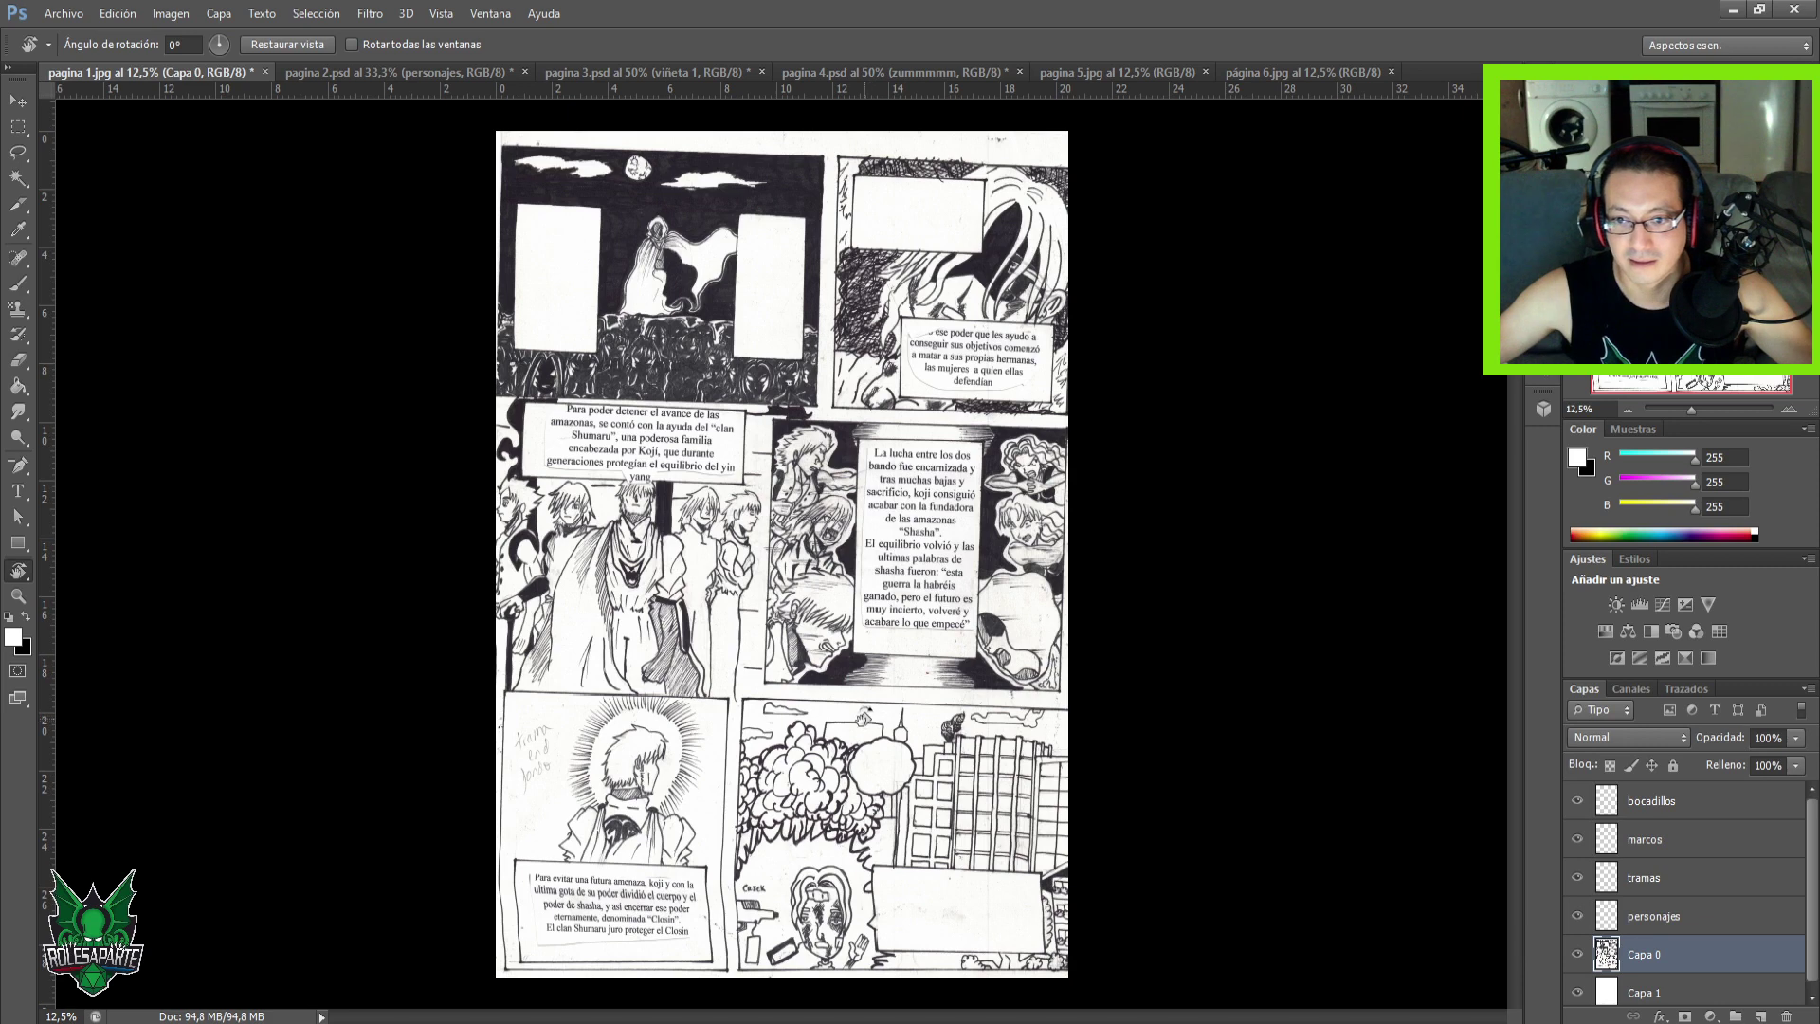
{"action": "left_click_drag", "start_coordinate": [913, 755], "coordinate": [945, 782]}
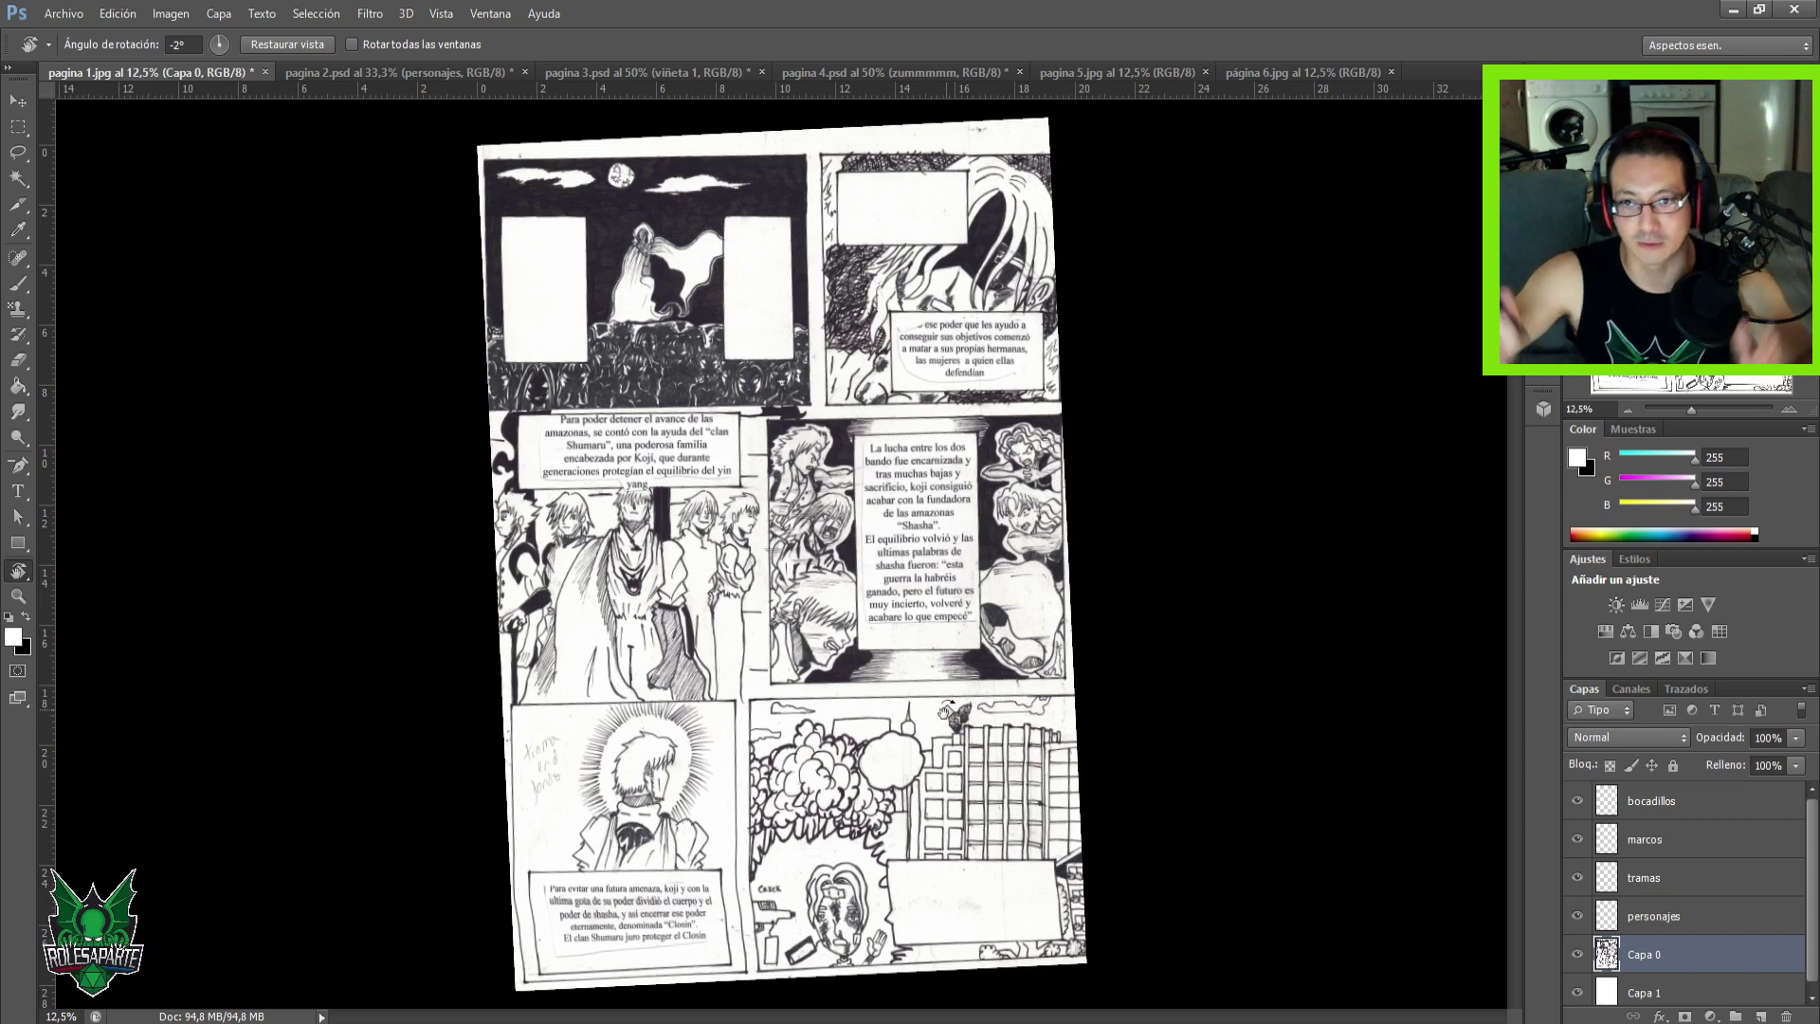
Set the canvas view rotation of page 1 to exactly -3° and return to the Brush tool.
{"action": "left_click", "coordinate": [183, 45]}
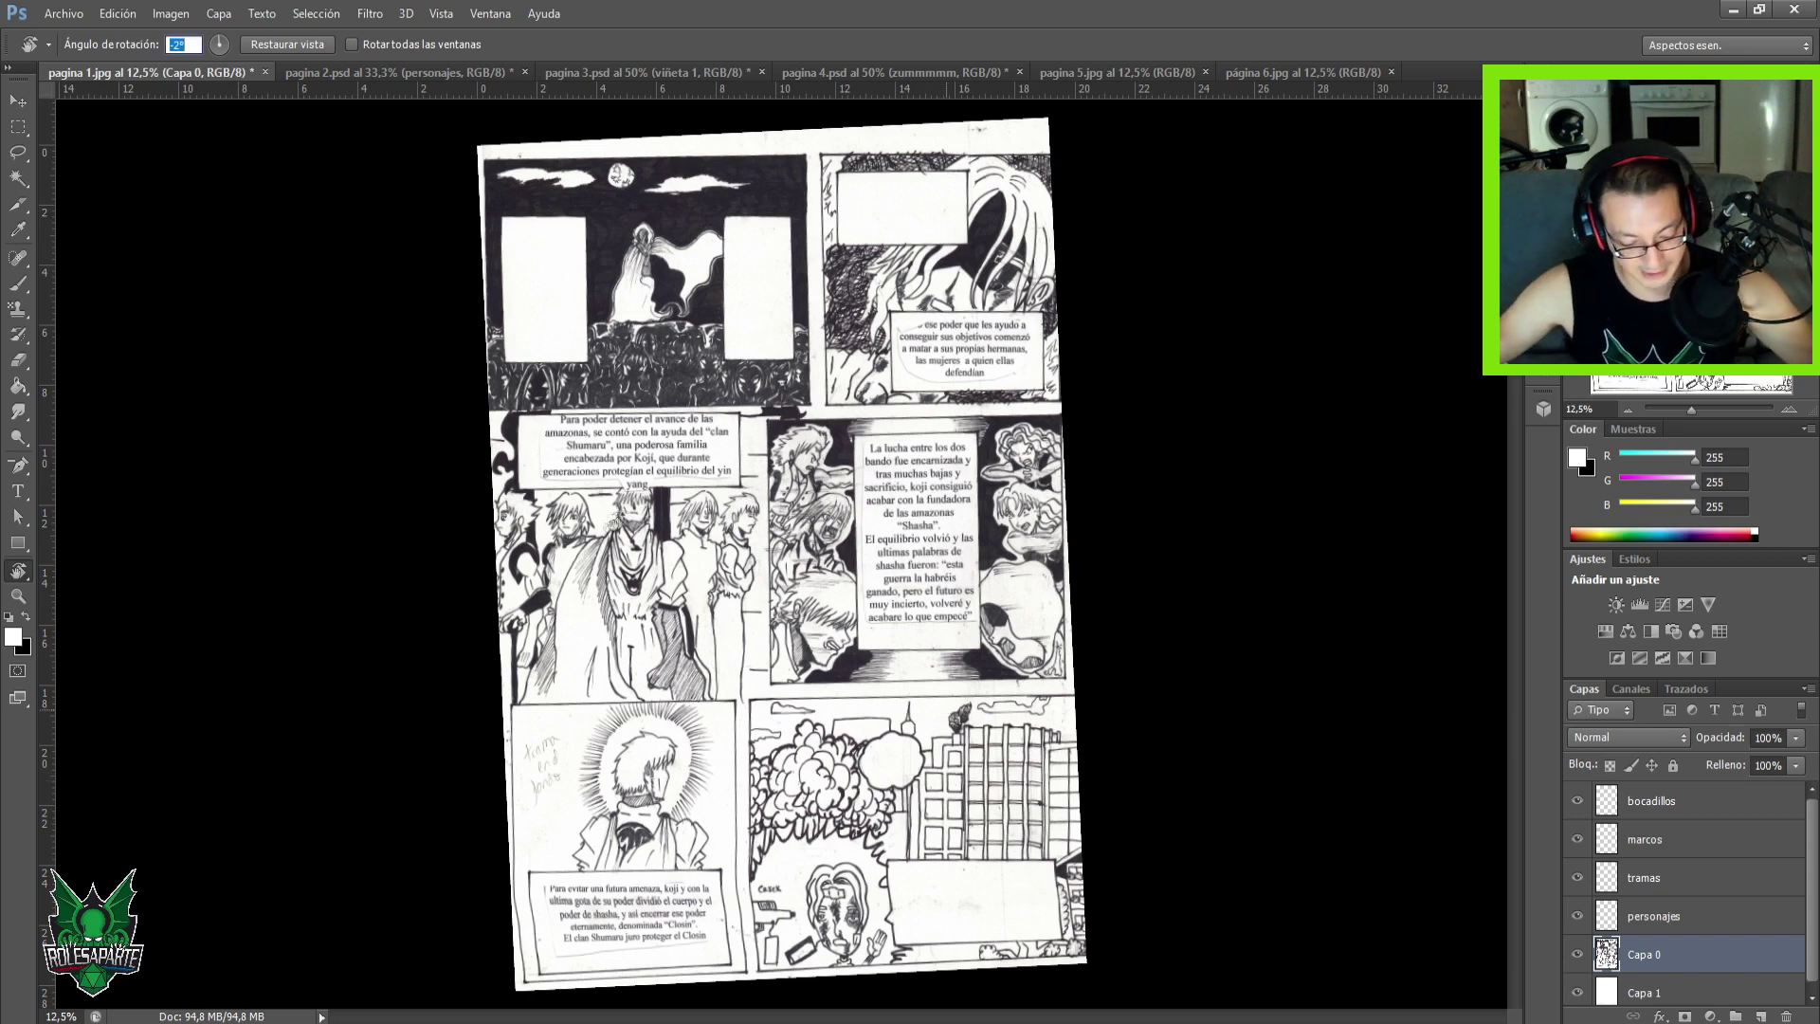
{"action": "type", "text": "m"}
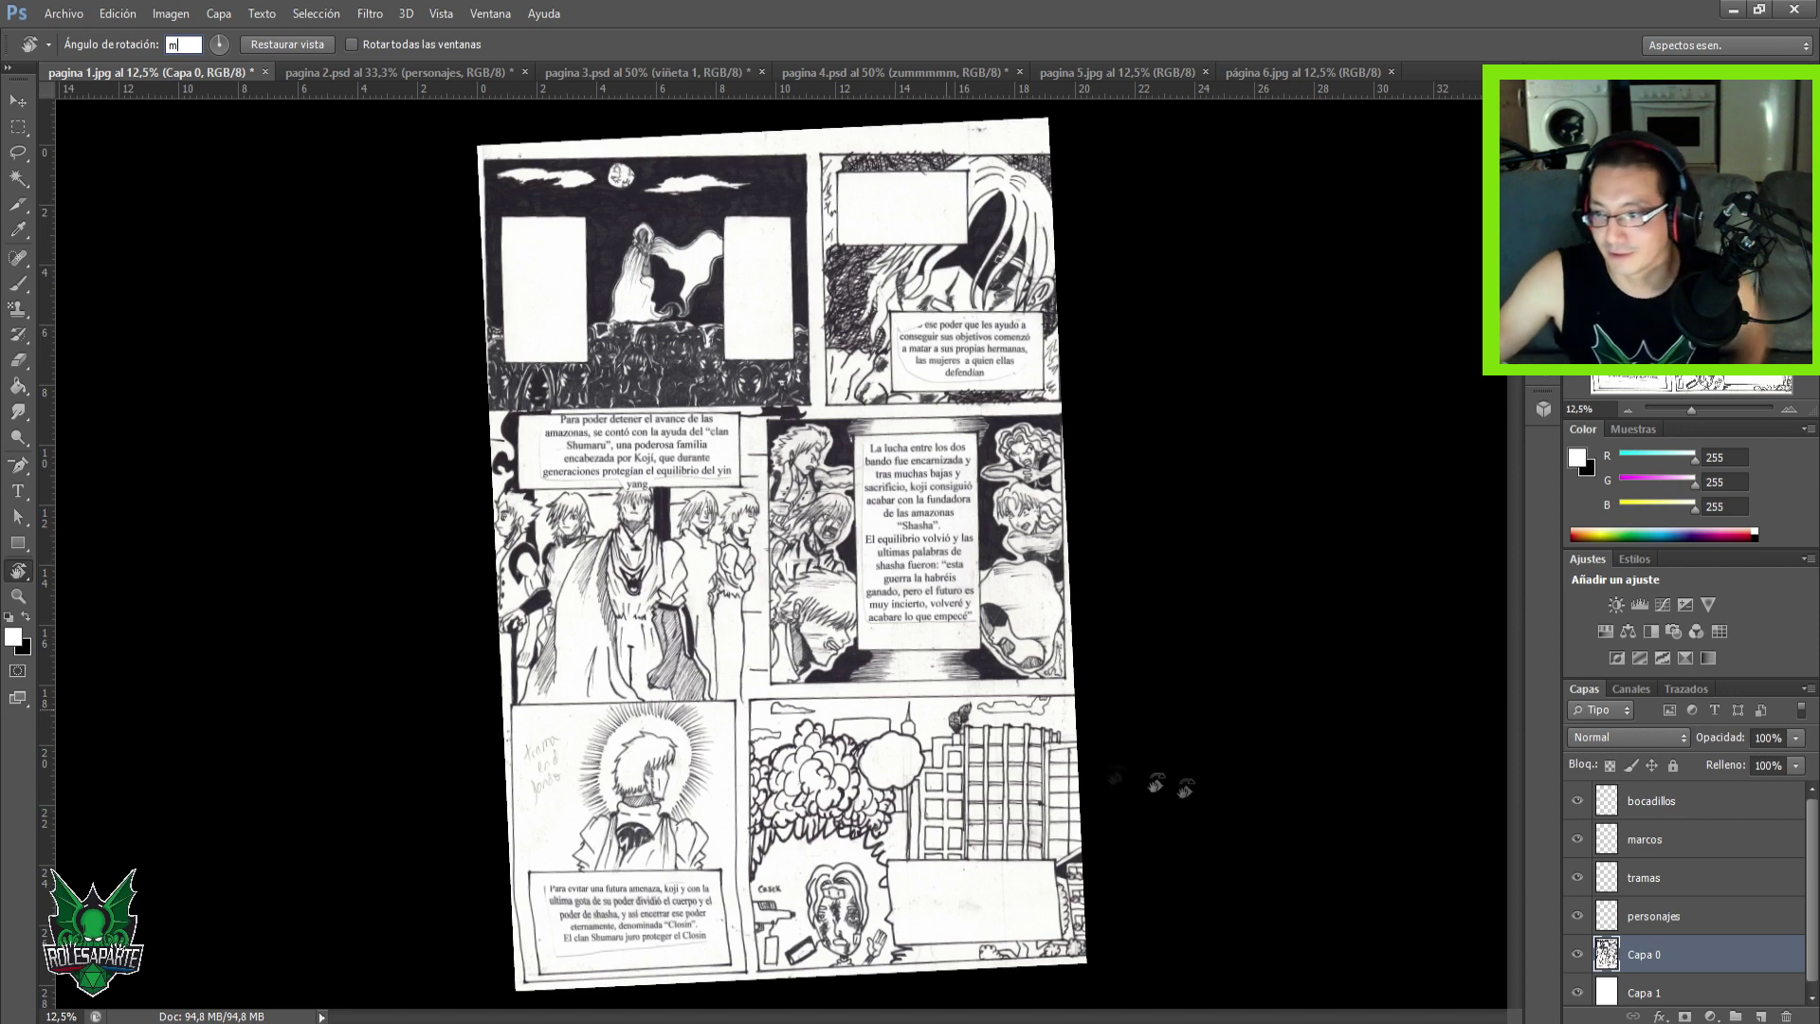
{"action": "key", "text": "BackSpace"}
{"action": "type", "text": "-3"}
{"action": "key", "text": "Return"}
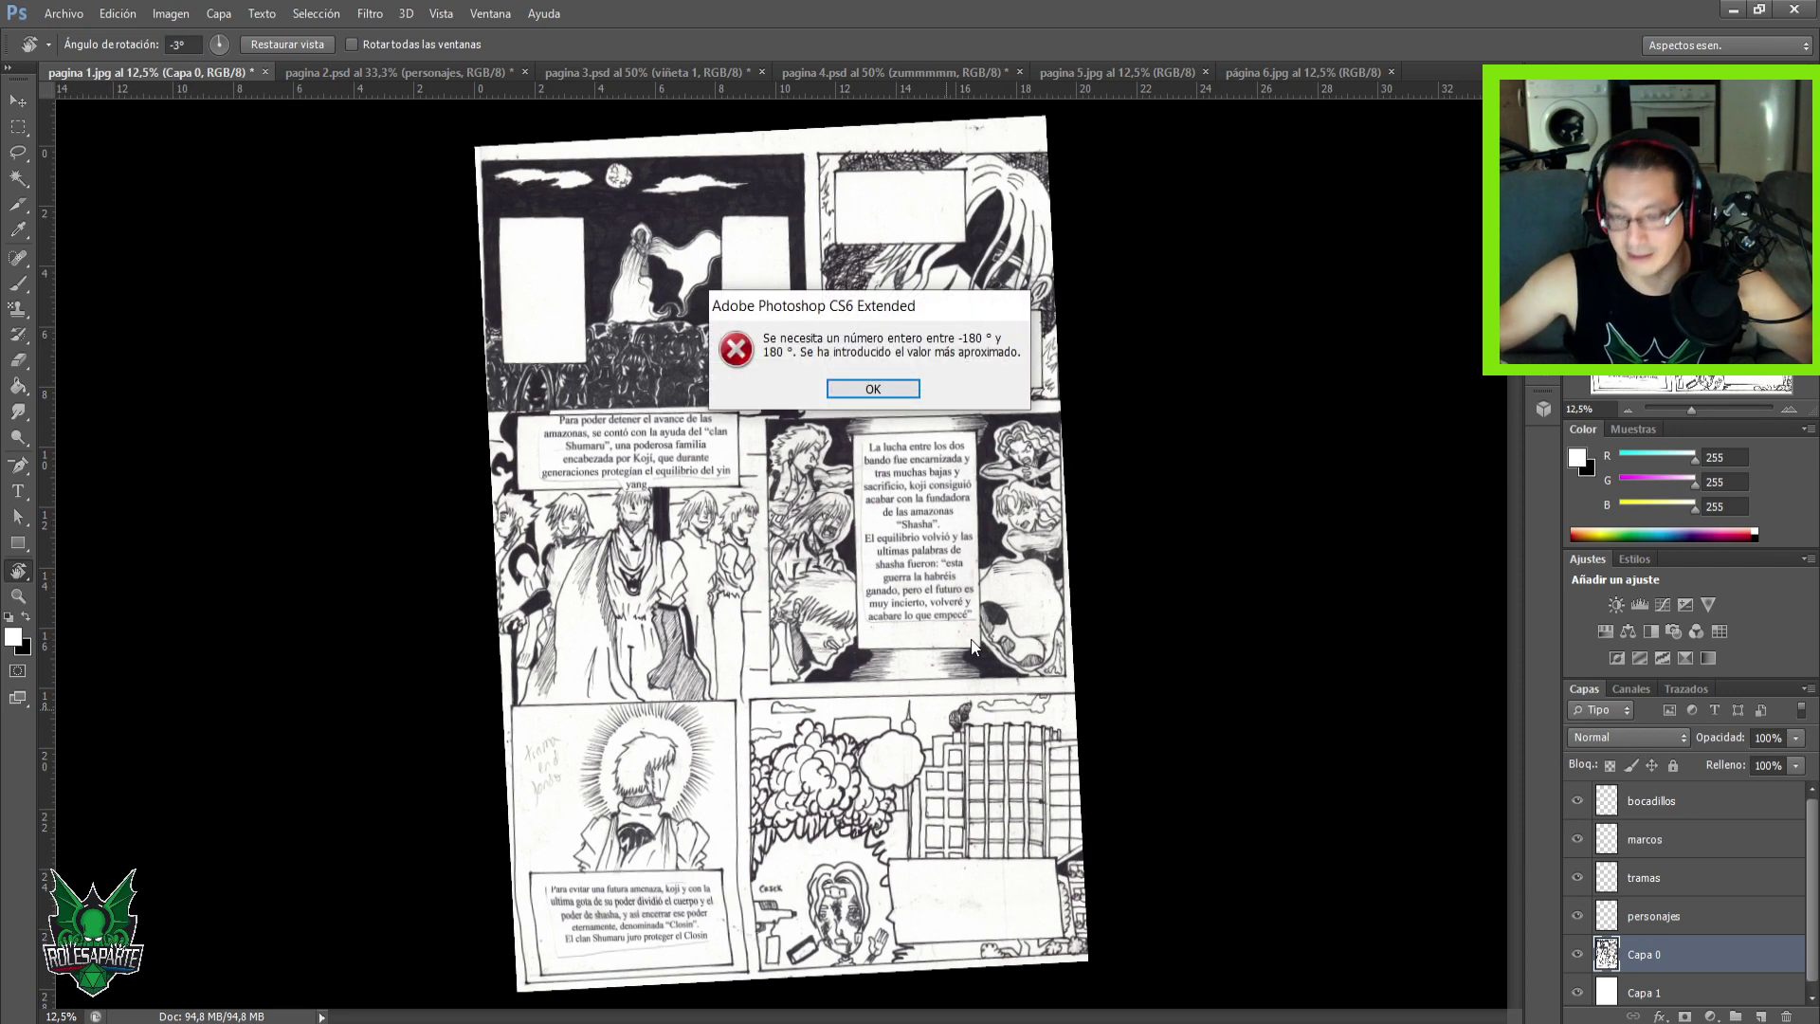
{"action": "key", "text": "Return"}
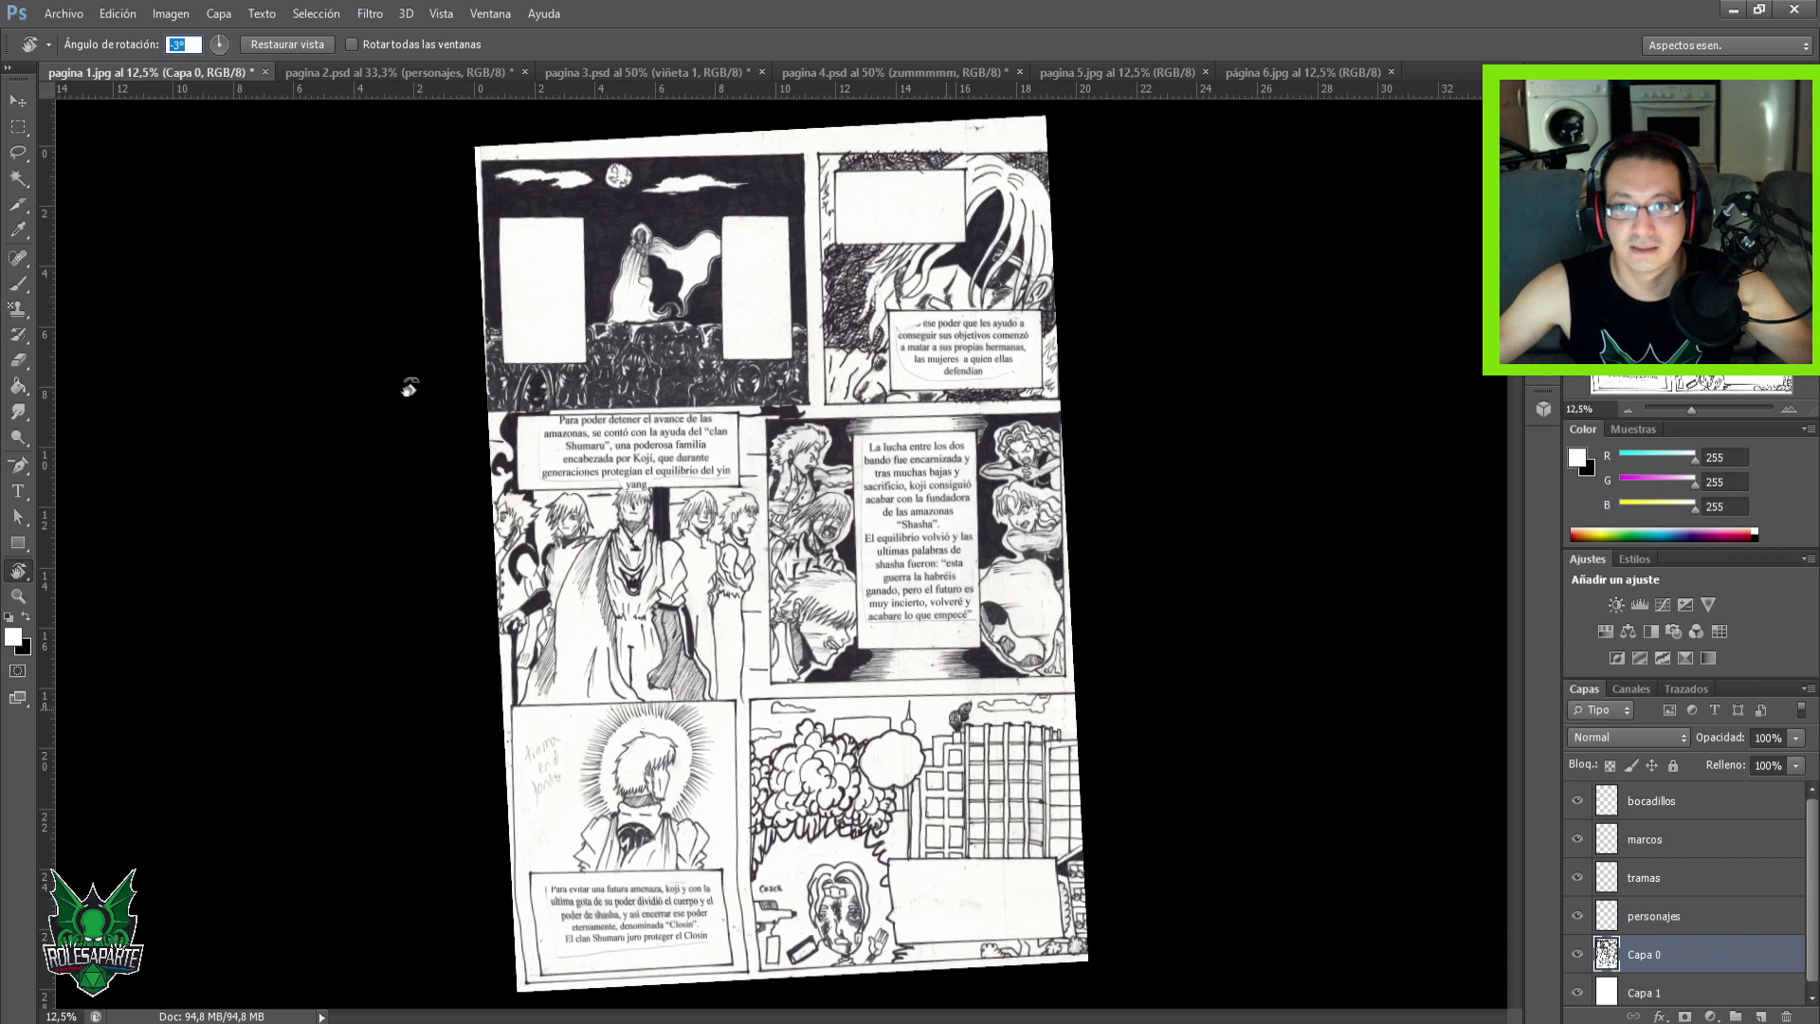
{"action": "type", "text": "b"}
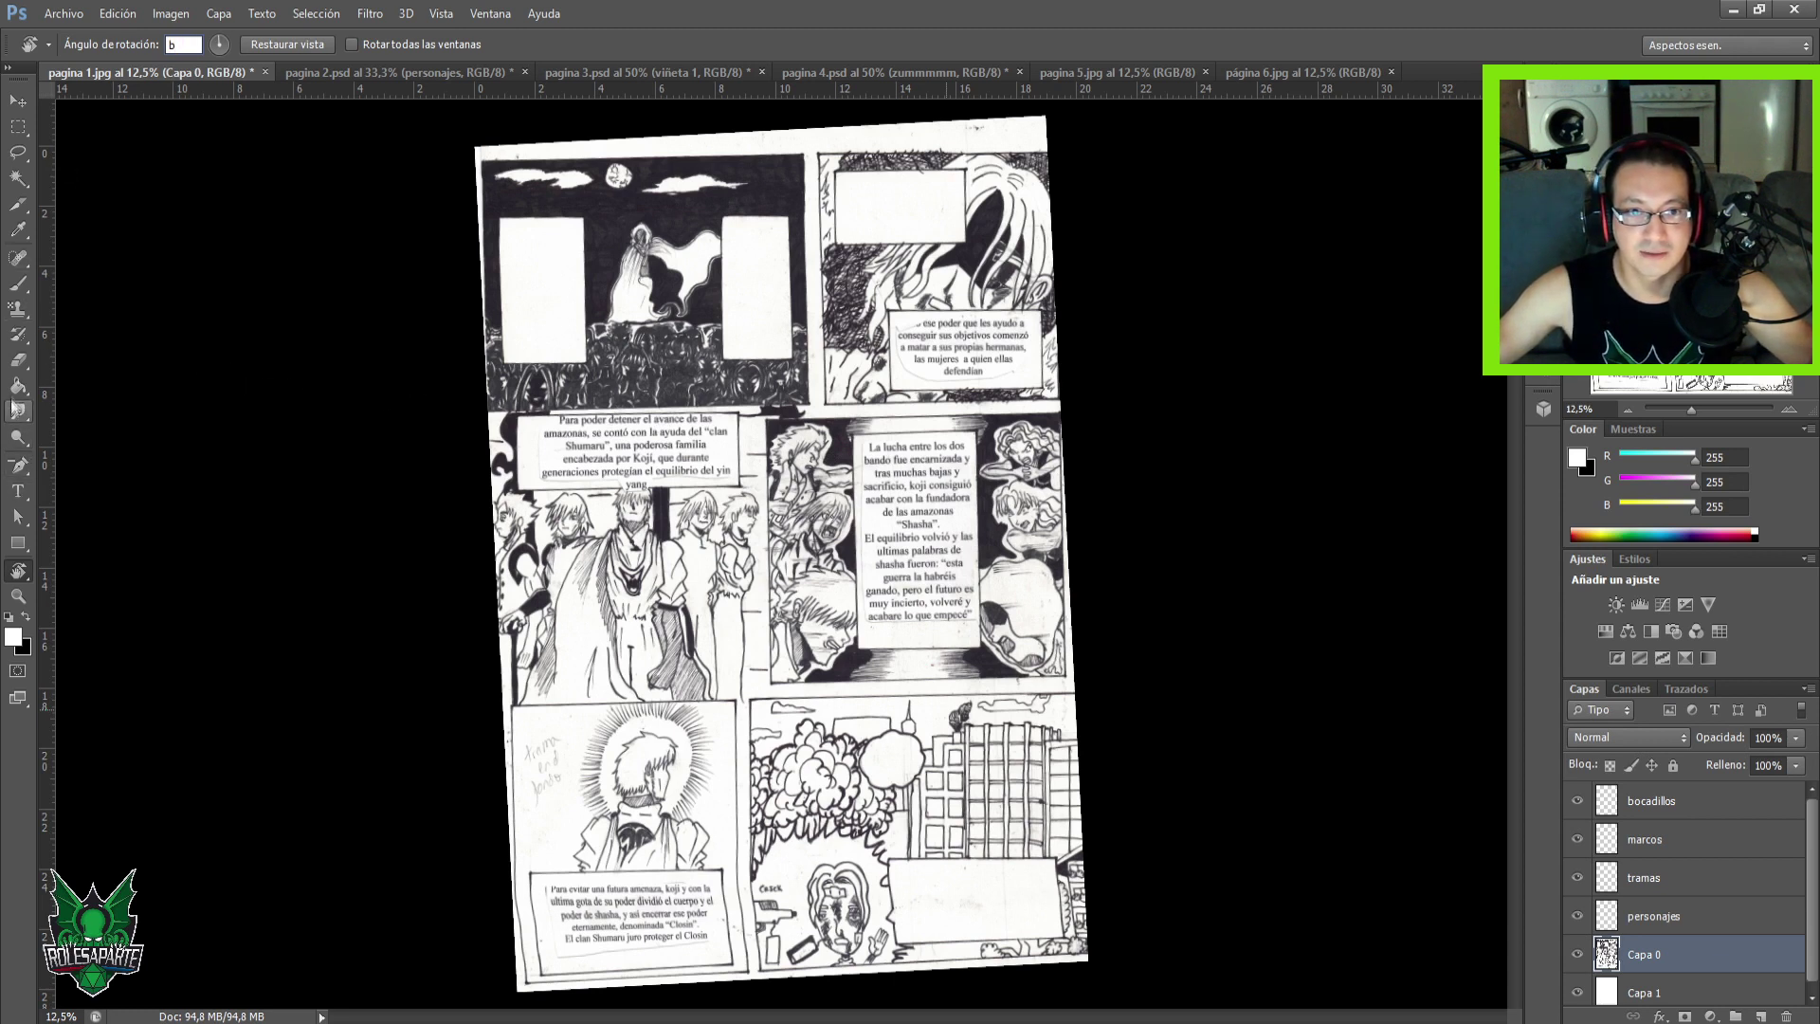
{"action": "key", "text": "Escape"}
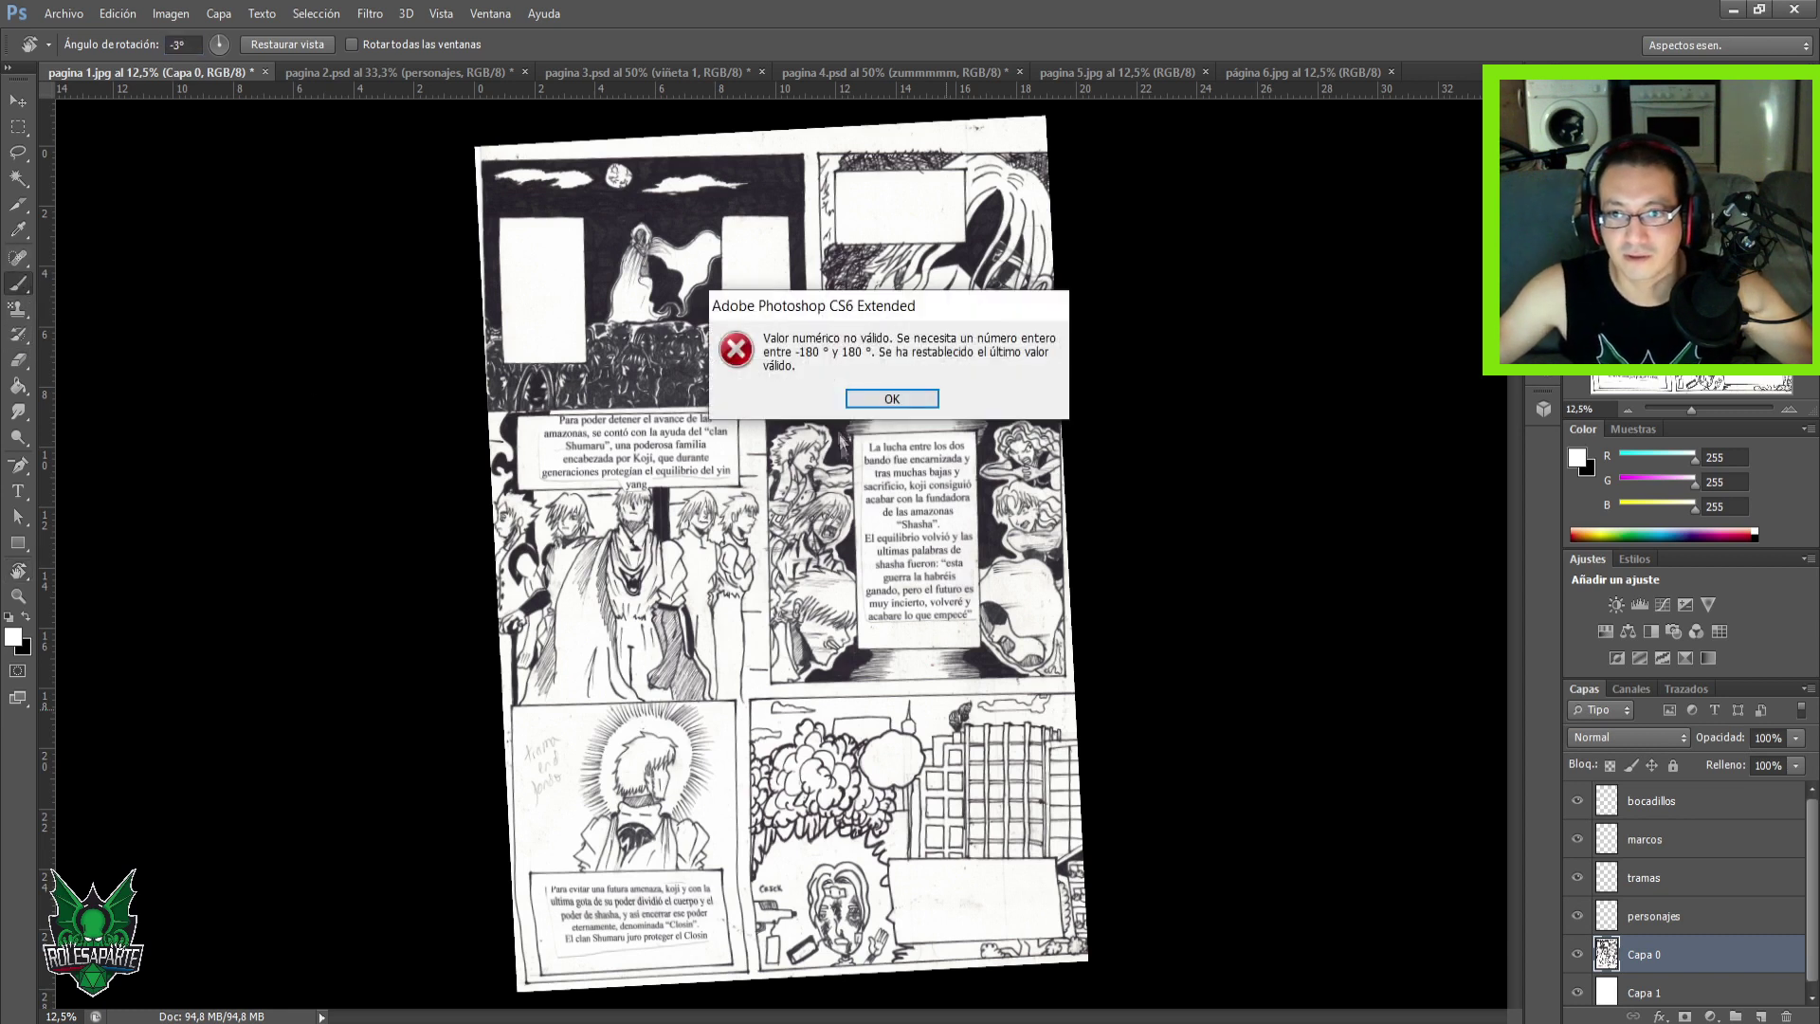
{"action": "left_click", "coordinate": [887, 403]}
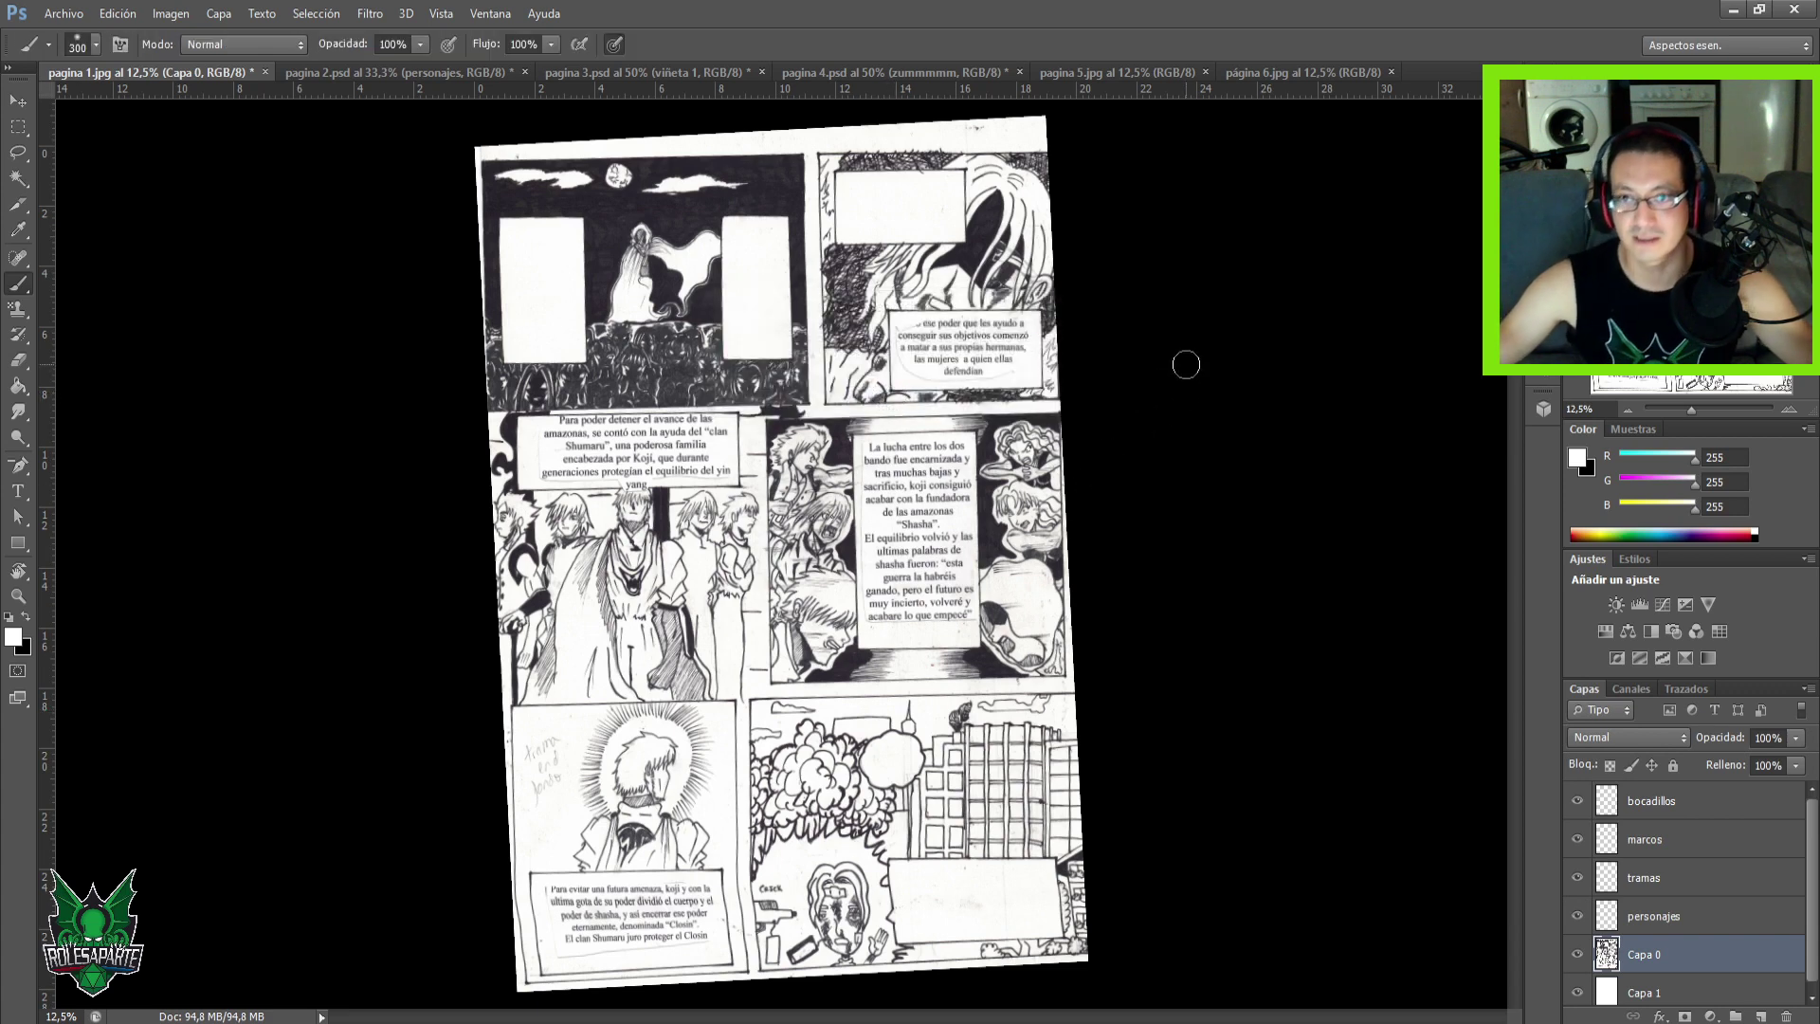
Save page 1 as the Photoshop file "pagina 1" in the "14. The rebirth" folder, keeping layers and maximum compatibility.
{"action": "key", "text": "ctrl+s"}
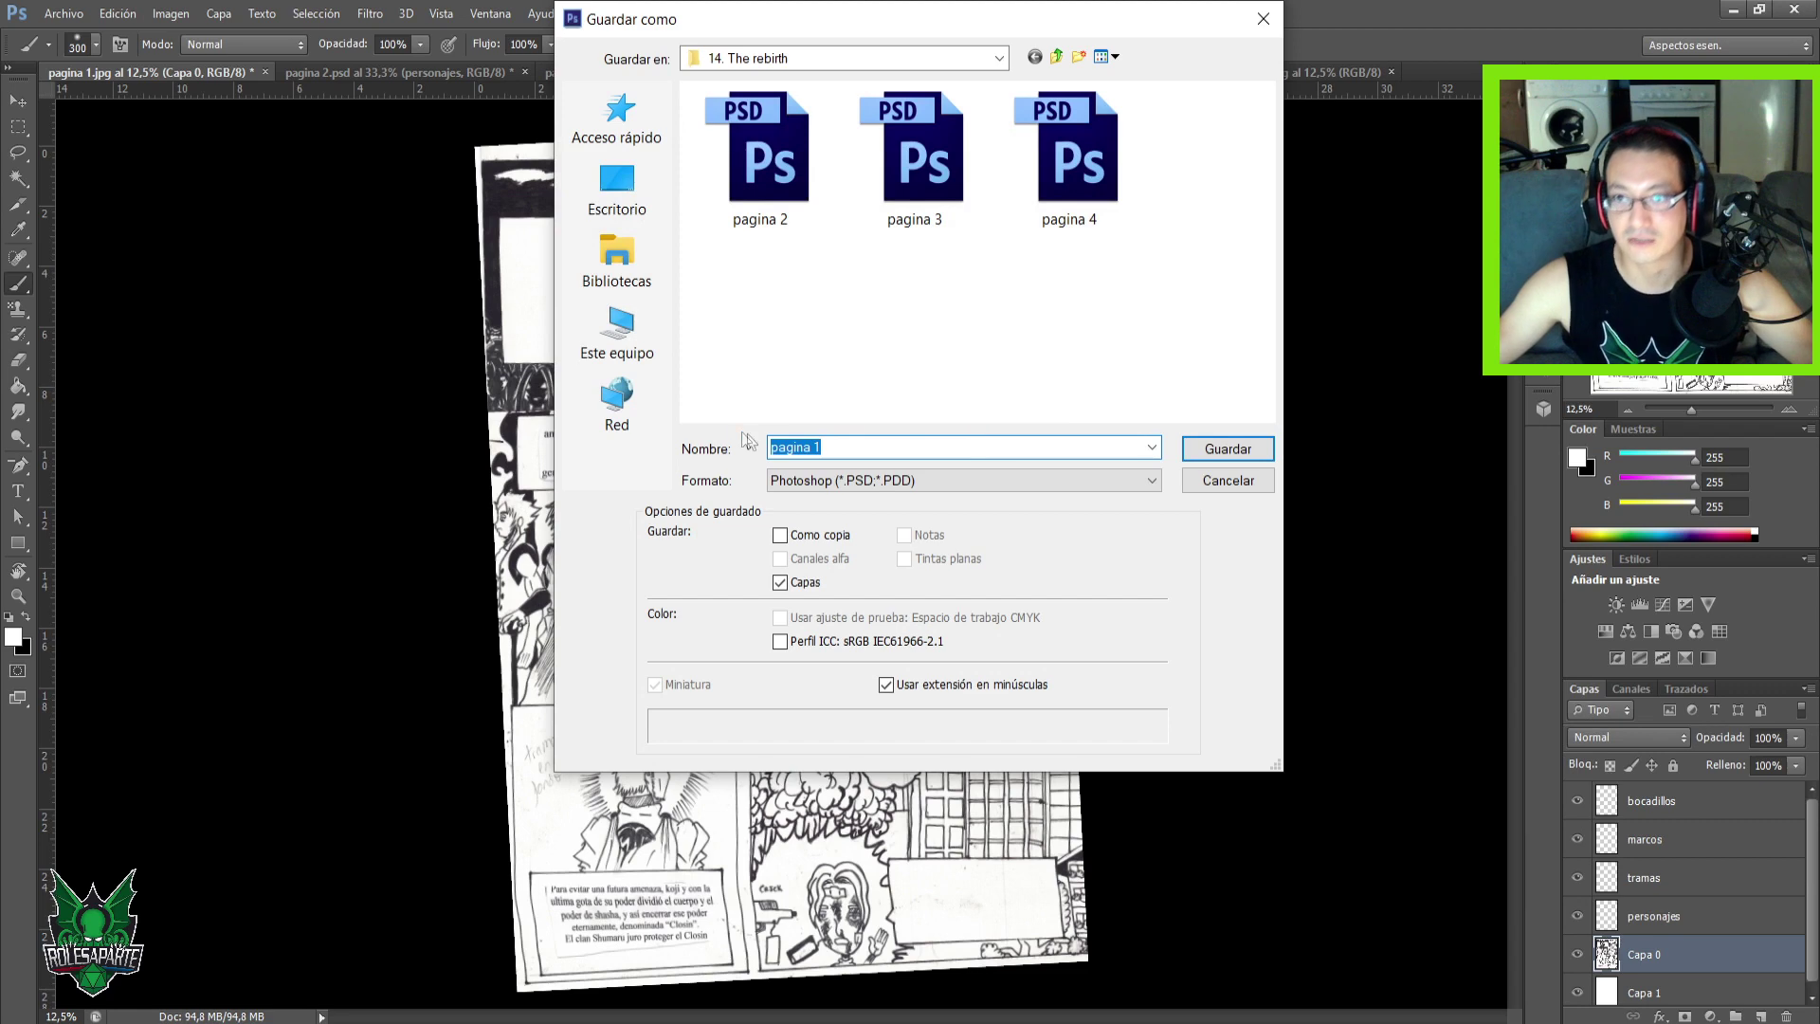
{"action": "left_click", "coordinate": [1229, 449]}
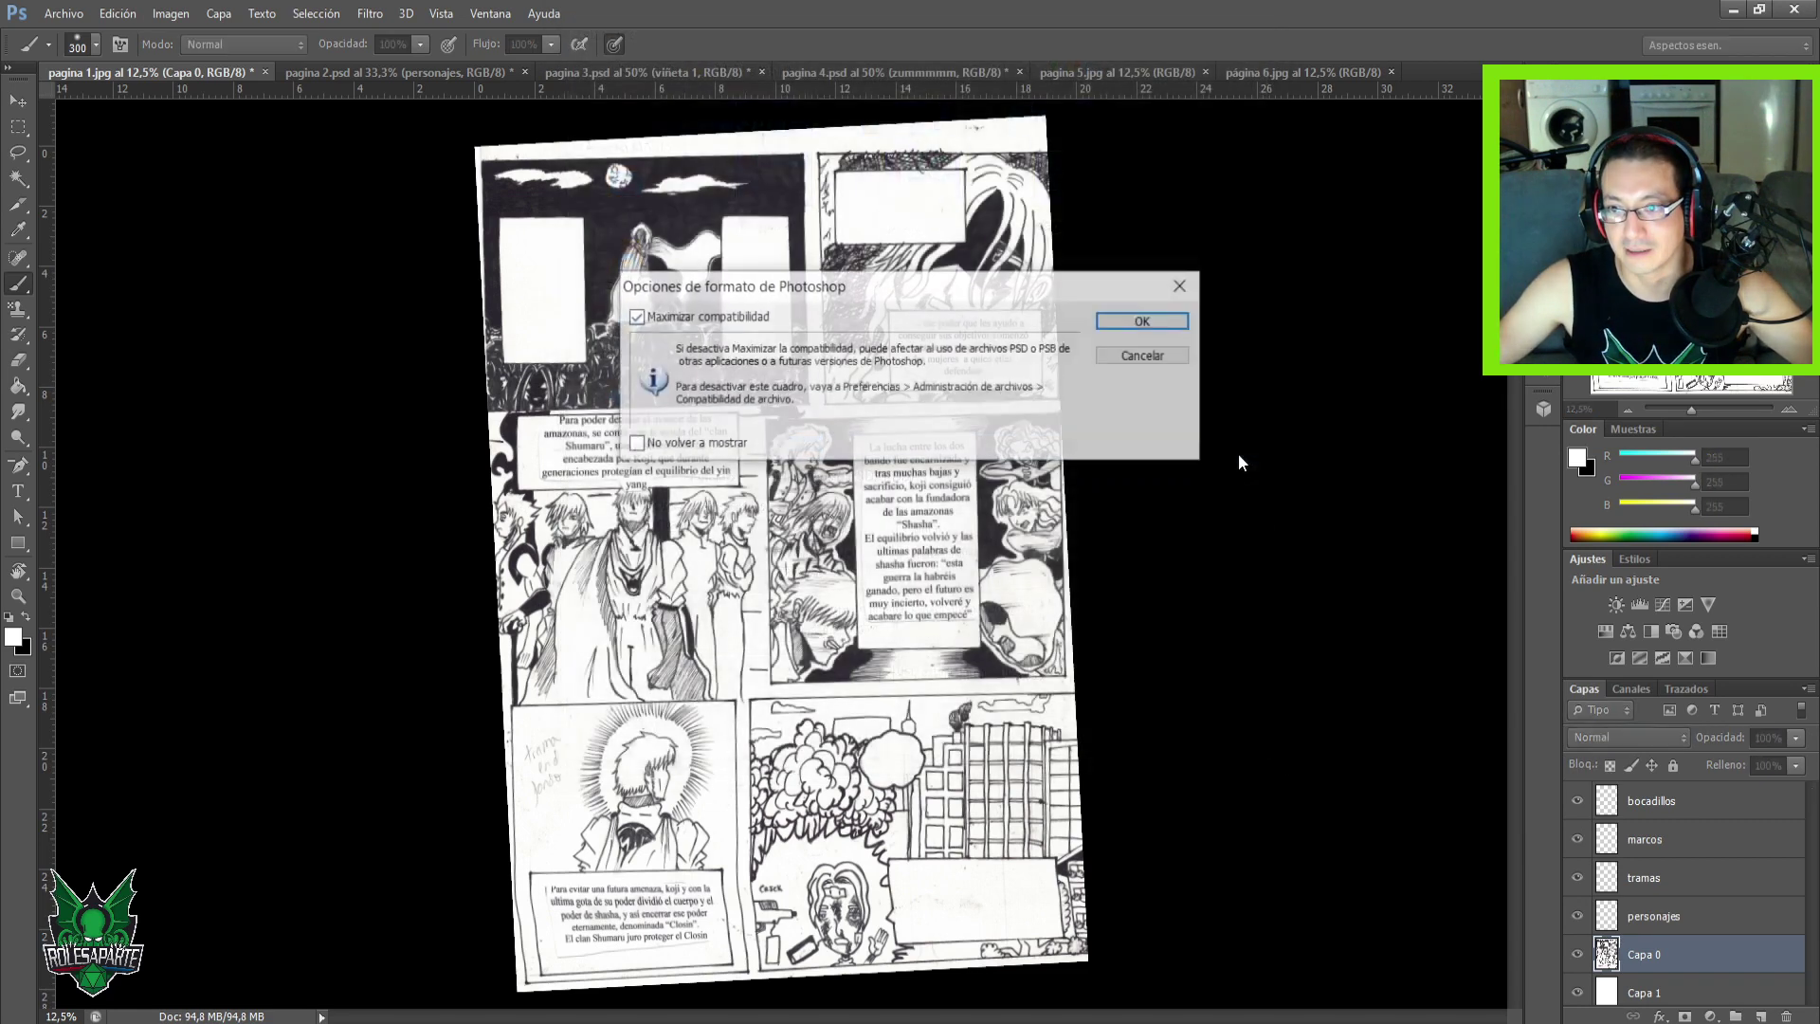
{"action": "left_click", "coordinate": [1147, 322]}
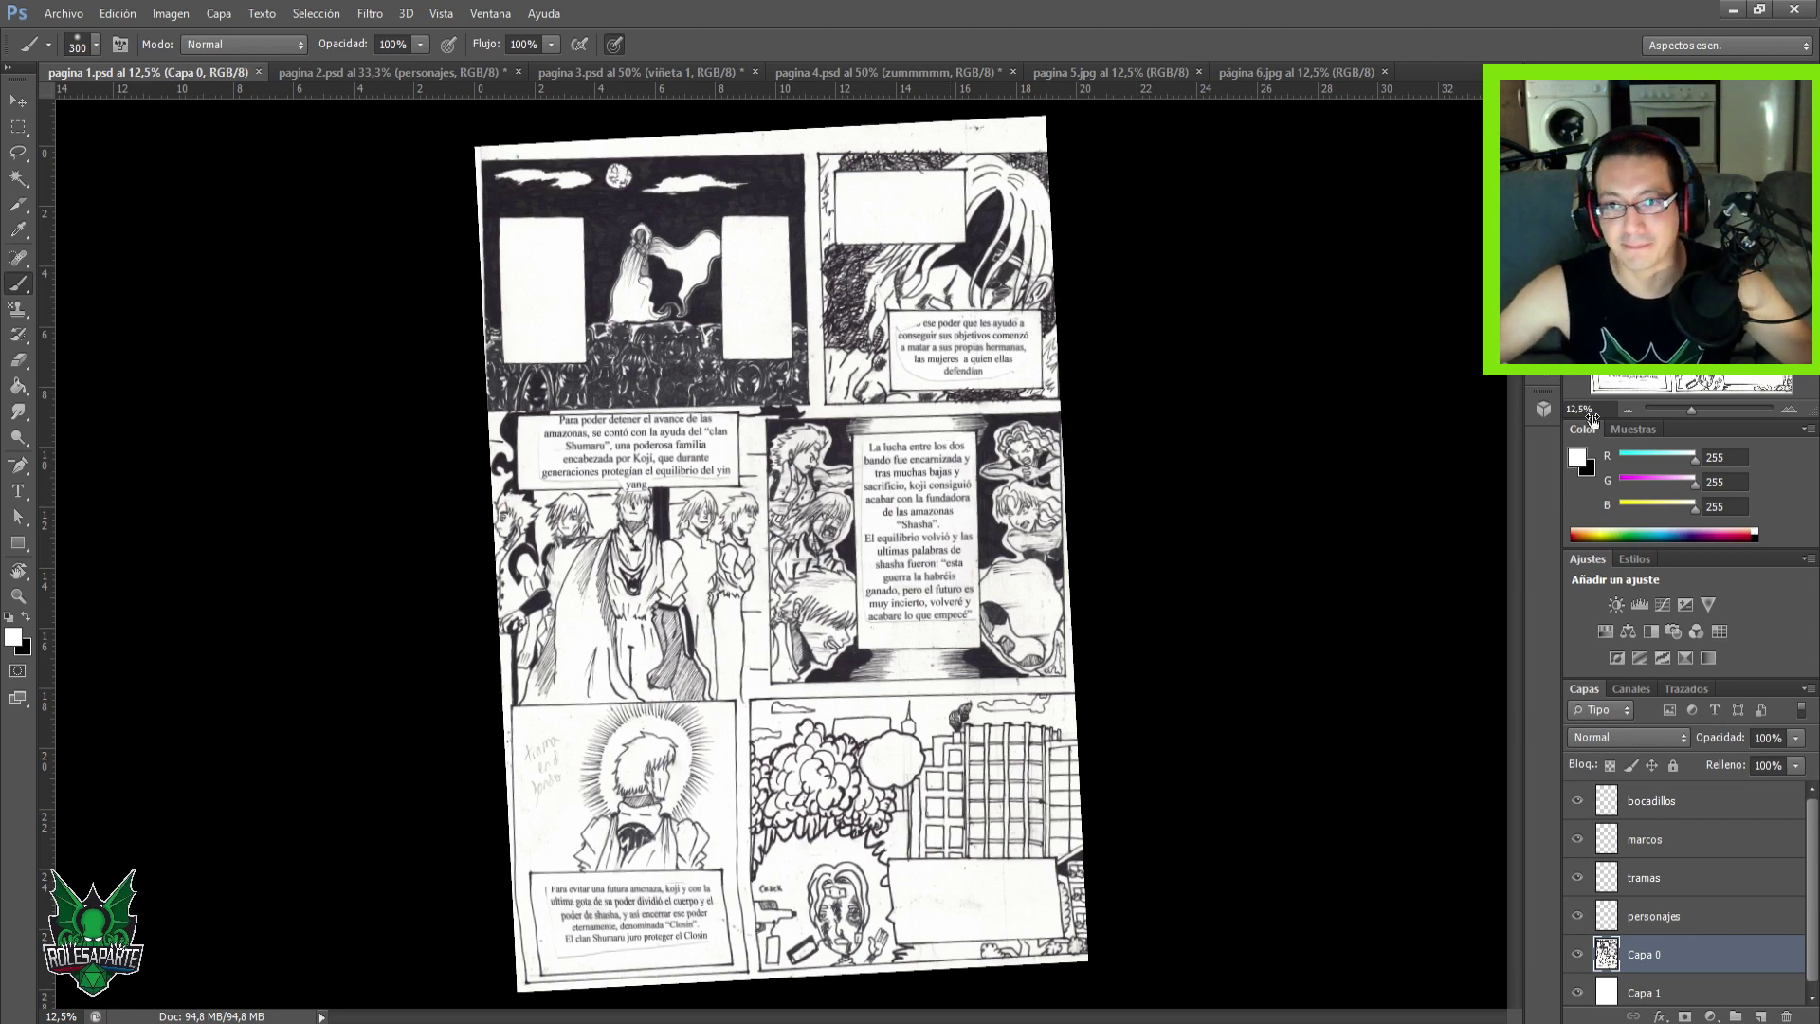
With the marcos layer active, make a rectangular selection around the comic panels, leaving out the page's upper scan margin.
{"action": "key", "text": "ctrl+plus"}
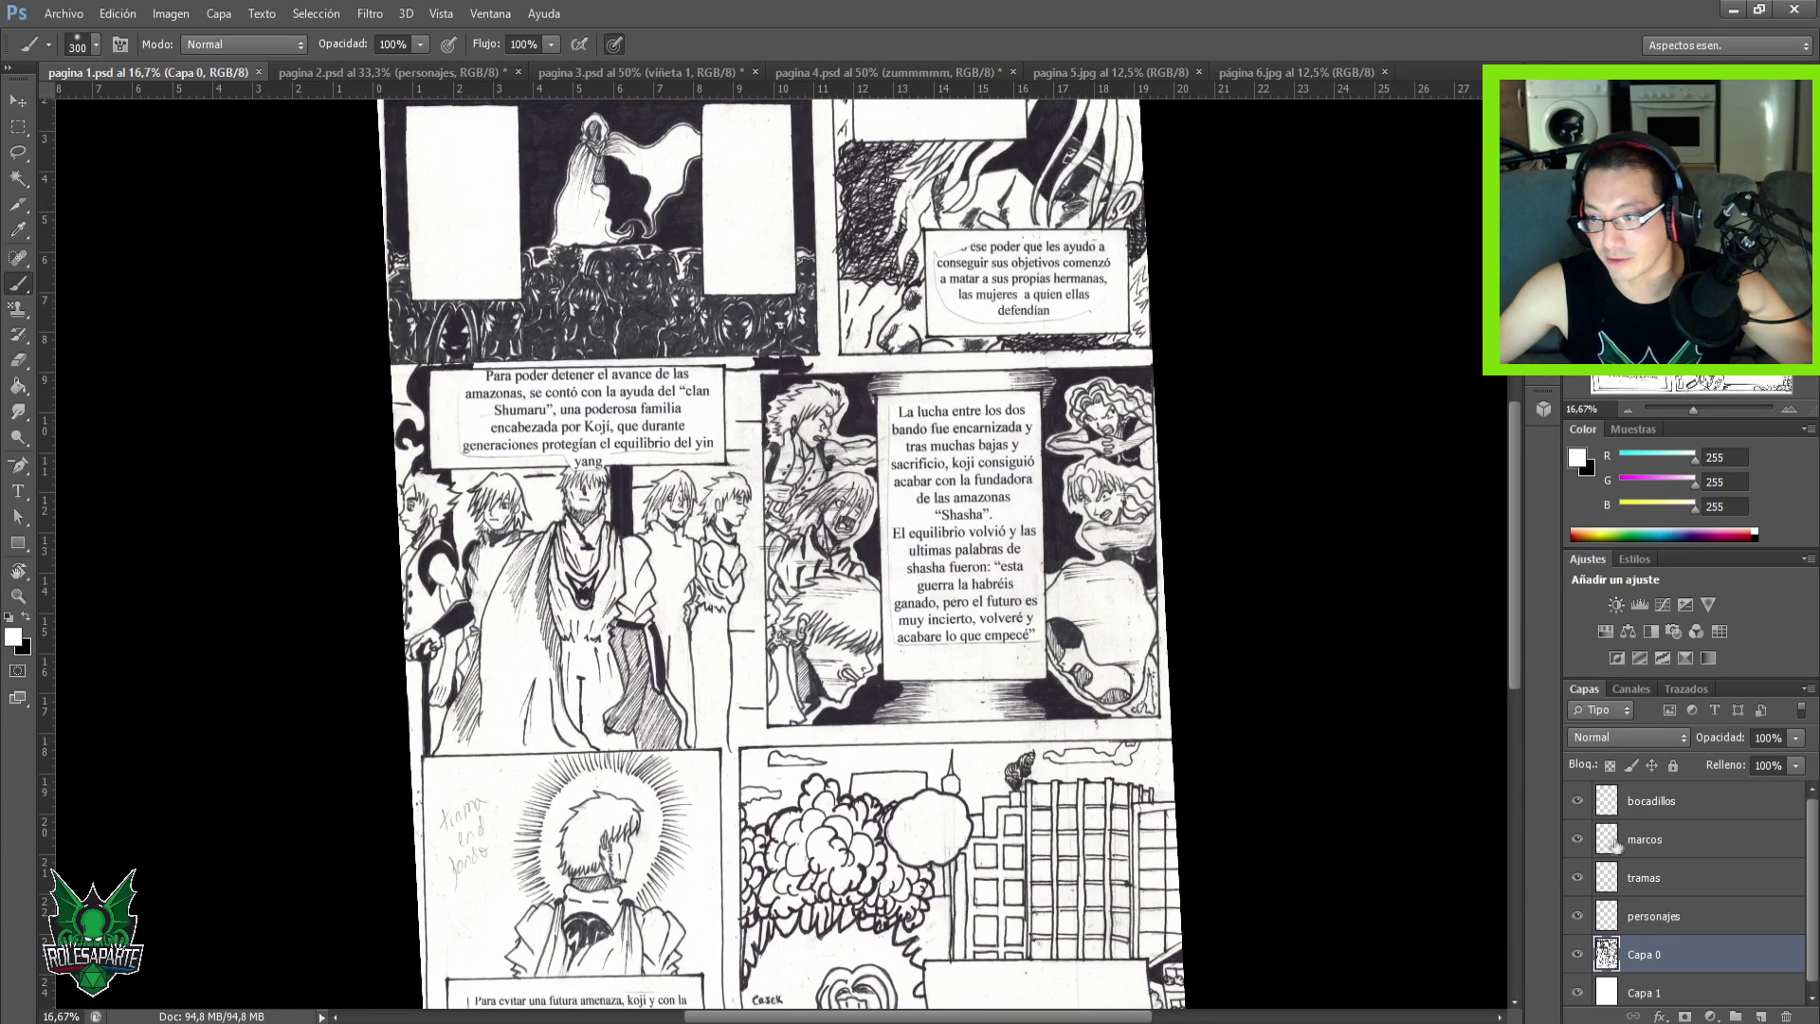
{"action": "left_click", "coordinate": [1646, 841]}
{"action": "key", "text": "ctrl+minus"}
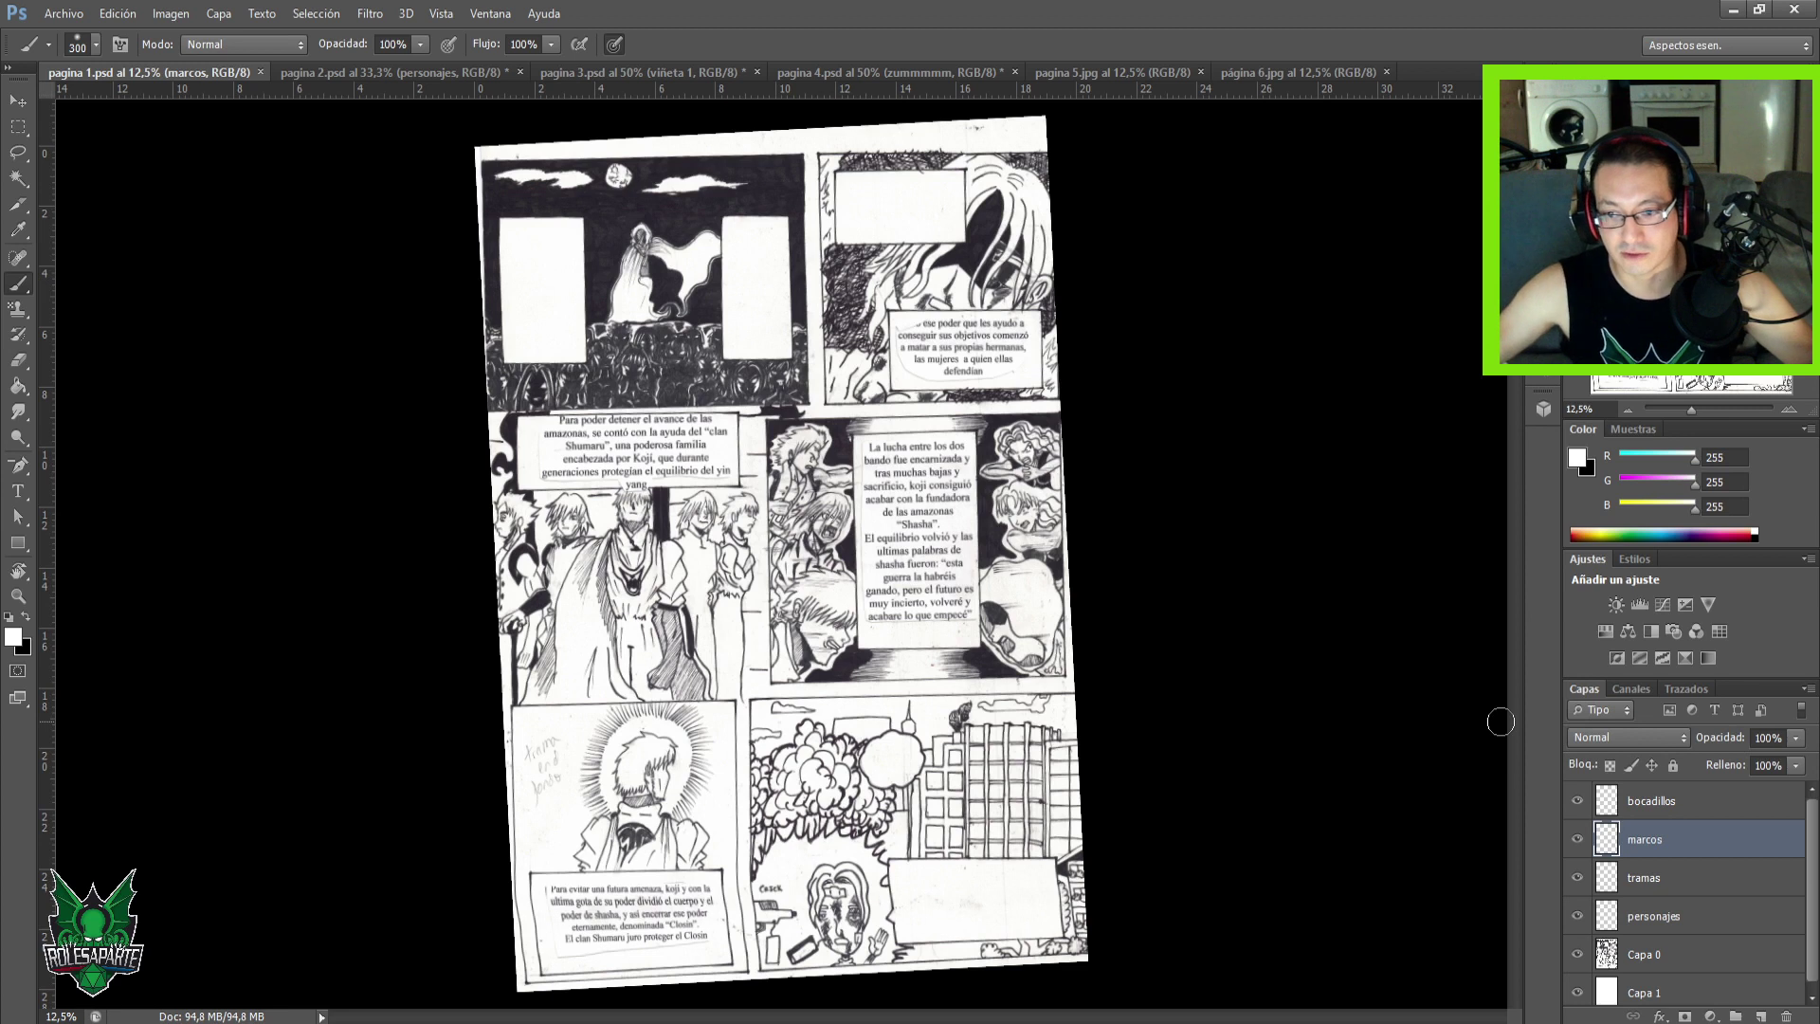
{"action": "key", "text": "l"}
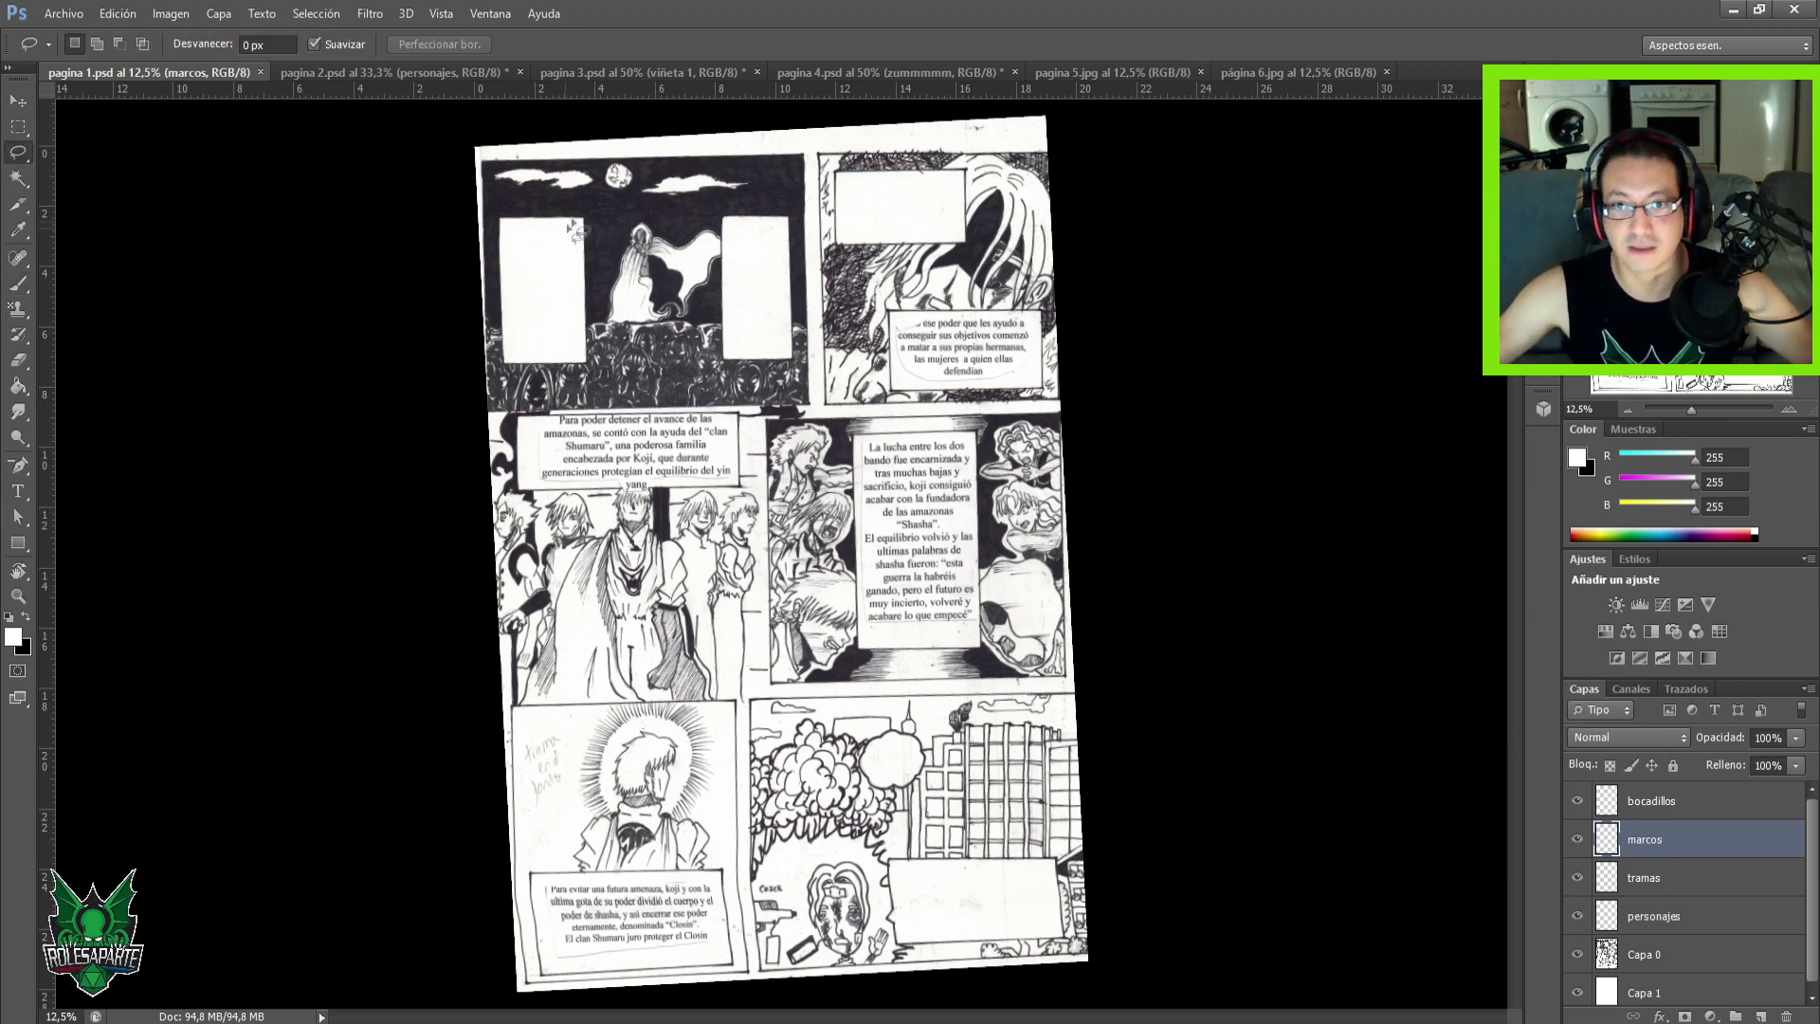
{"action": "key", "text": "m"}
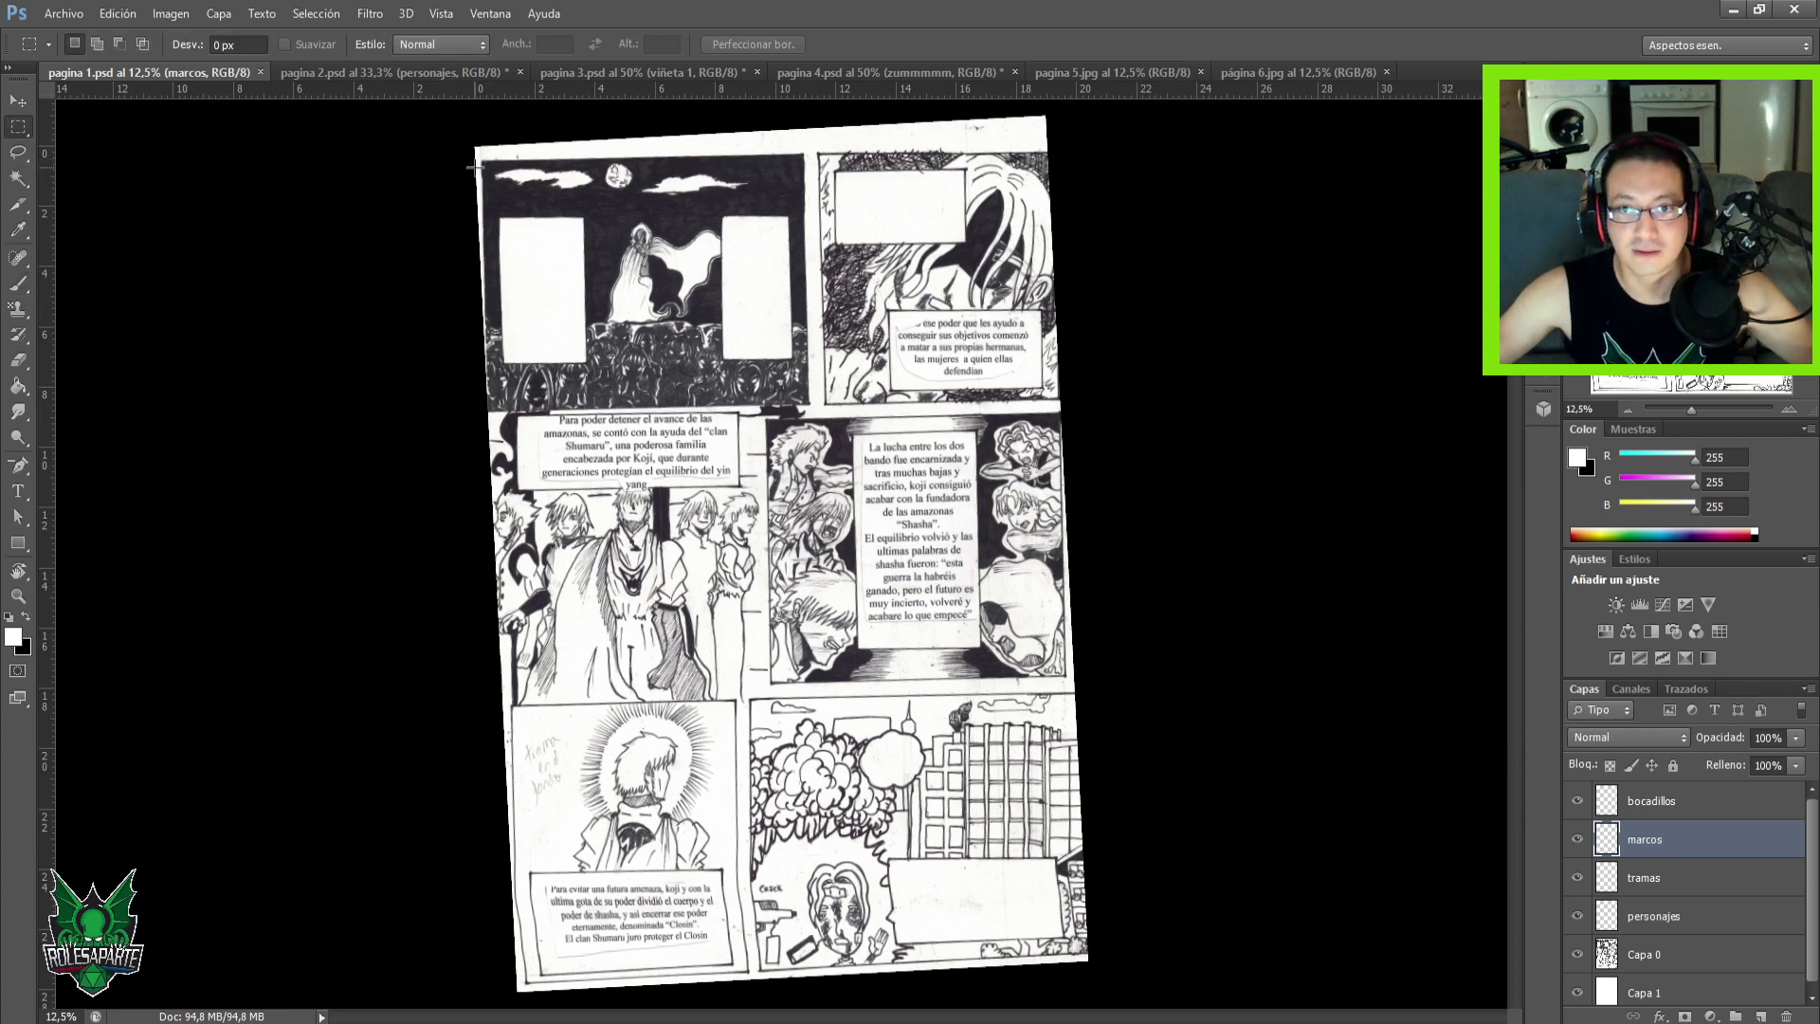
{"action": "left_click_drag", "start_coordinate": [524, 209], "coordinate": [1085, 962]}
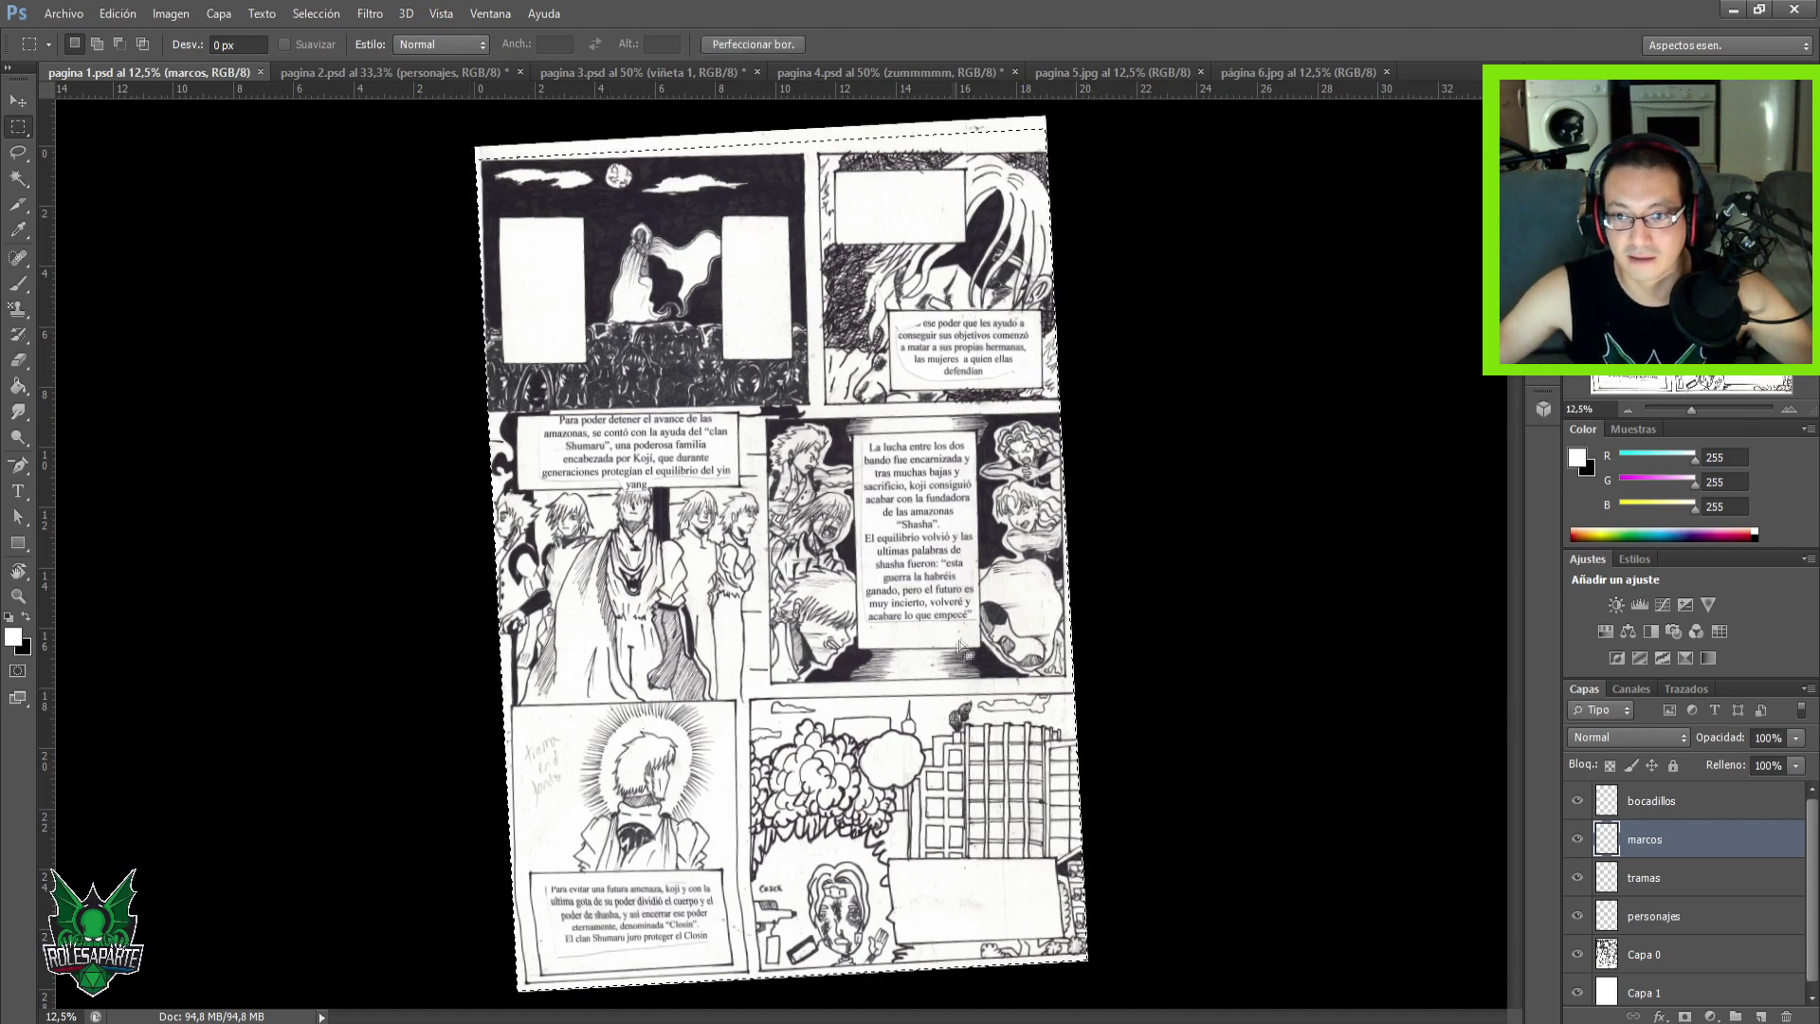
Try to free transform the selected area on the marcos layer.
{"action": "right_click", "coordinate": [997, 178]}
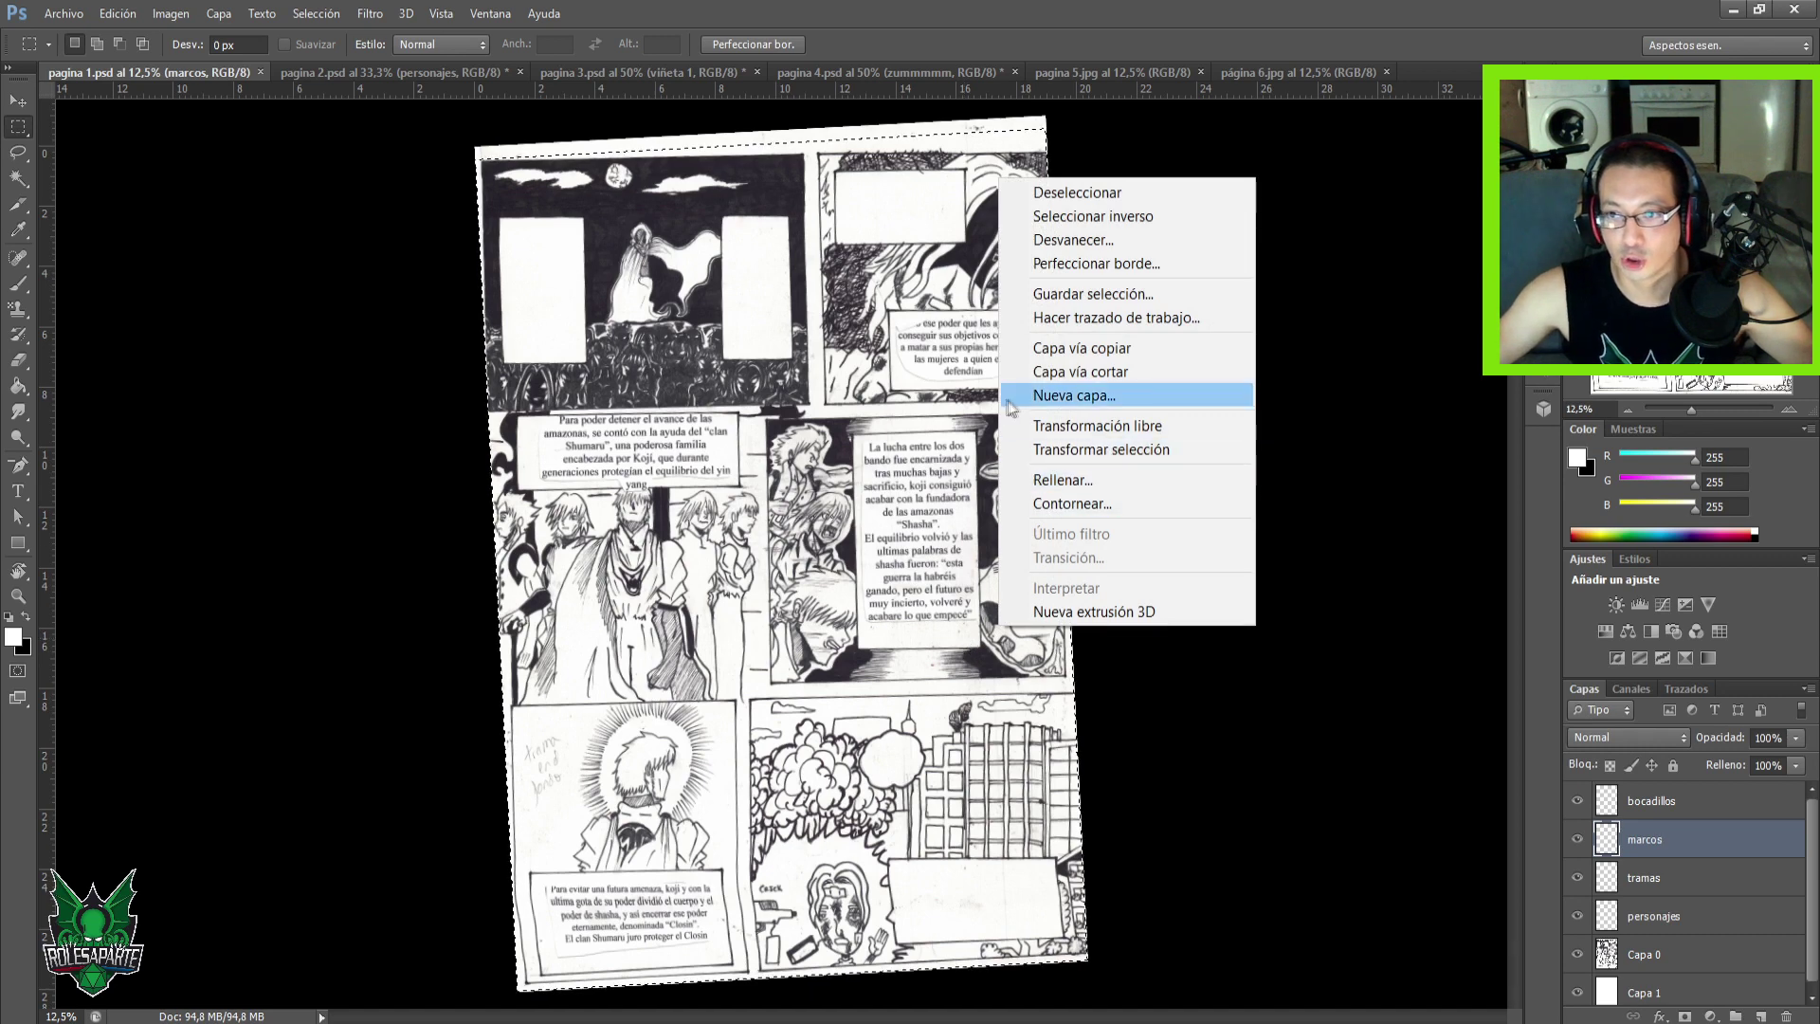
{"action": "left_click", "coordinate": [261, 14]}
{"action": "left_click", "coordinate": [170, 14]}
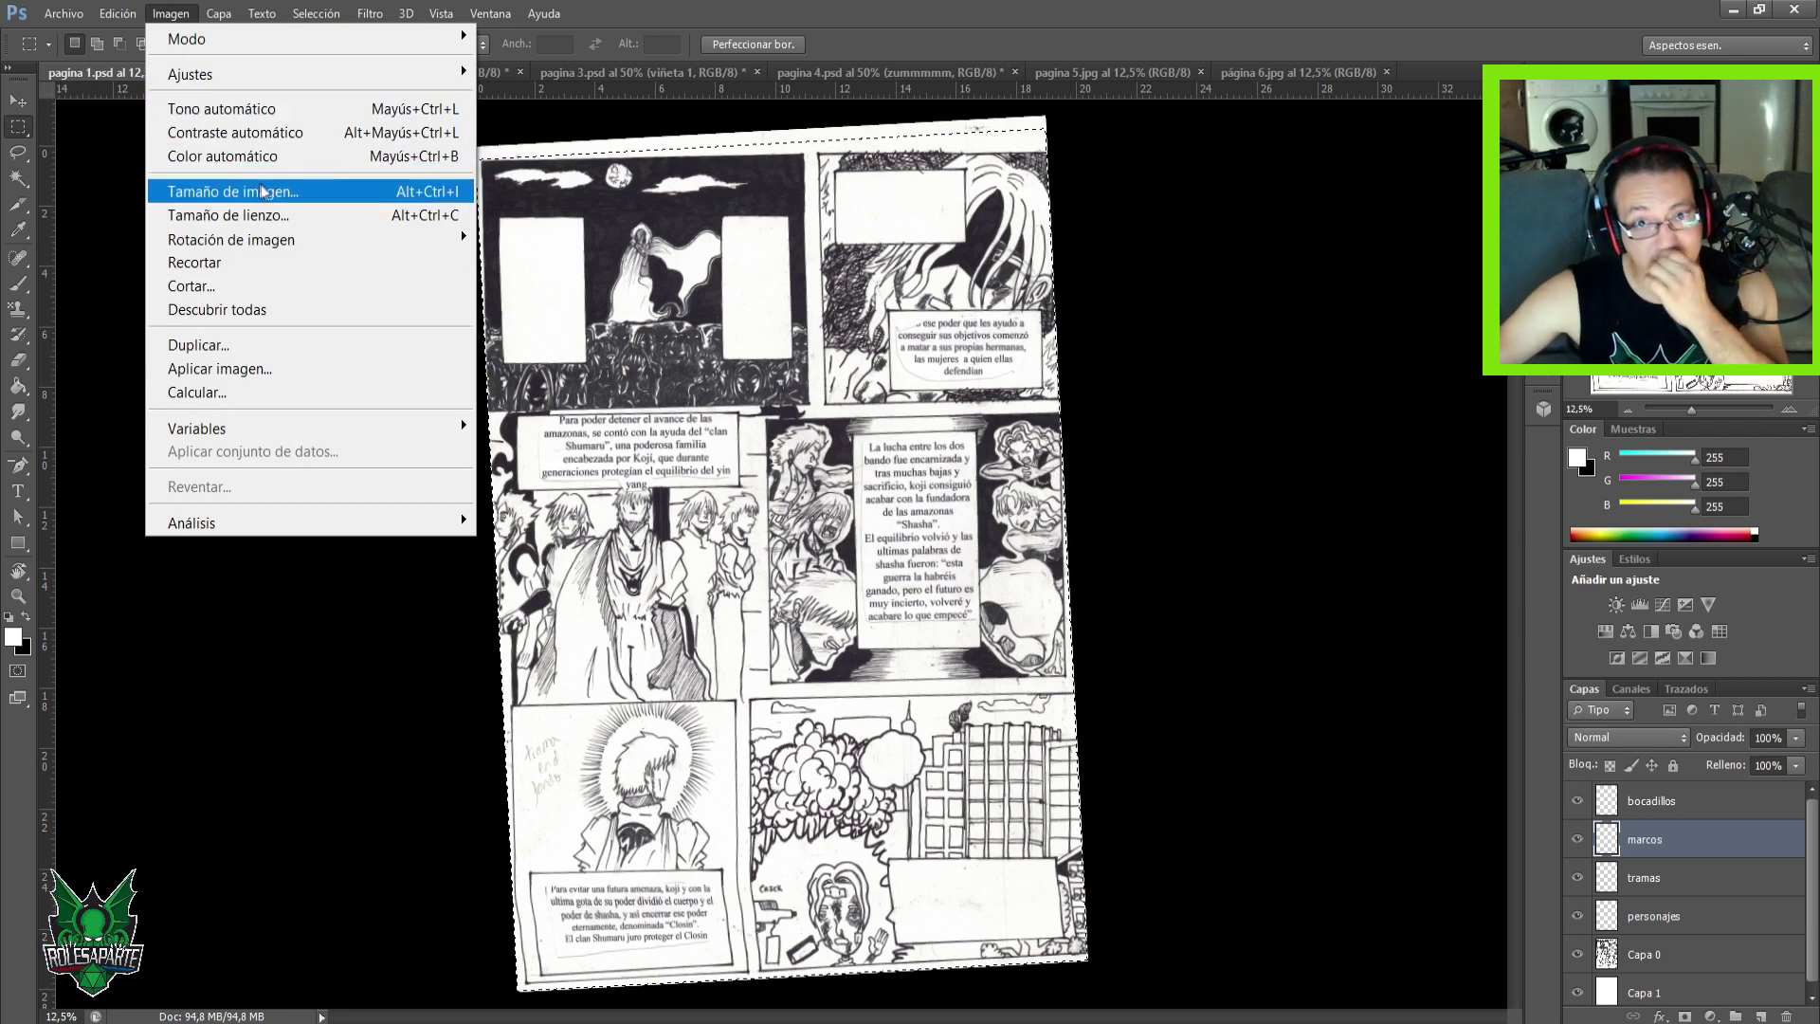
{"action": "left_click", "coordinate": [1379, 425]}
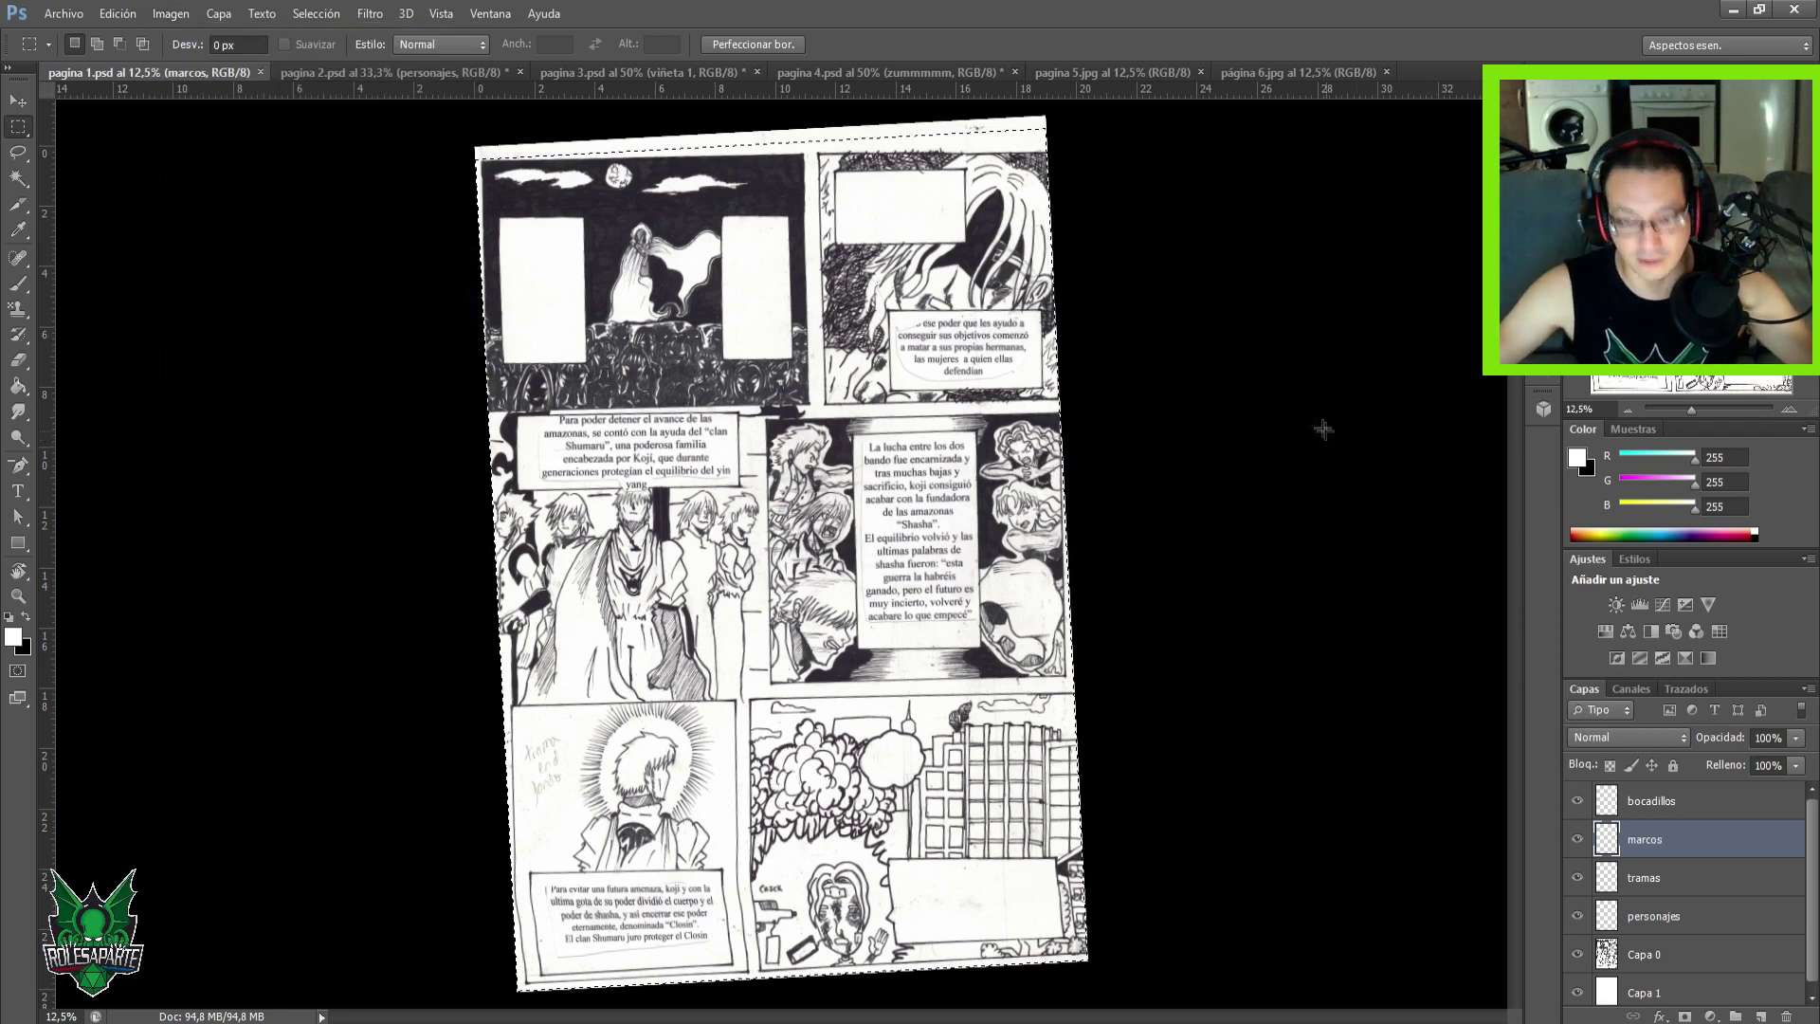
{"action": "key", "text": "ctrl+t"}
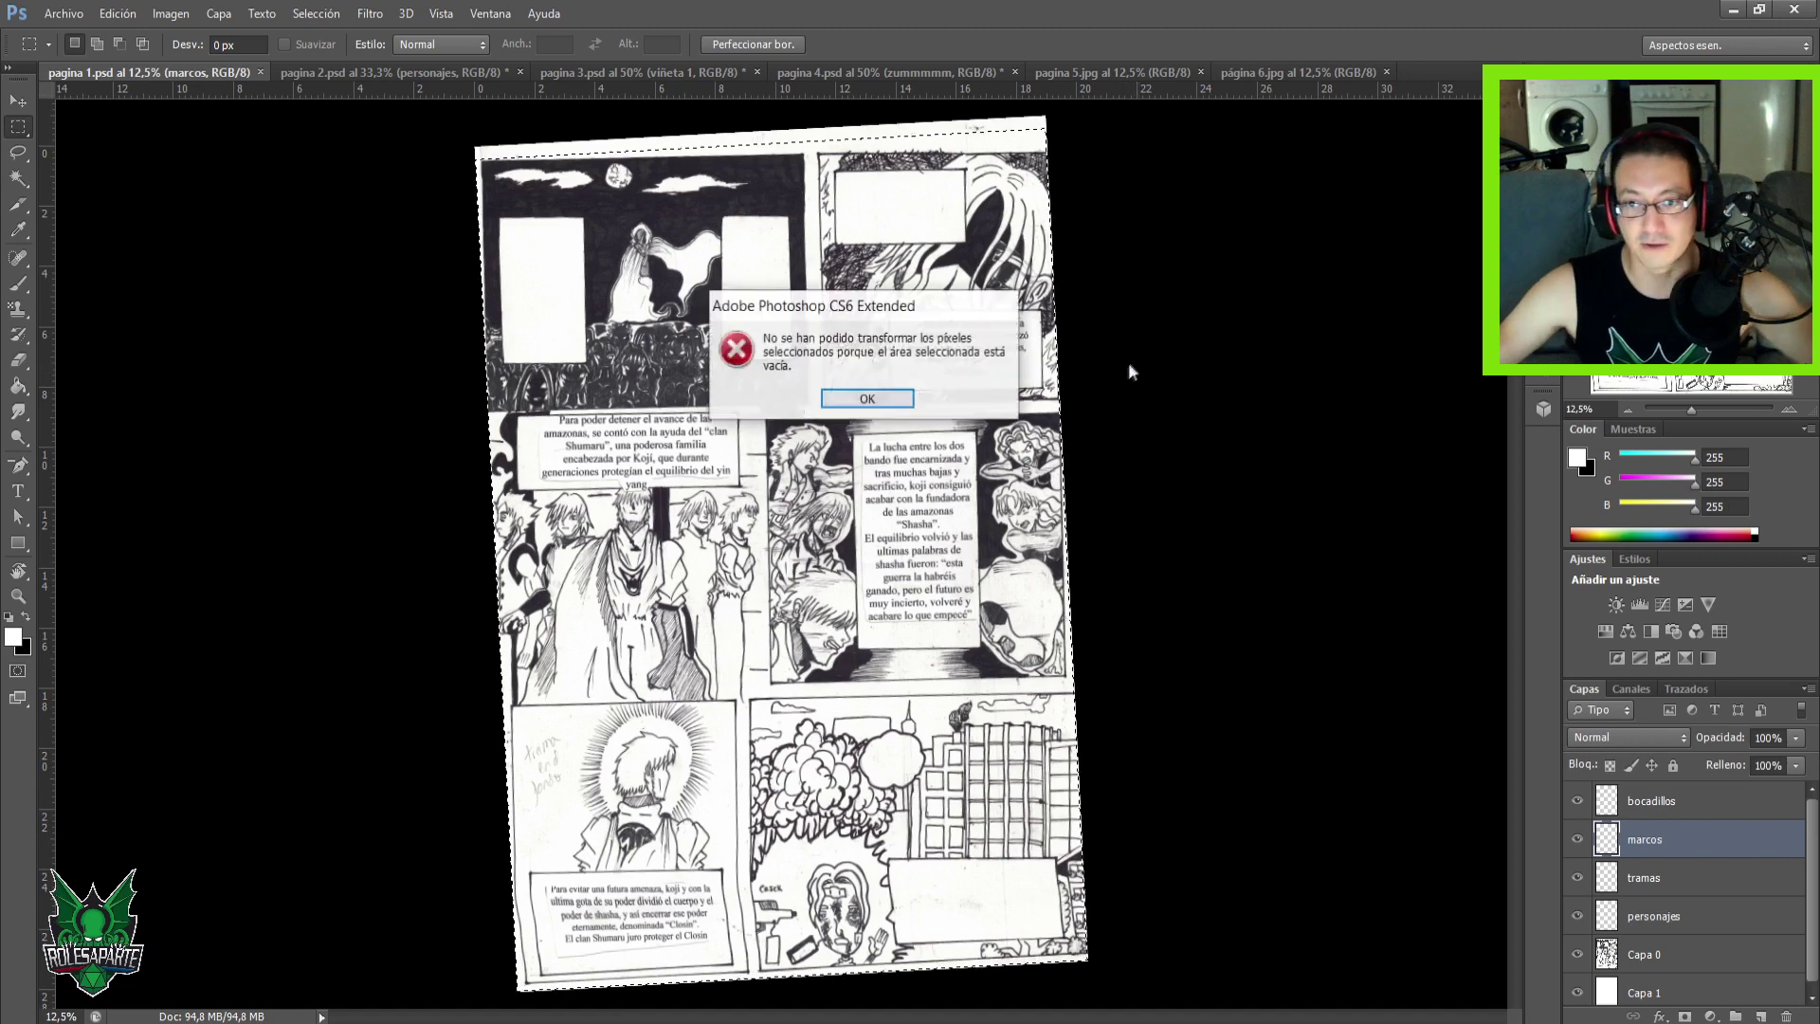
{"action": "left_click", "coordinate": [850, 406]}
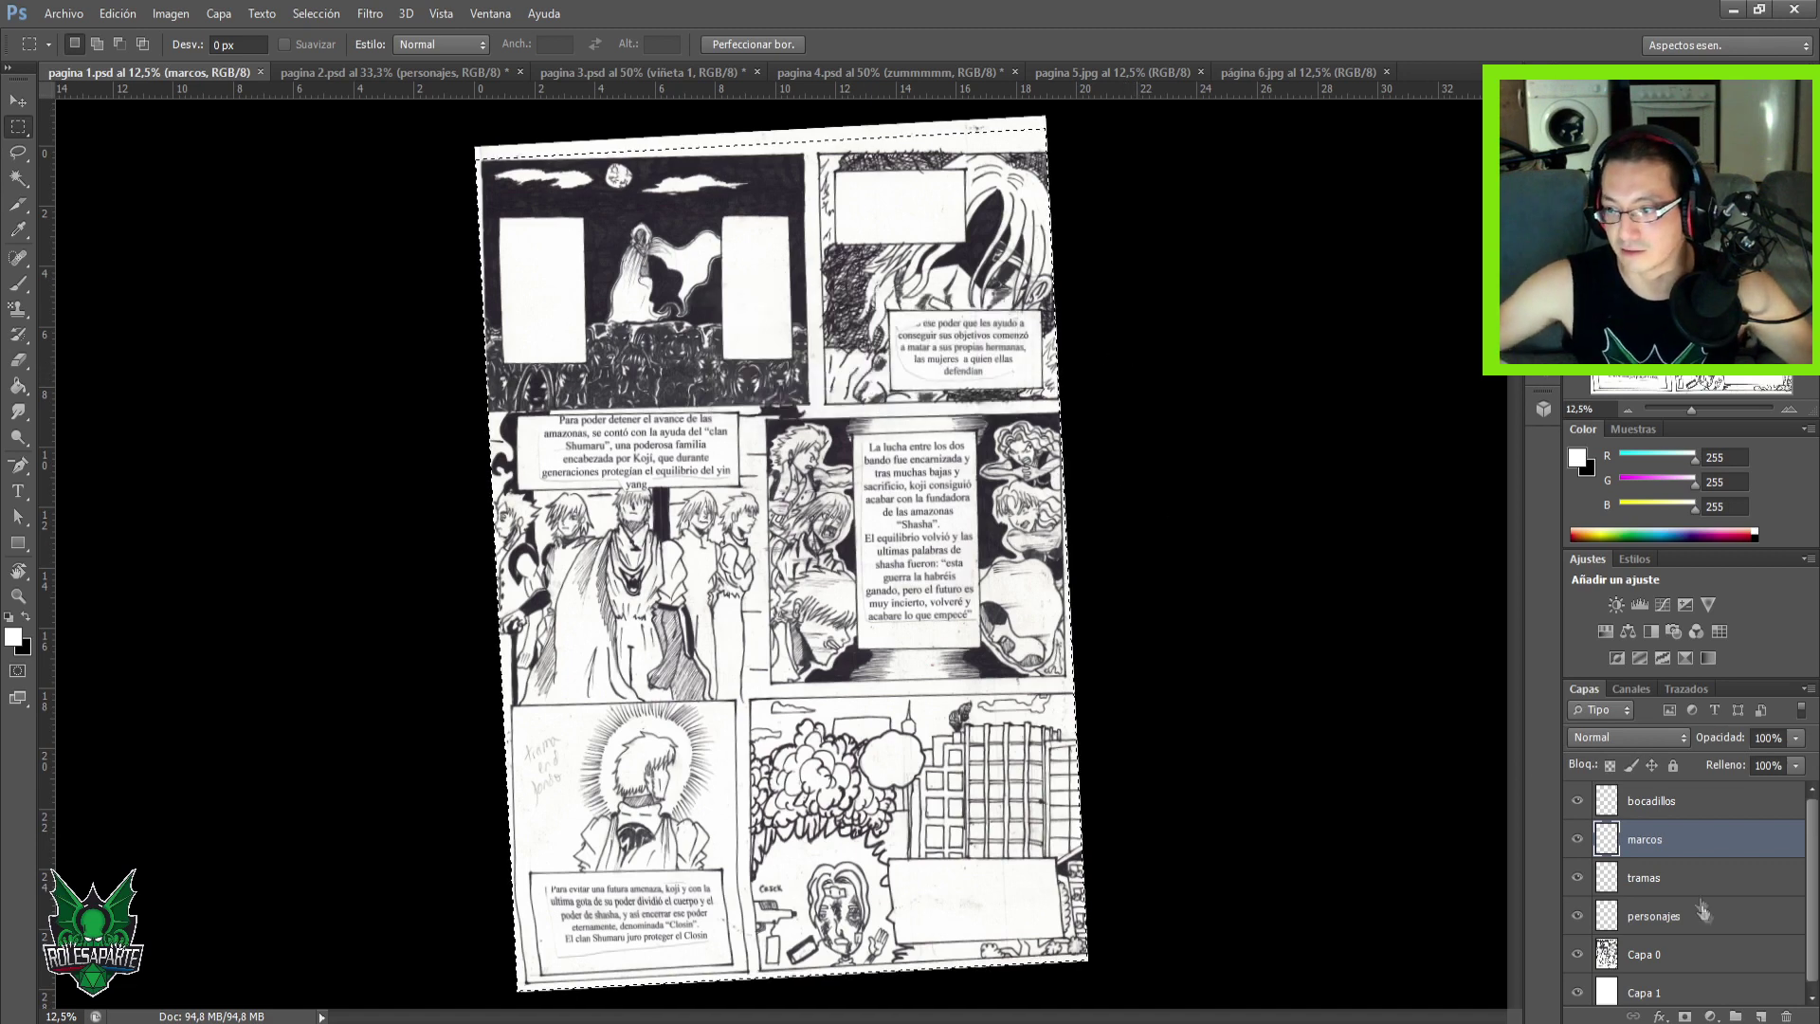
Free transform the selected artwork on Capa 0 to about 92.09% width and 95.14% height, placing it within the white page margins.
{"action": "left_click", "coordinate": [1678, 955]}
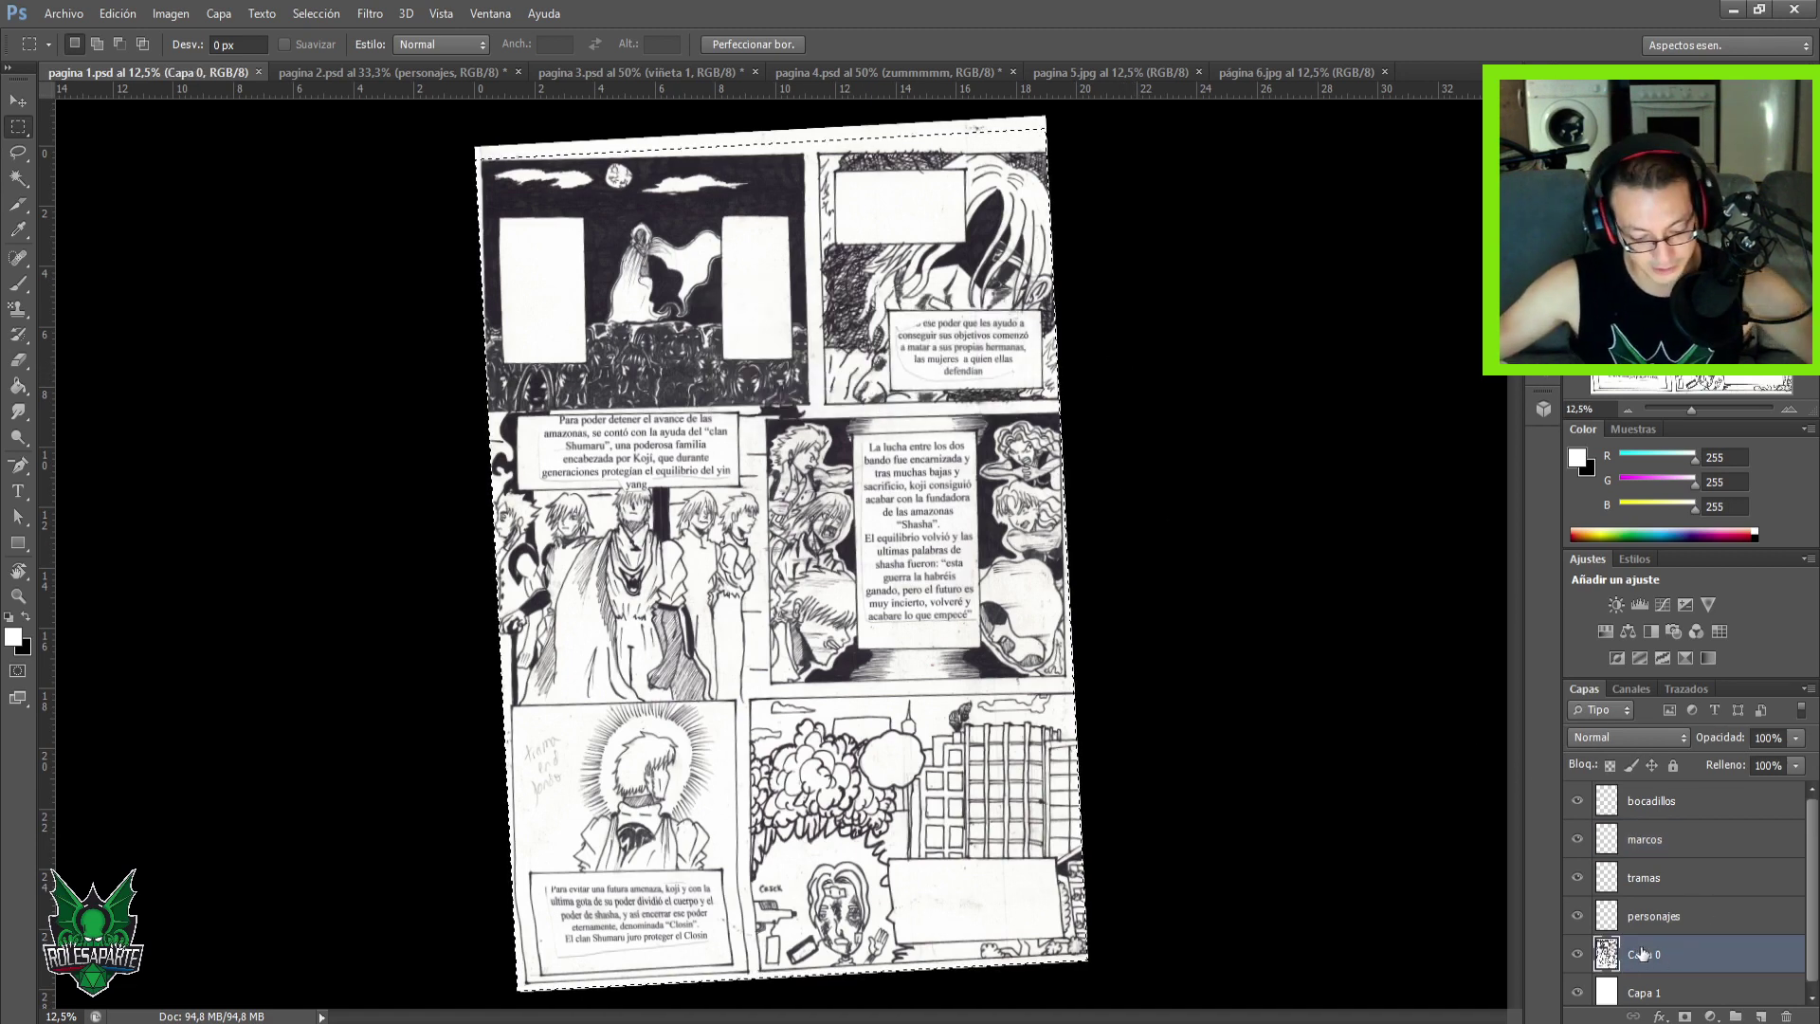
{"action": "key", "text": "ctrl+t"}
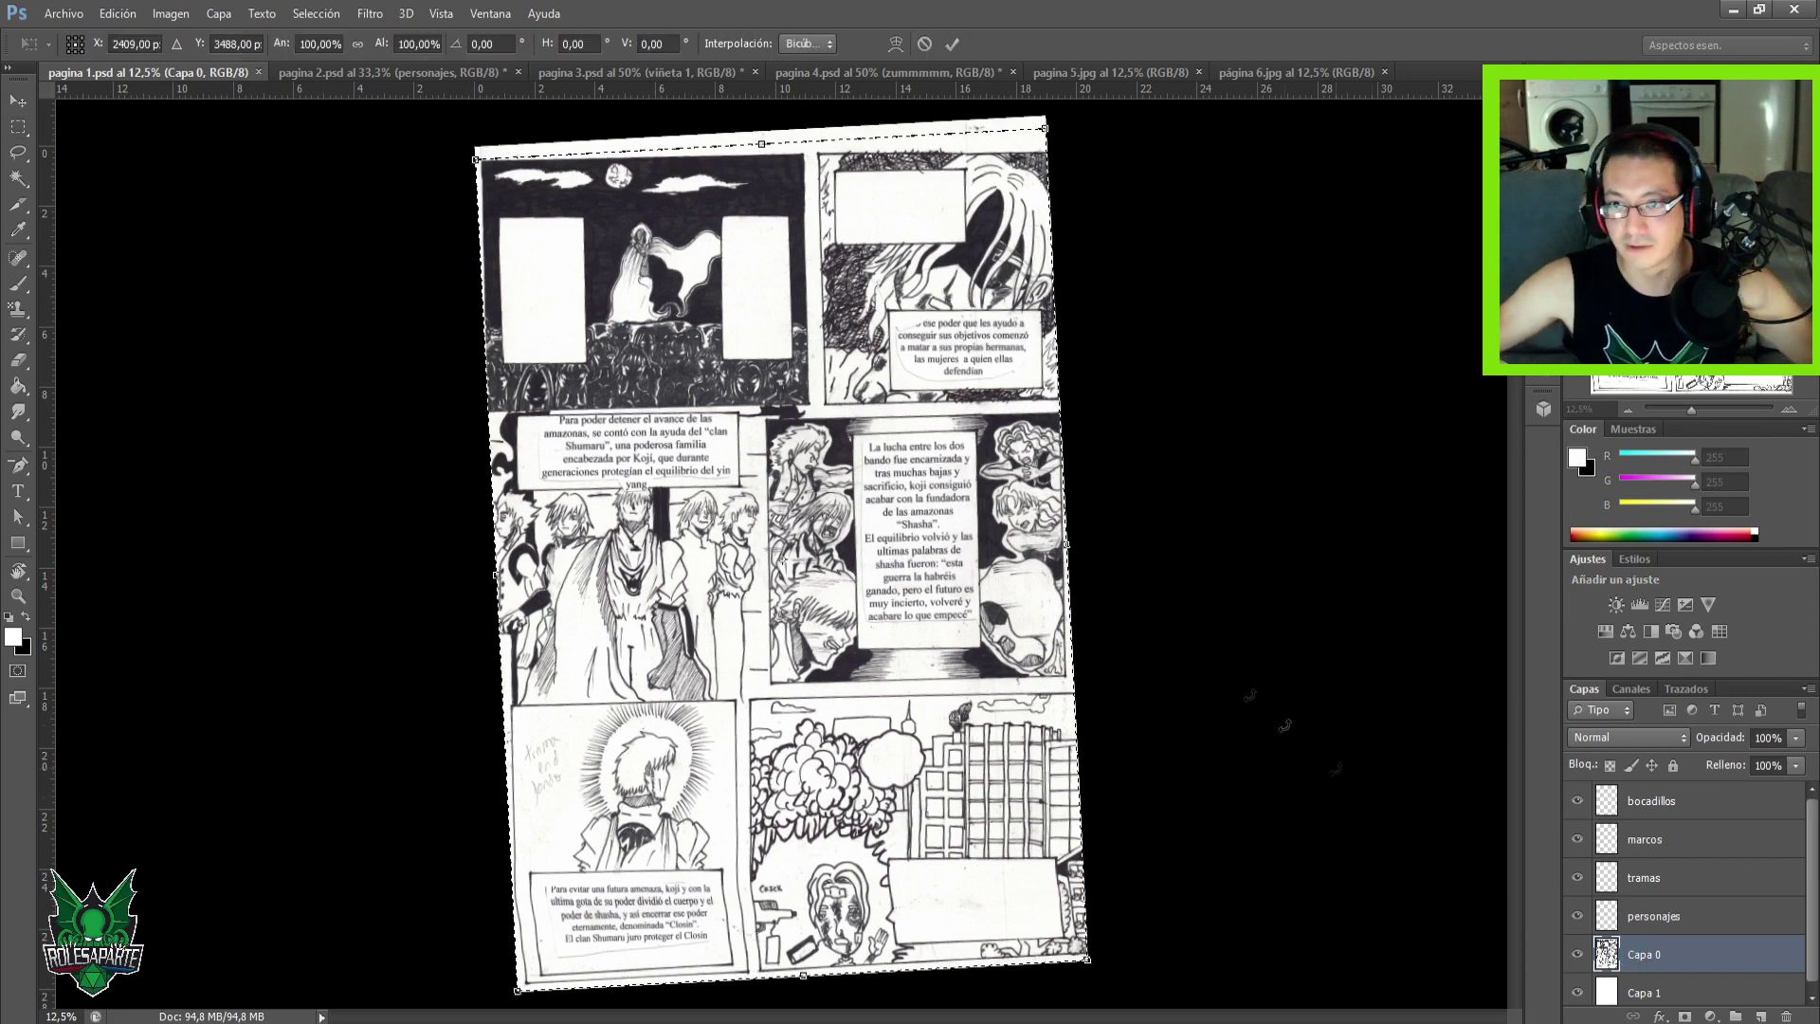
{"action": "left_click_drag", "start_coordinate": [1043, 127], "coordinate": [1001, 172]}
{"action": "mouse_move", "coordinate": [813, 498]}
{"action": "left_mouse_down"}
{"action": "mouse_move", "coordinate": [831, 462]}
{"action": "mouse_move", "coordinate": [811, 468]}
{"action": "left_mouse_up"}
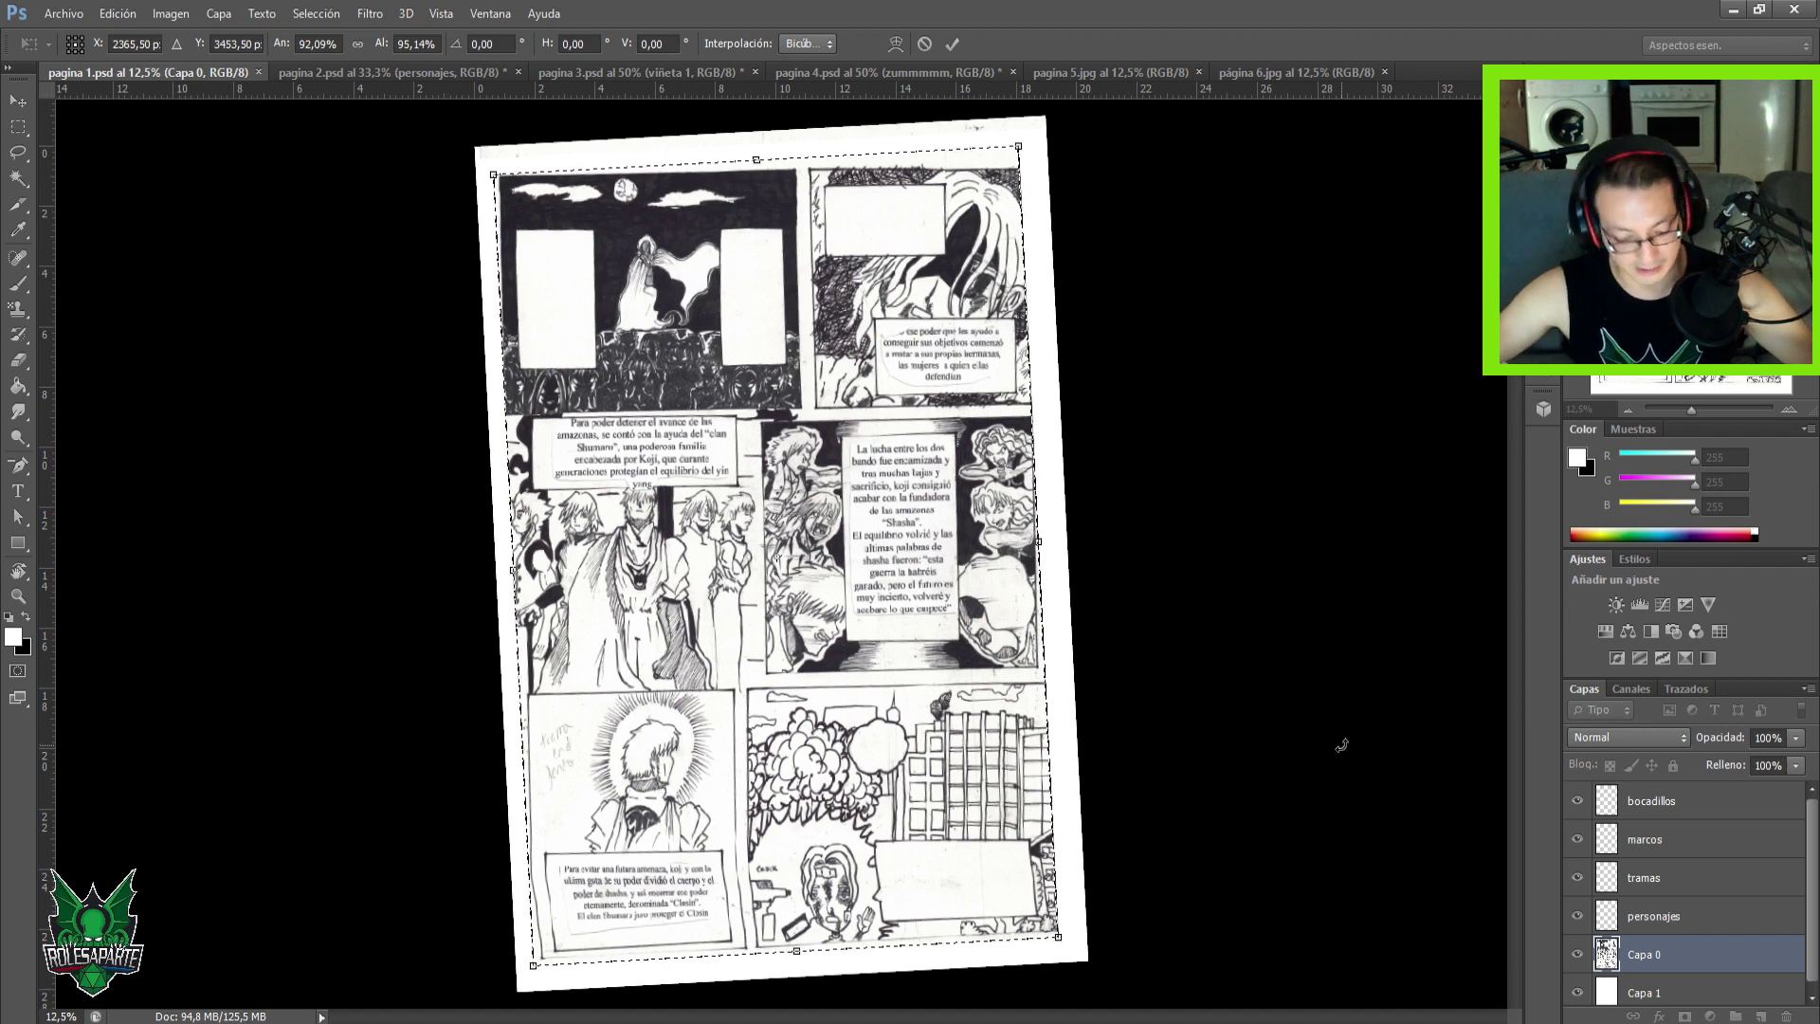
{"action": "key", "text": "m"}
{"action": "key", "text": "Return"}
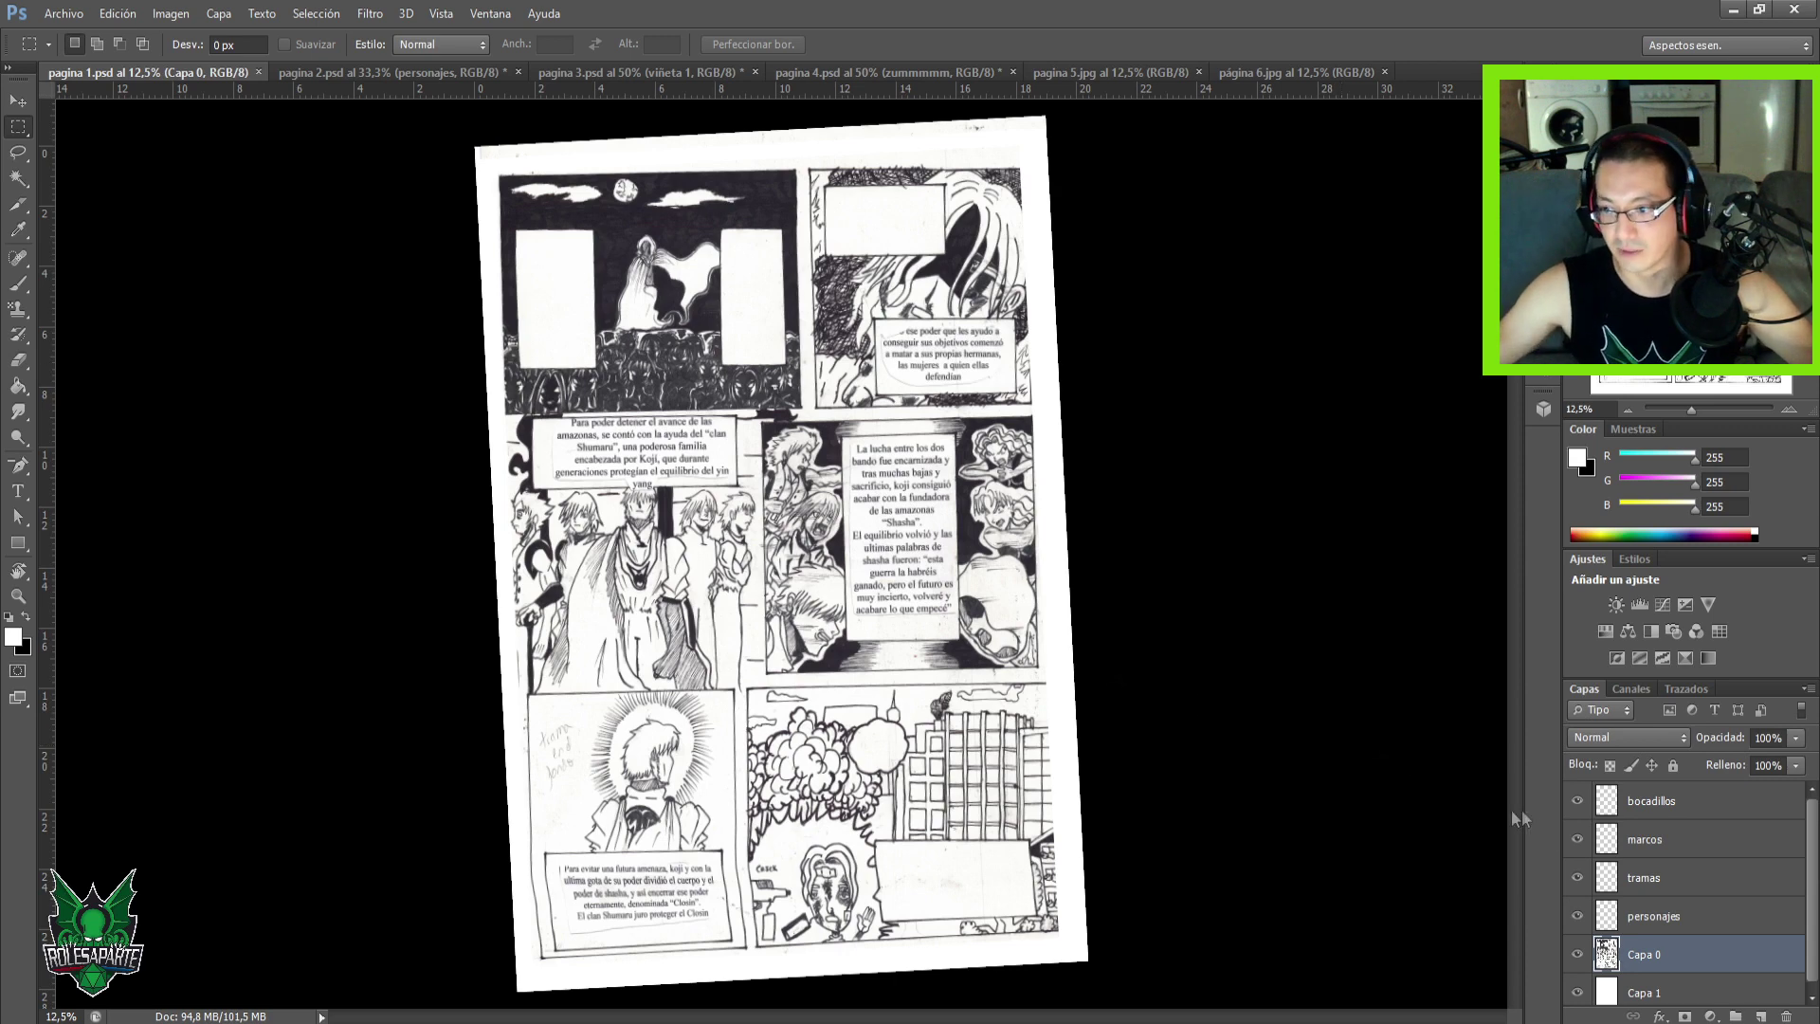
Rotate the canvas view back to 0° so the page stands upright.
{"action": "key", "text": "r"}
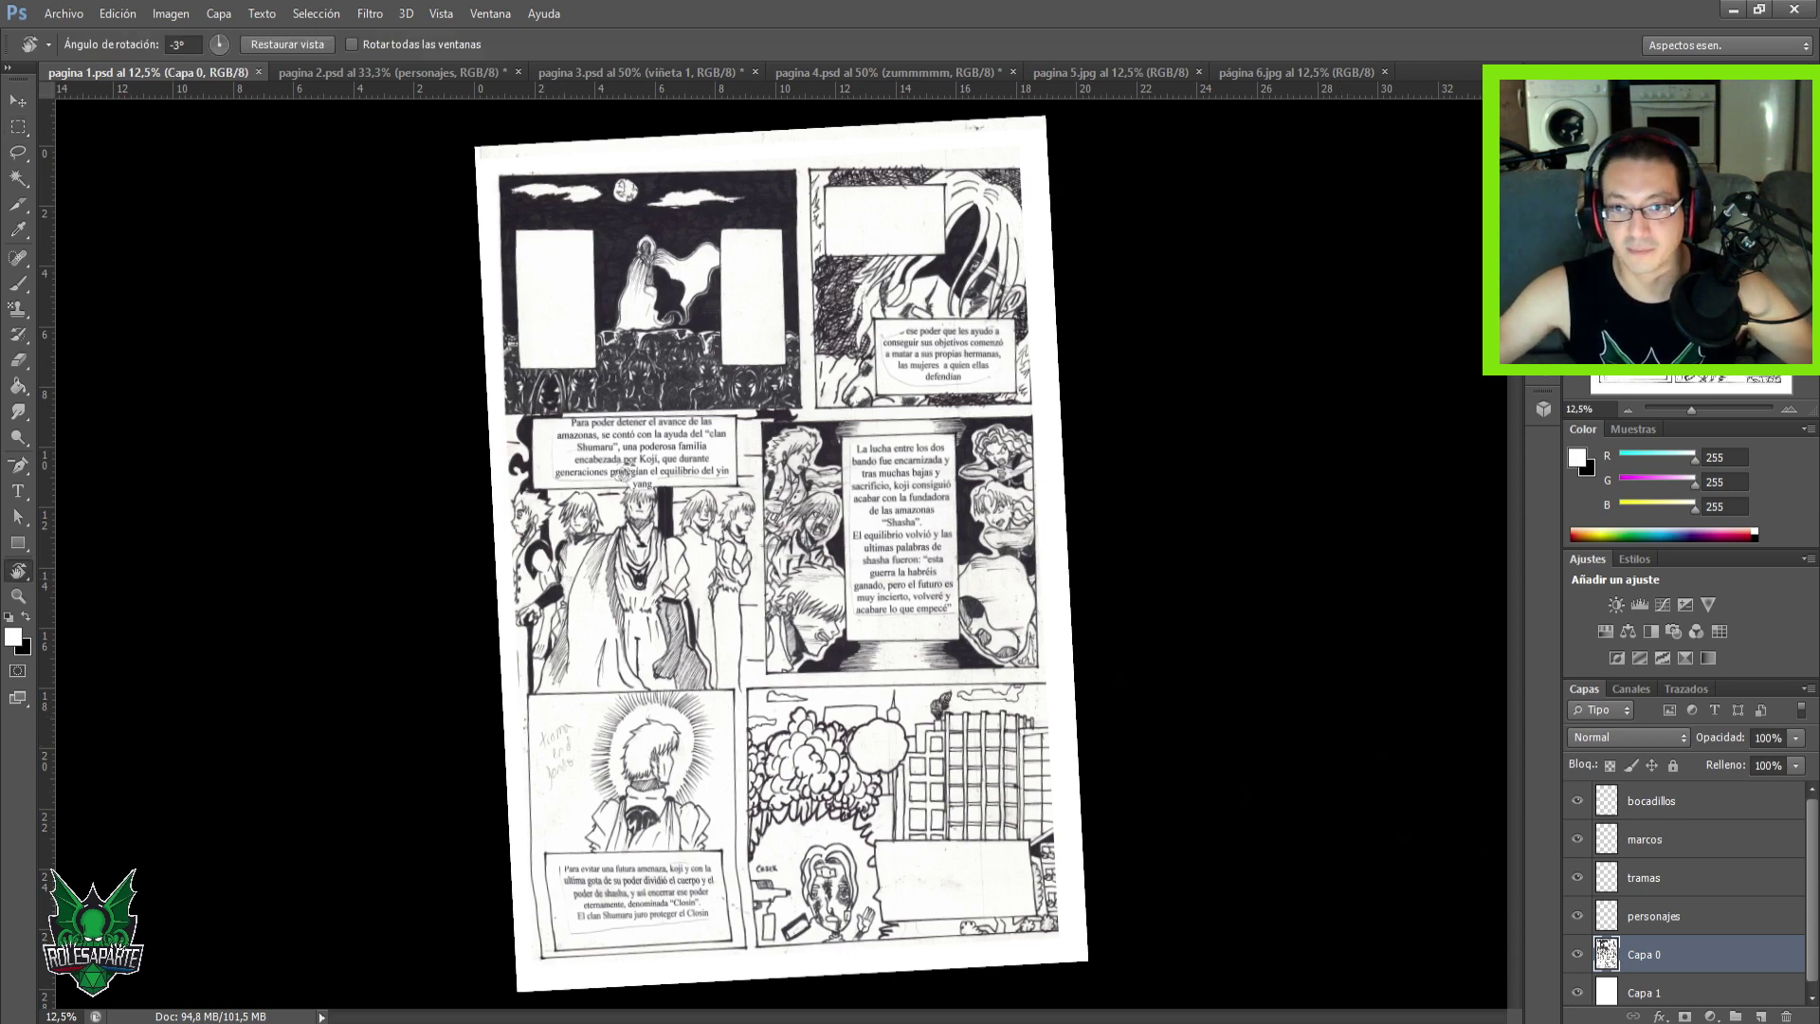
{"action": "left_click_drag", "start_coordinate": [780, 484], "coordinate": [784, 490]}
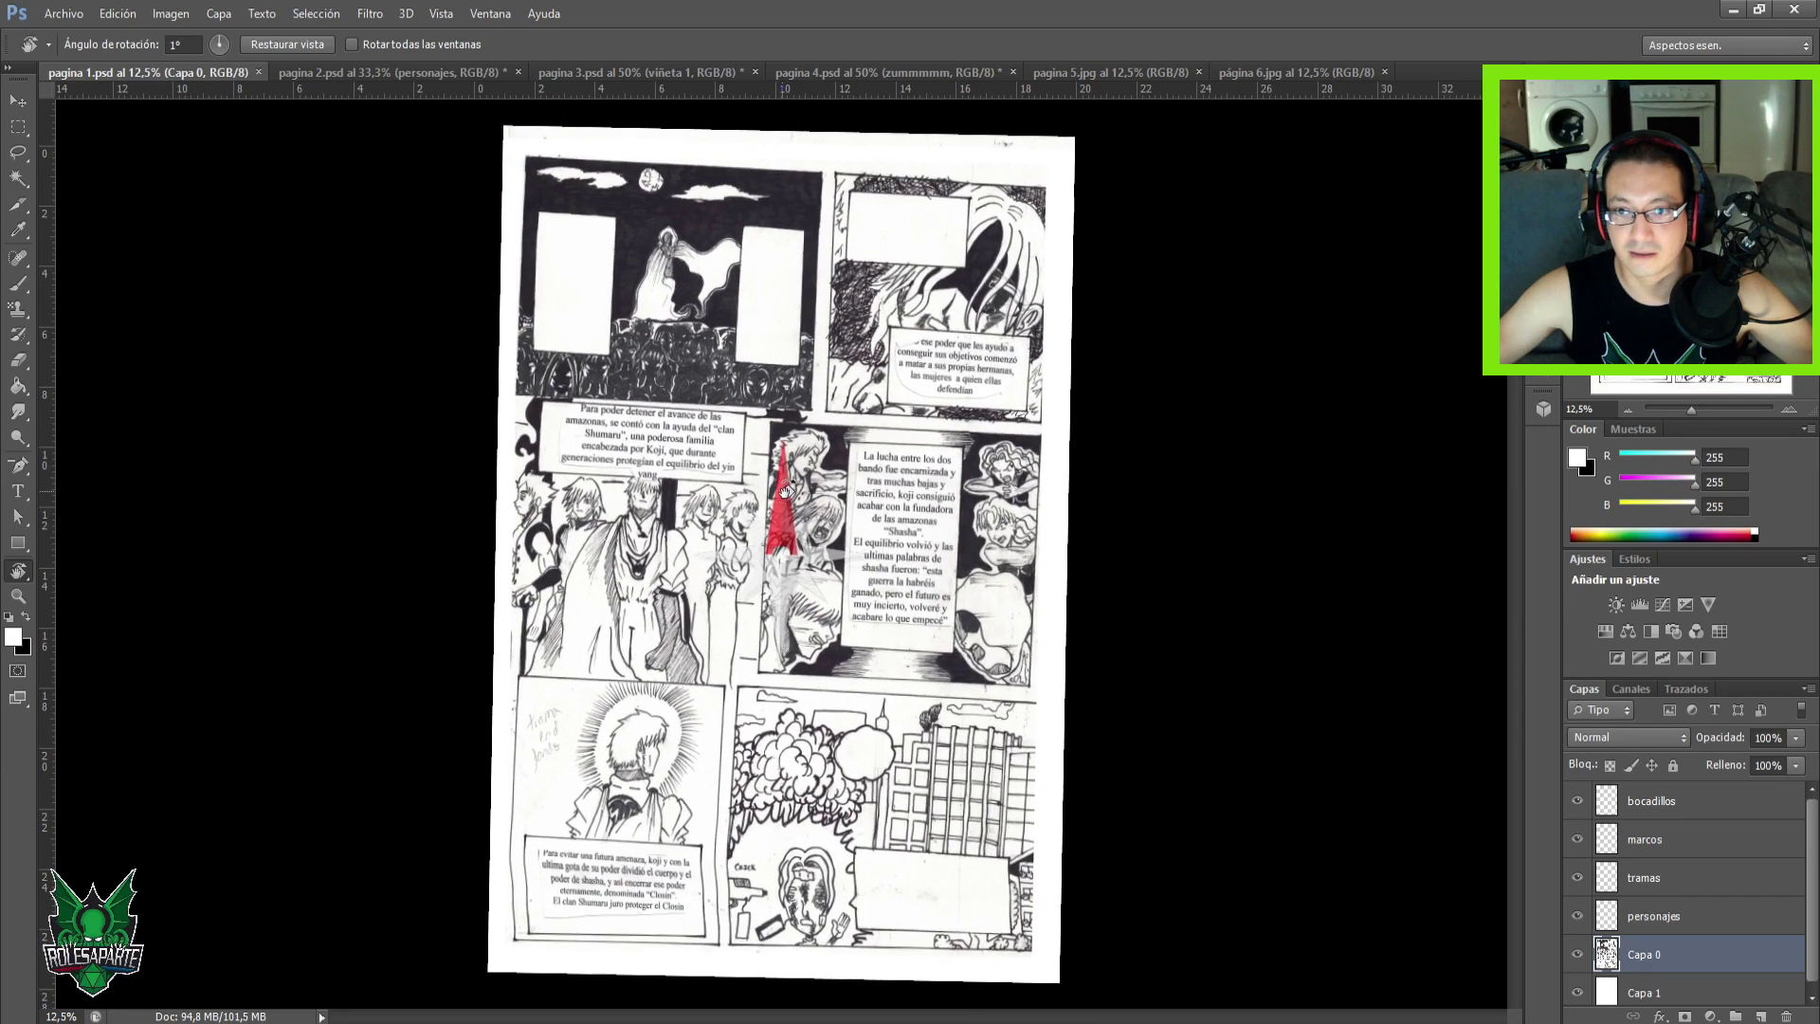
{"action": "left_click_drag", "start_coordinate": [785, 490], "coordinate": [807, 486]}
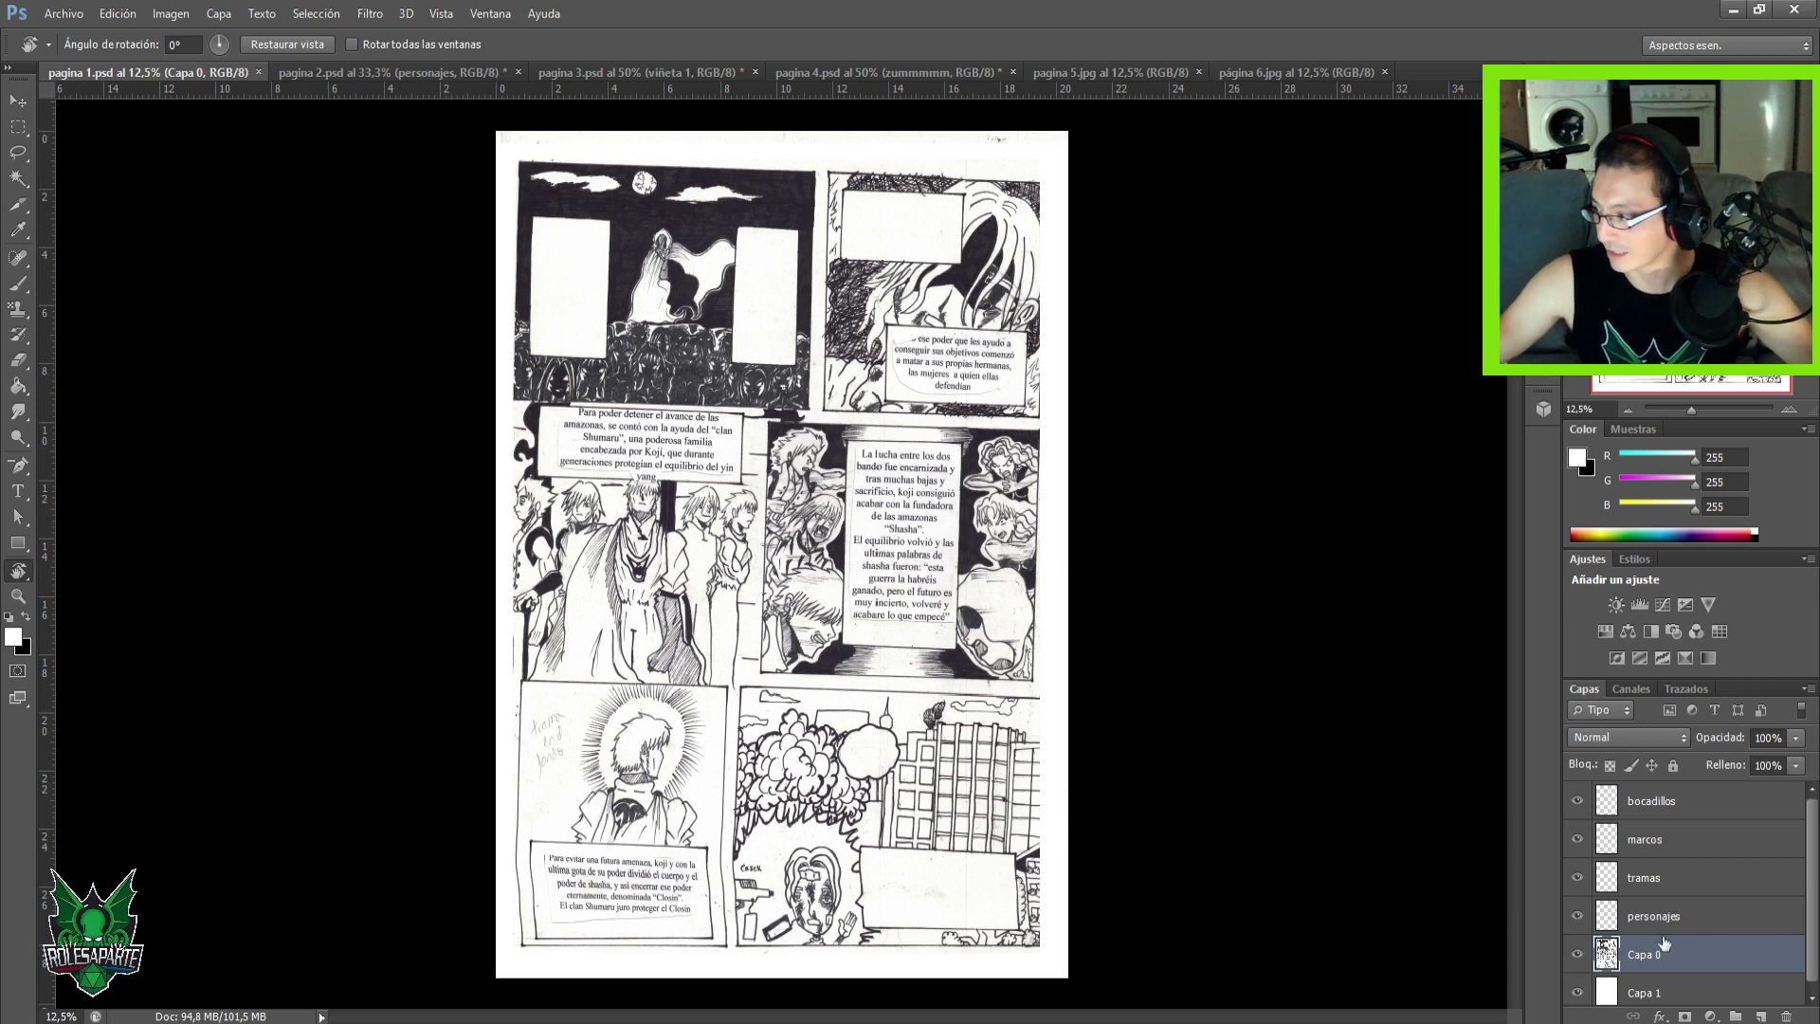
Select the comic panels on Capa 0 inside the page margins and free transform them with a rotation of -1.99°.
{"action": "key", "text": "m"}
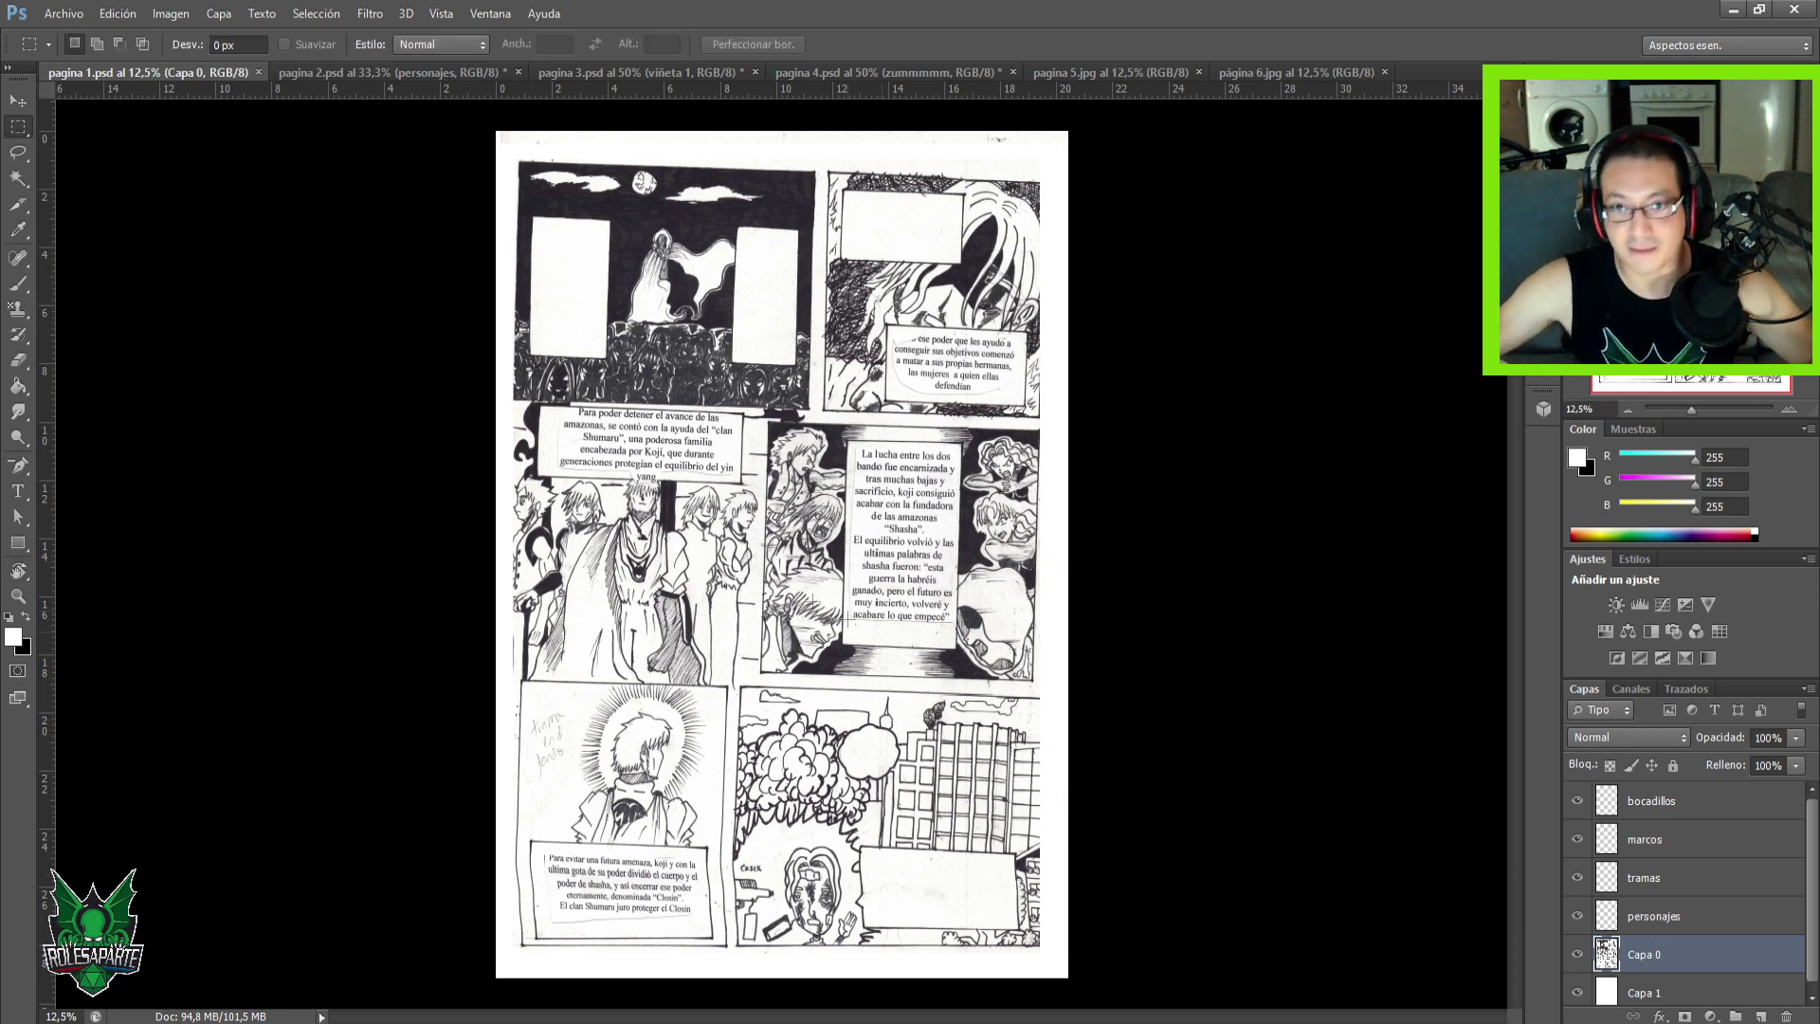
{"action": "left_click_drag", "start_coordinate": [509, 157], "coordinate": [1047, 957]}
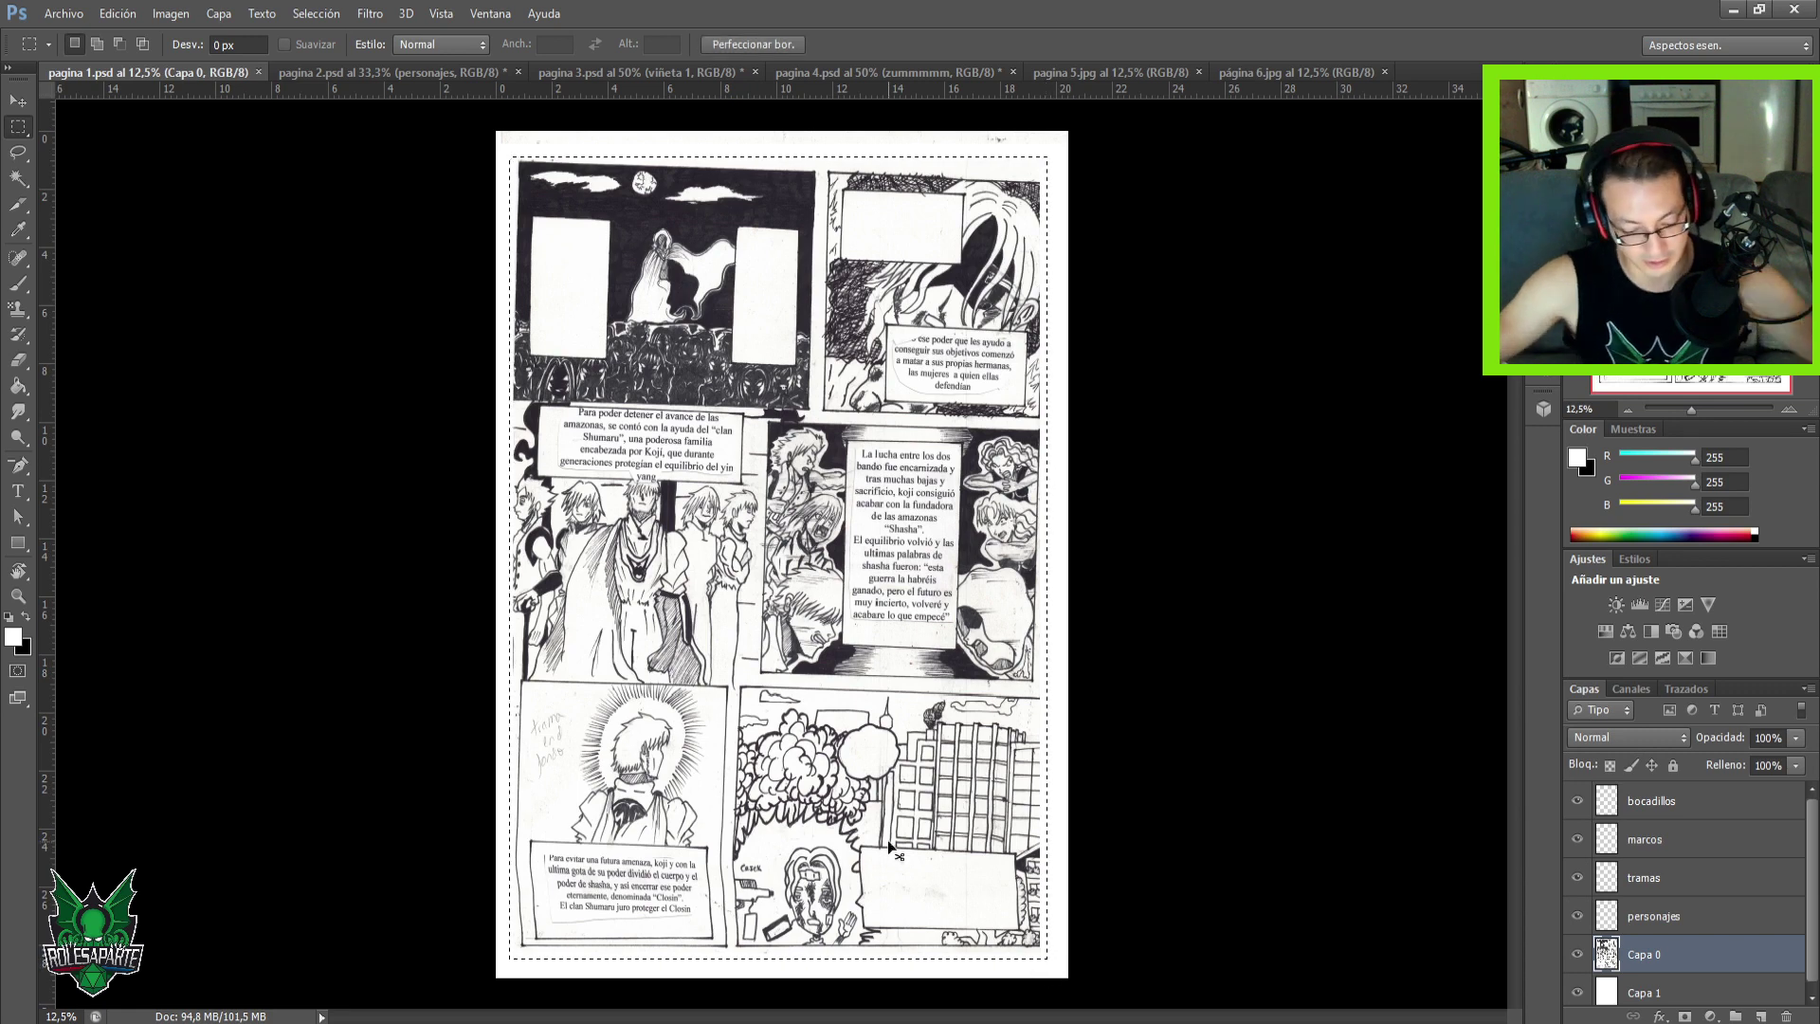
{"action": "key", "text": "ctrl+t"}
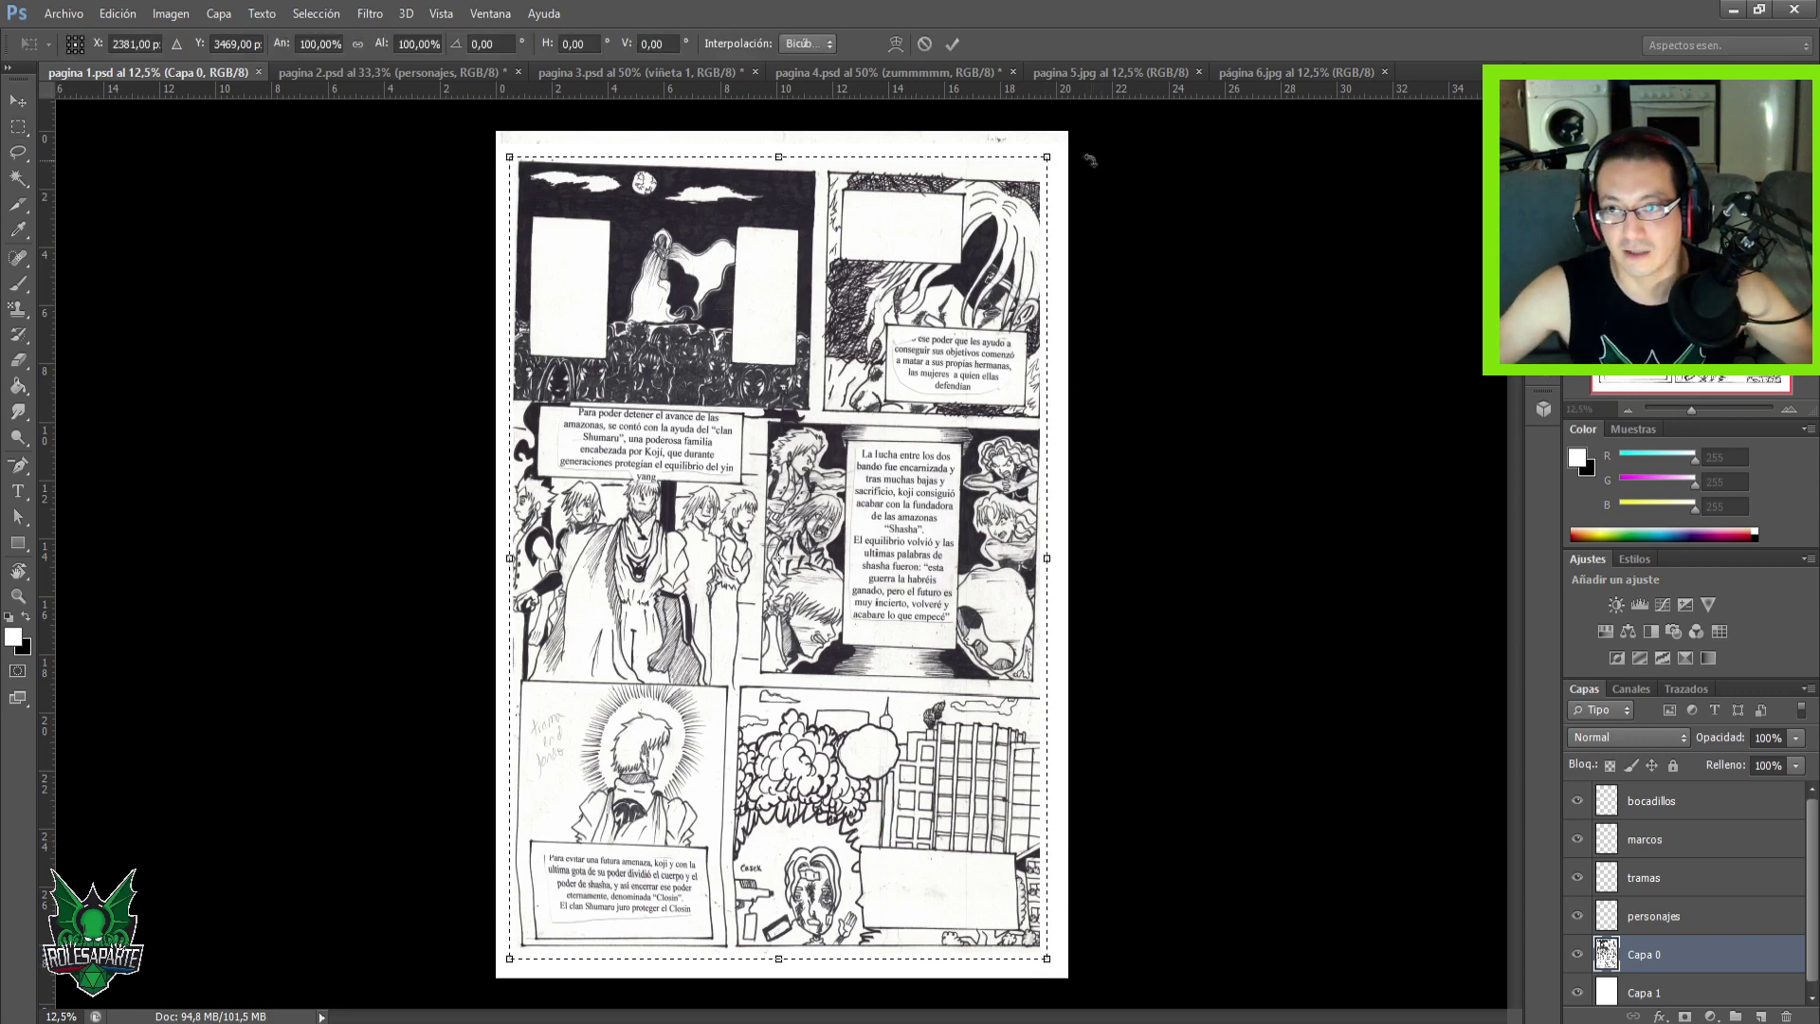
{"action": "left_click_drag", "start_coordinate": [1082, 158], "coordinate": [1074, 149]}
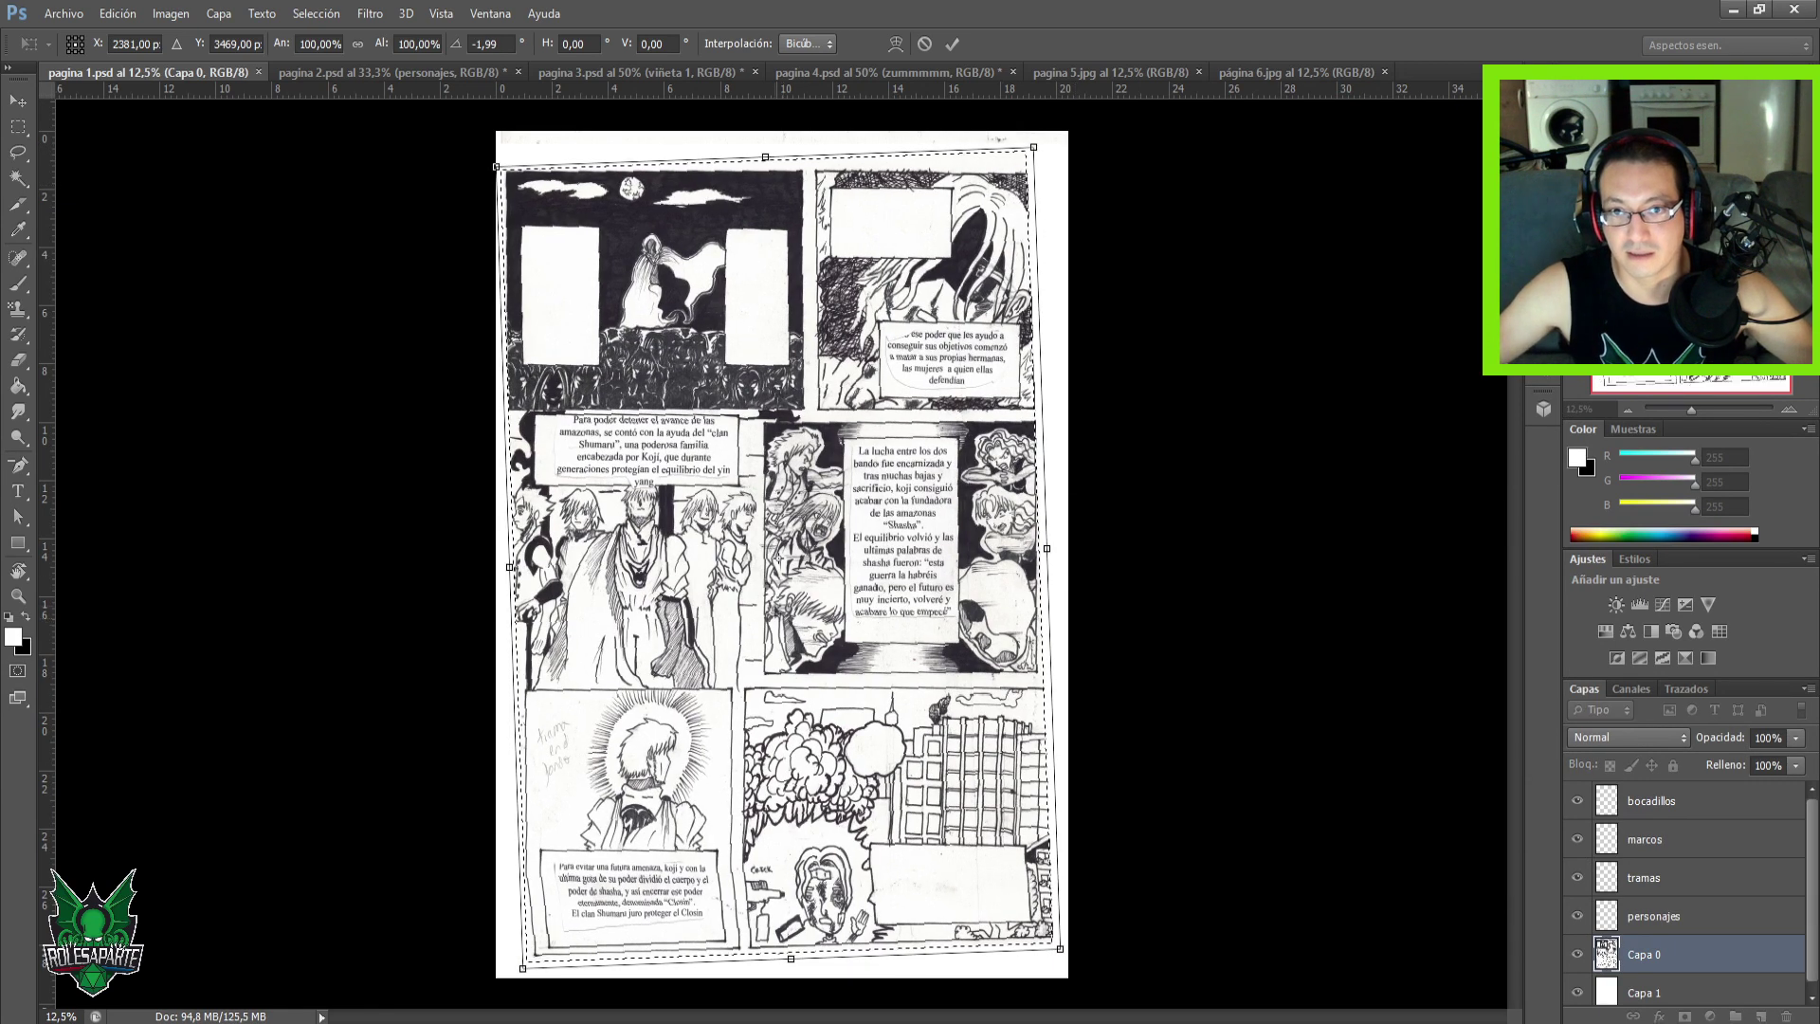
{"action": "key", "text": "Return"}
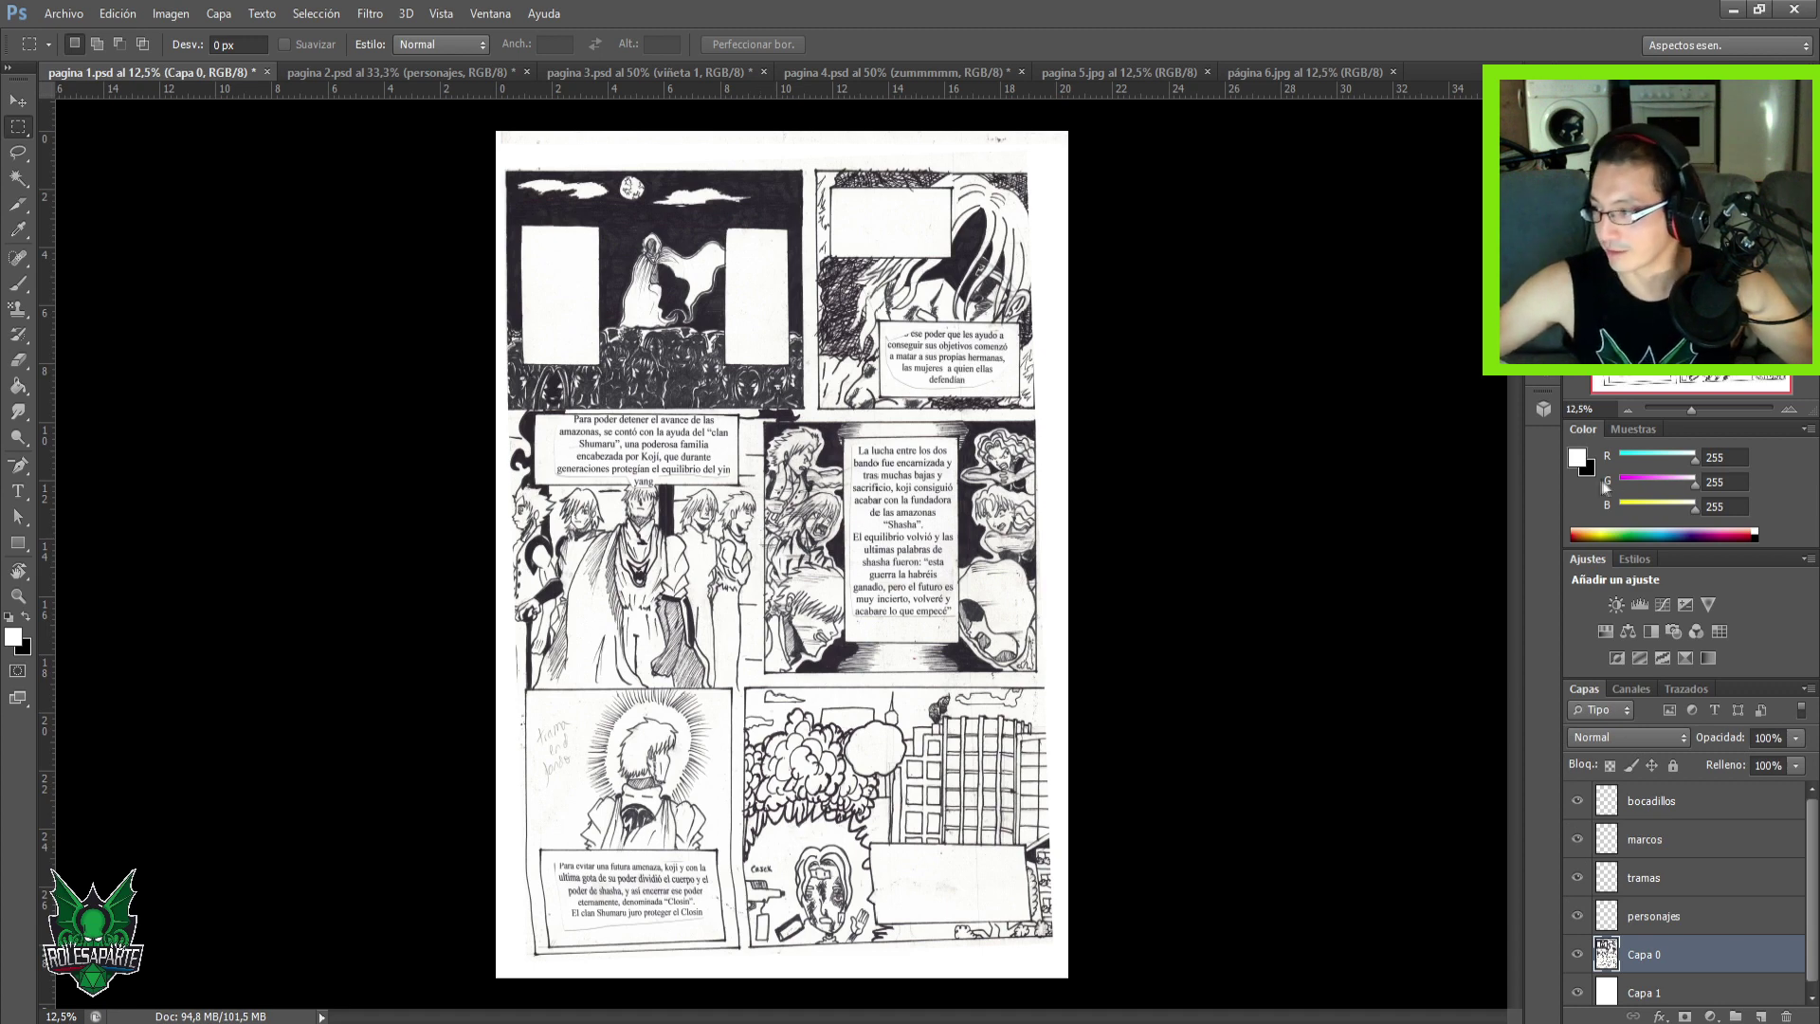
With the marcos layer active, examine the edges and gutters of the upper panels at 25% and 50% zoom.
{"action": "left_click", "coordinate": [1654, 840]}
{"action": "key", "text": "ctrl+plus"}
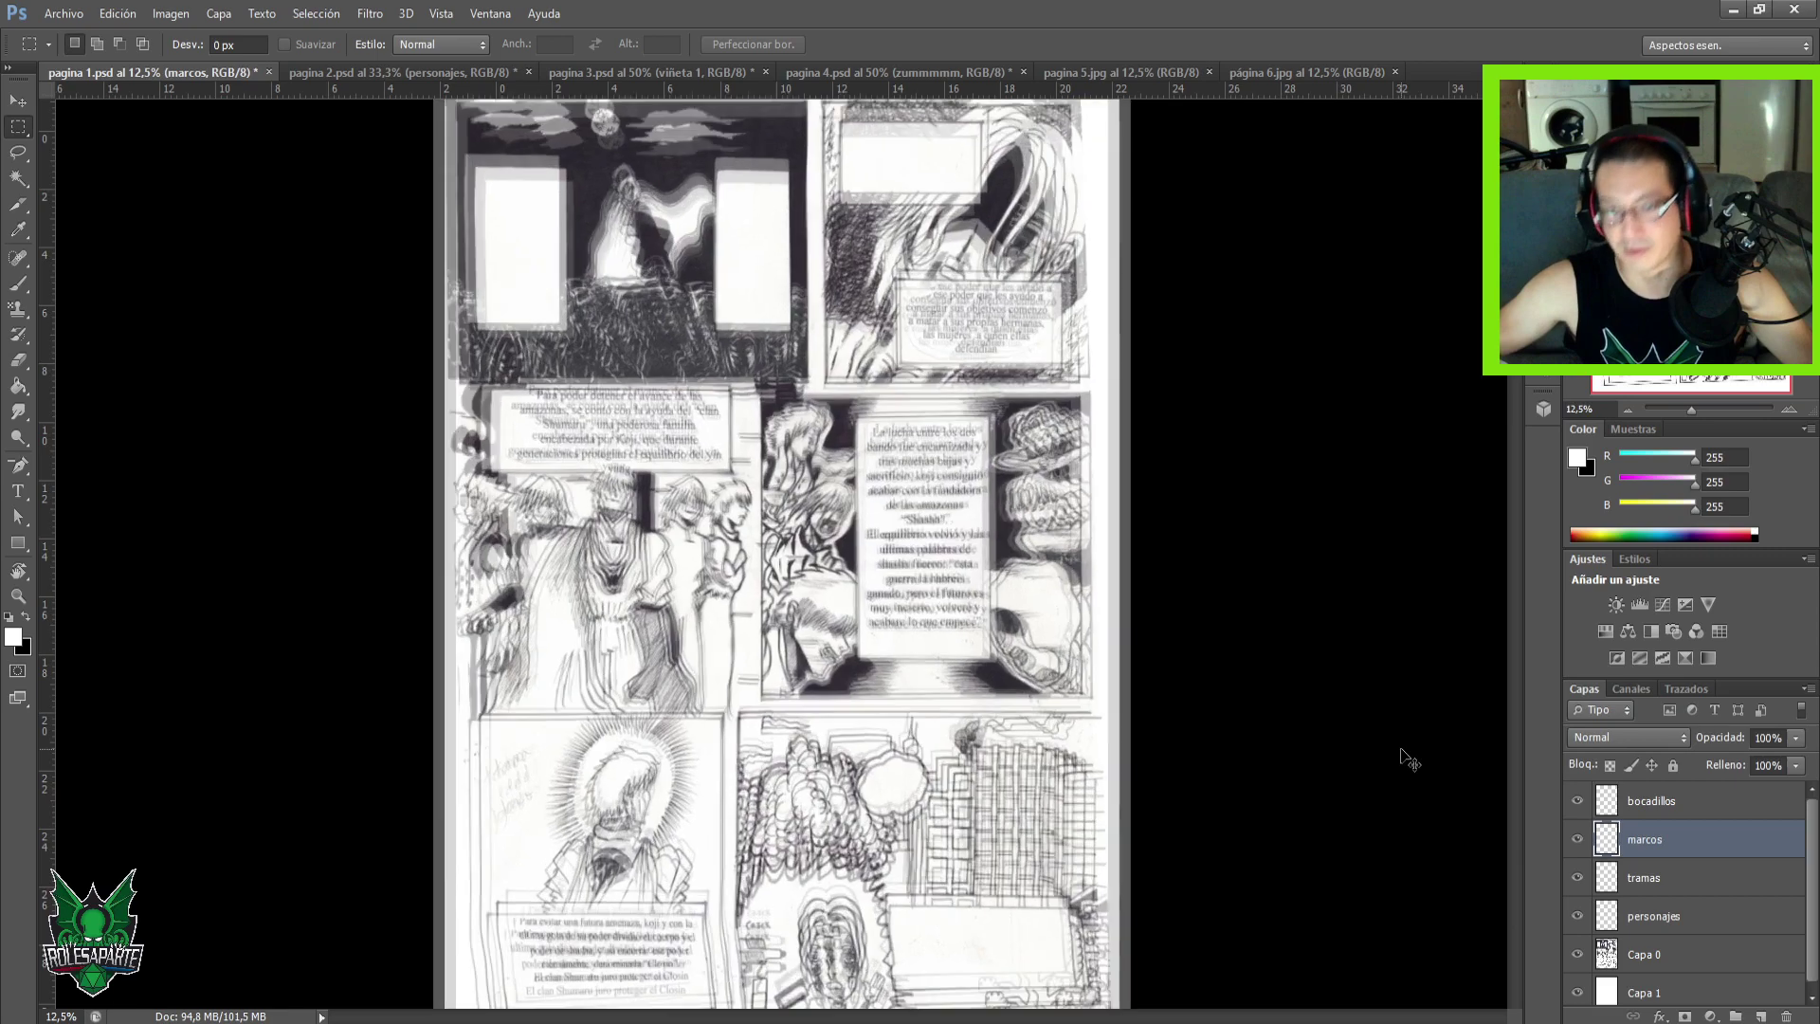
{"action": "key", "text": "ctrl+plus"}
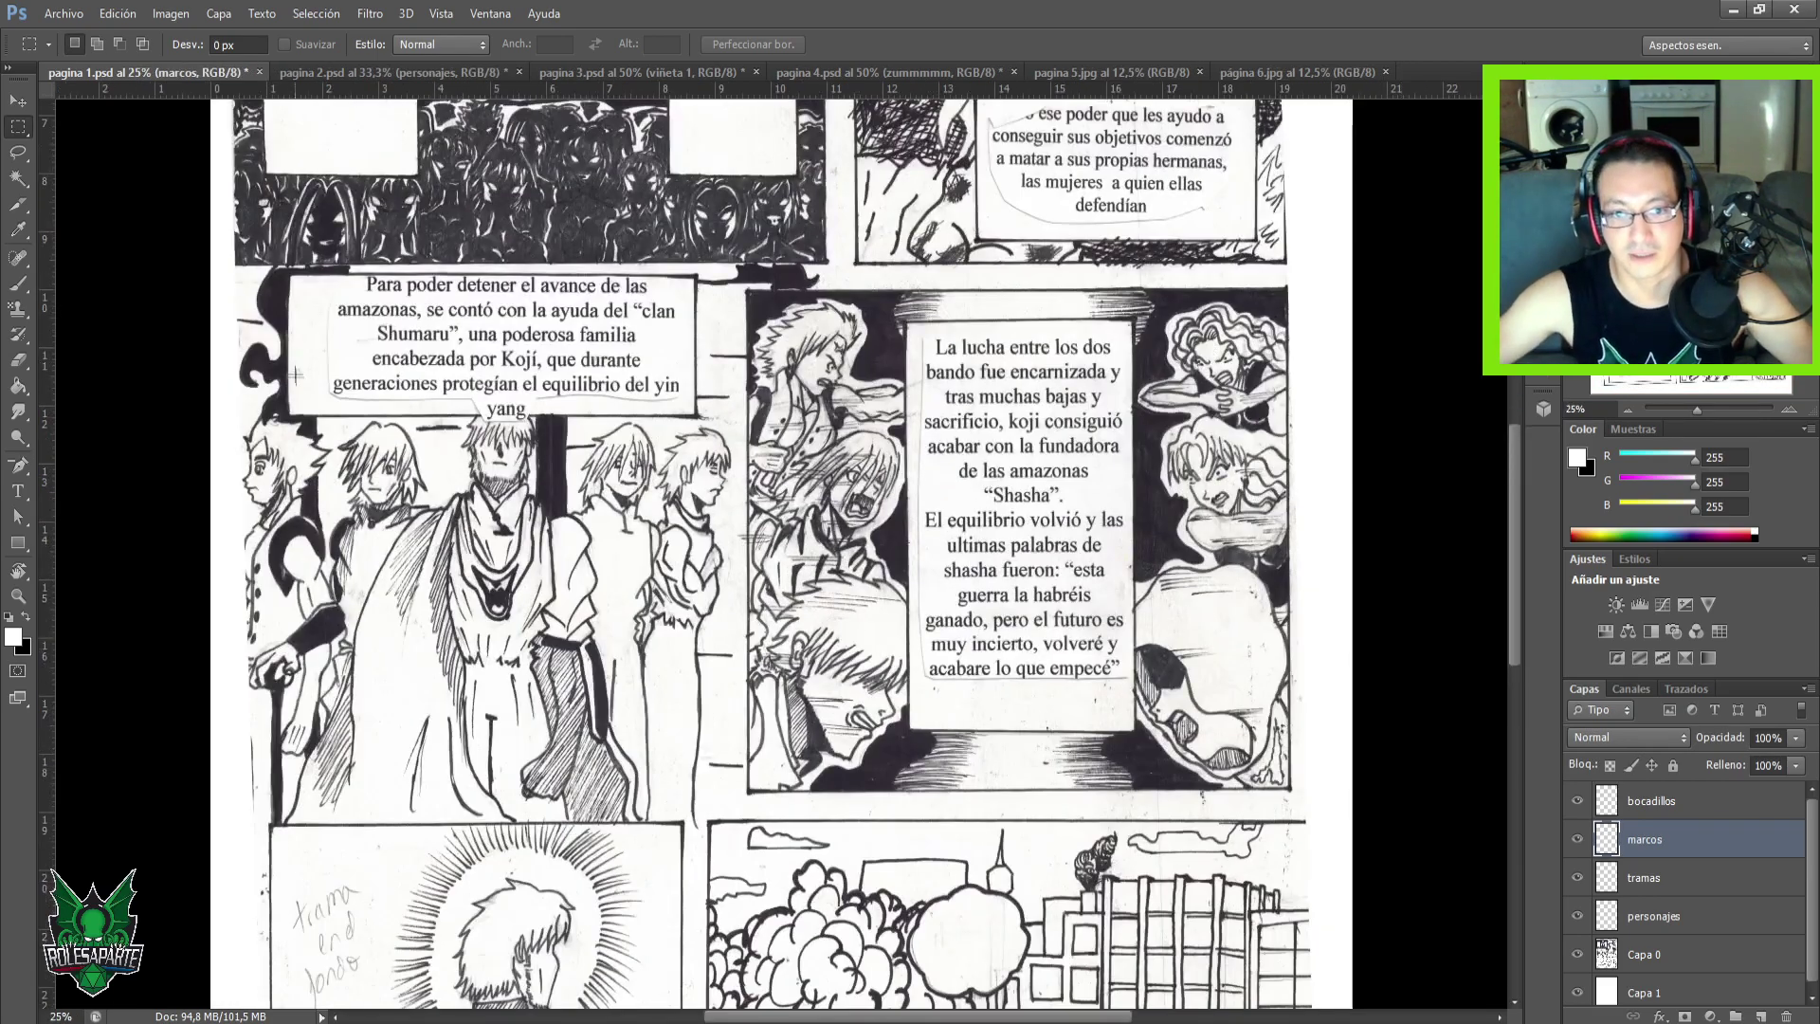
{"action": "left_click_drag", "start_coordinate": [527, 346], "coordinate": [638, 626]}
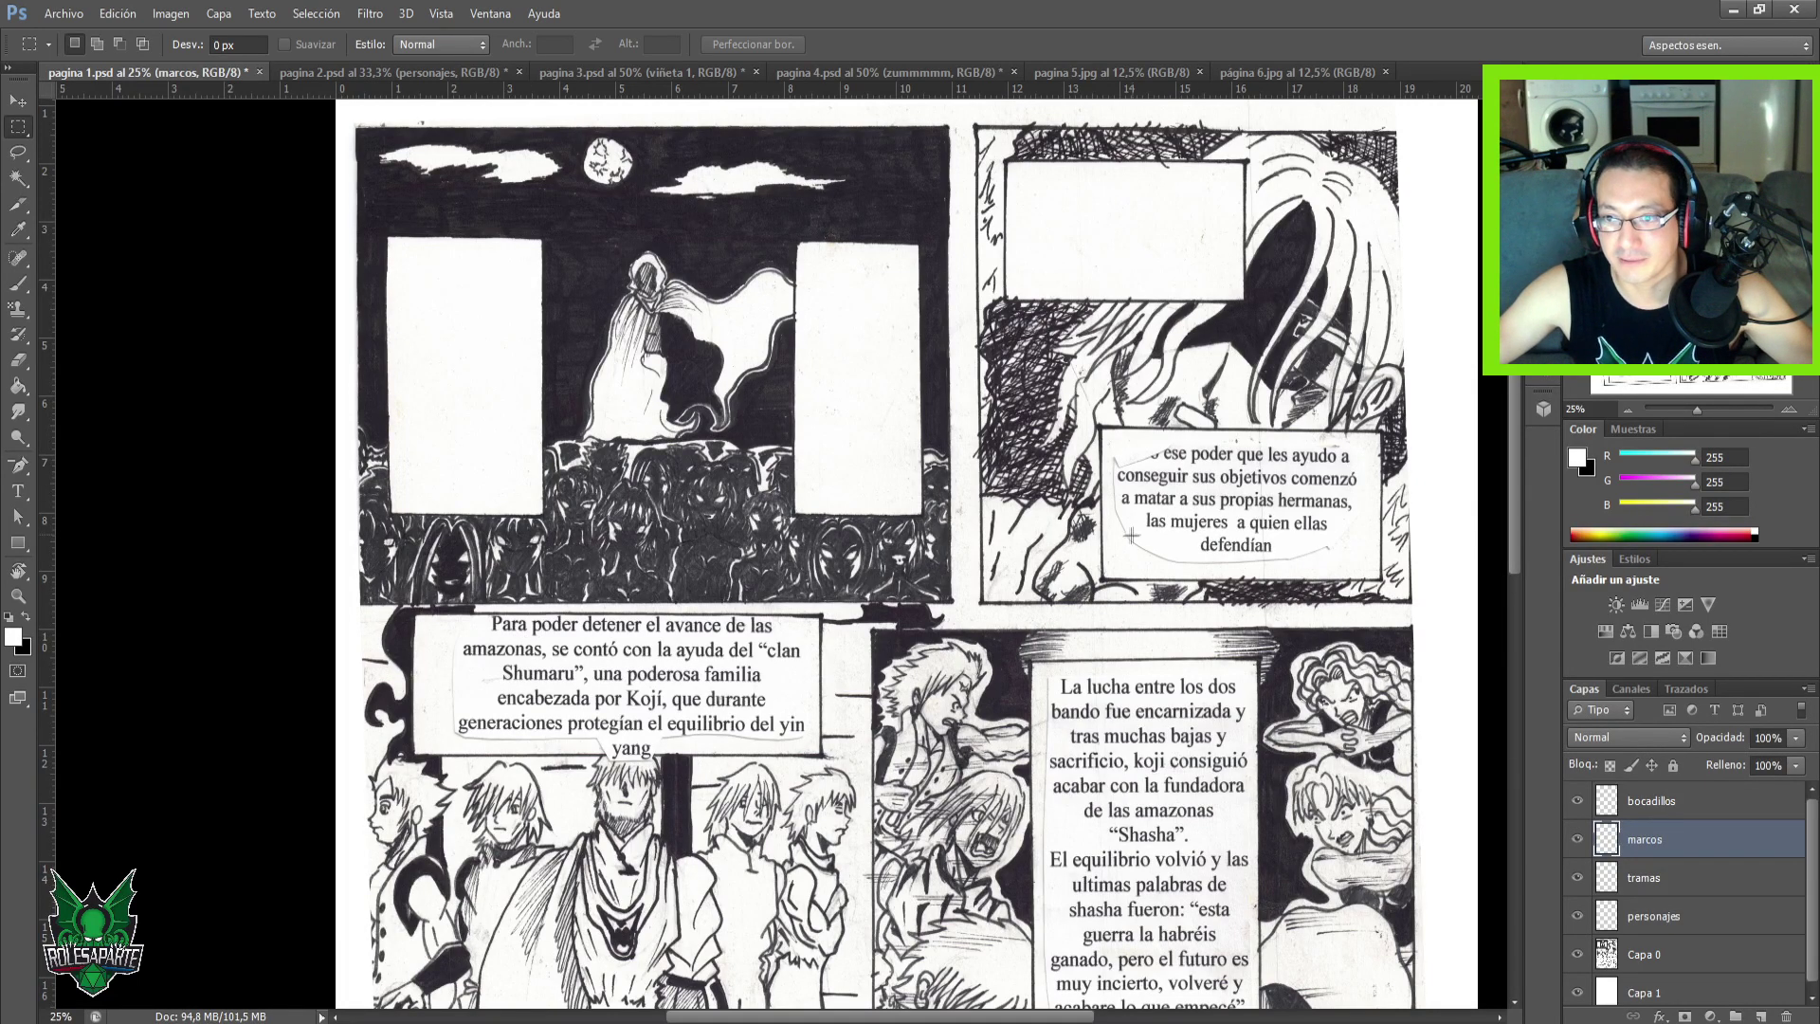
{"action": "key", "text": "ctrl+plus"}
{"action": "key", "text": "ctrl+plus"}
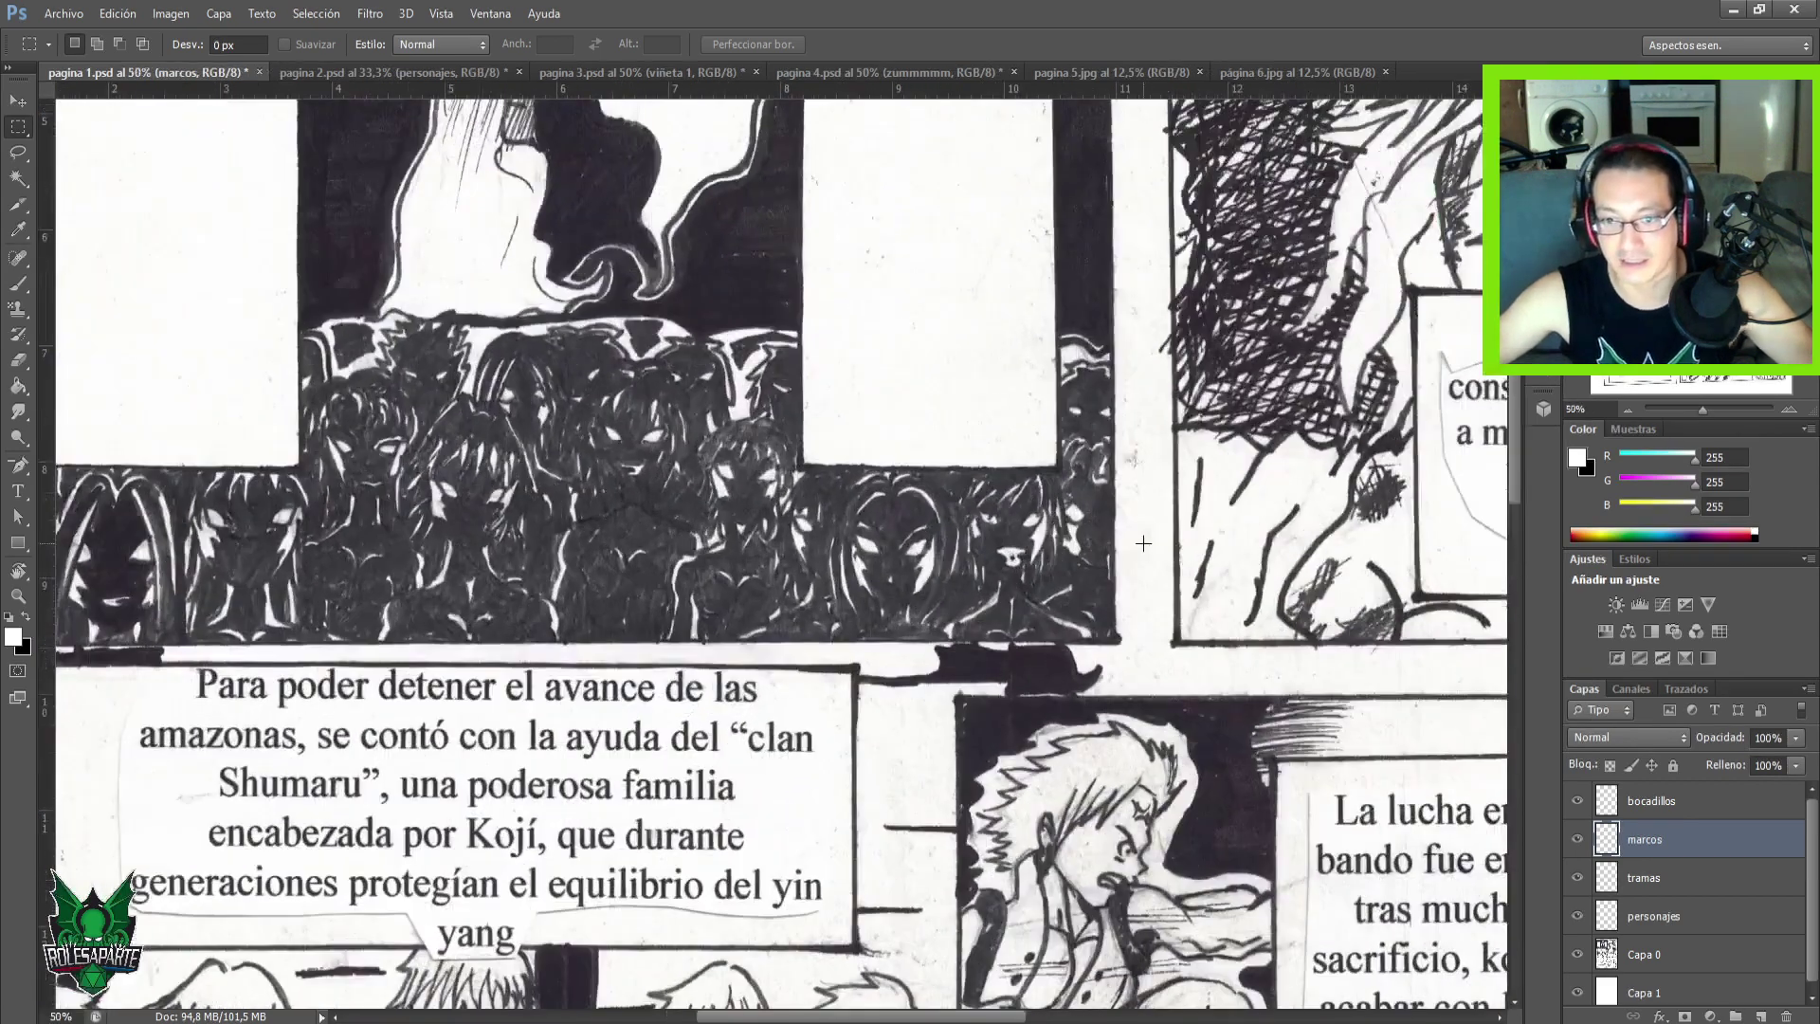
{"action": "left_click_drag", "start_coordinate": [184, 705], "coordinate": [254, 564]}
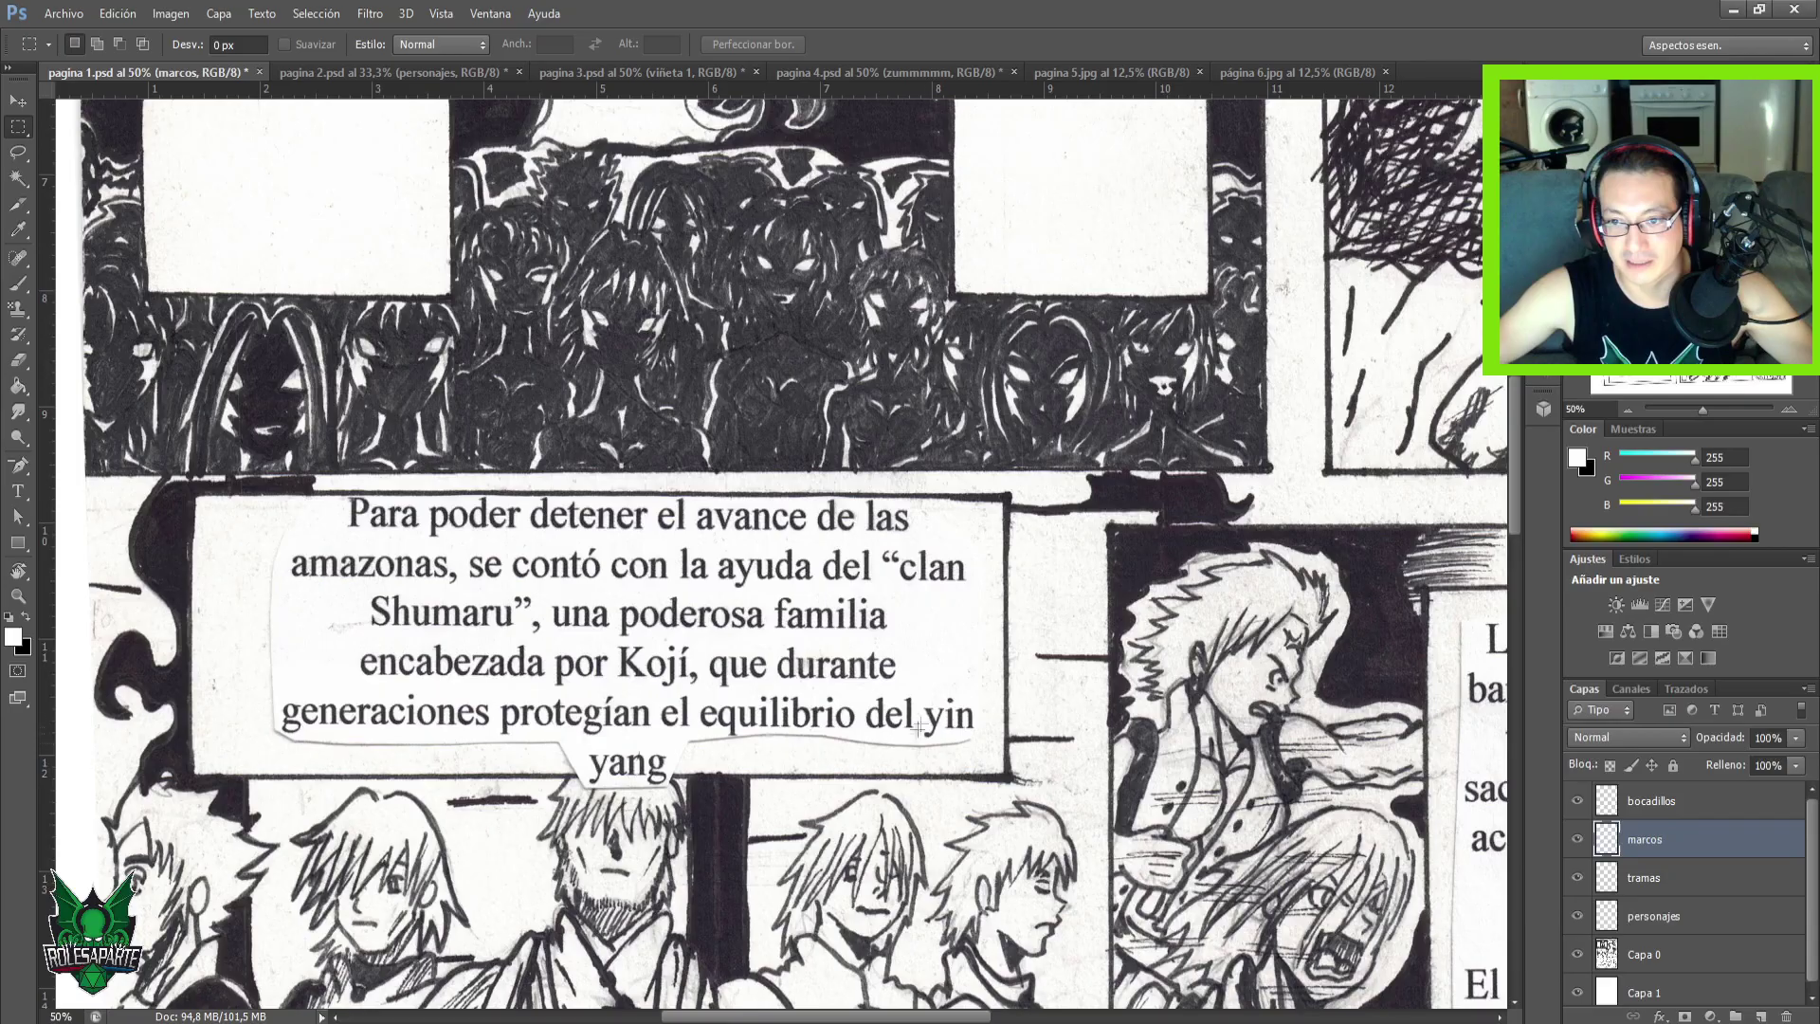
{"action": "left_click_drag", "start_coordinate": [930, 506], "coordinate": [826, 646]}
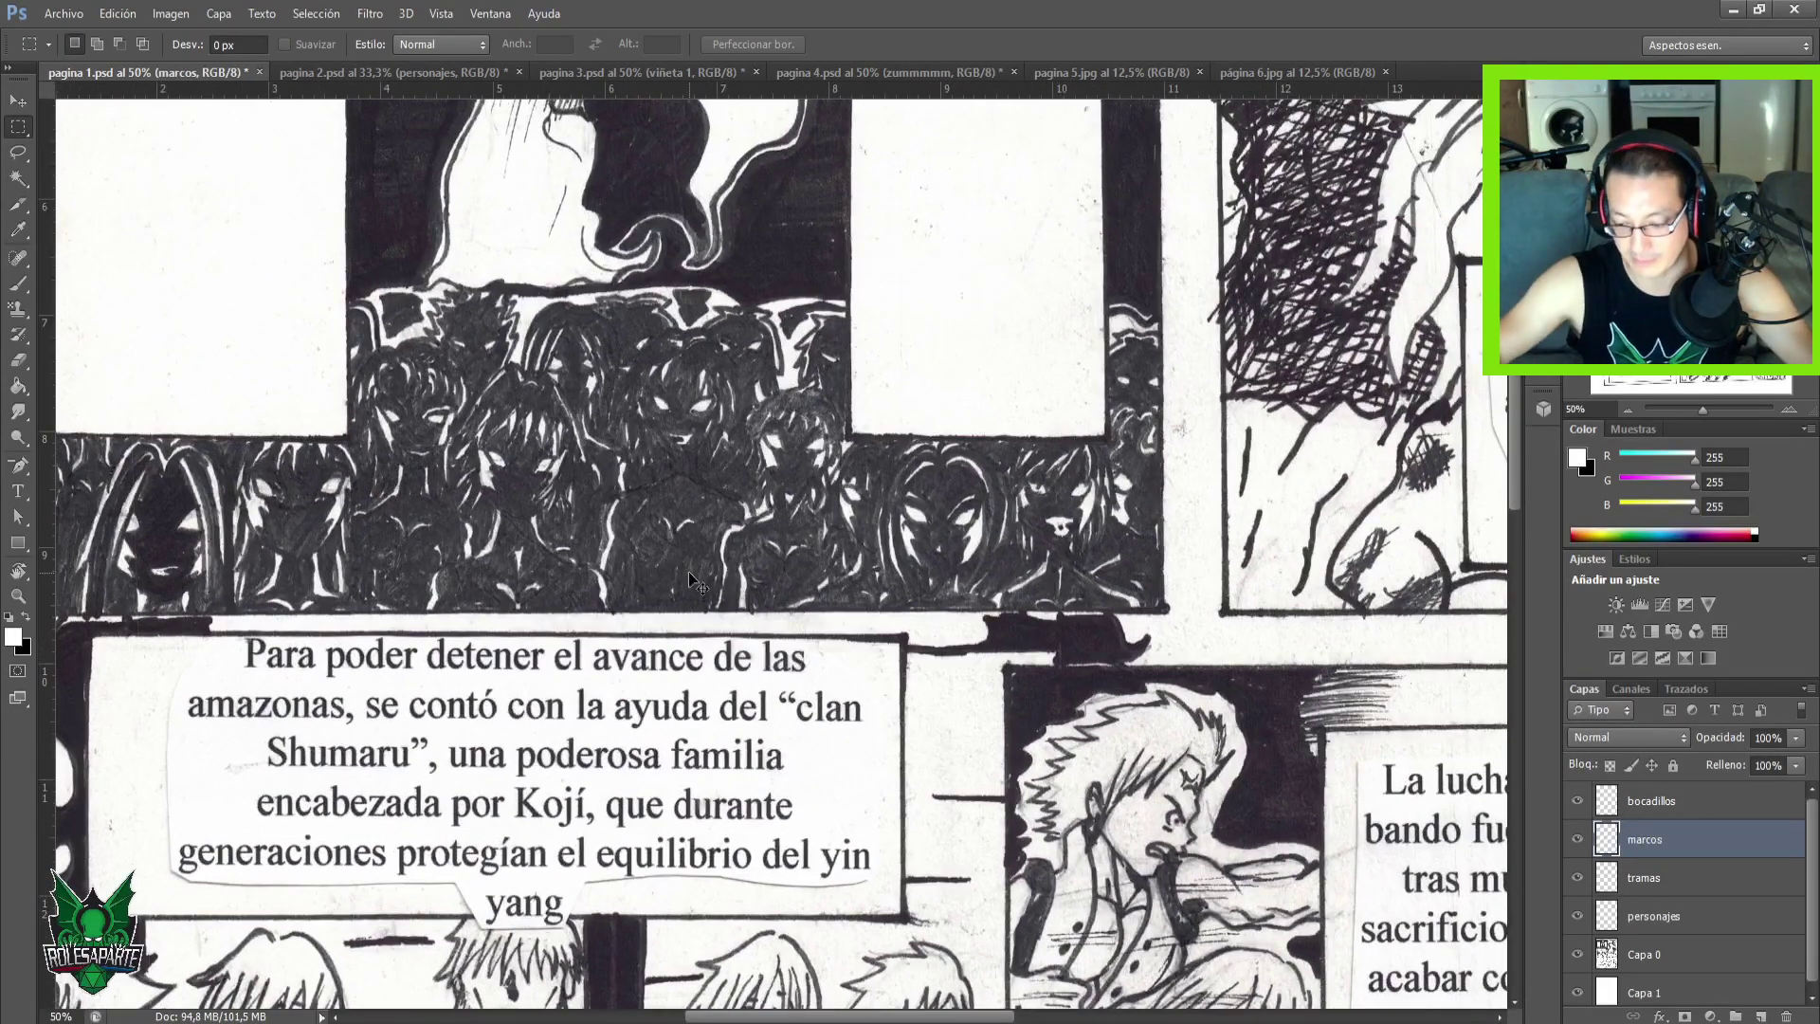
{"action": "key", "text": "ctrl+minus"}
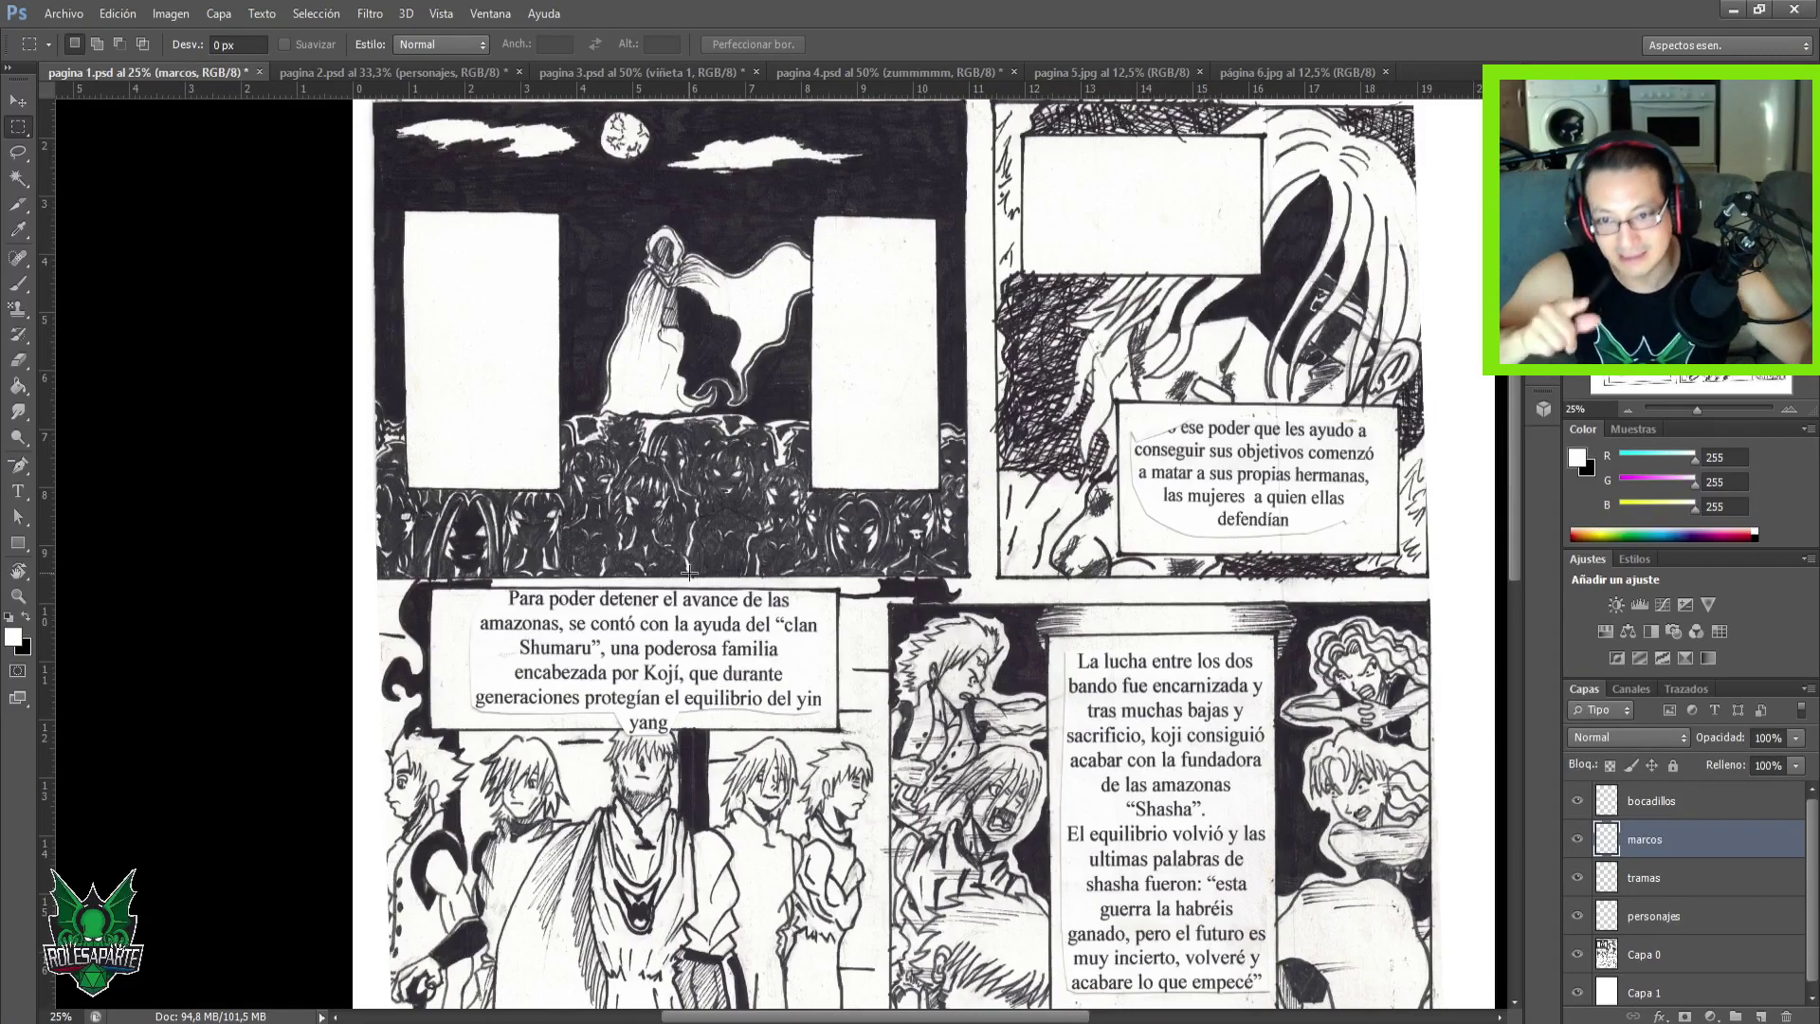
{"action": "left_click_drag", "start_coordinate": [911, 469], "coordinate": [862, 591]}
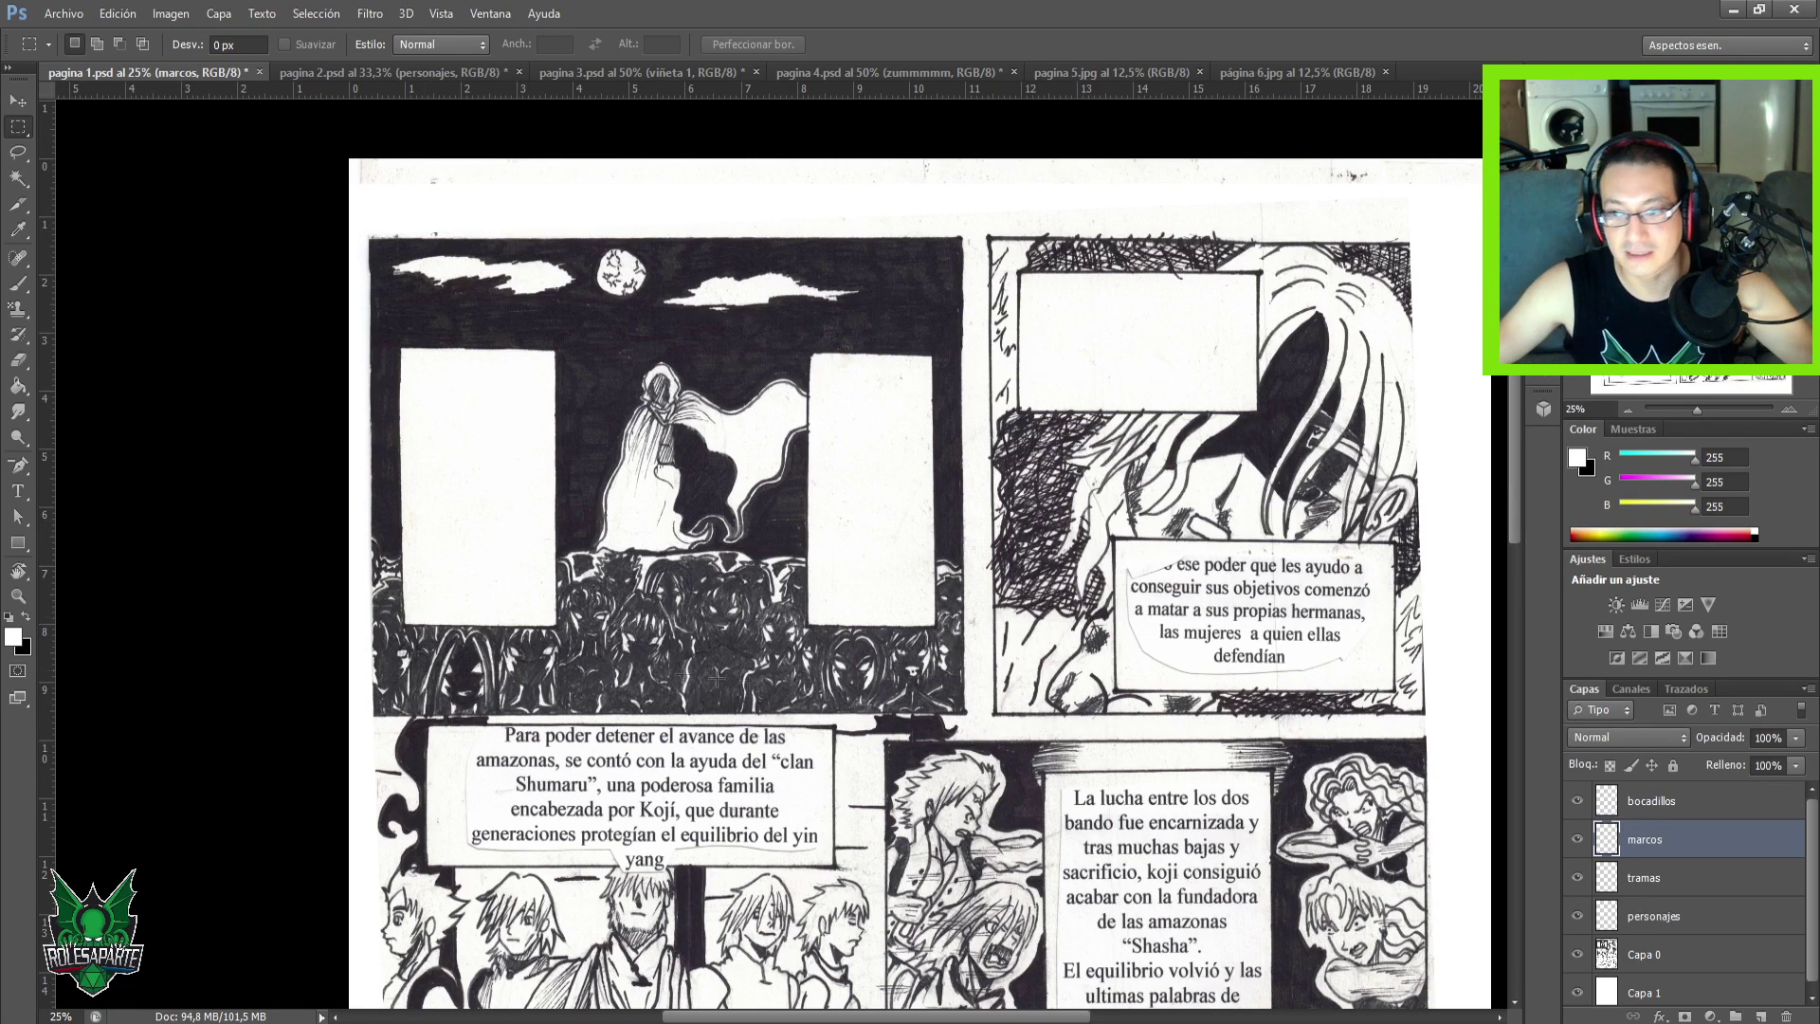
Select the tilted artwork area on Capa 0 and move it slightly right, away from the page's left edge.
{"action": "left_click", "coordinate": [1654, 957]}
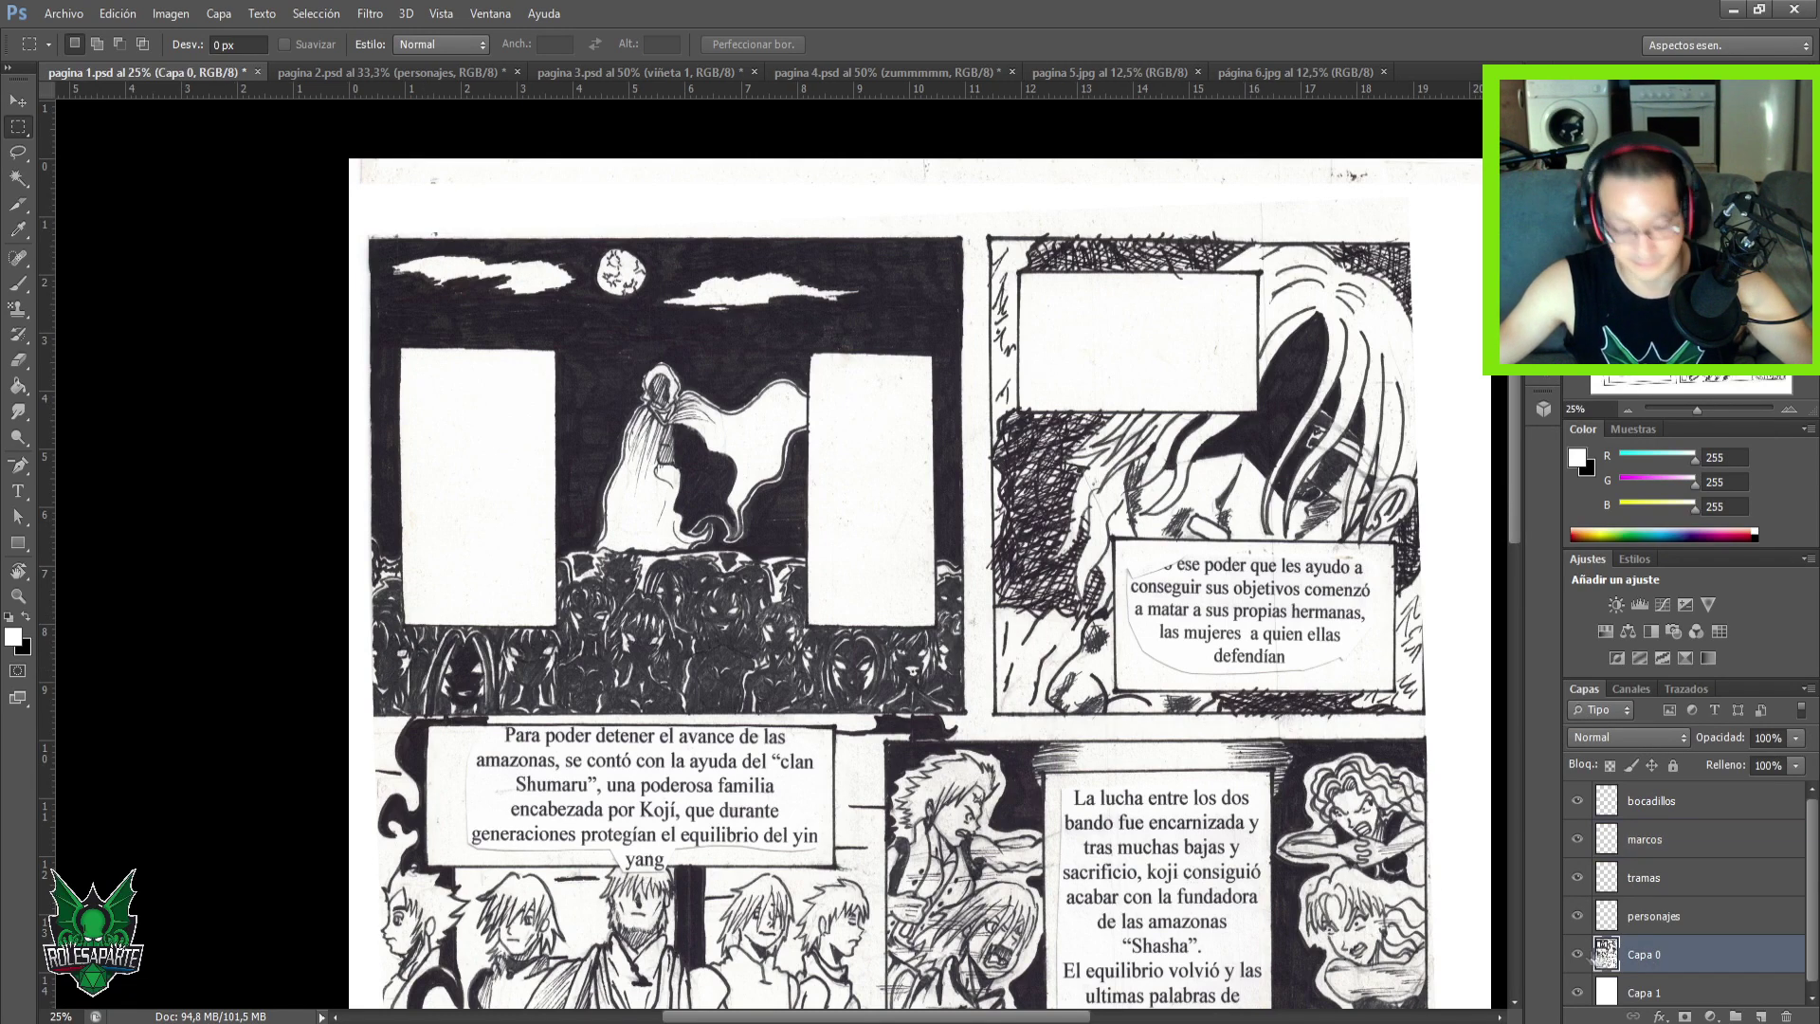
{"action": "left_click", "coordinate": [1606, 953], "text": "ctrl"}
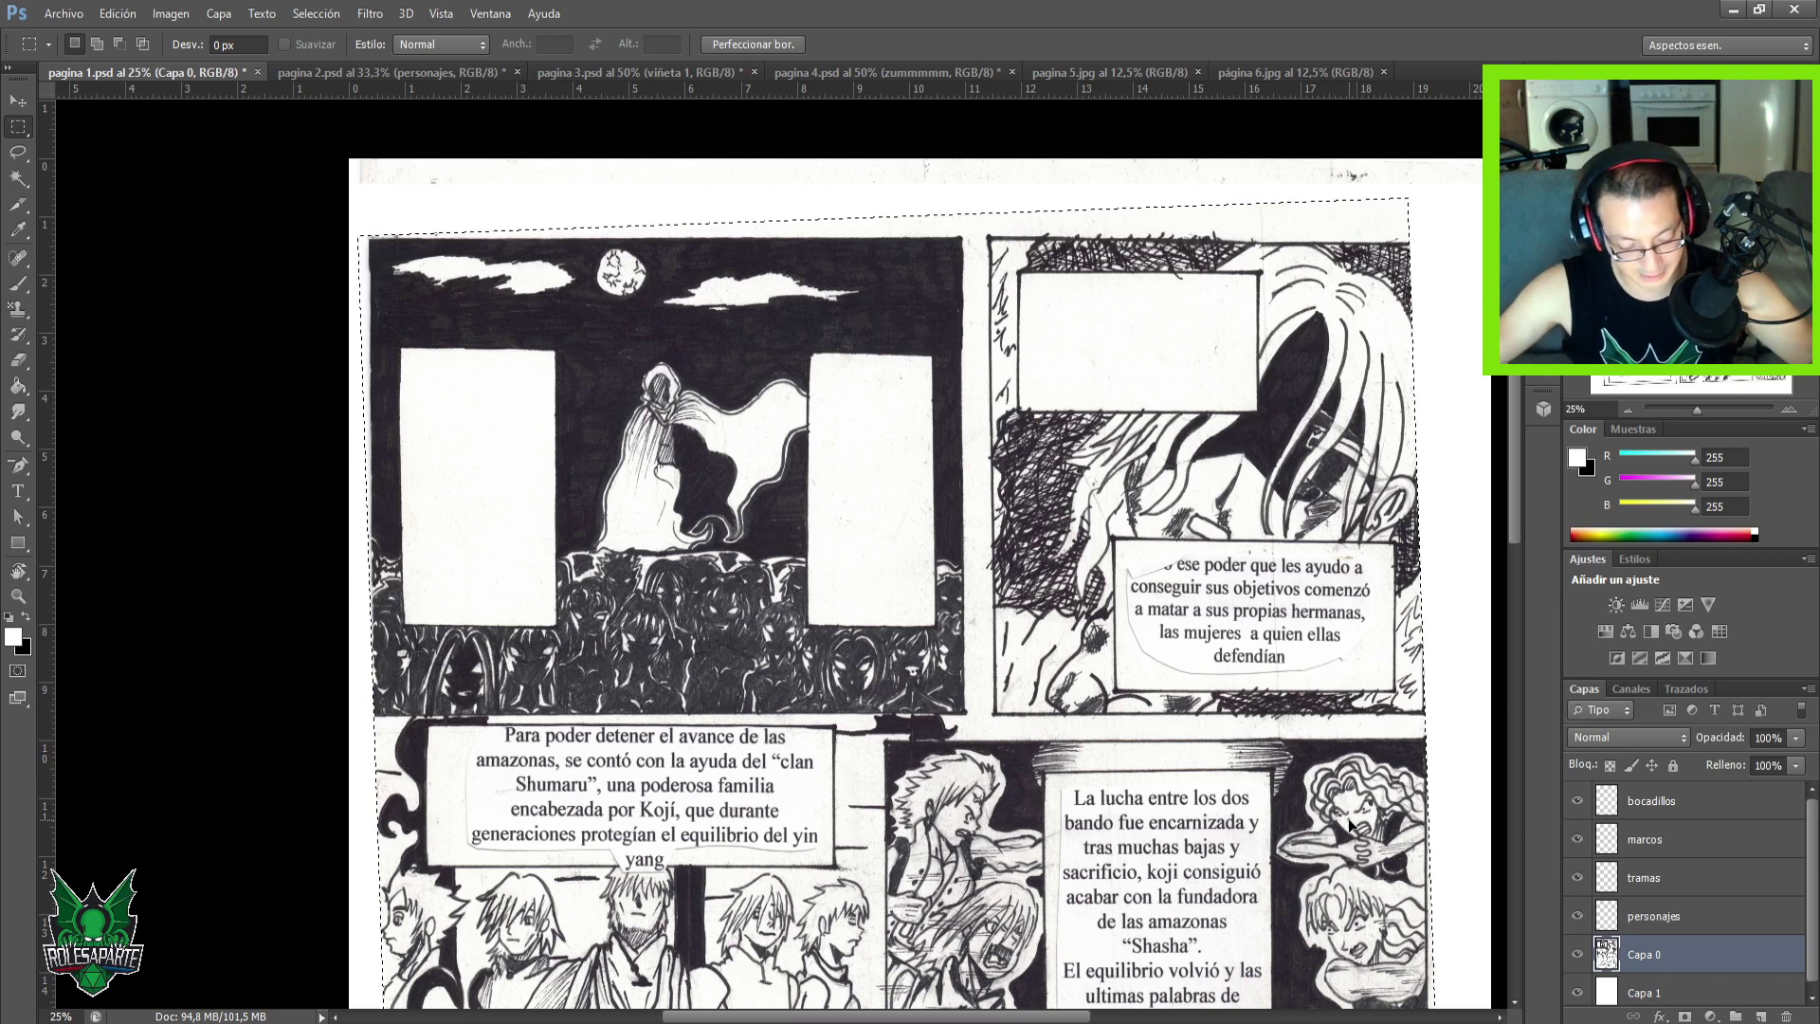
{"action": "key", "text": "v"}
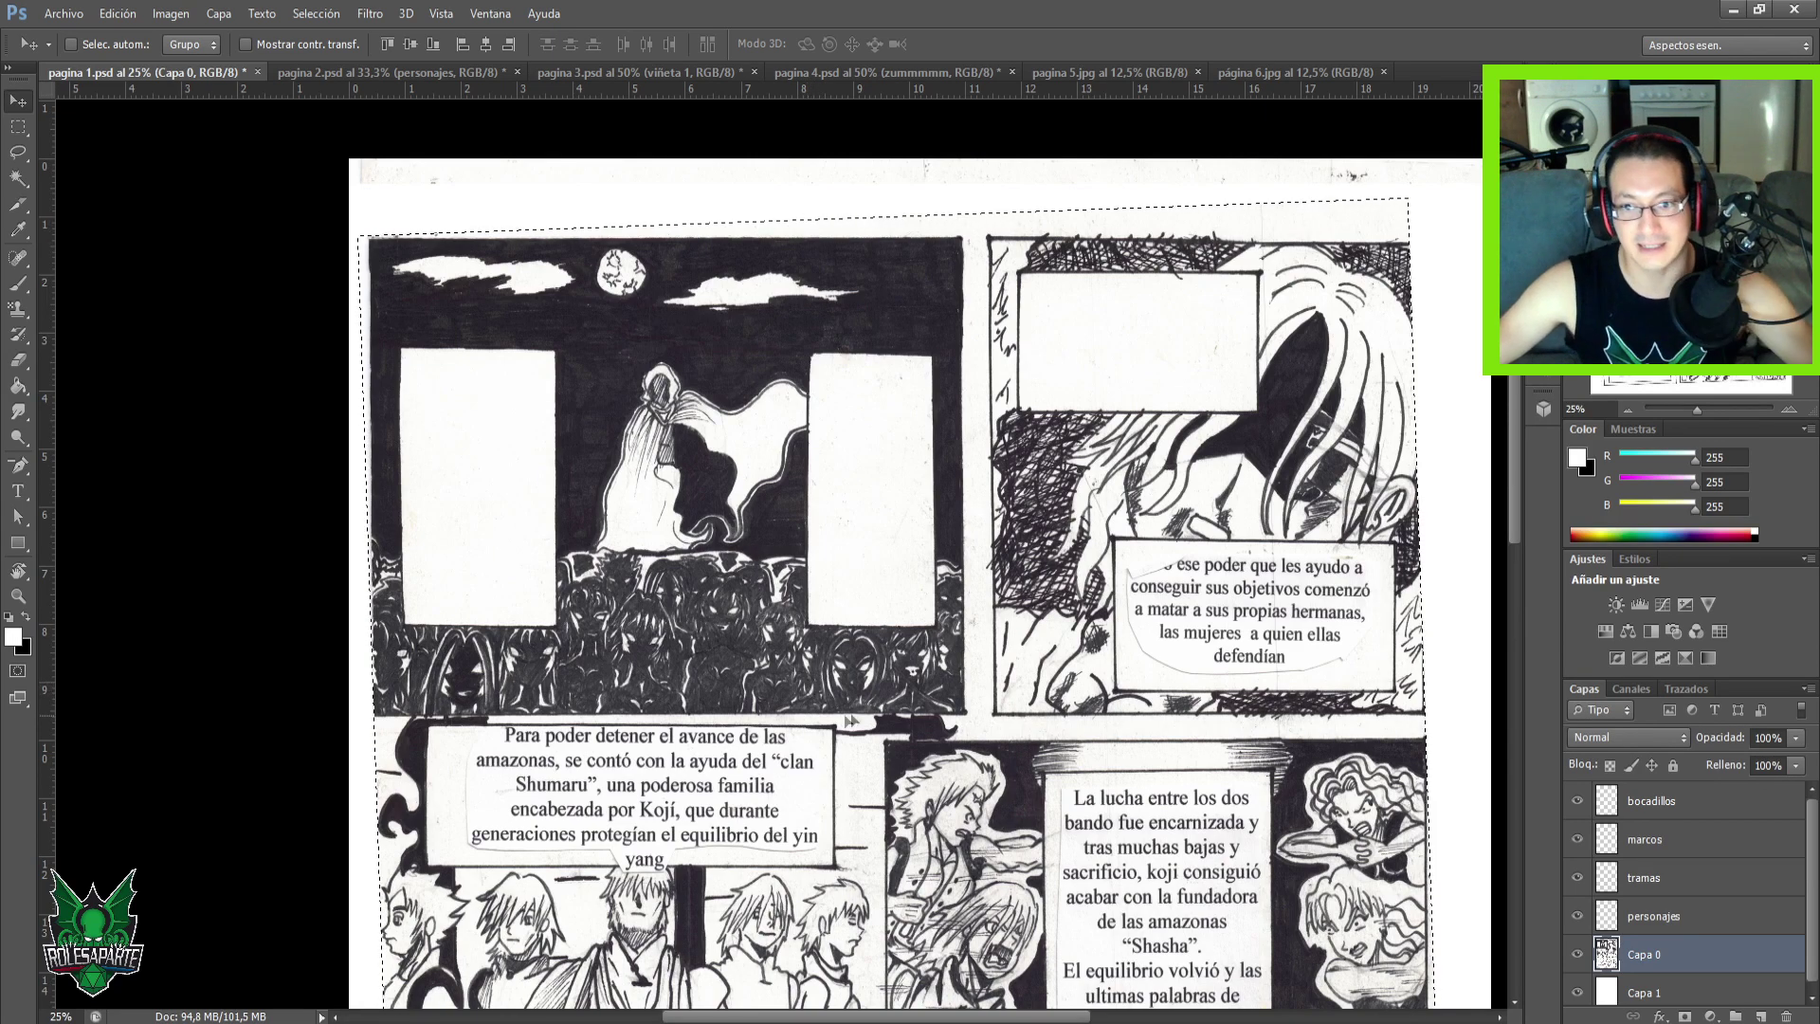
{"action": "left_click_drag", "start_coordinate": [901, 730], "coordinate": [930, 733]}
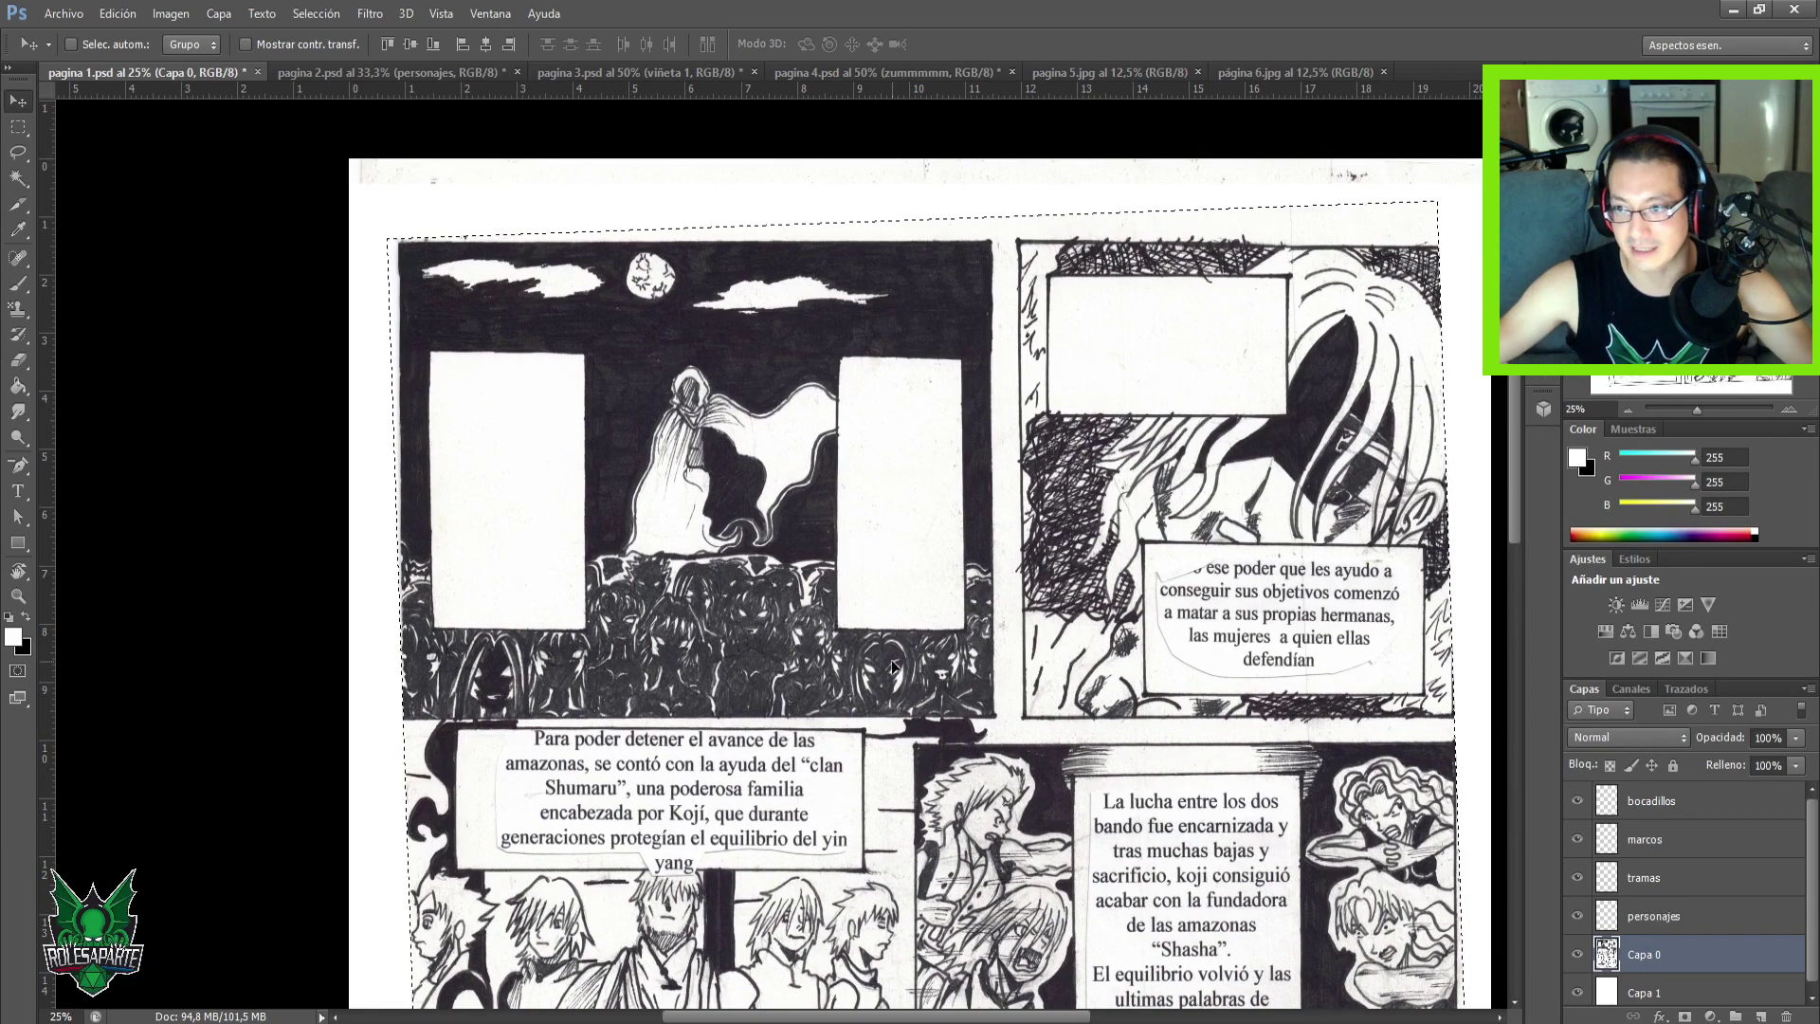
{"action": "key", "text": "ctrl+minus"}
{"action": "key", "text": "ctrl+minus"}
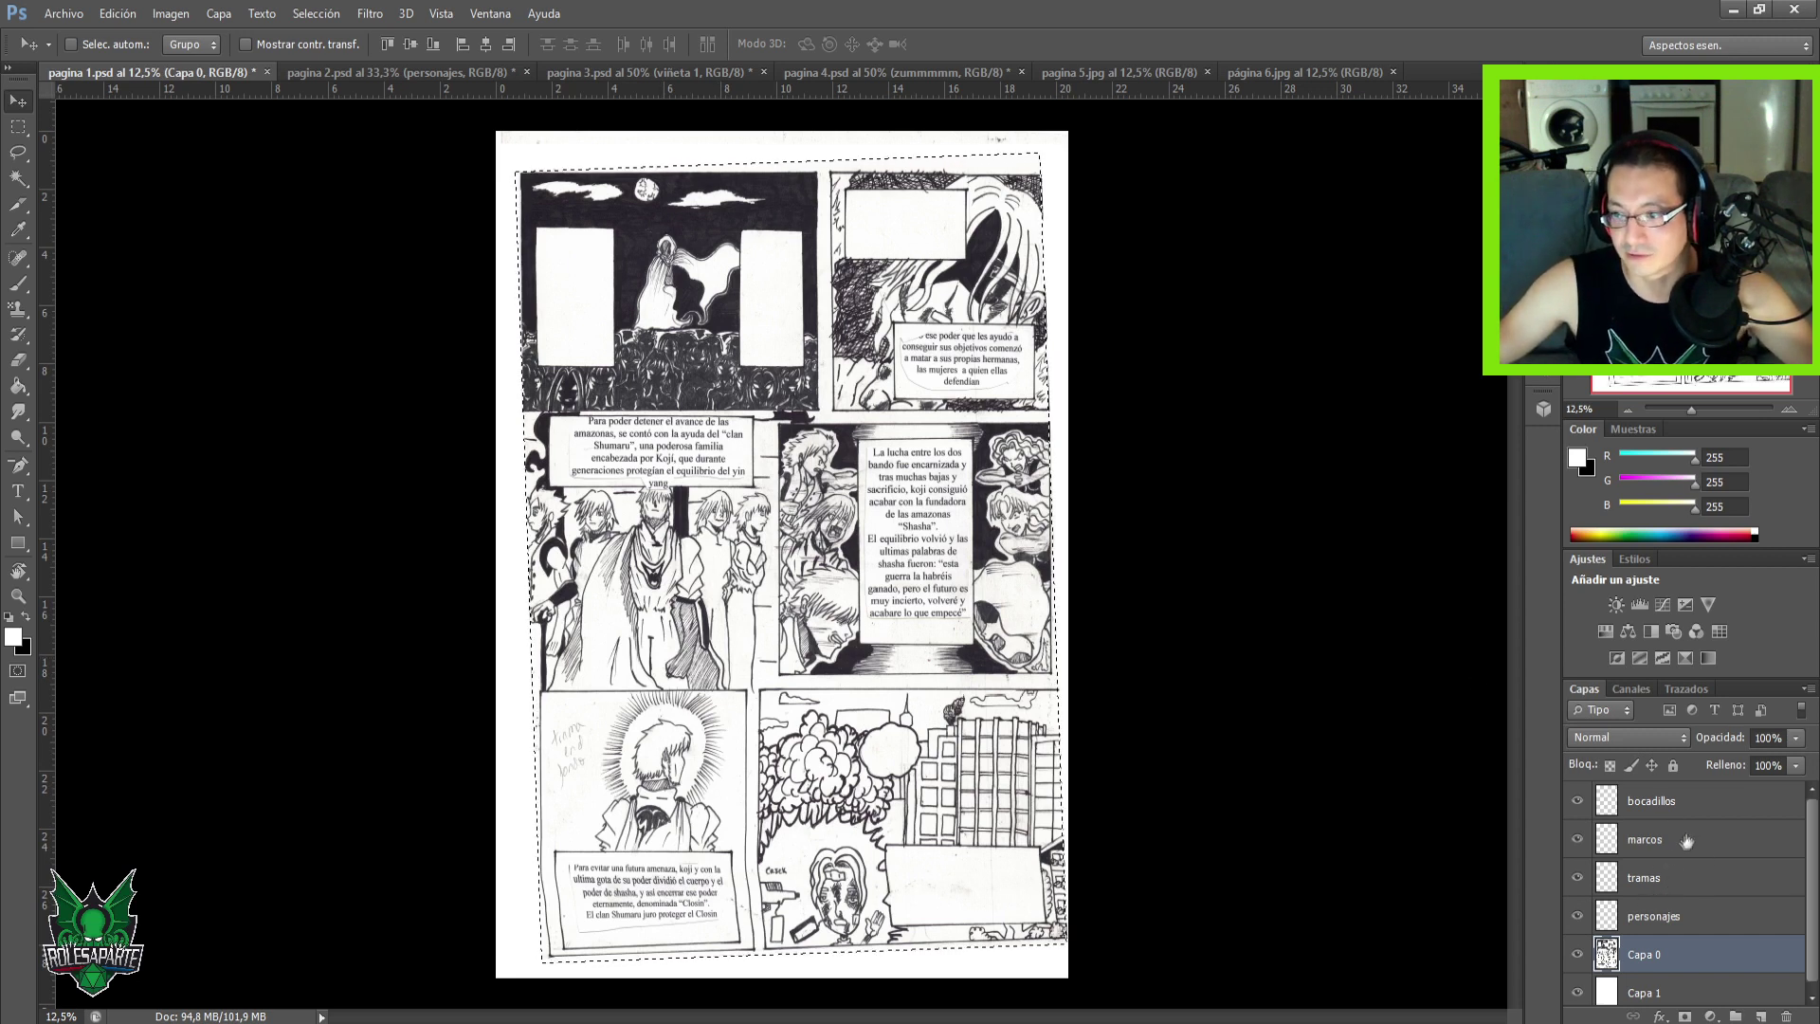
With the marcos layer active, make a rectangular selection along the border of the first panel, the moonlit night scene.
{"action": "left_click", "coordinate": [1651, 841]}
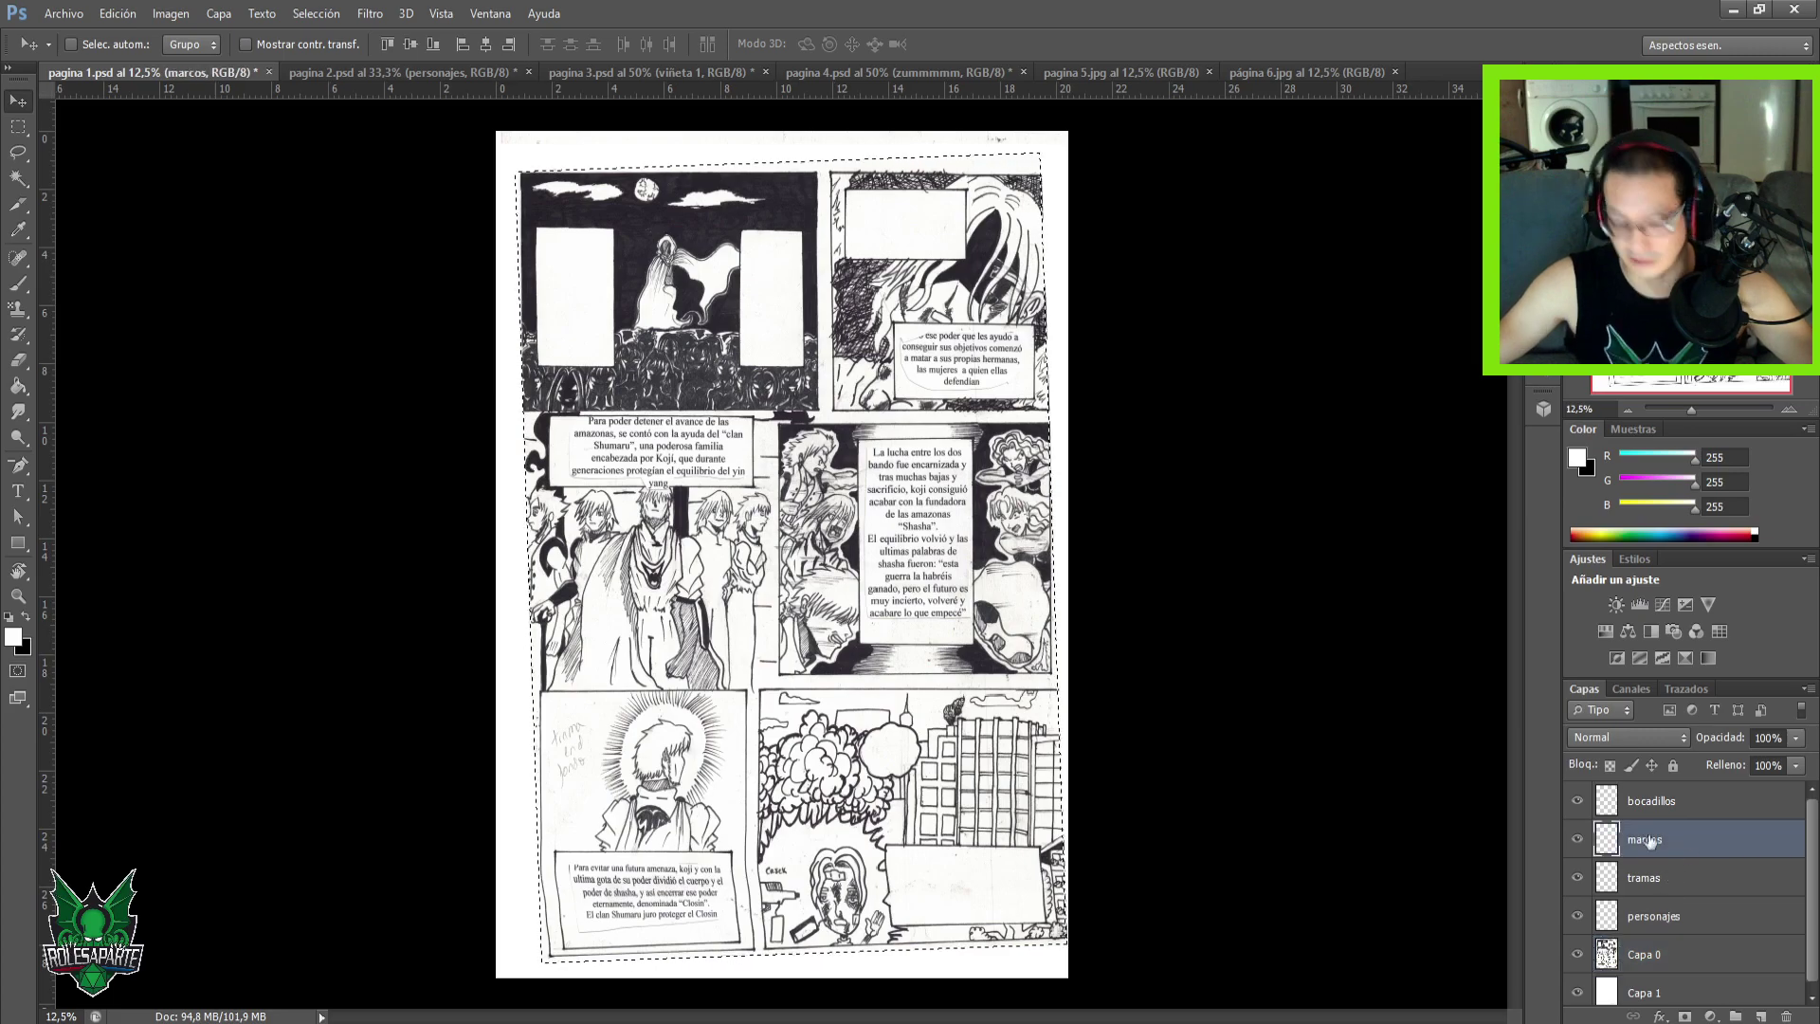
{"action": "key", "text": "ctrl+plus"}
{"action": "key", "text": "ctrl+plus"}
{"action": "key", "text": "ctrl+plus"}
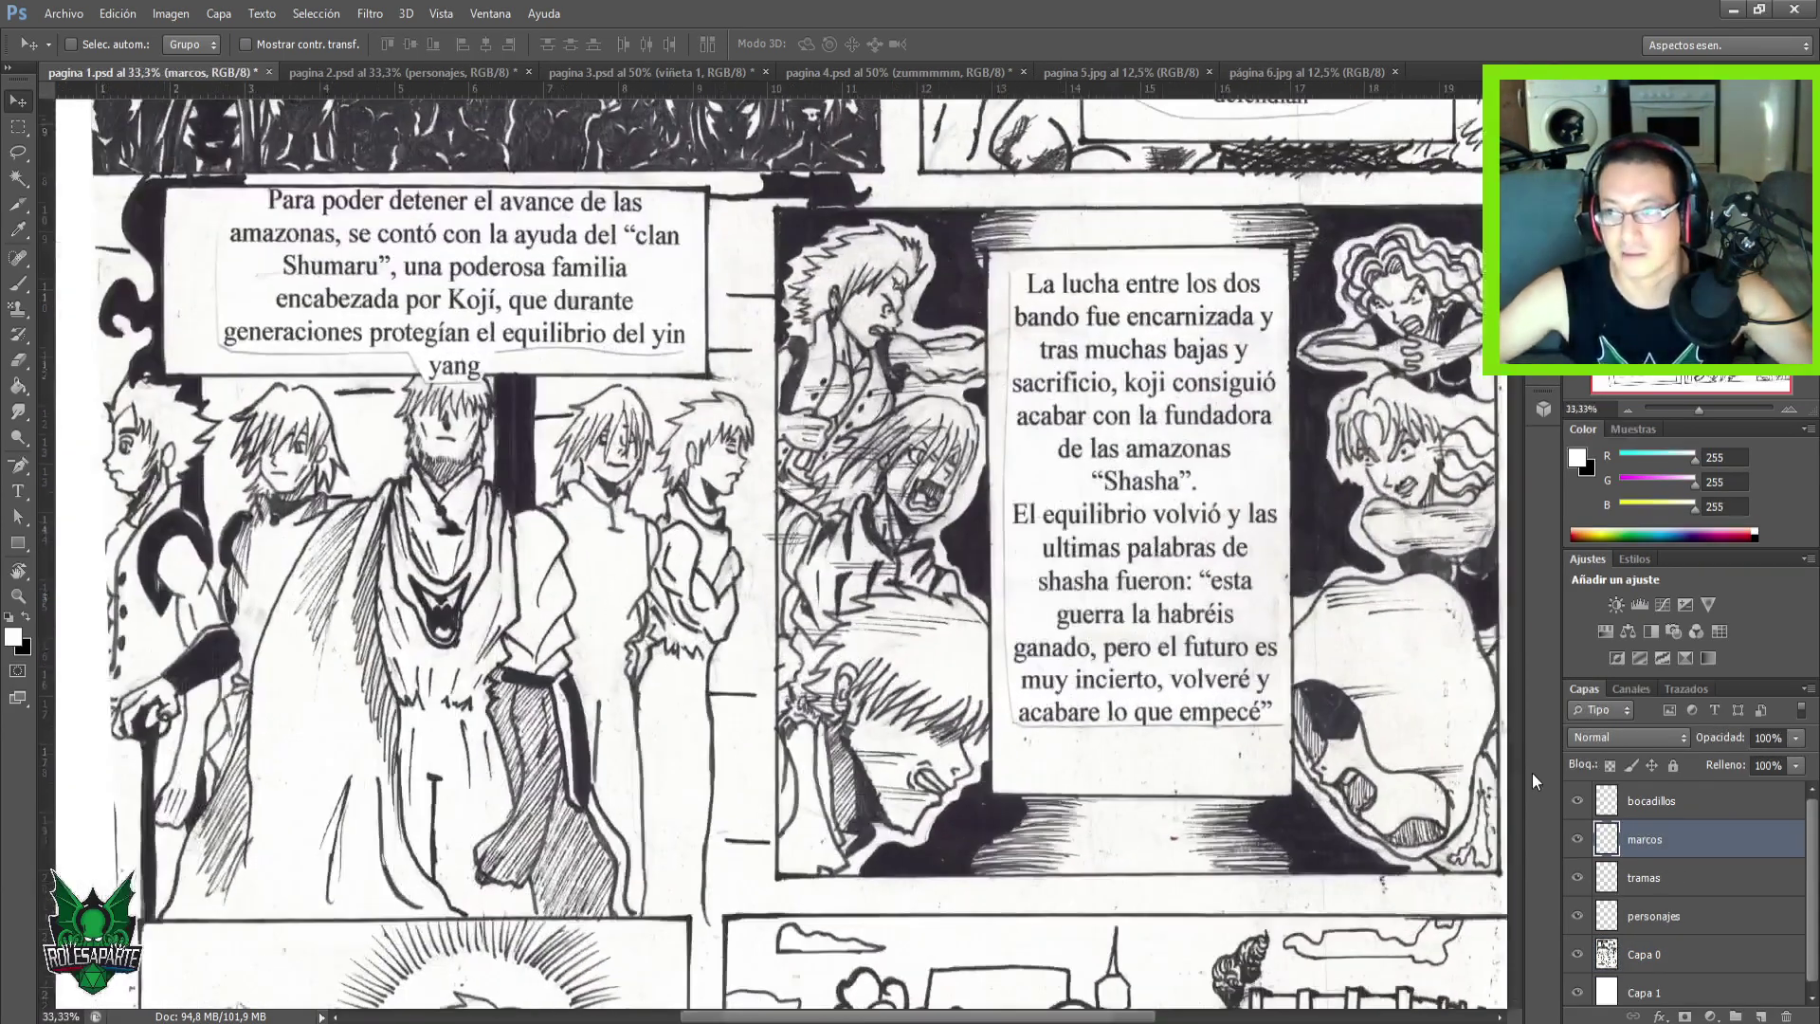
{"action": "scroll", "coordinate": [997, 497], "scroll_direction": "up", "scroll_amount": 10}
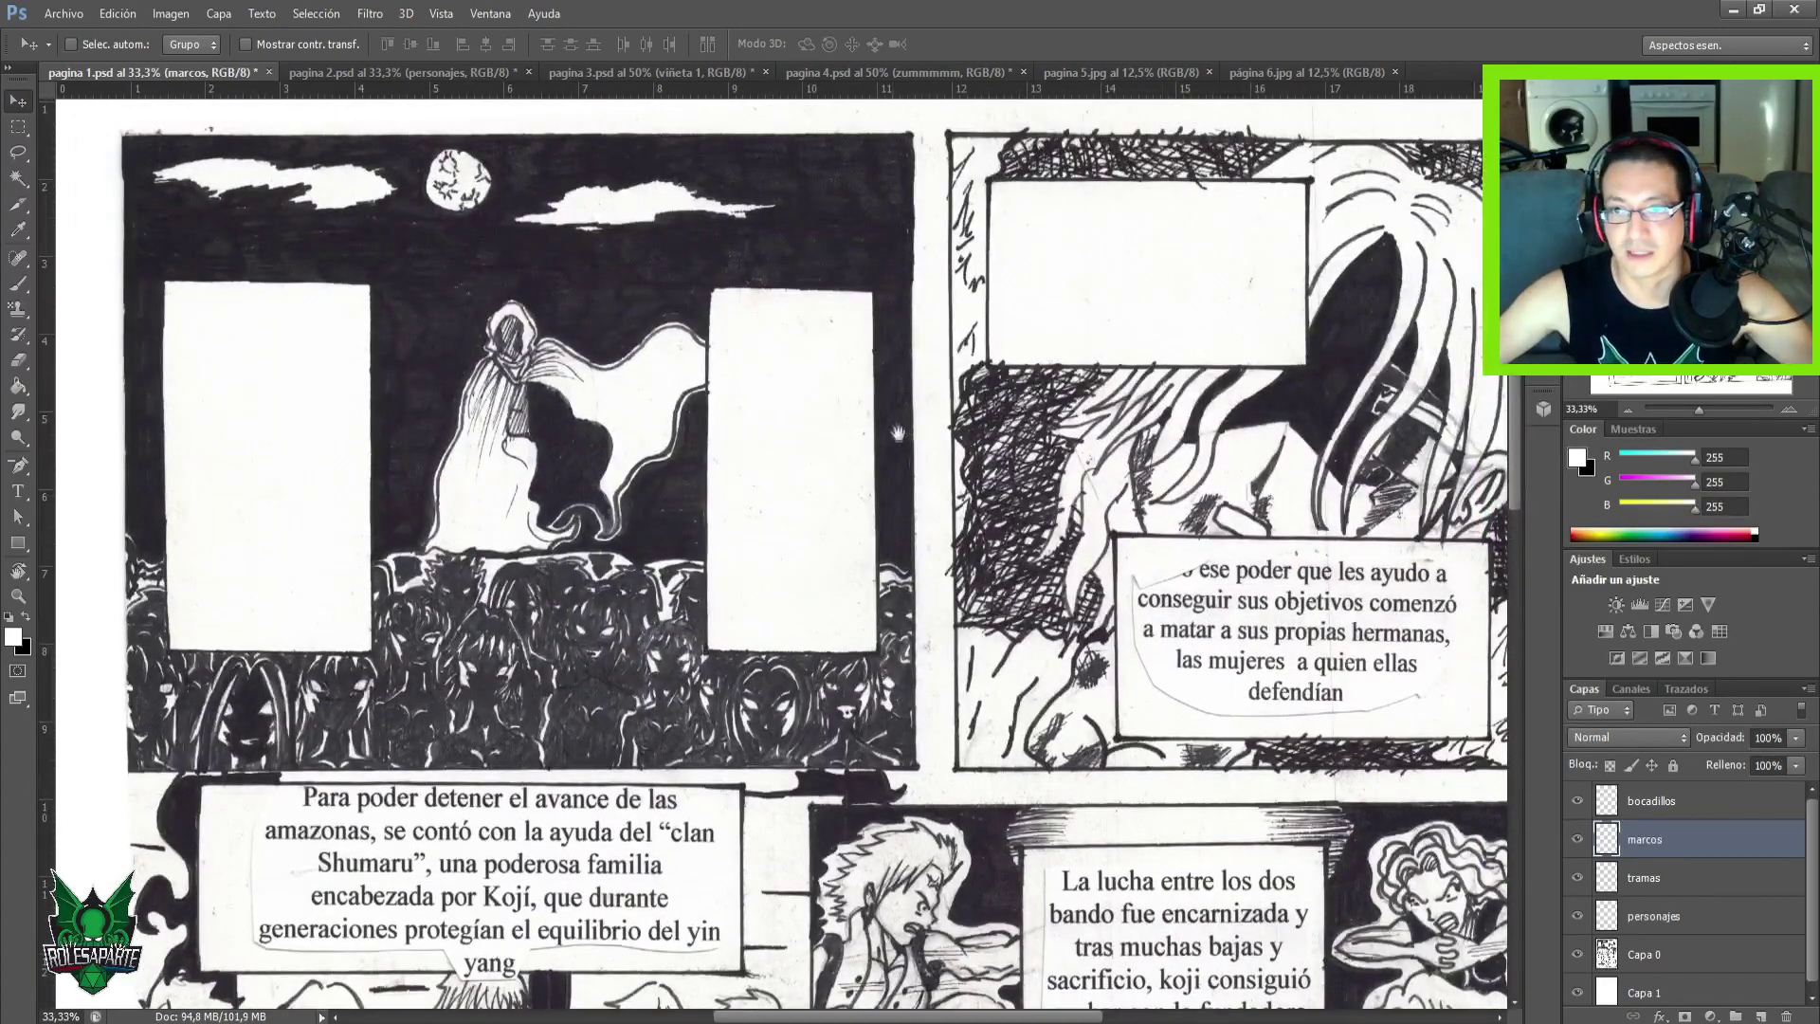
{"action": "left_click_drag", "start_coordinate": [874, 411], "coordinate": [997, 497]}
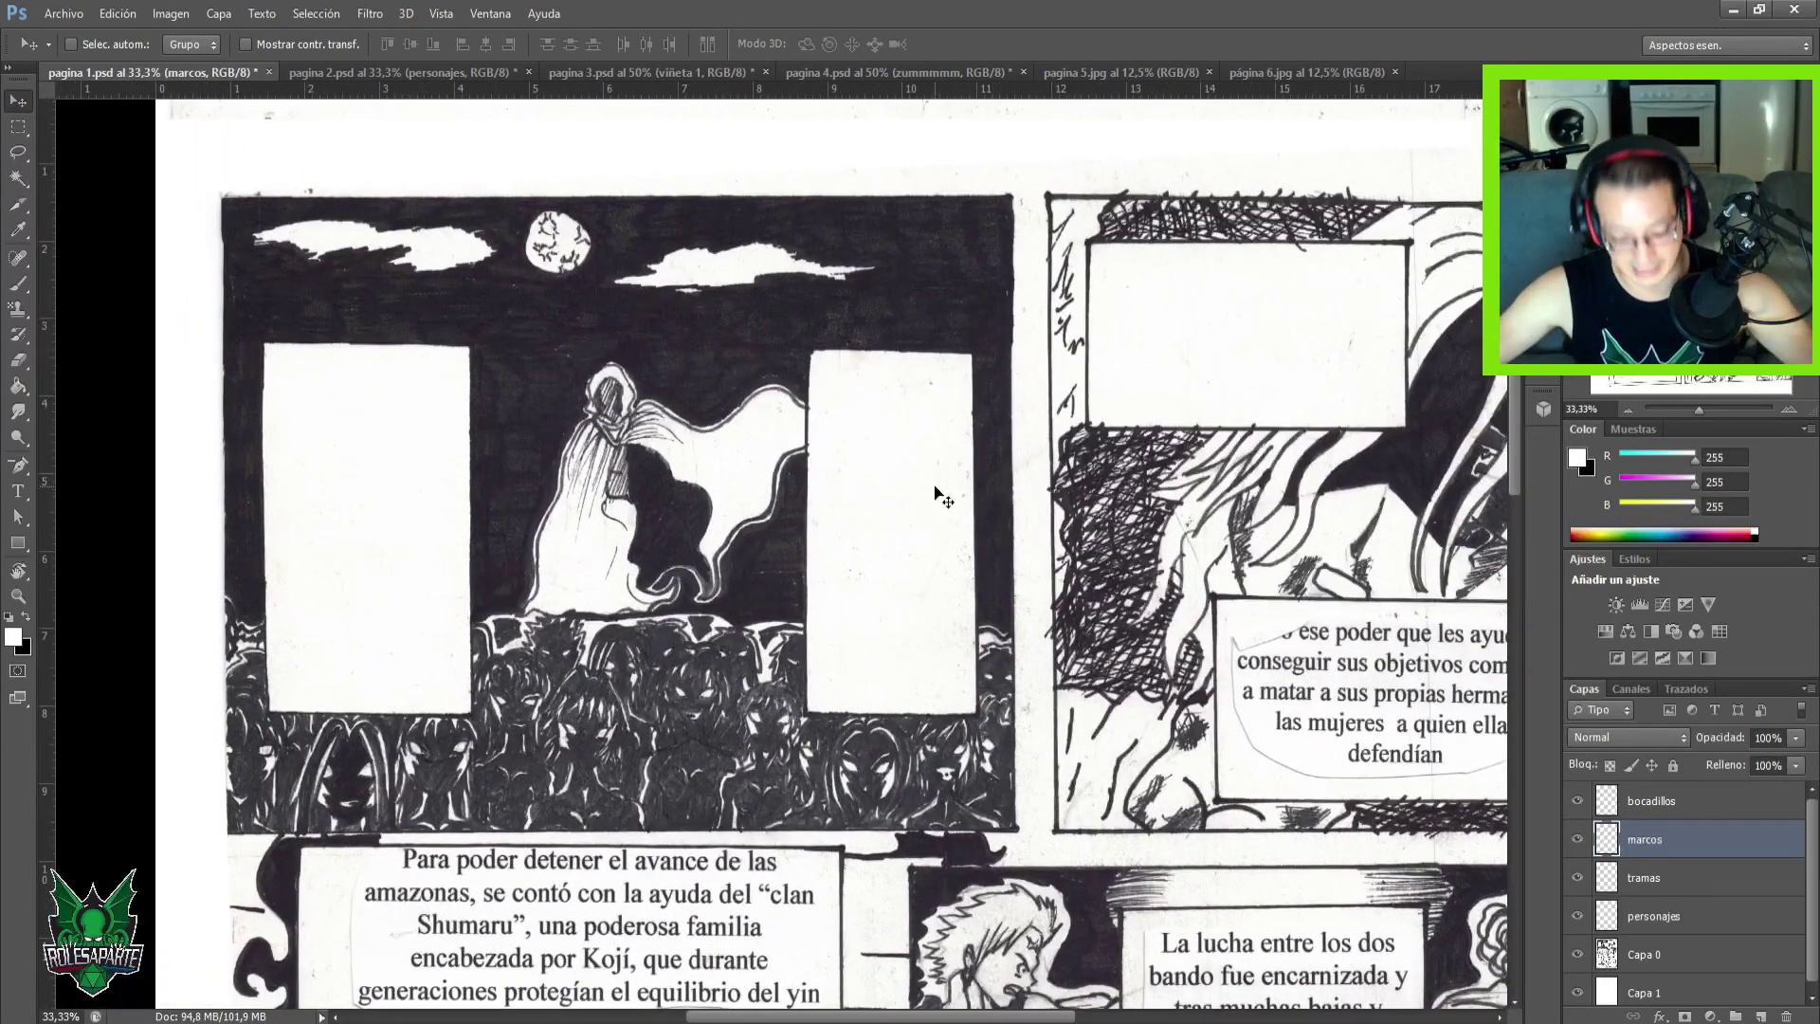
{"action": "key", "text": "m"}
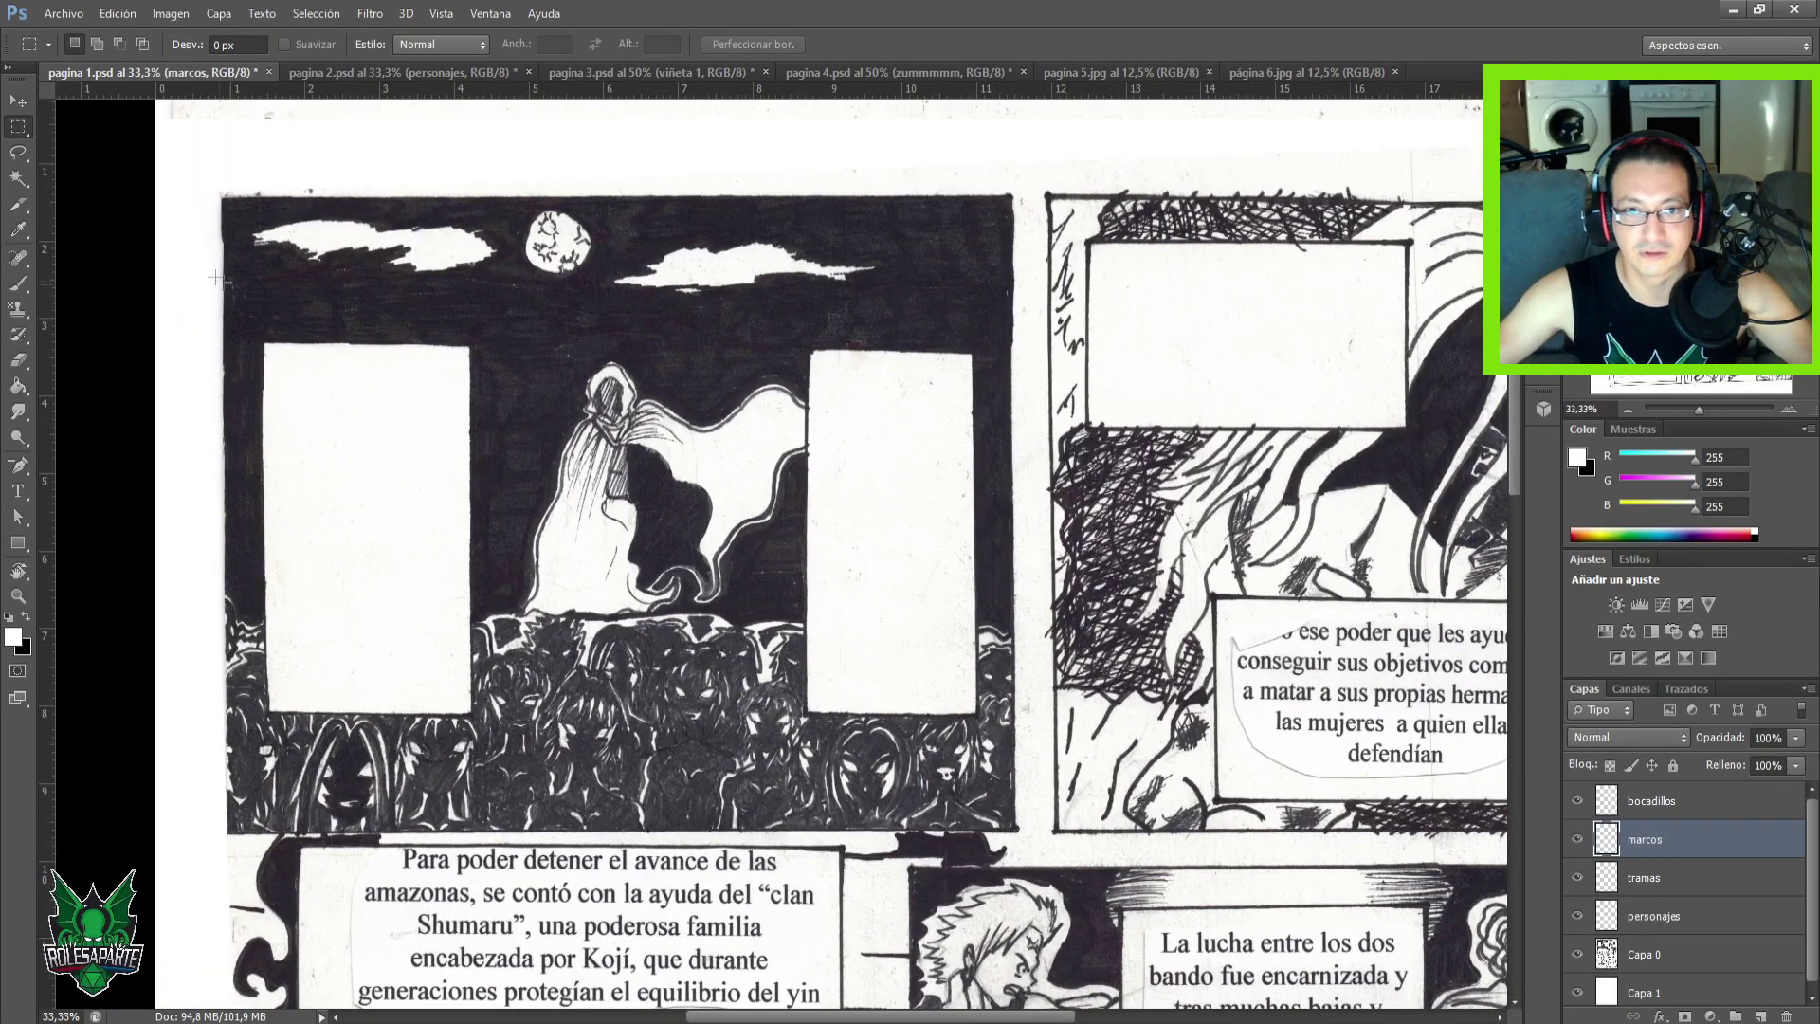
{"action": "left_click_drag", "start_coordinate": [224, 196], "coordinate": [1012, 827]}
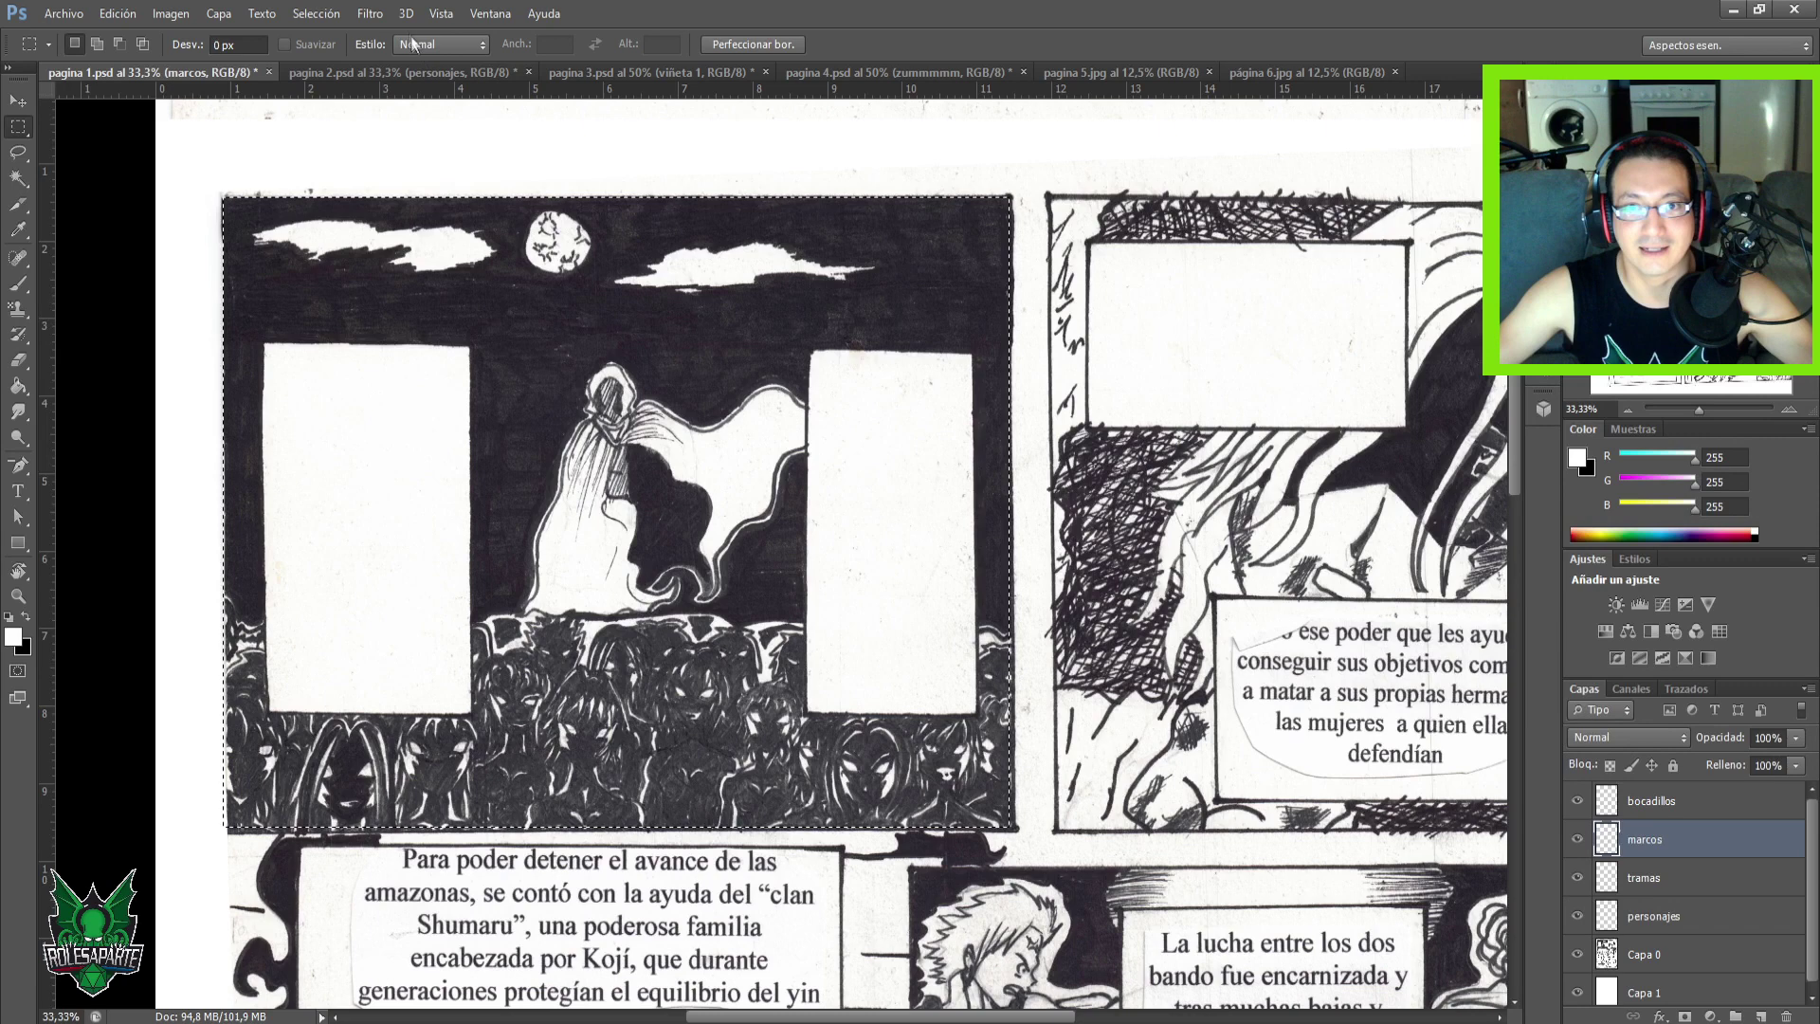
{"action": "left_click", "coordinate": [371, 13]}
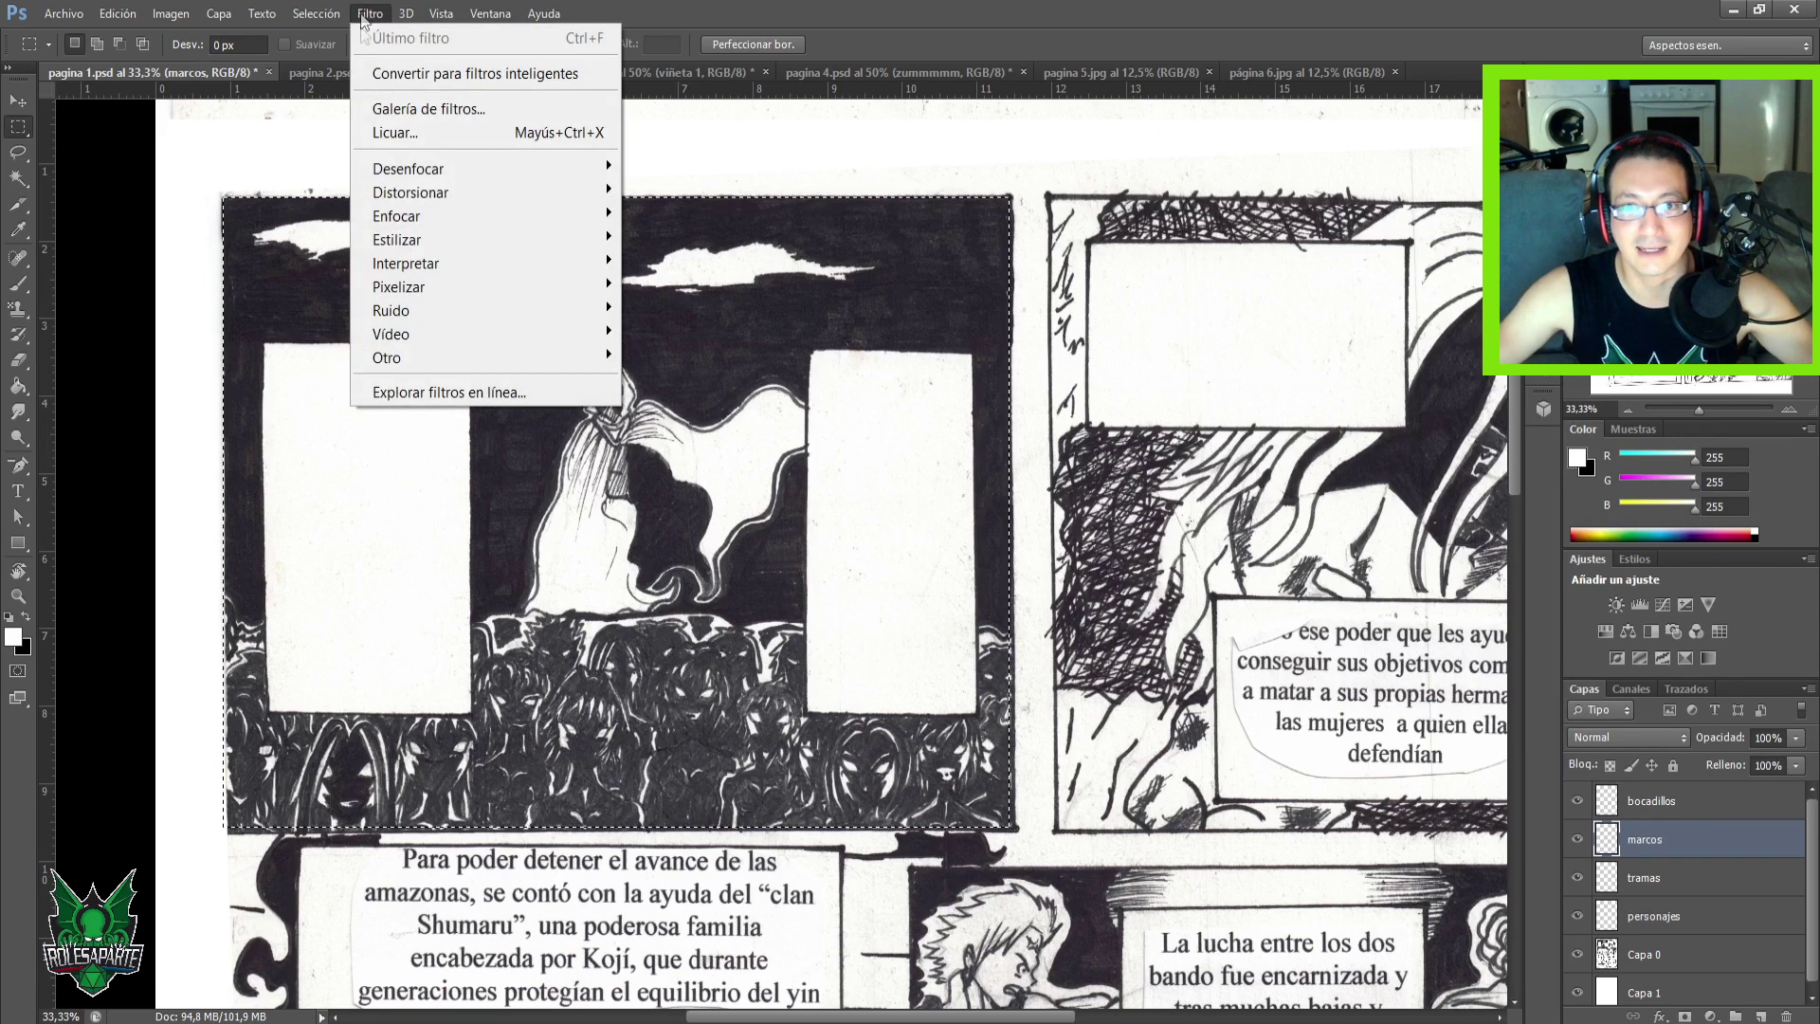
{"action": "left_click", "coordinate": [565, 736]}
{"action": "left_click", "coordinate": [336, 12]}
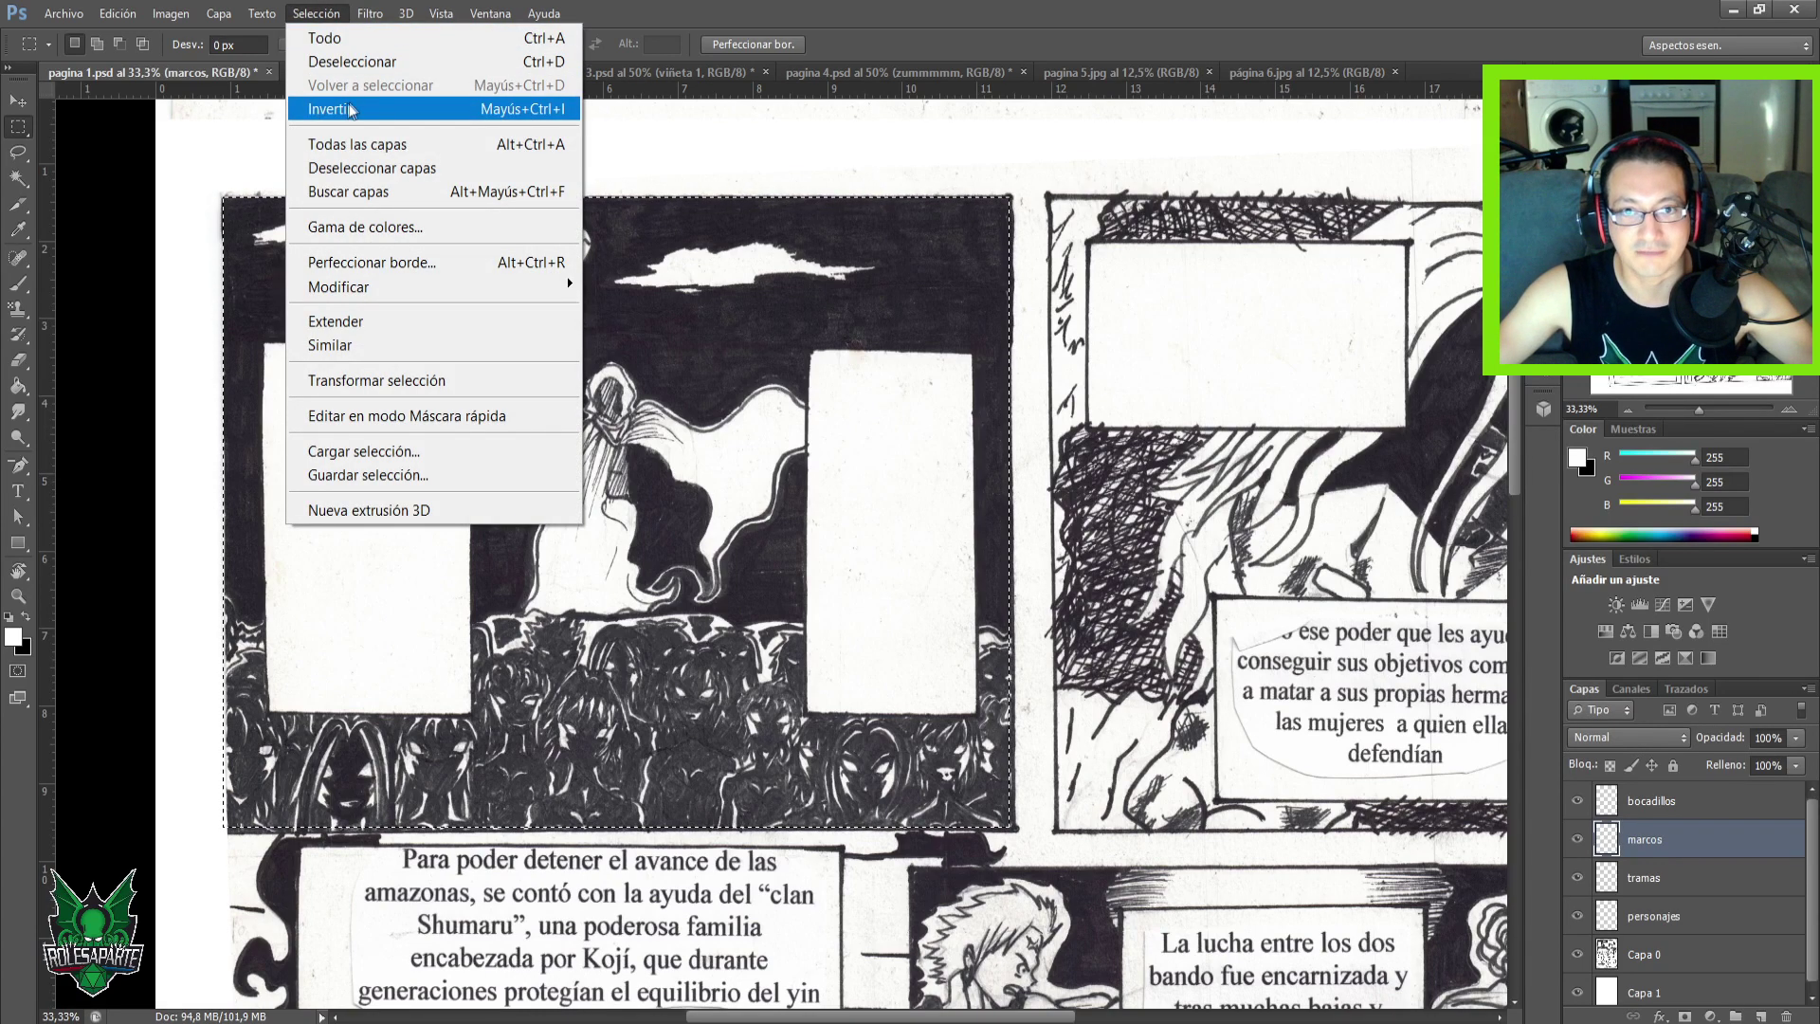
{"action": "left_click", "coordinate": [499, 17]}
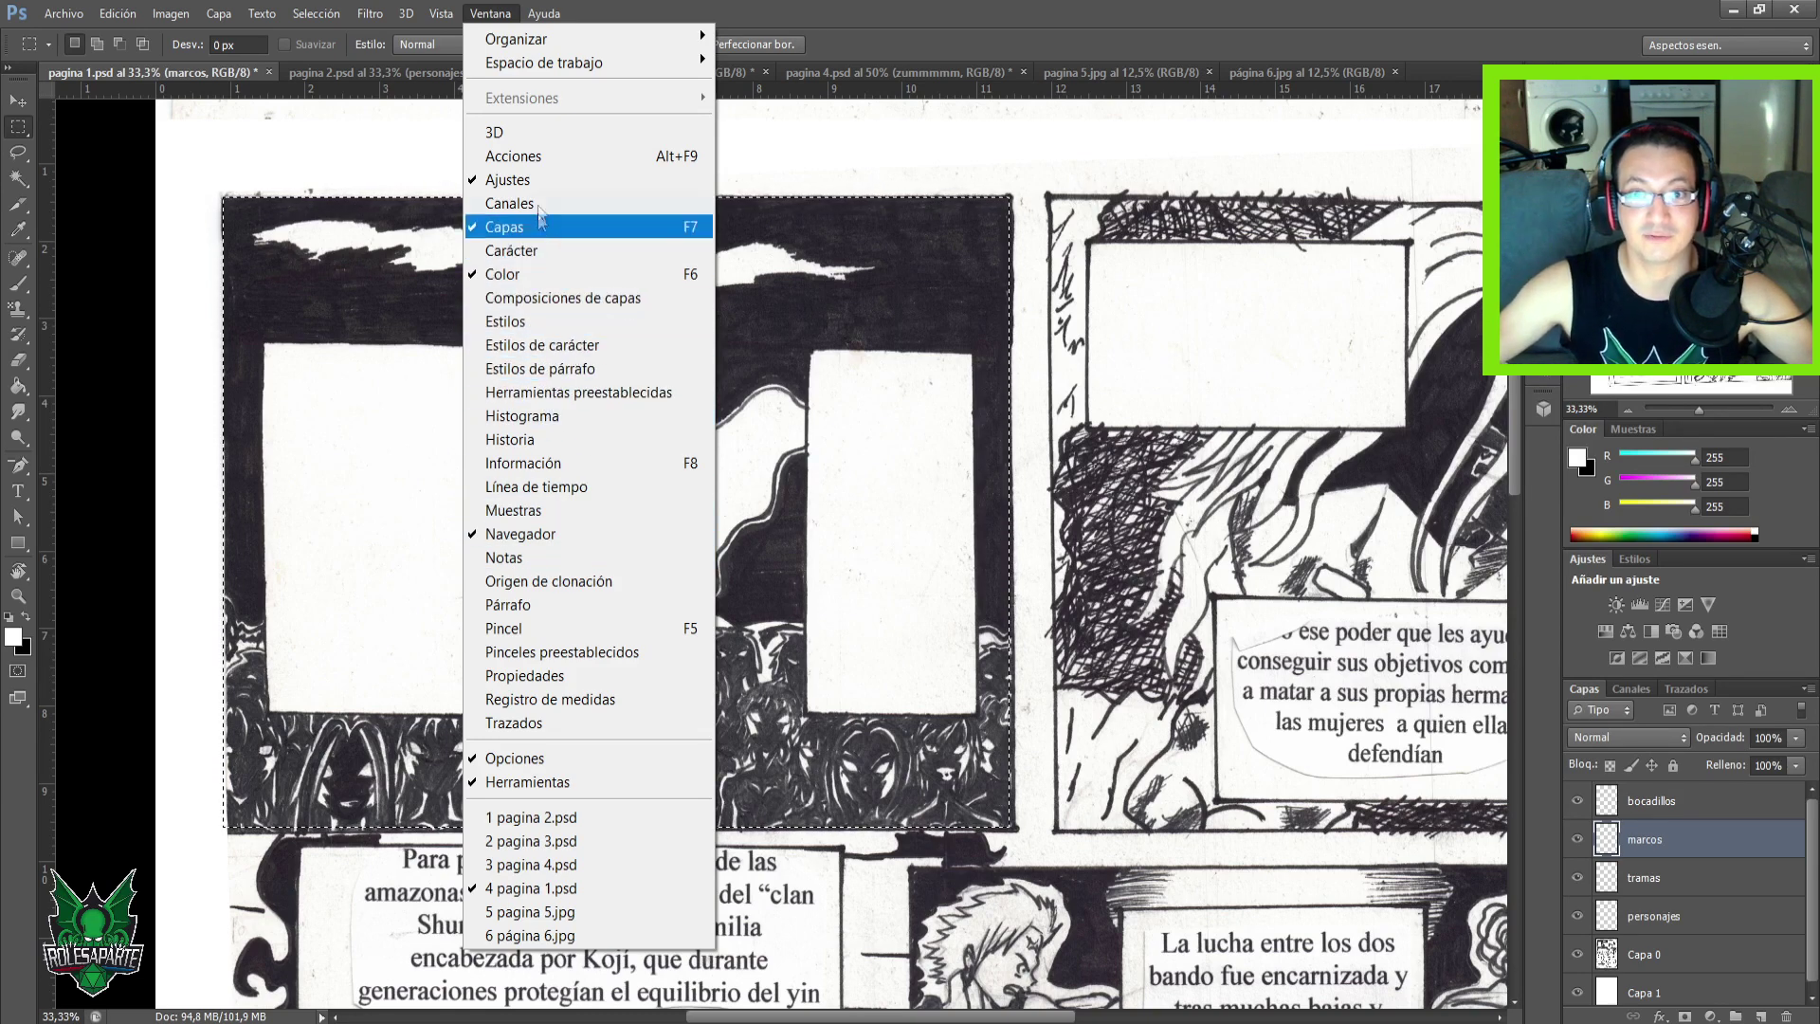
{"action": "mouse_move", "coordinate": [441, 13]}
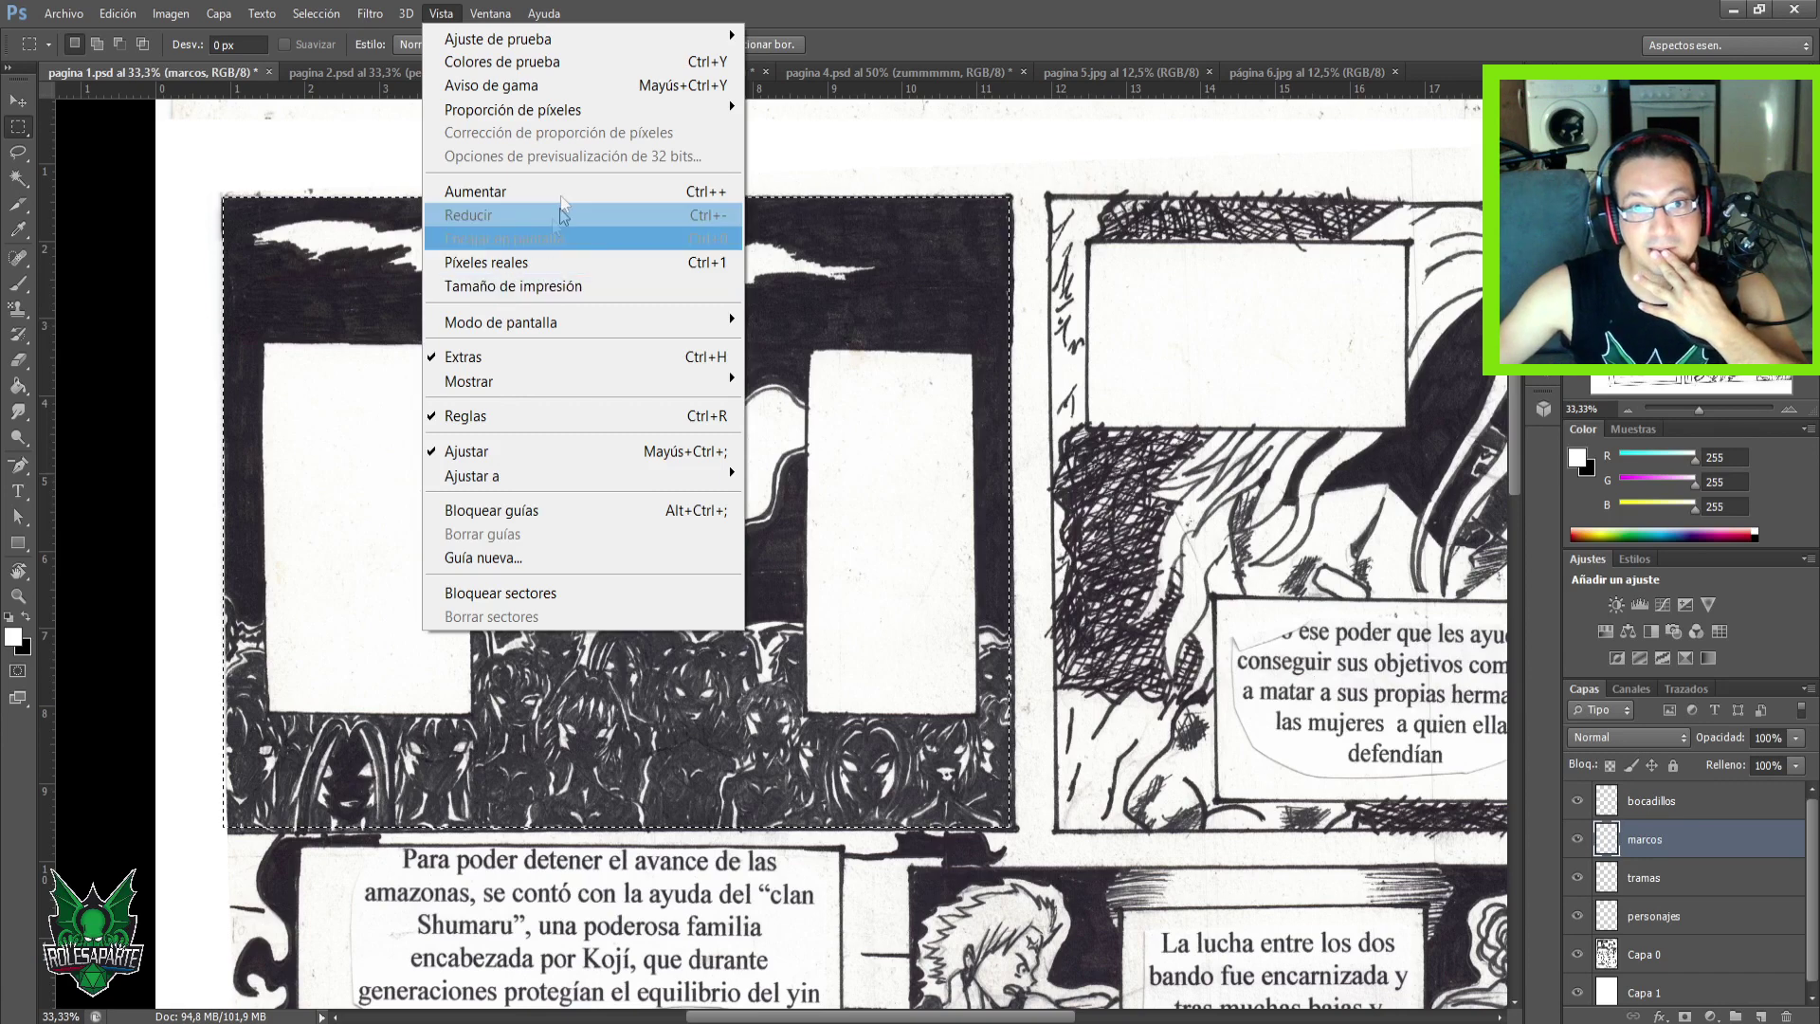
{"action": "mouse_move", "coordinate": [377, 26]}
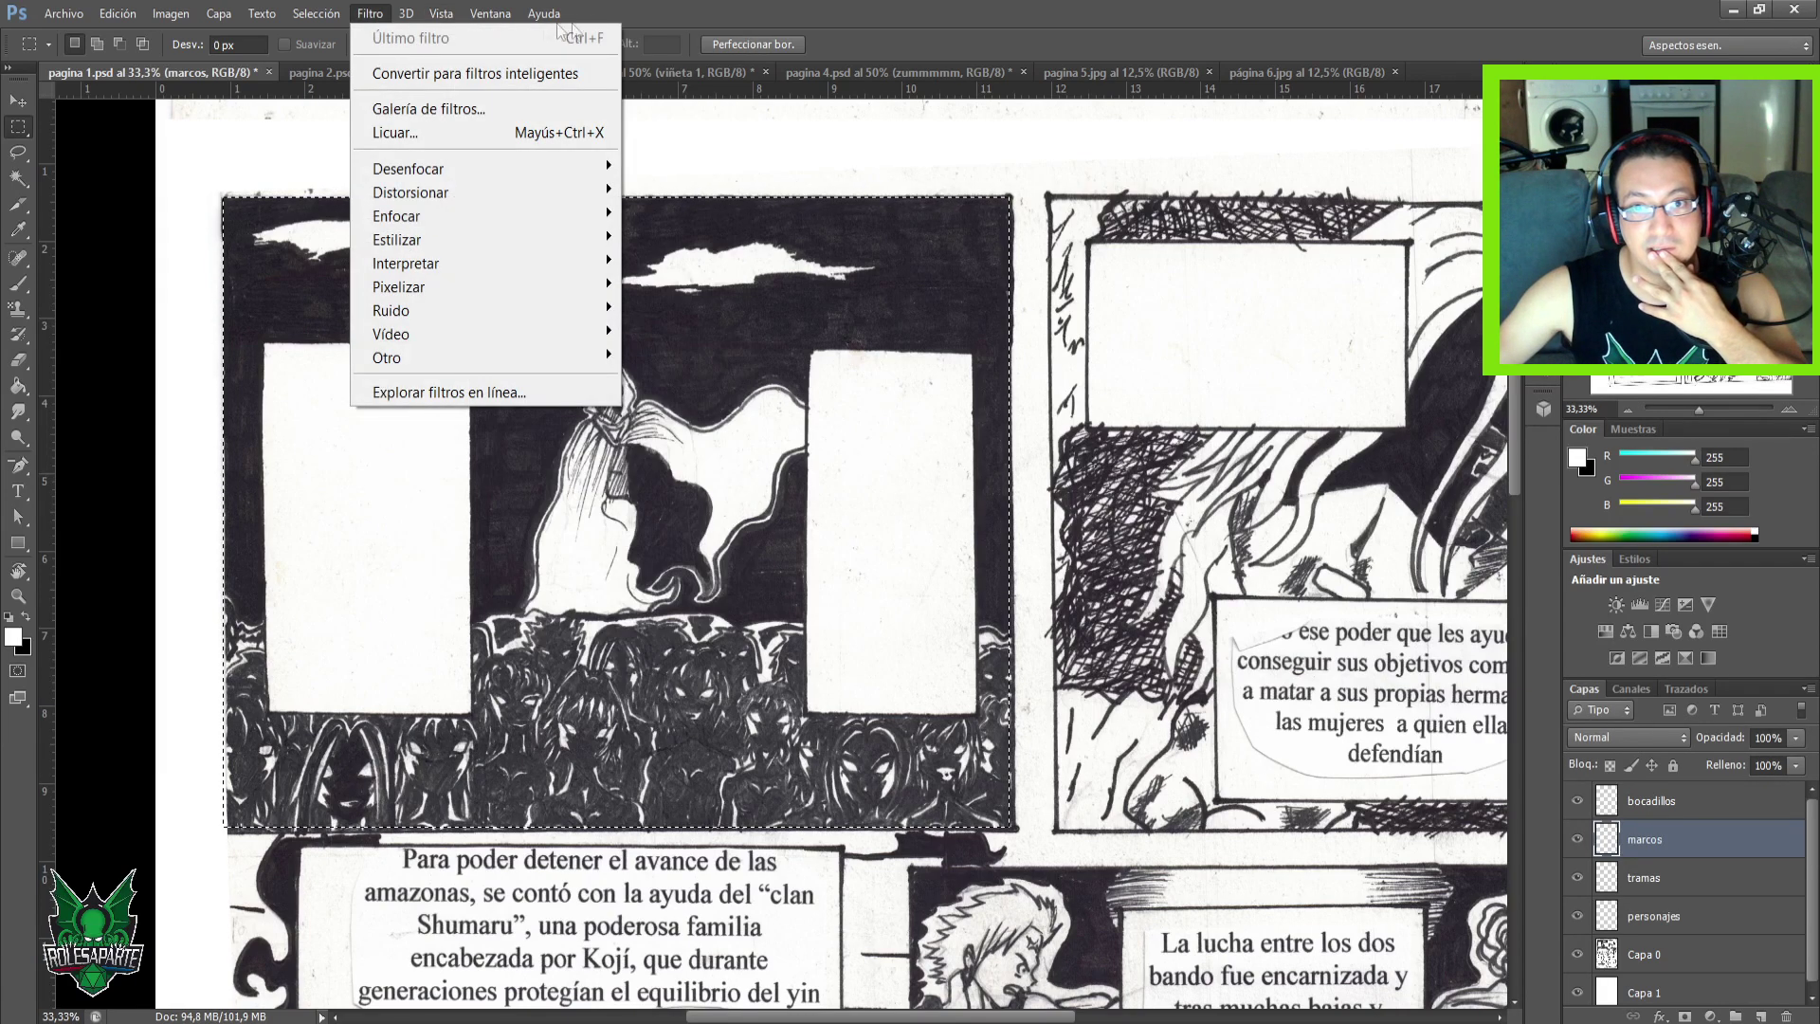
{"action": "left_click", "coordinate": [491, 13]}
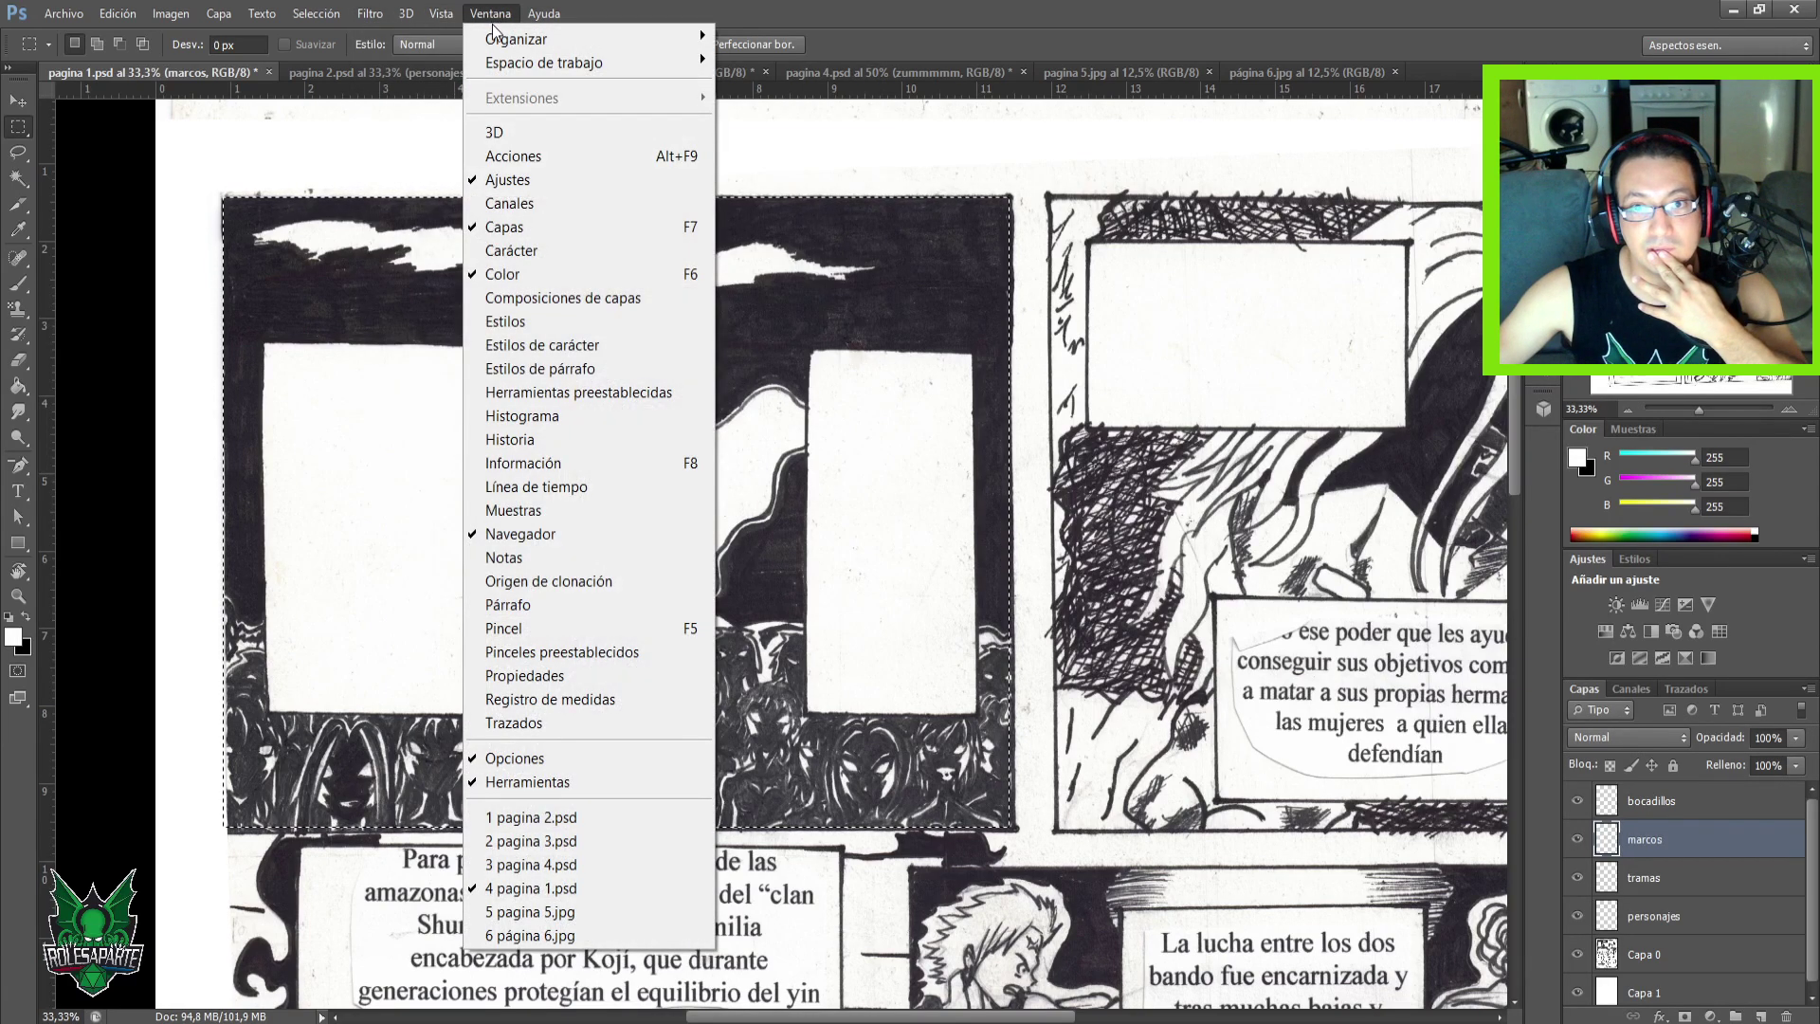
{"action": "mouse_move", "coordinate": [526, 38]}
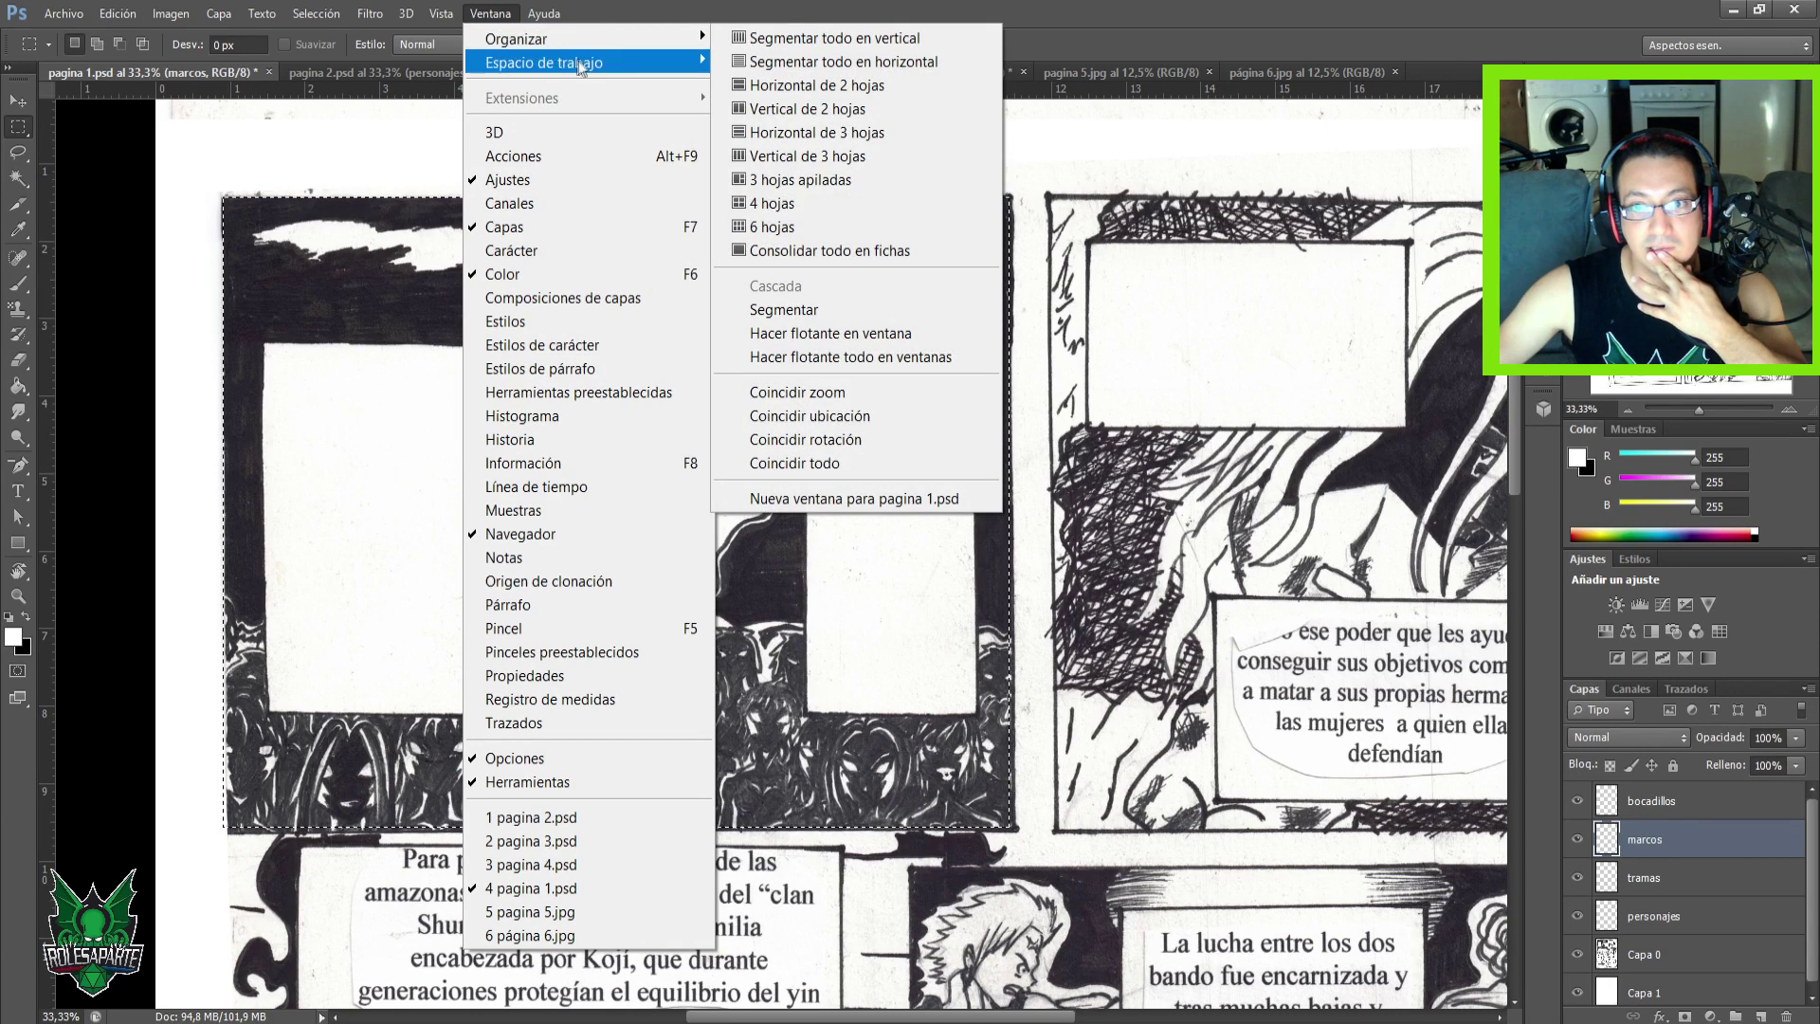
{"action": "mouse_move", "coordinate": [586, 63]}
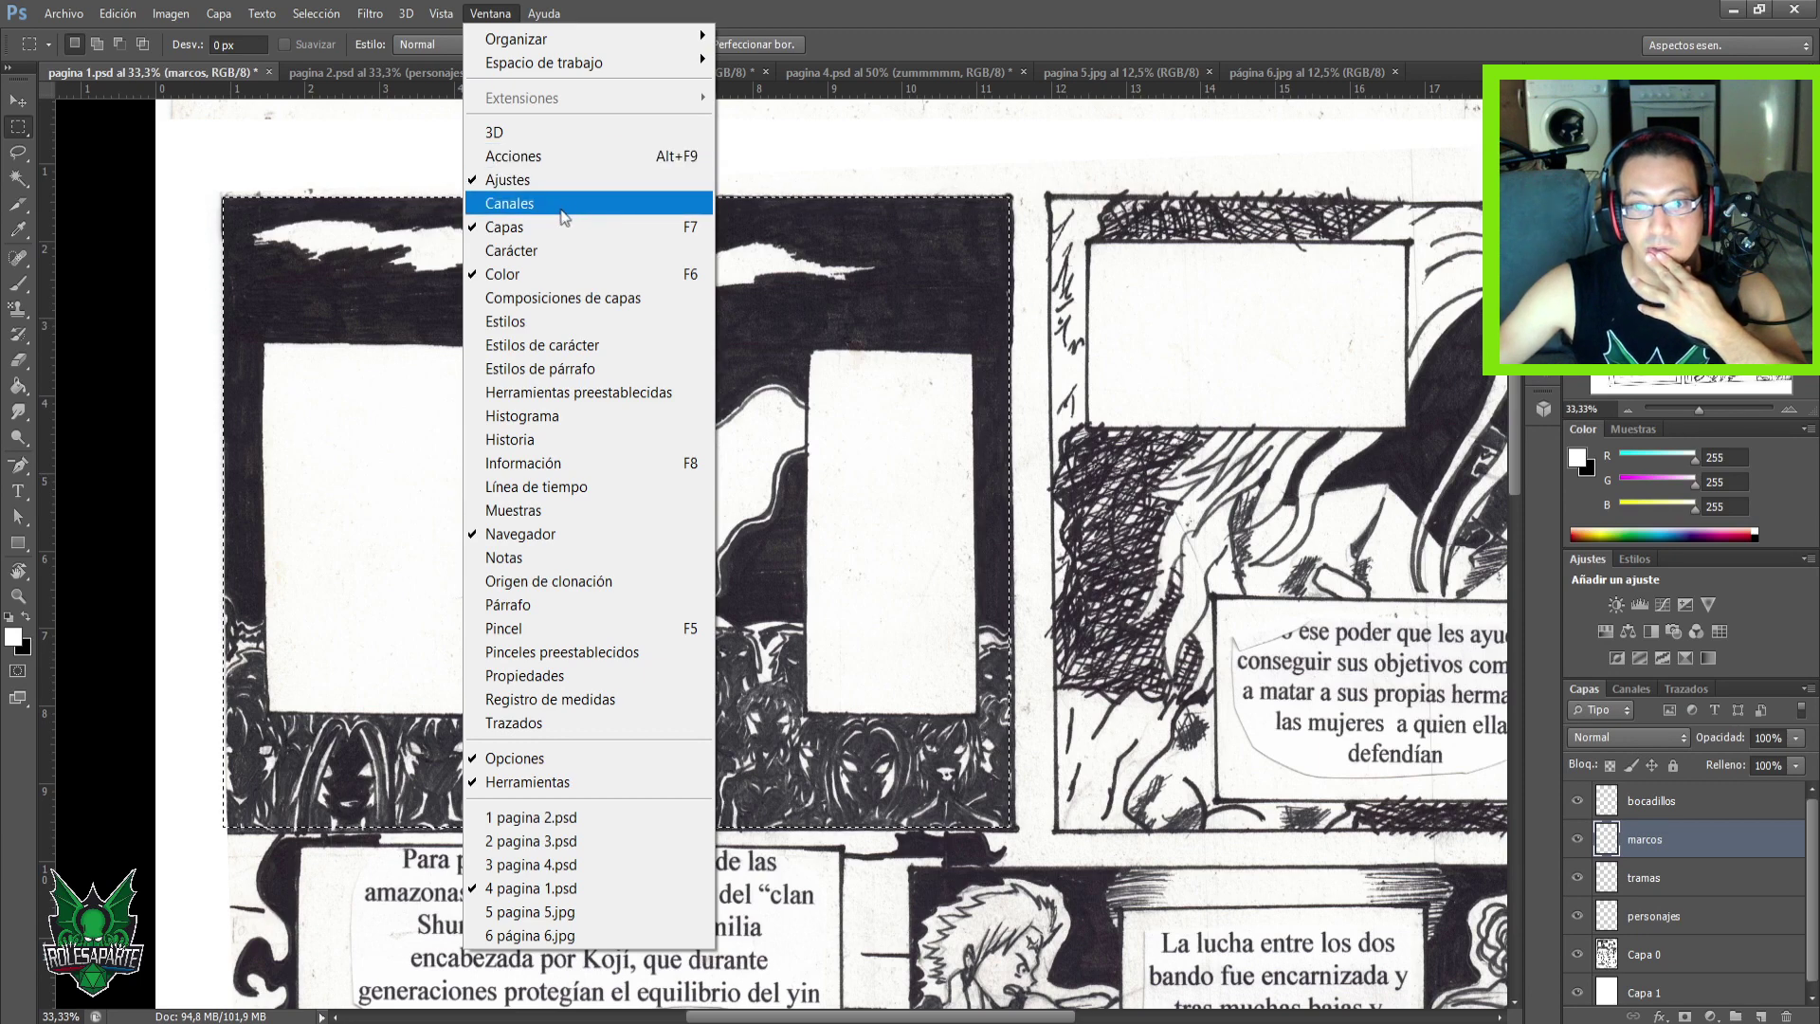
{"action": "left_click", "coordinate": [1034, 578]}
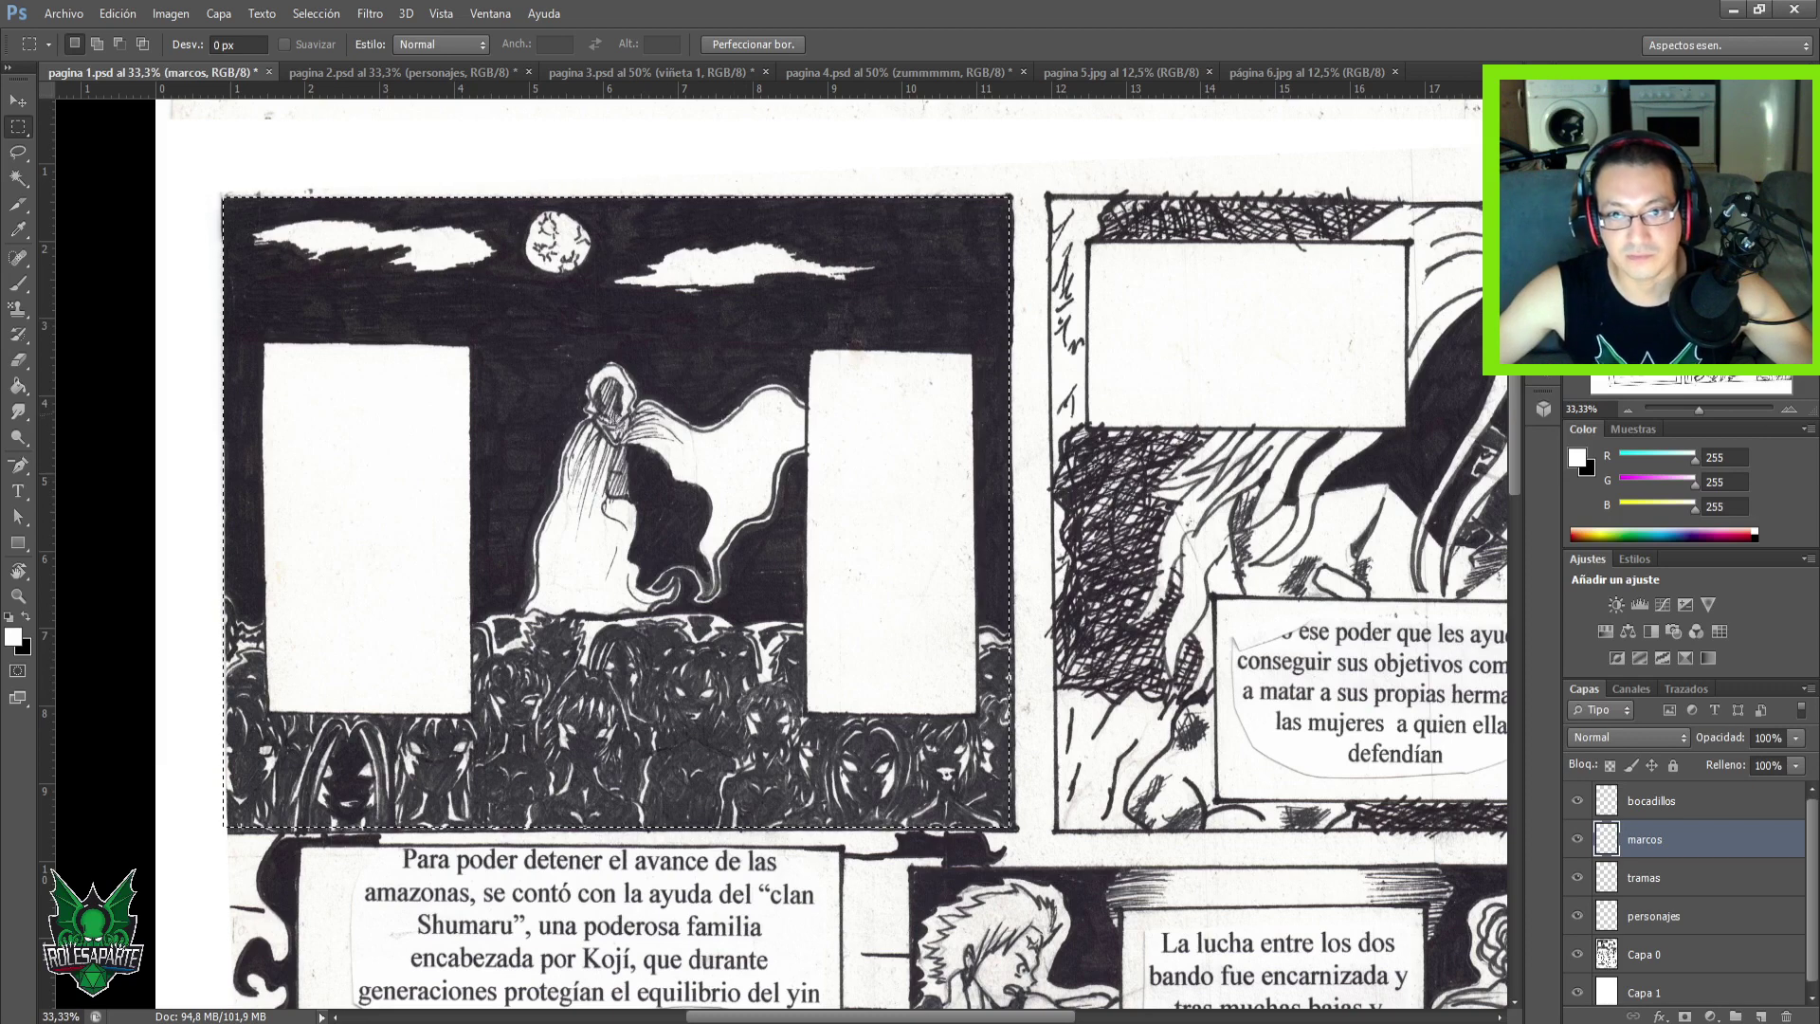
{"action": "right_click", "coordinate": [652, 413]}
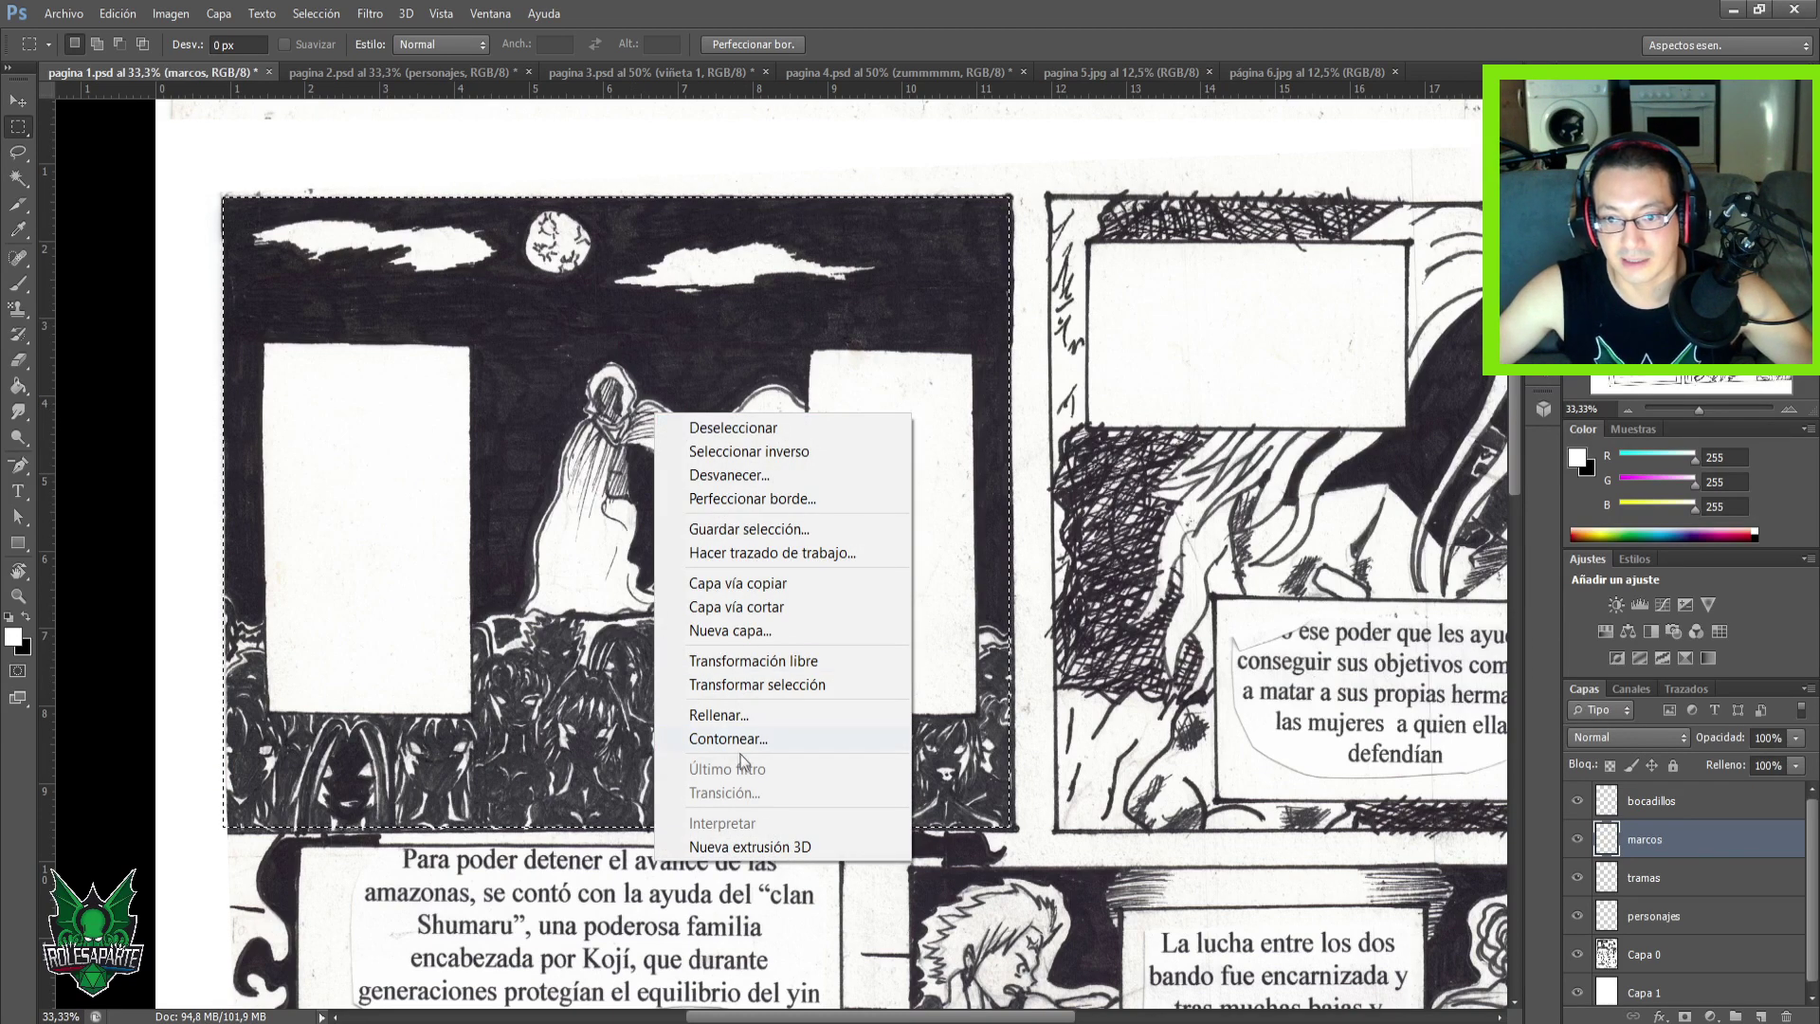
{"action": "left_click", "coordinate": [742, 738]}
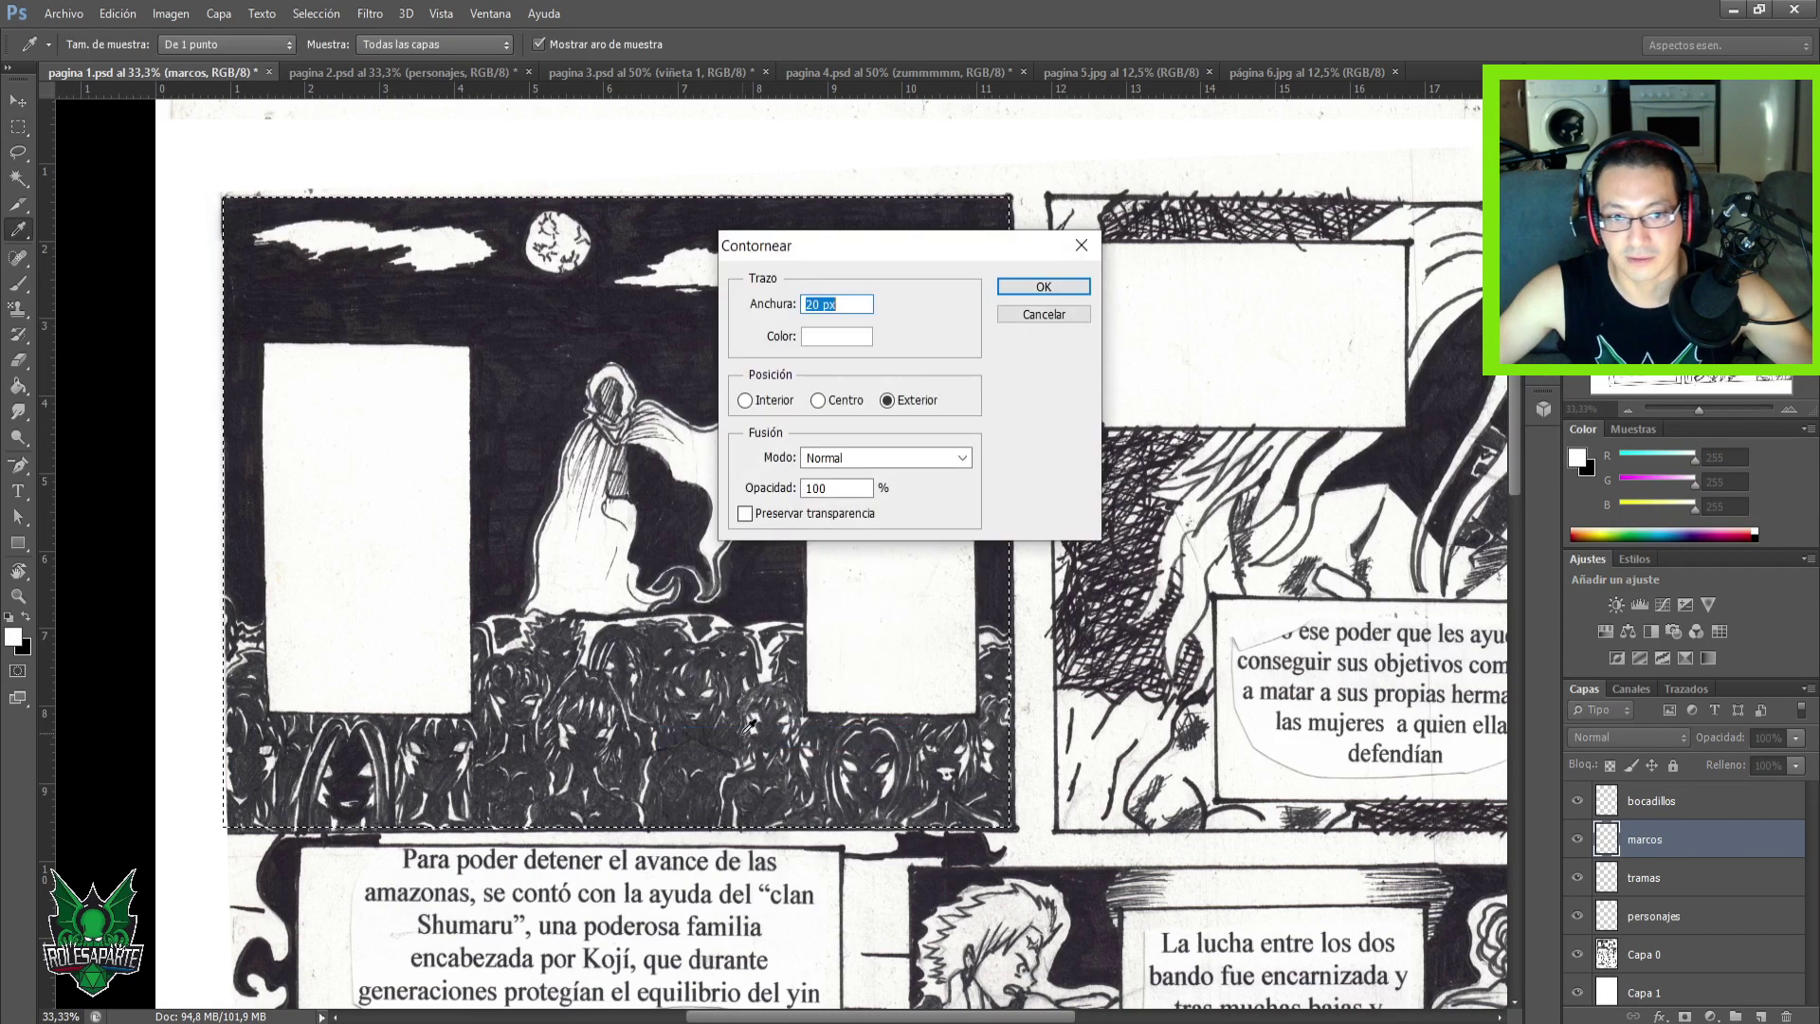
{"action": "key", "text": "Return"}
Reset the foreground colour to black, stroke the first panel's selection on marcos with a 20 px exterior outline, and deselect.
{"action": "key", "text": "m"}
{"action": "key", "text": "d"}
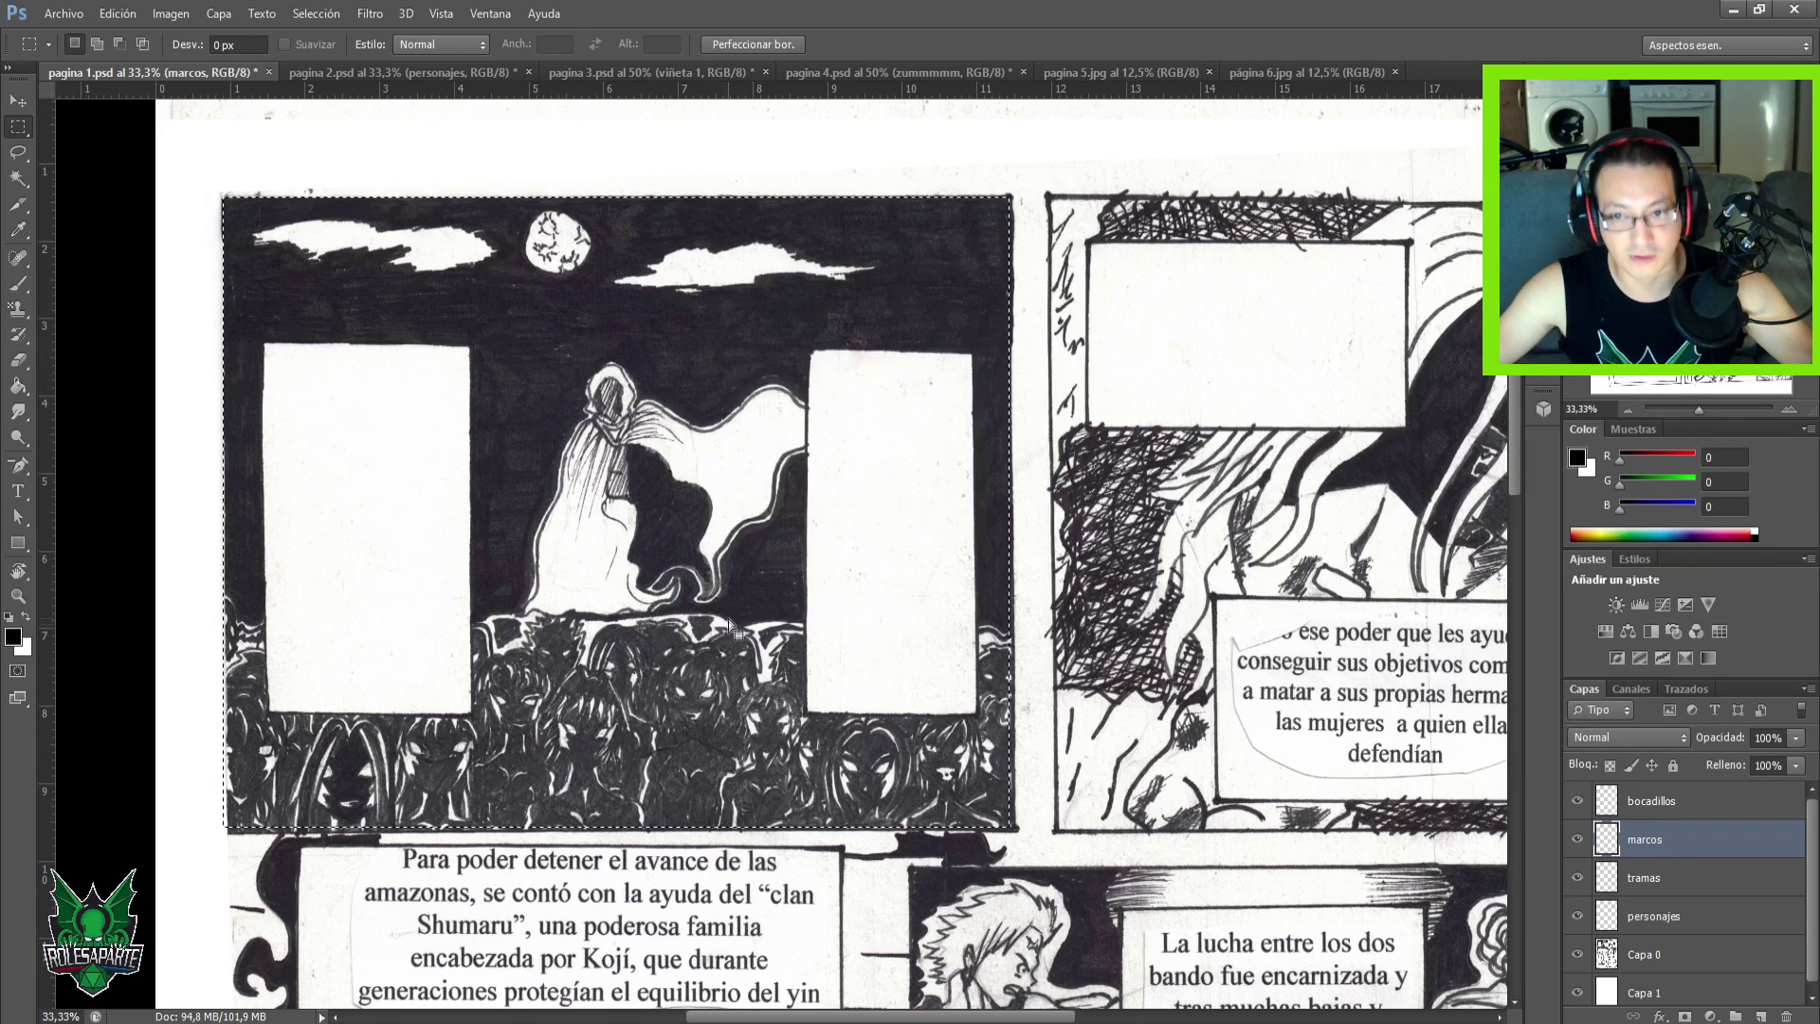
{"action": "right_click", "coordinate": [754, 473]}
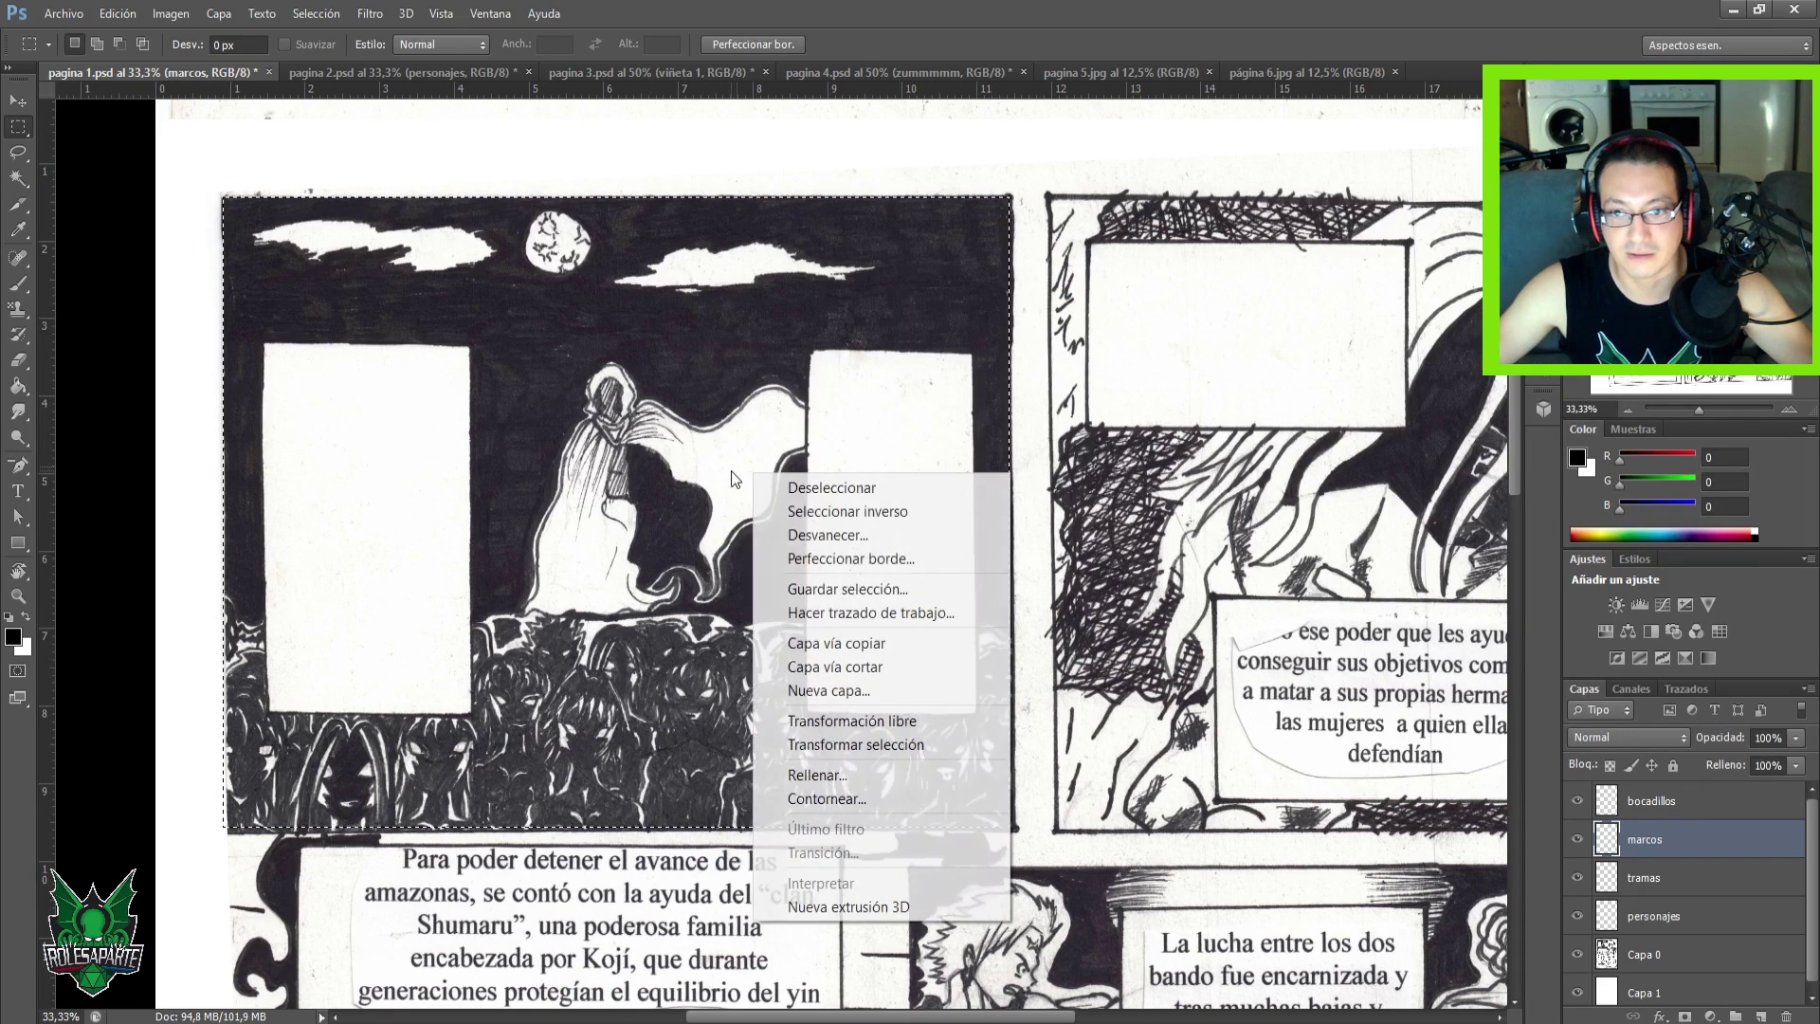
{"action": "left_click", "coordinate": [825, 798]}
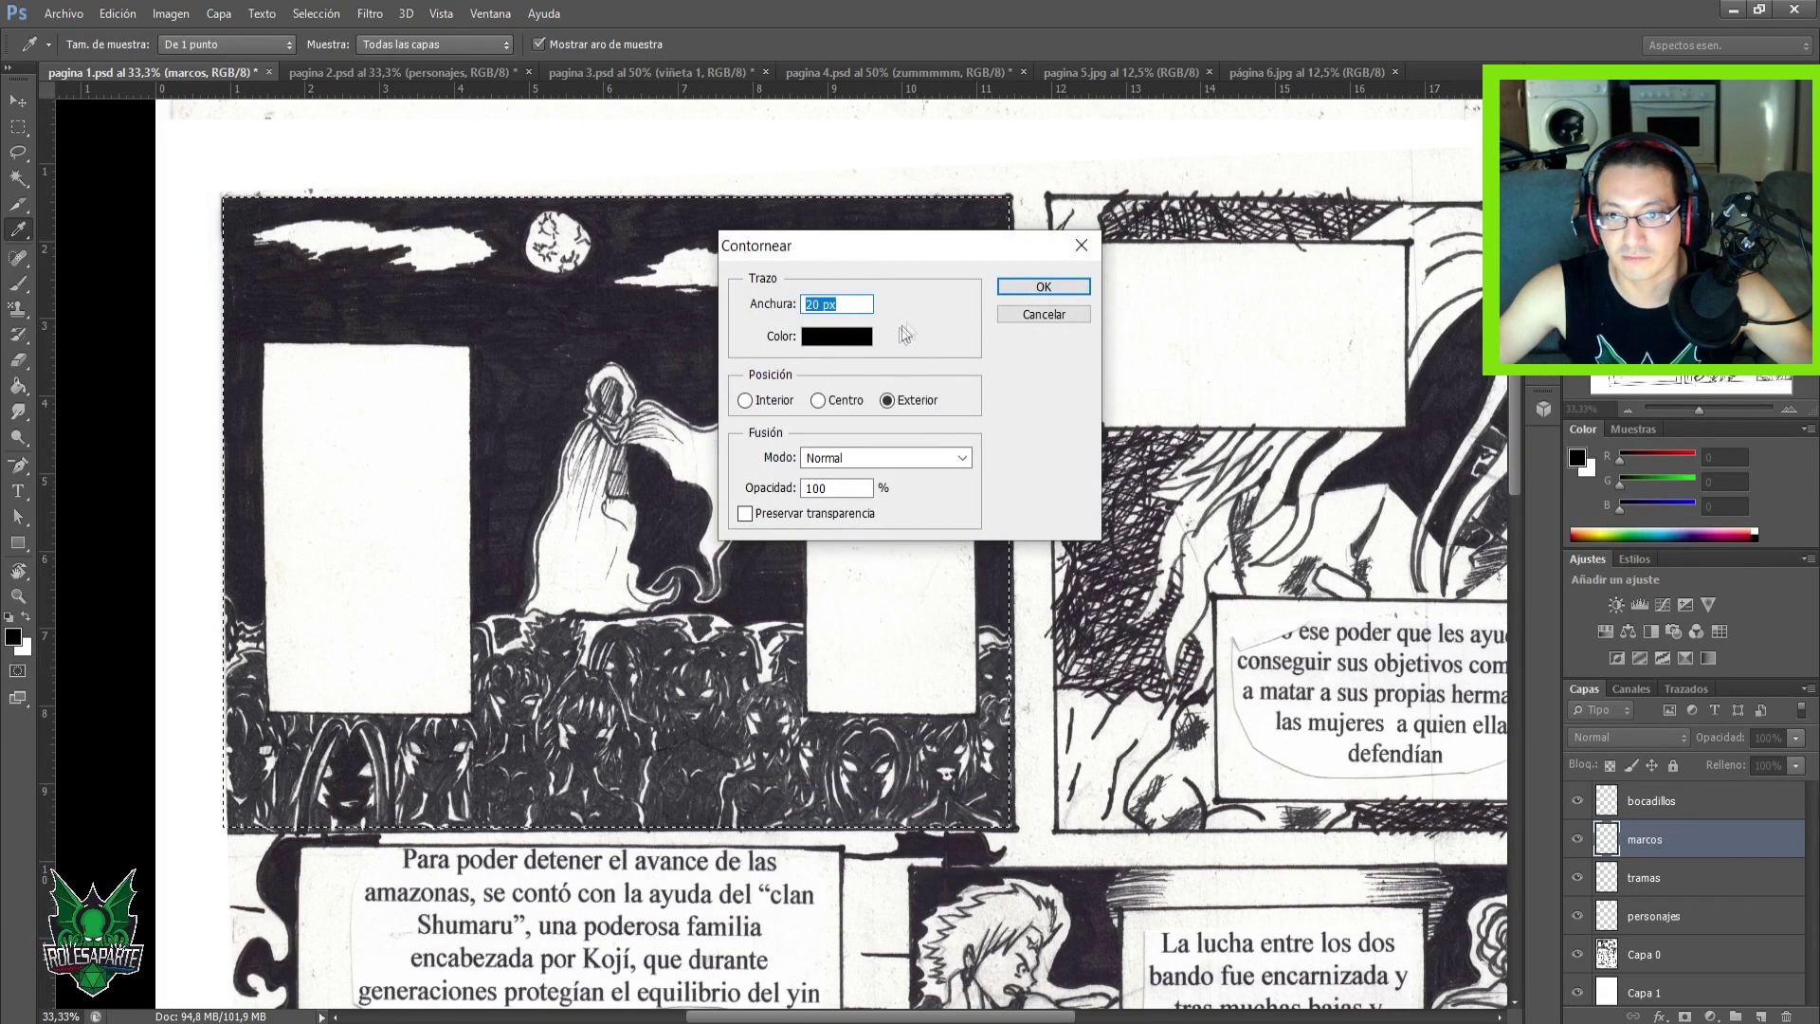
{"action": "left_click", "coordinate": [1043, 286]}
{"action": "key", "text": "m"}
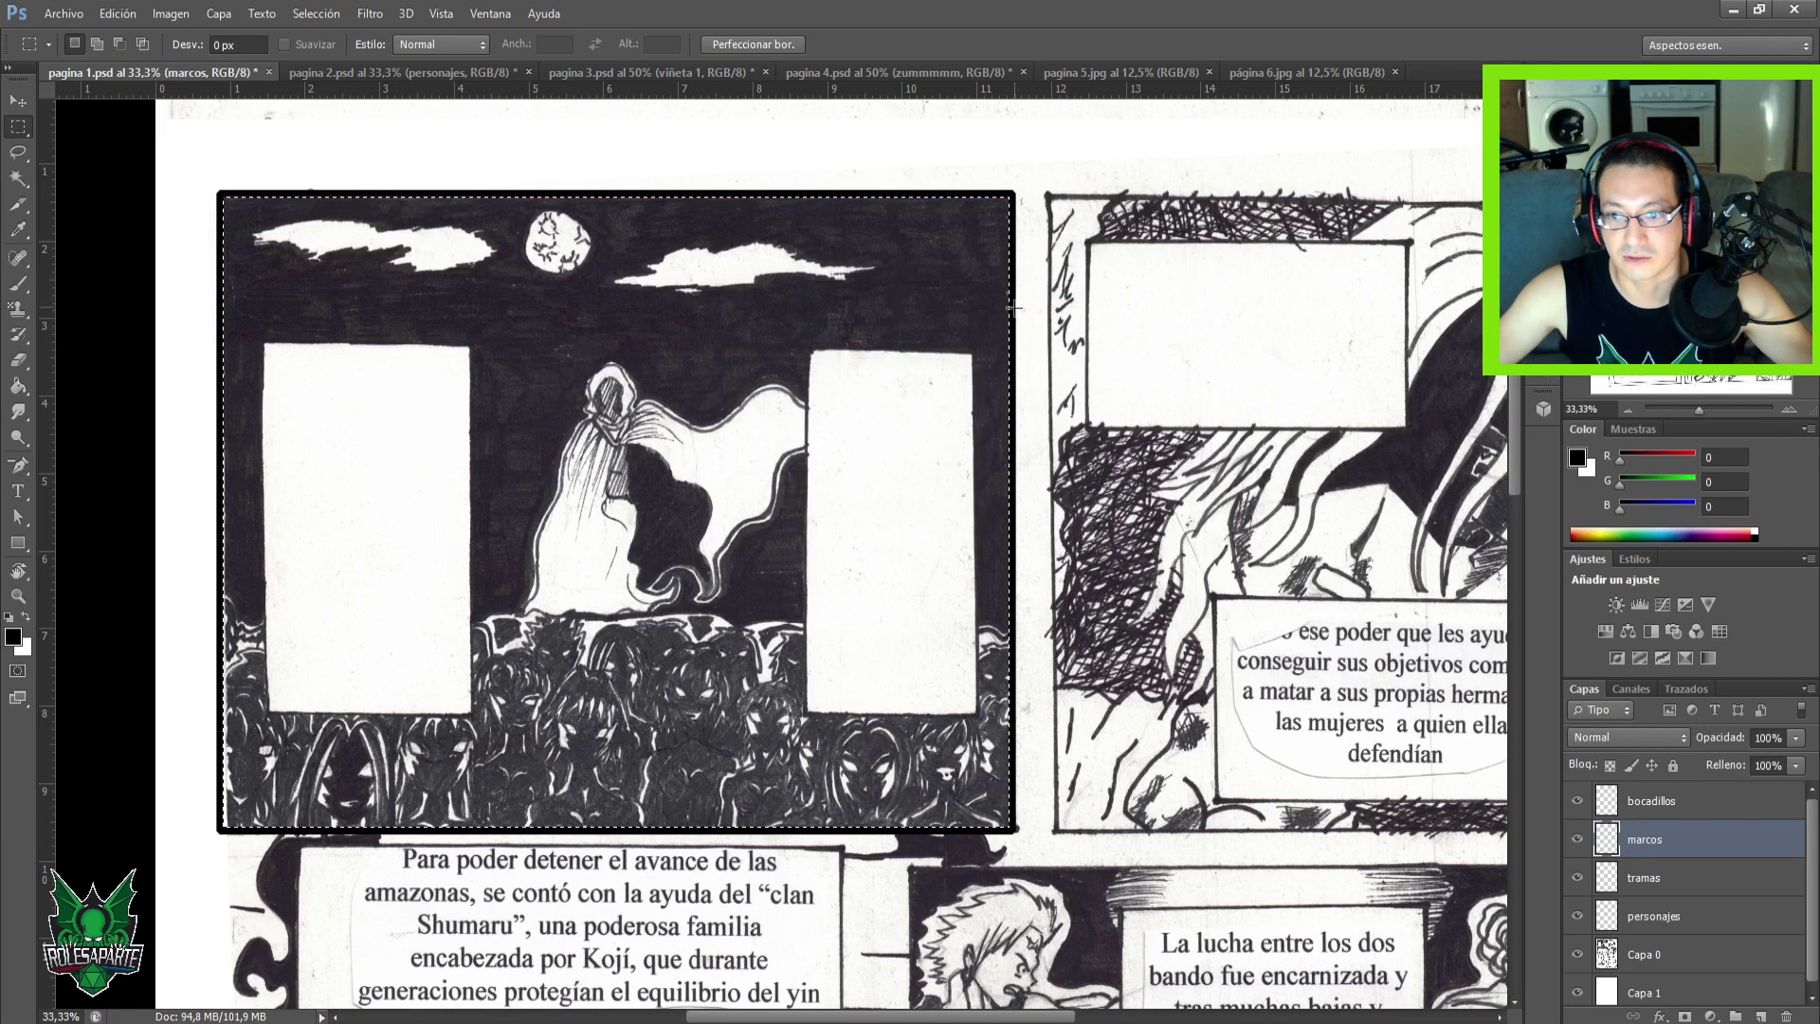
{"action": "key", "text": "ctrl+d"}
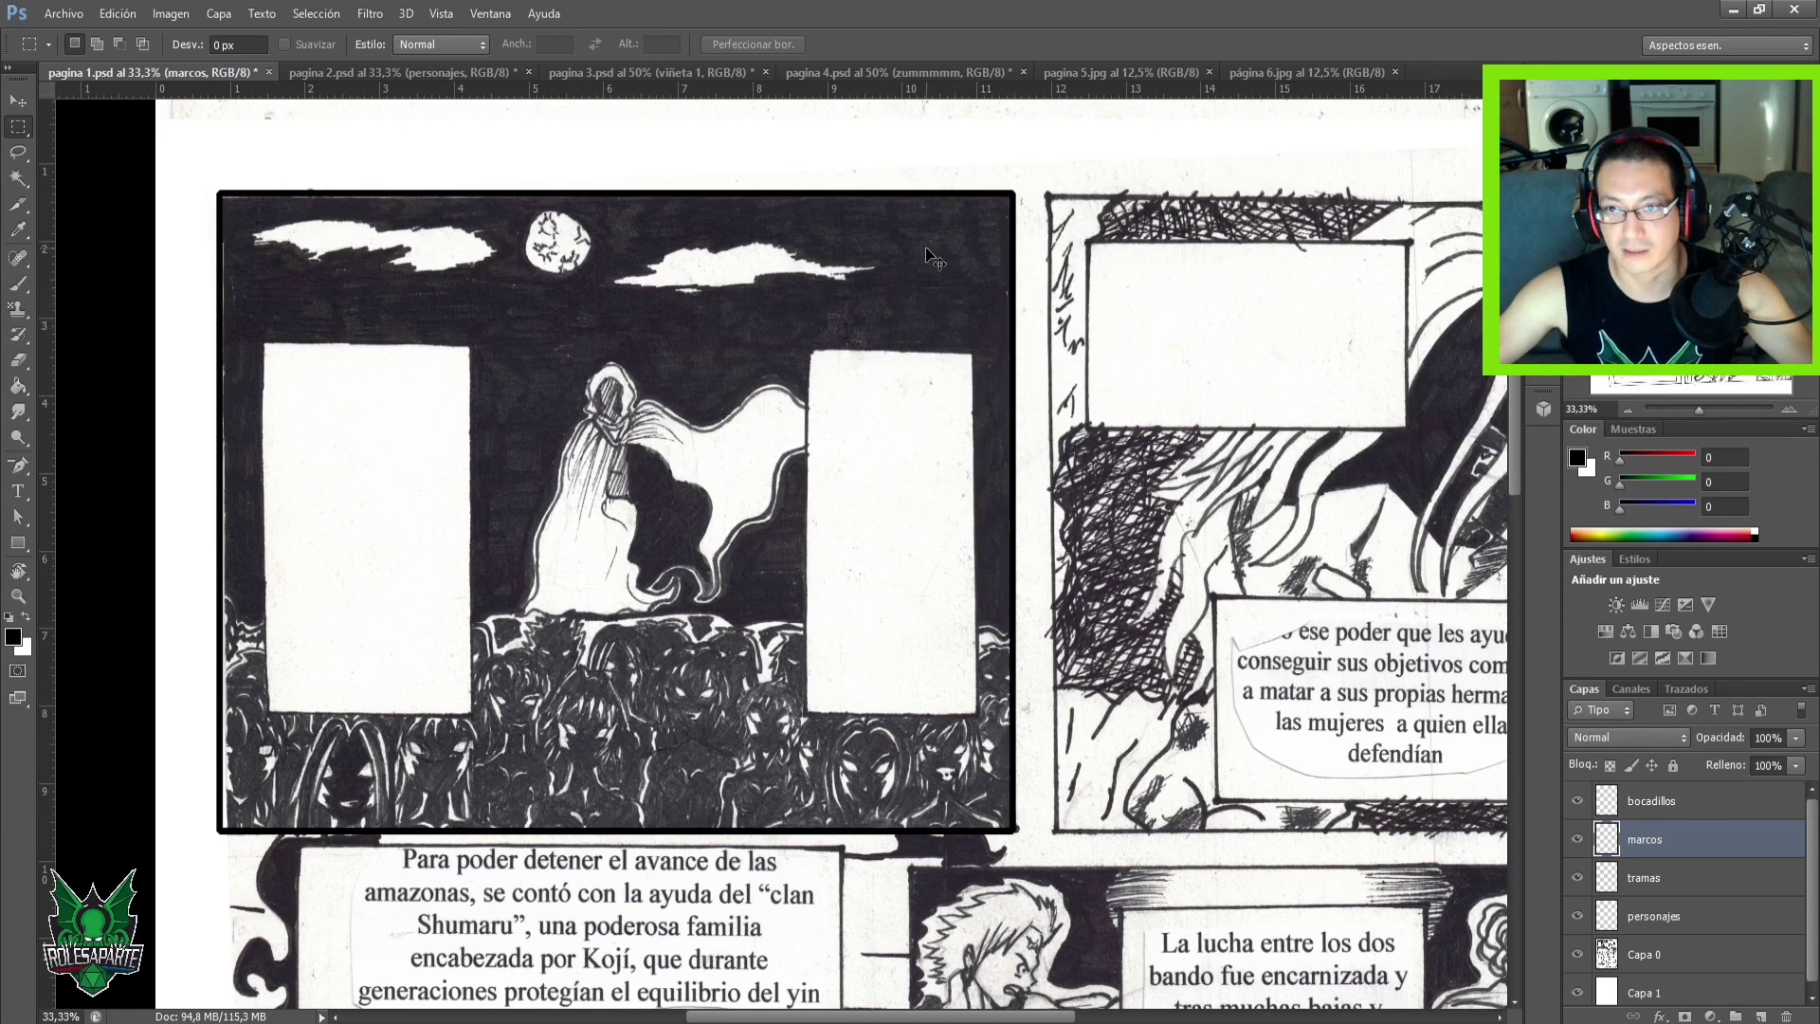
Reselect the first panel's area and transform the selection to about 73% width so it frames the second upper panel.
{"action": "key", "text": "ctrl+minus"}
{"action": "scroll", "coordinate": [759, 550], "scroll_direction": "right", "scroll_amount": 2}
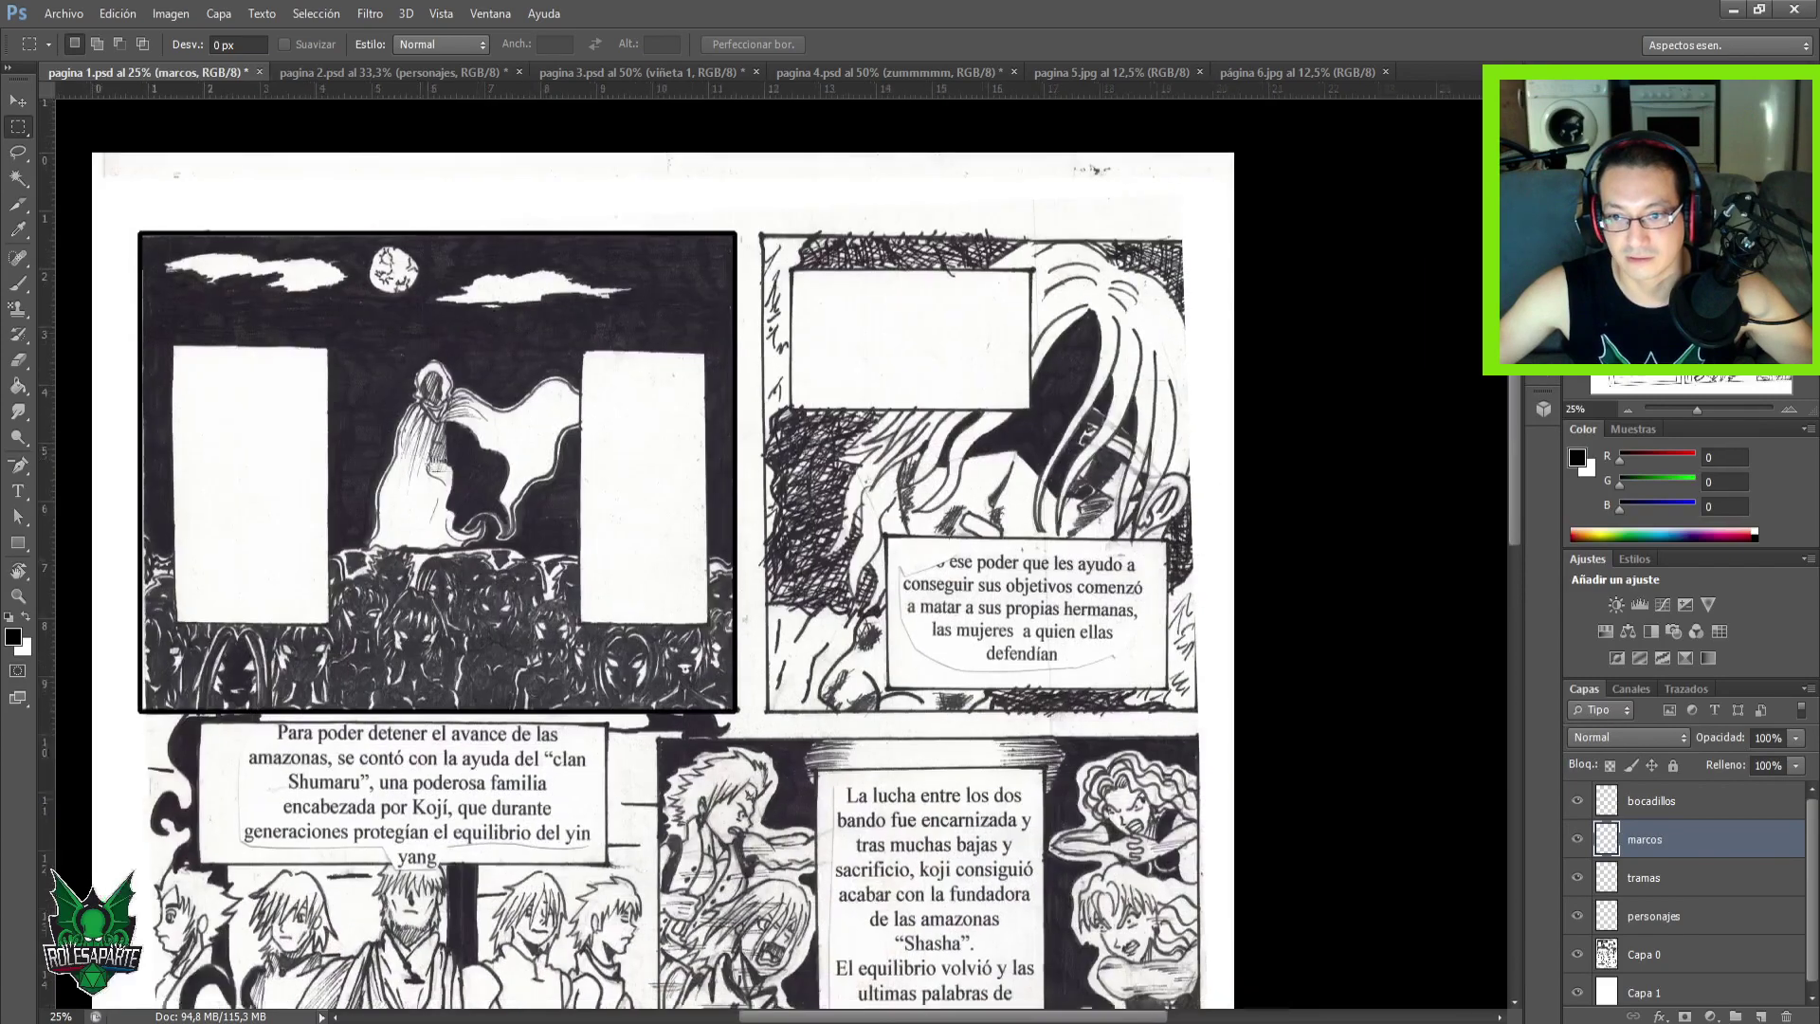
{"action": "scroll", "coordinate": [489, 431], "scroll_direction": "right", "scroll_amount": 2}
{"action": "key", "text": "ctrl+shift+d"}
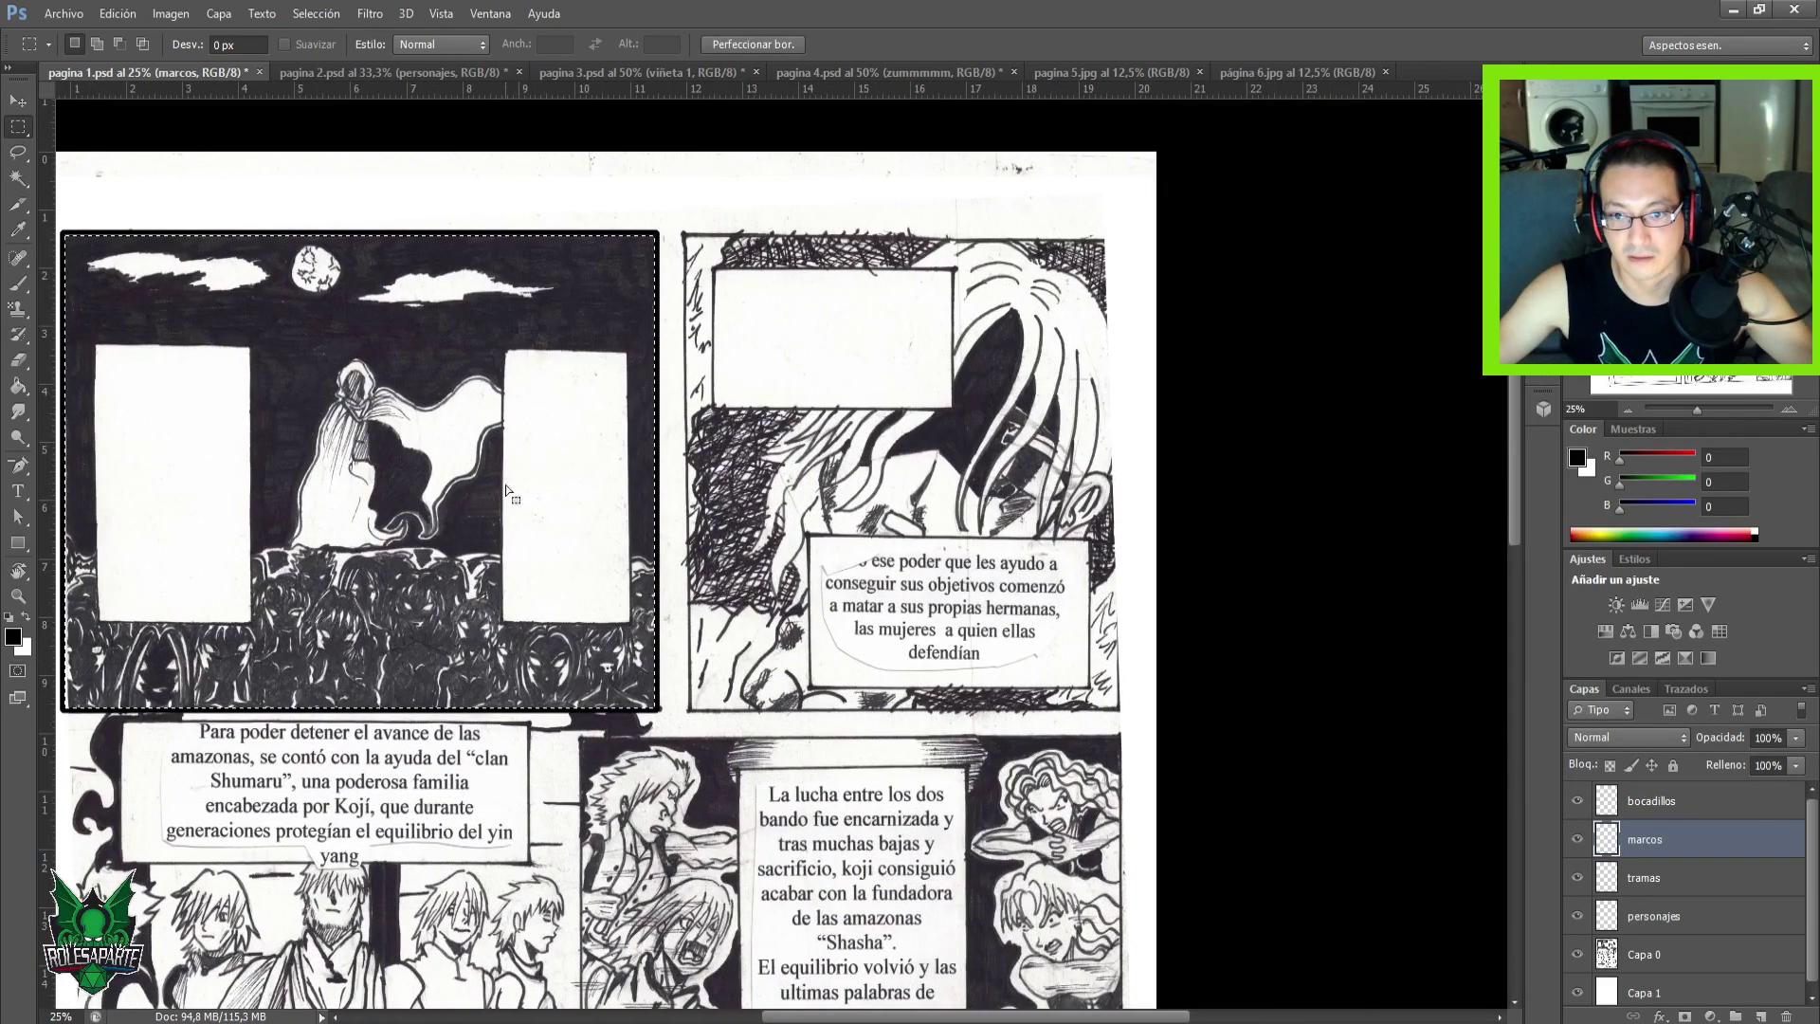
{"action": "right_click", "coordinate": [510, 469]}
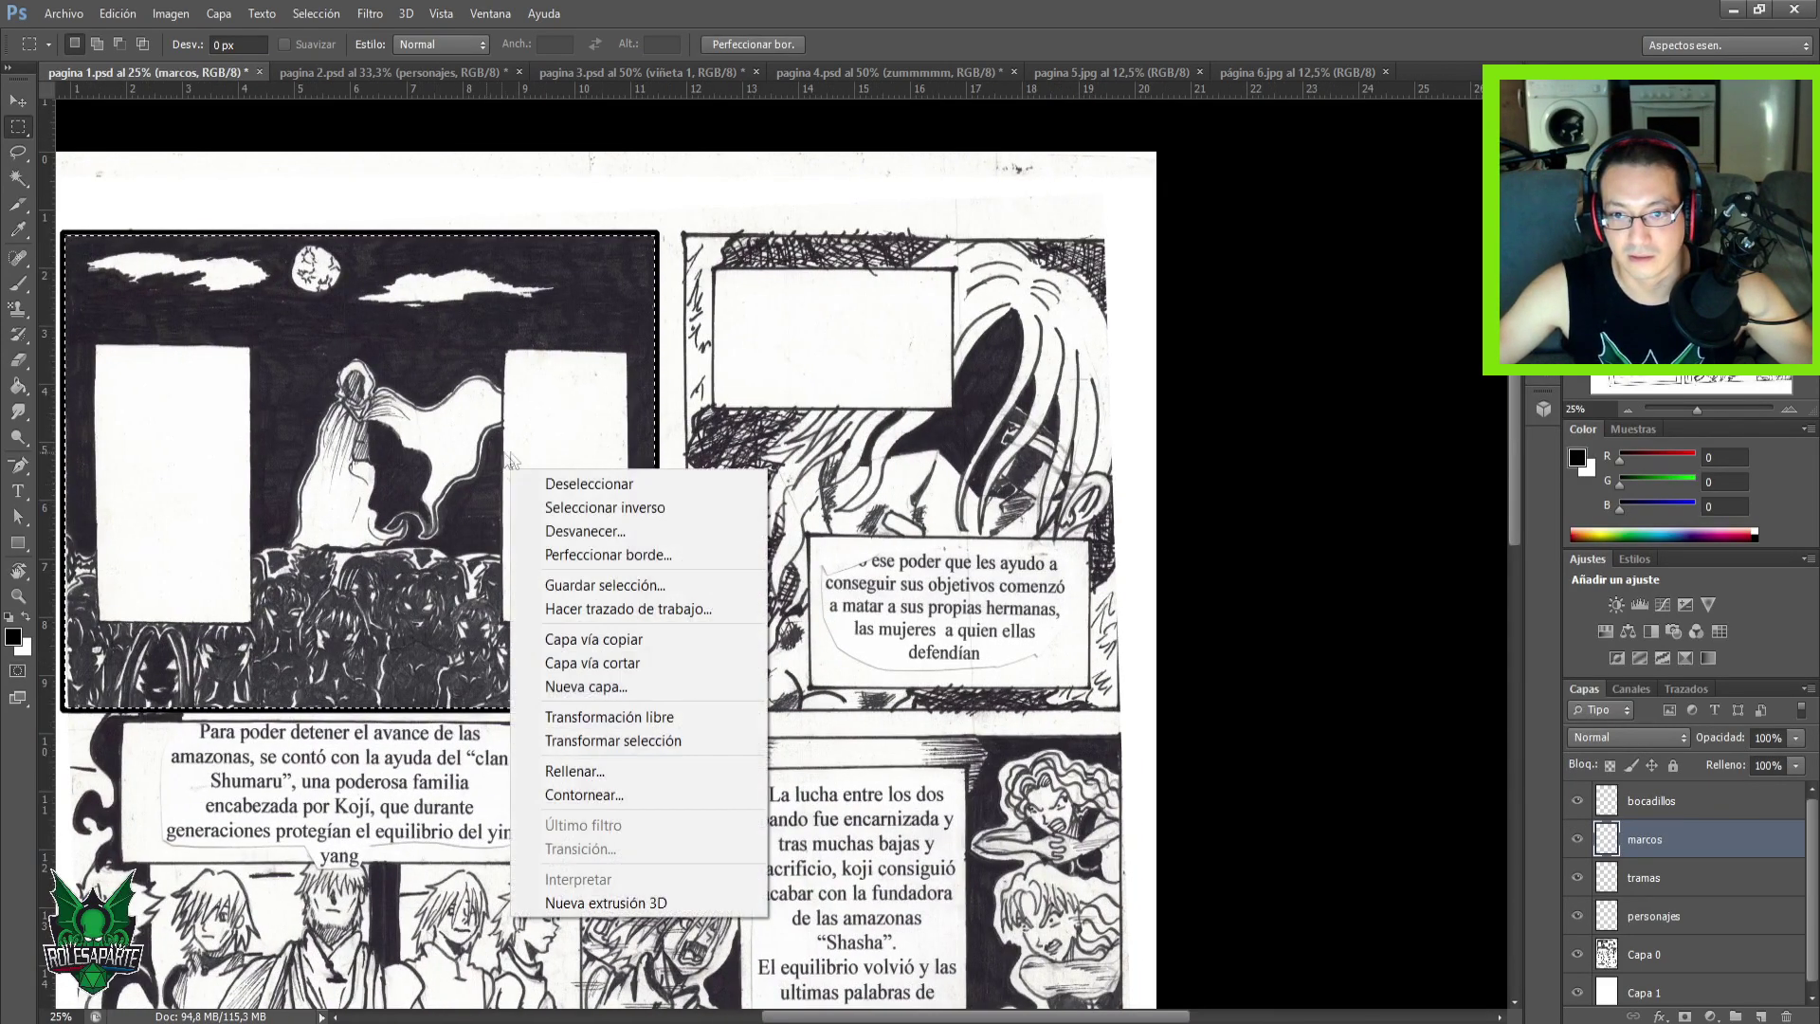
{"action": "left_click", "coordinate": [654, 750]}
{"action": "left_click_drag", "start_coordinate": [656, 471], "coordinate": [1114, 462]}
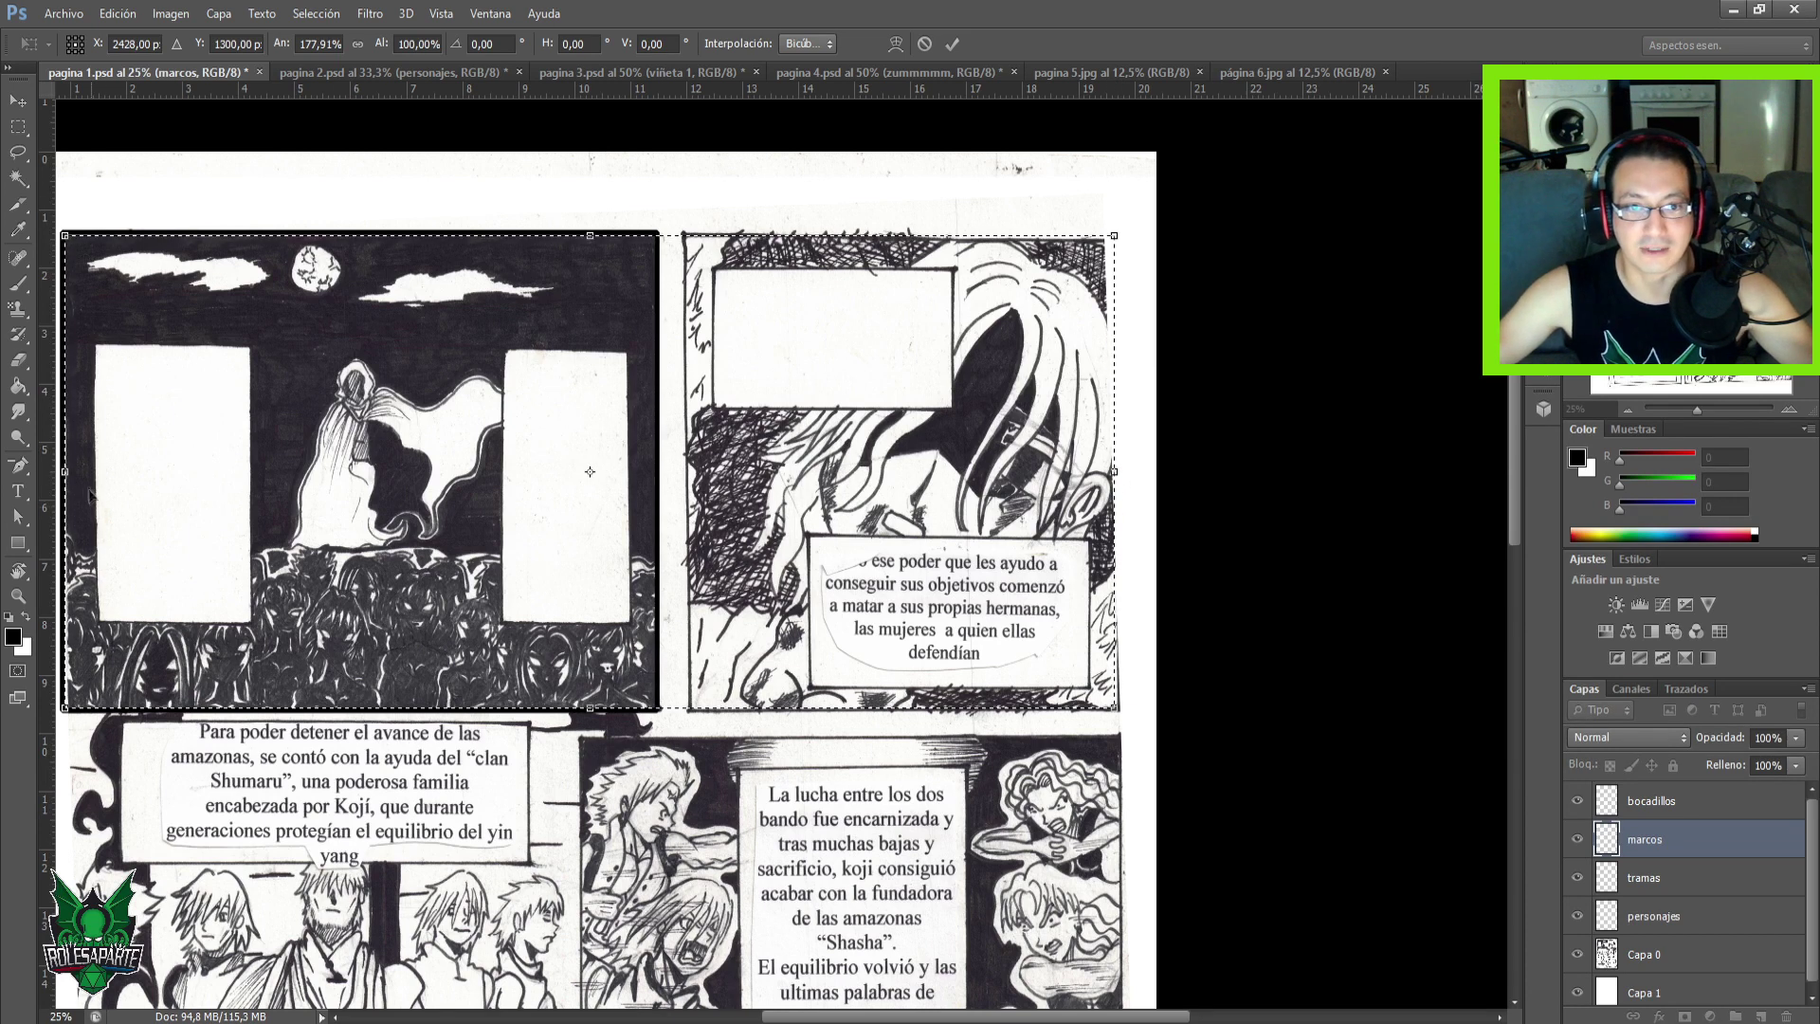
{"action": "left_click_drag", "start_coordinate": [65, 480], "coordinate": [690, 471]}
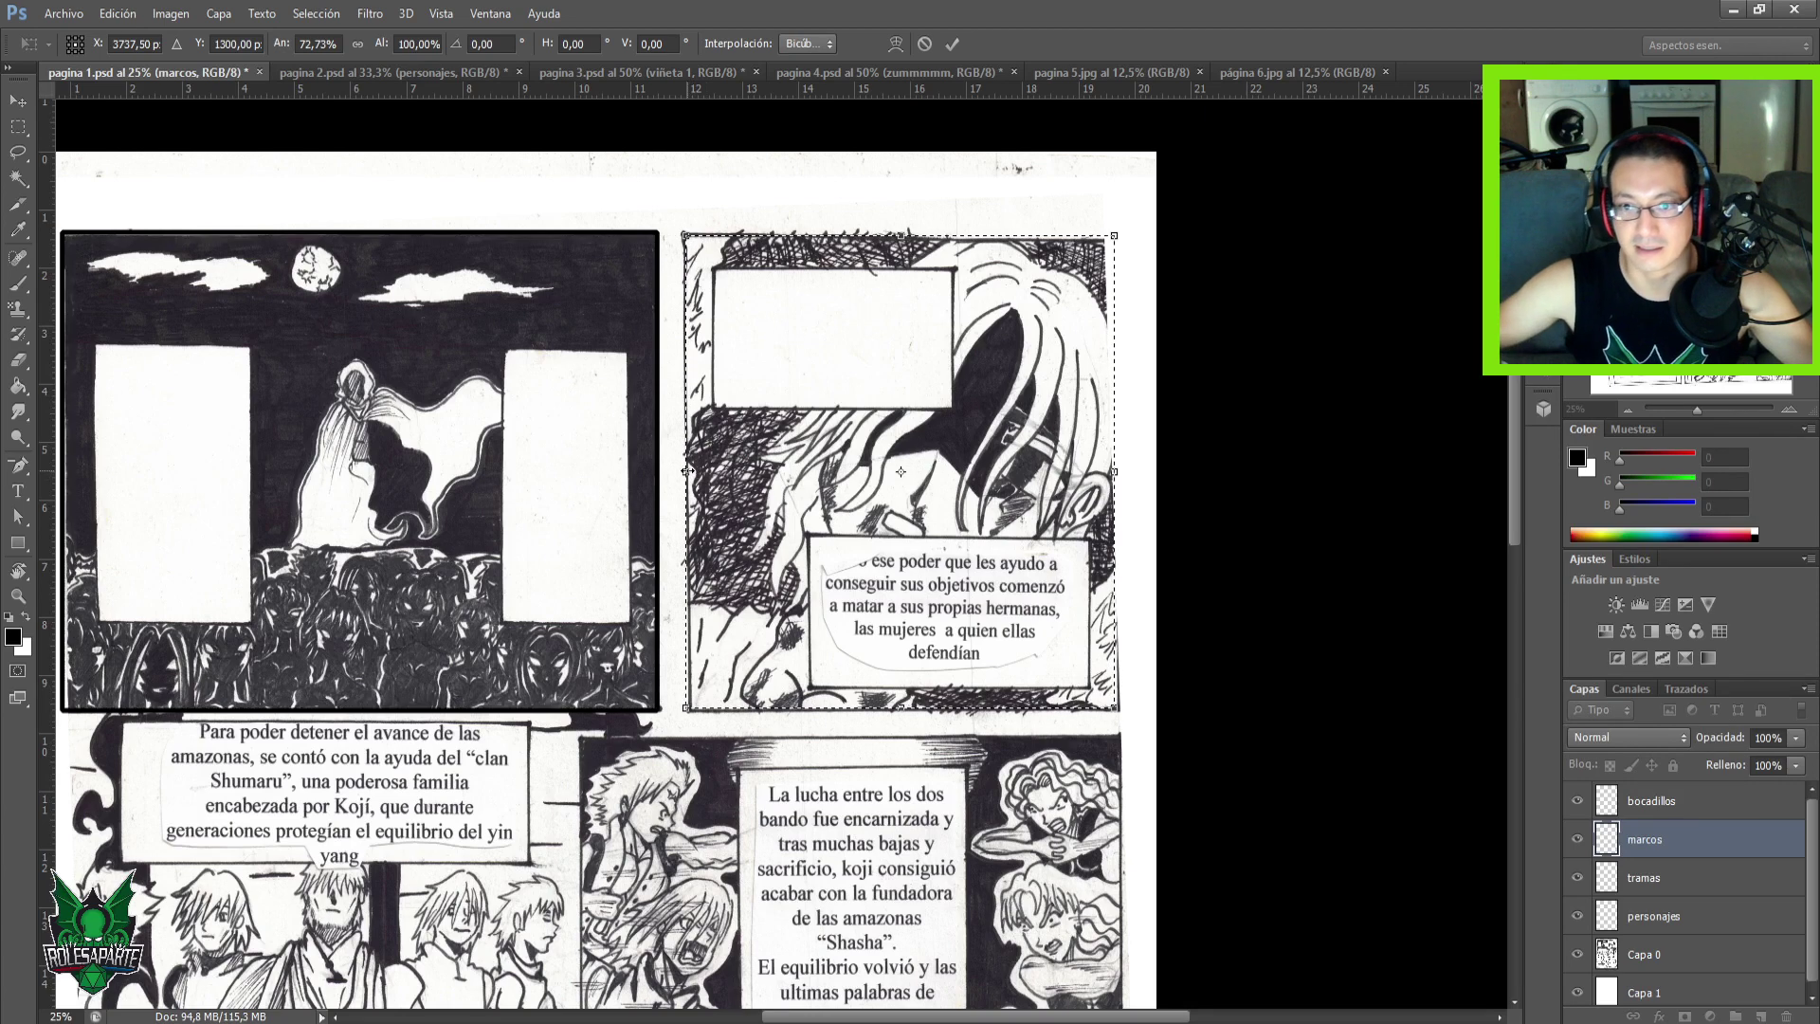
{"action": "key", "text": "Return"}
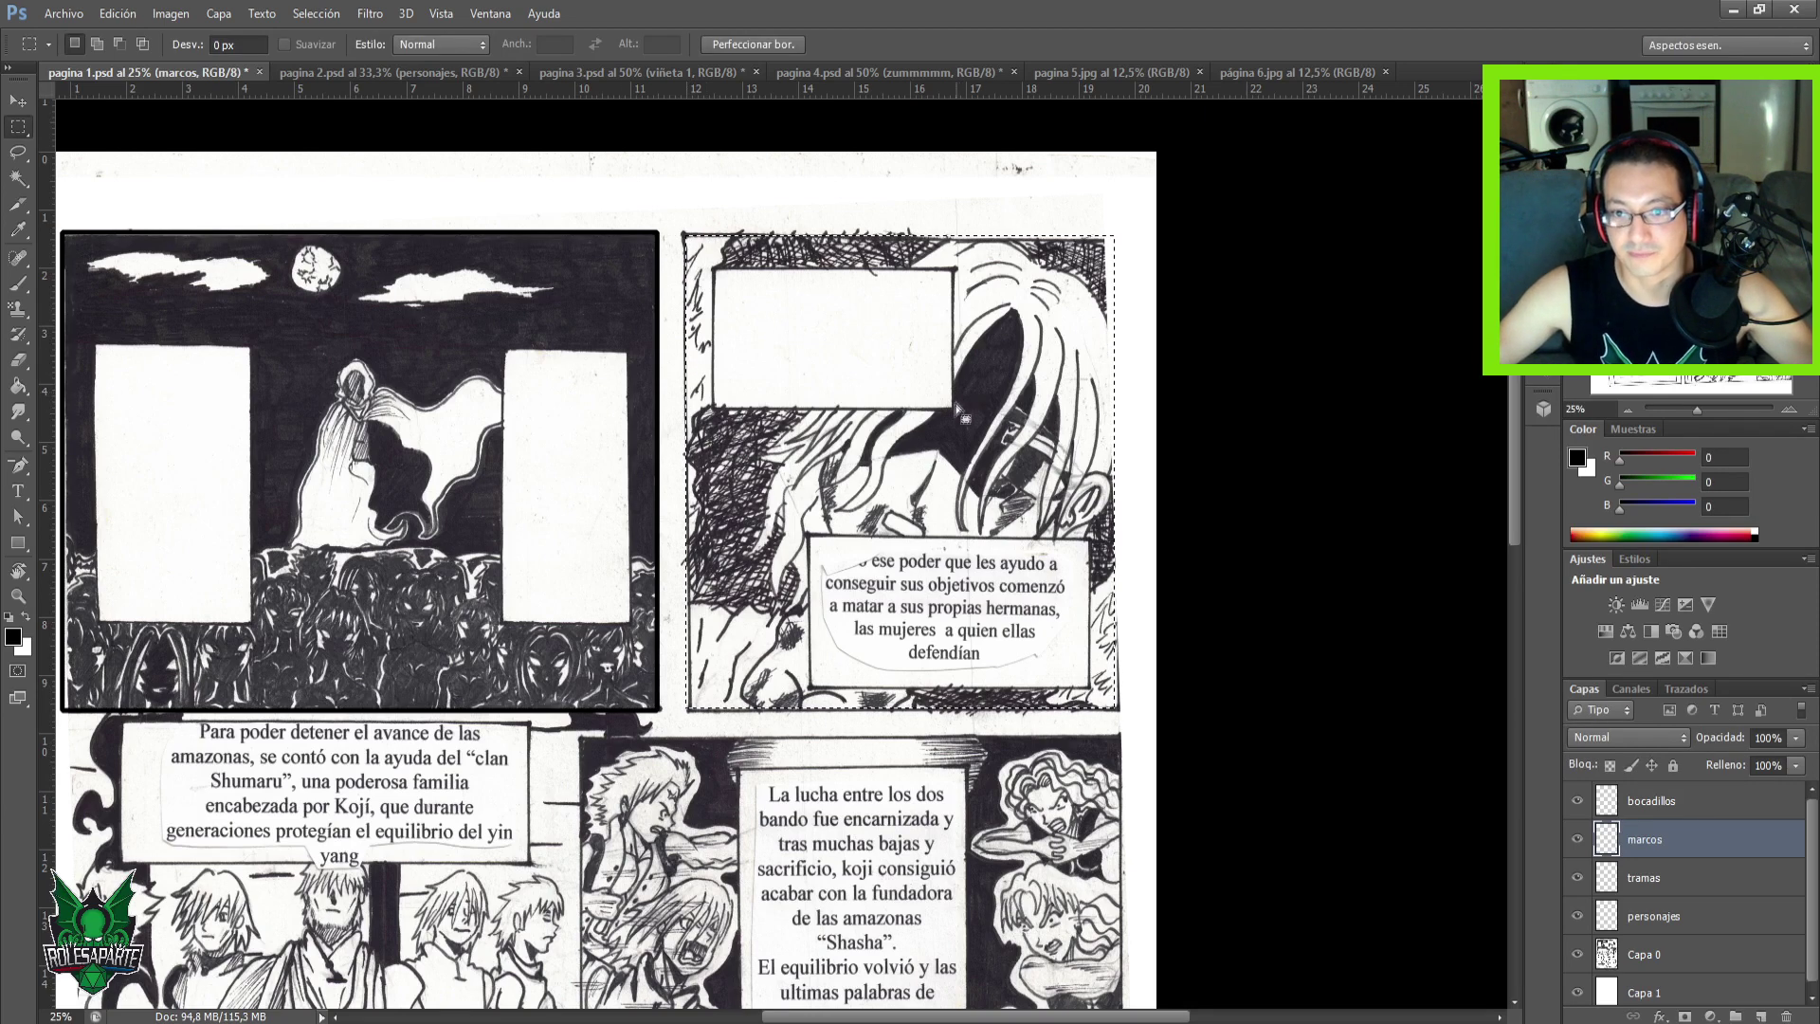
Stroke the second upper panel's selection on marcos with a 20 px black exterior outline and deselect.
{"action": "right_click", "coordinate": [947, 420]}
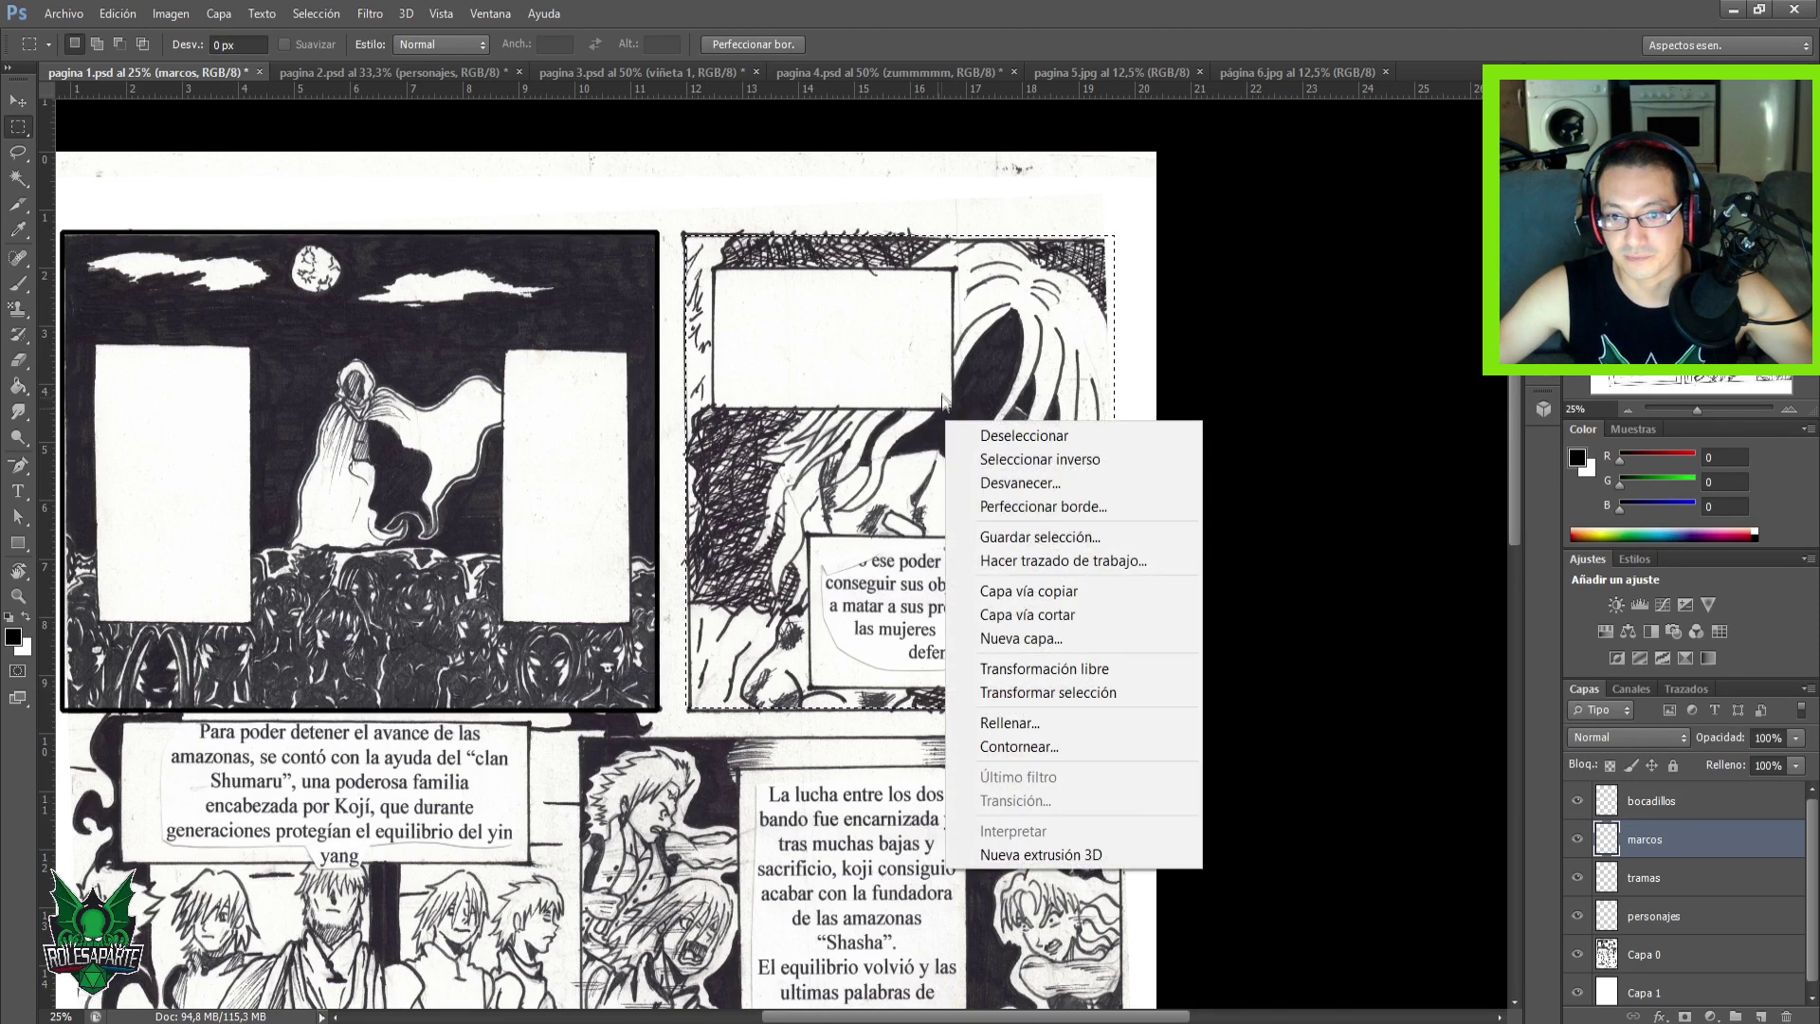
{"action": "left_click", "coordinate": [1051, 746]}
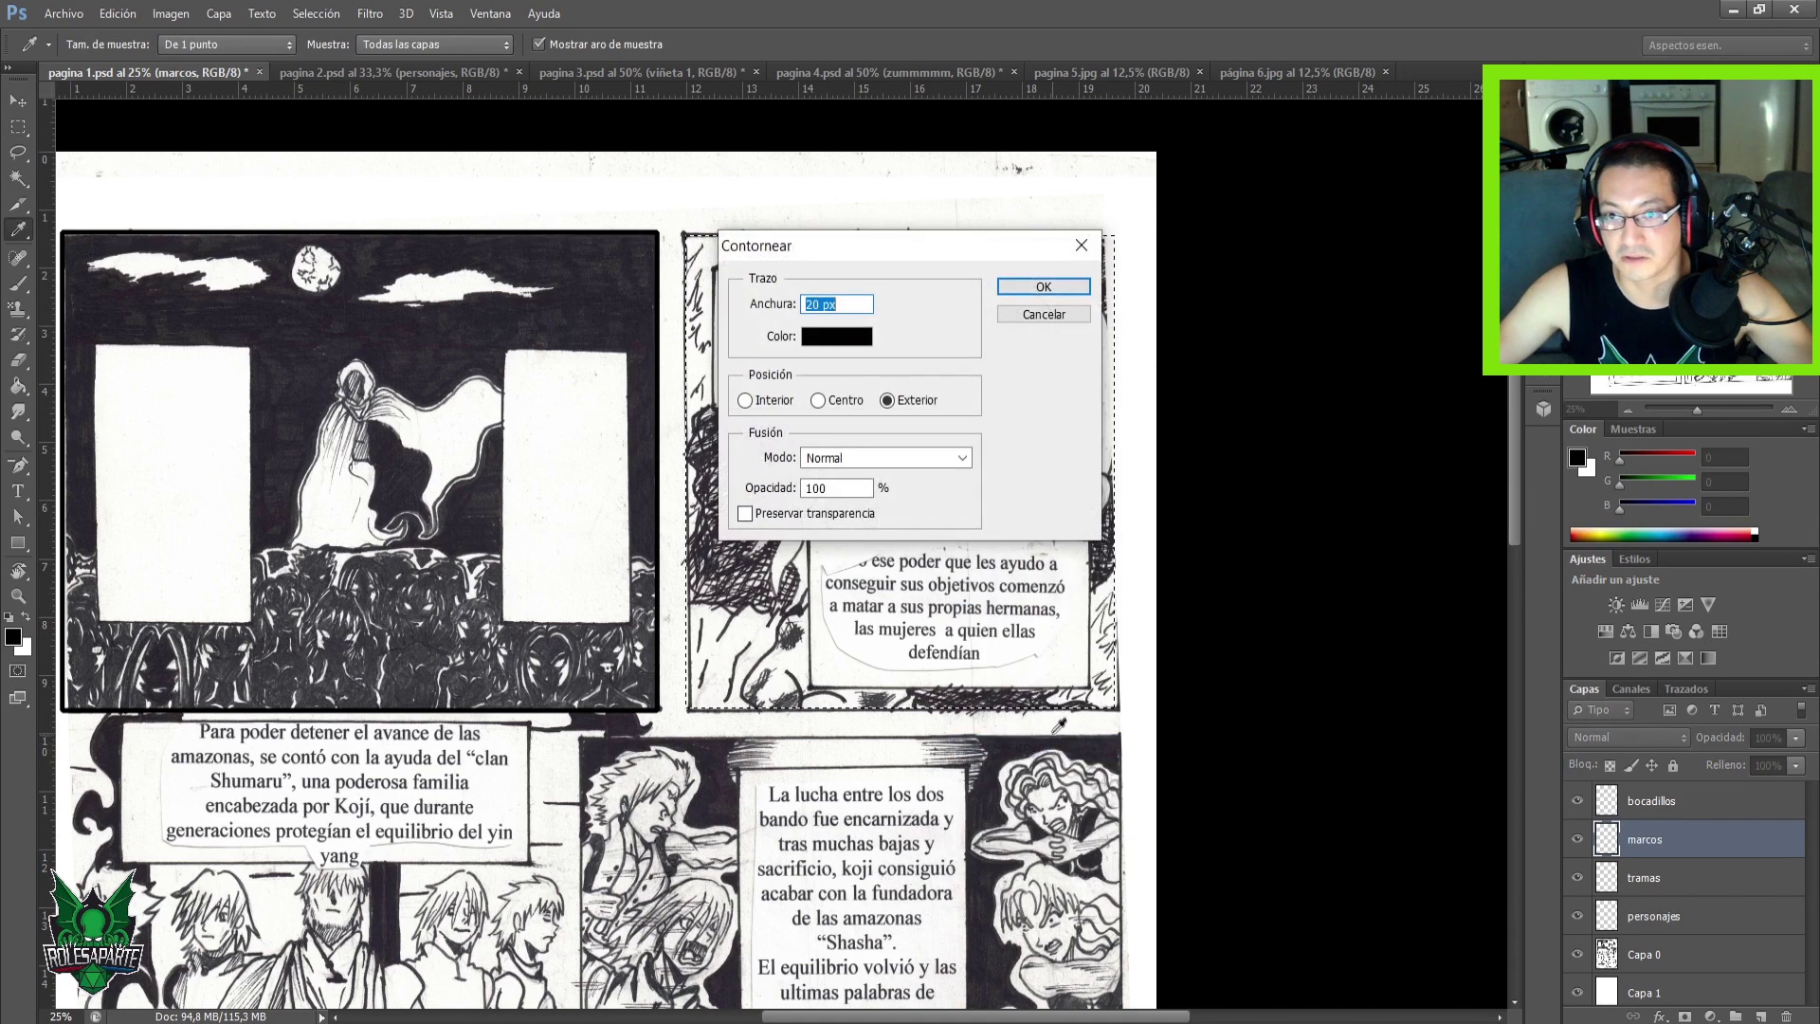
{"action": "left_click", "coordinate": [1042, 286]}
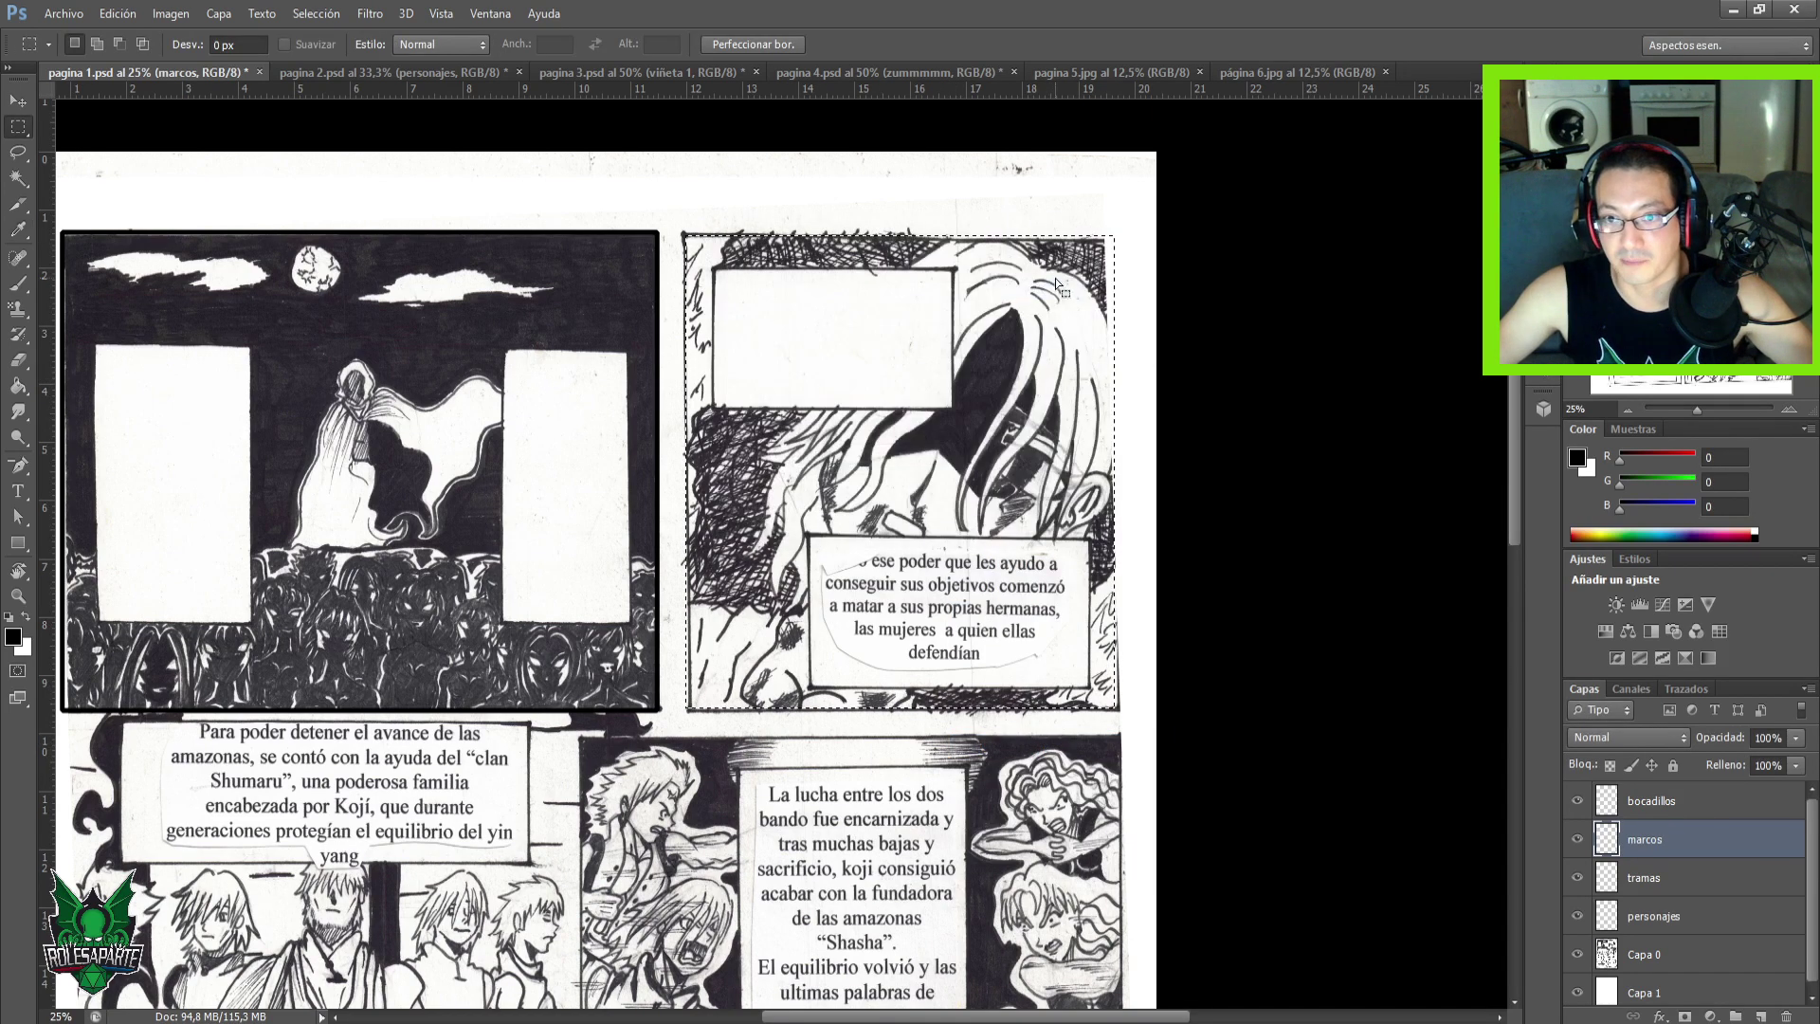
{"action": "left_click", "coordinate": [1003, 309]}
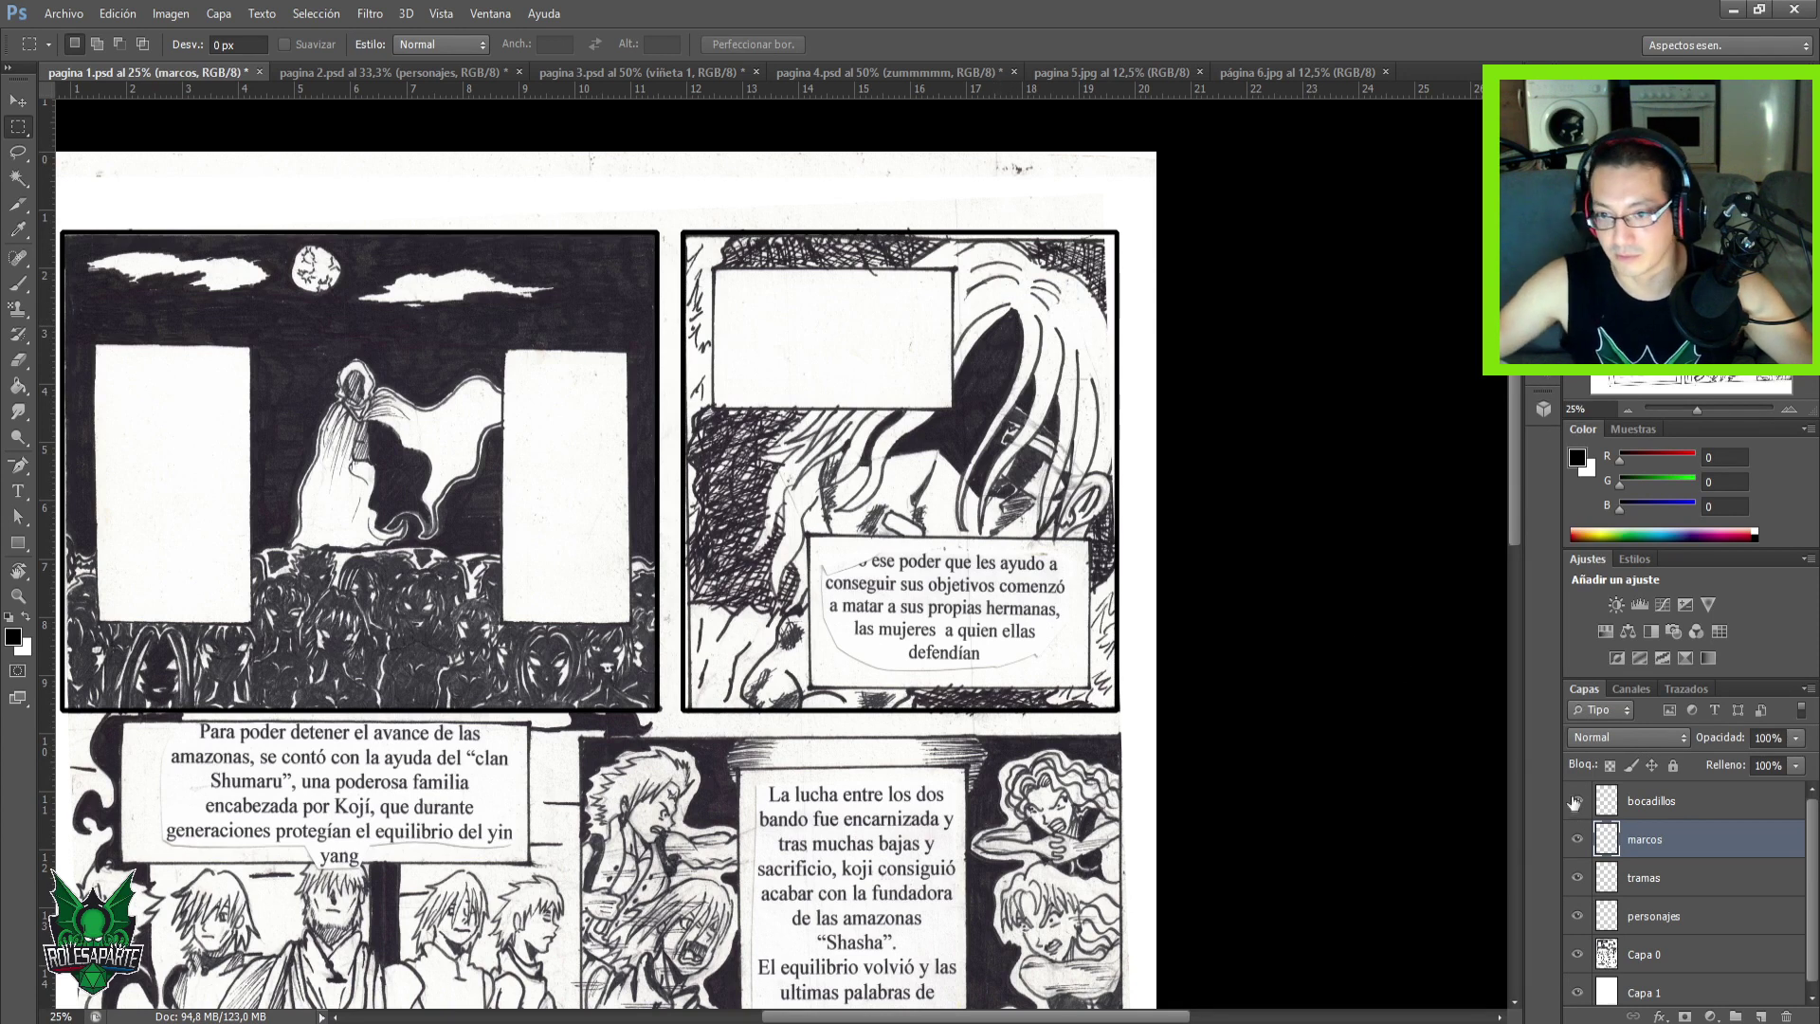
Lower the opacity of Capa 0 to 43%.
{"action": "left_click", "coordinate": [1647, 951]}
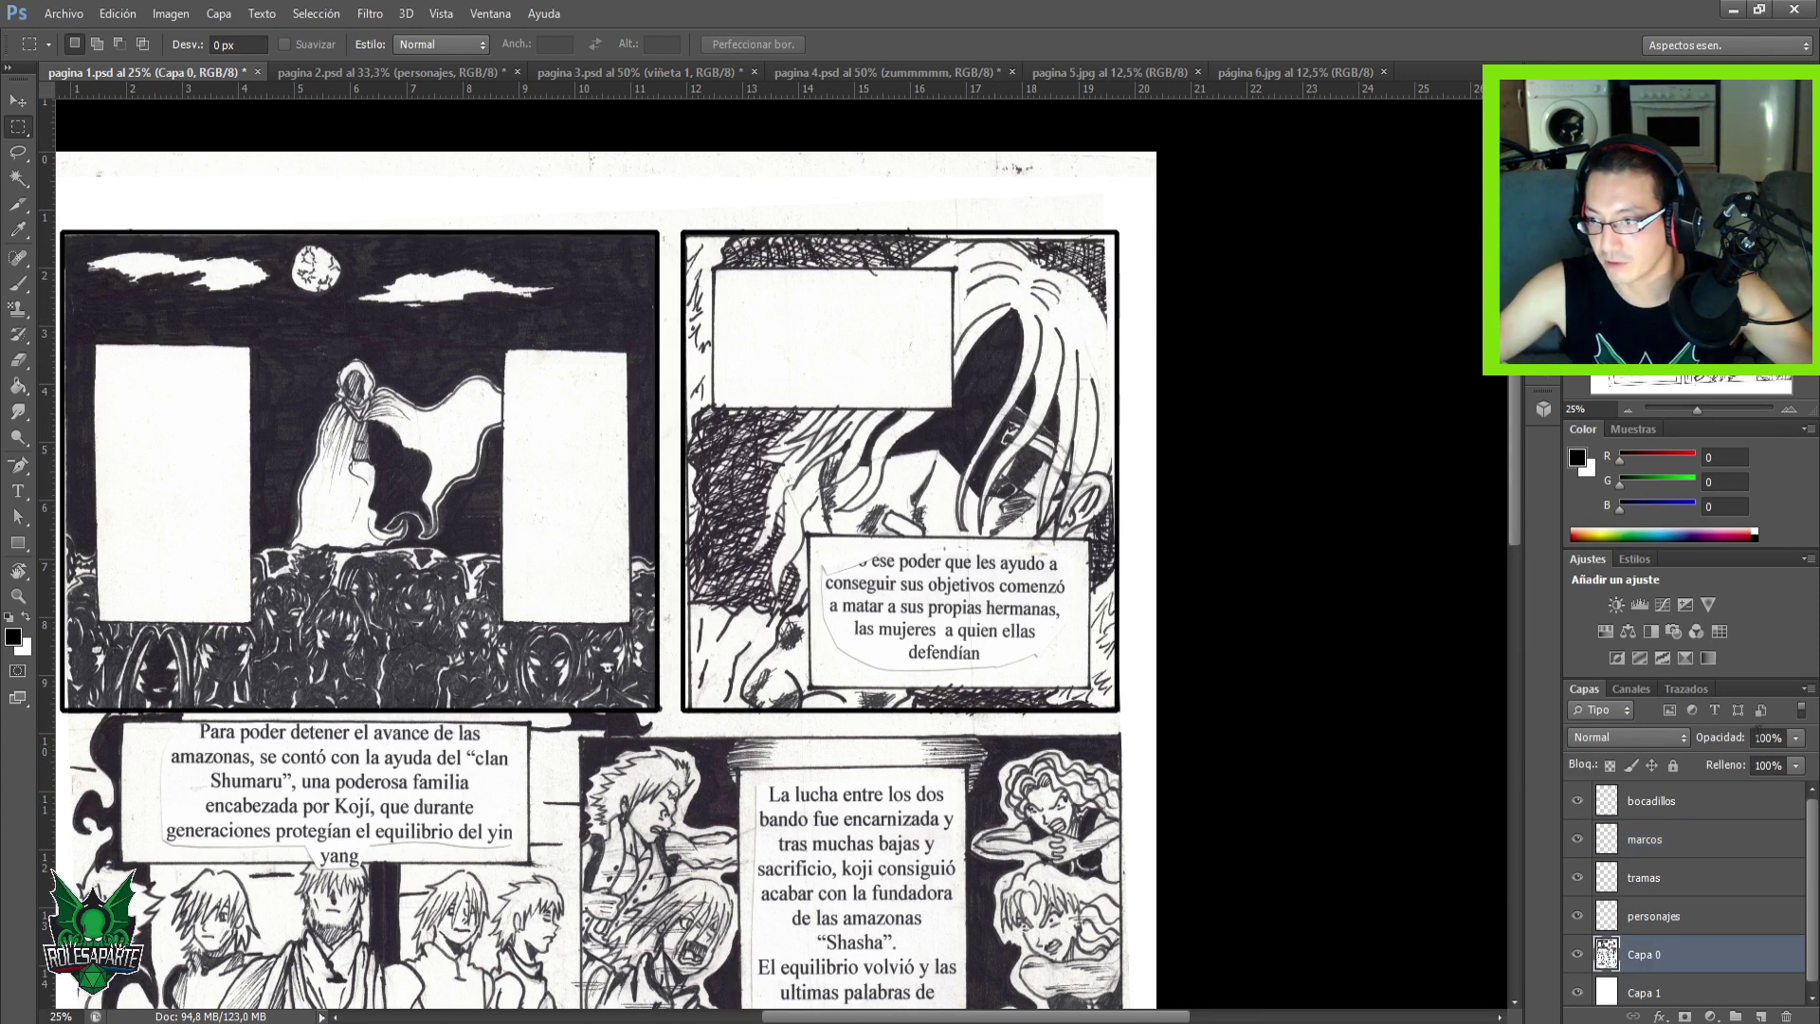
{"action": "left_click", "coordinate": [1796, 739]}
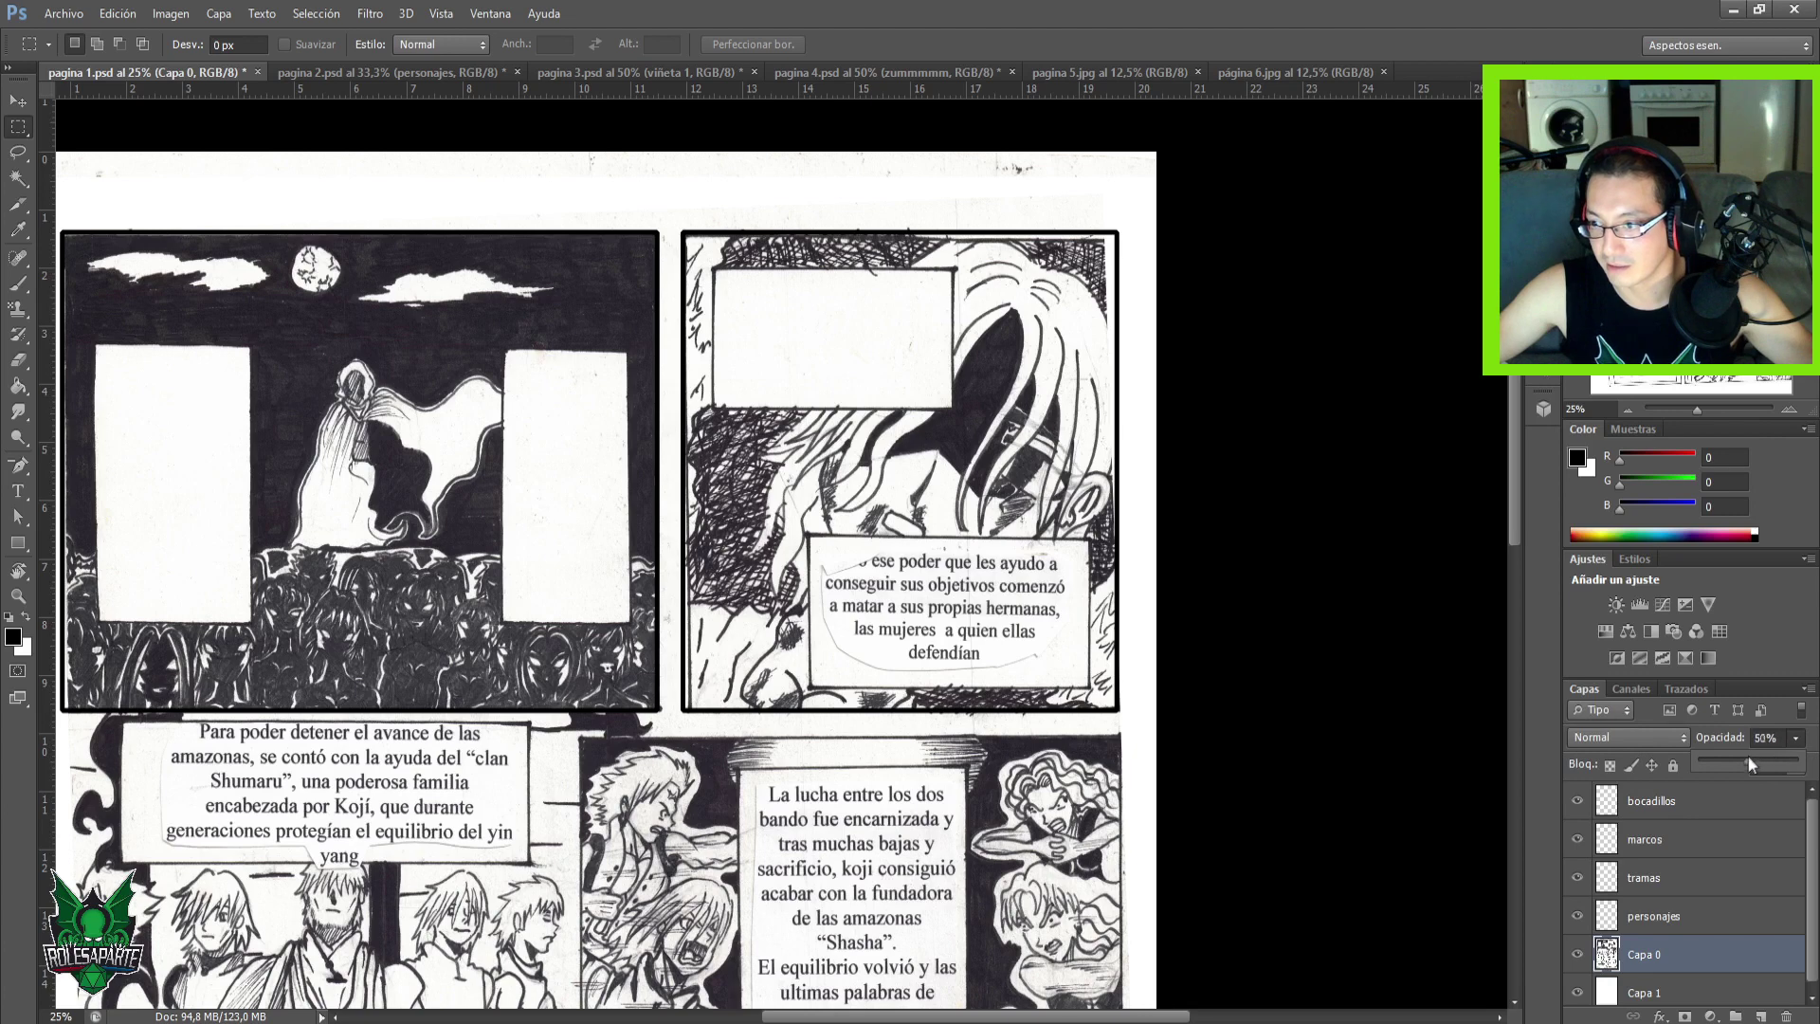
{"action": "left_click_drag", "start_coordinate": [1749, 757], "coordinate": [1744, 758]}
{"action": "left_click", "coordinate": [1687, 749]}
{"action": "key", "text": "ctrl+minus"}
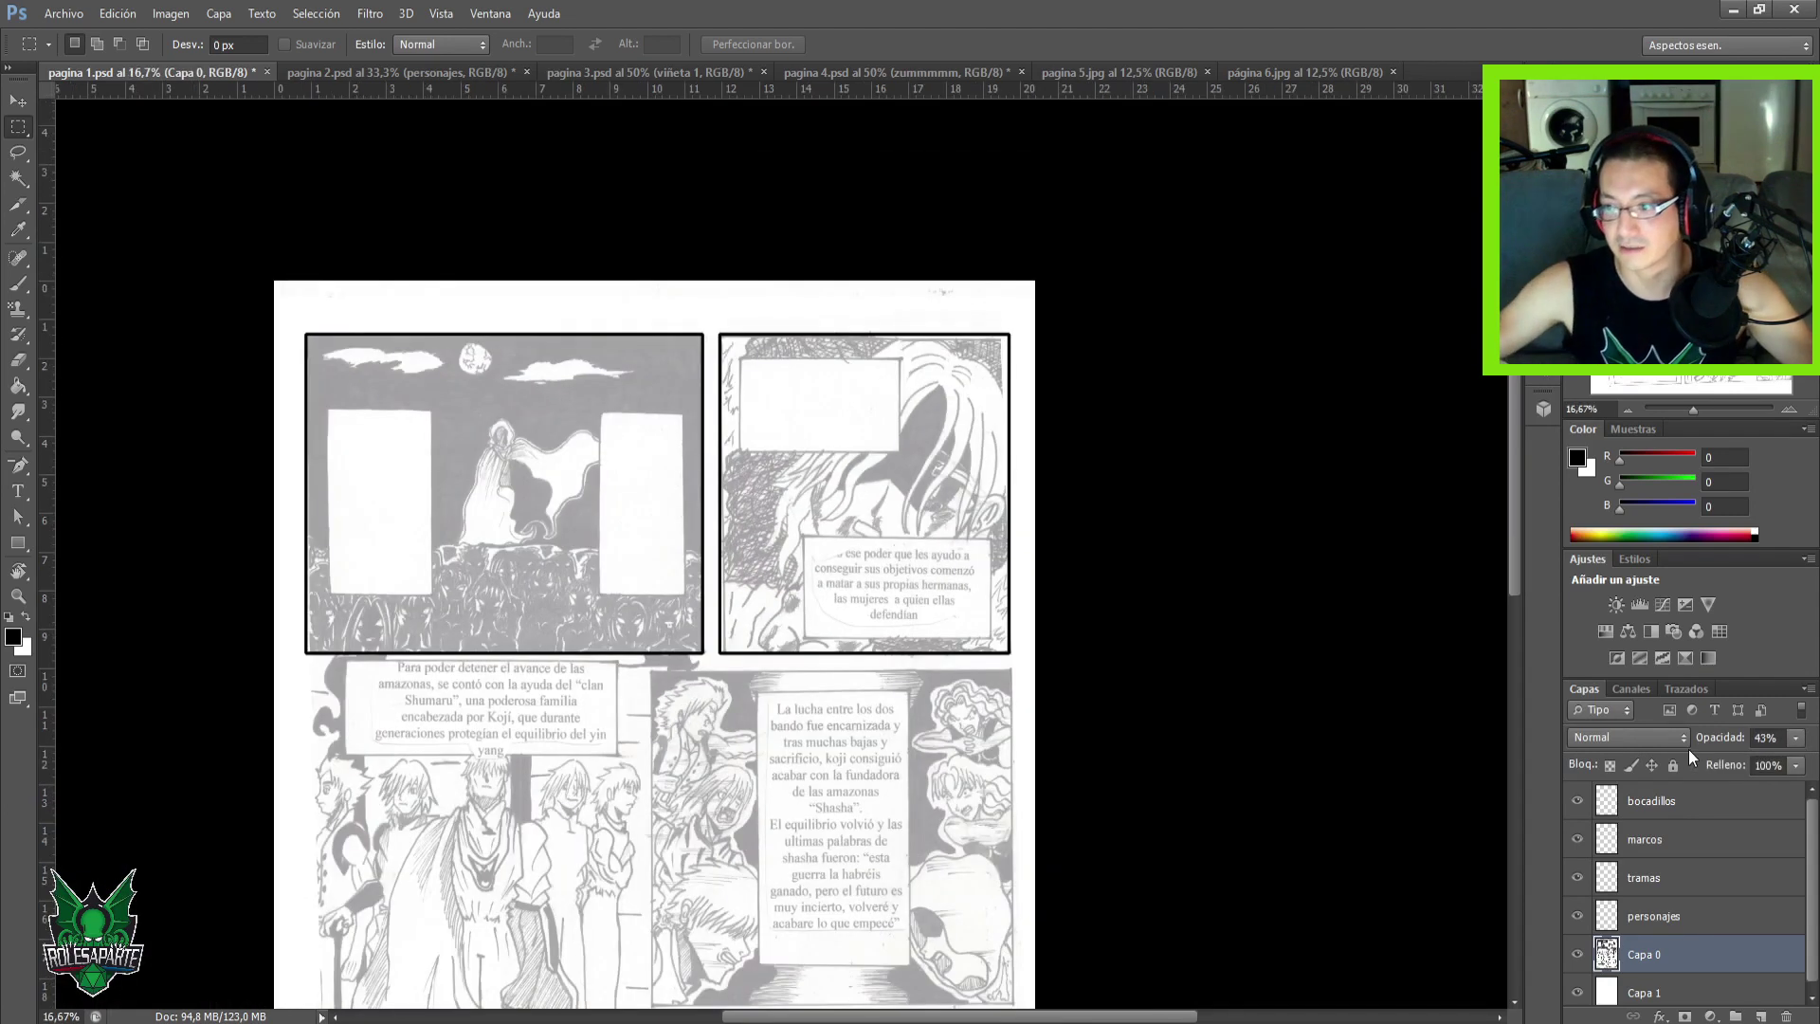
Undo the opacity change and the deselection to restore the selection around the second upper panel.
{"action": "left_click", "coordinate": [1653, 841]}
{"action": "left_click_drag", "start_coordinate": [674, 834], "coordinate": [765, 589]}
{"action": "left_click", "coordinate": [766, 590], "text": "ctrl"}
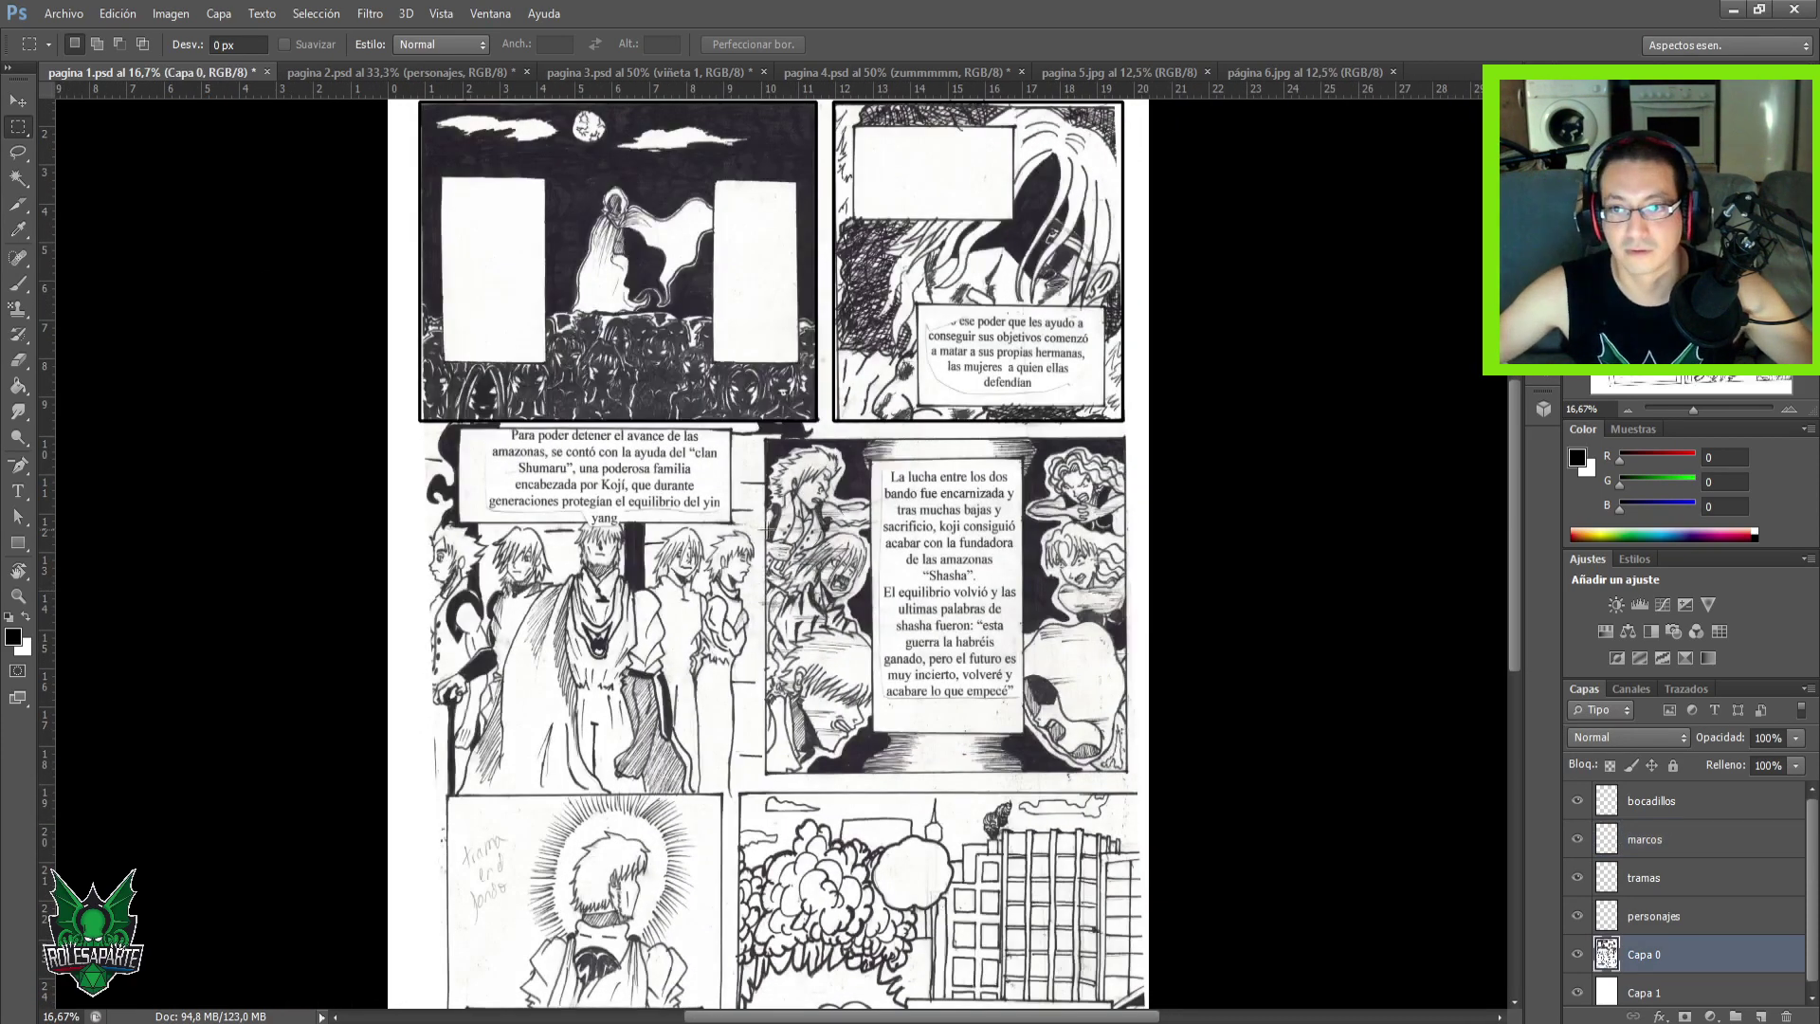
{"action": "left_click", "coordinate": [1055, 548], "text": "ctrl"}
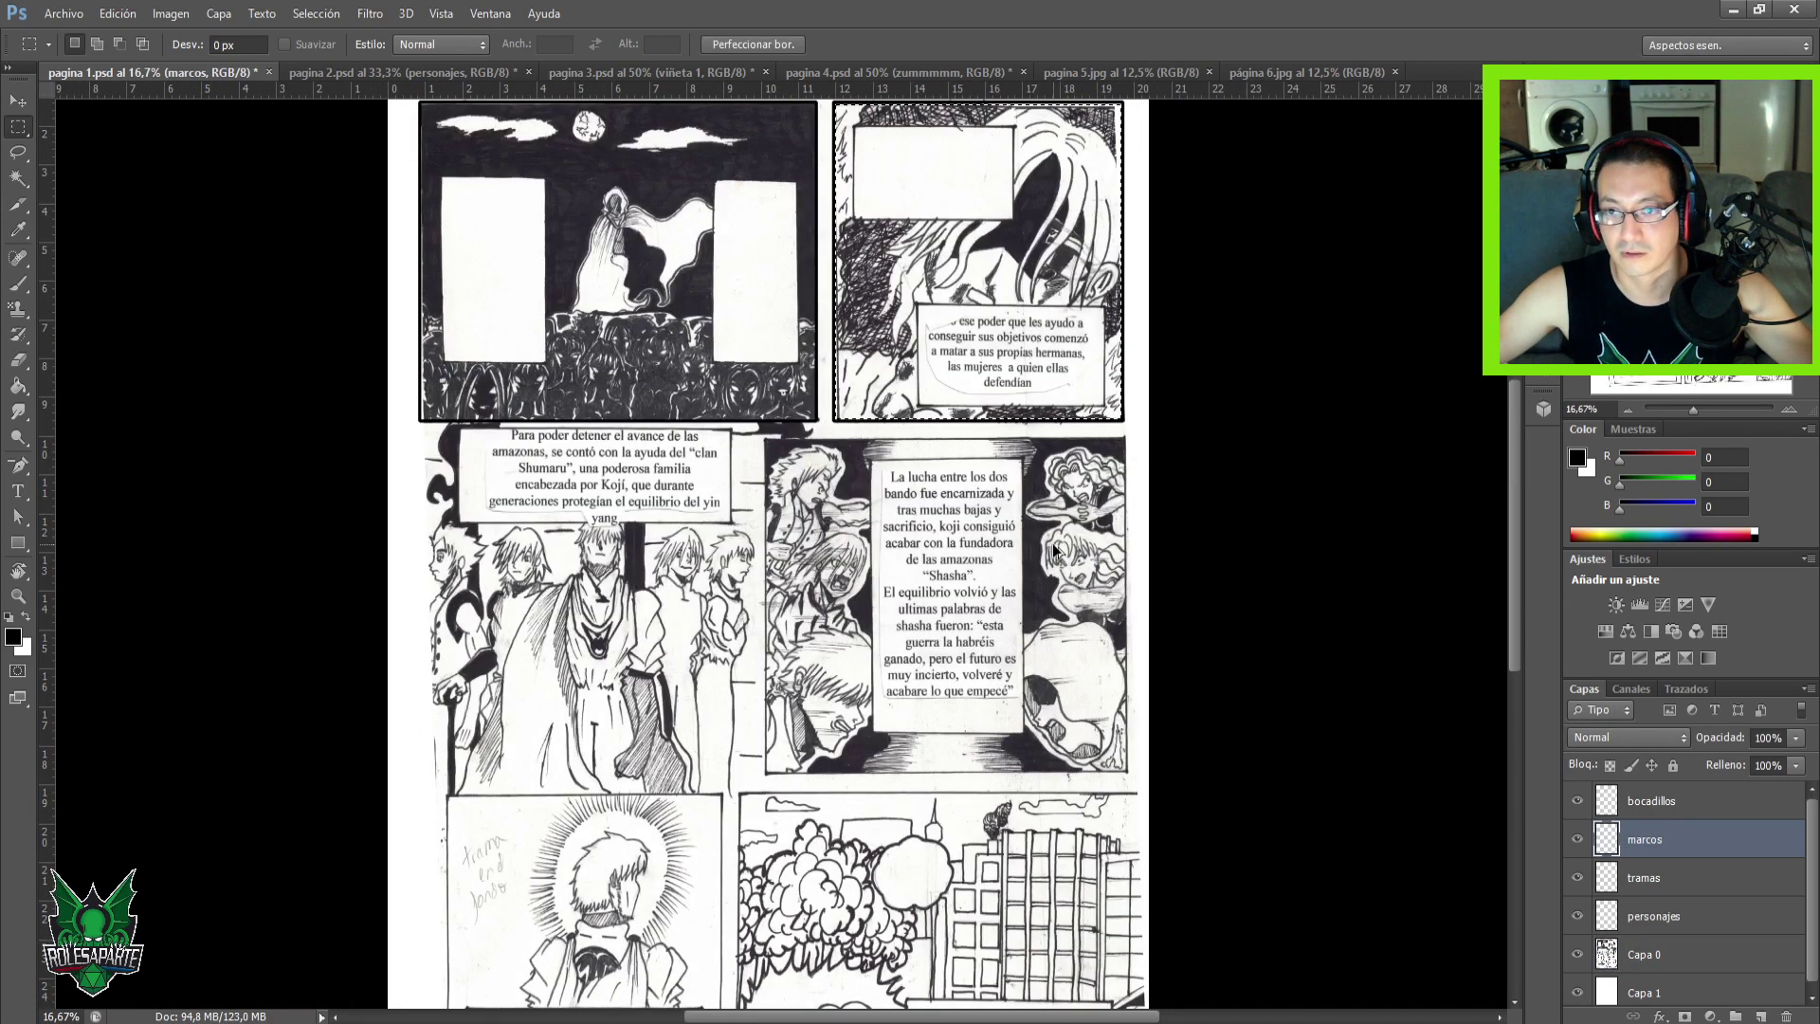
Set the opacity of the scanned artwork layer Capa 0 to 50%.
{"action": "left_click", "coordinate": [1655, 960]}
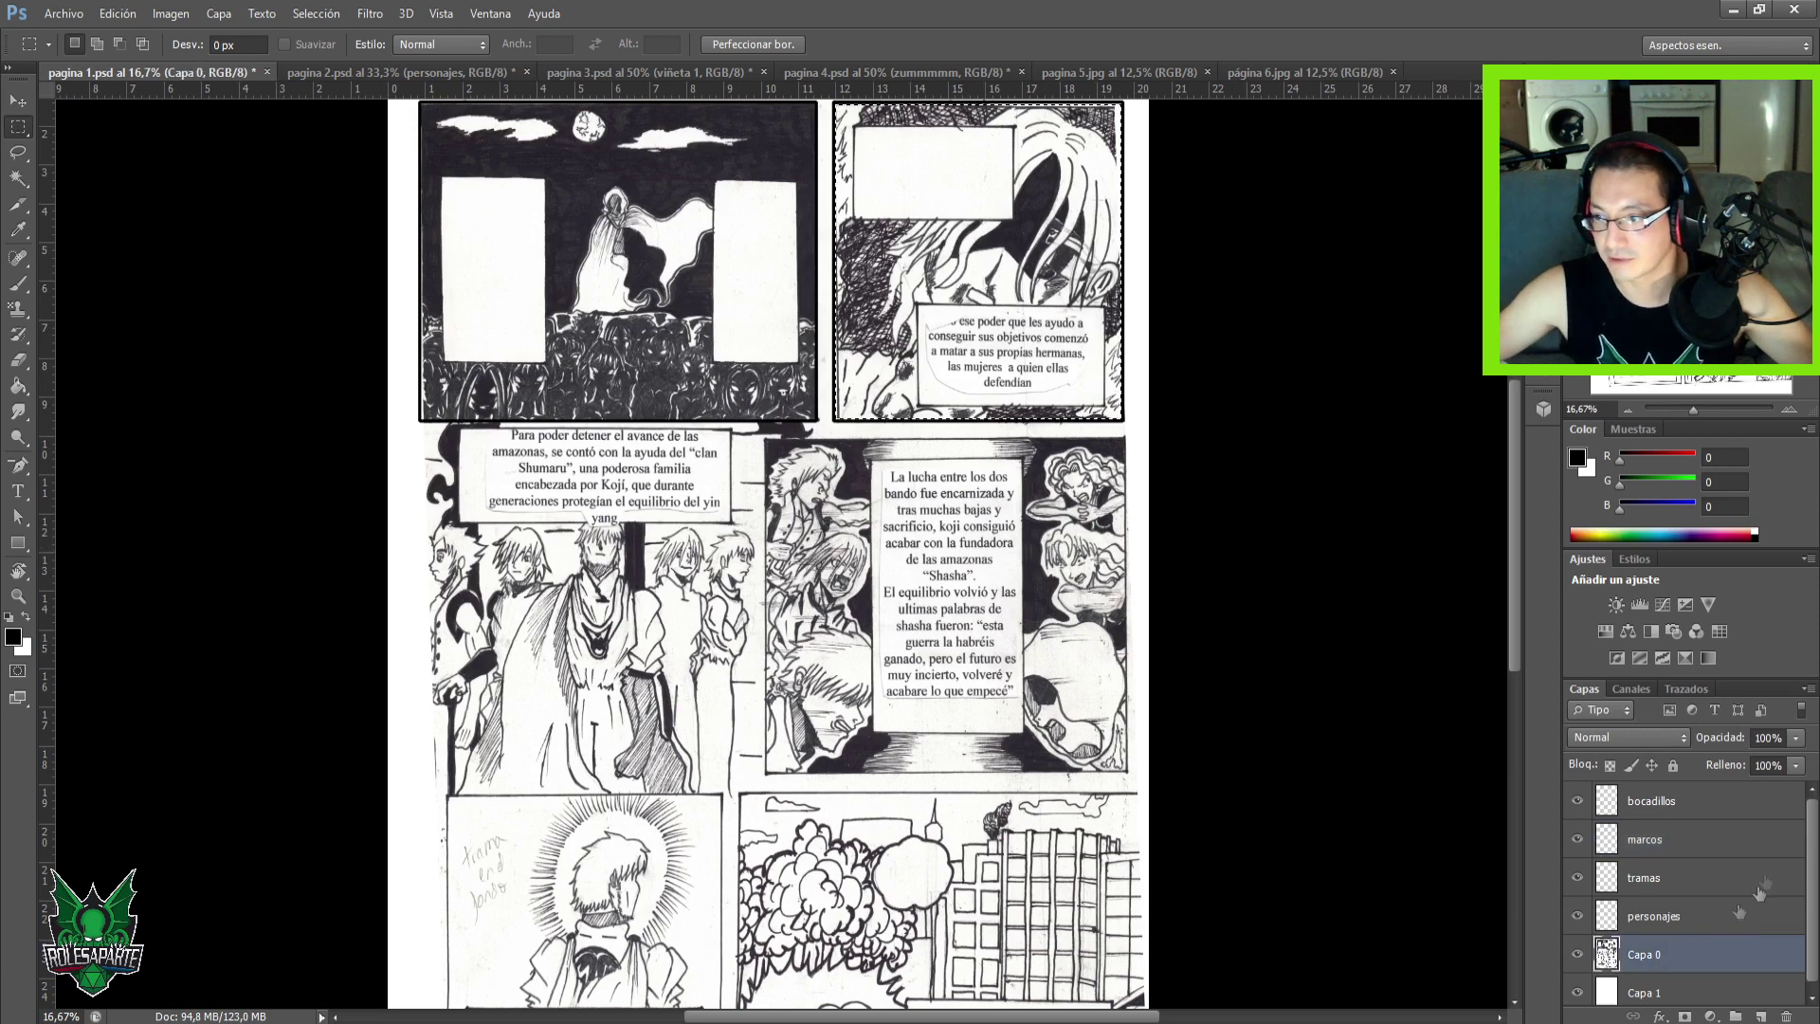
{"action": "left_click", "coordinate": [1793, 741]}
{"action": "left_click_drag", "start_coordinate": [1765, 768], "coordinate": [1748, 764]}
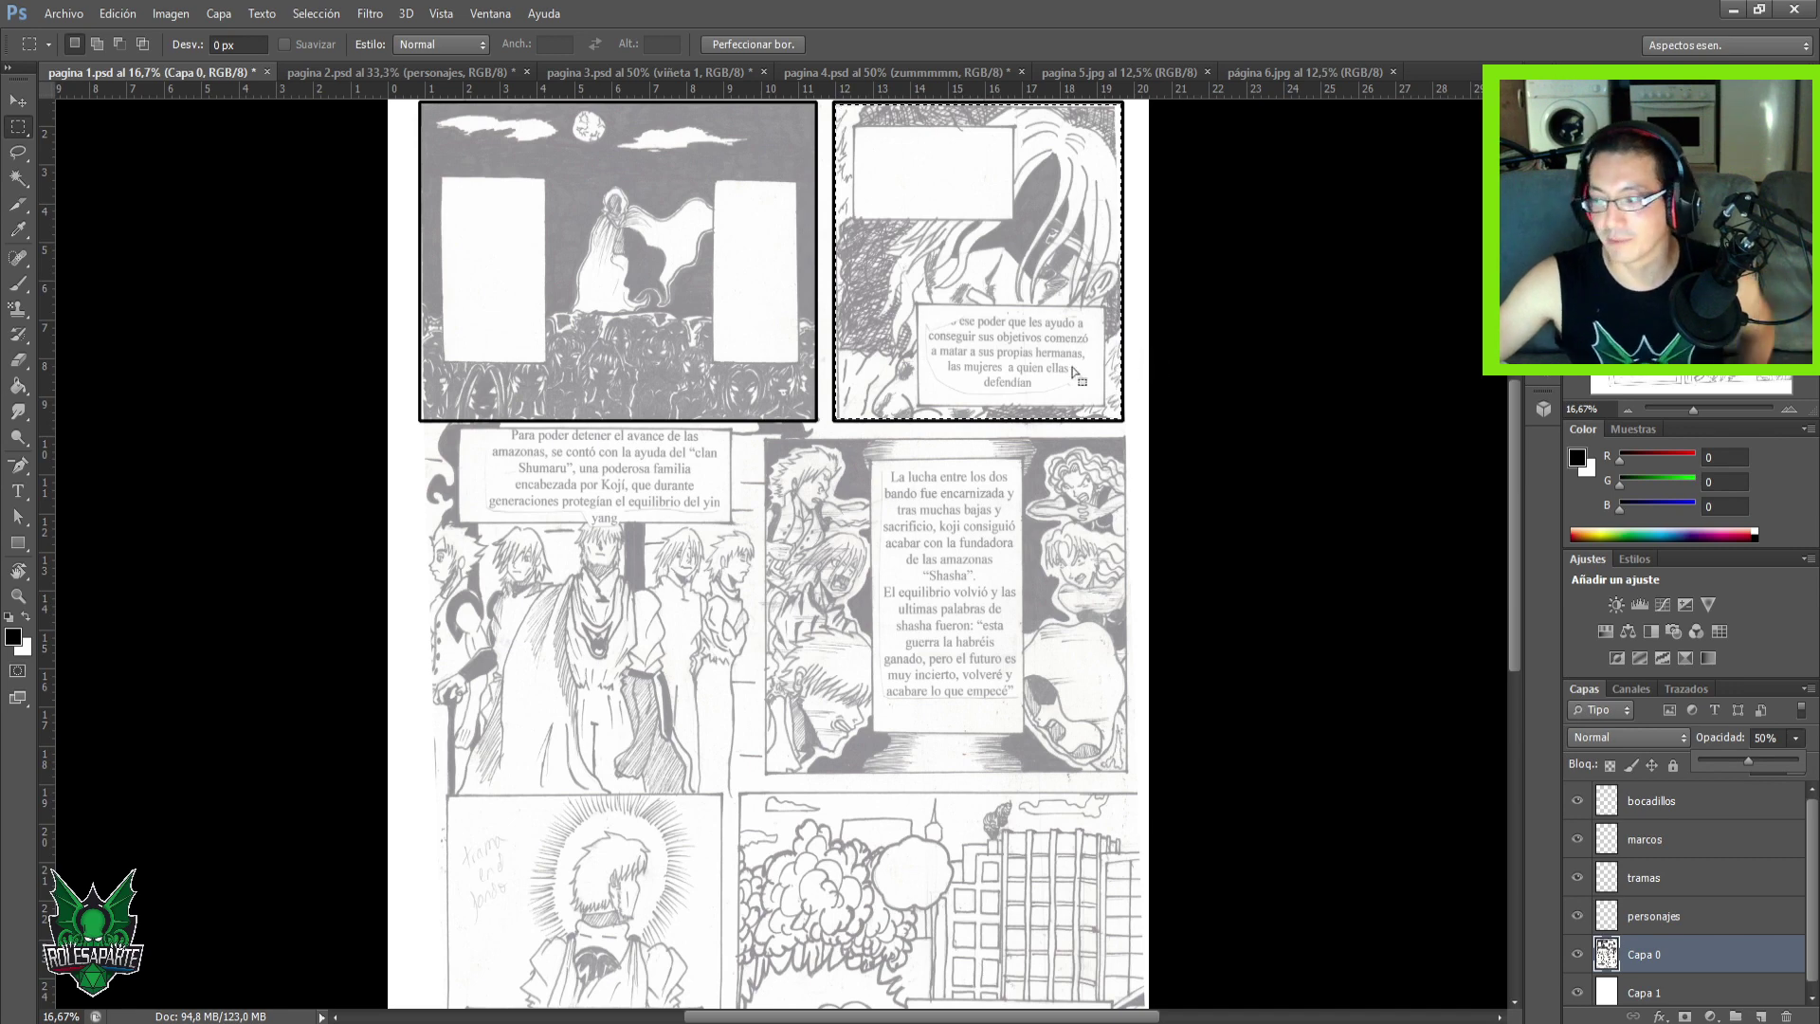
Transform the selection to about 121% width, 101% height and 1.62° rotation, fitting it around the "La lucha entre los dos" panel.
{"action": "right_click", "coordinate": [957, 327]}
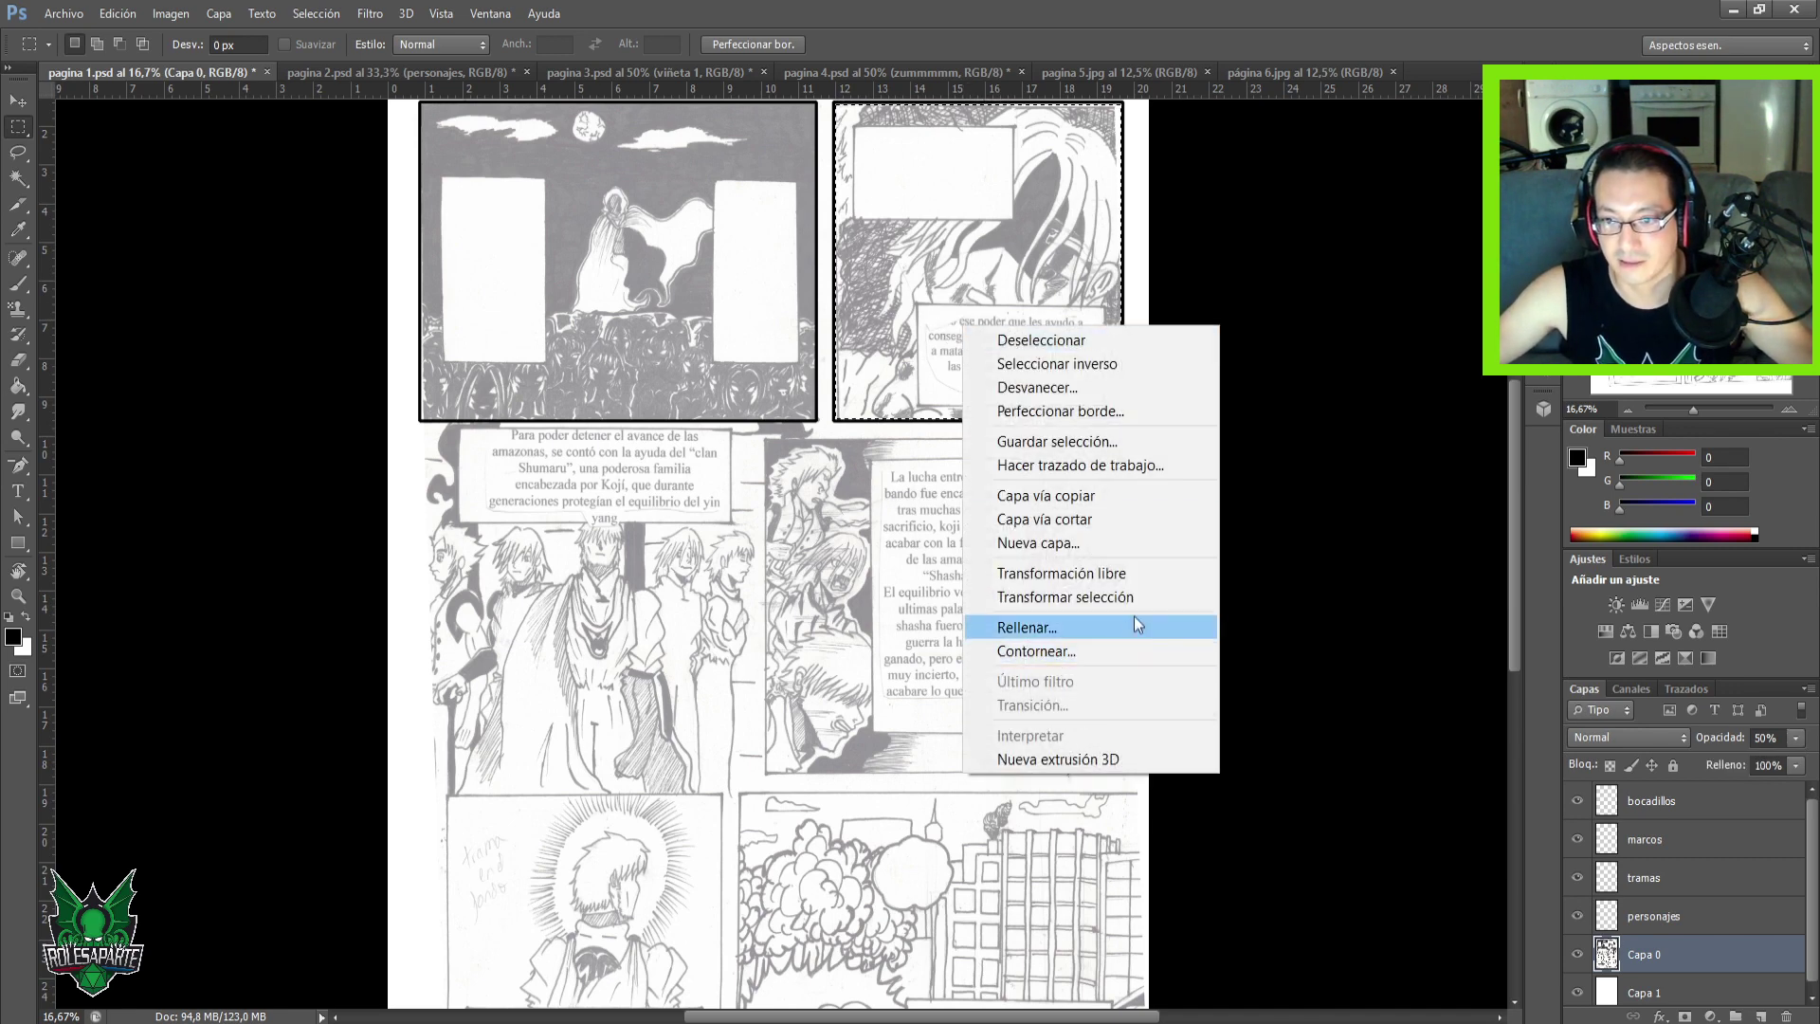
{"action": "left_click", "coordinate": [1016, 597]}
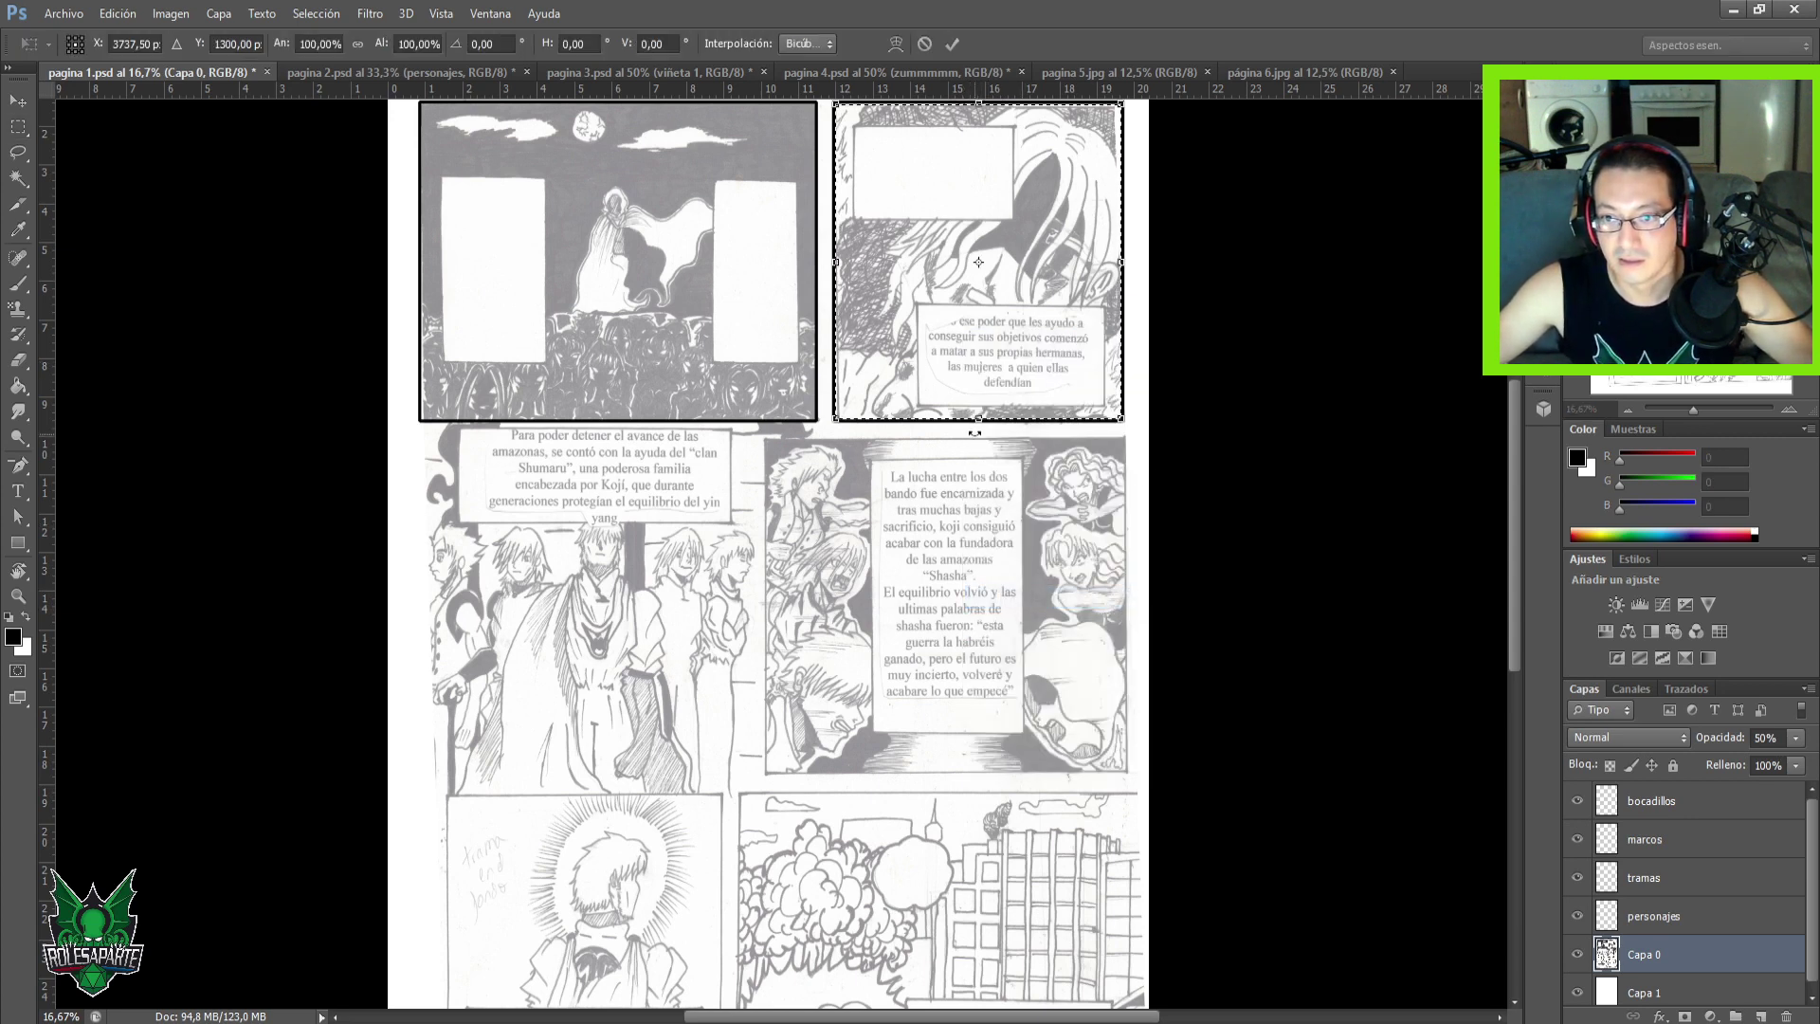
{"action": "left_click_drag", "start_coordinate": [982, 426], "coordinate": [982, 620]}
{"action": "left_click_drag", "start_coordinate": [975, 418], "coordinate": [936, 771]}
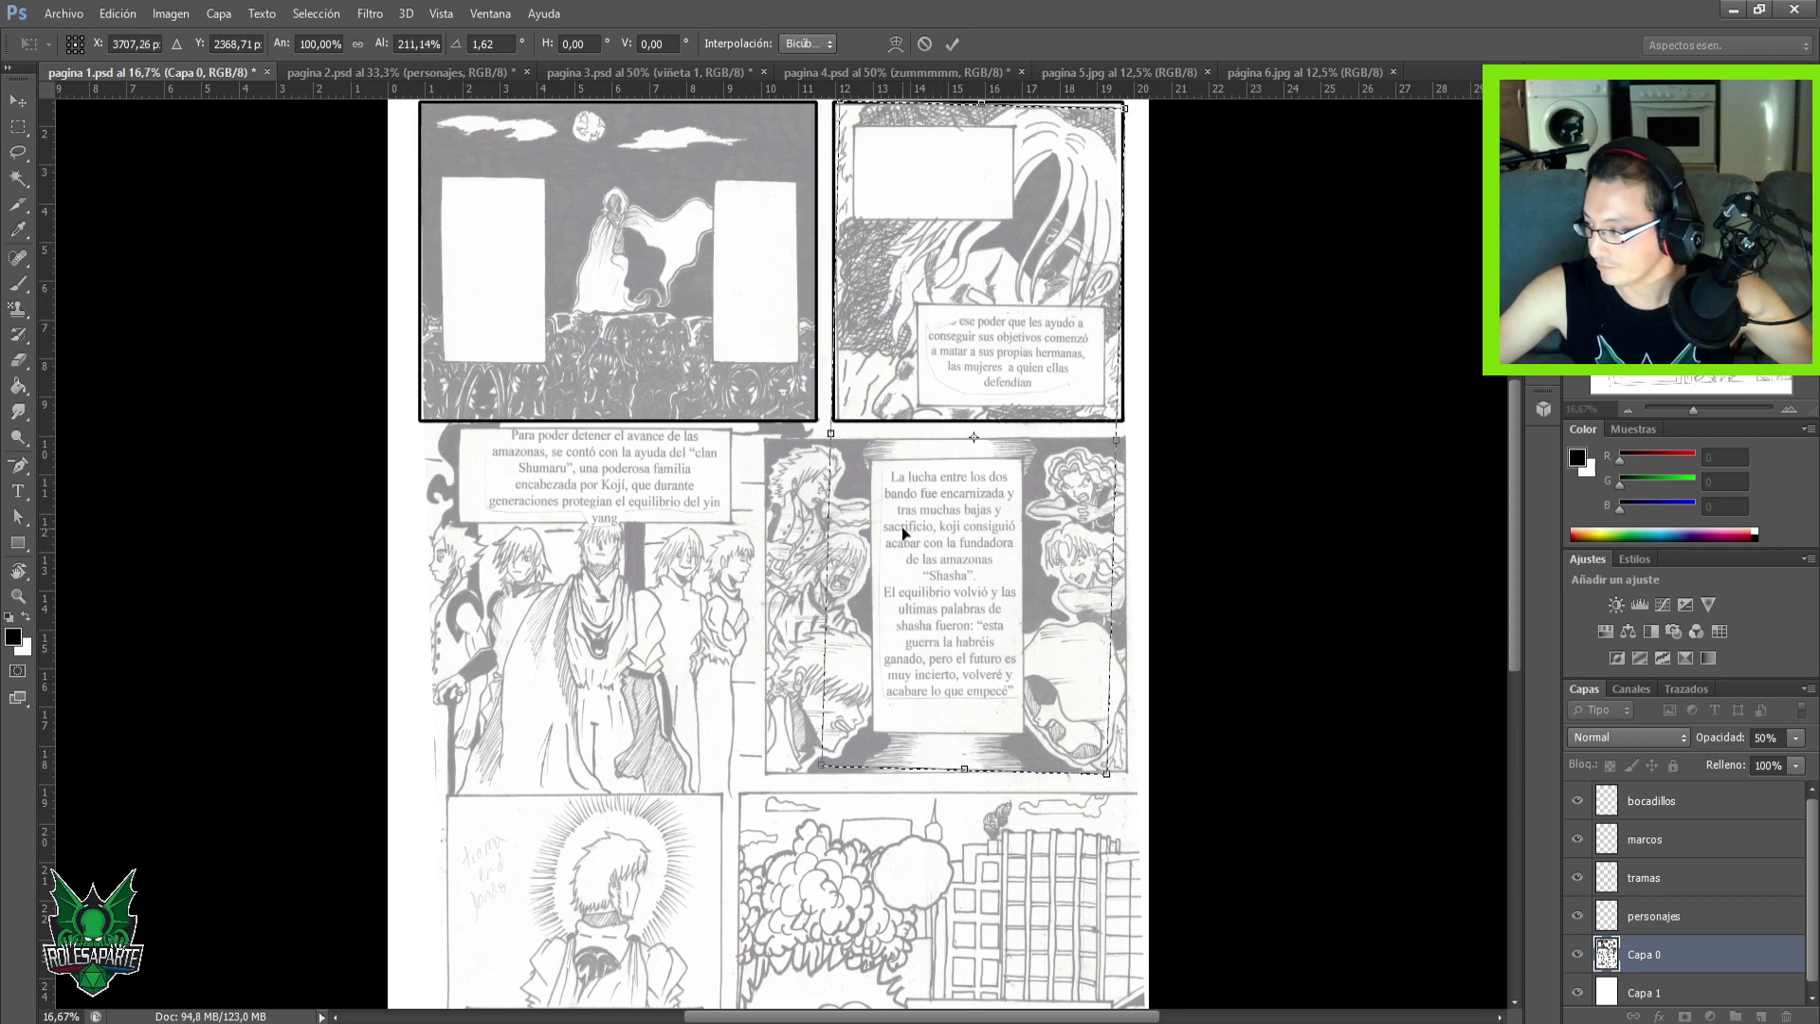
{"action": "left_click_drag", "start_coordinate": [827, 431], "coordinate": [764, 450]}
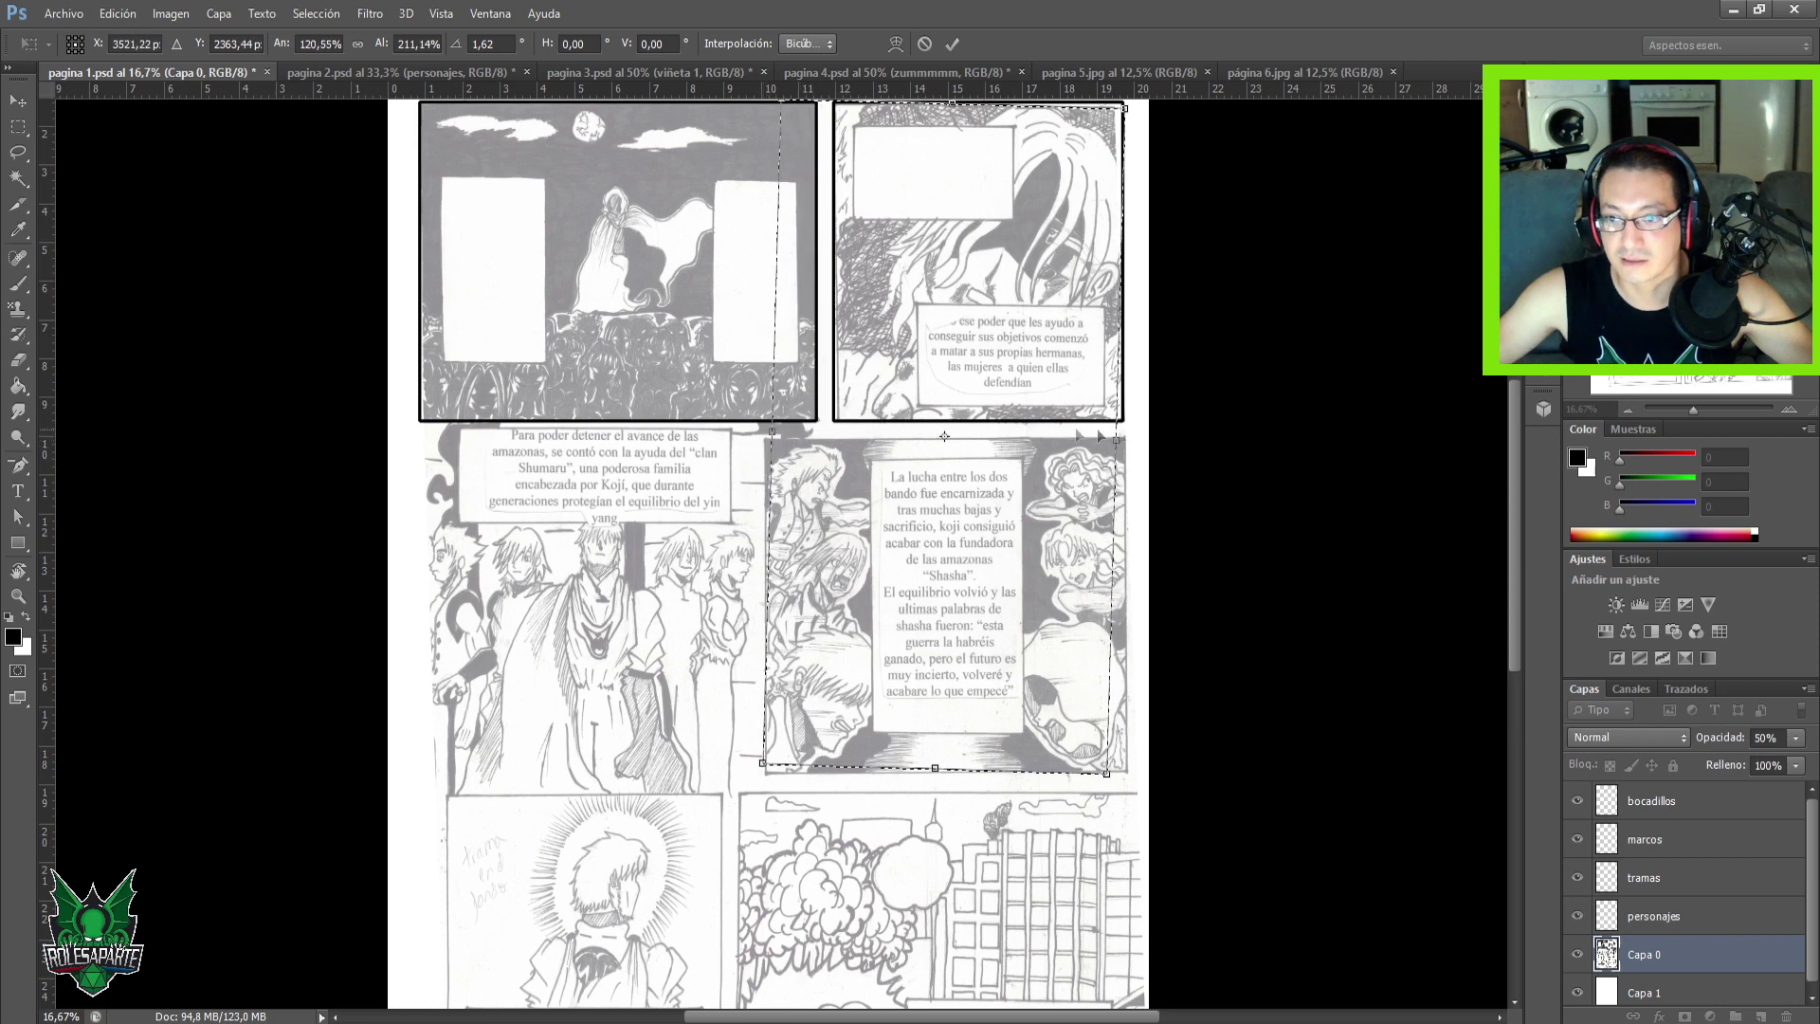
{"action": "scroll", "coordinate": [764, 451], "scroll_direction": "up", "scroll_amount": 1}
{"action": "scroll", "coordinate": [1088, 237], "scroll_direction": "left", "scroll_amount": 1}
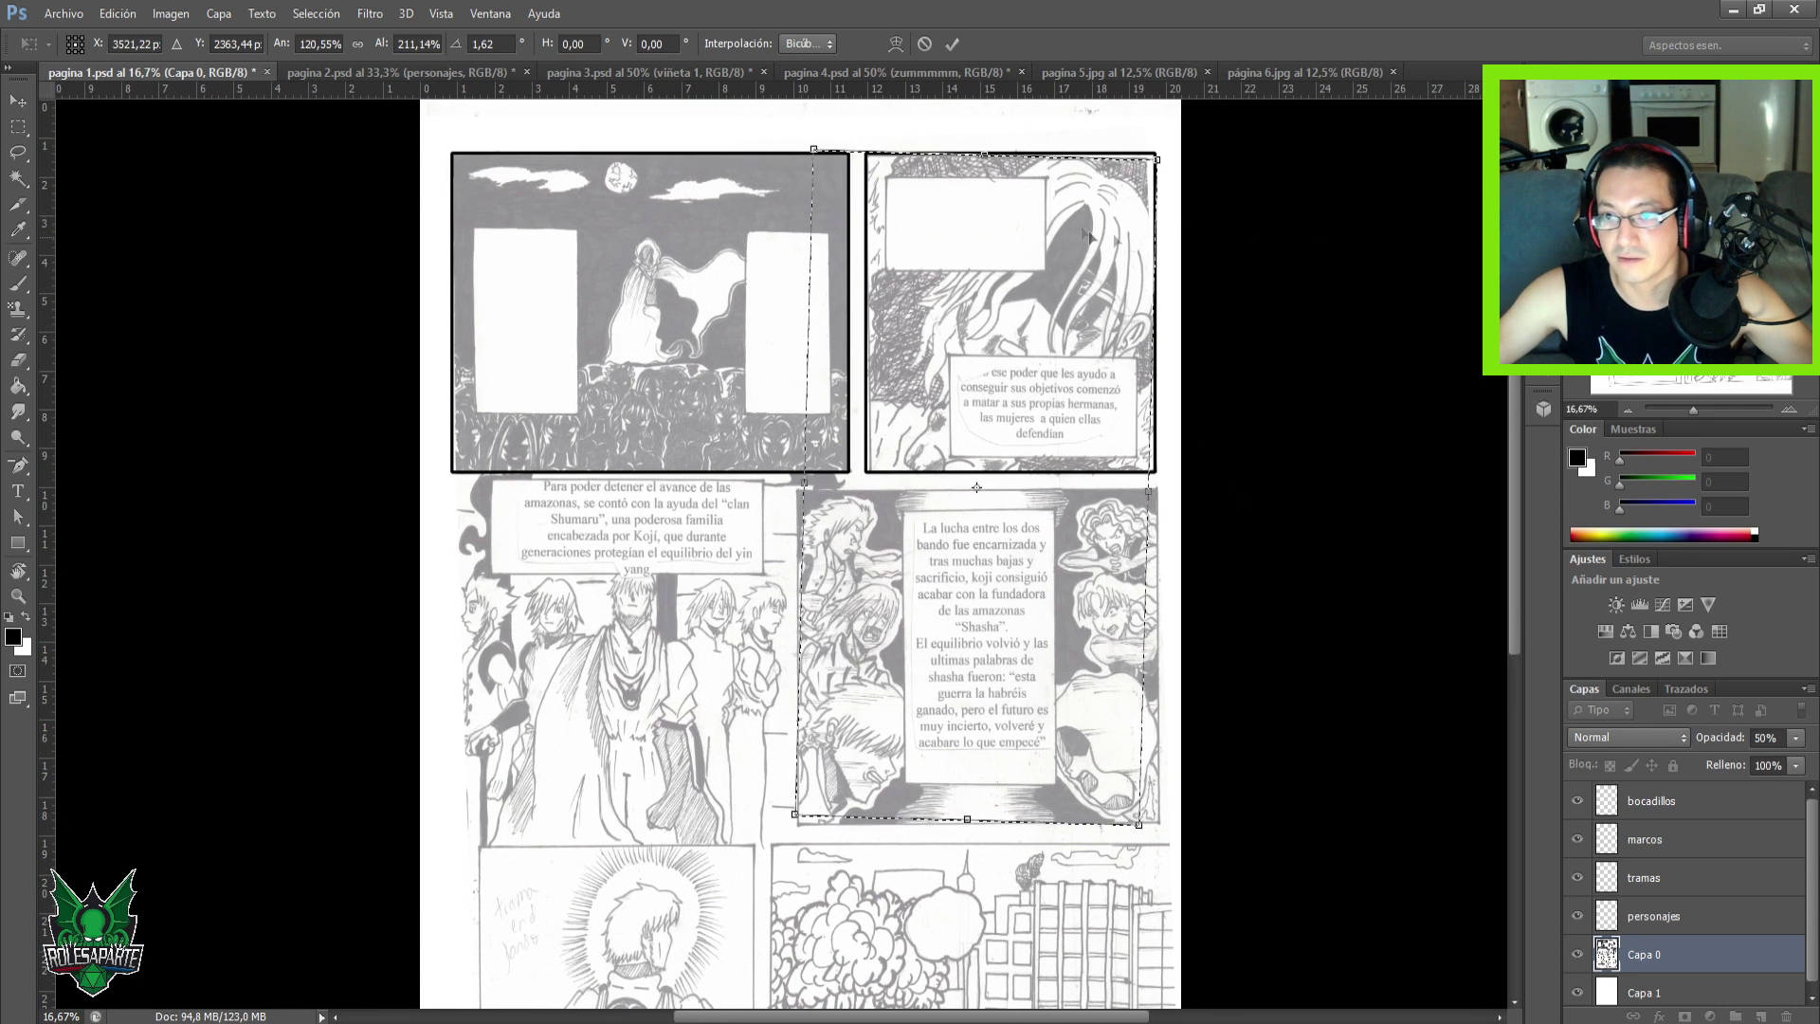
{"action": "left_click_drag", "start_coordinate": [986, 155], "coordinate": [946, 501]}
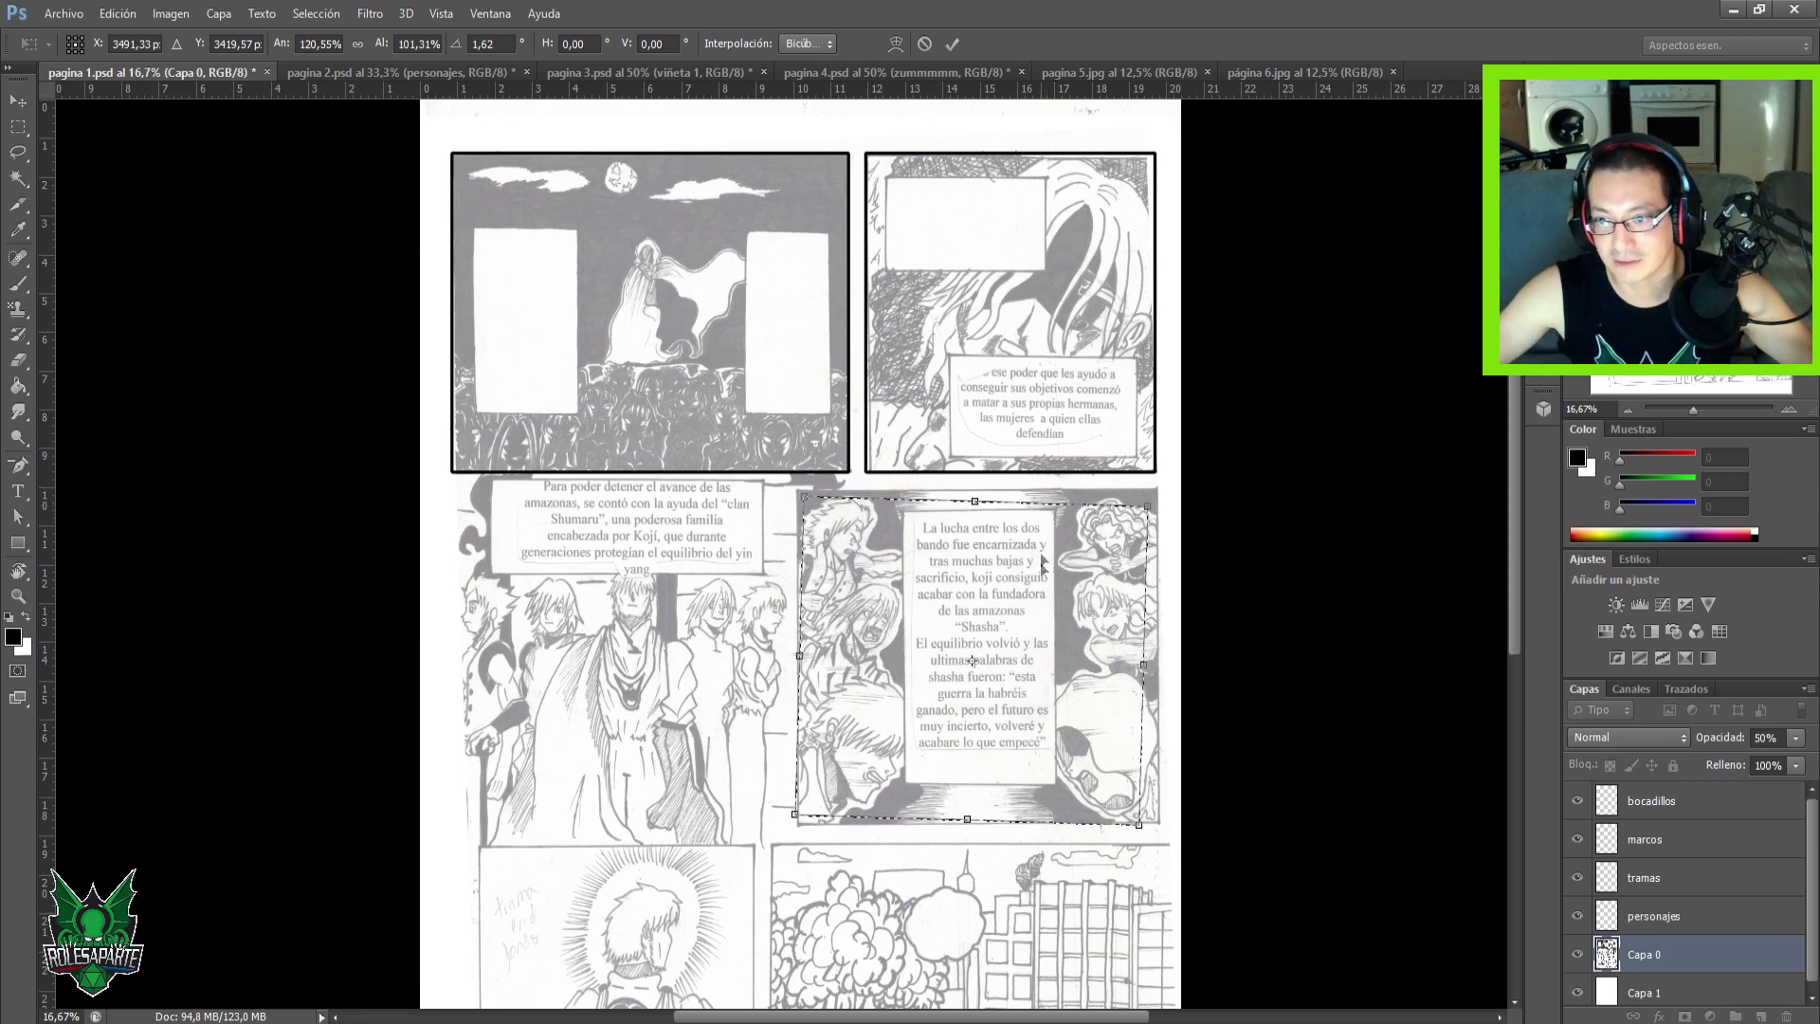
{"action": "key", "text": "Return"}
{"action": "key", "text": "m"}
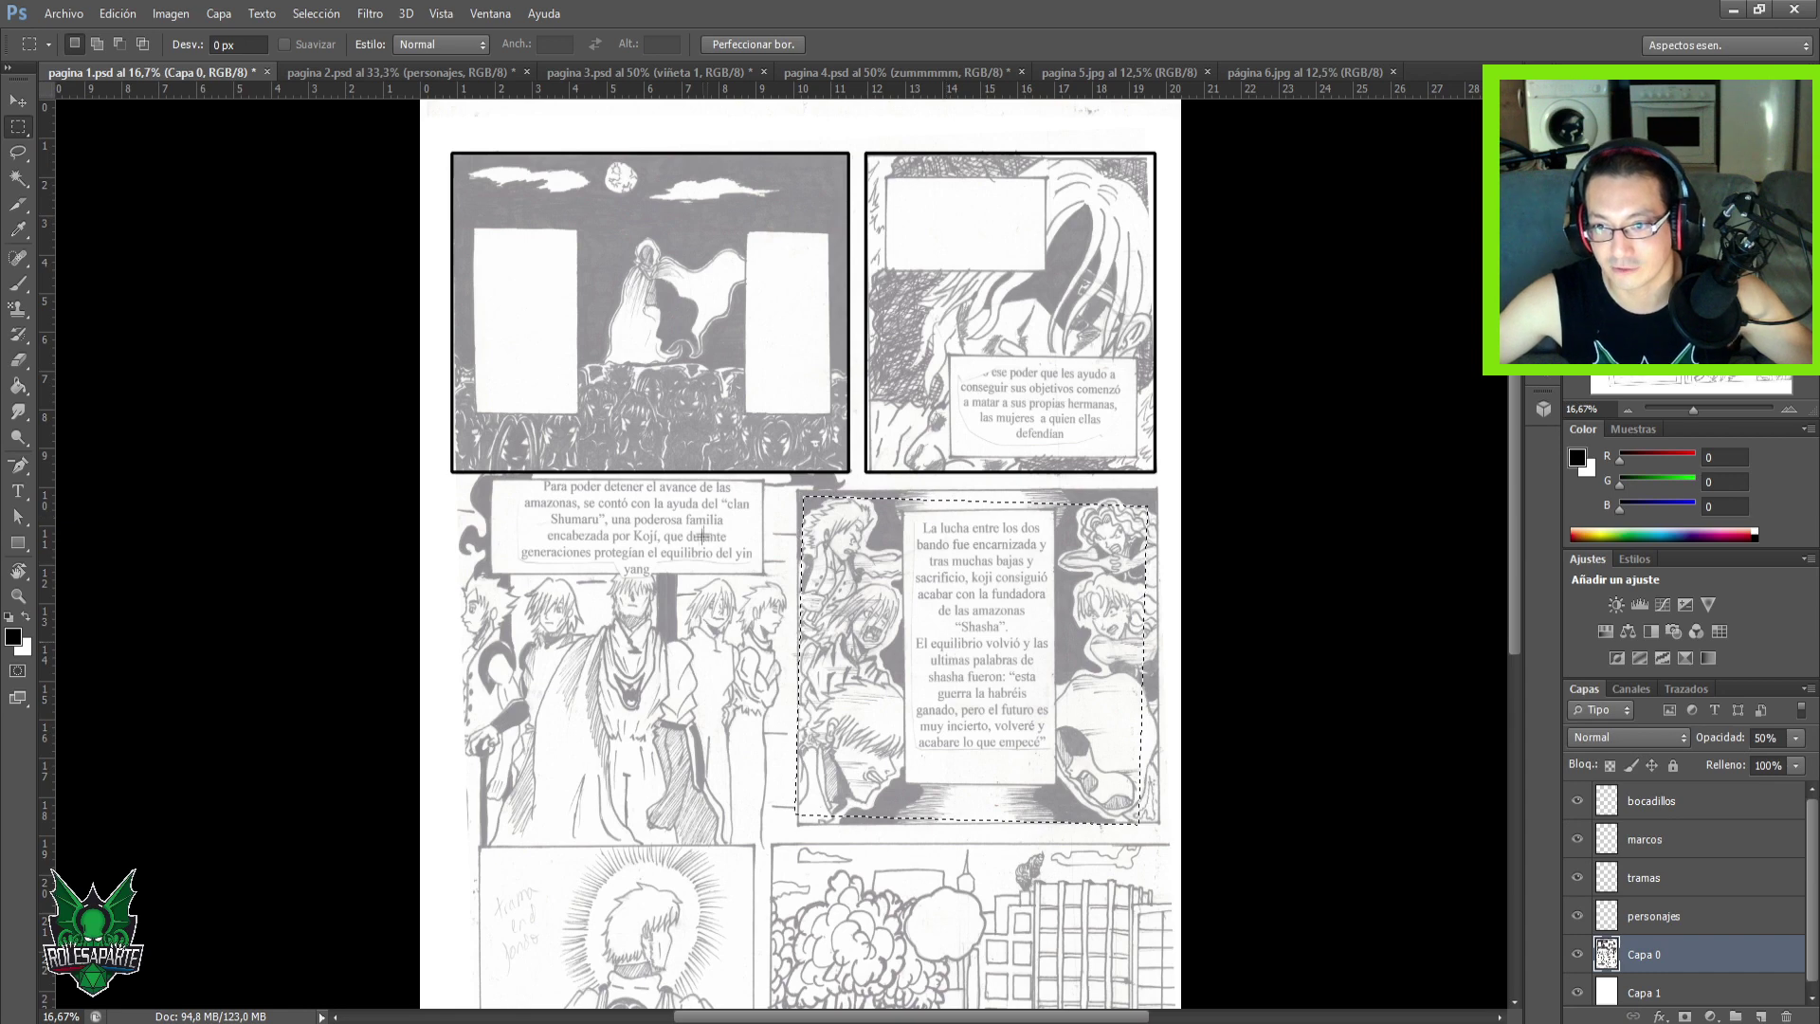
Stroke the tilted selection around the "La lucha entre los dos" panel on Capa 0 with a 20 px black exterior outline.
{"action": "right_click", "coordinate": [932, 578]}
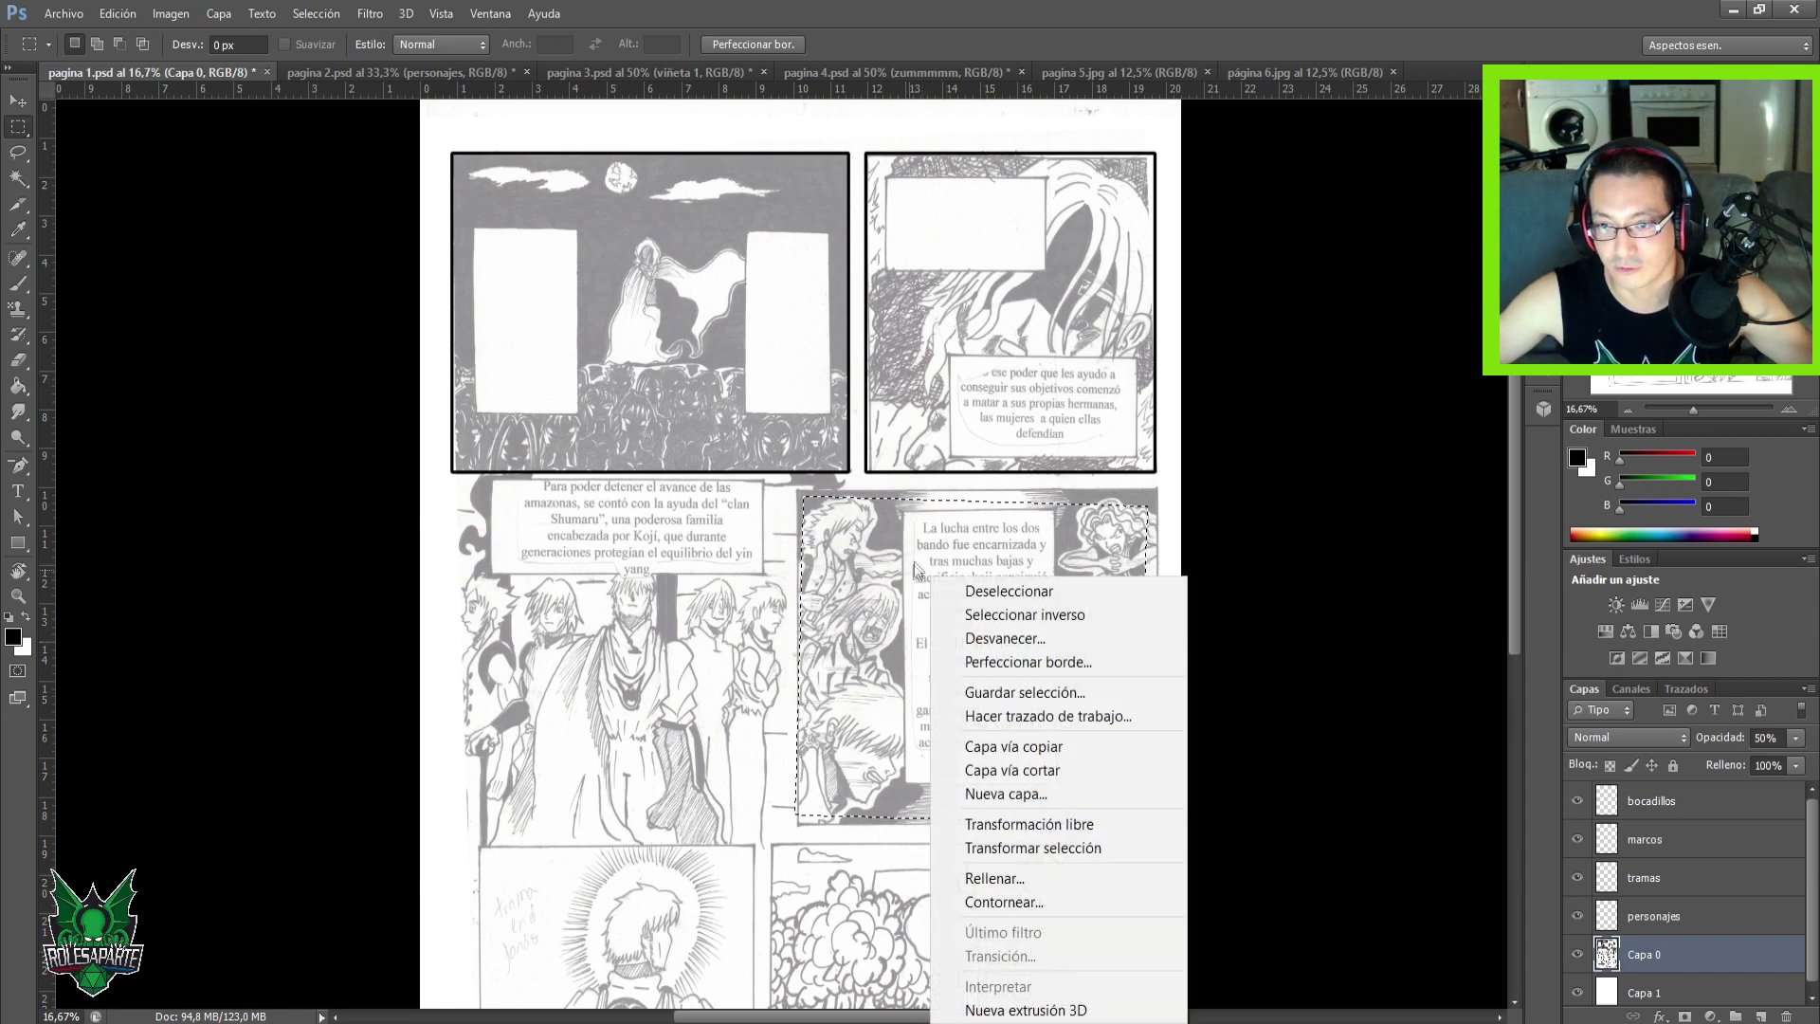
{"action": "left_click", "coordinate": [1022, 907]}
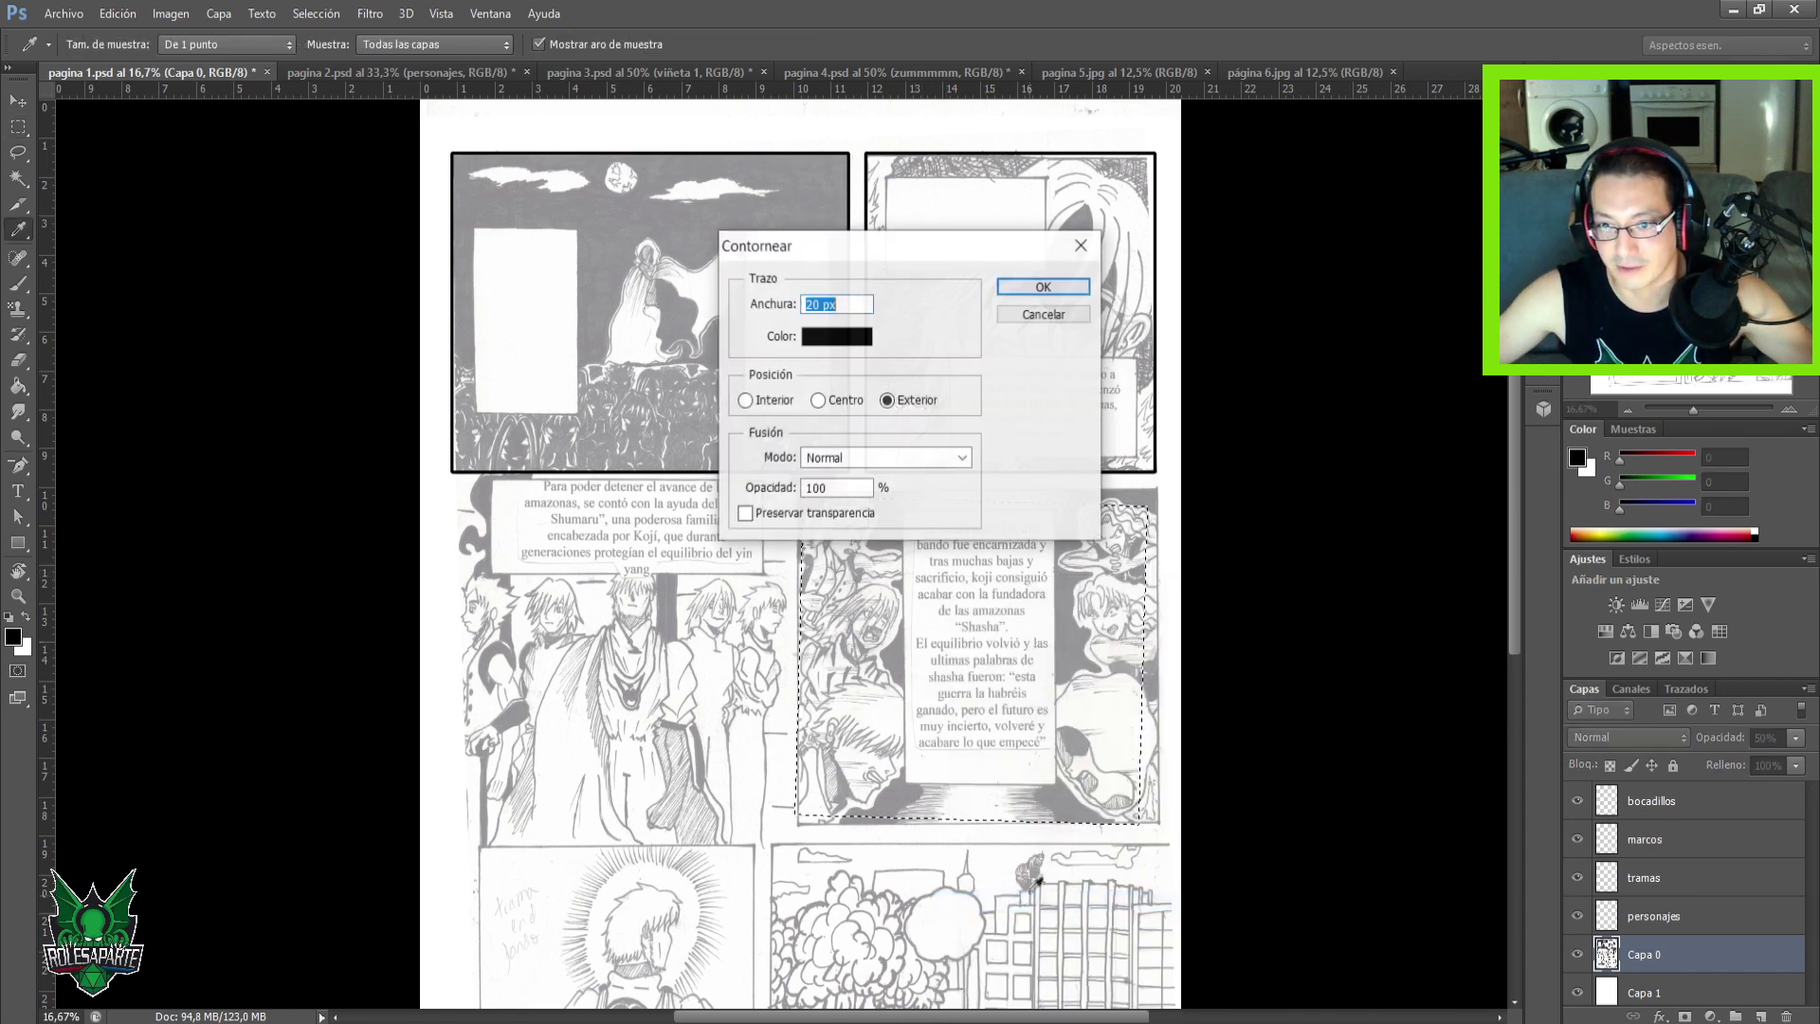
{"action": "left_click", "coordinate": [1058, 283]}
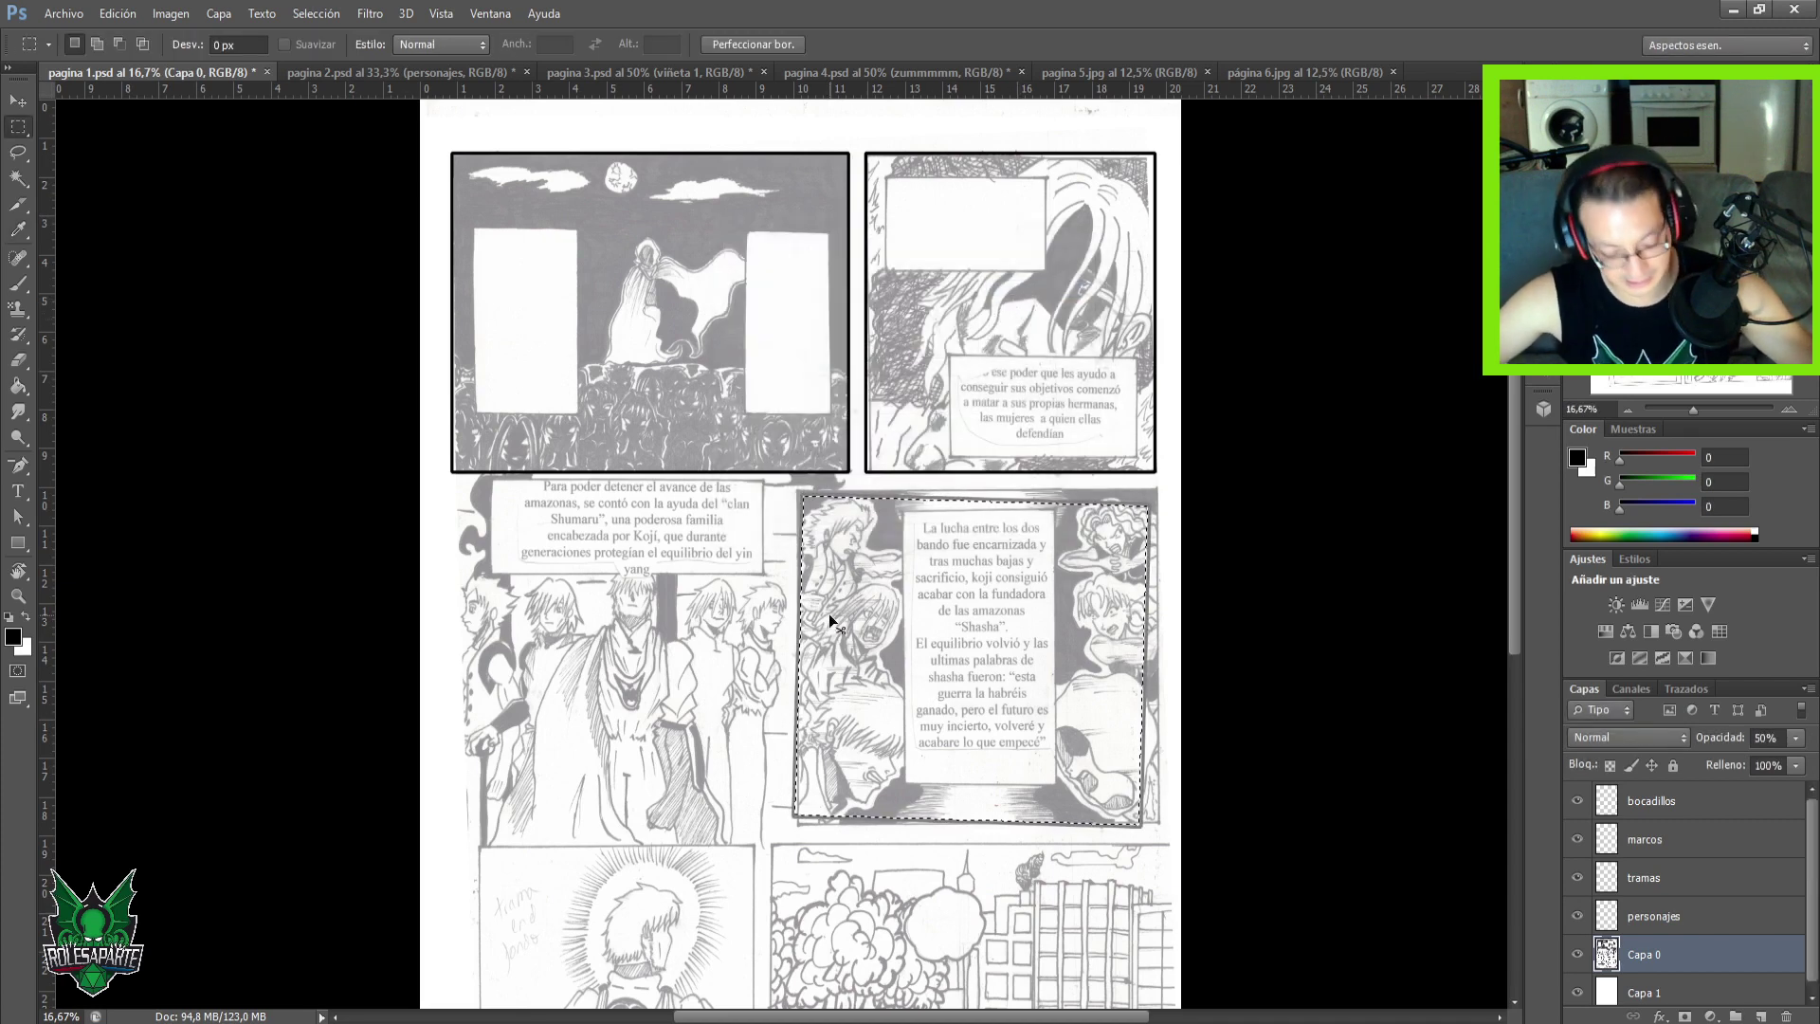
Undo the outline on Capa 0 and stroke the same tilted selection on the marcos layer with a 20 px black exterior outline.
{"action": "key", "text": "ctrl+z"}
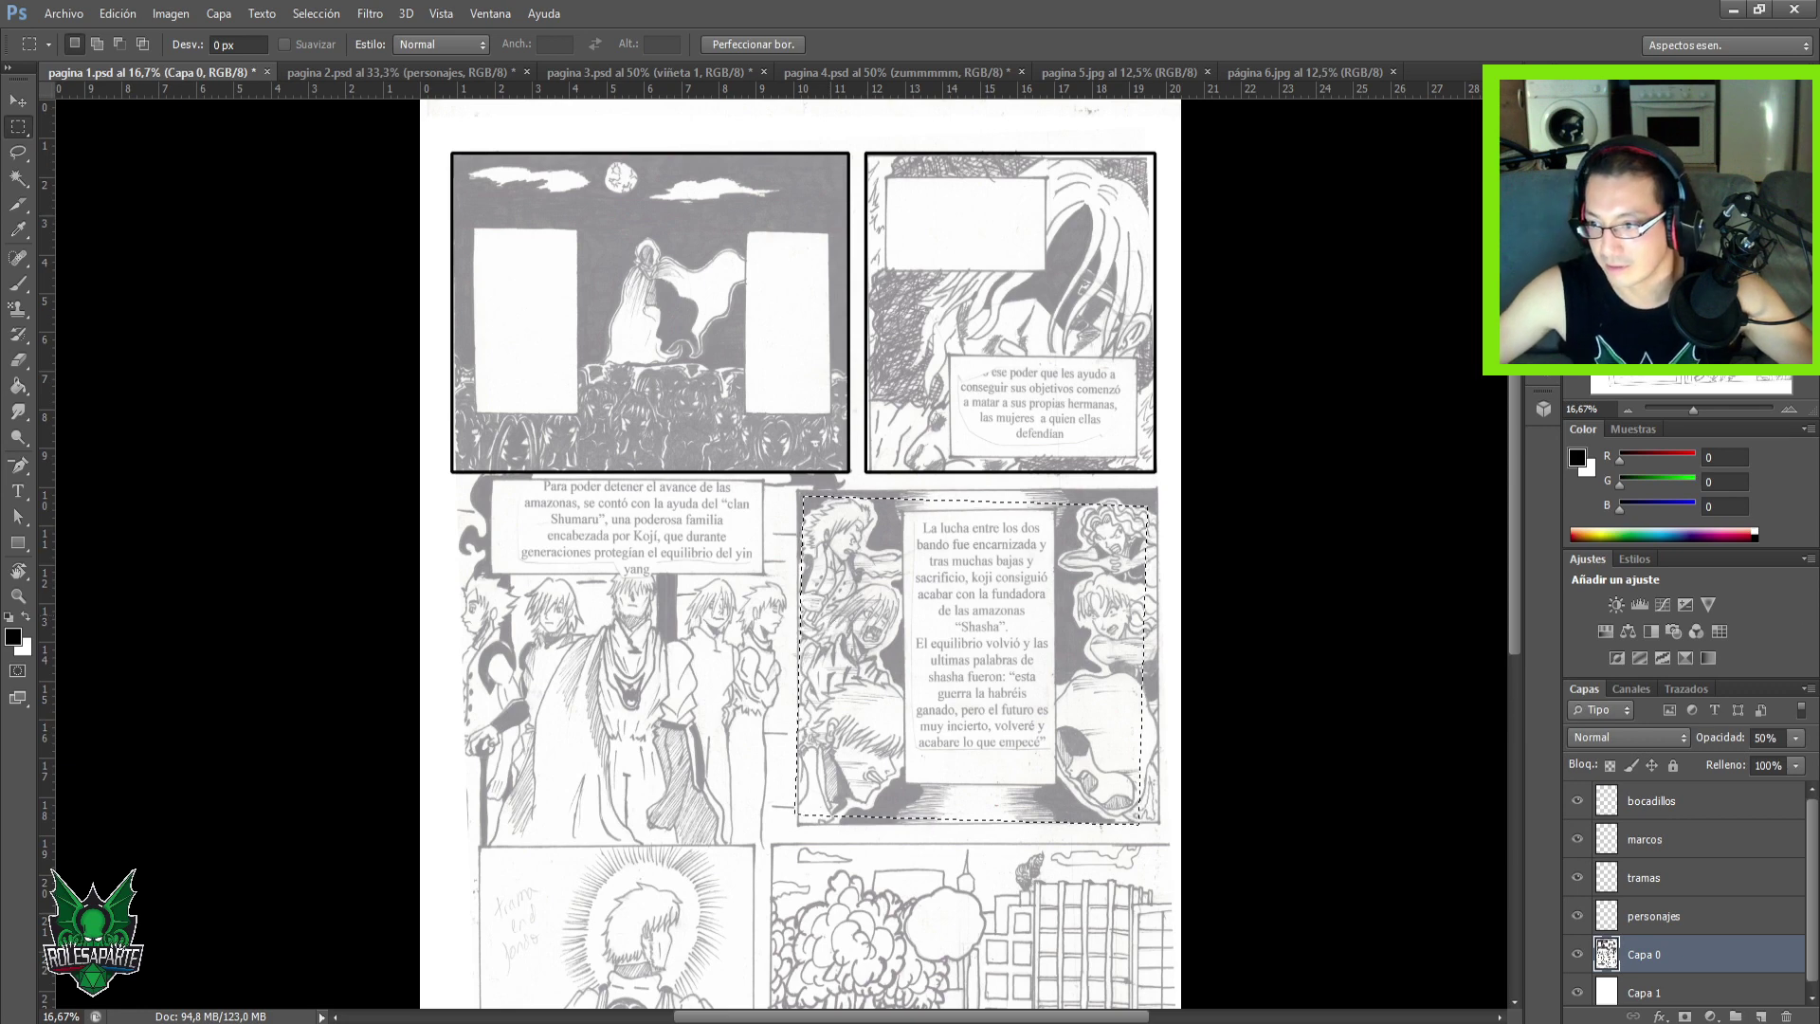
{"action": "left_click", "coordinate": [1674, 837]}
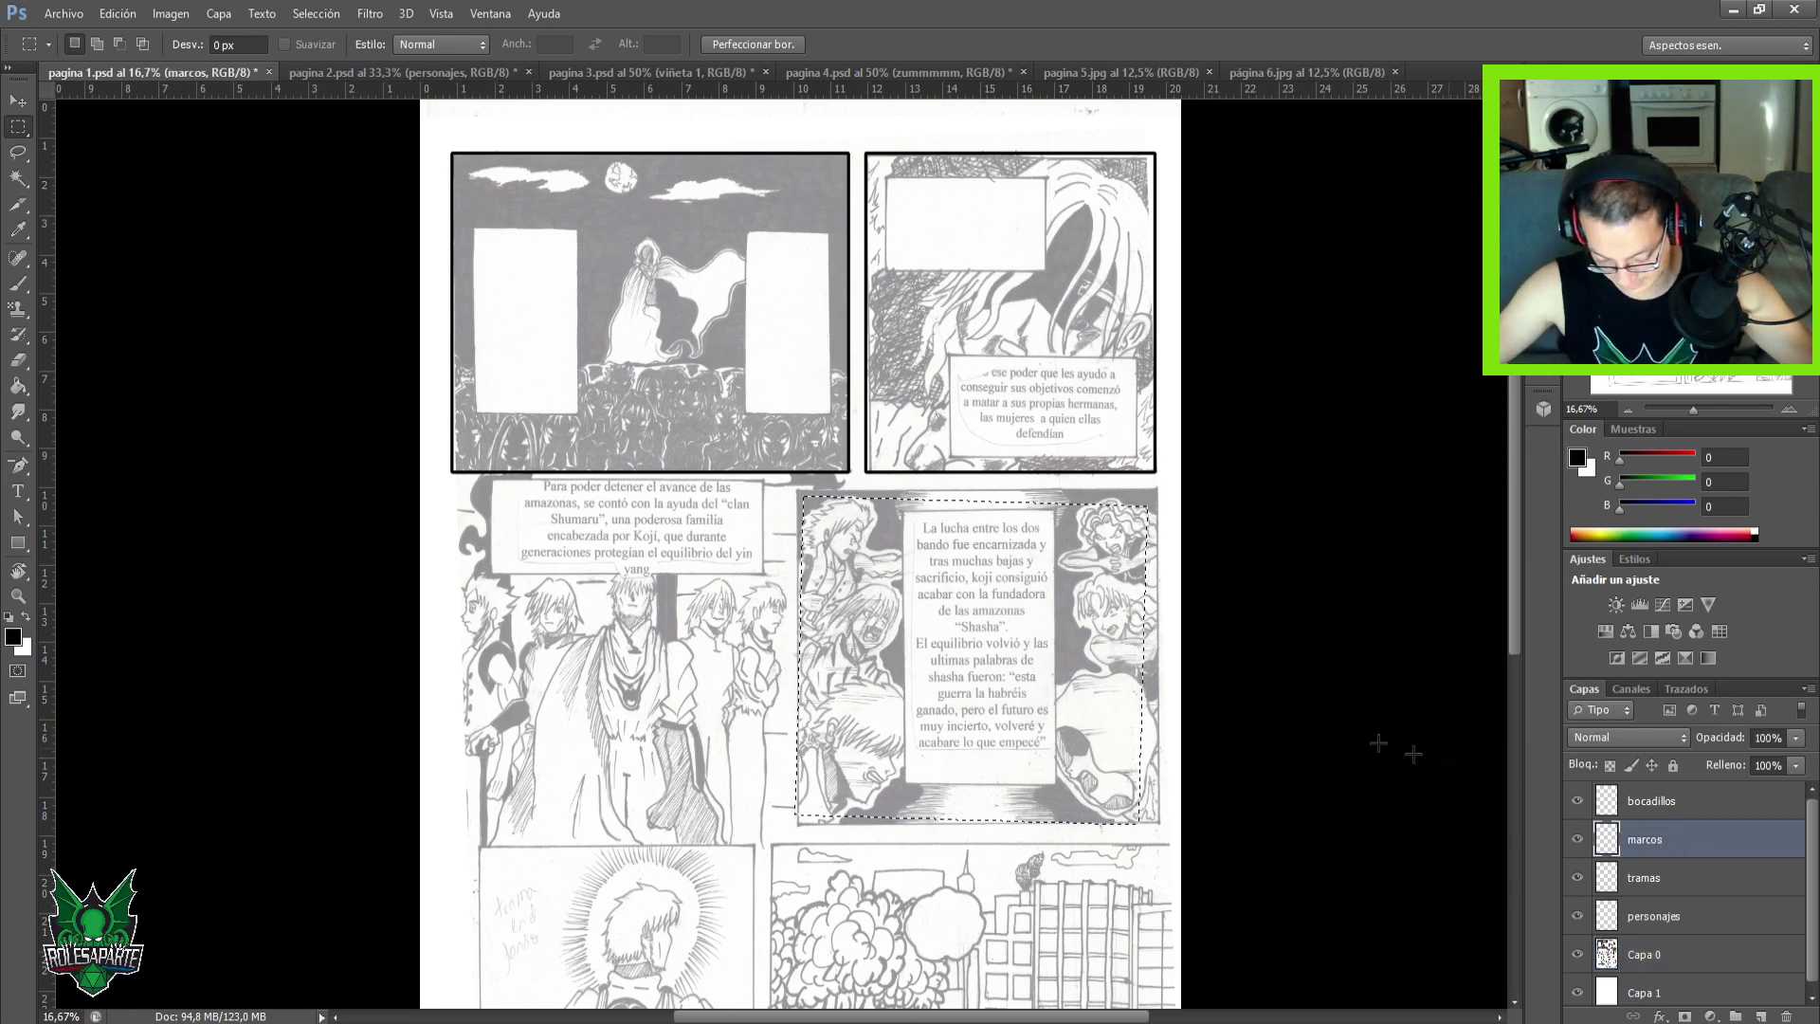
{"action": "right_click", "coordinate": [991, 165]}
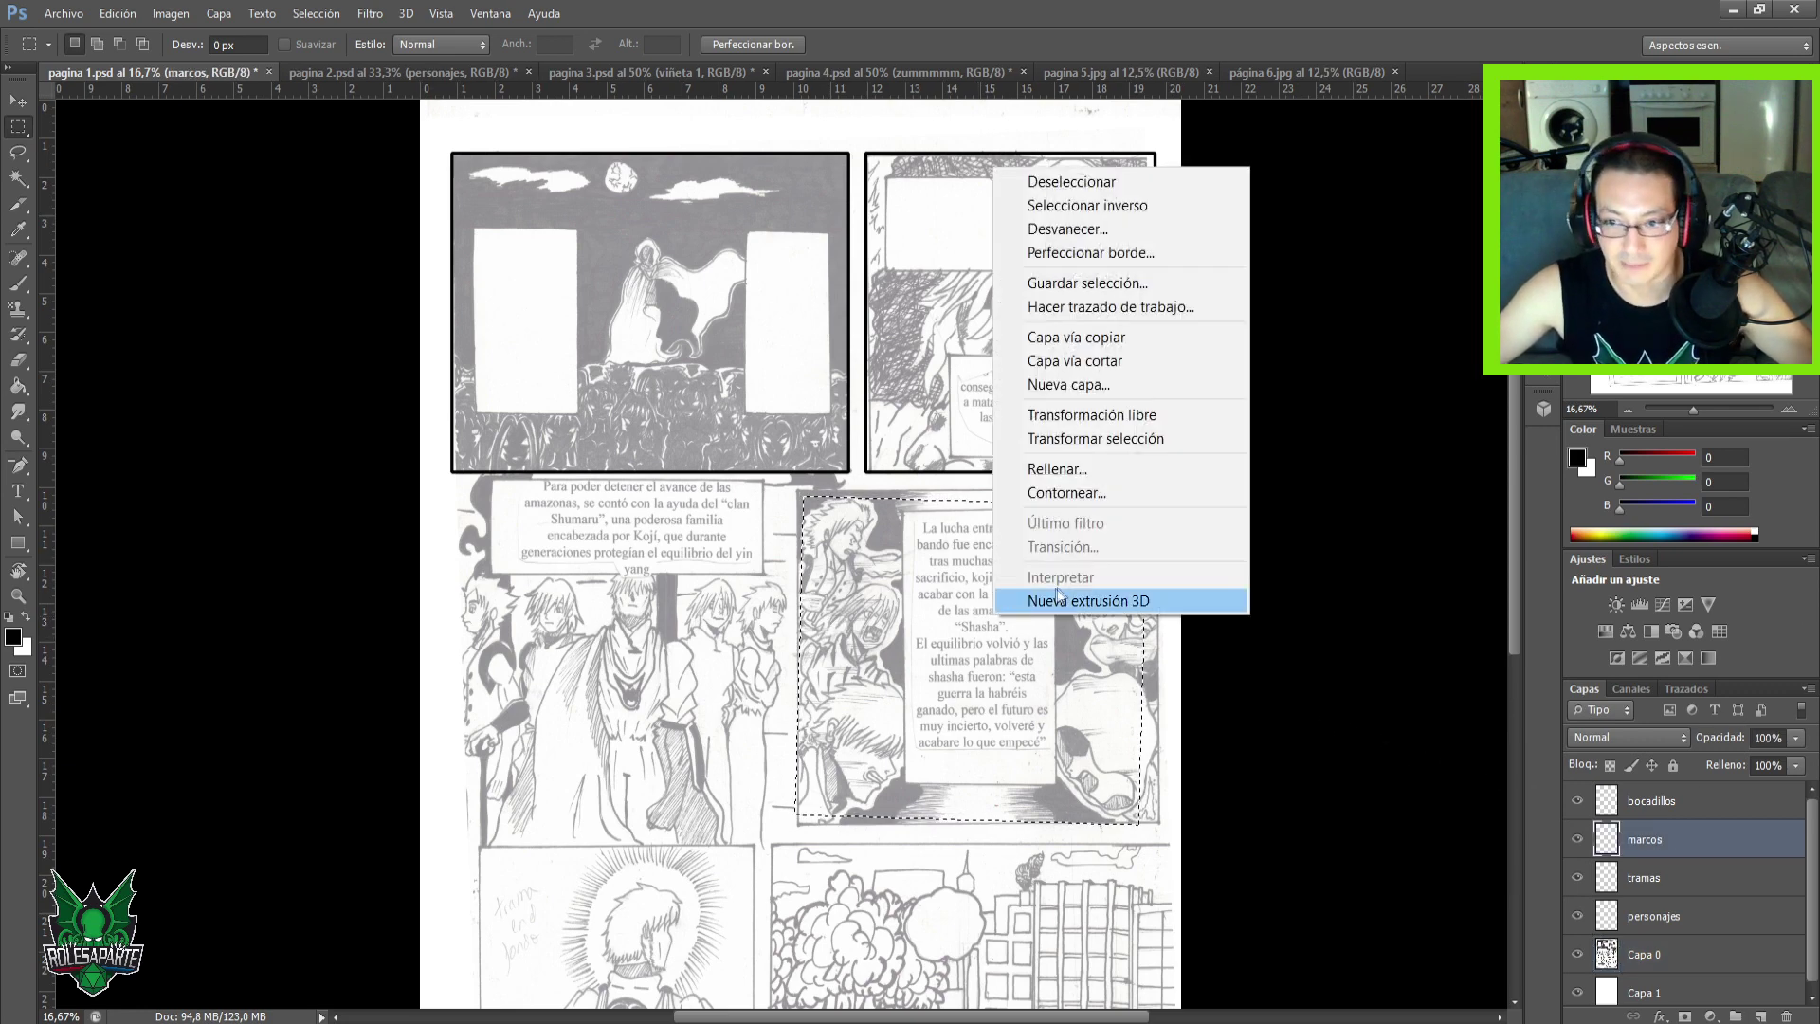
{"action": "left_click", "coordinate": [1066, 493]}
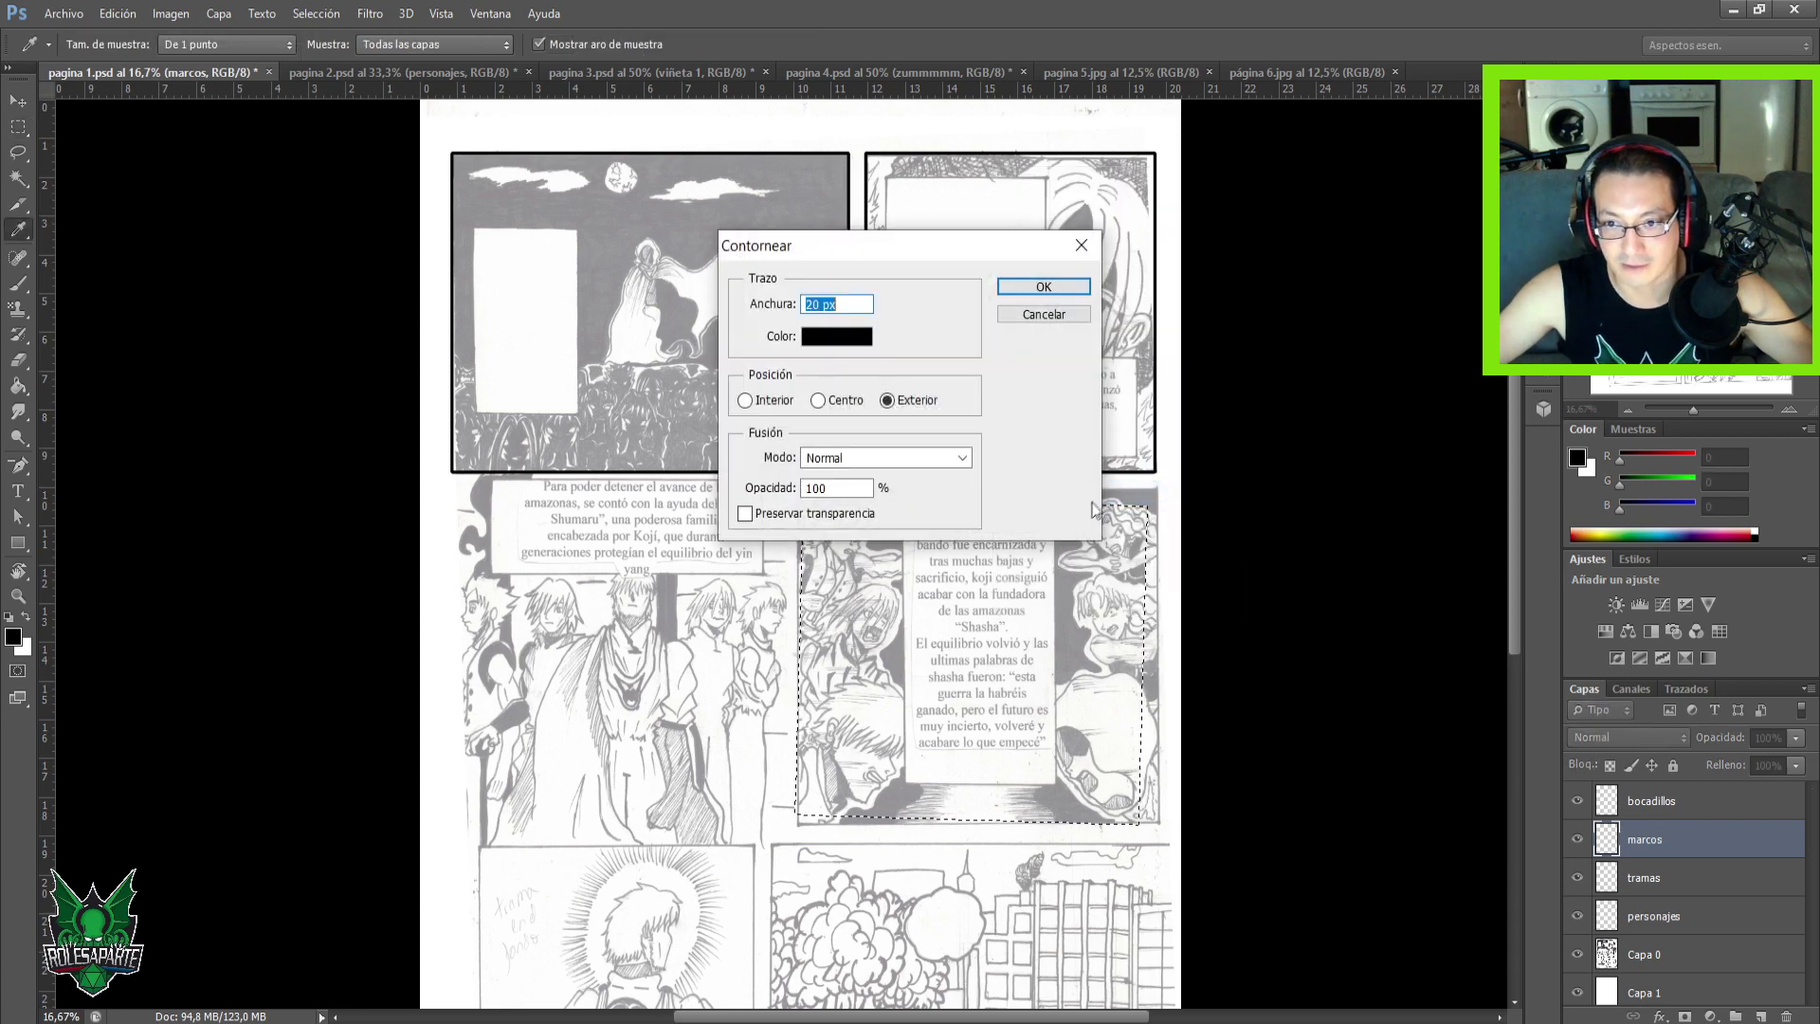
{"action": "left_click", "coordinate": [1031, 286]}
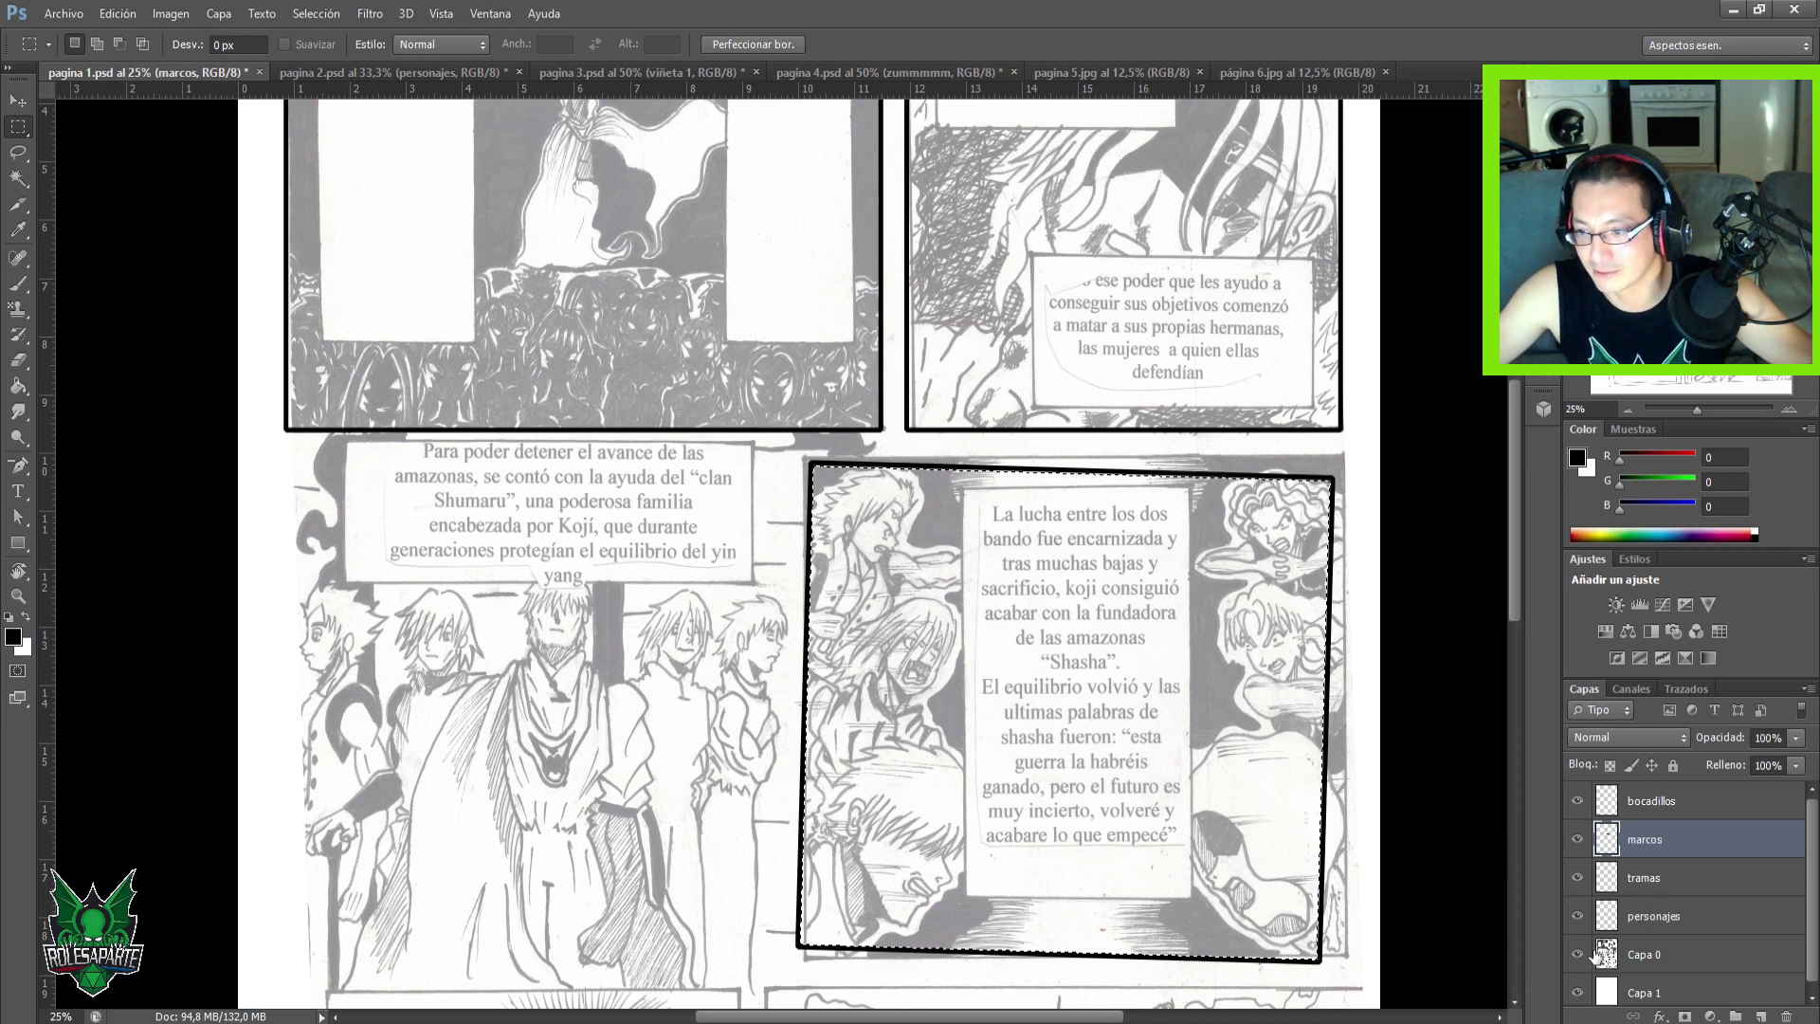
Hide and show the Capa 0 artwork to inspect the drawn frames, and revert the tilted frame and its selection transform.
{"action": "left_click", "coordinate": [1600, 955]}
{"action": "left_click", "coordinate": [1576, 955]}
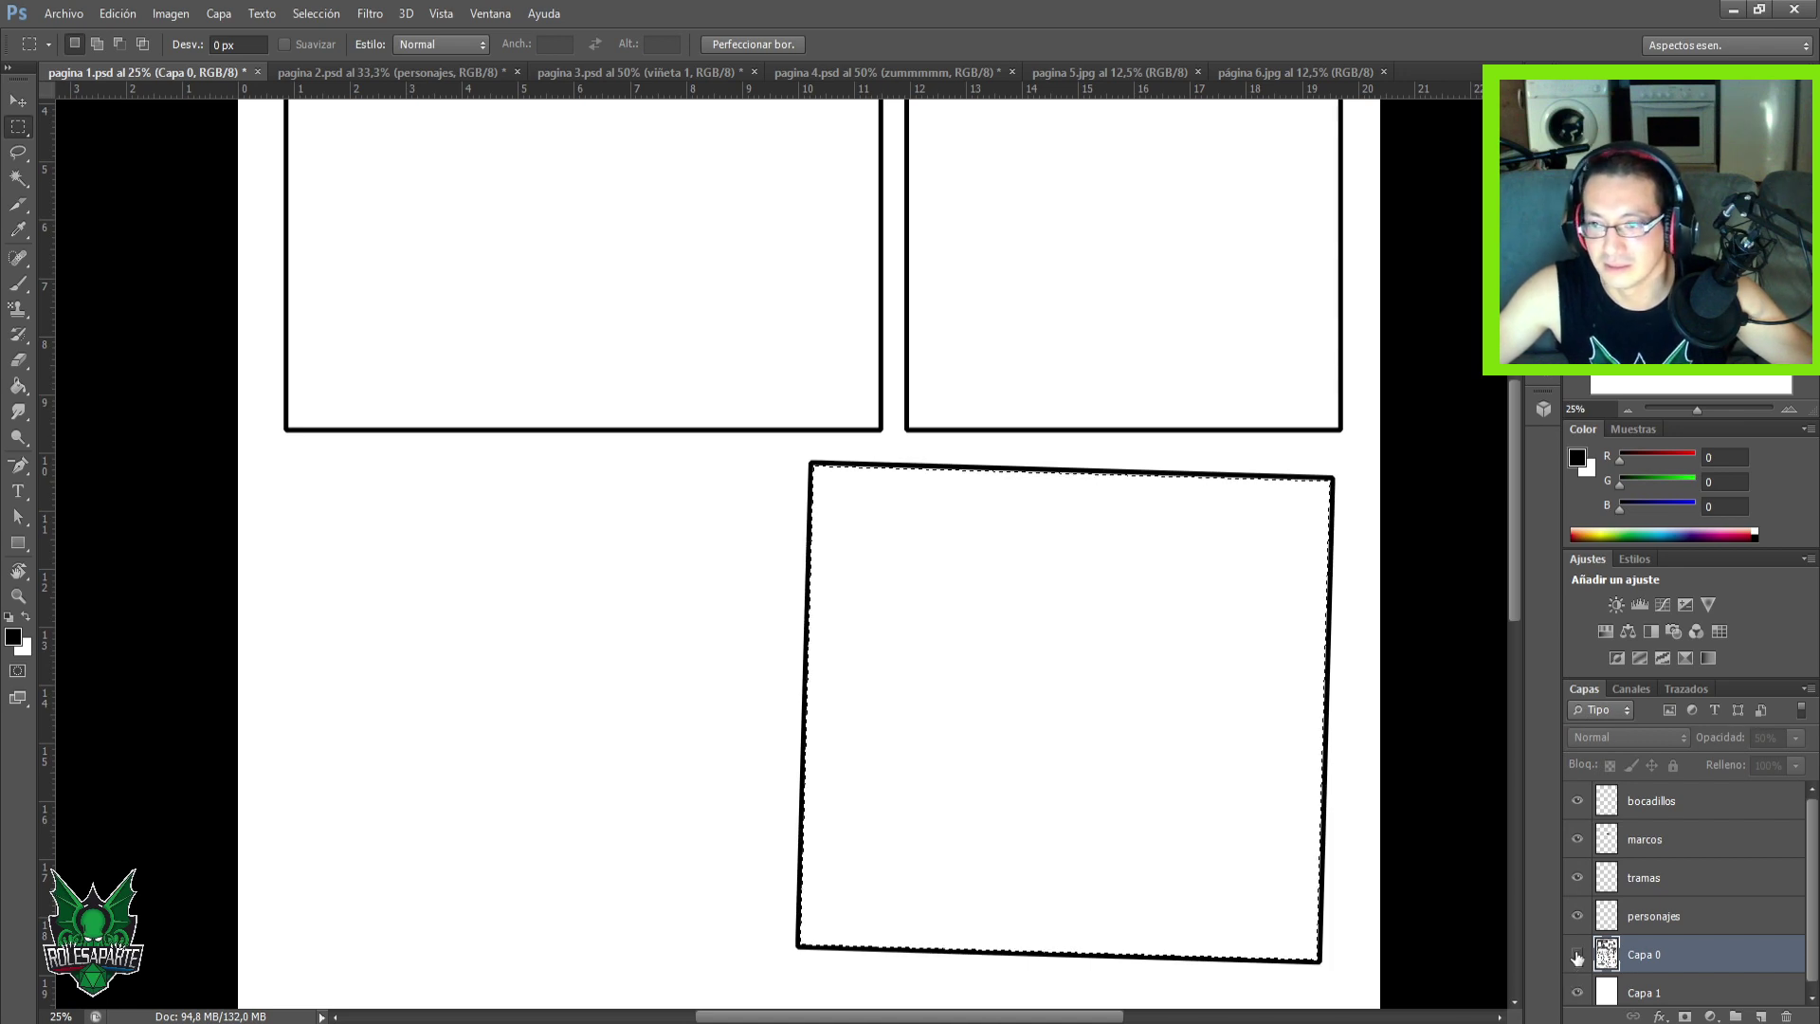
{"action": "left_click", "coordinate": [1576, 956]}
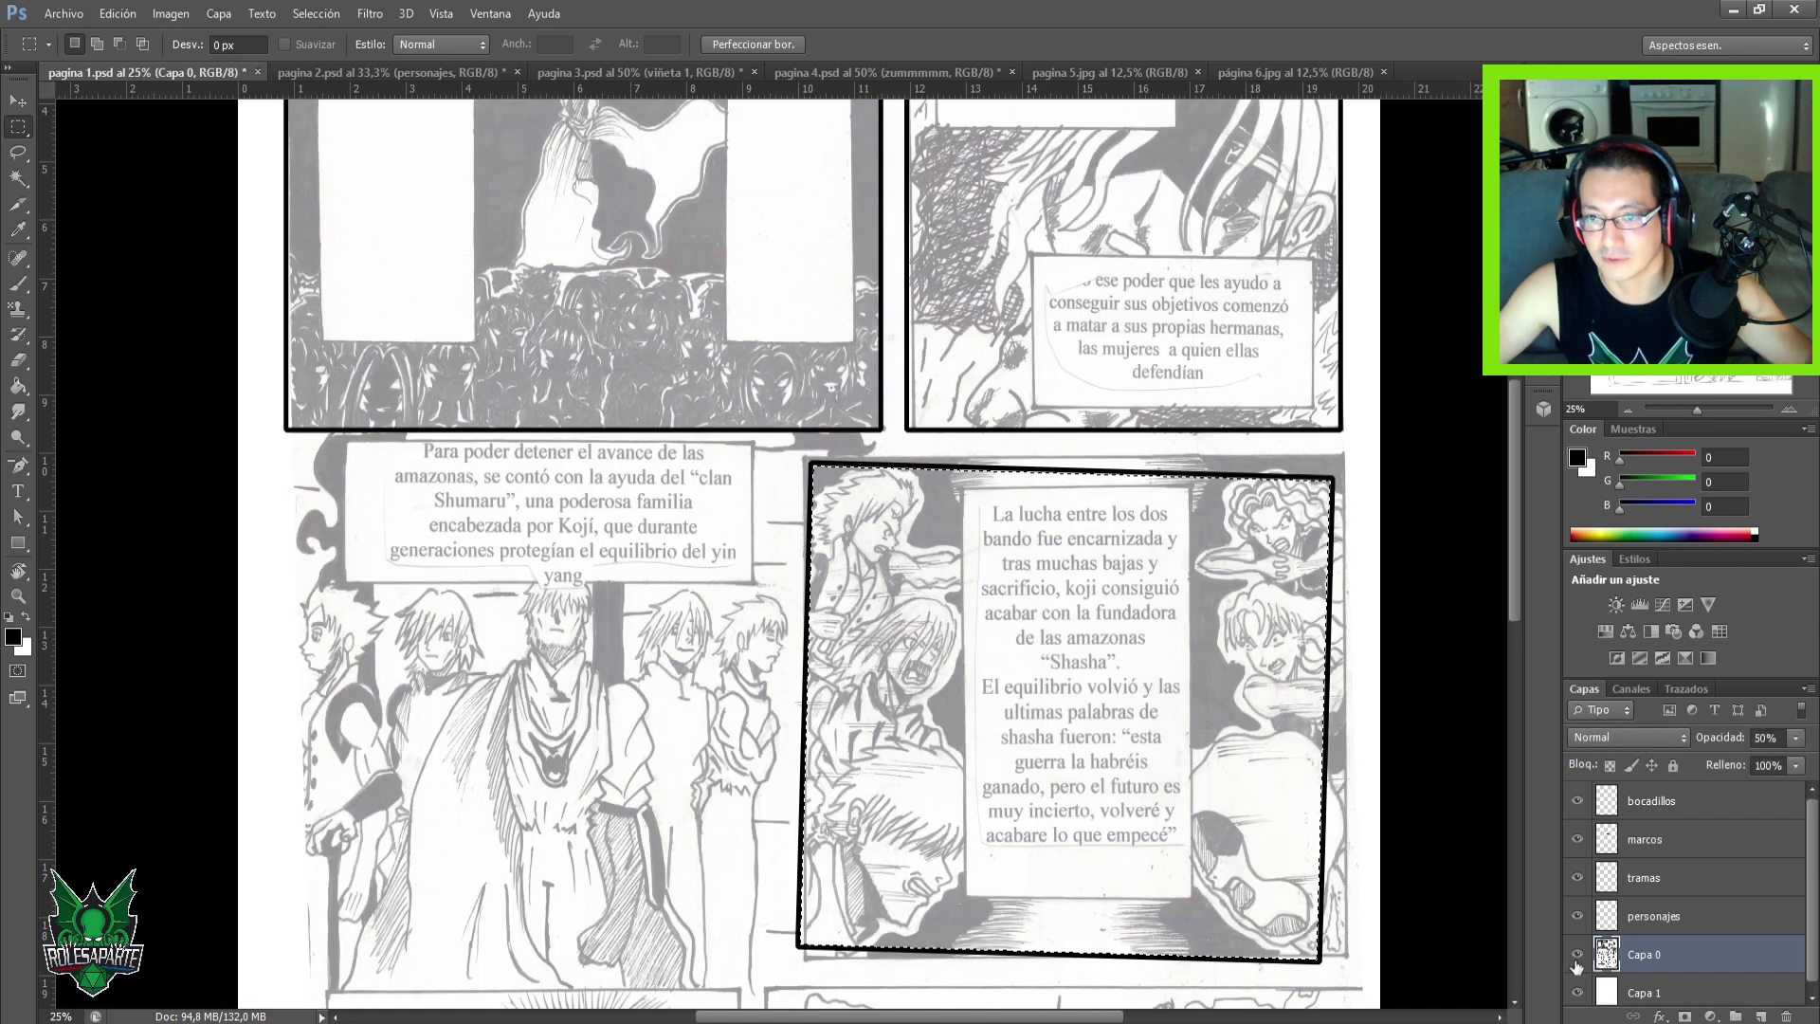
{"action": "left_click", "coordinate": [1577, 956]}
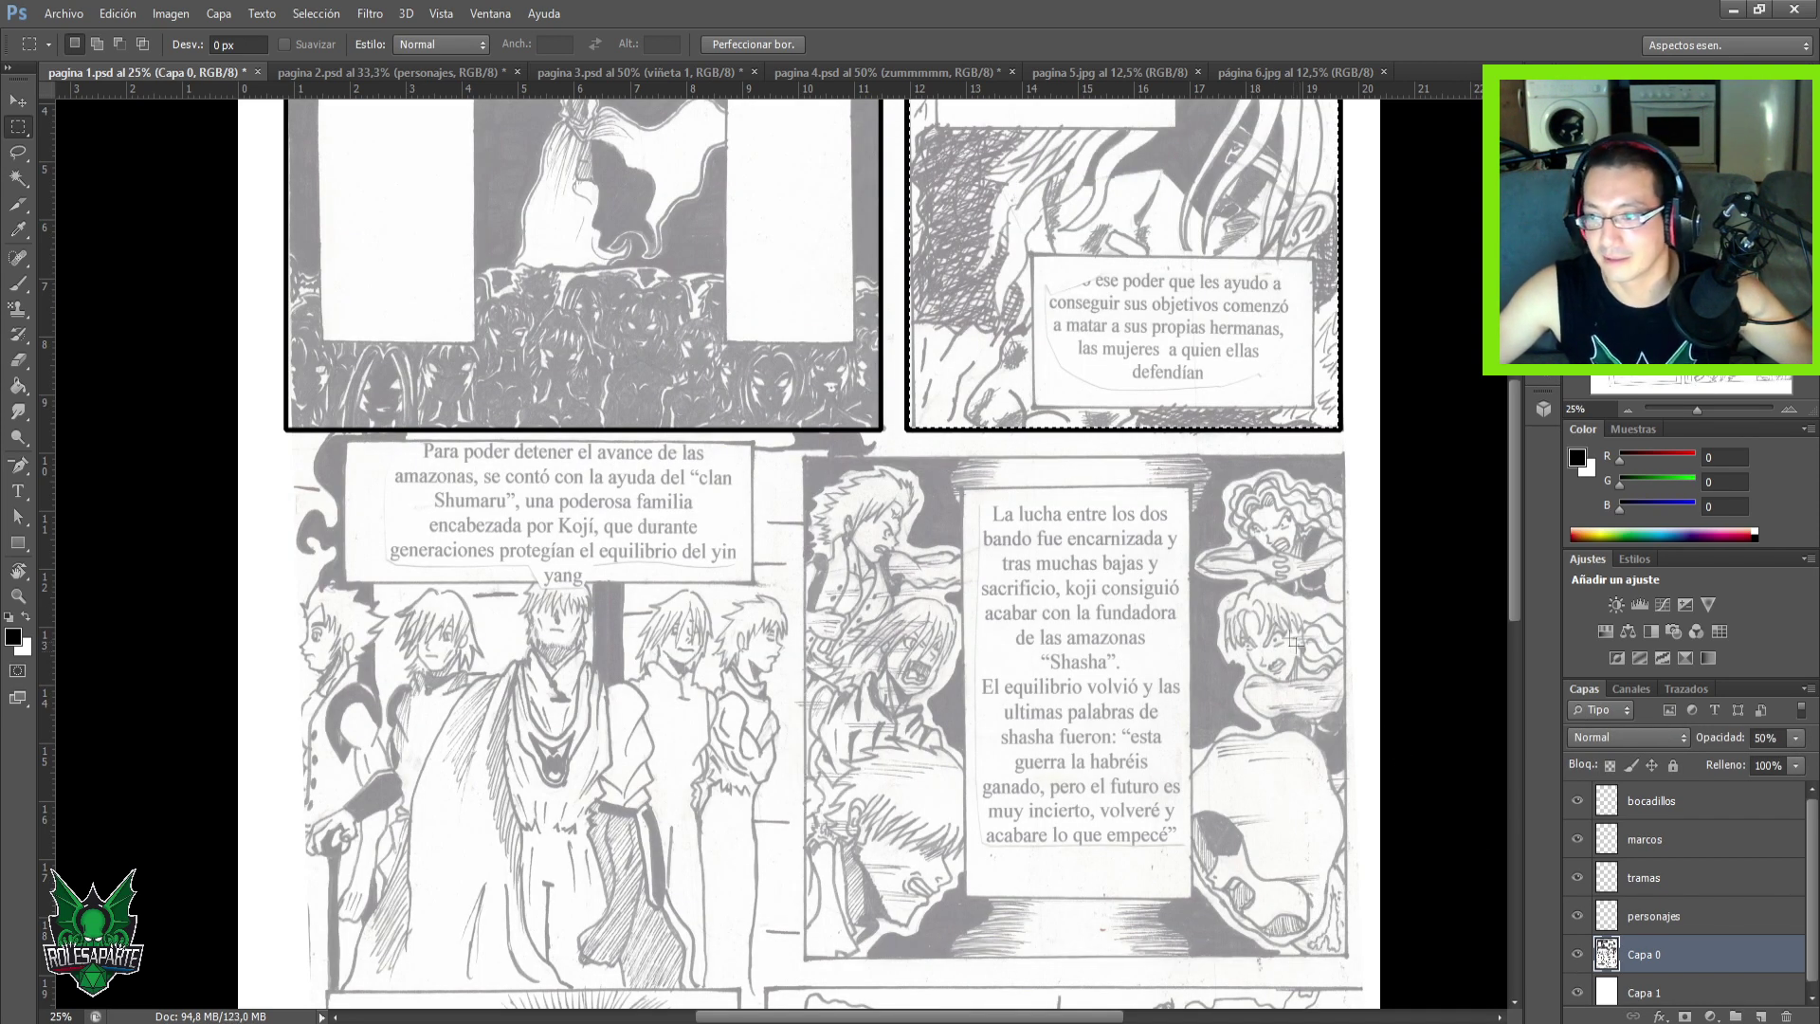
On the marcos layer, transform the selection without rotation to 127.72% width and 103.79% height around the "La lucha entre los dos" panel.
{"action": "left_click", "coordinate": [1676, 842]}
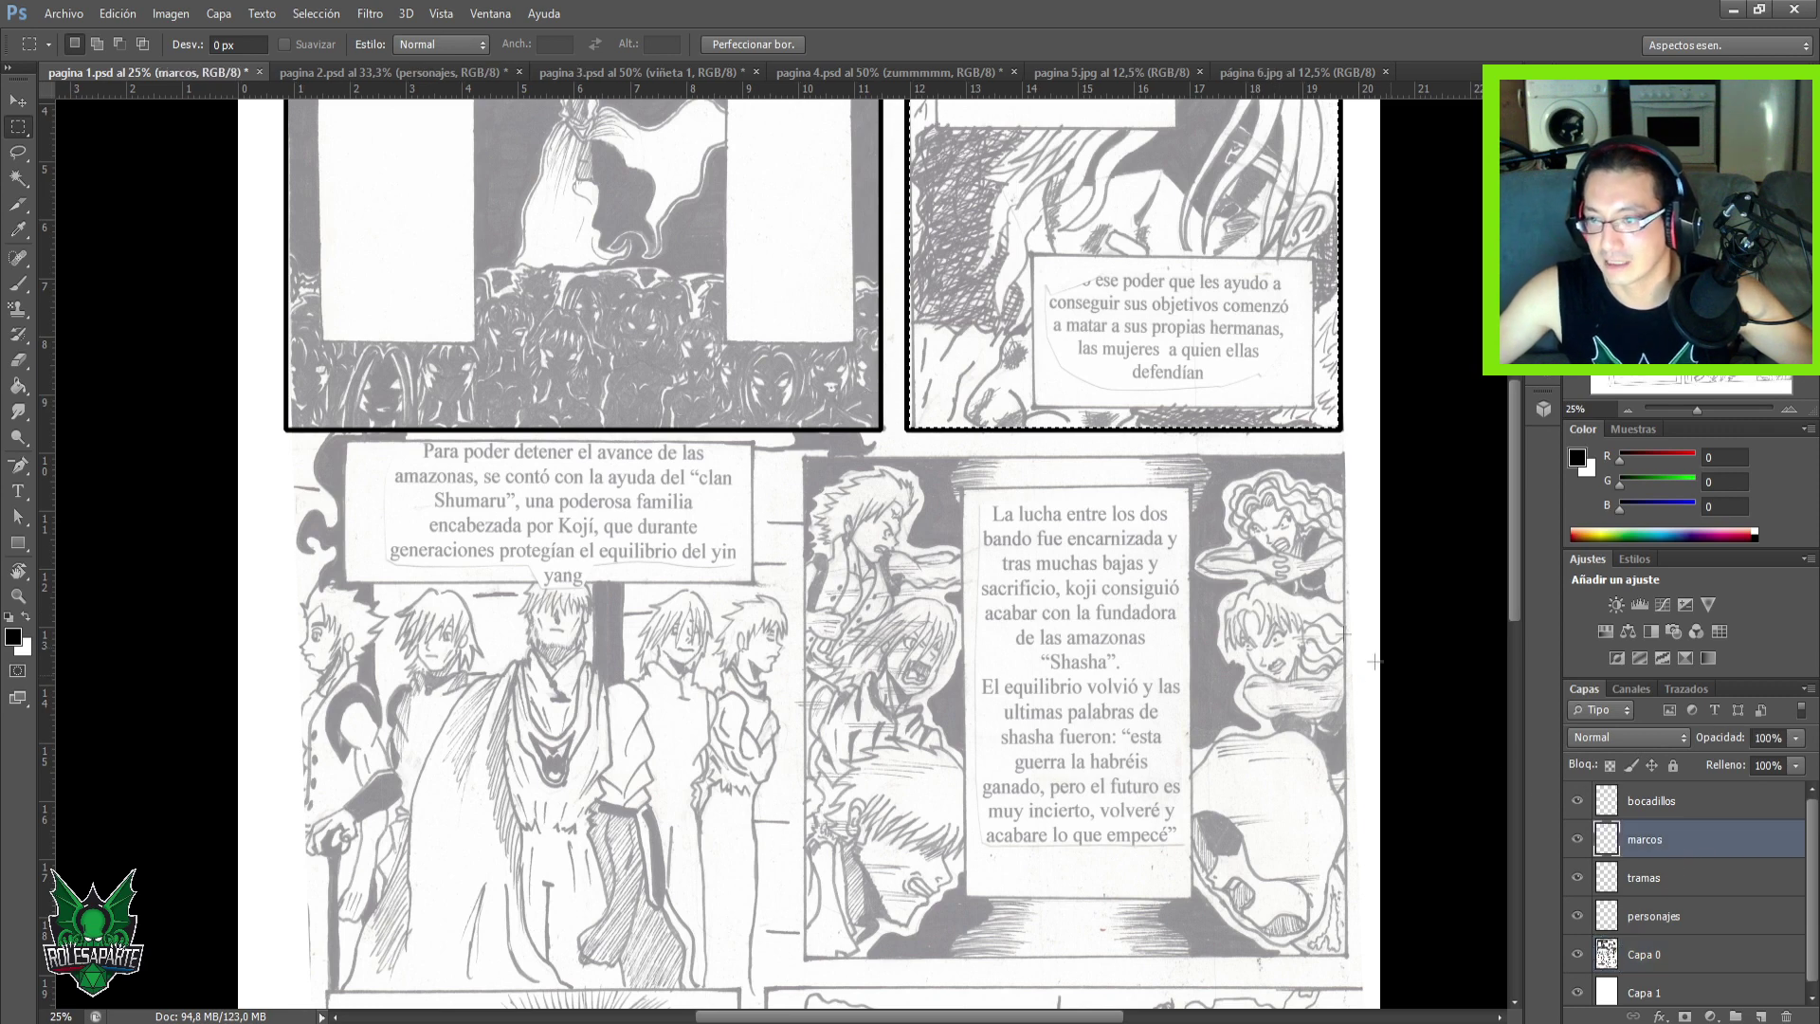
{"action": "right_click", "coordinate": [1094, 283]}
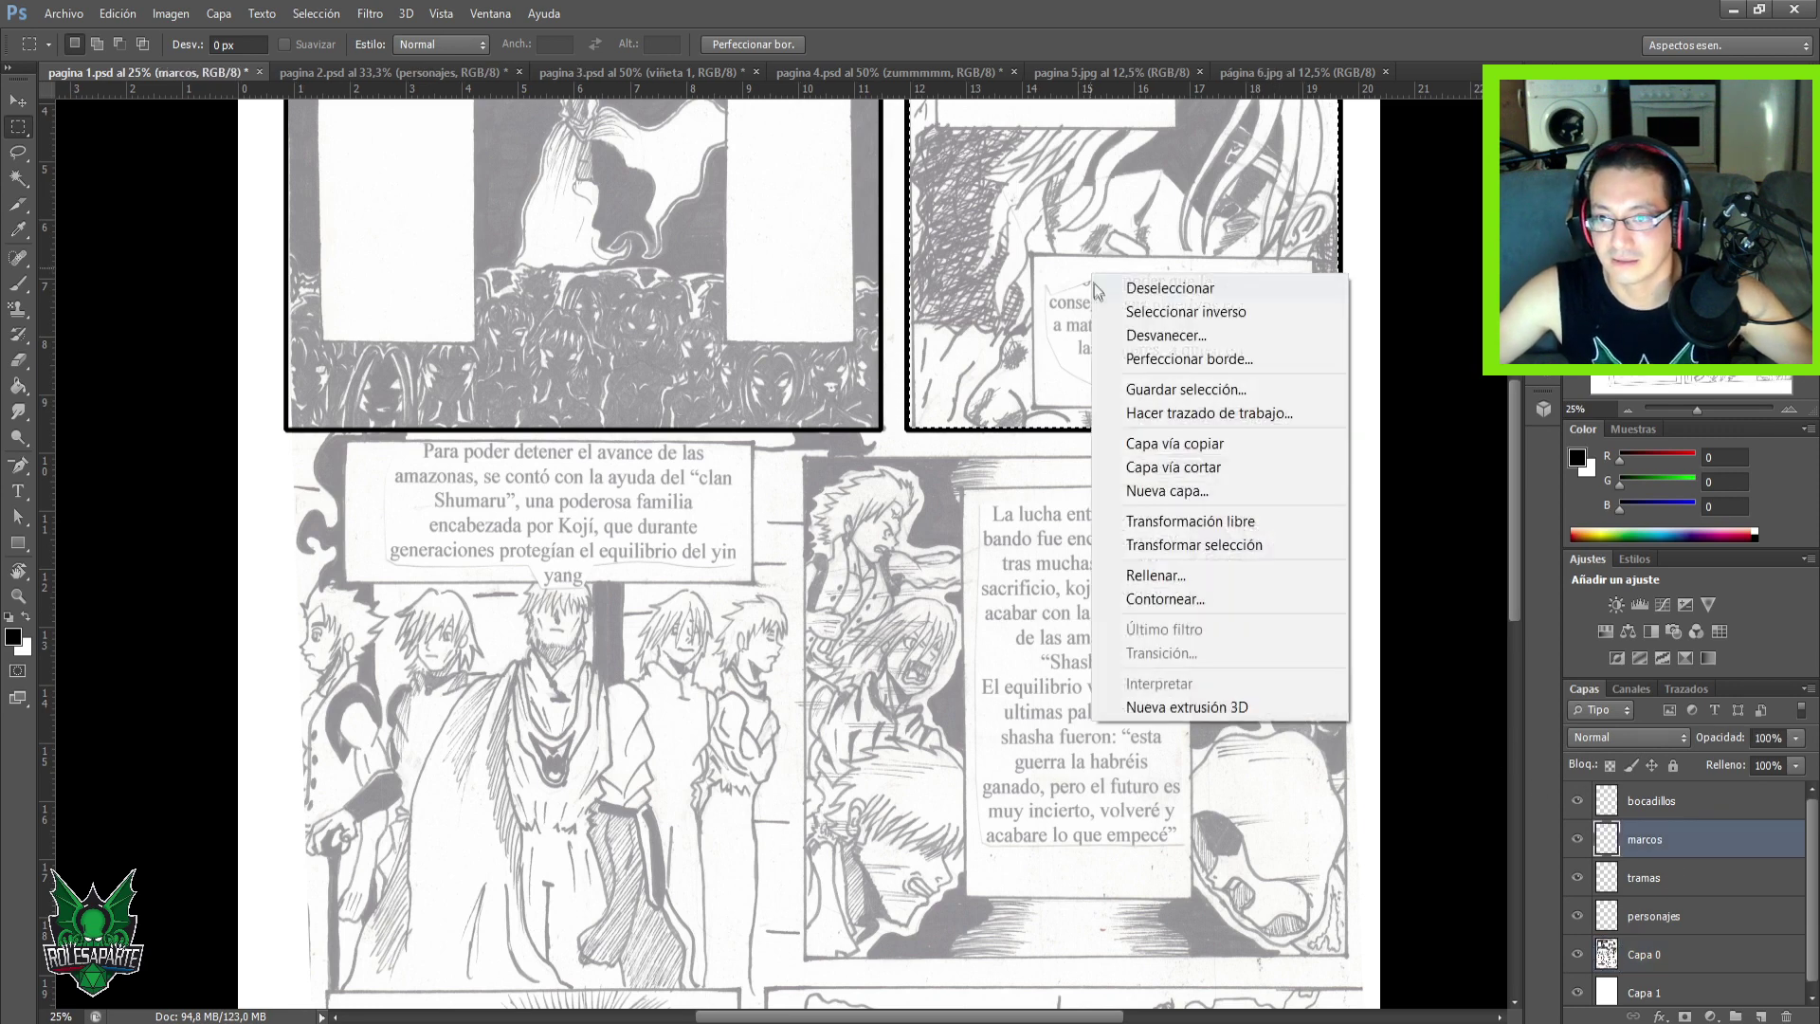
{"action": "left_click", "coordinate": [1222, 544]}
{"action": "left_click_drag", "start_coordinate": [1149, 438], "coordinate": [1070, 965]}
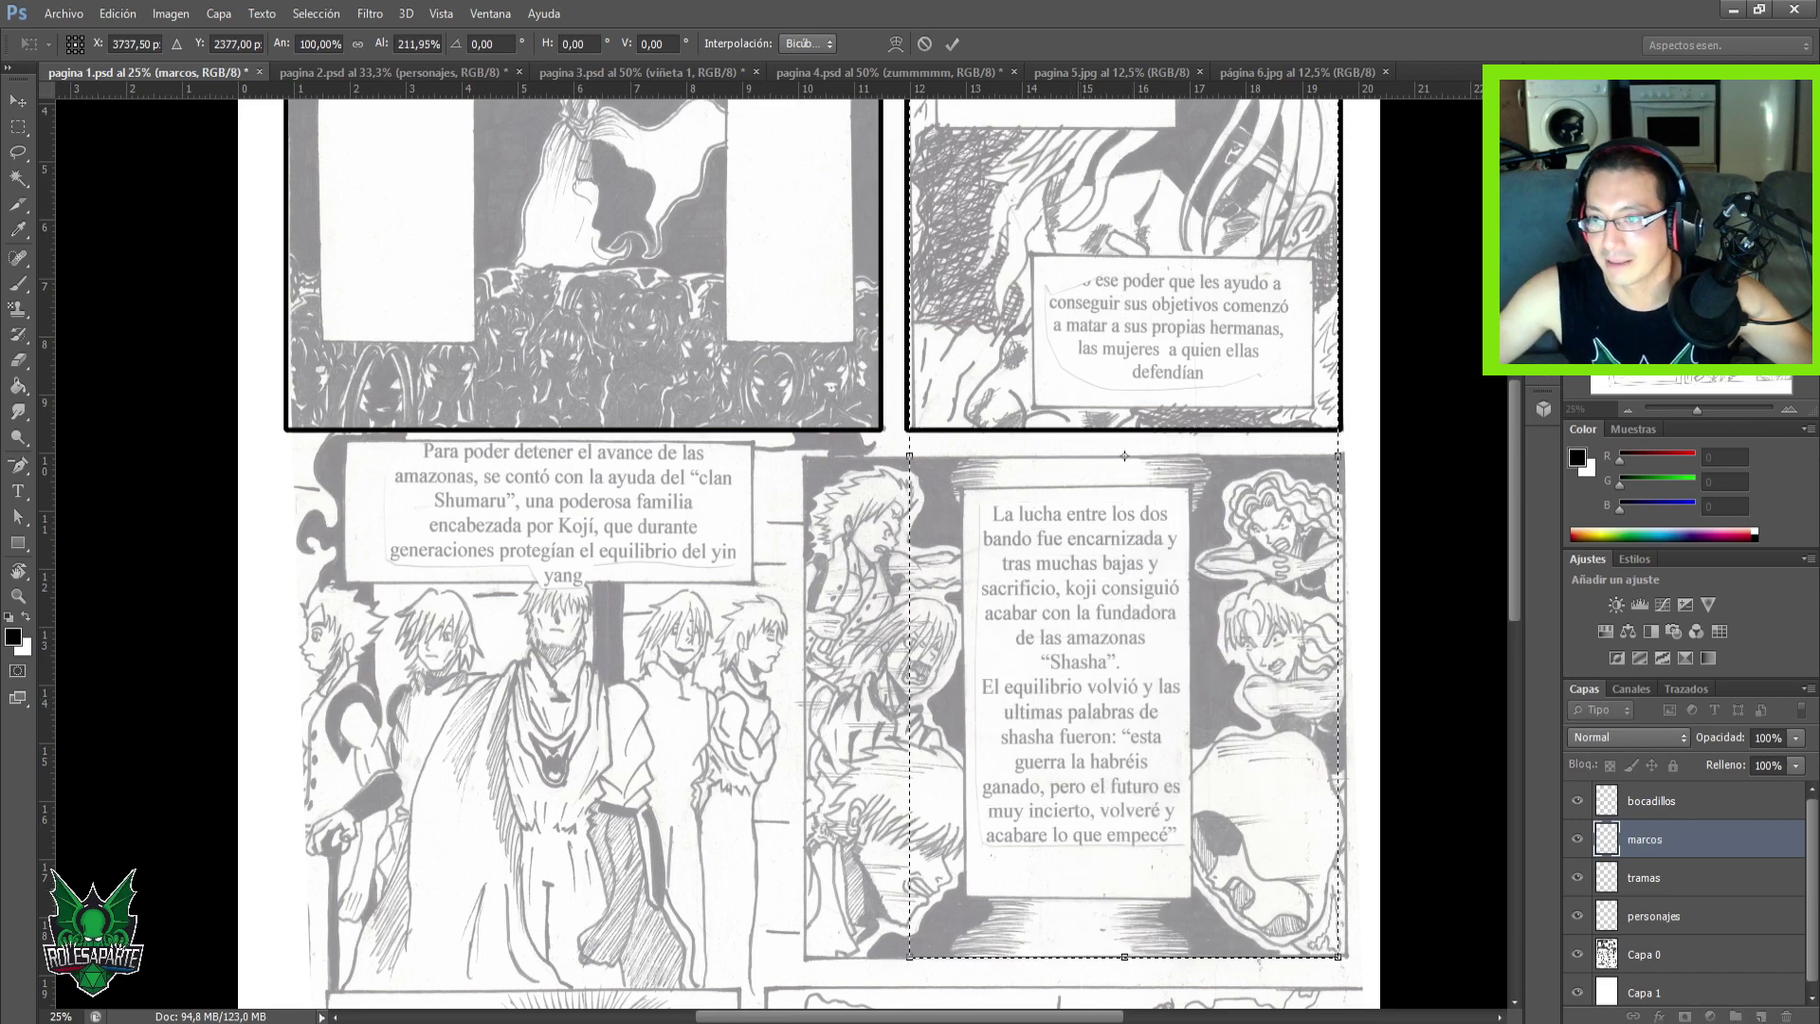
{"action": "scroll", "coordinate": [1327, 284], "scroll_direction": "up", "scroll_amount": 3}
{"action": "left_click_drag", "start_coordinate": [1108, 107], "coordinate": [1135, 417]}
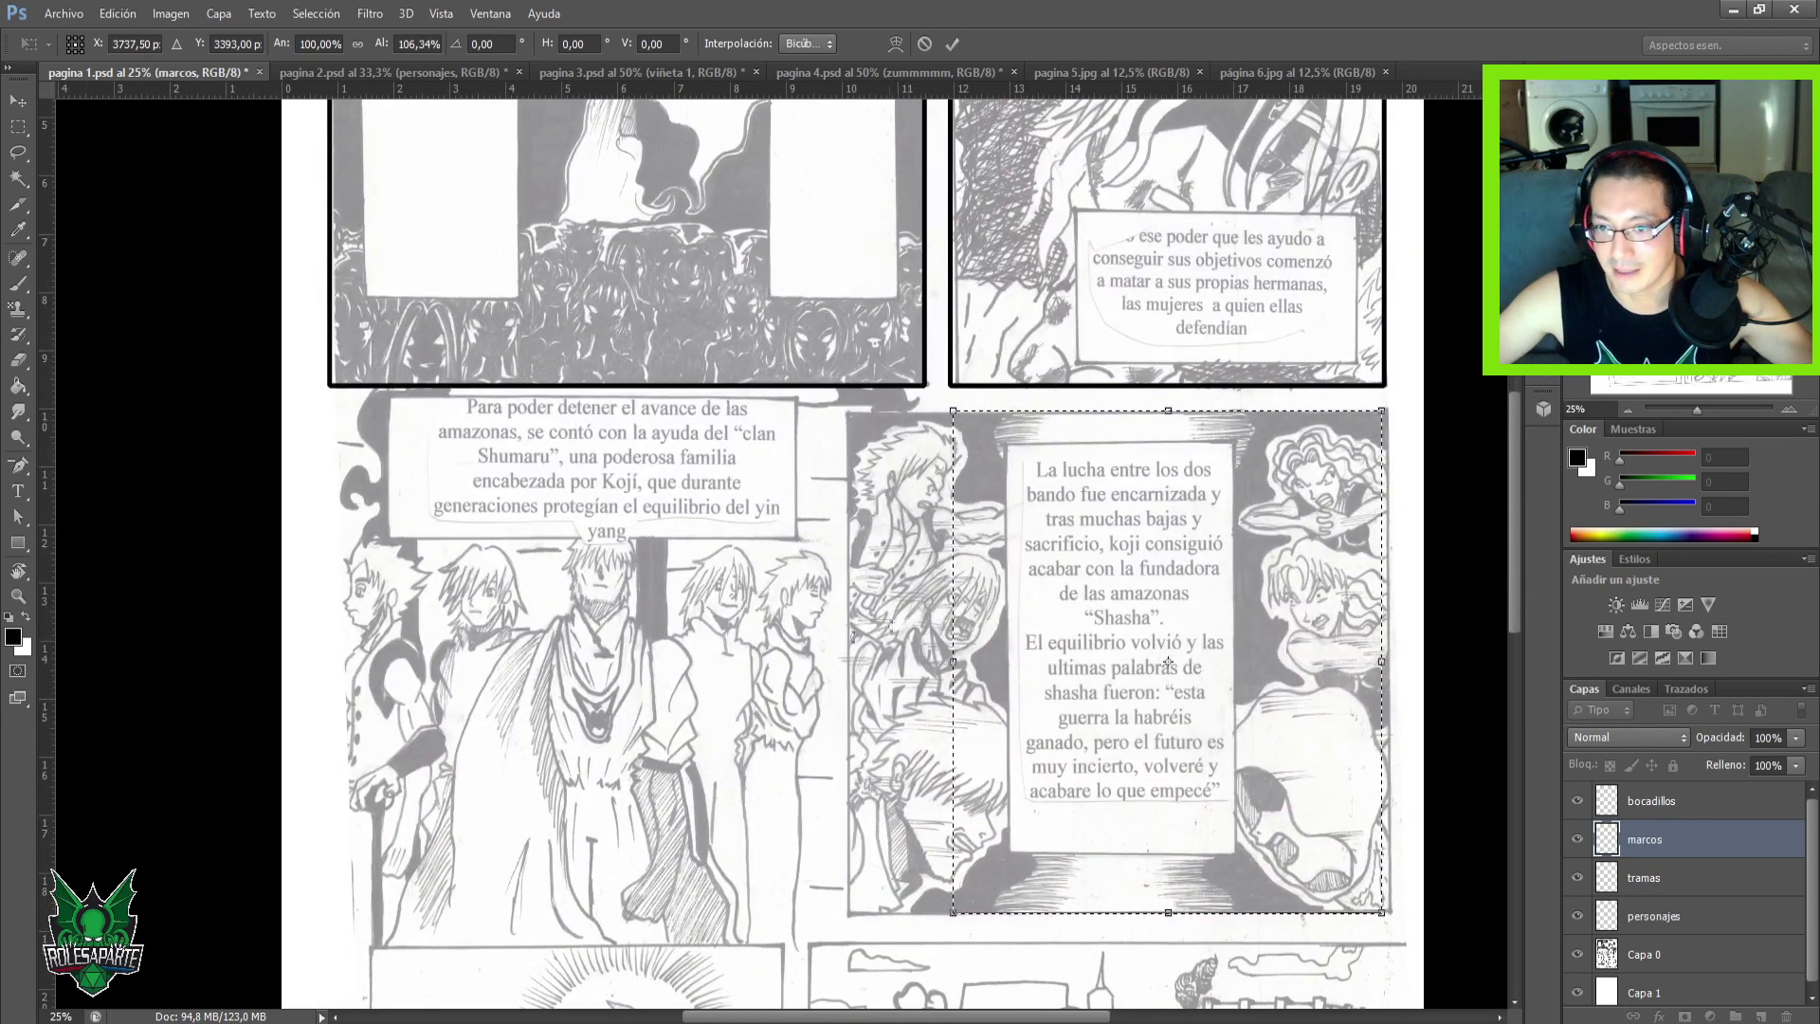
{"action": "left_click_drag", "start_coordinate": [953, 661], "coordinate": [844, 664]}
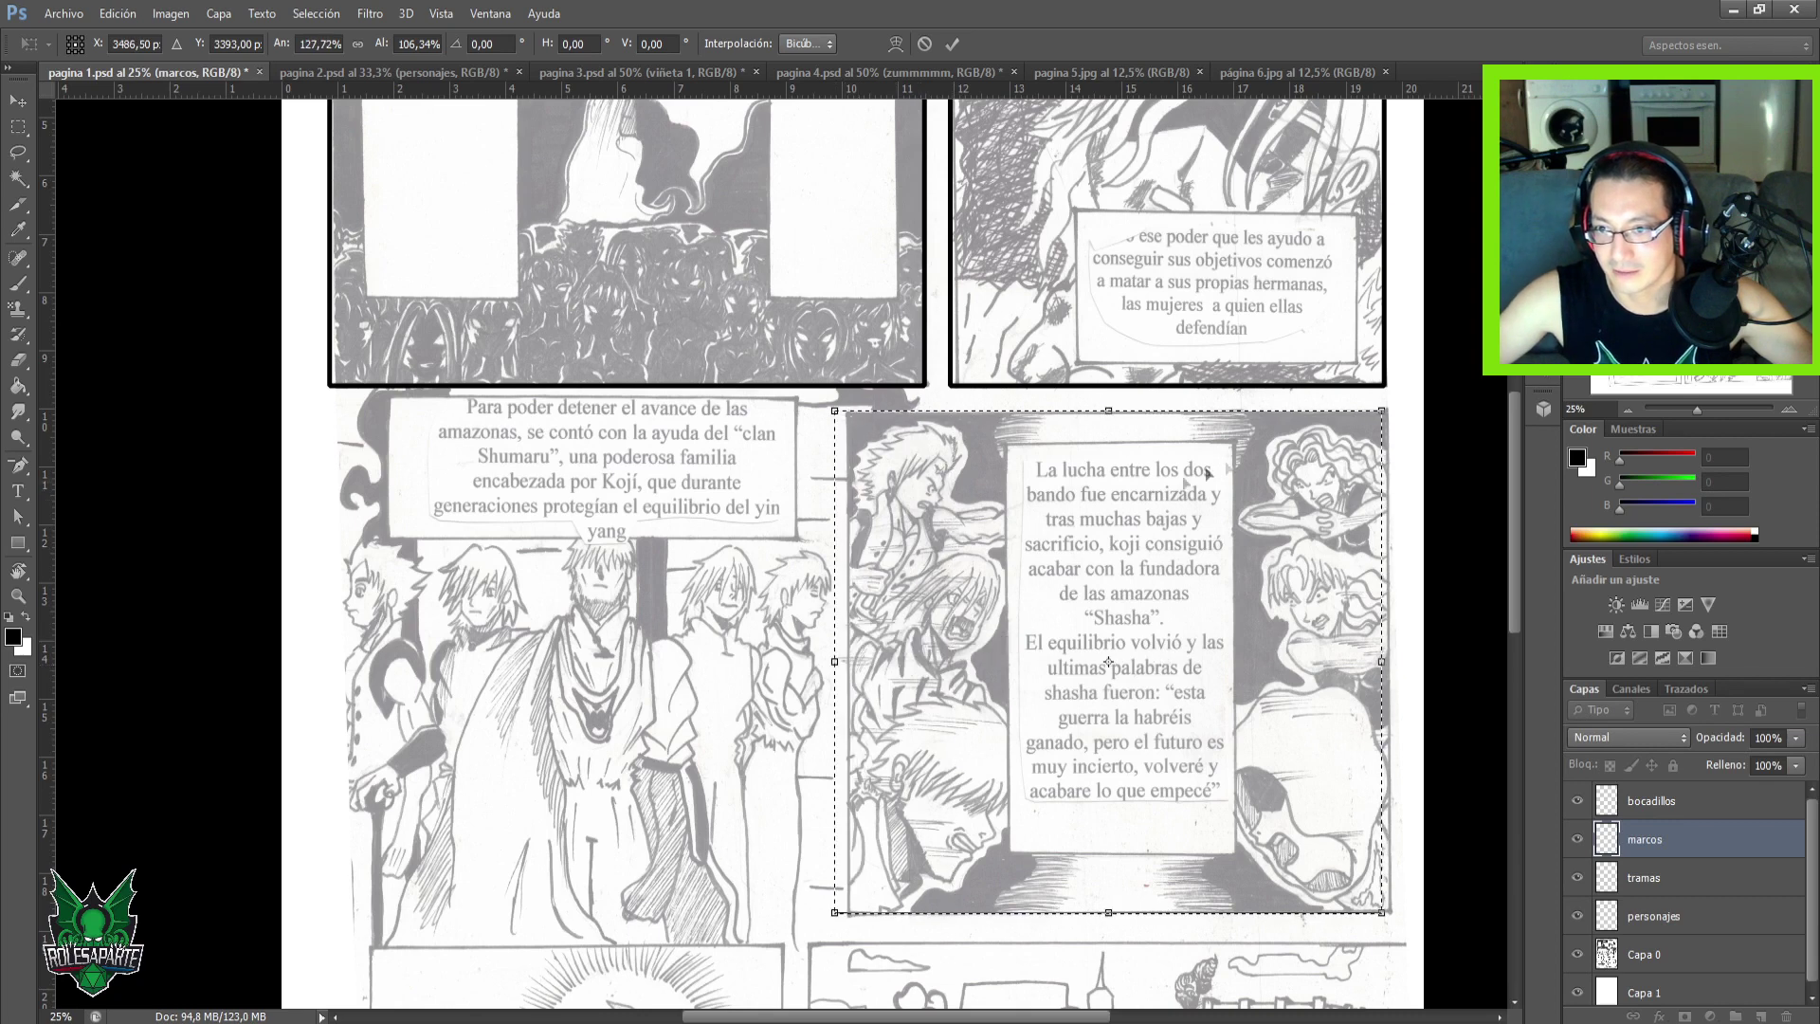
{"action": "left_click_drag", "start_coordinate": [1114, 413], "coordinate": [1108, 423]}
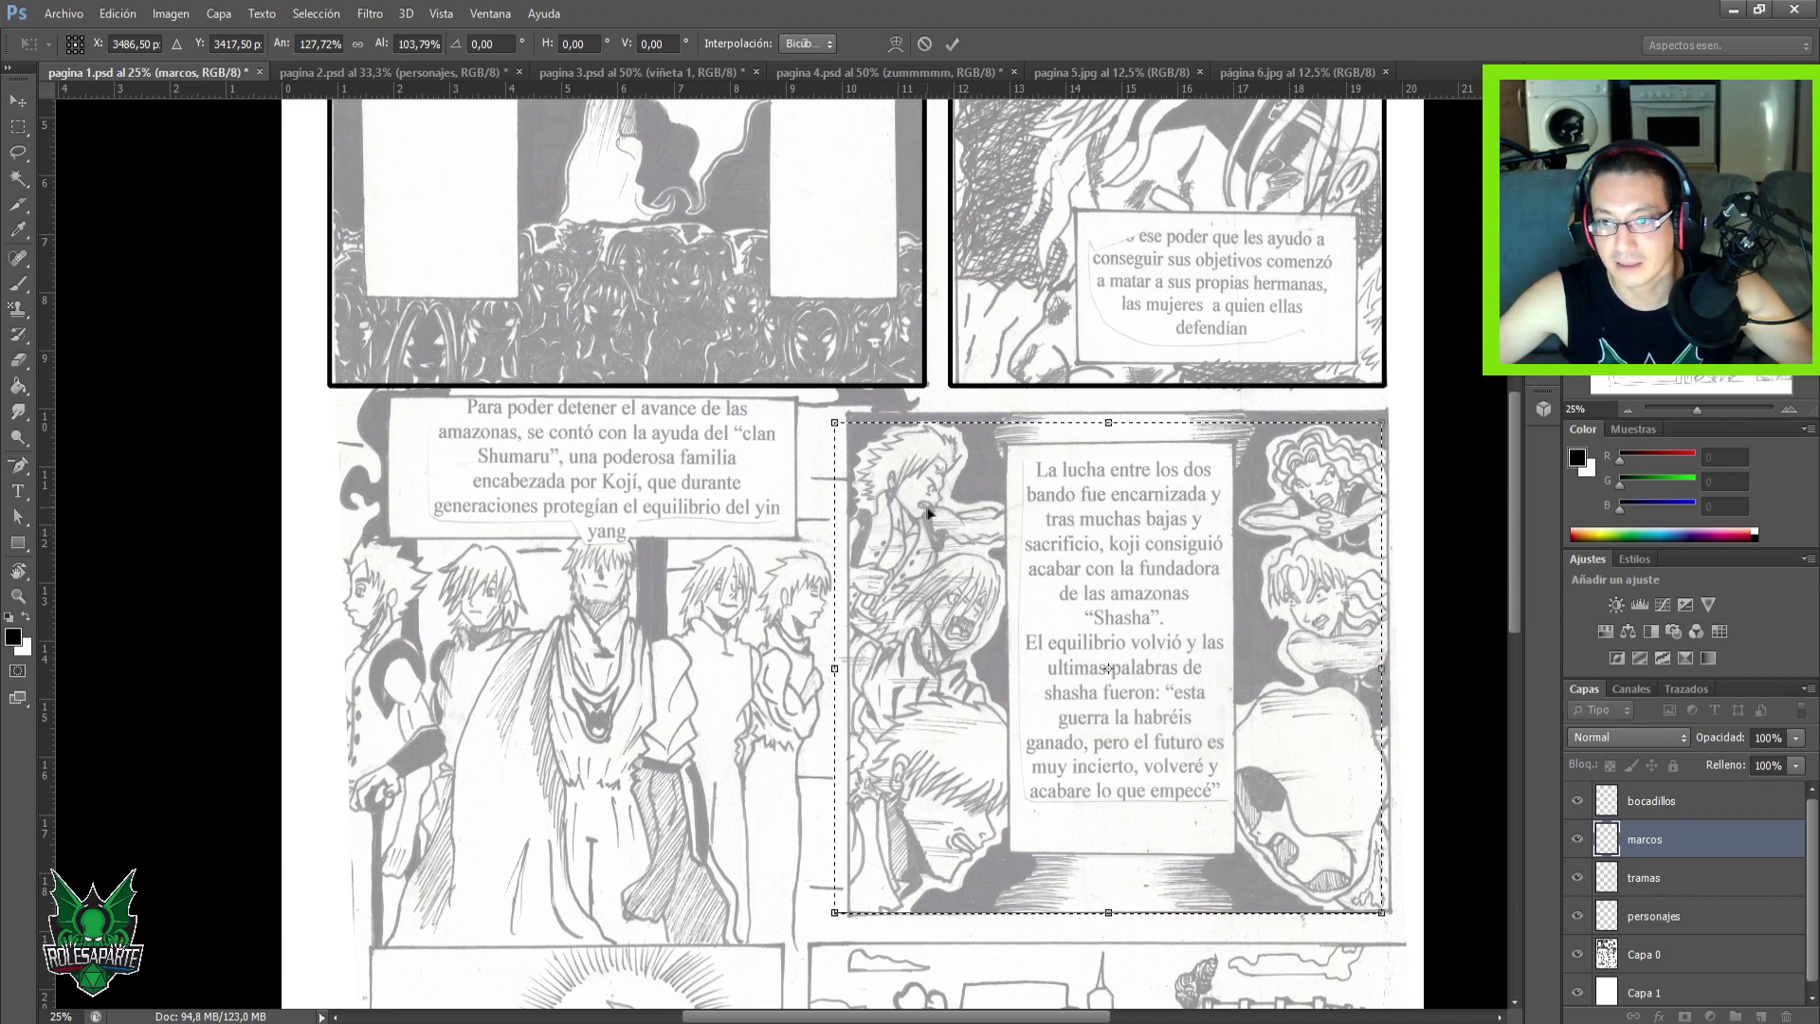
{"action": "right_click", "coordinate": [997, 492]}
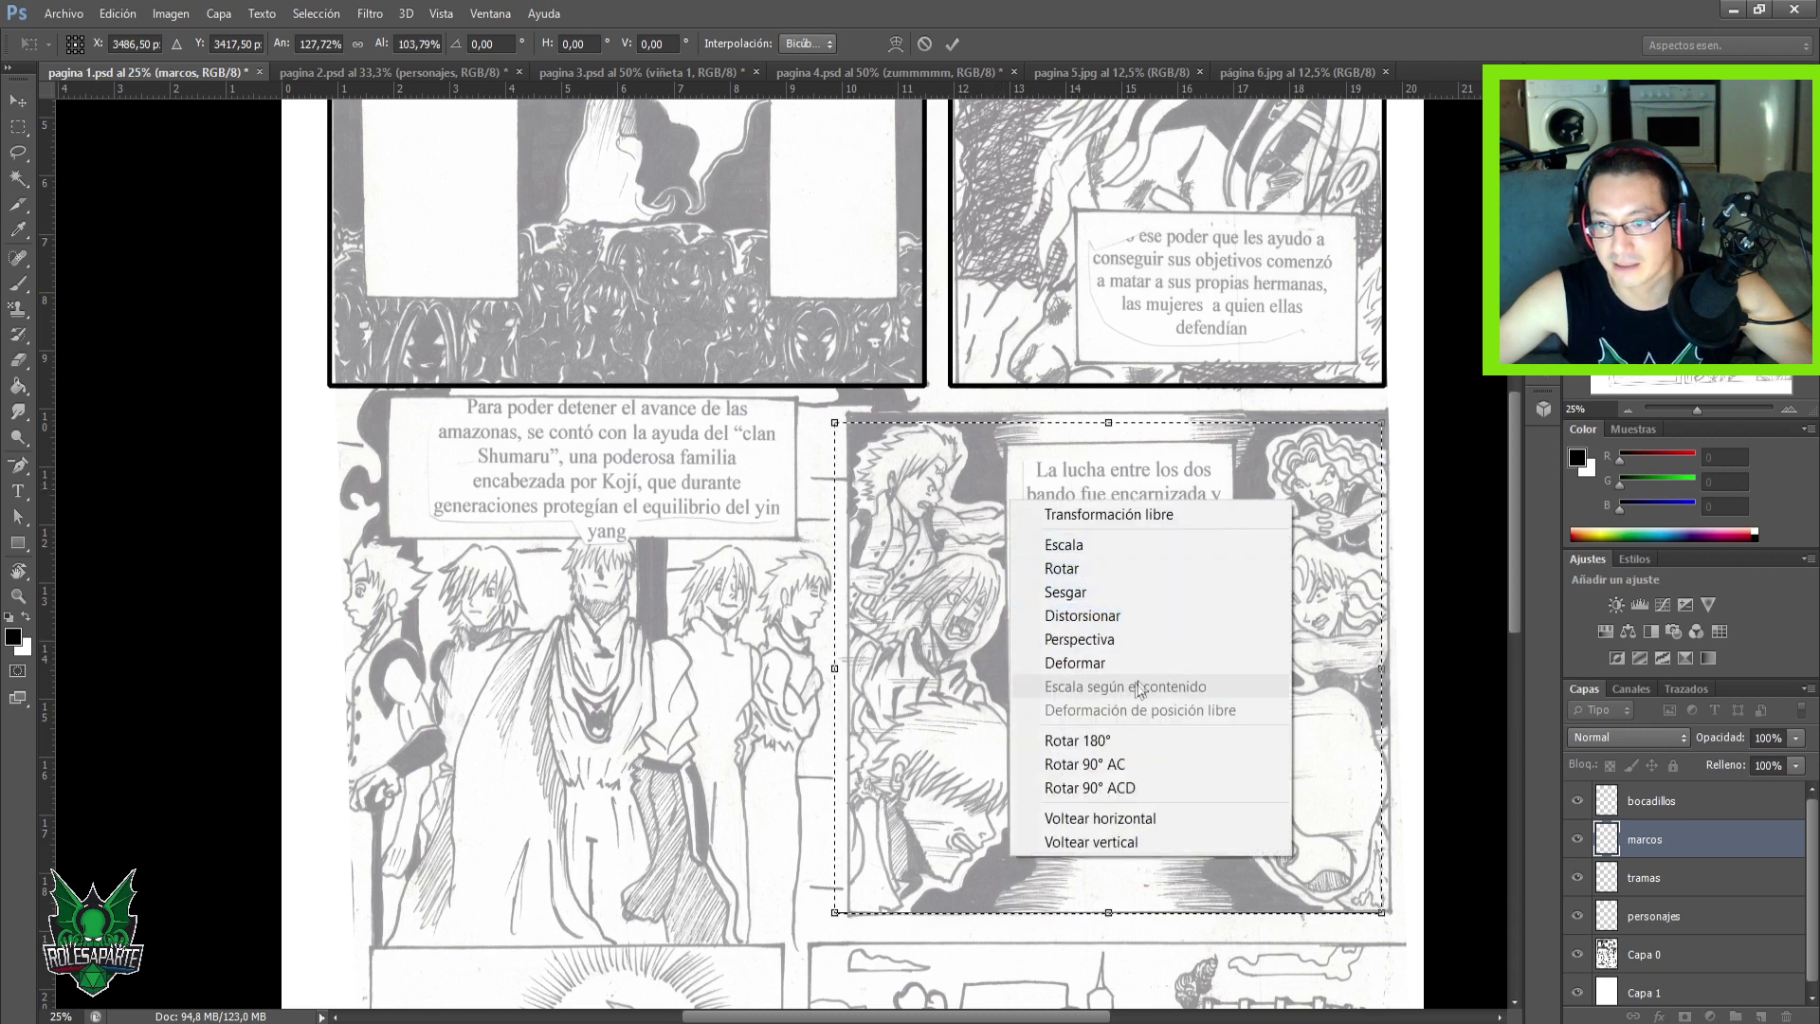
{"action": "left_click", "coordinate": [936, 662]}
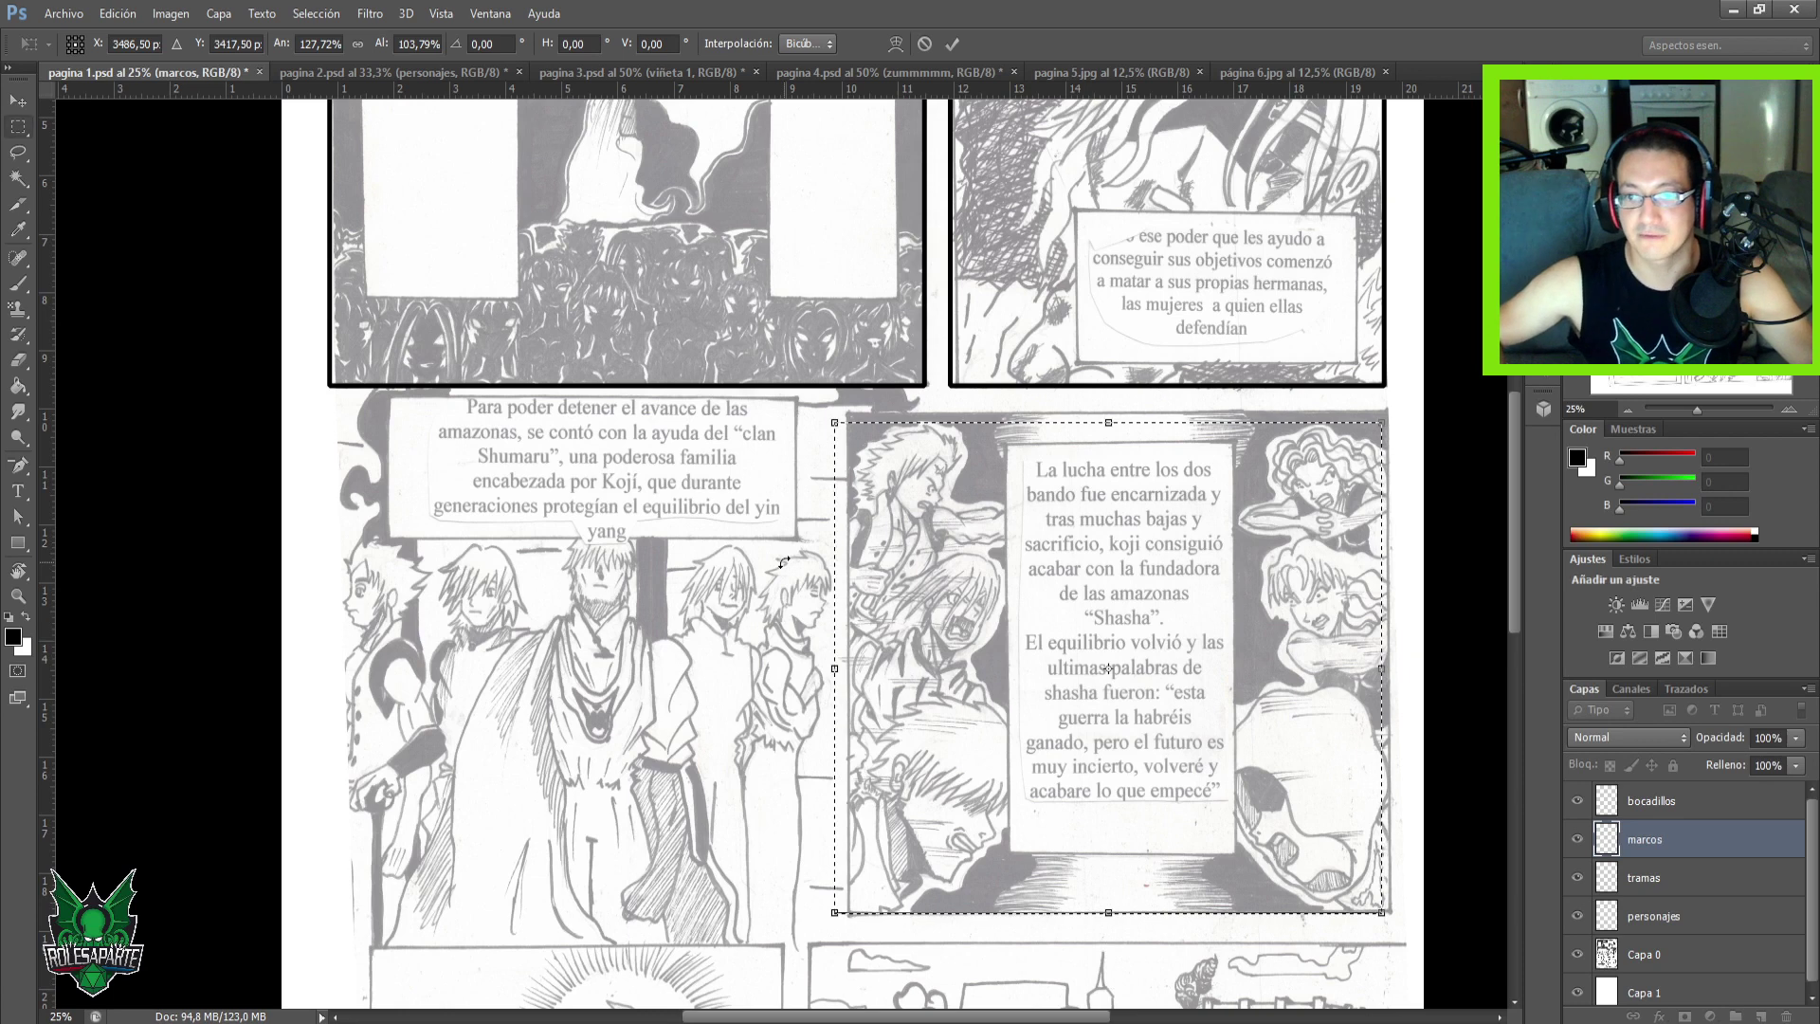
{"action": "key", "text": "Return"}
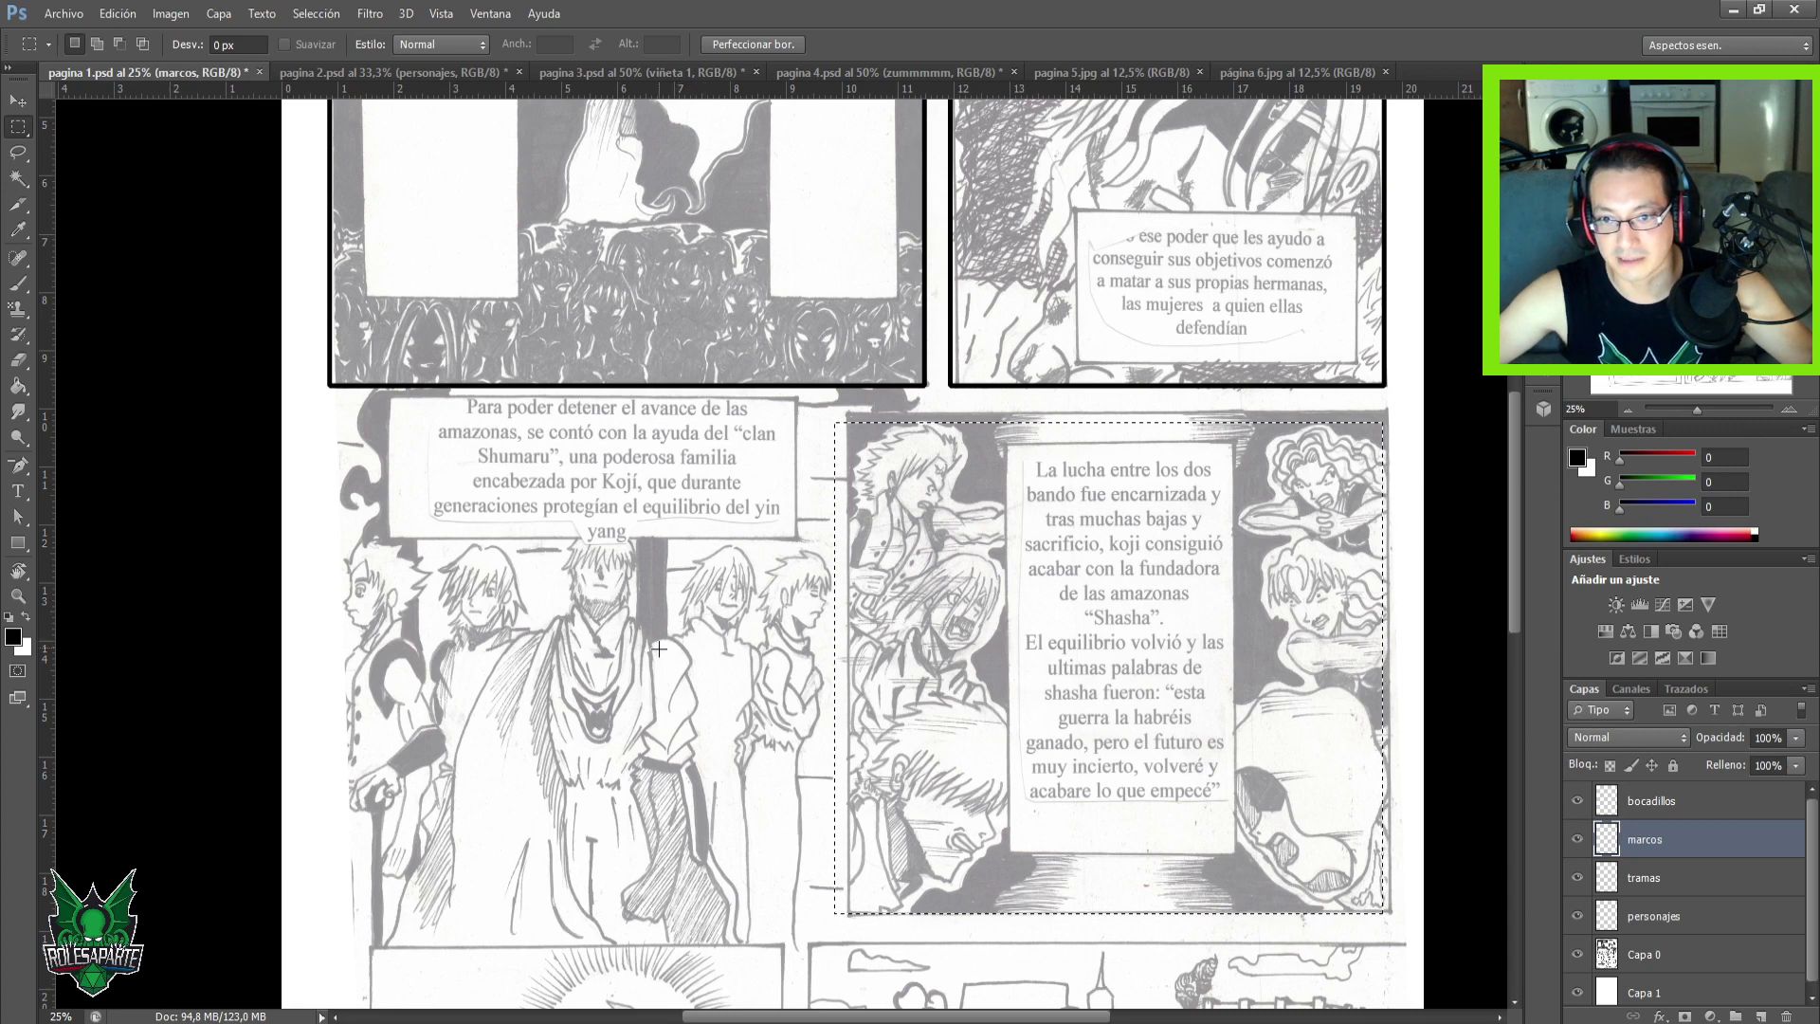
Stroke the straight selection around the "La lucha entre los dos" panel with a 20 px black exterior outline on marcos.
{"action": "right_click", "coordinate": [1133, 539]}
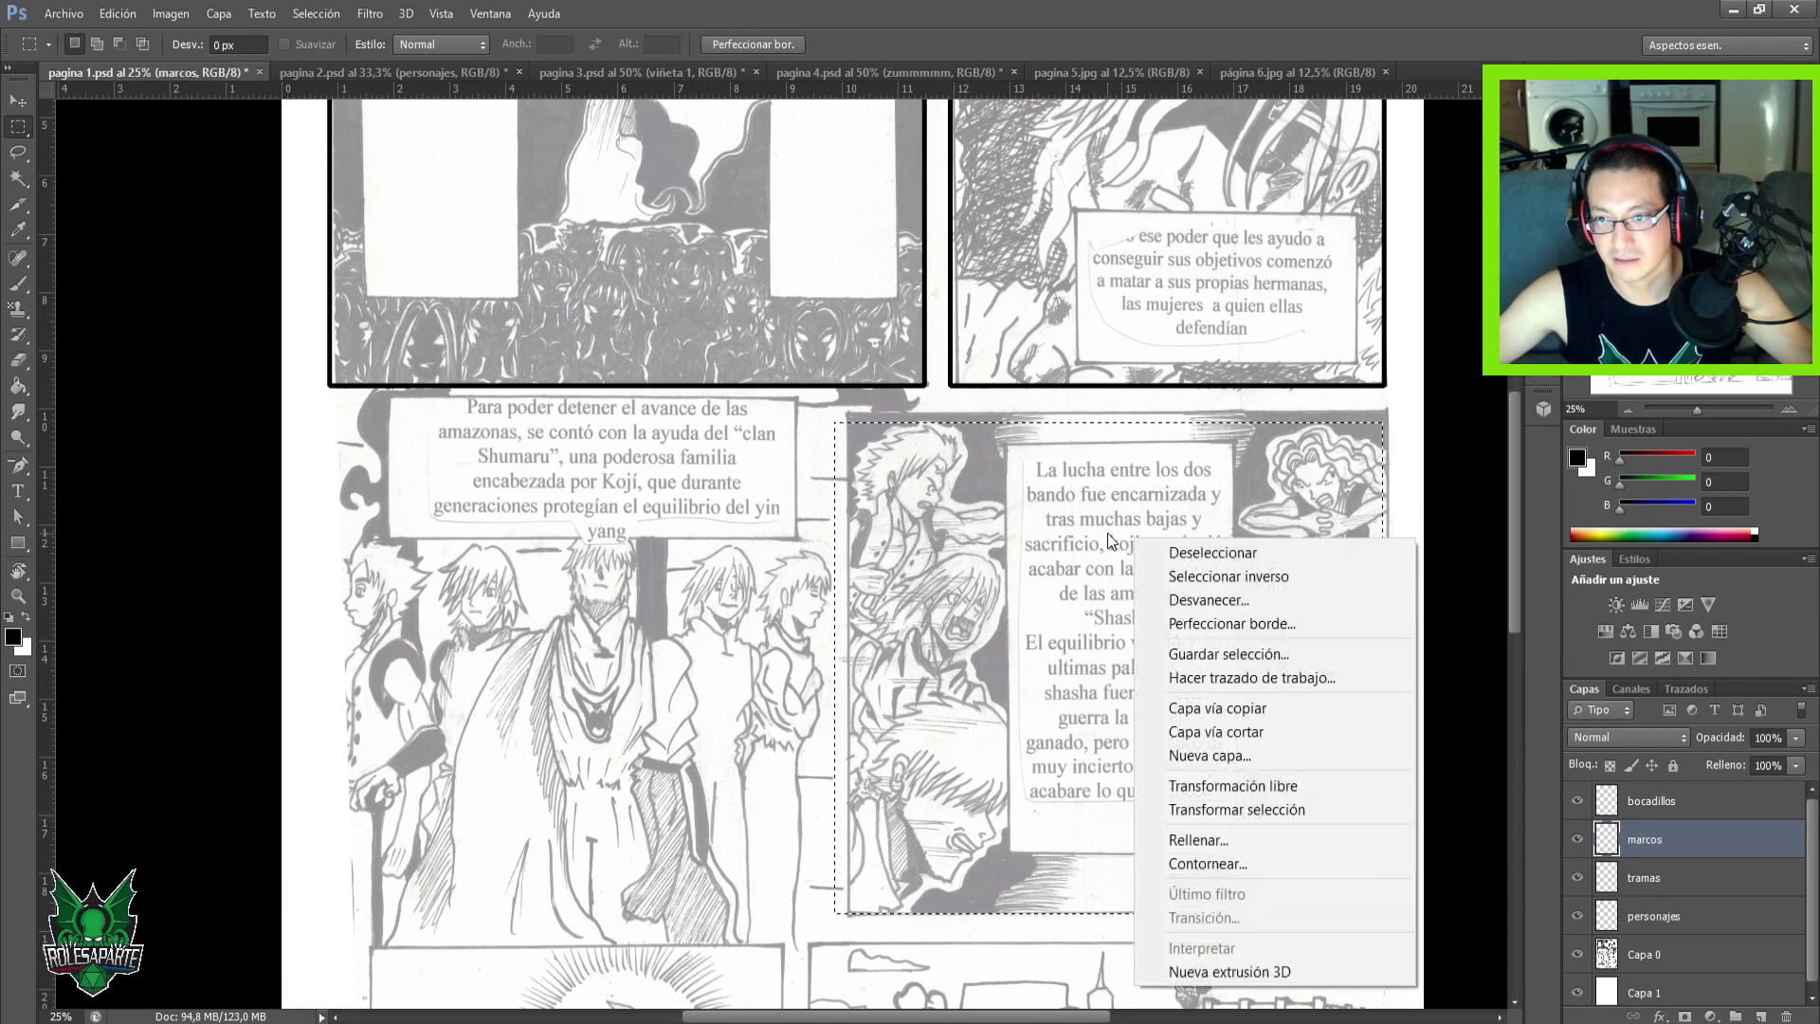
{"action": "left_click", "coordinate": [1202, 862]}
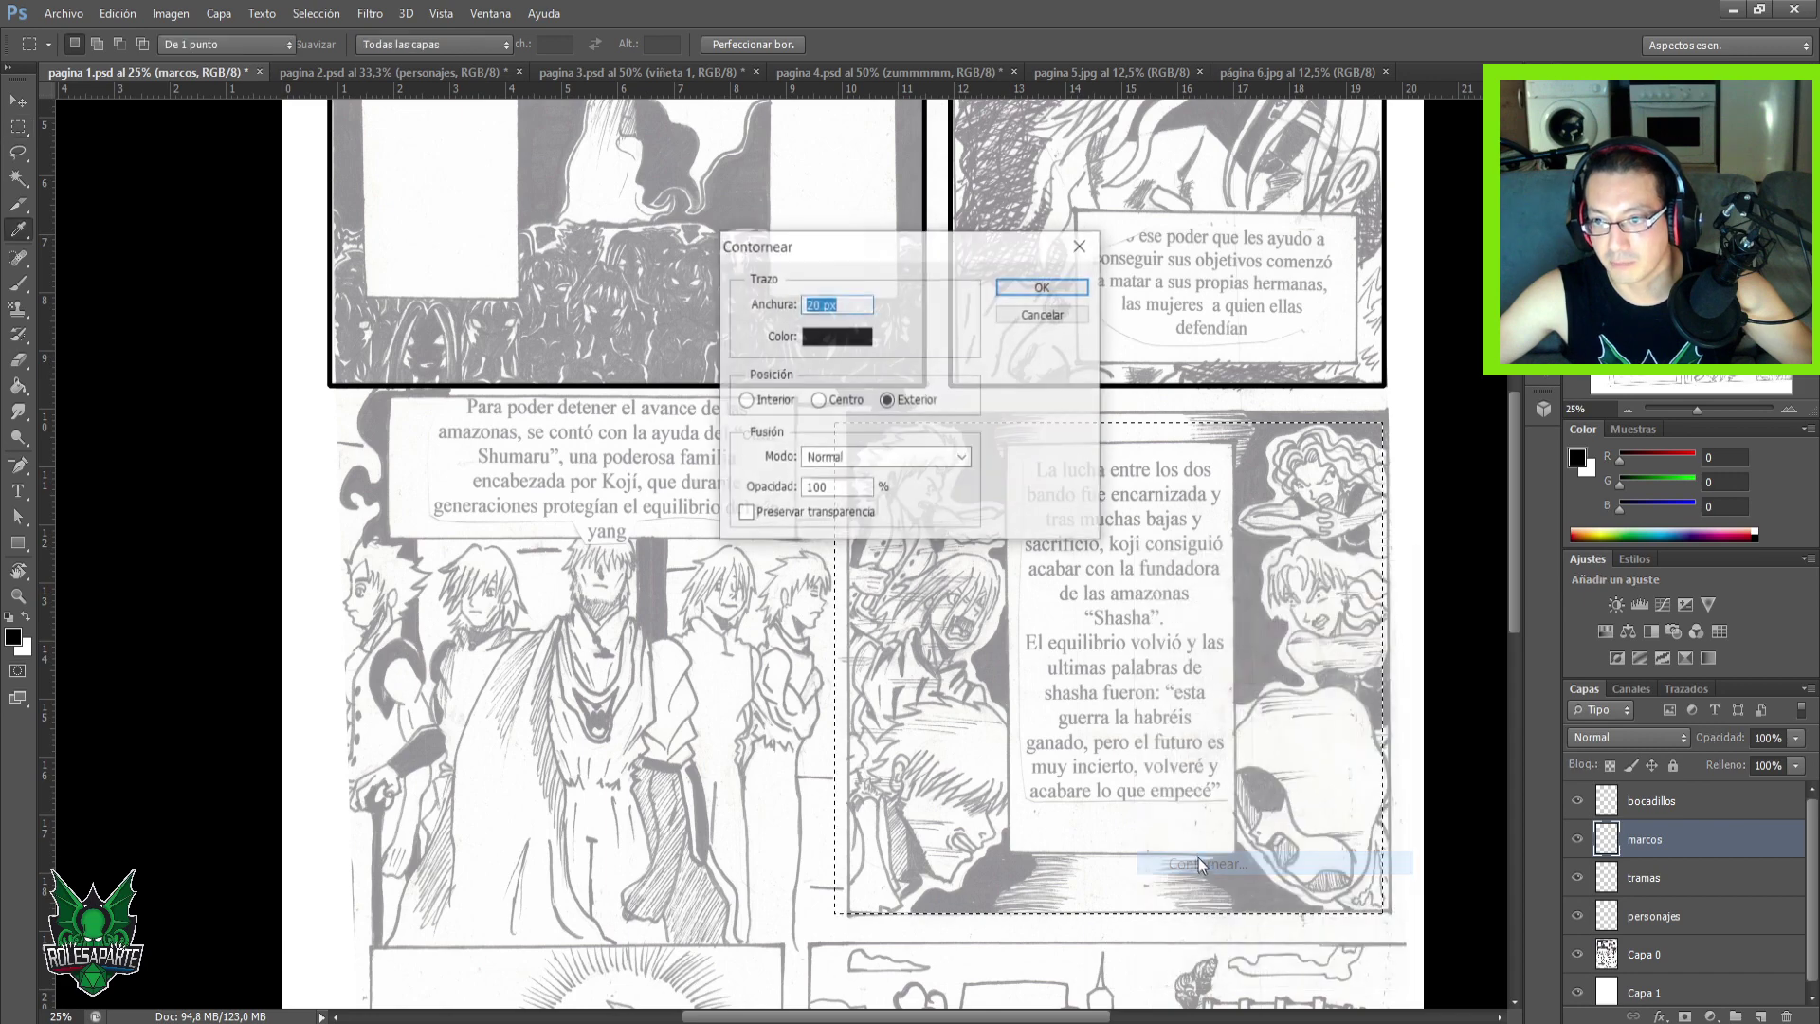
{"action": "left_click", "coordinate": [1042, 287]}
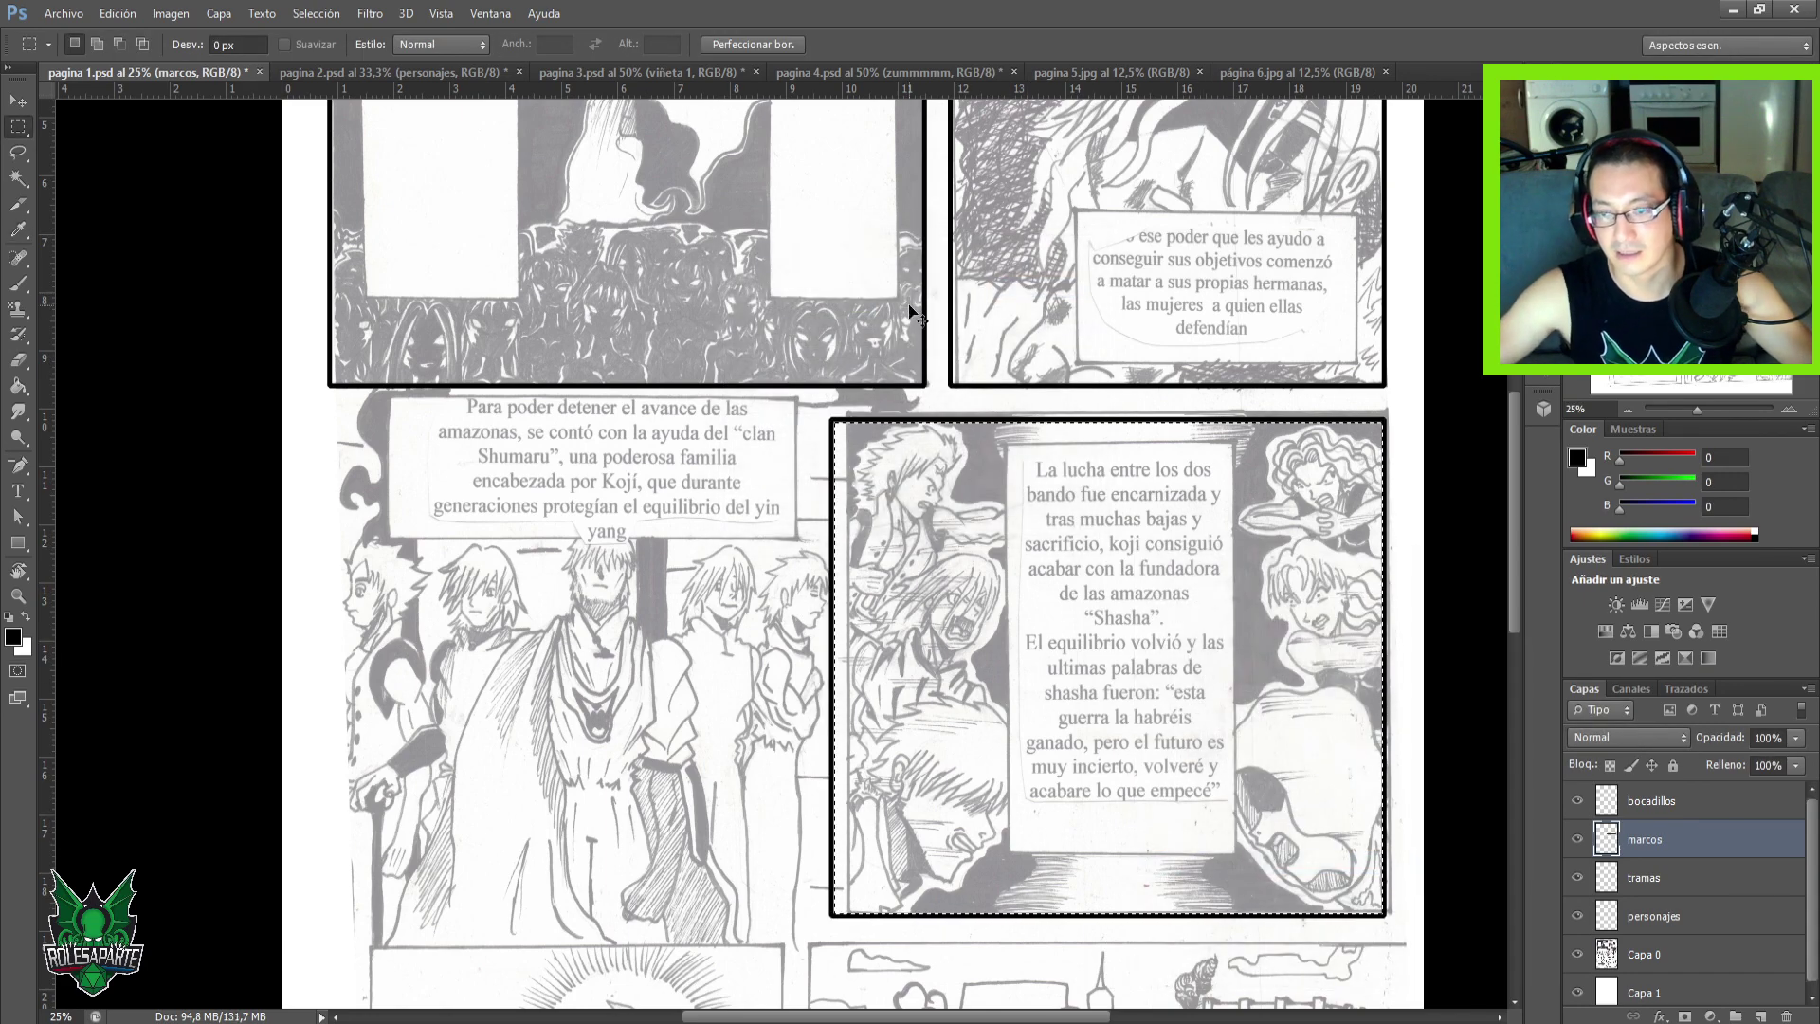
Transform the selection onto the neighbouring "Para poder detener" panel, setting its width to about 83.96%.
{"action": "key", "text": "ctrl+minus"}
{"action": "left_click_drag", "start_coordinate": [552, 596], "coordinate": [604, 531]}
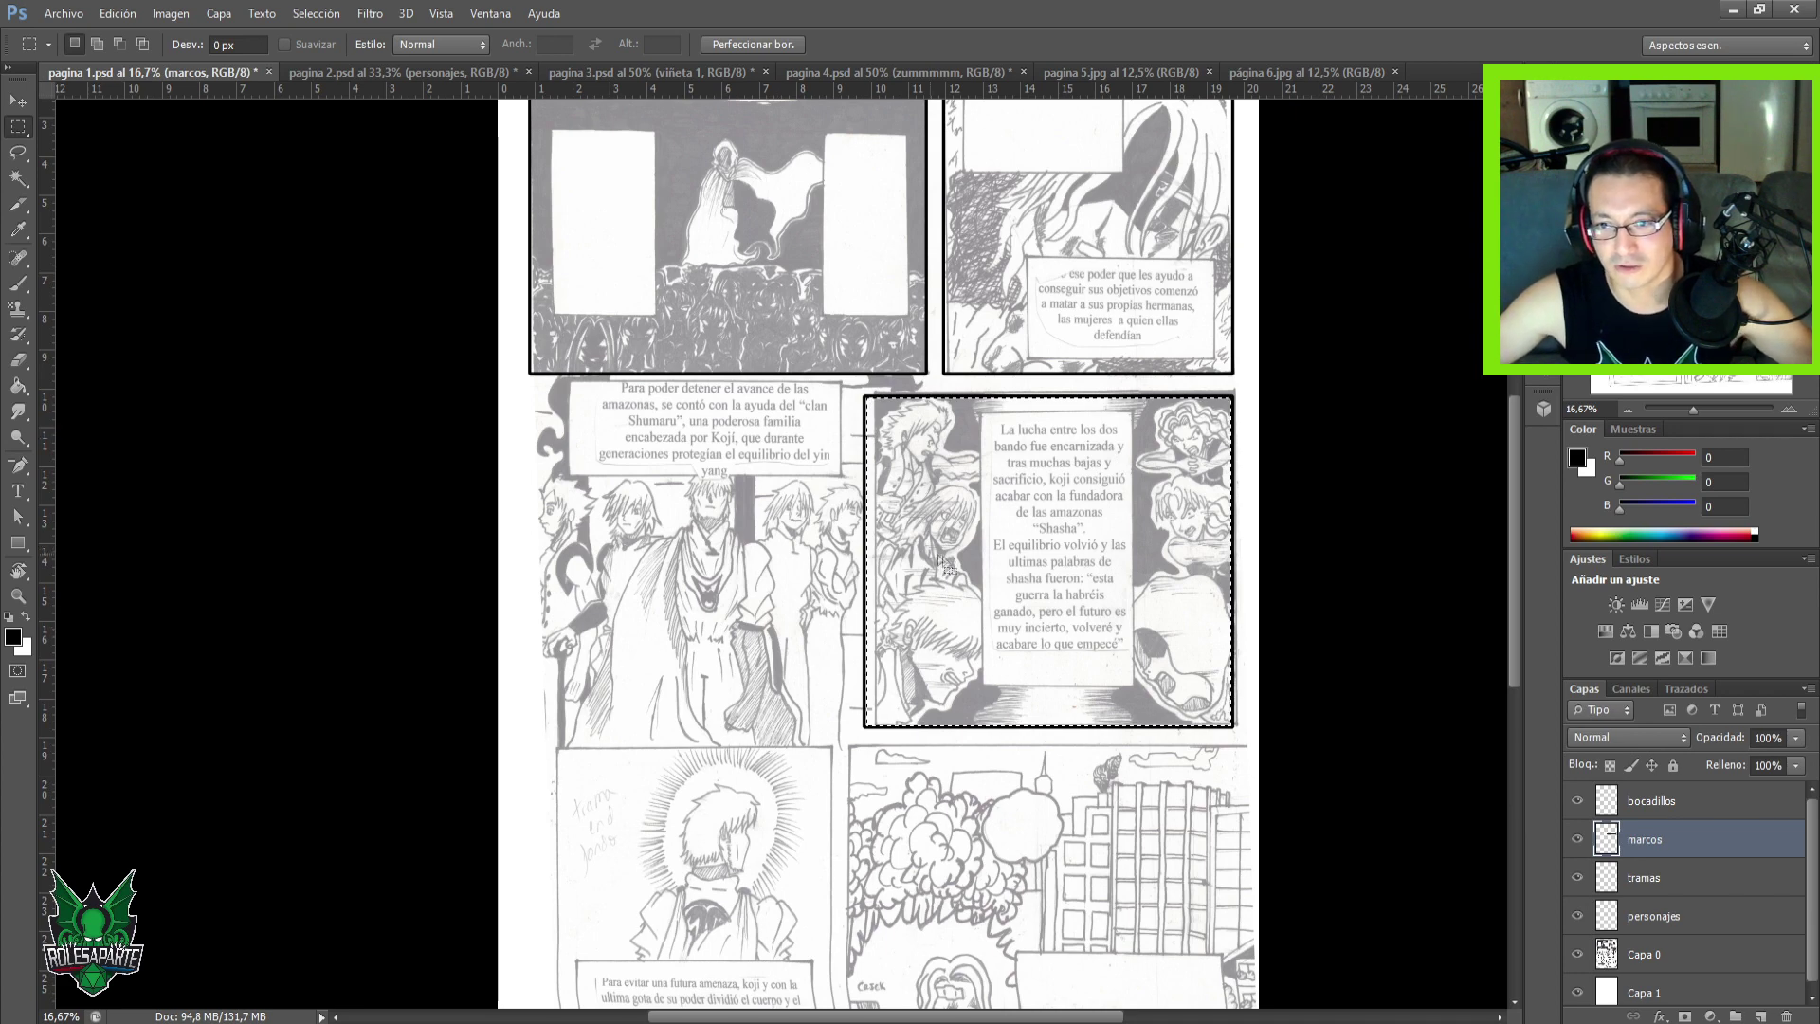
{"action": "right_click", "coordinate": [974, 605]}
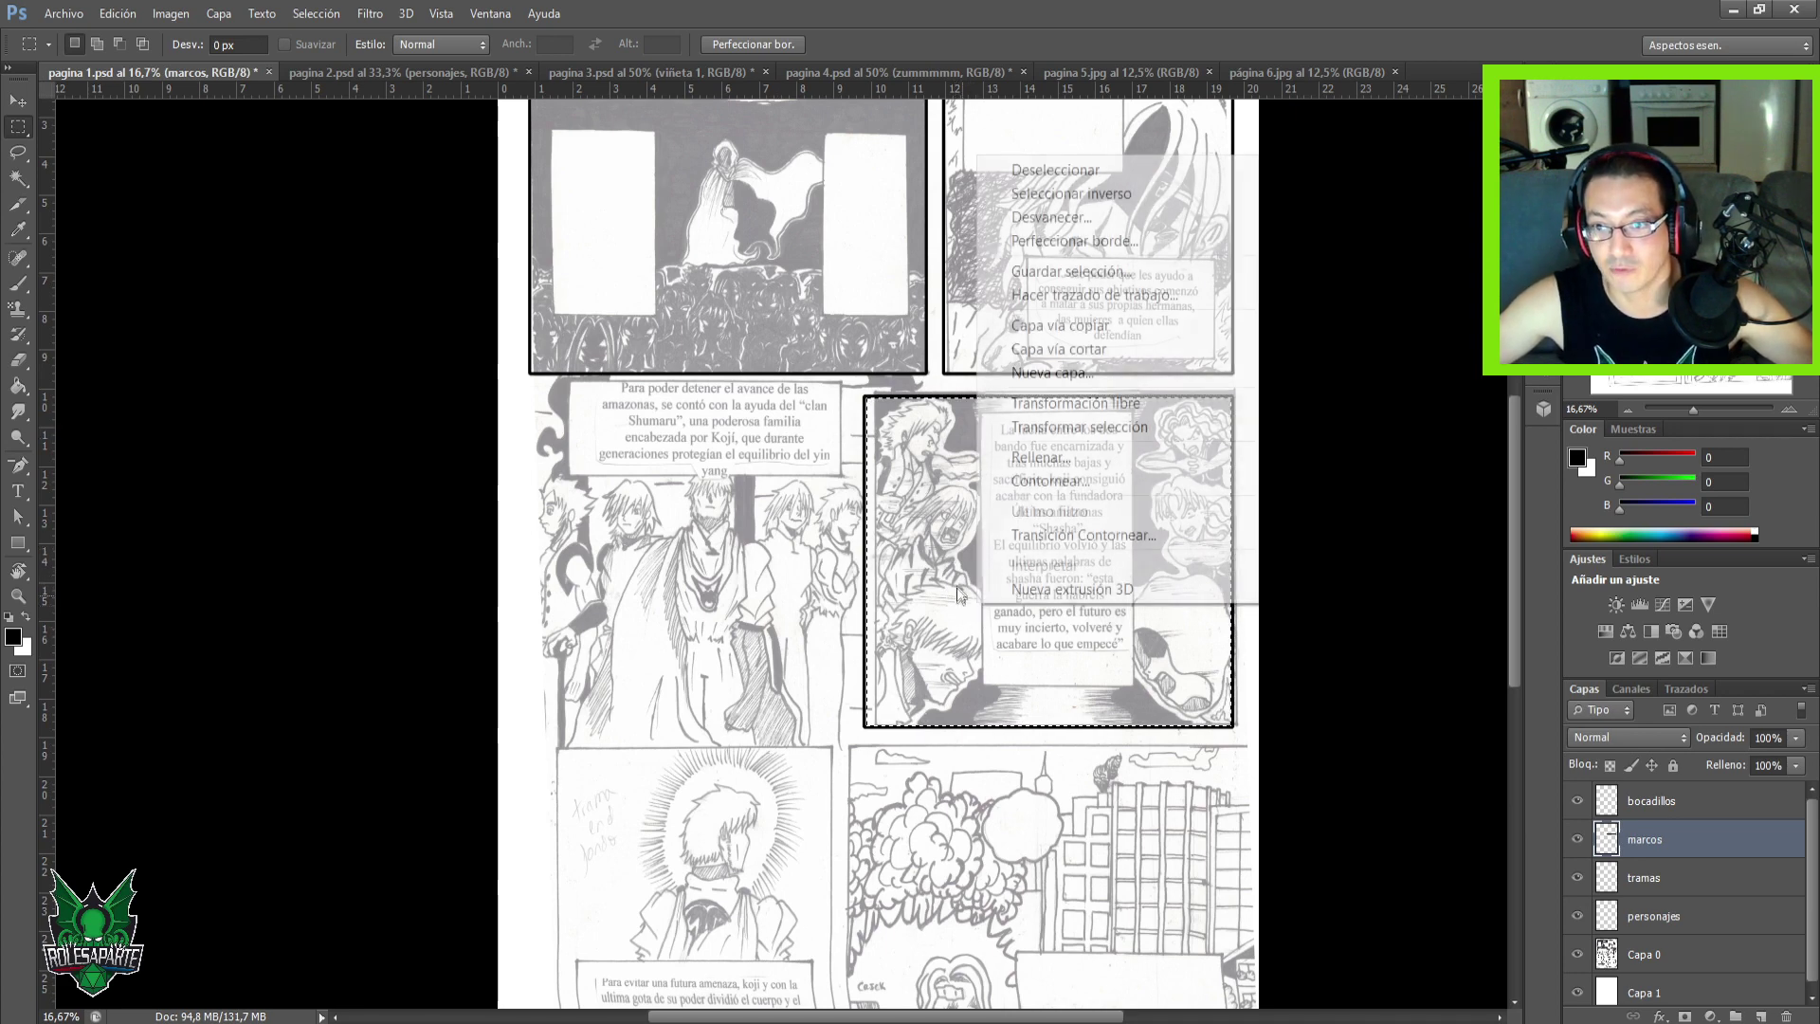
{"action": "left_click", "coordinate": [1065, 438]}
{"action": "left_click_drag", "start_coordinate": [856, 570], "coordinate": [535, 587]}
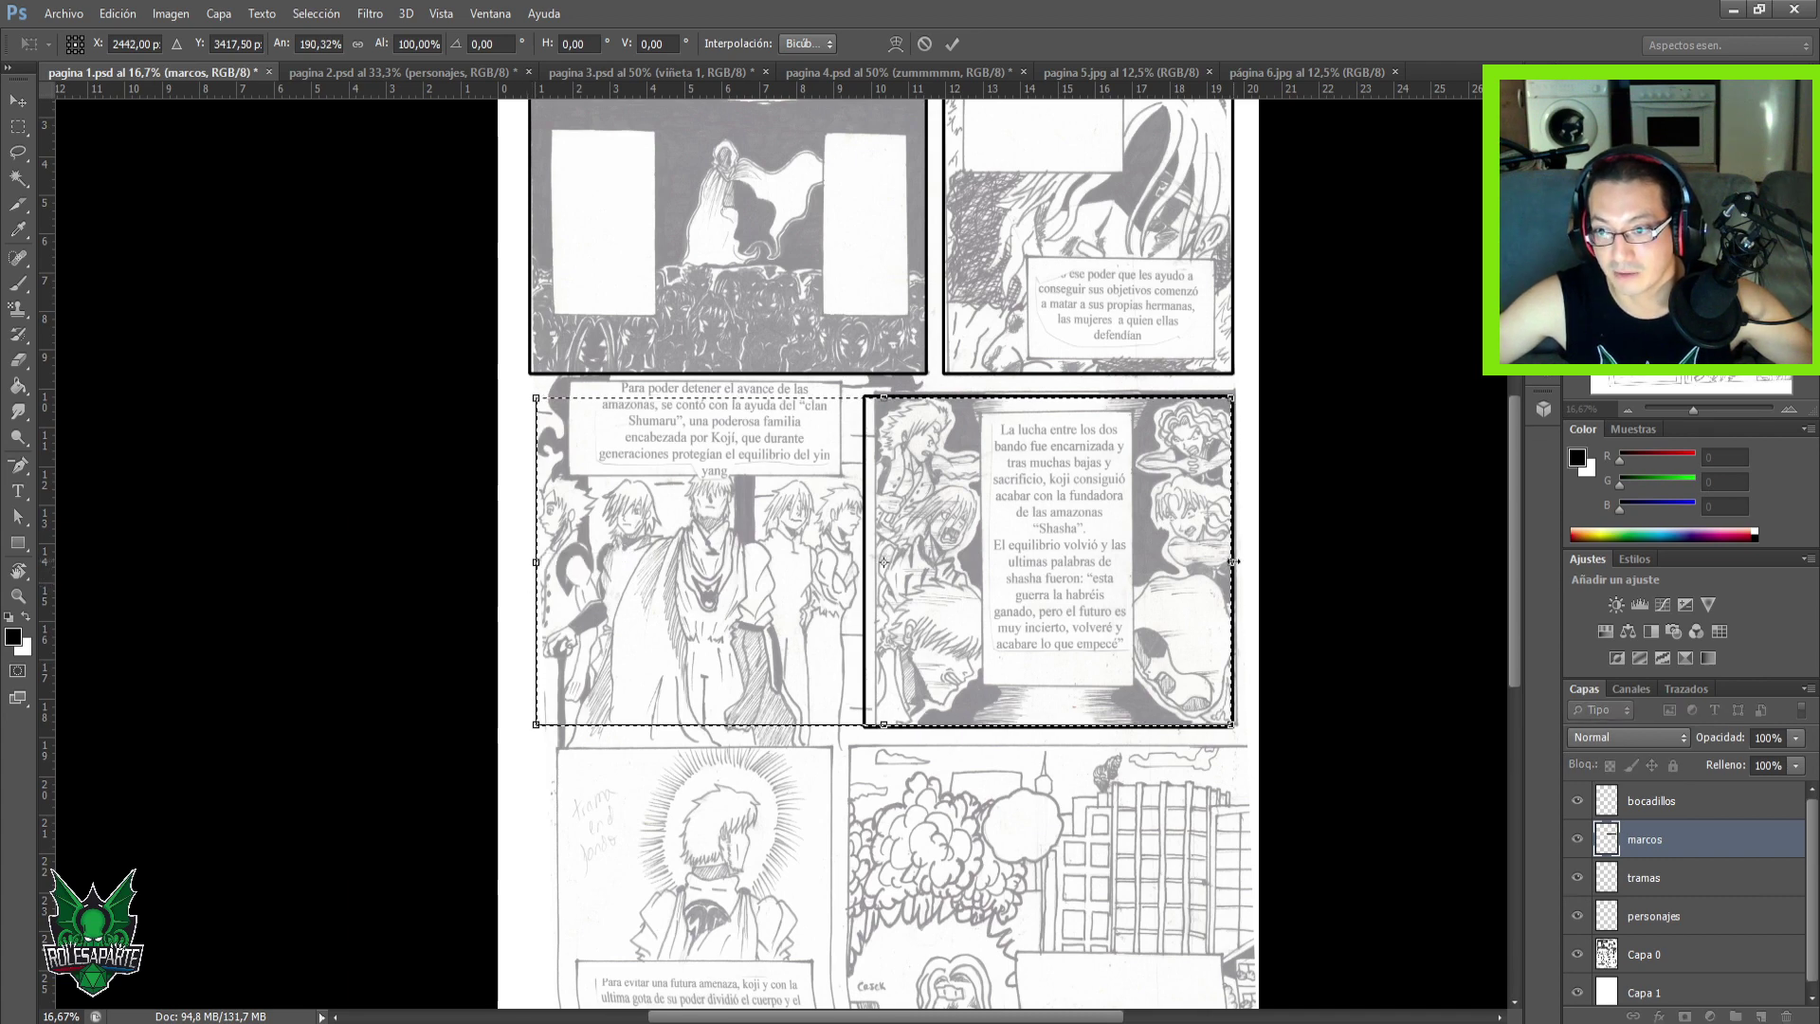
{"action": "left_click_drag", "start_coordinate": [1226, 570], "coordinate": [843, 566]}
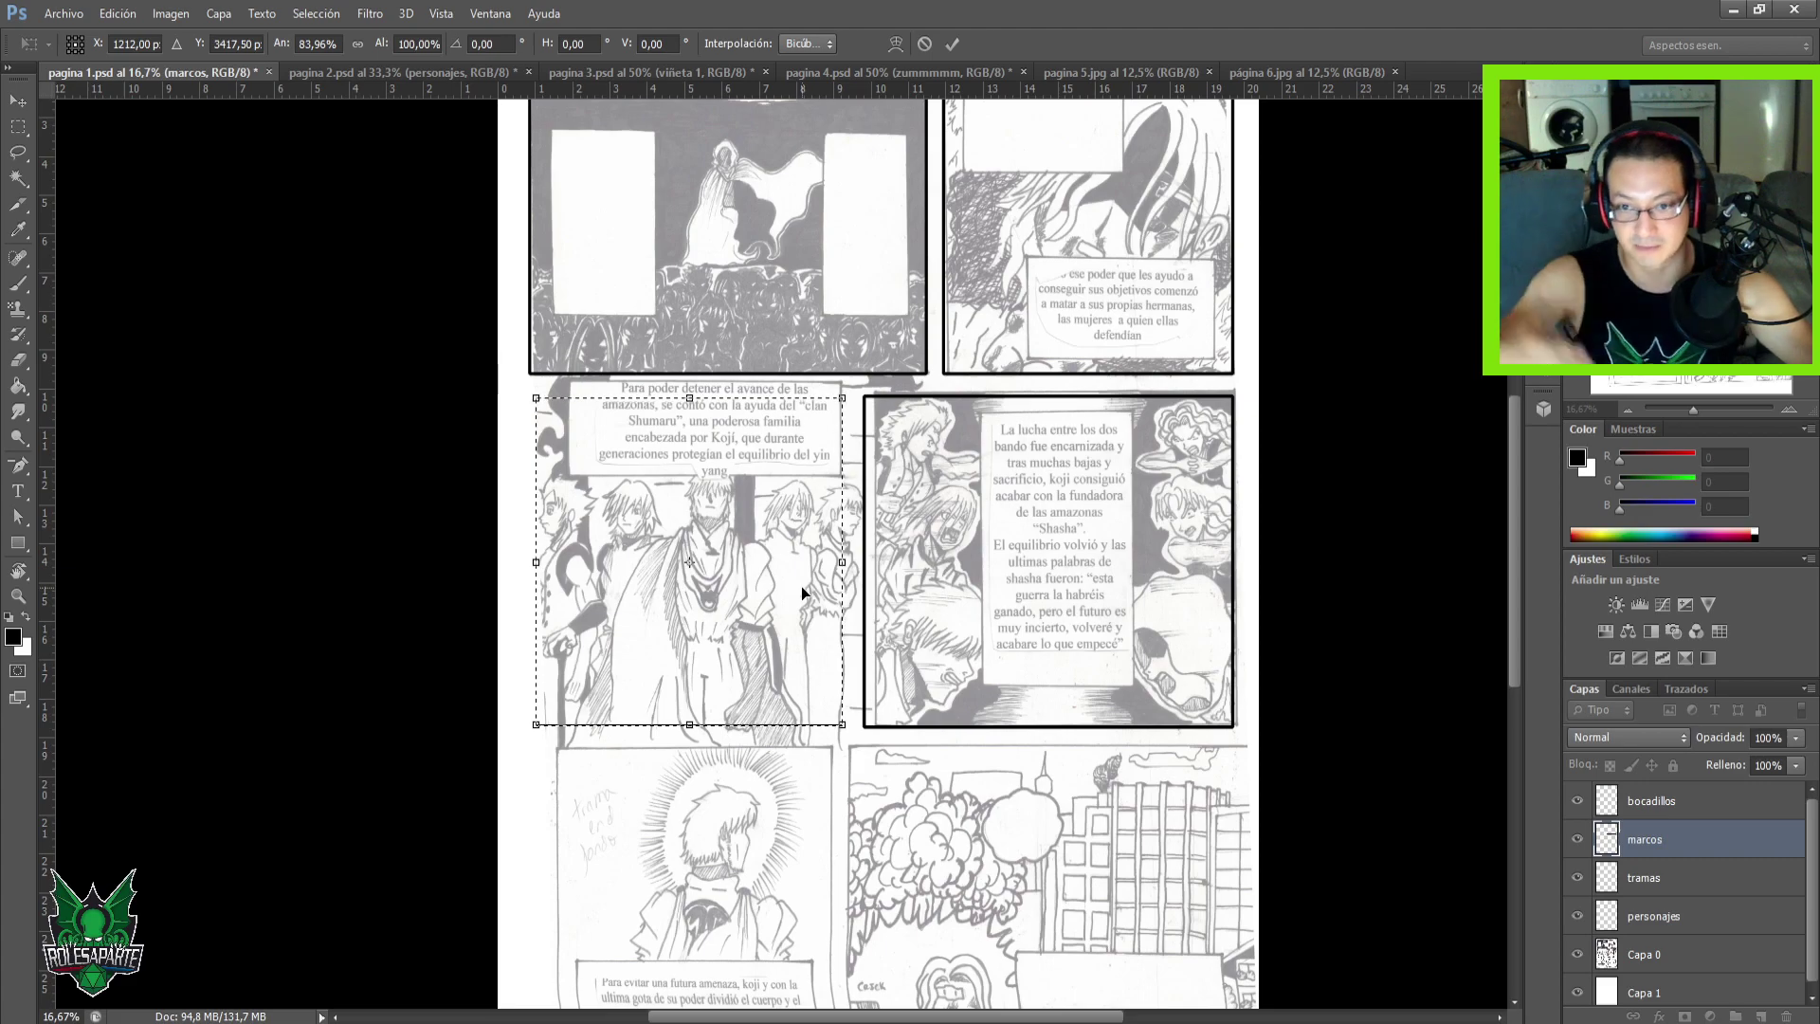
Adjust the selection's upper and left edges around the "Para poder detener" panel, to about 100.25% height and 86.04% width.
{"action": "key", "text": "ctrl+0"}
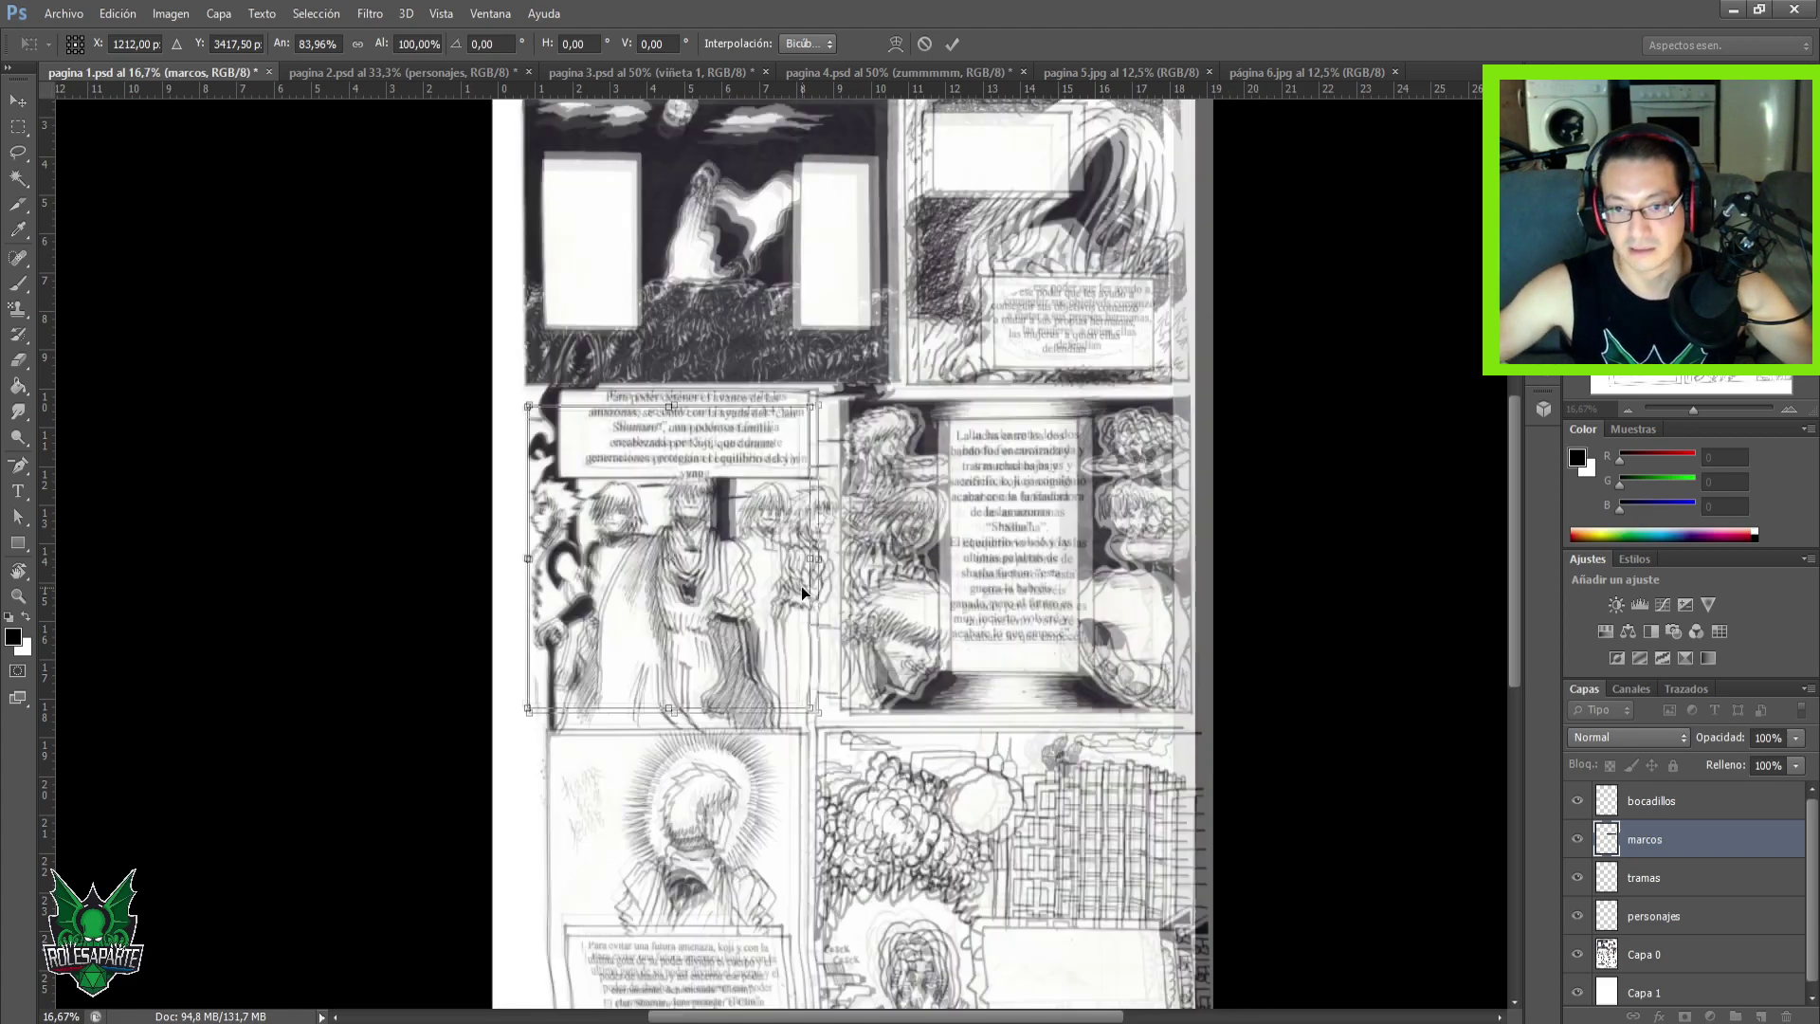
{"action": "scroll", "coordinate": [800, 586], "scroll_direction": "up", "scroll_amount": 1}
{"action": "scroll", "coordinate": [803, 588], "scroll_direction": "up", "scroll_amount": 1}
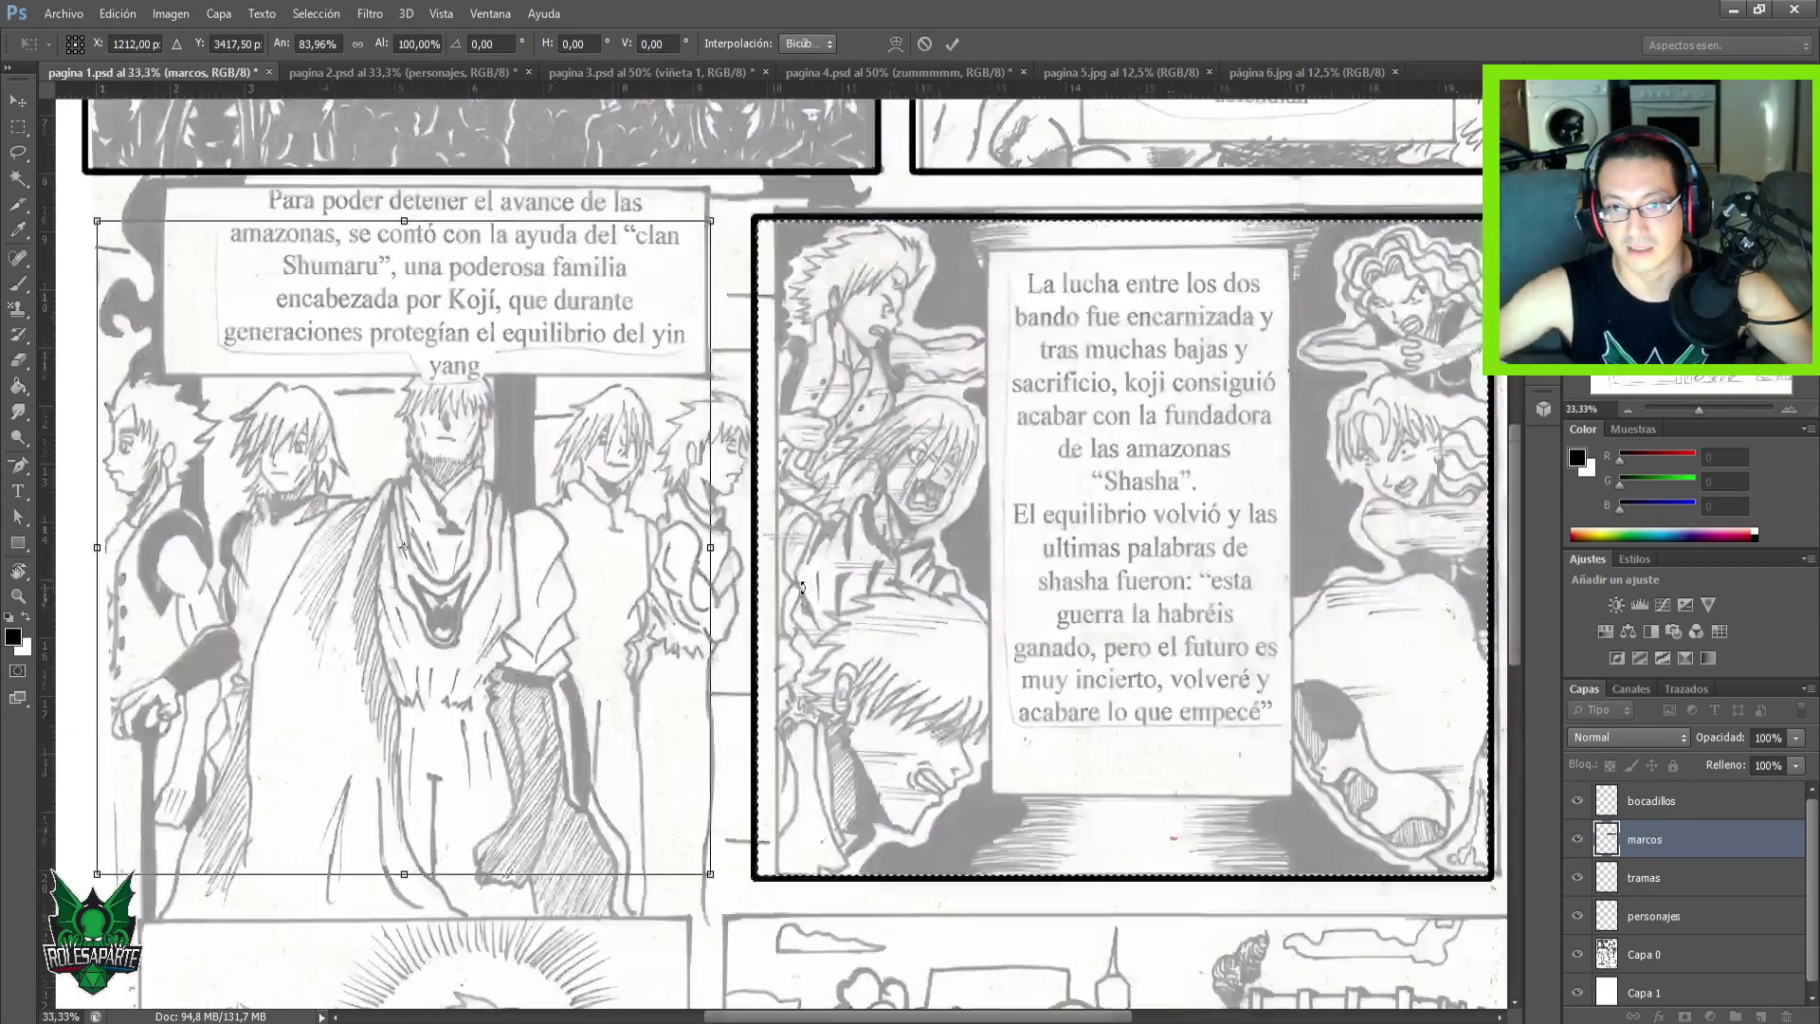
{"action": "left_click_drag", "start_coordinate": [323, 196], "coordinate": [359, 599]}
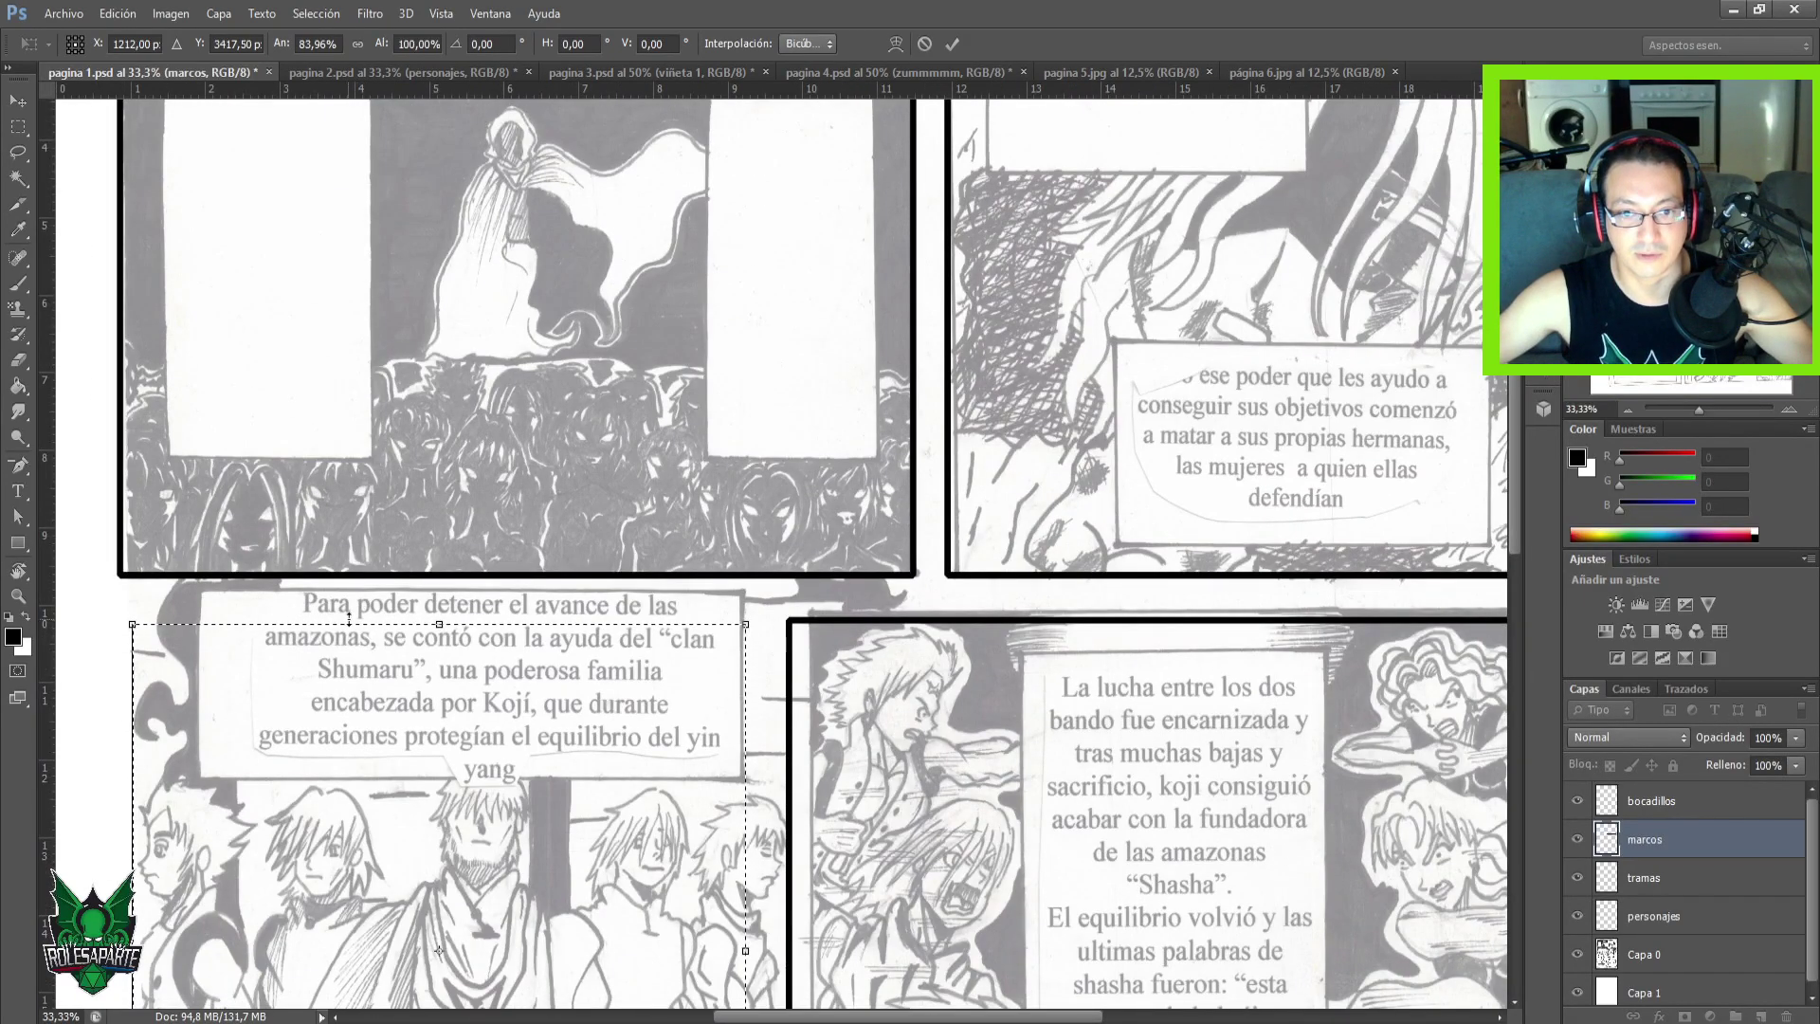
{"action": "mouse_move", "coordinate": [347, 616]}
{"action": "left_mouse_down"}
{"action": "mouse_move", "coordinate": [332, 534]}
{"action": "mouse_move", "coordinate": [329, 615]}
{"action": "left_mouse_up"}
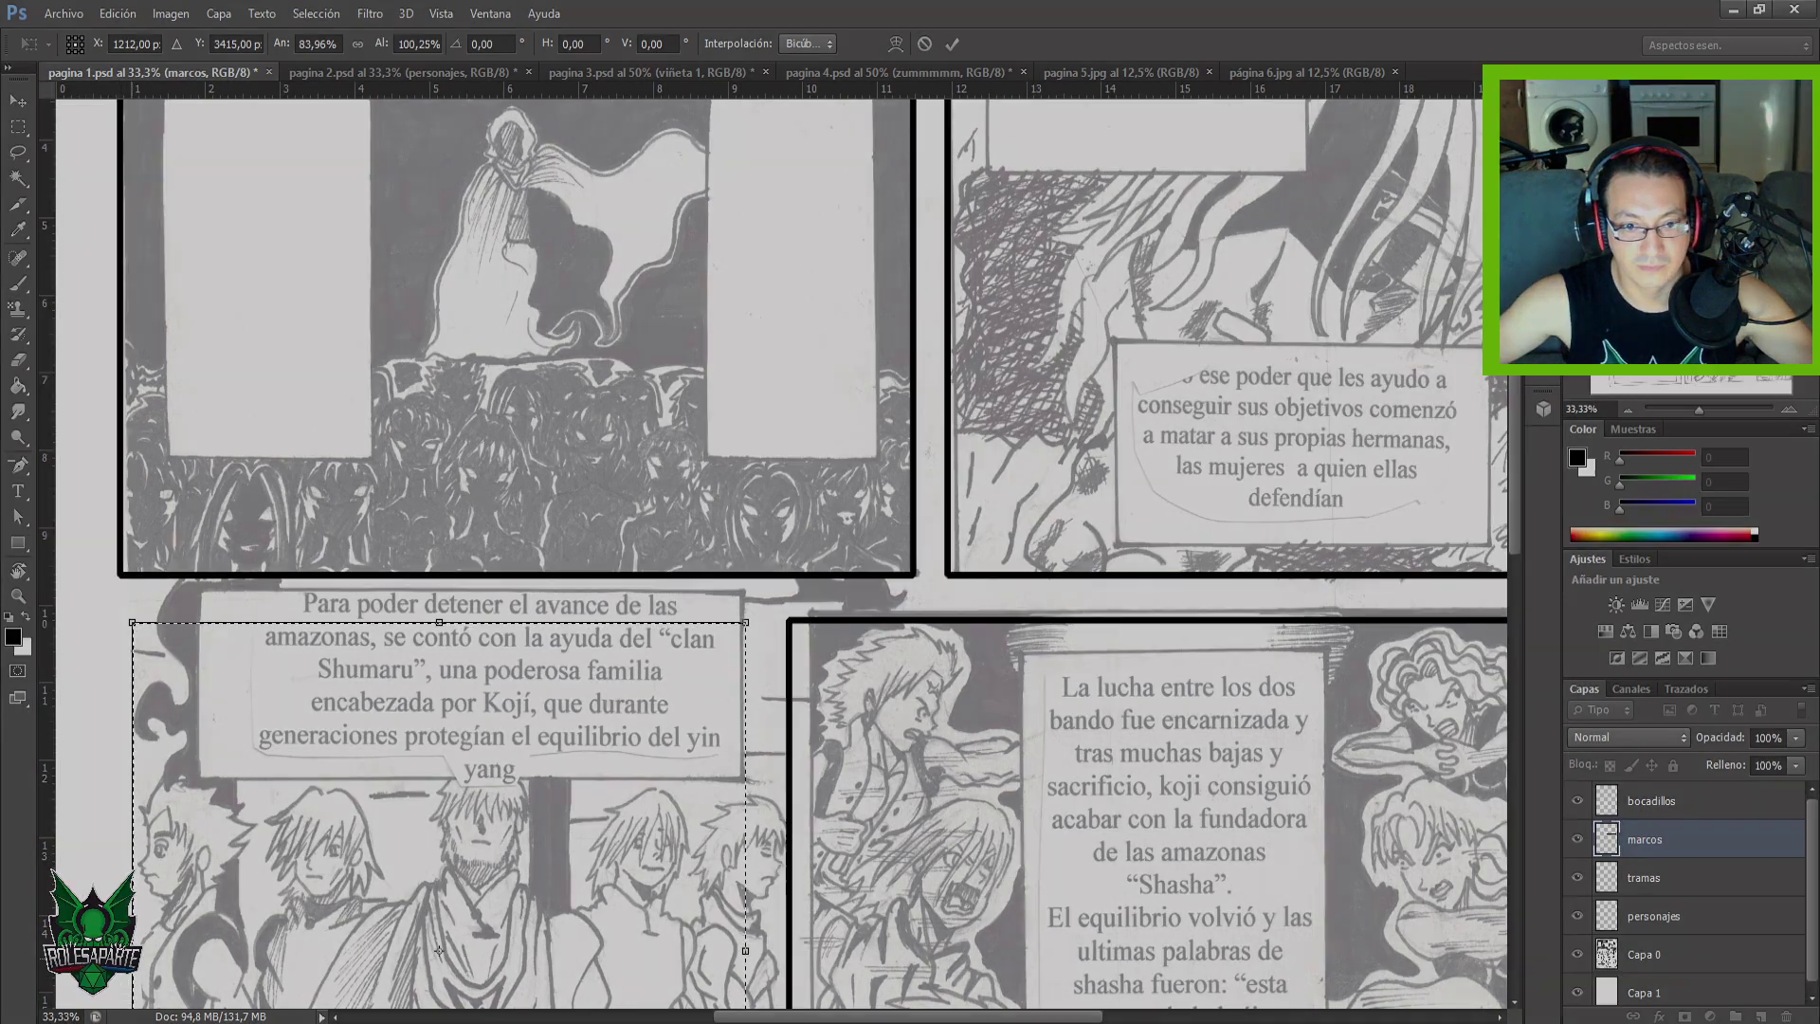
{"action": "left_click_drag", "start_coordinate": [132, 664], "coordinate": [116, 663]}
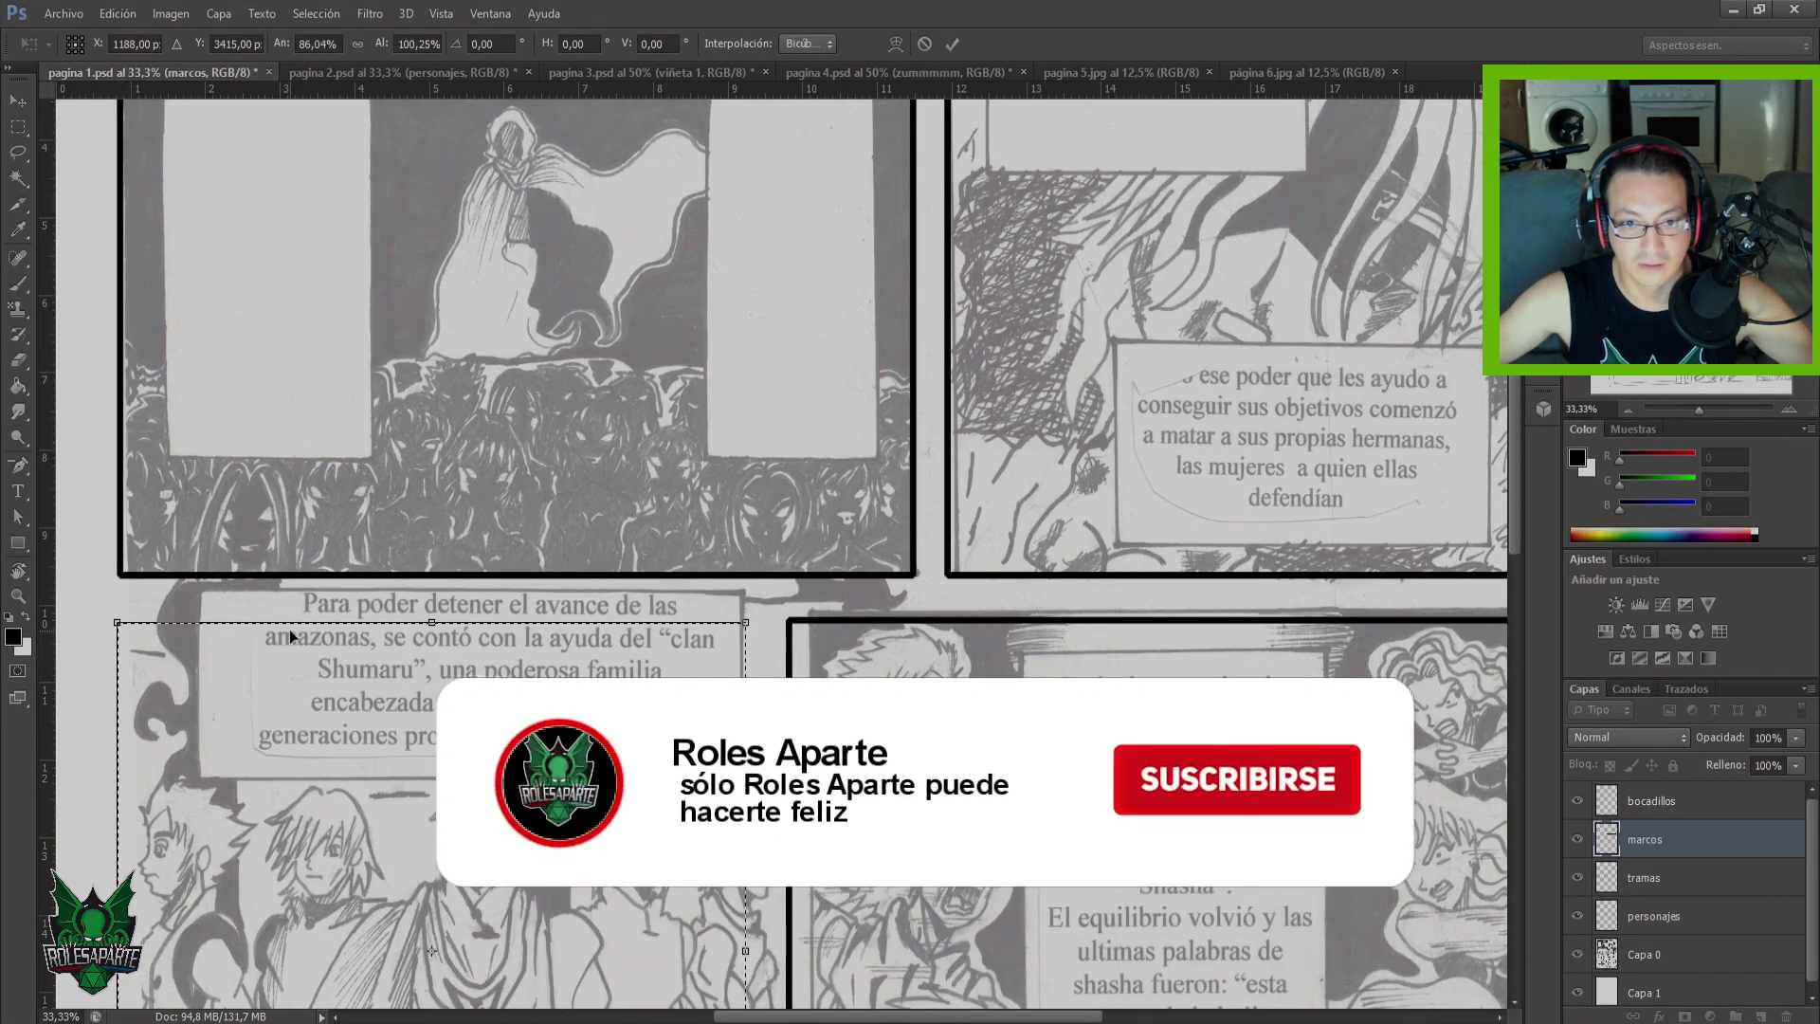
Extend the selection's upper edge to 116.62% height over the panel above and align its left edge with that frame at 85.30% width.
{"action": "left_click_drag", "start_coordinate": [300, 621], "coordinate": [299, 515]}
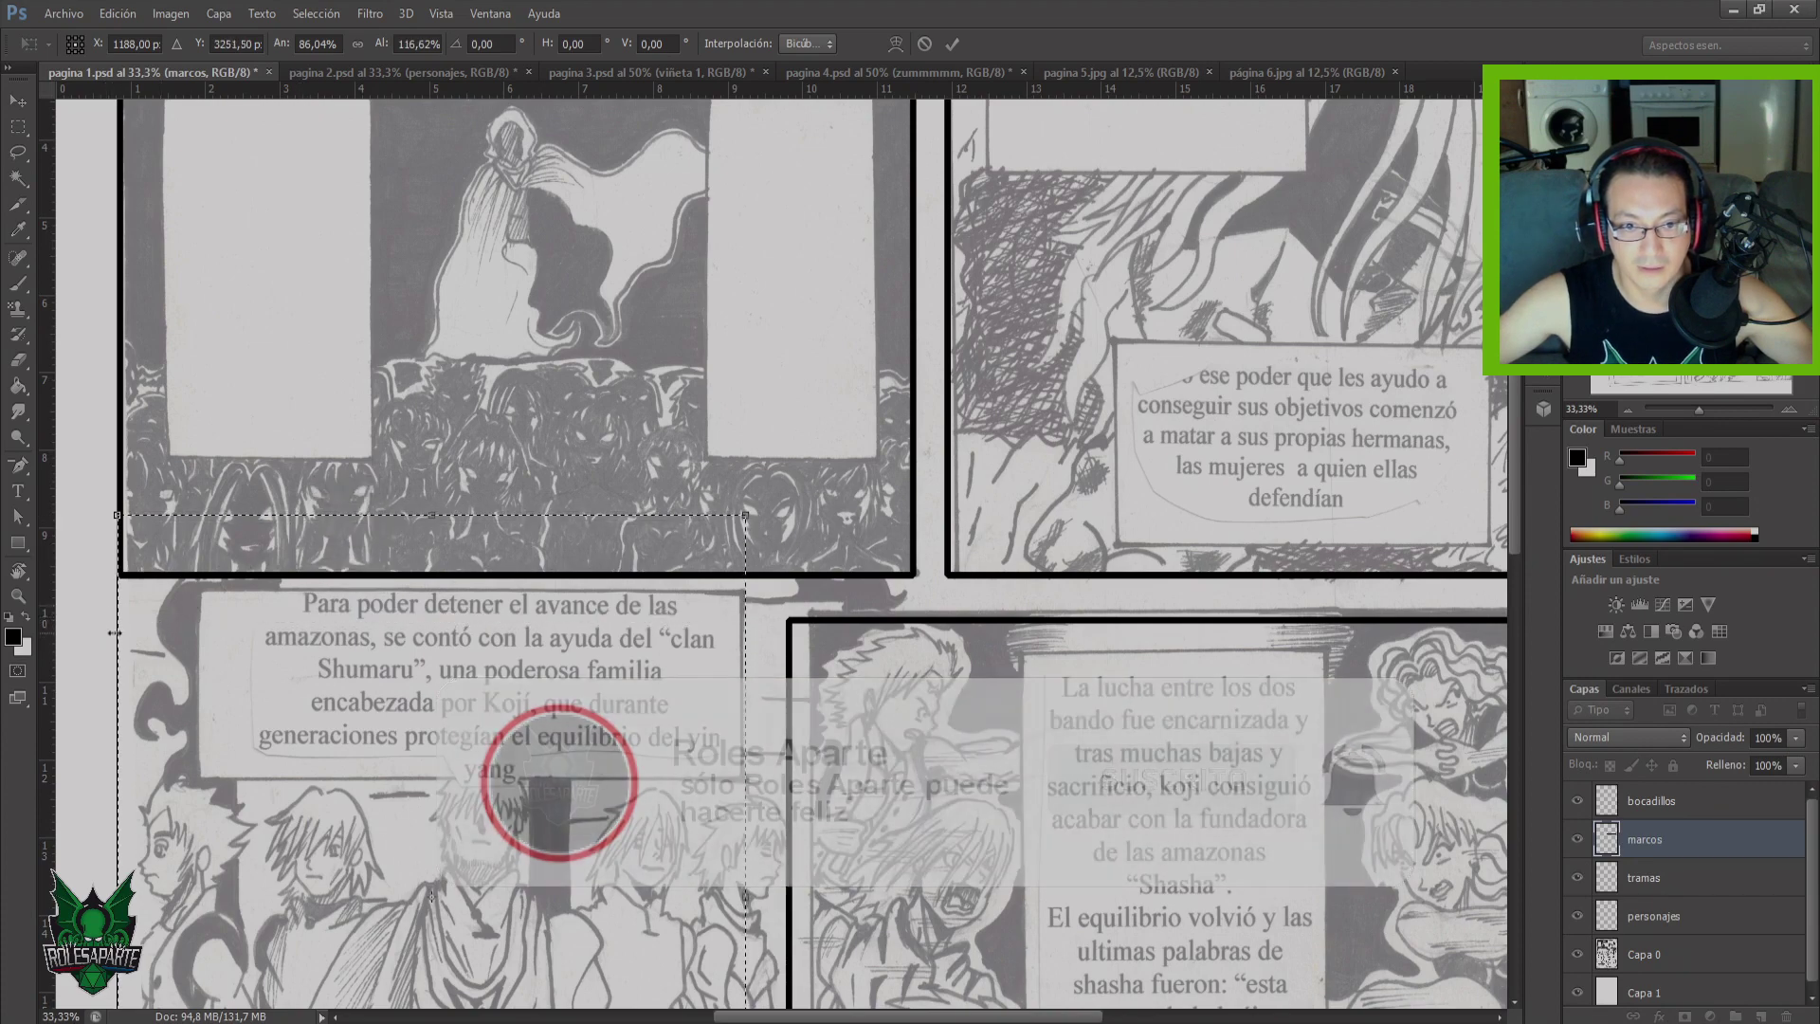
{"action": "left_click_drag", "start_coordinate": [117, 635], "coordinate": [125, 635]}
{"action": "key", "text": "ctrl+plus"}
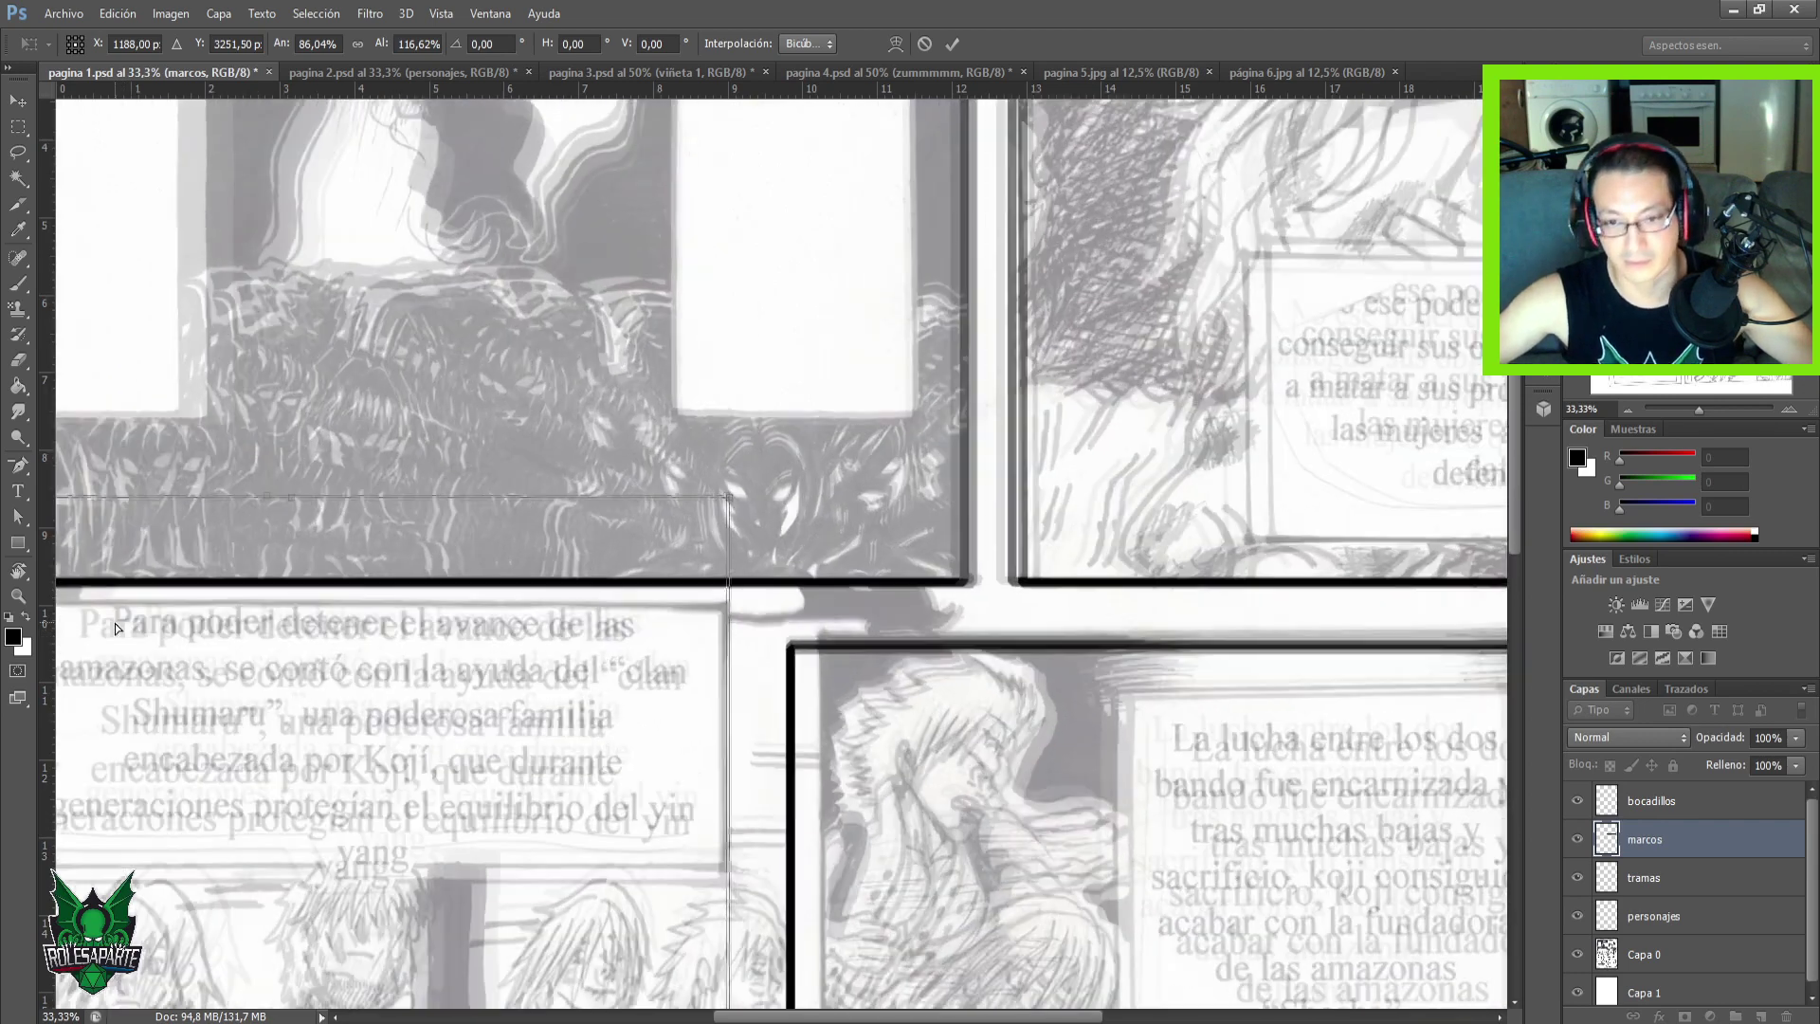
{"action": "left_click_drag", "start_coordinate": [366, 615], "coordinate": [750, 595]}
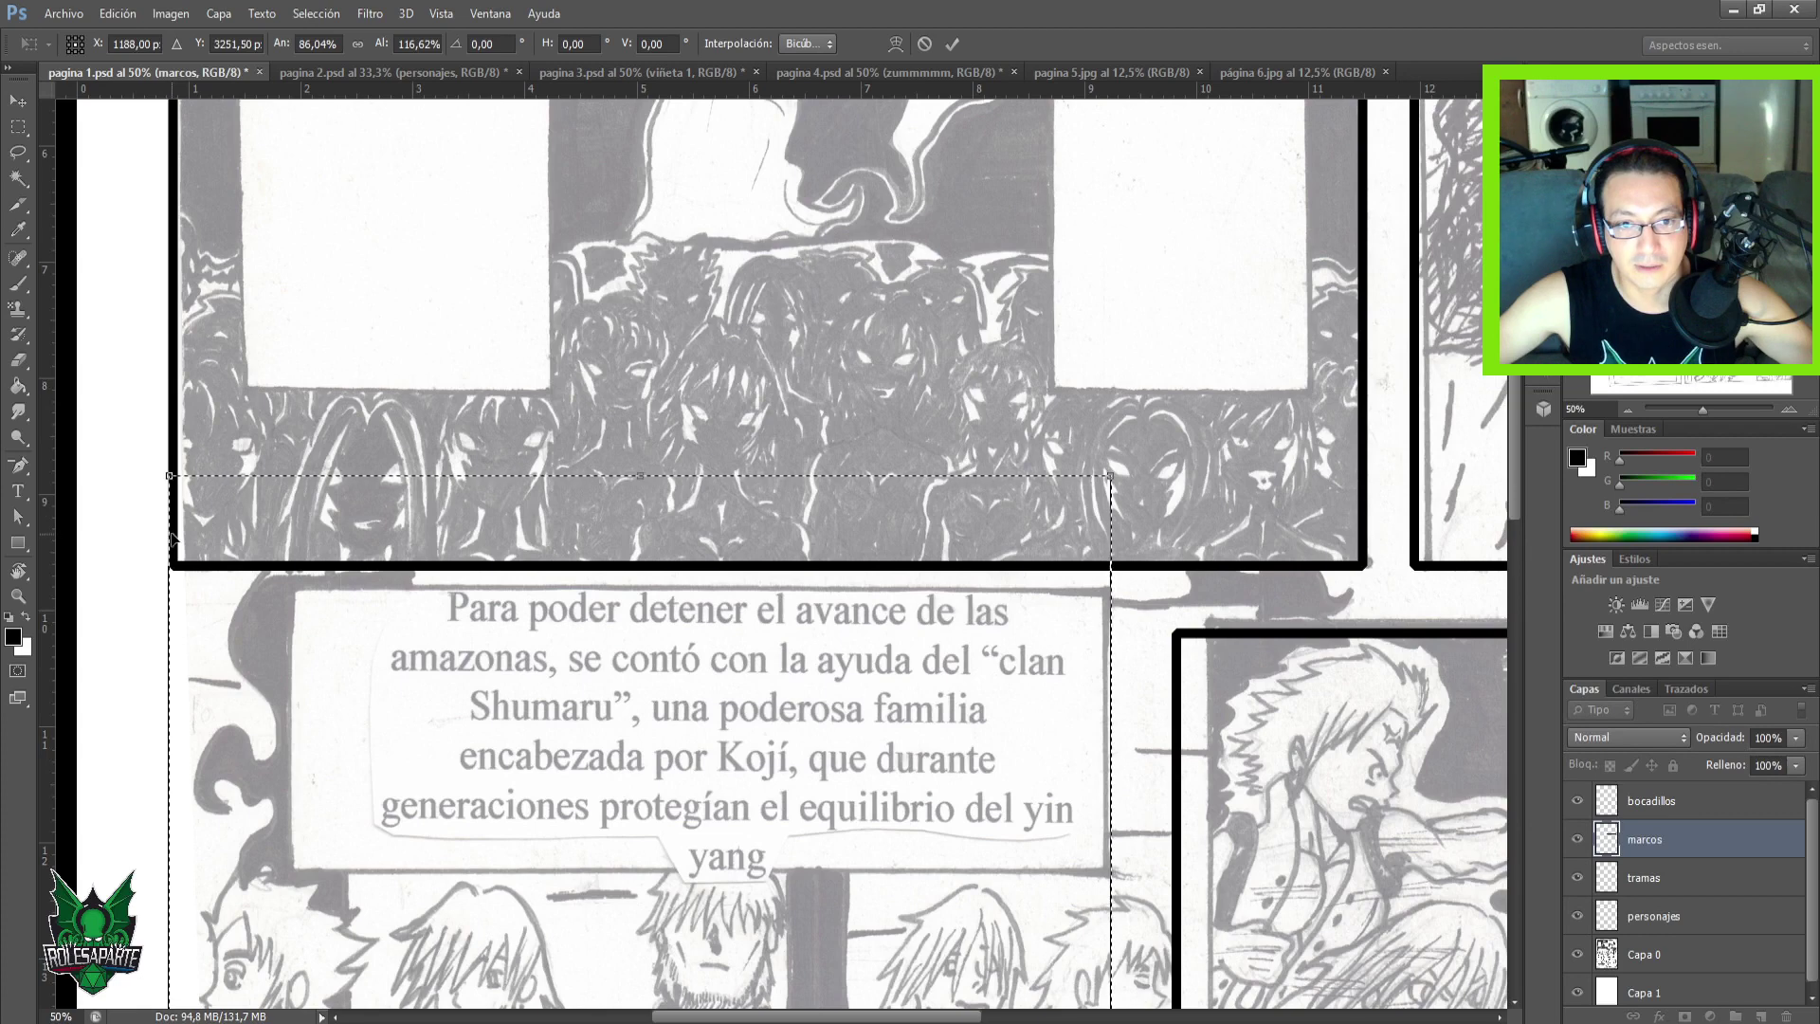
{"action": "left_click_drag", "start_coordinate": [165, 537], "coordinate": [173, 536]}
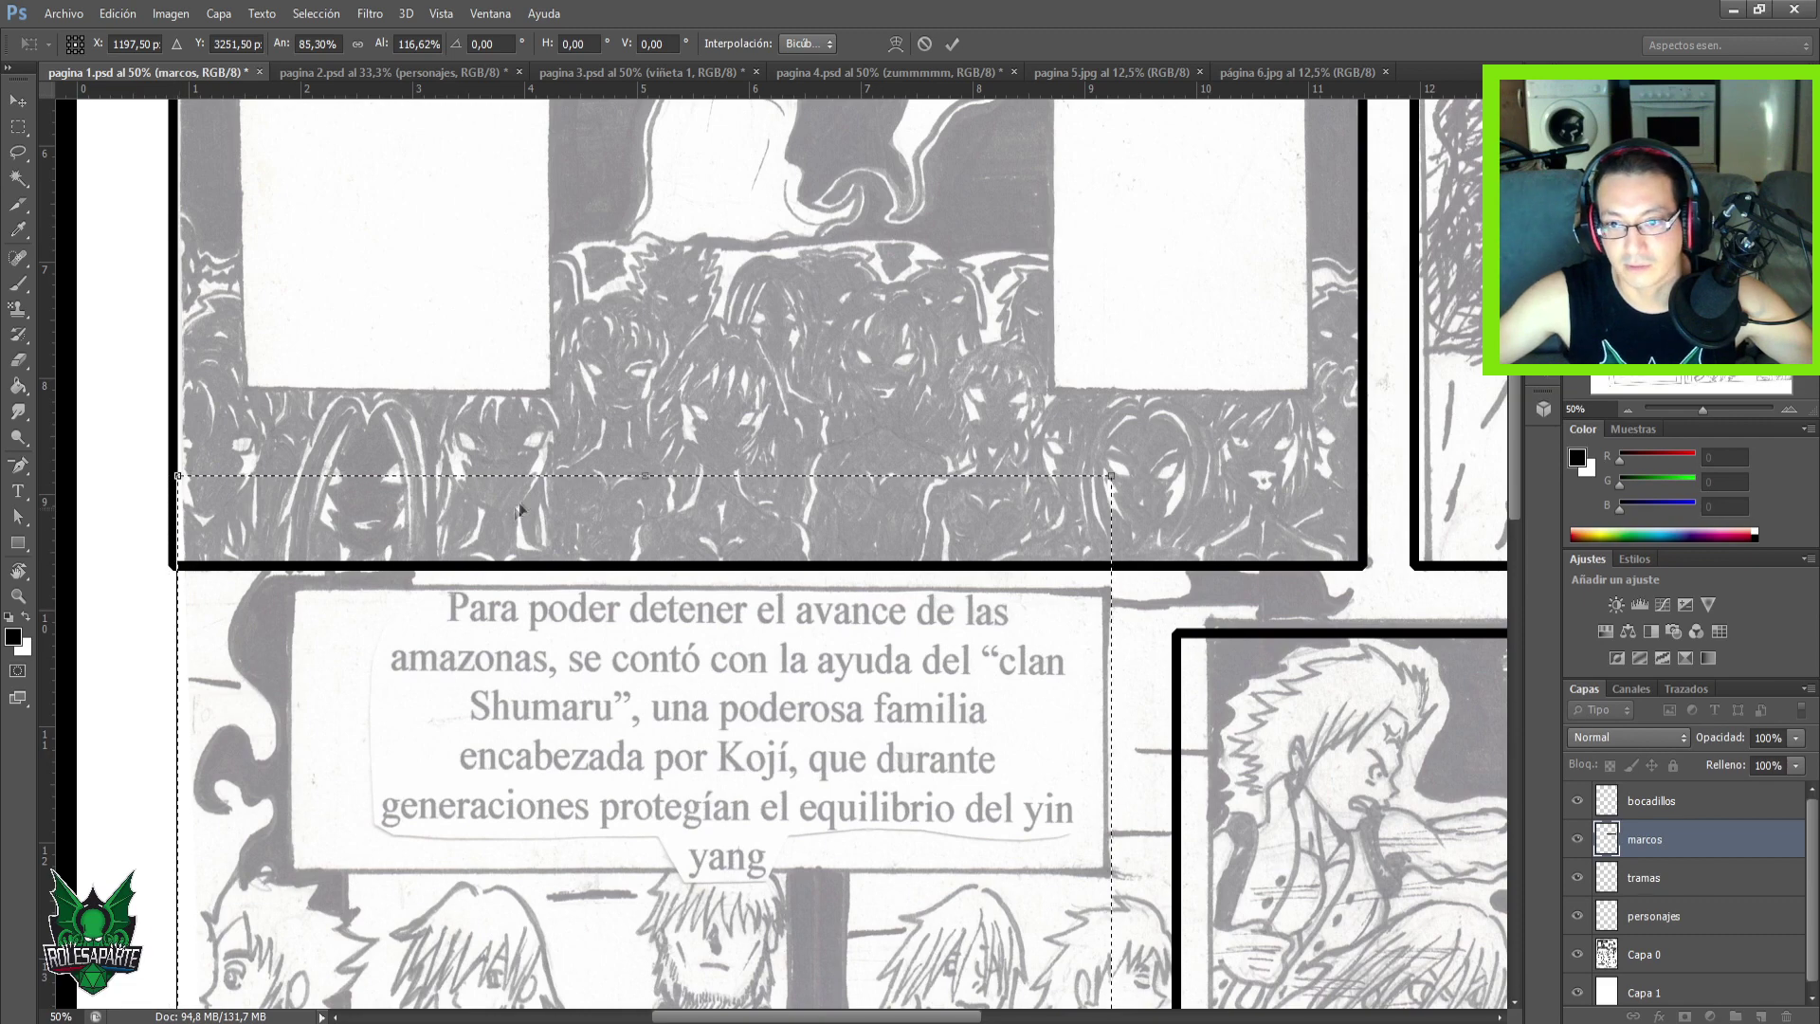
Lower the selection's upper edge back over the "Para poder detener" panel to 99.85% height, and trim its width to 85.13%.
{"action": "left_click_drag", "start_coordinate": [582, 477], "coordinate": [566, 578]}
{"action": "key", "text": "ctrl+z"}
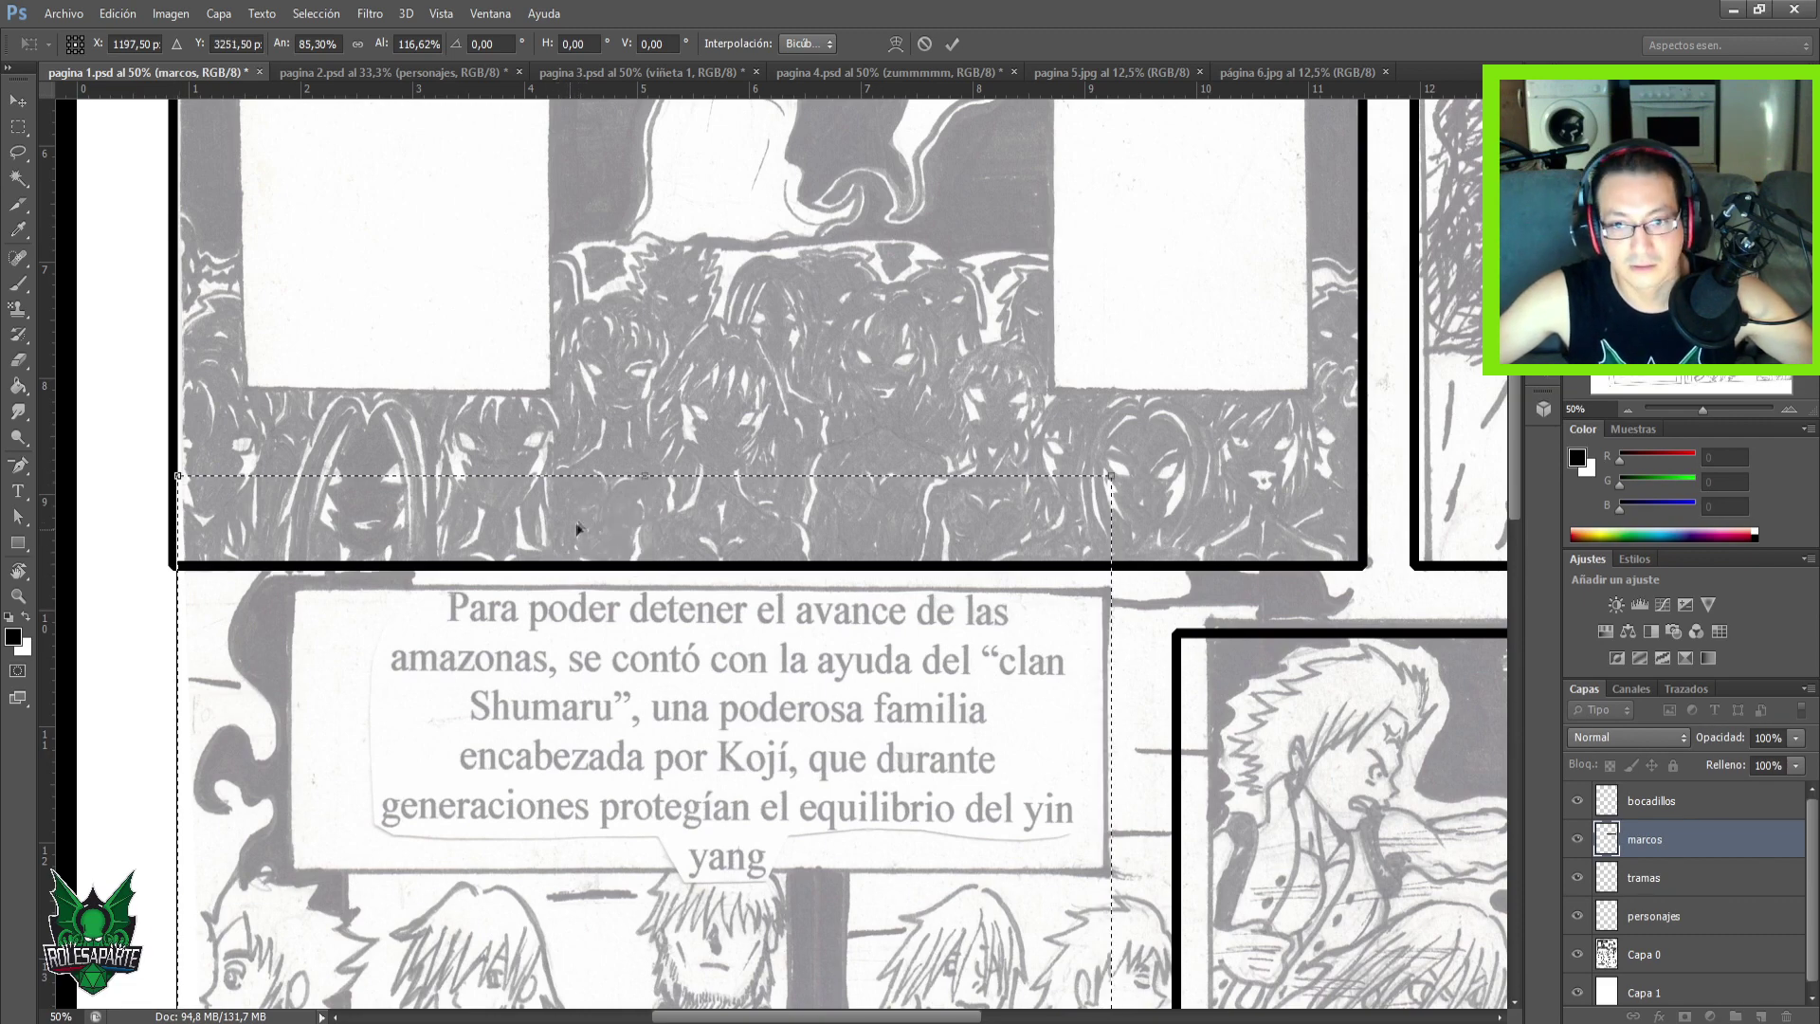
{"action": "left_click_drag", "start_coordinate": [599, 474], "coordinate": [572, 636]}
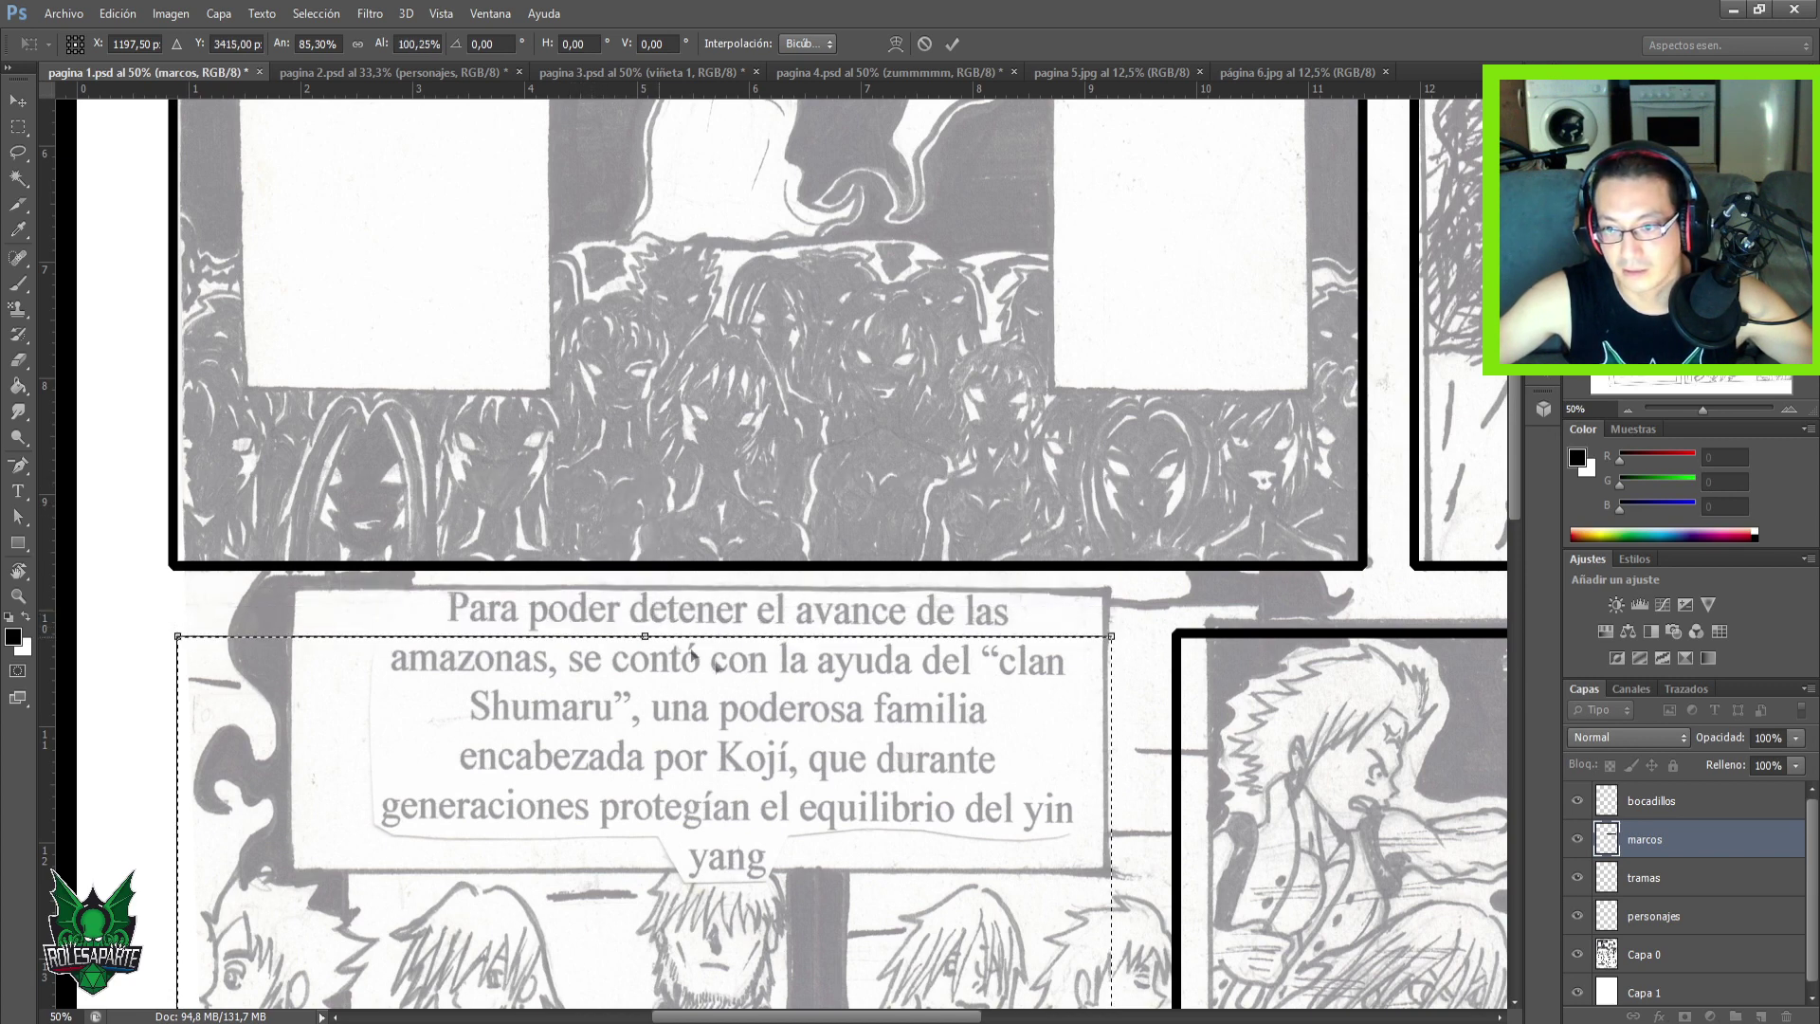
{"action": "mouse_move", "coordinate": [1117, 698]}
{"action": "left_mouse_down"}
{"action": "mouse_move", "coordinate": [1196, 691]}
{"action": "mouse_move", "coordinate": [1131, 690]}
{"action": "left_mouse_up"}
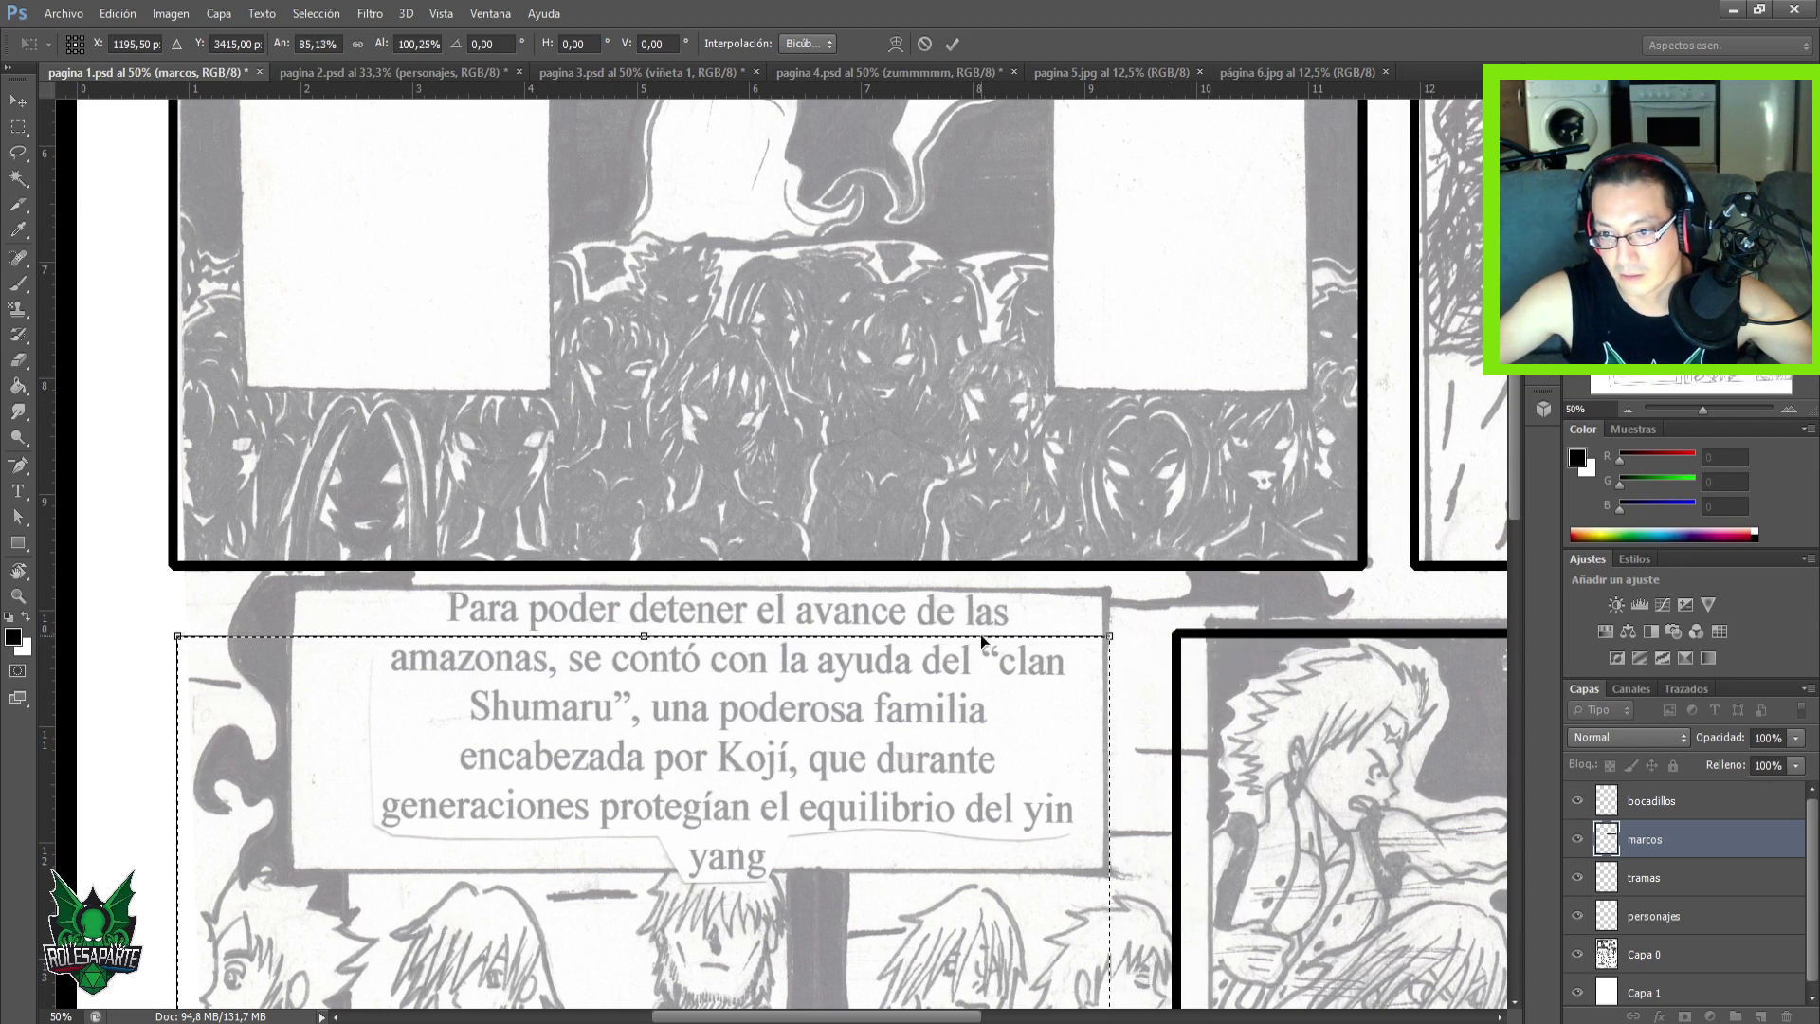
{"action": "left_click_drag", "start_coordinate": [981, 637], "coordinate": [980, 642]}
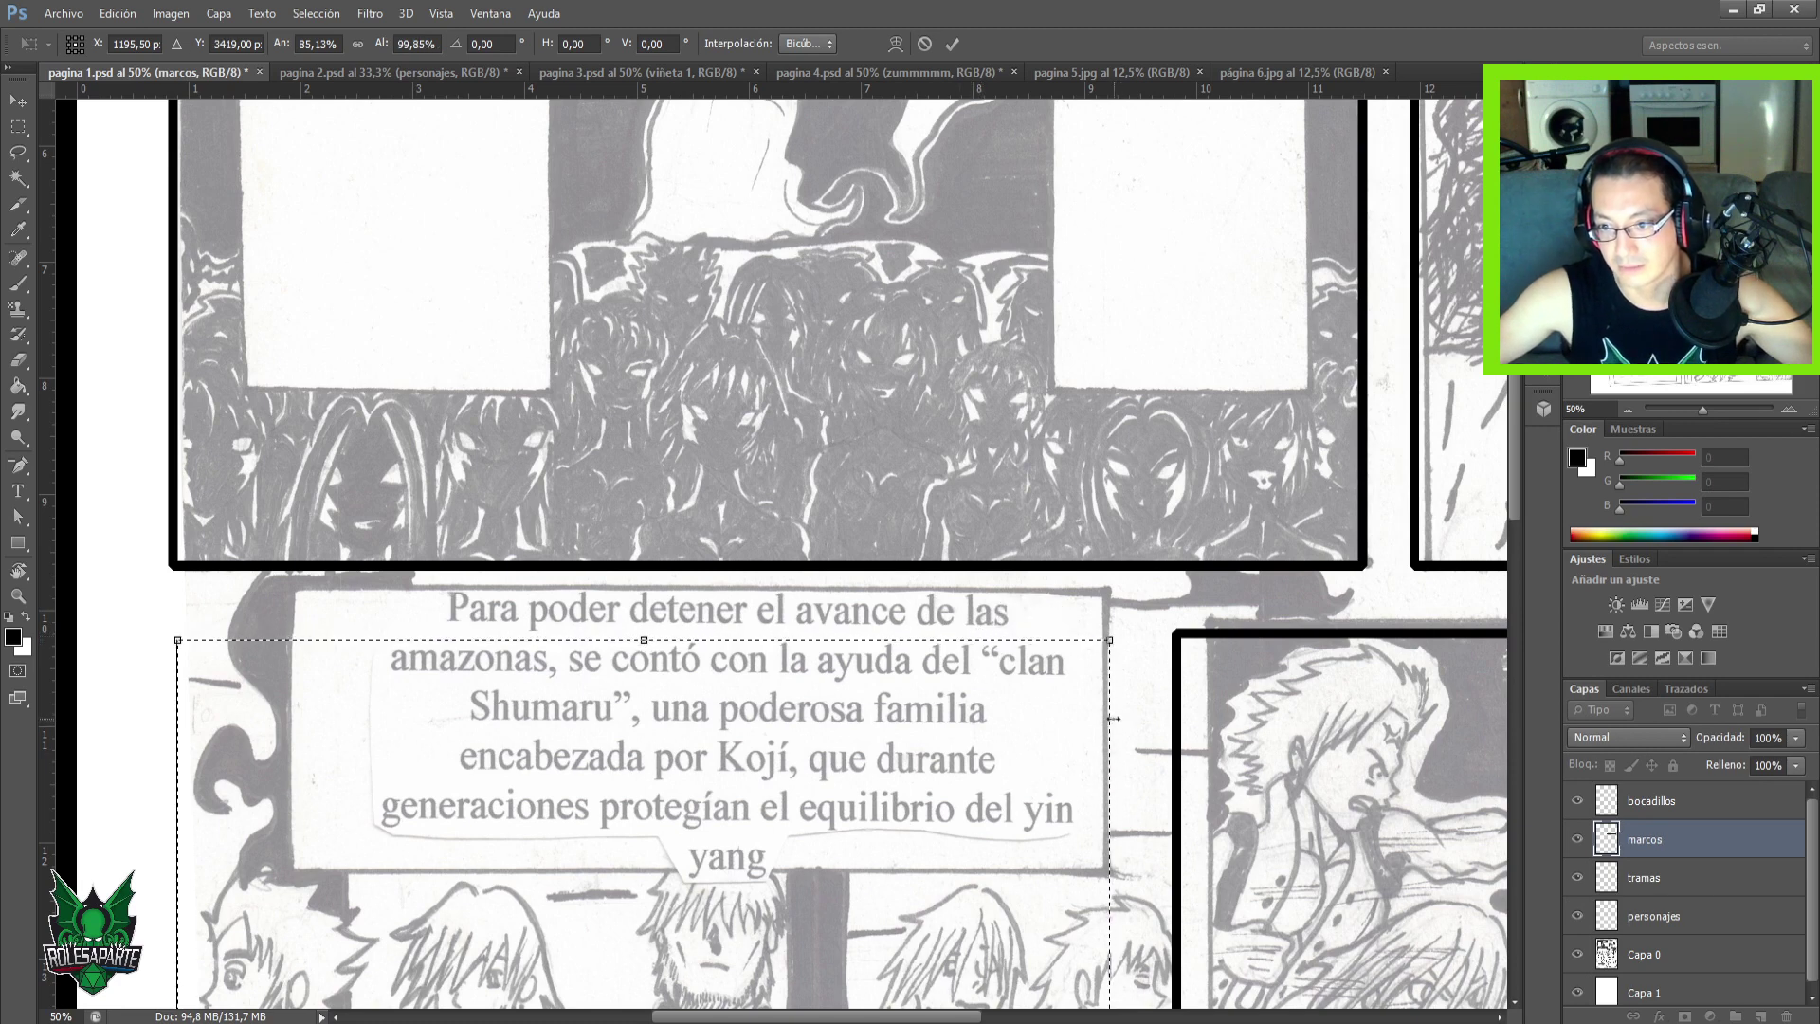
Widen the selection to 93.77% to align its height with the neighbouring frame, restore the gutter between panels, and apply the transformation.
{"action": "left_click_drag", "start_coordinate": [1129, 712], "coordinate": [1223, 709]}
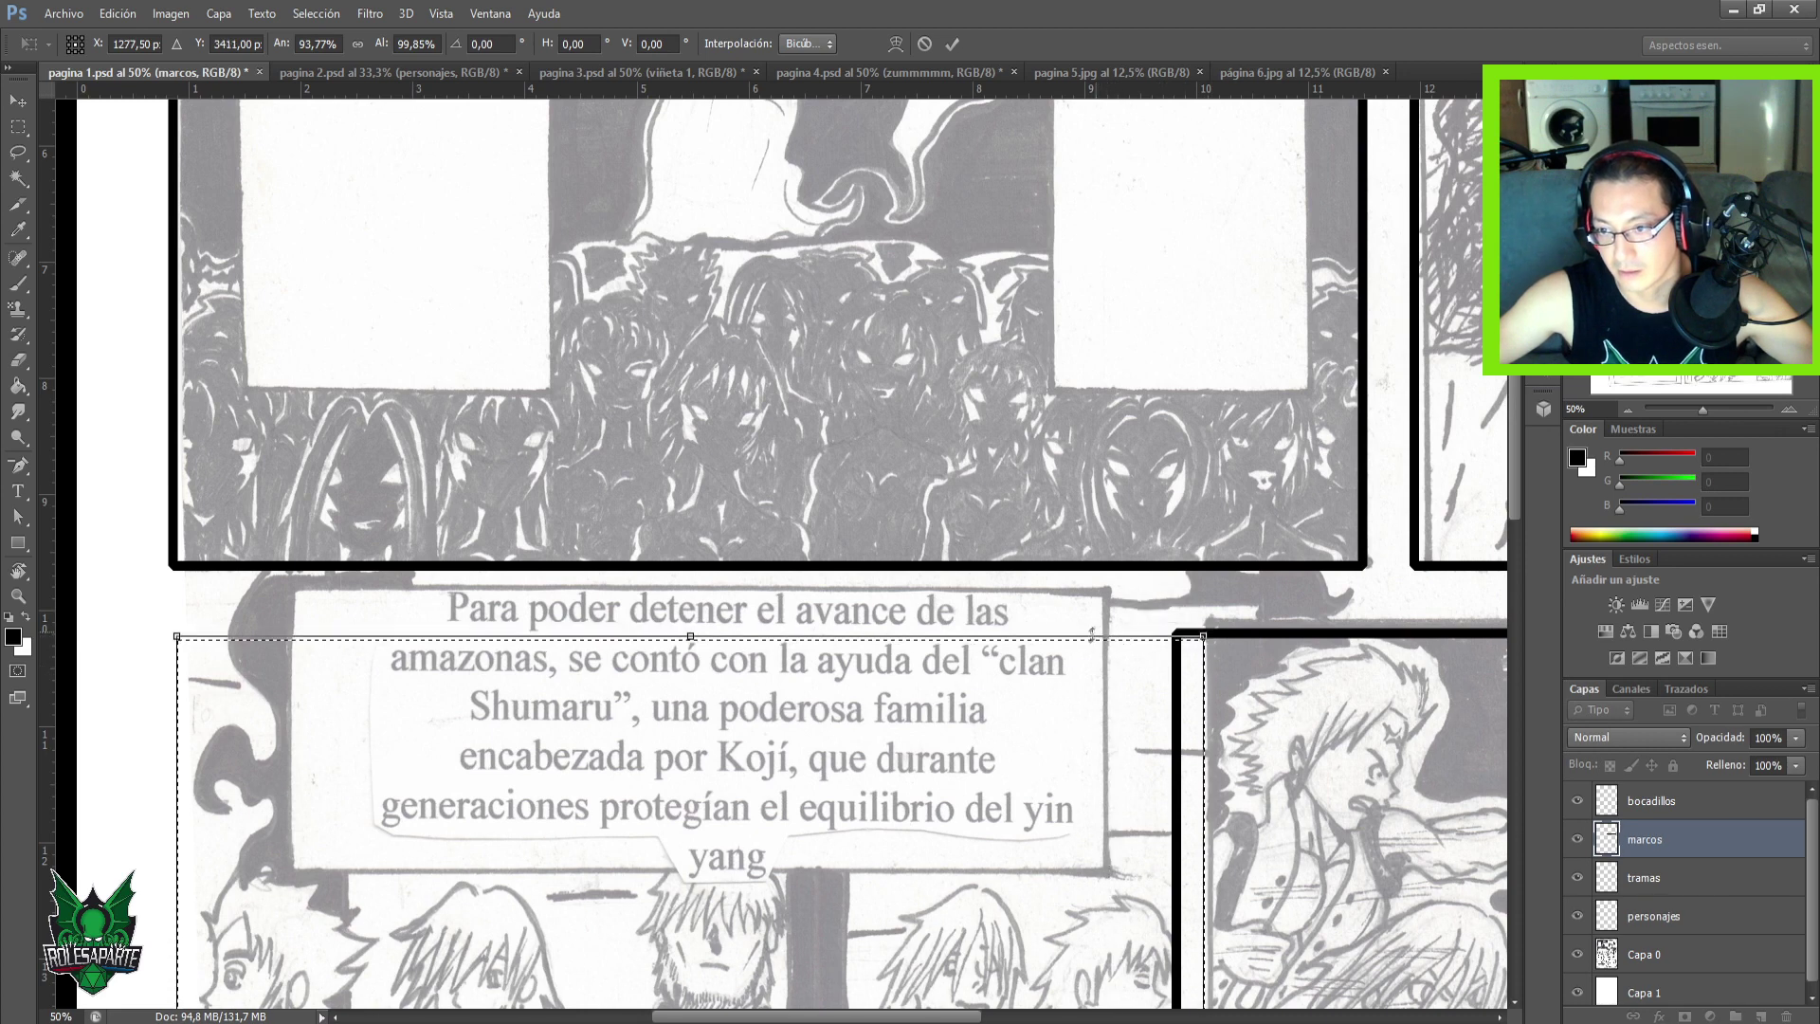
{"action": "left_click_drag", "start_coordinate": [1081, 649], "coordinate": [1072, 644]}
{"action": "left_click_drag", "start_coordinate": [1196, 700], "coordinate": [1122, 699]}
{"action": "key", "text": "Return"}
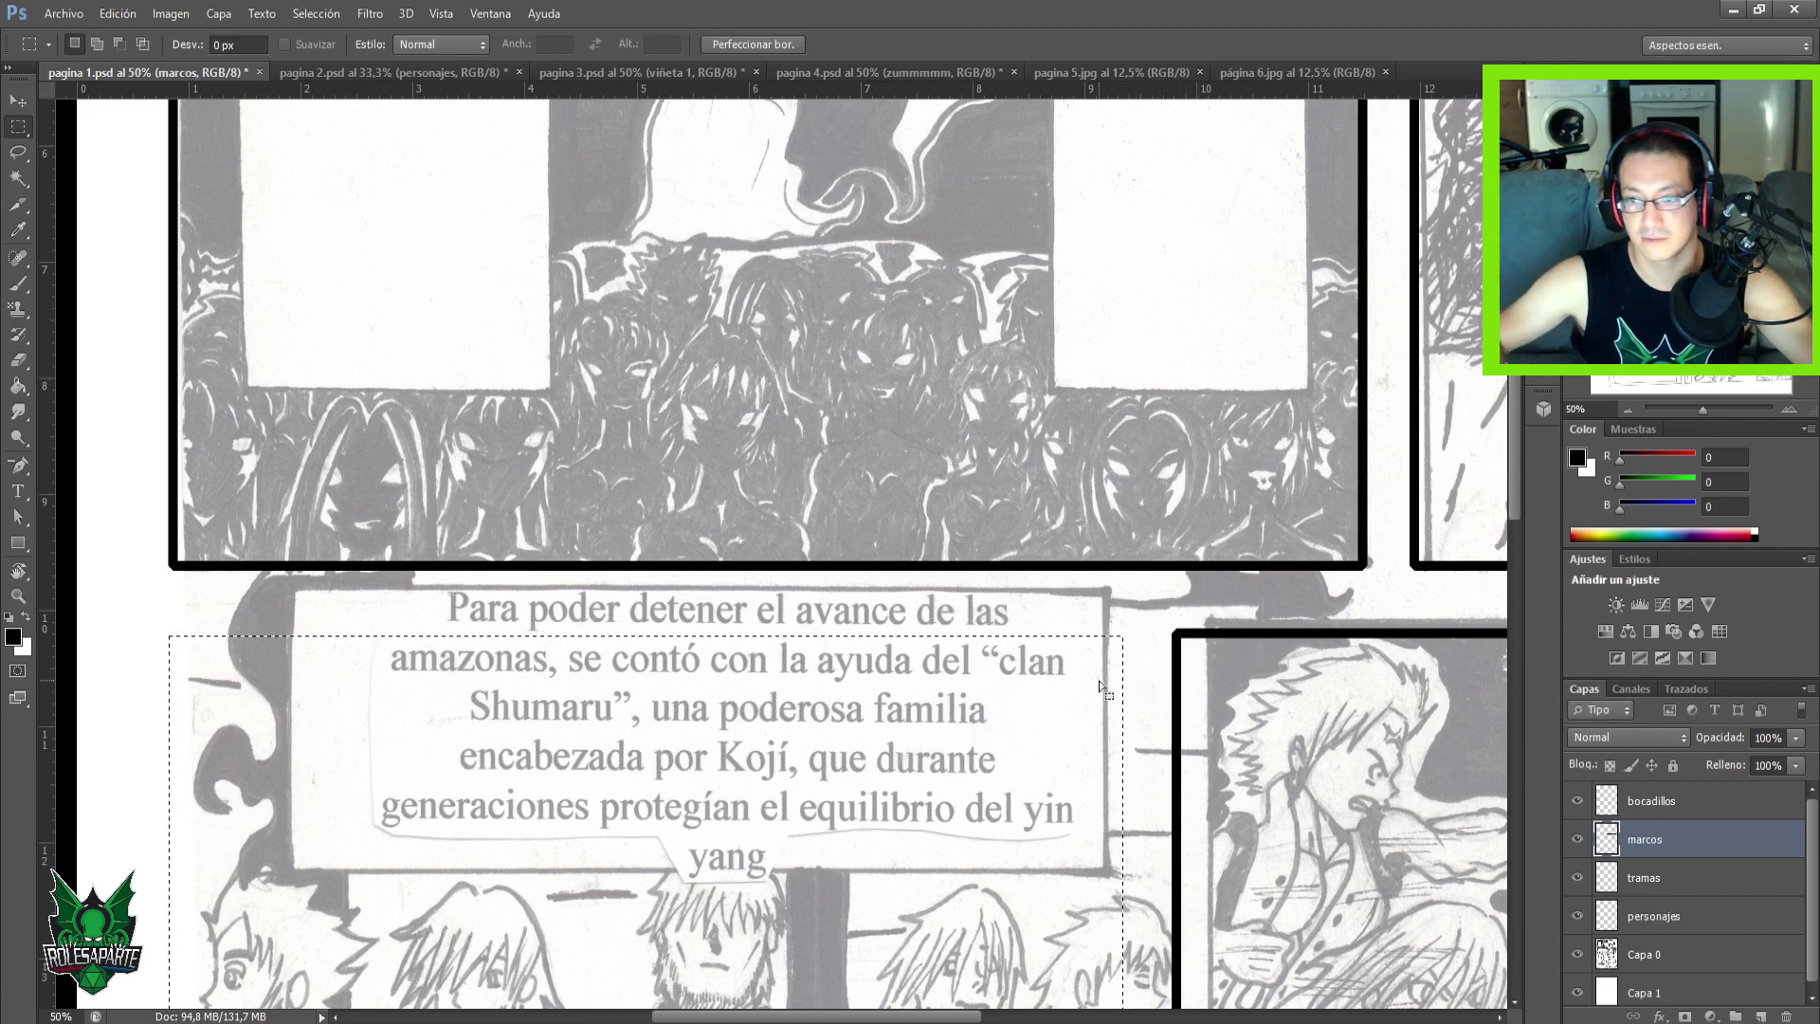
Stroke the selection around the "Para poder detener" panel with a 20 px black exterior outline on marcos.
{"action": "key", "text": "ctrl+minus"}
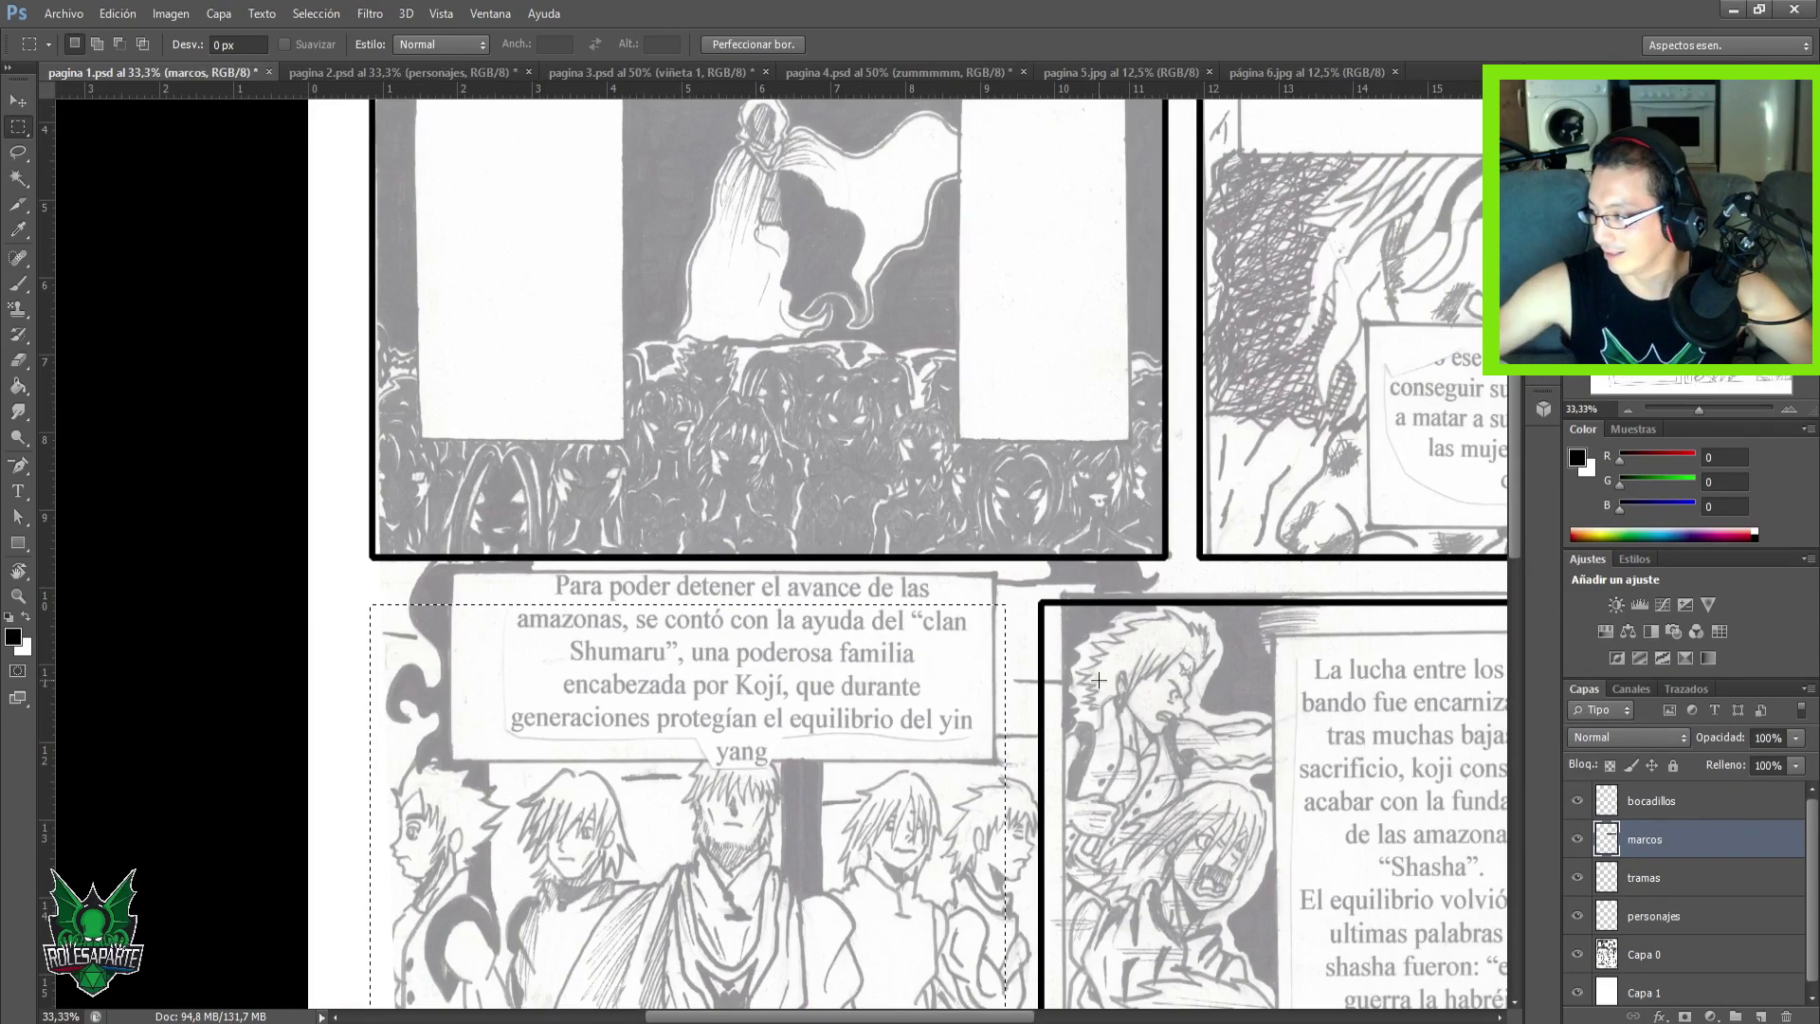
{"action": "left_click_drag", "start_coordinate": [1215, 670], "coordinate": [1299, 420]}
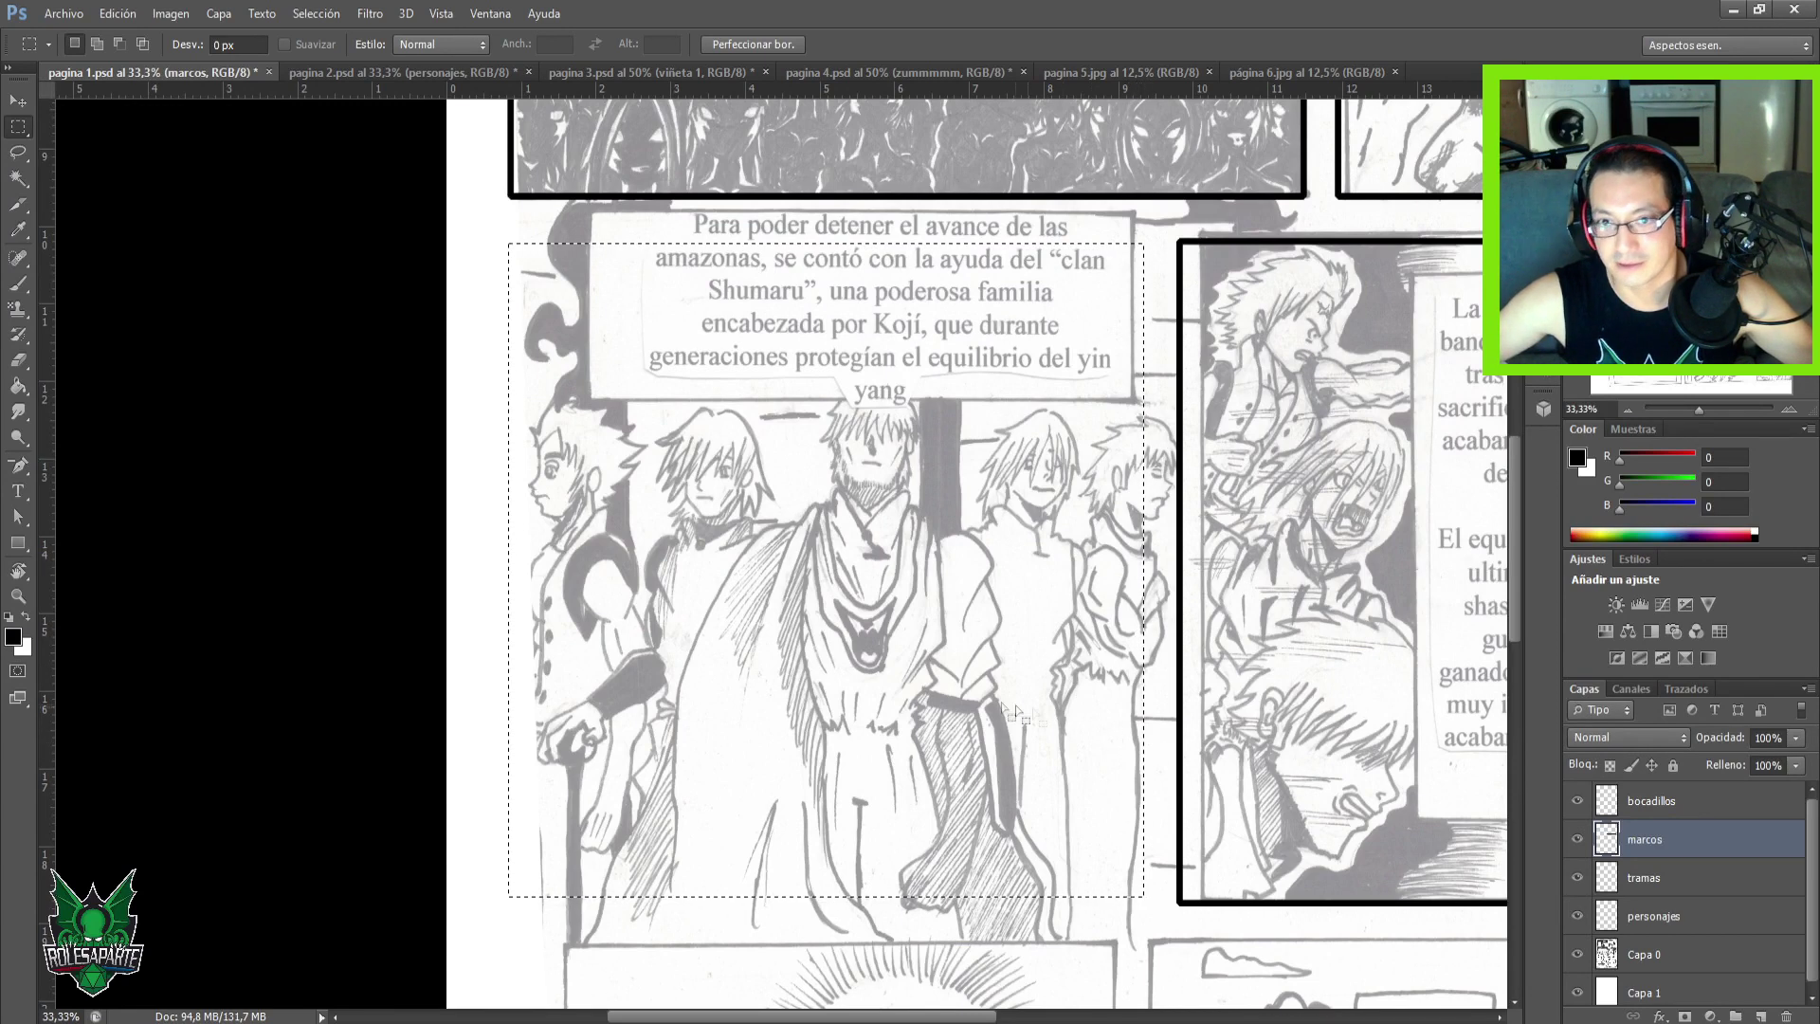
{"action": "right_click", "coordinate": [901, 544]}
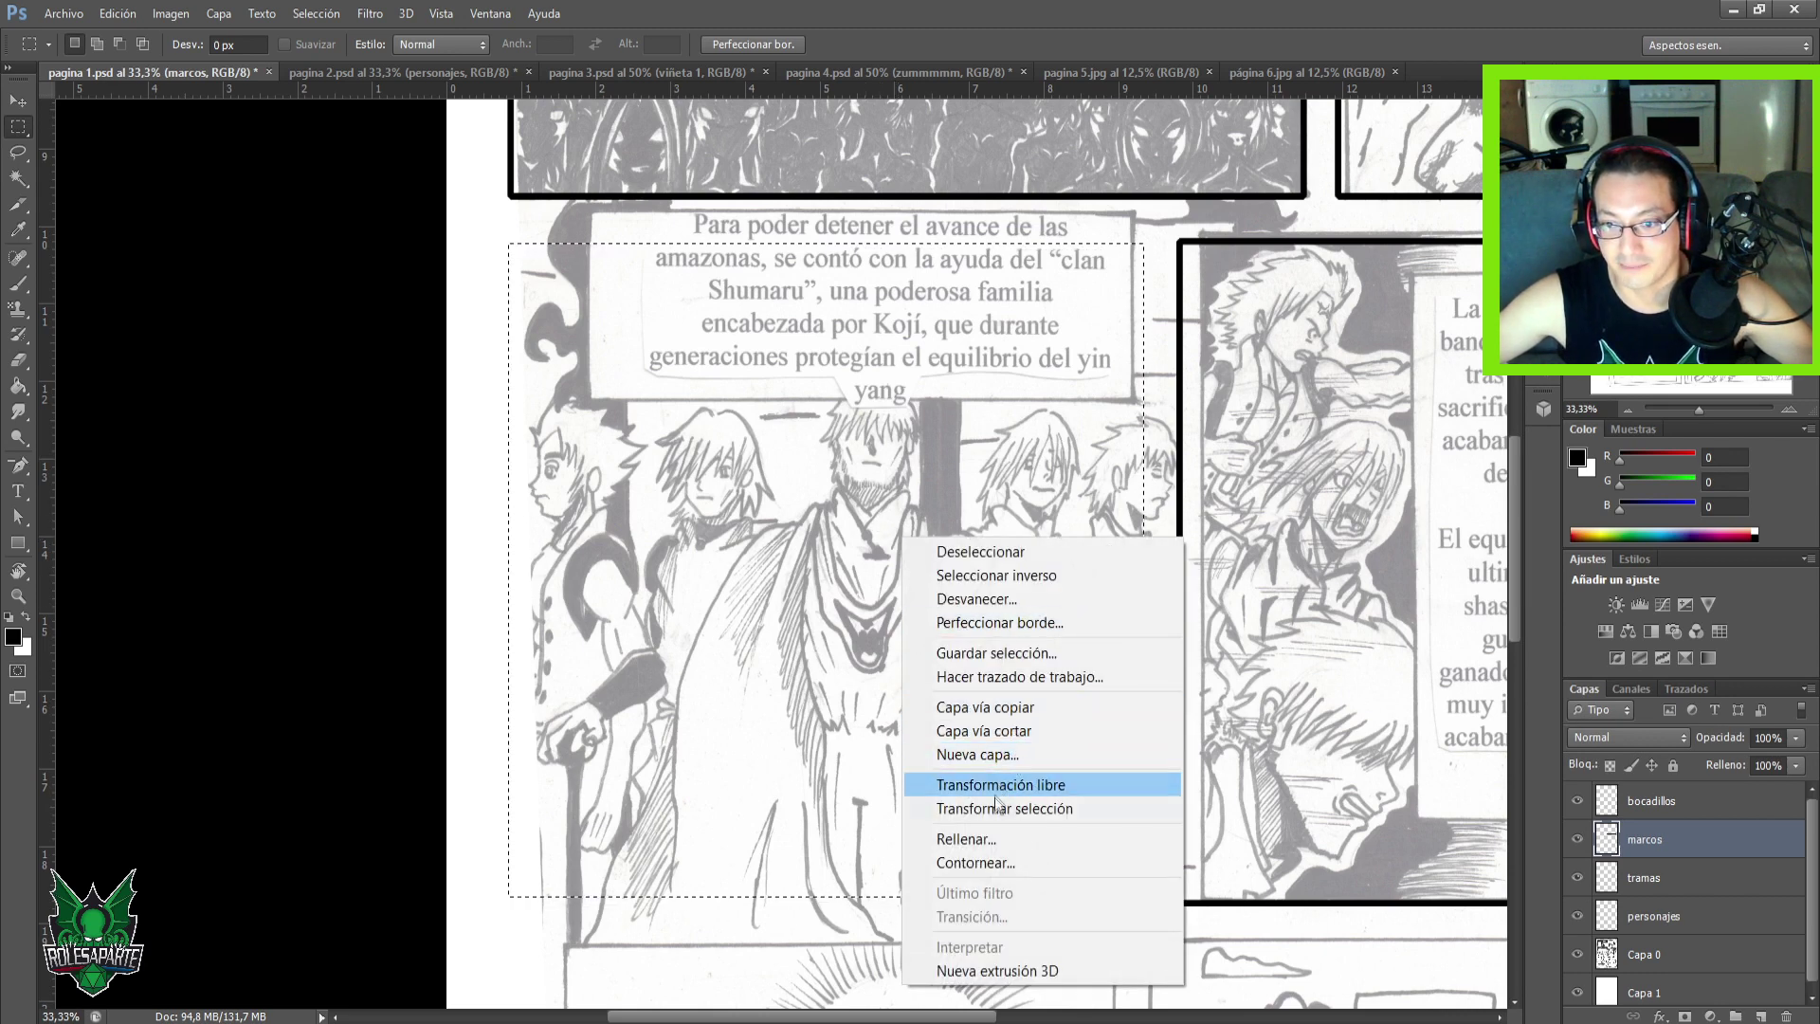
{"action": "left_click", "coordinate": [977, 863]}
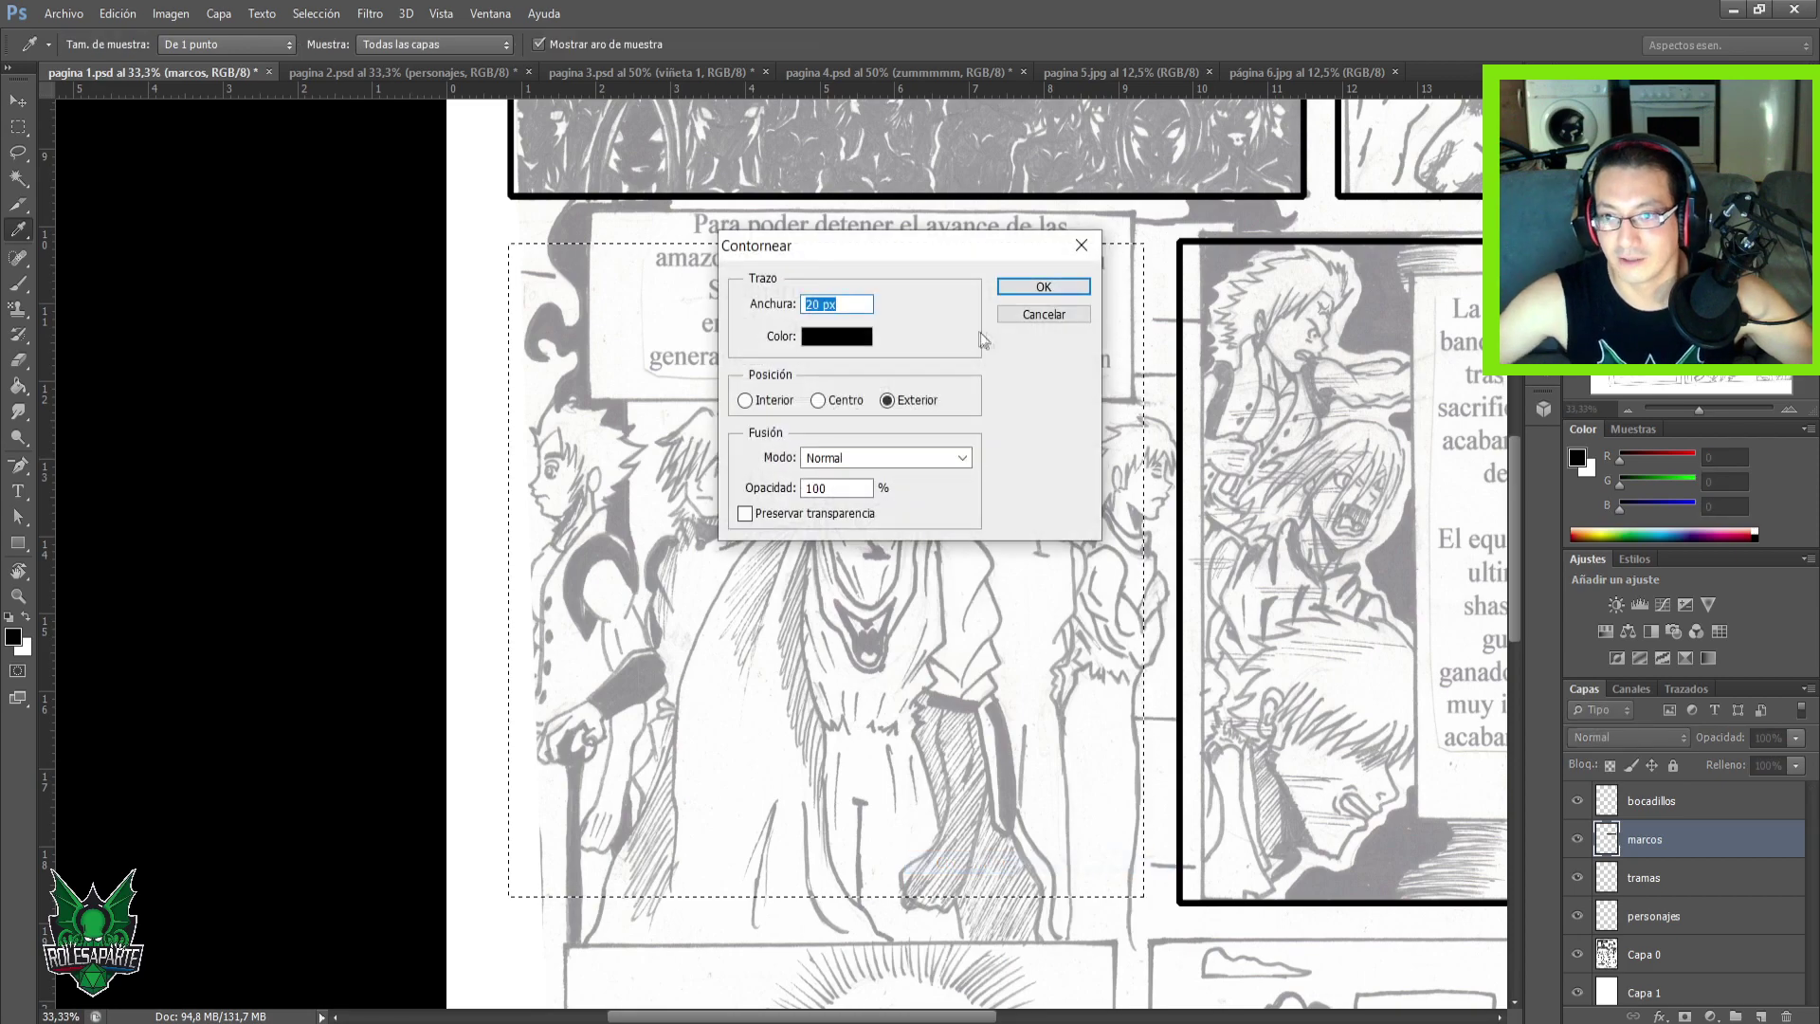
{"action": "left_click", "coordinate": [1016, 294]}
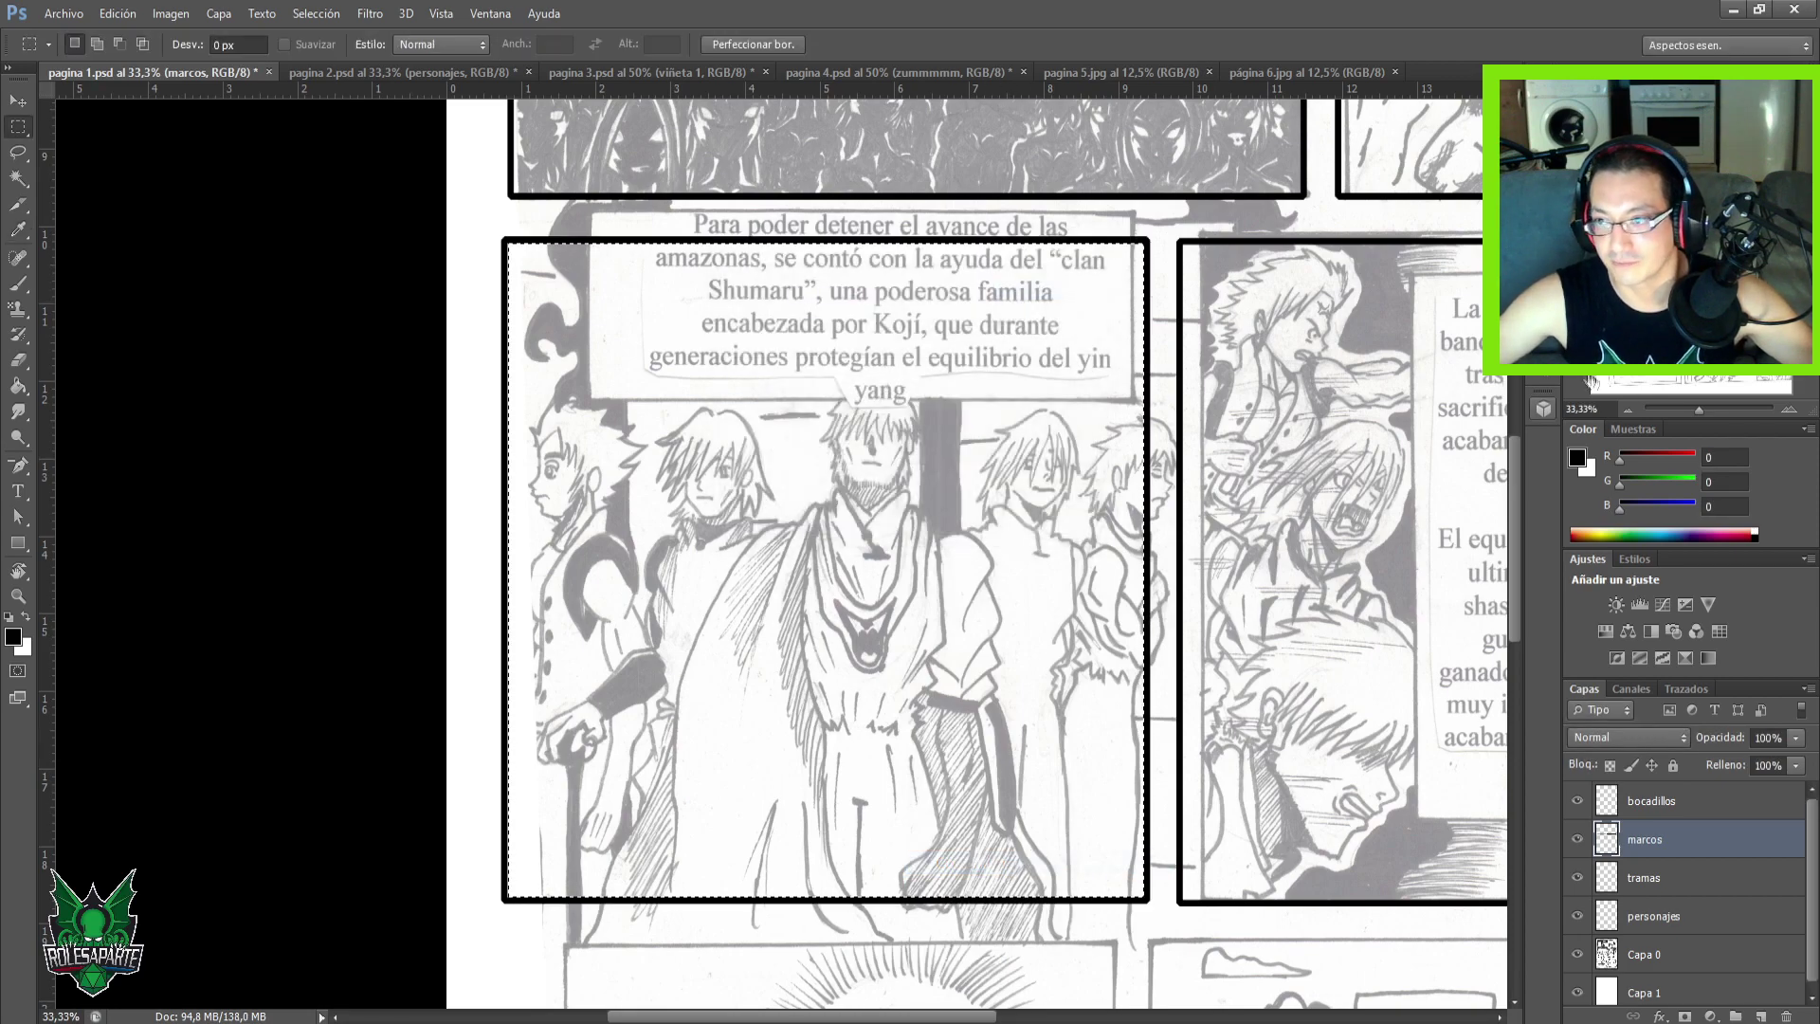
Transform the selection from the finished frame, extending its lower edge below the "Para evitar una futura amenaza" panel to 216.10% height.
{"action": "scroll", "coordinate": [777, 549], "scroll_direction": "down", "scroll_amount": 6}
{"action": "scroll", "coordinate": [777, 550], "scroll_direction": "right", "scroll_amount": 4}
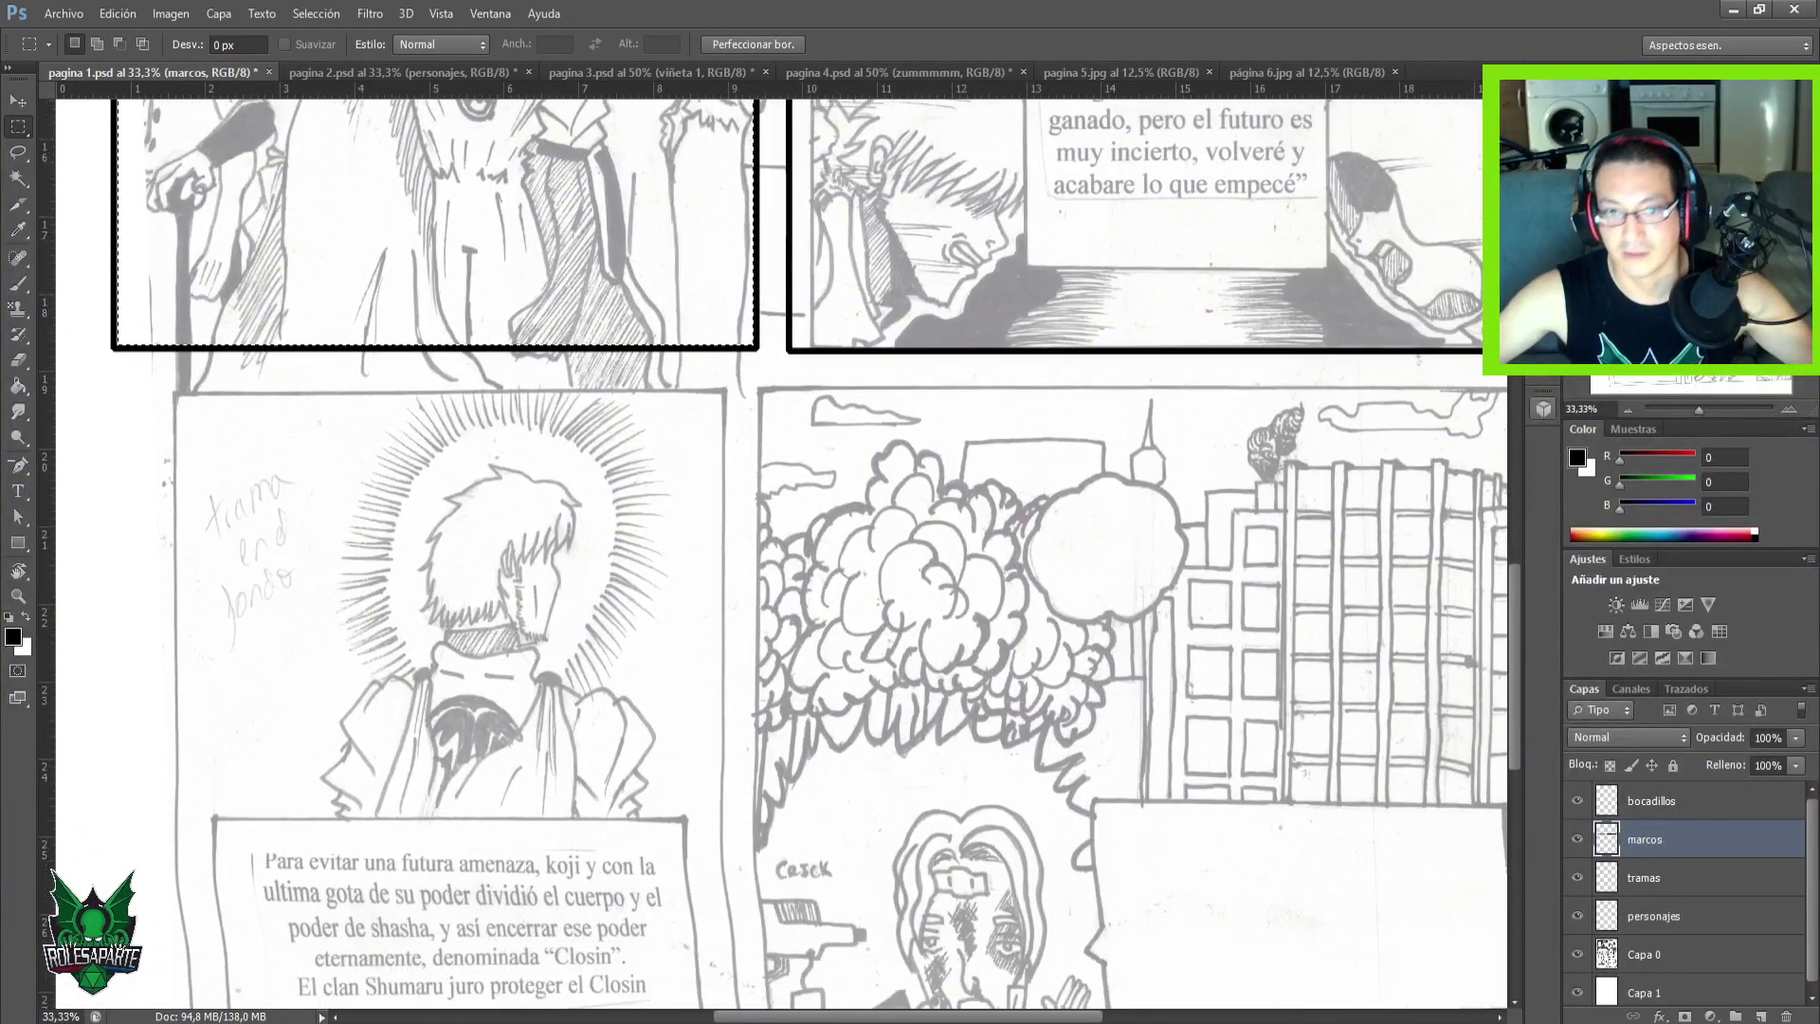
{"action": "key", "text": "ctrl+minus"}
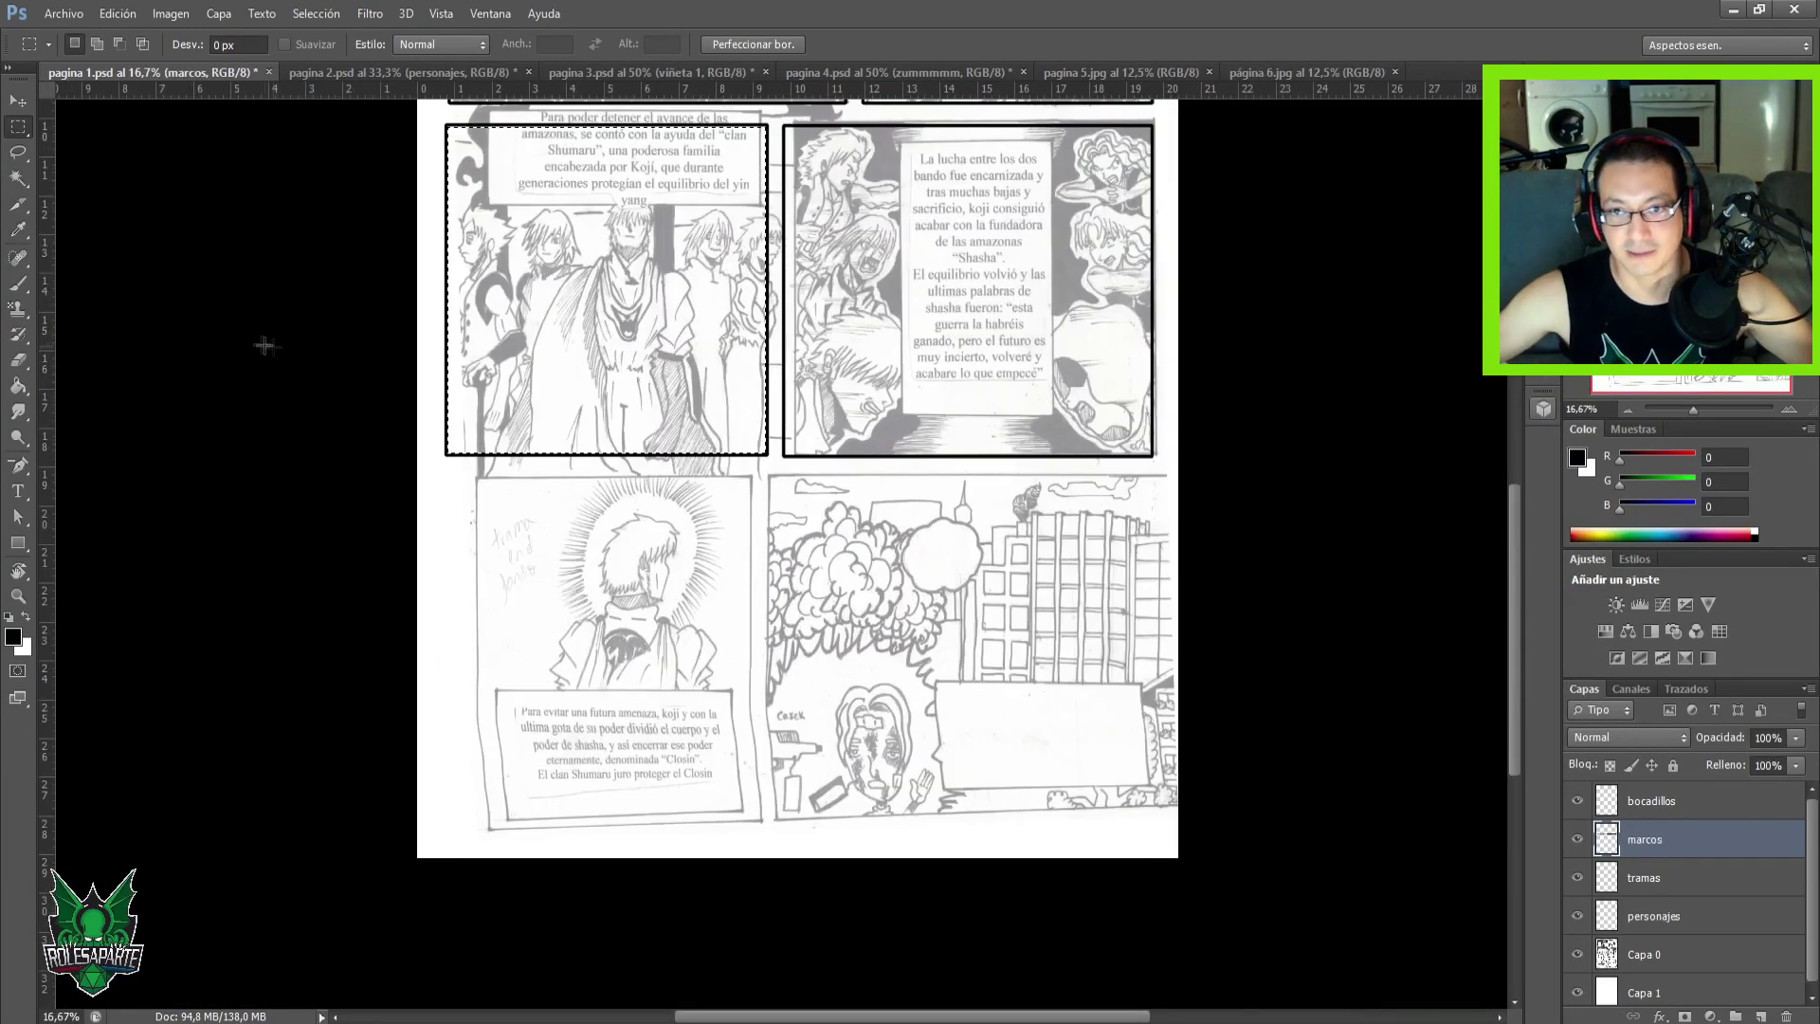
{"action": "right_click", "coordinate": [556, 399]}
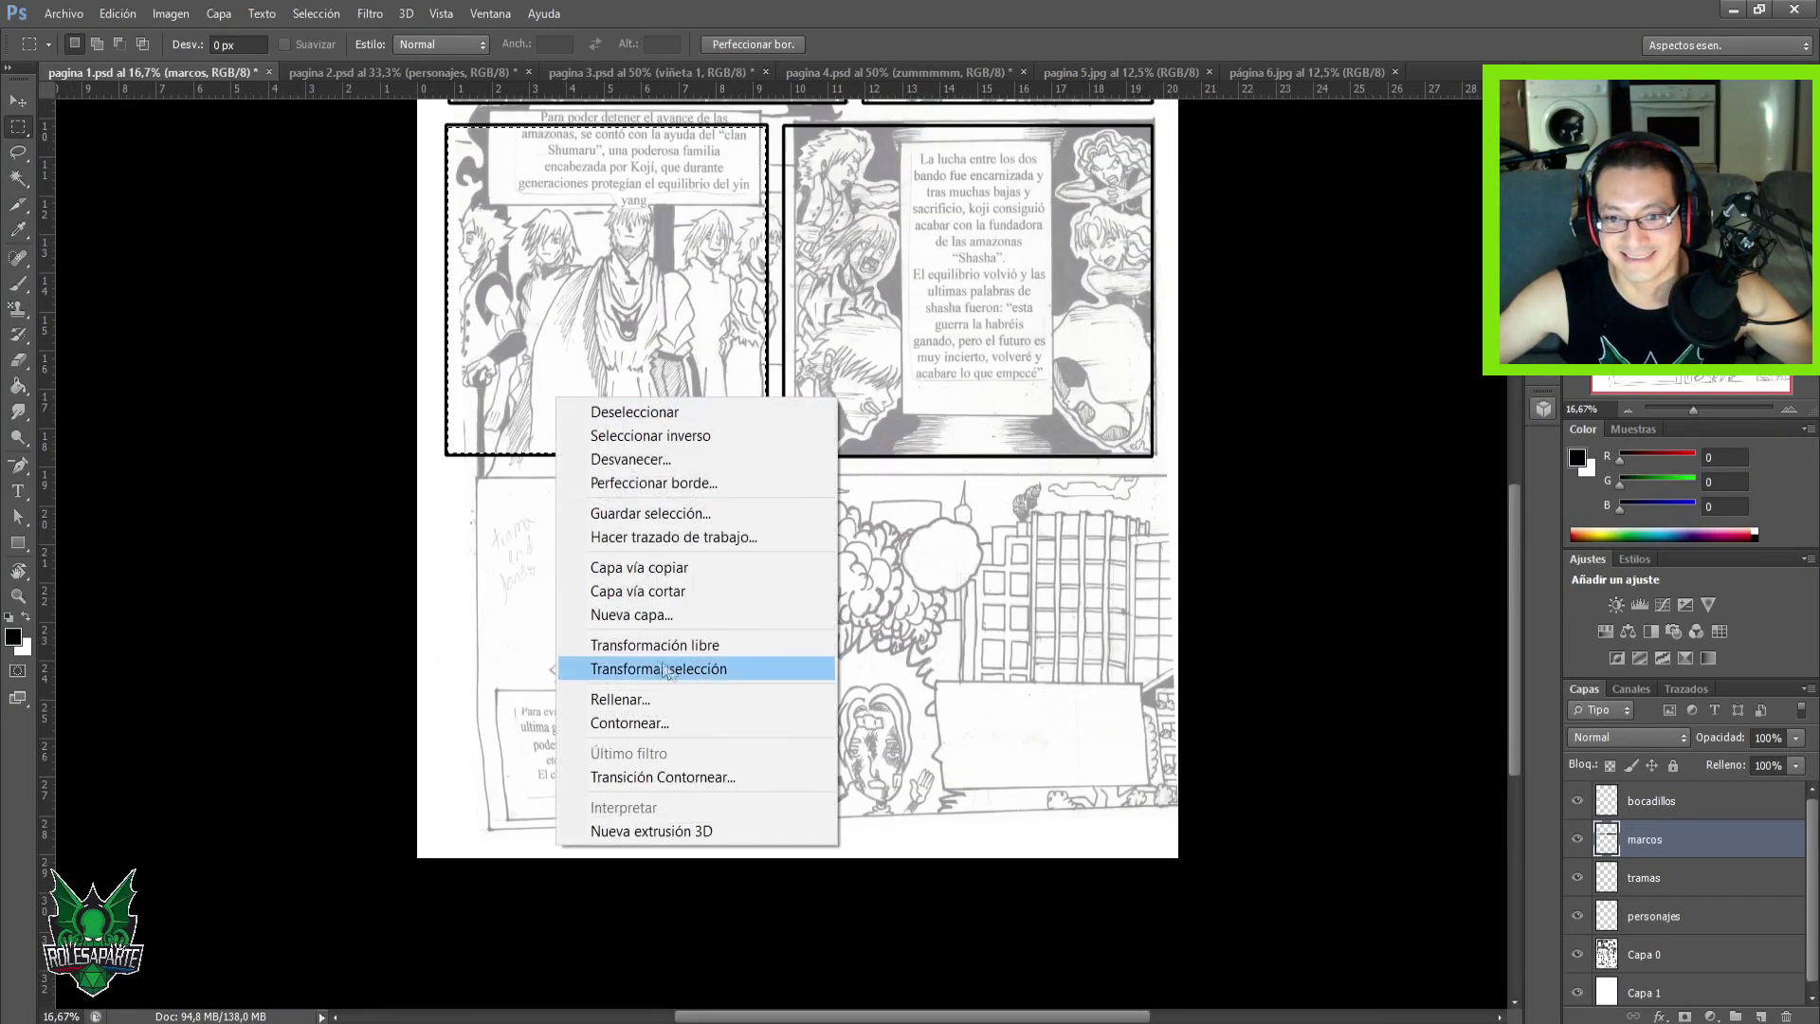
{"action": "left_click", "coordinate": [702, 669]}
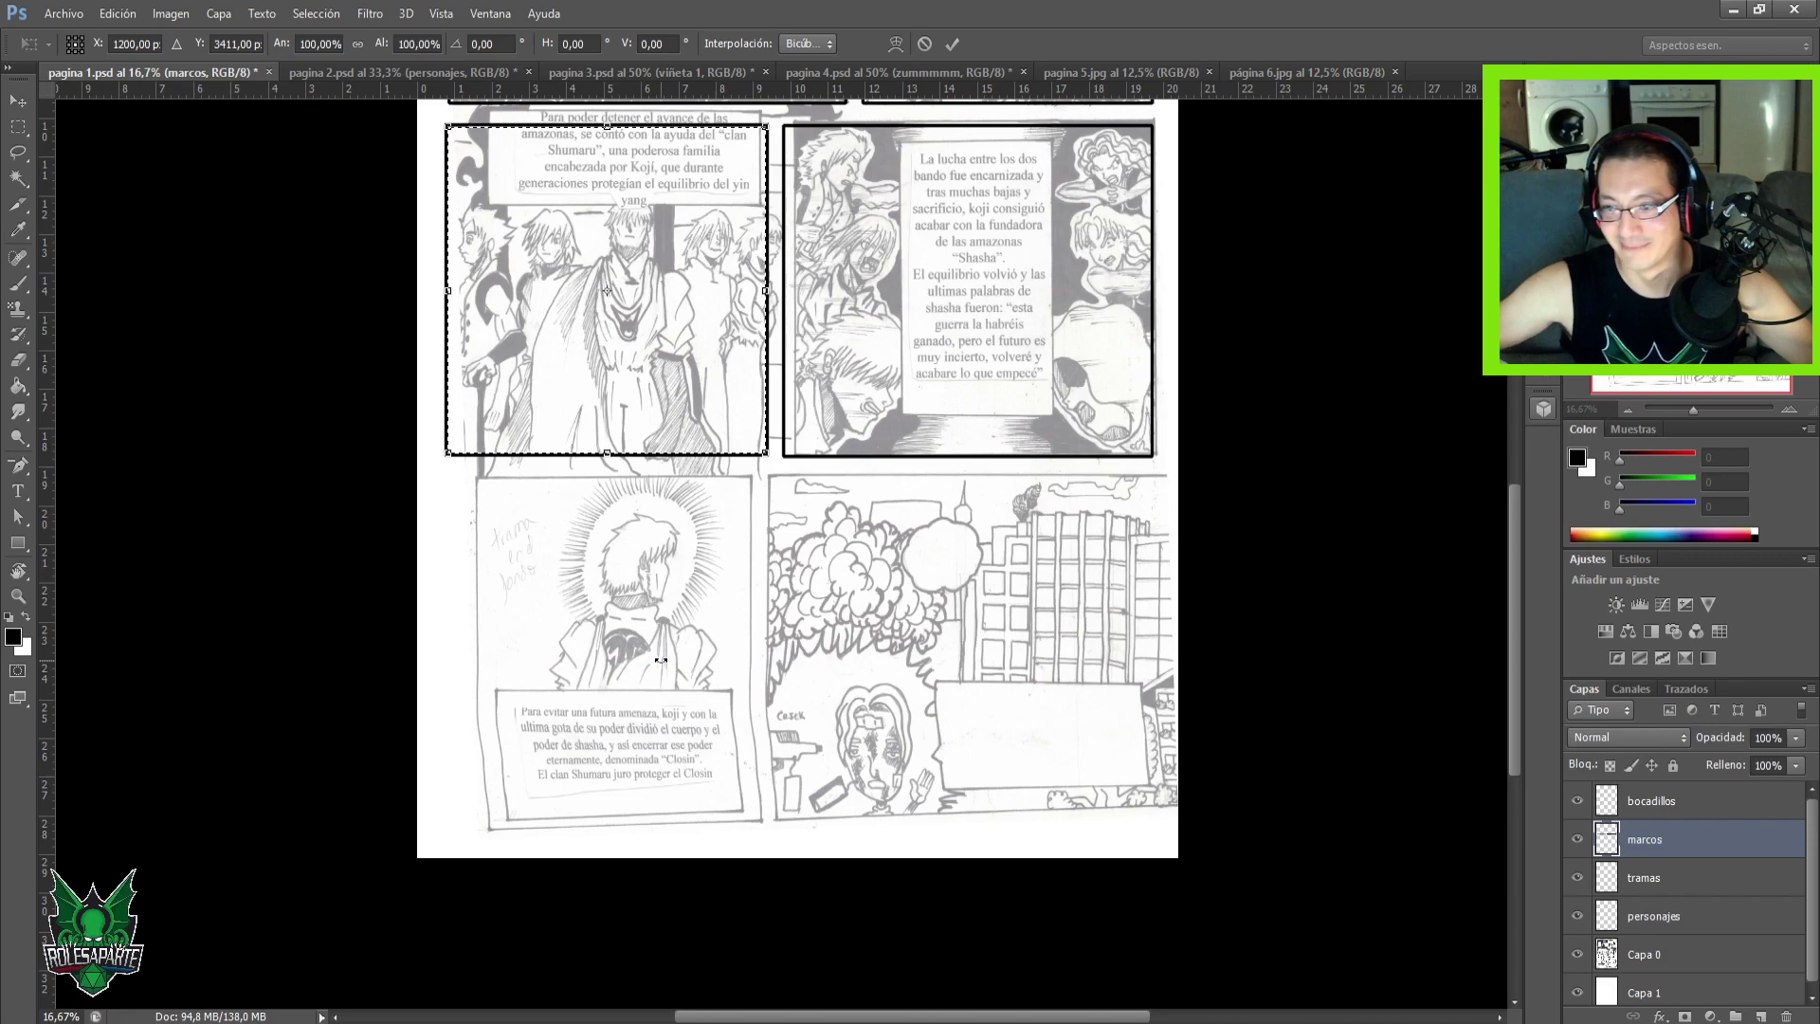
{"action": "key", "text": "ctrl+plus"}
{"action": "key", "text": "ctrl+plus"}
{"action": "left_click_drag", "start_coordinate": [362, 499], "coordinate": [682, 366]}
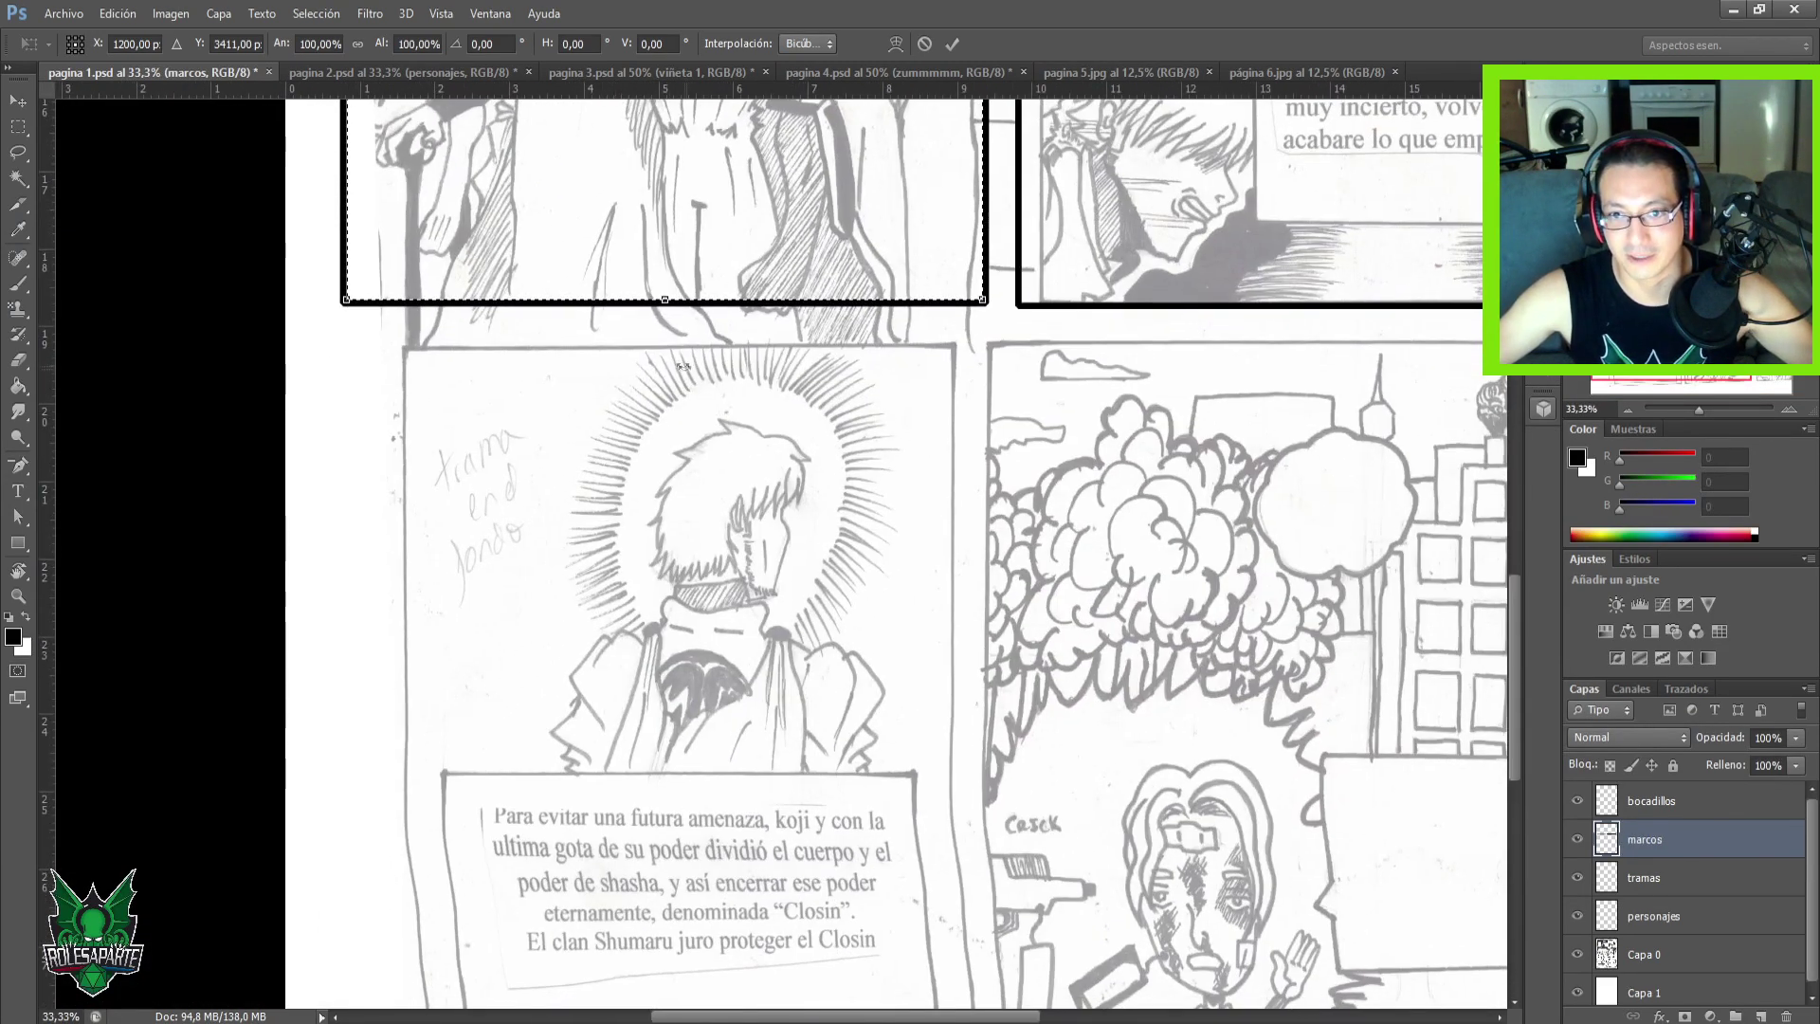
{"action": "left_click_drag", "start_coordinate": [664, 299], "coordinate": [640, 936]}
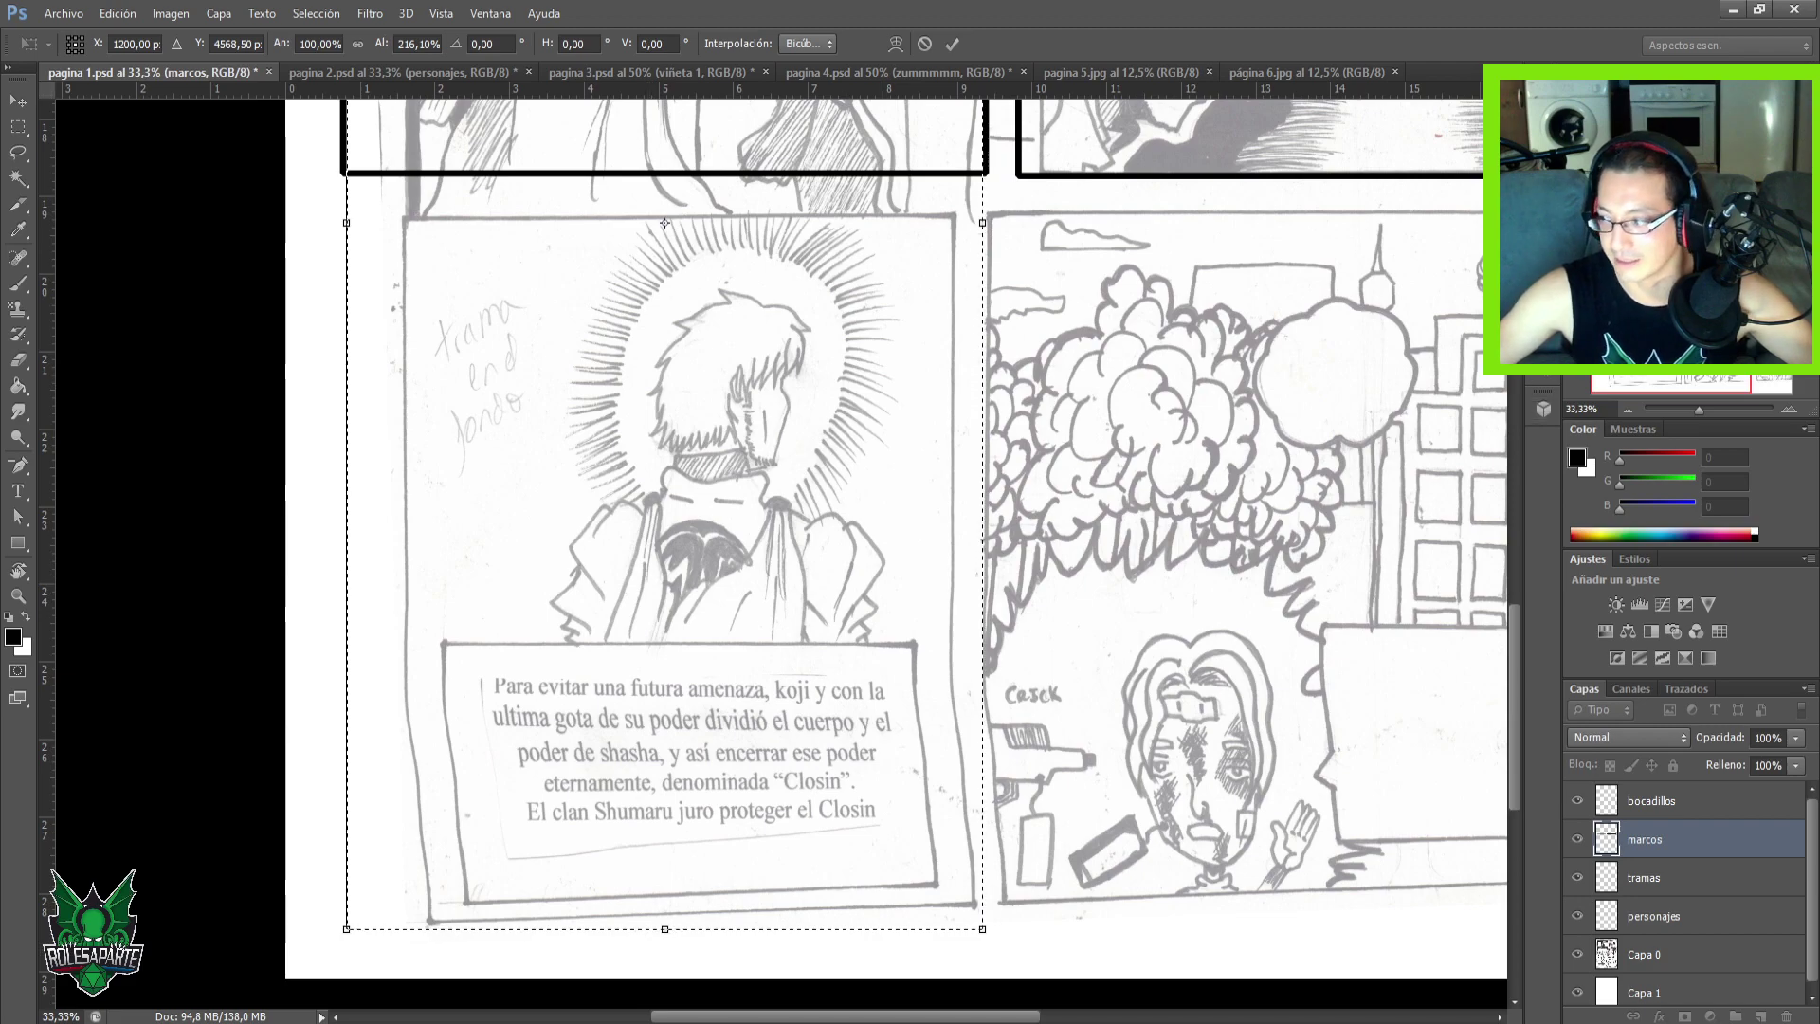
Fit the selection around the "Para evitar una futura amenaza" panel at 109.03% height and 96.13% width, and apply the transformation.
{"action": "scroll", "coordinate": [1517, 422], "scroll_direction": "up", "scroll_amount": 8}
{"action": "scroll", "coordinate": [1516, 422], "scroll_direction": "right", "scroll_amount": 3}
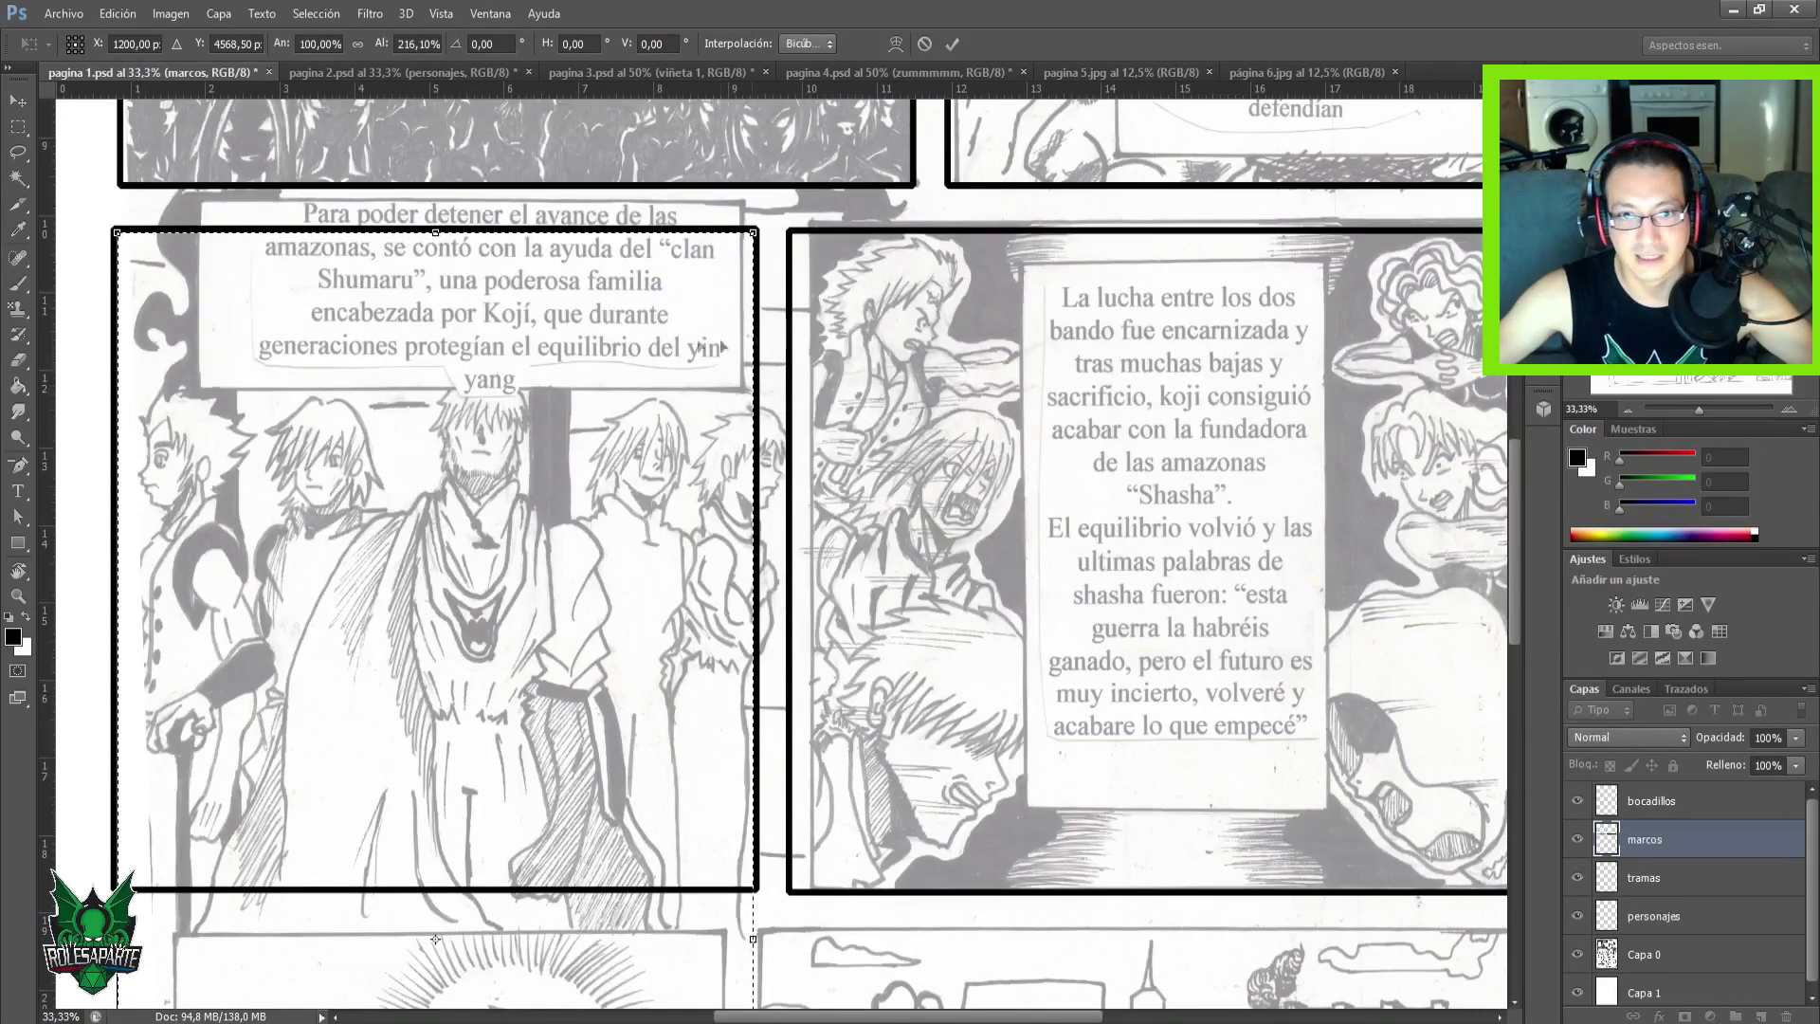
{"action": "left_click_drag", "start_coordinate": [440, 244], "coordinate": [436, 934]}
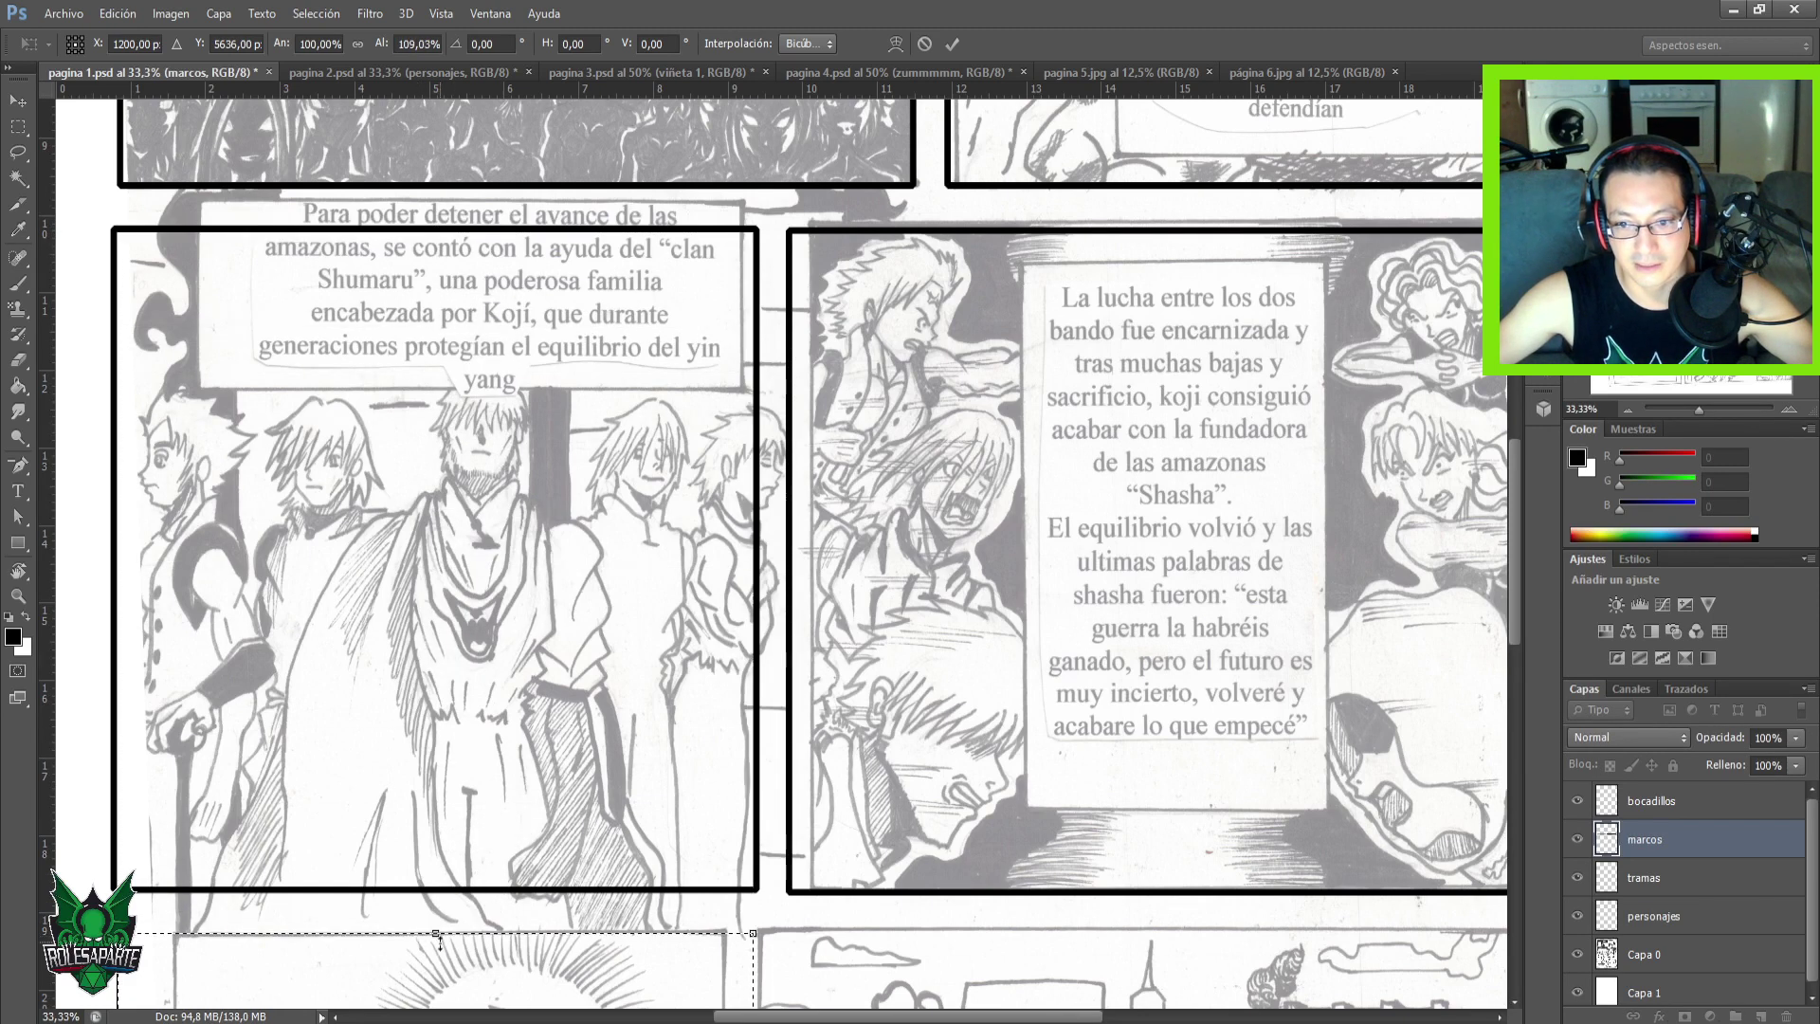
{"action": "scroll", "coordinate": [758, 550], "scroll_direction": "down", "scroll_amount": 10}
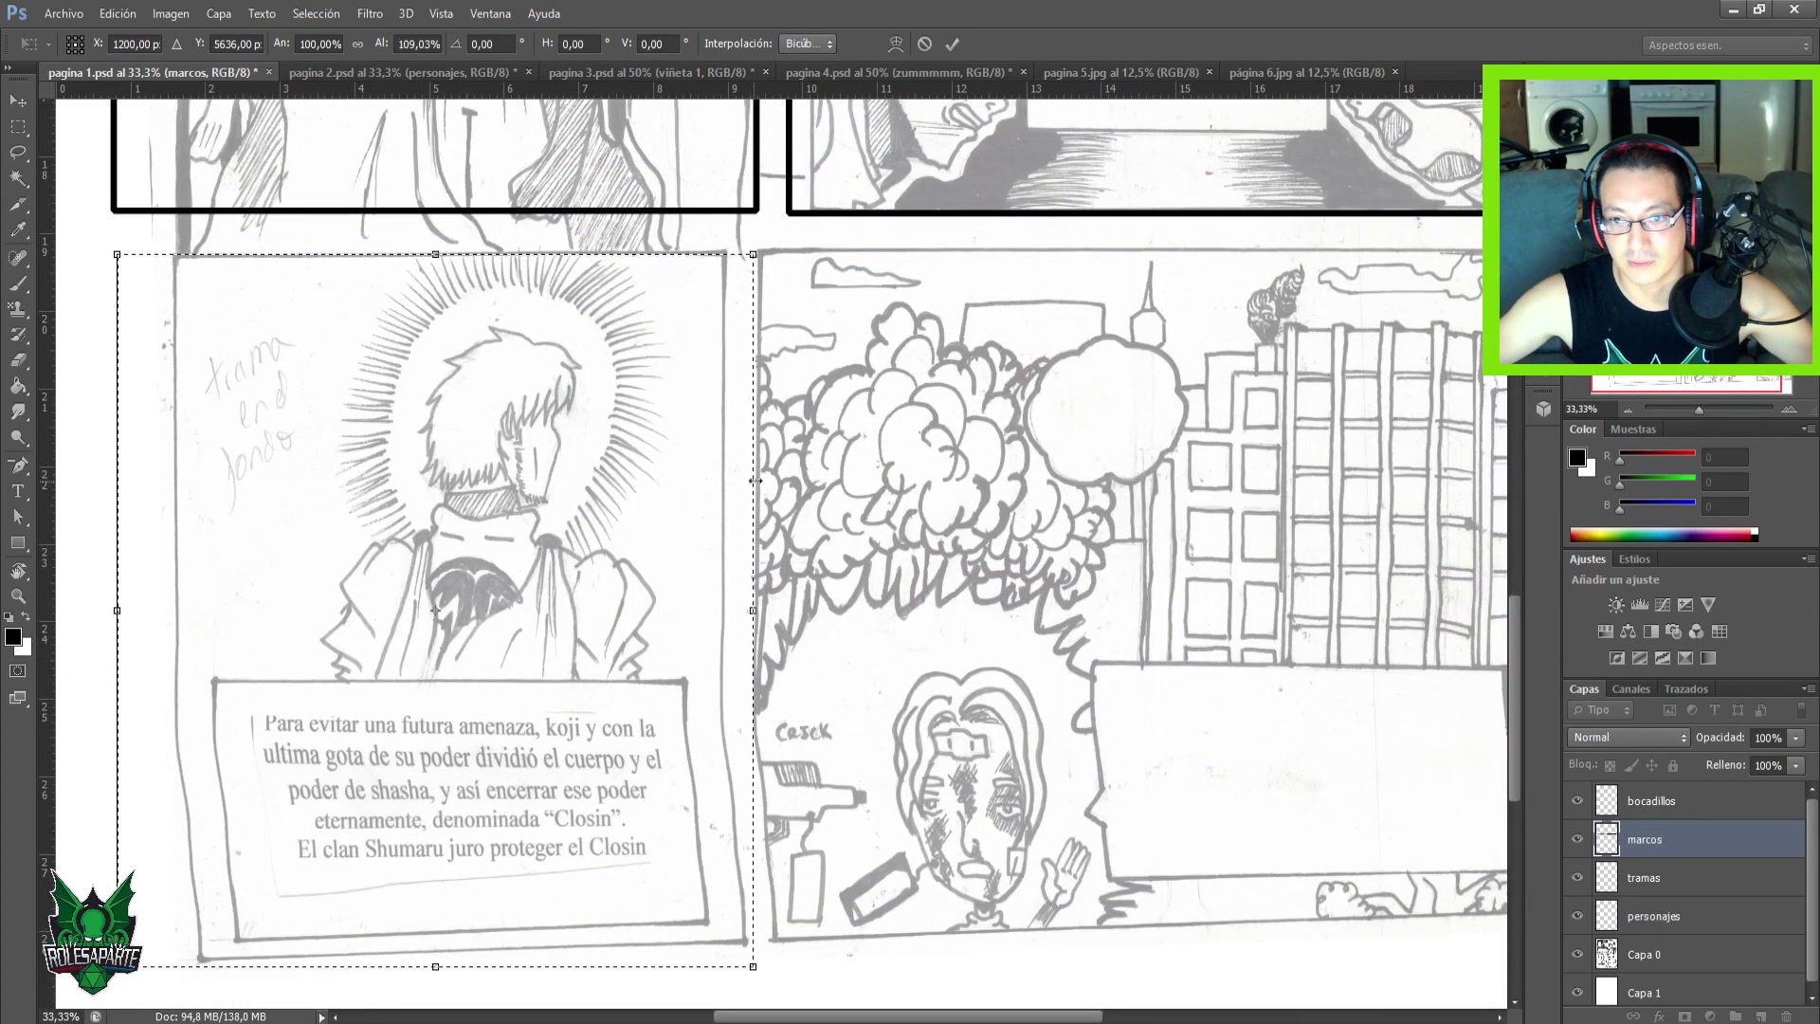
{"action": "left_click_drag", "start_coordinate": [761, 485], "coordinate": [729, 484]}
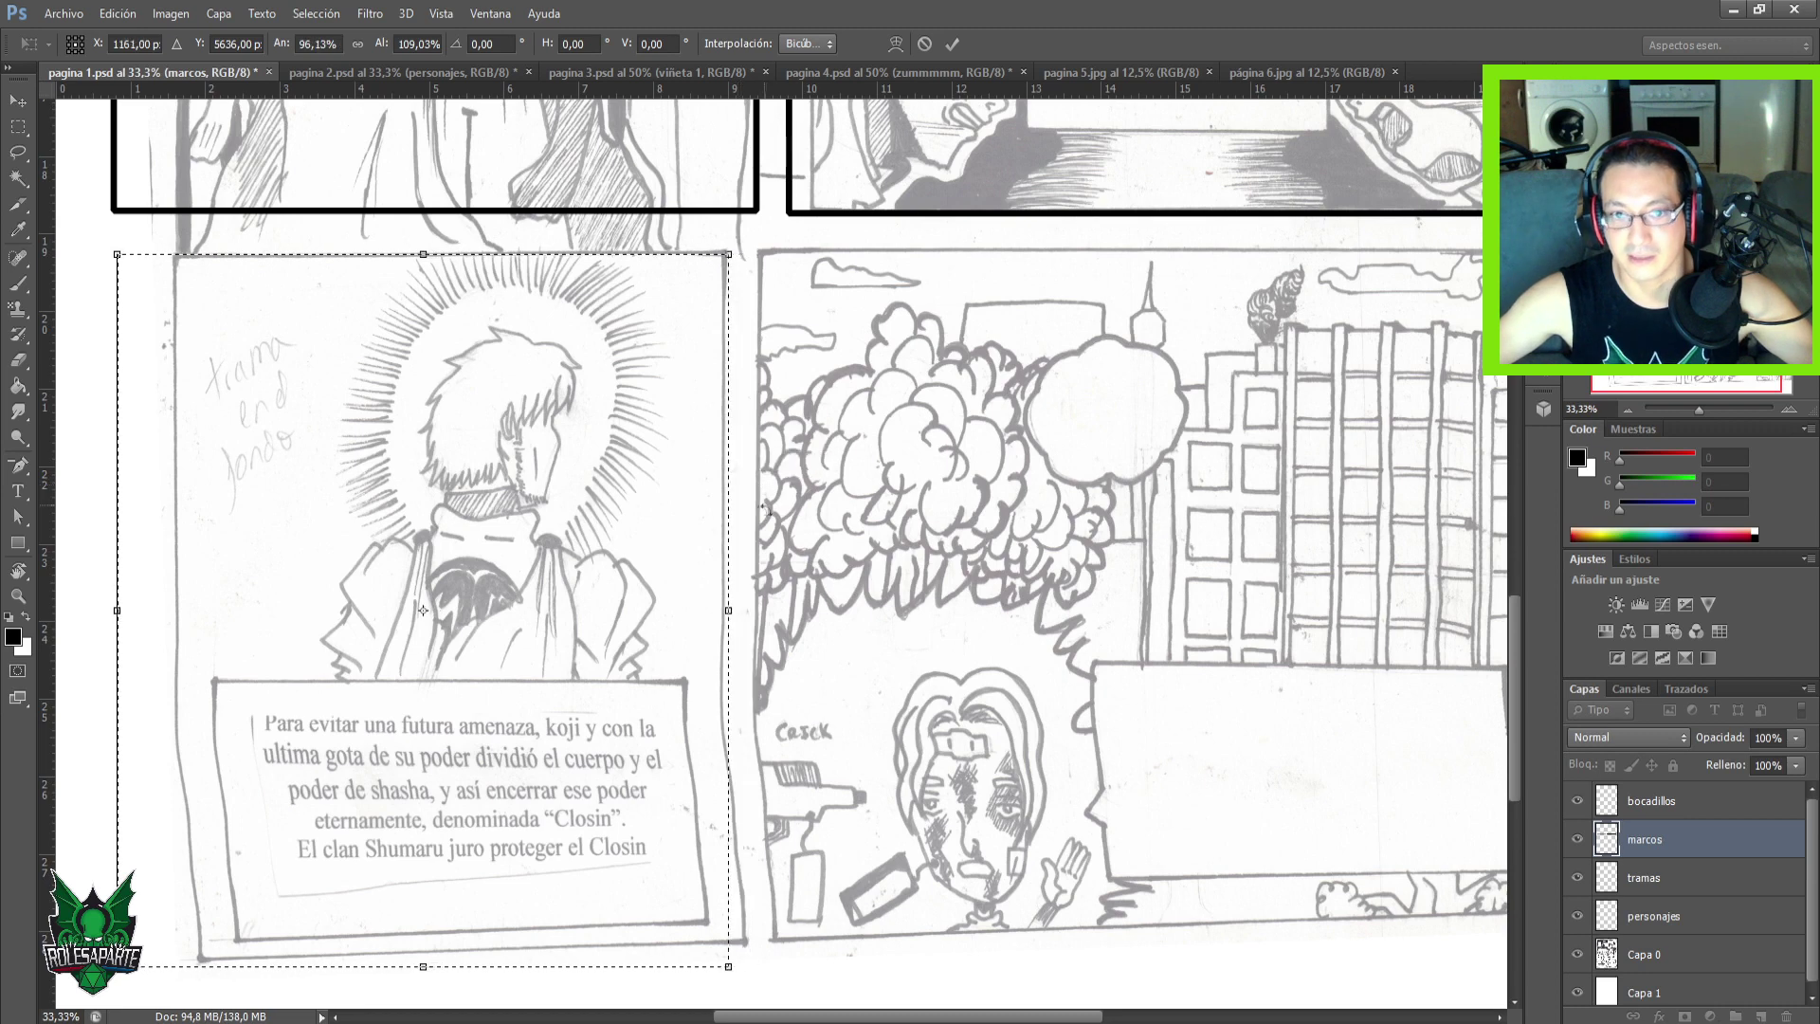
{"action": "key", "text": "Return"}
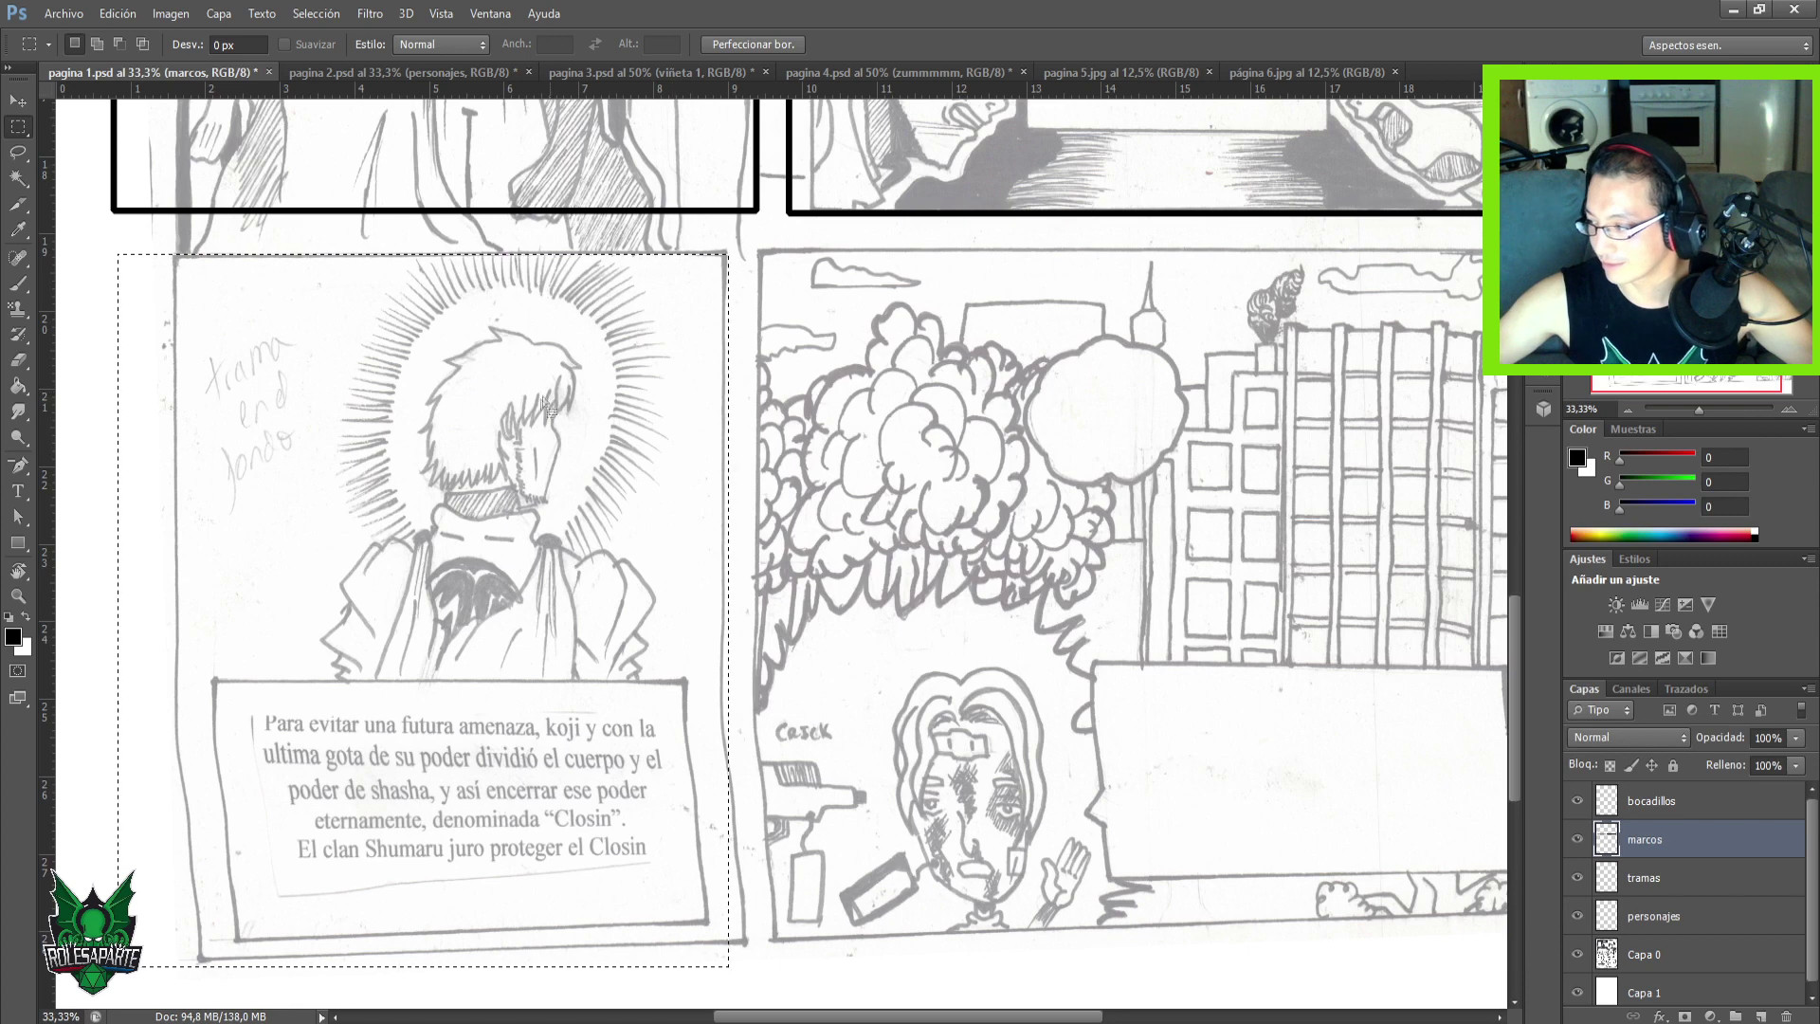
Stroke the selection around the "Para evitar una futura amenaza" panel with a 20 px black exterior outline on marcos.
{"action": "right_click", "coordinate": [567, 464]}
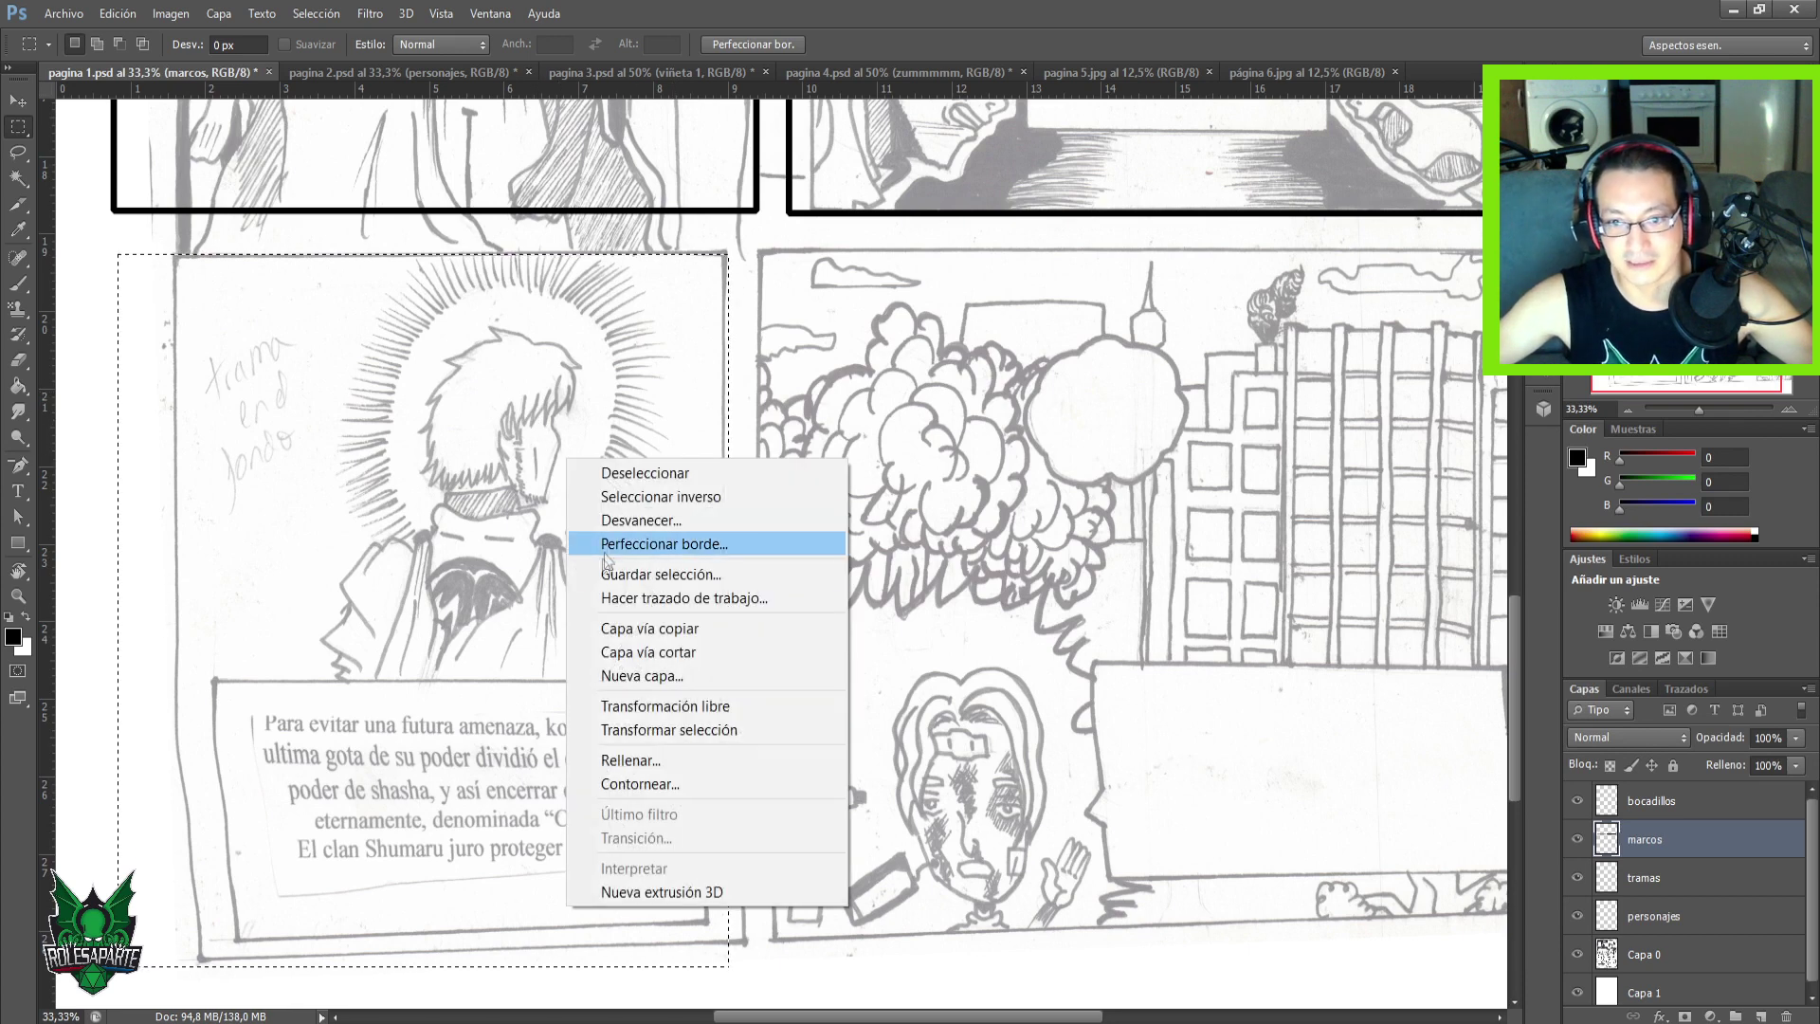
{"action": "left_click", "coordinate": [630, 786]}
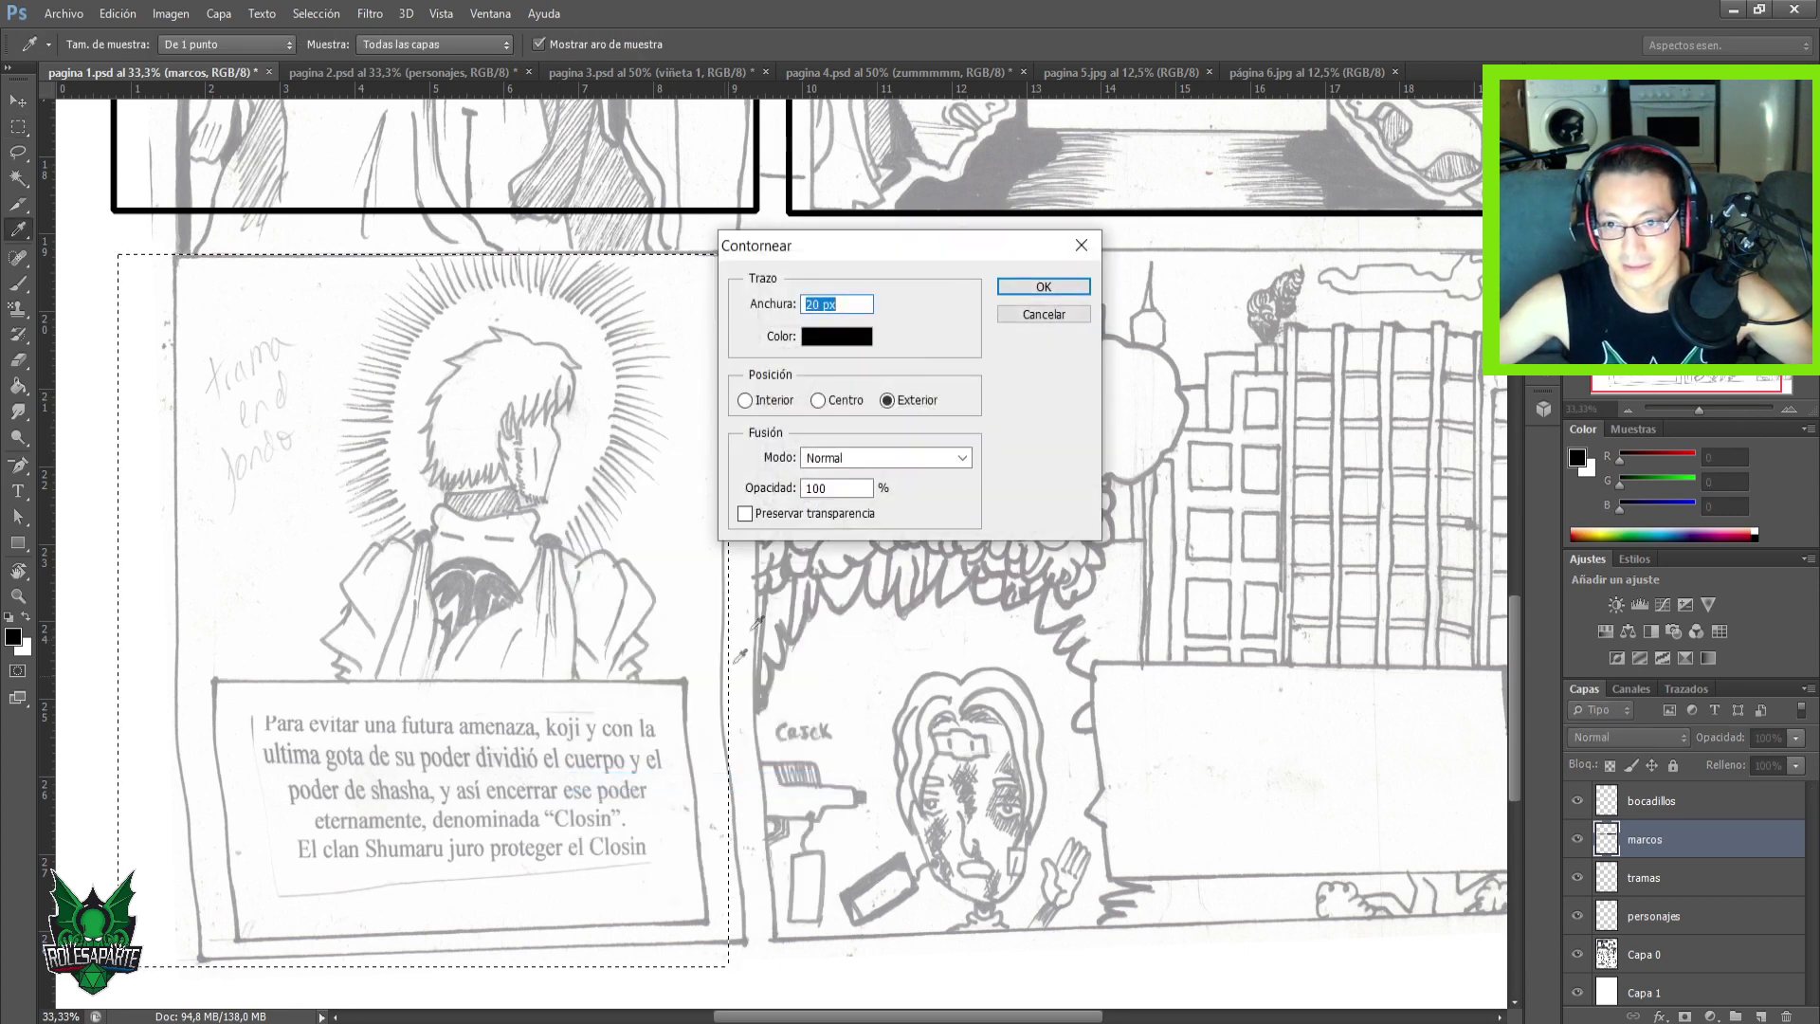
{"action": "left_click", "coordinate": [1042, 286]}
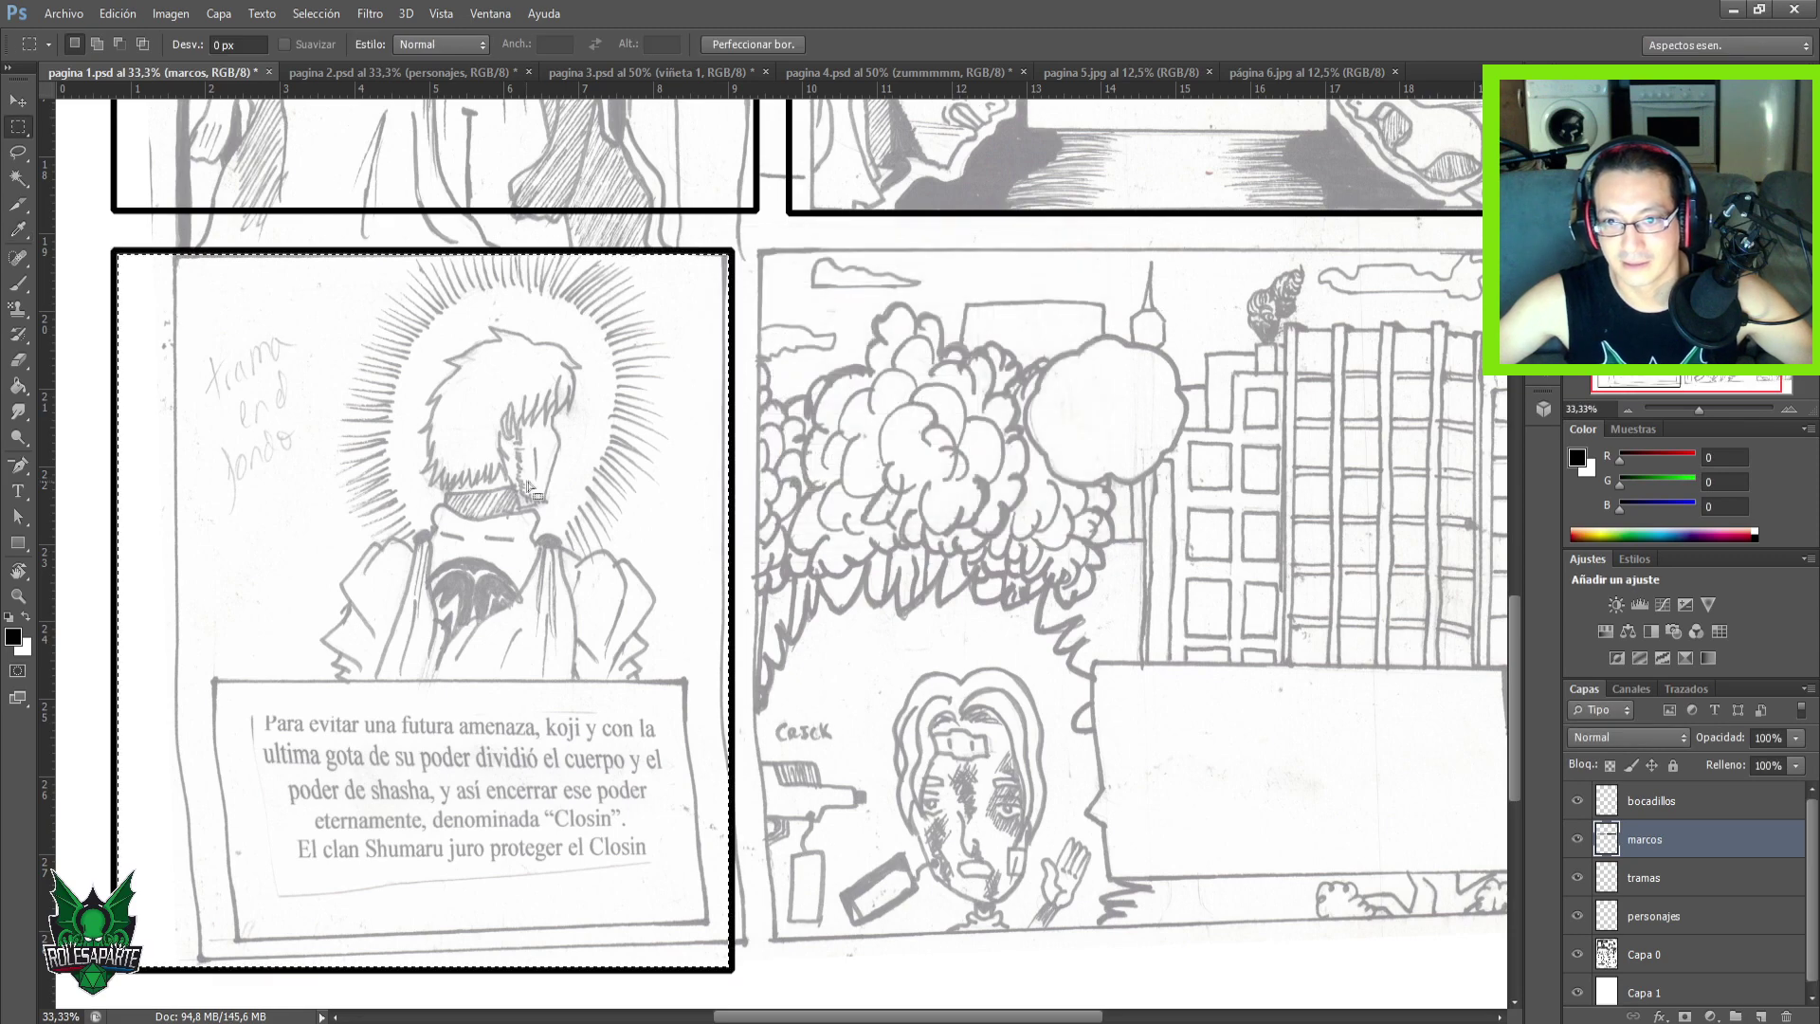
Transform the selection to extend across the neighbouring city panel, widening it to 230.89%.
{"action": "right_click", "coordinate": [571, 491]}
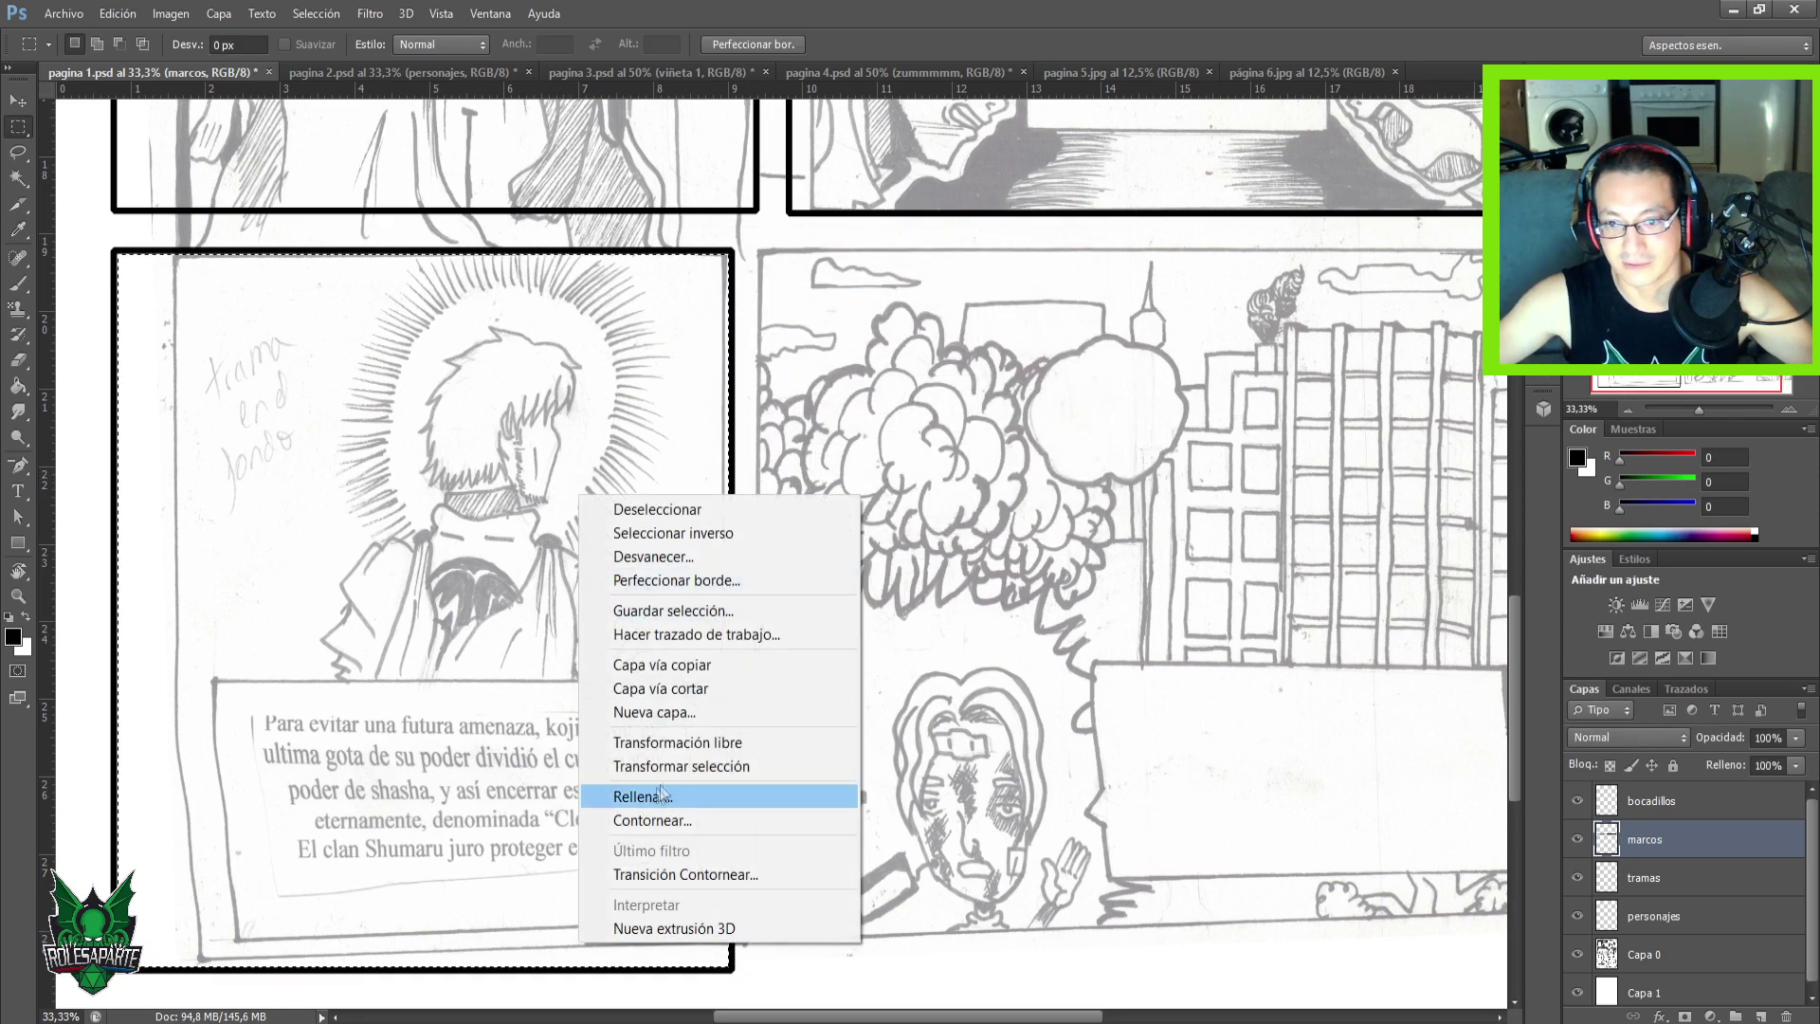
{"action": "left_click", "coordinate": [695, 767]}
{"action": "left_click_drag", "start_coordinate": [1064, 614], "coordinate": [1257, 611]}
{"action": "left_click_drag", "start_coordinate": [355, 680], "coordinate": [556, 623]}
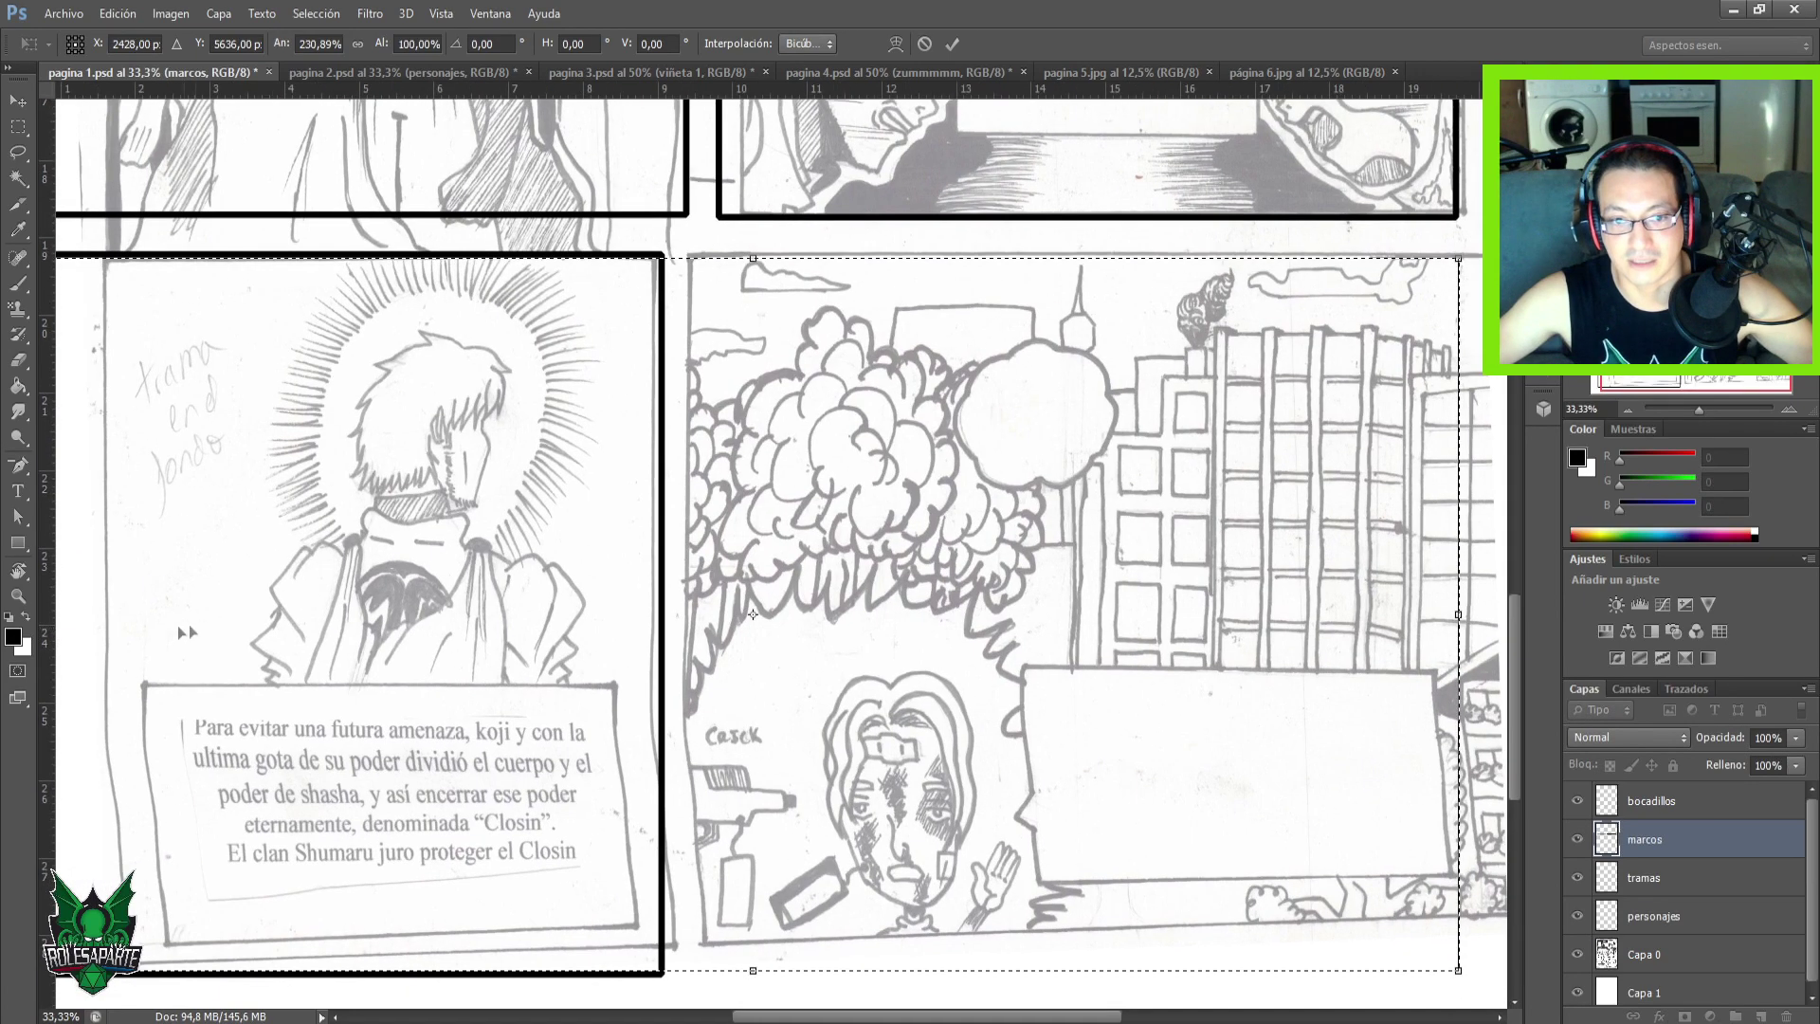
{"action": "left_click_drag", "start_coordinate": [289, 575], "coordinate": [369, 567]}
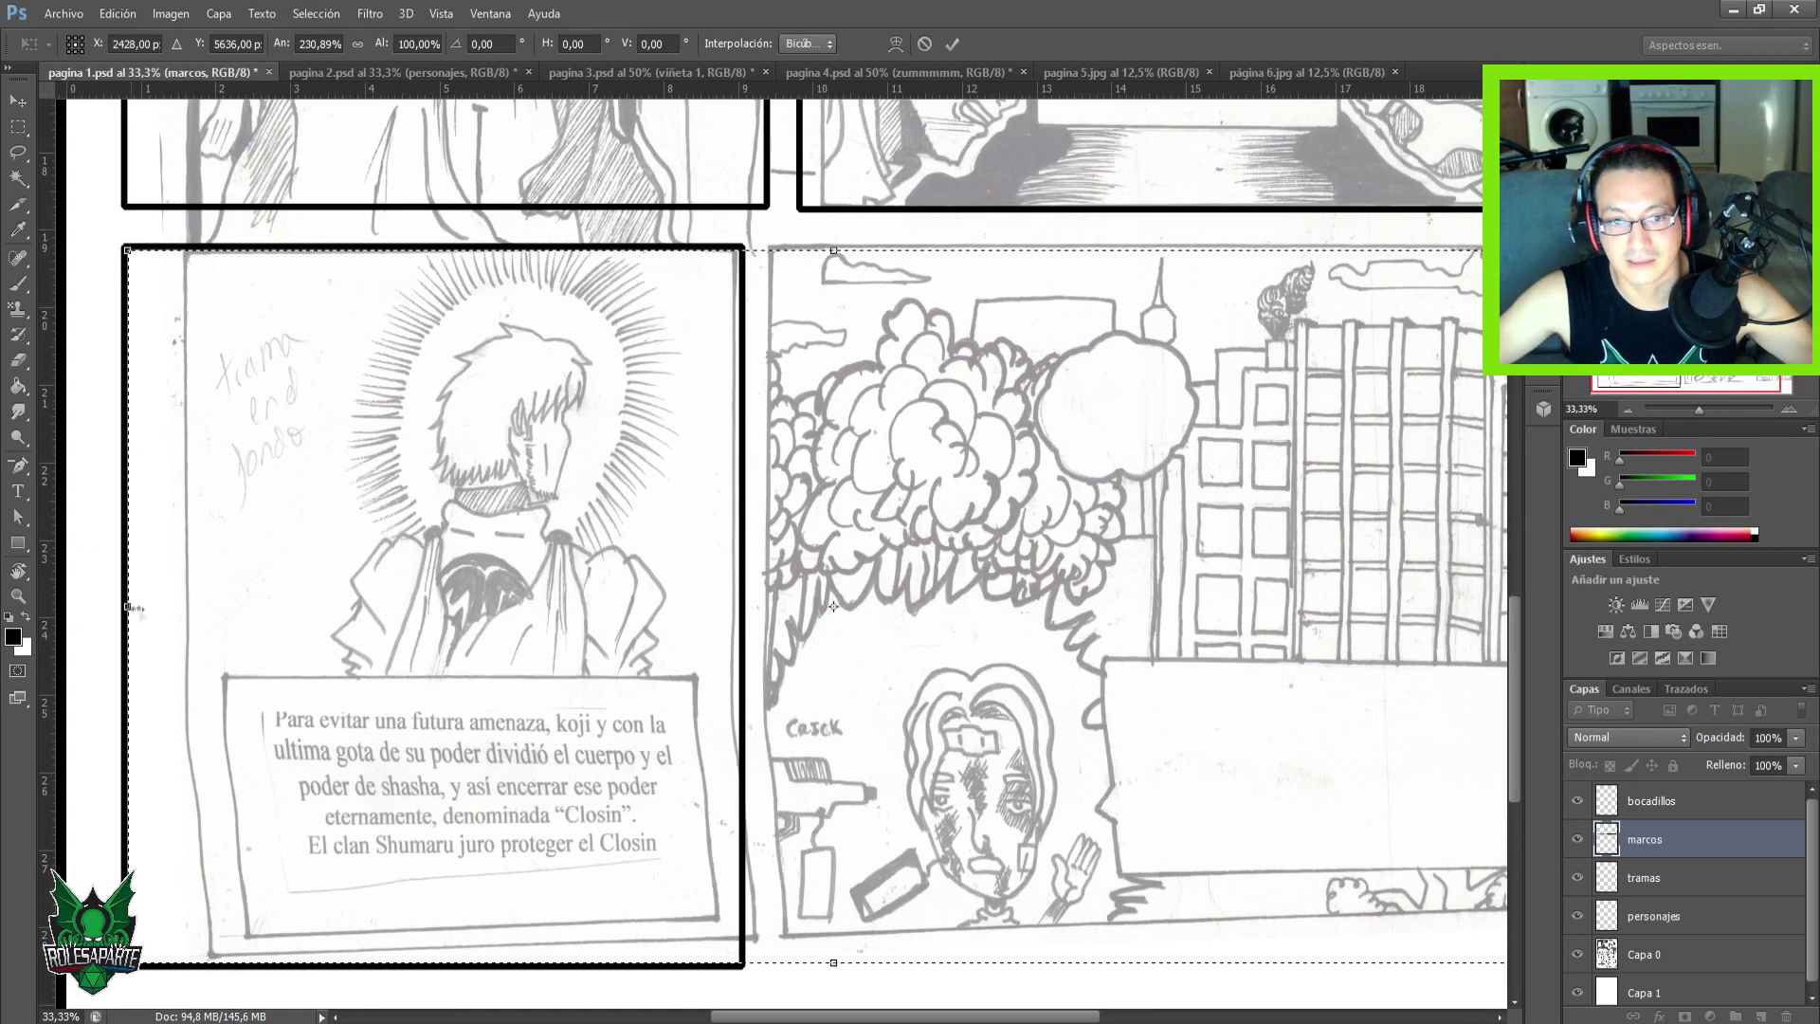
Narrow the transformed selection from its left edge so it covers only the city panel, at 124.02% width.
{"action": "left_click_drag", "start_coordinate": [129, 610], "coordinate": [779, 552]}
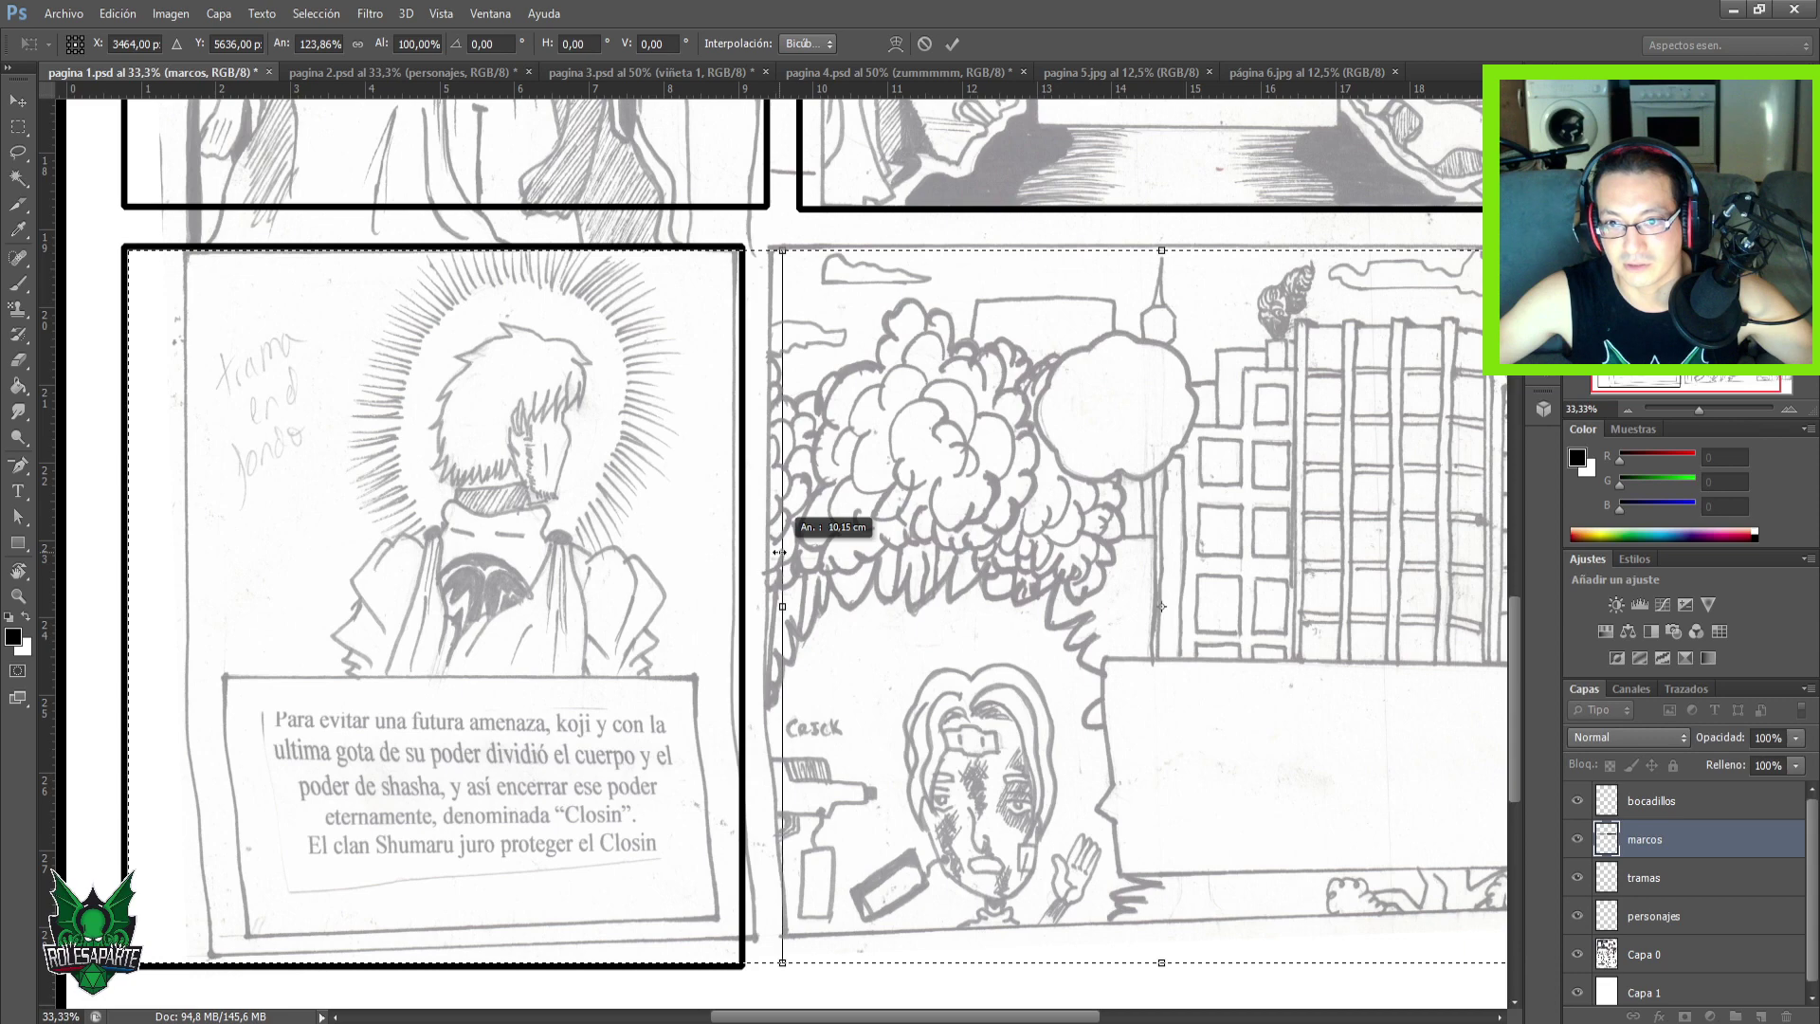
{"action": "left_click_drag", "start_coordinate": [779, 552], "coordinate": [777, 552]}
{"action": "left_click_drag", "start_coordinate": [1167, 553], "coordinate": [804, 570]}
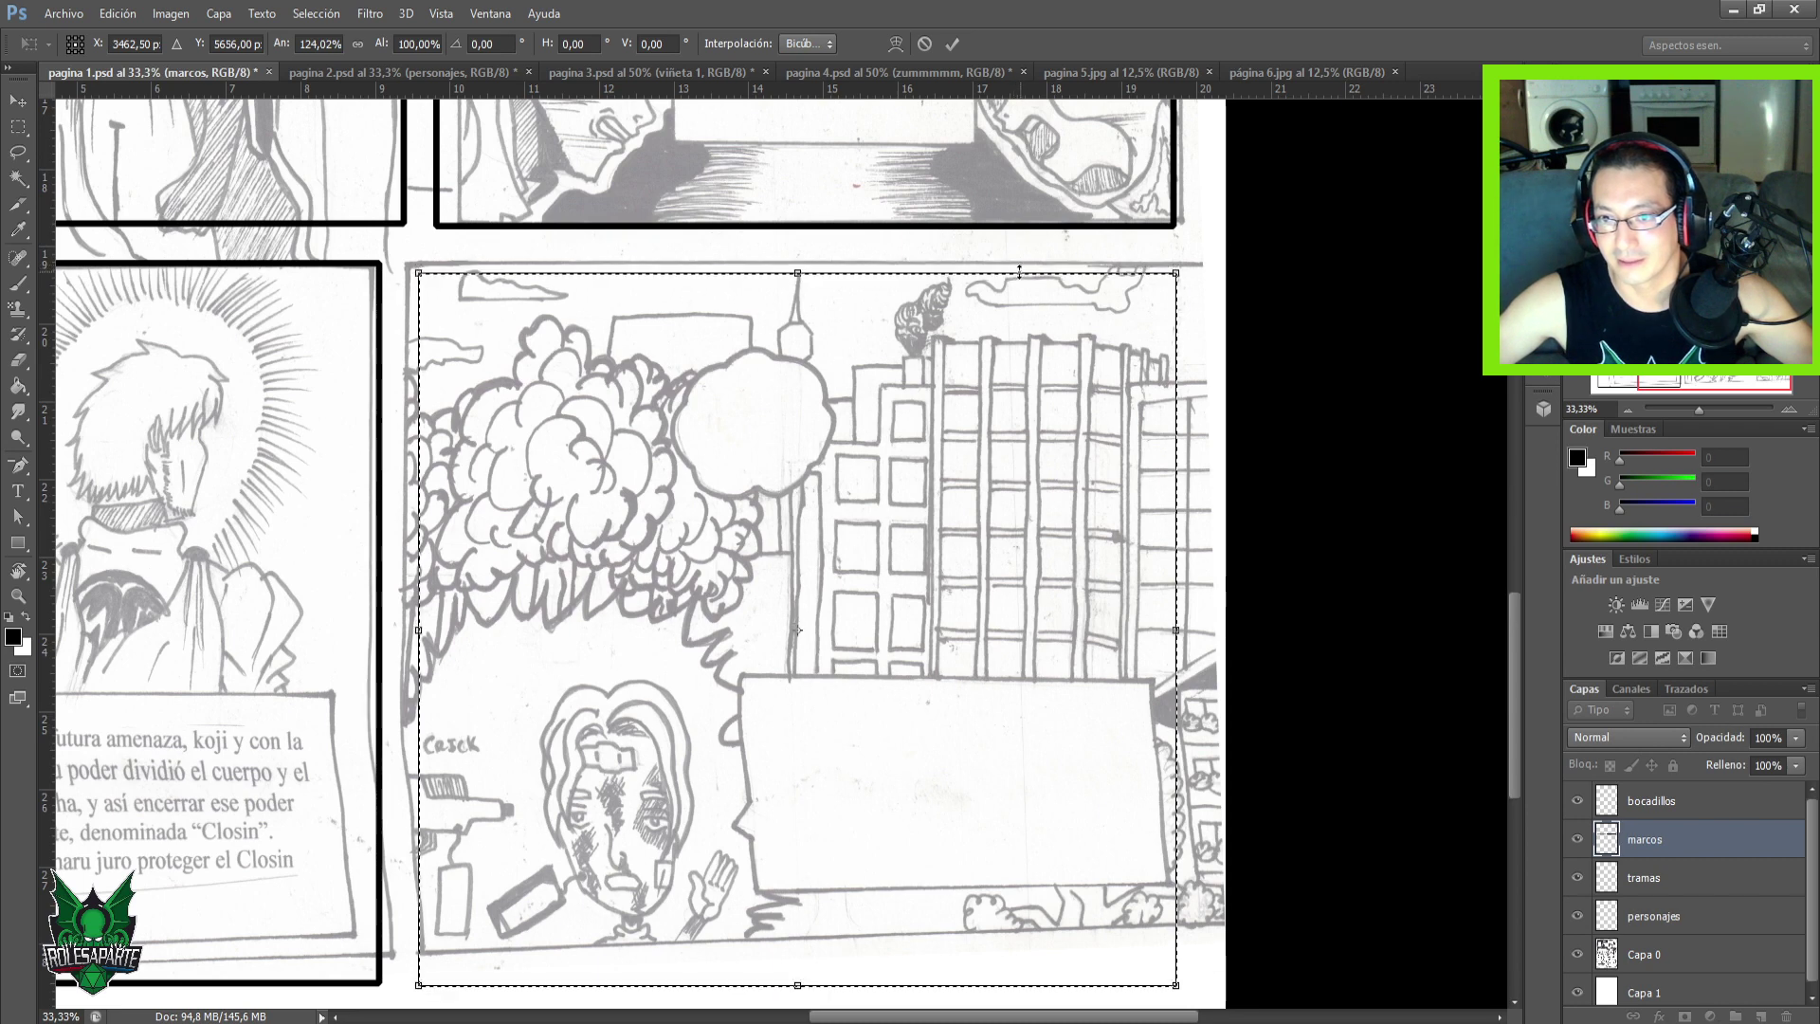
Raise the city panel selection's upper edge to 113.89% height and align its right edge with the frame above at 123.19% width.
{"action": "left_click_drag", "start_coordinate": [1014, 214], "coordinate": [1024, 171]}
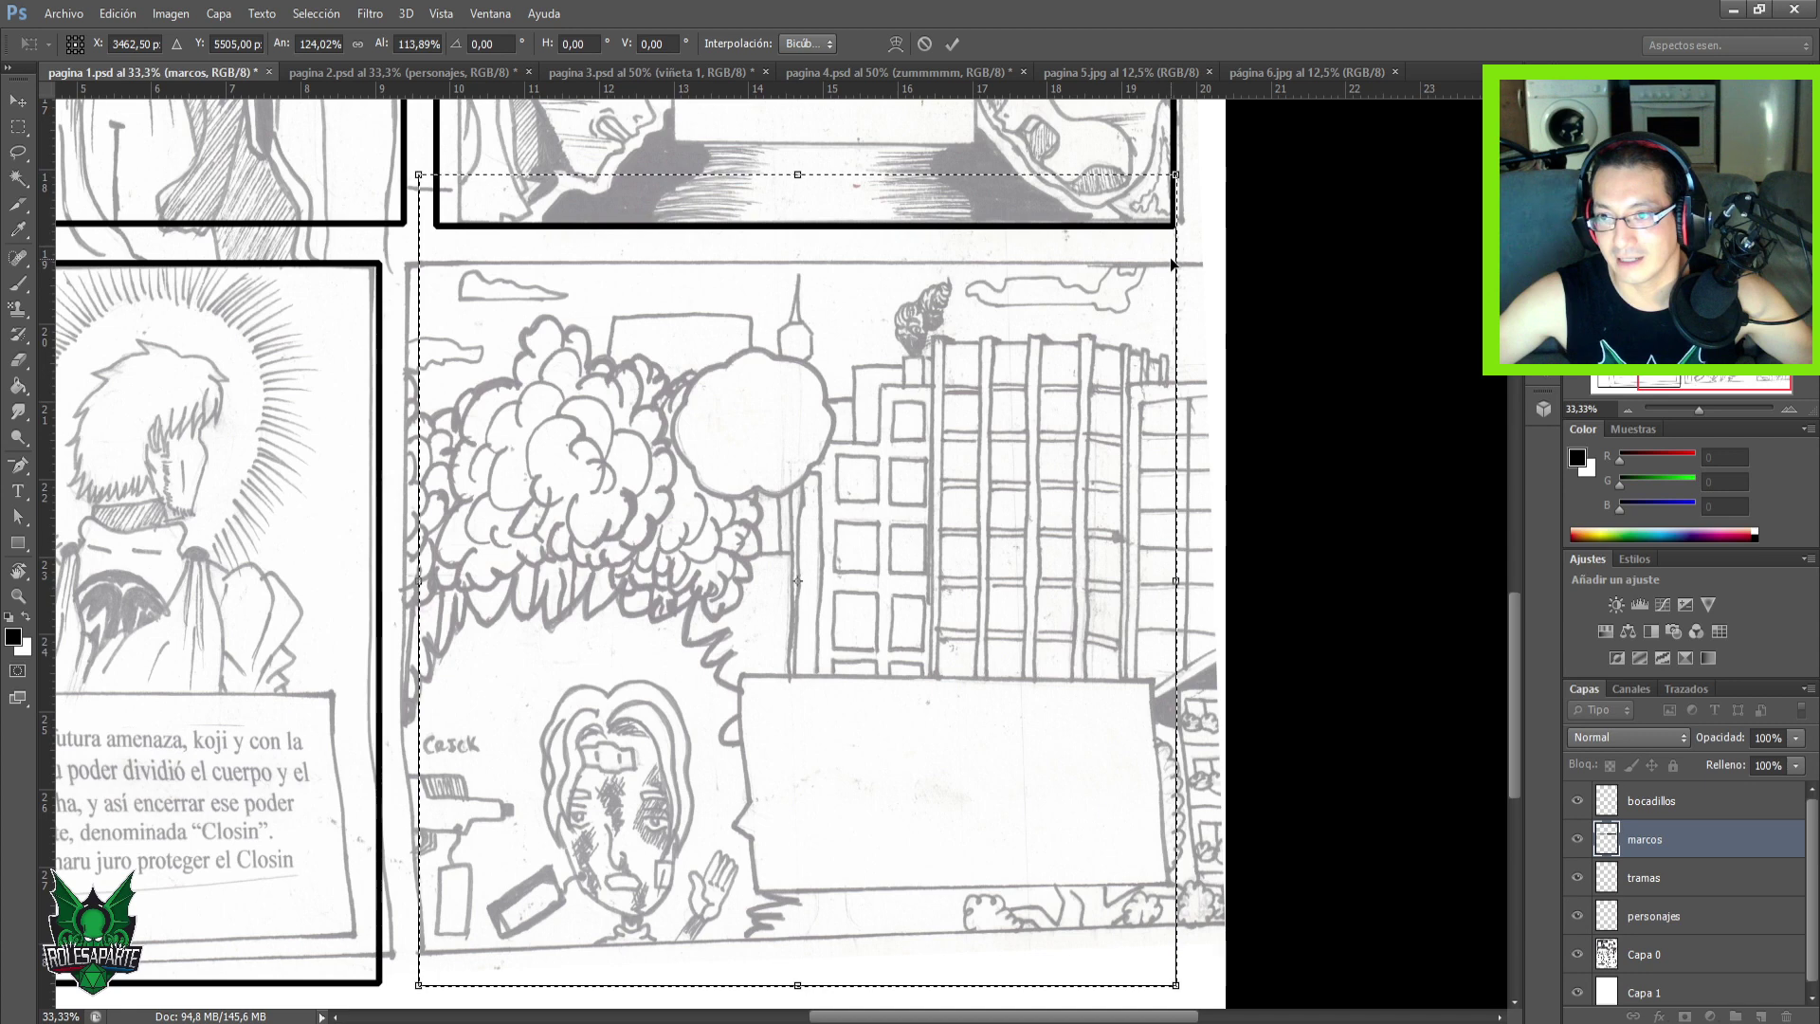
{"action": "left_click_drag", "start_coordinate": [1180, 256], "coordinate": [1182, 263]}
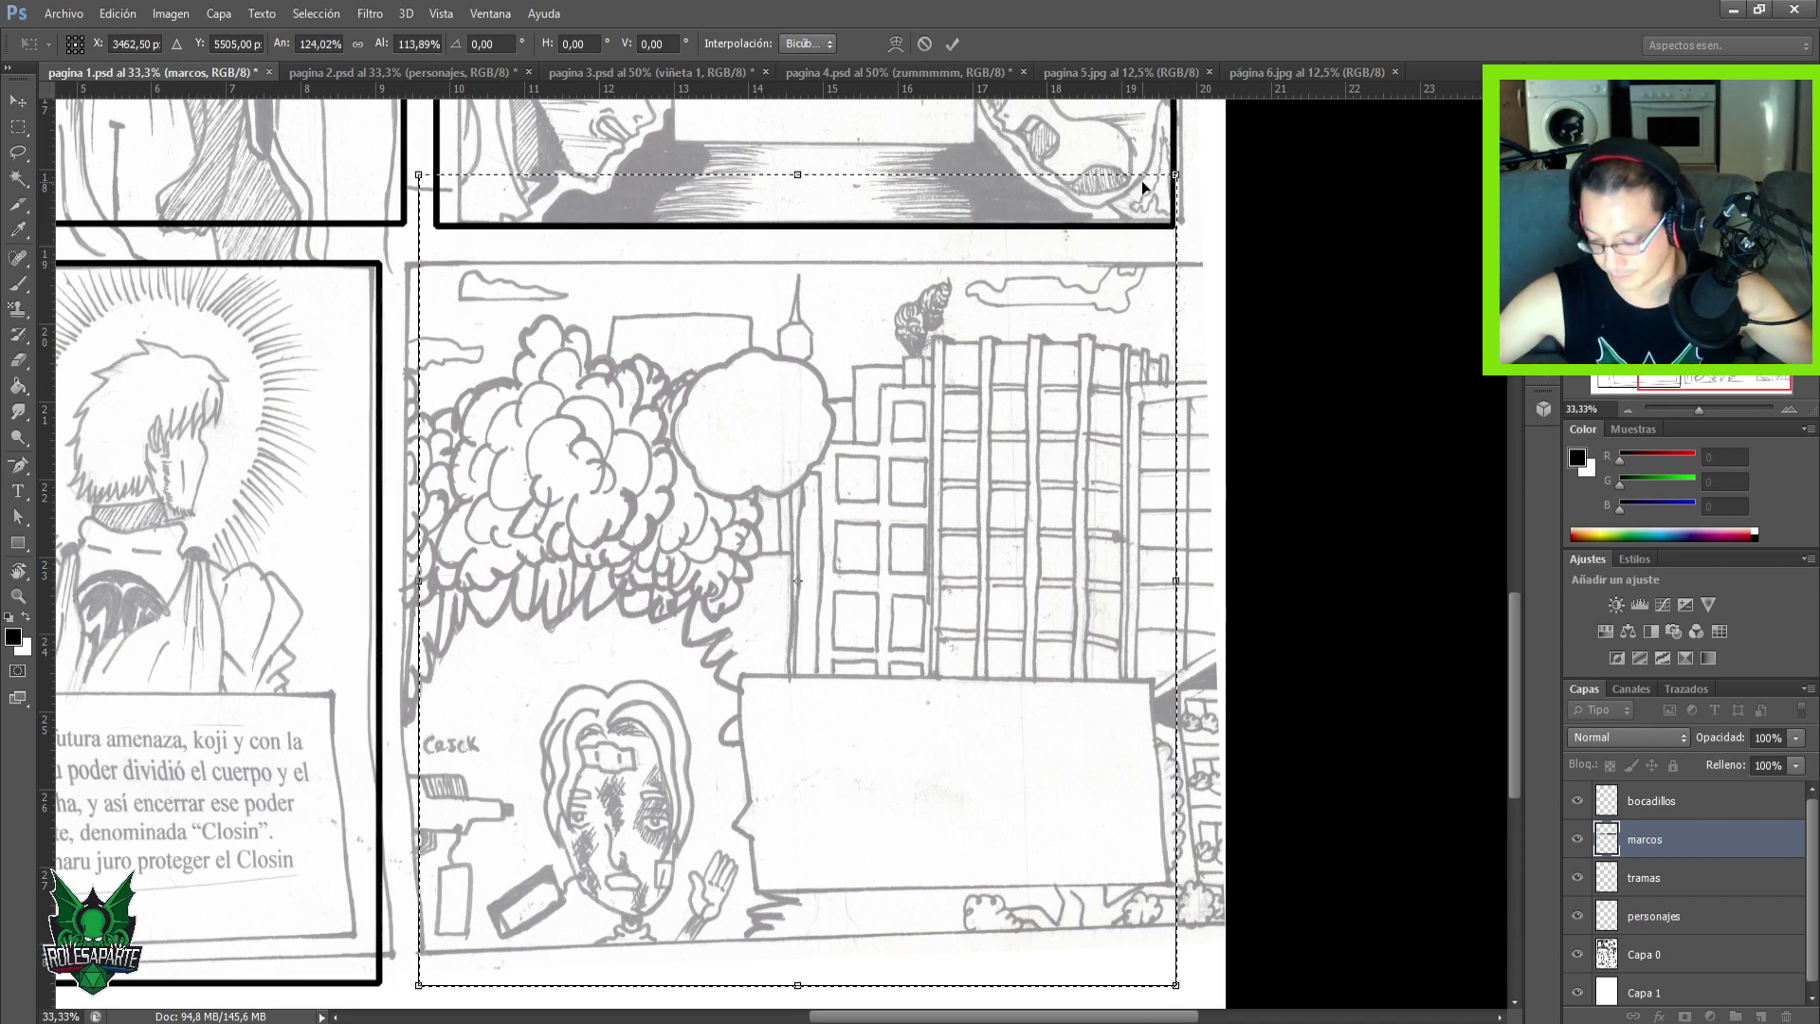
{"action": "key", "text": "ctrl+plus"}
{"action": "left_click_drag", "start_coordinate": [1141, 180], "coordinate": [806, 556]}
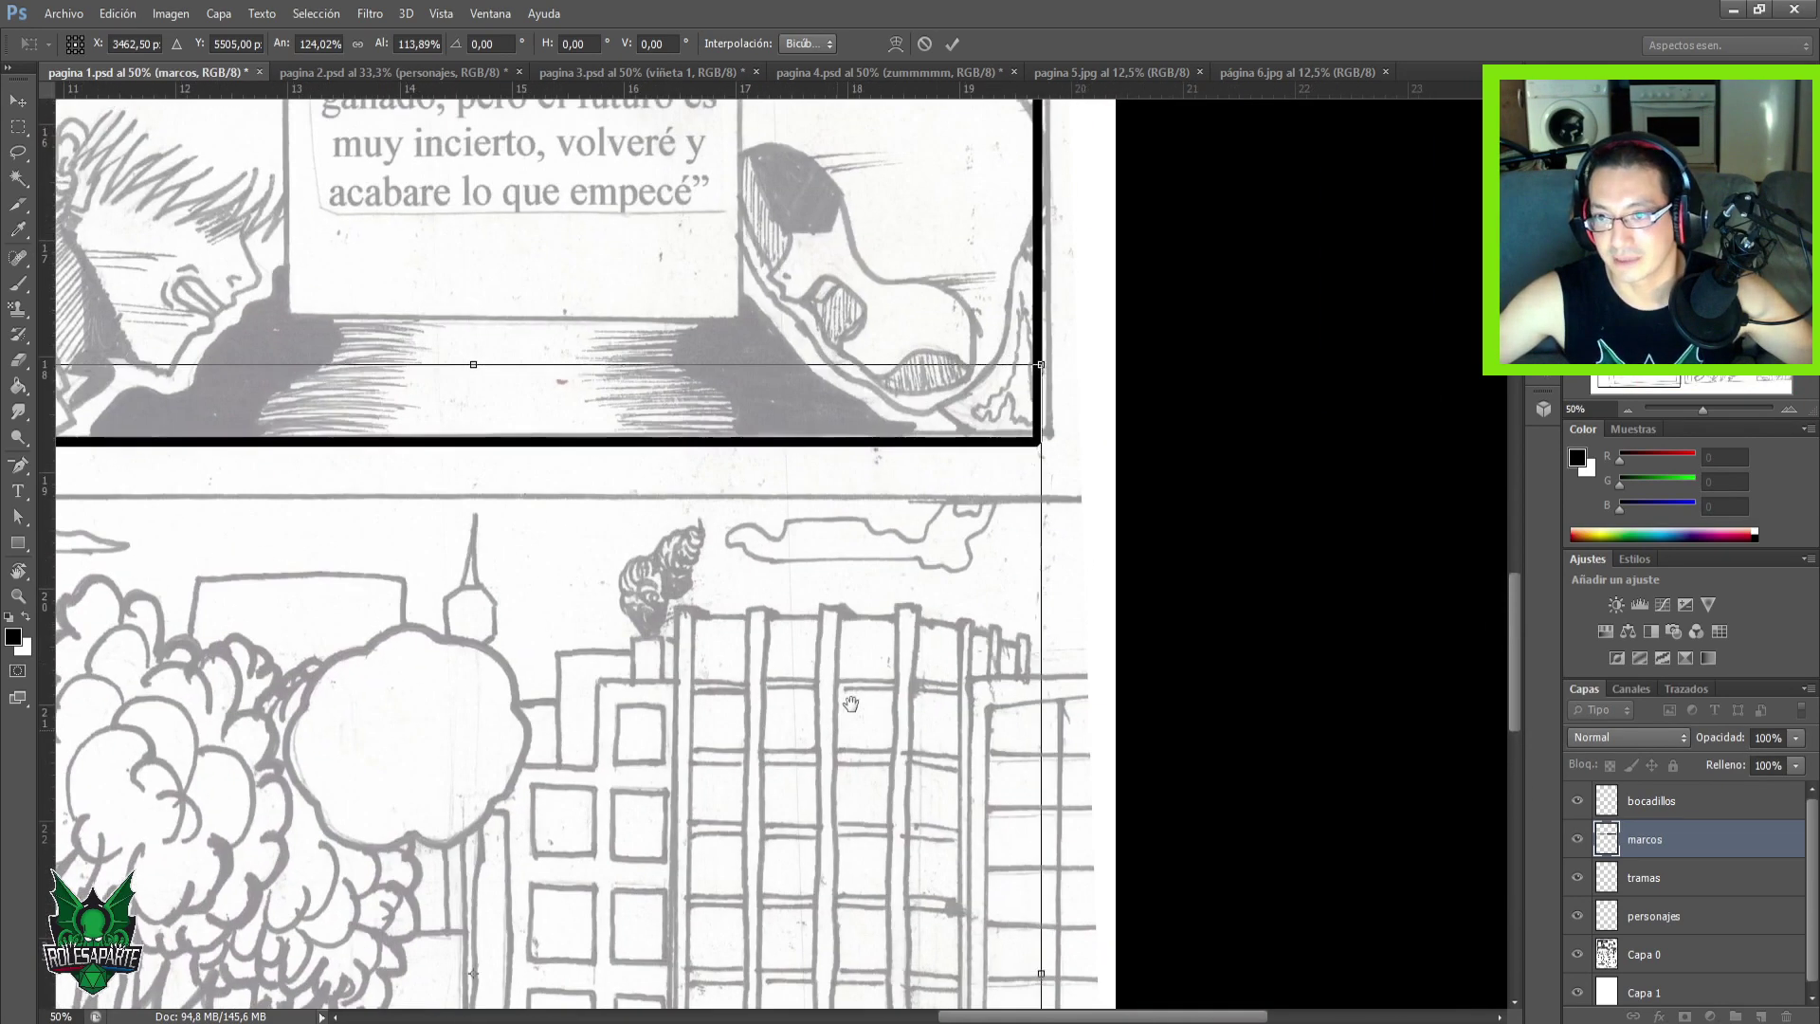
{"action": "left_click_drag", "start_coordinate": [1042, 436], "coordinate": [1034, 440]}
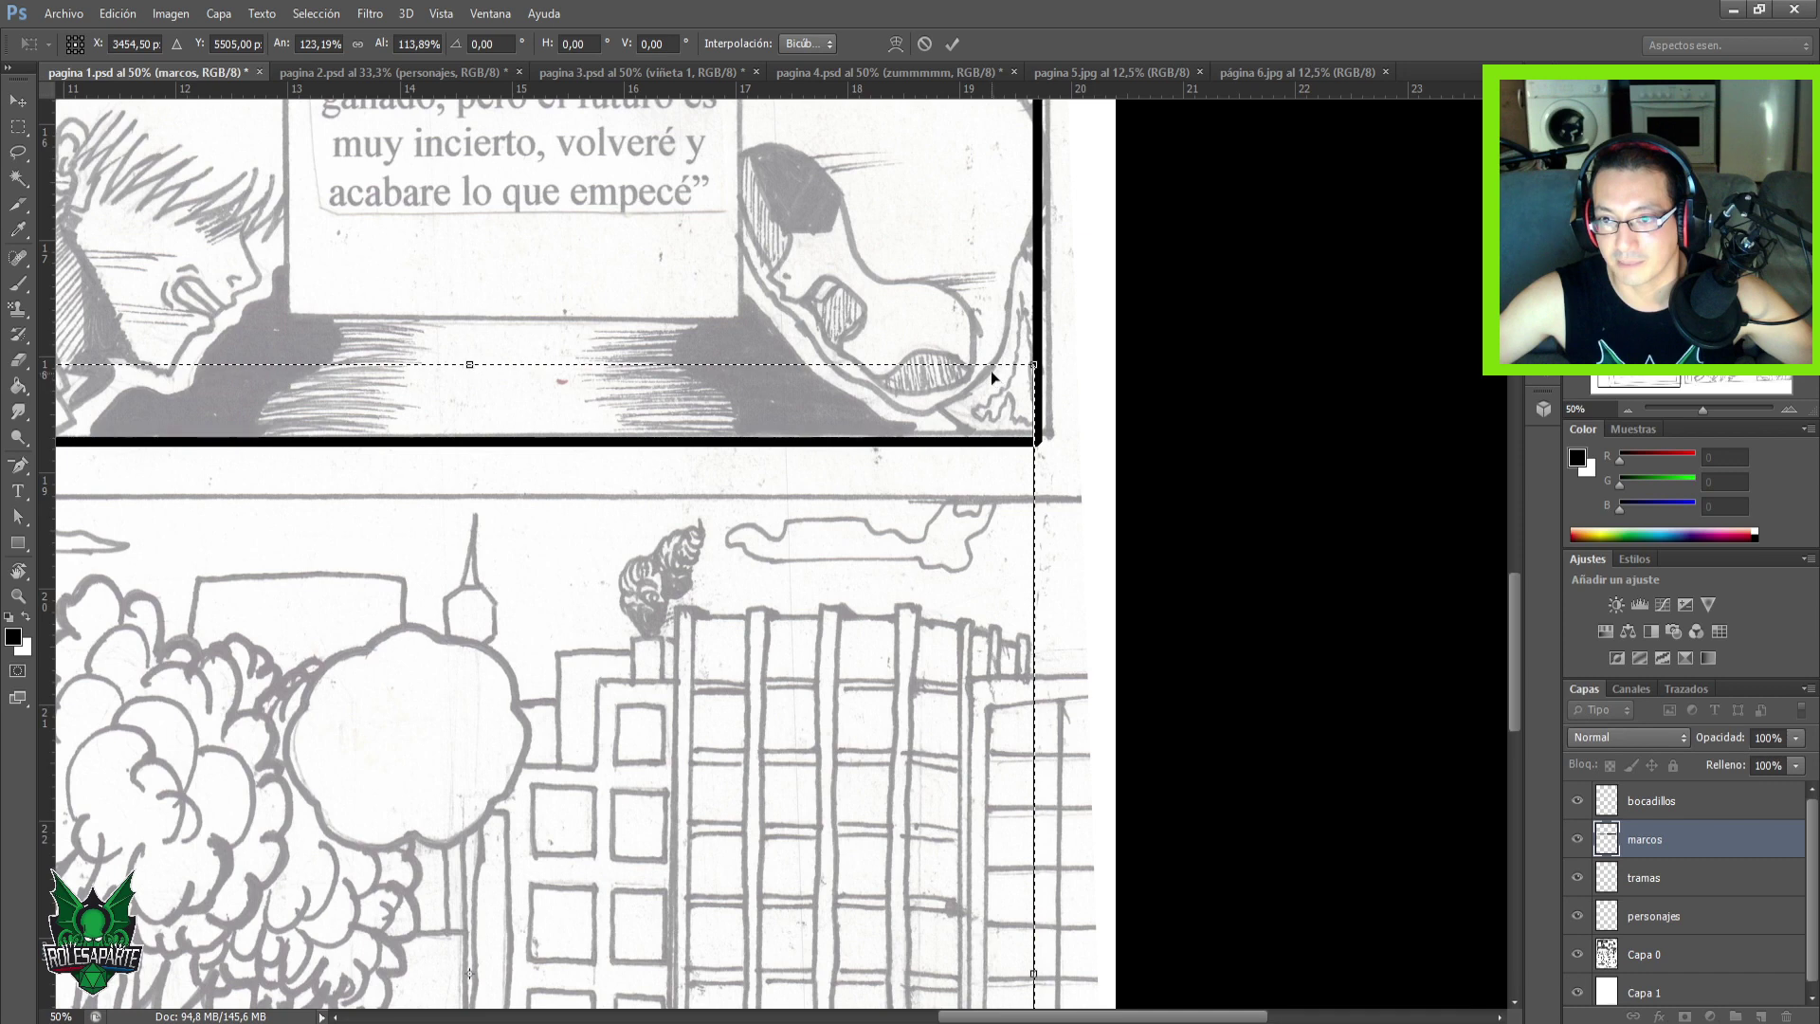
Move the selection down onto the city panel and trim its upper and lower edges to 98.67% height.
{"action": "left_click_drag", "start_coordinate": [986, 362], "coordinate": [1600, 309]}
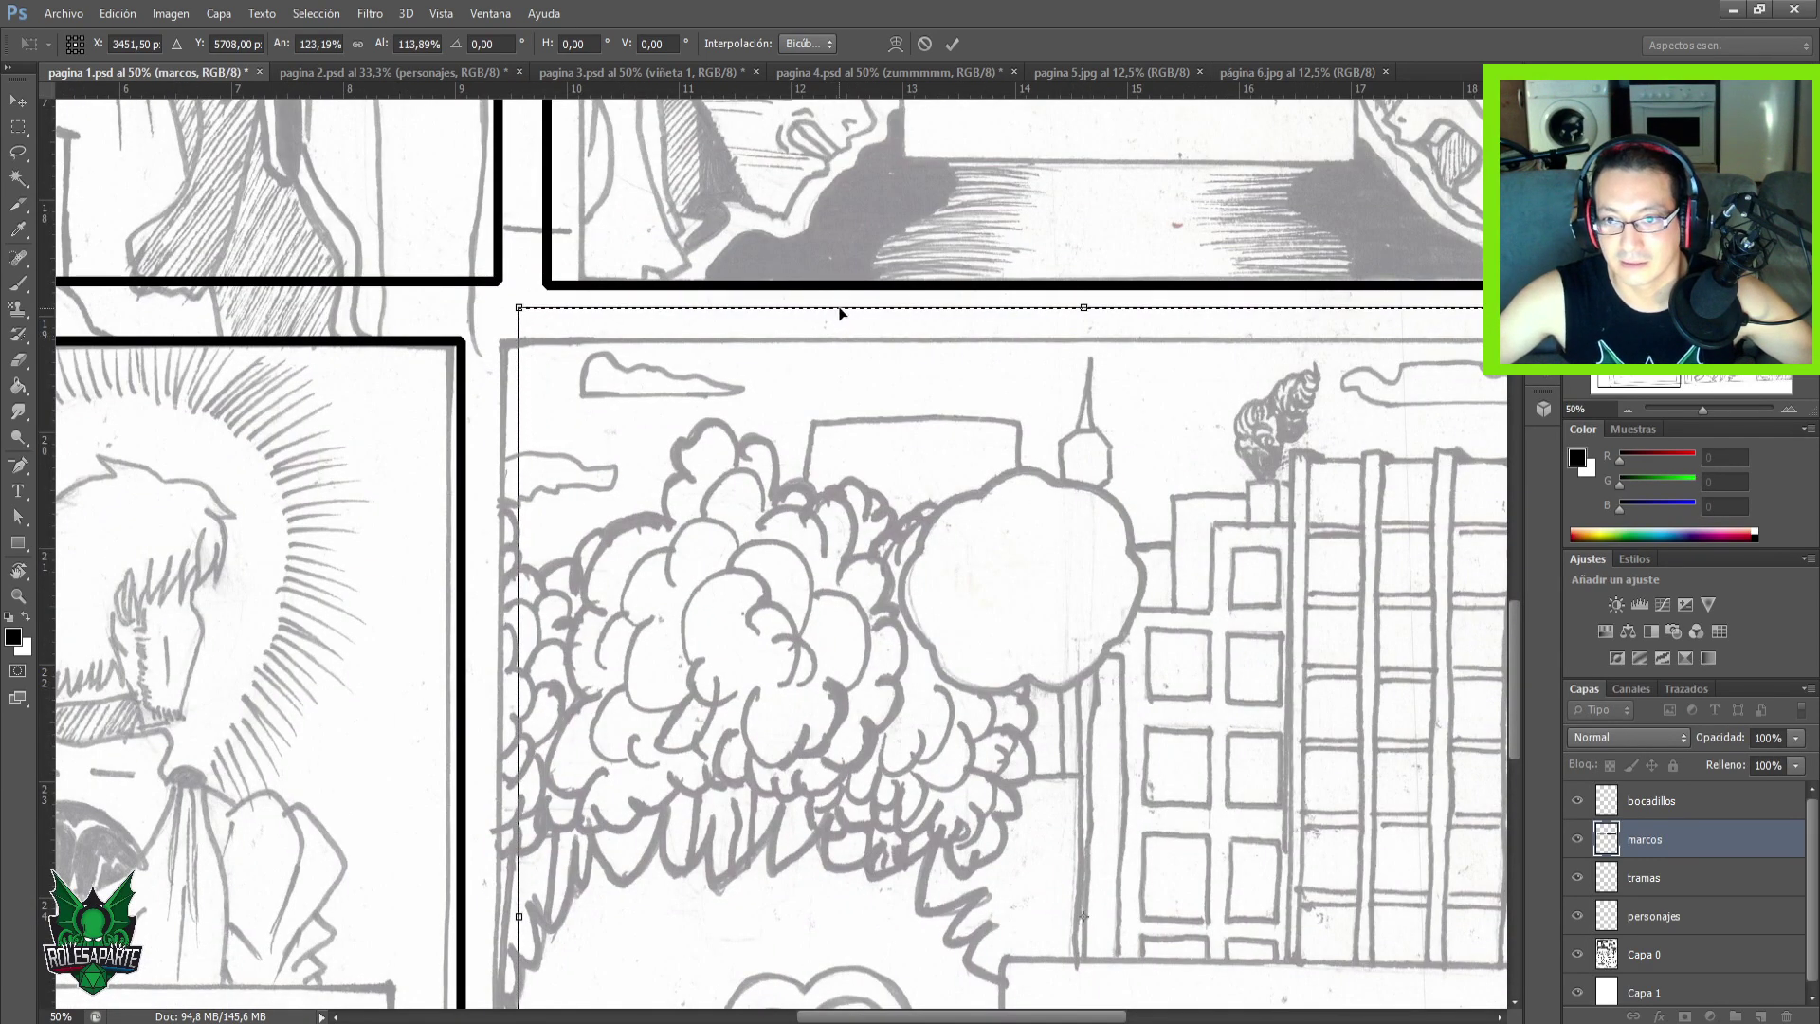
{"action": "left_click_drag", "start_coordinate": [841, 310], "coordinate": [843, 314]}
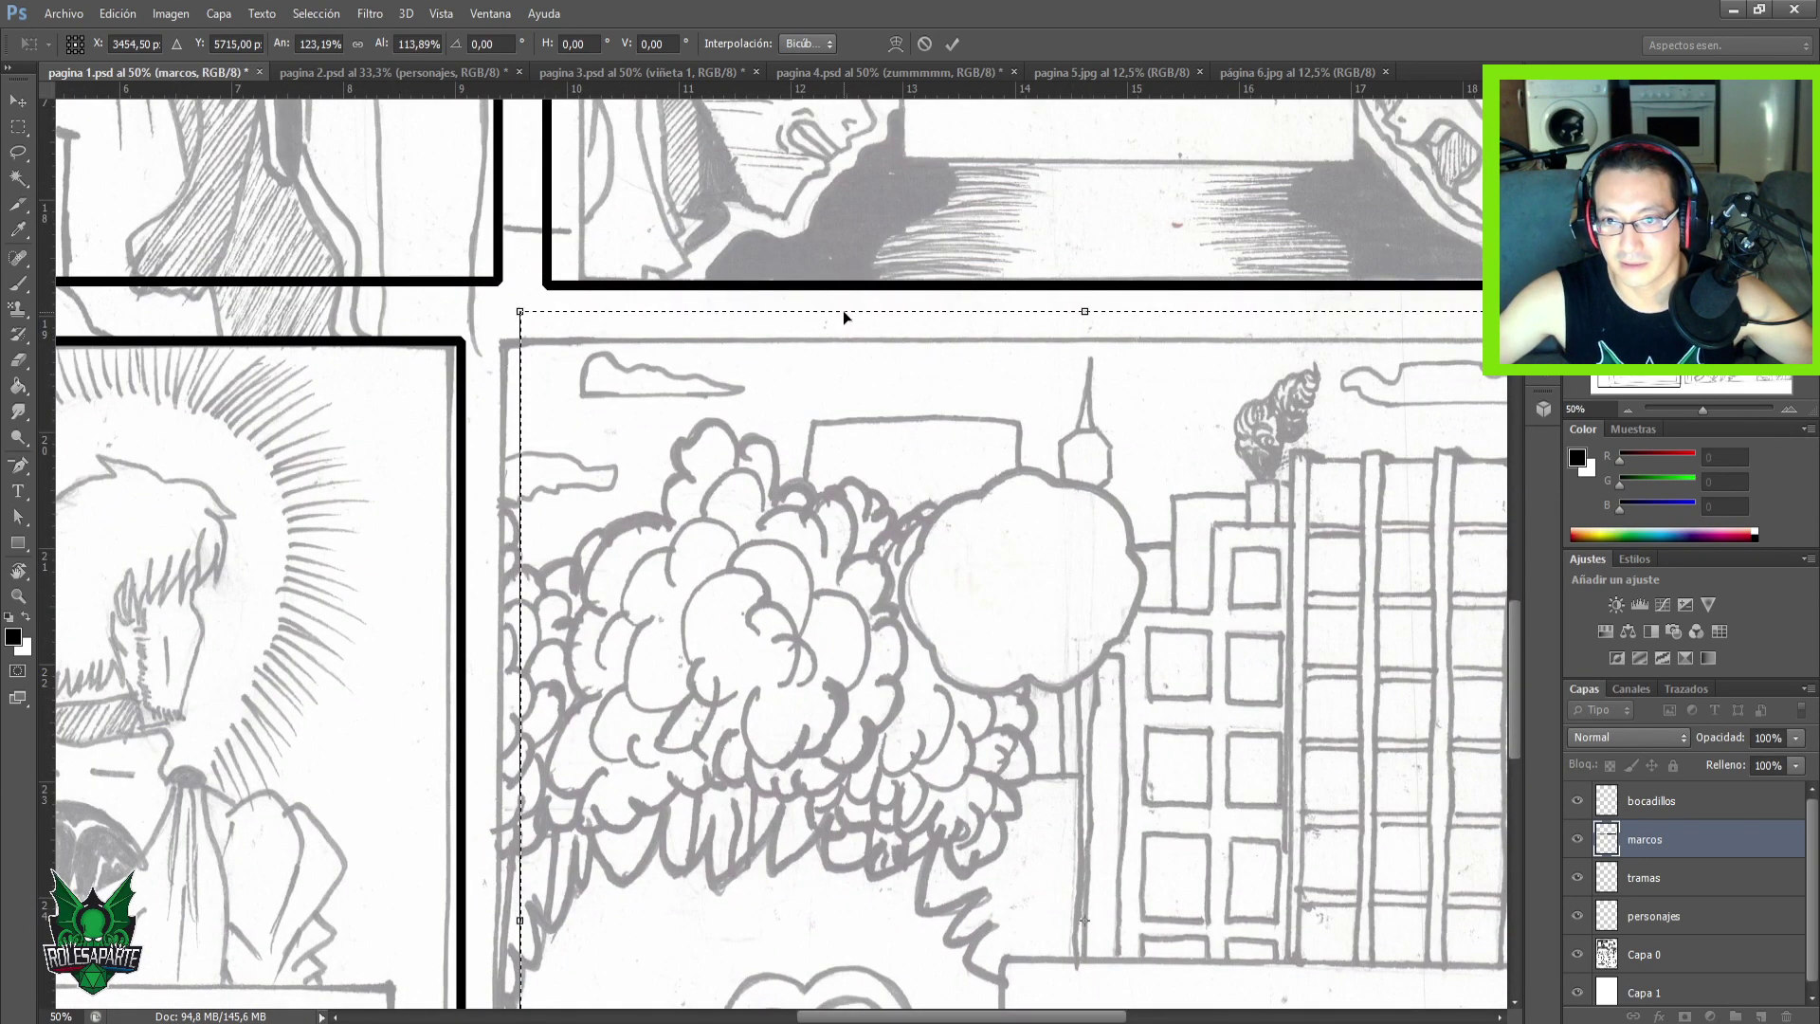
{"action": "left_click_drag", "start_coordinate": [862, 312], "coordinate": [863, 346]}
{"action": "key", "text": "ctrl+minus"}
{"action": "key", "text": "ctrl+minus"}
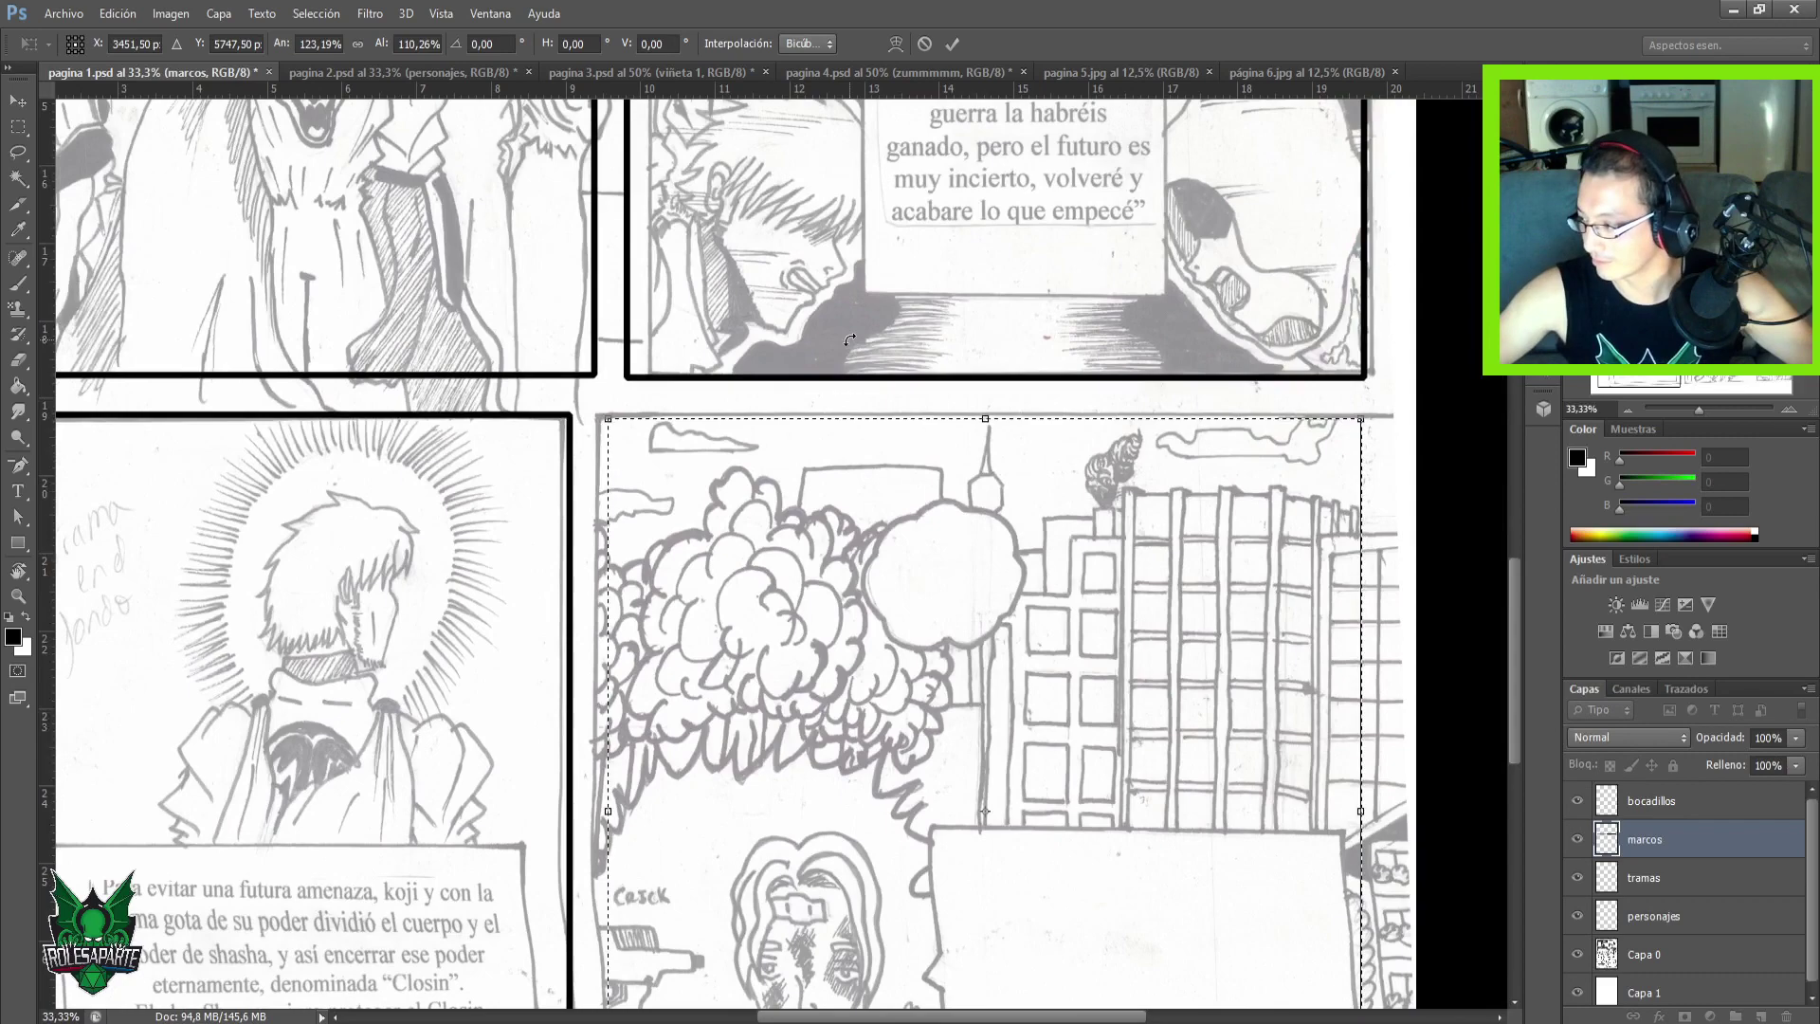
{"action": "scroll", "coordinate": [844, 599], "scroll_direction": "down", "scroll_amount": 3}
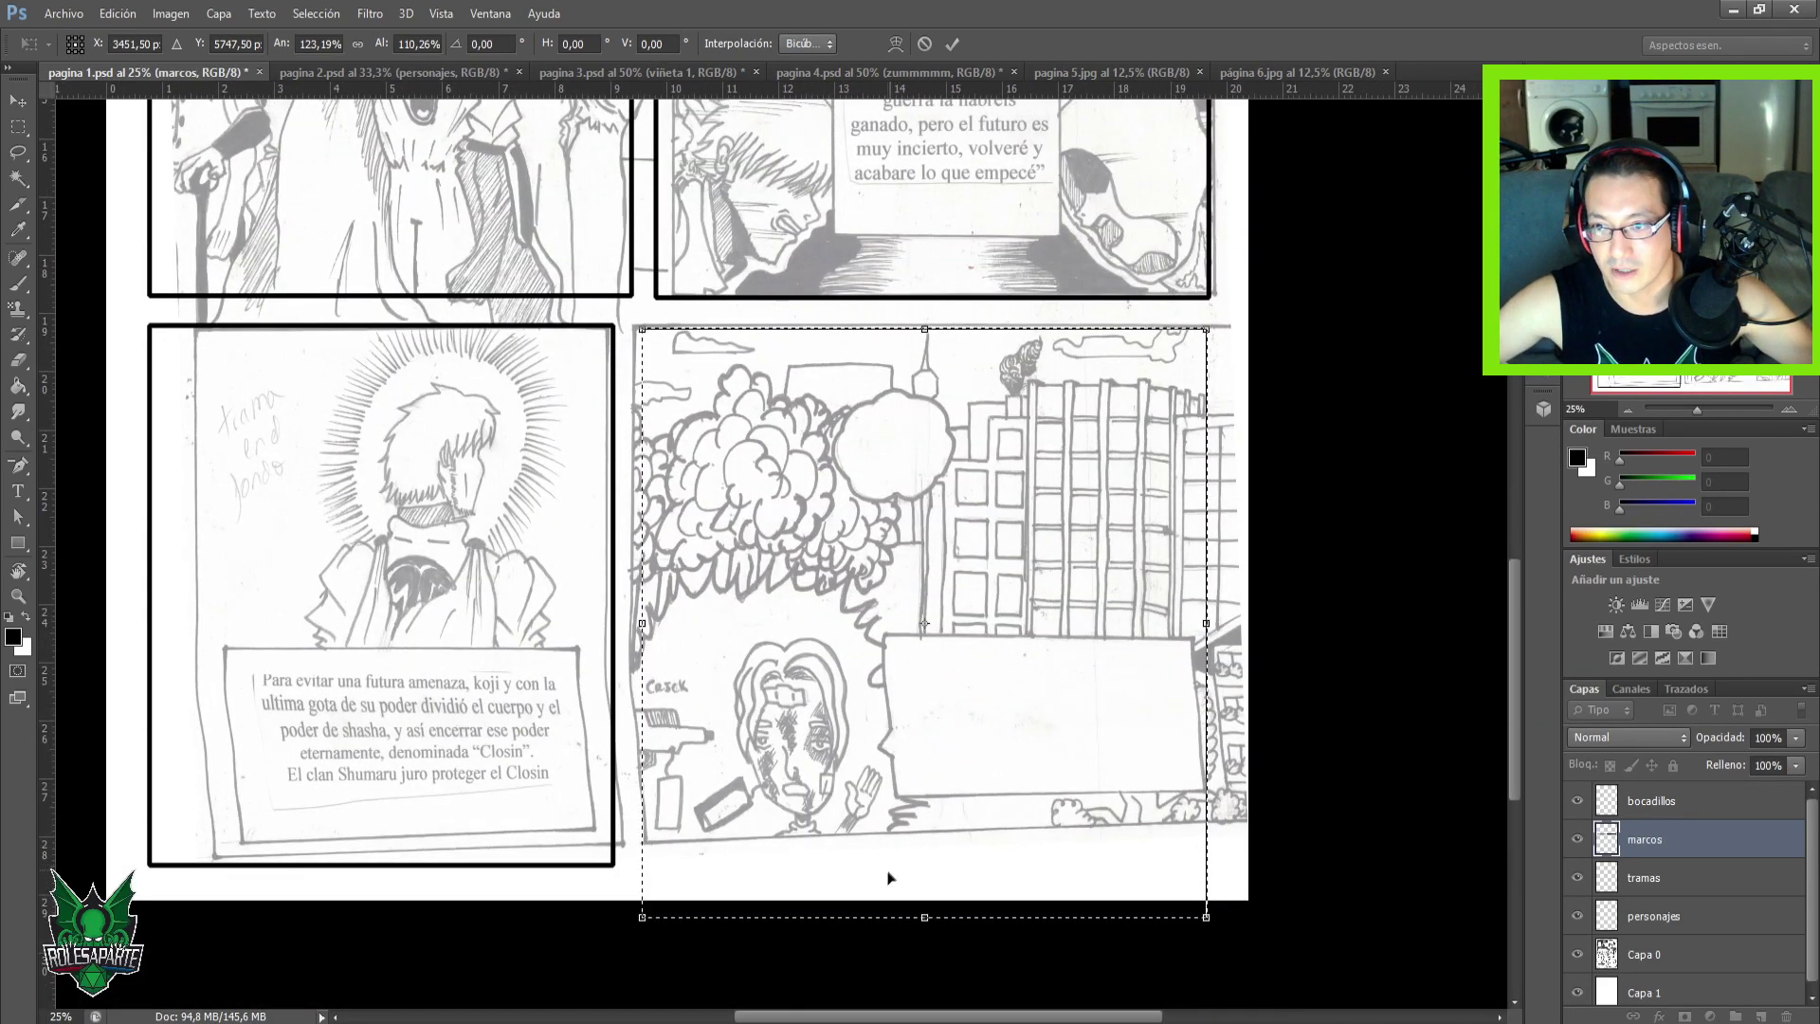
{"action": "left_click_drag", "start_coordinate": [915, 916], "coordinate": [892, 857]}
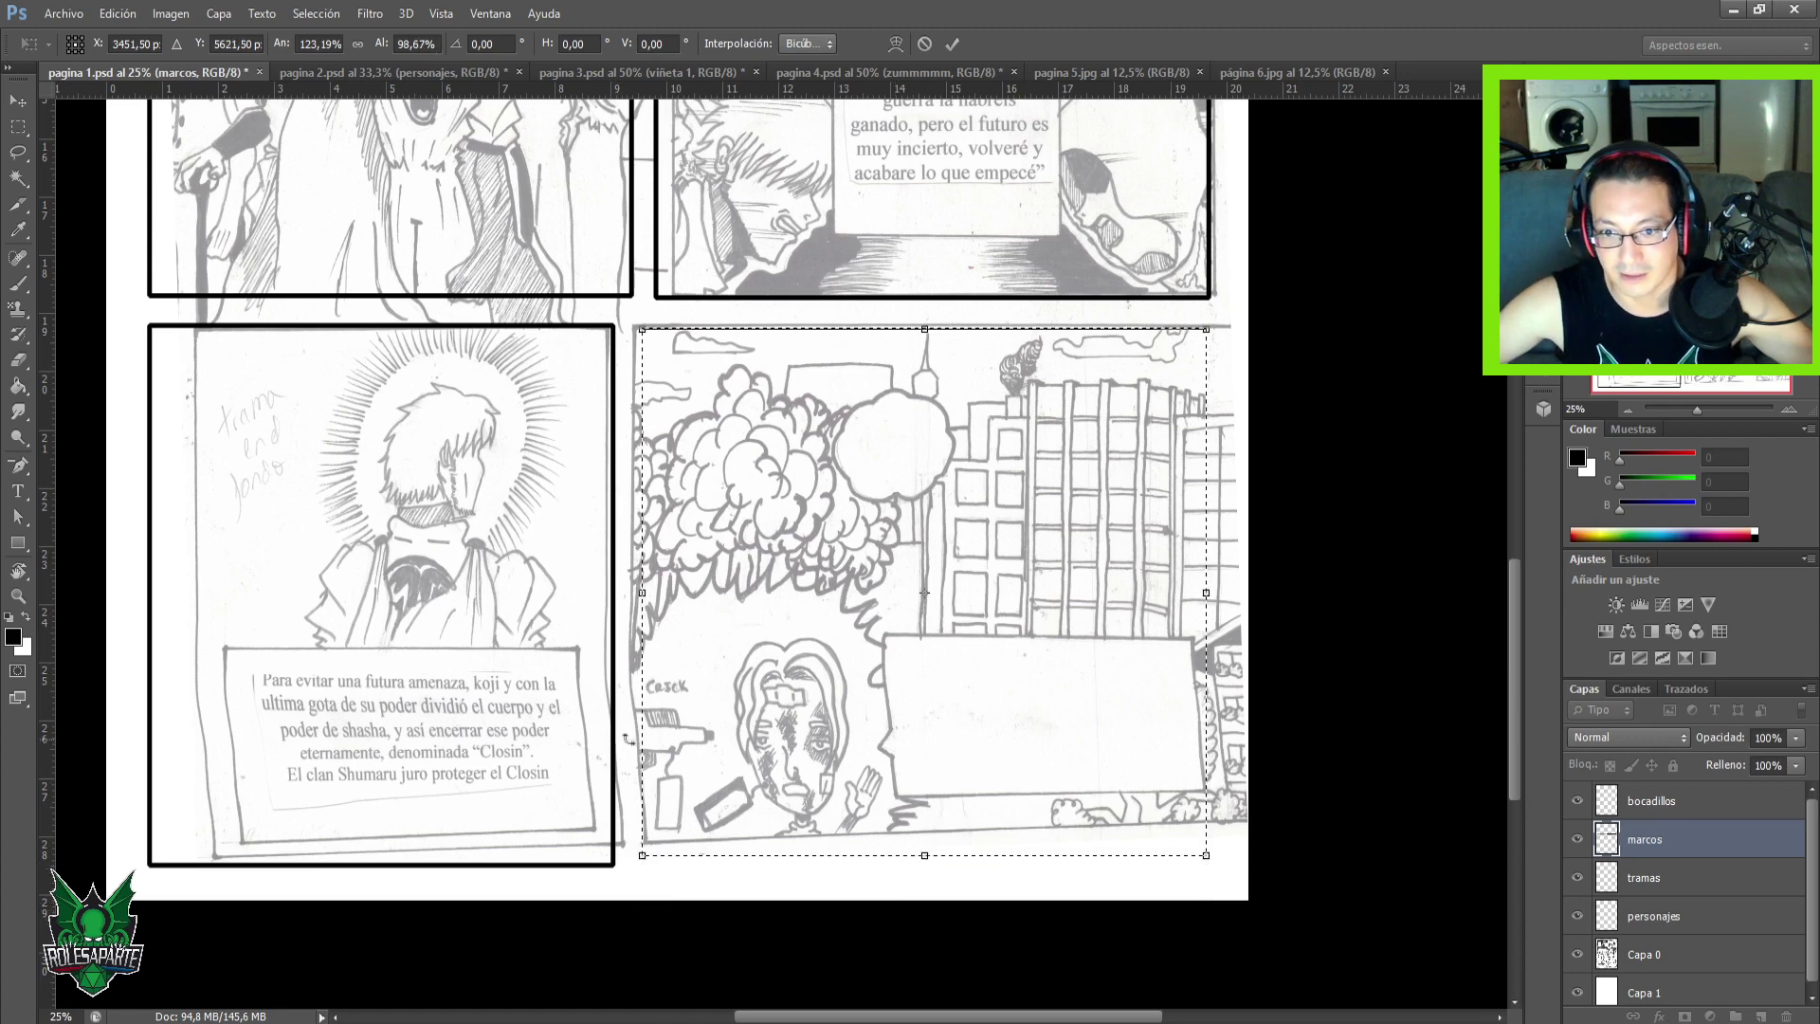
Extend the selection's left edge over the neighbouring frame to 148.09% width and match its lower edge to that frame at 99.95% height.
{"action": "left_click_drag", "start_coordinate": [669, 735], "coordinate": [603, 730]}
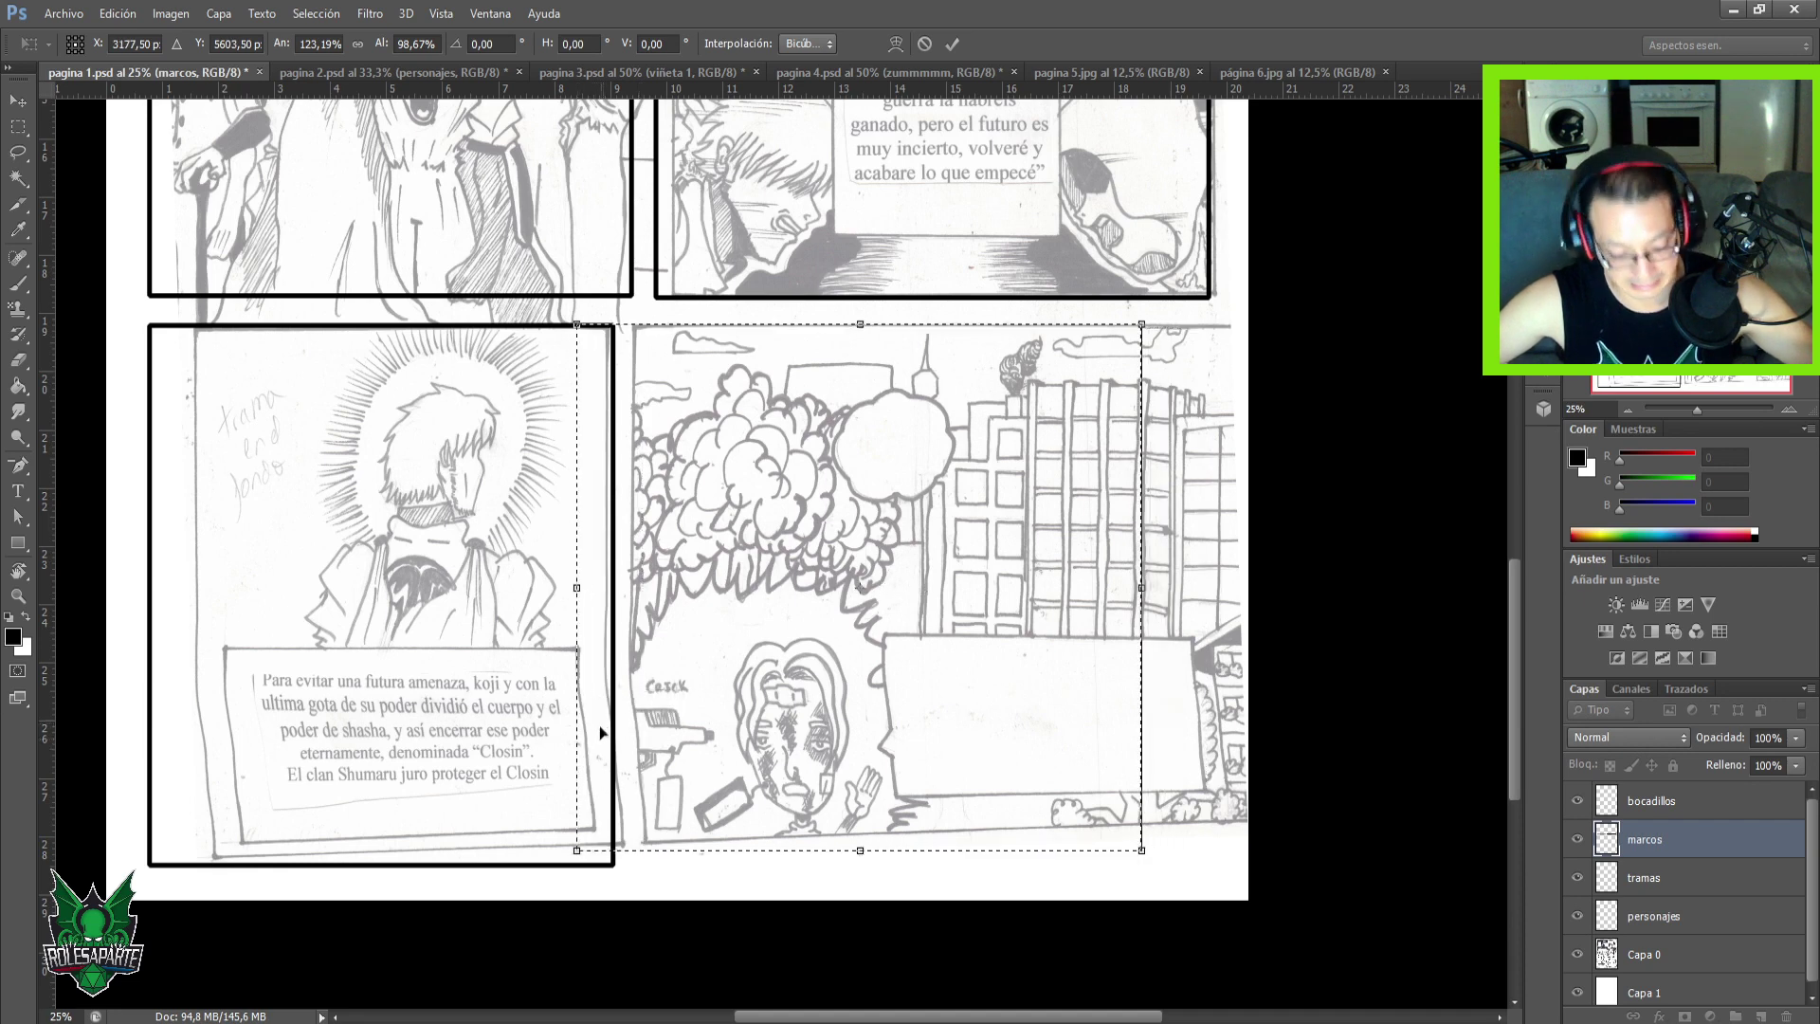
{"action": "key", "text": "ctrl+z"}
{"action": "left_click_drag", "start_coordinate": [637, 707], "coordinate": [527, 707]}
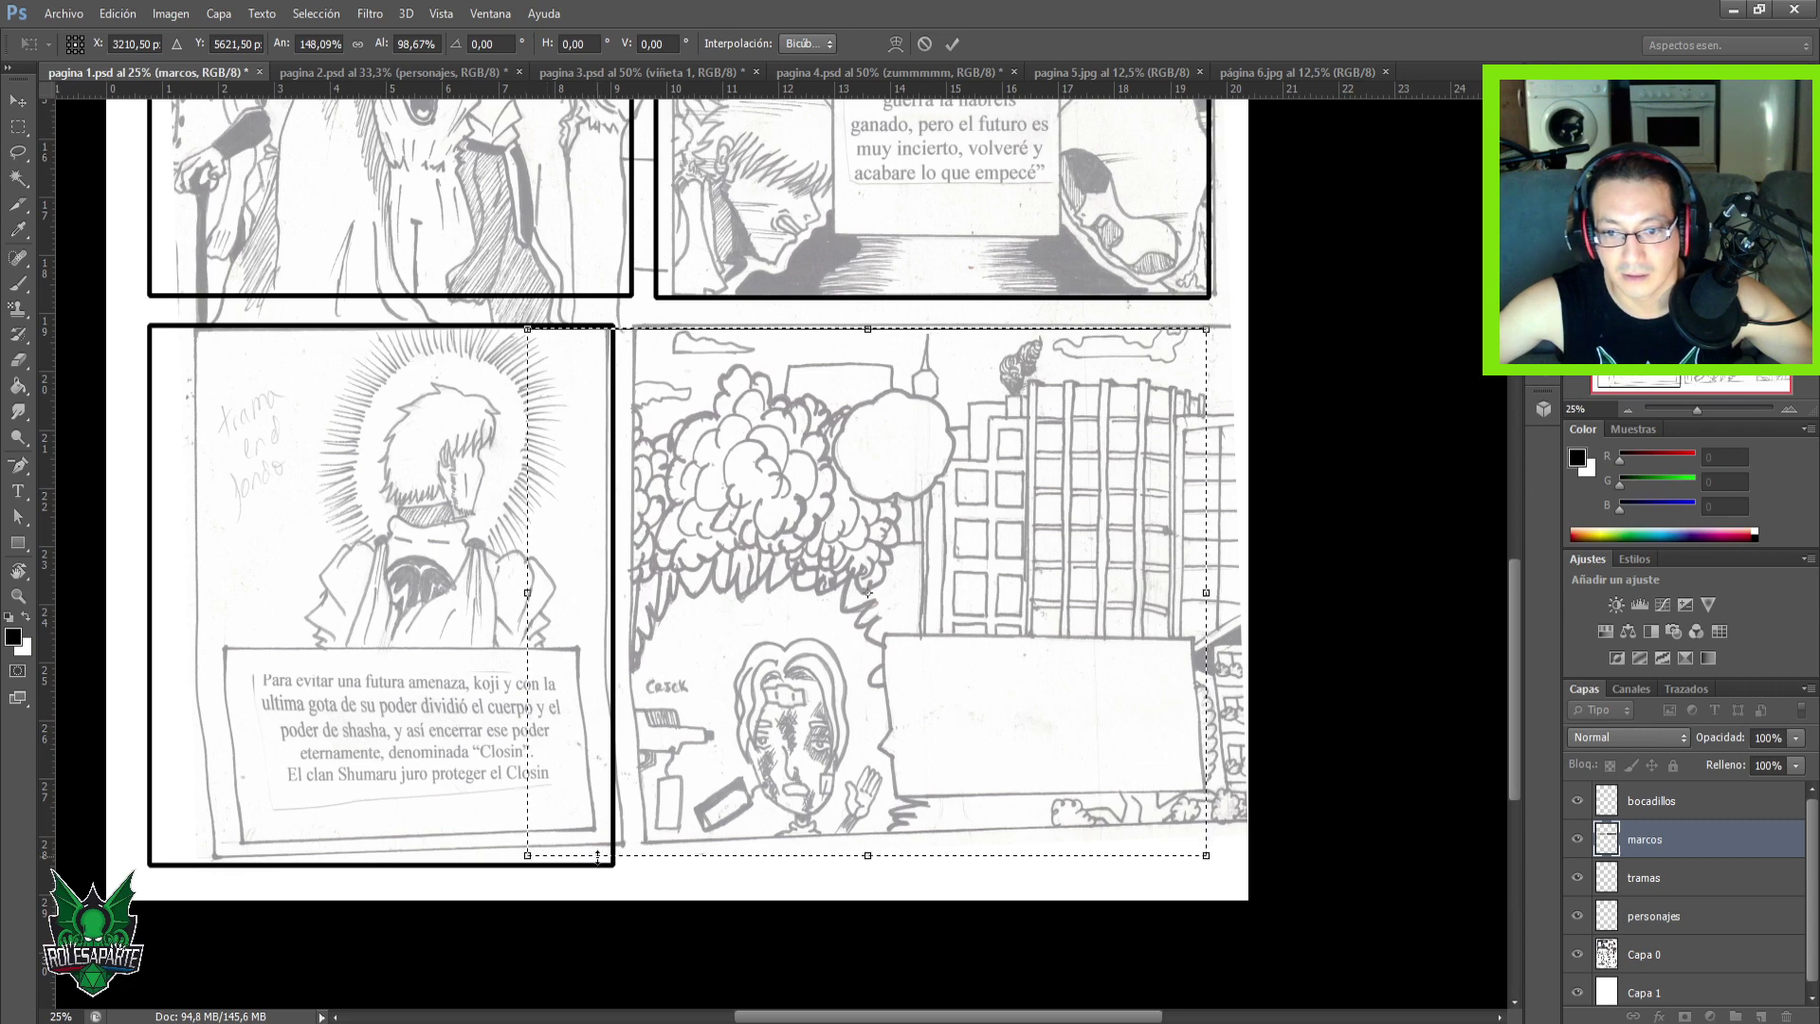
{"action": "left_click_drag", "start_coordinate": [599, 856], "coordinate": [600, 855]}
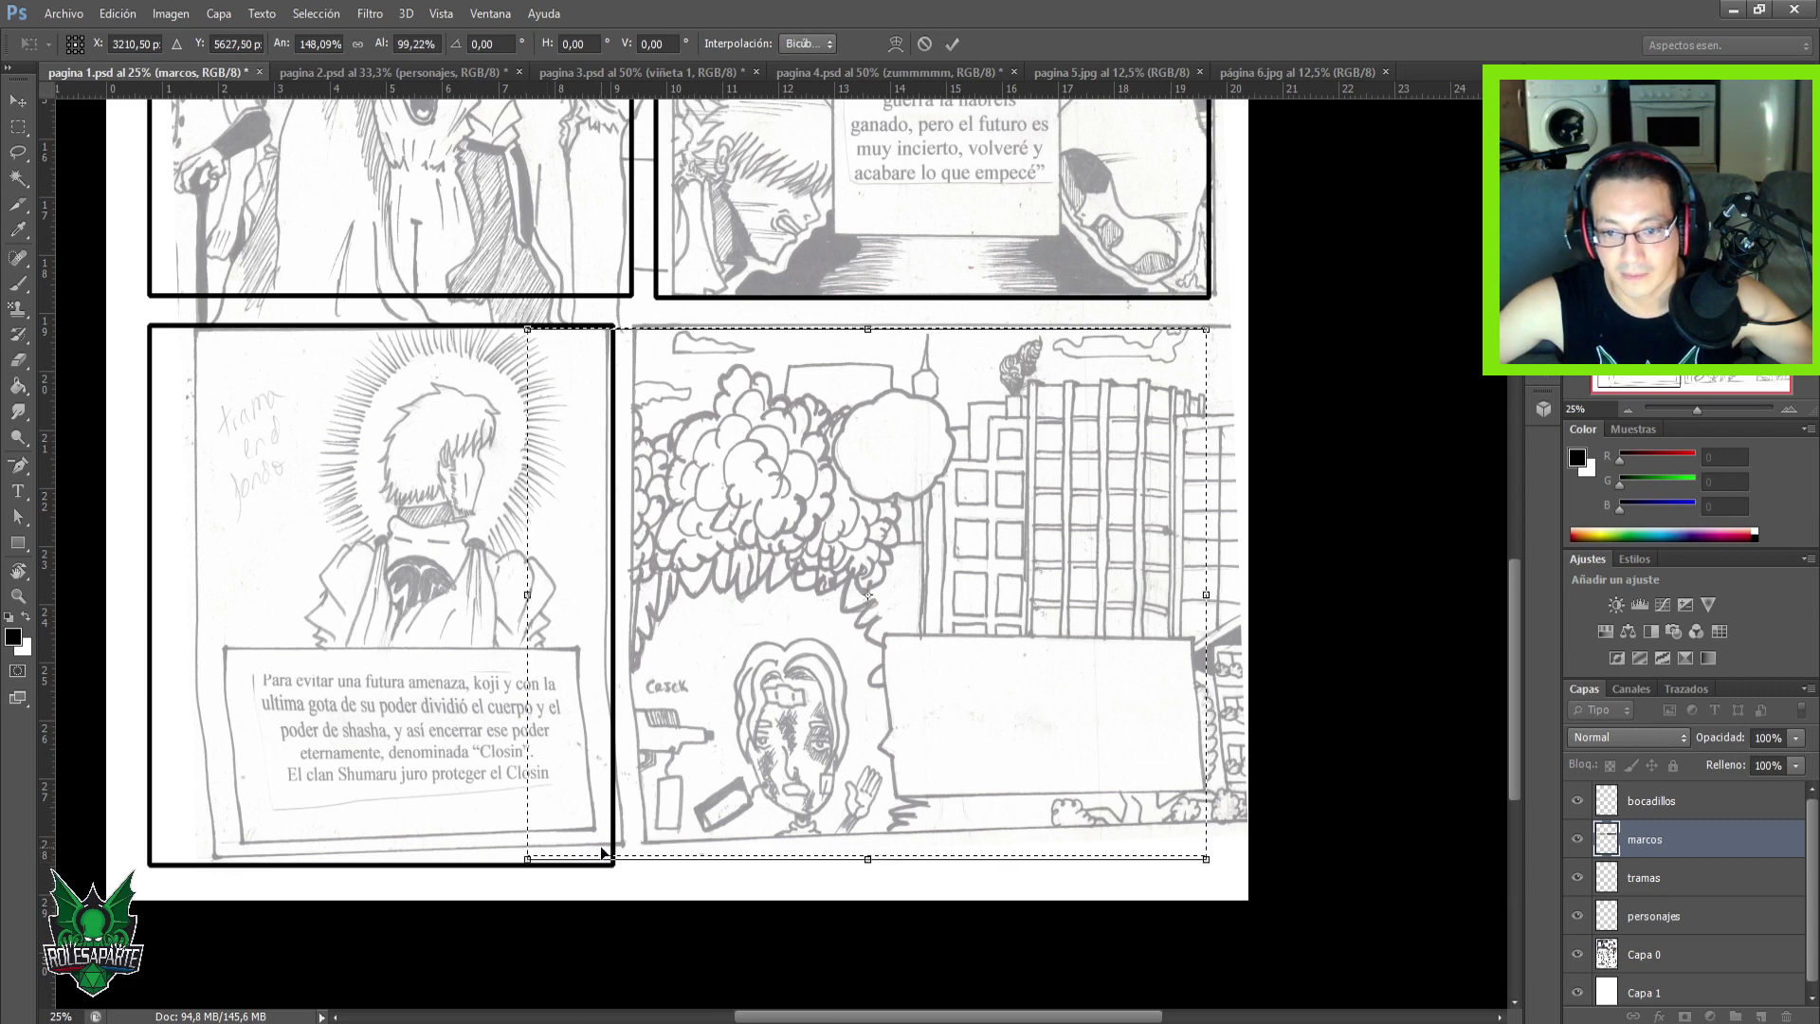
{"action": "key", "text": "ctrl+plus"}
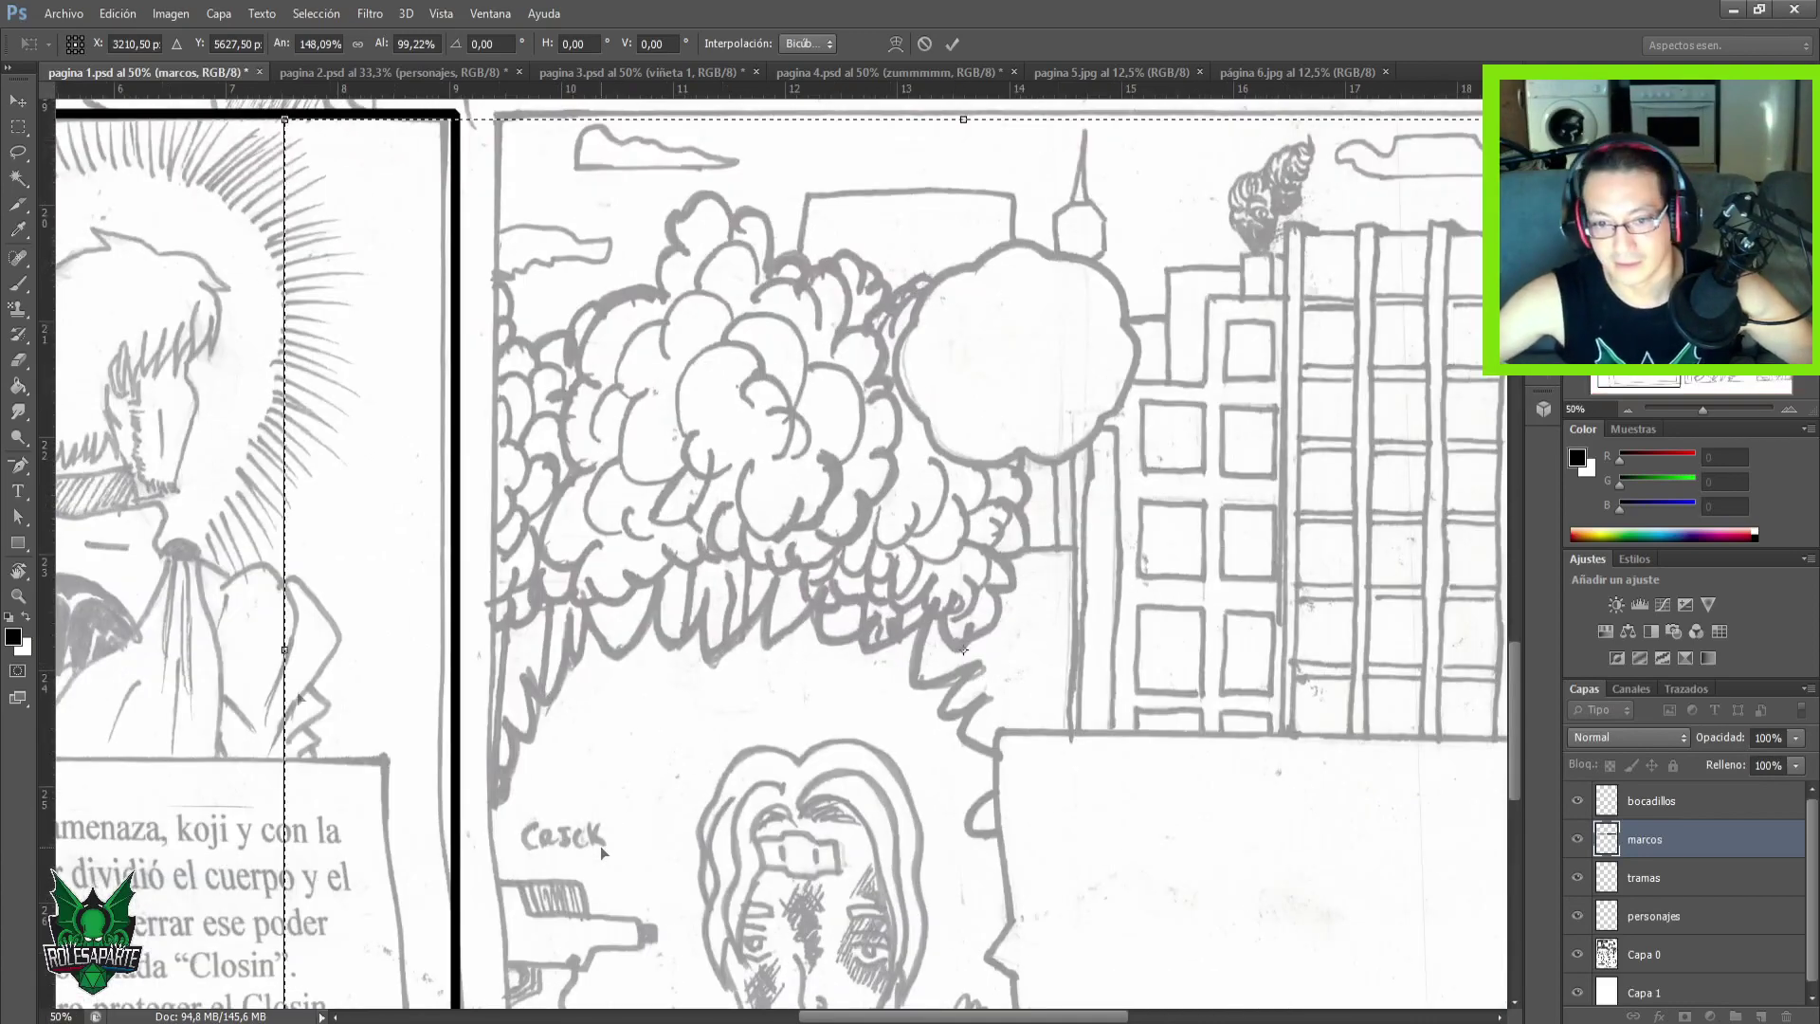
{"action": "left_click_drag", "start_coordinate": [600, 845], "coordinate": [580, 516]}
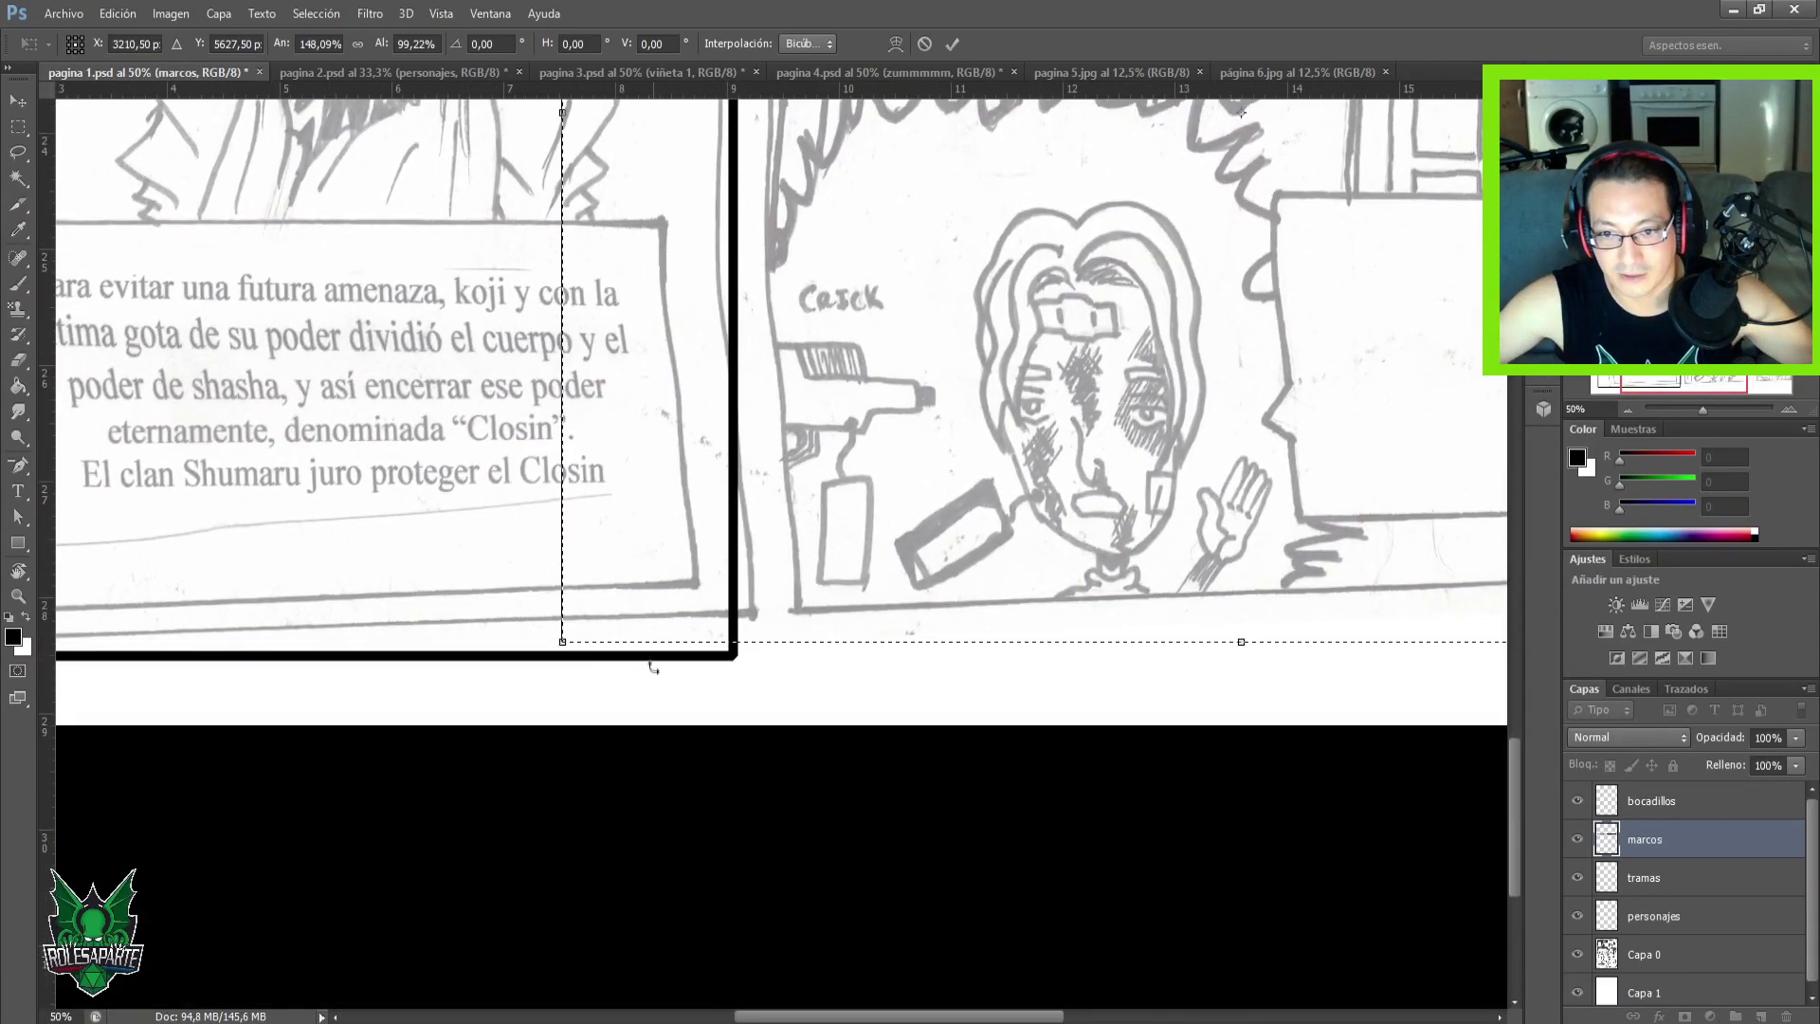
{"action": "left_click_drag", "start_coordinate": [656, 646], "coordinate": [653, 652]}
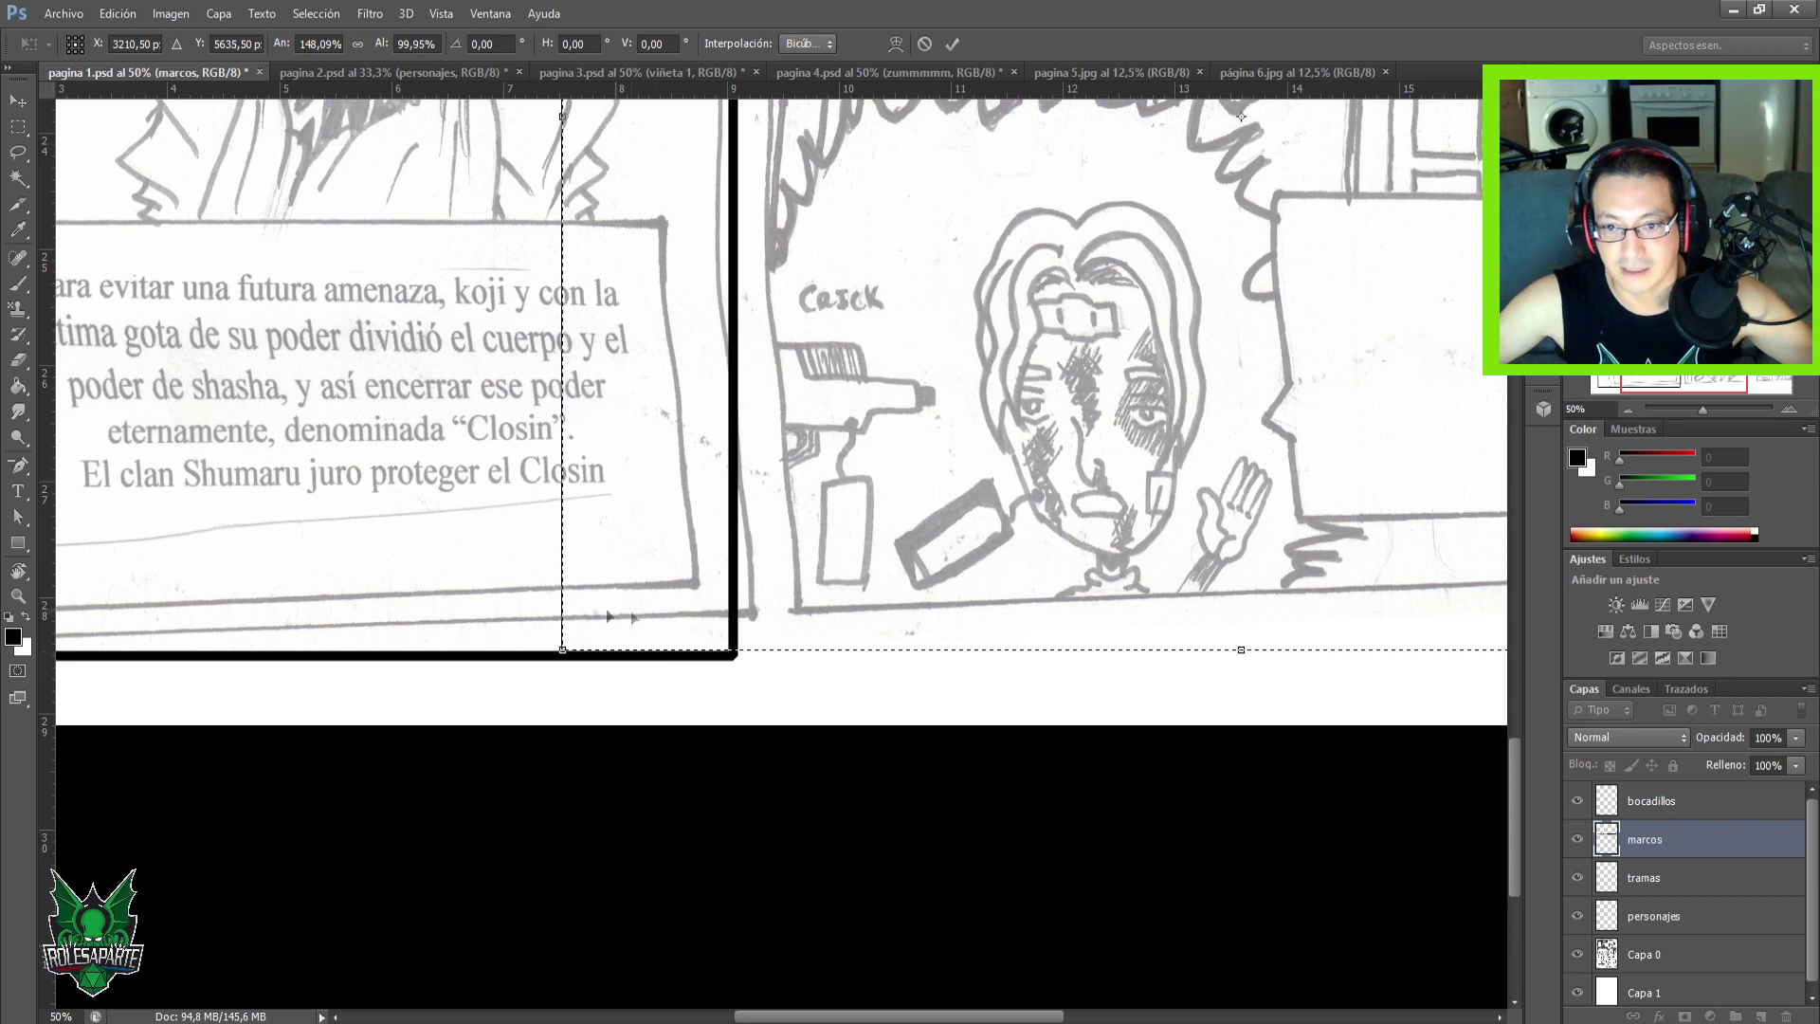
Bring the selection's left edge back to the city panel at 118.80% width and apply the transformation.
{"action": "left_click_drag", "start_coordinate": [558, 616], "coordinate": [822, 602]}
{"action": "scroll", "coordinate": [836, 599], "scroll_direction": "down", "scroll_amount": 3}
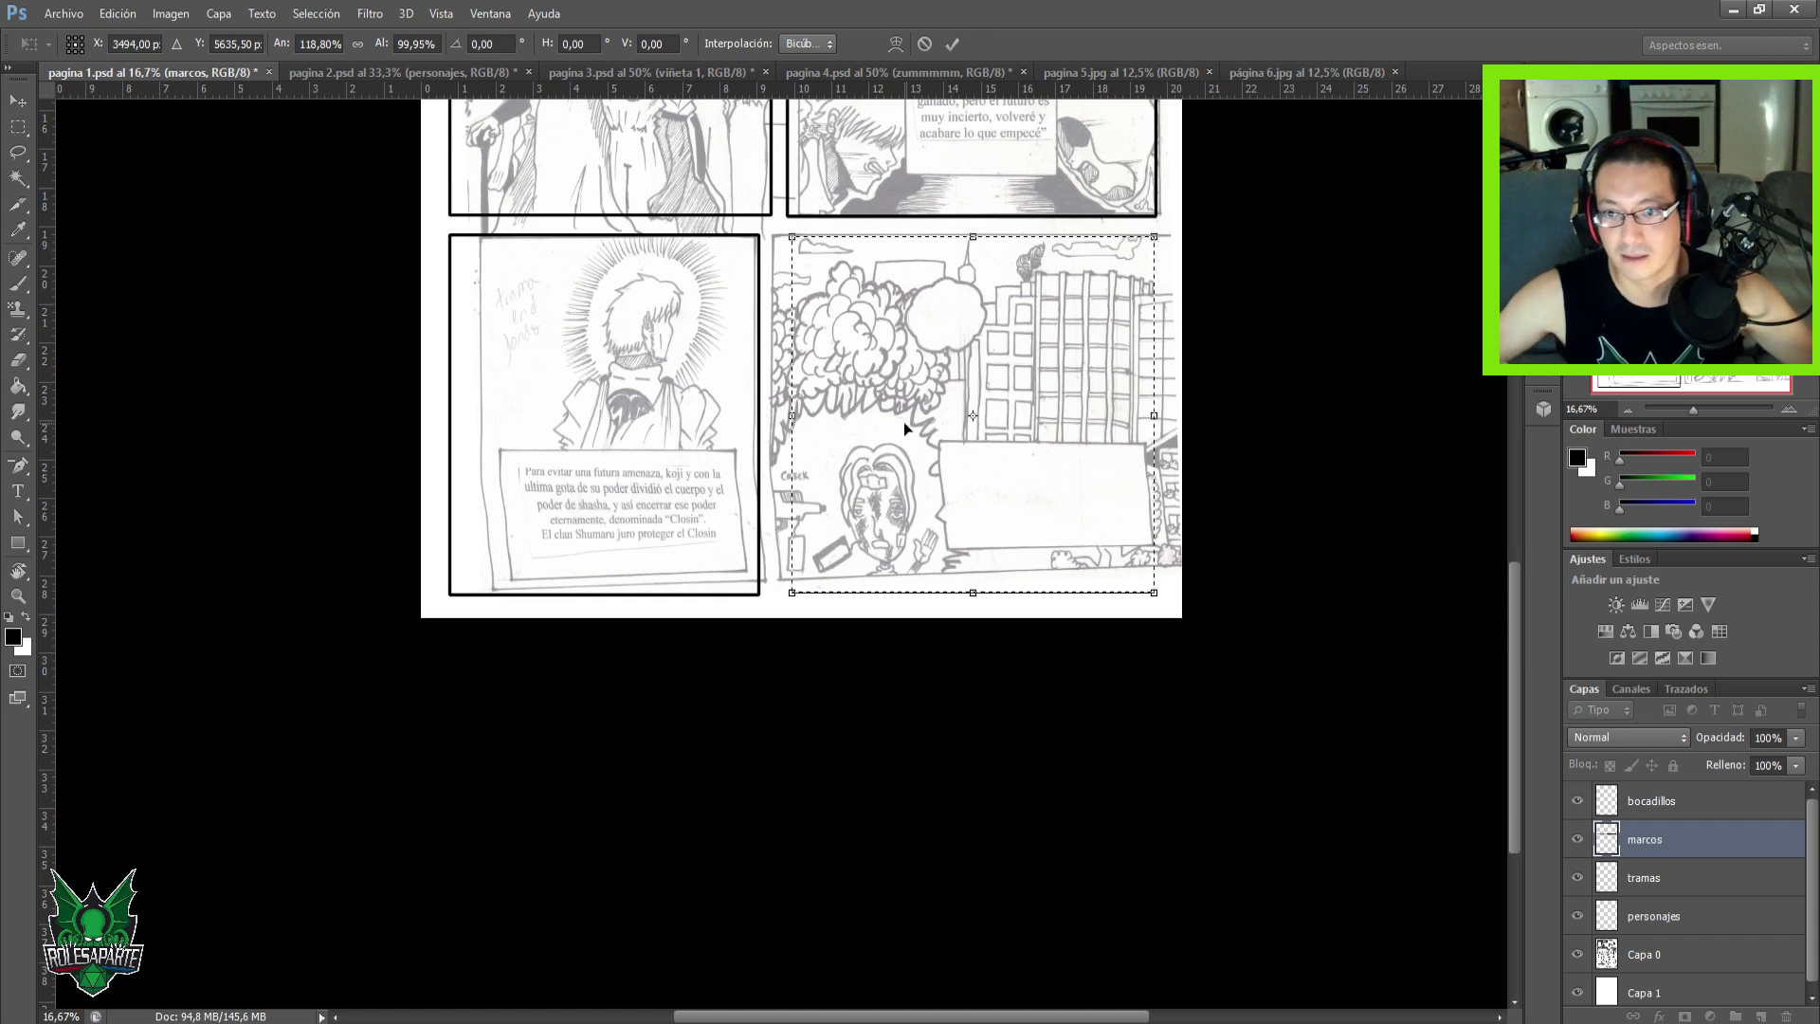
{"action": "key", "text": "Return"}
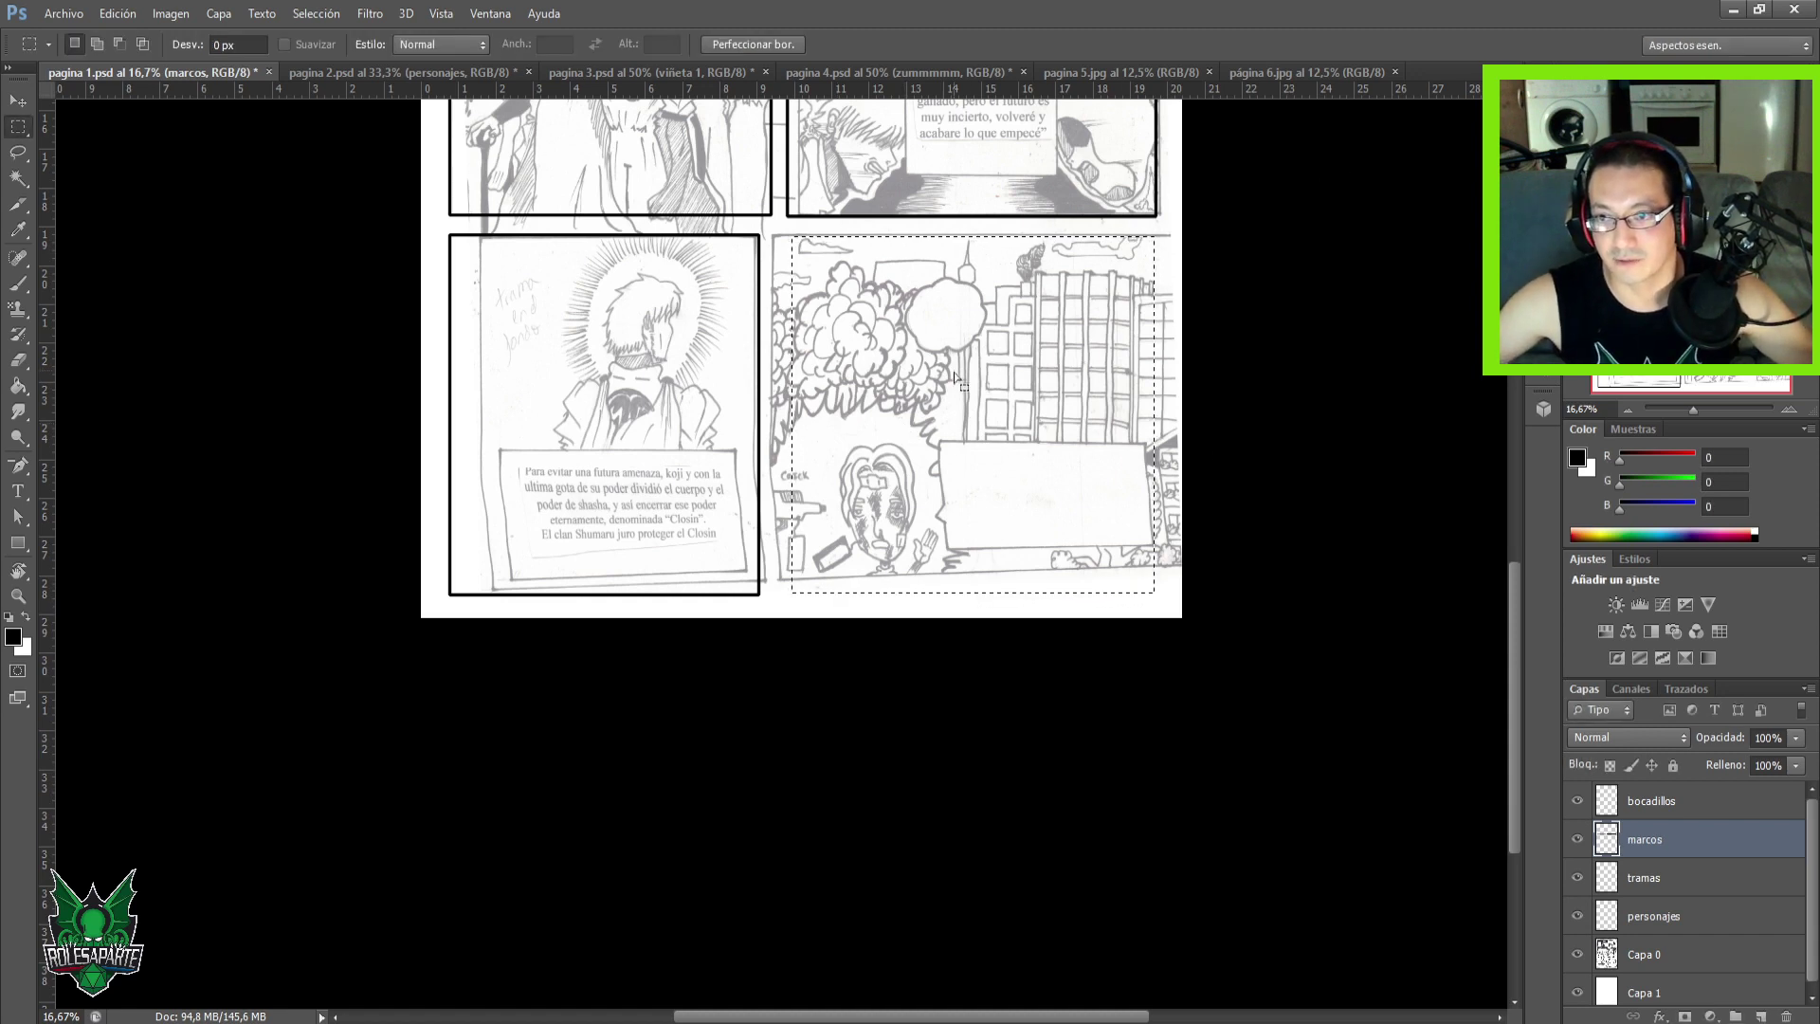
Stroke the selection around the city panel with a black outline on marcos.
{"action": "right_click", "coordinate": [971, 396]}
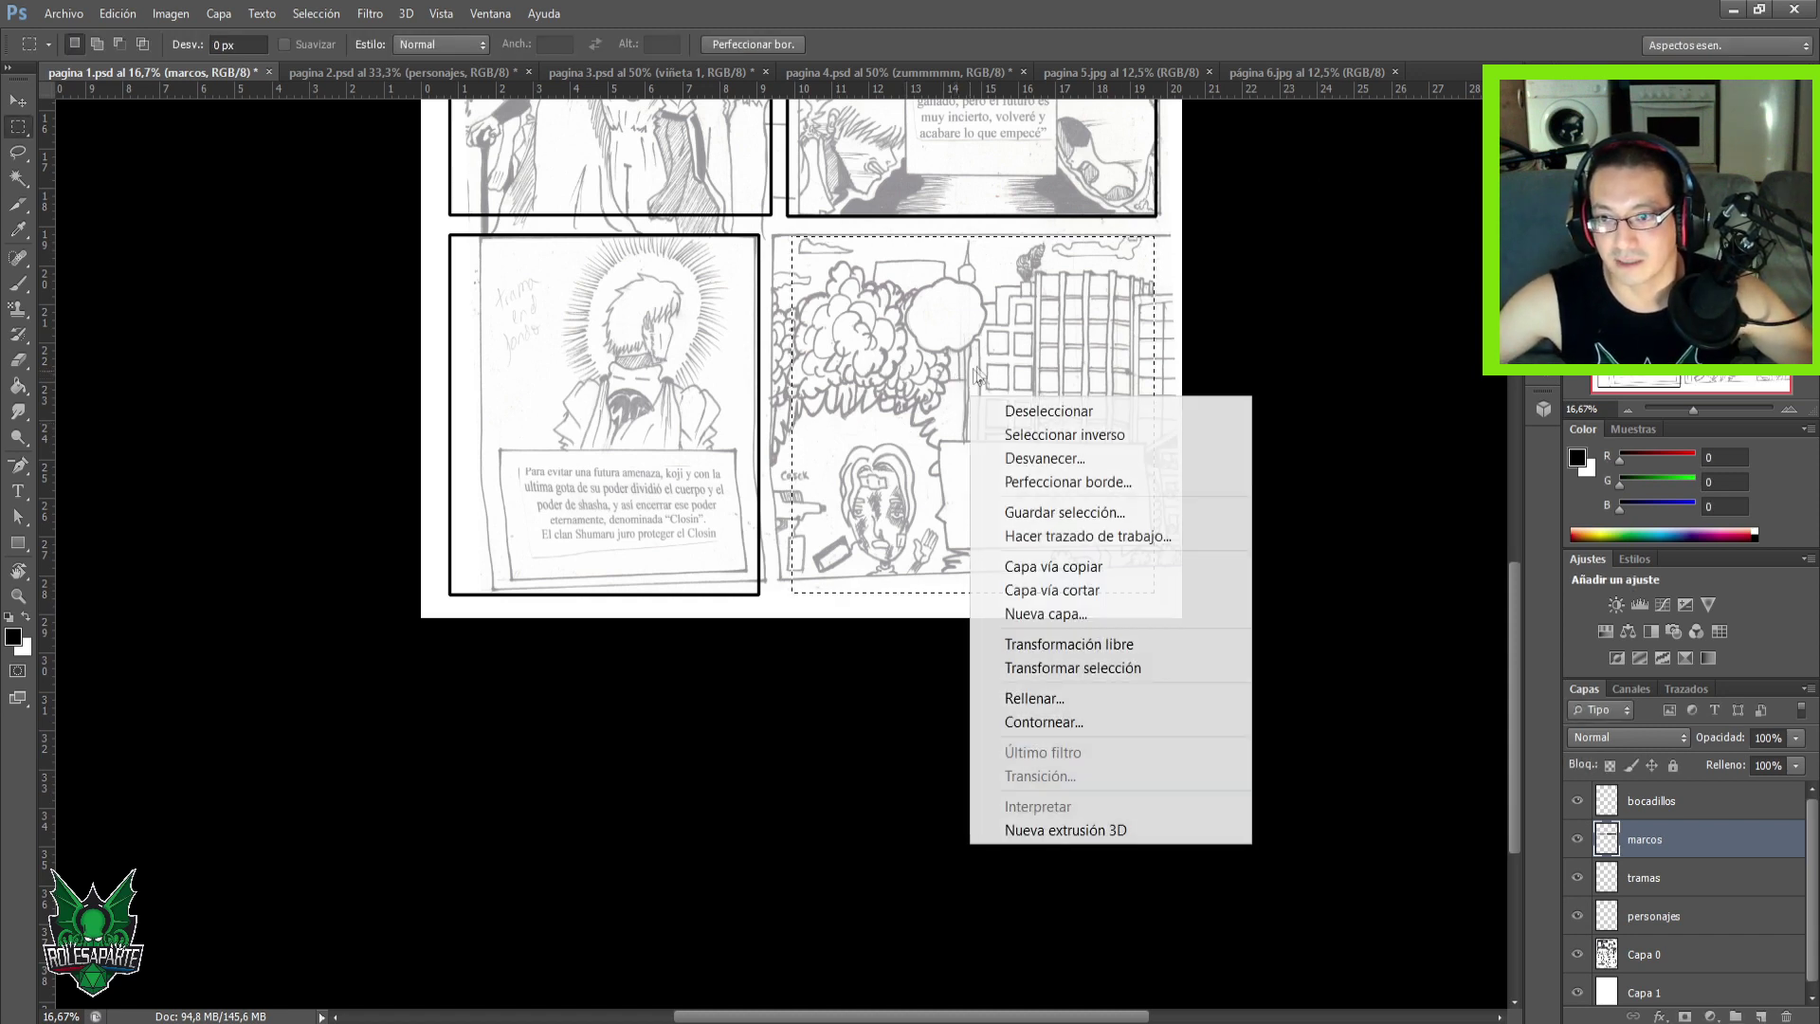
{"action": "left_click", "coordinate": [1088, 726]}
{"action": "left_click", "coordinate": [1042, 286]}
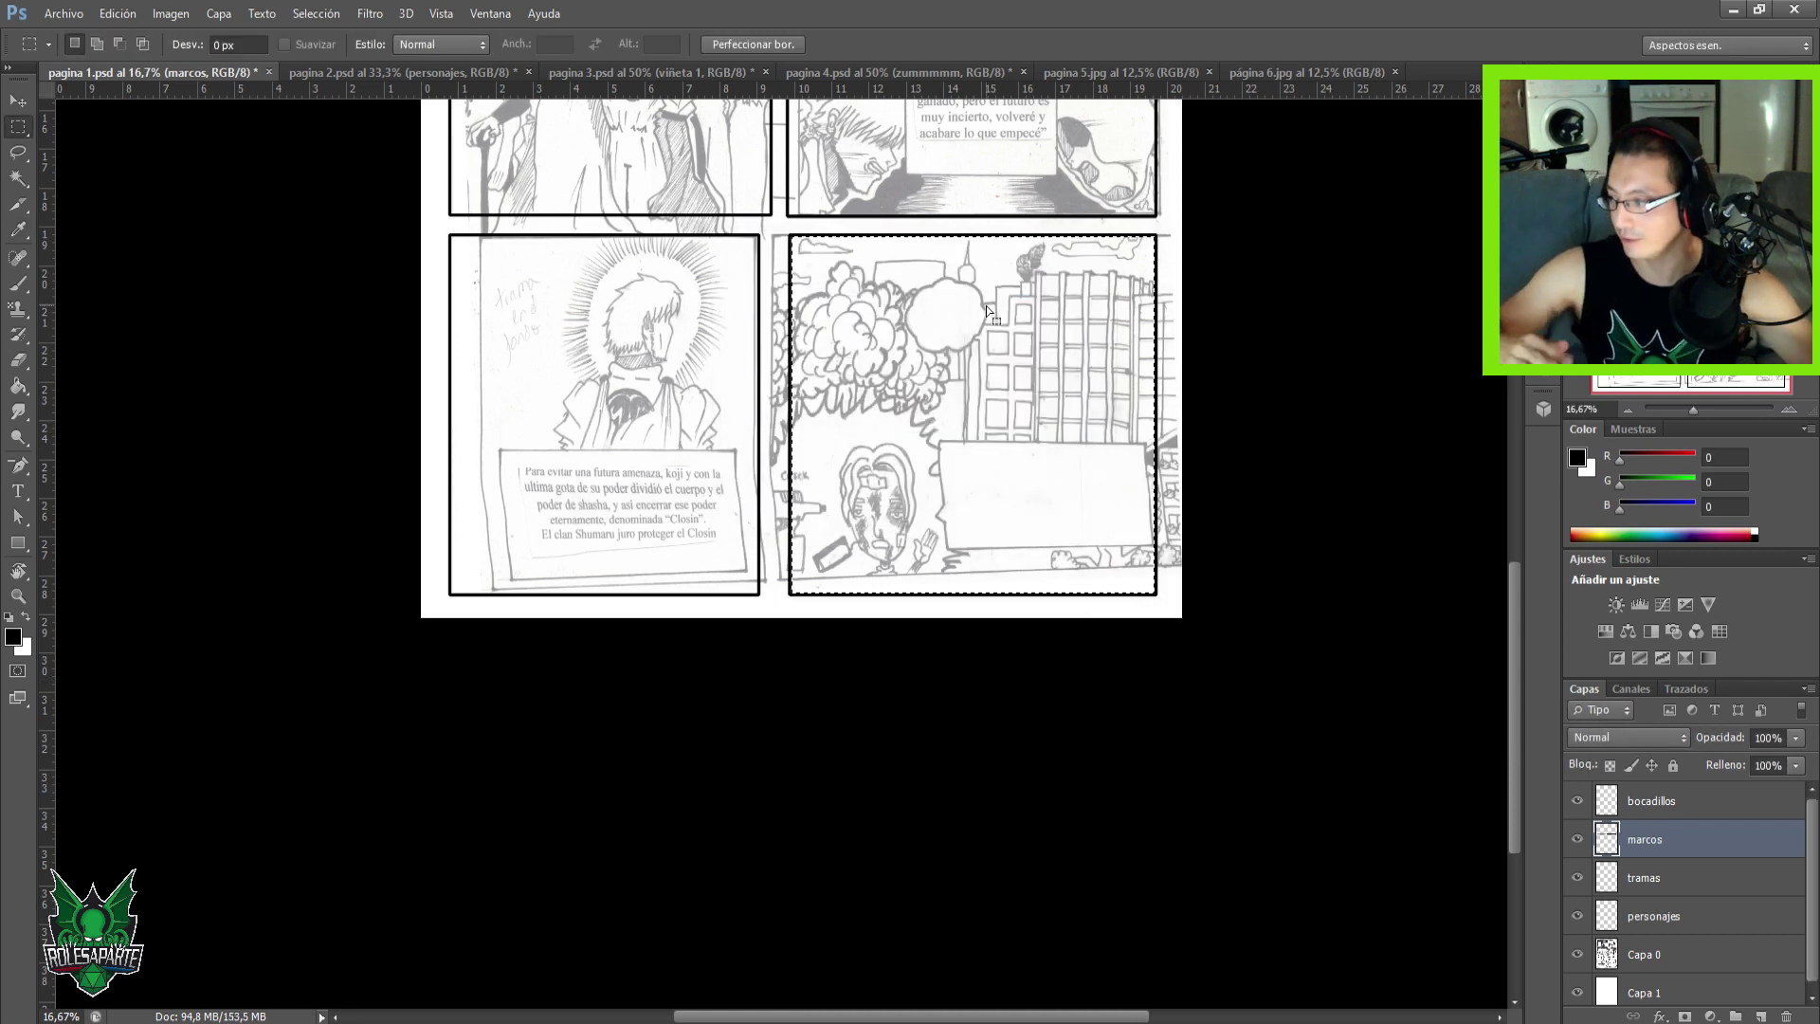
{"action": "key", "text": "ctrl+plus"}
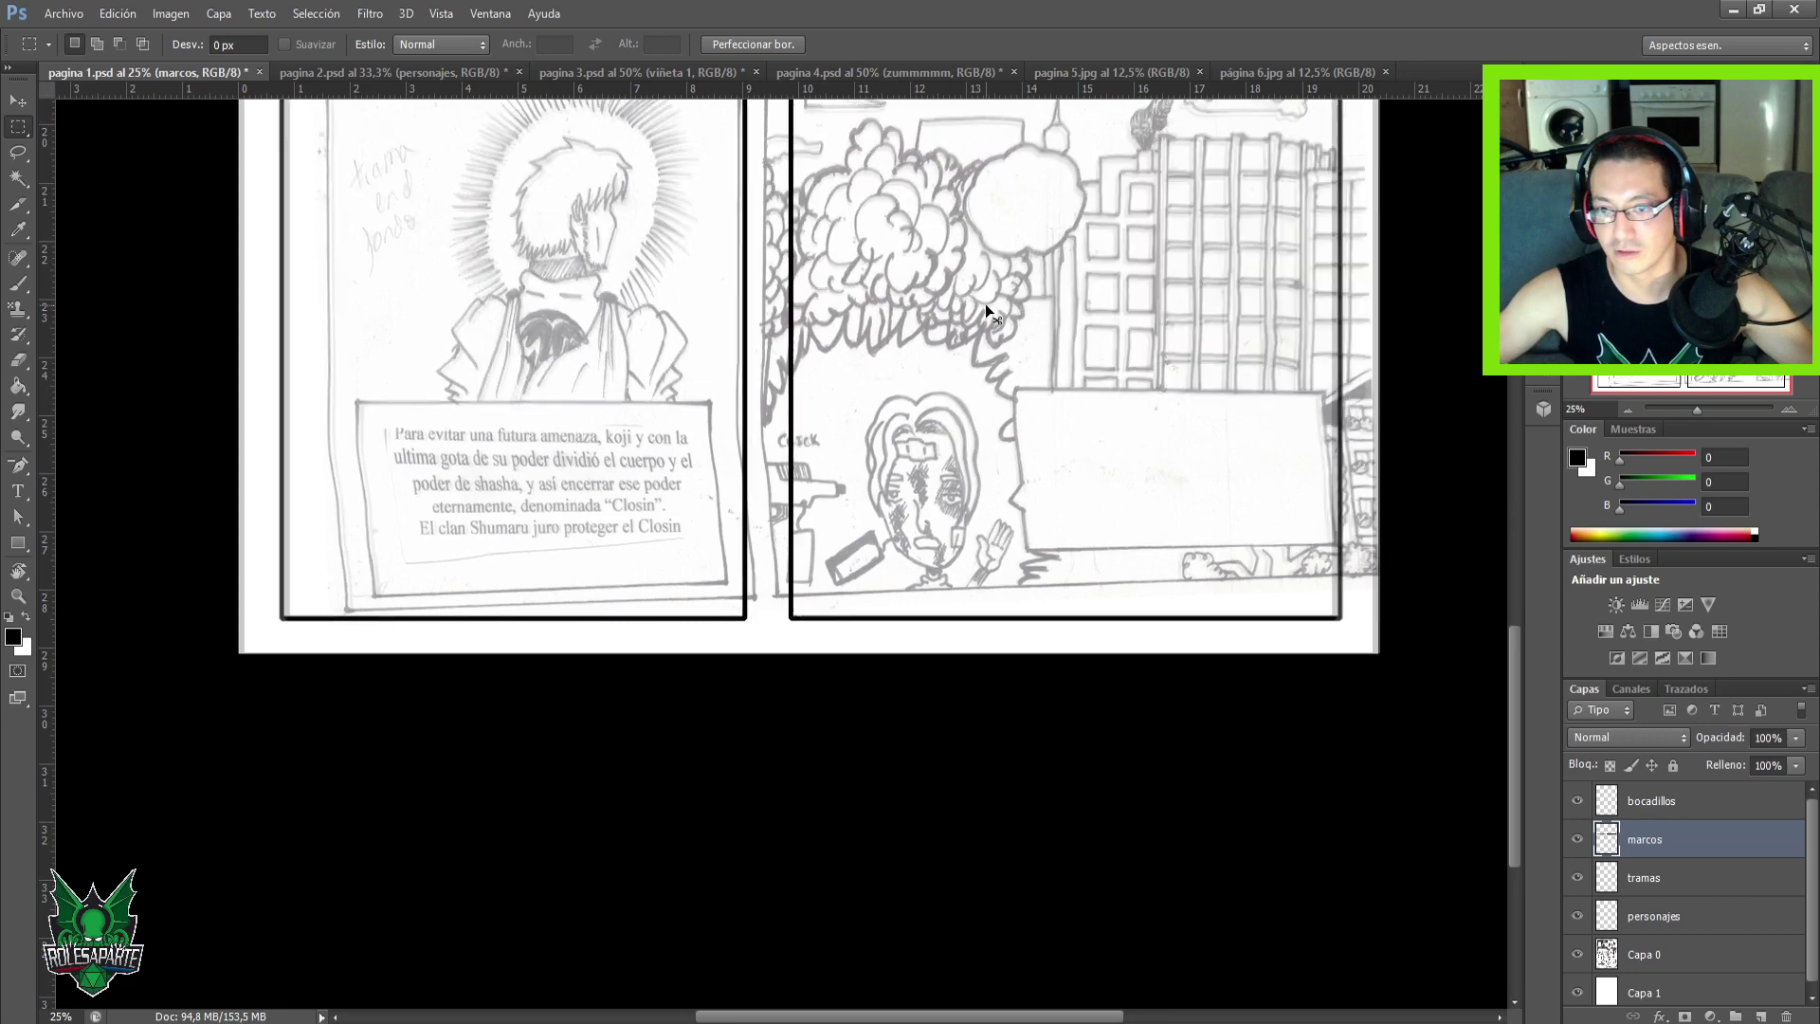
{"action": "key", "text": "ctrl+minus"}
{"action": "key", "text": "ctrl+minus"}
{"action": "key", "text": "ctrl+minus"}
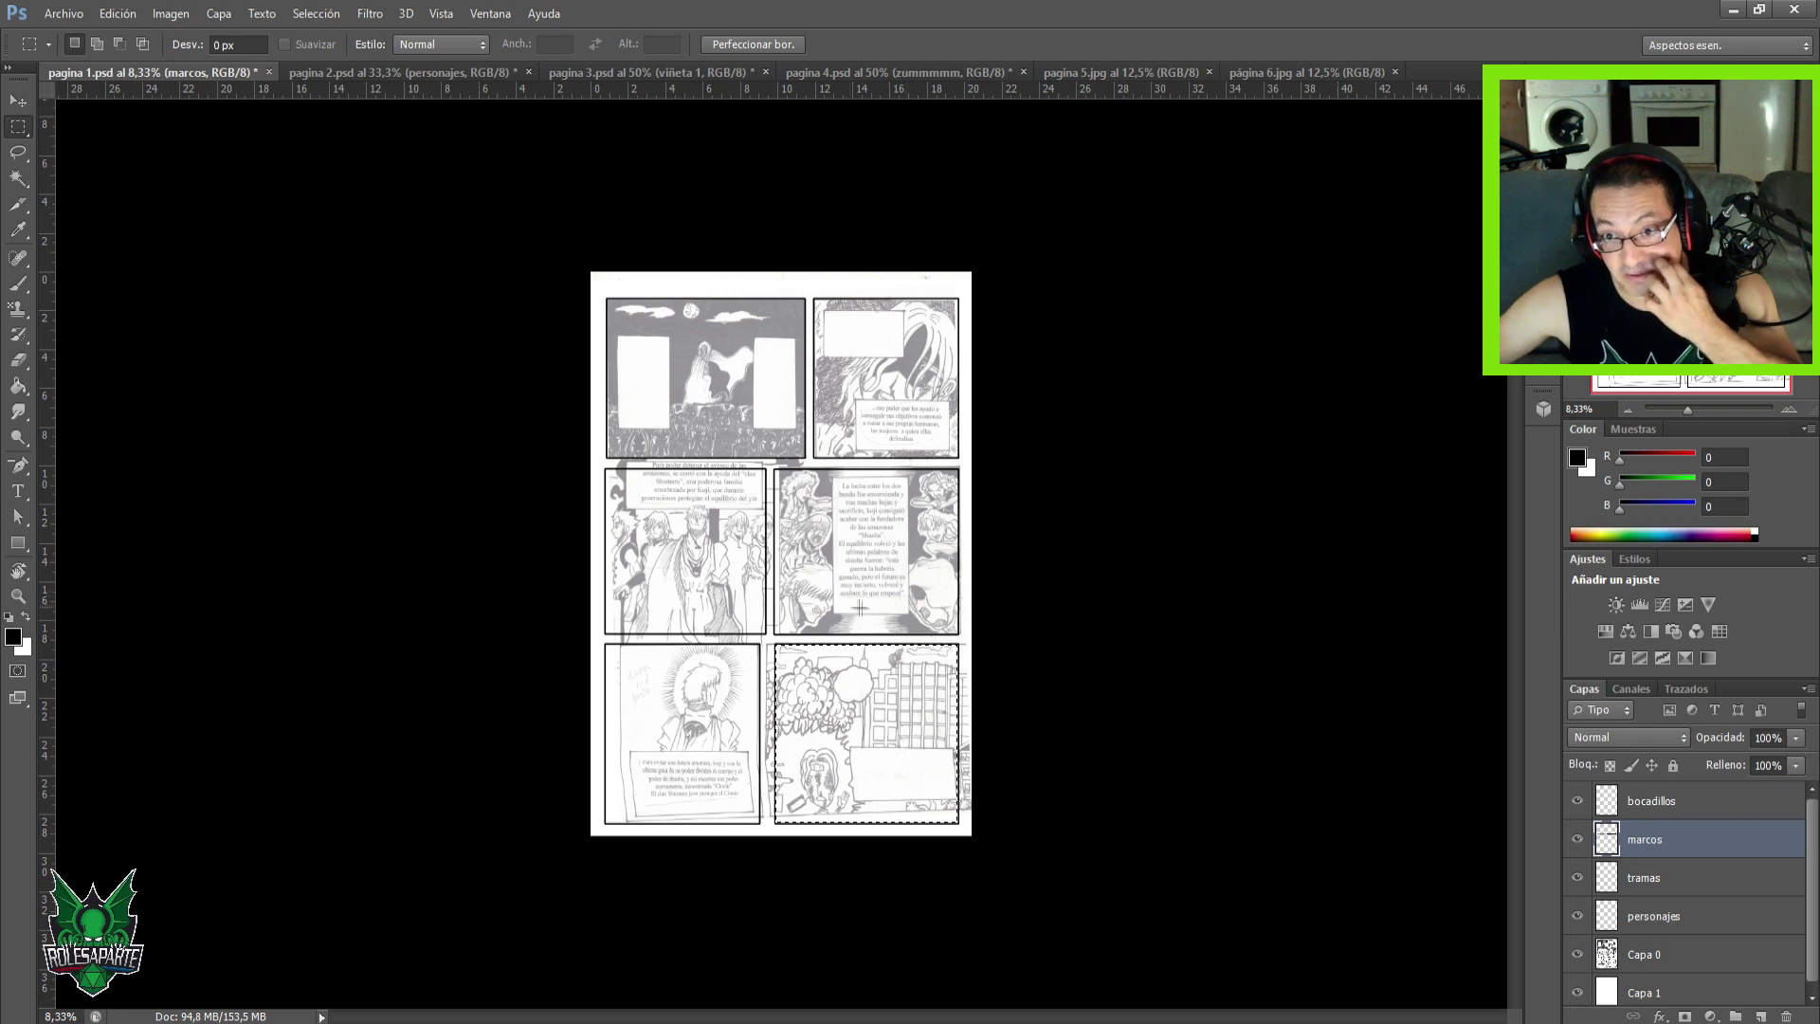
Hide the marcos layer and select the "Para poder detener el avance" panel artwork on Capa 0 with a rectangular selection.
{"action": "left_click", "coordinate": [1663, 948]}
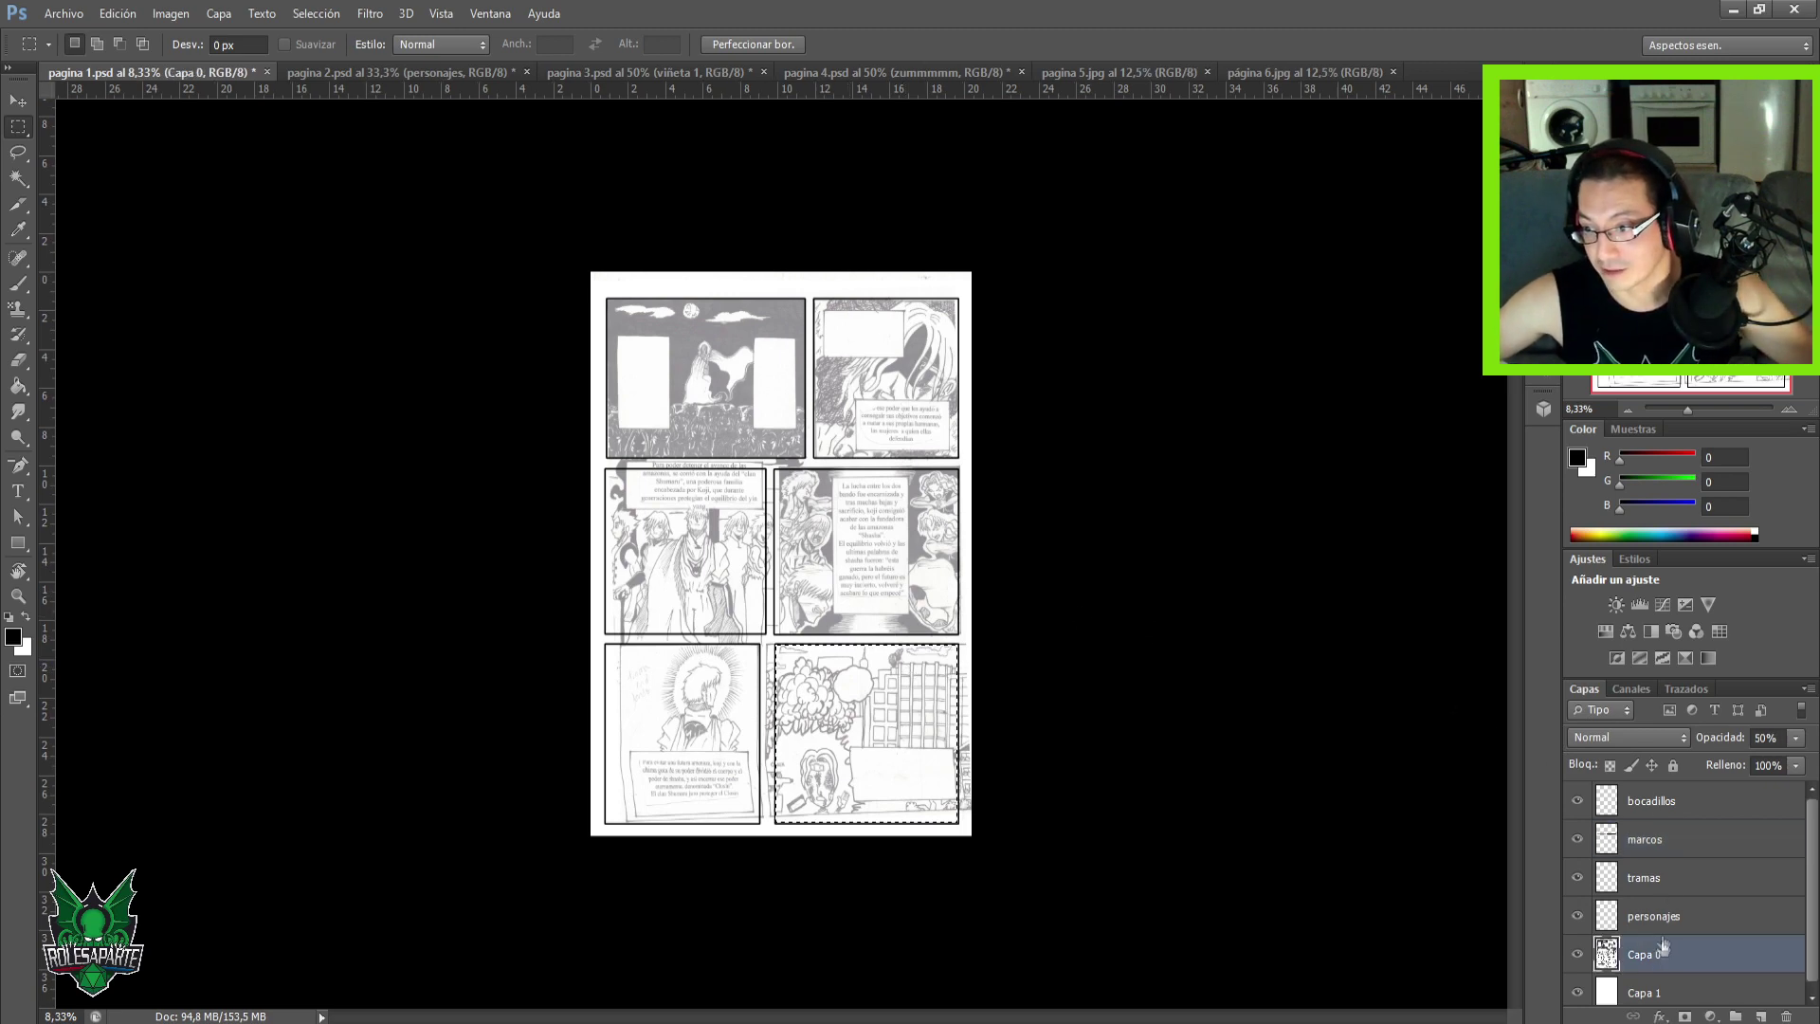
{"action": "left_click", "coordinate": [1578, 839]}
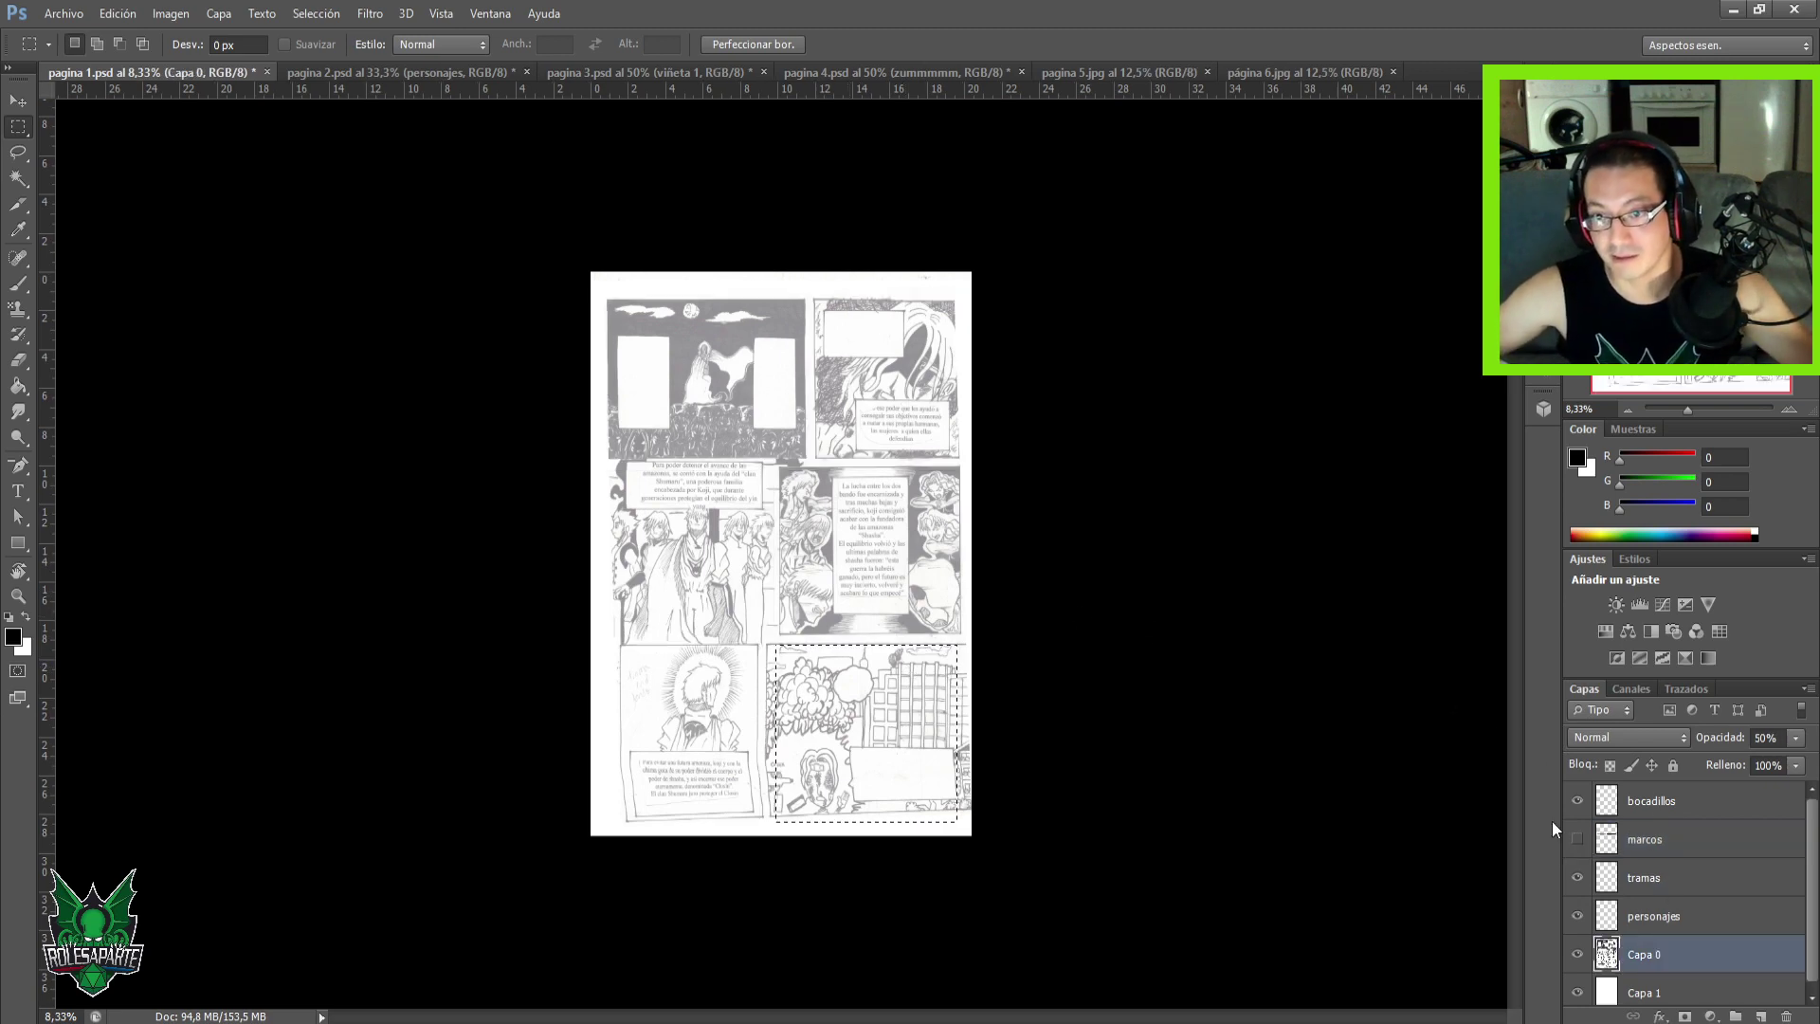
{"action": "key", "text": "ctrl+plus"}
{"action": "key", "text": "ctrl+plus"}
{"action": "key", "text": "ctrl+plus"}
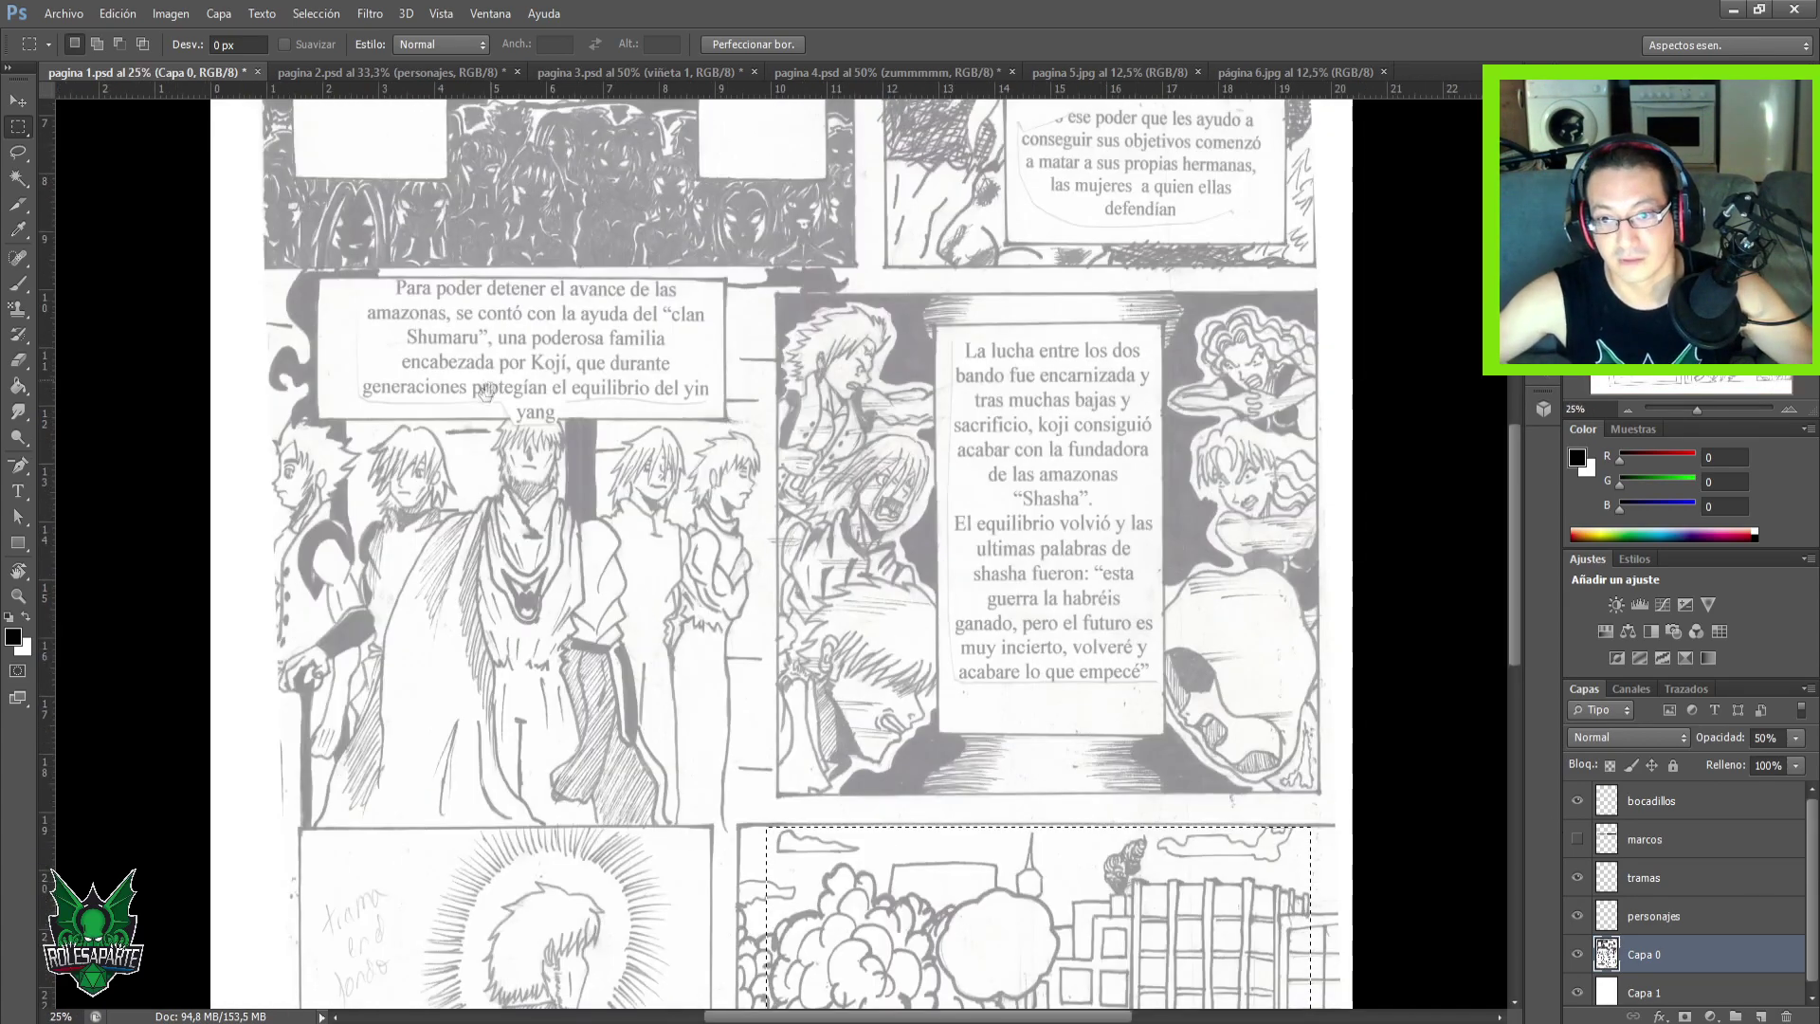
{"action": "left_click_drag", "start_coordinate": [485, 391], "coordinate": [625, 439]}
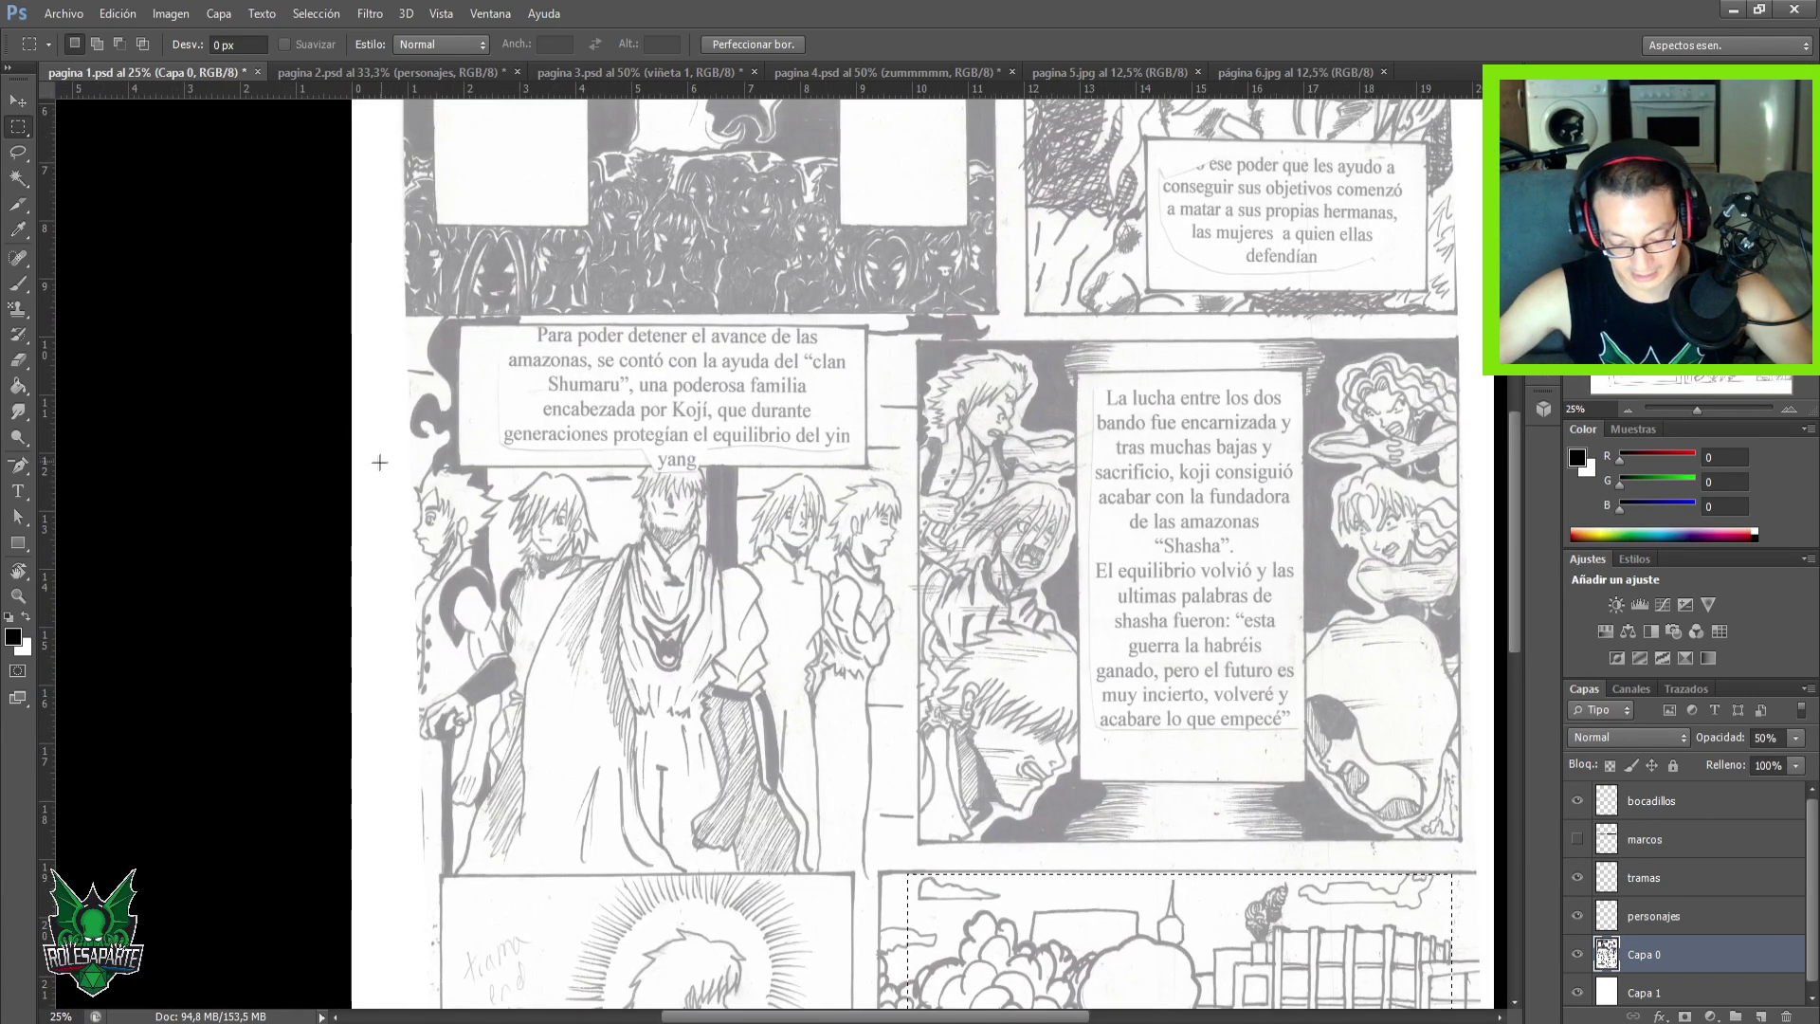
{"action": "left_click_drag", "start_coordinate": [402, 321], "coordinate": [916, 868]}
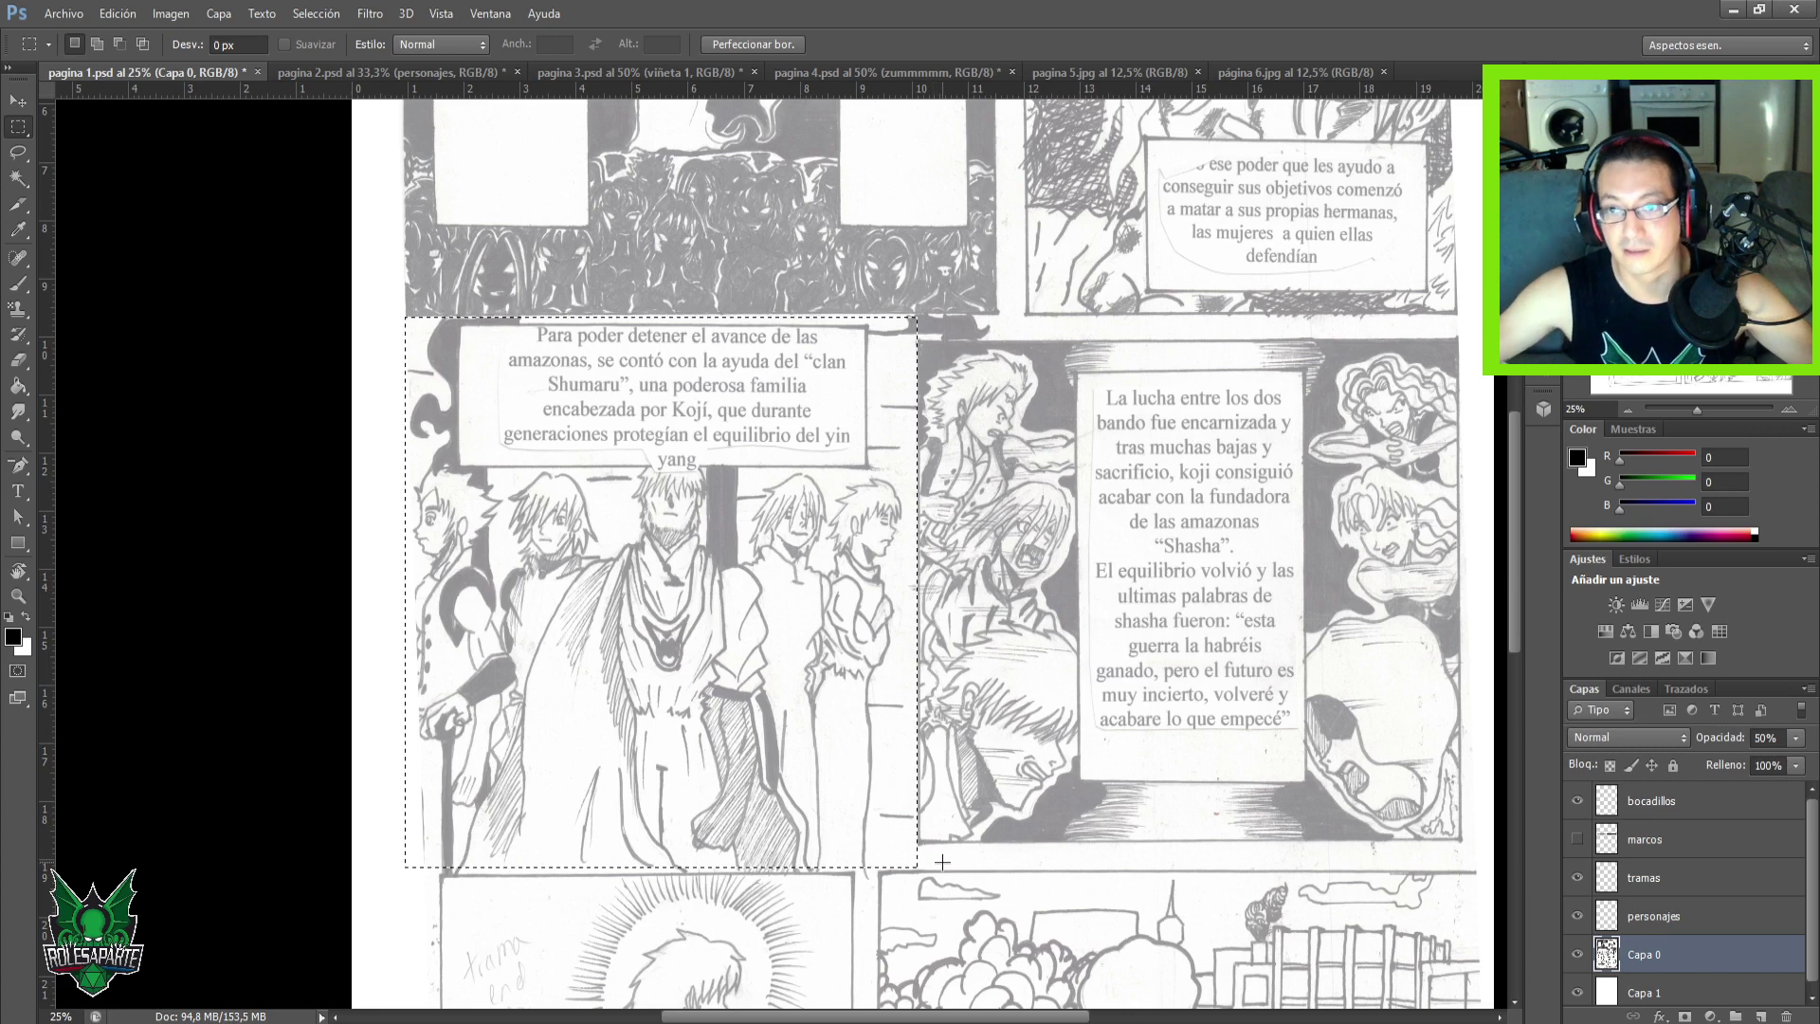
Show marcos again and free-transform the "Para poder detener el avance" artwork into its frame, narrowing it to 93.76% width.
{"action": "left_click", "coordinate": [1578, 840]}
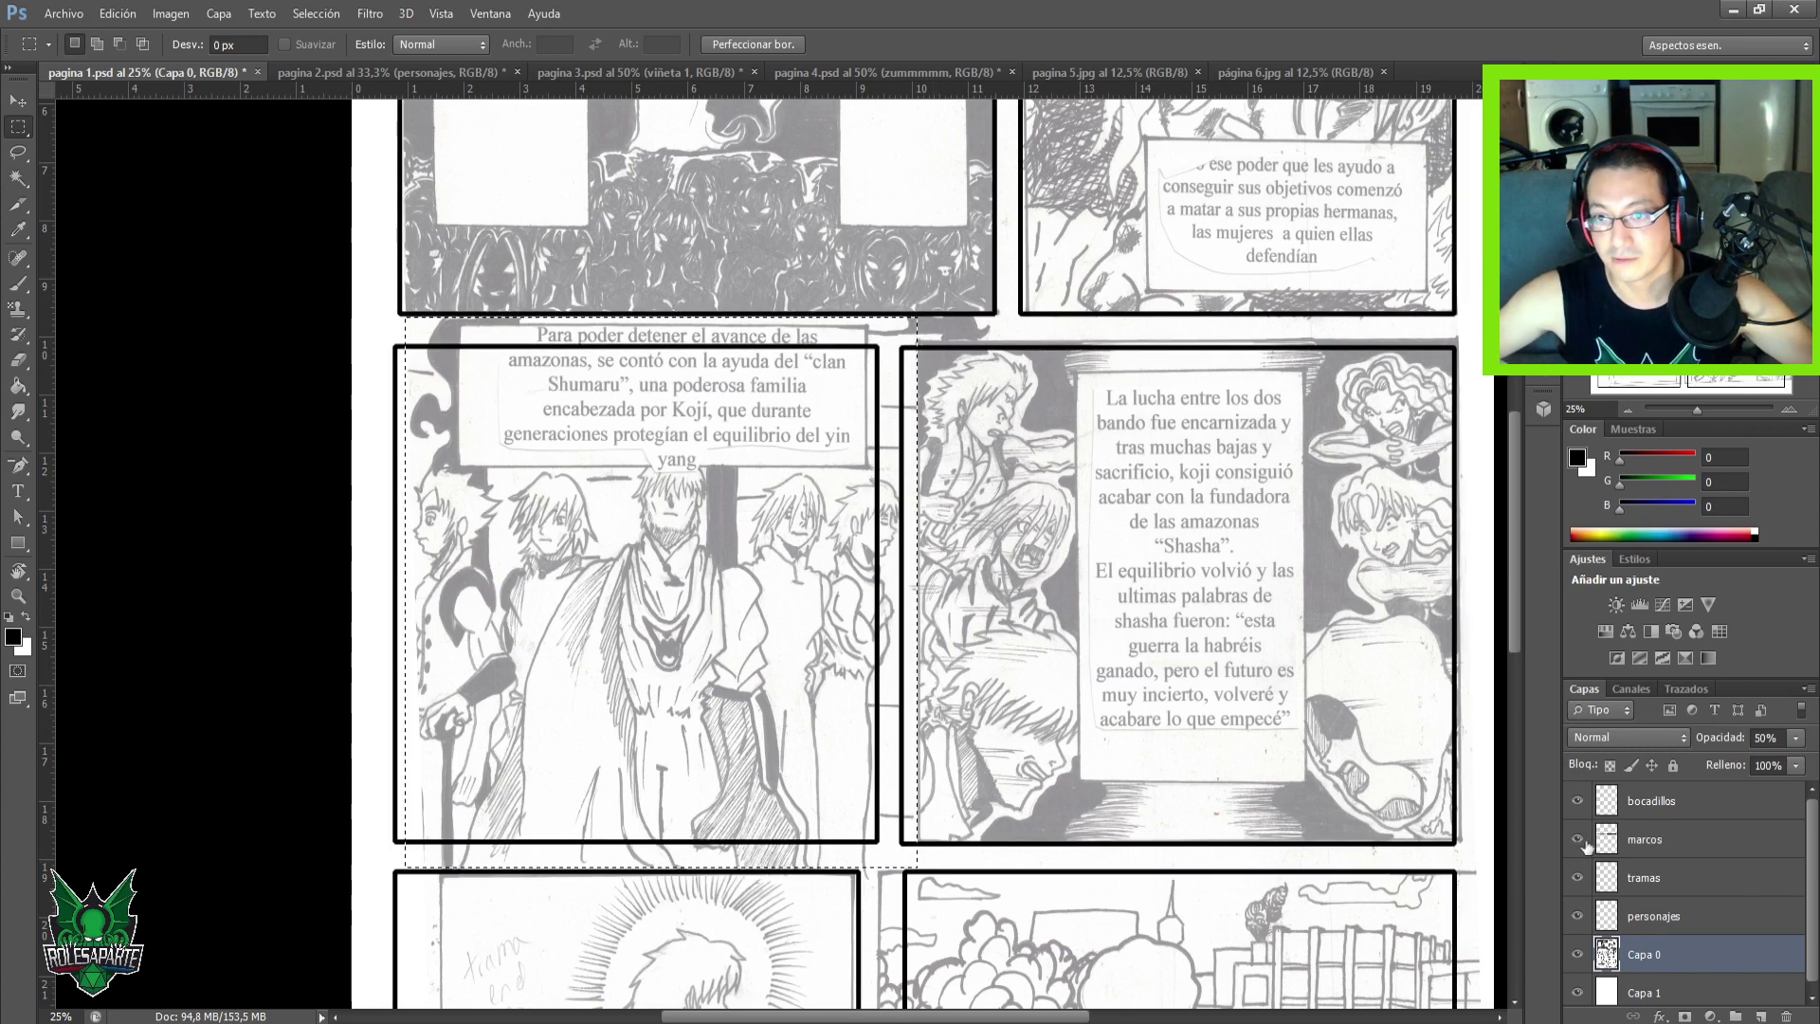
{"action": "key", "text": "ctrl+t"}
{"action": "left_click_drag", "start_coordinate": [774, 602], "coordinate": [747, 614]}
{"action": "left_click_drag", "start_coordinate": [909, 605], "coordinate": [873, 604]}
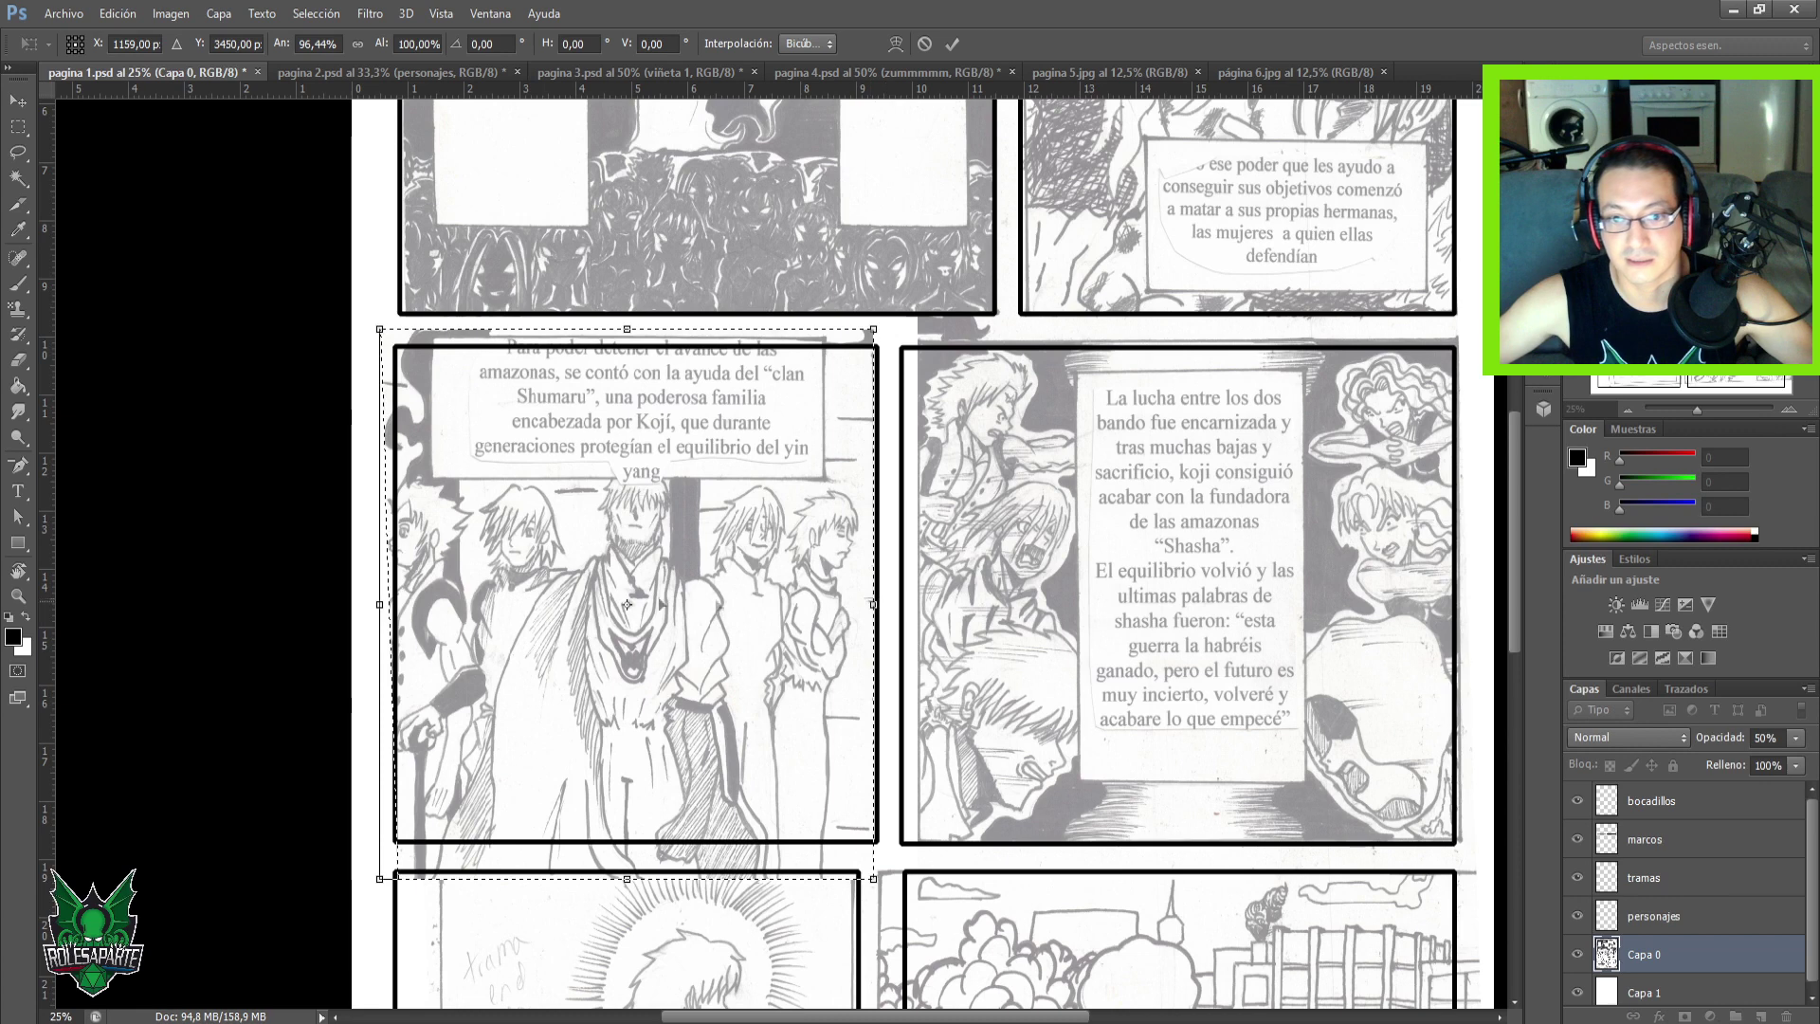
{"action": "left_click_drag", "start_coordinate": [377, 605], "coordinate": [388, 595]}
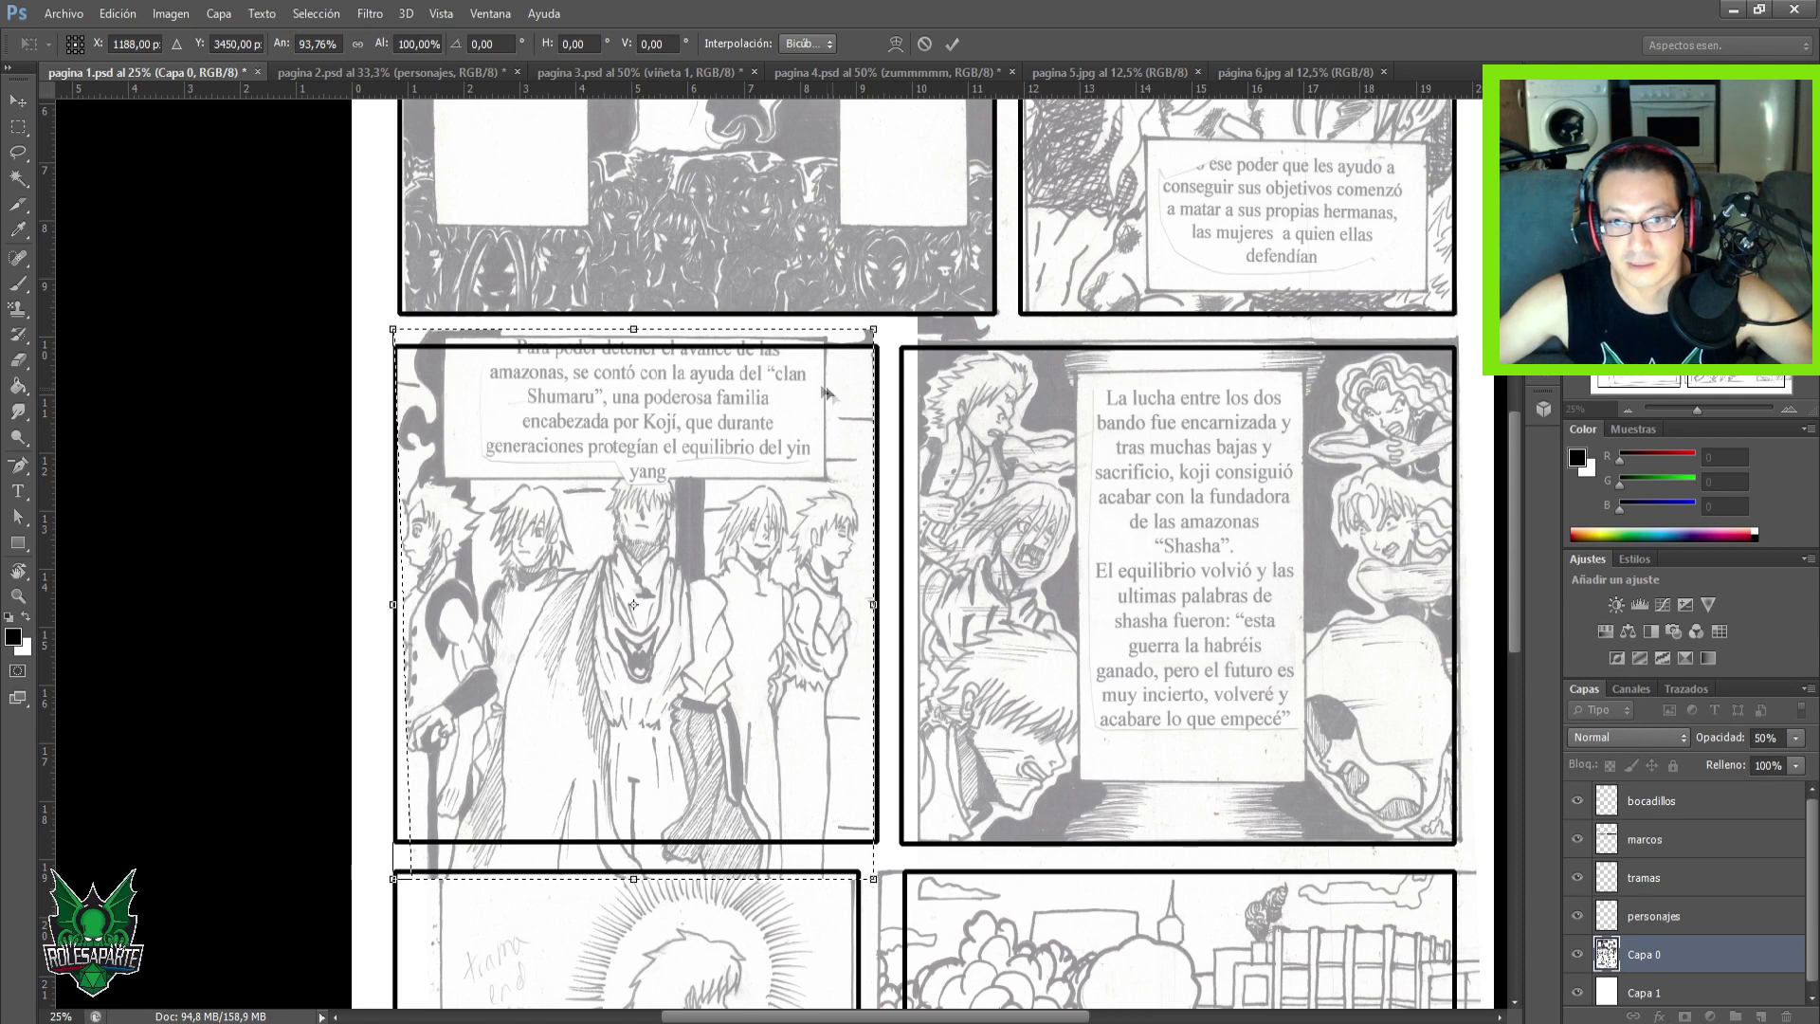
Fit the artwork's upper and lower edges to the frame at 89.64% height, apply the transformation and deselect.
{"action": "left_click_drag", "start_coordinate": [632, 332], "coordinate": [633, 347]}
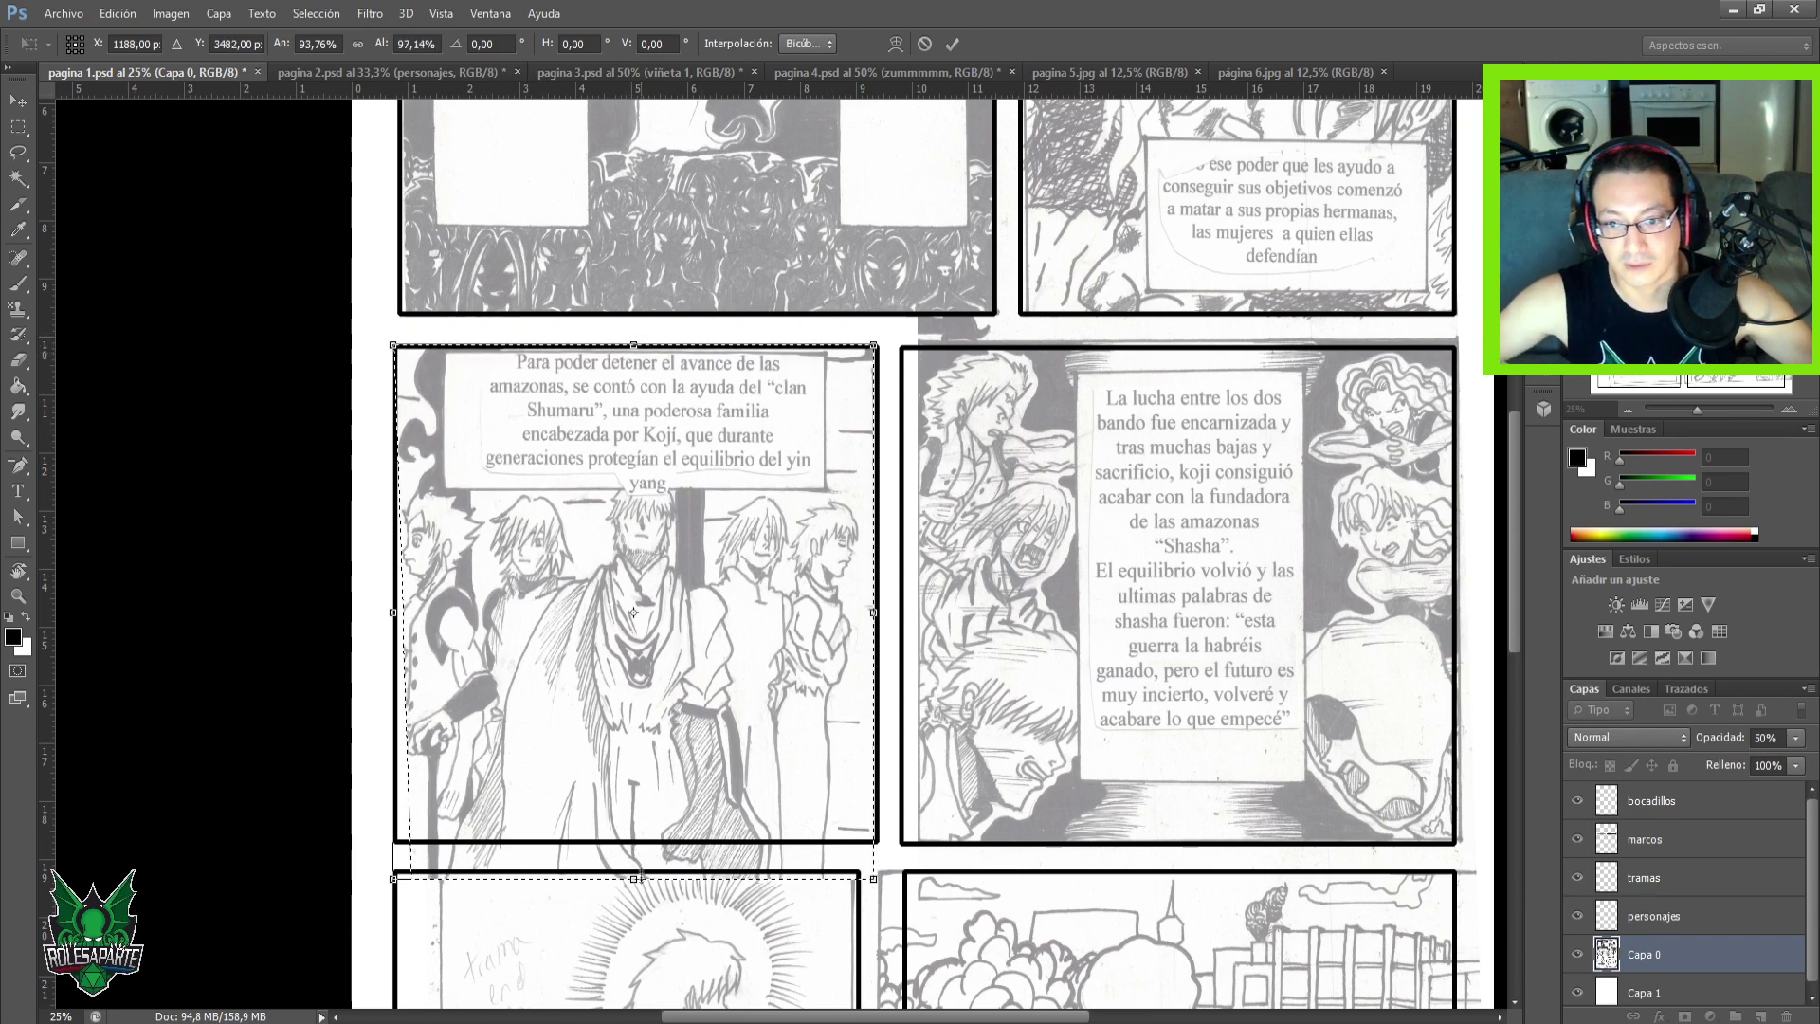
{"action": "left_click_drag", "start_coordinate": [635, 881], "coordinate": [636, 840]}
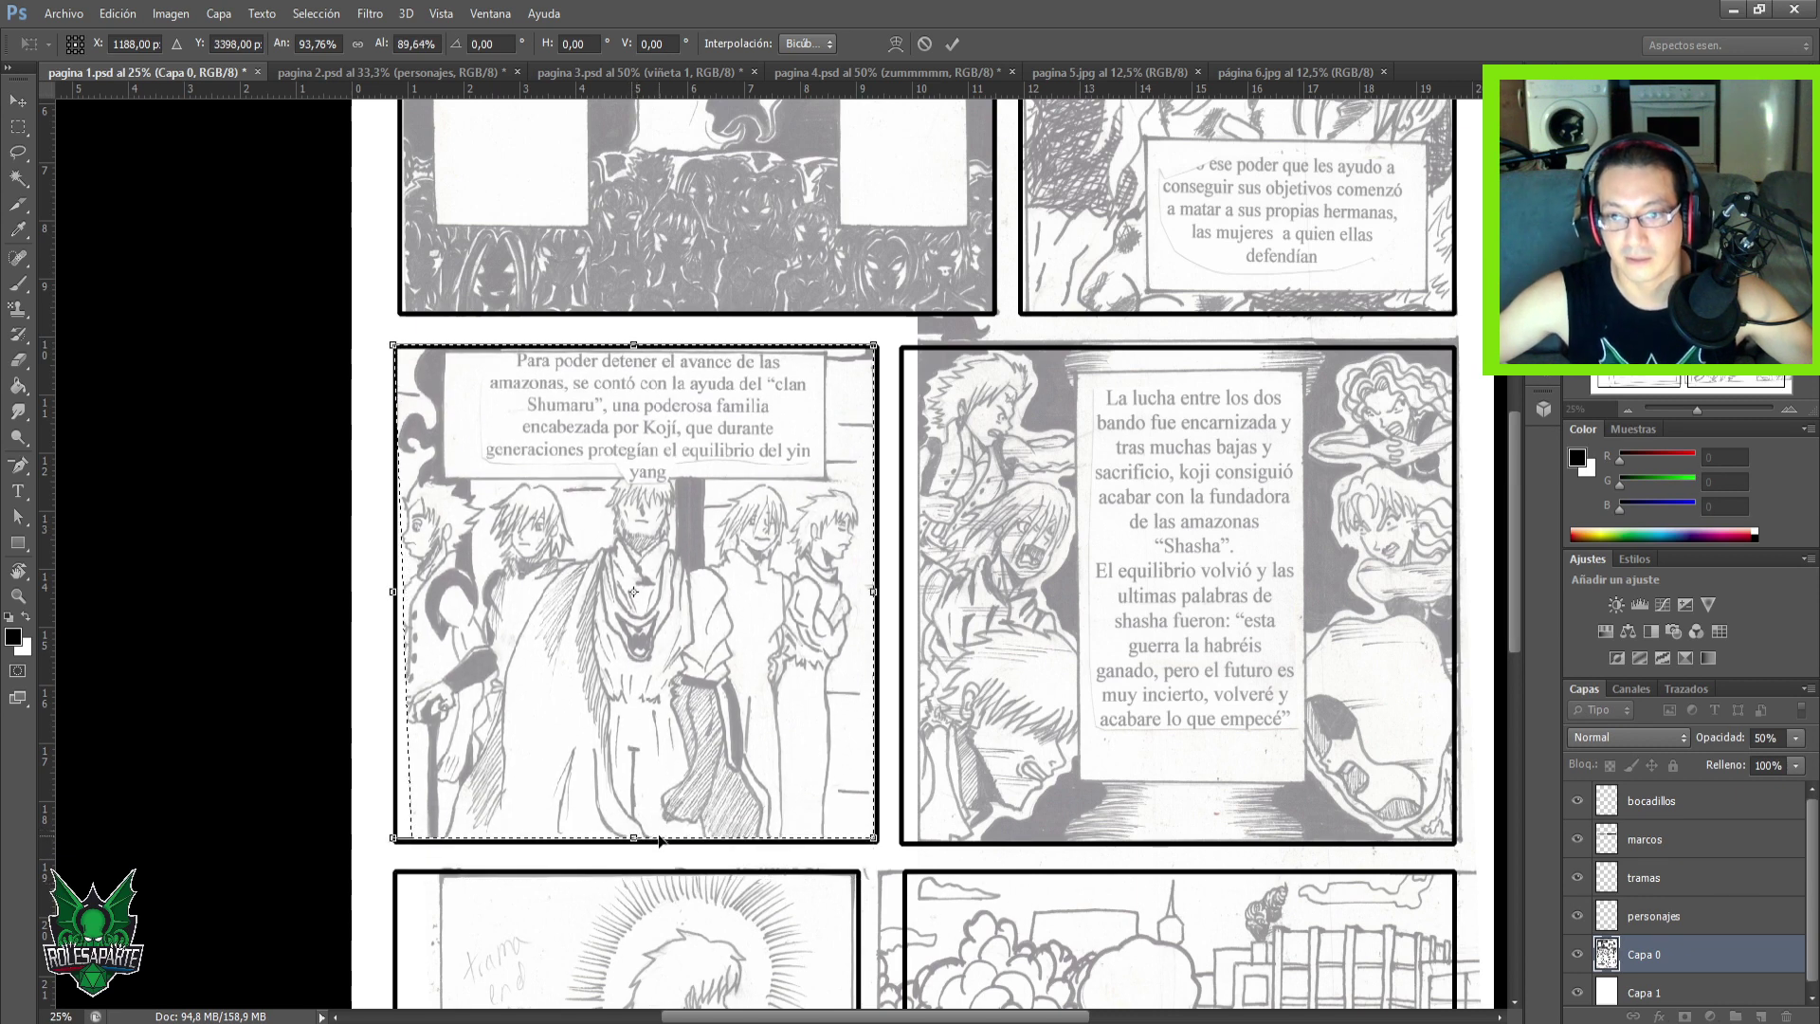
{"action": "key", "text": "Return"}
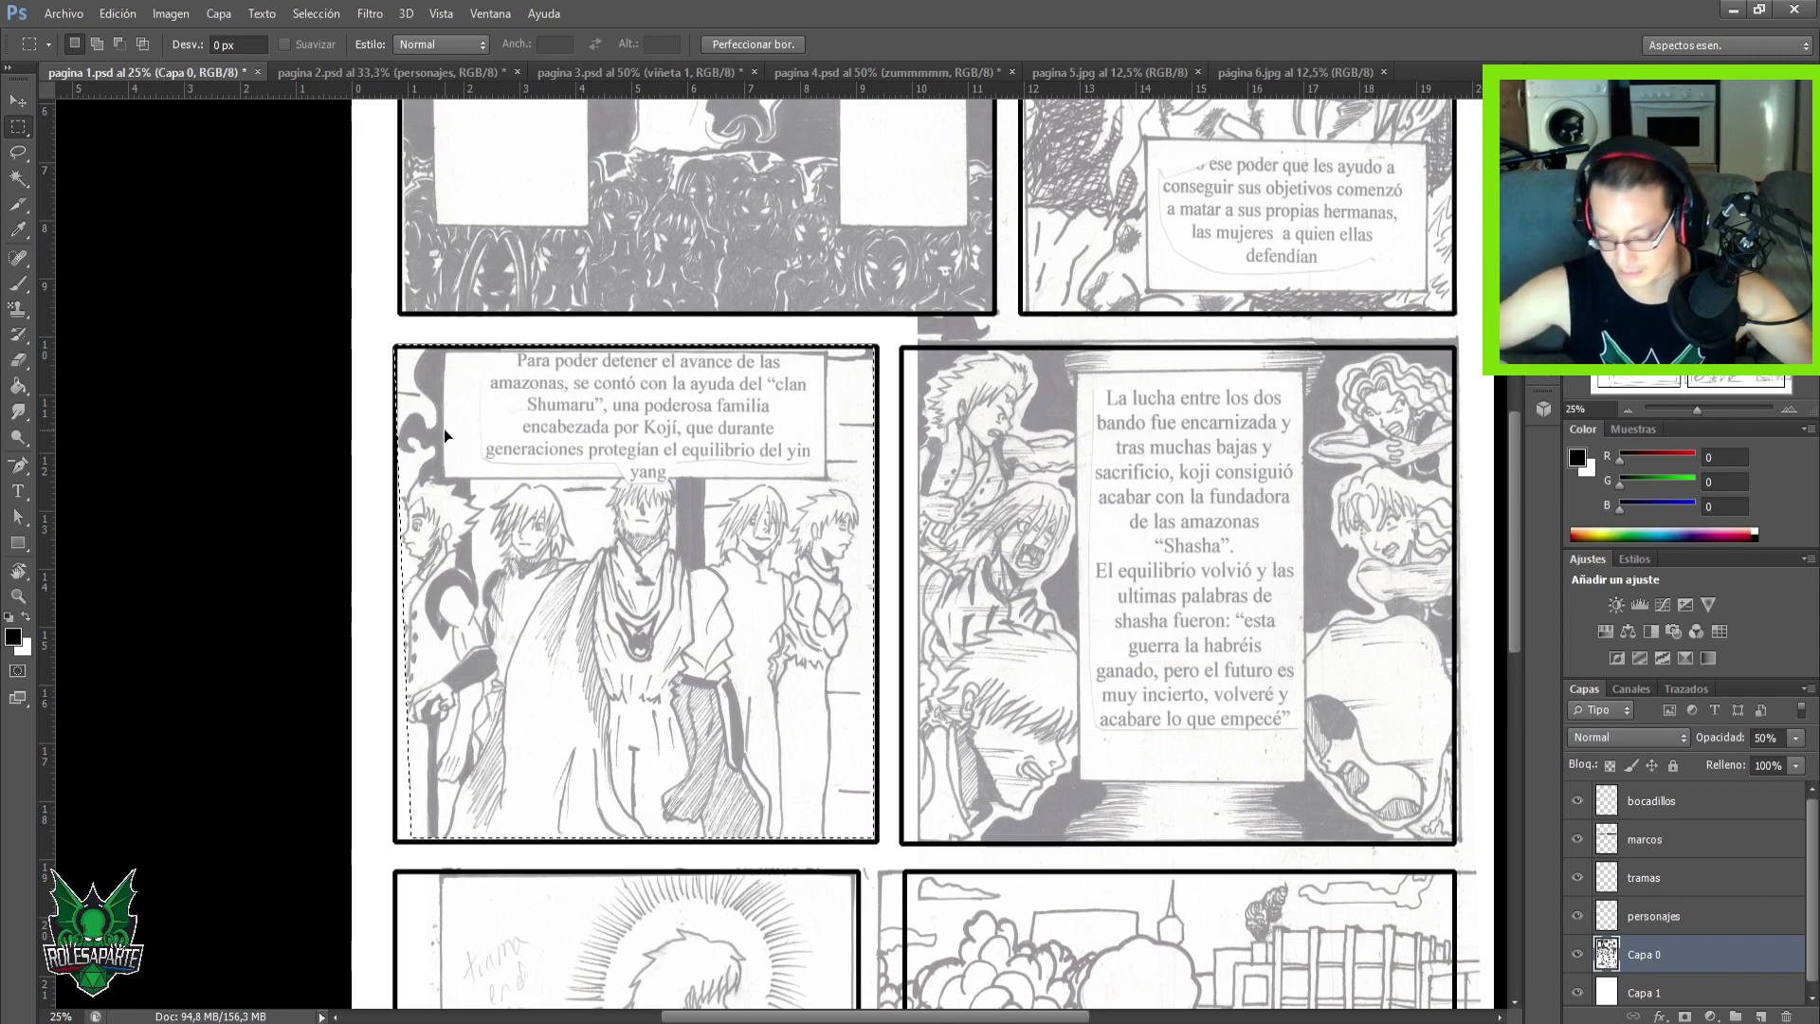
{"action": "key", "text": "ctrl+d"}
{"action": "key", "text": "ctrl+plus"}
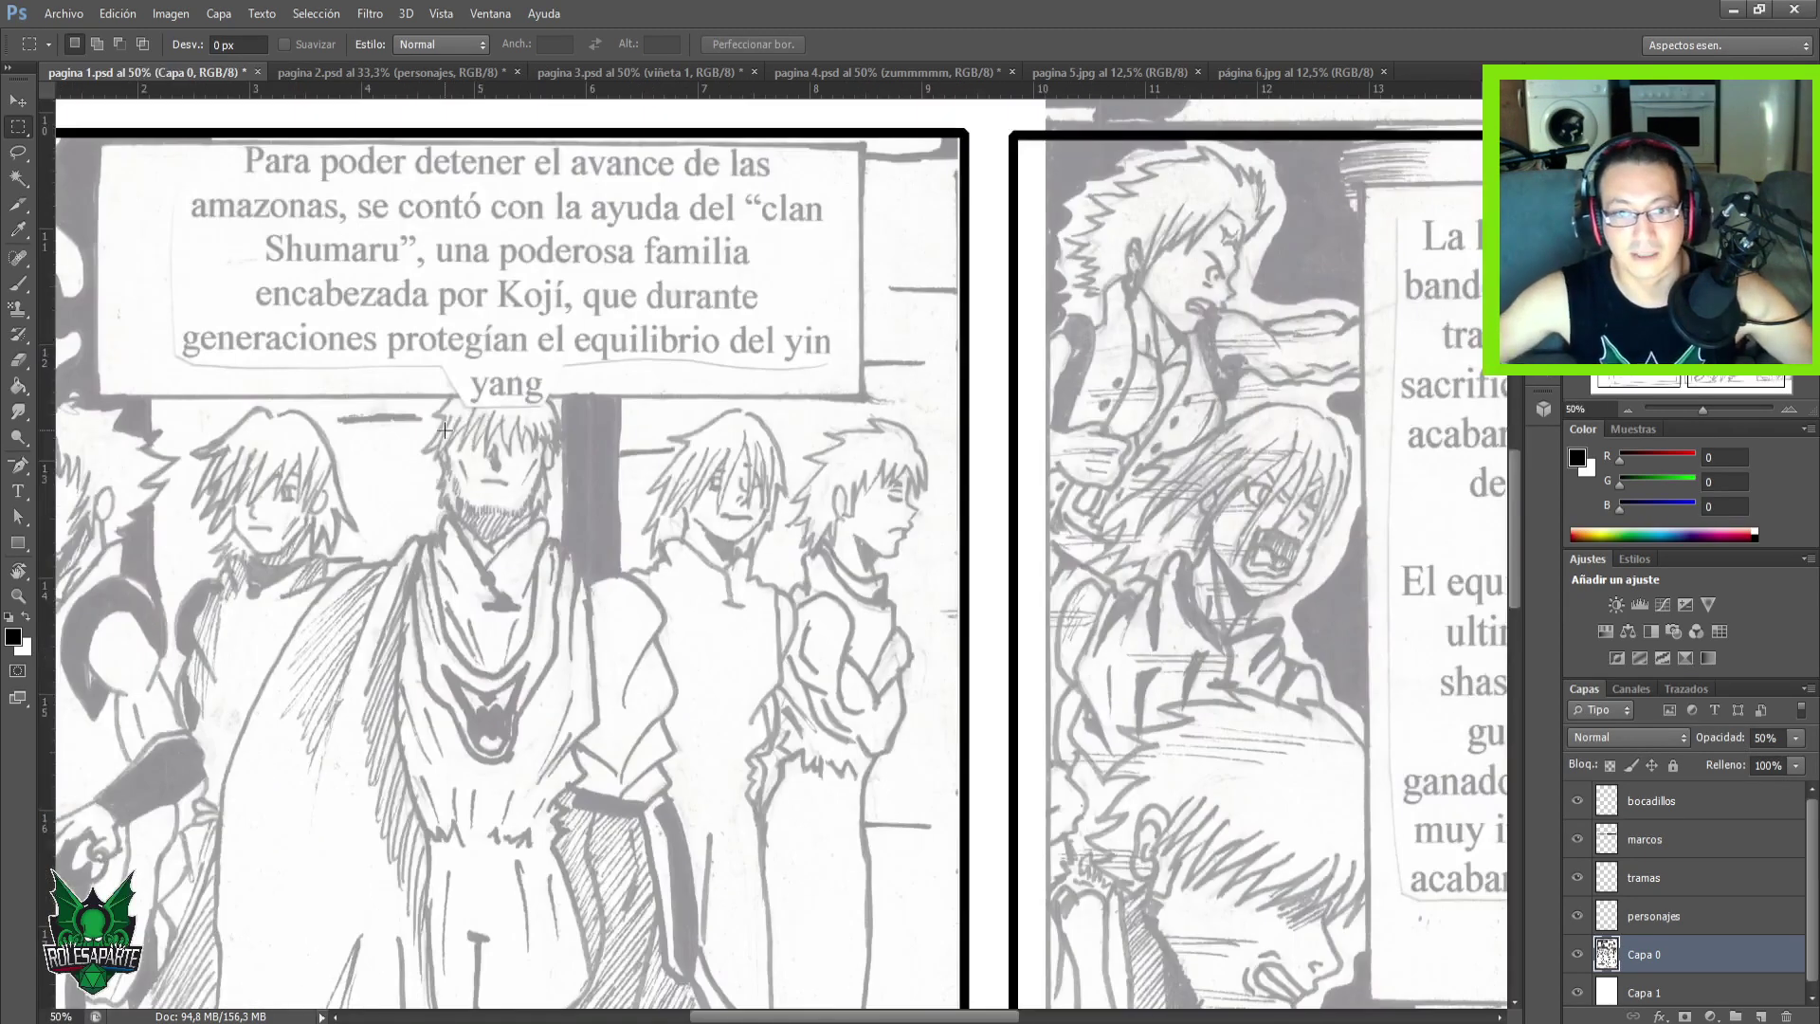
Select the "La lucha entre los dos" panel artwork on Capa 0 with a rectangular selection, move it into its frame and deselect.
{"action": "left_click_drag", "start_coordinate": [313, 605], "coordinate": [391, 477]}
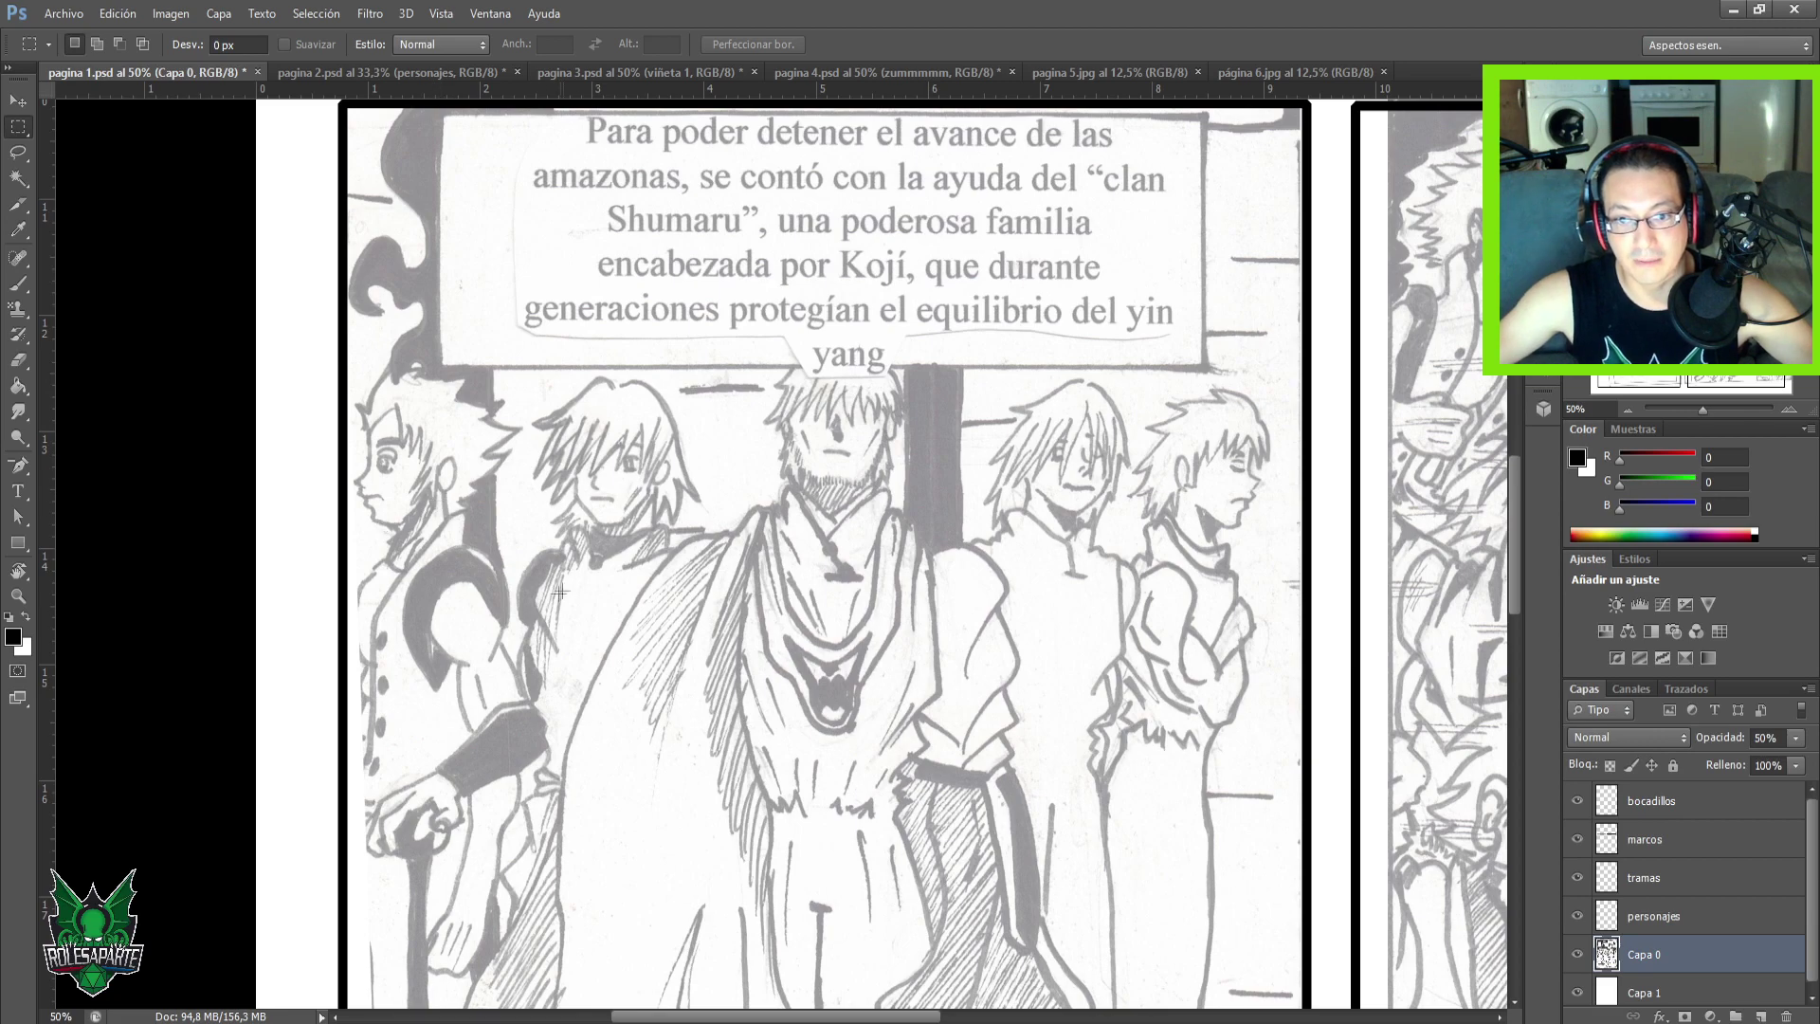
{"action": "left_click_drag", "start_coordinate": [670, 608], "coordinate": [460, 647]}
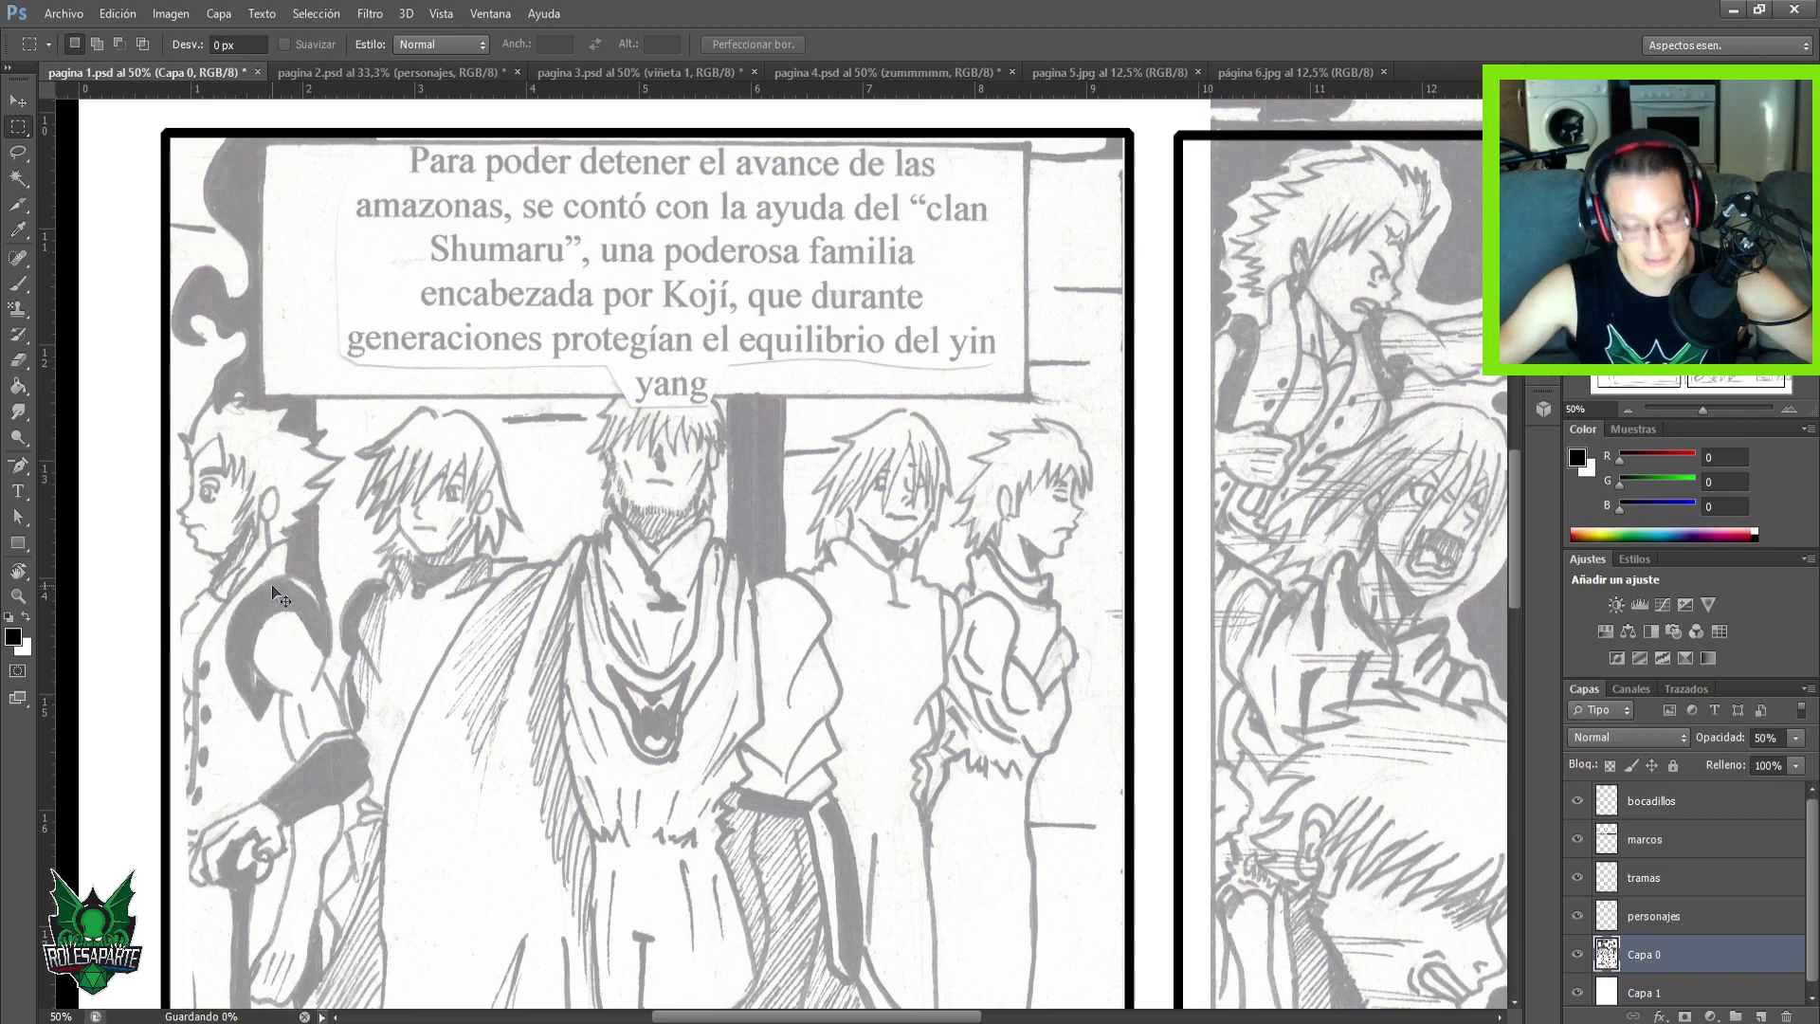
{"action": "key", "text": "ctrl+minus"}
{"action": "key", "text": "ctrl+minus"}
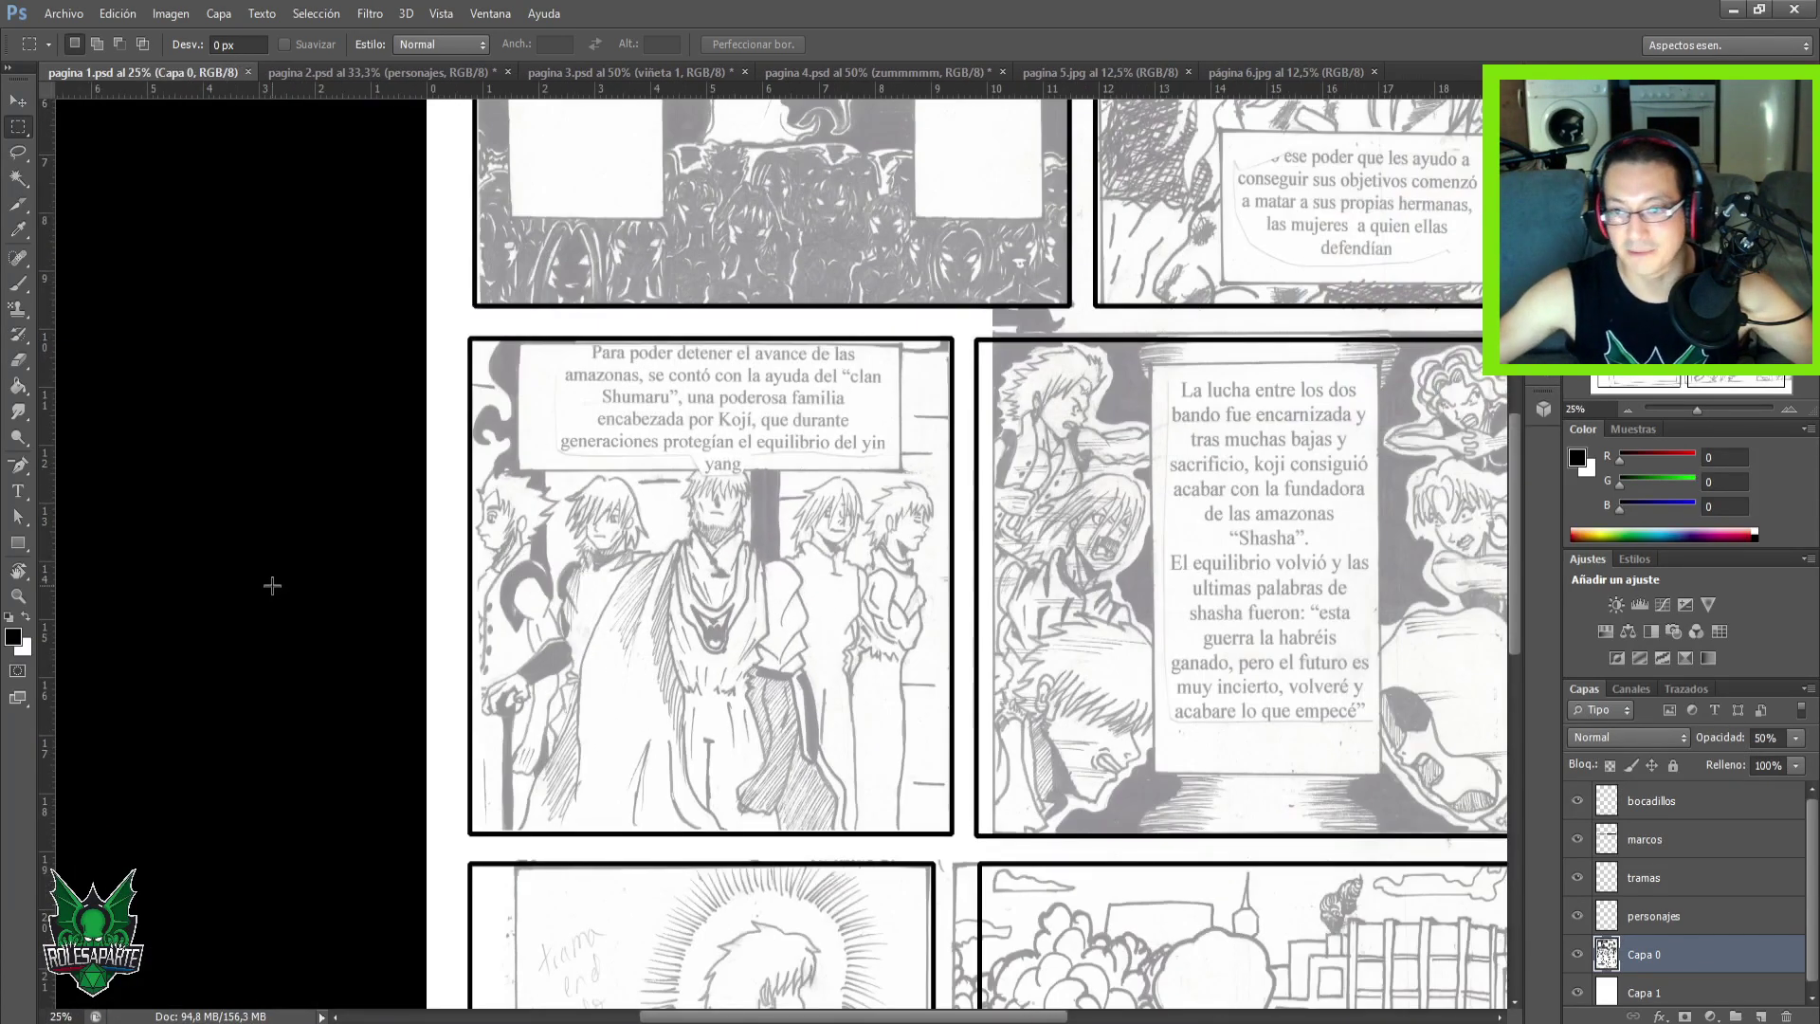
{"action": "left_click_drag", "start_coordinate": [1025, 576], "coordinate": [828, 617]}
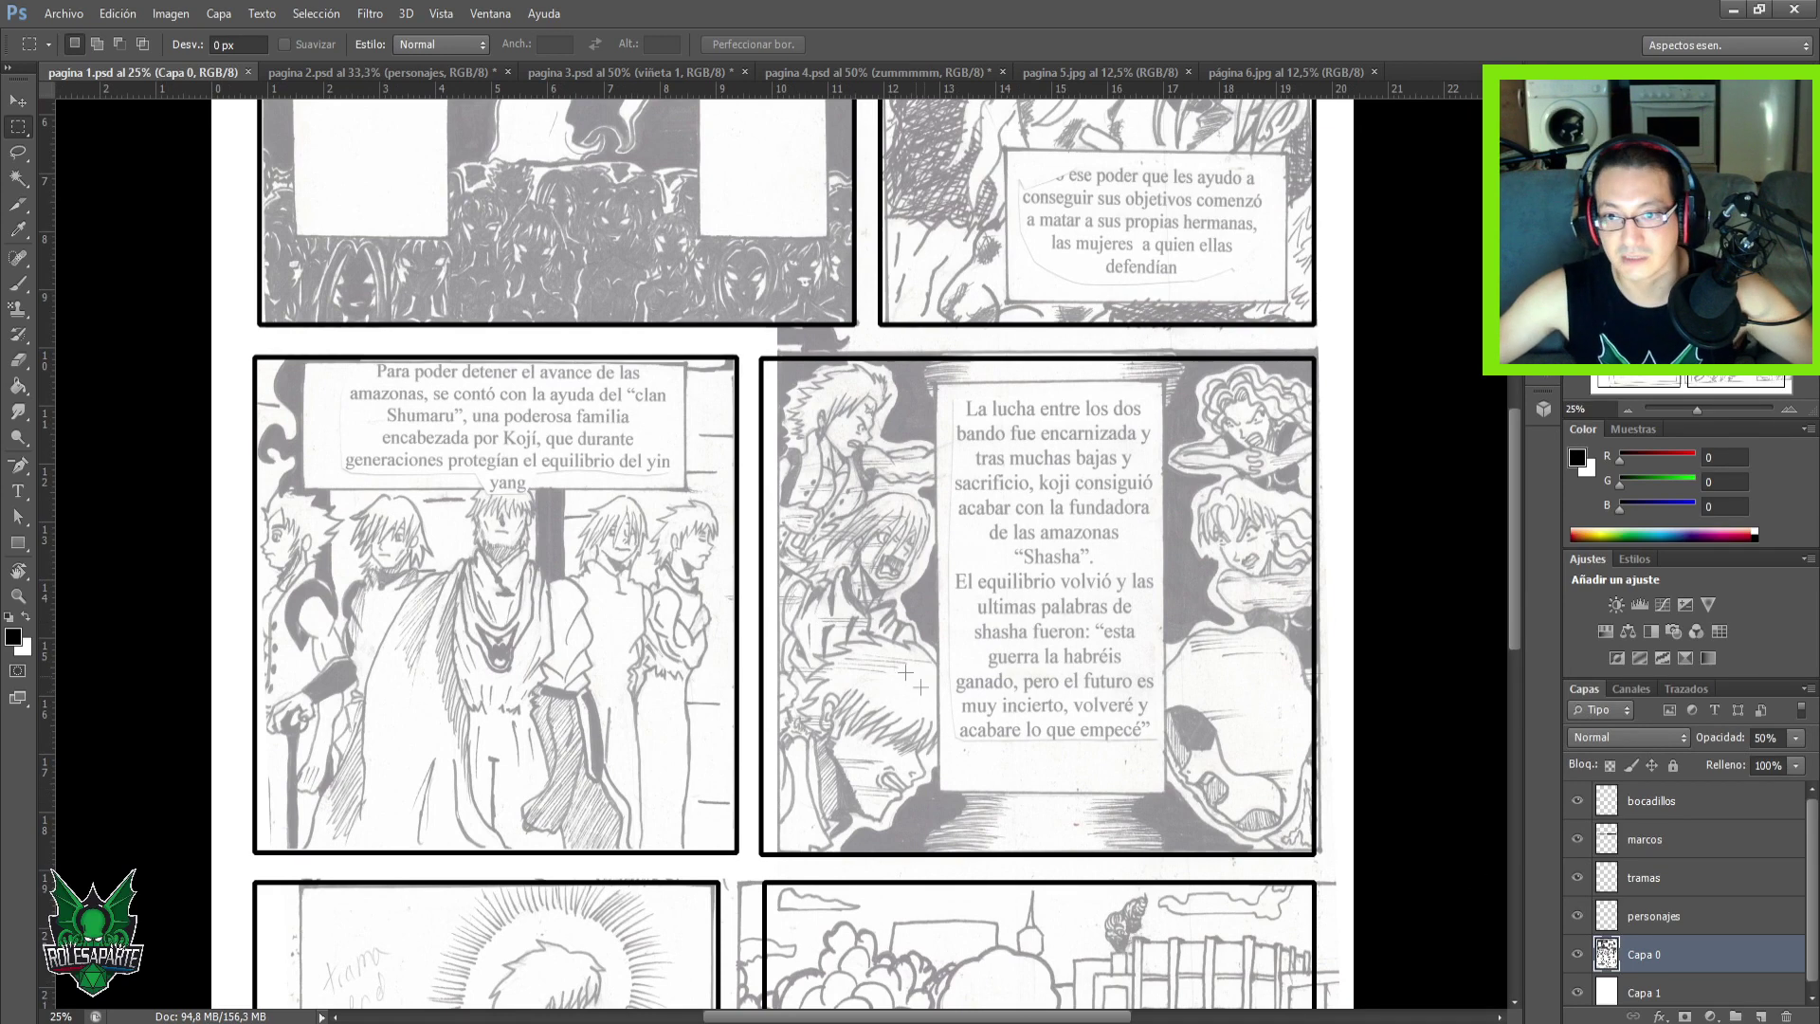
{"action": "left_click_drag", "start_coordinate": [778, 343], "coordinate": [1319, 850]}
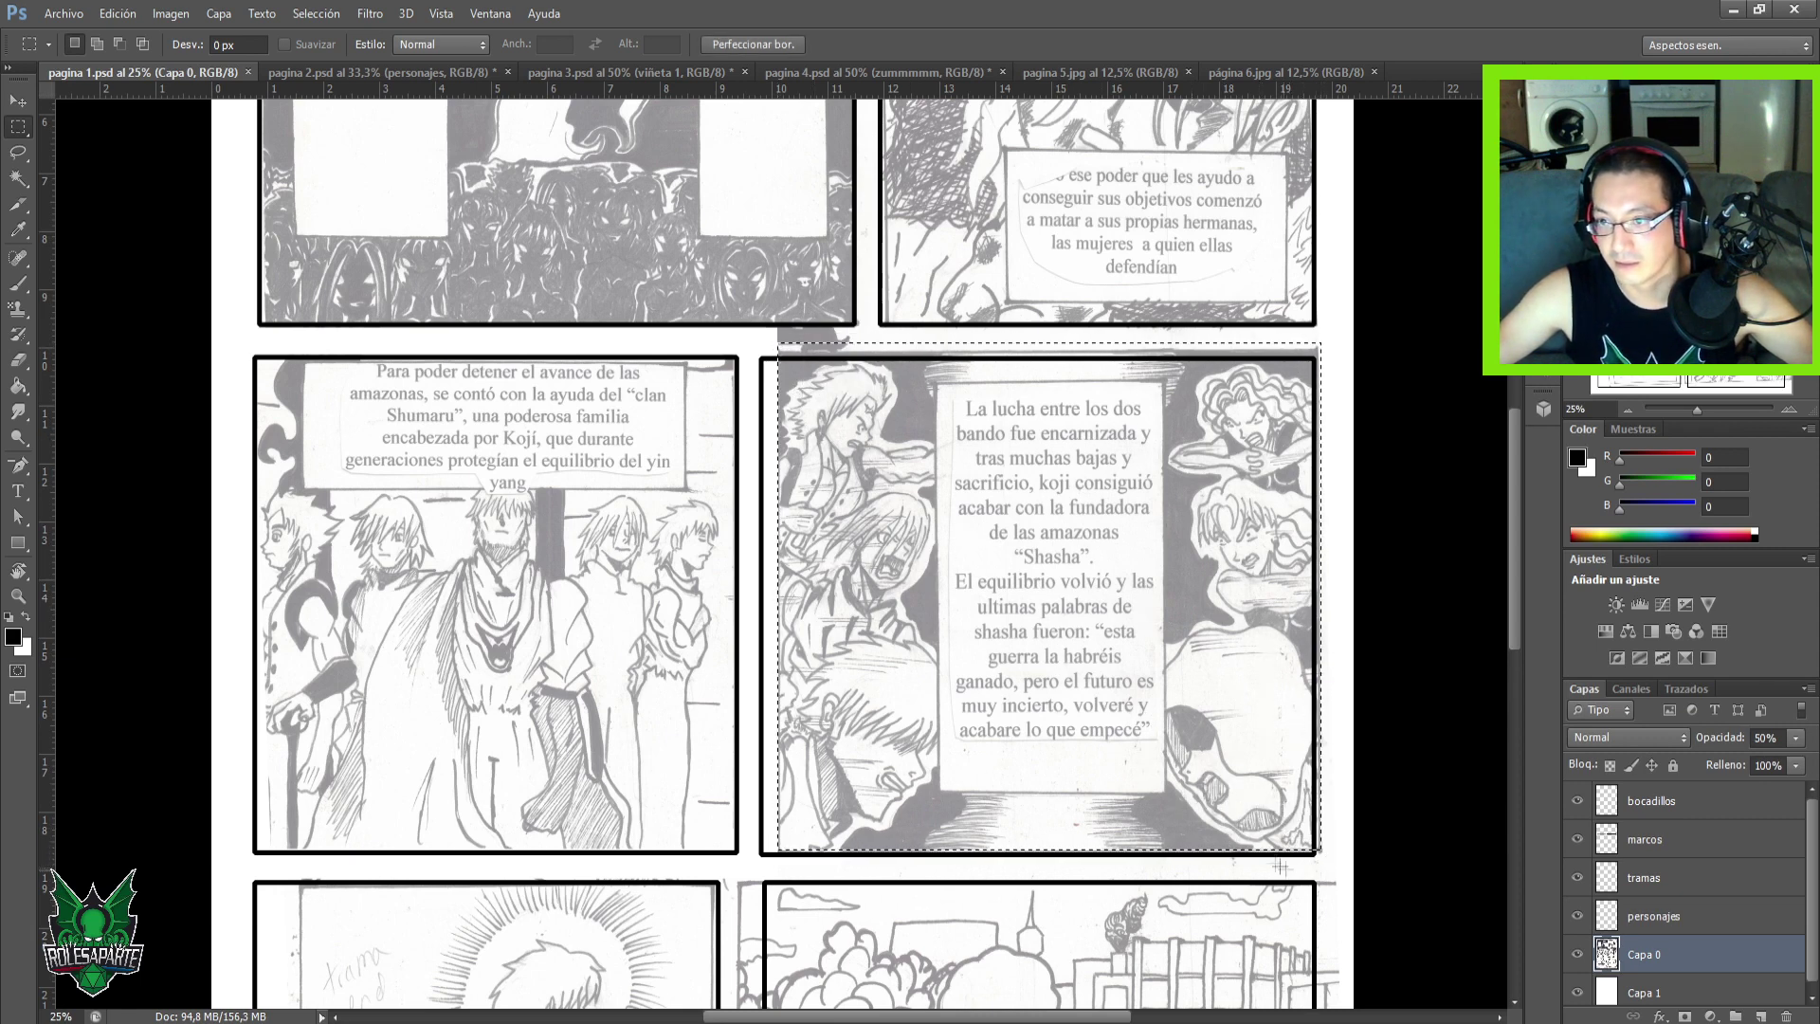
{"action": "left_click_drag", "start_coordinate": [1105, 687], "coordinate": [1103, 690]}
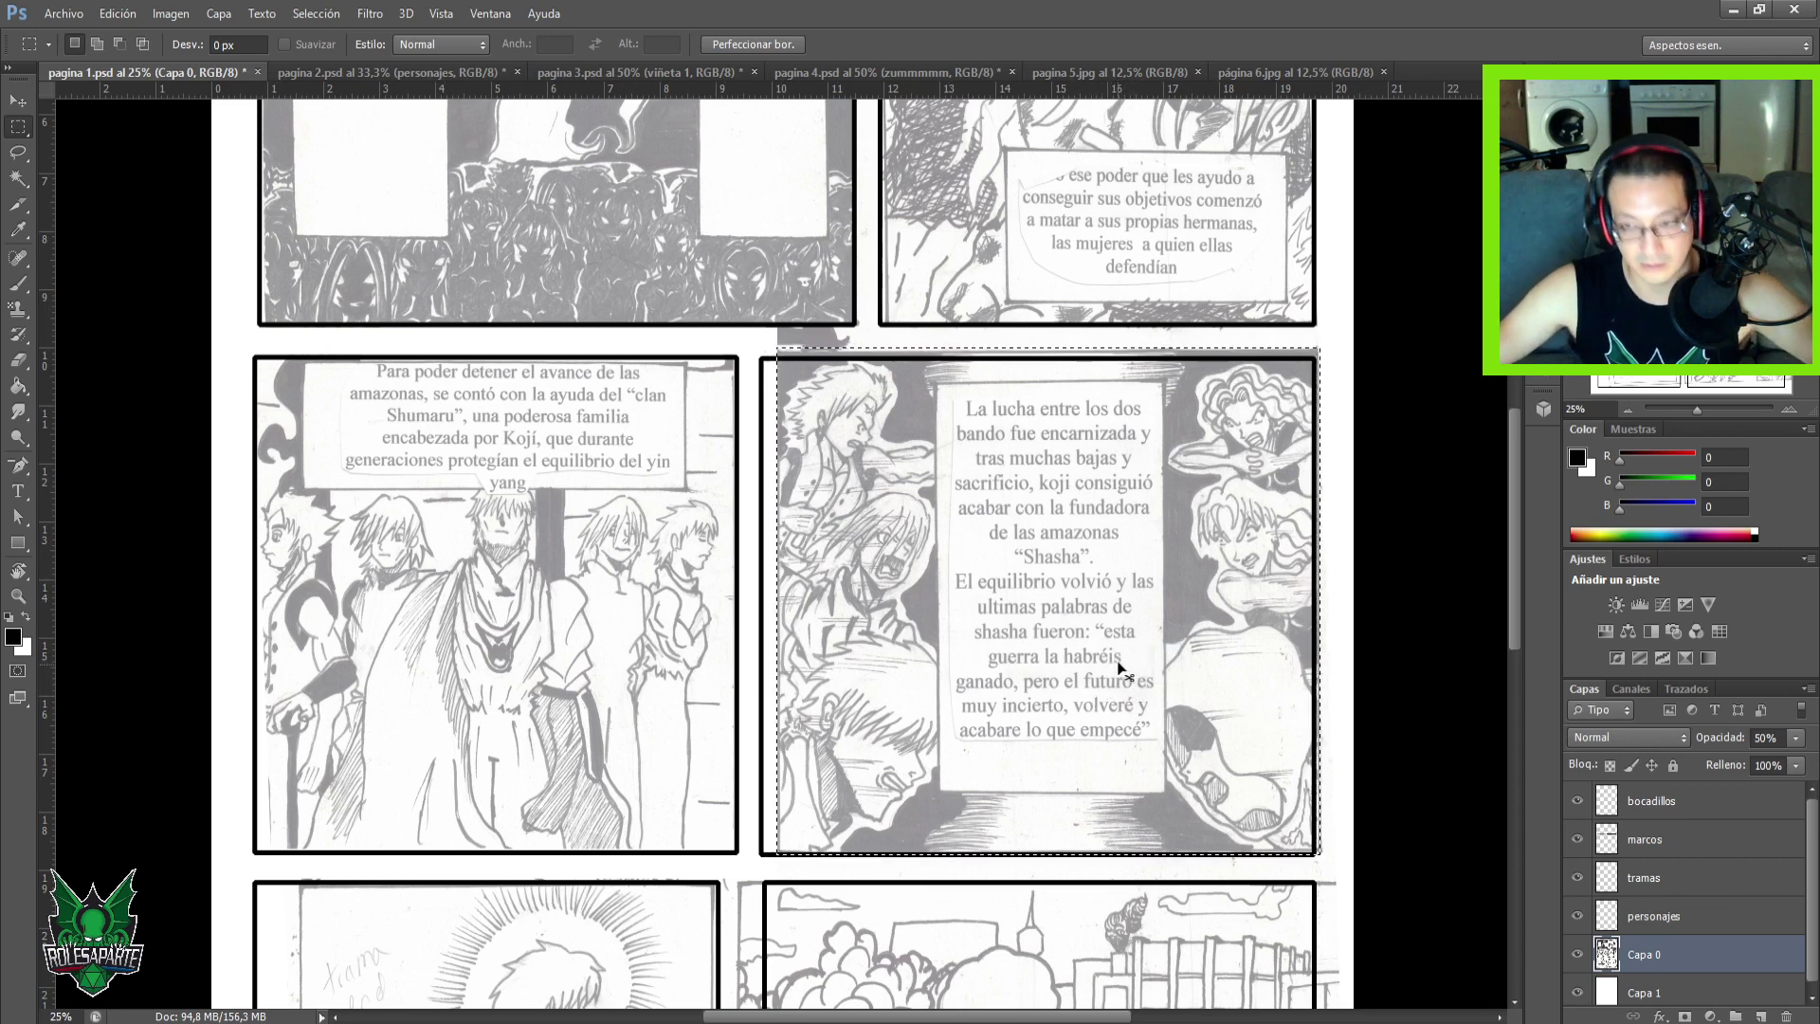
{"action": "key", "text": "v"}
{"action": "left_click_drag", "start_coordinate": [1086, 665], "coordinate": [1078, 684]}
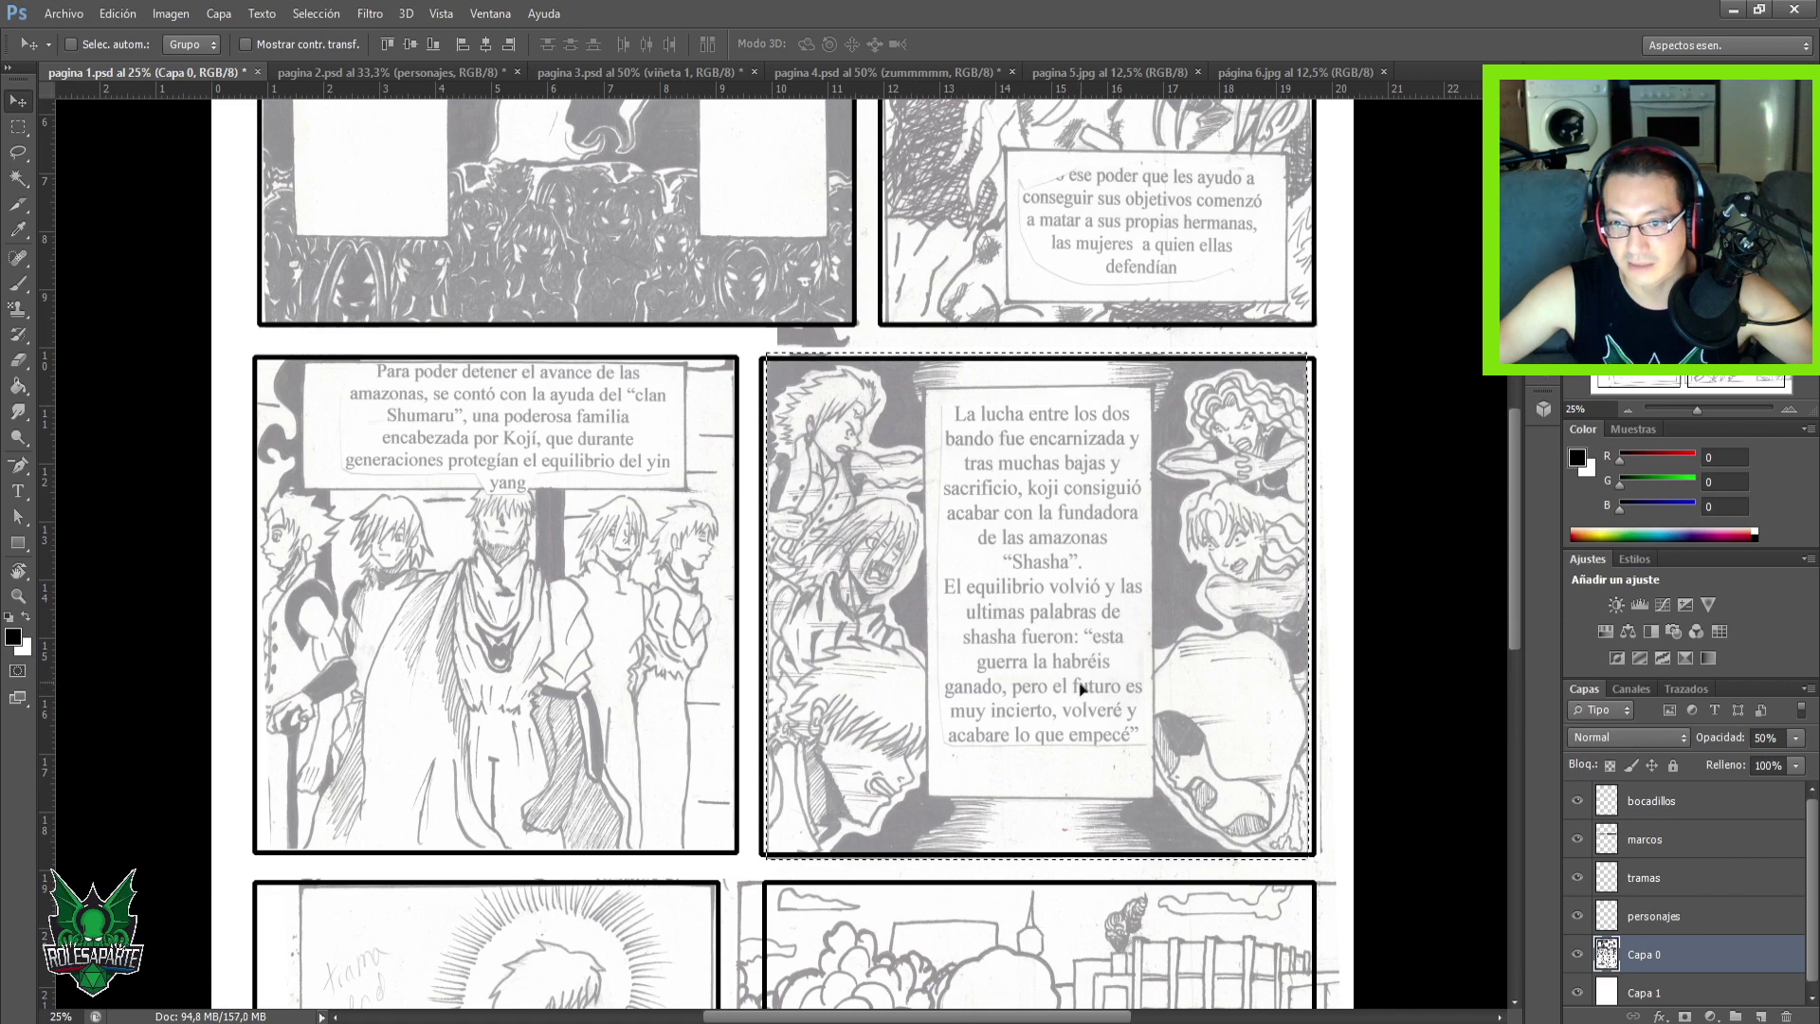
{"action": "key", "text": "ctrl+d"}
Select the "Para evitar una futura amenaza" panel artwork on Capa 0, move it toward its frame's outer side and deselect.
{"action": "key", "text": "ctrl+minus"}
{"action": "left_click_drag", "start_coordinate": [453, 742], "coordinate": [559, 448]}
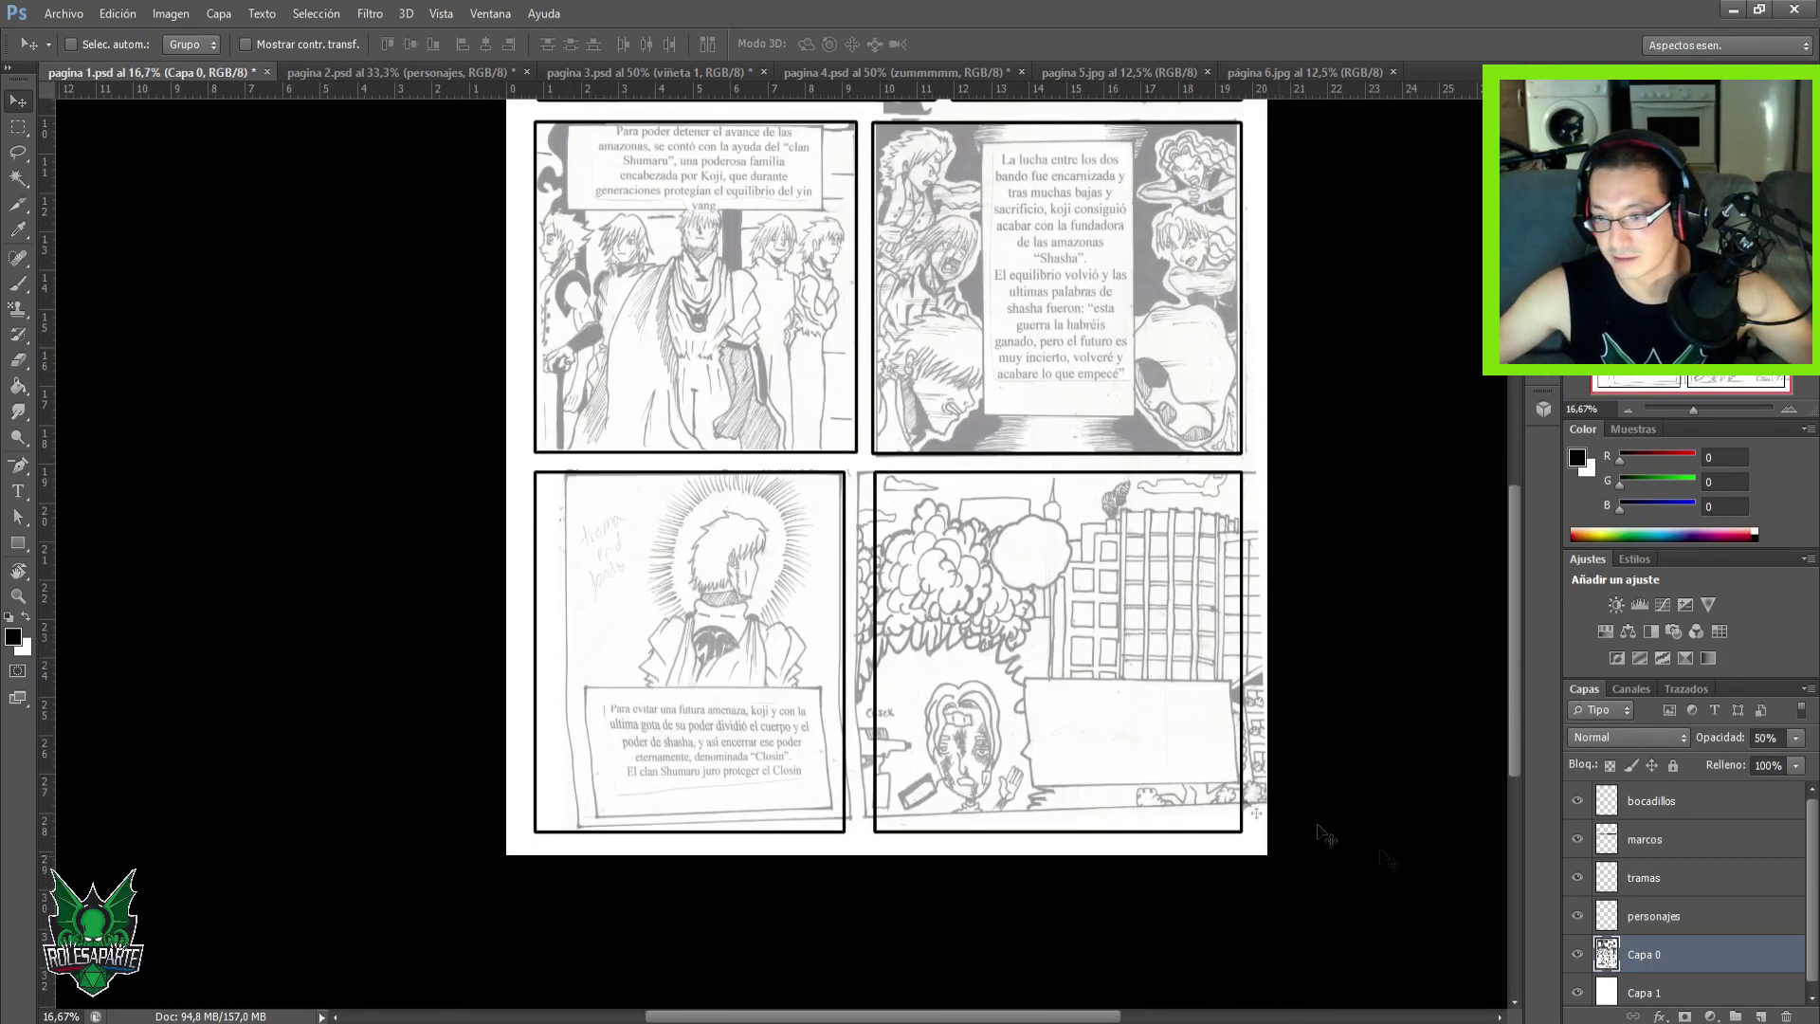
{"action": "key", "text": "ctrl+plus"}
{"action": "key", "text": "ctrl+plus"}
{"action": "left_click_drag", "start_coordinate": [683, 725], "coordinate": [828, 536]}
{"action": "key", "text": "m"}
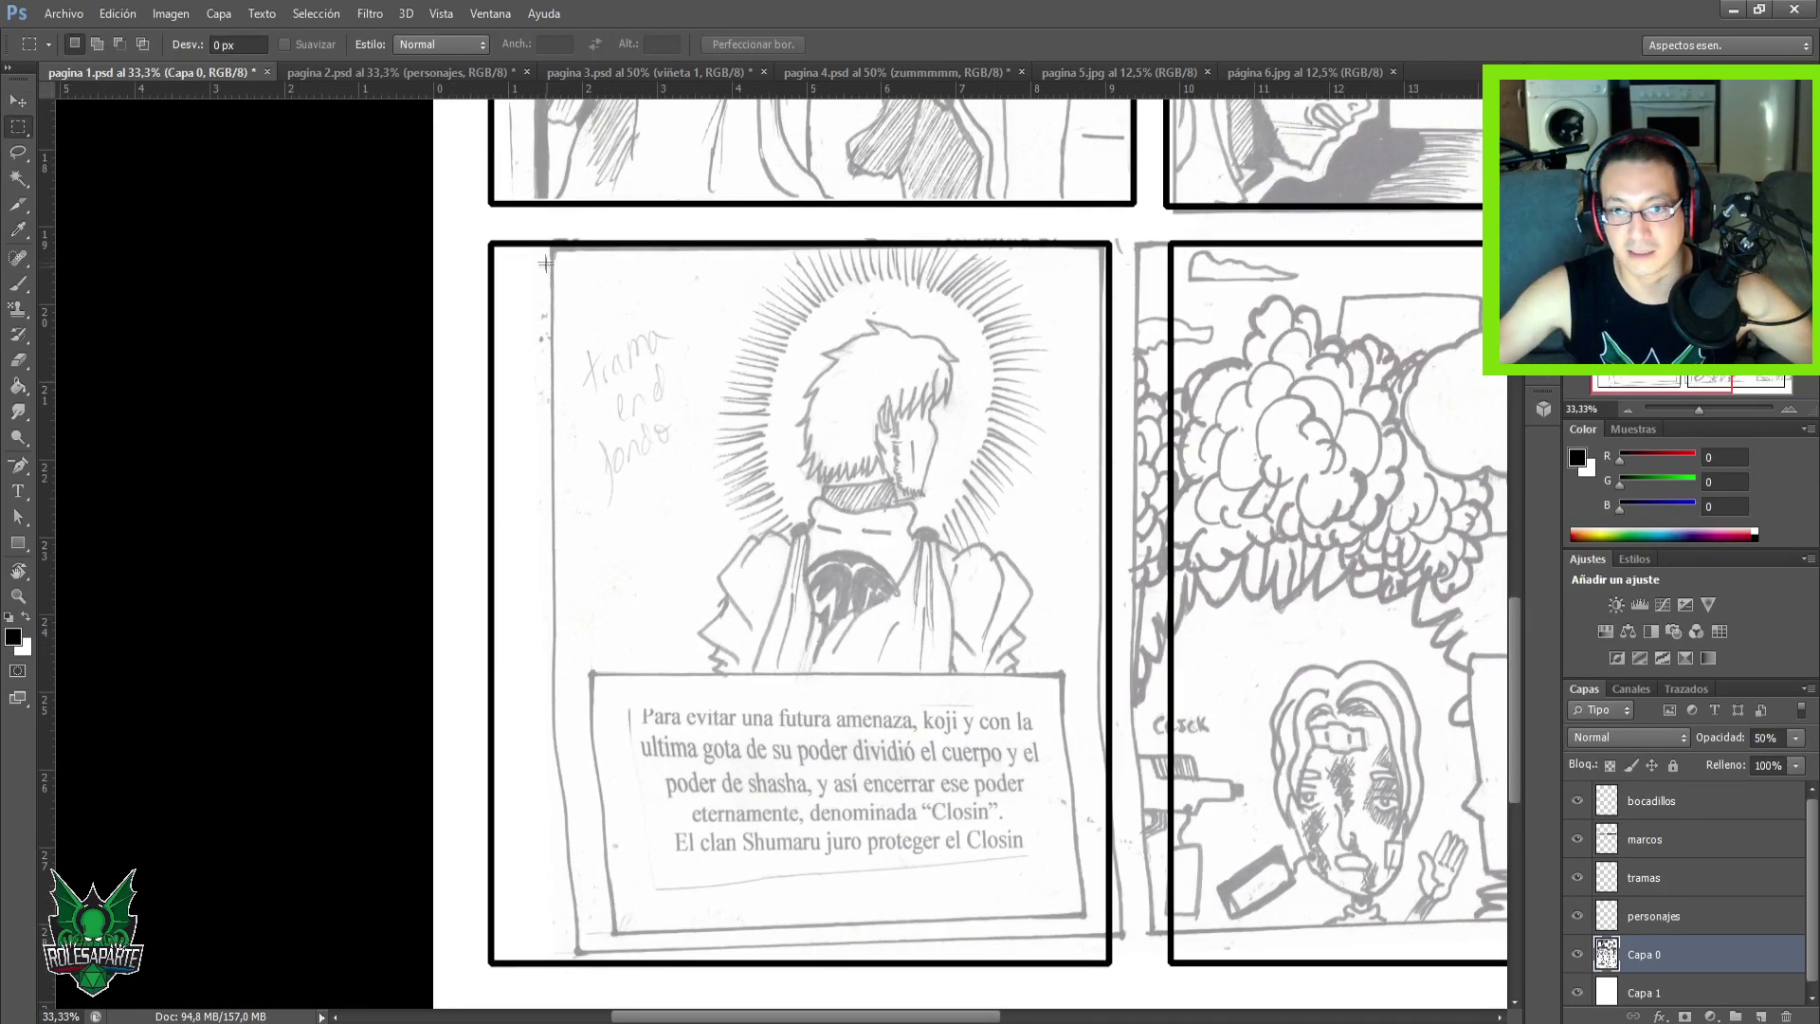
{"action": "left_click_drag", "start_coordinate": [542, 234], "coordinate": [1135, 960]}
{"action": "key", "text": "v"}
{"action": "left_click_drag", "start_coordinate": [746, 752], "coordinate": [697, 750]}
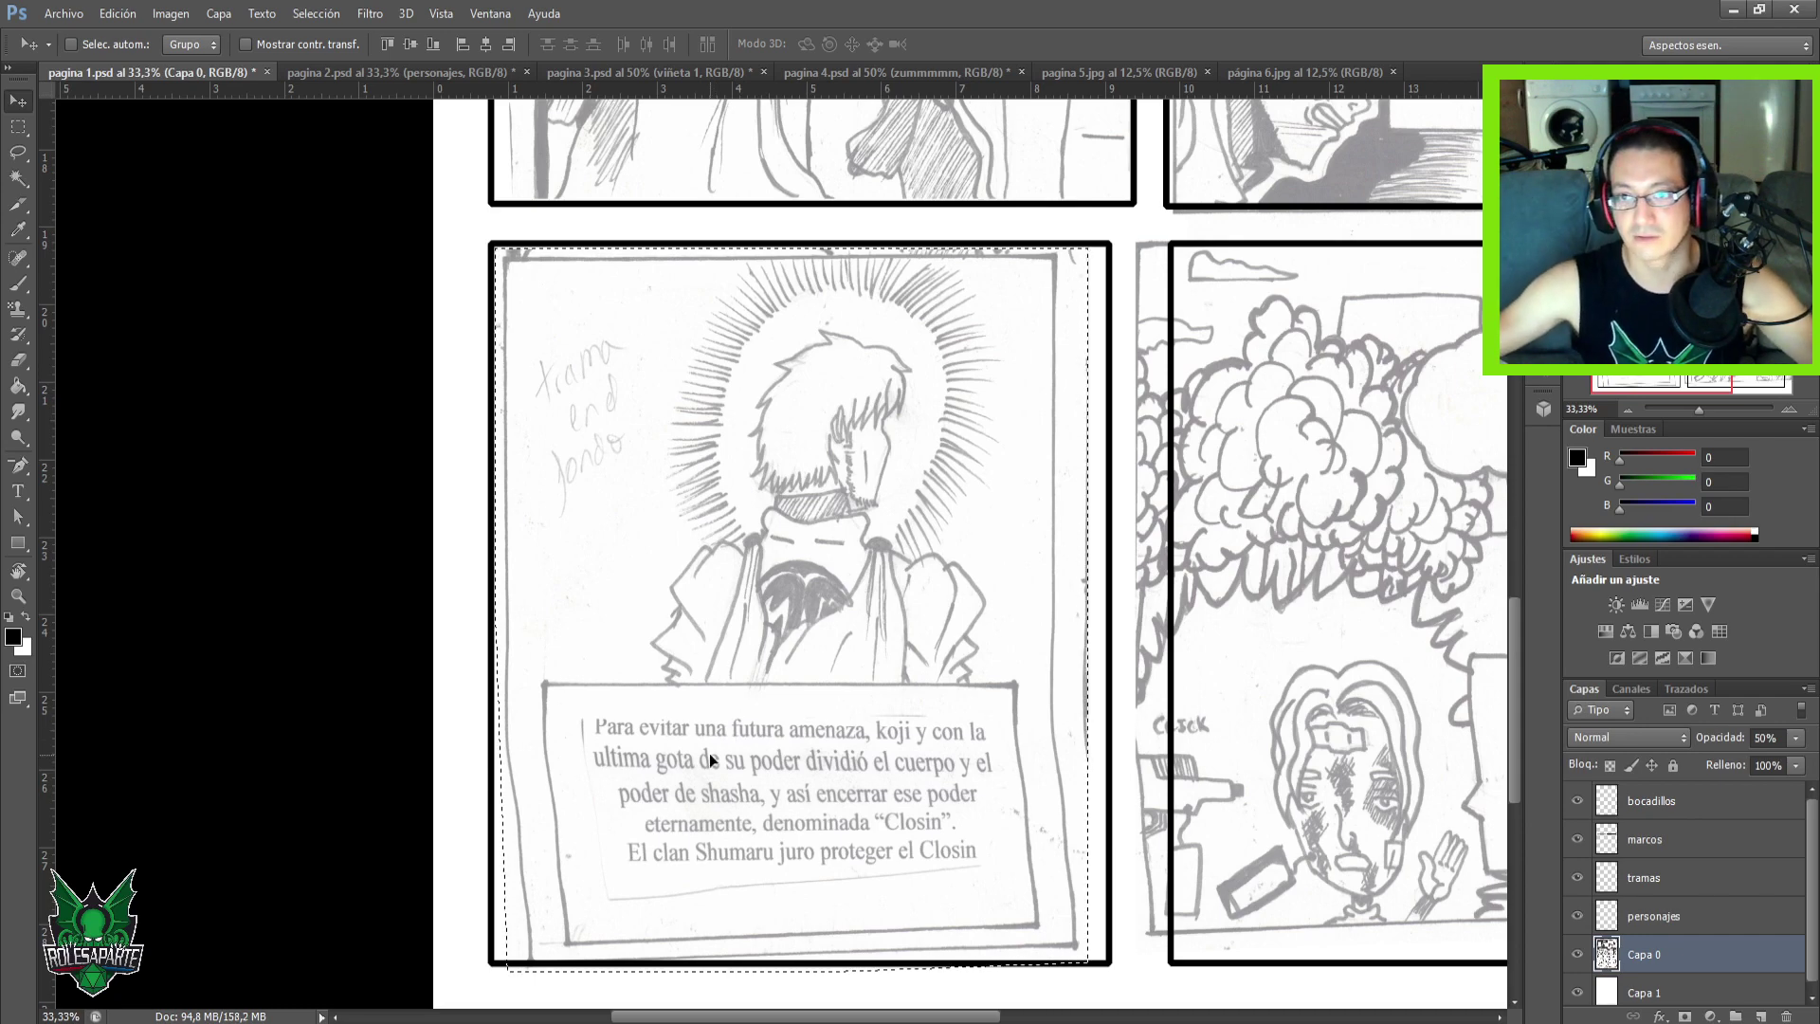
{"action": "key", "text": "ctrl+d"}
Select the city panel artwork on Capa 0 and free-transform it to 89.86% width and 97.18% height within its frame.
{"action": "left_click_drag", "start_coordinate": [992, 670], "coordinate": [398, 750]}
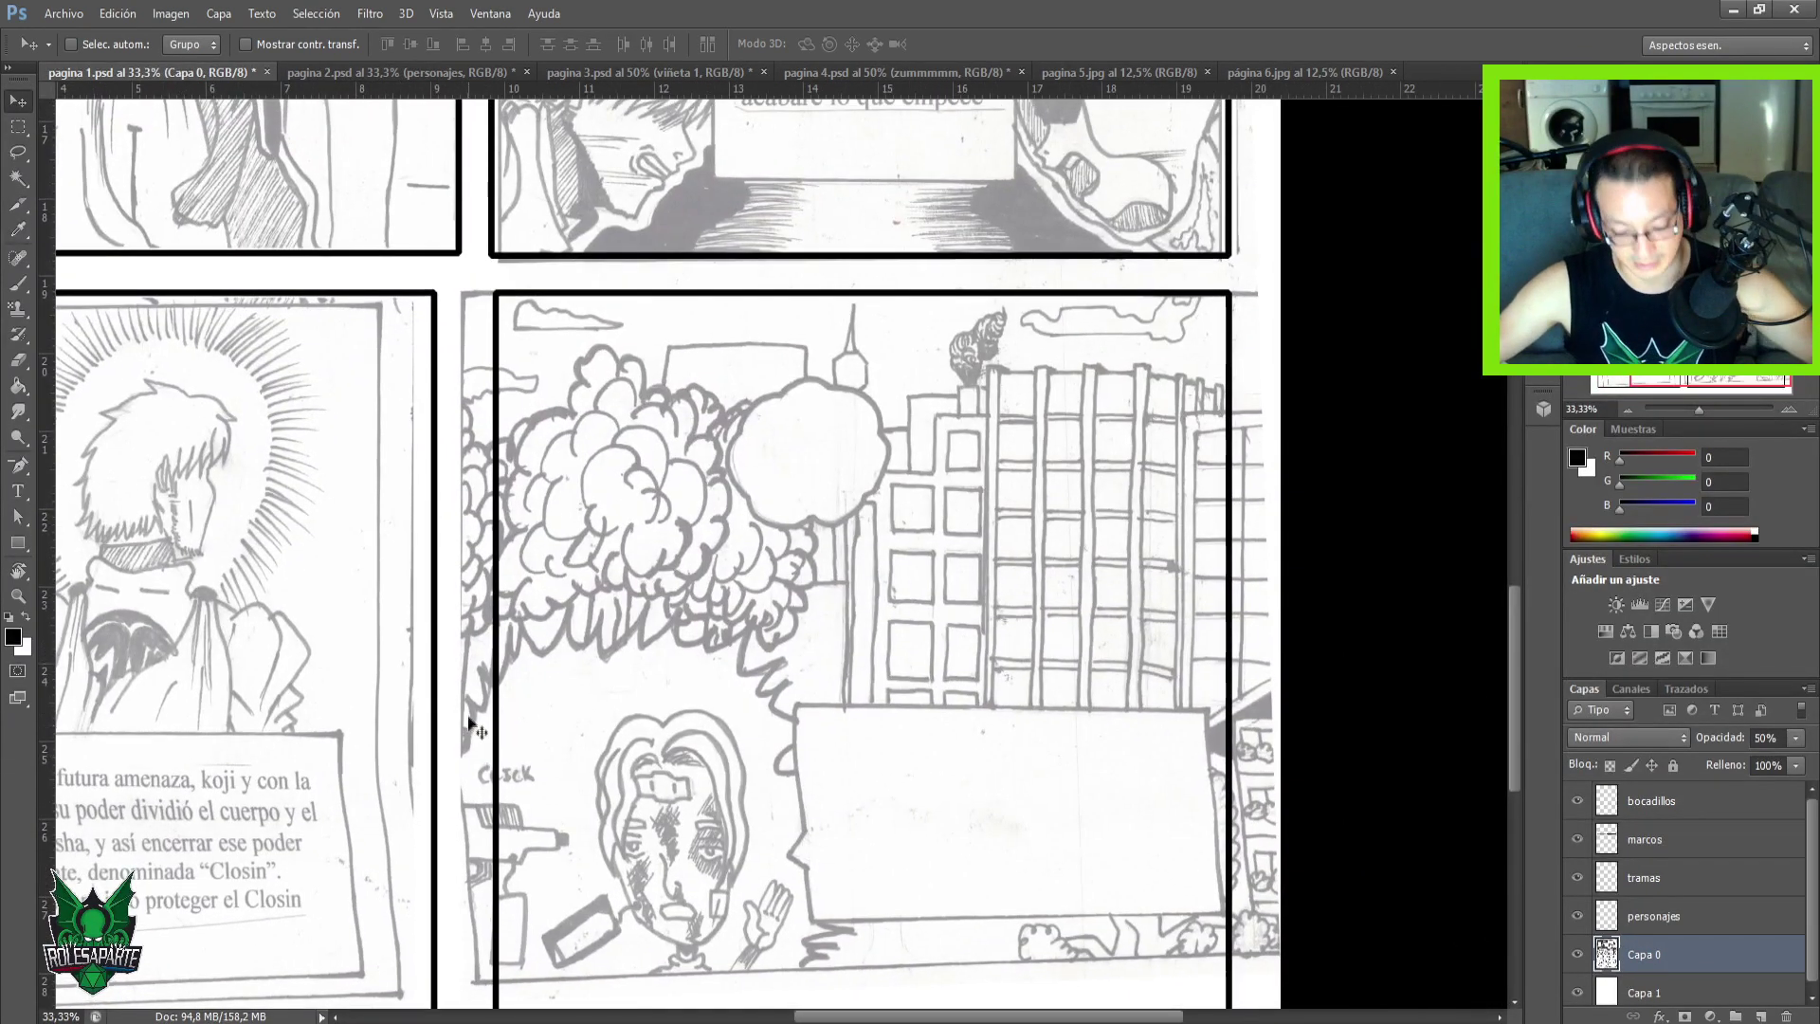
{"action": "key", "text": "m"}
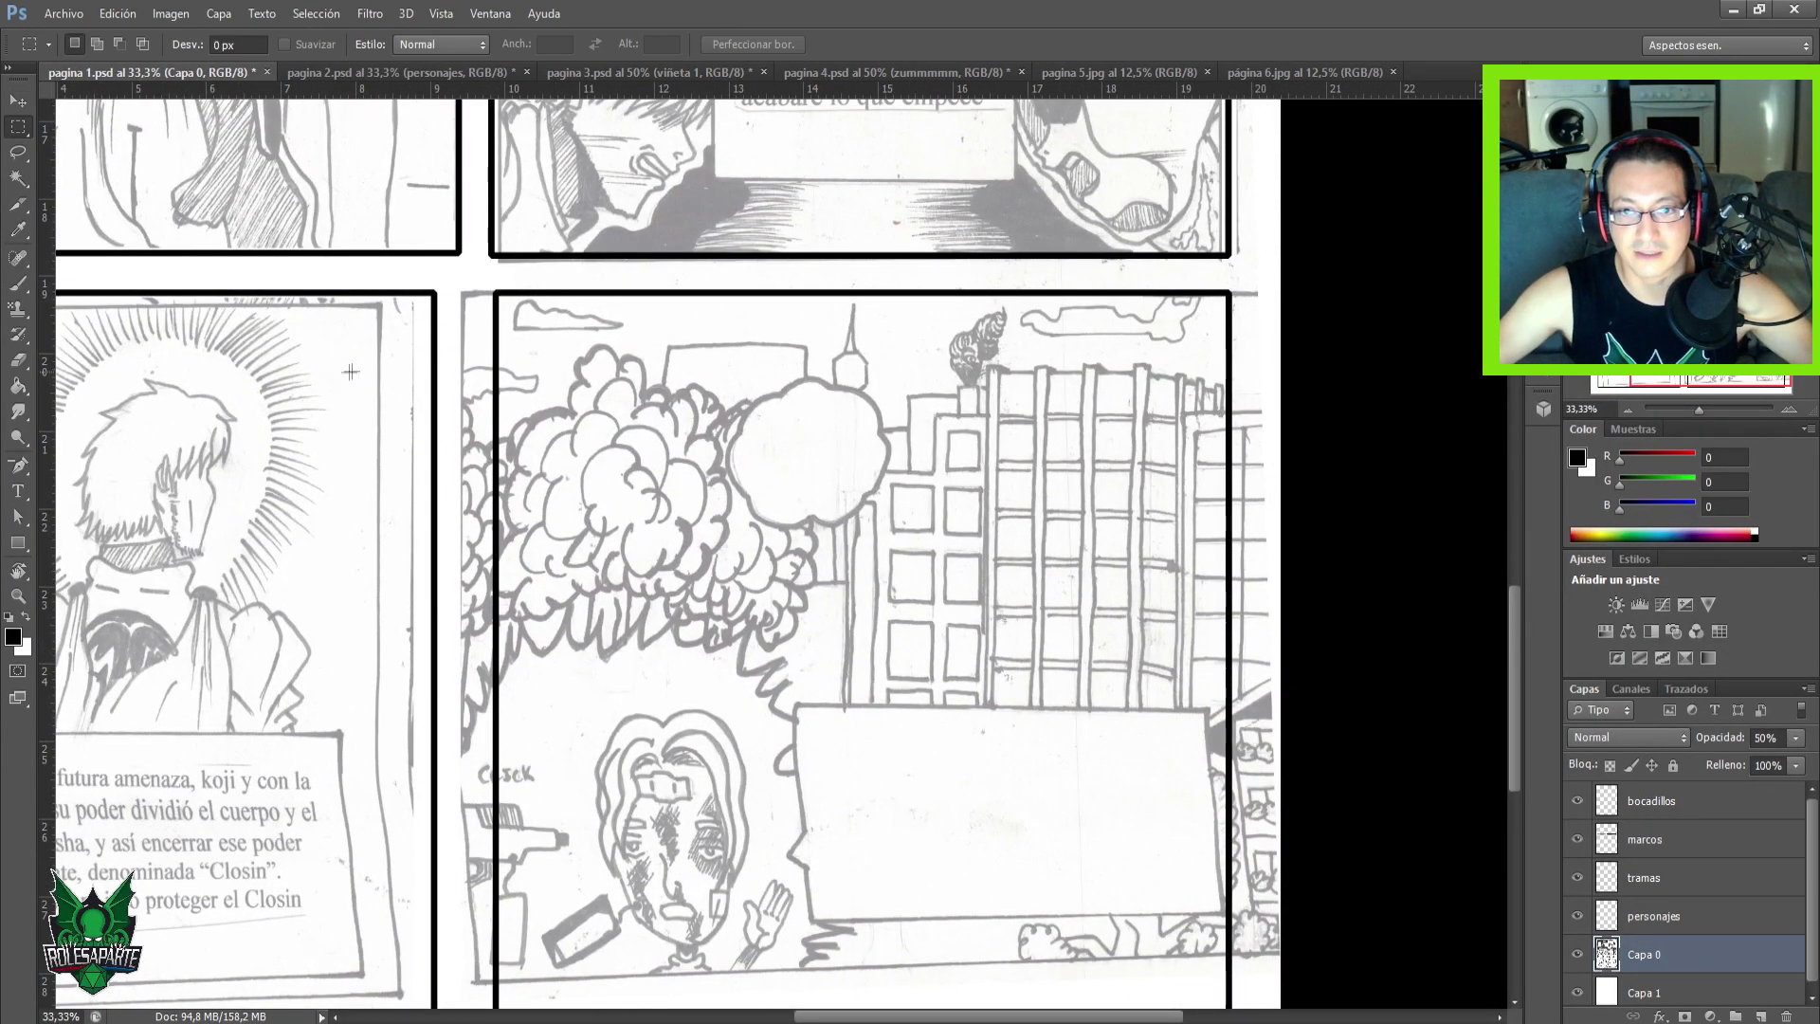
{"action": "left_click_drag", "start_coordinate": [484, 324], "coordinate": [1369, 988]}
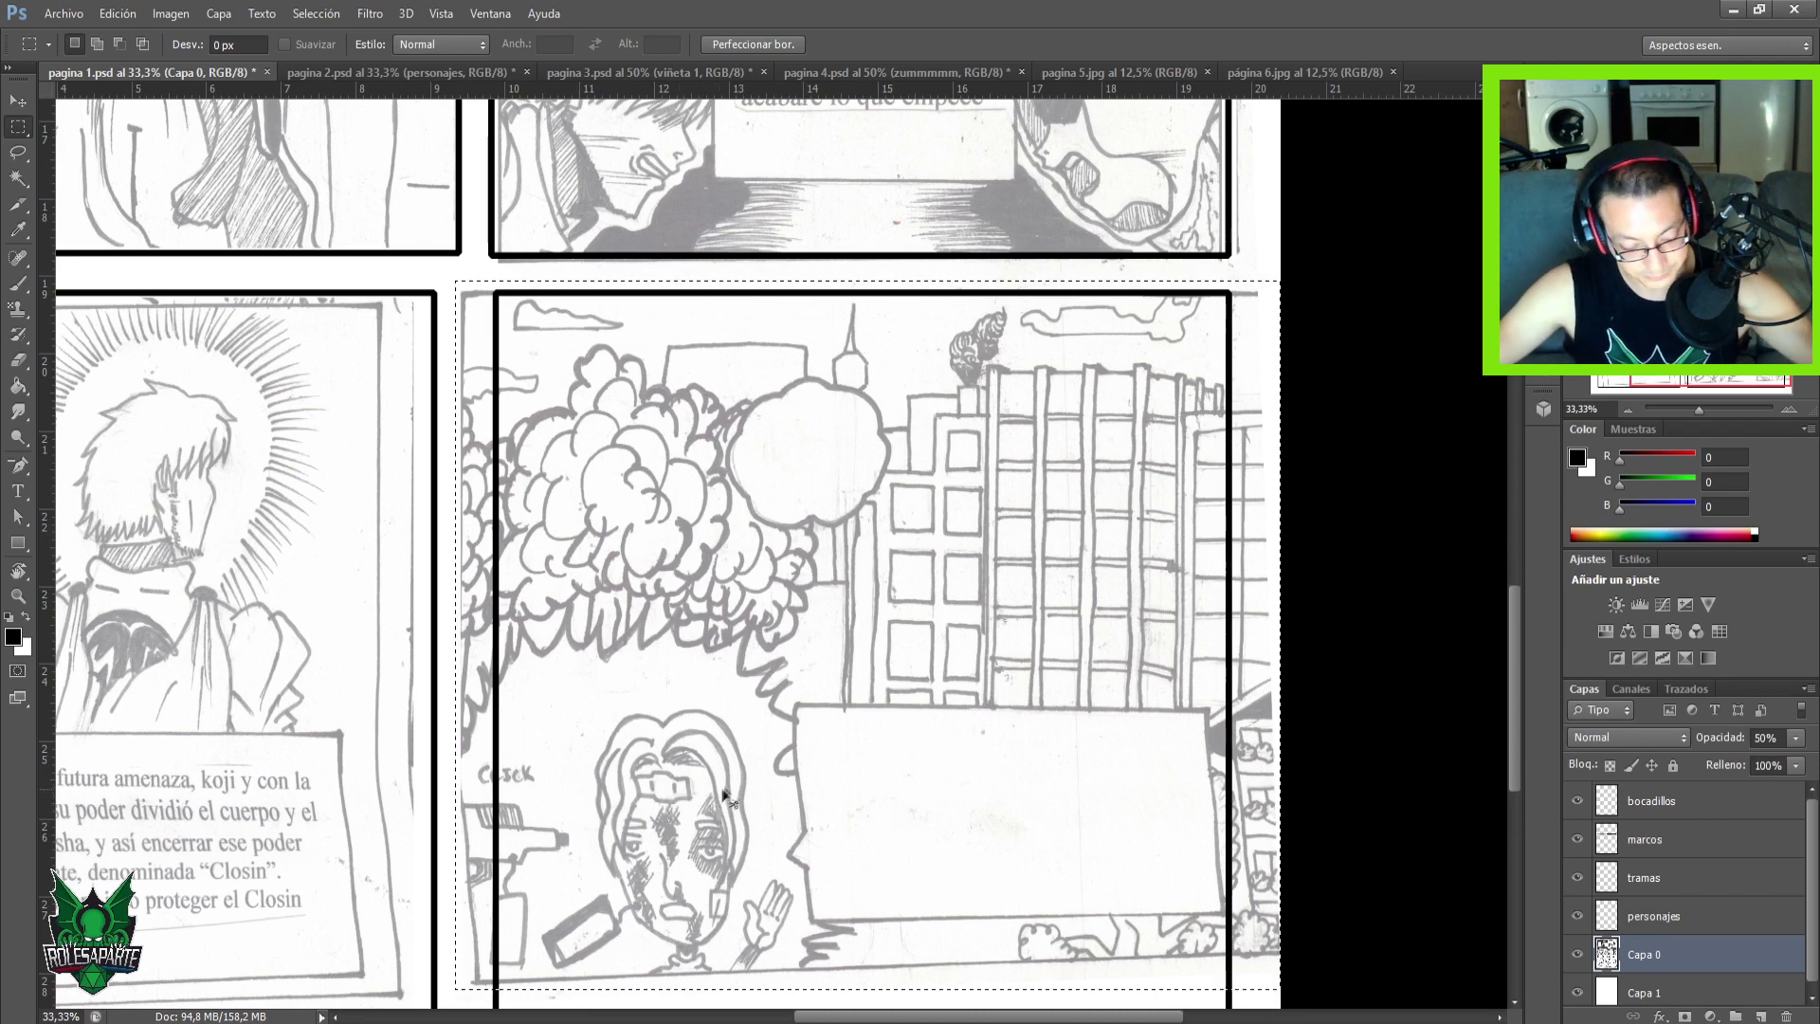
{"action": "key", "text": "ctrl+t"}
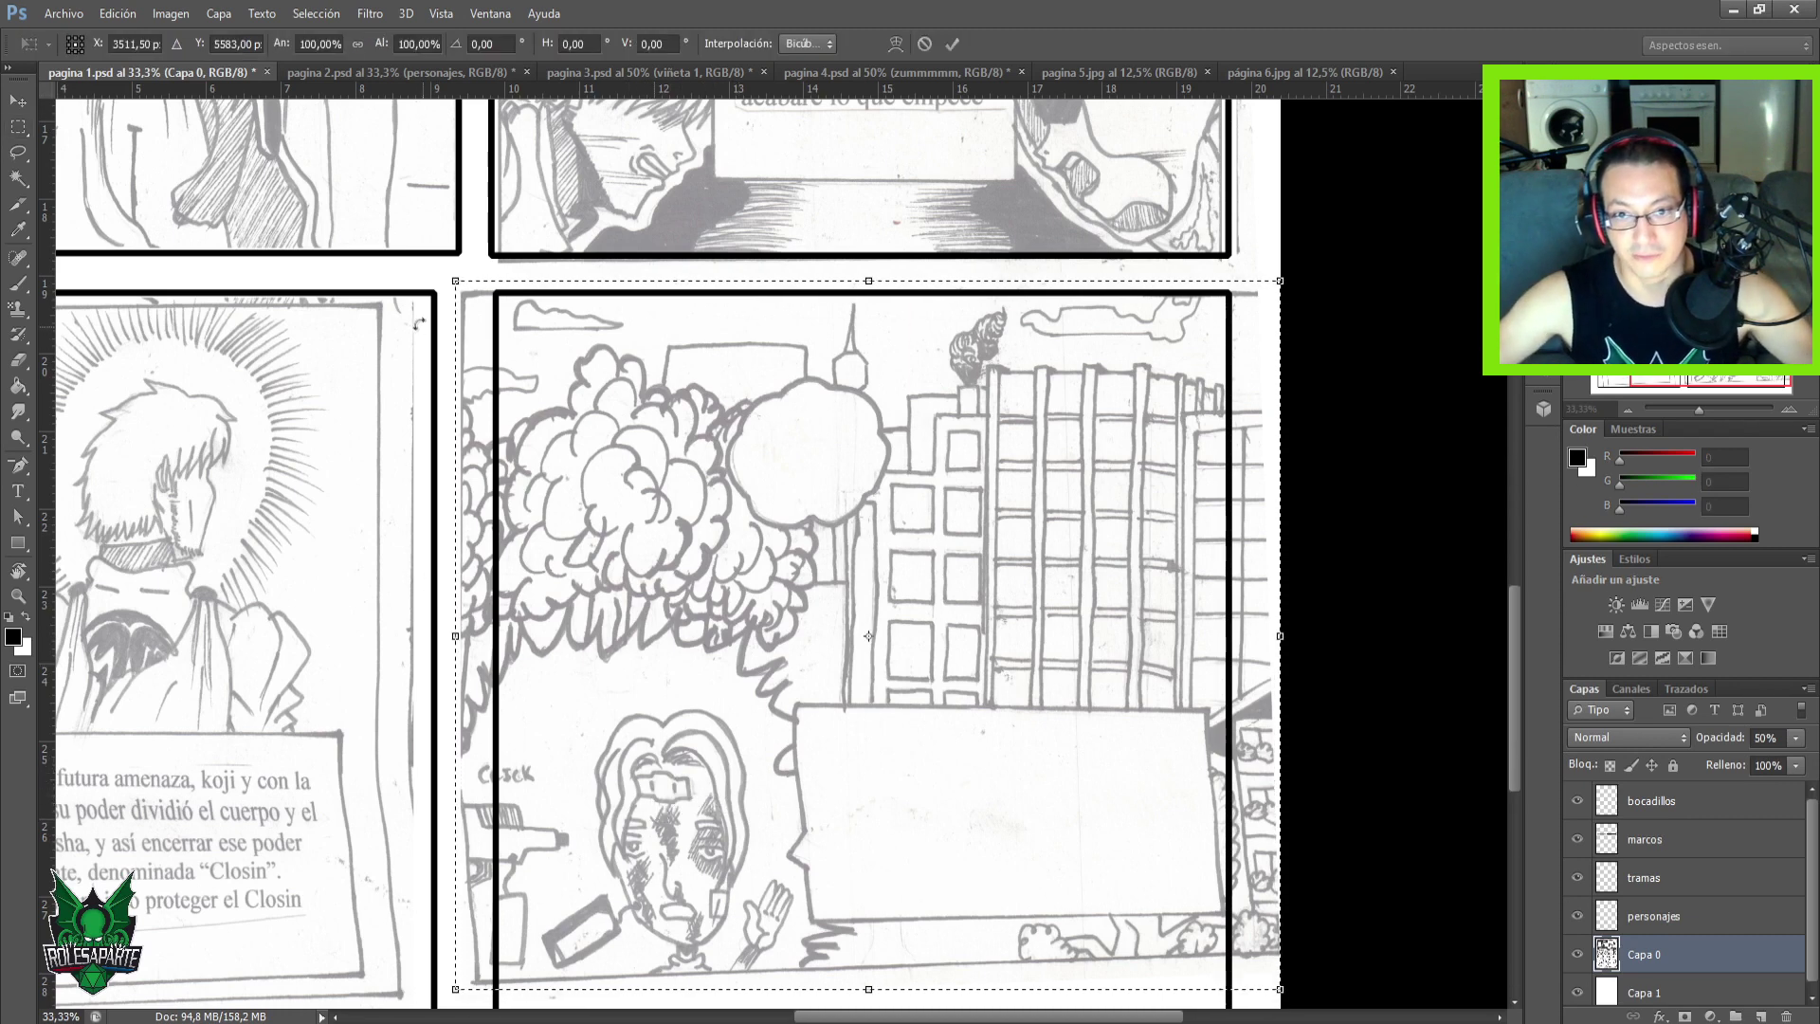
{"action": "left_click_drag", "start_coordinate": [457, 281], "coordinate": [540, 301]}
{"action": "left_click_drag", "start_coordinate": [786, 459], "coordinate": [739, 461]}
{"action": "key", "text": "ctrl+minus"}
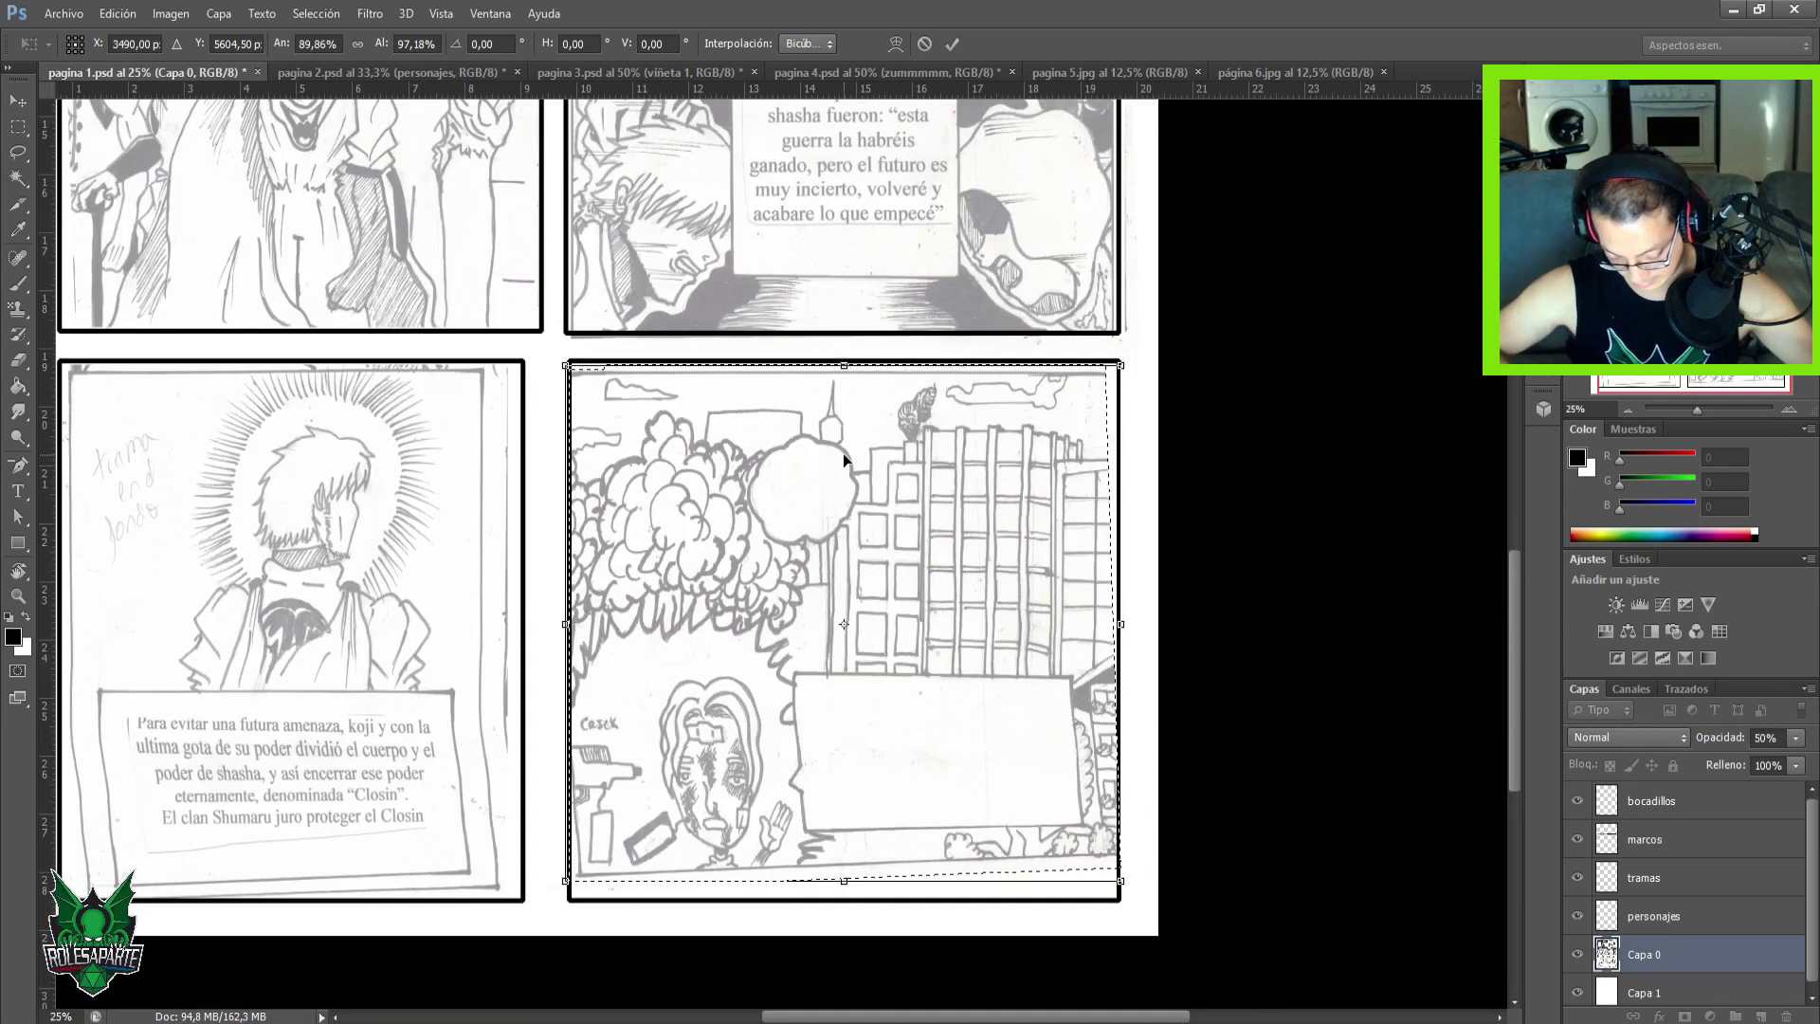
Stretch the city artwork to 101.20% height, rotate it 2.27° and apply the transformation.
{"action": "left_click_drag", "start_coordinate": [586, 620], "coordinate": [523, 543]}
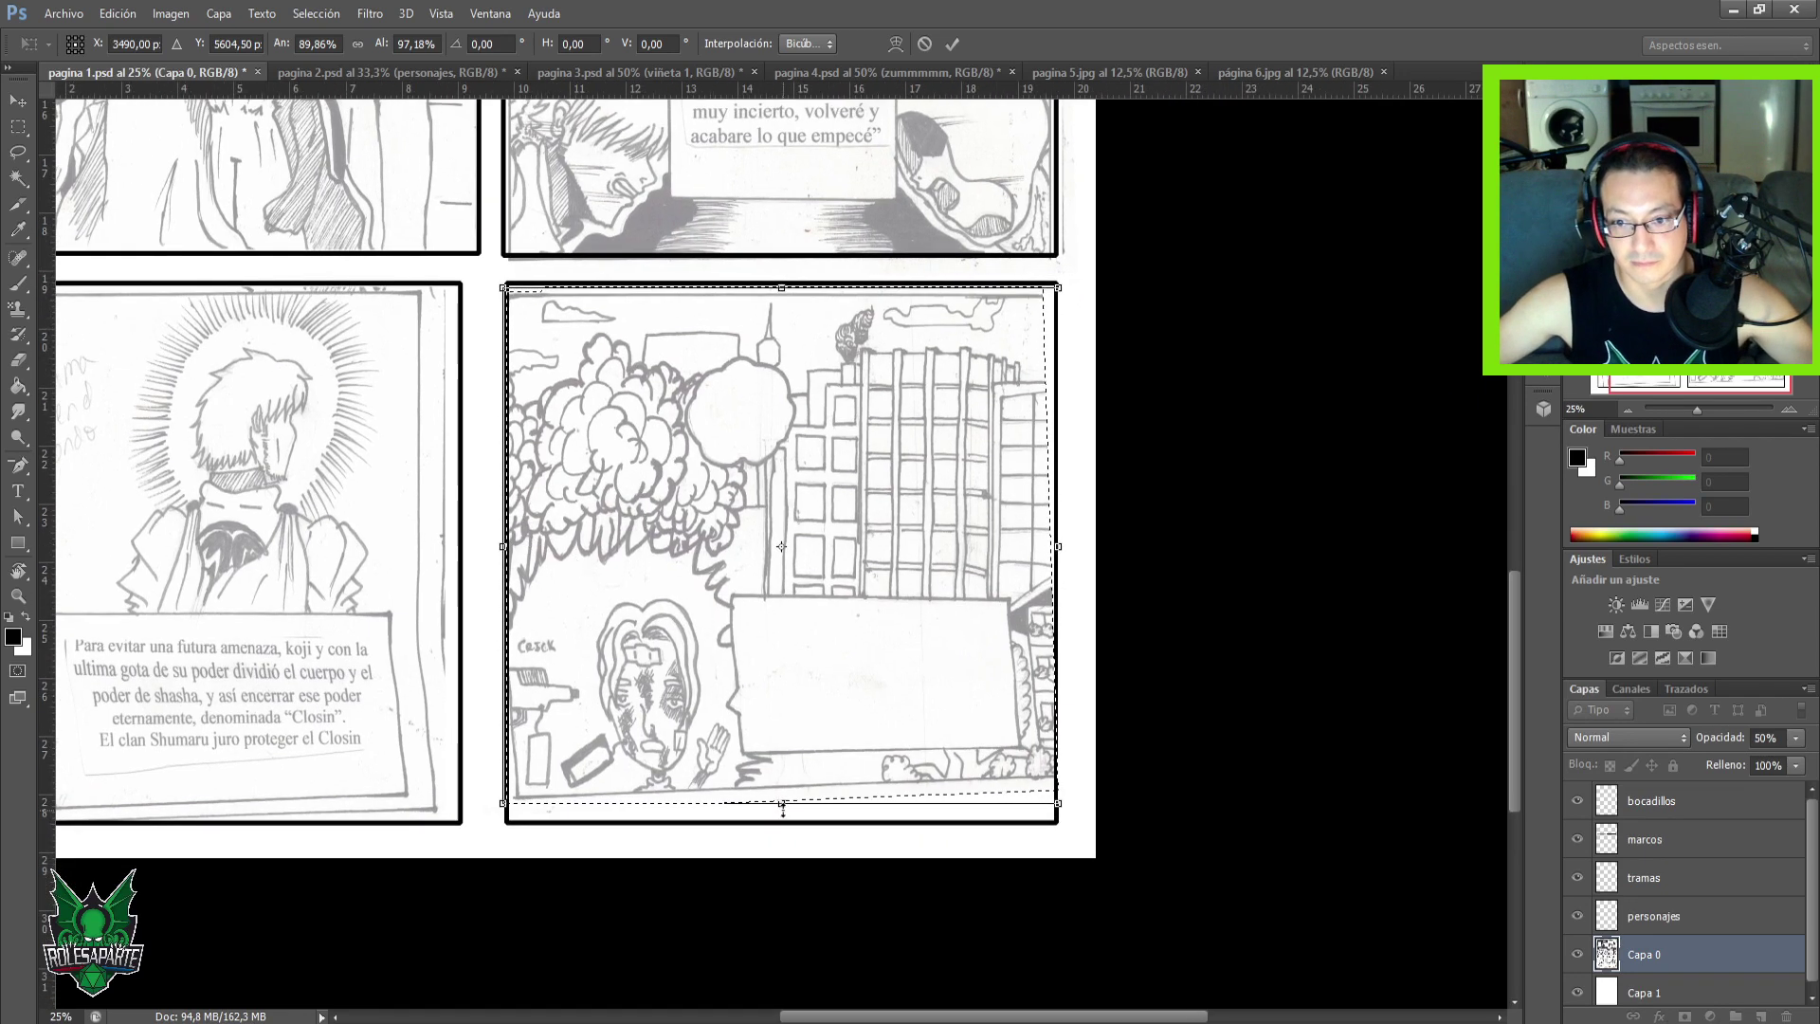
{"action": "left_click_drag", "start_coordinate": [782, 811], "coordinate": [786, 832]}
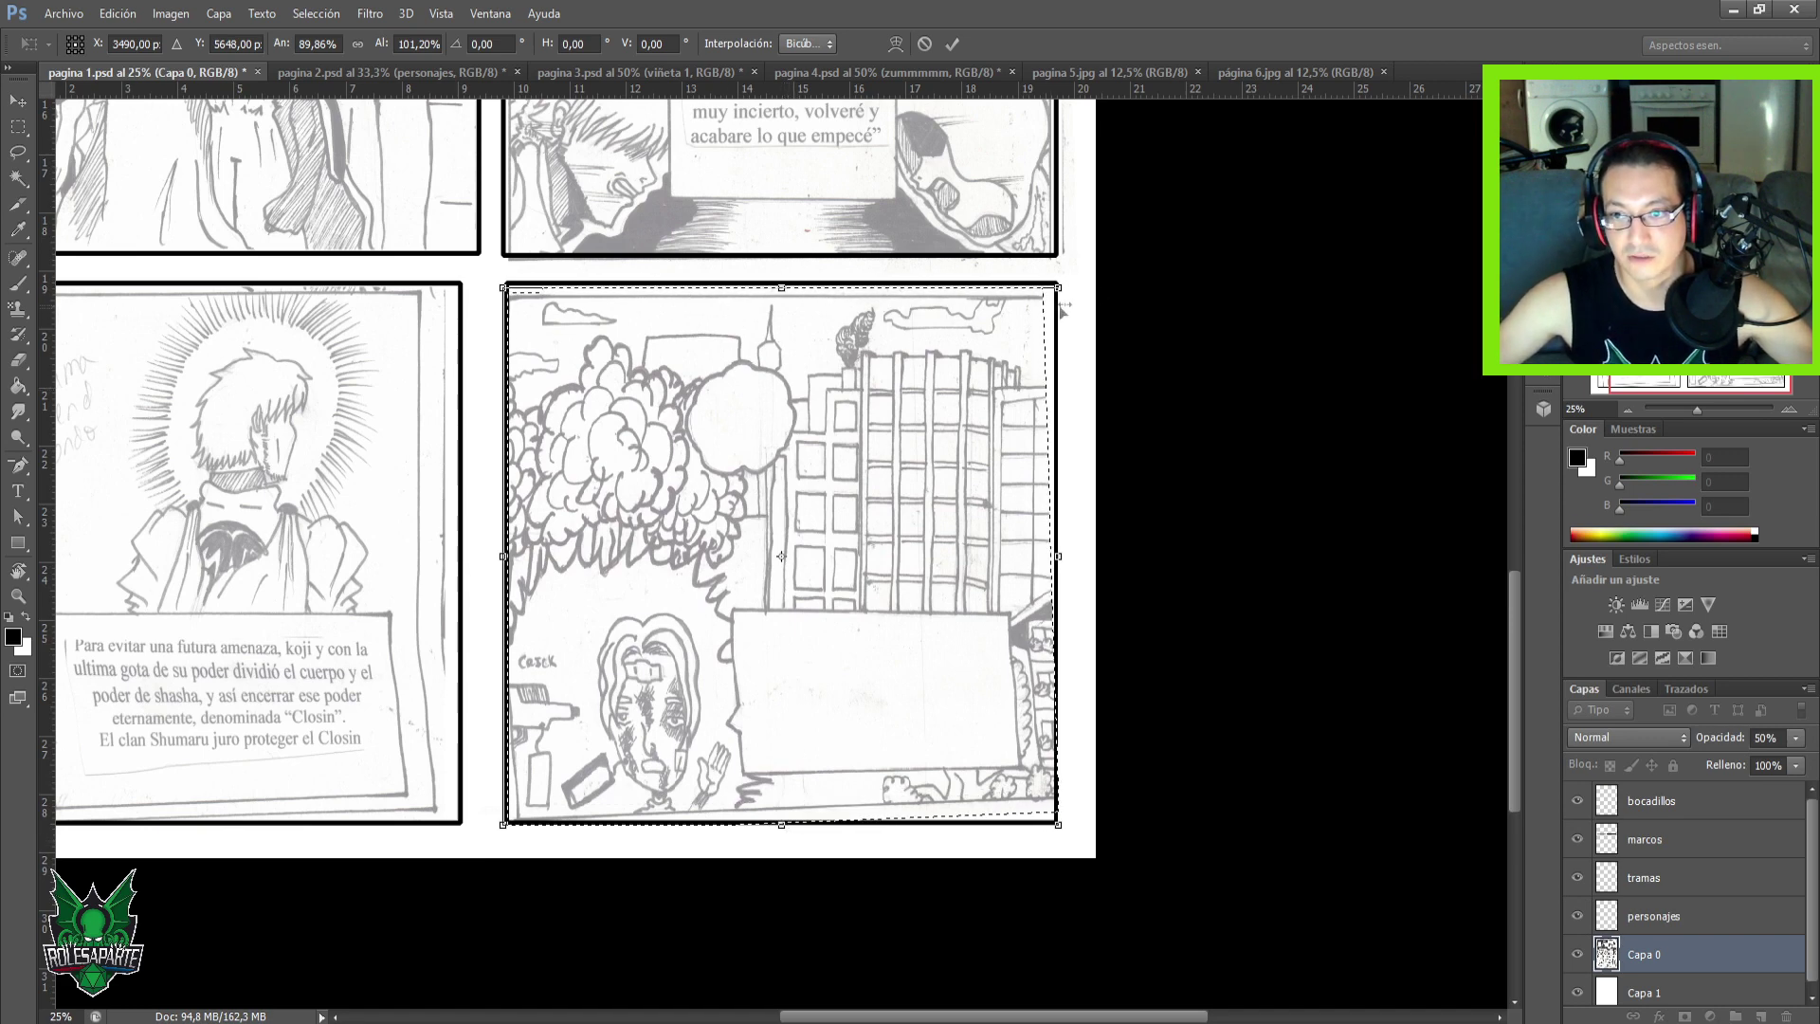
{"action": "left_click_drag", "start_coordinate": [1082, 278], "coordinate": [1071, 328]}
{"action": "left_click_drag", "start_coordinate": [785, 514], "coordinate": [787, 519]}
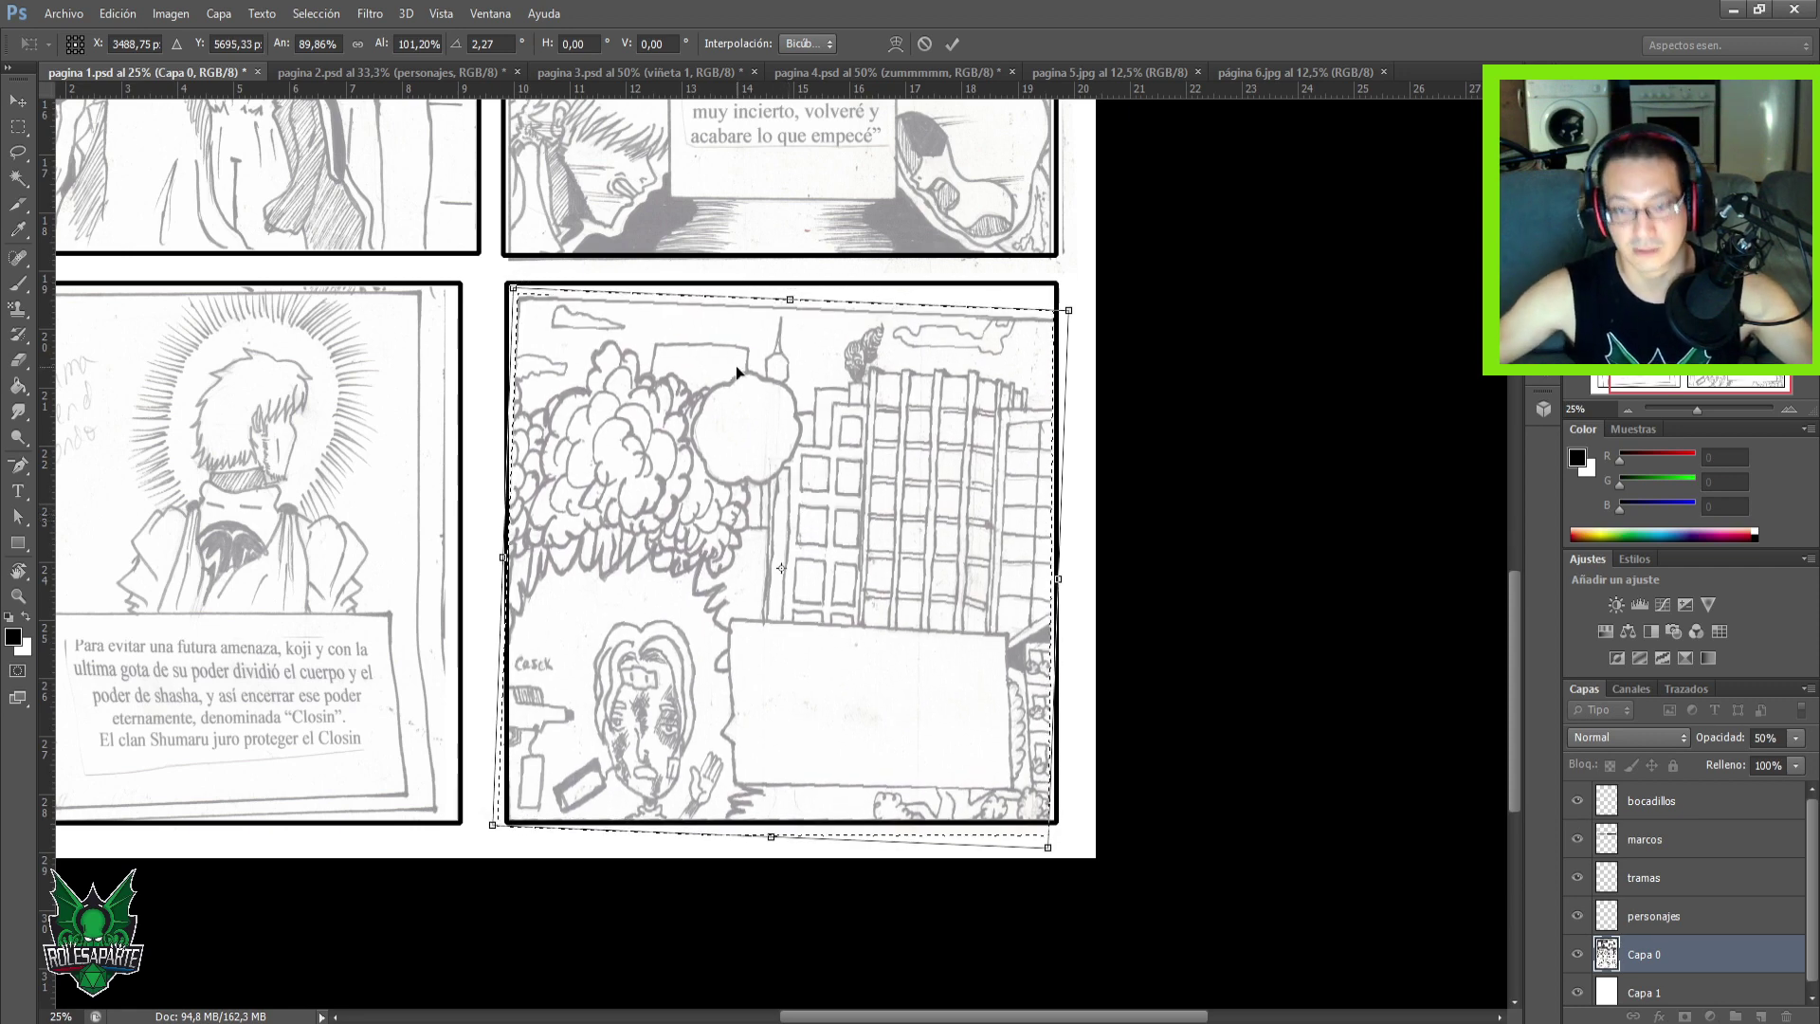
{"action": "key", "text": "m"}
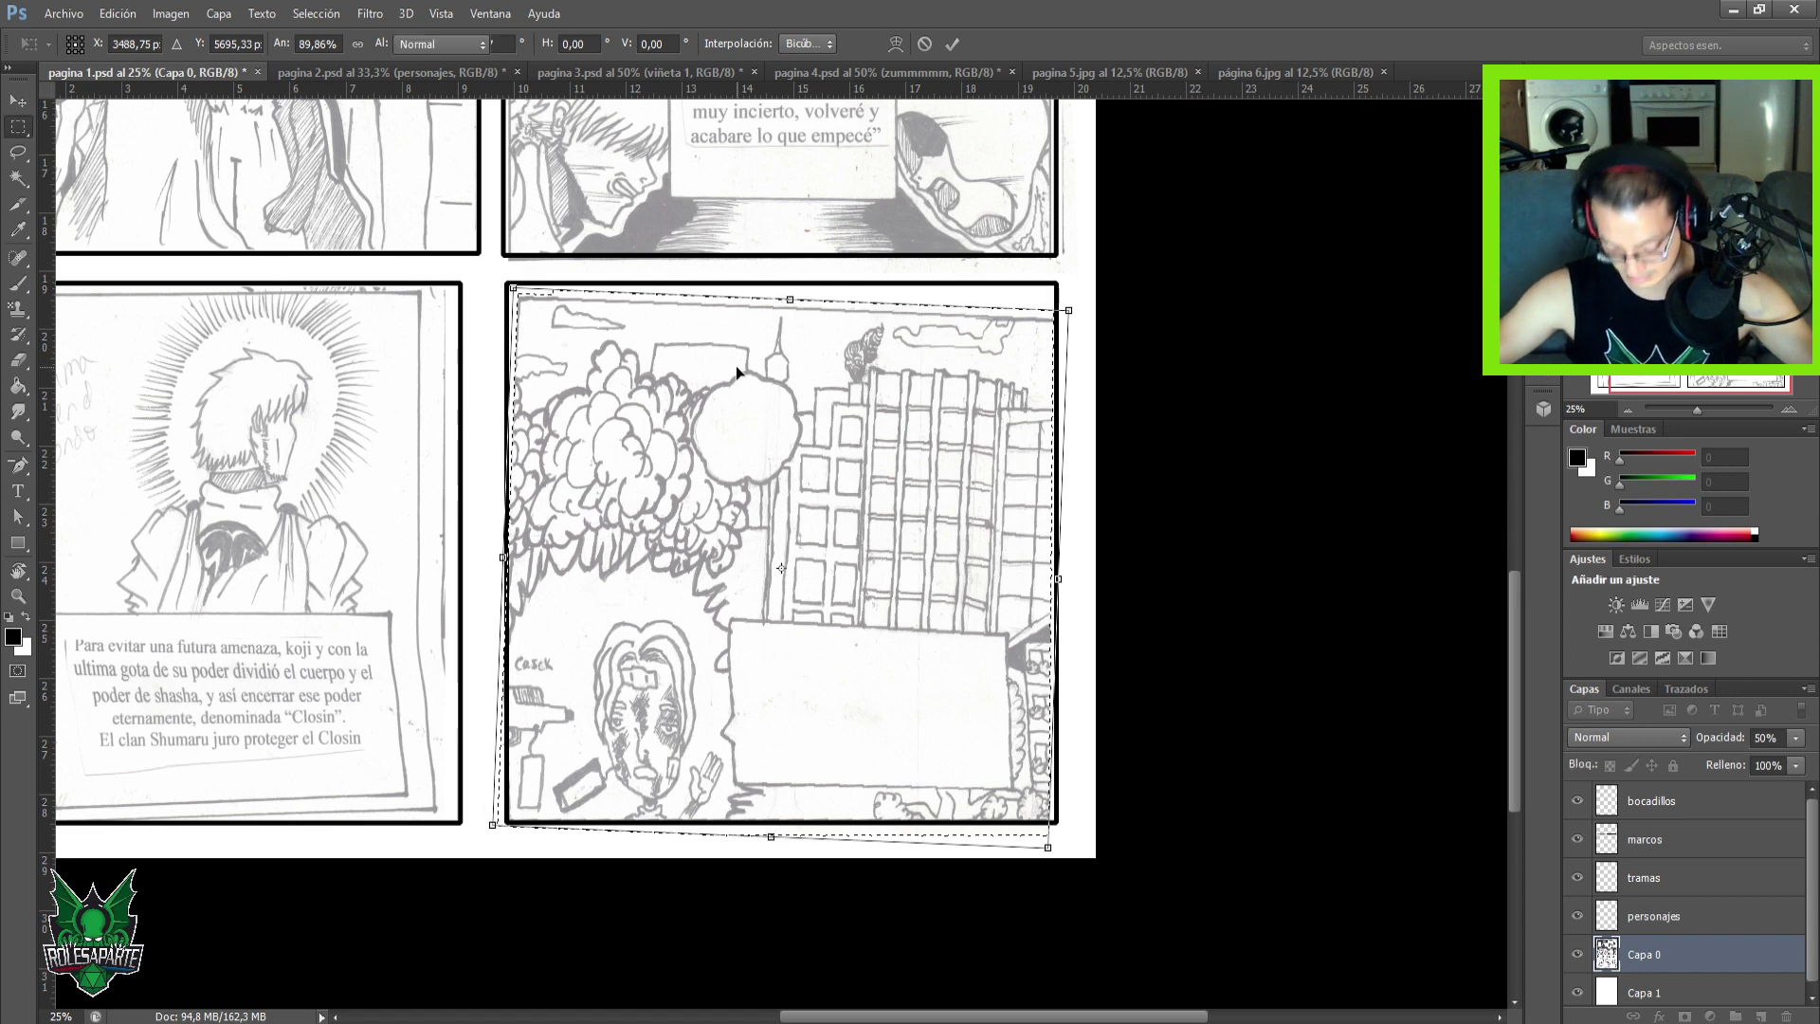
{"action": "key", "text": "Return"}
Save pagina 1.psd and clear the selection around the city panel.
{"action": "key", "text": "ctrl+s"}
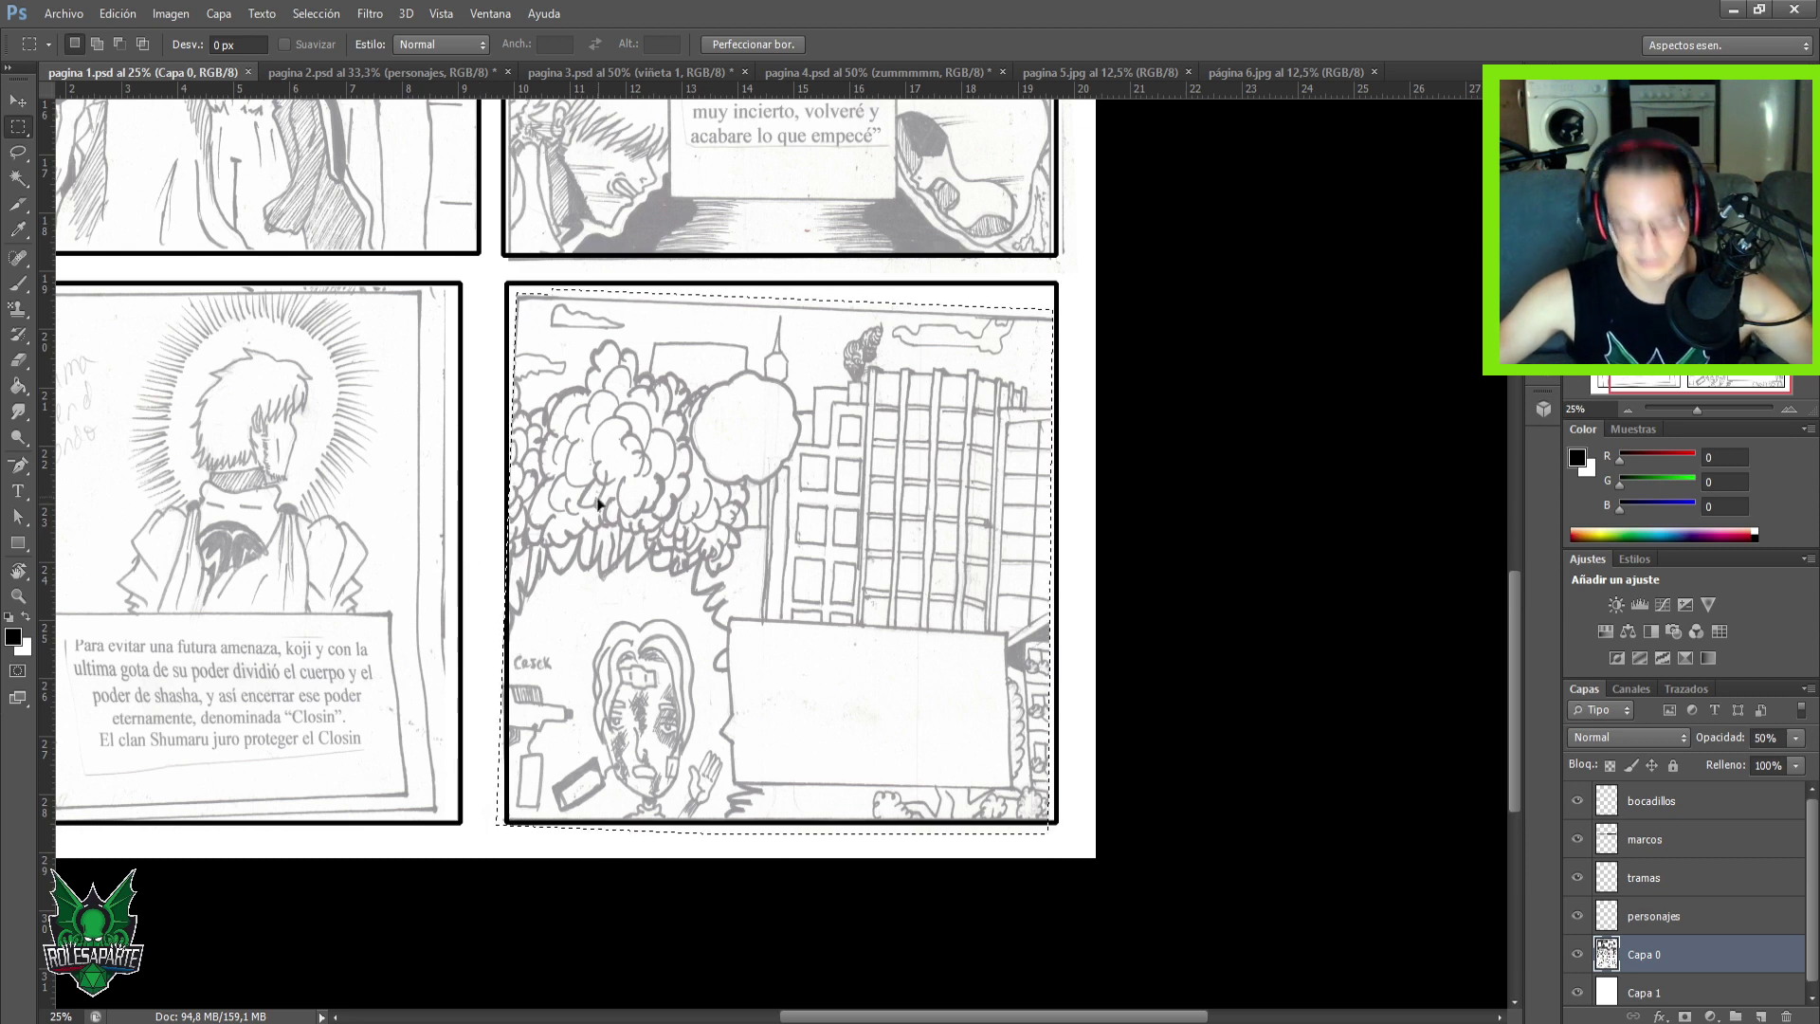
{"action": "left_click", "coordinate": [478, 398]}
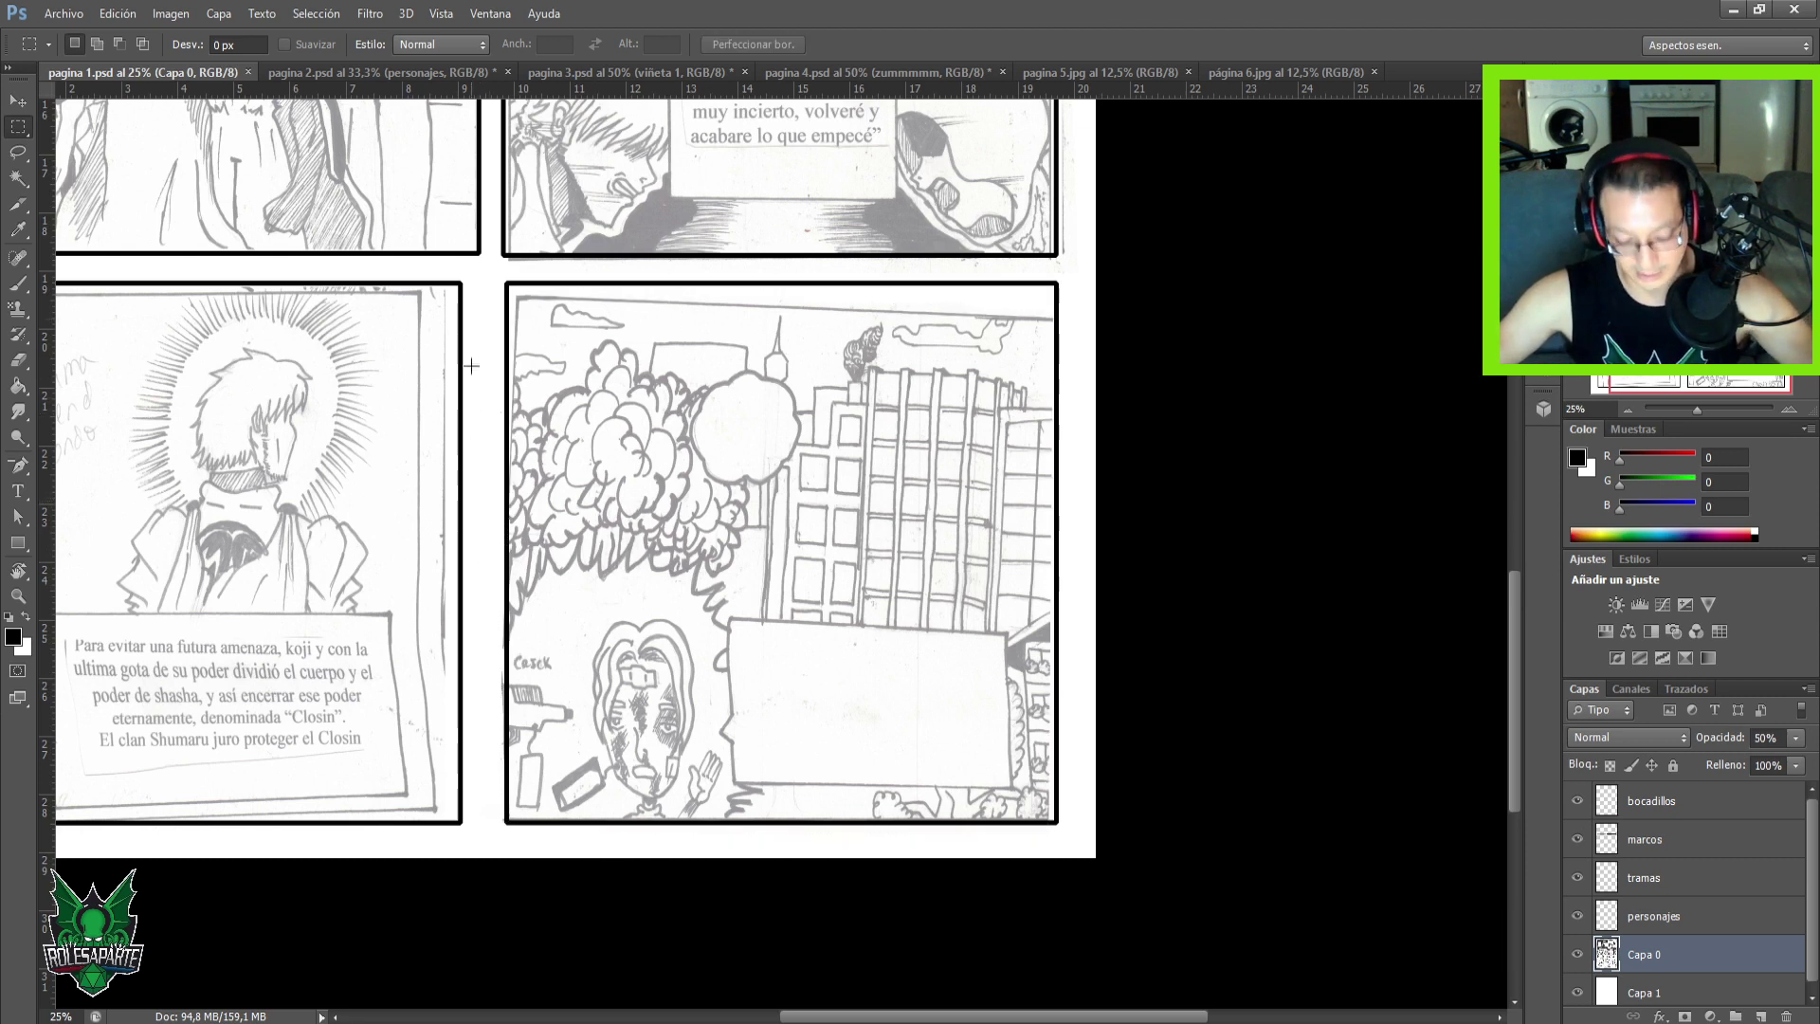
{"action": "left_click_drag", "start_coordinate": [503, 297], "coordinate": [1058, 812]}
{"action": "key", "text": "ctrl+d"}
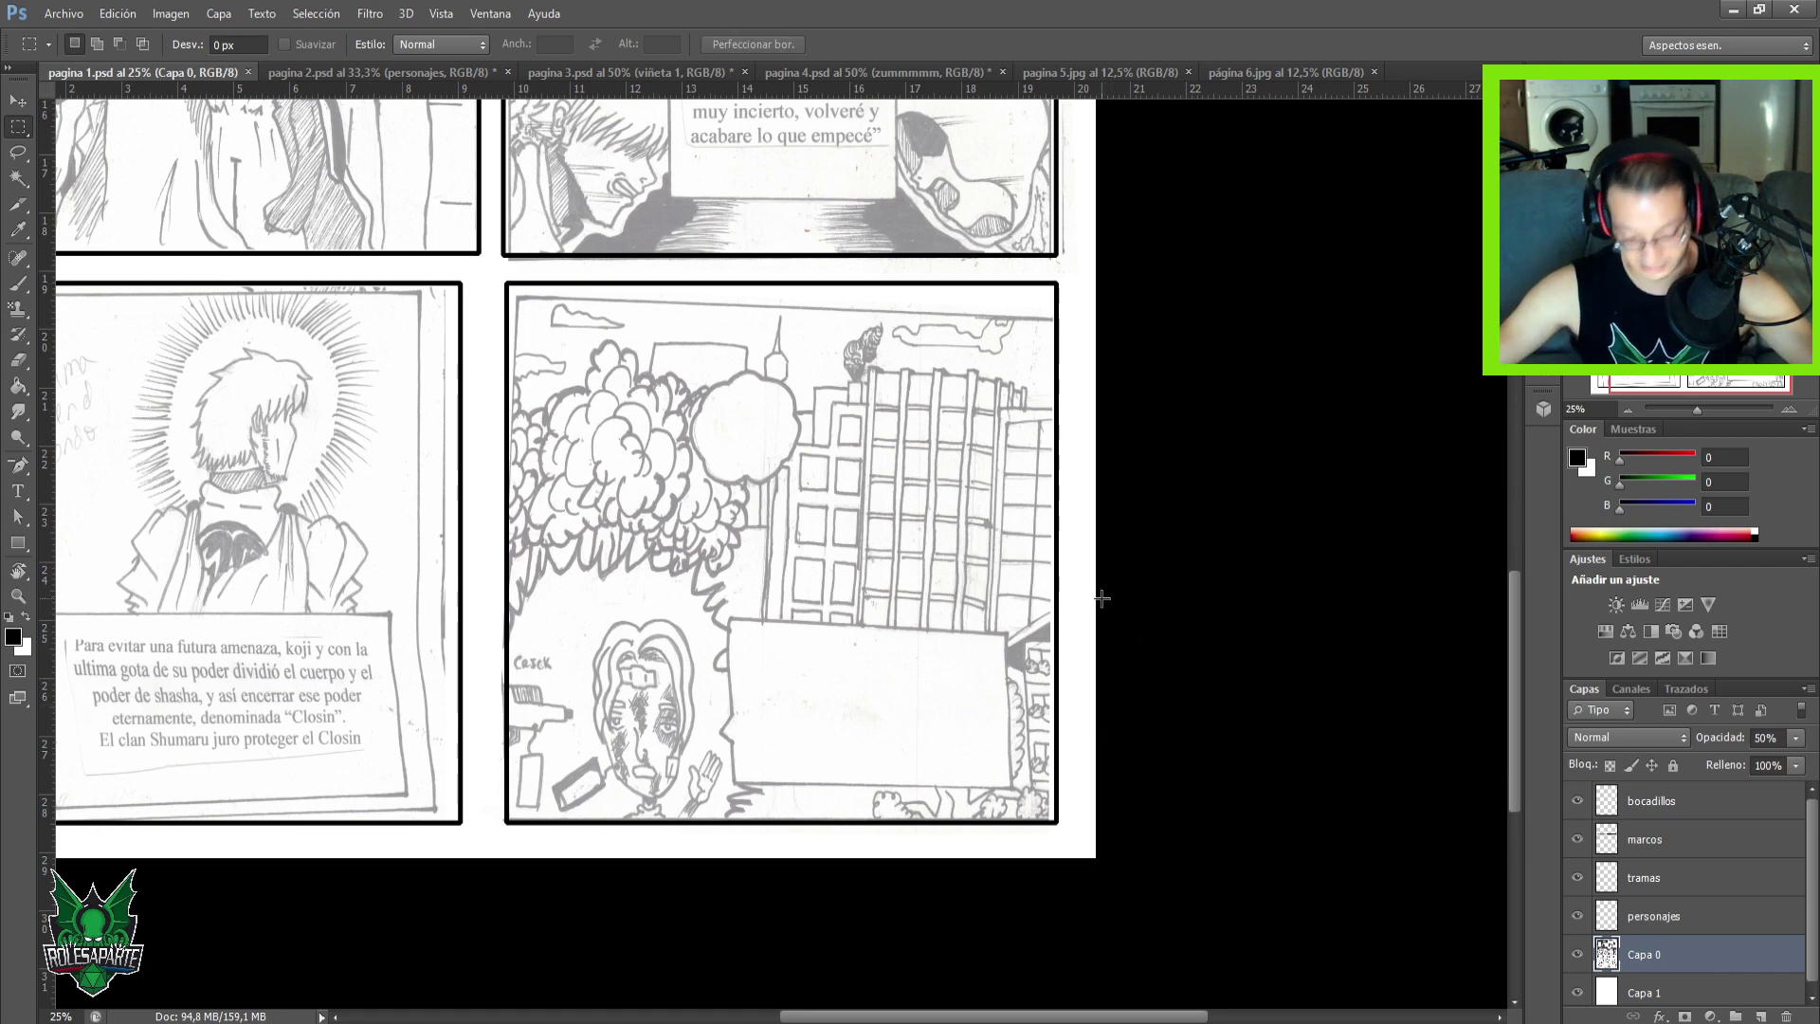
{"action": "key", "text": "ctrl+minus"}
{"action": "key", "text": "ctrl+minus"}
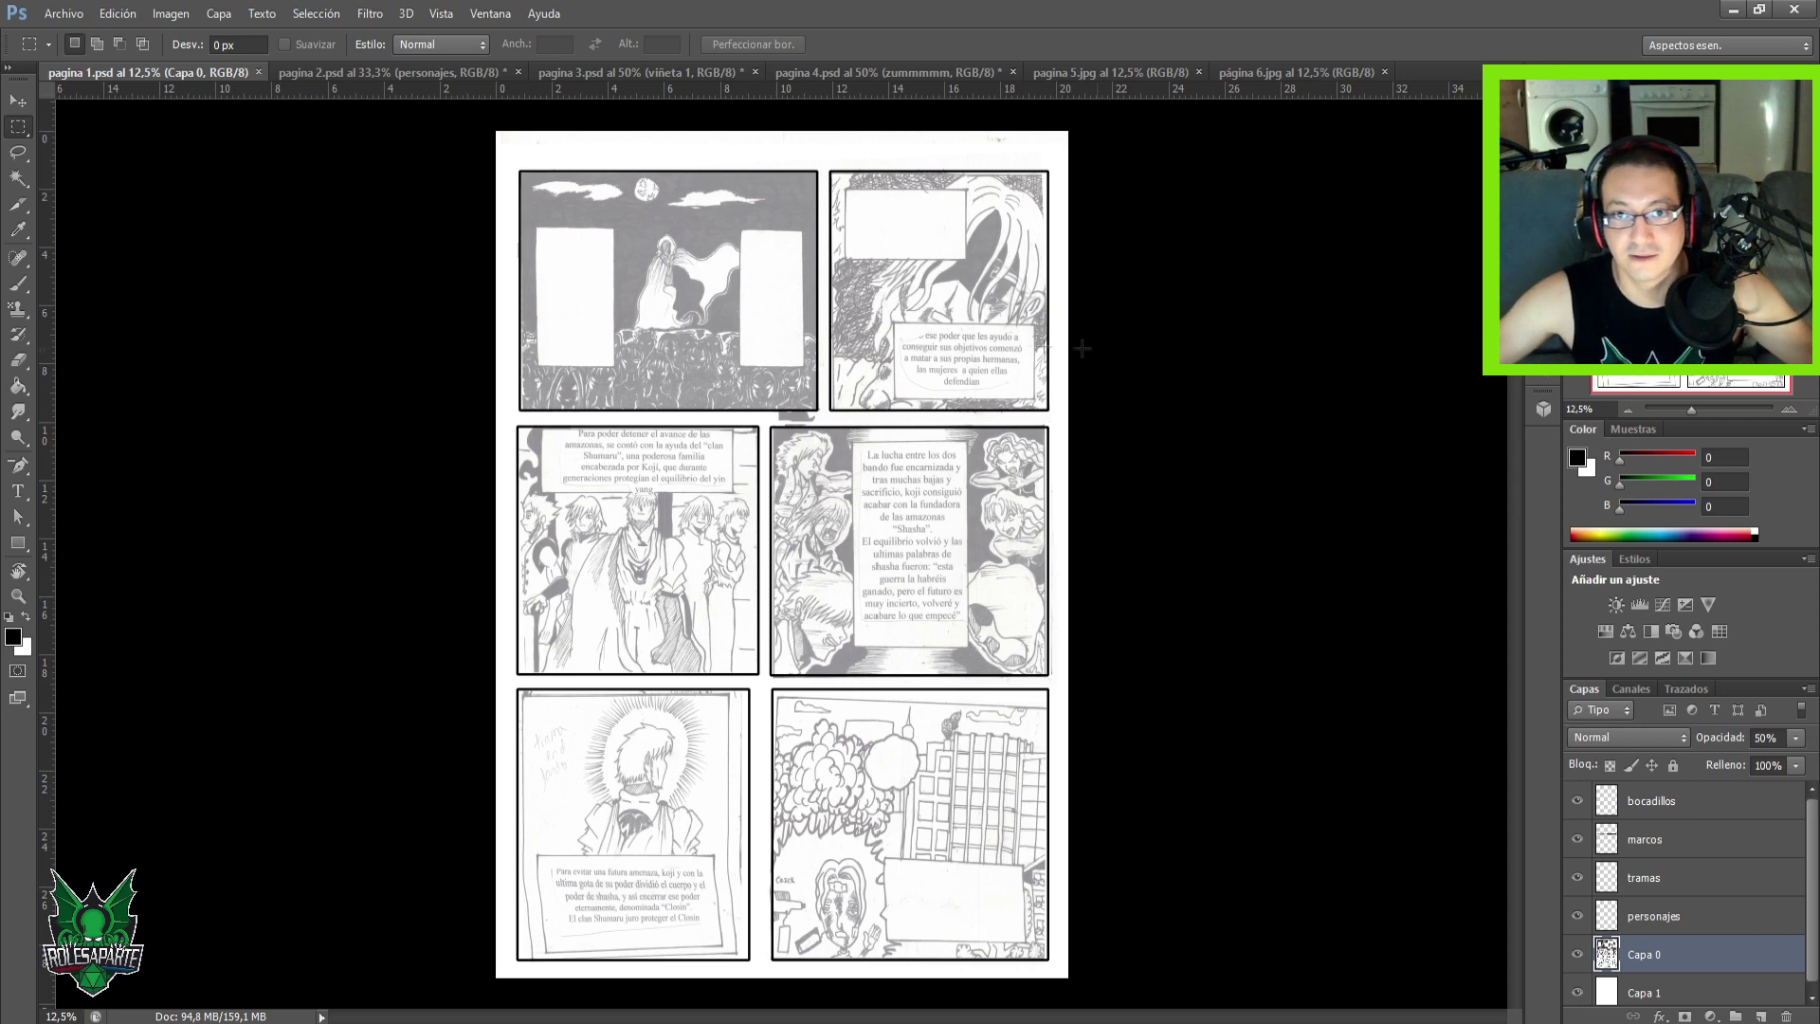
Switch to pagina 2.psd and show the cuadrod layer with its panel frames.
{"action": "left_click", "coordinate": [391, 71]}
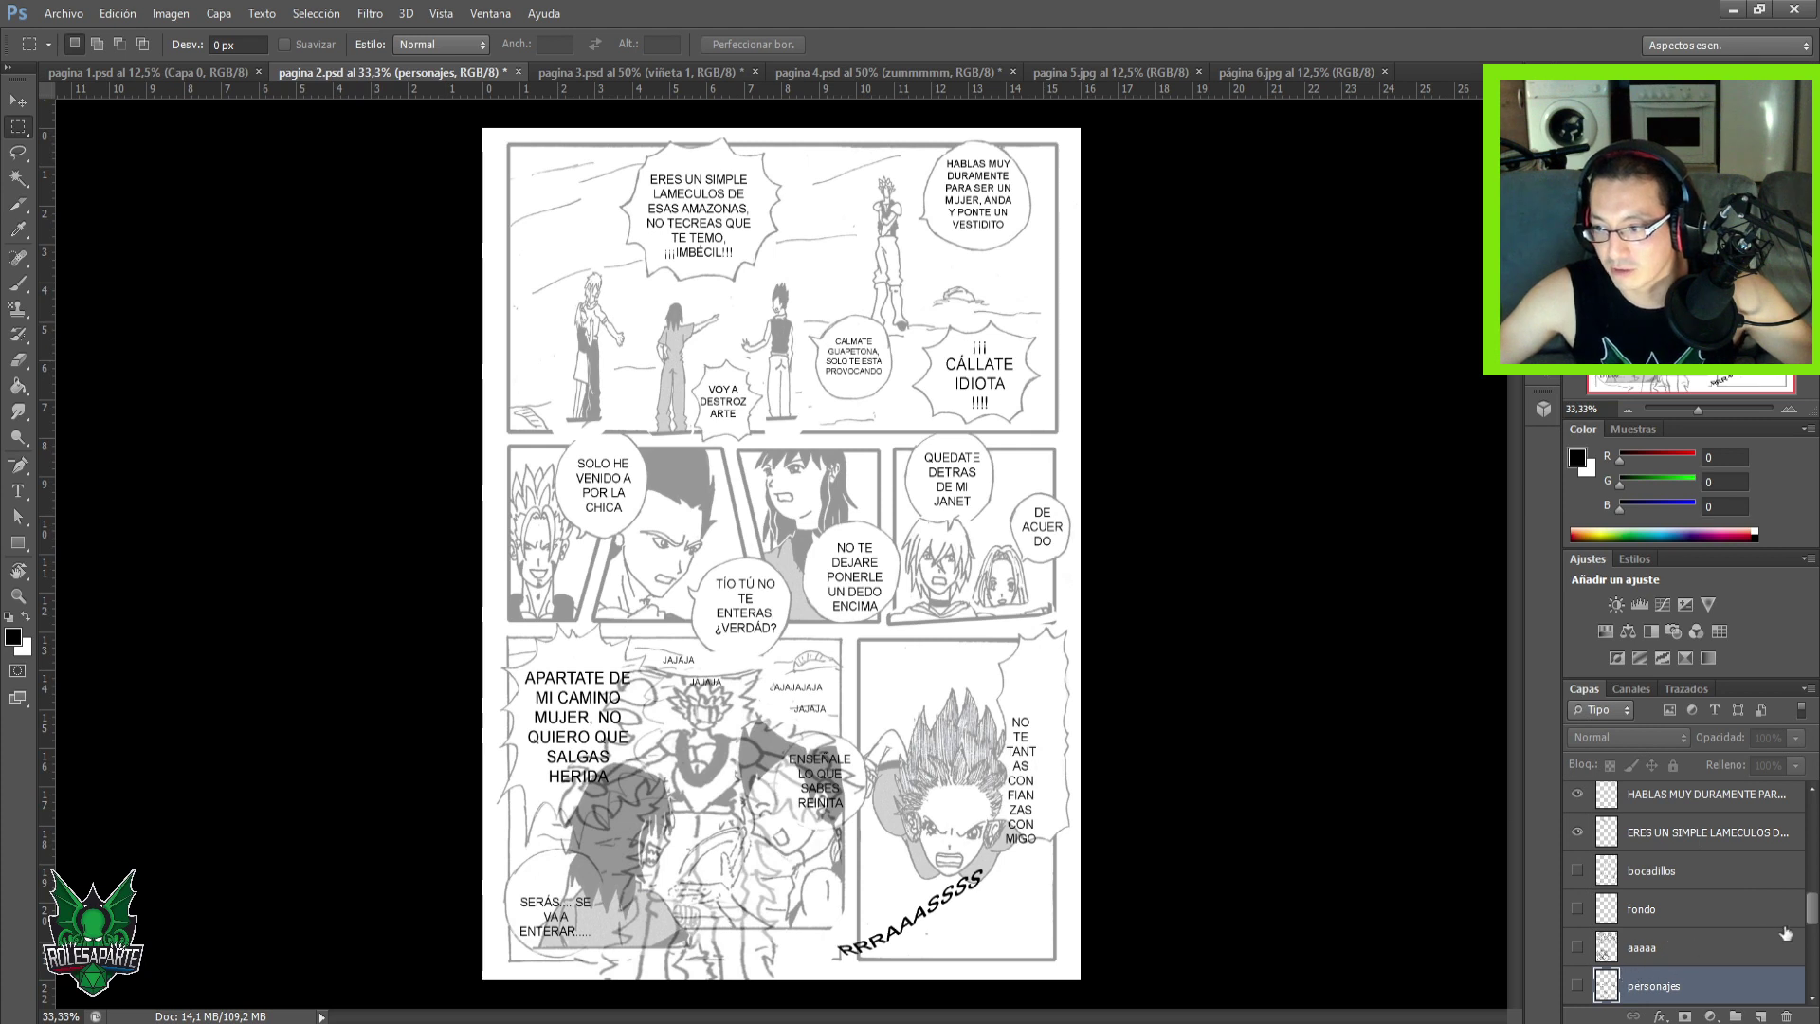
{"action": "left_click_drag", "start_coordinate": [1811, 915], "coordinate": [1814, 956]}
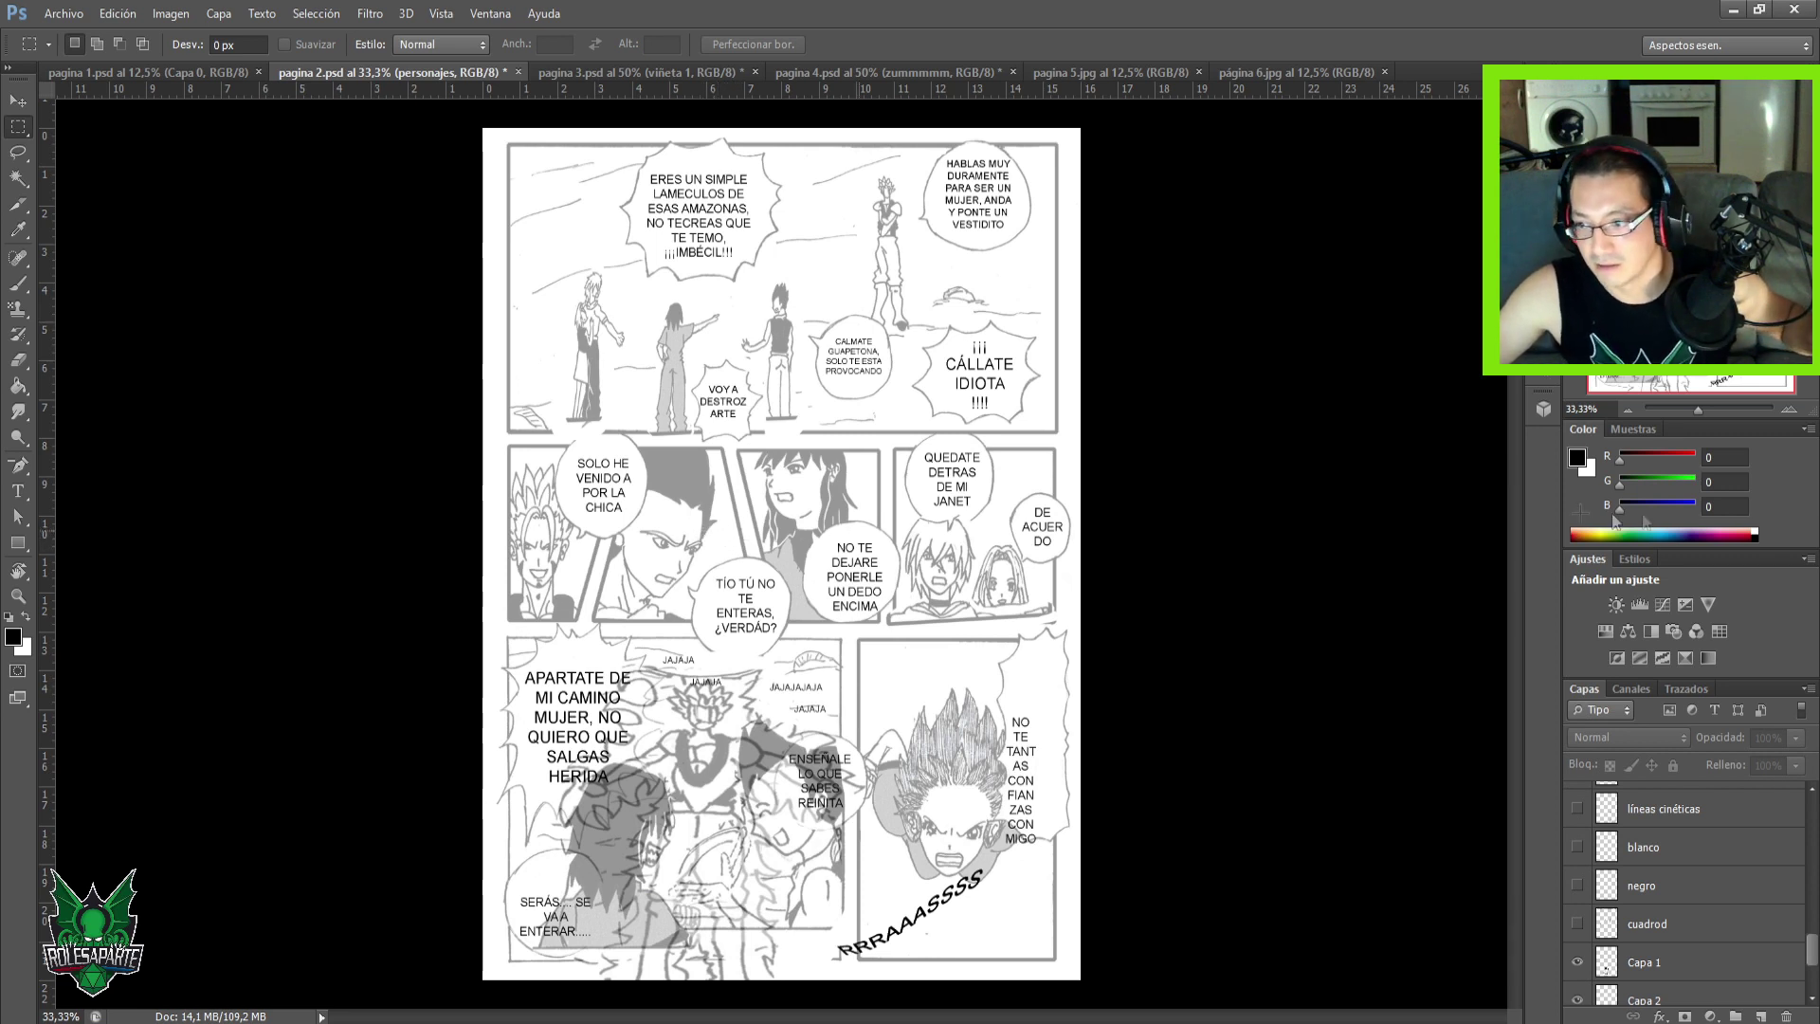
{"action": "left_click", "coordinate": [1579, 923]}
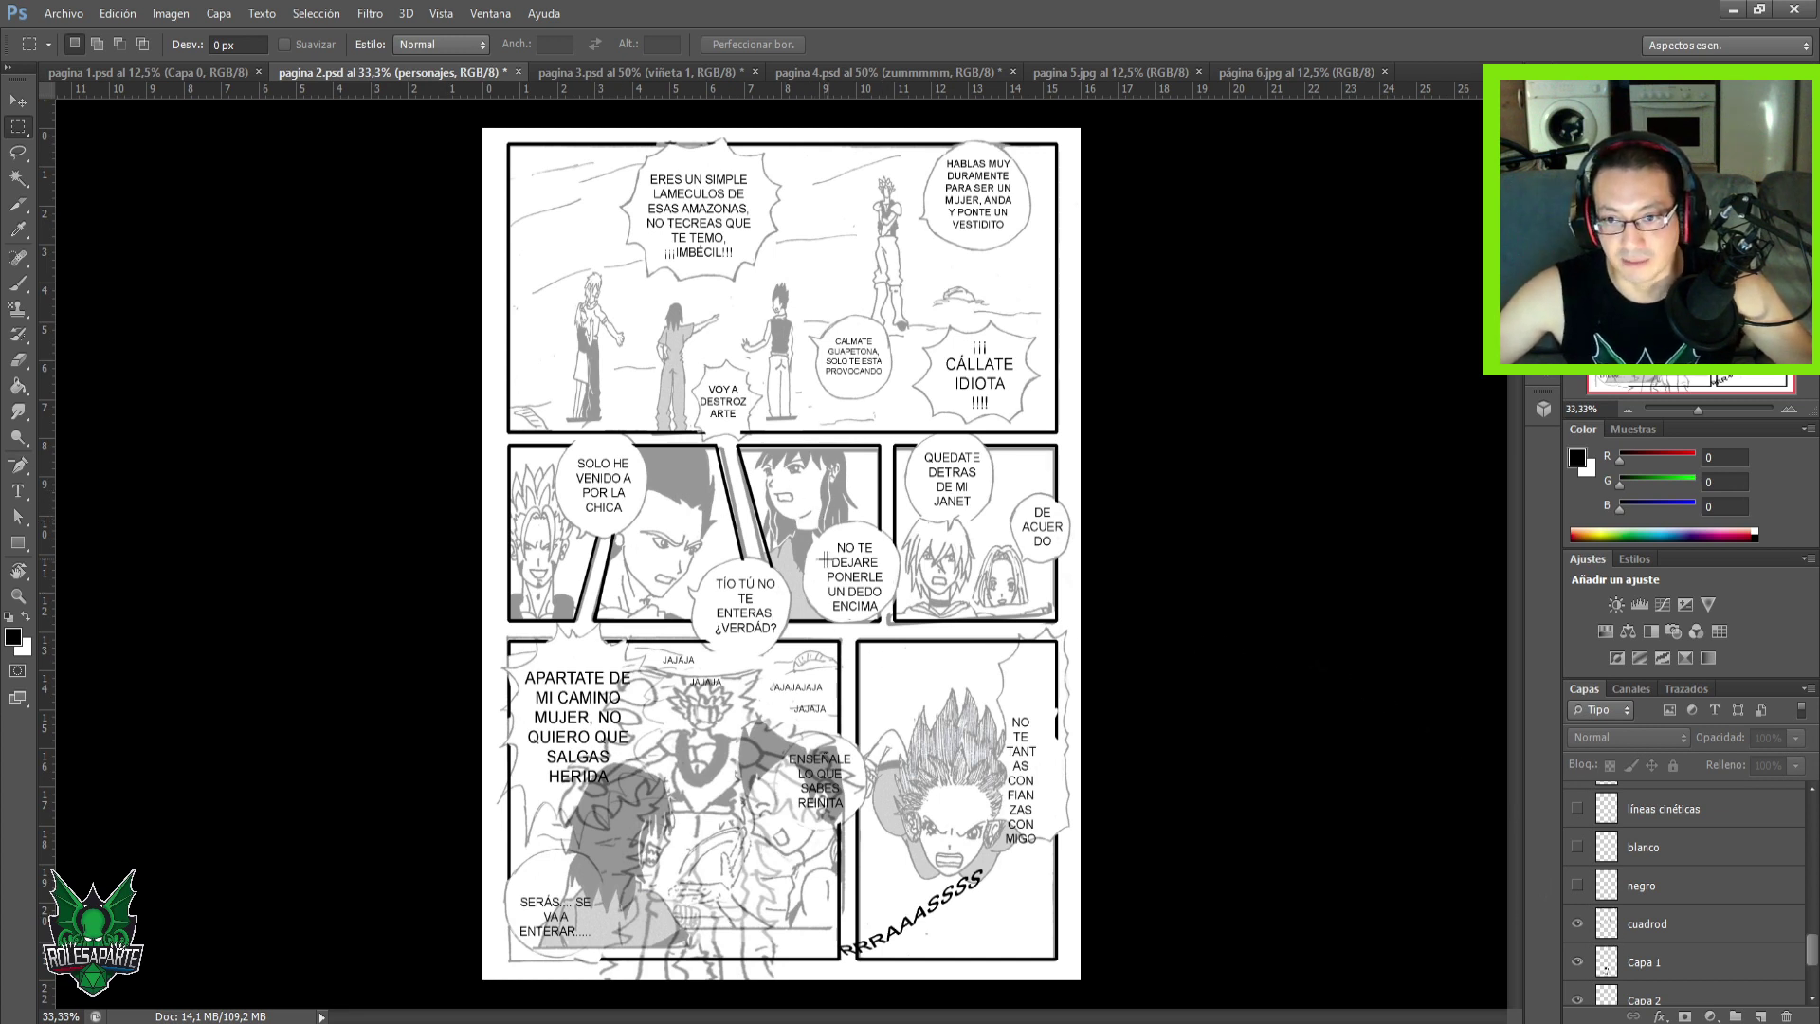
Examine the panel frames, inked artwork and speech bubbles of pagina 3.psd and pagina 4.psd.
{"action": "left_click", "coordinate": [612, 71]}
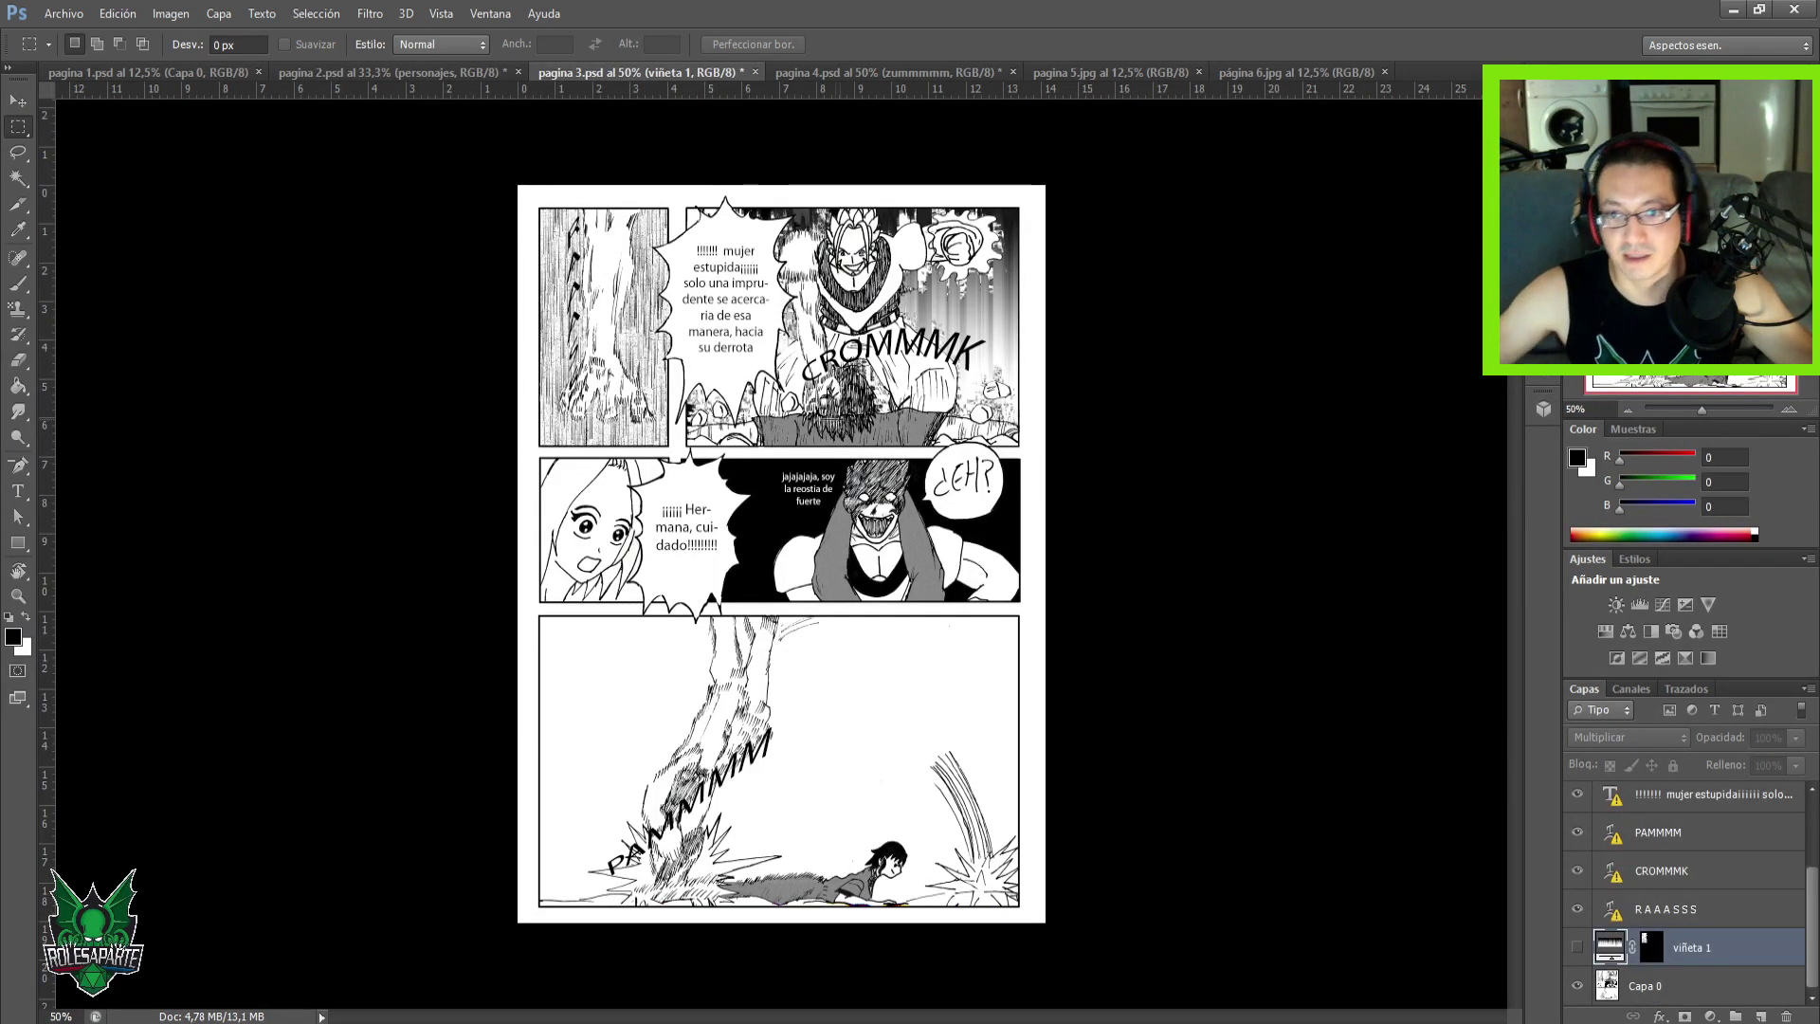
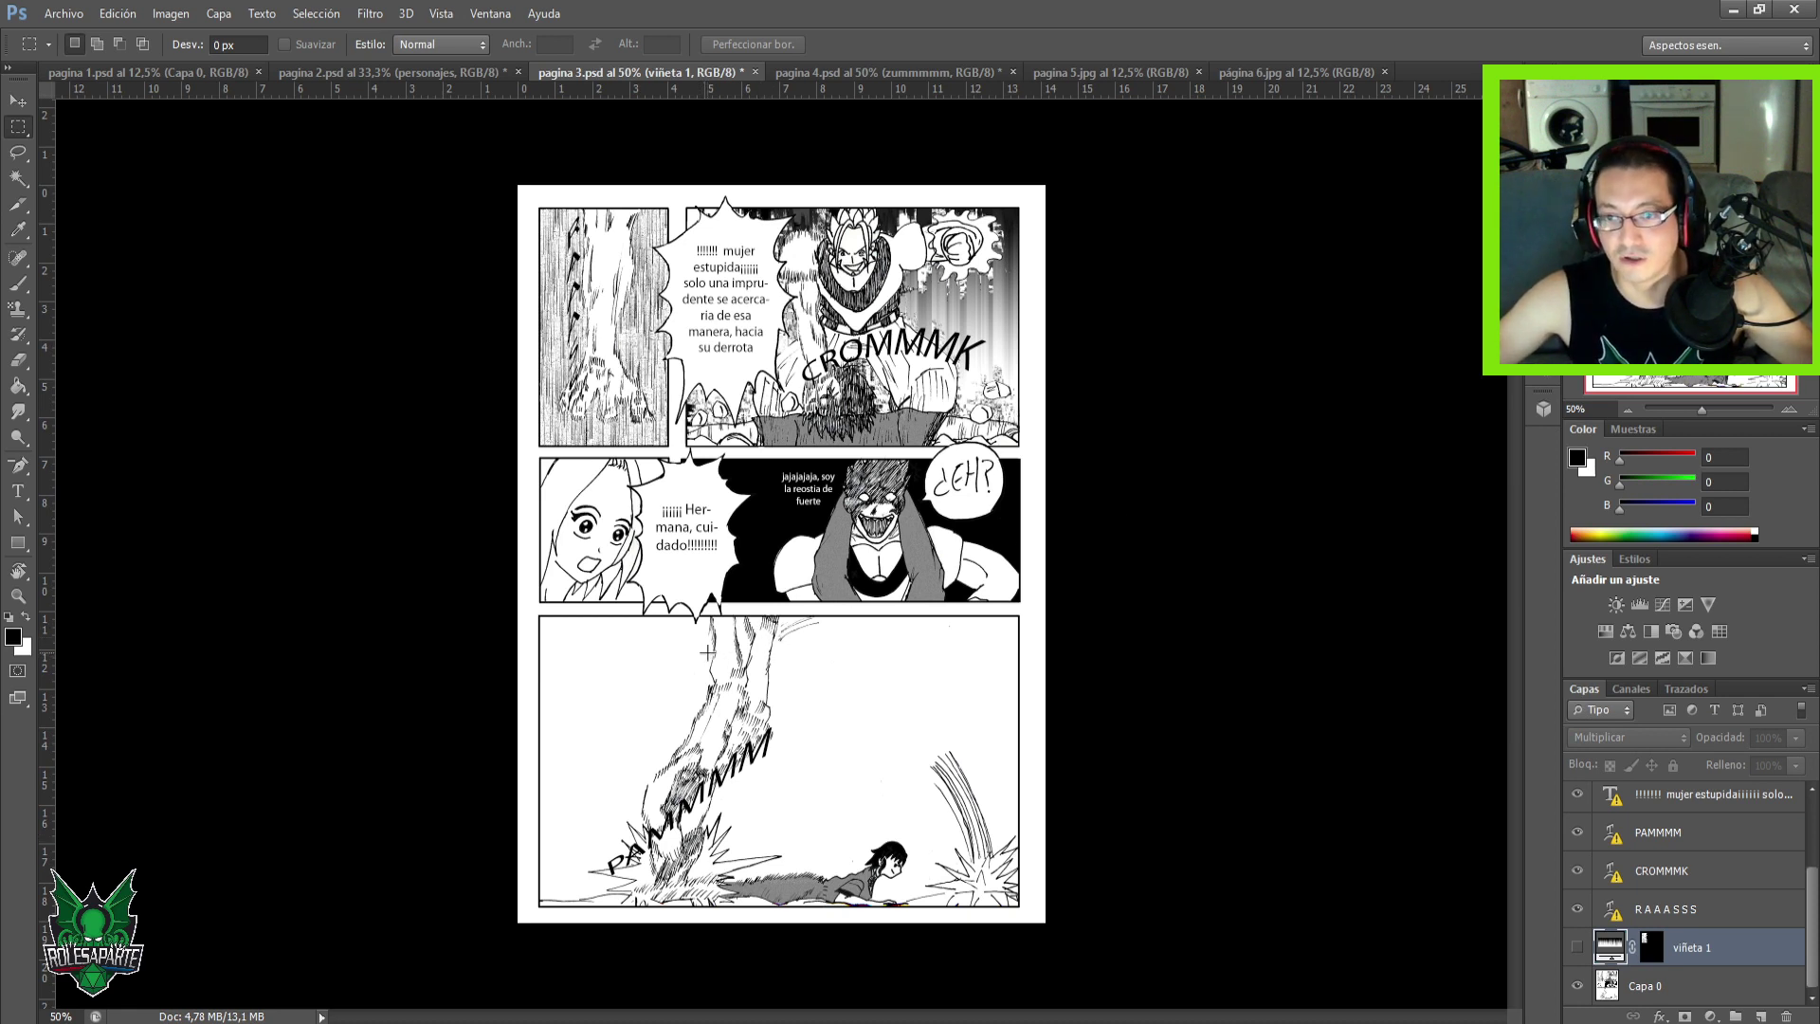
{"action": "left_click", "coordinate": [859, 73]}
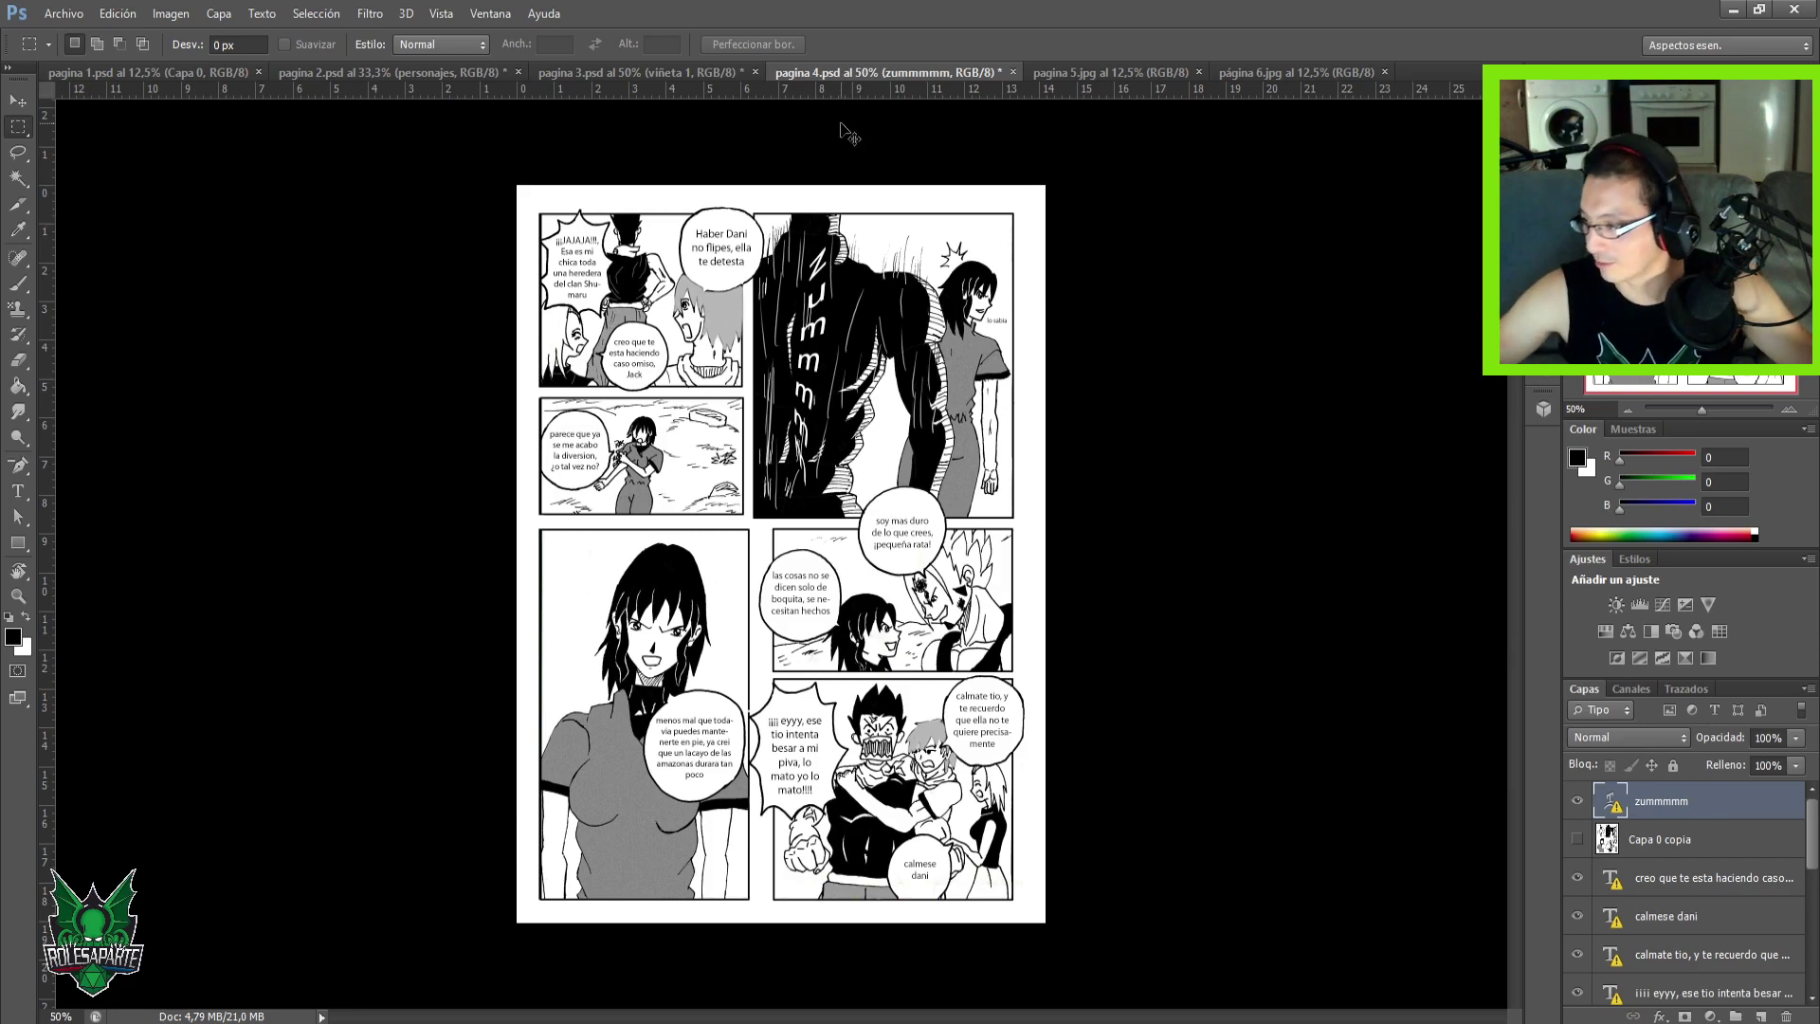
{"action": "key", "text": "ctrl+1"}
{"action": "left_click_drag", "start_coordinate": [719, 481], "coordinate": [672, 758]}
{"action": "scroll", "coordinate": [672, 758], "scroll_direction": "down", "scroll_amount": 10}
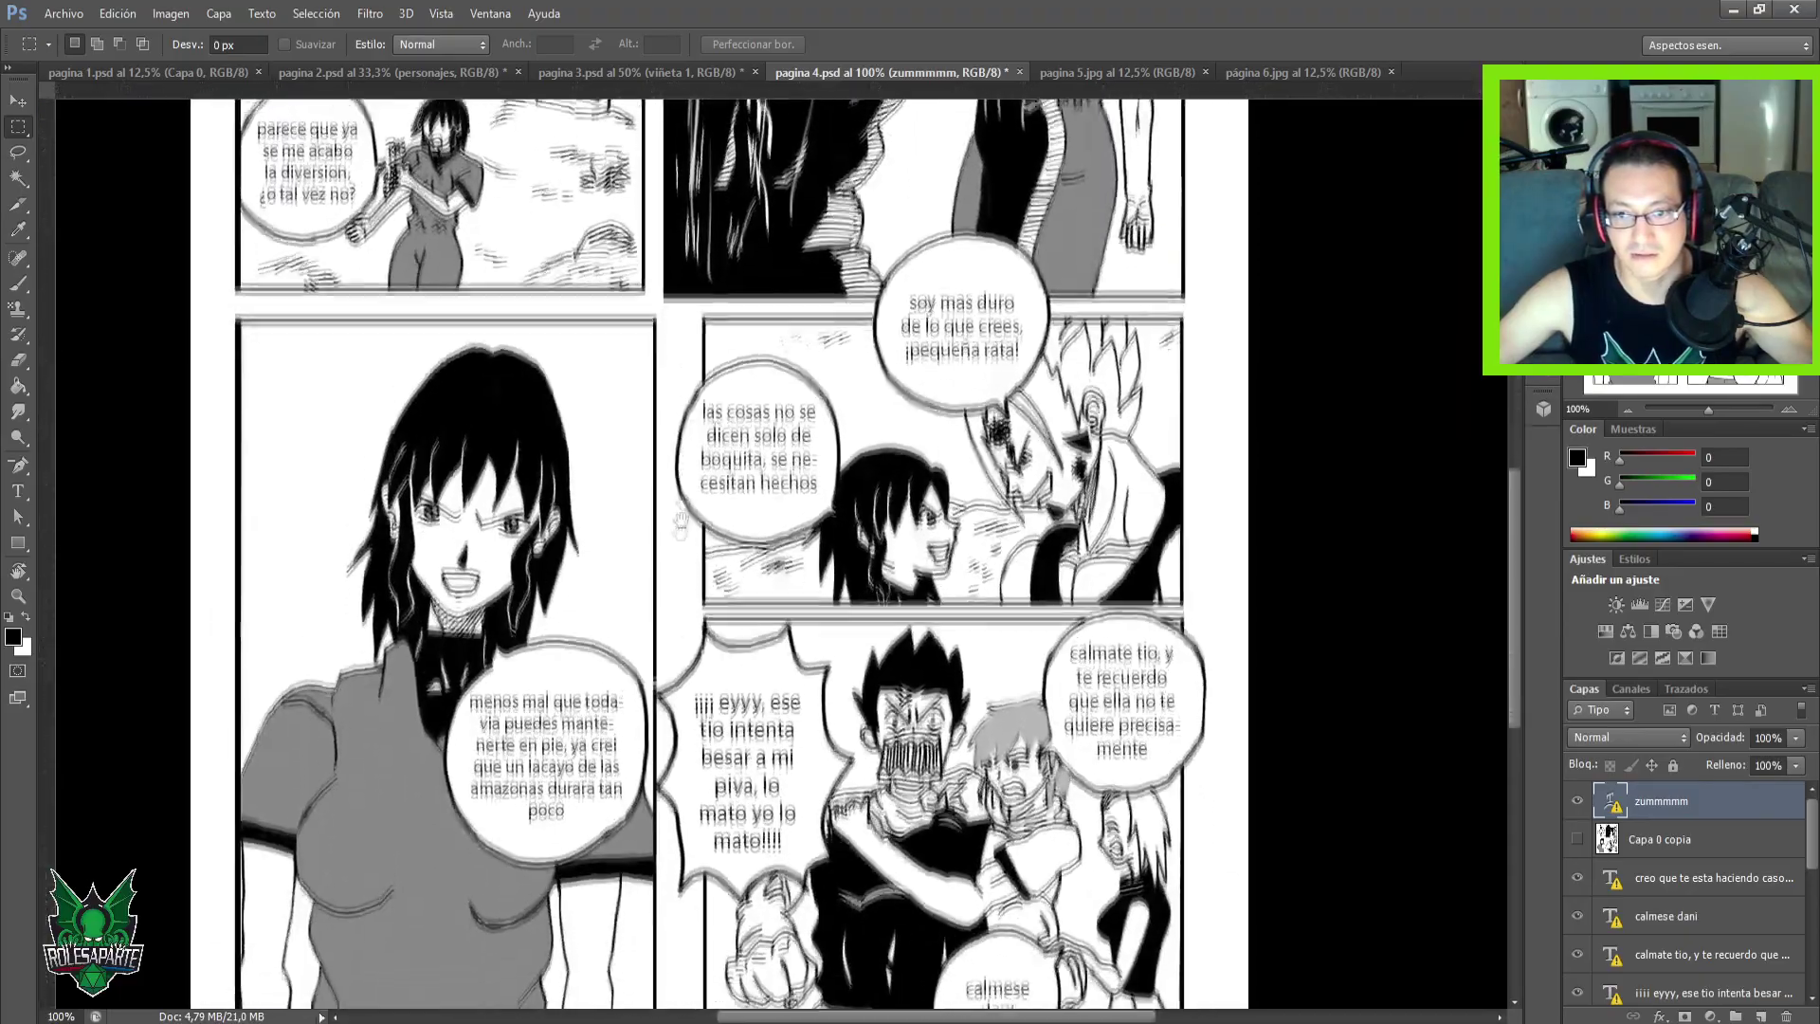
{"action": "scroll", "coordinate": [709, 629], "scroll_direction": "up", "scroll_amount": 5}
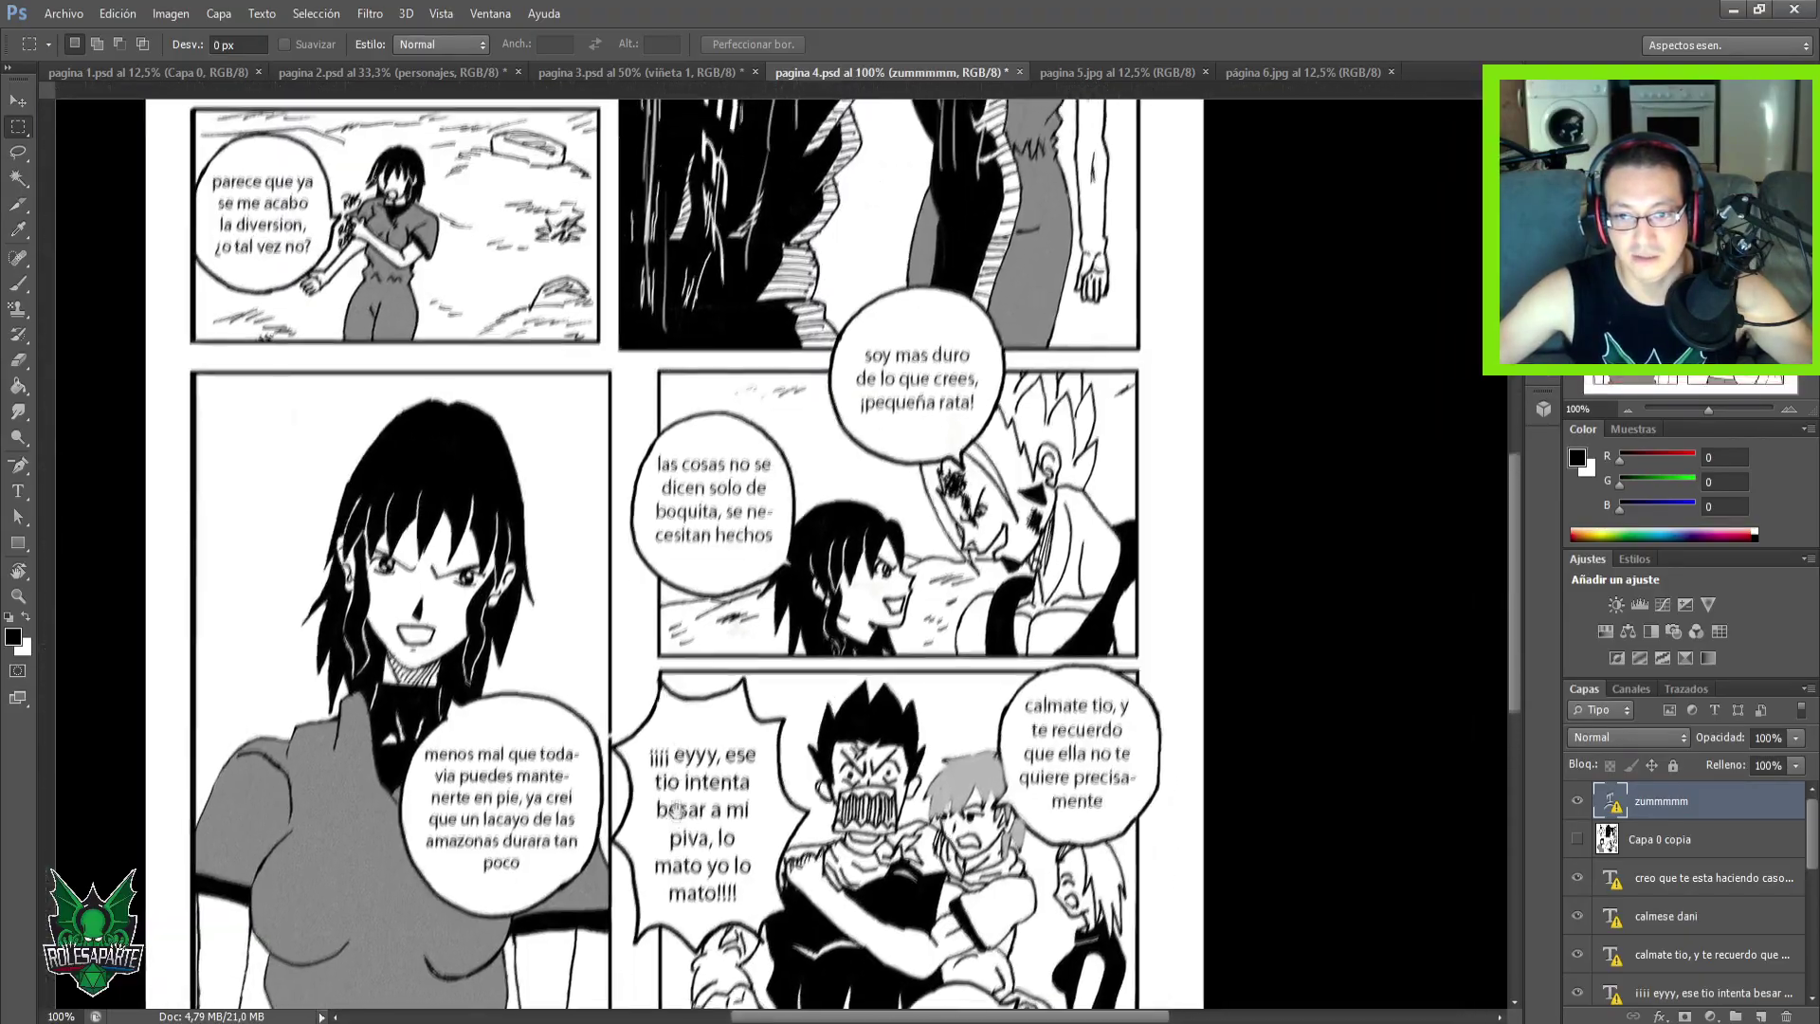
{"action": "scroll", "coordinate": [755, 675], "scroll_direction": "down", "scroll_amount": 1}
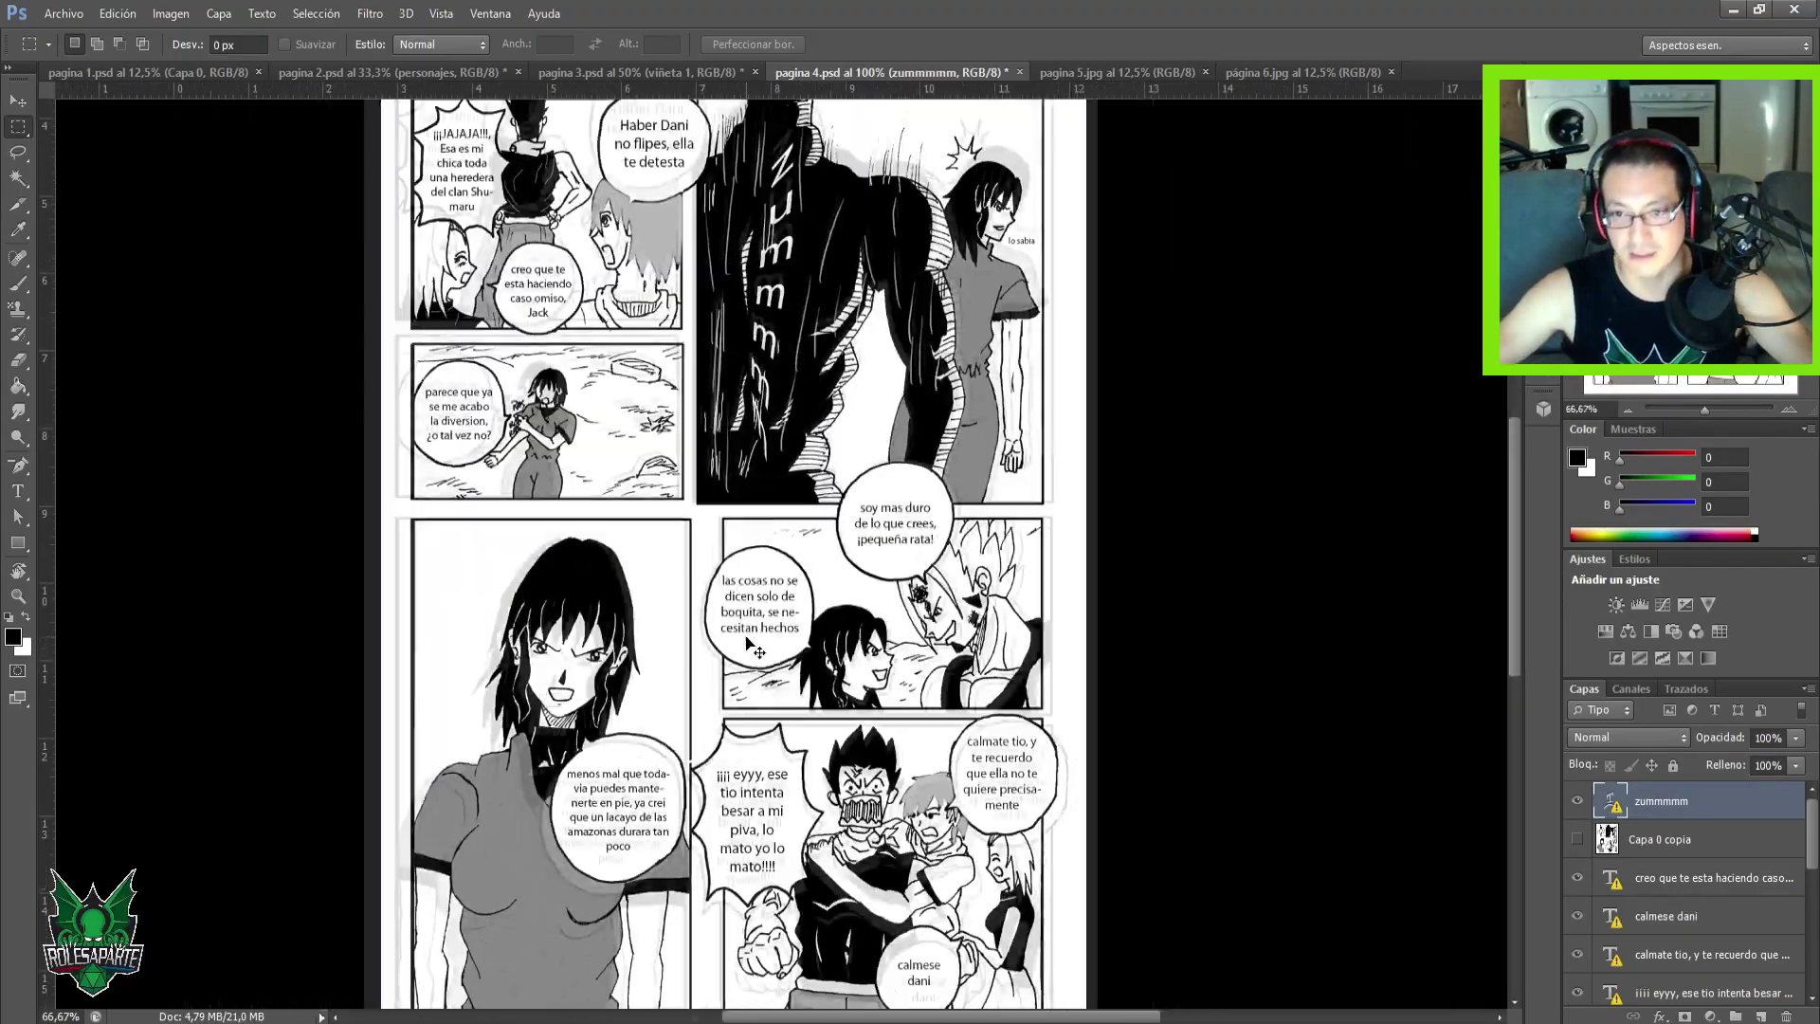
{"action": "left_click_drag", "start_coordinate": [679, 680], "coordinate": [728, 711]}
{"action": "scroll", "coordinate": [702, 626], "scroll_direction": "down", "scroll_amount": 1}
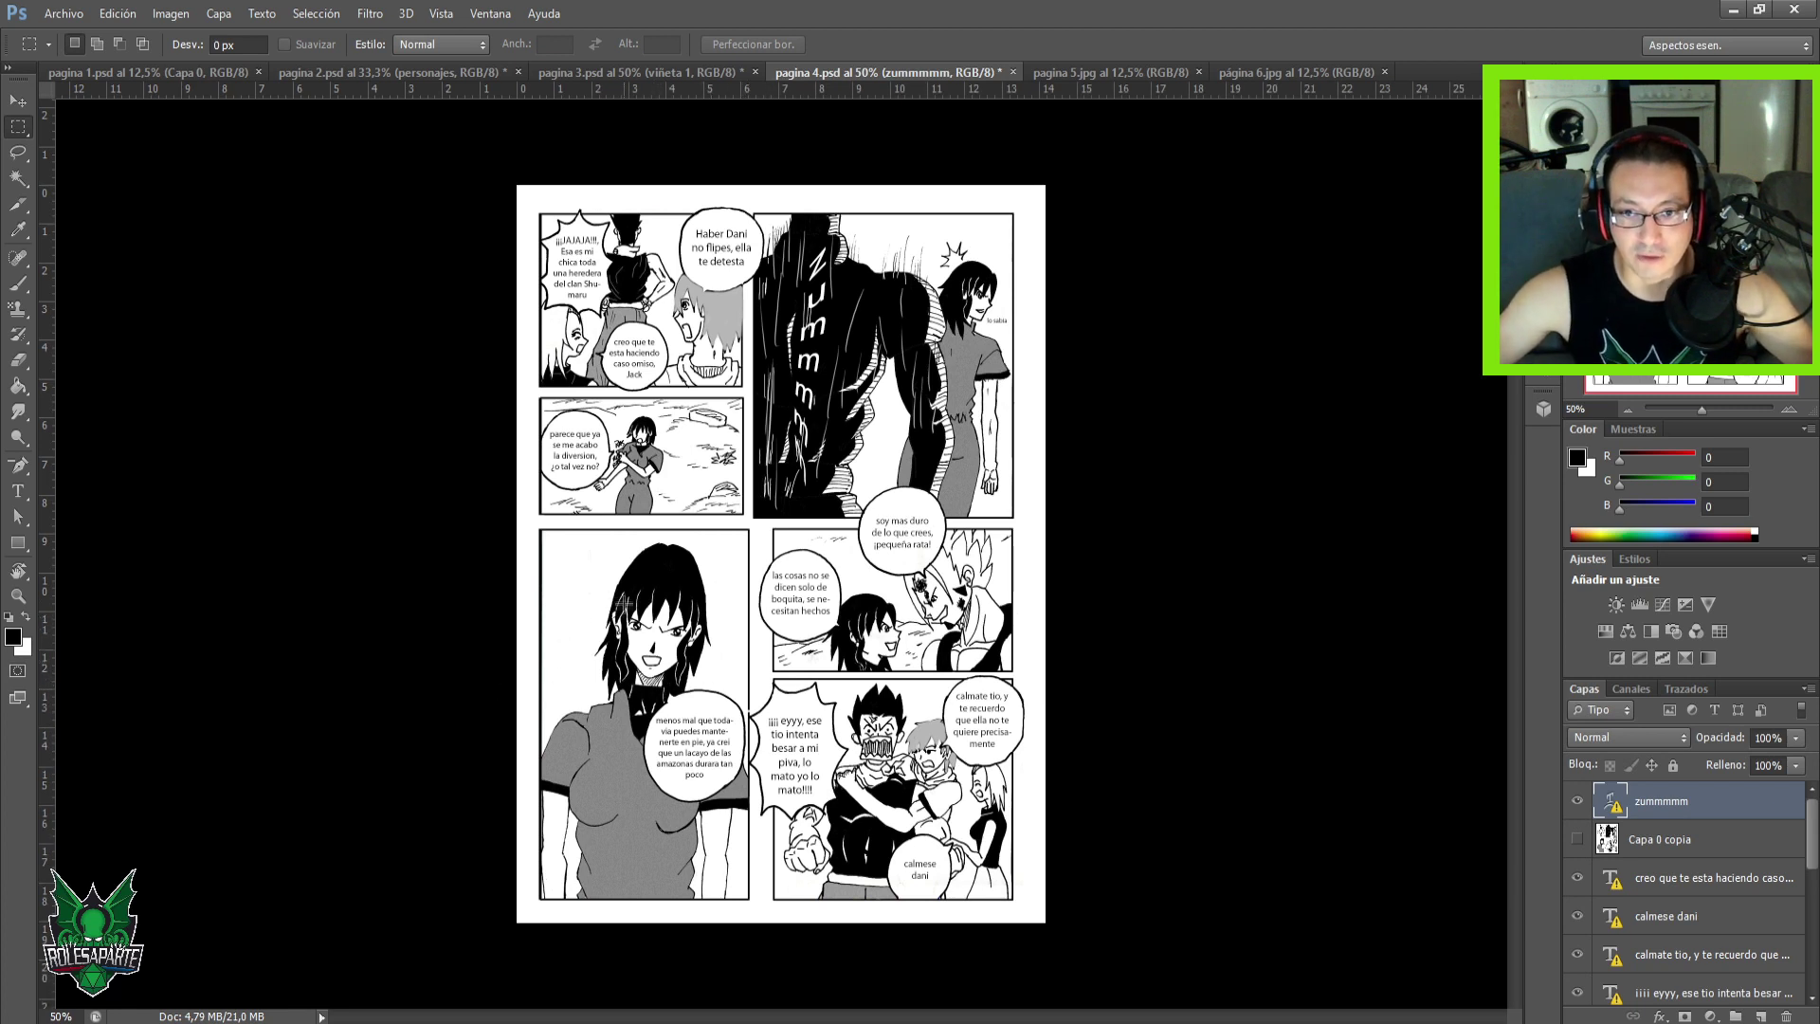
{"action": "key", "text": "ctrl+plus"}
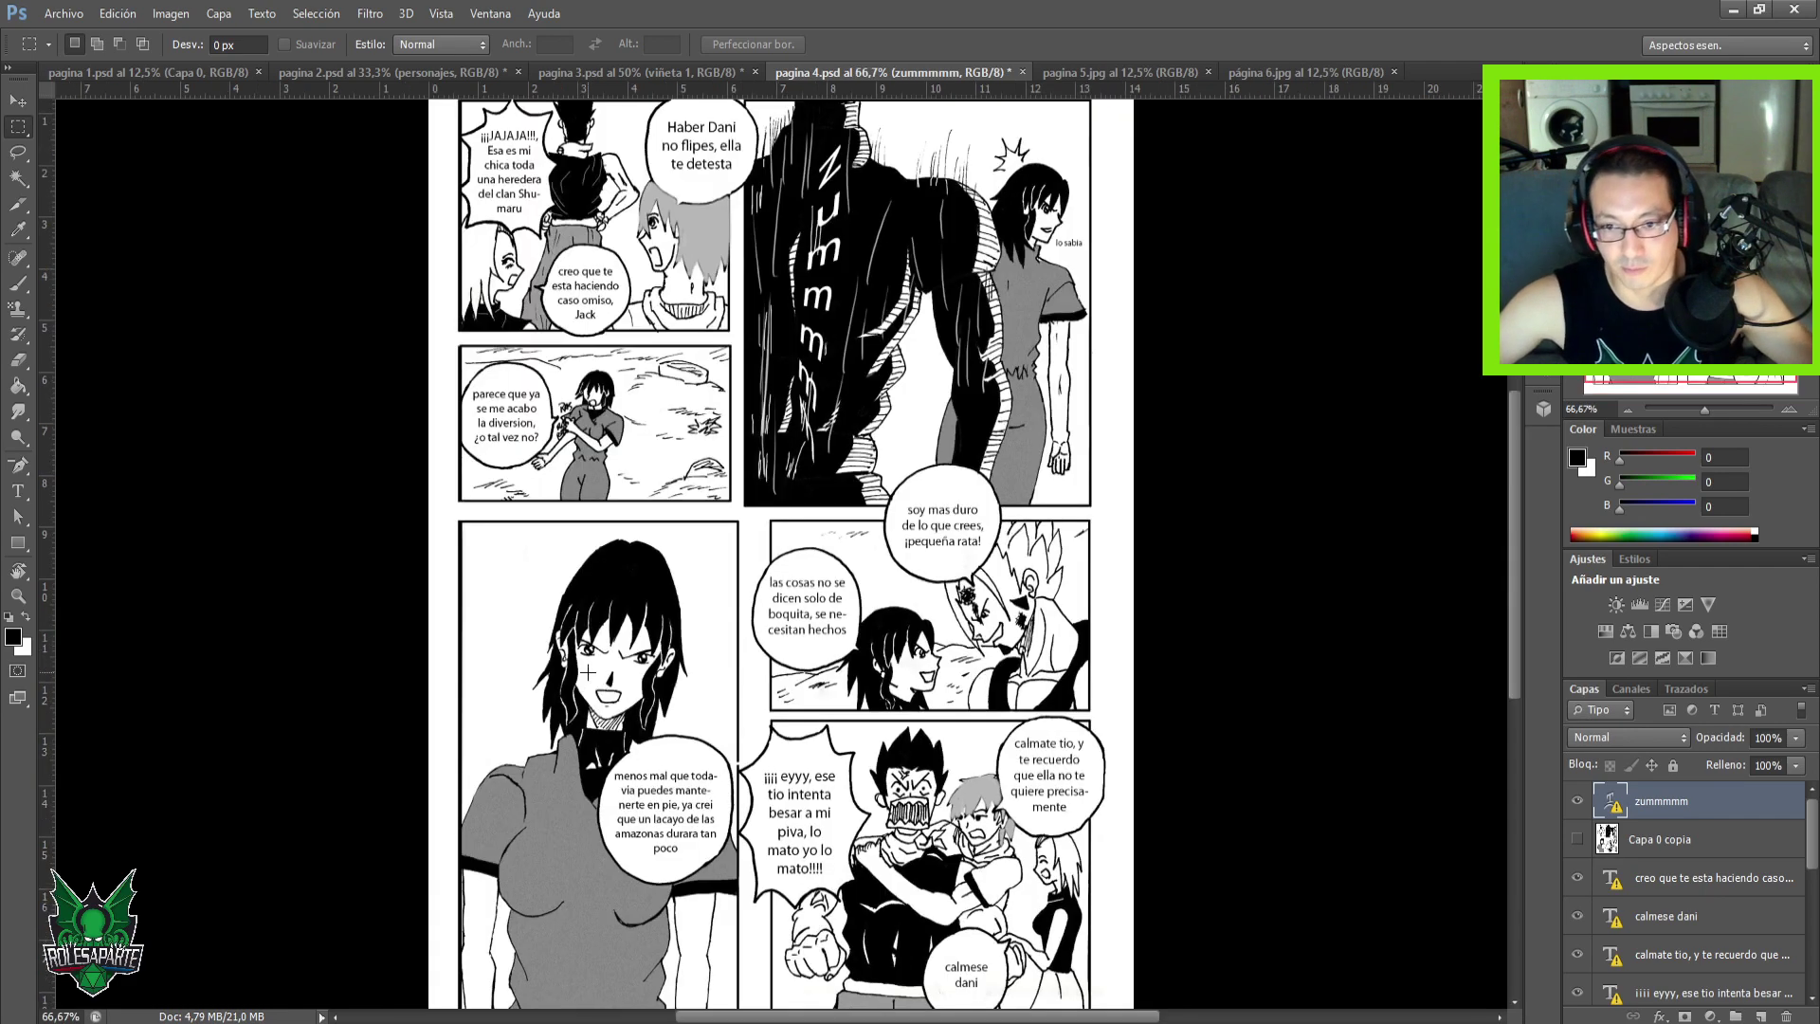
{"action": "left_click_drag", "start_coordinate": [516, 738], "coordinate": [519, 695]}
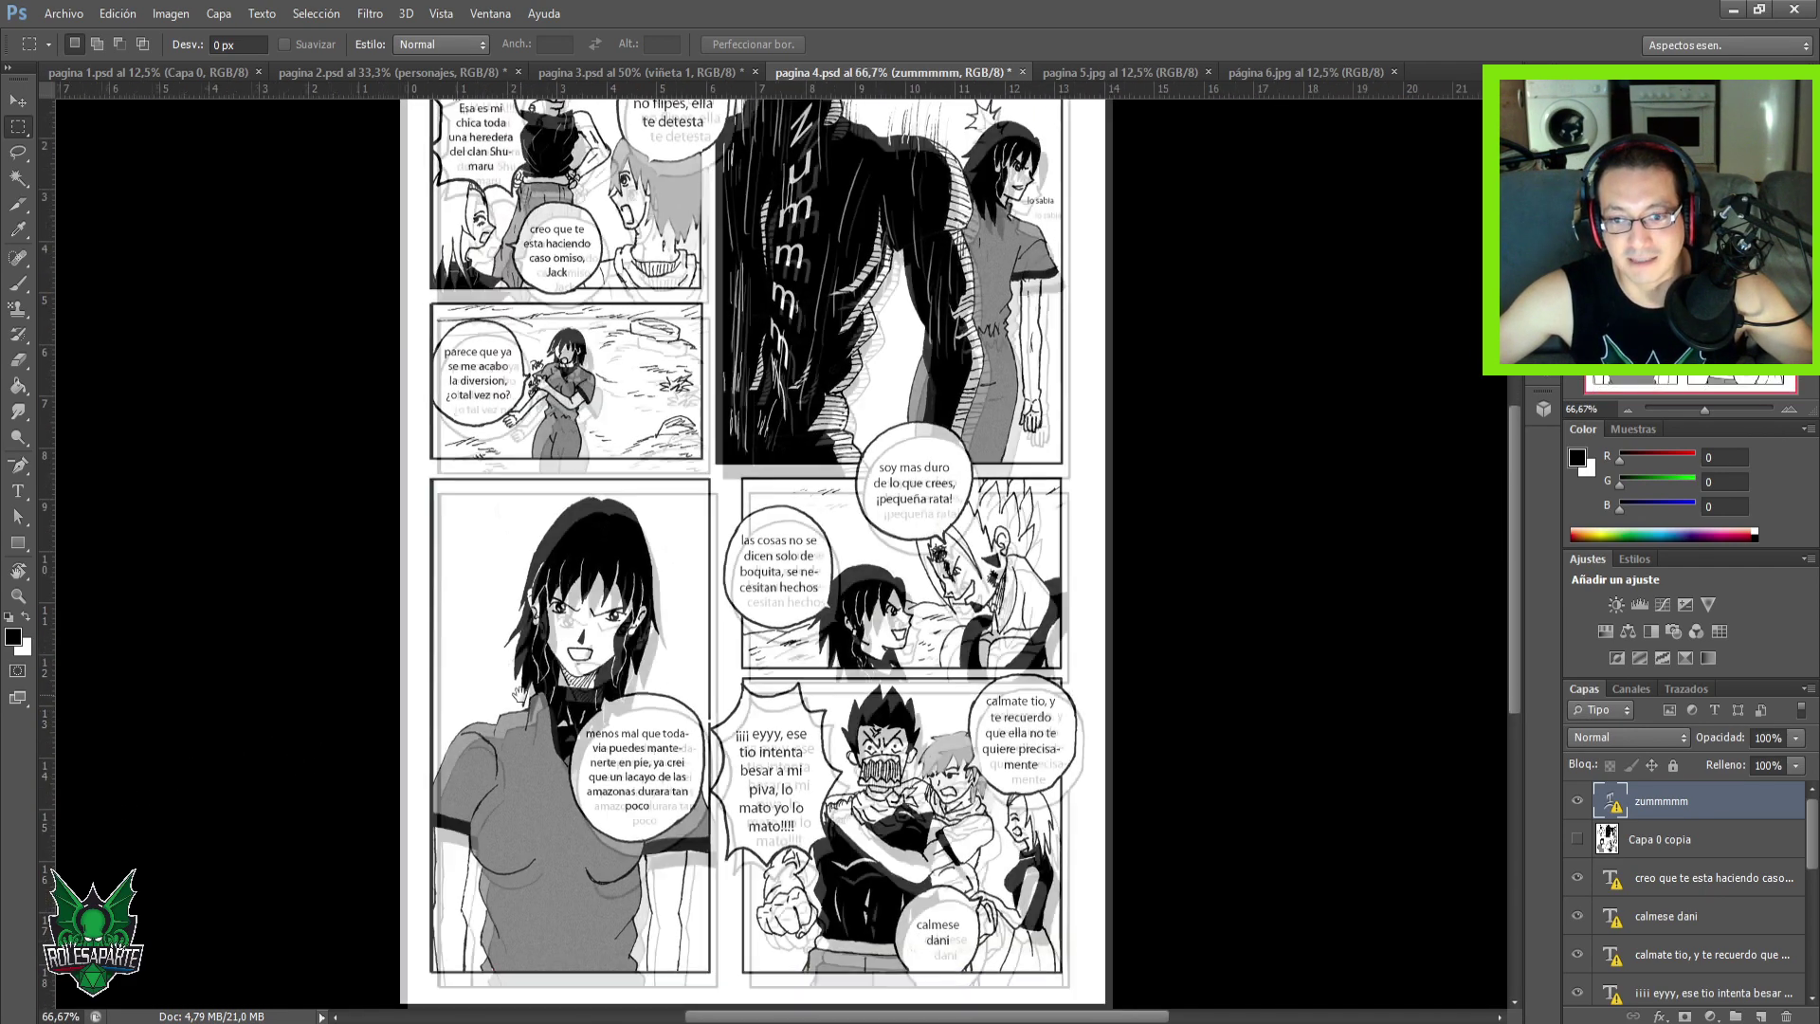
Open pagina 5.jpg, convert its background into layer Capa 0 and add an empty layer beneath it.
{"action": "scroll", "coordinate": [553, 591], "scroll_direction": "up", "scroll_amount": 3}
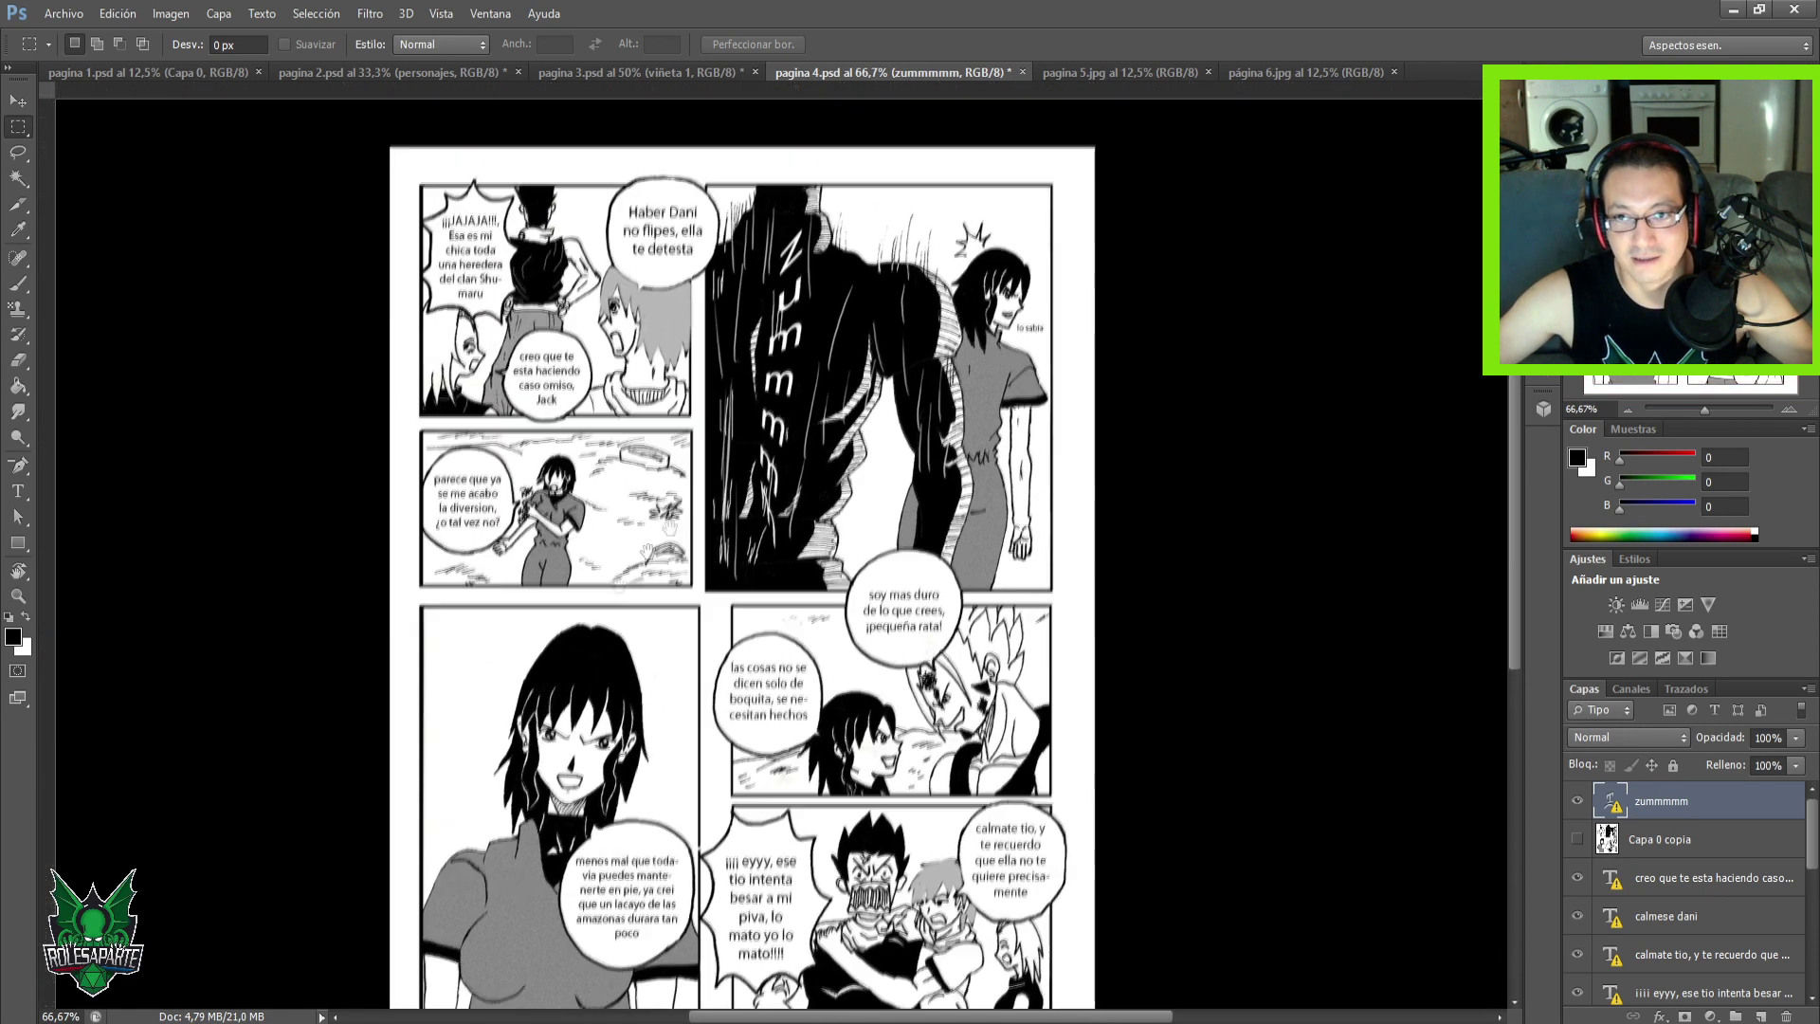
{"action": "left_click", "coordinate": [1119, 73]}
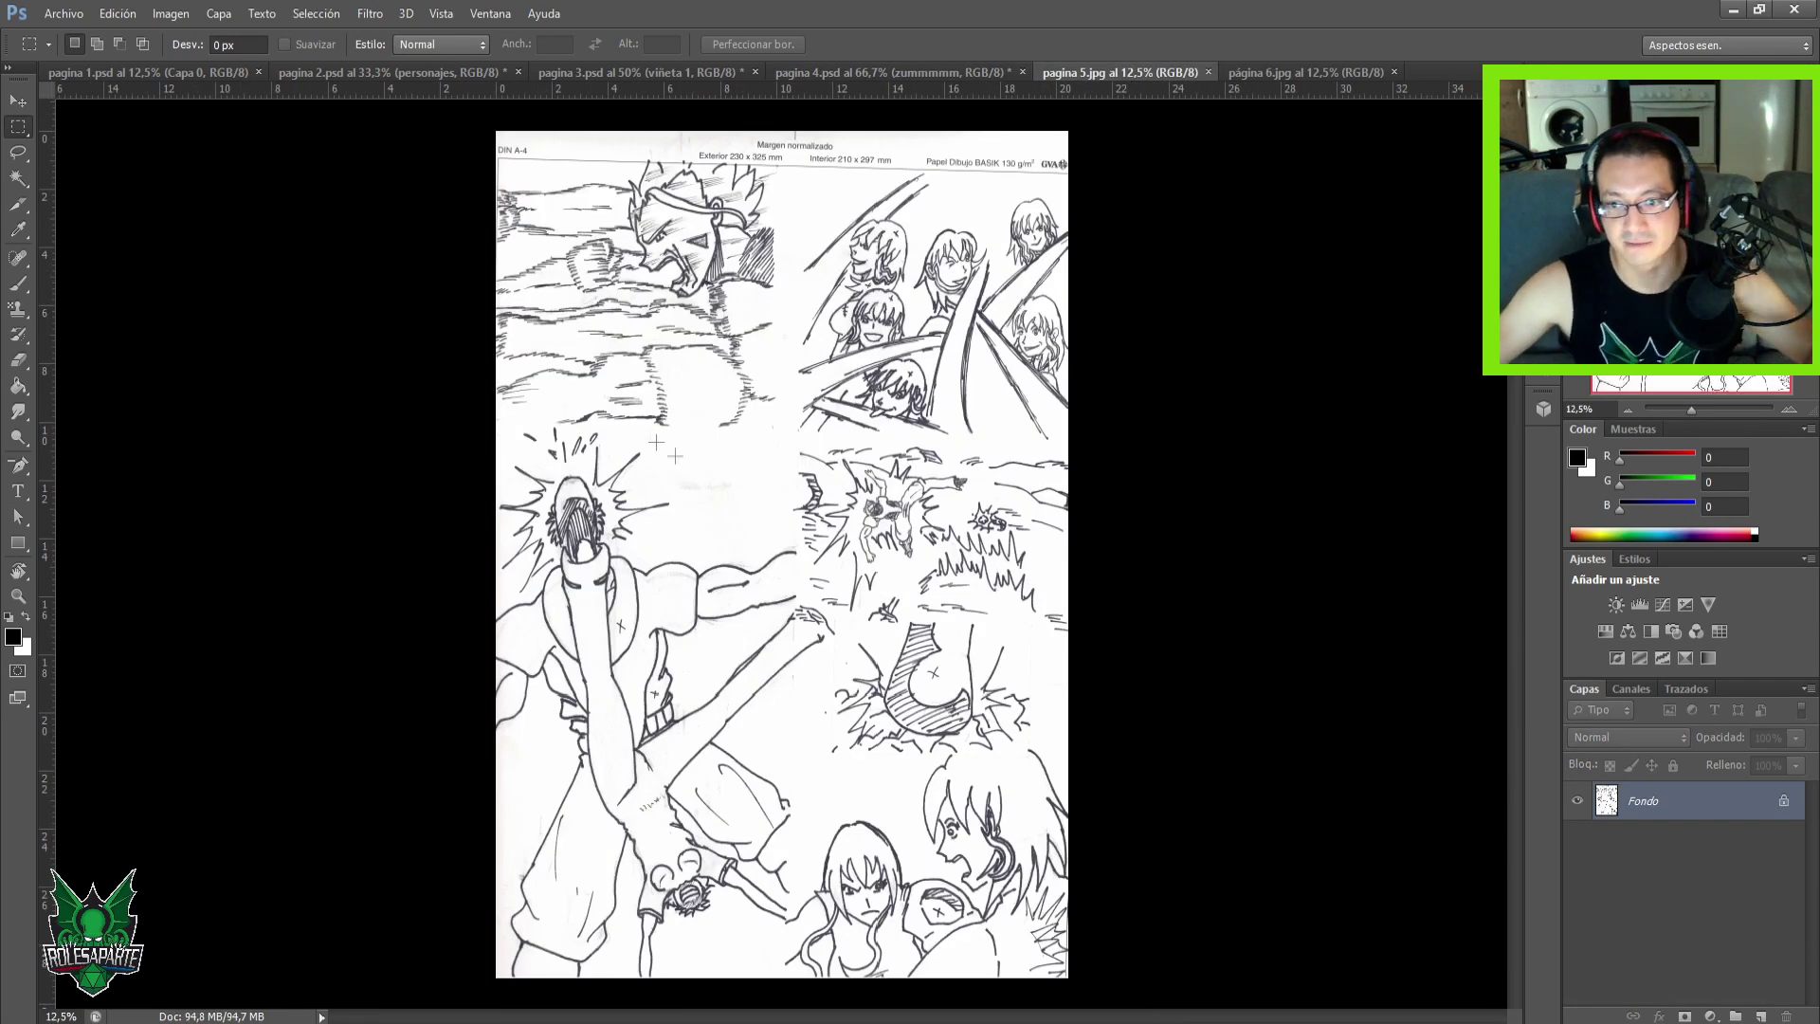
{"action": "double_click", "coordinate": [1782, 804]}
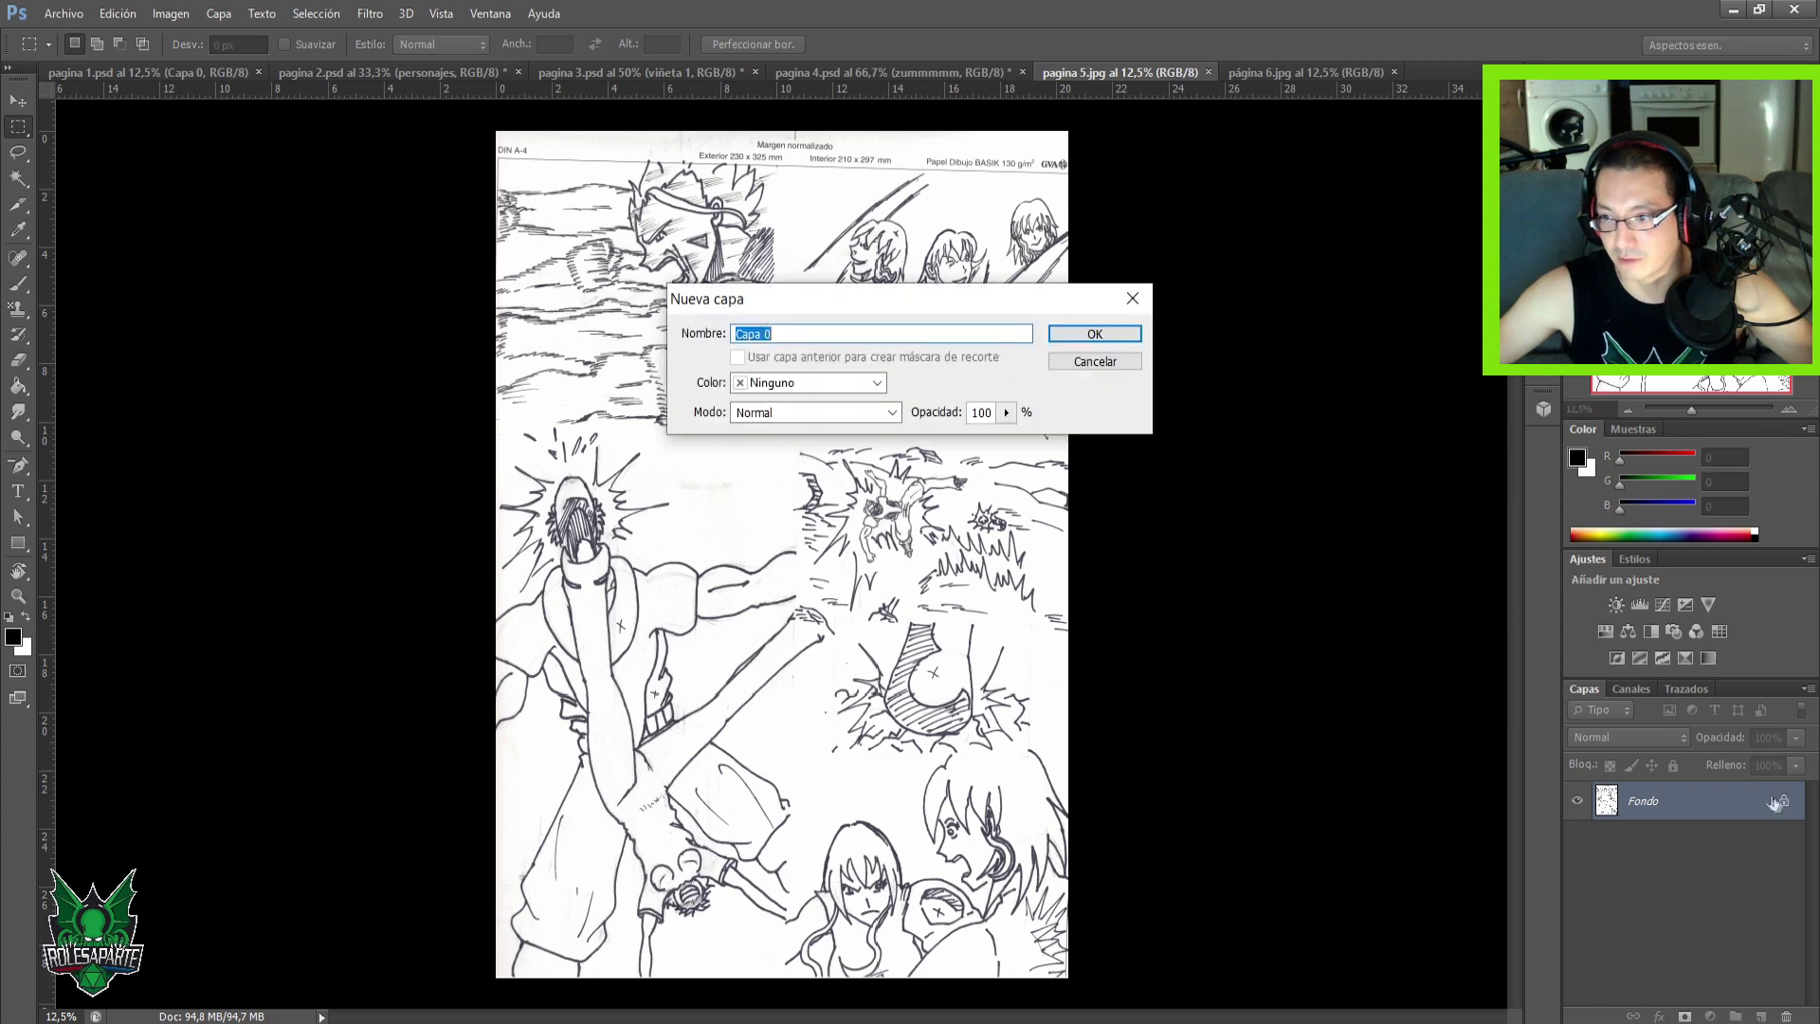
{"action": "left_click", "coordinate": [1126, 337]}
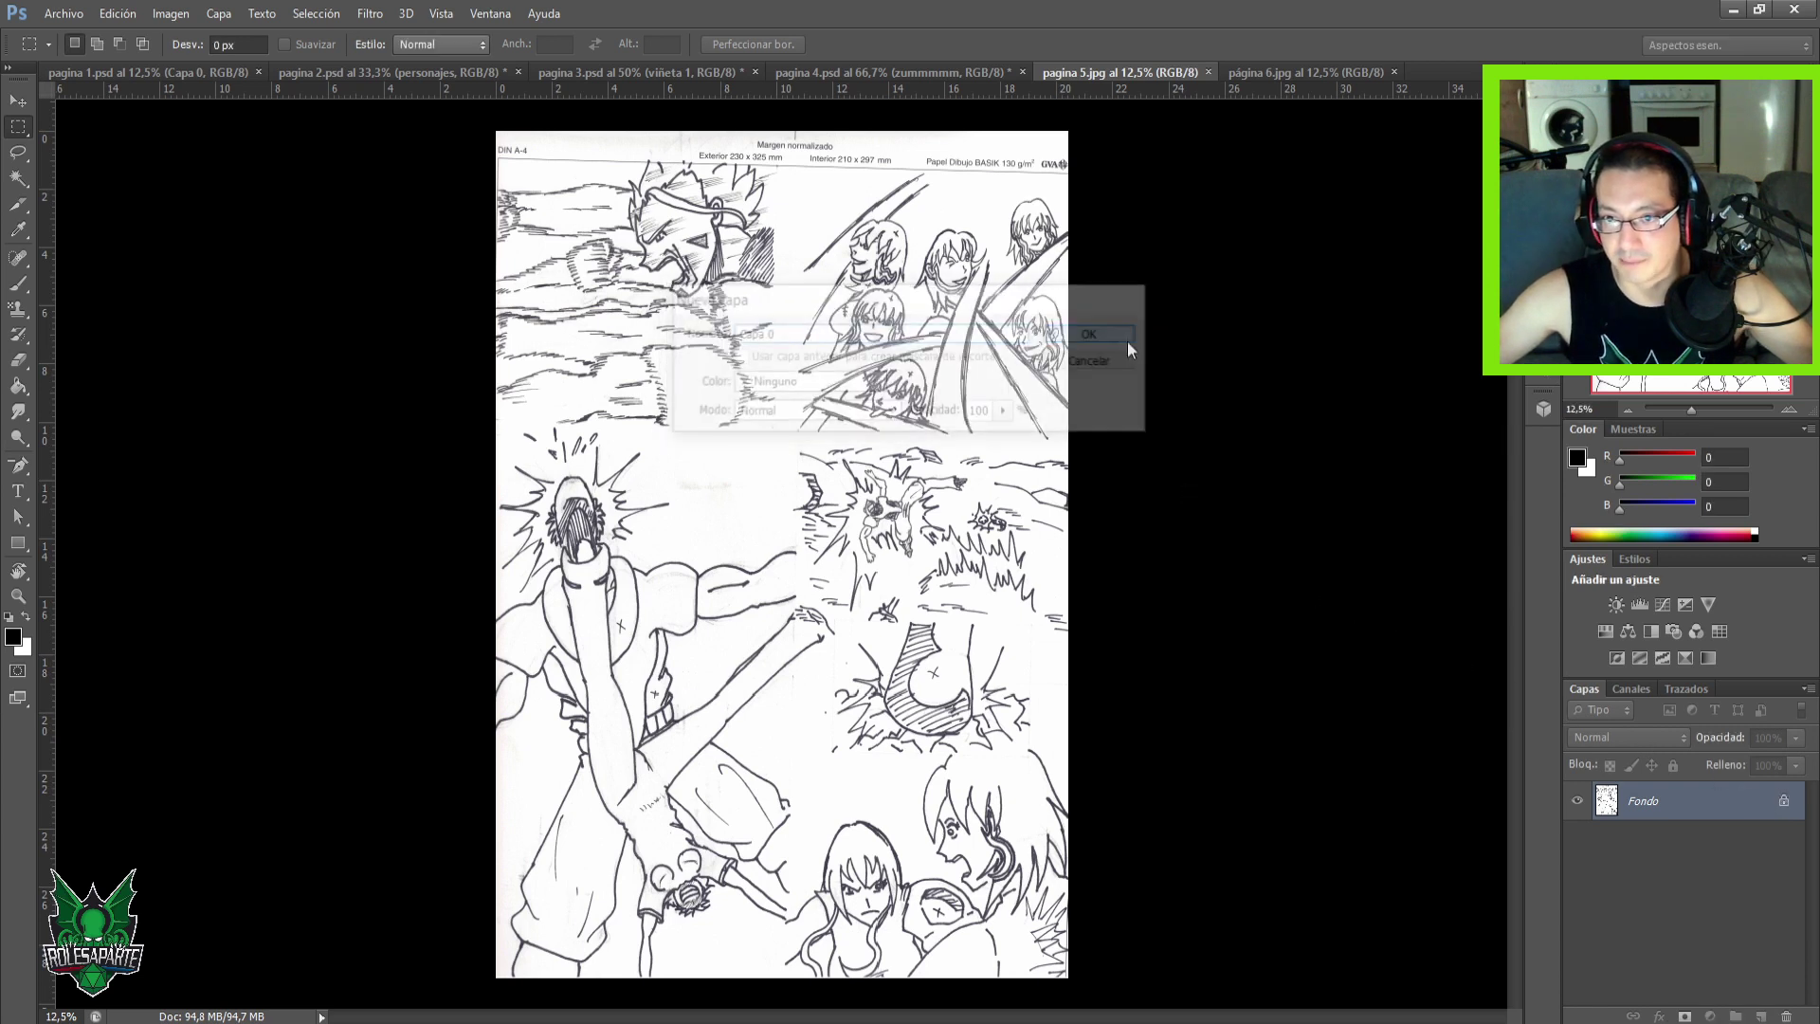
{"action": "left_click", "coordinate": [1758, 1016]}
{"action": "left_click_drag", "start_coordinate": [1644, 804], "coordinate": [1663, 861]}
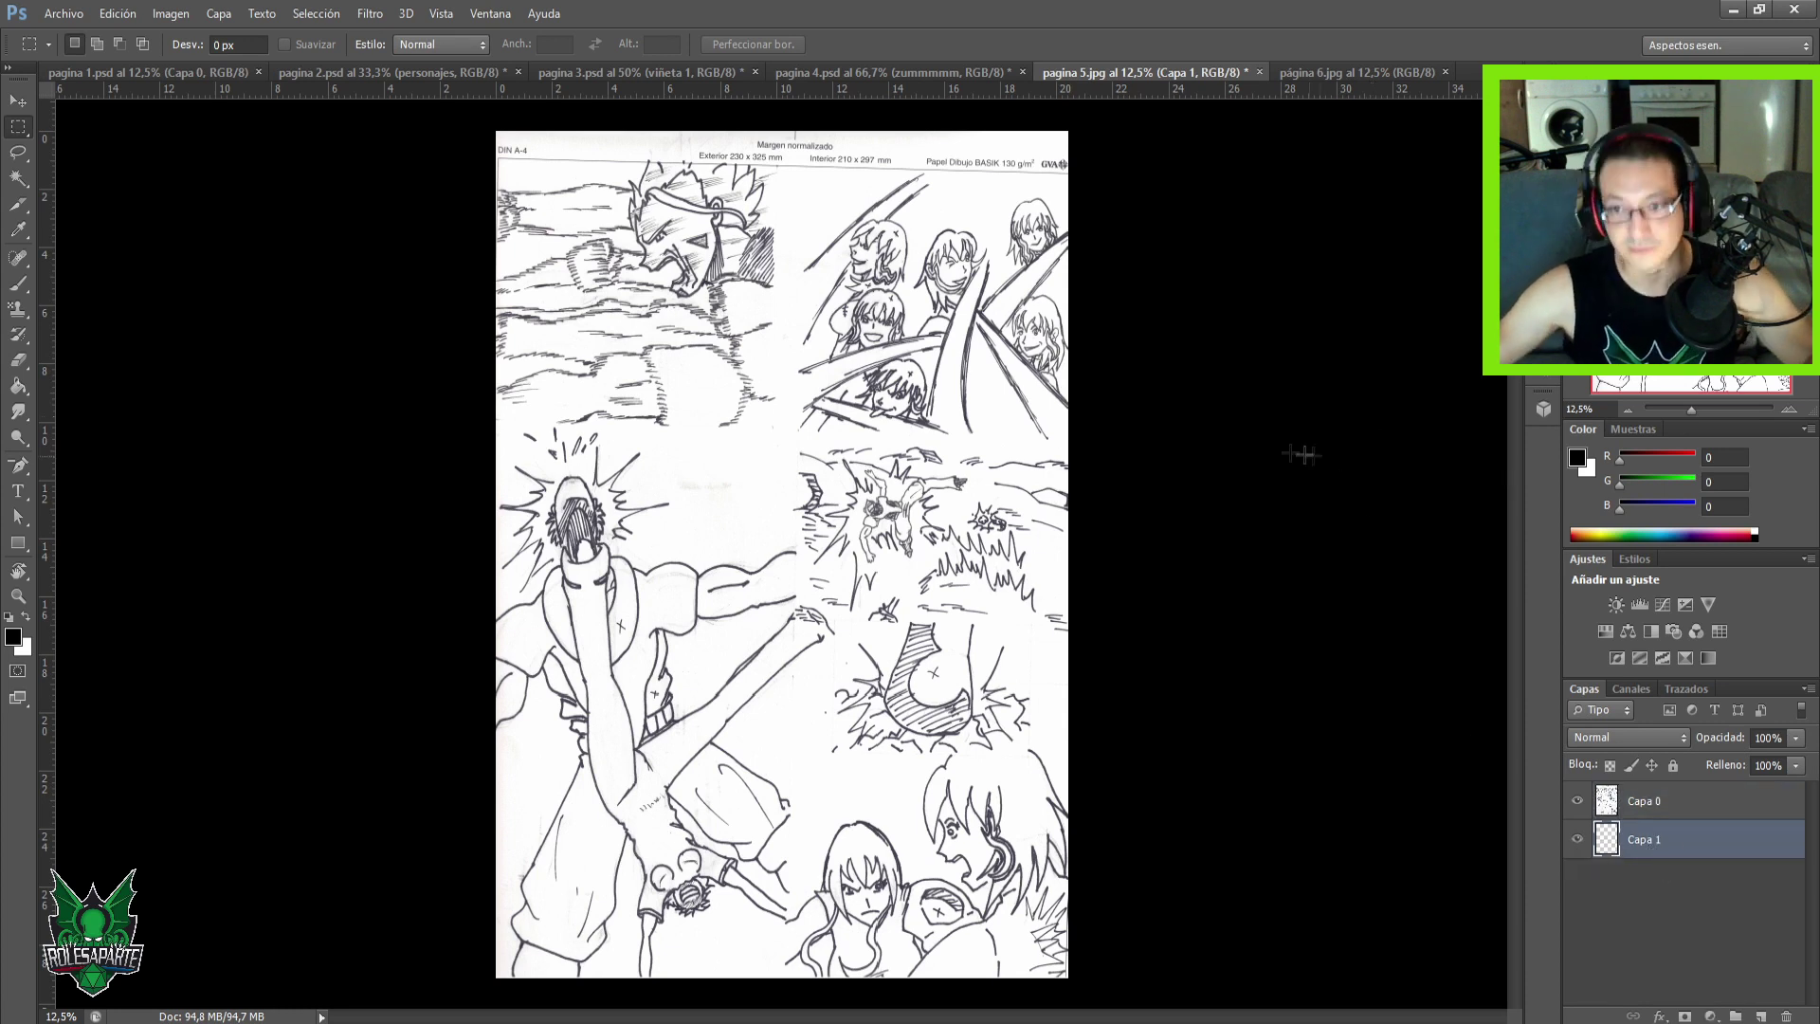
Select the page area below the printed header and rotate the Capa 0 artwork slightly counterclockwise to straighten it.
{"action": "left_click_drag", "start_coordinate": [480, 156], "coordinate": [1200, 1004]}
{"action": "key", "text": "ctrl+t"}
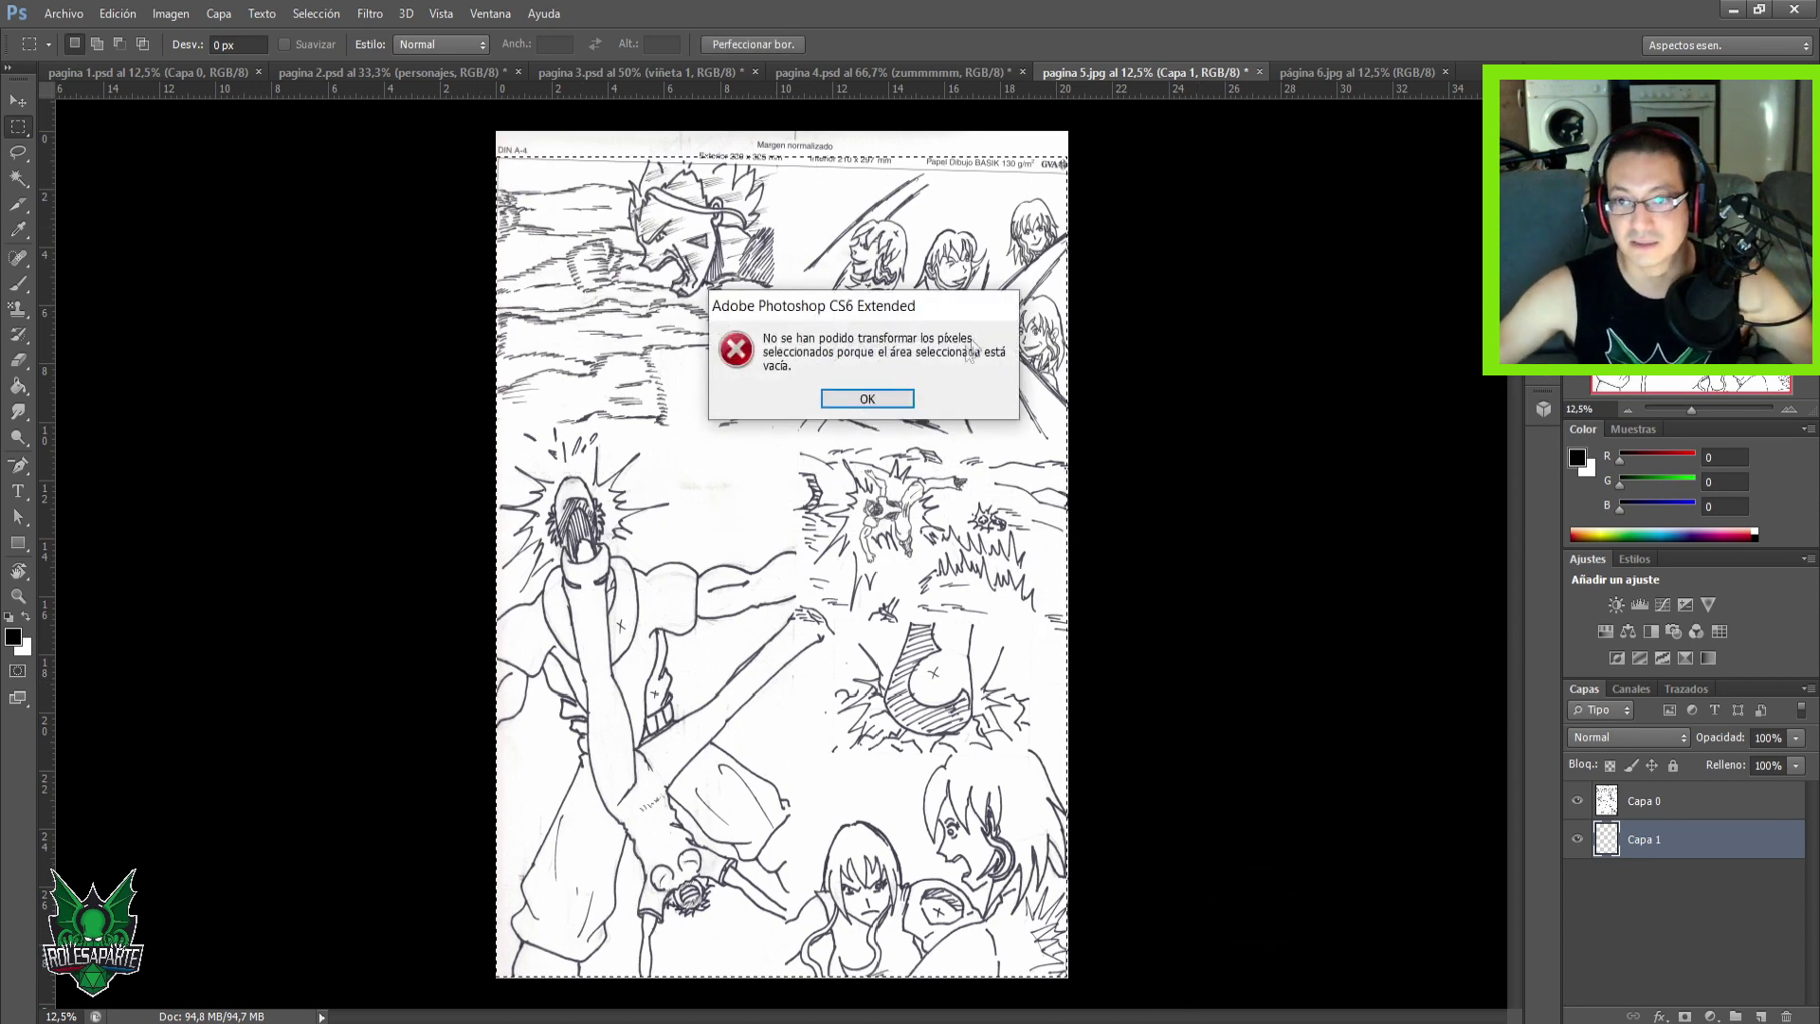
{"action": "left_click", "coordinate": [849, 400]}
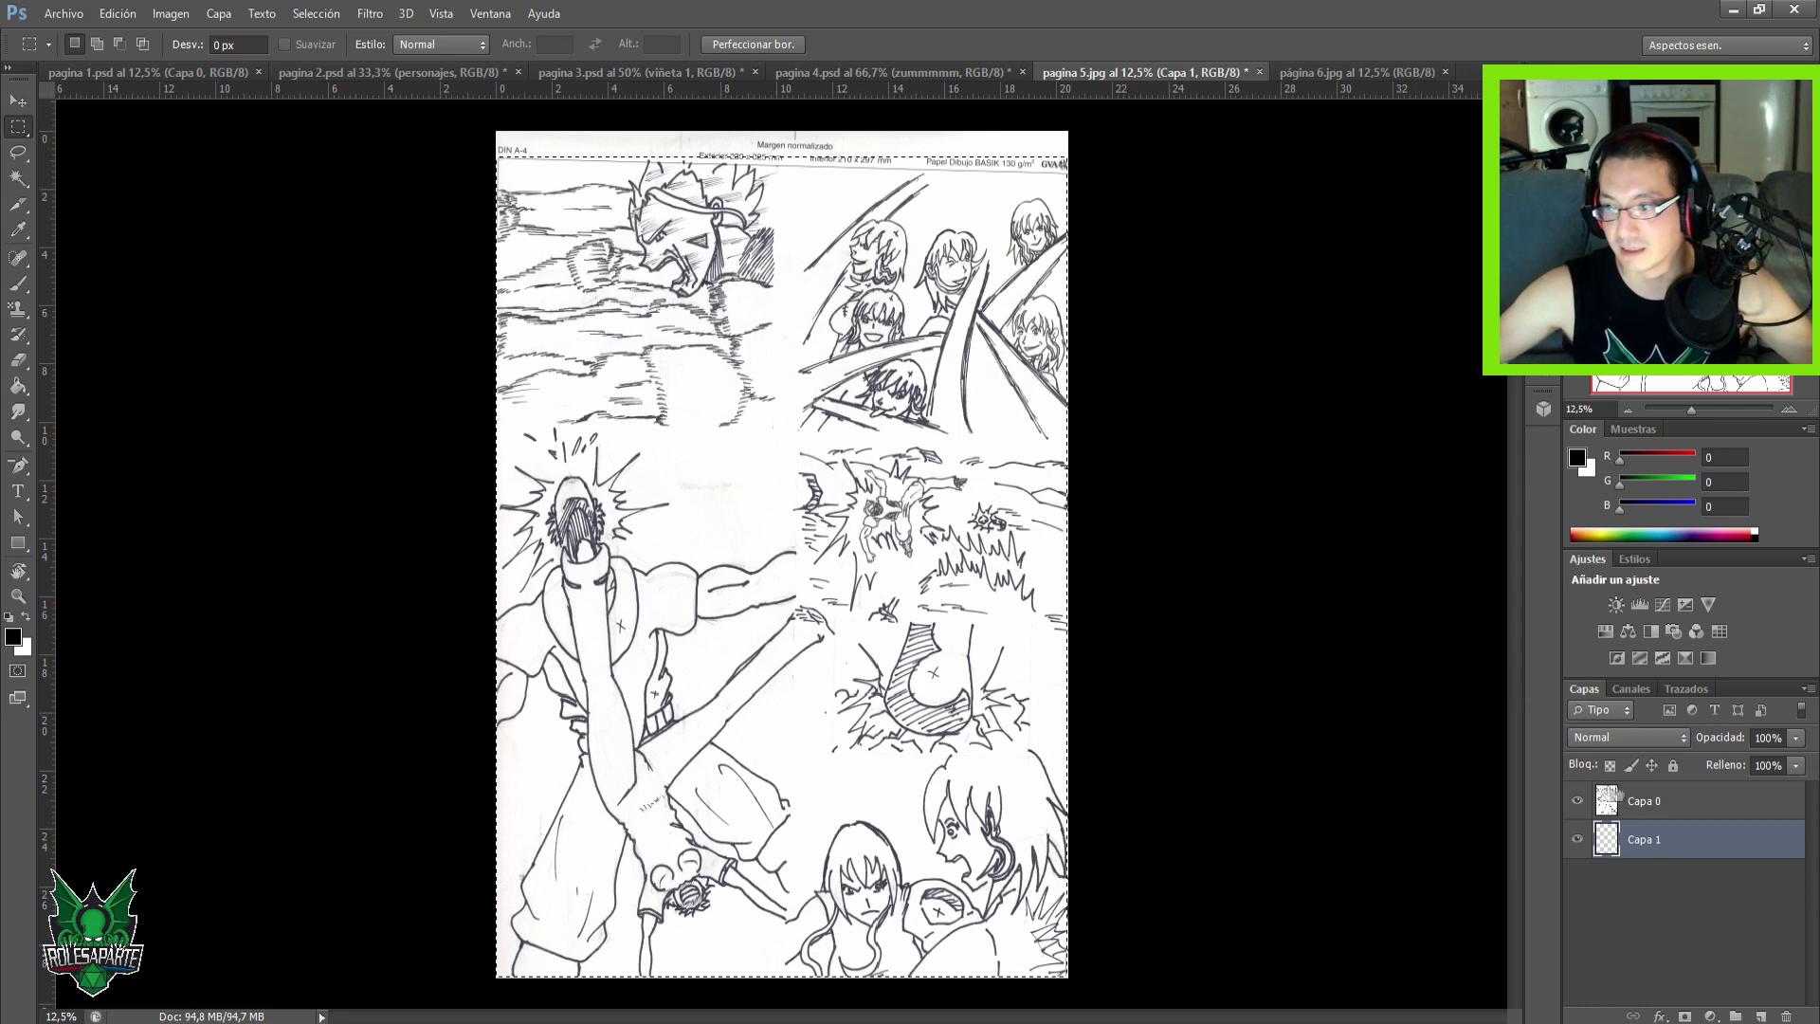
{"action": "left_click", "coordinate": [1659, 804]}
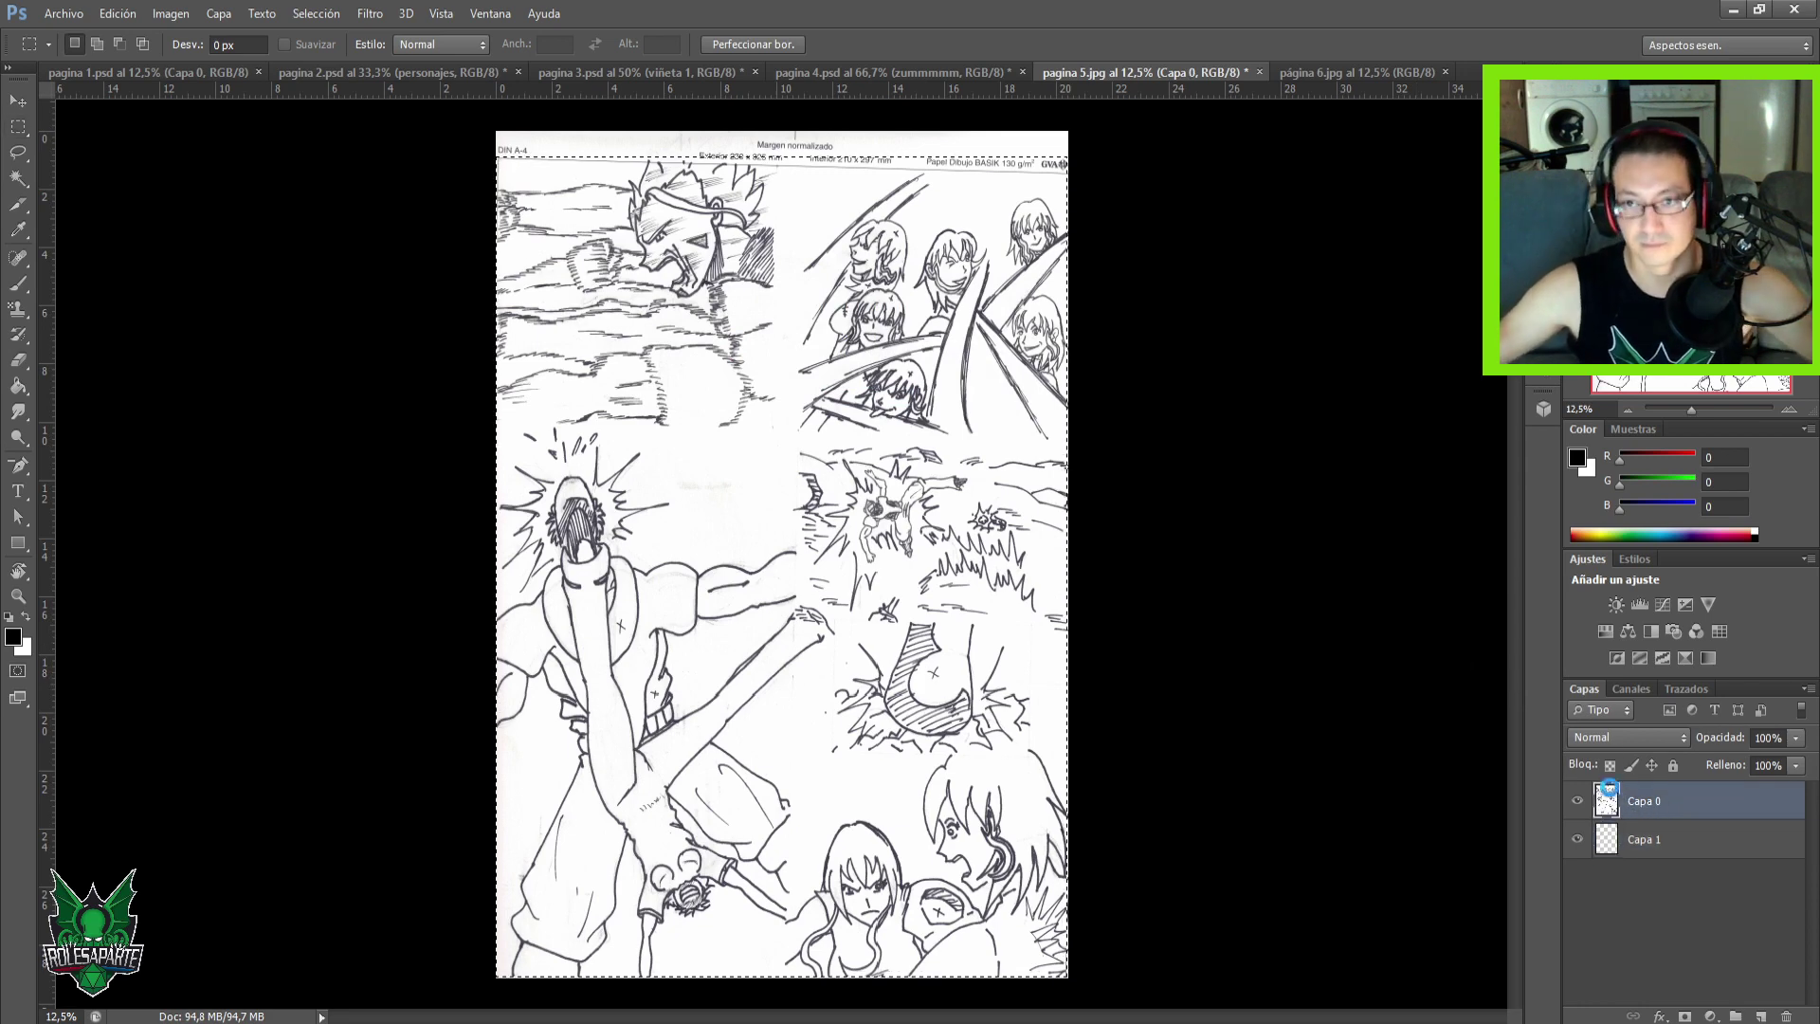
{"action": "key", "text": "ctrl+t"}
{"action": "left_click_drag", "start_coordinate": [1114, 995], "coordinate": [1129, 992]}
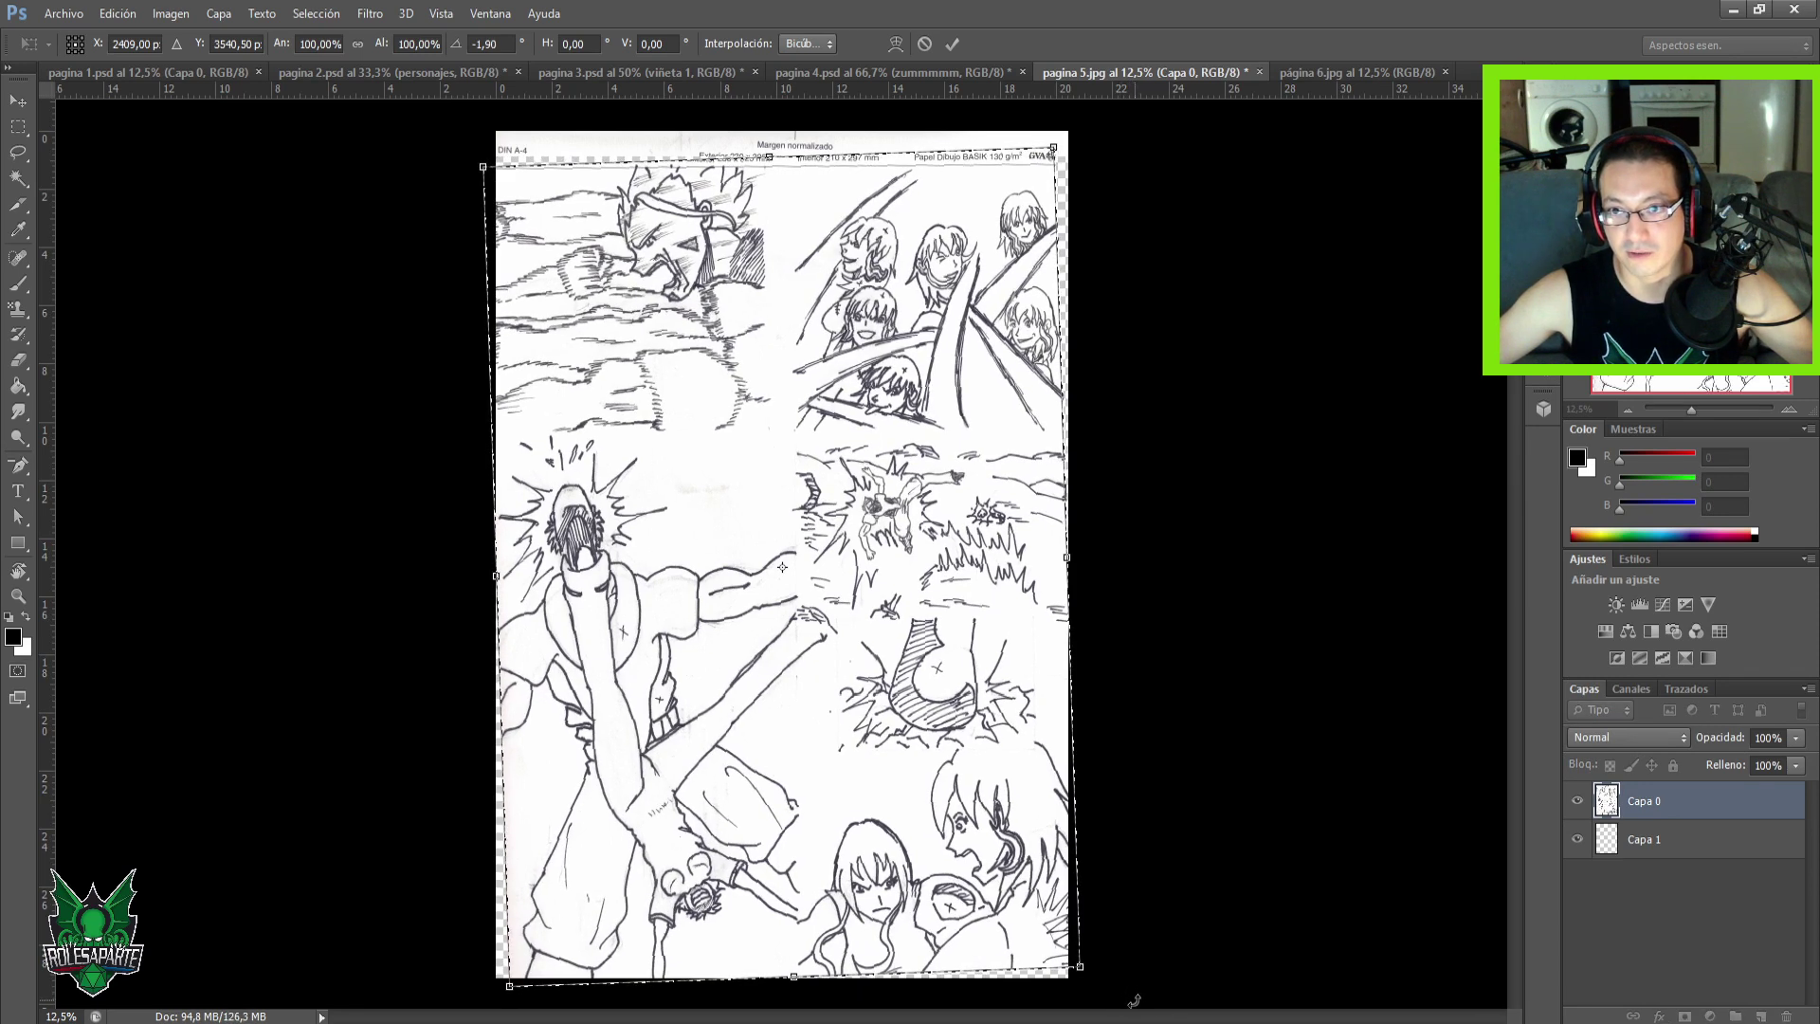
{"action": "left_click_drag", "start_coordinate": [1130, 1002], "coordinate": [1111, 995]}
{"action": "key", "text": "Return"}
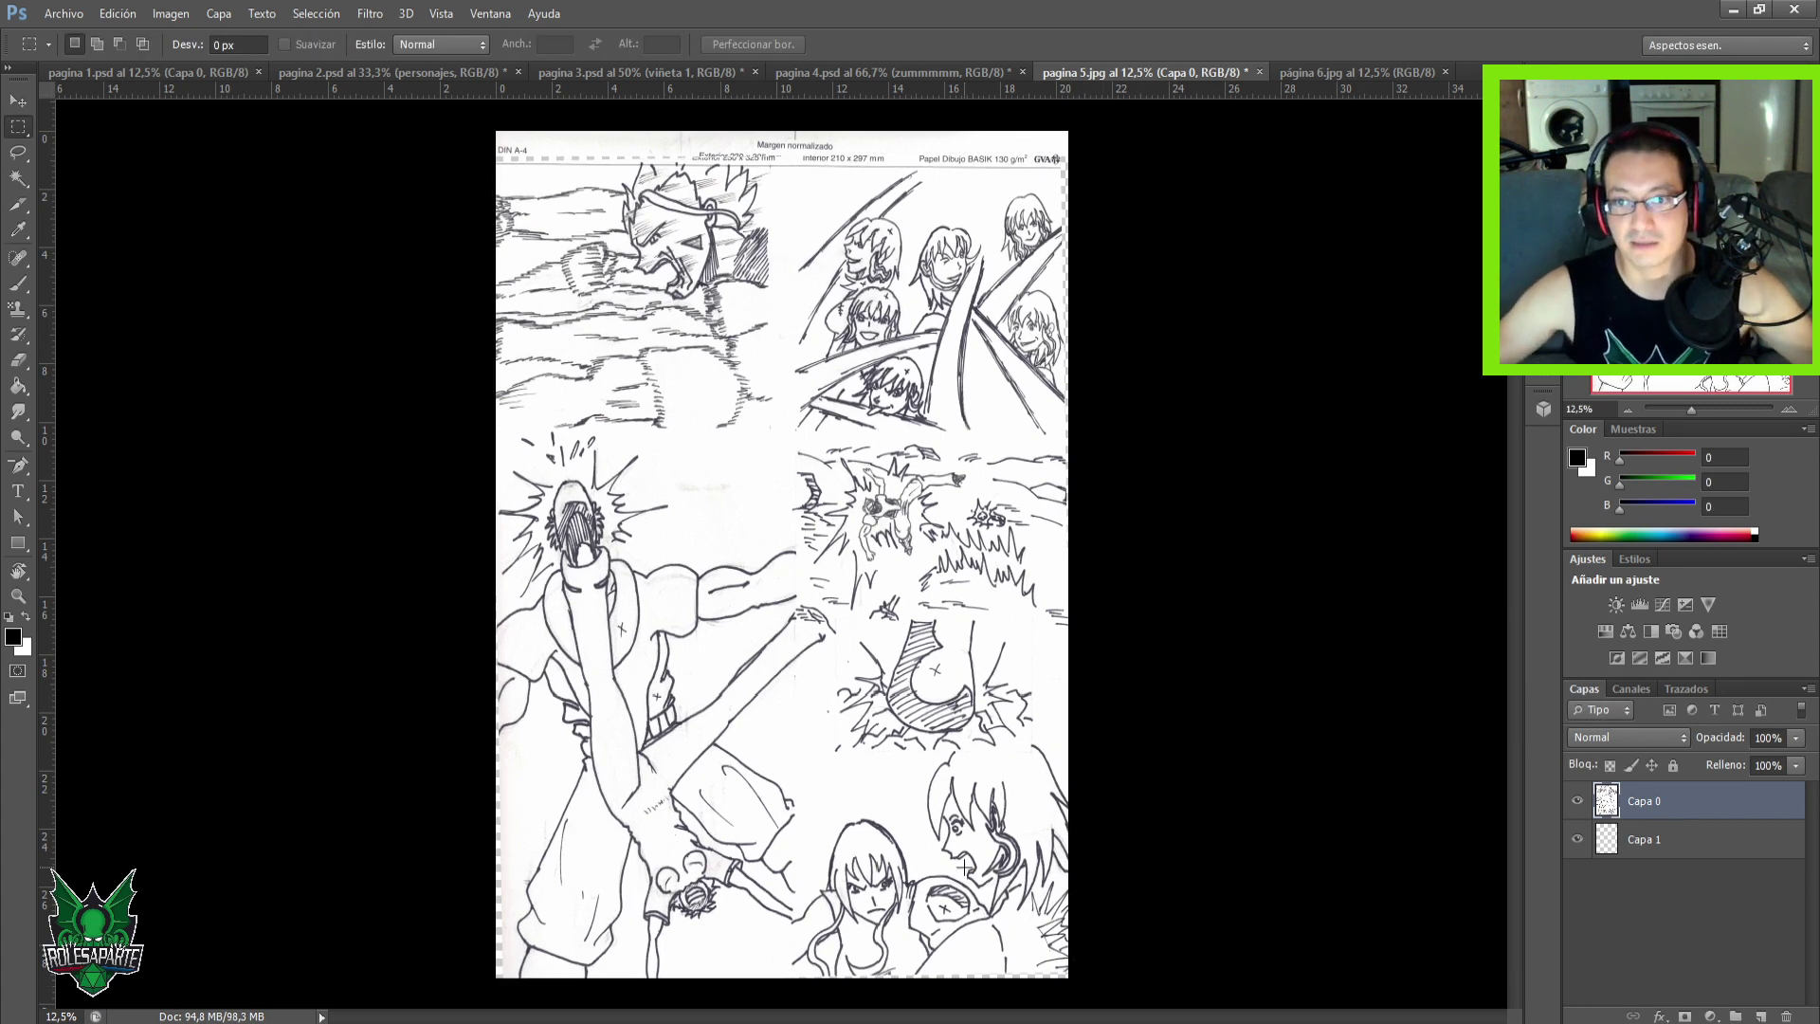
Fill Capa 1 with white as the page backing behind the artwork.
{"action": "left_click", "coordinate": [1645, 843]}
{"action": "key", "text": "g"}
{"action": "key", "text": "x"}
{"action": "left_click", "coordinate": [862, 583]}
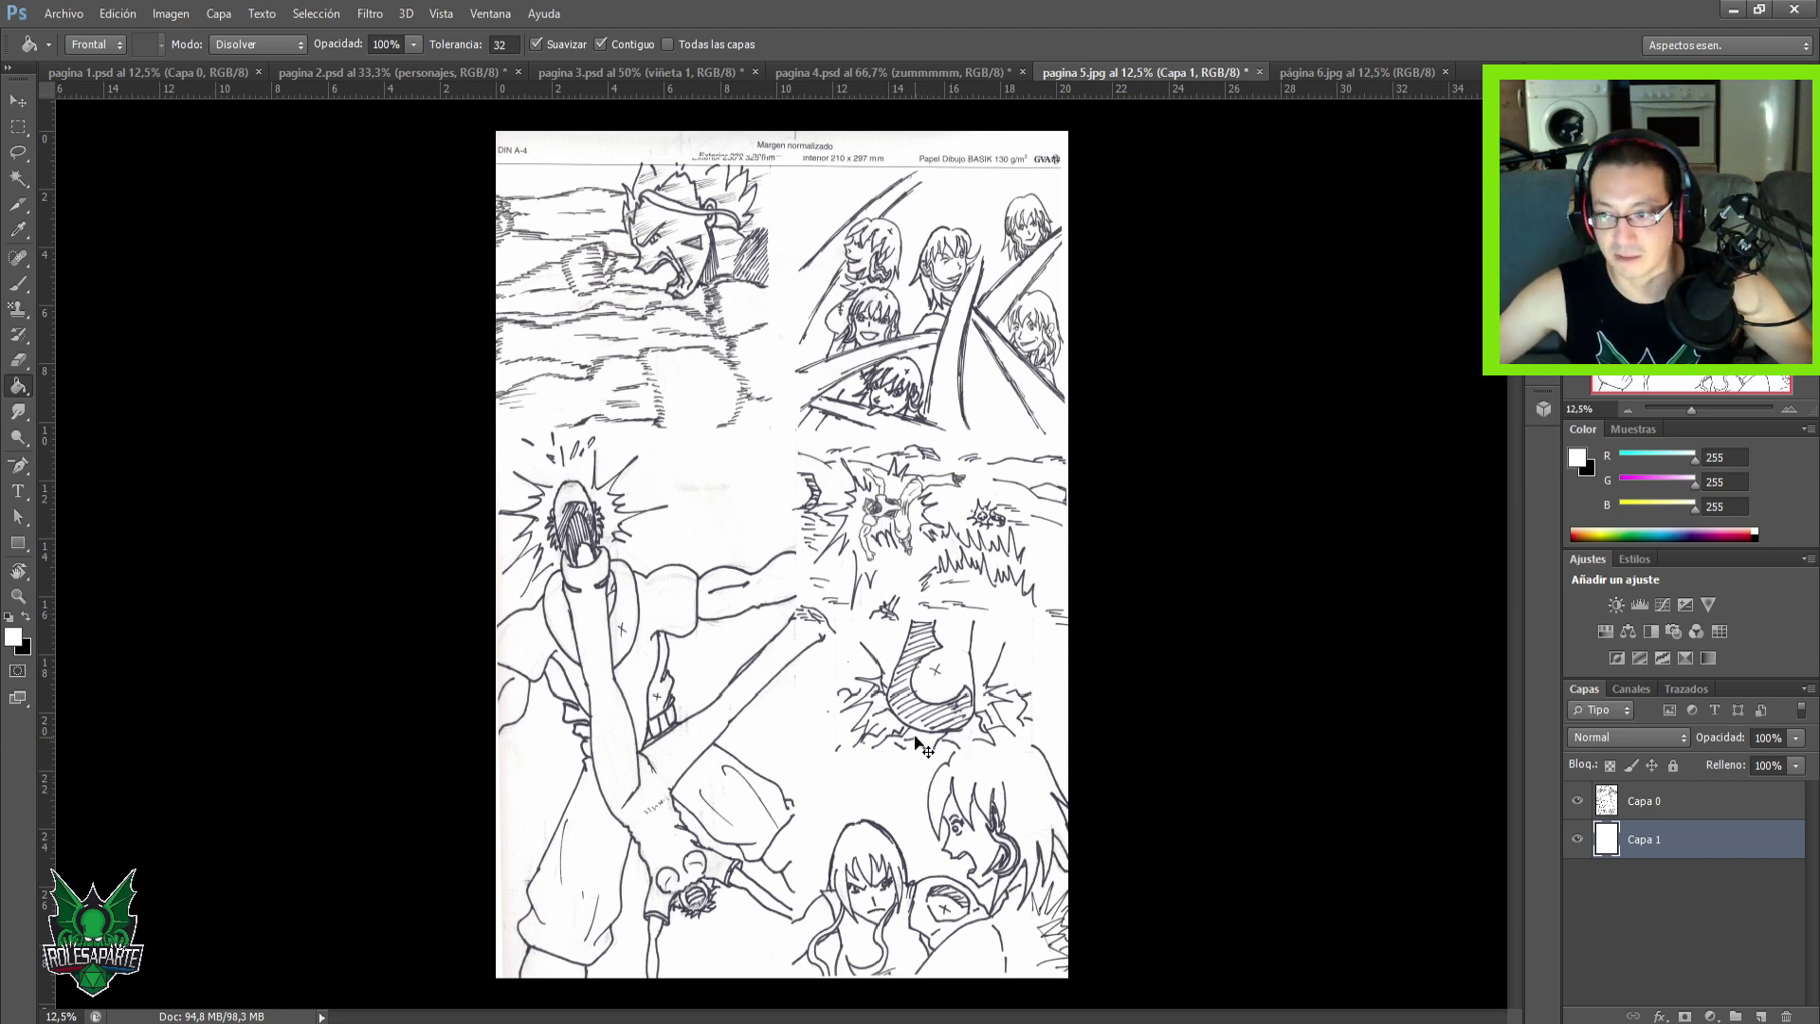
Save the page as pagina 5.psd in Photoshop format with maximized compatibility and activate the Brush tool.
{"action": "key", "text": "ctrl+shift+s"}
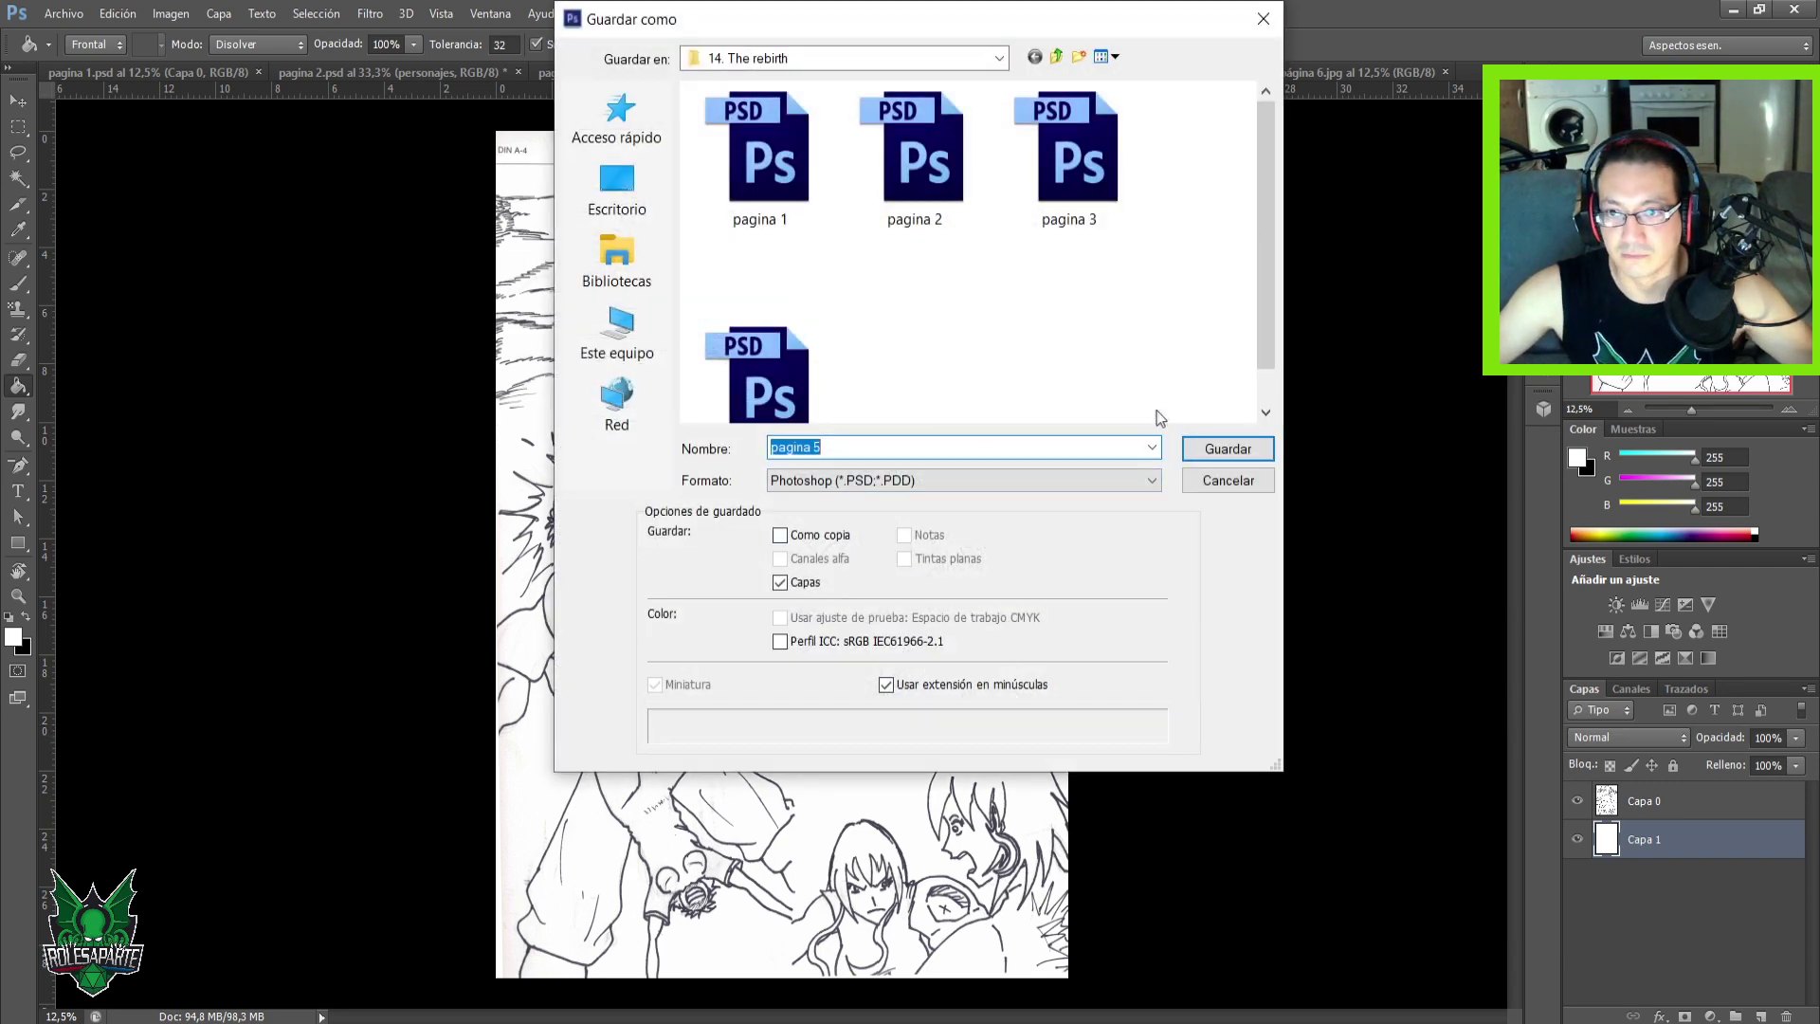
{"action": "left_click", "coordinate": [1227, 448]}
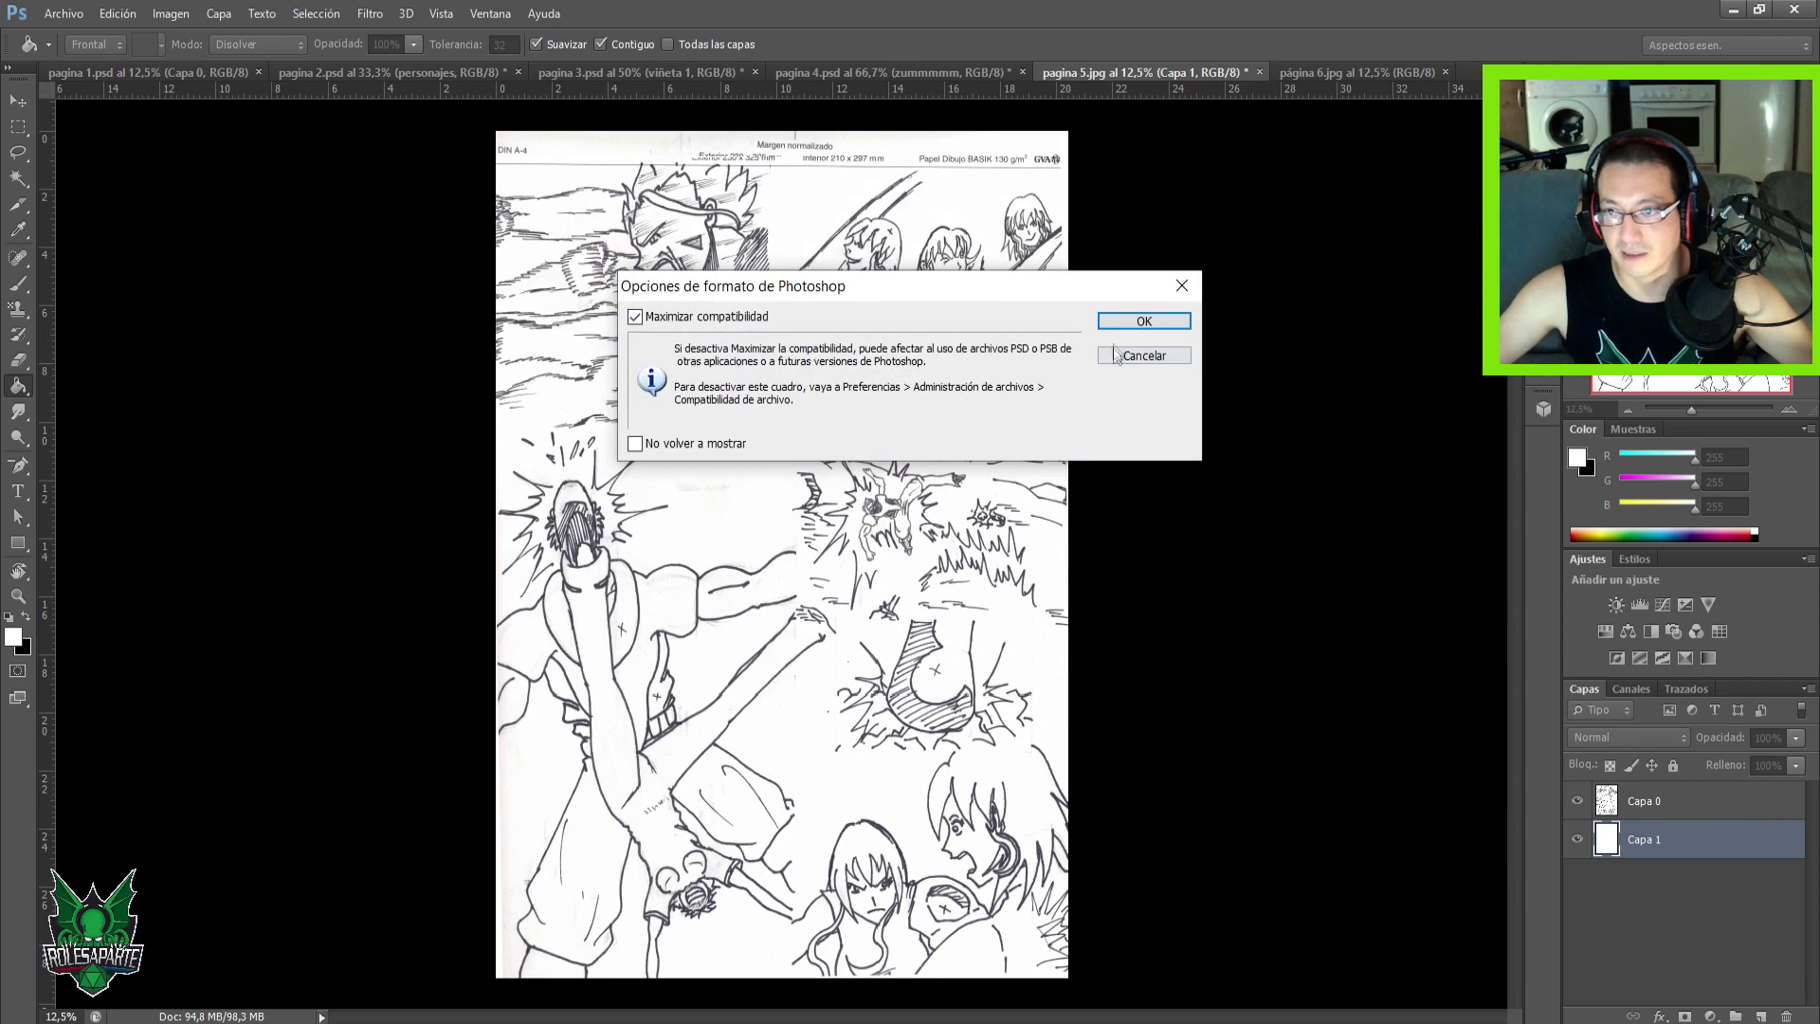
{"action": "left_click", "coordinate": [1144, 321]}
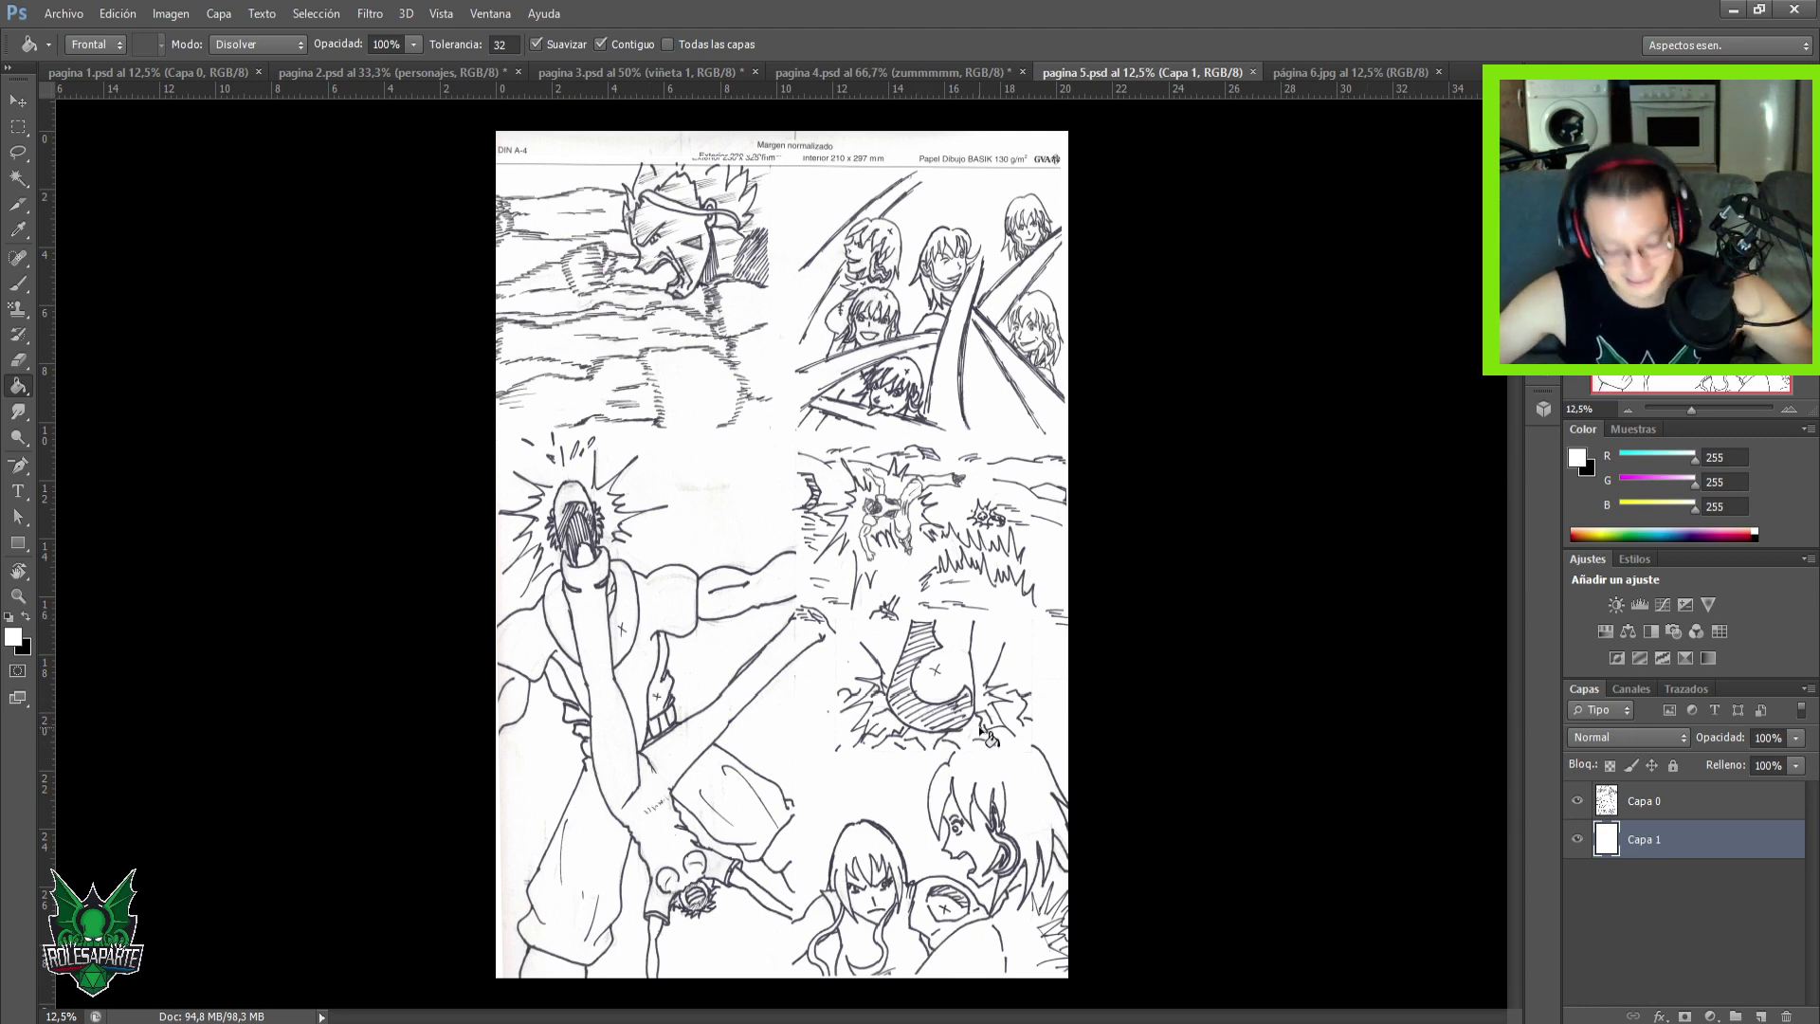
{"action": "key", "text": "b"}
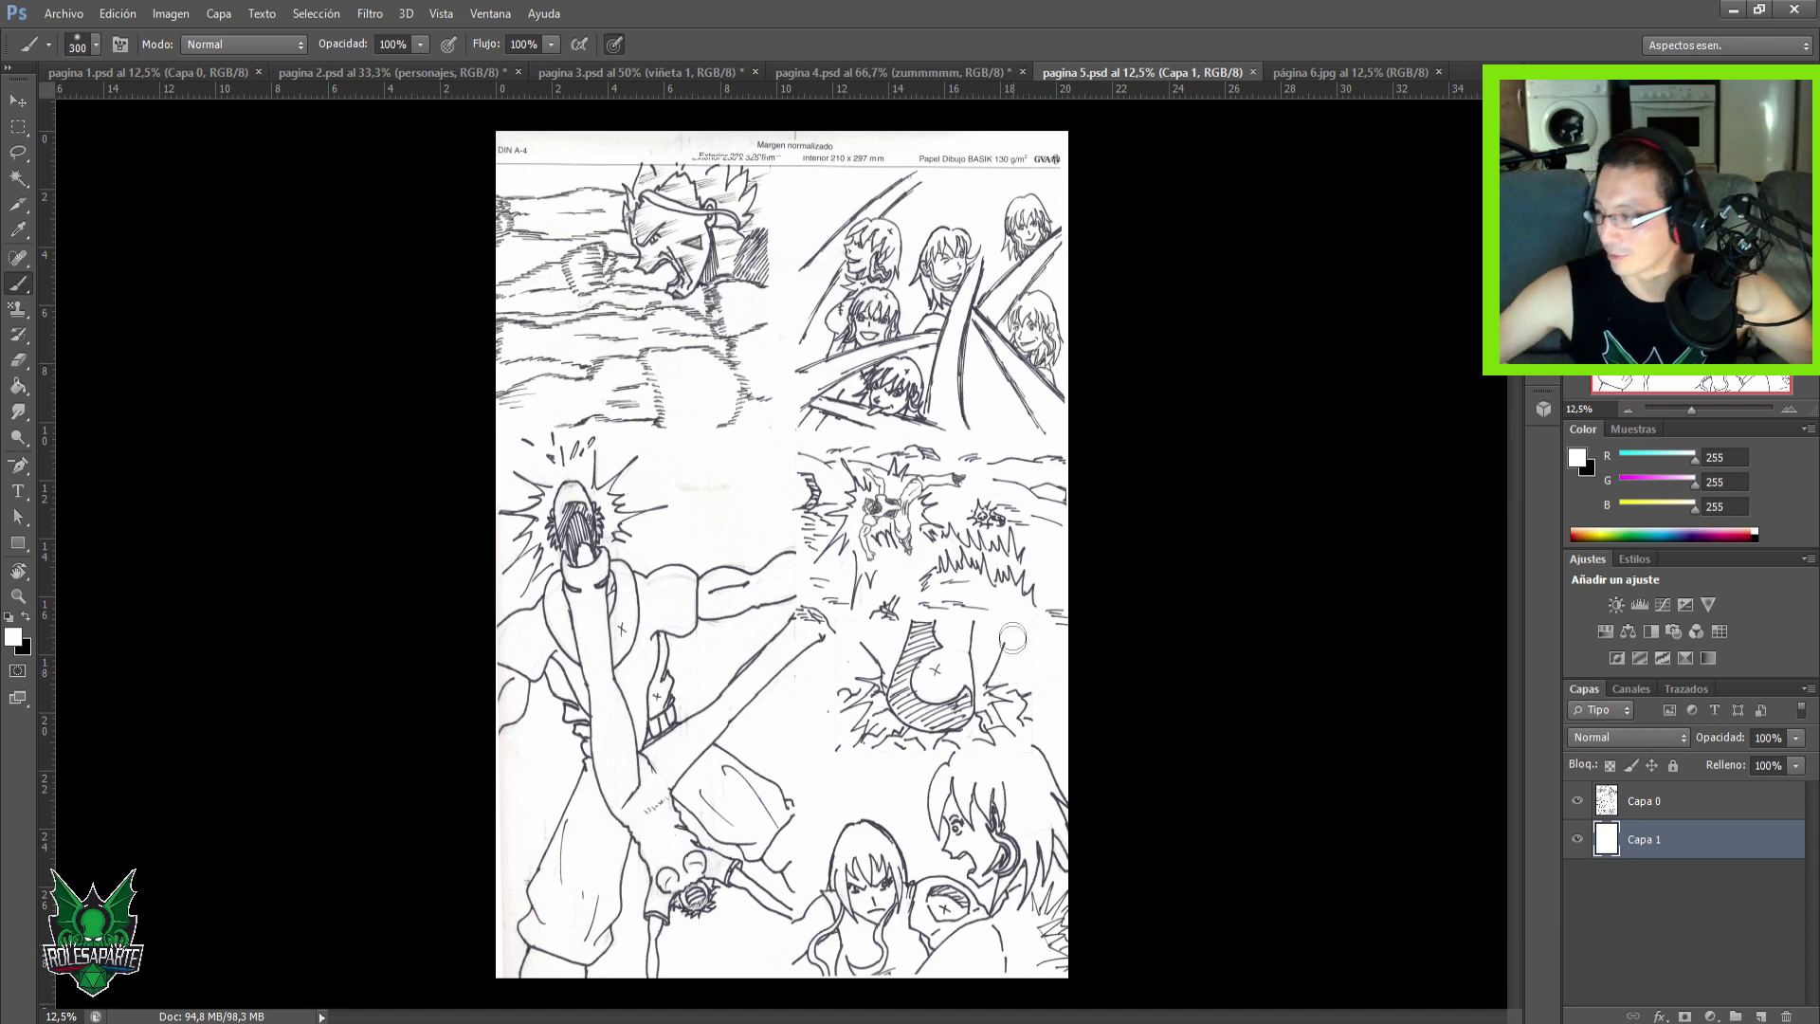
Examine the sketched panels of página 6.jpg and compare them with the framed layout of pagina 1.psd.
{"action": "left_click", "coordinate": [1361, 73]}
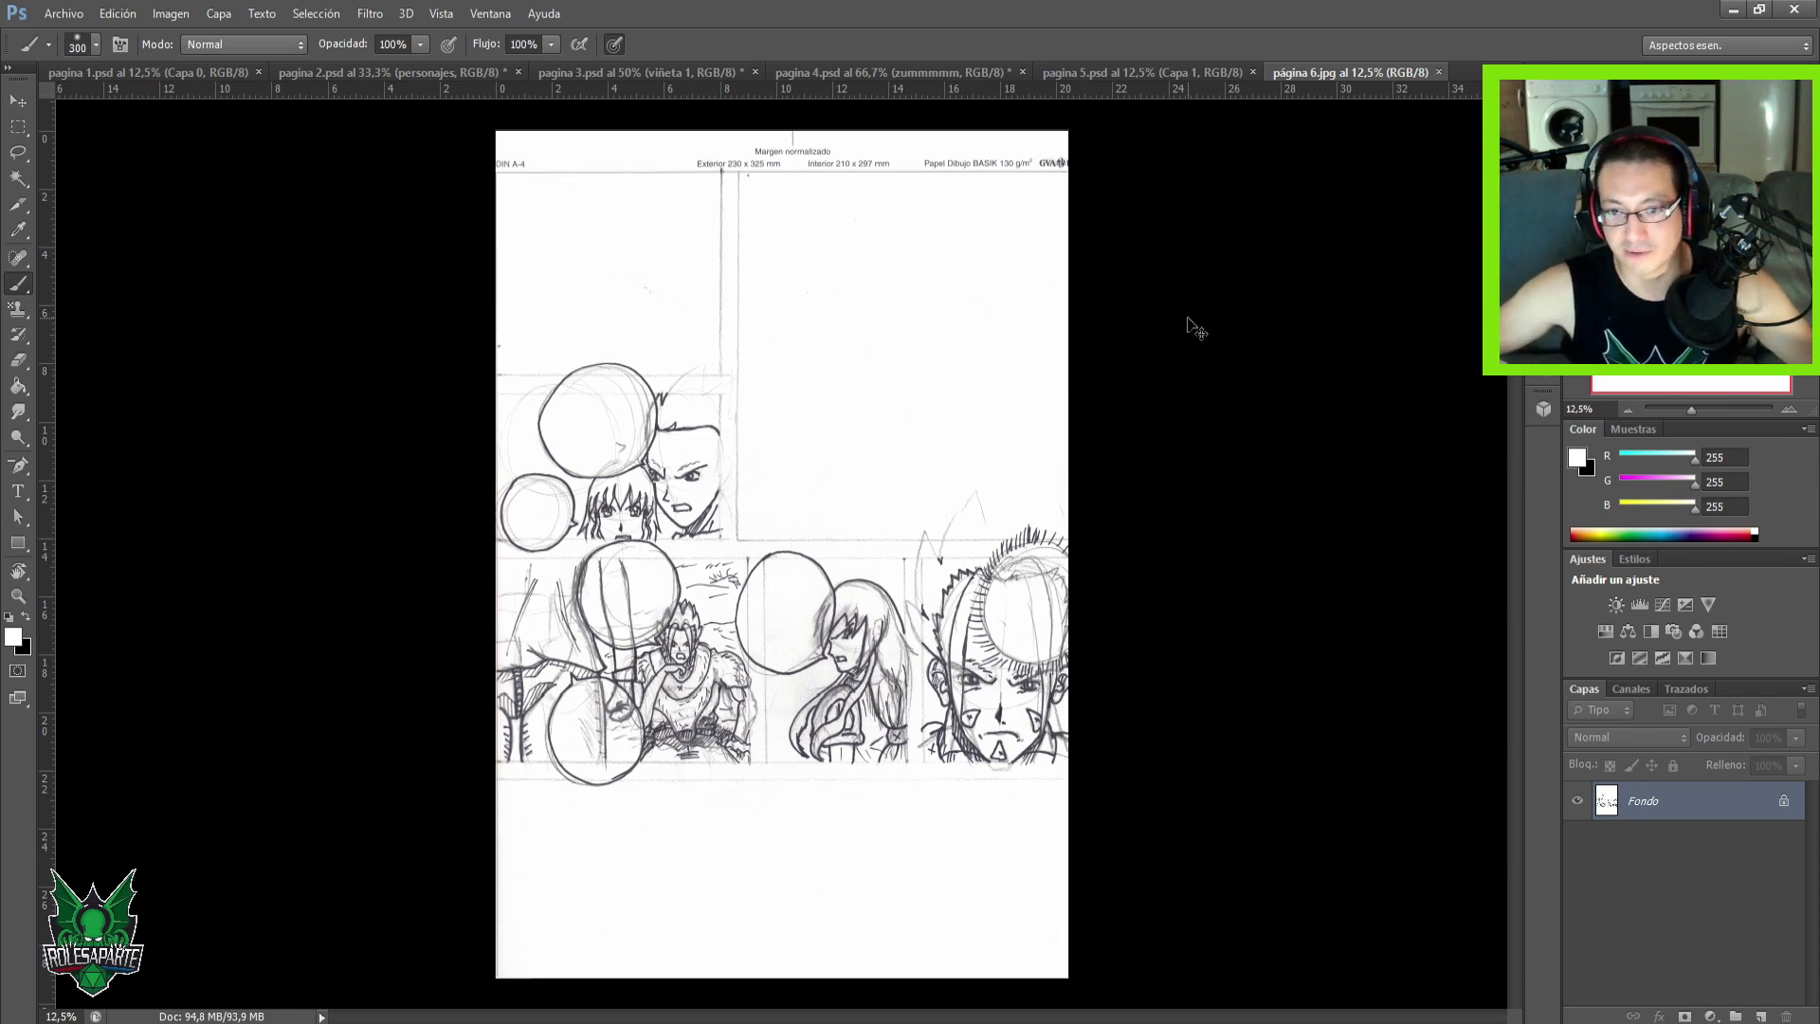
{"action": "key", "text": "ctrl+plus"}
{"action": "mouse_move", "coordinate": [322, 770]}
{"action": "left_mouse_down"}
{"action": "mouse_move", "coordinate": [376, 705]}
{"action": "mouse_move", "coordinate": [391, 652]}
{"action": "mouse_move", "coordinate": [320, 744]}
{"action": "mouse_move", "coordinate": [243, 709]}
{"action": "left_mouse_up"}
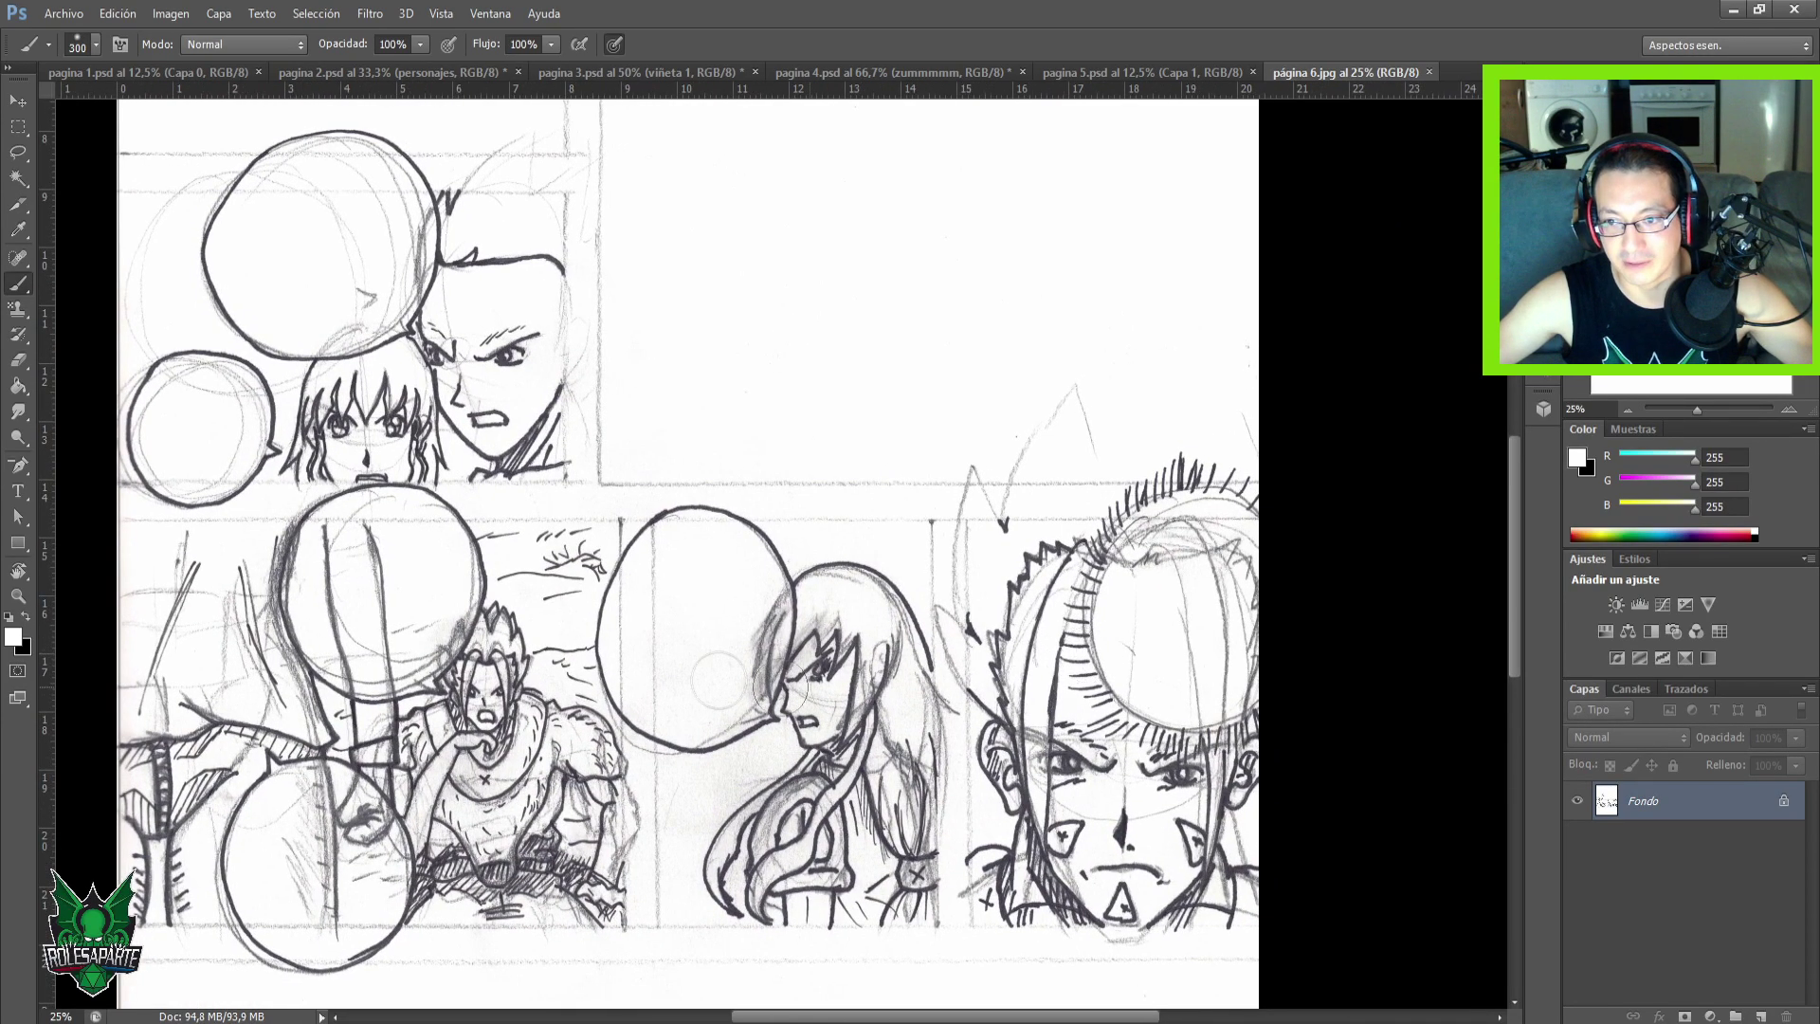
{"action": "key", "text": "ctrl+minus"}
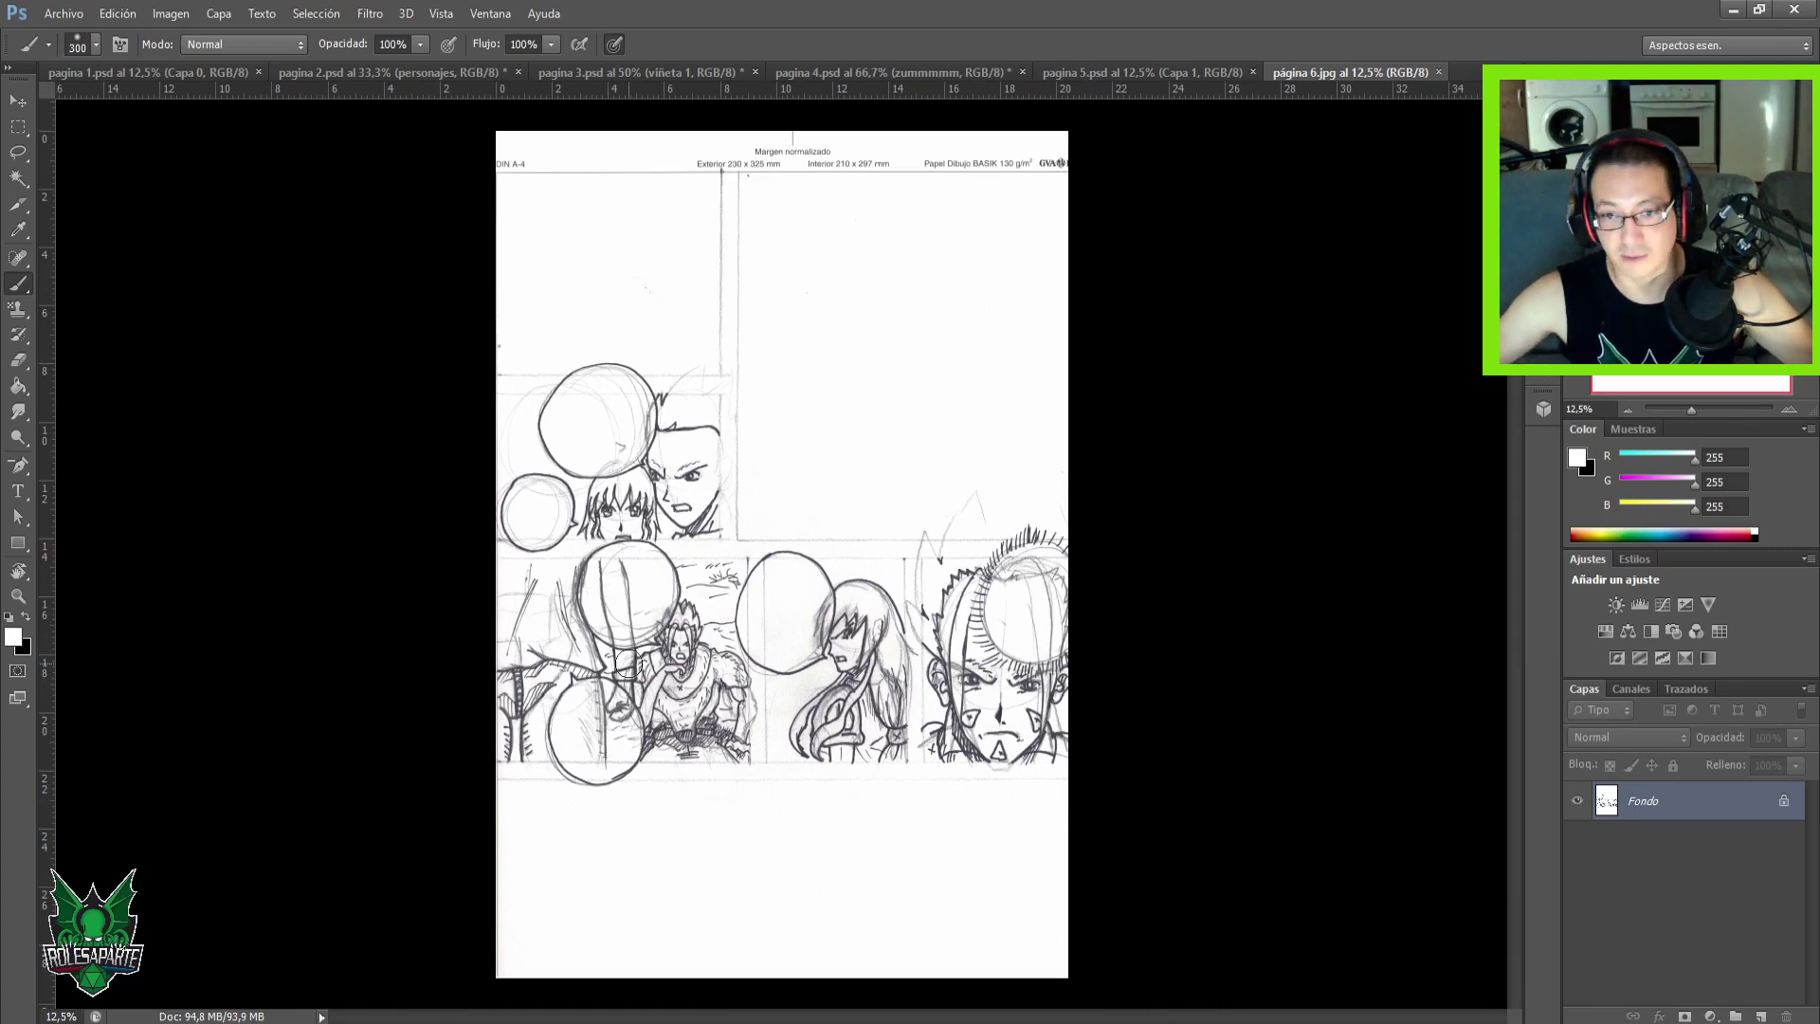
{"action": "key", "text": "ctrl+minus"}
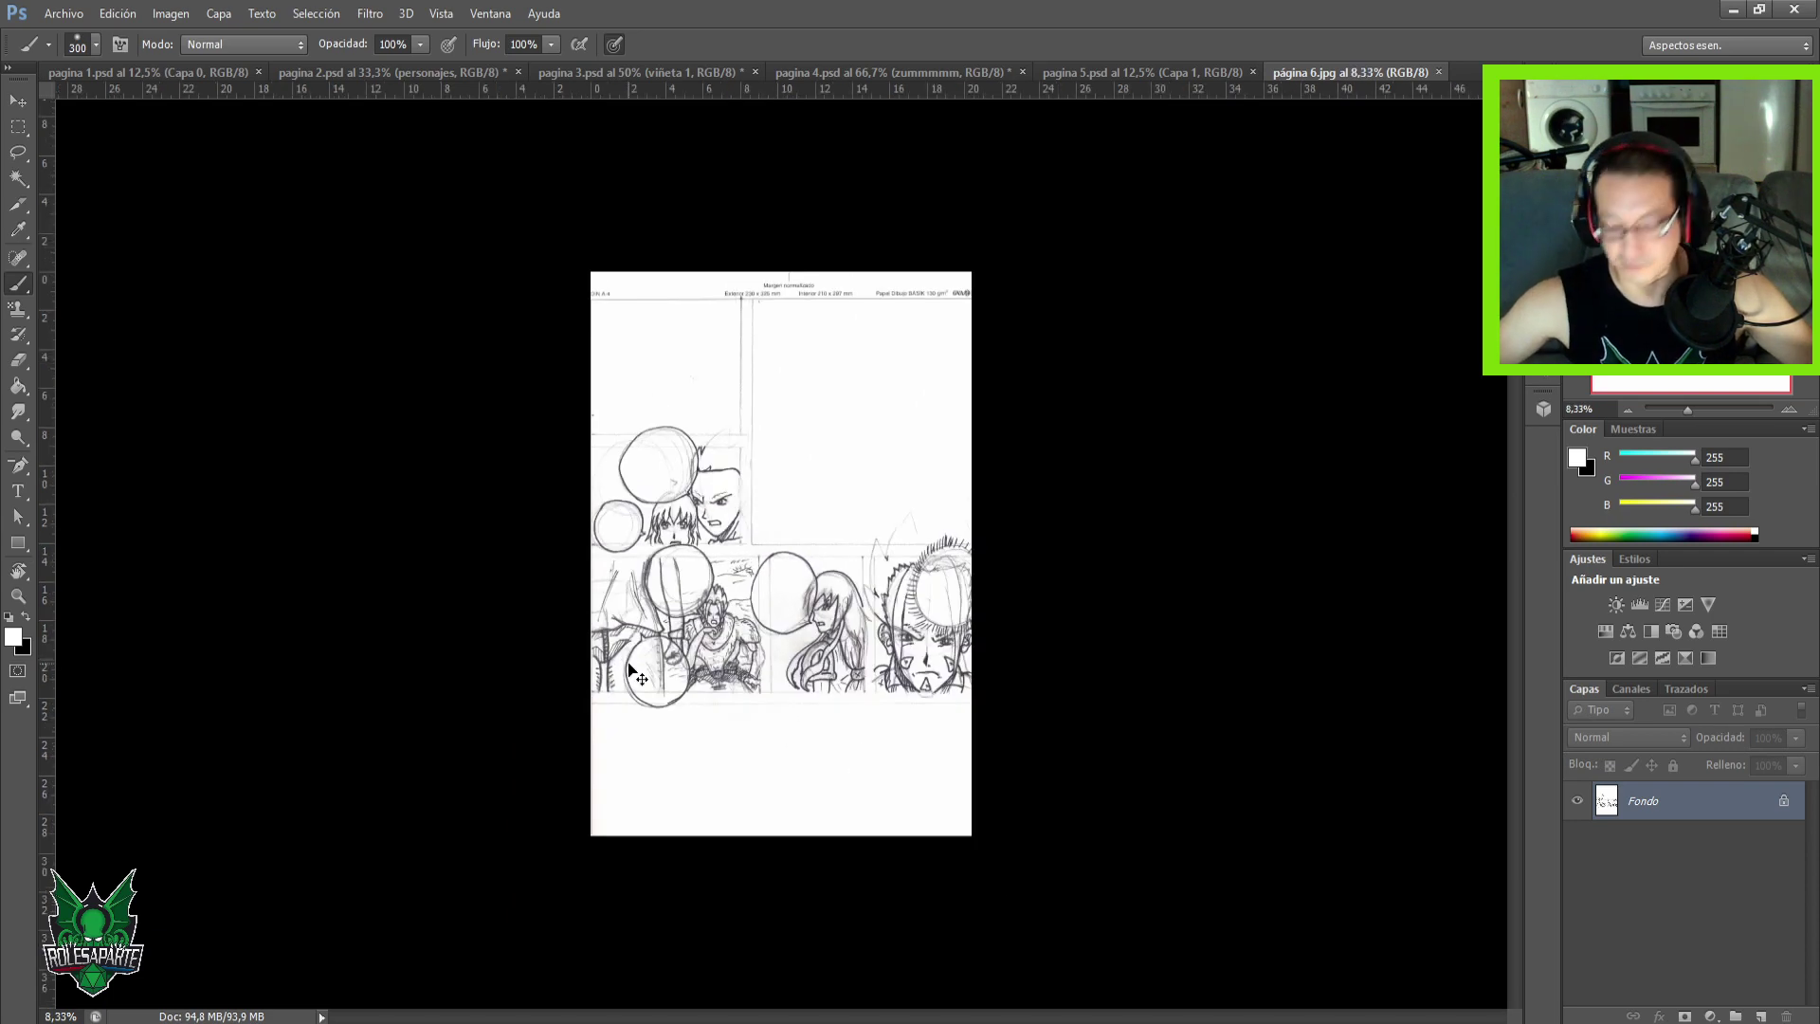
{"action": "key", "text": "ctrl+plus"}
{"action": "key", "text": "ctrl+plus"}
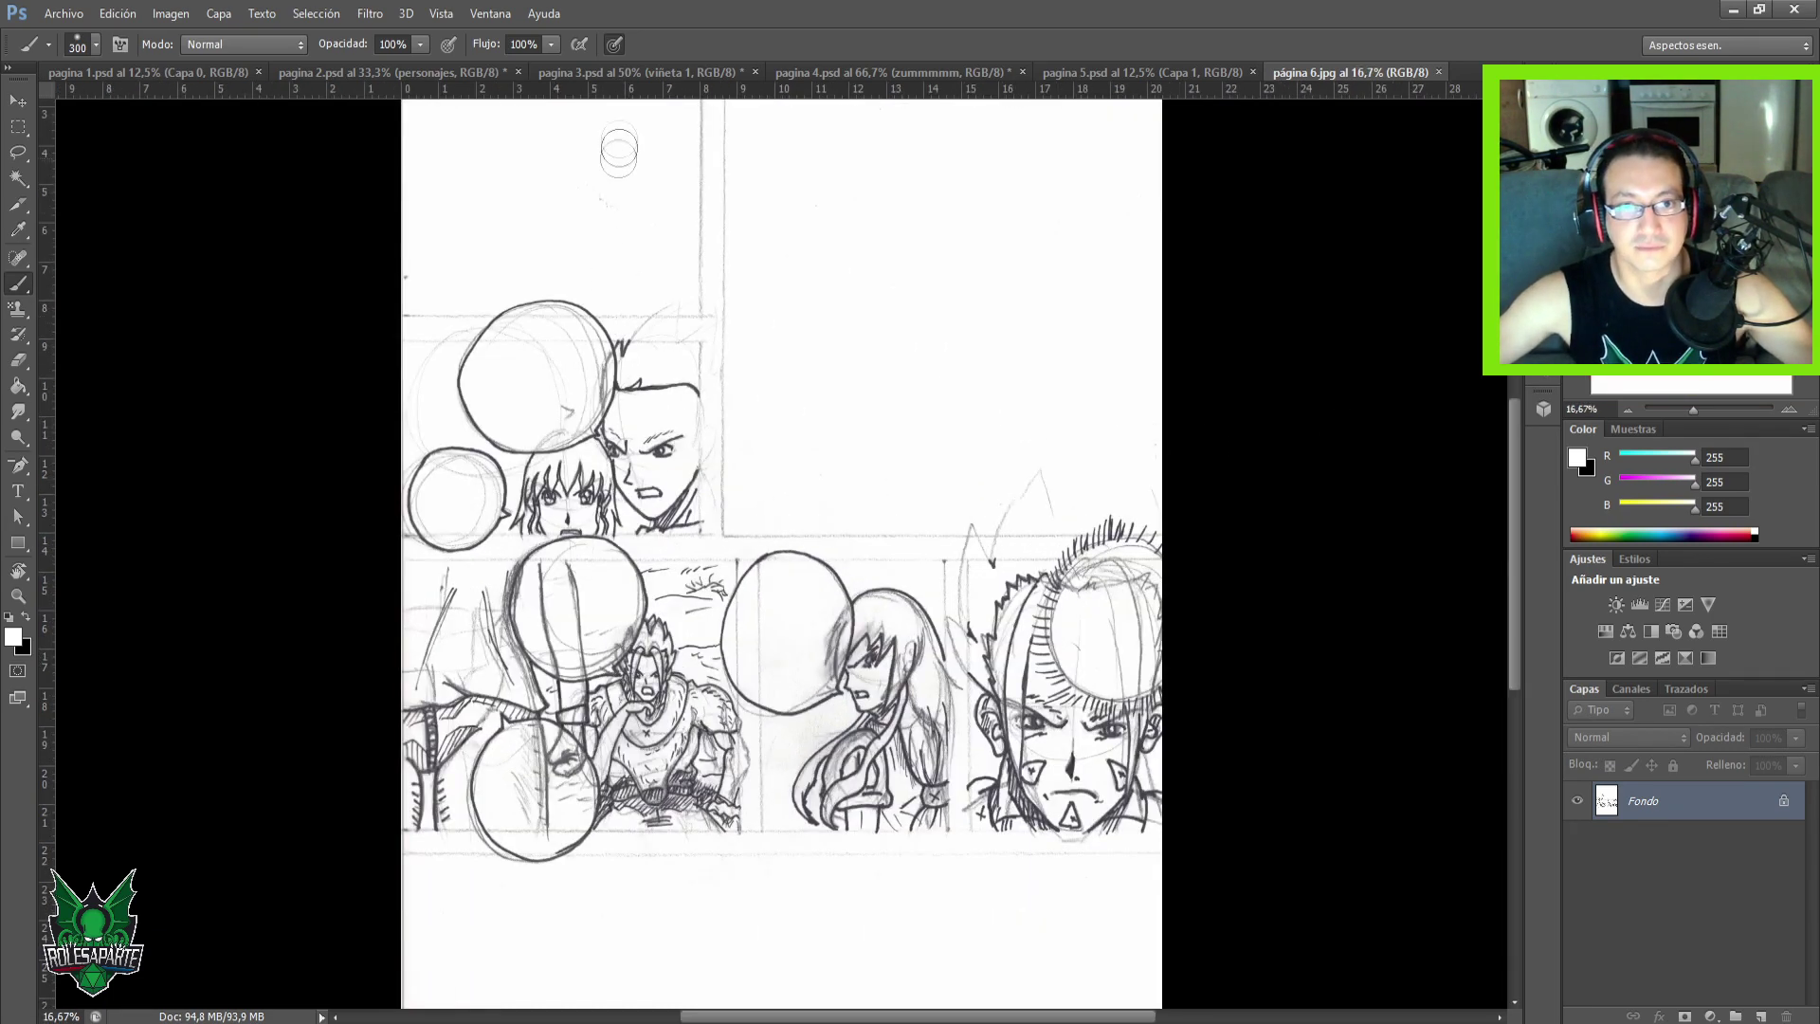
{"action": "left_click", "coordinate": [214, 74]}
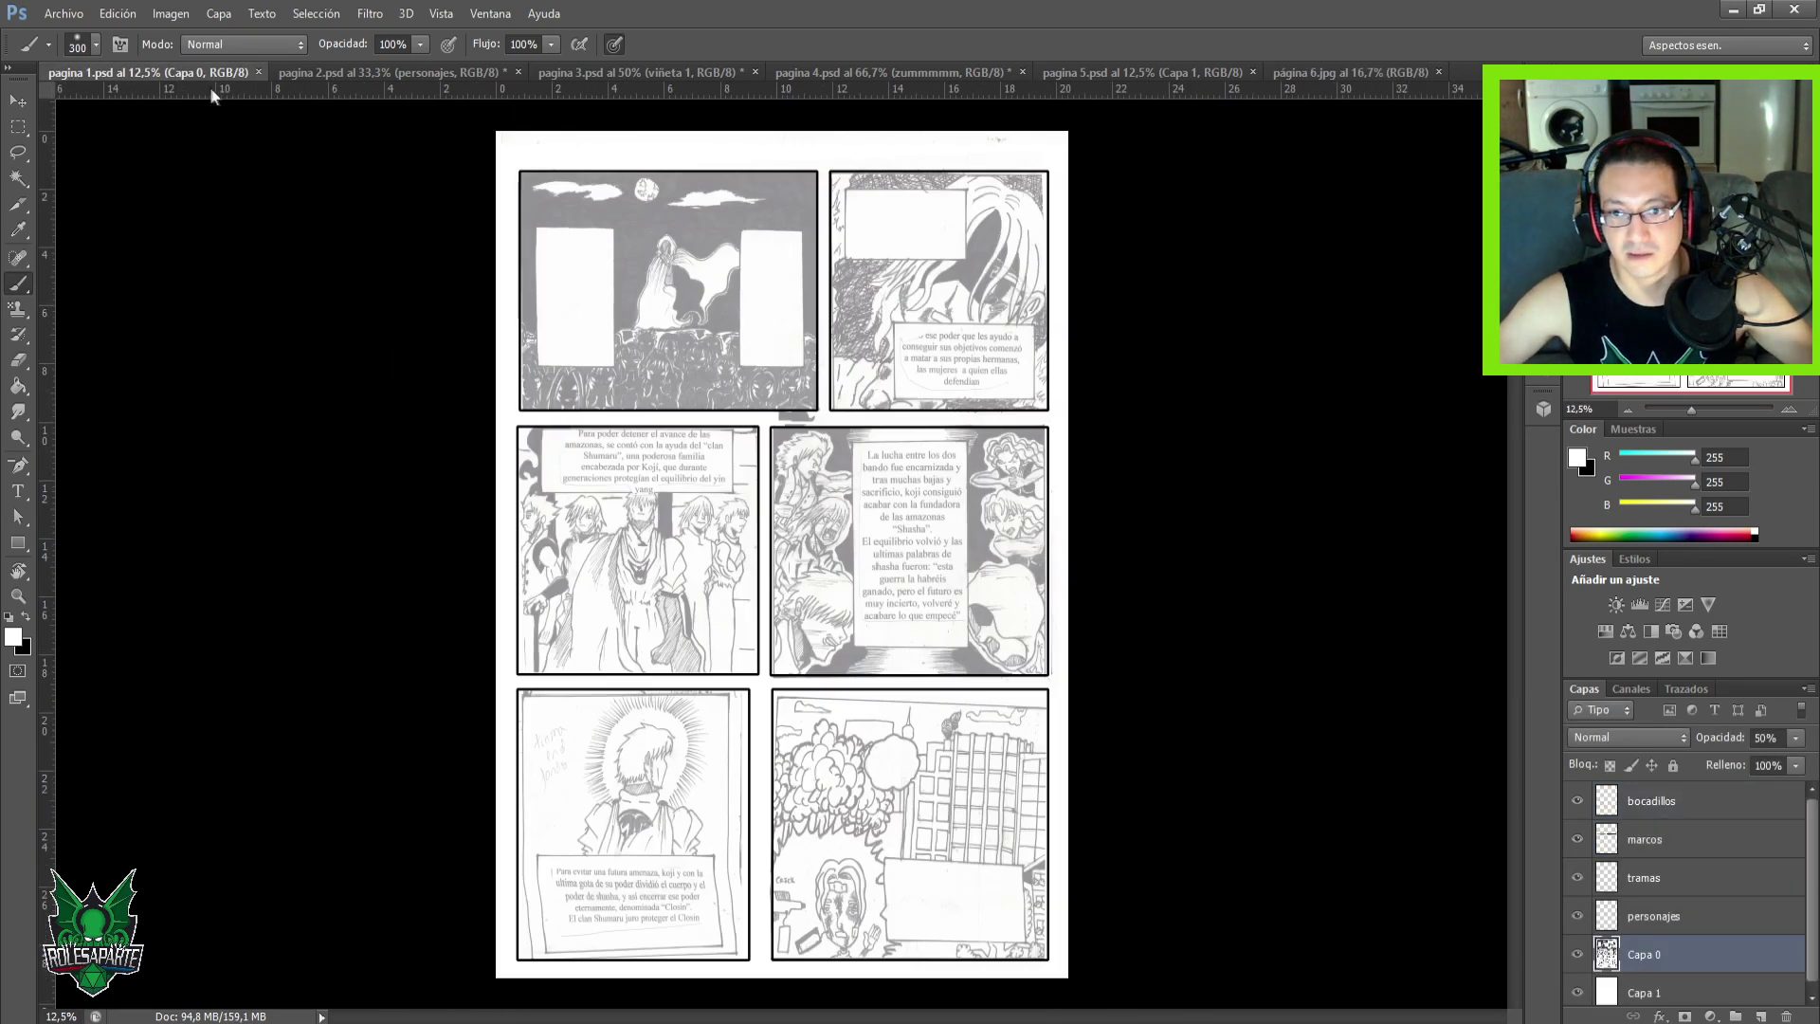
{"action": "left_click", "coordinate": [1306, 74]}
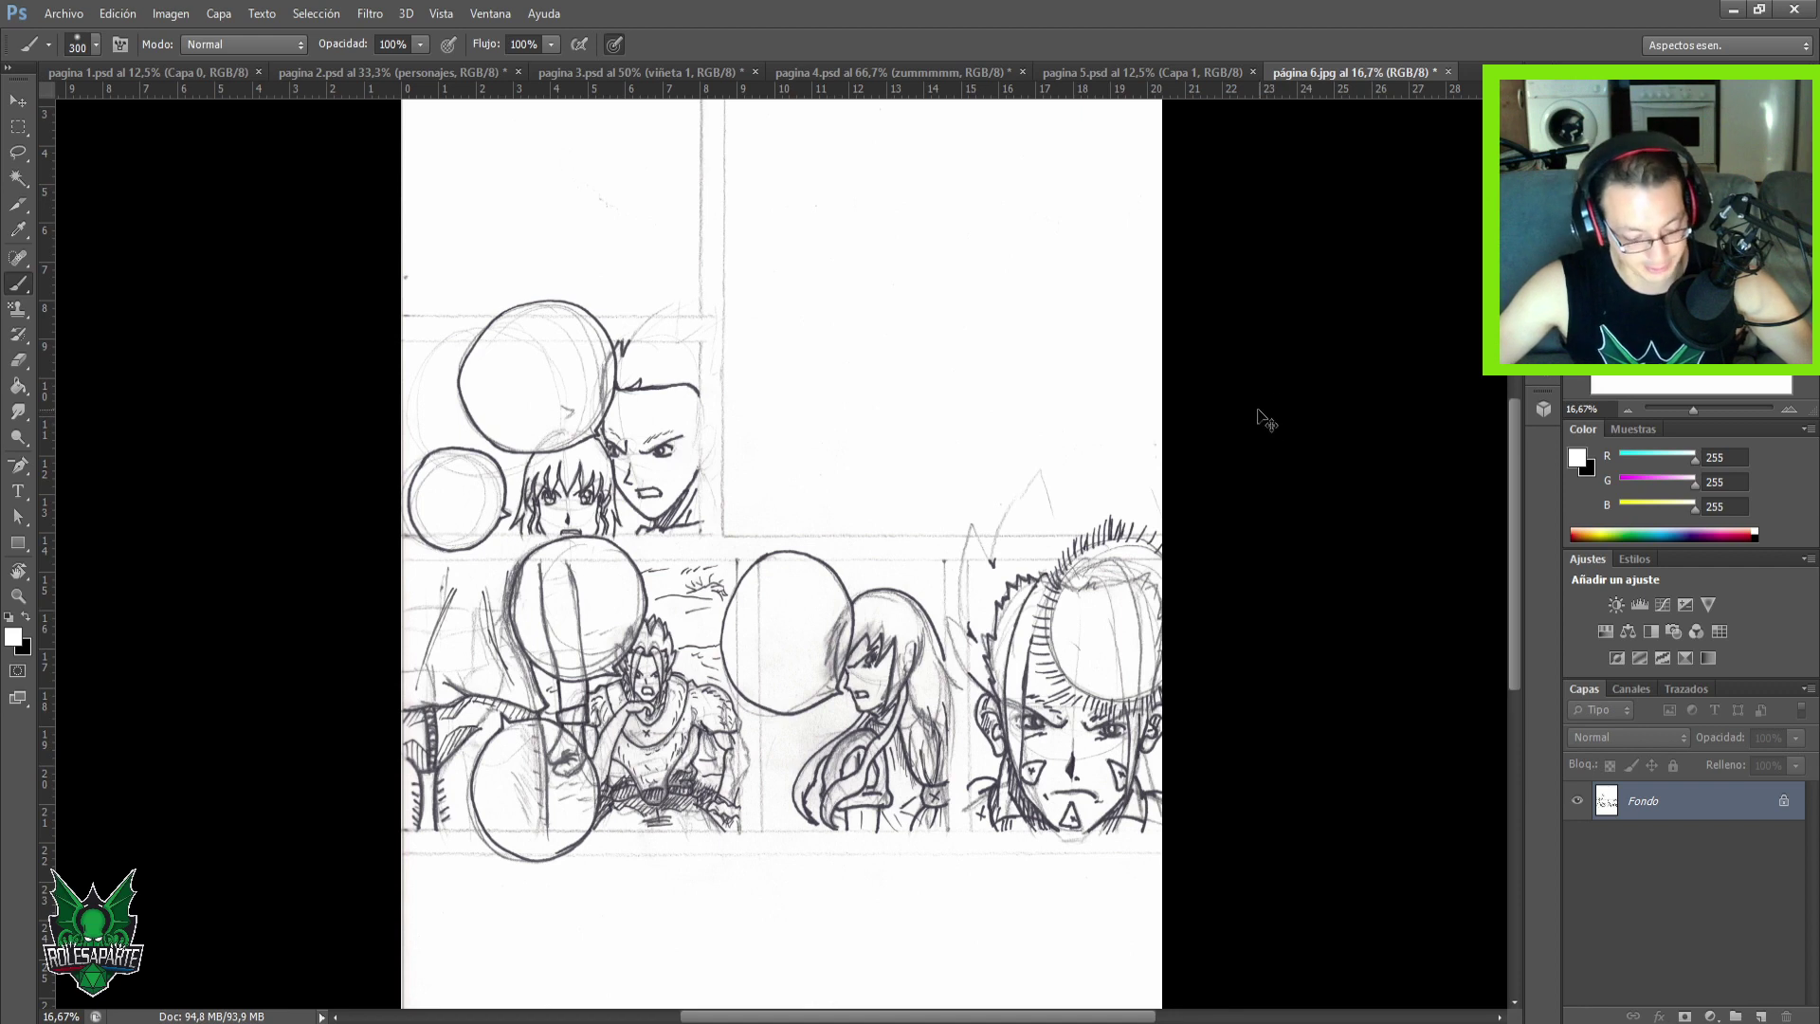
Save página 6.jpg with maximum JPEG quality 12 and the optimized baseline format.
{"action": "key", "text": "ctrl+s"}
{"action": "left_click", "coordinate": [920, 373]}
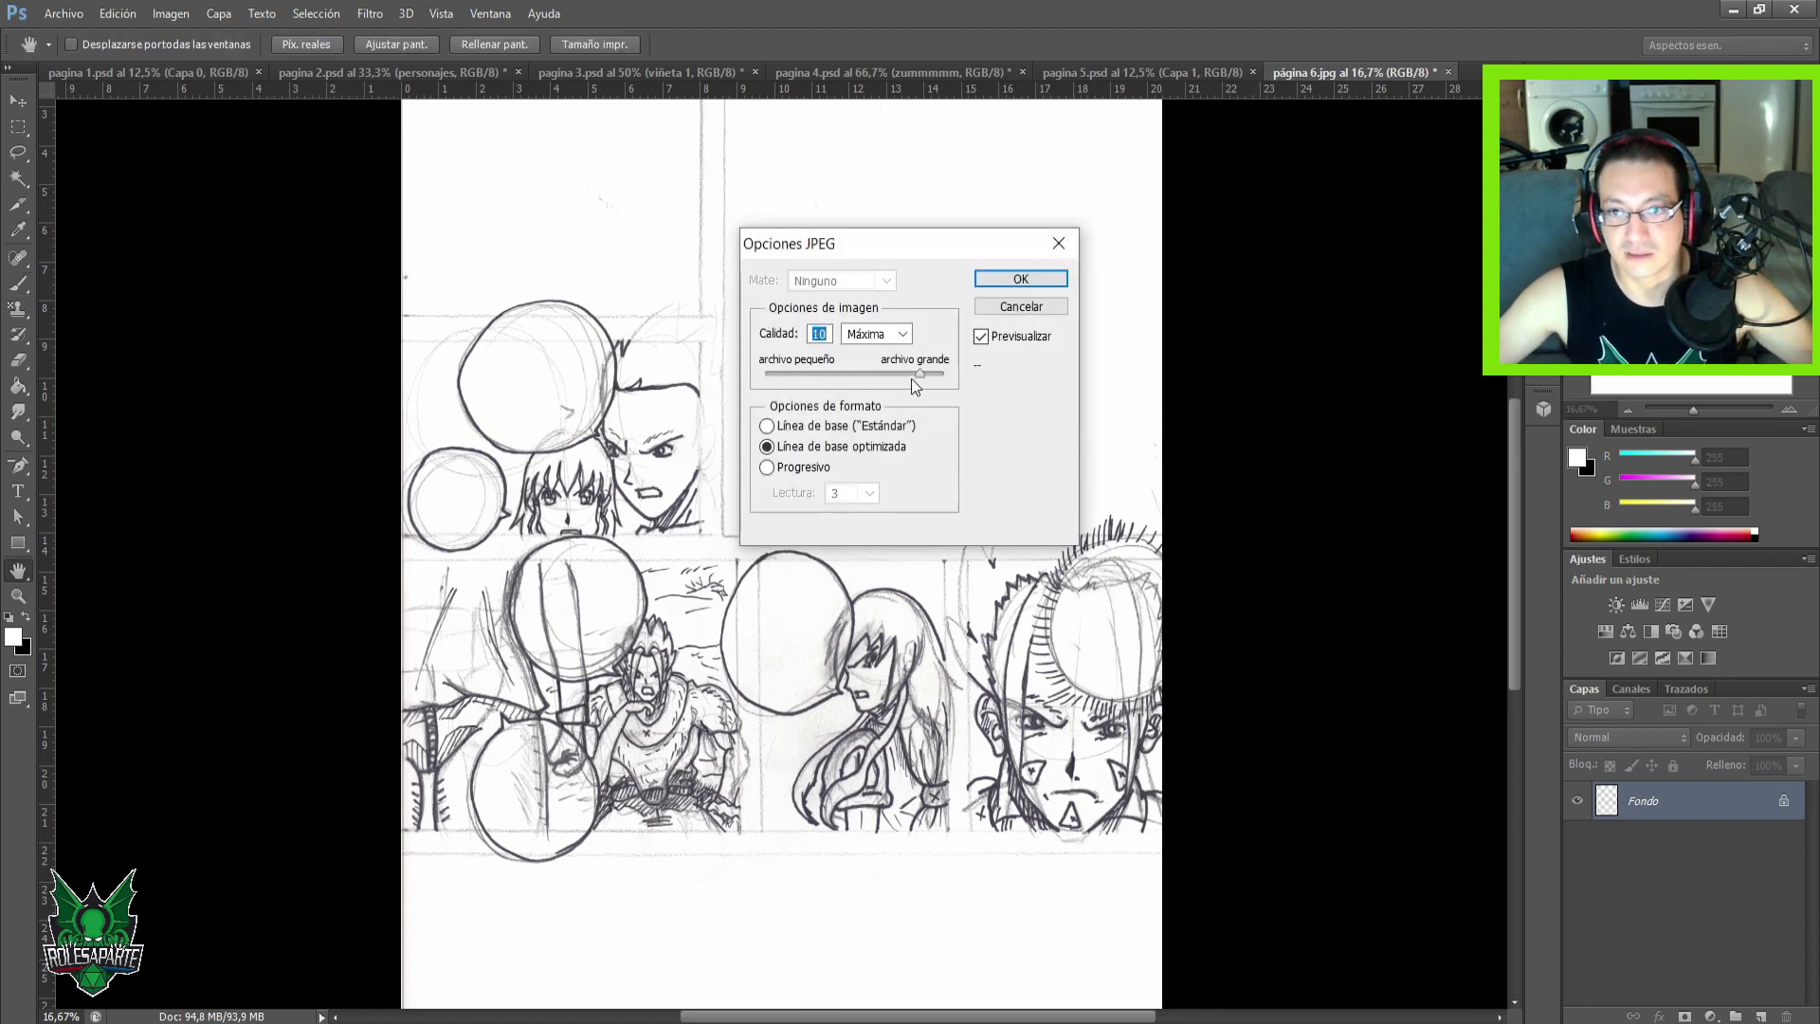
{"action": "key", "text": "Return"}
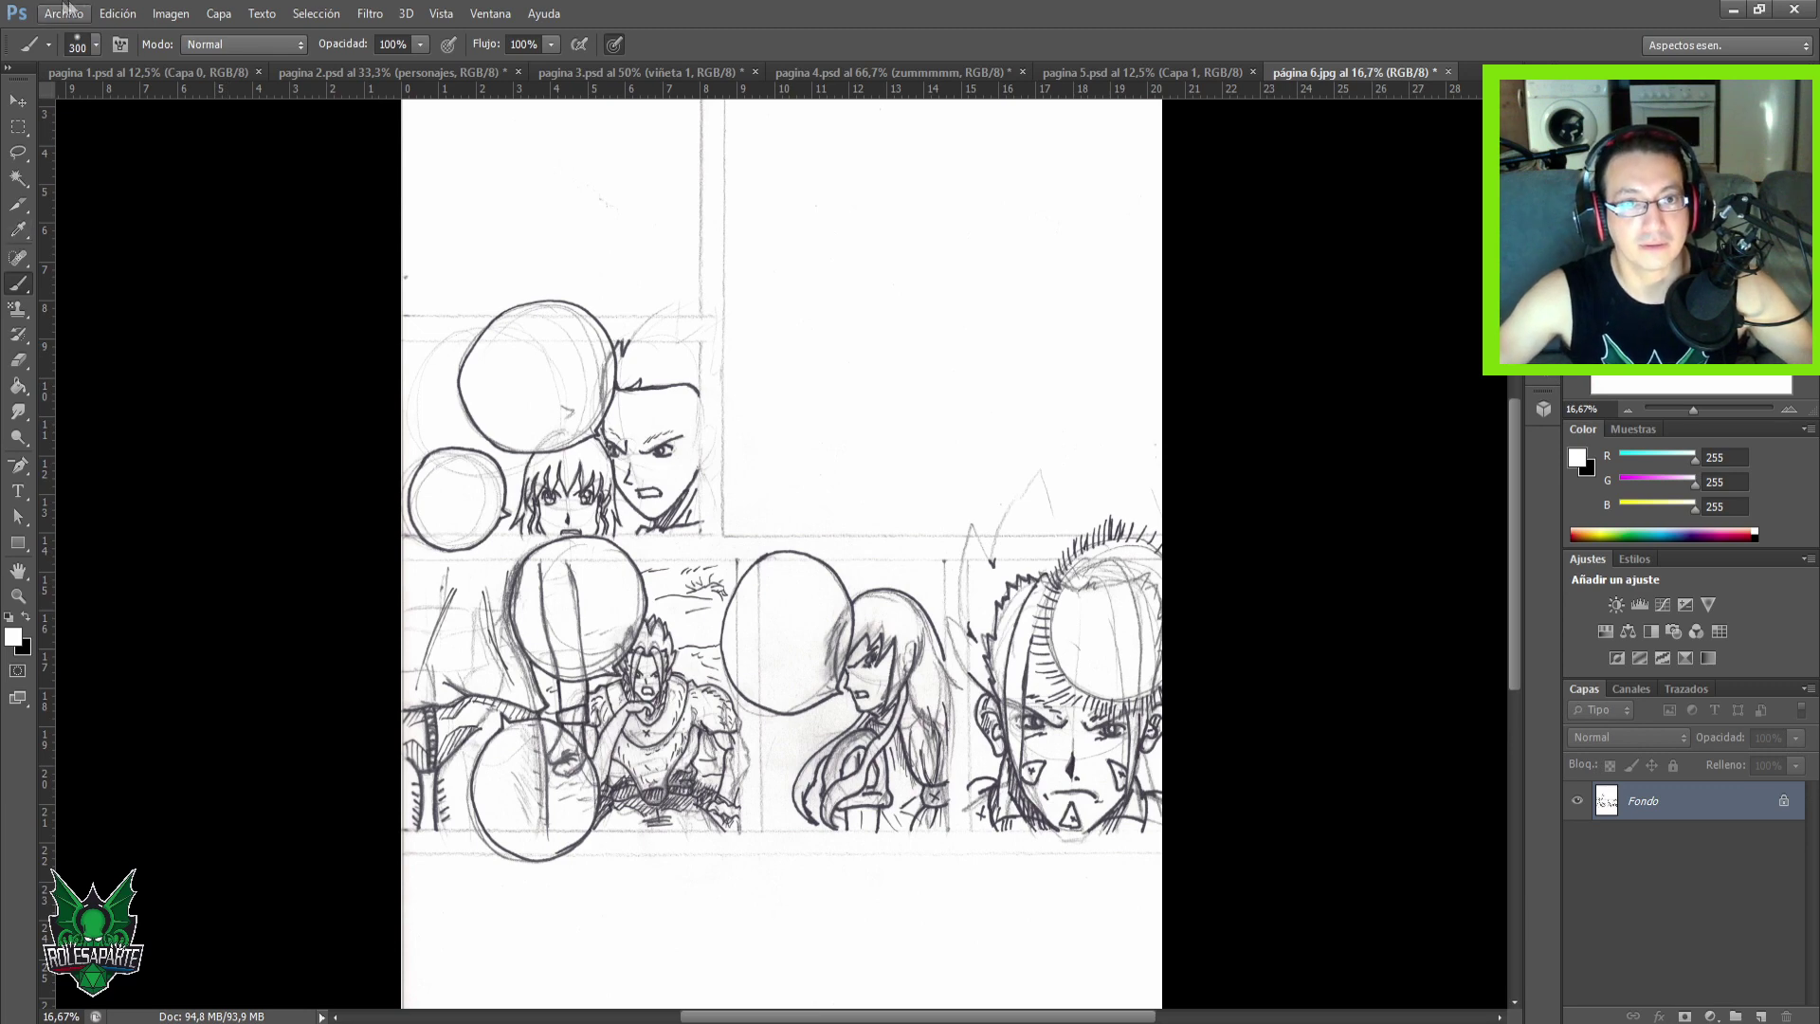
{"action": "left_click", "coordinate": [66, 13]}
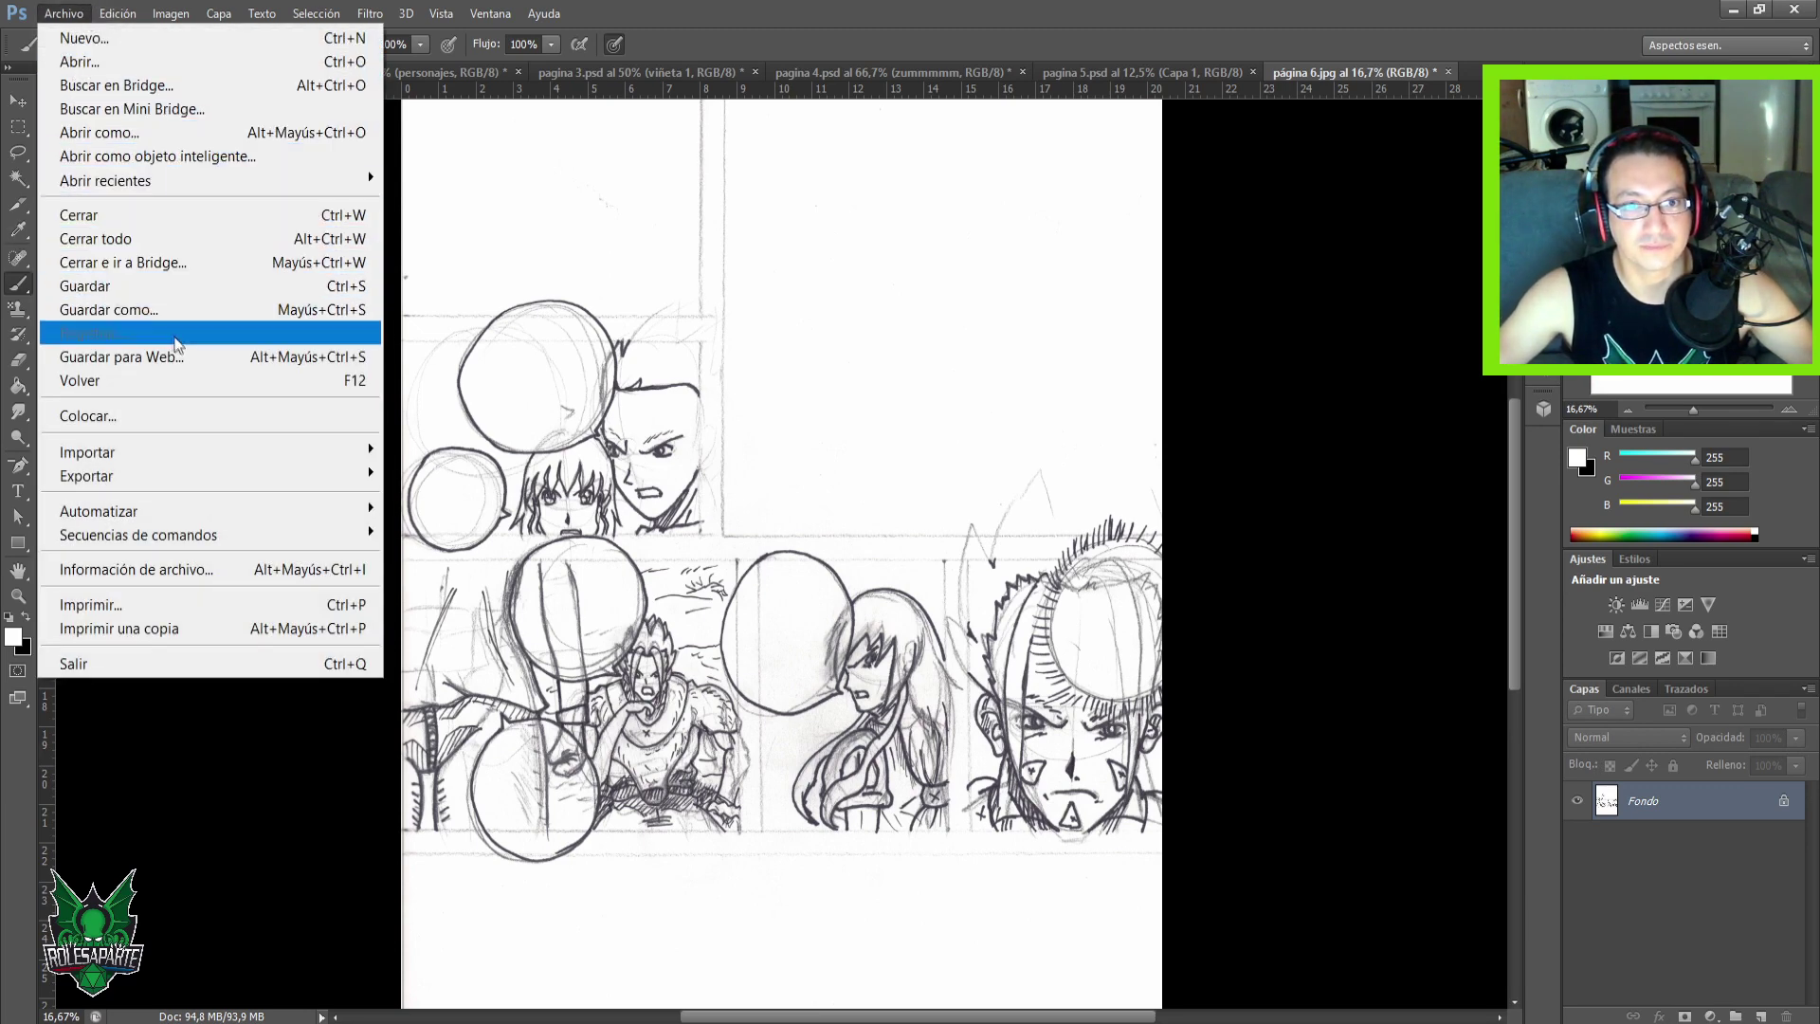
{"action": "left_click", "coordinate": [174, 287]}
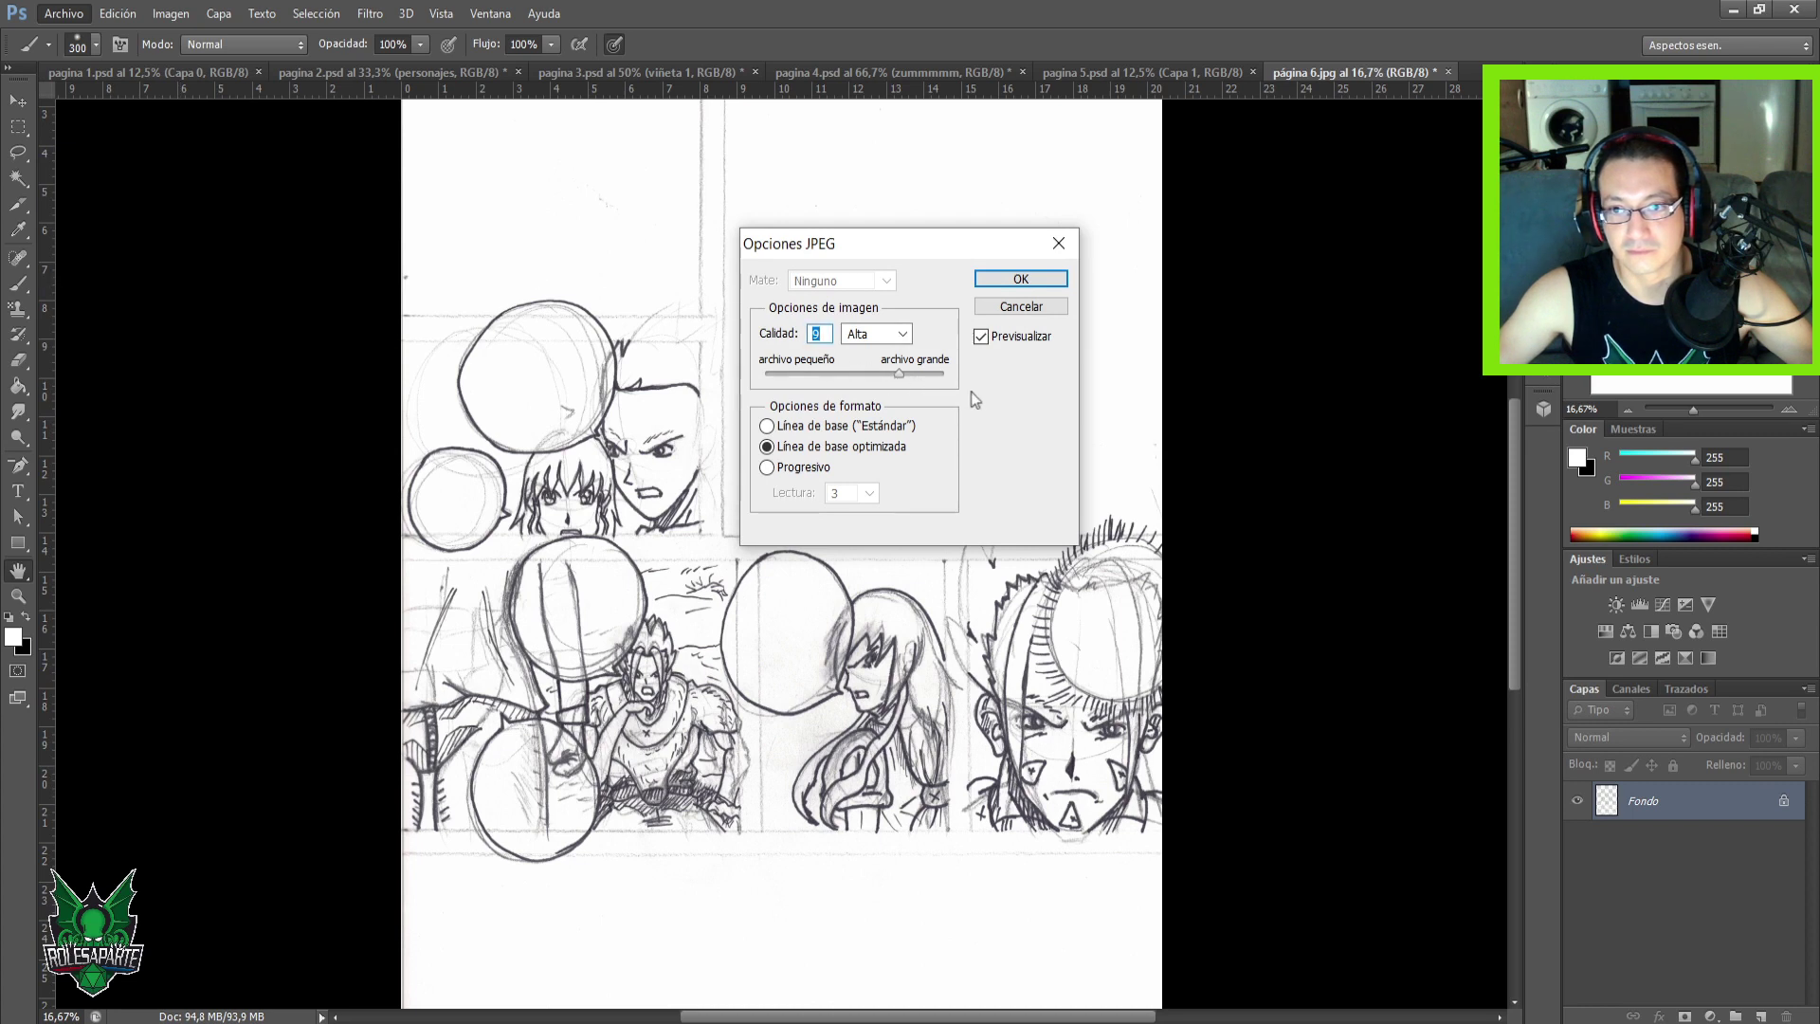
{"action": "left_click_drag", "start_coordinate": [903, 373], "coordinate": [960, 372]}
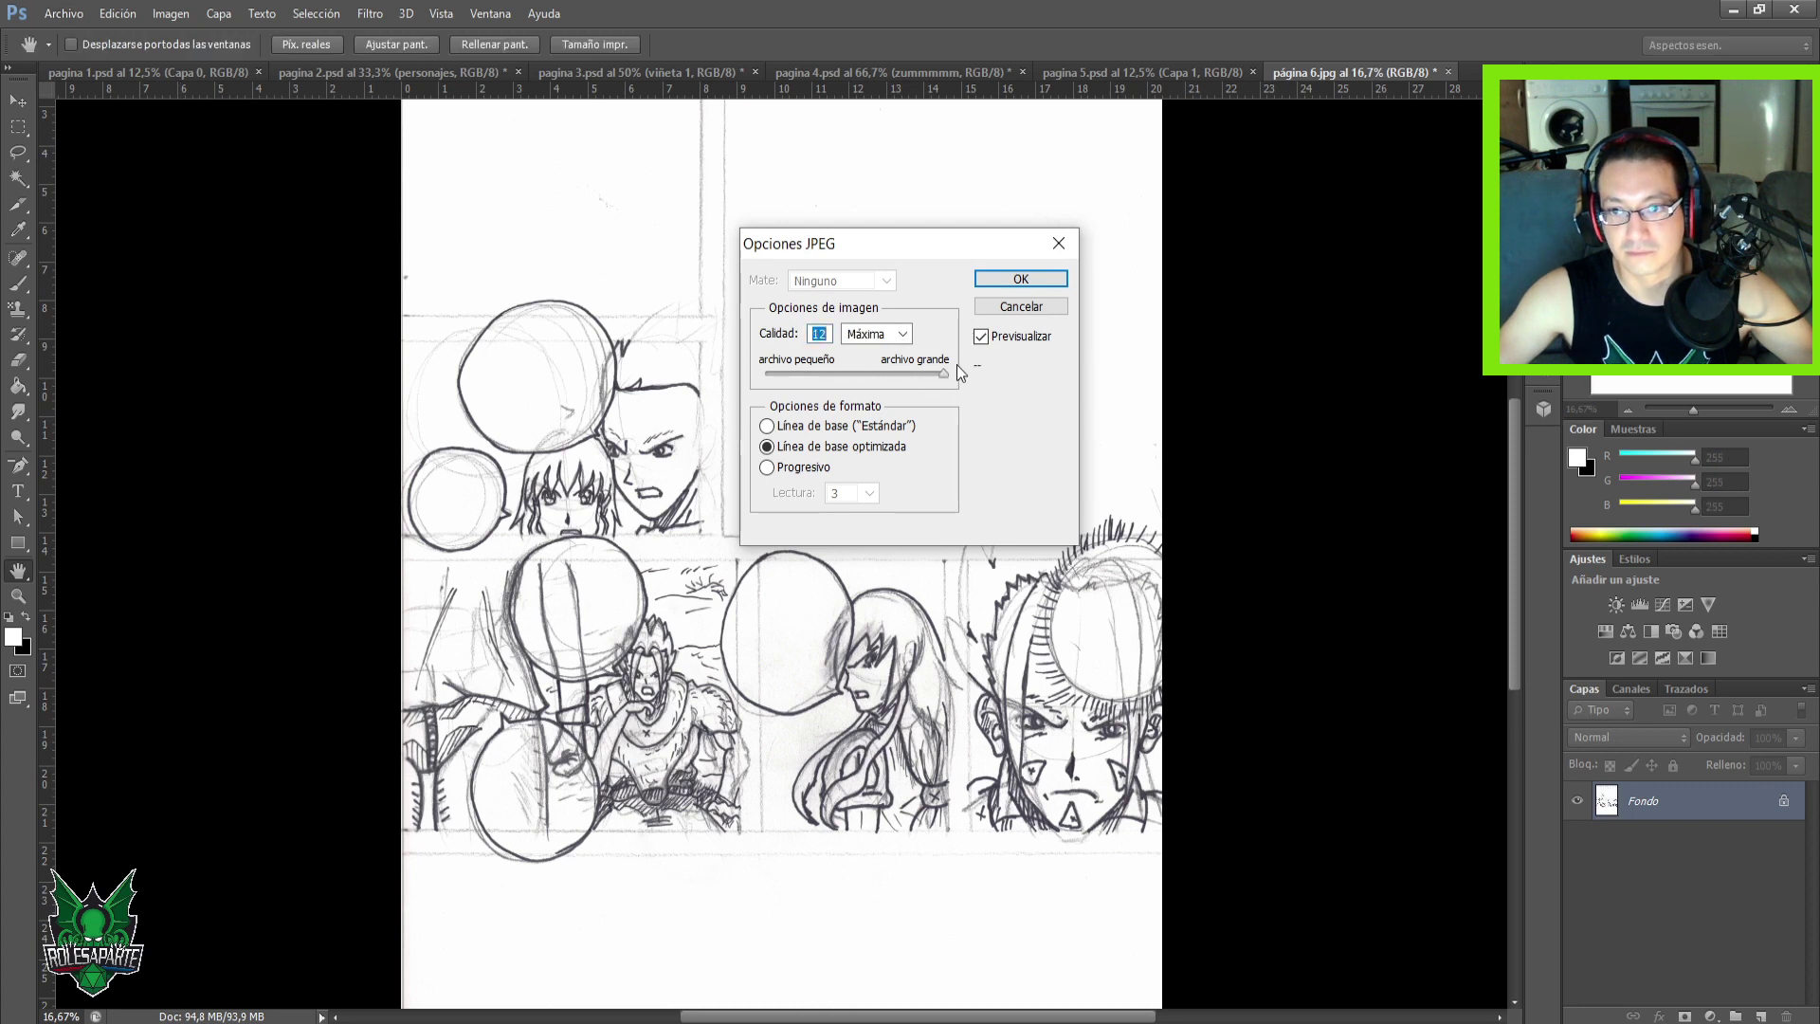
{"action": "left_click", "coordinate": [1011, 281]}
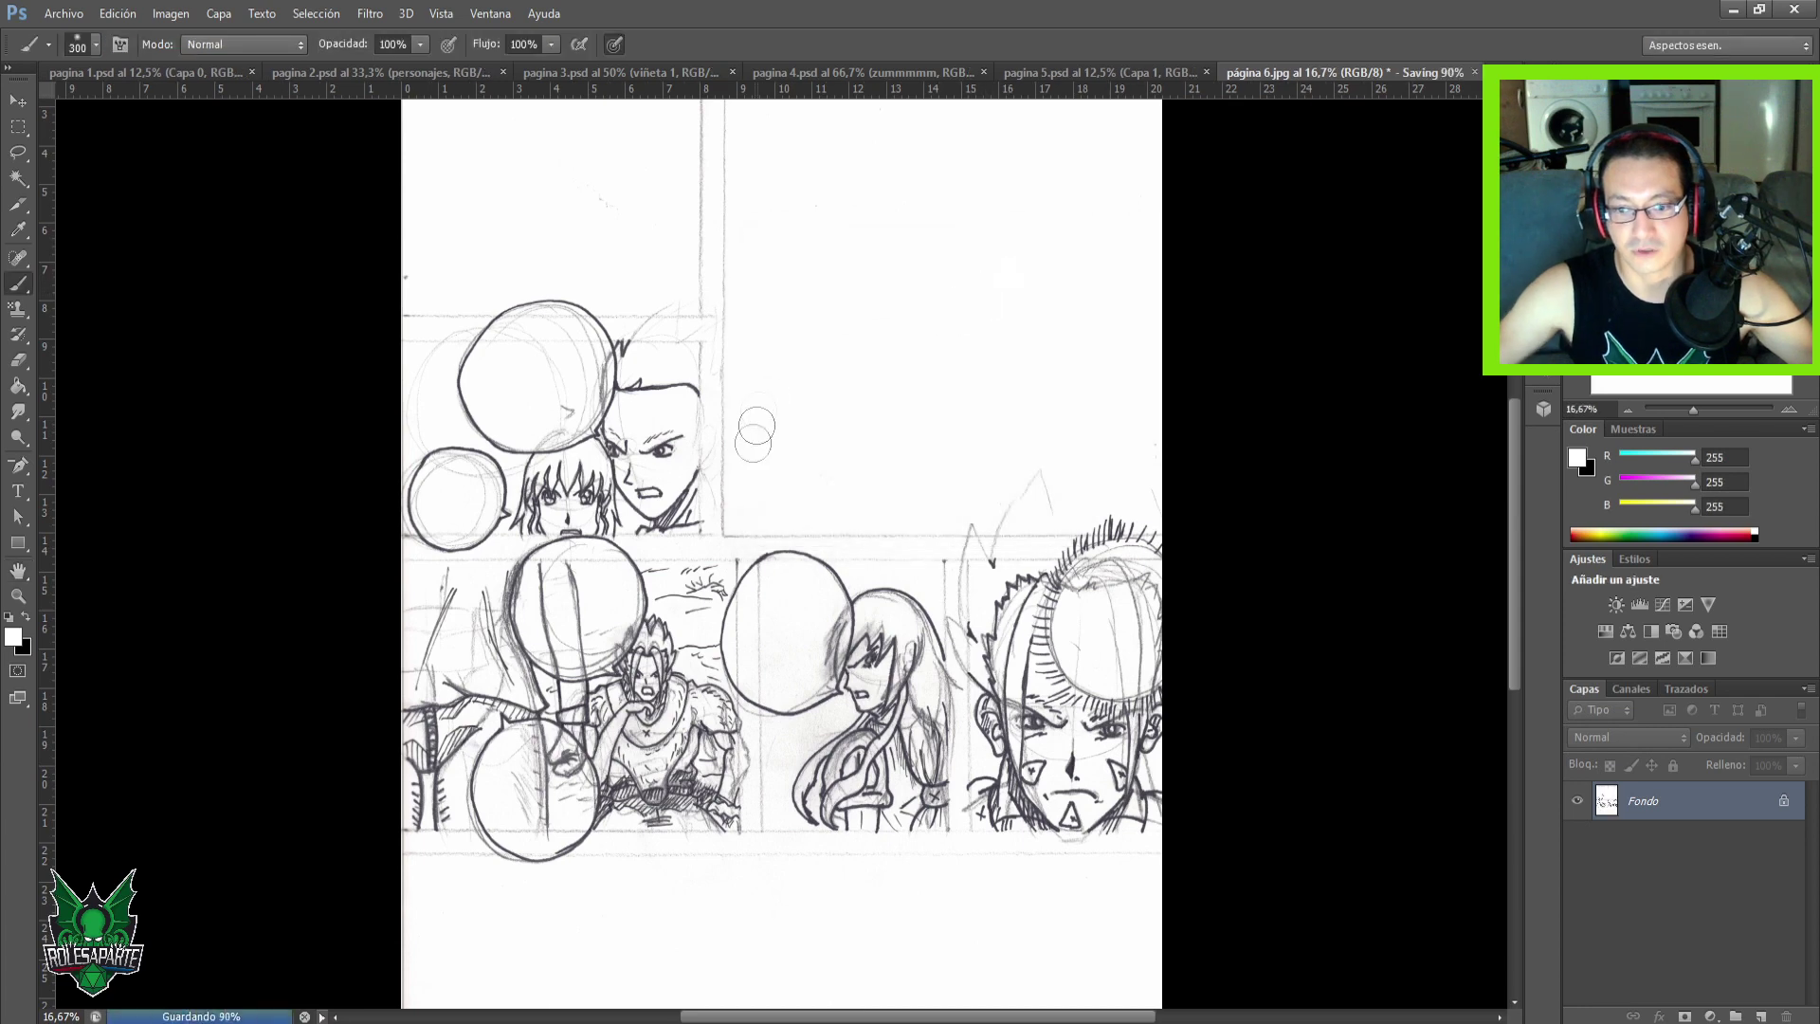
Save a Photoshop-format version of the page as página 6.psd in the 14. The rebirth folder.
{"action": "left_click", "coordinate": [63, 13]}
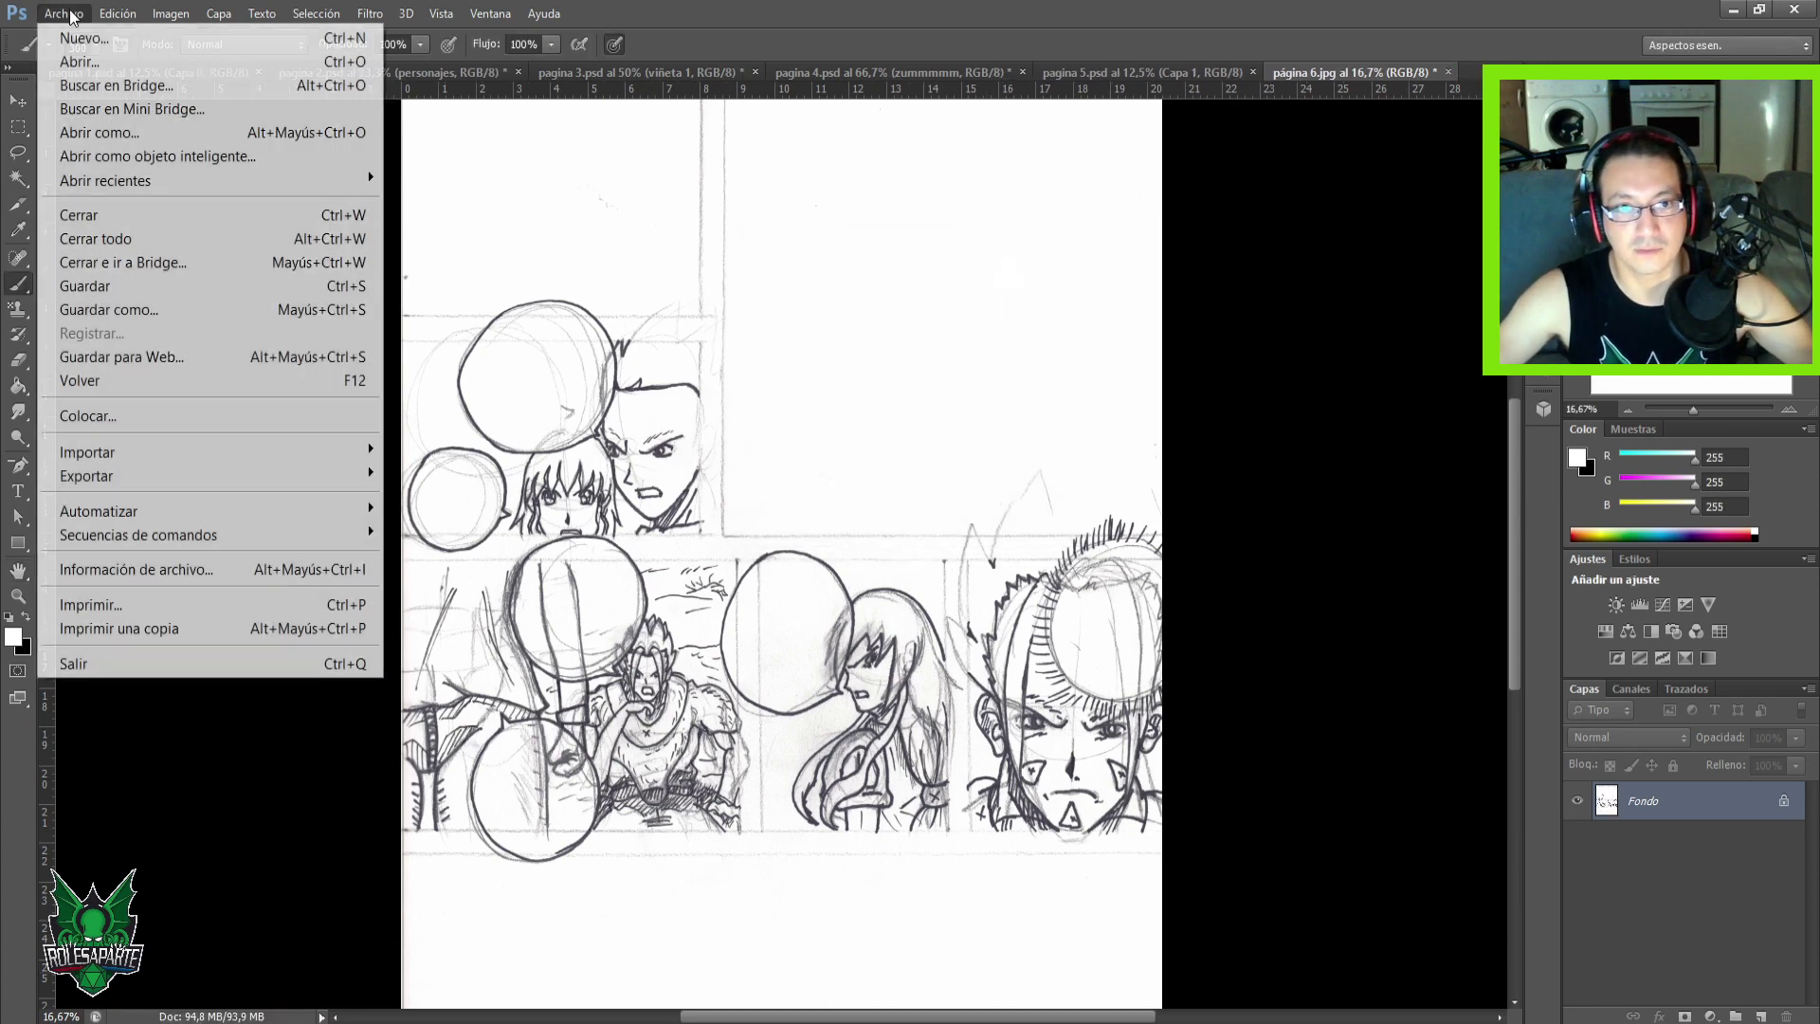
{"action": "left_click", "coordinate": [182, 313]}
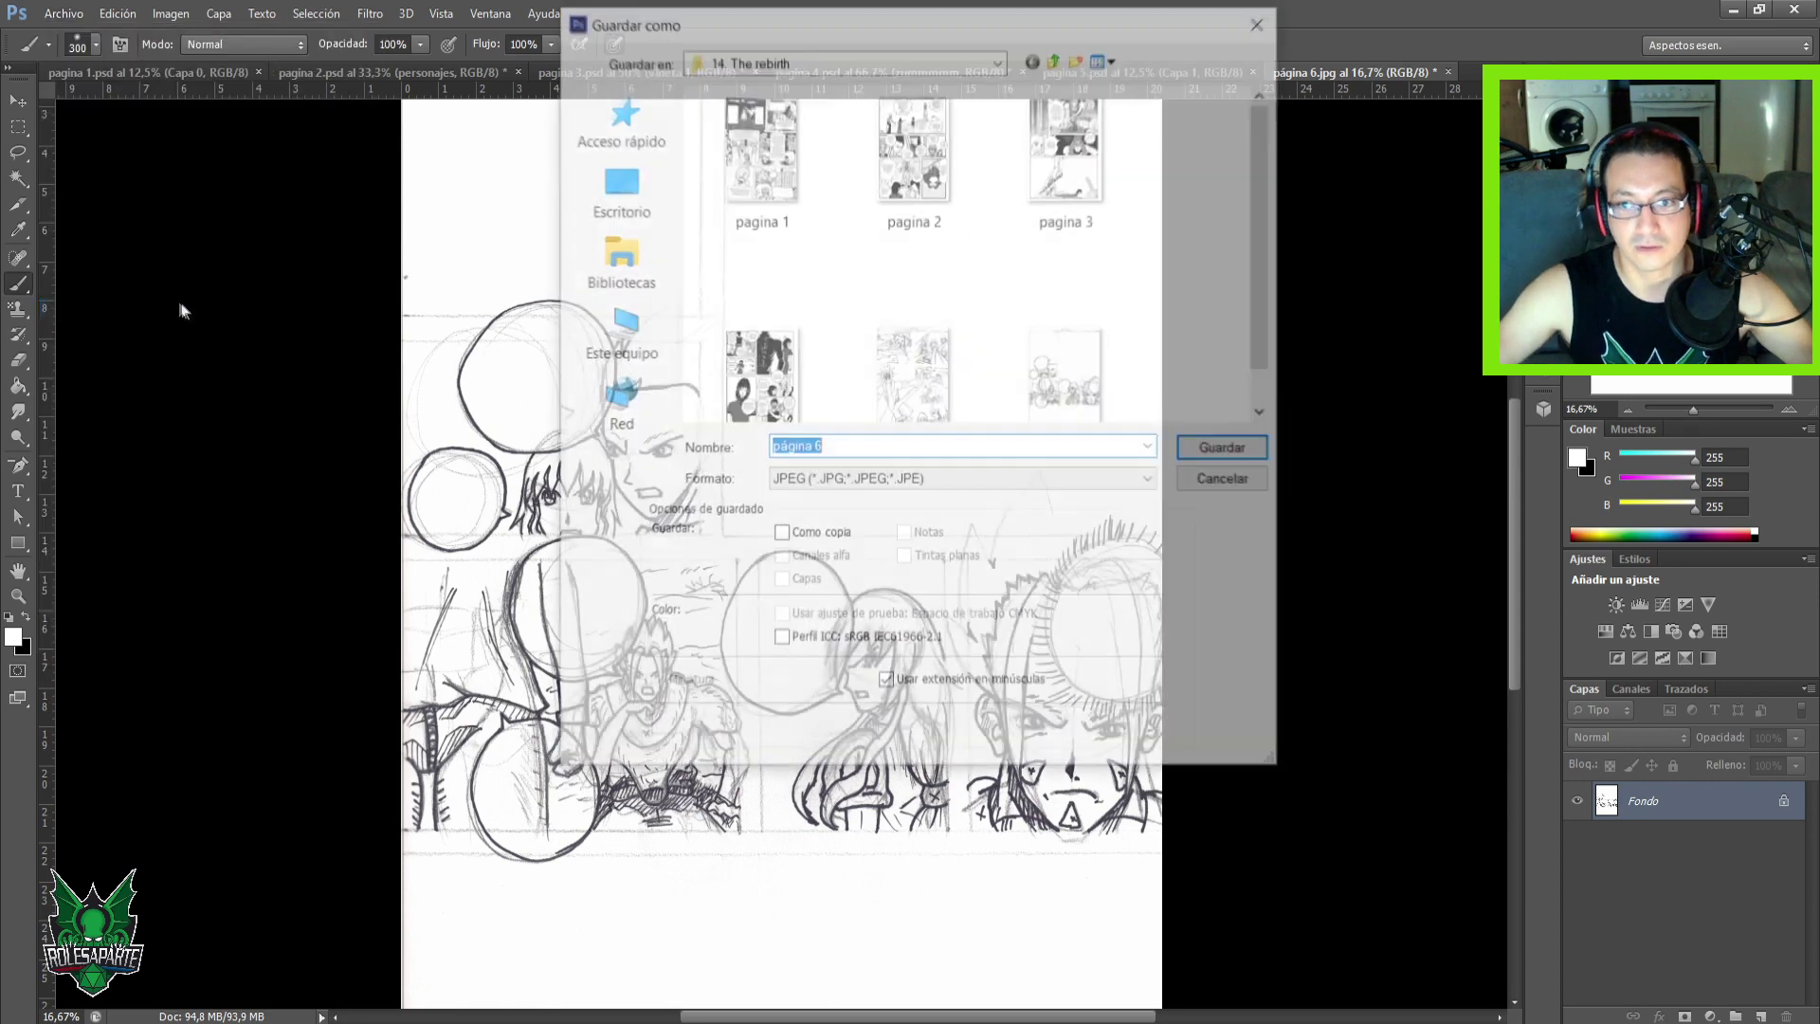
{"action": "left_click", "coordinate": [851, 481]}
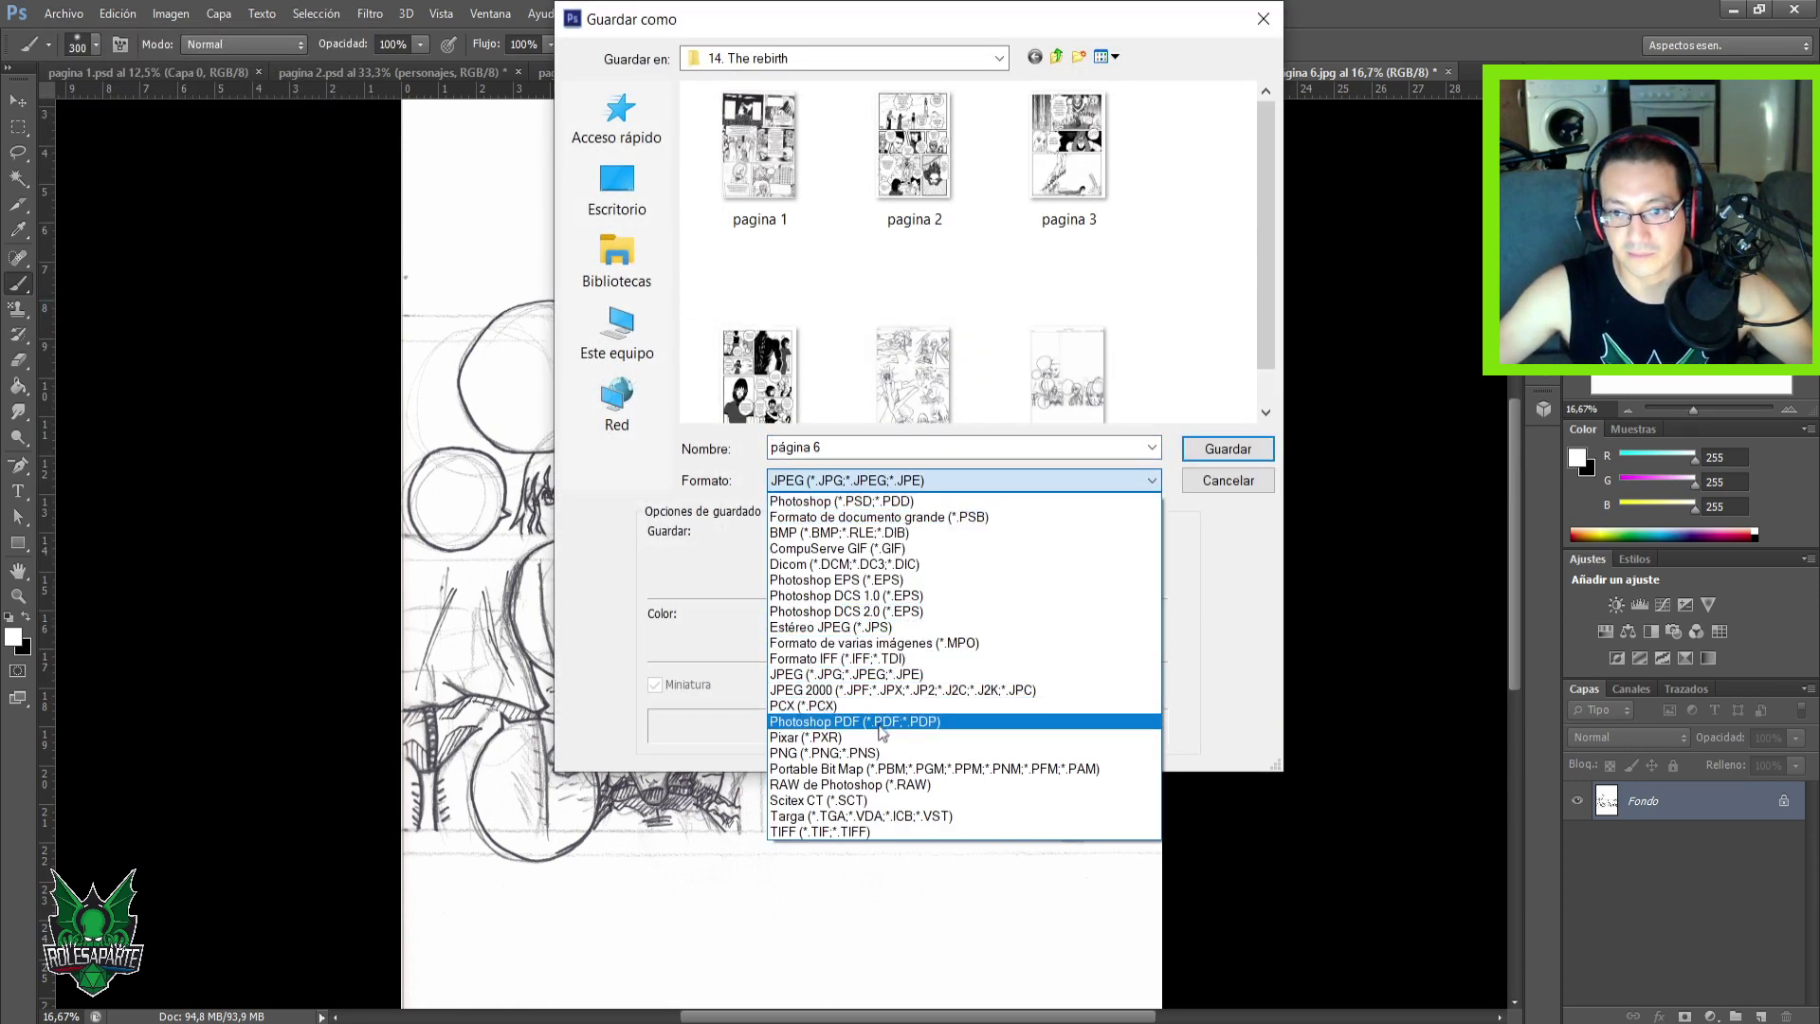
{"action": "left_click", "coordinate": [865, 503]}
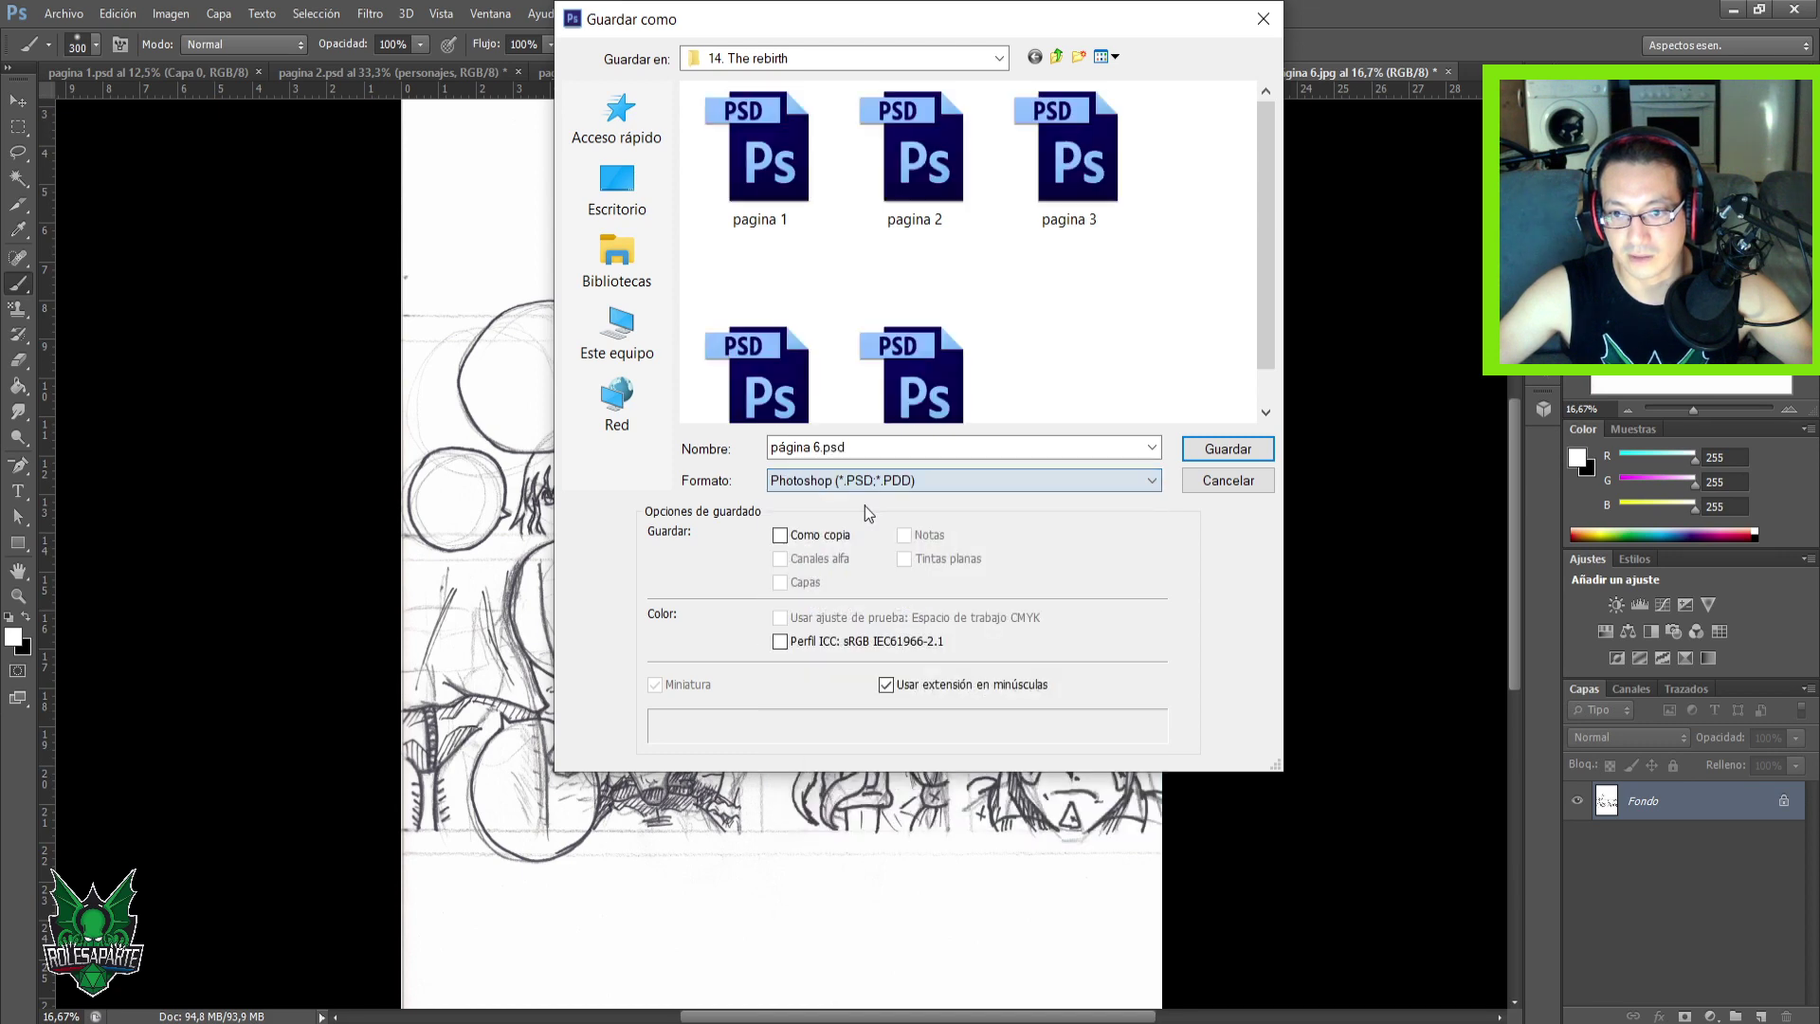
{"action": "left_click", "coordinate": [1225, 450]}
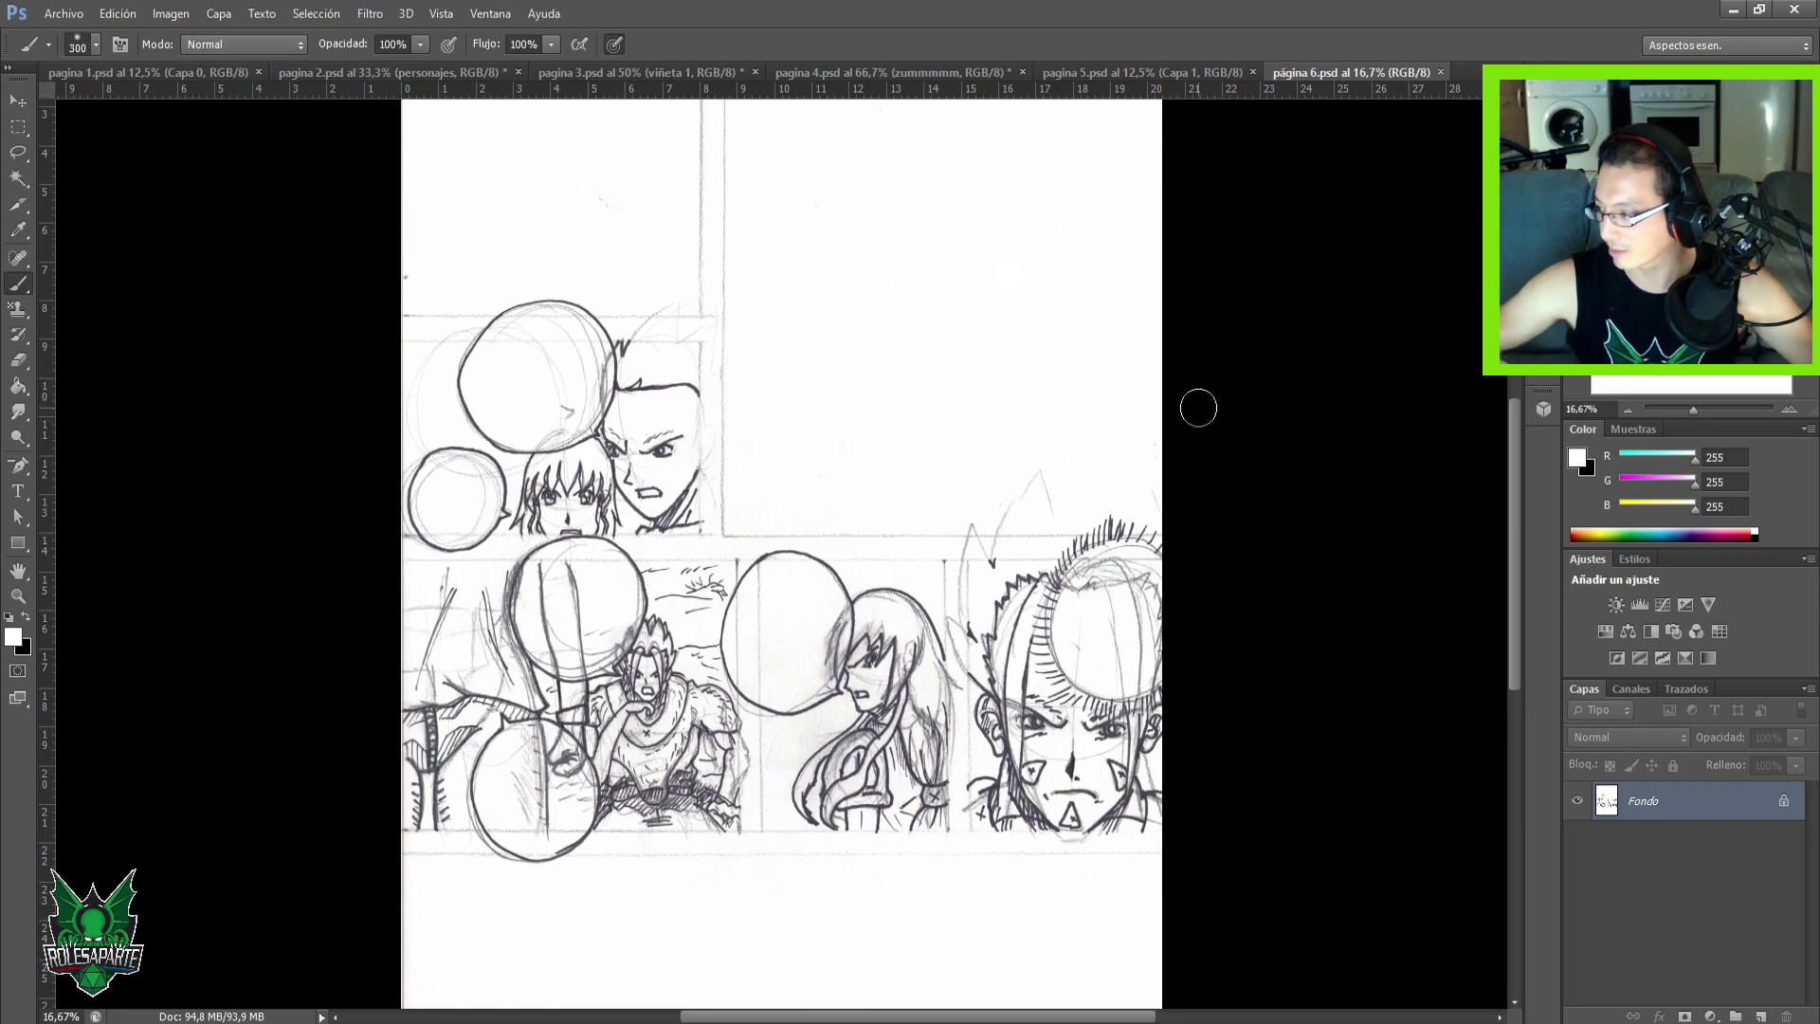
Examine the sketched characters and speech balloons in the lower panels of página 6.psd up close.
{"action": "key", "text": "ctrl+plus"}
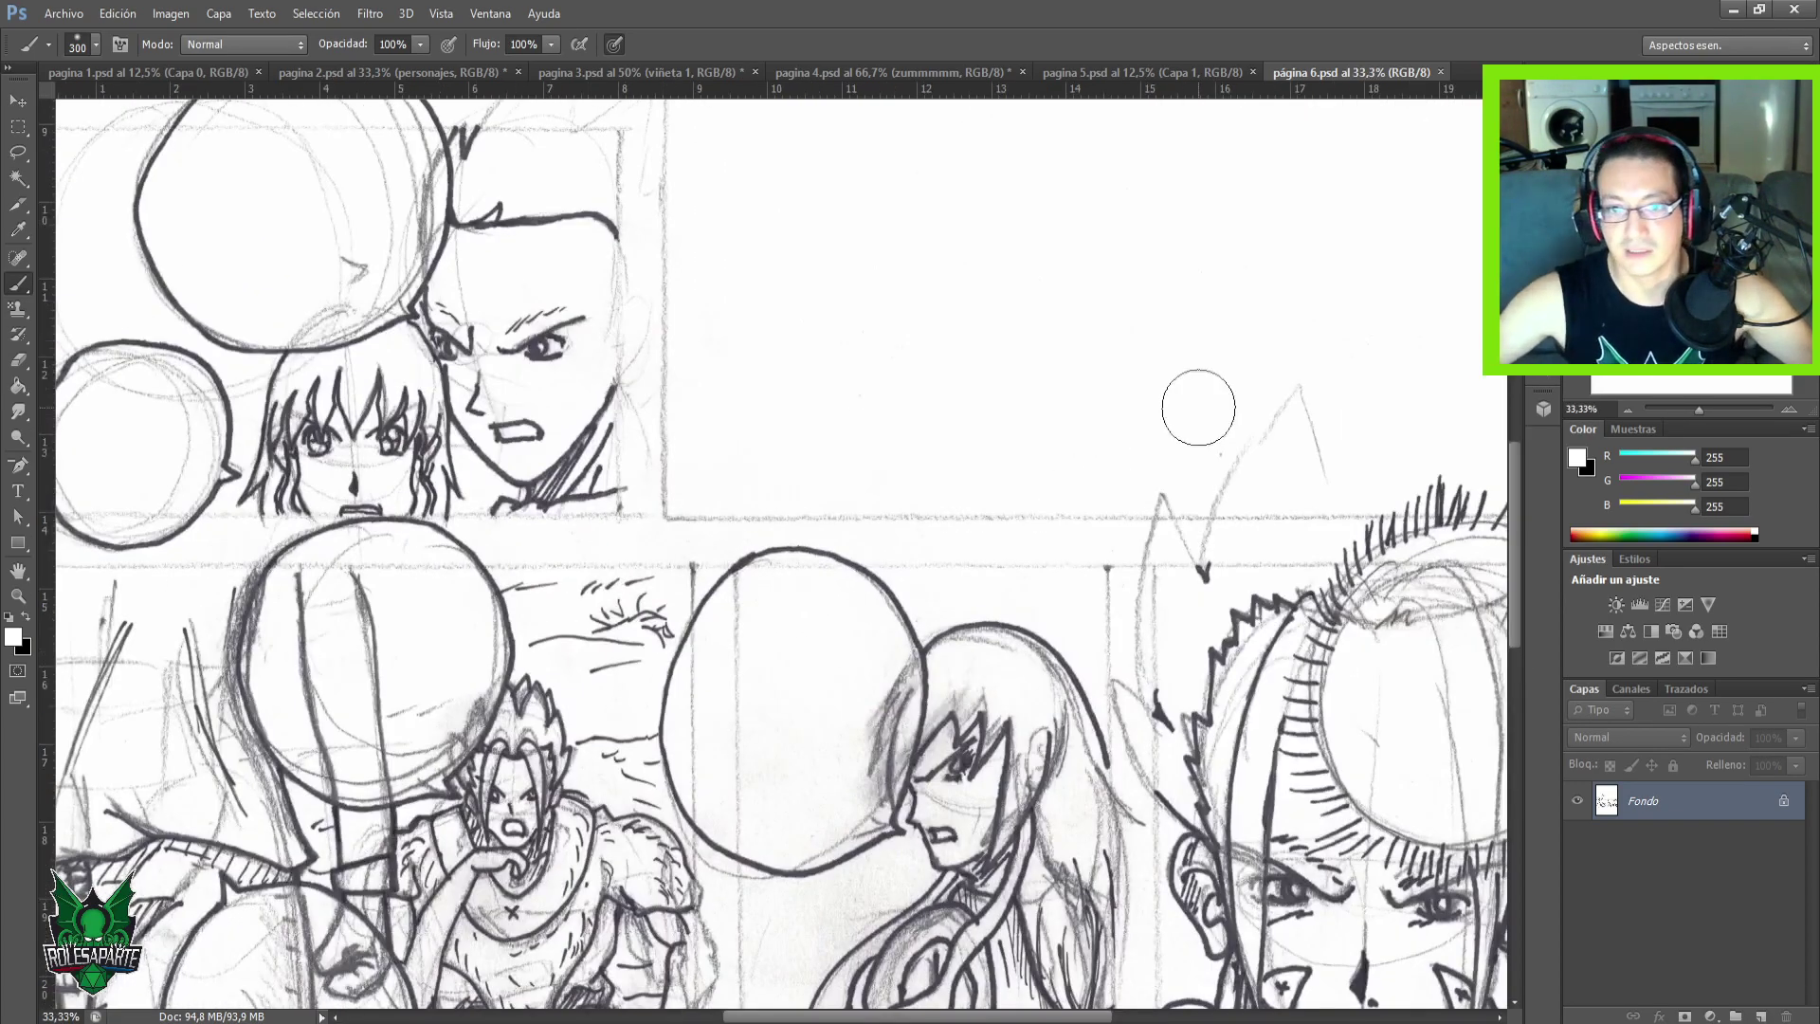
{"action": "left_click_drag", "start_coordinate": [764, 479], "coordinate": [866, 447]}
{"action": "left_click_drag", "start_coordinate": [582, 427], "coordinate": [720, 592]}
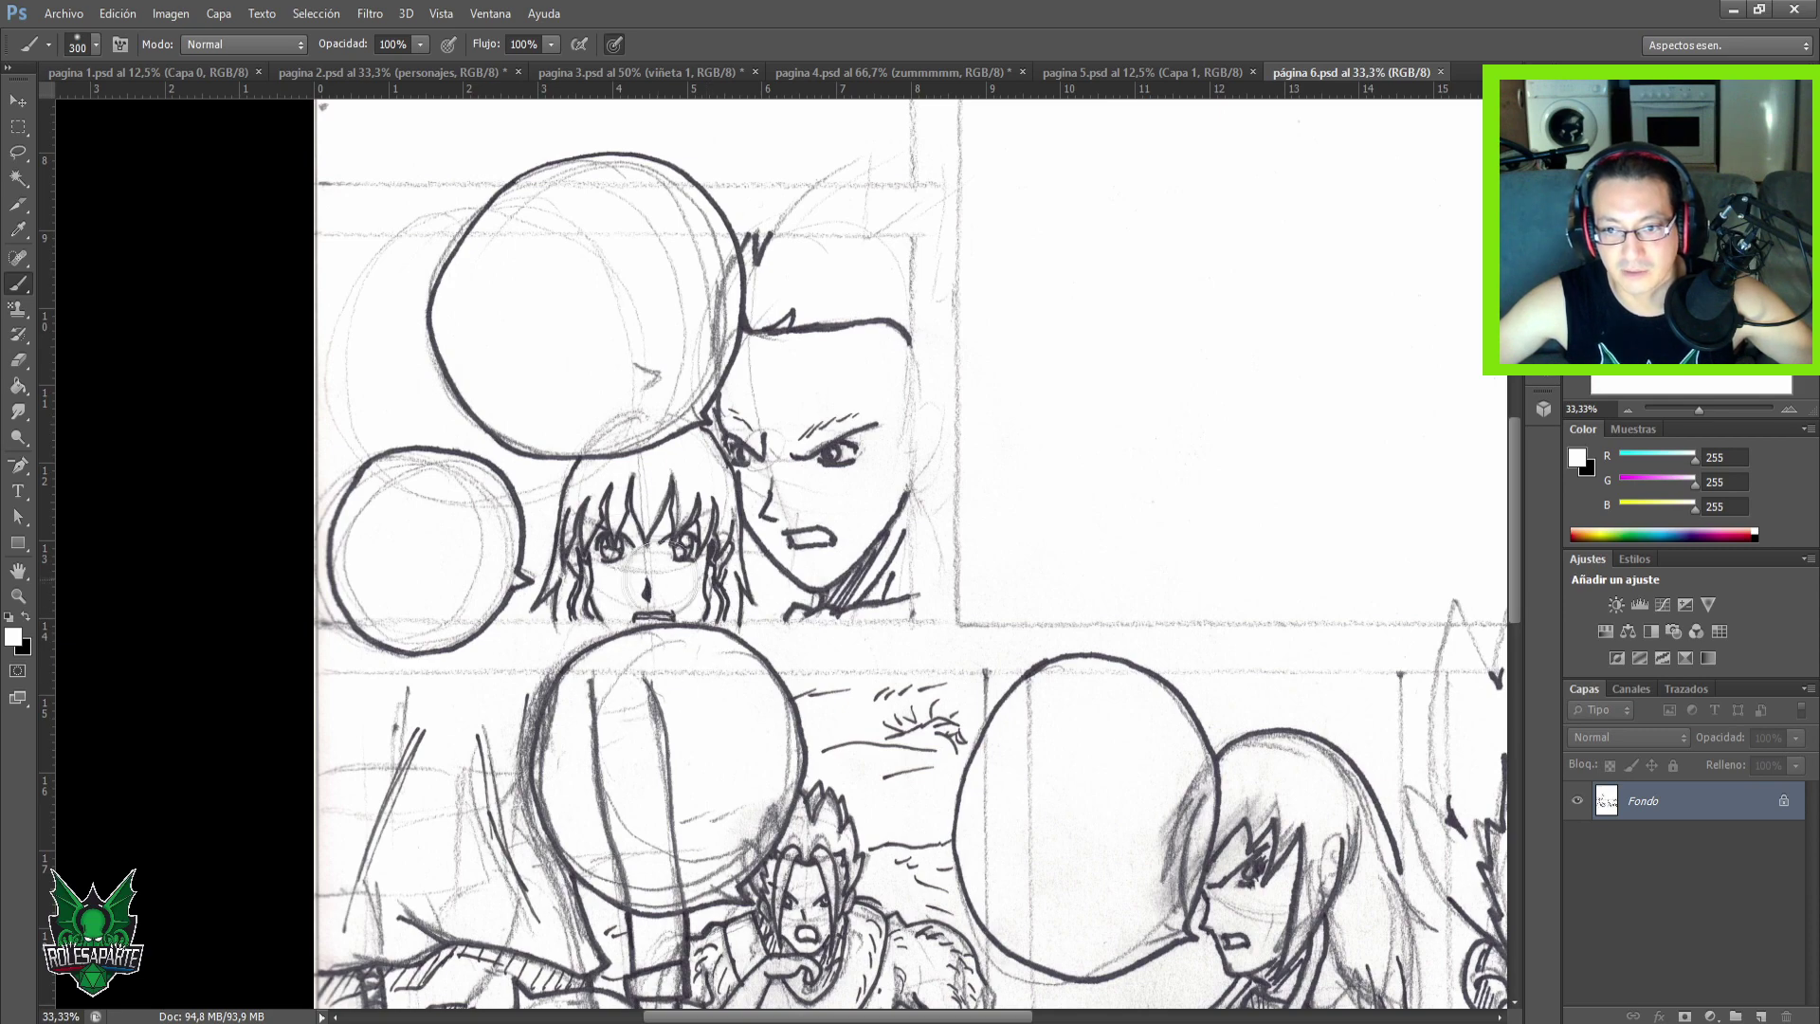
{"action": "left_click_drag", "start_coordinate": [698, 579], "coordinate": [732, 628]}
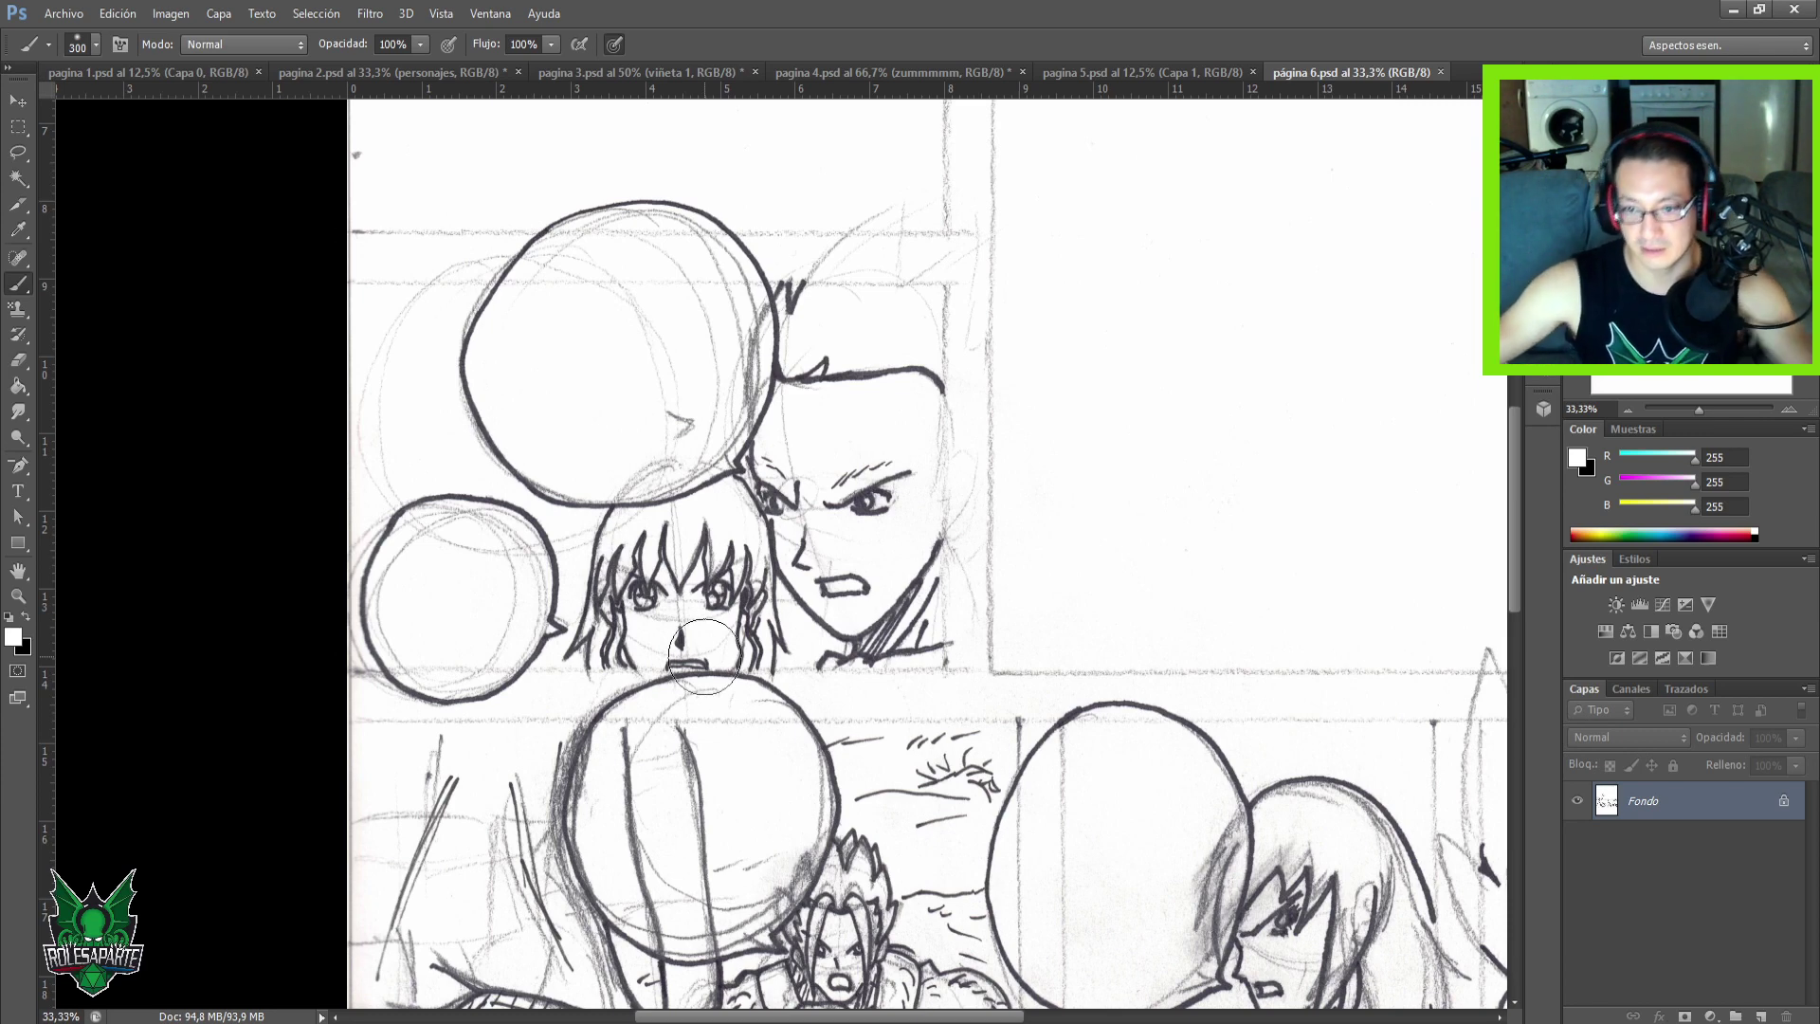
{"action": "left_click_drag", "start_coordinate": [774, 835], "coordinate": [678, 398]}
{"action": "mouse_move", "coordinate": [946, 568]}
{"action": "left_mouse_down"}
{"action": "mouse_move", "coordinate": [946, 602]}
{"action": "mouse_move", "coordinate": [633, 666]}
{"action": "left_mouse_up"}
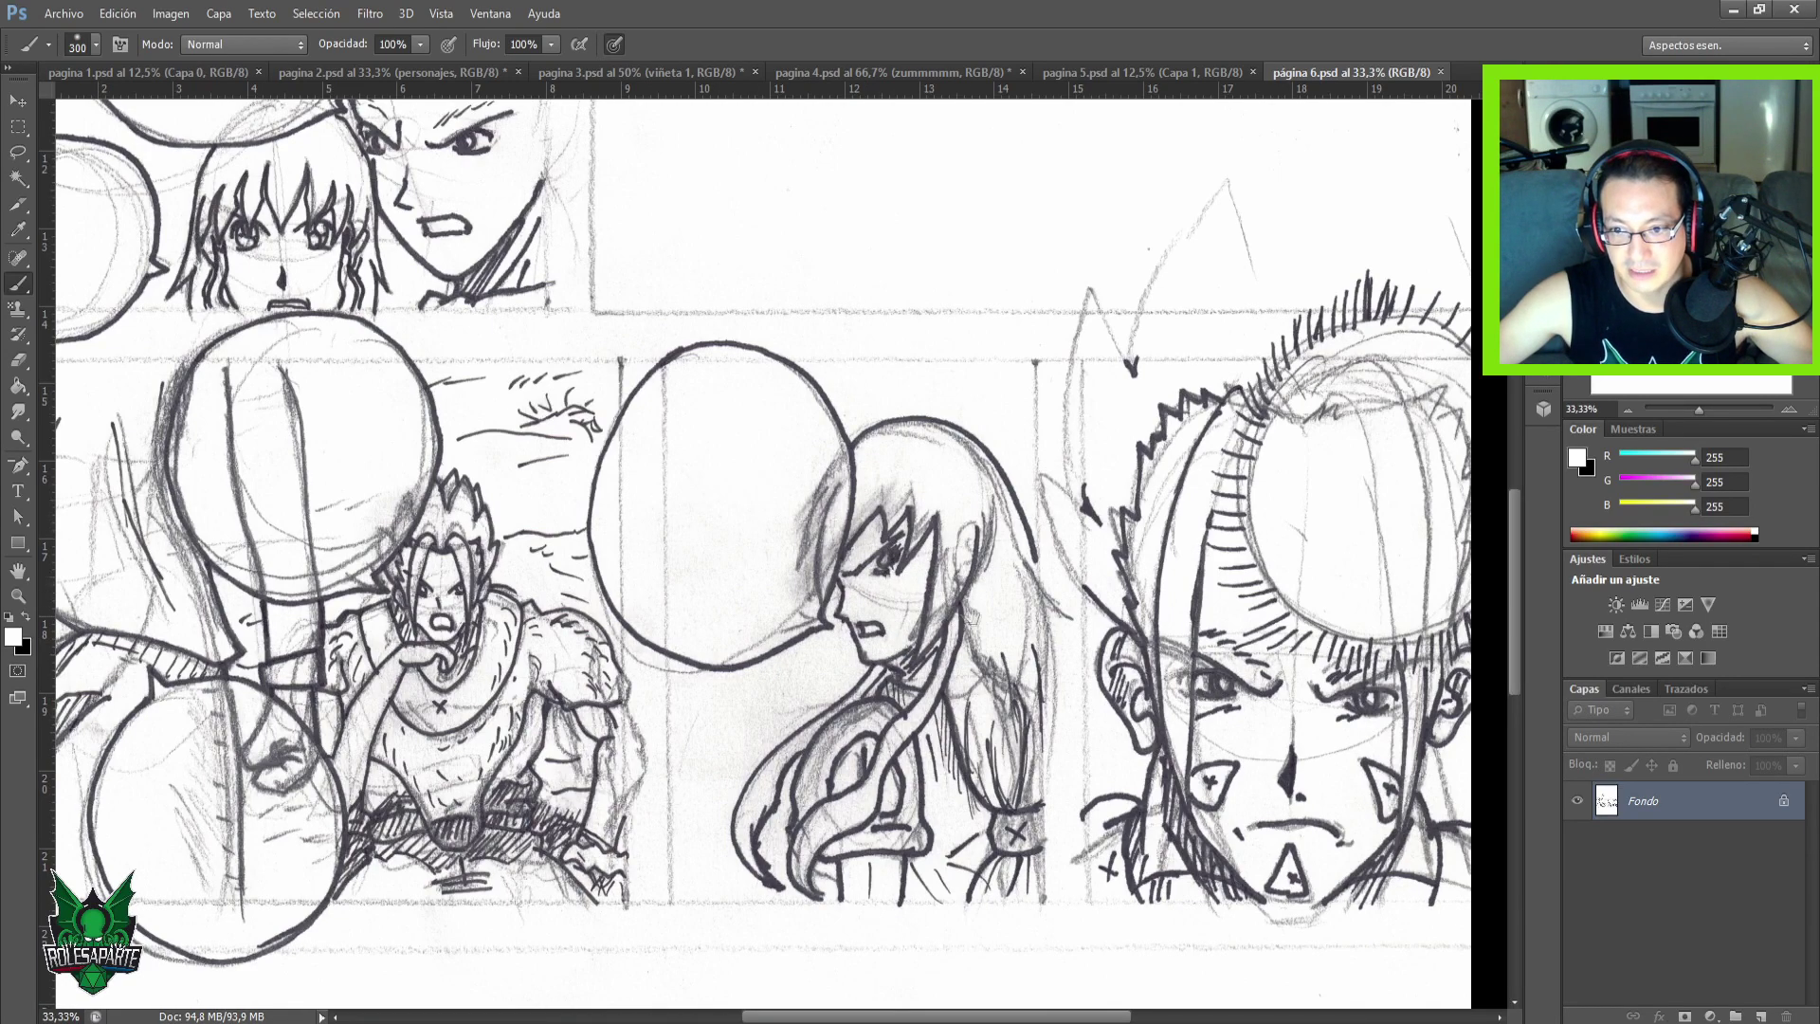
{"action": "left_click_drag", "start_coordinate": [970, 617], "coordinate": [880, 623]}
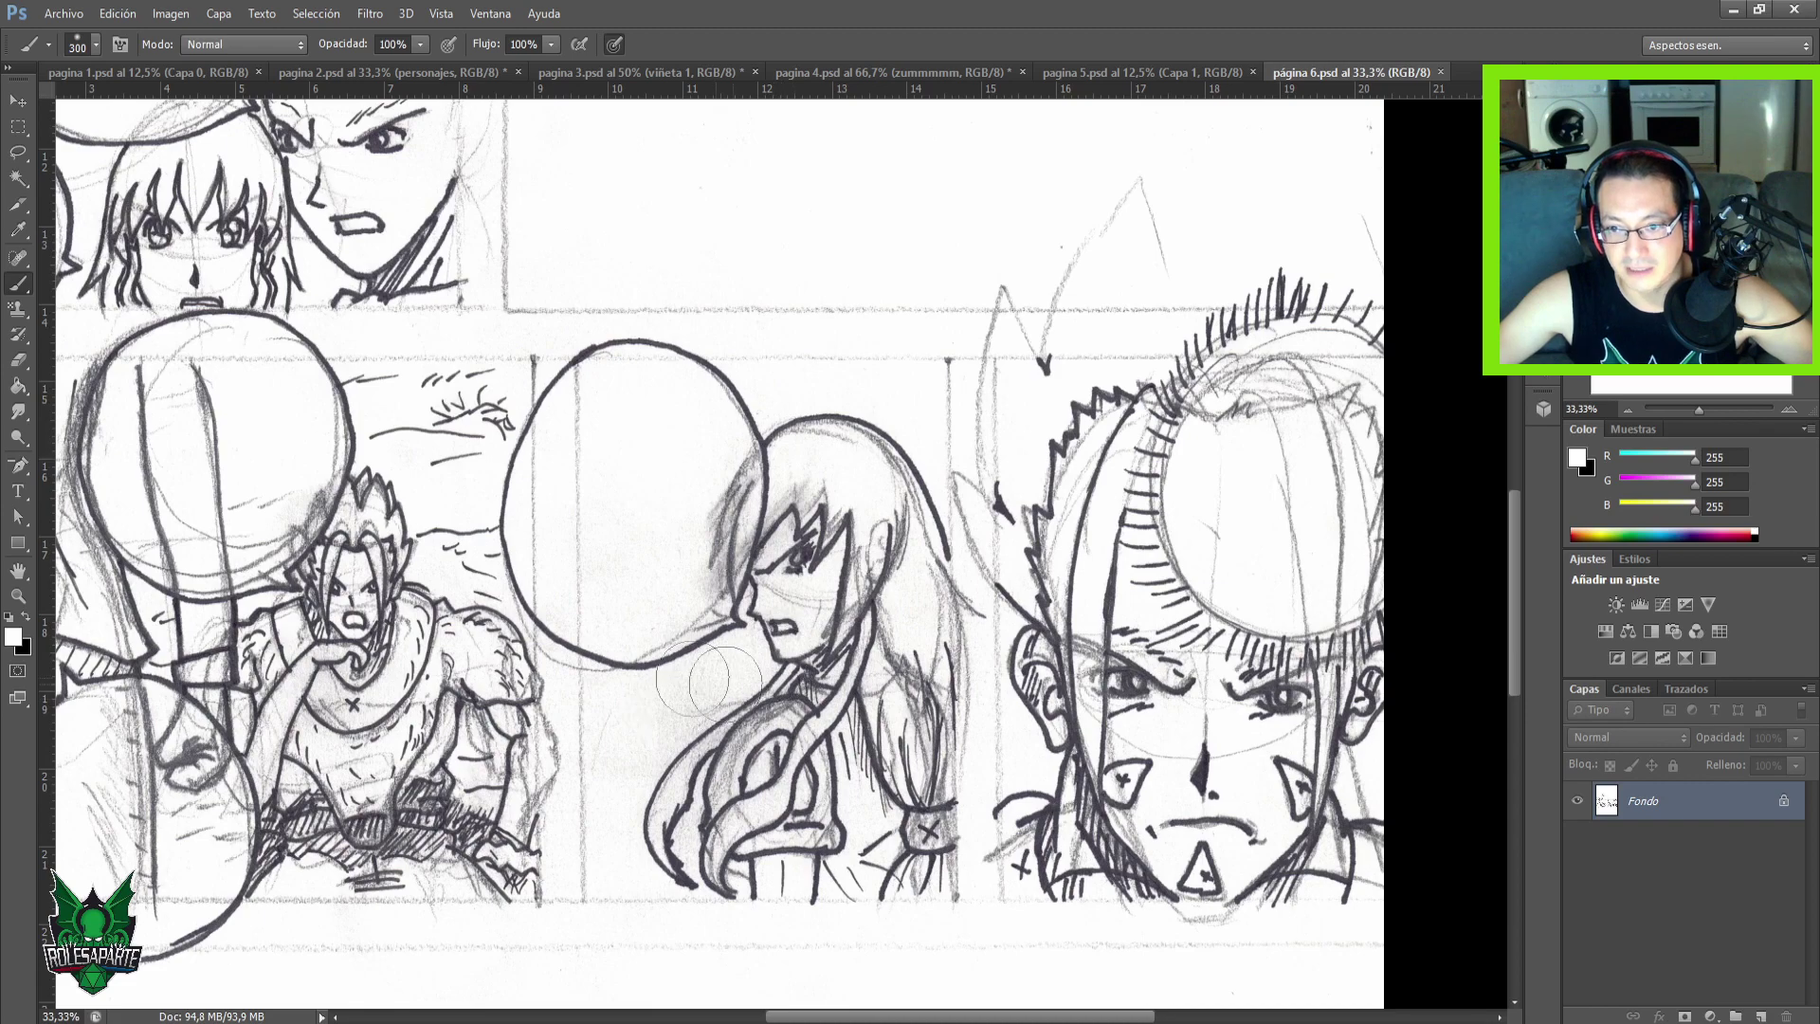
{"action": "left_click_drag", "start_coordinate": [1230, 630], "coordinate": [1053, 664]}
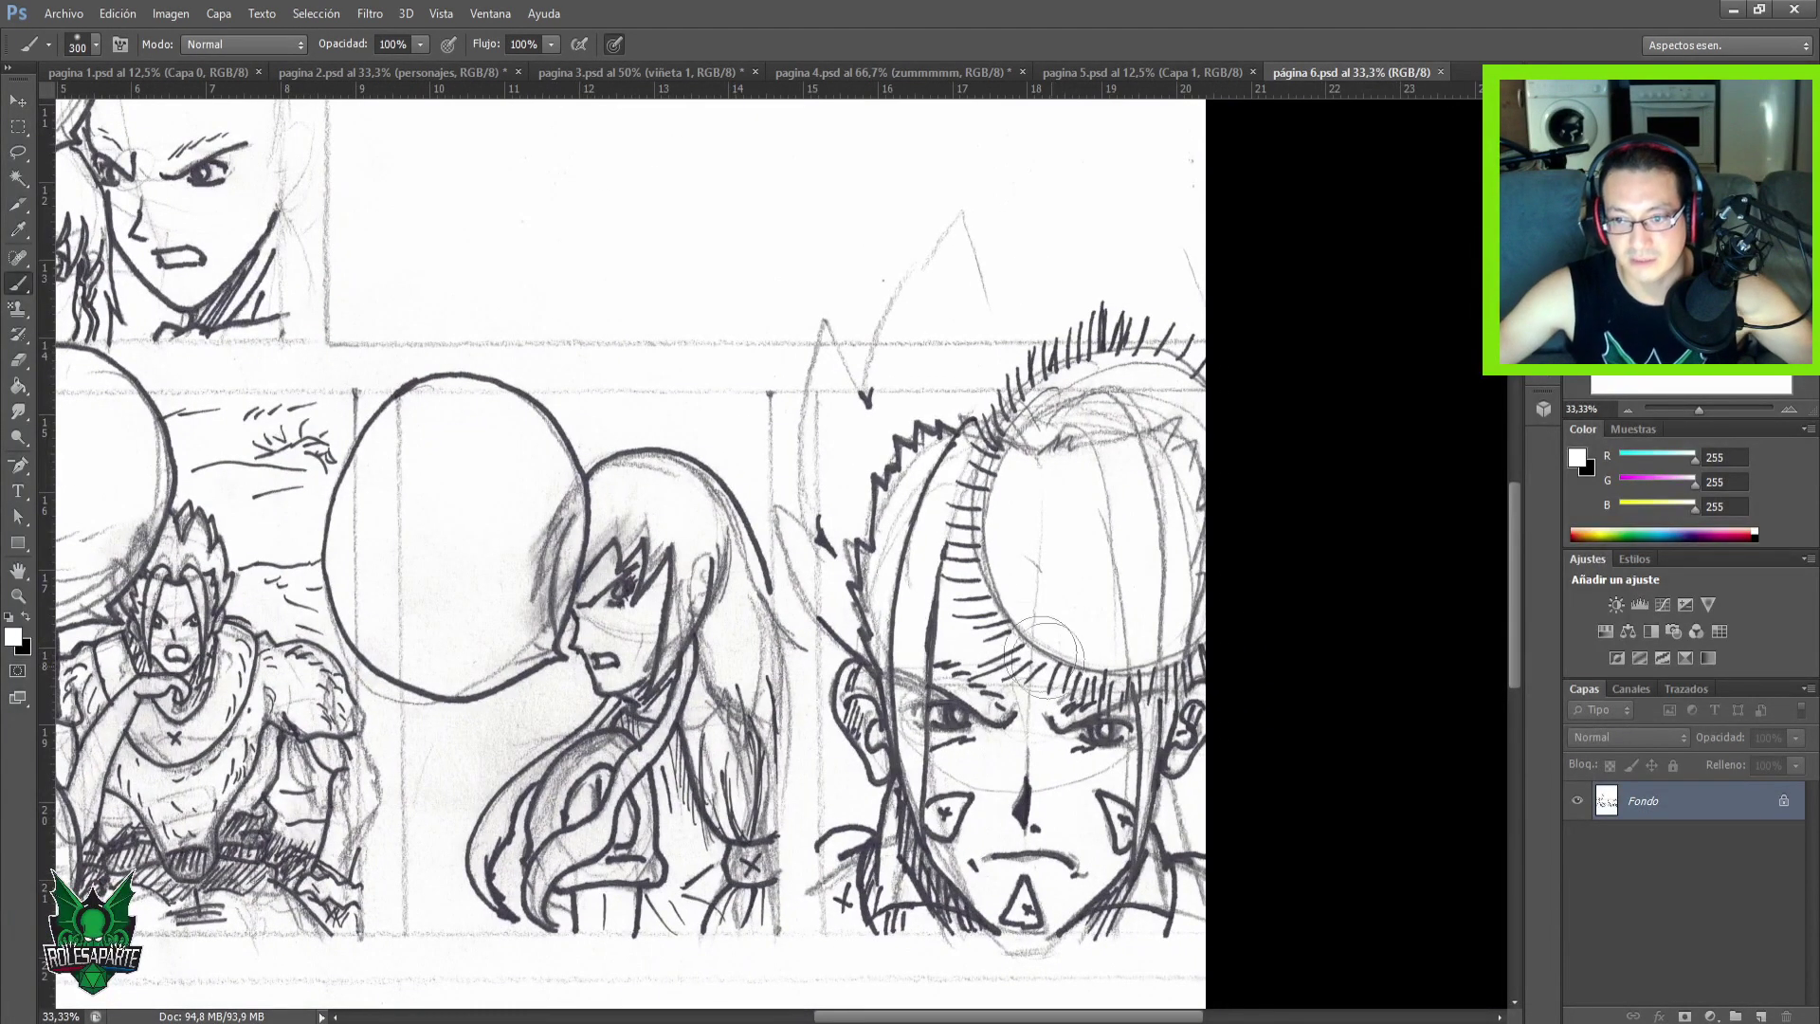
{"action": "scroll", "coordinate": [988, 618], "scroll_direction": "down", "scroll_amount": 2}
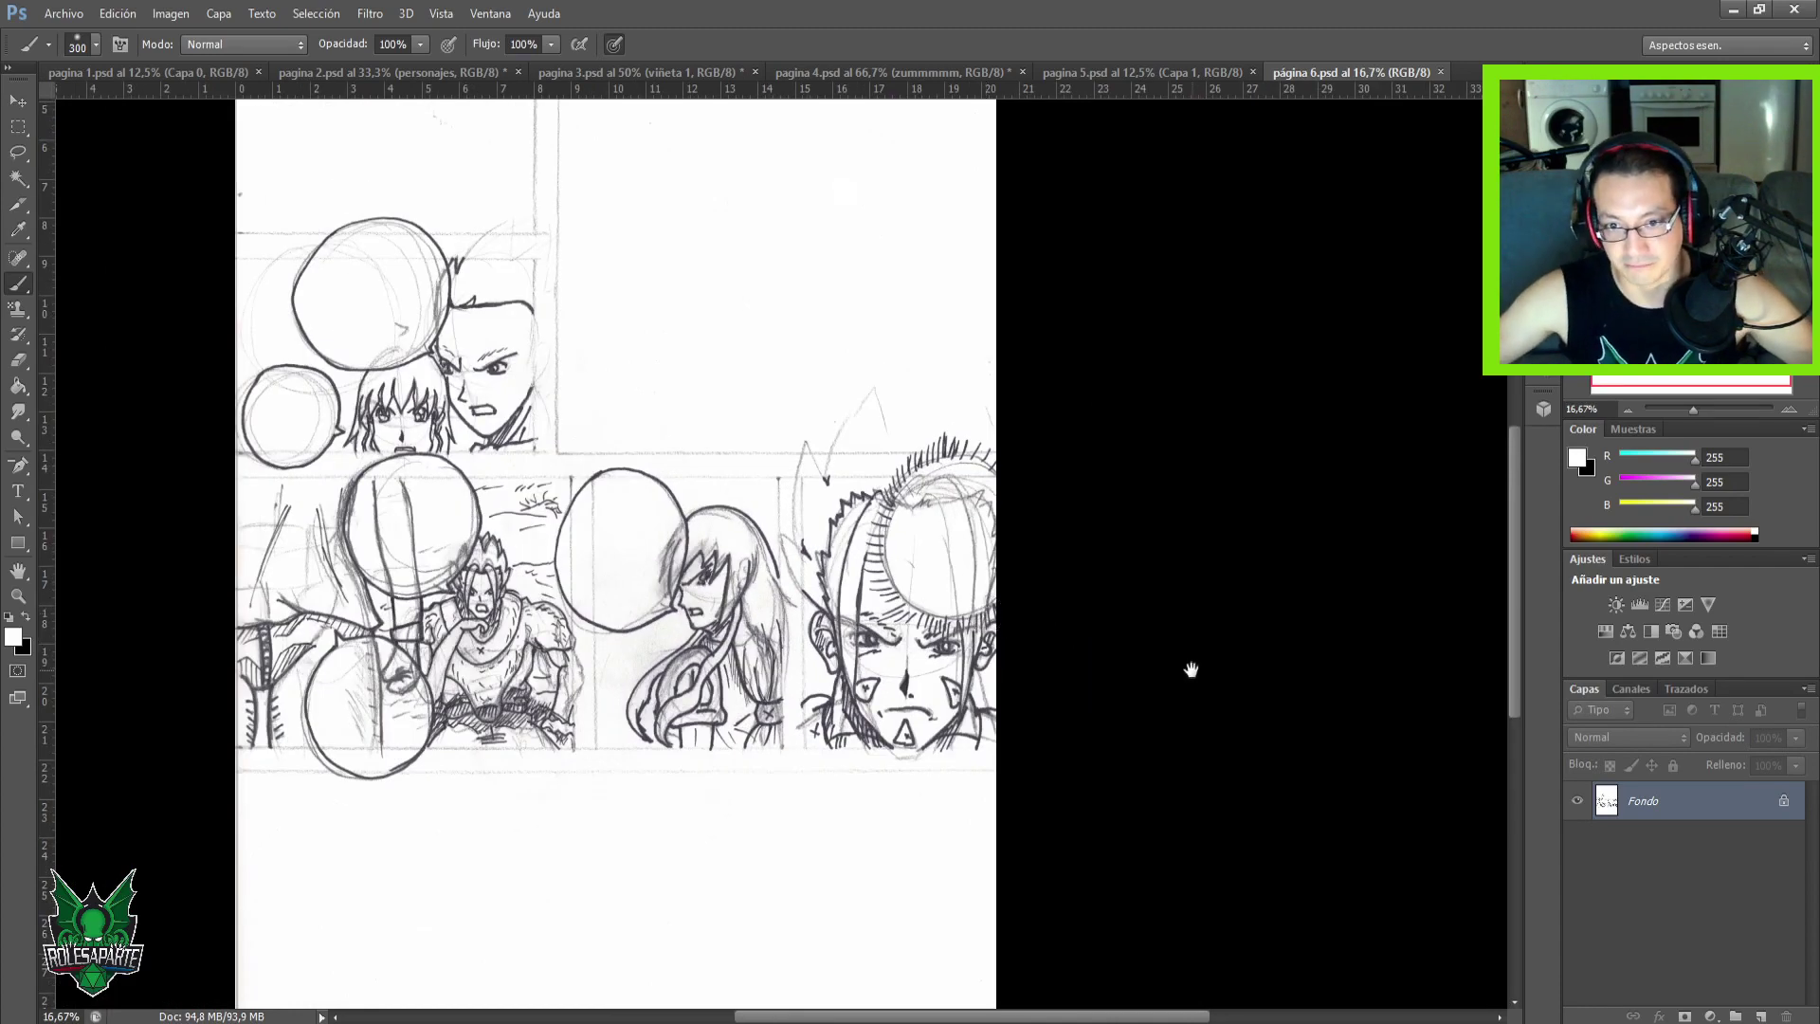
{"action": "left_click_drag", "start_coordinate": [798, 701], "coordinate": [1081, 700]}
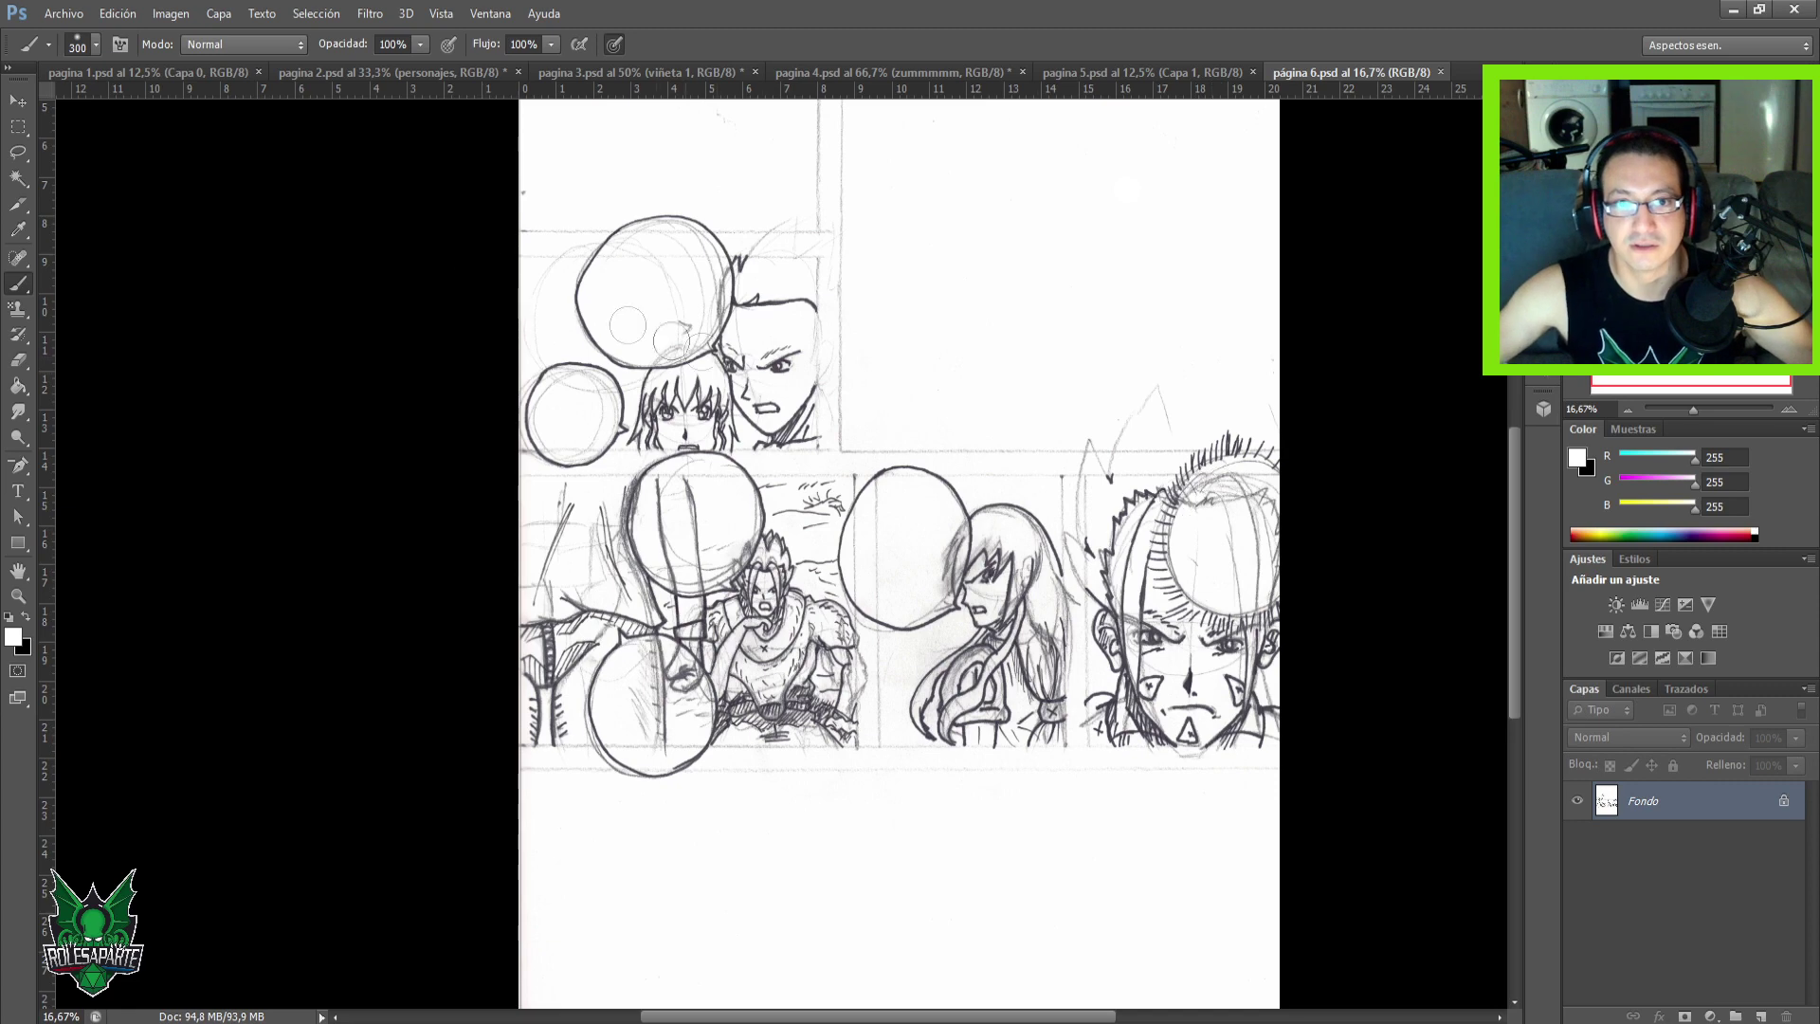
In pagina 1.psd, activate the bocadillos layer and marquee-select the left blank text box in the first panel.
{"action": "left_click", "coordinate": [162, 76]}
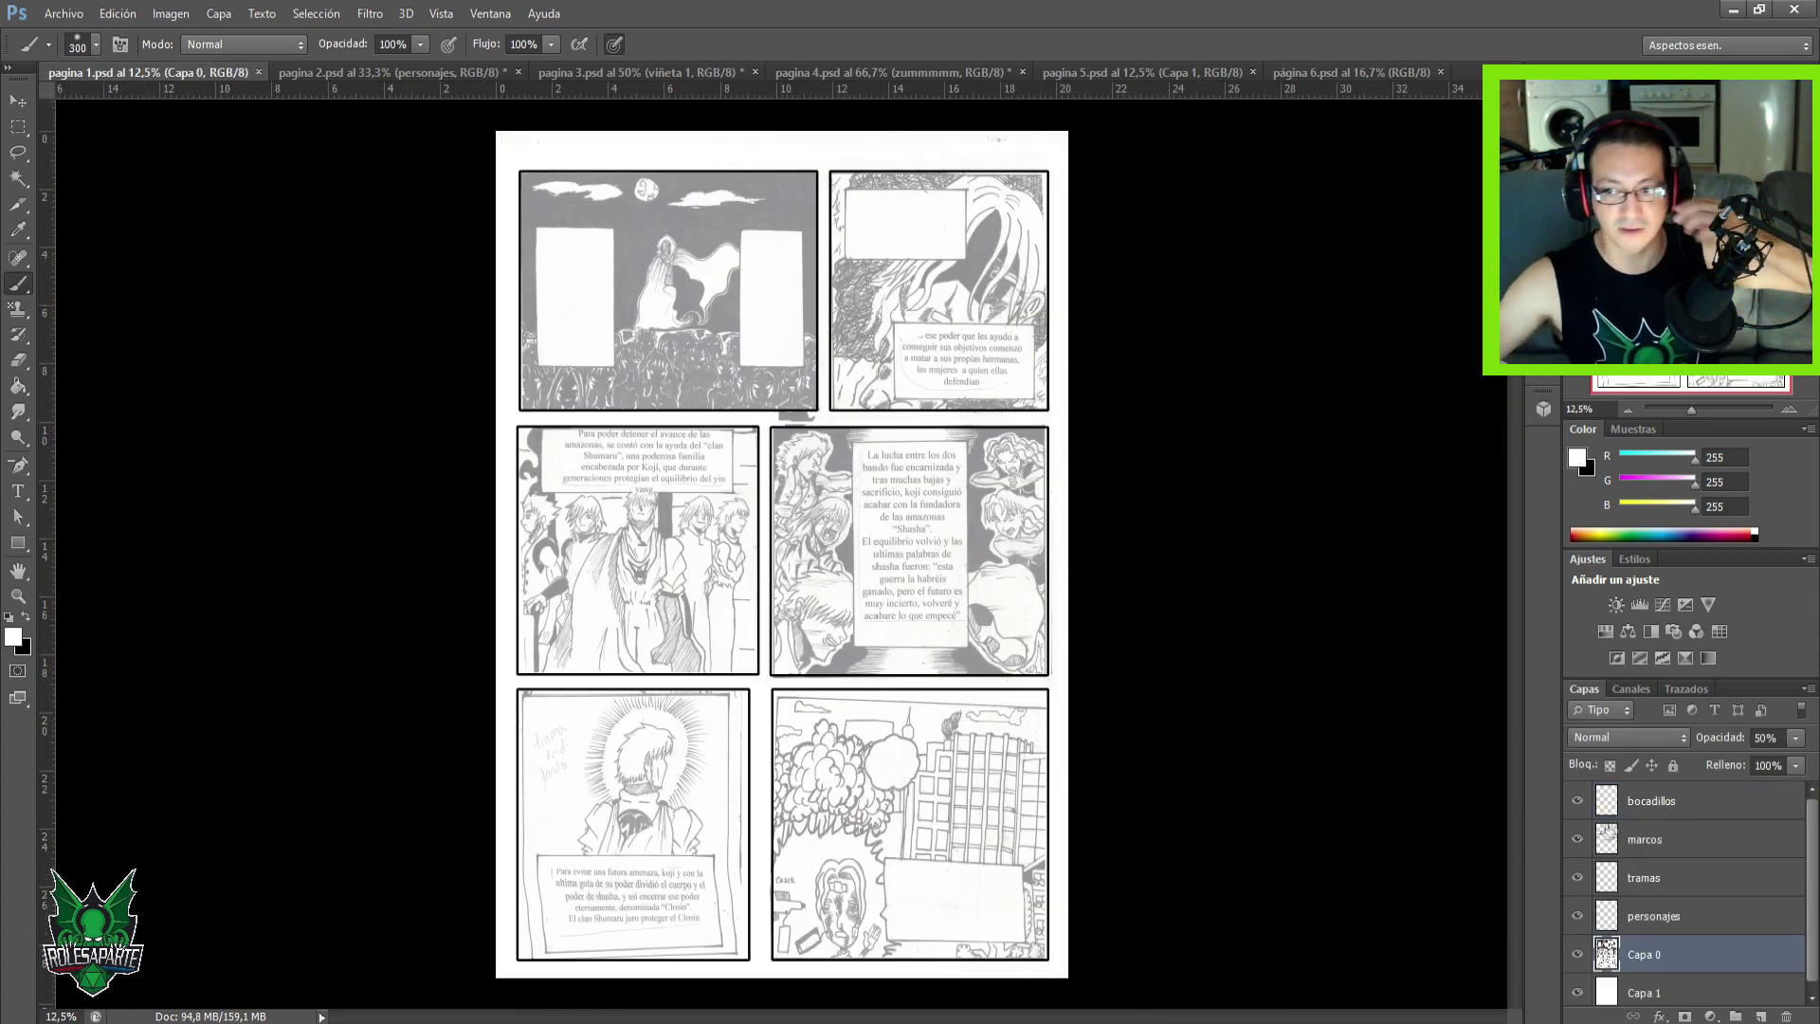
{"action": "left_click", "coordinate": [1668, 801]}
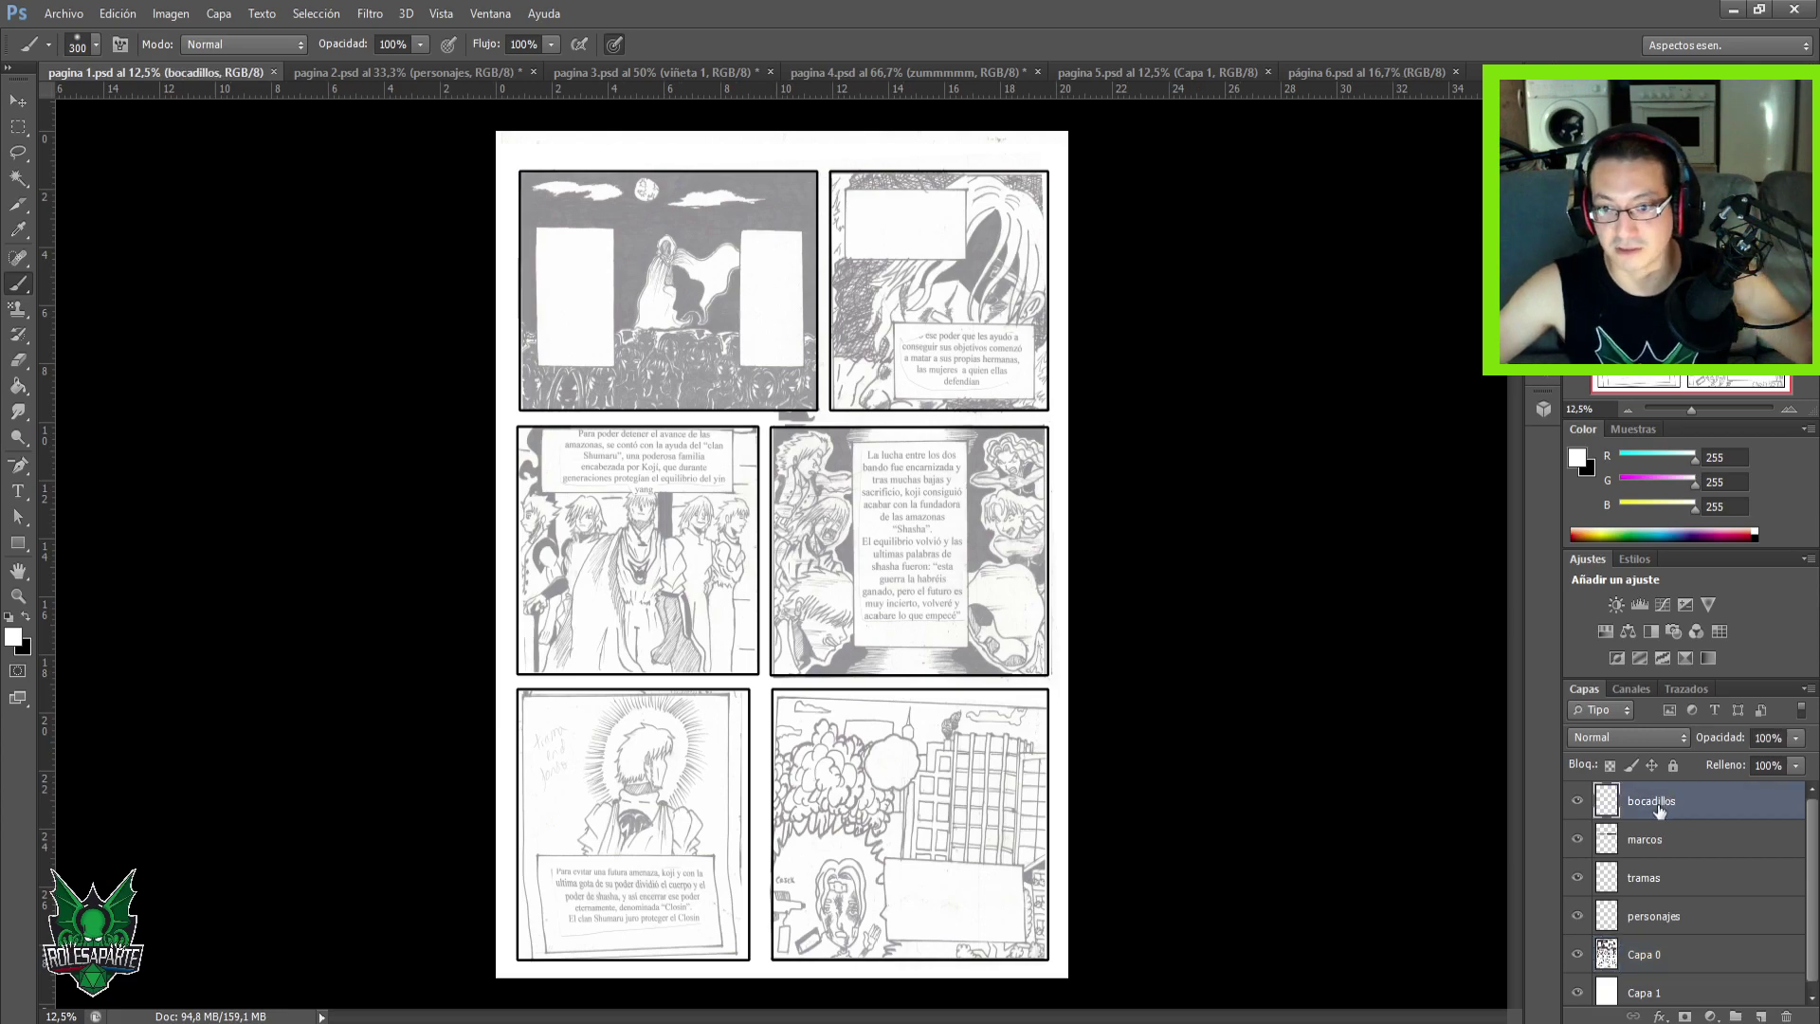
{"action": "key", "text": "ctrl+plus"}
{"action": "key", "text": "ctrl+plus"}
{"action": "key", "text": "ctrl+plus"}
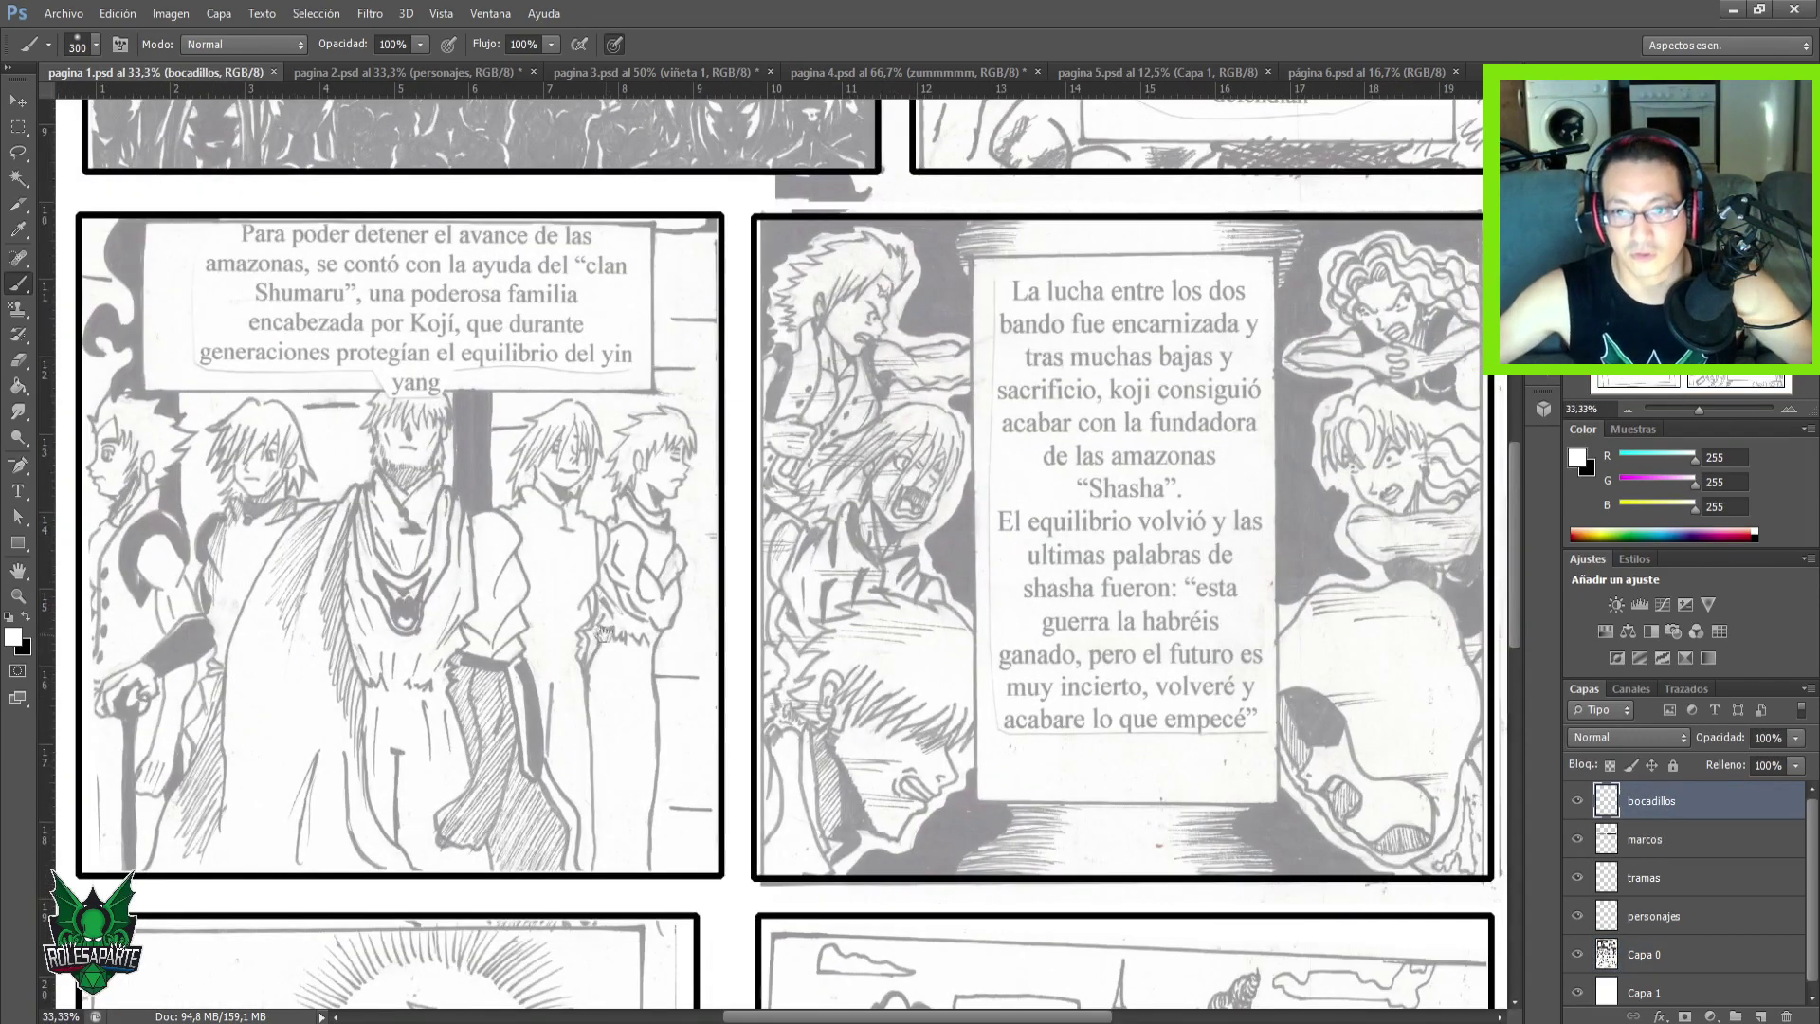
{"action": "left_click_drag", "start_coordinate": [622, 735], "coordinate": [690, 829]}
{"action": "left_click_drag", "start_coordinate": [455, 237], "coordinate": [547, 338]}
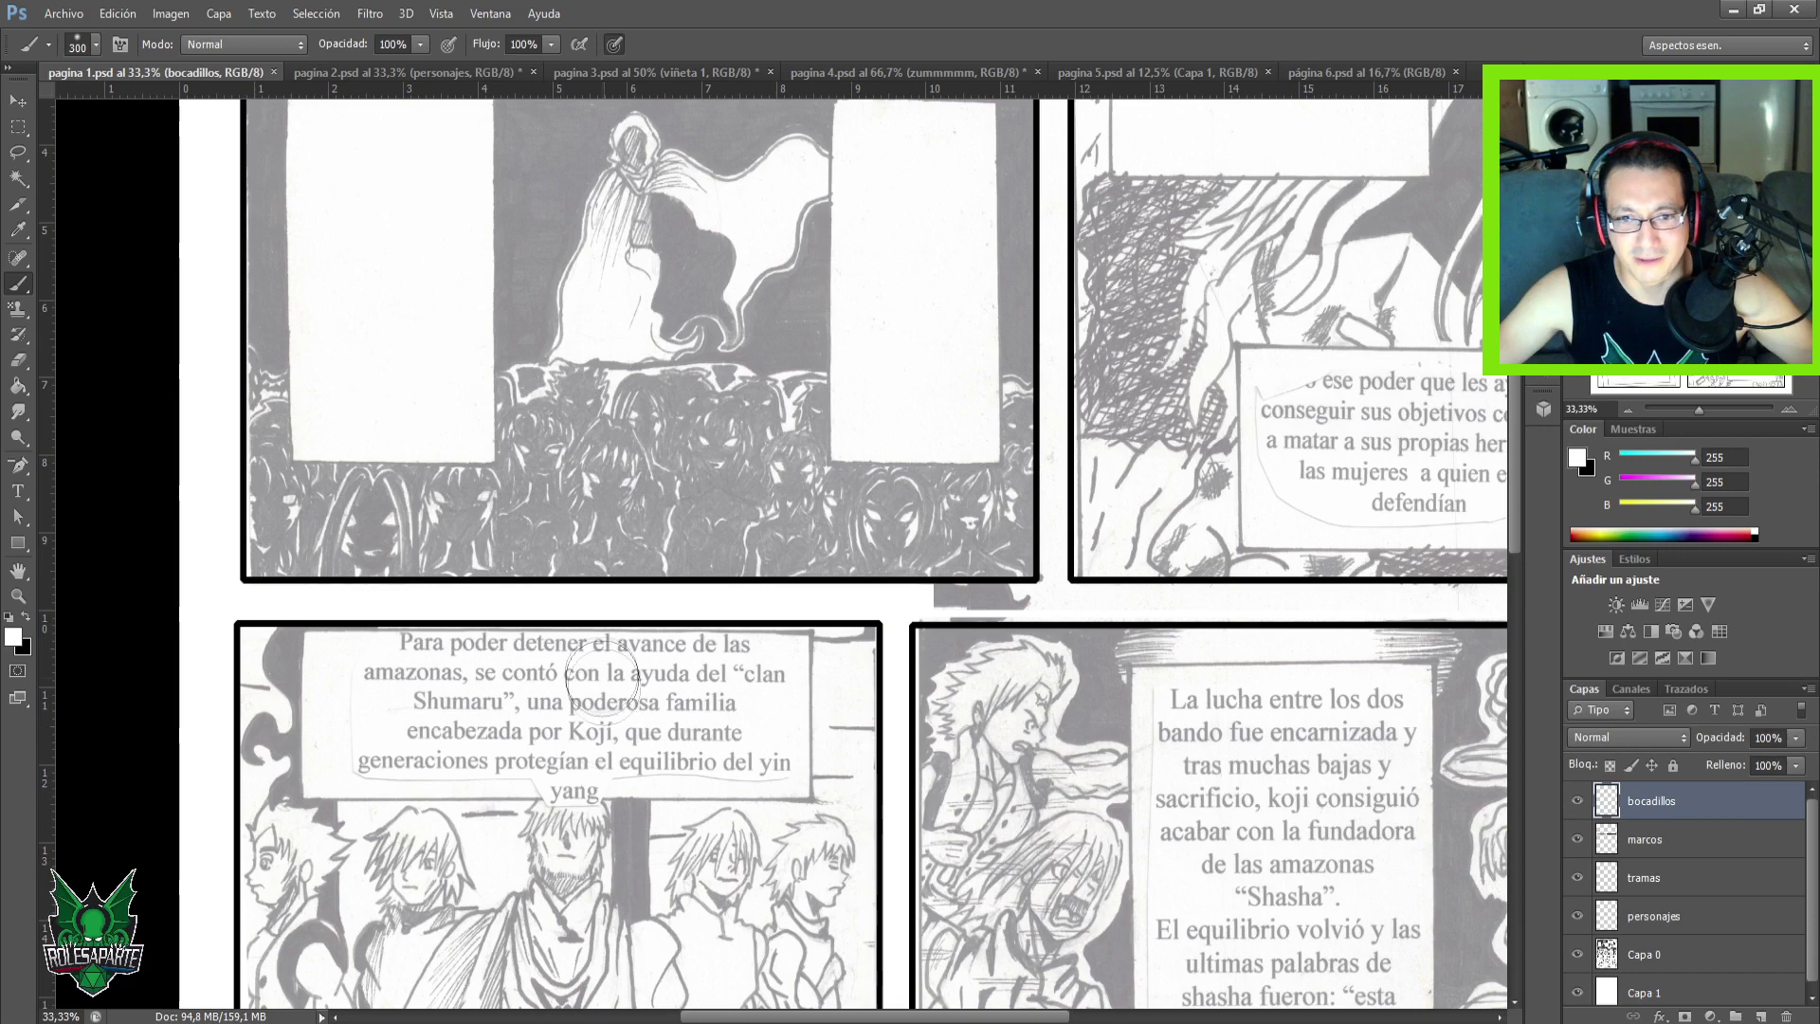
{"action": "scroll", "coordinate": [612, 664], "scroll_direction": "up", "scroll_amount": 3}
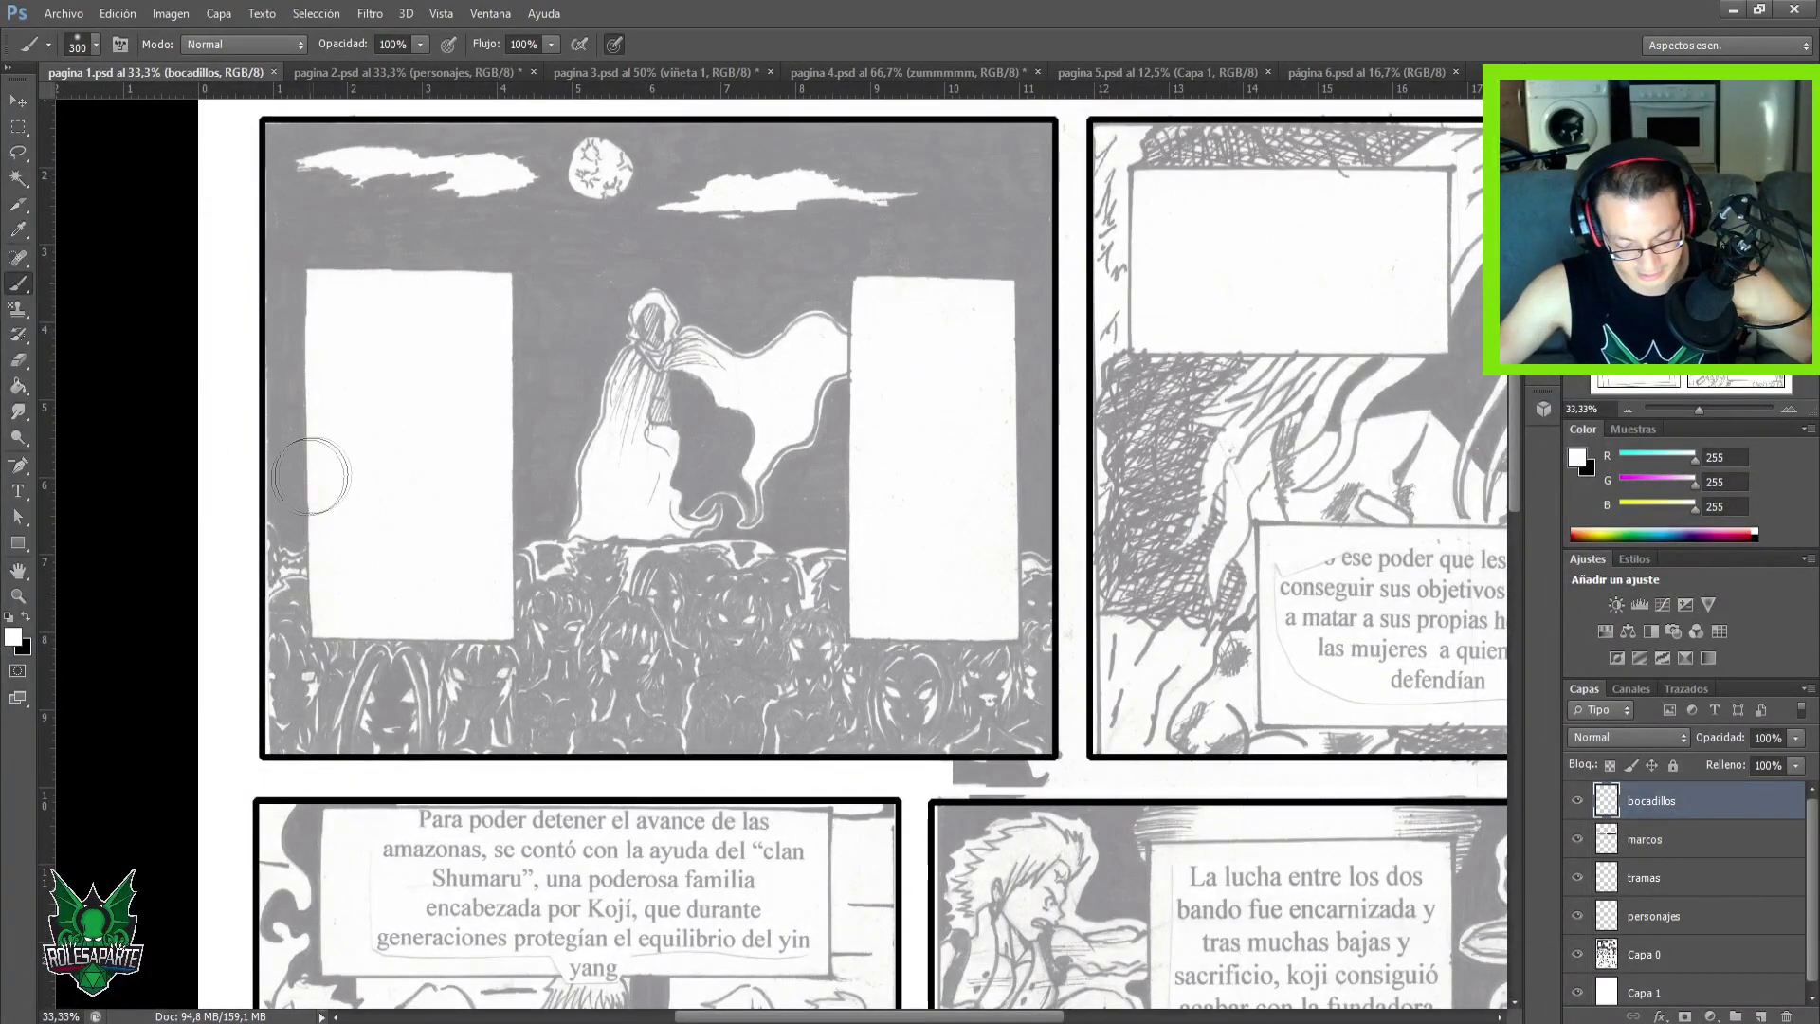
{"action": "key", "text": "m"}
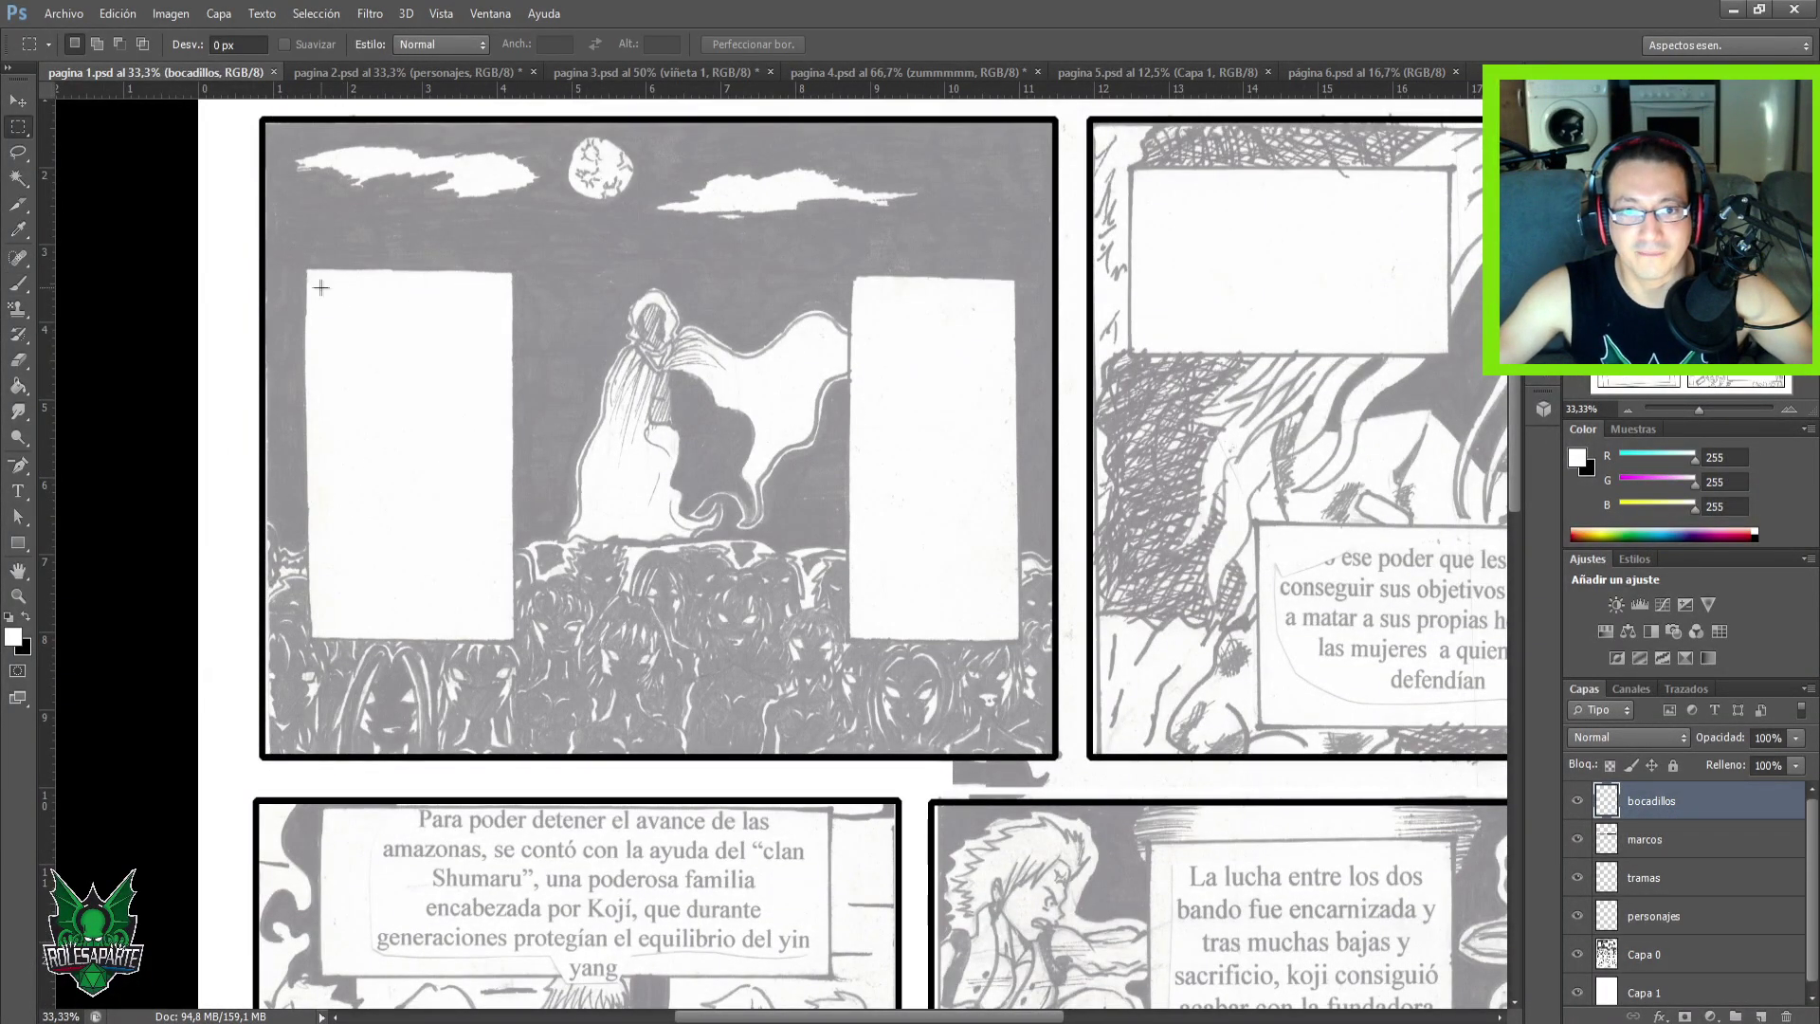
{"action": "left_click_drag", "start_coordinate": [520, 650], "coordinate": [515, 640]}
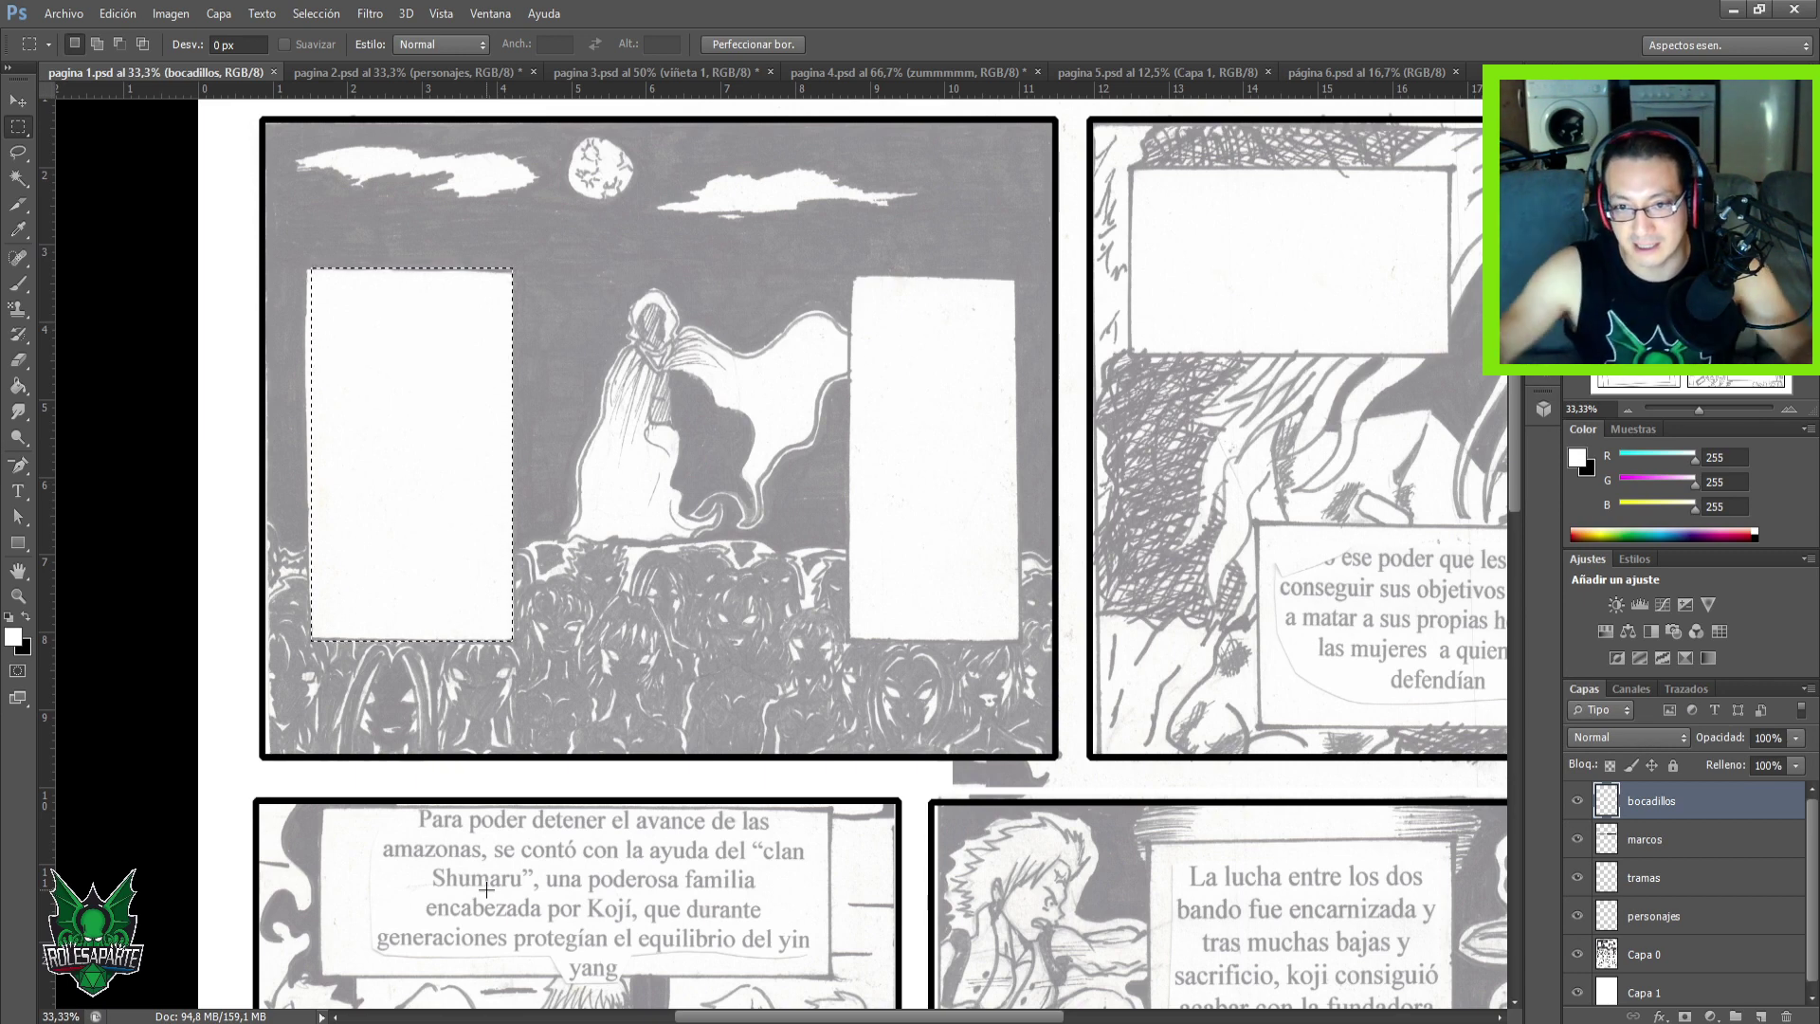
{"action": "right_click", "coordinate": [482, 430]}
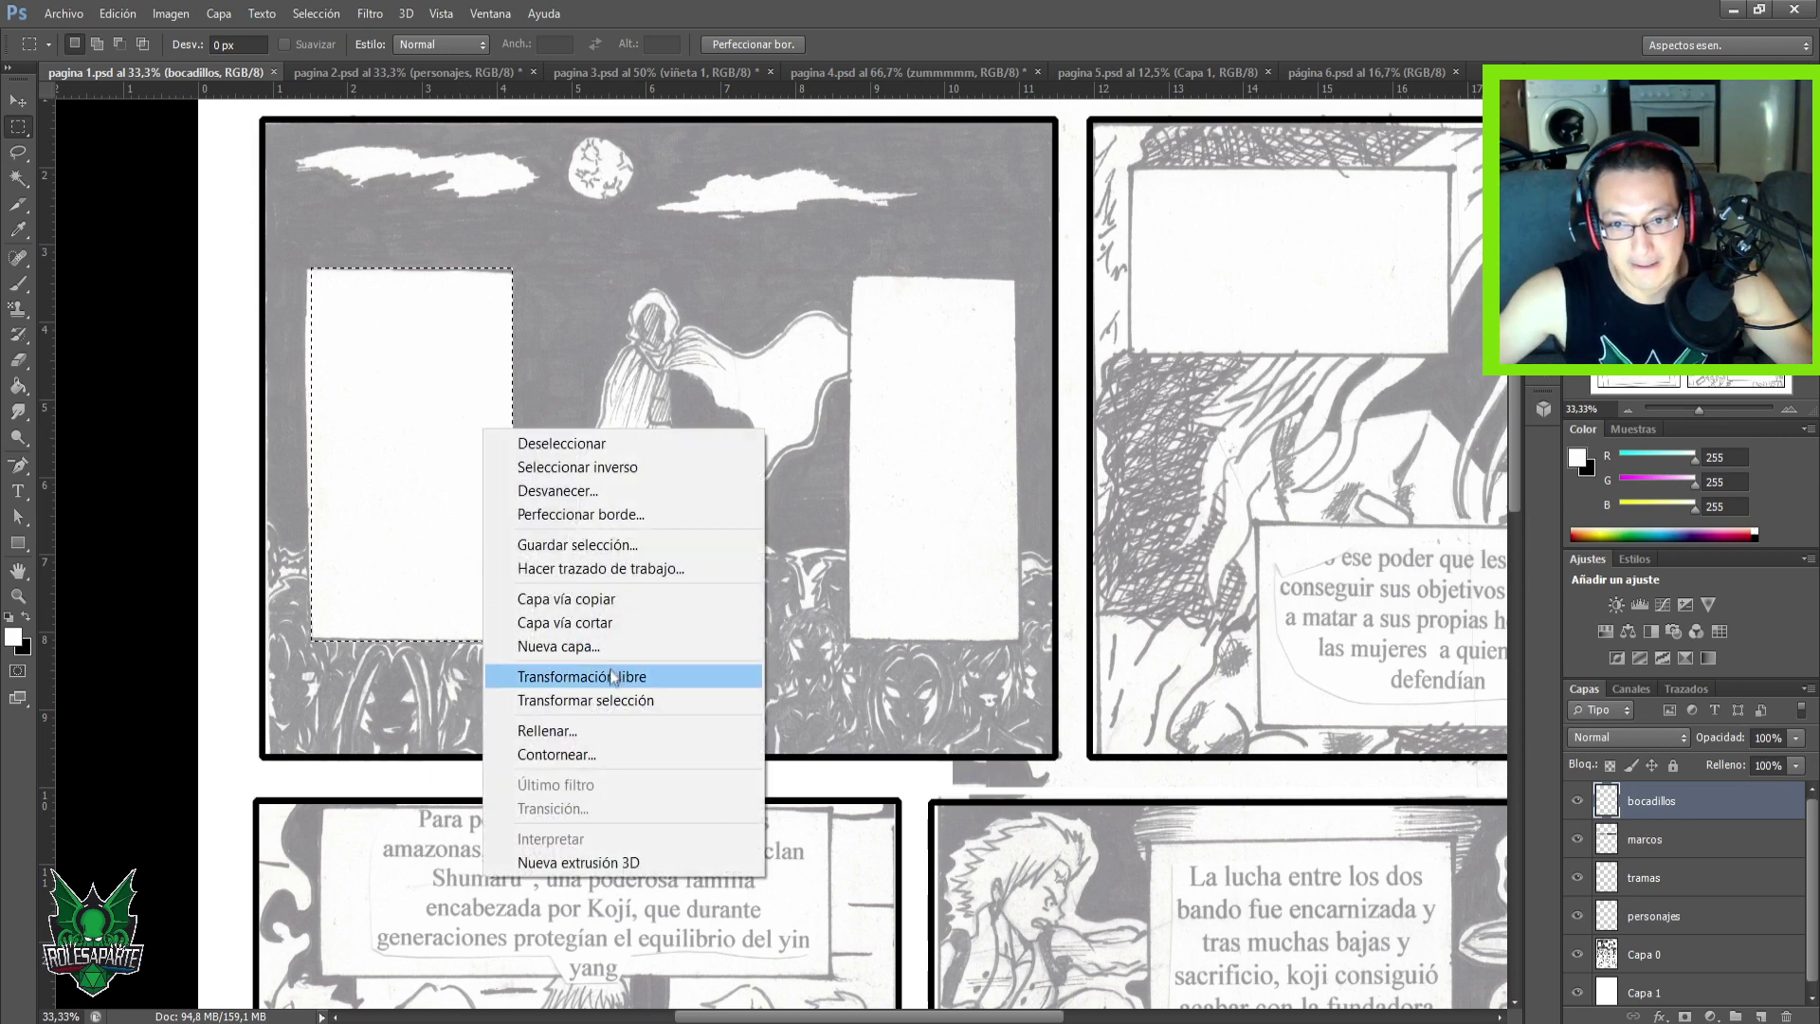
{"action": "left_click", "coordinate": [593, 754]}
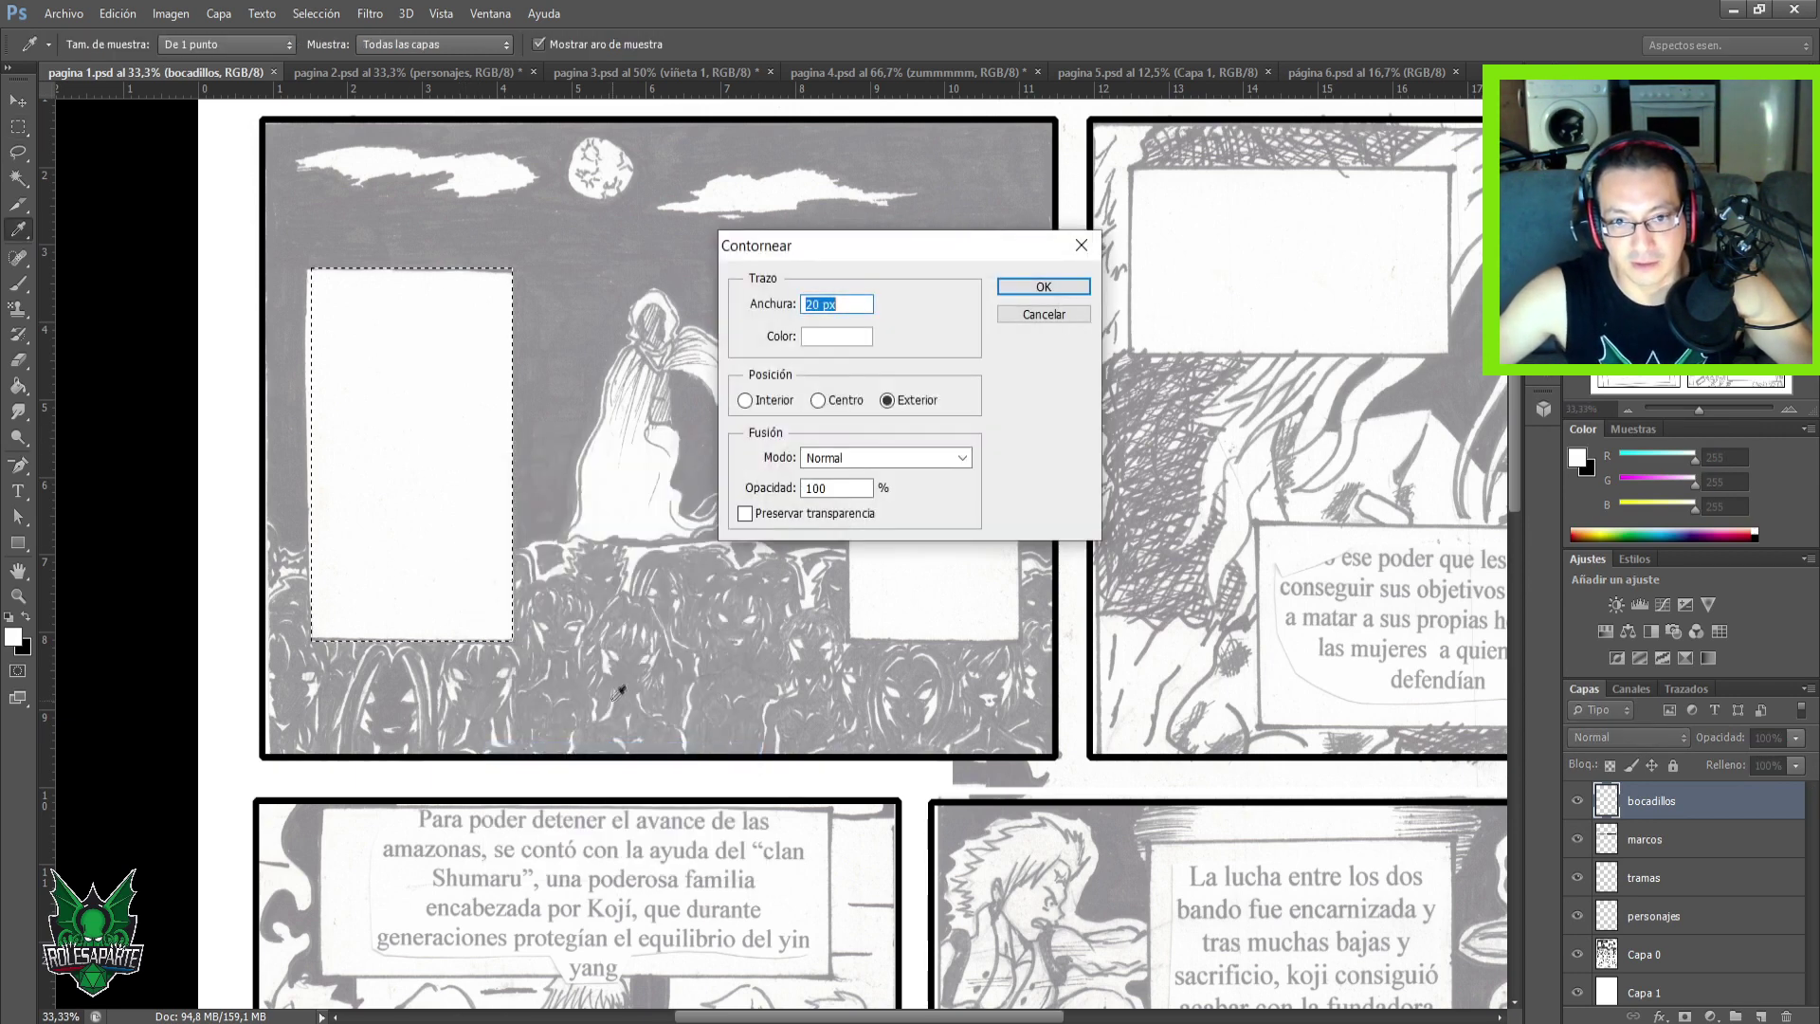
{"action": "key", "text": "Return"}
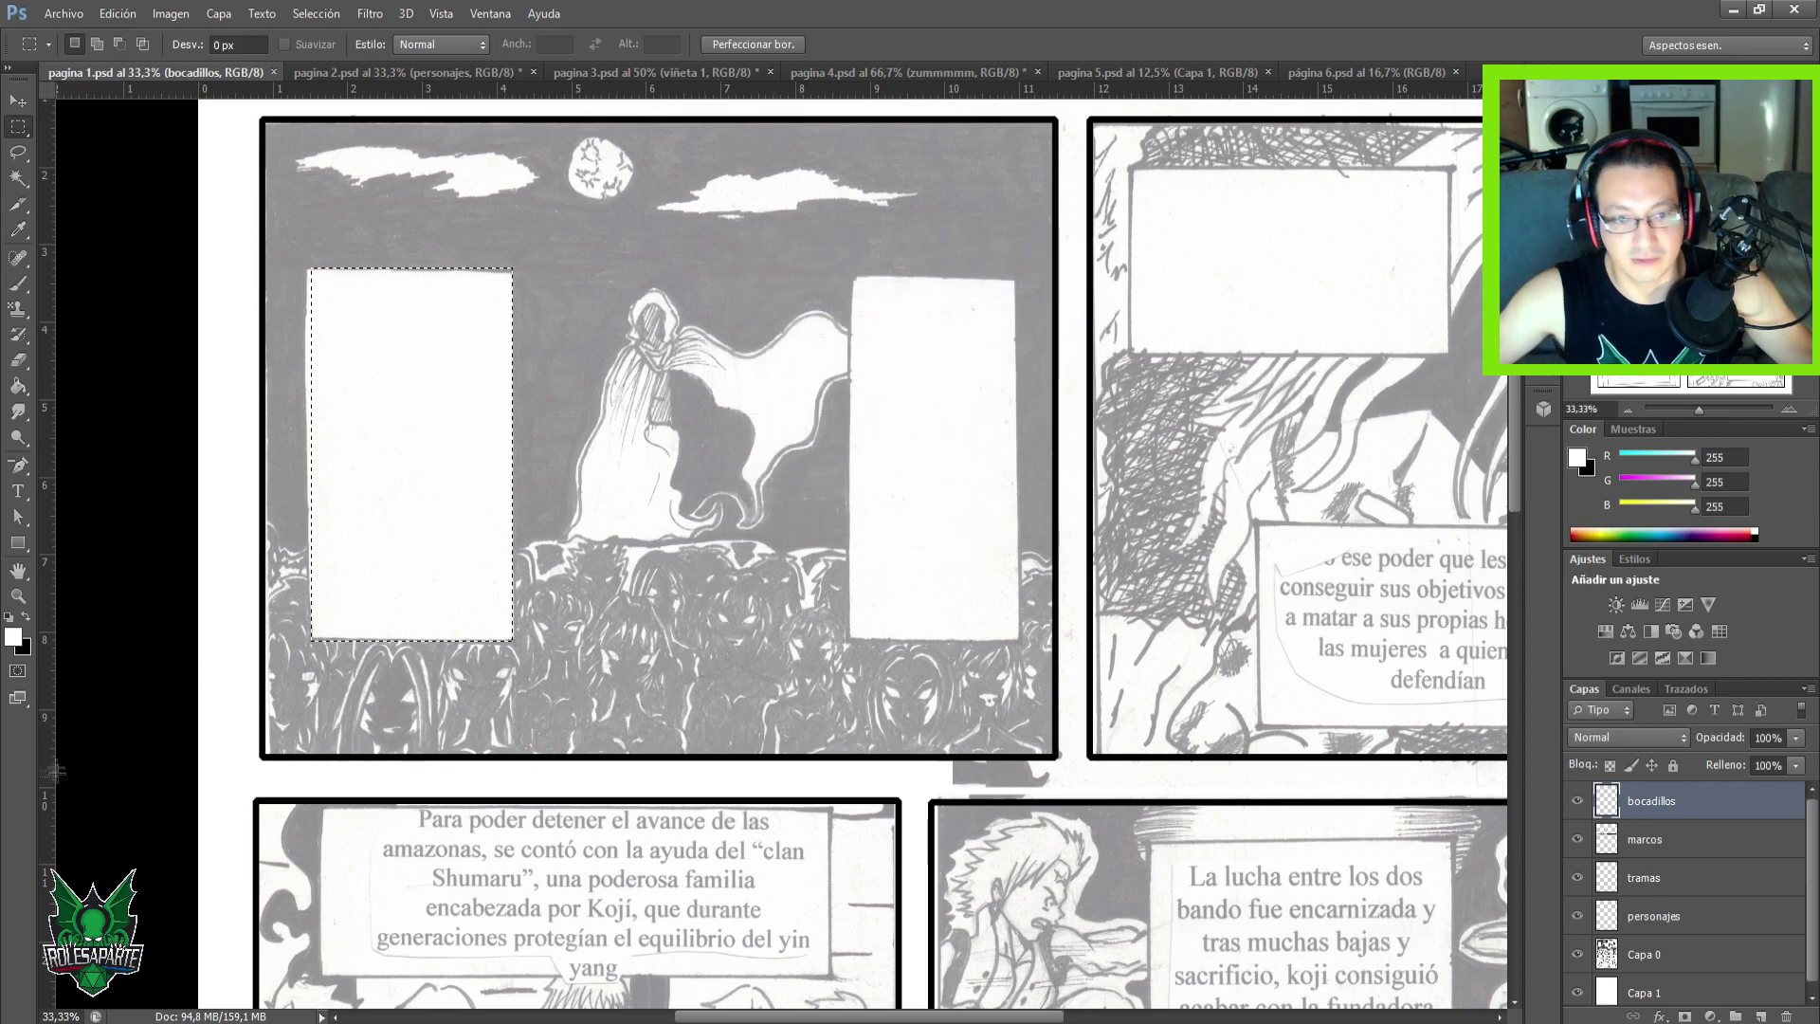
Stroke the selected left text box with a black 20 px outline positioned outside the selection.
{"action": "key", "text": "x"}
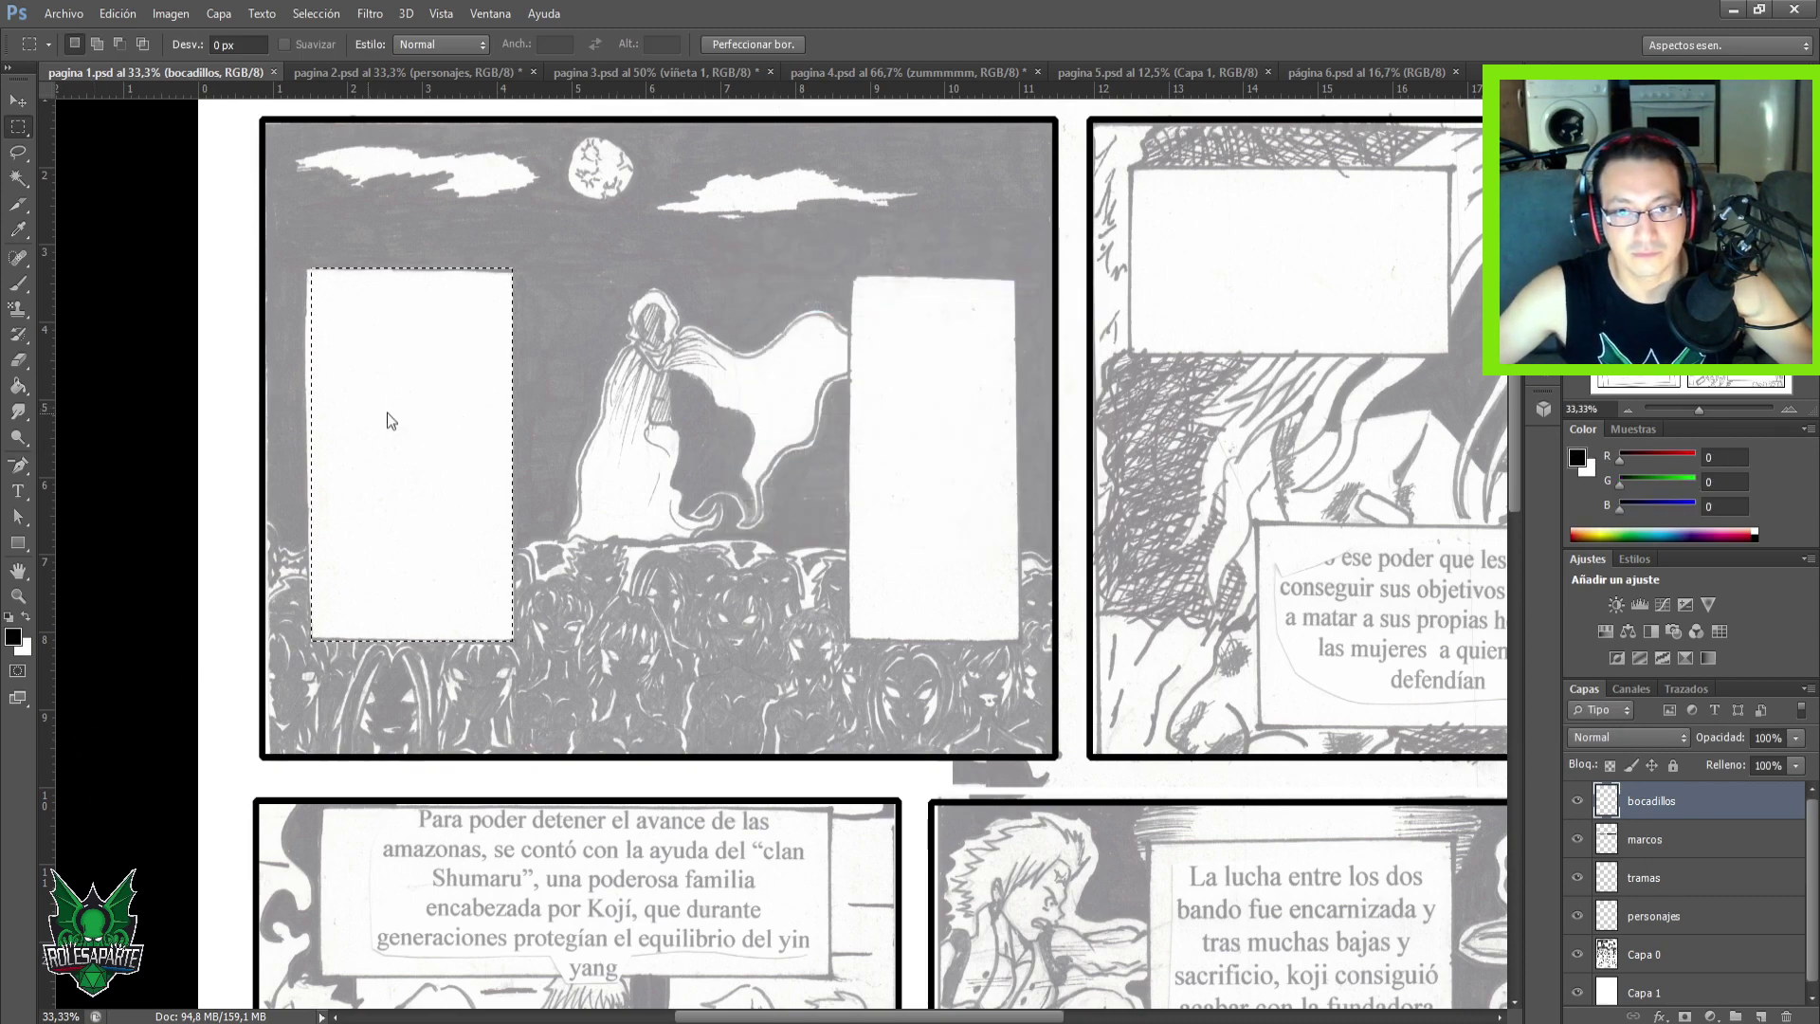
{"action": "right_click", "coordinate": [389, 417]}
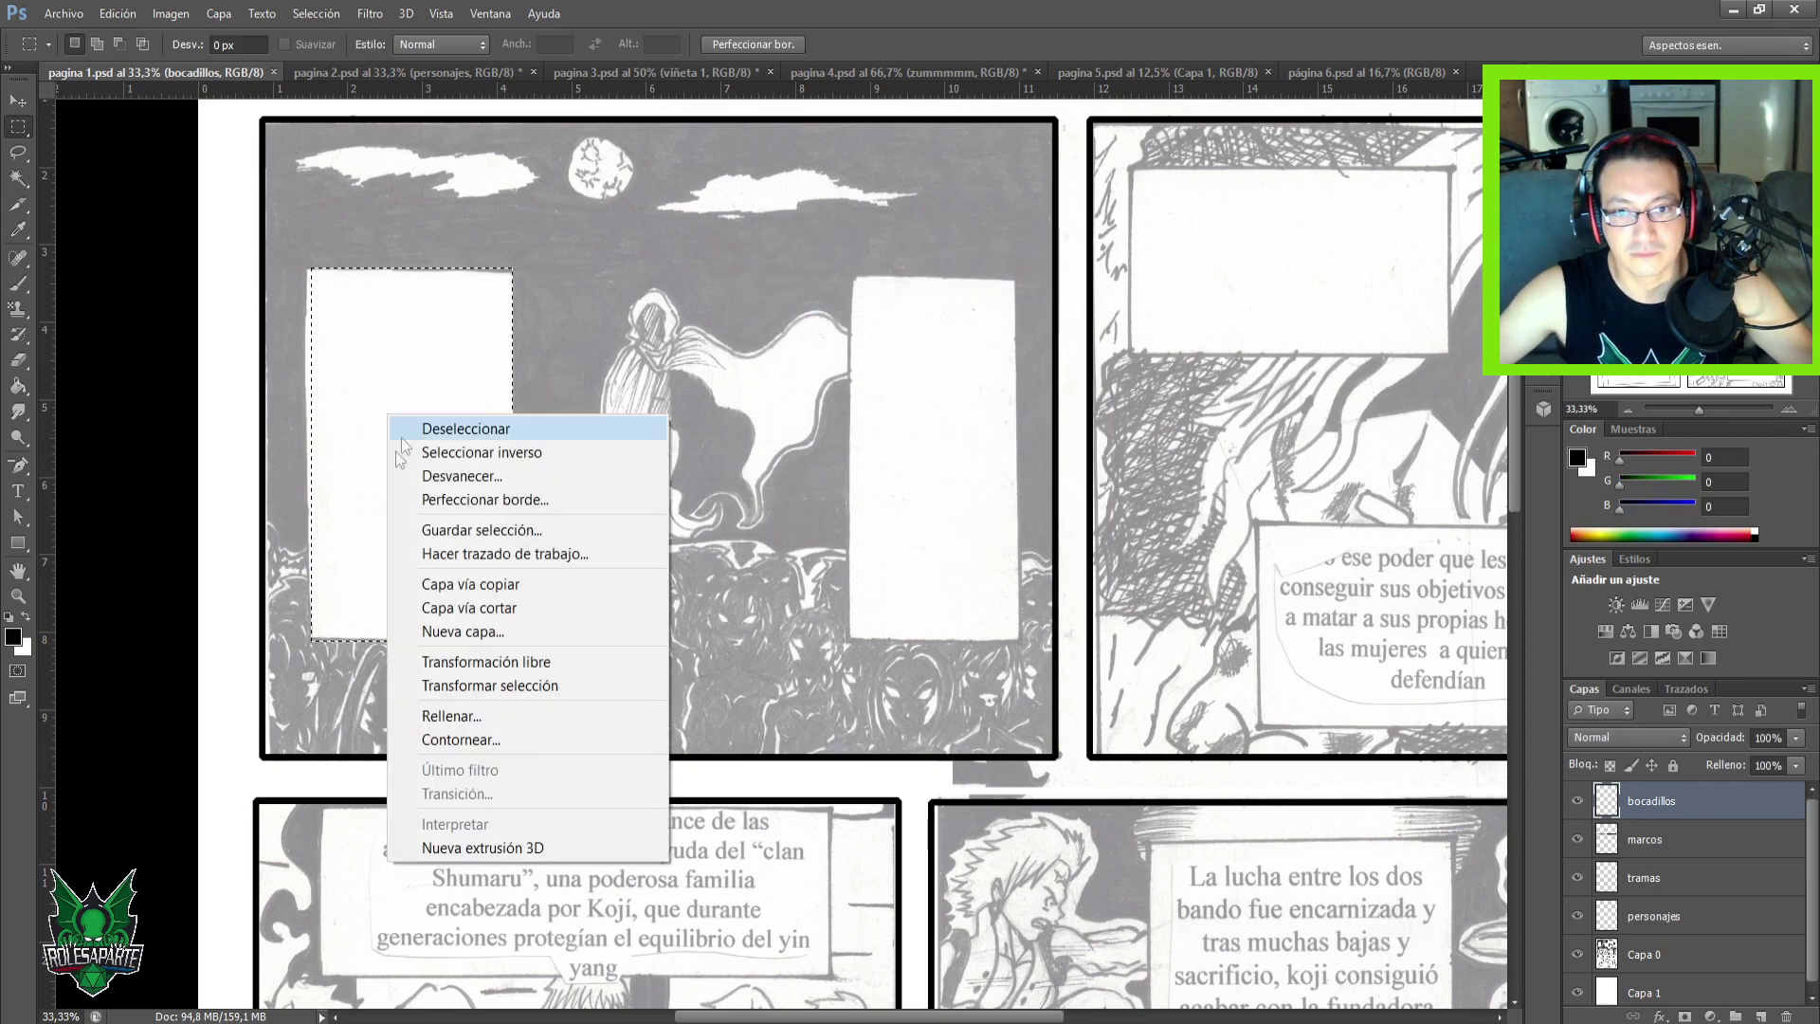
{"action": "left_click", "coordinate": [512, 737]}
{"action": "left_click", "coordinate": [1029, 289]}
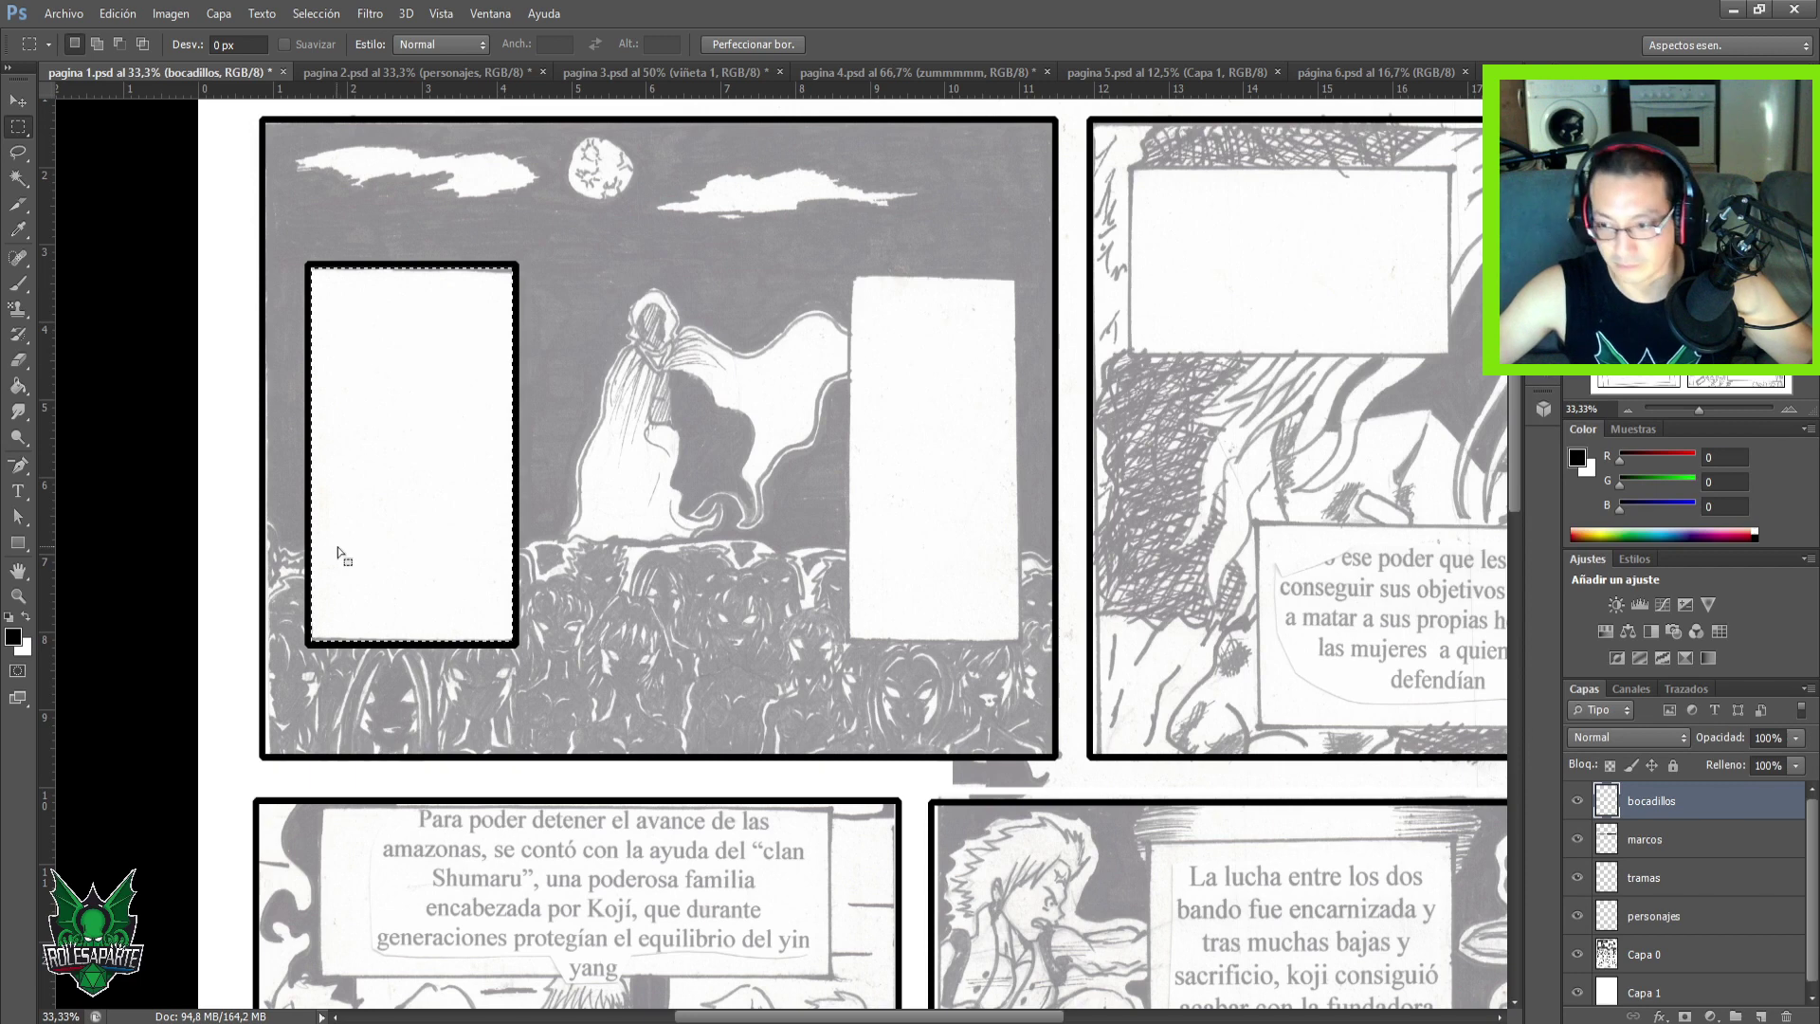
Try to move the selected contents of the left text box on the bocadillos layer.
{"action": "key", "text": "v"}
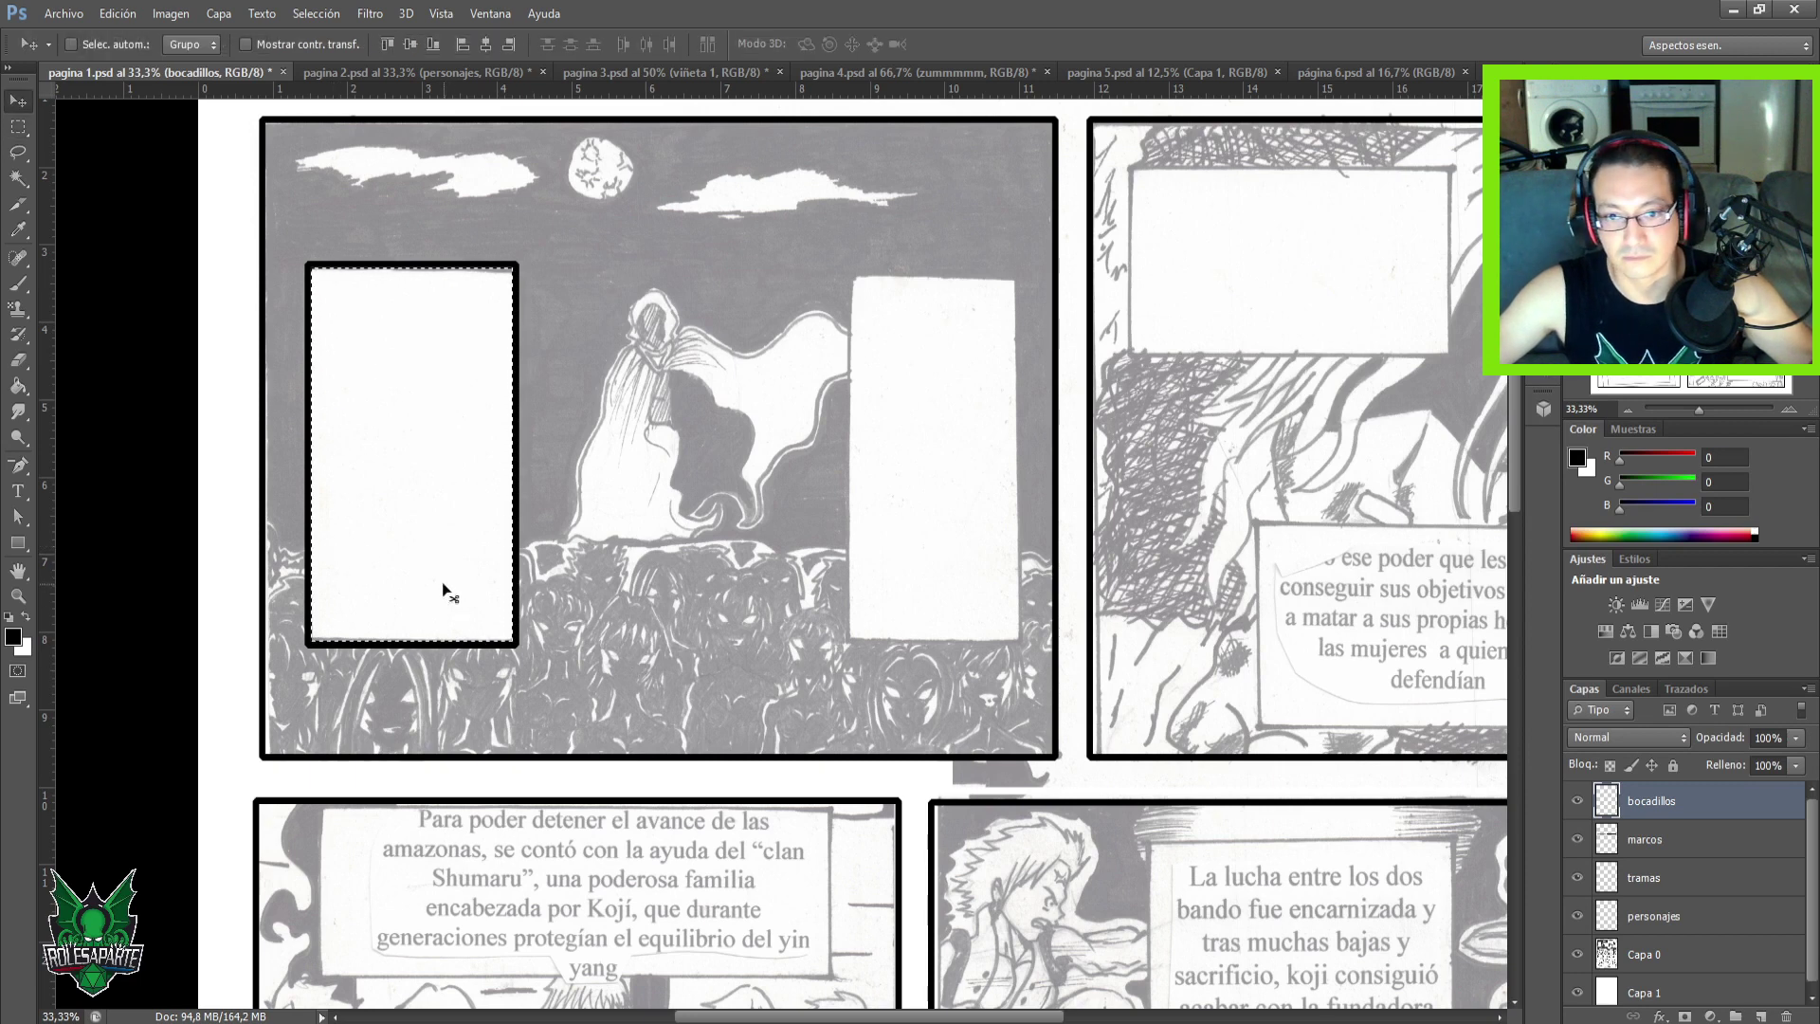
{"action": "left_click_drag", "start_coordinate": [446, 594], "coordinate": [475, 581]}
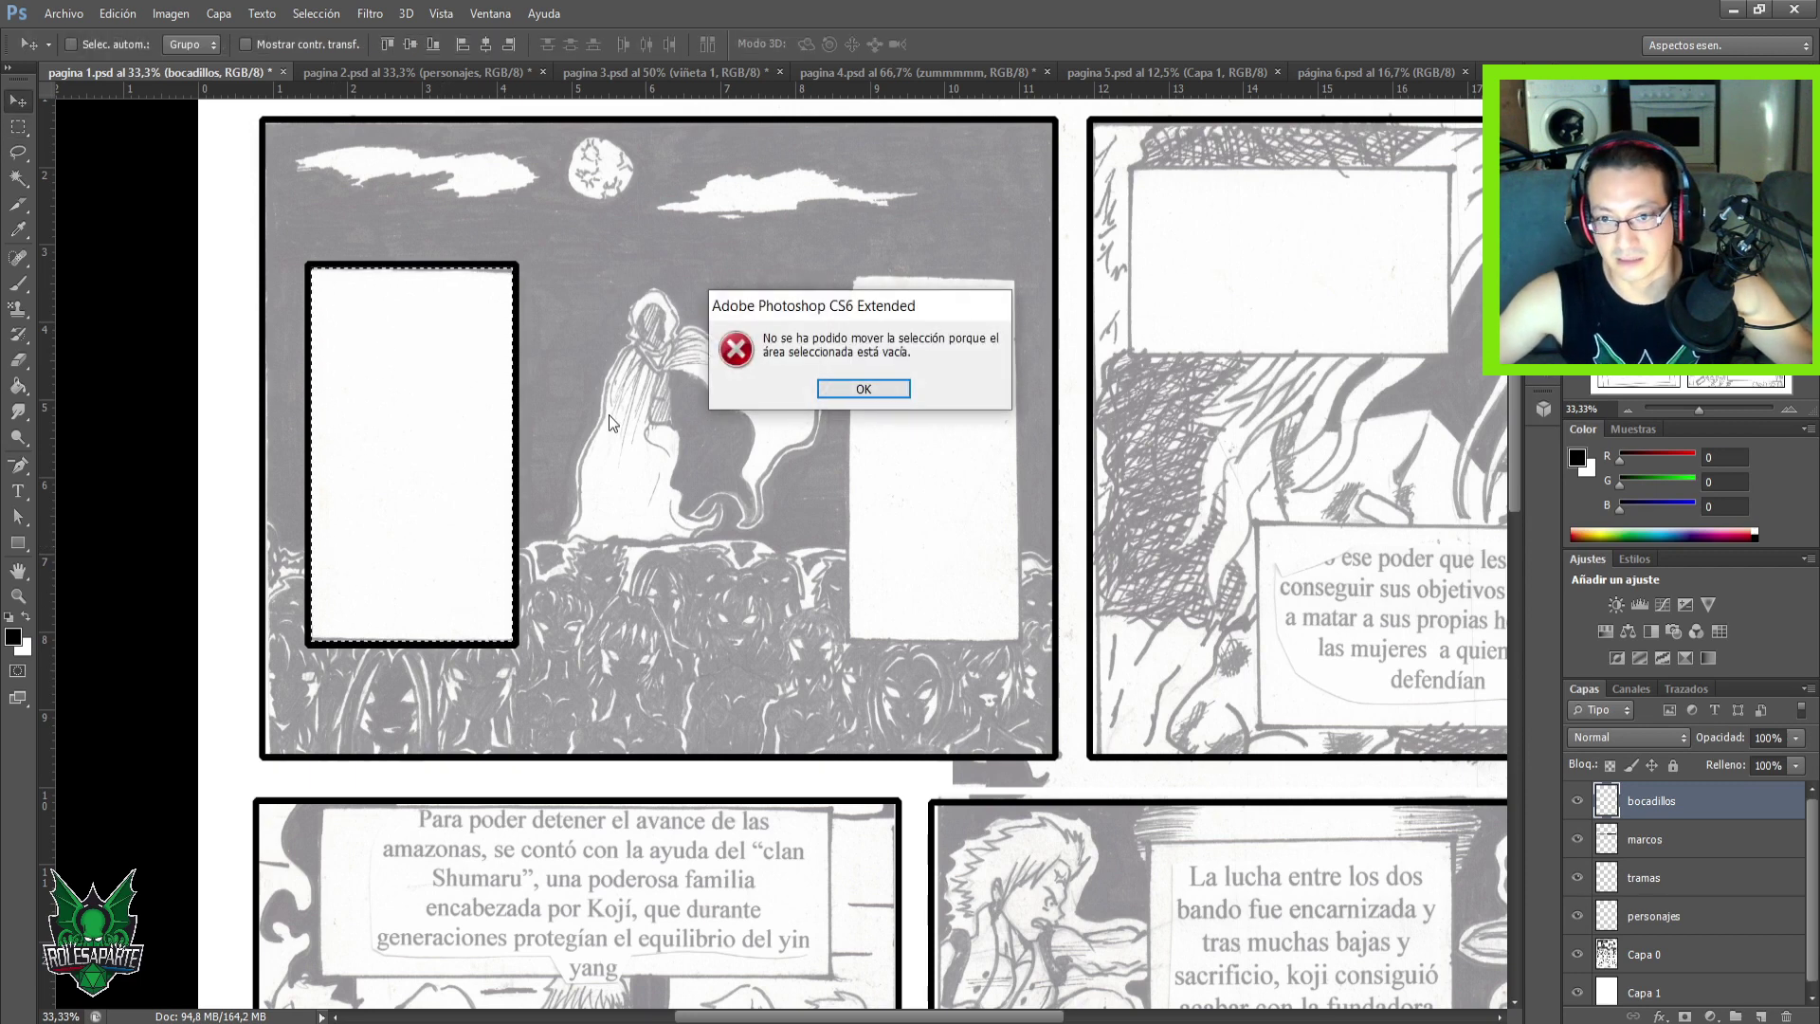
{"action": "key", "text": "Return"}
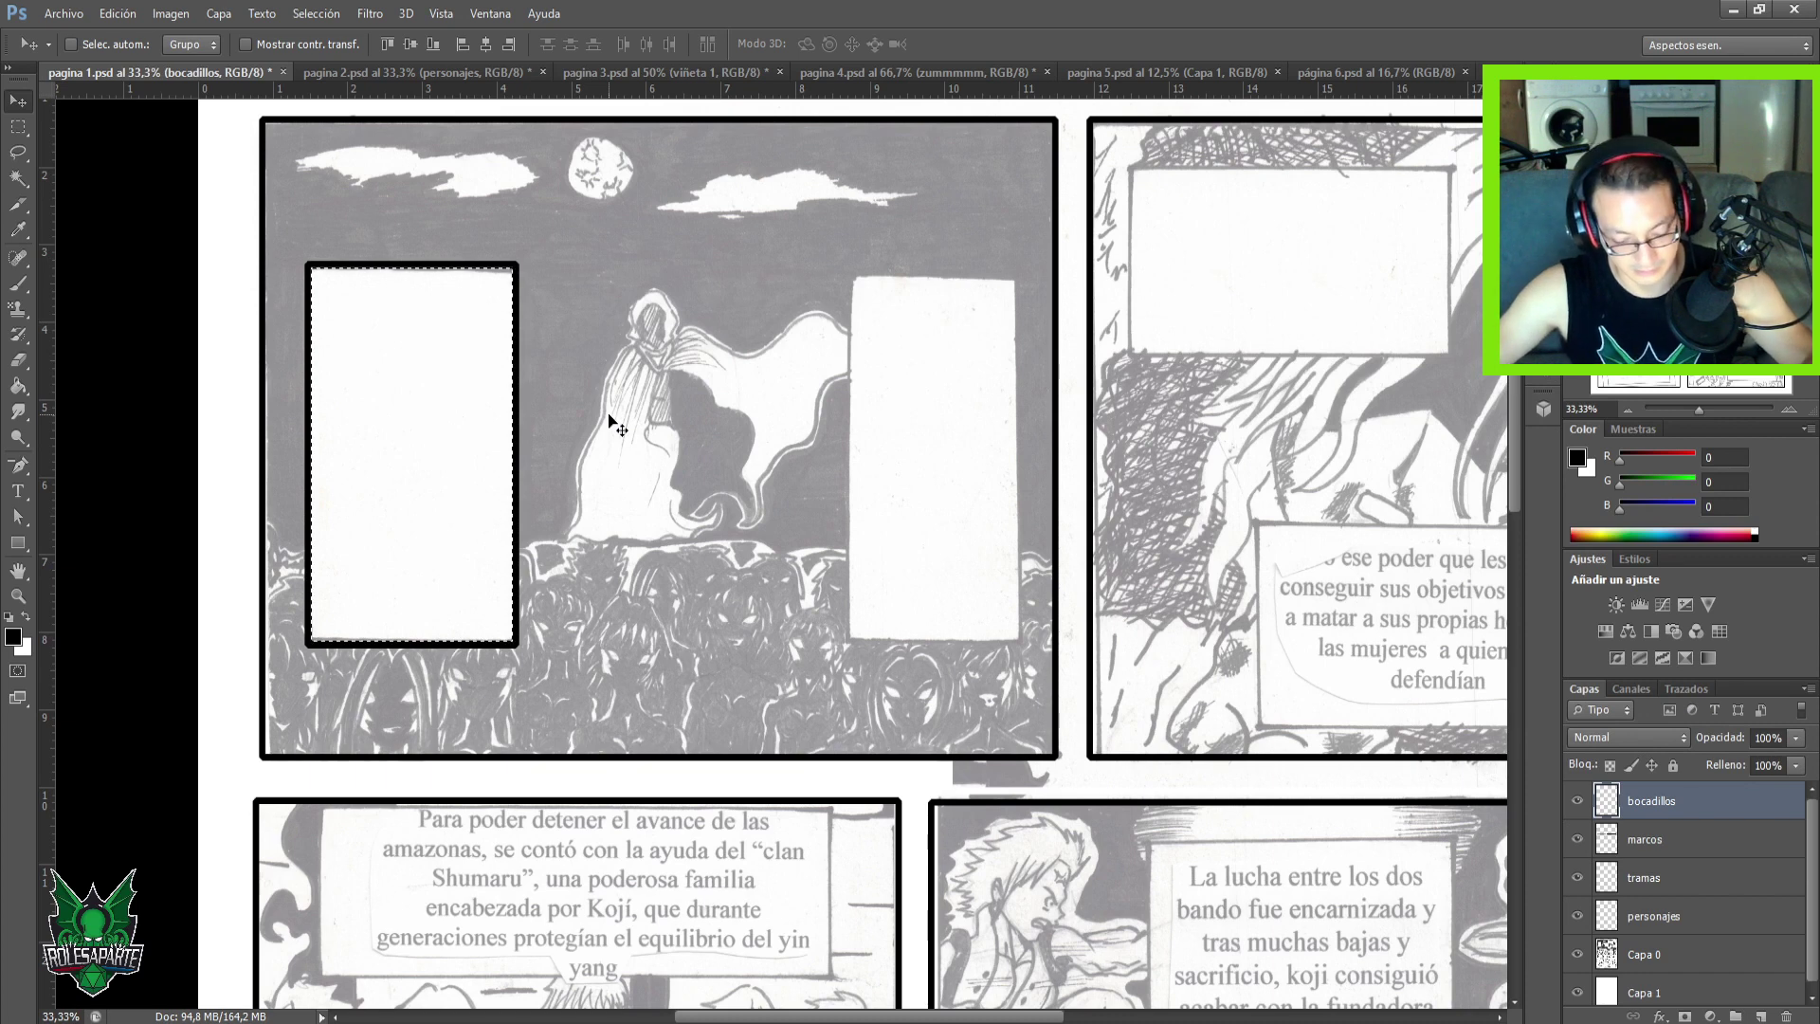
Marquee-select an area over the first panel's right blank text box and transform the selection to about 108.5% width and 100.35% height.
{"action": "key", "text": "m"}
{"action": "left_click_drag", "start_coordinate": [844, 277], "coordinate": [1019, 655]}
{"action": "left_click_drag", "start_coordinate": [949, 563], "coordinate": [924, 538]}
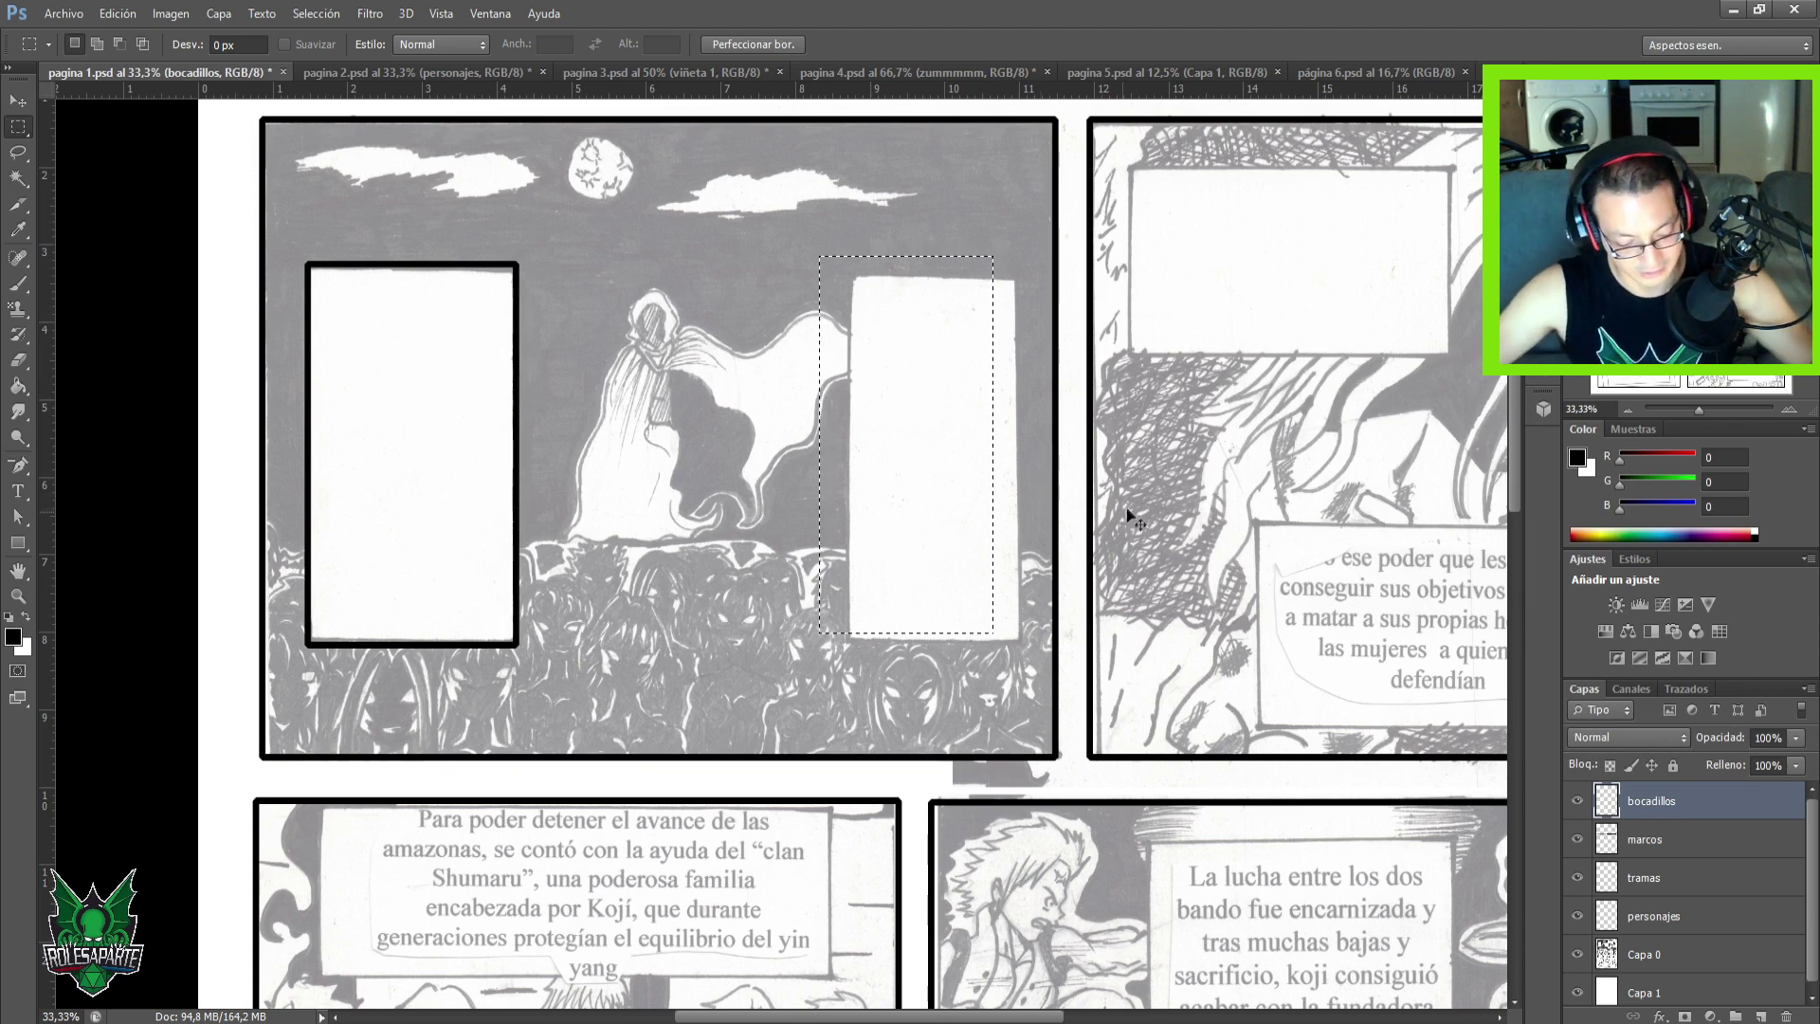
{"action": "right_click", "coordinate": [961, 487]}
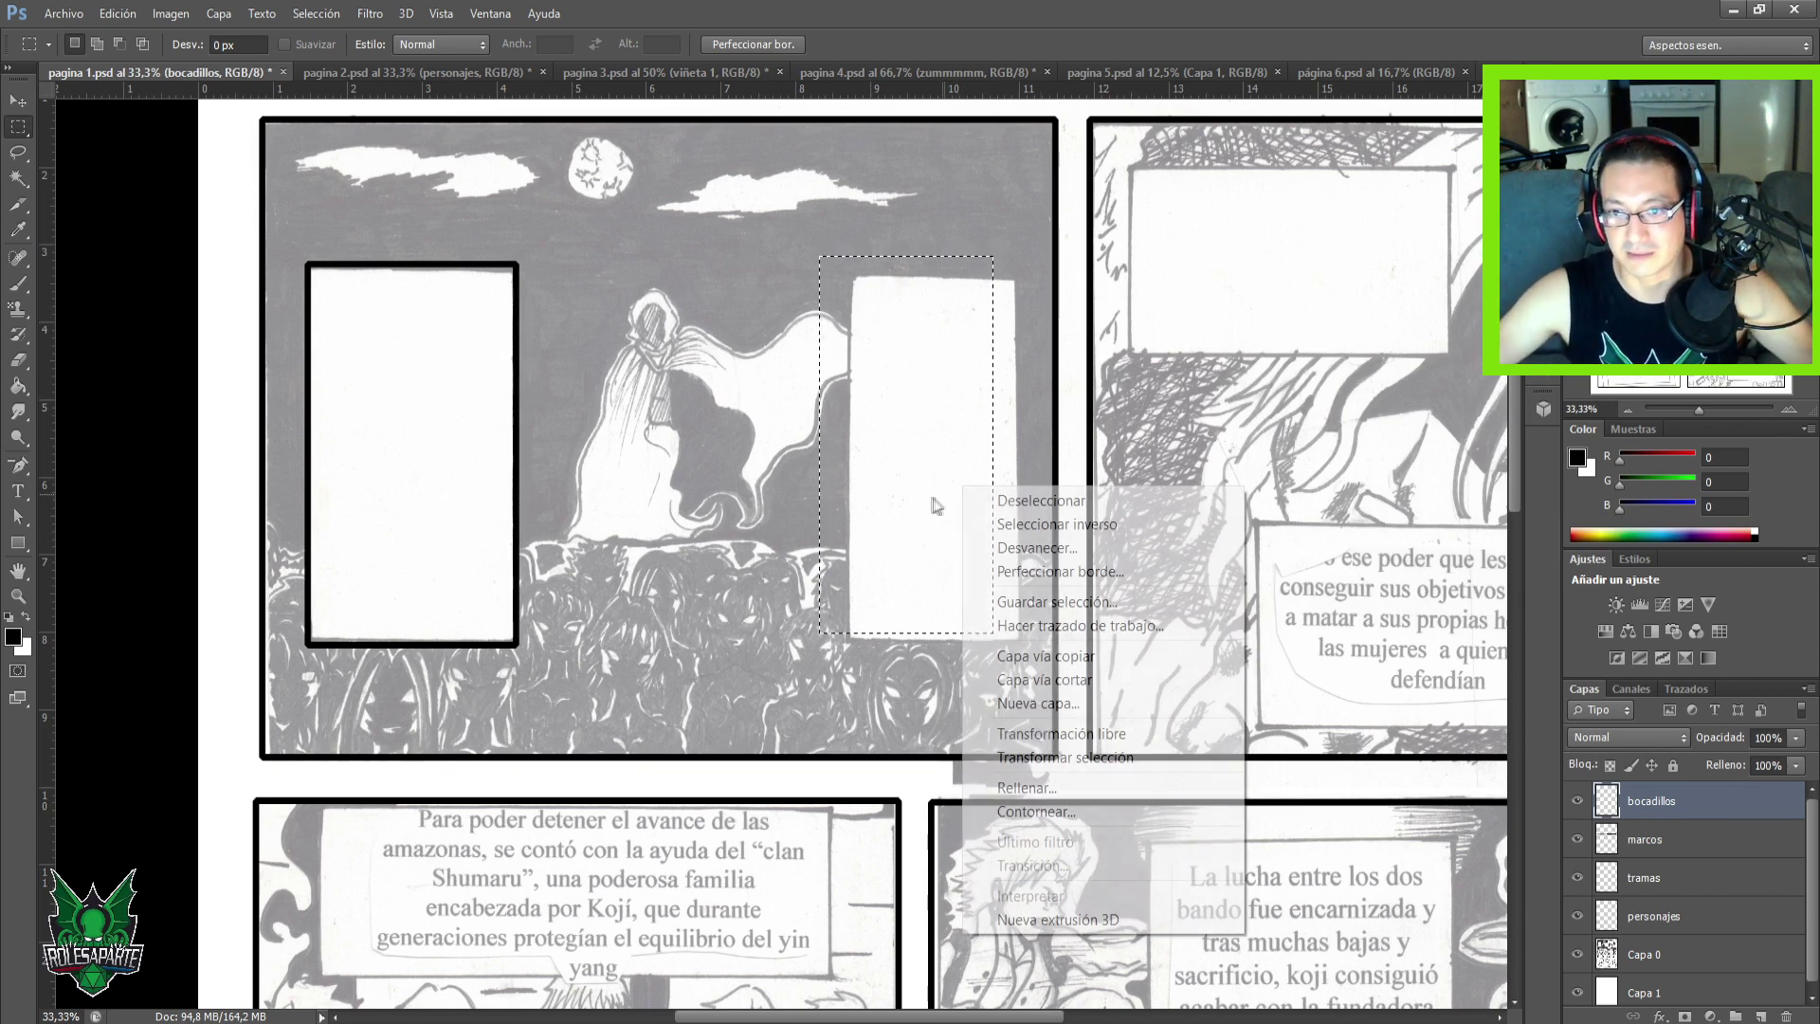
{"action": "left_click", "coordinate": [1105, 758]}
{"action": "left_click_drag", "start_coordinate": [820, 445], "coordinate": [804, 451]}
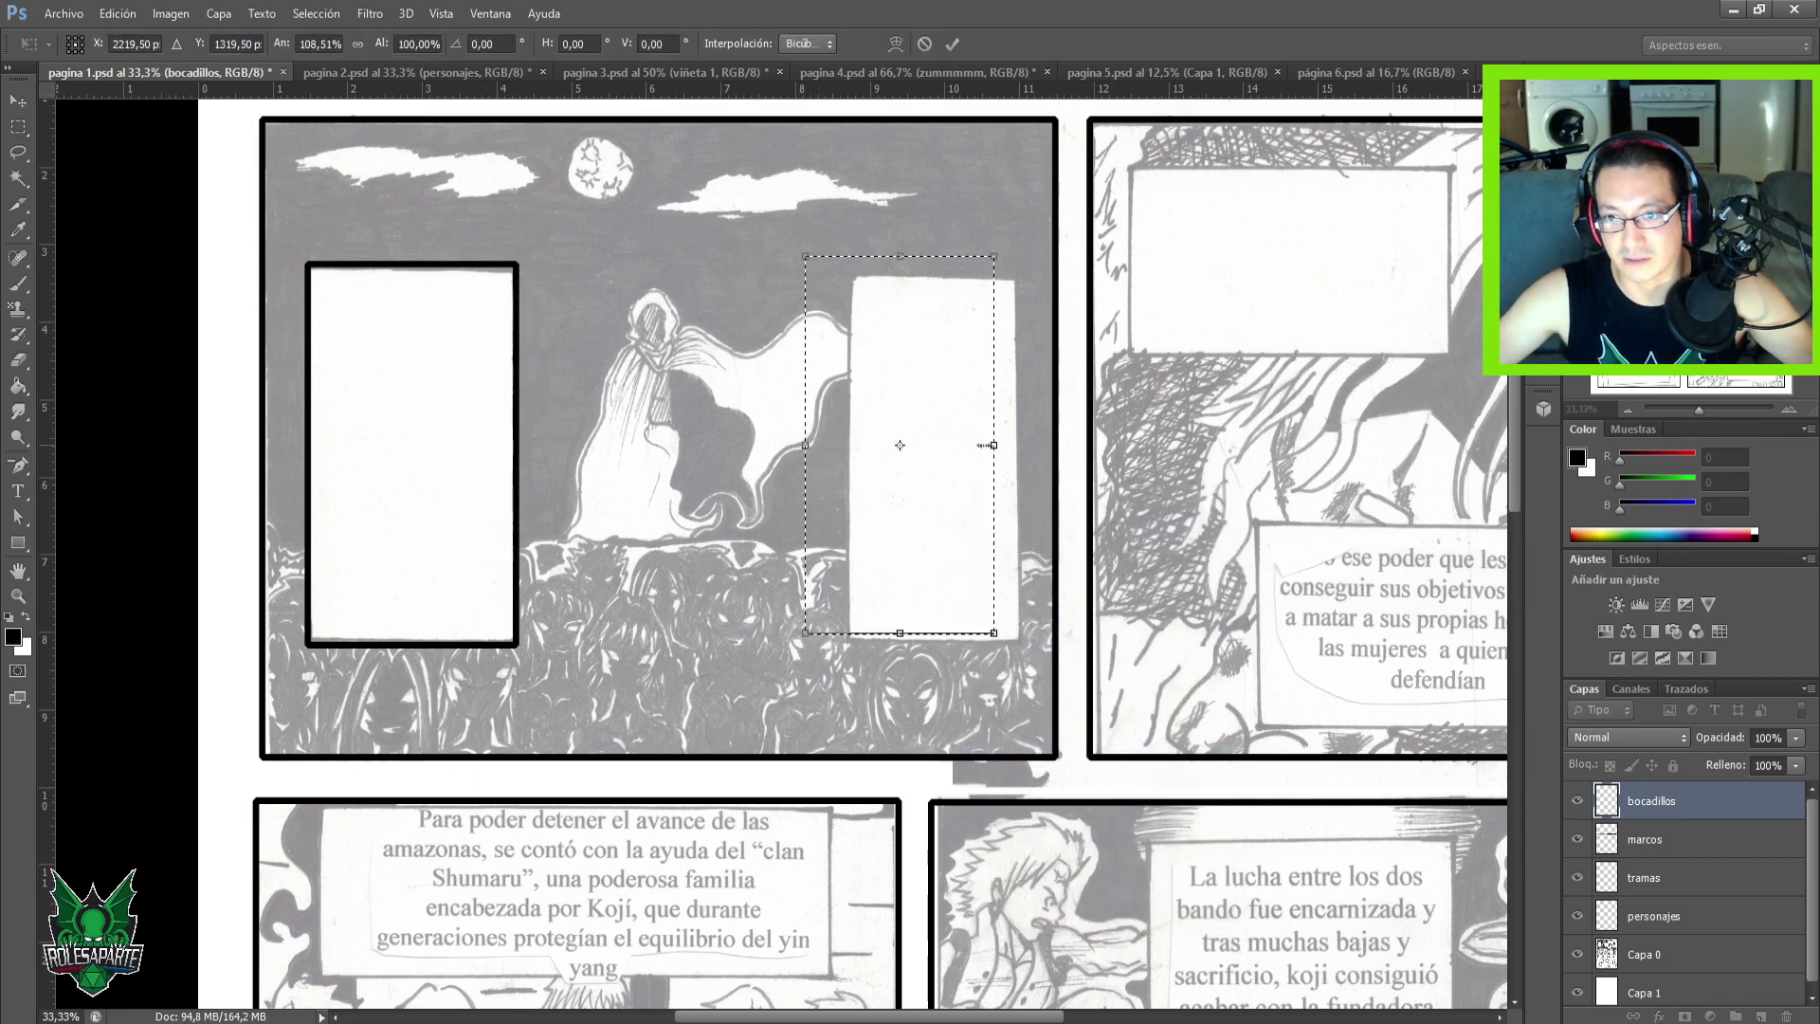
{"action": "mouse_move", "coordinate": [901, 633]}
{"action": "left_mouse_down"}
{"action": "mouse_move", "coordinate": [906, 648]}
{"action": "mouse_move", "coordinate": [920, 631]}
{"action": "left_mouse_up"}
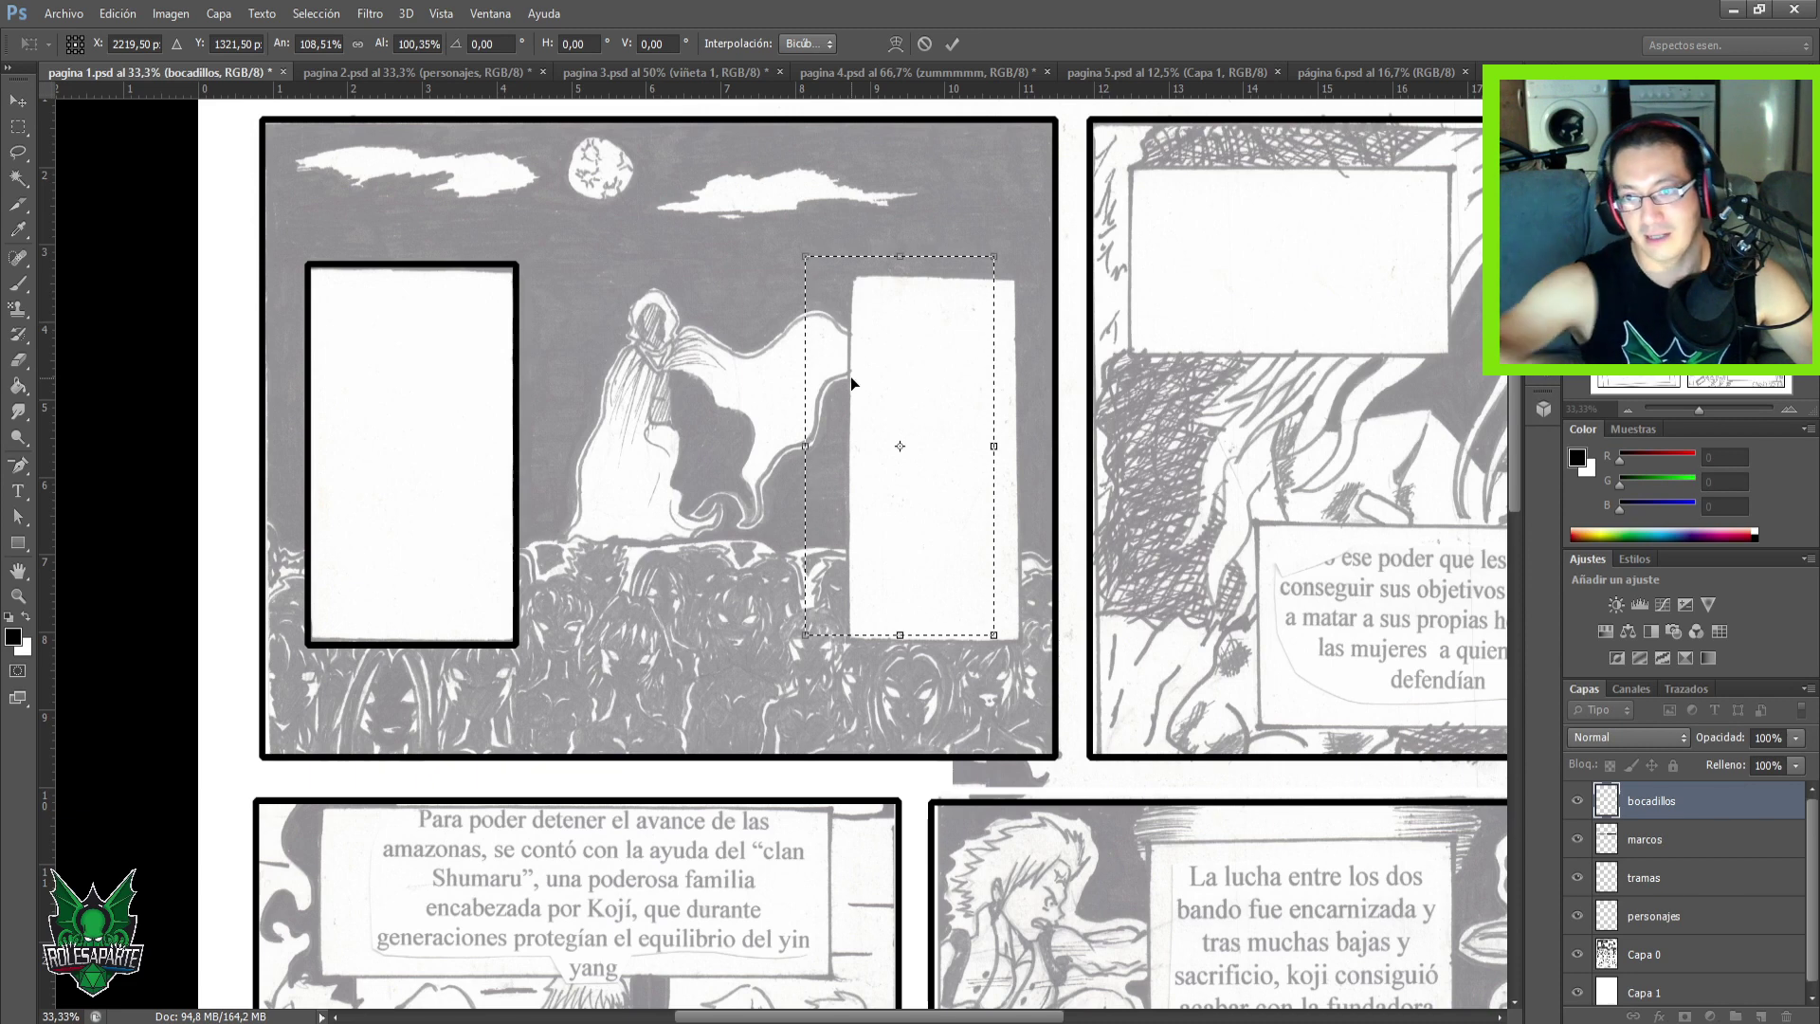
{"action": "key", "text": "Return"}
Stroke the right text box selection with a black 20 px exterior outline and deselect it.
{"action": "key", "text": "m"}
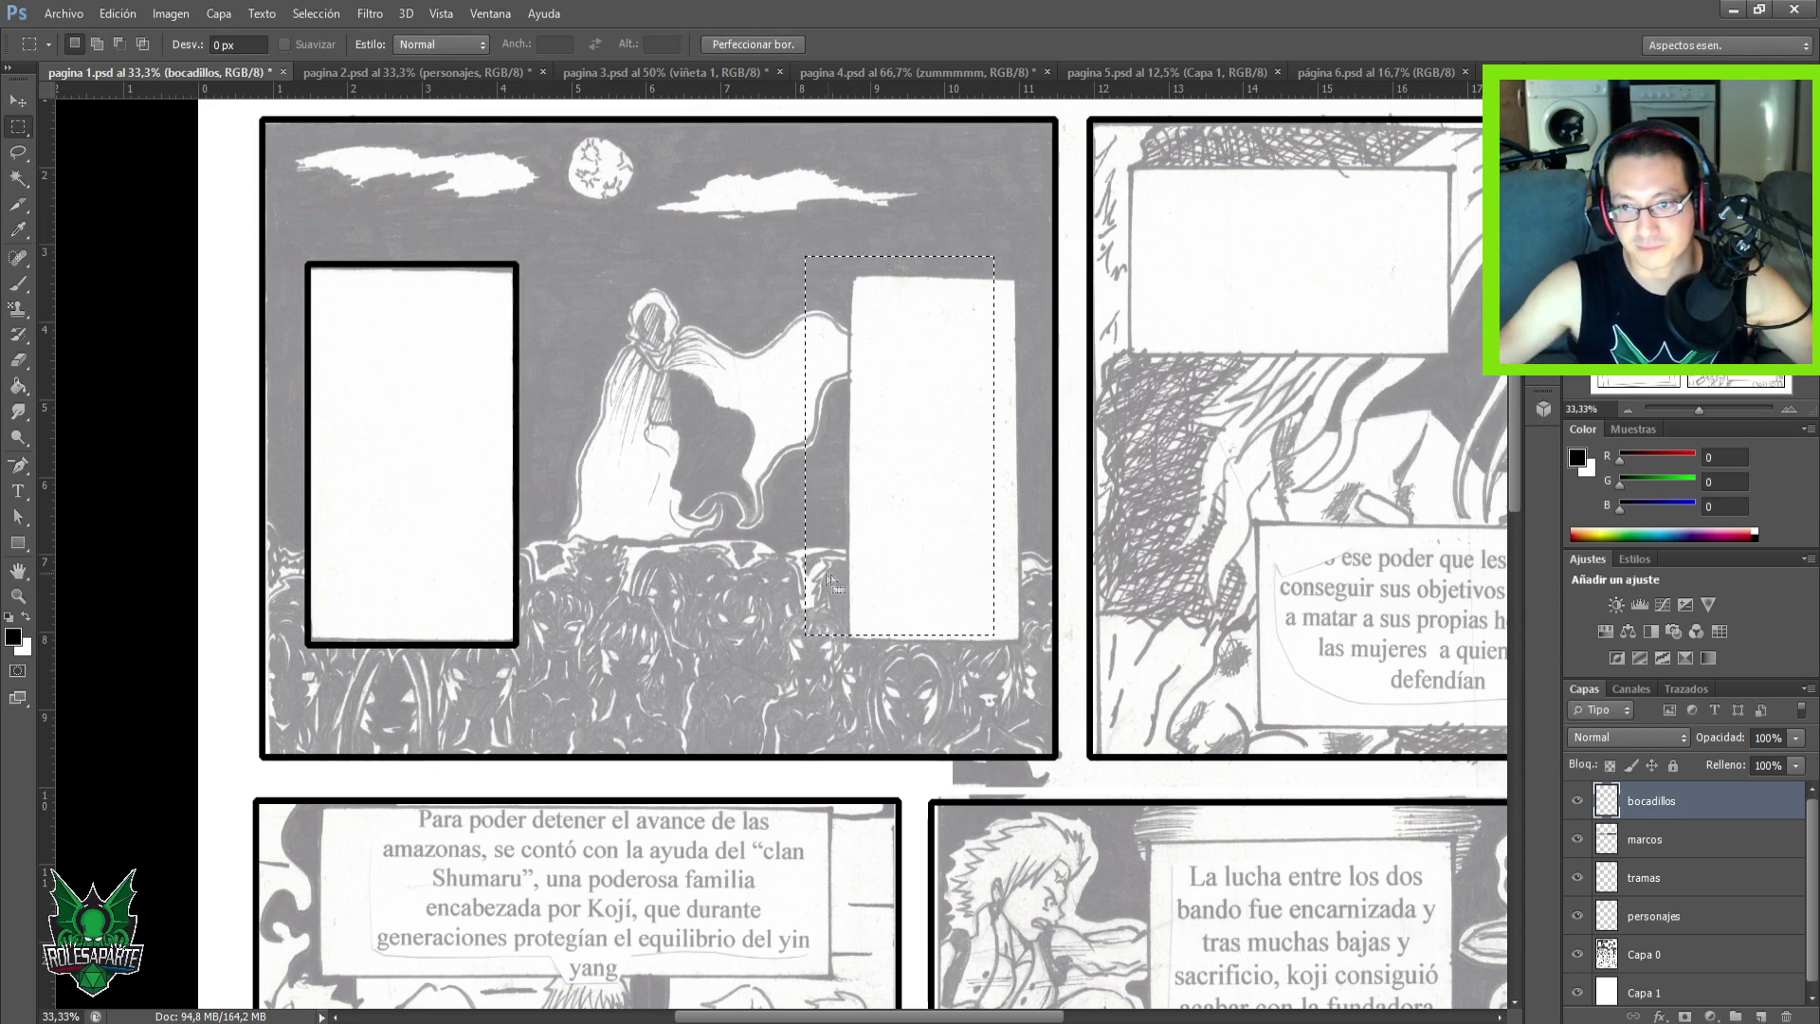
{"action": "right_click", "coordinate": [879, 537]}
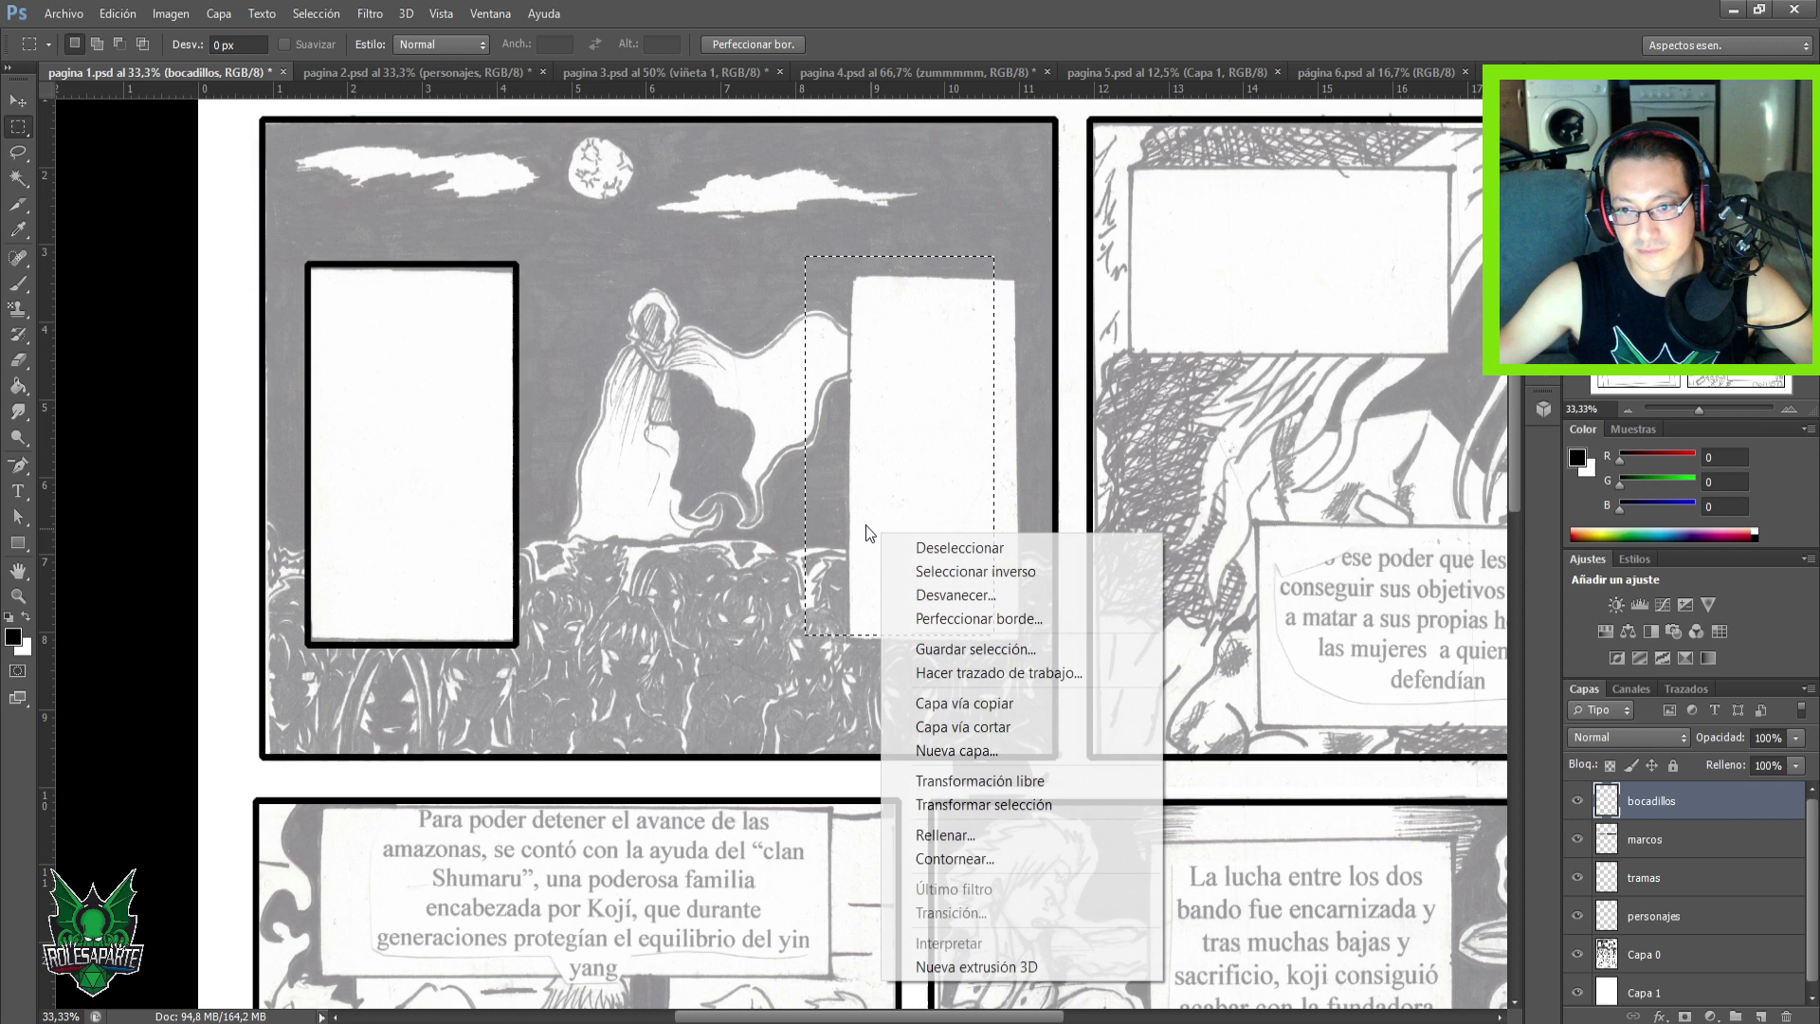
{"action": "left_click", "coordinate": [941, 858]}
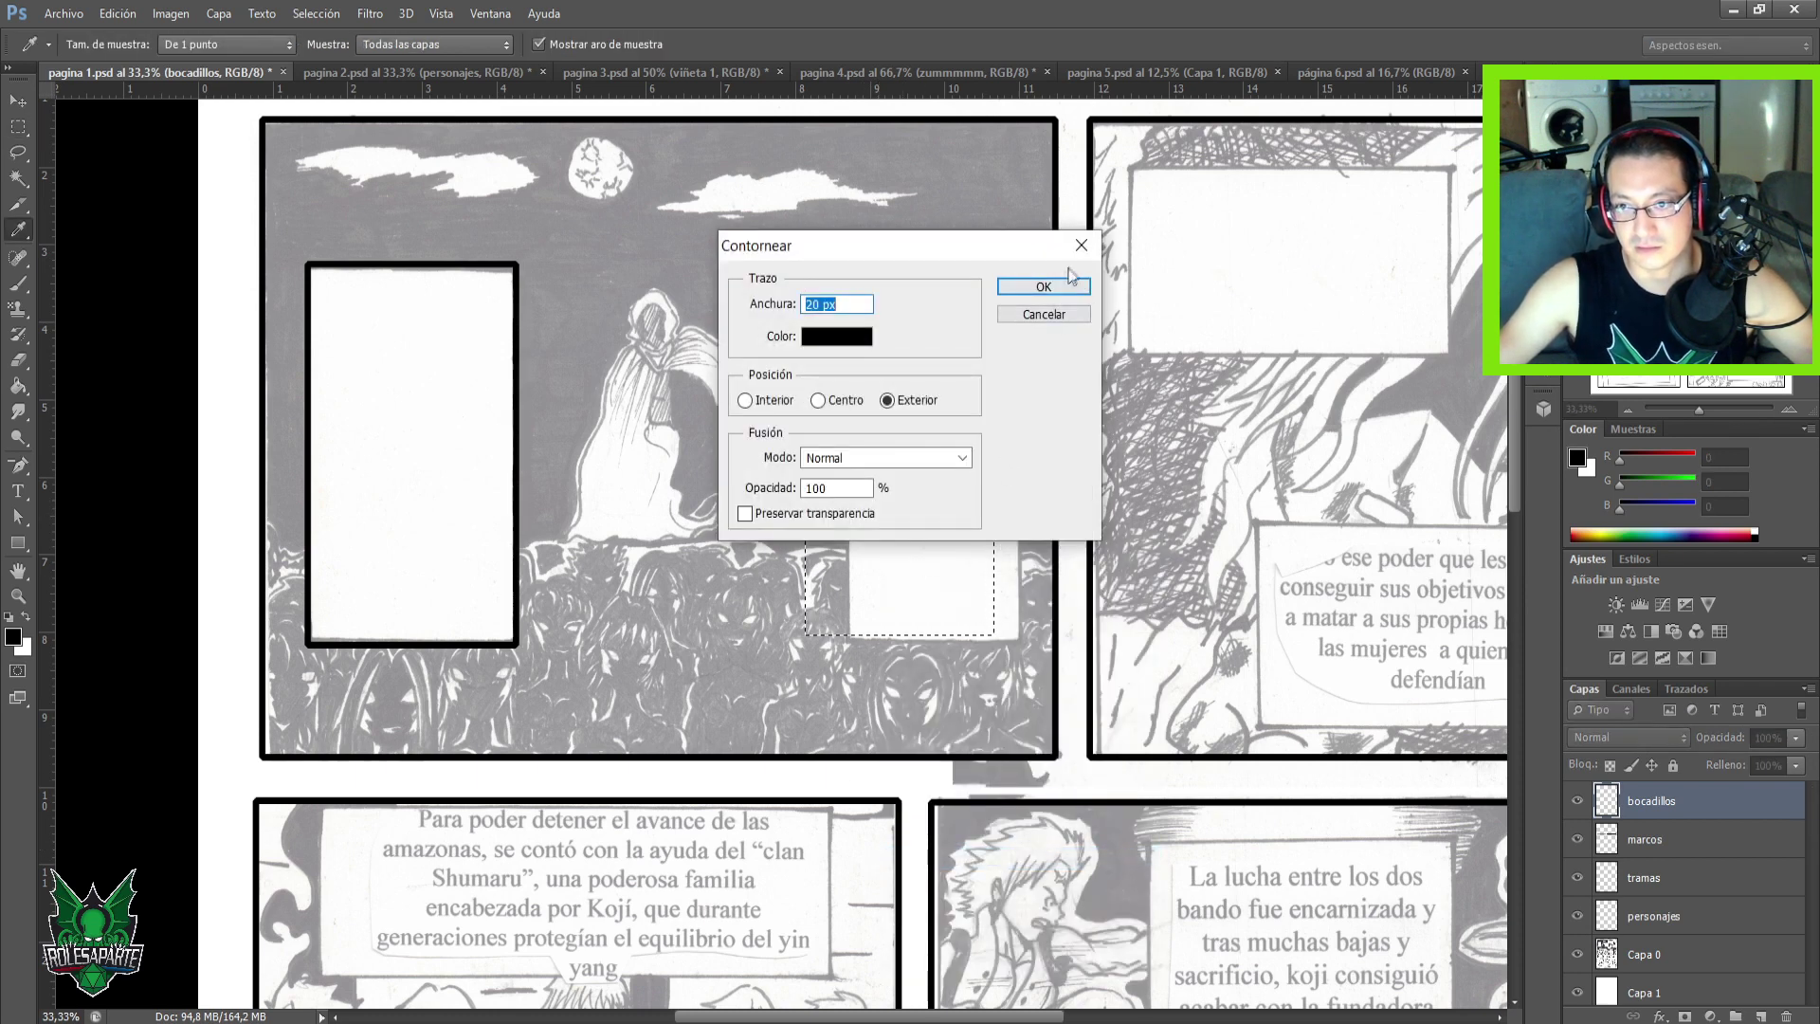
{"action": "left_click", "coordinate": [1058, 286]}
{"action": "key", "text": "ctrl+d"}
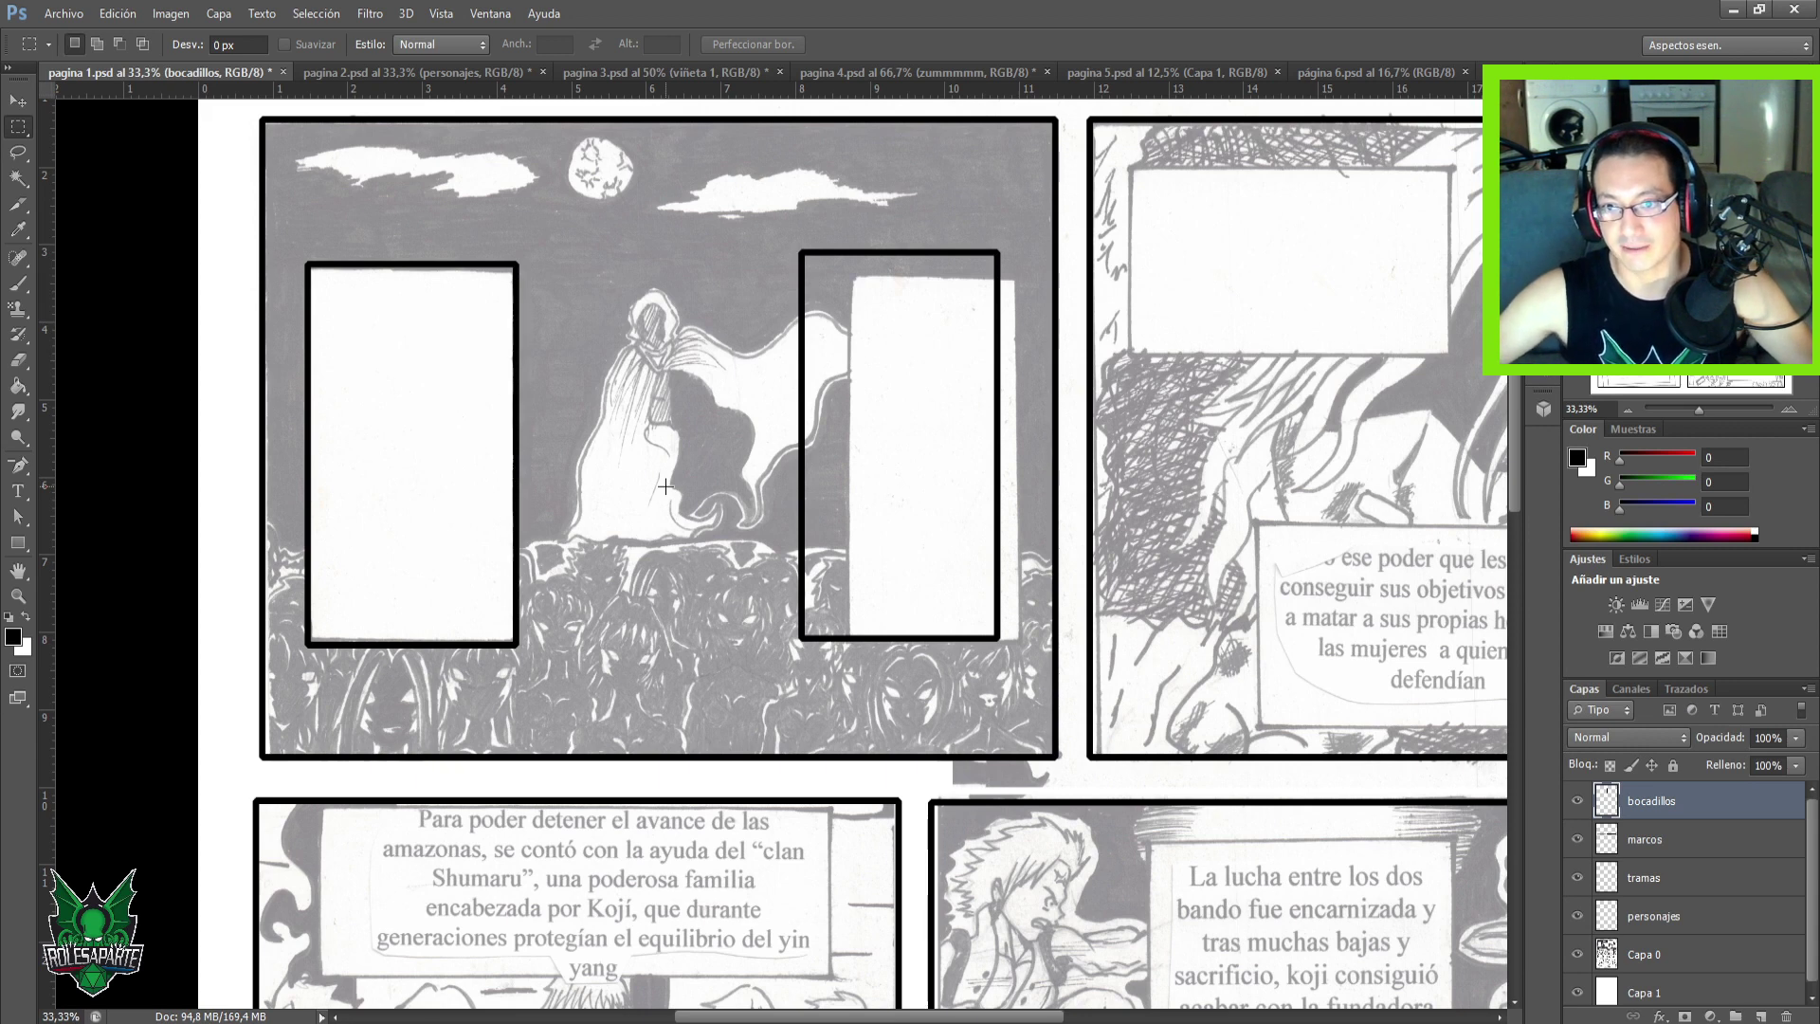
Try to move the frames on the bocadillos layer together, and undo the move.
{"action": "key", "text": "v"}
{"action": "left_click_drag", "start_coordinate": [844, 521], "coordinate": [861, 514]}
{"action": "key", "text": "ctrl+z"}
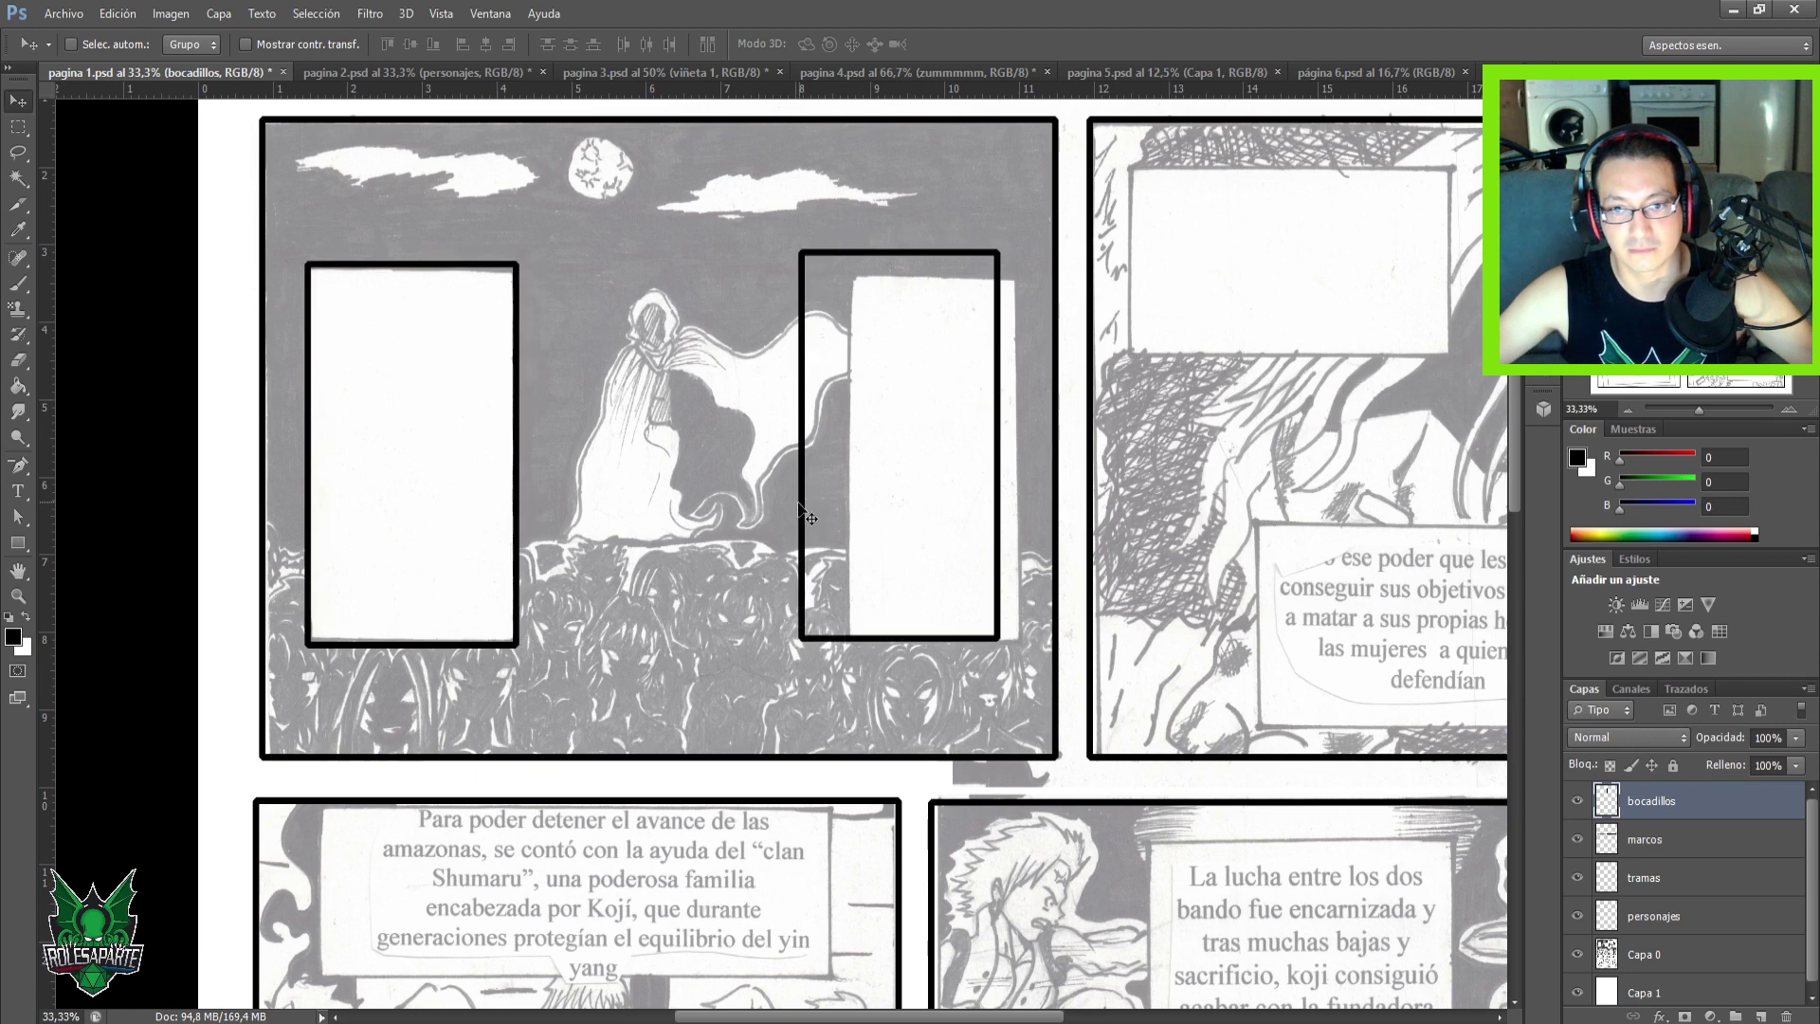
Select only the right text box frame, shift it slightly down and to the right, and deselect it.
{"action": "key", "text": "m"}
{"action": "left_click_drag", "start_coordinate": [771, 212], "coordinate": [1054, 702]}
{"action": "key", "text": "v"}
{"action": "left_click_drag", "start_coordinate": [908, 512], "coordinate": [914, 521]}
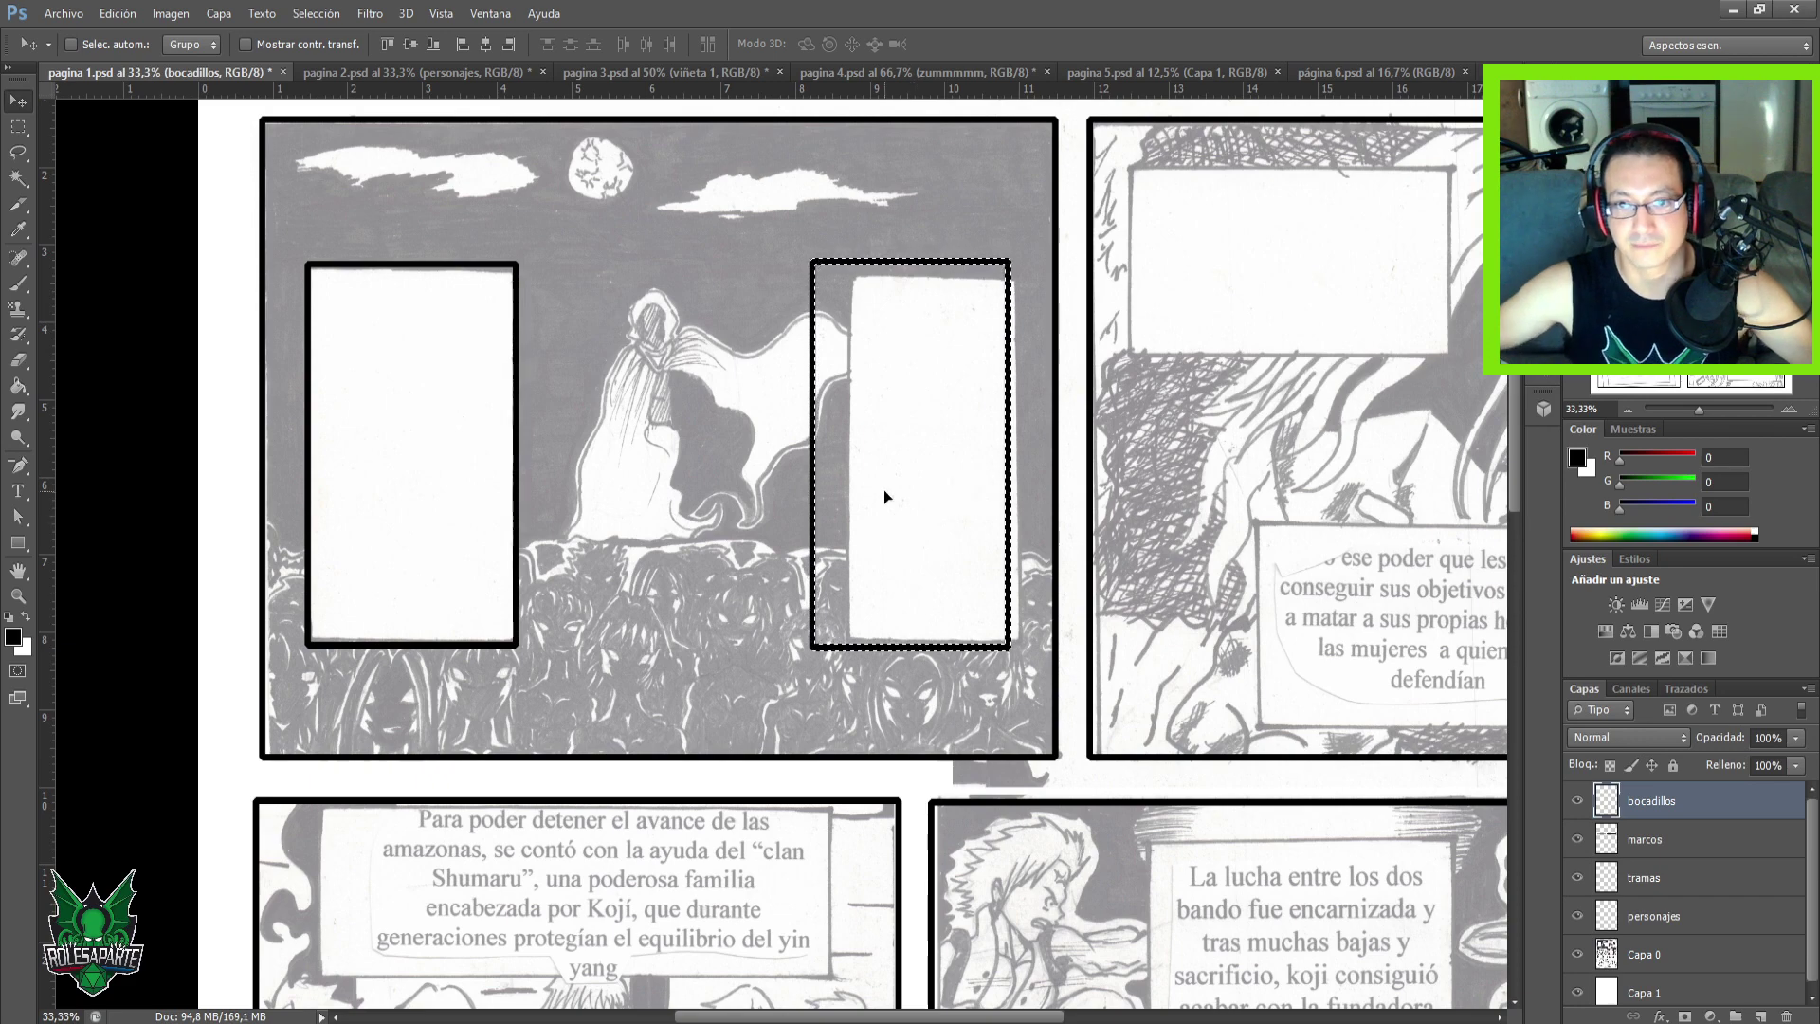
{"action": "key", "text": "ctrl+d"}
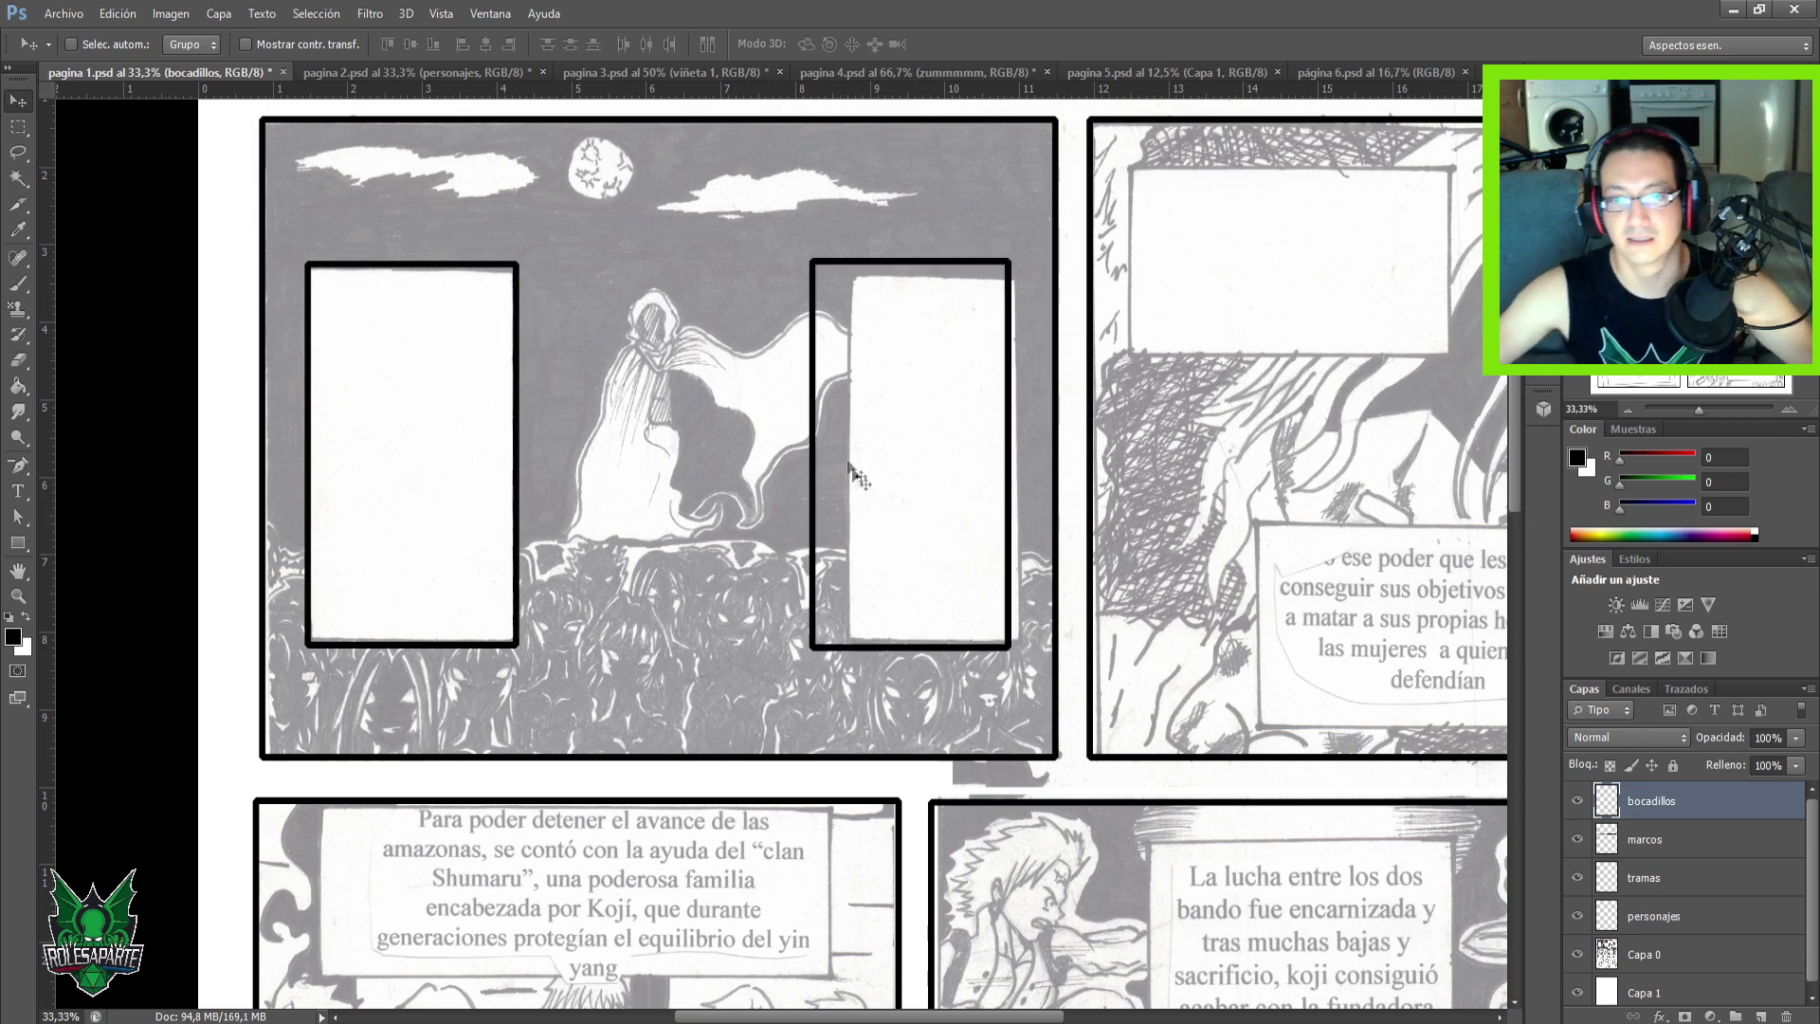
Marquee-select the blank upper text box in the second panel and stroke it with a black outline on the bocadillos layer.
{"action": "left_click_drag", "start_coordinate": [988, 517], "coordinate": [628, 512]}
{"action": "key", "text": "m"}
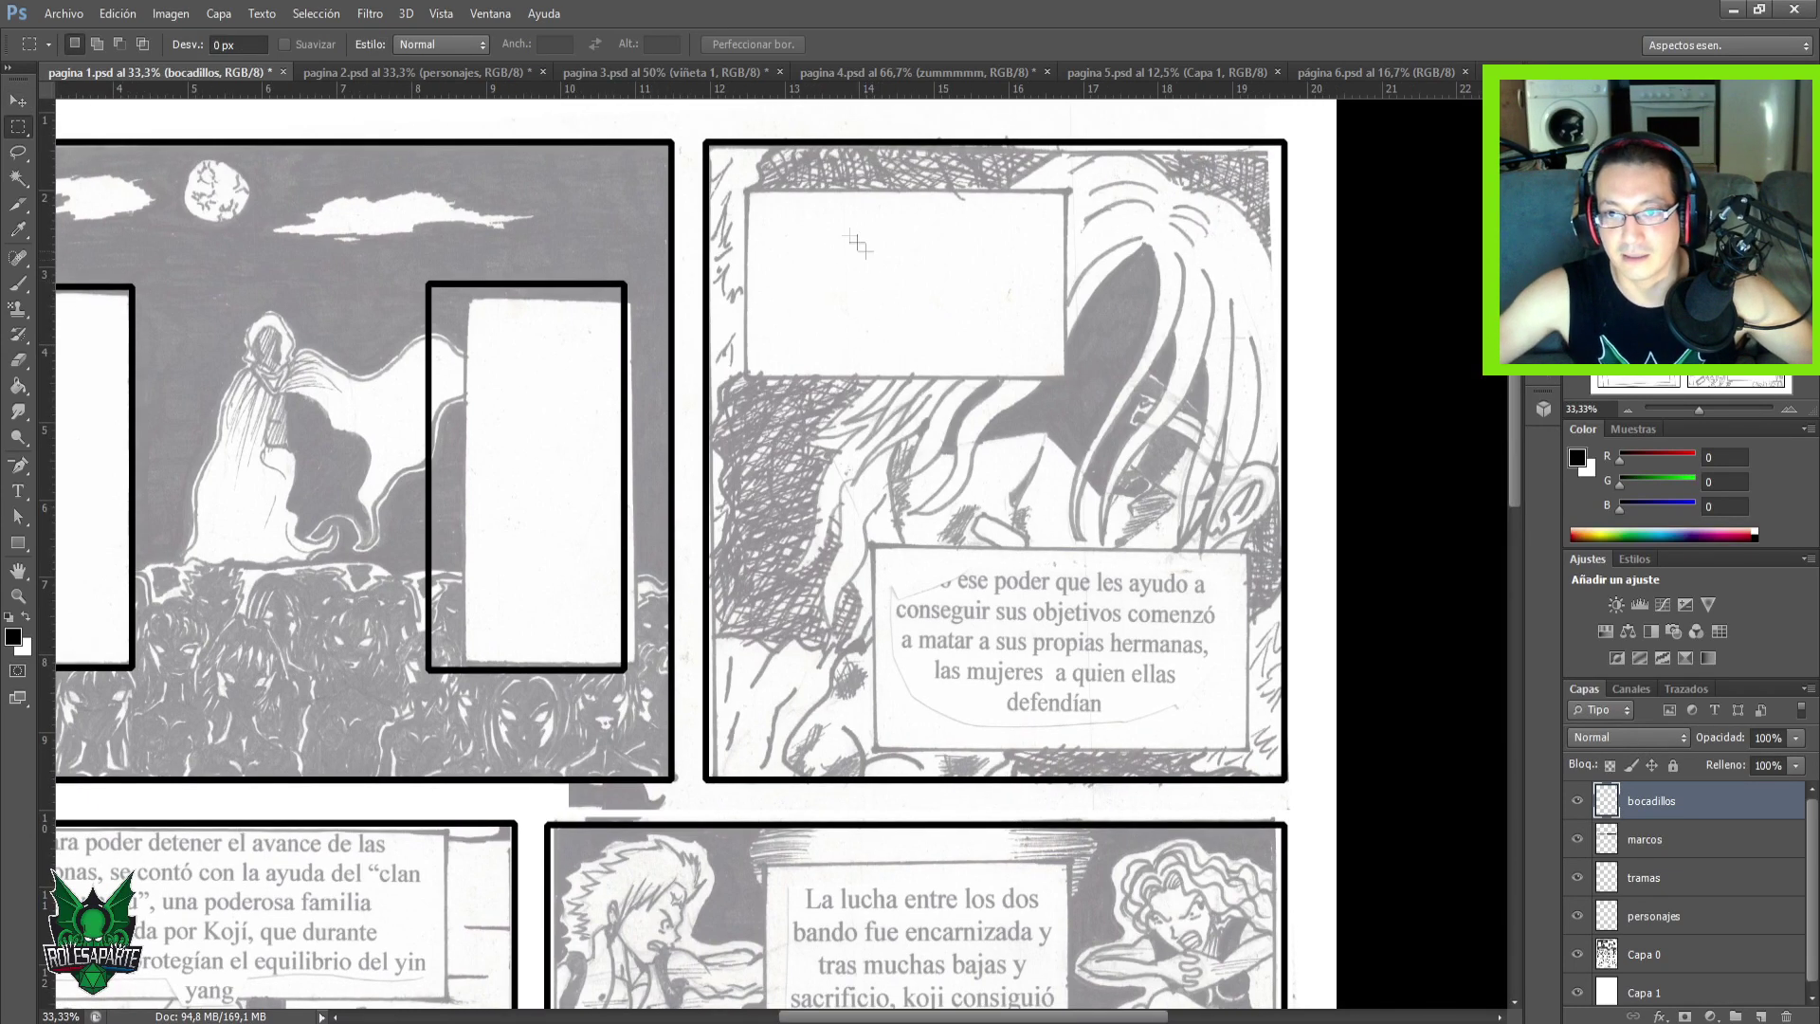
{"action": "left_click_drag", "start_coordinate": [748, 196], "coordinate": [1066, 372]}
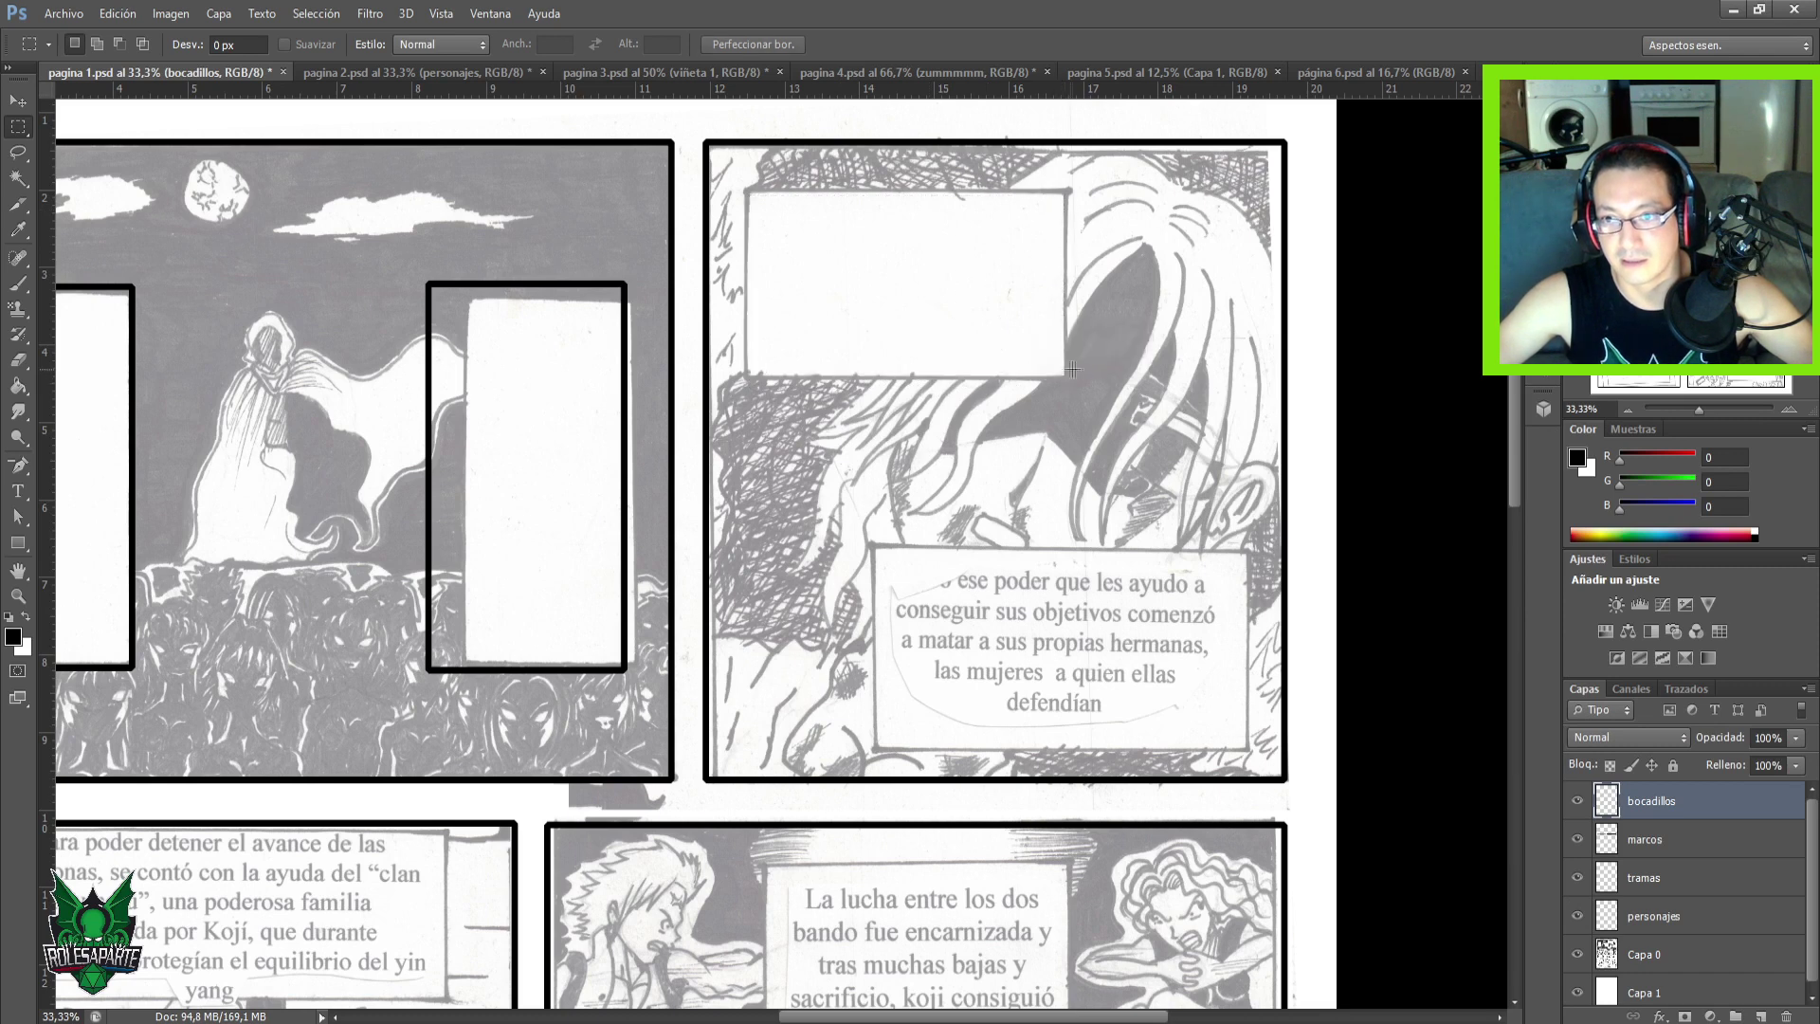
{"action": "right_click", "coordinate": [891, 309]}
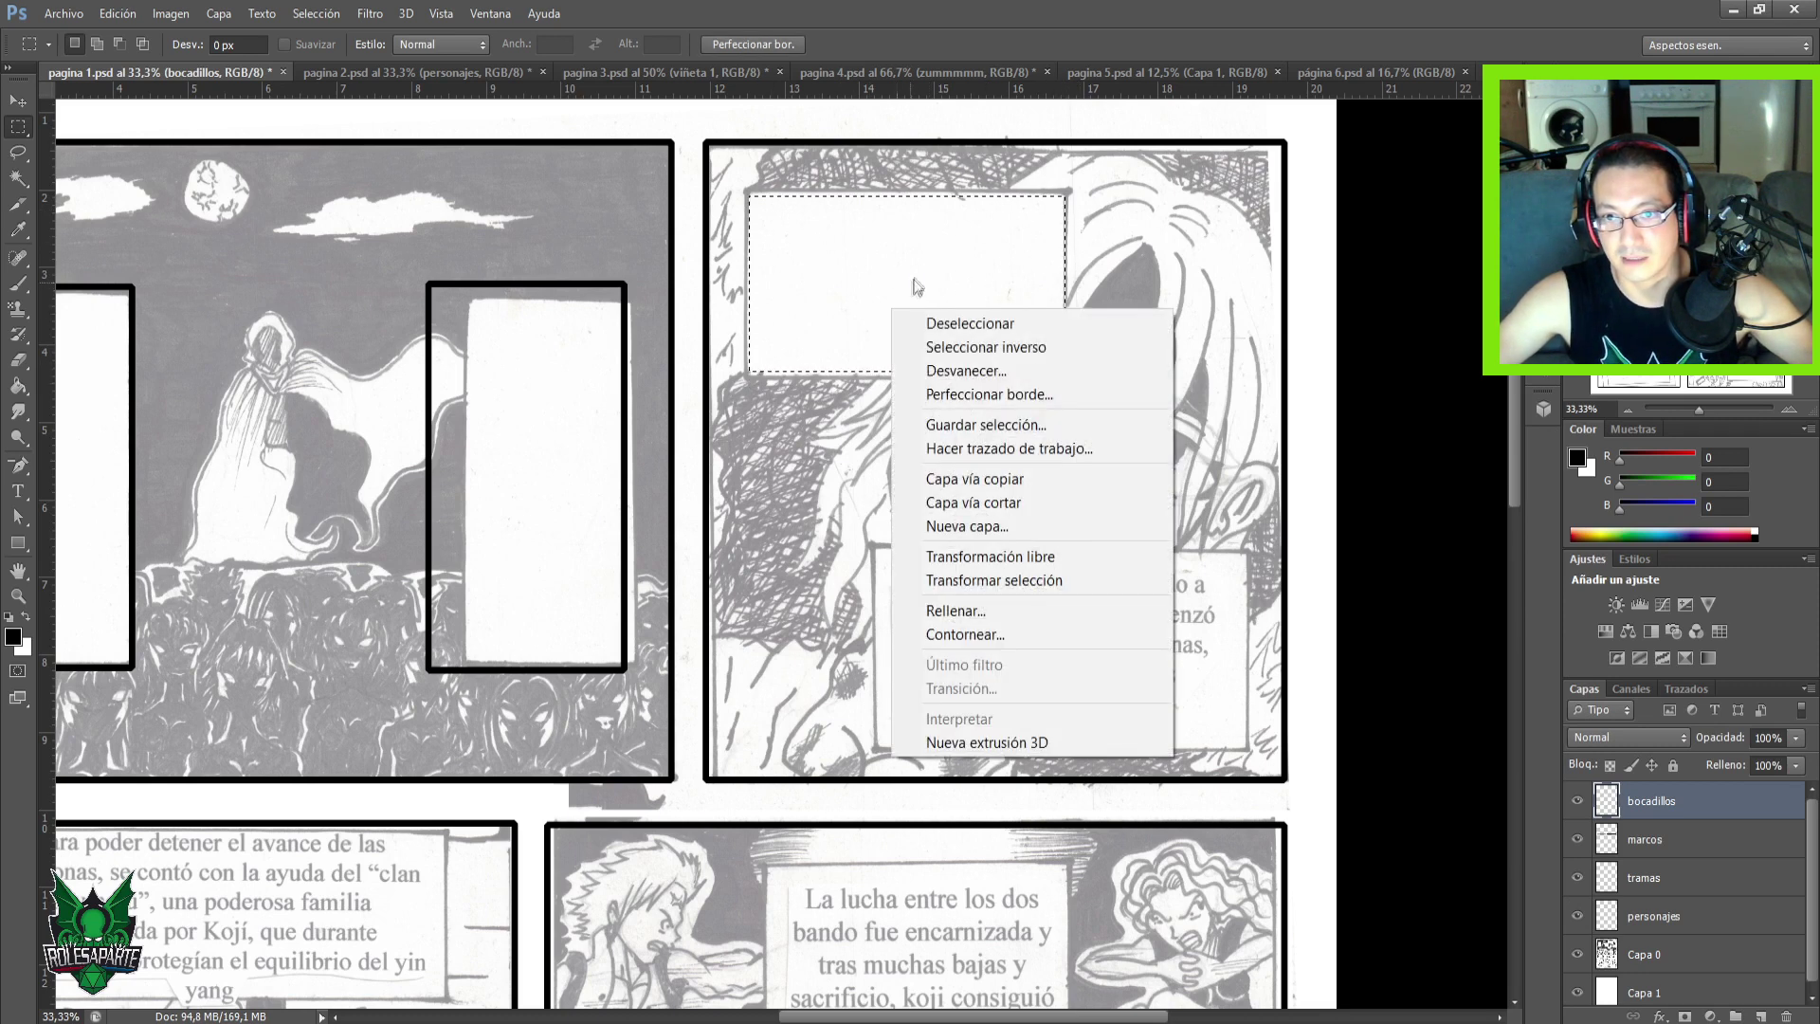
{"action": "left_click", "coordinate": [992, 635]}
{"action": "left_click", "coordinate": [1050, 292]}
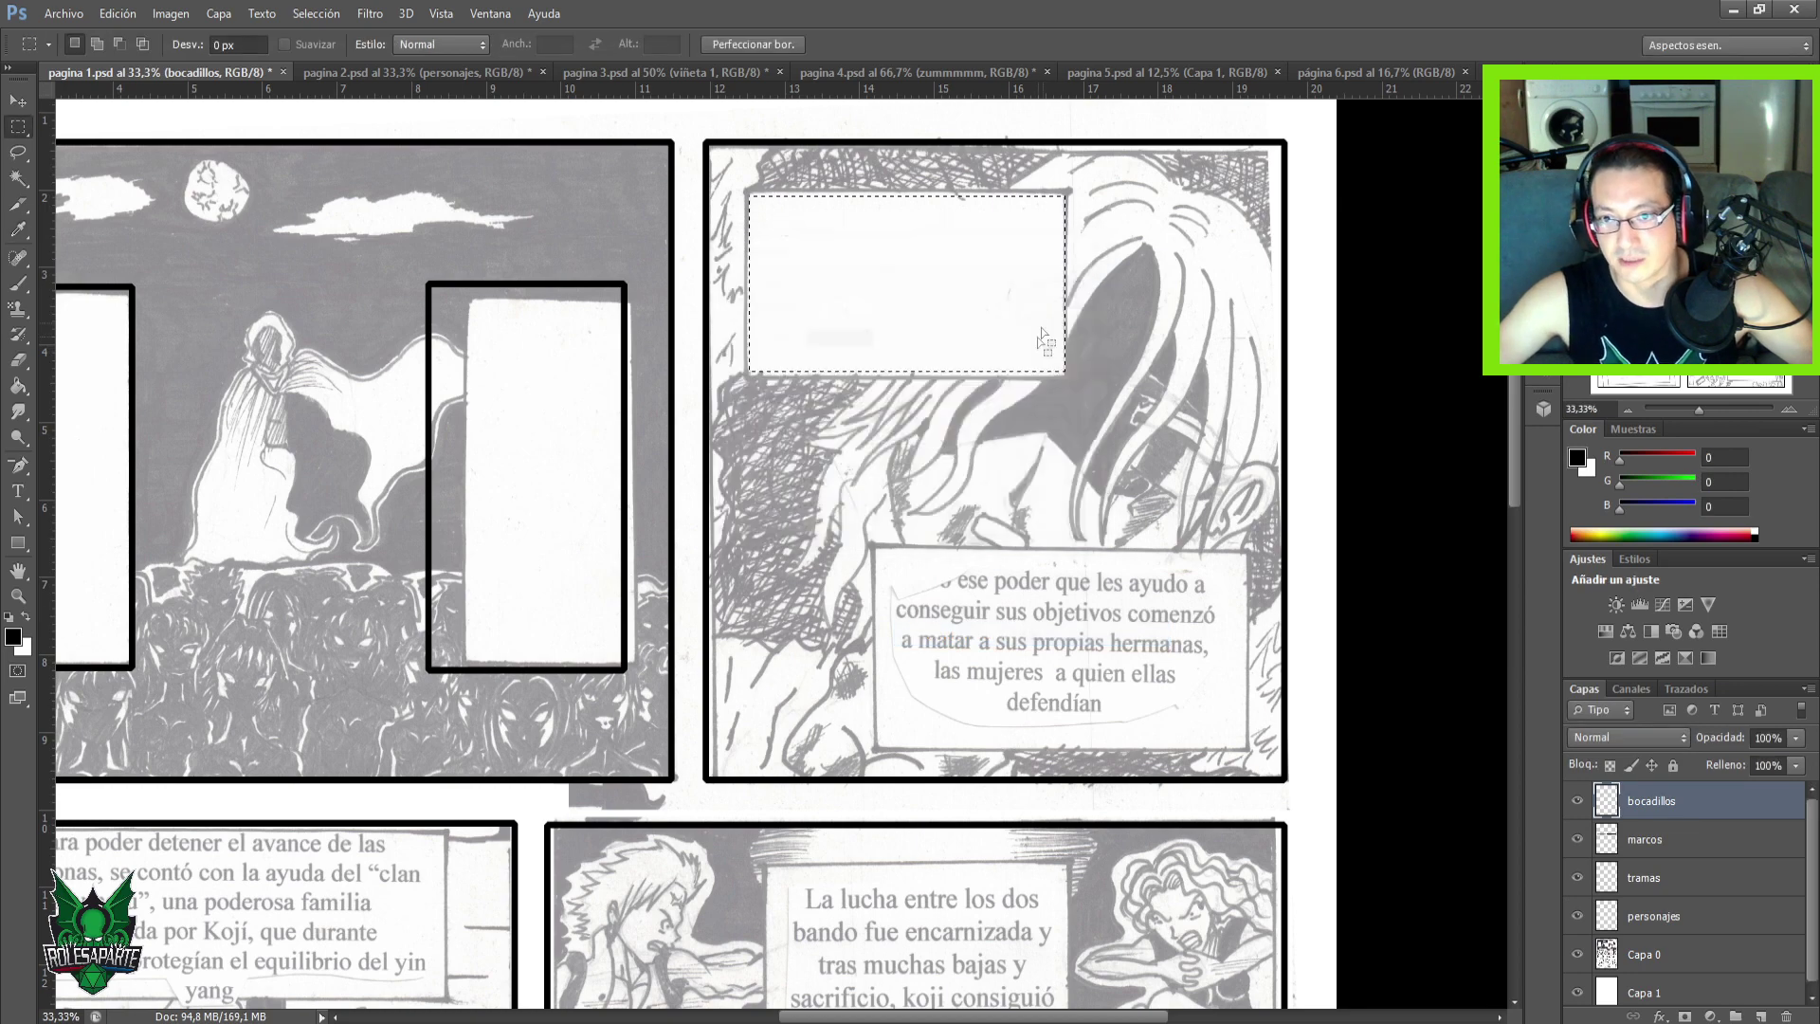
Marquee-select the lower text box in the second panel, stroke it with a black outline and deselect it.
{"action": "scroll", "coordinate": [855, 393], "scroll_direction": "down", "scroll_amount": 2}
{"action": "scroll", "coordinate": [855, 394], "scroll_direction": "right", "scroll_amount": 1}
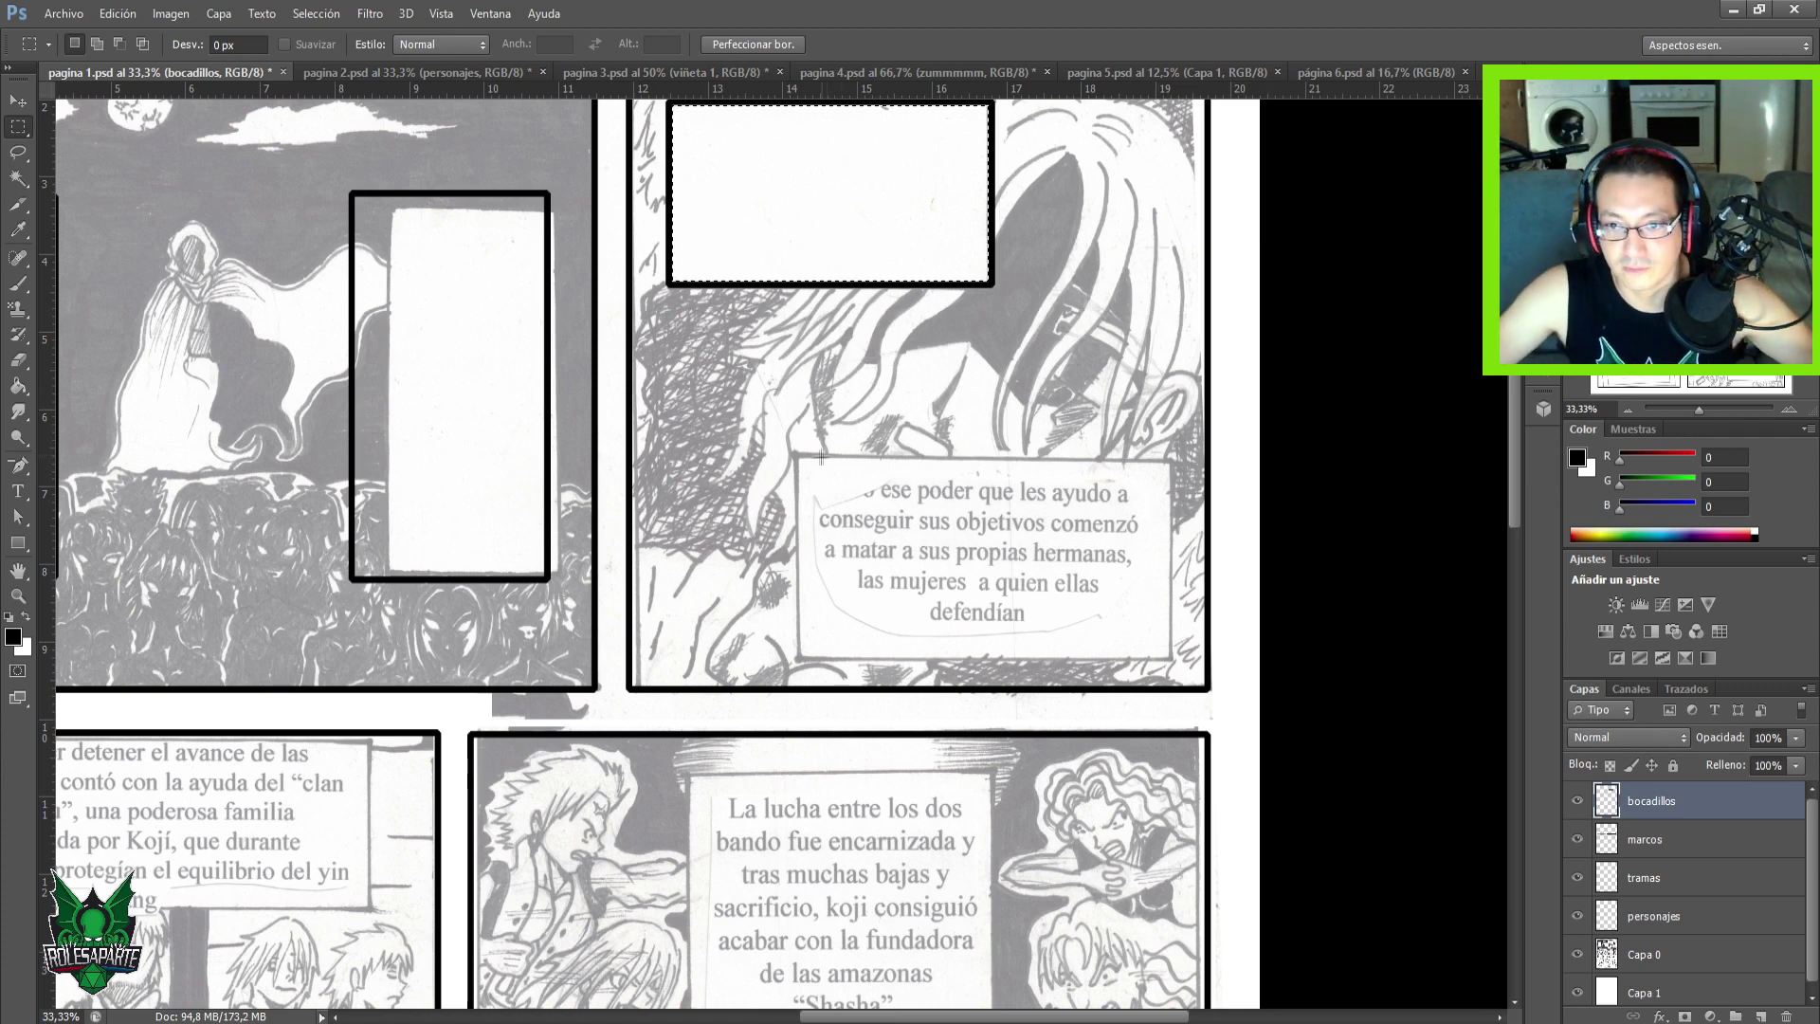
{"action": "left_click_drag", "start_coordinate": [799, 461], "coordinate": [1159, 654]}
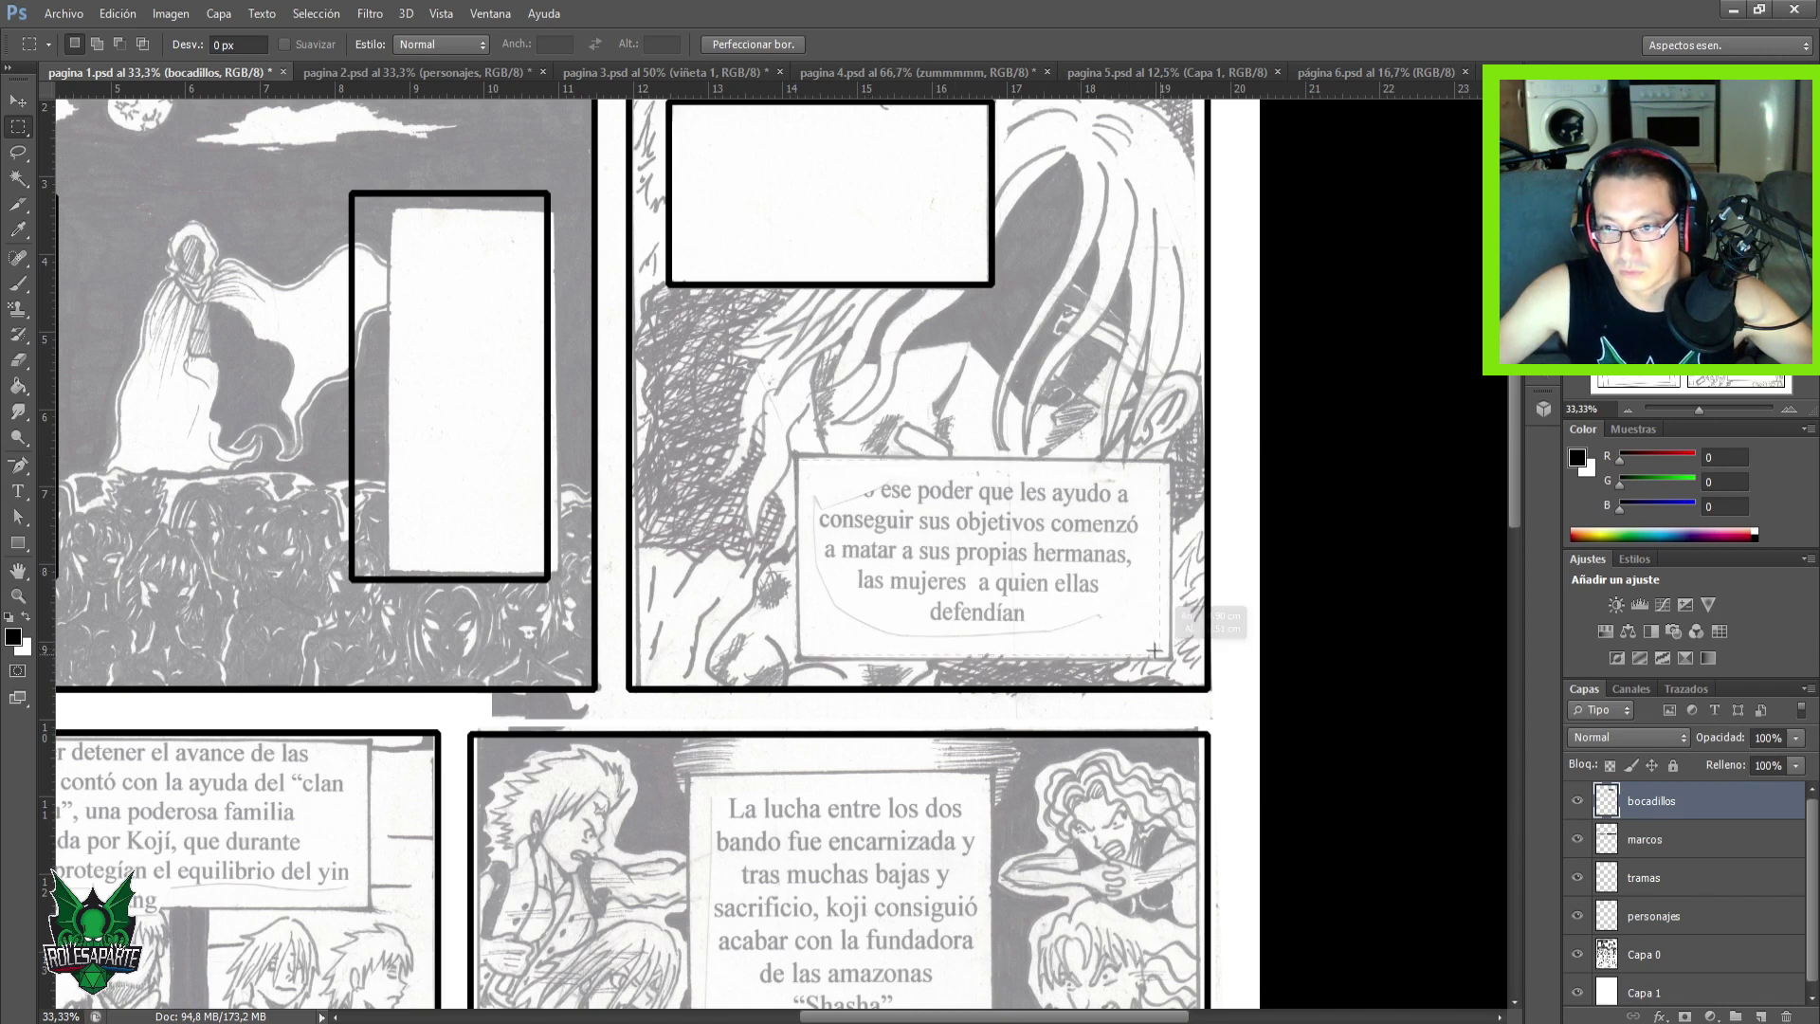
{"action": "right_click", "coordinate": [1021, 556]}
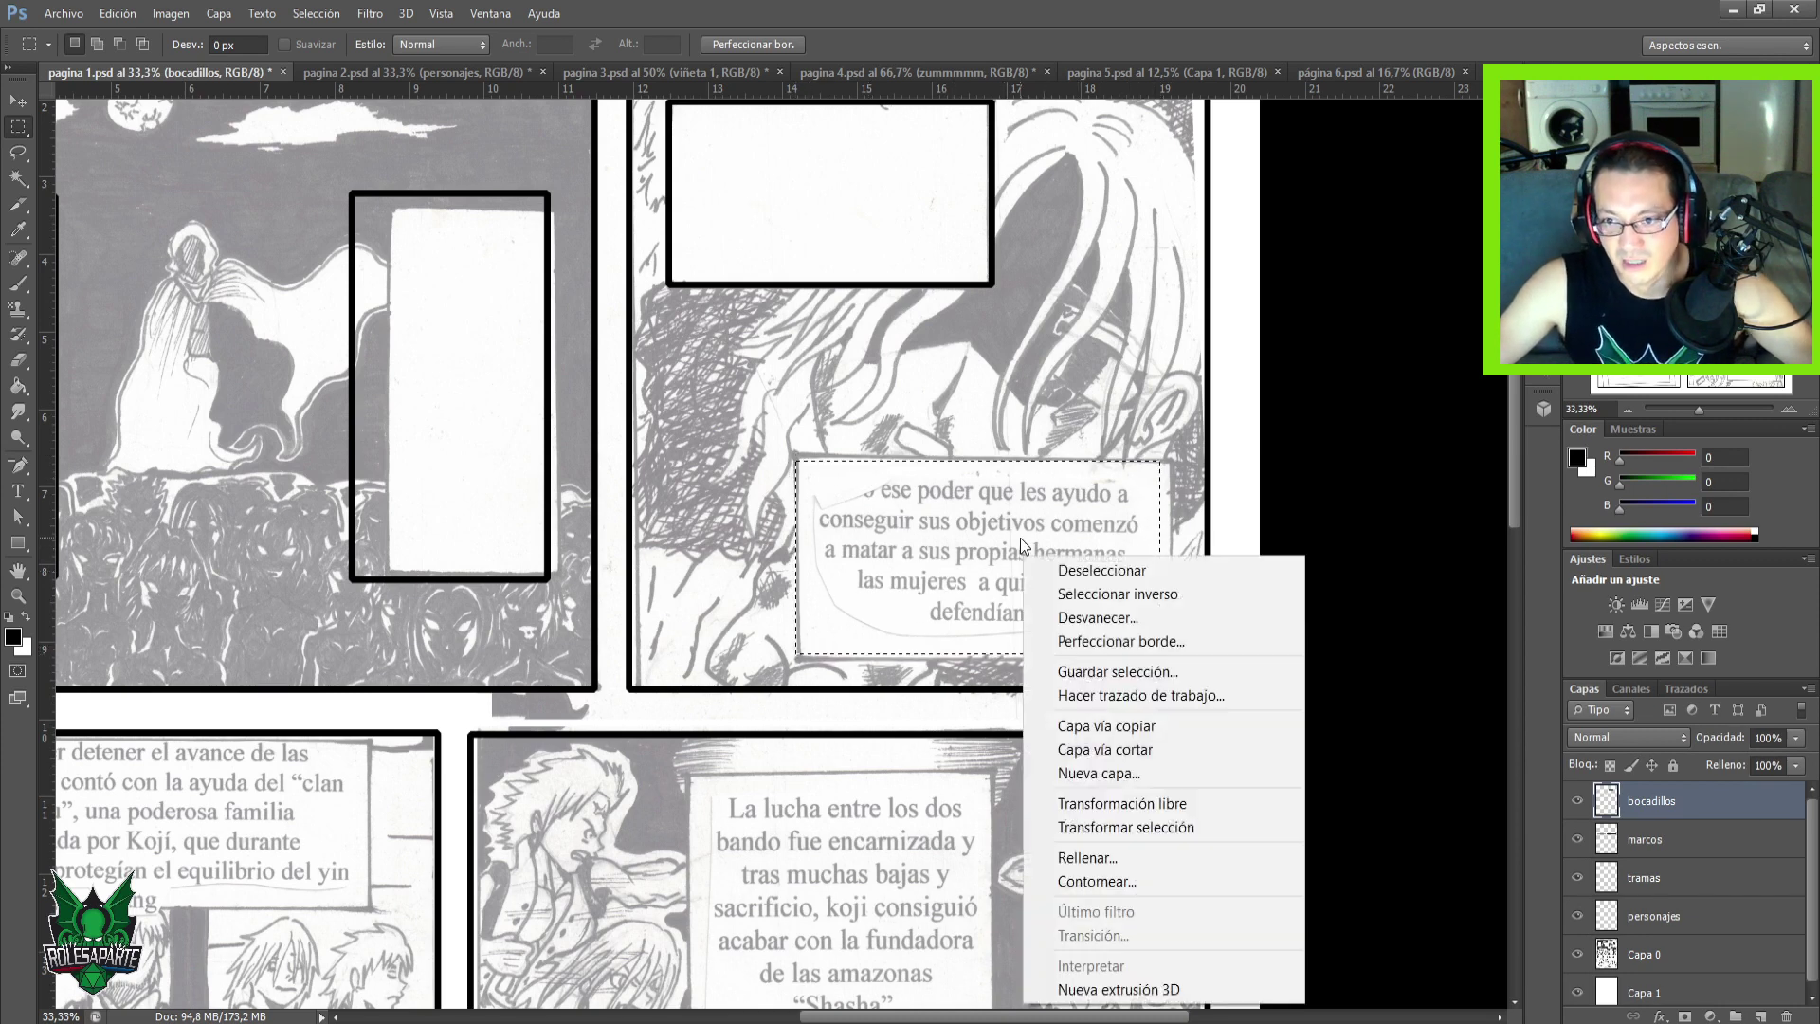
{"action": "left_click", "coordinate": [1154, 882]}
{"action": "left_click", "coordinate": [1007, 286]}
{"action": "key", "text": "ctrl+d"}
On the Capa 0 layer, marquee-select the text box at the top of the third panel and cut it out of the scan.
{"action": "left_click_drag", "start_coordinate": [933, 374], "coordinate": [1227, 359]}
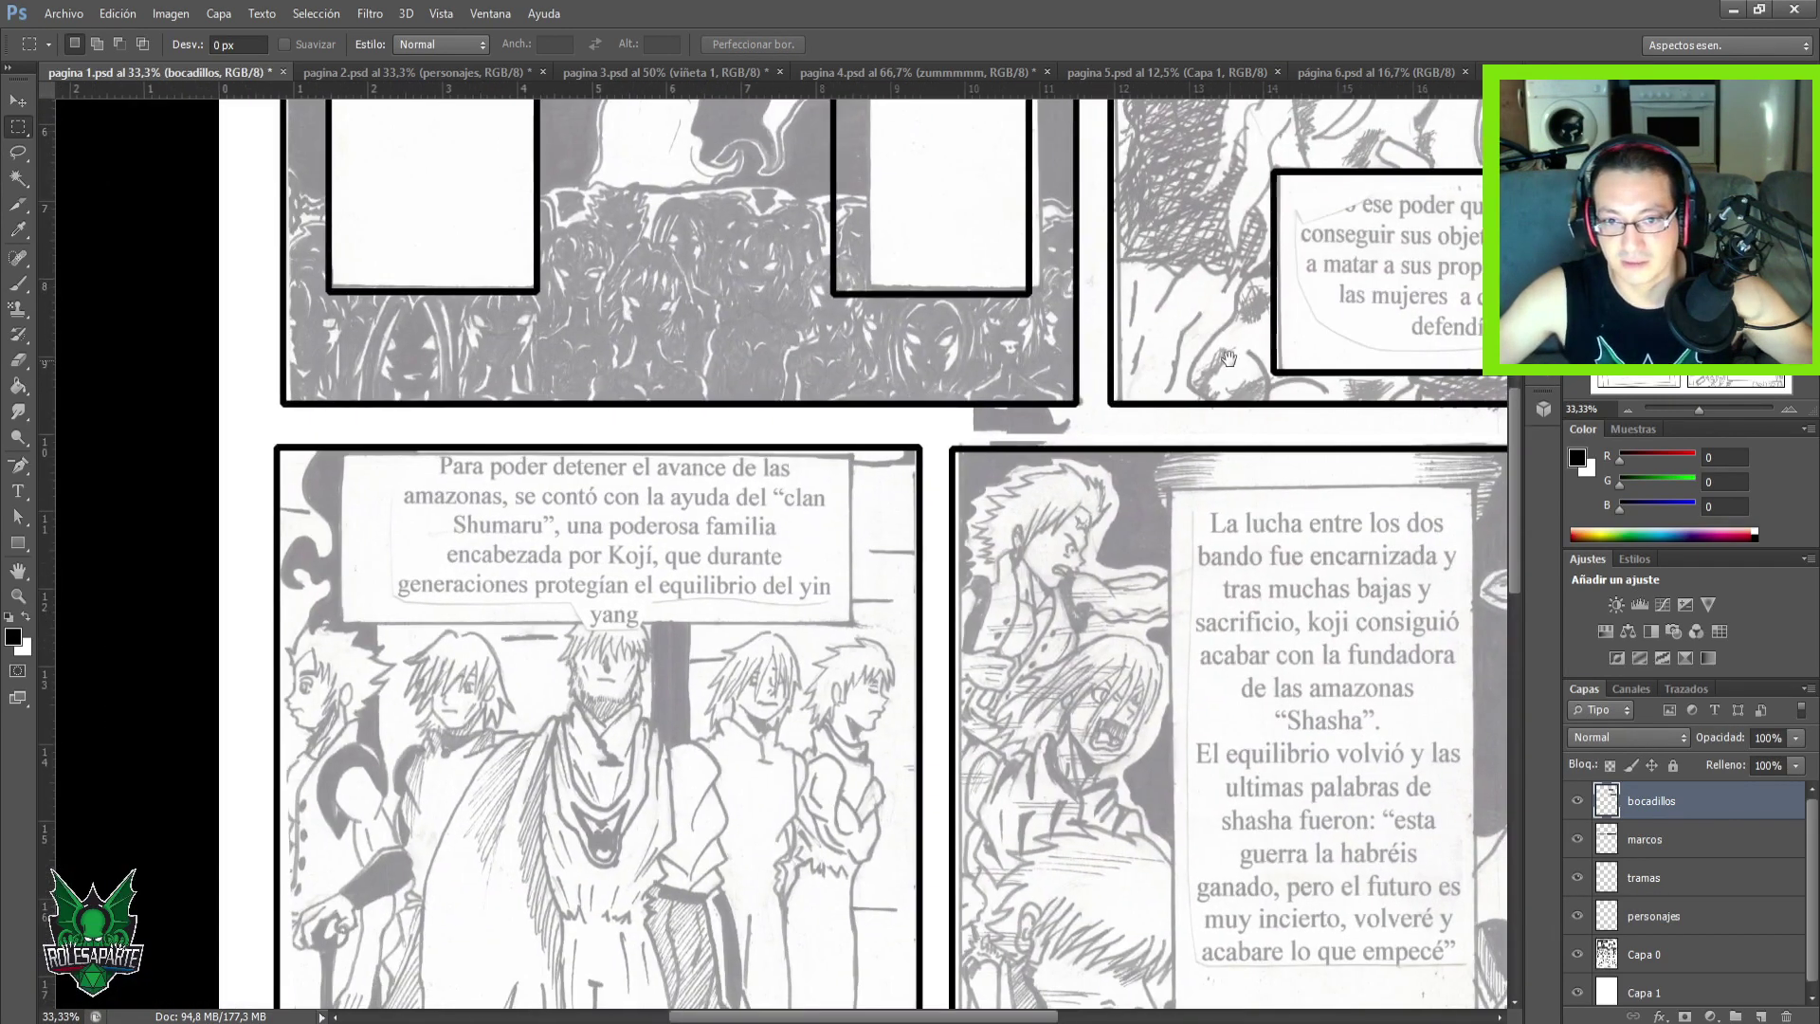
{"action": "left_click_drag", "start_coordinate": [866, 541], "coordinate": [936, 459]}
{"action": "left_click_drag", "start_coordinate": [682, 559], "coordinate": [745, 400]}
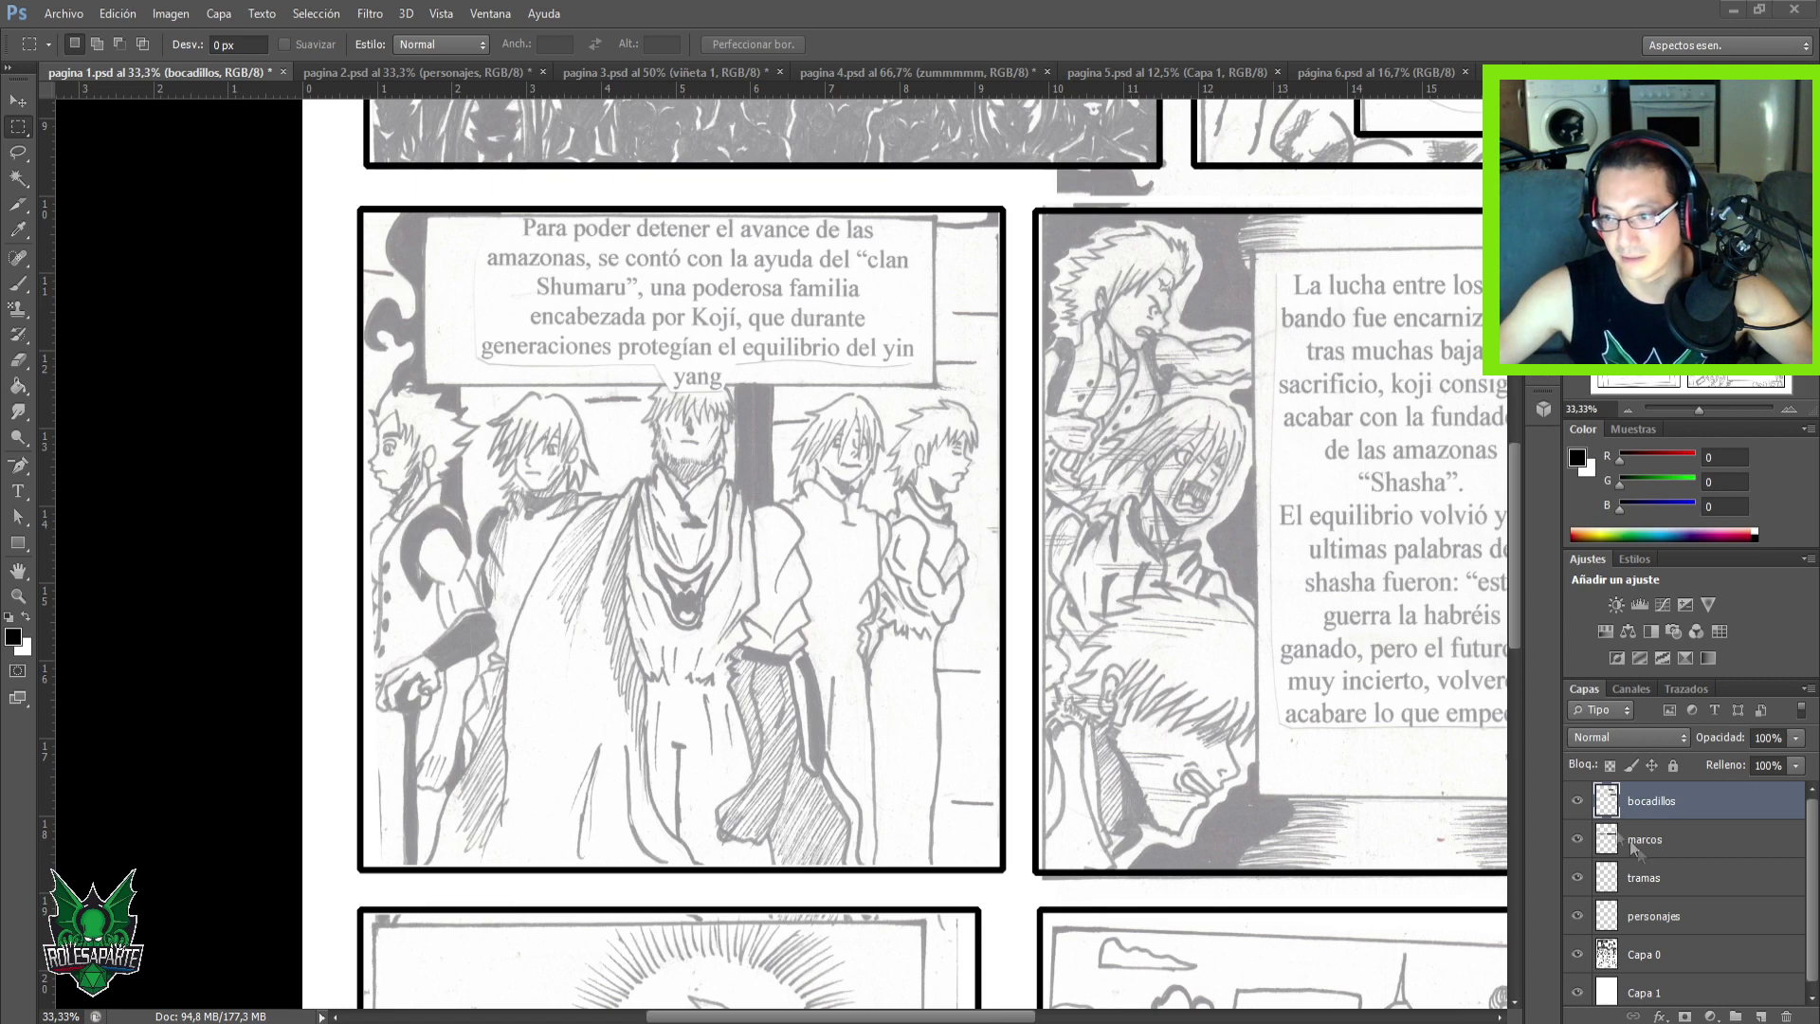
{"action": "left_click", "coordinate": [1649, 955]}
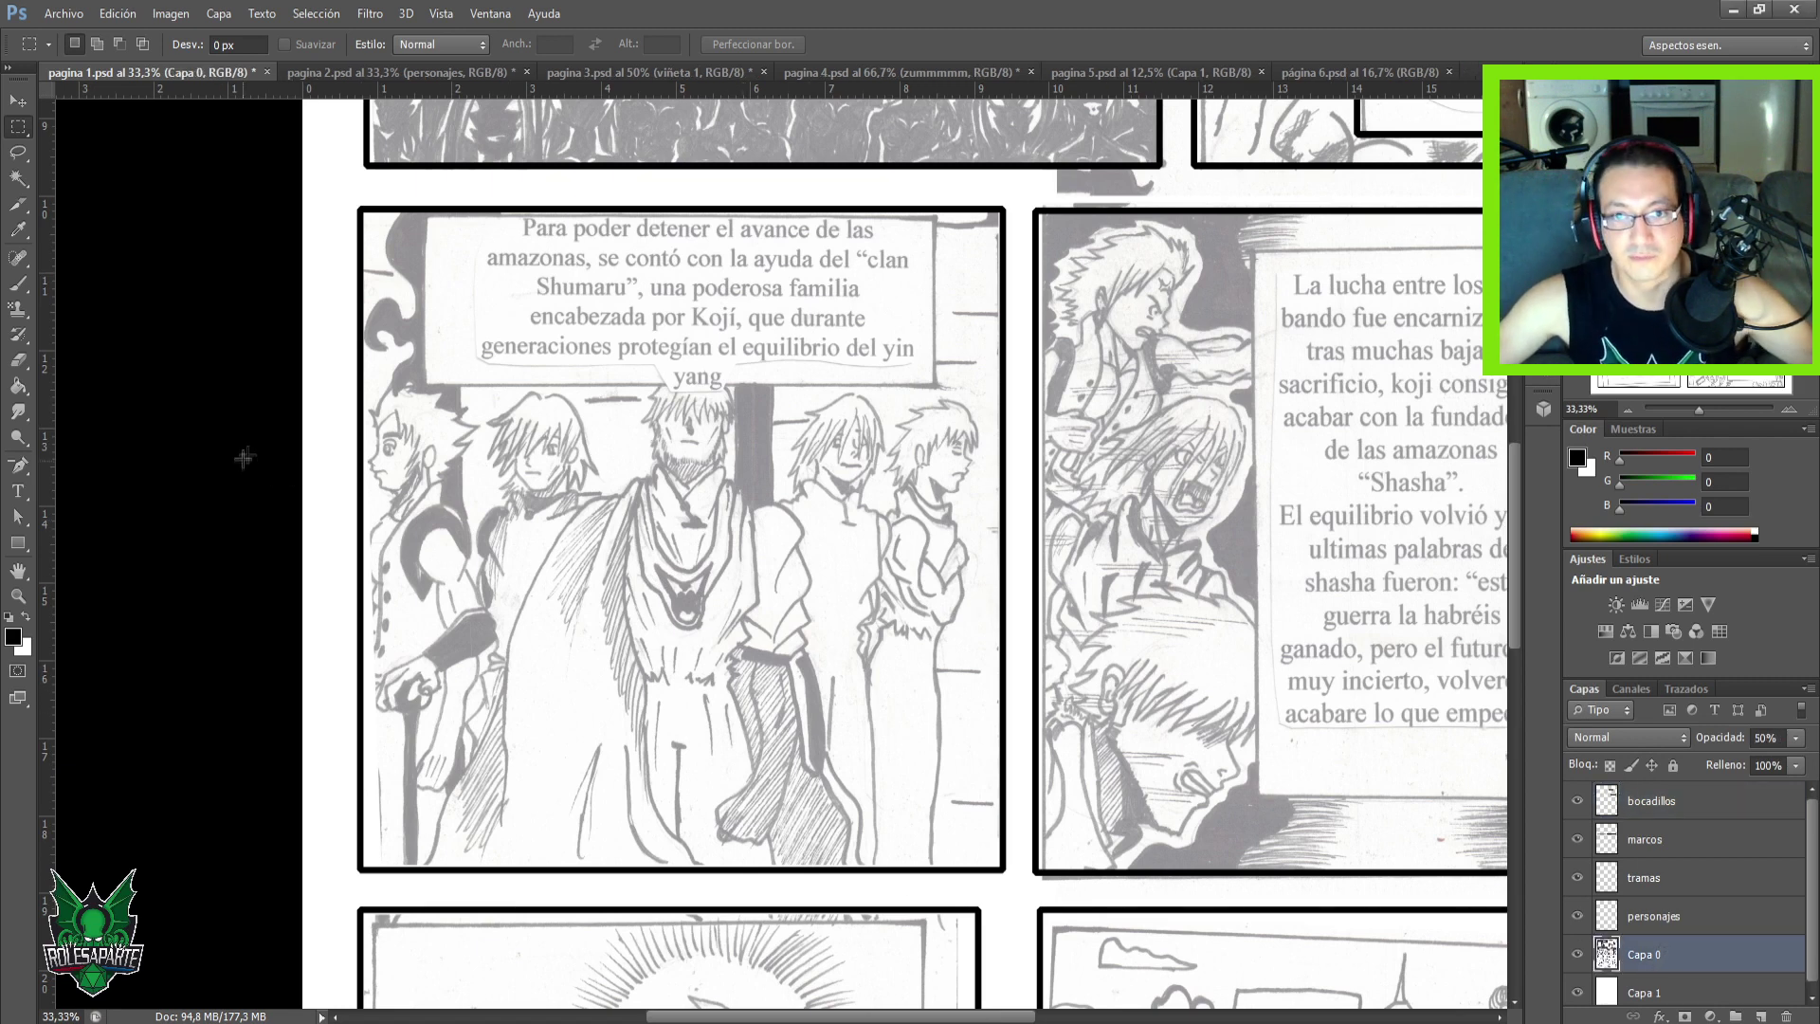
{"action": "left_click_drag", "start_coordinate": [425, 224], "coordinate": [927, 387]}
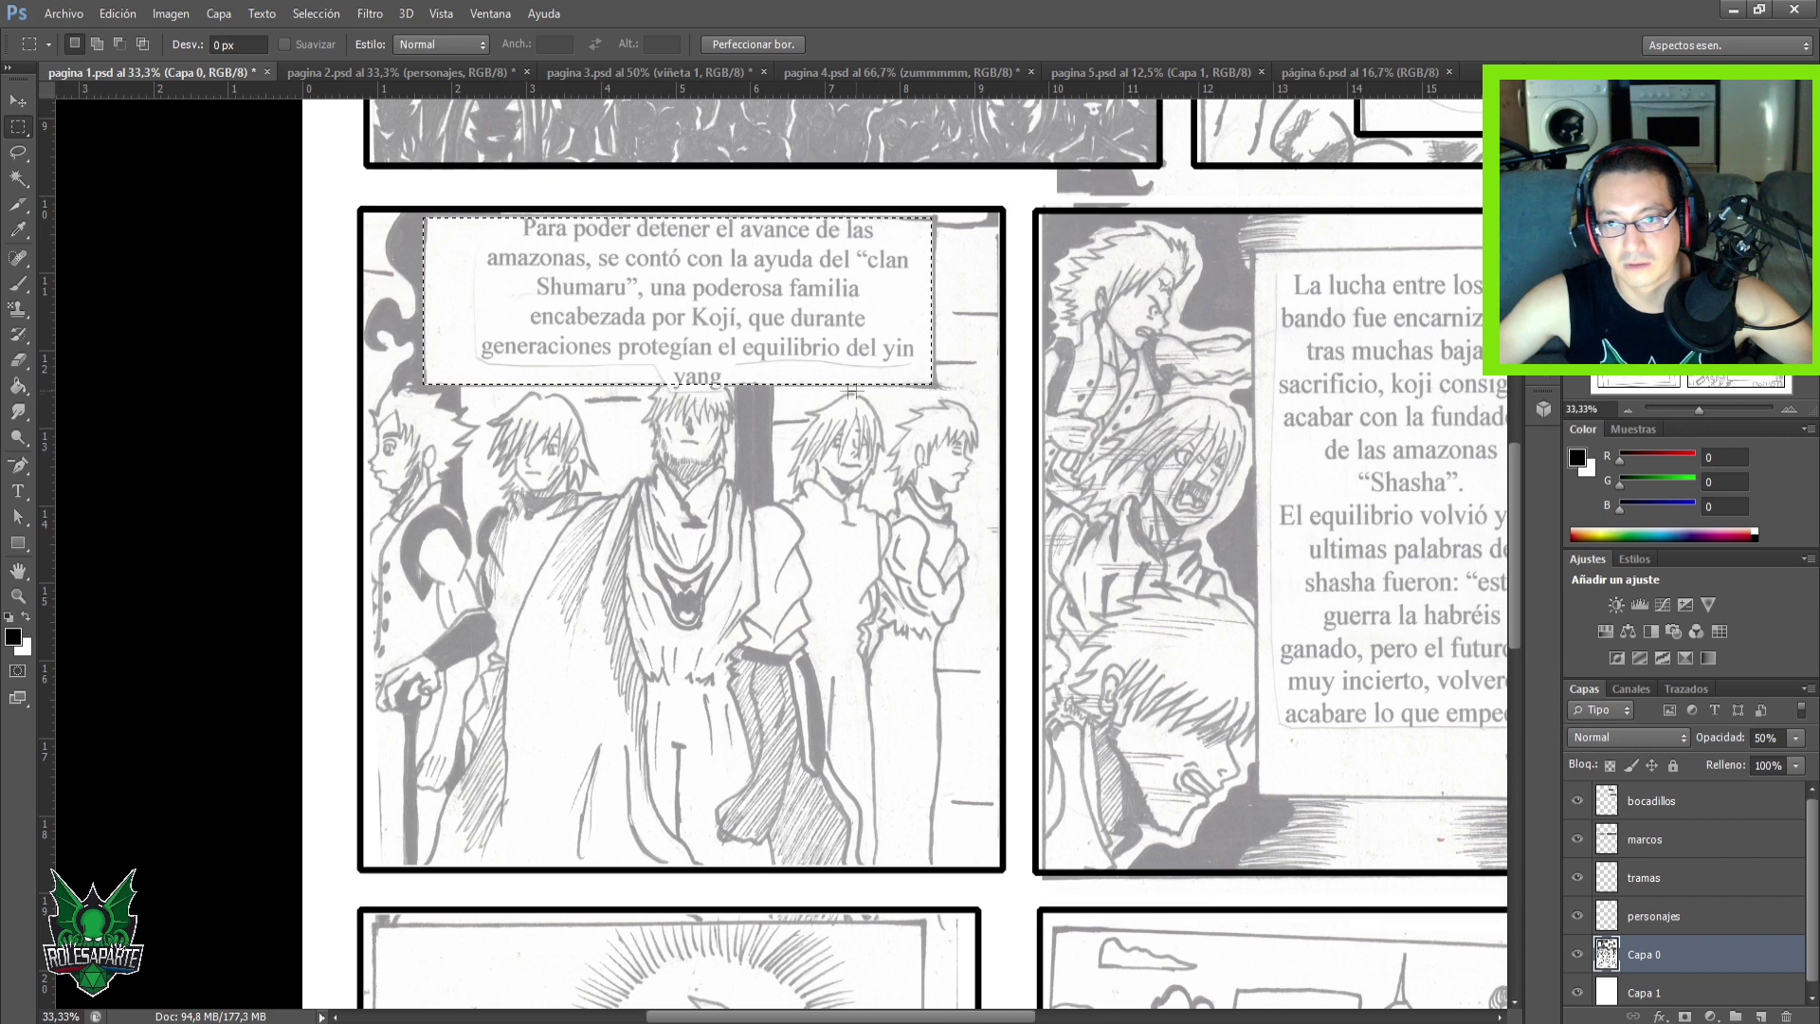
{"action": "key", "text": "v"}
{"action": "left_click_drag", "start_coordinate": [703, 376], "coordinate": [723, 783]}
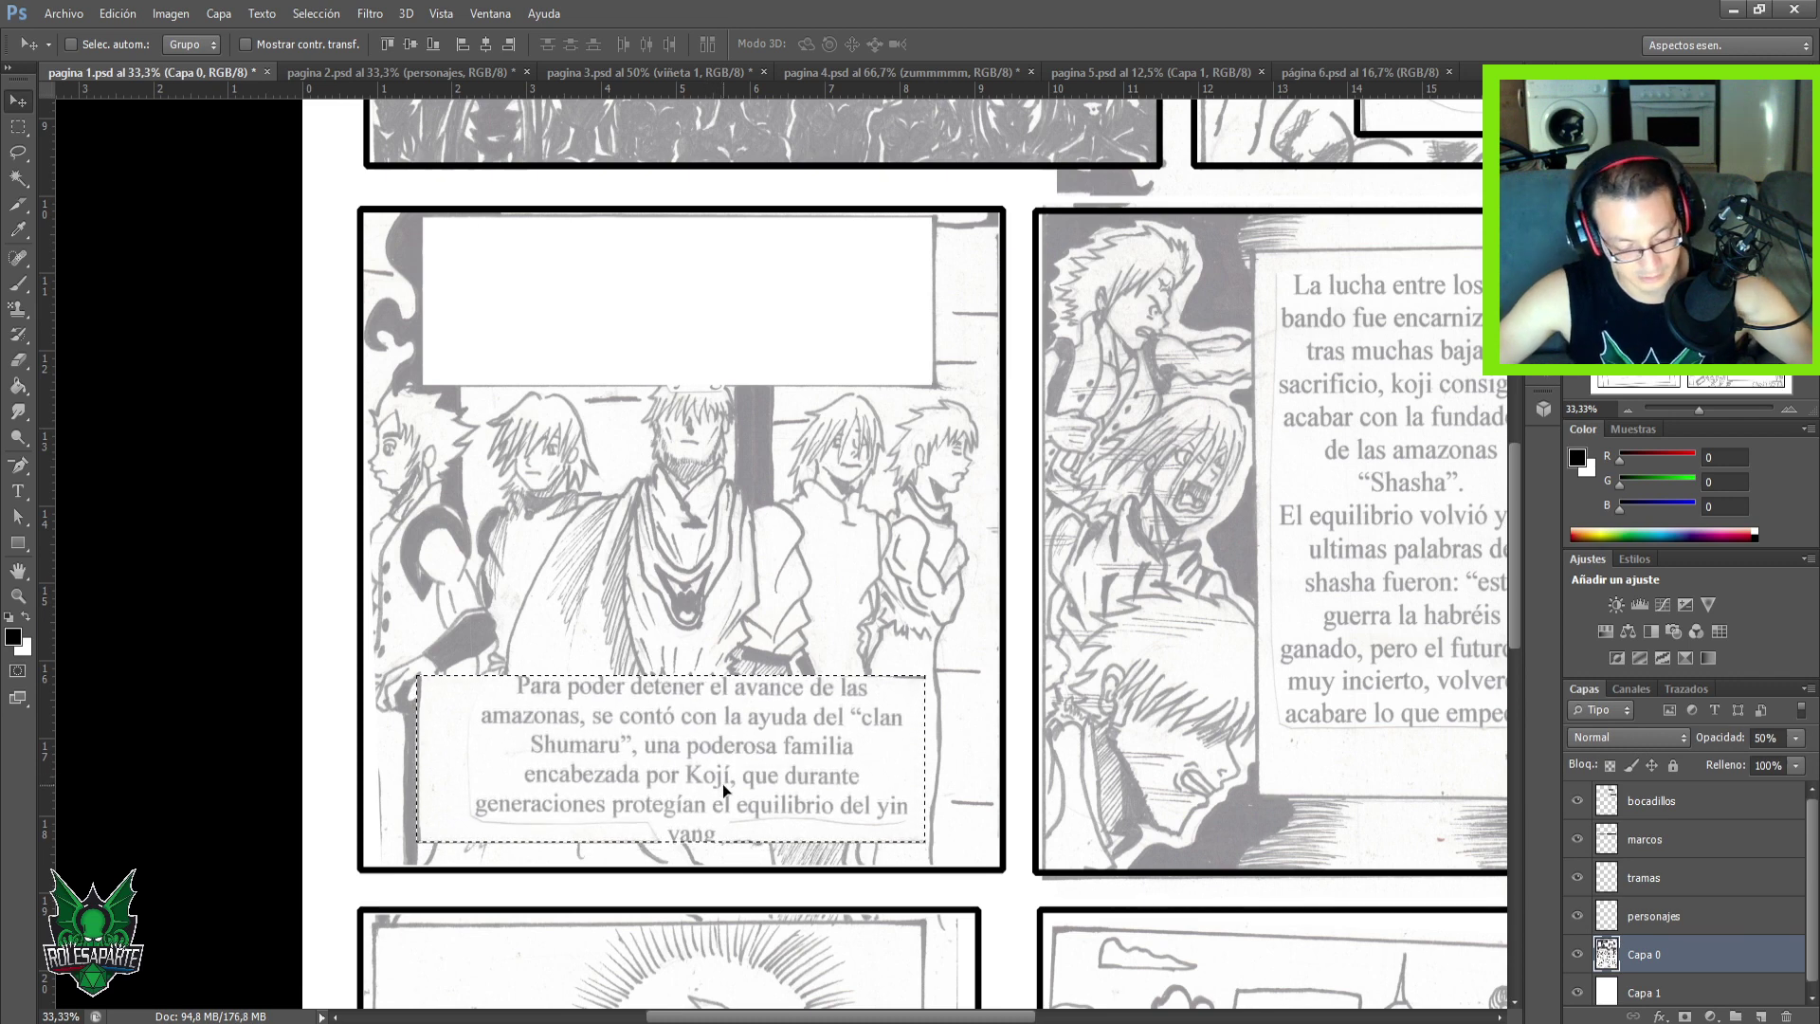
{"action": "key", "text": "ctrl+x"}
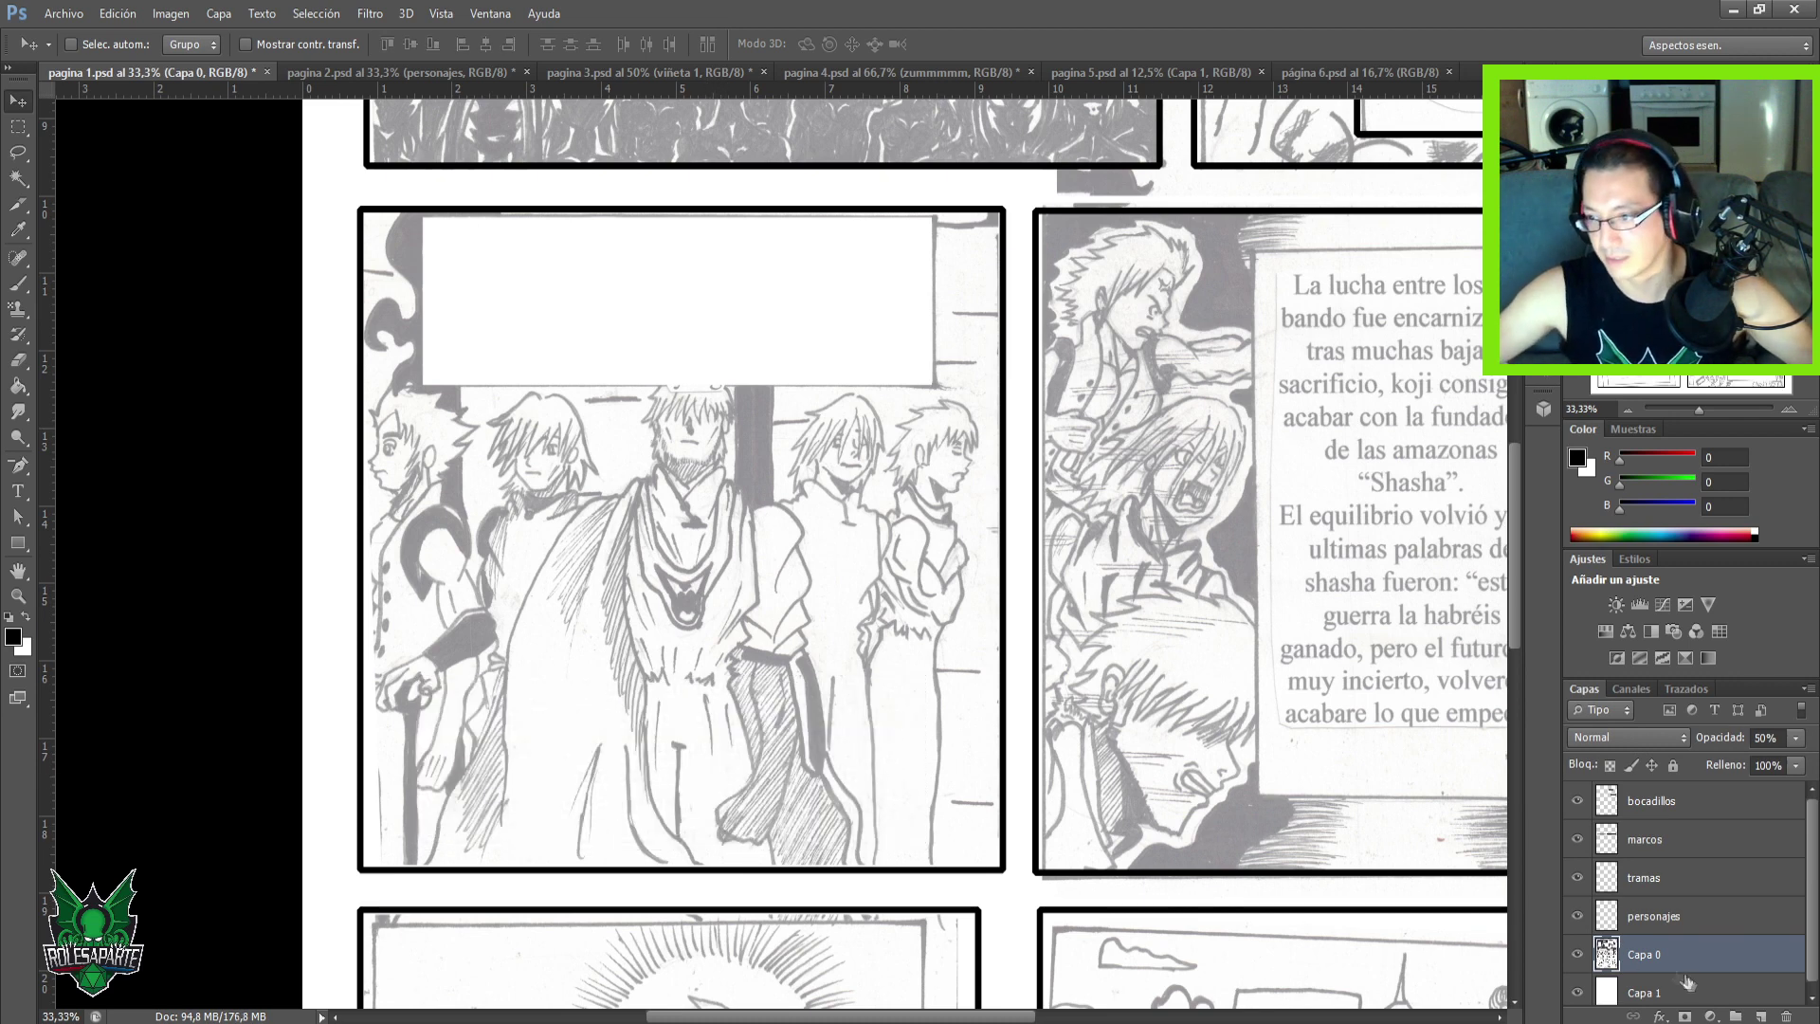
Create a new layer above Capa 0 and name it "boceto bocadillop1,v3".
{"action": "left_click", "coordinate": [1760, 1016]}
{"action": "double_click", "coordinate": [1647, 955]}
{"action": "type", "text": "boceto"}
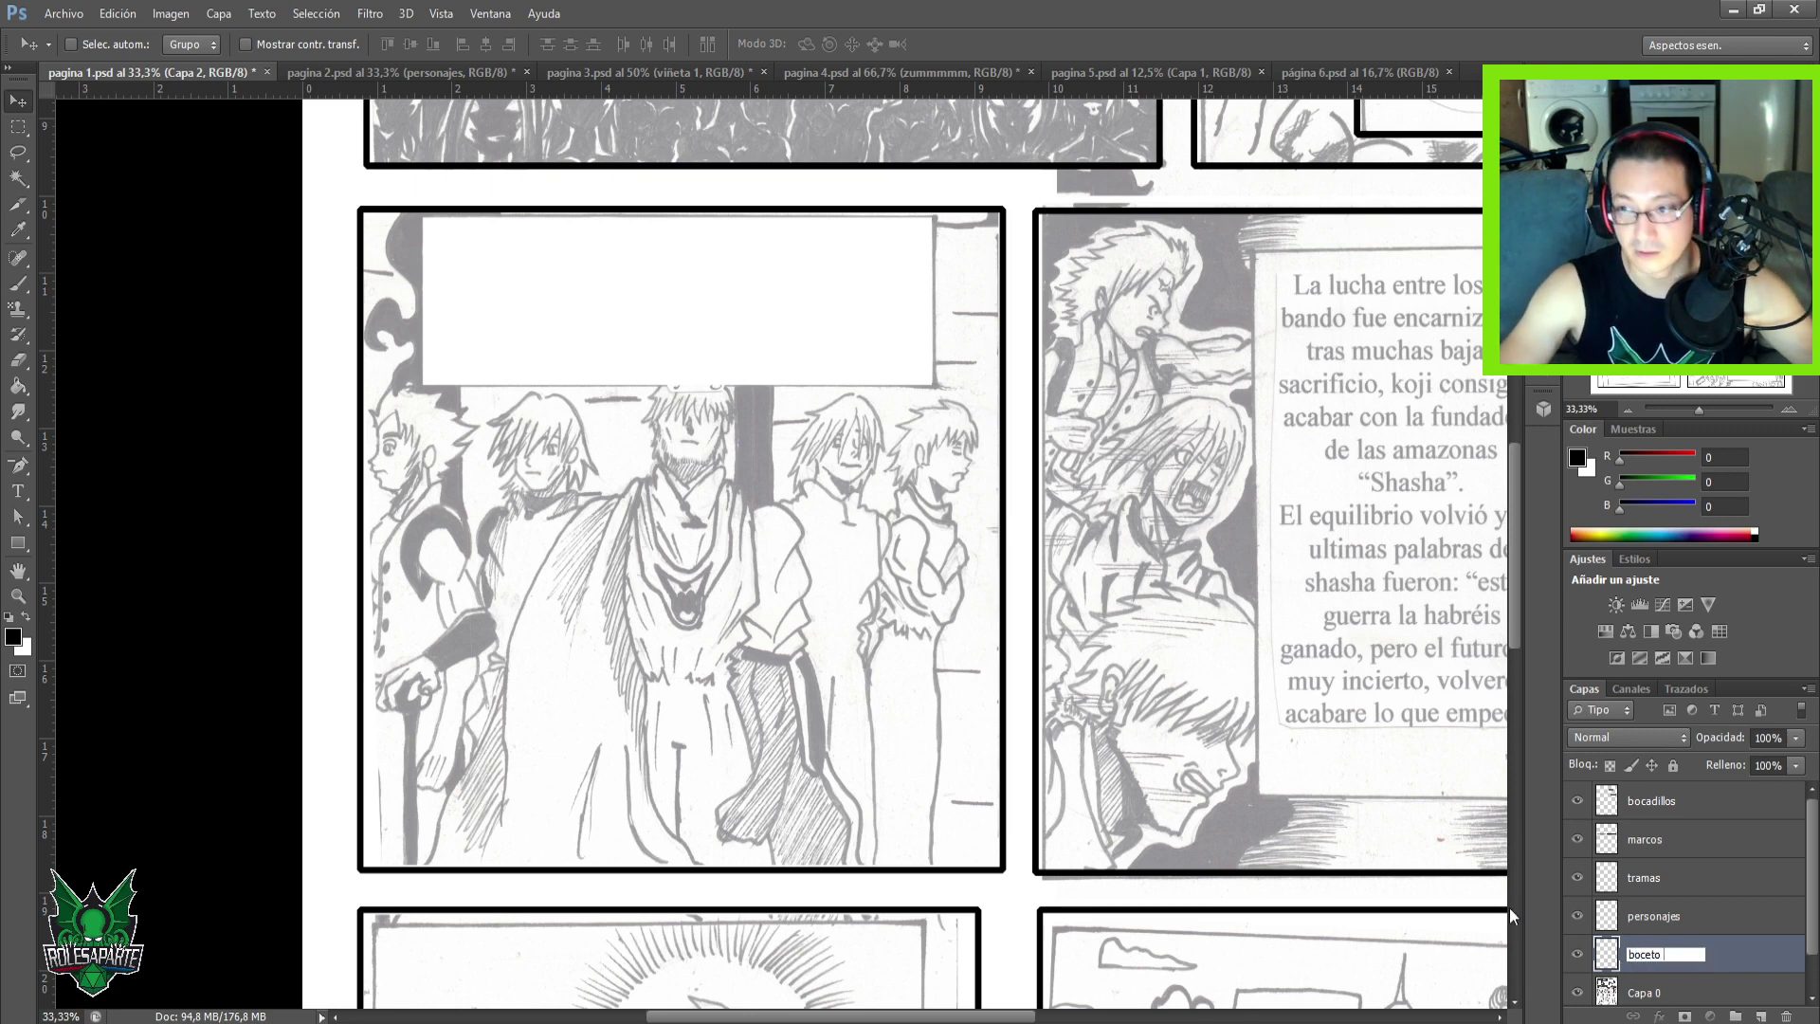
{"action": "type", "text": " ma"}
{"action": "key", "text": "BackSpace"}
{"action": "key", "text": "BackSpace"}
{"action": "key", "text": "BackSpace"}
{"action": "type", "text": "bocadillo"}
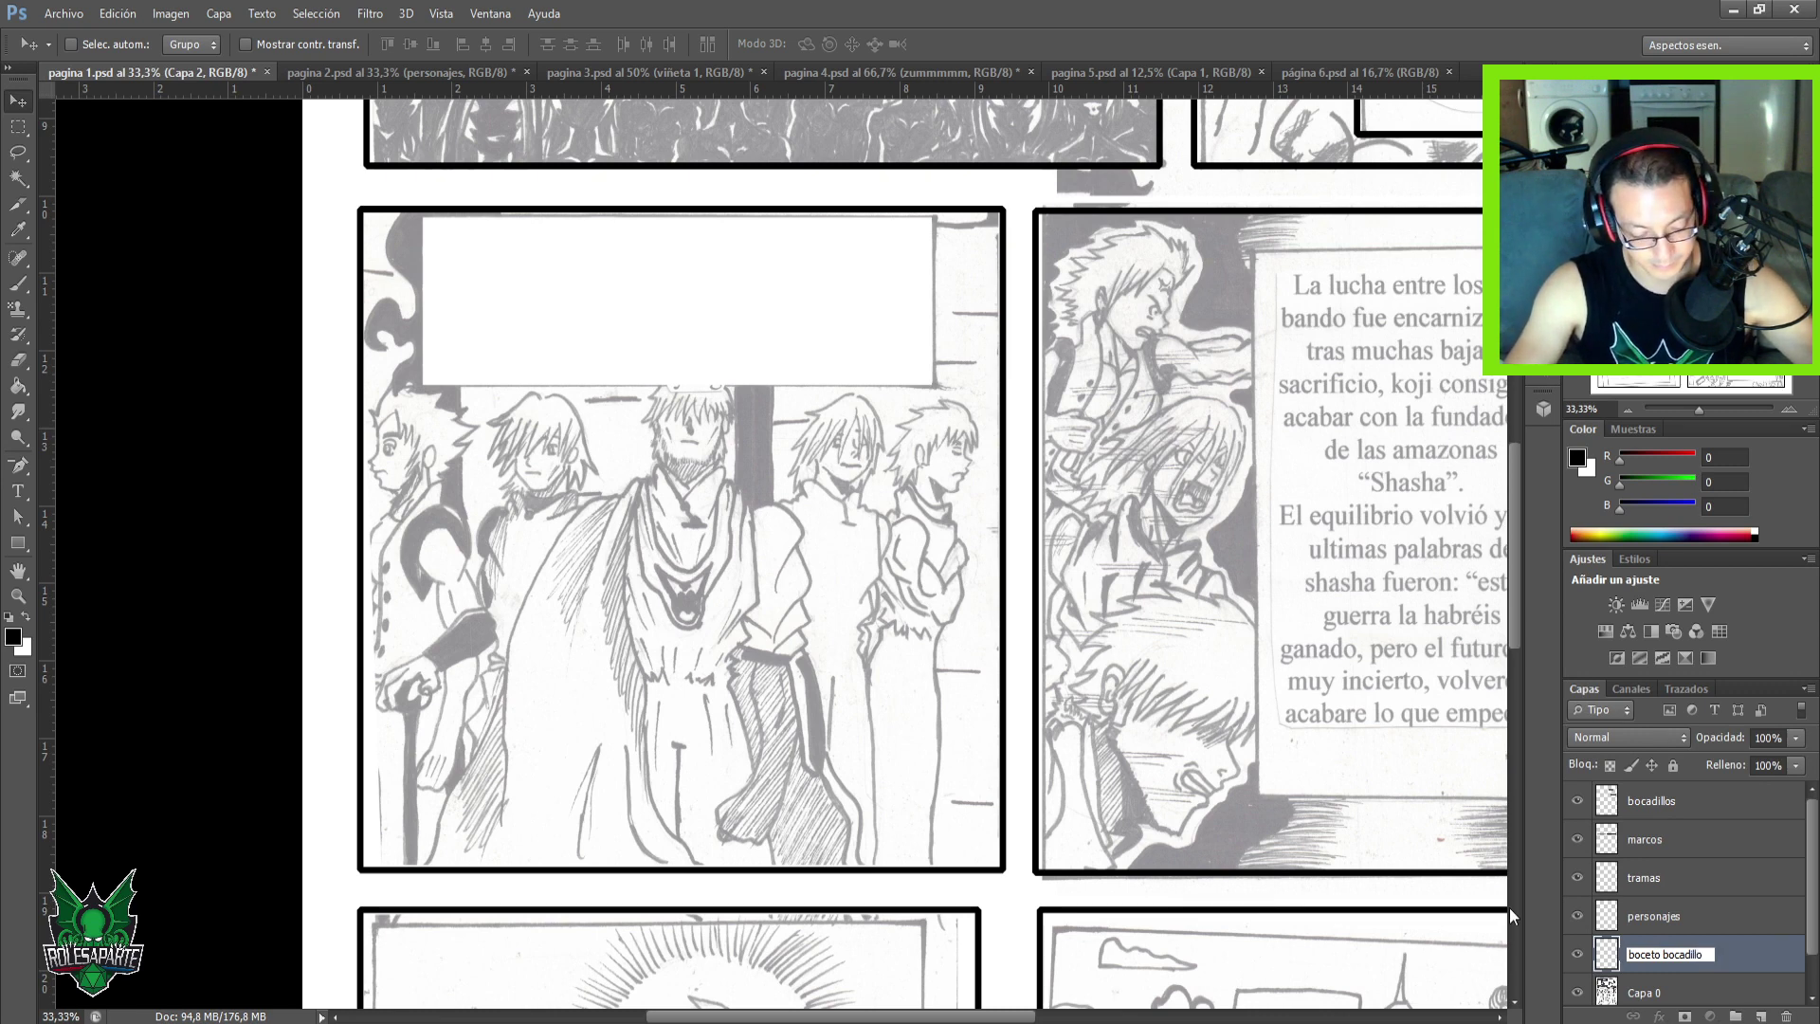
{"action": "type", "text": "p1,"}
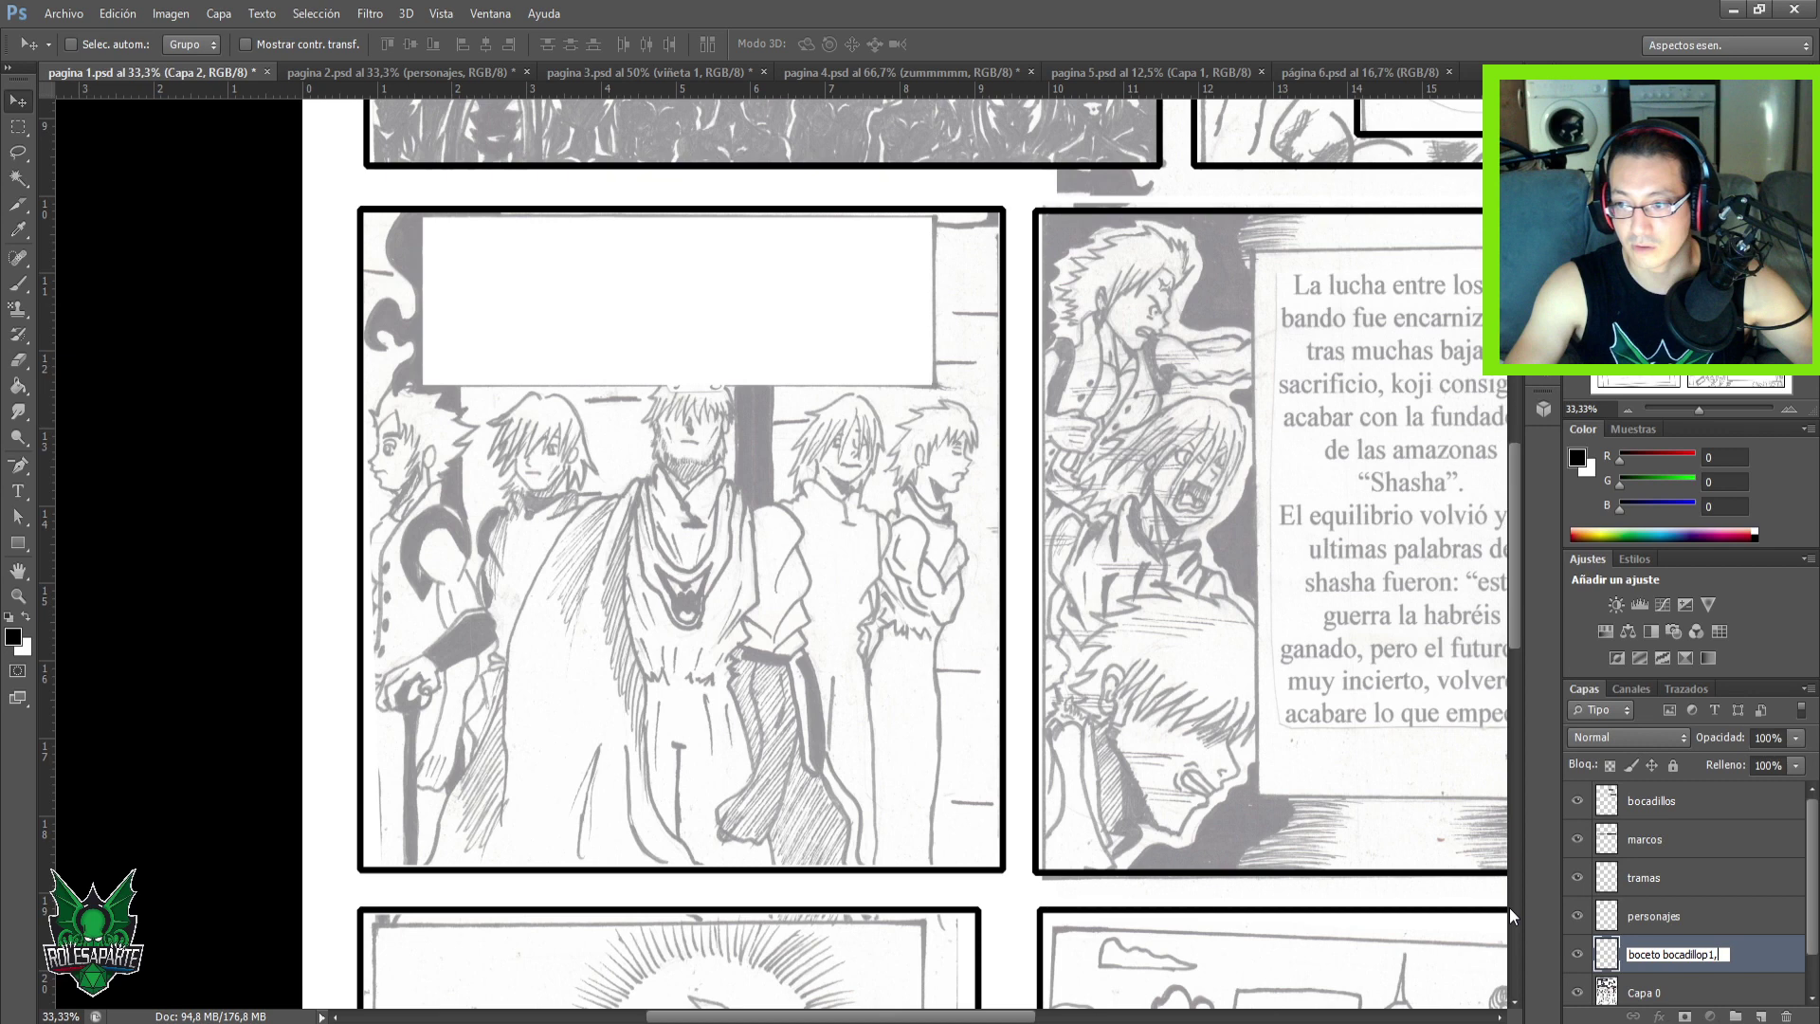
{"action": "type", "text": "v3"}
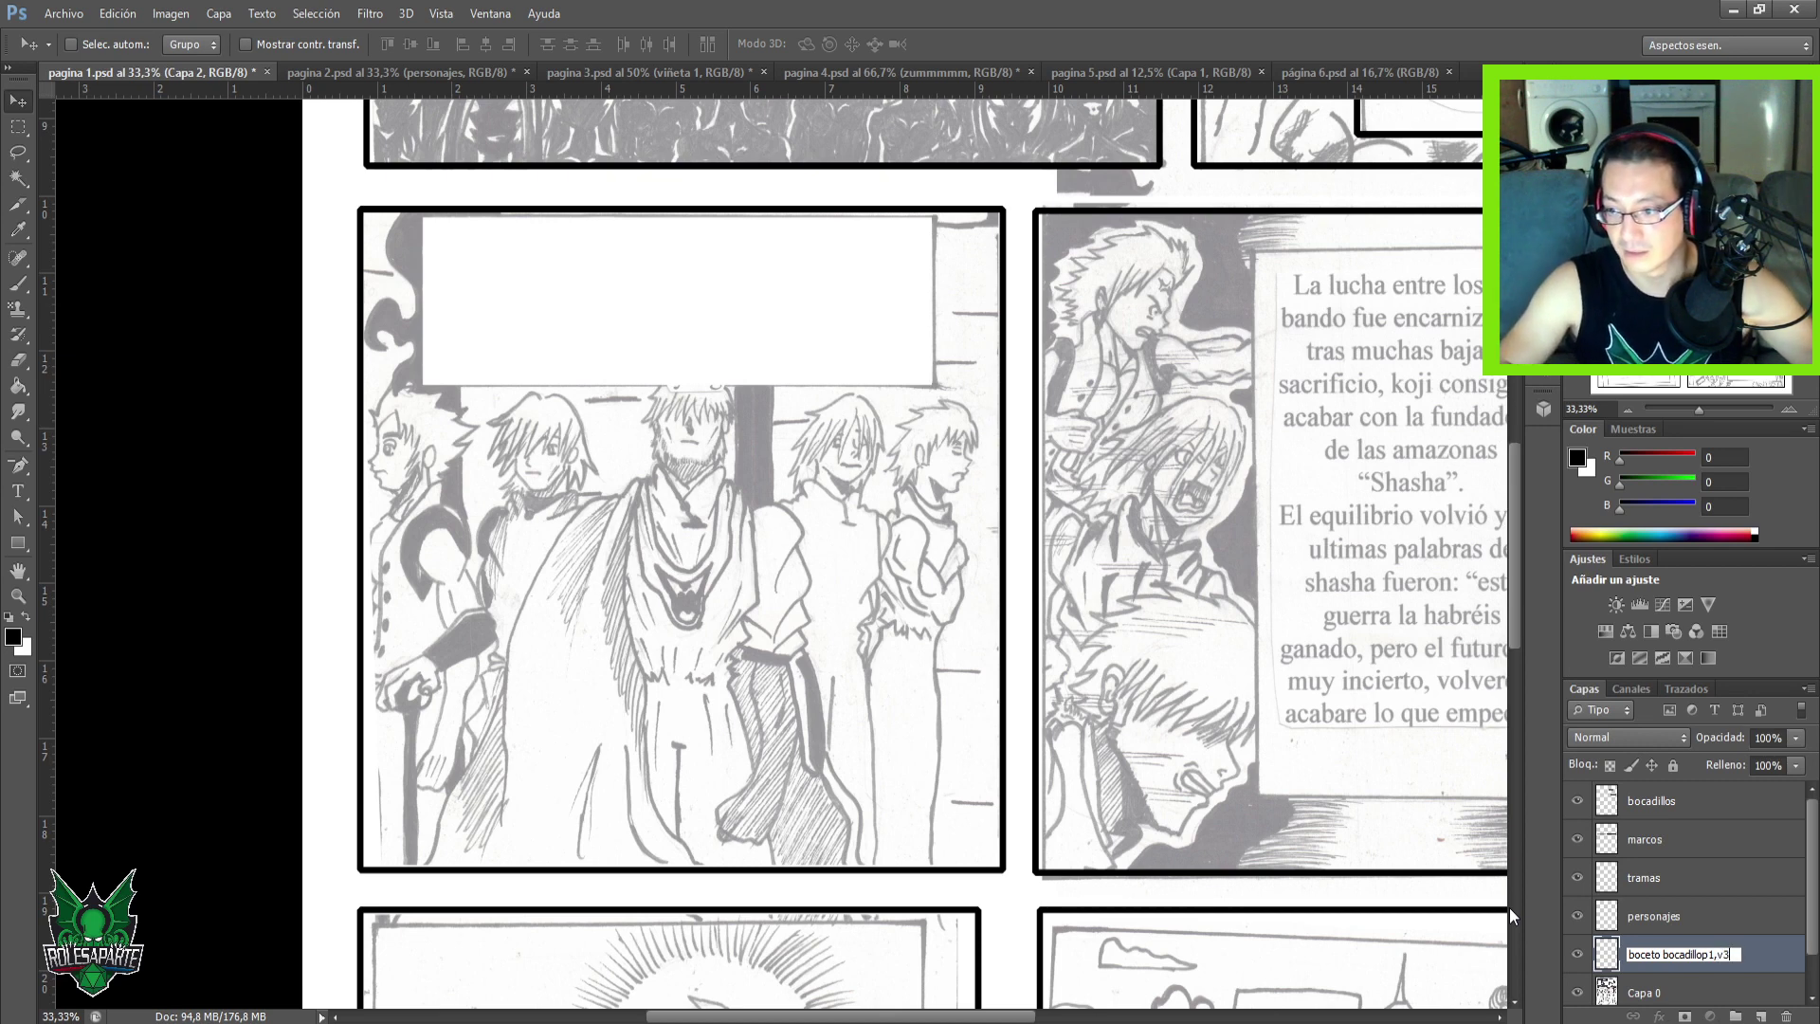
{"action": "key", "text": "Return"}
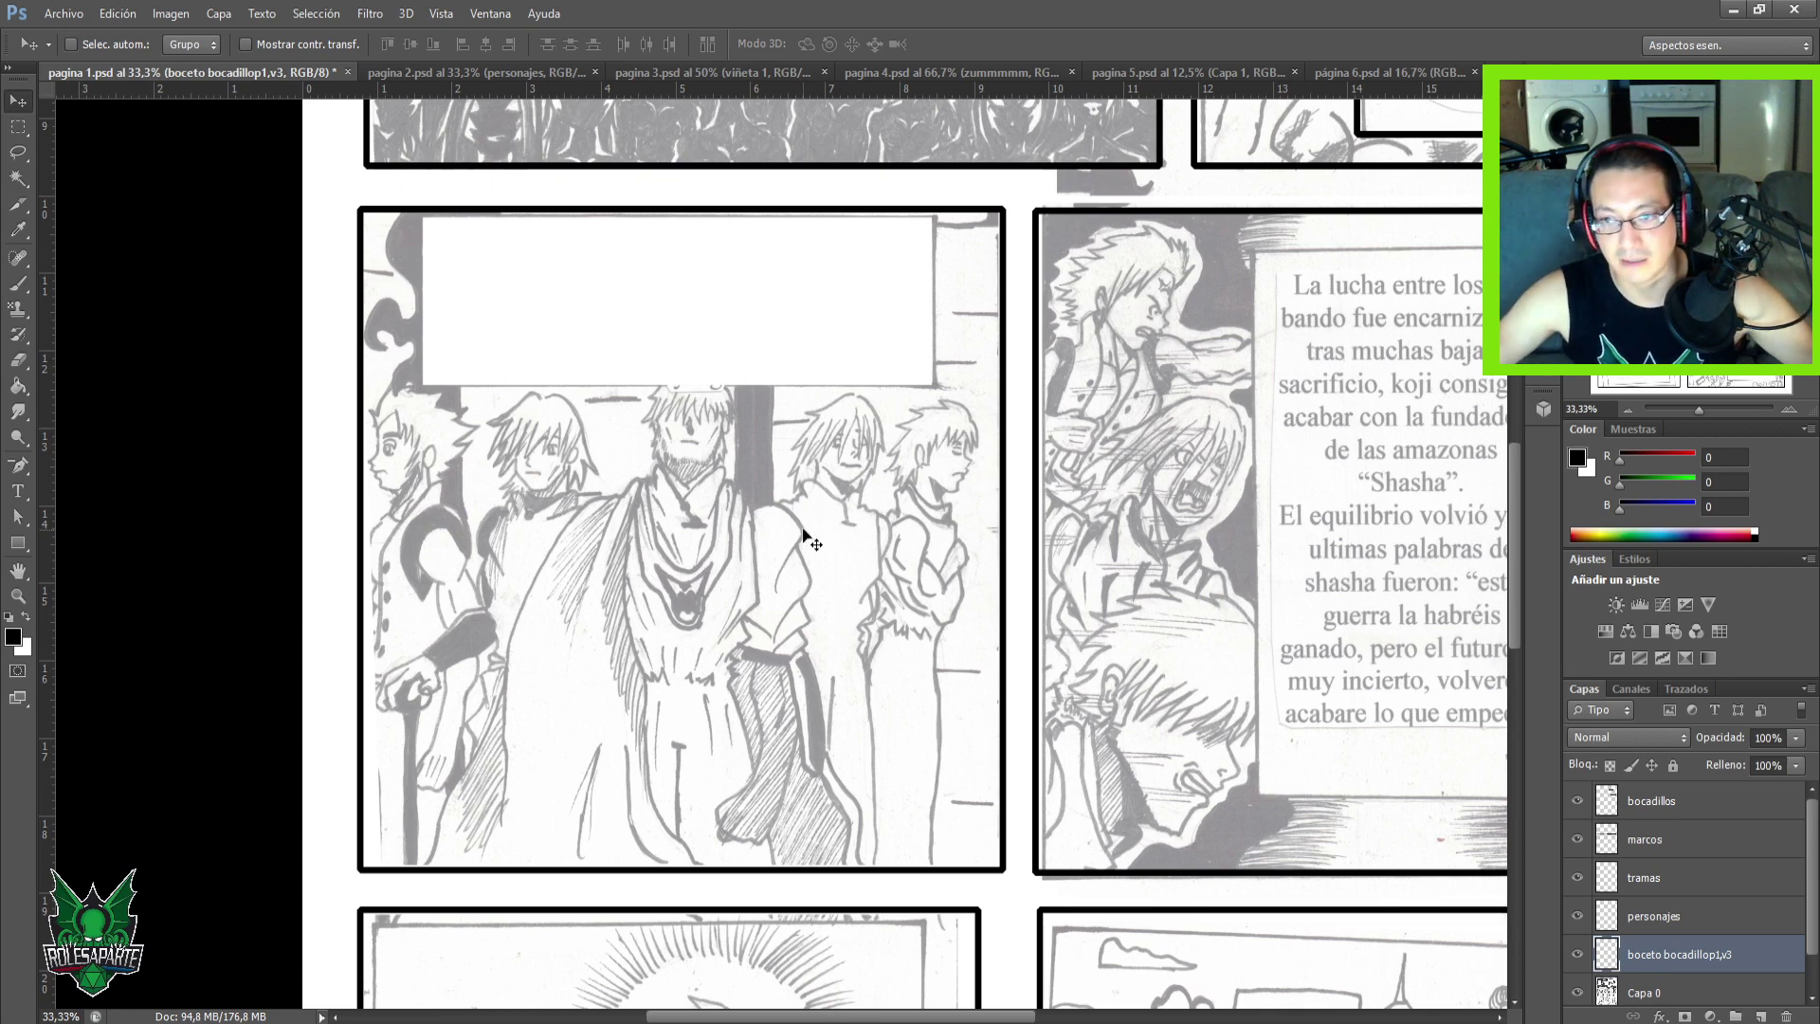
Check the contents of the boceto bocadillop1,v3 layer by hiding and reshowing it and Capa 0.
{"action": "left_click_drag", "start_coordinate": [633, 340], "coordinate": [642, 457]}
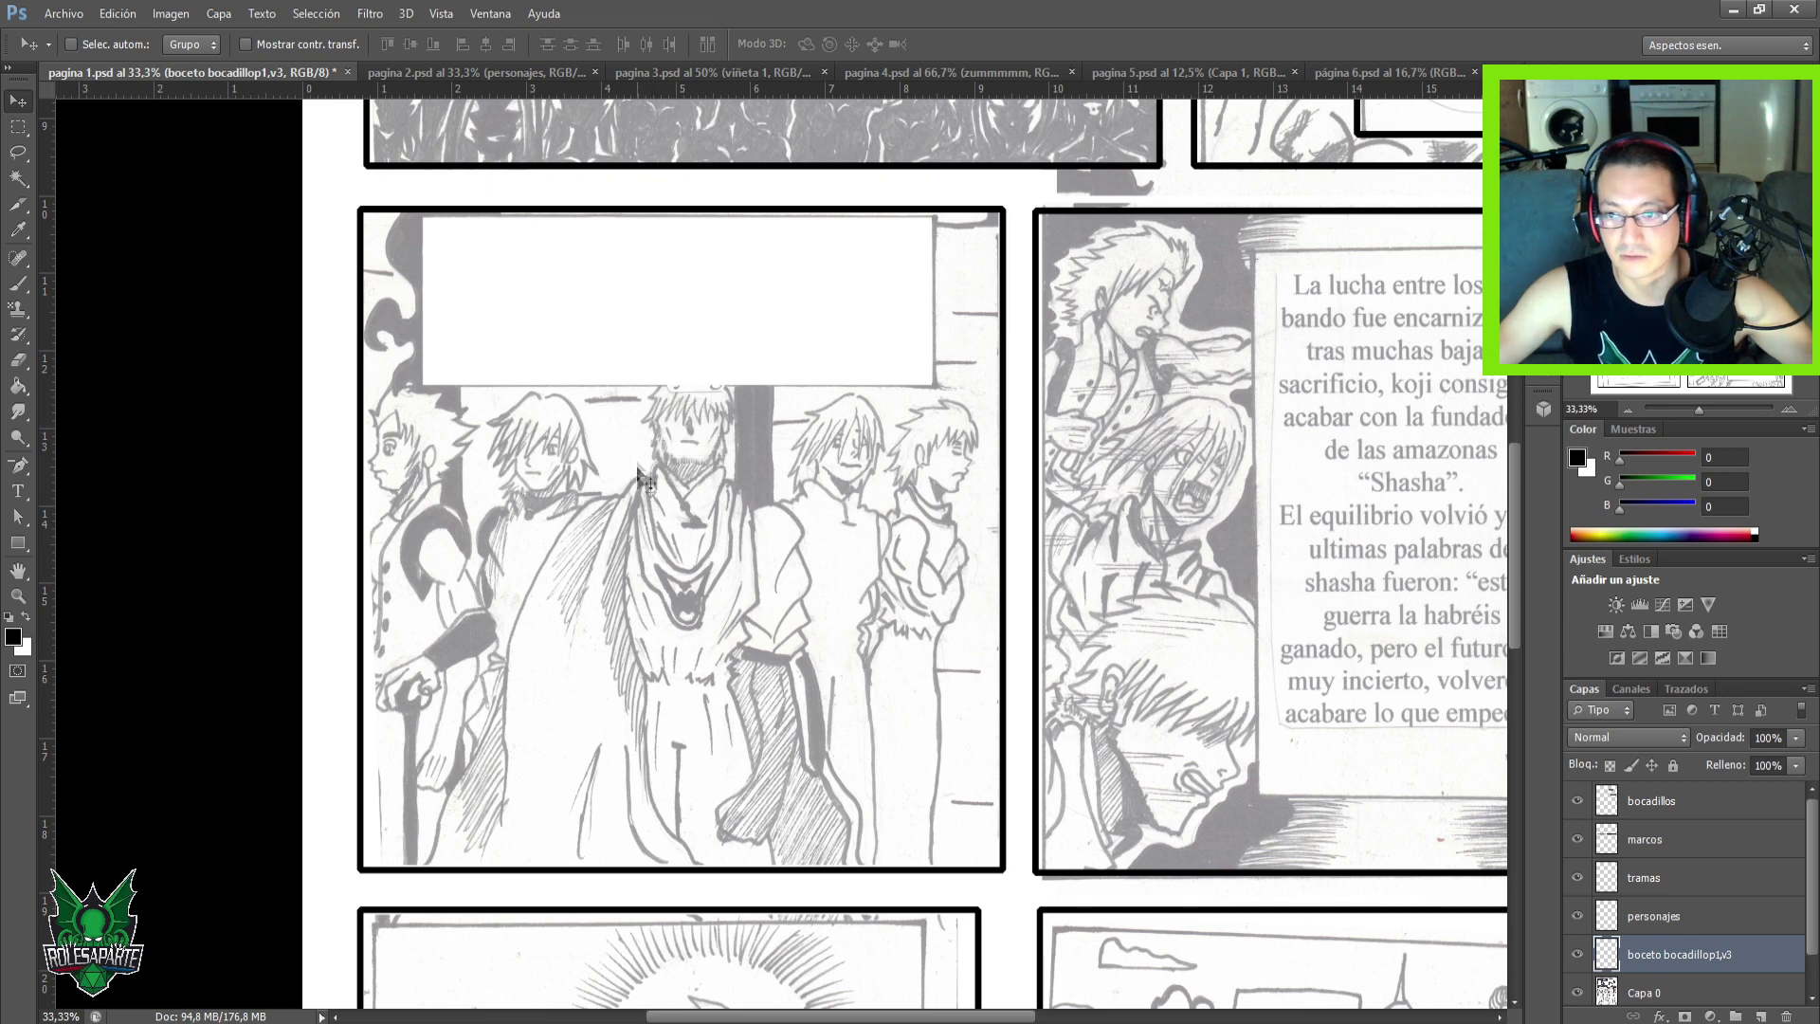
{"action": "left_click", "coordinate": [1578, 994]}
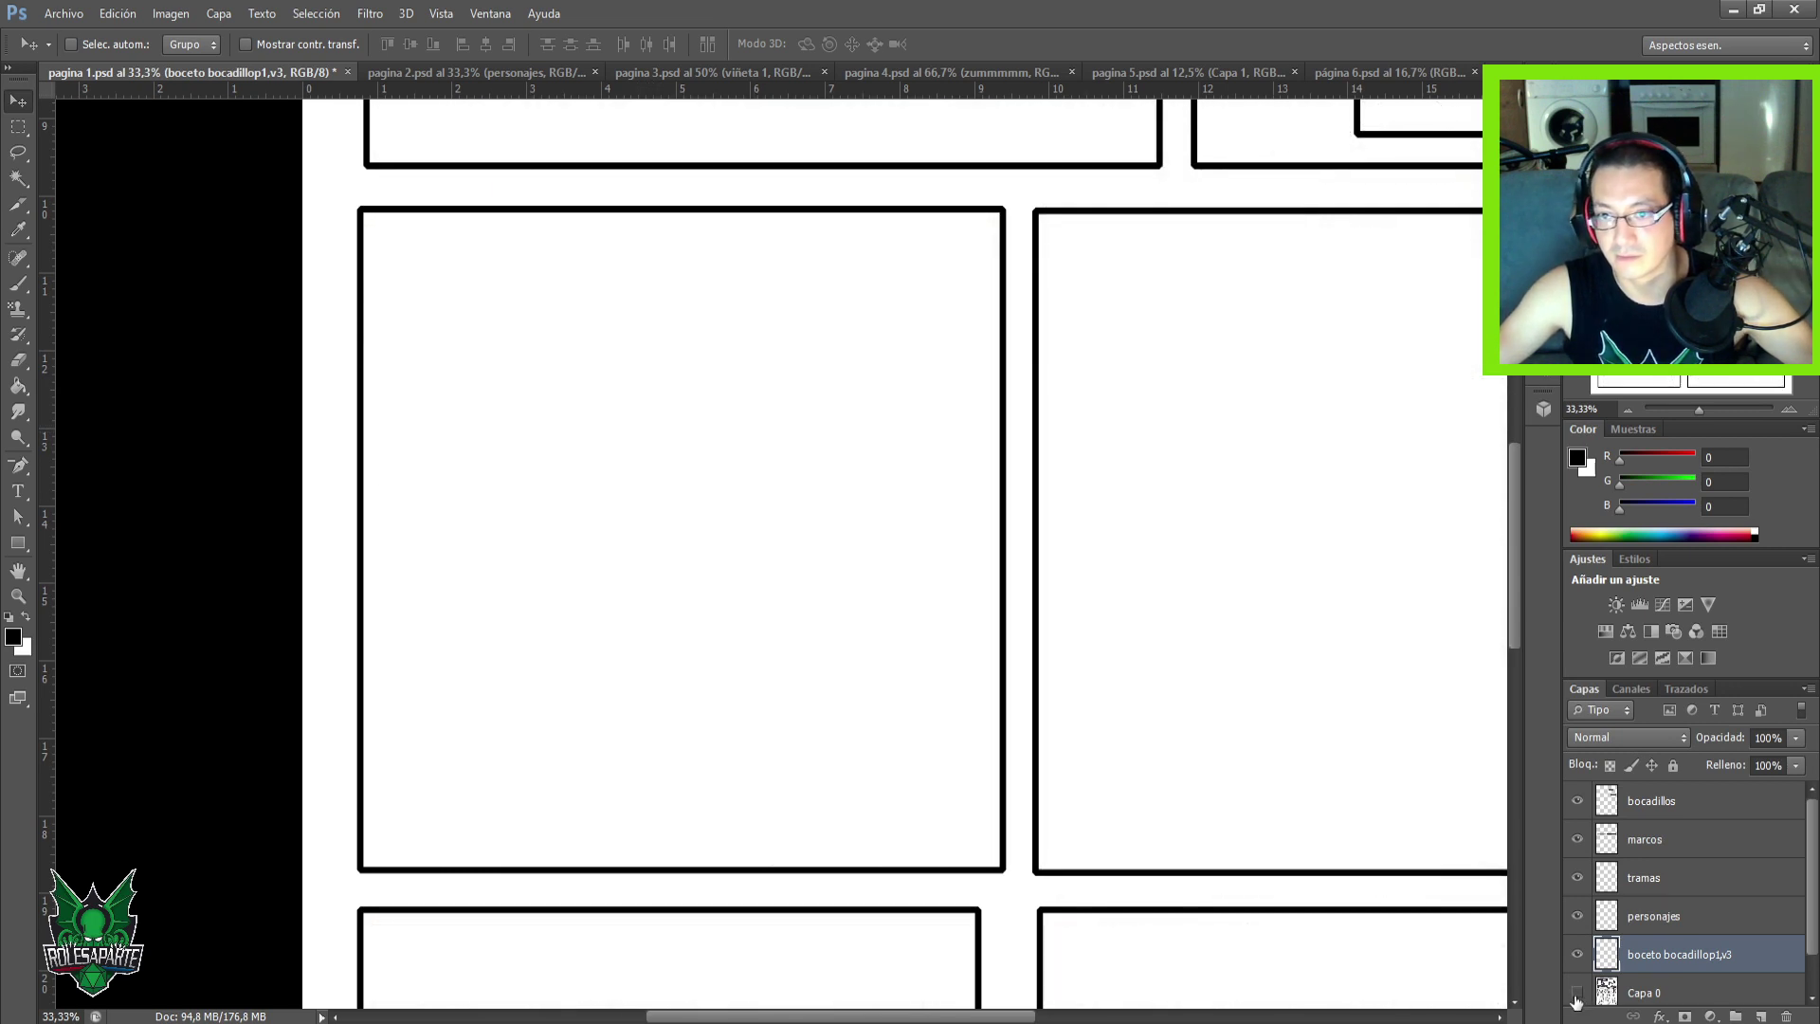
{"action": "left_click", "coordinate": [1578, 956]}
{"action": "left_click", "coordinate": [1577, 955]}
{"action": "left_click", "coordinate": [1577, 992]}
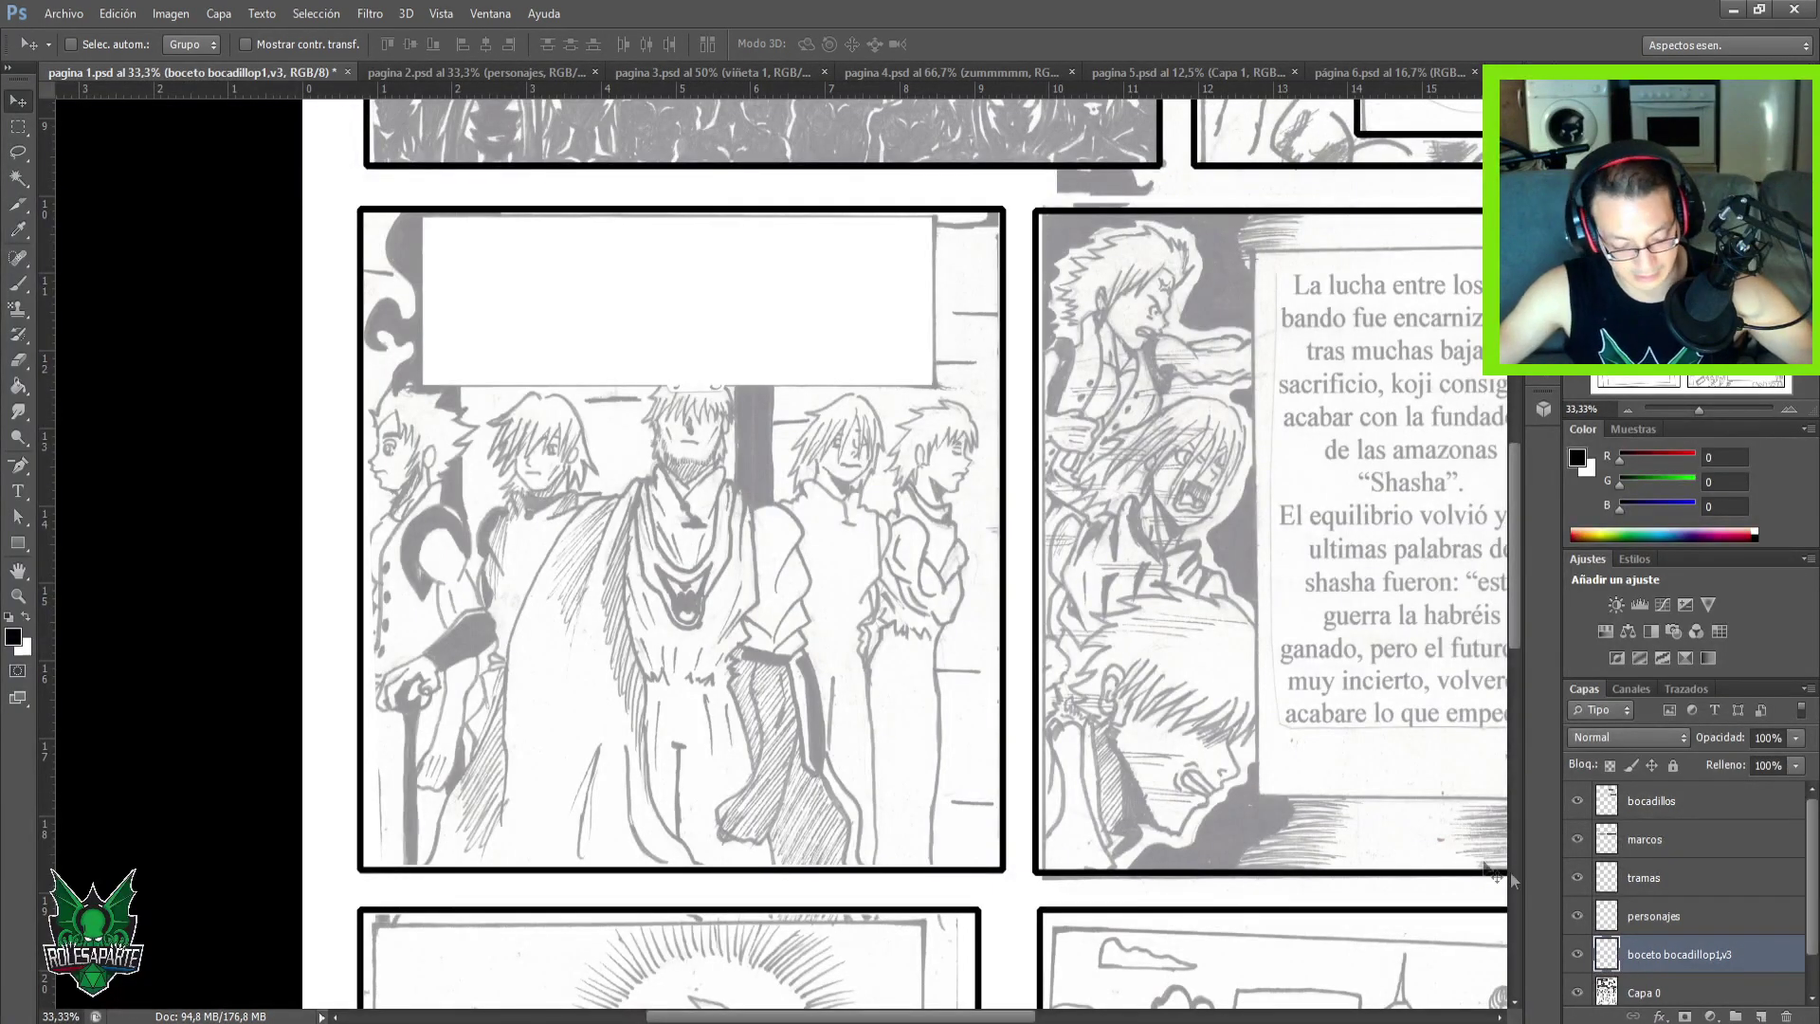
Paste the cut text box onto the boceto bocadillop1,v3 layer and move it to the bottom of the third panel.
{"action": "left_click_drag", "start_coordinate": [736, 684], "coordinate": [735, 686]}
{"action": "key", "text": "ctrl+minus"}
{"action": "key", "text": "ctrl+minus"}
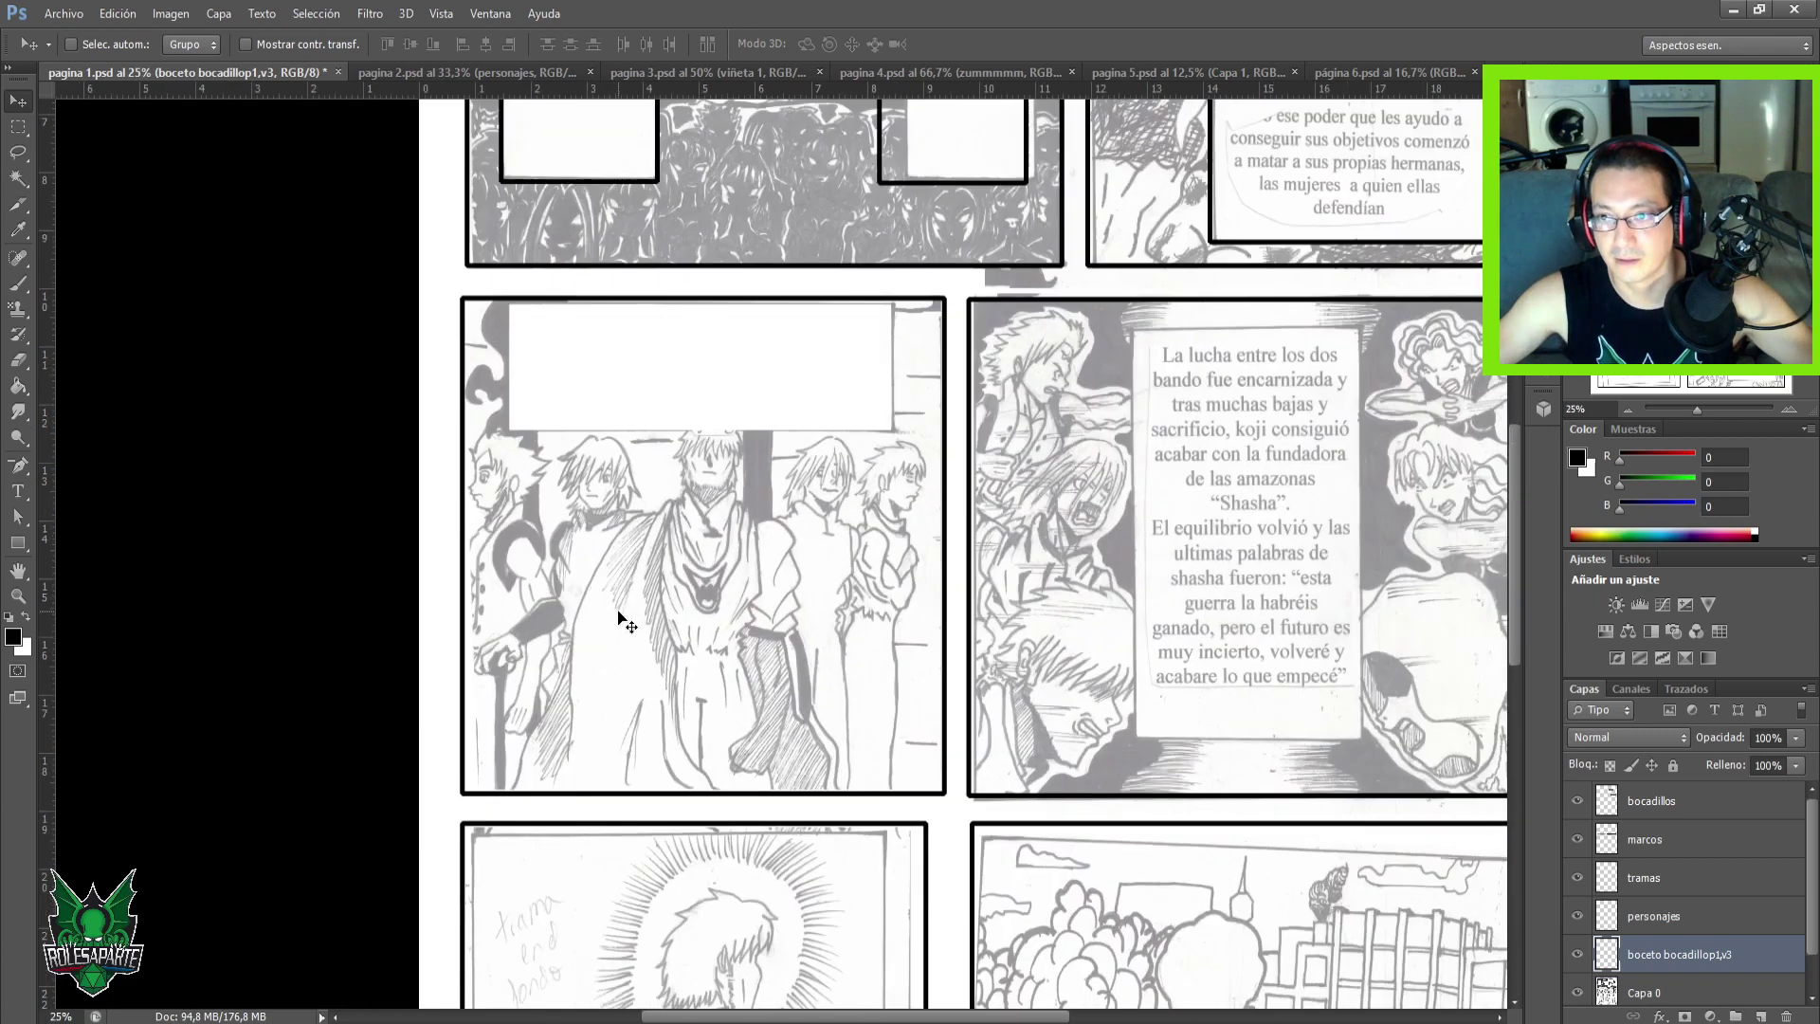
{"action": "key", "text": "ctrl+plus"}
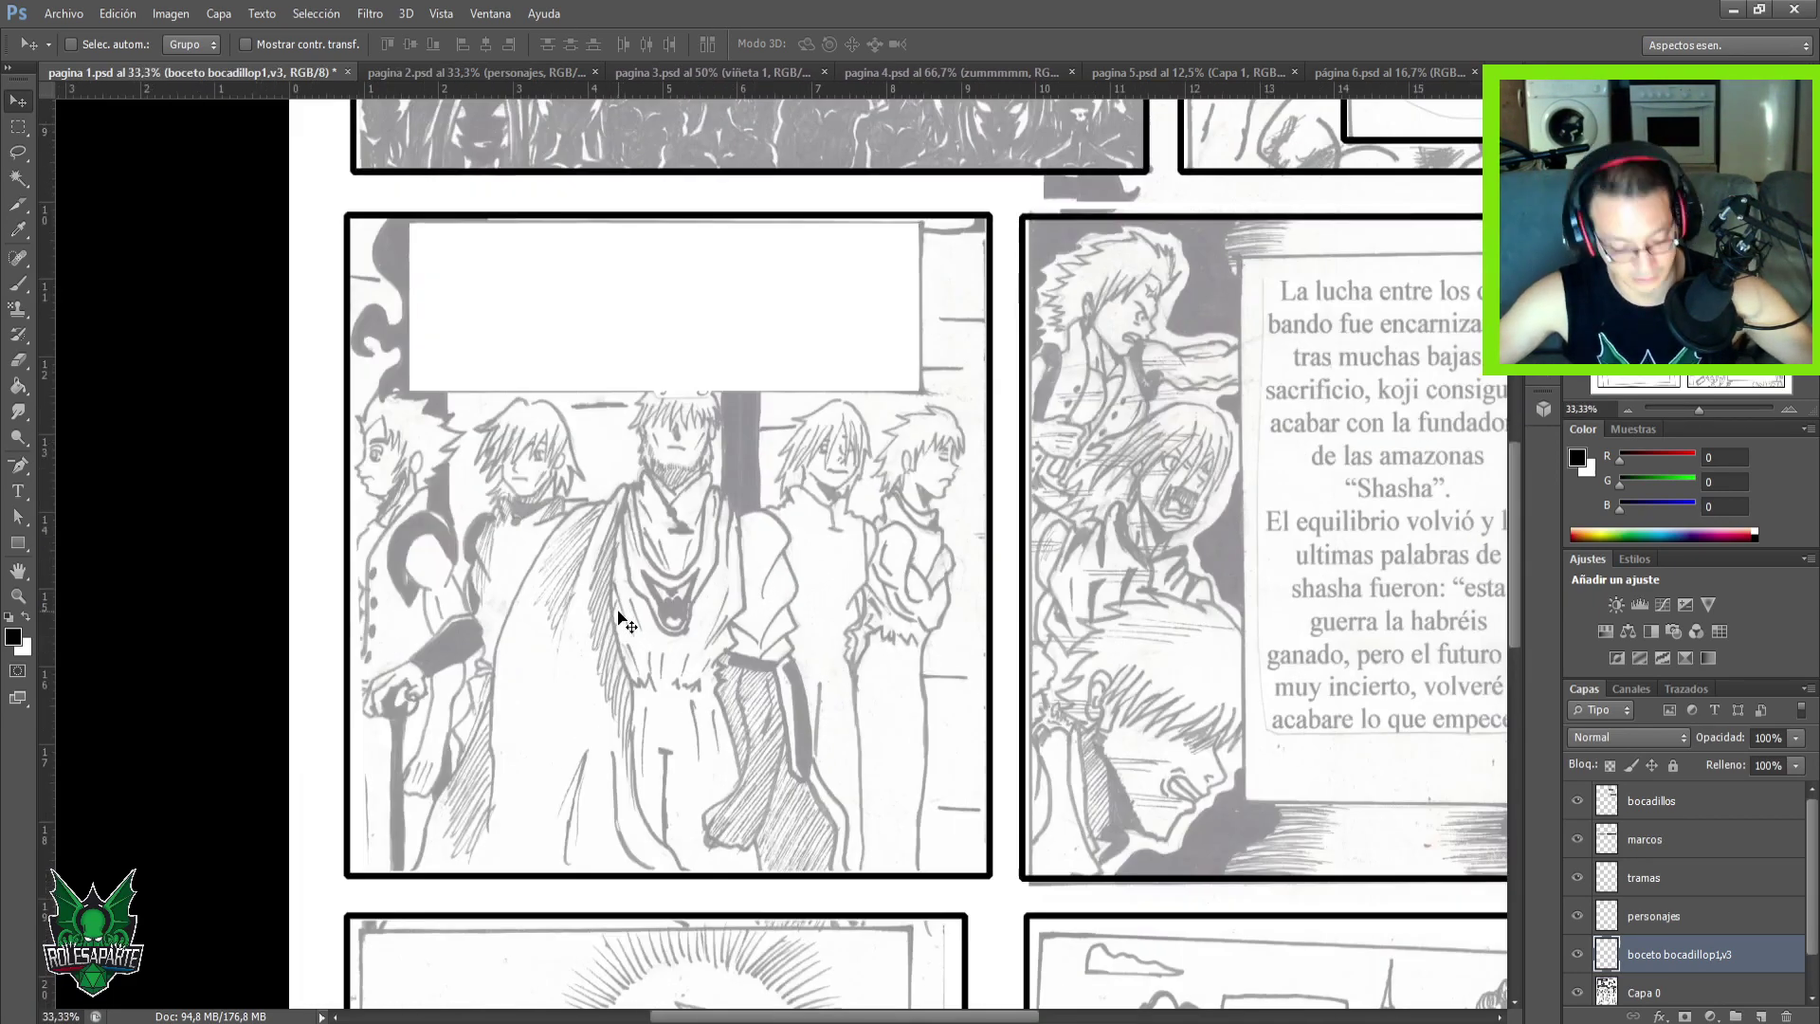
{"action": "key", "text": "ctrl+v"}
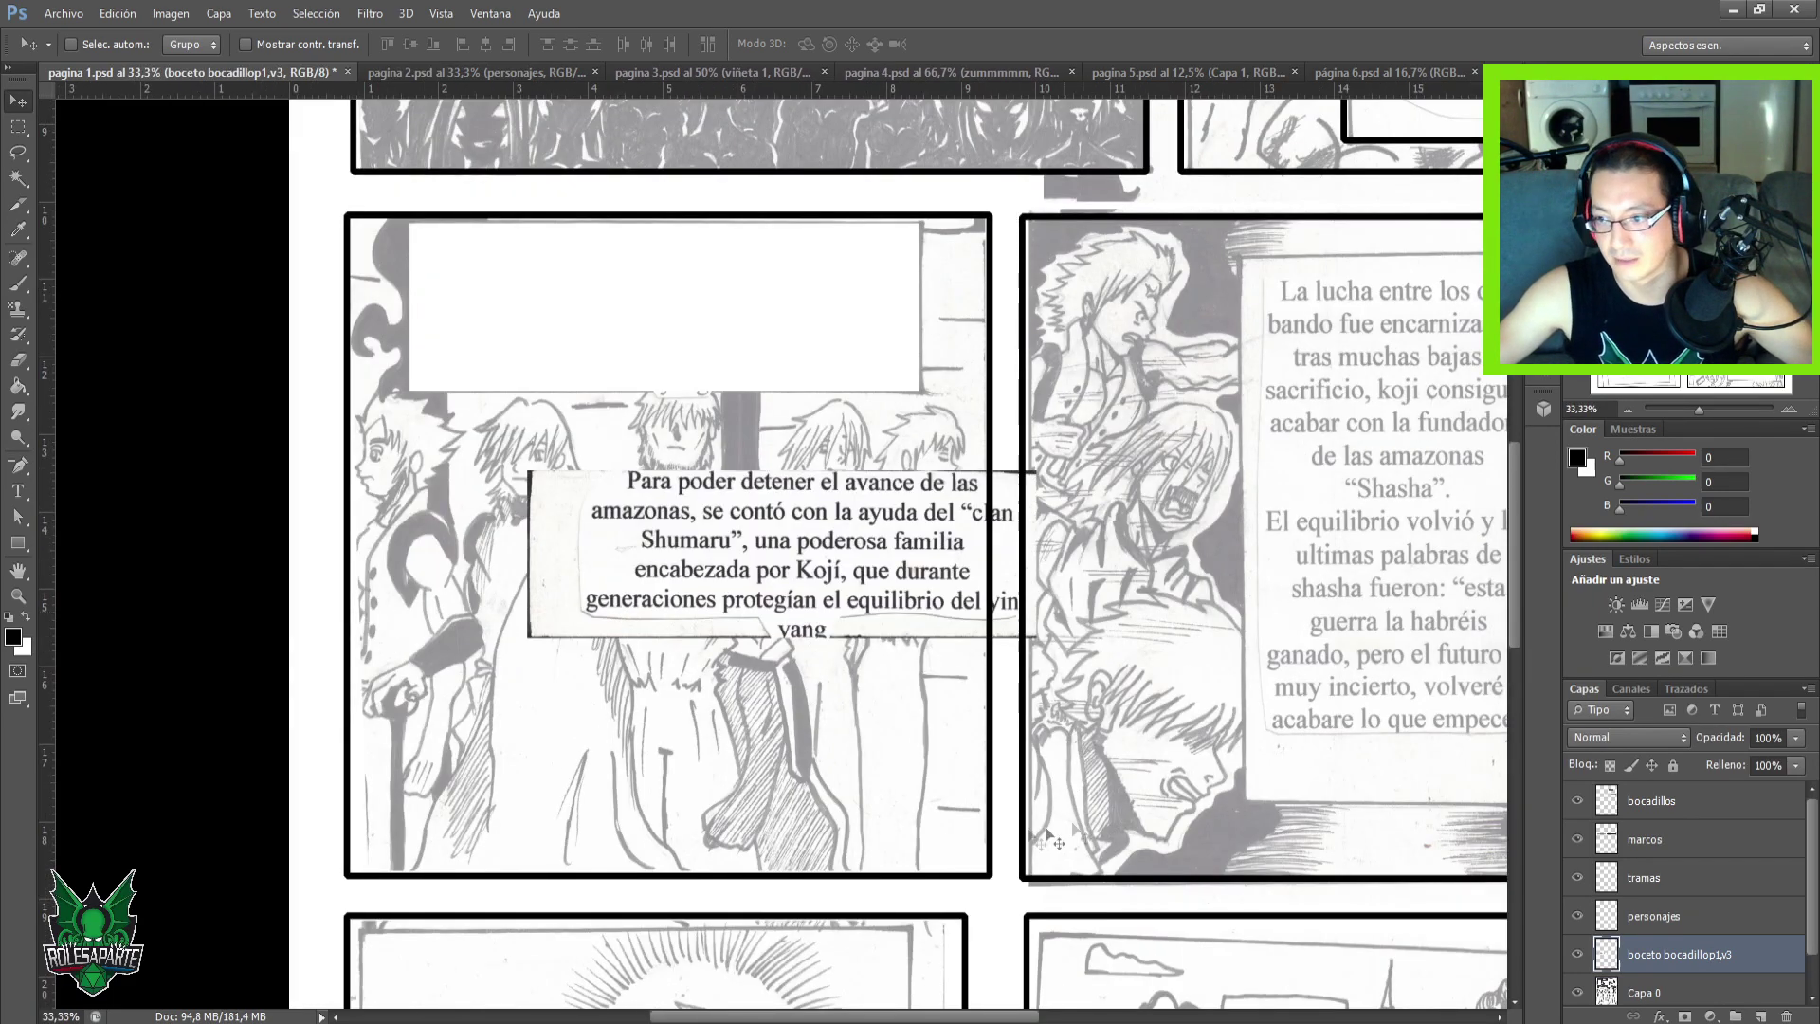
{"action": "left_click_drag", "start_coordinate": [776, 595], "coordinate": [628, 832]}
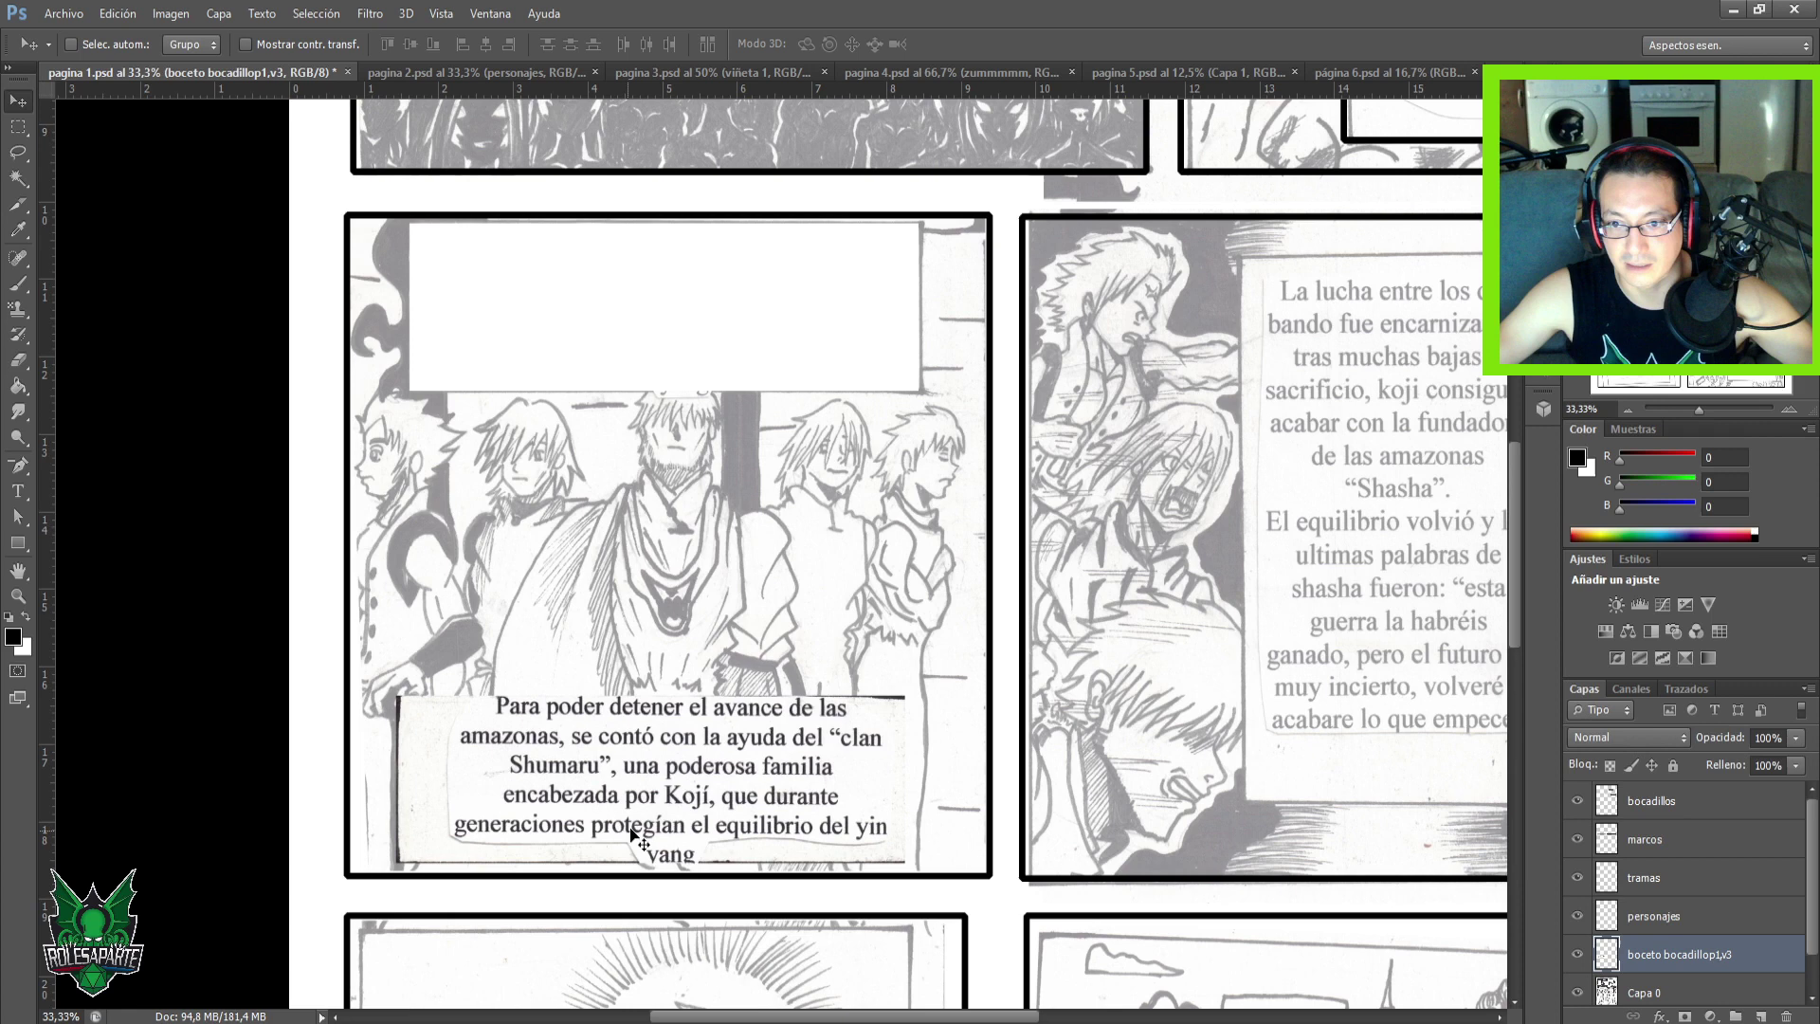
Hide the boceto bocadillop1,v3 layer and marquee-select the whole third panel on the Capa 0 layer.
{"action": "left_click", "coordinate": [1577, 952]}
{"action": "left_click", "coordinate": [1649, 993]}
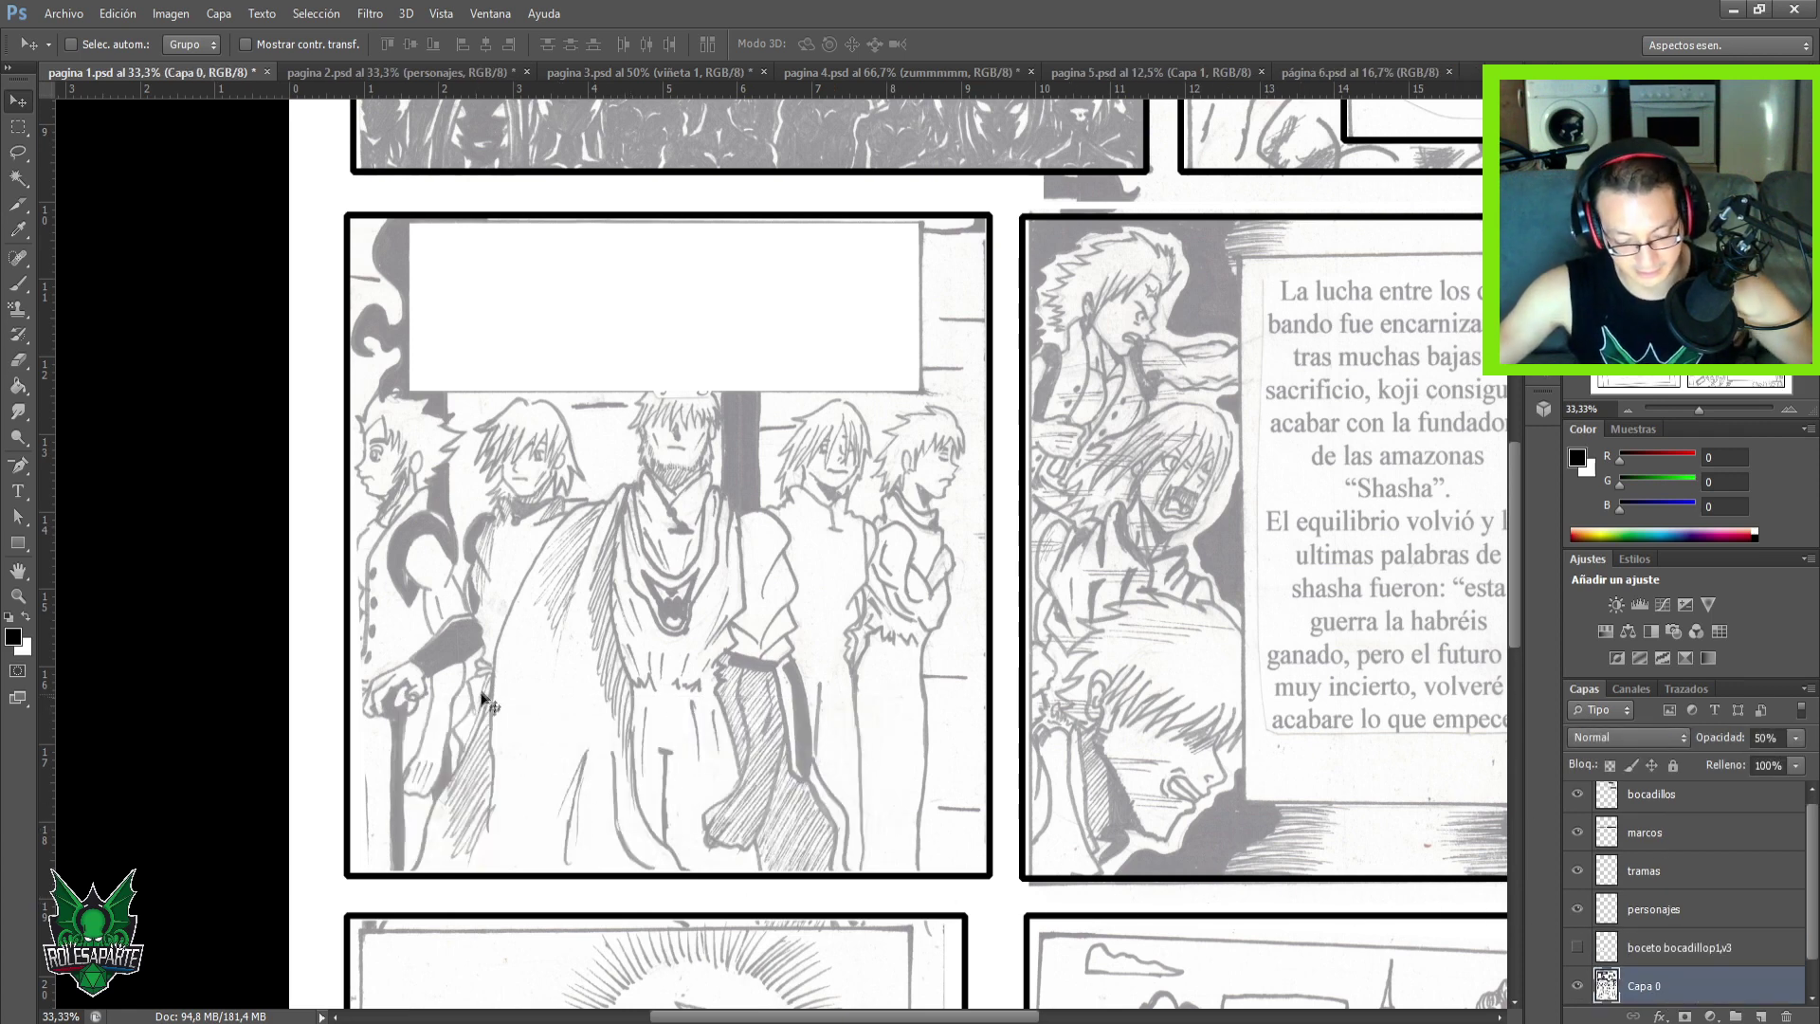
{"action": "key", "text": "m"}
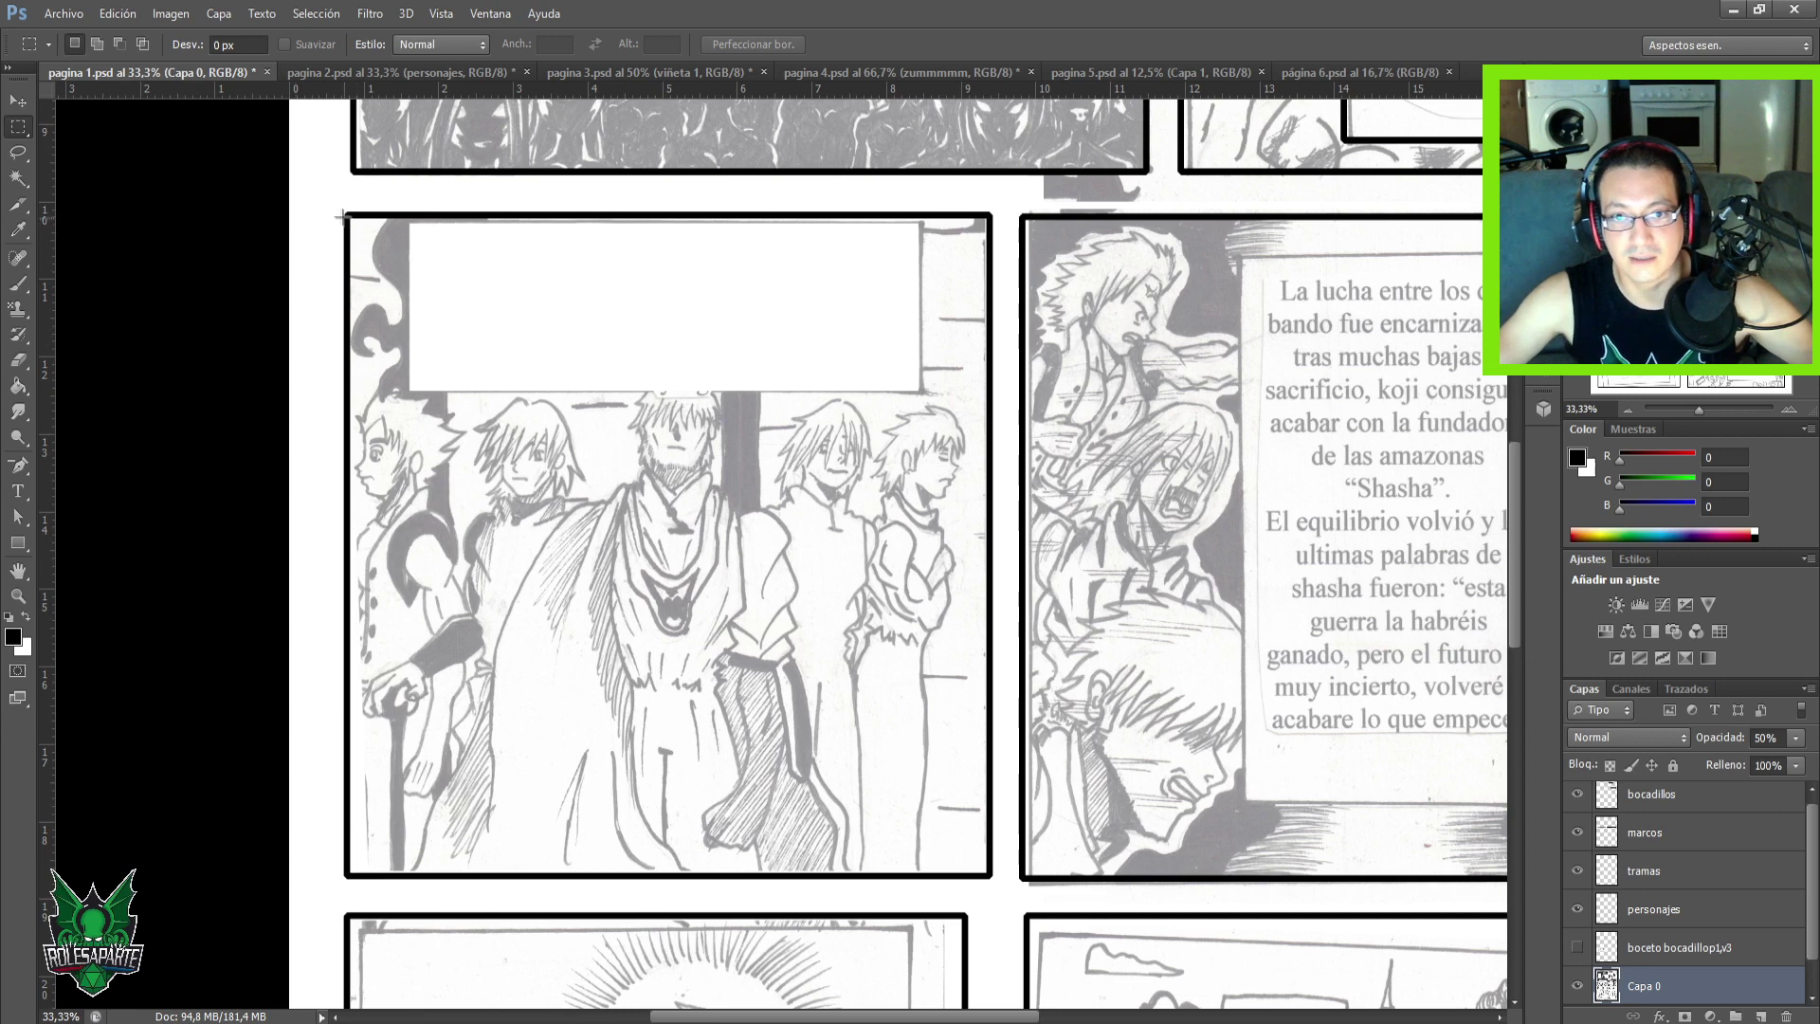
{"action": "left_click_drag", "start_coordinate": [339, 210], "coordinate": [993, 877]}
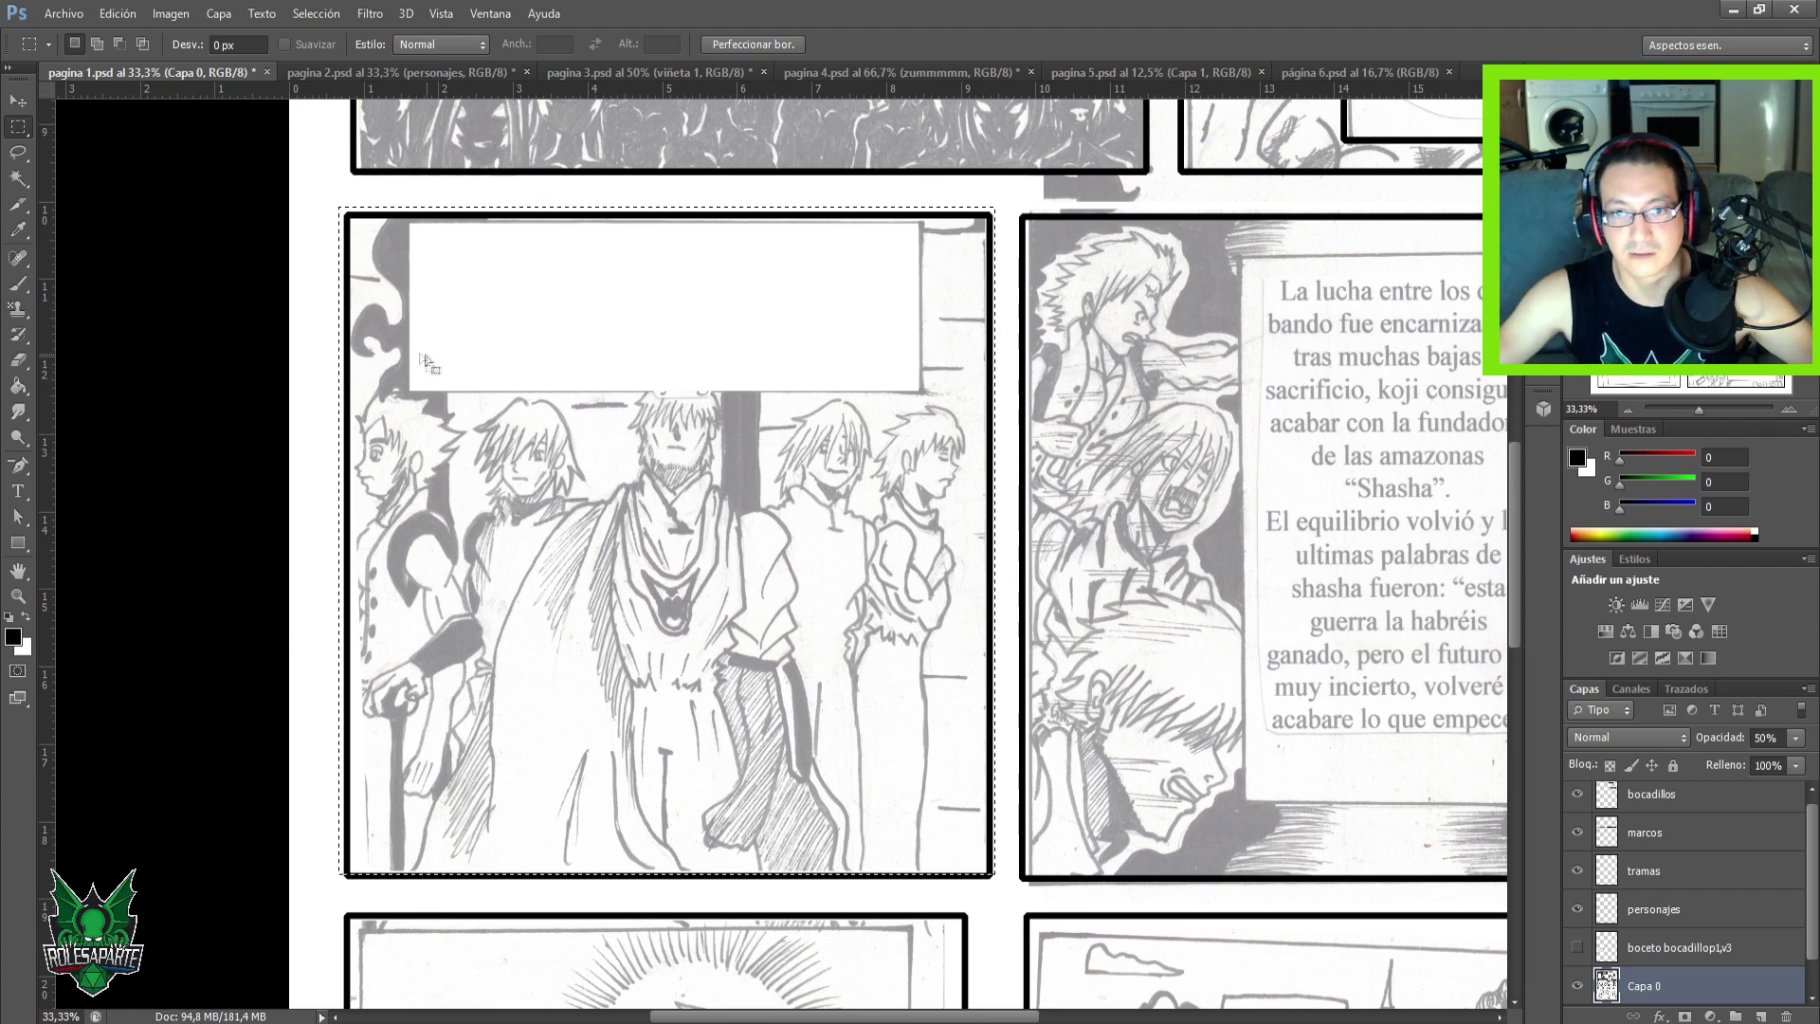
Free-transform the selected third panel drawing to 114.33% width and 114.97% height, reposition it over its frame, and deselect it.
{"action": "right_click", "coordinate": [569, 265]}
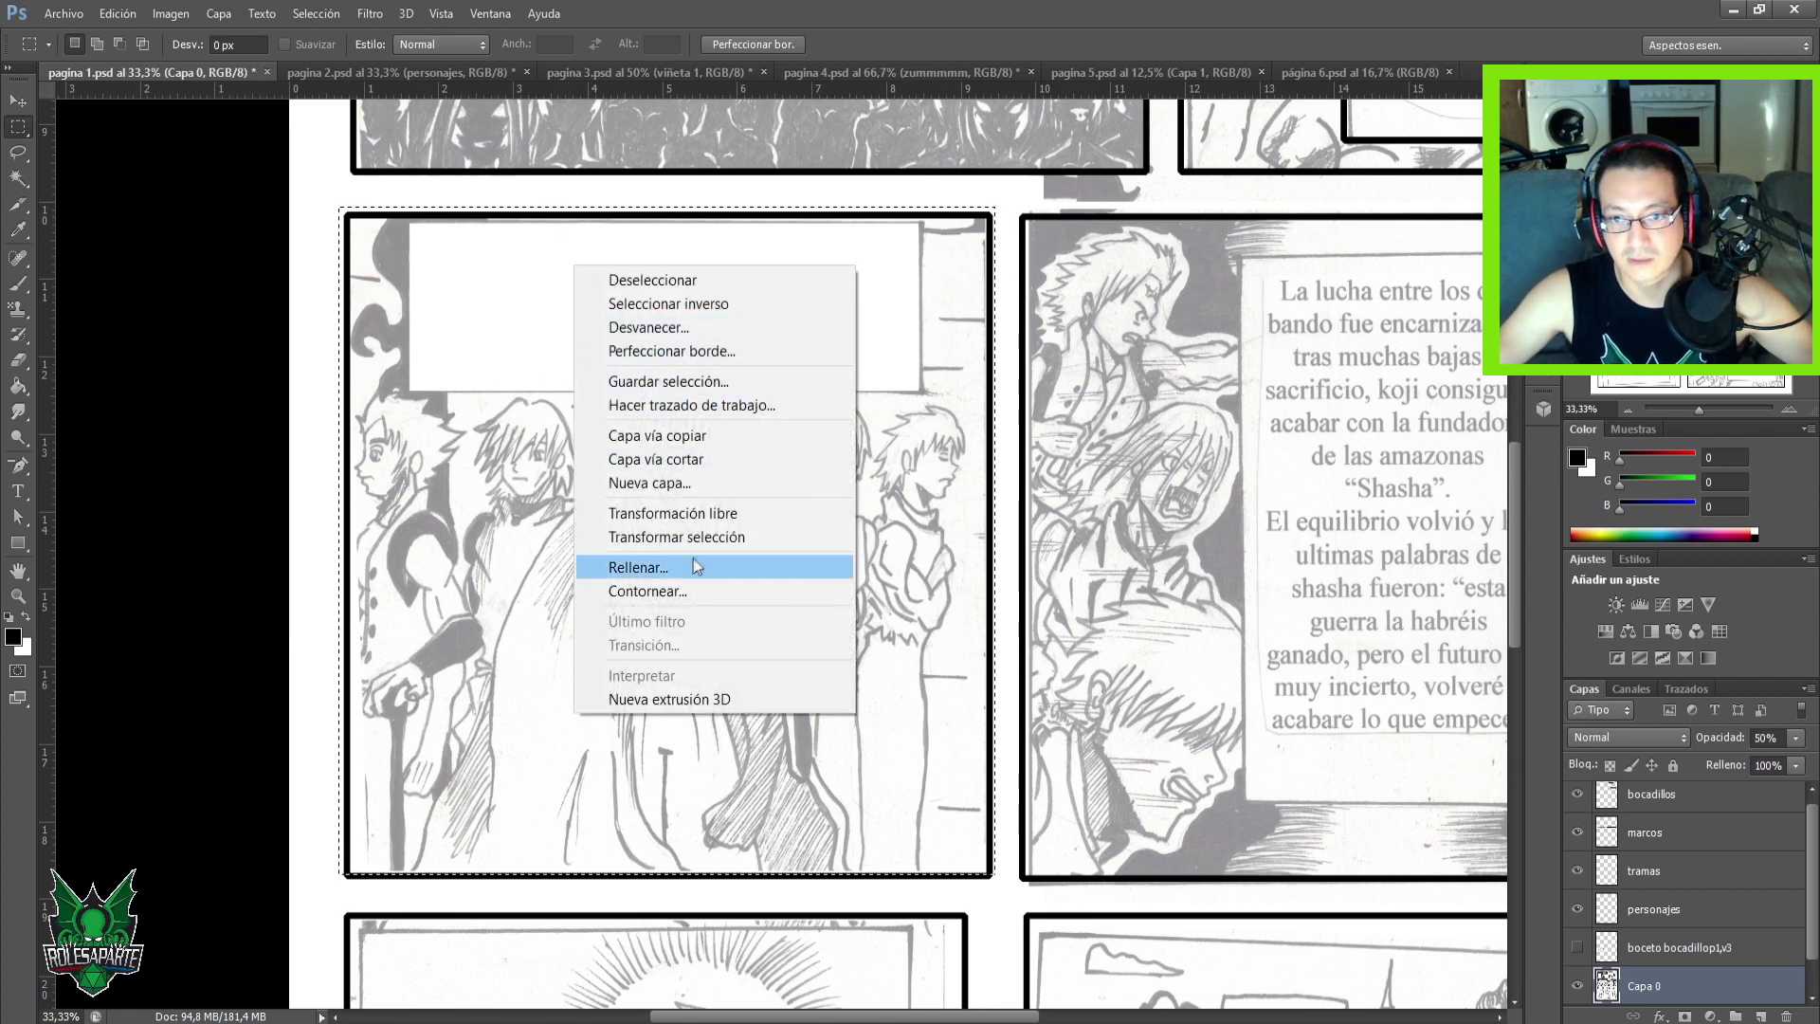
{"action": "left_click", "coordinate": [739, 514]}
{"action": "left_click_drag", "start_coordinate": [663, 209], "coordinate": [672, 133]}
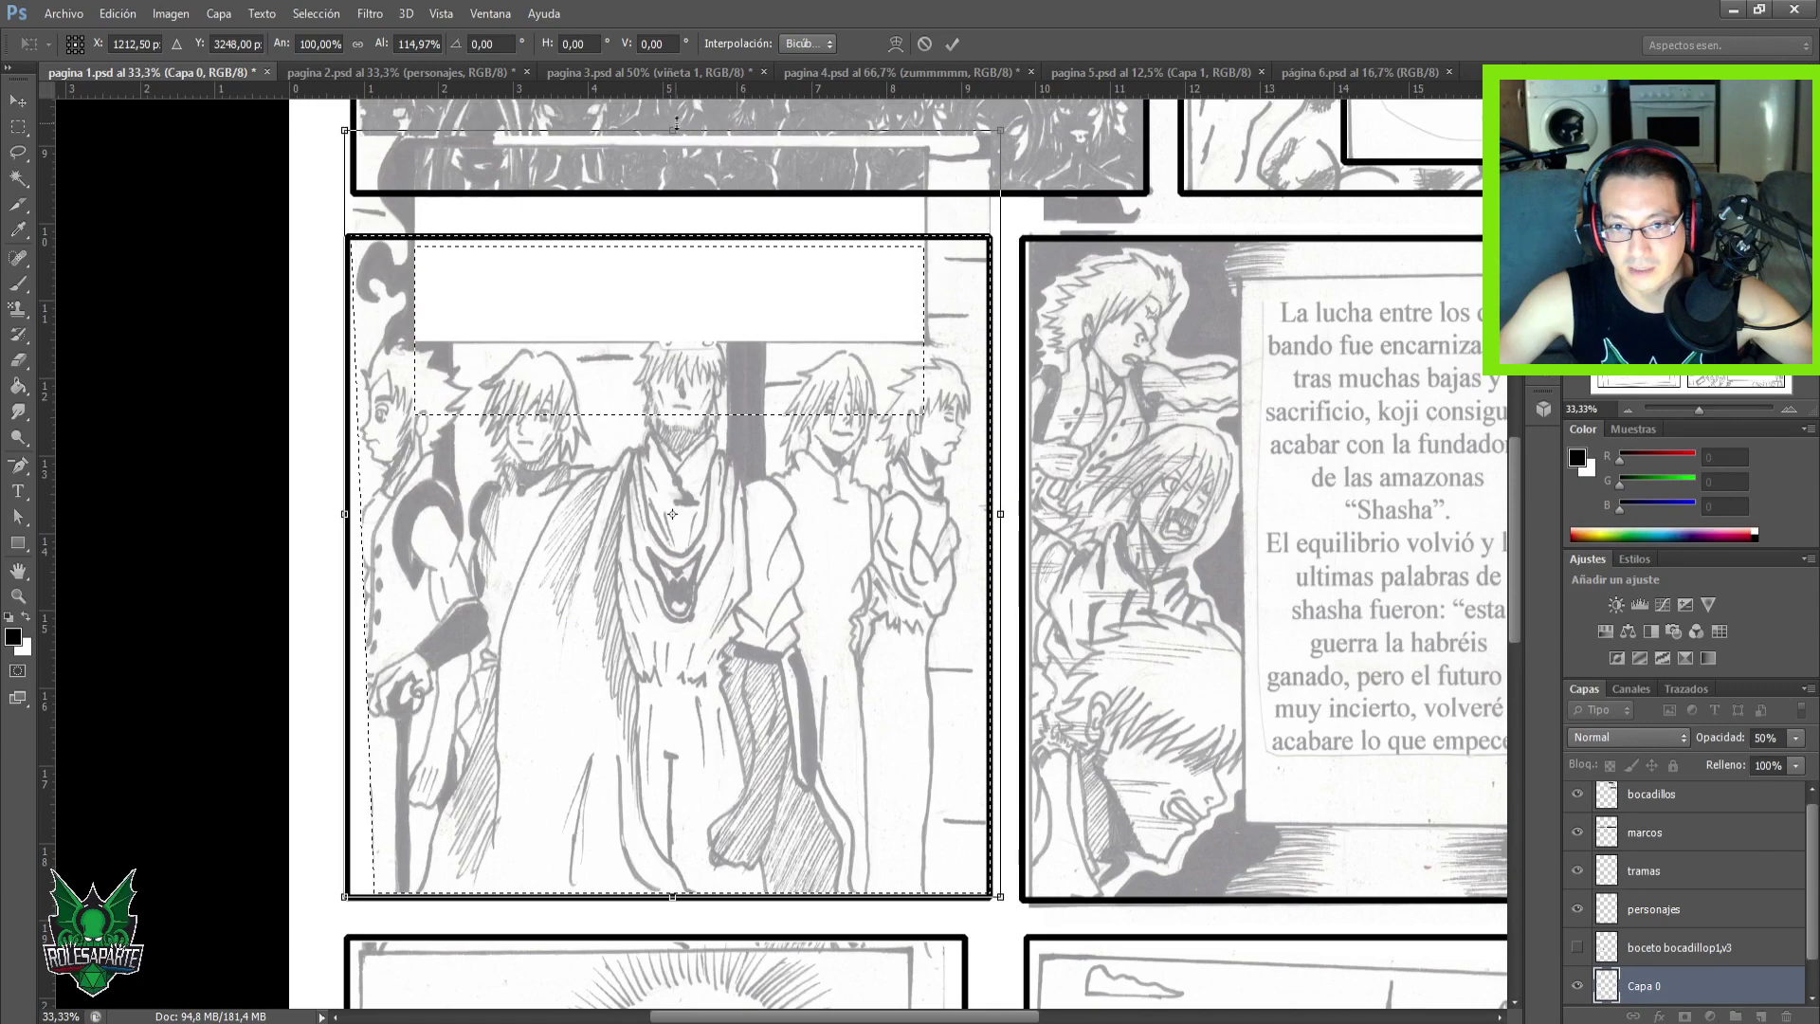
{"action": "left_click_drag", "start_coordinate": [349, 528], "coordinate": [292, 528]}
{"action": "left_click_drag", "start_coordinate": [591, 565], "coordinate": [634, 548]}
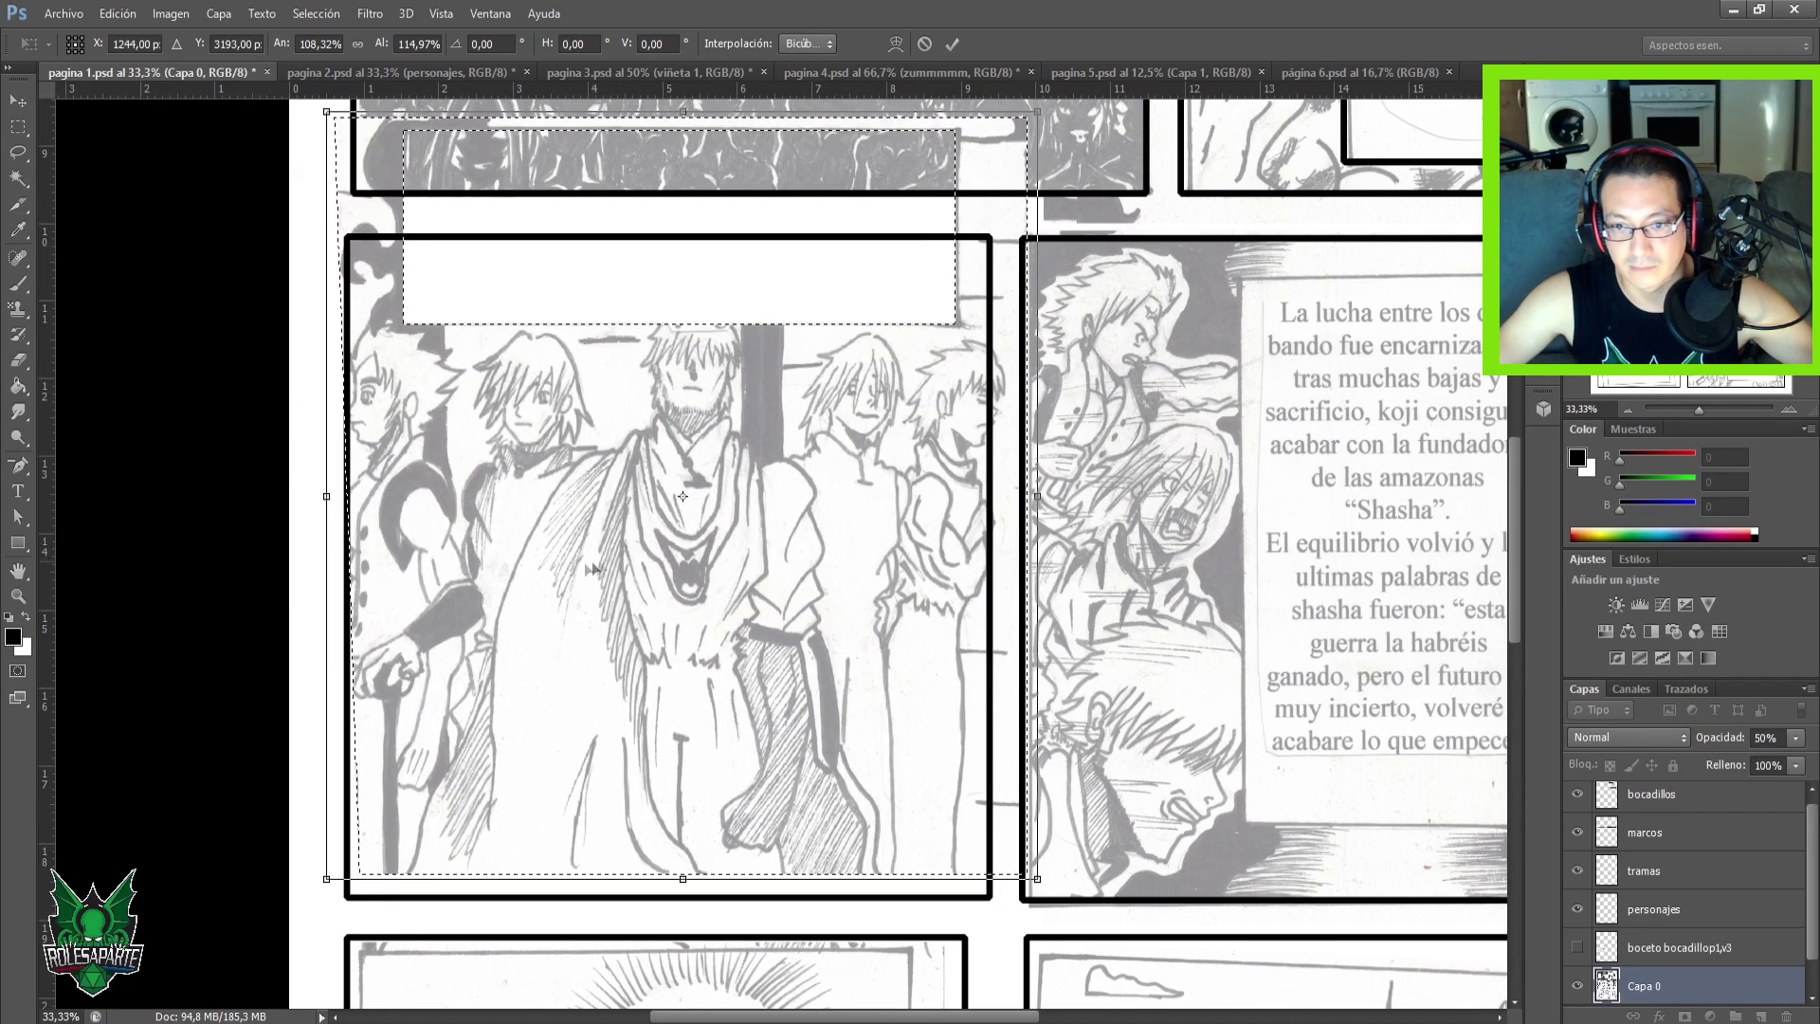
{"action": "left_click_drag", "start_coordinate": [484, 495], "coordinate": [465, 512]}
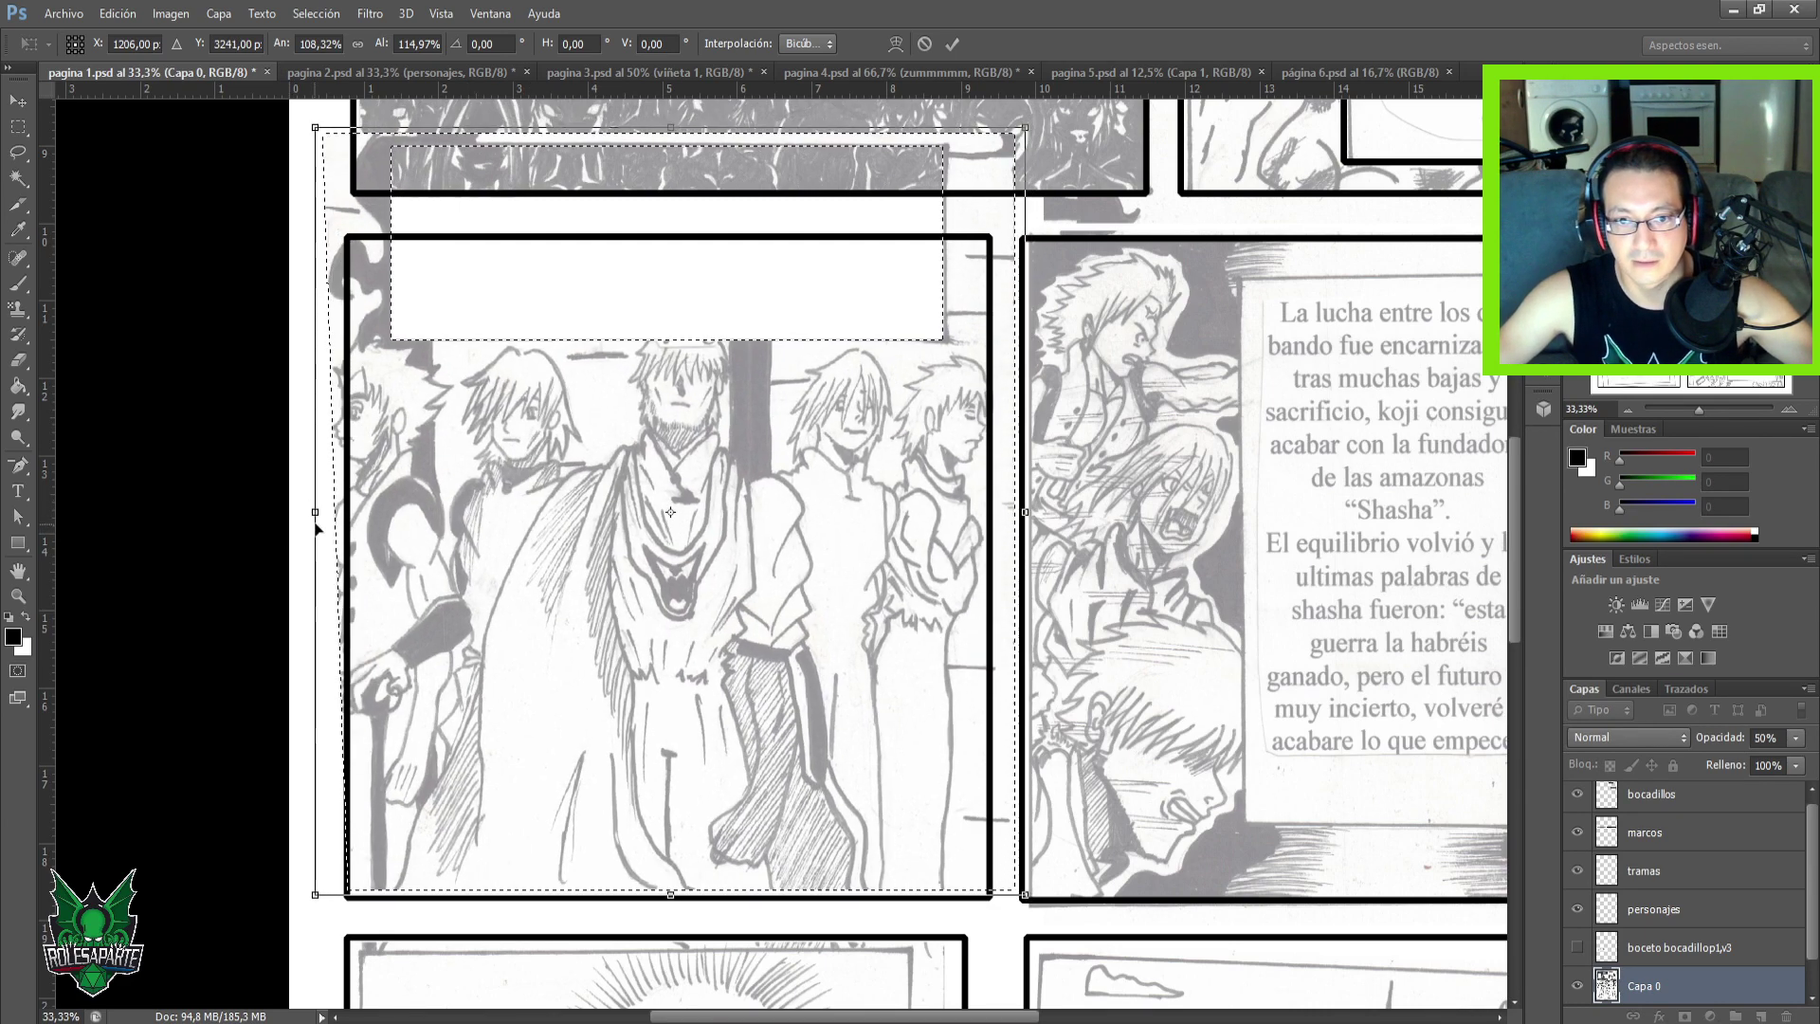
{"action": "left_click_drag", "start_coordinate": [316, 526], "coordinate": [289, 526]}
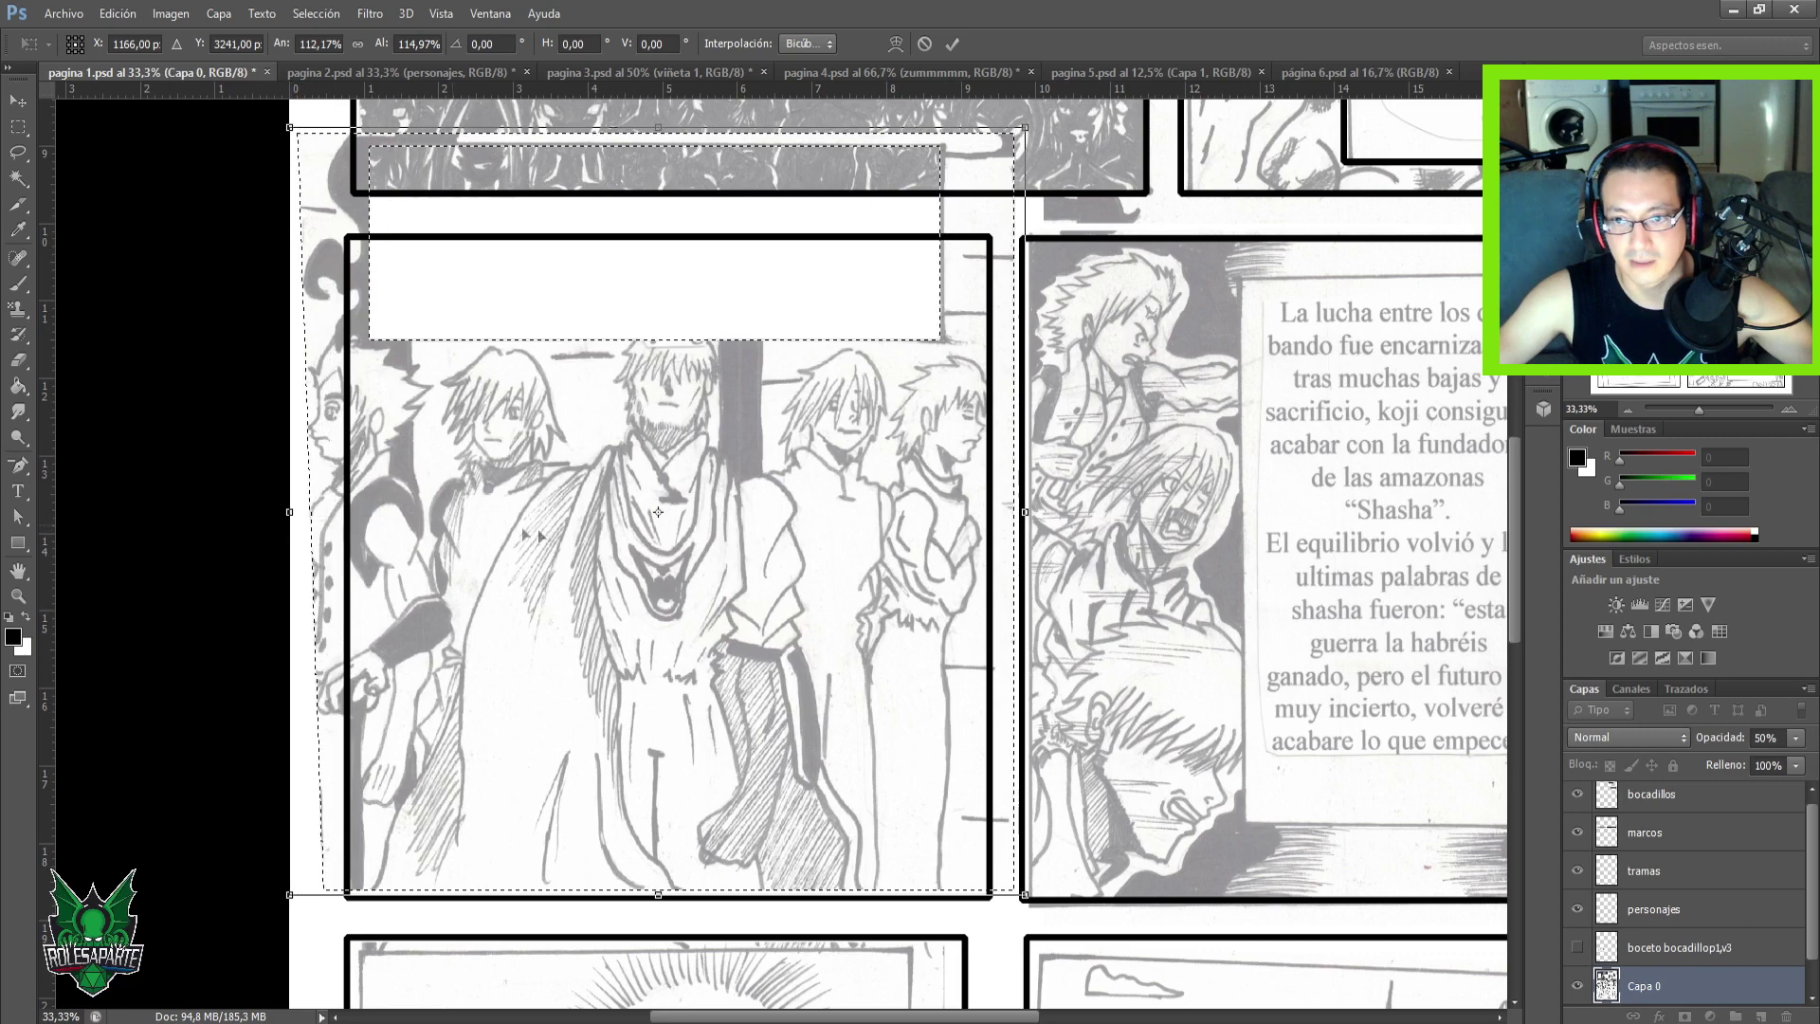
{"action": "left_click_drag", "start_coordinate": [1031, 512], "coordinate": [1039, 512]}
{"action": "left_click_drag", "start_coordinate": [758, 599], "coordinate": [768, 590]}
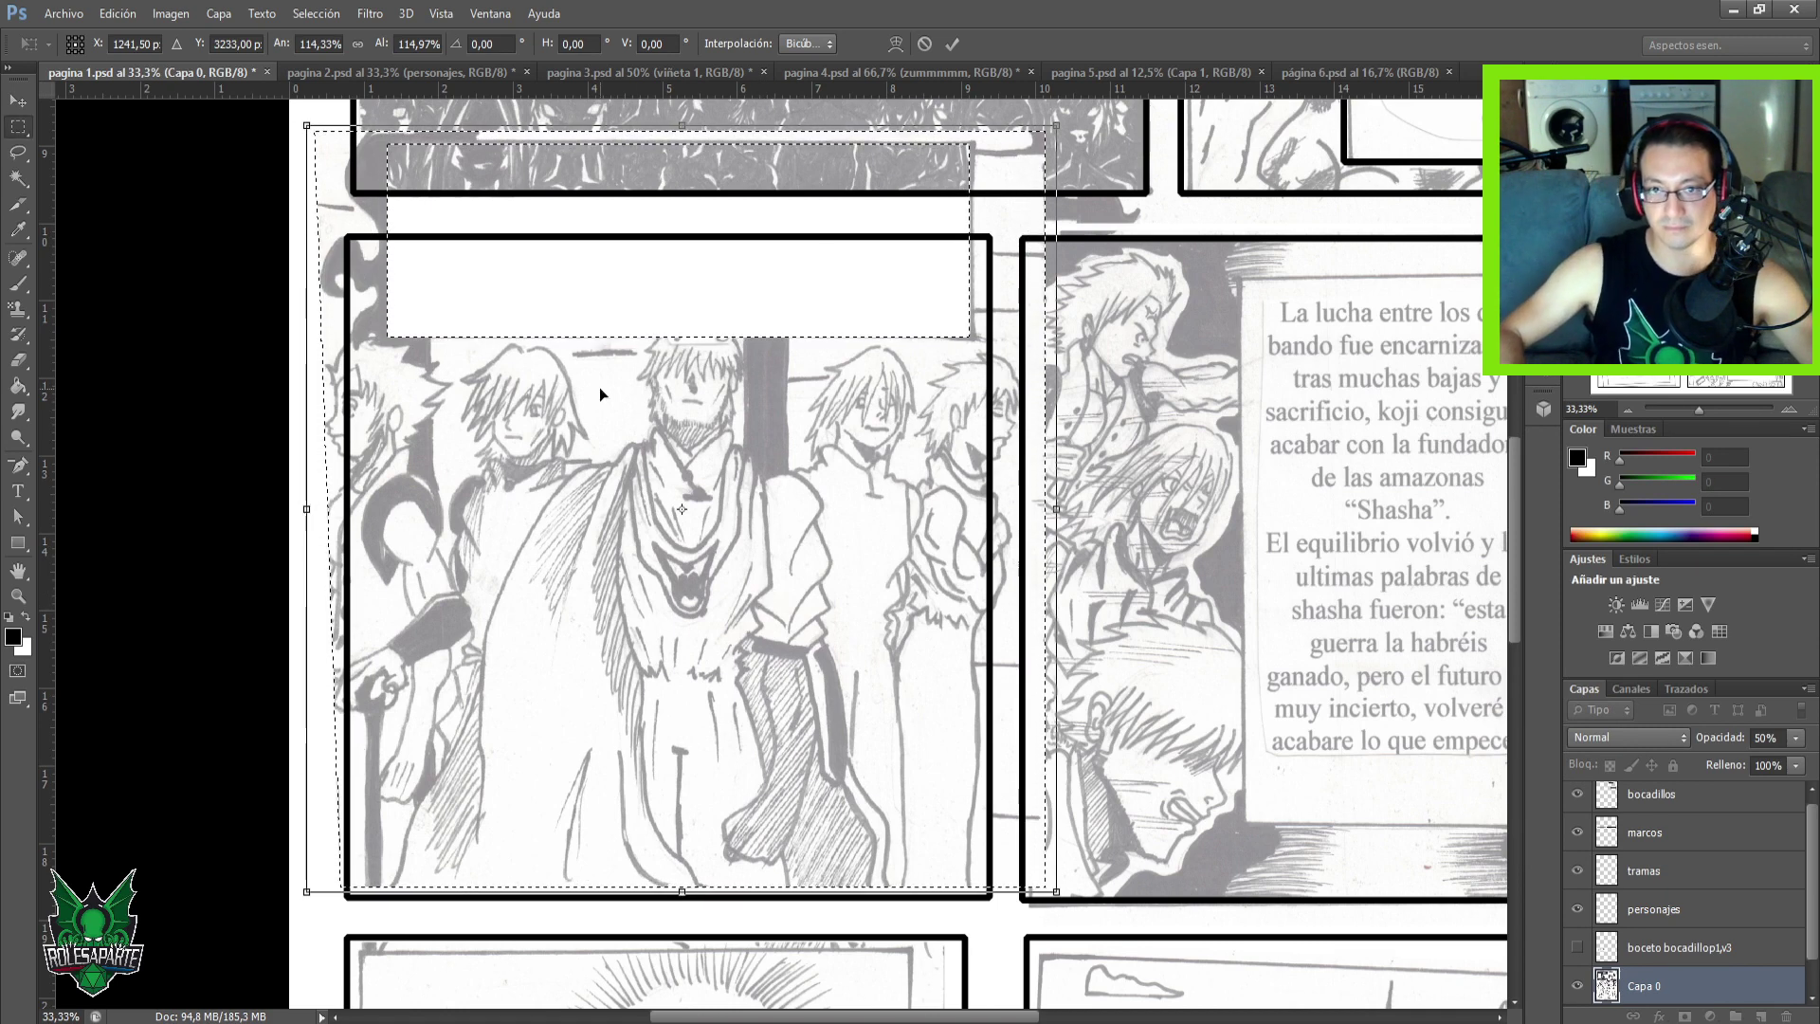
{"action": "key", "text": "Return"}
{"action": "key", "text": "ctrl+d"}
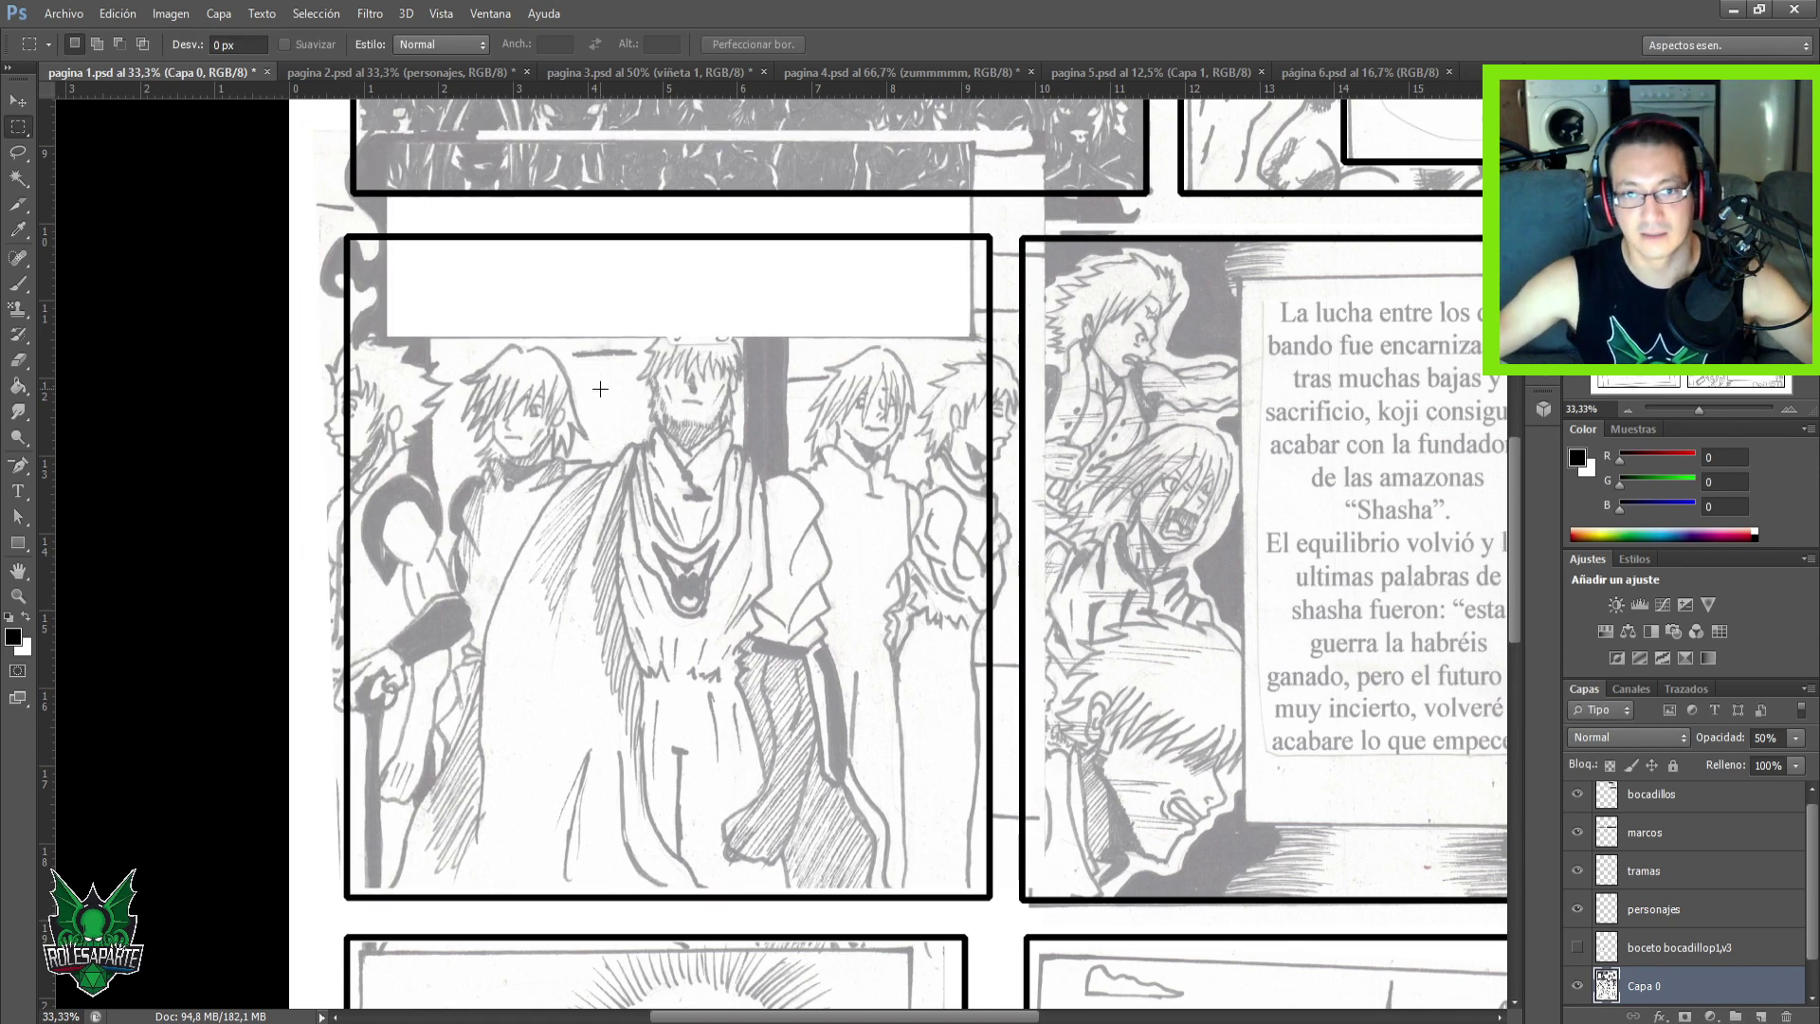
Show the "boceto bocadillop1,v3" layer, move its "clan Shumaru" caption slightly up within the panel, and save the page.
{"action": "left_click", "coordinate": [1576, 948]}
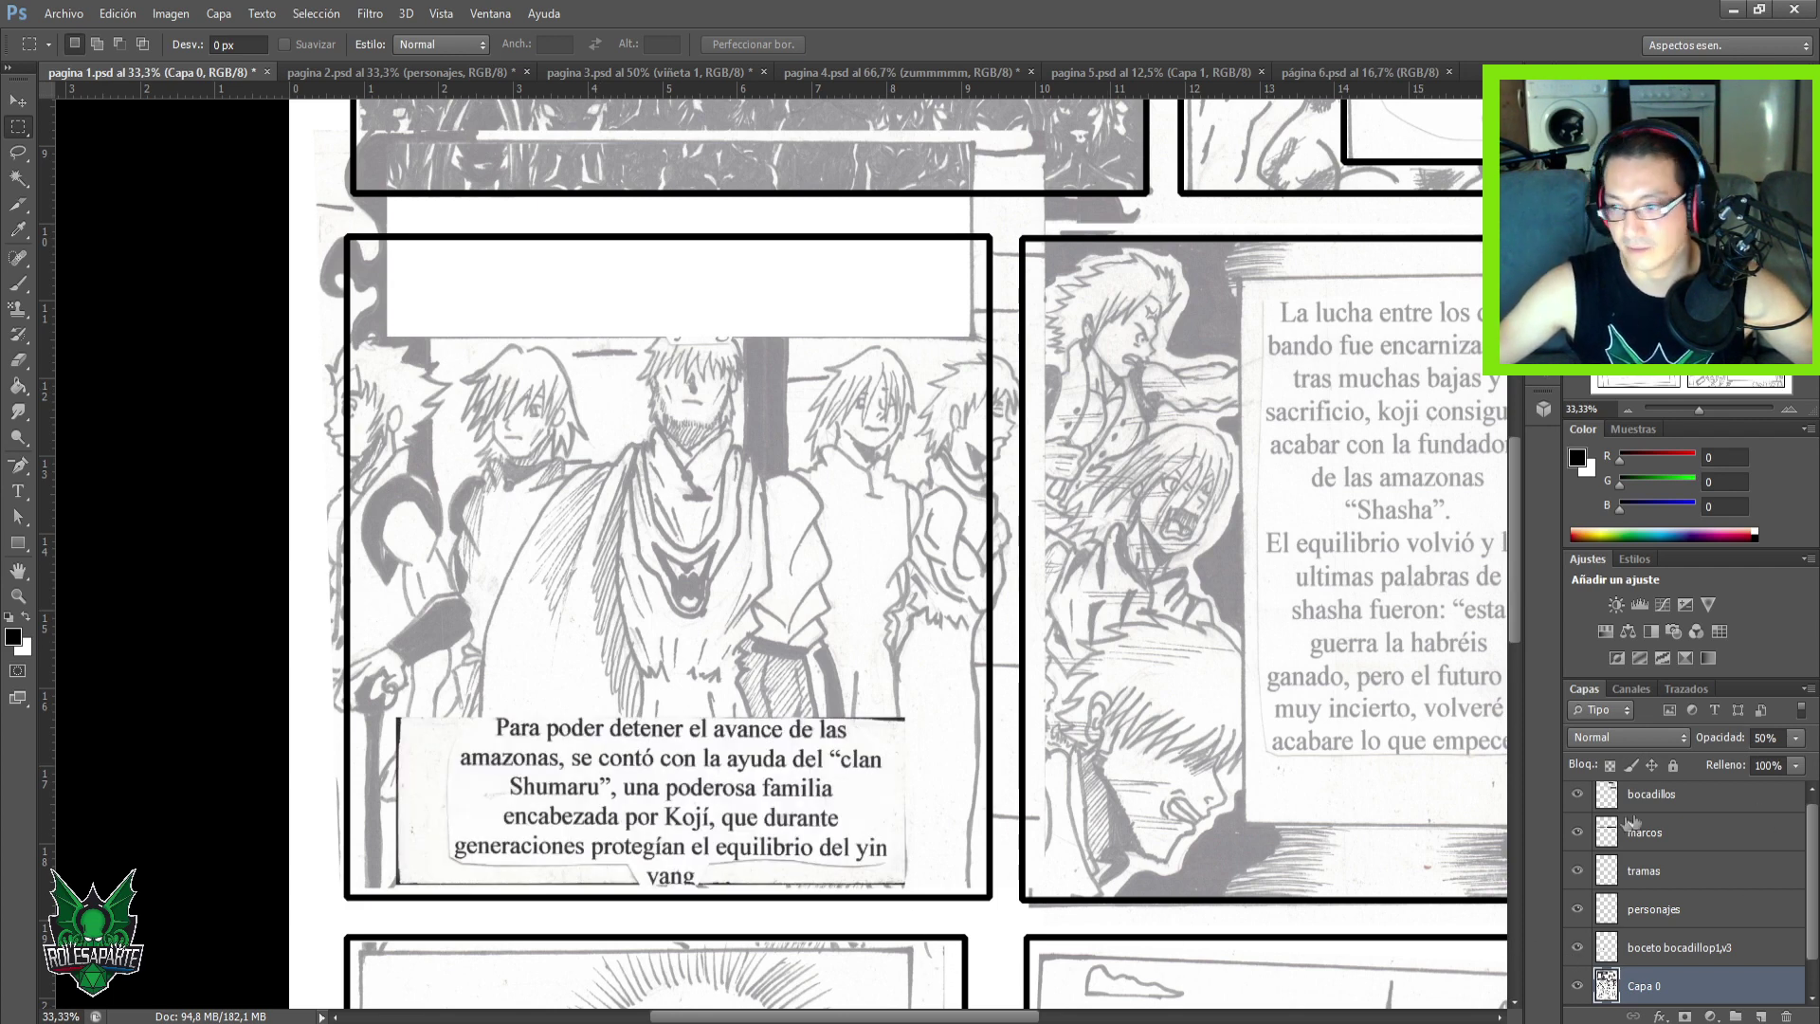
{"action": "left_click", "coordinate": [1650, 943]}
{"action": "key", "text": "v"}
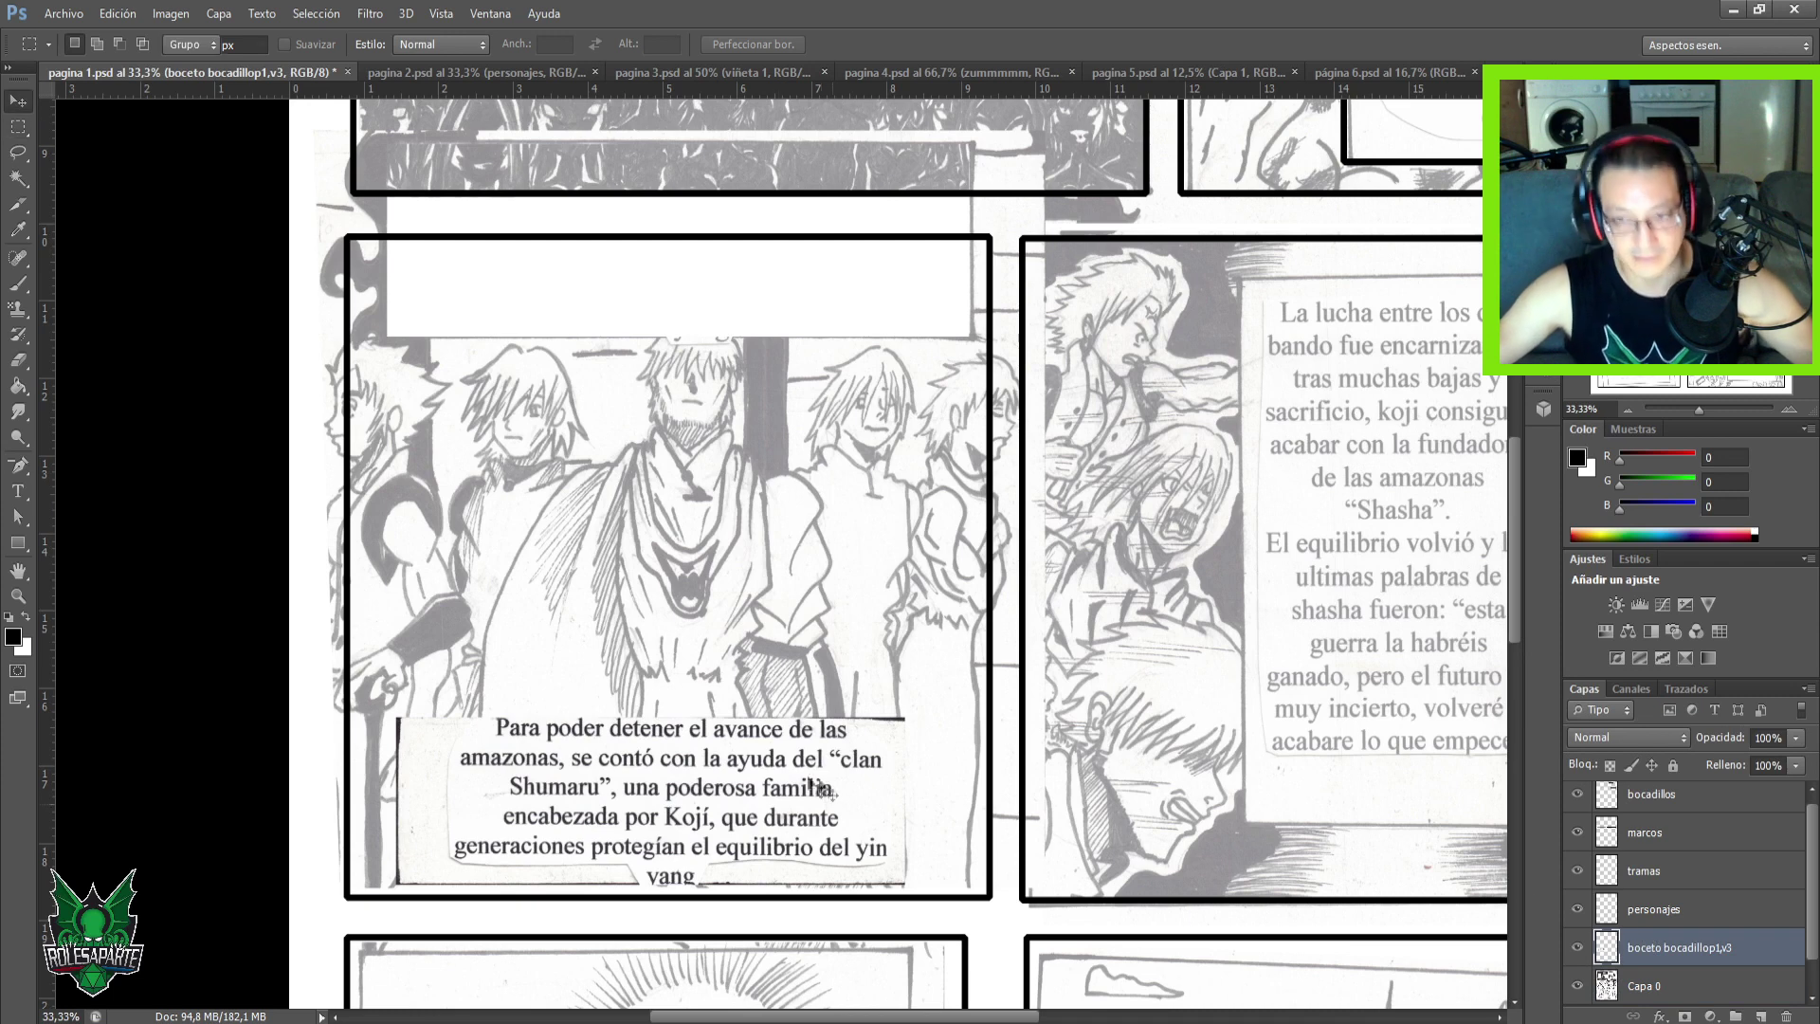
{"action": "left_click_drag", "start_coordinate": [740, 818], "coordinate": [751, 762]}
{"action": "key", "text": "ctrl+minus"}
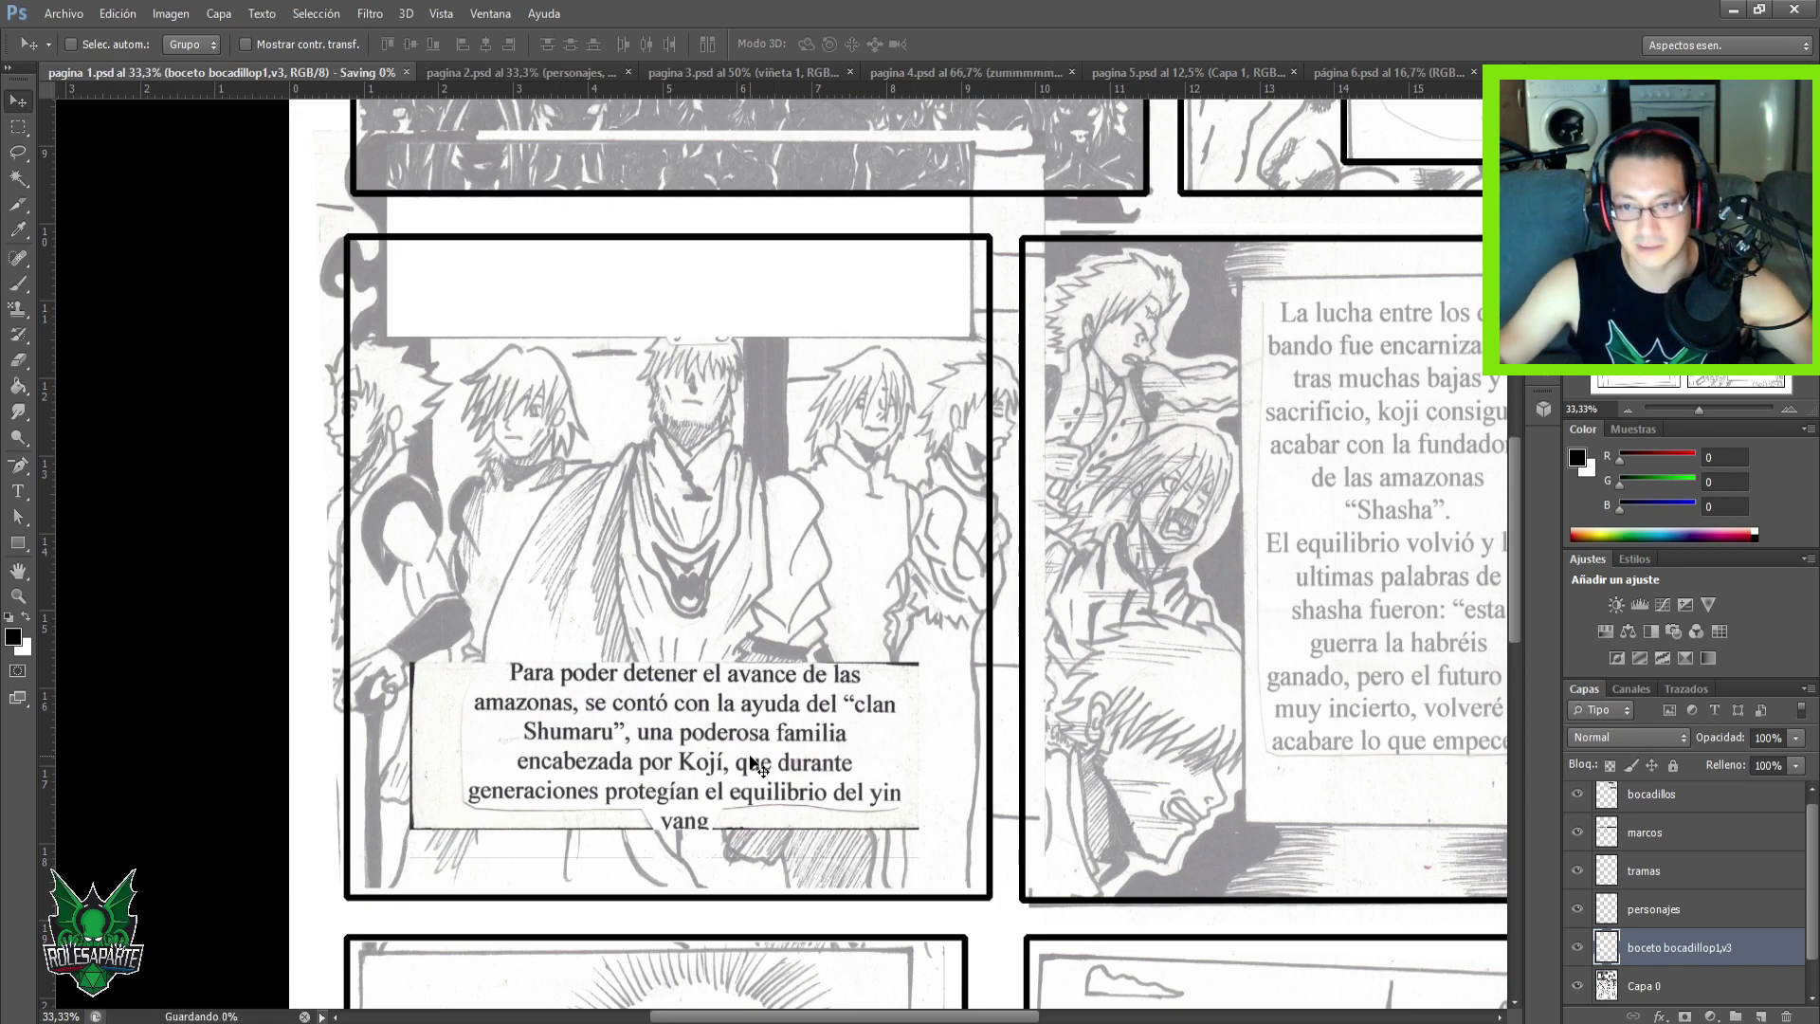
{"action": "key", "text": "ctrl+minus"}
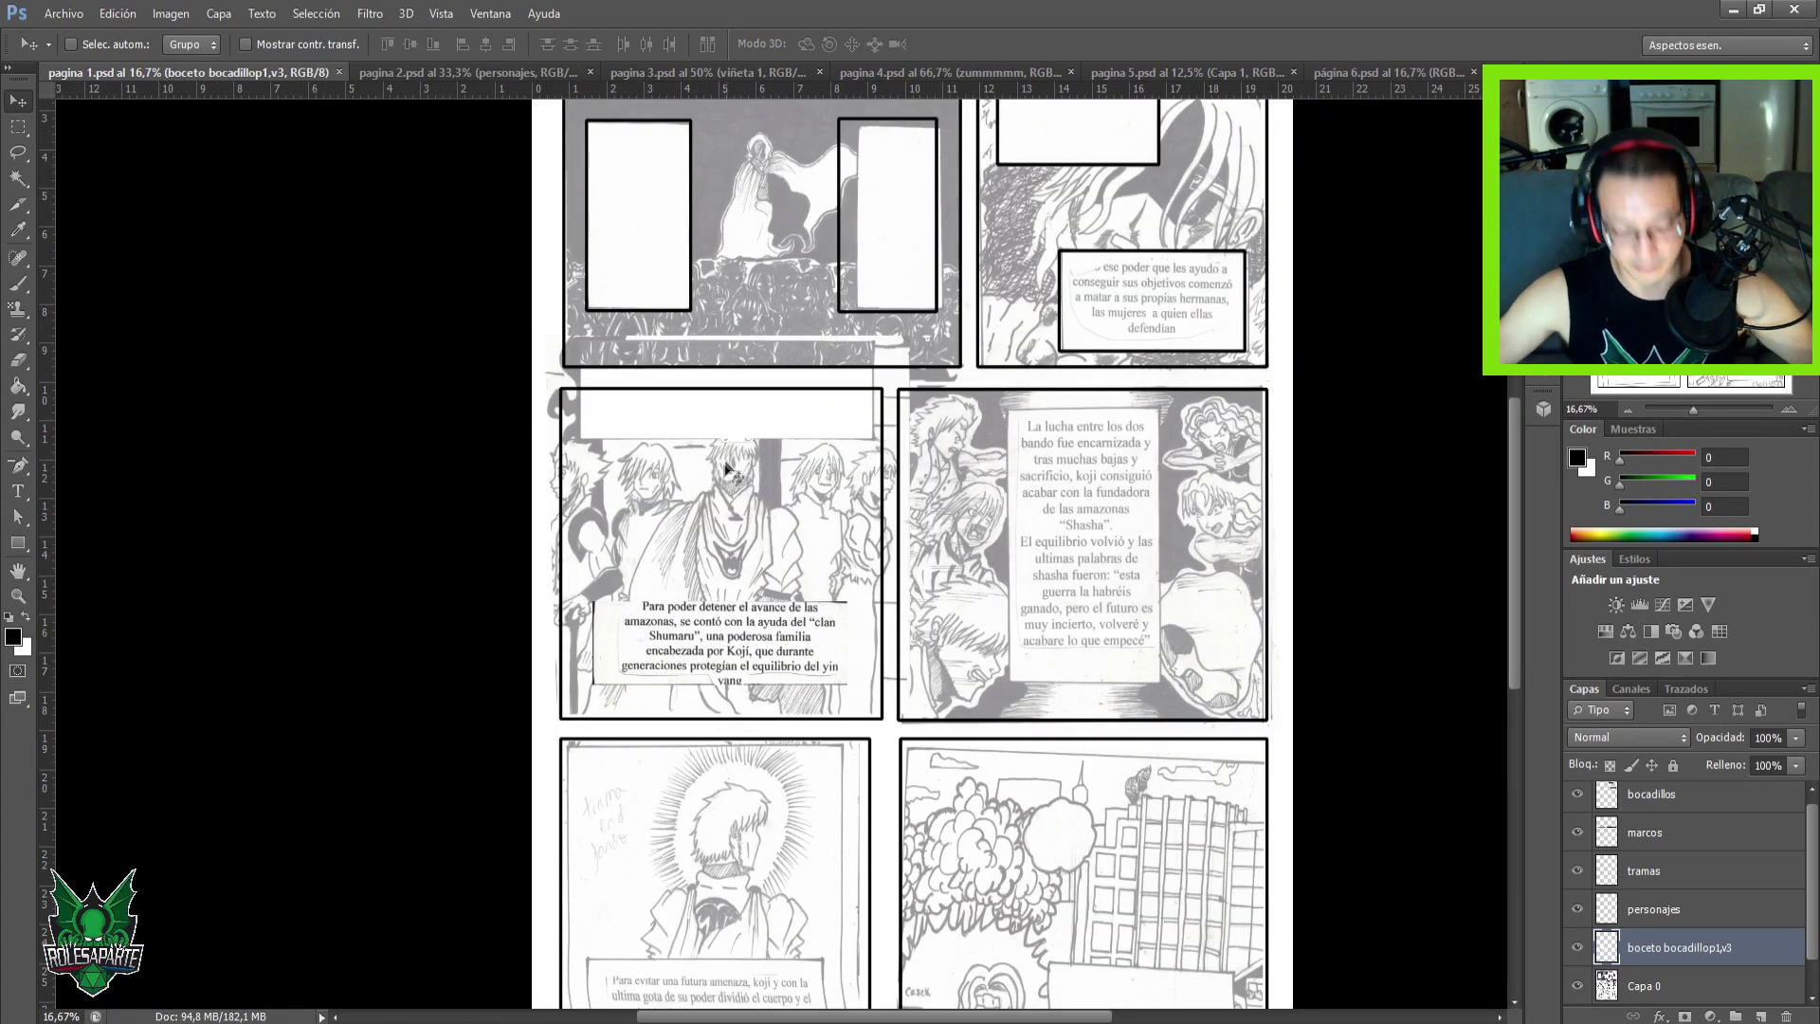
{"action": "key", "text": "b"}
{"action": "key", "text": "bracketleft"}
{"action": "key", "text": "bracketleft"}
{"action": "key", "text": "bracketleft"}
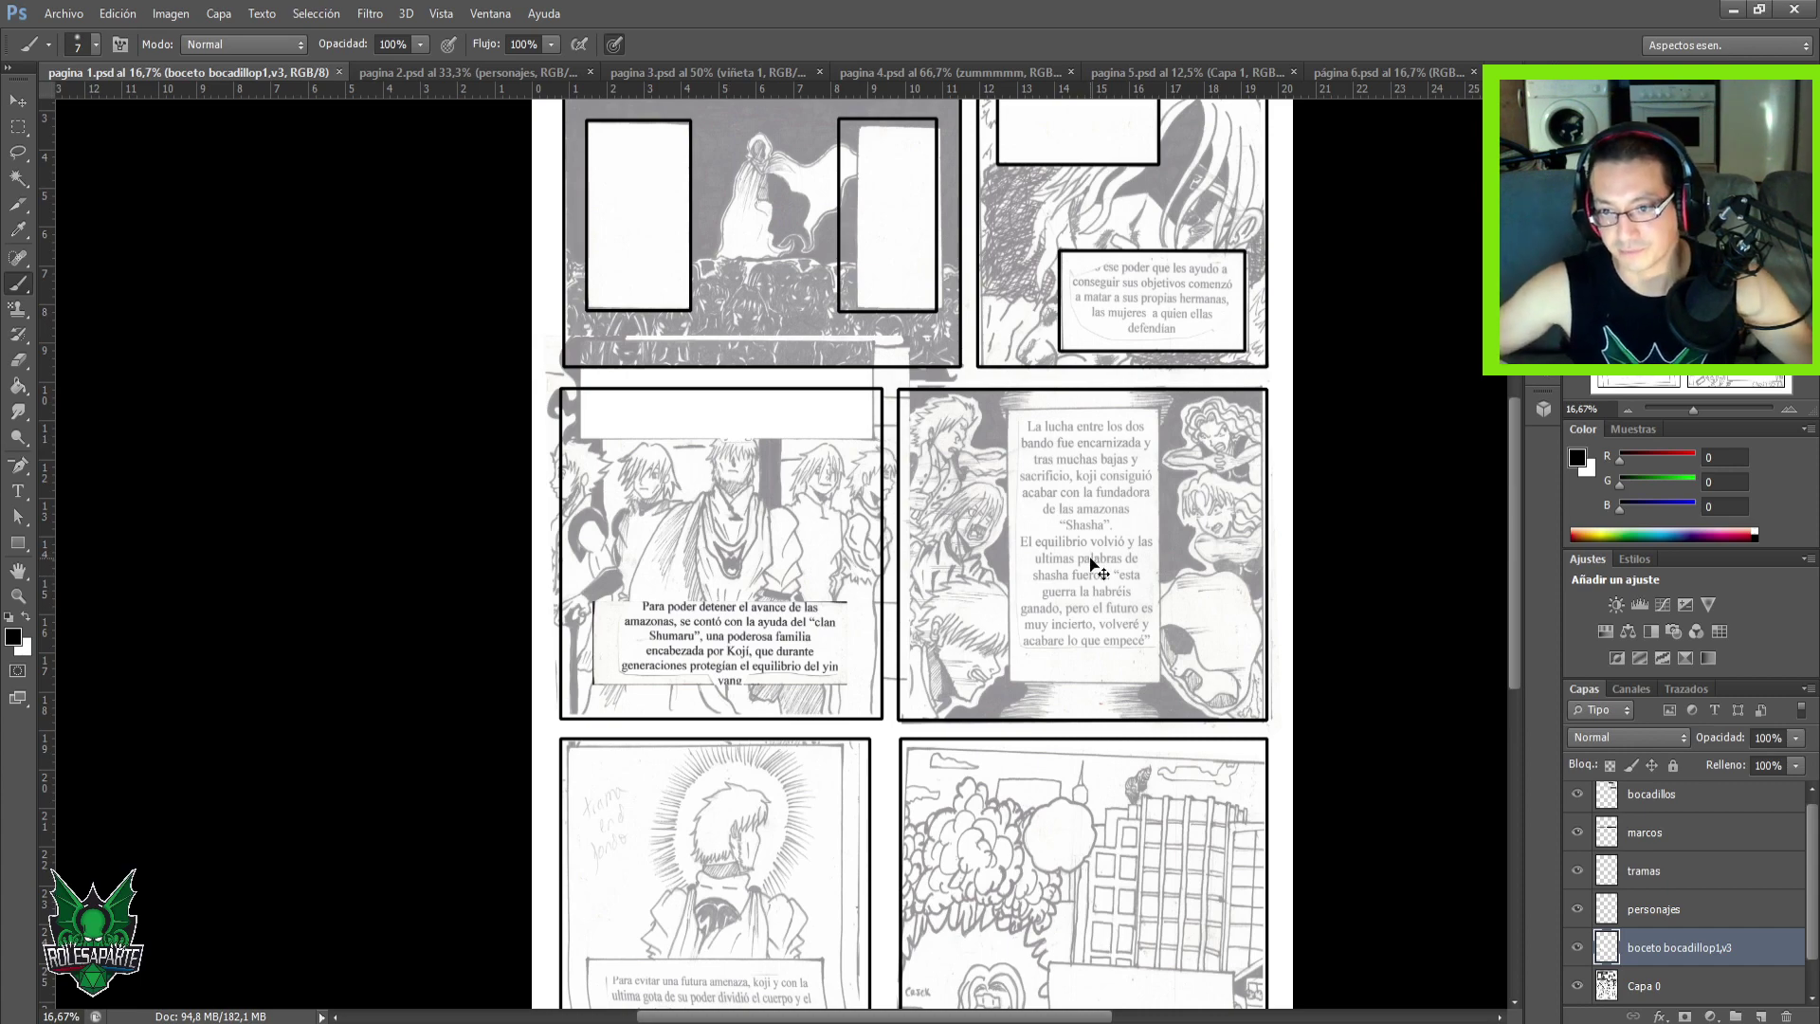
On the "bocadillos" layer, outline the "clan Shumaru" caption with a rectangular 20 px black exterior stroke, deselect, and save the page.
{"action": "key", "text": "ctrl+plus"}
{"action": "key", "text": "ctrl+plus"}
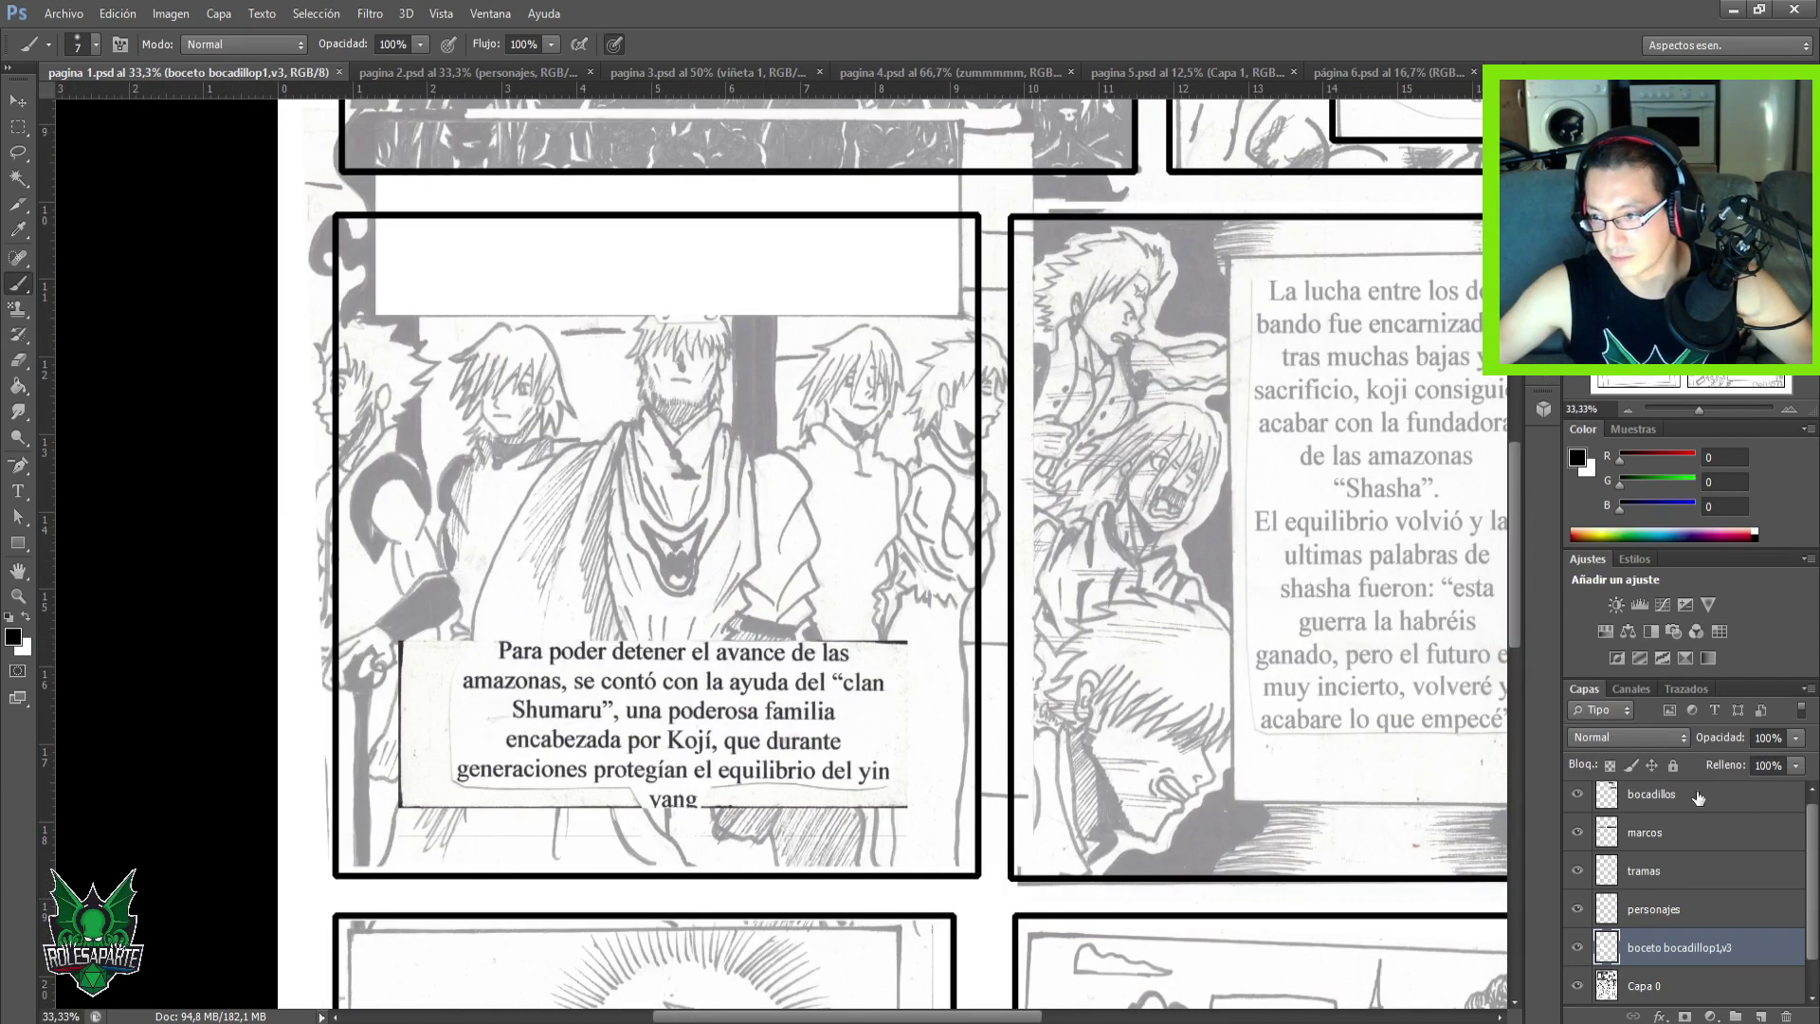
{"action": "left_click", "coordinate": [1696, 799]}
{"action": "key", "text": "m"}
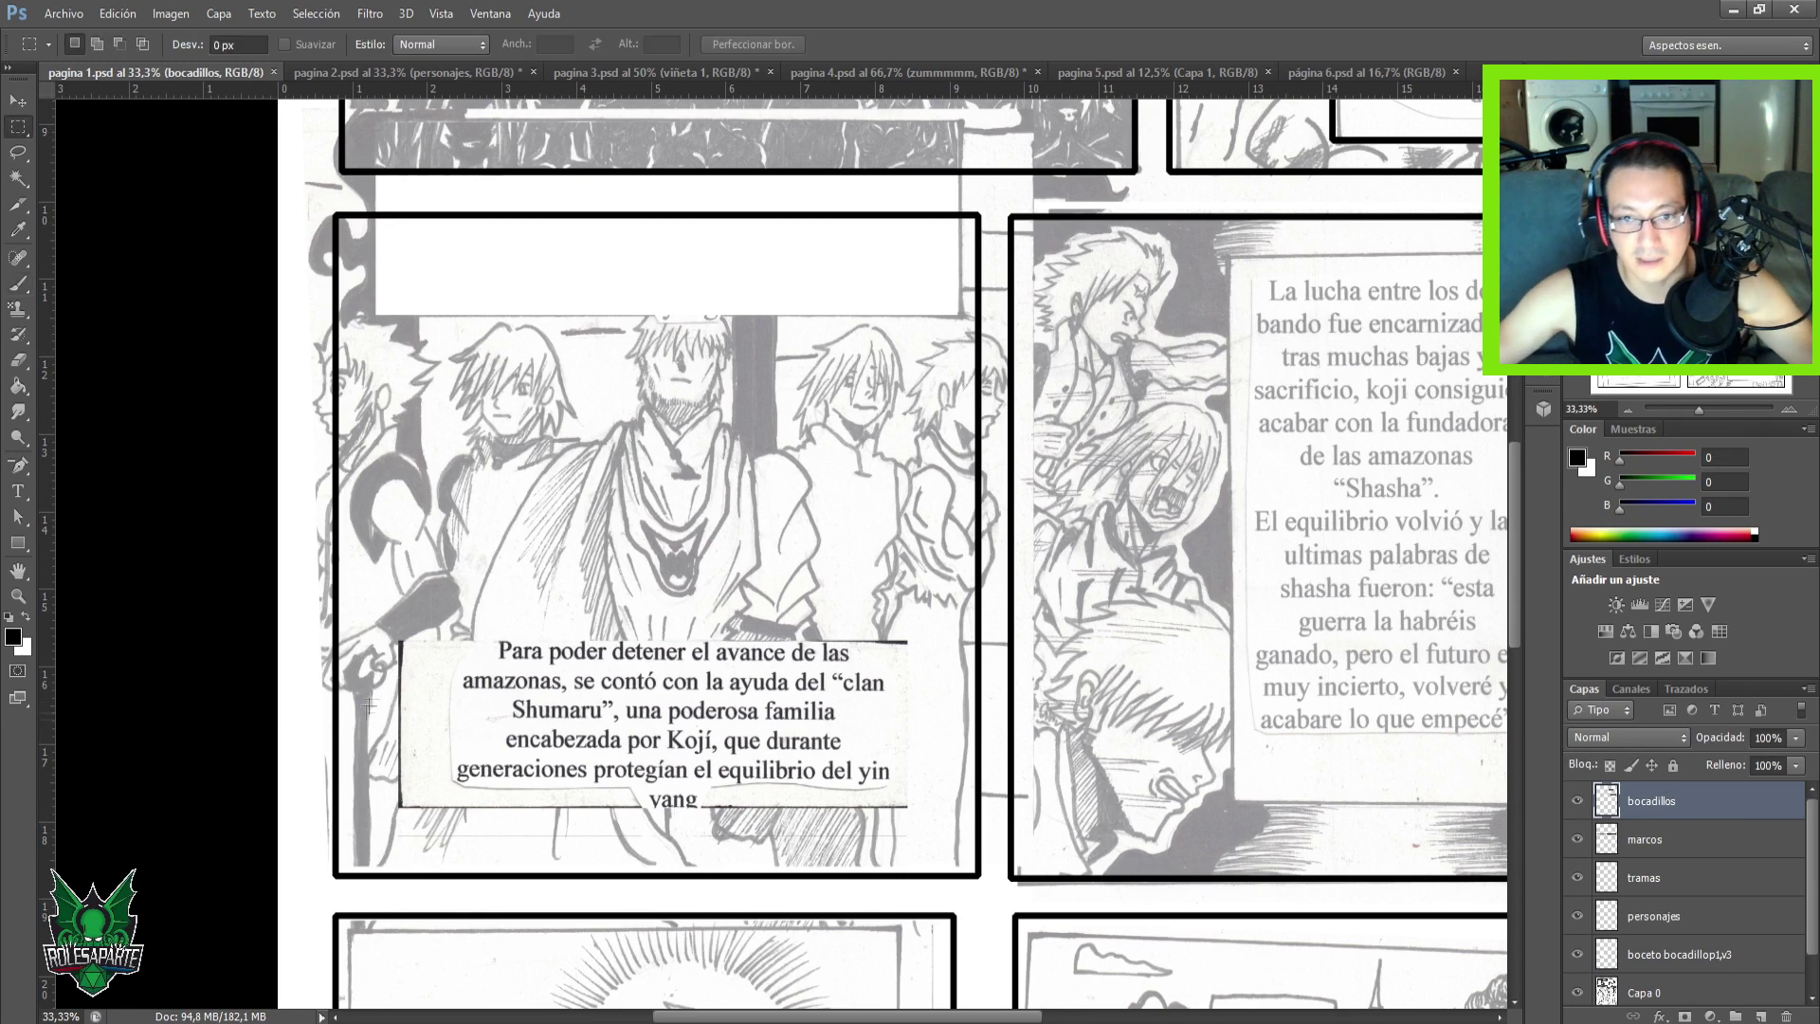
{"action": "left_click_drag", "start_coordinate": [403, 640], "coordinate": [902, 807]}
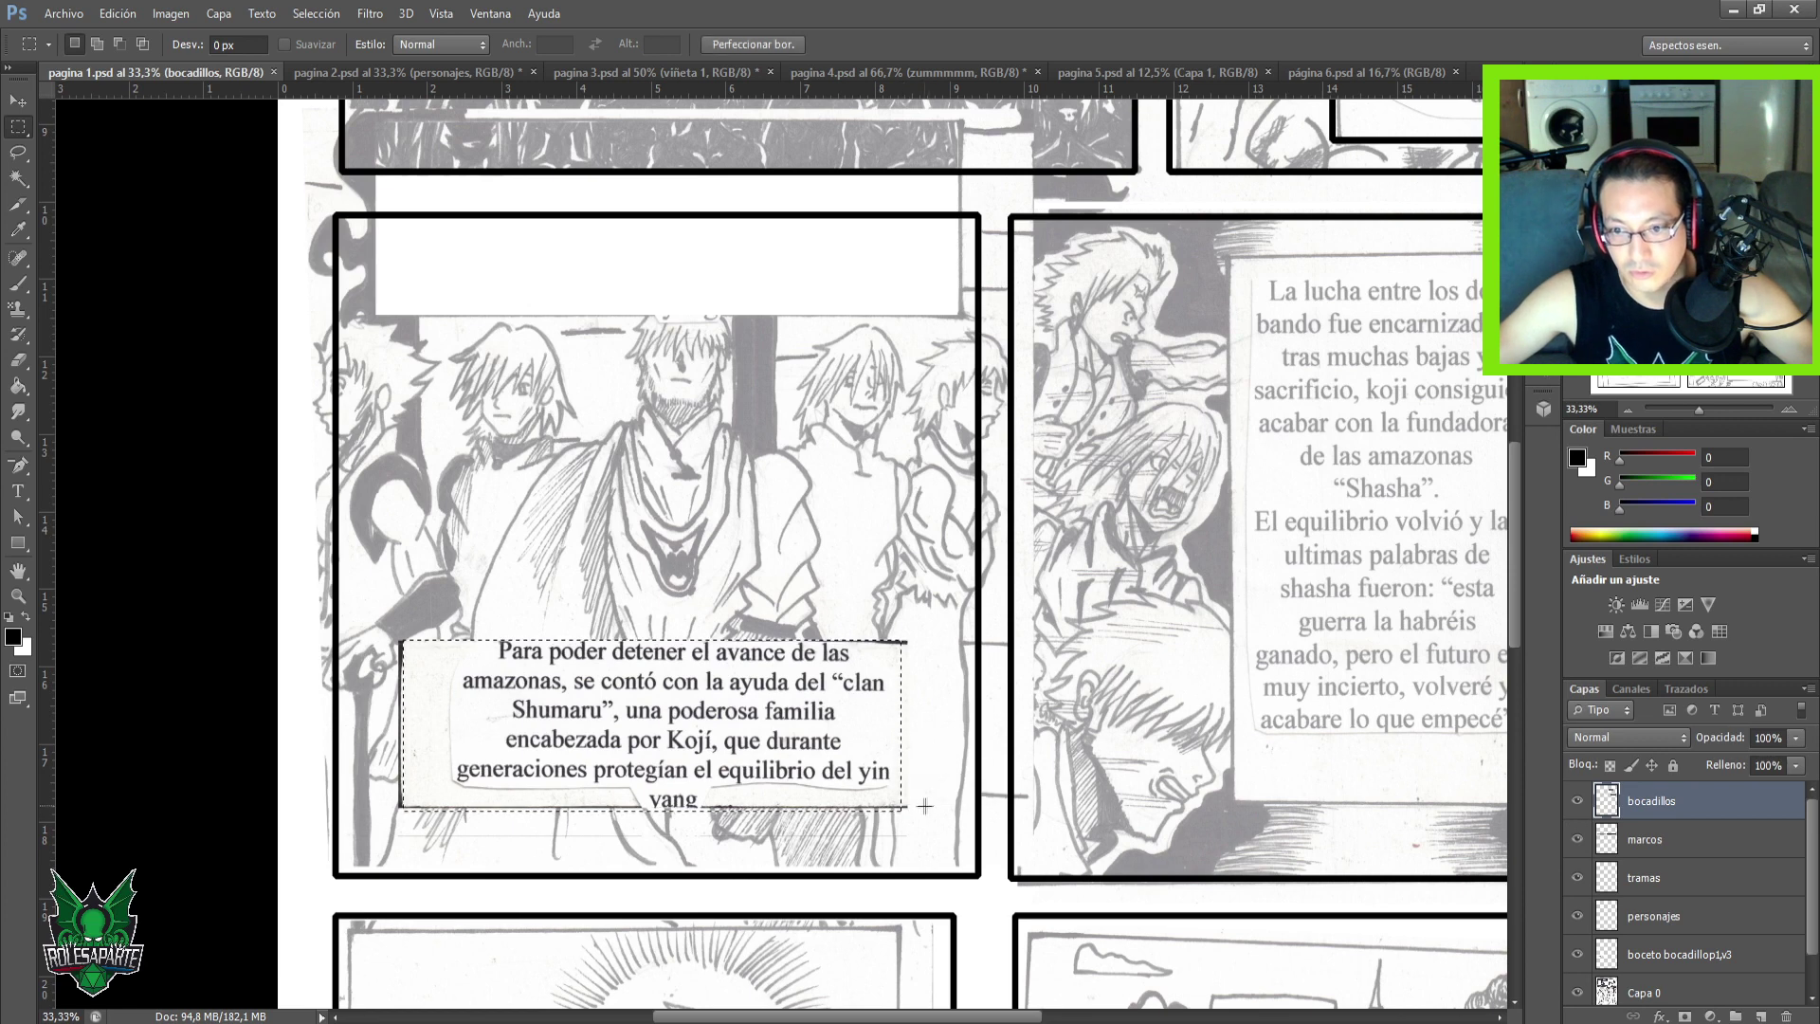
{"action": "right_click", "coordinate": [717, 746]}
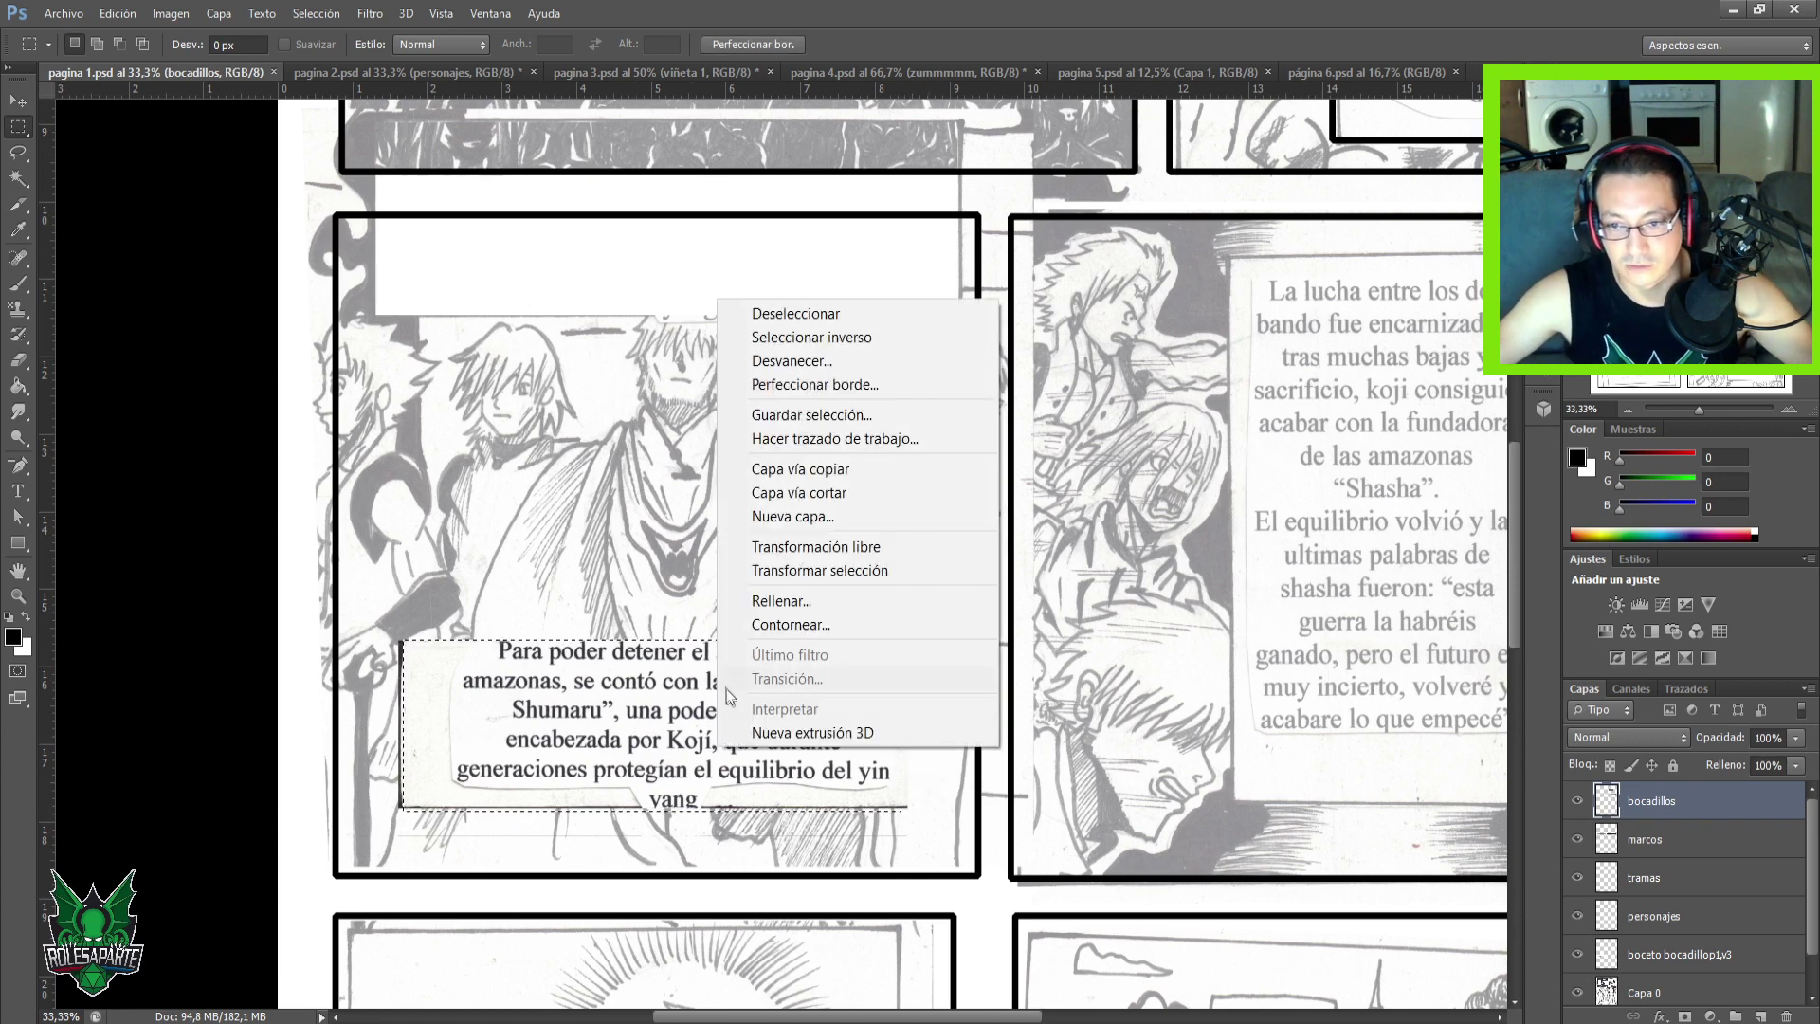
{"action": "left_click", "coordinate": [805, 628]}
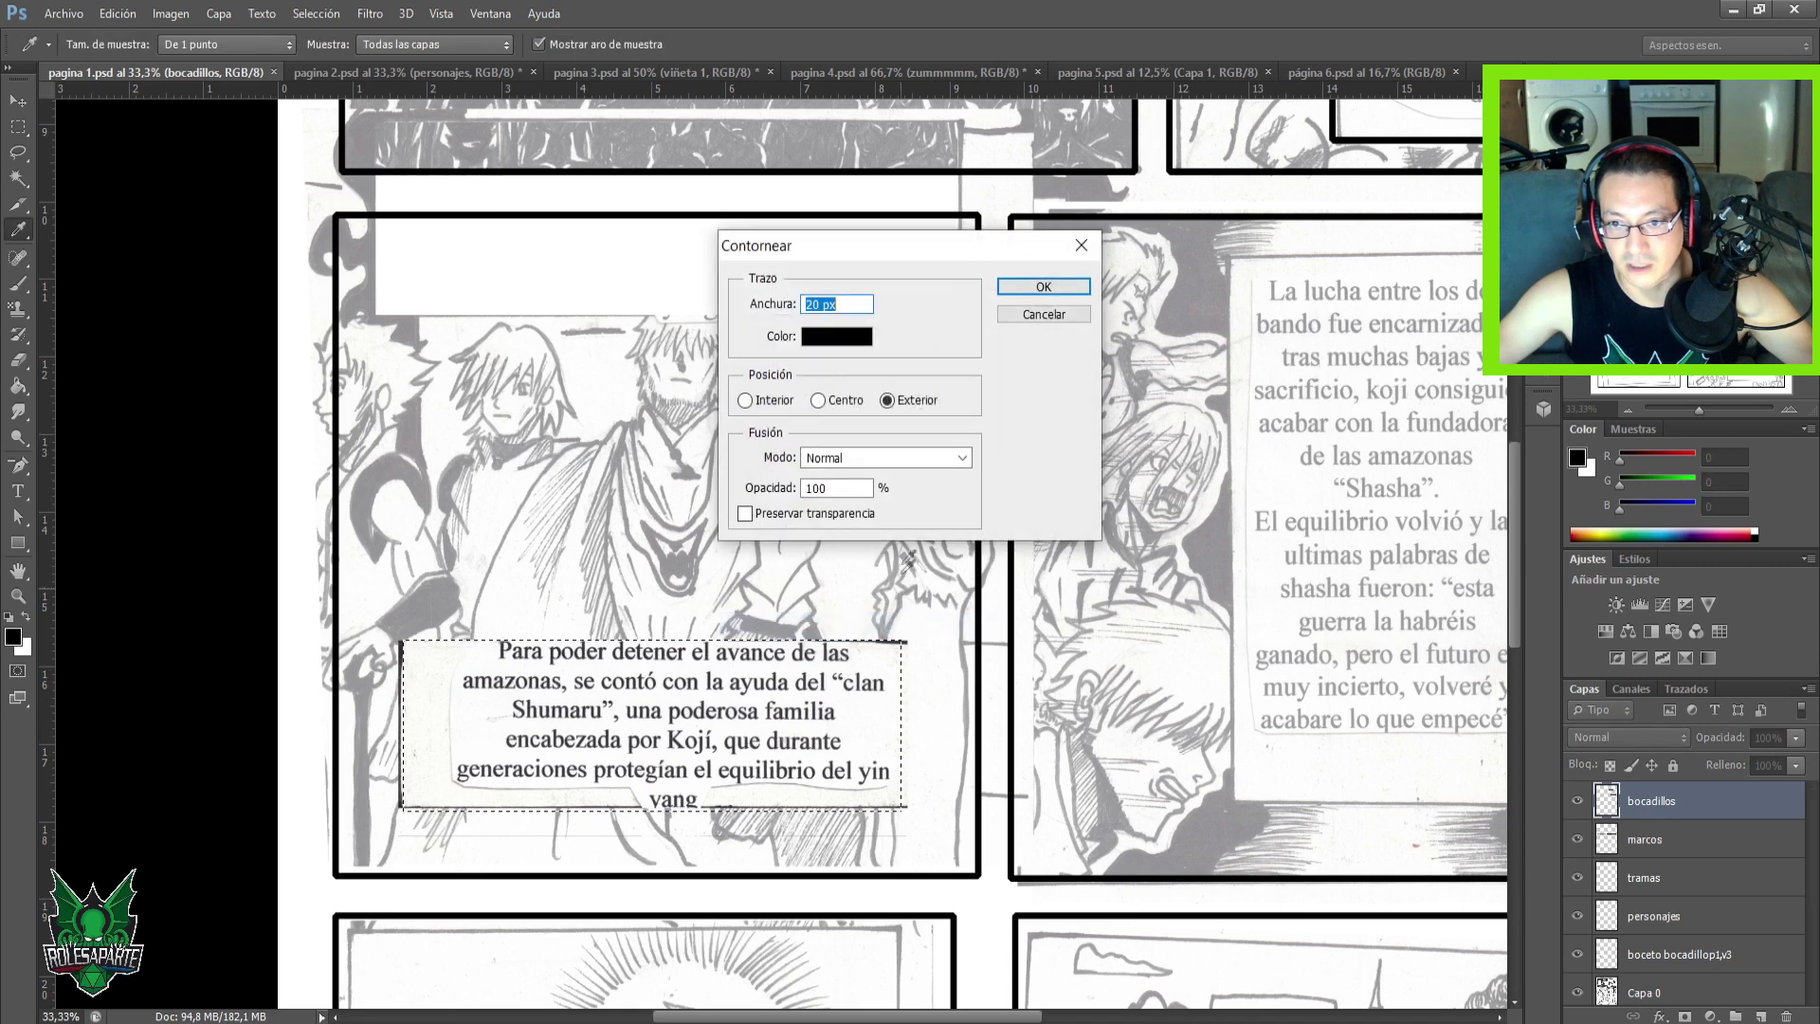
{"action": "left_click", "coordinate": [1014, 287]}
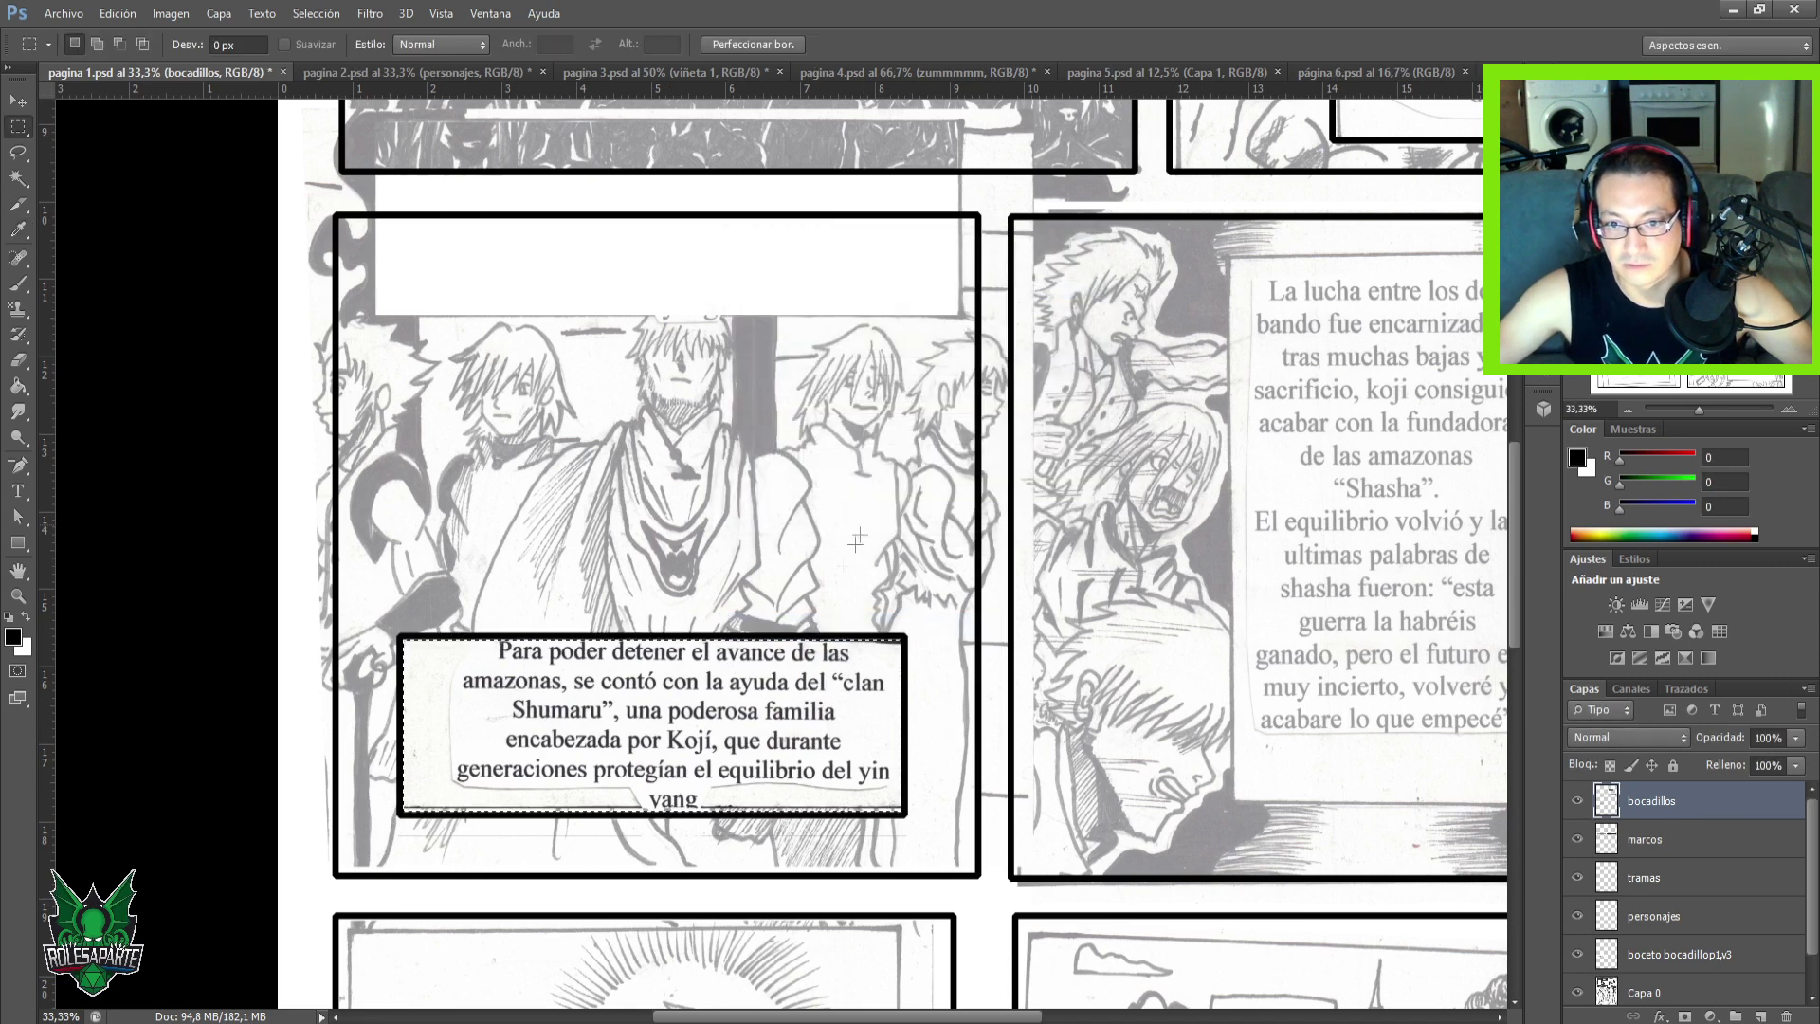
{"action": "key", "text": "ctrl+d"}
{"action": "key", "text": "ctrl+s"}
Select the tall "La lucha entre los dos bando" caption with a rectangle and transform the selection to 107.12% width and 102.74% height.
{"action": "key", "text": "ctrl+minus"}
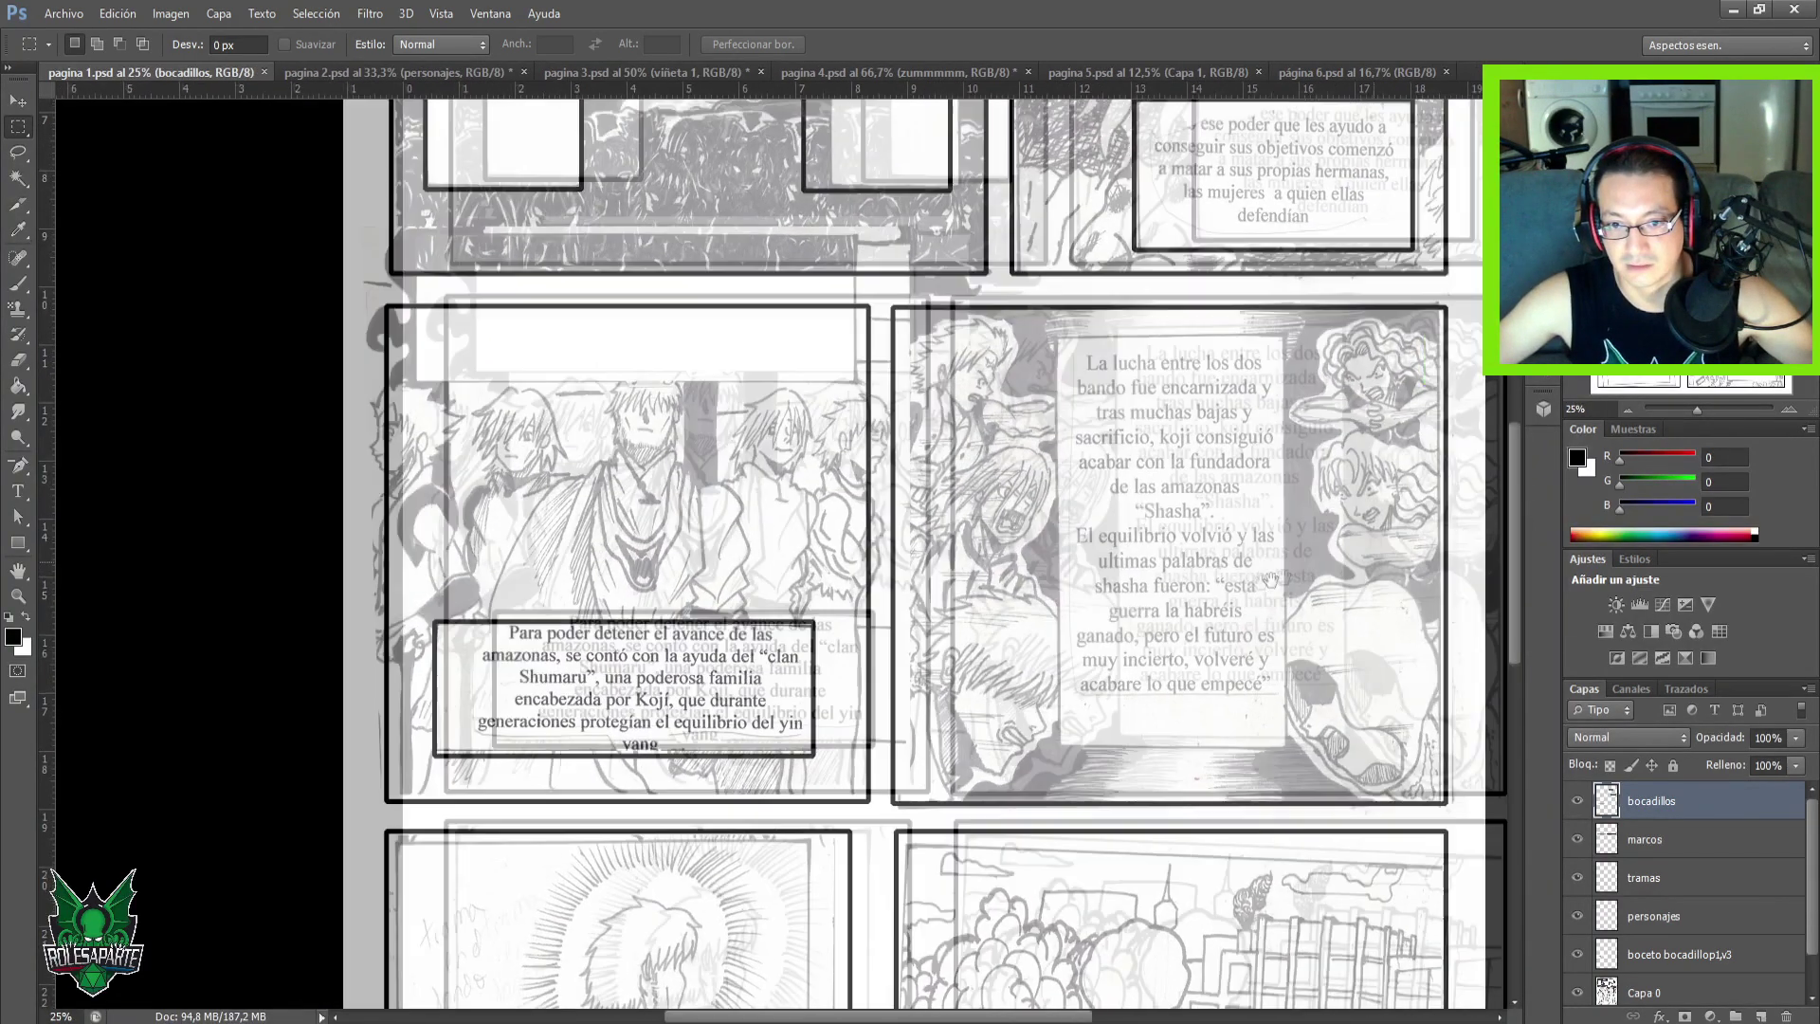
{"action": "left_click_drag", "start_coordinate": [1271, 578], "coordinate": [1170, 591]}
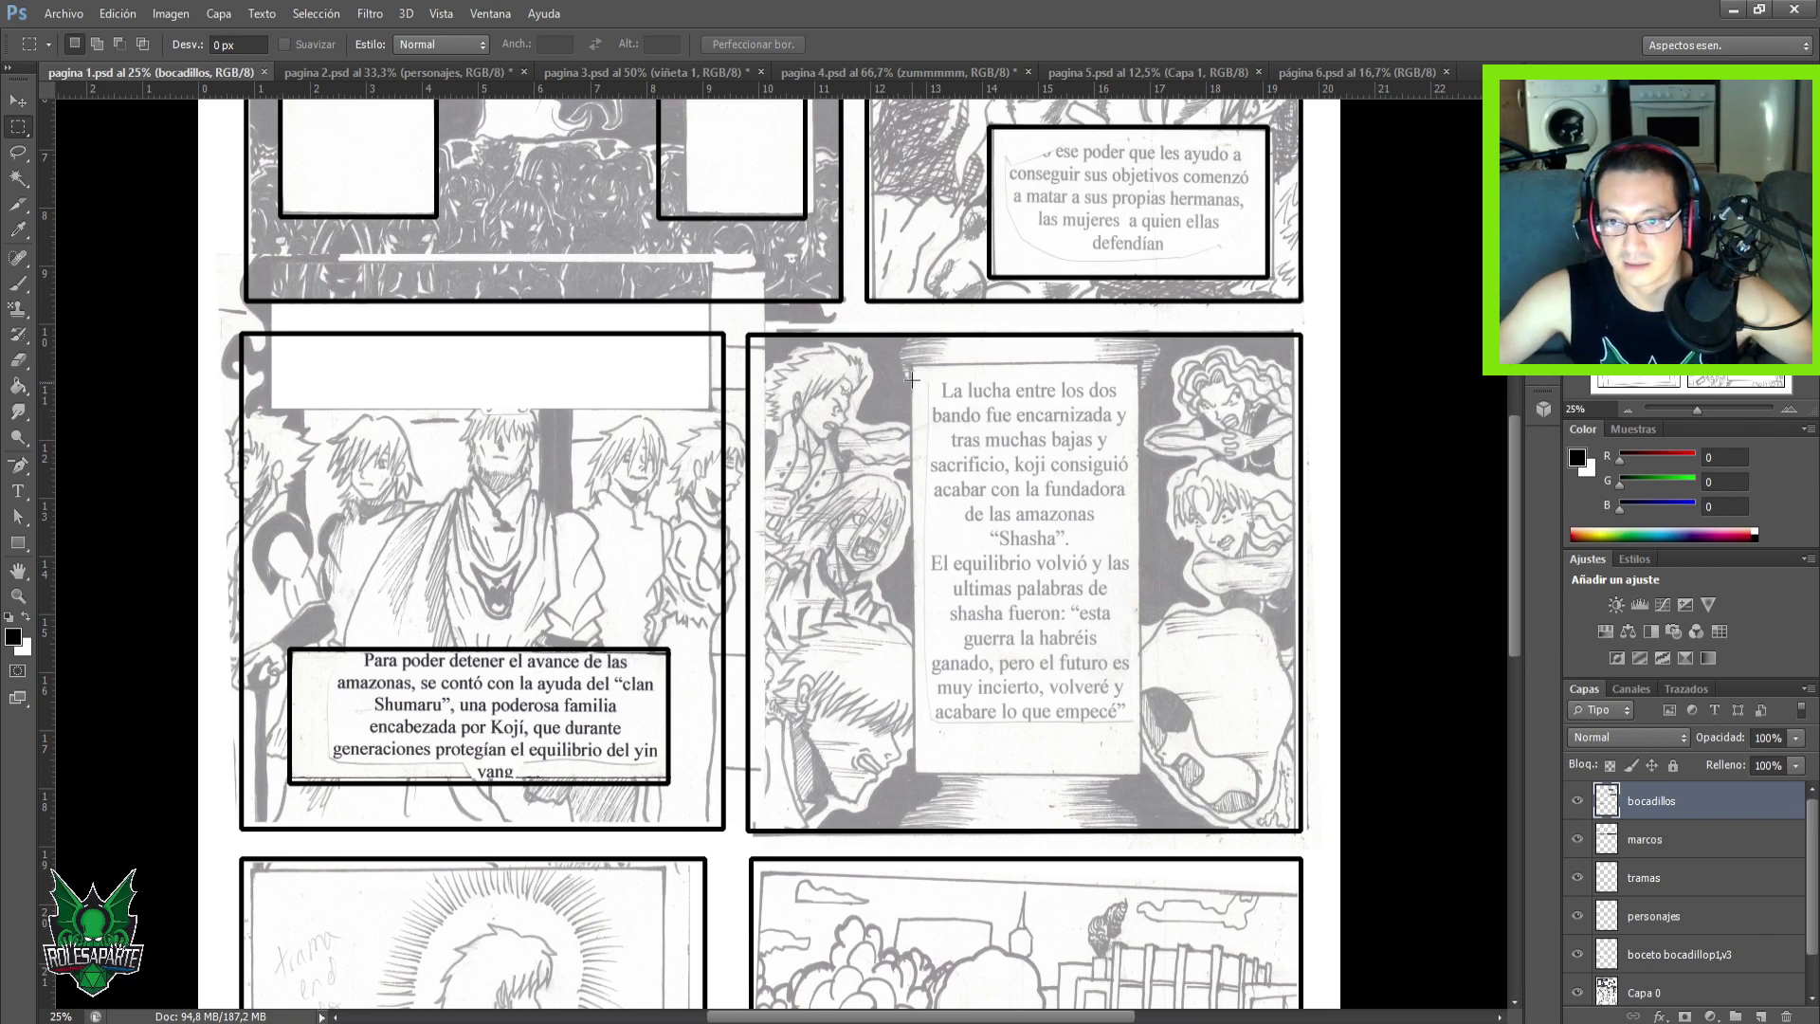
{"action": "left_click_drag", "start_coordinate": [912, 379], "coordinate": [1135, 768]}
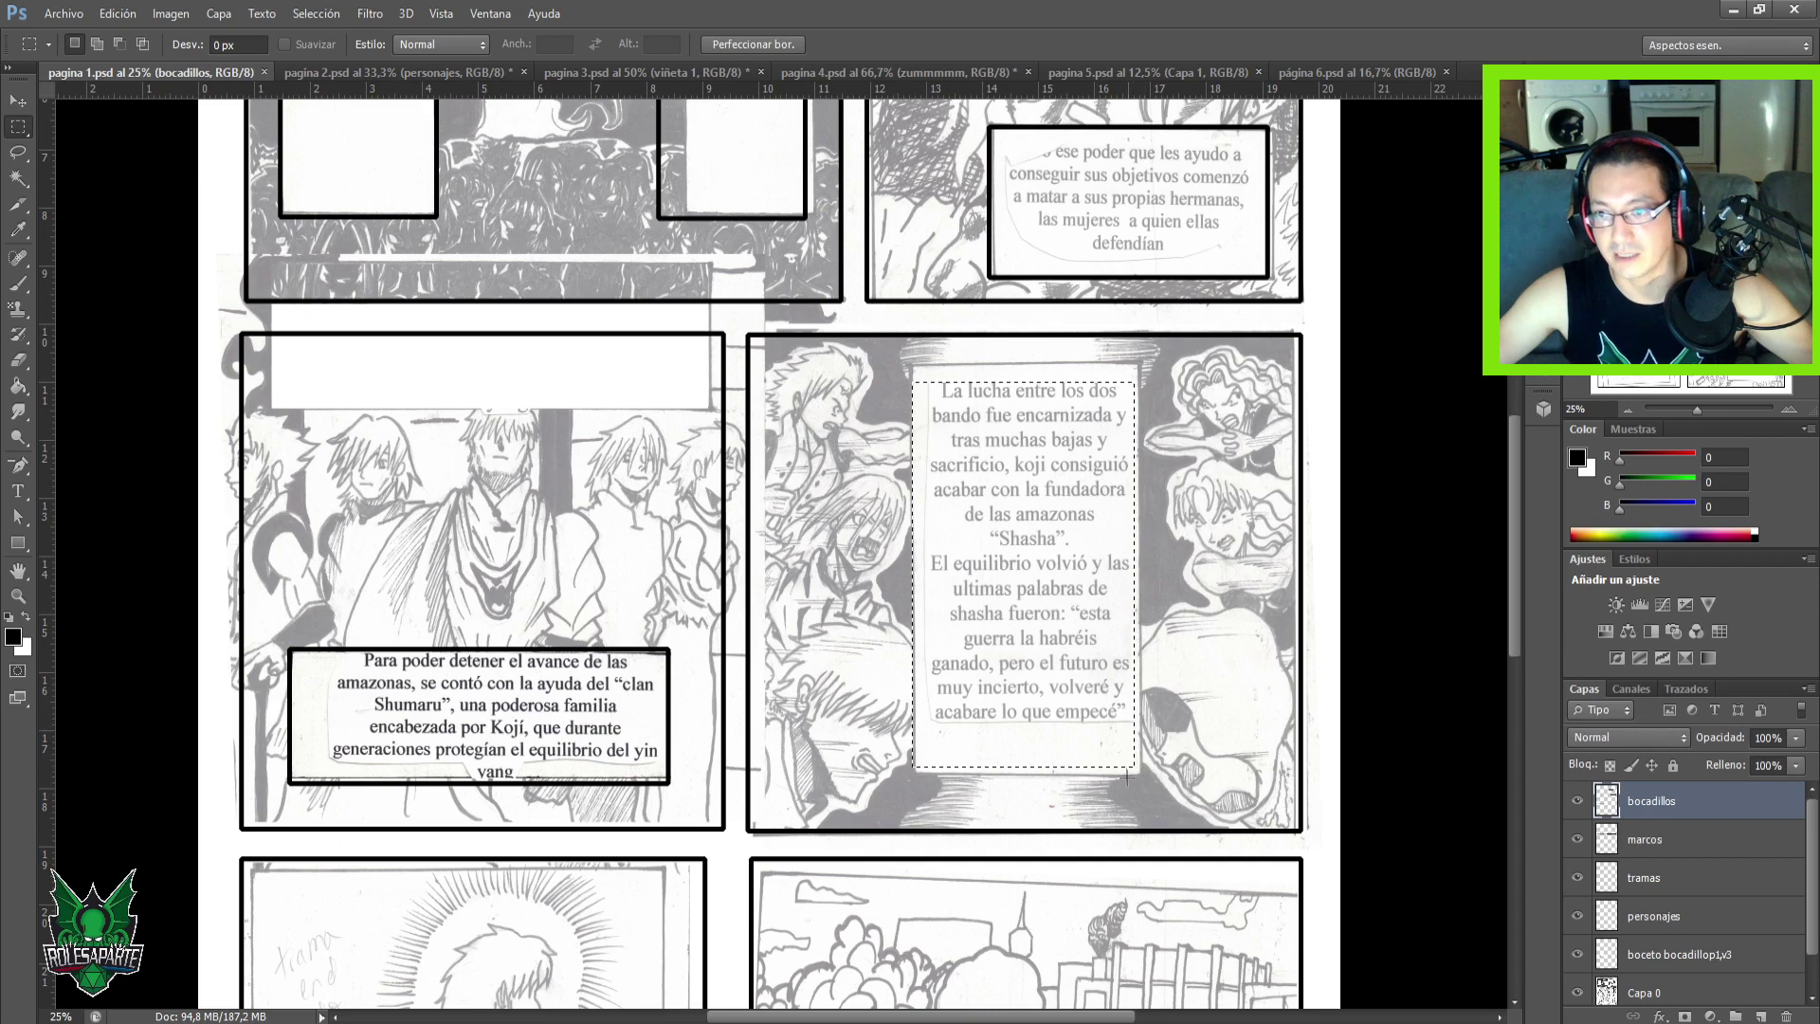
{"action": "right_click", "coordinate": [1033, 632]}
{"action": "left_click", "coordinate": [1090, 455]}
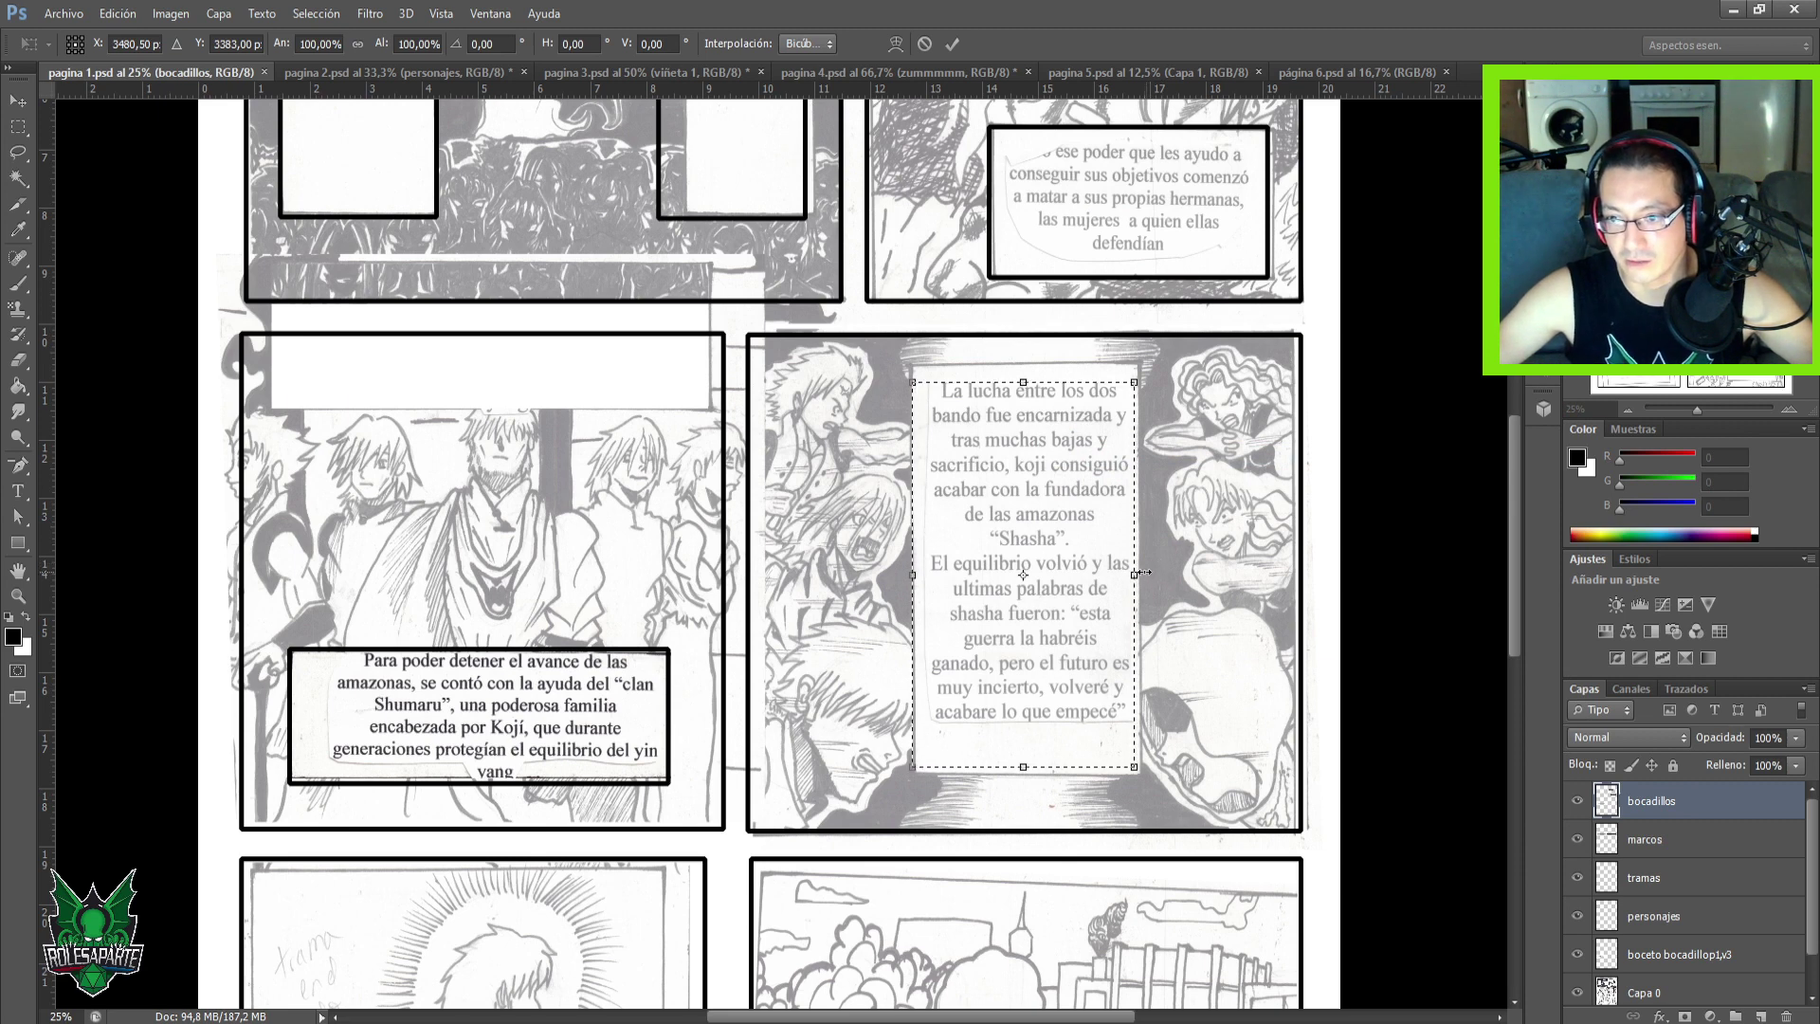
{"action": "left_click_drag", "start_coordinate": [1142, 572], "coordinate": [1151, 573]}
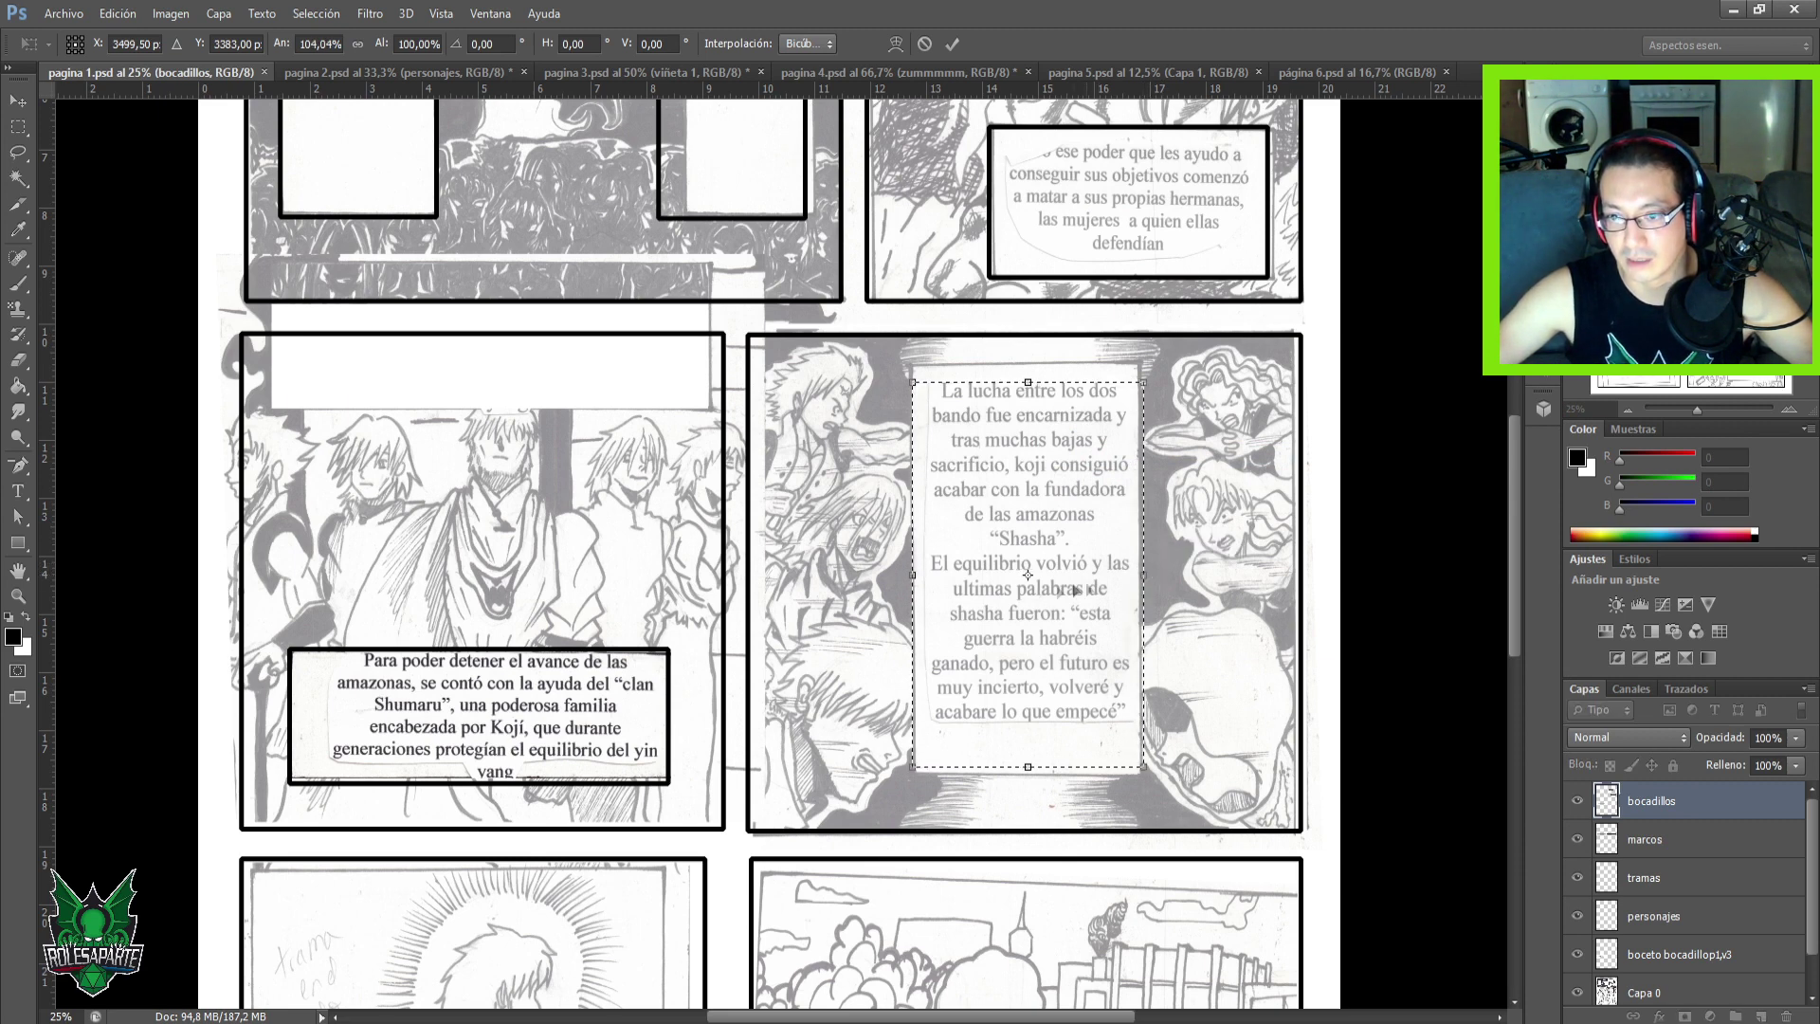
{"action": "left_click_drag", "start_coordinate": [913, 574], "coordinate": [907, 574]}
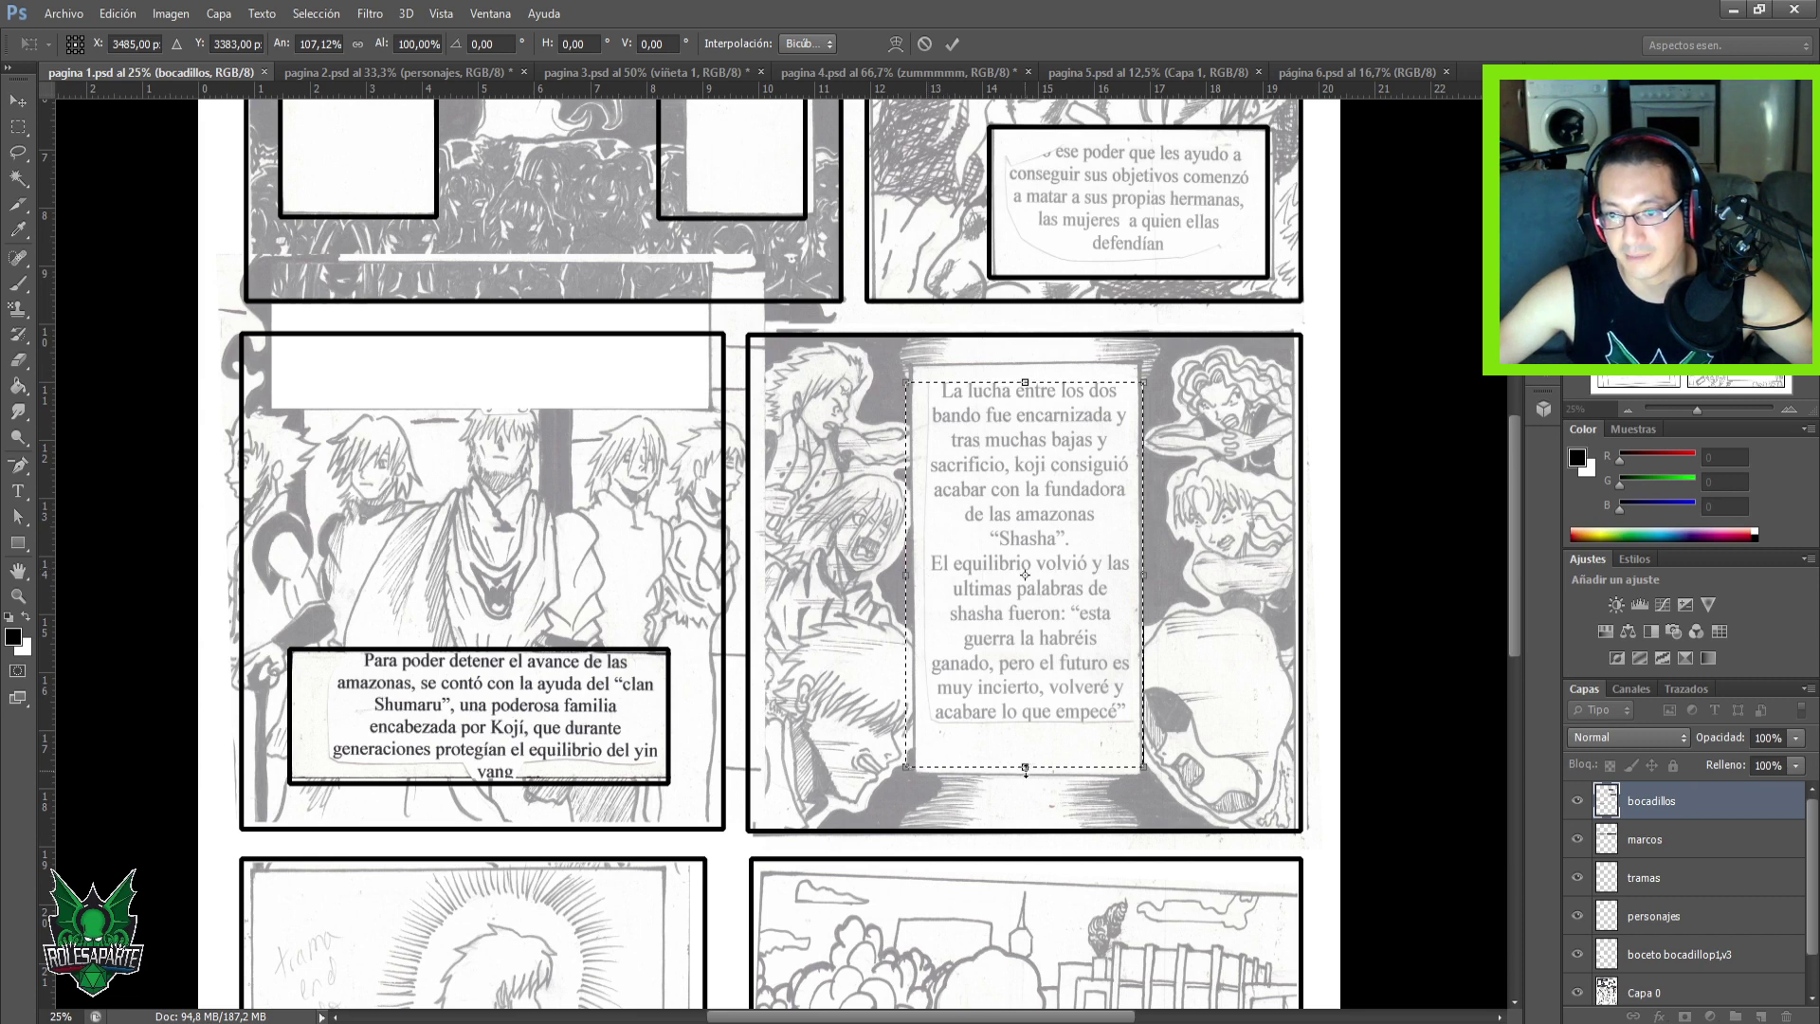
{"action": "left_click_drag", "start_coordinate": [1027, 770], "coordinate": [1027, 778]}
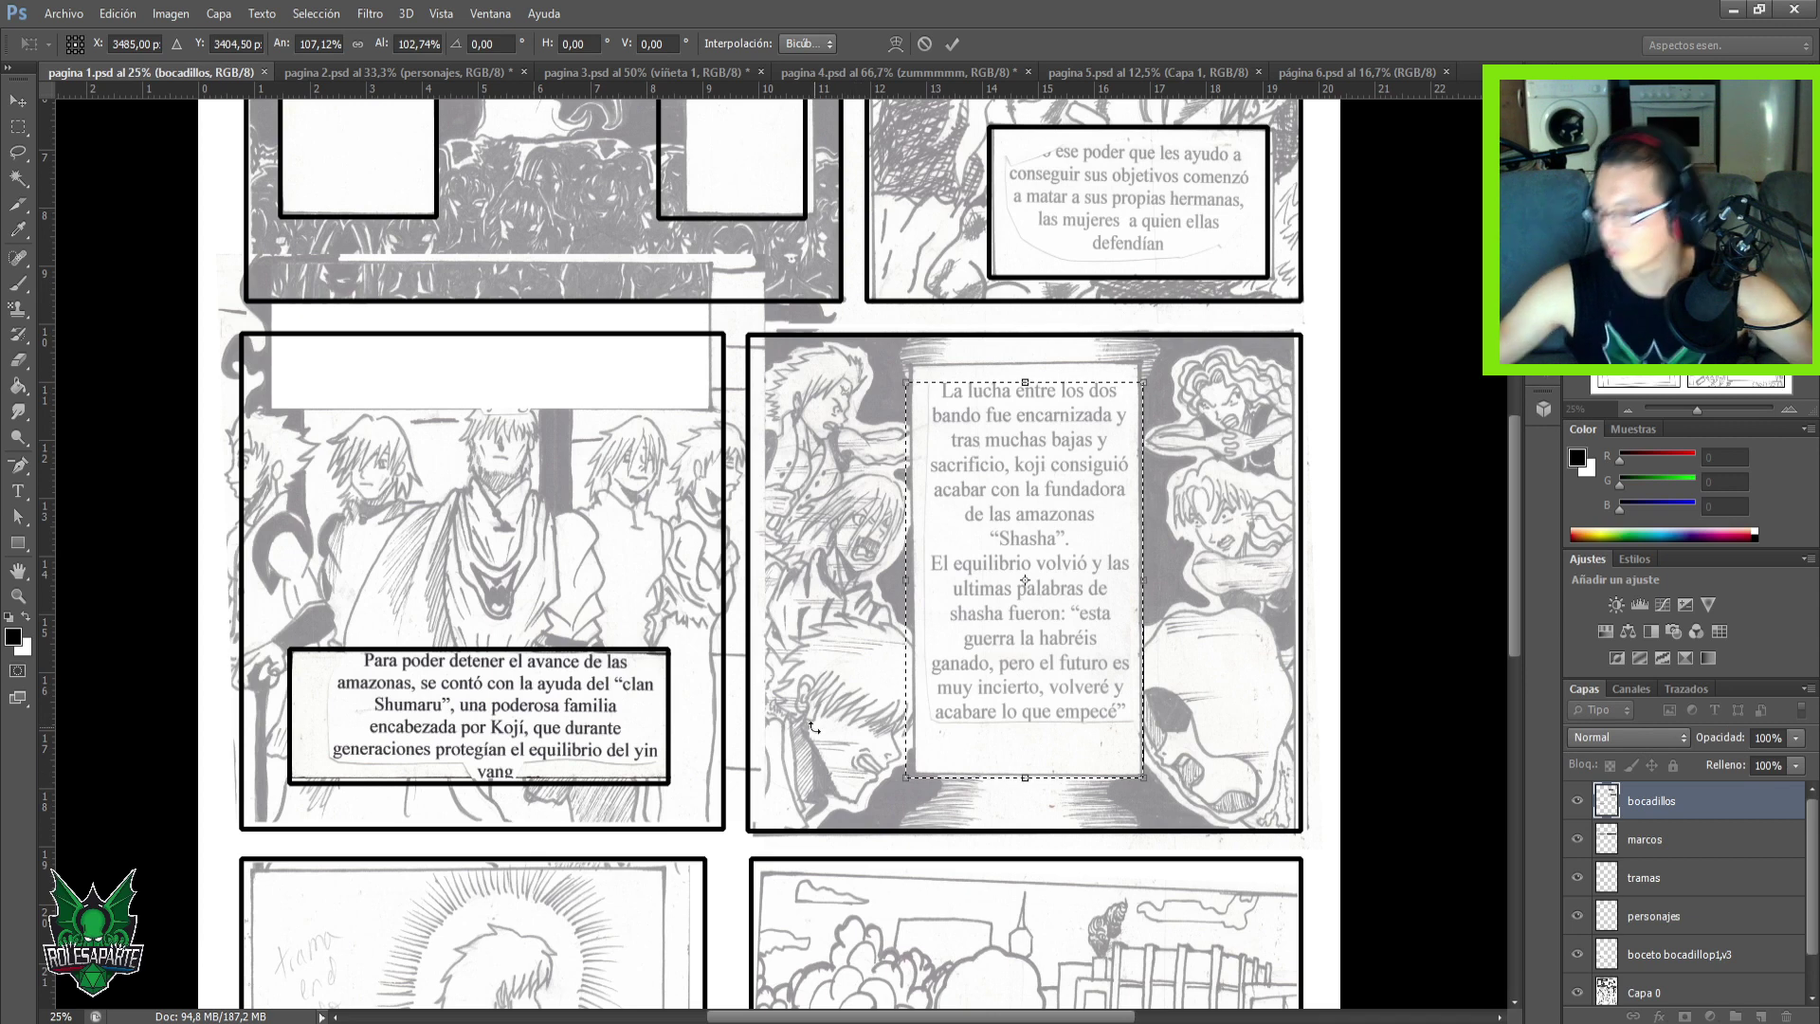
{"action": "key", "text": "Return"}
Stroke the selection around the "La lucha entre los dos bando" caption with a 20 px black exterior outline and deselect.
{"action": "key", "text": "m"}
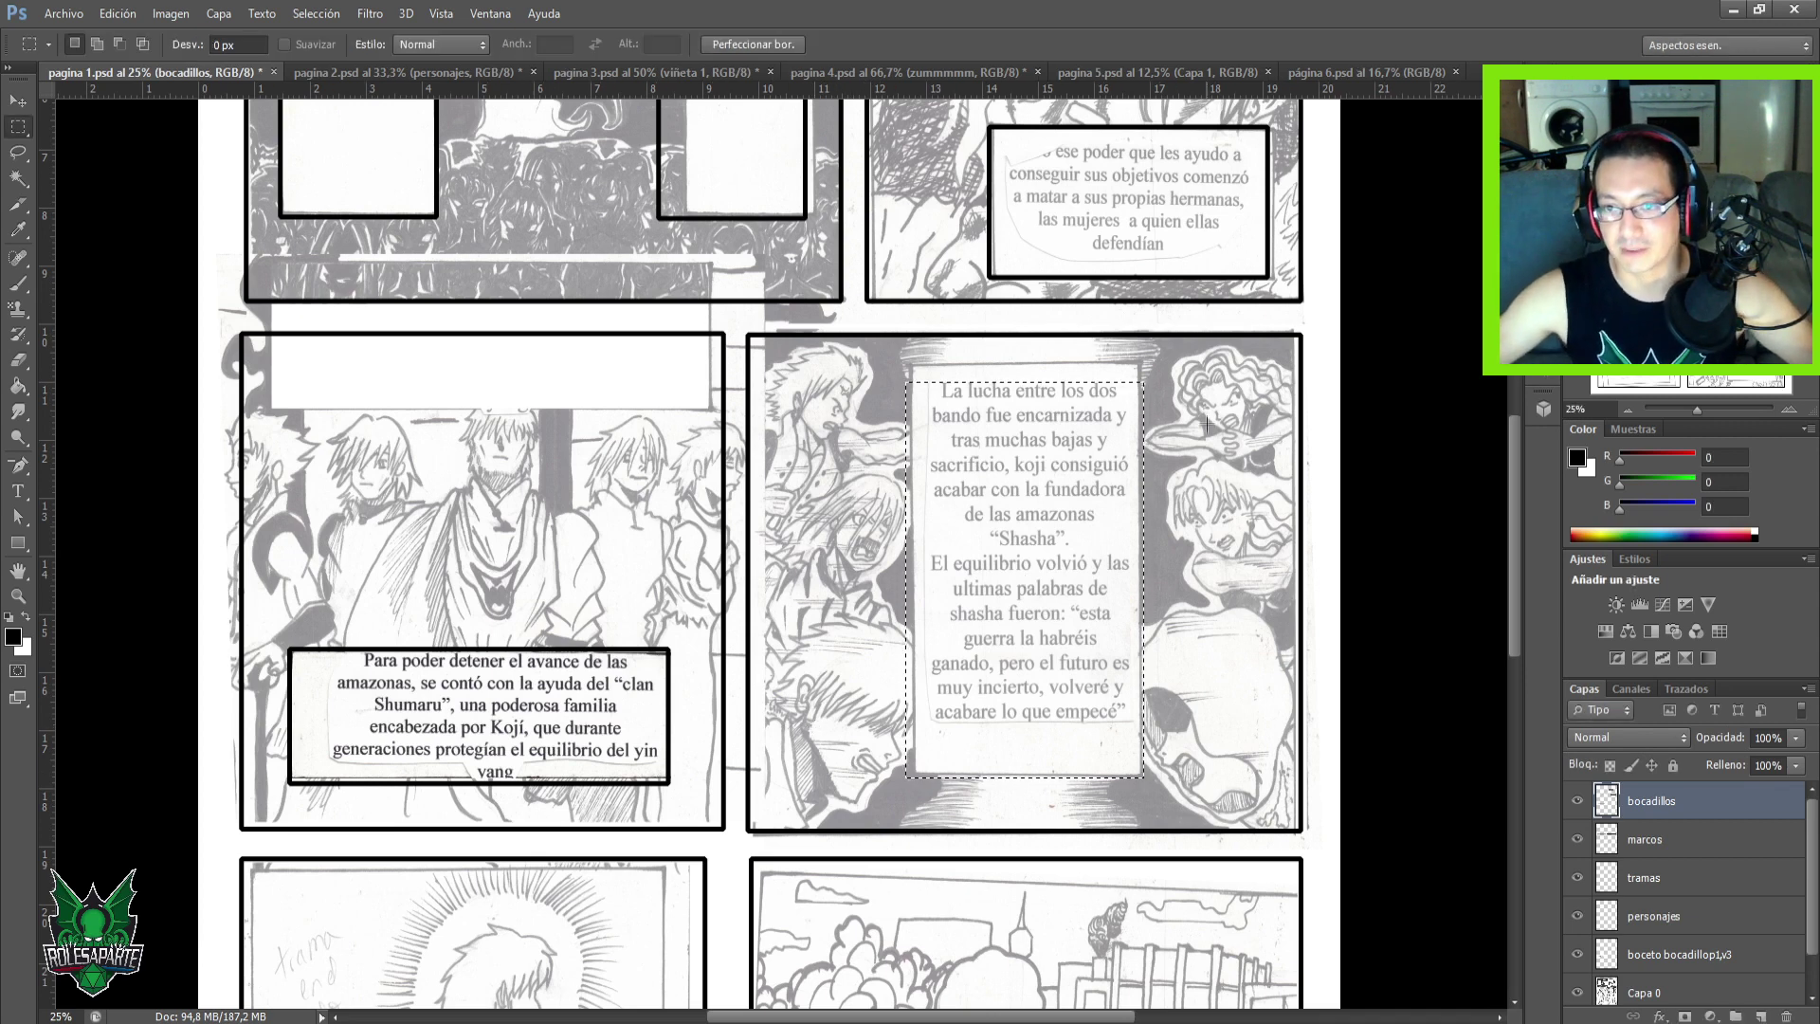
{"action": "right_click", "coordinate": [1044, 572]}
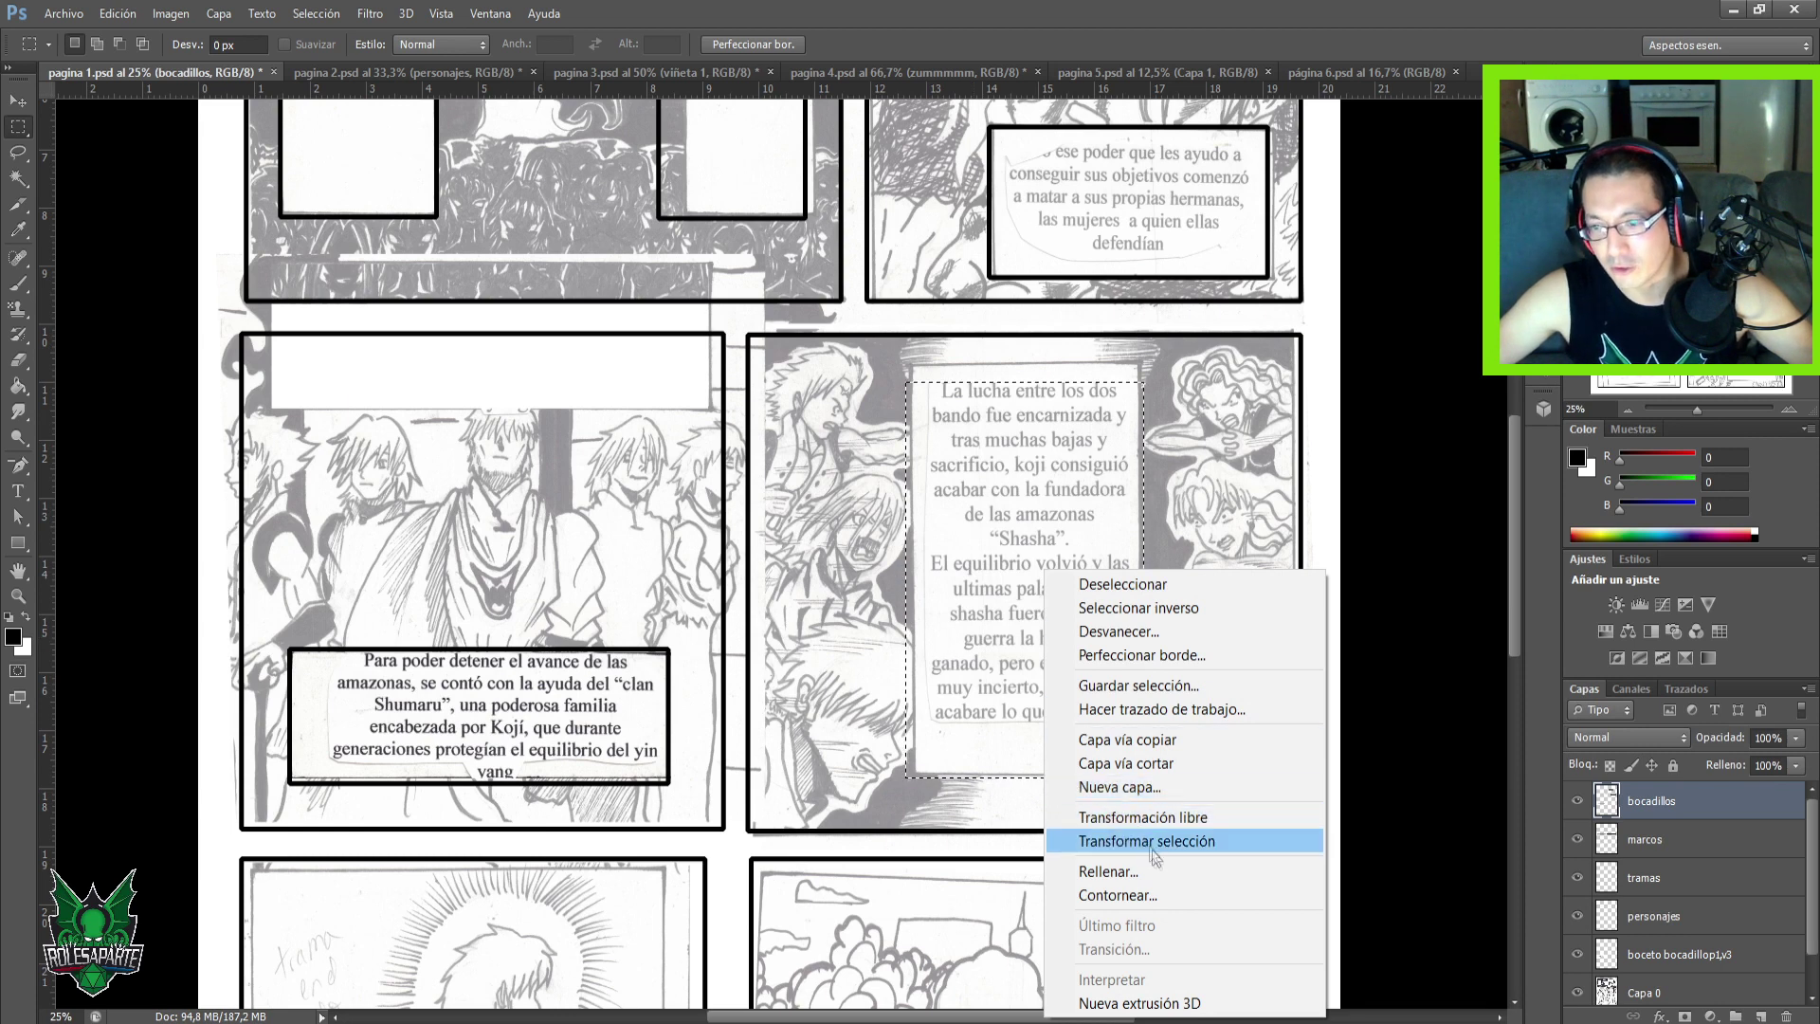
{"action": "left_click", "coordinate": [1170, 898]}
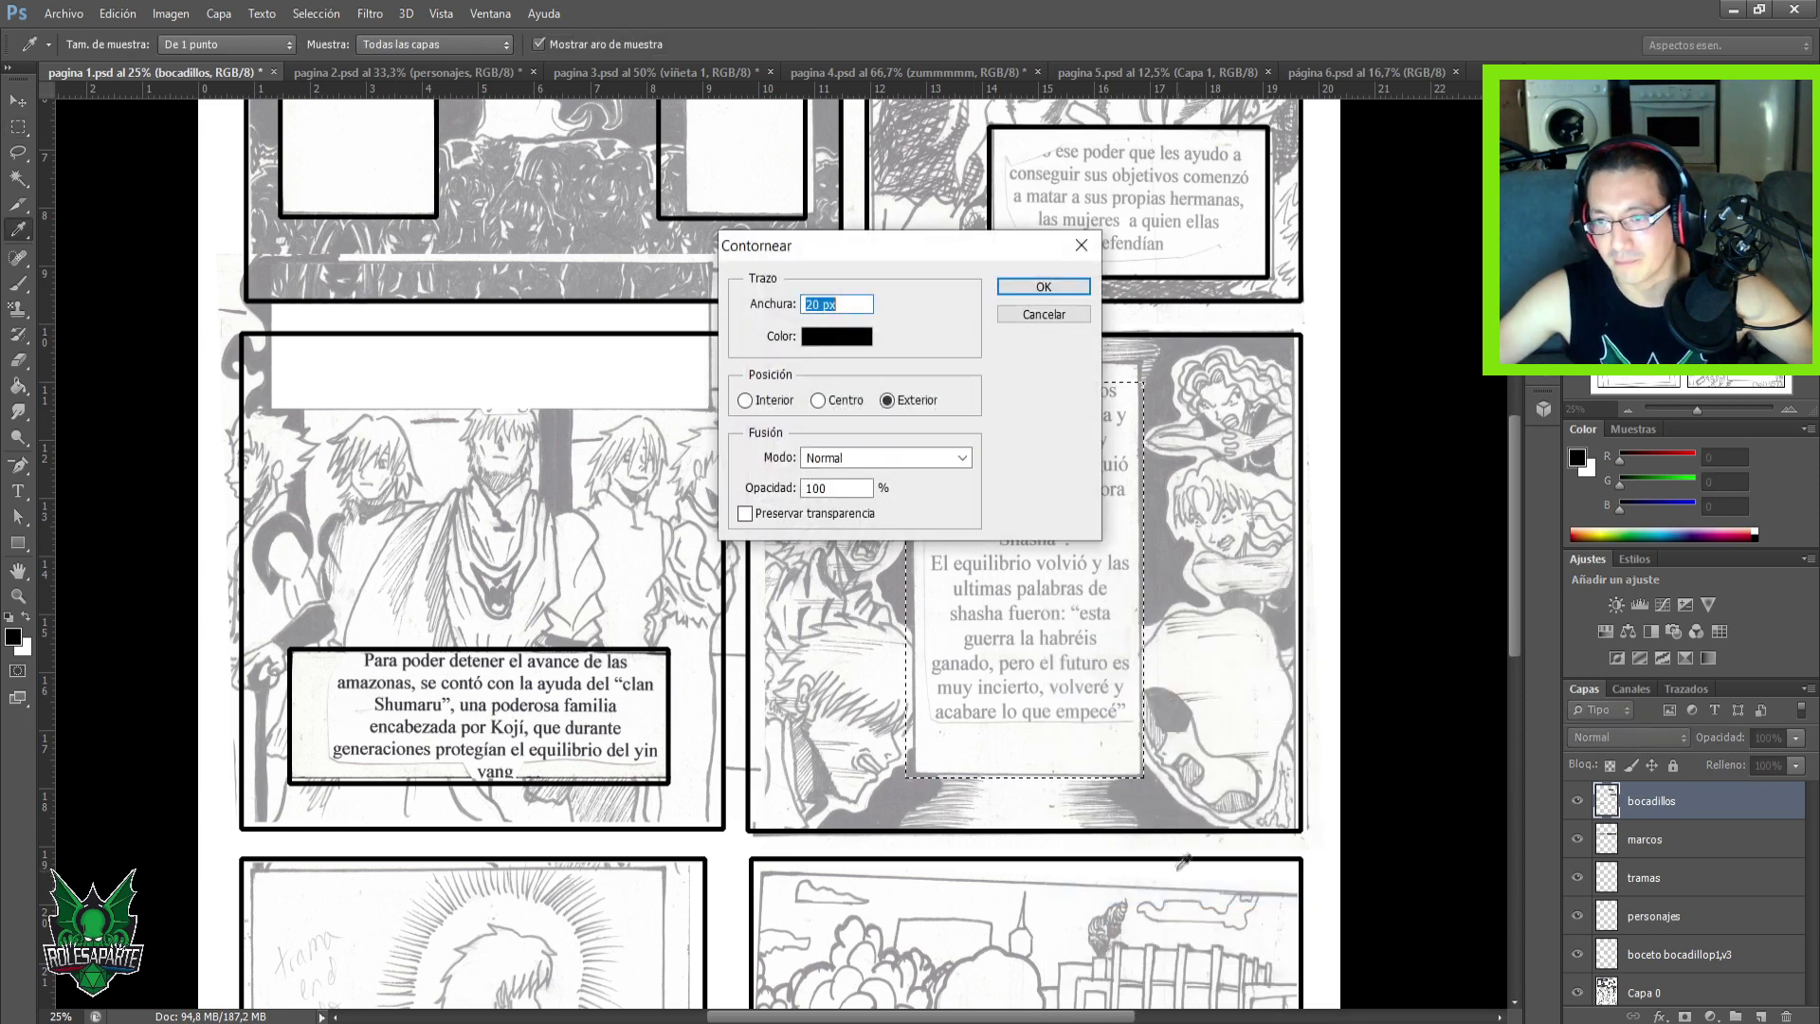
{"action": "left_click", "coordinate": [1045, 286]}
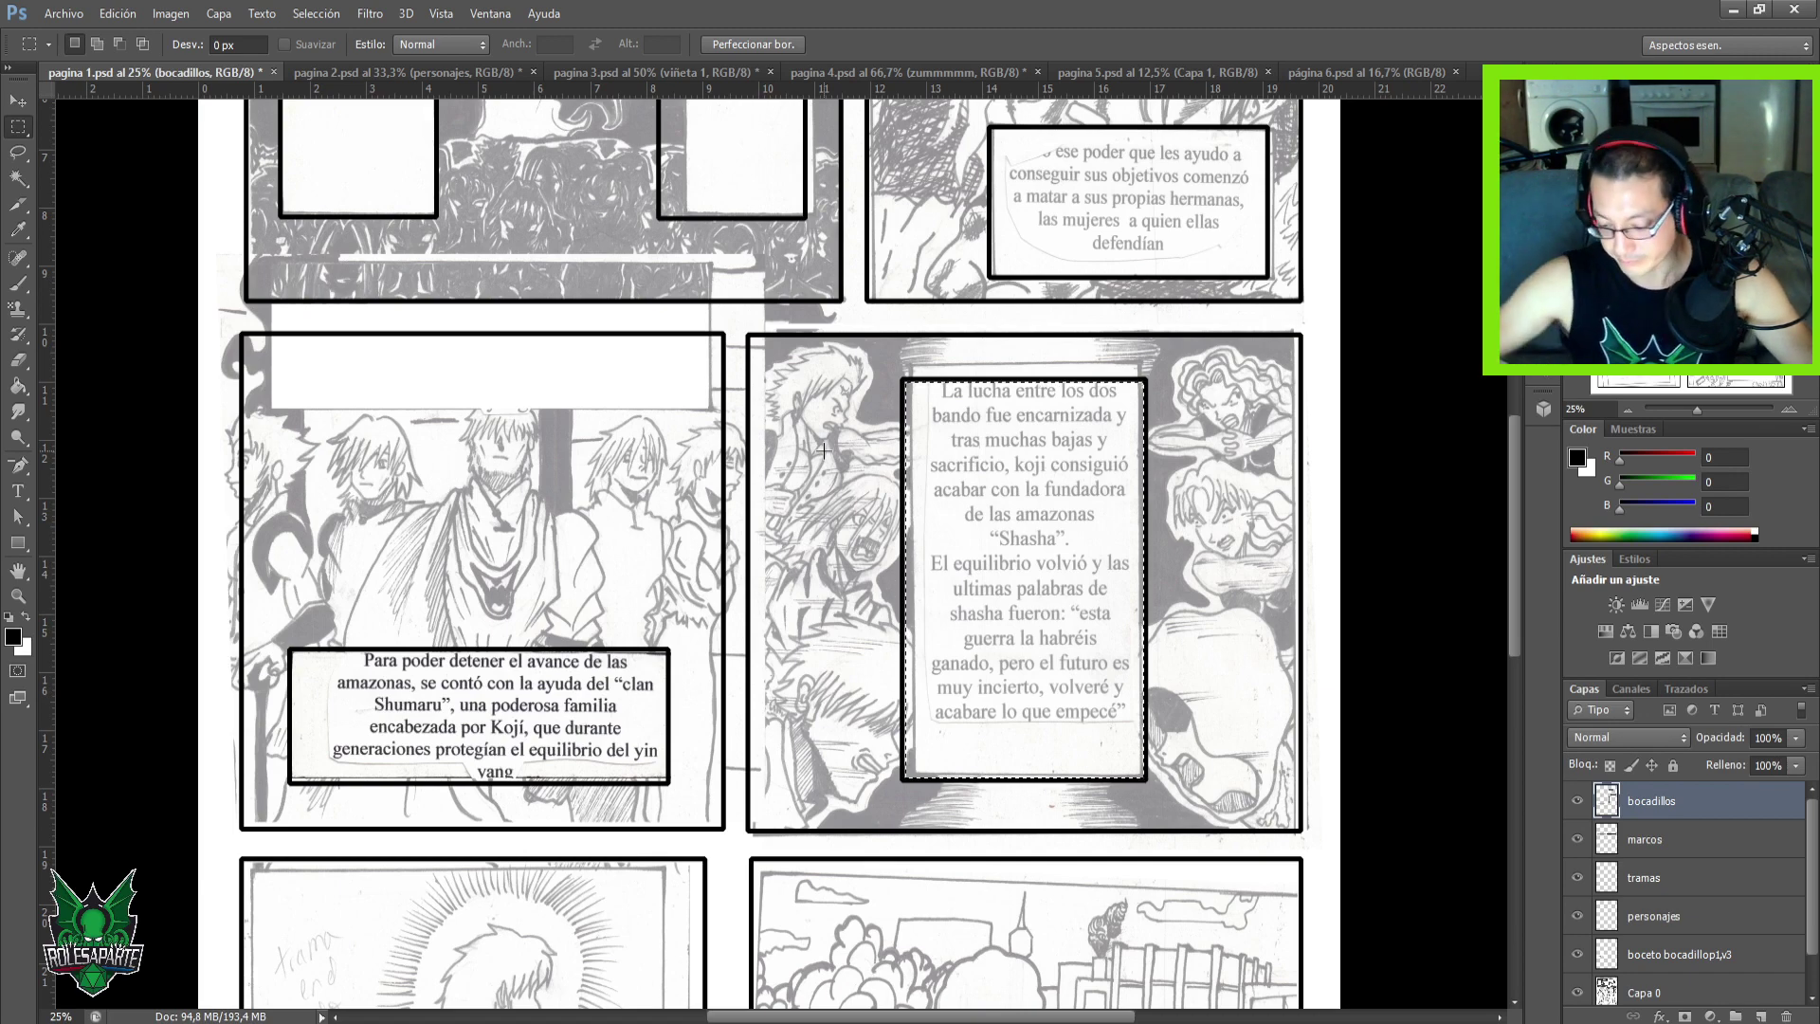
{"action": "scroll", "coordinate": [823, 451], "scroll_direction": "up", "scroll_amount": 1}
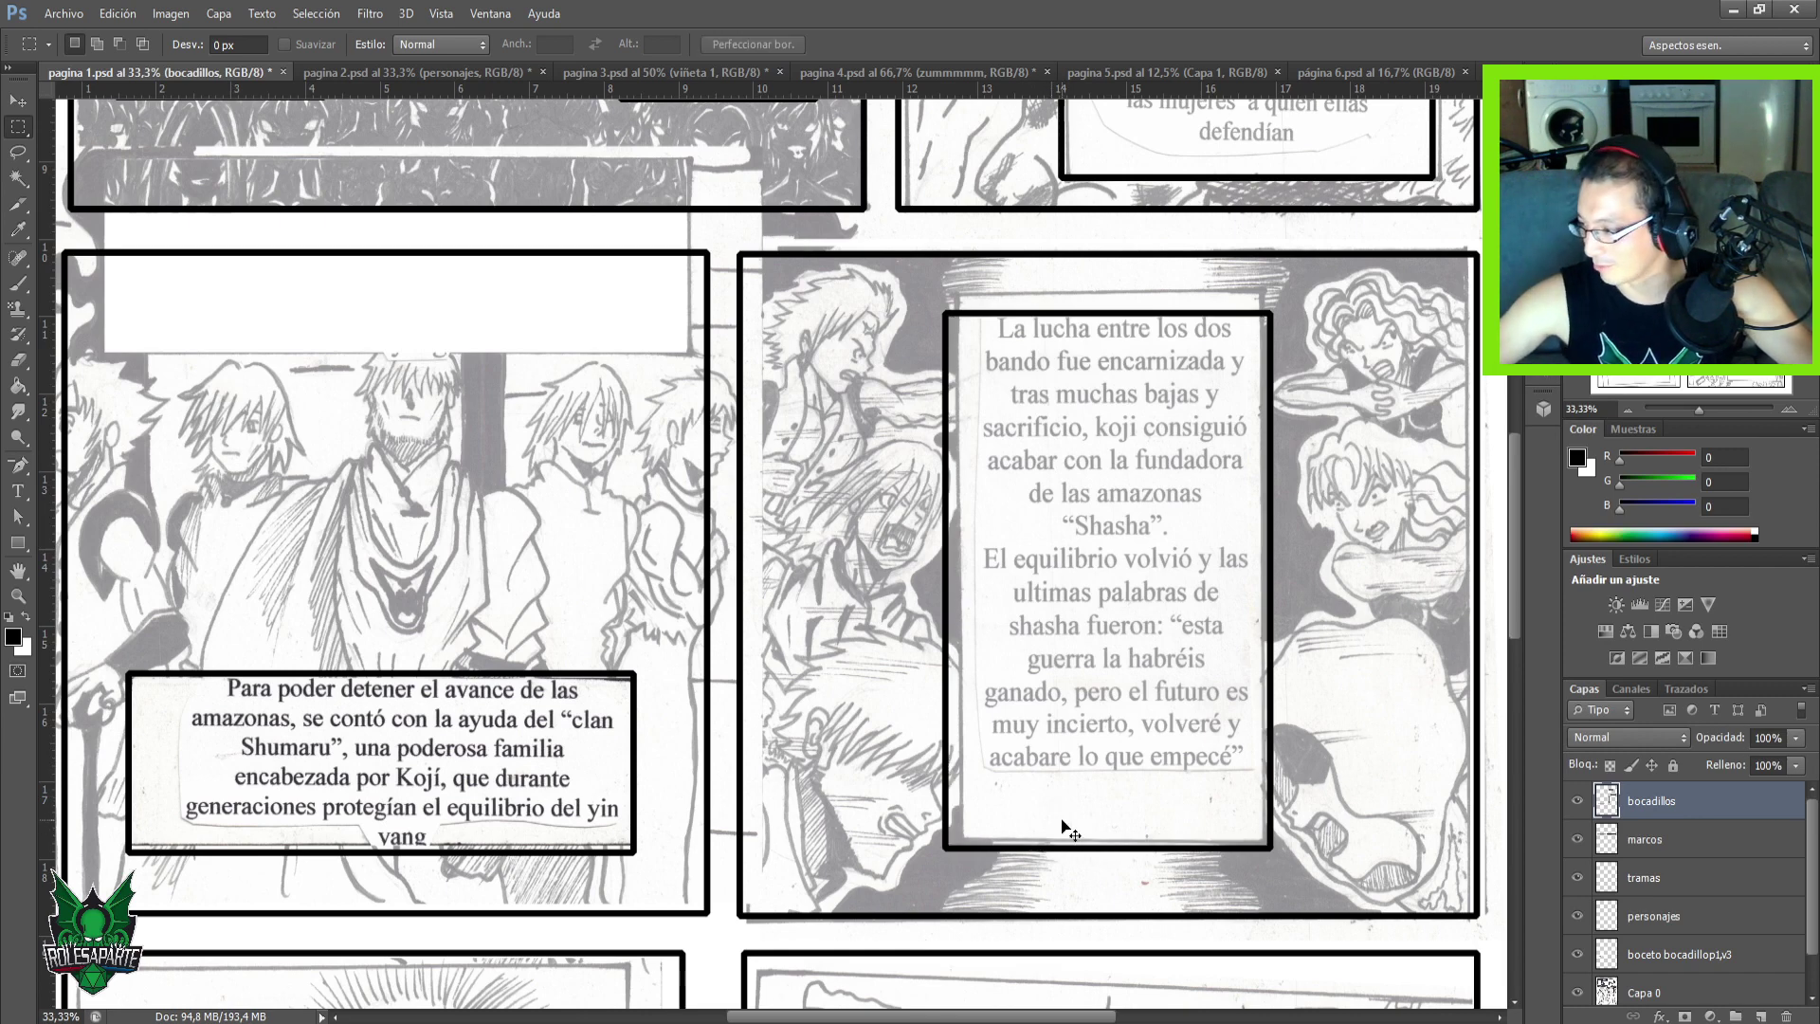
Draw a rectangular selection about 6.40 by 3.30 cm around the "Para evitar una futura amenaza" caption and shift it slightly up and right.
{"action": "key", "text": "ctrl+minus"}
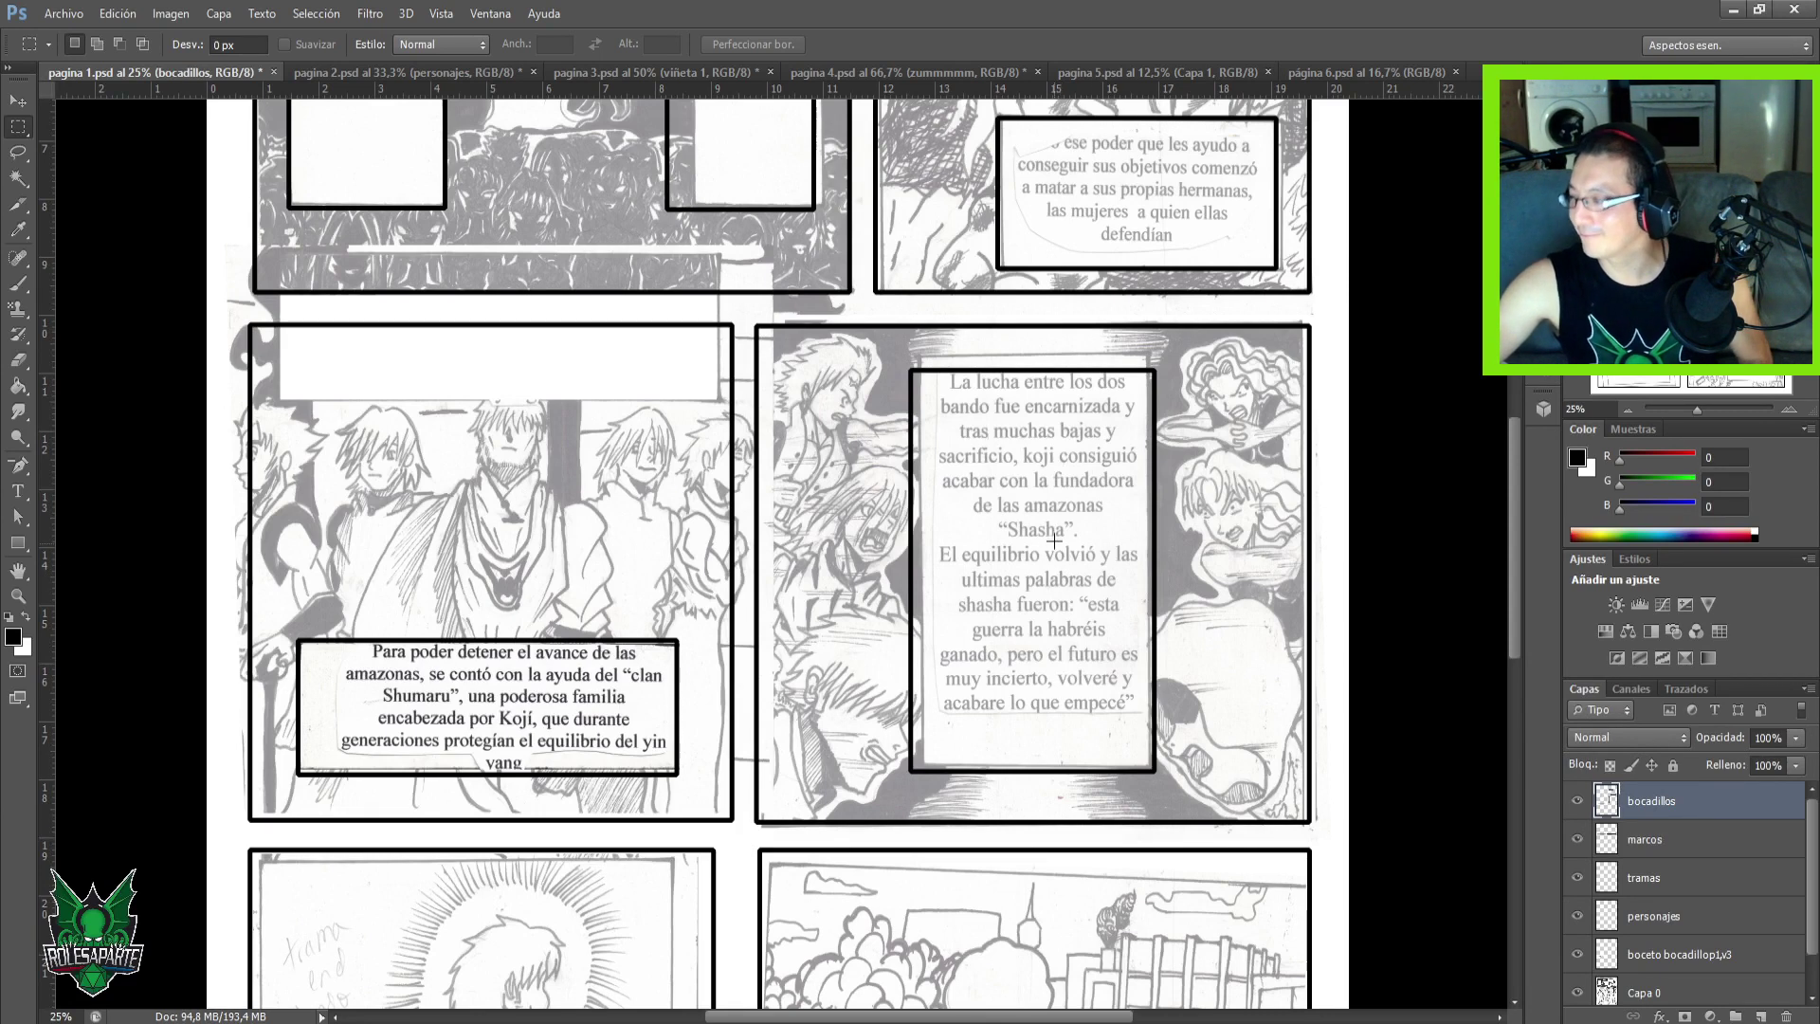
{"action": "left_click_drag", "start_coordinate": [1371, 520], "coordinate": [1532, 103]}
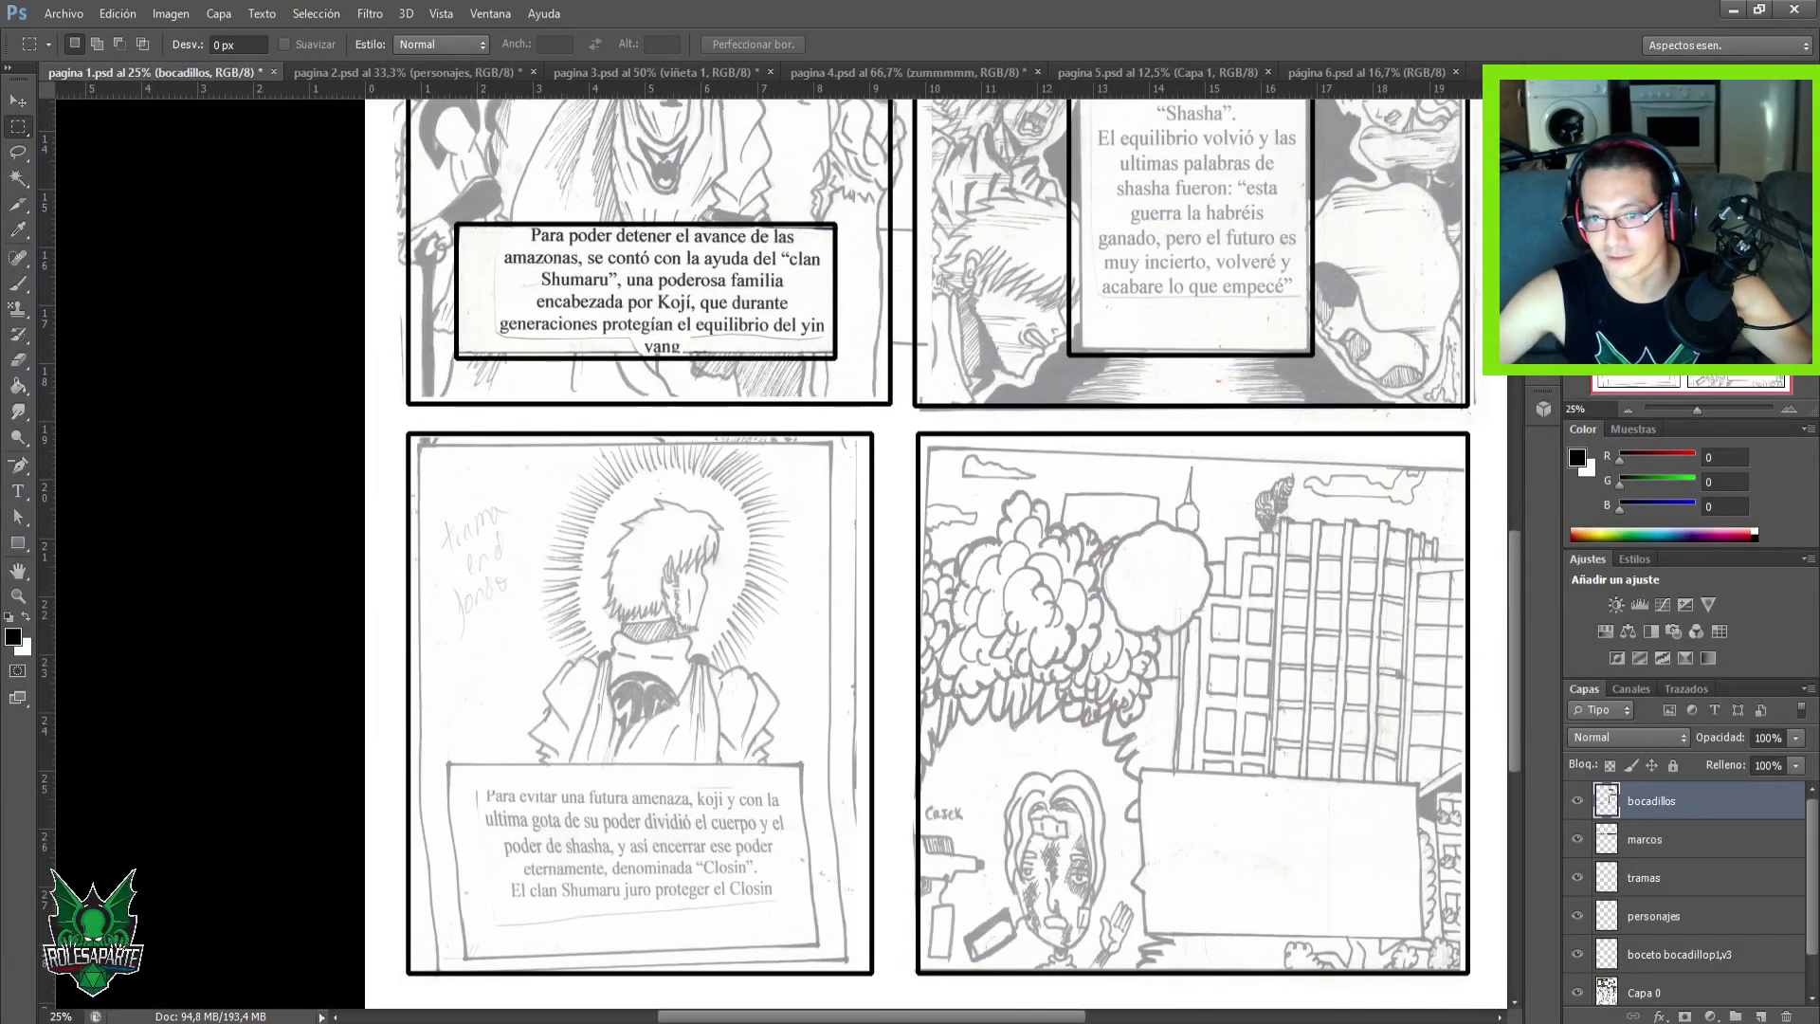
{"action": "key", "text": "ctrl+plus"}
{"action": "key", "text": "ctrl+plus"}
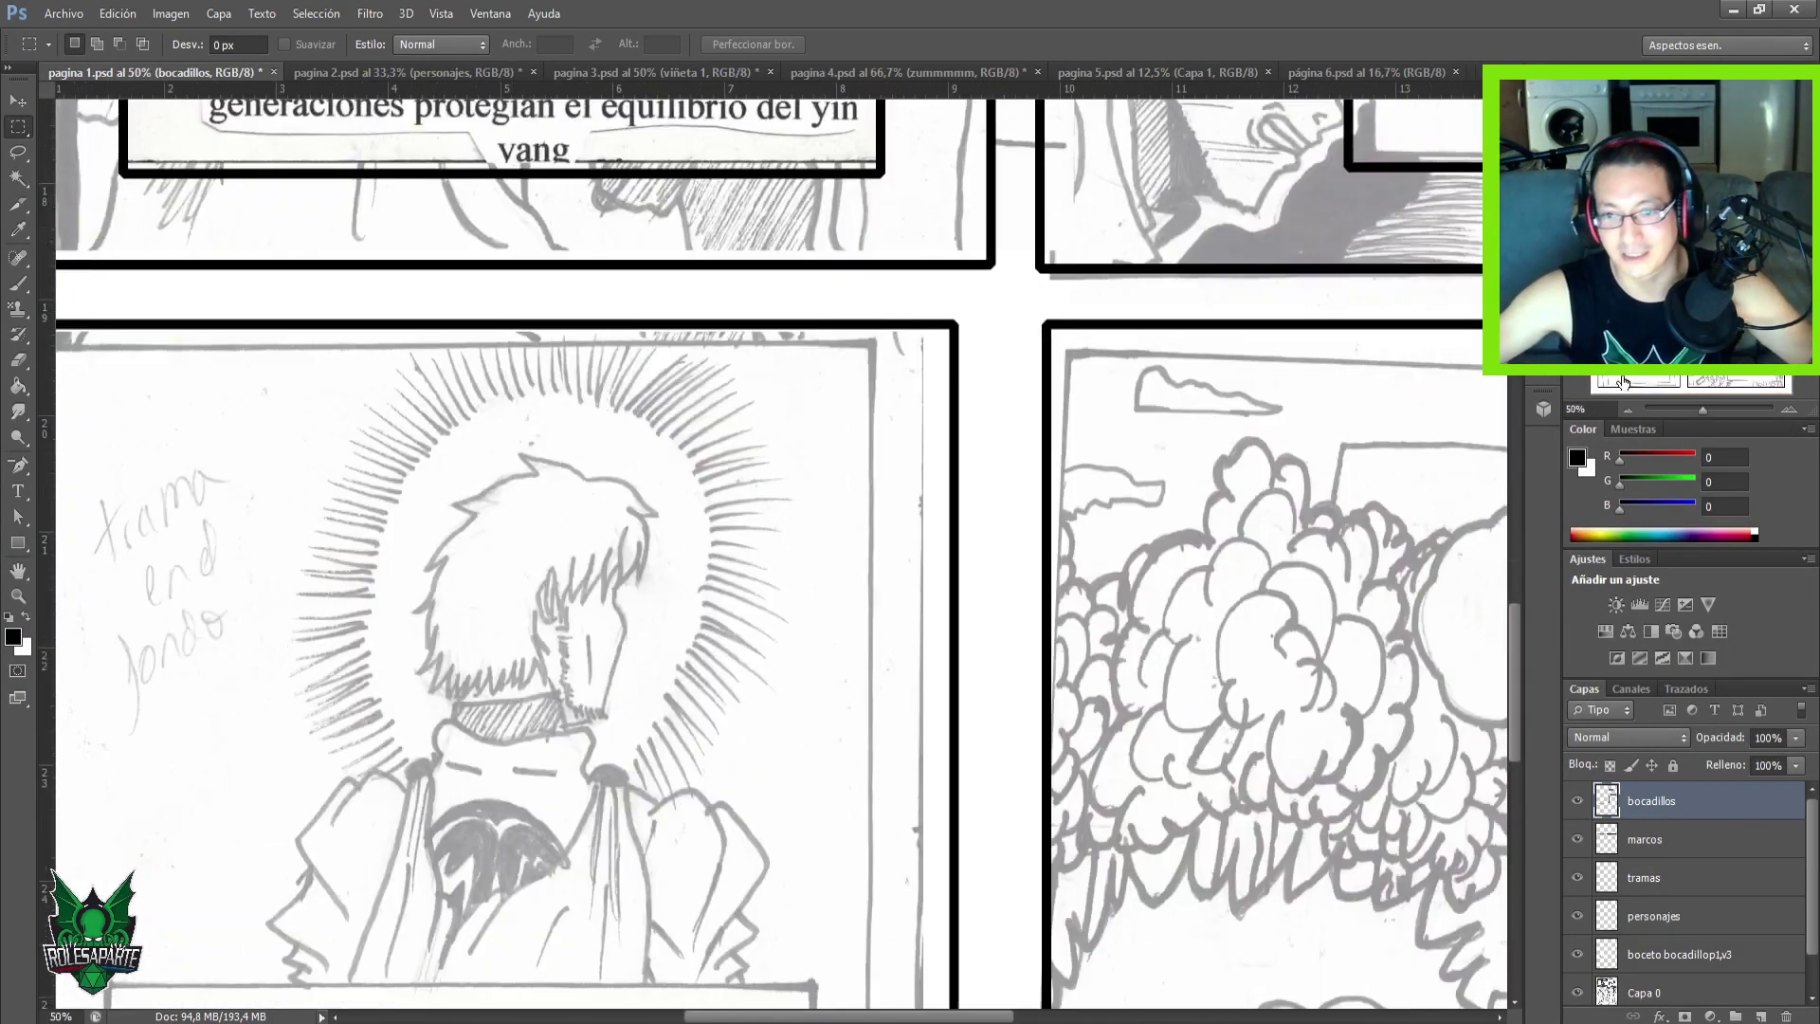
{"action": "left_click_drag", "start_coordinate": [502, 791], "coordinate": [778, 360]}
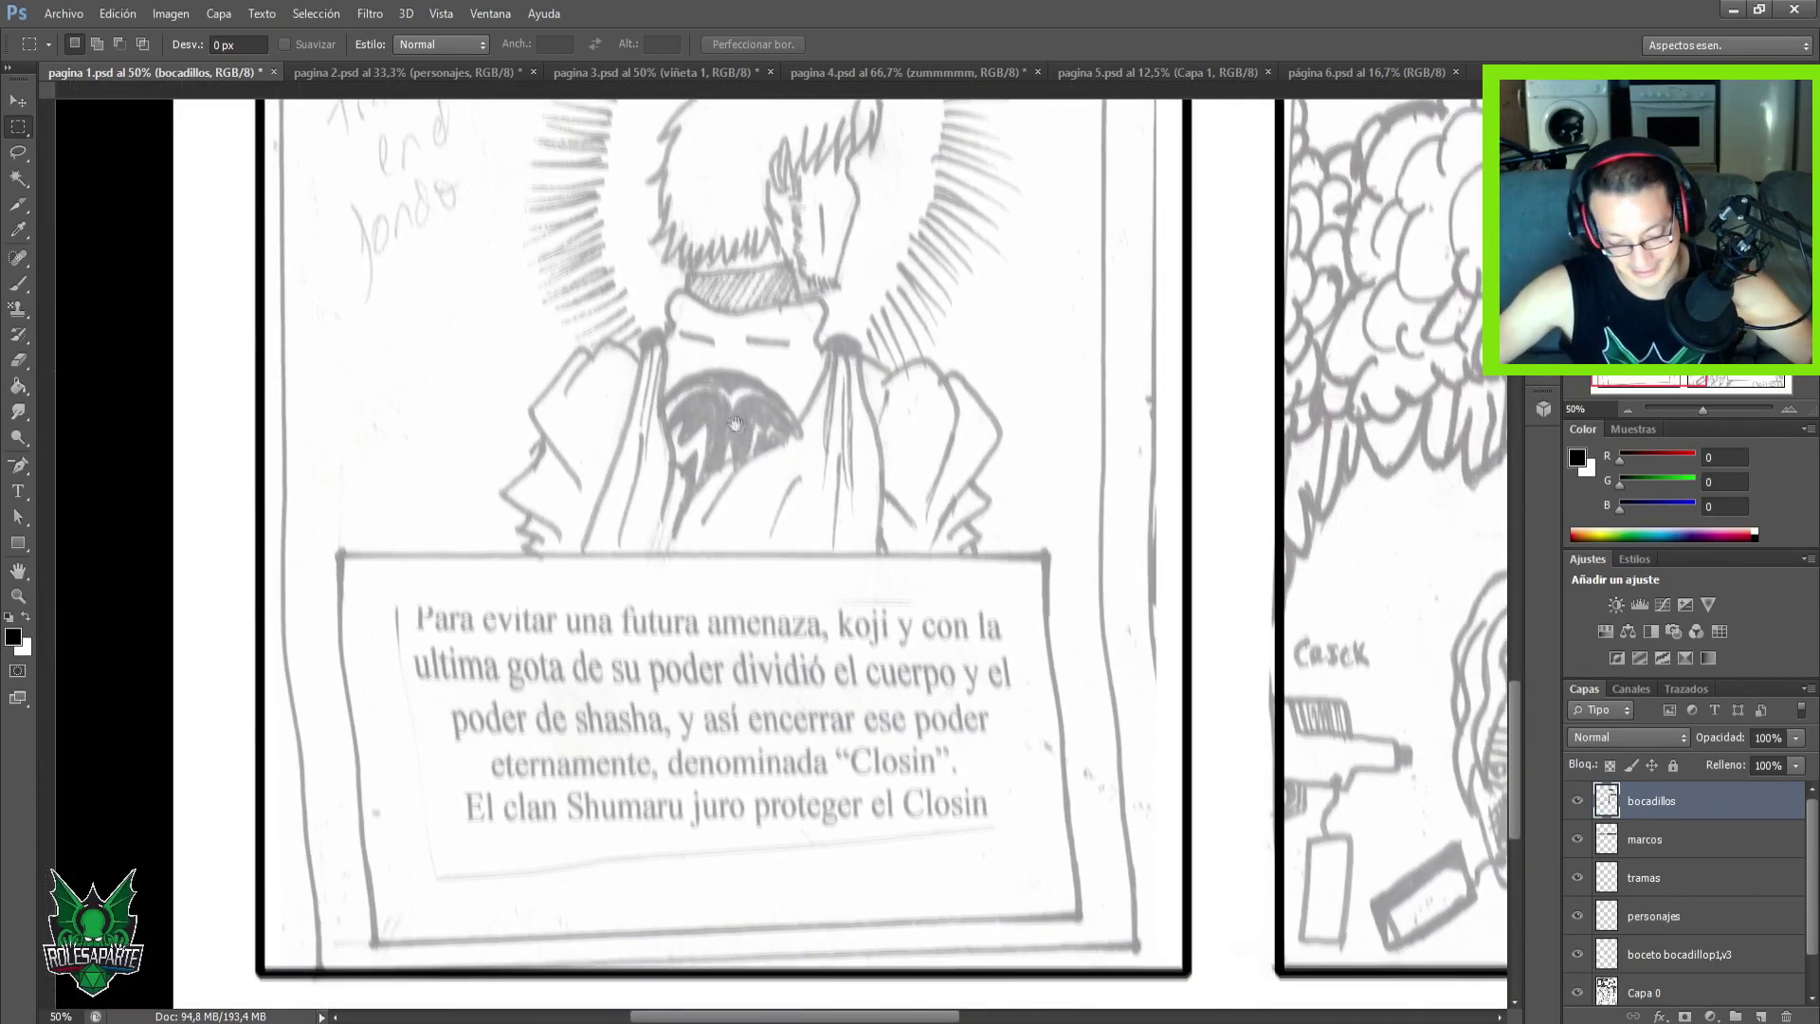
{"action": "left_click_drag", "start_coordinate": [514, 537], "coordinate": [557, 647]}
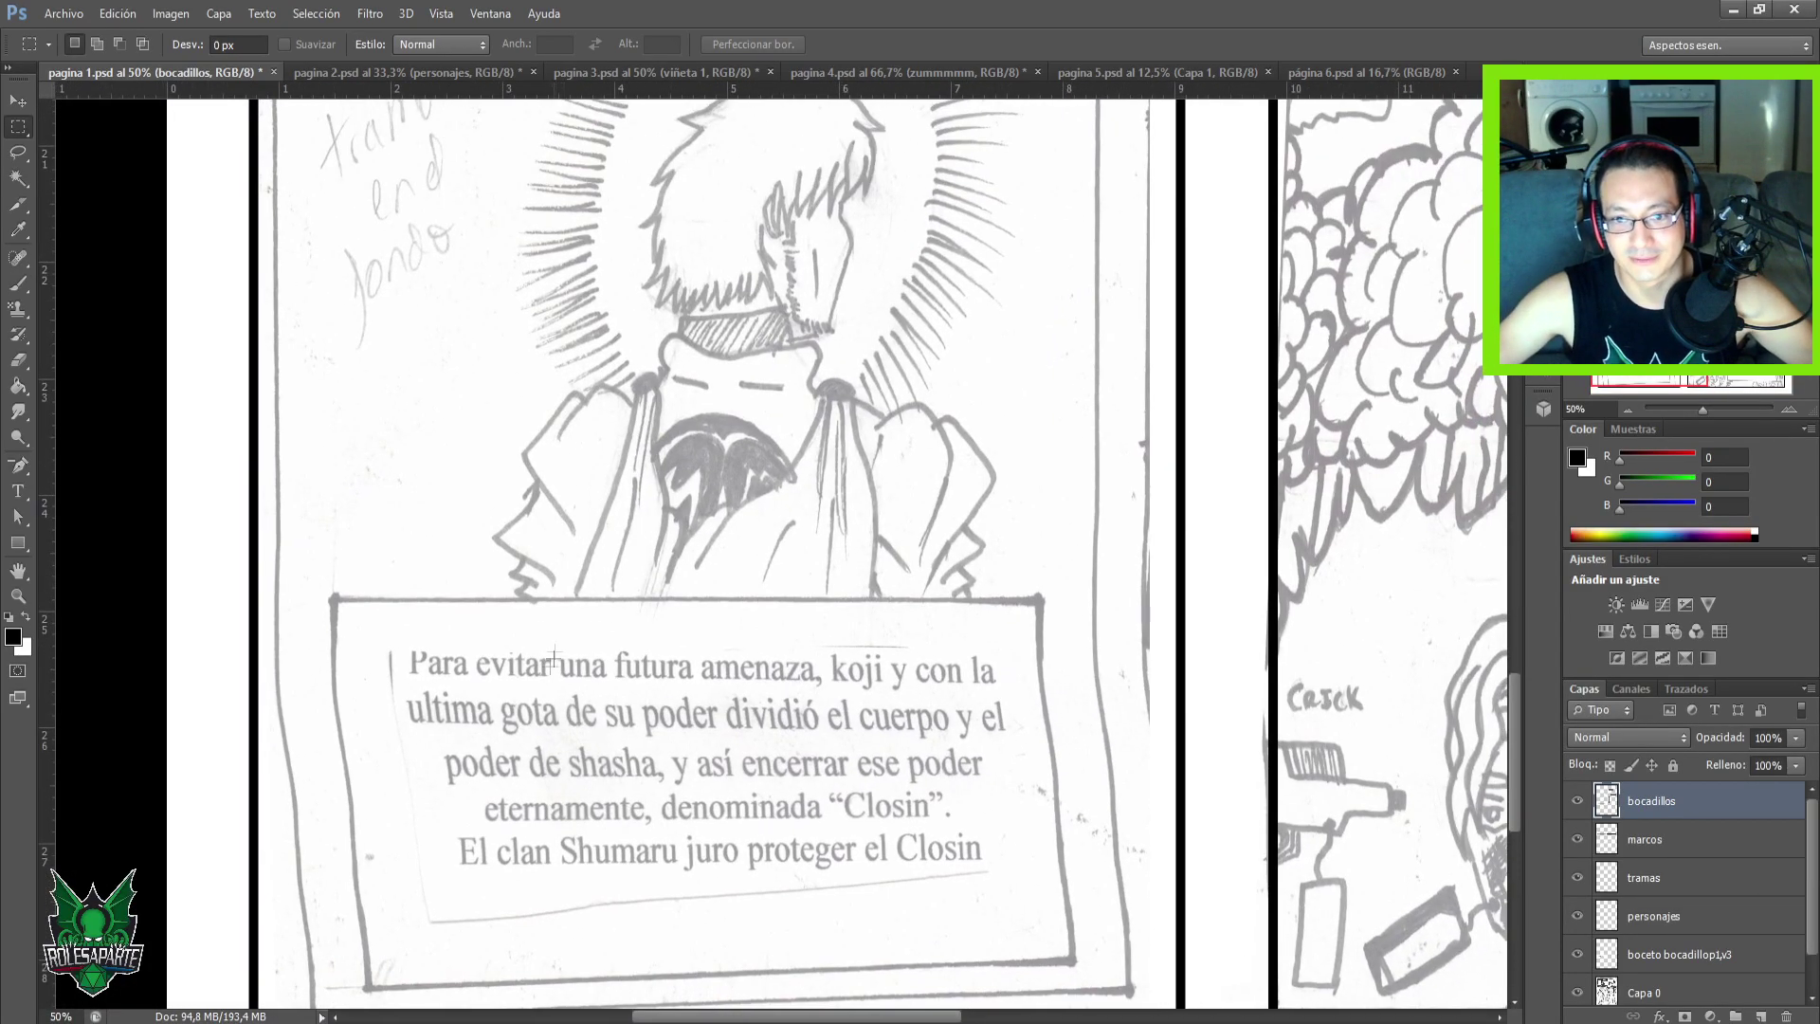
{"action": "left_click_drag", "start_coordinate": [333, 599], "coordinate": [1042, 982]}
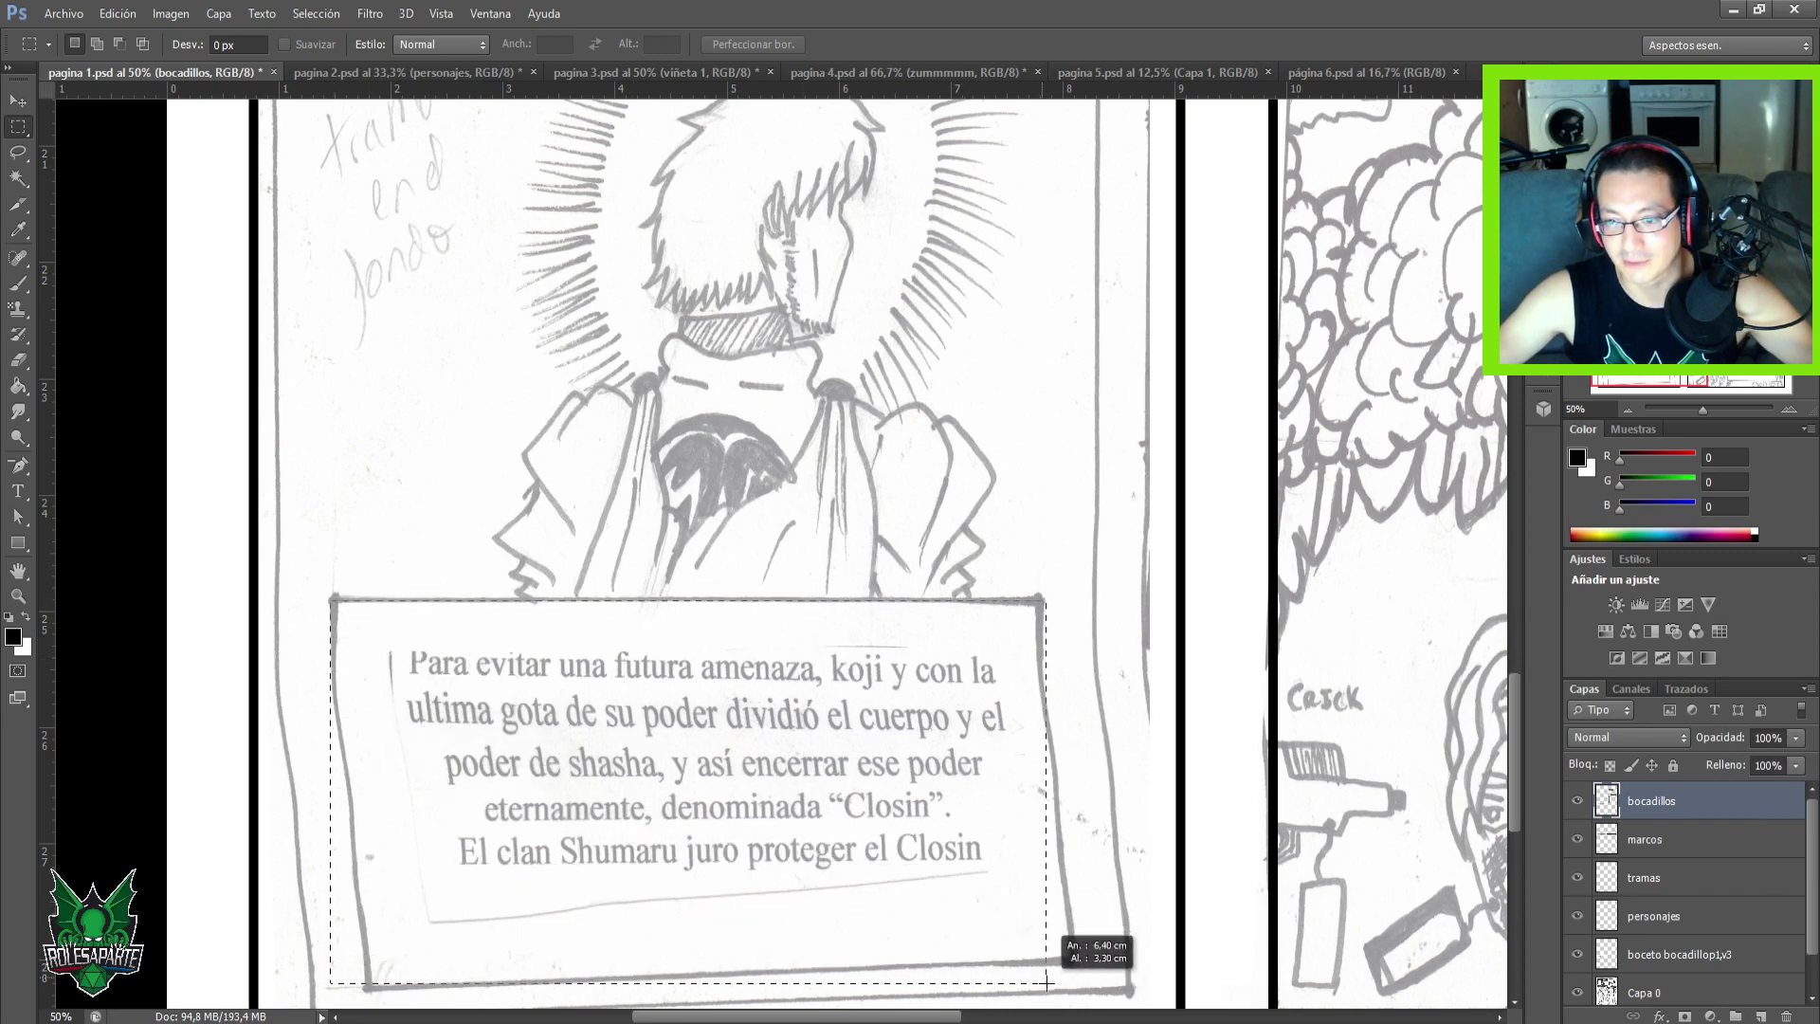
{"action": "key", "text": "ctrl+minus"}
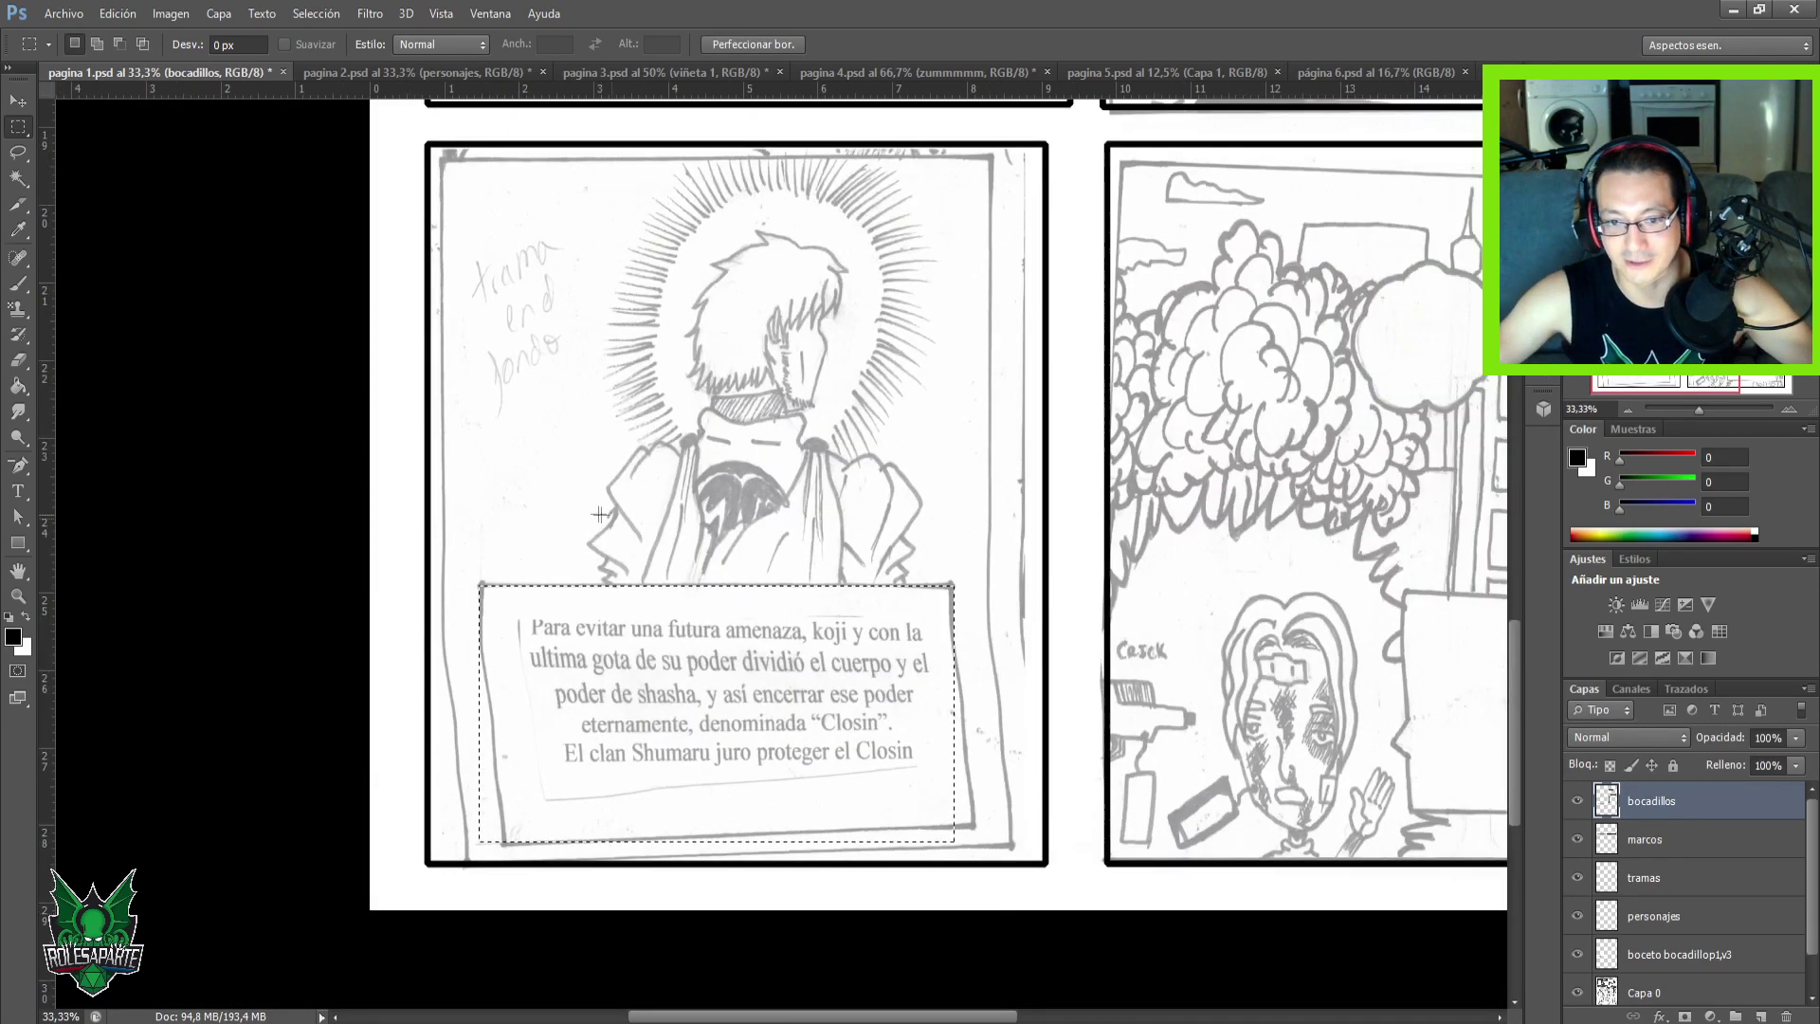
{"action": "left_click_drag", "start_coordinate": [749, 777], "coordinate": [765, 759]}
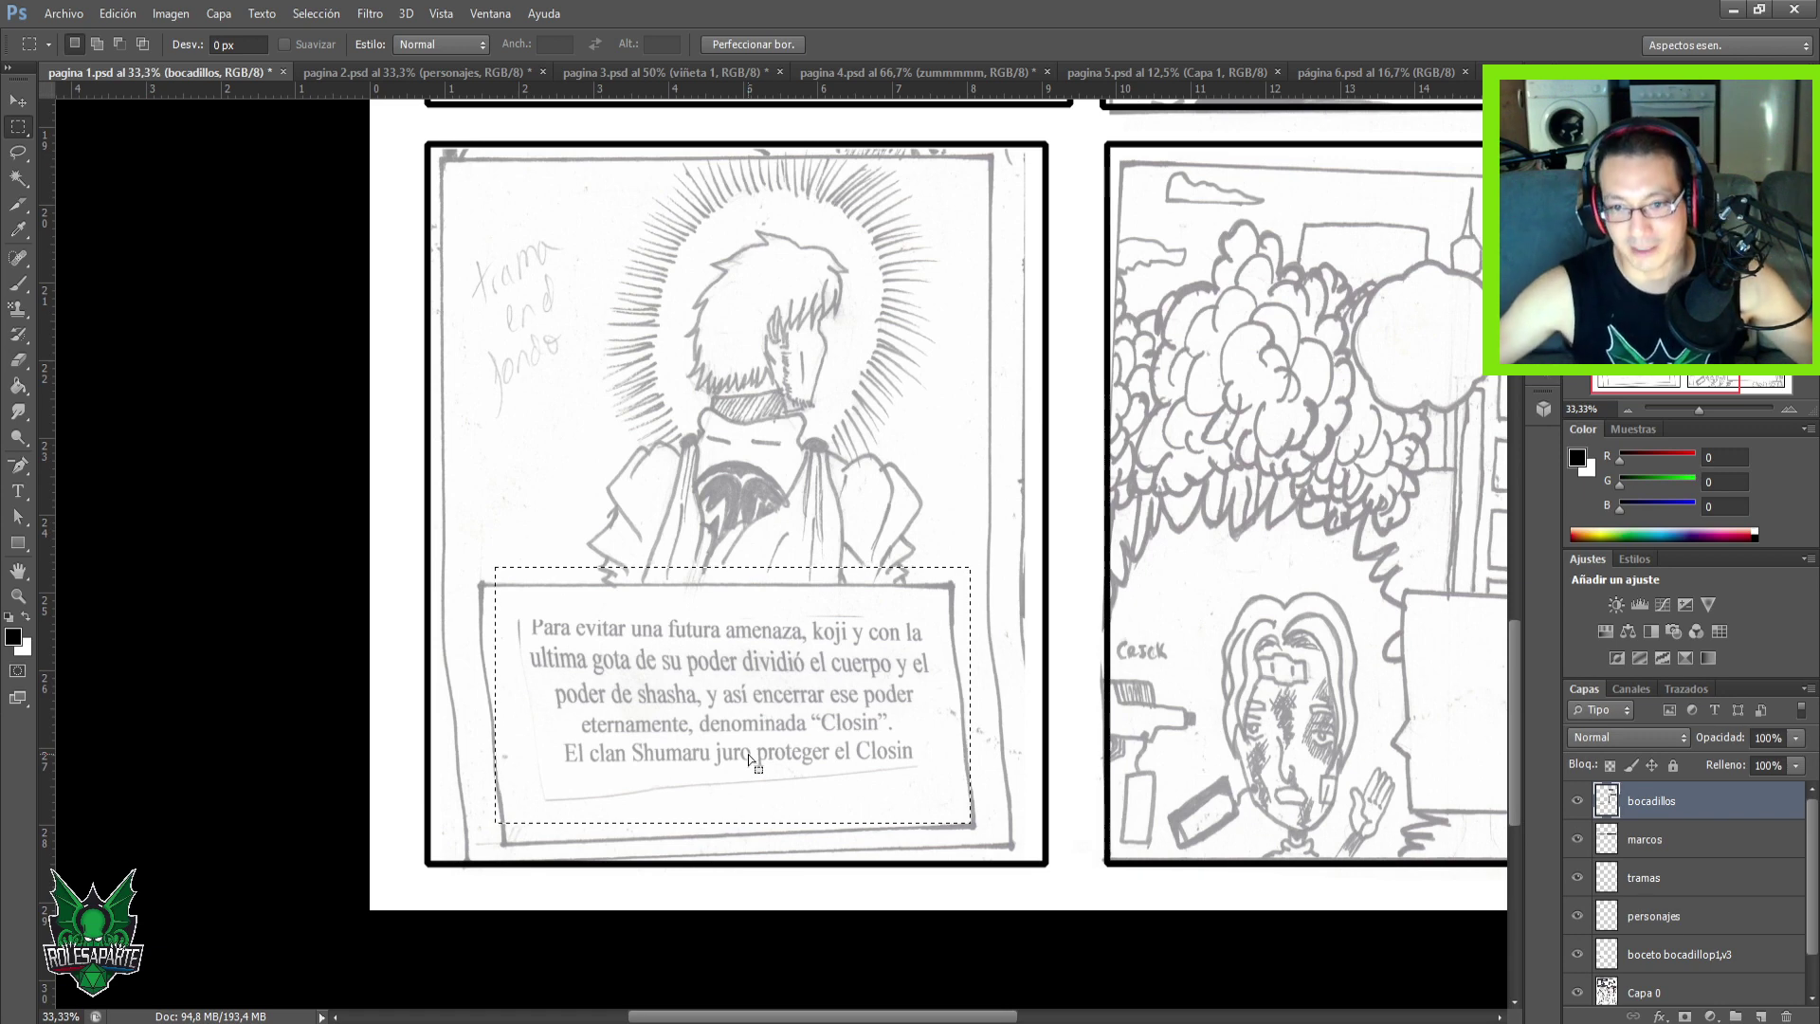
Stroke the selection around the "Para evitar una futura amenaza" caption with a black outline and deselect.
{"action": "right_click", "coordinate": [886, 633]}
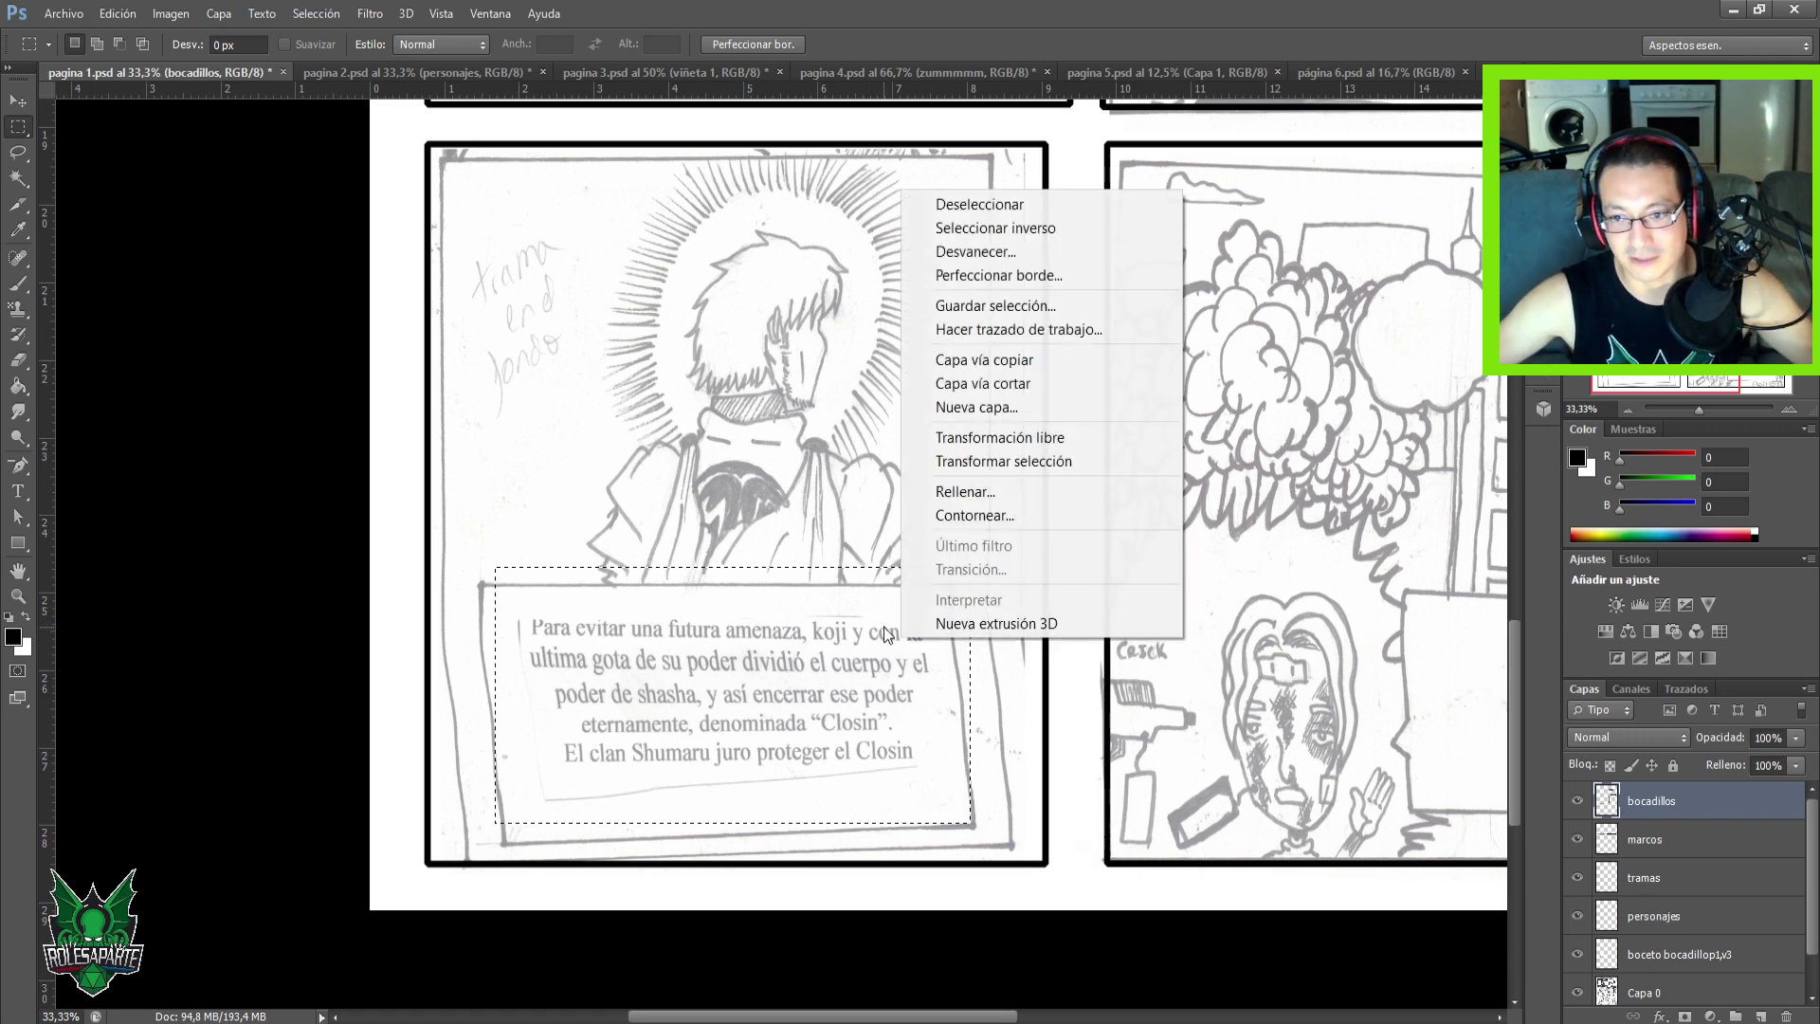
{"action": "left_click", "coordinate": [970, 518]}
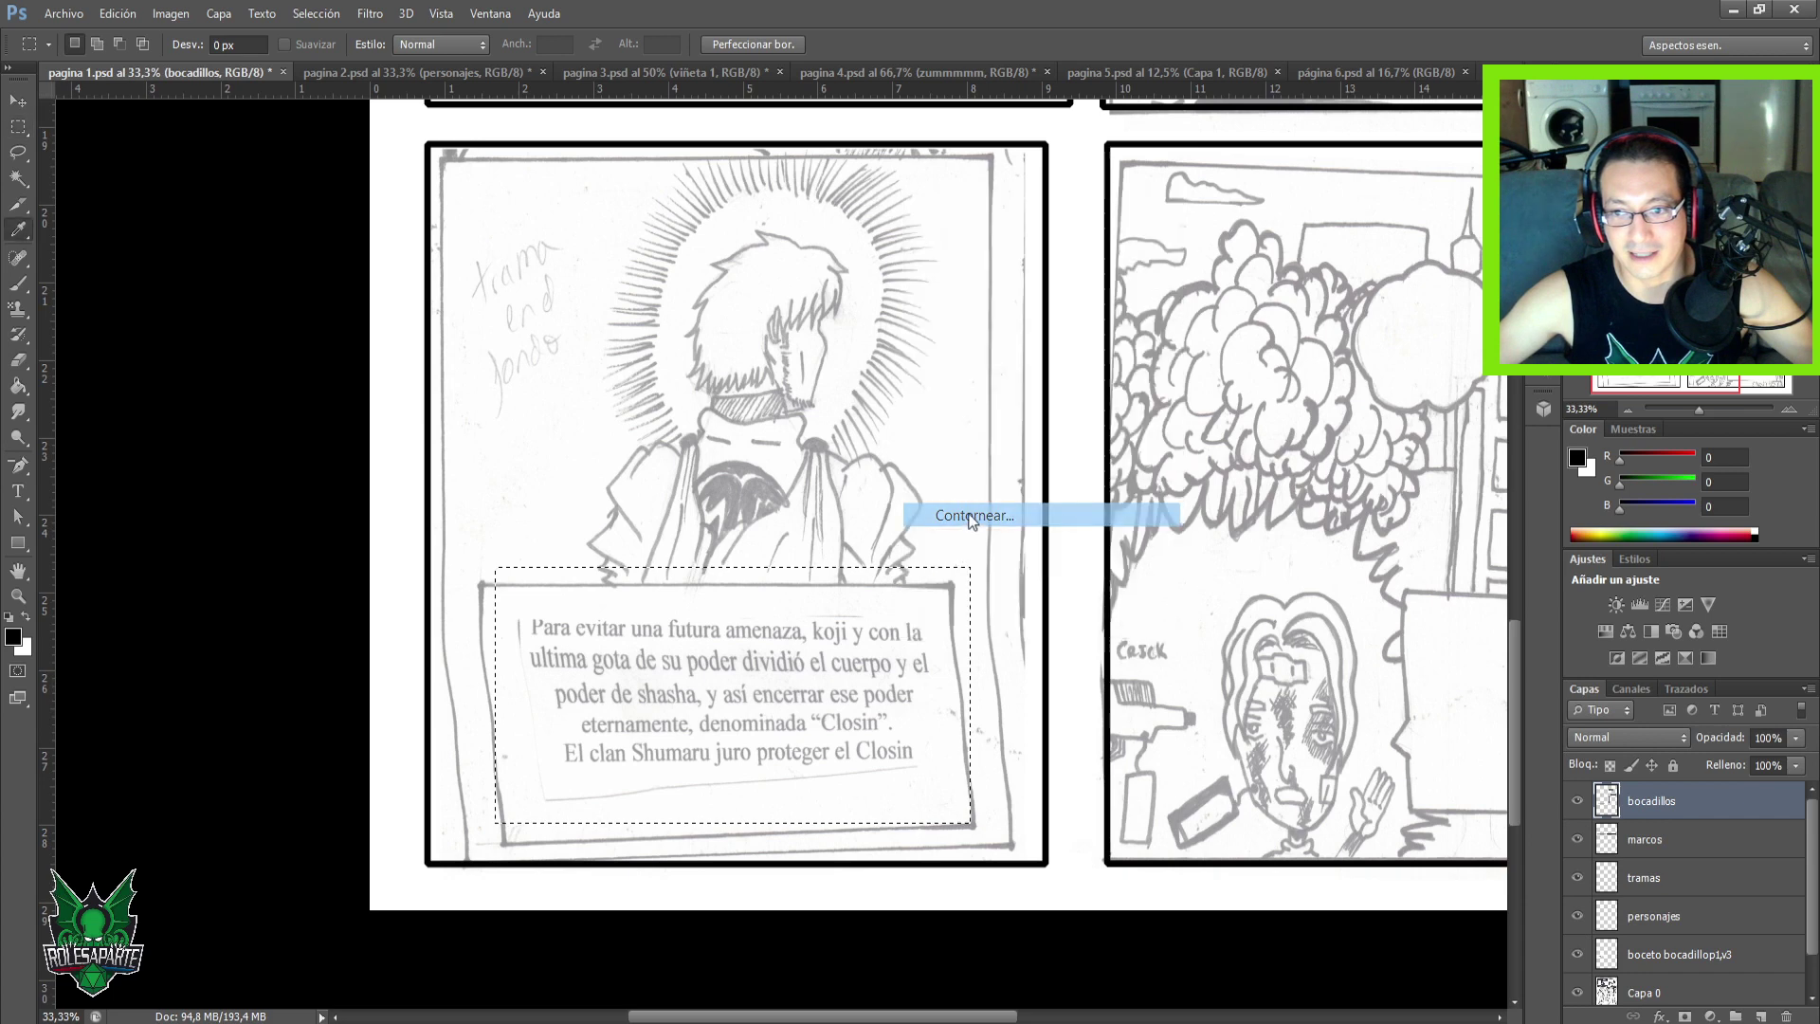
{"action": "left_click", "coordinate": [1020, 286]}
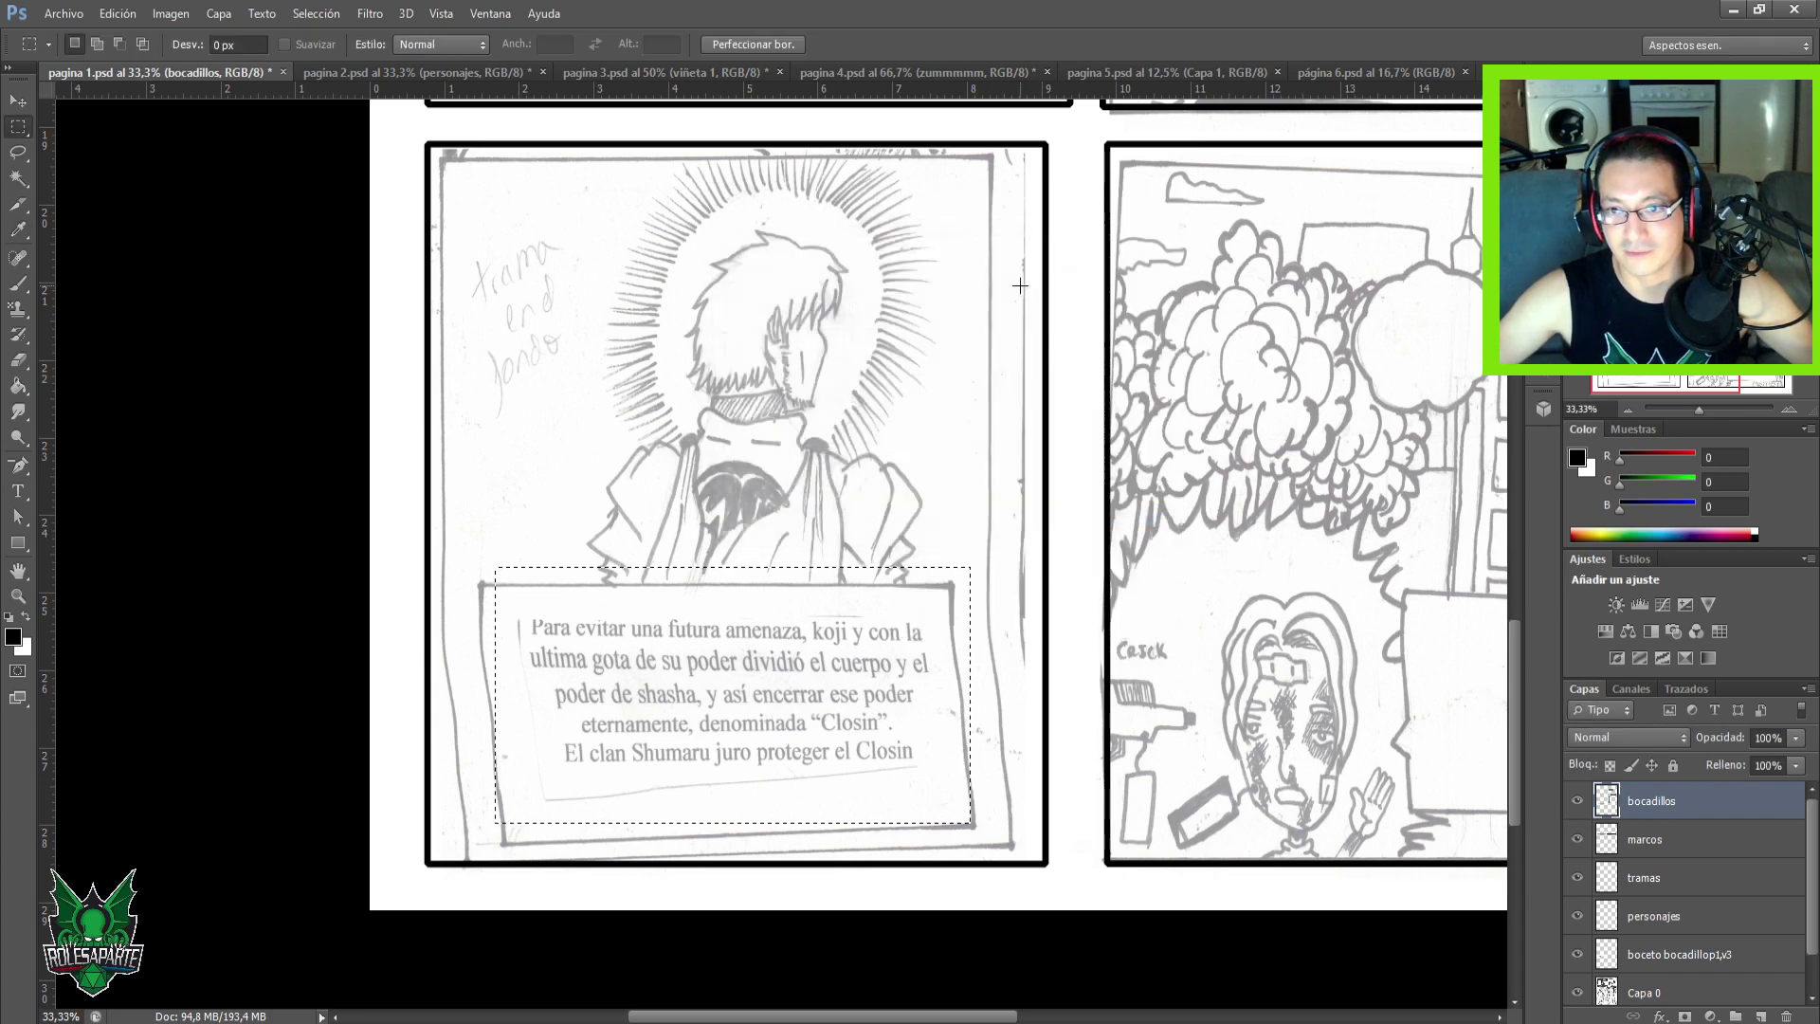
{"action": "key", "text": "ctrl+d"}
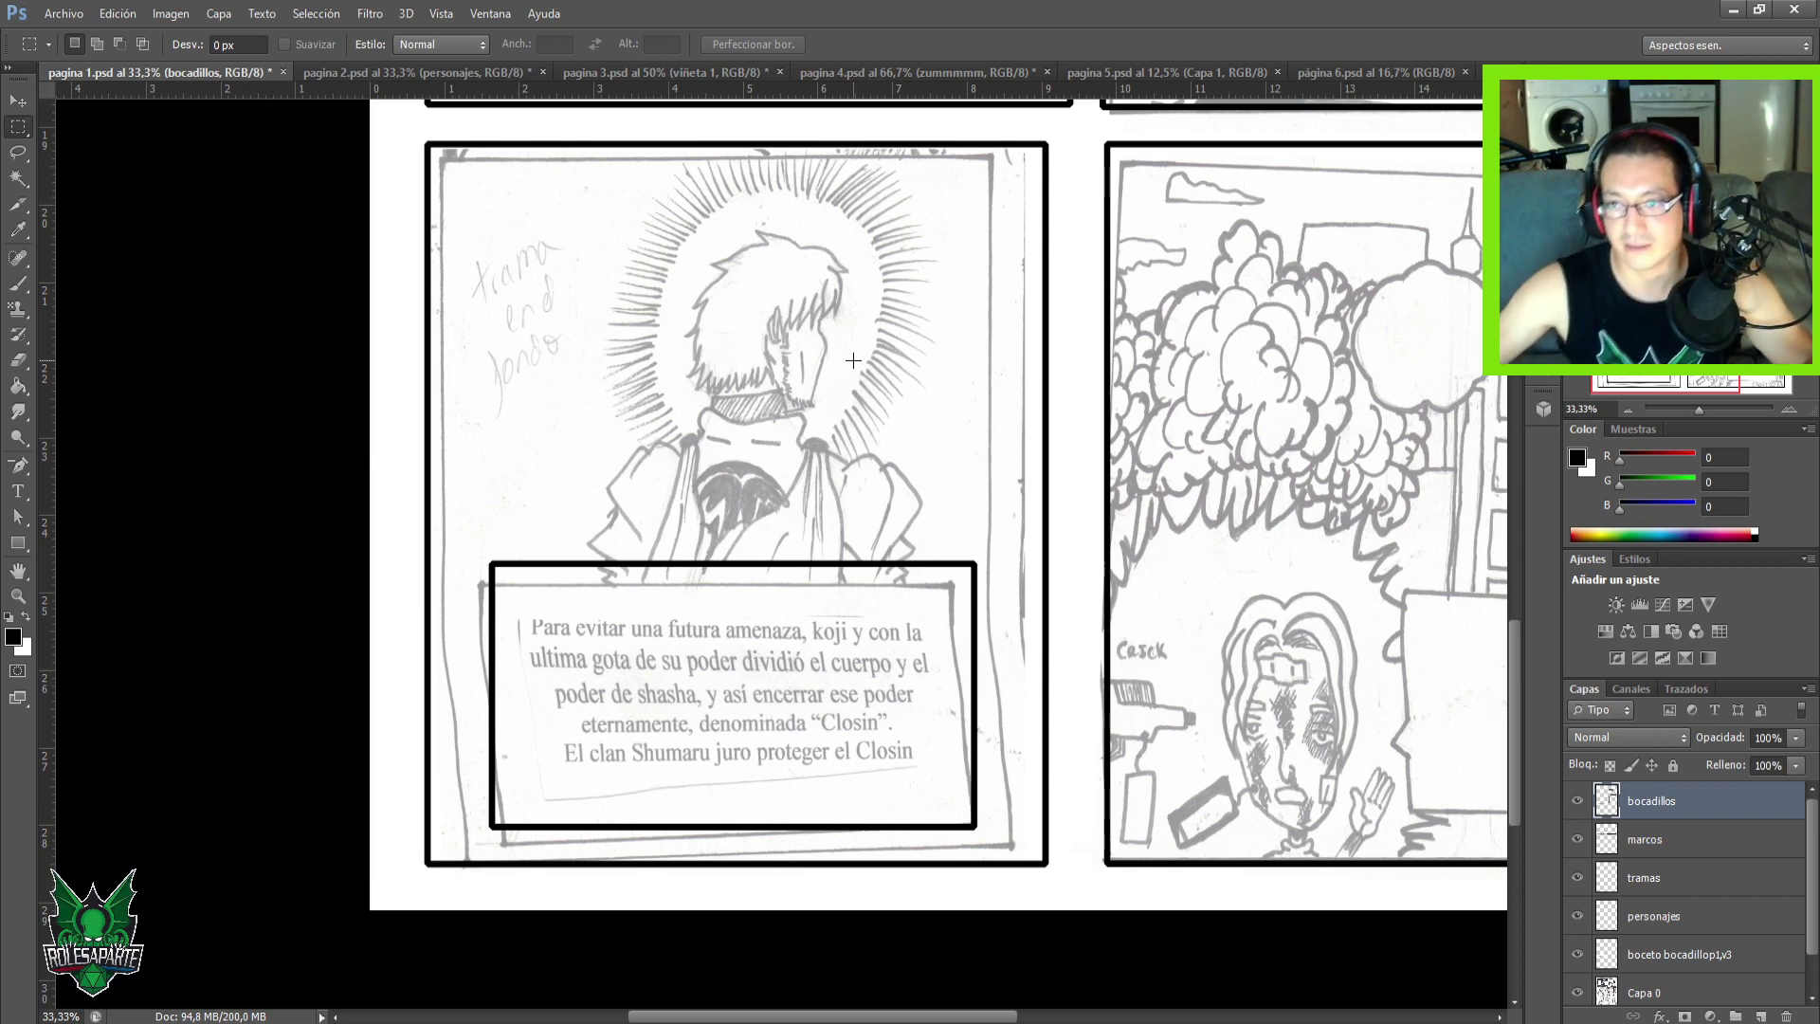
{"action": "mouse_move", "coordinate": [1126, 580]}
{"action": "left_mouse_down"}
{"action": "mouse_move", "coordinate": [689, 636]}
{"action": "mouse_move", "coordinate": [716, 637]}
{"action": "left_mouse_up"}
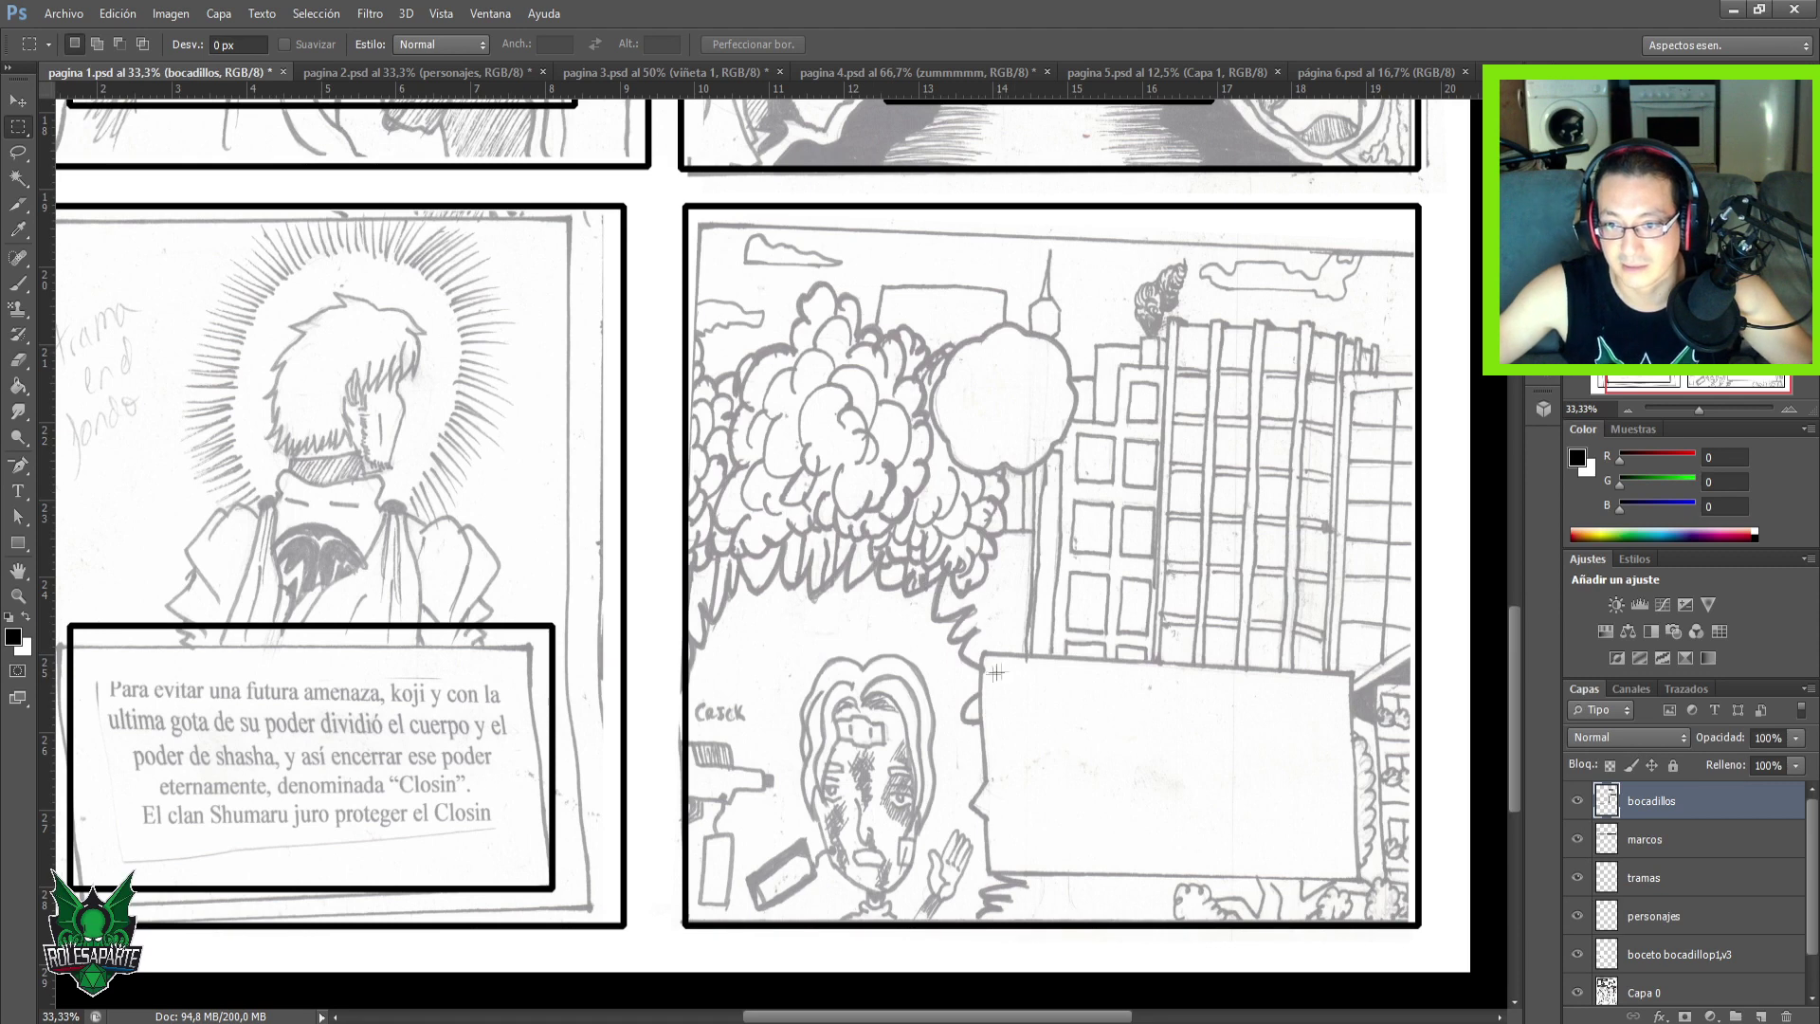
{"action": "left_click_drag", "start_coordinate": [975, 649], "coordinate": [1355, 875]}
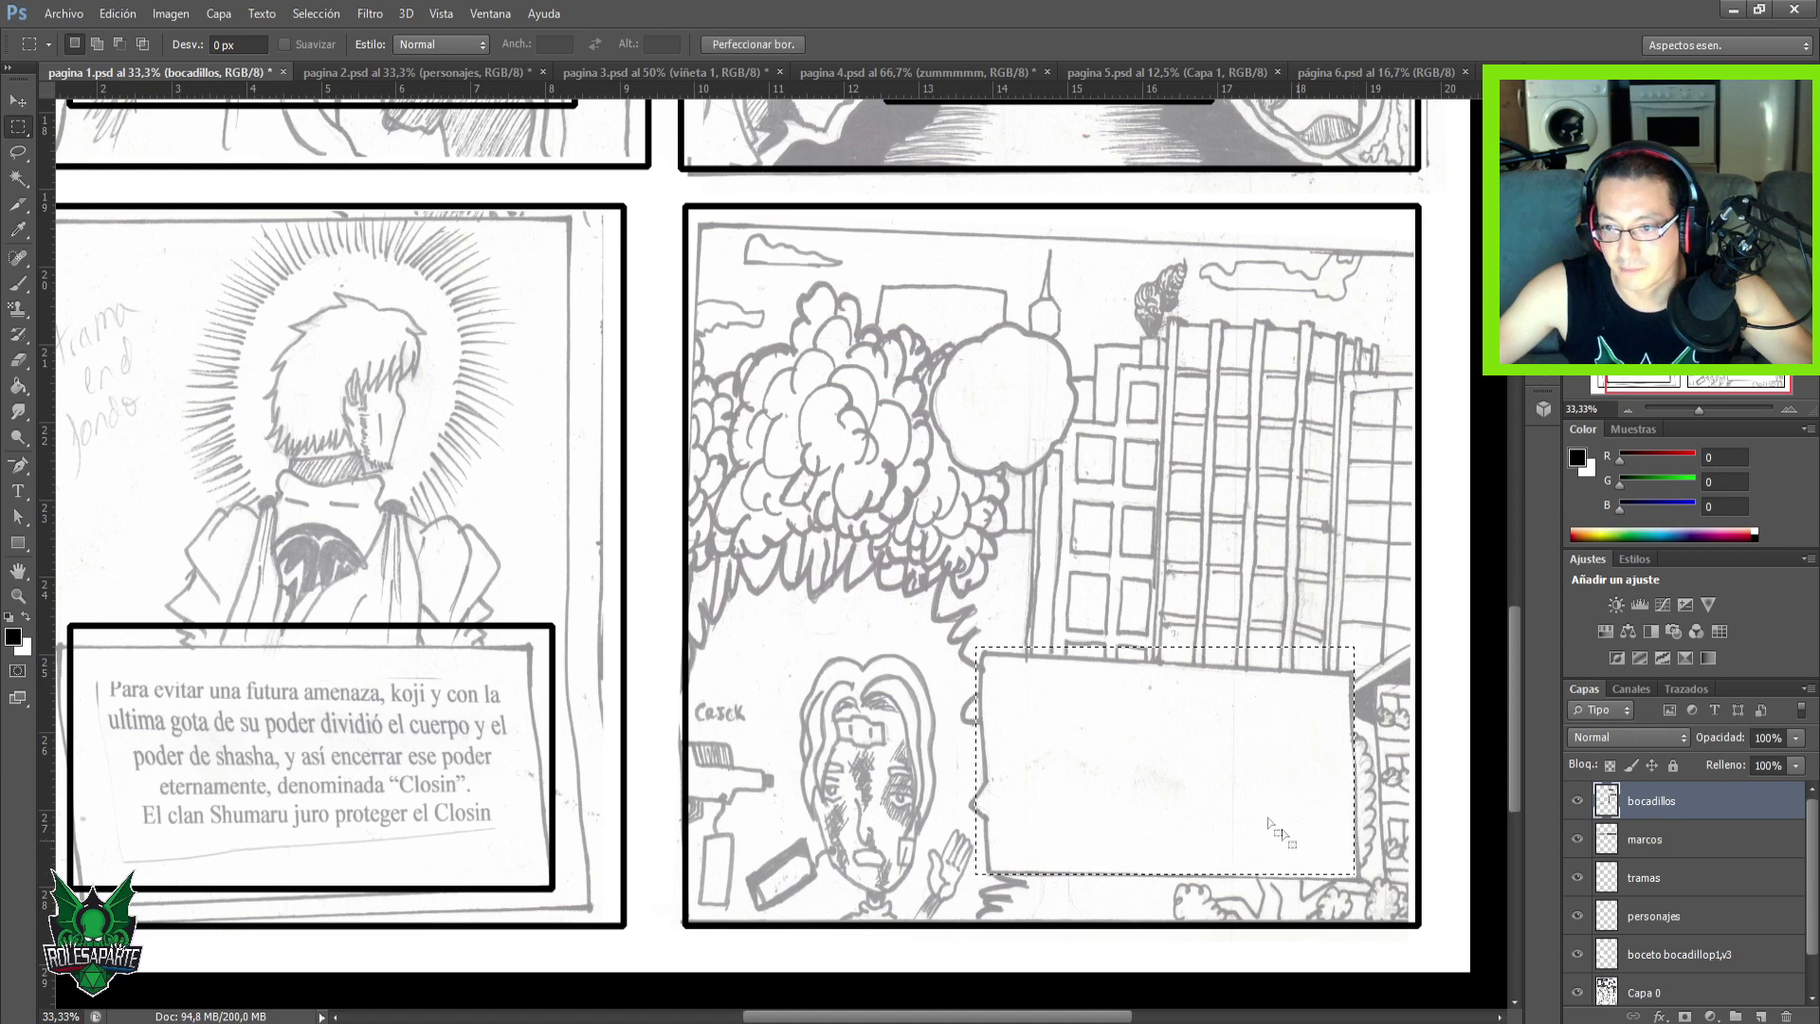
{"action": "mouse_move", "coordinate": [1163, 762]}
{"action": "left_mouse_down"}
{"action": "mouse_move", "coordinate": [1130, 757]}
{"action": "mouse_move", "coordinate": [1172, 762]}
{"action": "left_mouse_up"}
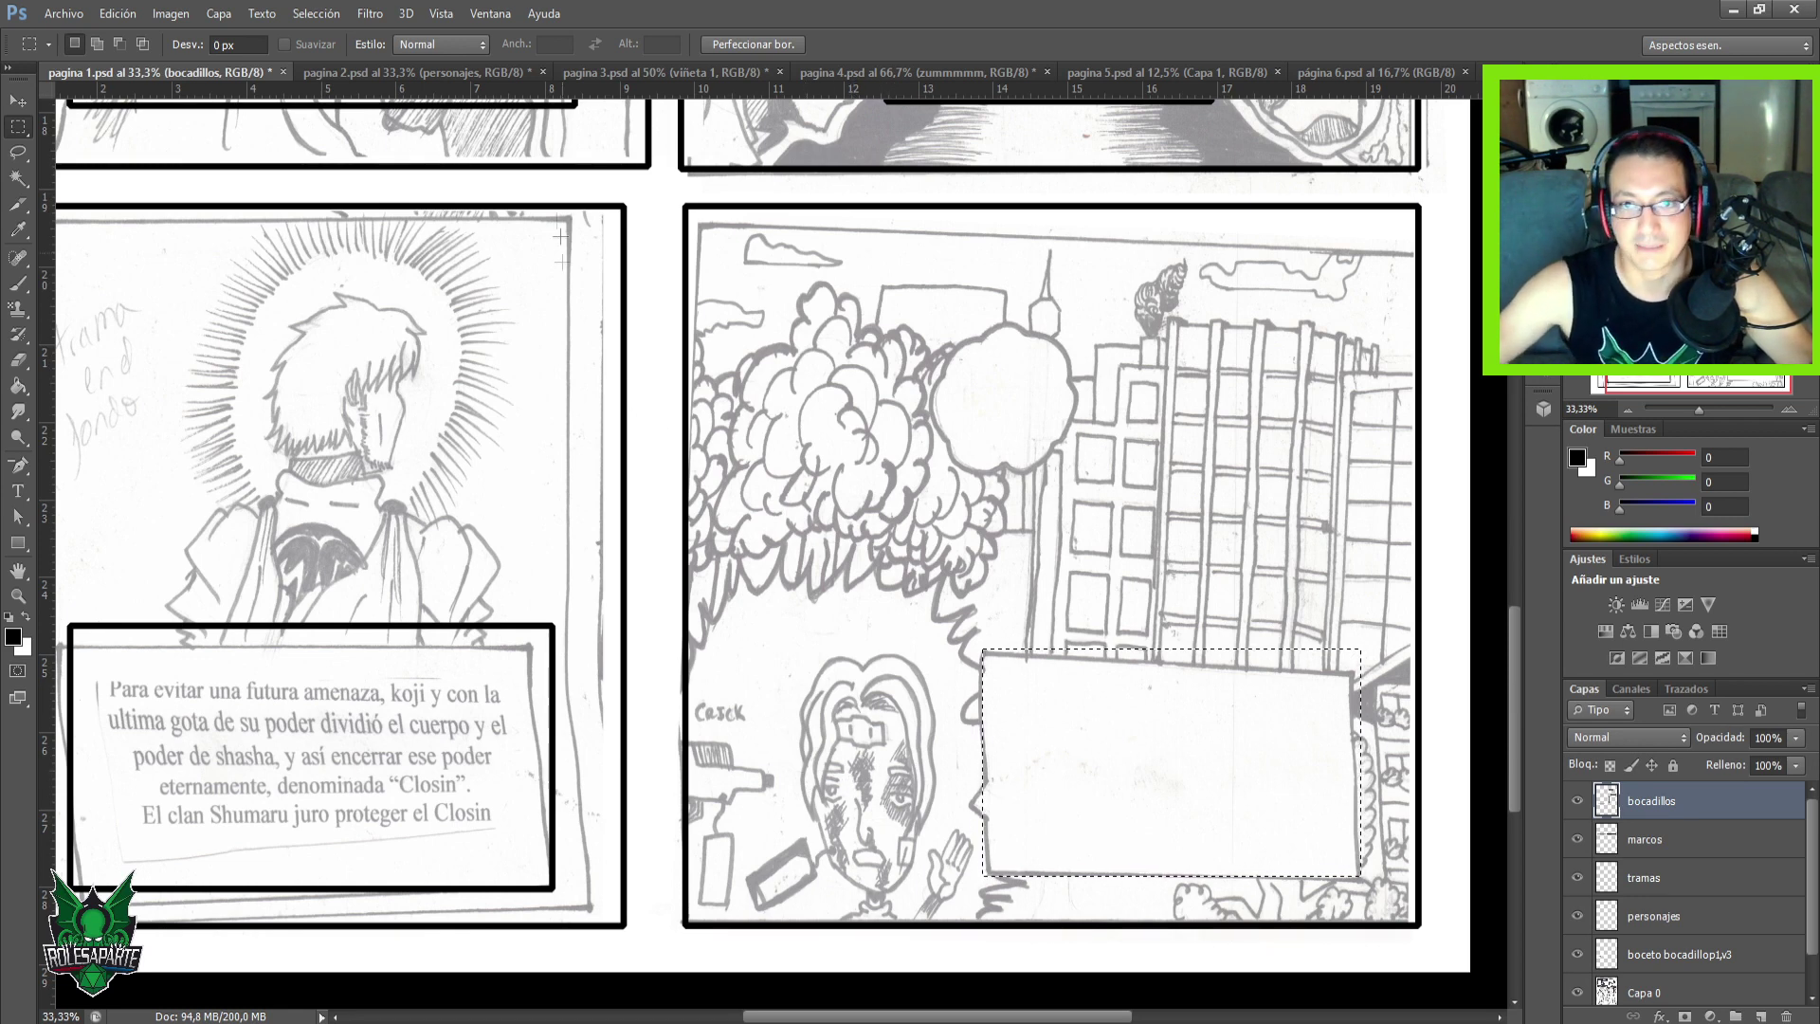
Look through the page 2, page 3 and page 4 documents and return to page 1.
{"action": "left_click", "coordinate": [413, 73]}
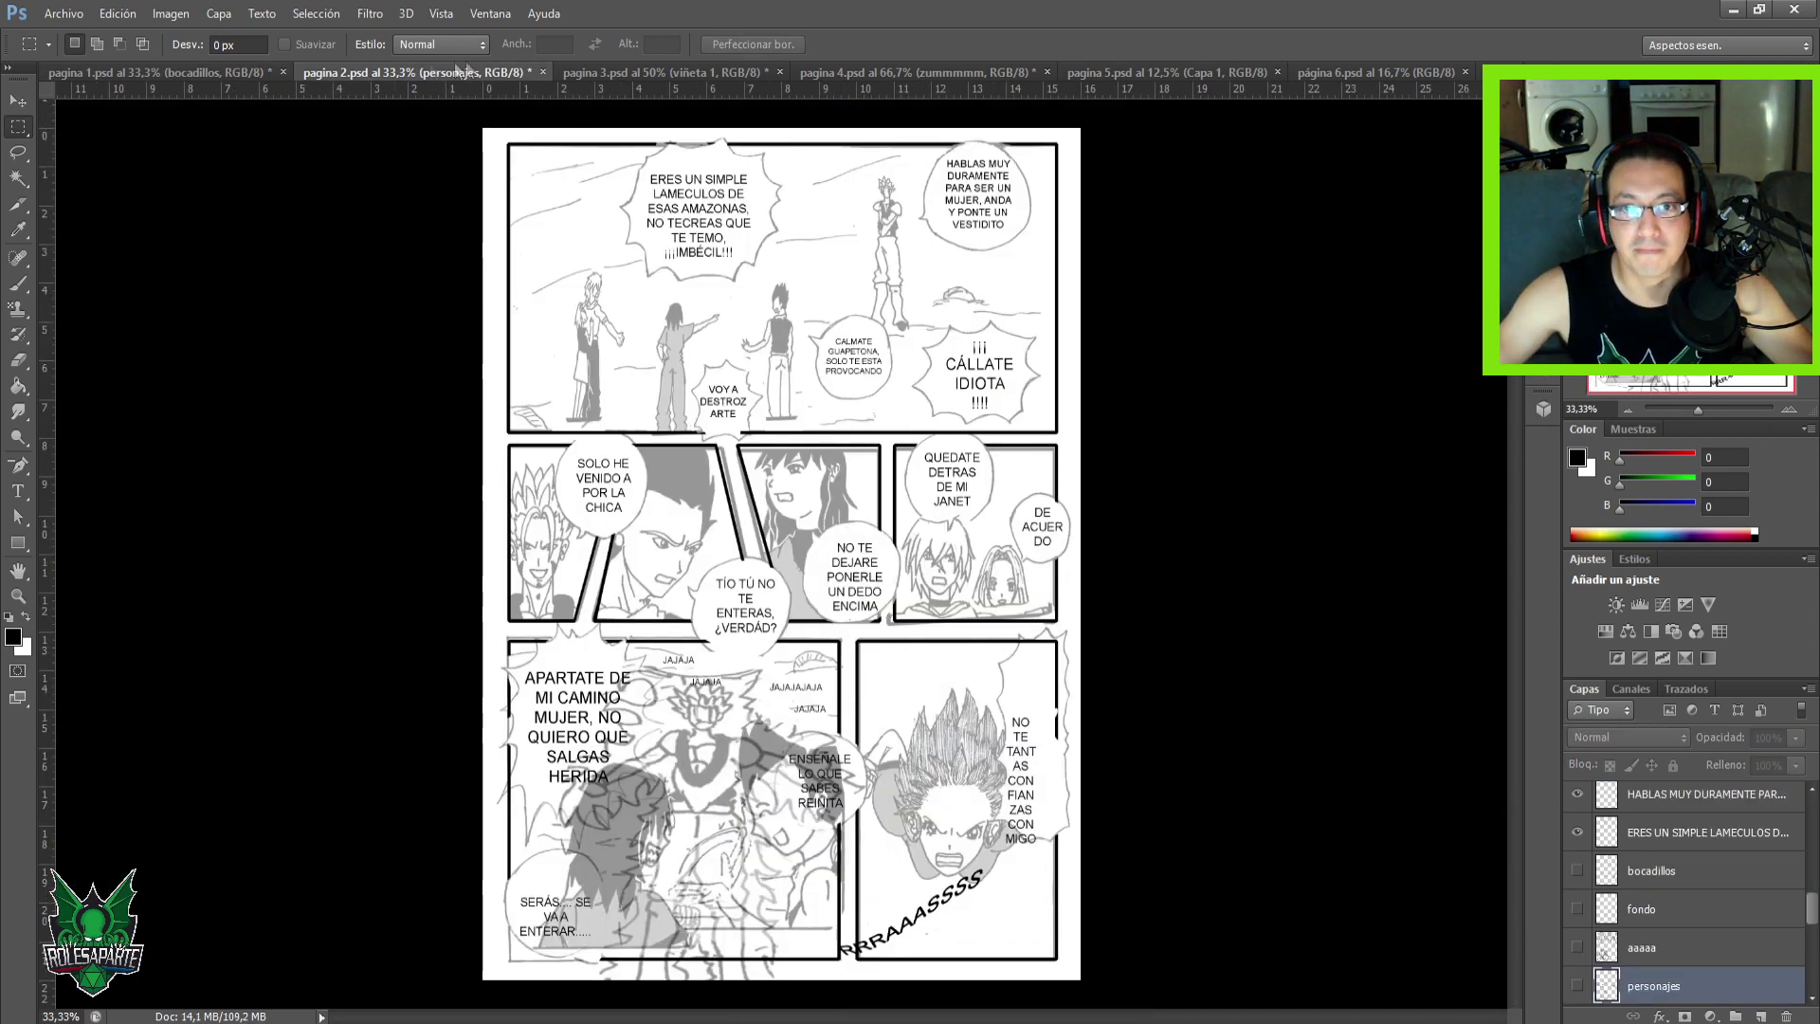
{"action": "left_click", "coordinate": [613, 73]}
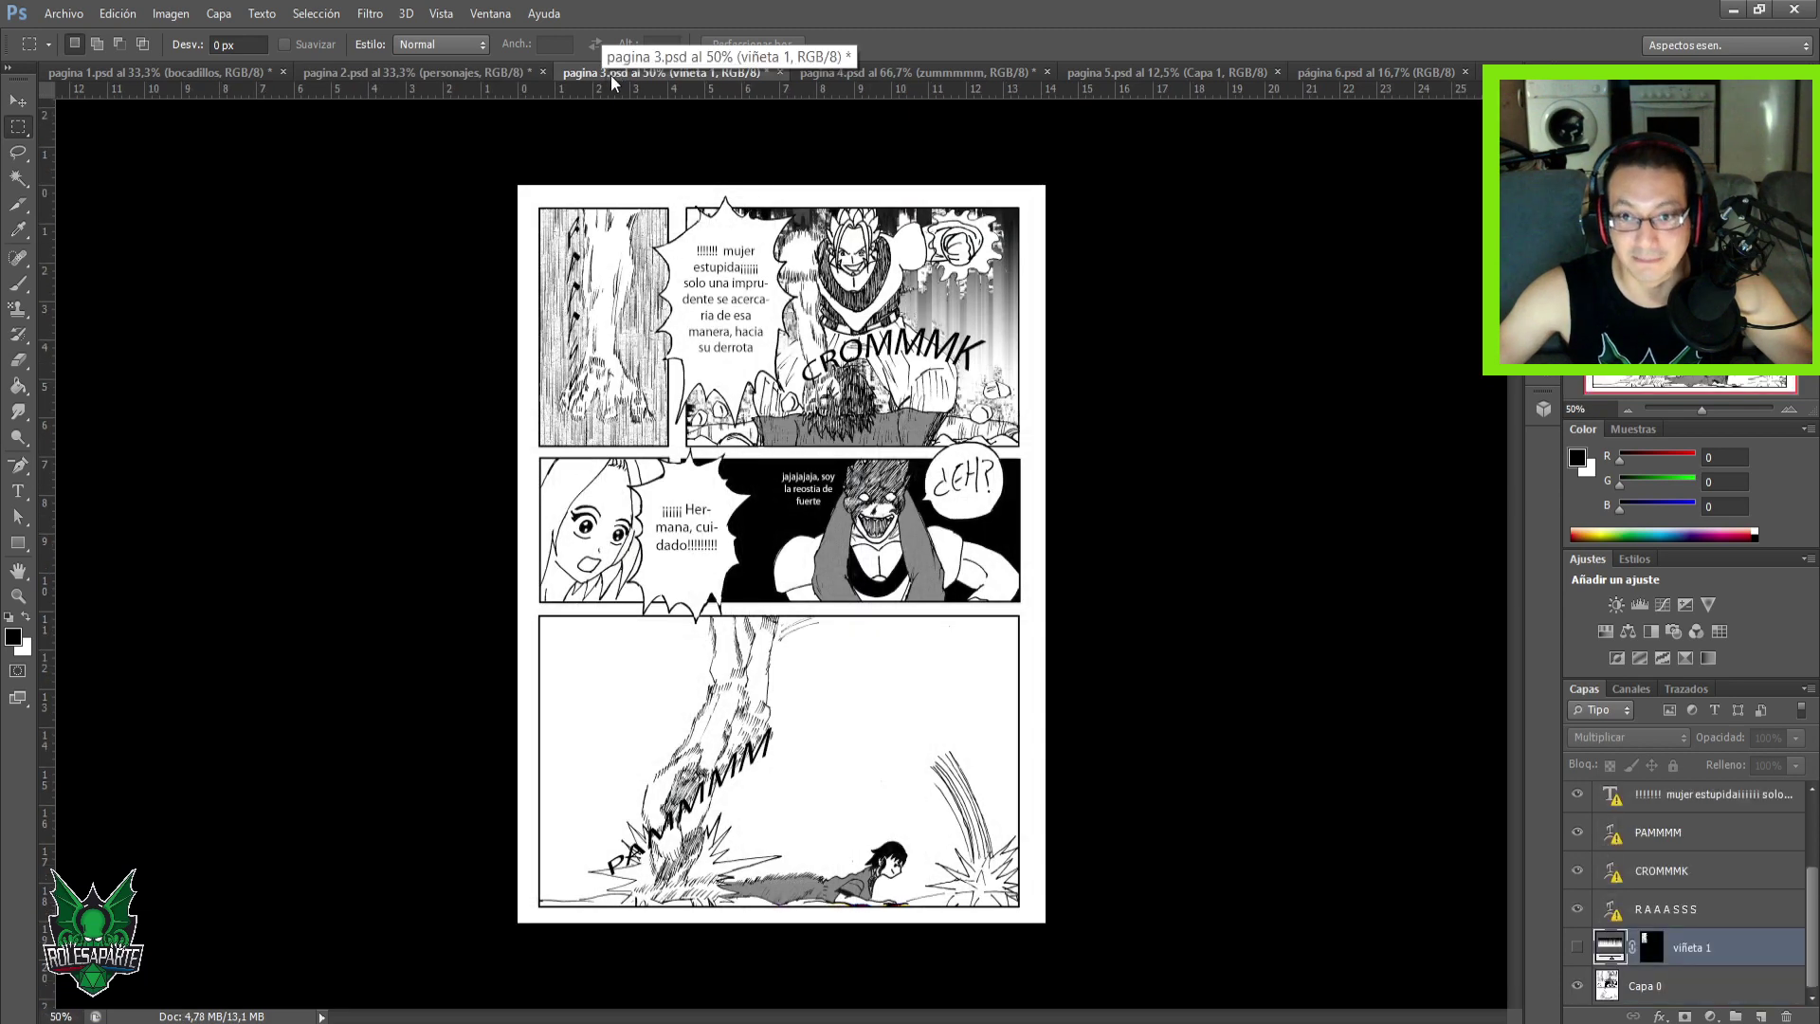
{"action": "left_click", "coordinate": [836, 73]}
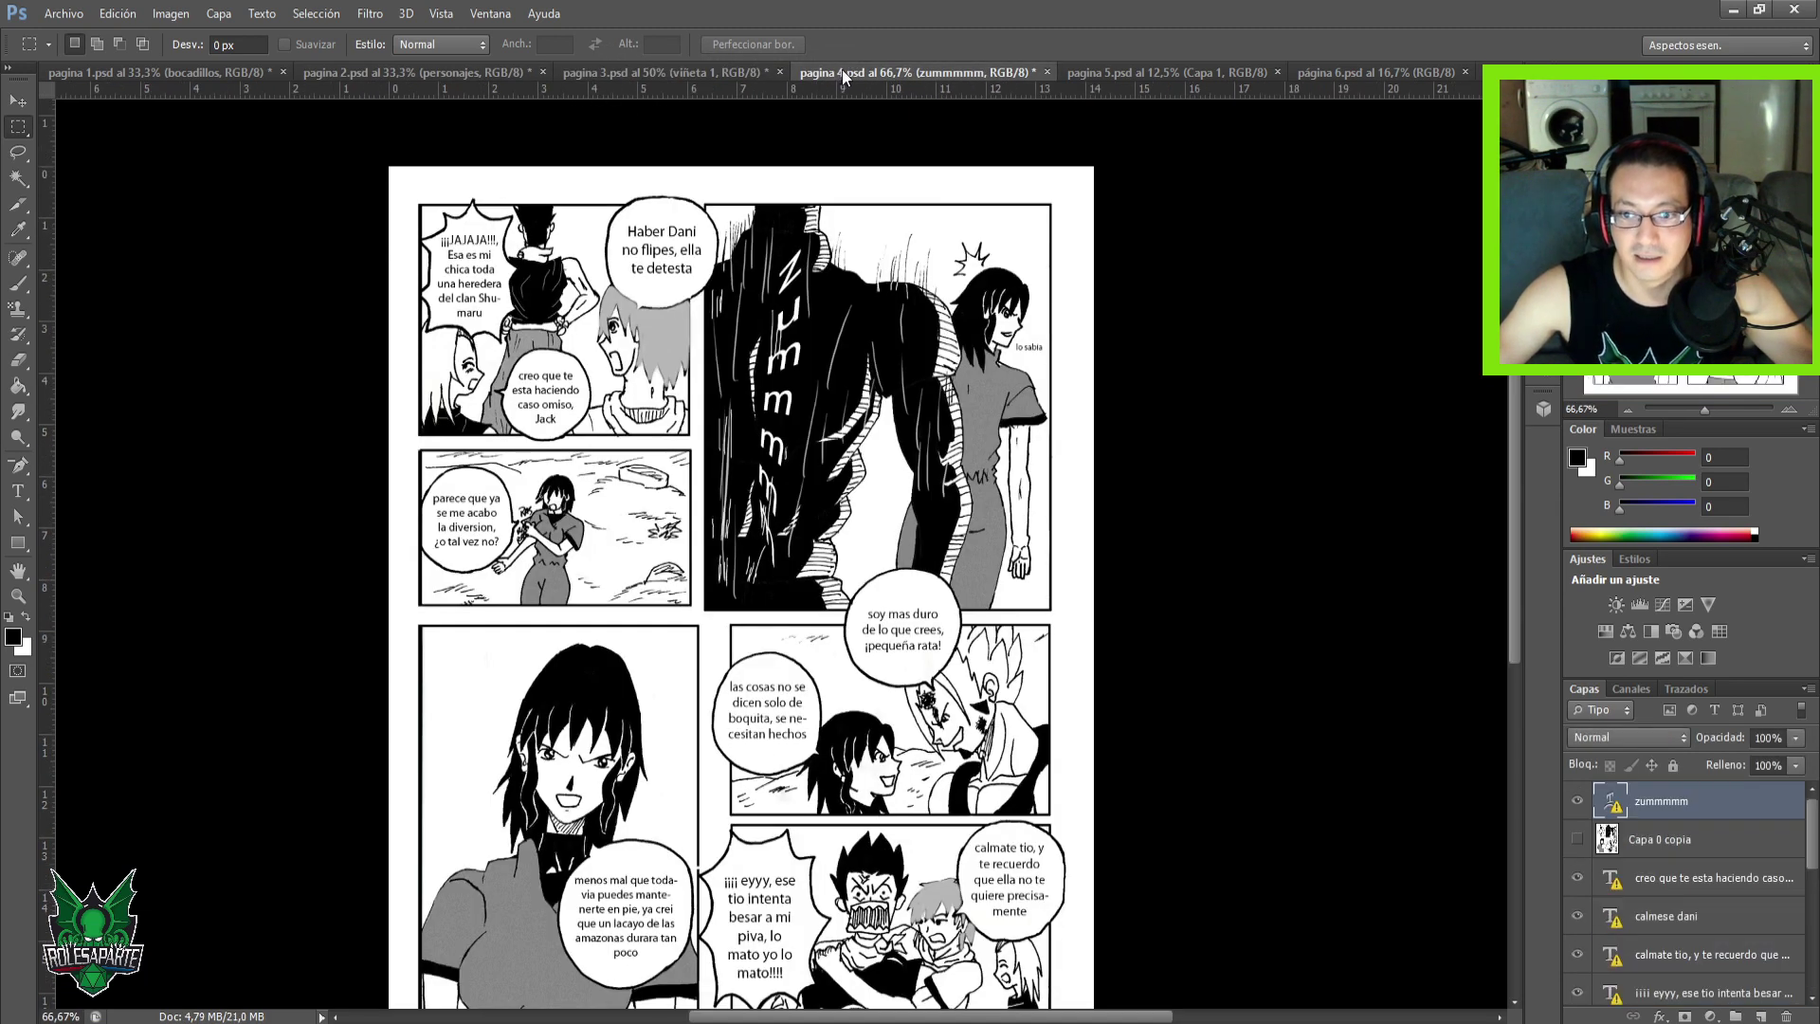
{"action": "left_click", "coordinate": [216, 72]}
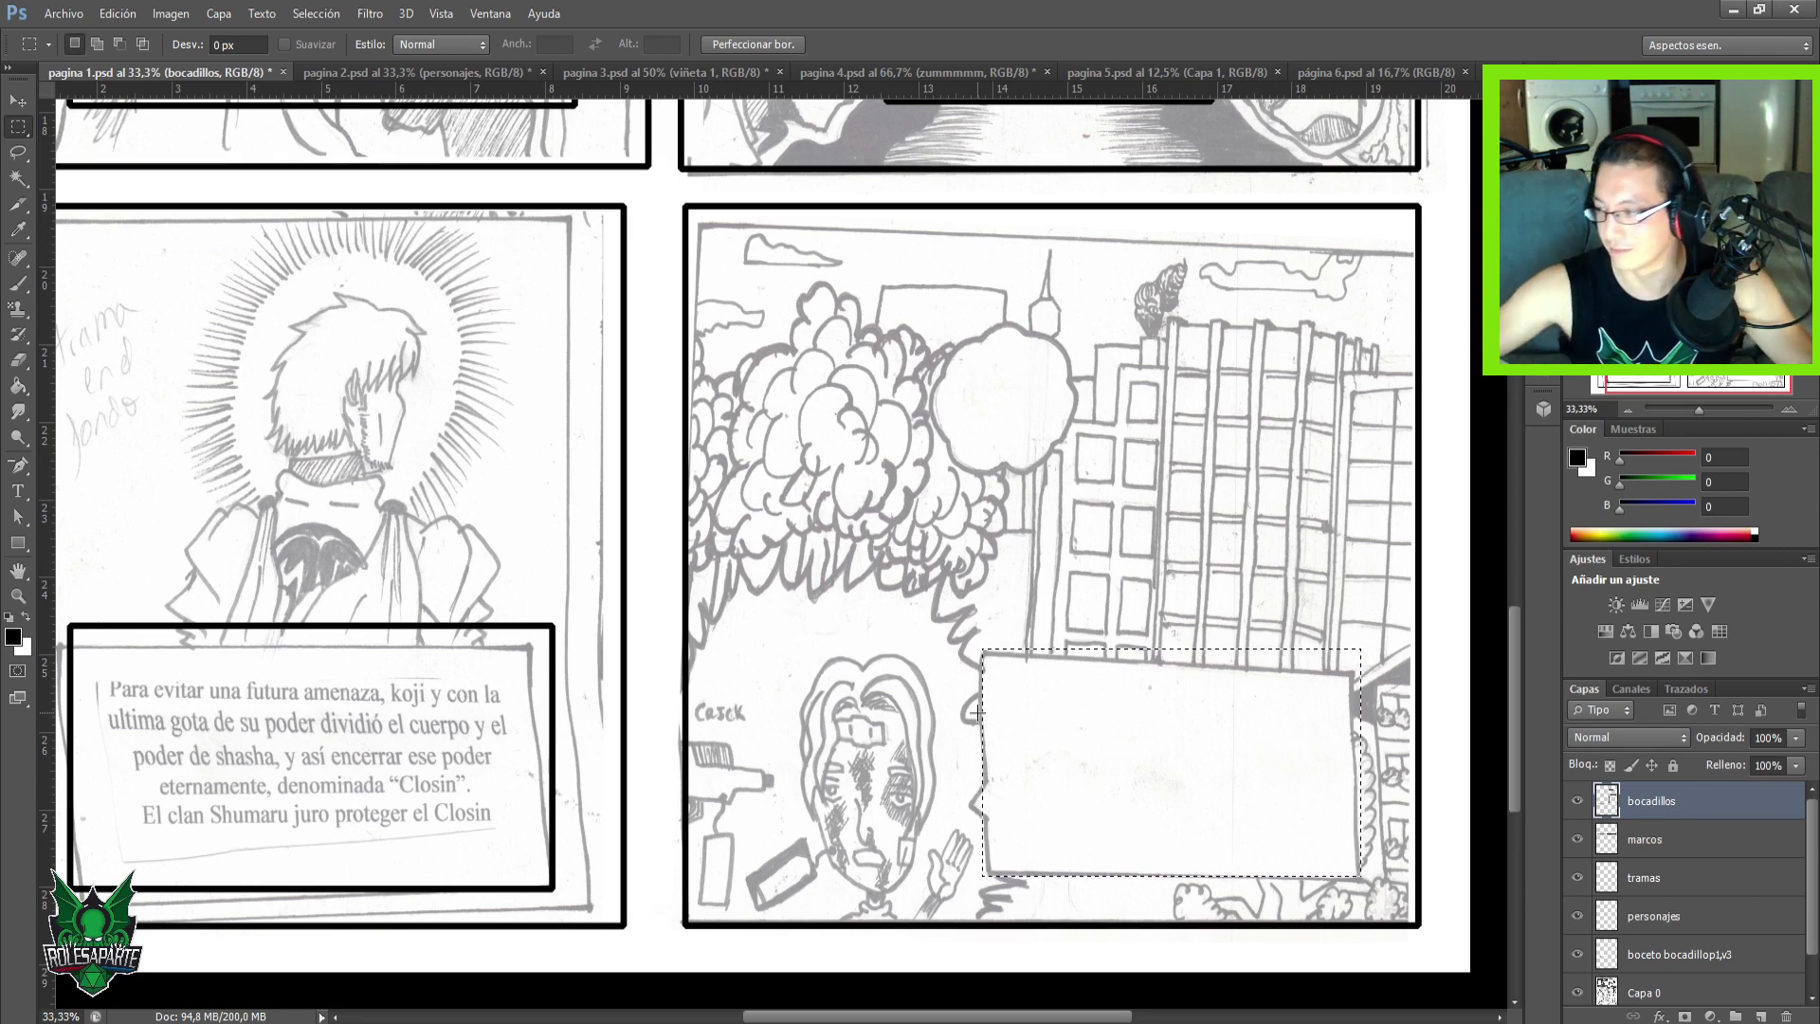
Clear the old selection, draw a new rectangular one over the blank caption in the city panel and shift it slightly left.
{"action": "key", "text": "ctrl+d"}
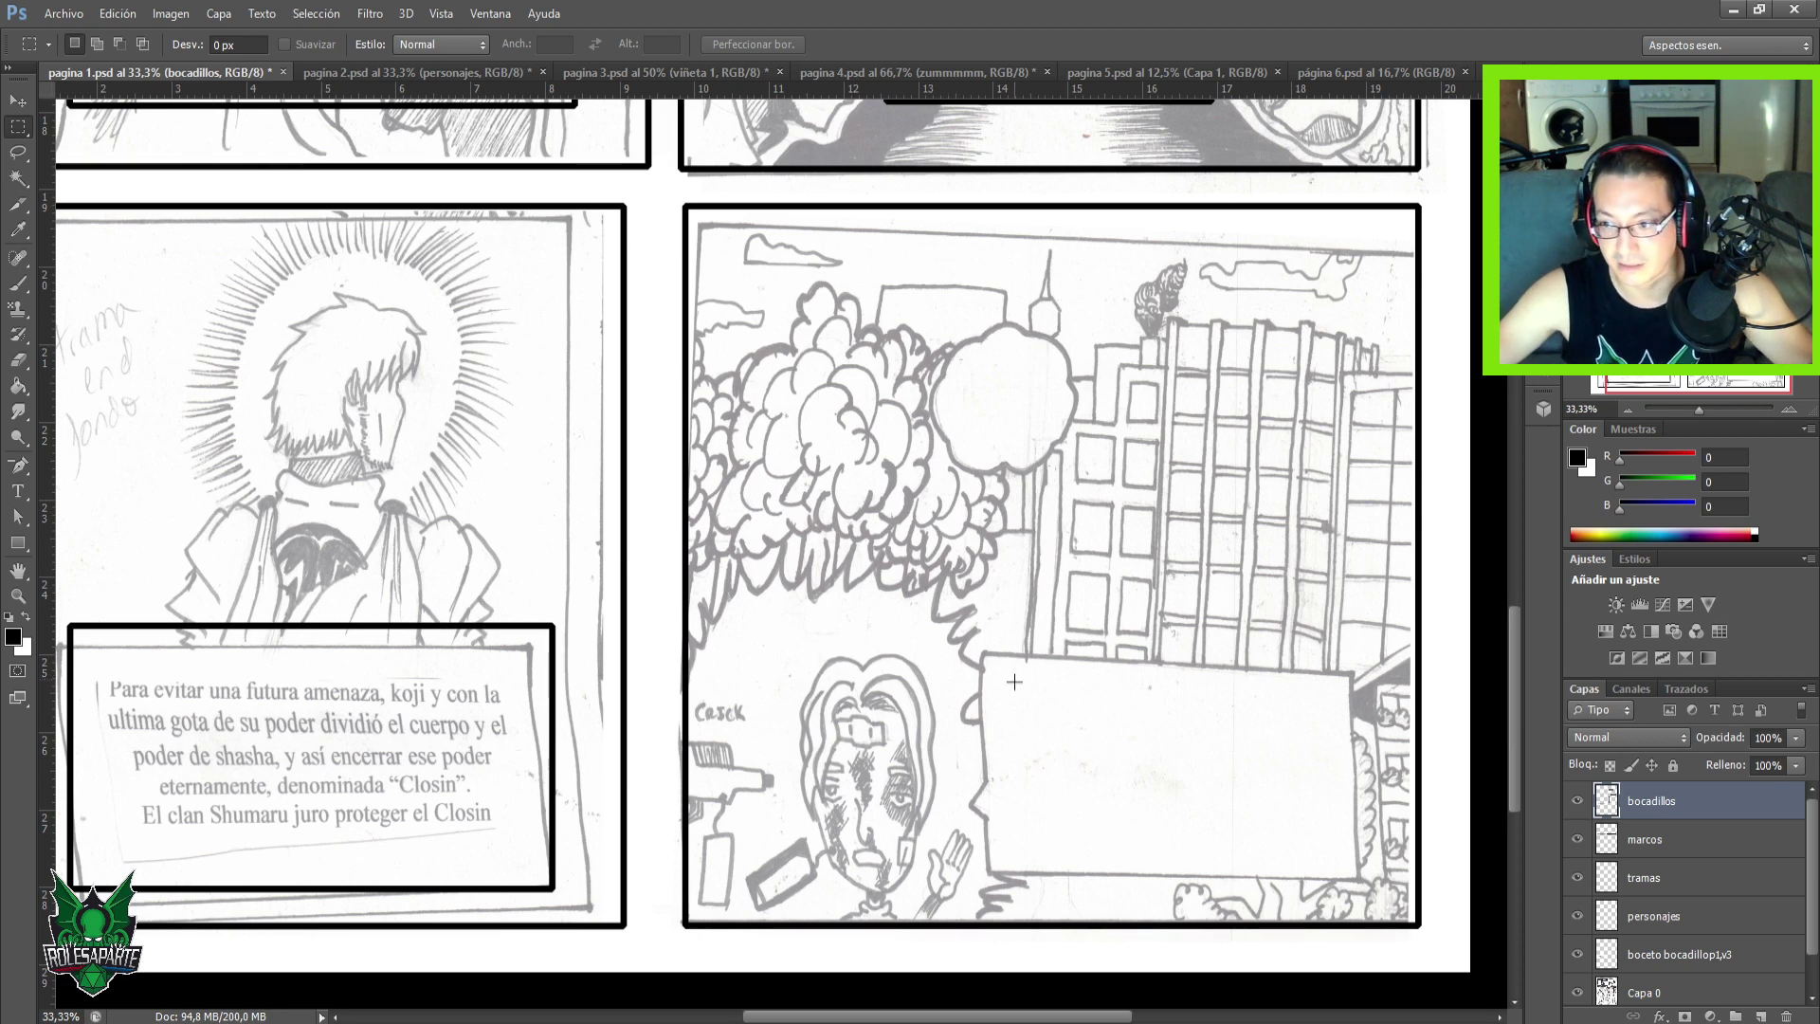
{"action": "left_click_drag", "start_coordinate": [976, 669], "coordinate": [1341, 874]}
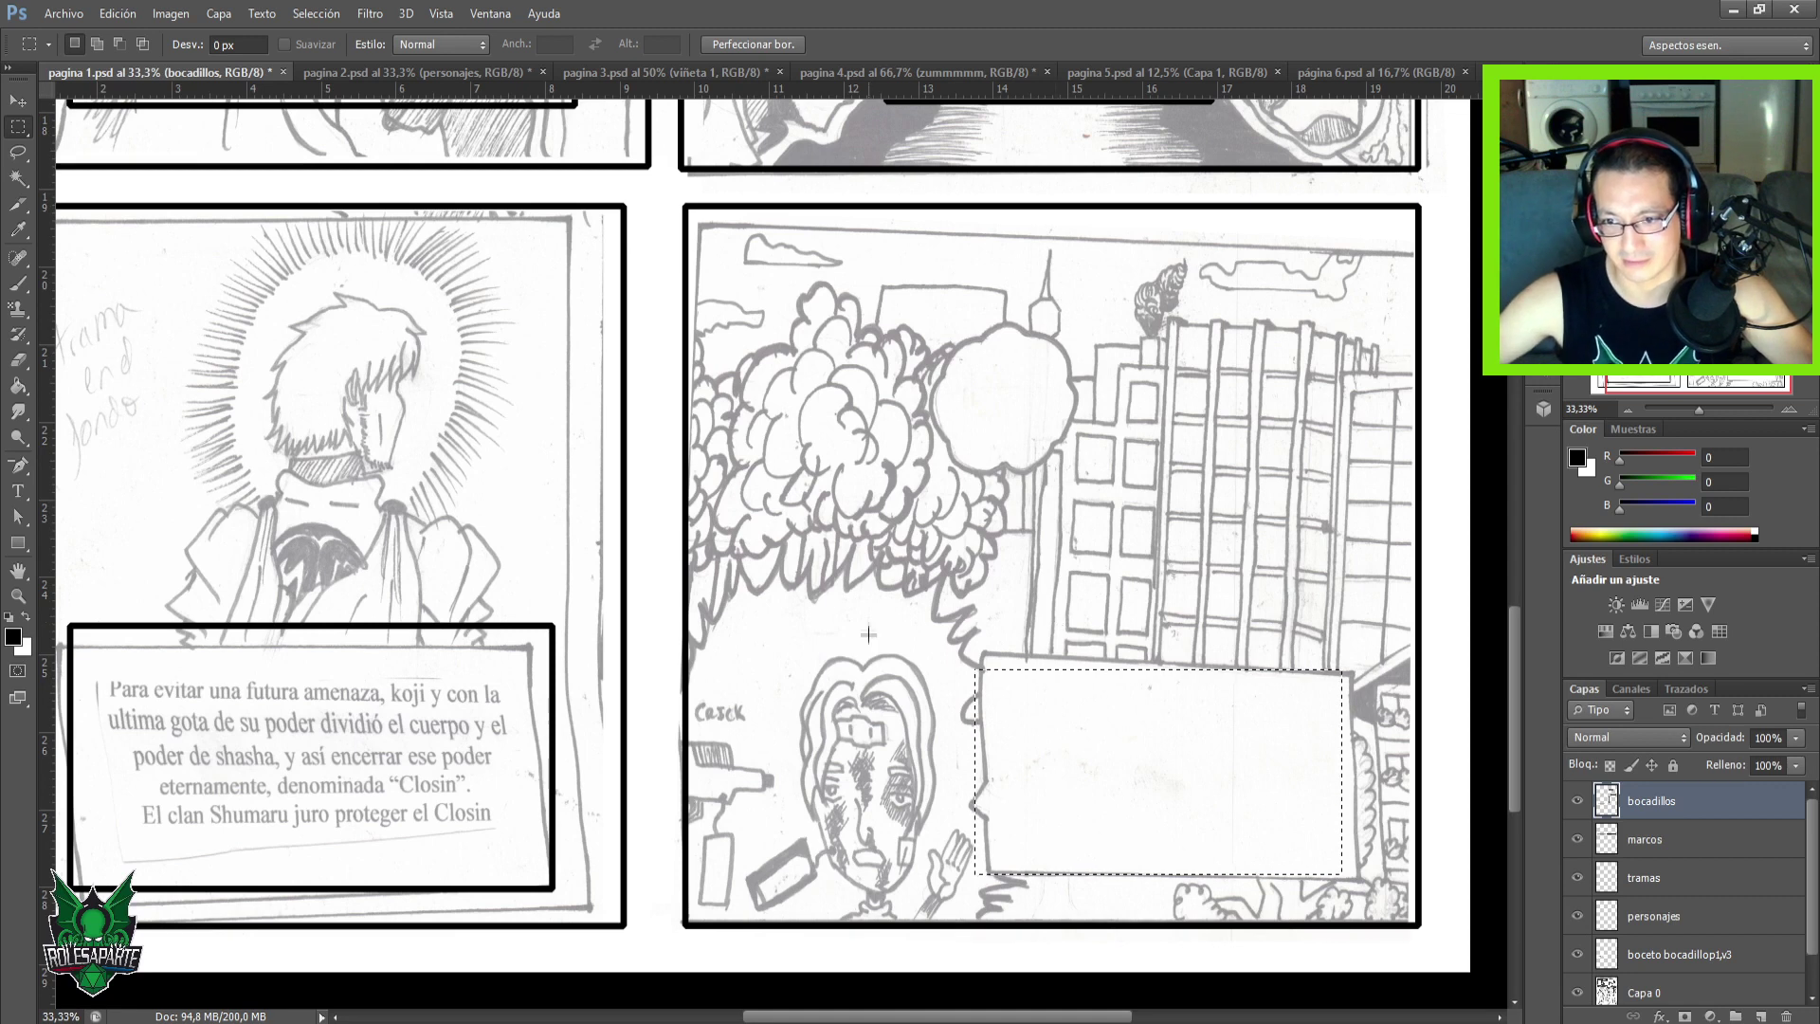
{"action": "left_click_drag", "start_coordinate": [1150, 743], "coordinate": [1131, 745]}
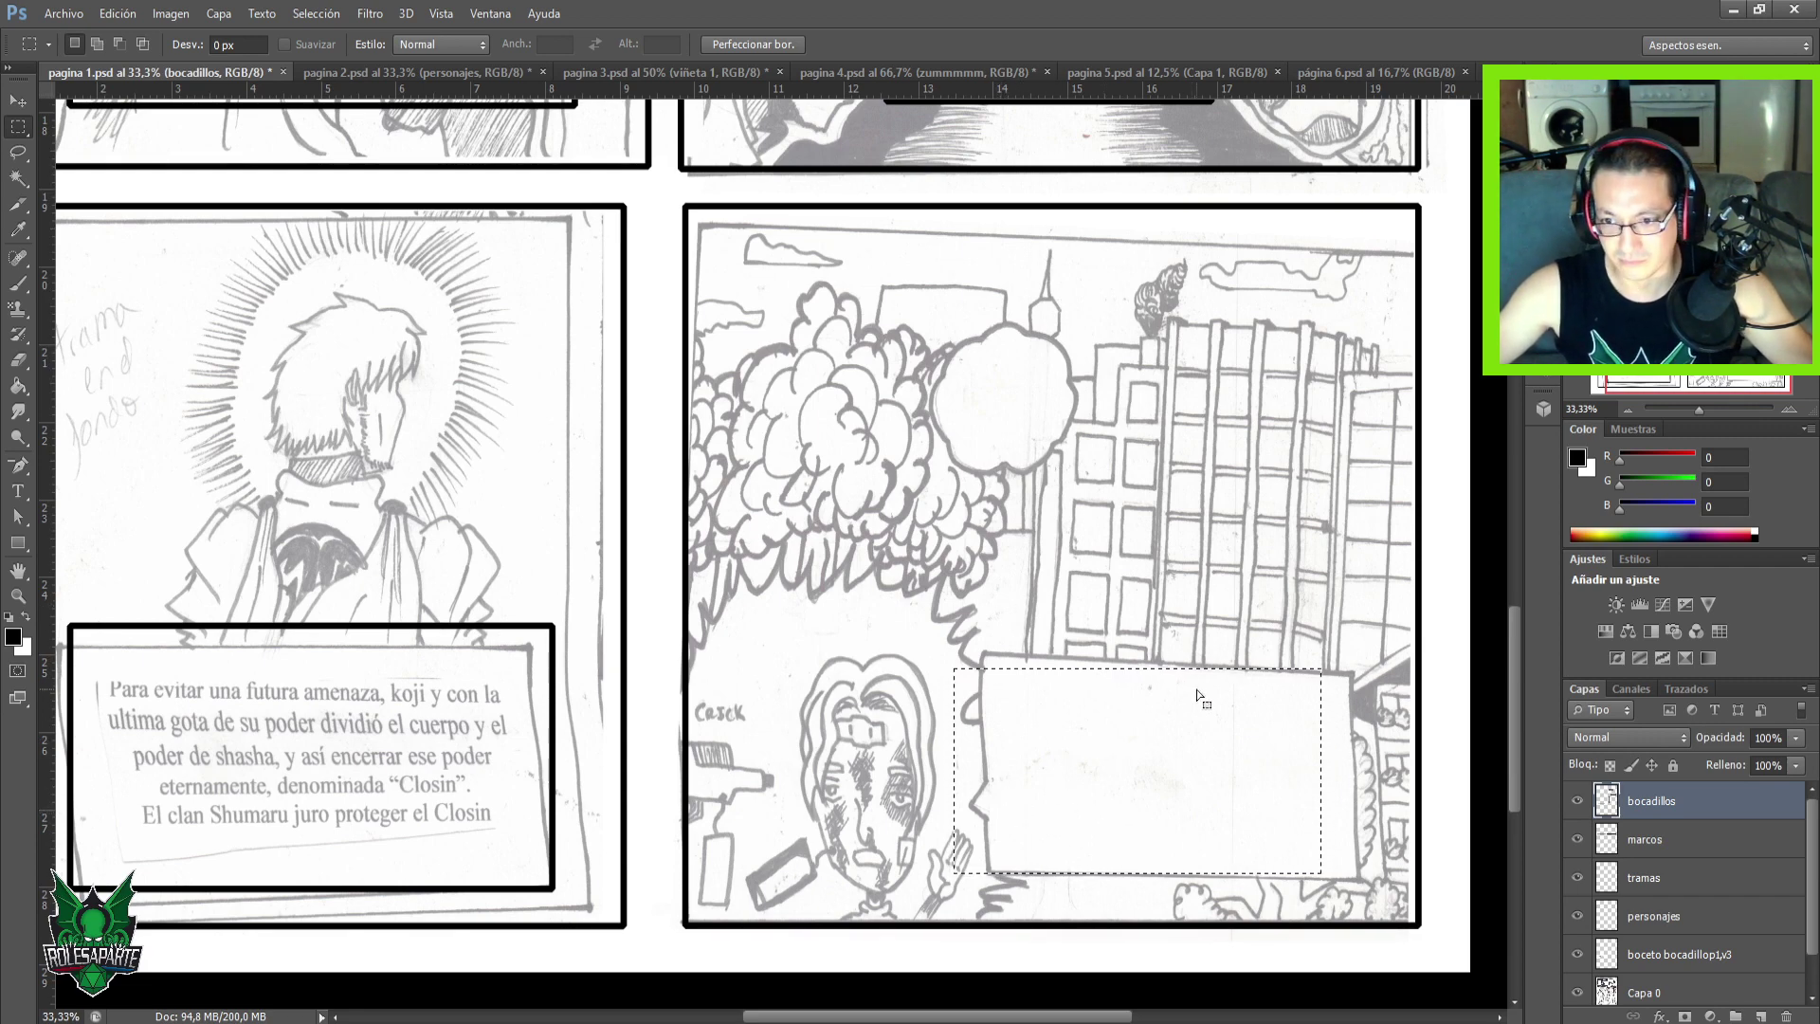
Stroke the selection over the city panel's blank caption with a black exterior outline and deselect.
{"action": "right_click", "coordinate": [1175, 725]}
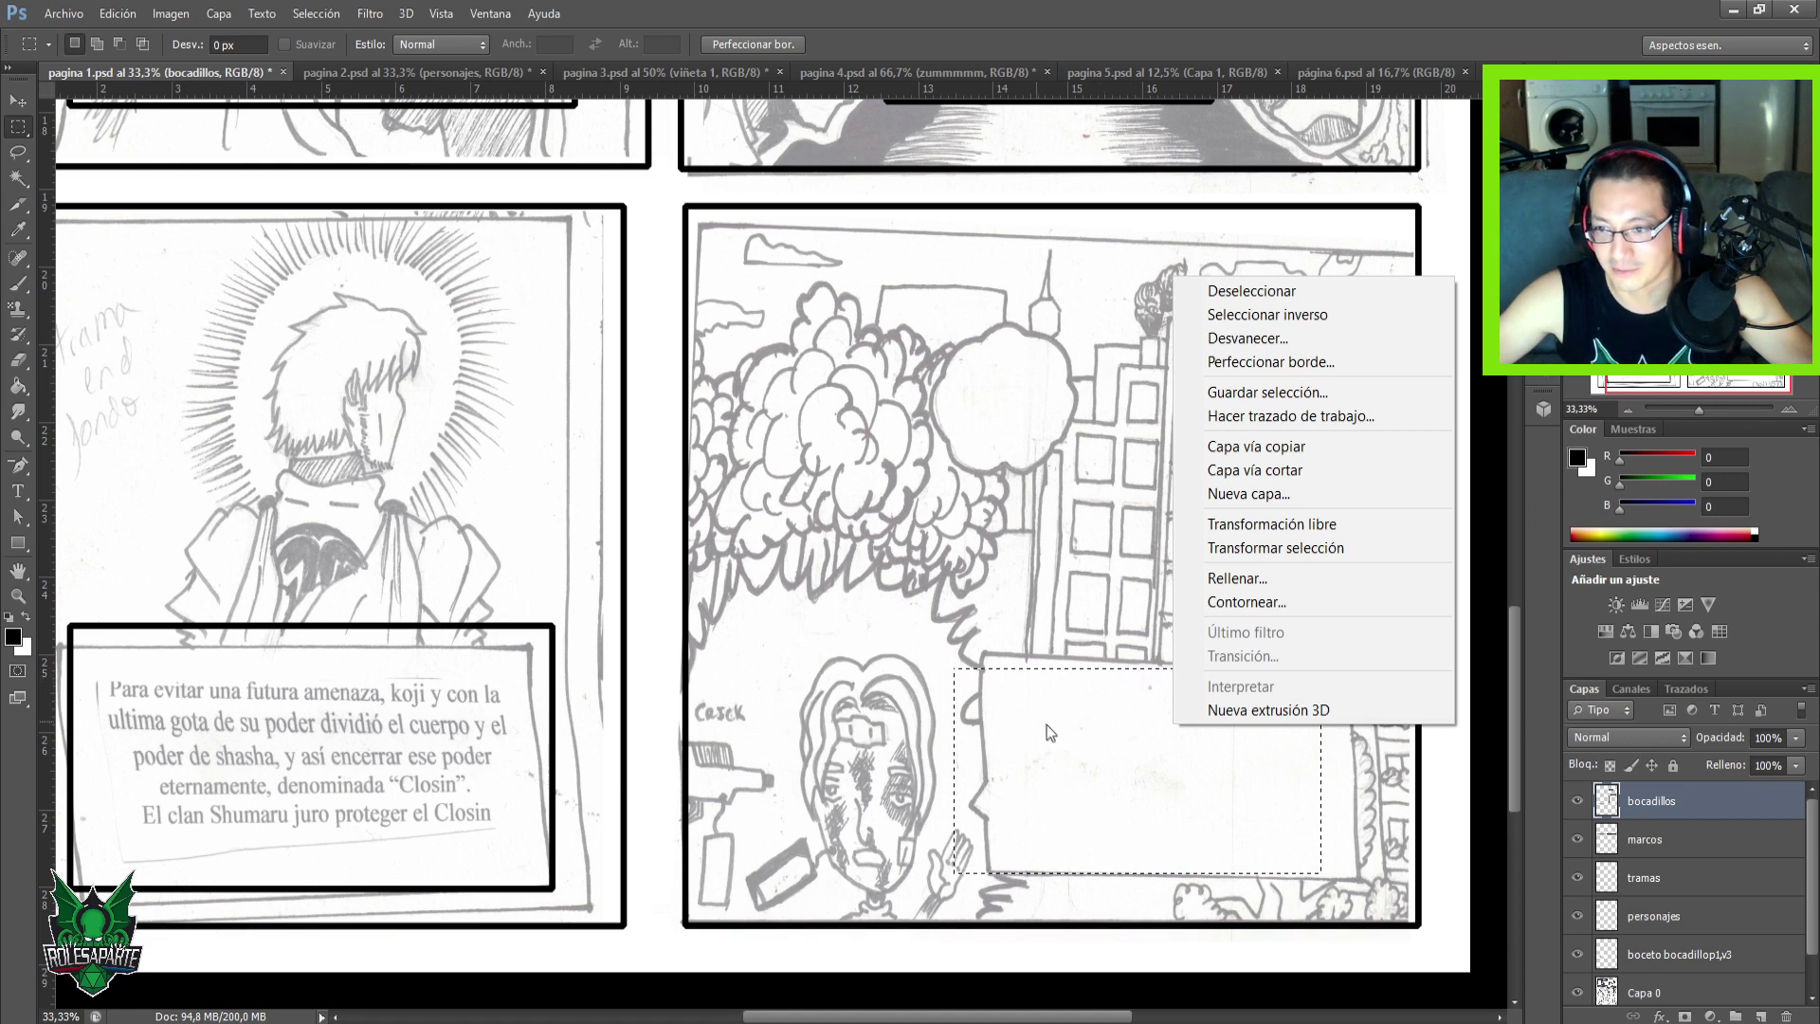
{"action": "left_click", "coordinate": [1275, 603]}
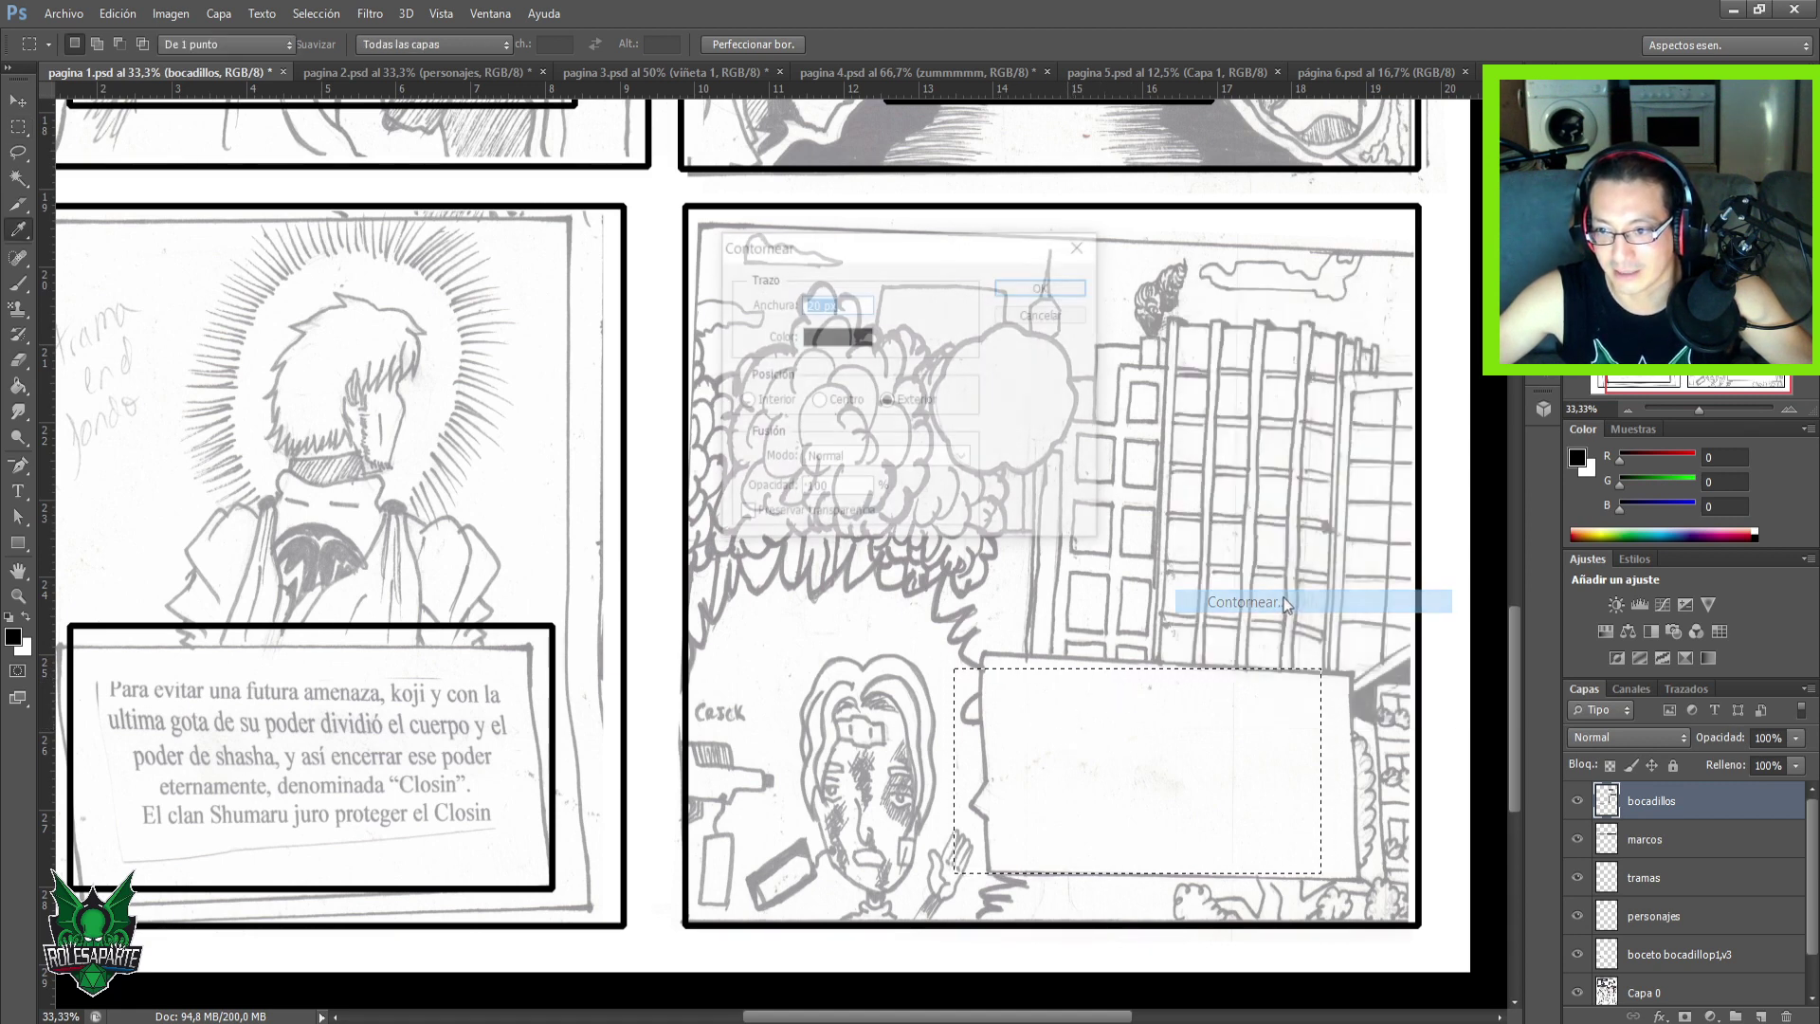
{"action": "left_click", "coordinate": [1042, 286]}
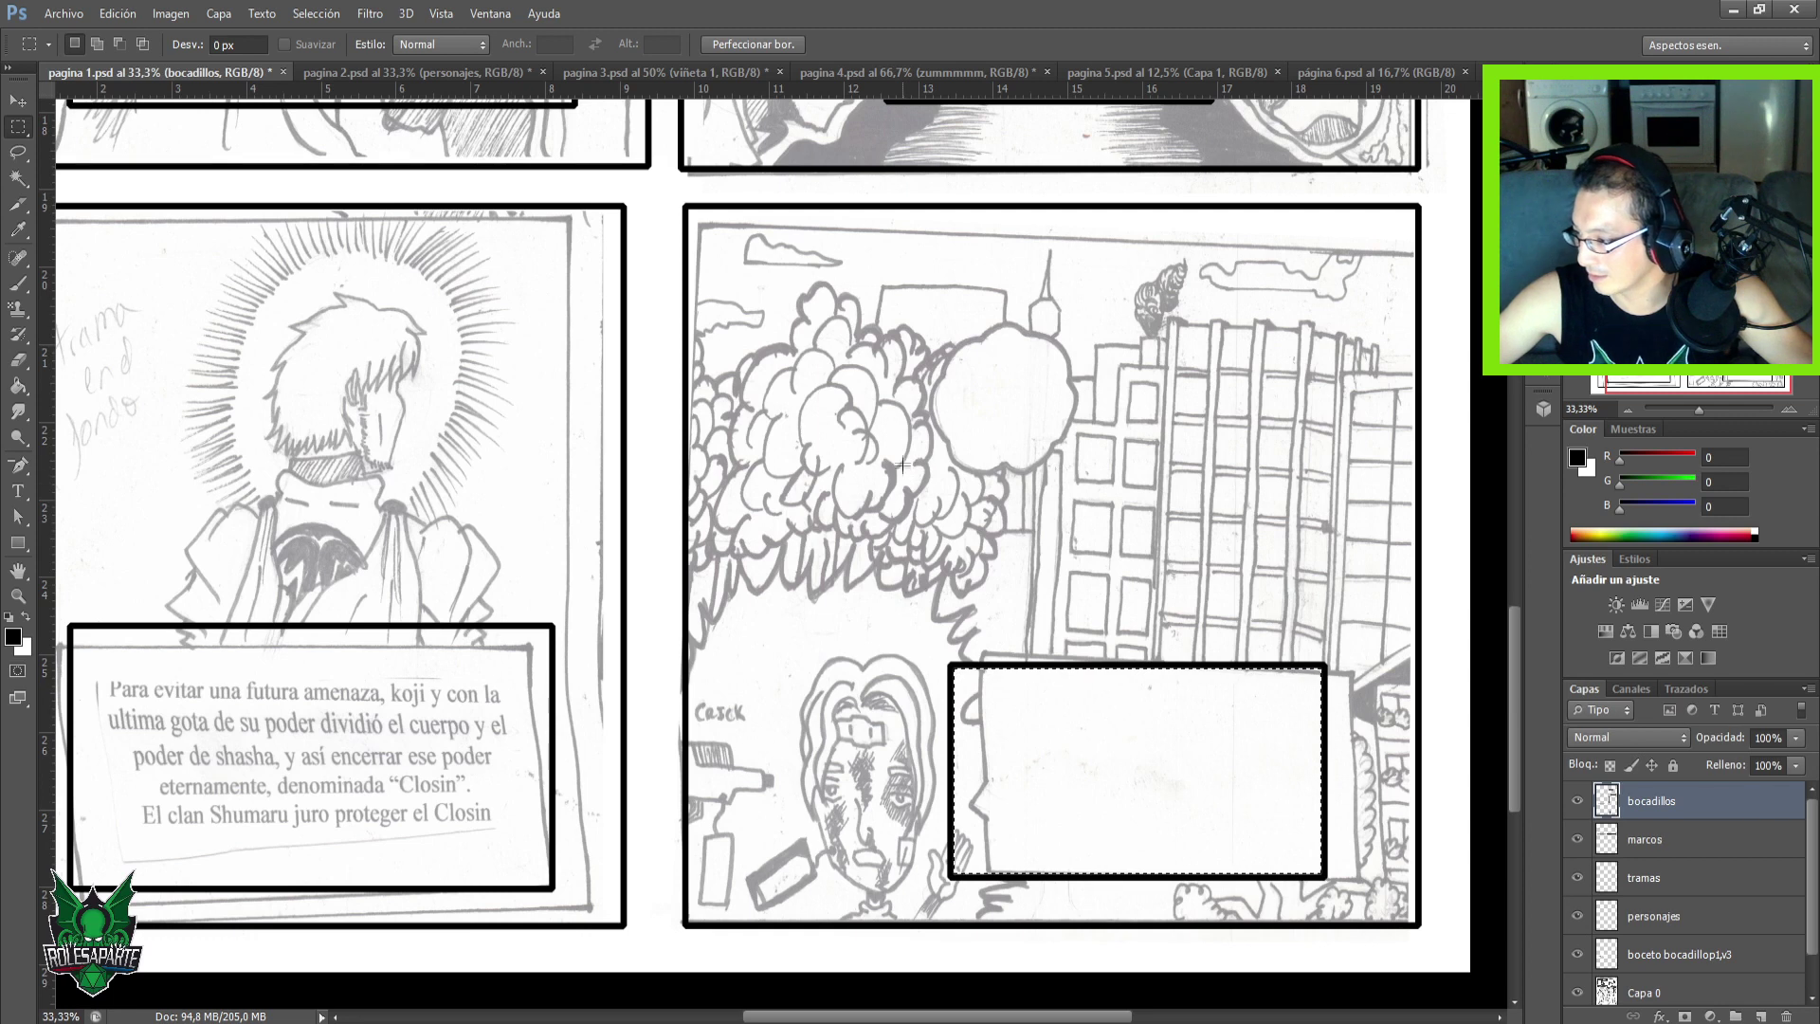
{"action": "left_click", "coordinate": [908, 677]}
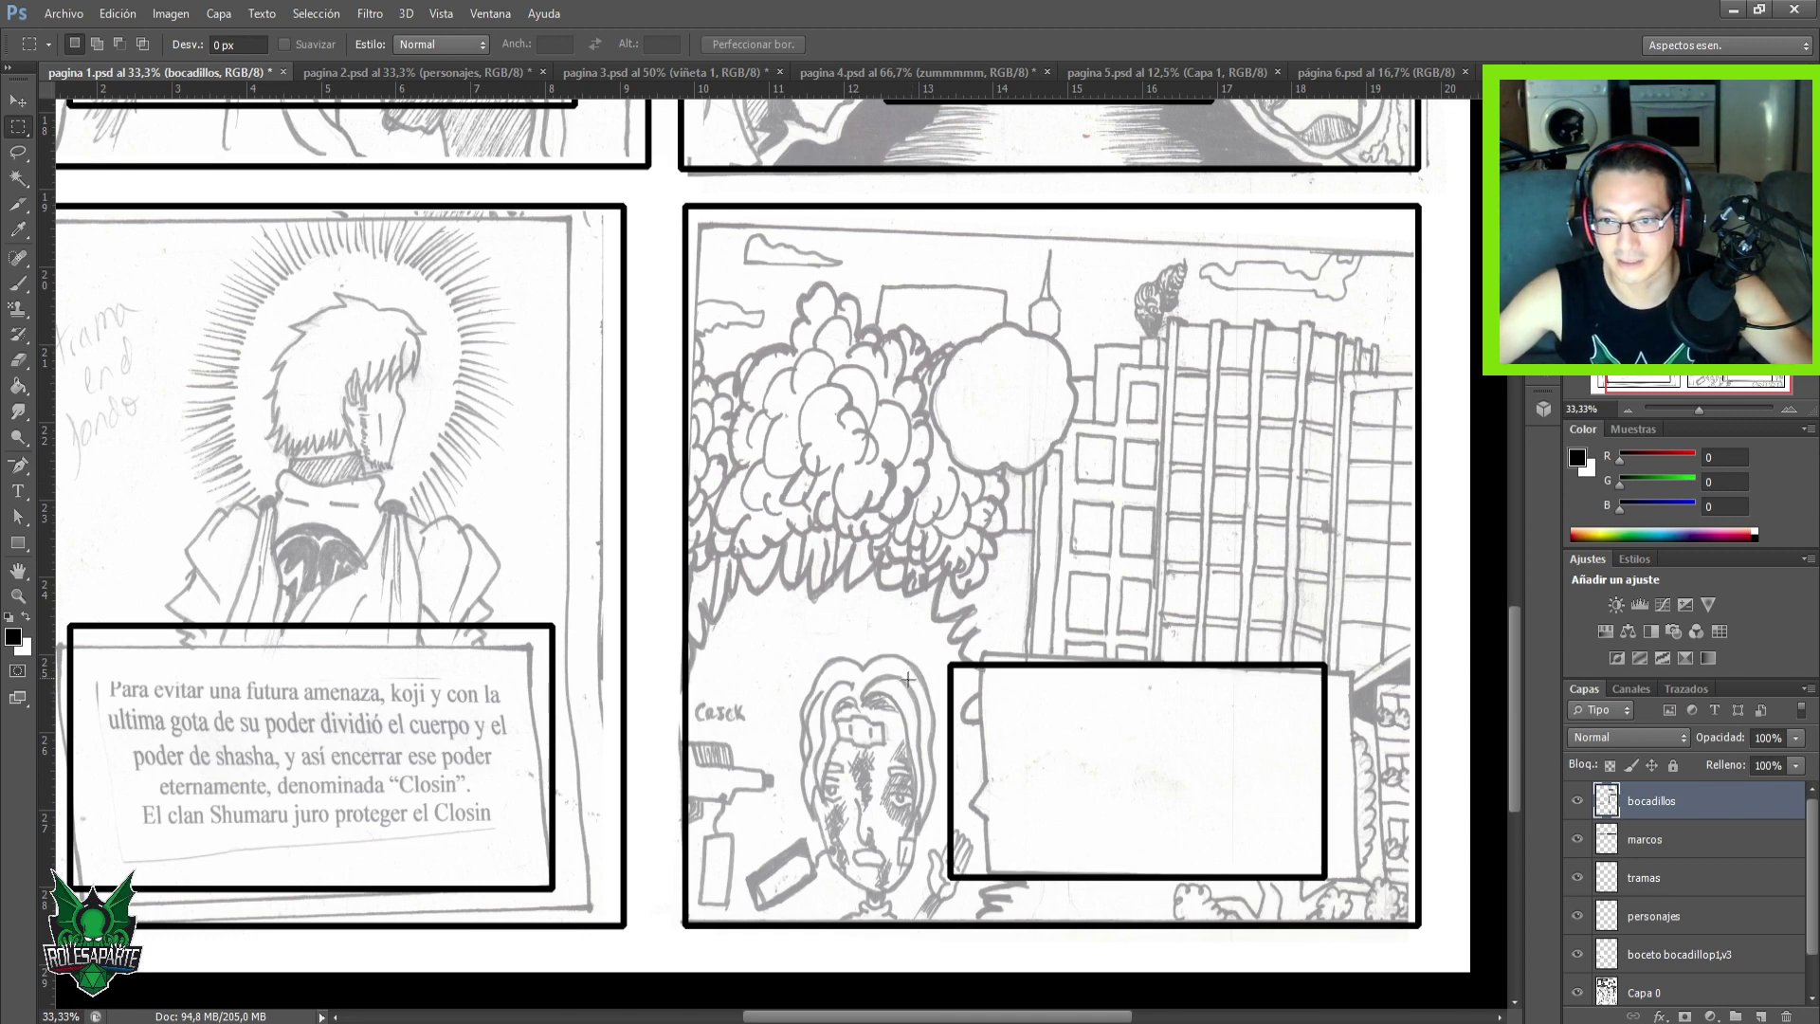
Lower the opacity of the scanned sketch layer "Capa 0" to 11%.
{"action": "scroll", "coordinate": [854, 583], "scroll_direction": "down", "scroll_amount": 3}
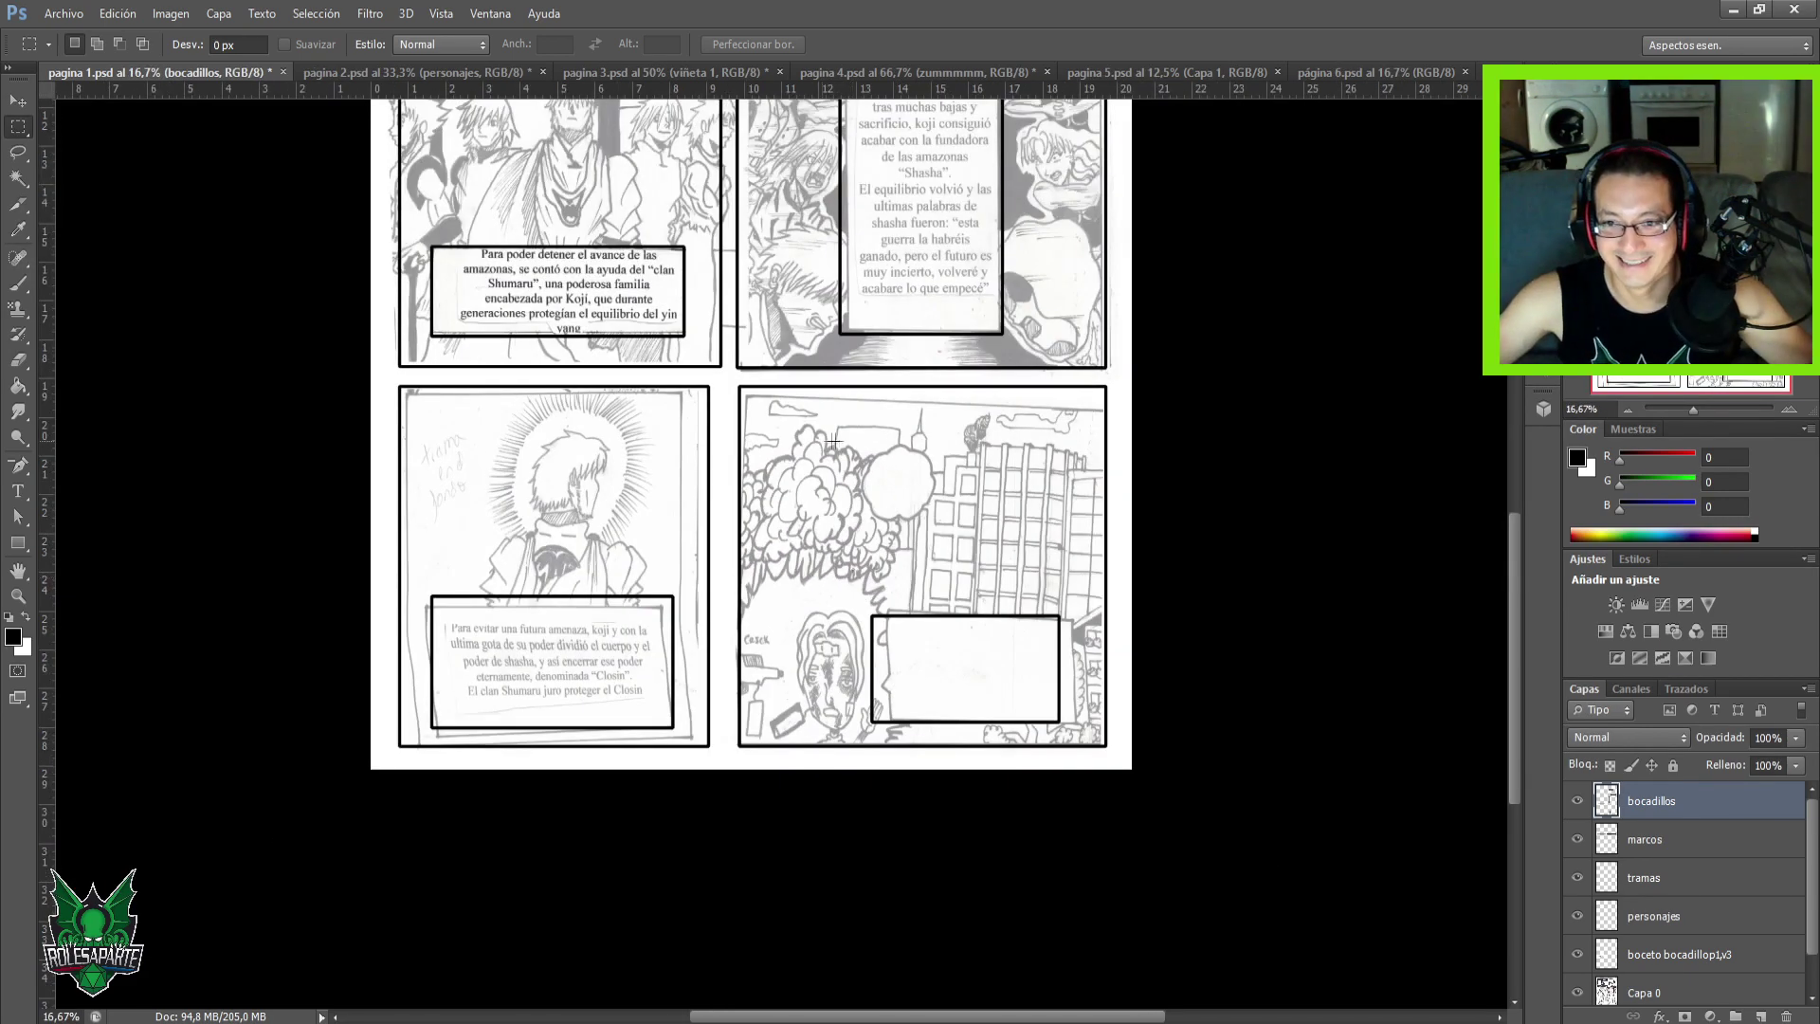
{"action": "left_click_drag", "start_coordinate": [833, 440], "coordinate": [823, 775]}
{"action": "left_click_drag", "start_coordinate": [831, 695], "coordinate": [832, 593]}
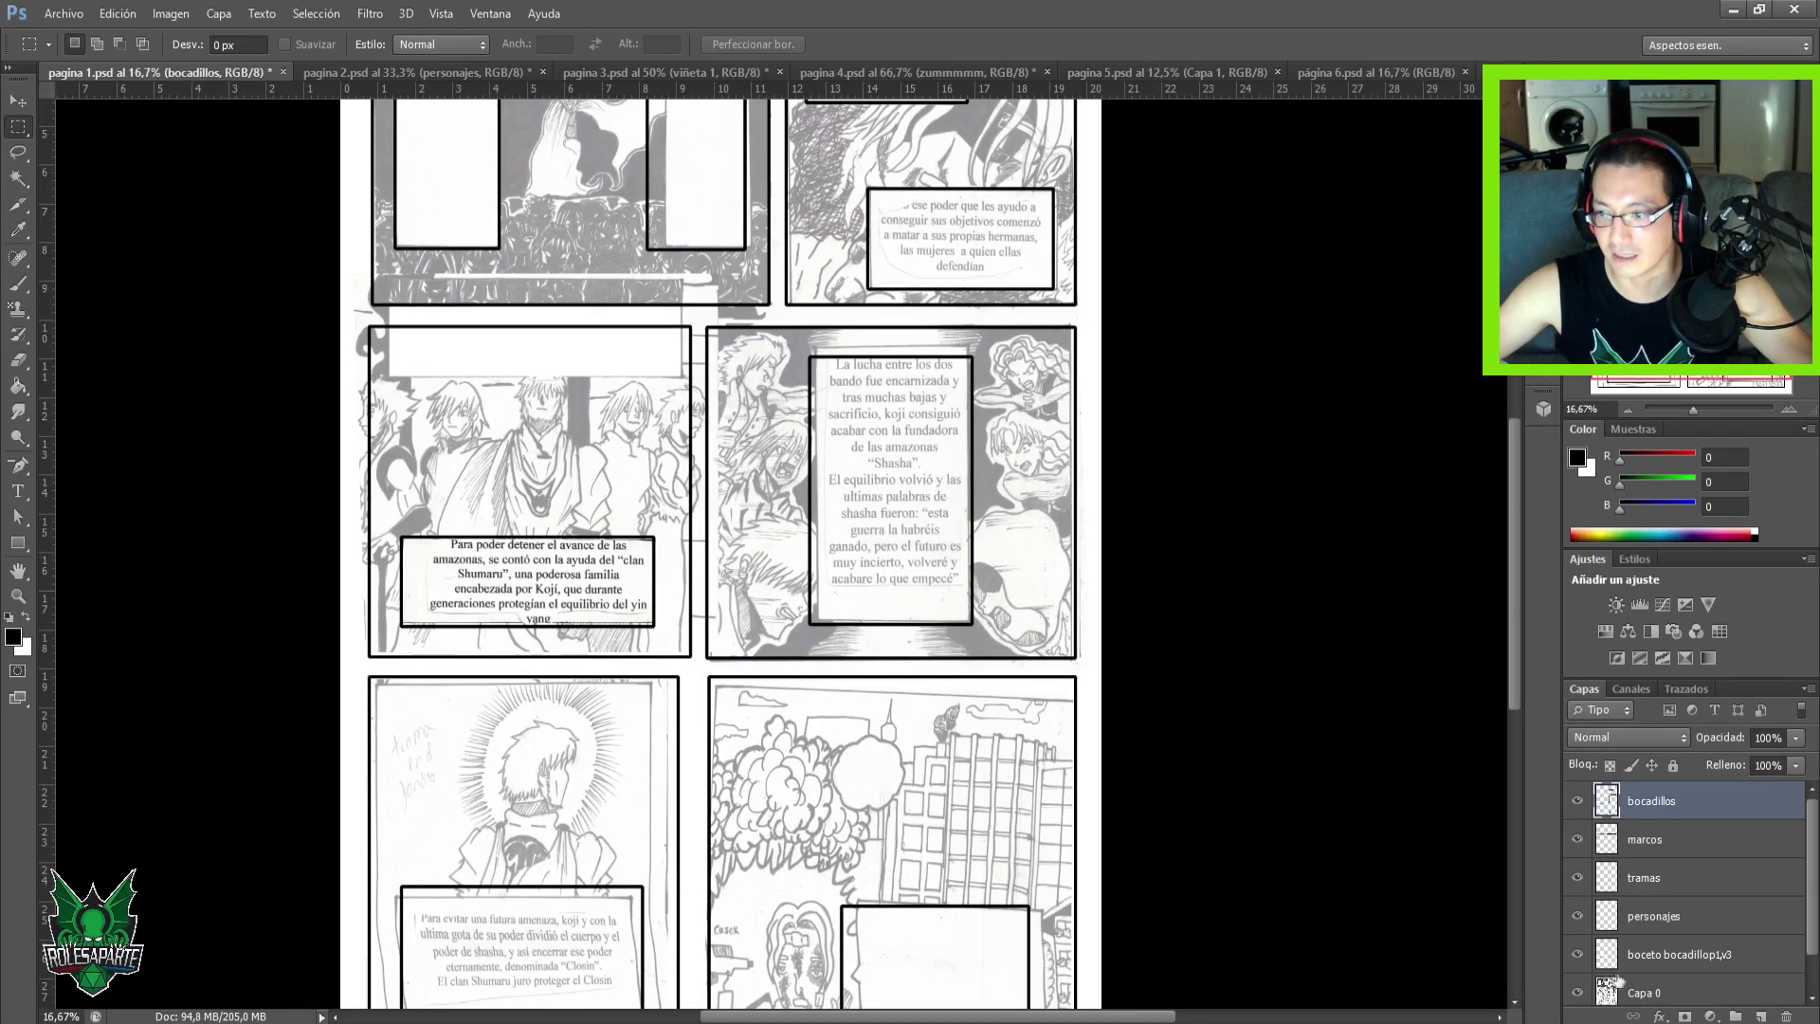
{"action": "left_click", "coordinate": [1648, 992]}
{"action": "left_click", "coordinate": [1795, 738]}
{"action": "left_click_drag", "start_coordinate": [1743, 764], "coordinate": [1731, 765]}
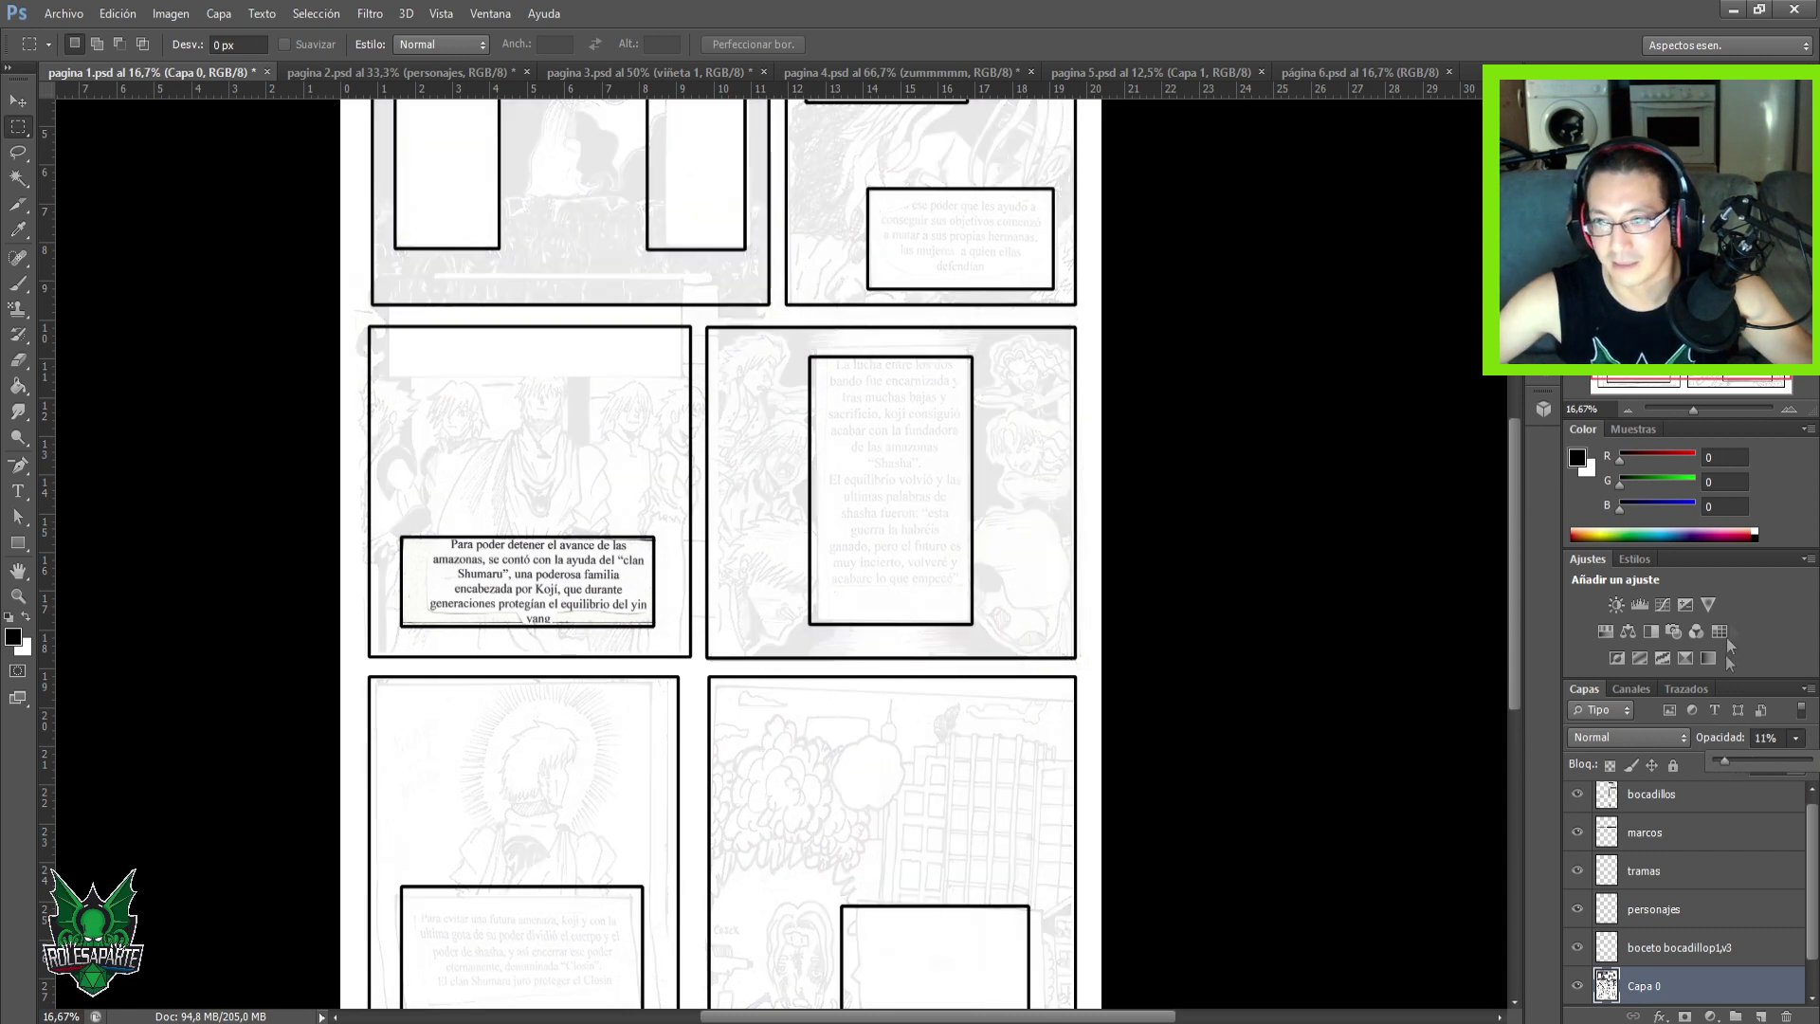
Make "personajes" the active layer and hide the "boceto bocadillop1,v3" layer.
{"action": "left_click", "coordinate": [1680, 908]}
{"action": "left_click_drag", "start_coordinate": [1782, 307], "coordinate": [1755, 286]}
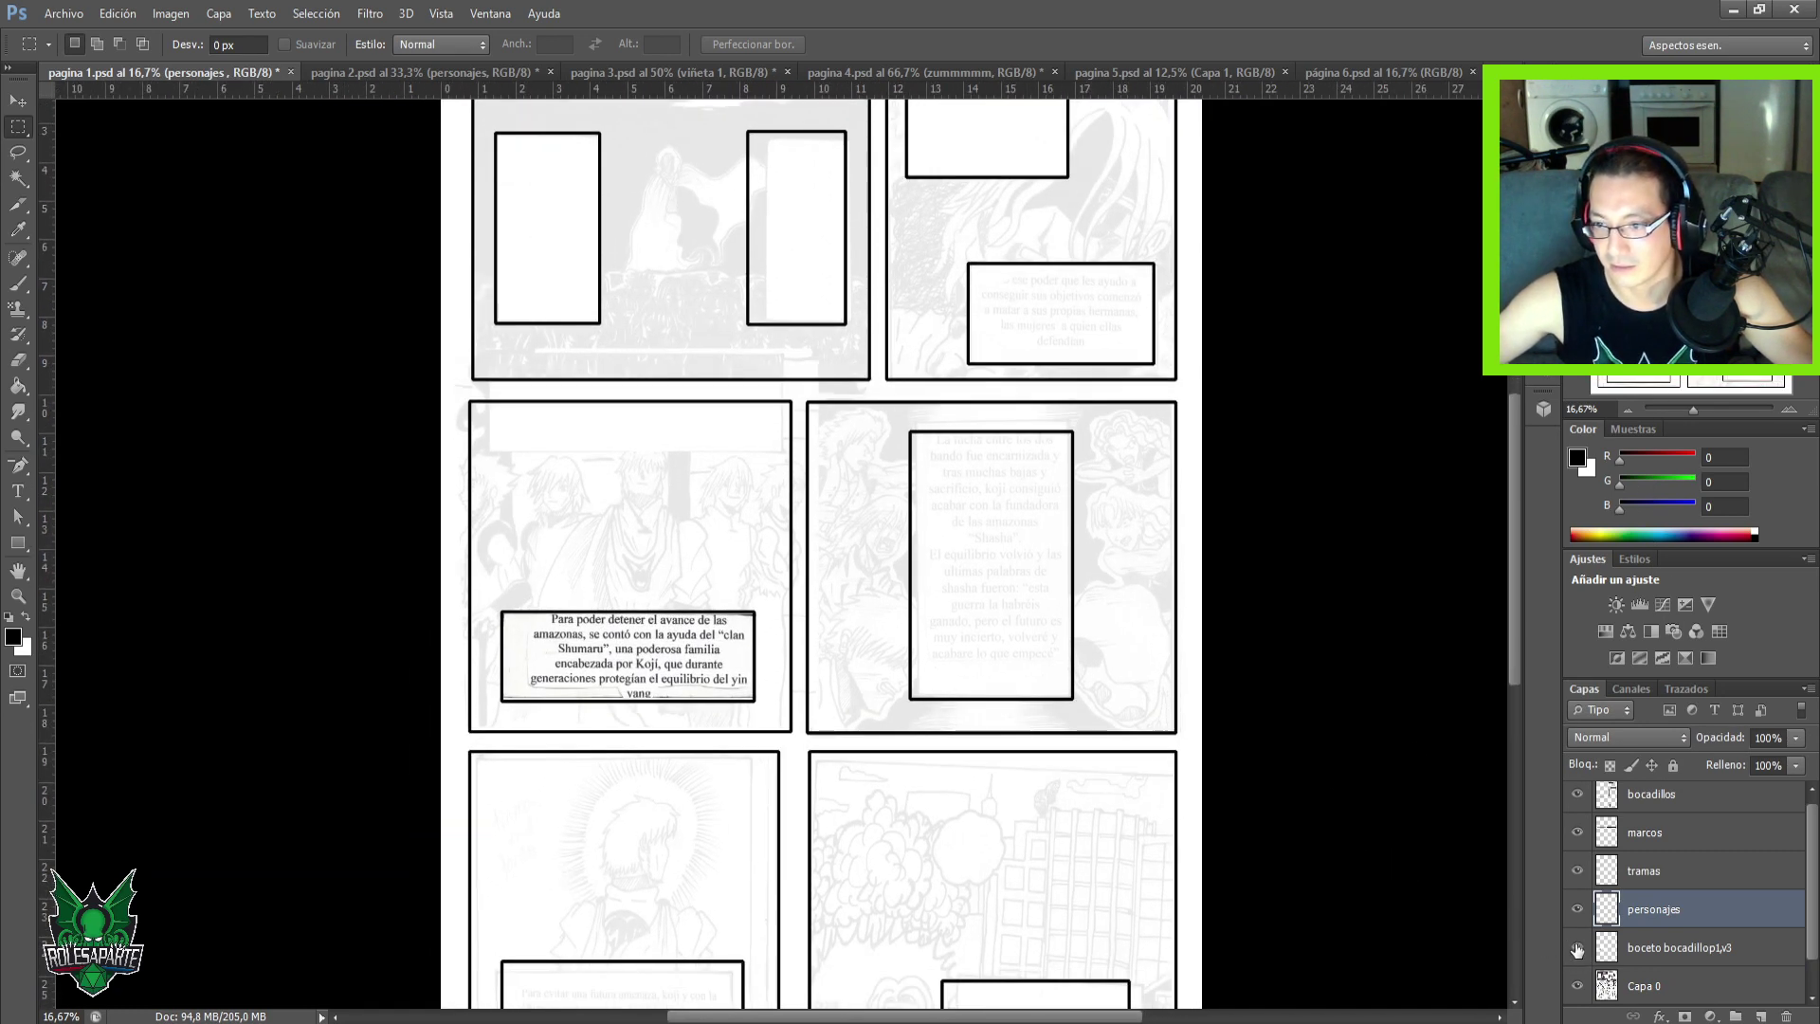
{"action": "left_click", "coordinate": [1576, 947]}
{"action": "left_click", "coordinate": [1578, 948]}
{"action": "left_click", "coordinate": [1579, 948]}
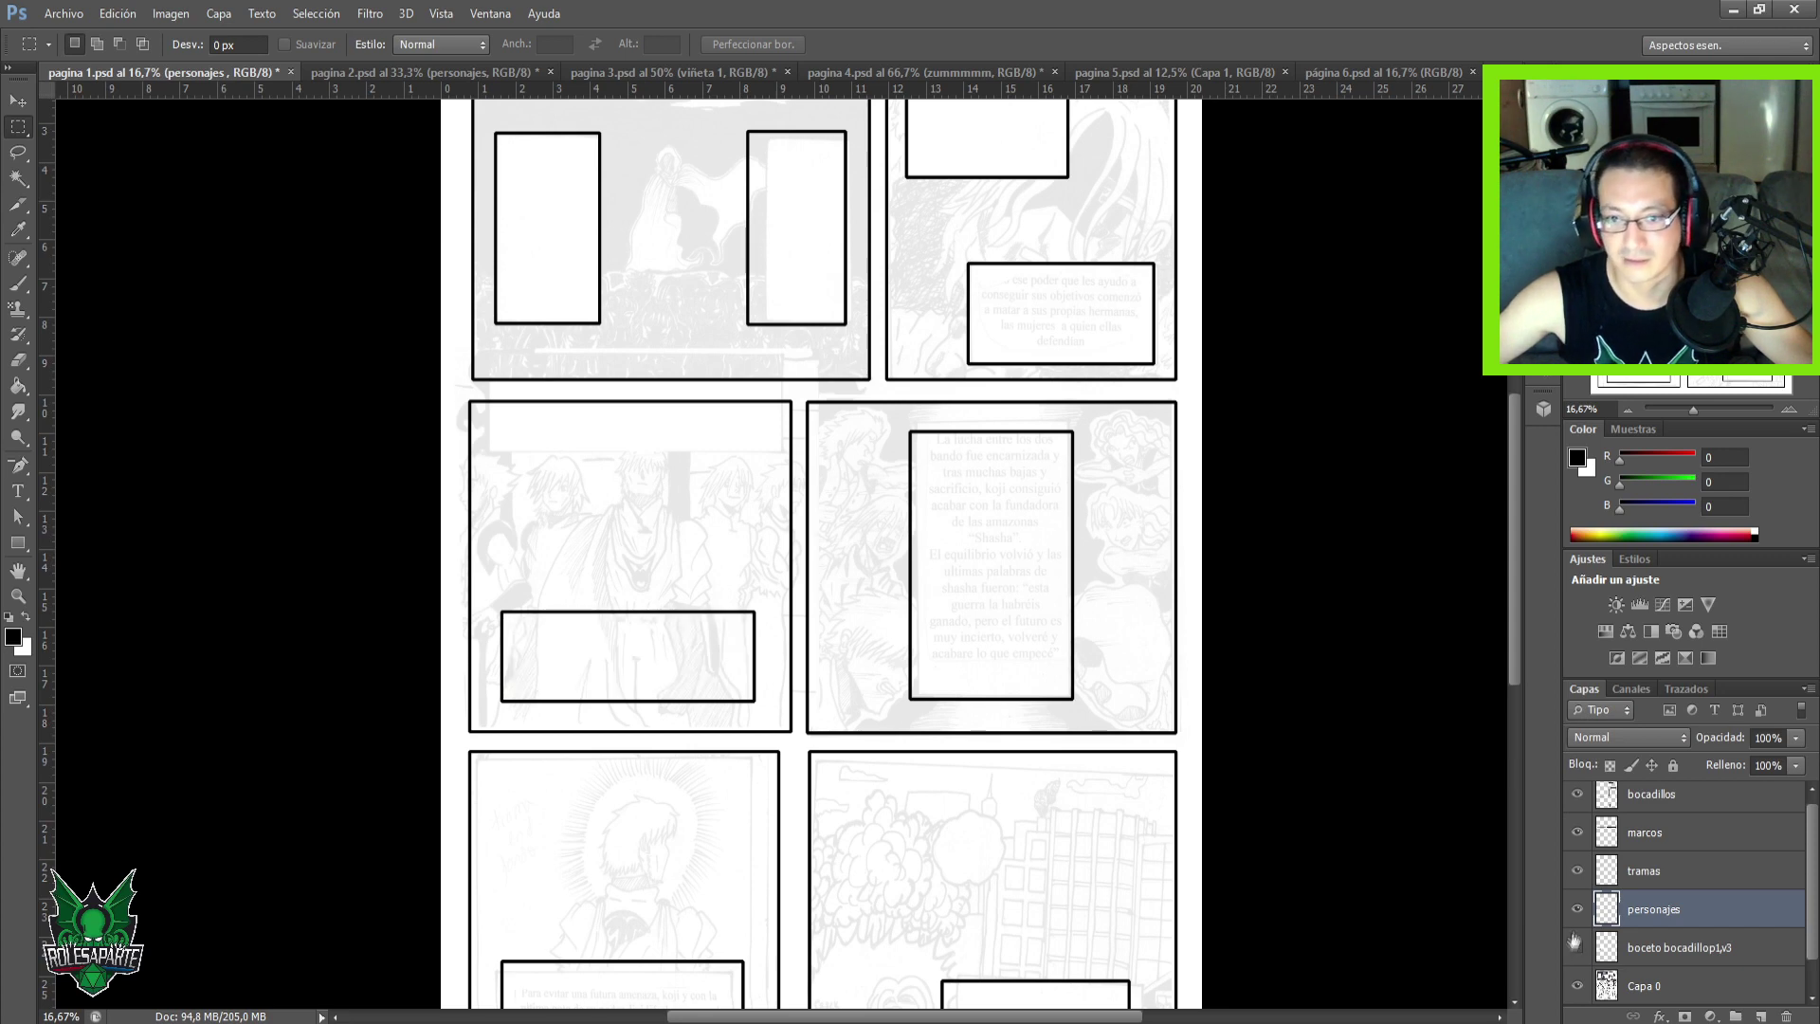
Set the opacity of the "Capa 0" sketch layer to 31% and make "personajes" the active layer again.
{"action": "left_click_drag", "start_coordinate": [1668, 256], "coordinate": [1663, 242]}
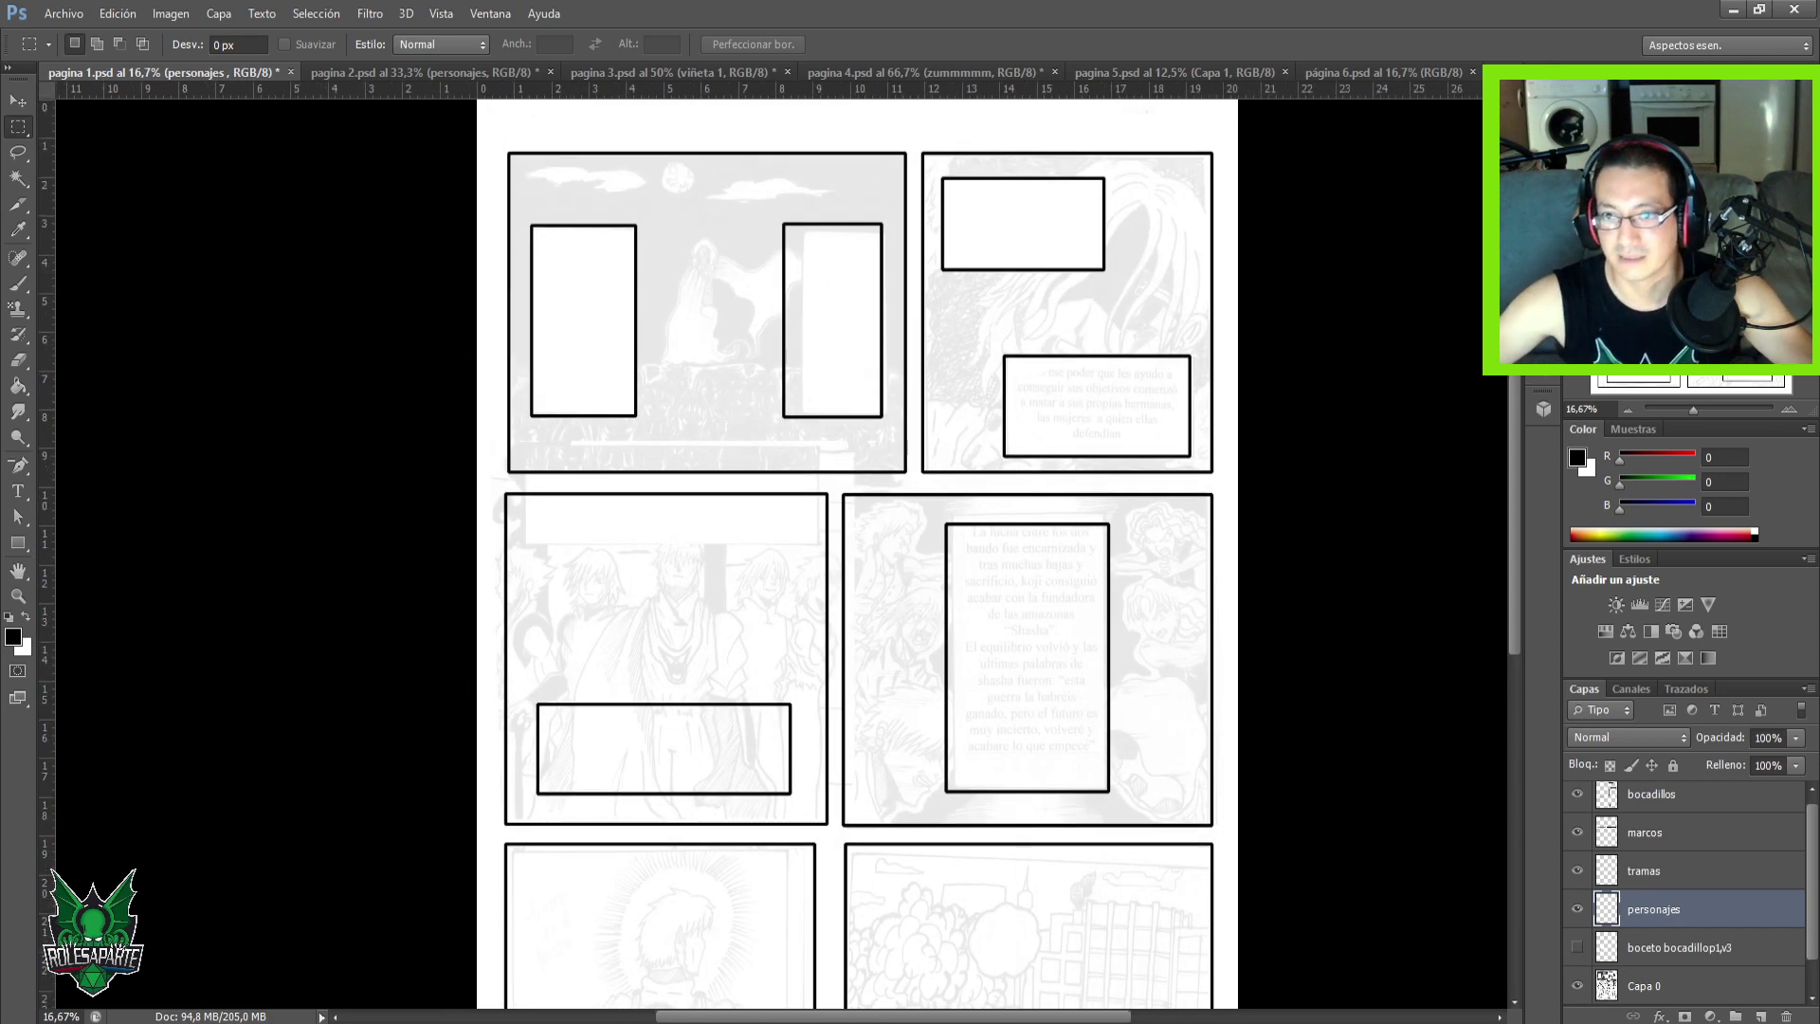
{"action": "key", "text": "ctrl+plus"}
{"action": "key", "text": "ctrl+plus"}
{"action": "key", "text": "ctrl+plus"}
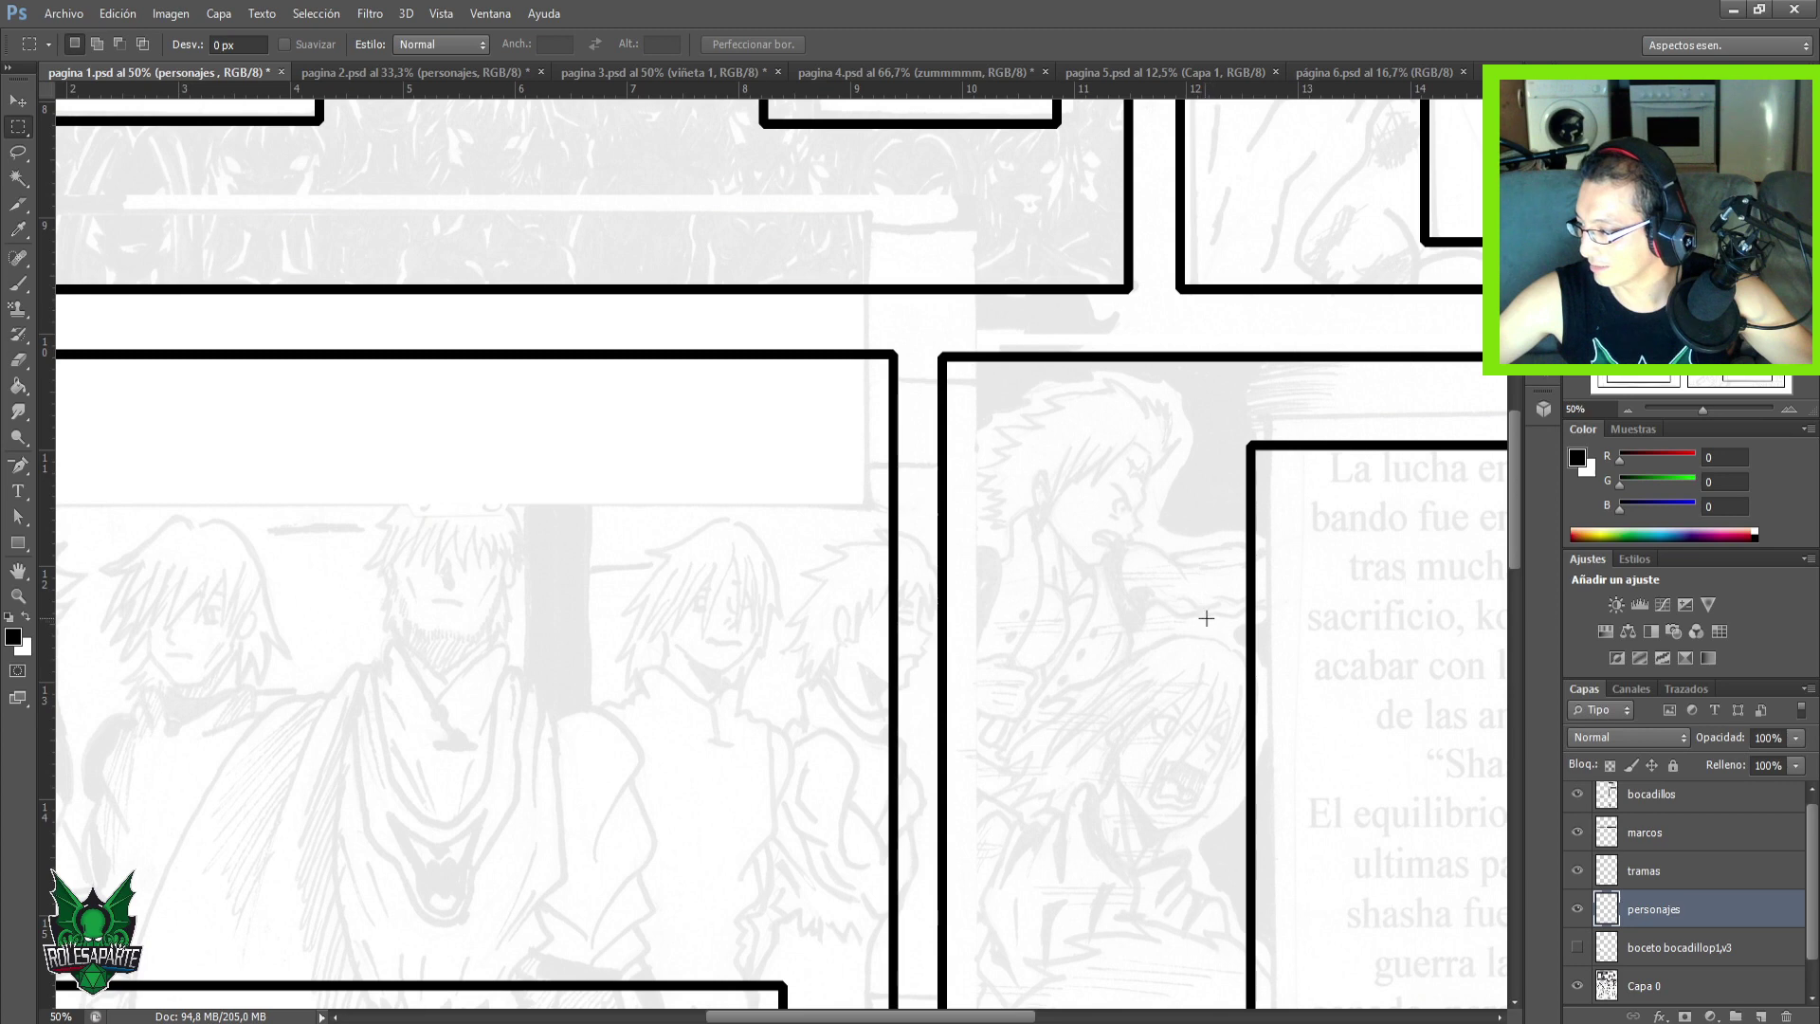
{"action": "left_click_drag", "start_coordinate": [1211, 581], "coordinate": [1228, 751]}
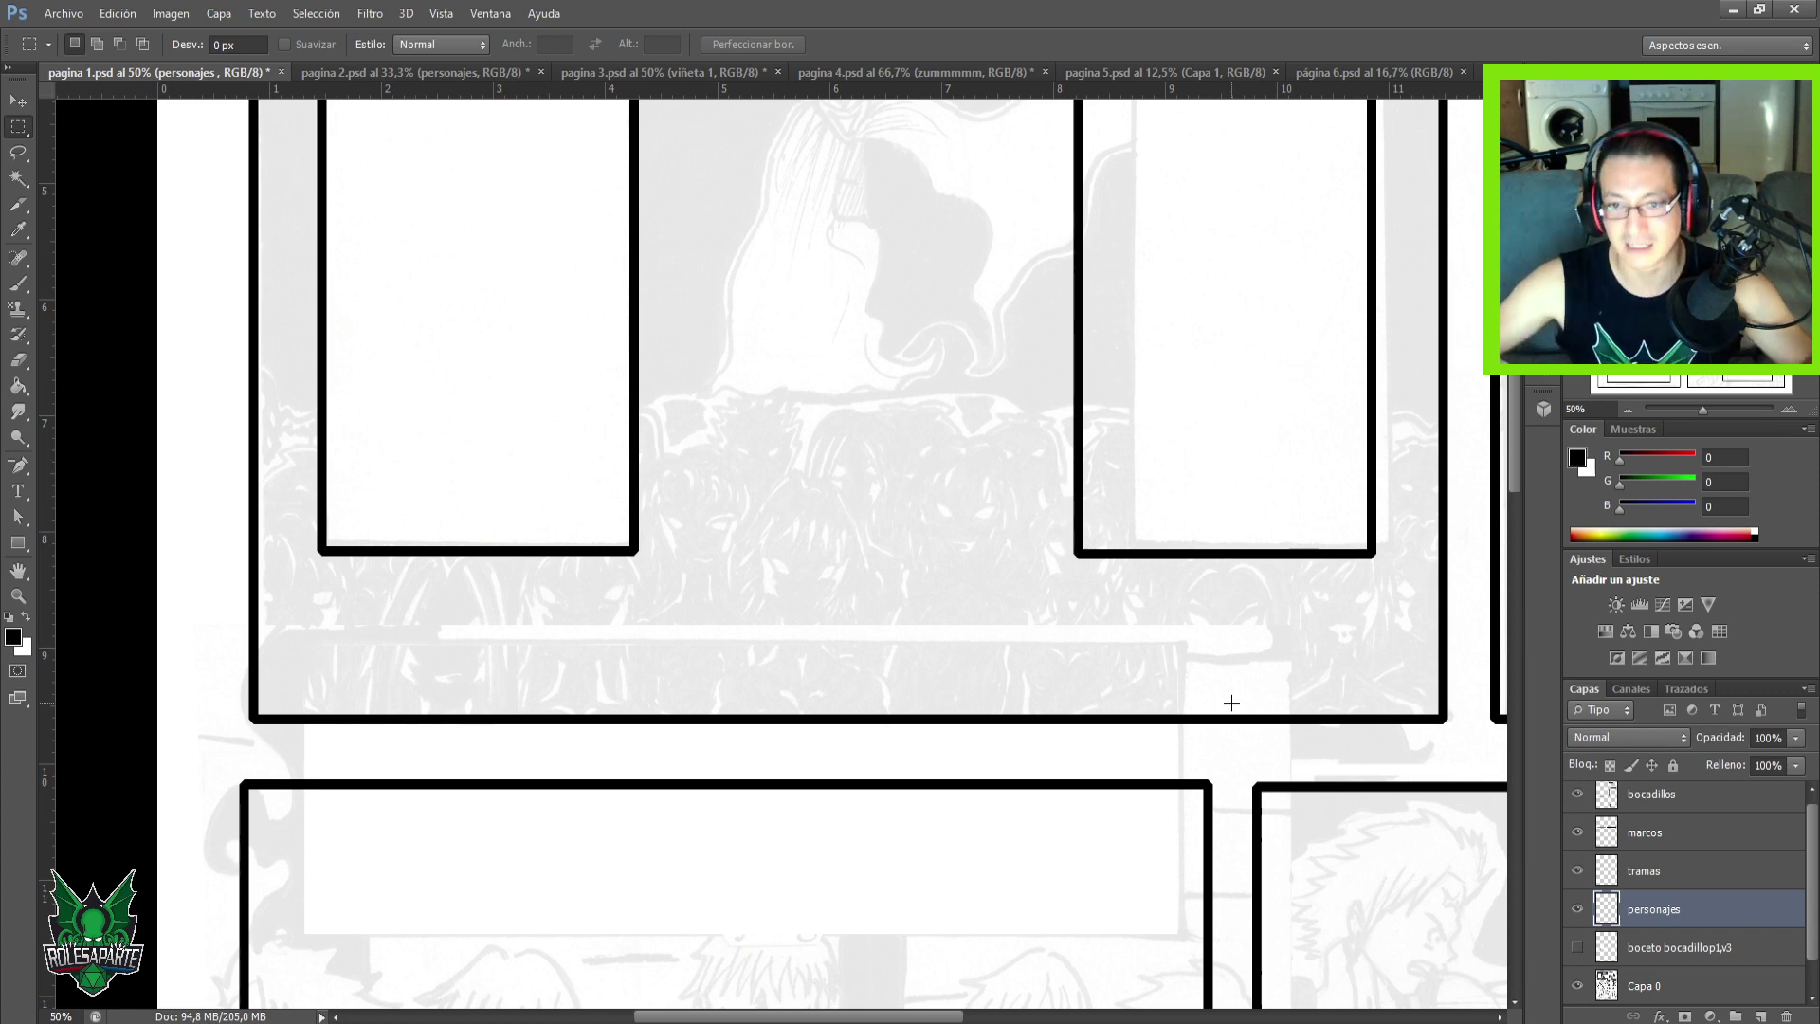
{"action": "left_click_drag", "start_coordinate": [593, 512], "coordinate": [553, 779]}
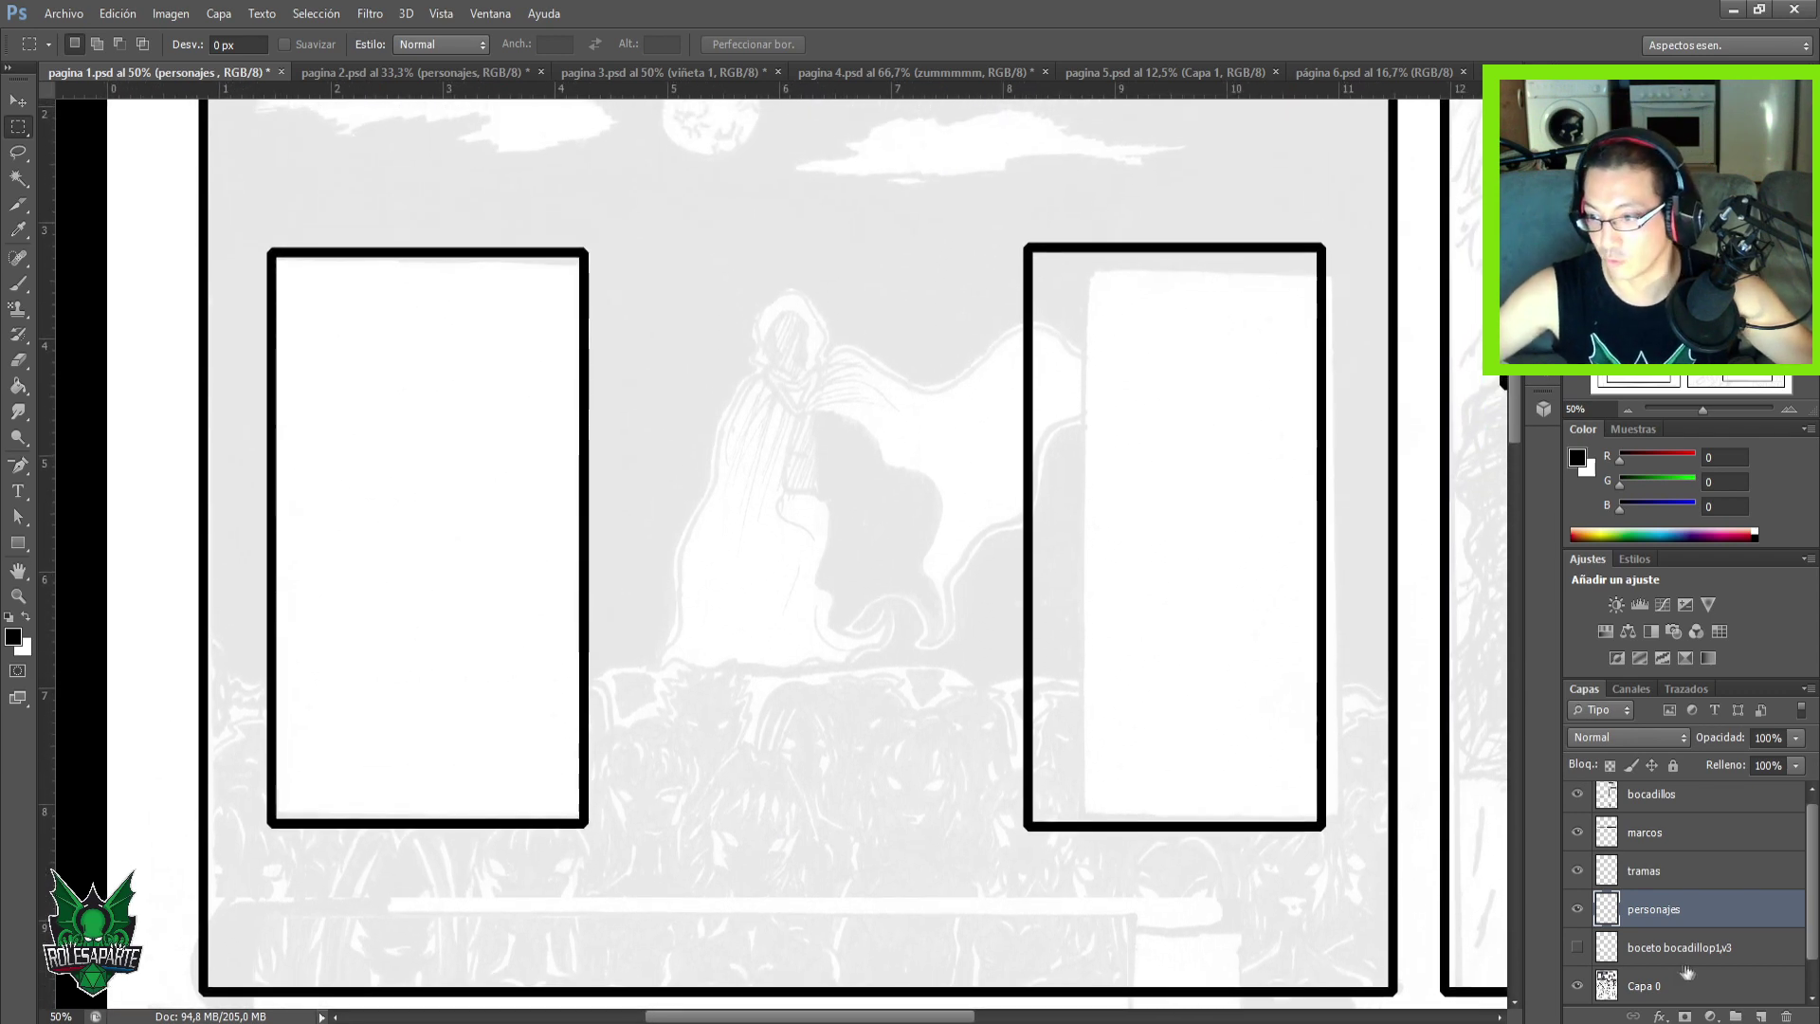
{"action": "left_click", "coordinate": [1642, 992]}
{"action": "mouse_move", "coordinate": [1794, 737]}
{"action": "left_mouse_down"}
{"action": "mouse_move", "coordinate": [1723, 764]}
{"action": "mouse_move", "coordinate": [1744, 760]}
{"action": "left_mouse_up"}
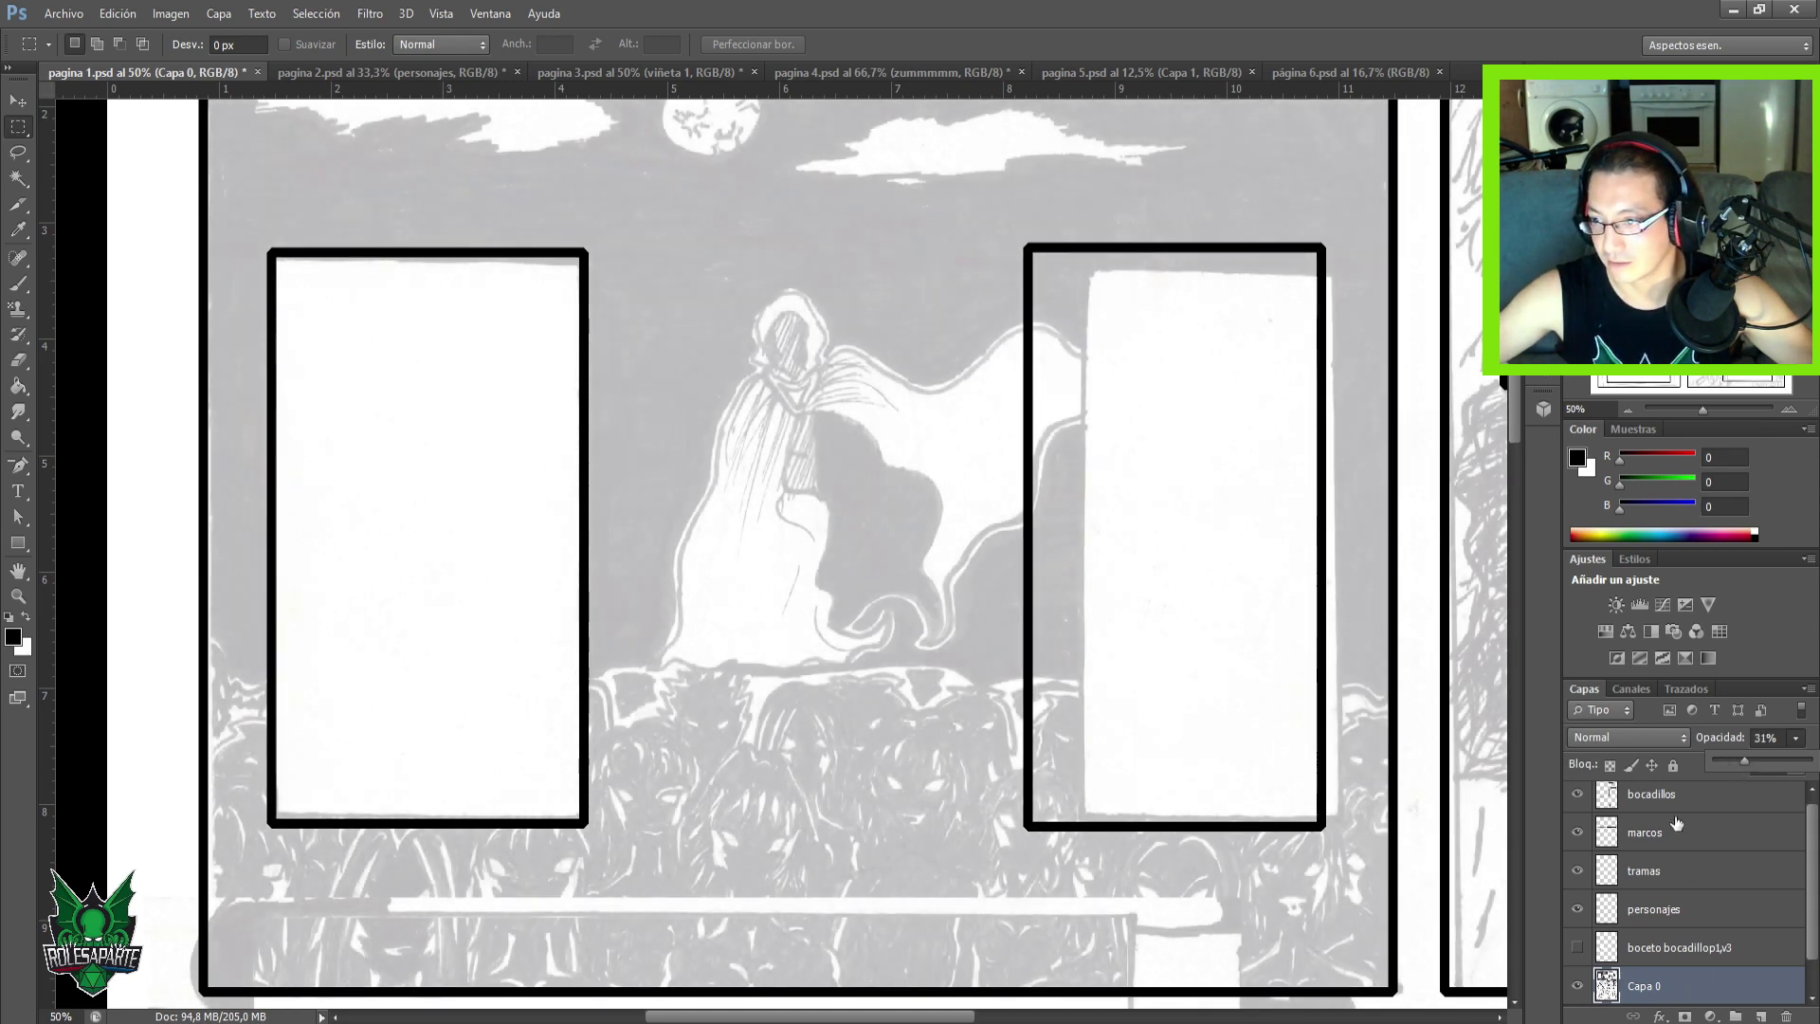
{"action": "left_click", "coordinate": [1673, 910]}
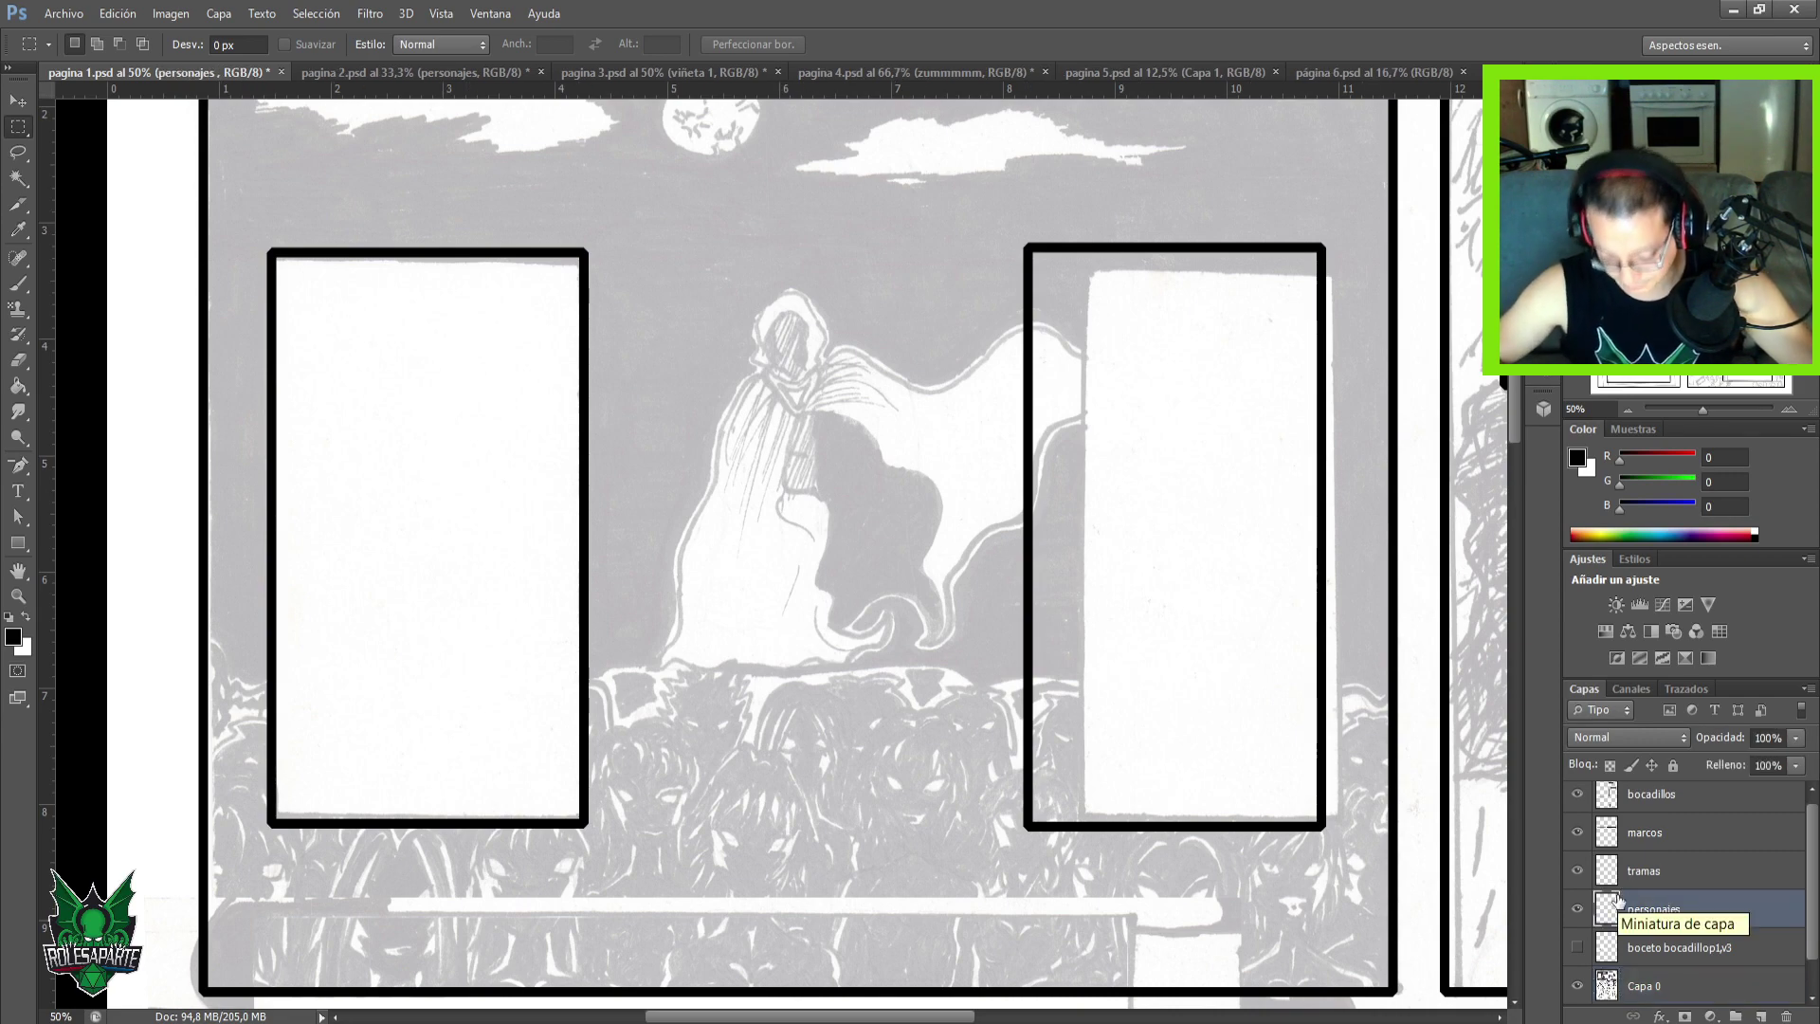
Examine the framed captions and faded sketch across the panels of page 1, both close up and as a whole page.
{"action": "key", "text": "ctrl+minus"}
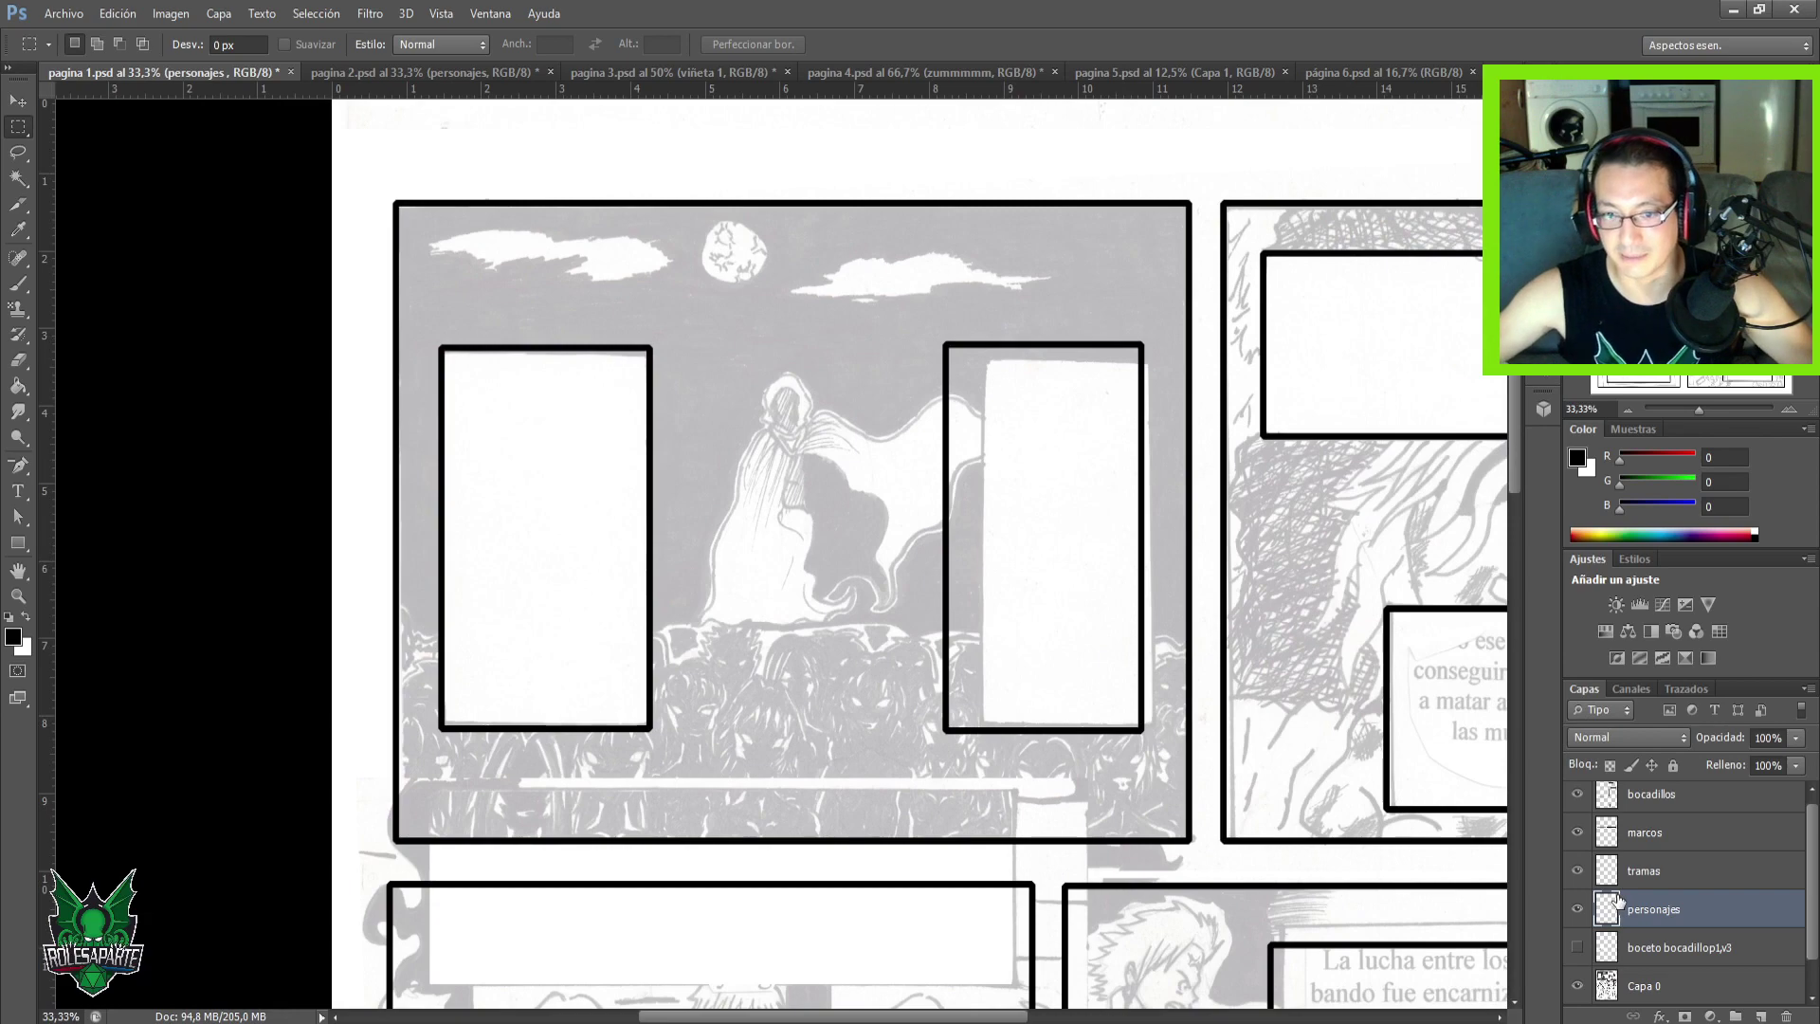
{"action": "left_click_drag", "start_coordinate": [1008, 756], "coordinate": [1031, 676]}
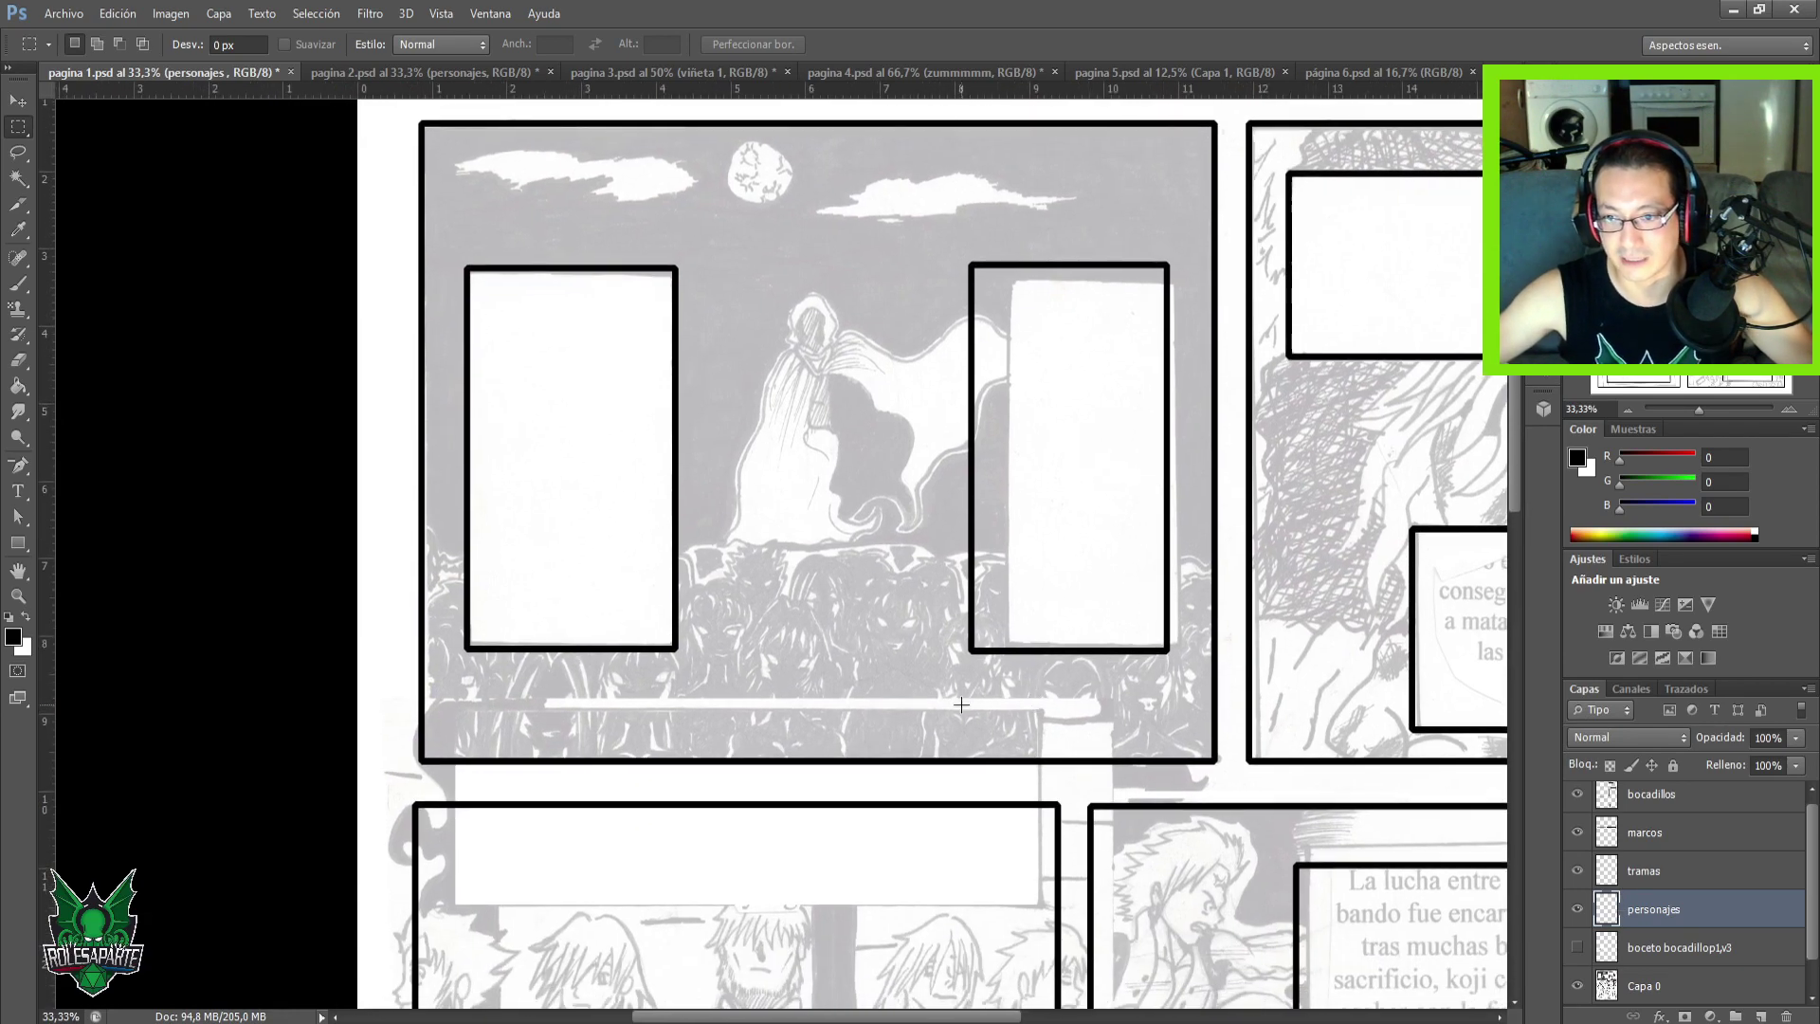
{"action": "key", "text": "ctrl+plus"}
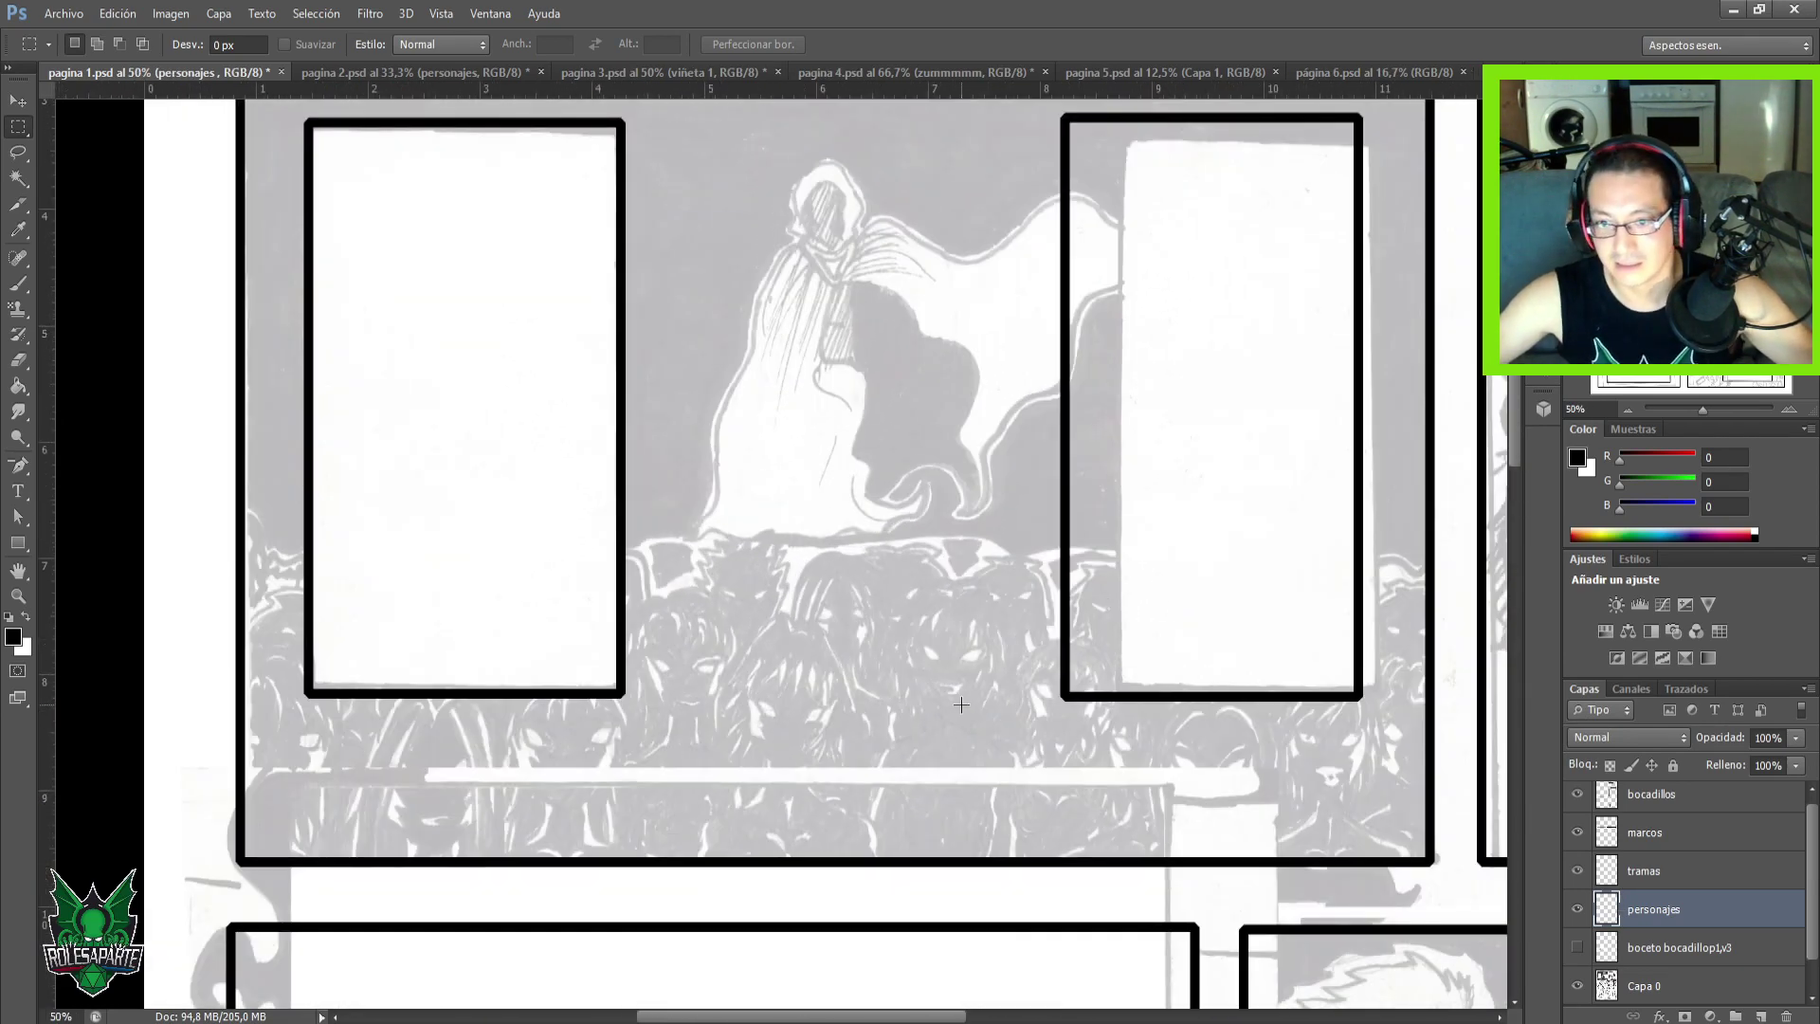
{"action": "left_click_drag", "start_coordinate": [1084, 651], "coordinate": [1159, 660]}
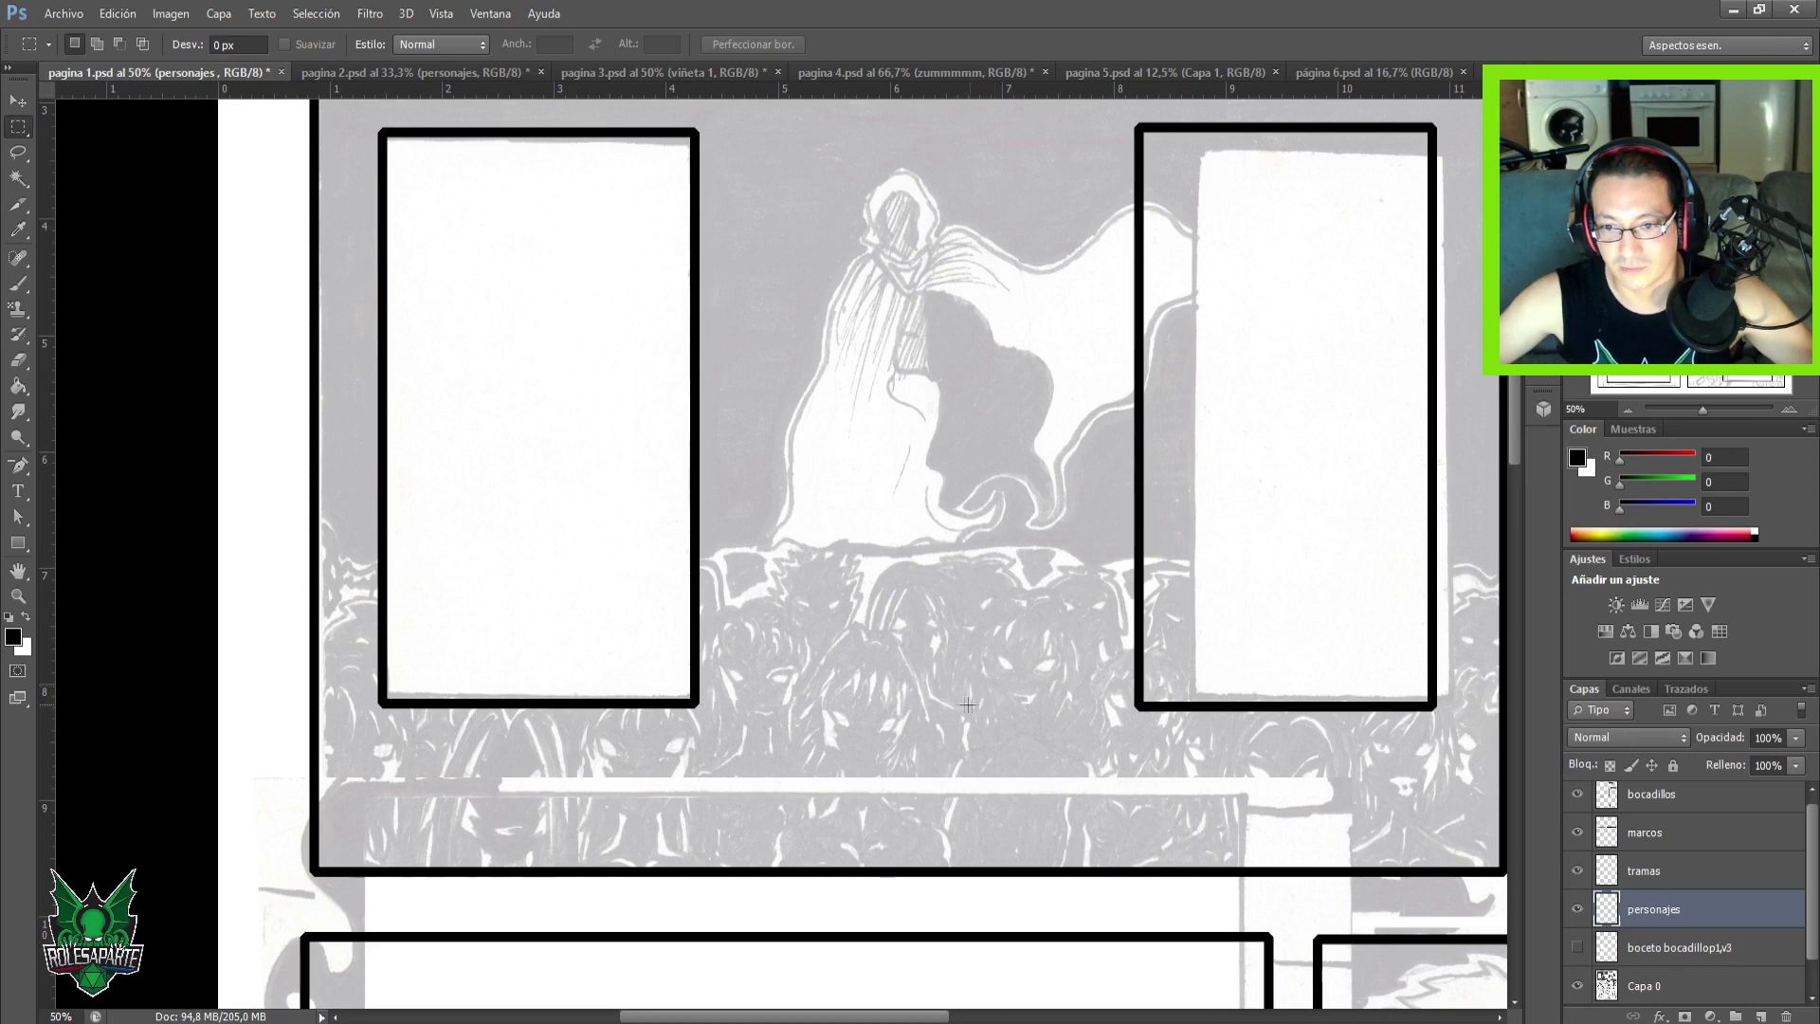
{"action": "left_click_drag", "start_coordinate": [859, 571], "coordinate": [854, 701]}
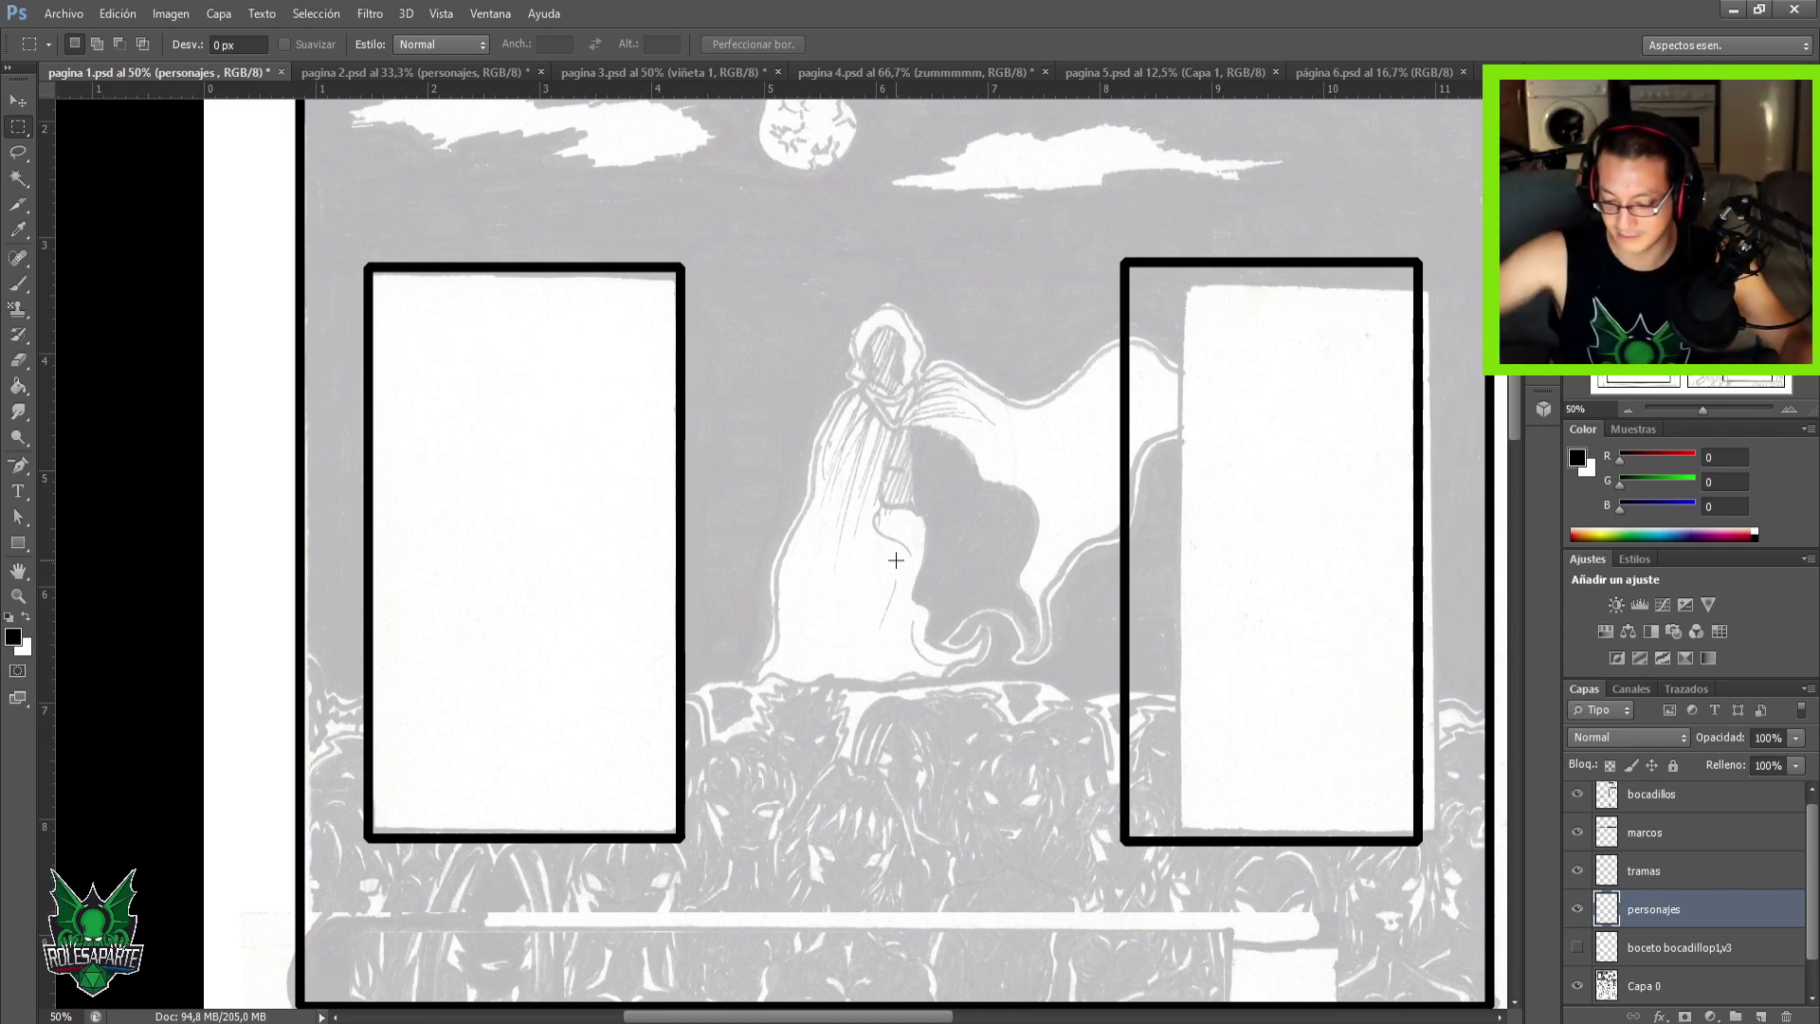
{"action": "scroll", "coordinate": [896, 560], "scroll_direction": "up", "scroll_amount": 2}
{"action": "scroll", "coordinate": [898, 566], "scroll_direction": "down", "scroll_amount": 4}
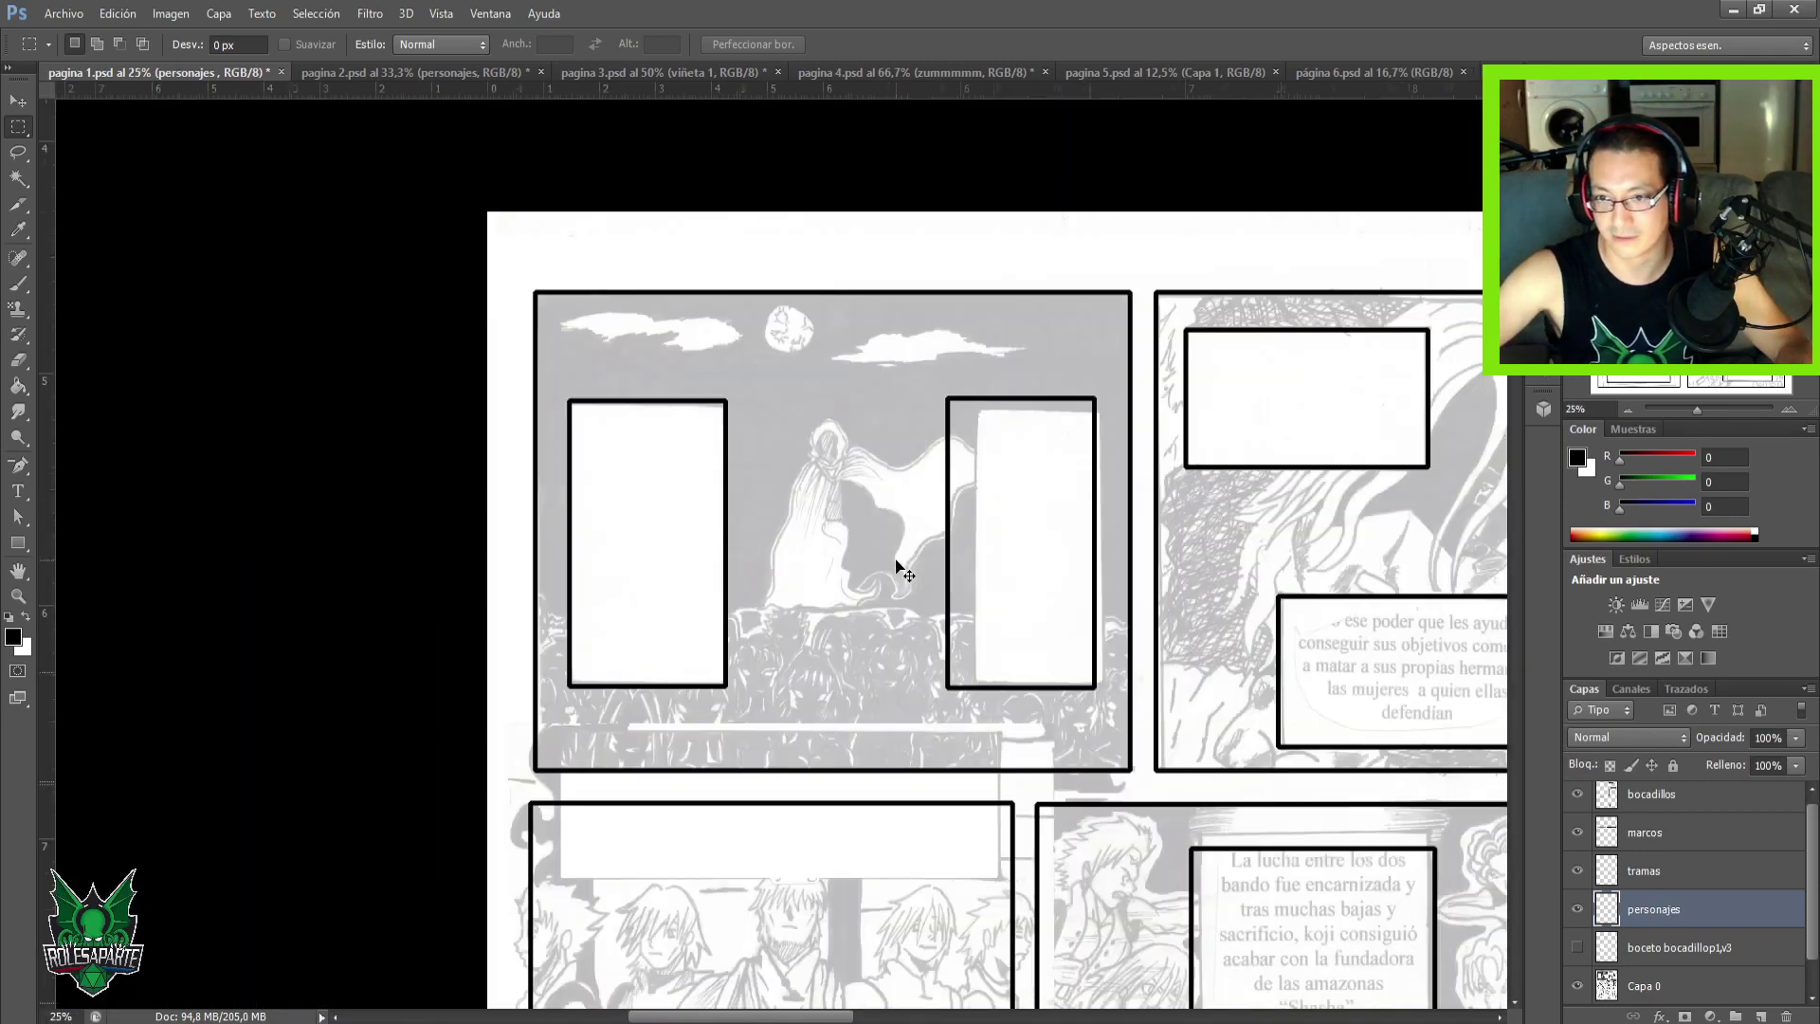
{"action": "scroll", "coordinate": [896, 560], "scroll_direction": "down", "scroll_amount": 2}
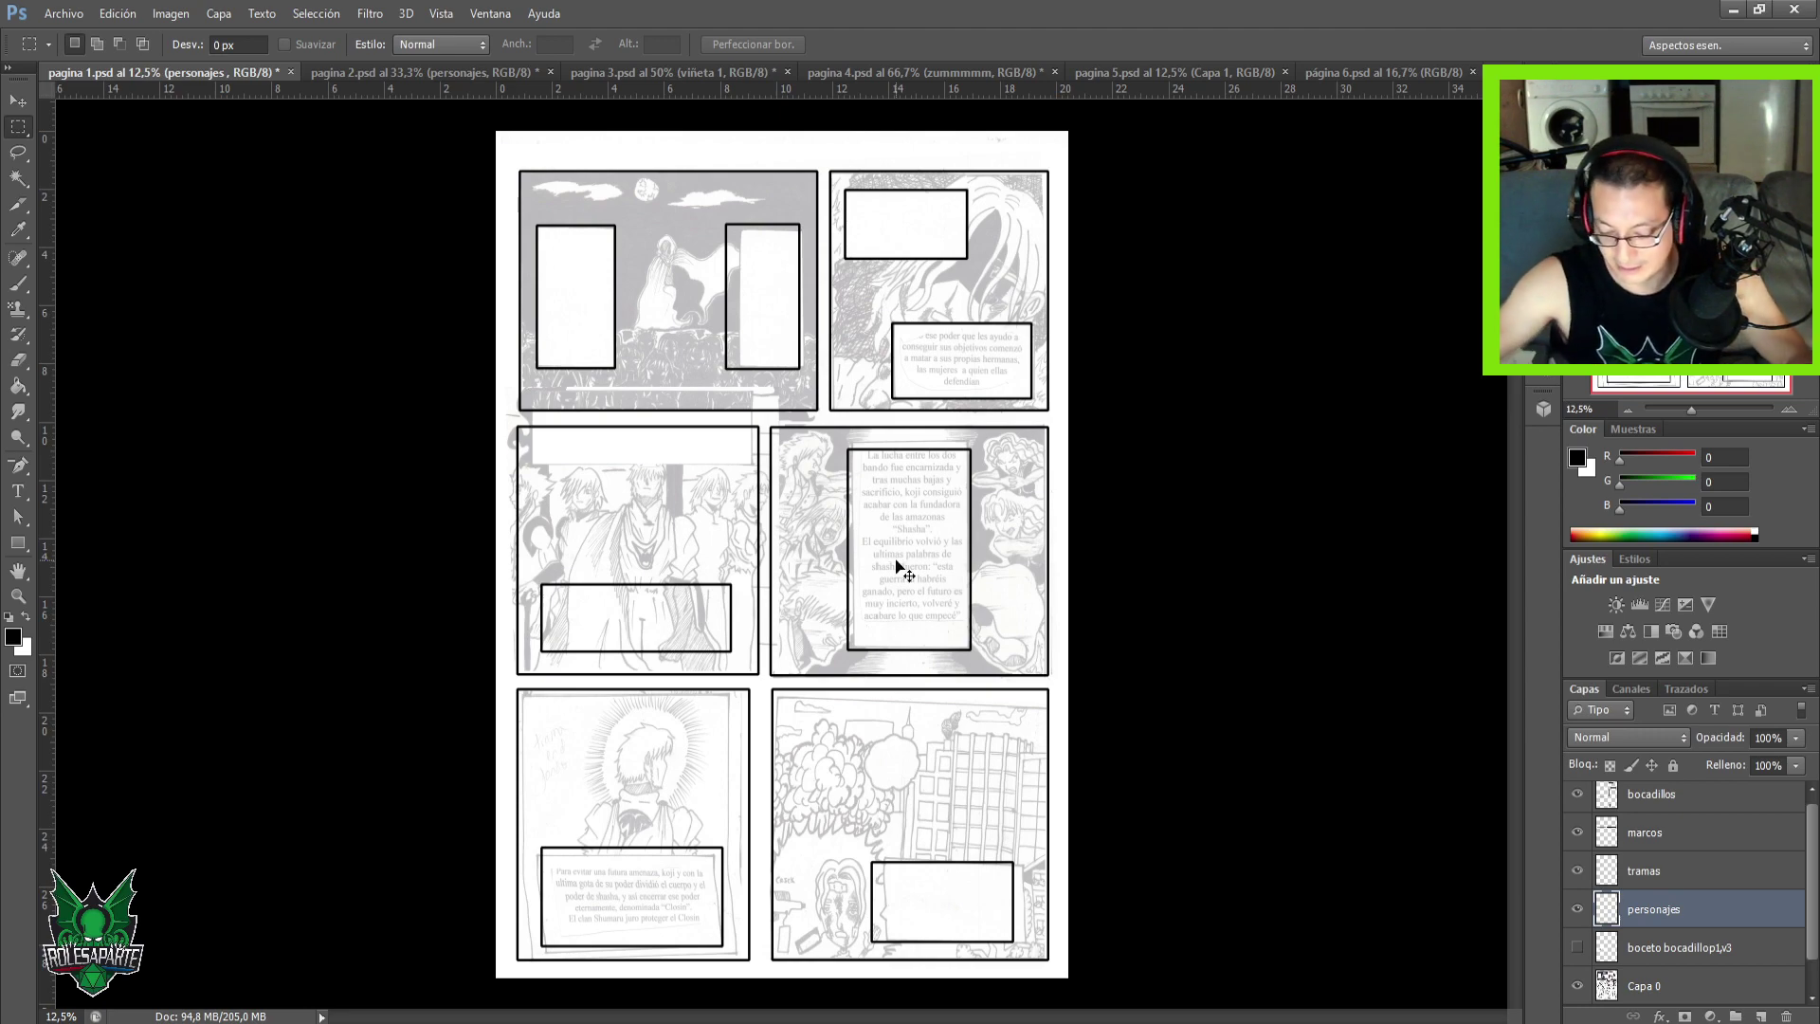
{"action": "key", "text": "ctrl+plus"}
{"action": "key", "text": "ctrl+plus"}
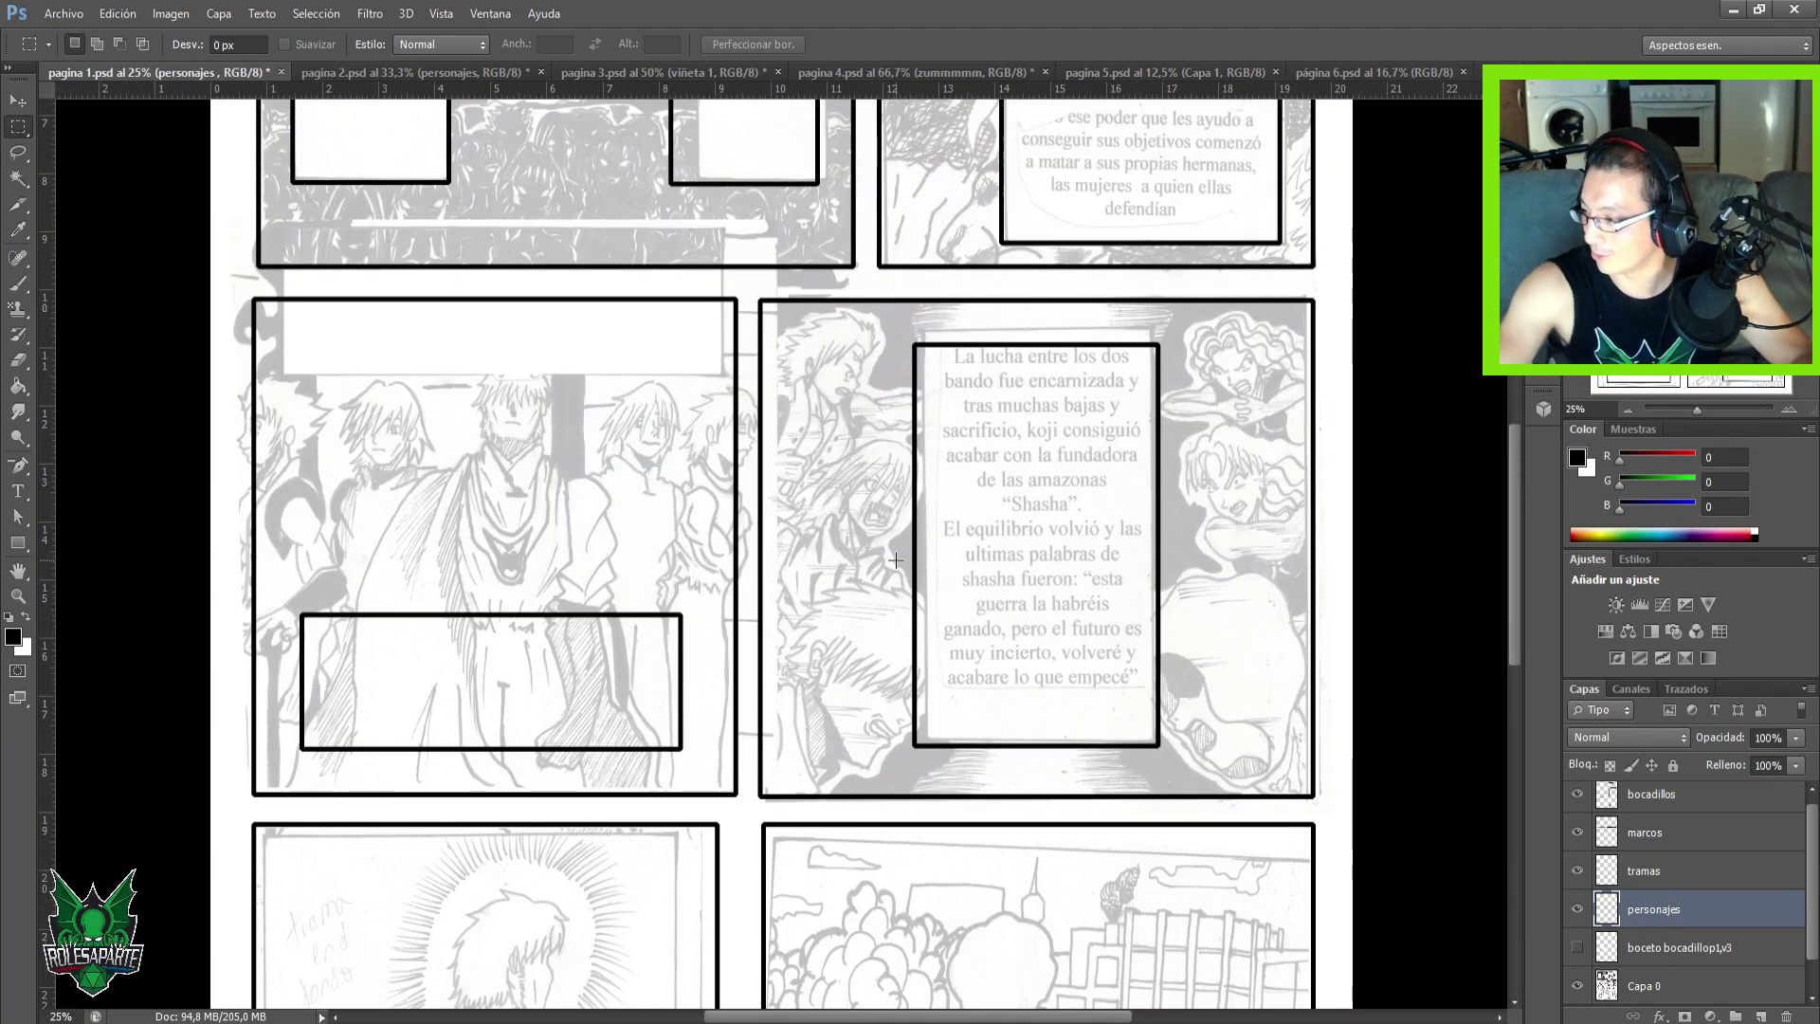
{"action": "left_click_drag", "start_coordinate": [494, 210], "coordinate": [506, 610]}
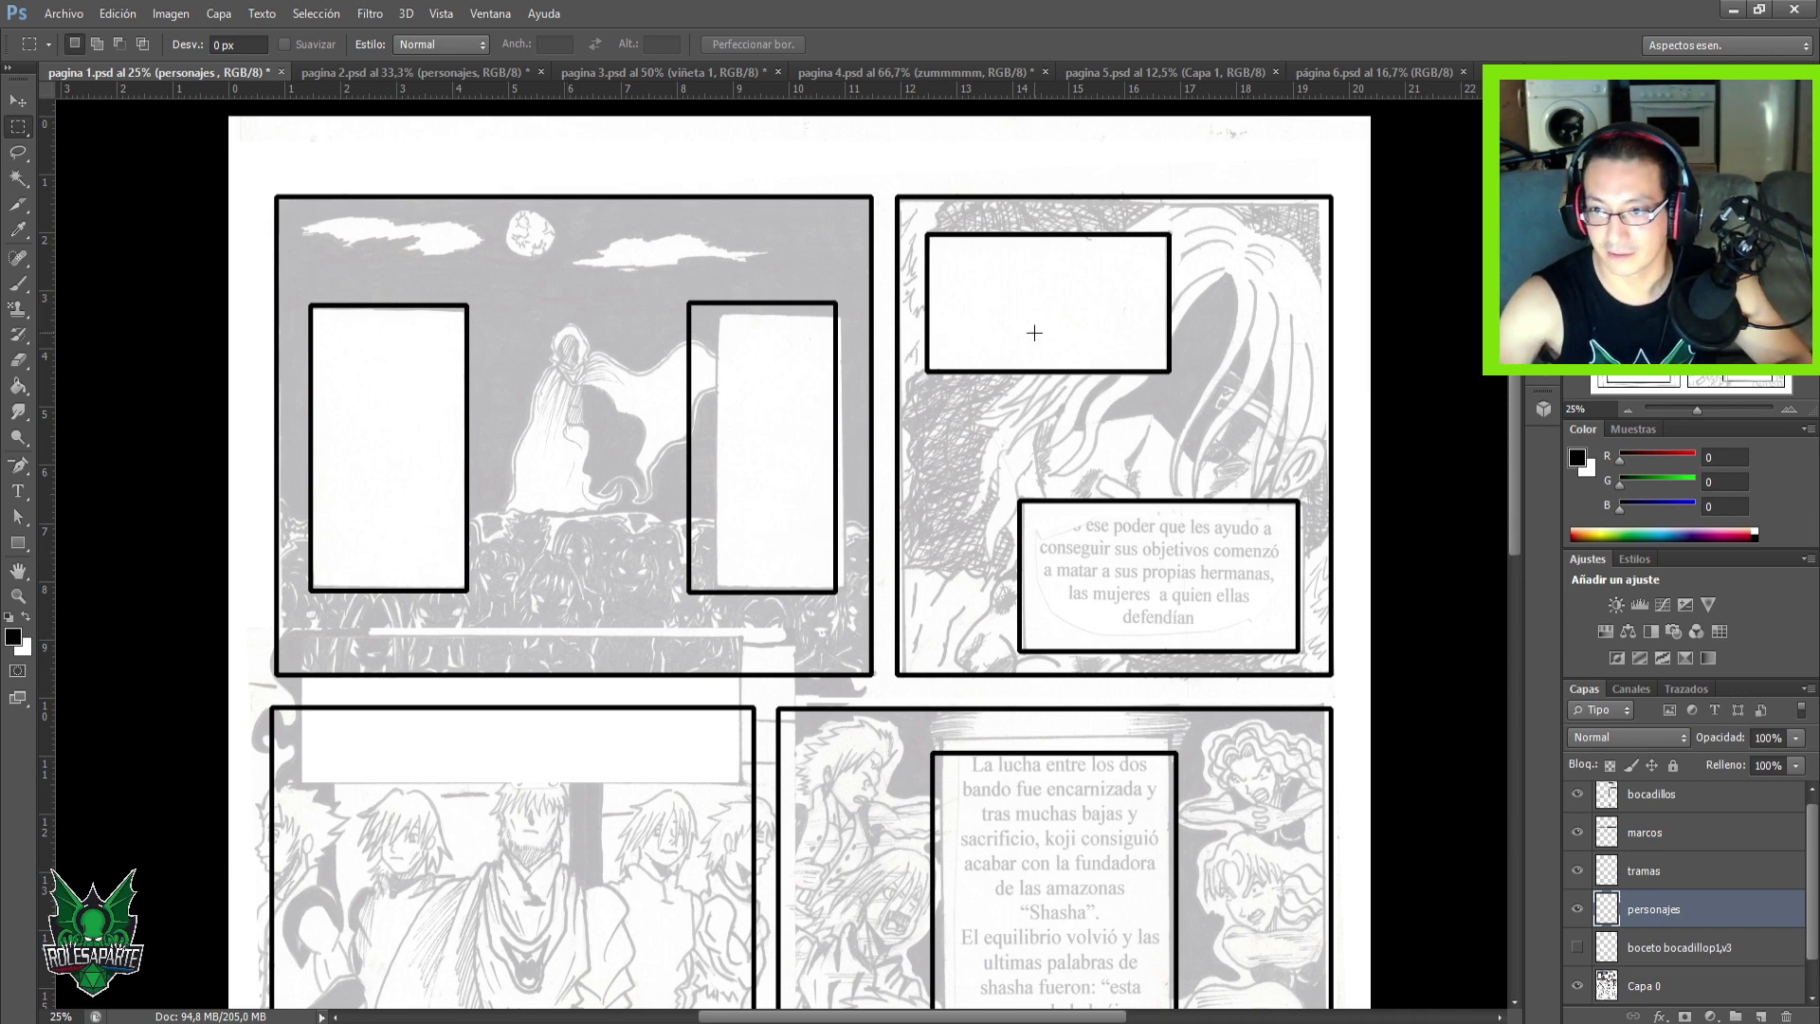
{"action": "left_click_drag", "start_coordinate": [977, 494], "coordinate": [991, 68]}
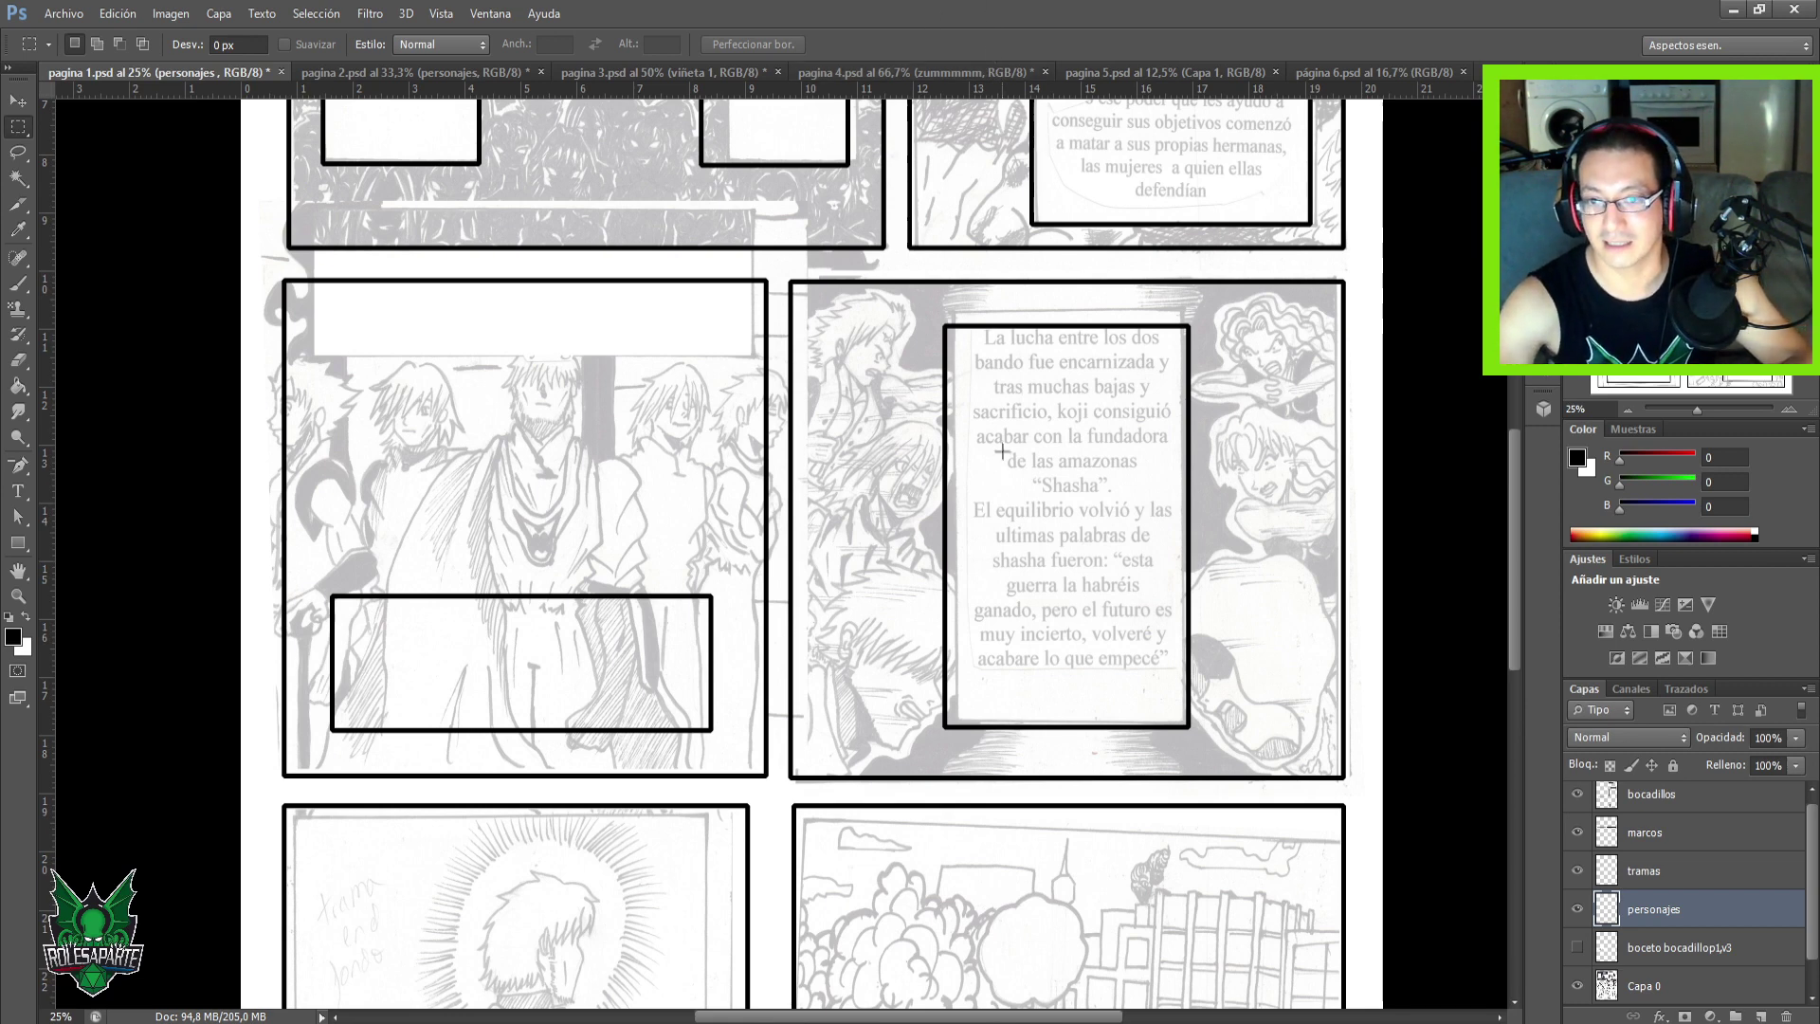
Show the "boceto bocadillop1,v3" layer again and check the captions in the lower panels.
{"action": "left_click", "coordinate": [1580, 947]}
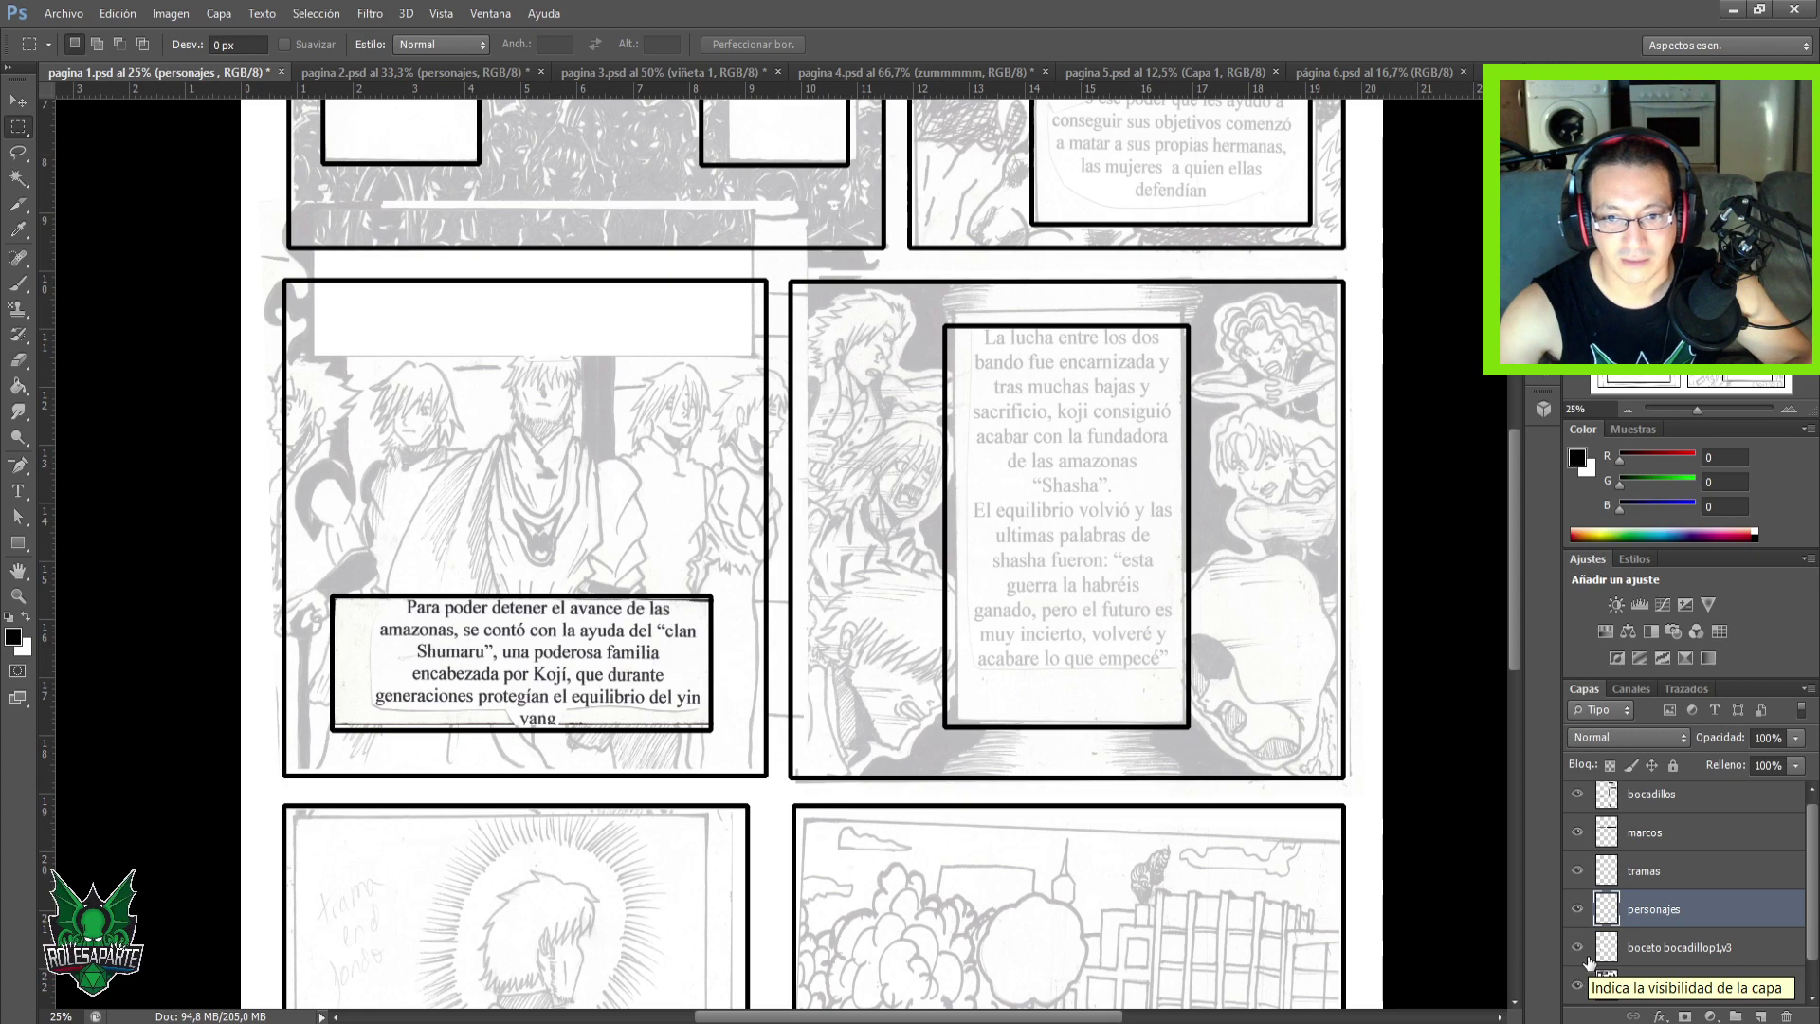
{"action": "scroll", "coordinate": [884, 749], "scroll_direction": "down", "scroll_amount": 2}
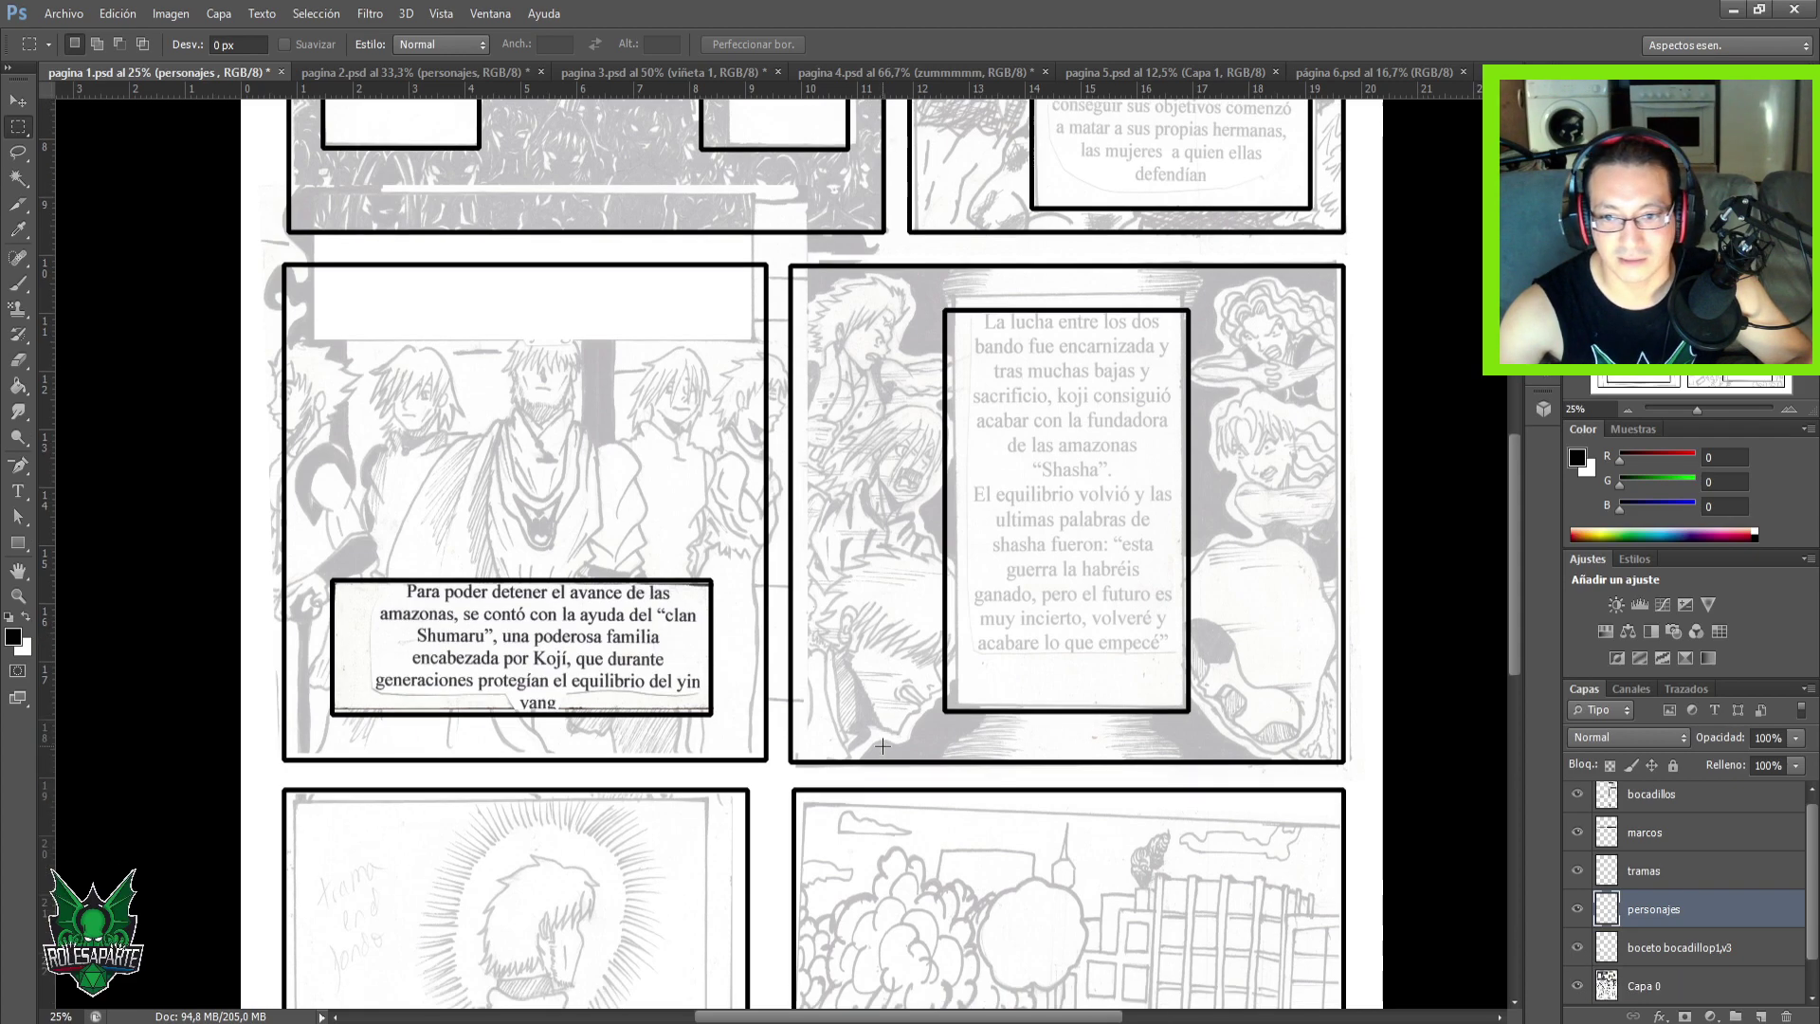
{"action": "scroll", "coordinate": [889, 728], "scroll_direction": "down", "scroll_amount": 6}
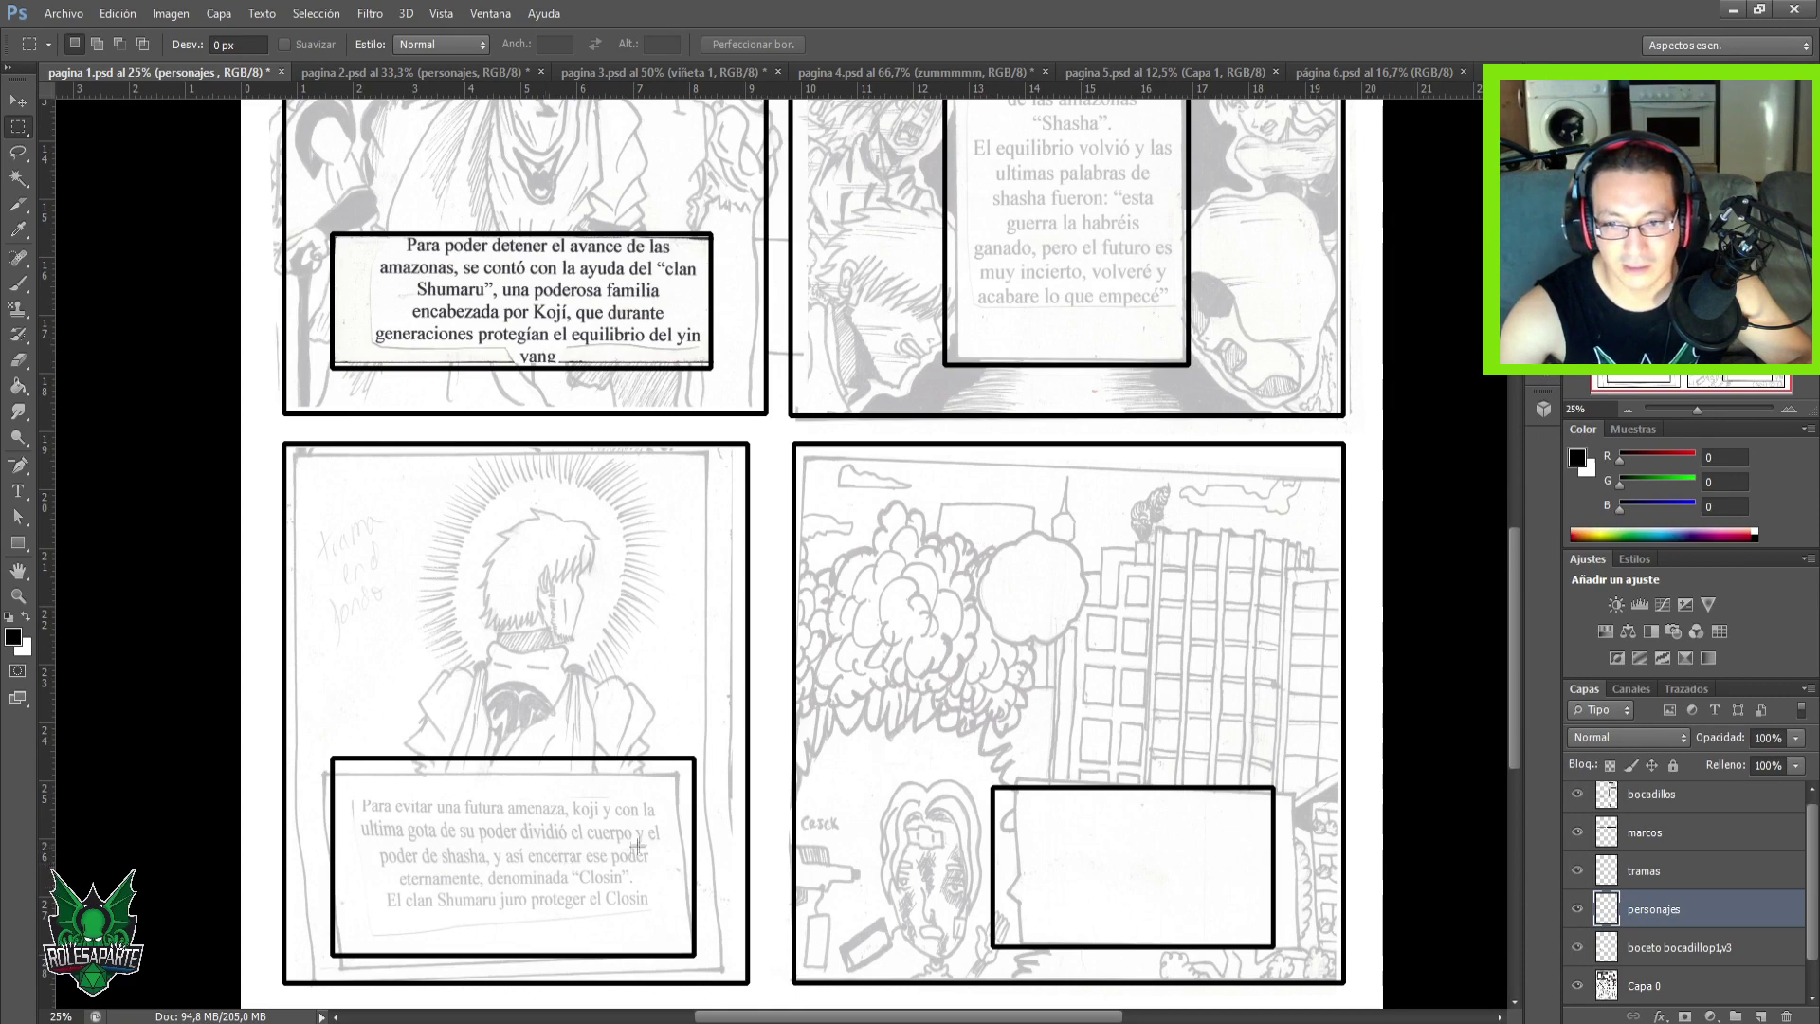
{"action": "scroll", "coordinate": [834, 521], "scroll_direction": "up", "scroll_amount": 3}
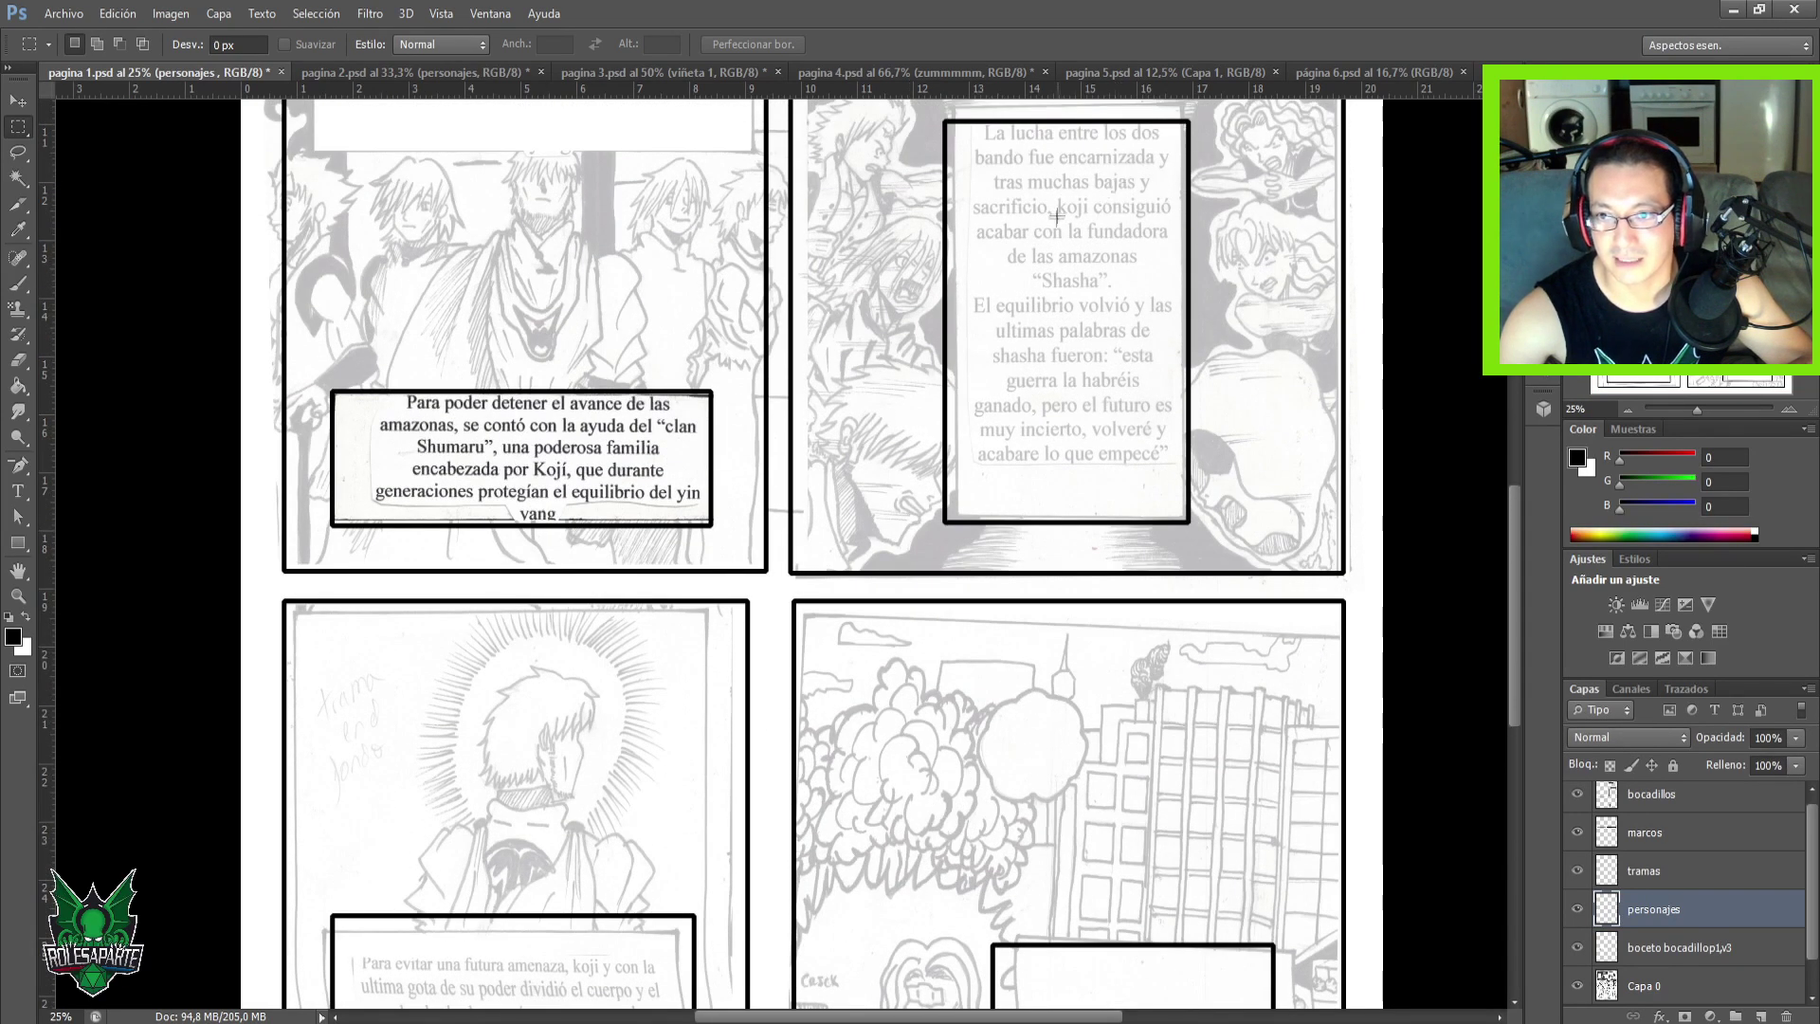
{"action": "scroll", "coordinate": [921, 711], "scroll_direction": "down", "scroll_amount": 2}
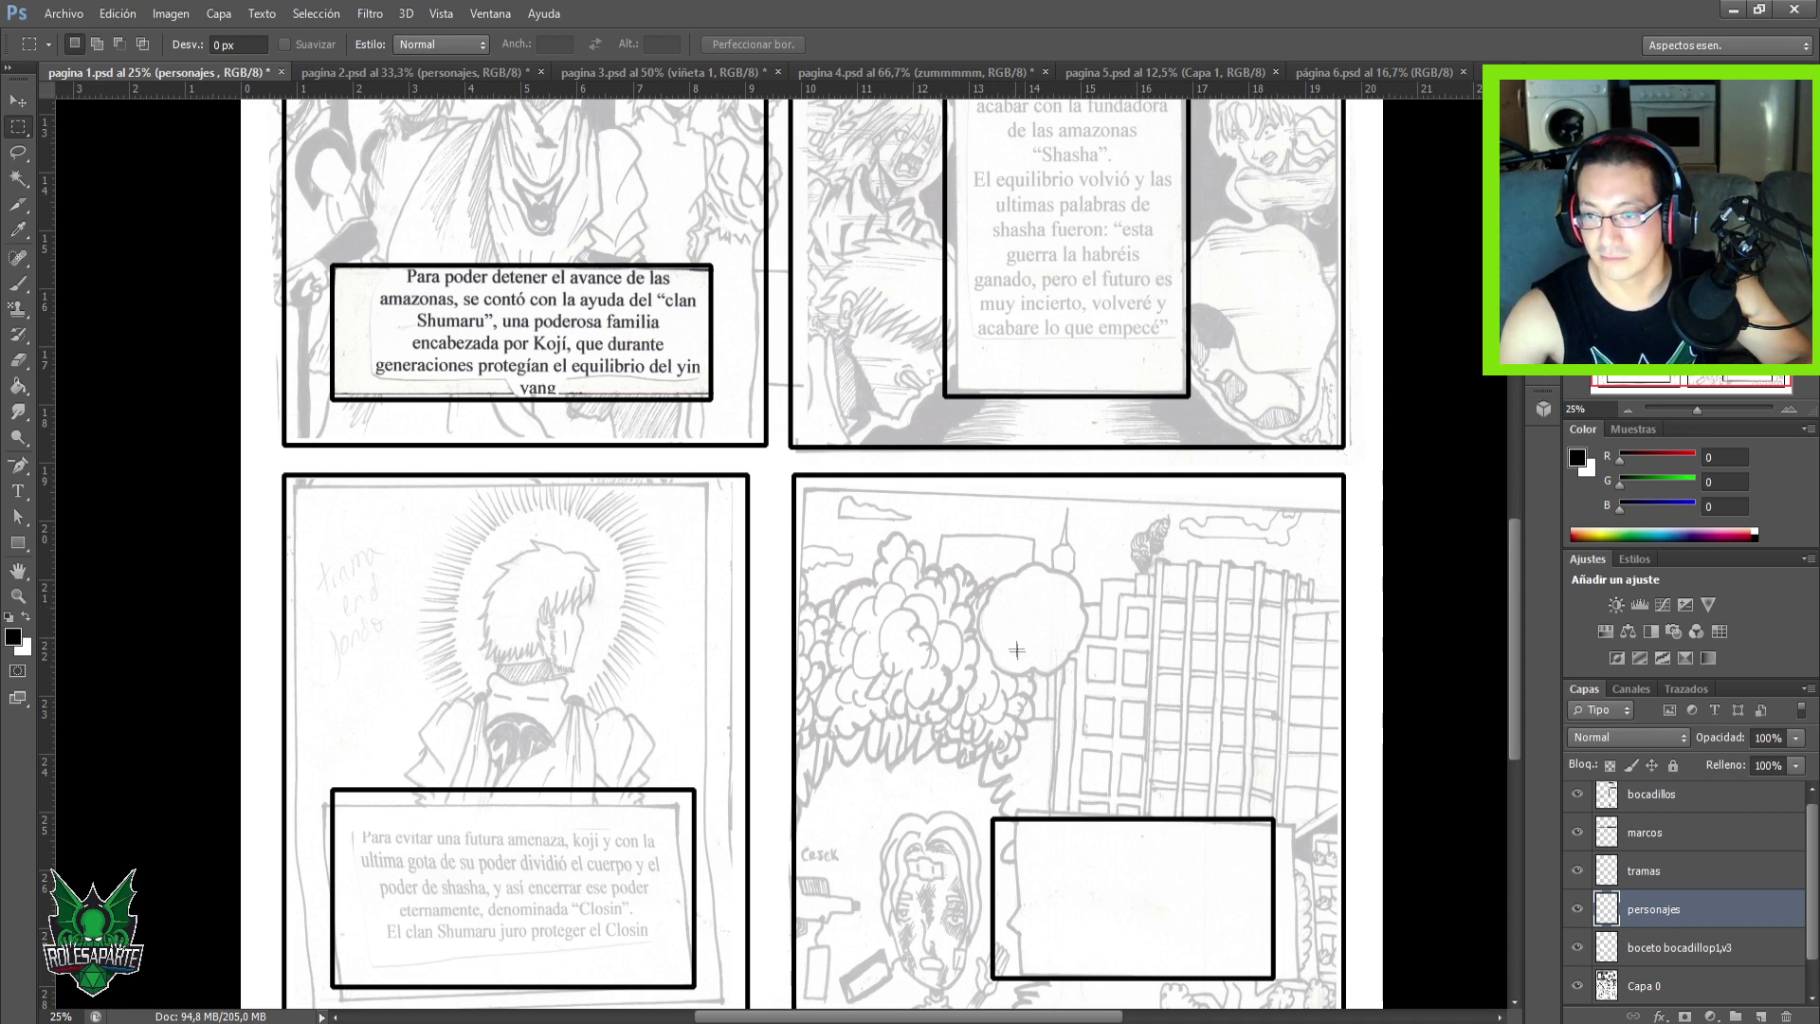
Make "marcos" the active layer and select a rectangular area around the empty caption frame in the city panel.
{"action": "right_click", "coordinate": [1017, 882]}
{"action": "key", "text": "Escape"}
{"action": "right_click", "coordinate": [896, 658]}
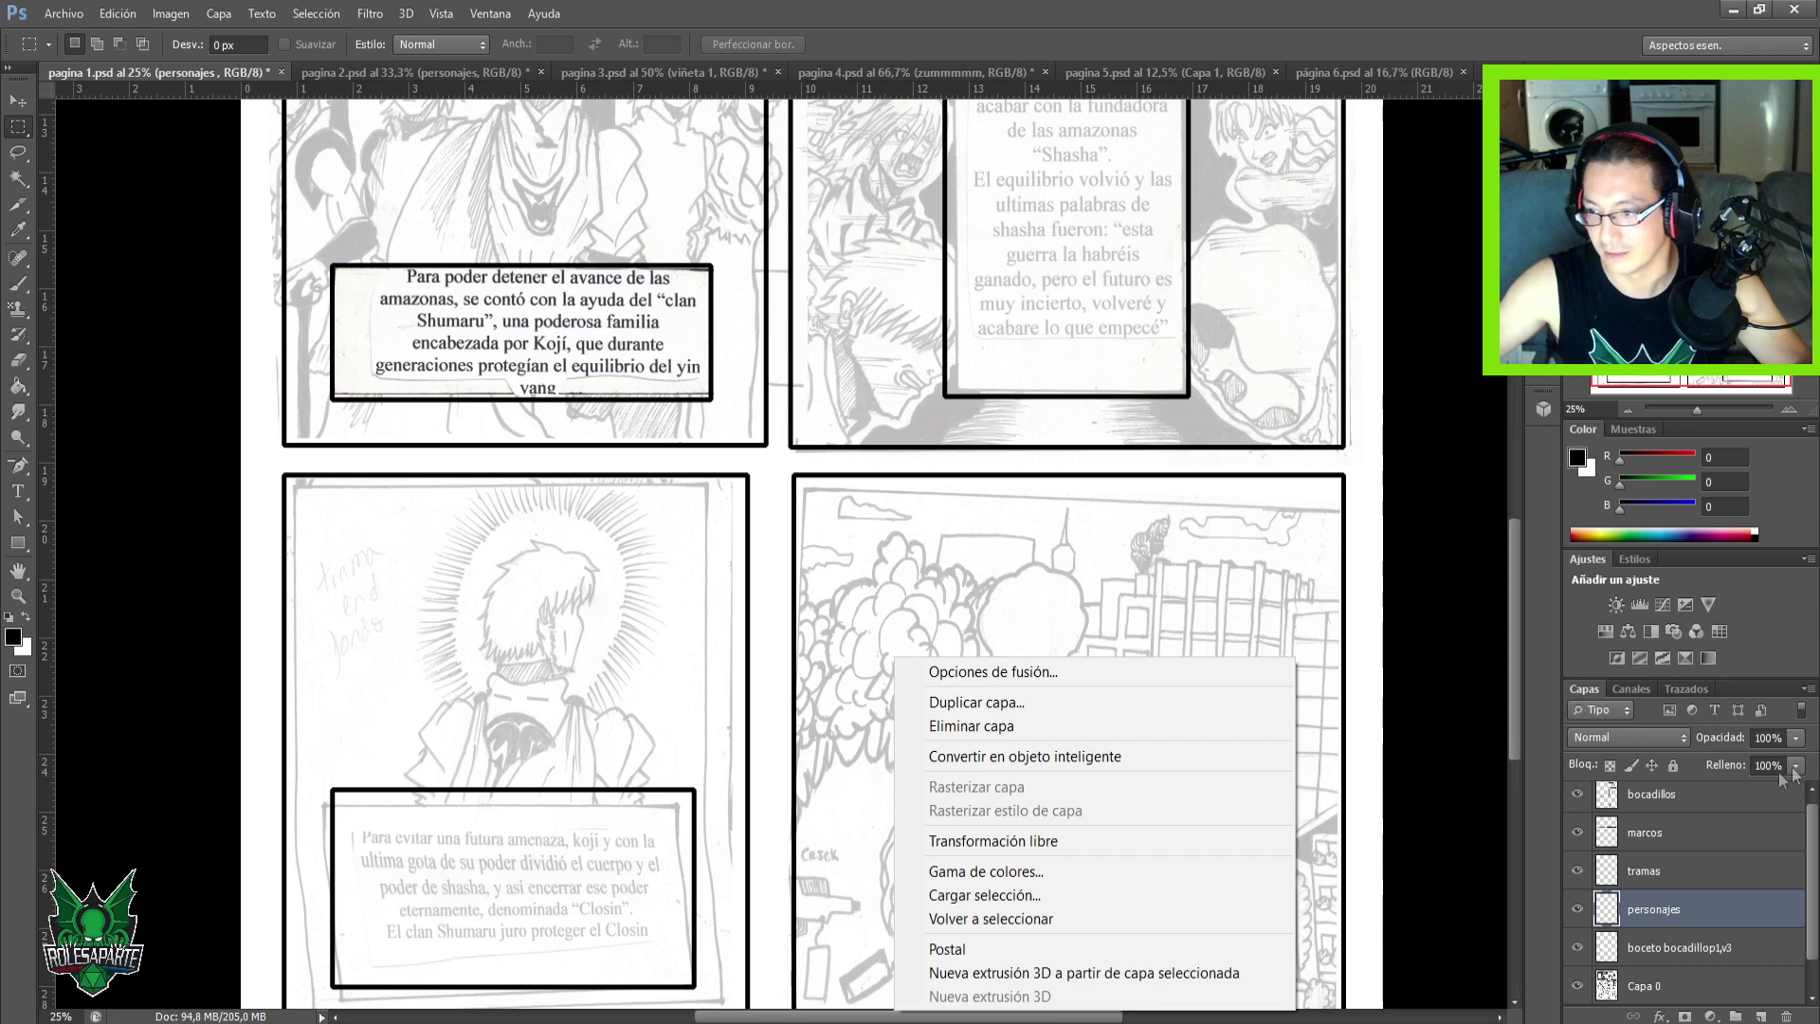
{"action": "left_click", "coordinate": [1698, 841]}
{"action": "left_click", "coordinate": [1696, 839]}
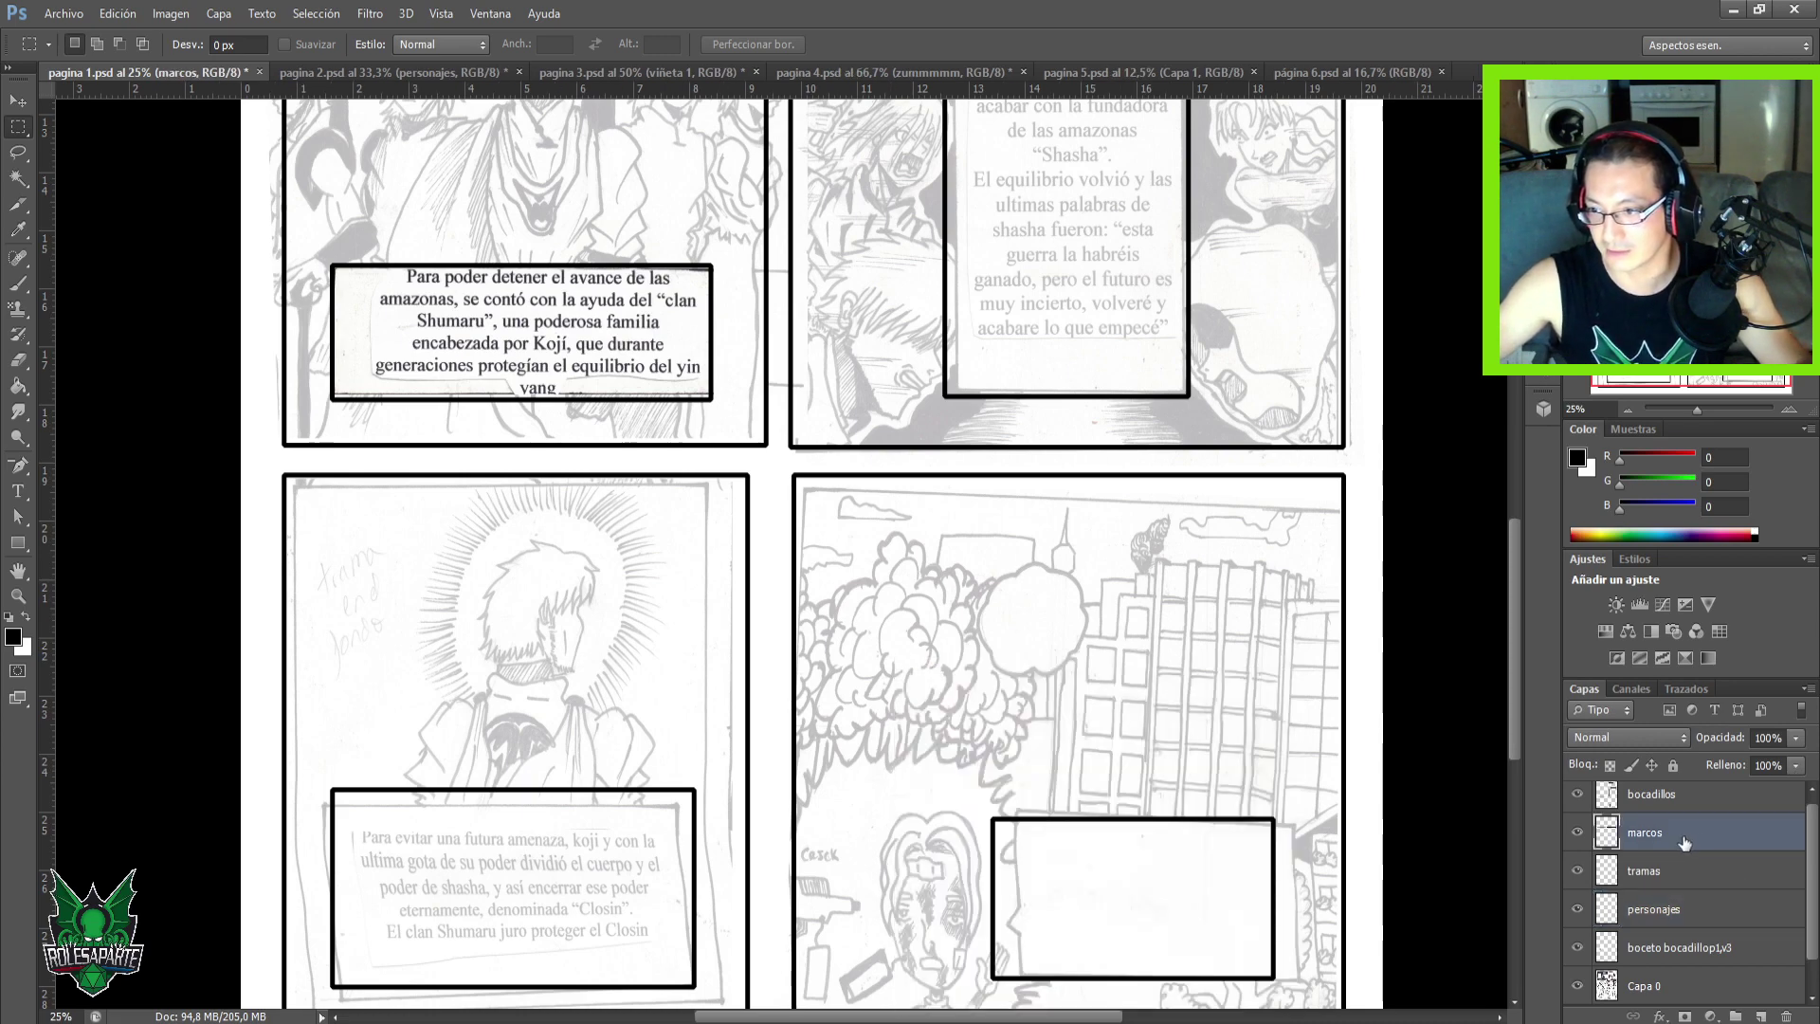
{"action": "key", "text": "ctrl+plus"}
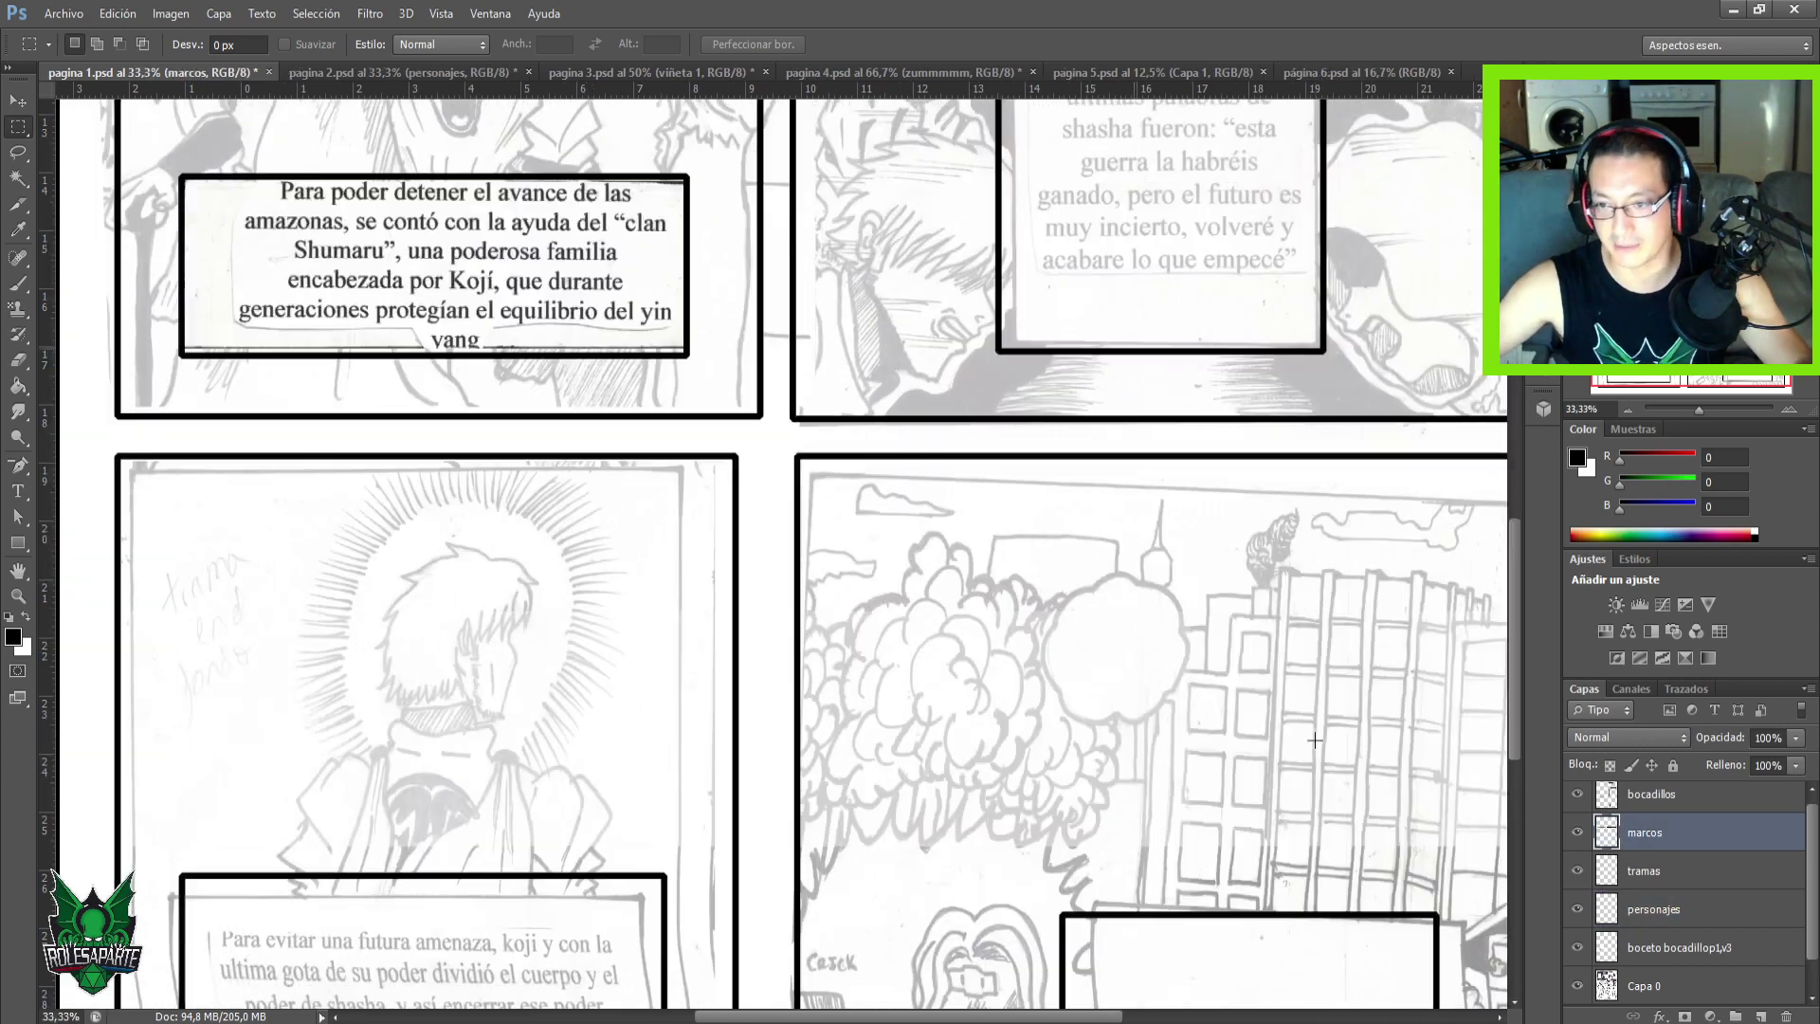
{"action": "scroll", "coordinate": [1315, 739], "scroll_direction": "down", "scroll_amount": 3}
{"action": "scroll", "coordinate": [1315, 740], "scroll_direction": "right", "scroll_amount": 3}
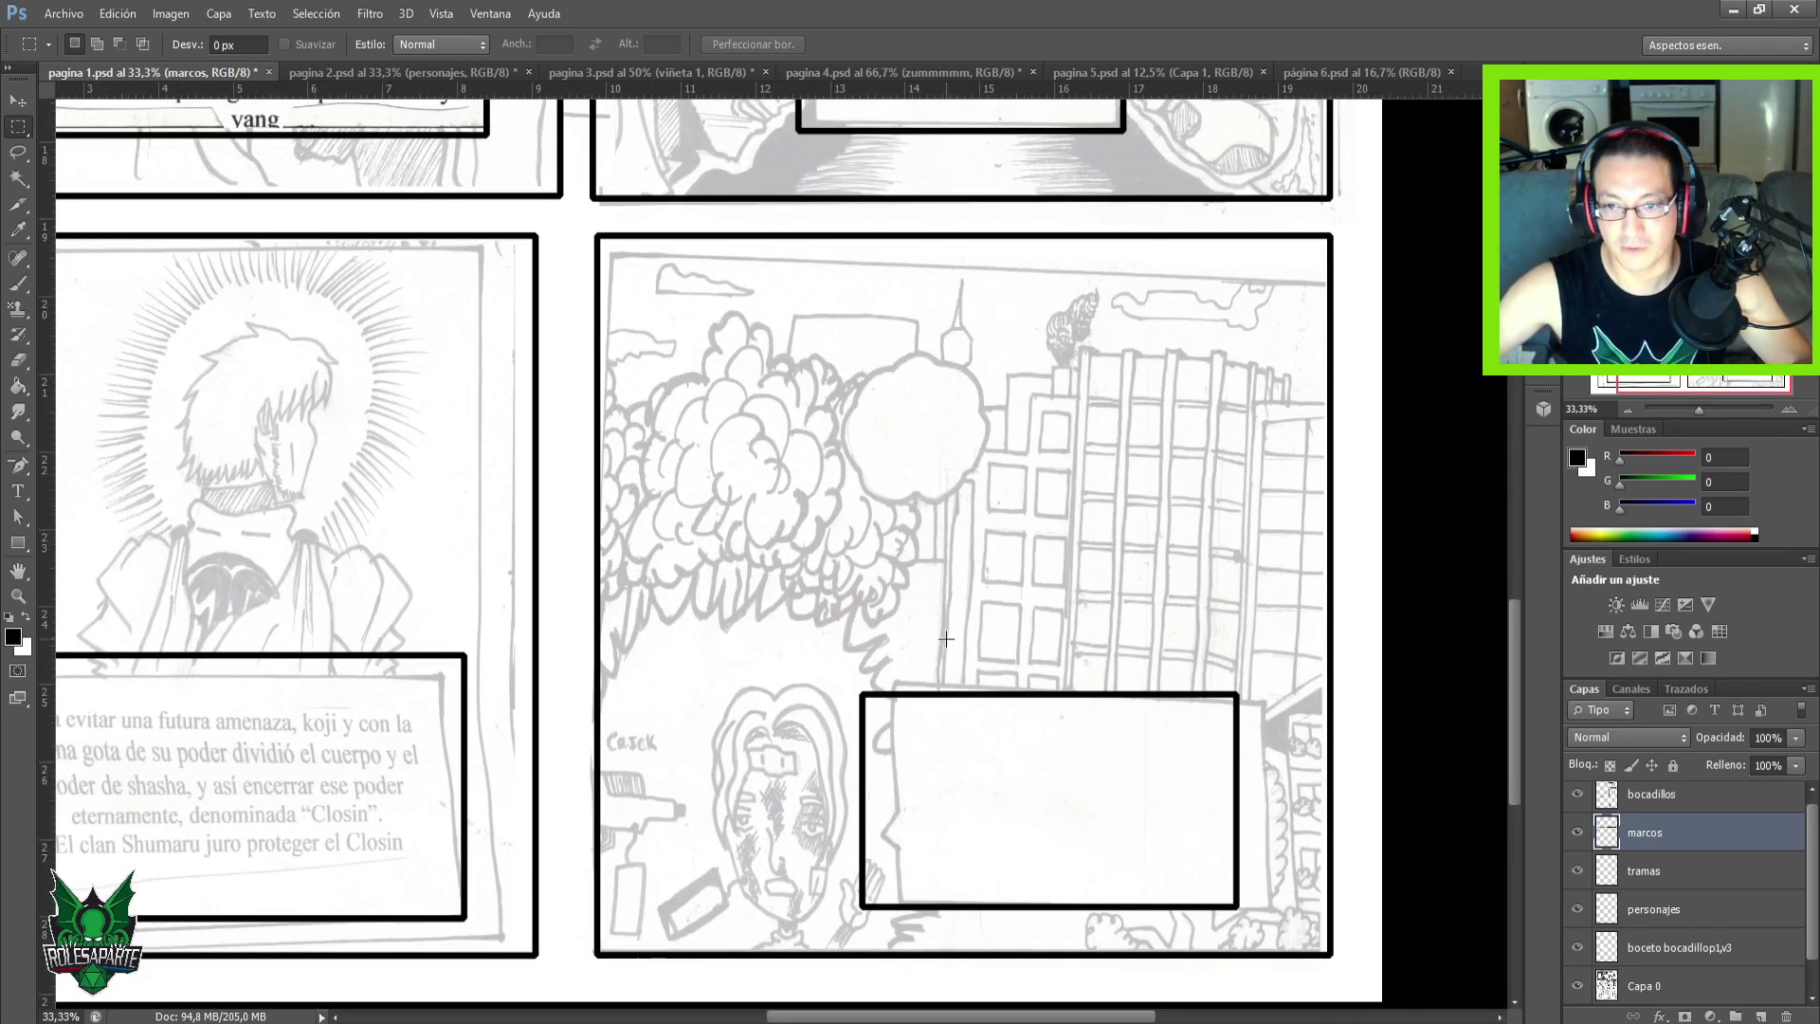
{"action": "left_click_drag", "start_coordinate": [799, 622], "coordinate": [1259, 933]}
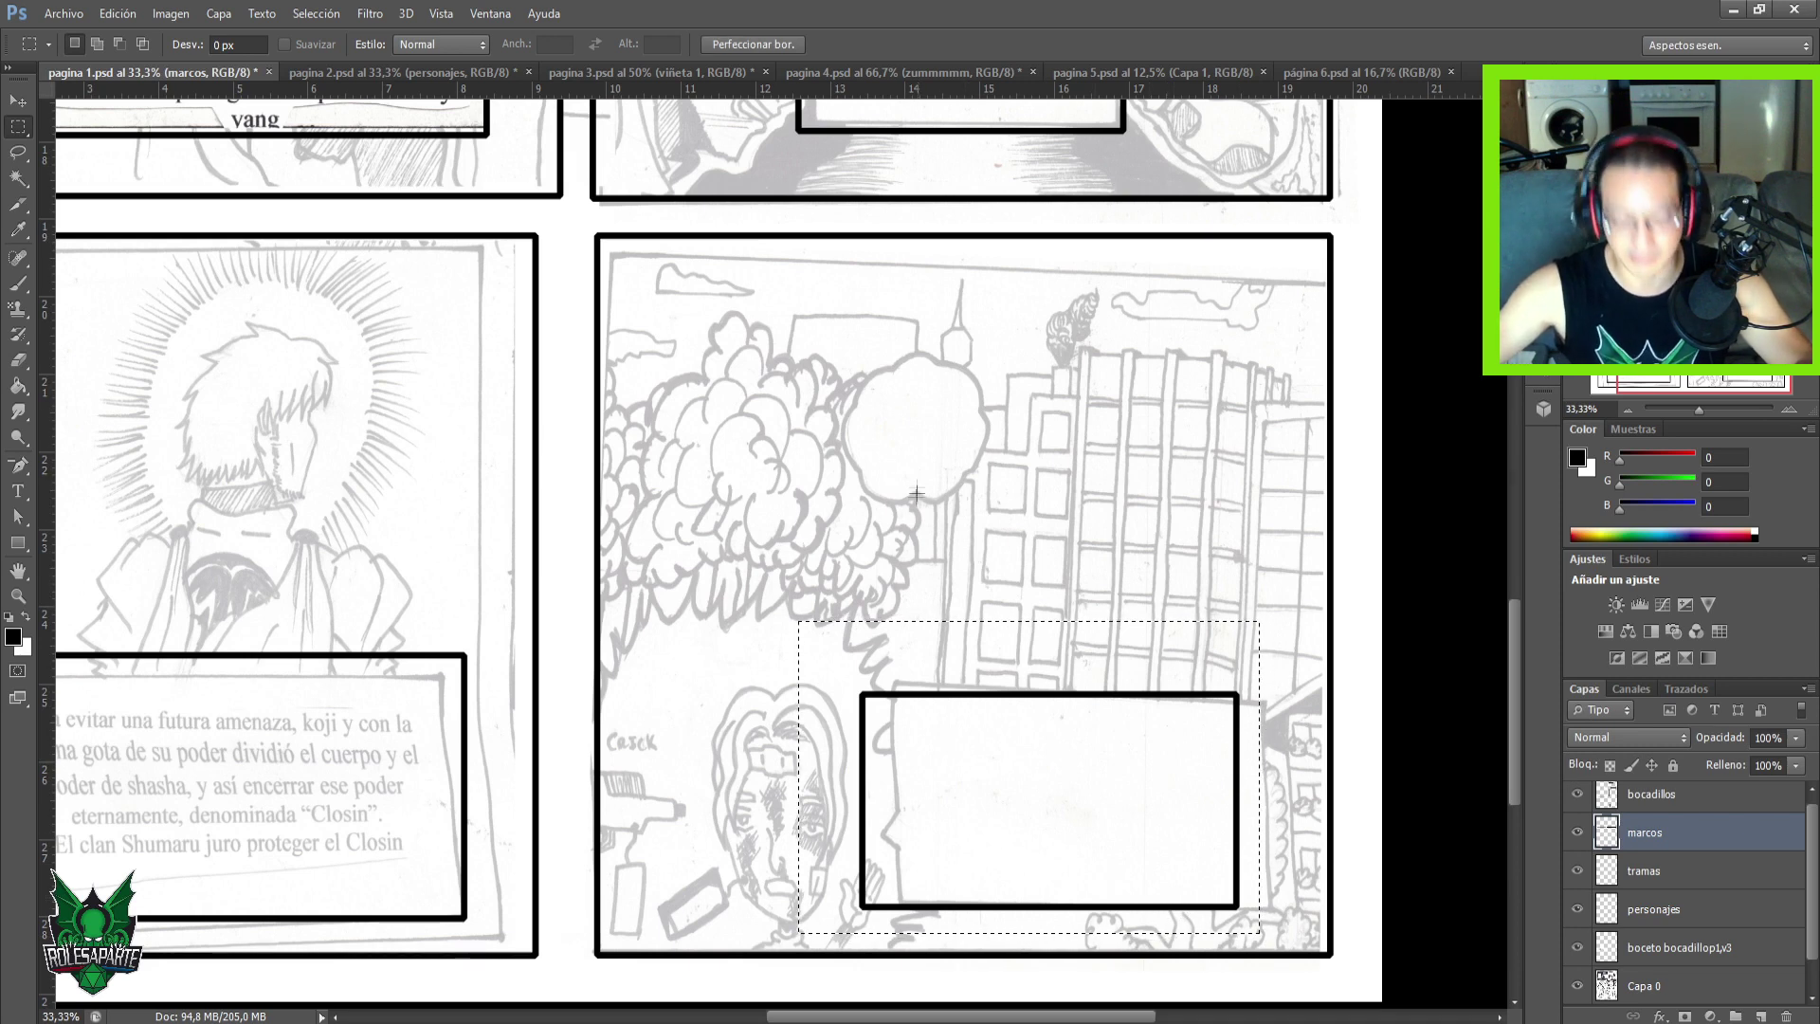
Try to move the selected caption frame with "marcos" active, and switch the "Capa 0" sketch off and on again.
{"action": "key", "text": "v"}
{"action": "left_click_drag", "start_coordinate": [939, 717], "coordinate": [976, 763]}
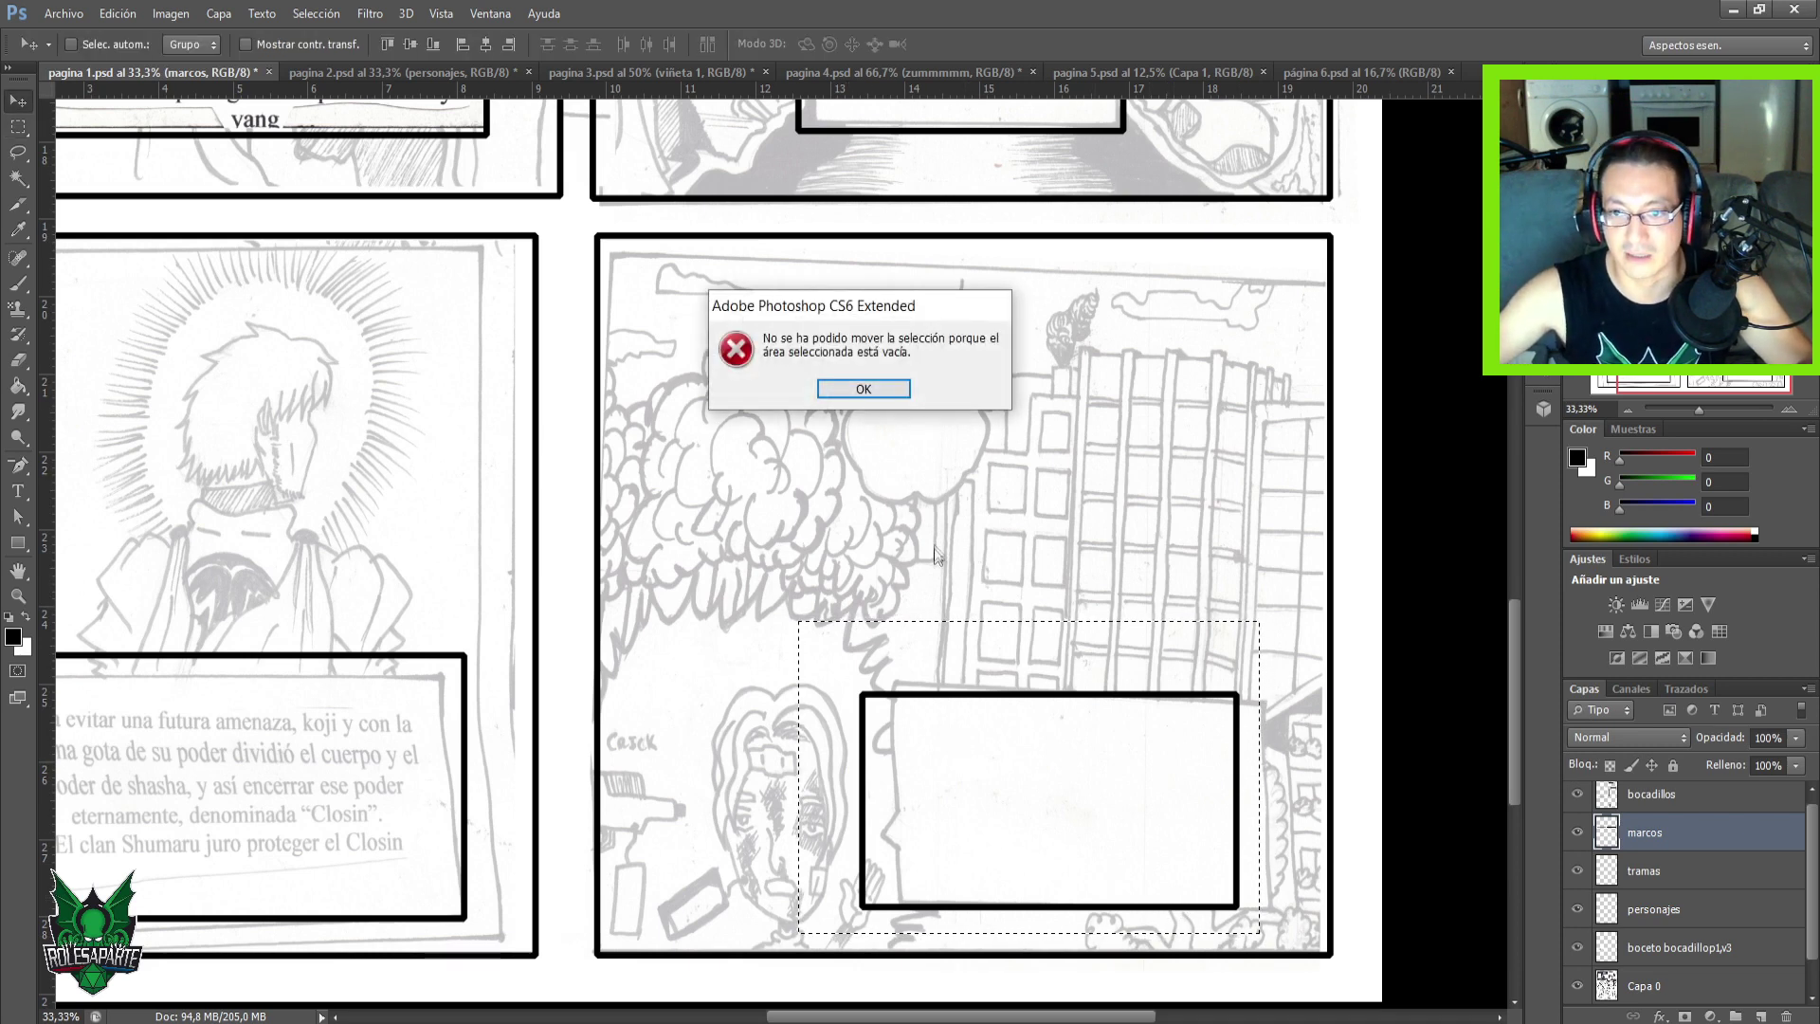
{"action": "left_click", "coordinate": [889, 387]}
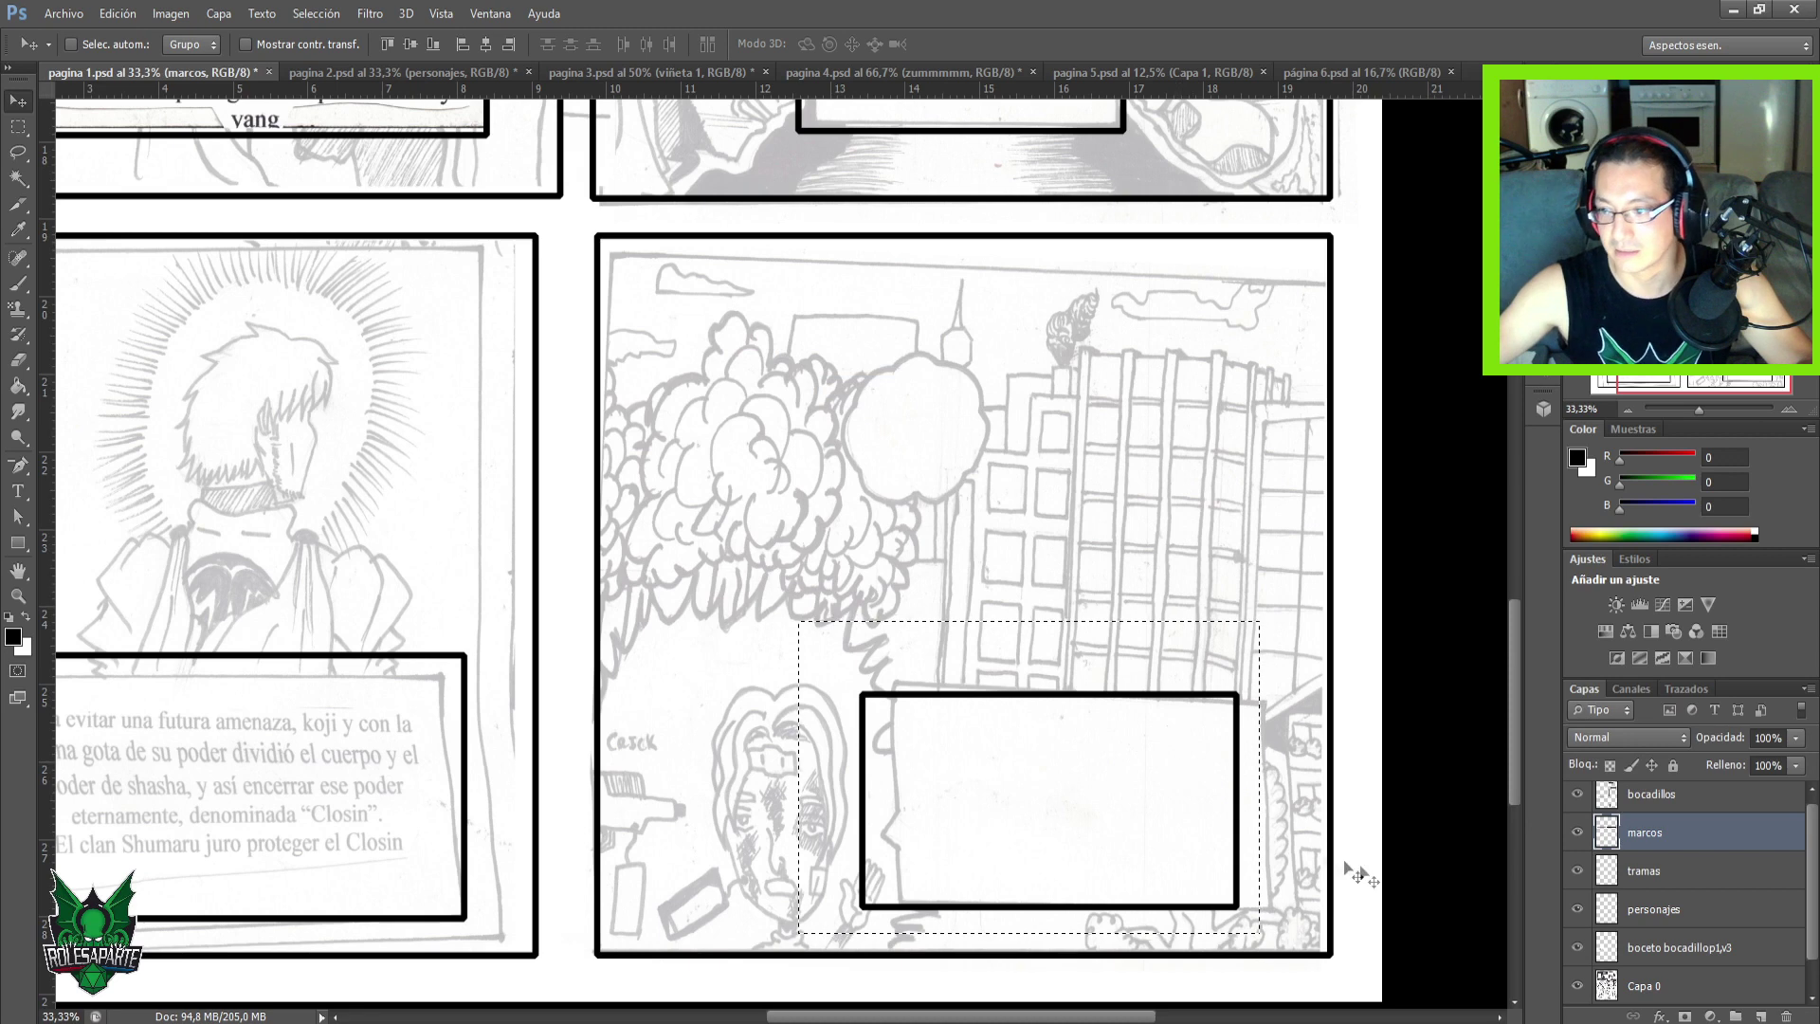
{"action": "left_click", "coordinate": [1577, 986]}
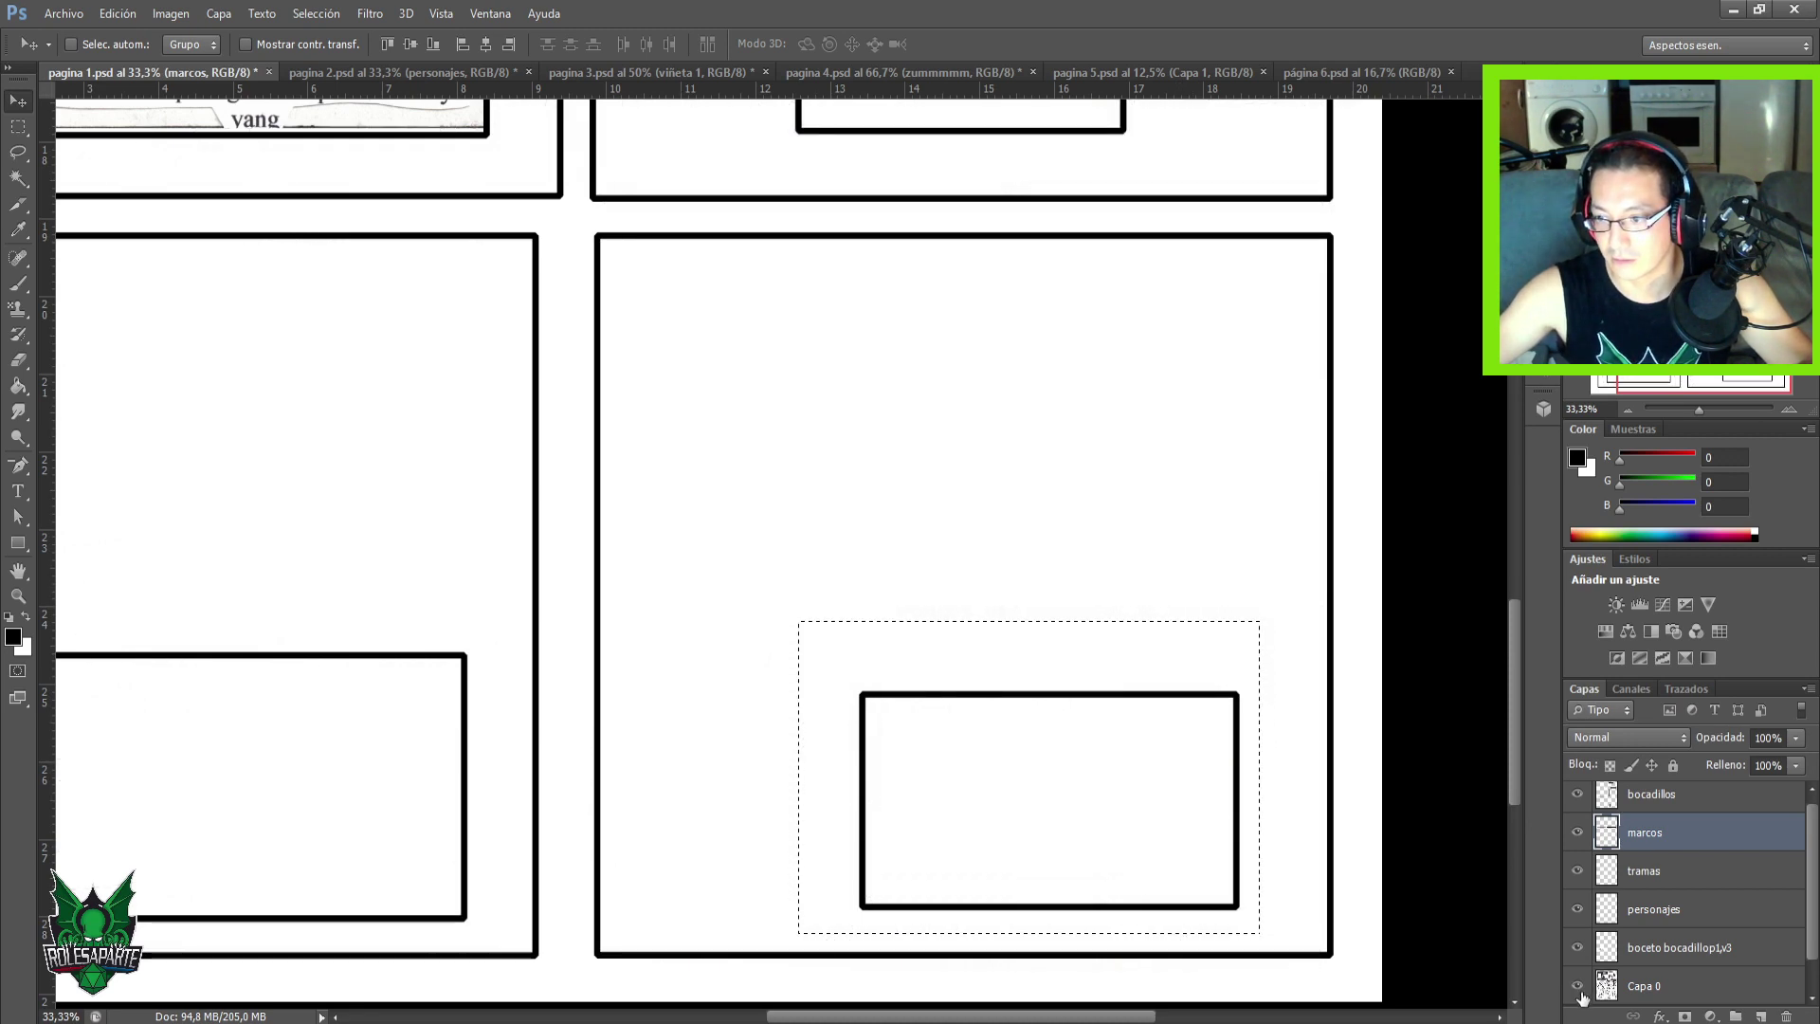
{"action": "left_click", "coordinate": [1579, 988]}
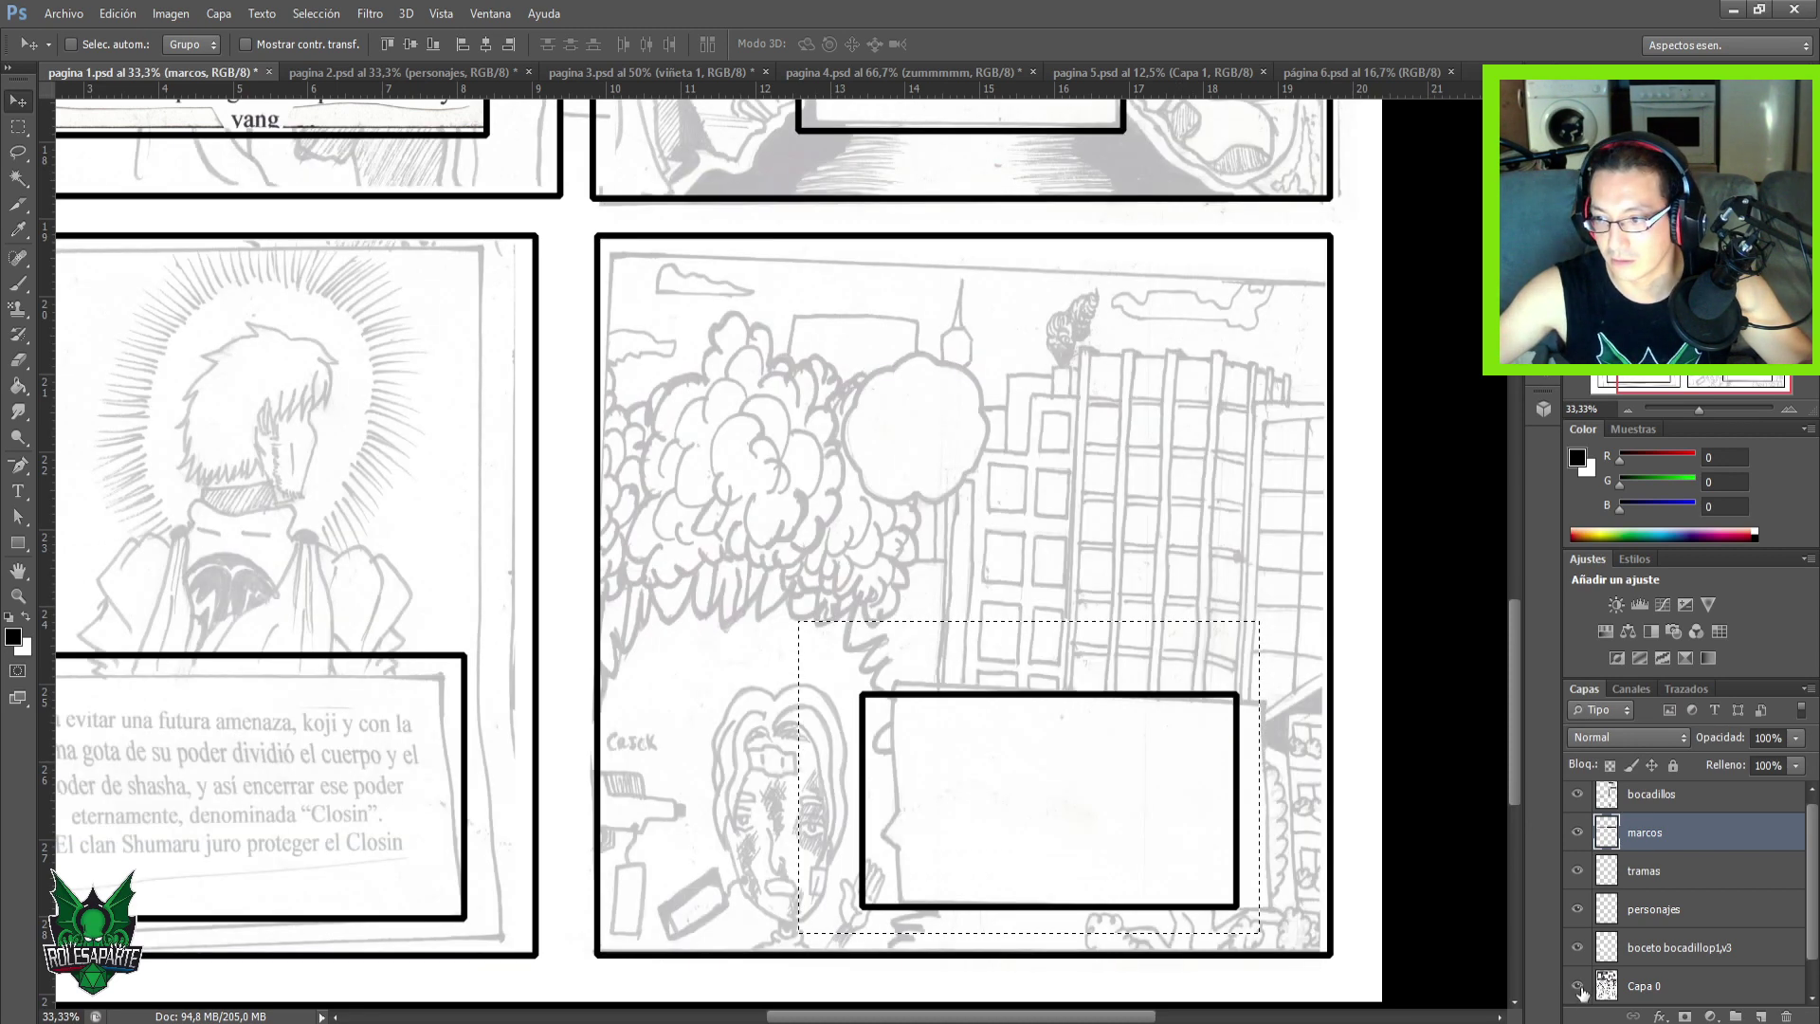
On the "bocadillos" layer, move the selected caption frame up over the trees and buildings of the city panel and deselect it.
{"action": "left_click", "coordinate": [1651, 805]}
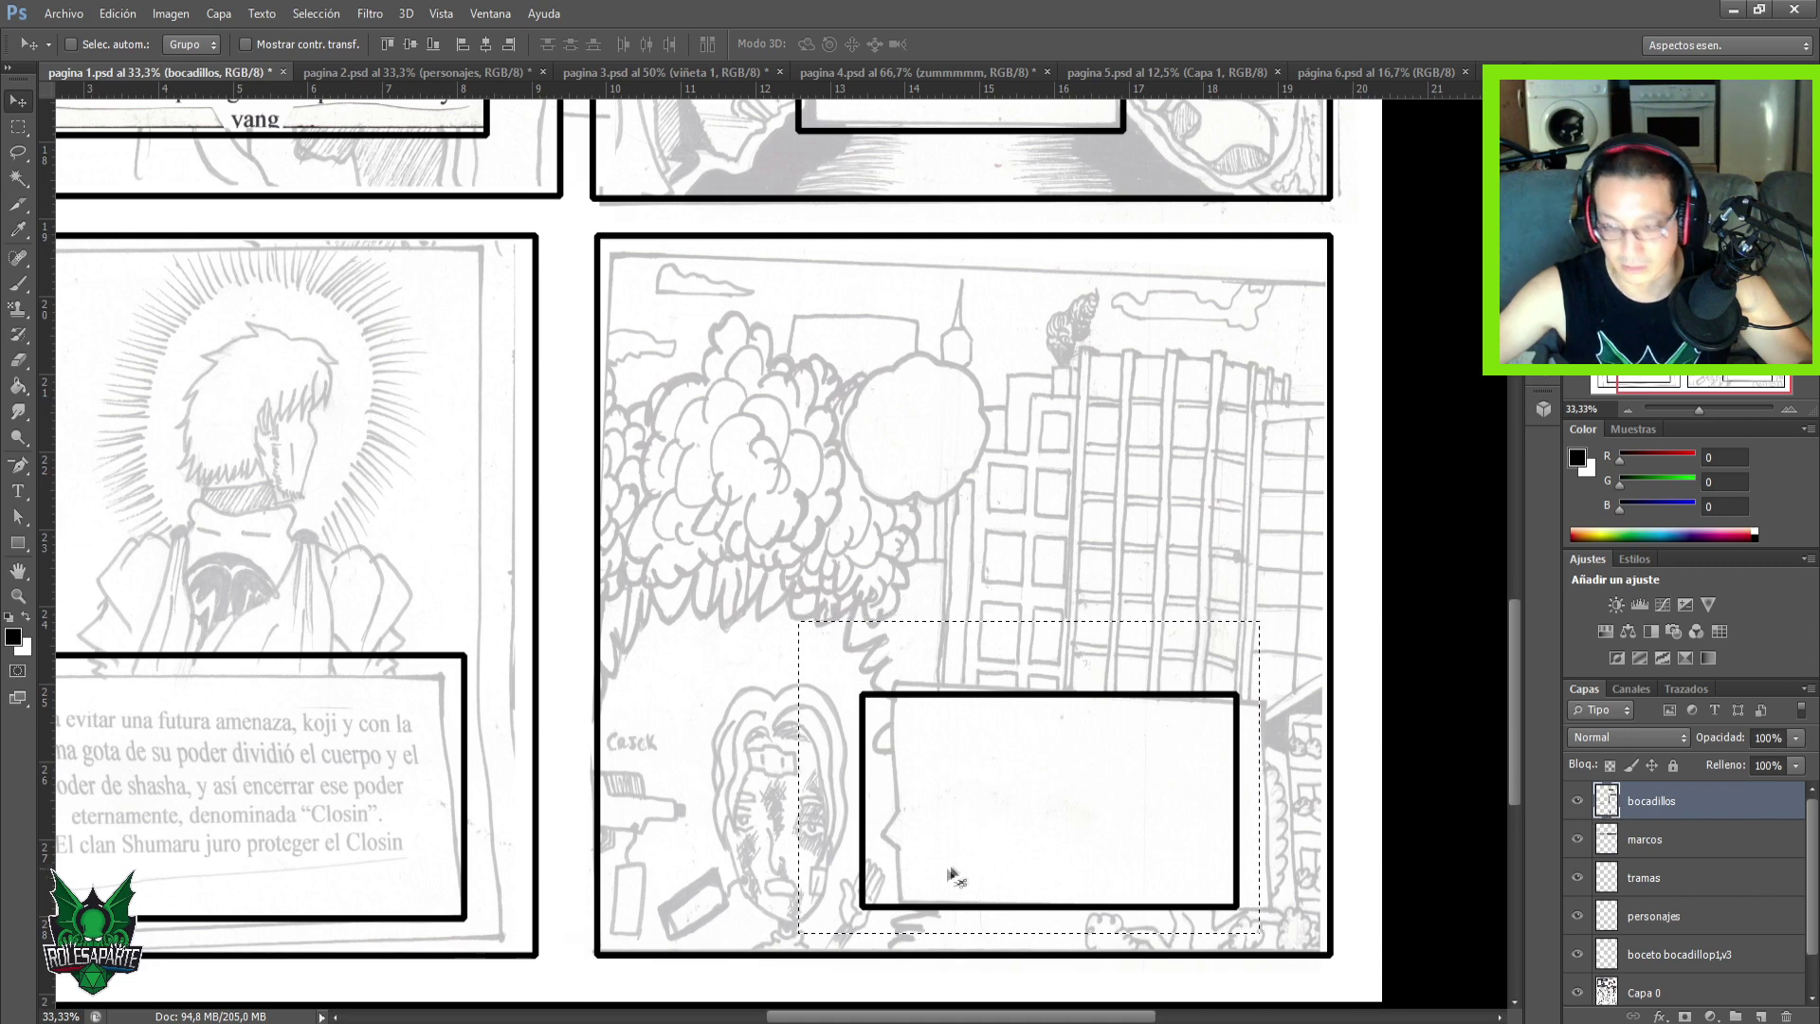
{"action": "left_click_drag", "start_coordinate": [995, 826], "coordinate": [934, 455]}
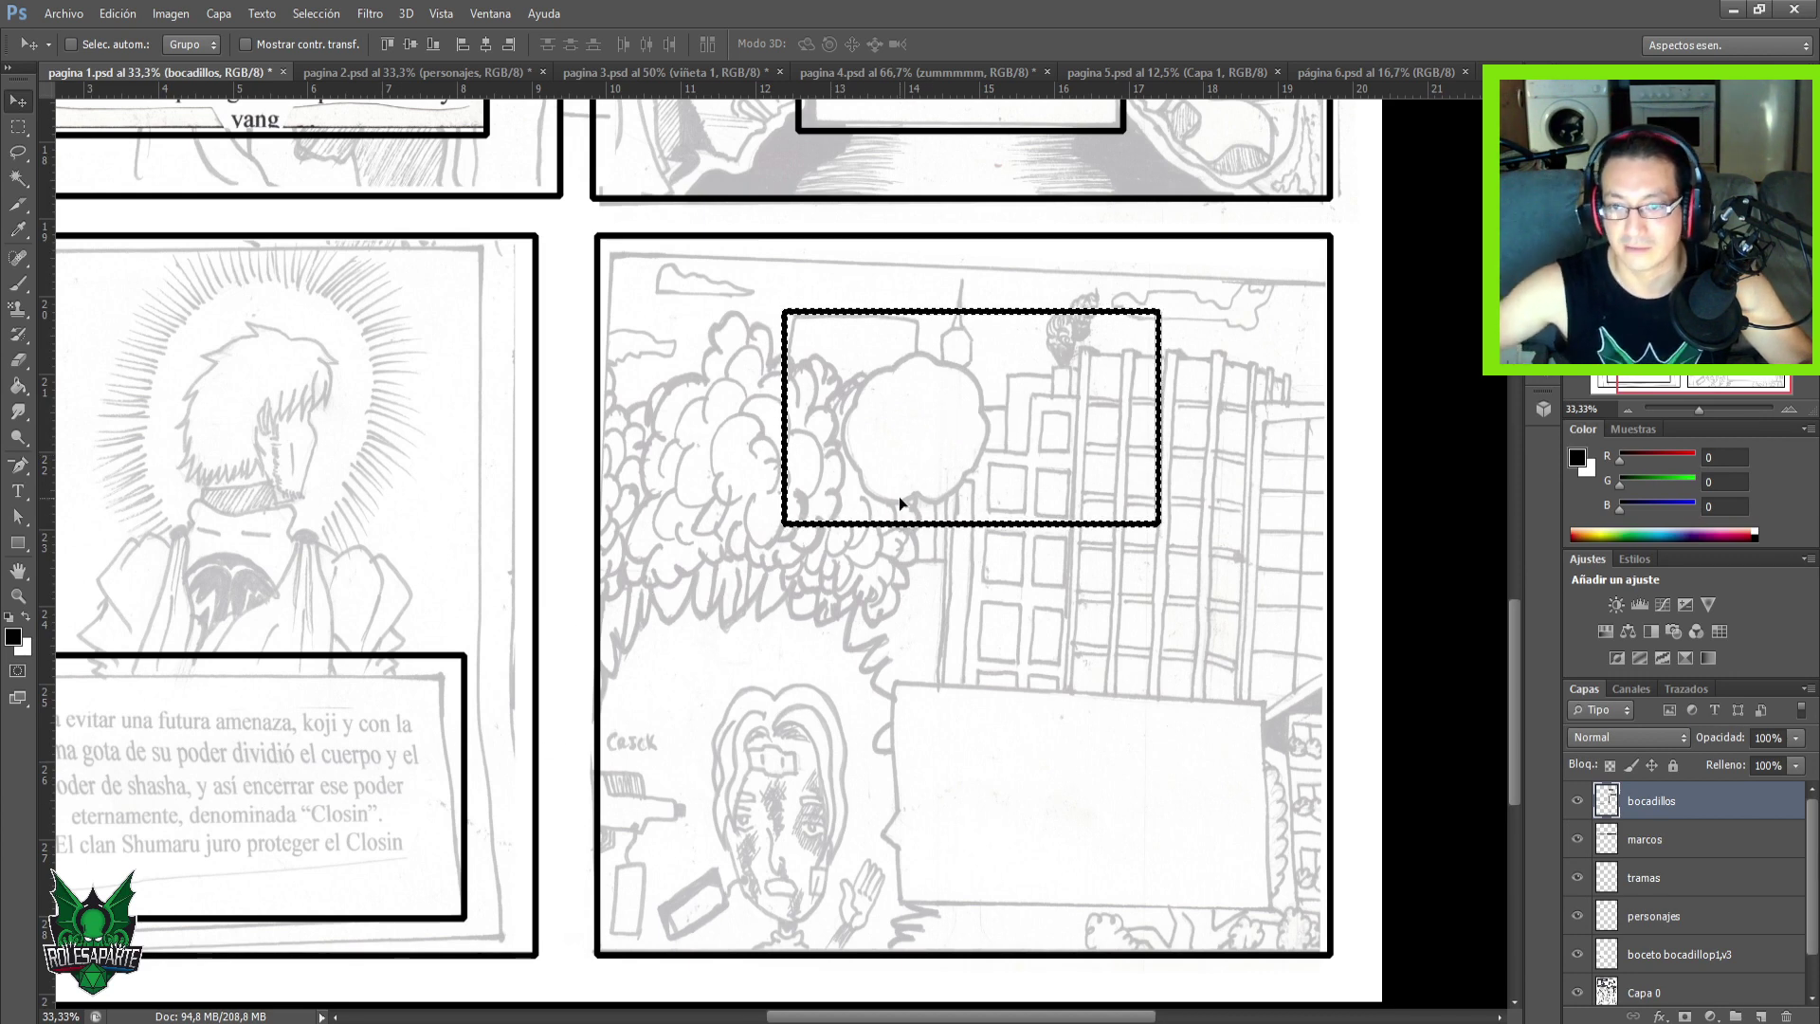
{"action": "key", "text": "ctrl+d"}
Make an elliptical selection and place it over the left half of the blank caption area in the city panel.
{"action": "key", "text": "m"}
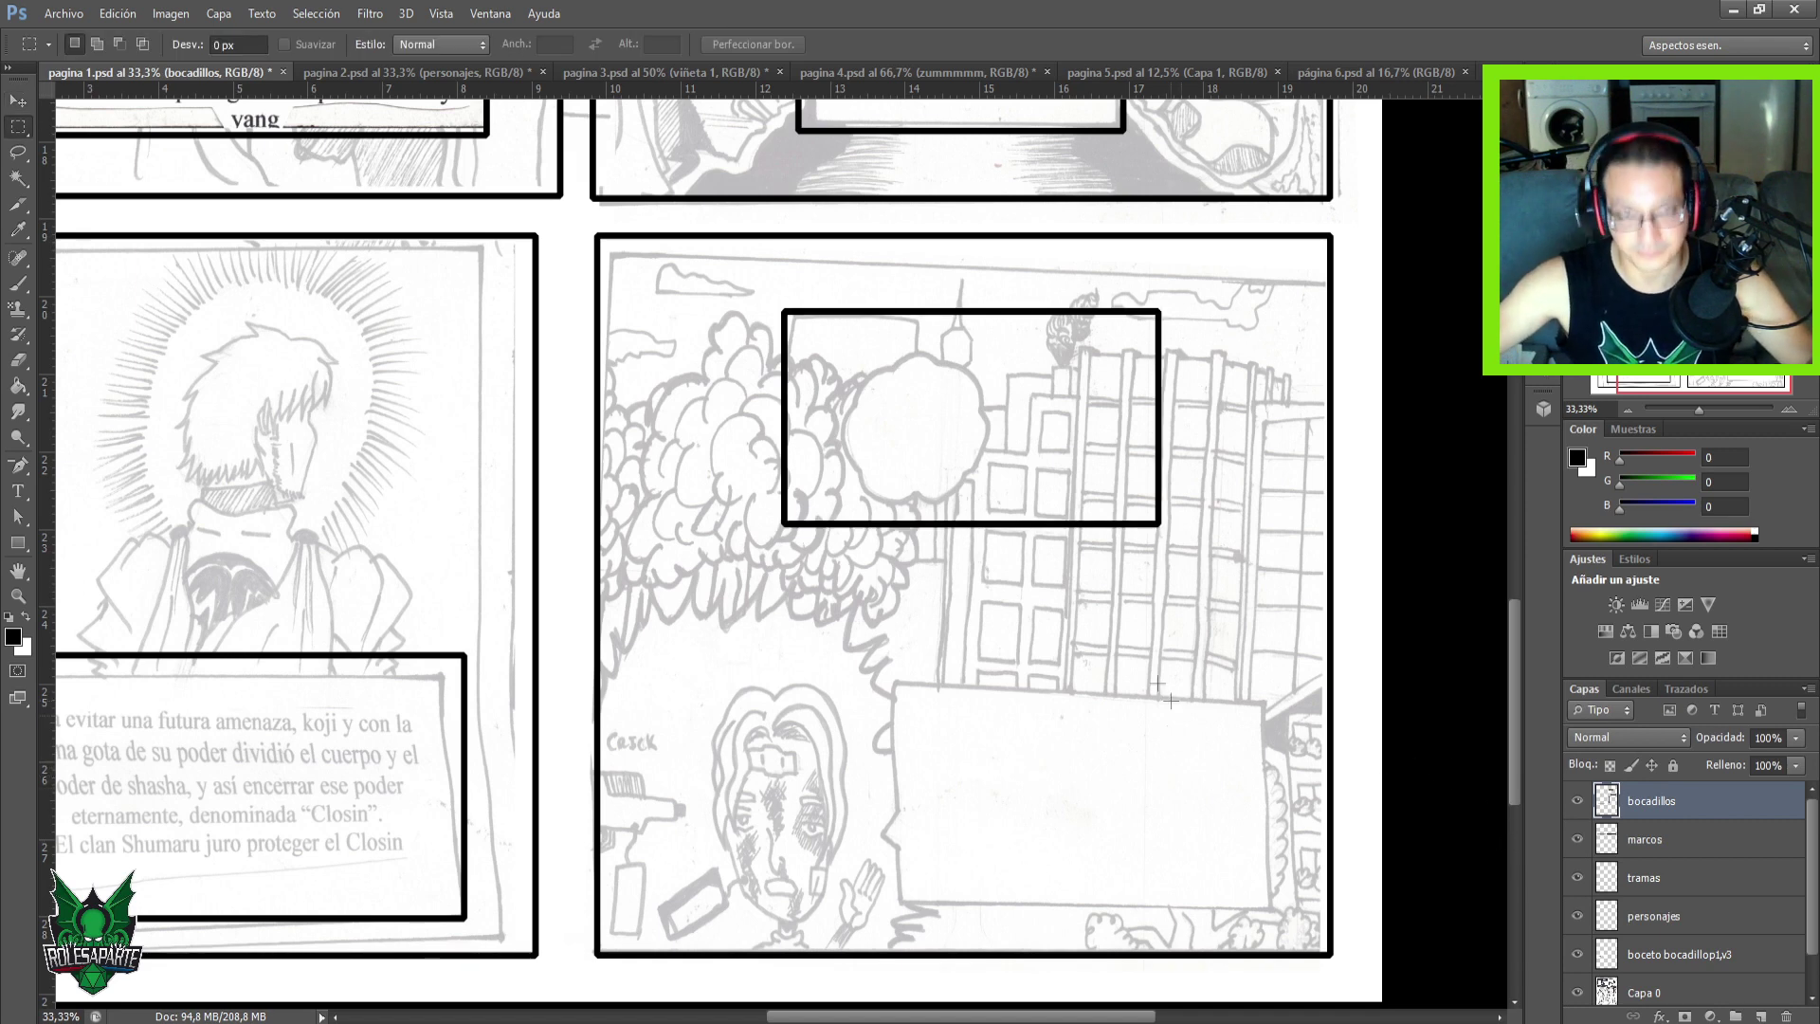
{"action": "right_click", "coordinate": [15, 142]}
{"action": "left_click", "coordinate": [99, 144]}
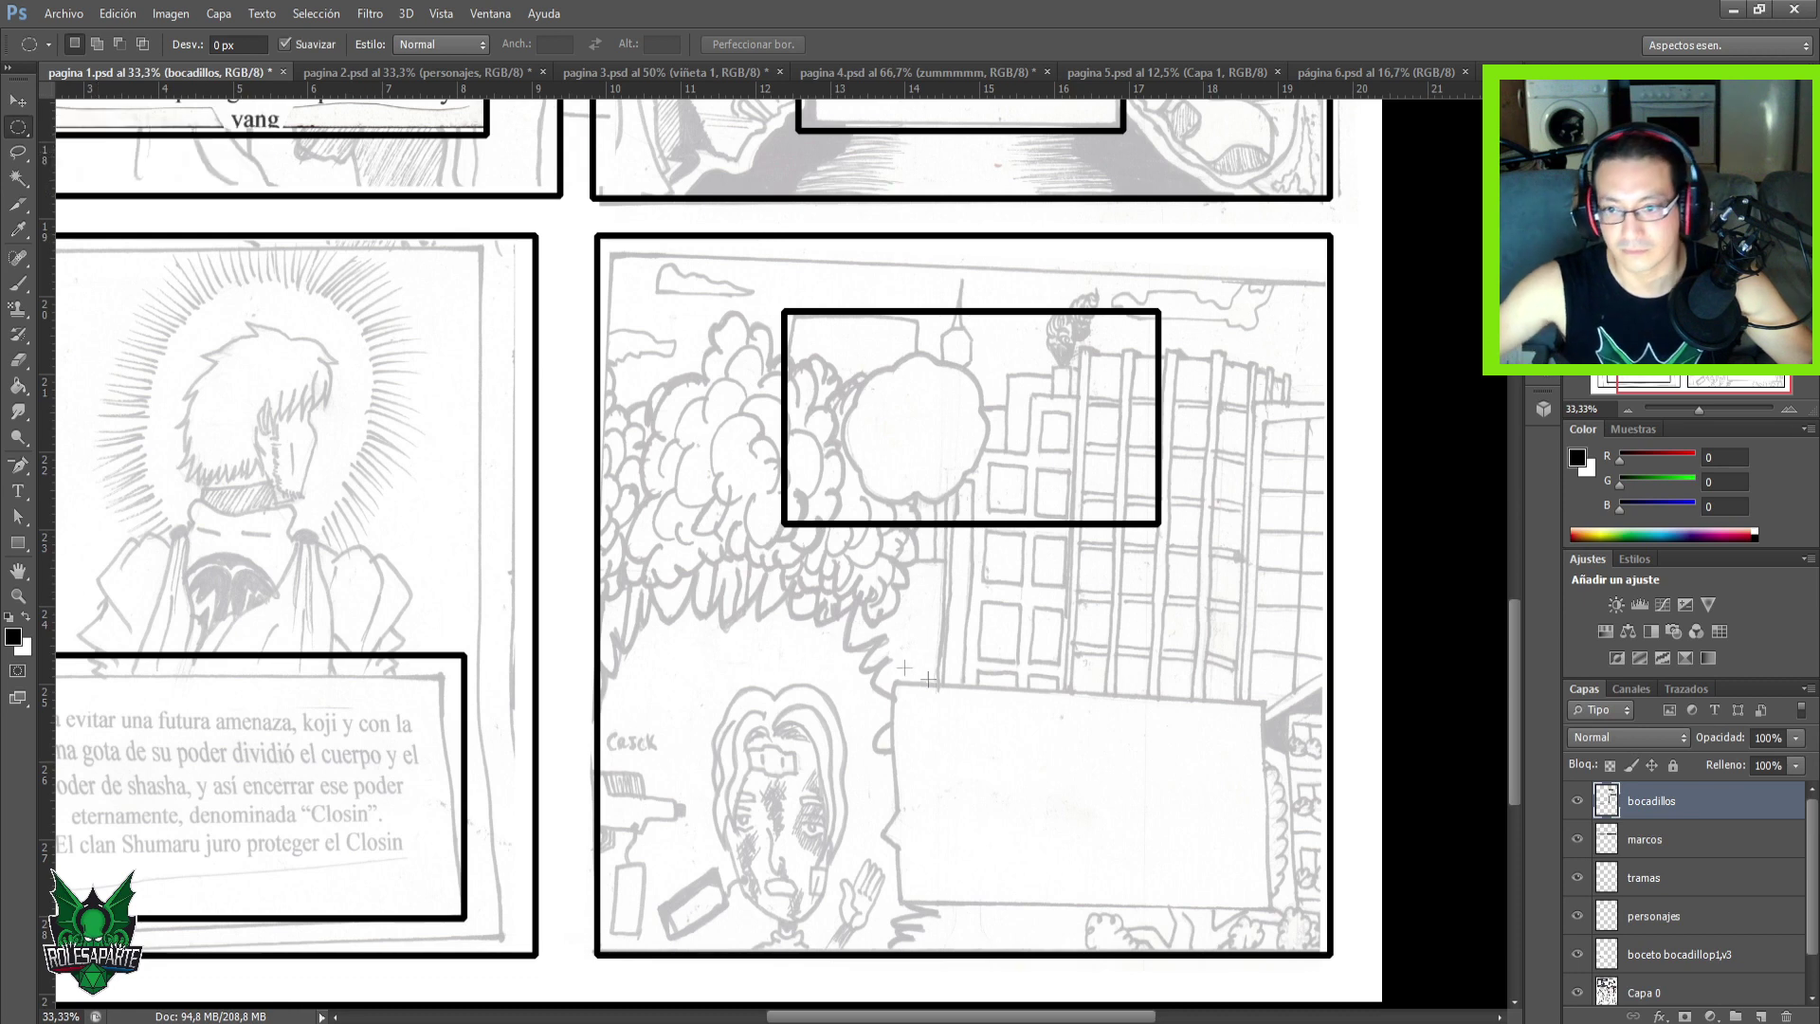
{"action": "left_click_drag", "start_coordinate": [940, 647], "coordinate": [1182, 902]}
{"action": "left_click_drag", "start_coordinate": [1087, 850], "coordinate": [1040, 822]}
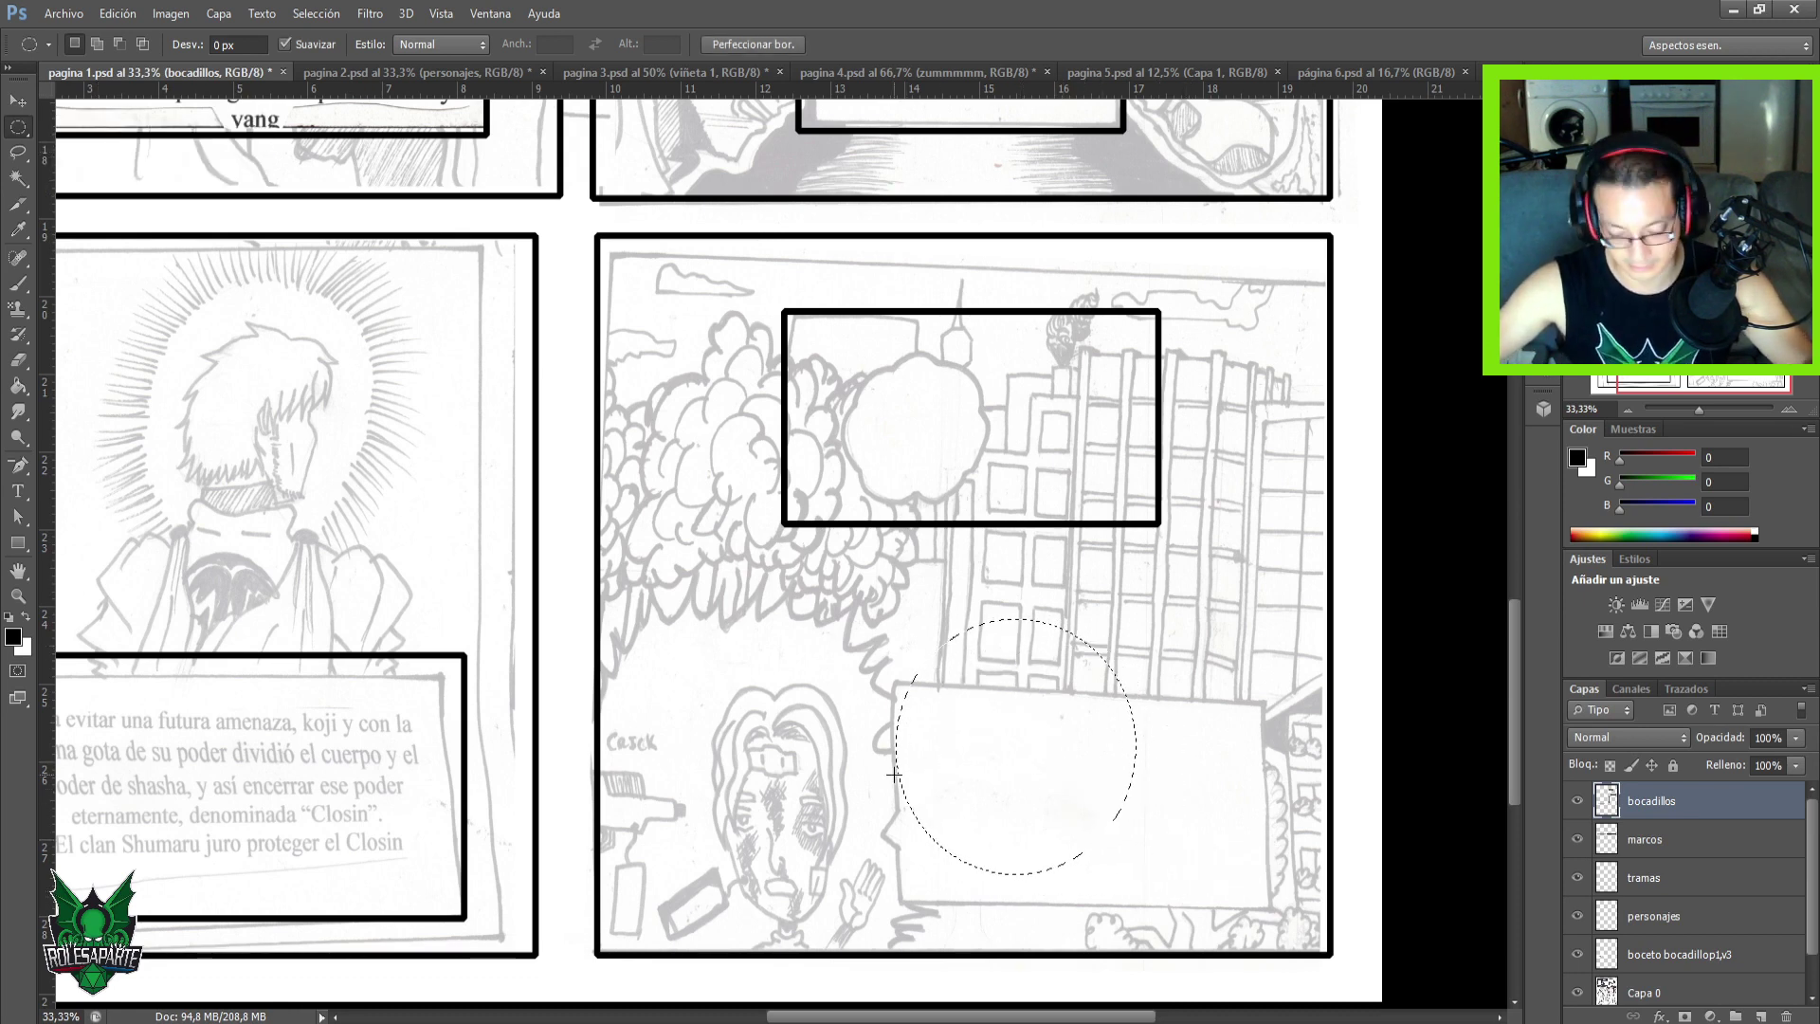
Warp the elliptical selection by pulling its four sides inward into a rounded-square balloon shape, and apply the transformation.
{"action": "key", "text": "ctrl+plus"}
{"action": "scroll", "coordinate": [853, 711], "scroll_direction": "down", "scroll_amount": 3}
{"action": "scroll", "coordinate": [853, 711], "scroll_direction": "right", "scroll_amount": 4}
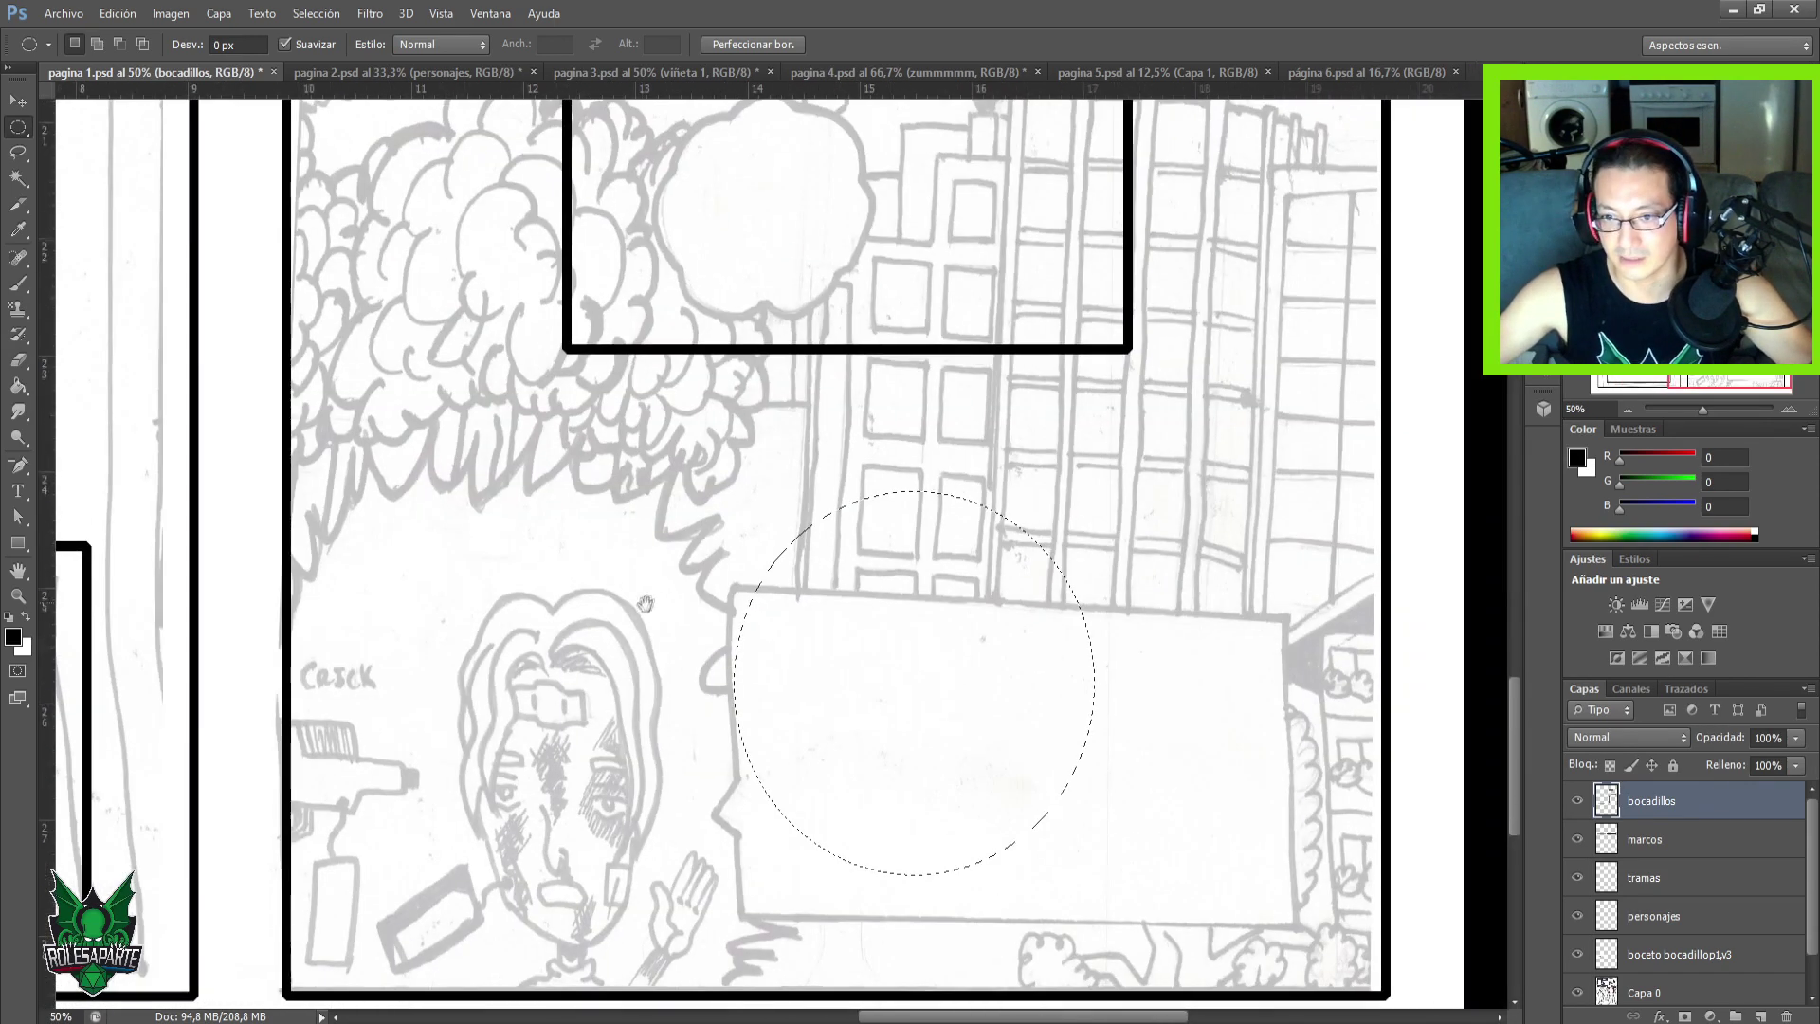
{"action": "right_click", "coordinate": [934, 663]}
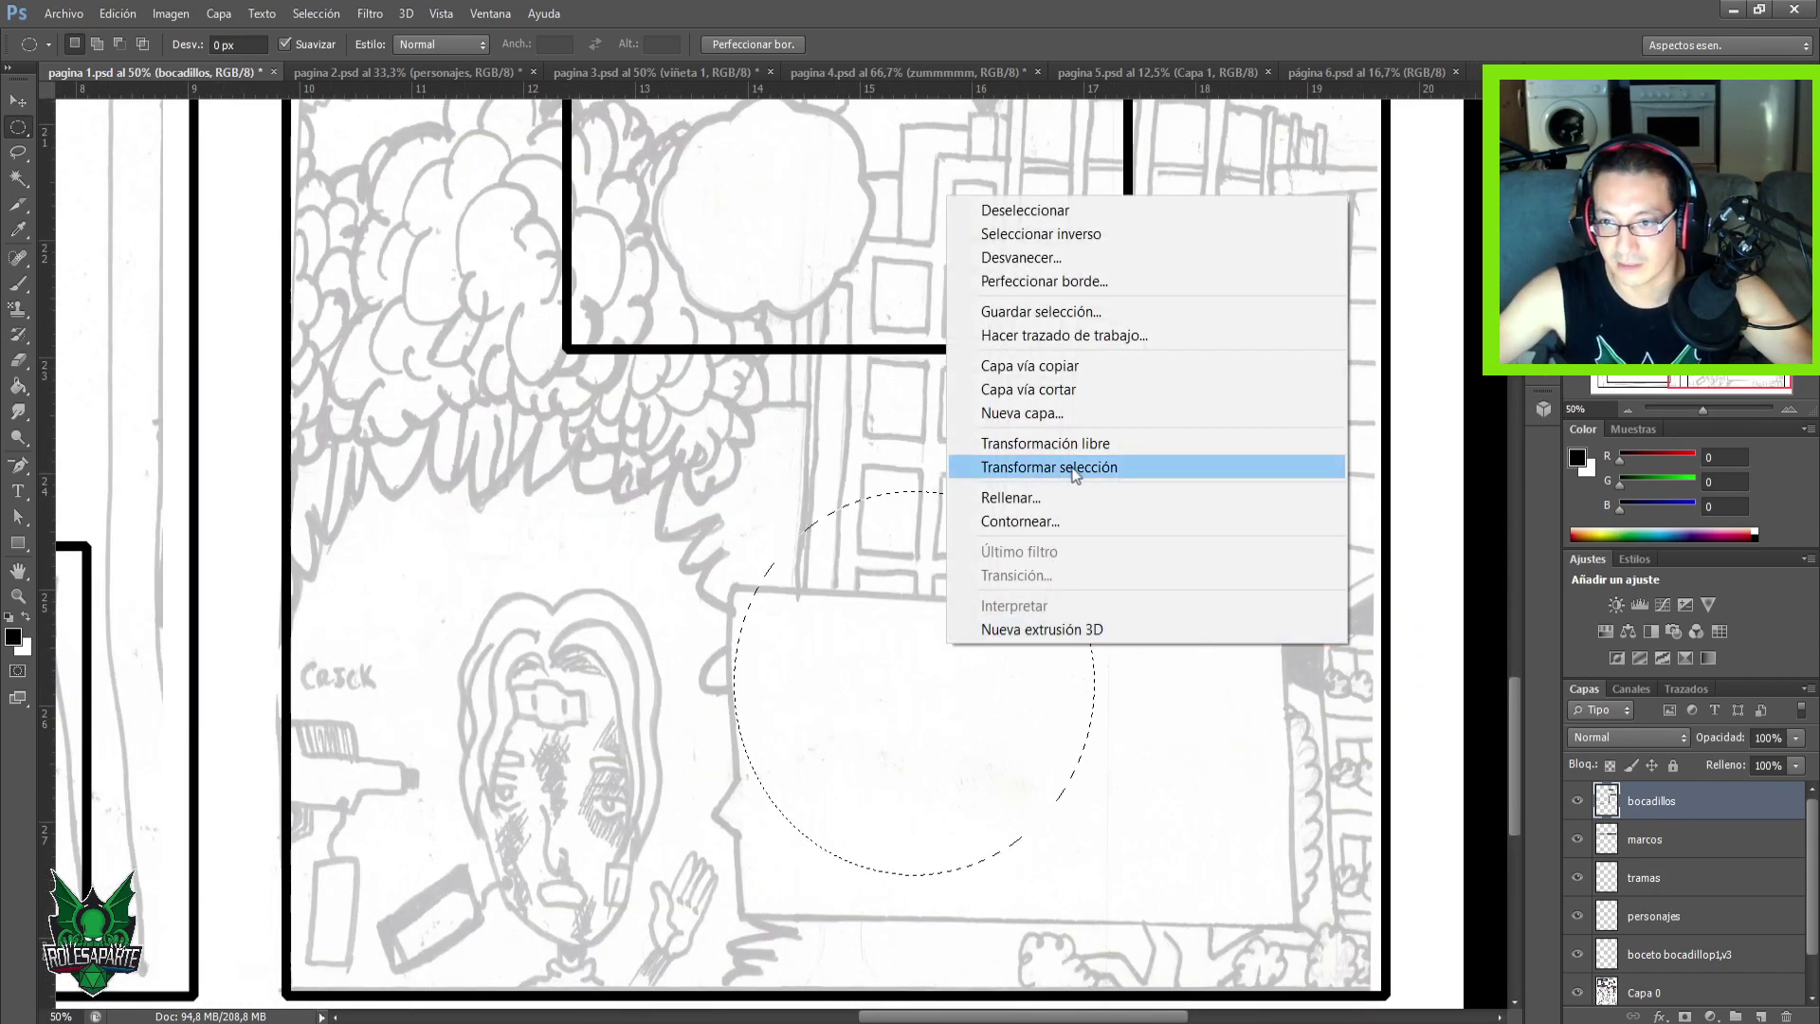
{"action": "left_click", "coordinate": [1085, 466]}
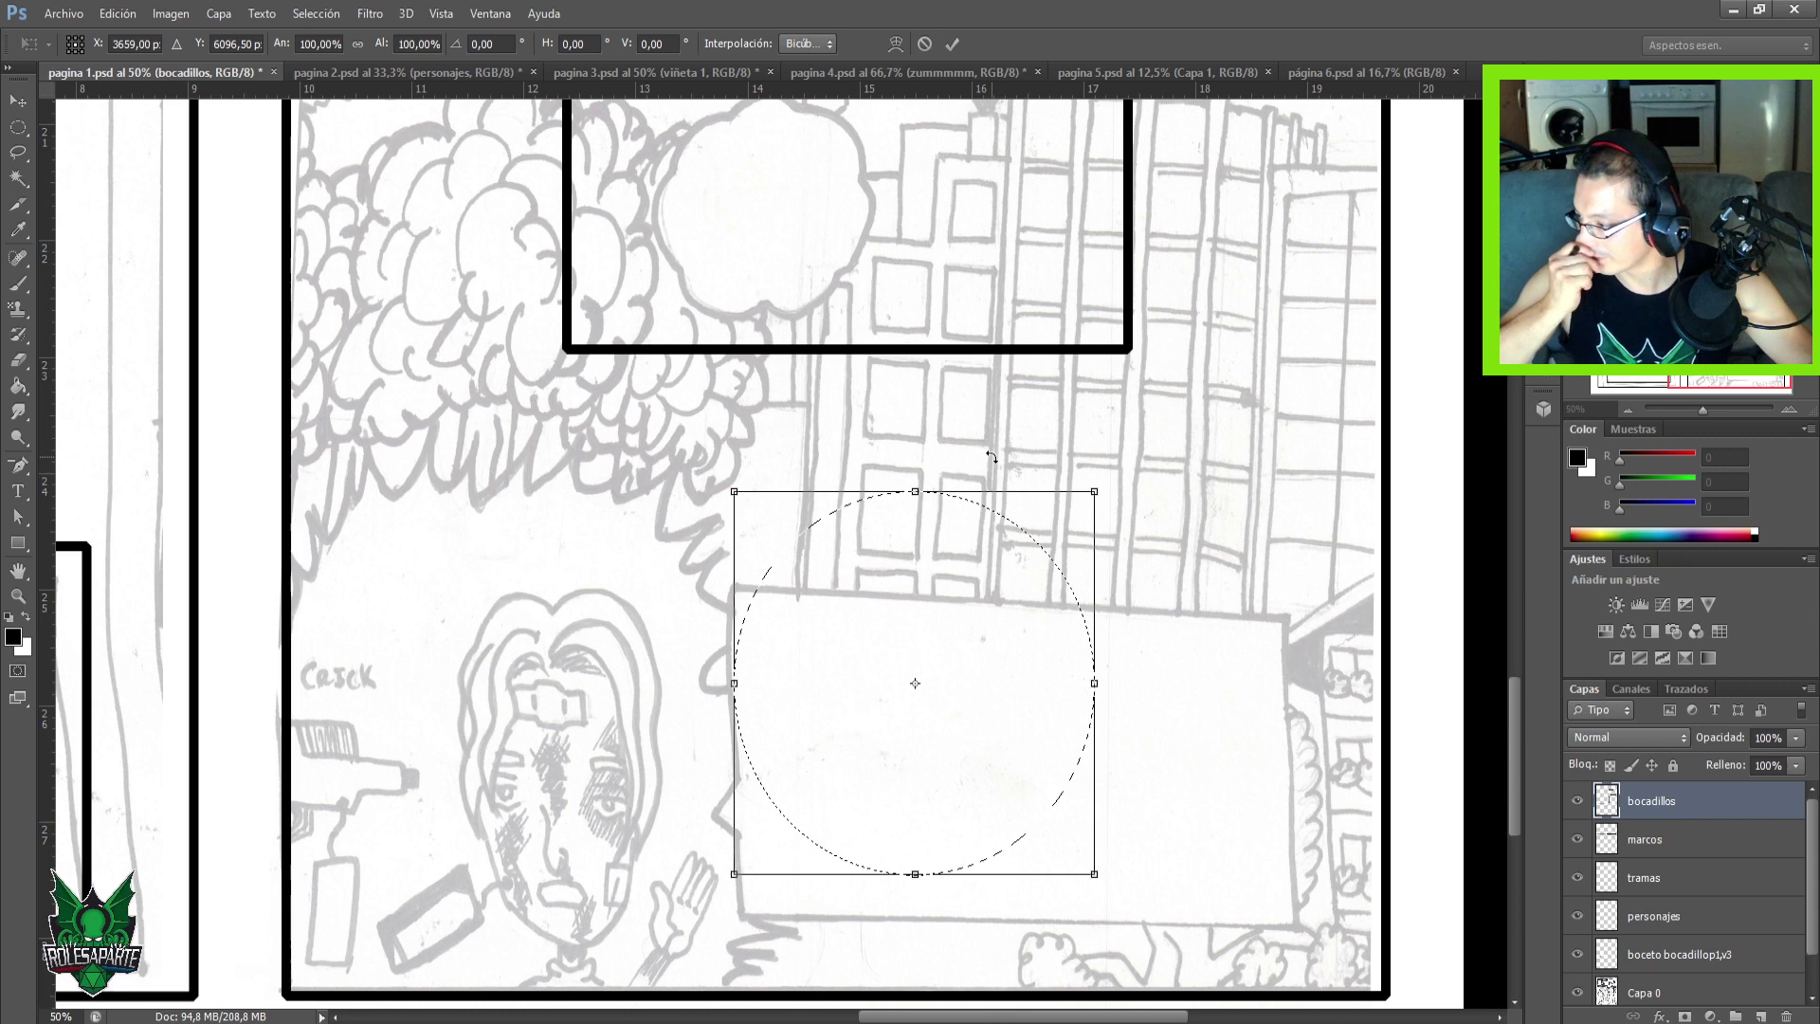
{"action": "right_click", "coordinate": [997, 638]}
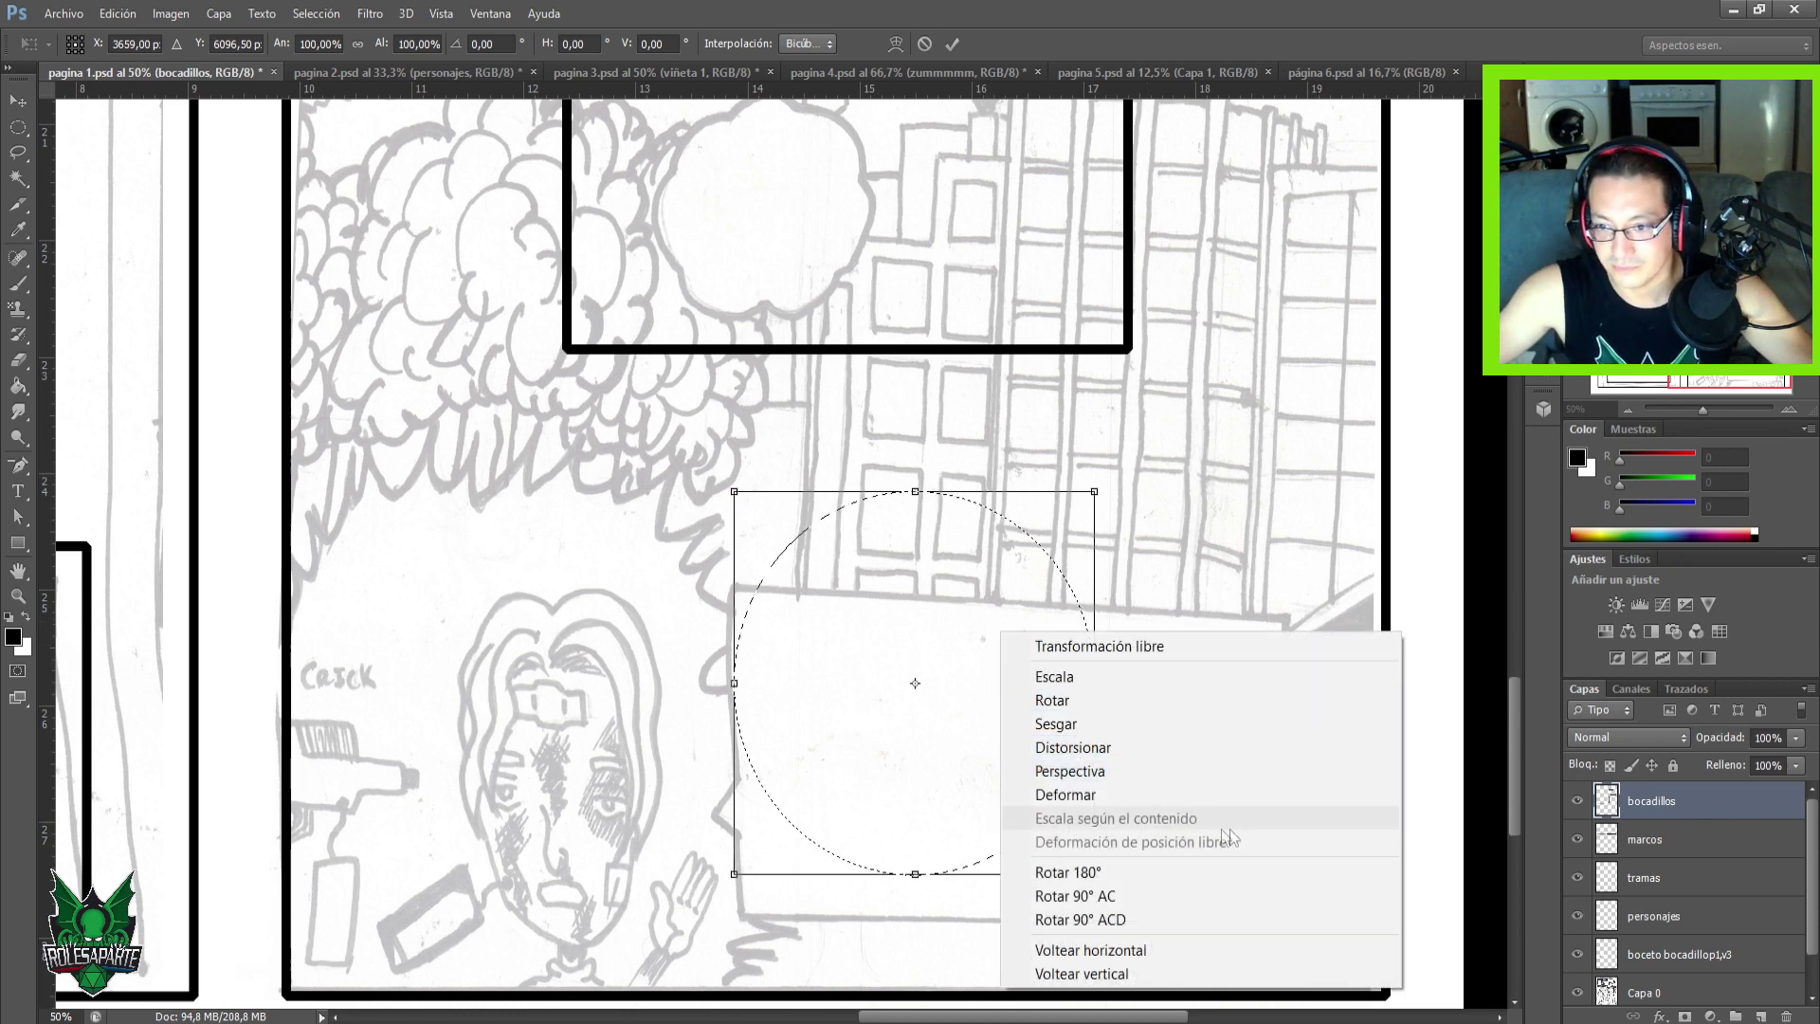
{"action": "left_click", "coordinate": [1095, 798]}
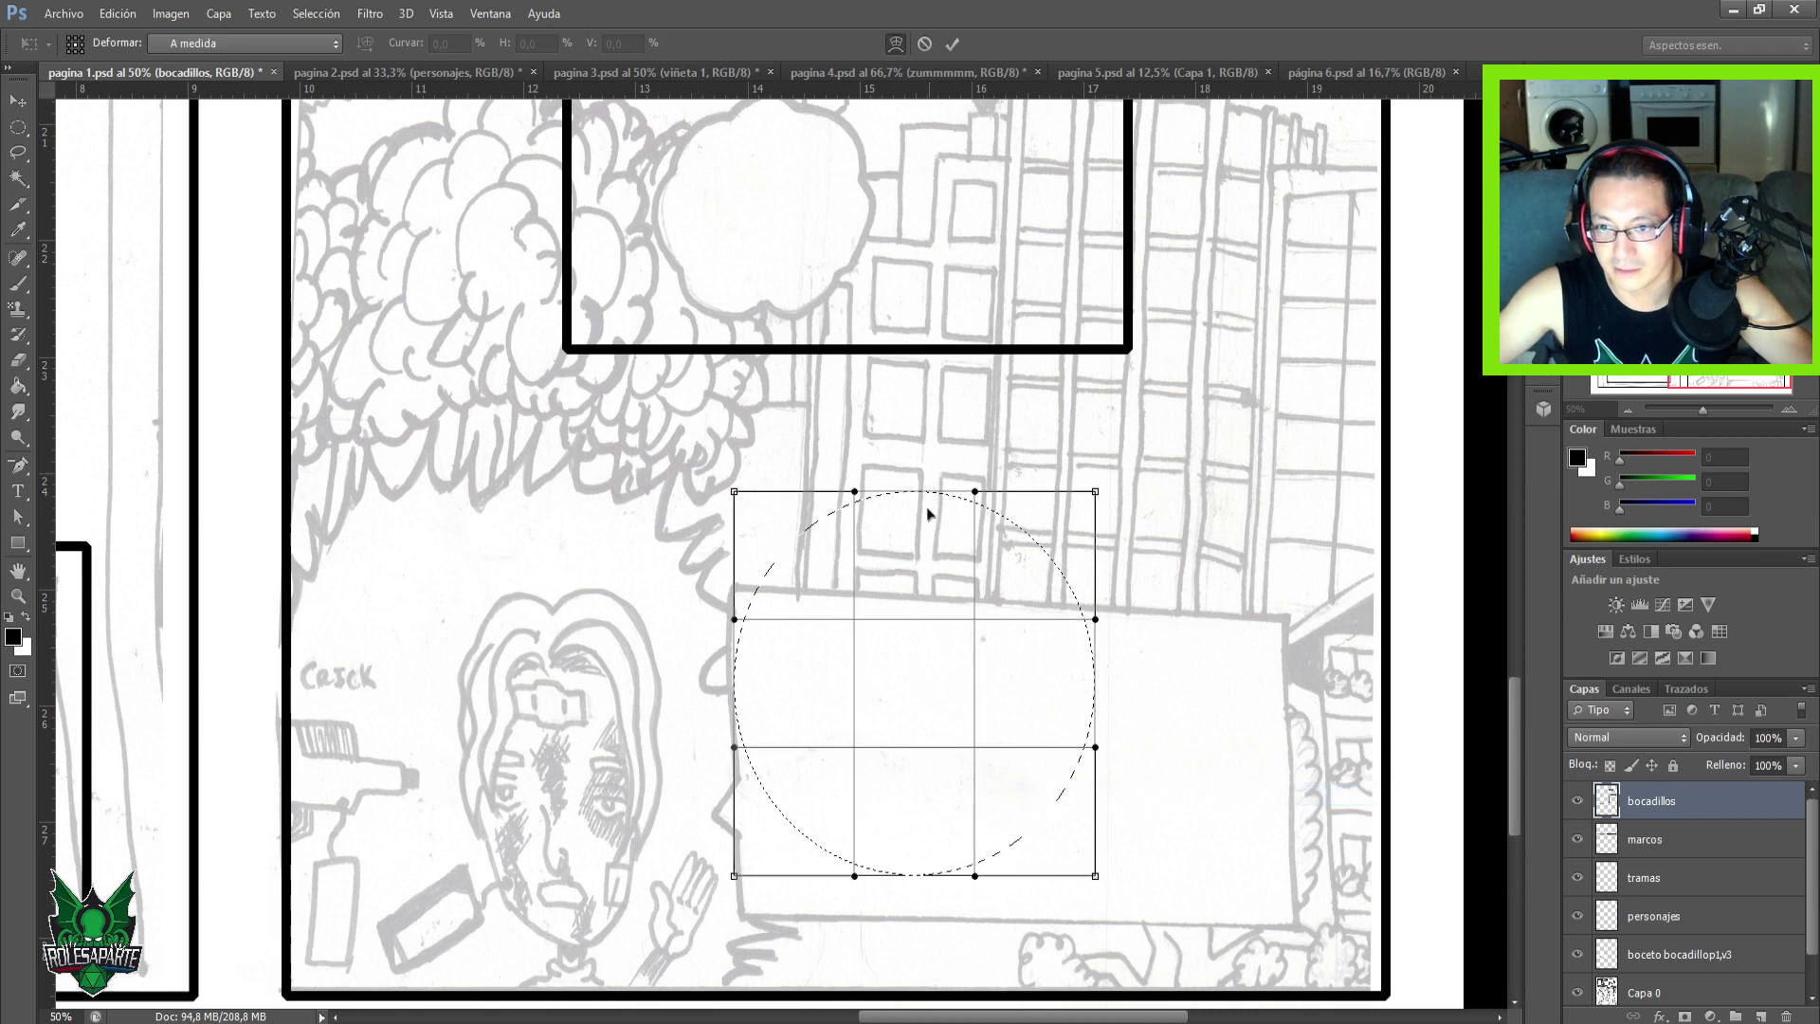
{"action": "left_click_drag", "start_coordinate": [923, 493], "coordinate": [914, 518]}
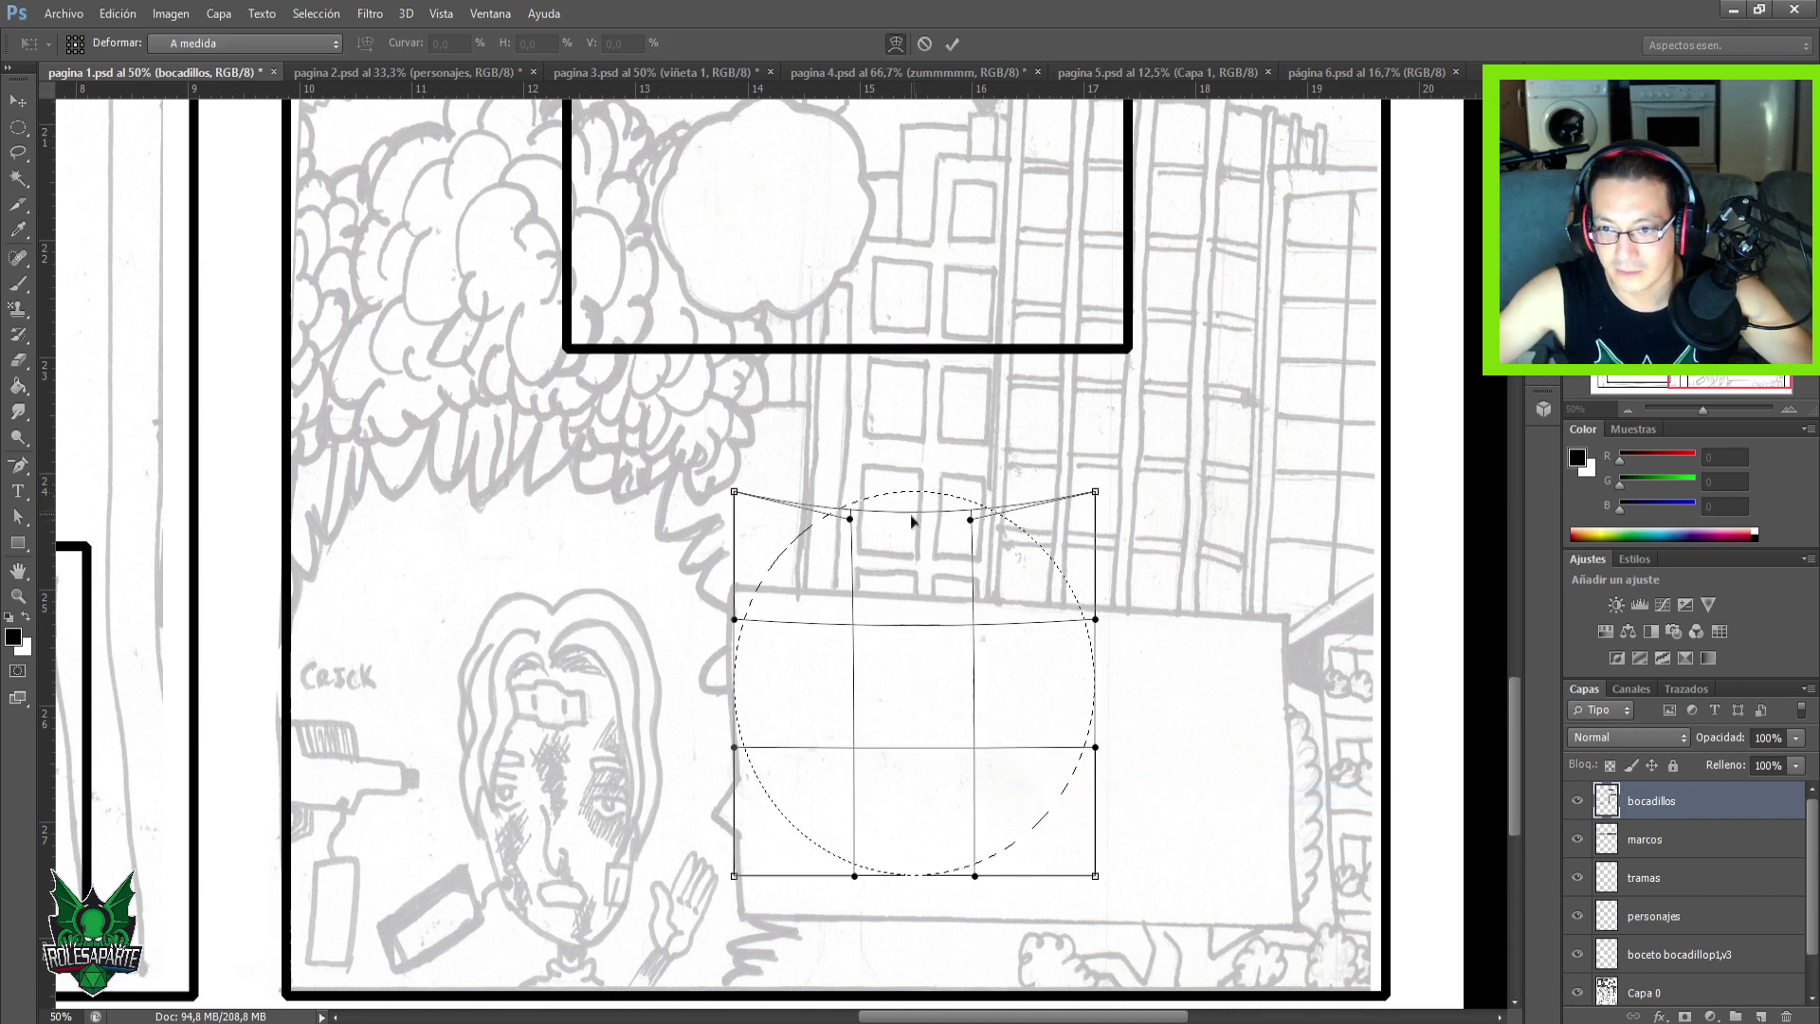
{"action": "left_click_drag", "start_coordinate": [913, 874], "coordinate": [916, 847]}
{"action": "left_click_drag", "start_coordinate": [1097, 702], "coordinate": [1069, 698]}
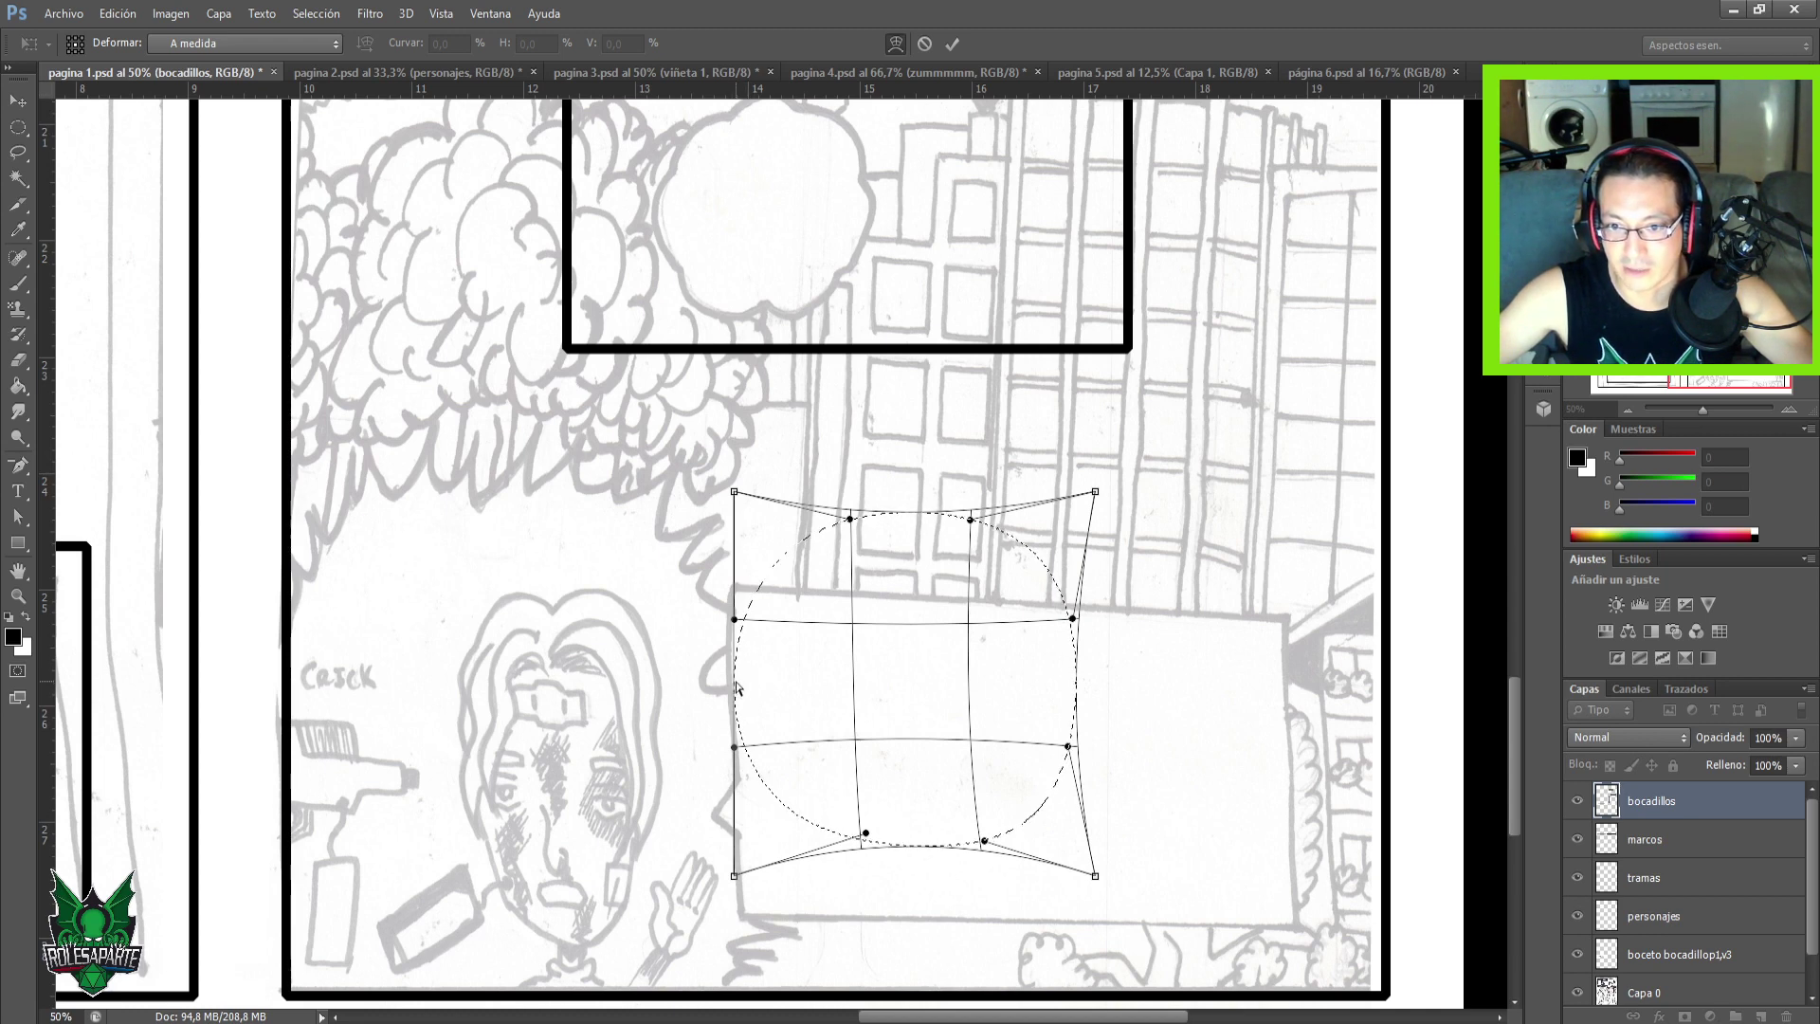
{"action": "left_click_drag", "start_coordinate": [747, 681], "coordinate": [757, 680]}
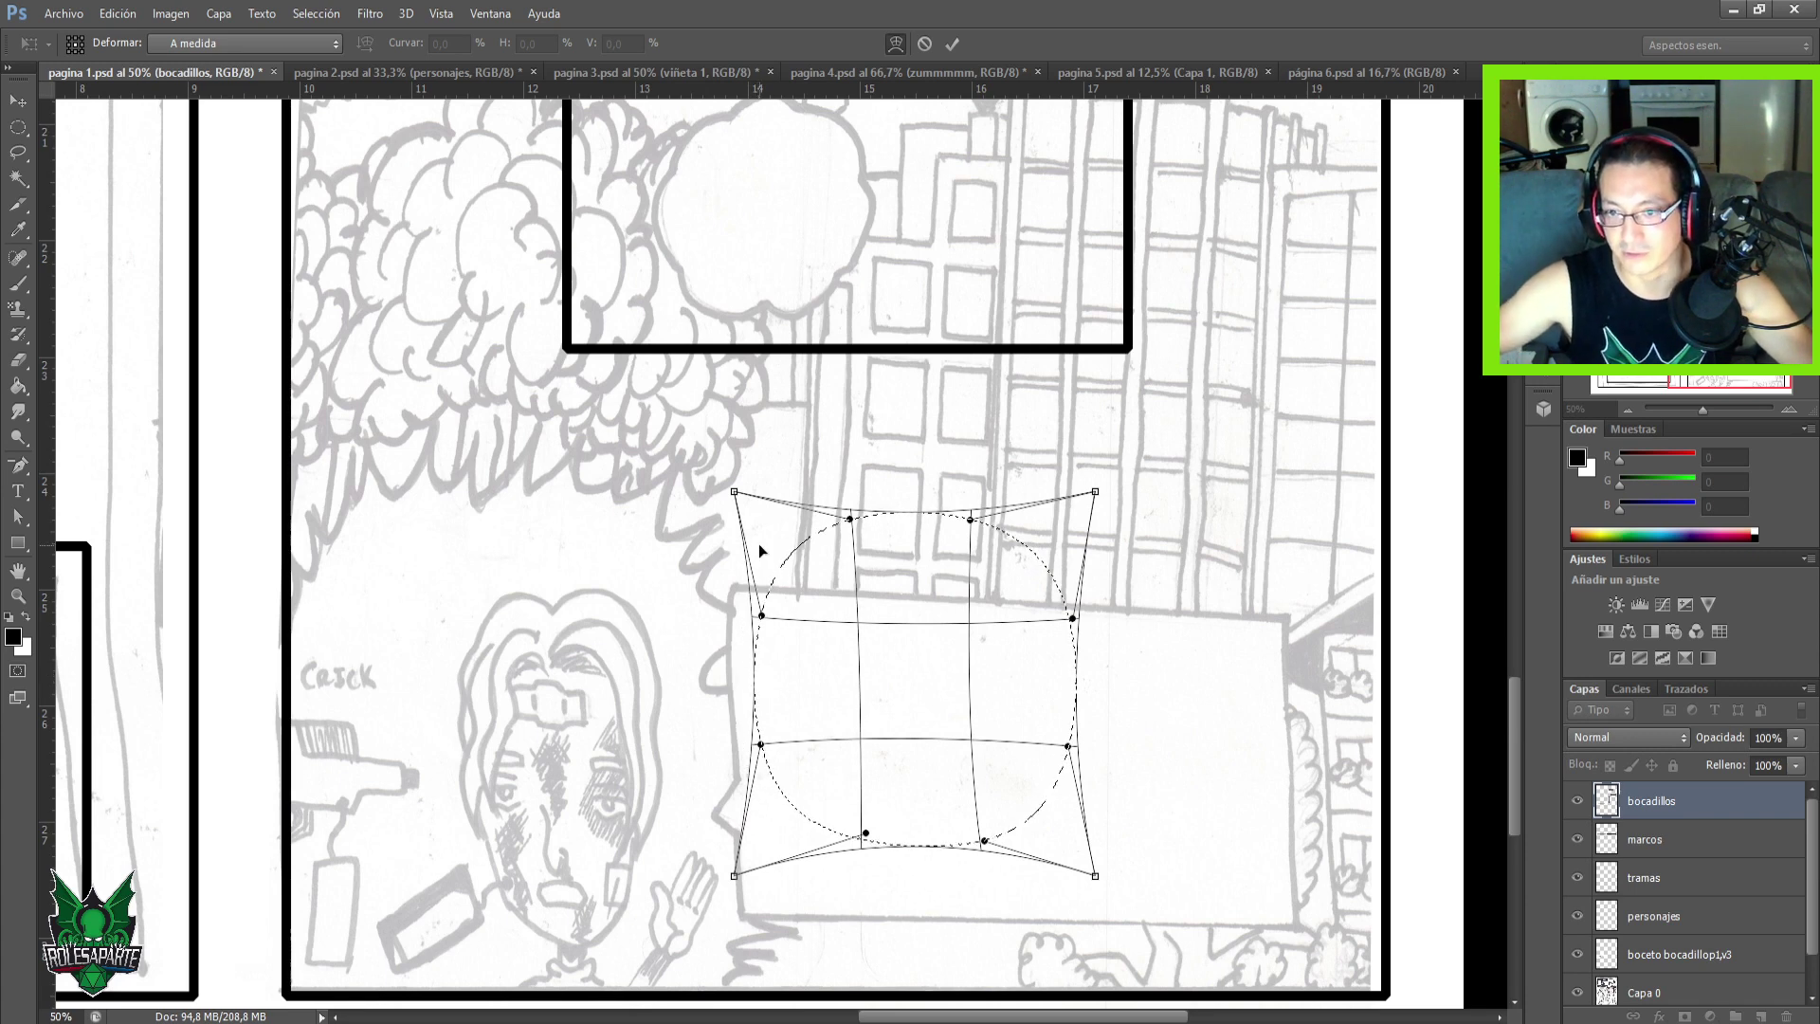
{"action": "key", "text": "Return"}
Try to cut a pointed notch out of the balloon selection's right edge with the Lasso, and undo it.
{"action": "key", "text": "l"}
{"action": "mouse_move", "coordinate": [1059, 578]}
{"action": "left_mouse_down"}
{"action": "mouse_move", "coordinate": [1012, 606]}
{"action": "mouse_move", "coordinate": [1027, 601]}
{"action": "left_mouse_up"}
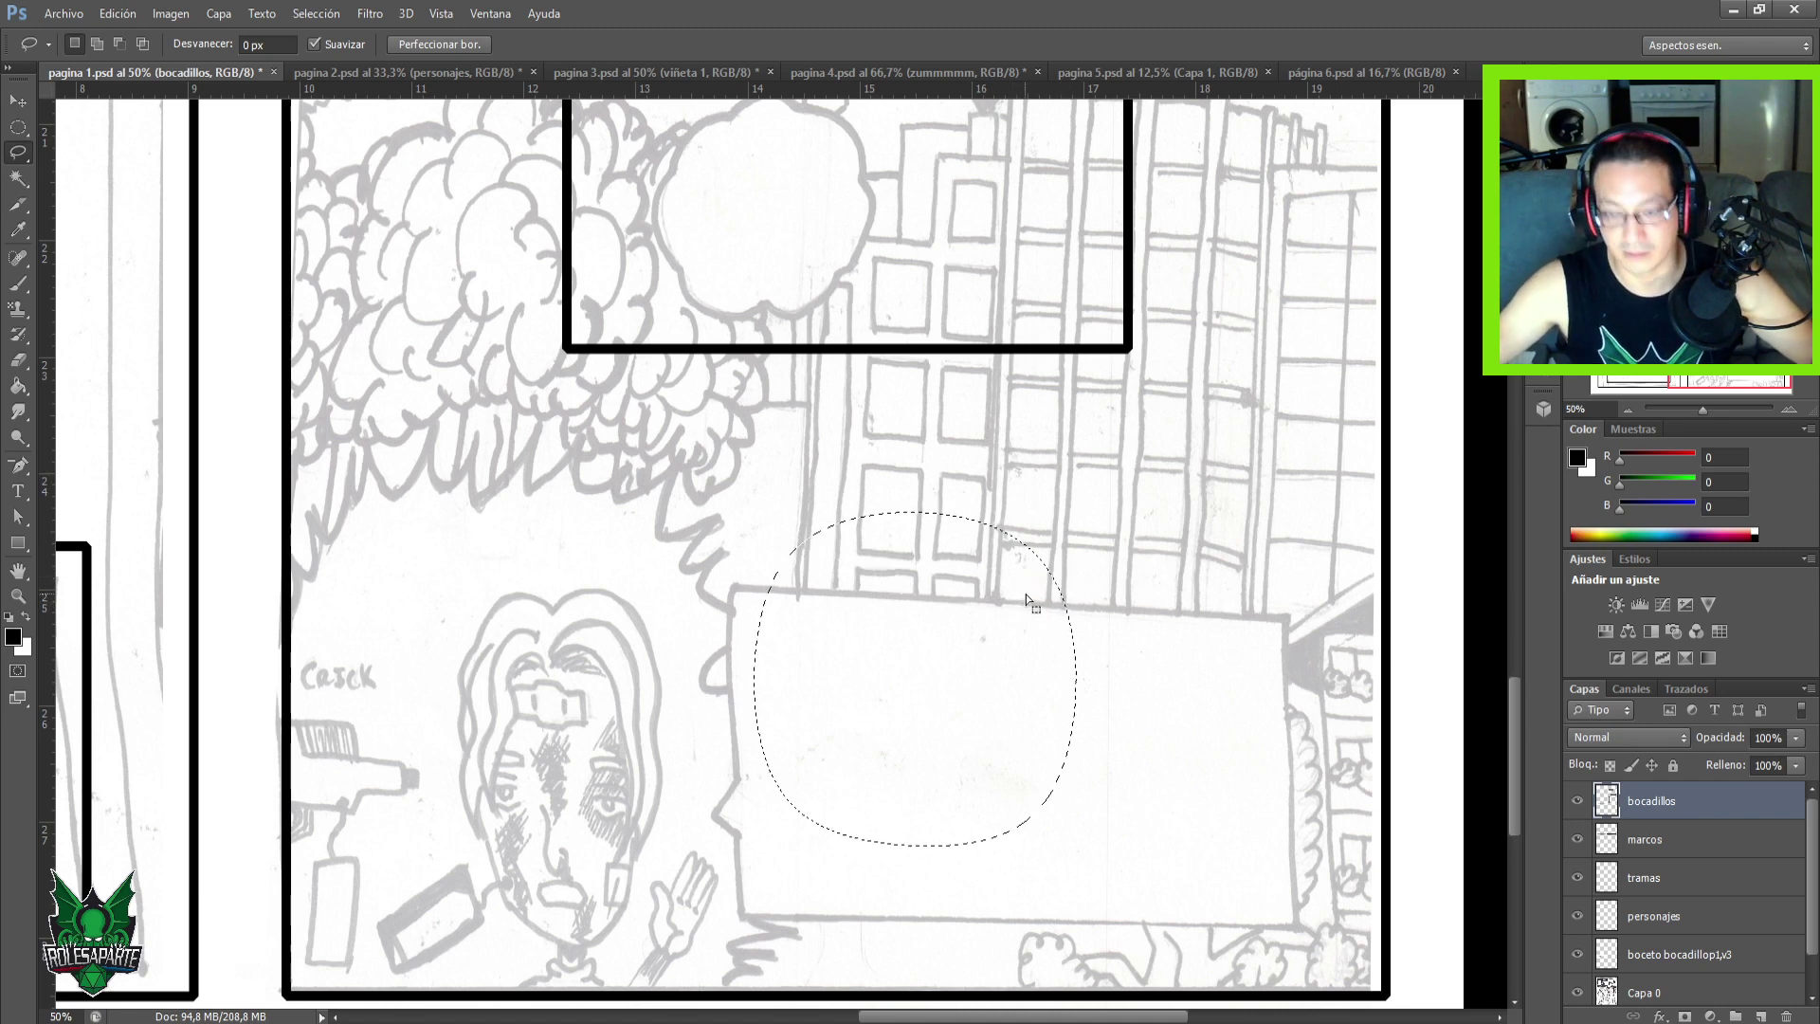
{"action": "key", "text": "alt"}
{"action": "mouse_move", "coordinate": [1062, 593]}
{"action": "left_mouse_down"}
{"action": "mouse_move", "coordinate": [1003, 623]}
{"action": "mouse_move", "coordinate": [1071, 621]}
{"action": "left_mouse_up"}
{"action": "key", "text": "ctrl+z"}
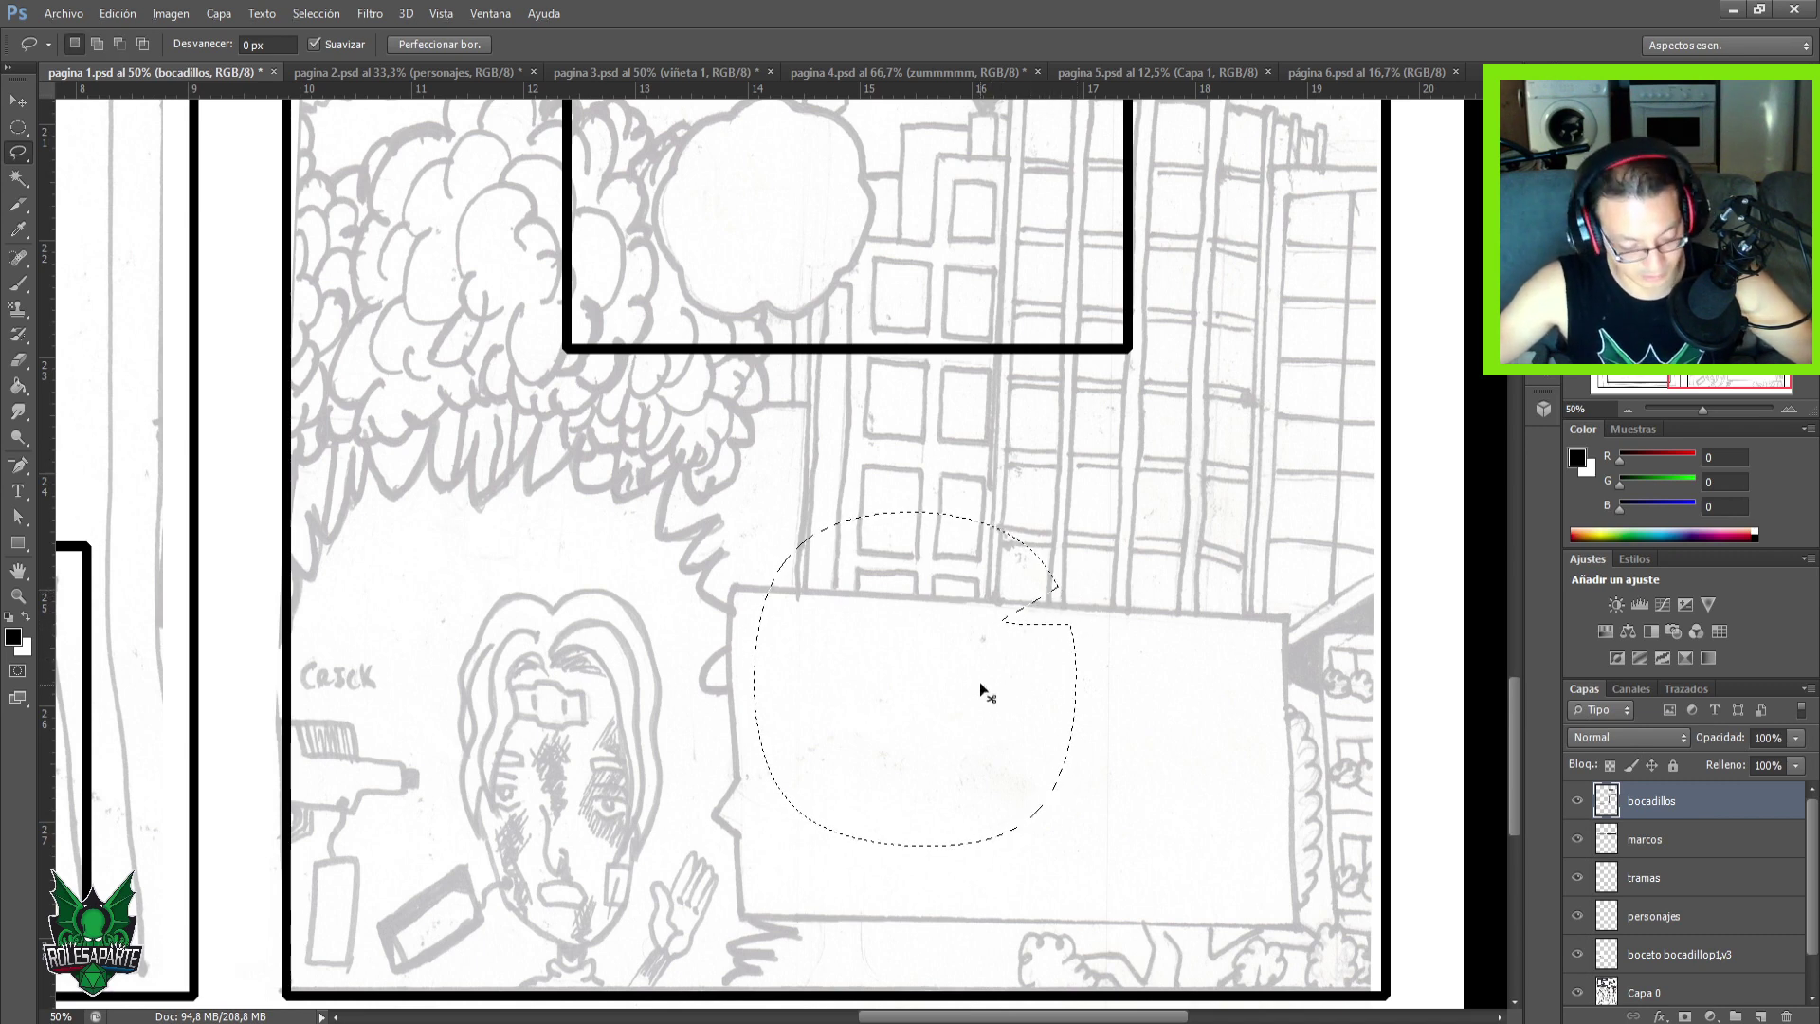
Try a smaller notch in the balloon selection's right edge with a 15 px black outside stroke, and undo both.
{"action": "key", "text": "alt"}
{"action": "mouse_move", "coordinate": [1075, 657]}
{"action": "left_mouse_down"}
{"action": "mouse_move", "coordinate": [1081, 690]}
{"action": "mouse_move", "coordinate": [1061, 691]}
{"action": "mouse_move", "coordinate": [1065, 662]}
{"action": "left_mouse_up"}
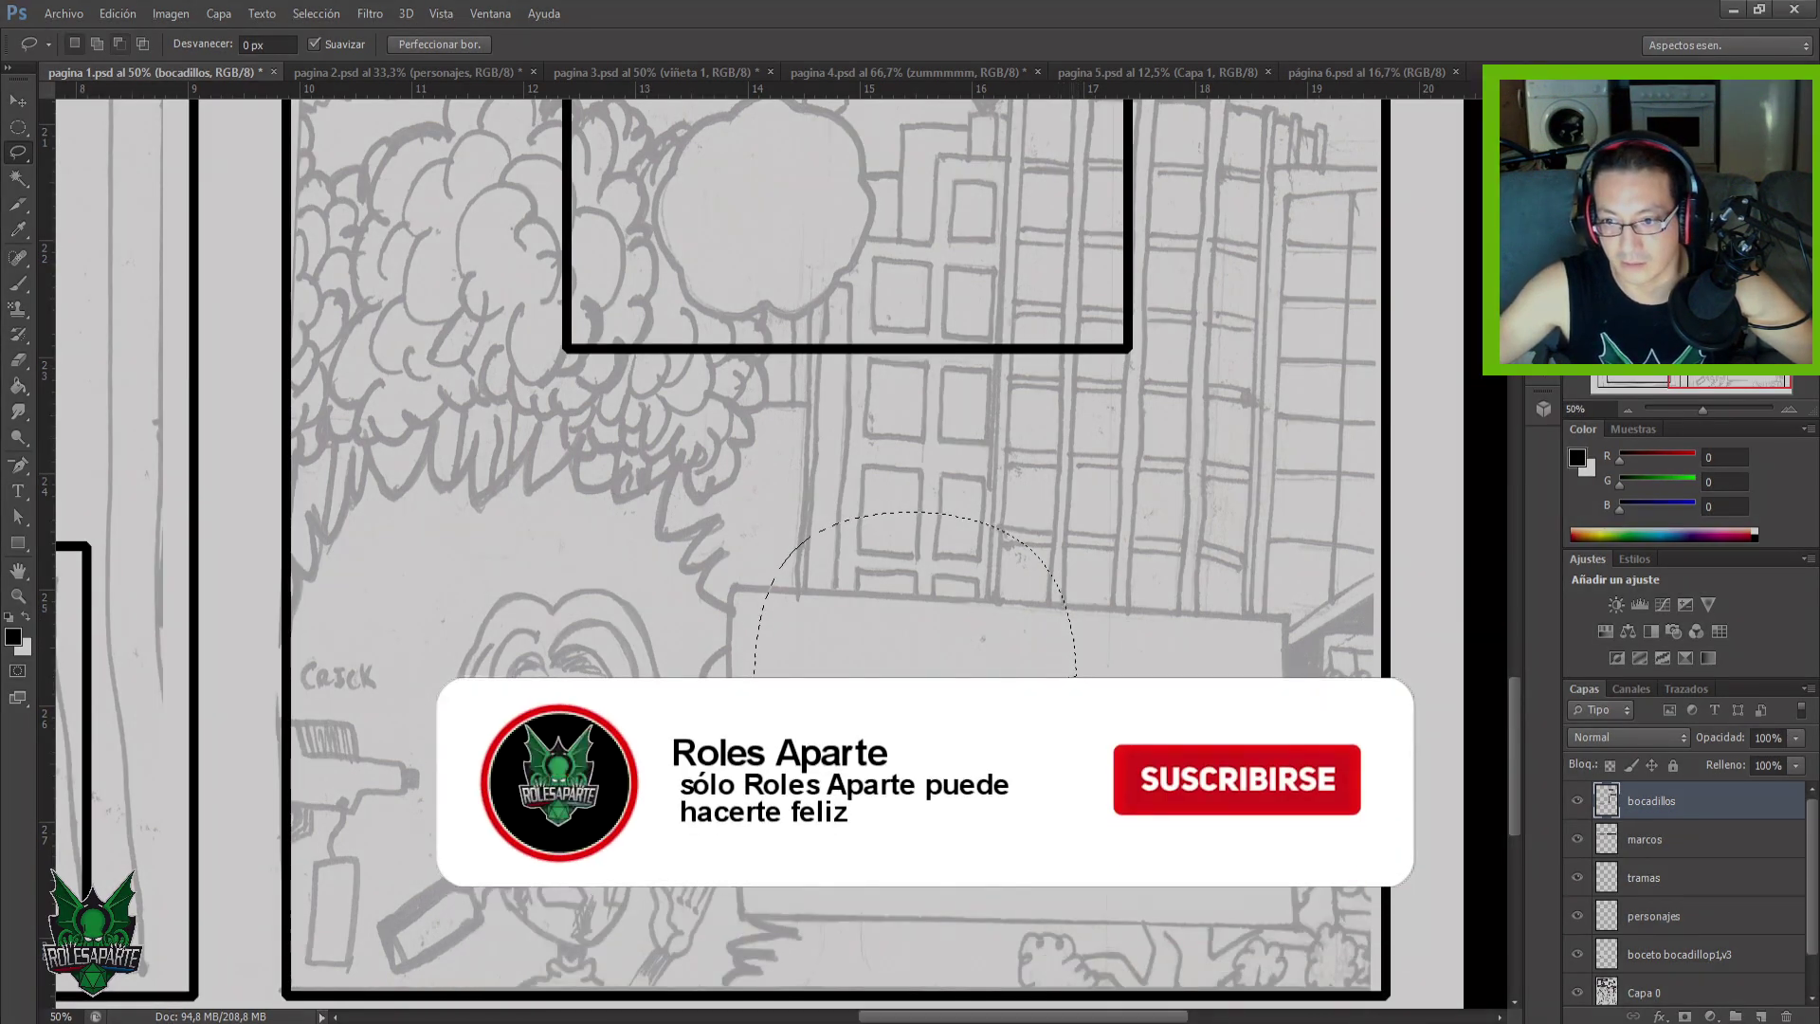
{"action": "right_click", "coordinate": [873, 254]}
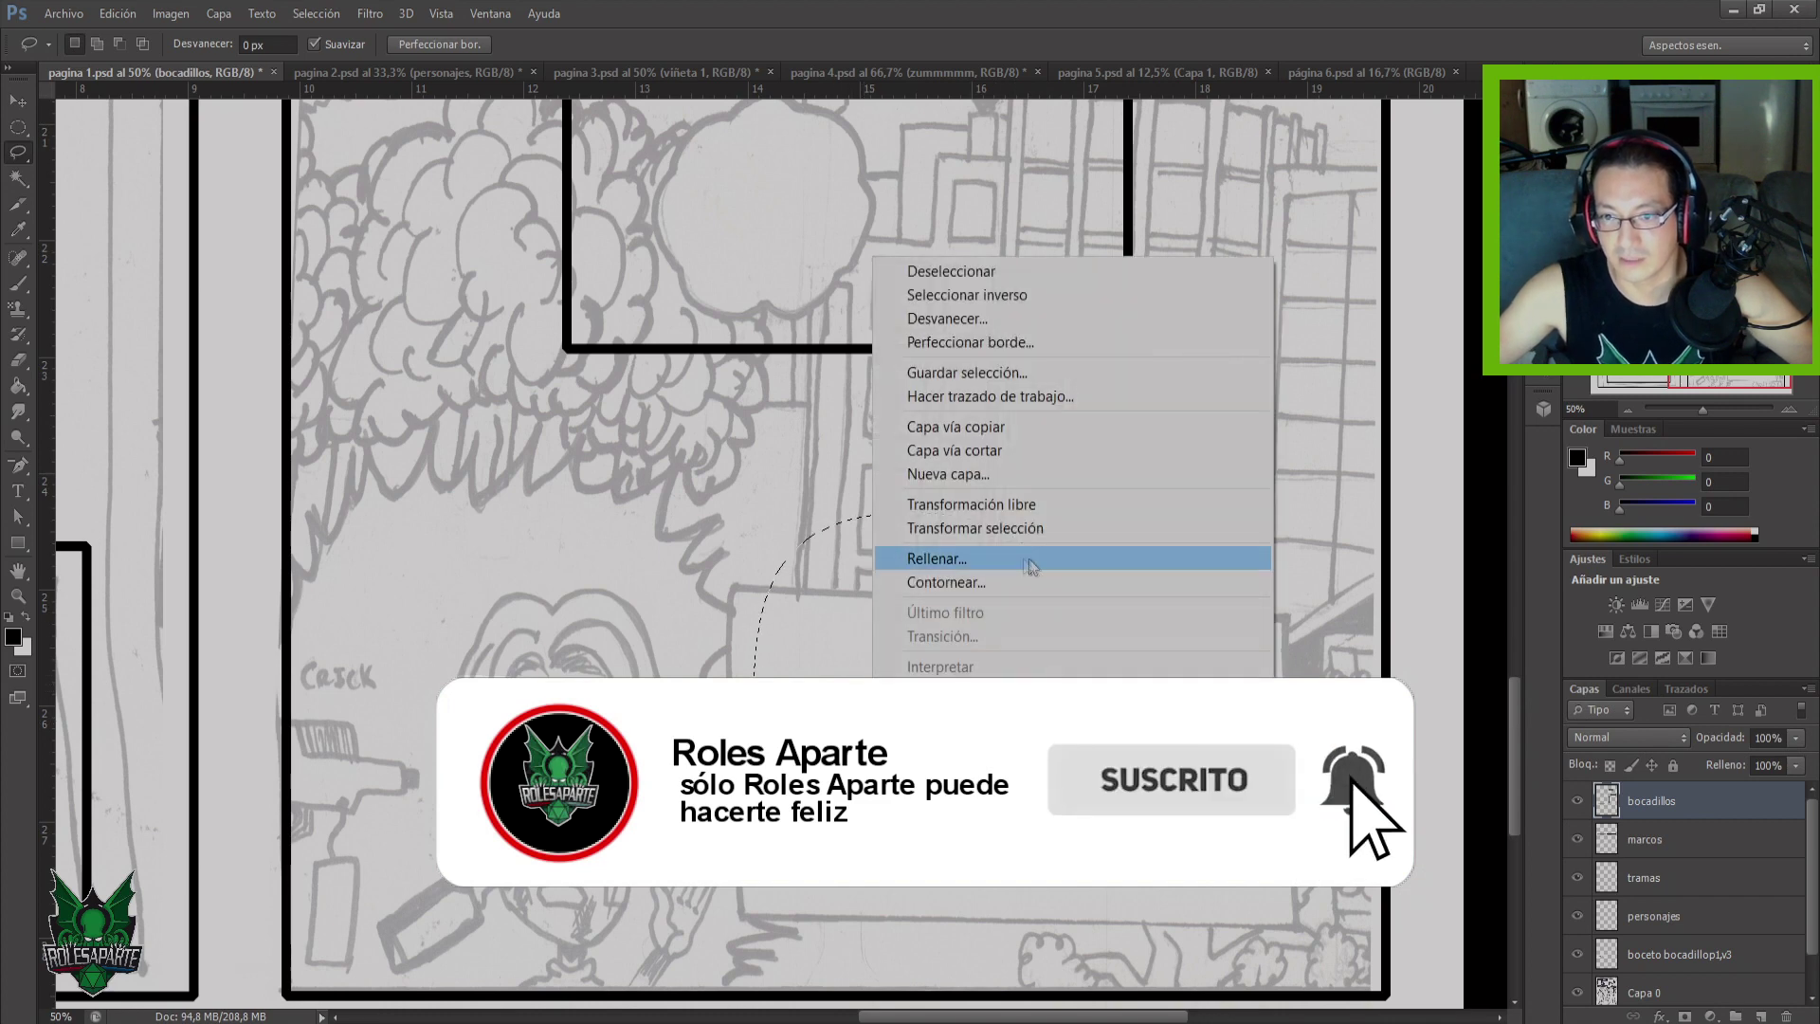
{"action": "left_click", "coordinate": [1006, 586]}
{"action": "left_click_drag", "start_coordinate": [805, 304], "coordinate": [811, 305]}
{"action": "left_click", "coordinate": [821, 306]}
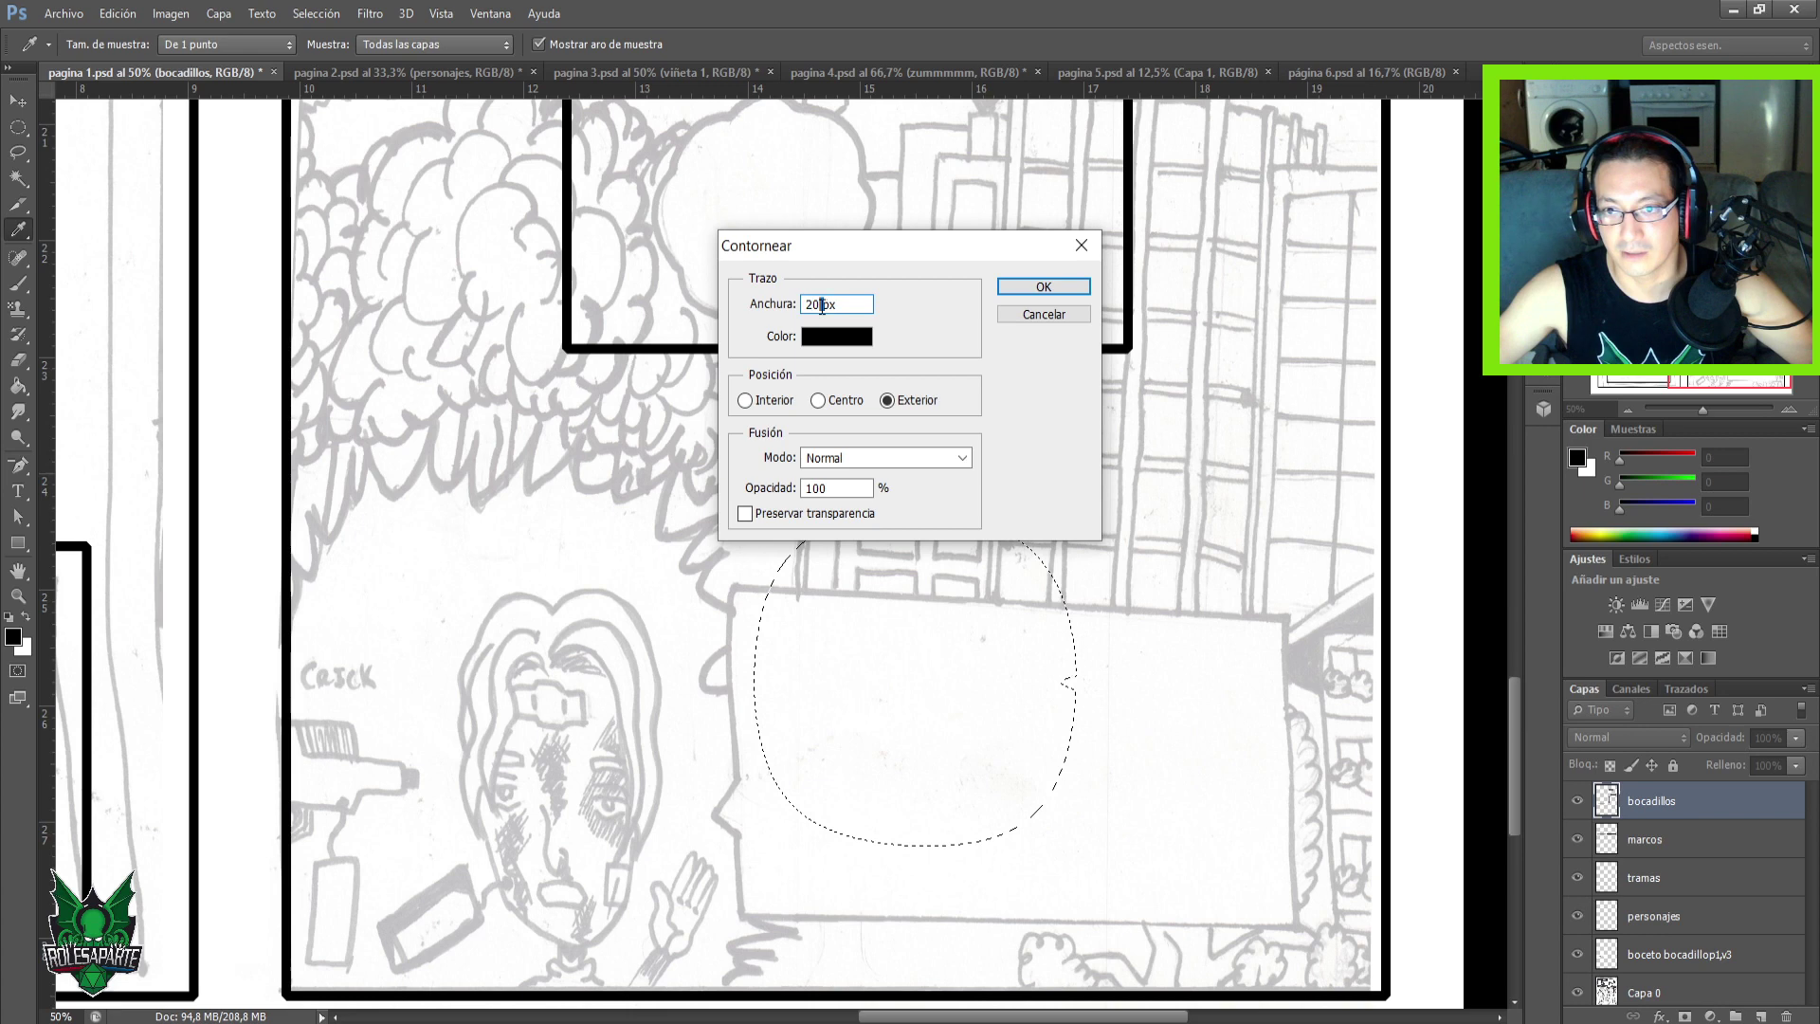
{"action": "double_click", "coordinate": [819, 305]}
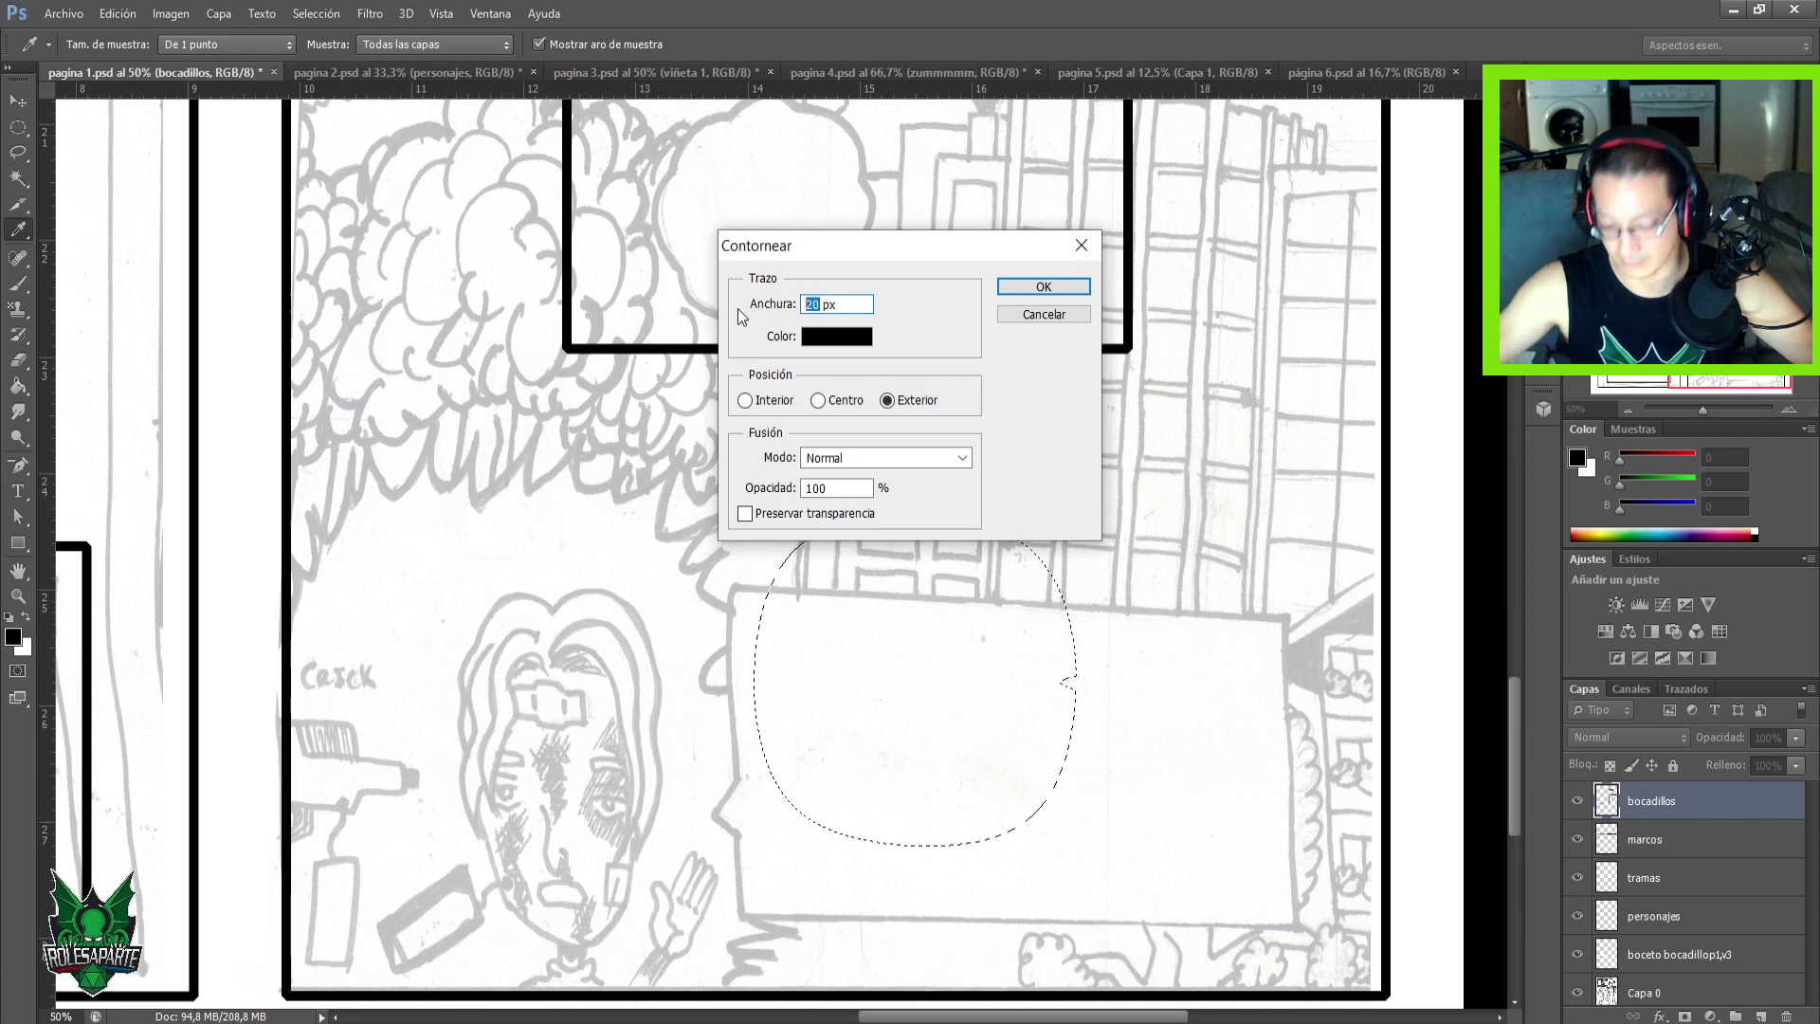
{"action": "type", "text": "15"}
{"action": "key", "text": "Return"}
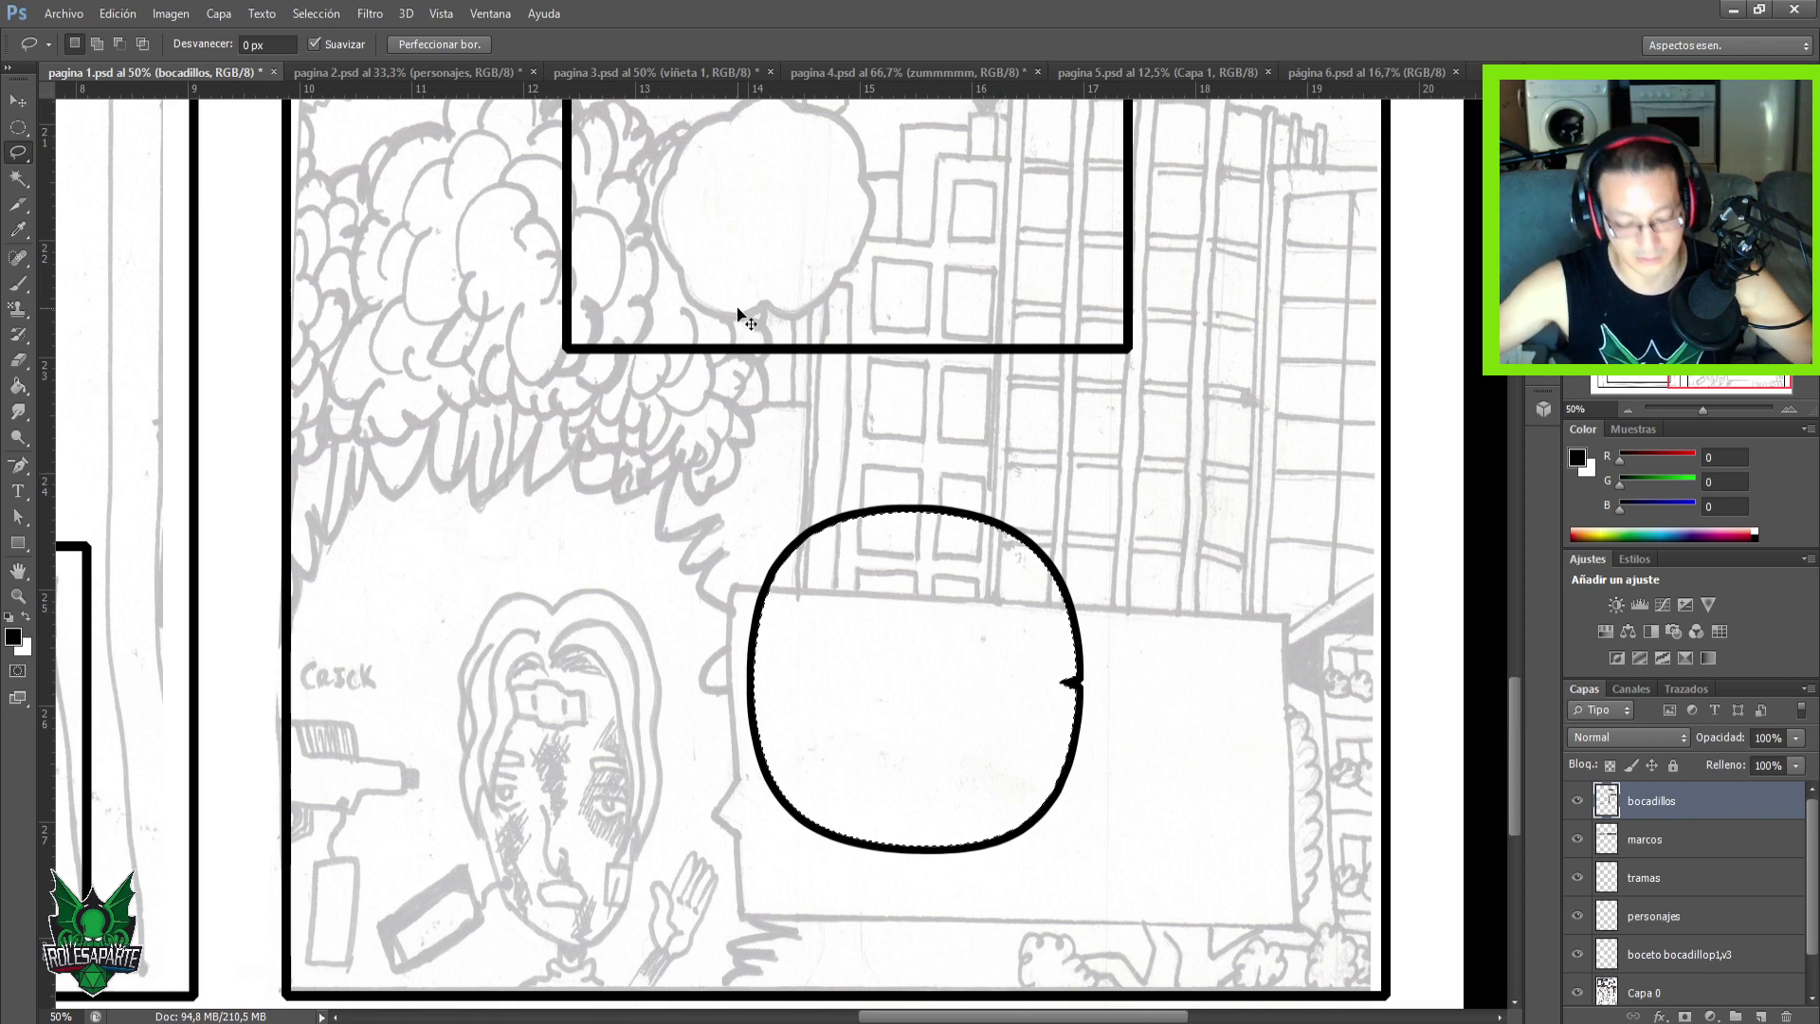
{"action": "key", "text": "ctrl+z"}
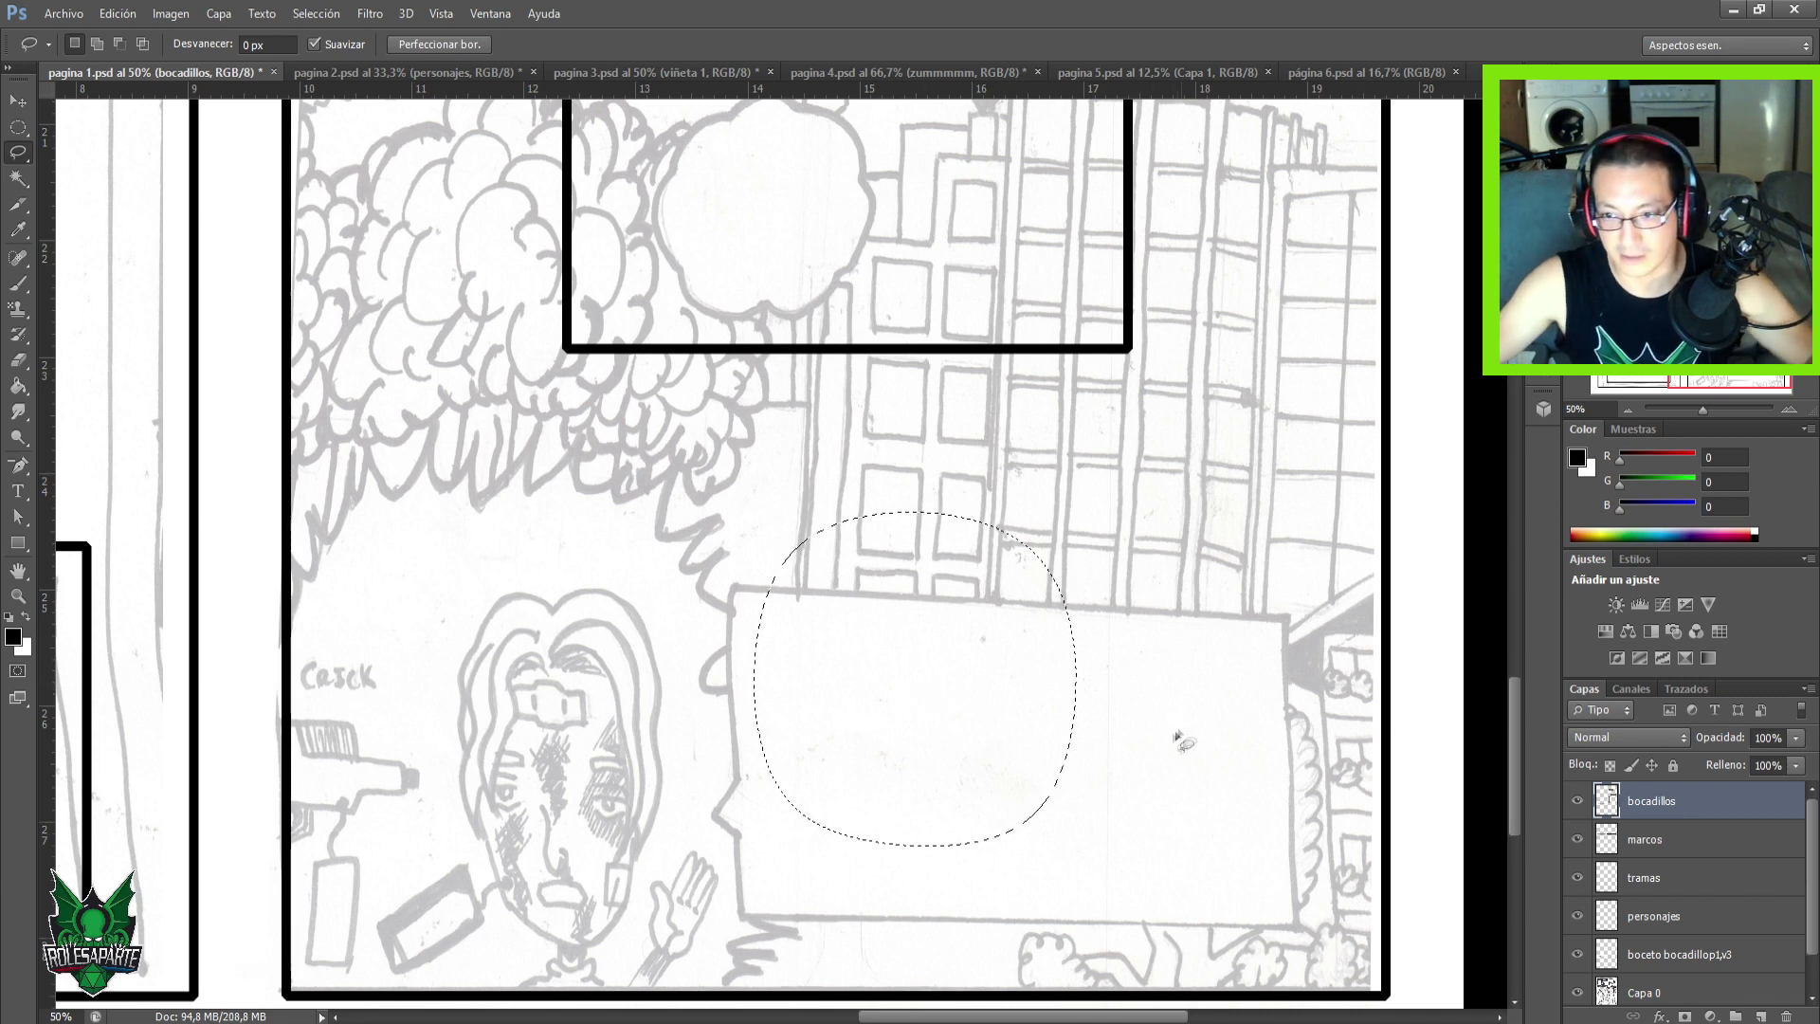
Try subtracting square-shaped notches from the lower right edge of the balloon selection with the Lasso.
{"action": "key", "text": "alt"}
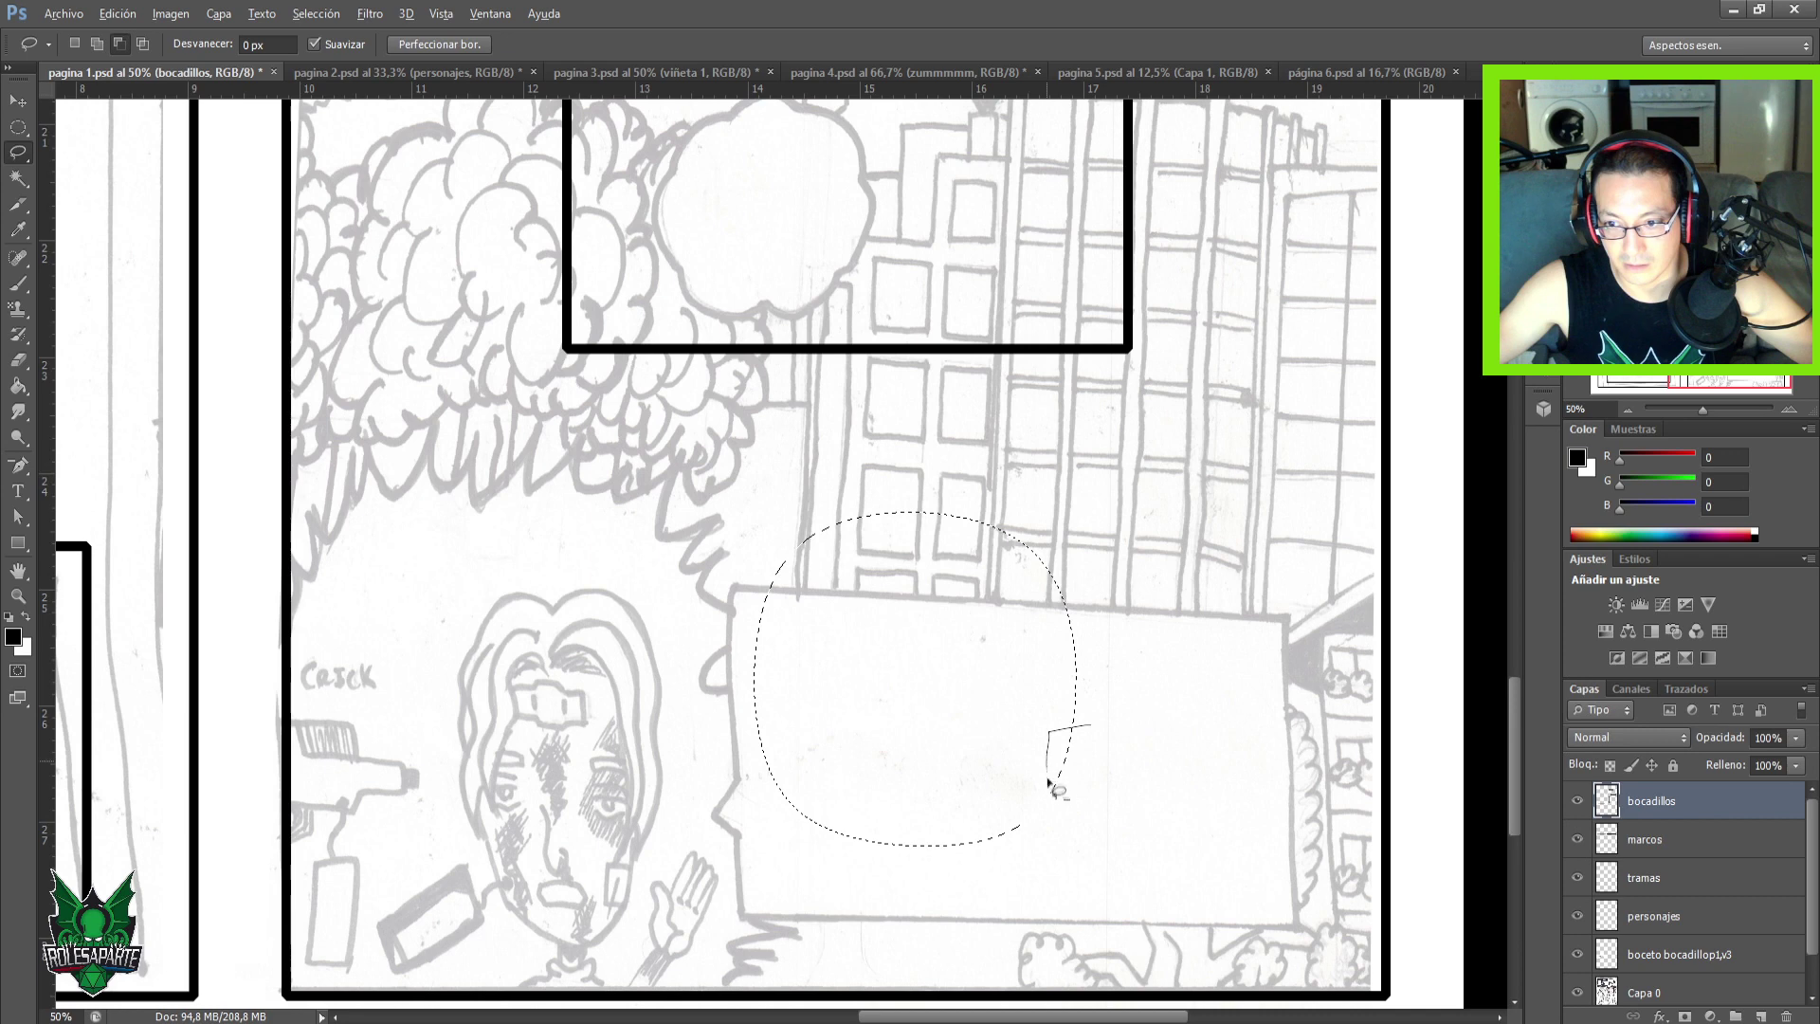
{"action": "left_click_drag", "start_coordinate": [1064, 796], "coordinate": [1067, 797]}
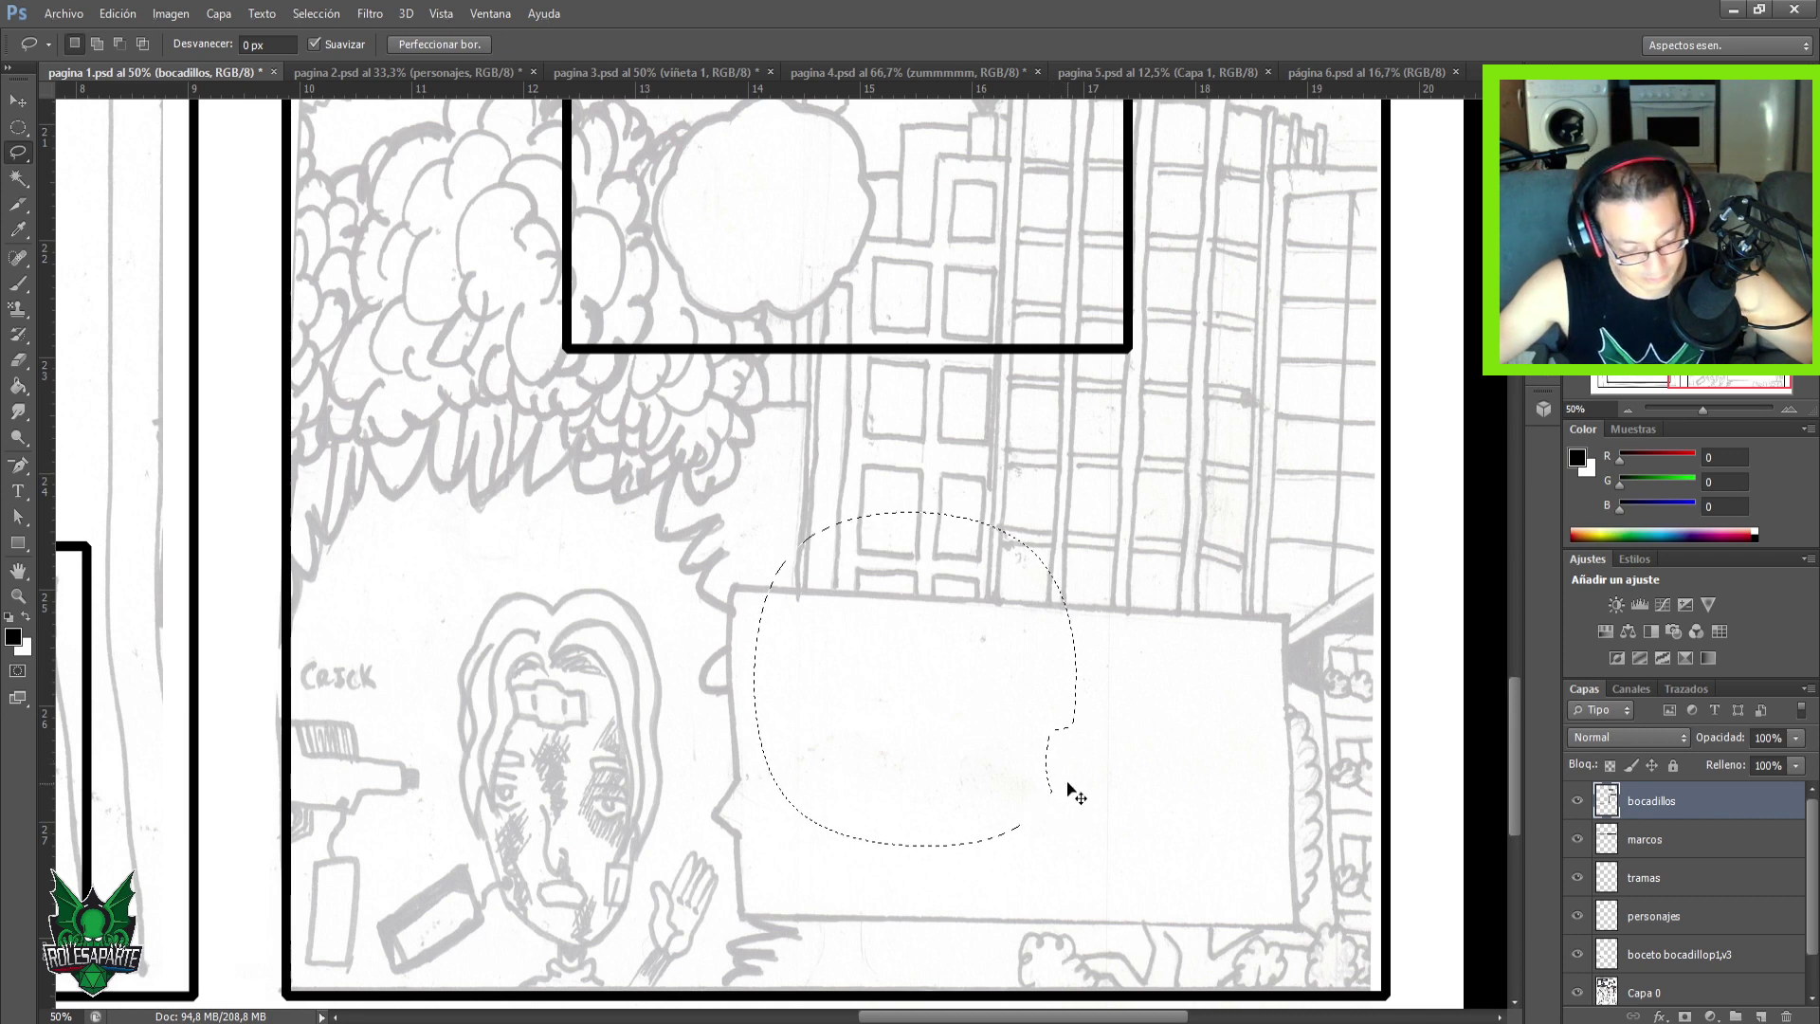
{"action": "key", "text": "alt"}
{"action": "left_click_drag", "start_coordinate": [1099, 733], "coordinate": [1052, 749]}
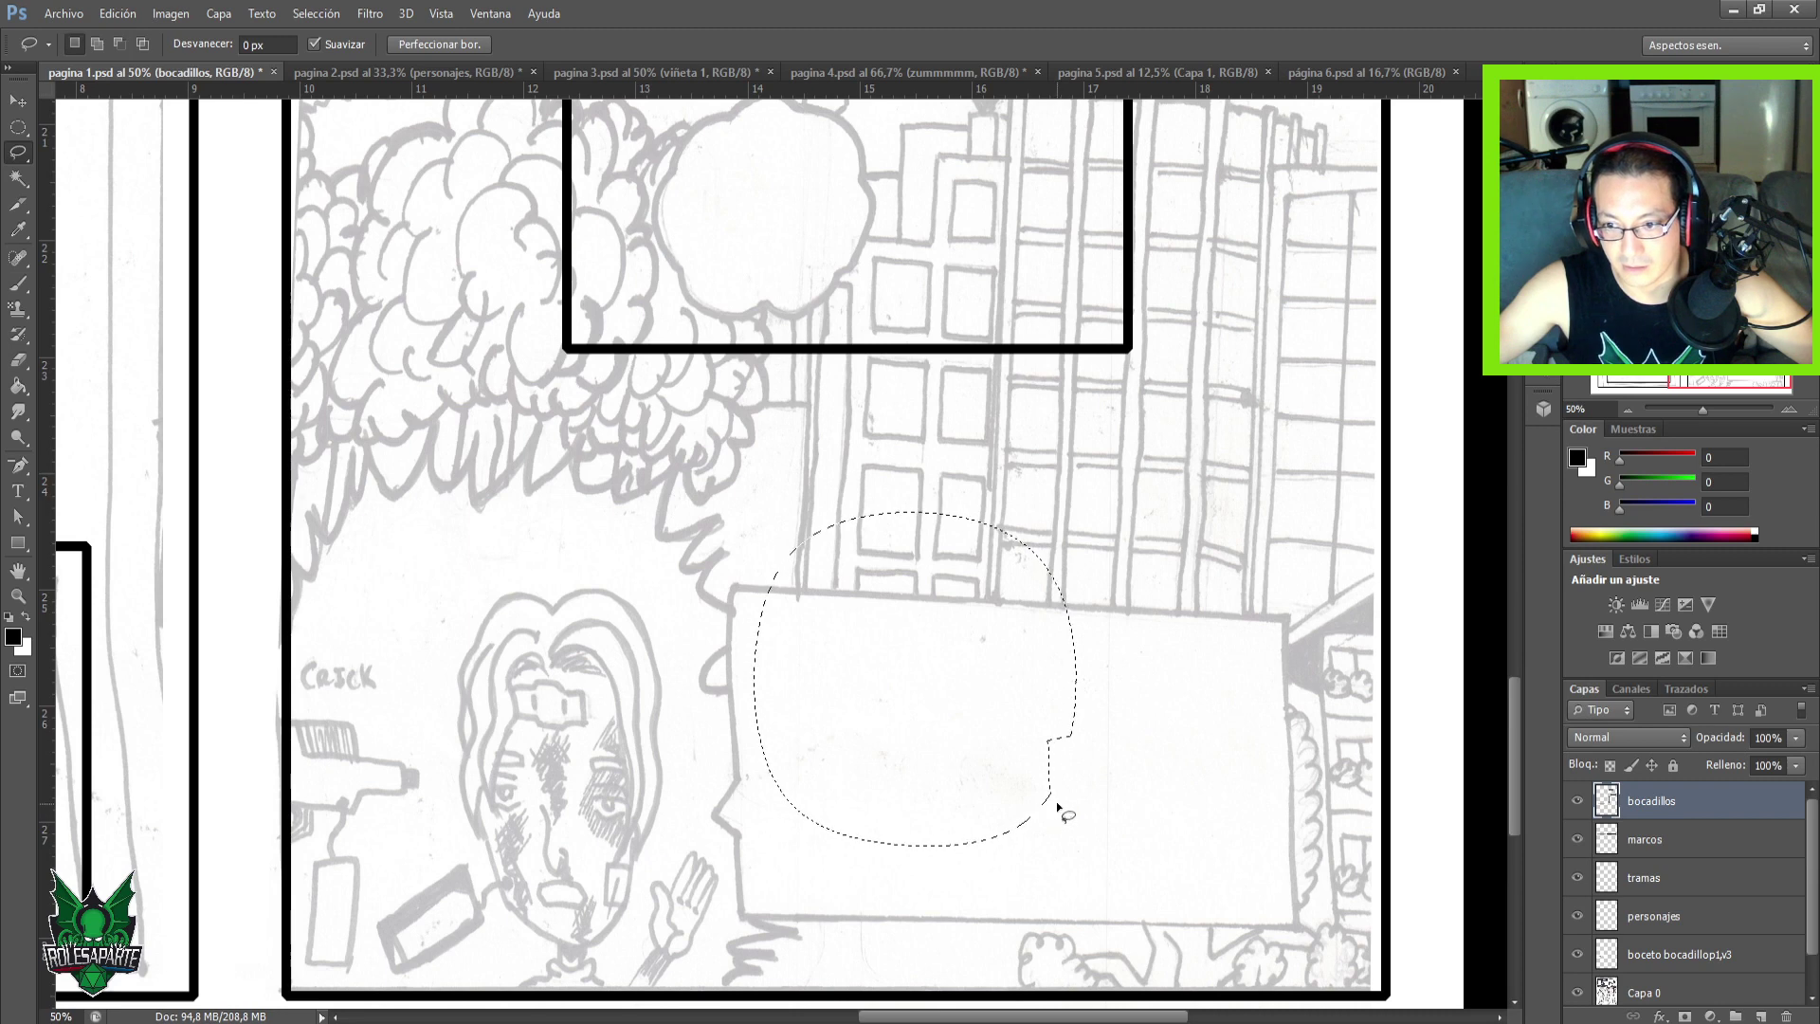
Cut a small pointed notch into the balloon selection's lower right edge, stroke it with a 15 px black outline, and deselect.
{"action": "key", "text": "alt"}
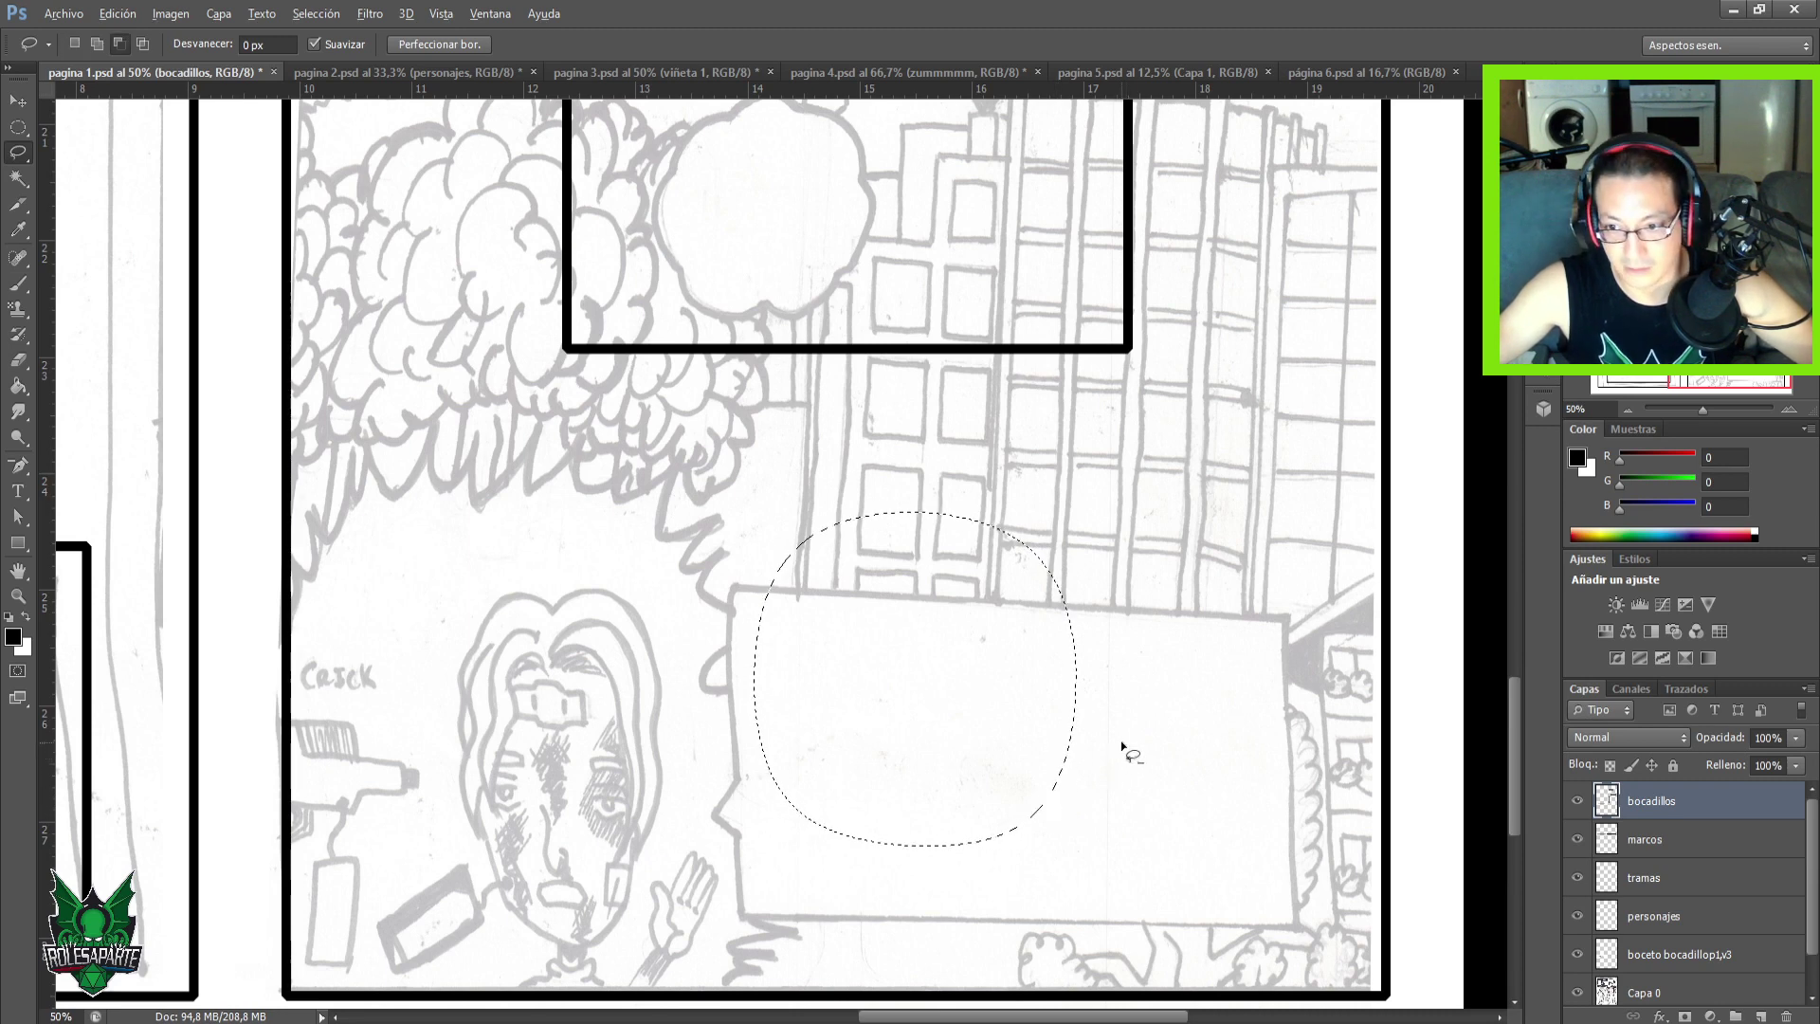
{"action": "left_click_drag", "start_coordinate": [1055, 747], "coordinate": [1068, 844]}
{"action": "right_click", "coordinate": [918, 696]}
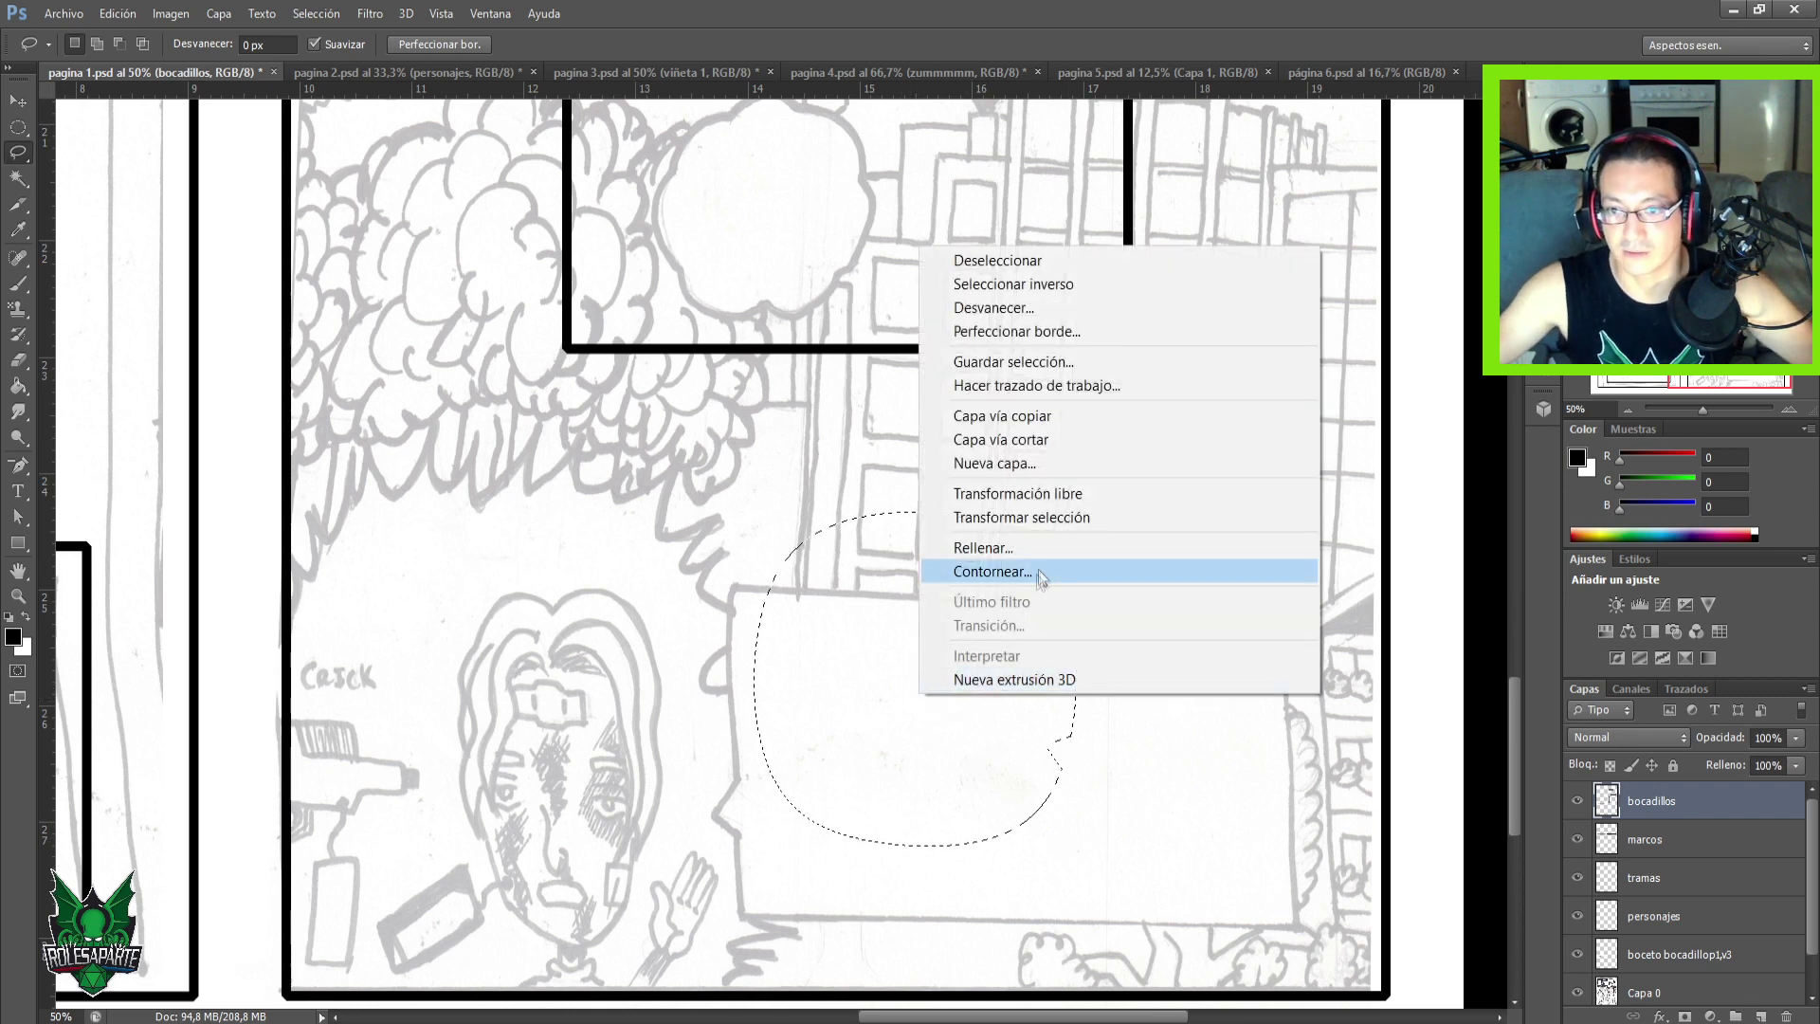
{"action": "left_click", "coordinate": [1045, 576]}
{"action": "type", "text": "15"}
{"action": "left_click", "coordinate": [1029, 287]}
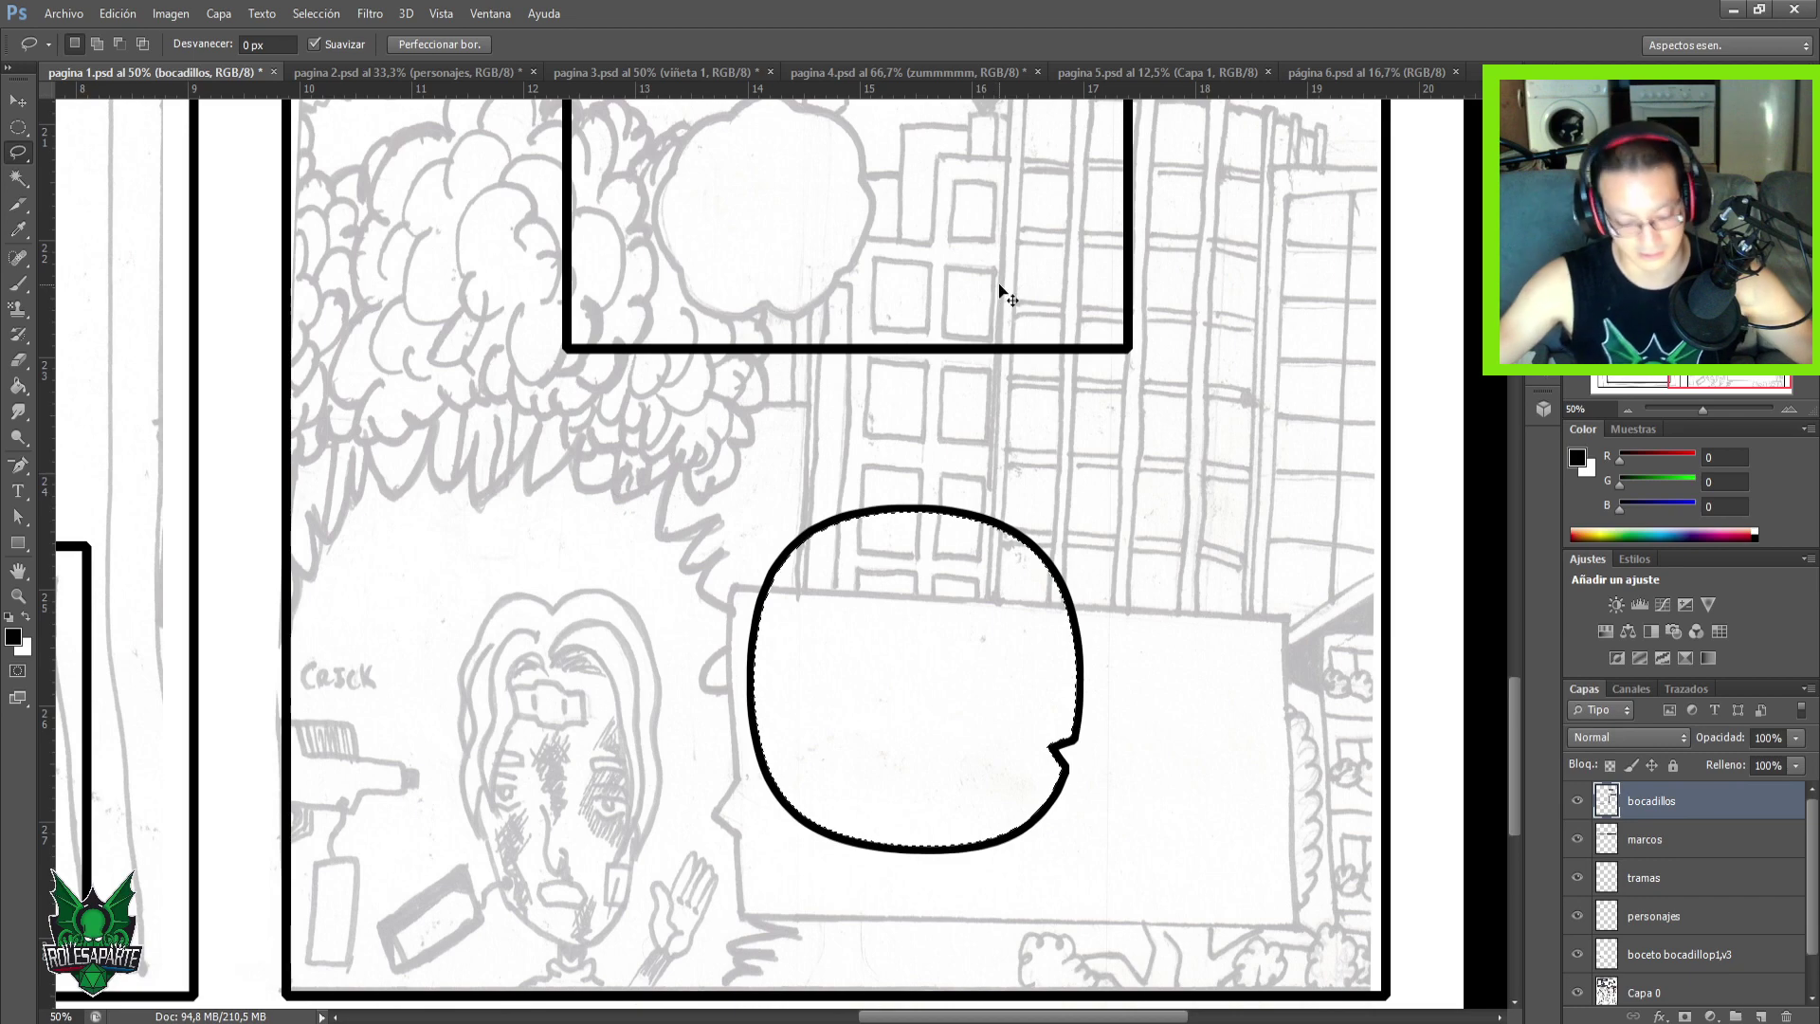
{"action": "key", "text": "ctrl+d"}
Select the outlined balloon, move it over the right half of the blank caption area in the city panel, and deselect.
{"action": "key", "text": "ctrl+minus"}
{"action": "key", "text": "ctrl+minus"}
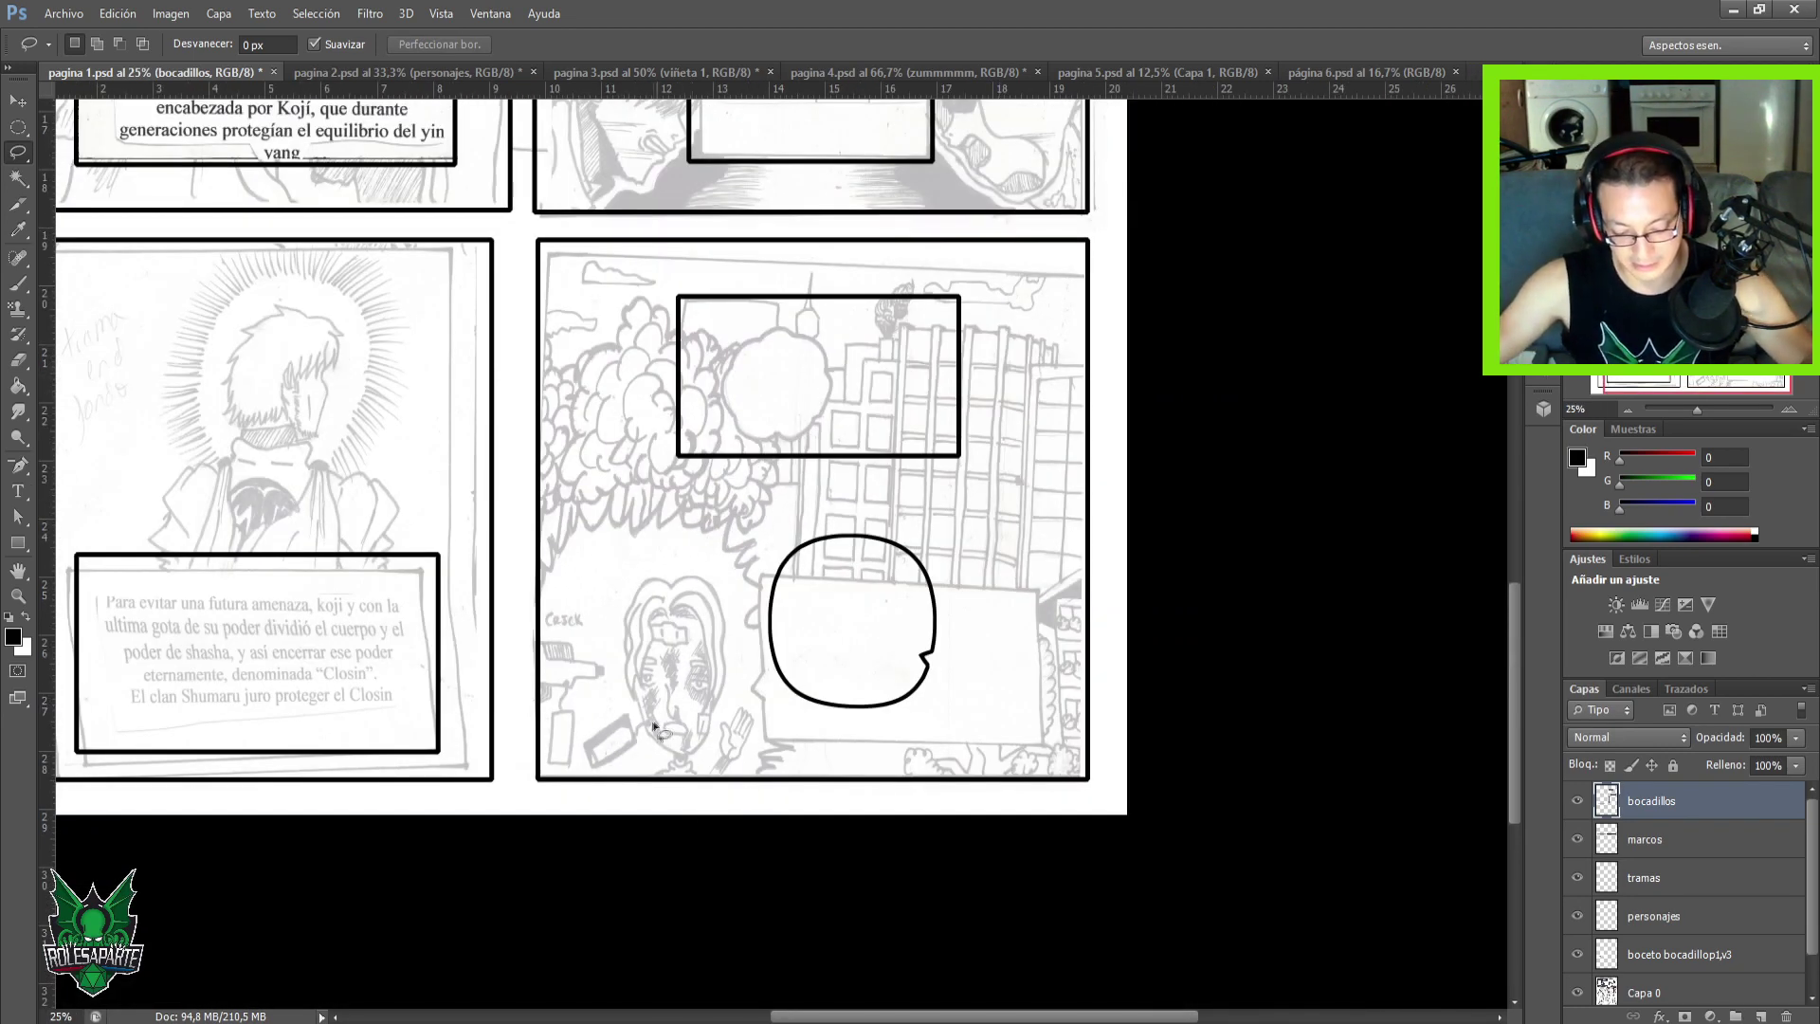
{"action": "key", "text": "m"}
{"action": "left_click_drag", "start_coordinate": [717, 533], "coordinate": [981, 741]}
{"action": "key", "text": "v"}
{"action": "left_click_drag", "start_coordinate": [840, 664], "coordinate": [935, 686]}
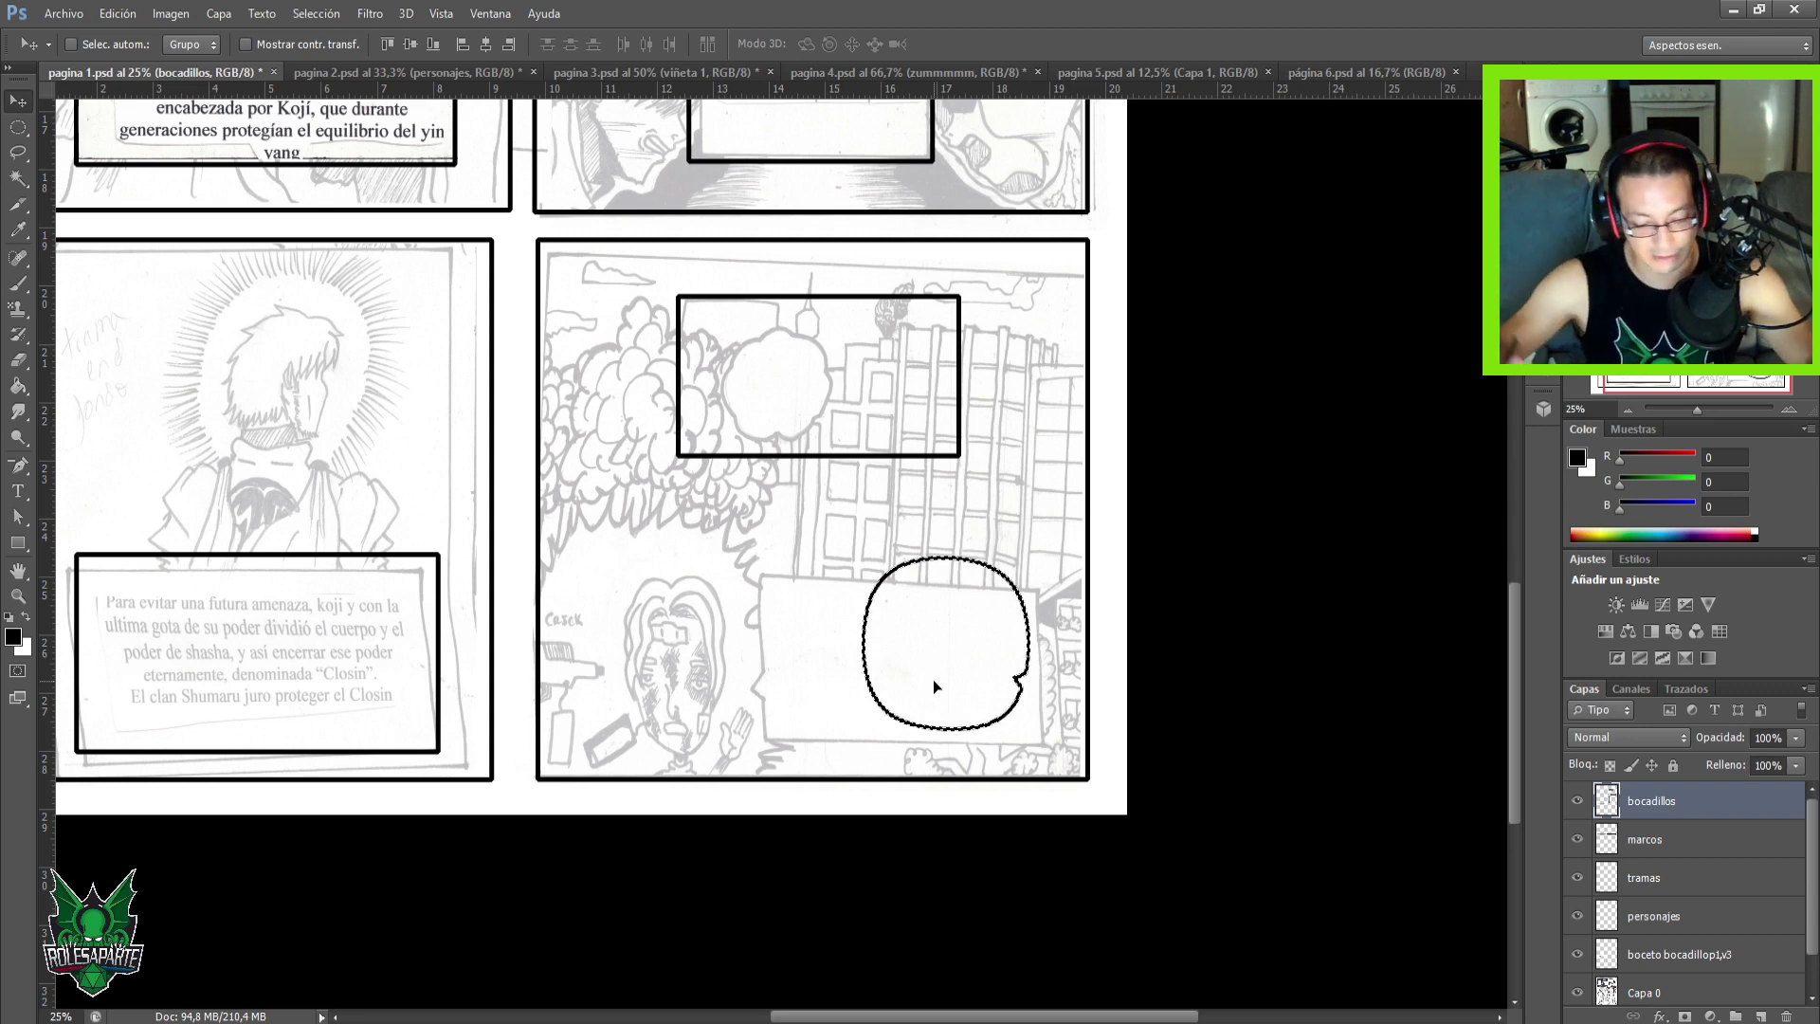
{"action": "key", "text": "ctrl+d"}
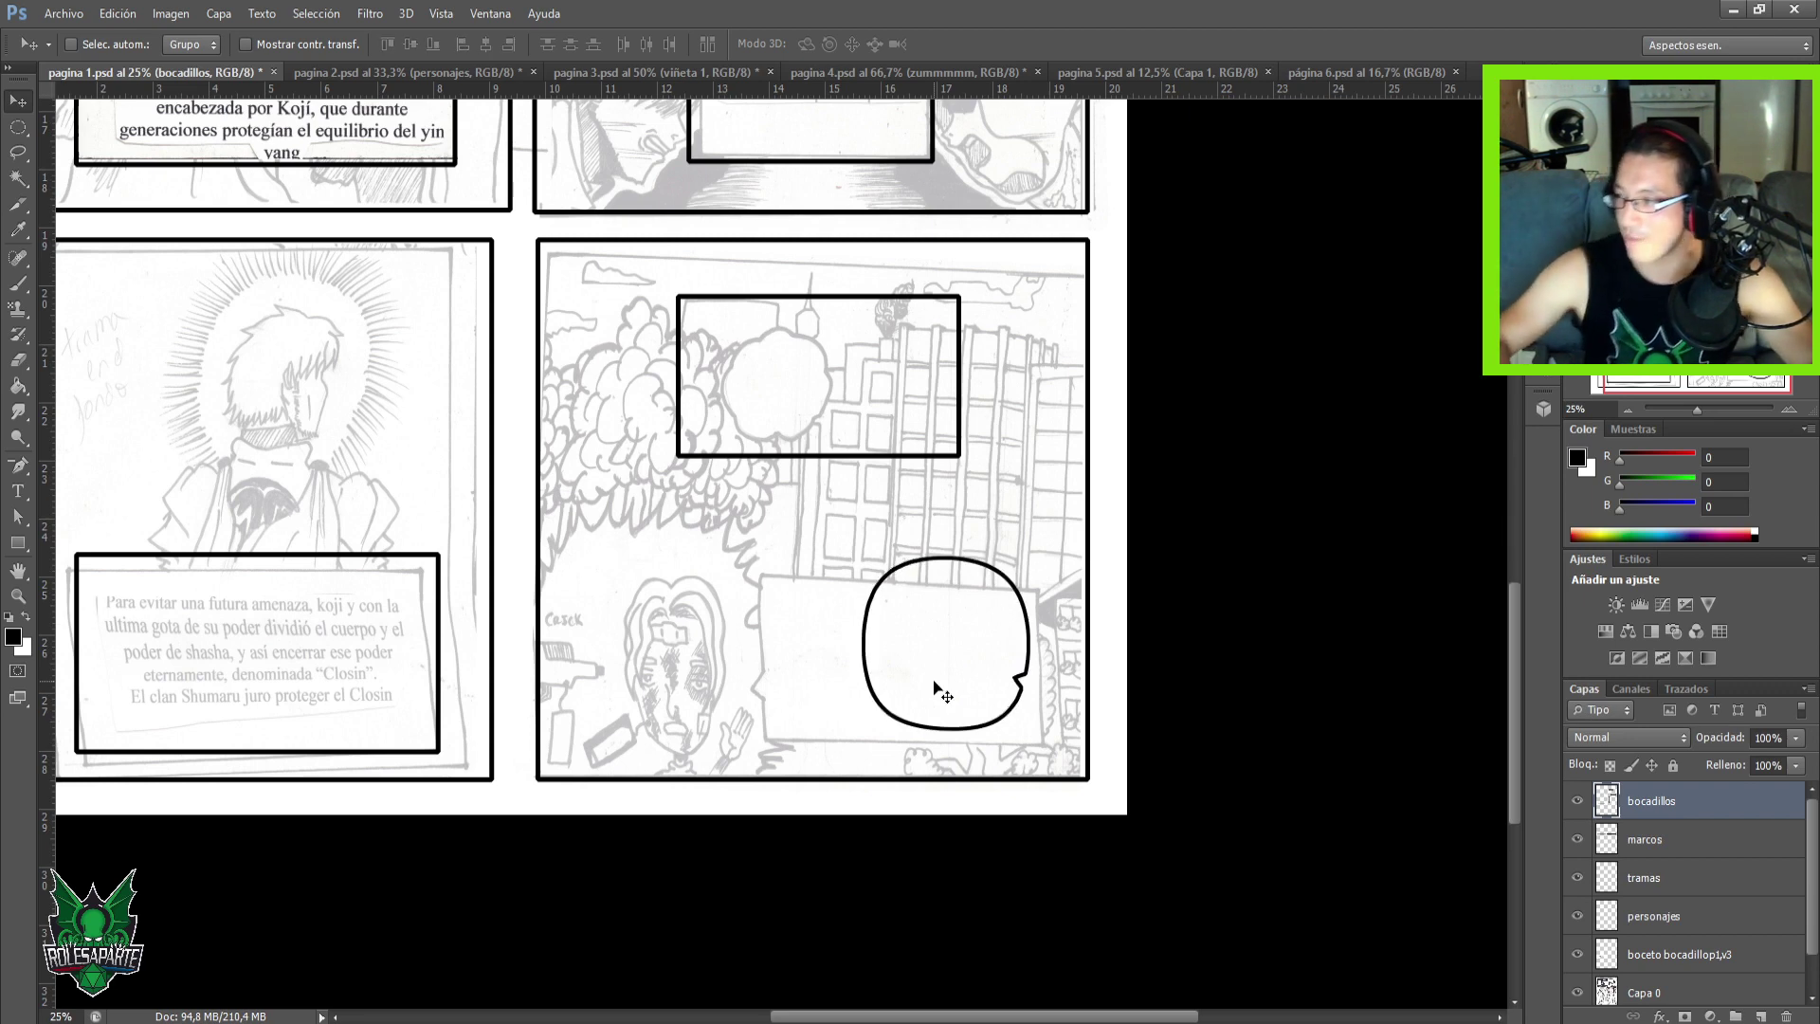
{"action": "key", "text": "ctrl+minus"}
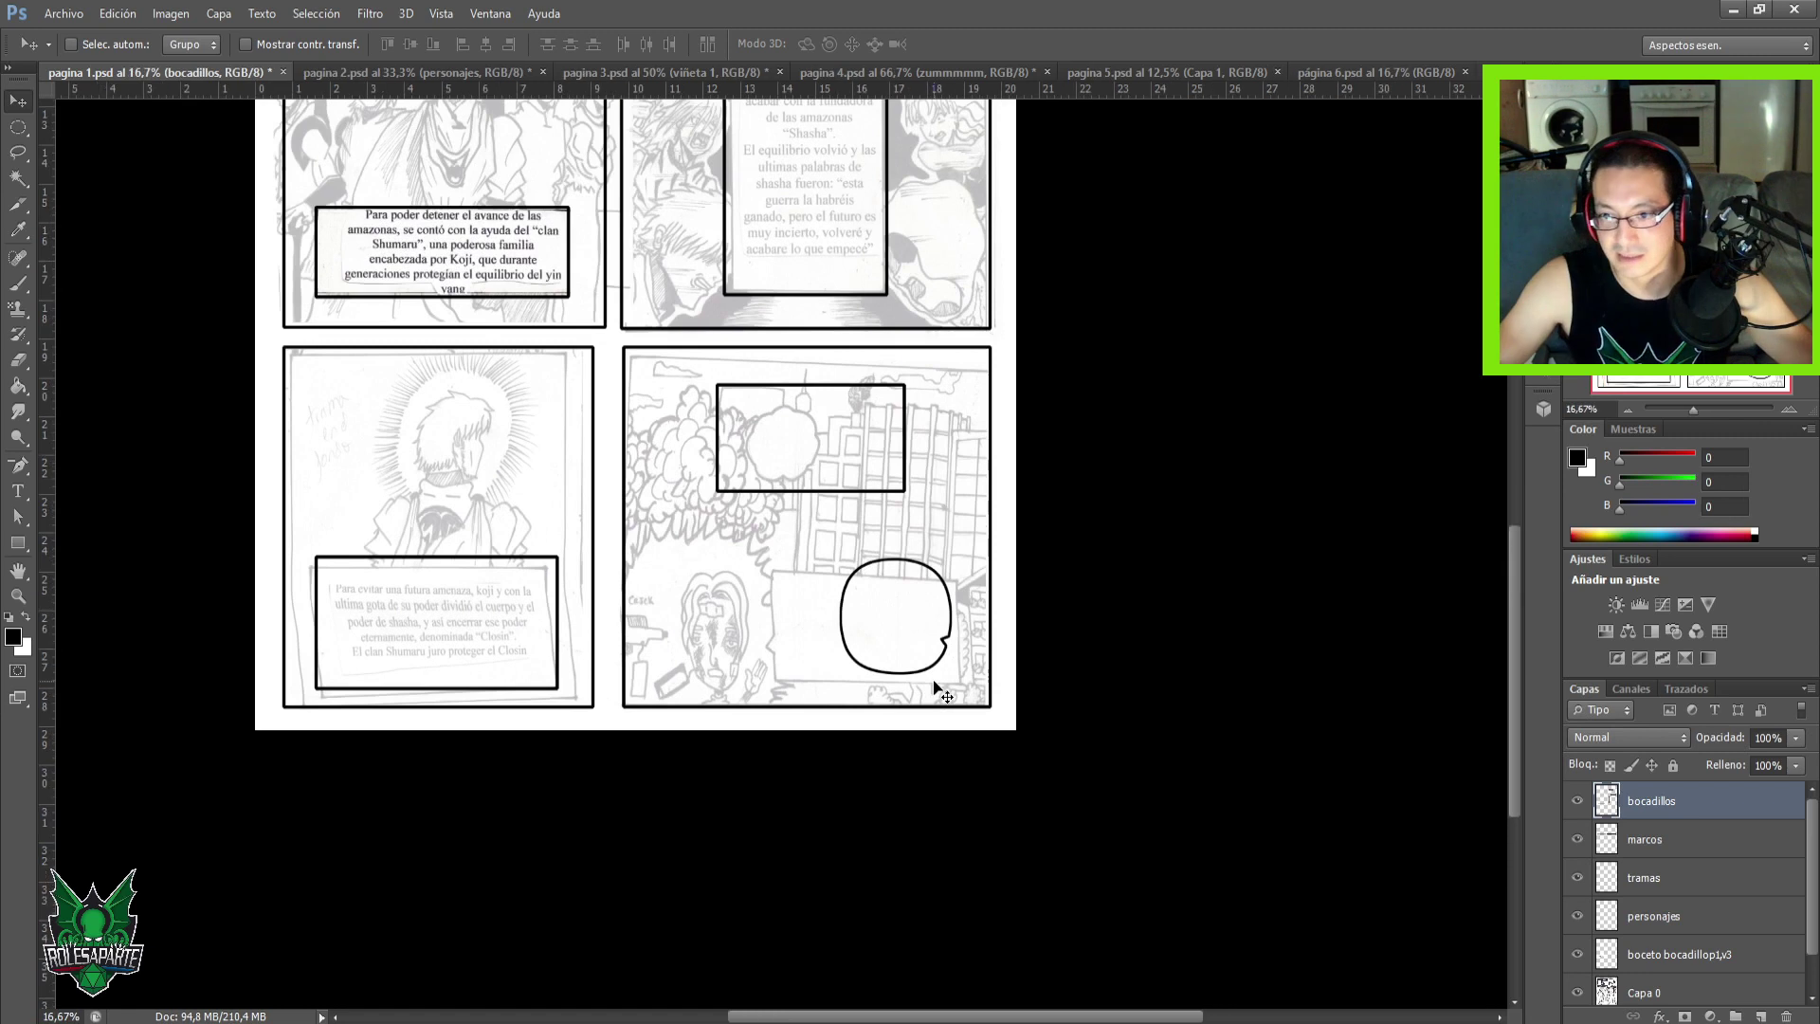
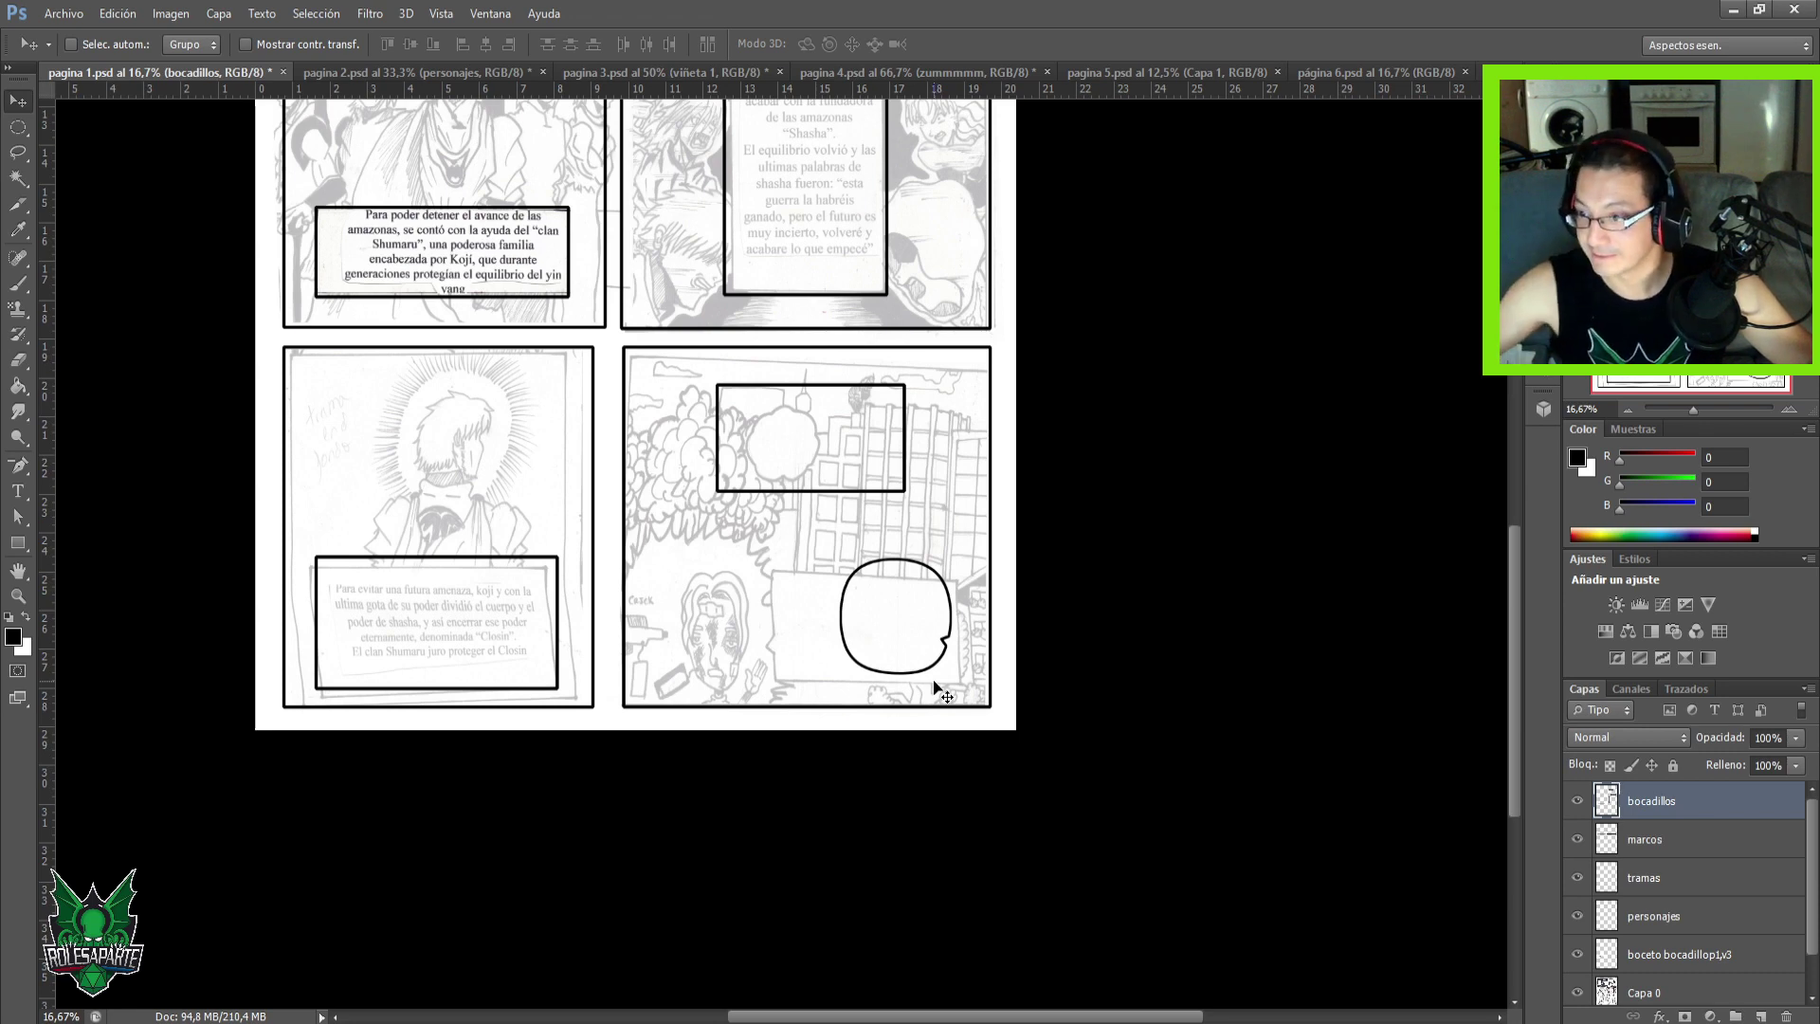
Make "personajes" the active layer for inking the first panel's cloaked figure, and hide the balloon sketch layer below it.
{"action": "left_click", "coordinate": [1666, 914]}
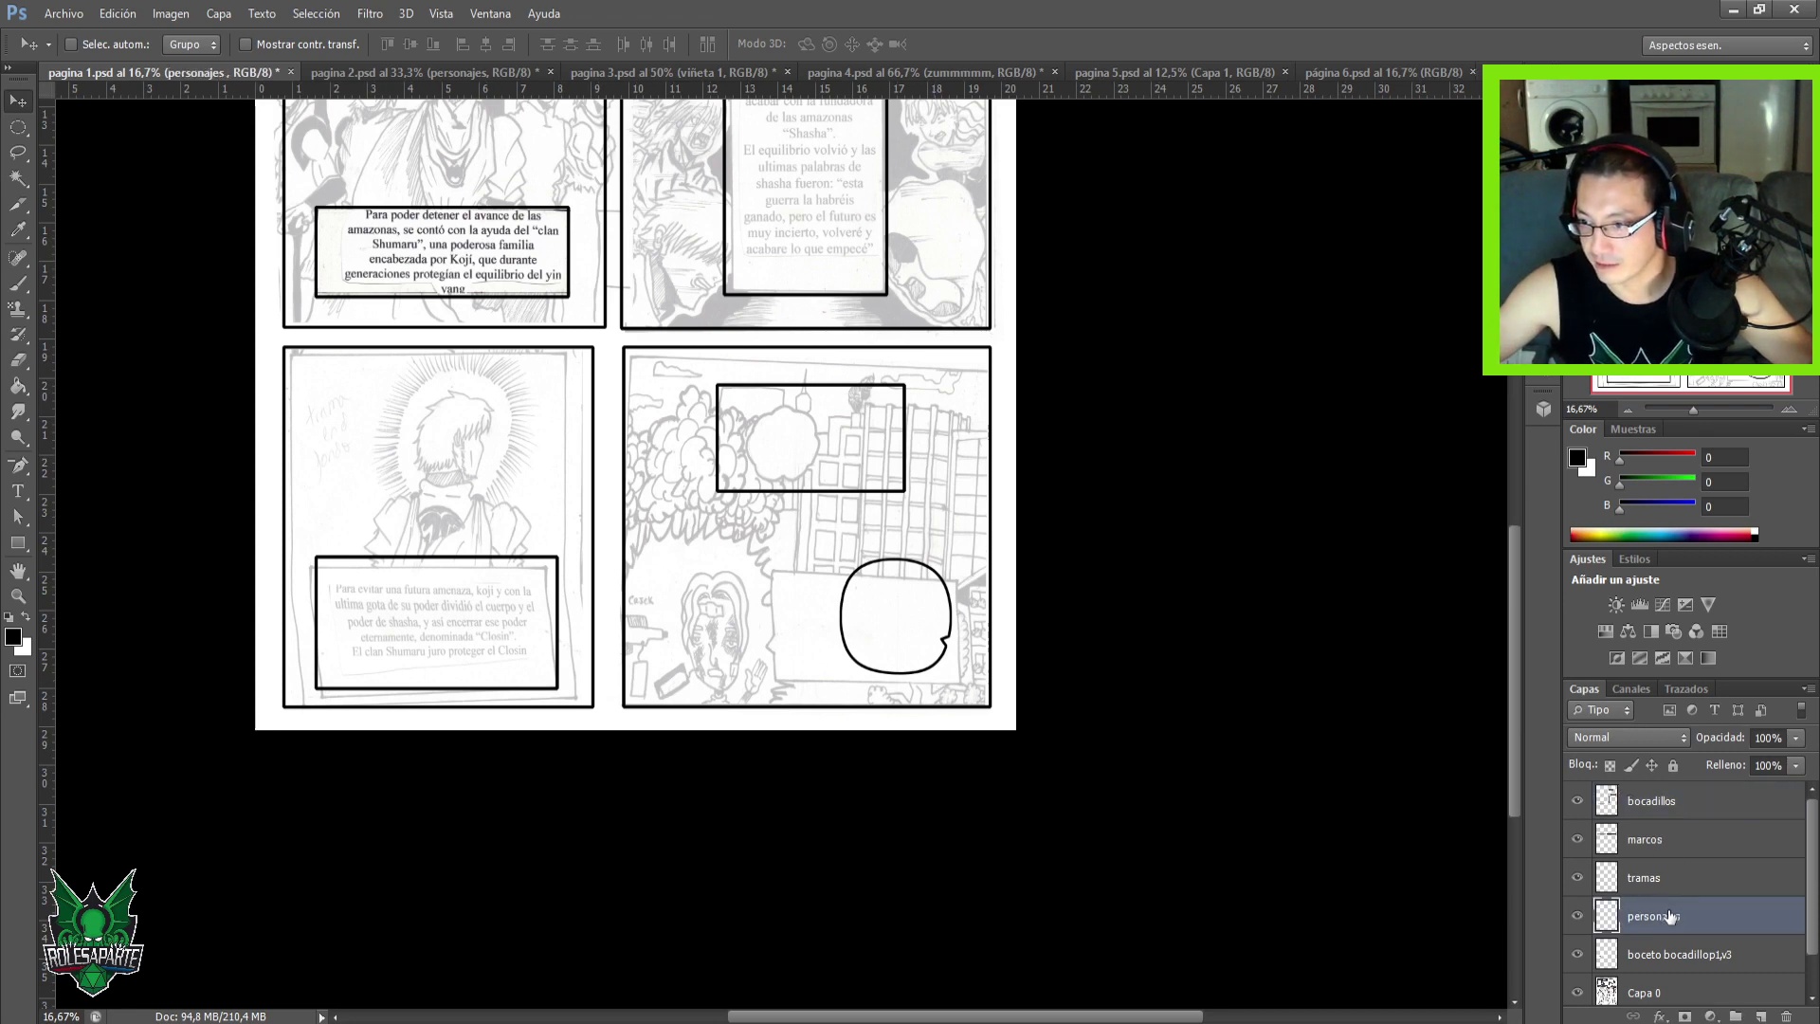
{"action": "scroll", "coordinate": [664, 549], "scroll_direction": "up", "scroll_amount": 5}
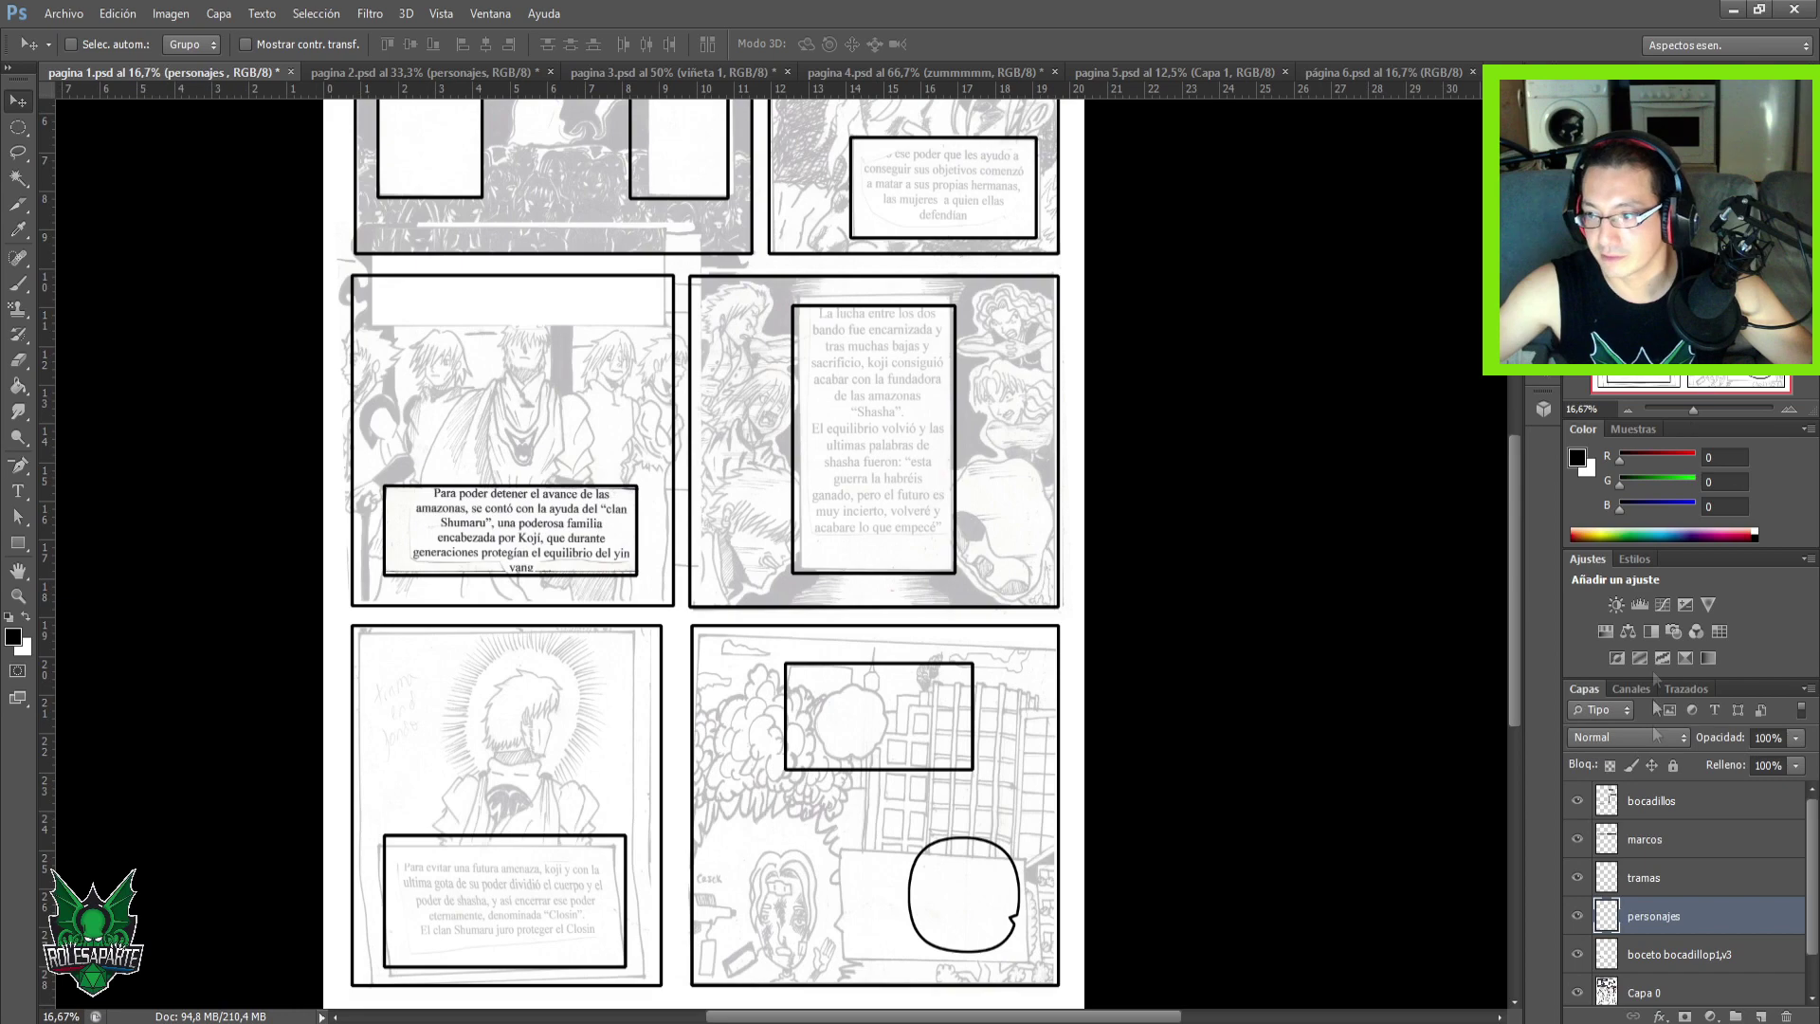
{"action": "left_click", "coordinate": [1577, 955]}
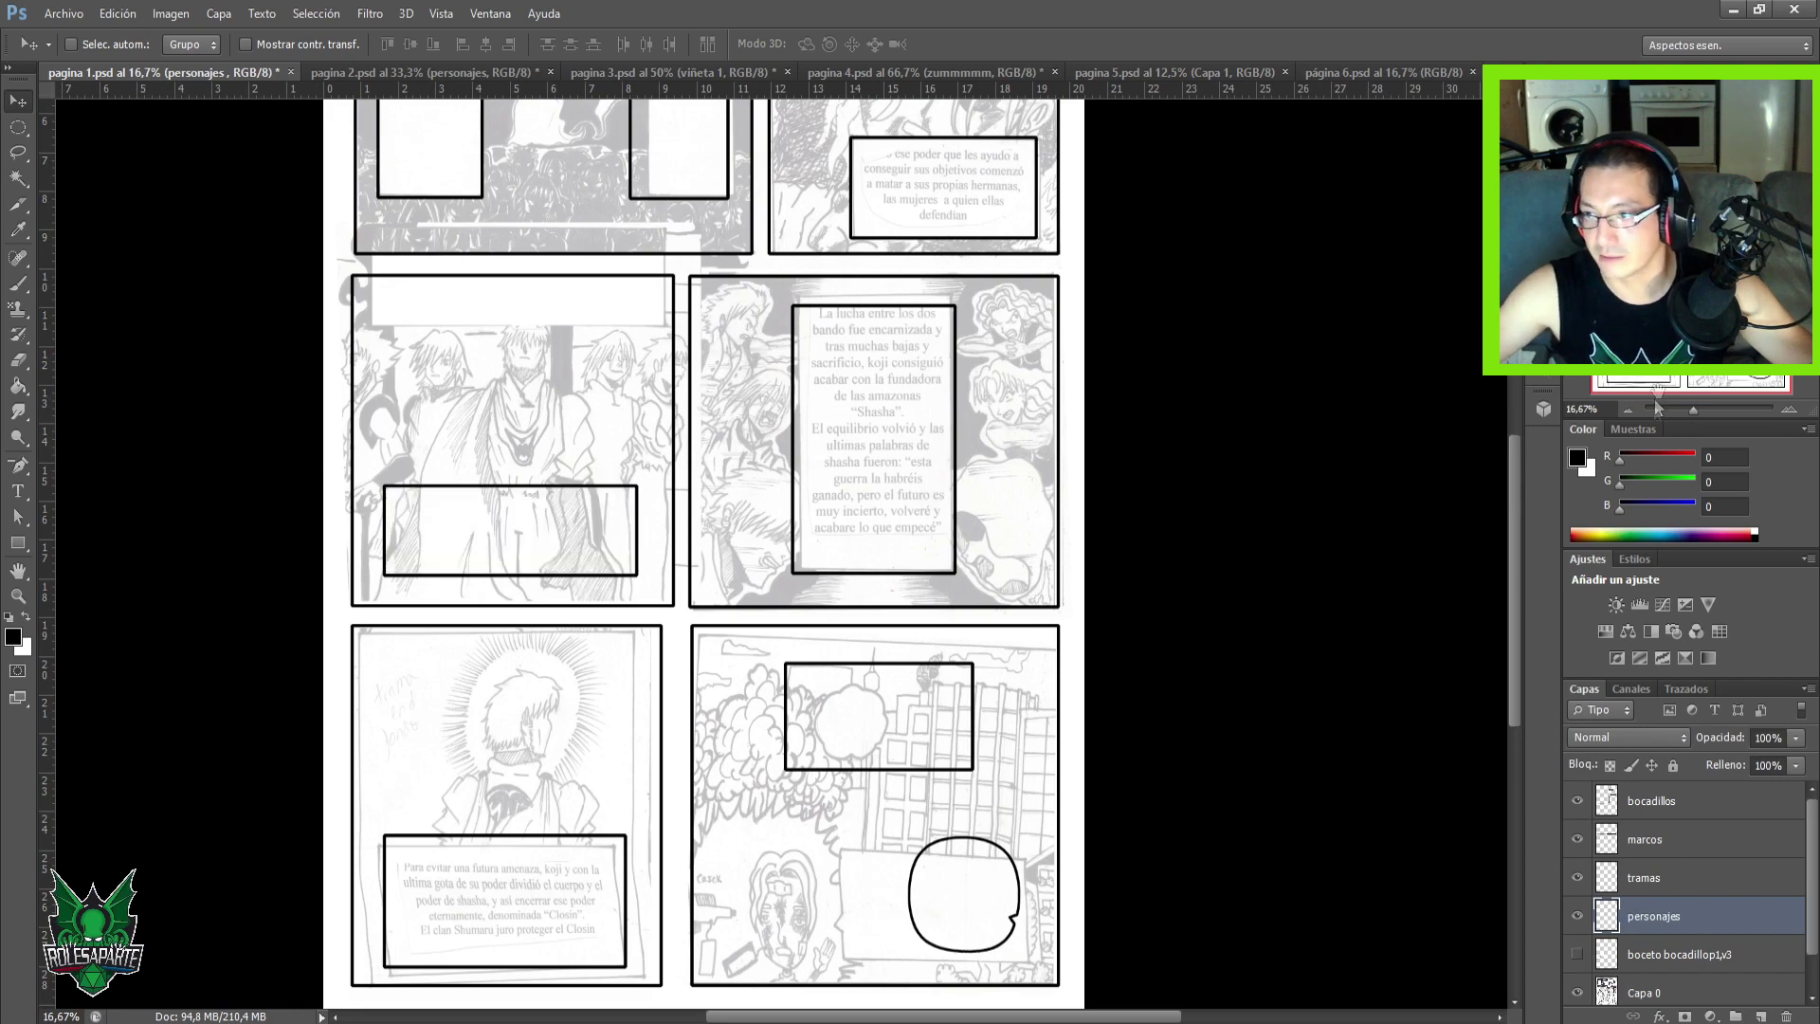
{"action": "scroll", "coordinate": [720, 550], "scroll_direction": "up", "scroll_amount": 3}
{"action": "scroll", "coordinate": [758, 550], "scroll_direction": "right", "scroll_amount": 1}
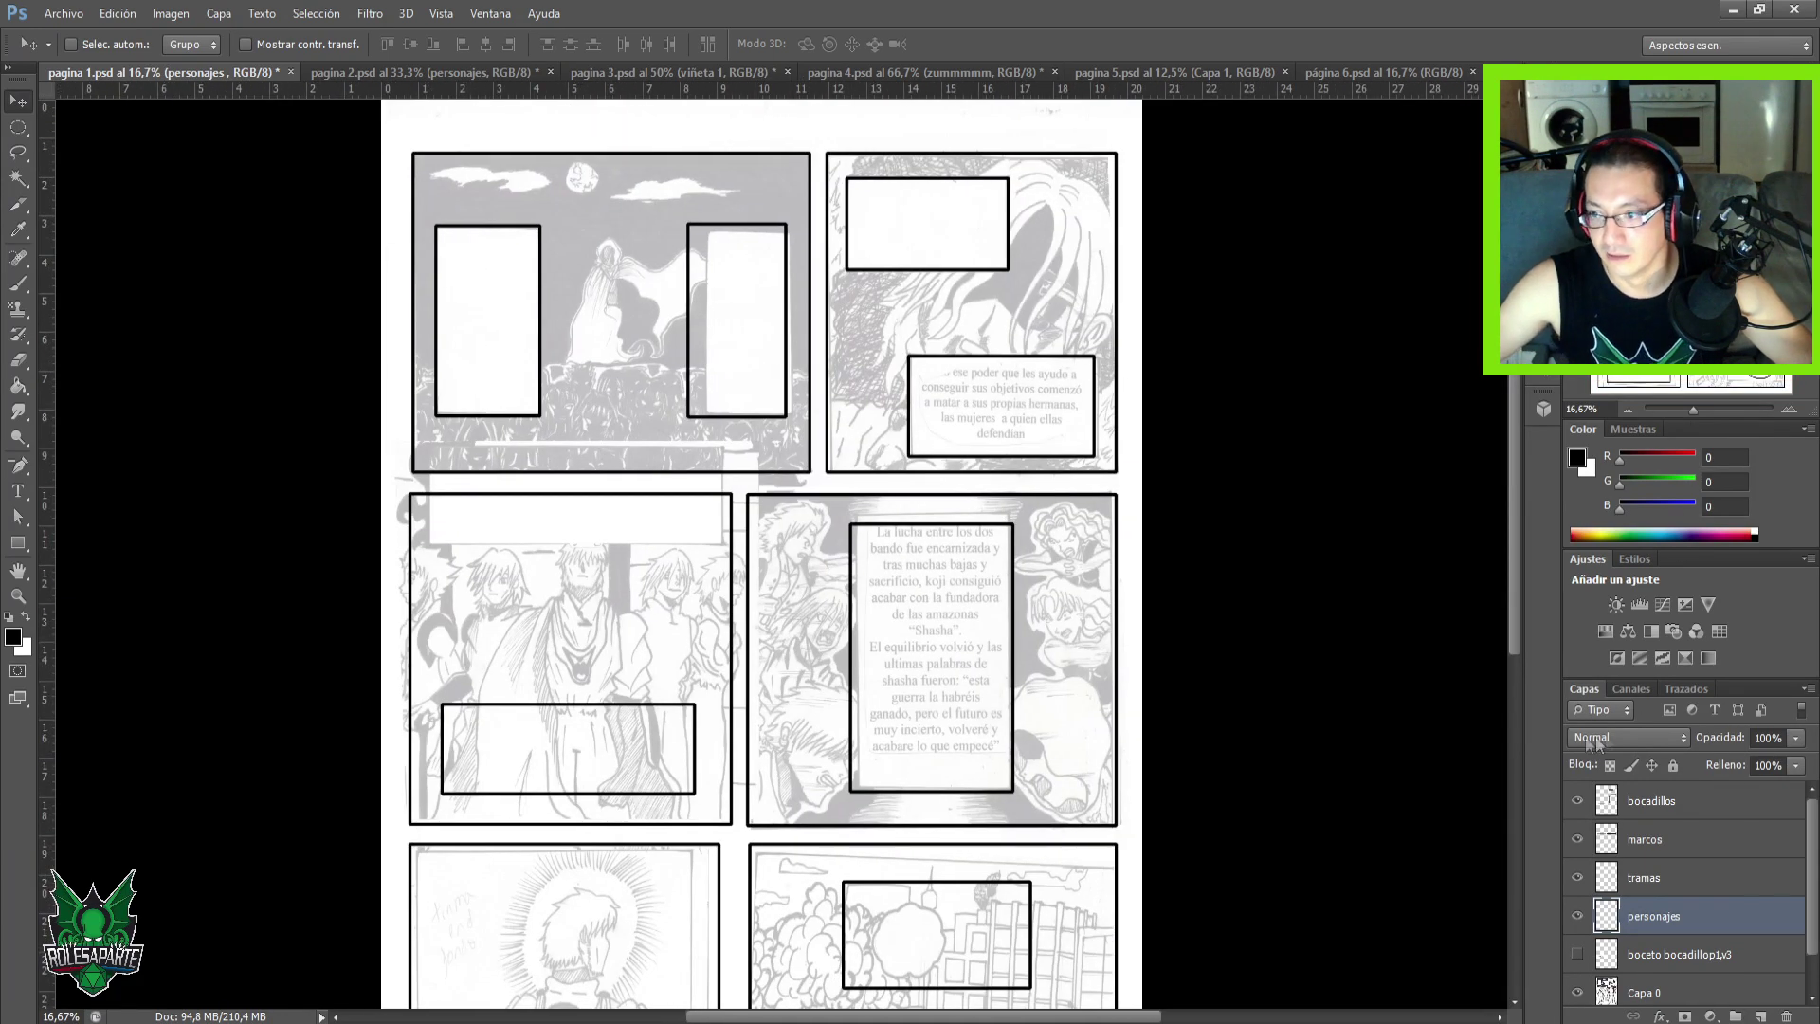
{"action": "key", "text": "ctrl+plus"}
{"action": "key", "text": "ctrl+plus"}
{"action": "key", "text": "ctrl+plus"}
{"action": "key", "text": "ctrl+plus"}
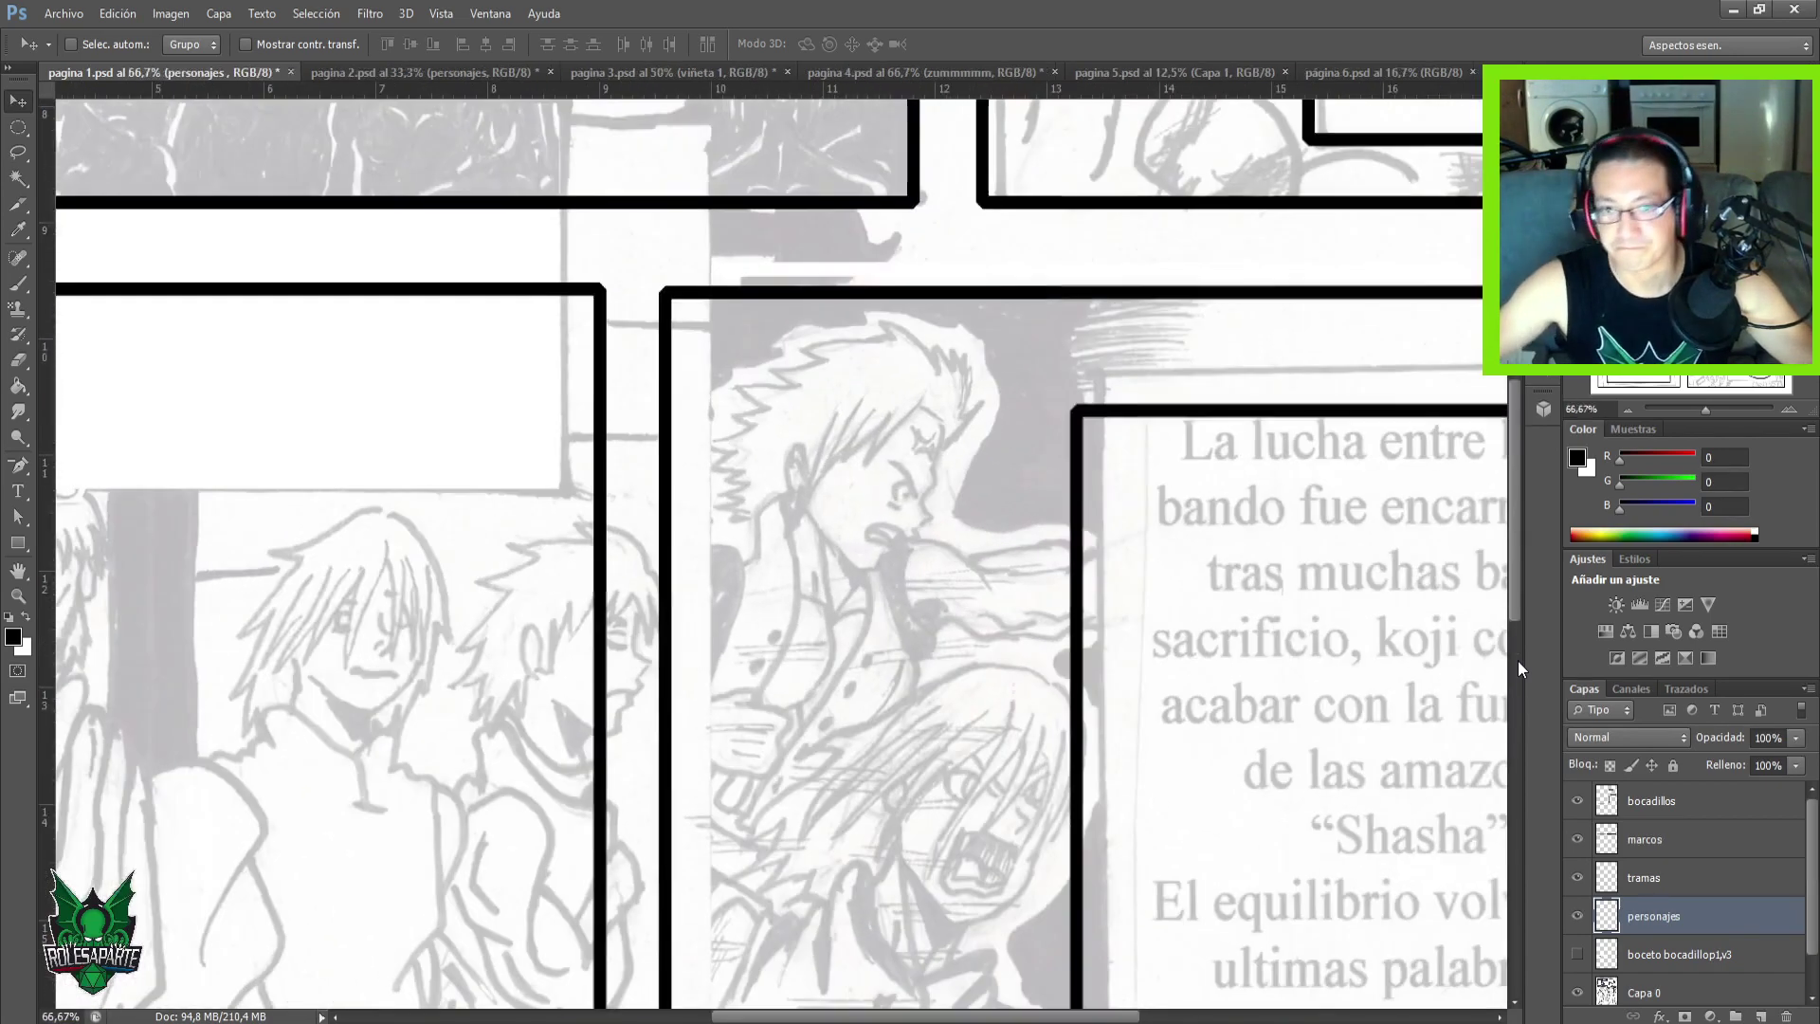
{"action": "left_click_drag", "start_coordinate": [464, 264], "coordinate": [766, 613]}
{"action": "key", "text": "ctrl+plus"}
{"action": "key", "text": "ctrl+plus"}
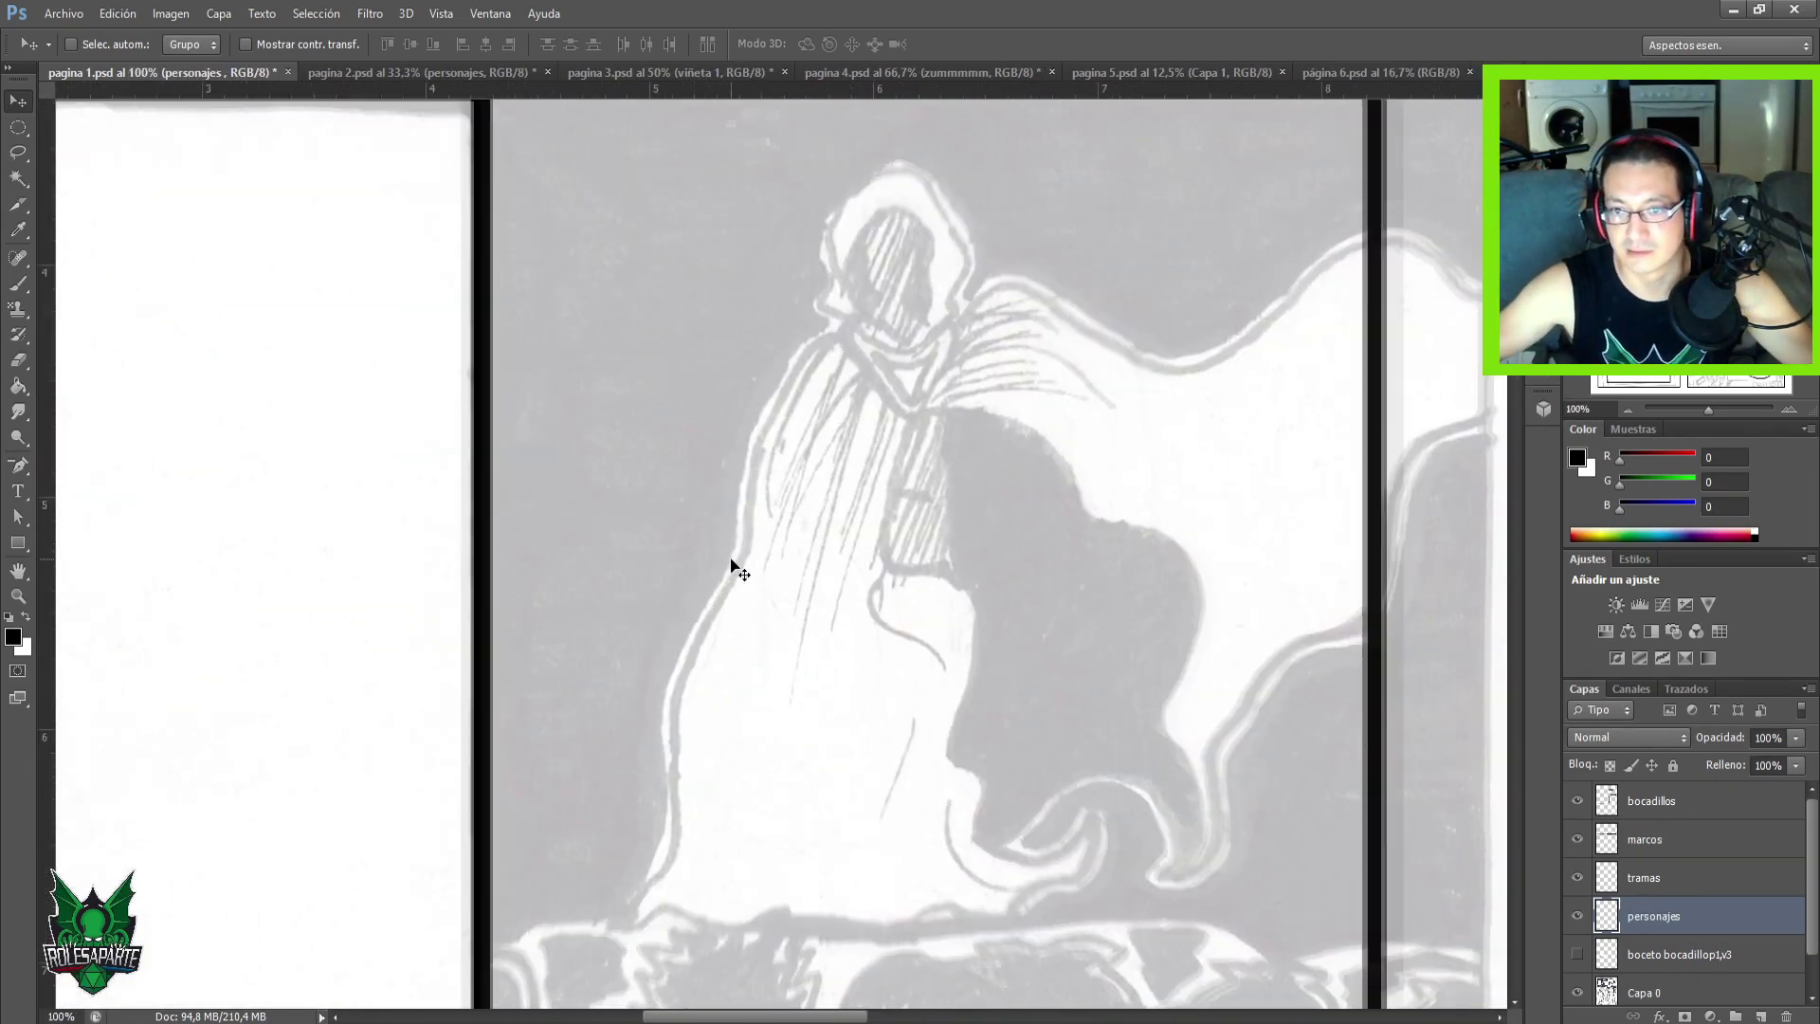
{"action": "left_click_drag", "start_coordinate": [668, 244], "coordinate": [453, 609]}
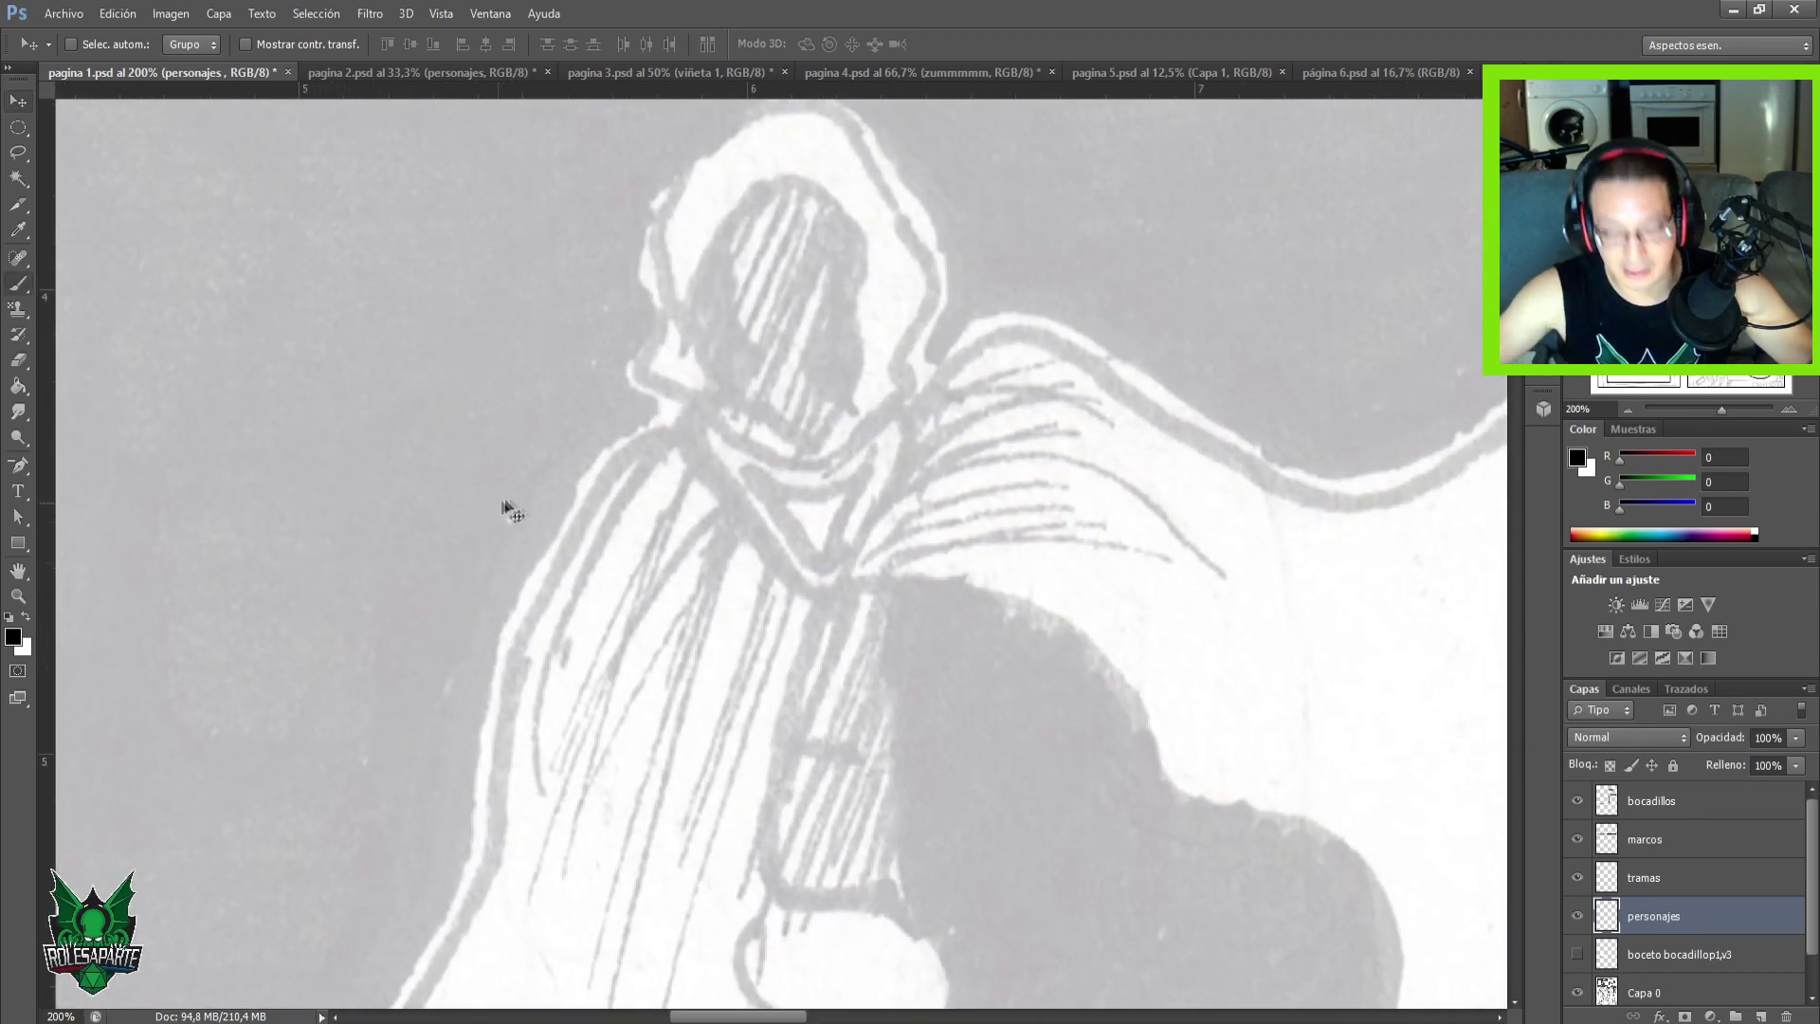
Ink the outline of the cloaked figure's face opening with a size 7 black brush, redoing strokes that miss the sketch.
{"action": "key", "text": "b"}
{"action": "left_click_drag", "start_coordinate": [687, 240], "coordinate": [721, 386]}
{"action": "key", "text": "ctrl+z"}
{"action": "mouse_move", "coordinate": [740, 262]}
{"action": "left_mouse_down"}
{"action": "mouse_move", "coordinate": [731, 300]}
{"action": "mouse_move", "coordinate": [787, 237]}
{"action": "left_mouse_up"}
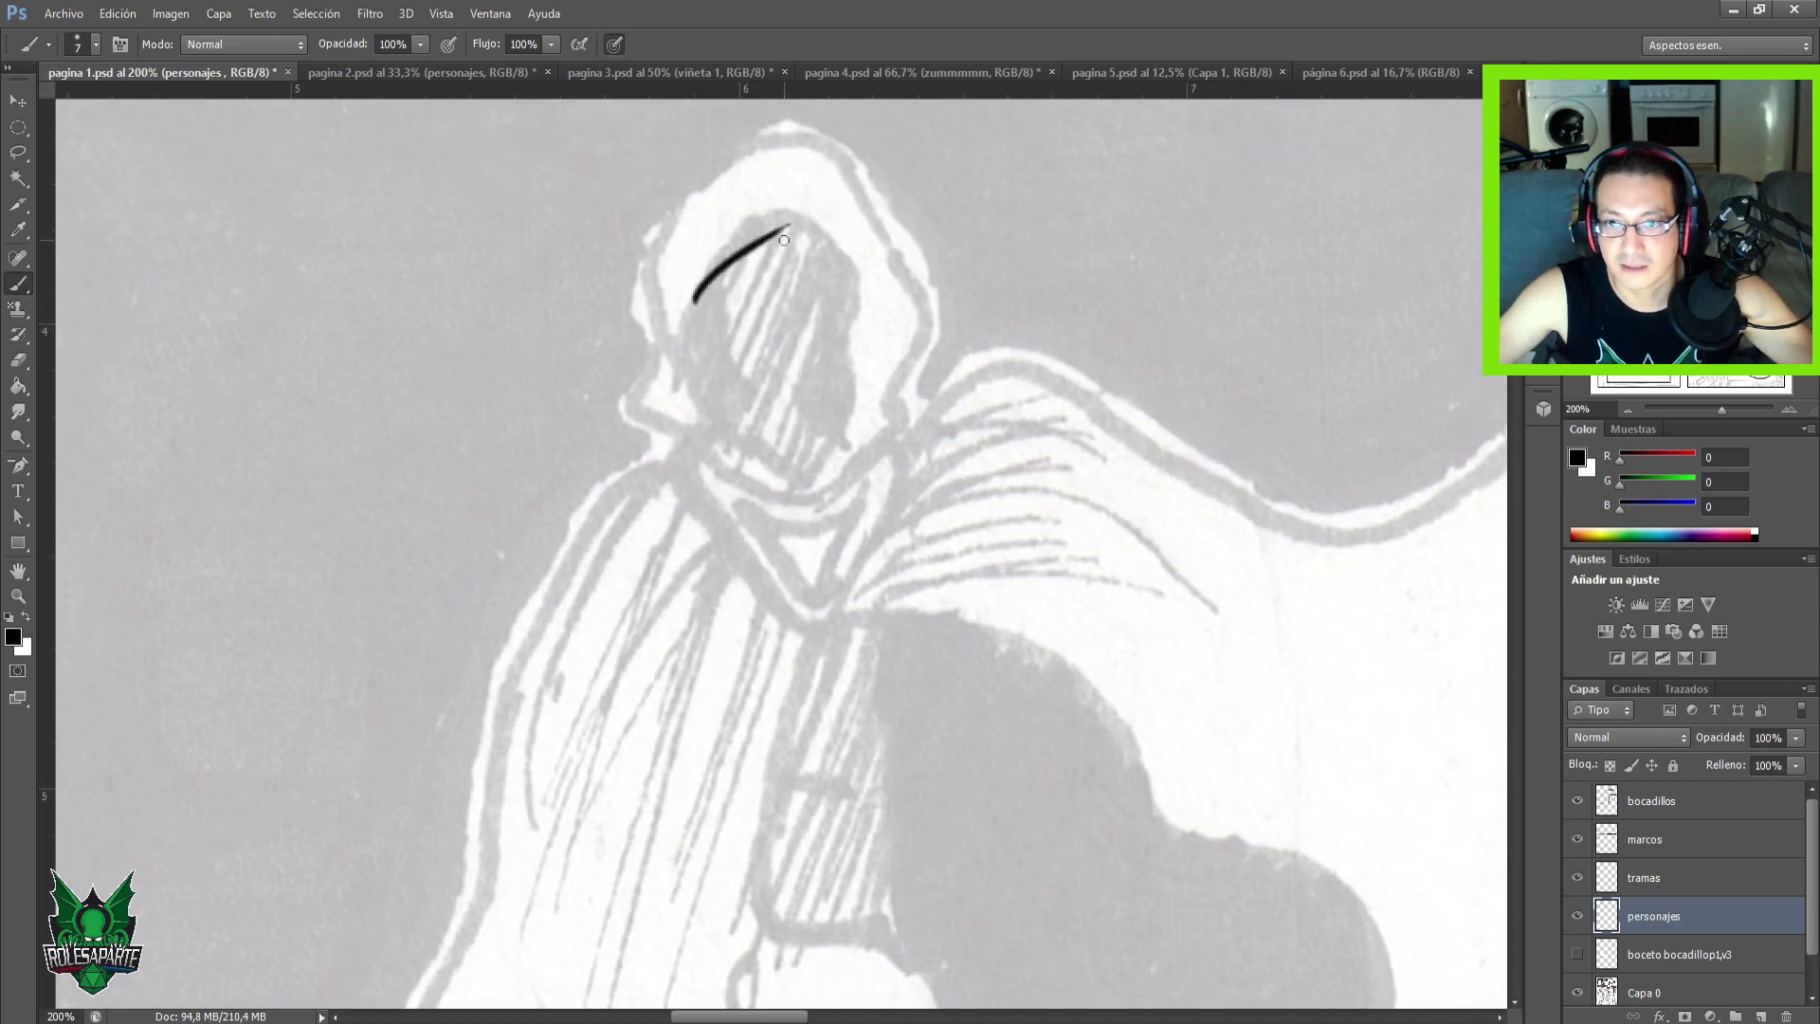
{"action": "key", "text": "ctrl+z"}
{"action": "mouse_move", "coordinate": [693, 283]}
{"action": "left_mouse_down"}
{"action": "mouse_move", "coordinate": [758, 219]}
{"action": "mouse_move", "coordinate": [825, 240]}
{"action": "left_mouse_up"}
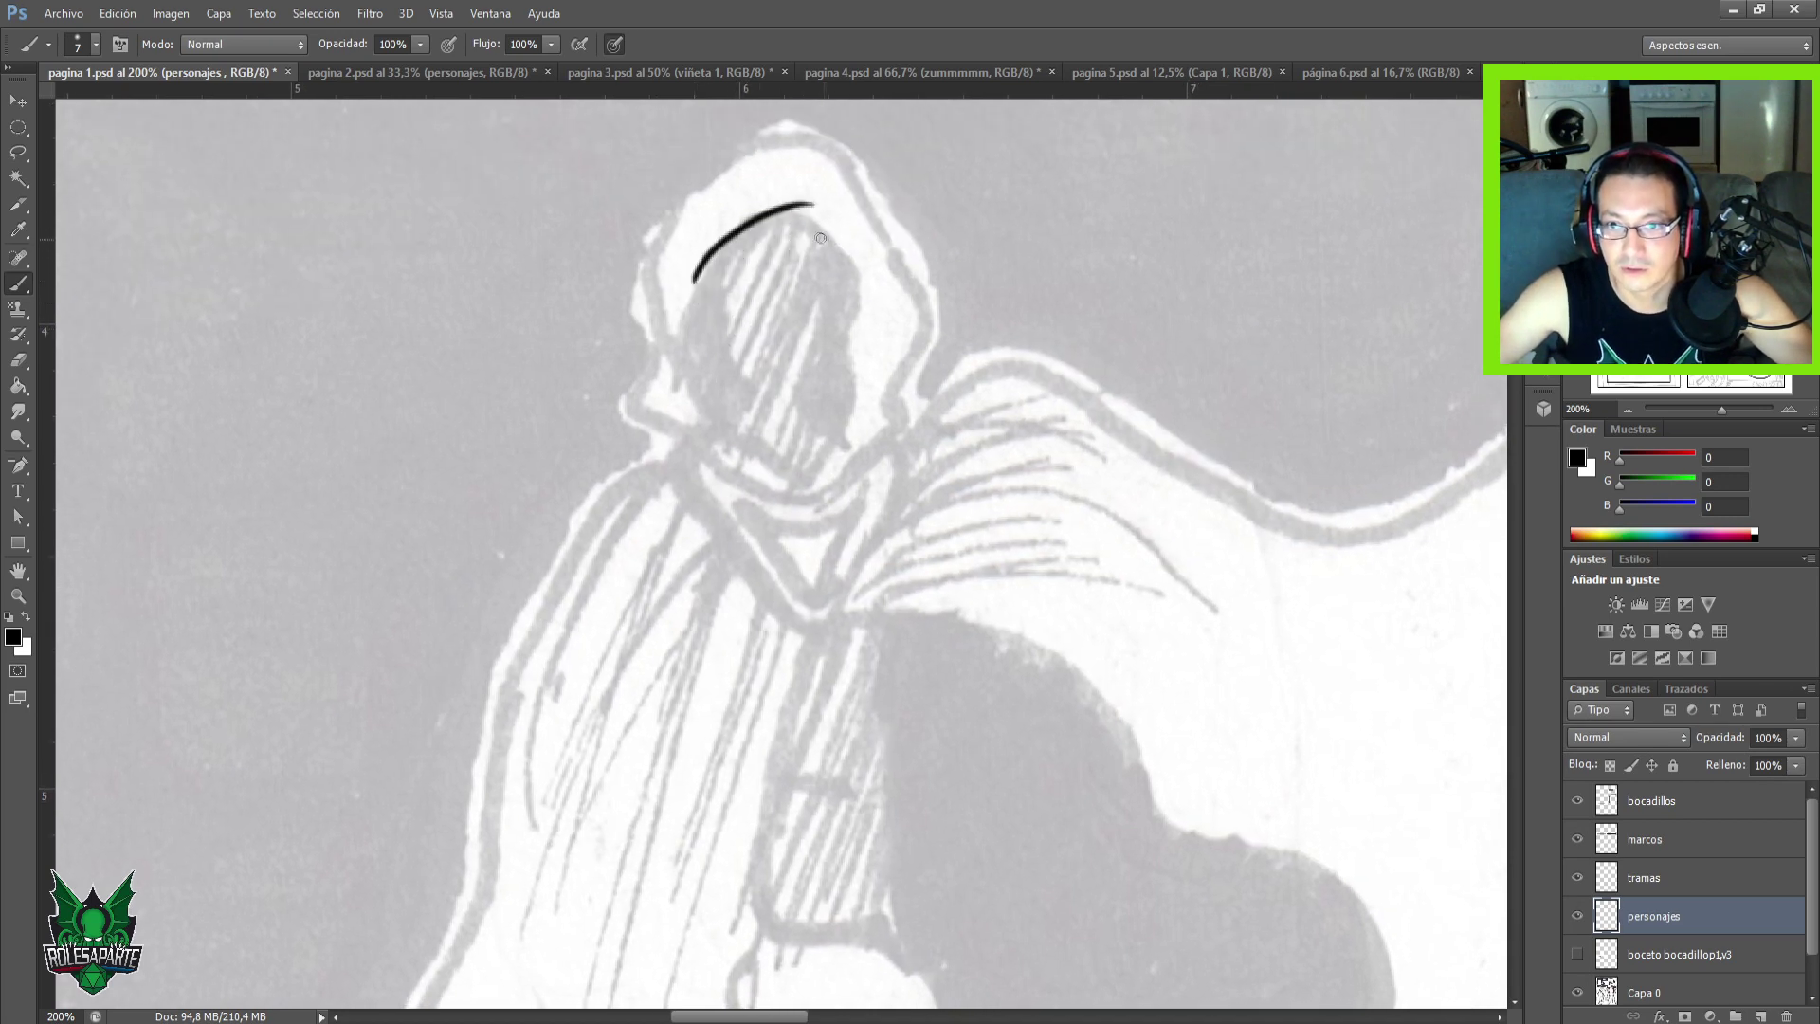
{"action": "key", "text": "ctrl+z"}
{"action": "mouse_move", "coordinate": [695, 270]}
{"action": "left_mouse_down"}
{"action": "mouse_move", "coordinate": [739, 231]}
{"action": "mouse_move", "coordinate": [852, 265]}
{"action": "mouse_move", "coordinate": [816, 243]}
{"action": "mouse_move", "coordinate": [860, 320]}
{"action": "mouse_move", "coordinate": [809, 449]}
{"action": "mouse_move", "coordinate": [835, 438]}
{"action": "mouse_move", "coordinate": [780, 474]}
{"action": "left_mouse_up"}
{"action": "mouse_move", "coordinate": [707, 264]}
{"action": "left_mouse_down"}
{"action": "mouse_move", "coordinate": [680, 311]}
{"action": "mouse_move", "coordinate": [700, 365]}
{"action": "mouse_move", "coordinate": [720, 407]}
{"action": "mouse_move", "coordinate": [799, 466]}
{"action": "mouse_move", "coordinate": [733, 443]}
{"action": "left_mouse_up"}
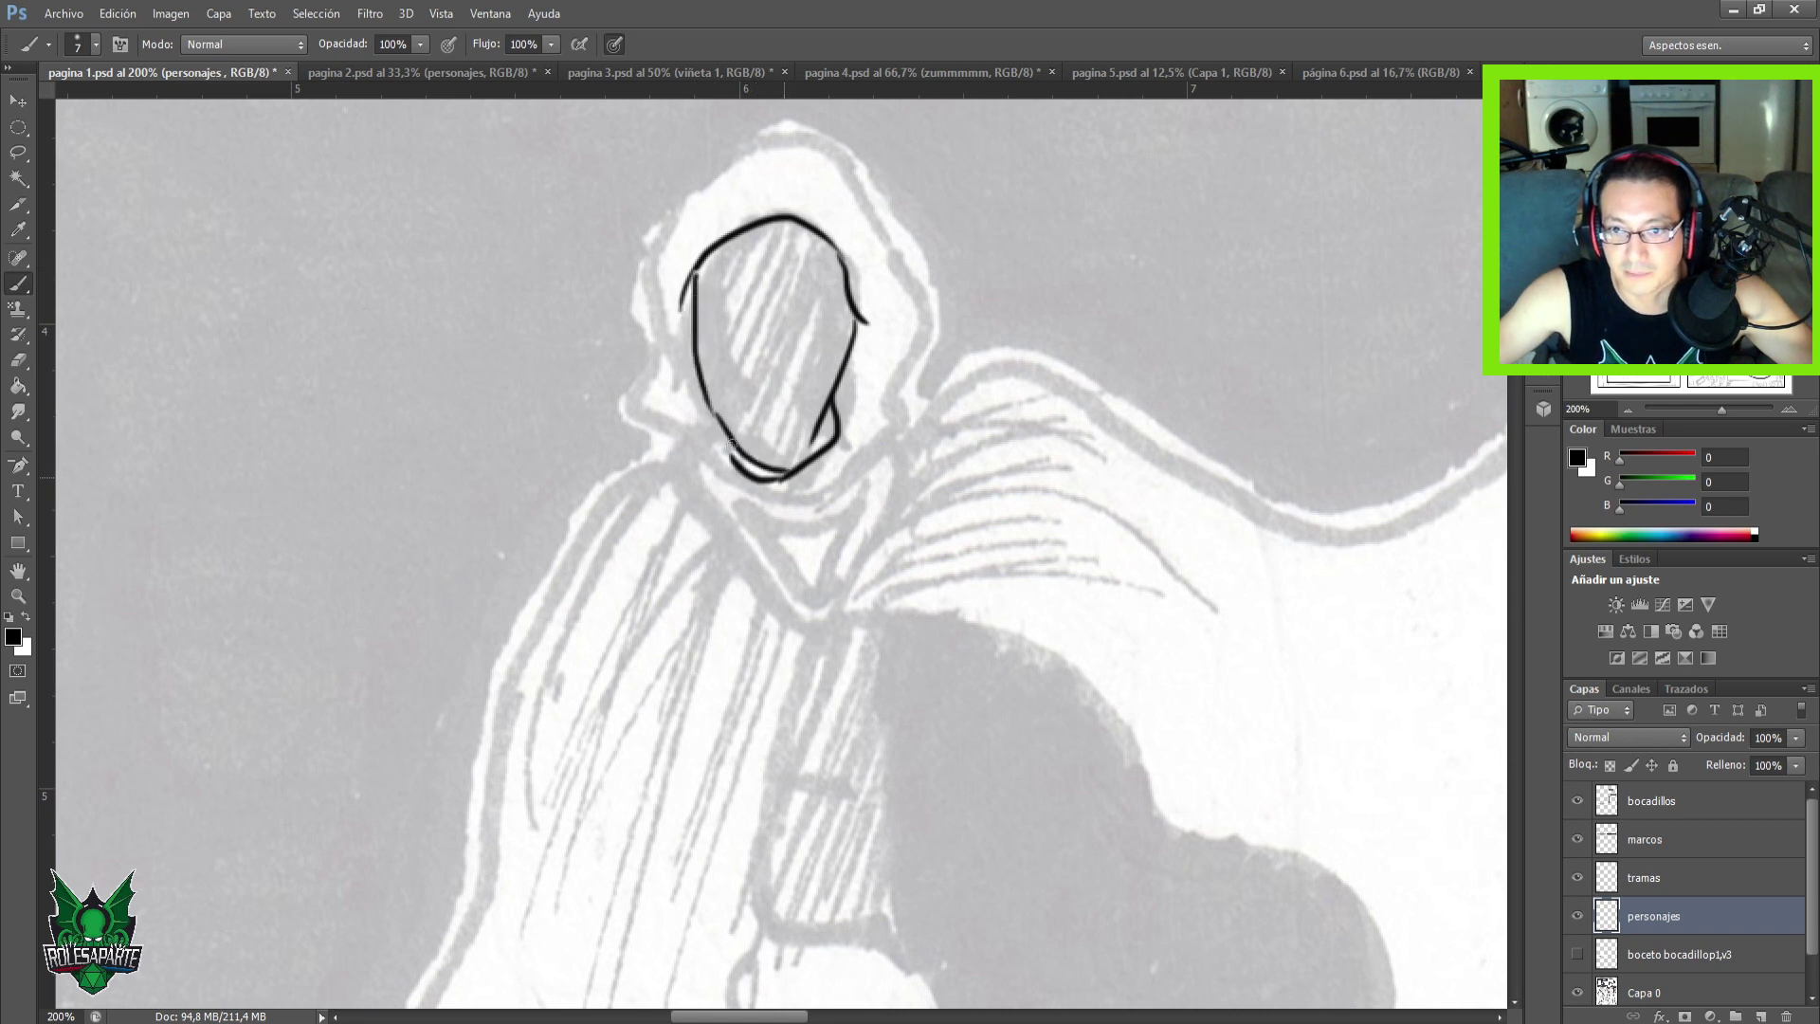
{"action": "key", "text": "ctrl+z"}
{"action": "left_click_drag", "start_coordinate": [709, 420], "coordinate": [778, 558]}
{"action": "key", "text": "ctrl+z"}
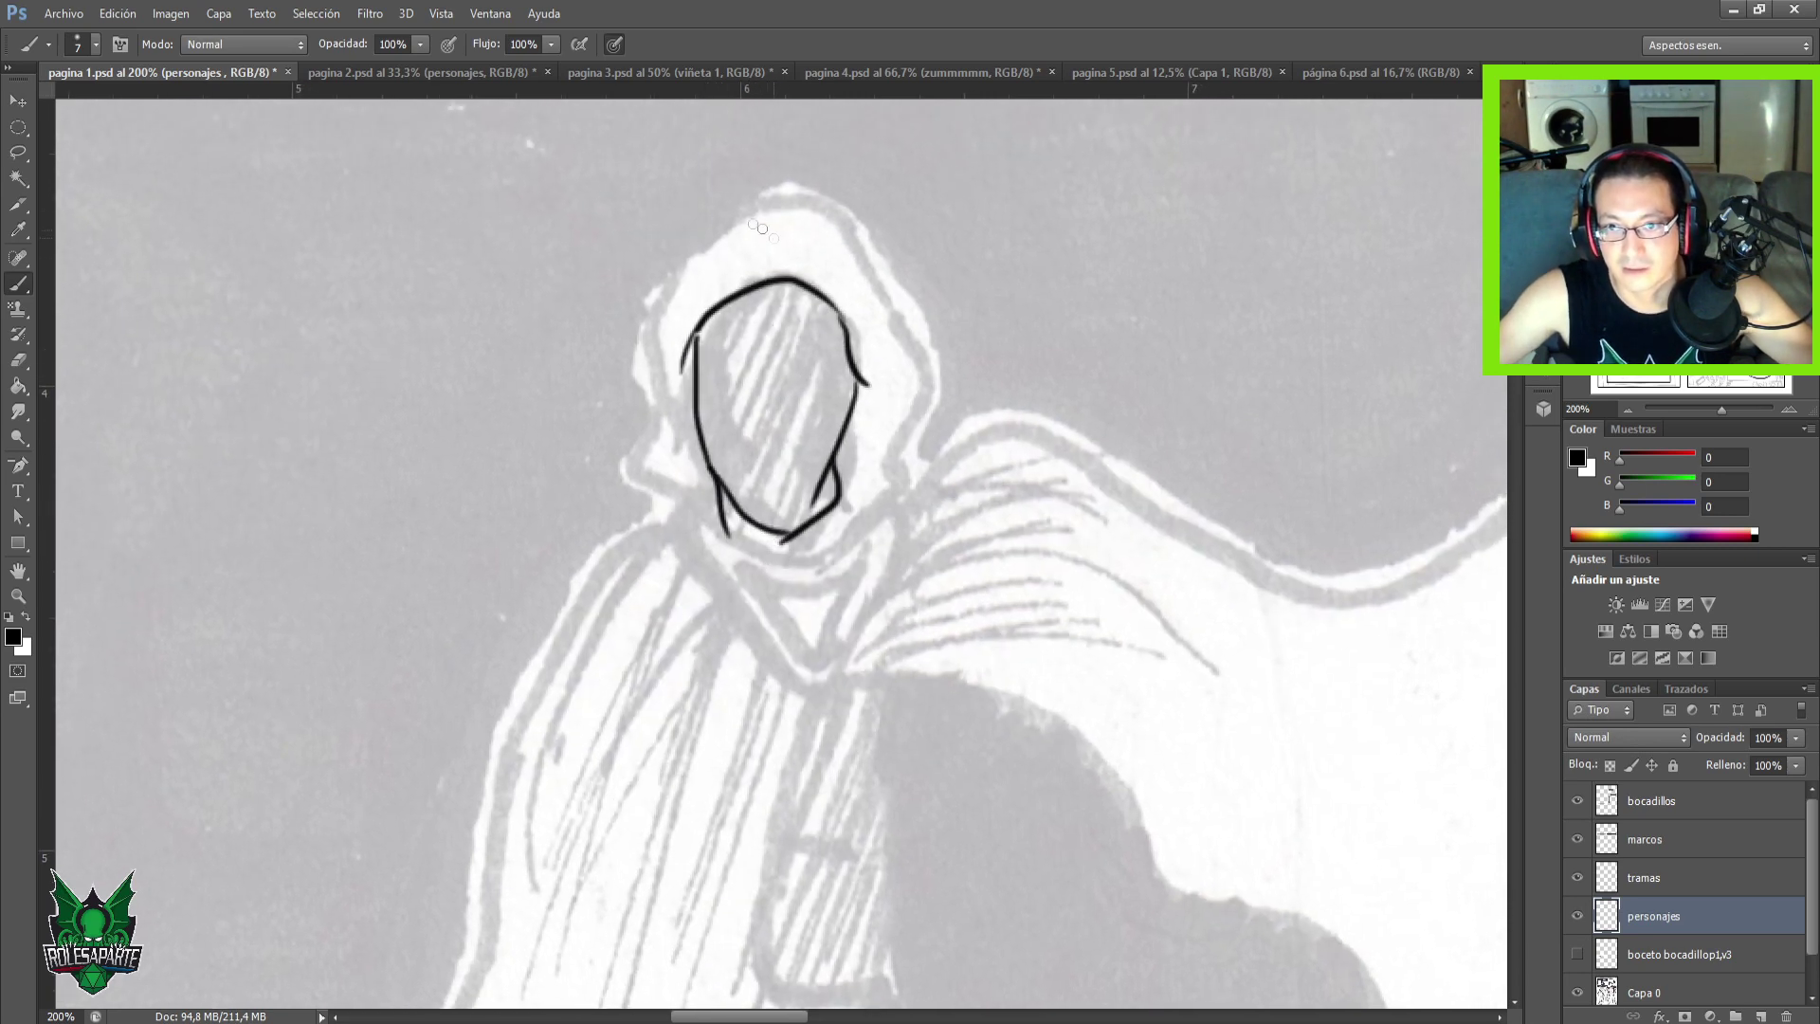
Ink the hood's outer contour around its peak and down both sides, with small folds at the lower right.
{"action": "mouse_move", "coordinate": [671, 275]}
{"action": "left_mouse_down"}
{"action": "mouse_move", "coordinate": [812, 160]}
{"action": "mouse_move", "coordinate": [798, 165]}
{"action": "mouse_move", "coordinate": [856, 210]}
{"action": "mouse_move", "coordinate": [942, 372]}
{"action": "mouse_move", "coordinate": [922, 329]}
{"action": "mouse_move", "coordinate": [934, 357]}
{"action": "mouse_move", "coordinate": [903, 473]}
{"action": "mouse_move", "coordinate": [838, 552]}
{"action": "left_mouse_up"}
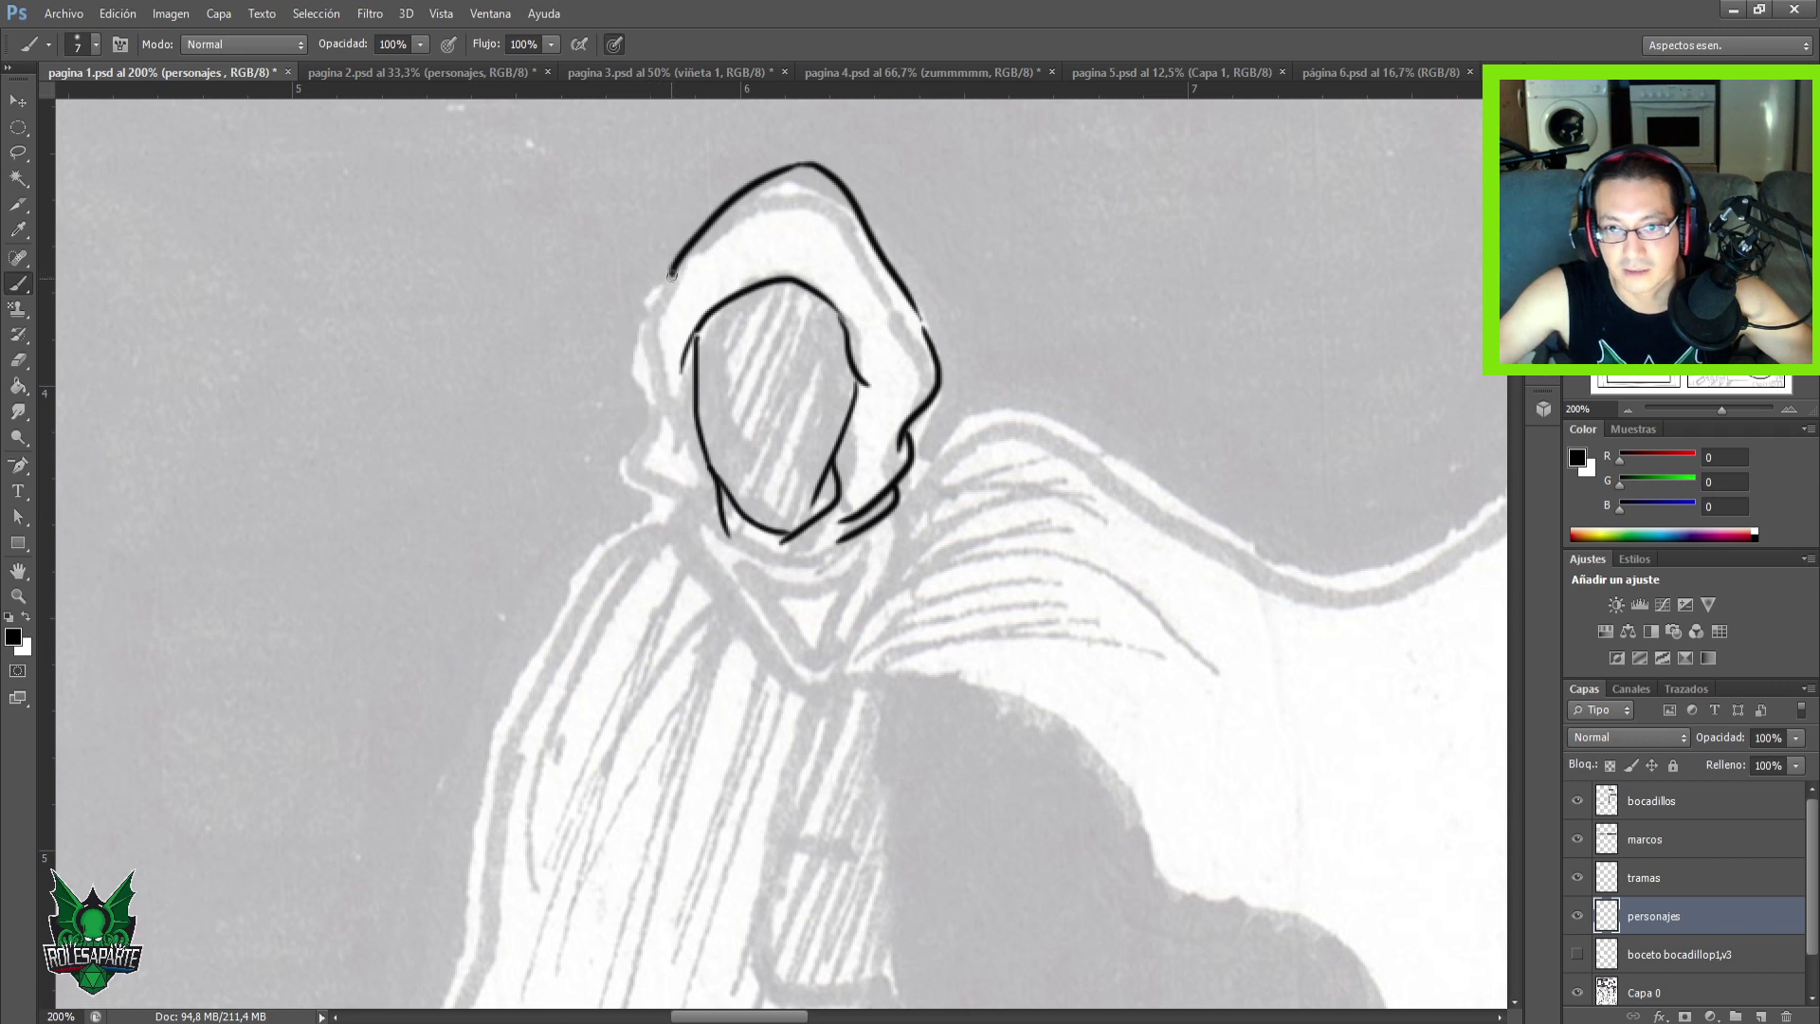
{"action": "left_click_drag", "start_coordinate": [670, 274], "coordinate": [640, 443]}
{"action": "key", "text": "ctrl+z"}
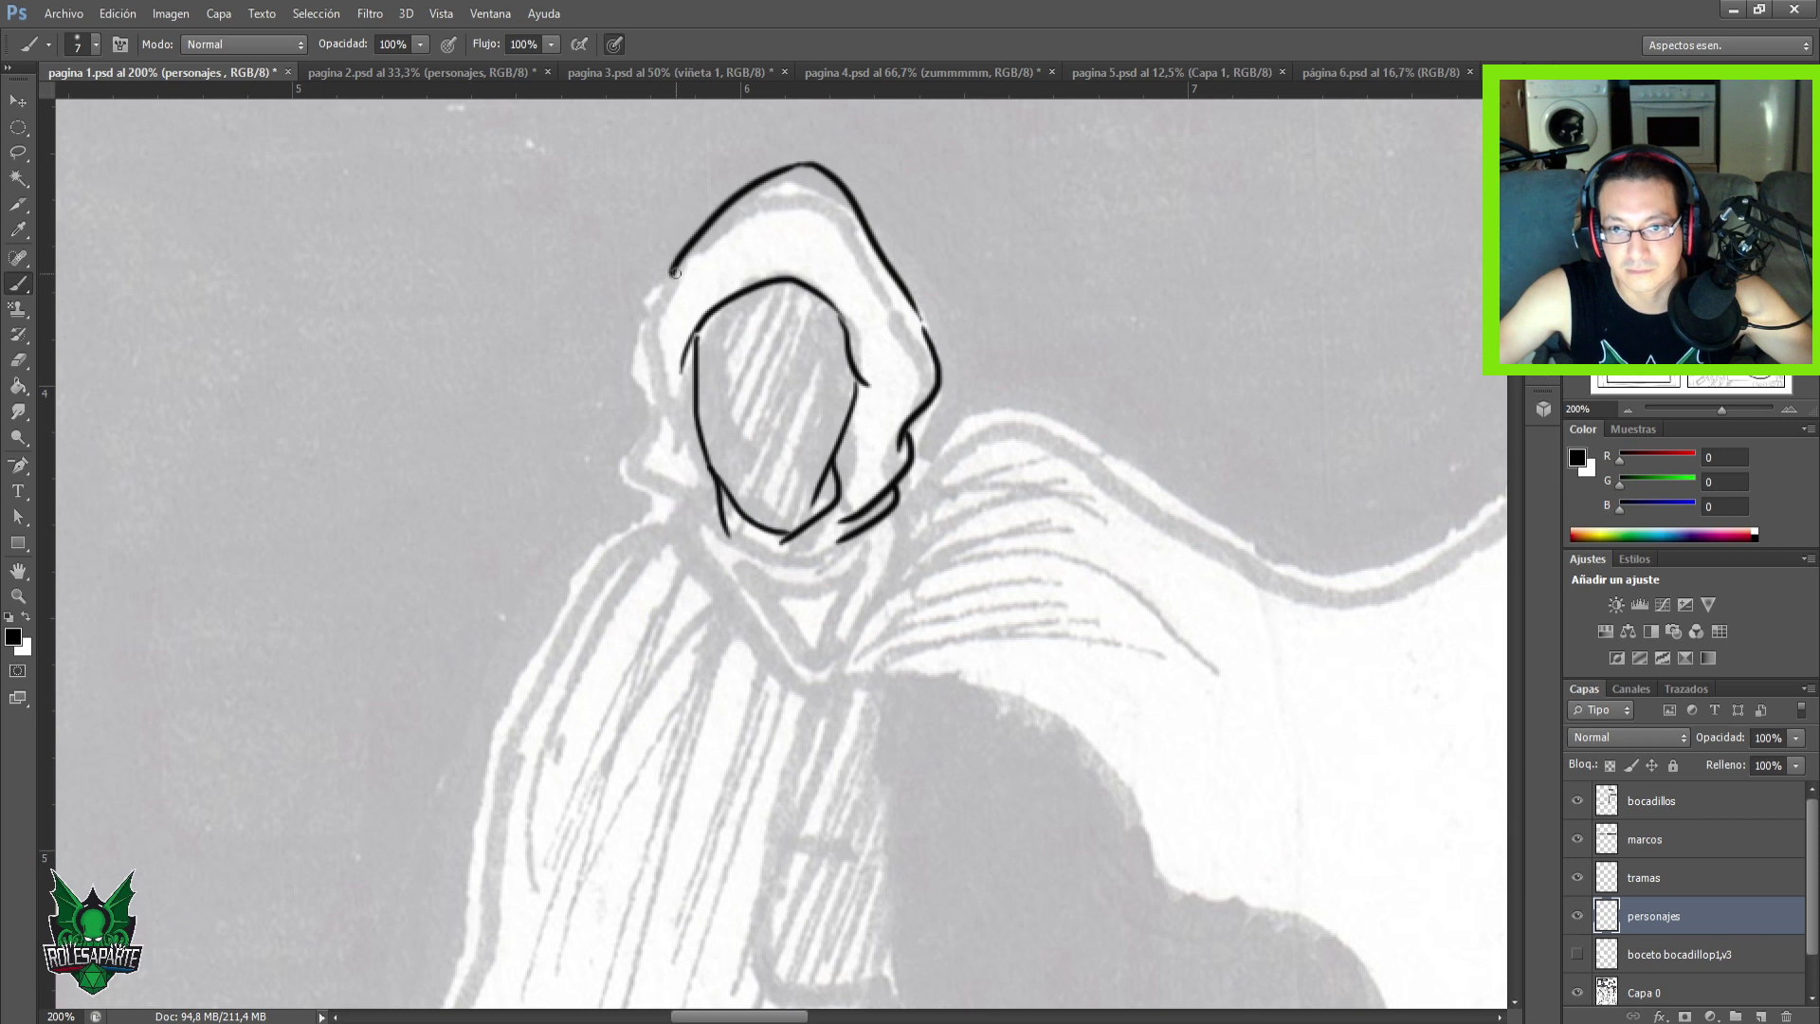
{"action": "mouse_move", "coordinate": [666, 283]}
{"action": "left_mouse_down"}
{"action": "mouse_move", "coordinate": [635, 349]}
{"action": "mouse_move", "coordinate": [669, 487]}
{"action": "mouse_move", "coordinate": [661, 434]}
{"action": "mouse_move", "coordinate": [713, 503]}
{"action": "left_mouse_up"}
Try several strokes continuing the hood's lower left edge down toward the neck, undoing each one.
{"action": "mouse_move", "coordinate": [654, 409]}
{"action": "left_mouse_down"}
{"action": "mouse_move", "coordinate": [656, 475]}
{"action": "mouse_move", "coordinate": [723, 547]}
{"action": "left_mouse_up"}
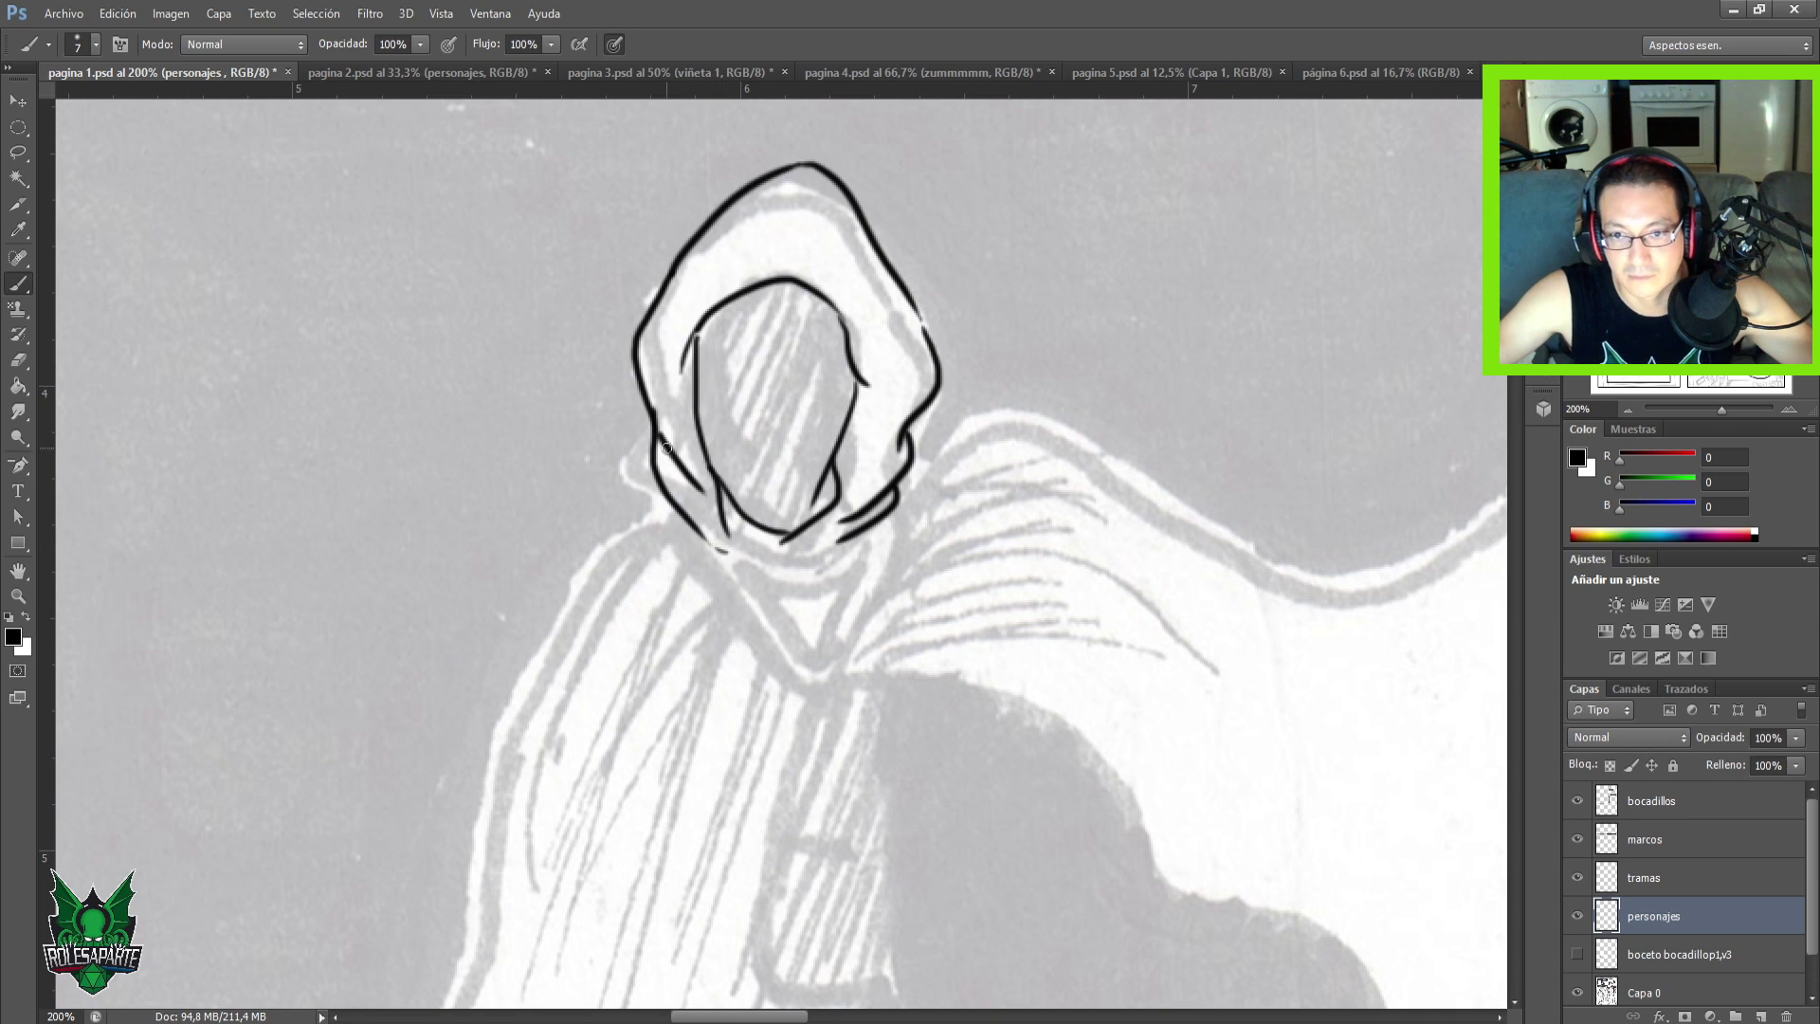
{"action": "key", "text": "ctrl+z"}
{"action": "mouse_move", "coordinate": [651, 426]}
{"action": "left_mouse_down"}
{"action": "mouse_move", "coordinate": [656, 489]}
{"action": "mouse_move", "coordinate": [702, 559]}
{"action": "left_mouse_up"}
{"action": "key", "text": "ctrl+z"}
{"action": "mouse_move", "coordinate": [647, 406]}
{"action": "left_mouse_down"}
{"action": "mouse_move", "coordinate": [650, 460]}
{"action": "mouse_move", "coordinate": [723, 575]}
{"action": "left_mouse_up"}
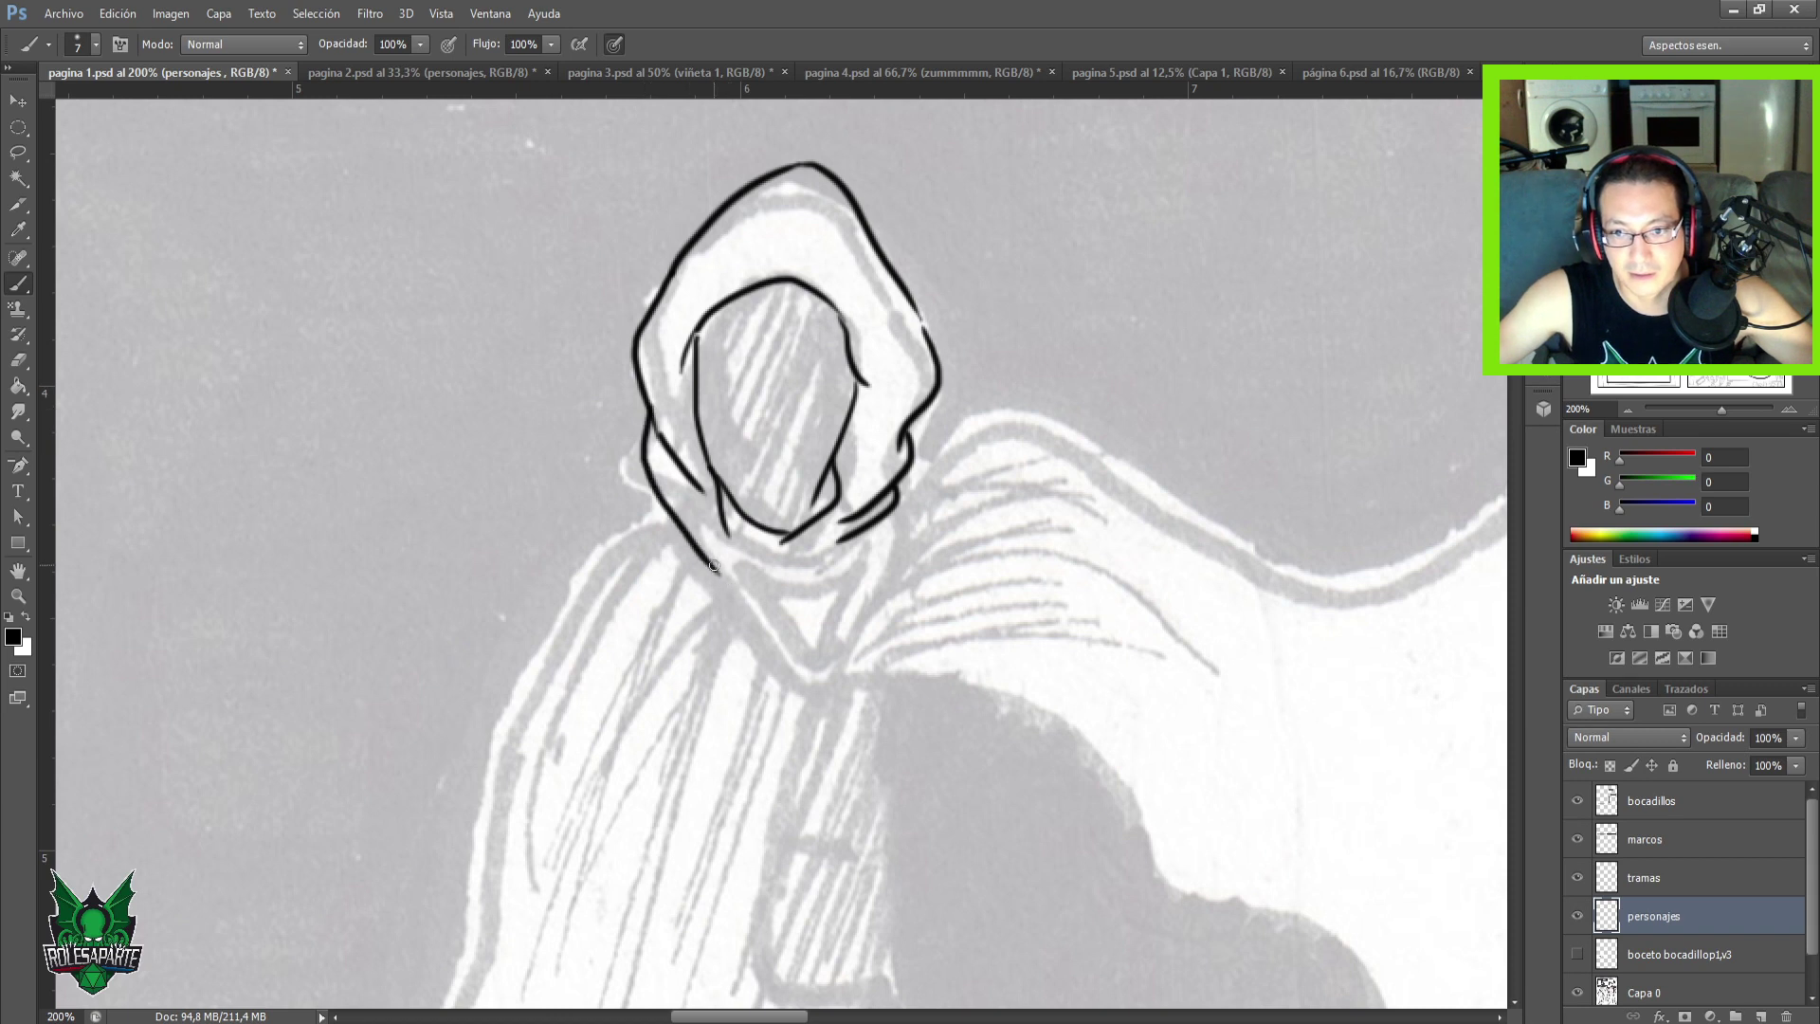
{"action": "key", "text": "ctrl+z"}
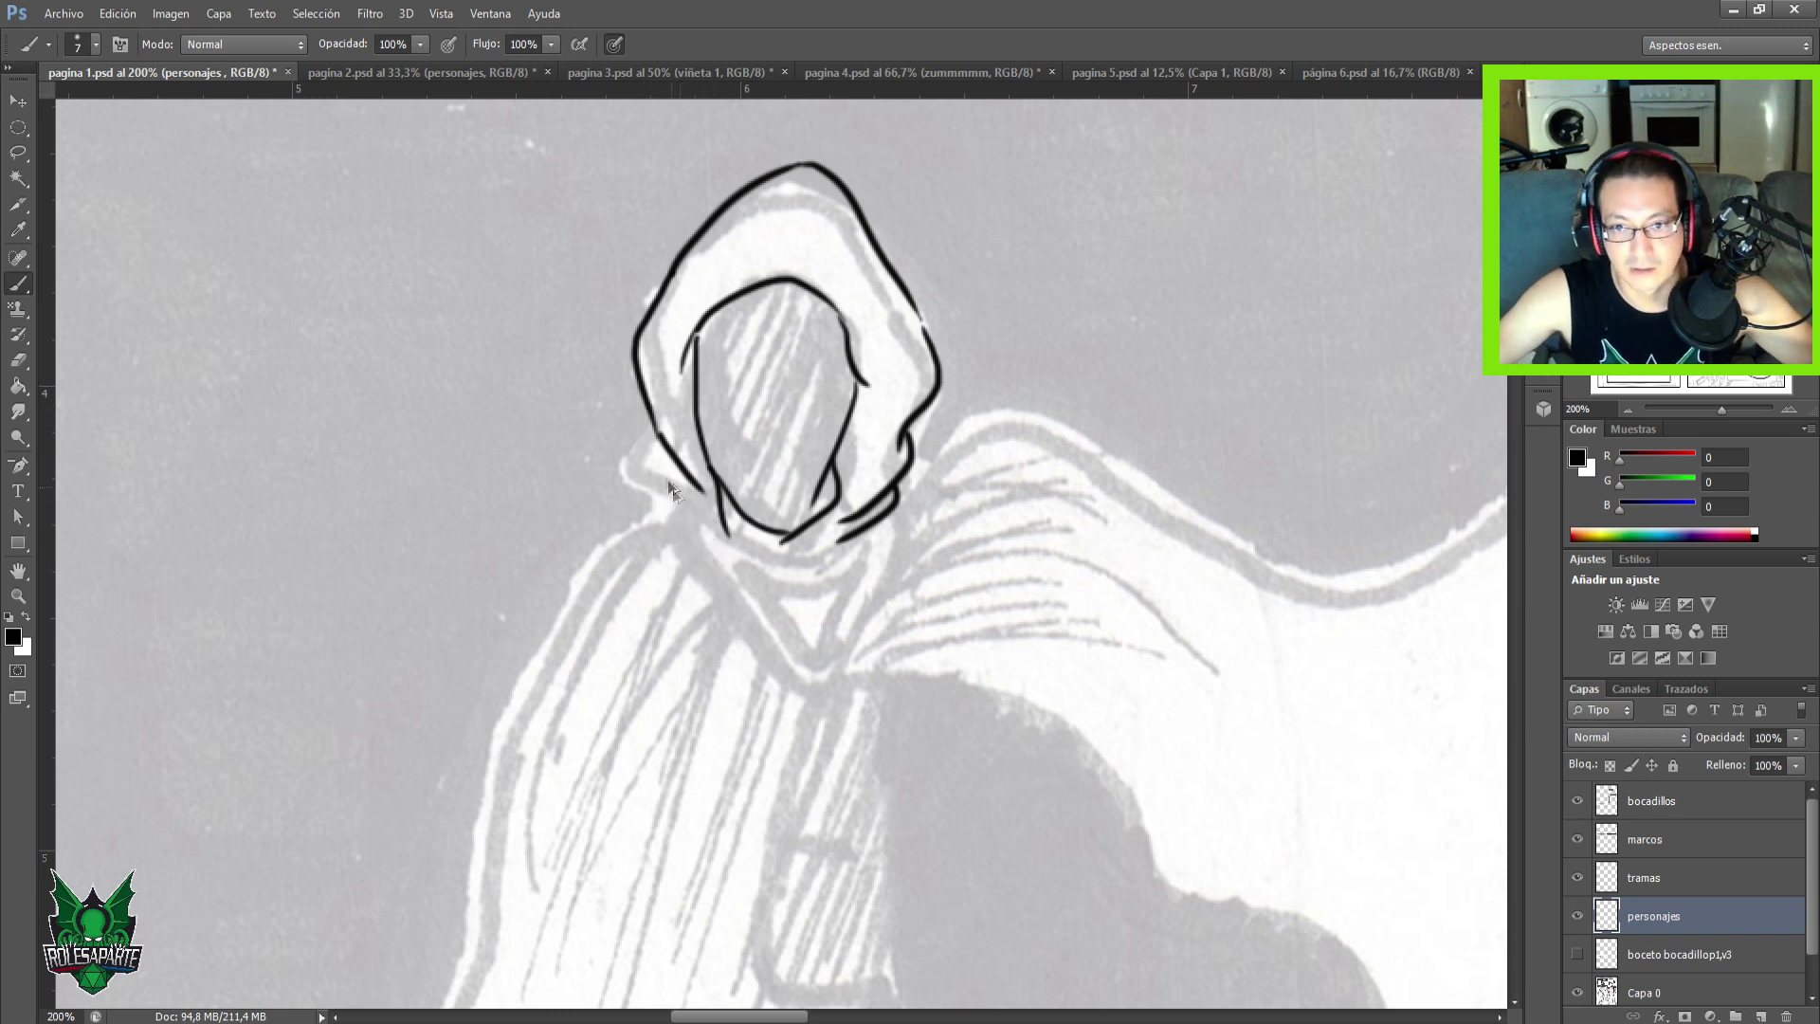
{"action": "mouse_move", "coordinate": [642, 411]}
{"action": "left_mouse_down"}
{"action": "mouse_move", "coordinate": [684, 504]}
{"action": "mouse_move", "coordinate": [758, 547]}
{"action": "mouse_move", "coordinate": [743, 531]}
{"action": "left_mouse_up"}
{"action": "key", "text": "ctrl+z"}
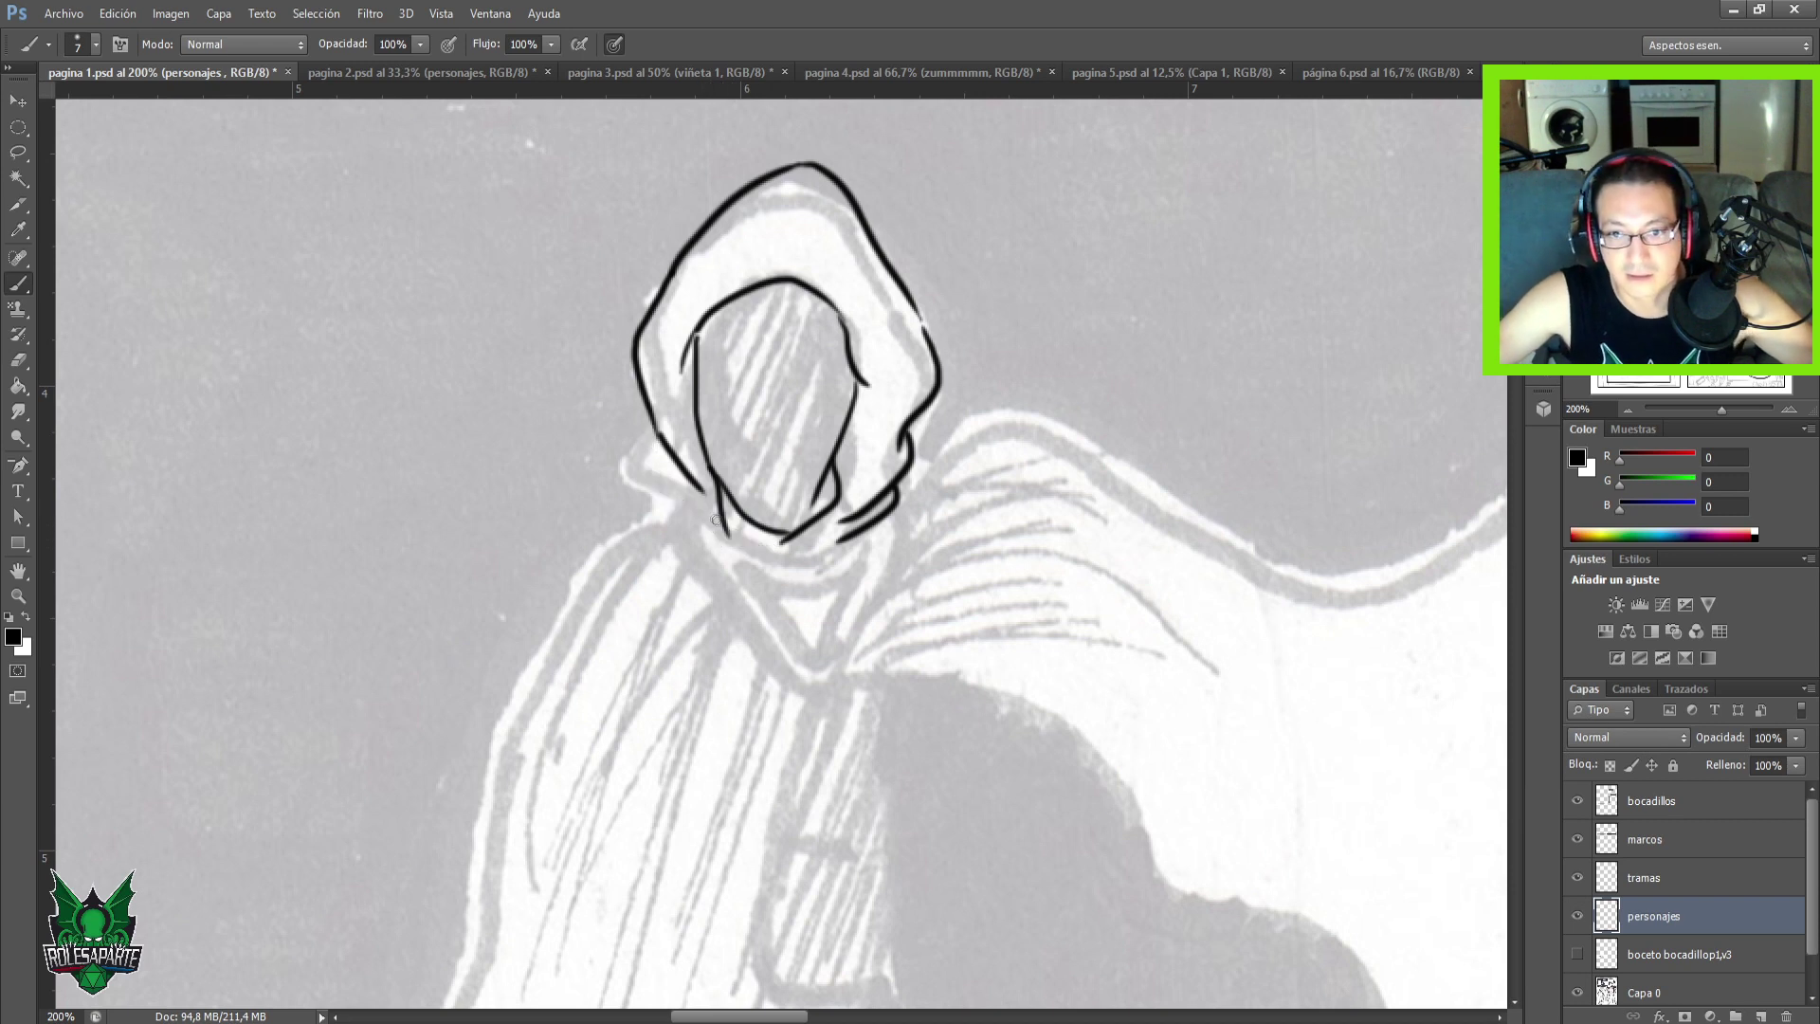
Erase the tip of the short fold line at the face opening's lower left and redraw it curving toward the chin.
{"action": "key", "text": "e"}
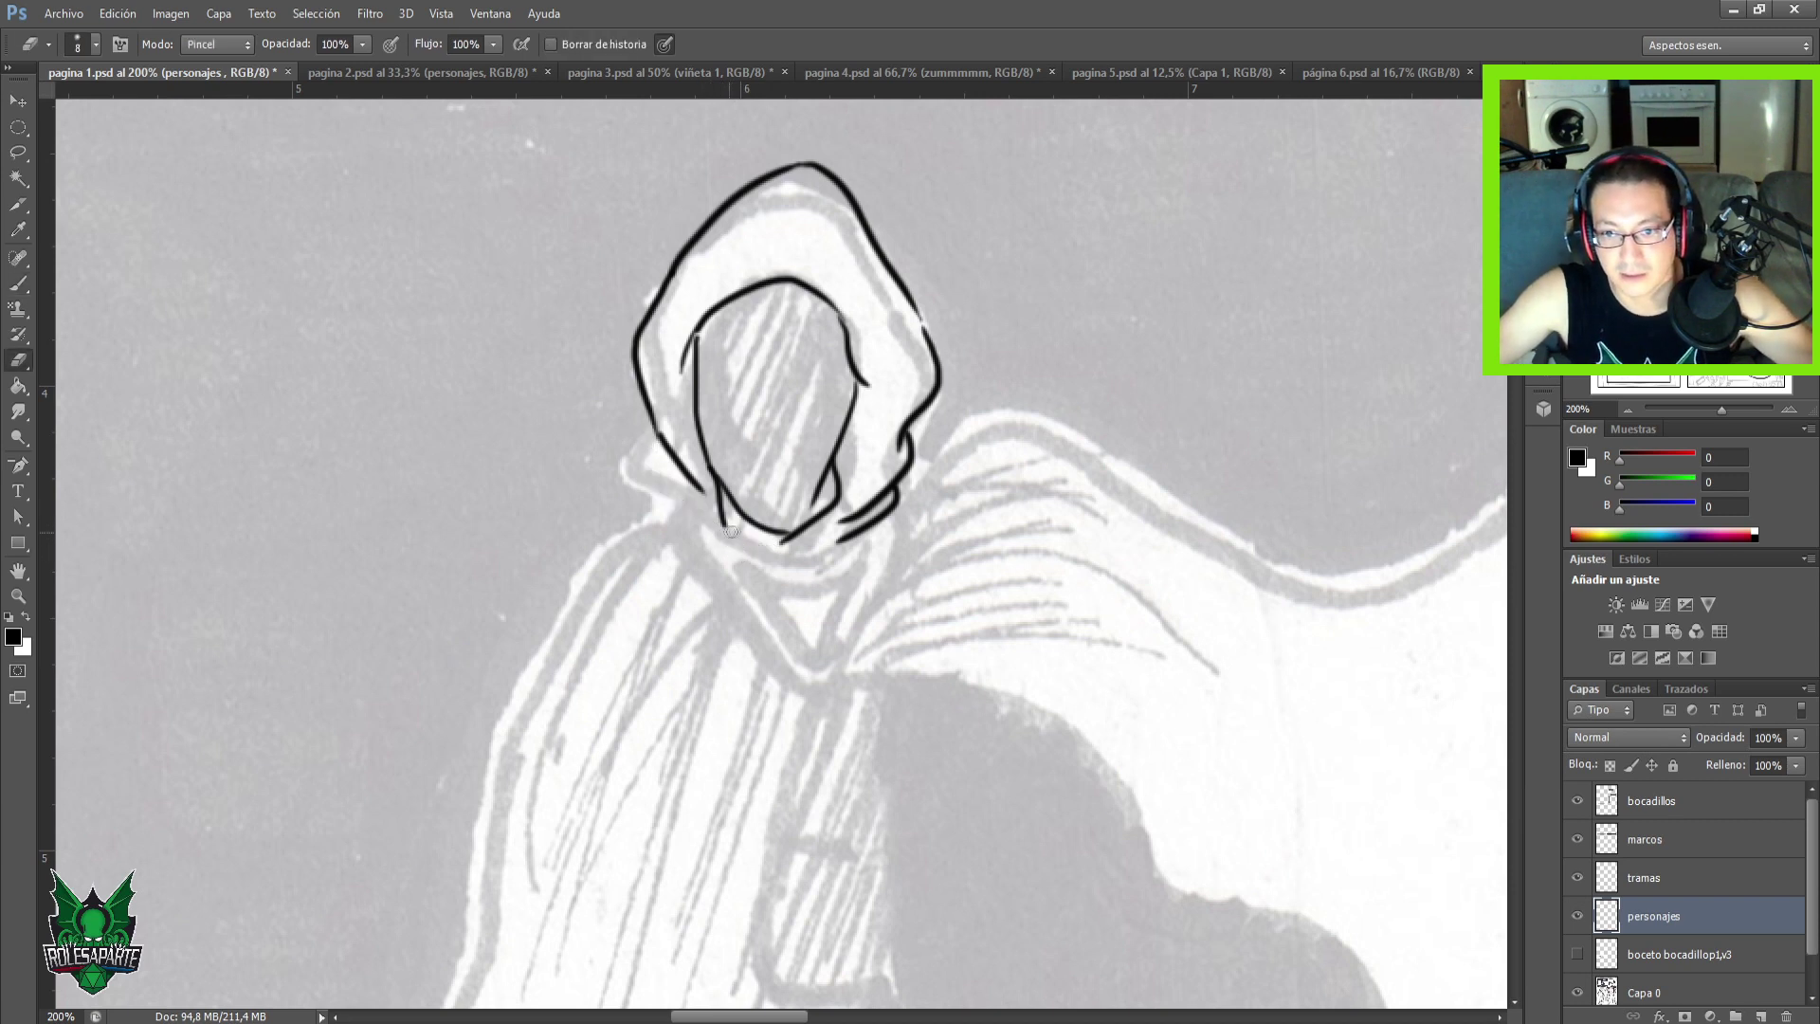
{"action": "key", "text": "b"}
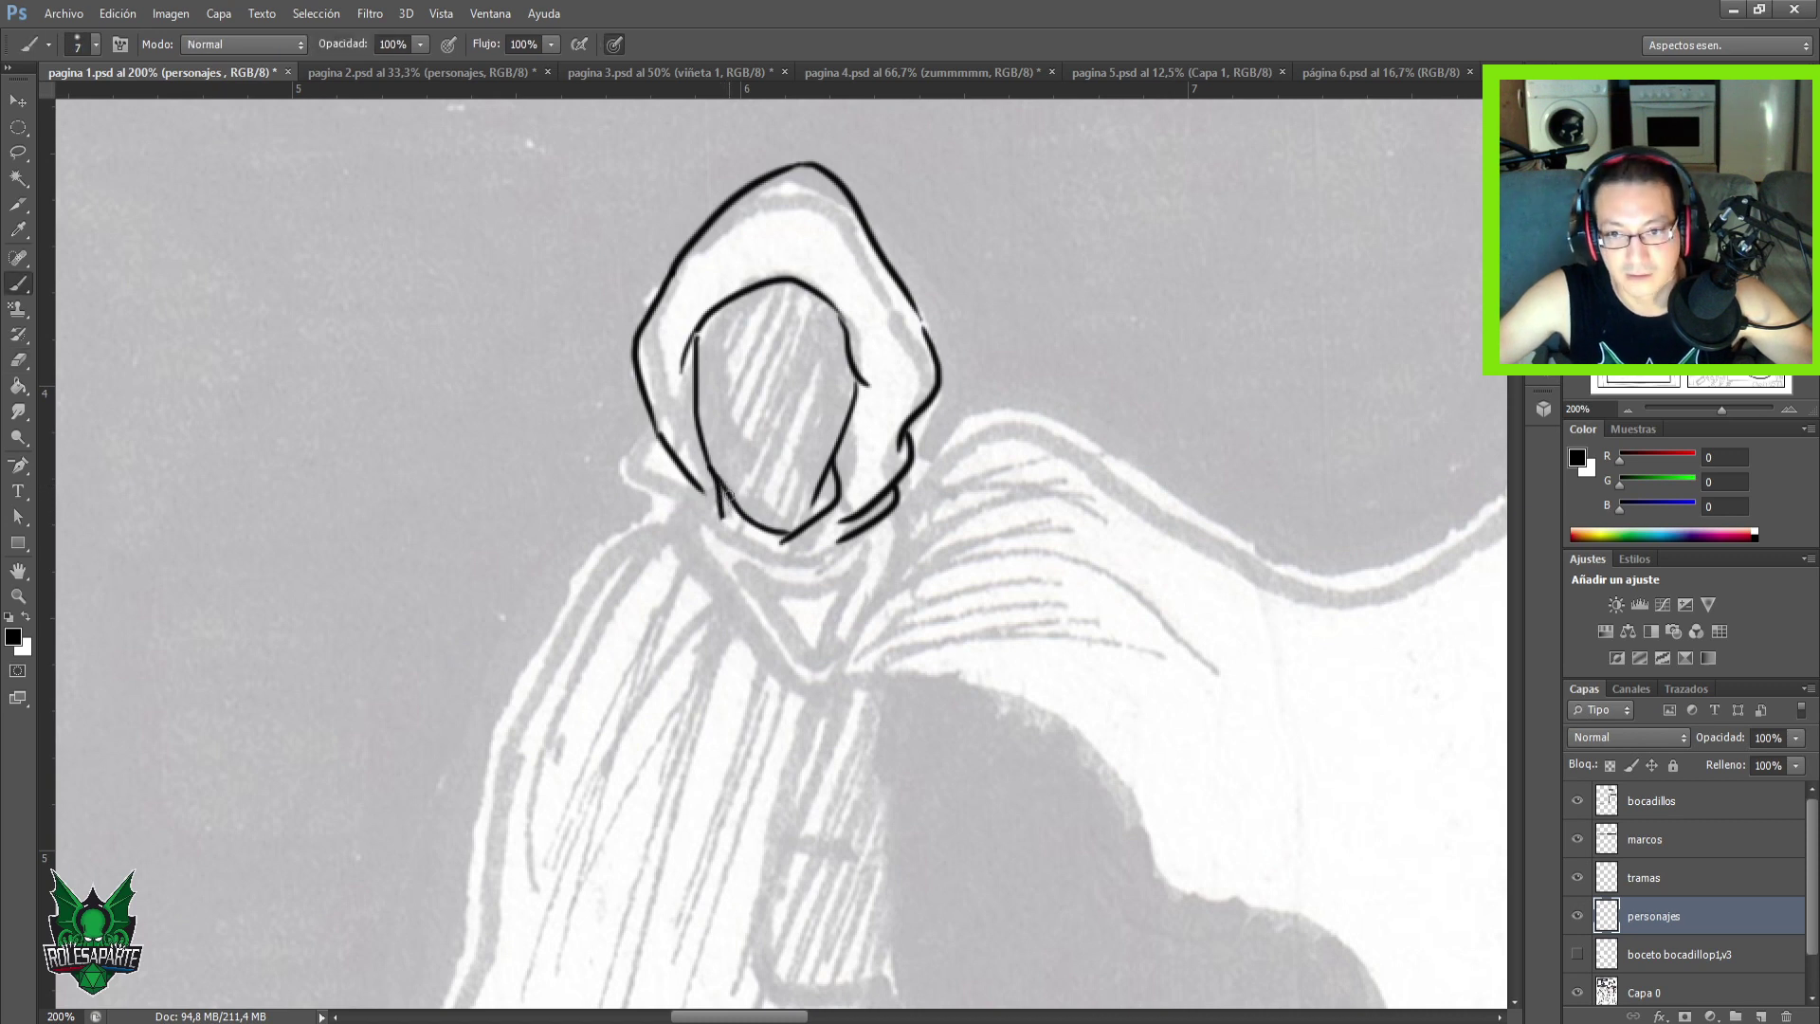
{"action": "left_click_drag", "start_coordinate": [722, 497], "coordinate": [766, 537]}
Ink the hood's lower edge under the chin from the left fold to the right folds, and erase the stray line end below it.
{"action": "mouse_move", "coordinate": [655, 444]}
{"action": "left_mouse_down"}
{"action": "mouse_move", "coordinate": [674, 523]}
{"action": "mouse_move", "coordinate": [769, 569]}
{"action": "left_mouse_up"}
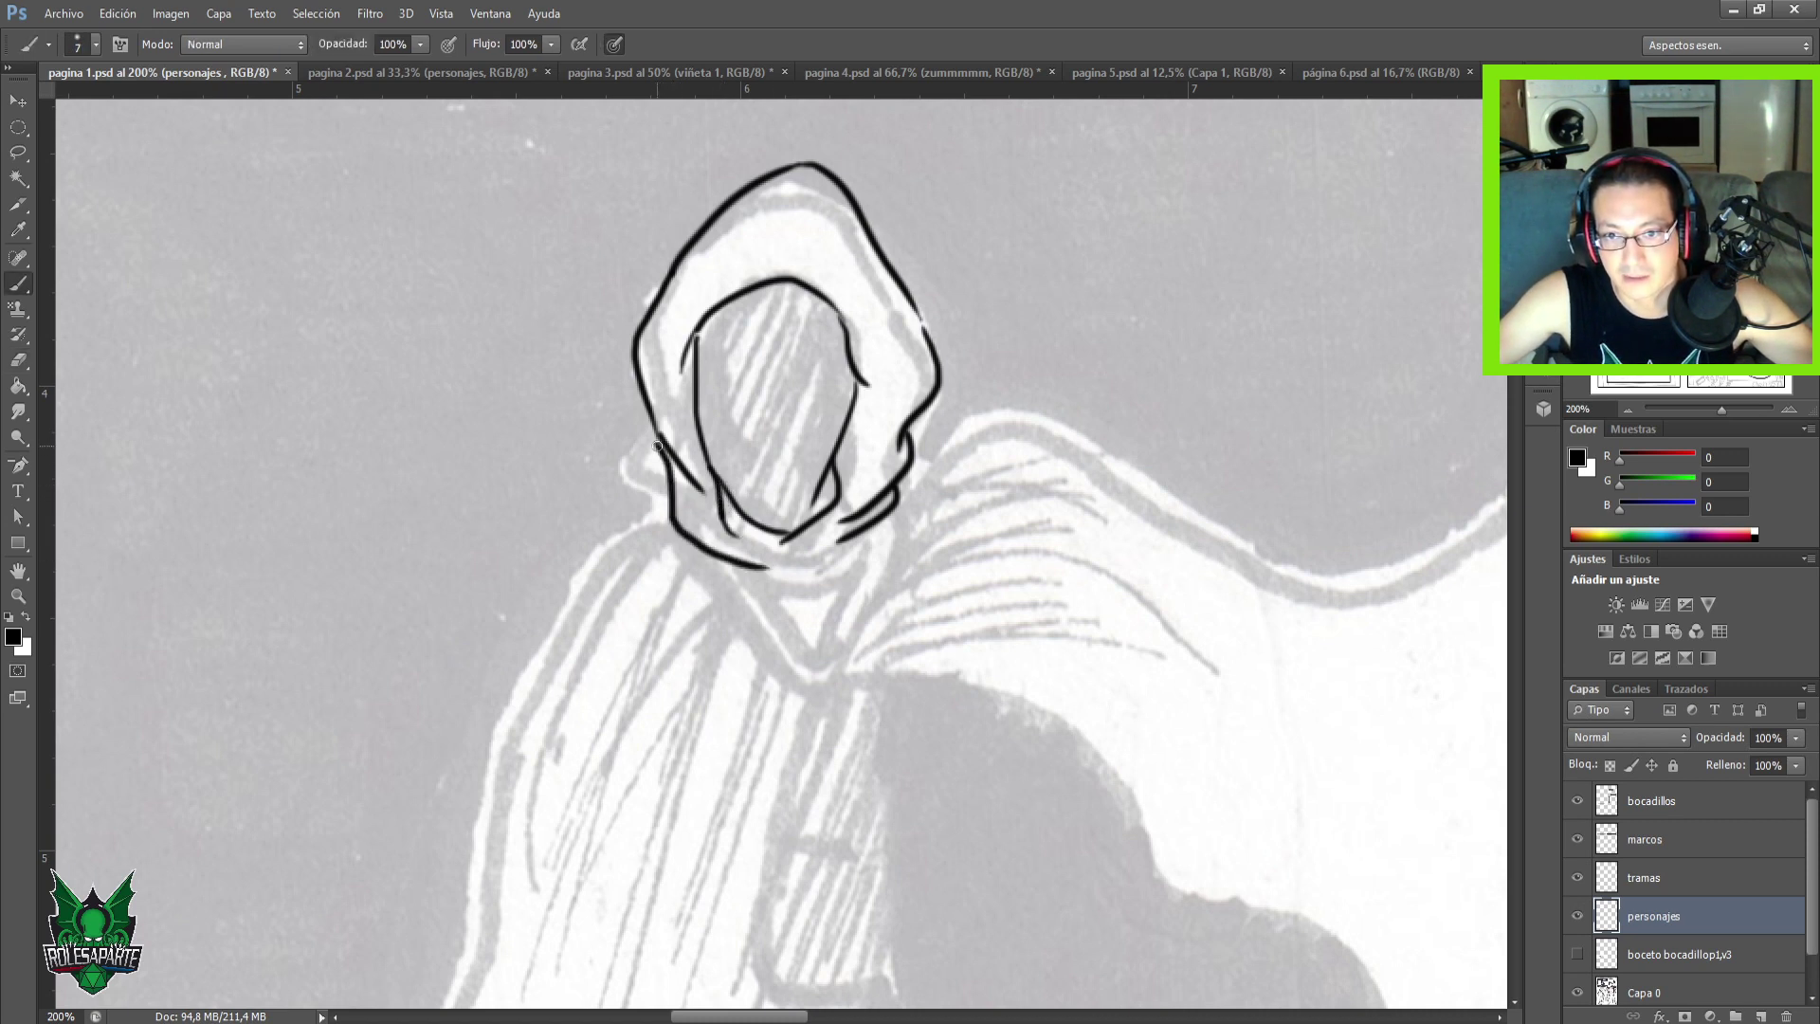
{"action": "left_click_drag", "start_coordinate": [787, 561], "coordinate": [773, 512]}
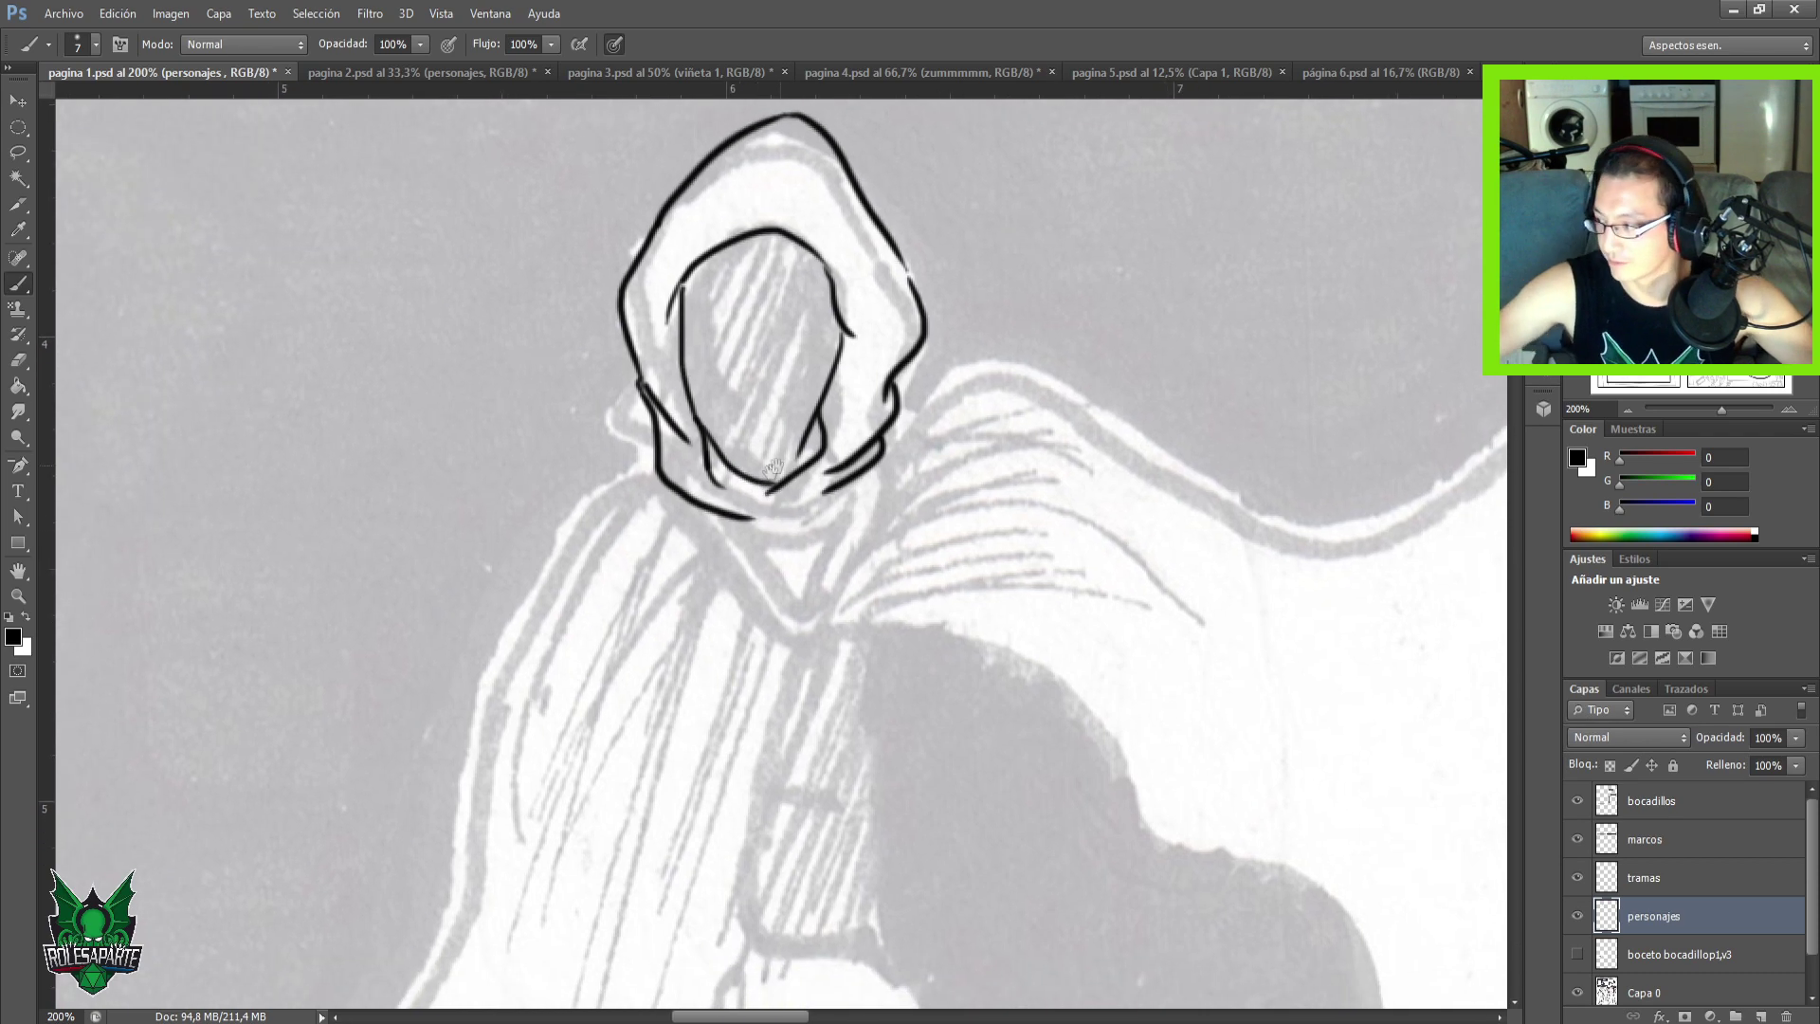
{"action": "mouse_move", "coordinate": [858, 474]}
{"action": "left_mouse_down"}
{"action": "mouse_move", "coordinate": [737, 524]}
{"action": "mouse_move", "coordinate": [769, 523]}
{"action": "left_mouse_up"}
{"action": "key", "text": "ctrl+plus"}
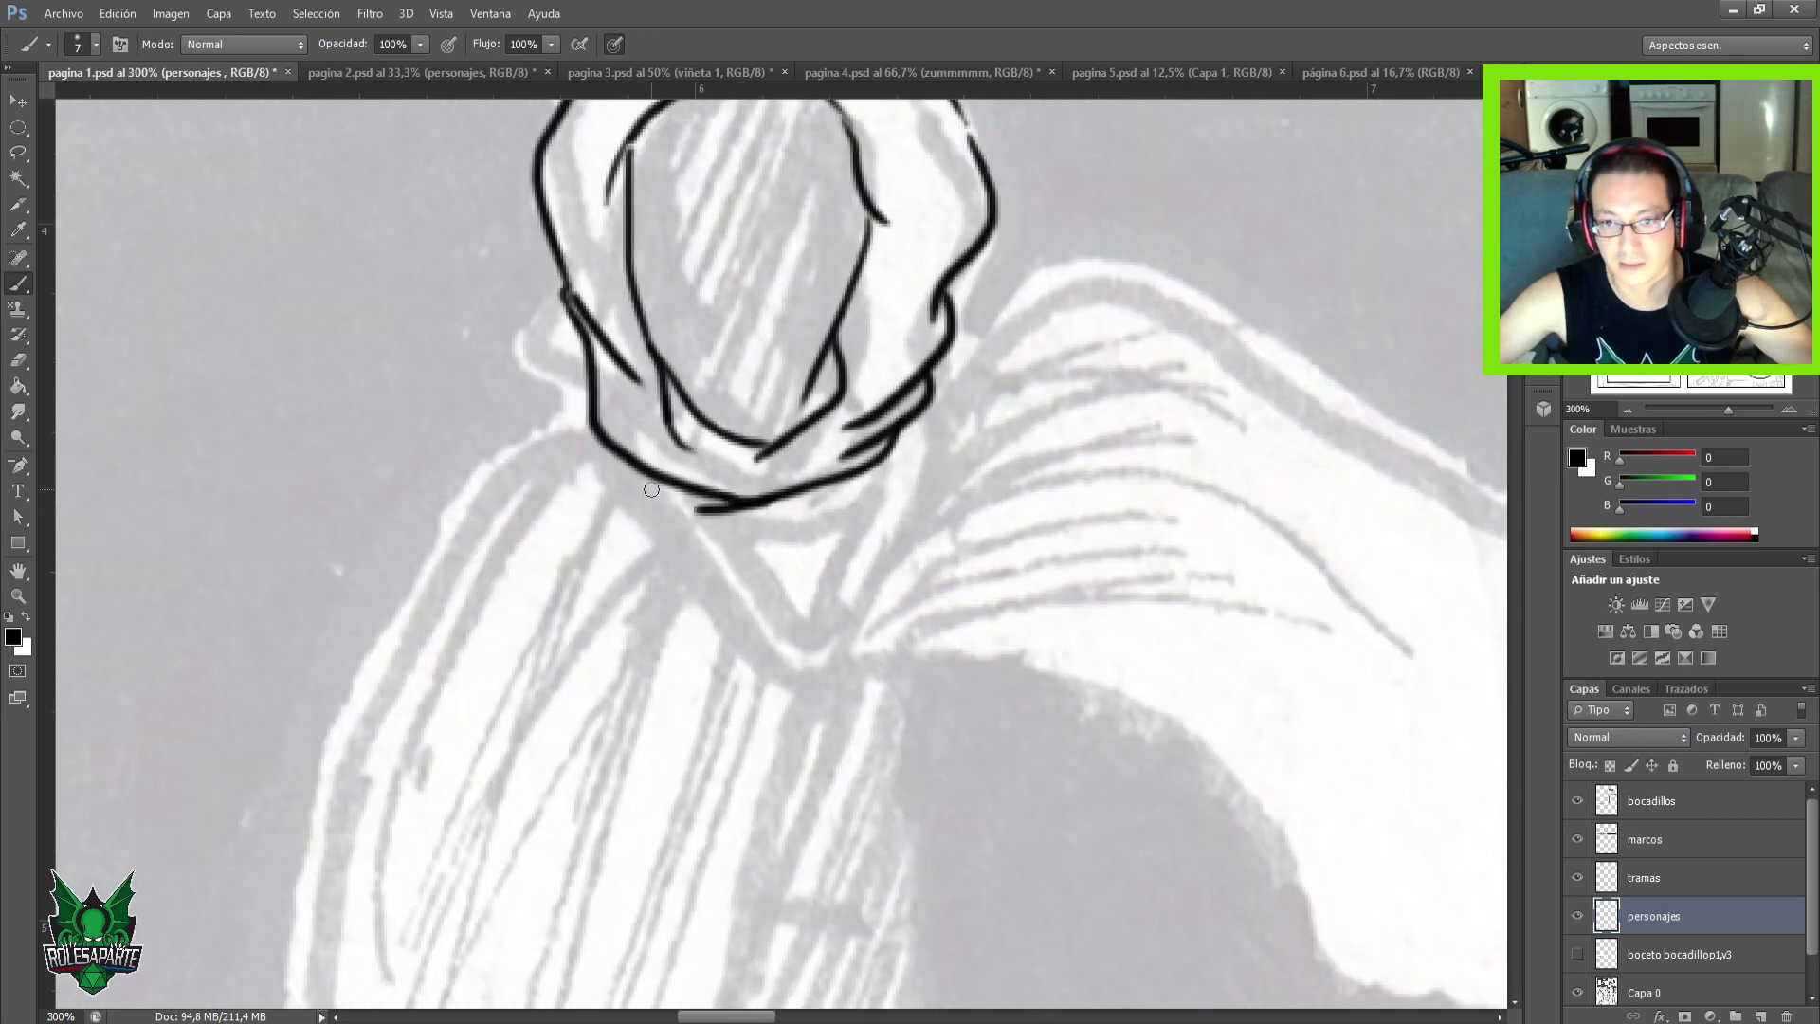
{"action": "scroll", "coordinate": [580, 429], "scroll_direction": "up", "scroll_amount": 2}
{"action": "key", "text": "e"}
{"action": "mouse_move", "coordinate": [669, 608]}
{"action": "left_mouse_down"}
{"action": "mouse_move", "coordinate": [776, 609]}
{"action": "mouse_move", "coordinate": [696, 608]}
{"action": "left_mouse_up"}
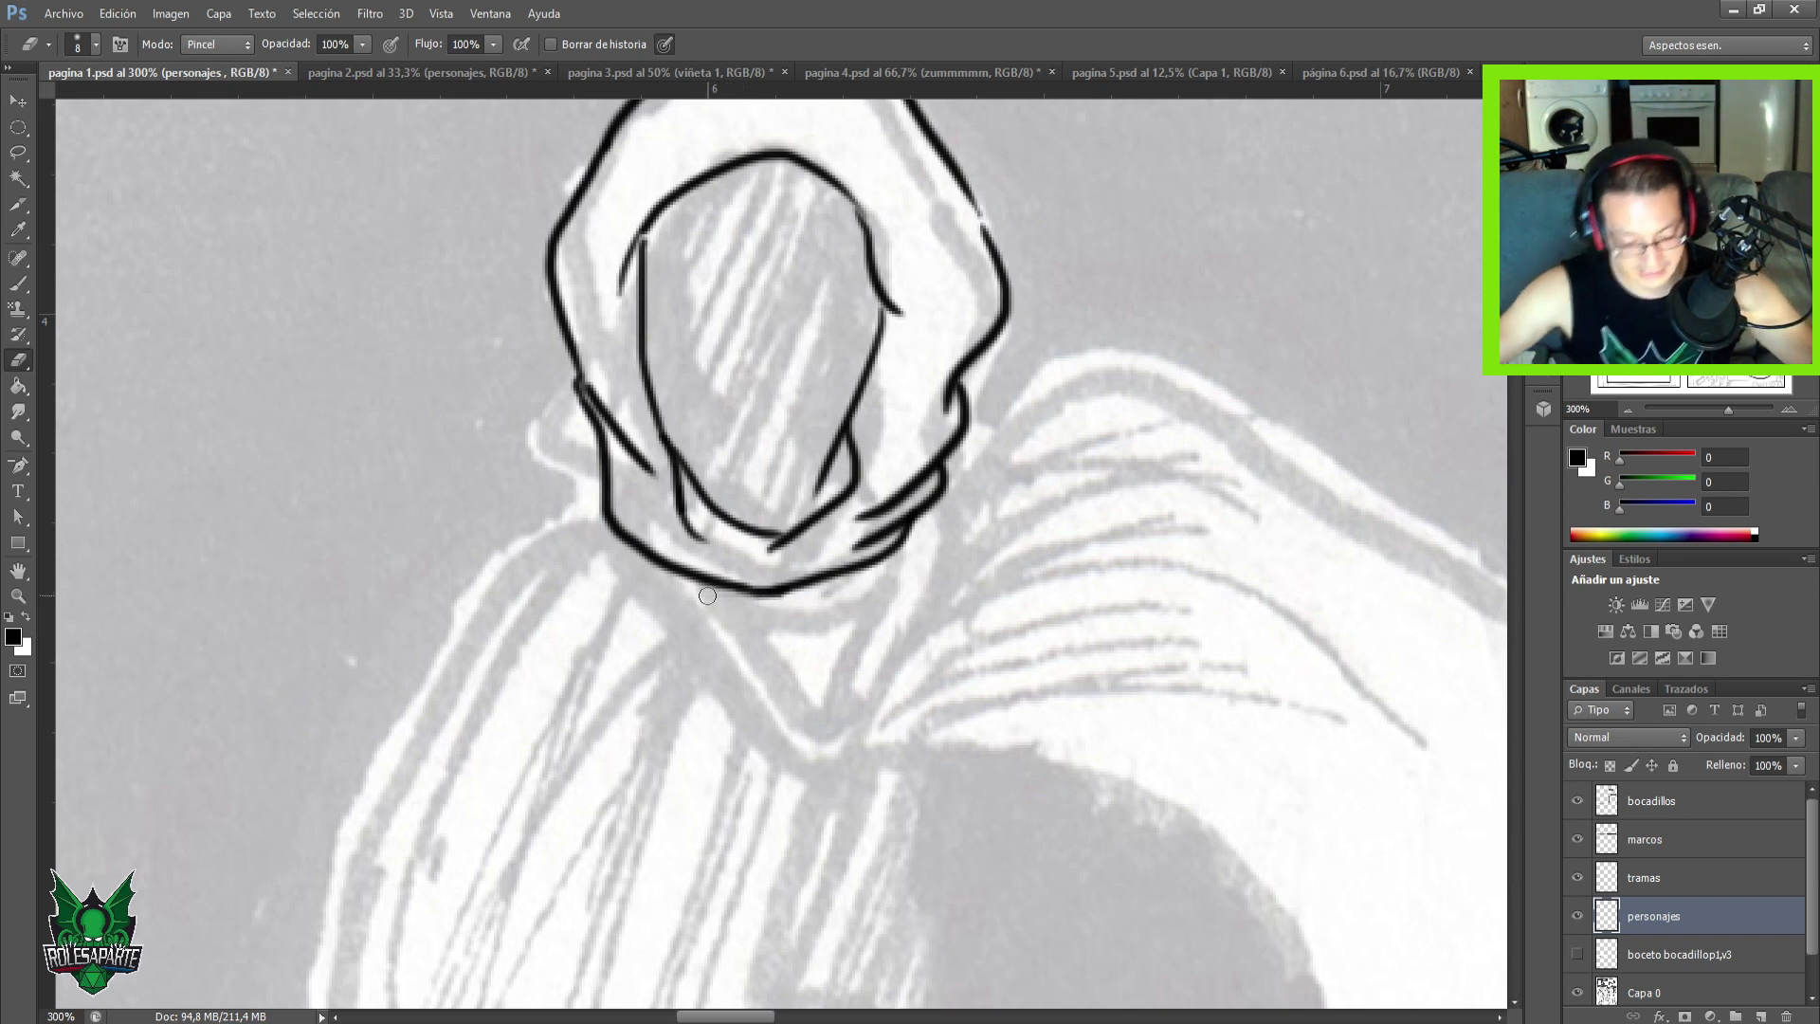
{"action": "key", "text": "b"}
{"action": "scroll", "coordinate": [901, 635], "scroll_direction": "down", "scroll_amount": 2}
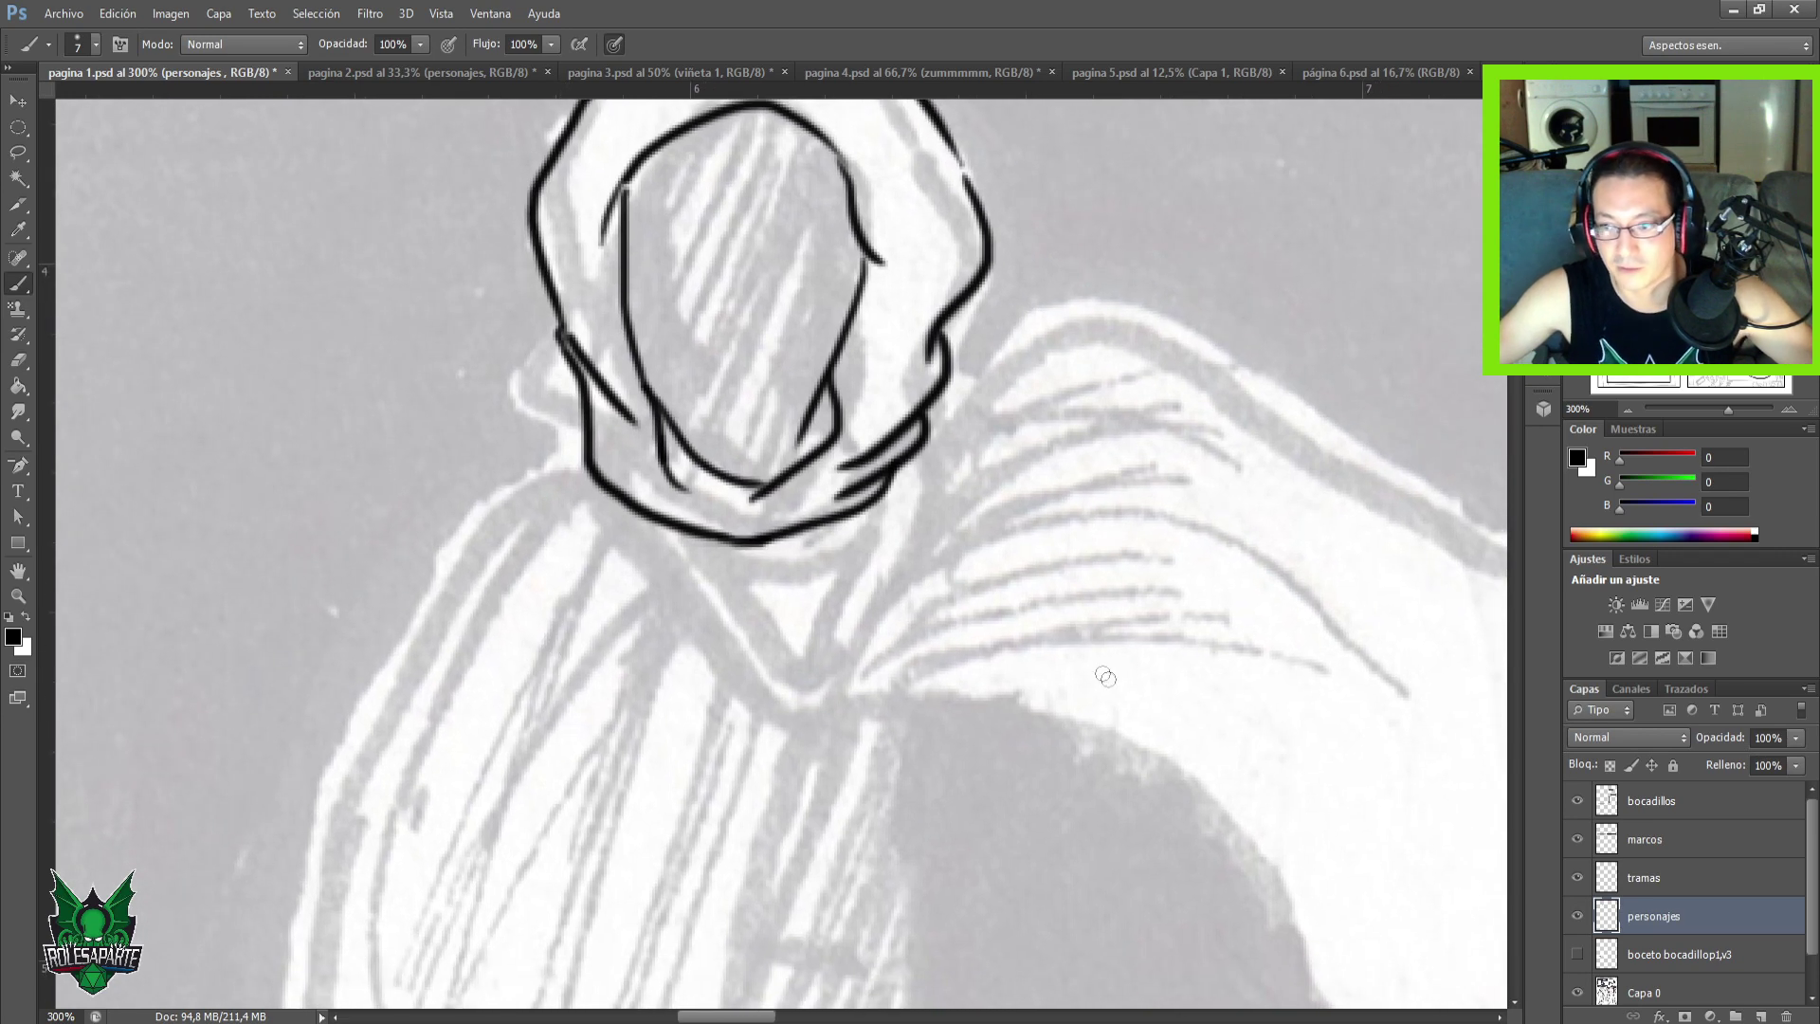
Set the opacity of the sketch layer Capa 0 to 30% and make the personajes layer active again.
{"action": "left_click", "coordinate": [1659, 990]}
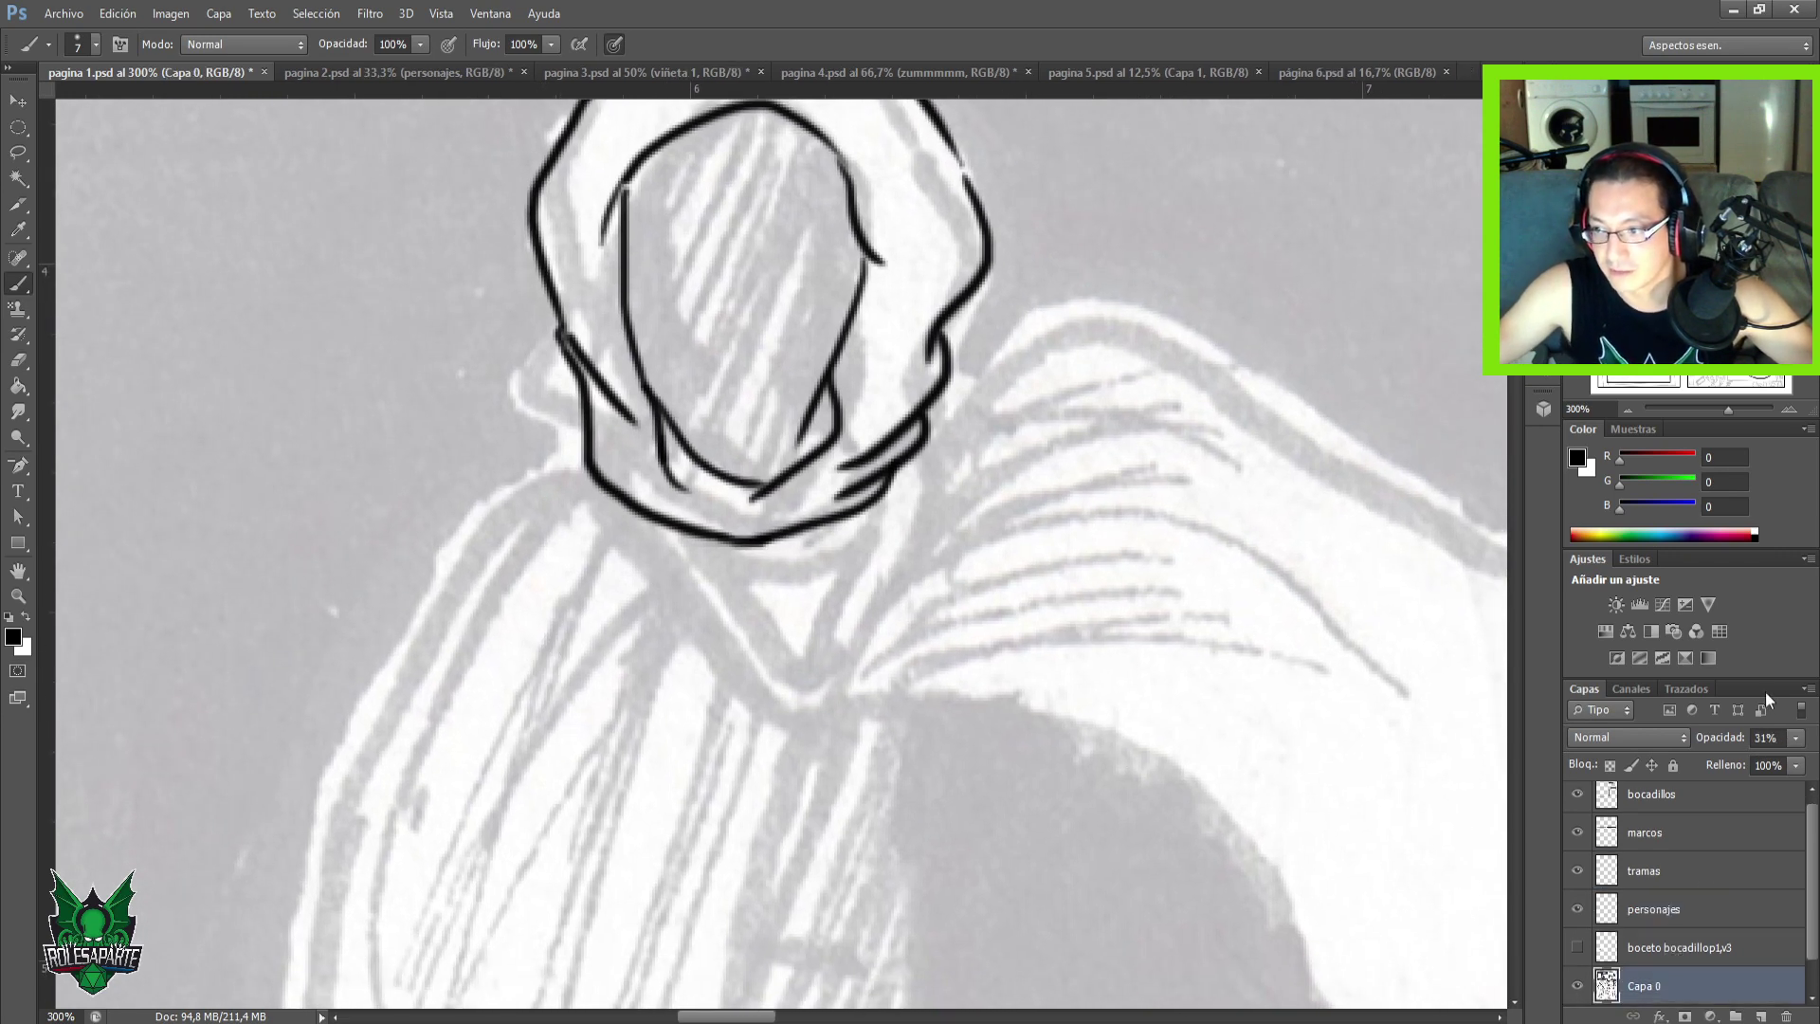
{"action": "left_click", "coordinate": [1790, 738]}
{"action": "left_click_drag", "start_coordinate": [1766, 764], "coordinate": [1774, 766]}
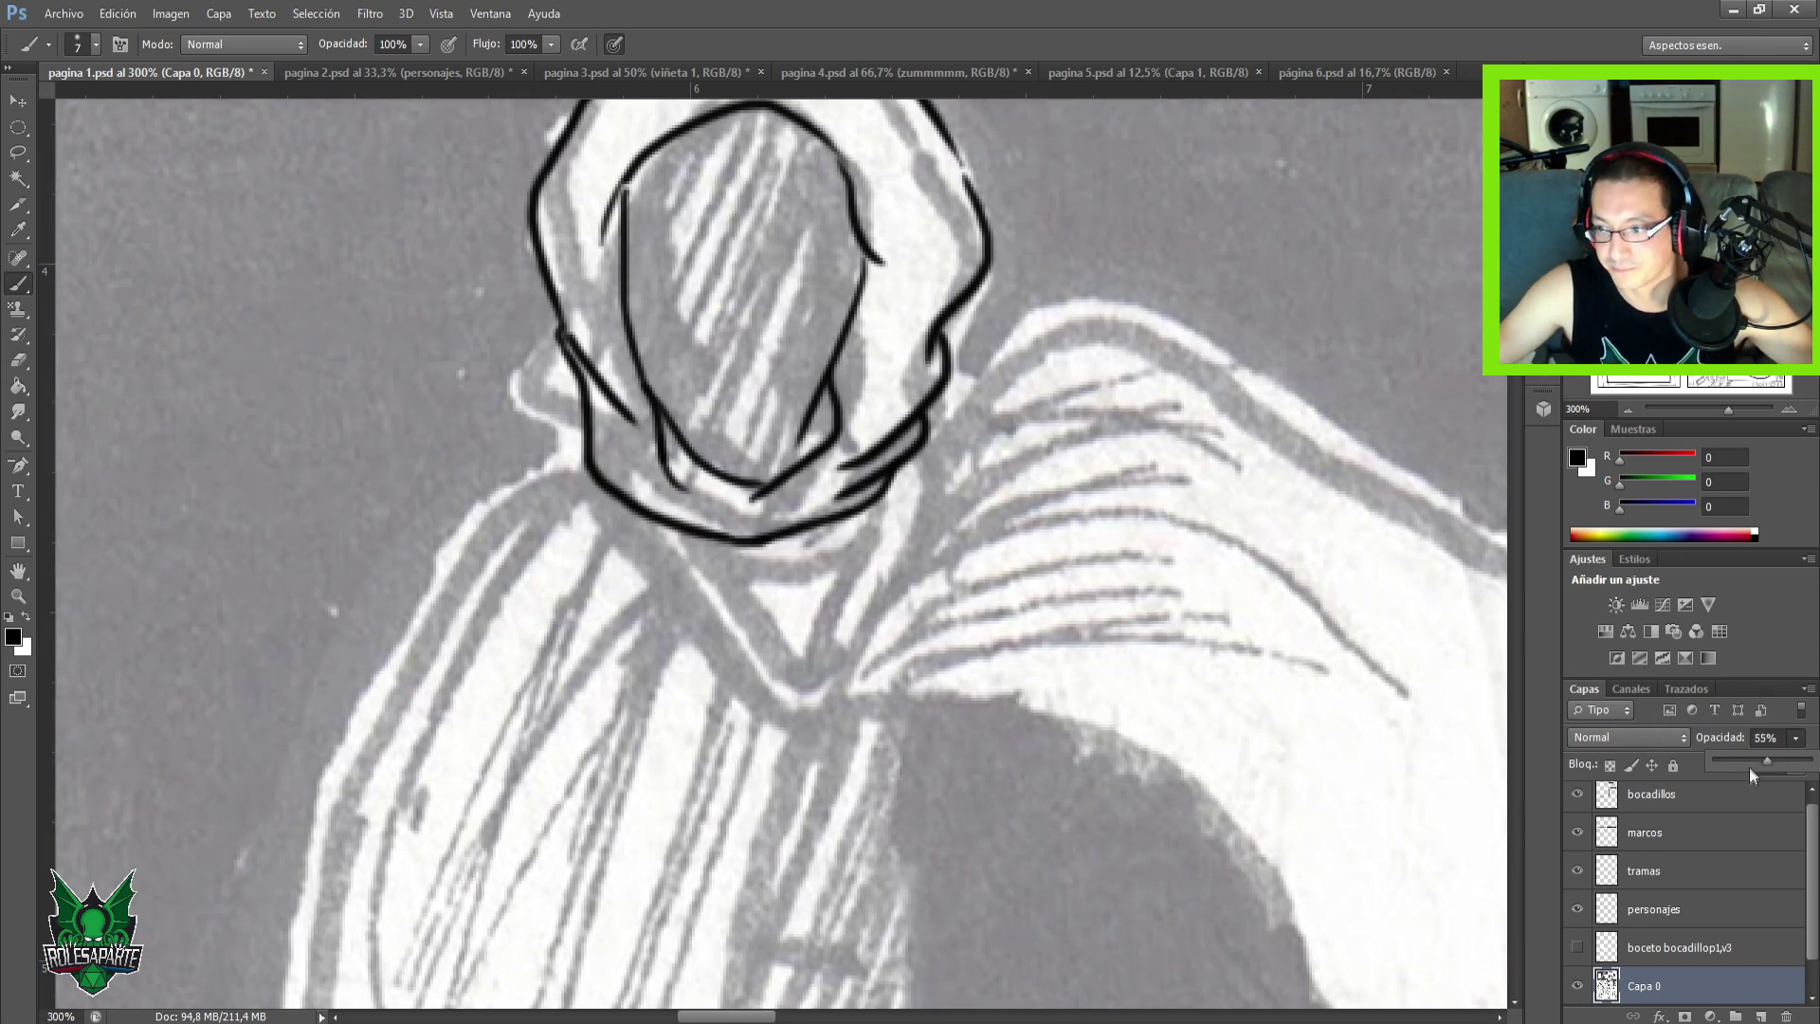
{"action": "left_click_drag", "start_coordinate": [1754, 760], "coordinate": [1743, 763]}
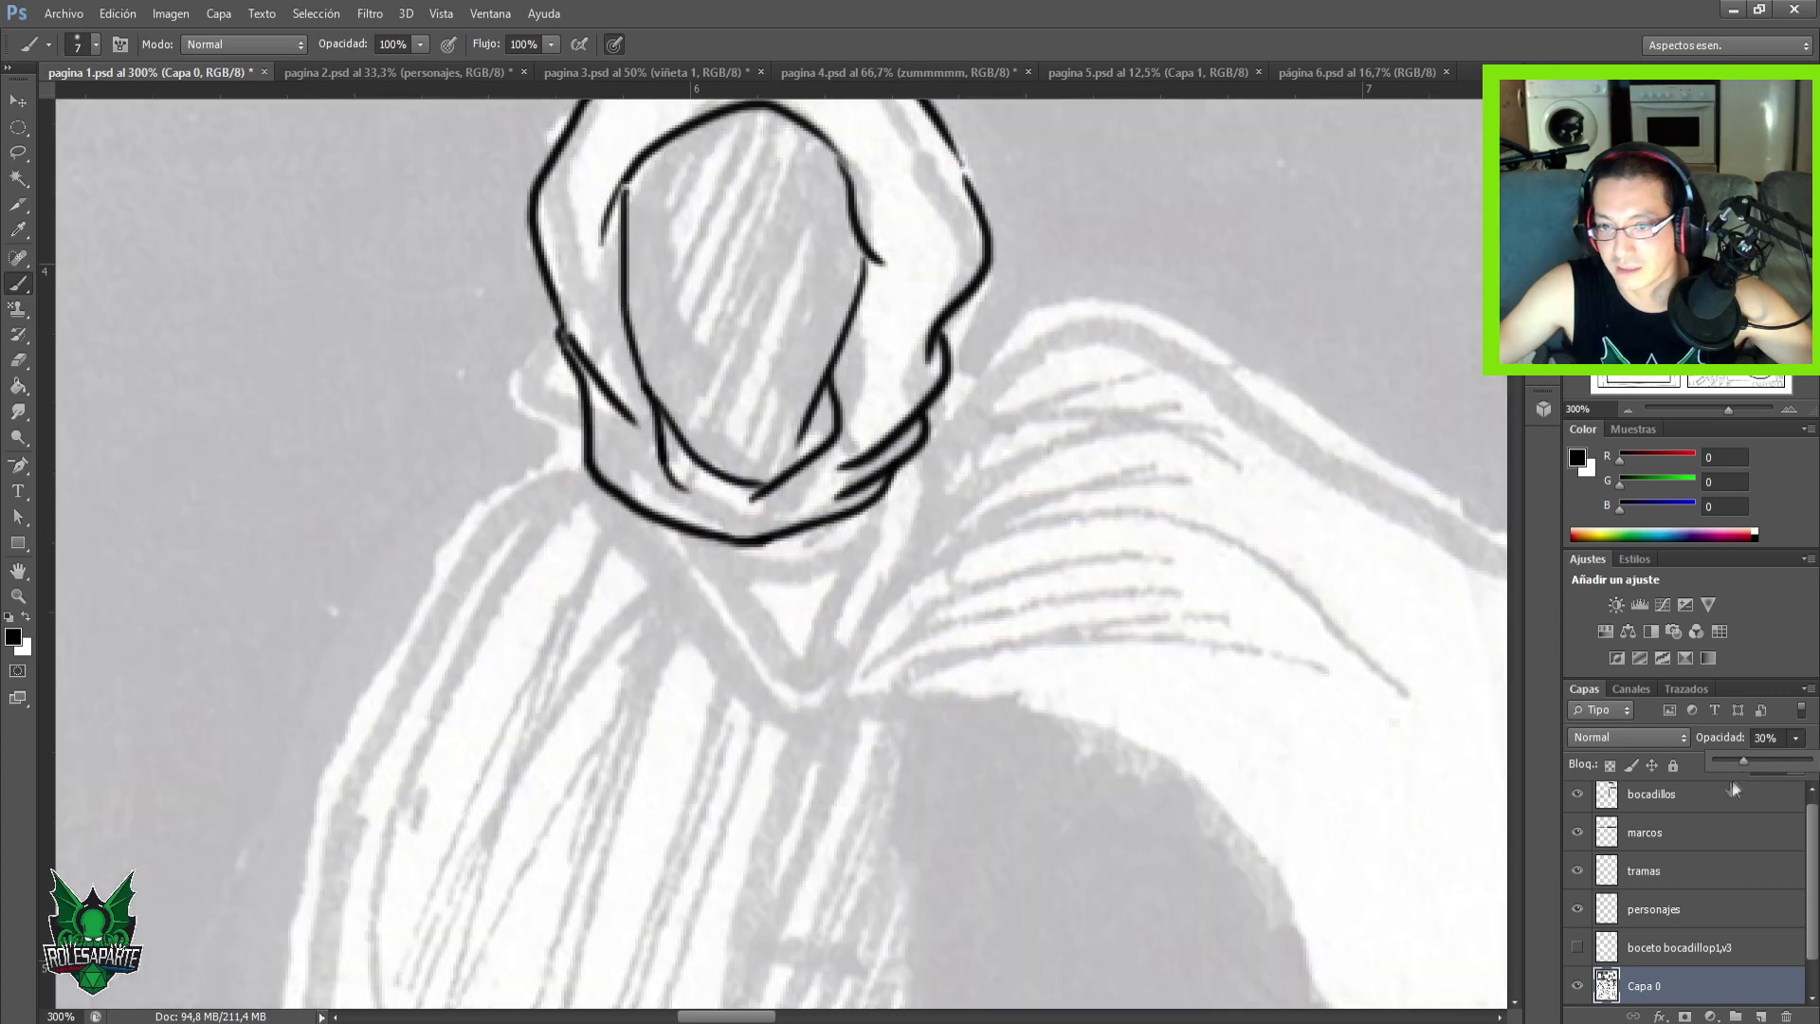
{"action": "left_click", "coordinate": [1665, 902]}
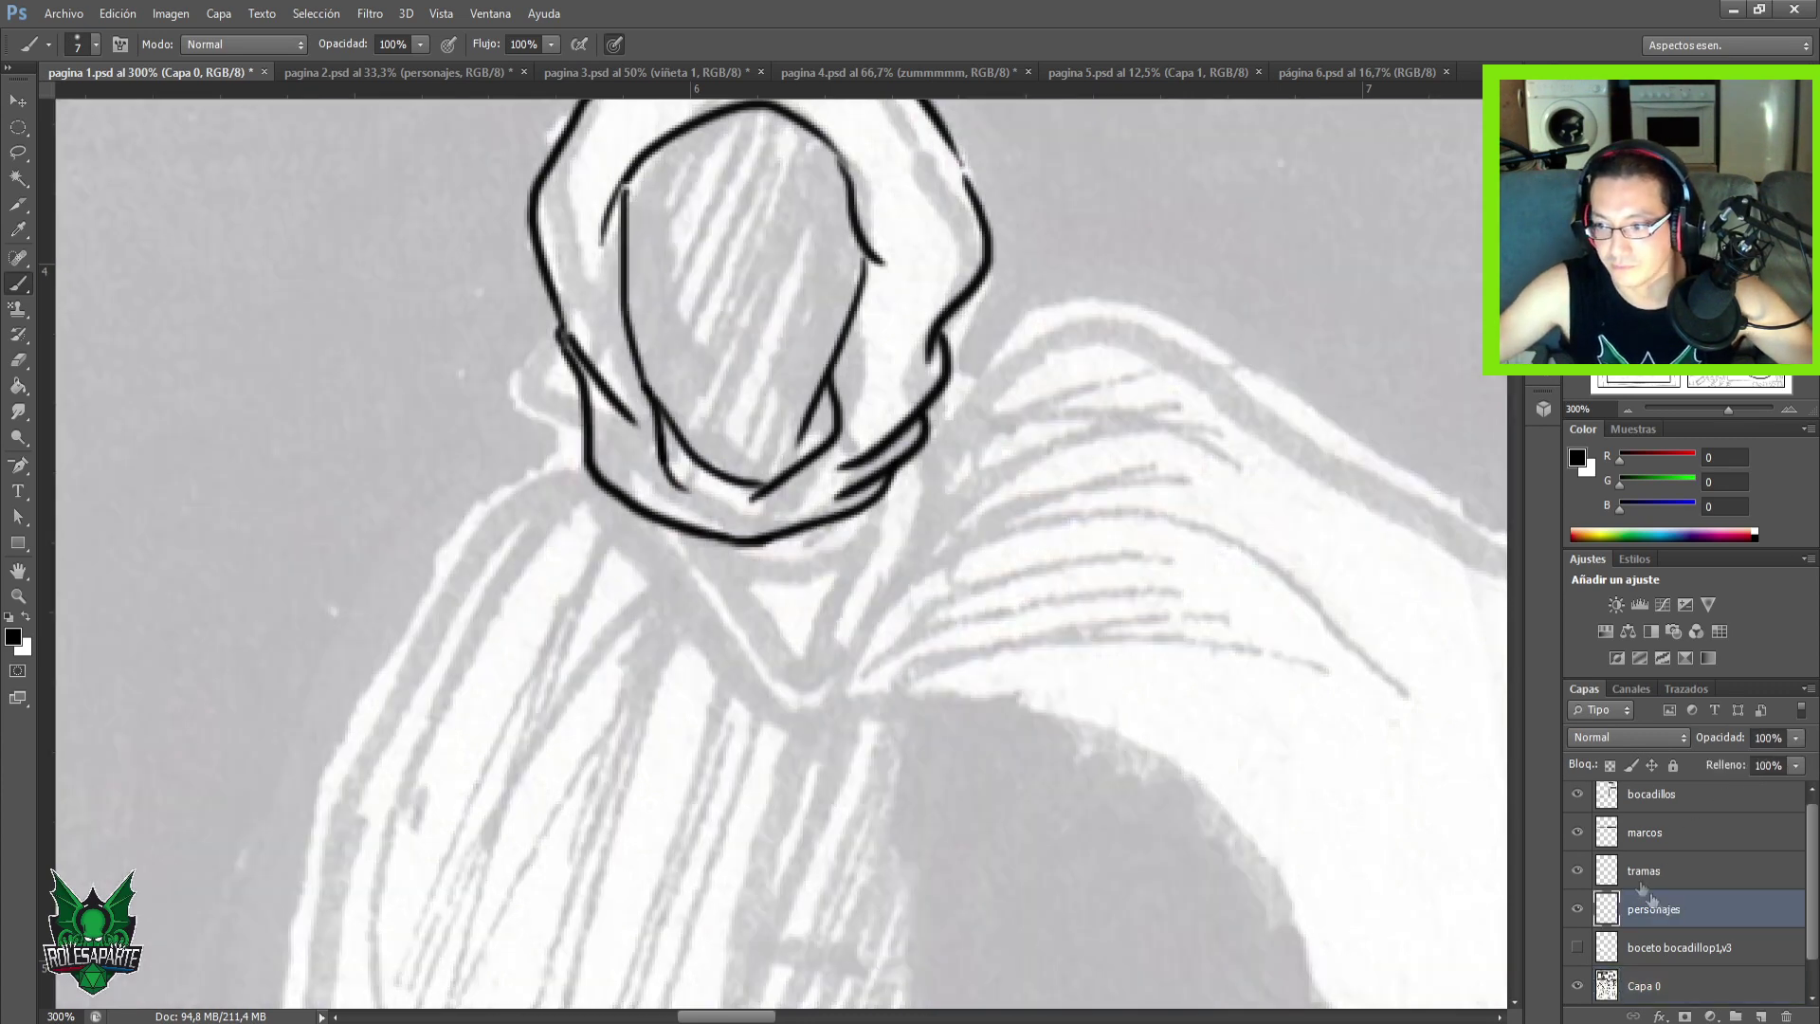
Ink the collar's right and left outer edges from the hood's base down toward a point on the chest.
{"action": "left_click_drag", "start_coordinate": [1373, 820], "coordinate": [1409, 844]}
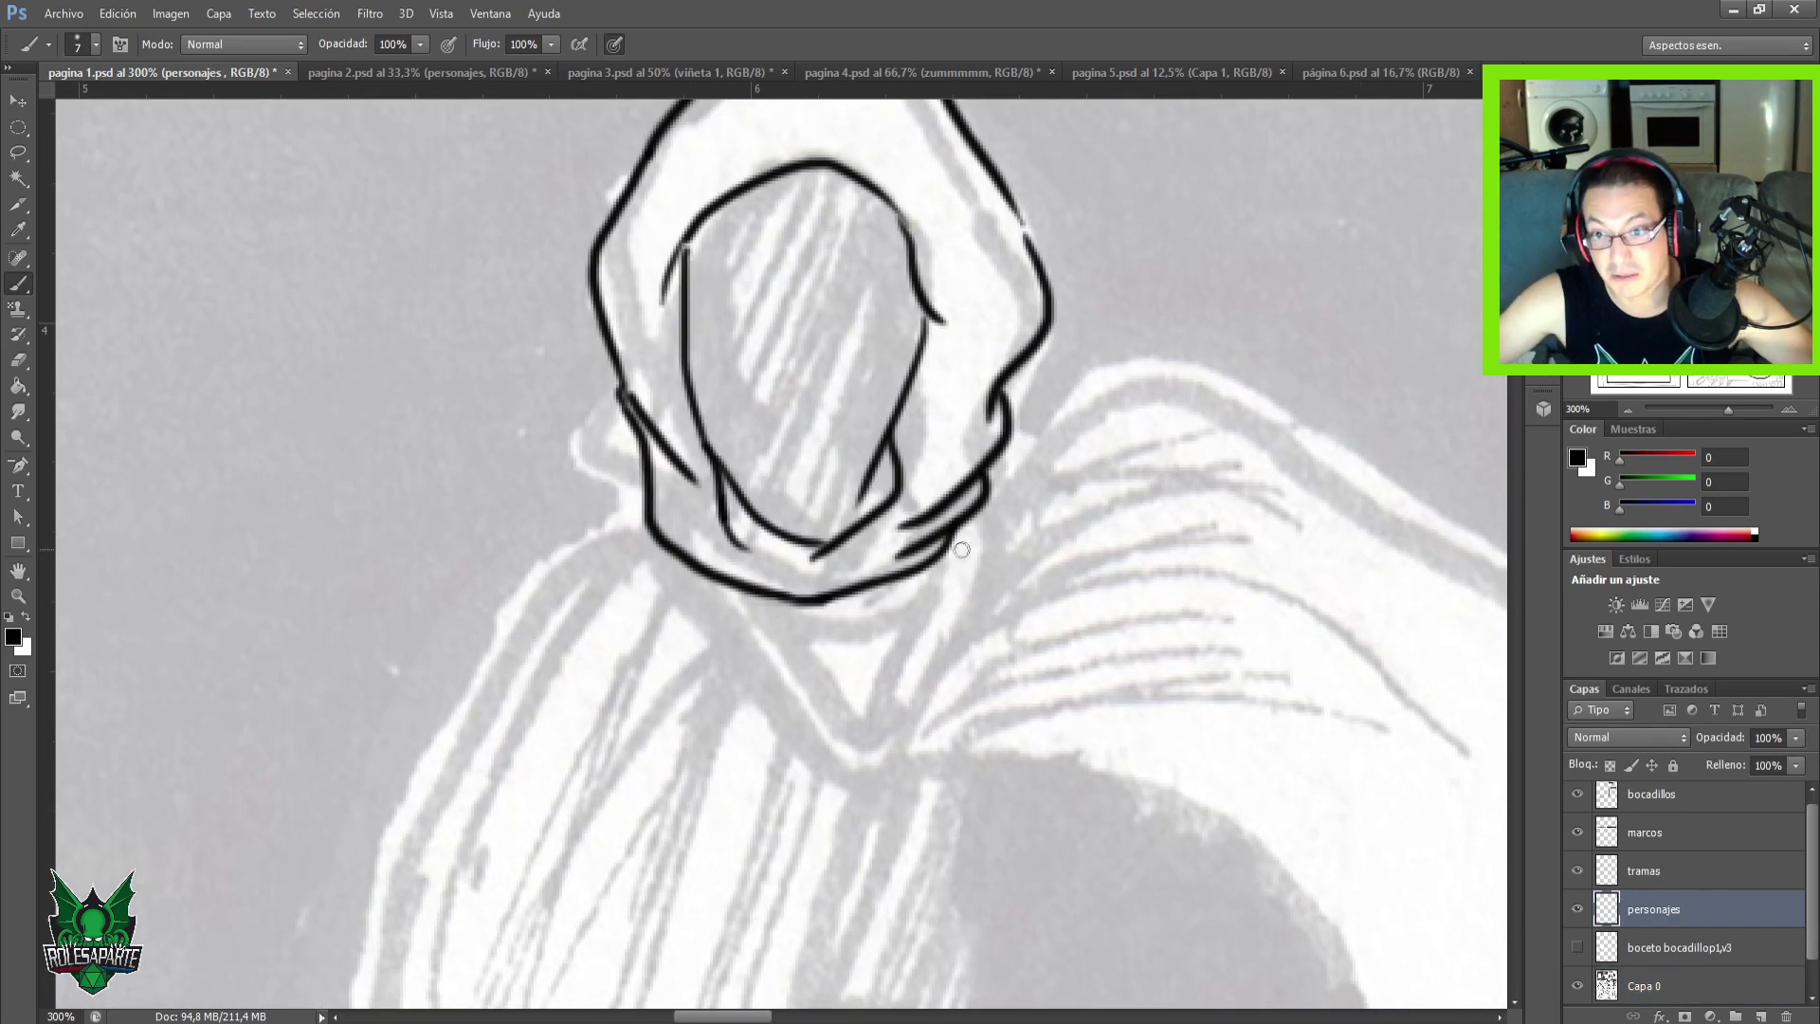
{"action": "mouse_move", "coordinate": [952, 529]}
{"action": "left_mouse_down"}
{"action": "mouse_move", "coordinate": [985, 598]}
{"action": "mouse_move", "coordinate": [882, 777]}
{"action": "left_mouse_up"}
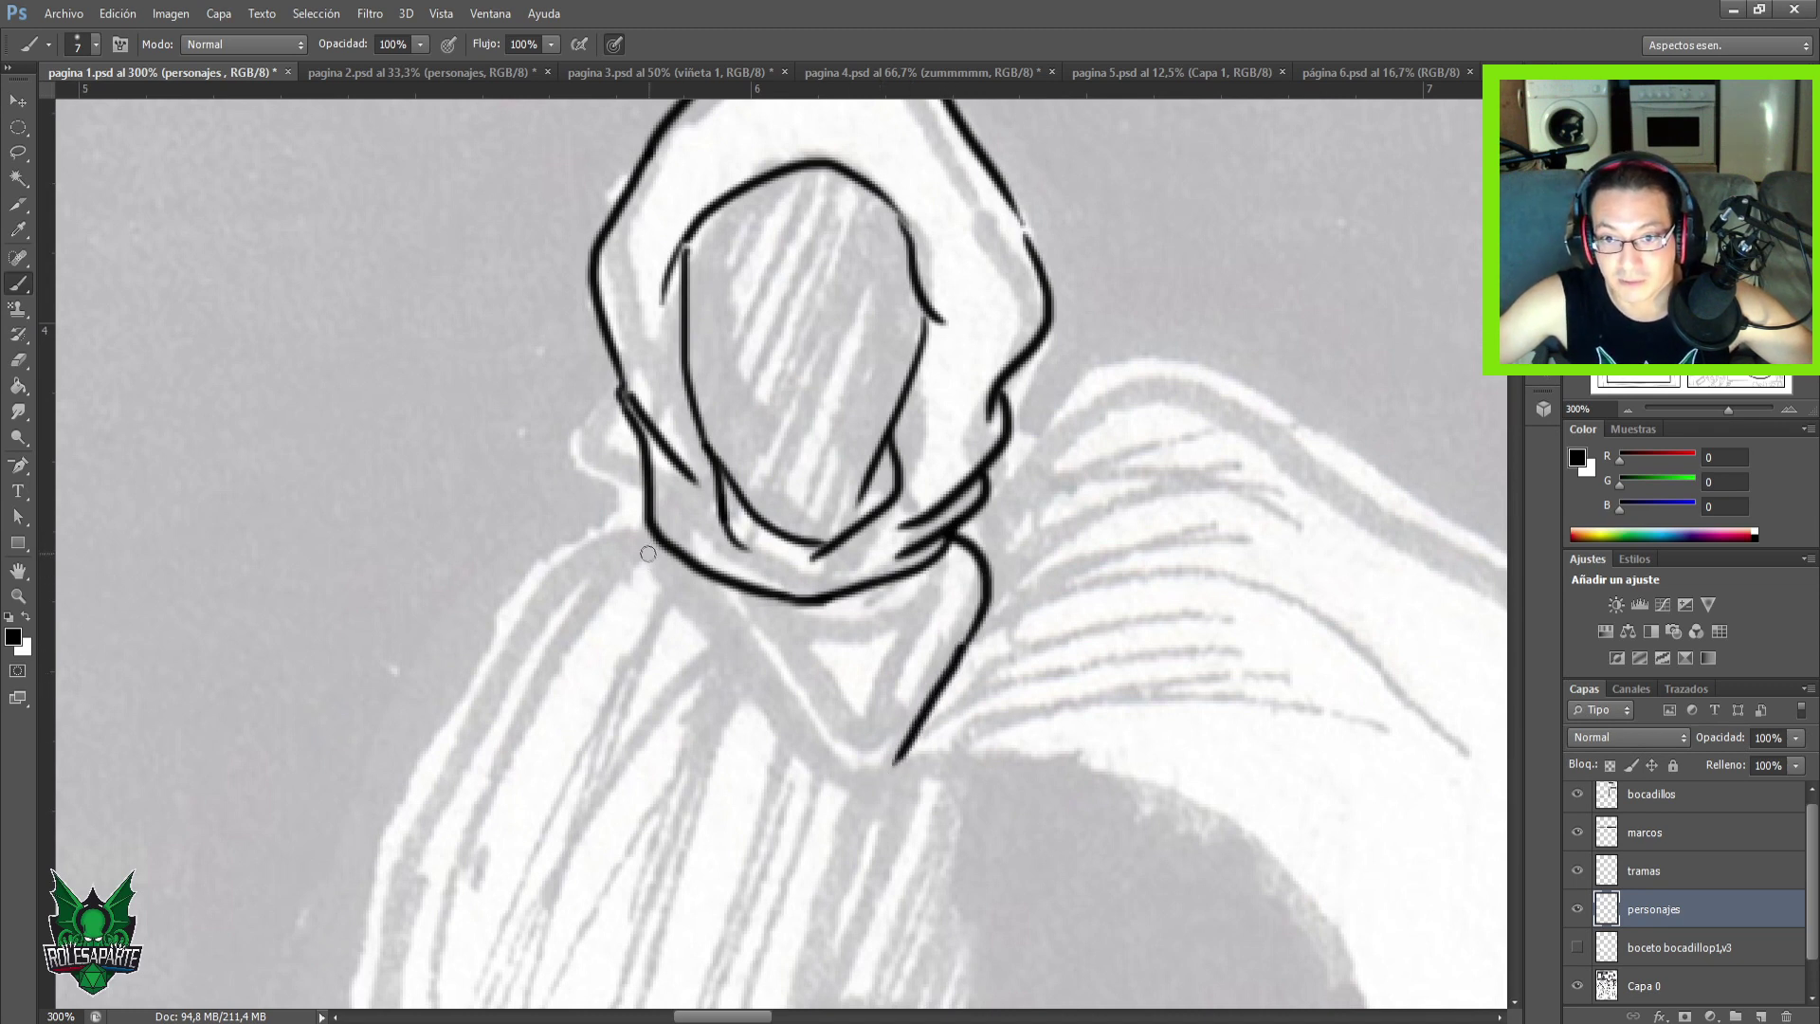
{"action": "left_click_drag", "start_coordinate": [646, 536], "coordinate": [686, 652]}
{"action": "key", "text": "ctrl+z"}
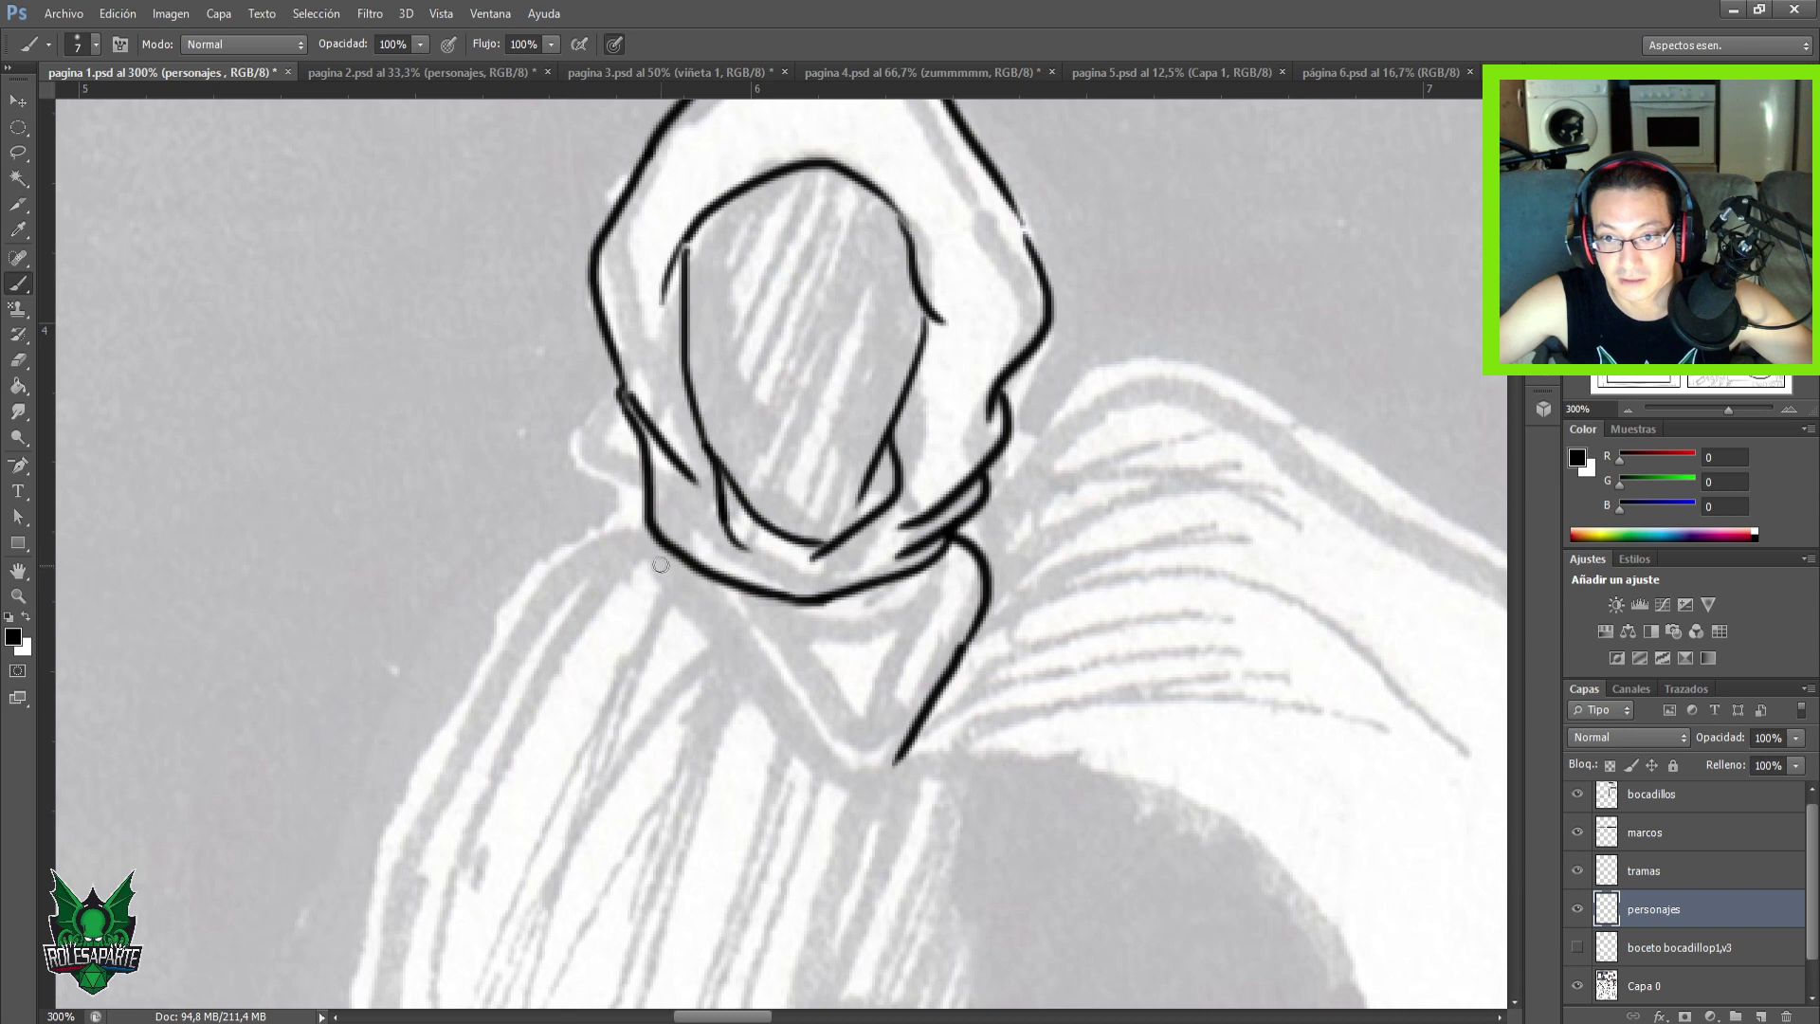
{"action": "mouse_move", "coordinate": [671, 551]}
{"action": "left_mouse_down"}
{"action": "mouse_move", "coordinate": [656, 621]}
{"action": "mouse_move", "coordinate": [795, 704]}
{"action": "left_mouse_up"}
{"action": "key", "text": "ctrl+z"}
{"action": "left_click_drag", "start_coordinate": [635, 607], "coordinate": [840, 783]}
Show the boceto bocadillop1,v3 layer and draw a vertical guide line on it from below the chin past the collar's lower ends.
{"action": "left_click_drag", "start_coordinate": [822, 611], "coordinate": [836, 778]}
{"action": "key", "text": "ctrl+z"}
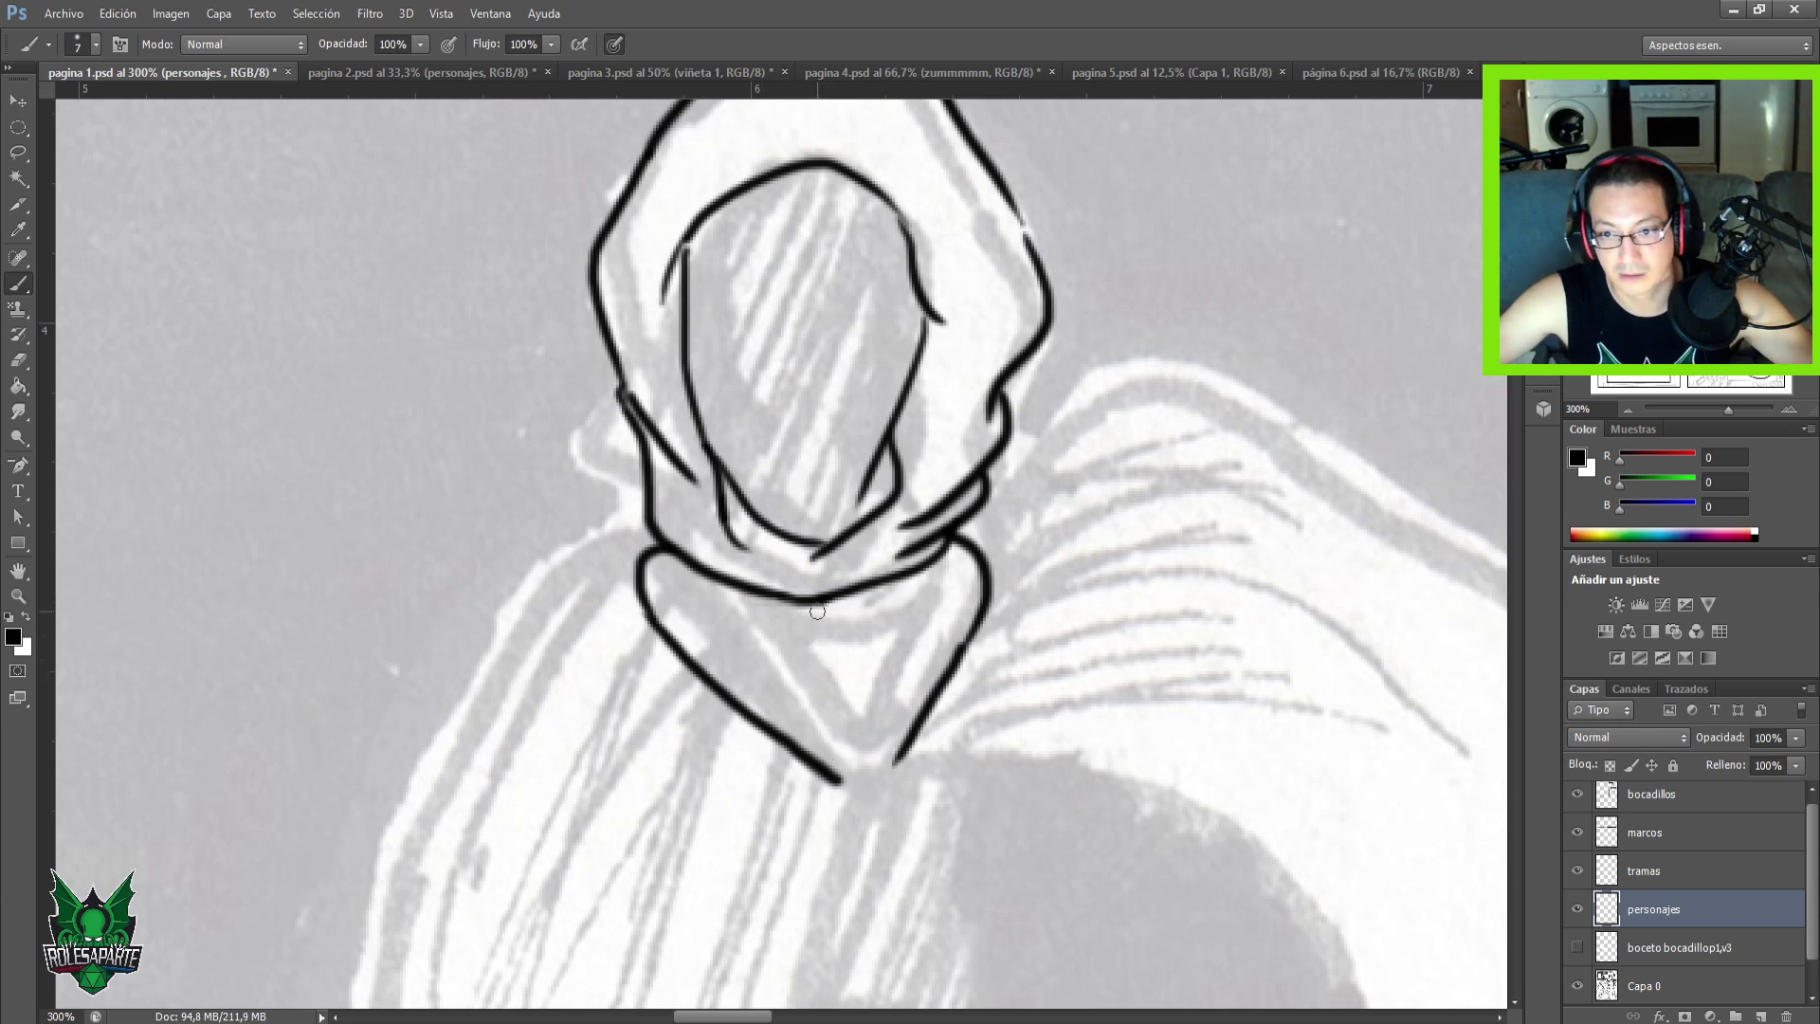
{"action": "left_click_drag", "start_coordinate": [821, 617], "coordinate": [855, 692]}
{"action": "key", "text": "ctrl+z"}
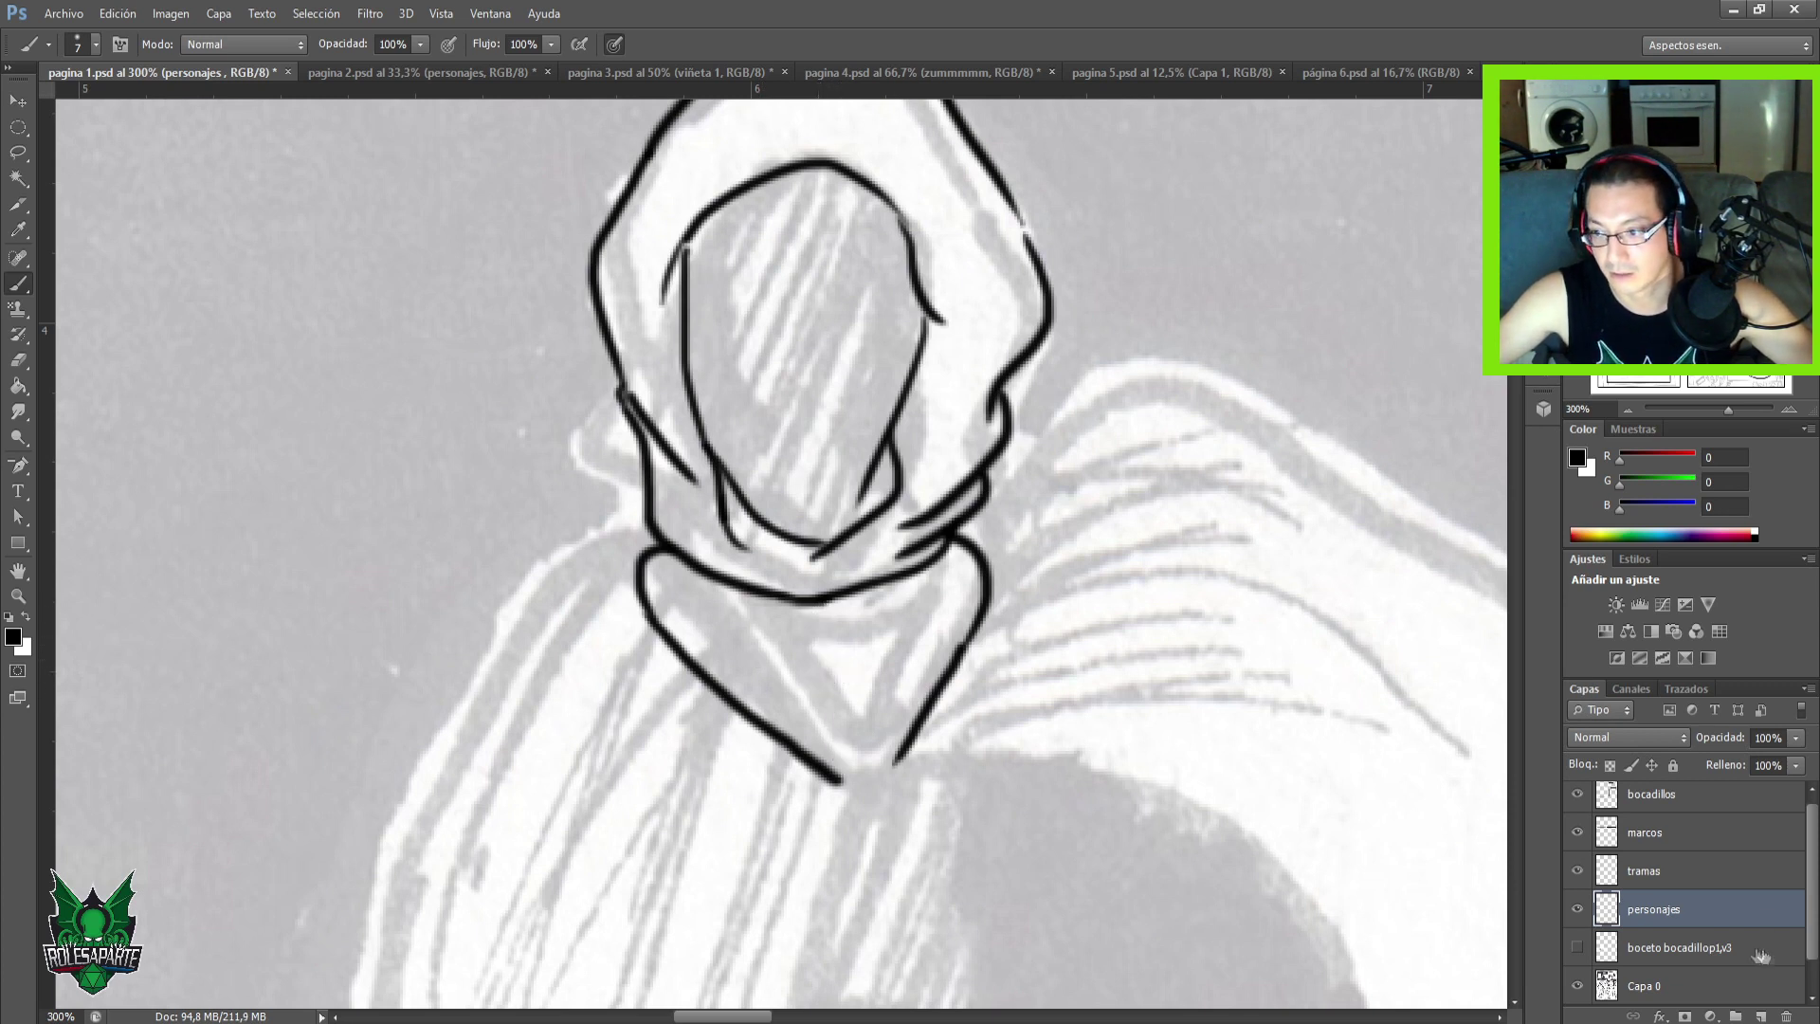
{"action": "left_click", "coordinate": [1582, 951]}
{"action": "left_click", "coordinate": [1654, 947]}
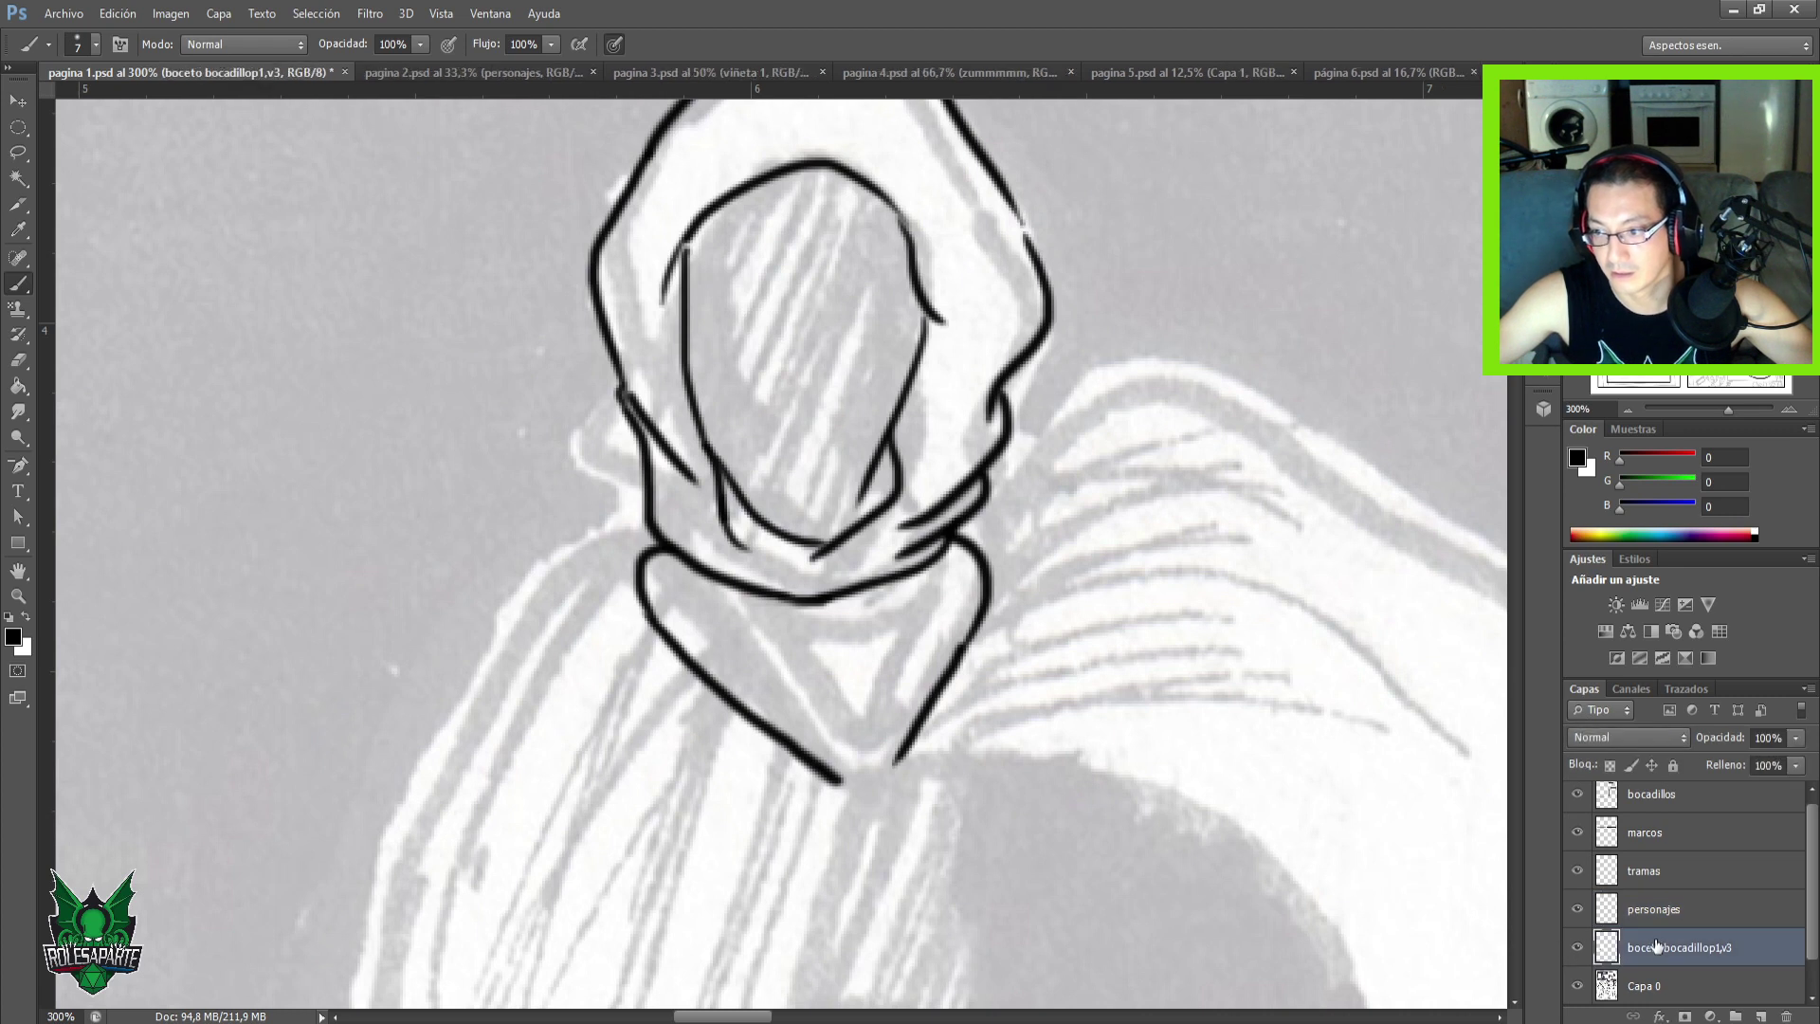
{"action": "left_click_drag", "start_coordinate": [817, 597], "coordinate": [838, 821]}
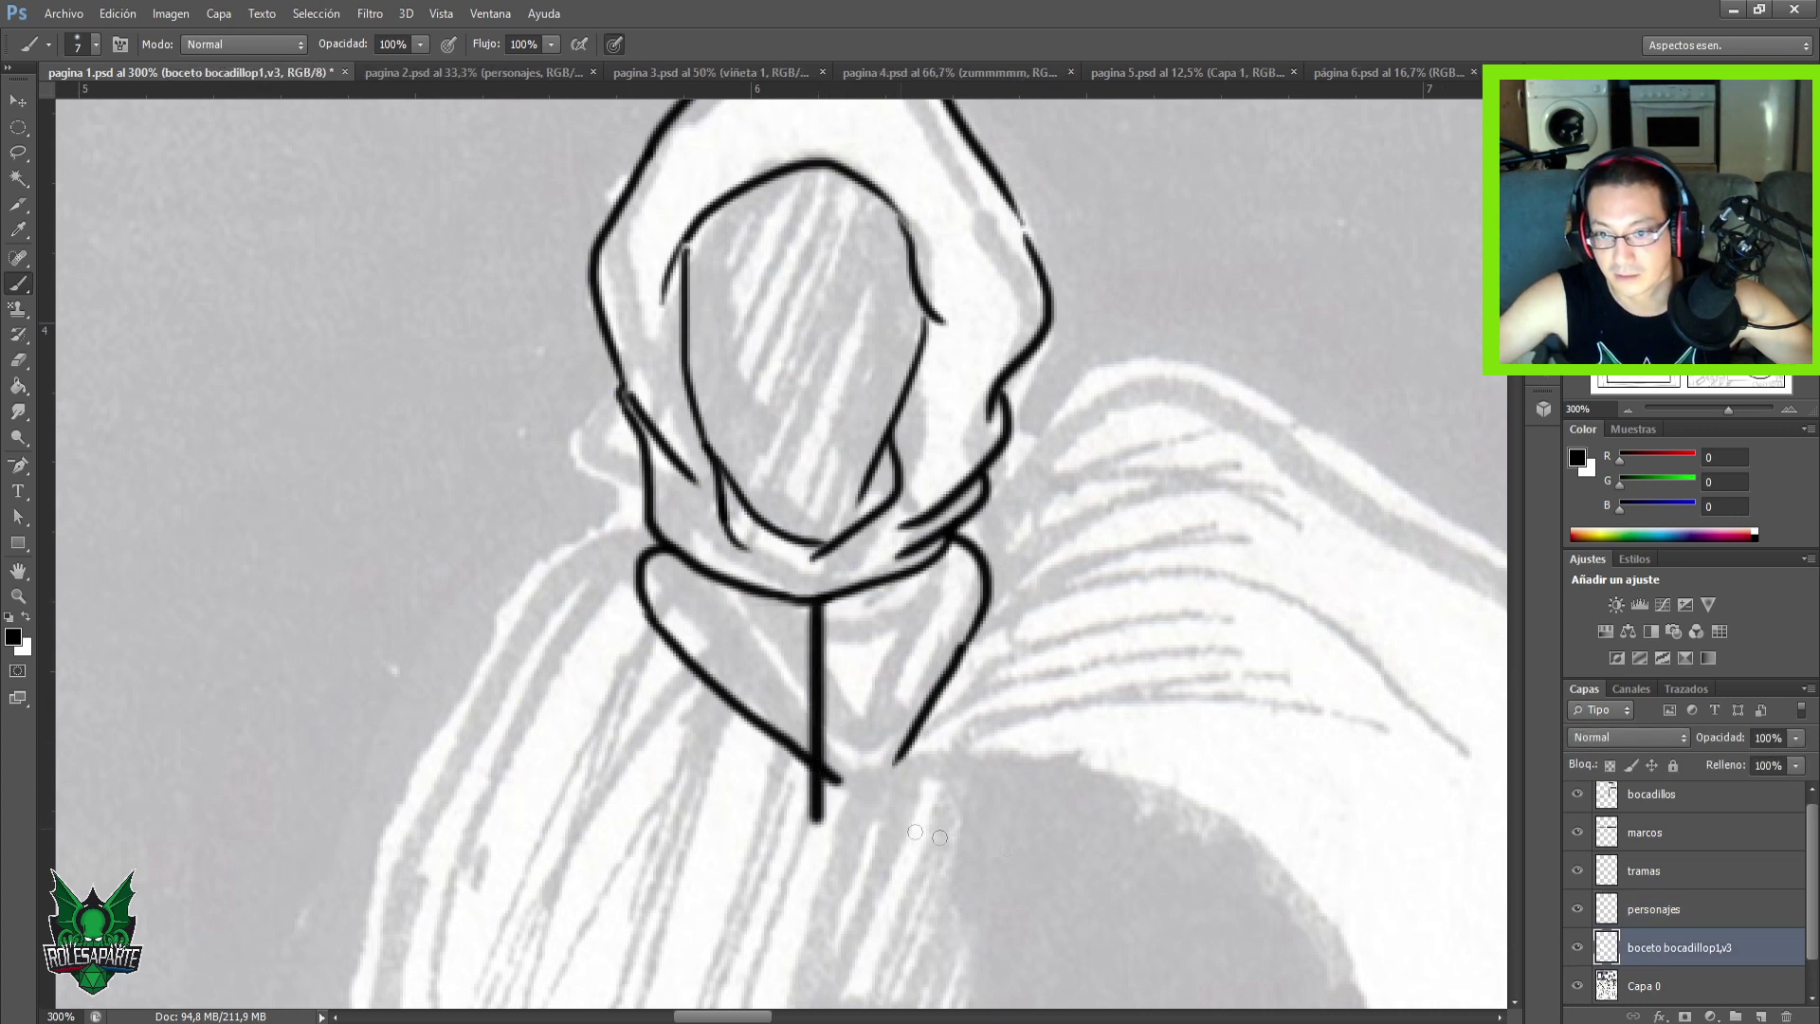
On the personajes layer, erase the lower ends of both collar edges and redraw them to meet at the vertical guide.
{"action": "left_click", "coordinate": [1708, 910]}
{"action": "key", "text": "e"}
{"action": "left_click_drag", "start_coordinate": [848, 776], "coordinate": [813, 769]}
{"action": "mouse_move", "coordinate": [931, 725]}
{"action": "left_mouse_down"}
{"action": "mouse_move", "coordinate": [894, 749]}
{"action": "mouse_move", "coordinate": [971, 644]}
{"action": "mouse_move", "coordinate": [918, 693]}
{"action": "mouse_move", "coordinate": [908, 749]}
{"action": "left_mouse_up"}
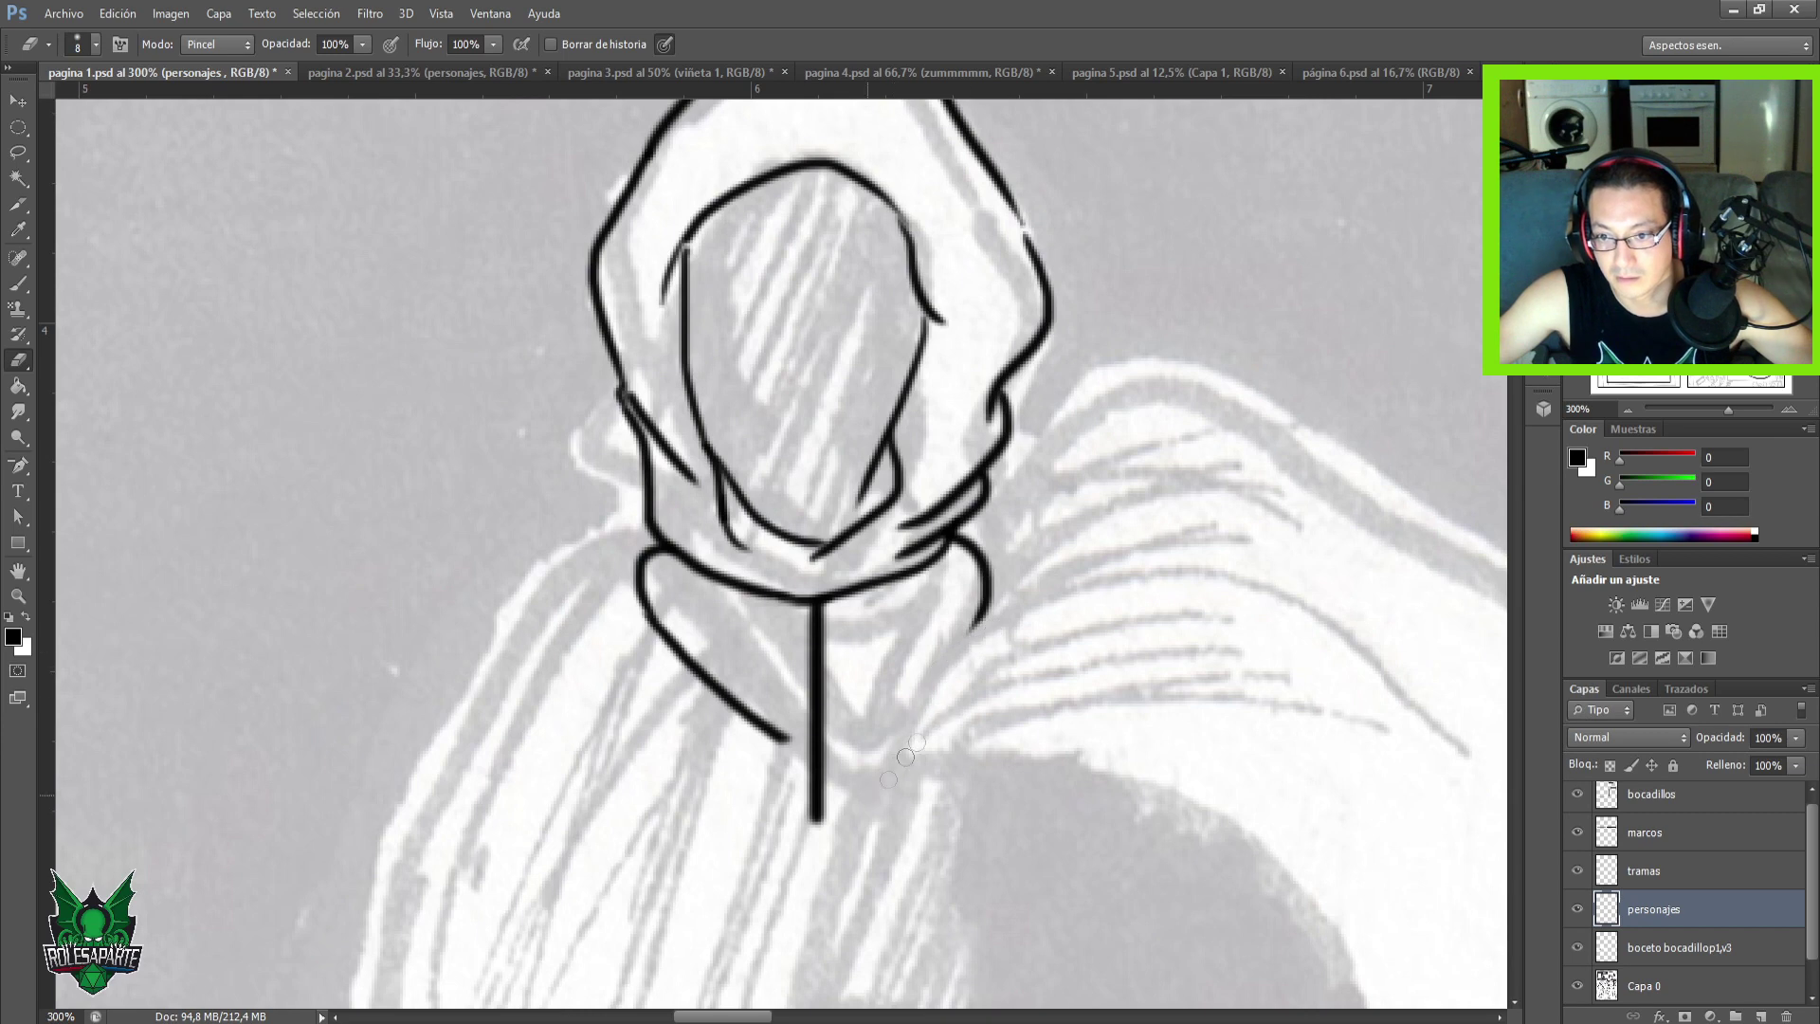
{"action": "key", "text": "b"}
{"action": "left_click_drag", "start_coordinate": [879, 676], "coordinate": [894, 719]}
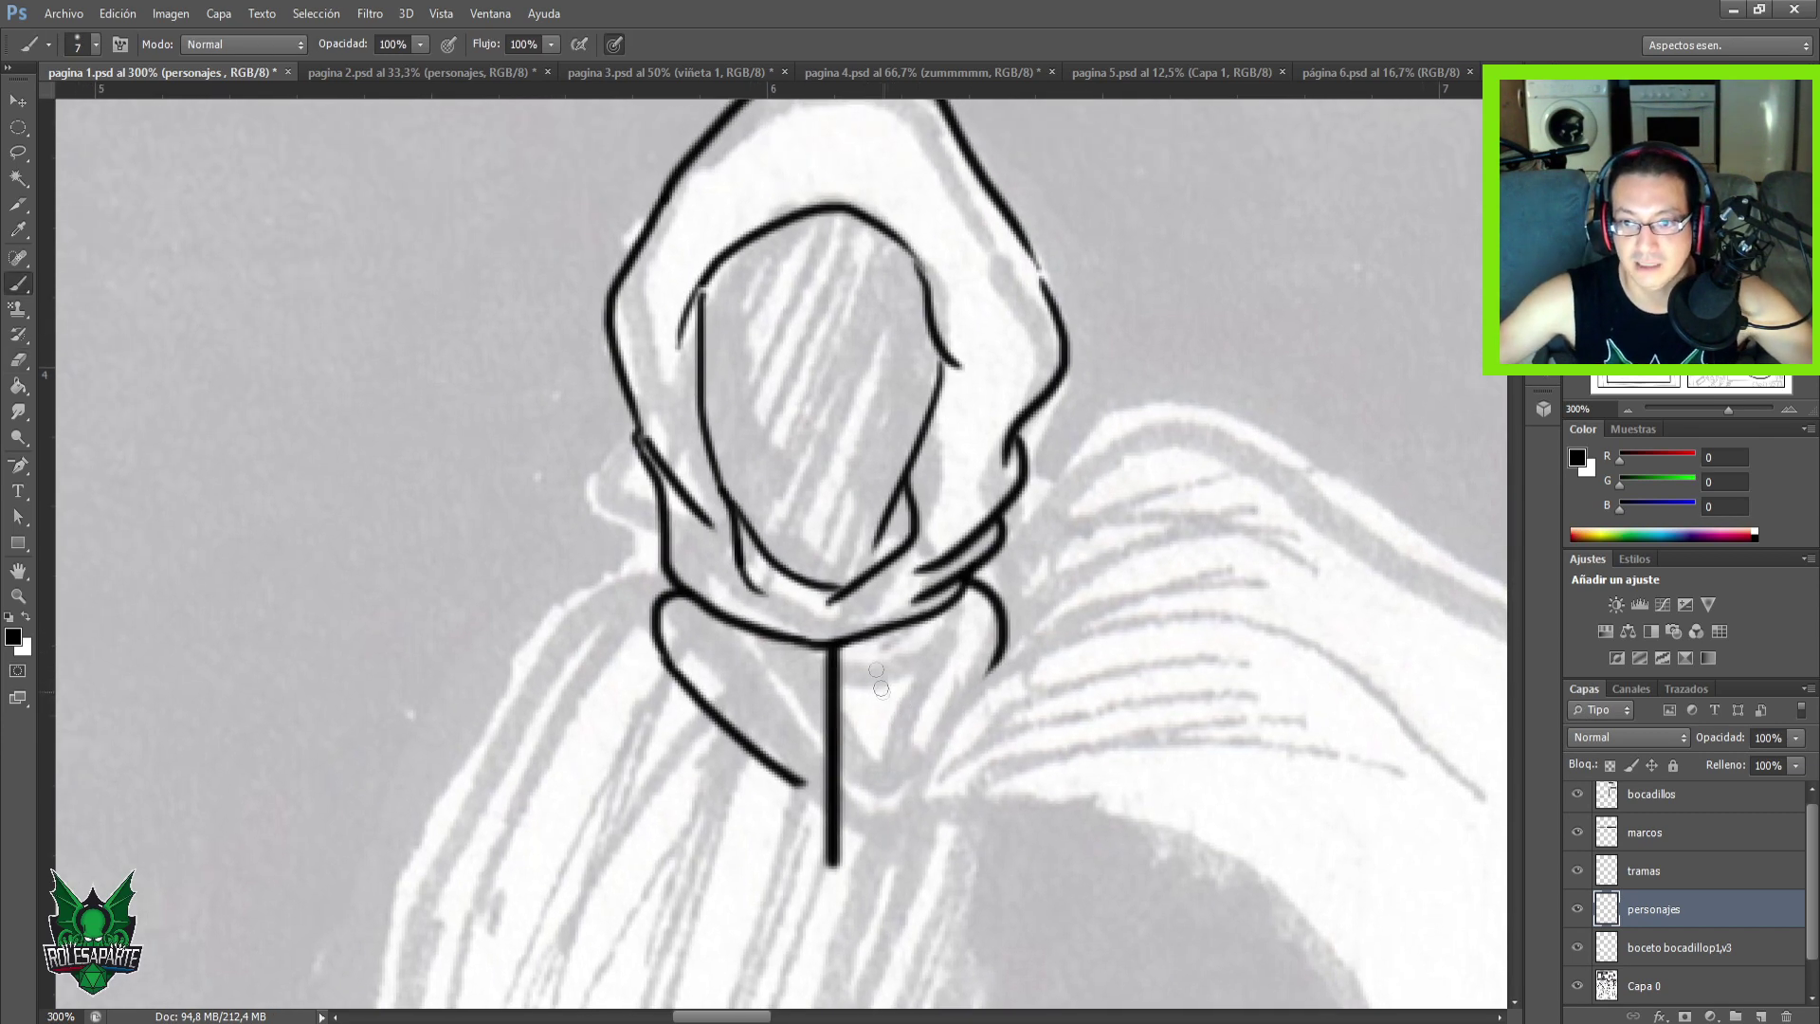
{"action": "left_click_drag", "start_coordinate": [998, 660], "coordinate": [835, 820]}
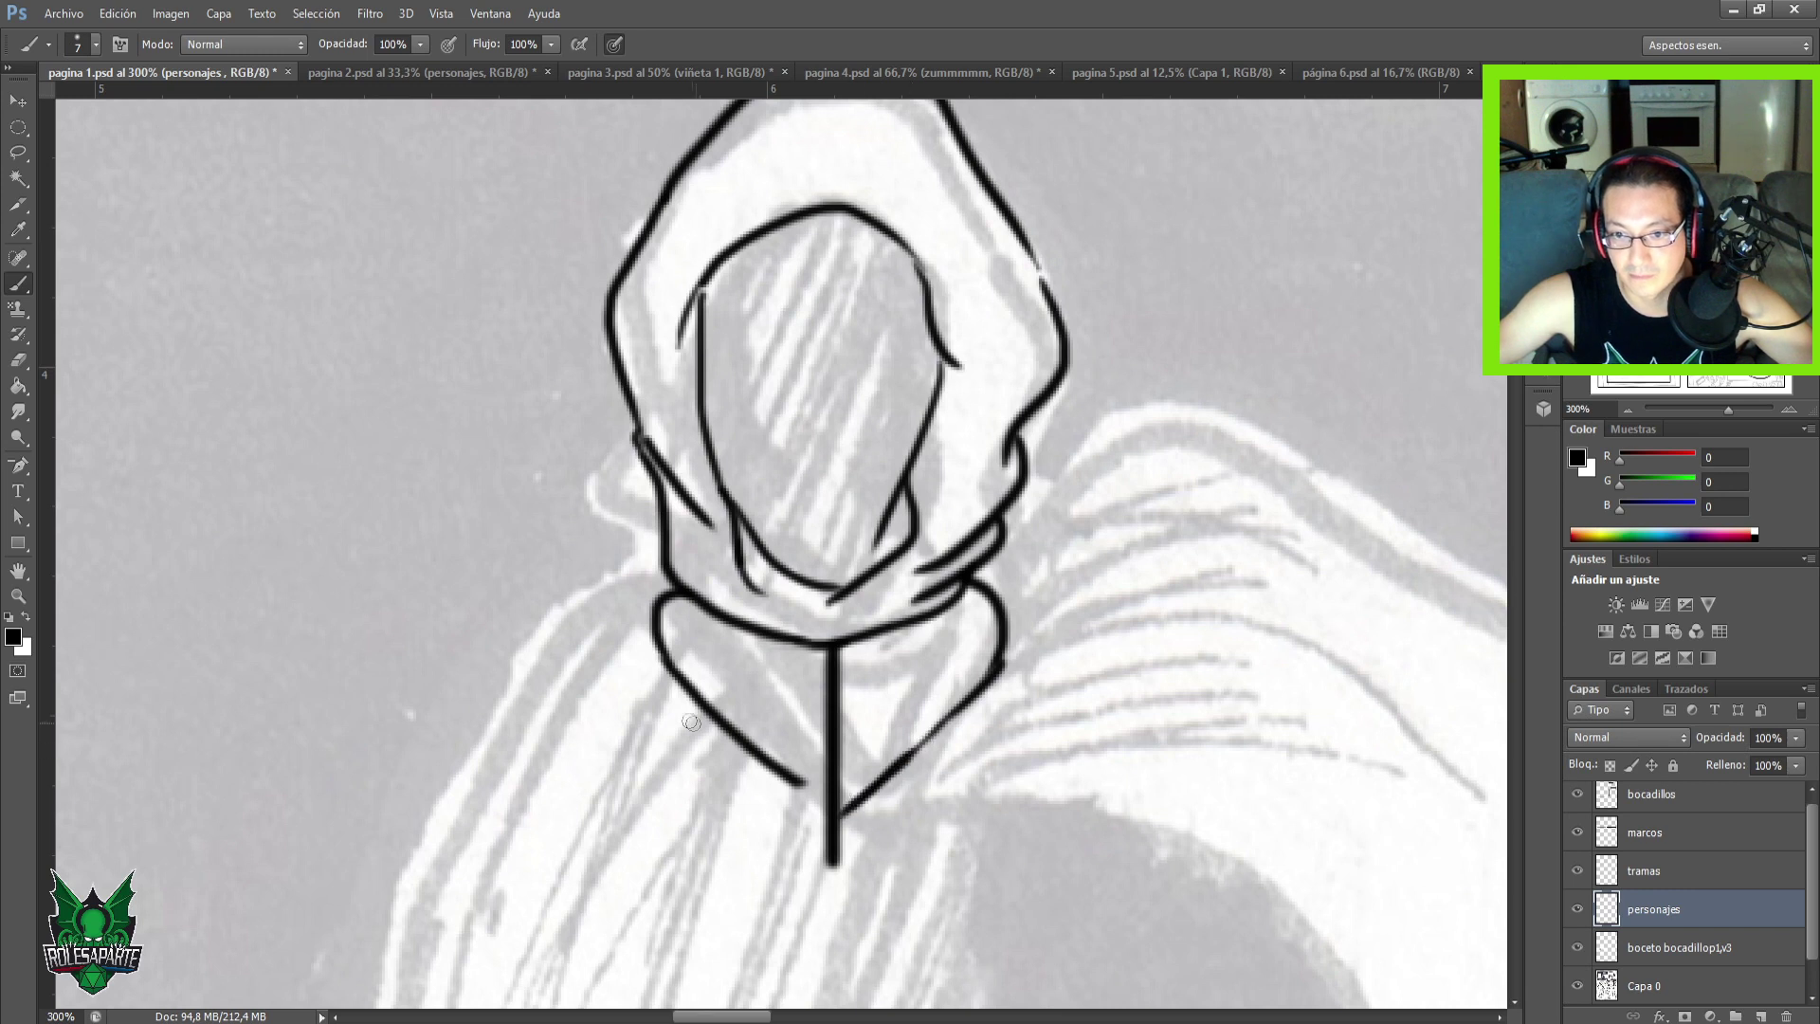
{"action": "mouse_move", "coordinate": [683, 693]}
{"action": "left_mouse_down"}
{"action": "mouse_move", "coordinate": [813, 808]}
{"action": "mouse_move", "coordinate": [865, 804]}
{"action": "left_mouse_up"}
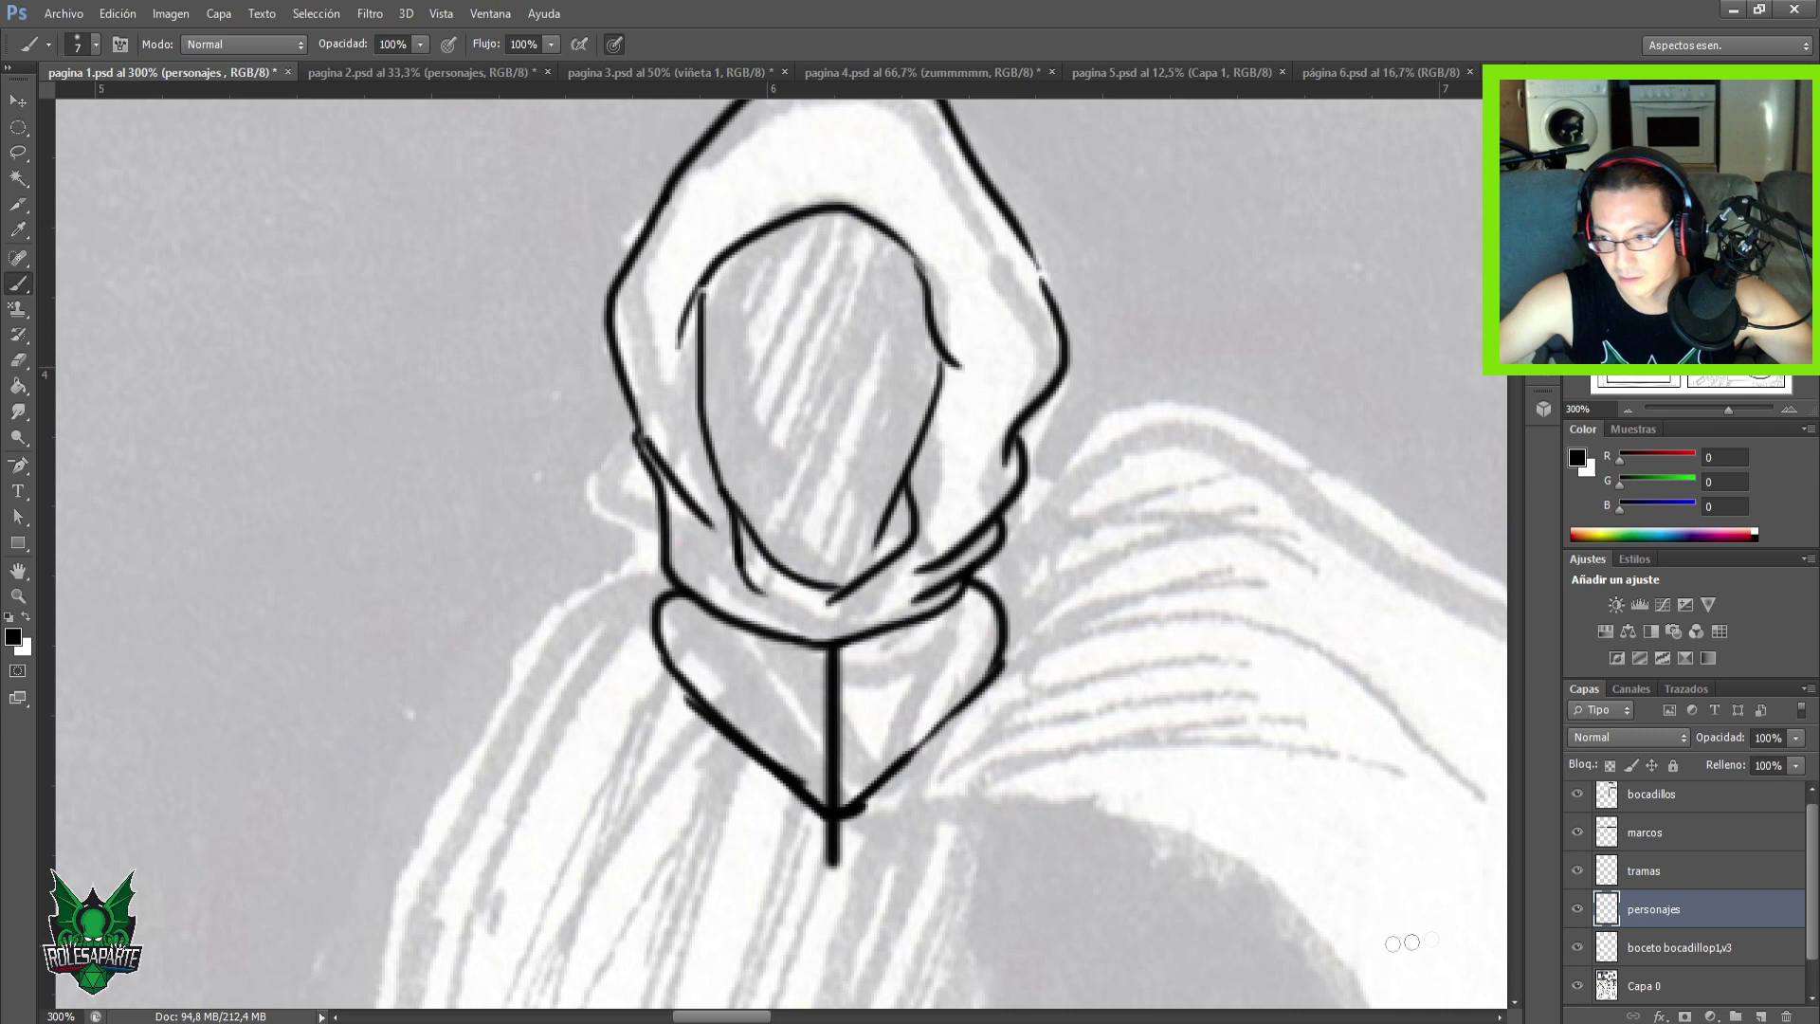
Hide the guide on the boceto bocadillop1,v3 layer and save the page.
{"action": "left_click", "coordinate": [1577, 948]}
{"action": "key", "text": "e"}
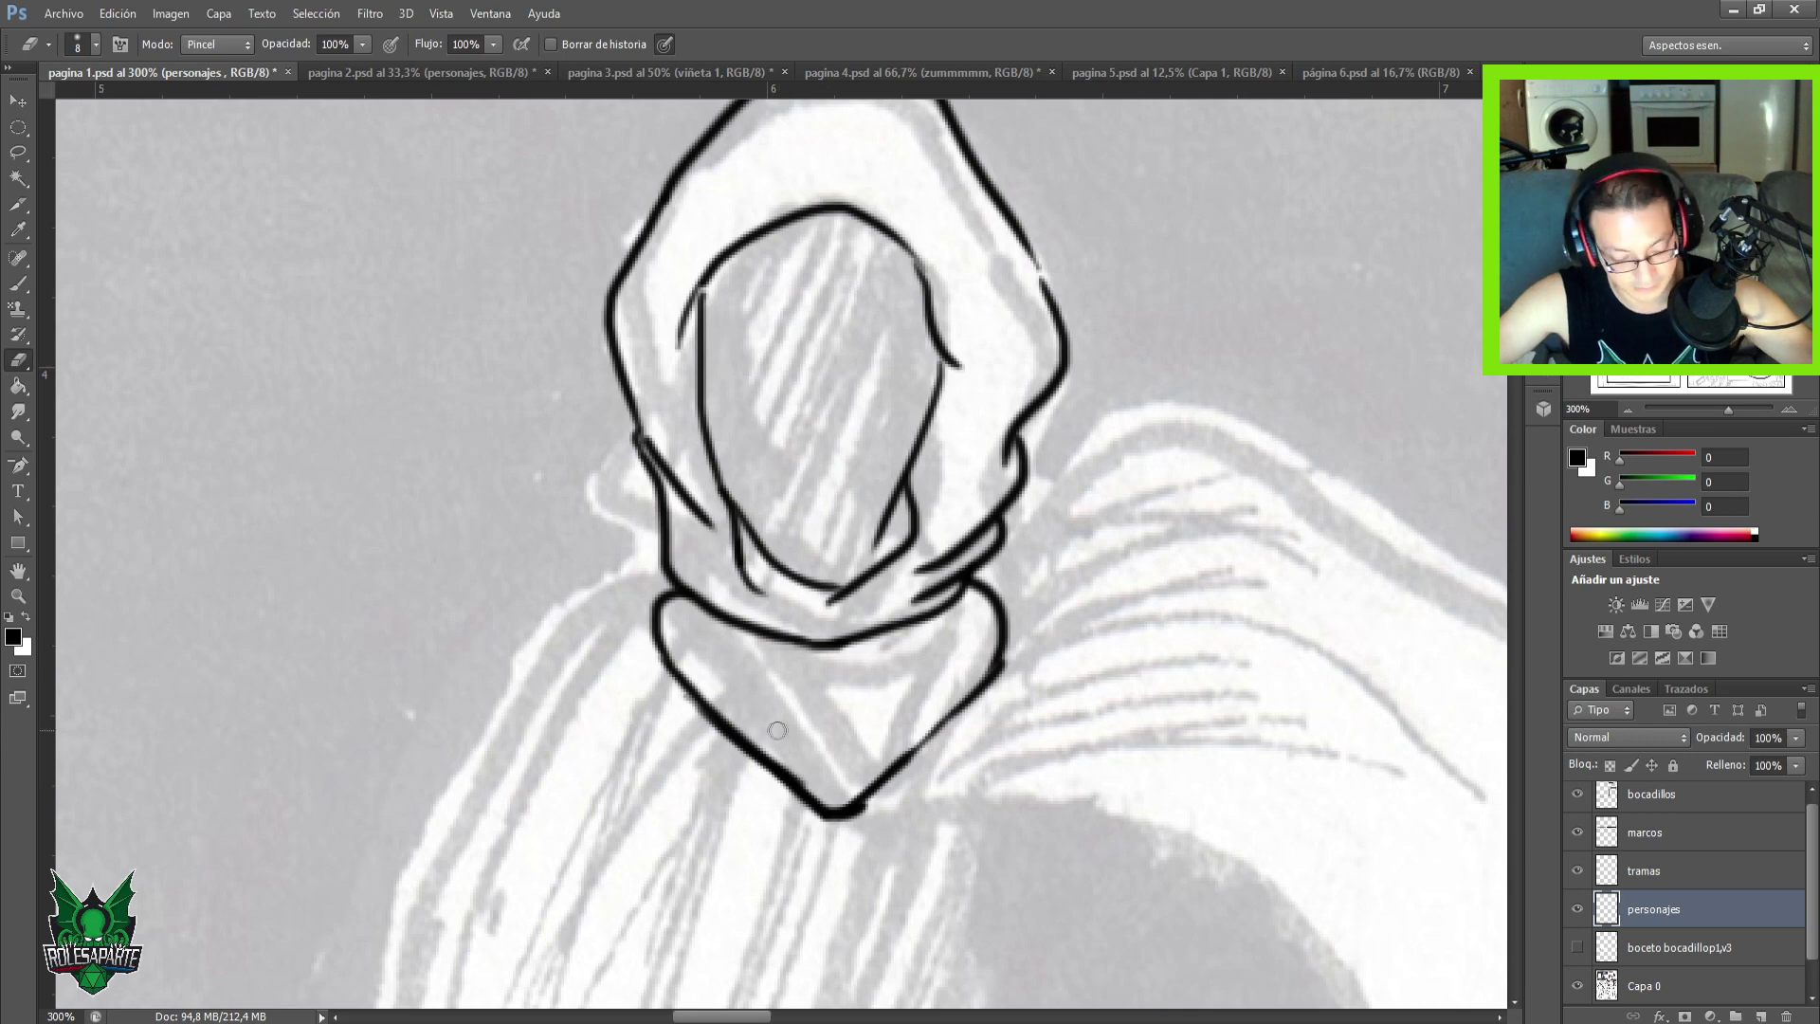
{"action": "key", "text": "b"}
{"action": "key", "text": "ctrl+s"}
Ink the collar's inner triangular opening below the hood, with both sides converging just above the collar's point.
{"action": "left_click_drag", "start_coordinate": [713, 709], "coordinate": [735, 729]}
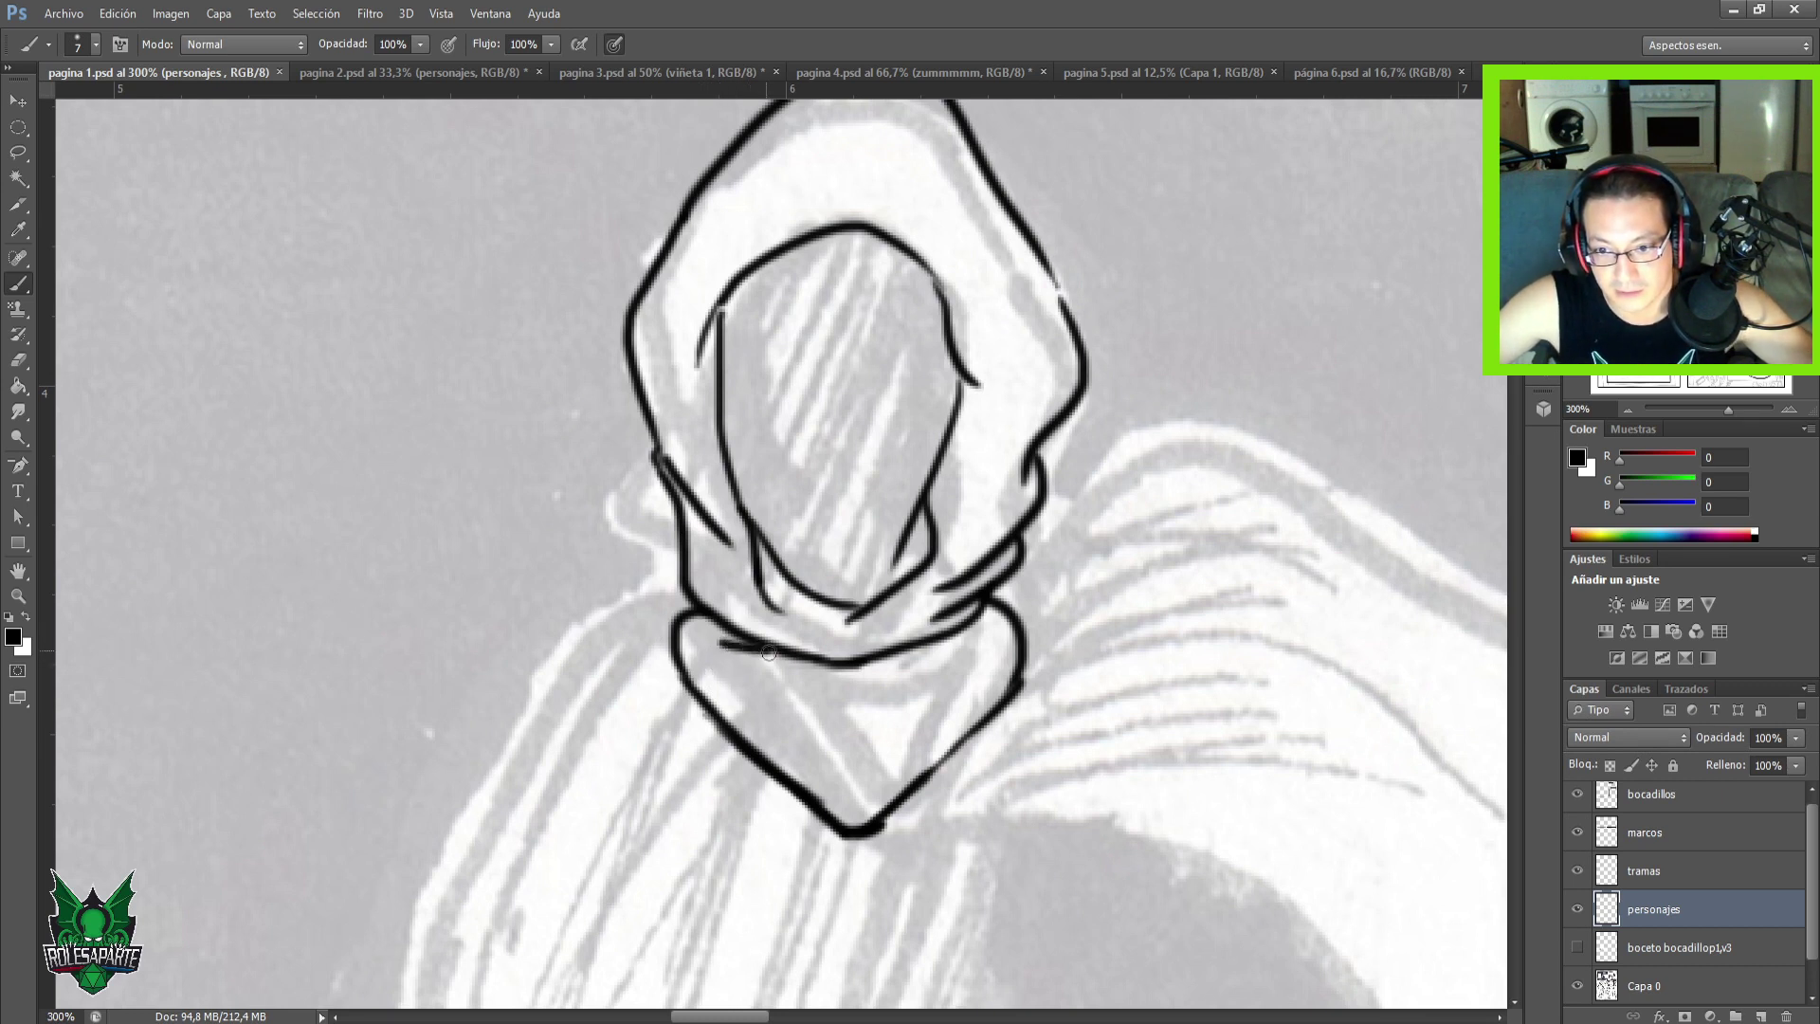
{"action": "mouse_move", "coordinate": [718, 649]}
{"action": "left_mouse_down"}
{"action": "mouse_move", "coordinate": [837, 664]}
{"action": "mouse_move", "coordinate": [720, 652]}
{"action": "mouse_move", "coordinate": [842, 785]}
{"action": "left_mouse_up"}
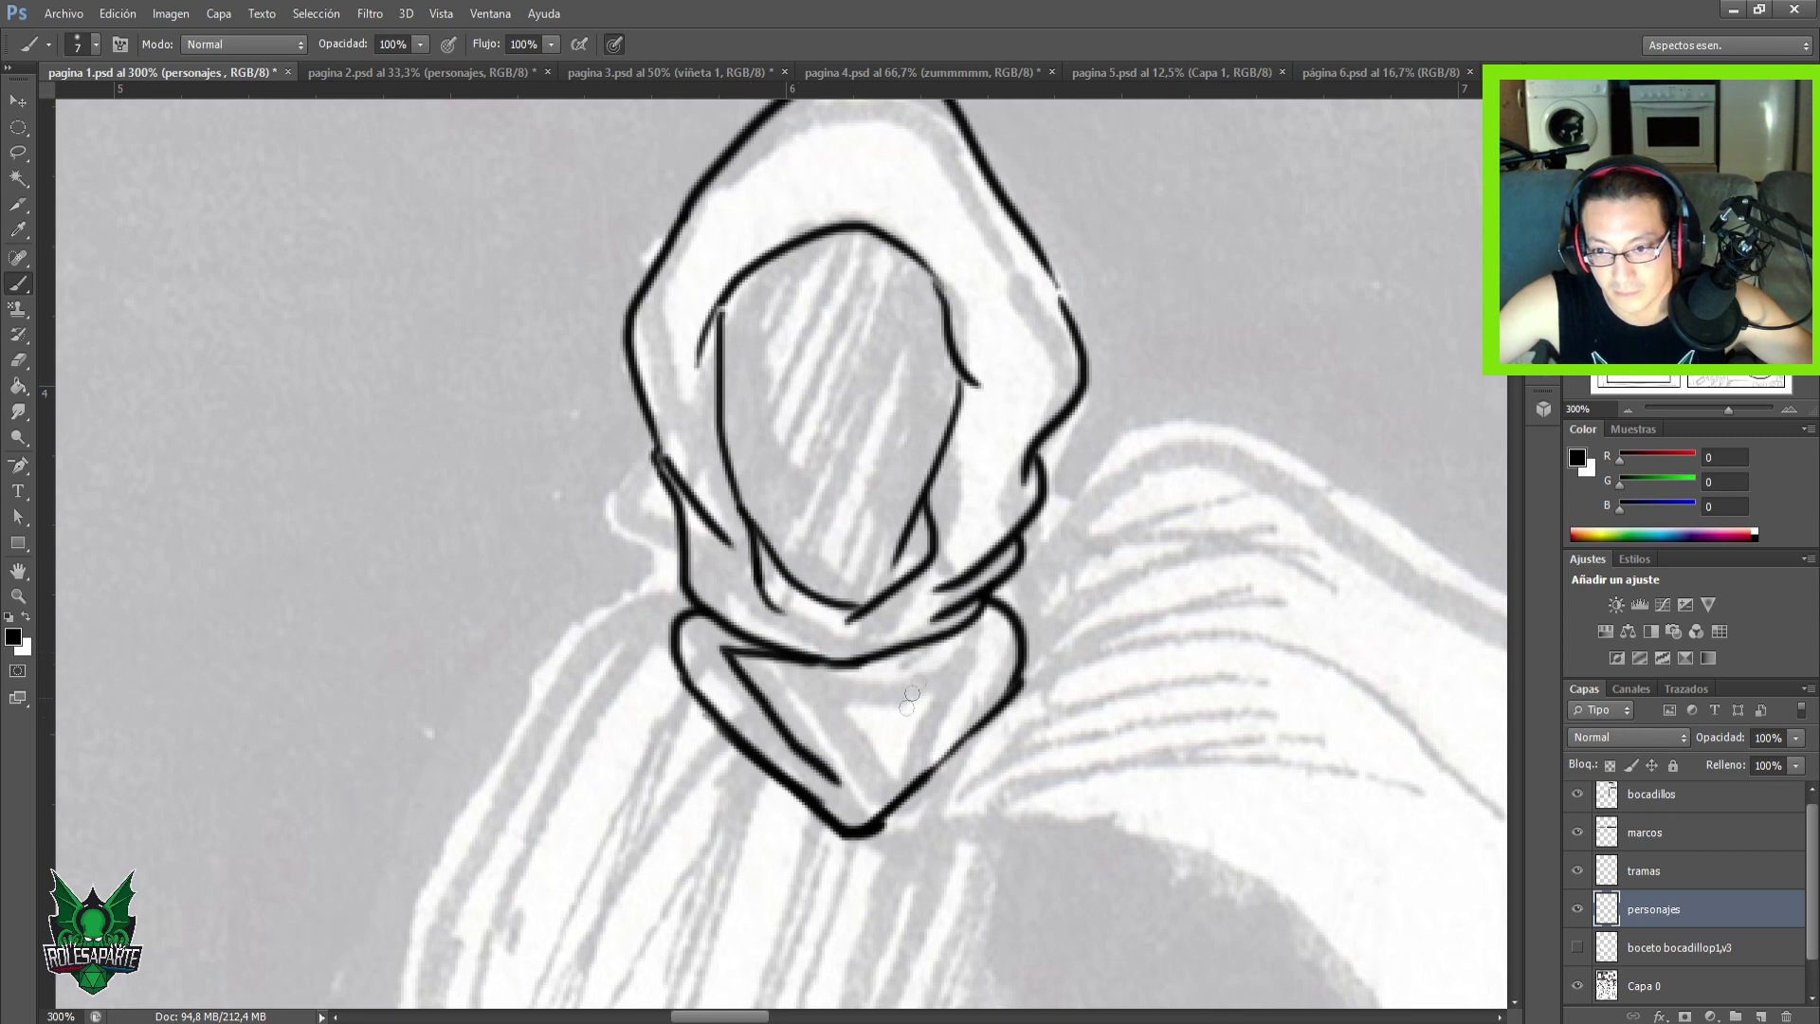
{"action": "left_click_drag", "start_coordinate": [806, 657], "coordinate": [979, 649]}
{"action": "key", "text": "ctrl+z"}
{"action": "mouse_move", "coordinate": [981, 645]}
{"action": "left_mouse_down"}
{"action": "mouse_move", "coordinate": [921, 736]}
{"action": "mouse_move", "coordinate": [844, 787]}
{"action": "left_mouse_up"}
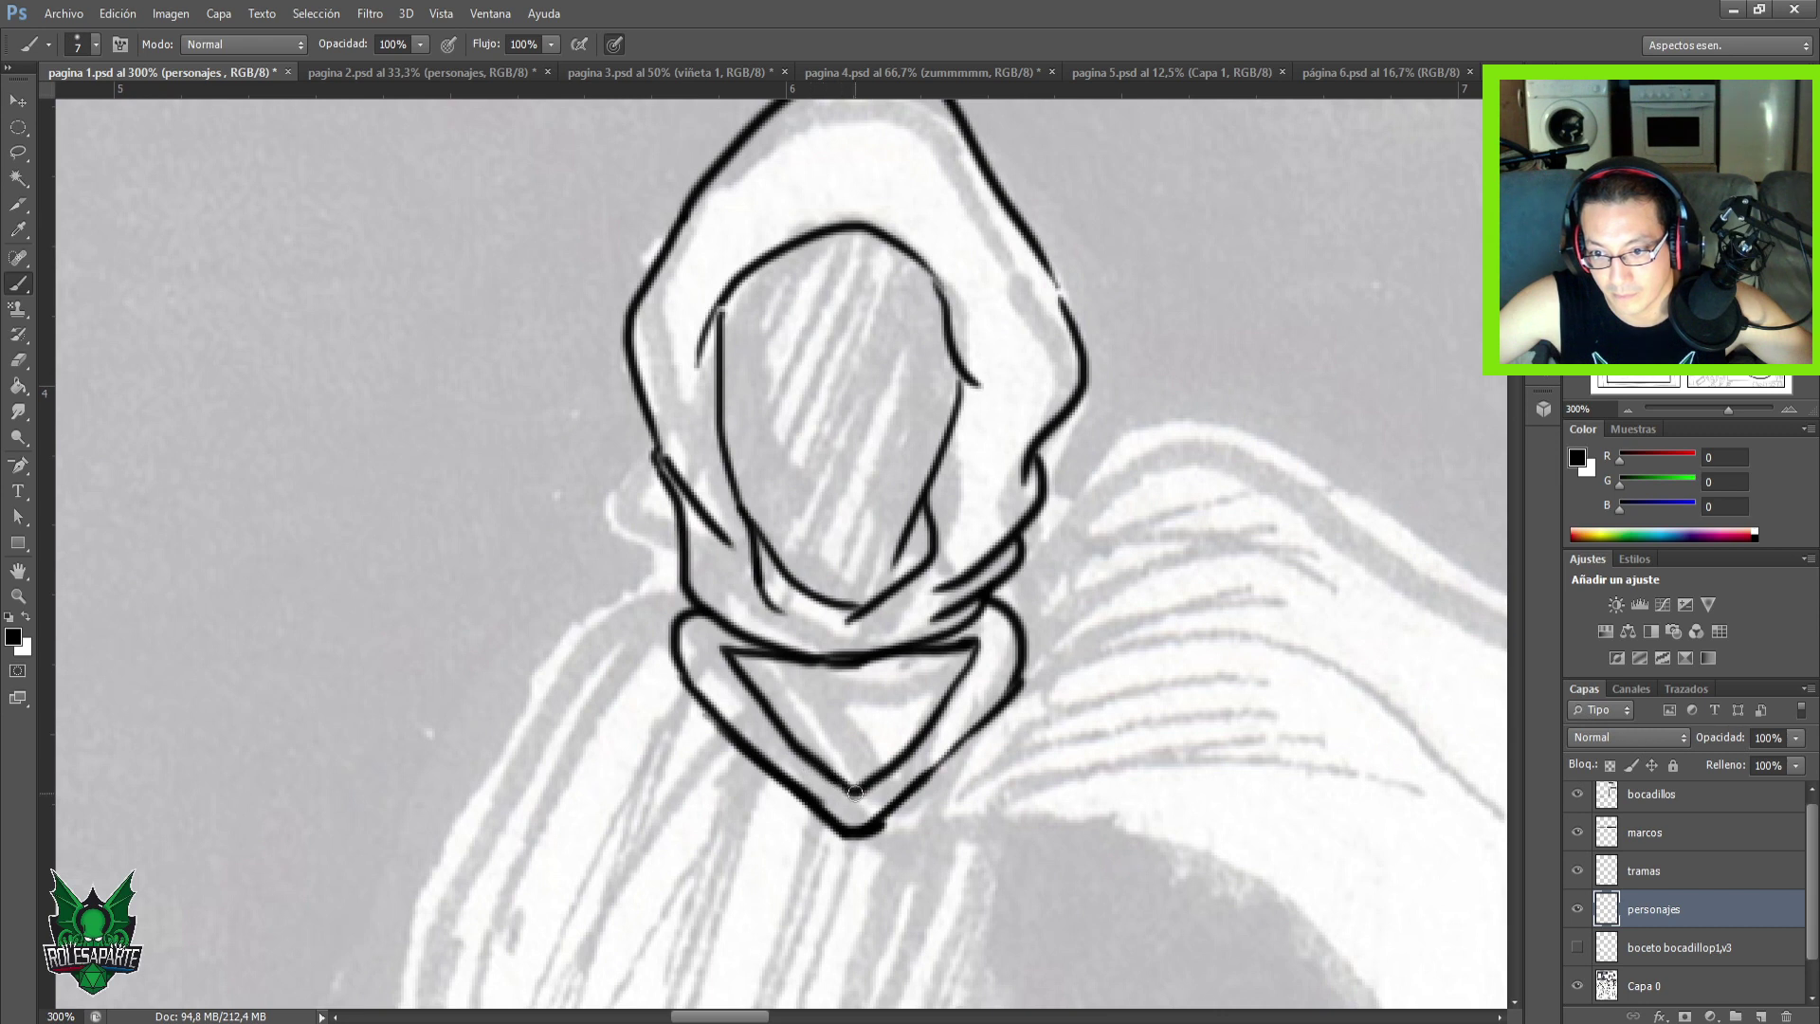
Erase the overlapping lines where the hood's lower edge meets the collar opening, and redraw that edge with a fold at its right.
{"action": "key", "text": "e"}
{"action": "mouse_move", "coordinate": [870, 613]}
{"action": "left_mouse_down"}
{"action": "mouse_move", "coordinate": [870, 652]}
{"action": "mouse_move", "coordinate": [807, 651]}
{"action": "left_mouse_up"}
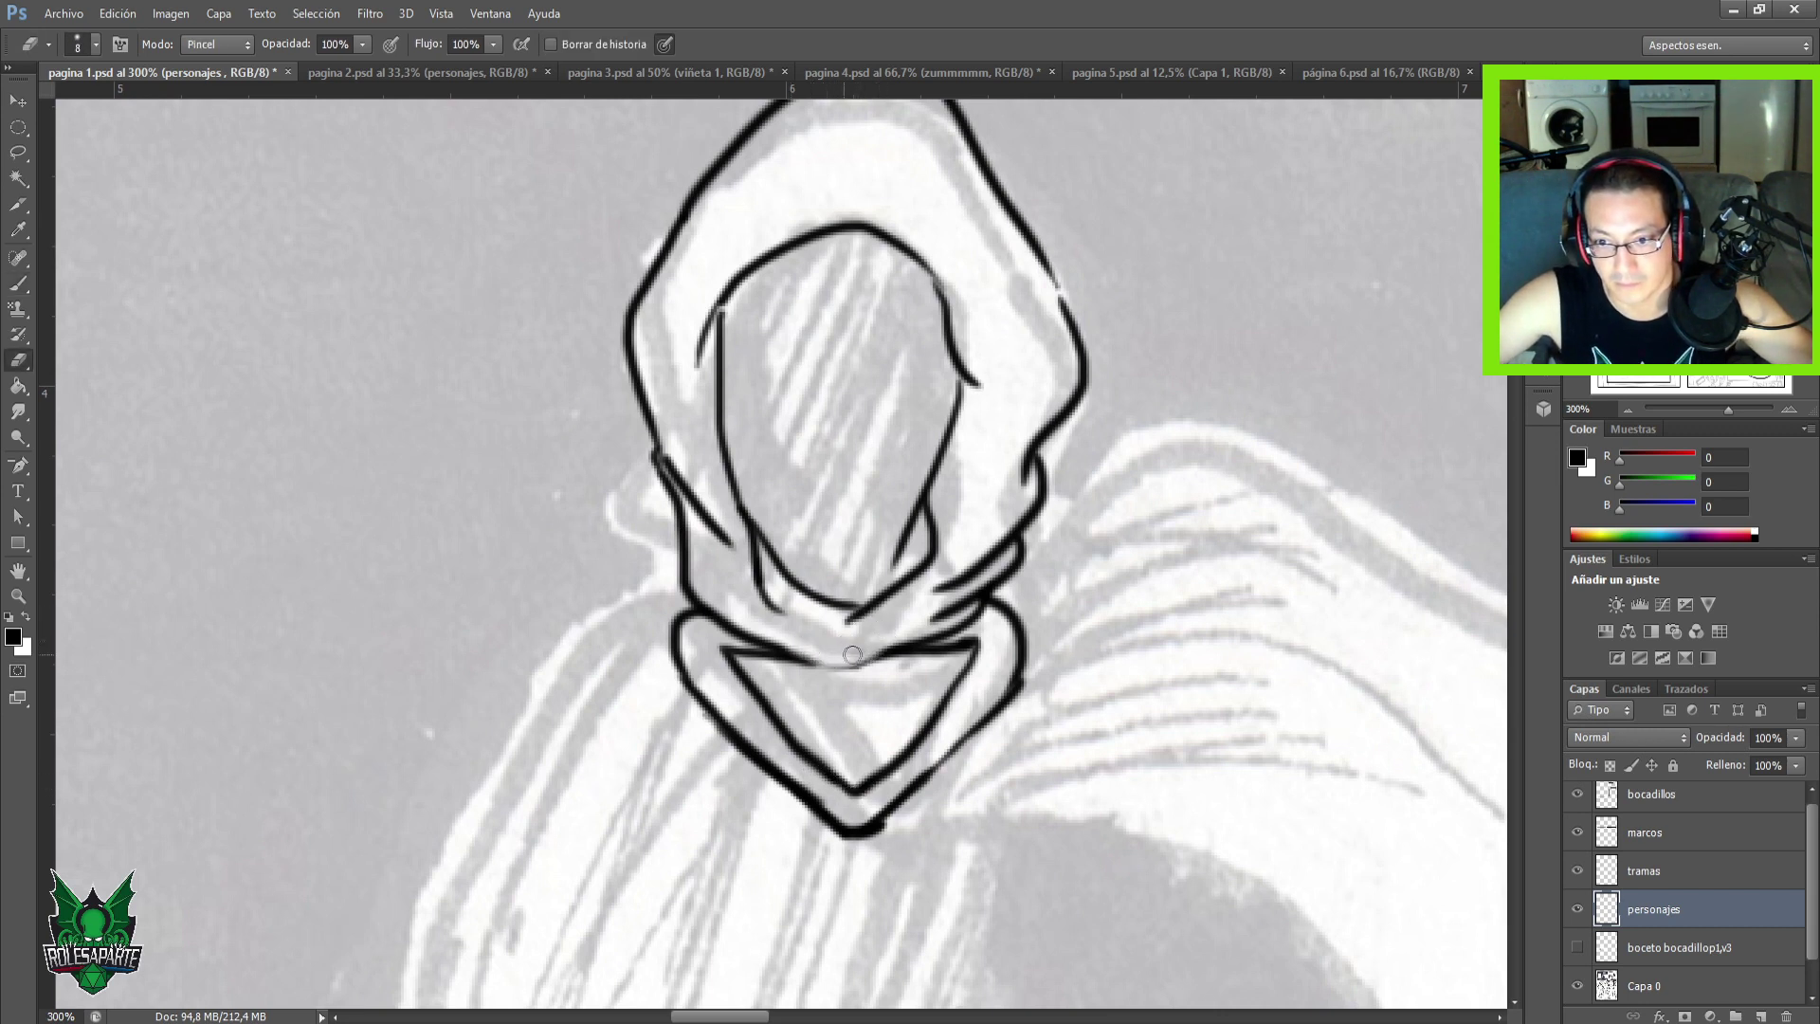
{"action": "key", "text": "b"}
{"action": "mouse_move", "coordinate": [782, 654]}
{"action": "left_mouse_down"}
{"action": "mouse_move", "coordinate": [891, 666]}
{"action": "mouse_move", "coordinate": [863, 671]}
{"action": "mouse_move", "coordinate": [918, 627]}
{"action": "mouse_move", "coordinate": [861, 660]}
{"action": "left_mouse_up"}
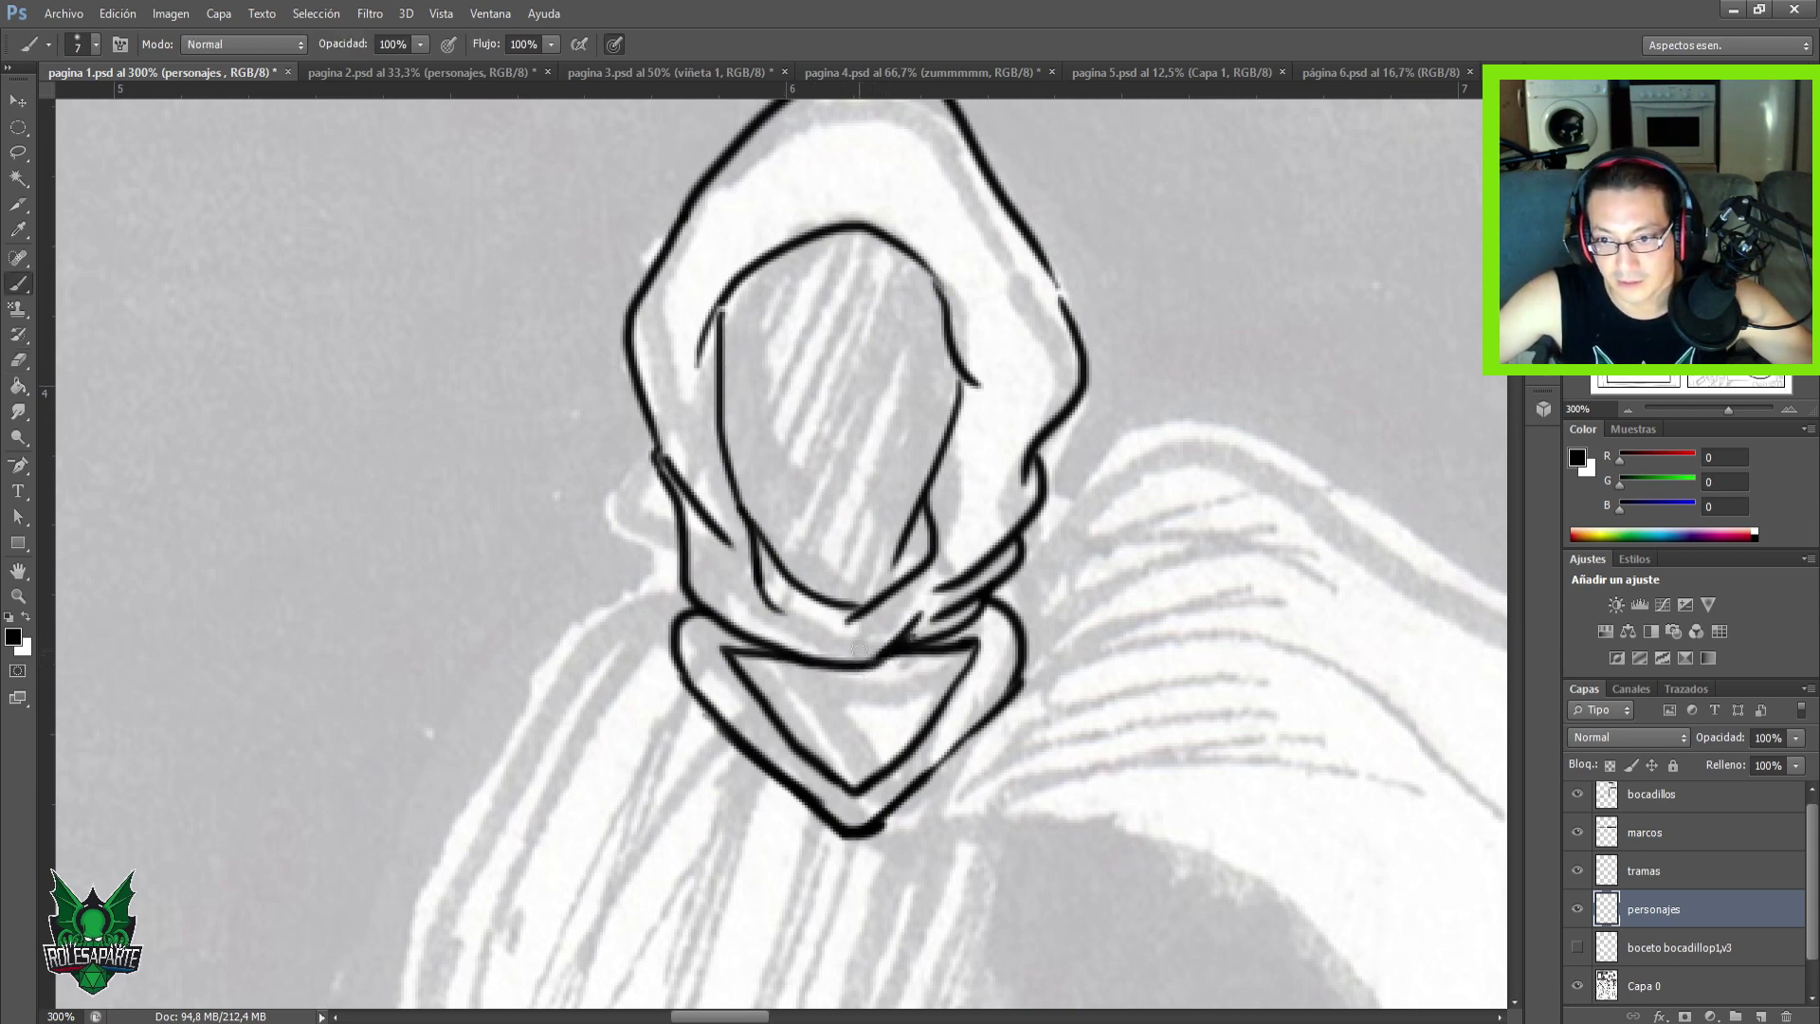
Thicken the collar's lower right outer edge down to its point and save the page.
{"action": "mouse_move", "coordinate": [861, 729]}
{"action": "left_mouse_down"}
{"action": "mouse_move", "coordinate": [804, 626]}
{"action": "mouse_move", "coordinate": [827, 629]}
{"action": "left_mouse_up"}
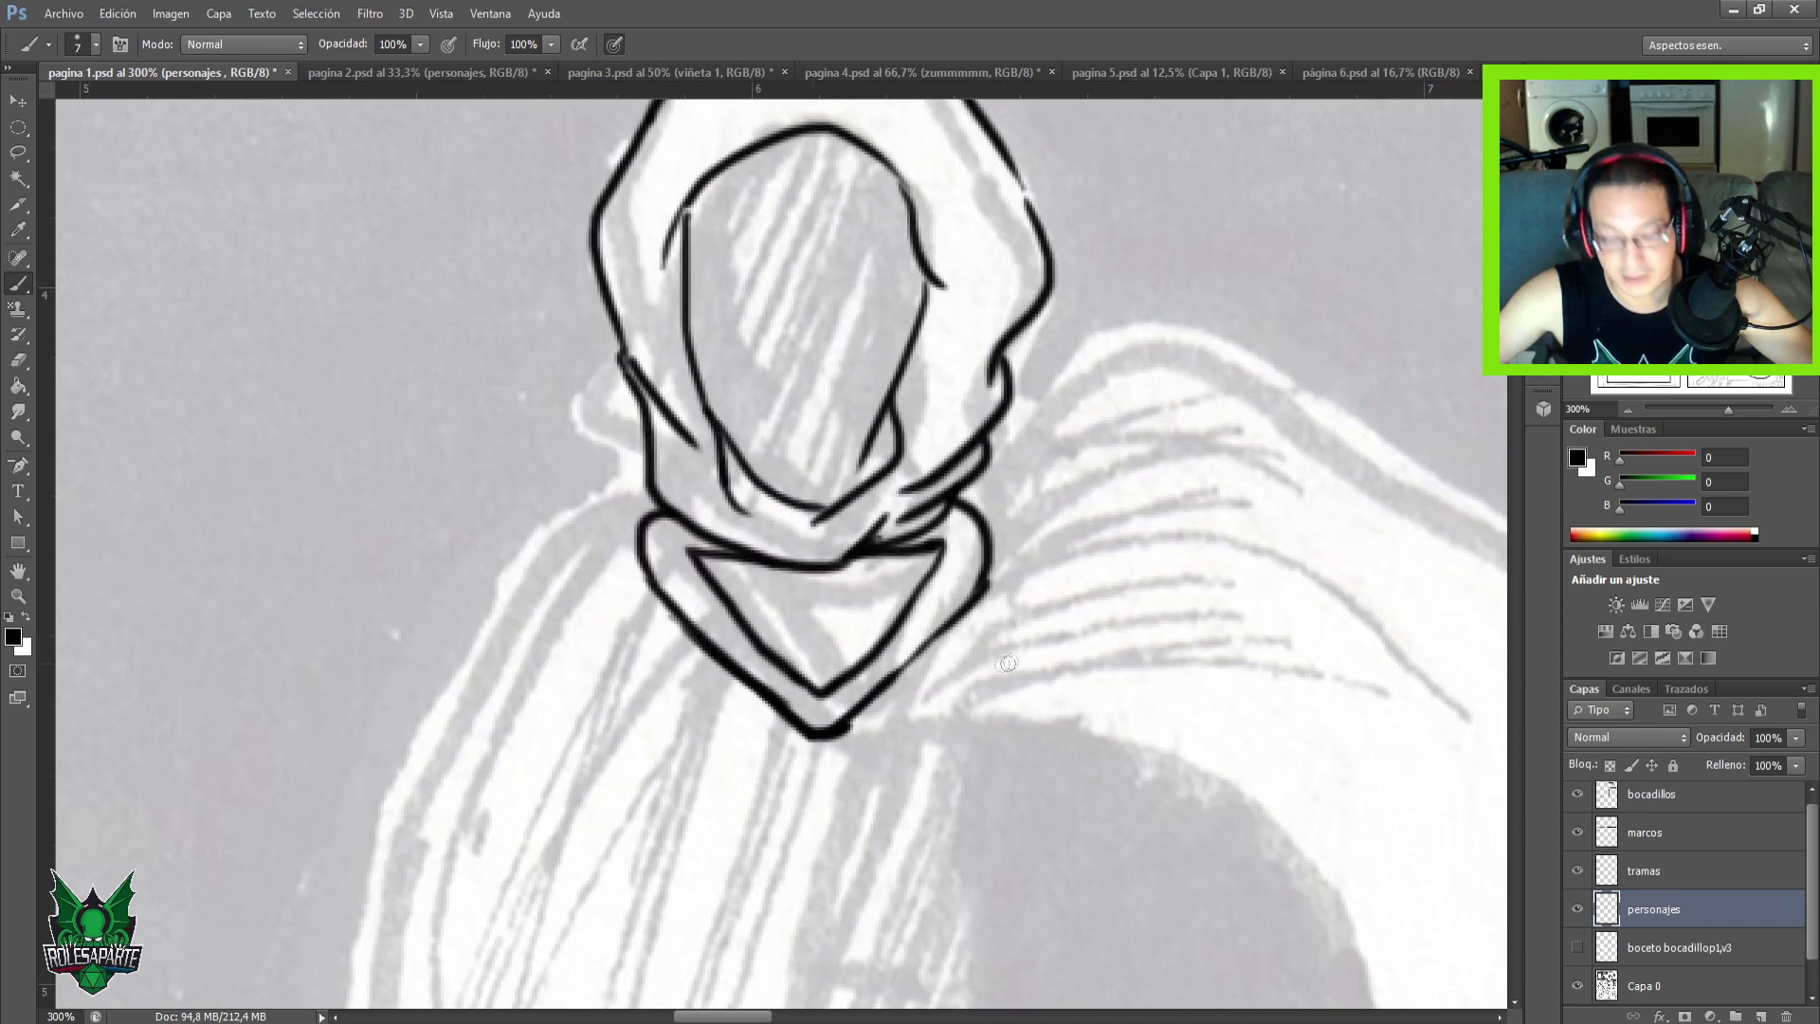
{"action": "key", "text": "e"}
{"action": "key", "text": "b"}
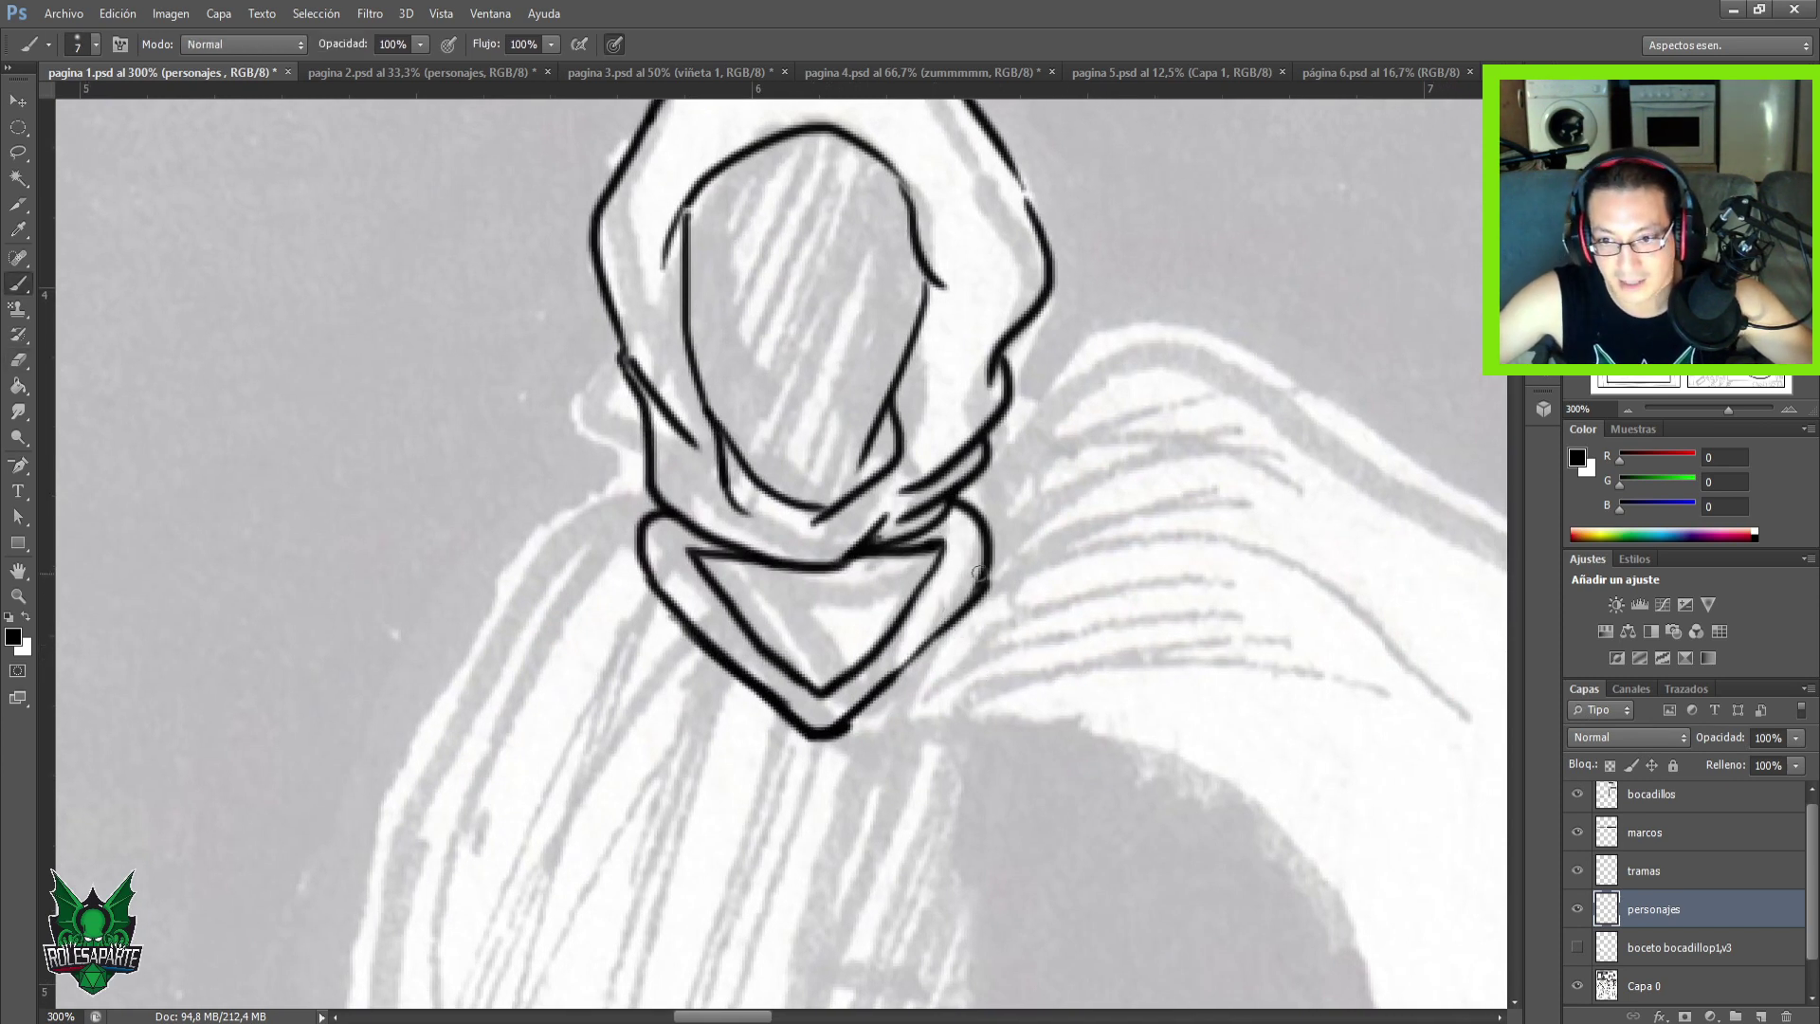
{"action": "mouse_move", "coordinate": [986, 564]}
{"action": "left_mouse_down"}
{"action": "mouse_move", "coordinate": [929, 654]}
{"action": "mouse_move", "coordinate": [938, 633]}
{"action": "mouse_move", "coordinate": [863, 700]}
{"action": "left_mouse_up"}
{"action": "left_click_drag", "start_coordinate": [962, 616], "coordinate": [827, 732]}
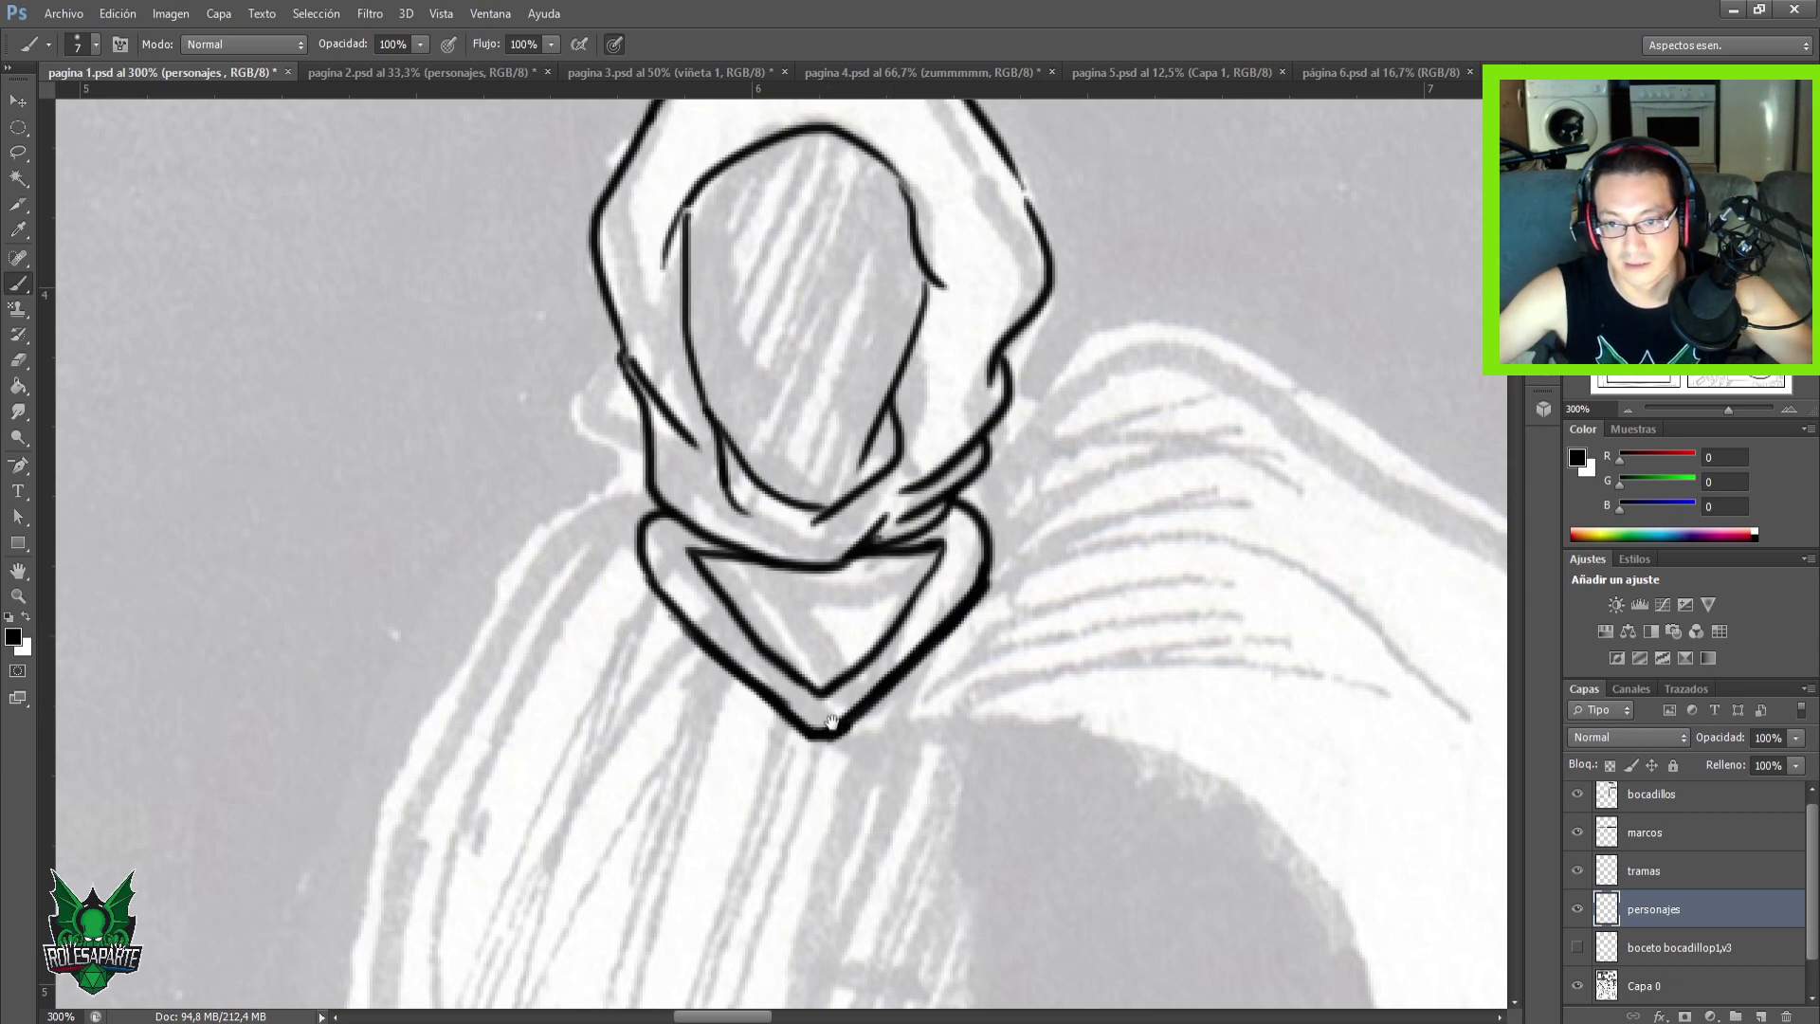
{"action": "scroll", "coordinate": [736, 593], "scroll_direction": "down", "scroll_amount": 2}
{"action": "key", "text": "ctrl+s"}
Ink the cloak's front edge down from the collar's point, adding a short fold and the right side's outward curve.
{"action": "key", "text": "ctrl+minus"}
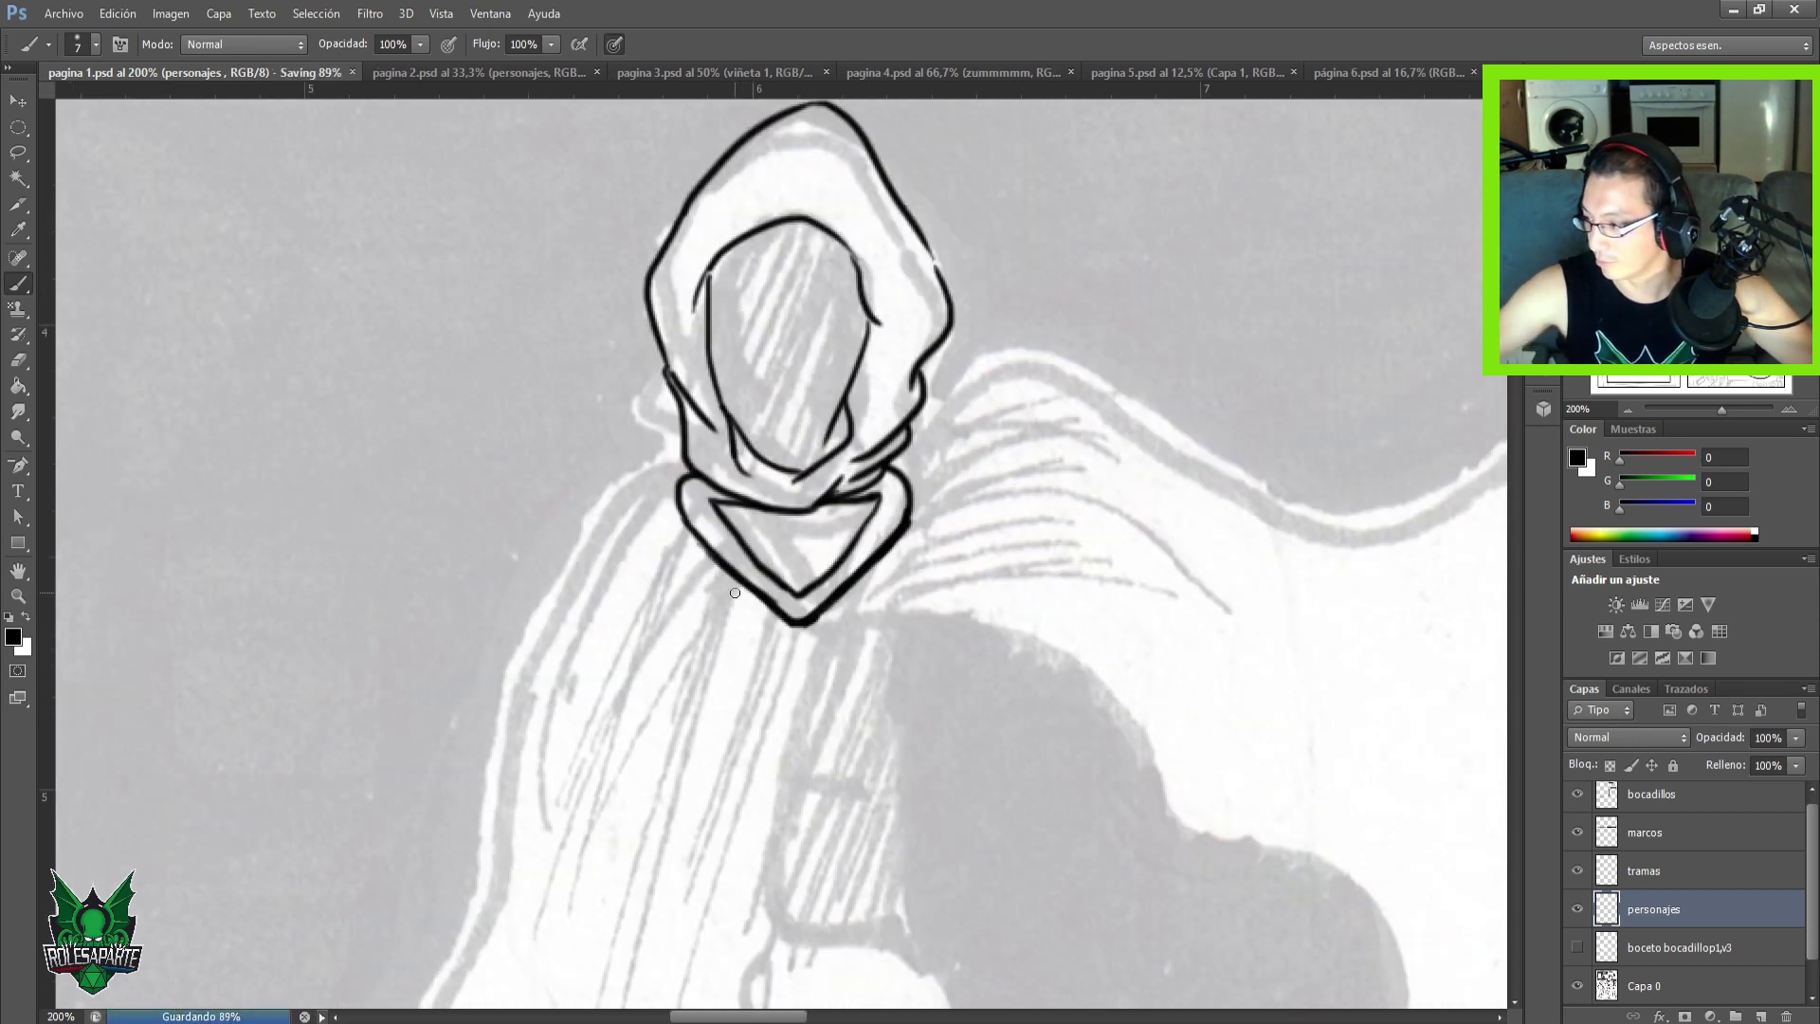
{"action": "mouse_move", "coordinate": [817, 711]}
{"action": "left_mouse_down"}
{"action": "mouse_move", "coordinate": [802, 591]}
{"action": "mouse_move", "coordinate": [796, 718]}
{"action": "mouse_move", "coordinate": [802, 530]}
{"action": "mouse_move", "coordinate": [854, 461]}
{"action": "left_mouse_up"}
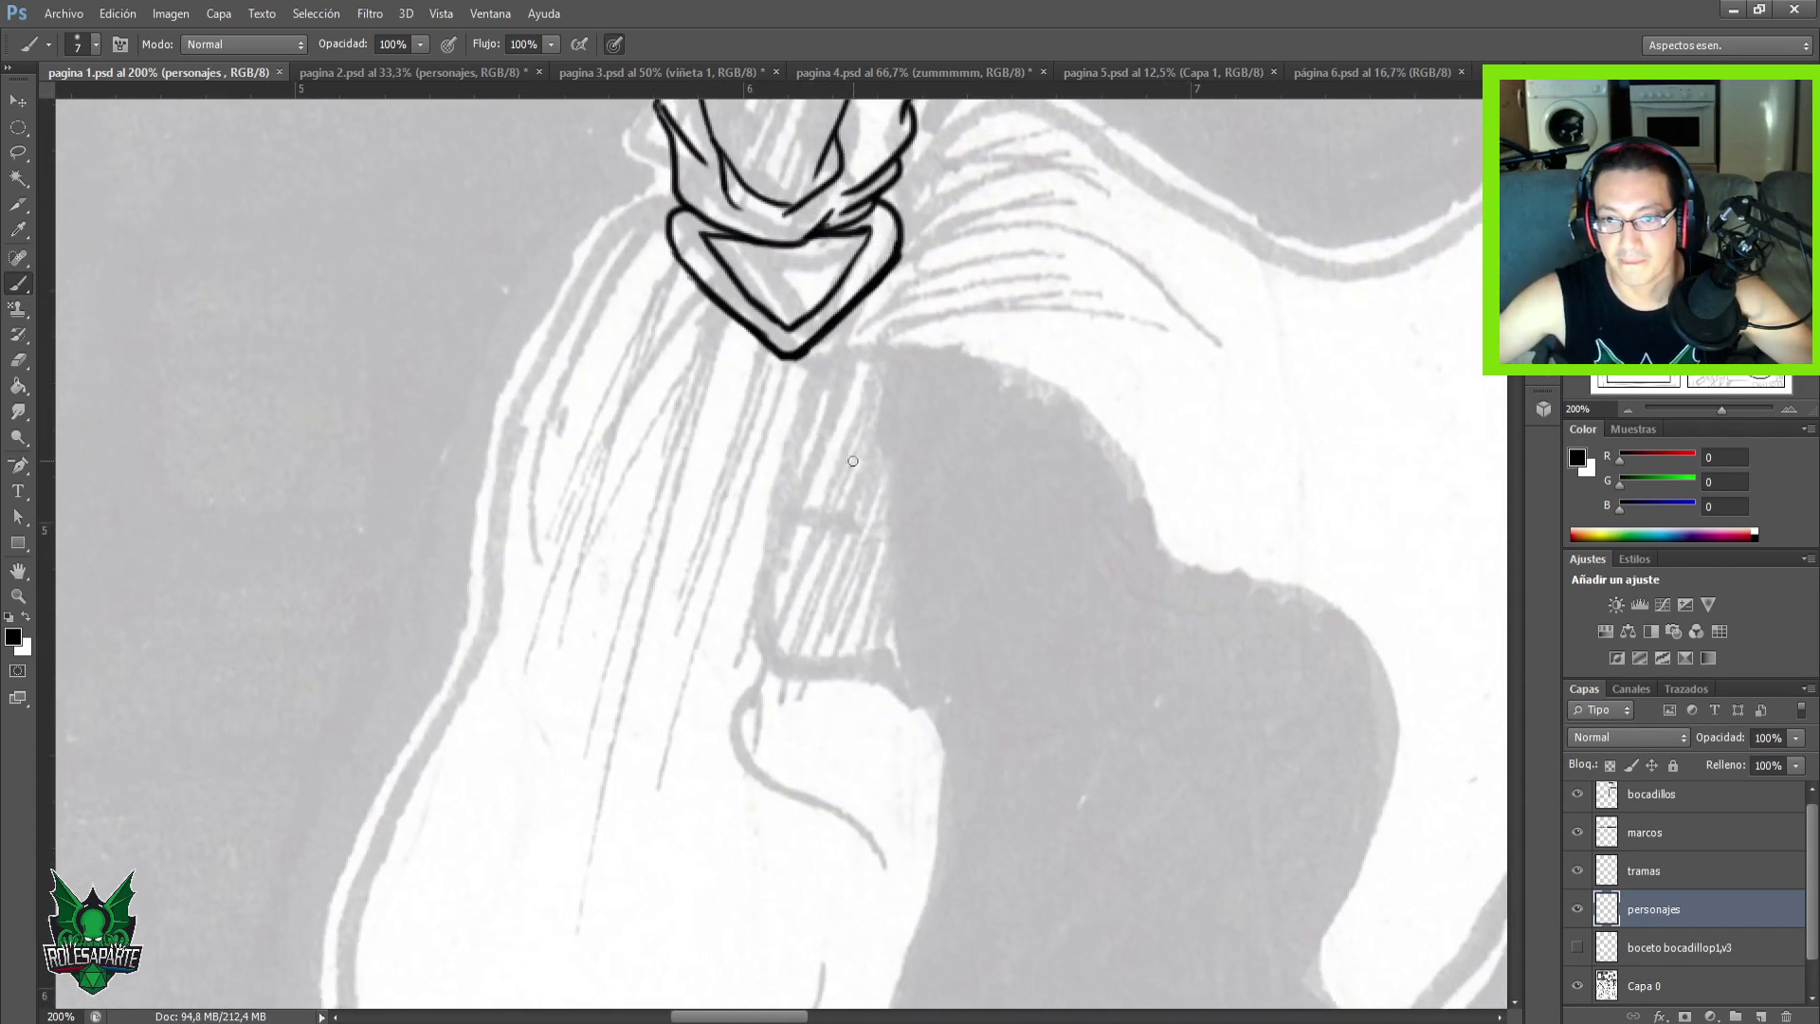
{"action": "mouse_move", "coordinate": [792, 361]}
{"action": "left_mouse_down"}
{"action": "mouse_move", "coordinate": [841, 417]}
{"action": "mouse_move", "coordinate": [798, 597]}
{"action": "left_mouse_up"}
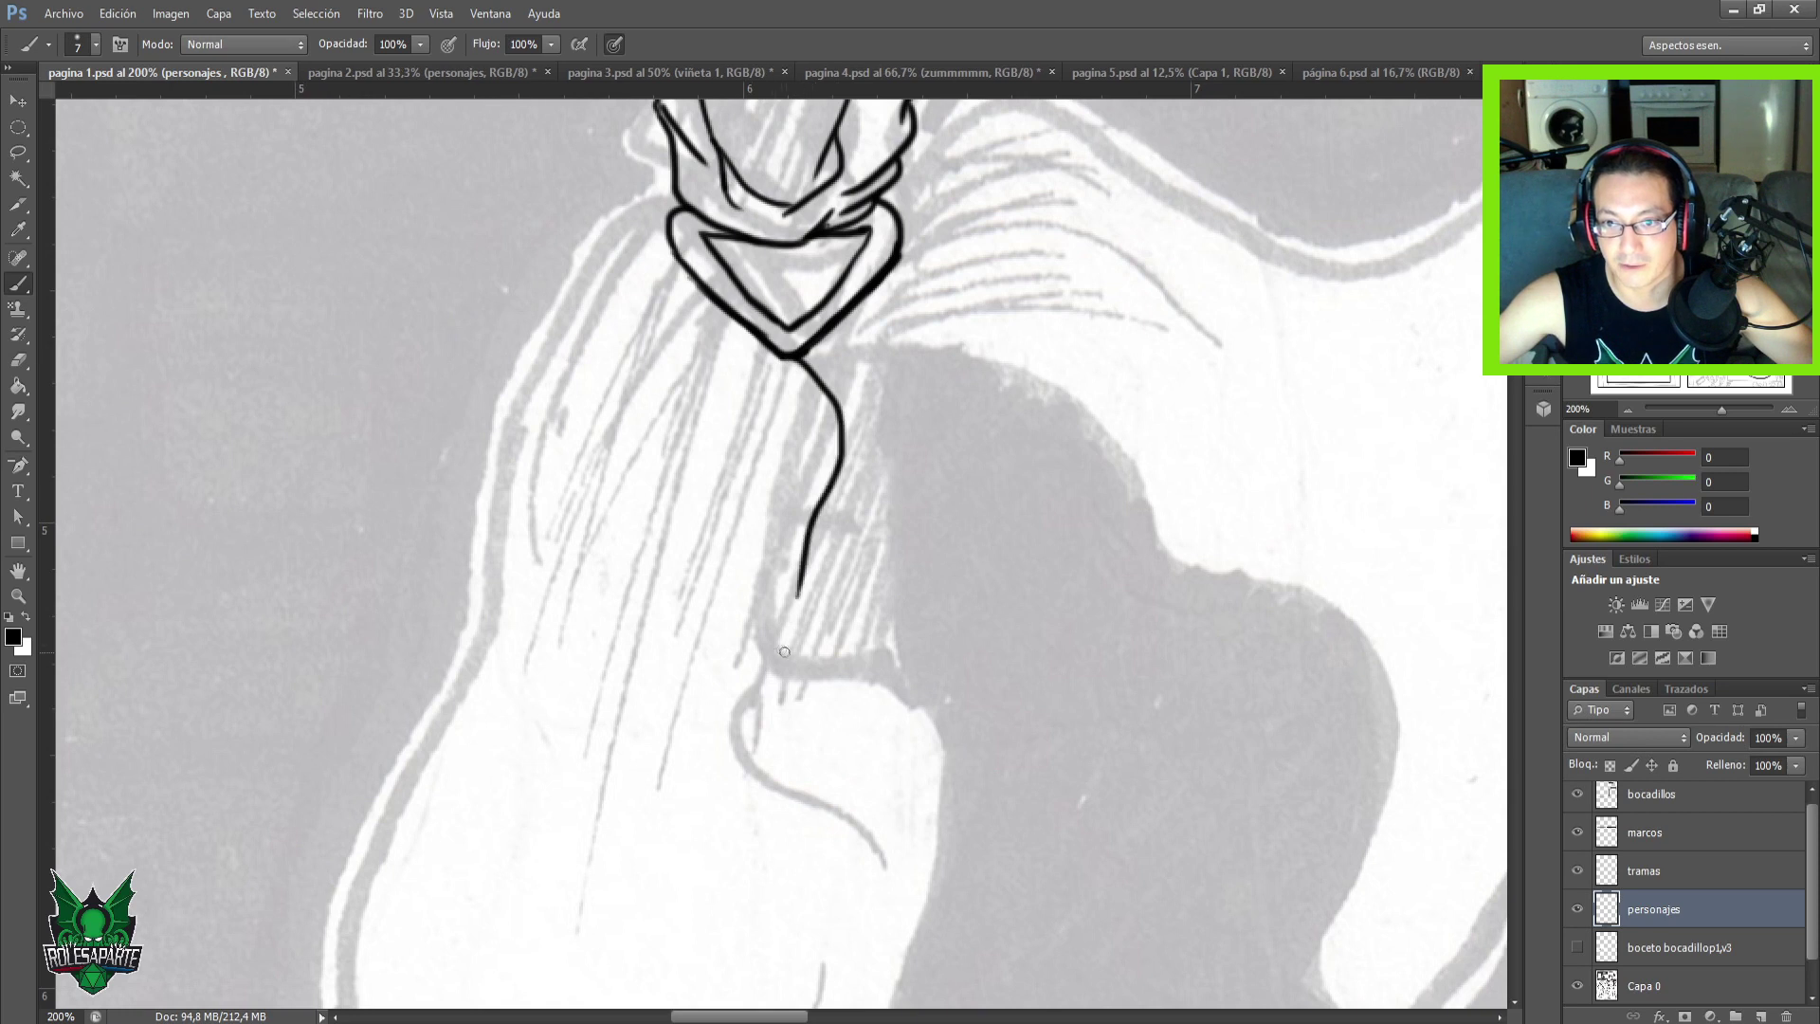
{"action": "key", "text": "ctrl+z"}
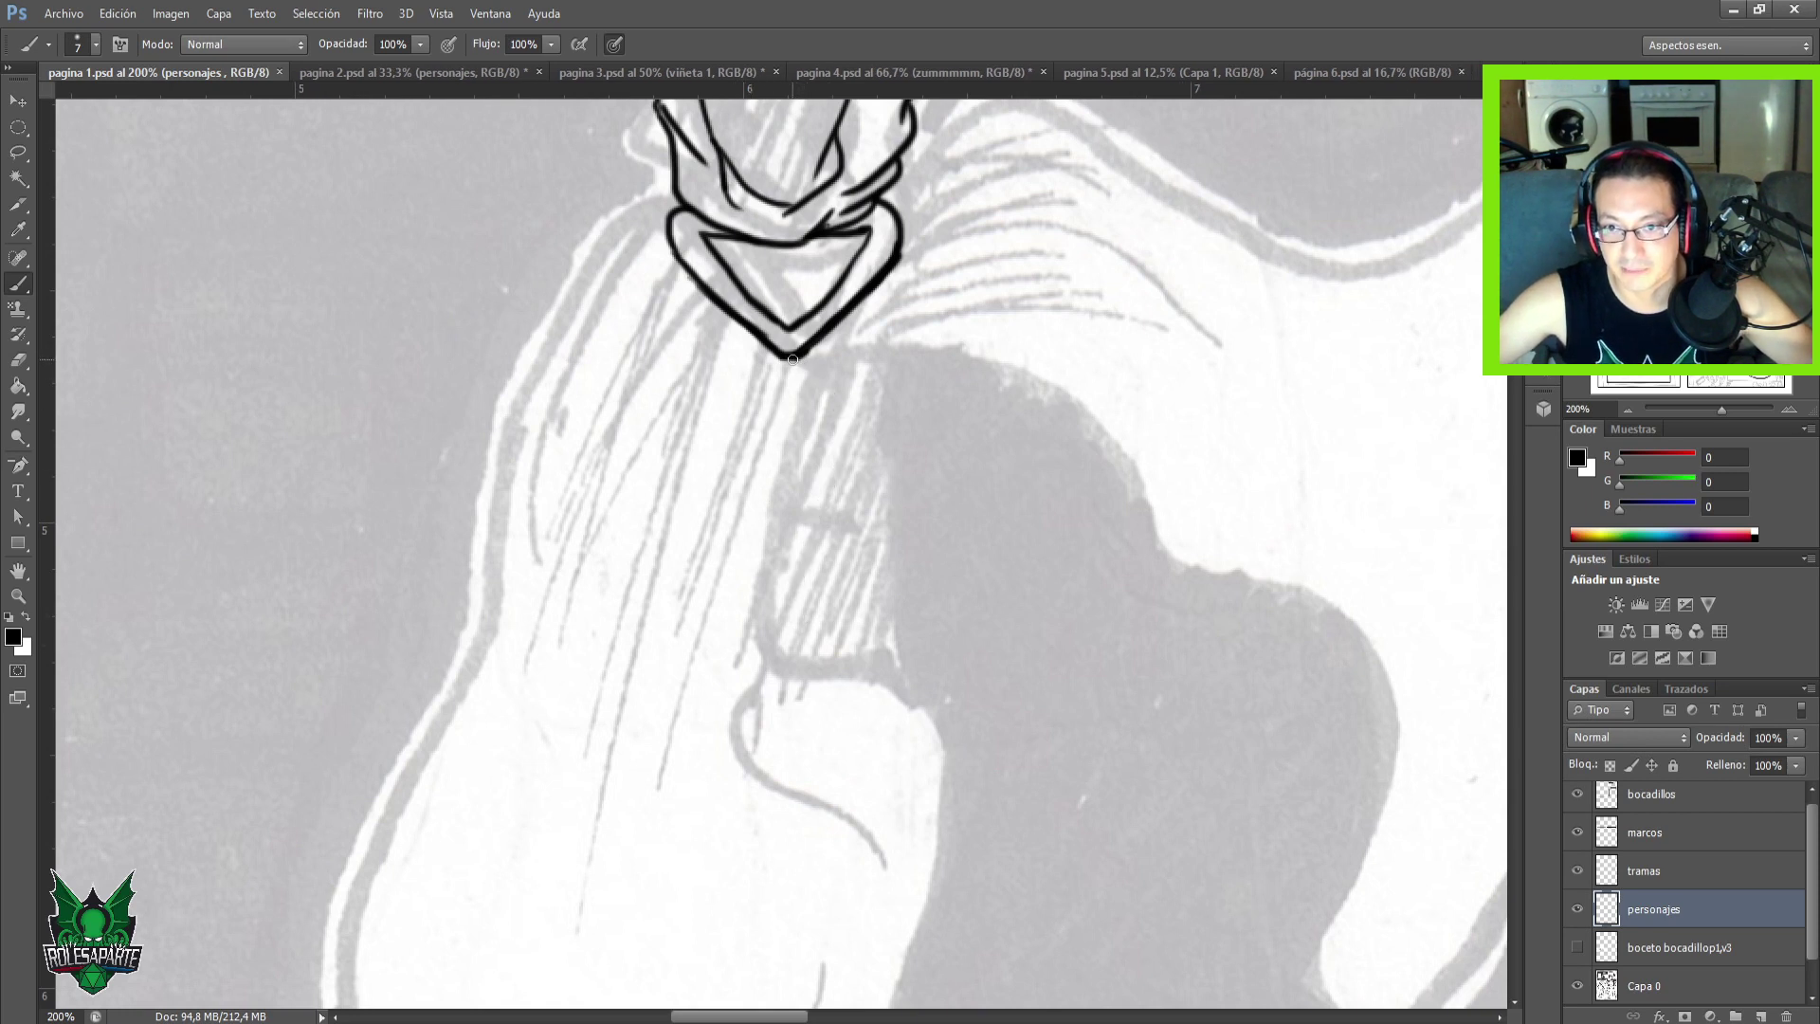
{"action": "left_click_drag", "start_coordinate": [792, 359], "coordinate": [728, 618]}
{"action": "mouse_move", "coordinate": [775, 486]}
{"action": "left_mouse_down"}
{"action": "mouse_move", "coordinate": [740, 786]}
{"action": "mouse_move", "coordinate": [734, 620]}
{"action": "left_mouse_up"}
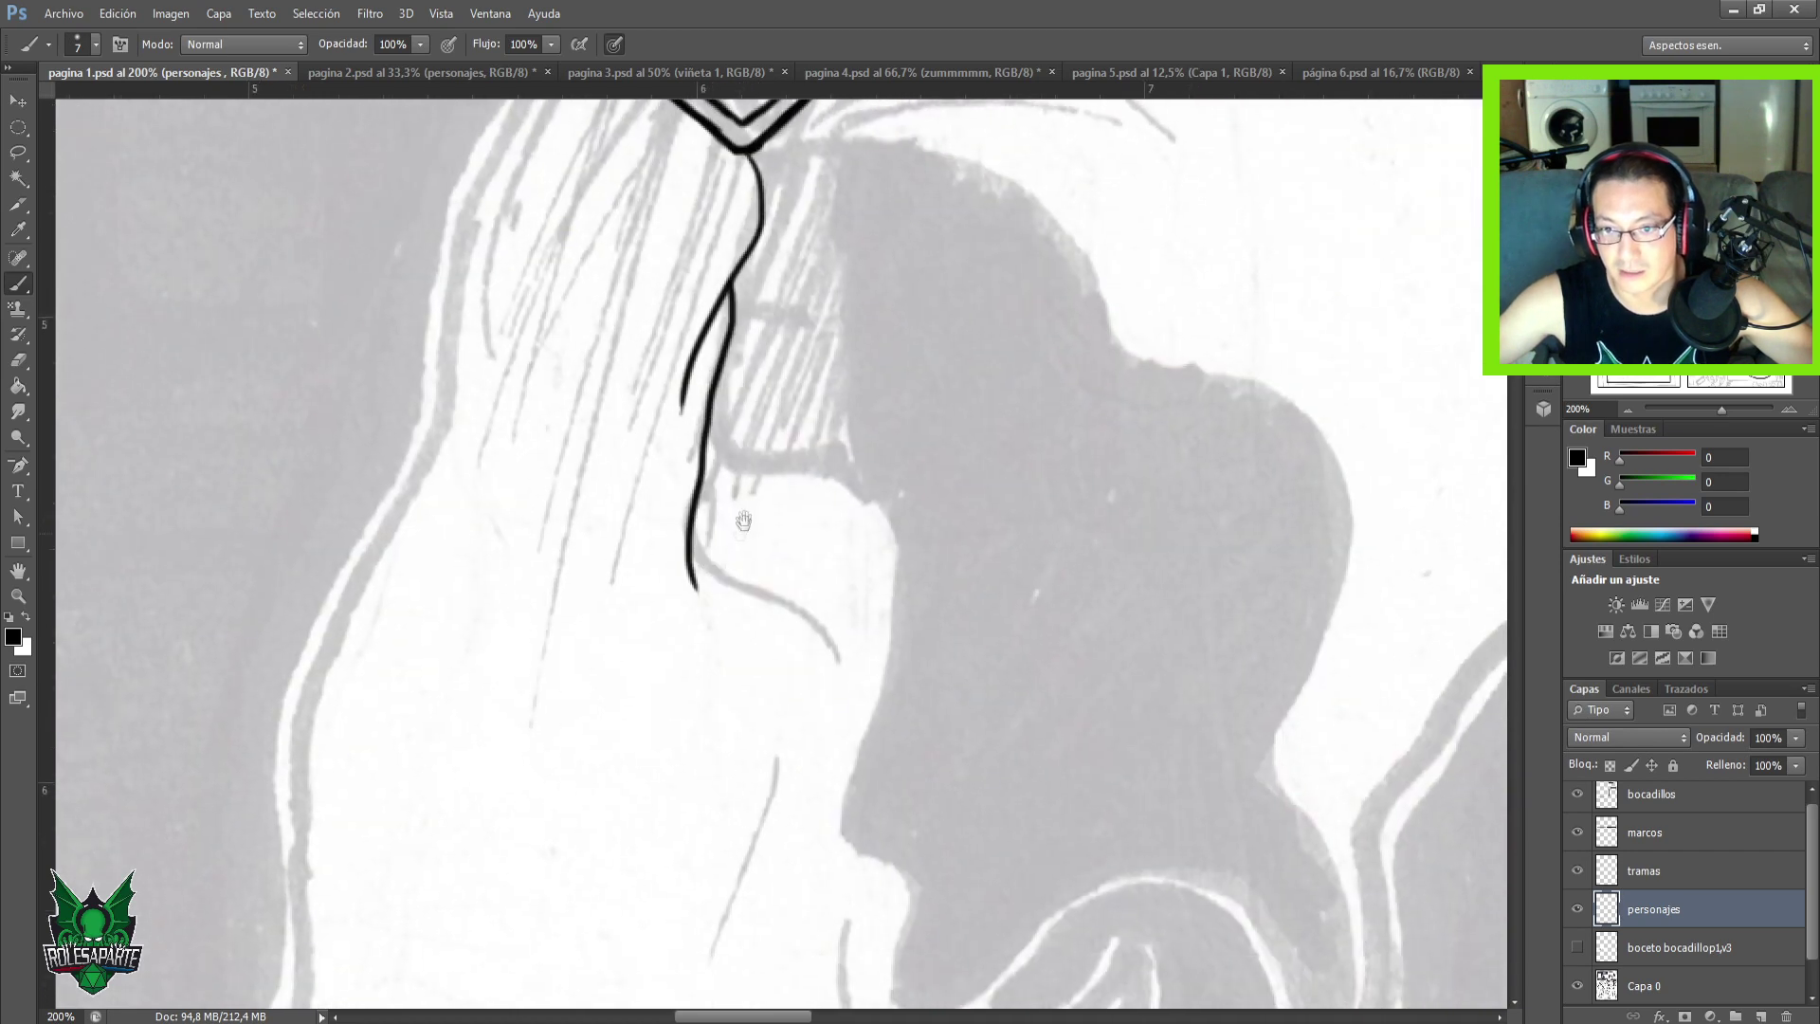
{"action": "mouse_move", "coordinate": [720, 444]}
{"action": "left_mouse_down"}
{"action": "mouse_move", "coordinate": [909, 546]}
{"action": "mouse_move", "coordinate": [892, 903]}
{"action": "mouse_move", "coordinate": [833, 965]}
{"action": "left_mouse_up"}
Ink the cloak's left contour from the collar over the shoulder and down to the ground, saving the page along the way.
{"action": "scroll", "coordinate": [818, 521], "scroll_direction": "up", "scroll_amount": 5}
{"action": "scroll", "coordinate": [818, 522], "scroll_direction": "left", "scroll_amount": 3}
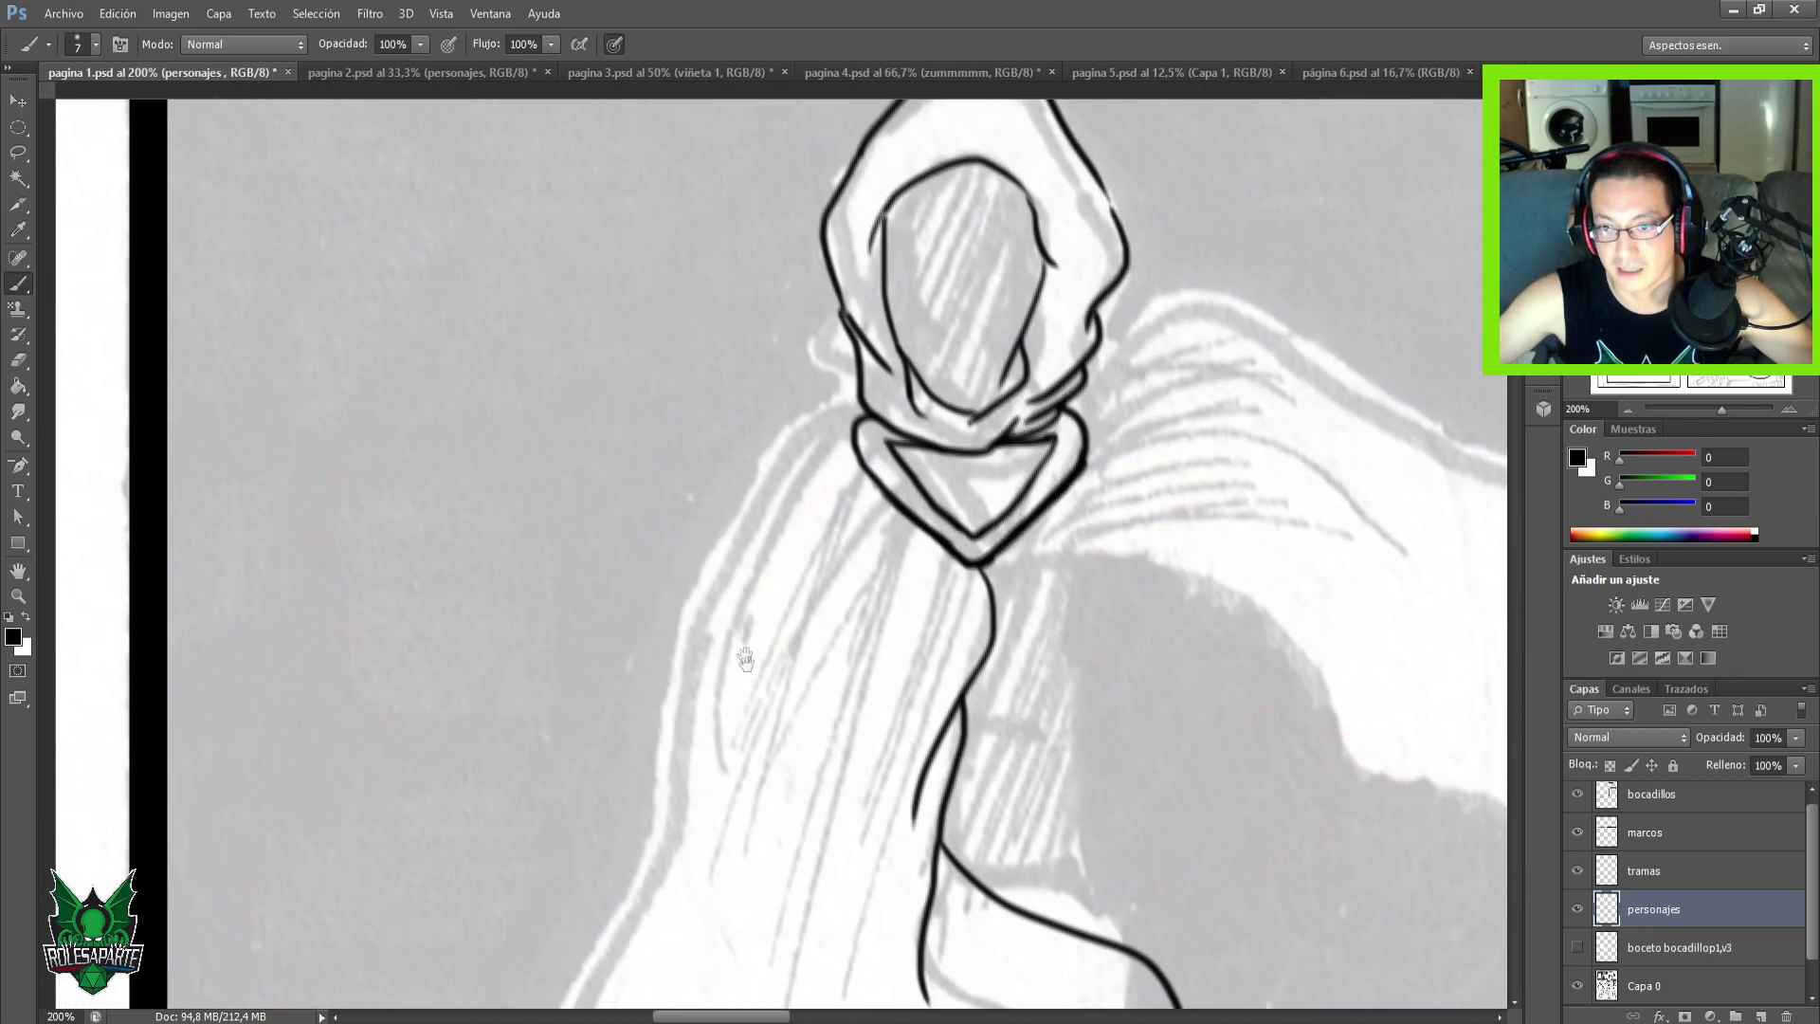
{"action": "left_click_drag", "start_coordinate": [880, 462], "coordinate": [711, 625]}
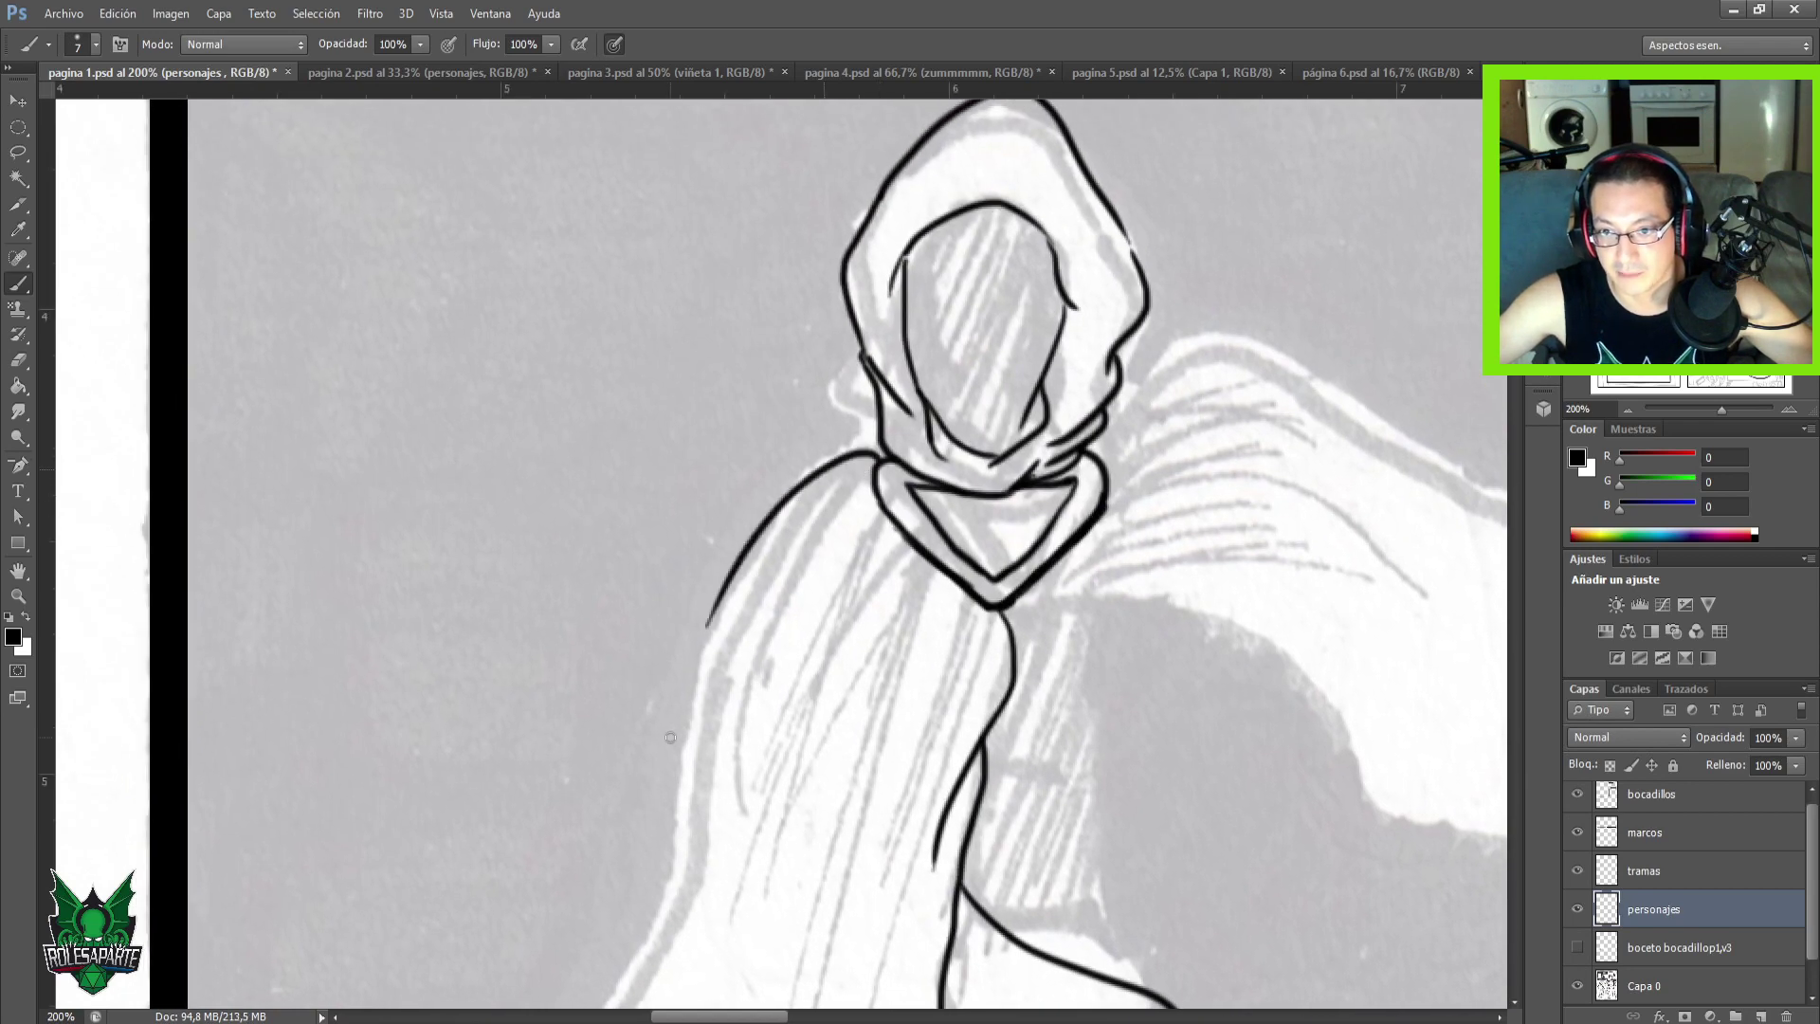
{"action": "scroll", "coordinate": [668, 663], "scroll_direction": "down", "scroll_amount": 4}
{"action": "scroll", "coordinate": [654, 511], "scroll_direction": "down", "scroll_amount": 1}
{"action": "key", "text": "ctrl+minus"}
{"action": "key", "text": "ctrl+s"}
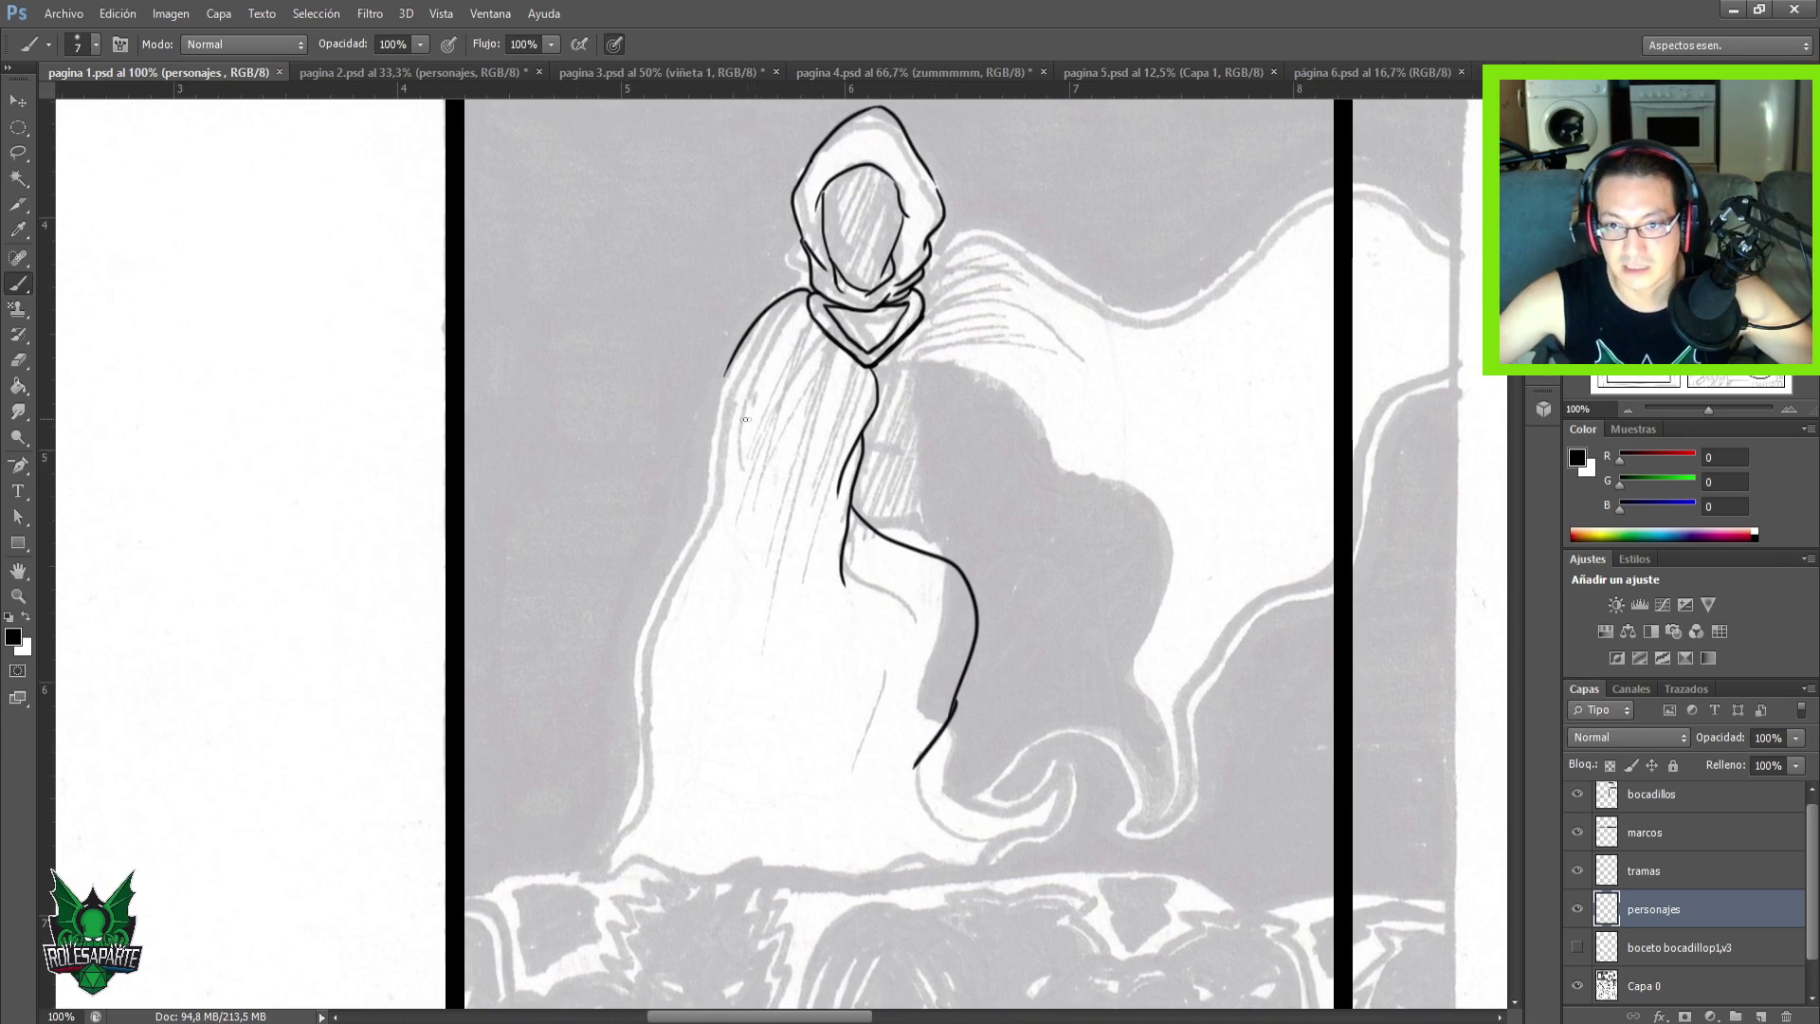
{"action": "mouse_move", "coordinate": [724, 379]}
{"action": "left_mouse_down"}
{"action": "mouse_move", "coordinate": [705, 479]}
{"action": "mouse_move", "coordinate": [579, 787]}
{"action": "mouse_move", "coordinate": [484, 891]}
{"action": "left_mouse_up"}
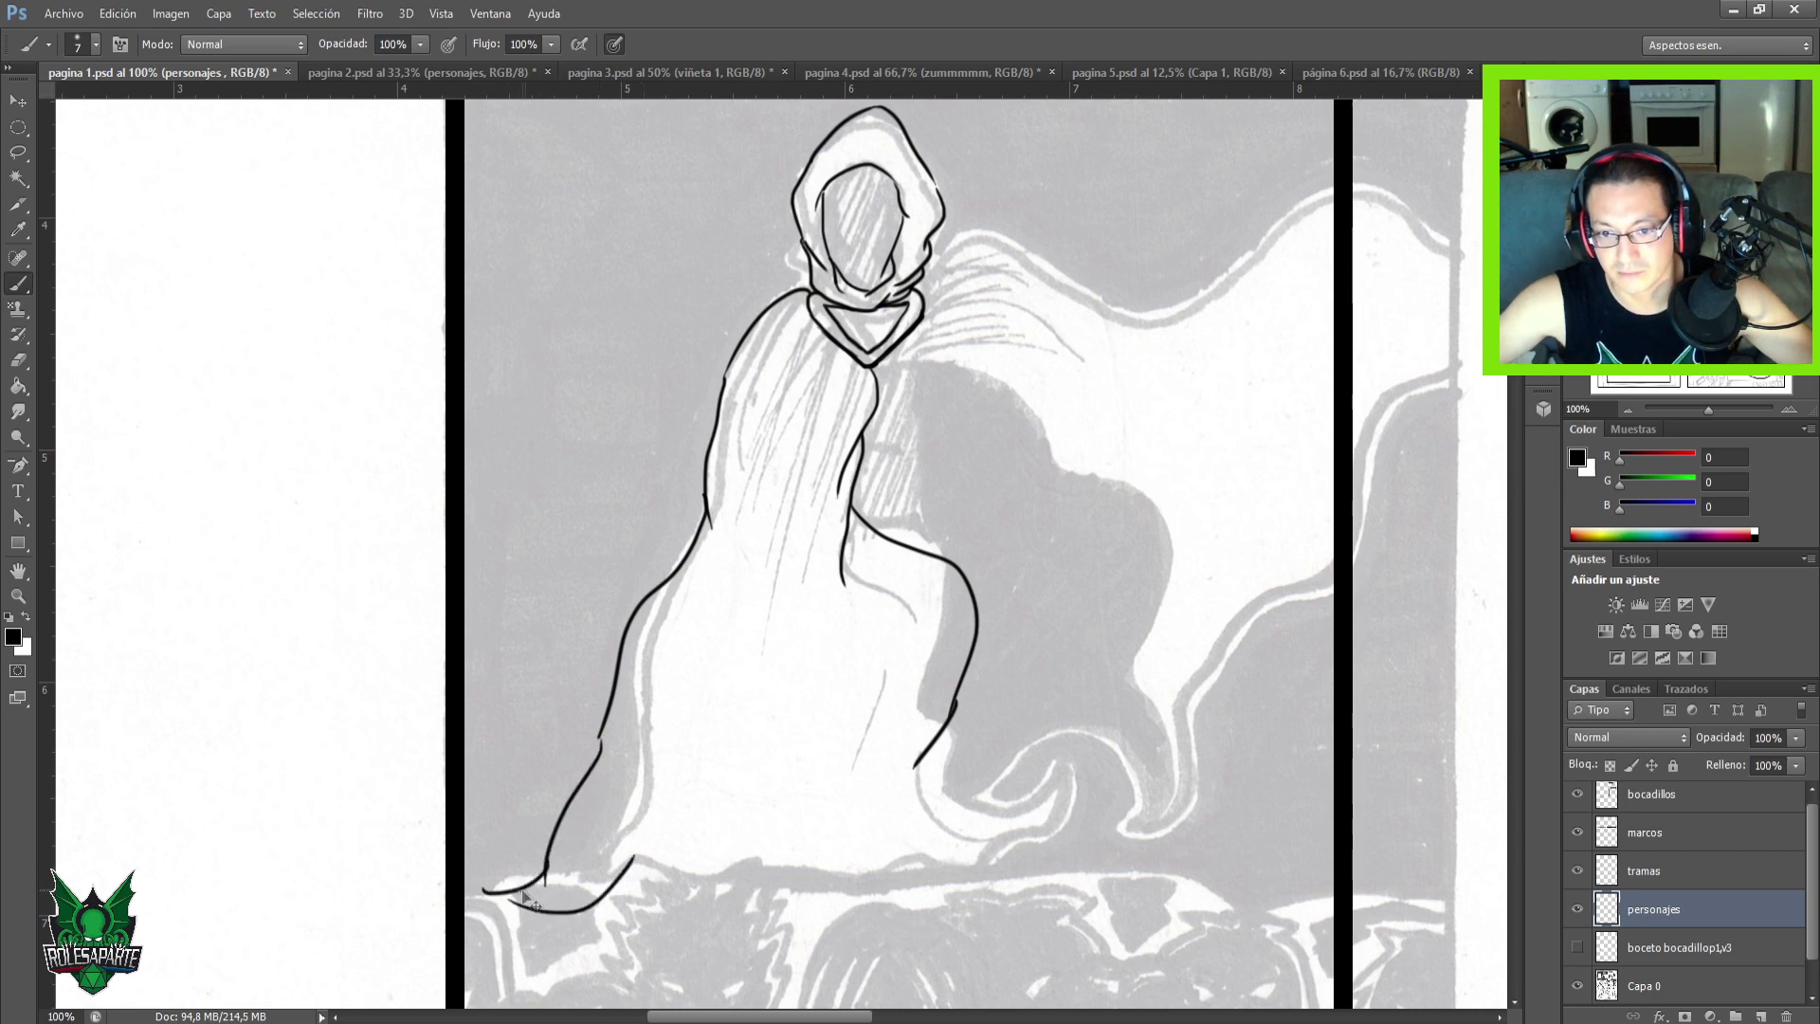
{"action": "key", "text": "ctrl+z"}
Ink the cloak's hem from its lower left corner to a flared tip at the right, with a second line beneath as its folded edge.
{"action": "mouse_move", "coordinate": [545, 880]}
{"action": "left_mouse_down"}
{"action": "mouse_move", "coordinate": [497, 891]}
{"action": "mouse_move", "coordinate": [868, 842]}
{"action": "left_mouse_up"}
{"action": "mouse_move", "coordinate": [929, 777]}
{"action": "left_mouse_down"}
{"action": "mouse_move", "coordinate": [969, 823]}
{"action": "mouse_move", "coordinate": [1022, 824]}
{"action": "left_mouse_up"}
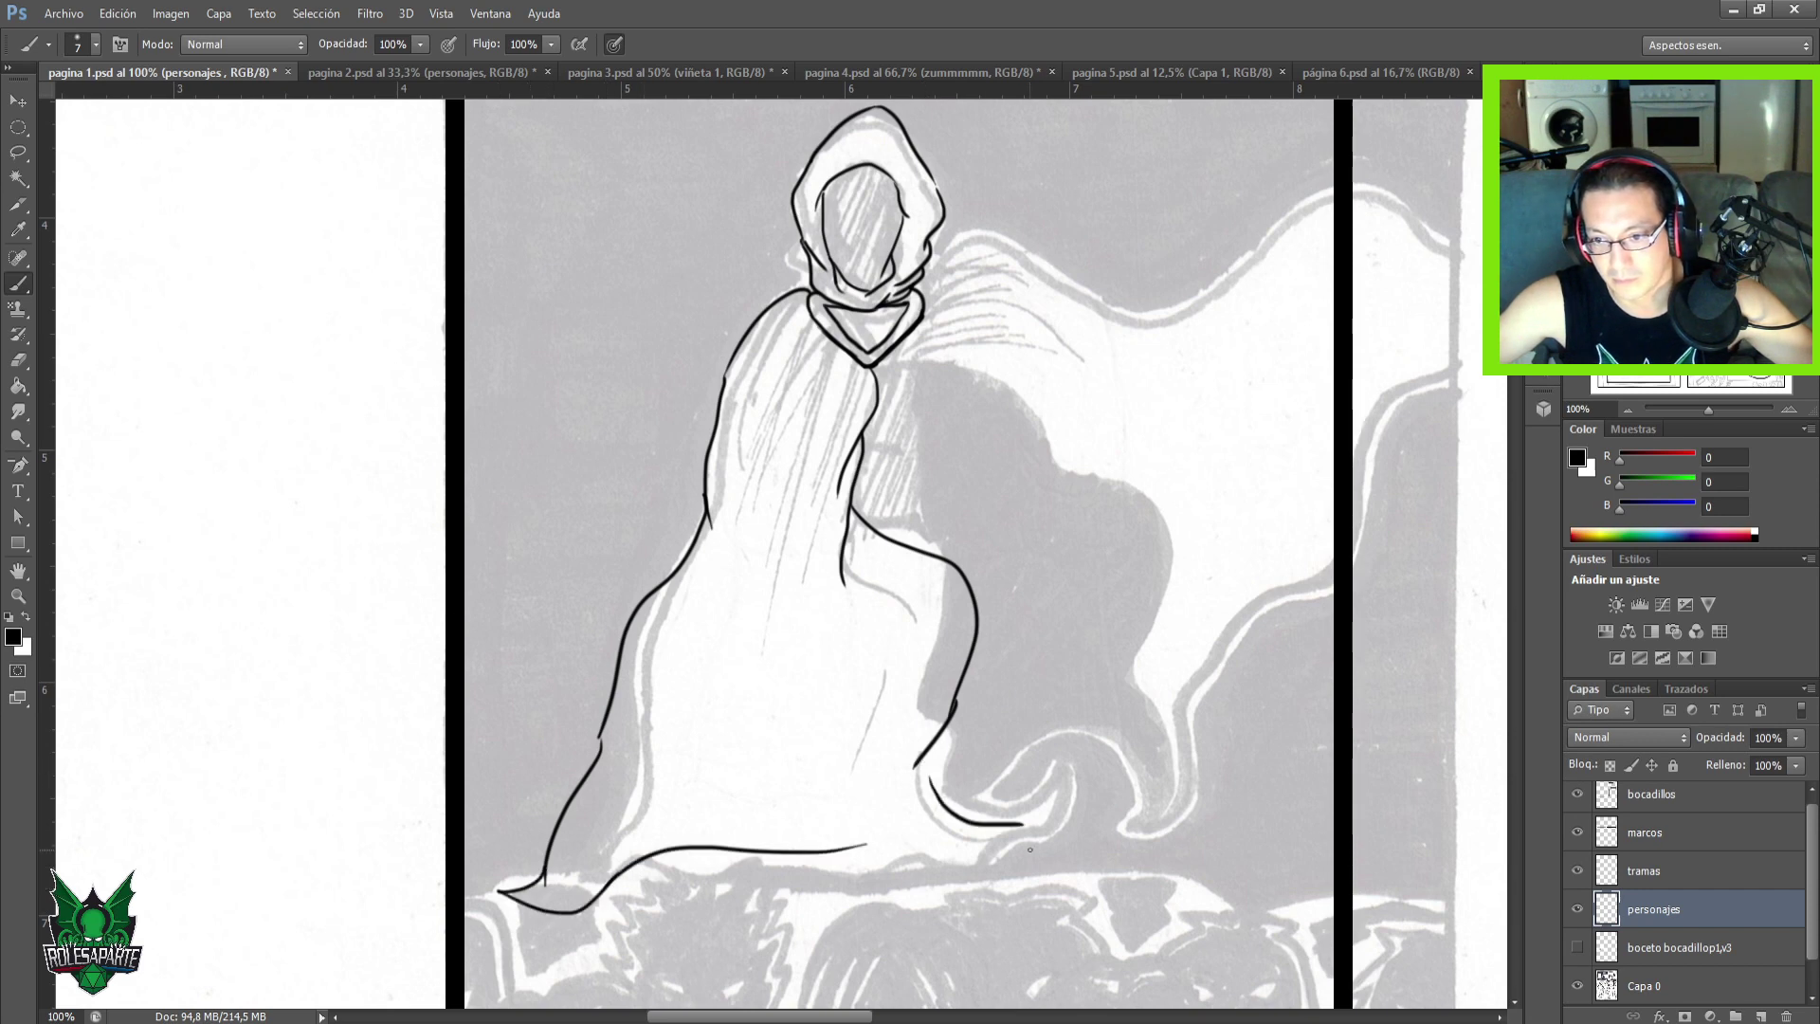
{"action": "key", "text": "ctrl+z"}
{"action": "mouse_move", "coordinate": [938, 740]}
{"action": "left_mouse_down"}
{"action": "mouse_move", "coordinate": [1001, 818]}
{"action": "mouse_move", "coordinate": [1089, 832]}
{"action": "mouse_move", "coordinate": [1014, 865]}
{"action": "mouse_move", "coordinate": [911, 843]}
{"action": "mouse_move", "coordinate": [957, 863]}
{"action": "mouse_move", "coordinate": [621, 886]}
{"action": "left_mouse_up"}
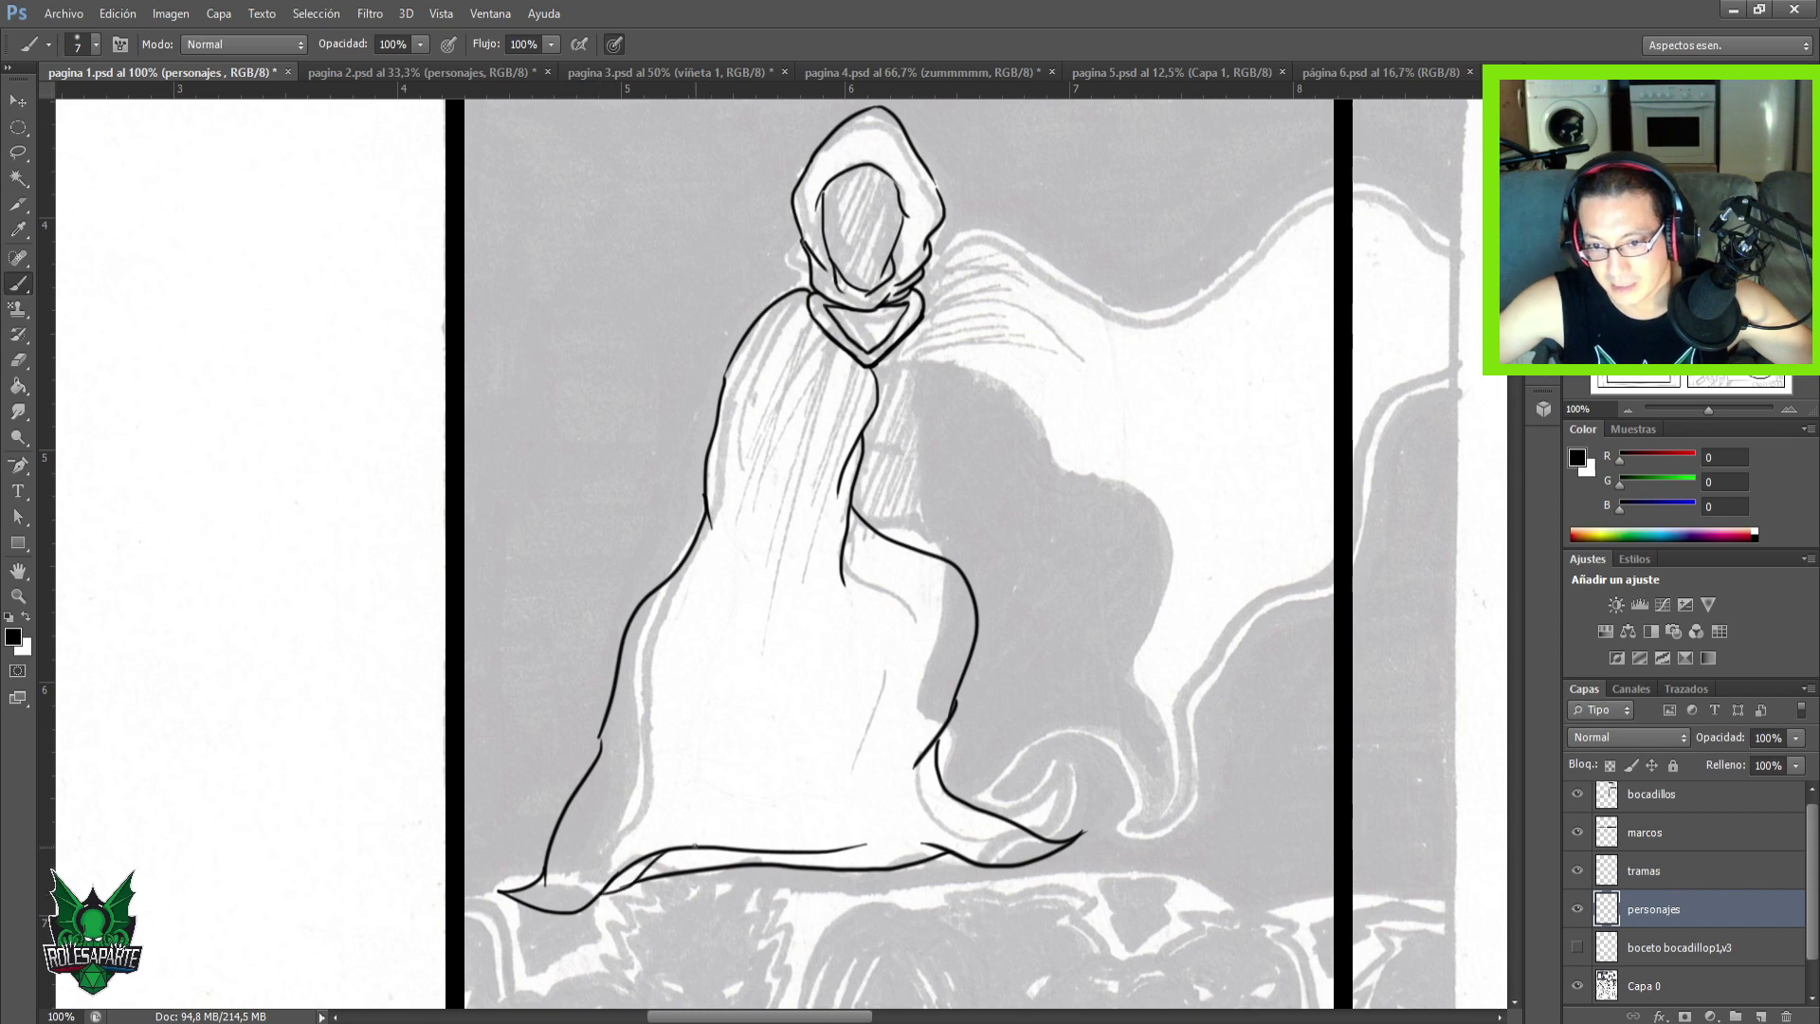
Save the page and close the small gap in the cloak's left contour, halfway between waist and hem.
{"action": "key", "text": "e"}
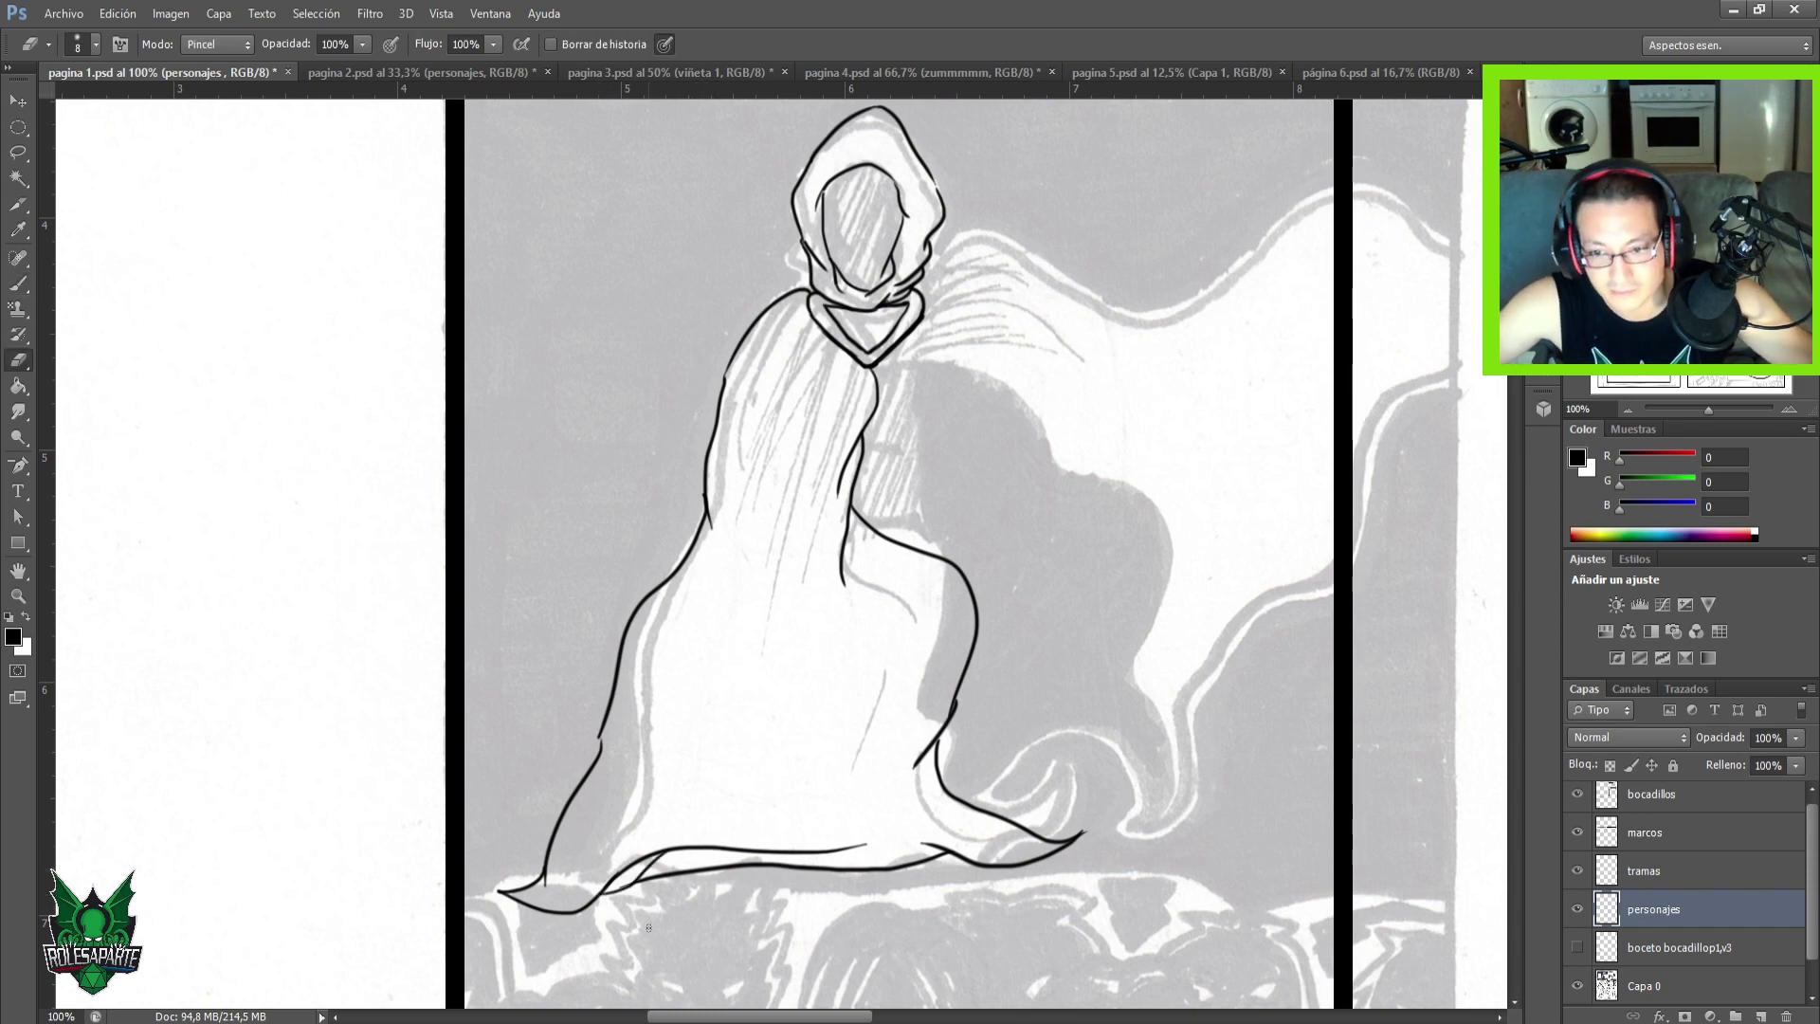
{"action": "key", "text": "ctrl+plus"}
{"action": "key", "text": "ctrl+s"}
{"action": "mouse_move", "coordinate": [732, 773]}
{"action": "left_mouse_down"}
{"action": "mouse_move", "coordinate": [812, 455]}
{"action": "mouse_move", "coordinate": [792, 423]}
{"action": "left_mouse_up"}
{"action": "key", "text": "b"}
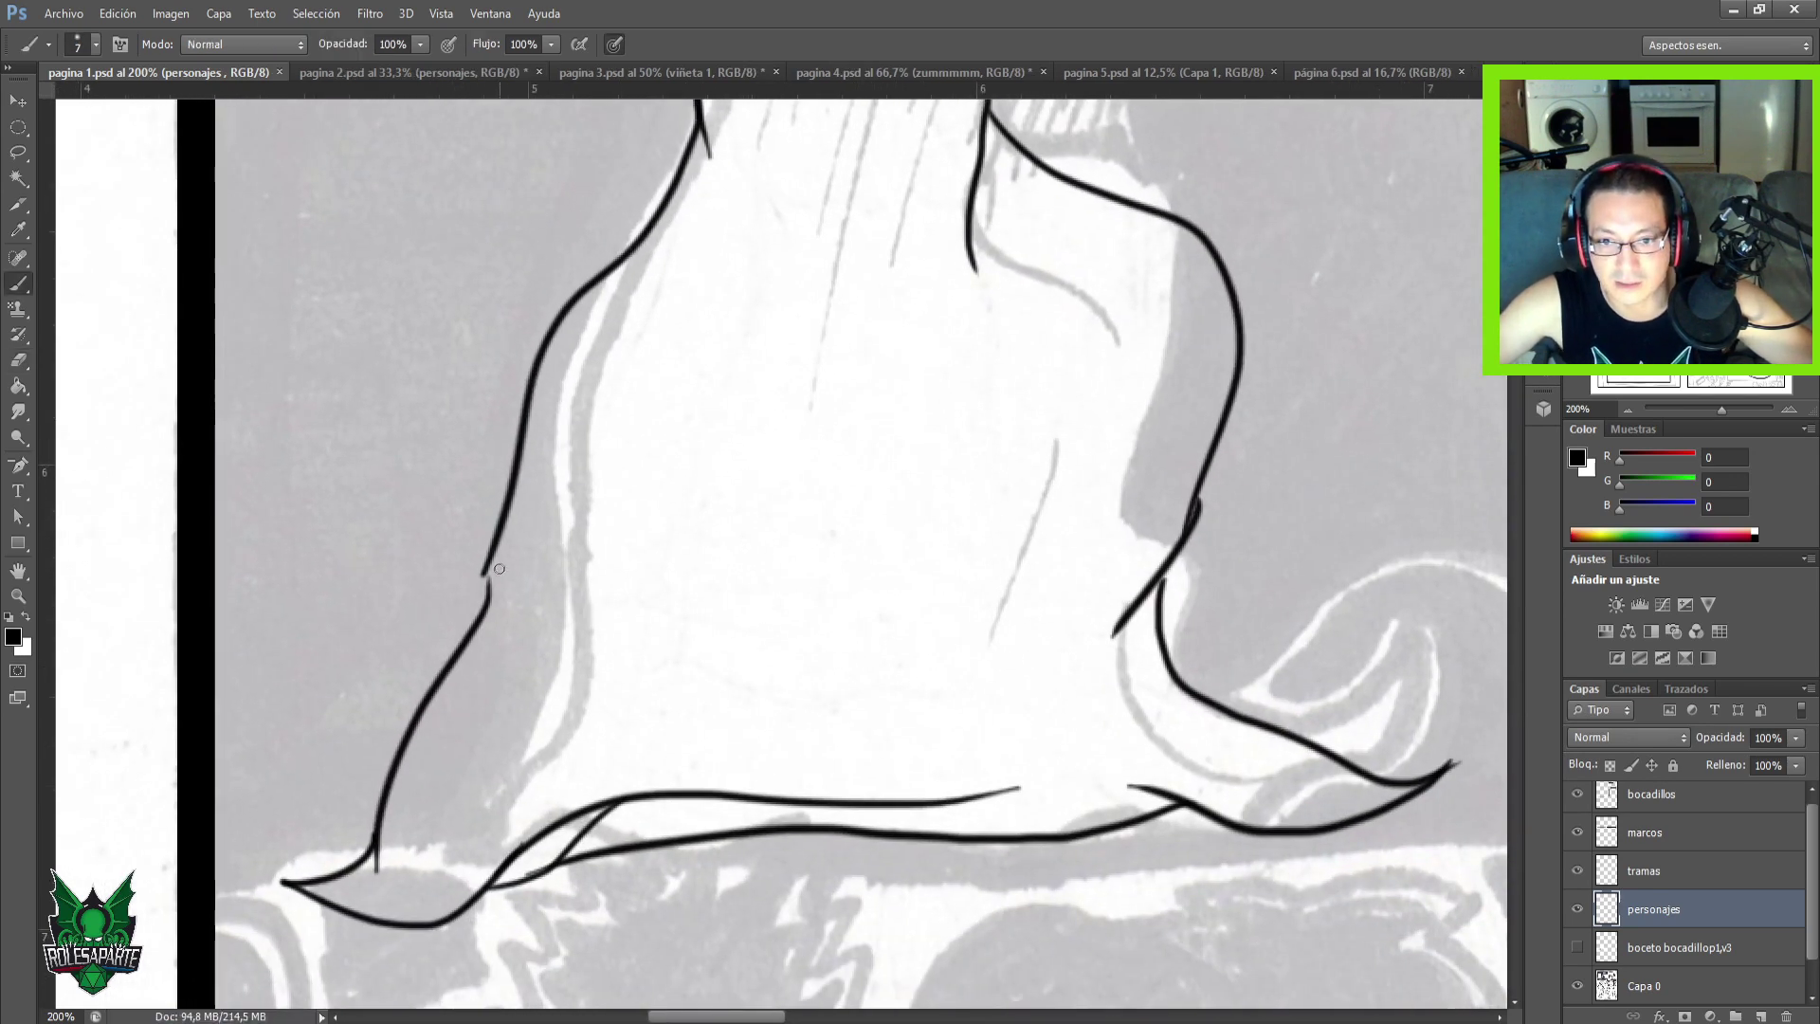
{"action": "left_click_drag", "start_coordinate": [484, 572], "coordinate": [490, 601]}
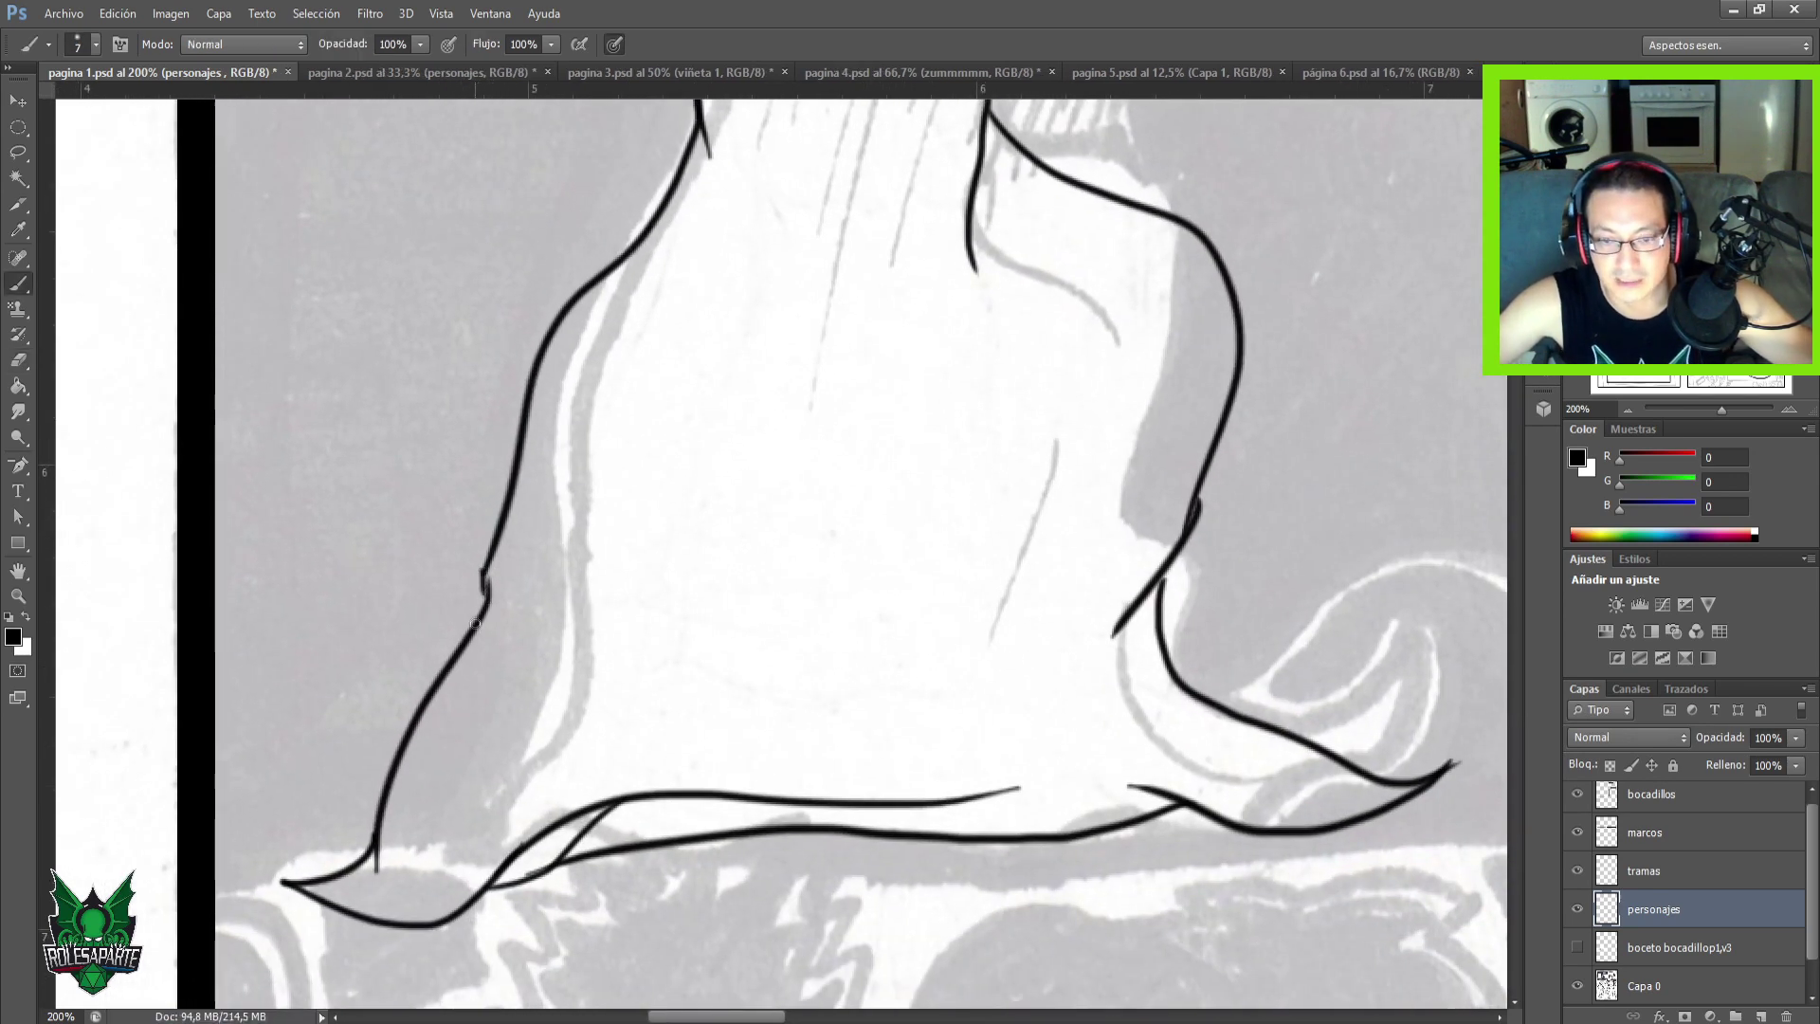
Replace the short fold line at the hem's left end with a smoother one, extend the upper hem line, and save.
{"action": "key", "text": "e"}
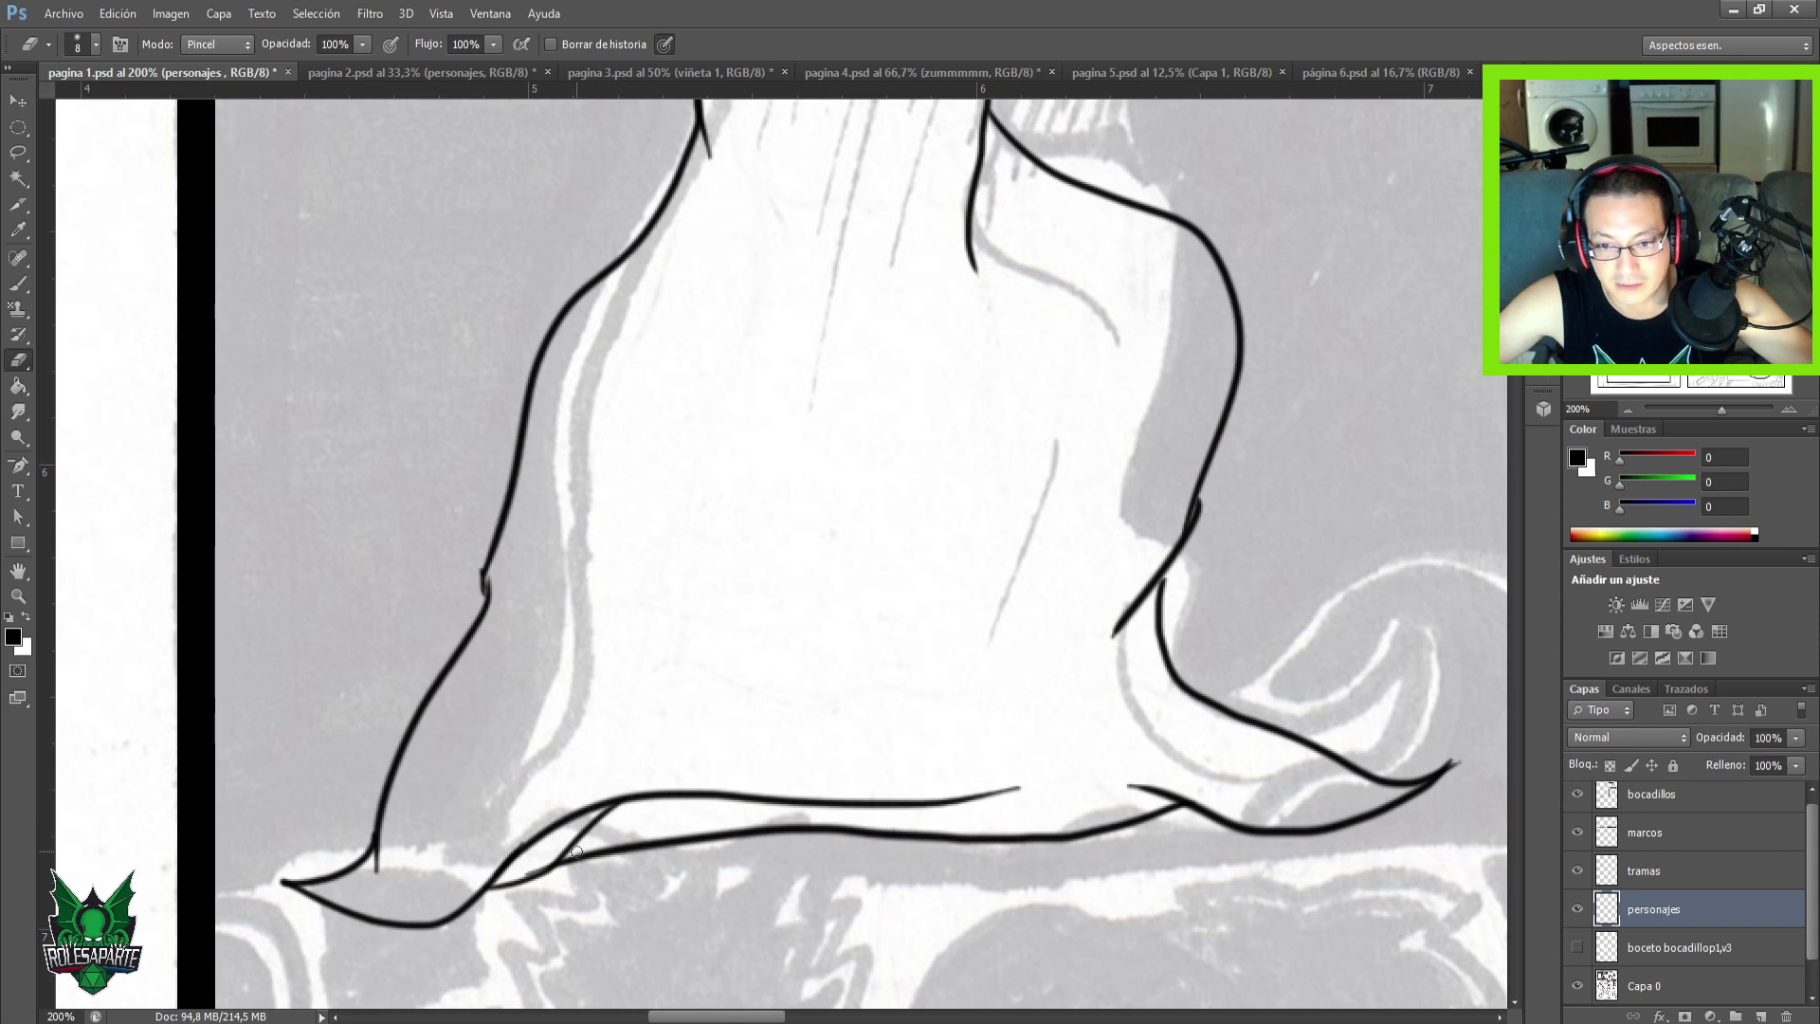
{"action": "mouse_move", "coordinate": [575, 848]}
{"action": "left_mouse_down"}
{"action": "mouse_move", "coordinate": [591, 822]}
{"action": "mouse_move", "coordinate": [647, 819]}
{"action": "left_mouse_up"}
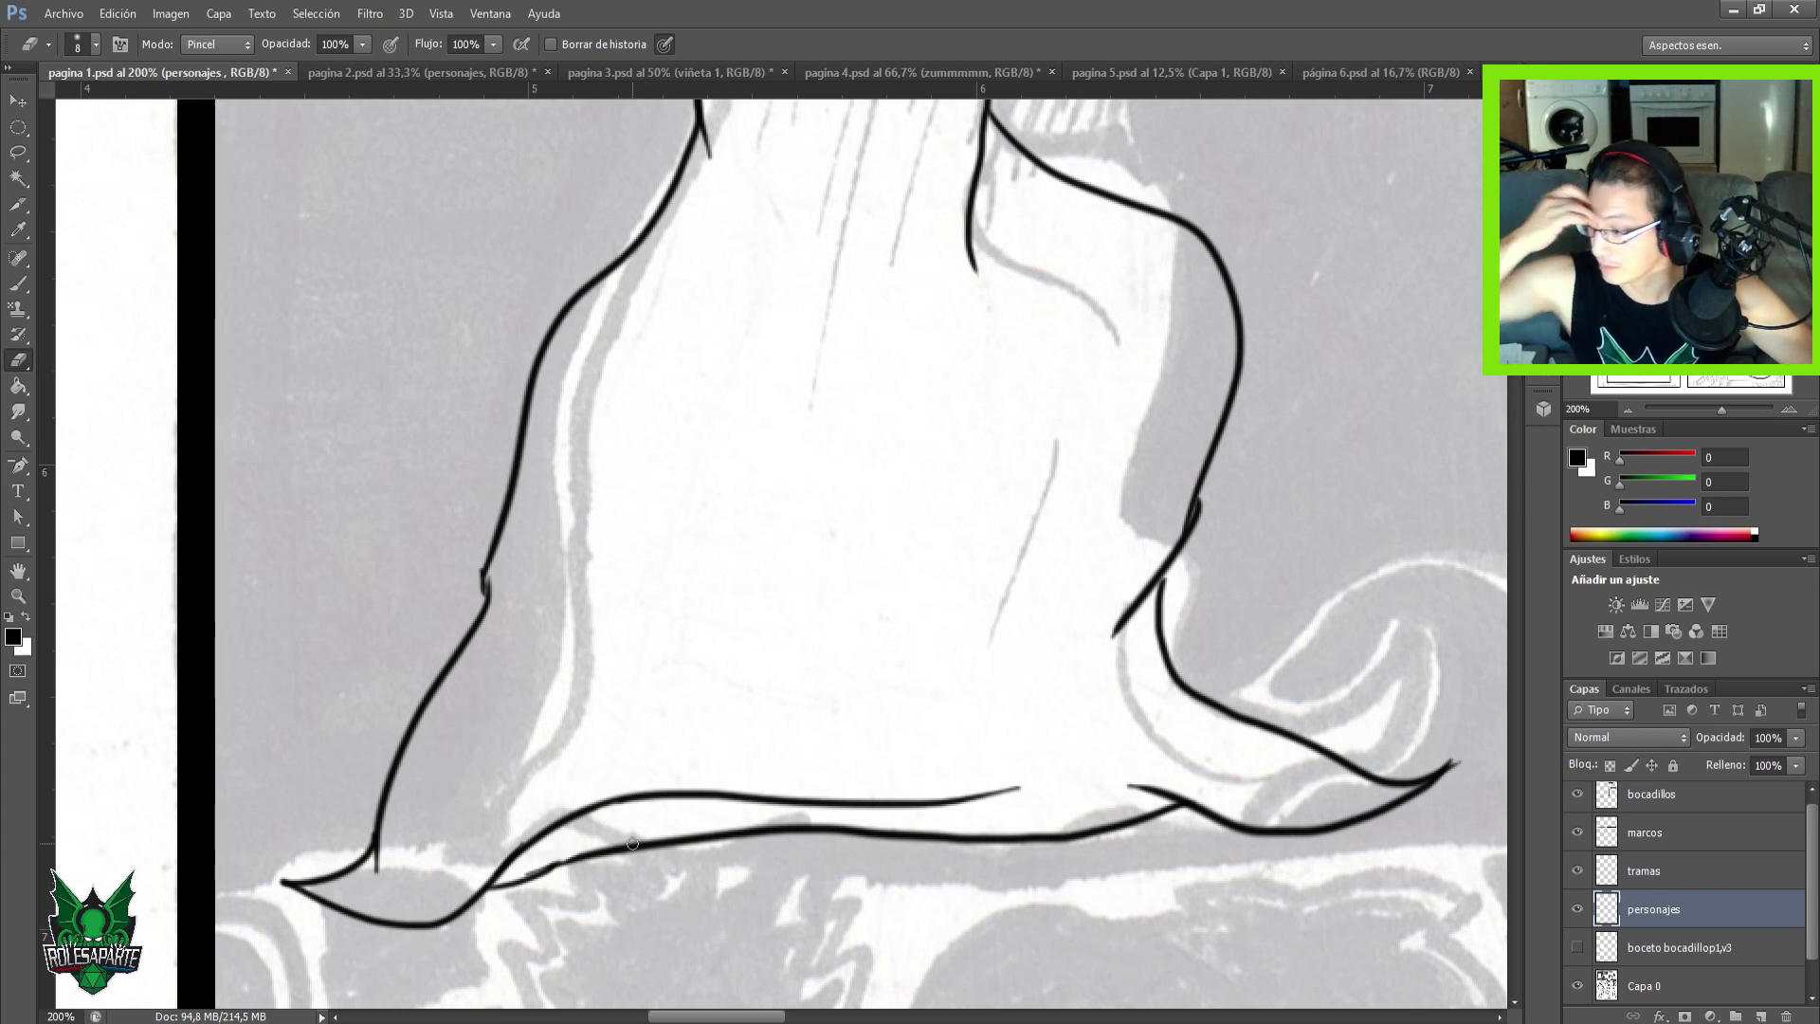
{"action": "key", "text": "b"}
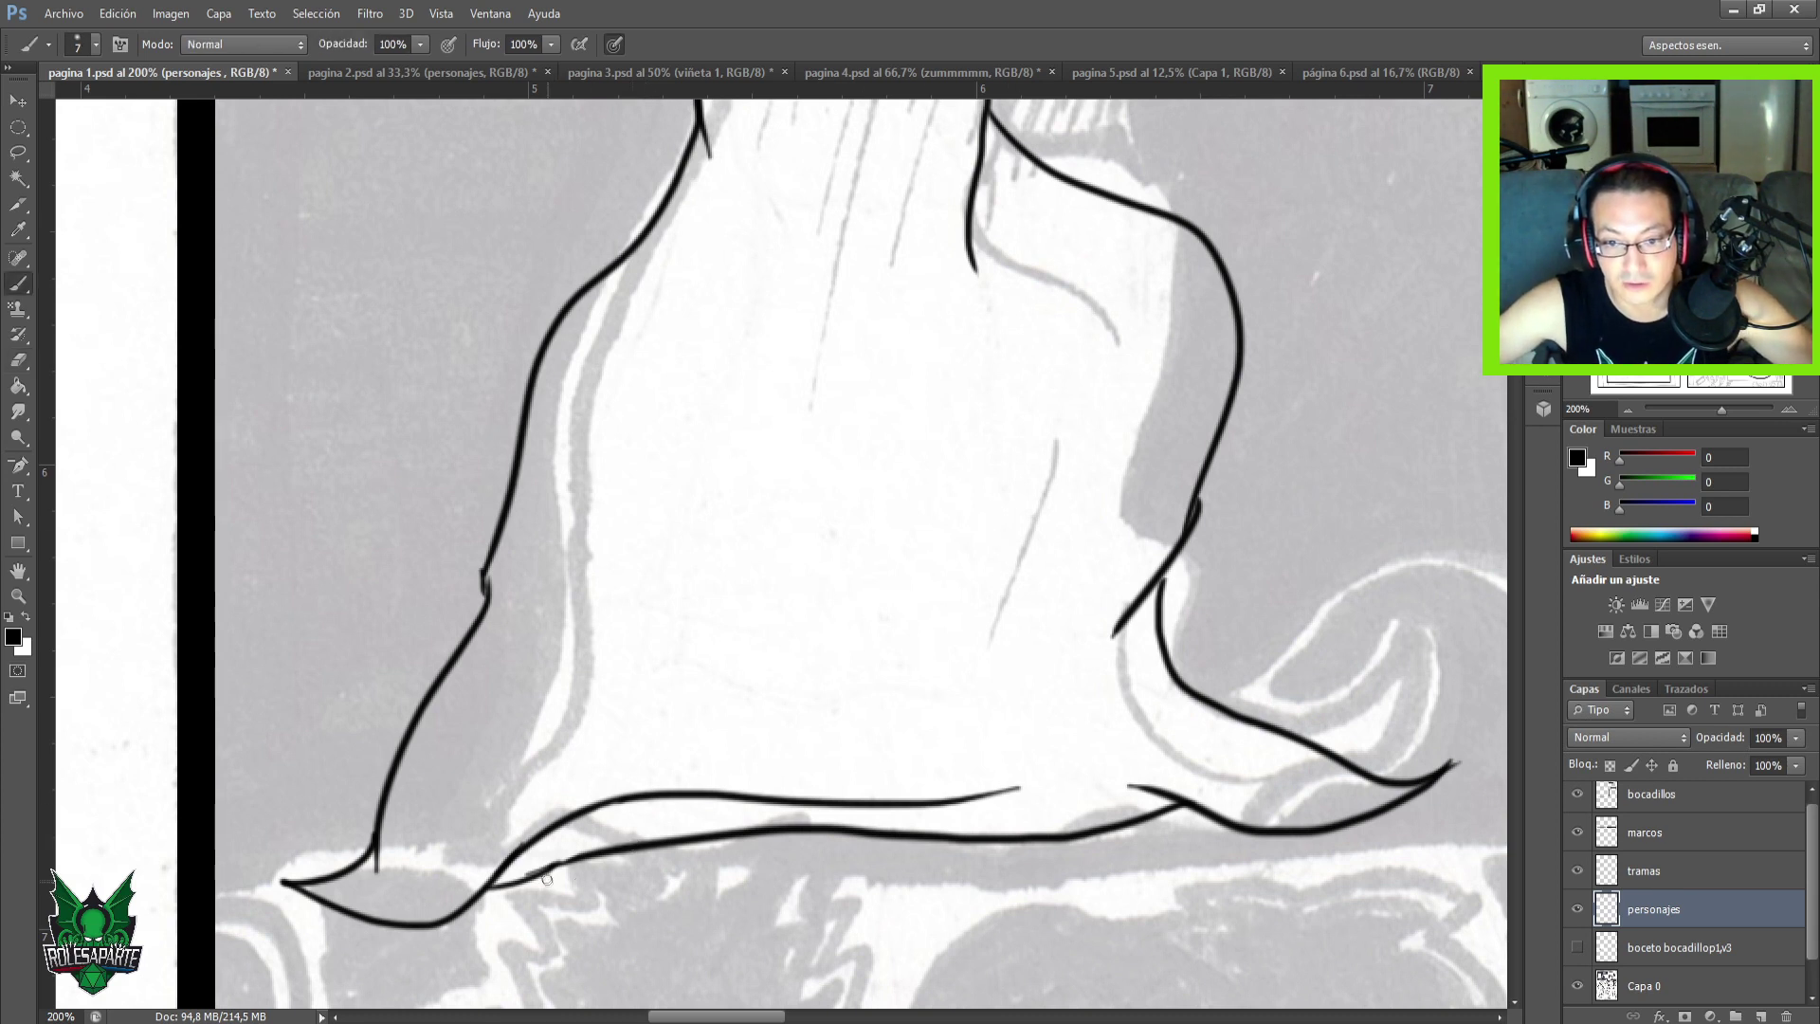
{"action": "key", "text": "e"}
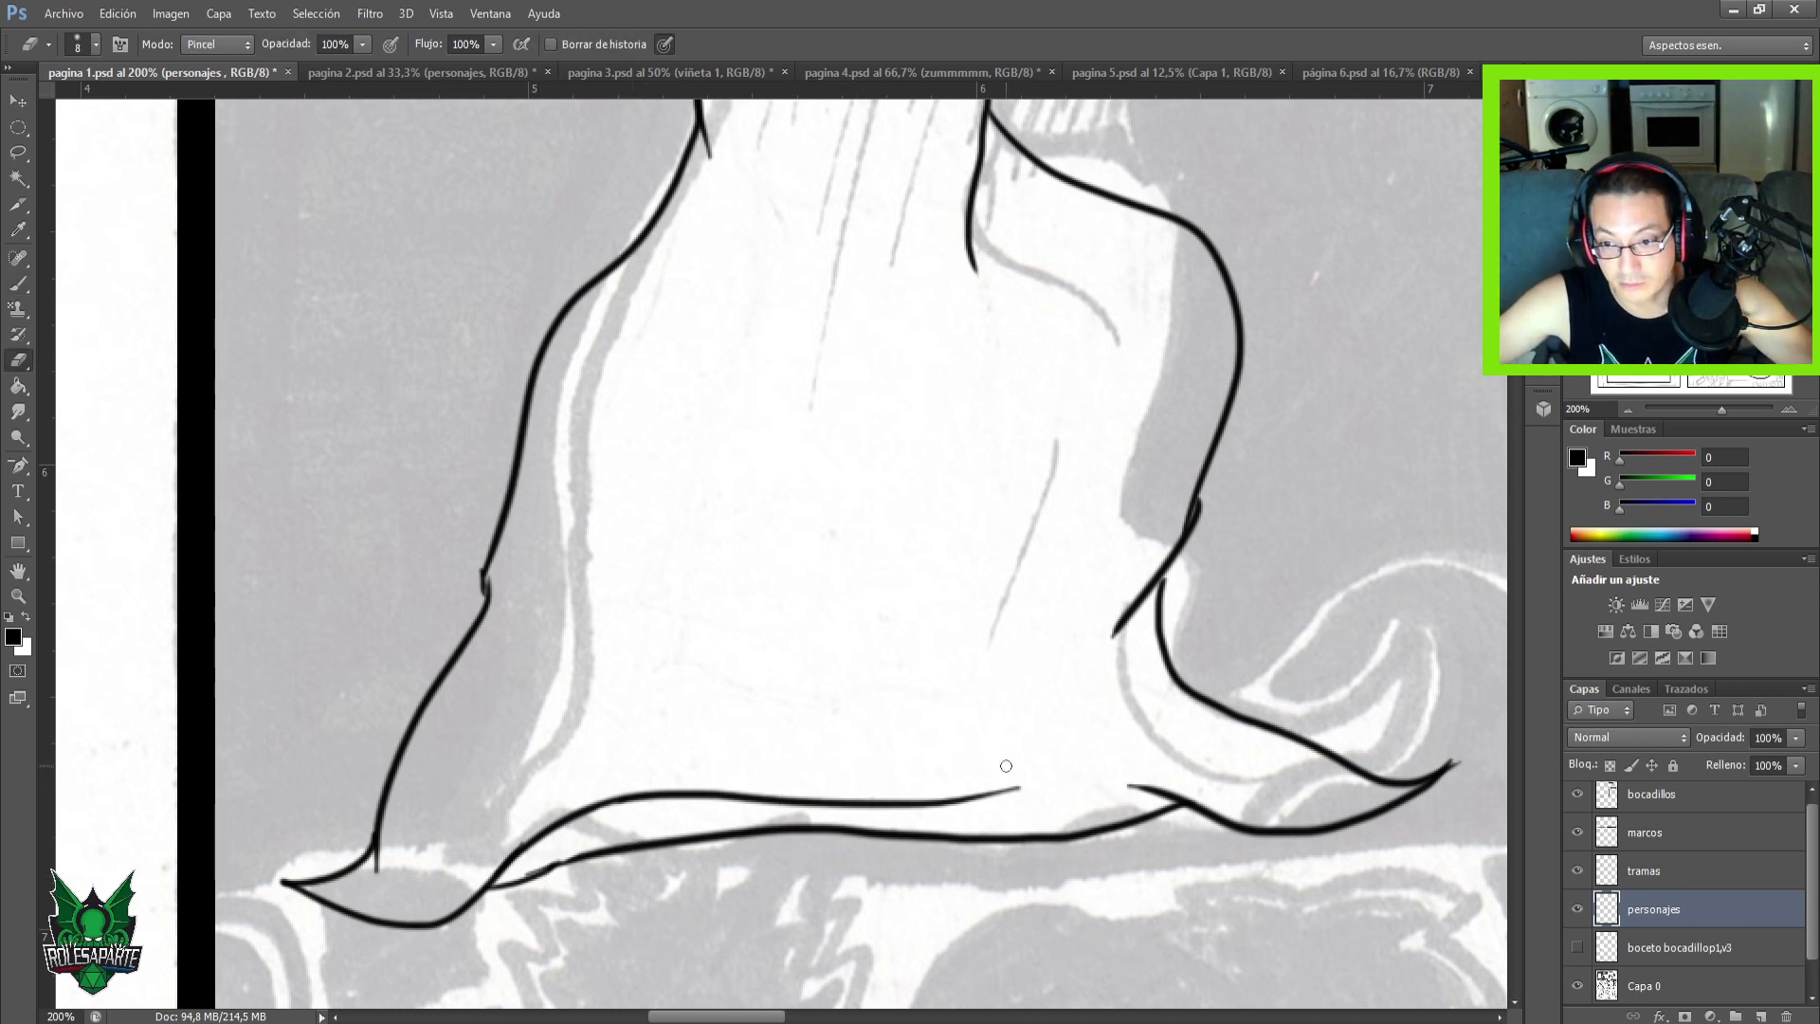
{"action": "key", "text": "b"}
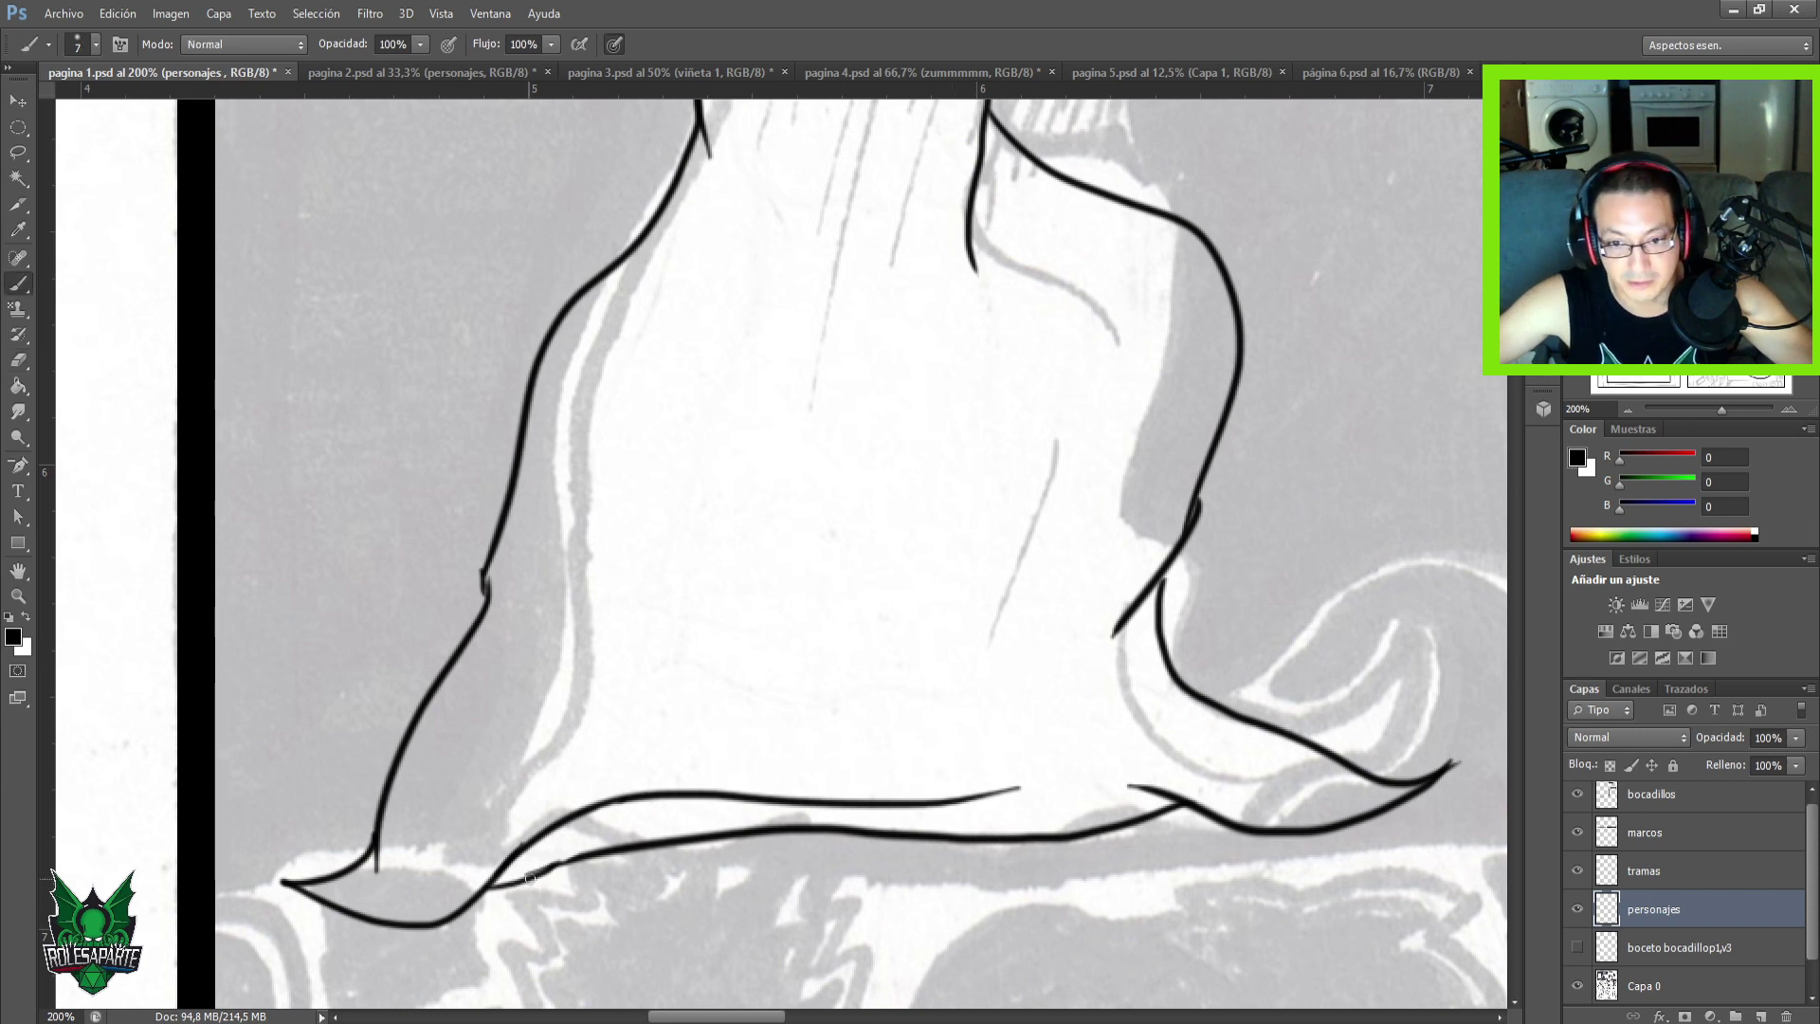
{"action": "left_click_drag", "start_coordinate": [548, 868], "coordinate": [698, 808]}
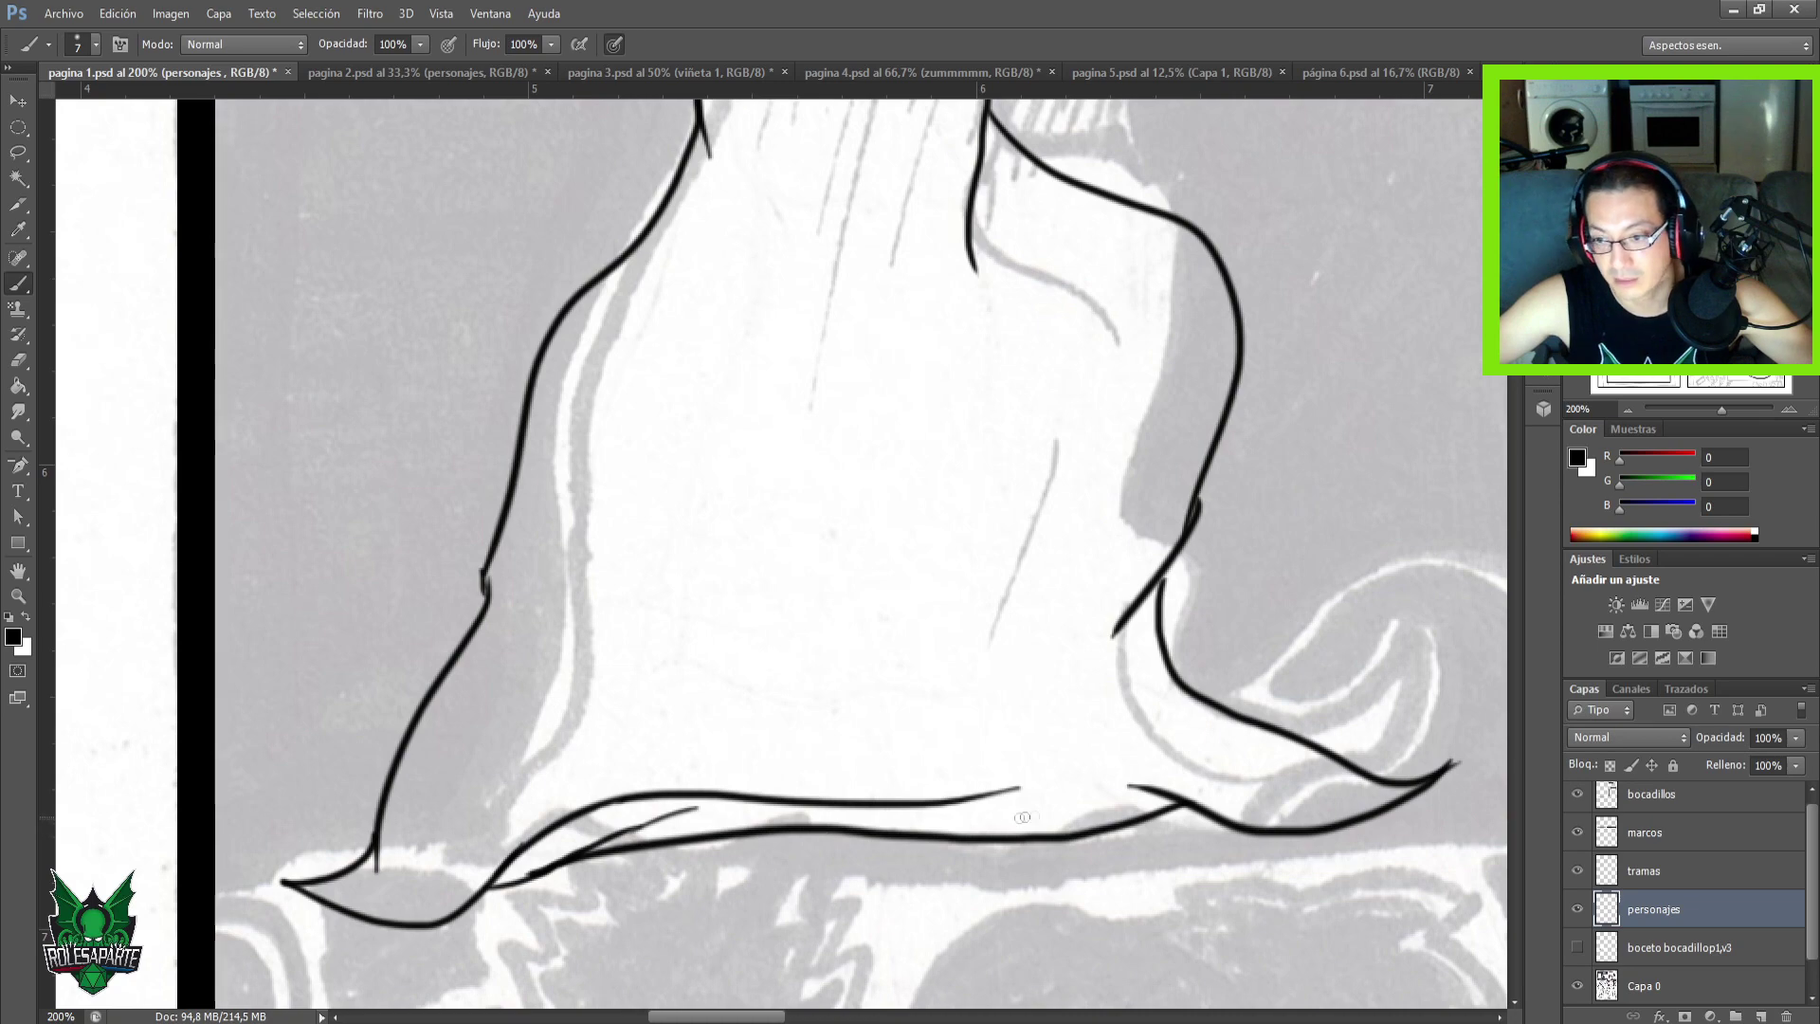
{"action": "mouse_move", "coordinate": [1133, 792]}
{"action": "left_mouse_down"}
{"action": "mouse_move", "coordinate": [1051, 818]}
{"action": "mouse_move", "coordinate": [980, 787]}
{"action": "mouse_move", "coordinate": [853, 813]}
{"action": "left_mouse_up"}
{"action": "key", "text": "ctrl+s"}
Ink the windblown cape's wavy upper edge from the collar's right side to just past the neighbouring frame's border.
{"action": "scroll", "coordinate": [758, 947], "scroll_direction": "up", "scroll_amount": 10}
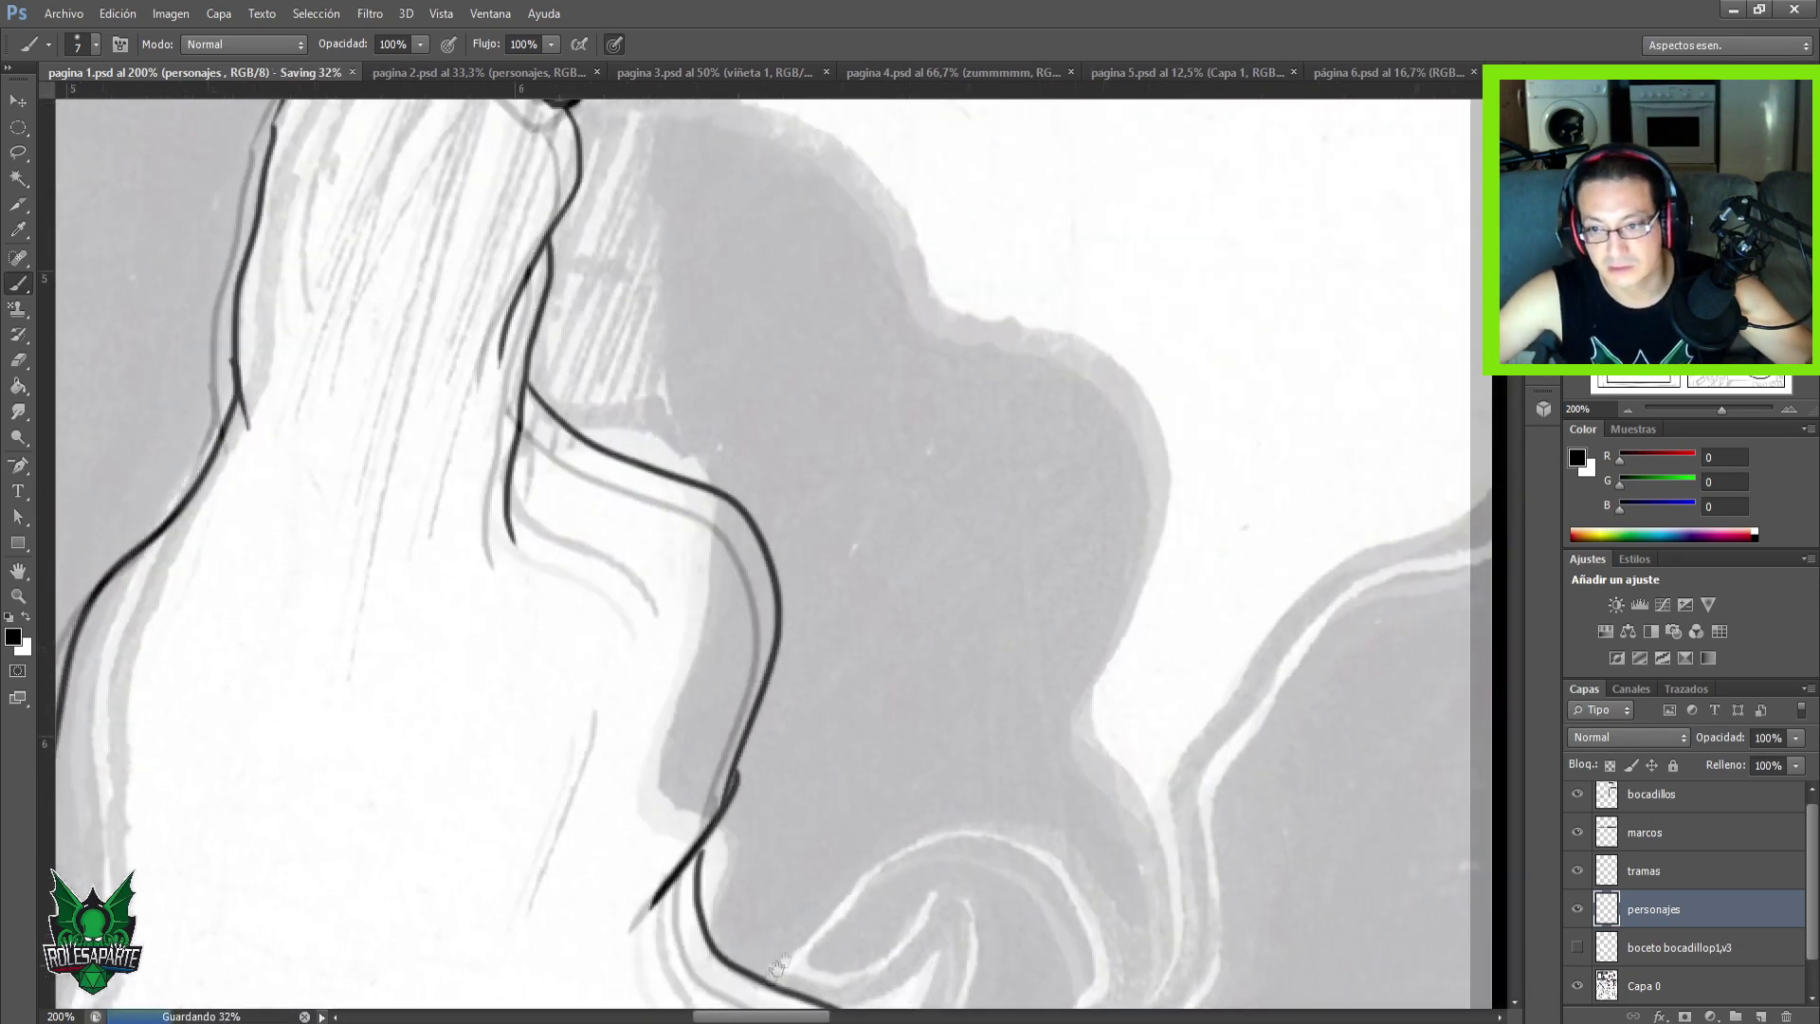
{"action": "scroll", "coordinate": [758, 967], "scroll_direction": "up", "scroll_amount": 8}
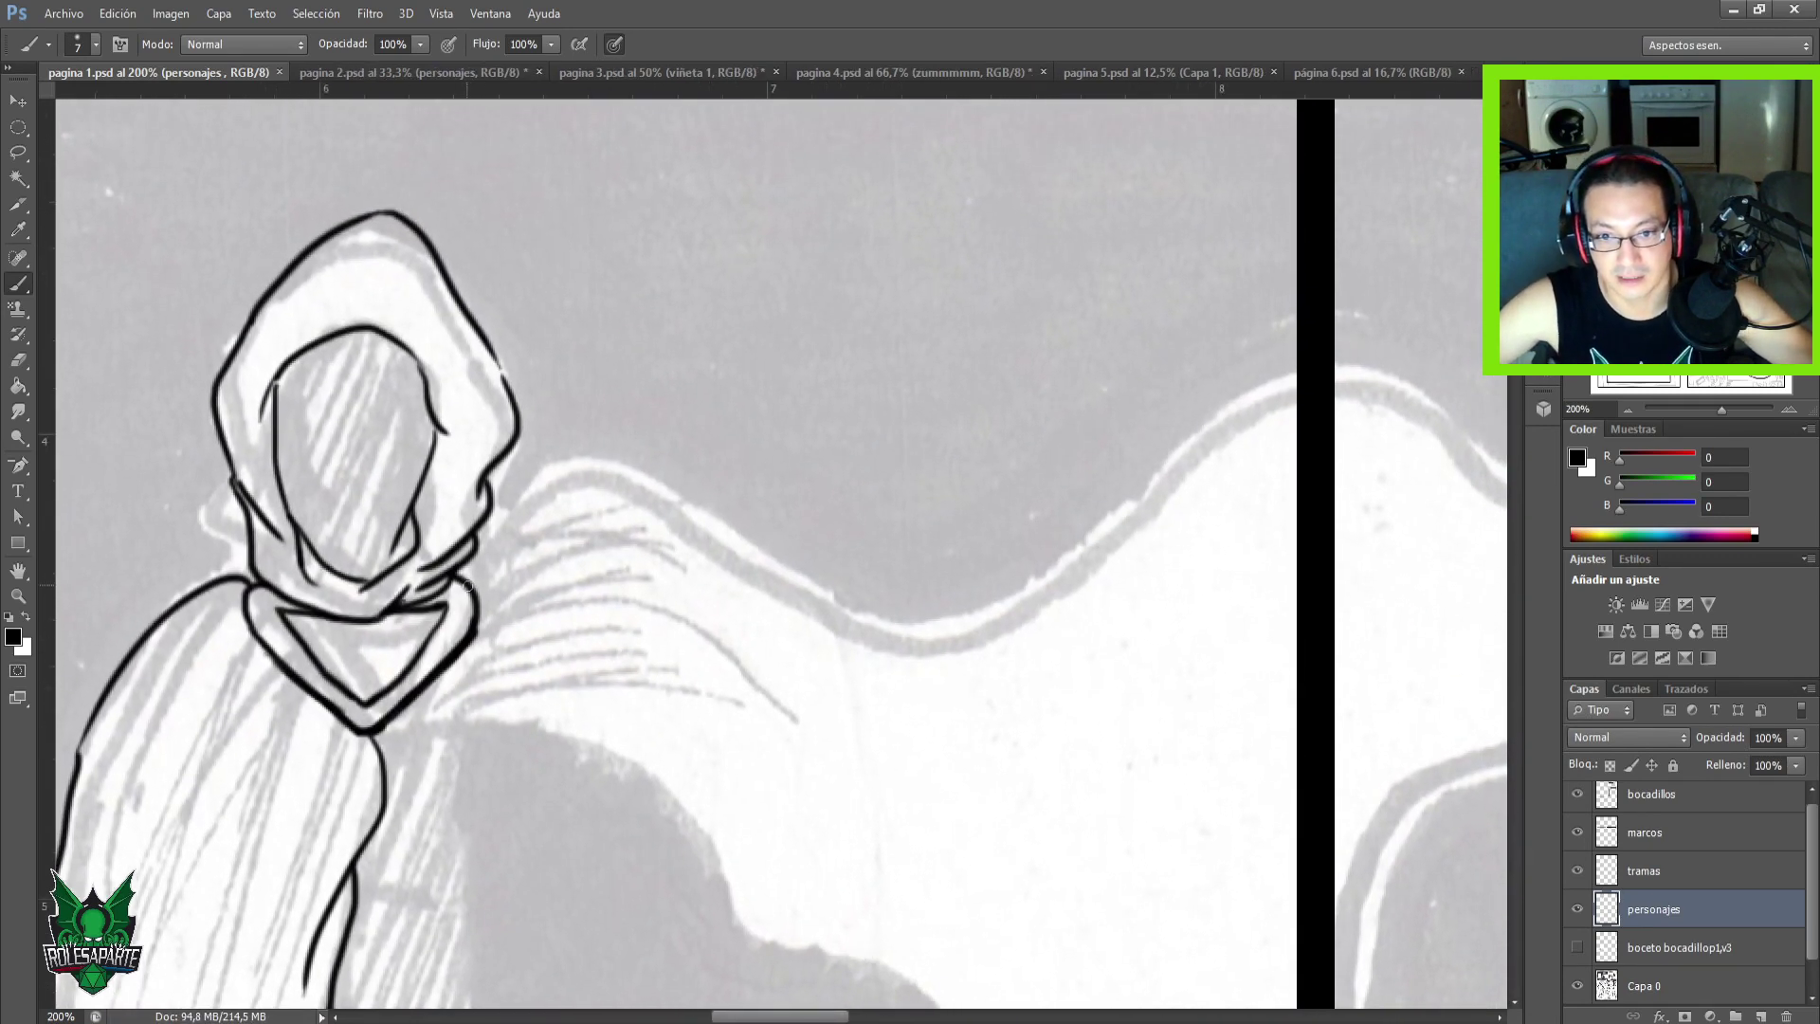
{"action": "mouse_move", "coordinate": [467, 587]}
{"action": "left_mouse_down"}
{"action": "mouse_move", "coordinate": [503, 514]}
{"action": "mouse_move", "coordinate": [652, 472]}
{"action": "left_mouse_up"}
{"action": "key", "text": "ctrl+z"}
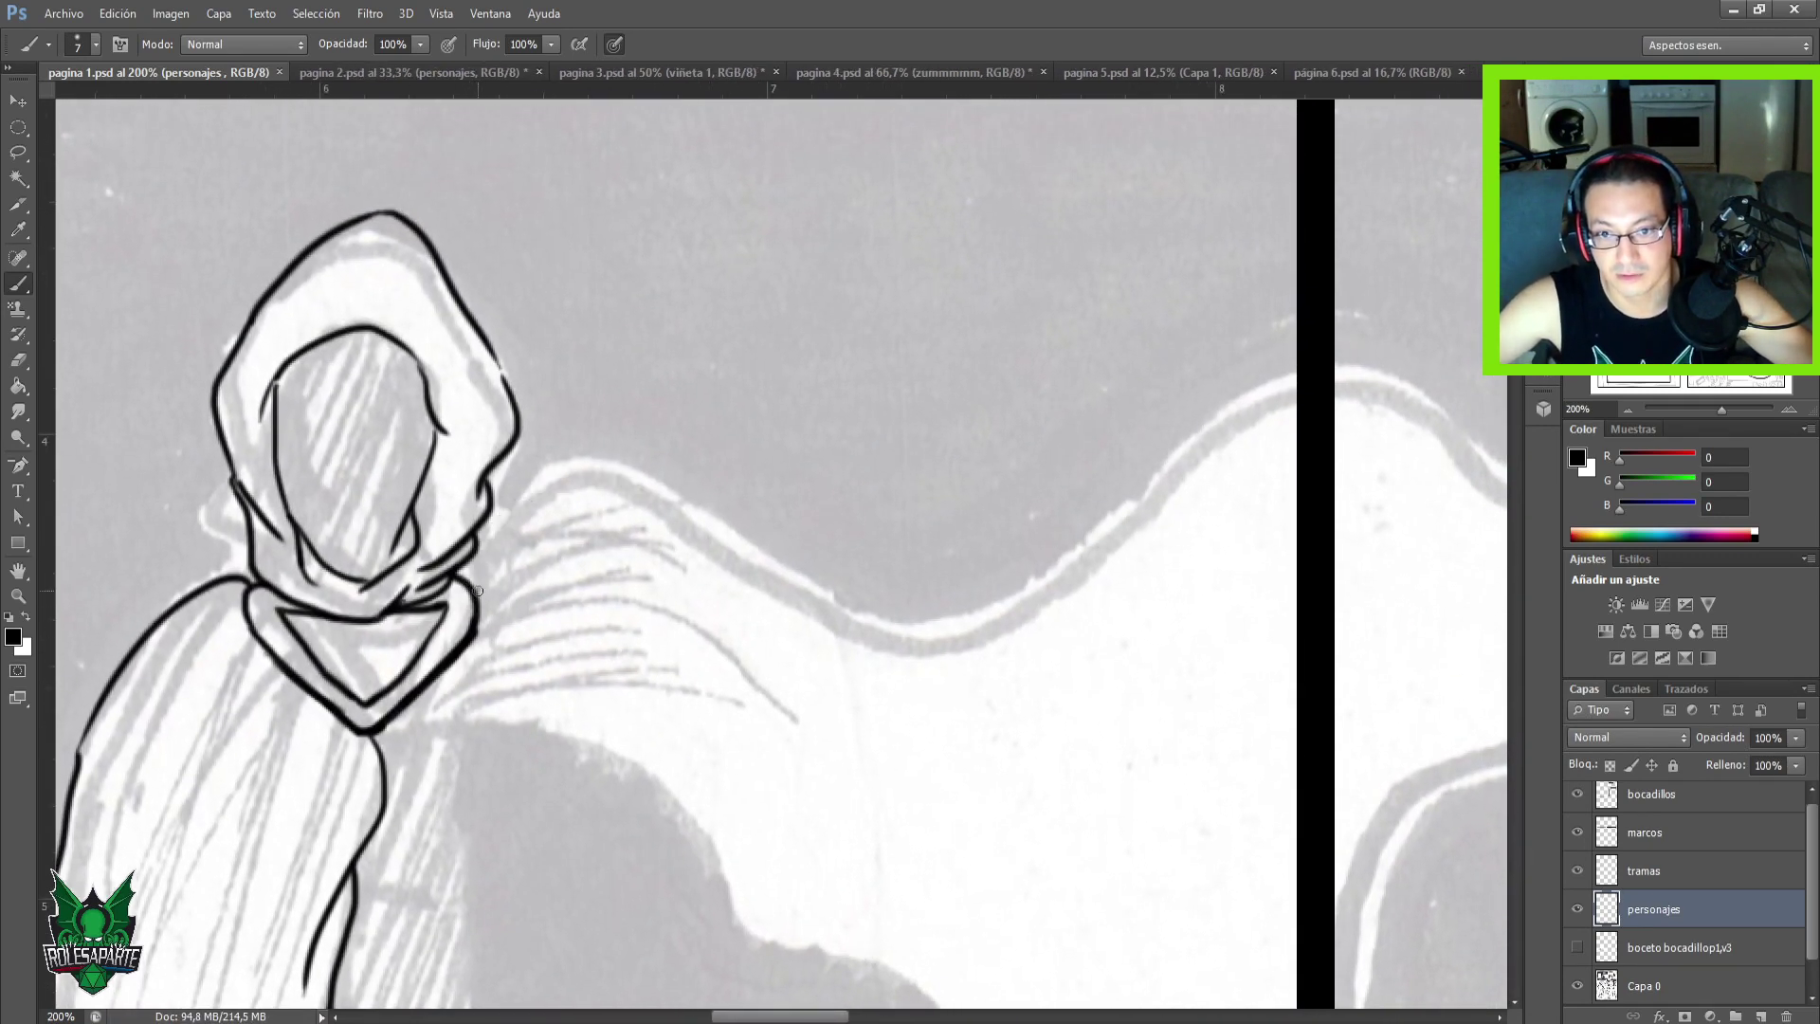
{"action": "mouse_move", "coordinate": [479, 590]}
{"action": "left_mouse_down"}
{"action": "mouse_move", "coordinate": [495, 553]}
{"action": "mouse_move", "coordinate": [632, 502]}
{"action": "left_mouse_up"}
{"action": "key", "text": "ctrl+z"}
{"action": "mouse_move", "coordinate": [474, 592]}
{"action": "left_mouse_down"}
{"action": "mouse_move", "coordinate": [543, 510]}
{"action": "mouse_move", "coordinate": [714, 527]}
{"action": "mouse_move", "coordinate": [916, 634]}
{"action": "mouse_move", "coordinate": [774, 595]}
{"action": "mouse_move", "coordinate": [883, 623]}
{"action": "mouse_move", "coordinate": [1007, 567]}
{"action": "mouse_move", "coordinate": [1097, 483]}
{"action": "mouse_move", "coordinate": [1276, 414]}
{"action": "mouse_move", "coordinate": [1374, 533]}
{"action": "left_mouse_up"}
Ink the windblown cape's underside from the collar's point, with one line outward and a wavy inner edge falling toward the ground.
{"action": "left_click_drag", "start_coordinate": [951, 642], "coordinate": [522, 472]}
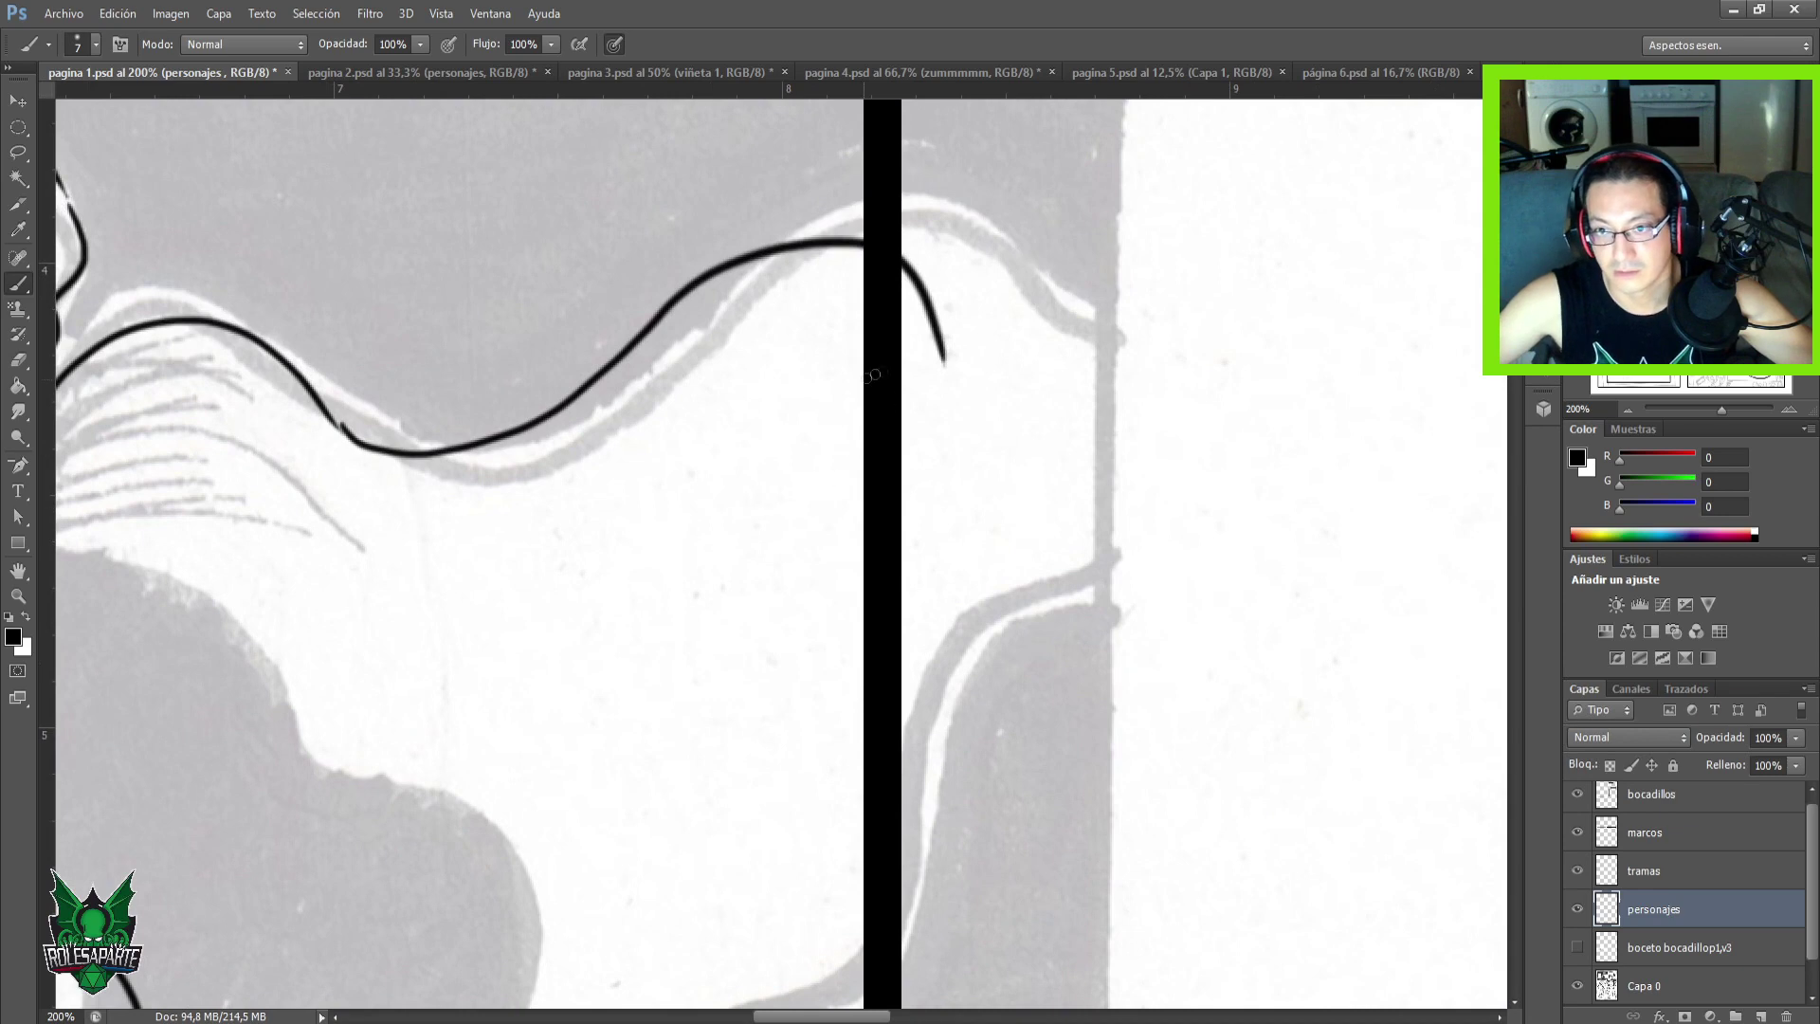
{"action": "left_click_drag", "start_coordinate": [886, 396], "coordinate": [970, 442]}
{"action": "left_click_drag", "start_coordinate": [784, 560], "coordinate": [814, 541]}
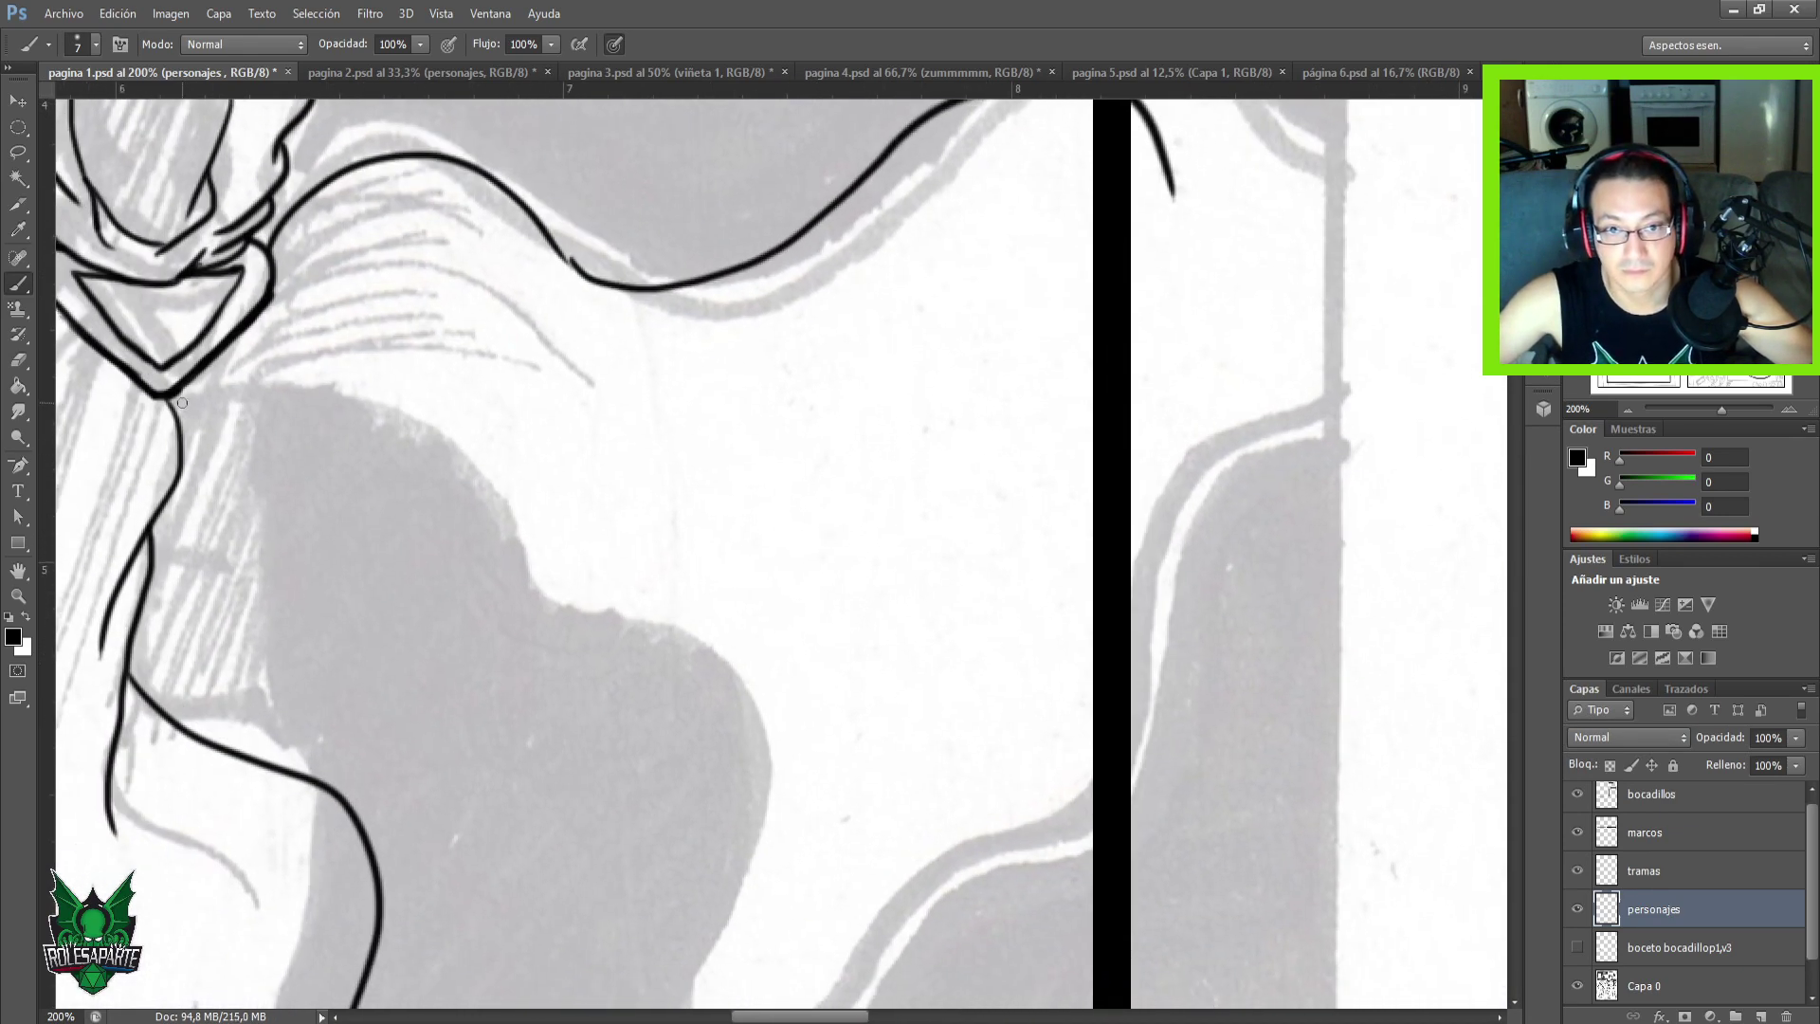
{"action": "mouse_move", "coordinate": [177, 408]}
{"action": "left_mouse_down"}
{"action": "mouse_move", "coordinate": [583, 521]}
{"action": "mouse_move", "coordinate": [718, 589]}
{"action": "left_mouse_up"}
{"action": "mouse_move", "coordinate": [418, 472]}
{"action": "left_mouse_down"}
{"action": "mouse_move", "coordinate": [502, 548]}
{"action": "mouse_move", "coordinate": [535, 750]}
{"action": "mouse_move", "coordinate": [512, 737]}
{"action": "left_mouse_up"}
{"action": "key", "text": "ctrl+z"}
{"action": "mouse_move", "coordinate": [386, 462]}
{"action": "left_mouse_down"}
{"action": "mouse_move", "coordinate": [477, 544]}
{"action": "mouse_move", "coordinate": [490, 773]}
{"action": "mouse_move", "coordinate": [611, 537]}
{"action": "mouse_move", "coordinate": [640, 605]}
{"action": "mouse_move", "coordinate": [593, 847]}
{"action": "left_mouse_up"}
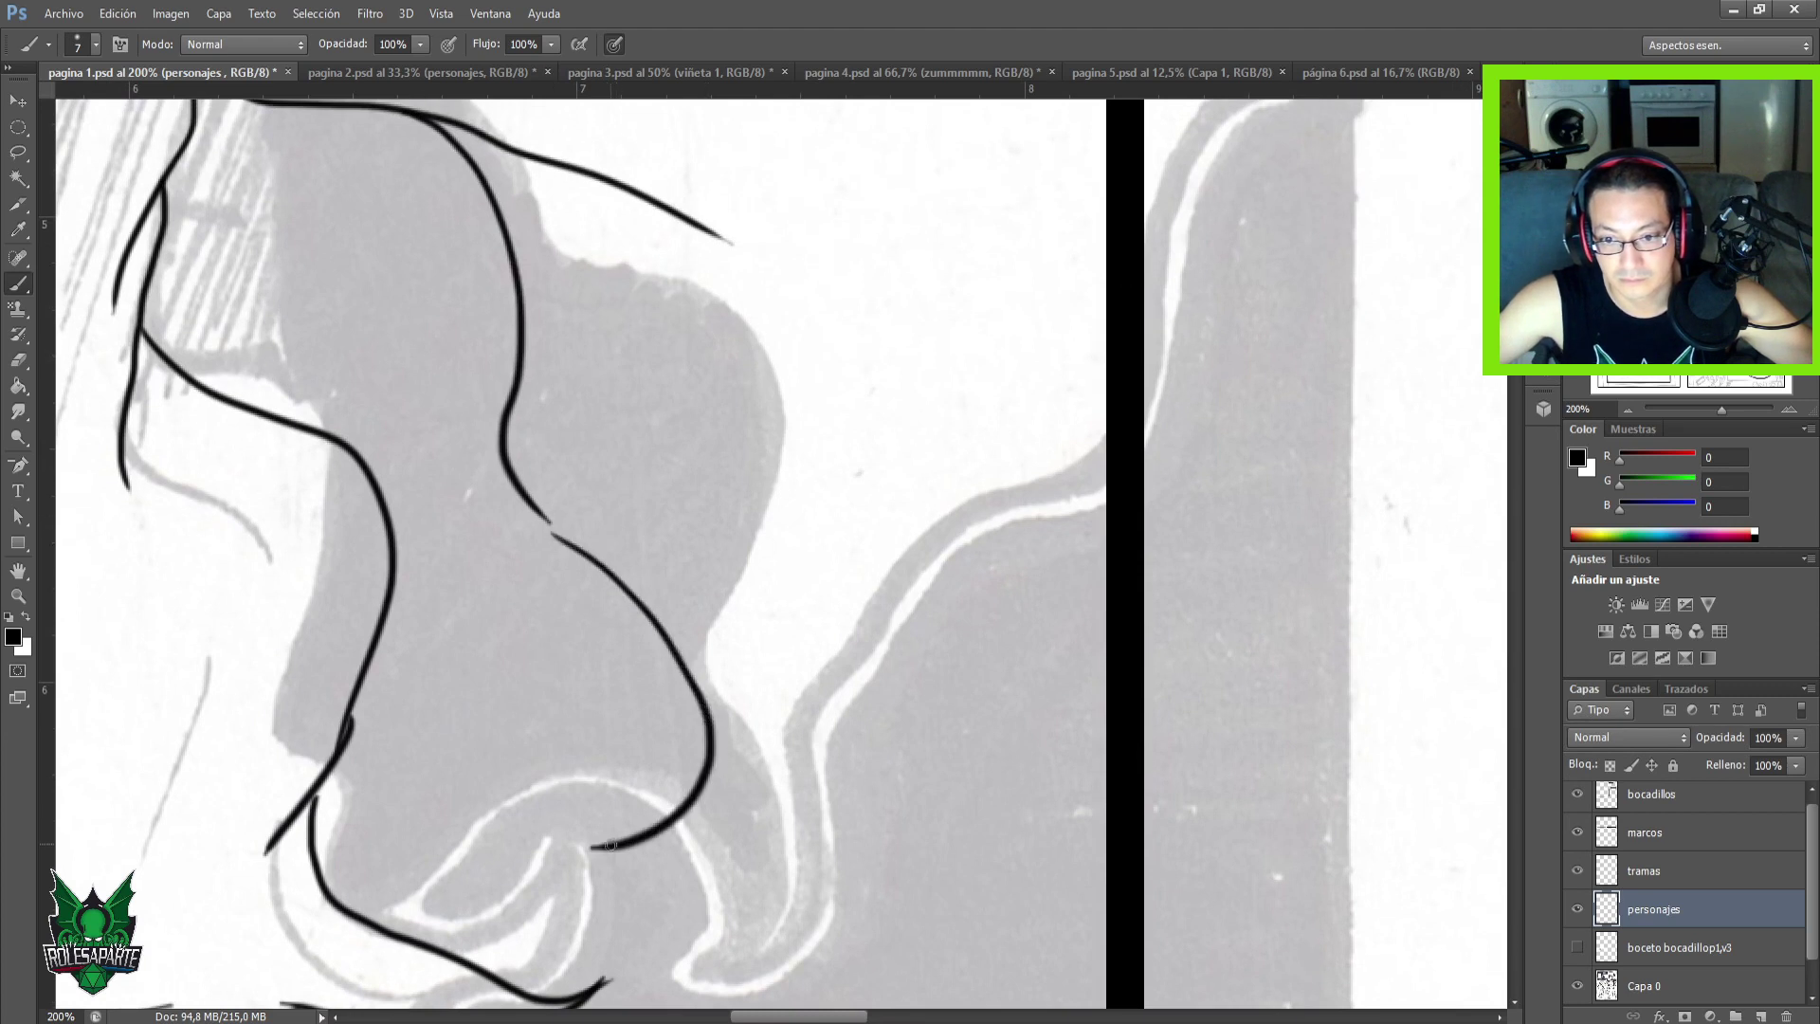
{"action": "key", "text": "ctrl+z"}
{"action": "mouse_move", "coordinate": [548, 519]}
{"action": "left_mouse_down"}
{"action": "mouse_move", "coordinate": [617, 629]}
{"action": "mouse_move", "coordinate": [579, 834]}
{"action": "mouse_move", "coordinate": [690, 877]}
{"action": "mouse_move", "coordinate": [731, 956]}
{"action": "mouse_move", "coordinate": [829, 574]}
{"action": "mouse_move", "coordinate": [856, 537]}
{"action": "mouse_move", "coordinate": [724, 763]}
{"action": "mouse_move", "coordinate": [633, 785]}
{"action": "left_mouse_up"}
Ink the cape's outer lower contour from its tip up to the neighbouring frame's border, and save the page.
{"action": "mouse_move", "coordinate": [660, 803]}
{"action": "left_mouse_down"}
{"action": "mouse_move", "coordinate": [687, 806]}
{"action": "mouse_move", "coordinate": [907, 594]}
{"action": "mouse_move", "coordinate": [931, 384]}
{"action": "mouse_move", "coordinate": [1138, 254]}
{"action": "left_mouse_up"}
{"action": "key", "text": "ctrl+s"}
{"action": "left_click_drag", "start_coordinate": [643, 217], "coordinate": [712, 532]}
{"action": "key", "text": "ctrl+minus"}
{"action": "key", "text": "ctrl+minus"}
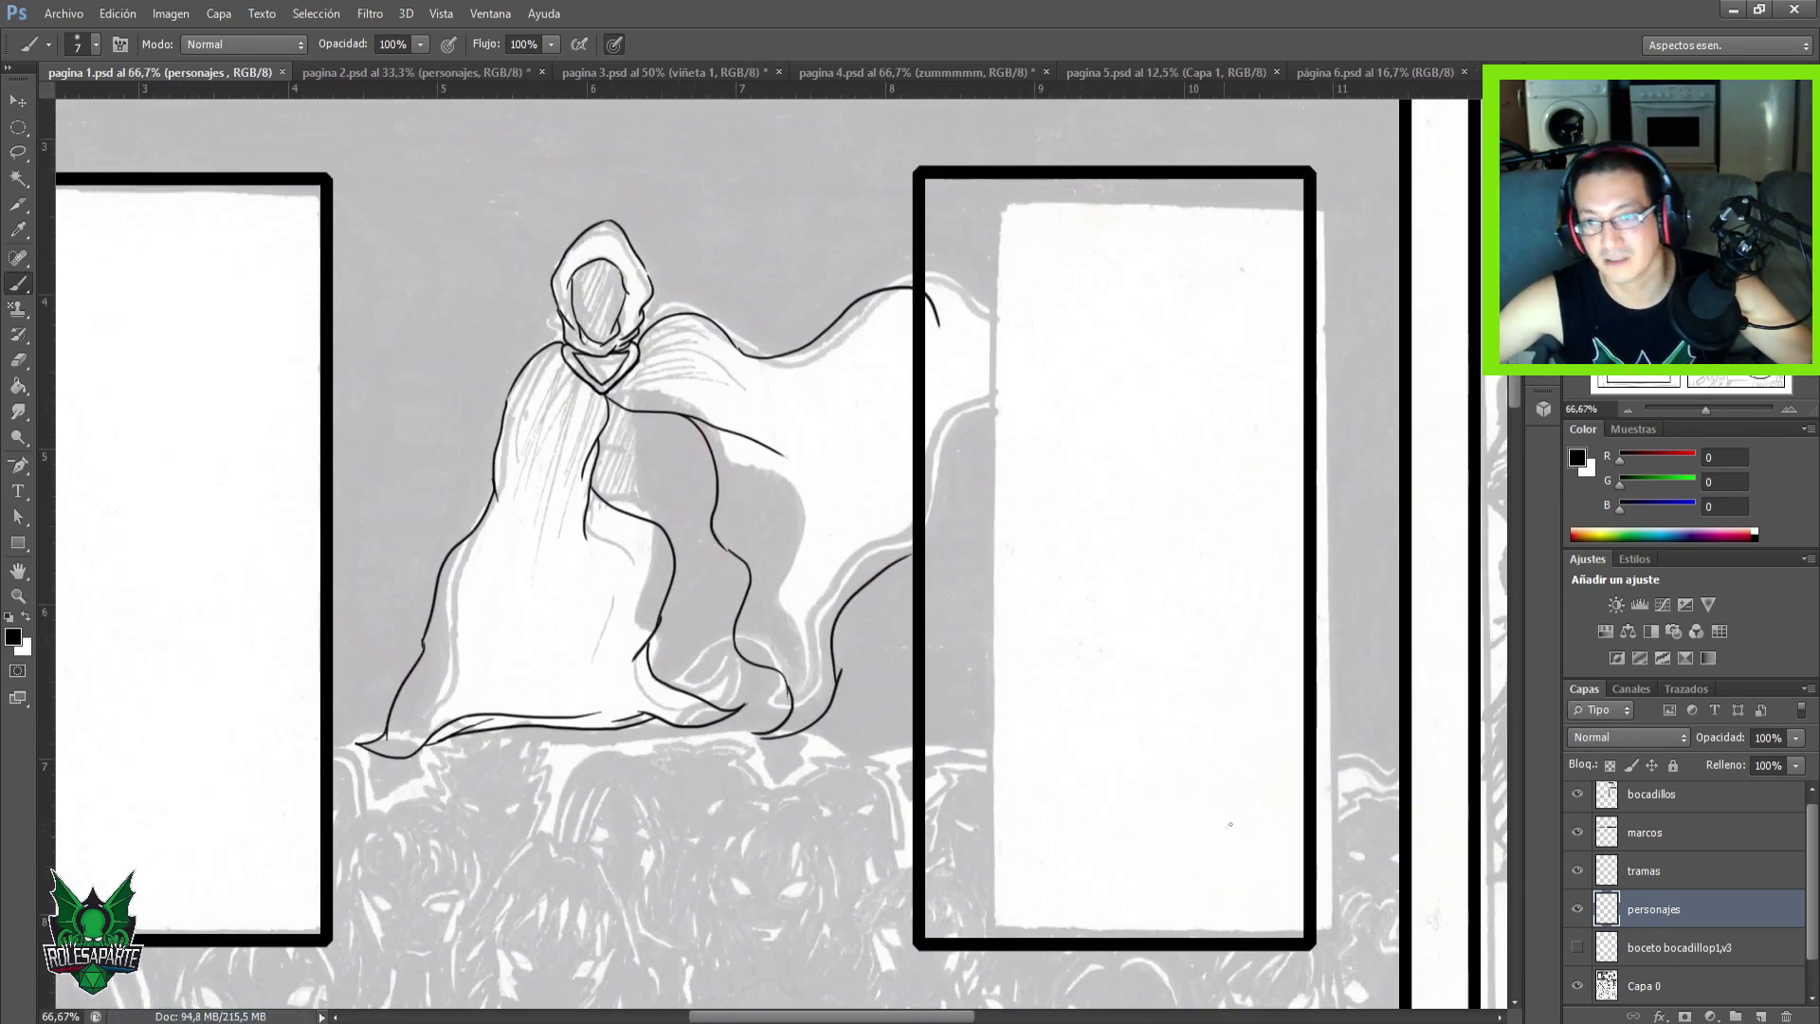
Hide the sketch layer Capa 0 and enlarge the eraser to 90 px.
{"action": "left_click", "coordinate": [1578, 986]}
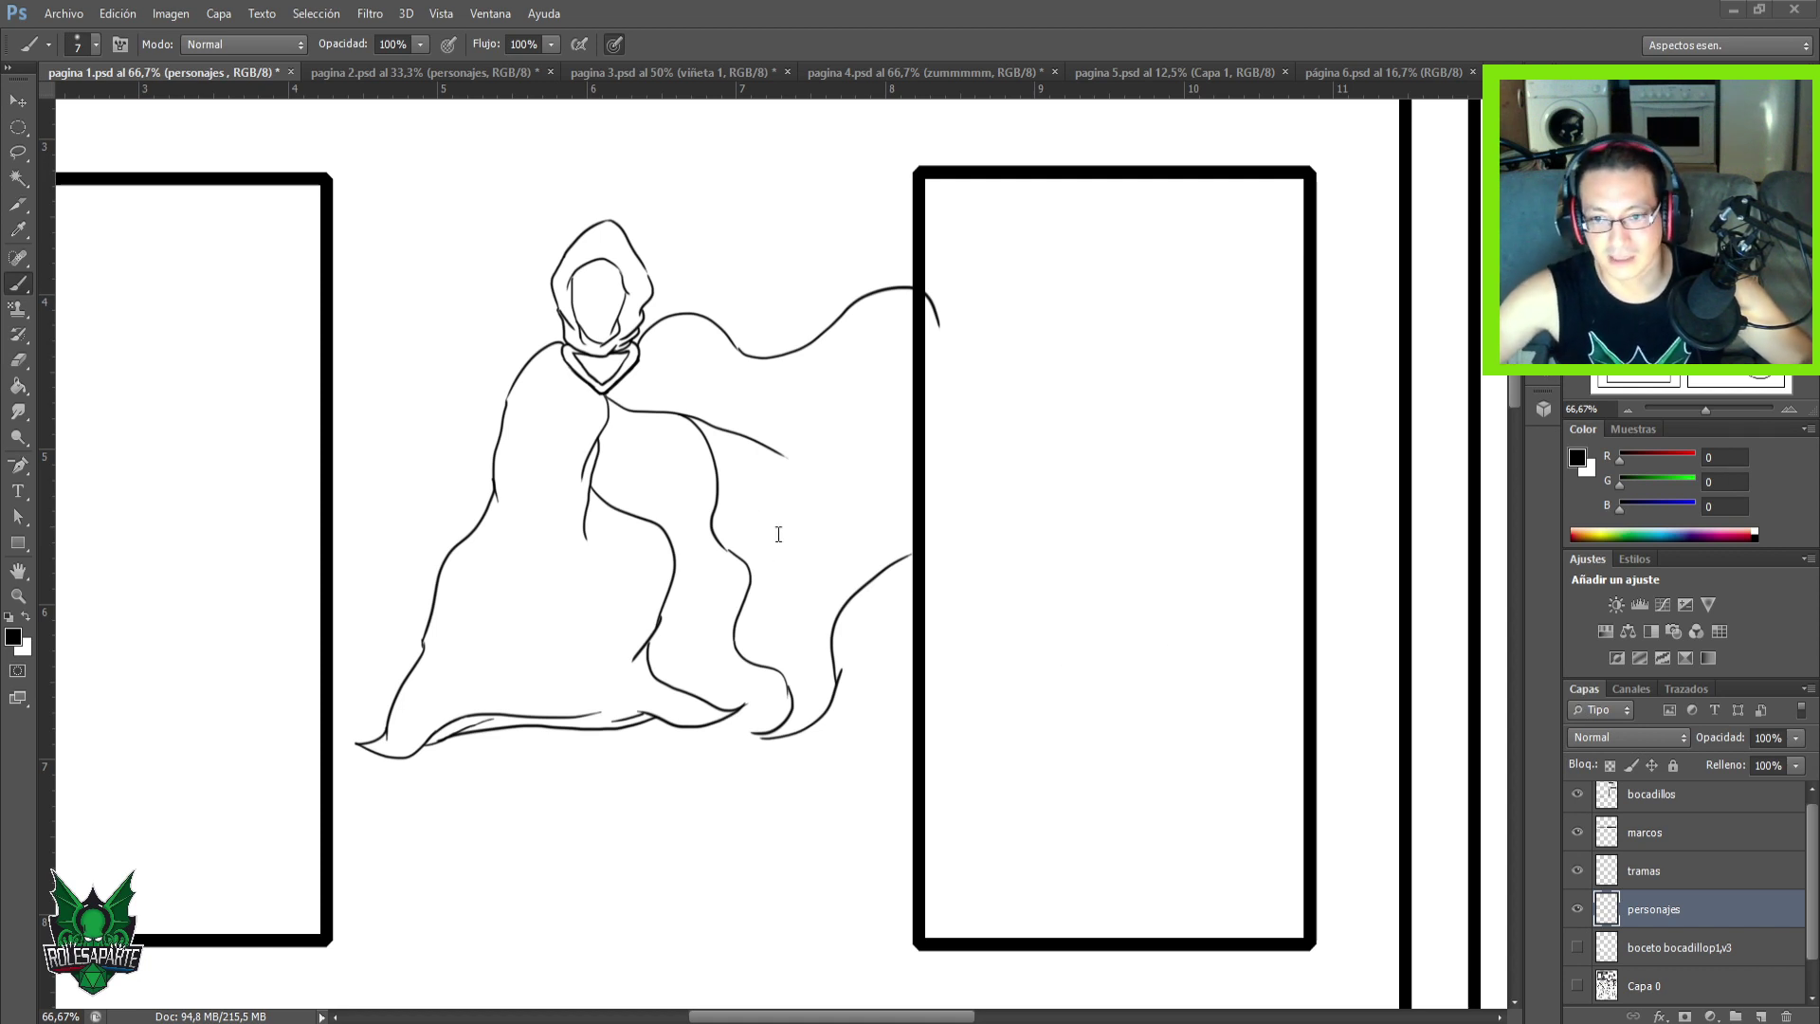
{"action": "key", "text": "e"}
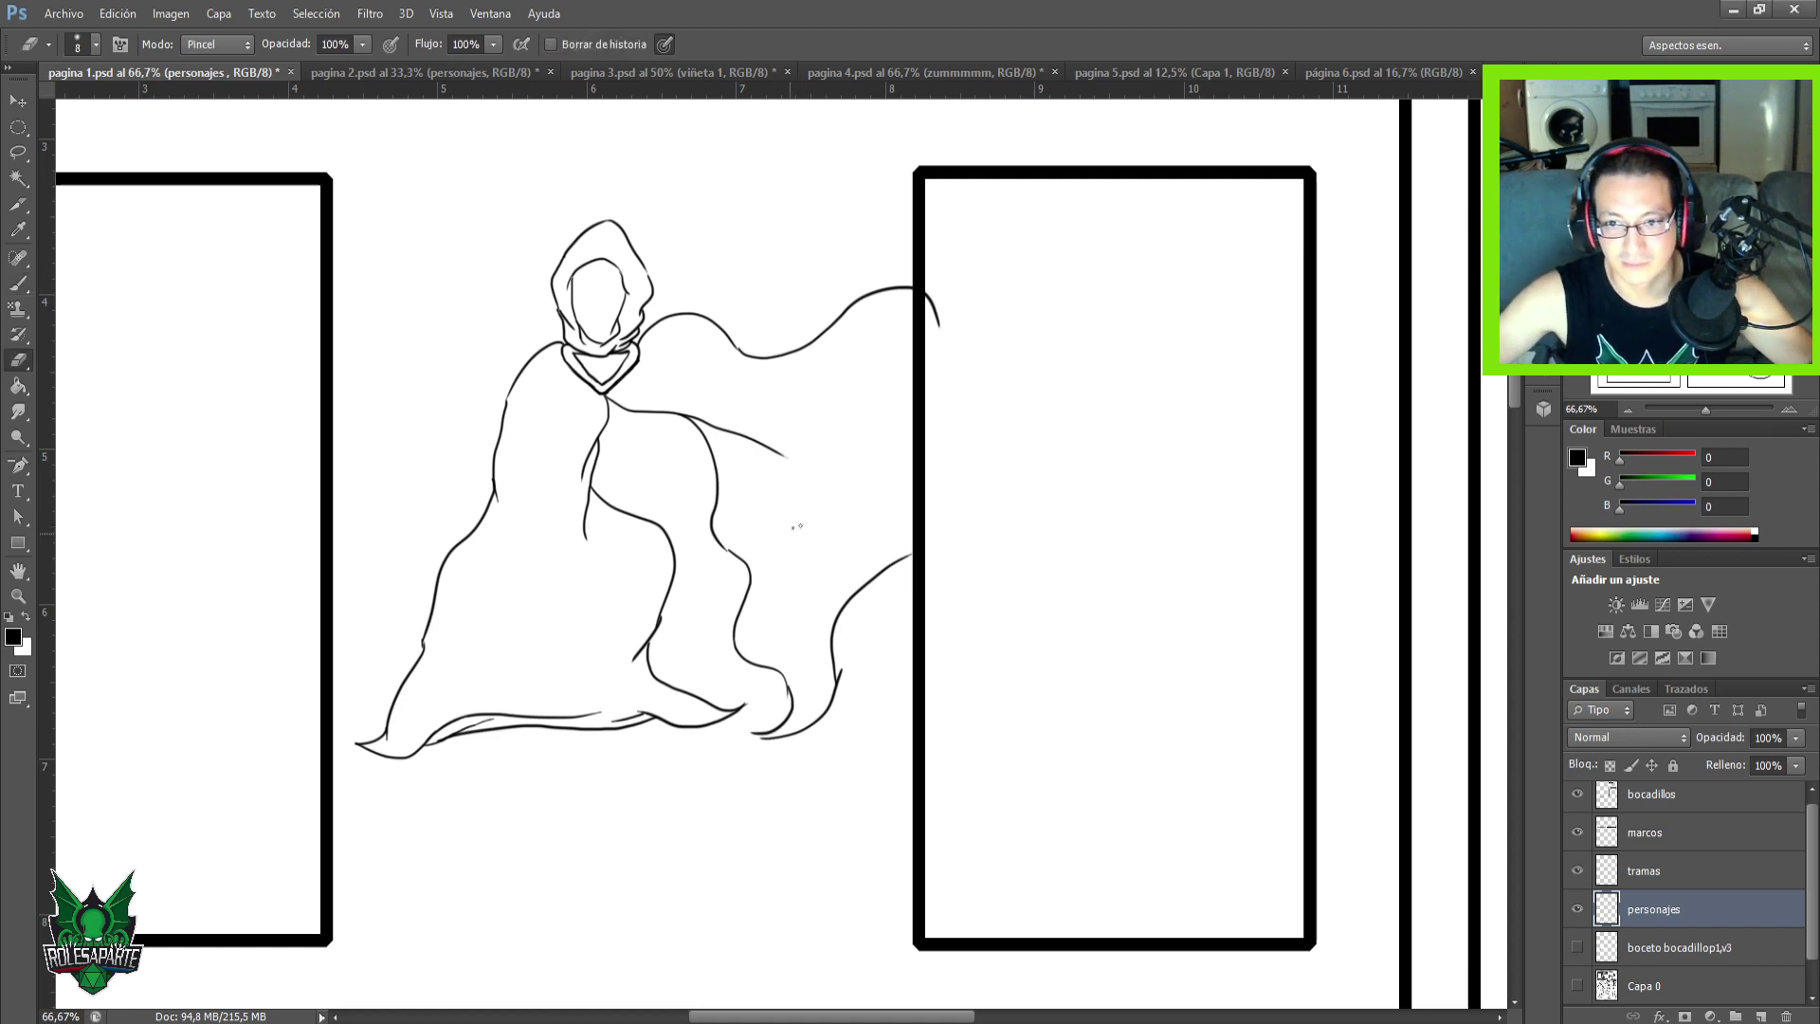
{"action": "key", "text": "bracketright"}
{"action": "key", "text": "bracketright"}
{"action": "key", "text": "bracketright"}
{"action": "key", "text": "bracketright"}
{"action": "key", "text": "bracketright"}
{"action": "key", "text": "bracketright"}
{"action": "key", "text": "bracketright"}
{"action": "key", "text": "bracketright"}
{"action": "key", "text": "bracketright"}
Try erasing the cloak and cape lines with broad strokes, then undo that erasure.
{"action": "mouse_move", "coordinate": [706, 419]}
{"action": "left_mouse_down"}
{"action": "mouse_move", "coordinate": [763, 382]}
{"action": "mouse_move", "coordinate": [723, 434]}
{"action": "mouse_move", "coordinate": [936, 312]}
{"action": "mouse_move", "coordinate": [718, 374]}
{"action": "mouse_move", "coordinate": [932, 259]}
{"action": "mouse_move", "coordinate": [683, 633]}
{"action": "mouse_move", "coordinate": [922, 606]}
{"action": "mouse_move", "coordinate": [760, 756]}
{"action": "mouse_move", "coordinate": [916, 557]}
{"action": "mouse_move", "coordinate": [538, 779]}
{"action": "left_mouse_up"}
{"action": "mouse_move", "coordinate": [782, 547]}
{"action": "left_mouse_down"}
{"action": "mouse_move", "coordinate": [640, 615]}
{"action": "mouse_move", "coordinate": [489, 815]}
{"action": "mouse_move", "coordinate": [809, 643]}
{"action": "mouse_move", "coordinate": [583, 655]}
{"action": "mouse_move", "coordinate": [838, 427]}
{"action": "mouse_move", "coordinate": [627, 501]}
{"action": "mouse_move", "coordinate": [753, 391]}
{"action": "mouse_move", "coordinate": [564, 479]}
{"action": "mouse_move", "coordinate": [624, 415]}
{"action": "mouse_move", "coordinate": [563, 439]}
{"action": "mouse_move", "coordinate": [589, 444]}
{"action": "mouse_move", "coordinate": [735, 345]}
{"action": "mouse_move", "coordinate": [715, 294]}
{"action": "mouse_move", "coordinate": [690, 320]}
{"action": "mouse_move", "coordinate": [711, 519]}
{"action": "mouse_move", "coordinate": [652, 537]}
{"action": "mouse_move", "coordinate": [496, 468]}
{"action": "mouse_move", "coordinate": [559, 343]}
{"action": "mouse_move", "coordinate": [517, 391]}
{"action": "left_mouse_up"}
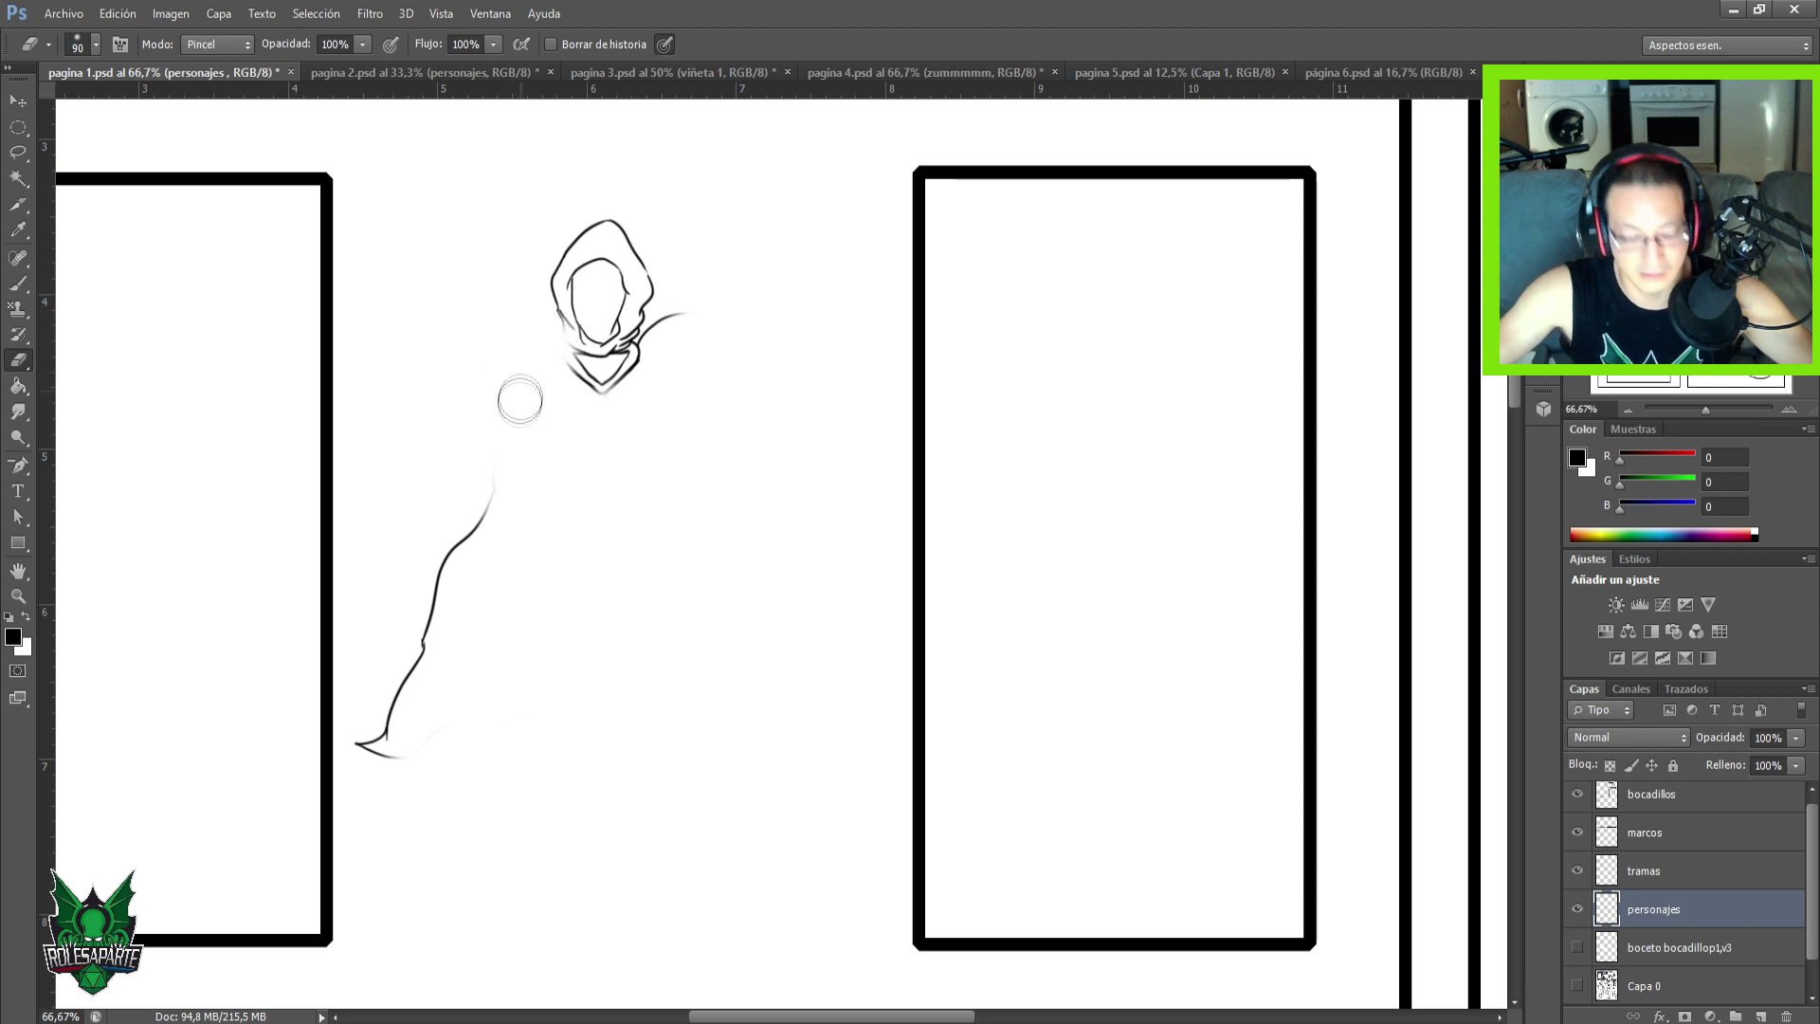
{"action": "key", "text": "ctrl+alt+z"}
{"action": "key", "text": "ctrl+alt+z"}
{"action": "key", "text": "ctrl+alt+z"}
{"action": "key", "text": "ctrl+alt+z"}
Erase the figure's entire cloak and windblown cape, keeping the hood and collar.
{"action": "mouse_move", "coordinate": [614, 552]}
{"action": "left_mouse_down"}
{"action": "mouse_move", "coordinate": [582, 498]}
{"action": "mouse_move", "coordinate": [673, 436]}
{"action": "mouse_move", "coordinate": [548, 476]}
{"action": "mouse_move", "coordinate": [599, 443]}
{"action": "left_mouse_up"}
{"action": "mouse_move", "coordinate": [742, 457]}
{"action": "left_mouse_down"}
{"action": "mouse_move", "coordinate": [598, 743]}
{"action": "mouse_move", "coordinate": [798, 579]}
{"action": "mouse_move", "coordinate": [843, 660]}
{"action": "mouse_move", "coordinate": [734, 770]}
{"action": "mouse_move", "coordinate": [889, 631]}
{"action": "mouse_move", "coordinate": [493, 819]}
{"action": "mouse_move", "coordinate": [707, 706]}
{"action": "mouse_move", "coordinate": [442, 794]}
{"action": "mouse_move", "coordinate": [364, 781]}
{"action": "mouse_move", "coordinate": [481, 662]}
{"action": "mouse_move", "coordinate": [263, 764]}
{"action": "mouse_move", "coordinate": [448, 641]}
{"action": "mouse_move", "coordinate": [337, 729]}
{"action": "mouse_move", "coordinate": [328, 652]}
{"action": "mouse_move", "coordinate": [365, 527]}
{"action": "mouse_move", "coordinate": [437, 540]}
{"action": "mouse_move", "coordinate": [470, 579]}
{"action": "mouse_move", "coordinate": [423, 625]}
{"action": "mouse_move", "coordinate": [475, 448]}
{"action": "mouse_move", "coordinate": [484, 518]}
{"action": "mouse_move", "coordinate": [508, 378]}
{"action": "left_mouse_up"}
{"action": "mouse_move", "coordinate": [721, 332]}
{"action": "left_mouse_down"}
{"action": "mouse_move", "coordinate": [767, 389]}
{"action": "mouse_move", "coordinate": [1002, 276]}
{"action": "mouse_move", "coordinate": [916, 412]}
{"action": "mouse_move", "coordinate": [949, 356]}
{"action": "mouse_move", "coordinate": [862, 433]}
{"action": "mouse_move", "coordinate": [796, 429]}
{"action": "mouse_move", "coordinate": [642, 506]}
{"action": "mouse_move", "coordinate": [689, 461]}
{"action": "mouse_move", "coordinate": [684, 424]}
{"action": "mouse_move", "coordinate": [641, 425]}
{"action": "mouse_move", "coordinate": [652, 622]}
{"action": "mouse_move", "coordinate": [716, 576]}
{"action": "mouse_move", "coordinate": [945, 493]}
{"action": "mouse_move", "coordinate": [809, 640]}
{"action": "mouse_move", "coordinate": [927, 281]}
{"action": "mouse_move", "coordinate": [871, 287]}
{"action": "mouse_move", "coordinate": [816, 347]}
{"action": "mouse_move", "coordinate": [696, 348]}
{"action": "mouse_move", "coordinate": [722, 326]}
{"action": "mouse_move", "coordinate": [634, 426]}
{"action": "left_mouse_up"}
Reduce the eraser to 40 px and remove the leftover cloak stubs beside and below the collar.
{"action": "key", "text": "ctrl+plus"}
{"action": "mouse_move", "coordinate": [382, 400]}
{"action": "left_mouse_down"}
{"action": "mouse_move", "coordinate": [480, 460]}
{"action": "mouse_move", "coordinate": [555, 540]}
{"action": "left_mouse_up"}
{"action": "key", "text": "bracketleft"}
{"action": "key", "text": "bracketleft"}
{"action": "key", "text": "bracketleft"}
{"action": "key", "text": "bracketleft"}
{"action": "key", "text": "bracketleft"}
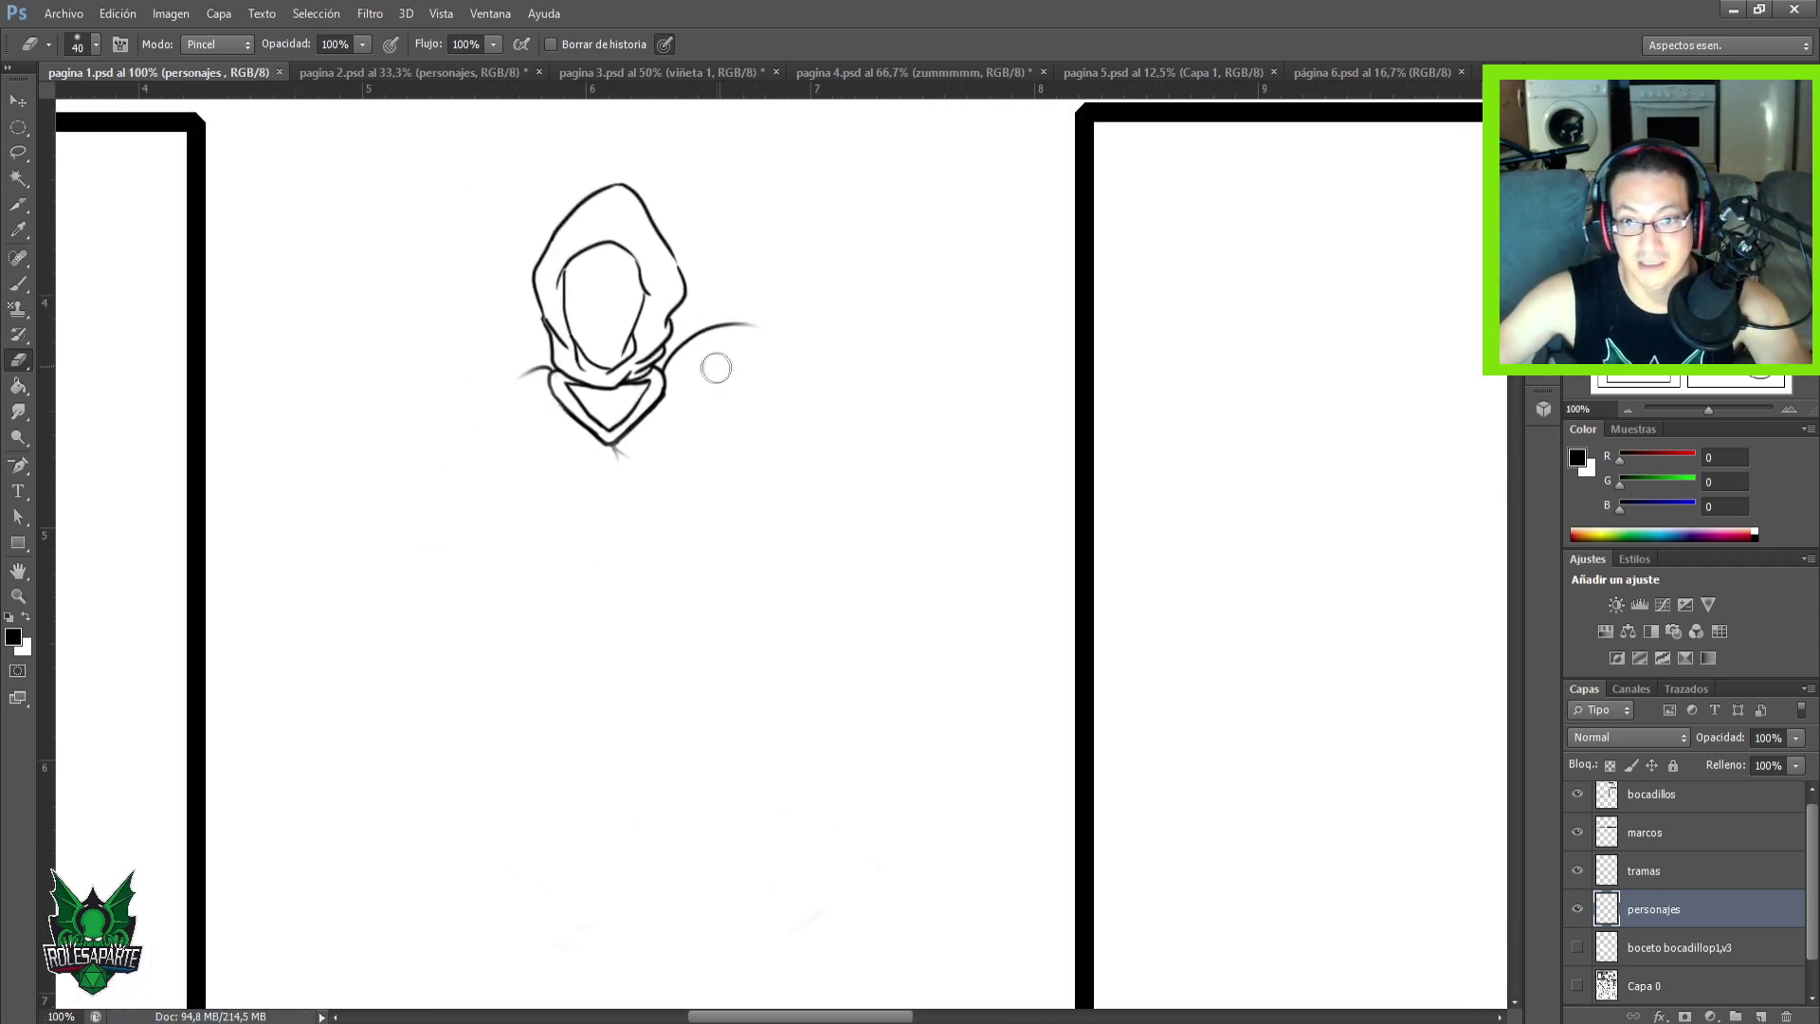
{"action": "mouse_move", "coordinate": [695, 345]}
{"action": "left_mouse_down"}
{"action": "mouse_move", "coordinate": [719, 333]}
{"action": "mouse_move", "coordinate": [674, 366]}
{"action": "mouse_move", "coordinate": [703, 362]}
{"action": "left_mouse_up"}
{"action": "left_click_drag", "start_coordinate": [652, 476], "coordinate": [617, 457]}
{"action": "left_click_drag", "start_coordinate": [521, 378], "coordinate": [528, 370]}
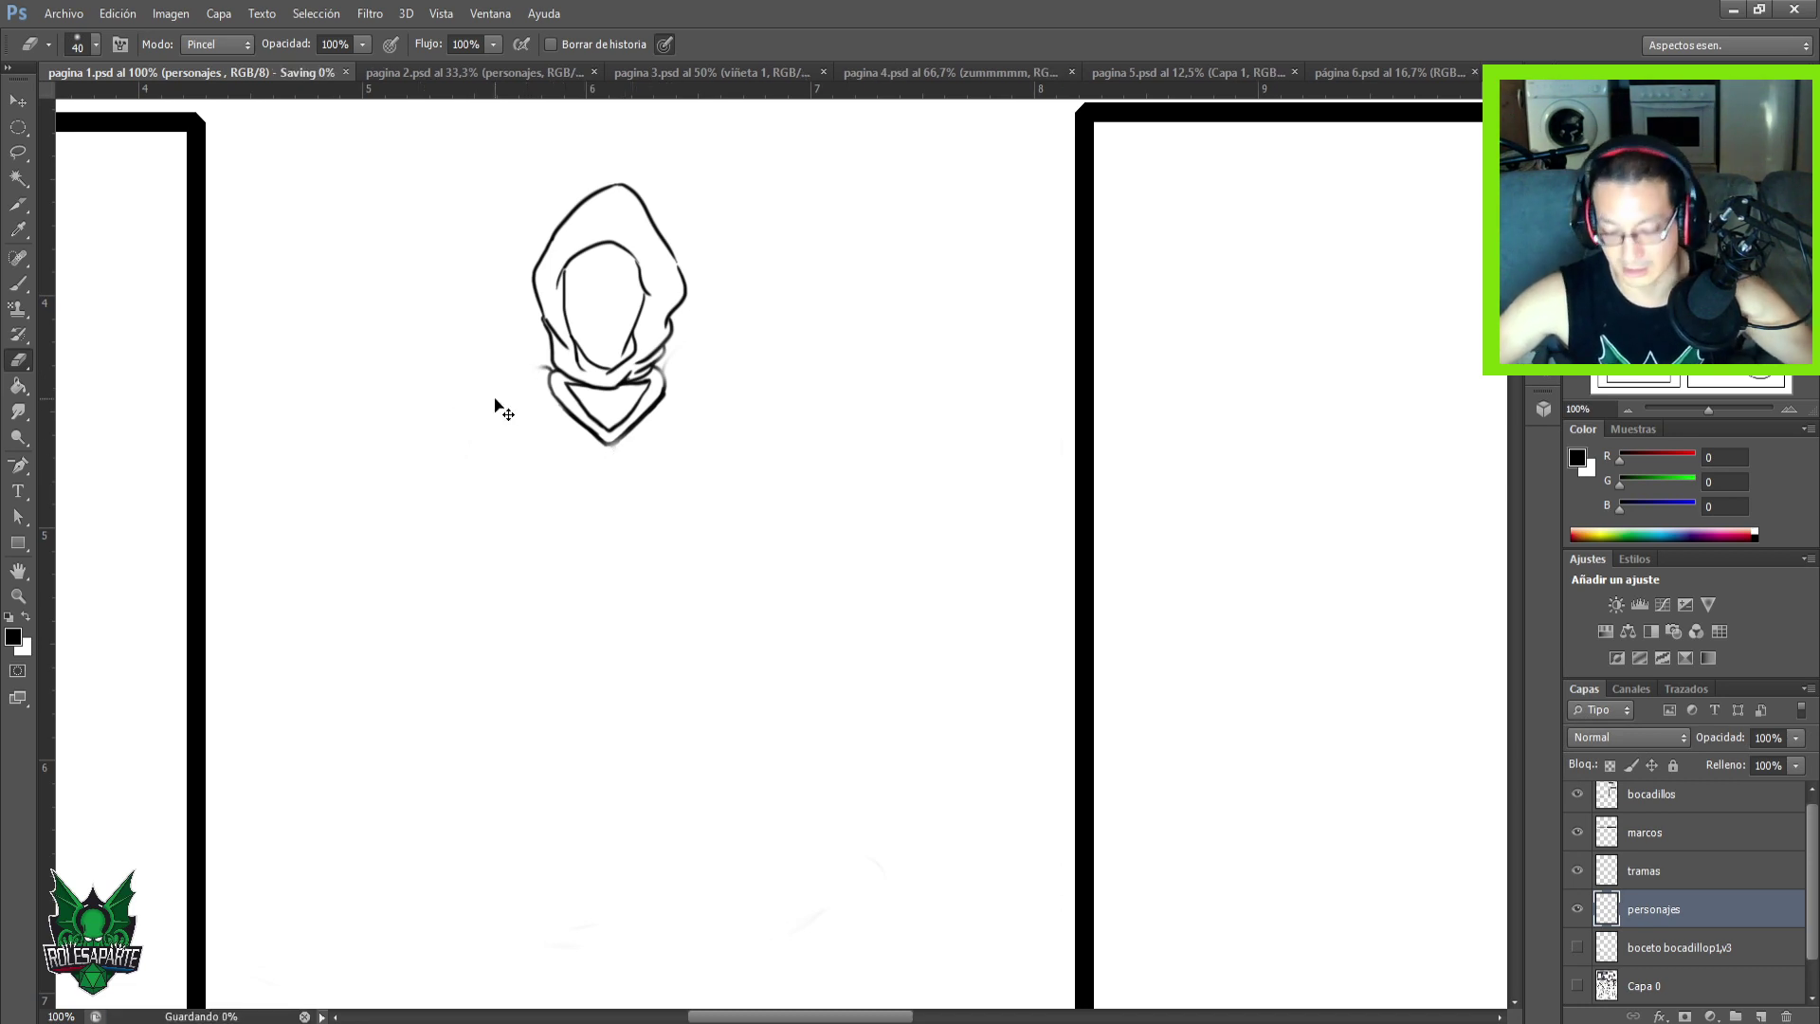
Re-ink the collar's outer outline where it was partly erased, at its point and both upper corners.
{"action": "key", "text": "ctrl+plus"}
{"action": "mouse_move", "coordinate": [492, 395]}
{"action": "left_mouse_down"}
{"action": "mouse_move", "coordinate": [467, 614]}
{"action": "mouse_move", "coordinate": [556, 621]}
{"action": "left_mouse_up"}
{"action": "key", "text": "ctrl+plus"}
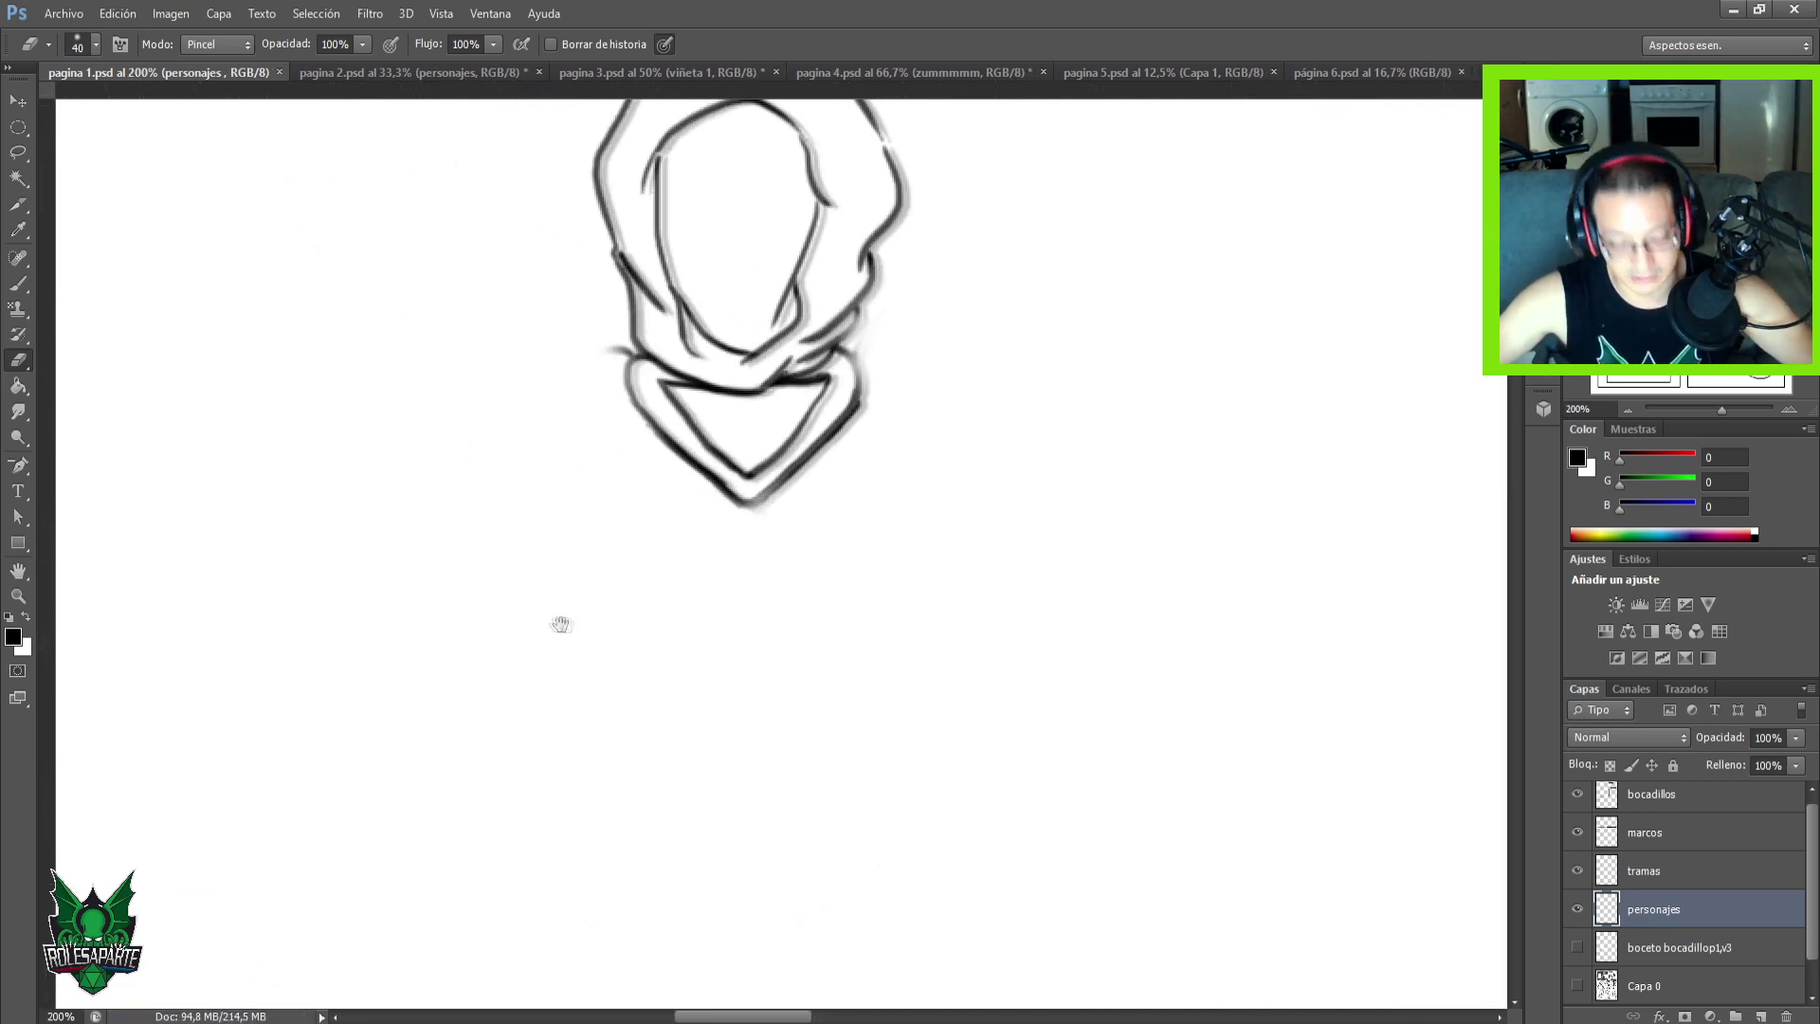
{"action": "key", "text": "b"}
{"action": "mouse_move", "coordinate": [516, 463]}
{"action": "left_mouse_down"}
{"action": "mouse_move", "coordinate": [508, 560]}
{"action": "mouse_move", "coordinate": [483, 597]}
{"action": "left_mouse_up"}
{"action": "mouse_move", "coordinate": [766, 592]}
{"action": "left_mouse_down"}
{"action": "mouse_move", "coordinate": [732, 624]}
{"action": "mouse_move", "coordinate": [742, 614]}
{"action": "mouse_move", "coordinate": [699, 608]}
{"action": "mouse_move", "coordinate": [746, 609]}
{"action": "left_mouse_up"}
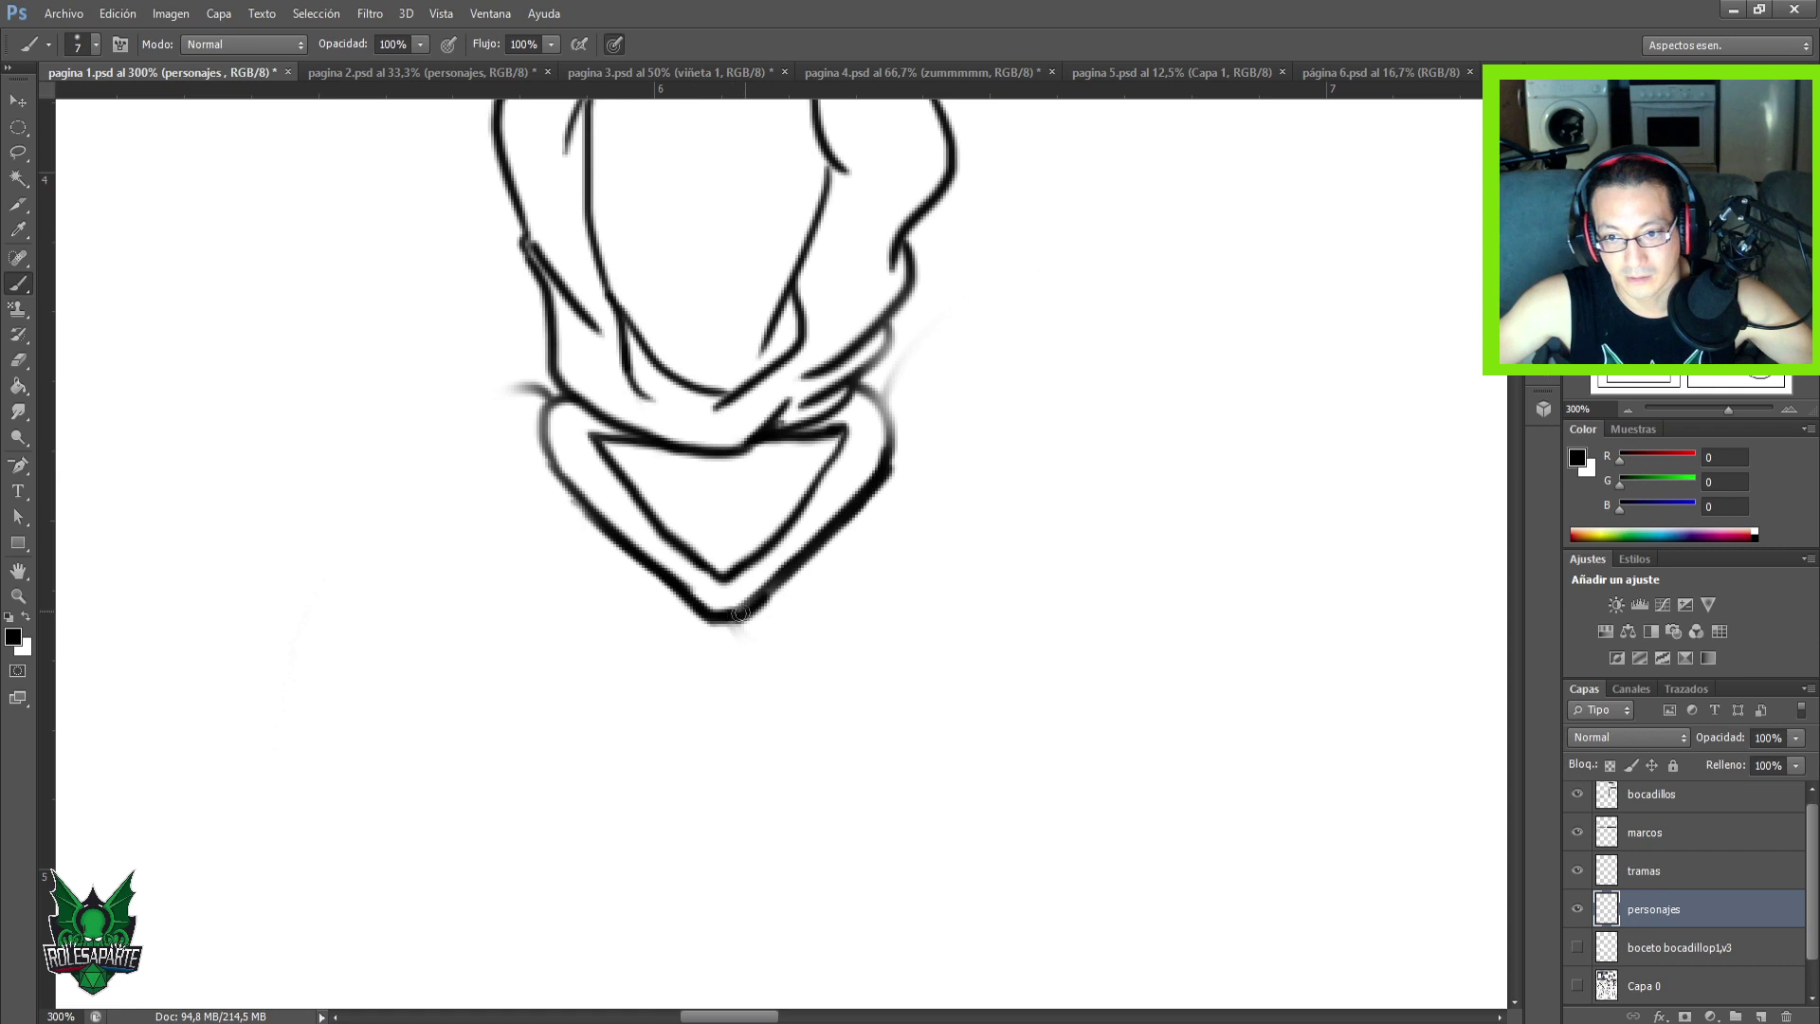
{"action": "mouse_move", "coordinate": [860, 392]}
{"action": "left_mouse_down"}
{"action": "mouse_move", "coordinate": [892, 446]}
{"action": "mouse_move", "coordinate": [879, 471]}
{"action": "mouse_move", "coordinate": [891, 431]}
{"action": "mouse_move", "coordinate": [850, 382]}
{"action": "mouse_move", "coordinate": [891, 436]}
{"action": "left_mouse_up"}
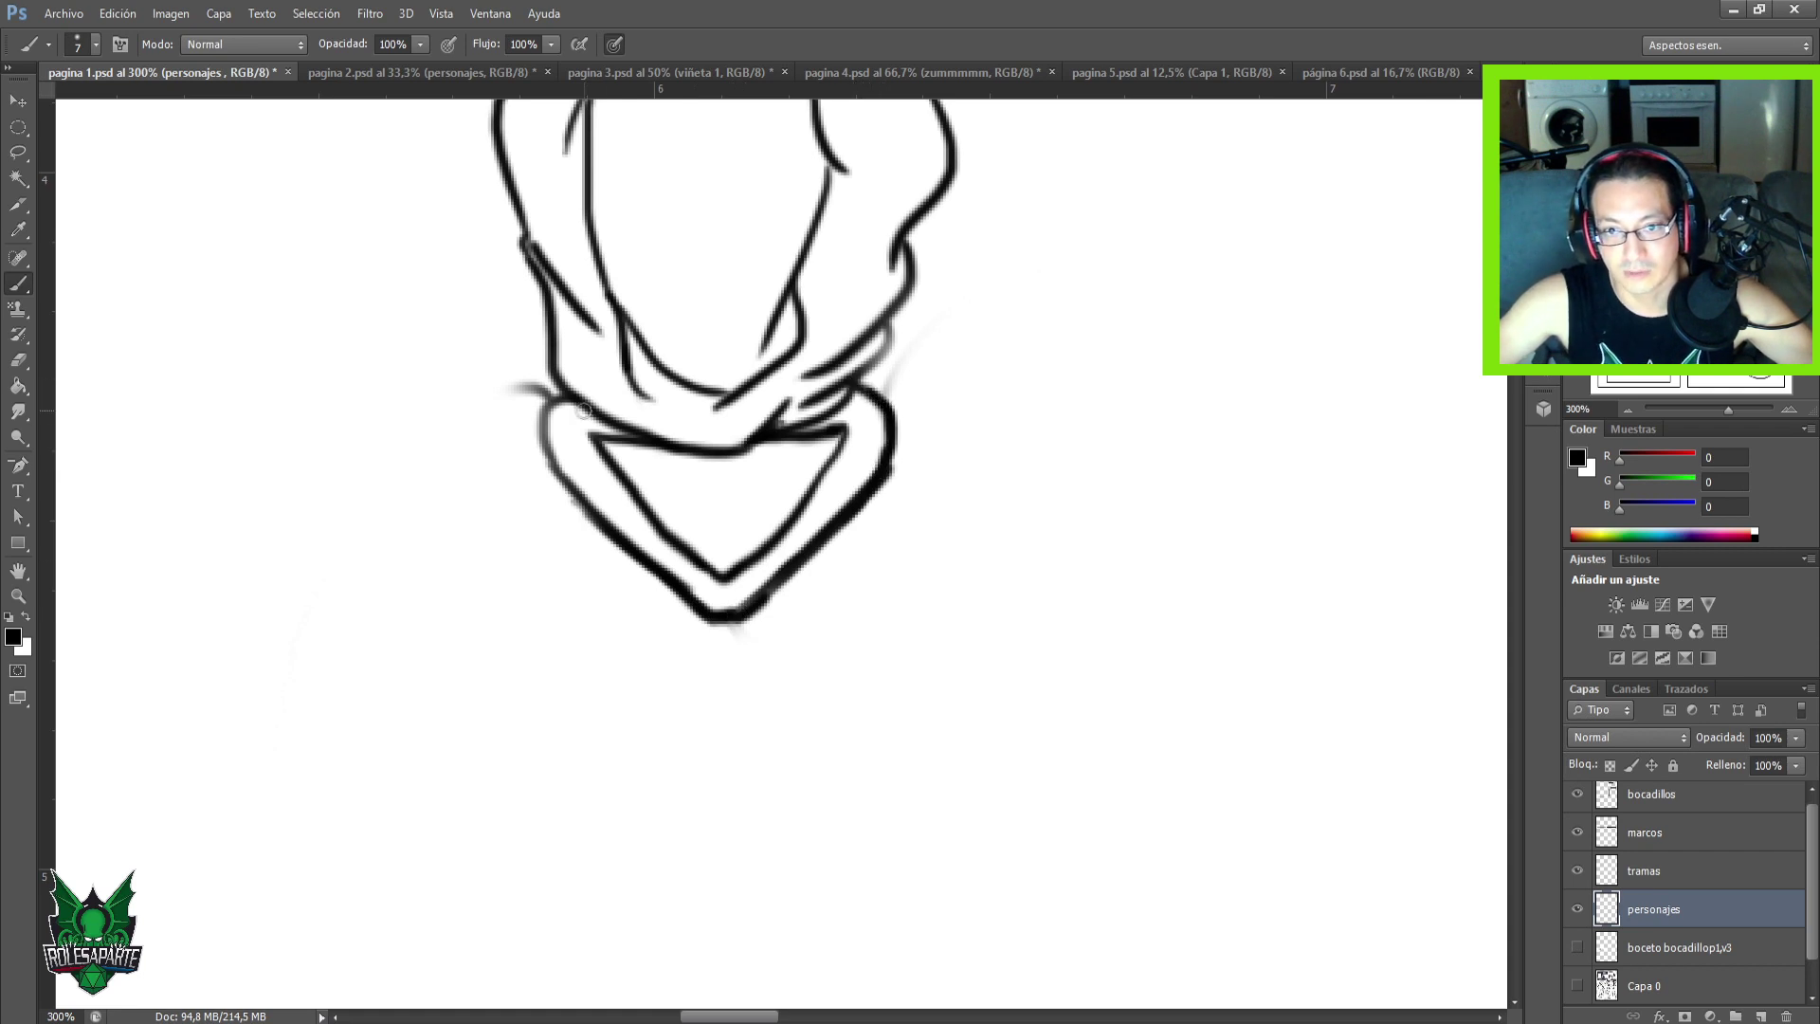
{"action": "mouse_move", "coordinate": [565, 397]}
{"action": "left_mouse_down"}
{"action": "mouse_move", "coordinate": [540, 456]}
{"action": "mouse_move", "coordinate": [572, 491]}
{"action": "left_mouse_up"}
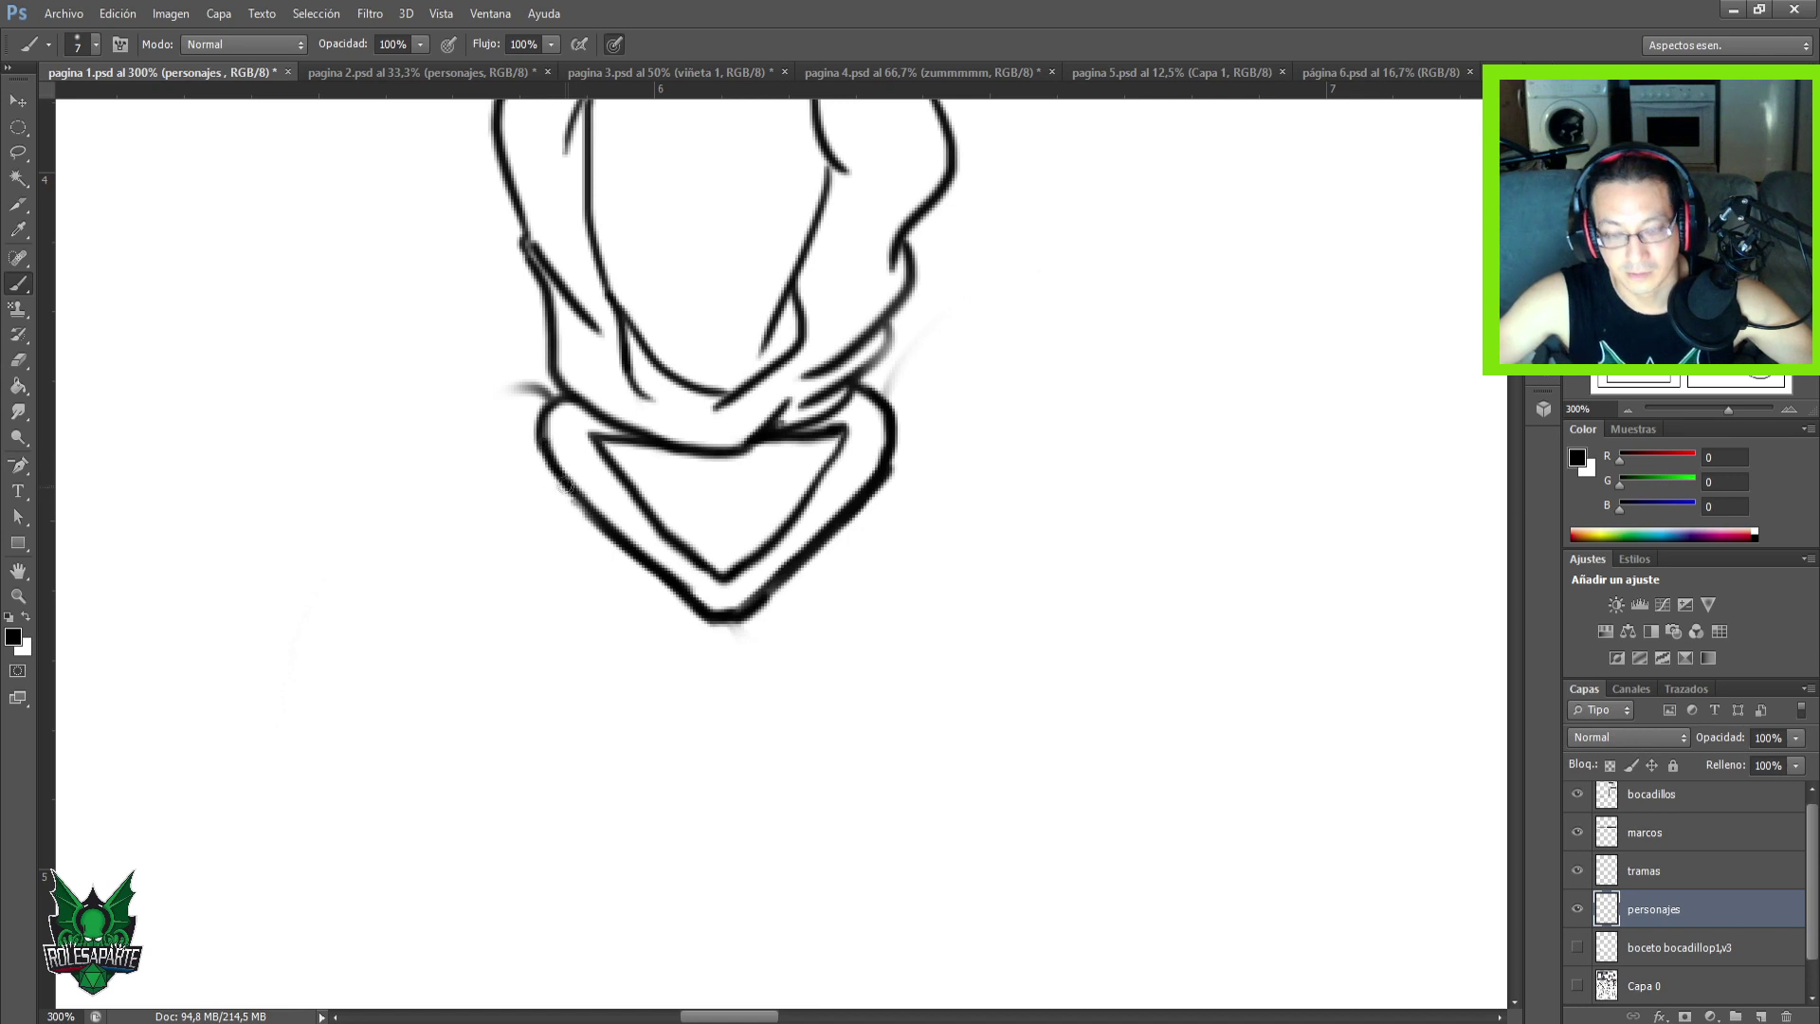
Clean up the faint stray marks around the collar with a smaller eraser.
{"action": "key", "text": "e"}
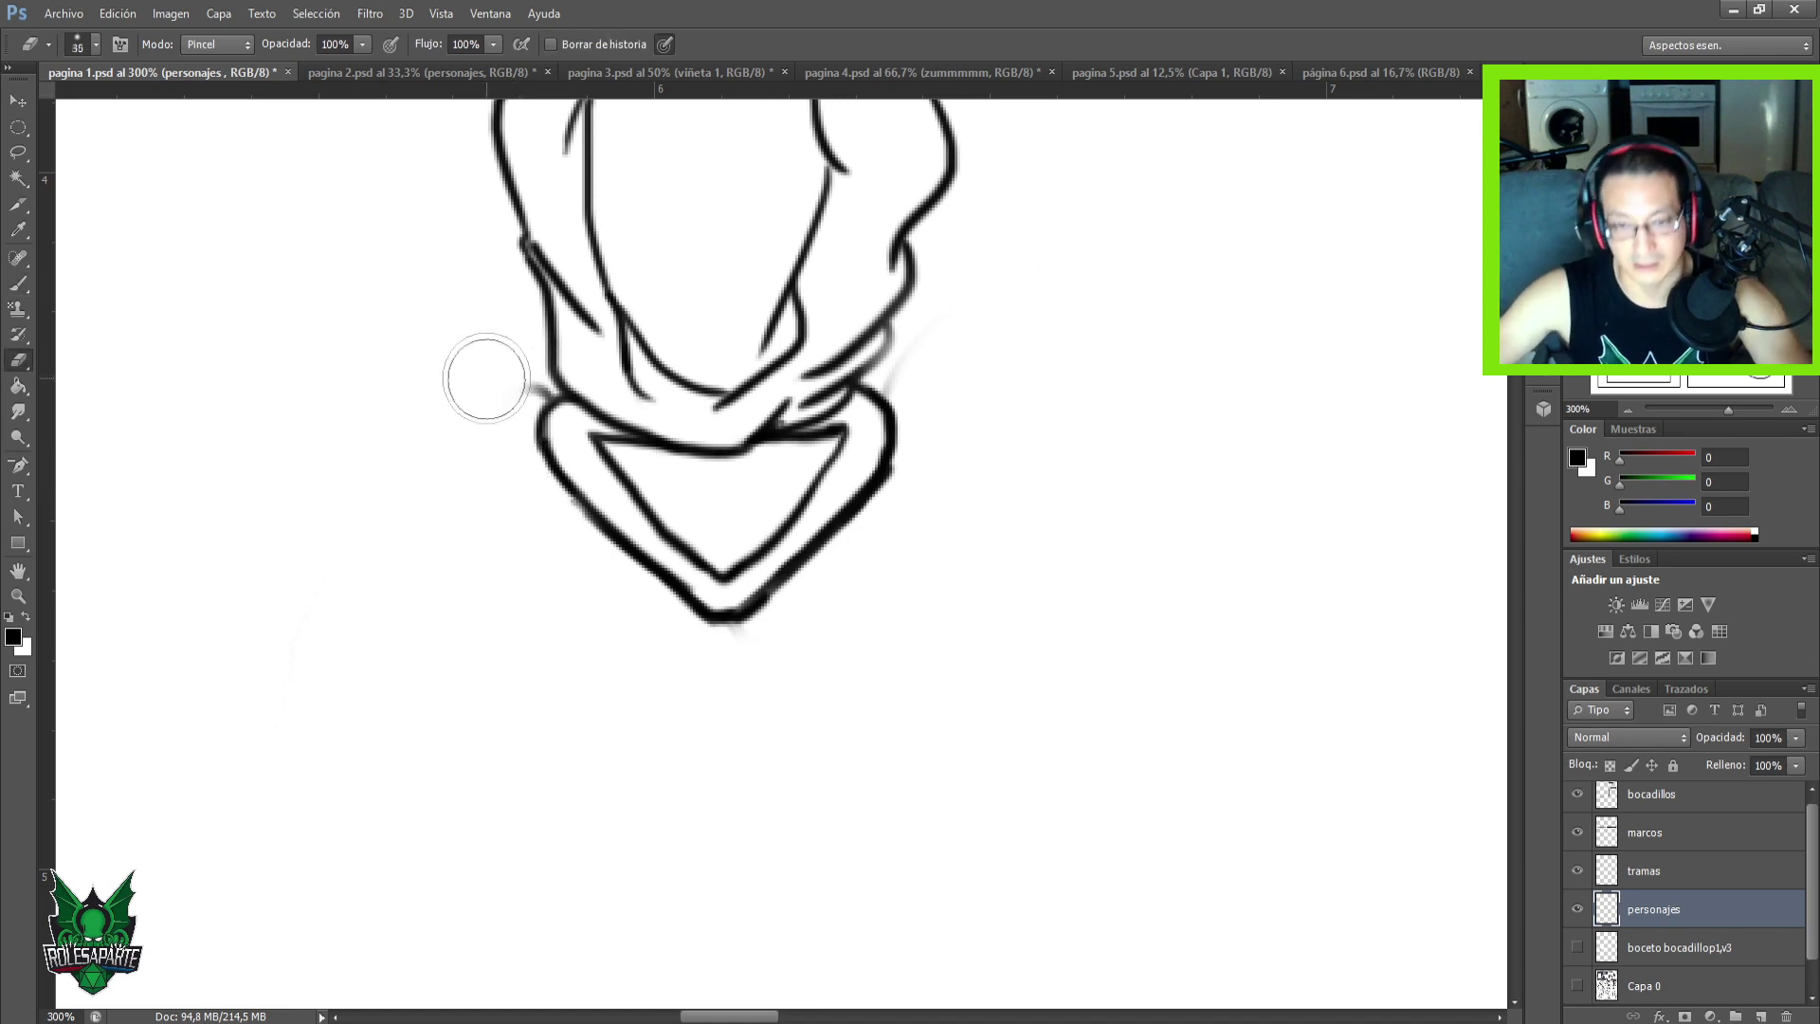
{"action": "key", "text": "bracketleft"}
{"action": "key", "text": "bracketleft"}
{"action": "key", "text": "bracketleft"}
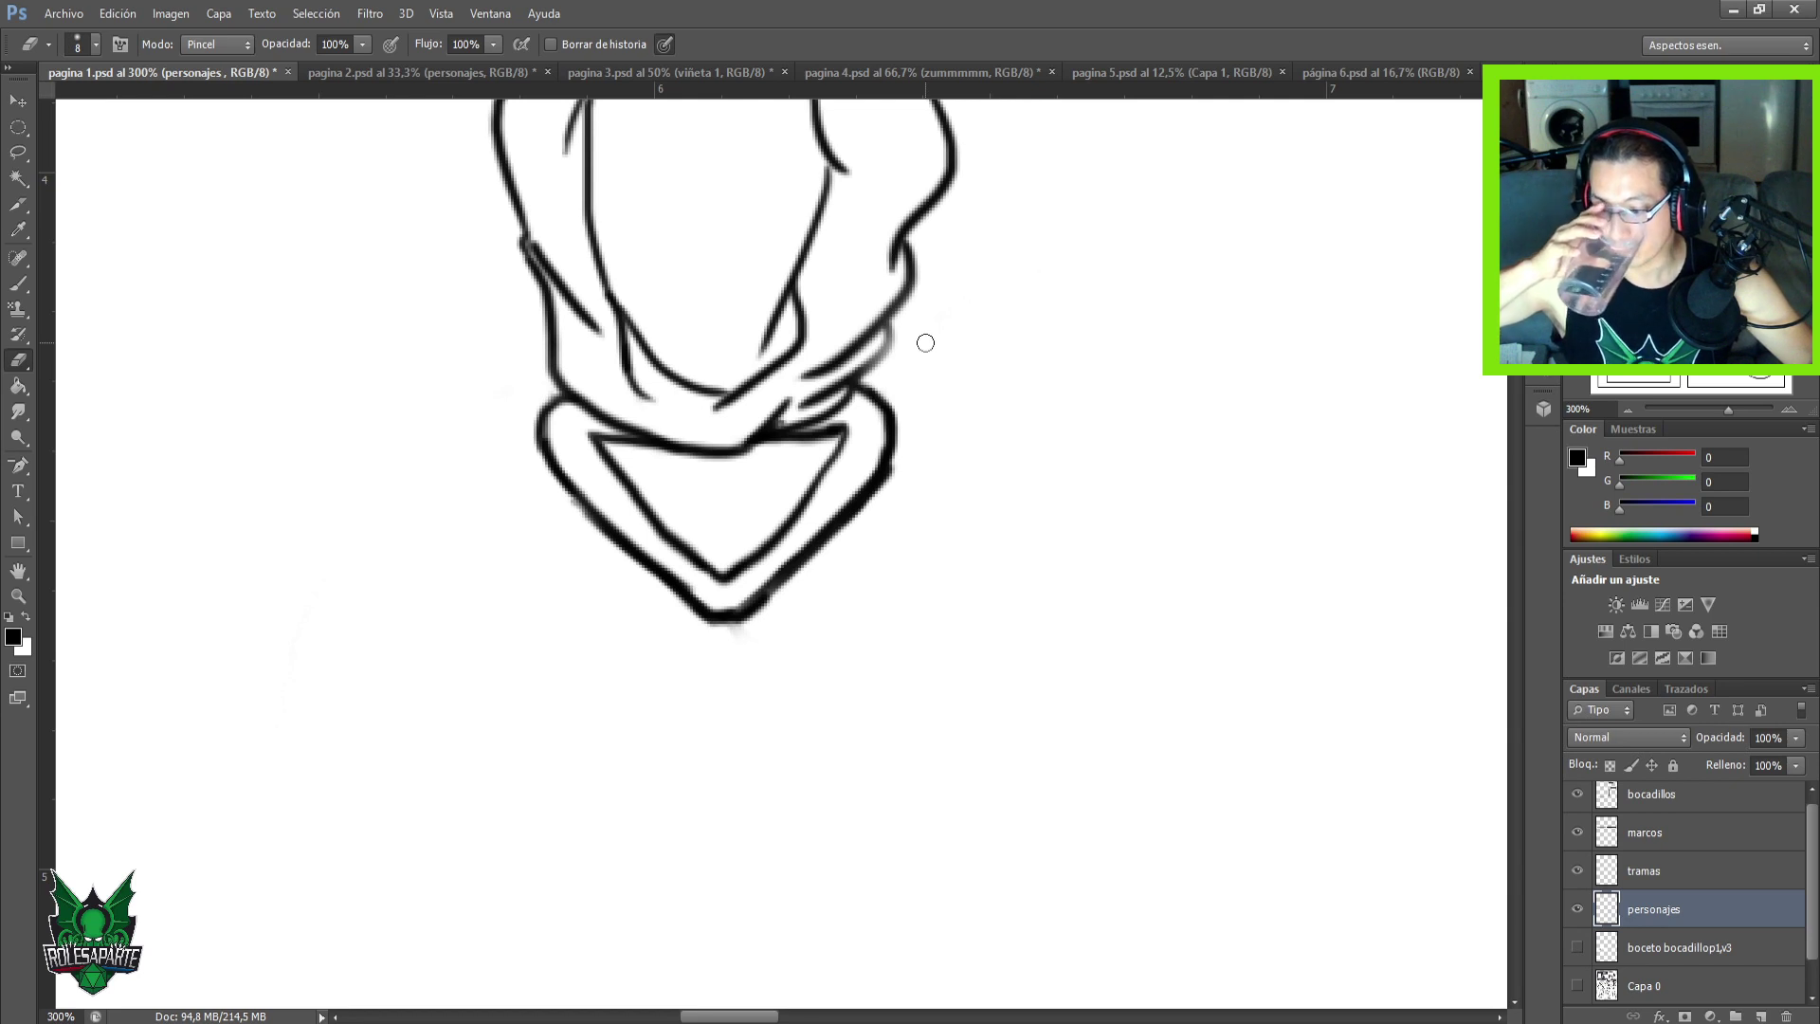
{"action": "key", "text": "ctrl+minus"}
{"action": "key", "text": "ctrl+minus"}
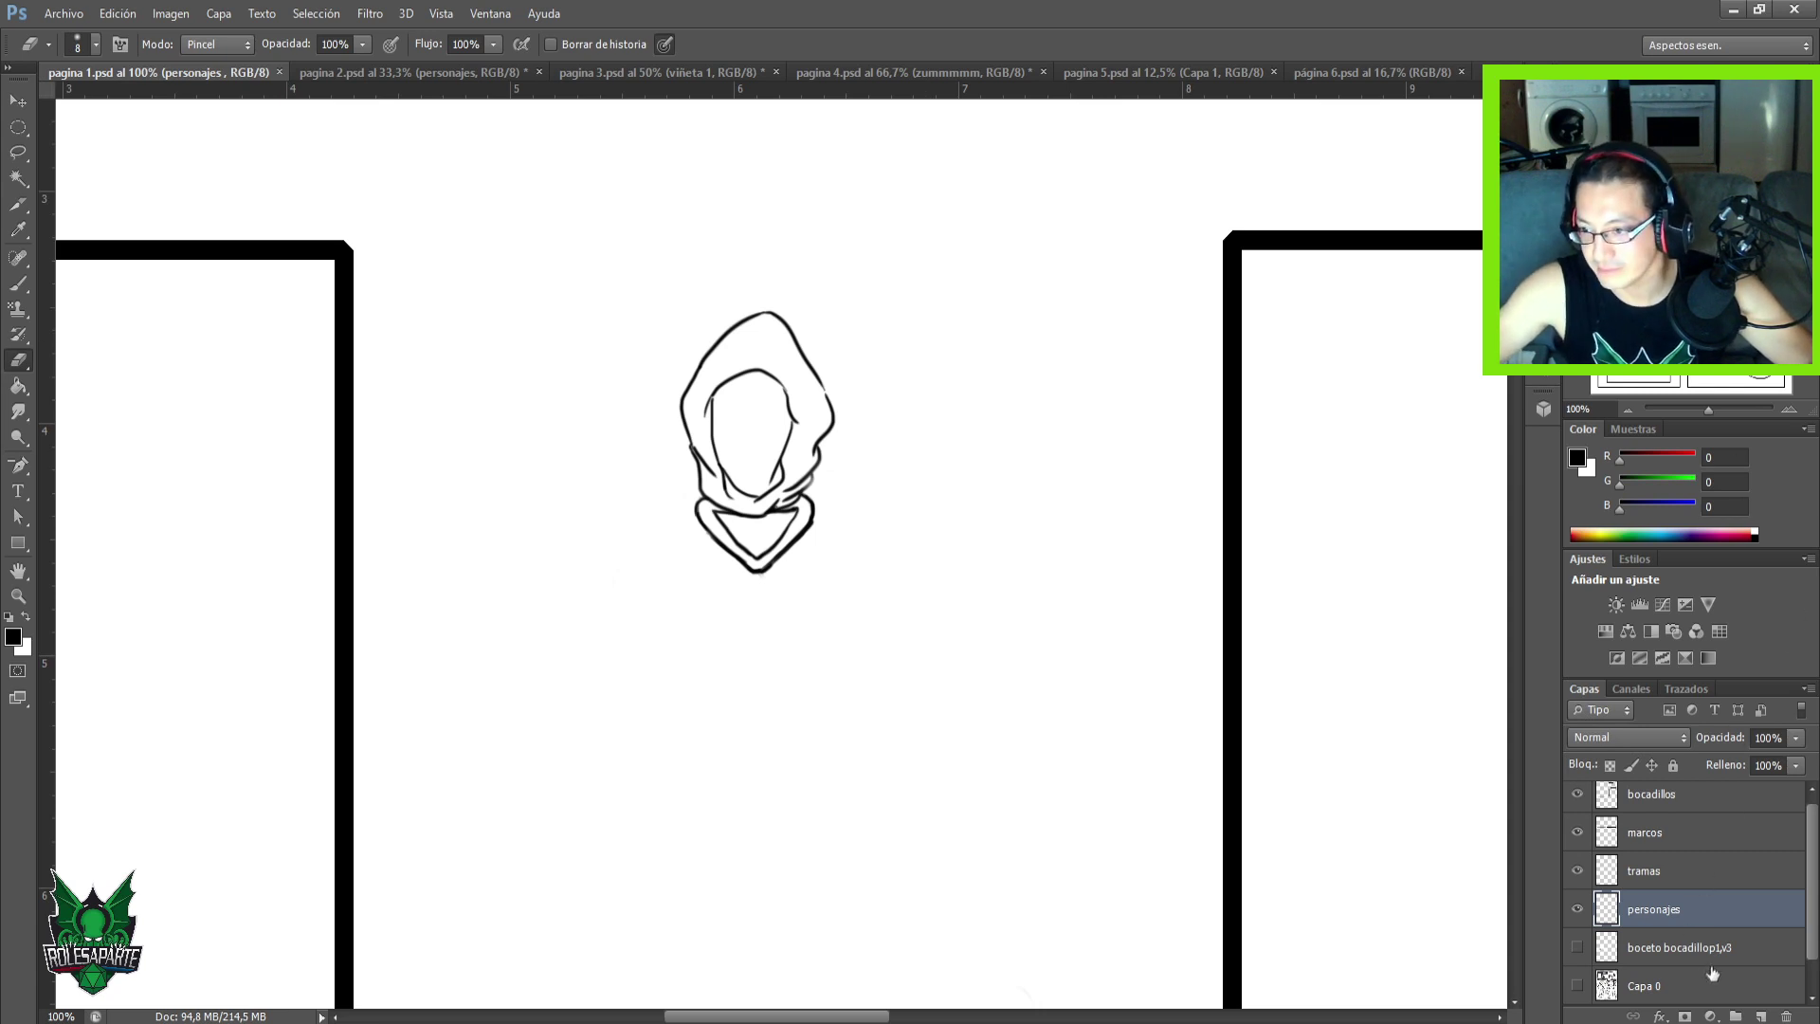
Activate the layer boceto bocadillop1,v3 and erase the trial vertical line over the collar with a larger eraser.
{"action": "left_click", "coordinate": [1620, 961]}
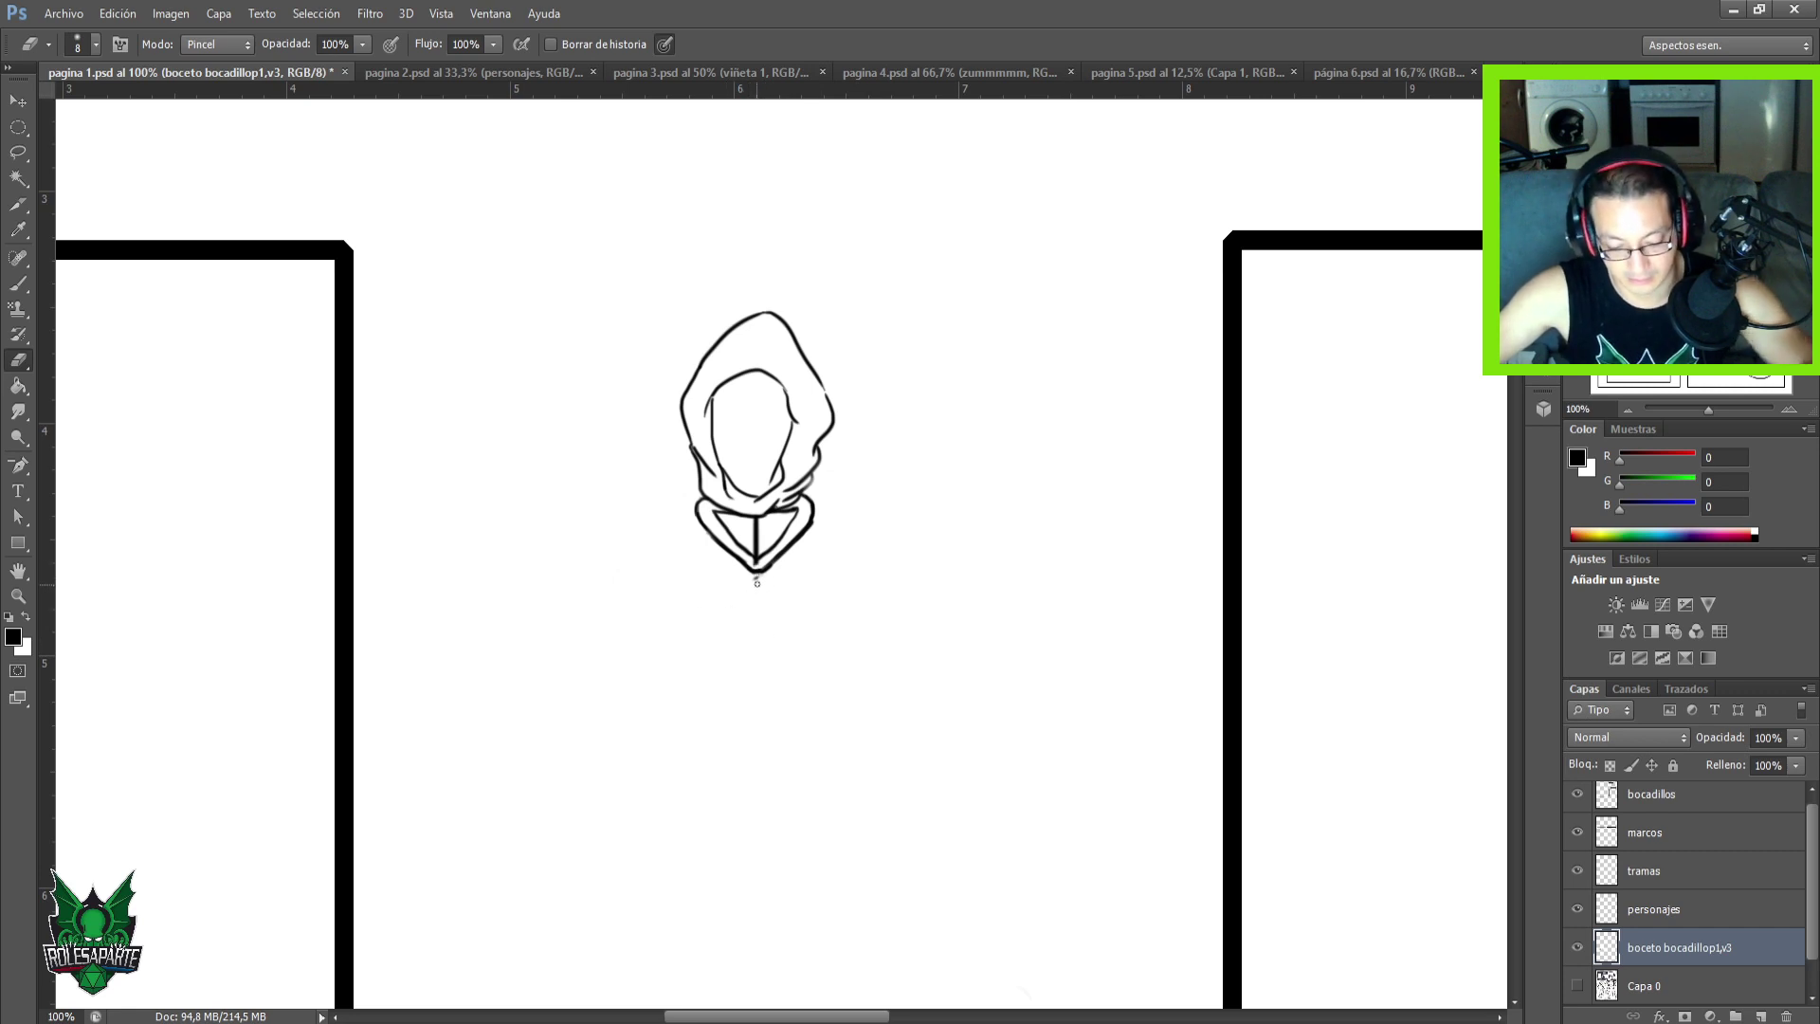
{"action": "key", "text": "bracketright"}
{"action": "key", "text": "bracketright"}
{"action": "left_click_drag", "start_coordinate": [752, 569], "coordinate": [754, 521]}
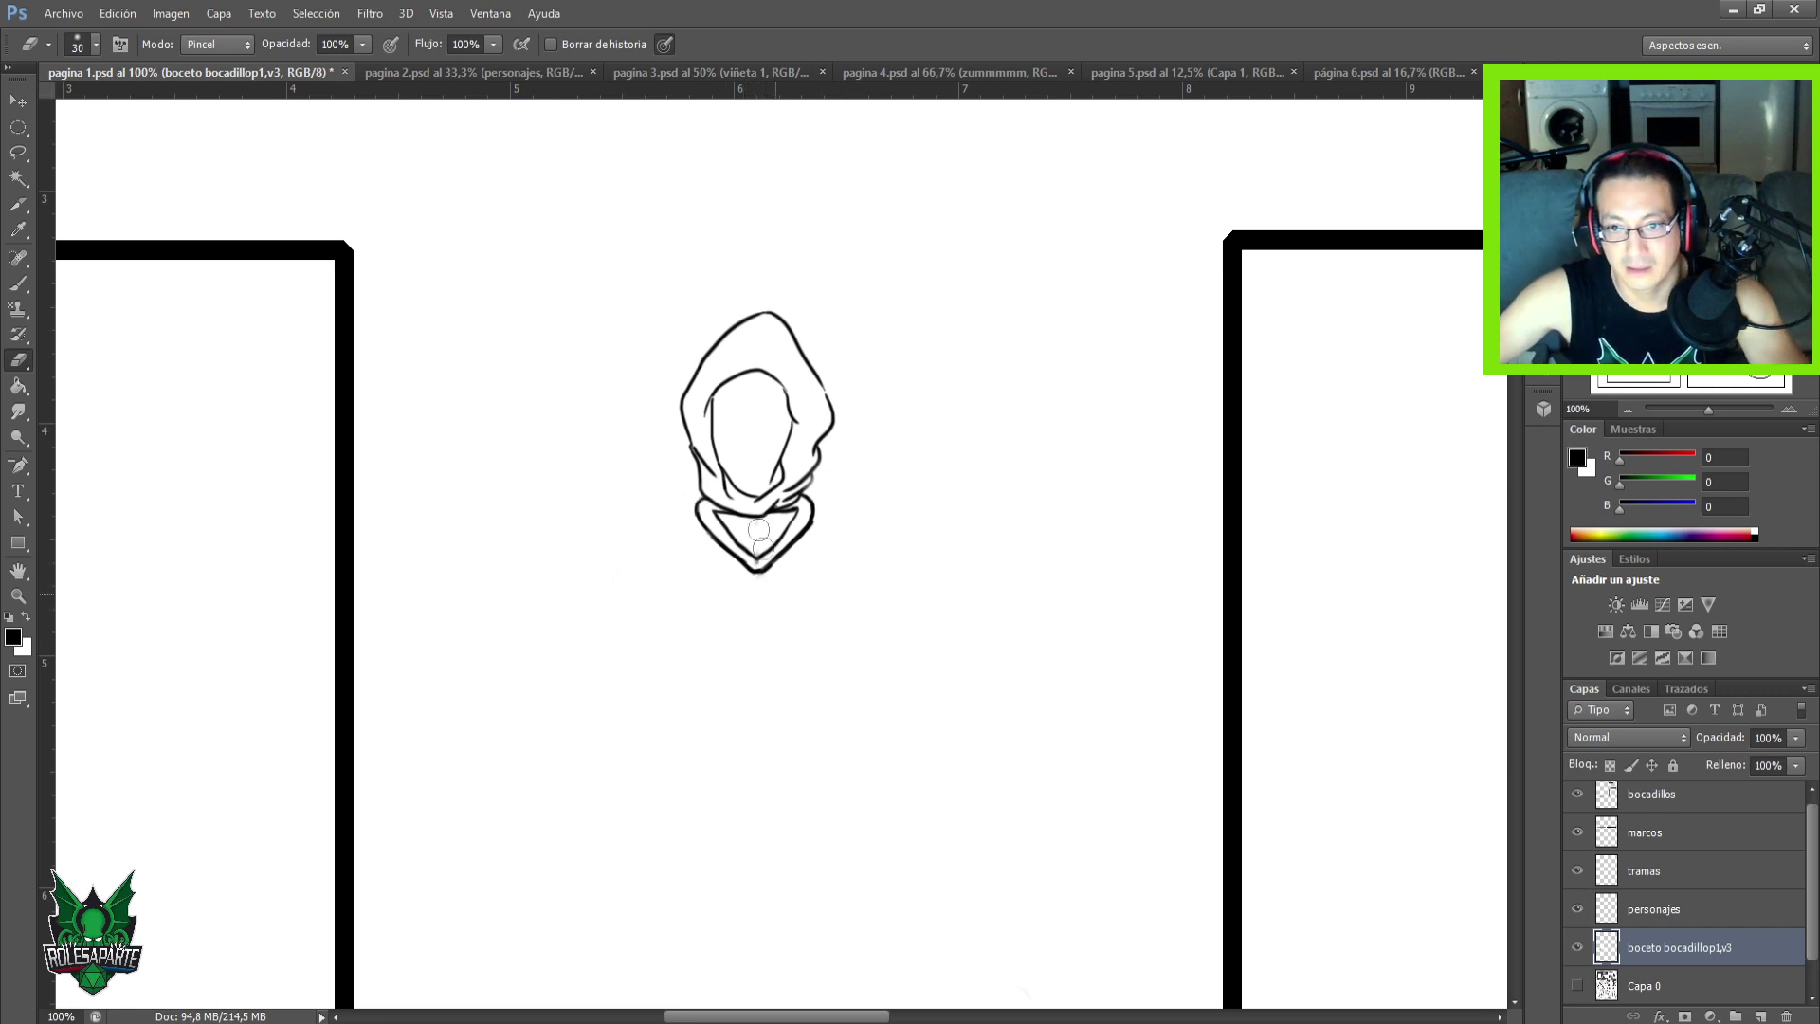
With a 2 px brush, draw a straight vertical guide from above the hood through the figure down to the frames' lower edge.
{"action": "key", "text": "b"}
{"action": "key", "text": "ctrl+minus"}
{"action": "left_click_drag", "start_coordinate": [704, 562], "coordinate": [749, 435]}
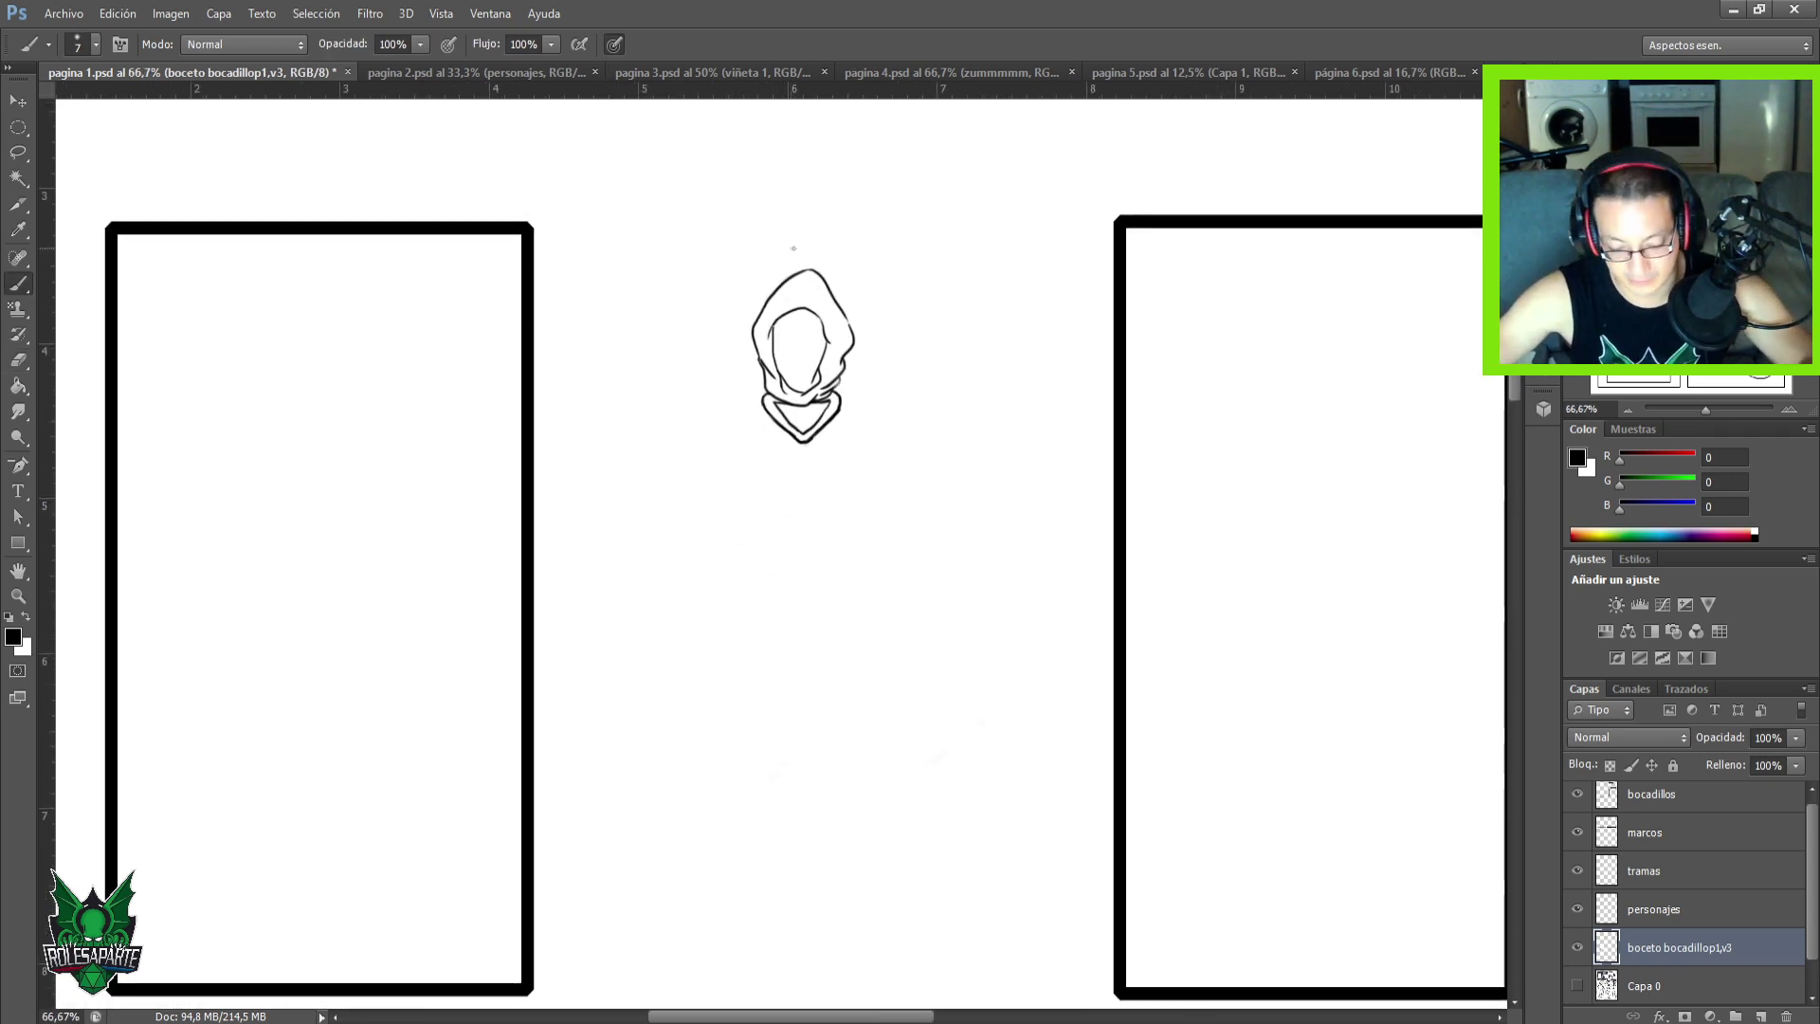
{"action": "key", "text": "bracketleft"}
{"action": "key", "text": "bracketleft"}
{"action": "key", "text": "bracketleft"}
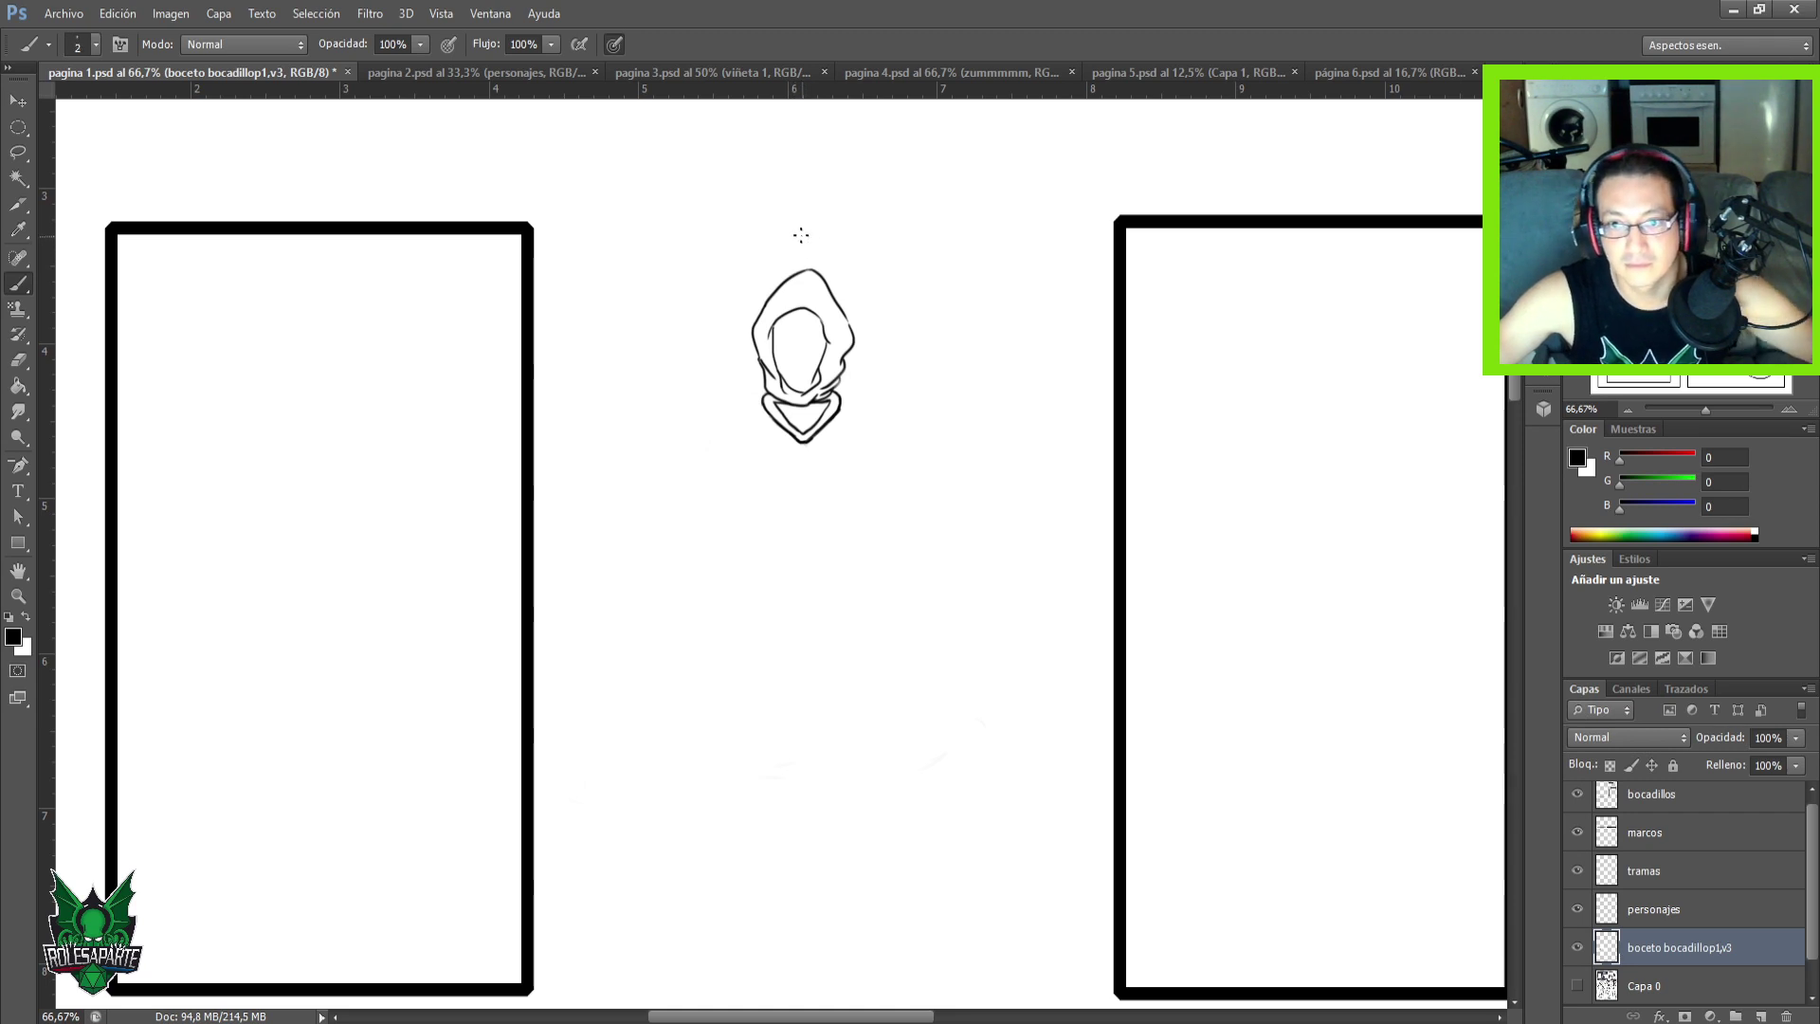
{"action": "mouse_move", "coordinate": [805, 236]}
{"action": "left_mouse_down"}
{"action": "mouse_move", "coordinate": [773, 599]}
{"action": "mouse_move", "coordinate": [800, 857]}
{"action": "left_mouse_up"}
{"action": "left_click_drag", "start_coordinate": [803, 930], "coordinate": [807, 970]}
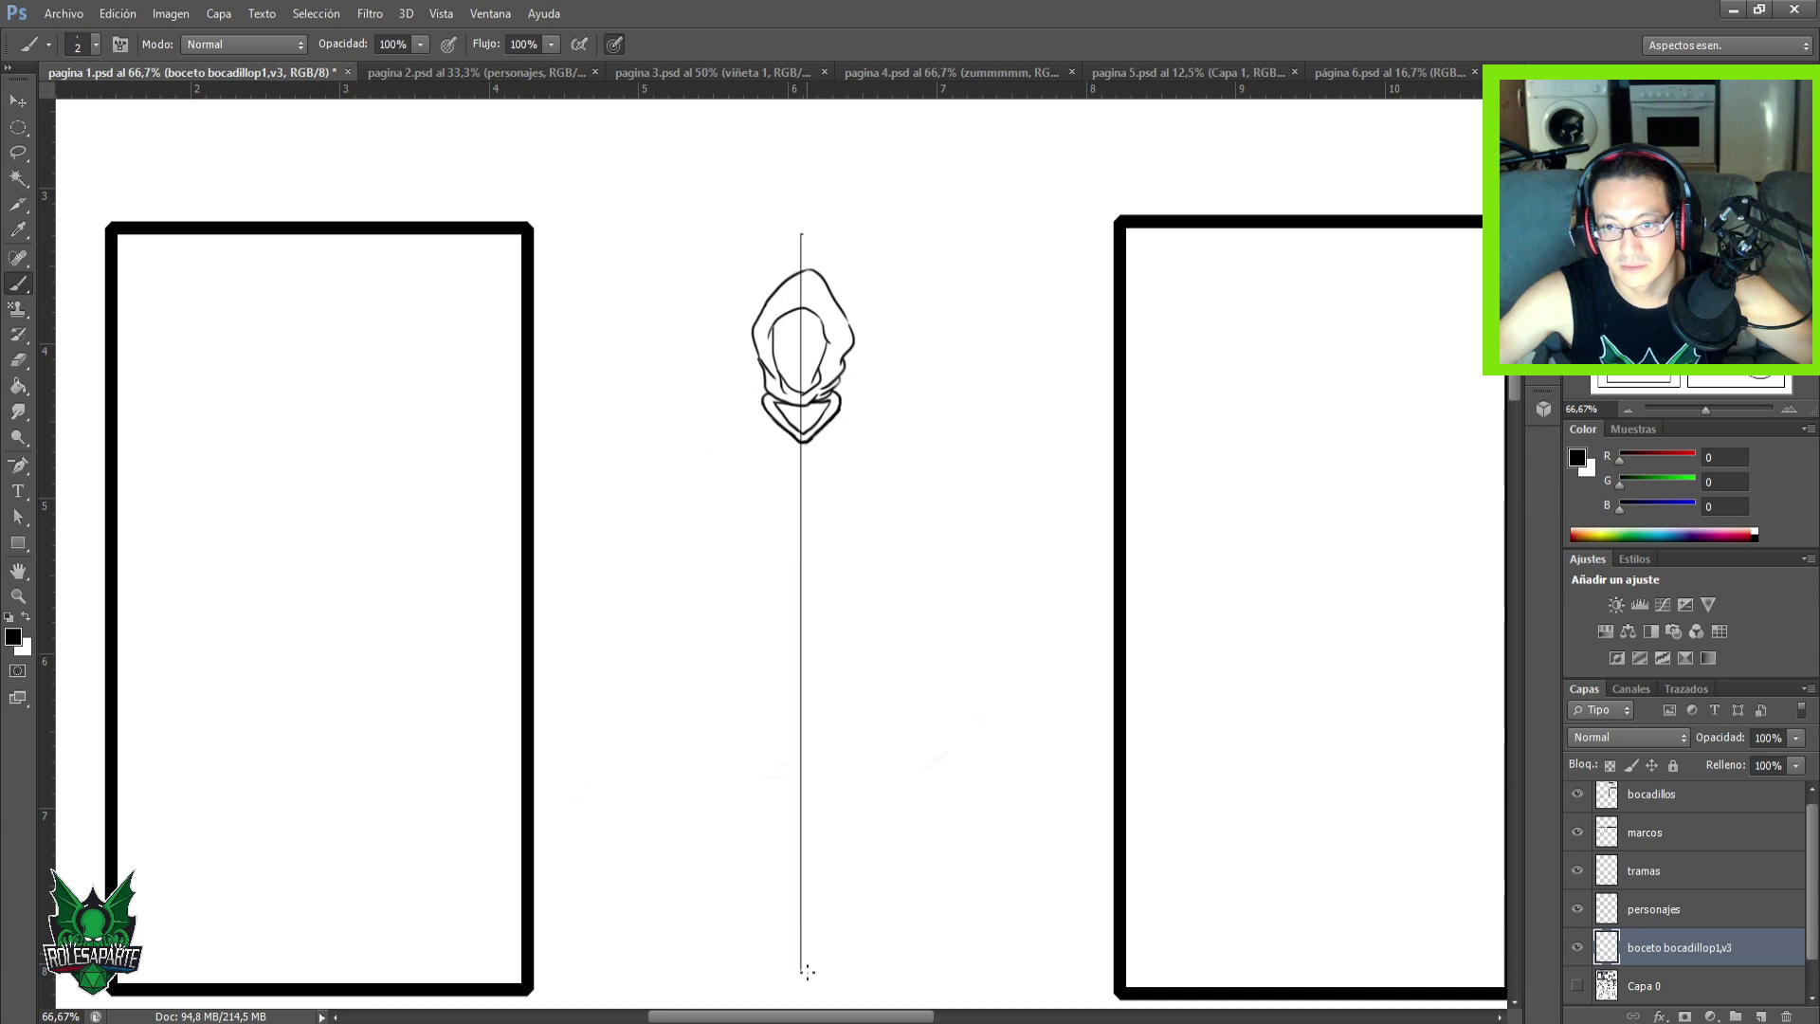
Show the sketch layer Capa 0 again and draw a short horizontal line across the vertical guide's lower end.
{"action": "left_click", "coordinate": [1579, 988]}
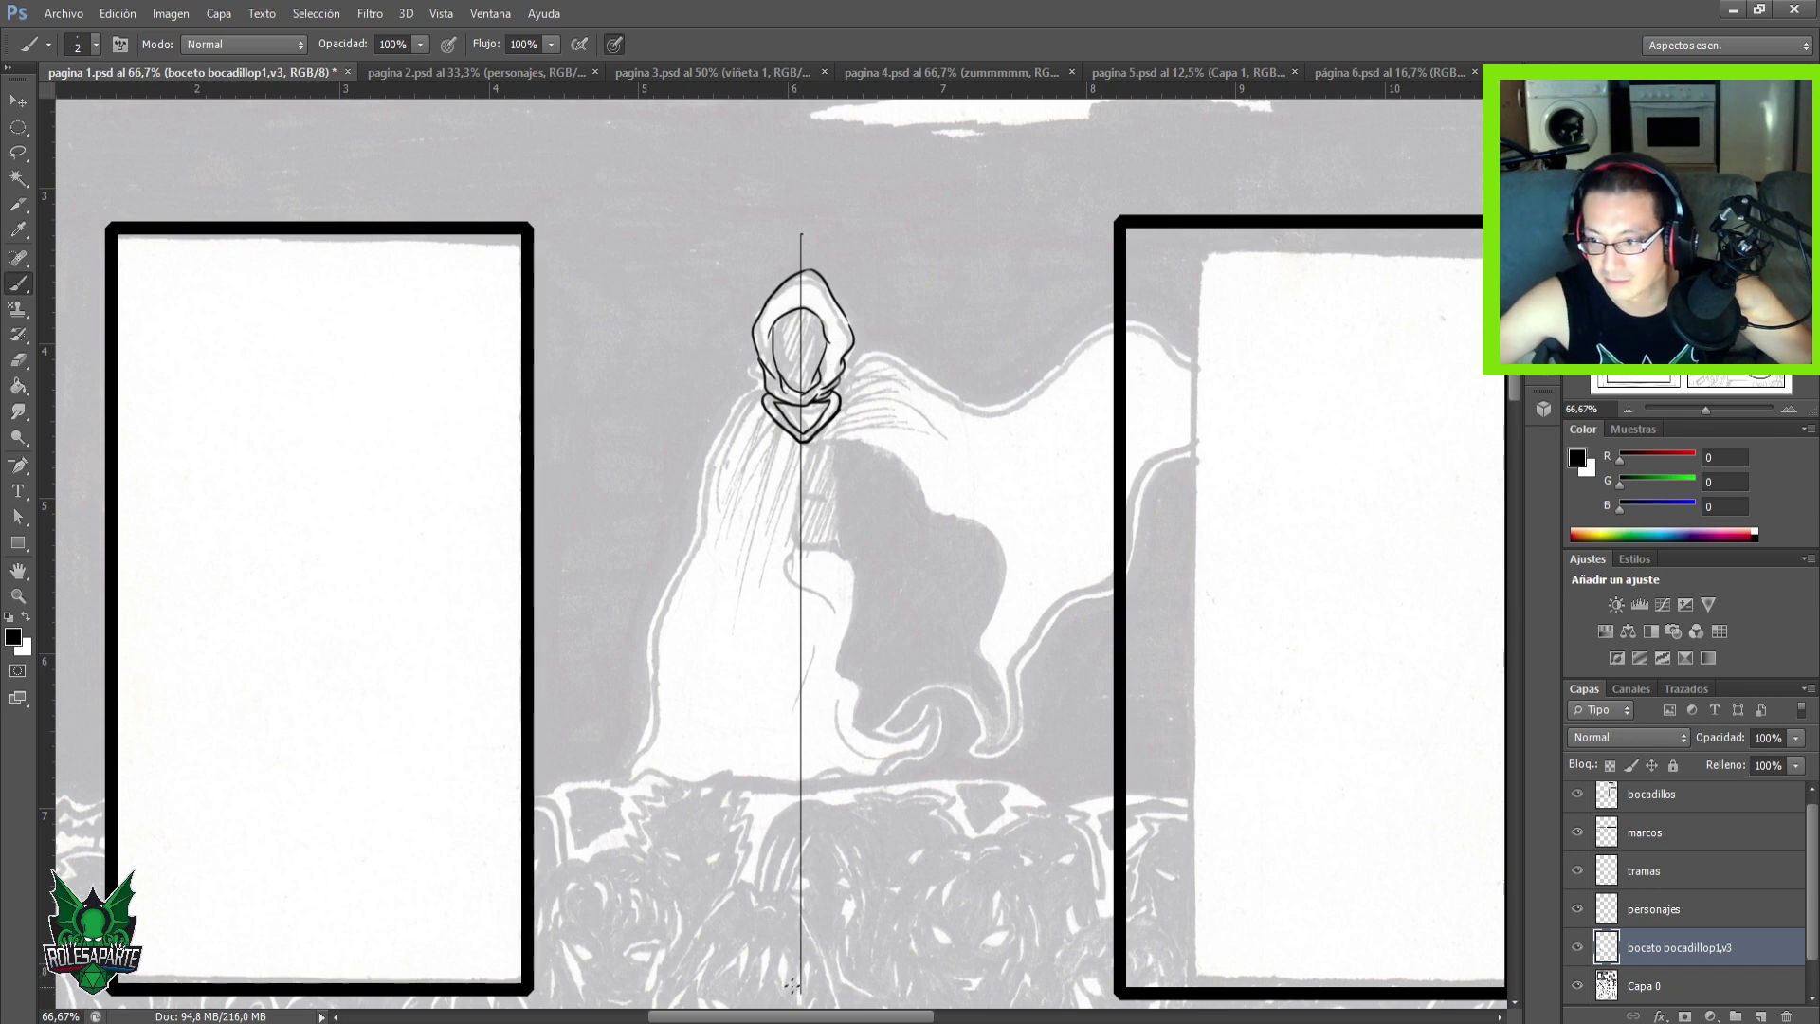
{"action": "left_click_drag", "start_coordinate": [753, 990], "coordinate": [837, 990]}
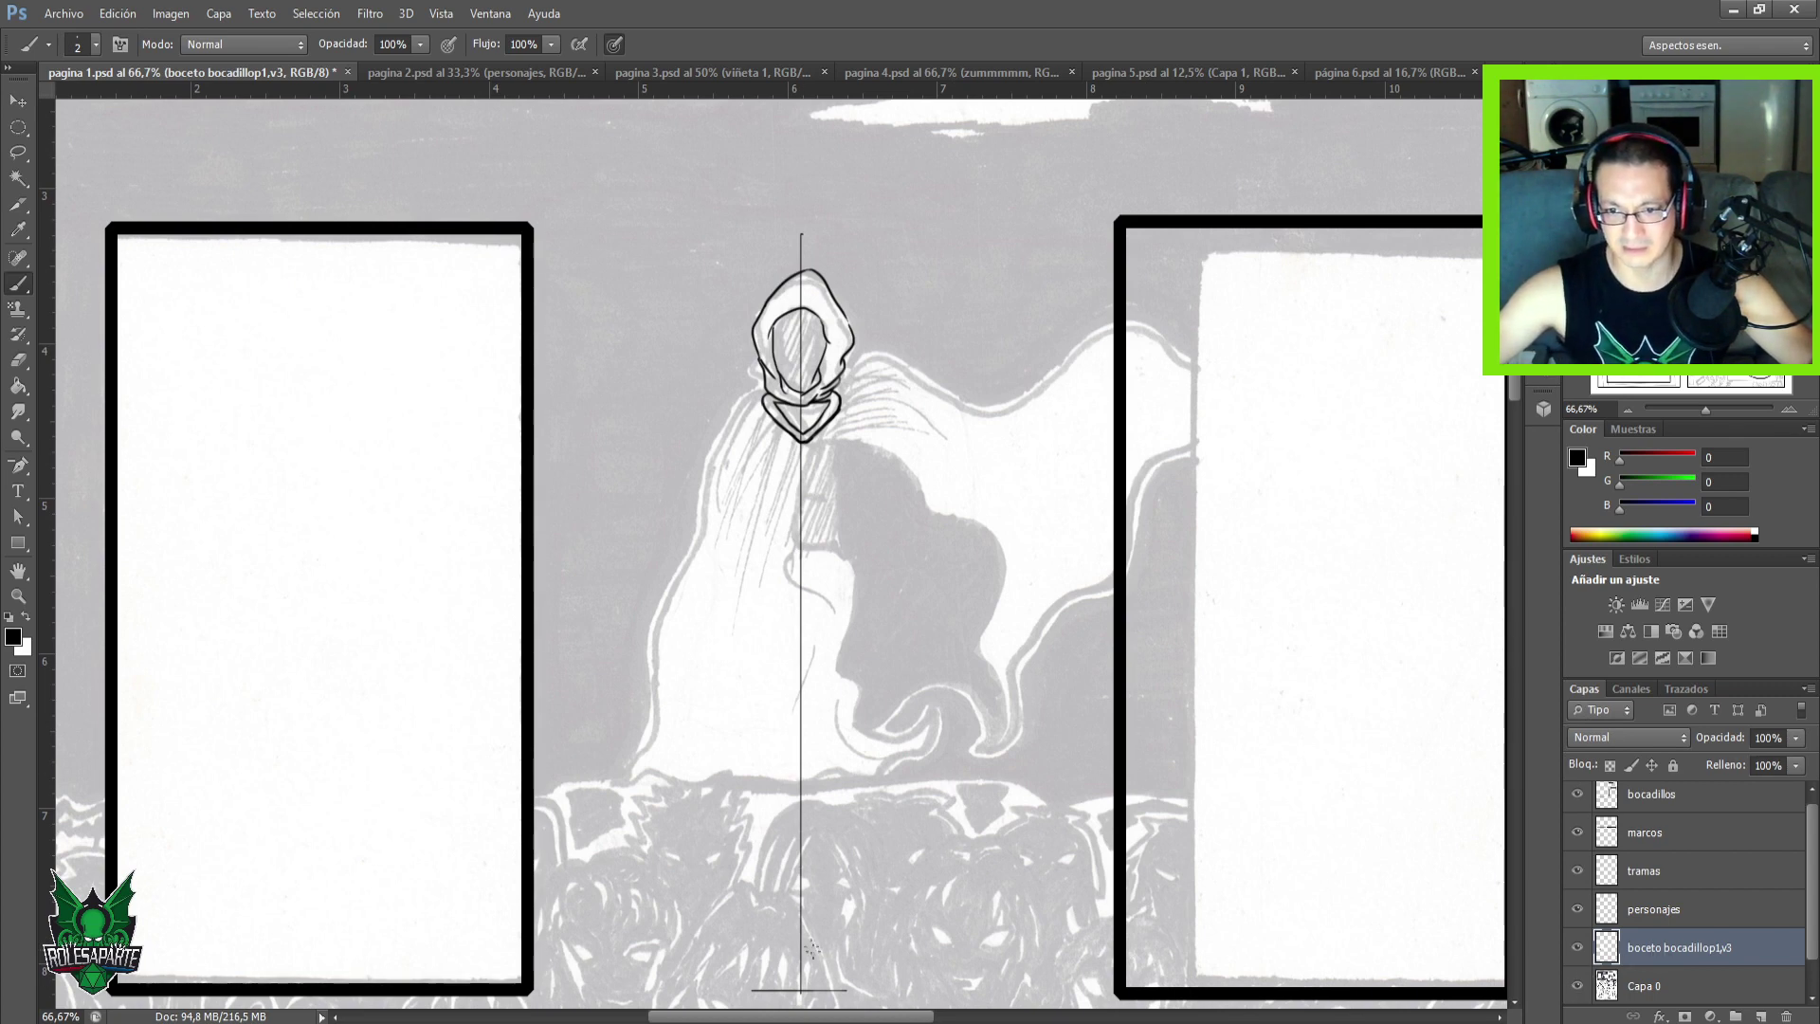
Hide the sketch layer Capa 0 and lower the opacity of the layer boceto bocadillop1,v3 to 58%.
{"action": "left_click", "coordinate": [1577, 988]}
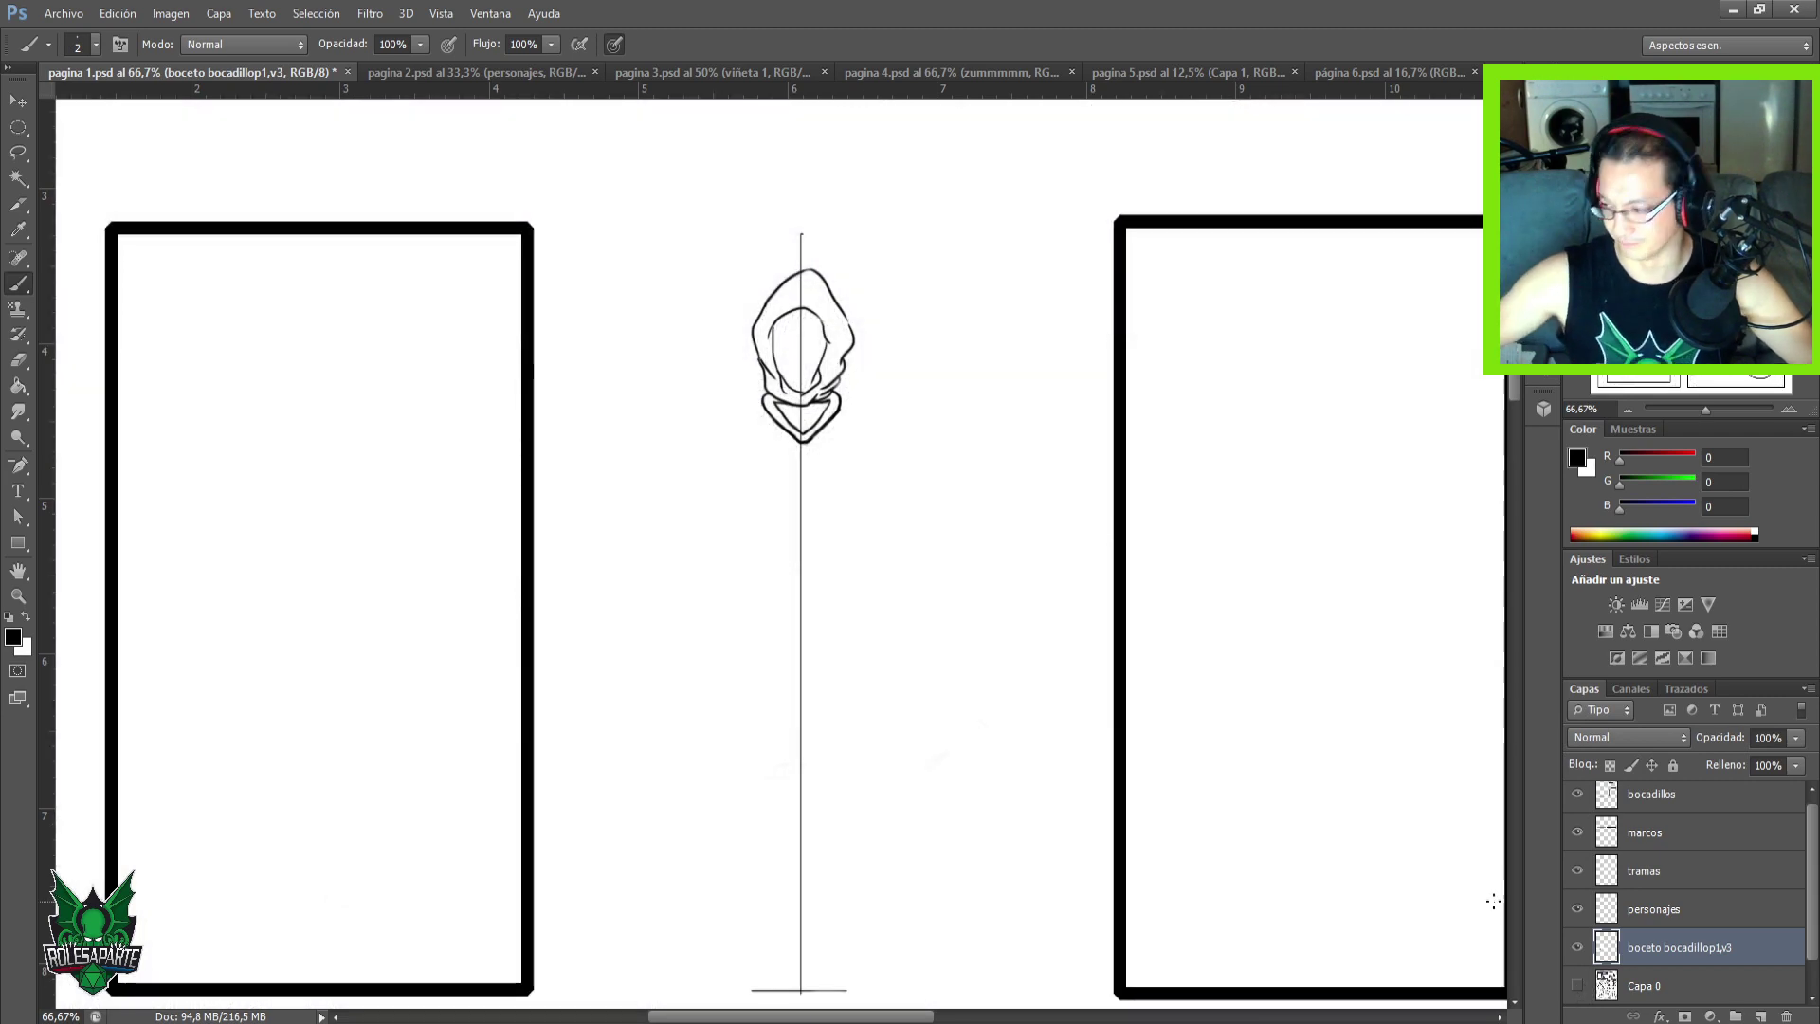
{"action": "key", "text": "ctrl+plus"}
{"action": "key", "text": "ctrl+plus"}
{"action": "mouse_move", "coordinate": [622, 532]}
{"action": "left_mouse_down"}
{"action": "mouse_move", "coordinate": [654, 764]}
{"action": "mouse_move", "coordinate": [634, 857]}
{"action": "mouse_move", "coordinate": [618, 839]}
{"action": "left_mouse_up"}
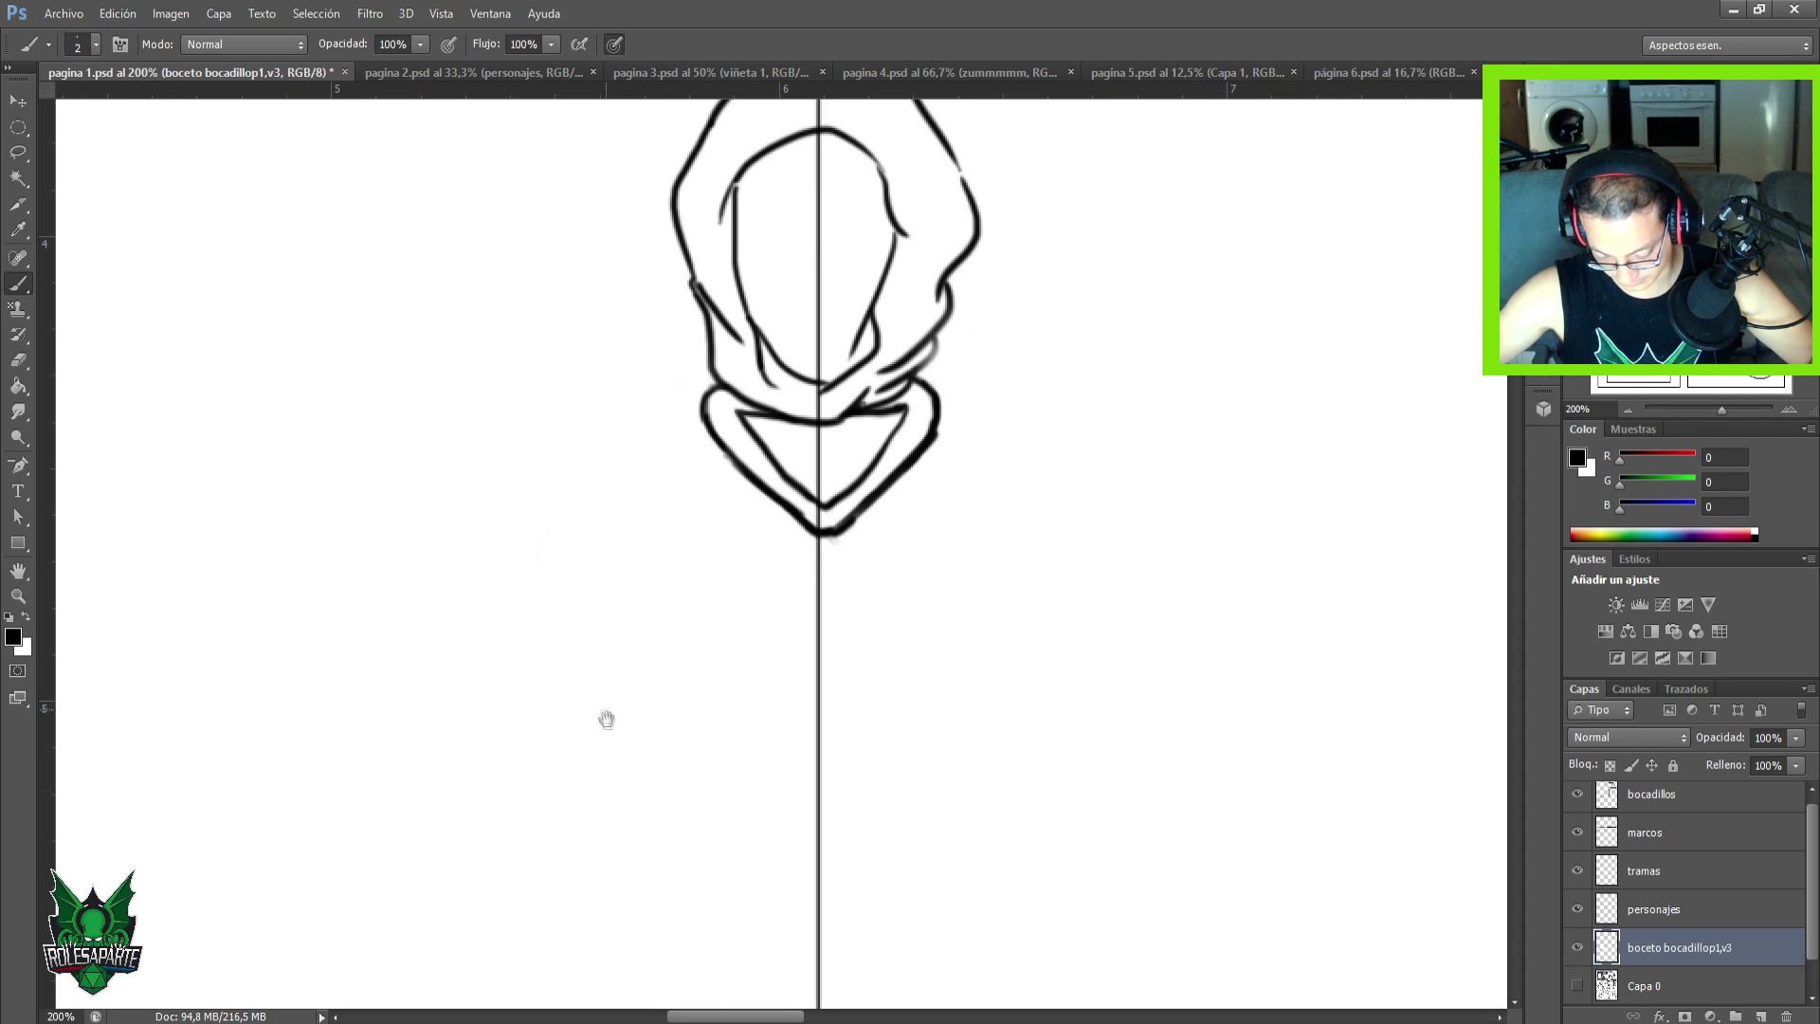
{"action": "left_click_drag", "start_coordinate": [605, 711], "coordinate": [617, 783]}
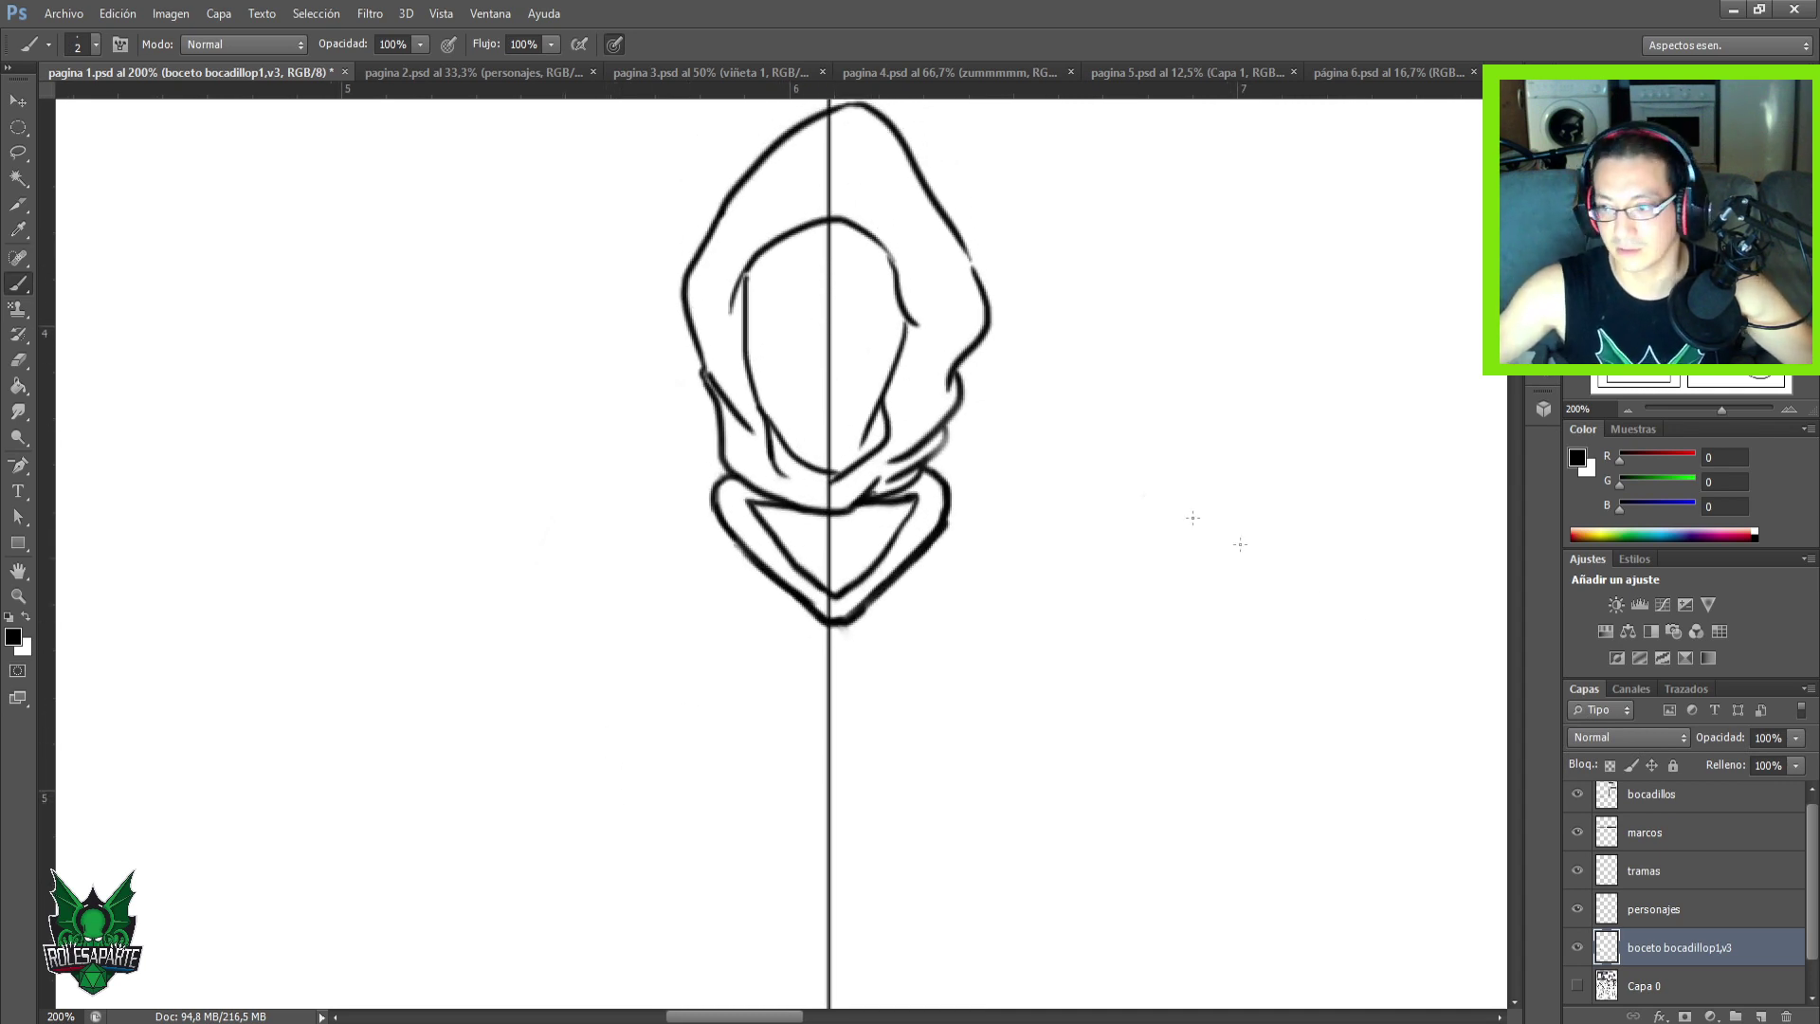
{"action": "left_click", "coordinate": [1795, 765]}
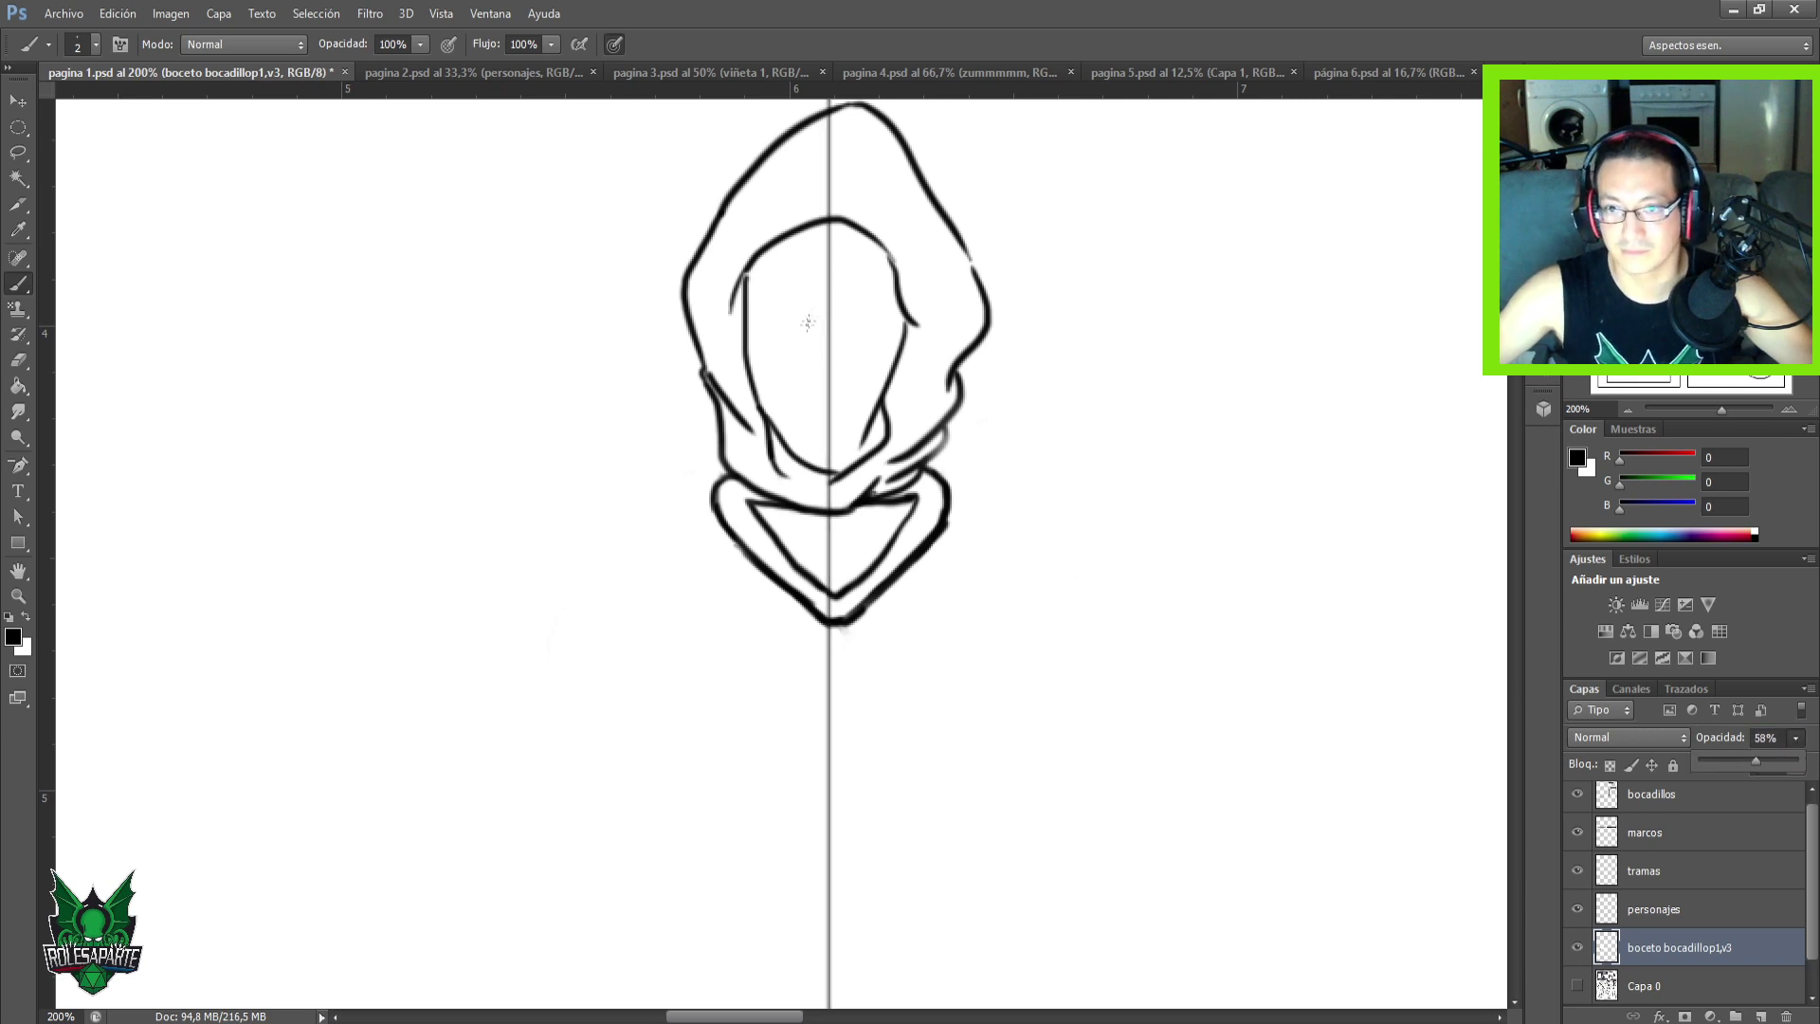
Sketch the head's construction circles inside the hood, with the neck lines and a shoulder line across the collar.
{"action": "mouse_move", "coordinate": [817, 259]}
{"action": "left_mouse_down"}
{"action": "mouse_move", "coordinate": [773, 277]}
{"action": "mouse_move", "coordinate": [820, 382]}
{"action": "mouse_move", "coordinate": [878, 312]}
{"action": "mouse_move", "coordinate": [792, 255]}
{"action": "mouse_move", "coordinate": [816, 420]}
{"action": "mouse_move", "coordinate": [901, 338]}
{"action": "mouse_move", "coordinate": [799, 245]}
{"action": "mouse_move", "coordinate": [761, 379]}
{"action": "mouse_move", "coordinate": [887, 363]}
{"action": "mouse_move", "coordinate": [839, 248]}
{"action": "mouse_move", "coordinate": [812, 428]}
{"action": "left_mouse_up"}
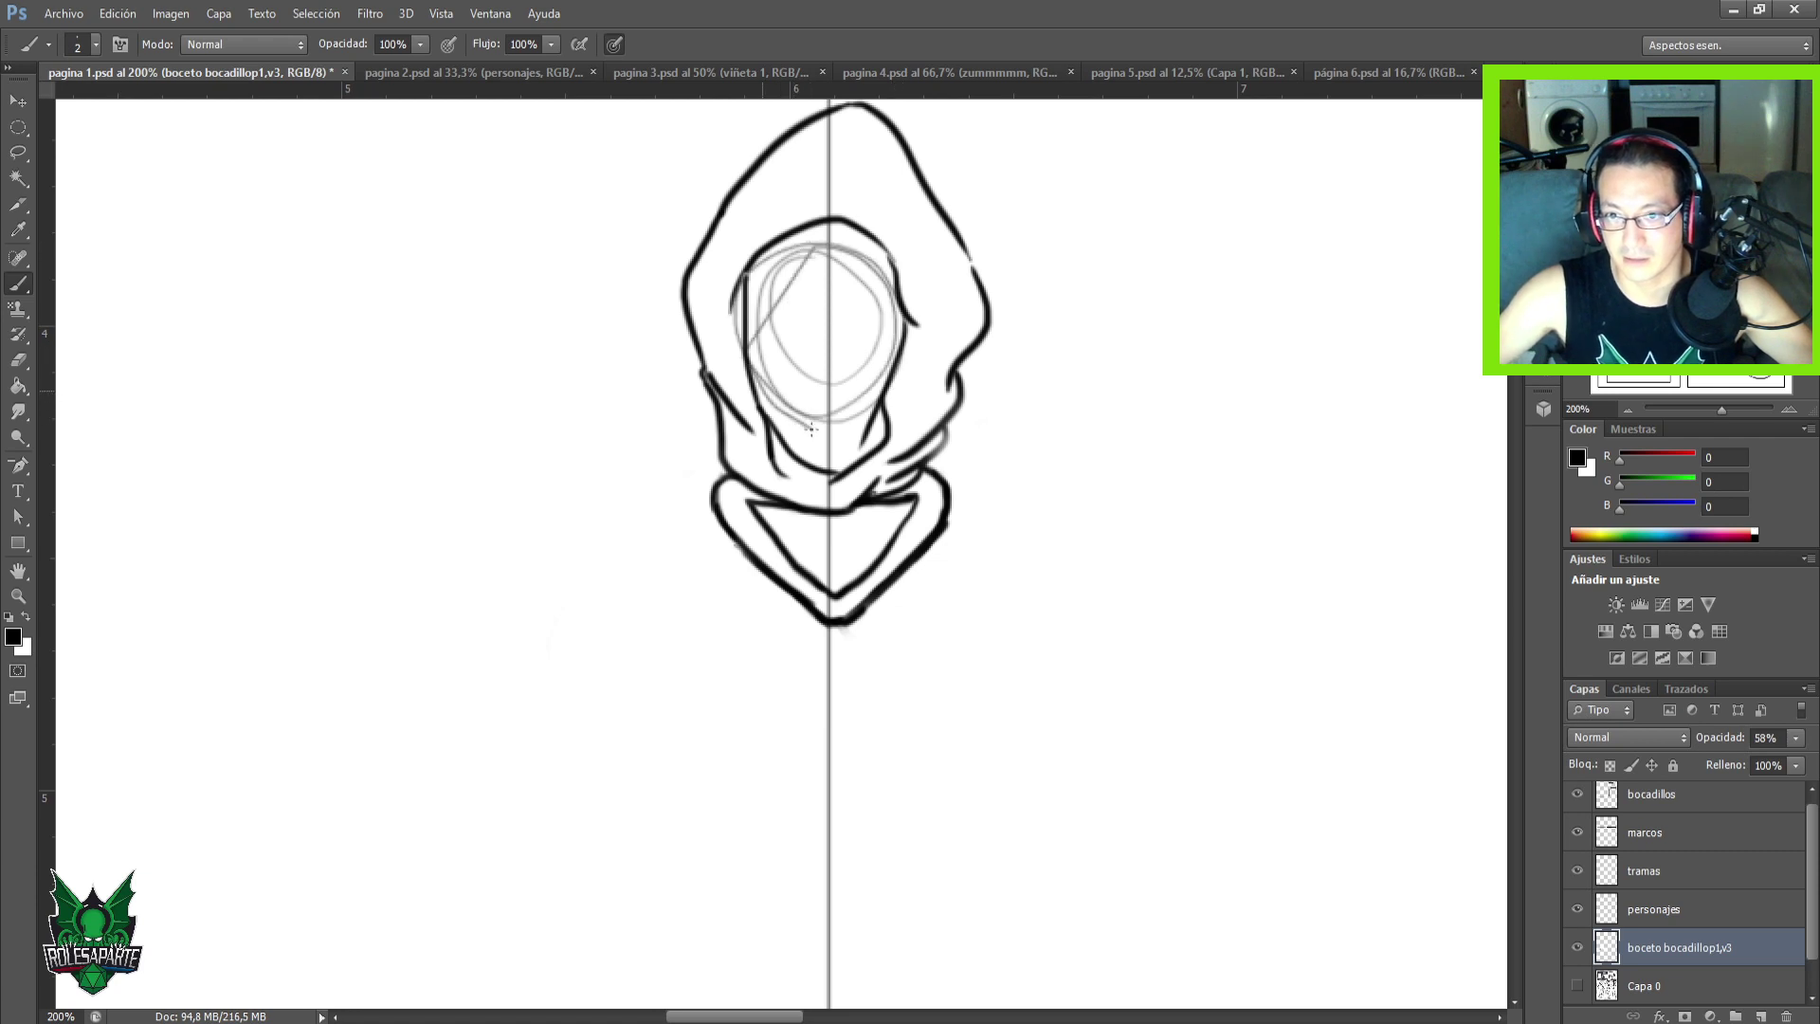
{"action": "mouse_move", "coordinate": [833, 276]}
{"action": "left_mouse_down"}
{"action": "mouse_move", "coordinate": [748, 316]}
{"action": "mouse_move", "coordinate": [845, 425]}
{"action": "mouse_move", "coordinate": [864, 264]}
{"action": "mouse_move", "coordinate": [719, 356]}
{"action": "mouse_move", "coordinate": [876, 384]}
{"action": "mouse_move", "coordinate": [795, 337]}
{"action": "left_mouse_up"}
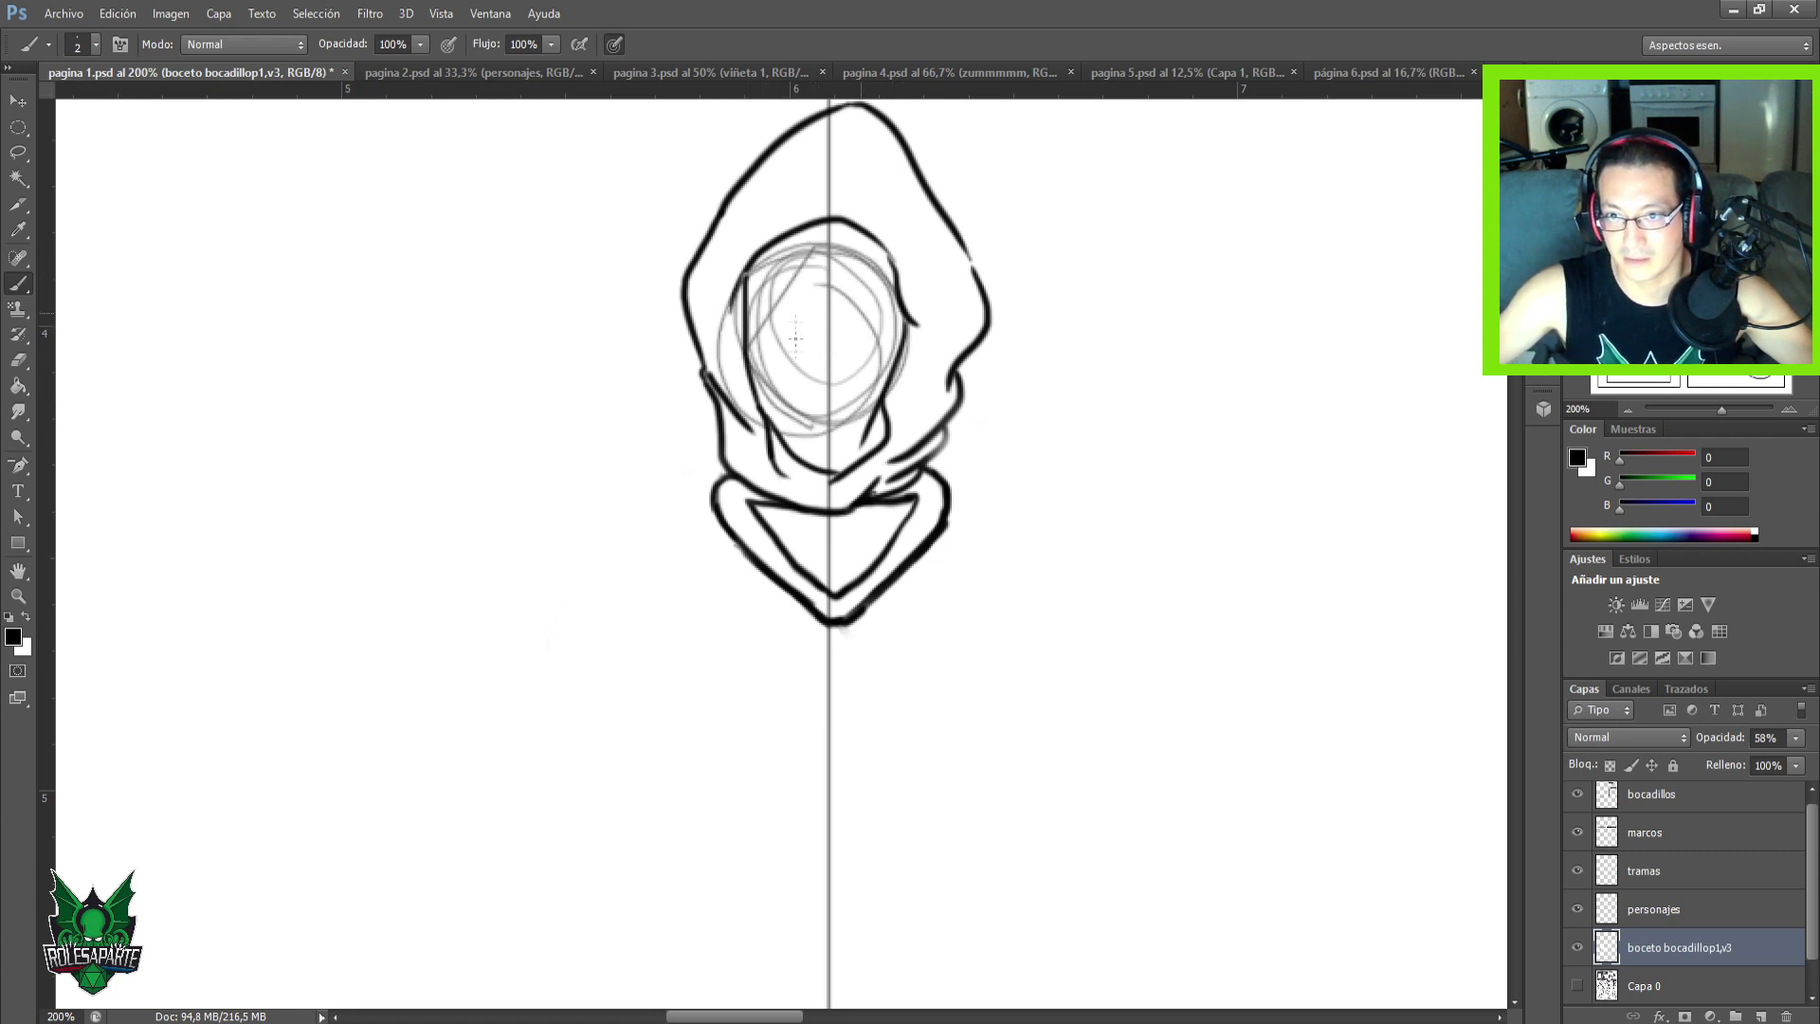
{"action": "mouse_move", "coordinate": [799, 474]}
{"action": "left_mouse_down"}
{"action": "mouse_move", "coordinate": [808, 535]}
{"action": "mouse_move", "coordinate": [873, 540]}
{"action": "left_mouse_up"}
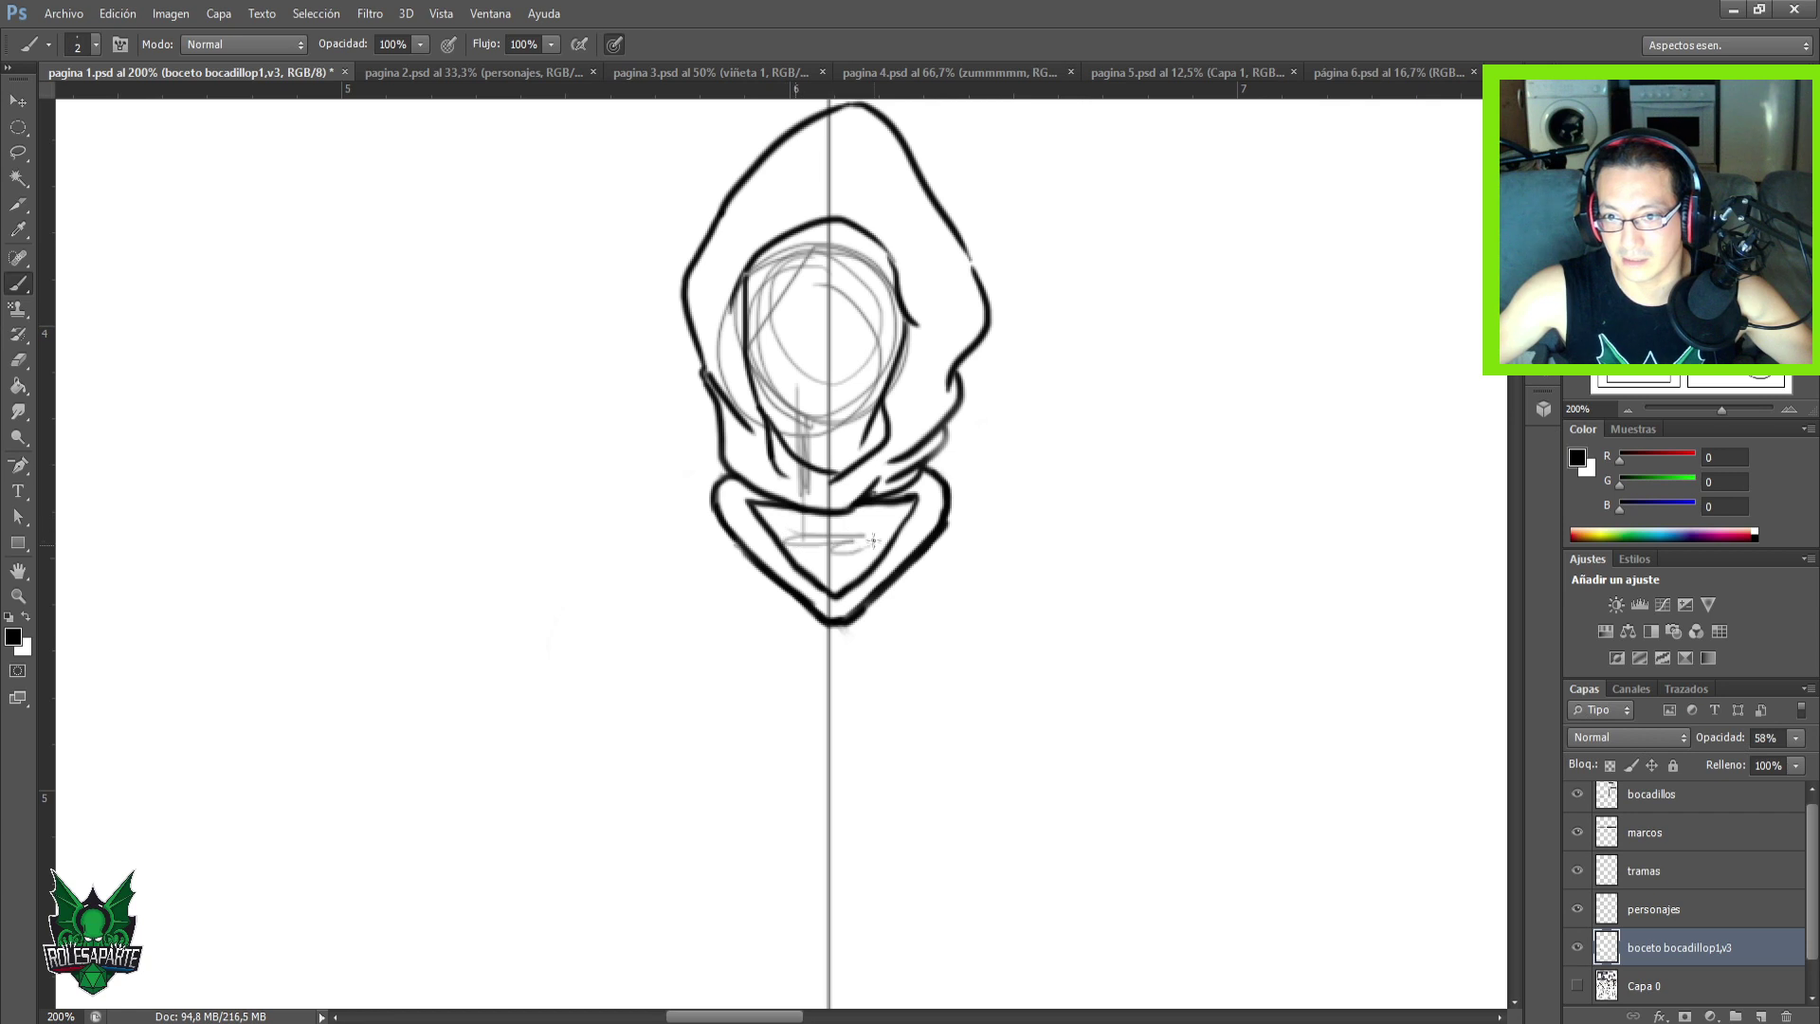
{"action": "mouse_move", "coordinate": [853, 389]}
{"action": "left_mouse_down"}
{"action": "mouse_move", "coordinate": [855, 520]}
{"action": "mouse_move", "coordinate": [751, 541]}
{"action": "mouse_move", "coordinate": [1014, 532]}
{"action": "left_mouse_up"}
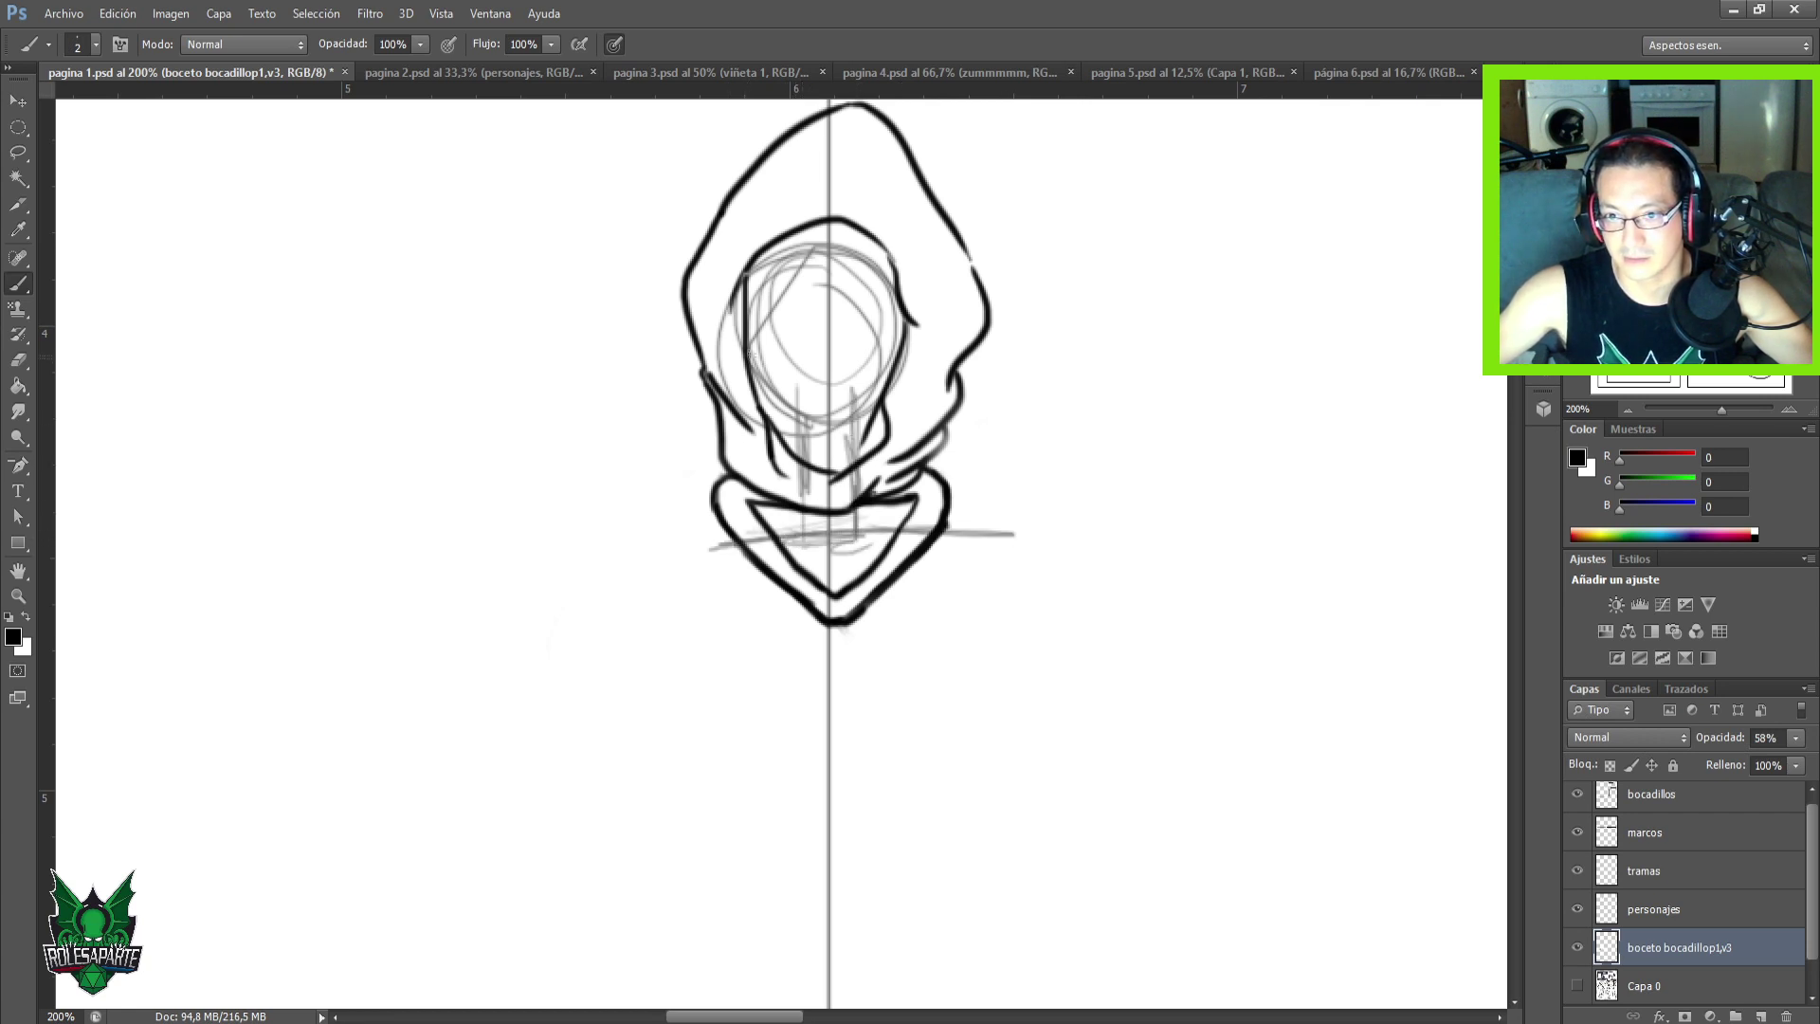
{"action": "left_click_drag", "start_coordinate": [890, 363], "coordinate": [840, 436]}
Sketch the torso's left side and base below the collar, and trim the overlong right end of the shoulder line.
{"action": "mouse_move", "coordinate": [877, 538]}
{"action": "left_mouse_down"}
{"action": "mouse_move", "coordinate": [924, 540]}
{"action": "mouse_move", "coordinate": [893, 471]}
{"action": "mouse_move", "coordinate": [697, 476]}
{"action": "mouse_move", "coordinate": [712, 751]}
{"action": "left_mouse_up"}
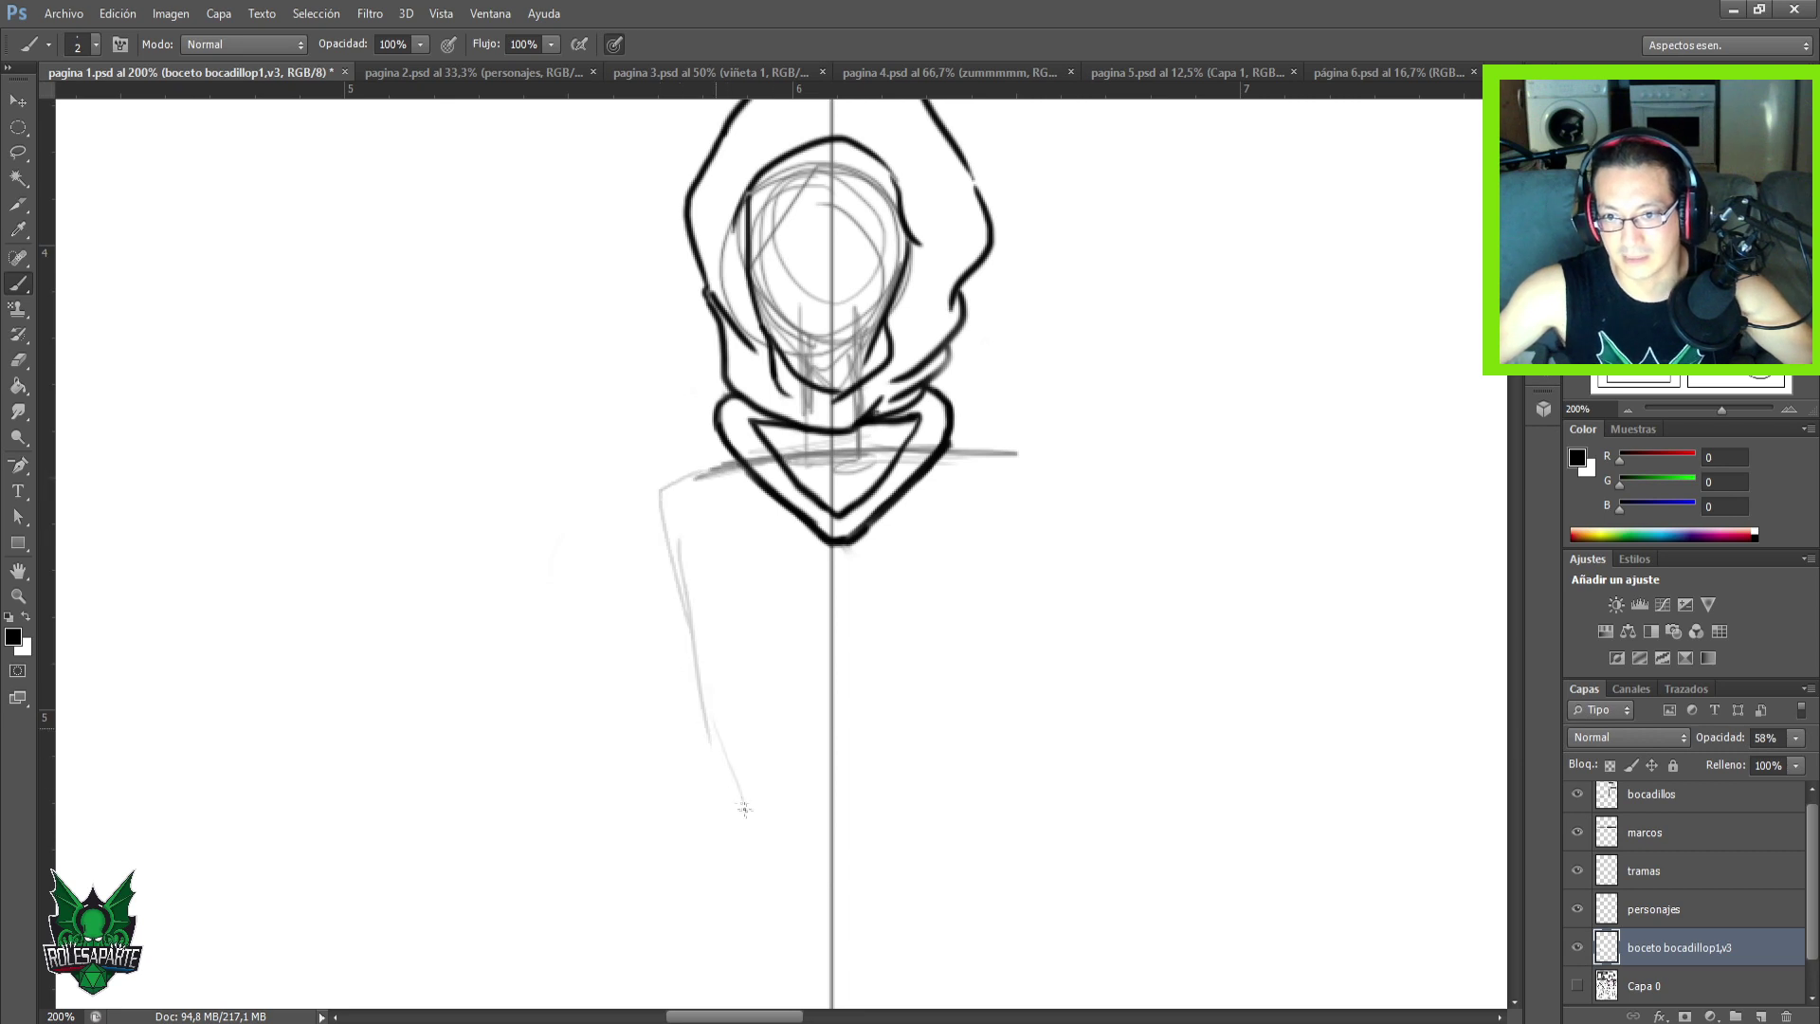
{"action": "left_click_drag", "start_coordinate": [794, 827], "coordinate": [872, 828]}
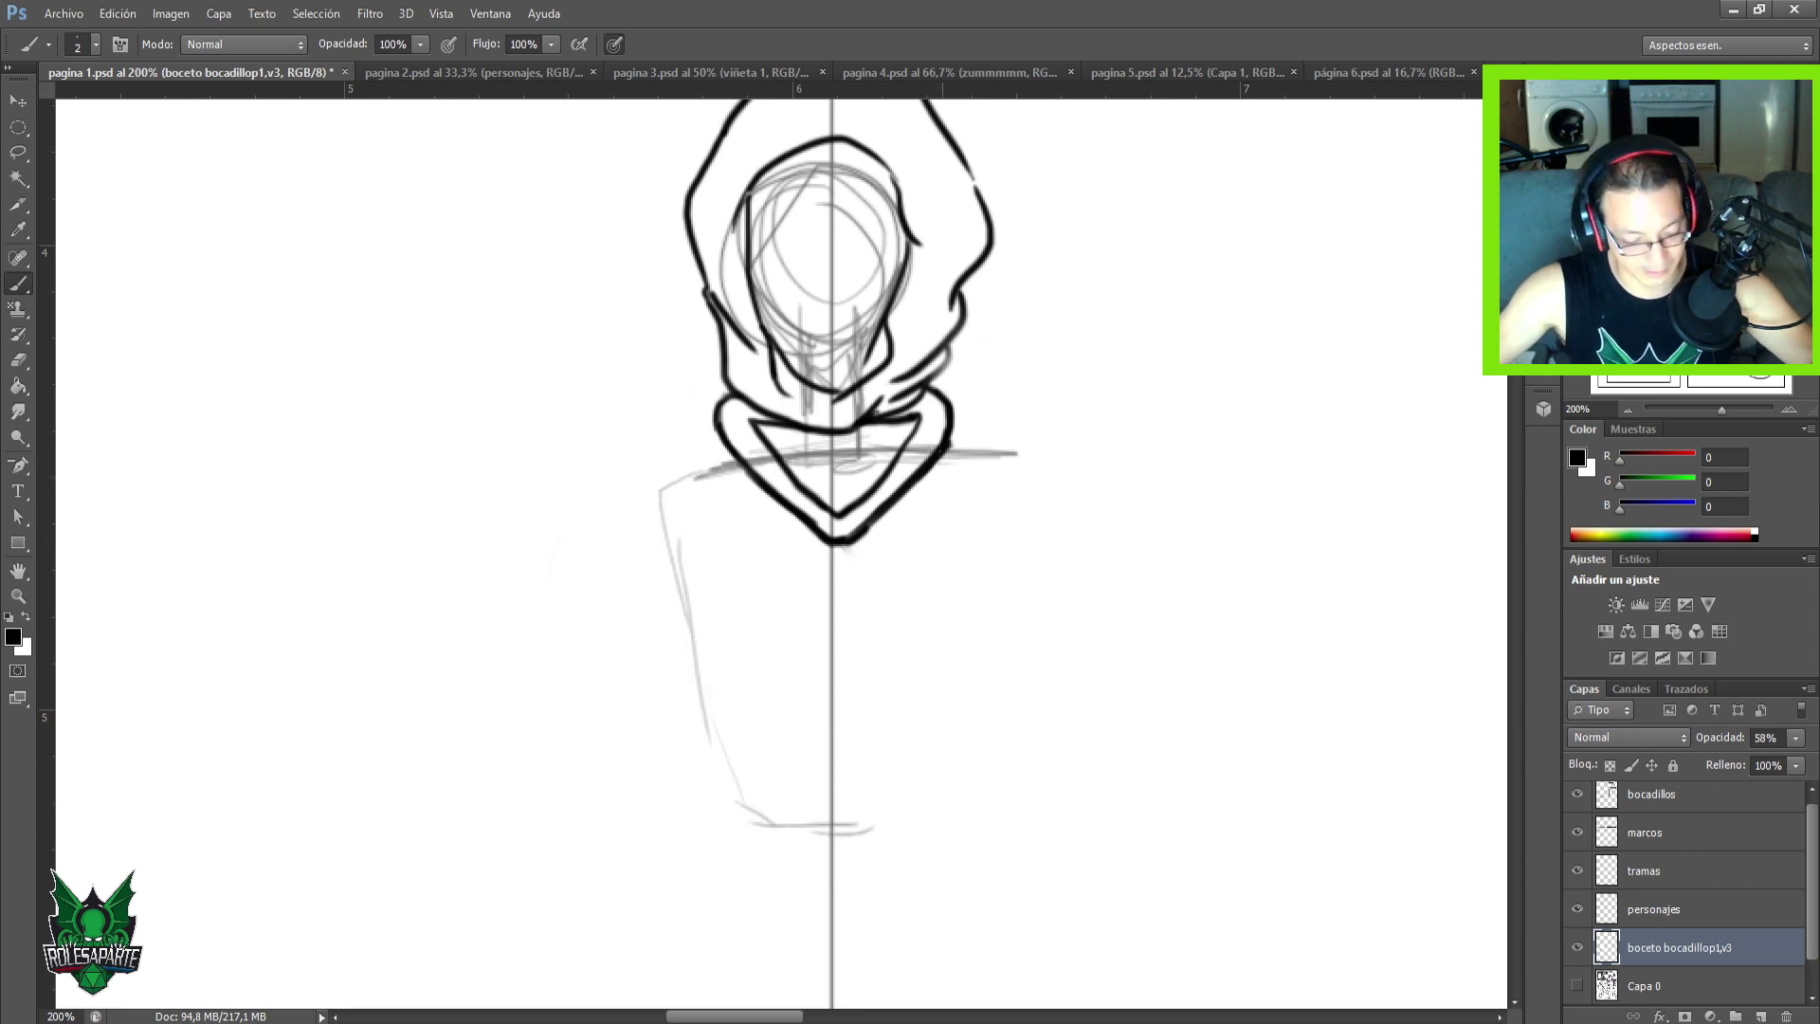
{"action": "key", "text": "e"}
{"action": "left_click_drag", "start_coordinate": [1014, 453], "coordinate": [987, 478]}
{"action": "key", "text": "b"}
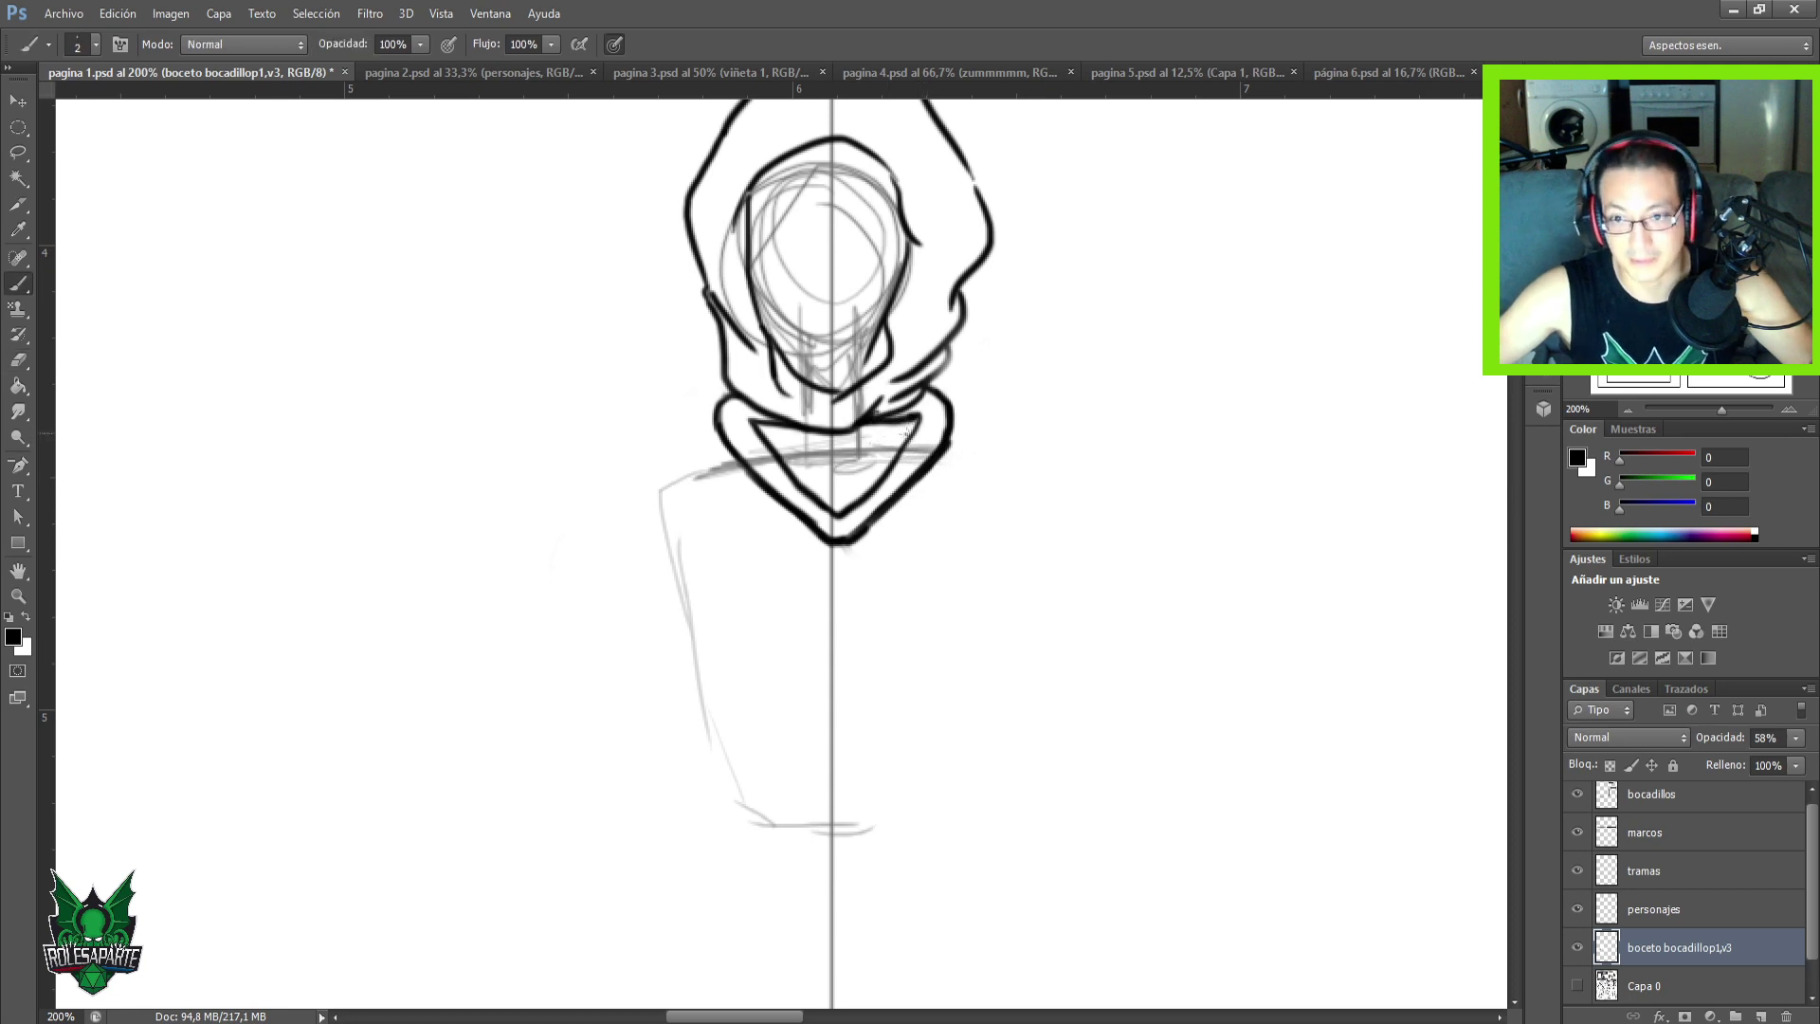
Sketch the right shoulder and the torso's tapering right side down to its base.
{"action": "mouse_move", "coordinate": [953, 457]}
{"action": "left_mouse_down"}
{"action": "mouse_move", "coordinate": [1016, 502]}
{"action": "mouse_move", "coordinate": [953, 768]}
{"action": "left_mouse_up"}
{"action": "left_click_drag", "start_coordinate": [965, 607], "coordinate": [913, 810]}
{"action": "left_click_drag", "start_coordinate": [956, 659], "coordinate": [910, 817]}
{"action": "left_click_drag", "start_coordinate": [936, 757], "coordinate": [896, 834]}
{"action": "mouse_move", "coordinate": [908, 817]}
{"action": "left_mouse_down"}
{"action": "mouse_move", "coordinate": [751, 818]}
{"action": "mouse_move", "coordinate": [904, 812]}
{"action": "left_mouse_up"}
{"action": "mouse_move", "coordinate": [958, 677]}
{"action": "left_mouse_down"}
{"action": "mouse_move", "coordinate": [934, 771]}
{"action": "mouse_move", "coordinate": [838, 819]}
{"action": "left_mouse_up"}
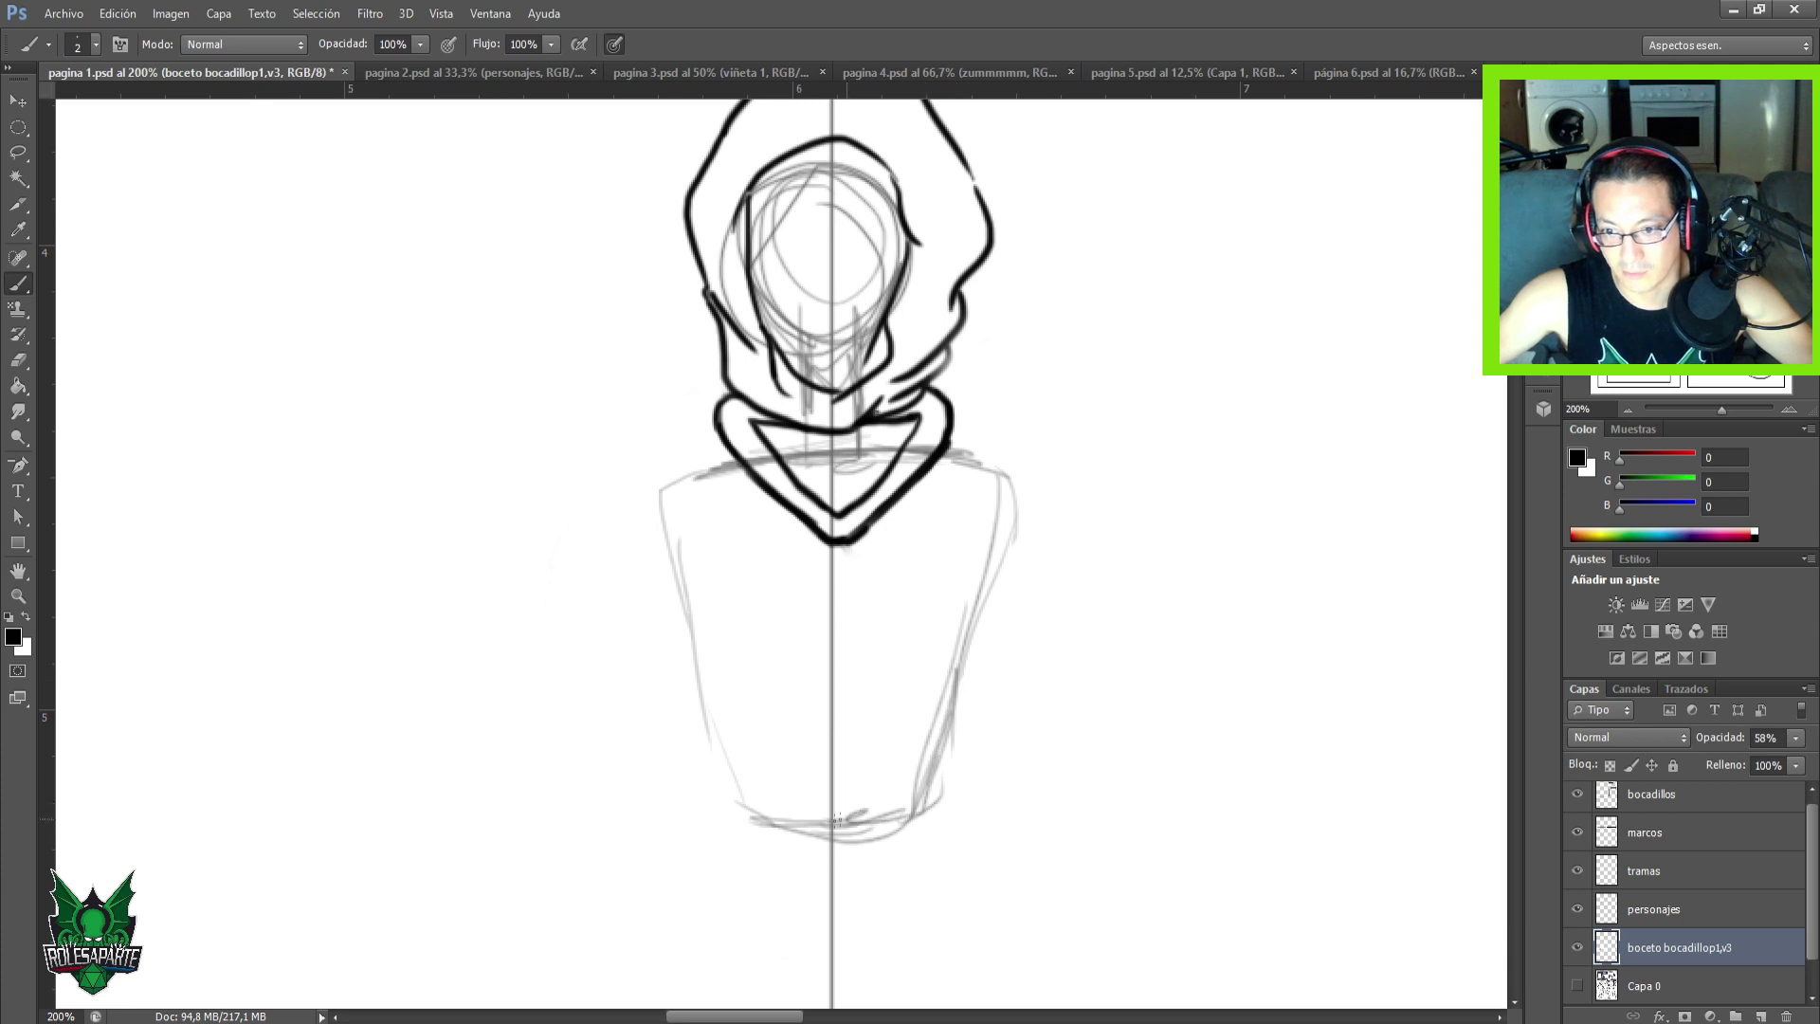
Erase the torso's lower edge and redraw it higher as a rounded ribcage curve.
{"action": "key", "text": "e"}
{"action": "mouse_move", "coordinate": [745, 786]}
{"action": "left_mouse_down"}
{"action": "mouse_move", "coordinate": [849, 805]}
{"action": "mouse_move", "coordinate": [961, 785]}
{"action": "mouse_move", "coordinate": [913, 815]}
{"action": "mouse_move", "coordinate": [879, 779]}
{"action": "left_mouse_up"}
{"action": "key", "text": "b"}
{"action": "left_click_drag", "start_coordinate": [703, 707], "coordinate": [794, 779]}
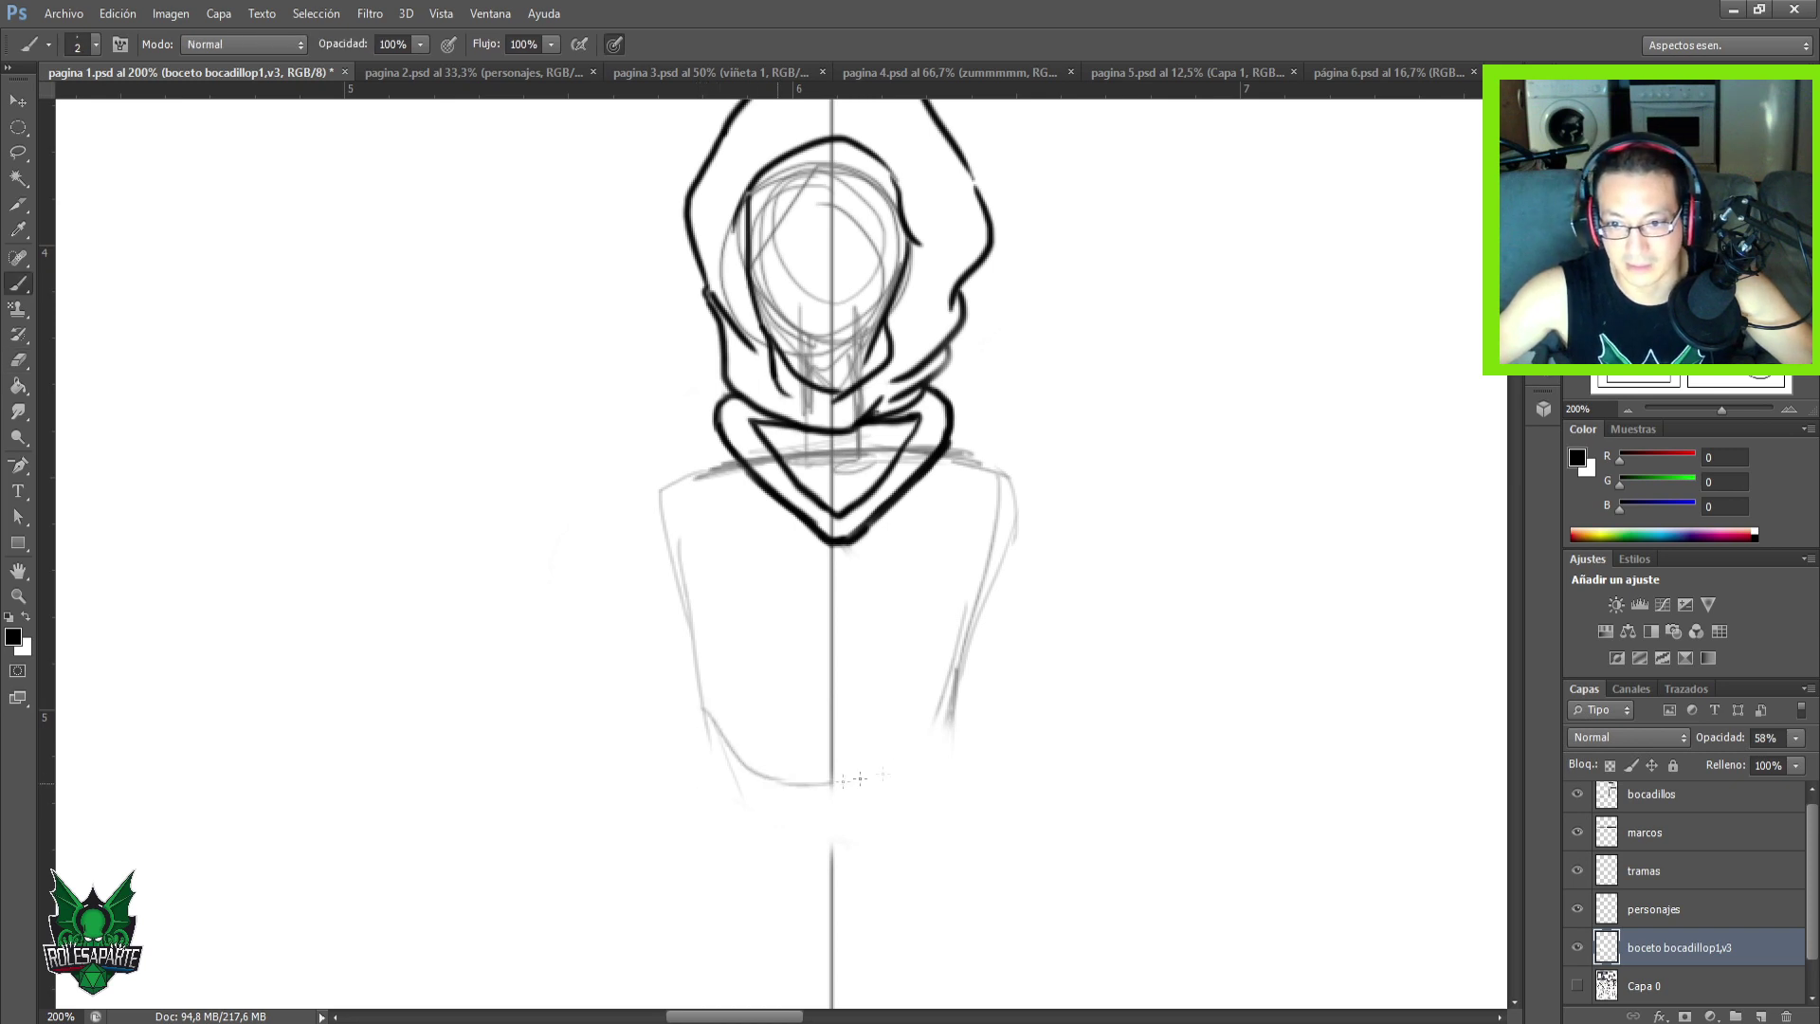
{"action": "mouse_move", "coordinate": [706, 711]}
{"action": "left_mouse_down"}
{"action": "mouse_move", "coordinate": [748, 748]}
{"action": "mouse_move", "coordinate": [809, 777]}
{"action": "mouse_move", "coordinate": [875, 782]}
{"action": "mouse_move", "coordinate": [972, 714]}
{"action": "mouse_move", "coordinate": [940, 748]}
{"action": "mouse_move", "coordinate": [940, 707]}
{"action": "mouse_move", "coordinate": [849, 787]}
{"action": "mouse_move", "coordinate": [920, 770]}
{"action": "mouse_move", "coordinate": [801, 792]}
{"action": "mouse_move", "coordinate": [848, 792]}
{"action": "mouse_move", "coordinate": [897, 686]}
{"action": "mouse_move", "coordinate": [907, 745]}
{"action": "mouse_move", "coordinate": [868, 669]}
{"action": "left_mouse_up"}
Sketch both upper arms with circles at the shoulder and elbow joints, aligning the elbows with the ribcage's lower edge.
{"action": "left_click_drag", "start_coordinate": [716, 437], "coordinate": [697, 445]}
{"action": "mouse_move", "coordinate": [657, 609]}
{"action": "left_mouse_down"}
{"action": "mouse_move", "coordinate": [678, 493]}
{"action": "mouse_move", "coordinate": [637, 713]}
{"action": "mouse_move", "coordinate": [823, 740]}
{"action": "mouse_move", "coordinate": [633, 717]}
{"action": "left_mouse_up"}
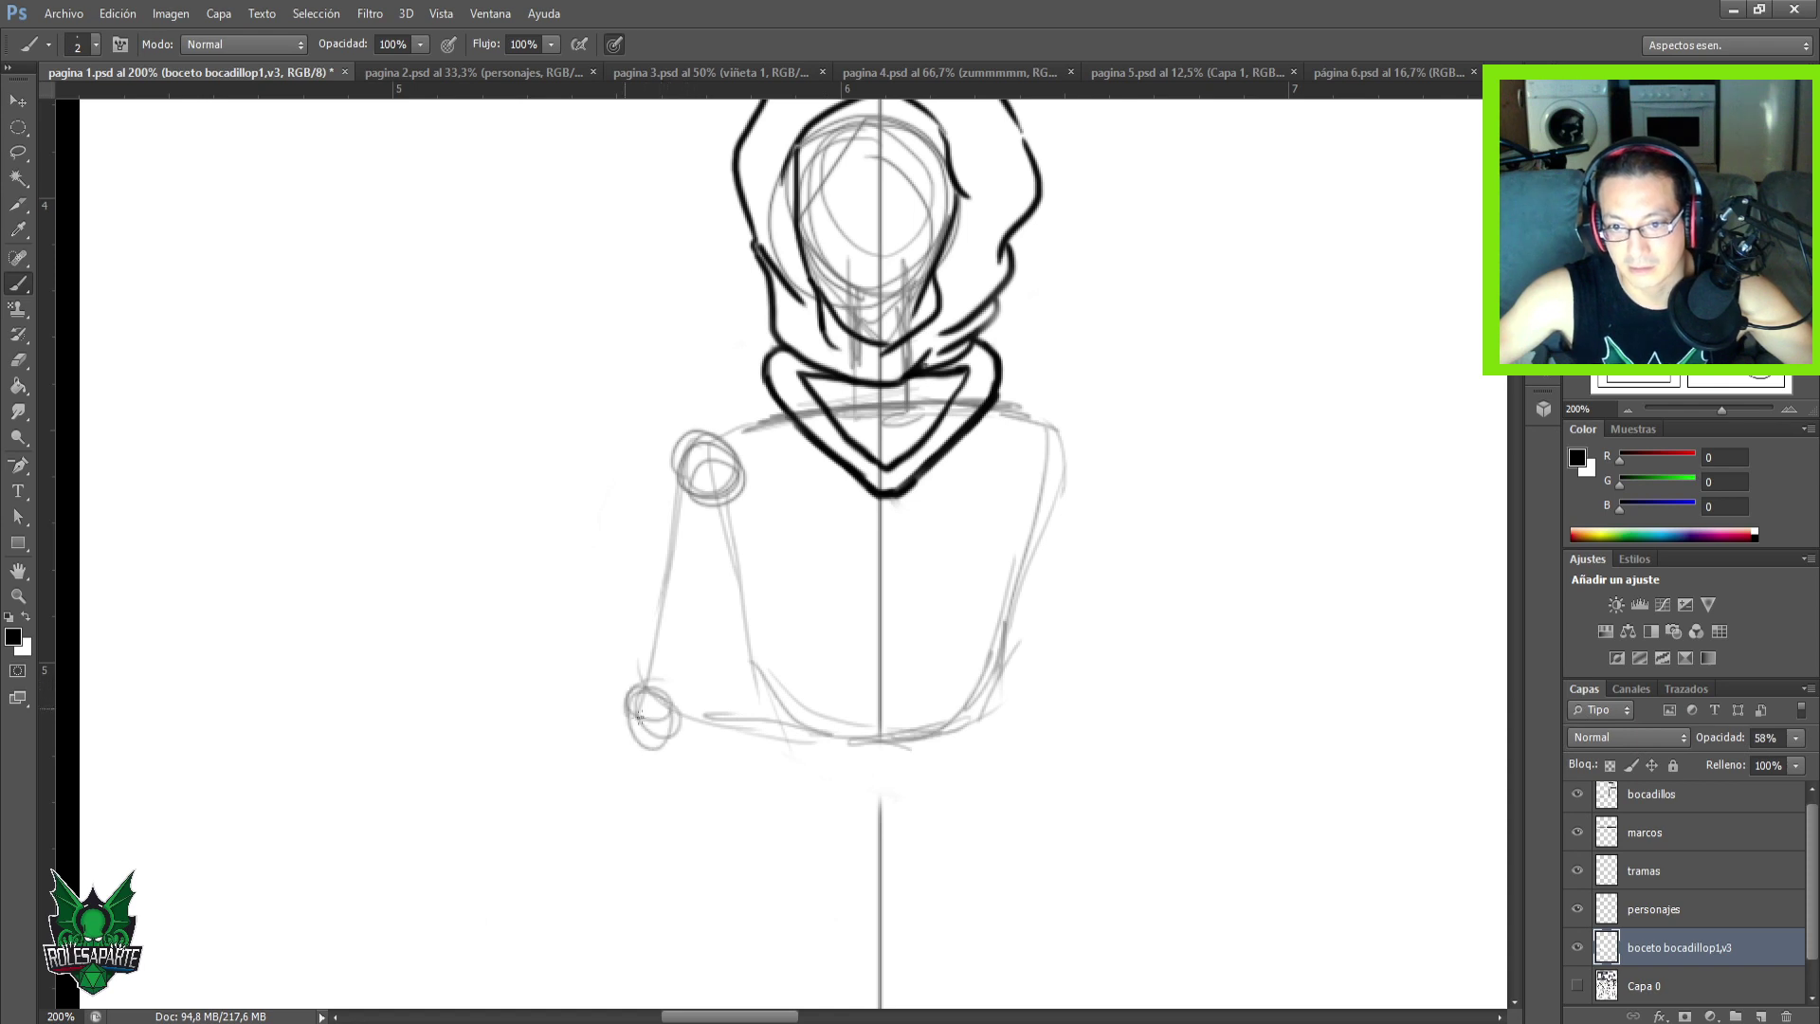
{"action": "left_click_drag", "start_coordinate": [1052, 436], "coordinate": [1134, 611]}
{"action": "left_click_drag", "start_coordinate": [1075, 495], "coordinate": [1183, 682]}
{"action": "mouse_move", "coordinate": [1052, 716]}
{"action": "left_mouse_down"}
{"action": "mouse_move", "coordinate": [919, 735]}
{"action": "mouse_move", "coordinate": [1114, 697]}
{"action": "left_mouse_up"}
{"action": "left_click_drag", "start_coordinate": [1060, 497], "coordinate": [1115, 659]}
{"action": "mouse_move", "coordinate": [1088, 560]}
{"action": "left_mouse_down"}
{"action": "mouse_move", "coordinate": [1133, 692]}
{"action": "mouse_move", "coordinate": [1109, 677]}
{"action": "left_mouse_up"}
Sketch a narrow tapering waist beneath the ribcage, centred on the vertical guide.
{"action": "scroll", "coordinate": [1012, 804], "scroll_direction": "down", "scroll_amount": 5}
{"action": "mouse_move", "coordinate": [782, 516]}
{"action": "left_mouse_down"}
{"action": "mouse_move", "coordinate": [770, 455]}
{"action": "mouse_move", "coordinate": [834, 616]}
{"action": "mouse_move", "coordinate": [879, 625]}
{"action": "left_mouse_up"}
{"action": "left_click_drag", "start_coordinate": [903, 485], "coordinate": [891, 623]}
{"action": "key", "text": "ctrl+minus"}
{"action": "left_click_drag", "start_coordinate": [705, 550], "coordinate": [743, 467]}
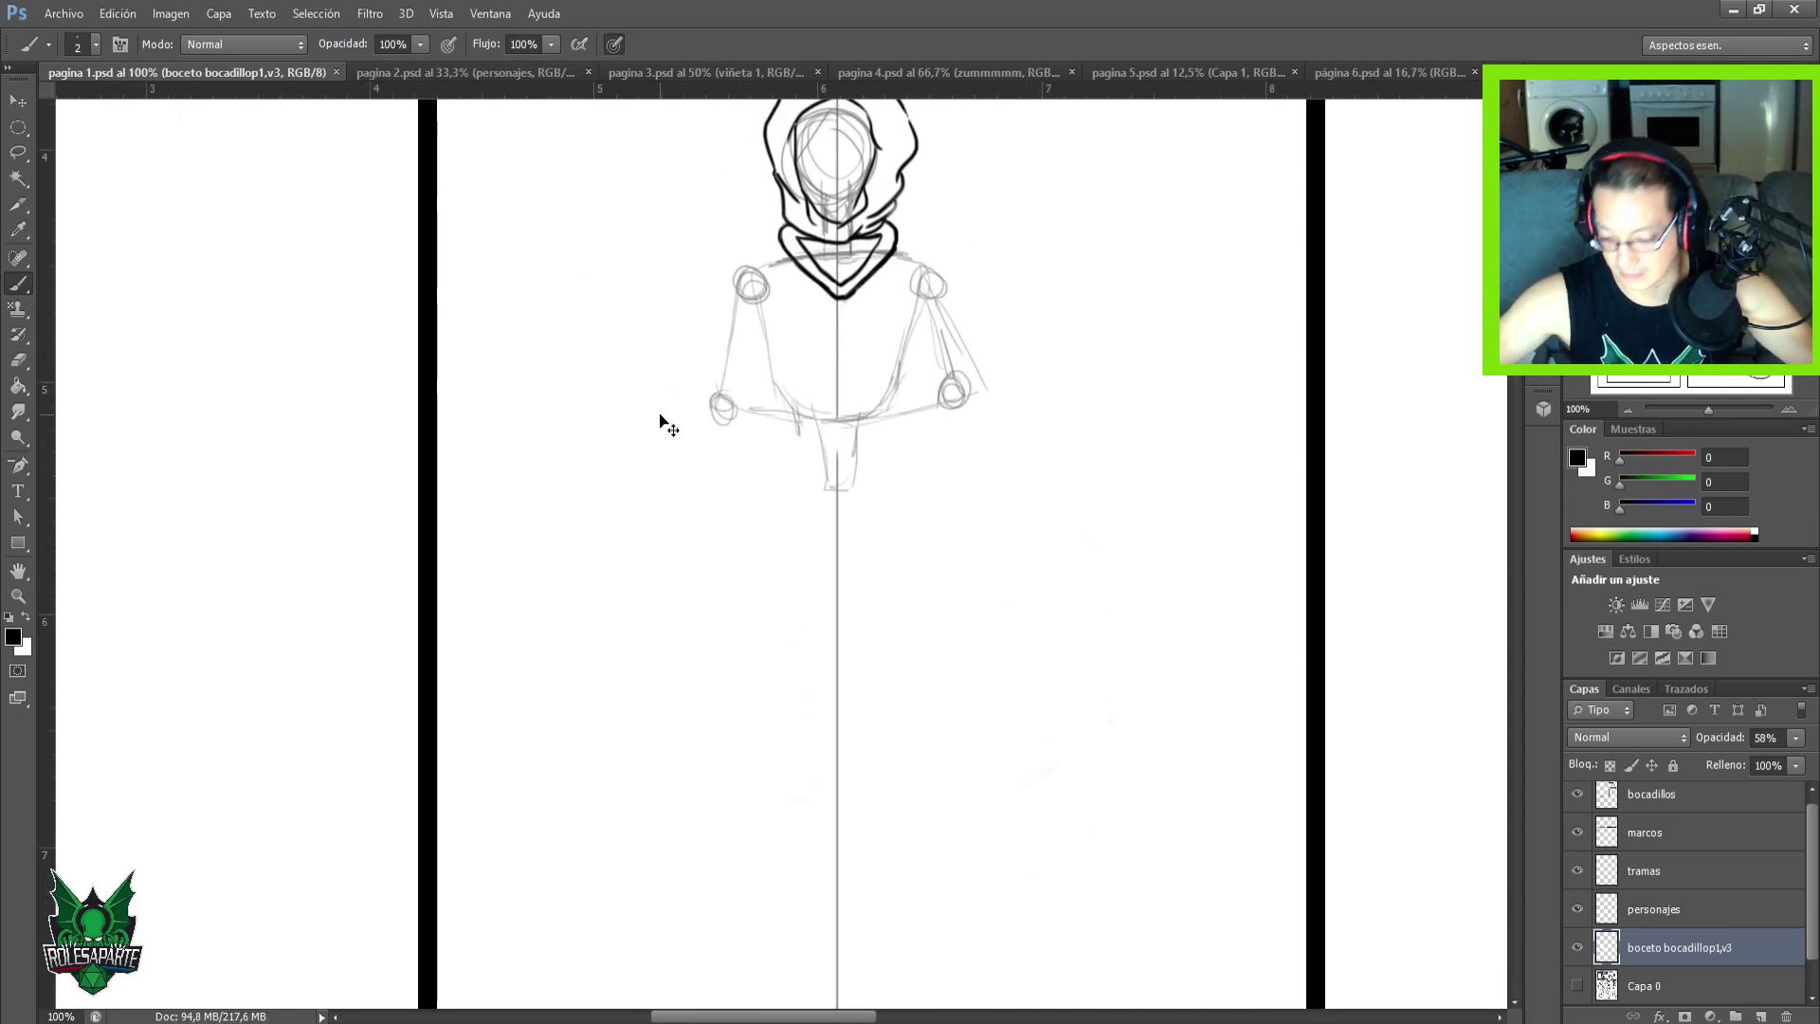
Draw the hip line below the waist, vertical guides down from the ribcage's sides, and a V-shaped pelvis.
{"action": "key", "text": "ctrl+plus"}
{"action": "left_click_drag", "start_coordinate": [743, 617], "coordinate": [820, 522]}
{"action": "mouse_move", "coordinate": [875, 349]}
{"action": "left_mouse_down"}
{"action": "mouse_move", "coordinate": [869, 445]}
{"action": "mouse_move", "coordinate": [783, 462]}
{"action": "mouse_move", "coordinate": [939, 489]}
{"action": "left_mouse_up"}
{"action": "left_click_drag", "start_coordinate": [692, 500], "coordinate": [1013, 492]}
{"action": "left_click_drag", "start_coordinate": [959, 222], "coordinate": [959, 495]}
{"action": "left_click_drag", "start_coordinate": [699, 218], "coordinate": [699, 517]}
{"action": "mouse_move", "coordinate": [878, 492]}
{"action": "left_mouse_down"}
{"action": "mouse_move", "coordinate": [976, 502]}
{"action": "mouse_move", "coordinate": [725, 504]}
{"action": "mouse_move", "coordinate": [775, 613]}
{"action": "left_mouse_up"}
{"action": "mouse_move", "coordinate": [968, 496]}
{"action": "left_mouse_down"}
{"action": "mouse_move", "coordinate": [878, 662]}
{"action": "mouse_move", "coordinate": [840, 675]}
{"action": "mouse_move", "coordinate": [910, 596]}
{"action": "mouse_move", "coordinate": [897, 612]}
{"action": "left_mouse_up"}
{"action": "left_click_drag", "start_coordinate": [938, 555], "coordinate": [886, 626]}
{"action": "left_click_drag", "start_coordinate": [717, 567], "coordinate": [756, 487]}
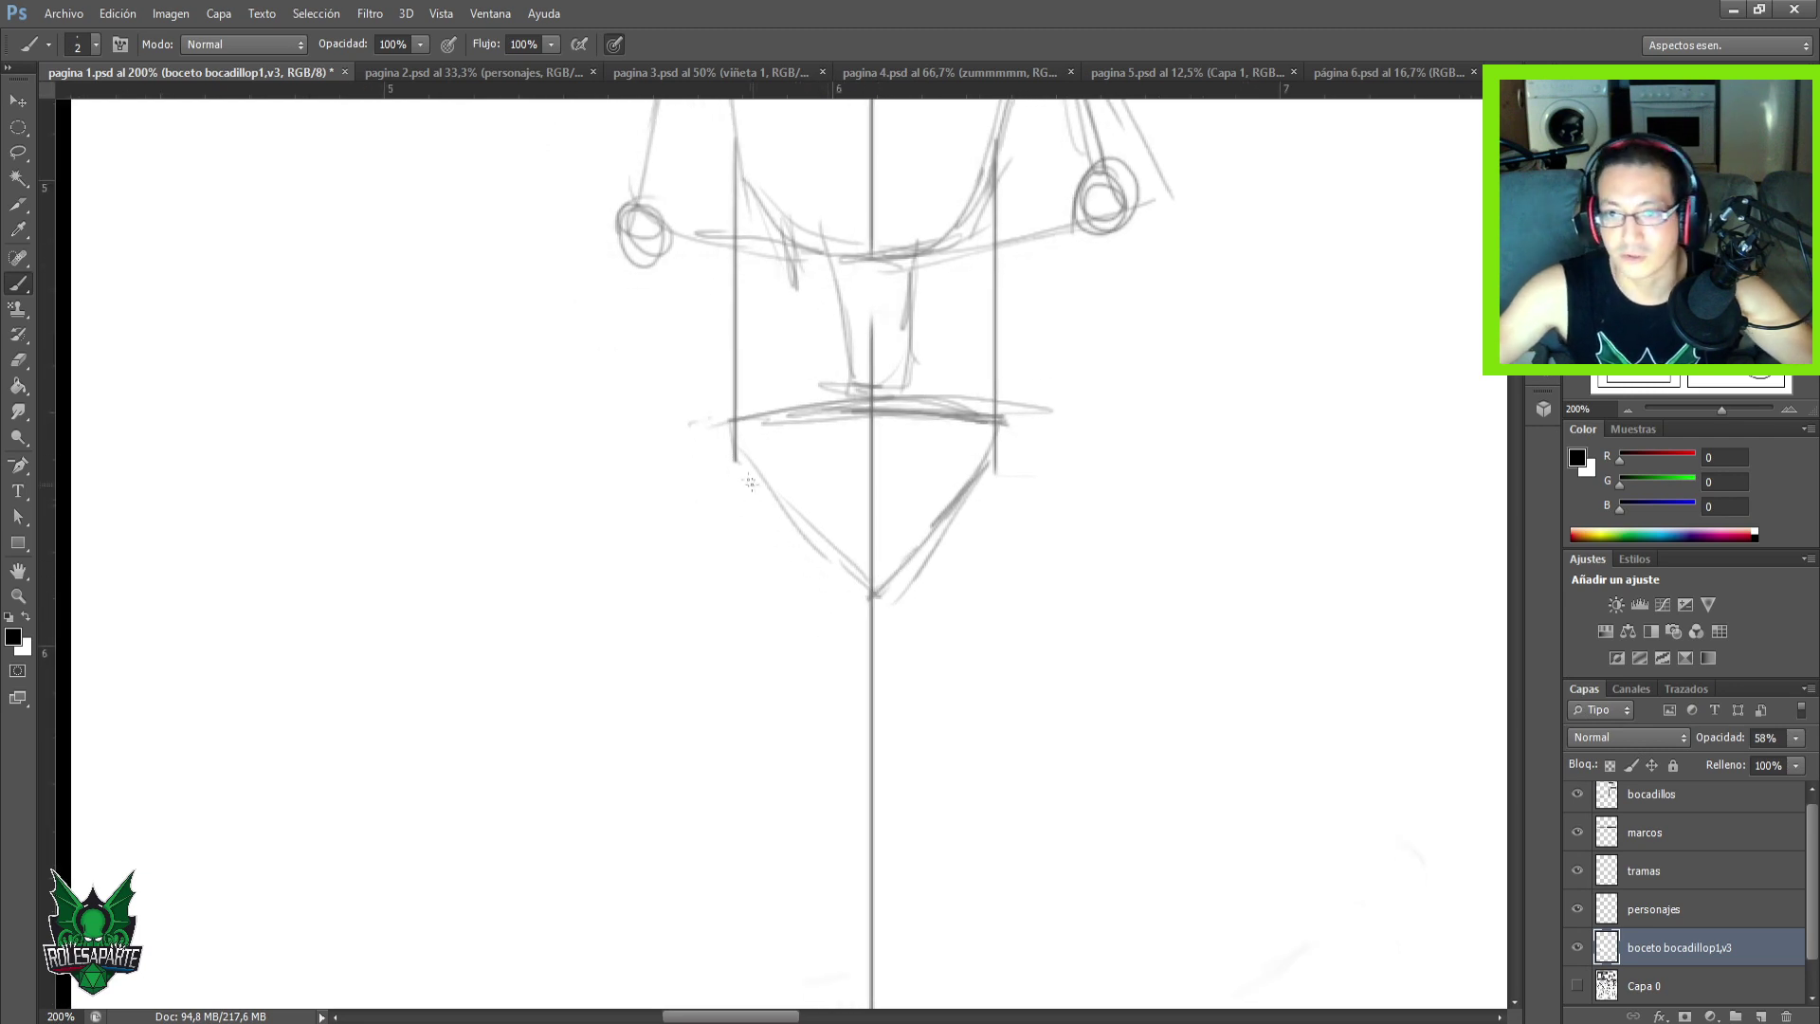
Add circles for the hip joints at both upper corners of the pelvis.
{"action": "left_click_drag", "start_coordinate": [749, 419], "coordinate": [737, 423]}
{"action": "left_click_drag", "start_coordinate": [975, 432], "coordinate": [1009, 453]}
{"action": "mouse_move", "coordinate": [730, 450]}
{"action": "left_mouse_down"}
{"action": "mouse_move", "coordinate": [770, 434]}
{"action": "mouse_move", "coordinate": [709, 468]}
{"action": "left_mouse_up"}
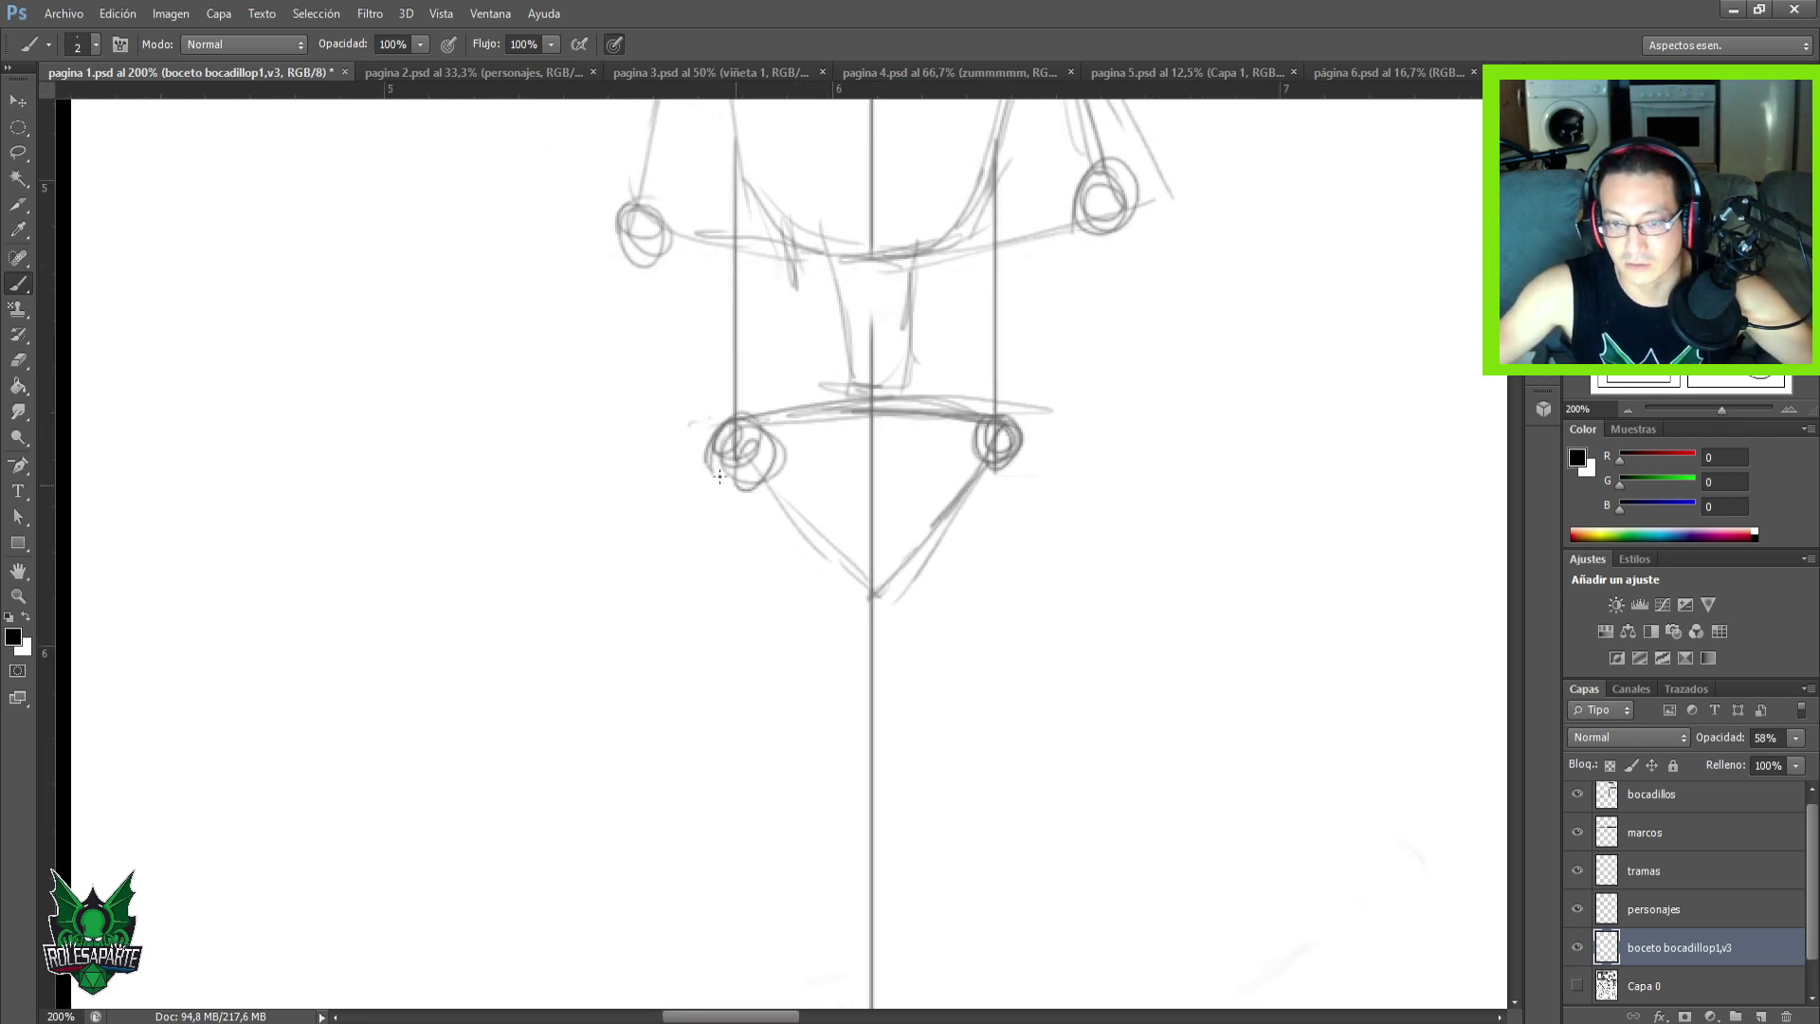
Mark the knee height on the vertical guide and sketch the right-hand thigh ending in a knee joint.
{"action": "scroll", "coordinate": [728, 462], "scroll_direction": "down", "scroll_amount": 3}
{"action": "mouse_move", "coordinate": [521, 744]}
{"action": "left_mouse_down"}
{"action": "mouse_move", "coordinate": [480, 496]}
{"action": "mouse_move", "coordinate": [523, 723]}
{"action": "mouse_move", "coordinate": [377, 739]}
{"action": "left_mouse_up"}
{"action": "left_click_drag", "start_coordinate": [721, 769], "coordinate": [763, 764]}
{"action": "key", "text": "ctrl+plus"}
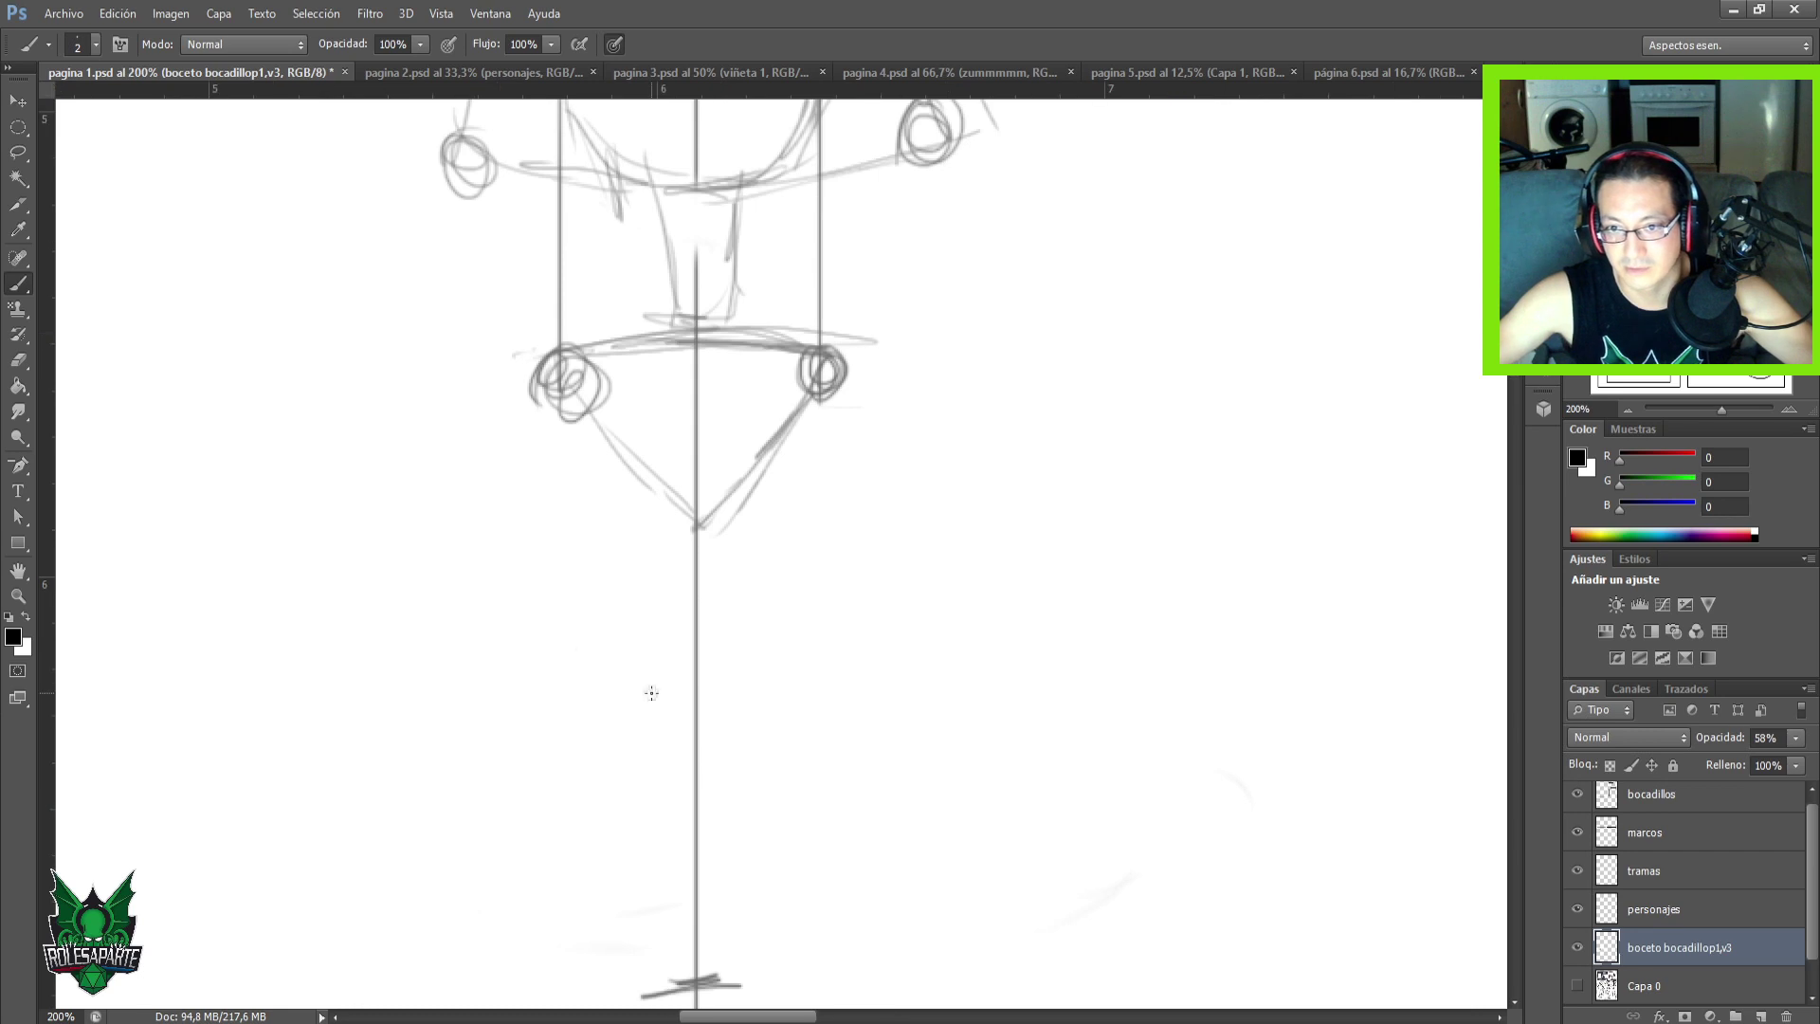
{"action": "left_click_drag", "start_coordinate": [846, 380], "coordinate": [824, 614]}
{"action": "mouse_move", "coordinate": [836, 448]}
{"action": "left_mouse_down"}
{"action": "mouse_move", "coordinate": [831, 843]}
{"action": "mouse_move", "coordinate": [744, 825]}
{"action": "mouse_move", "coordinate": [785, 775]}
{"action": "mouse_move", "coordinate": [785, 832]}
{"action": "left_mouse_up"}
{"action": "left_click_drag", "start_coordinate": [766, 372], "coordinate": [754, 844]}
{"action": "left_click_drag", "start_coordinate": [726, 739], "coordinate": [755, 853]}
{"action": "mouse_move", "coordinate": [758, 858]}
{"action": "left_mouse_down"}
{"action": "mouse_move", "coordinate": [744, 886]}
{"action": "mouse_move", "coordinate": [806, 877]}
{"action": "mouse_move", "coordinate": [777, 853]}
{"action": "left_mouse_up"}
{"action": "left_click_drag", "start_coordinate": [793, 766], "coordinate": [775, 878]}
{"action": "left_click_drag", "start_coordinate": [787, 796], "coordinate": [763, 874]}
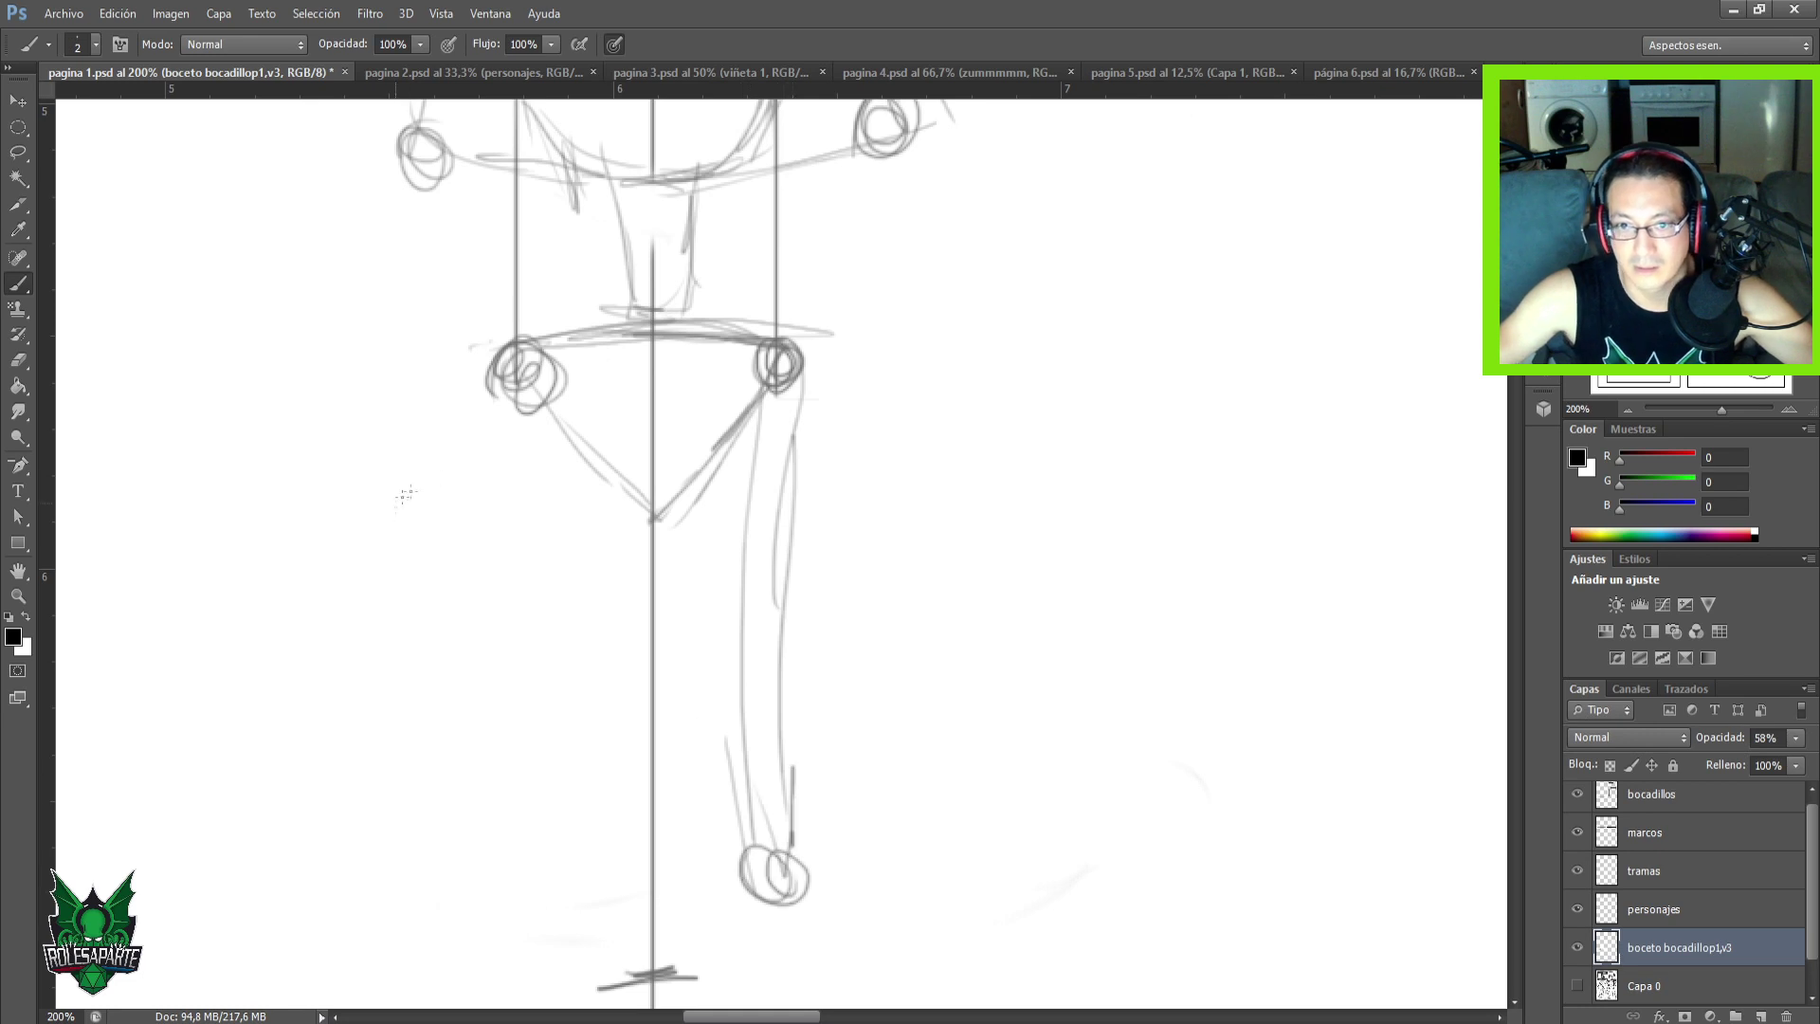
Sketch the left-hand thigh down to a circular knee joint and save the page.
{"action": "left_click_drag", "start_coordinate": [481, 400], "coordinate": [485, 625]}
{"action": "mouse_move", "coordinate": [480, 474]}
{"action": "left_mouse_down"}
{"action": "mouse_move", "coordinate": [497, 856]}
{"action": "mouse_move", "coordinate": [536, 857]}
{"action": "left_mouse_up"}
{"action": "left_click_drag", "start_coordinate": [497, 602], "coordinate": [532, 844]}
{"action": "left_click_drag", "start_coordinate": [530, 363], "coordinate": [524, 689]}
{"action": "left_click_drag", "start_coordinate": [524, 453], "coordinate": [531, 867]}
{"action": "mouse_move", "coordinate": [529, 684]}
{"action": "left_mouse_down"}
{"action": "mouse_move", "coordinate": [543, 900]}
{"action": "mouse_move", "coordinate": [568, 875]}
{"action": "mouse_move", "coordinate": [516, 851]}
{"action": "mouse_move", "coordinate": [629, 774]}
{"action": "mouse_move", "coordinate": [578, 530]}
{"action": "left_mouse_up"}
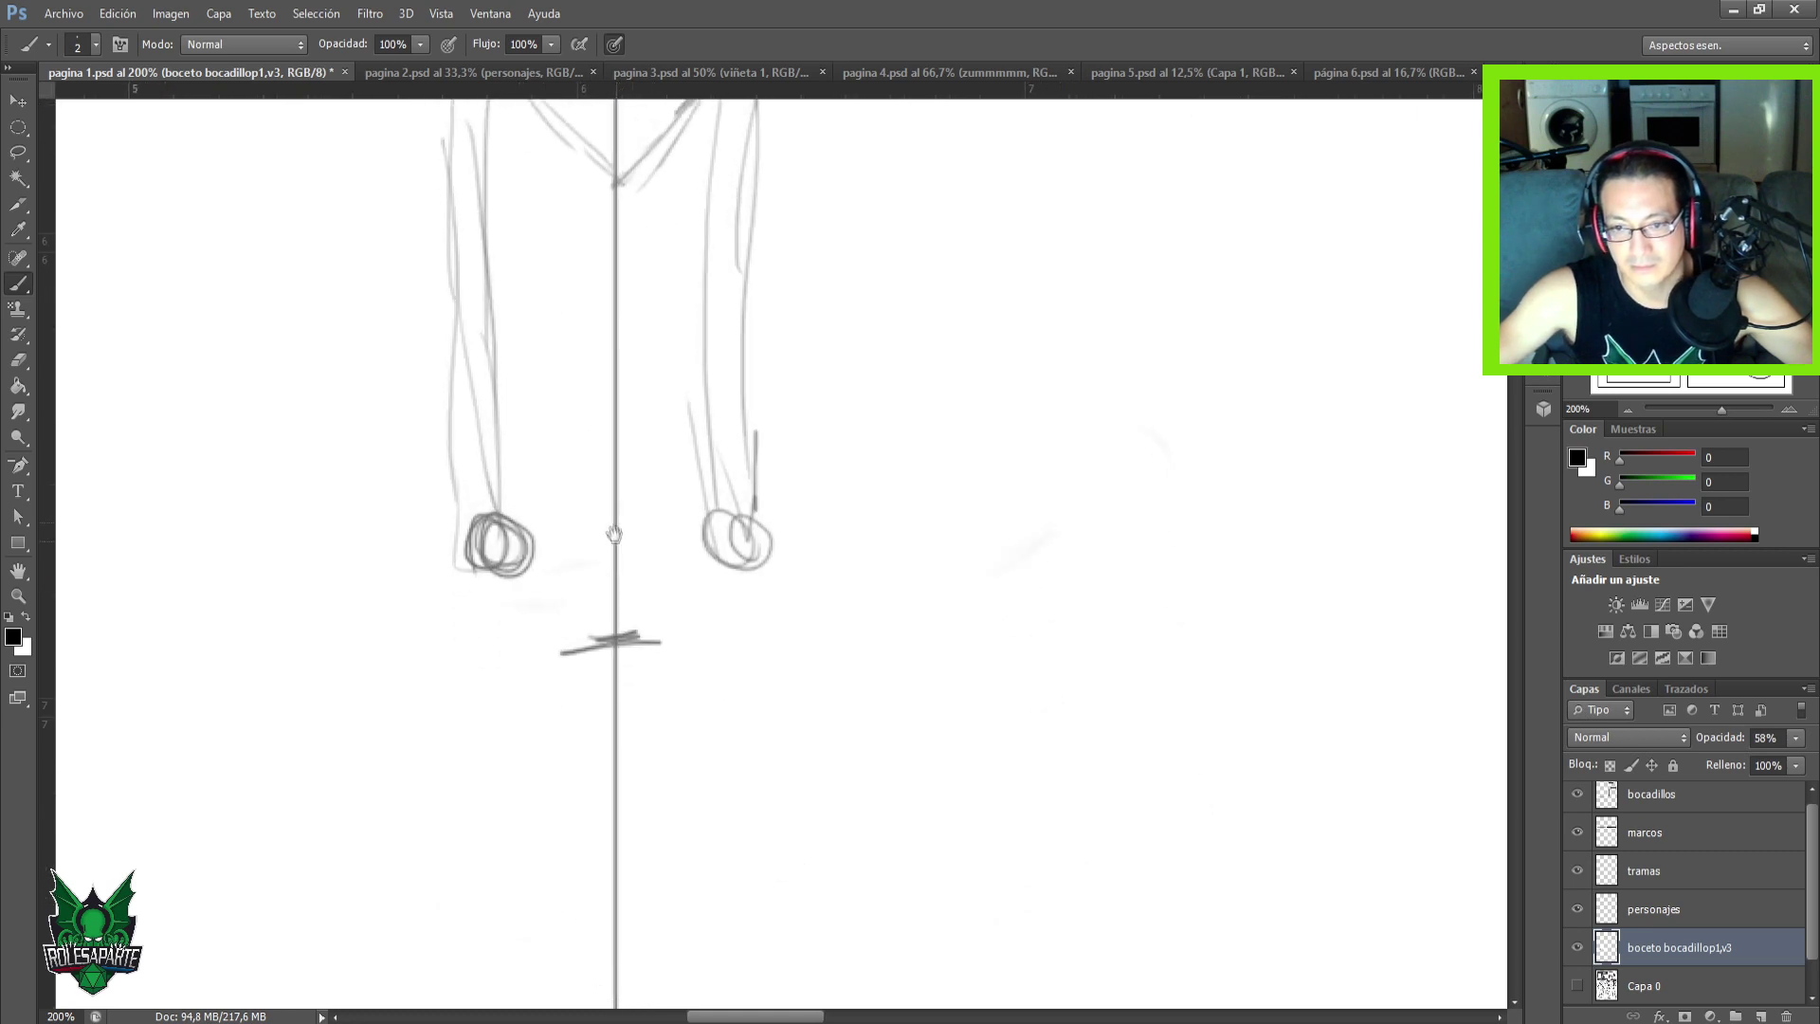
{"action": "key", "text": "ctrl+s"}
Erase the short knee-height mark and draw a straight horizontal line just under the two knee joints.
{"action": "scroll", "coordinate": [532, 537], "scroll_direction": "down", "scroll_amount": 2}
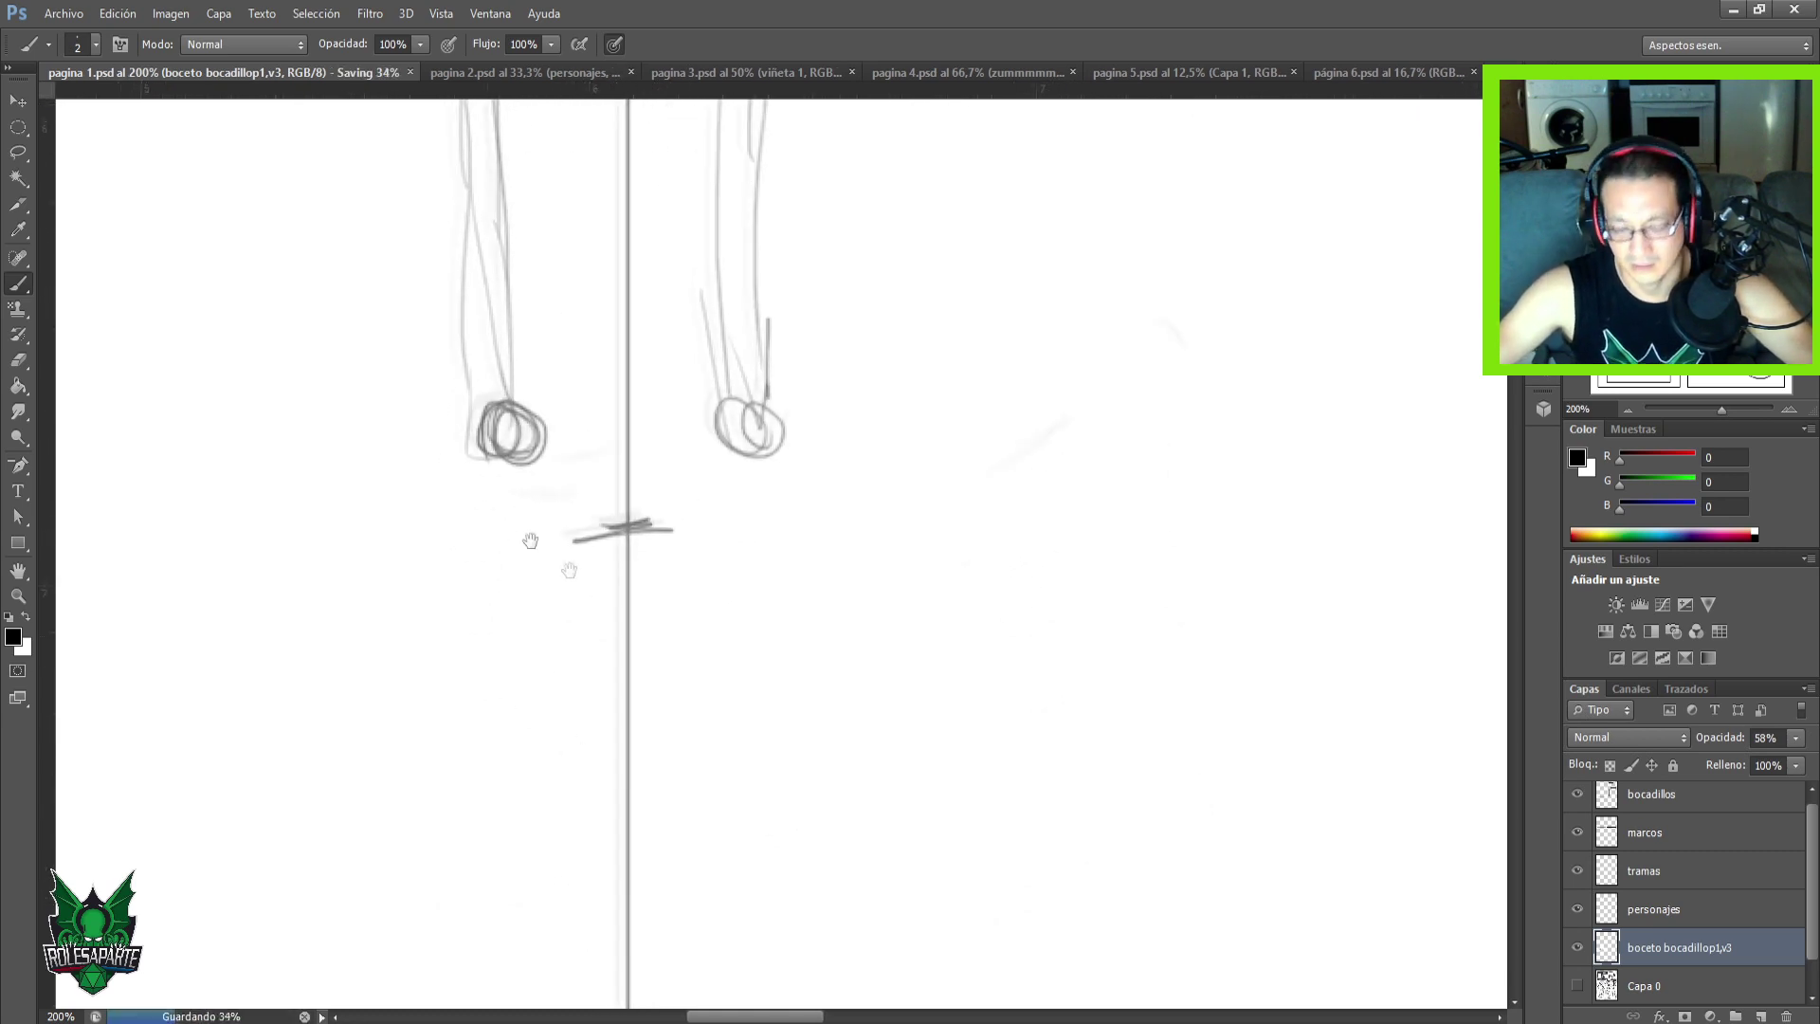
{"action": "key", "text": "e"}
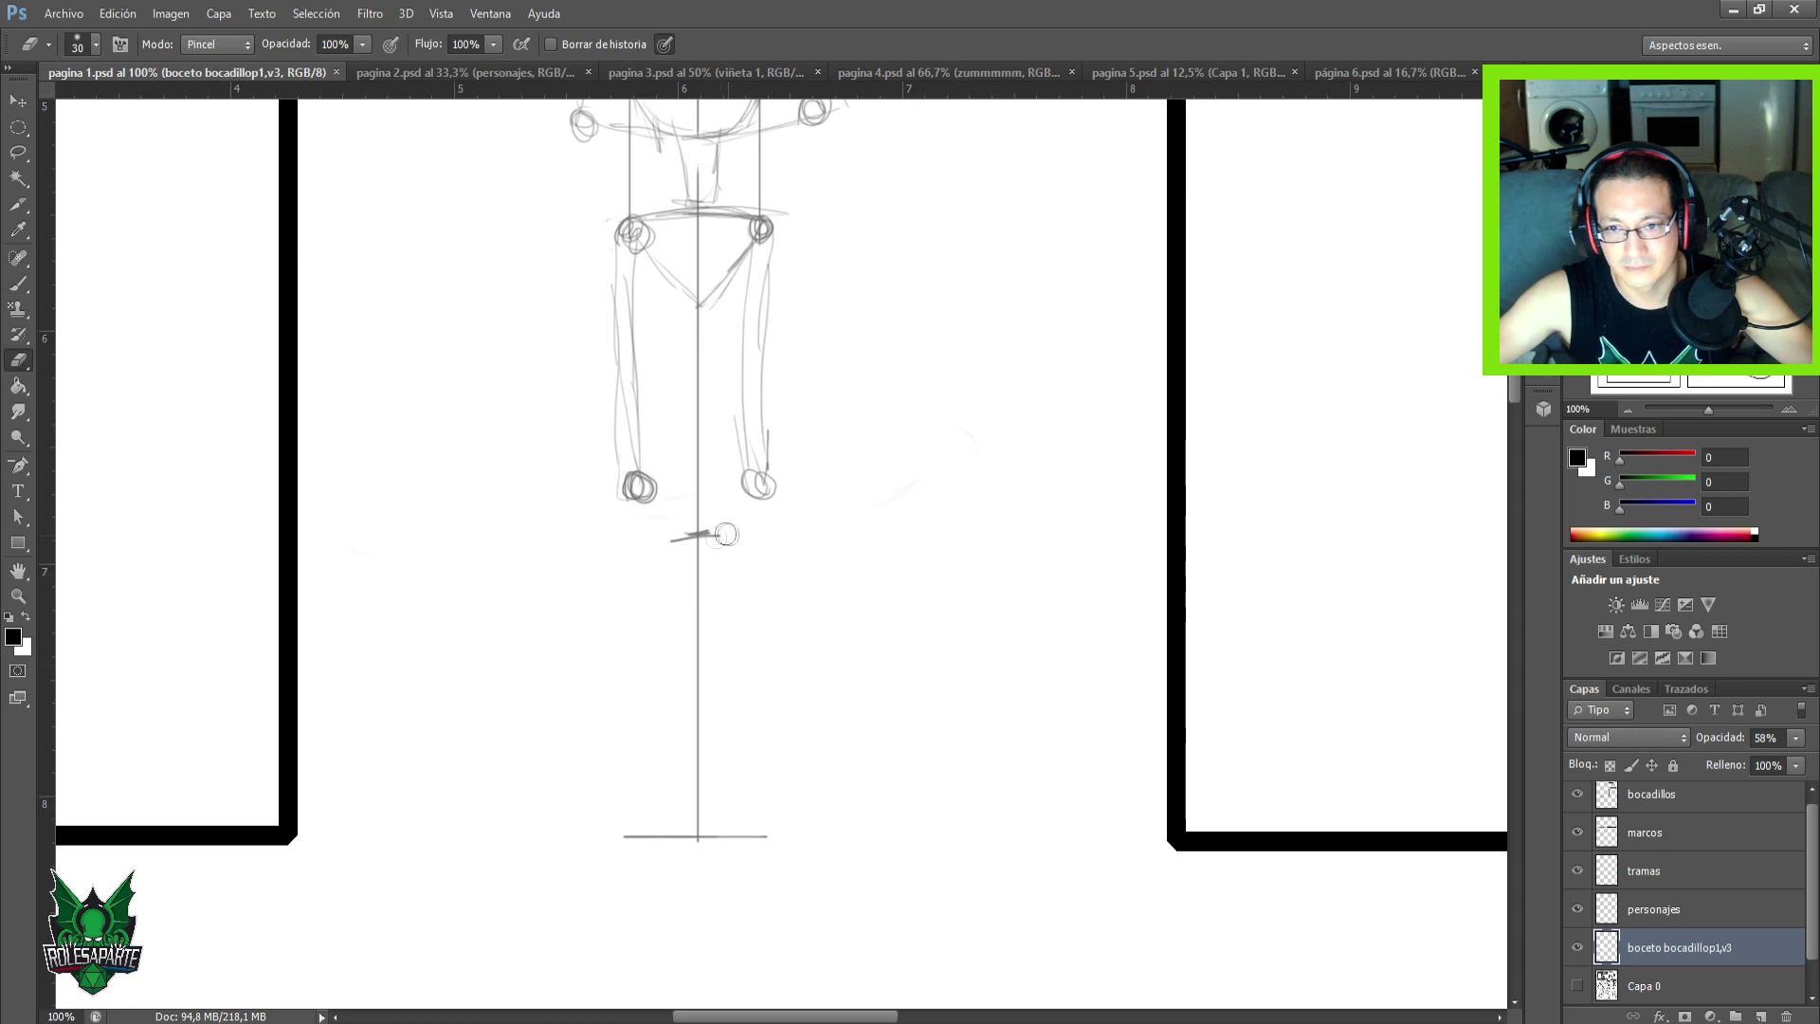
{"action": "left_click_drag", "start_coordinate": [671, 539], "coordinate": [720, 536]}
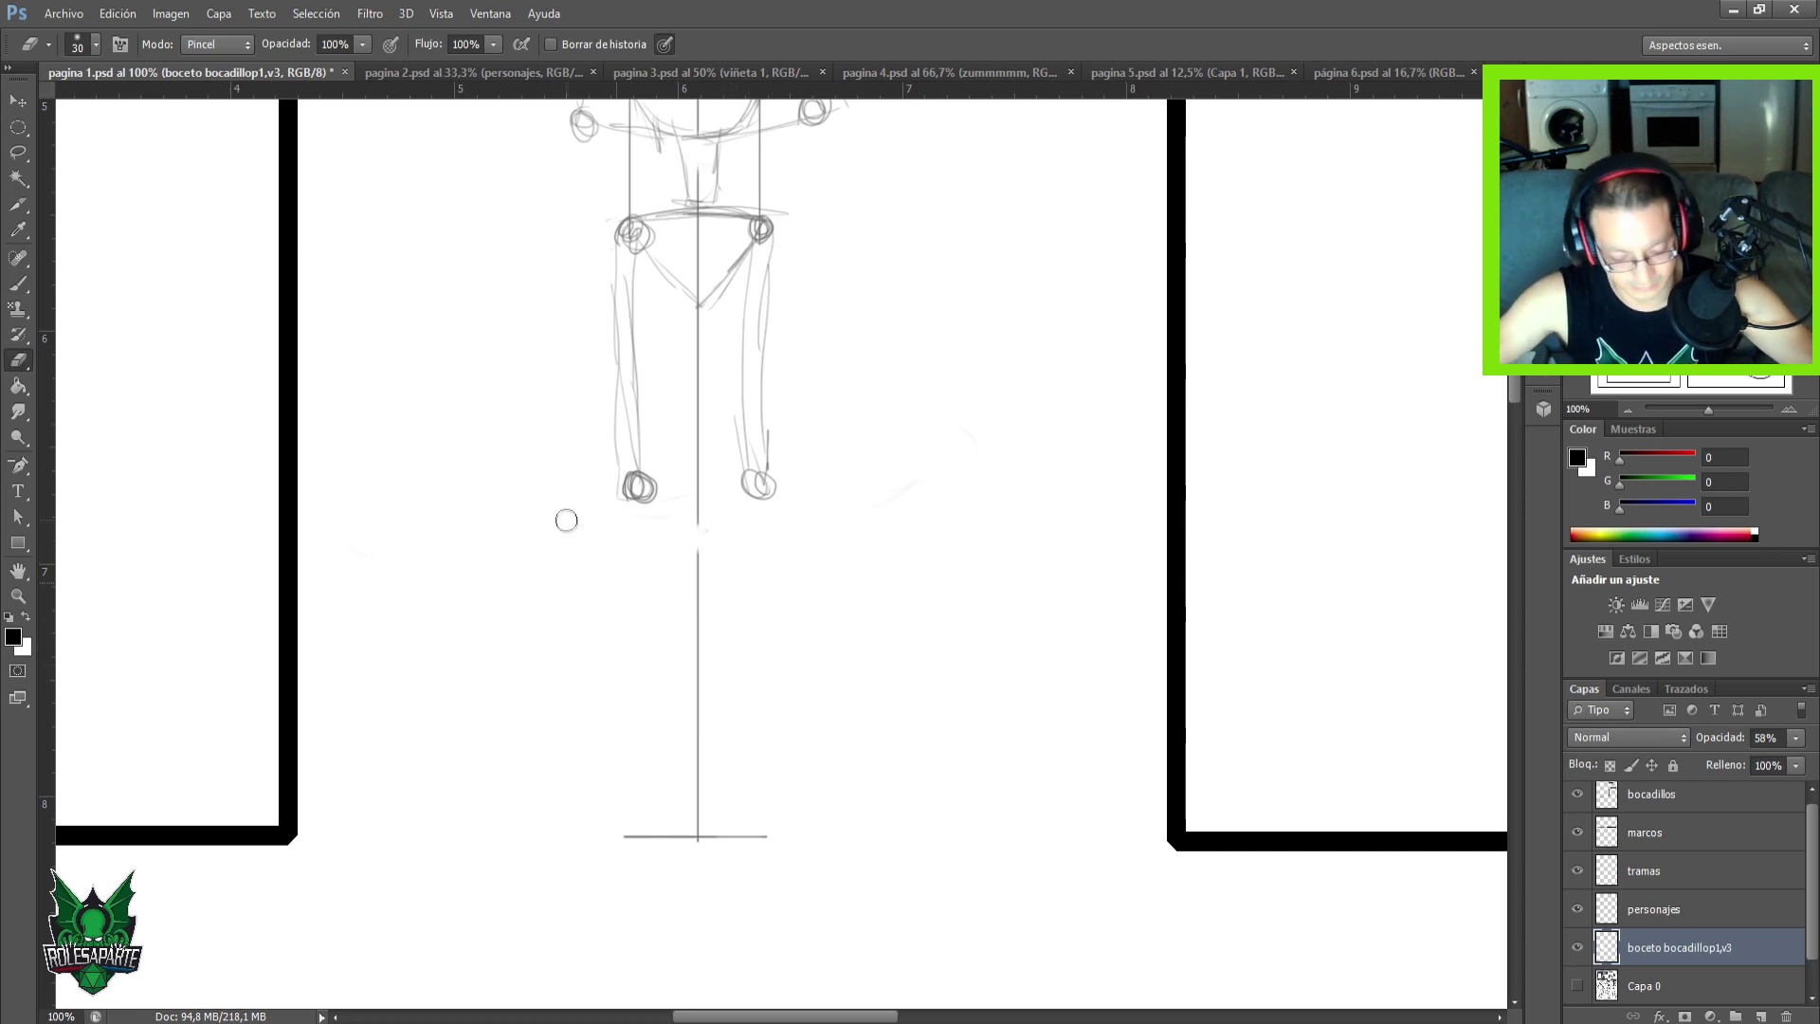
{"action": "key", "text": "b"}
{"action": "mouse_move", "coordinate": [689, 496]}
{"action": "left_mouse_down"}
{"action": "mouse_move", "coordinate": [725, 490]}
{"action": "mouse_move", "coordinate": [659, 498]}
{"action": "mouse_move", "coordinate": [827, 497]}
{"action": "left_mouse_up"}
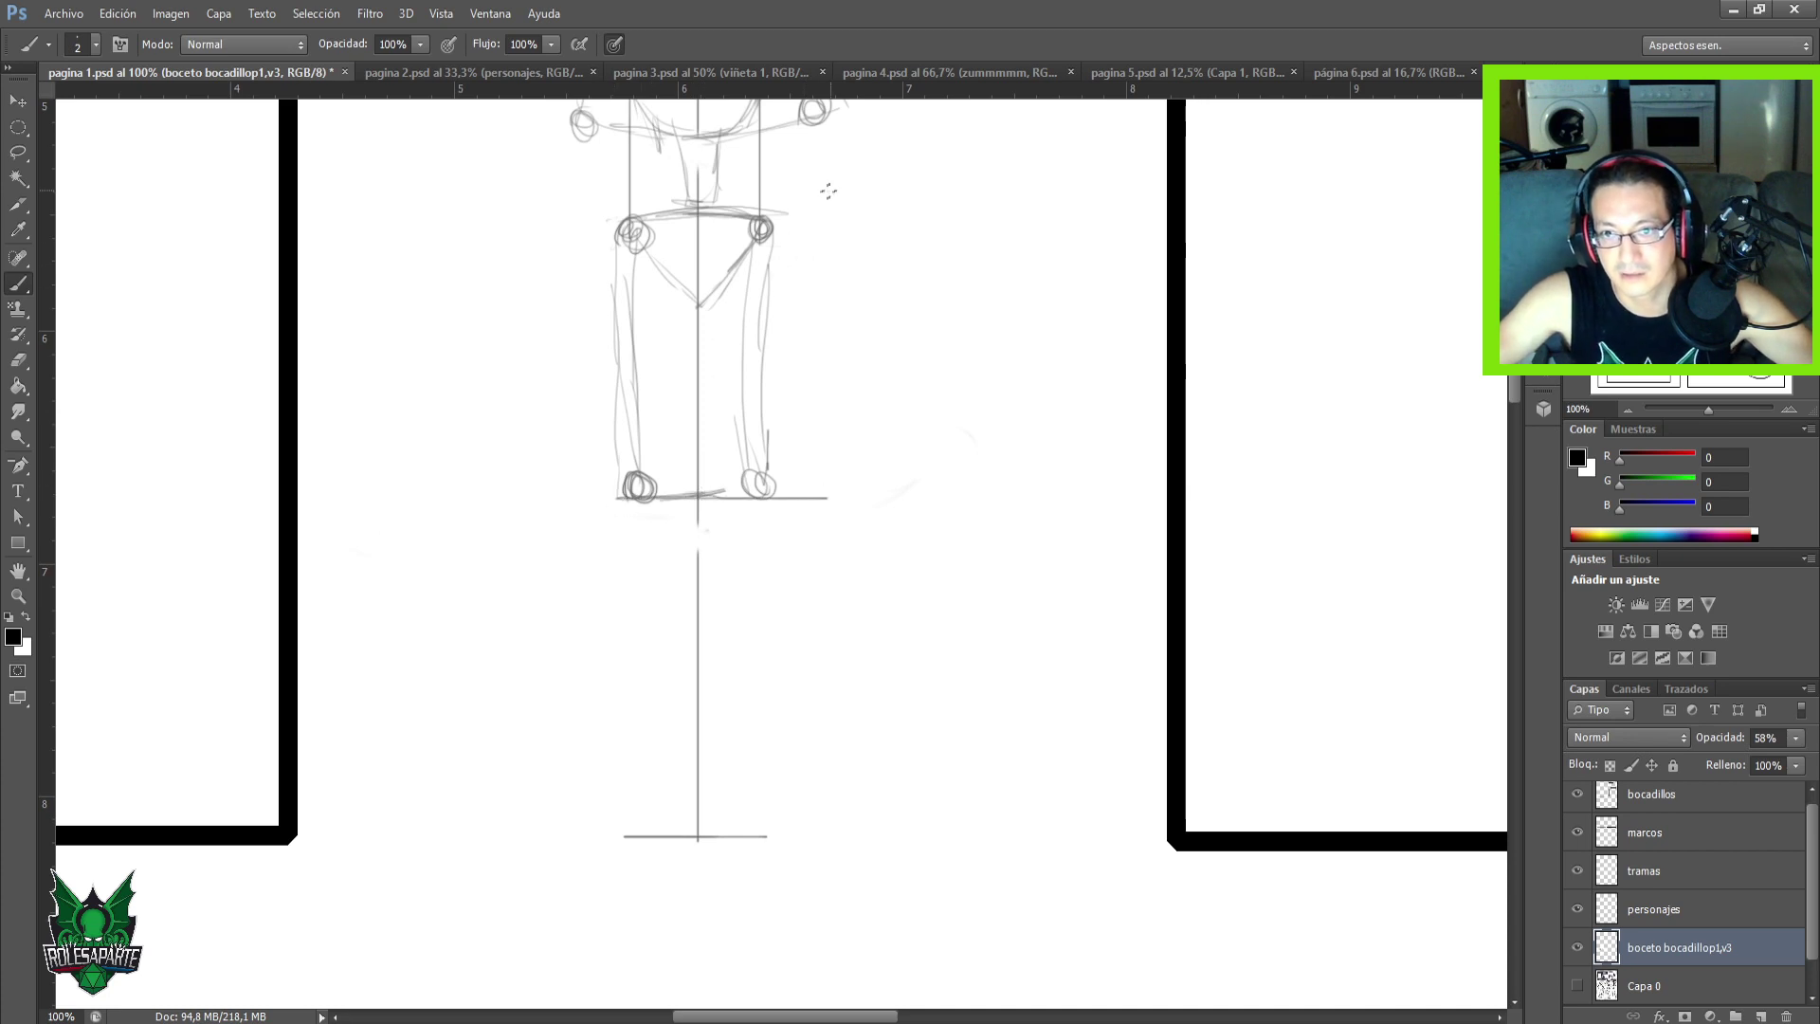
Draw a short reference line at hip height, extend the knee line, and add a horizontal line at ankle height.
{"action": "left_click_drag", "start_coordinate": [804, 215], "coordinate": [879, 216]}
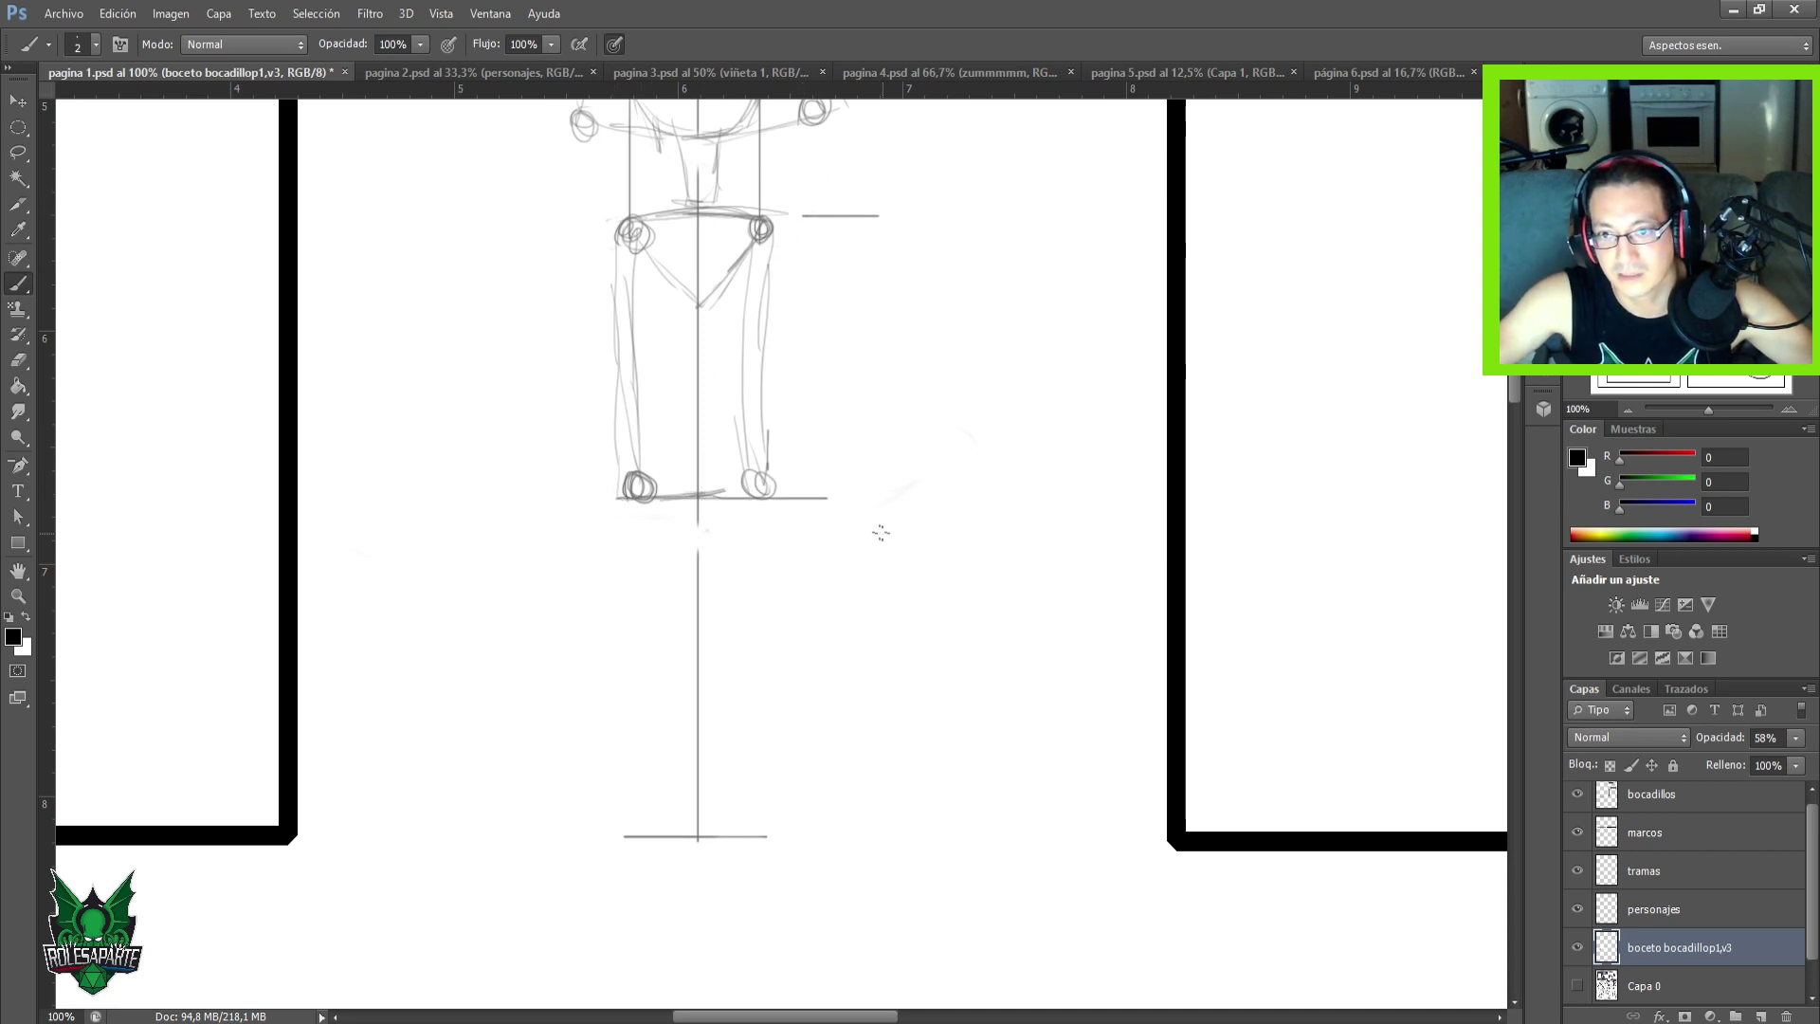
{"action": "left_click_drag", "start_coordinate": [817, 498], "coordinate": [866, 499]}
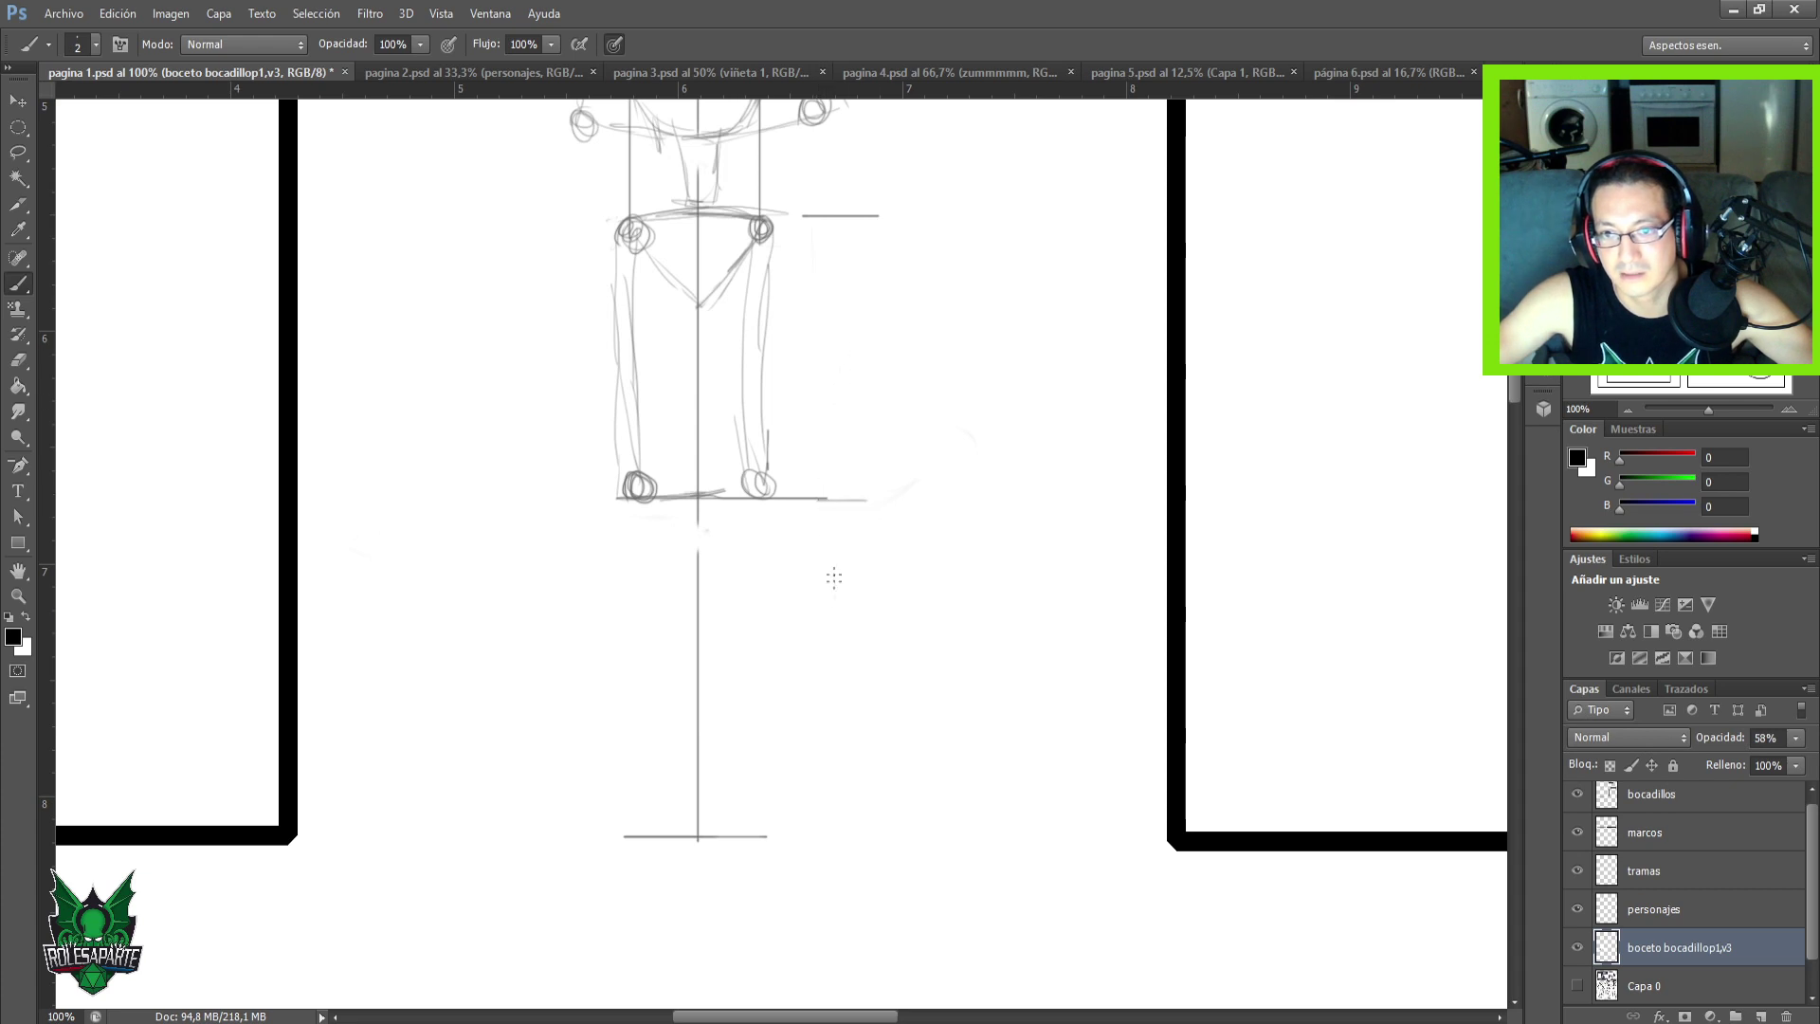
{"action": "left_click_drag", "start_coordinate": [848, 753], "coordinate": [607, 753]}
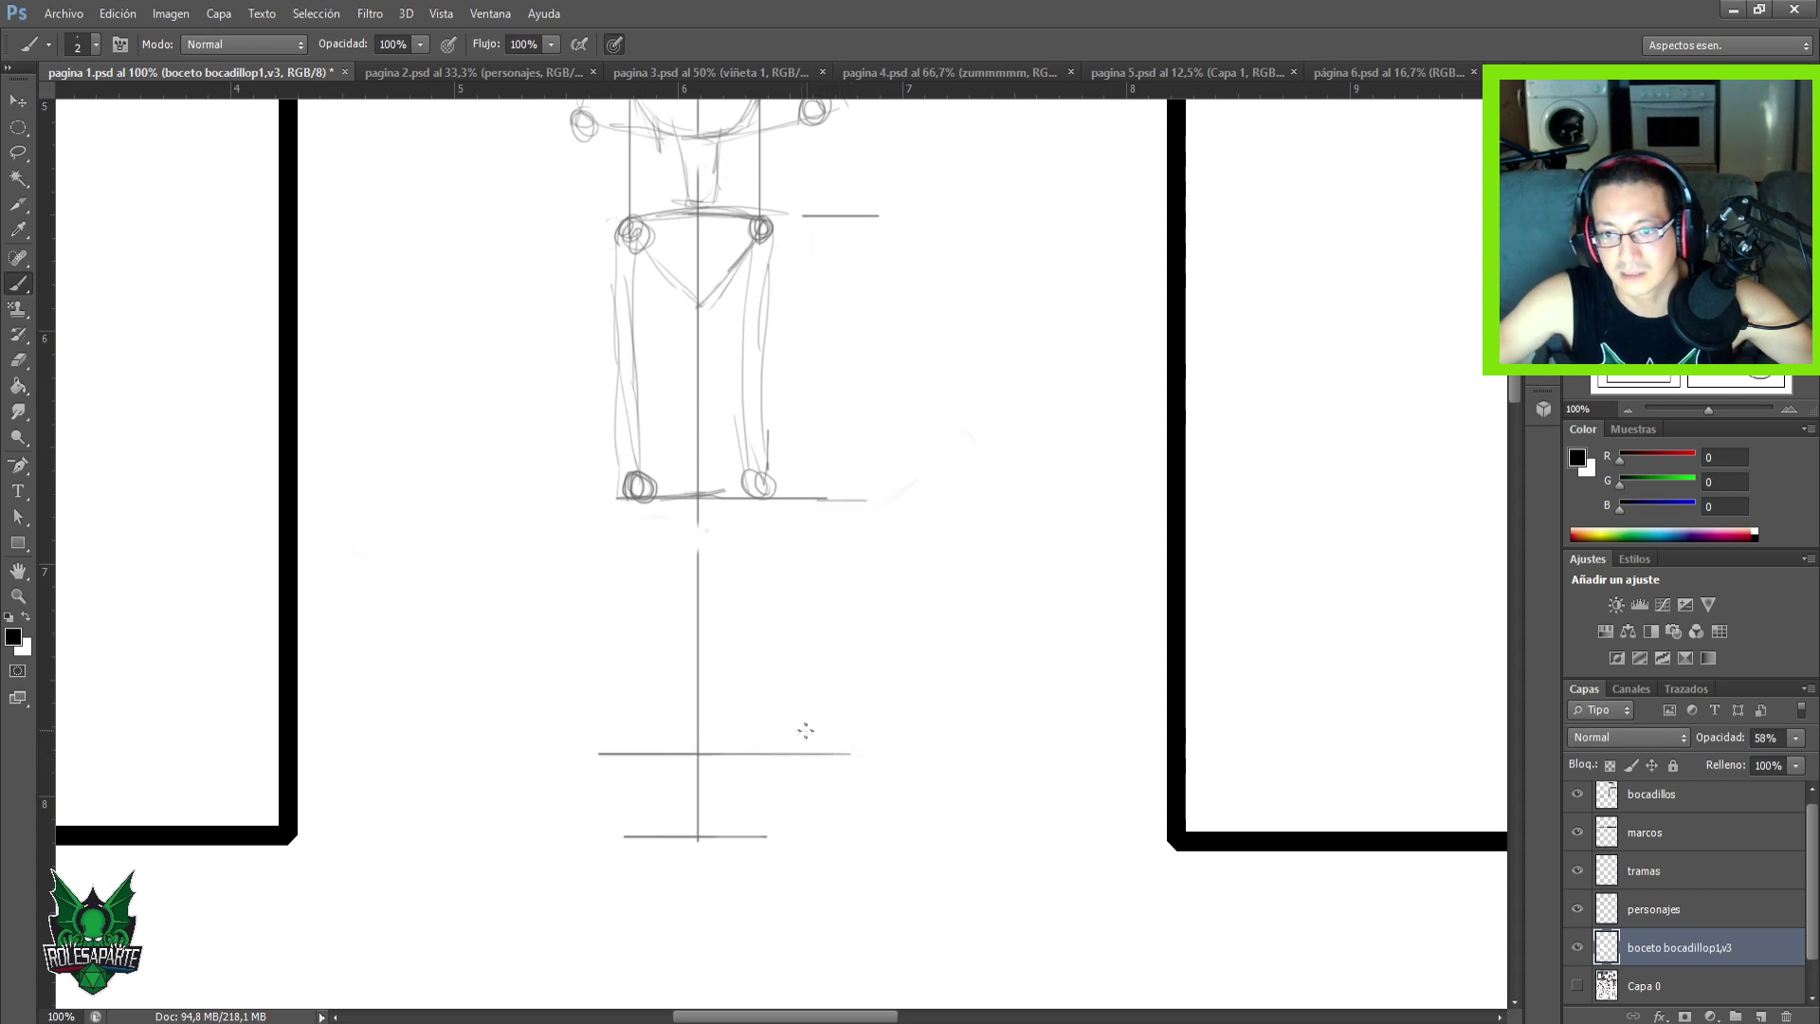
Sketch the right-hand shin from the knee to a circular ankle joint, with a wedge-shaped foot below it.
{"action": "key", "text": "ctrl+plus"}
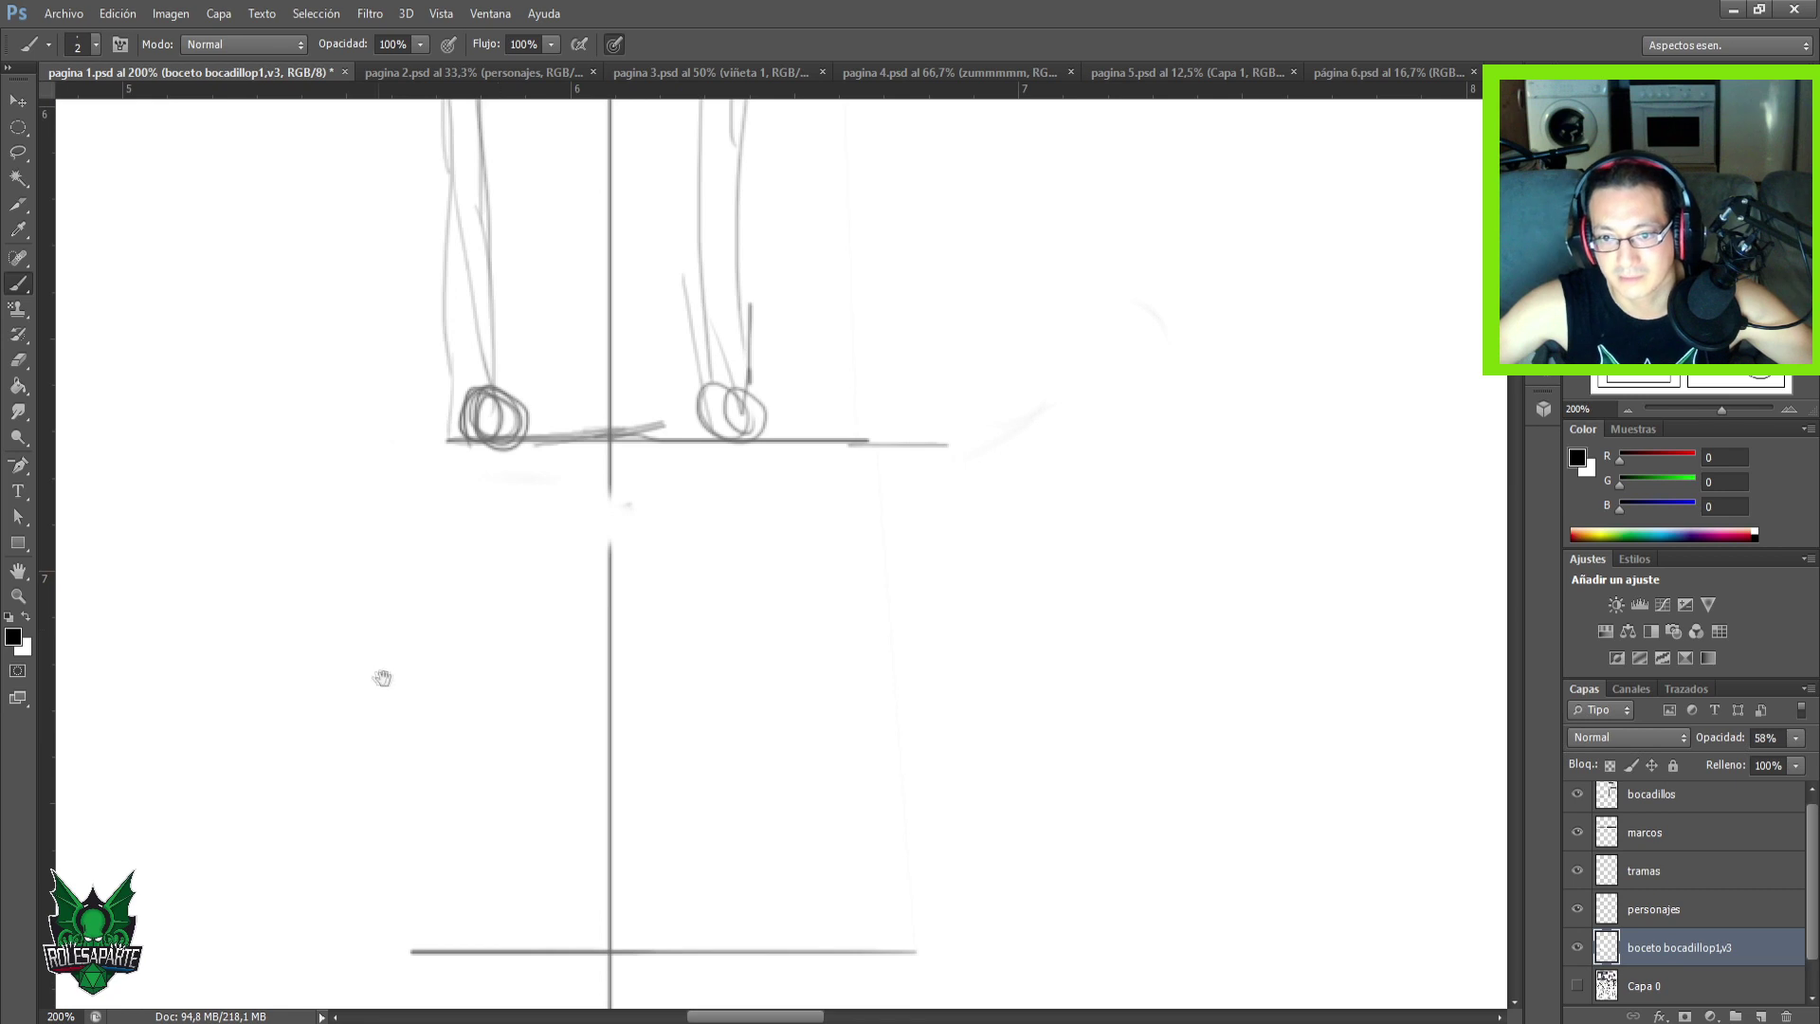
{"action": "mouse_move", "coordinate": [649, 433]}
{"action": "left_mouse_down"}
{"action": "mouse_move", "coordinate": [673, 569]}
{"action": "mouse_move", "coordinate": [676, 865]}
{"action": "mouse_move", "coordinate": [726, 859]}
{"action": "left_mouse_up"}
{"action": "mouse_move", "coordinate": [712, 853]}
{"action": "left_mouse_down"}
{"action": "mouse_move", "coordinate": [699, 417]}
{"action": "mouse_move", "coordinate": [698, 792]}
{"action": "mouse_move", "coordinate": [706, 848]}
{"action": "left_mouse_up"}
{"action": "mouse_move", "coordinate": [682, 838]}
{"action": "left_mouse_down"}
{"action": "mouse_move", "coordinate": [699, 882]}
{"action": "mouse_move", "coordinate": [744, 896]}
{"action": "left_mouse_up"}
{"action": "mouse_move", "coordinate": [739, 896]}
{"action": "left_mouse_down"}
{"action": "mouse_move", "coordinate": [687, 826]}
{"action": "mouse_move", "coordinate": [678, 761]}
{"action": "mouse_move", "coordinate": [663, 805]}
{"action": "left_mouse_up"}
{"action": "mouse_move", "coordinate": [692, 773]}
{"action": "left_mouse_down"}
{"action": "mouse_move", "coordinate": [801, 897]}
{"action": "mouse_move", "coordinate": [692, 918]}
{"action": "left_mouse_up"}
{"action": "mouse_move", "coordinate": [644, 792]}
{"action": "left_mouse_down"}
{"action": "mouse_move", "coordinate": [690, 925]}
{"action": "mouse_move", "coordinate": [716, 919]}
{"action": "mouse_move", "coordinate": [814, 980]}
{"action": "left_mouse_up"}
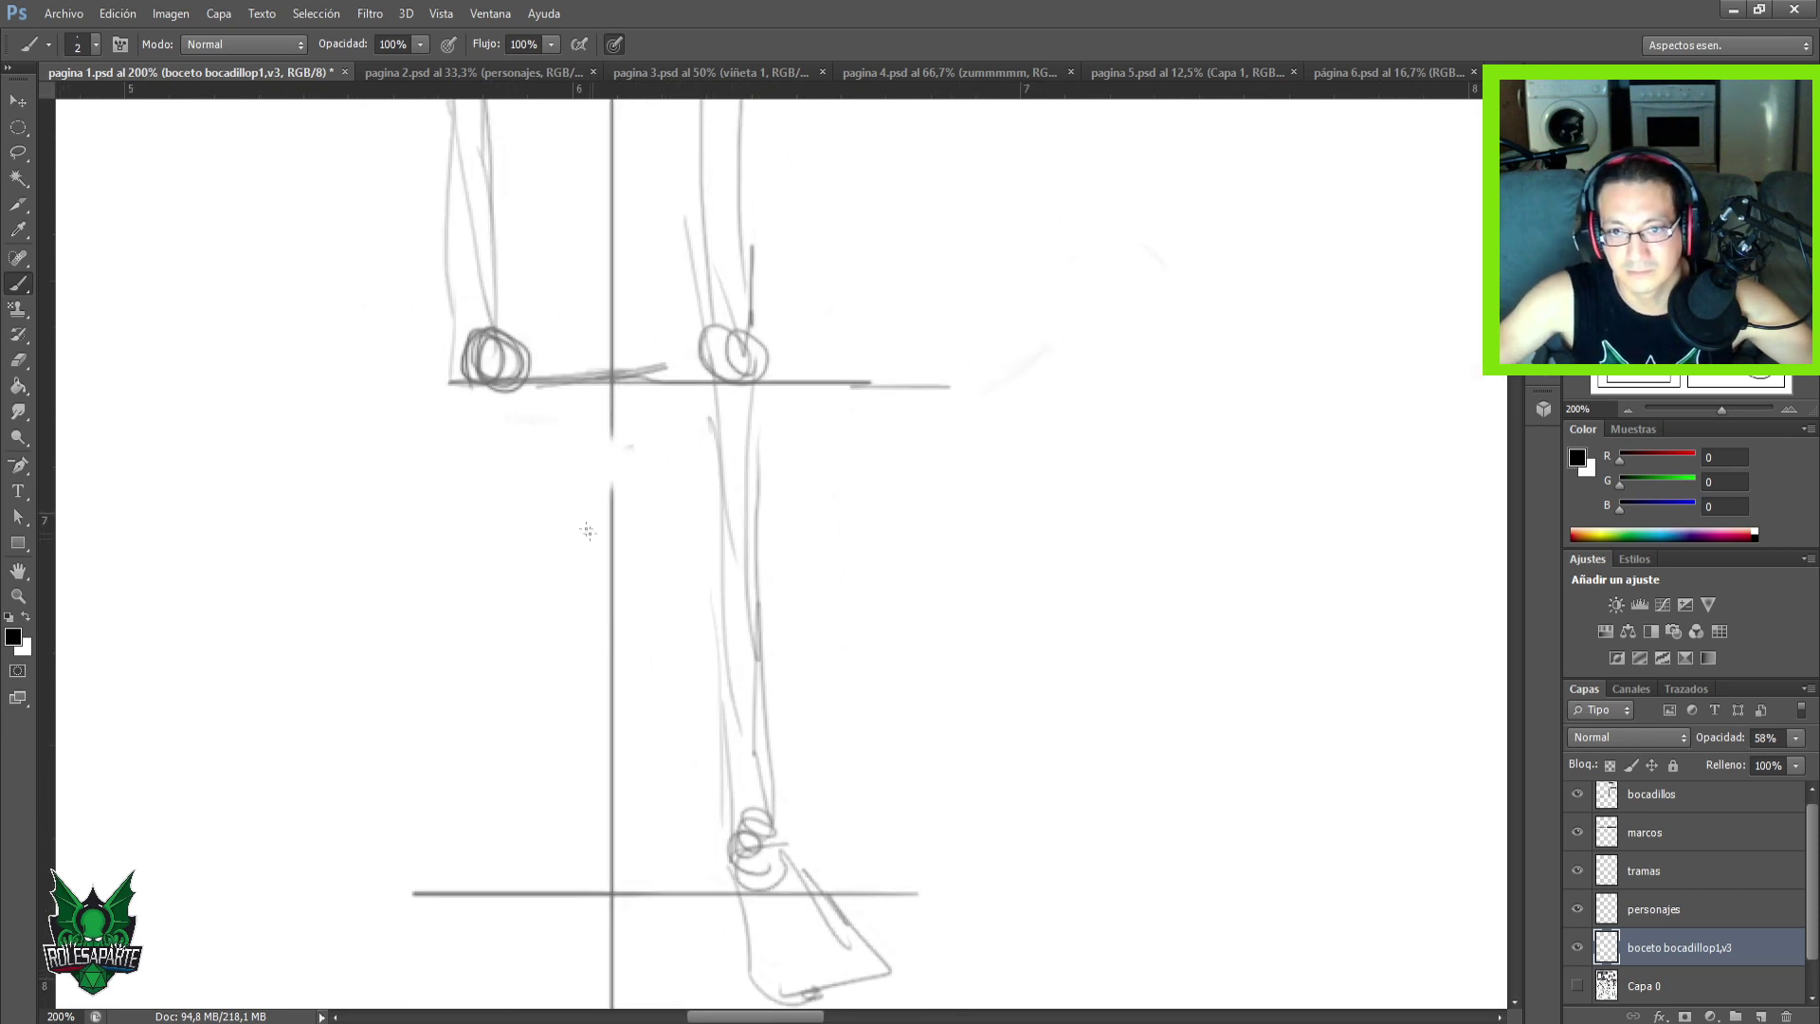
Sketch the left-hand shin, its circular ankle joint and a wedge-shaped foot.
{"action": "left_click_drag", "start_coordinate": [559, 448], "coordinate": [594, 414]}
{"action": "mouse_move", "coordinate": [513, 349]}
{"action": "left_mouse_down"}
{"action": "mouse_move", "coordinate": [524, 565]}
{"action": "mouse_move", "coordinate": [495, 442]}
{"action": "mouse_move", "coordinate": [492, 825]}
{"action": "mouse_move", "coordinate": [520, 798]}
{"action": "mouse_move", "coordinate": [490, 792]}
{"action": "mouse_move", "coordinate": [496, 837]}
{"action": "left_mouse_up"}
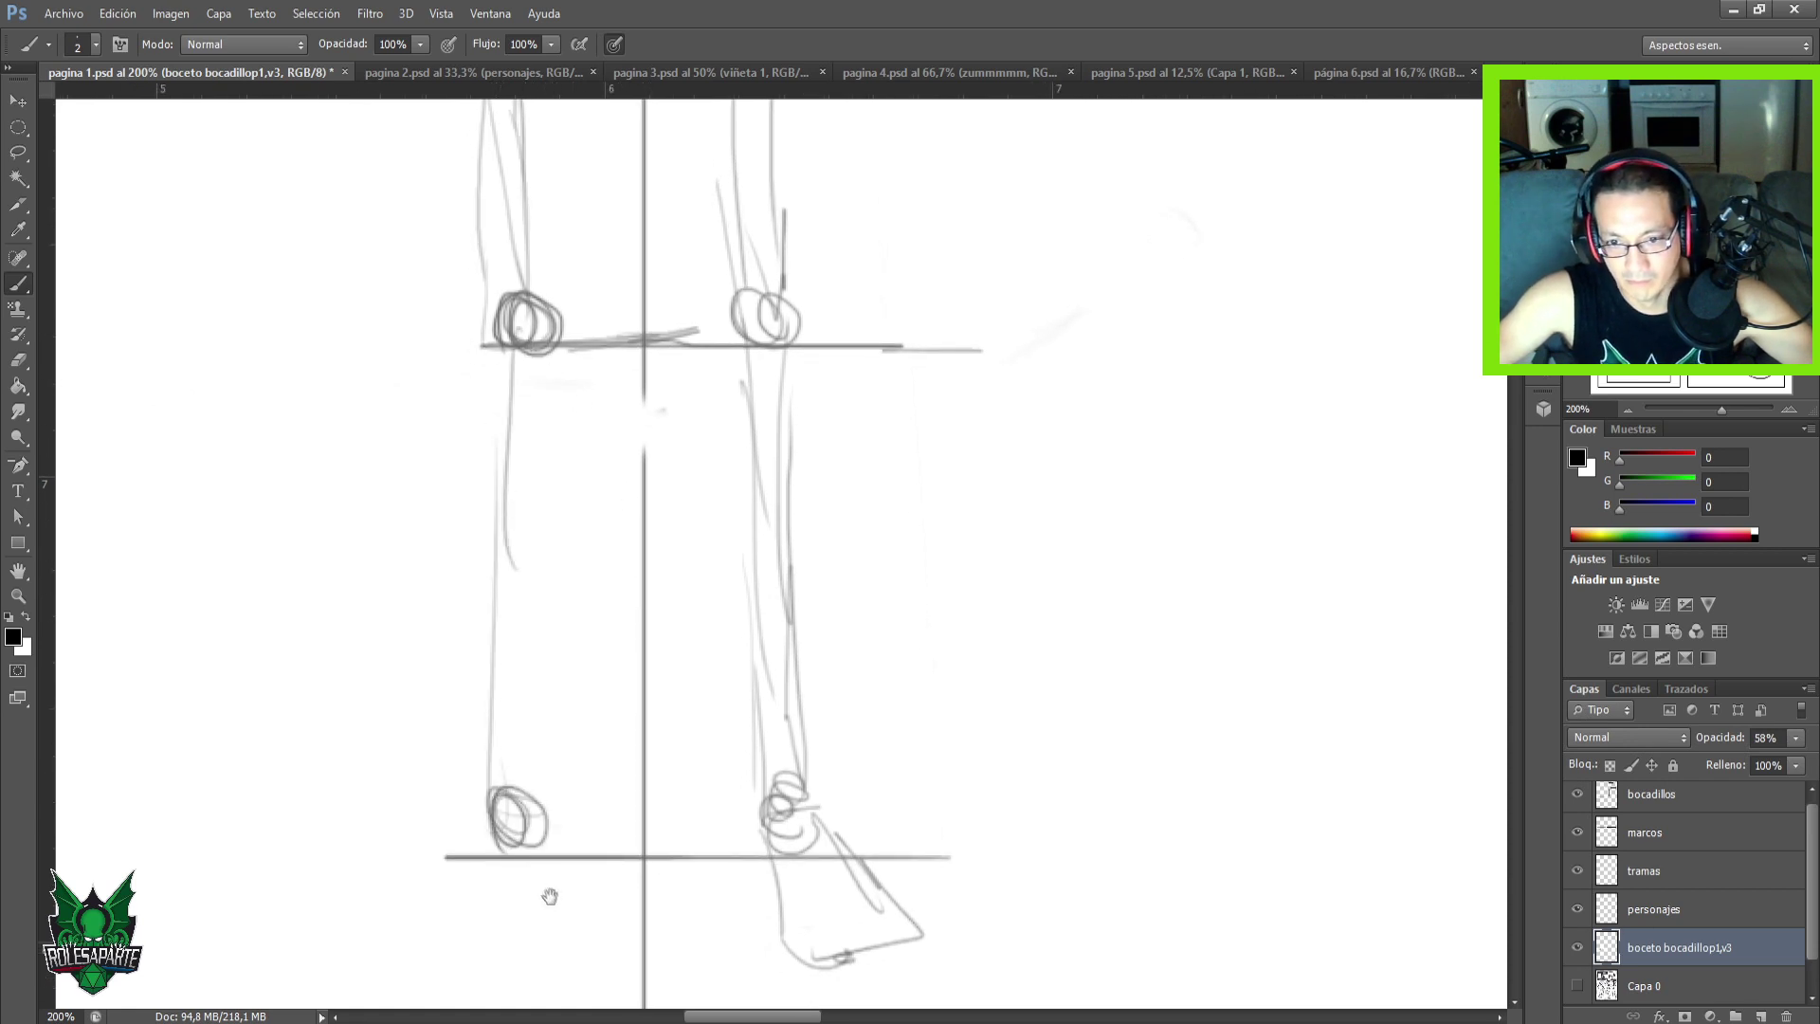
{"action": "left_click_drag", "start_coordinate": [548, 894], "coordinate": [549, 711]}
{"action": "left_click_drag", "start_coordinate": [505, 635], "coordinate": [468, 742]}
{"action": "mouse_move", "coordinate": [495, 706]}
{"action": "left_mouse_down"}
{"action": "mouse_move", "coordinate": [474, 756]}
{"action": "mouse_move", "coordinate": [553, 811]}
{"action": "mouse_move", "coordinate": [512, 806]}
{"action": "left_mouse_up"}
{"action": "mouse_move", "coordinate": [554, 659]}
{"action": "left_mouse_down"}
{"action": "mouse_move", "coordinate": [565, 790]}
{"action": "mouse_move", "coordinate": [507, 833]}
{"action": "left_mouse_up"}
{"action": "mouse_move", "coordinate": [469, 730]}
{"action": "left_mouse_down"}
{"action": "mouse_move", "coordinate": [462, 781]}
{"action": "mouse_move", "coordinate": [527, 804]}
{"action": "left_mouse_up"}
{"action": "left_click_drag", "start_coordinate": [567, 513], "coordinate": [543, 547]}
{"action": "left_click_drag", "start_coordinate": [567, 180], "coordinate": [550, 818]}
{"action": "left_click_drag", "start_coordinate": [561, 769], "coordinate": [544, 896]}
{"action": "mouse_move", "coordinate": [590, 967]}
{"action": "left_mouse_down"}
{"action": "mouse_move", "coordinate": [592, 644]}
{"action": "mouse_move", "coordinate": [584, 662]}
{"action": "left_mouse_up"}
Draw a horizontal ground line under the feet, extend both foot outlines to it and save the page.
{"action": "mouse_move", "coordinate": [917, 834]}
{"action": "left_mouse_down"}
{"action": "mouse_move", "coordinate": [345, 890]}
{"action": "mouse_move", "coordinate": [1007, 831]}
{"action": "left_mouse_up"}
{"action": "mouse_move", "coordinate": [853, 690]}
{"action": "left_mouse_down"}
{"action": "mouse_move", "coordinate": [979, 822]}
{"action": "mouse_move", "coordinate": [782, 766]}
{"action": "mouse_move", "coordinate": [817, 745]}
{"action": "left_mouse_up"}
{"action": "mouse_move", "coordinate": [472, 692]}
{"action": "left_mouse_down"}
{"action": "mouse_move", "coordinate": [446, 795]}
{"action": "mouse_move", "coordinate": [415, 831]}
{"action": "mouse_move", "coordinate": [509, 838]}
{"action": "left_mouse_up"}
{"action": "left_click_drag", "start_coordinate": [531, 726], "coordinate": [549, 849]}
{"action": "key", "text": "ctrl+s"}
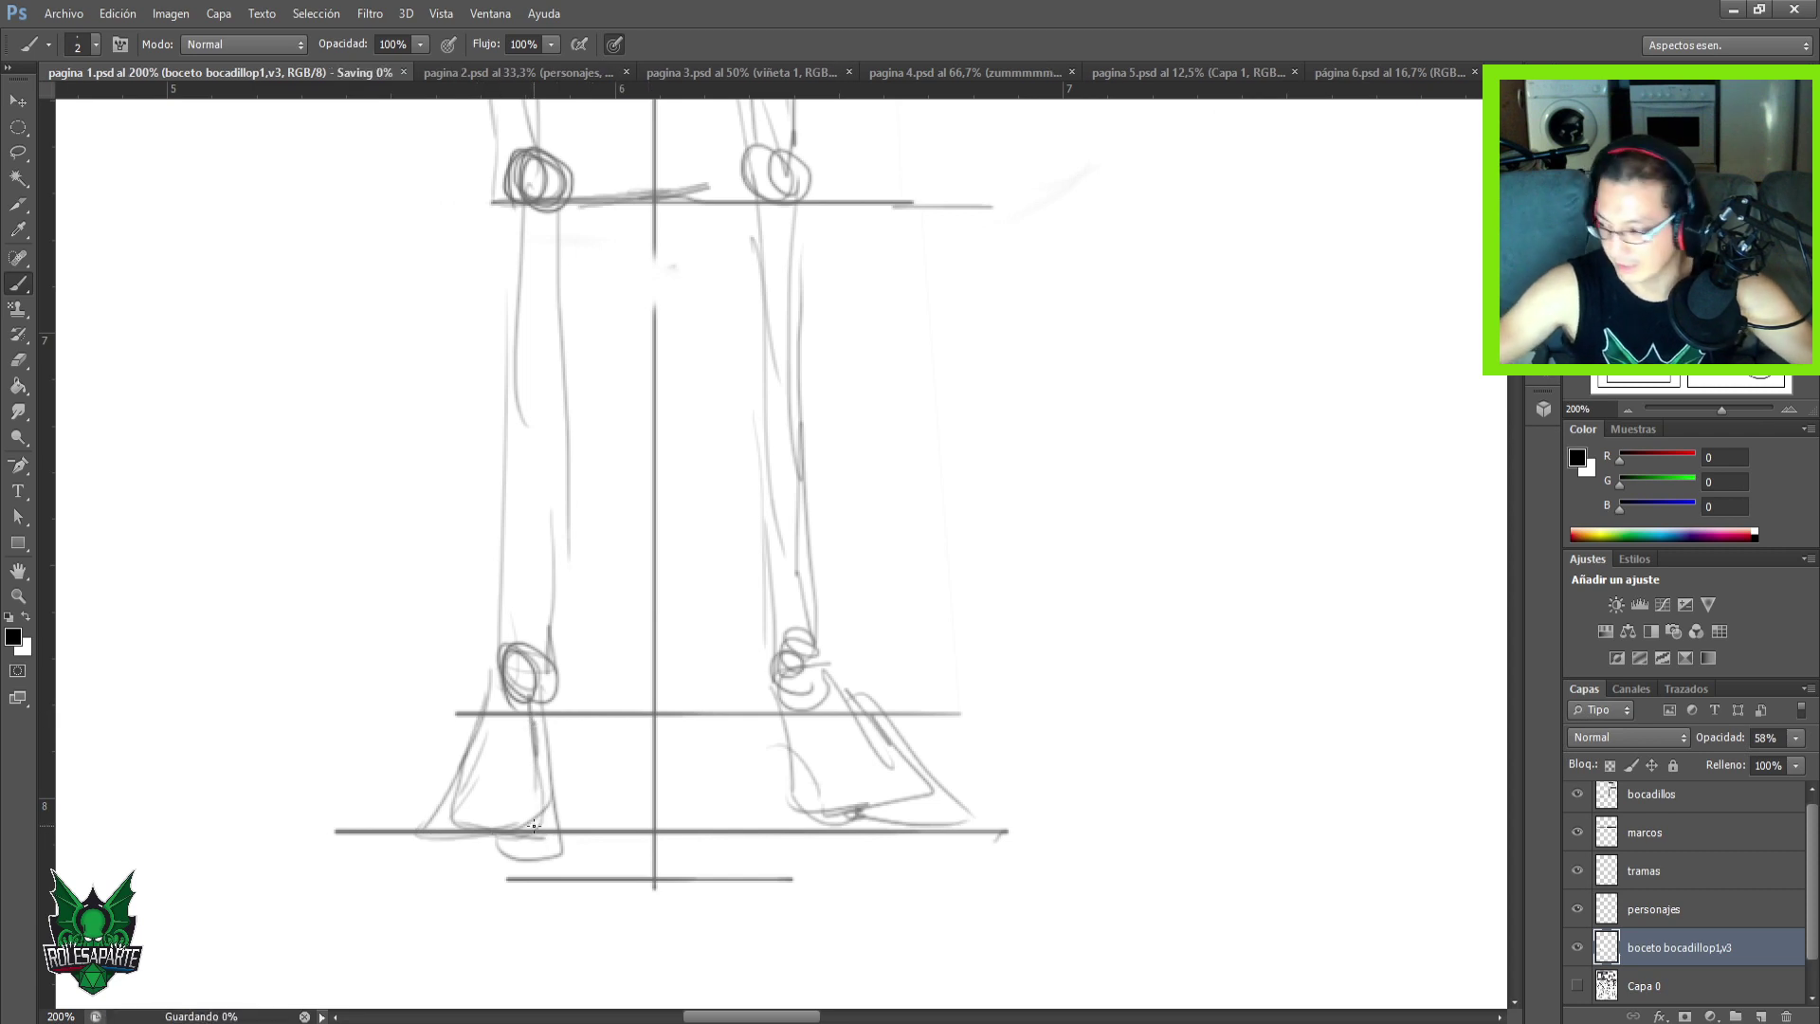
Sketch both forearms down from the elbows with simple hands beside the hips, and save the page.
{"action": "key", "text": "ctrl+minus"}
{"action": "key", "text": "ctrl+minus"}
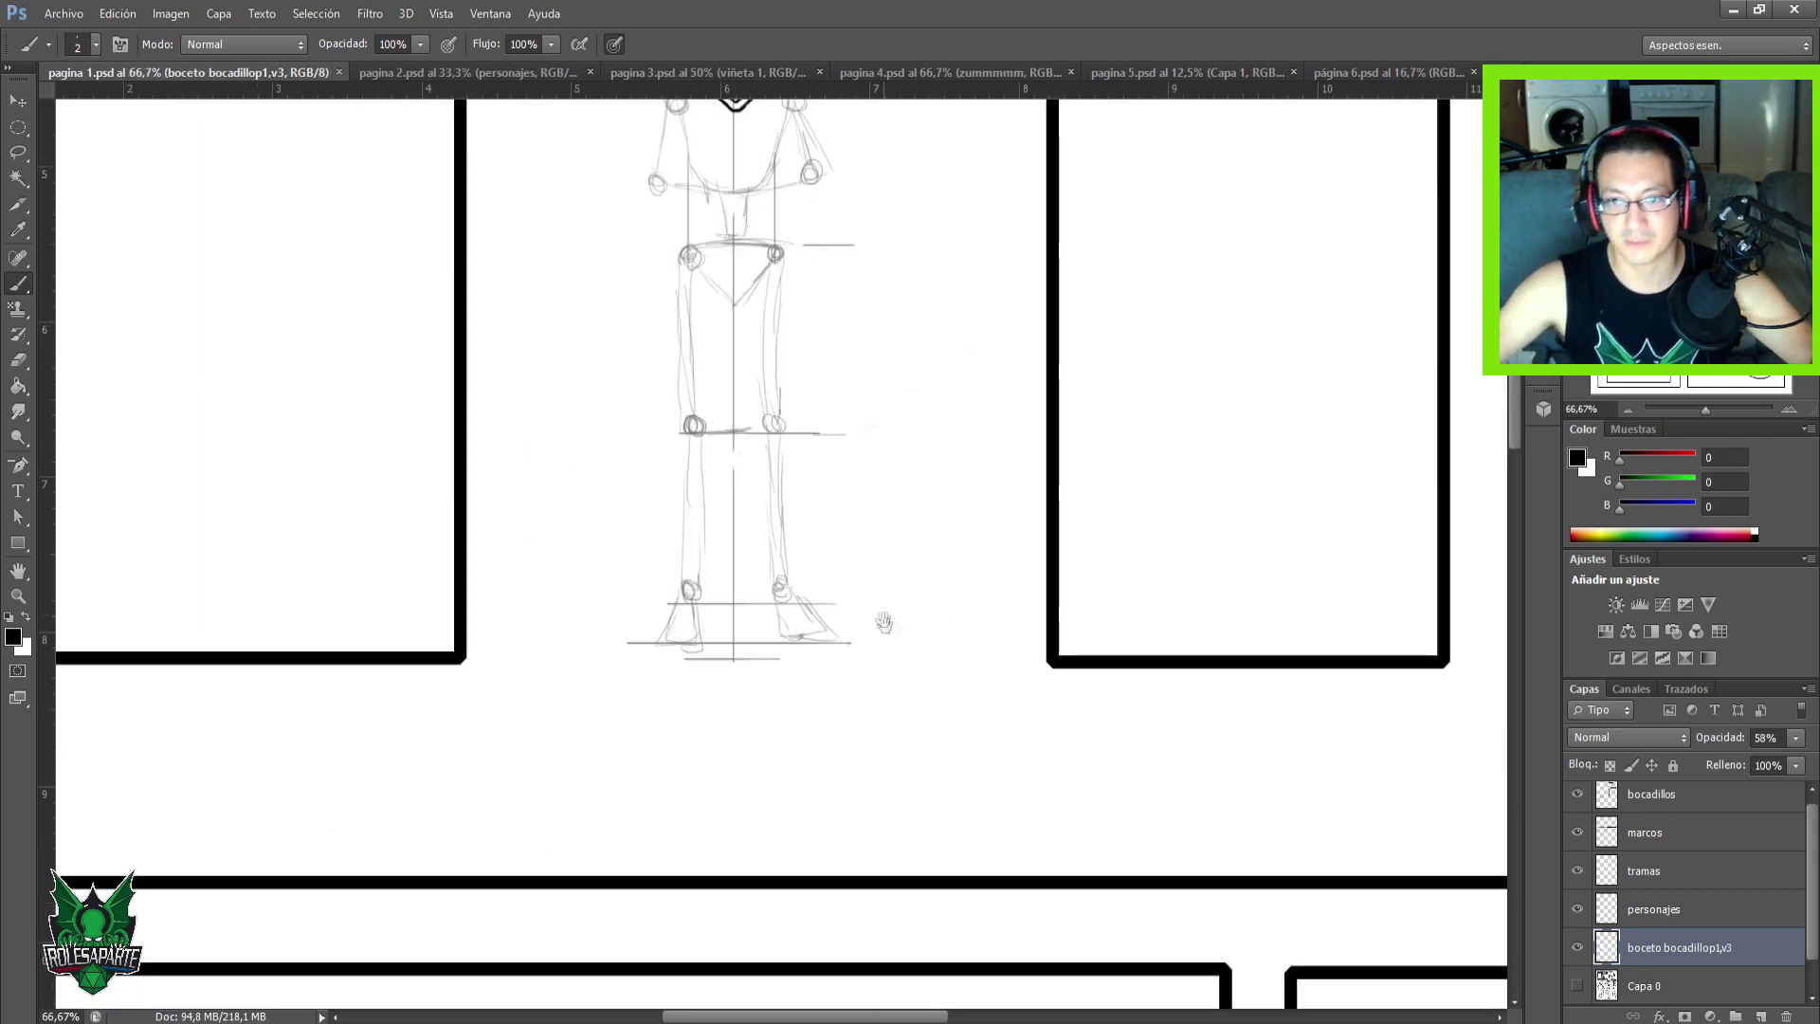
{"action": "left_click_drag", "start_coordinate": [882, 615], "coordinate": [910, 837]}
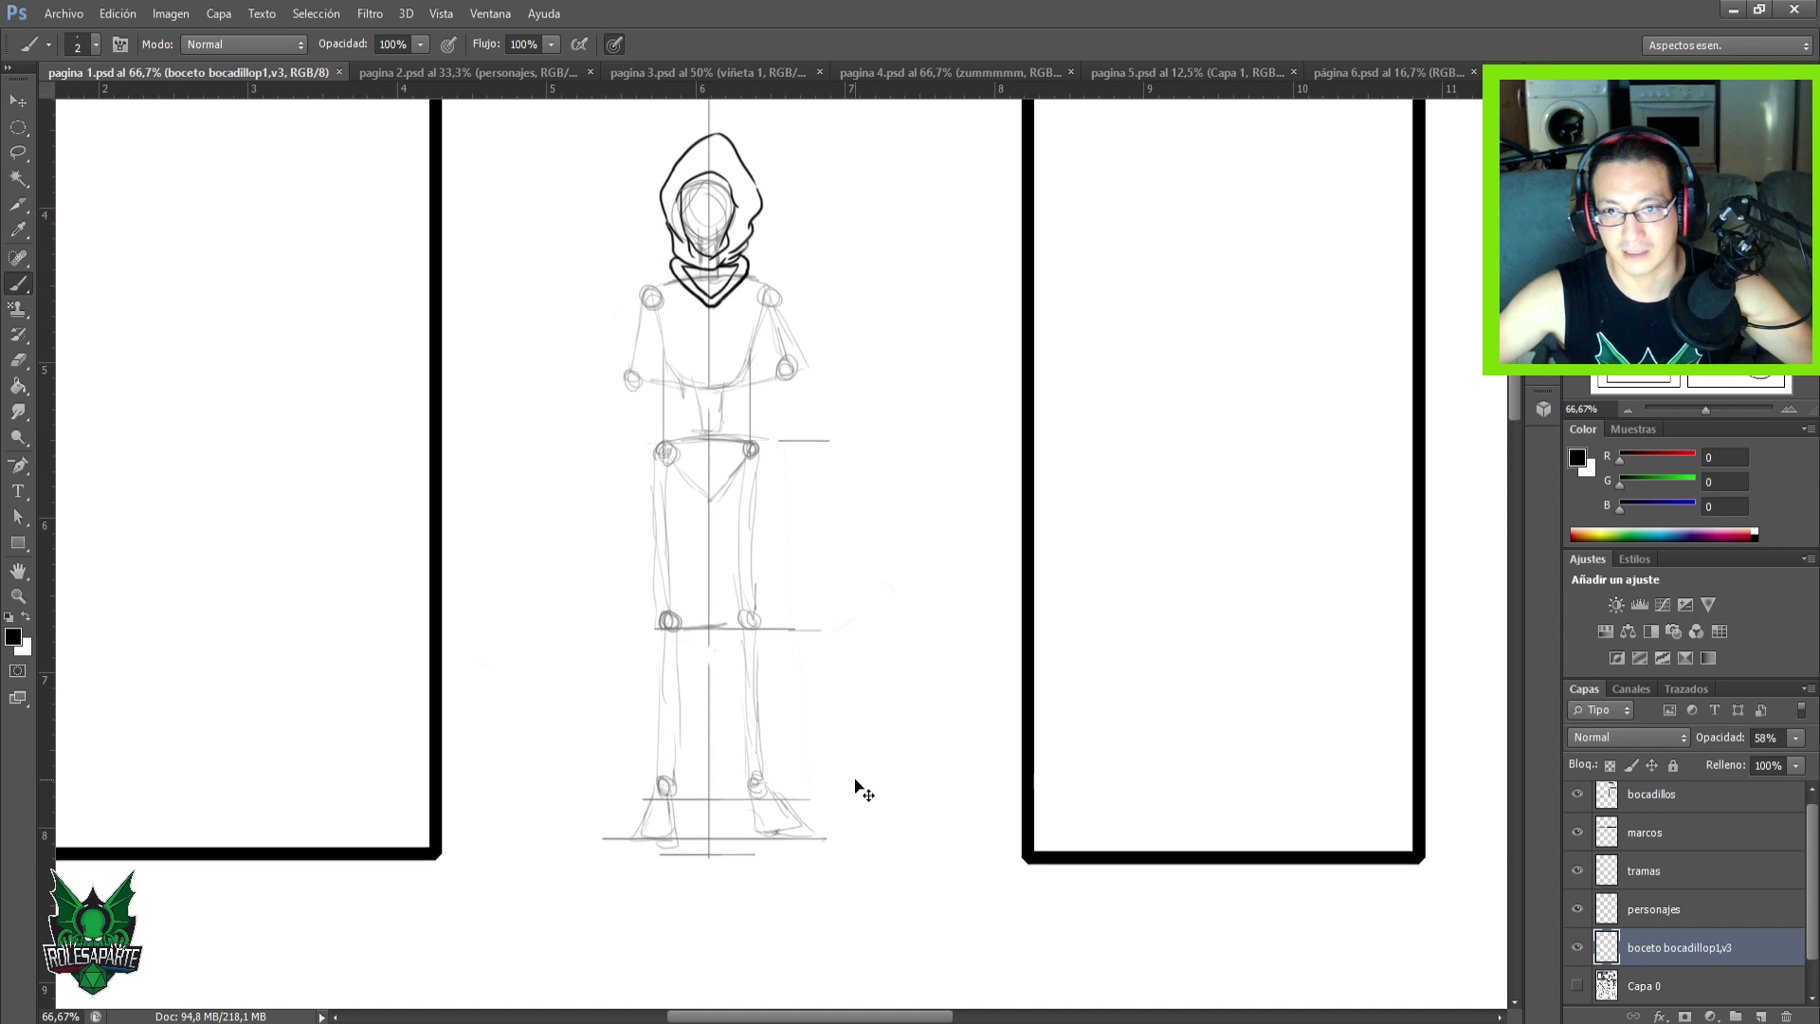
{"action": "scroll", "coordinate": [858, 787], "scroll_direction": "down", "scroll_amount": 3}
{"action": "key", "text": "ctrl+plus"}
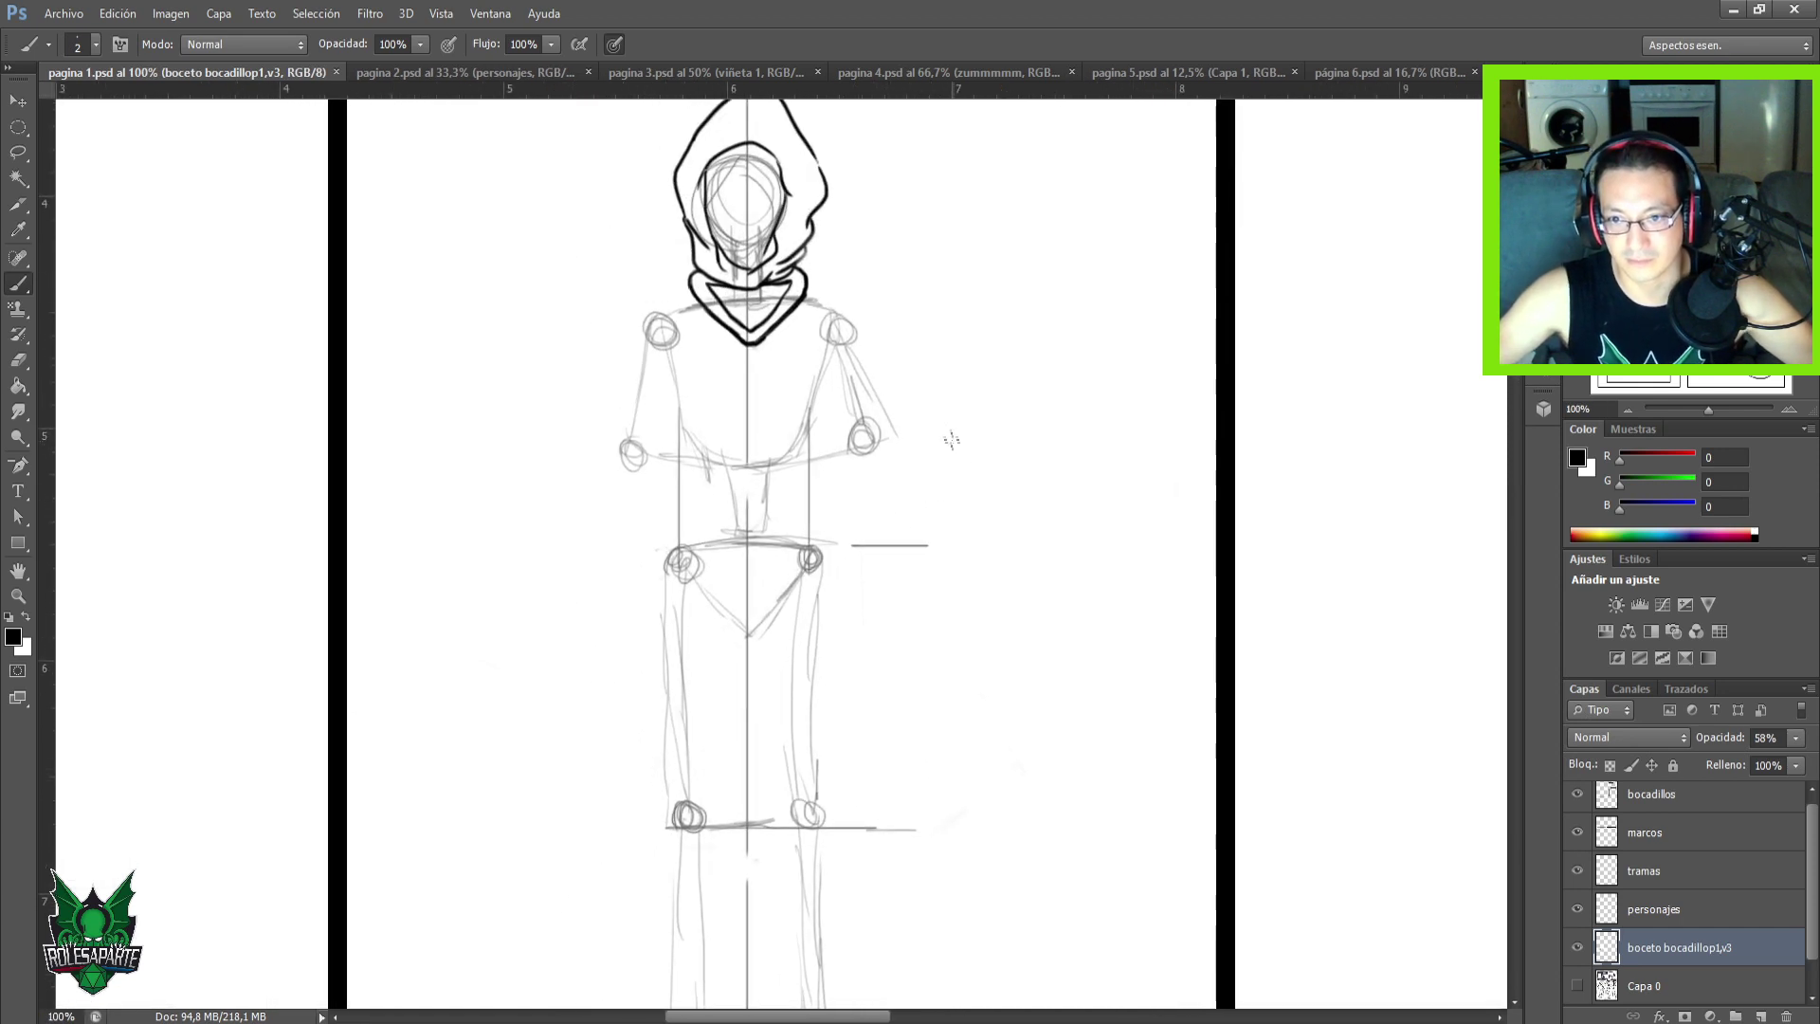
{"action": "mouse_move", "coordinate": [869, 441]}
{"action": "left_mouse_down"}
{"action": "mouse_move", "coordinate": [864, 616]}
{"action": "mouse_move", "coordinate": [882, 592]}
{"action": "mouse_move", "coordinate": [865, 637]}
{"action": "mouse_move", "coordinate": [899, 641]}
{"action": "left_mouse_up"}
{"action": "left_click_drag", "start_coordinate": [627, 464], "coordinate": [634, 669]}
{"action": "mouse_move", "coordinate": [611, 607]}
{"action": "left_mouse_down"}
{"action": "mouse_move", "coordinate": [618, 654]}
{"action": "mouse_move", "coordinate": [594, 617]}
{"action": "left_mouse_up"}
{"action": "key", "text": "ctrl+s"}
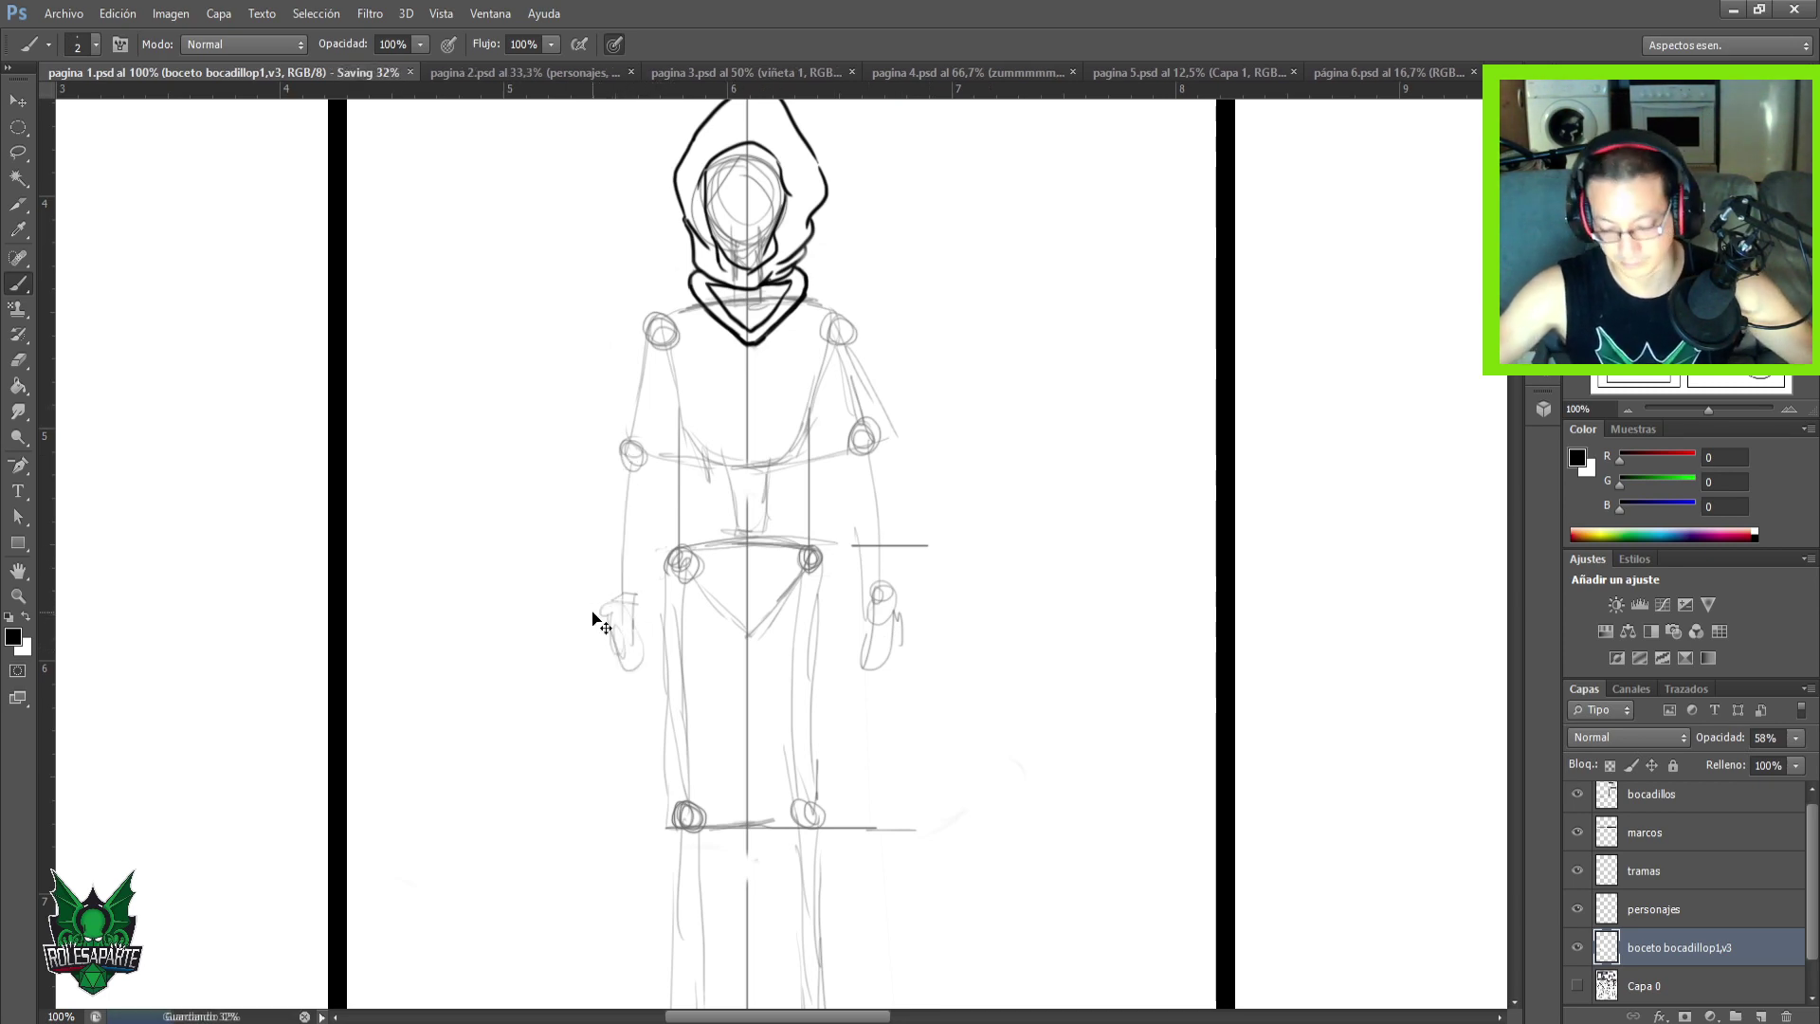
Compare the whole mannequin with the original sketch by briefly showing the Capa 0 layer.
{"action": "key", "text": "ctrl+minus"}
{"action": "key", "text": "ctrl+minus"}
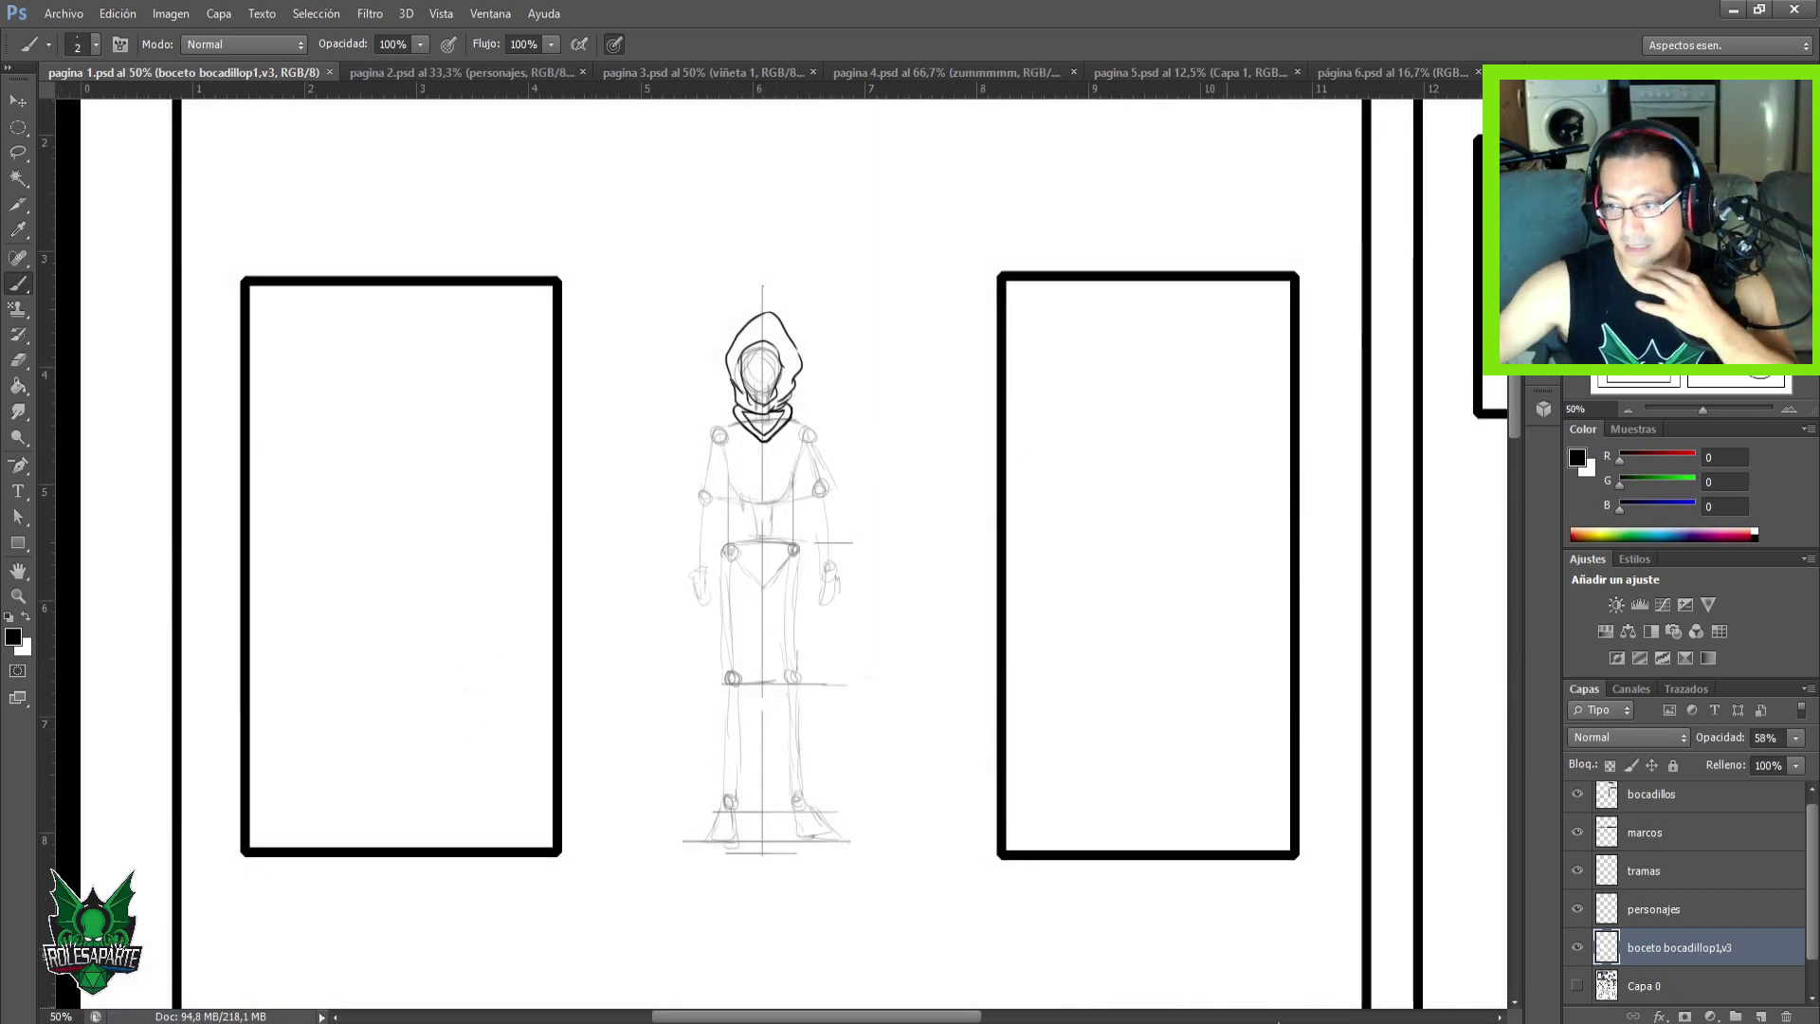
{"action": "left_click", "coordinate": [1577, 986]}
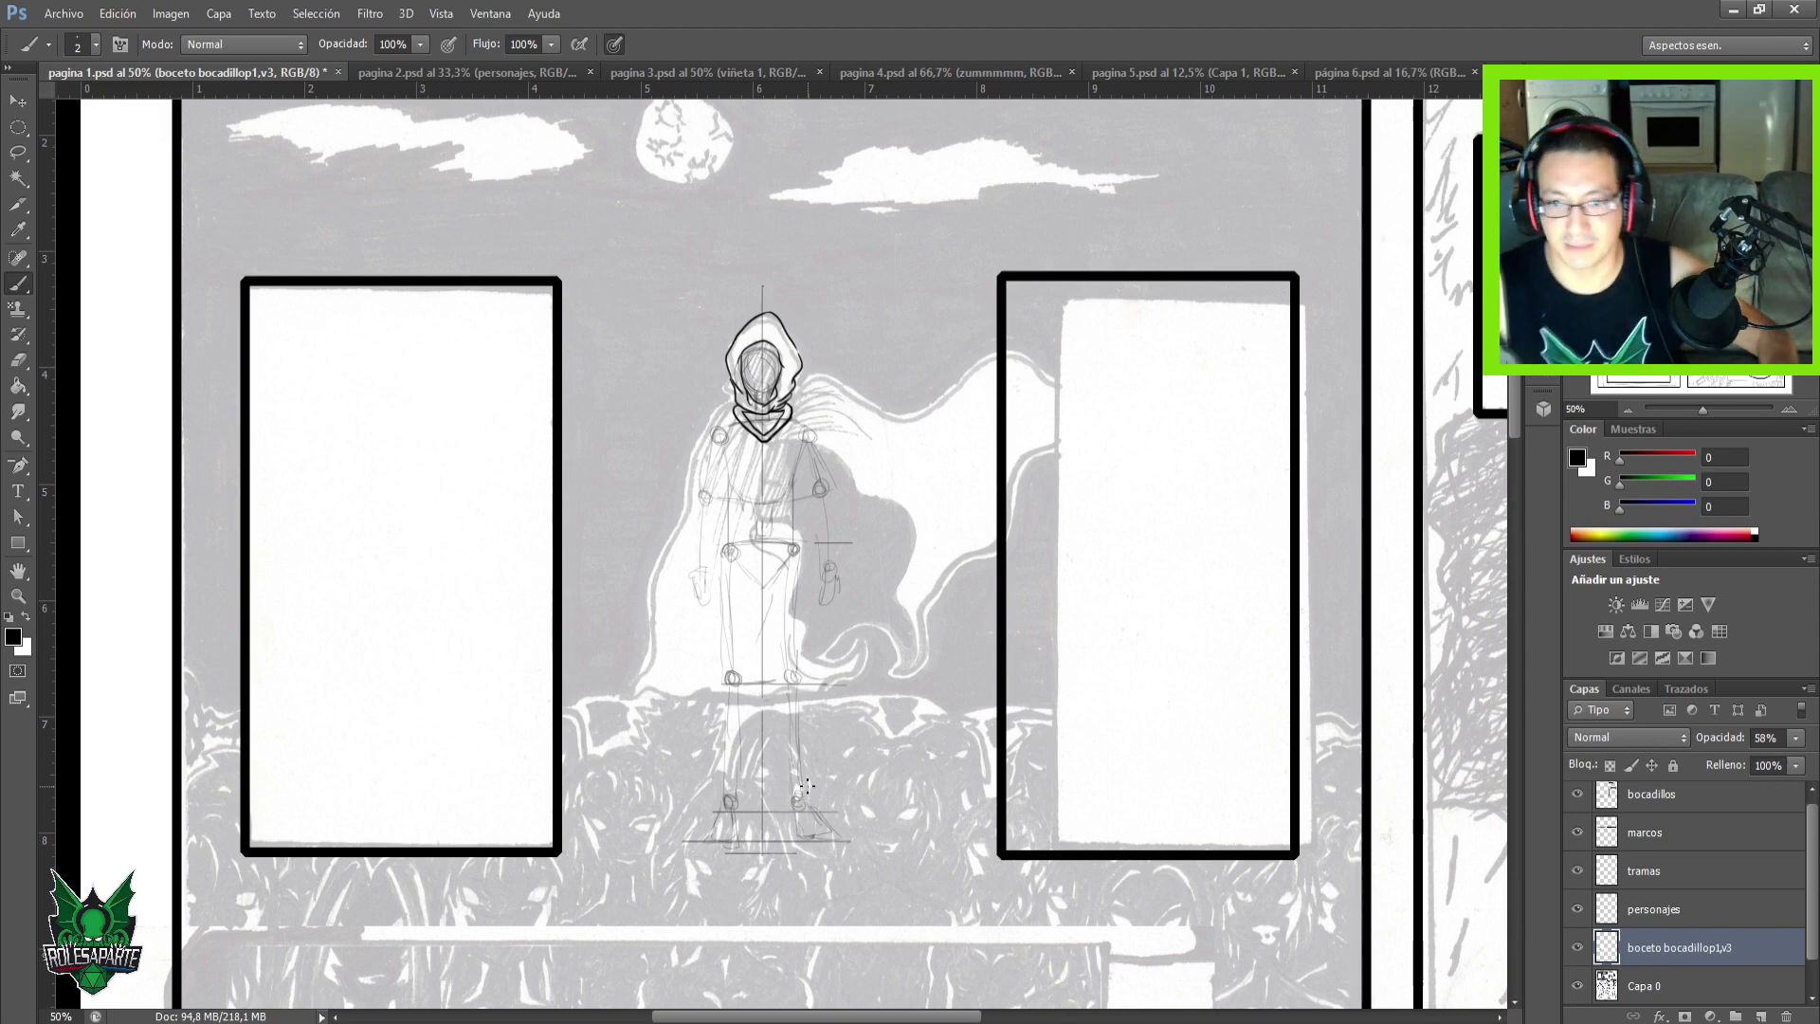
{"action": "key", "text": "ctrl+plus"}
{"action": "key", "text": "ctrl+plus"}
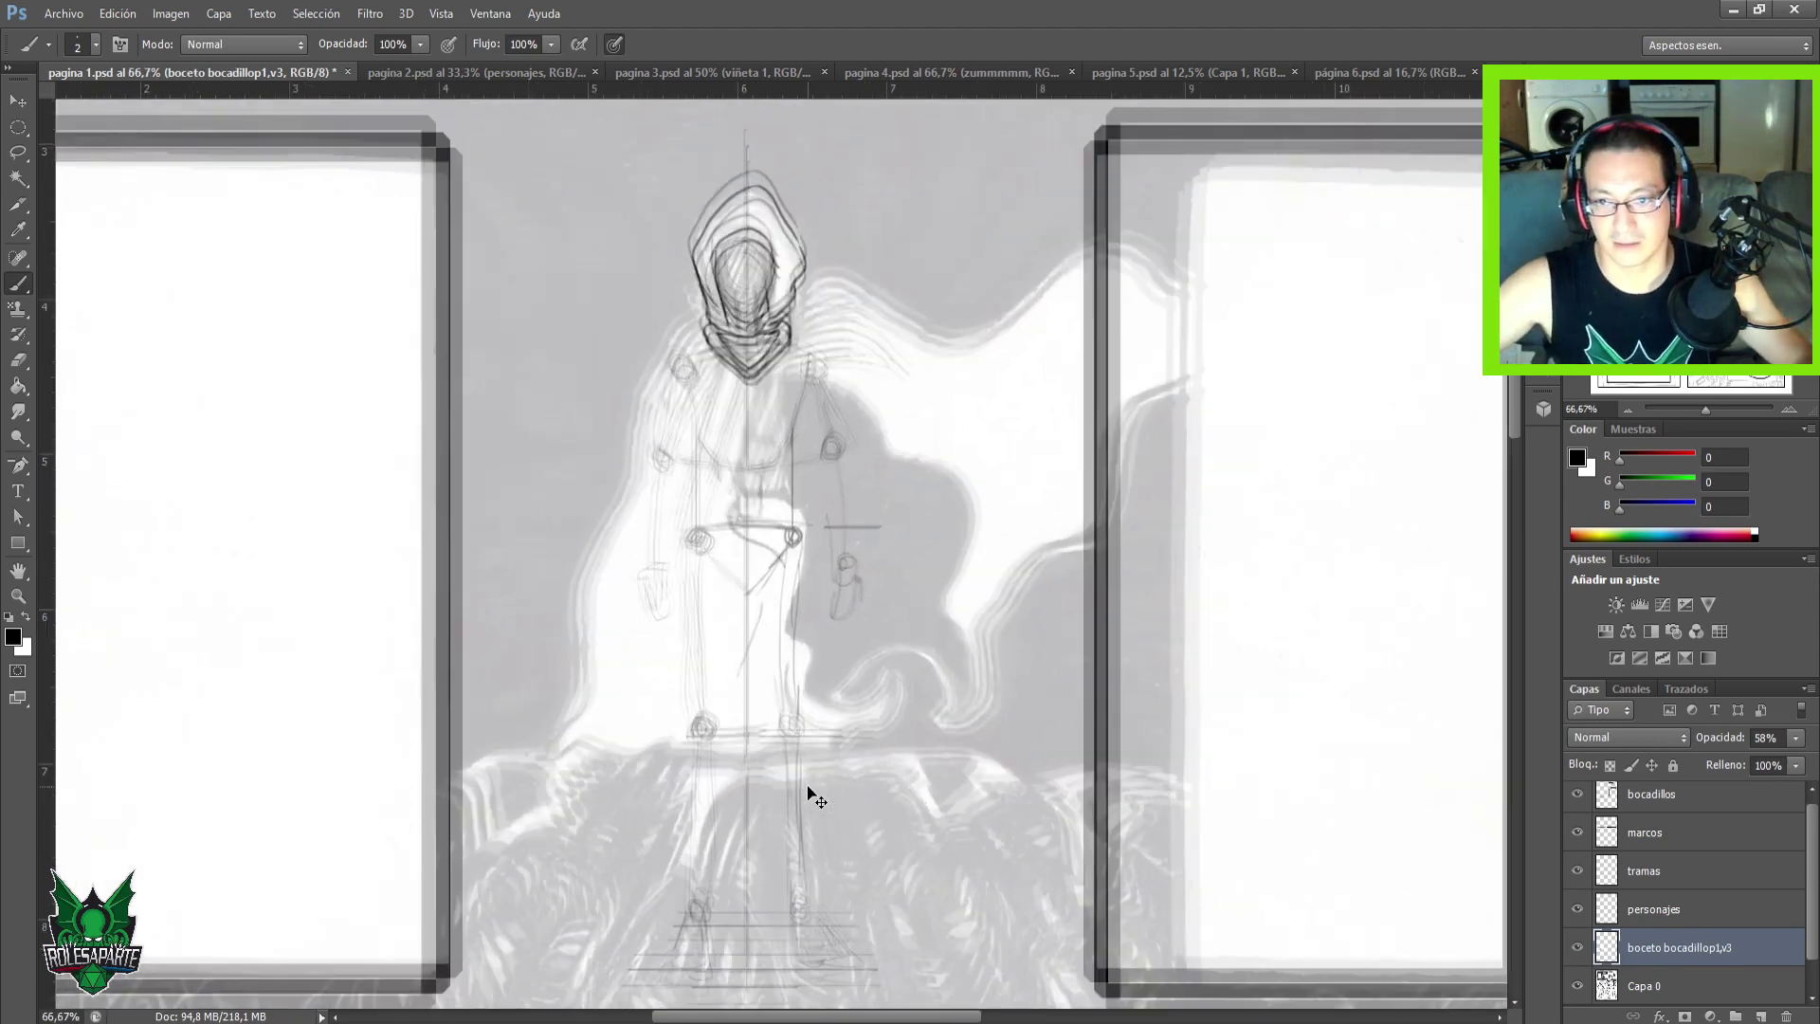
{"action": "left_click", "coordinate": [1578, 986]}
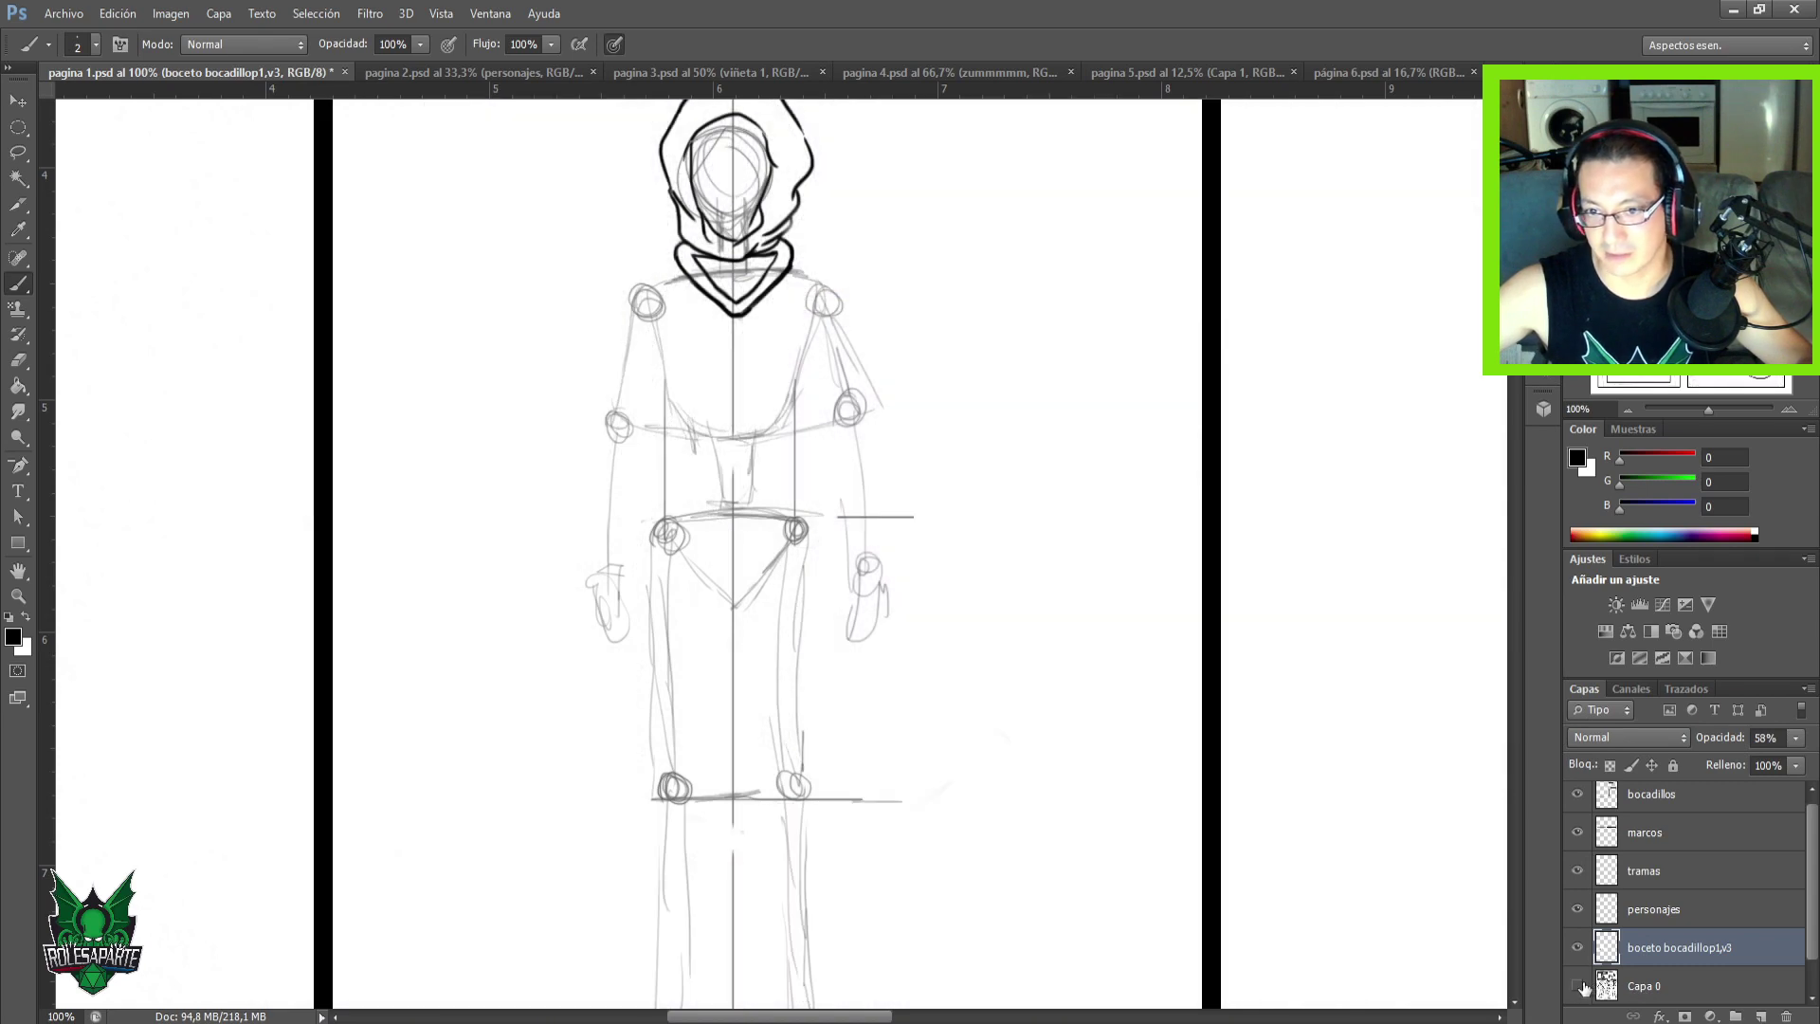
On the personajes layer, draw a thin cloak line from the collar's left-hand corner down to the shoulder.
{"action": "left_click", "coordinate": [1692, 914]}
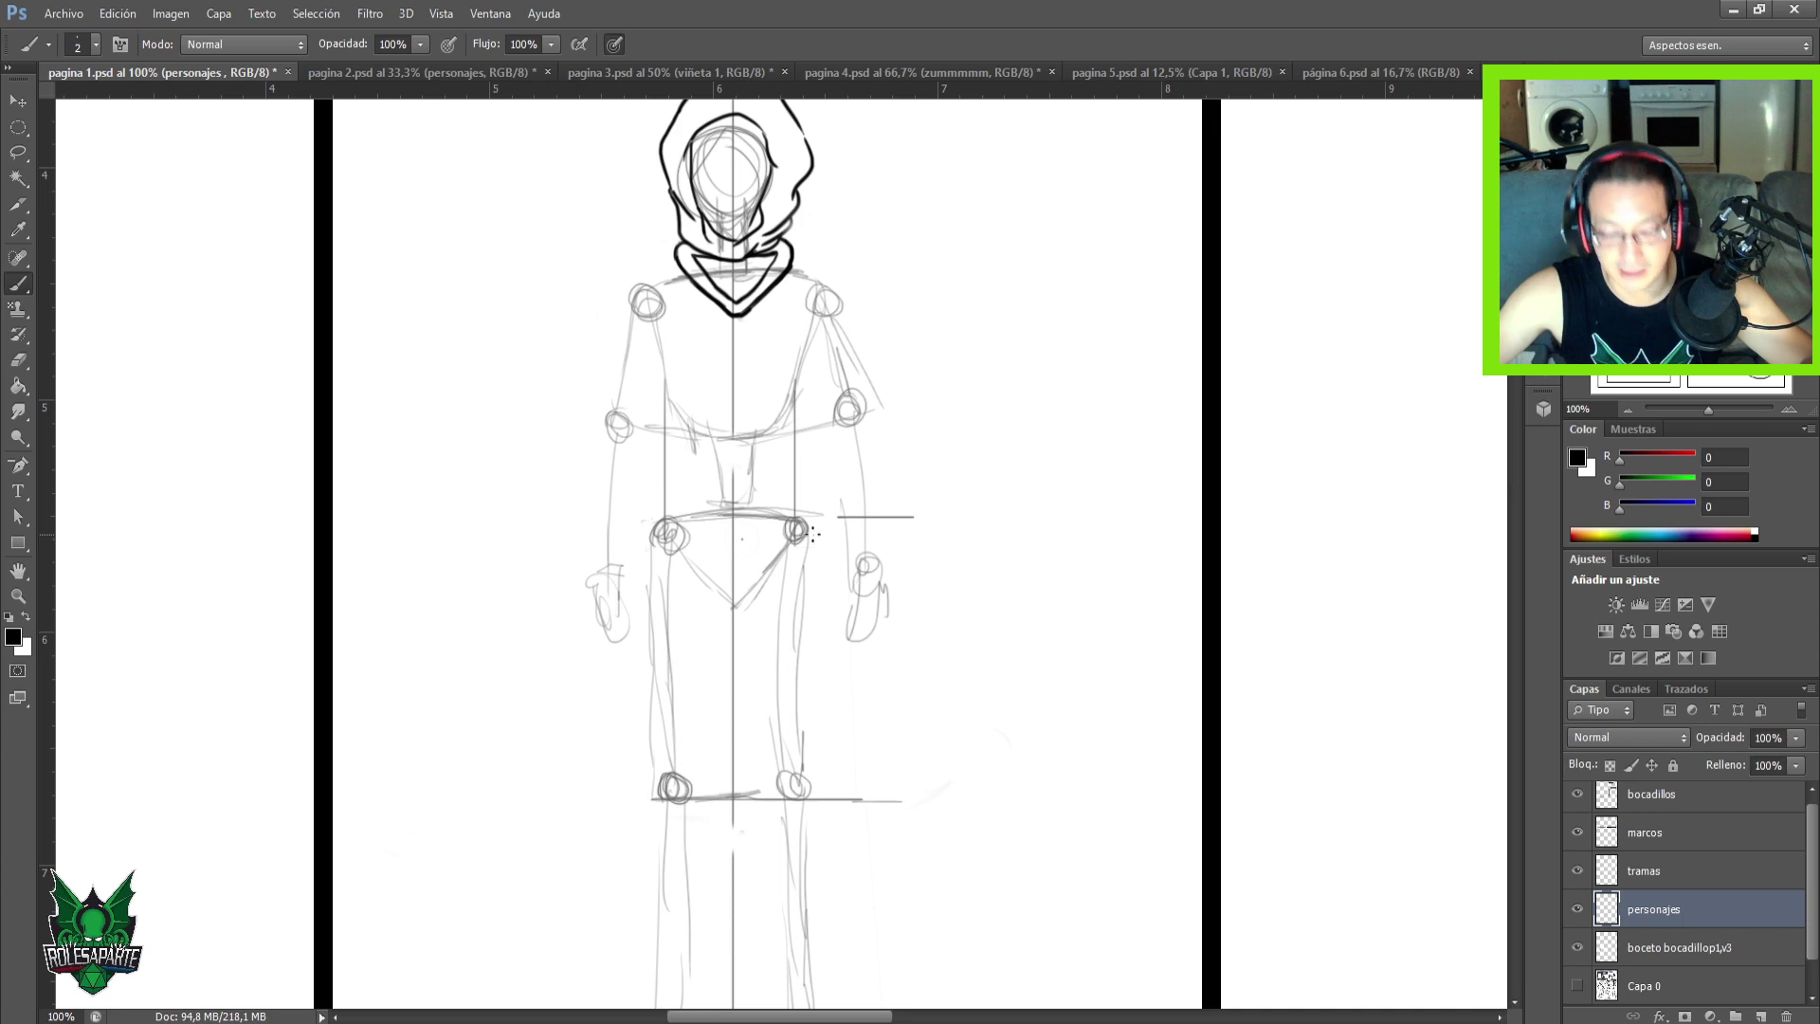
{"action": "left_click_drag", "start_coordinate": [761, 509], "coordinate": [822, 607]}
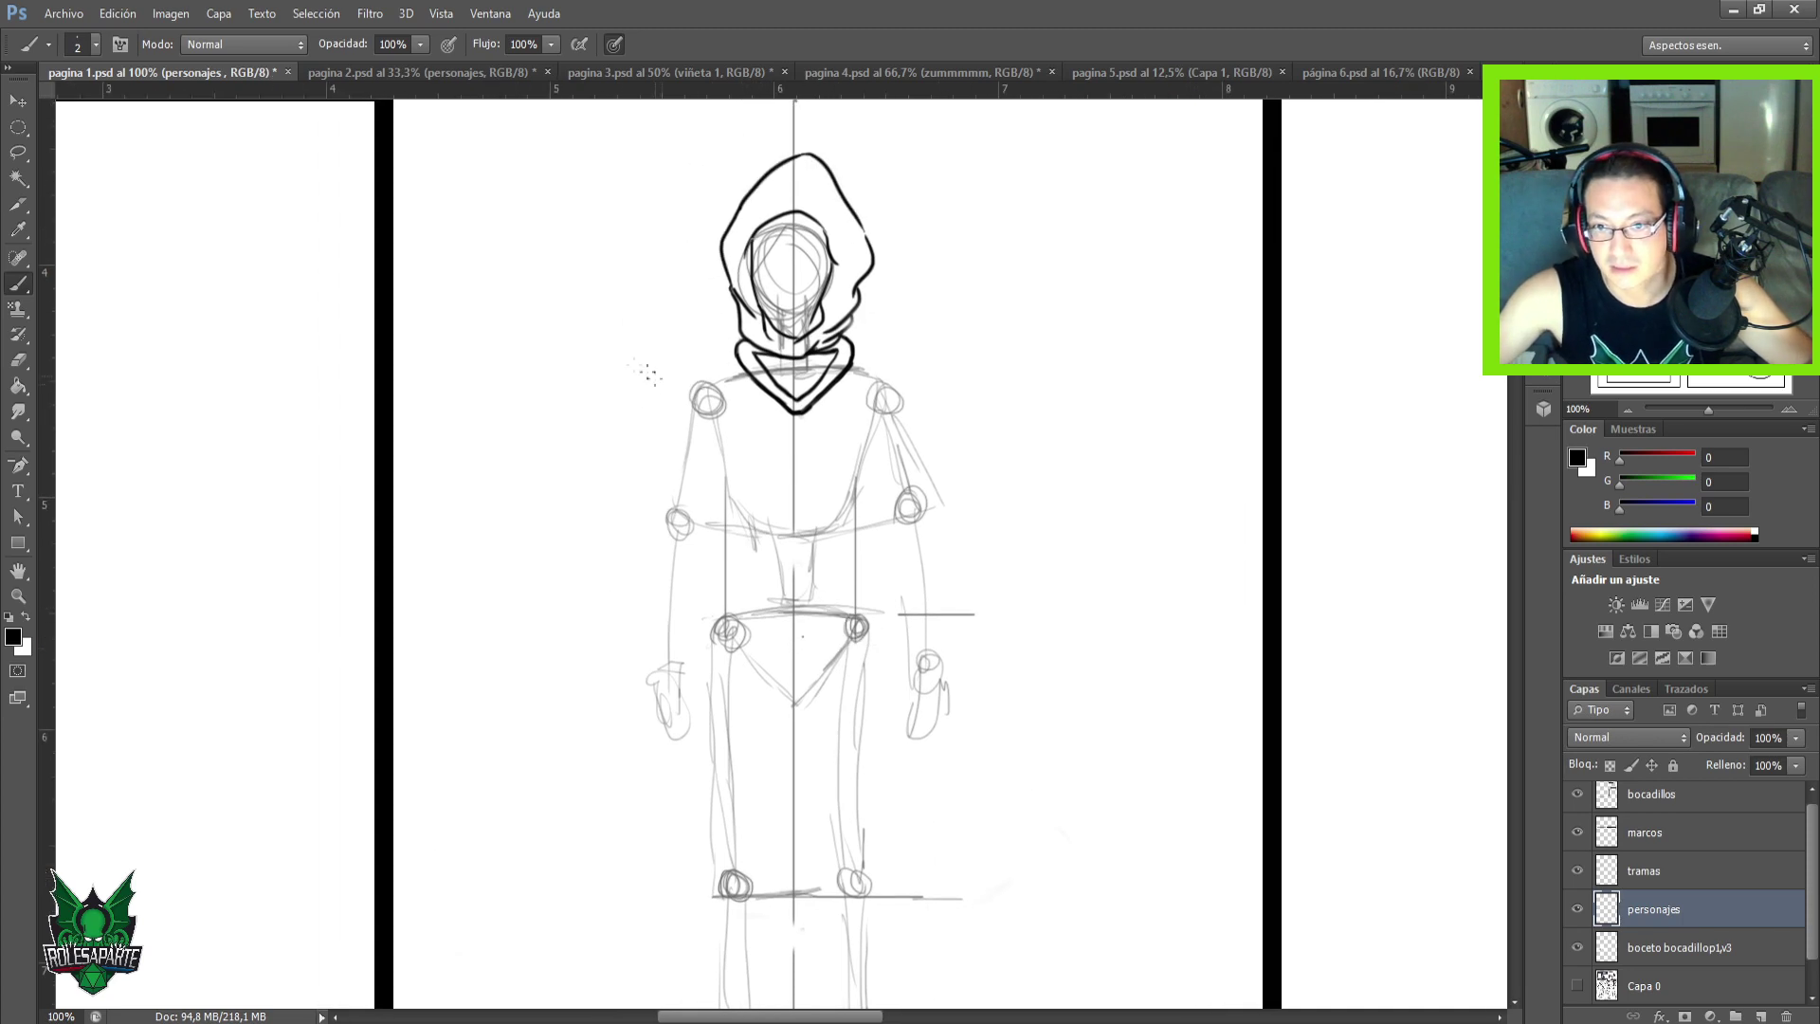
{"action": "scroll", "coordinate": [621, 363], "scroll_direction": "up", "scroll_amount": 3}
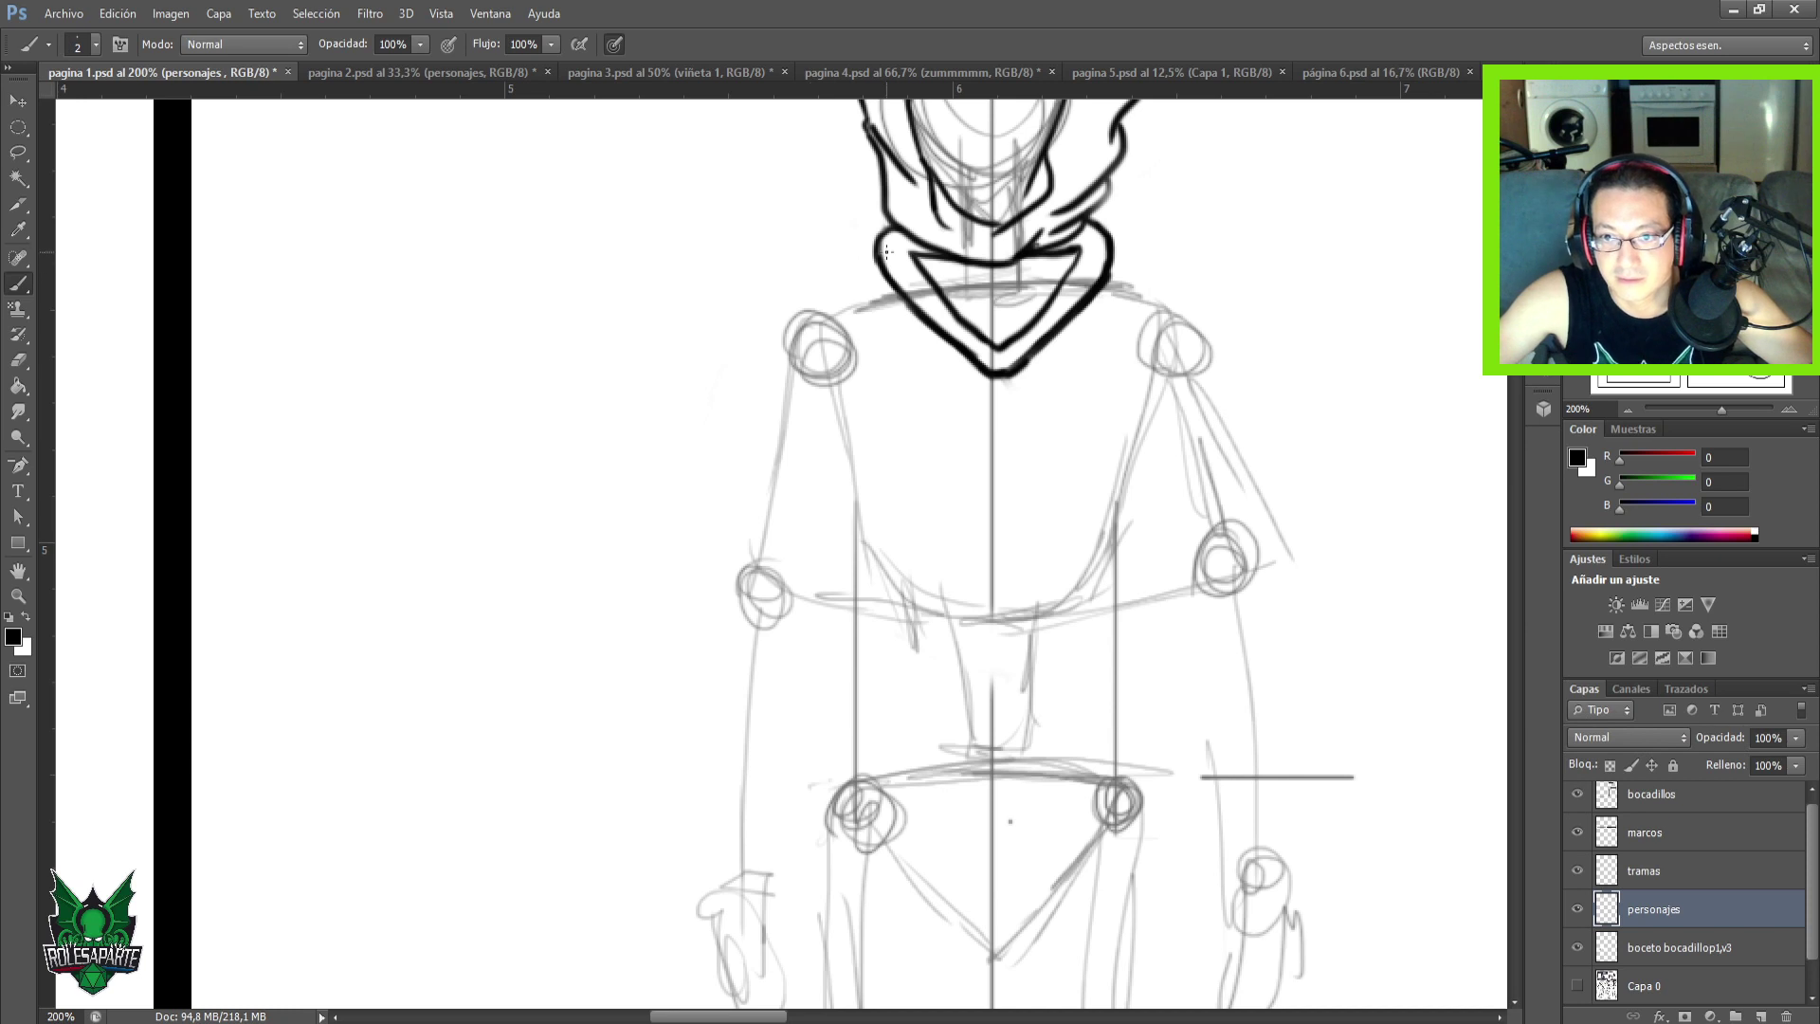
{"action": "left_click_drag", "start_coordinate": [866, 245], "coordinate": [860, 333]}
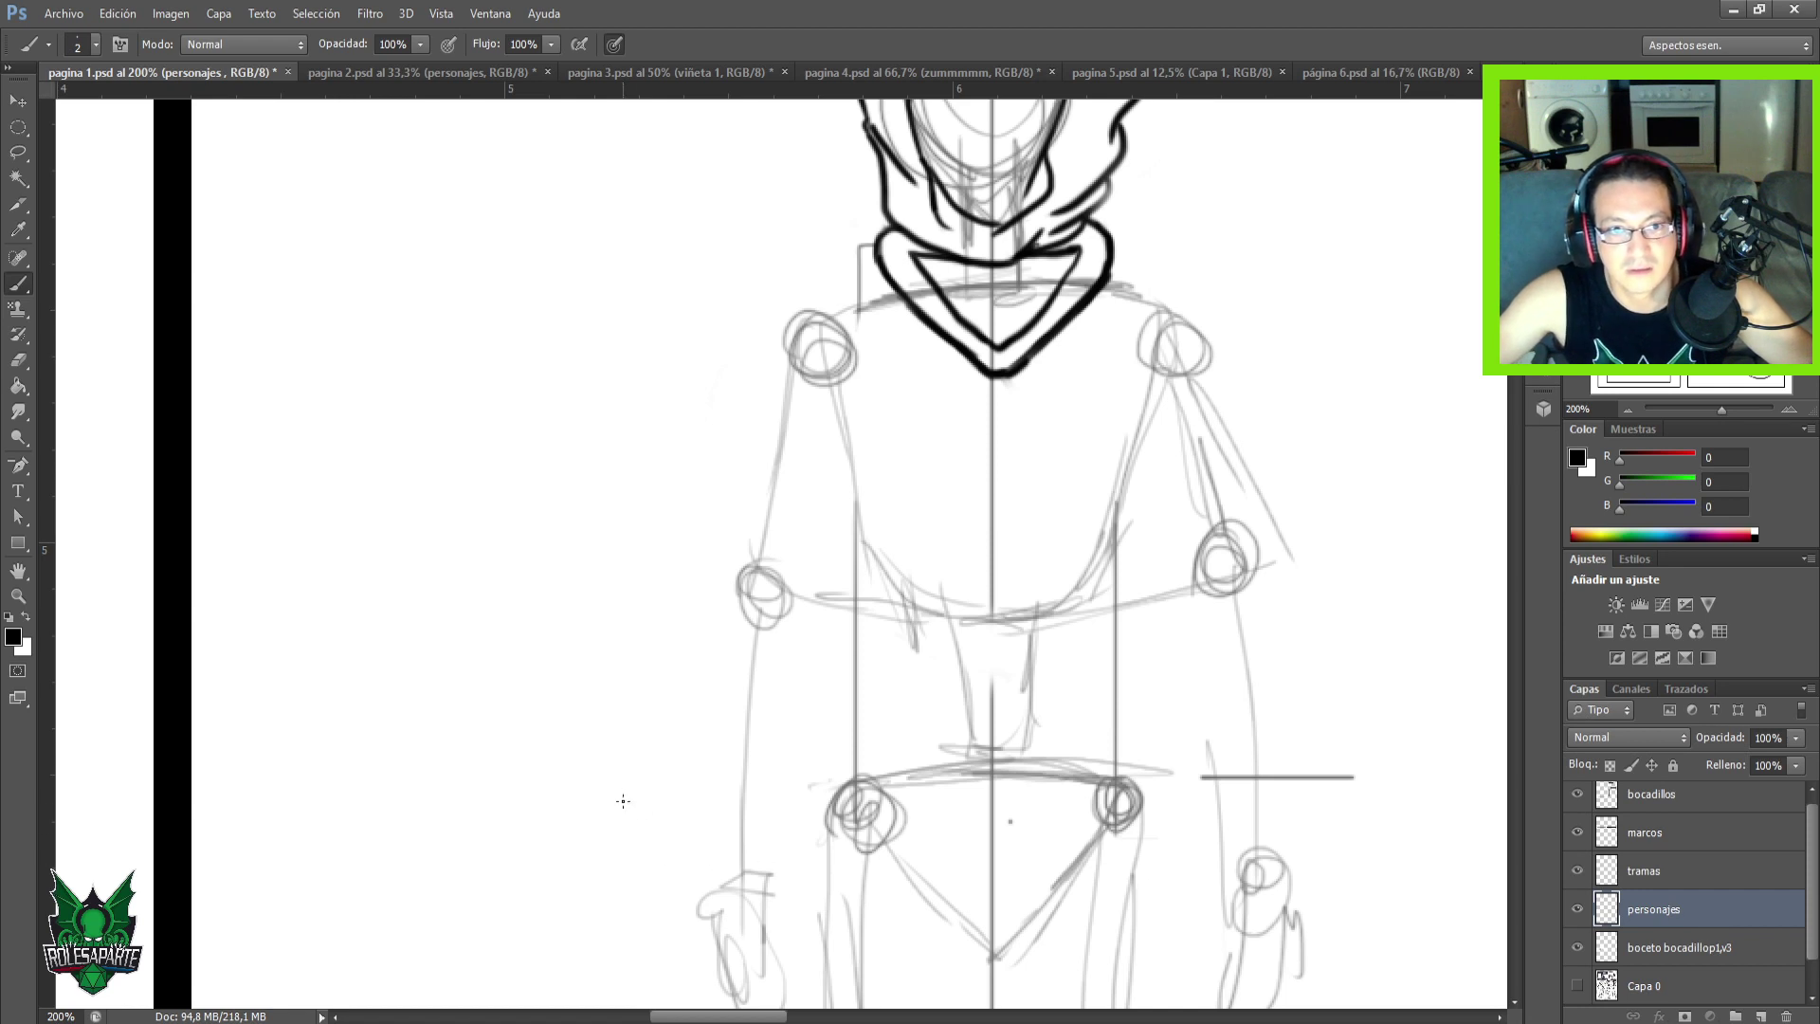
{"action": "left_click_drag", "start_coordinate": [697, 521], "coordinate": [766, 628]}
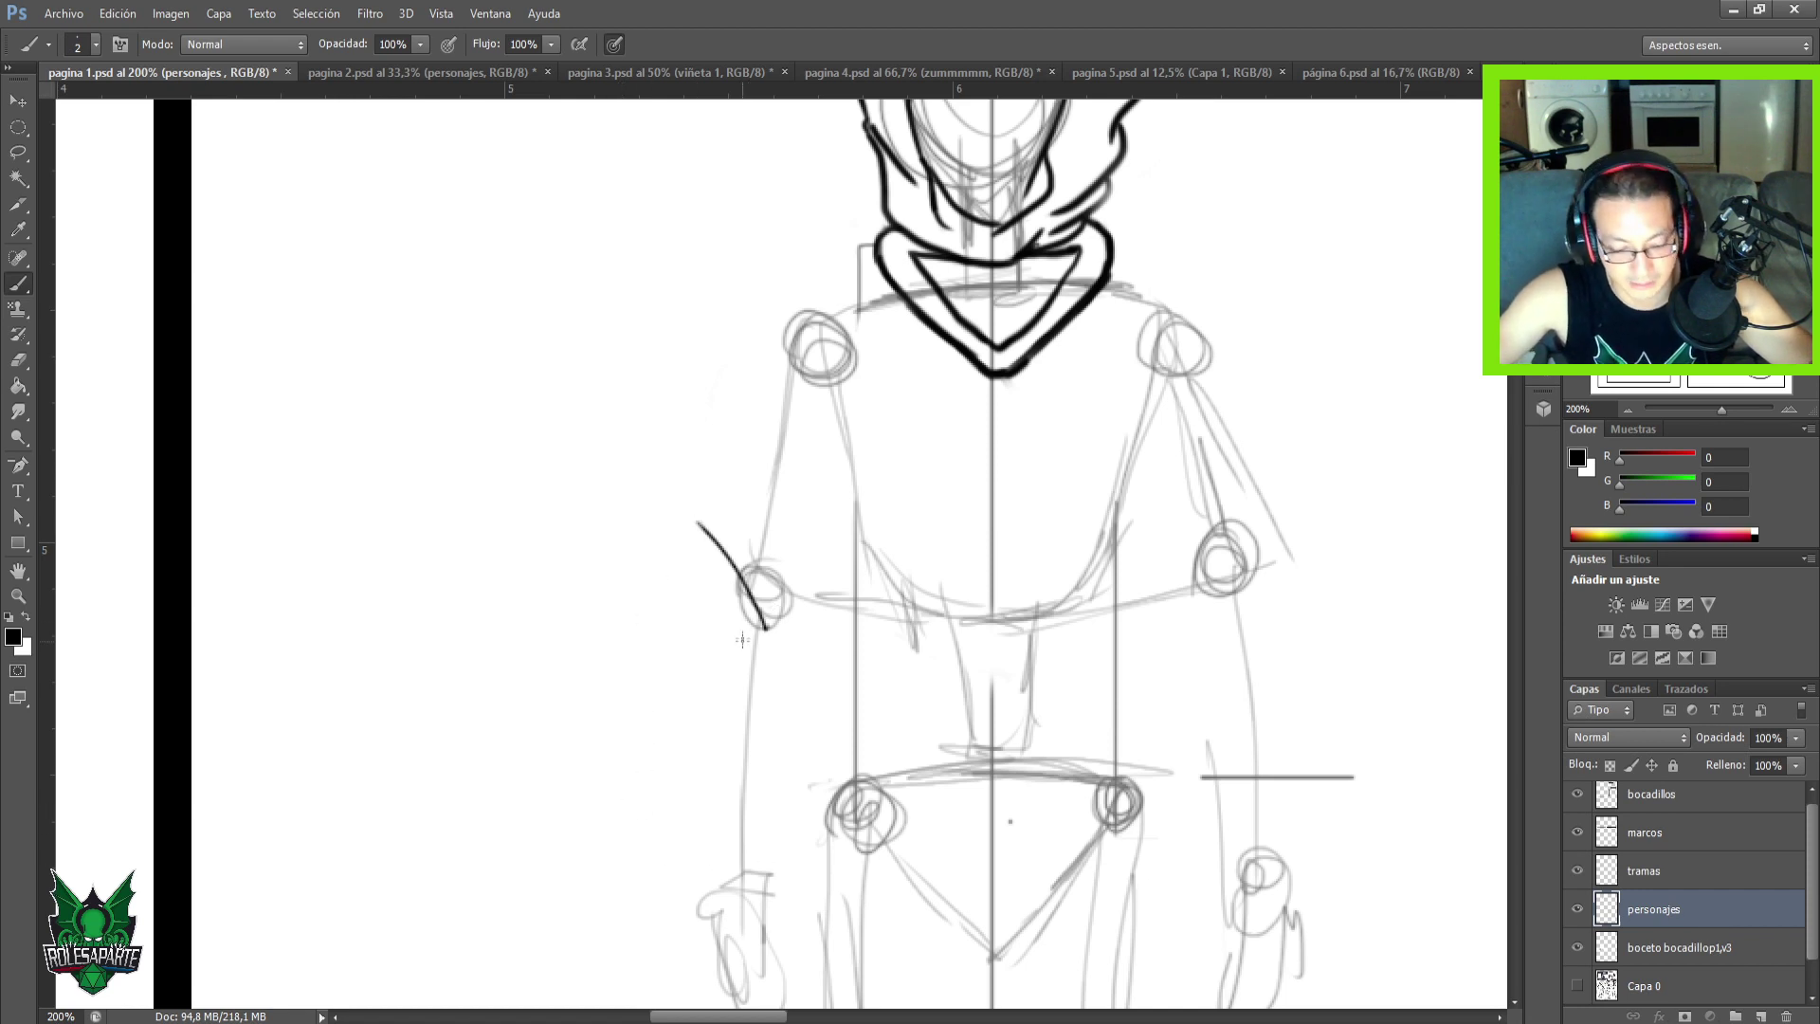
{"action": "key", "text": "ctrl+z"}
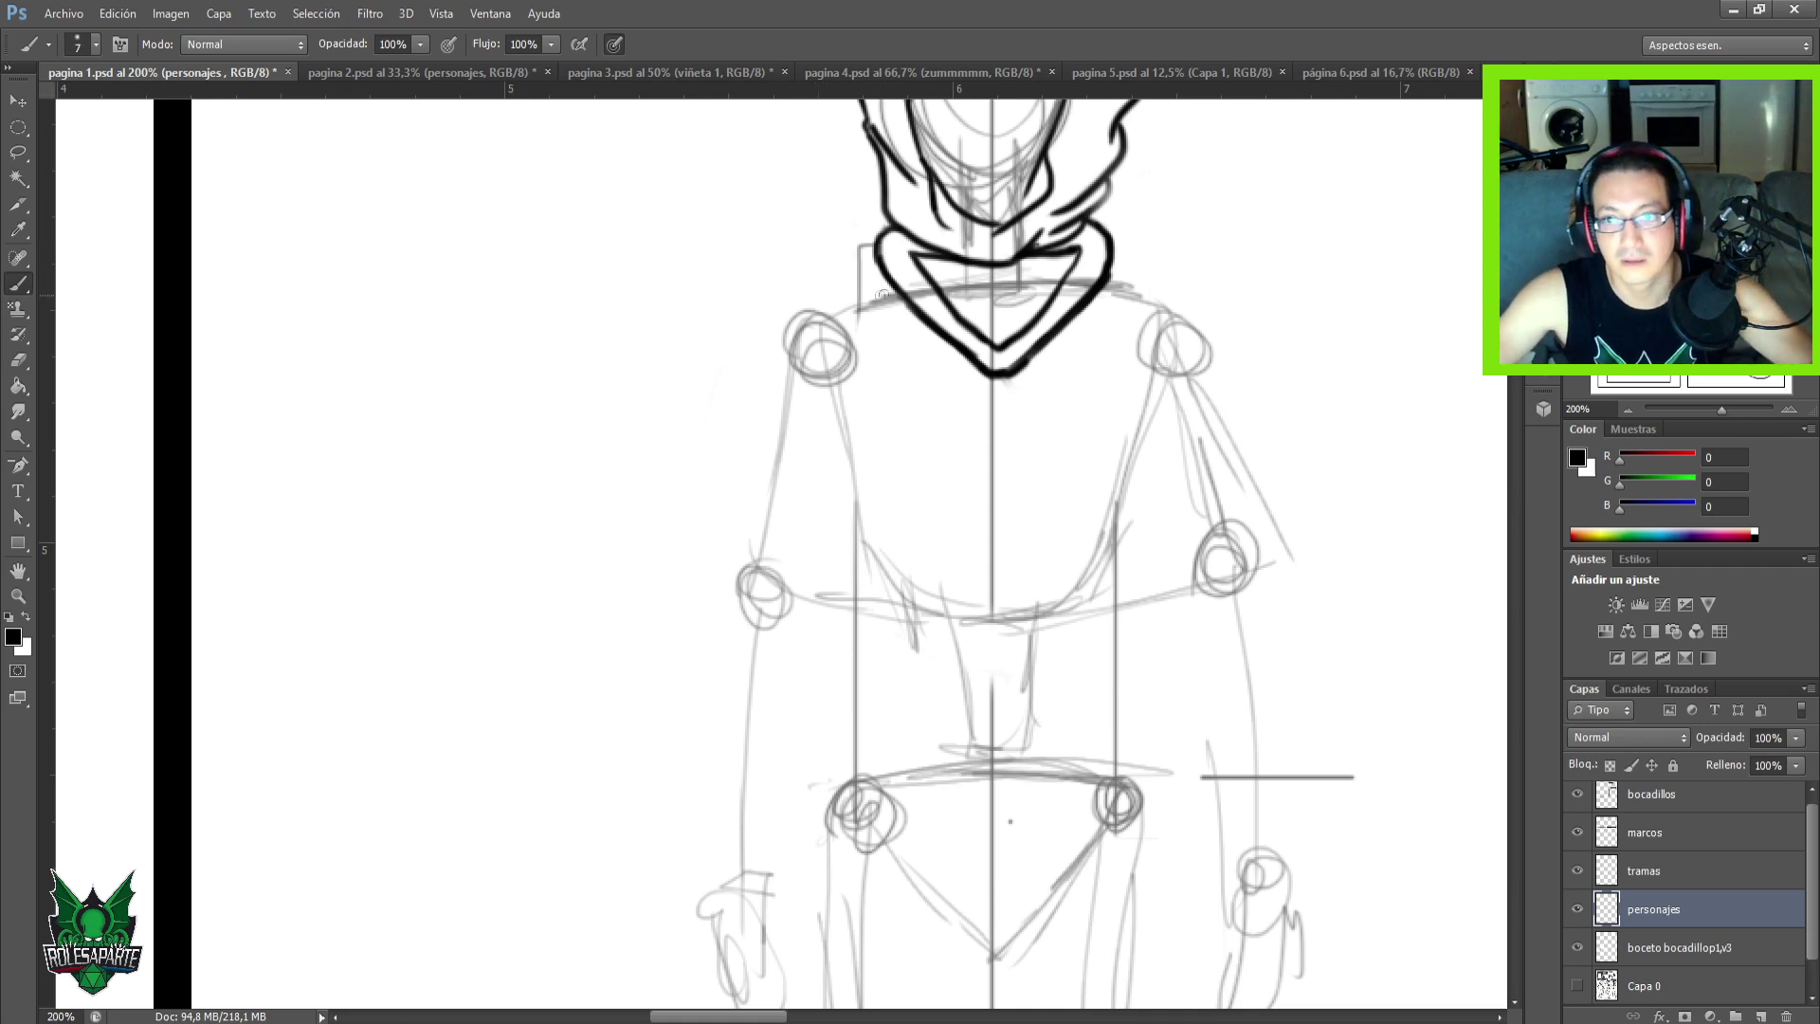
{"action": "left_click_drag", "start_coordinate": [856, 248], "coordinate": [859, 392]}
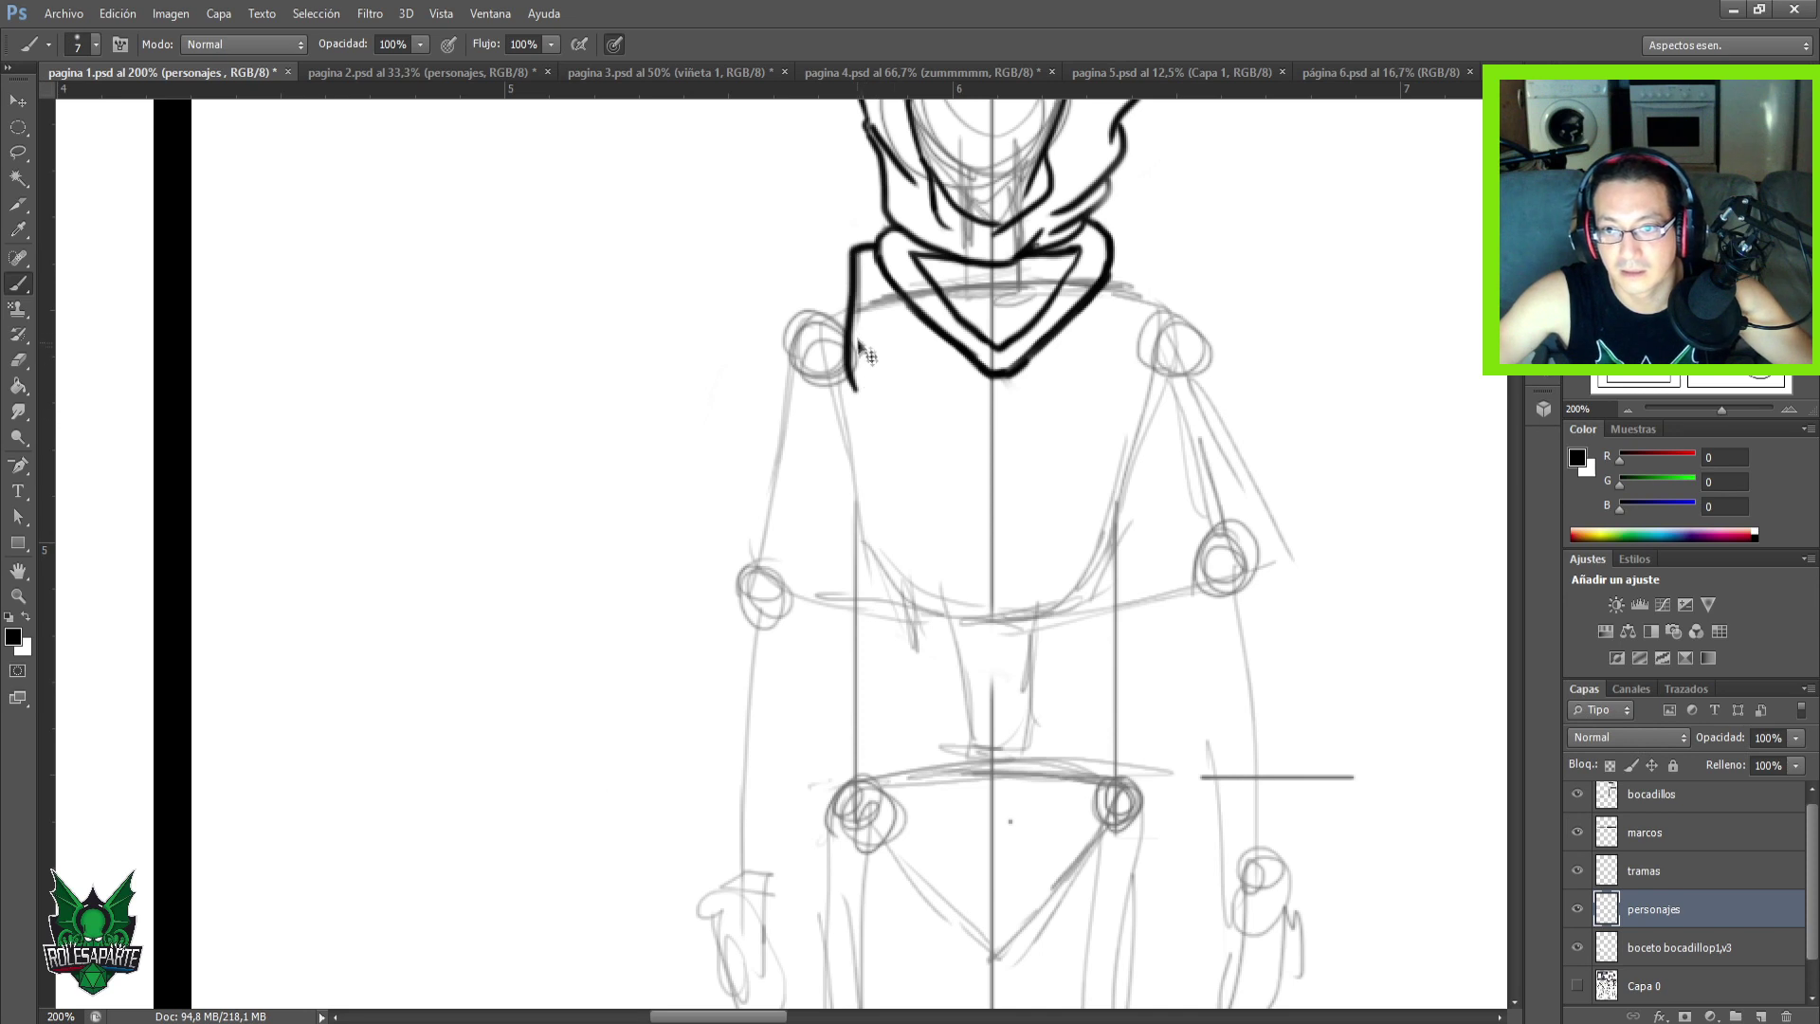
{"action": "key", "text": "ctrl+z"}
Choose the tapered brush at 6 px and ink the cloak's folds over the left-hand shoulder.
{"action": "left_click", "coordinate": [85, 44]}
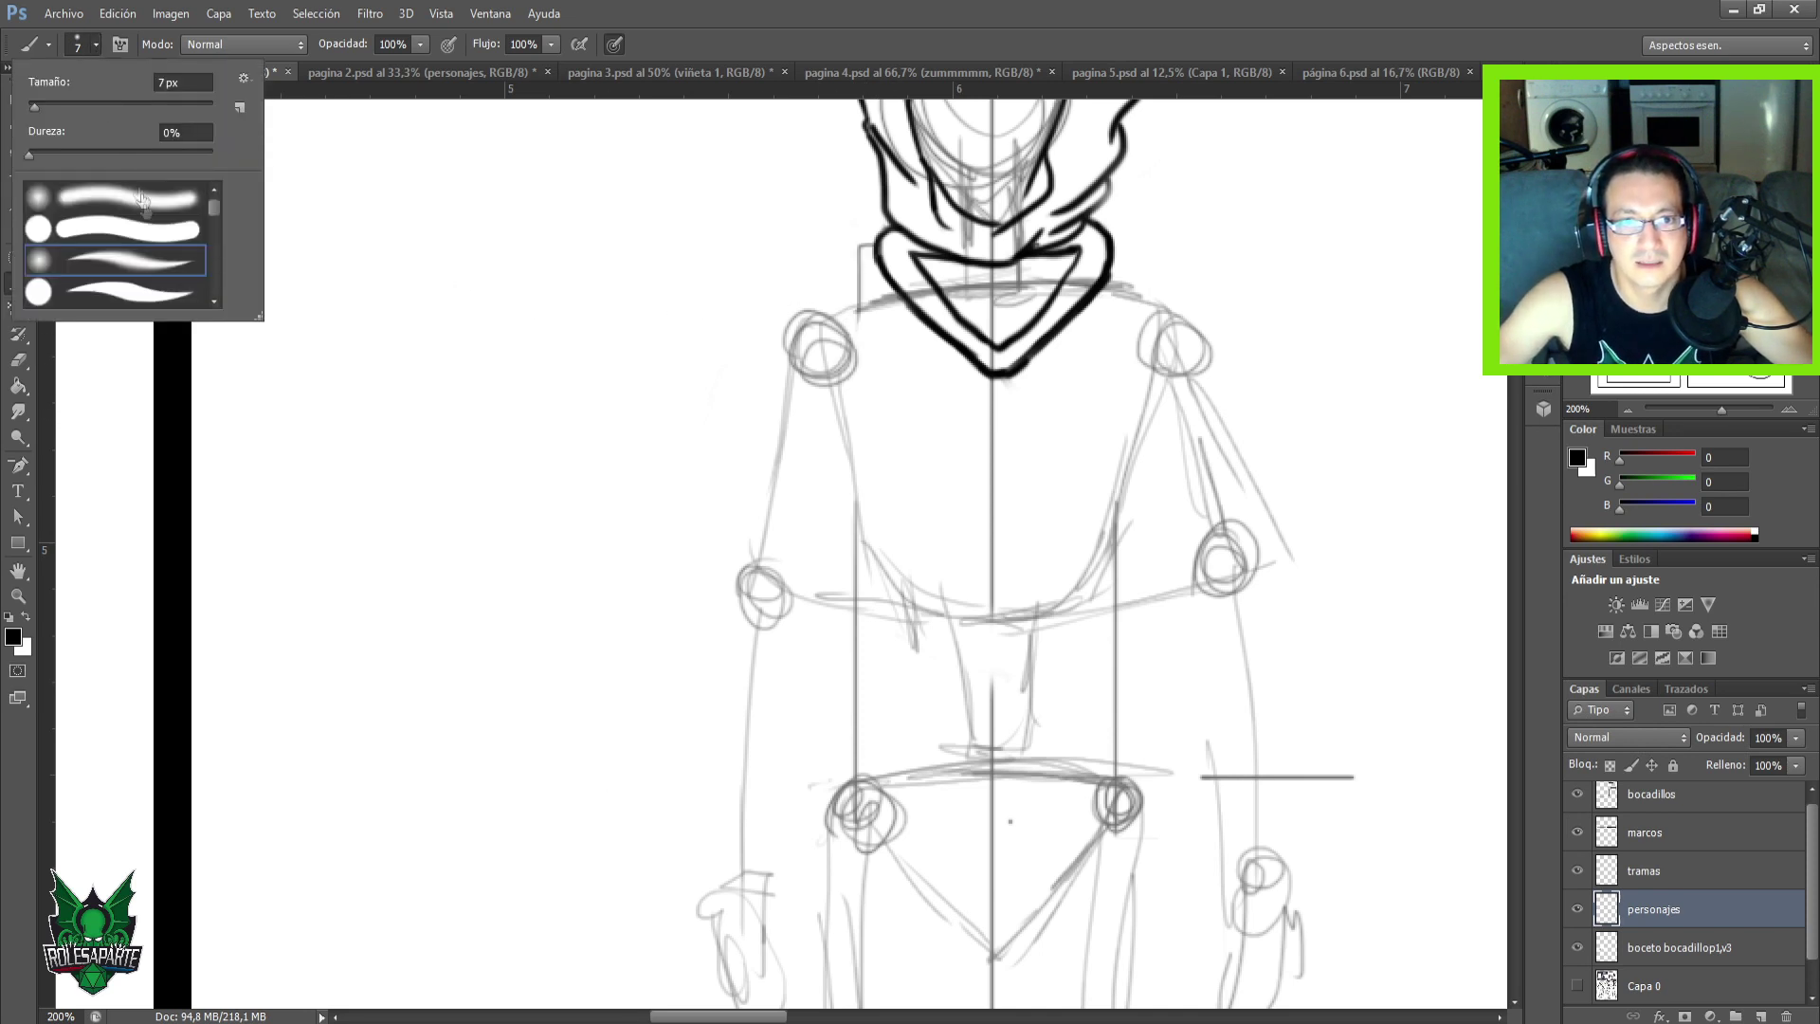
{"action": "double_click", "coordinate": [138, 268]}
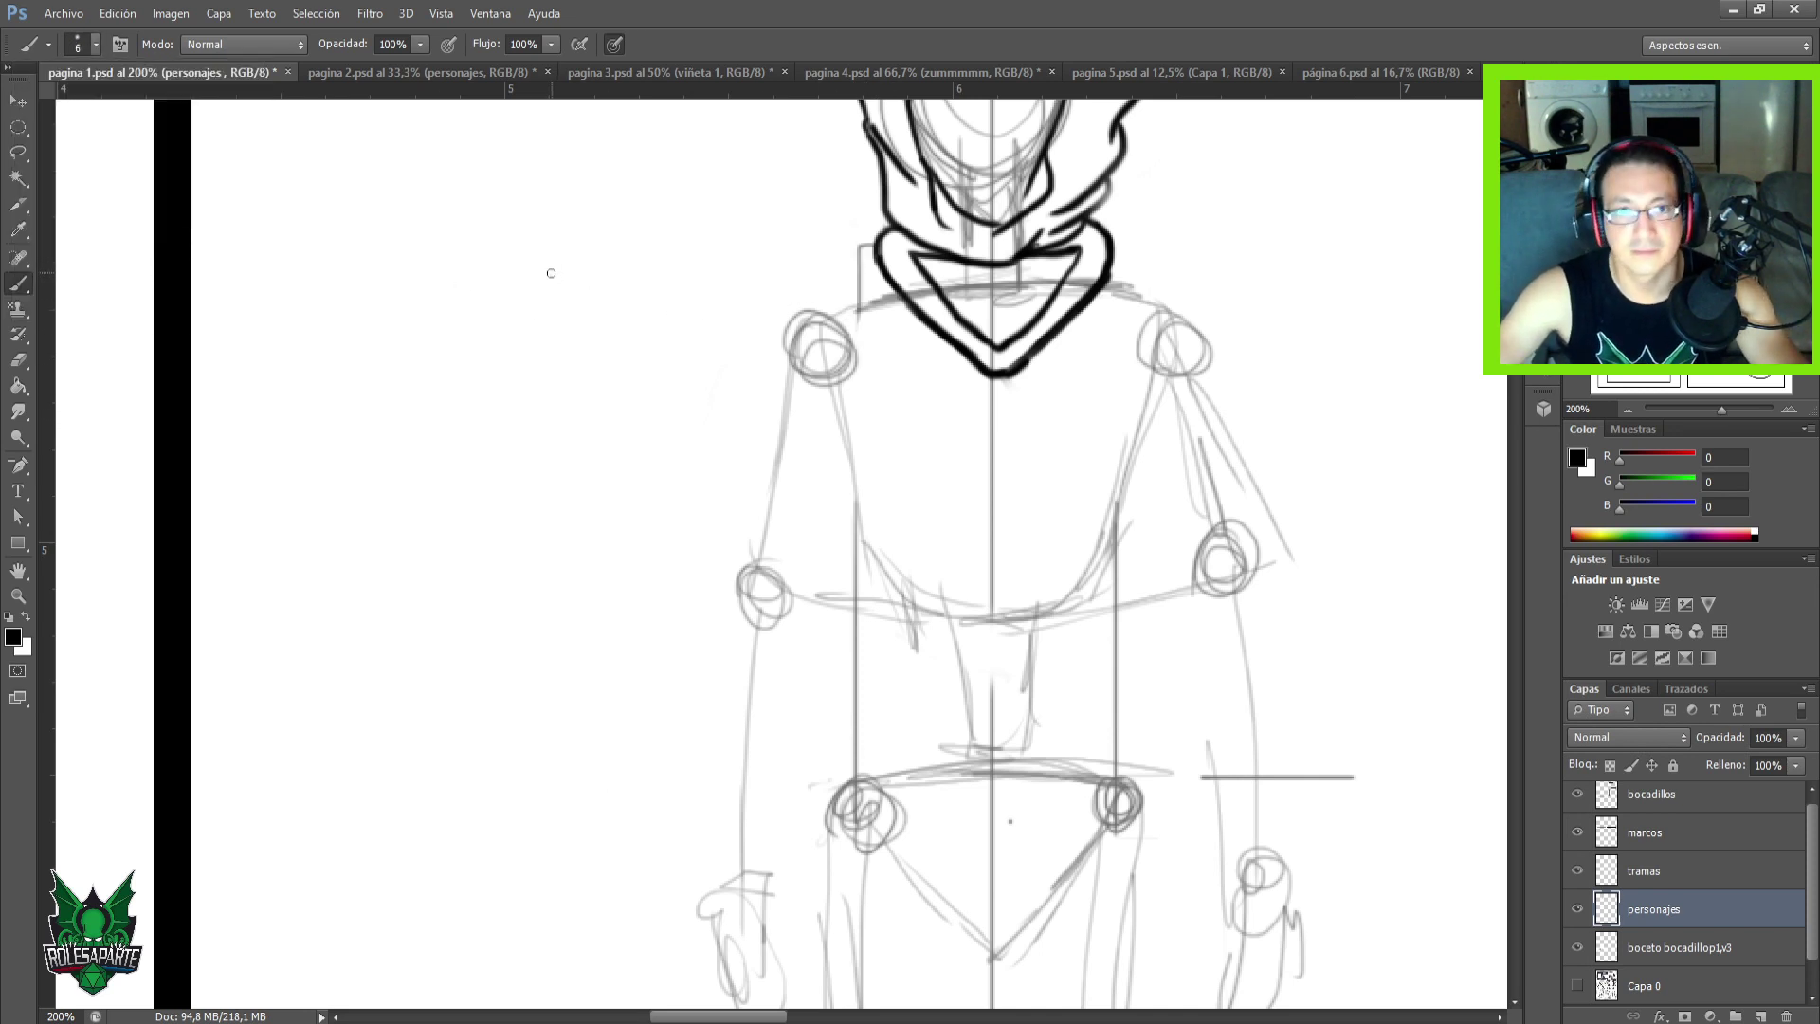
{"action": "mouse_move", "coordinate": [872, 243]}
{"action": "left_mouse_down"}
{"action": "mouse_move", "coordinate": [853, 270]}
{"action": "mouse_move", "coordinate": [878, 392]}
{"action": "mouse_move", "coordinate": [961, 427]}
{"action": "left_mouse_up"}
{"action": "mouse_move", "coordinate": [855, 258]}
{"action": "left_mouse_down"}
{"action": "mouse_move", "coordinate": [833, 376]}
{"action": "mouse_move", "coordinate": [850, 474]}
{"action": "mouse_move", "coordinate": [915, 474]}
{"action": "mouse_move", "coordinate": [919, 457]}
{"action": "left_mouse_up"}
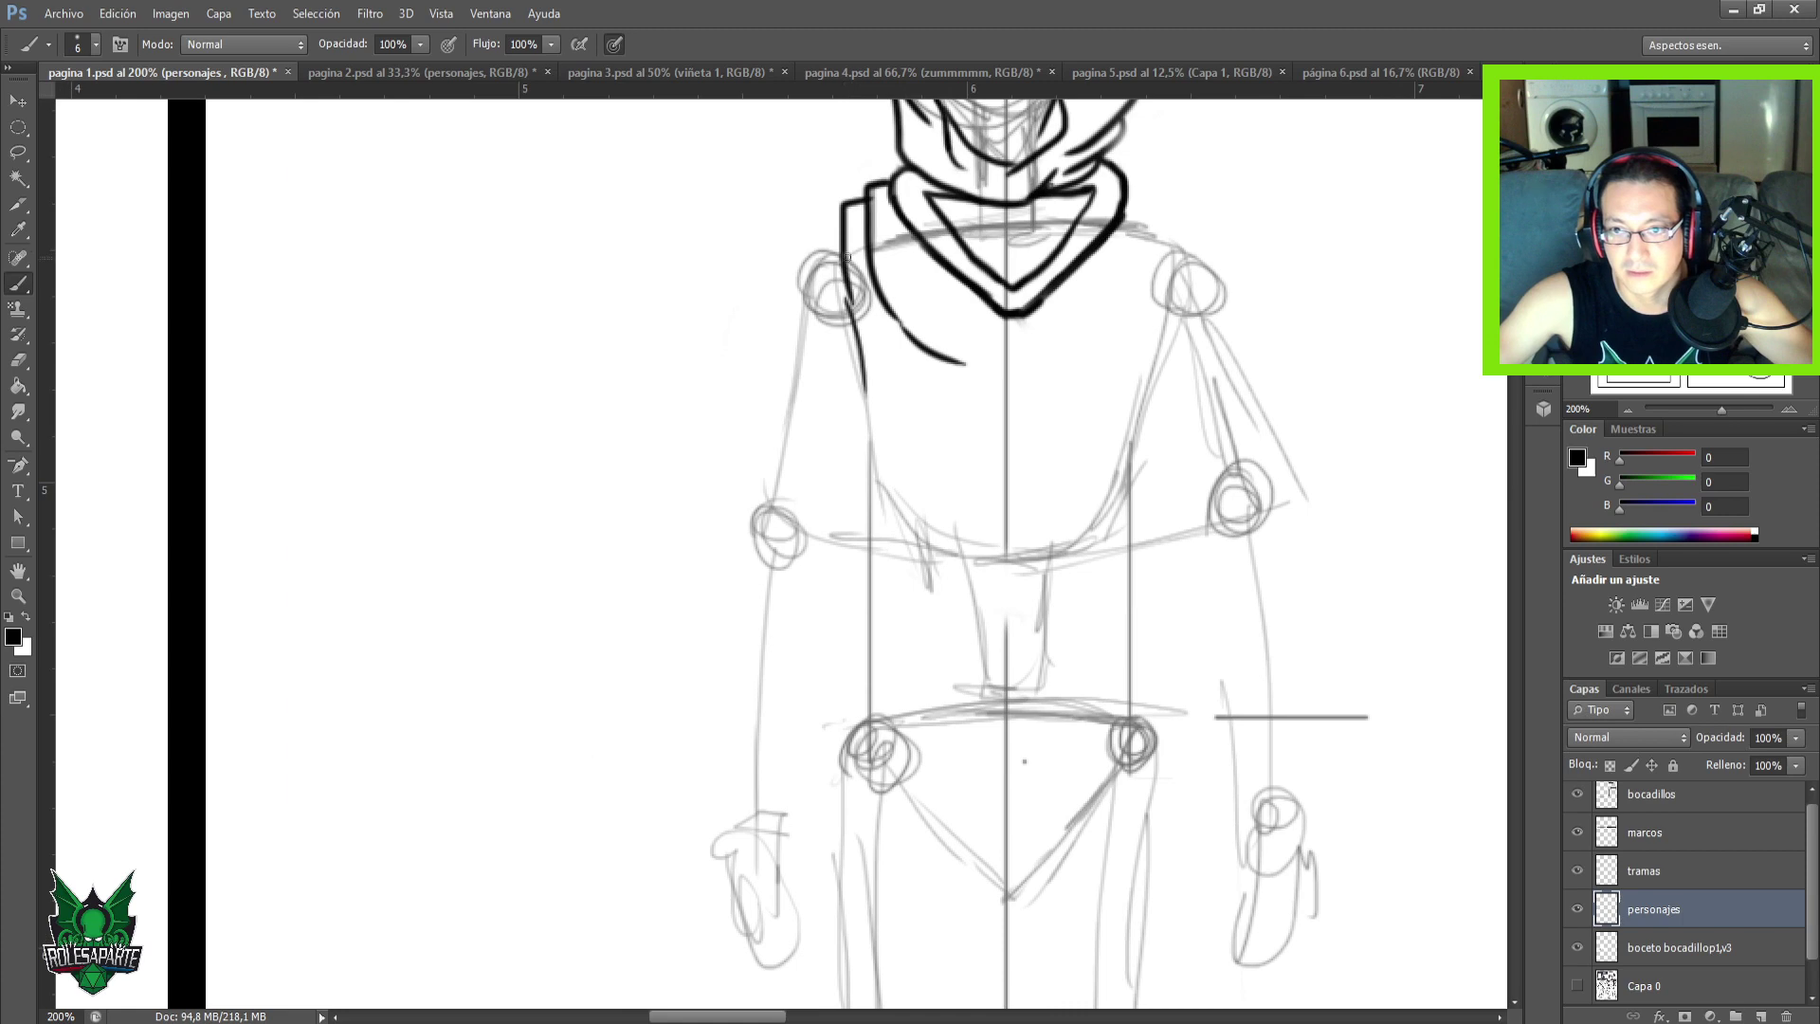
Ink the cloak's outer edge from the left-hand shoulder to the ground, sweep its hem past the feet to a point, and save the page.
{"action": "mouse_move", "coordinate": [837, 234]}
{"action": "left_mouse_down"}
{"action": "mouse_move", "coordinate": [831, 220]}
{"action": "mouse_move", "coordinate": [756, 360]}
{"action": "mouse_move", "coordinate": [700, 811]}
{"action": "left_mouse_up"}
{"action": "left_click_drag", "start_coordinate": [829, 782], "coordinate": [859, 442]}
{"action": "left_click_drag", "start_coordinate": [742, 465], "coordinate": [749, 668]}
{"action": "key", "text": "ctrl+s"}
{"action": "key", "text": "ctrl+minus"}
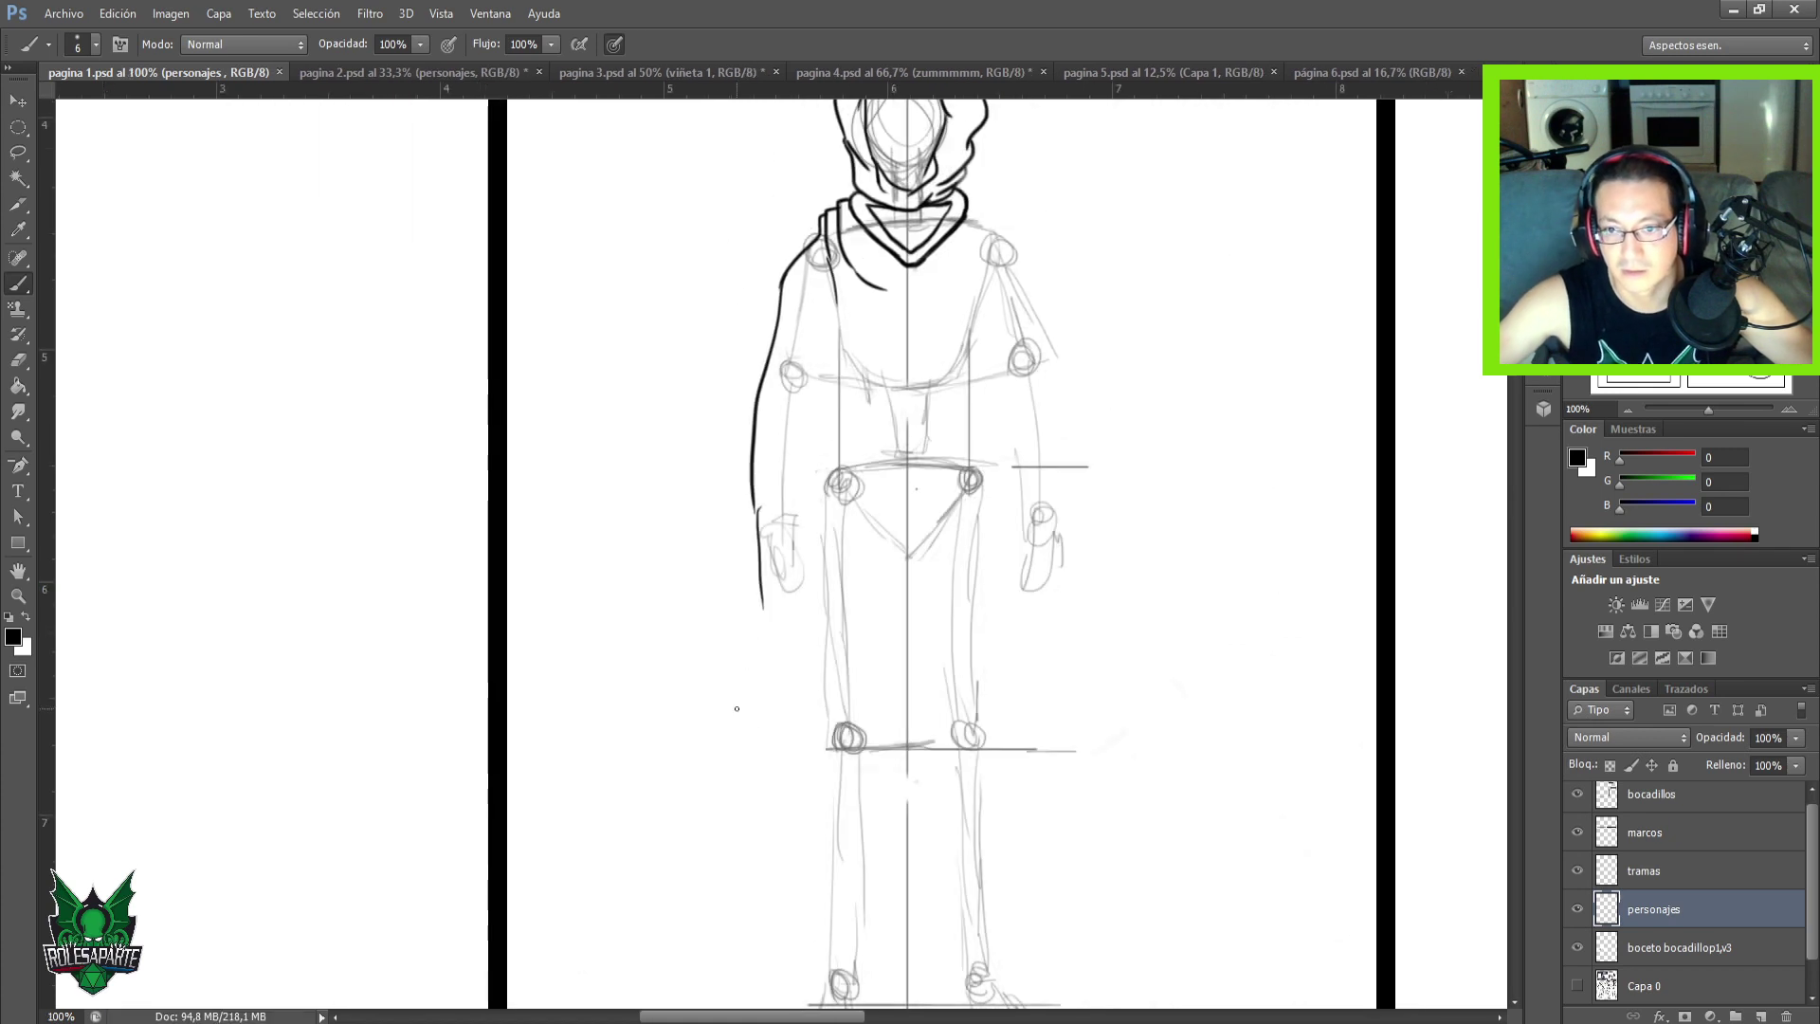
{"action": "key", "text": "ctrl+z"}
{"action": "mouse_move", "coordinate": [780, 515]}
{"action": "left_mouse_down"}
{"action": "mouse_move", "coordinate": [757, 439]}
{"action": "mouse_move", "coordinate": [657, 641]}
{"action": "mouse_move", "coordinate": [637, 867]}
{"action": "mouse_move", "coordinate": [729, 652]}
{"action": "left_mouse_up"}
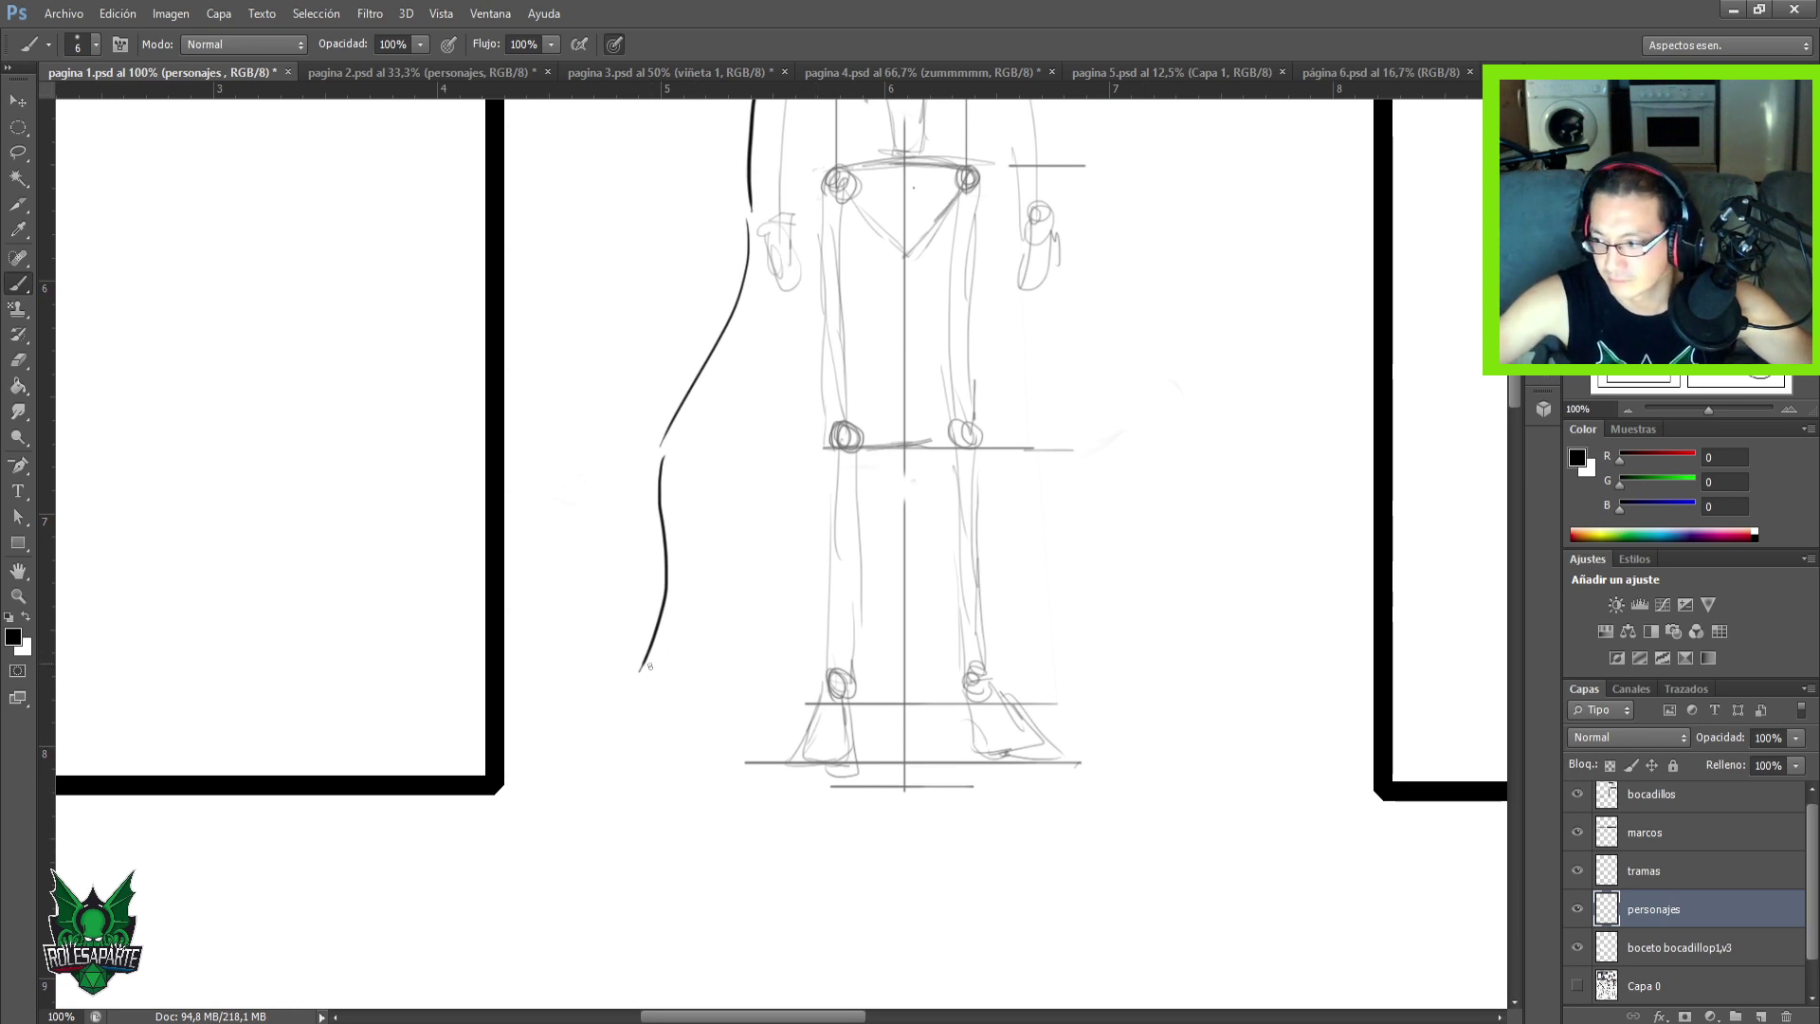
{"action": "mouse_move", "coordinate": [637, 670]}
{"action": "left_mouse_down"}
{"action": "mouse_move", "coordinate": [827, 759]}
{"action": "mouse_move", "coordinate": [1080, 710]}
{"action": "mouse_move", "coordinate": [1248, 629]}
{"action": "left_mouse_up"}
Ink the cloak's front opening from the collar and the fold down the right-hand leg, erasing the hem lines that cross beside the foot.
{"action": "mouse_move", "coordinate": [1097, 414]}
{"action": "left_mouse_down"}
{"action": "mouse_move", "coordinate": [903, 669]}
{"action": "mouse_move", "coordinate": [918, 762]}
{"action": "left_mouse_up"}
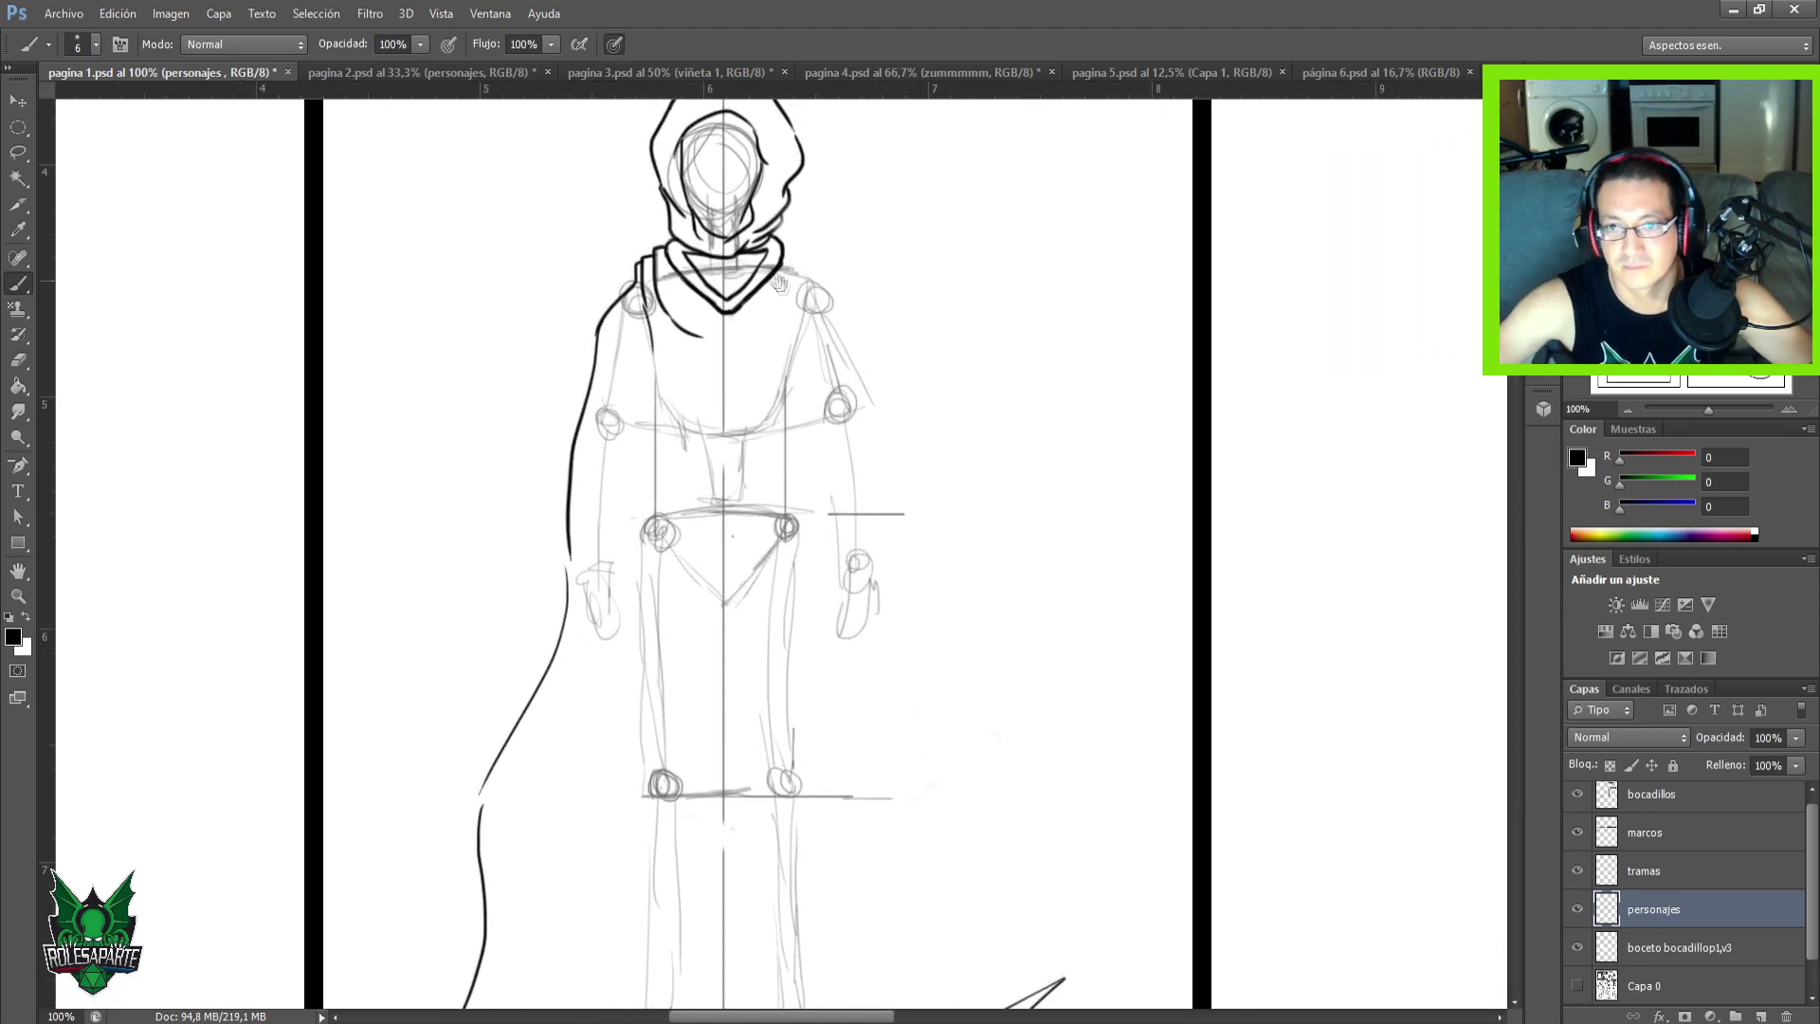
{"action": "mouse_move", "coordinate": [724, 481]}
{"action": "left_mouse_down"}
{"action": "mouse_move", "coordinate": [713, 550]}
{"action": "mouse_move", "coordinate": [746, 628]}
{"action": "mouse_move", "coordinate": [695, 893]}
{"action": "left_mouse_up"}
{"action": "mouse_move", "coordinate": [741, 693]}
{"action": "left_mouse_down"}
{"action": "mouse_move", "coordinate": [751, 501]}
{"action": "mouse_move", "coordinate": [834, 882]}
{"action": "left_mouse_up"}
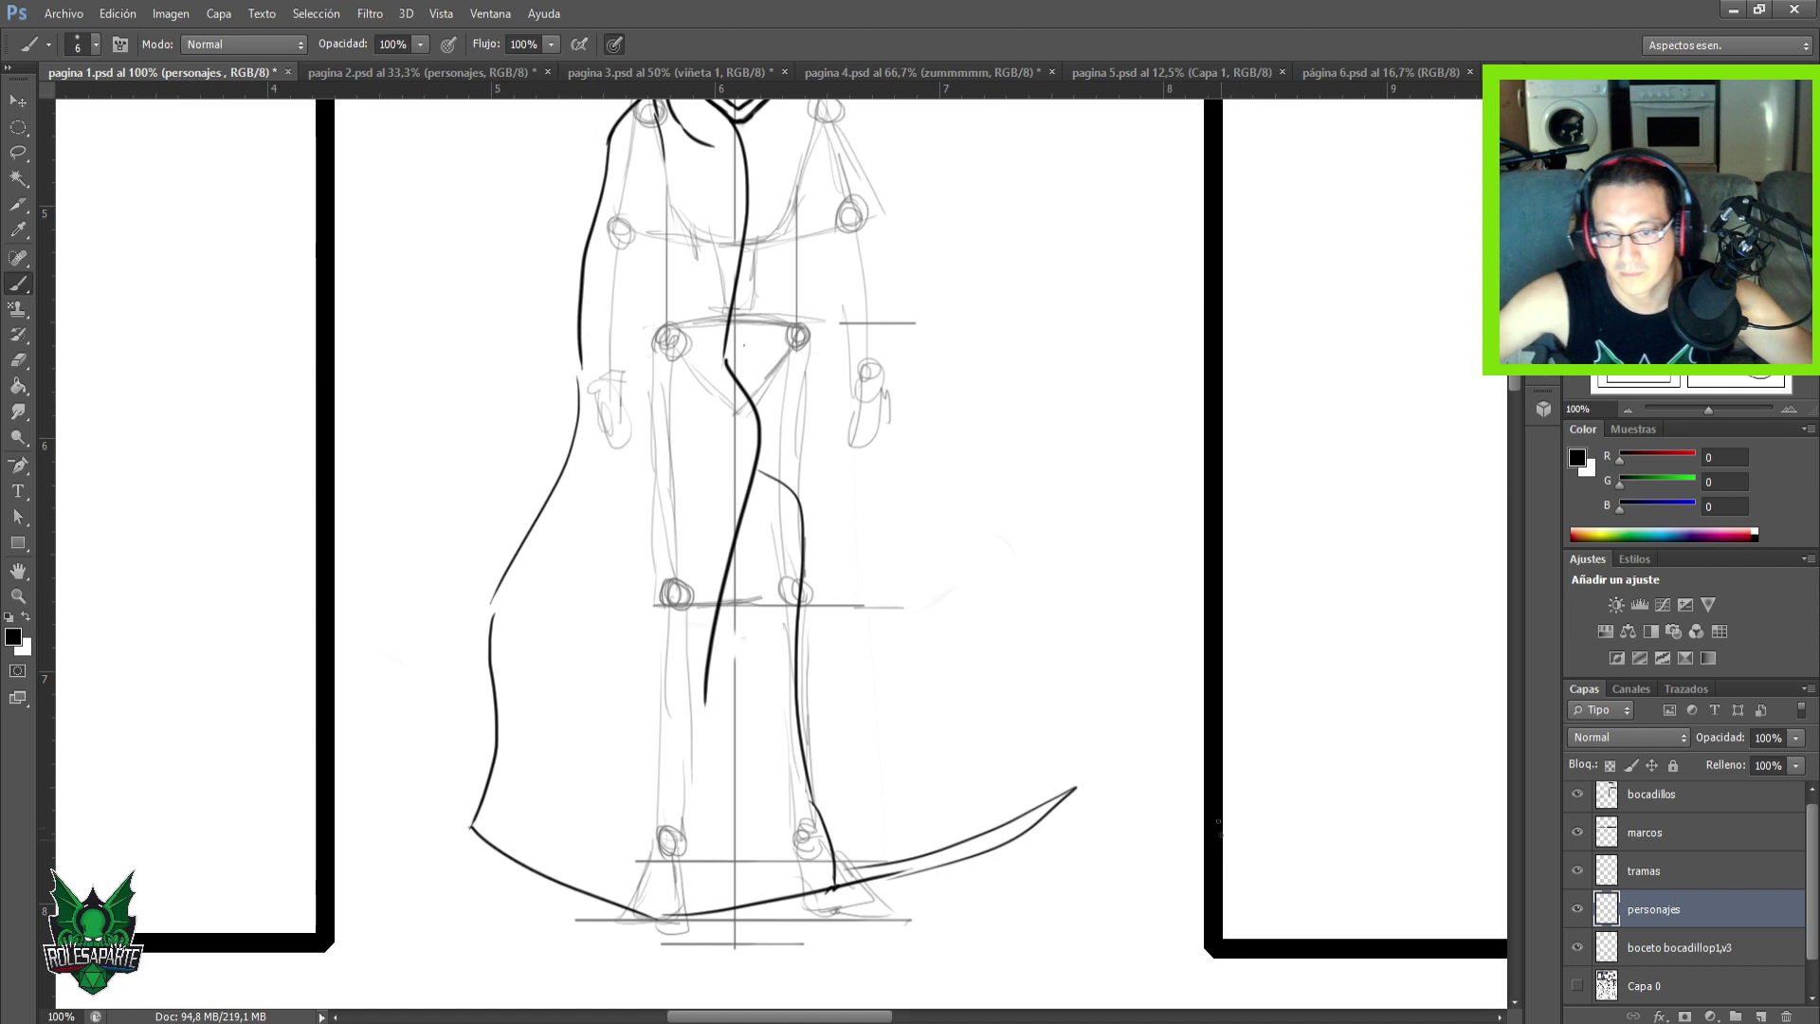
{"action": "key", "text": "e"}
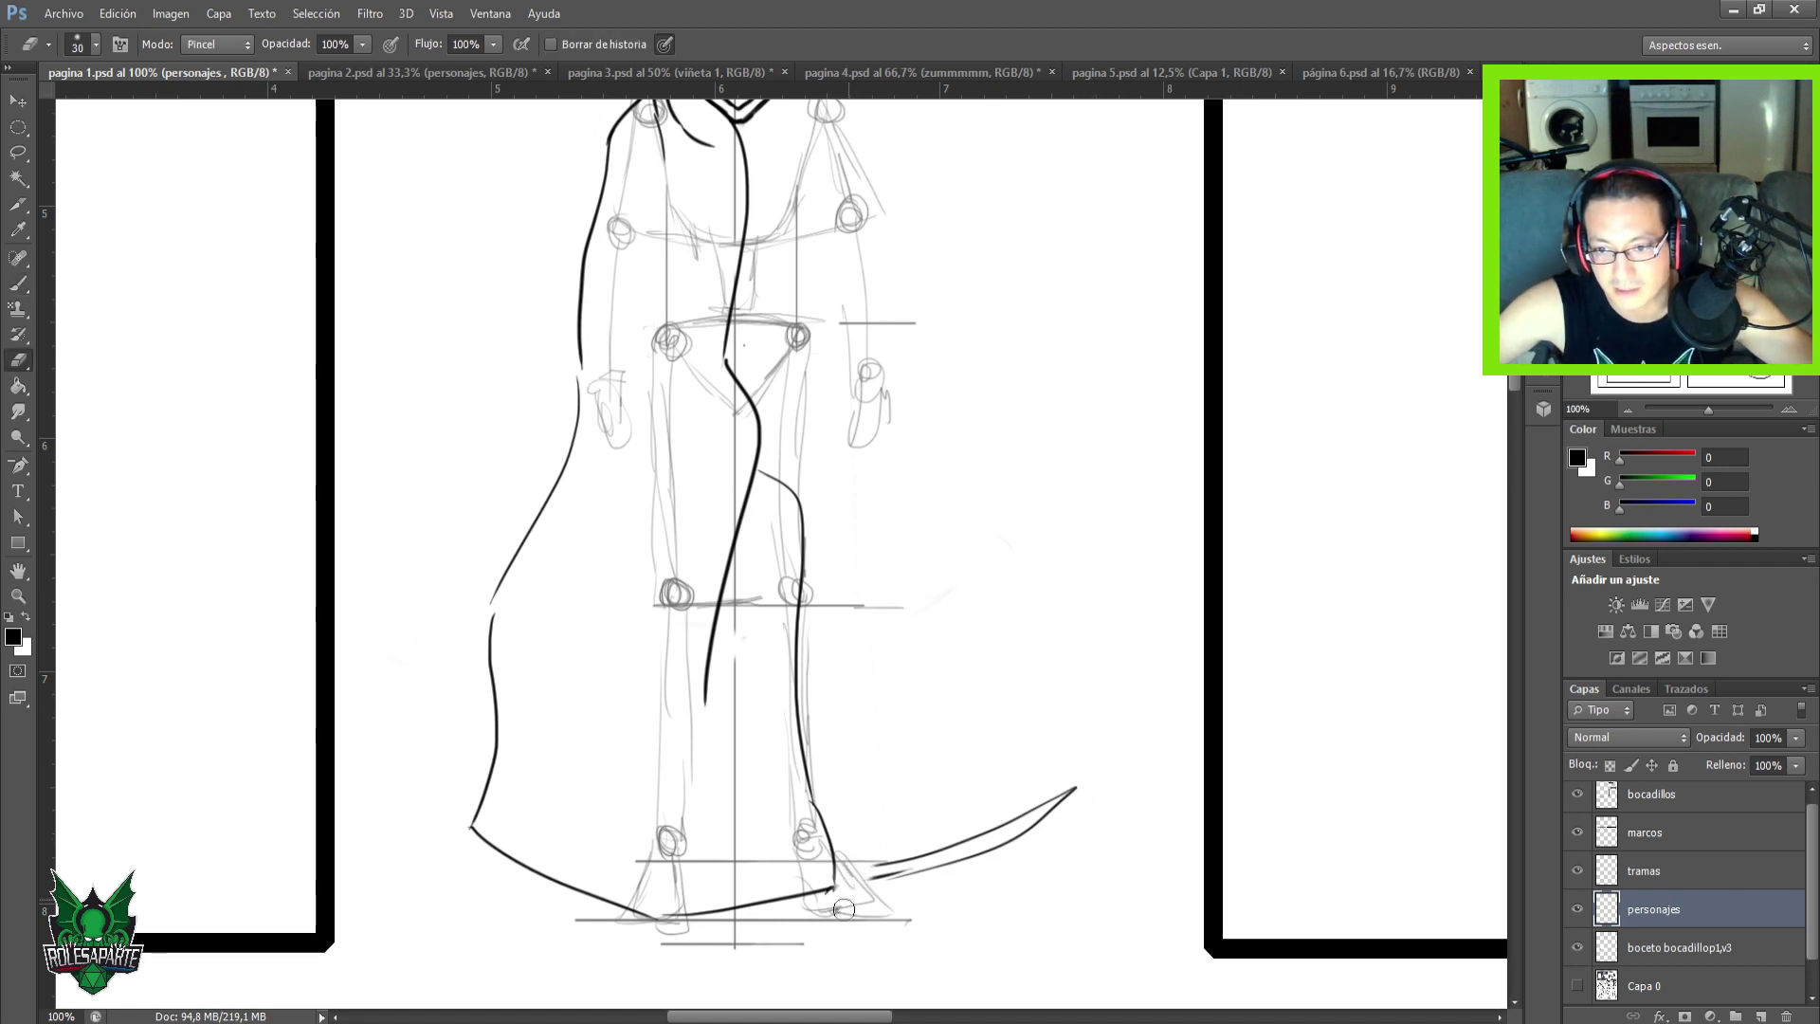
{"action": "key", "text": "b"}
Ink the wind-blown cape's lower edge from below the collar, curving past the arm toward the right-hand frame.
{"action": "left_click_drag", "start_coordinate": [884, 637], "coordinate": [899, 991]}
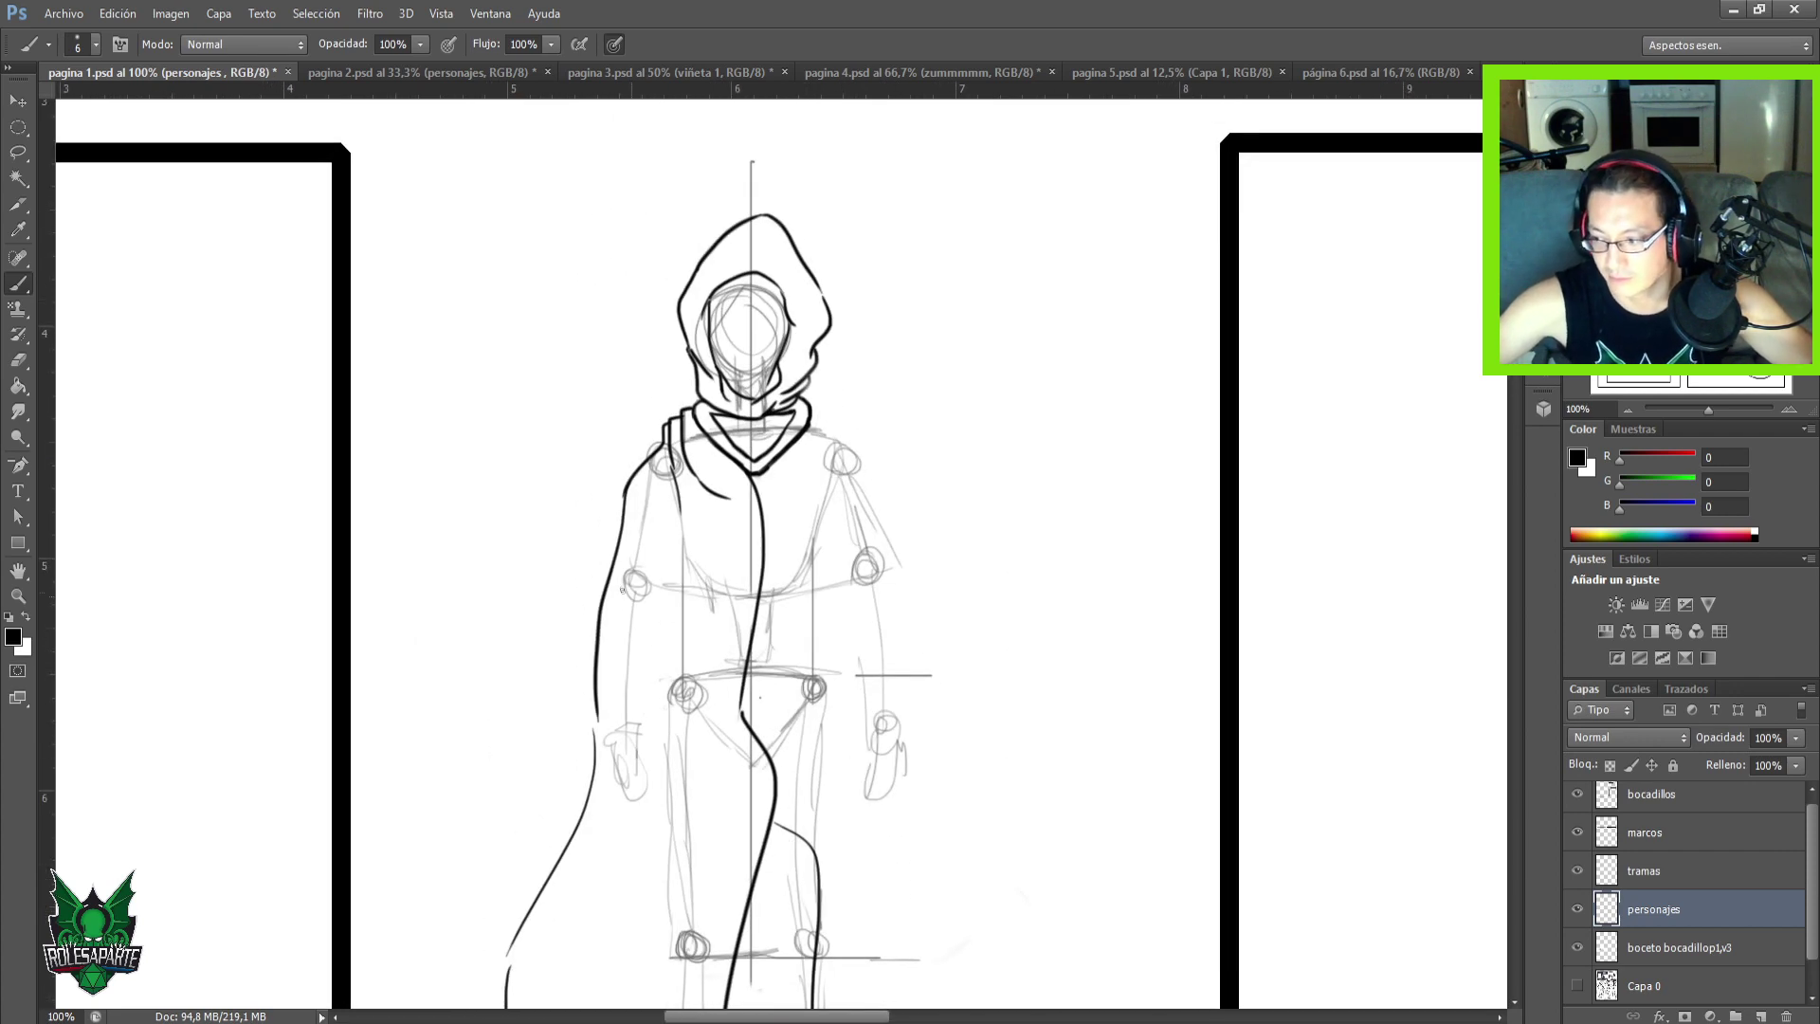
{"action": "mouse_move", "coordinate": [754, 474]}
{"action": "left_mouse_down"}
{"action": "mouse_move", "coordinate": [782, 555]}
{"action": "mouse_move", "coordinate": [1028, 716]}
{"action": "left_mouse_up"}
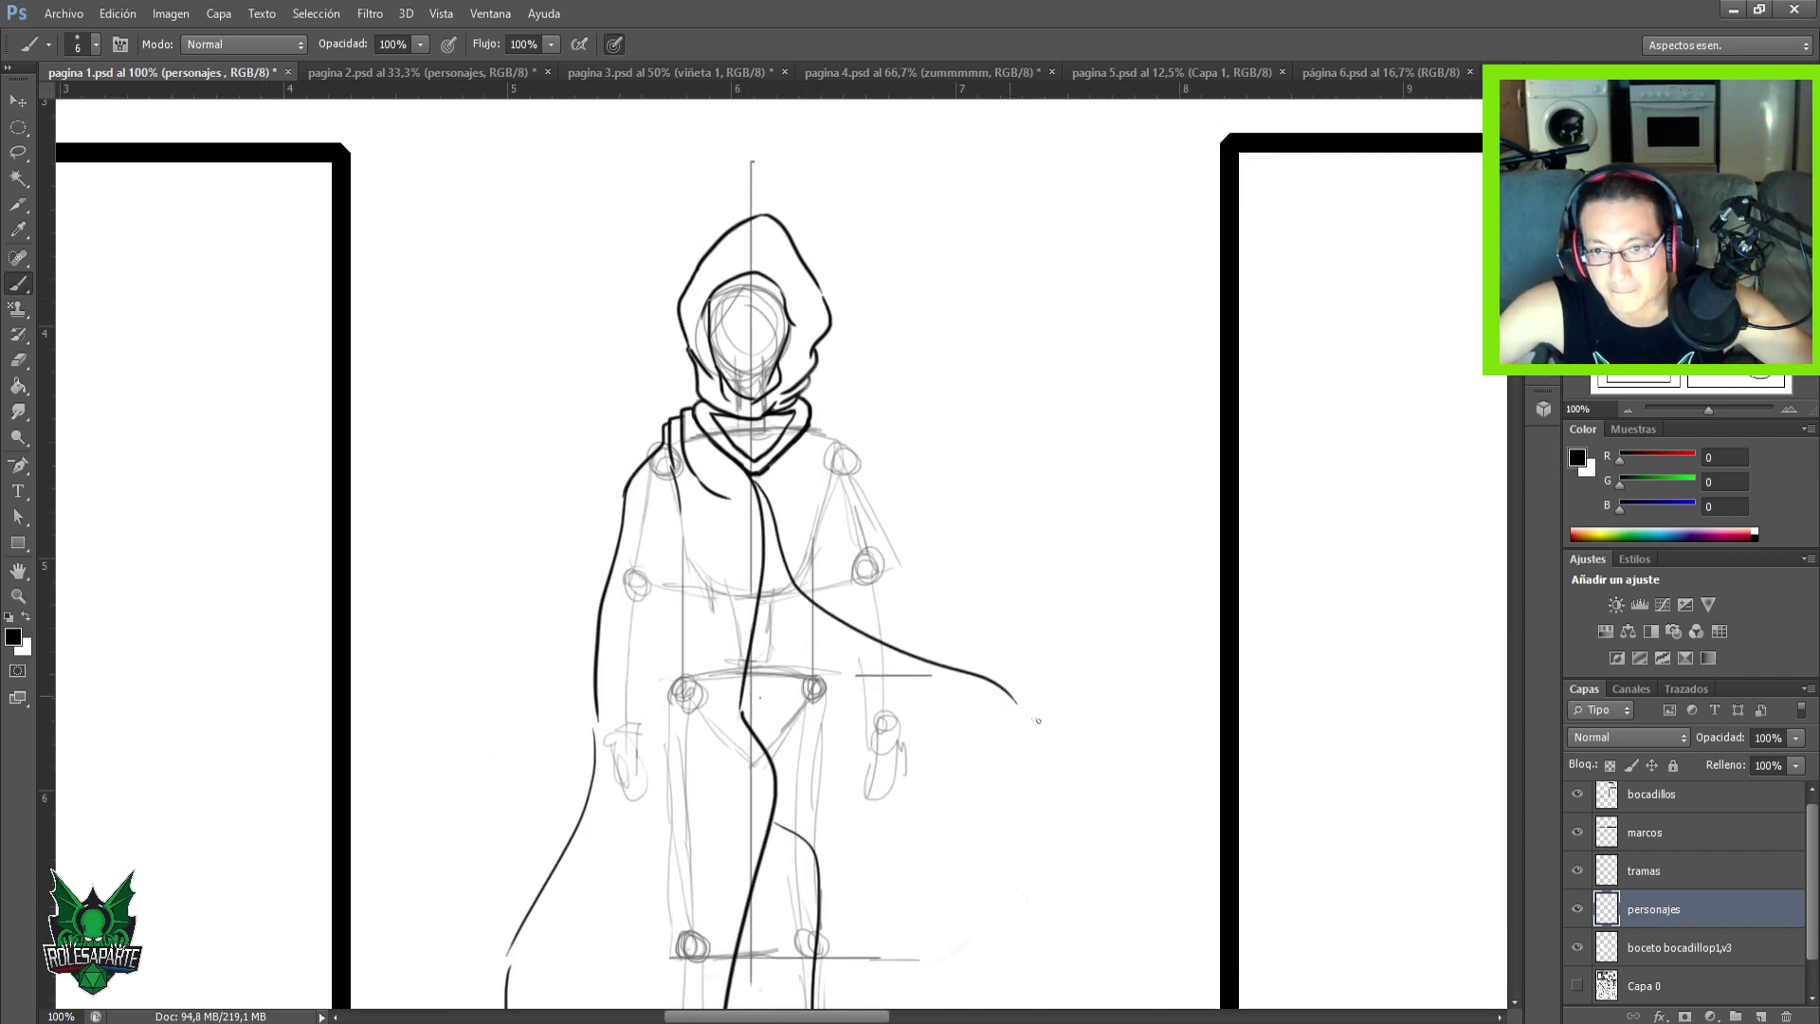
{"action": "key", "text": "ctrl+z"}
{"action": "mouse_move", "coordinate": [758, 479]}
{"action": "left_mouse_down"}
{"action": "mouse_move", "coordinate": [770, 586]}
{"action": "mouse_move", "coordinate": [1195, 669]}
{"action": "left_mouse_up"}
Ink the cape folds over the right-hand shoulder and the billowing upper edge that crosses the right-hand frame.
{"action": "mouse_move", "coordinate": [823, 430]}
{"action": "left_mouse_down"}
{"action": "mouse_move", "coordinate": [870, 534]}
{"action": "mouse_move", "coordinate": [829, 540]}
{"action": "left_mouse_up"}
{"action": "key", "text": "ctrl+z"}
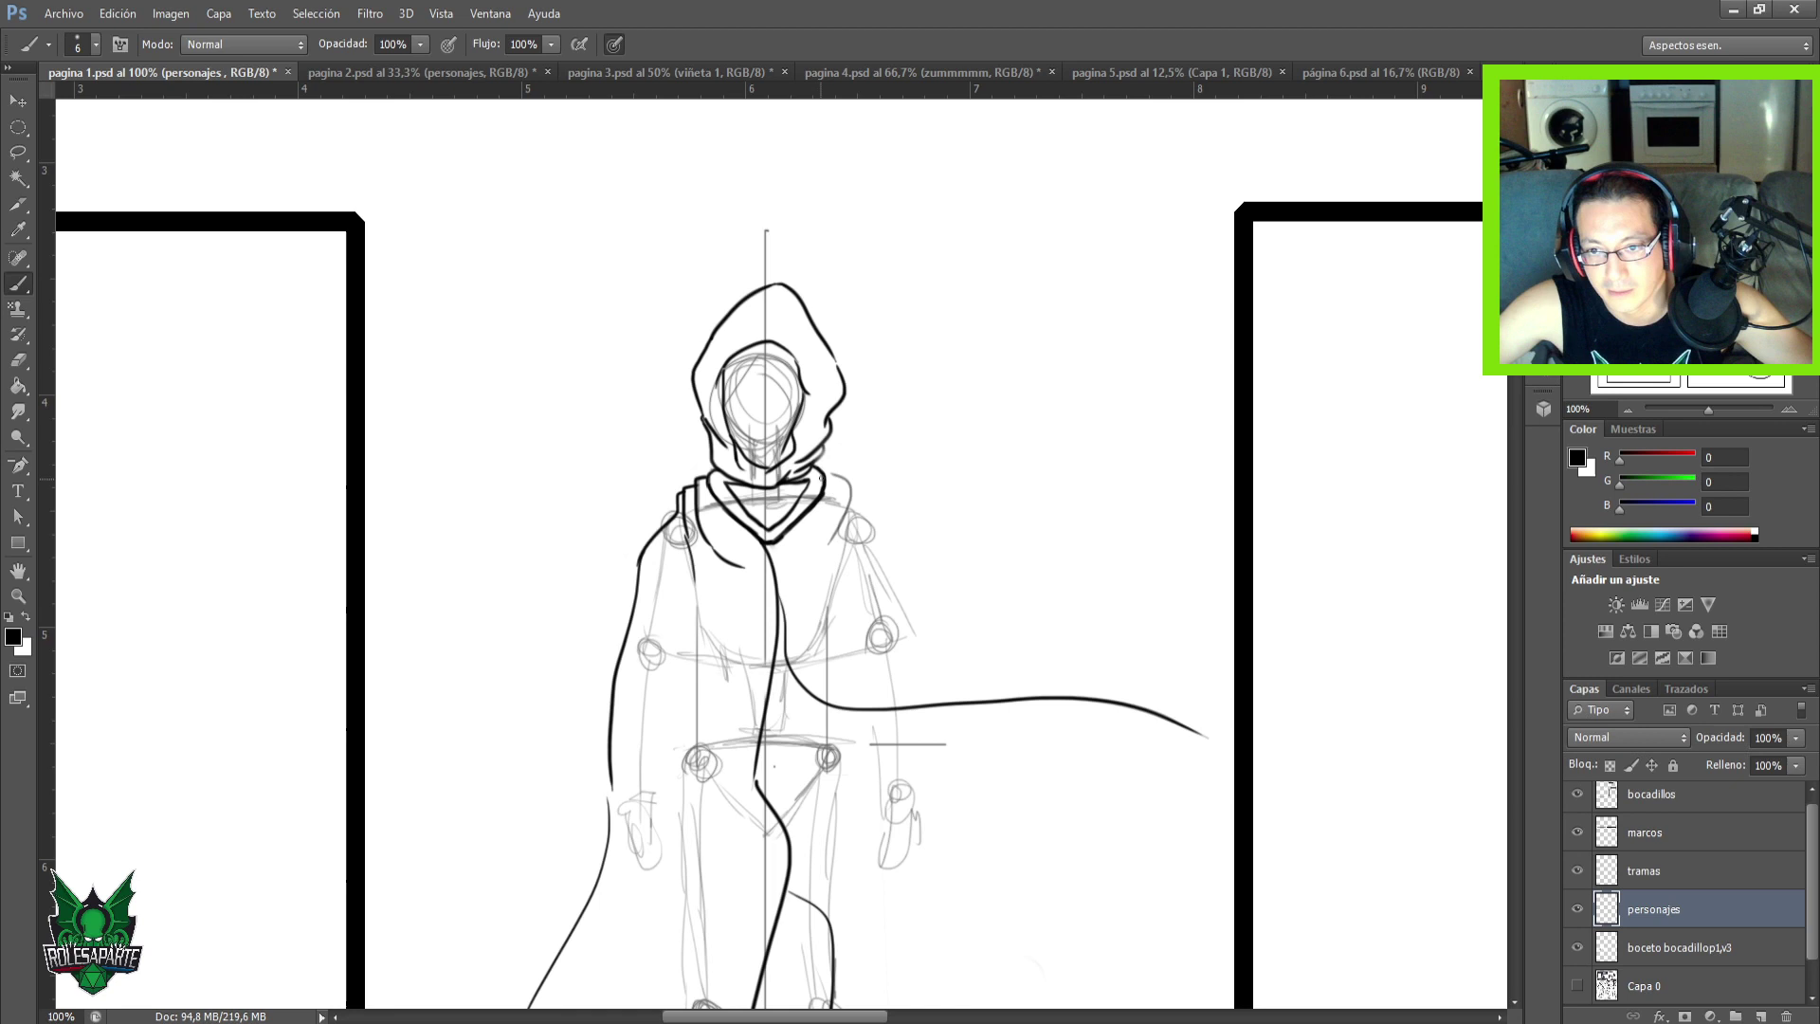
{"action": "mouse_move", "coordinate": [825, 472]}
{"action": "left_mouse_down"}
{"action": "mouse_move", "coordinate": [823, 563]}
{"action": "mouse_move", "coordinate": [866, 489]}
{"action": "mouse_move", "coordinate": [870, 572]}
{"action": "left_mouse_up"}
{"action": "left_click_drag", "start_coordinate": [871, 504], "coordinate": [915, 662]}
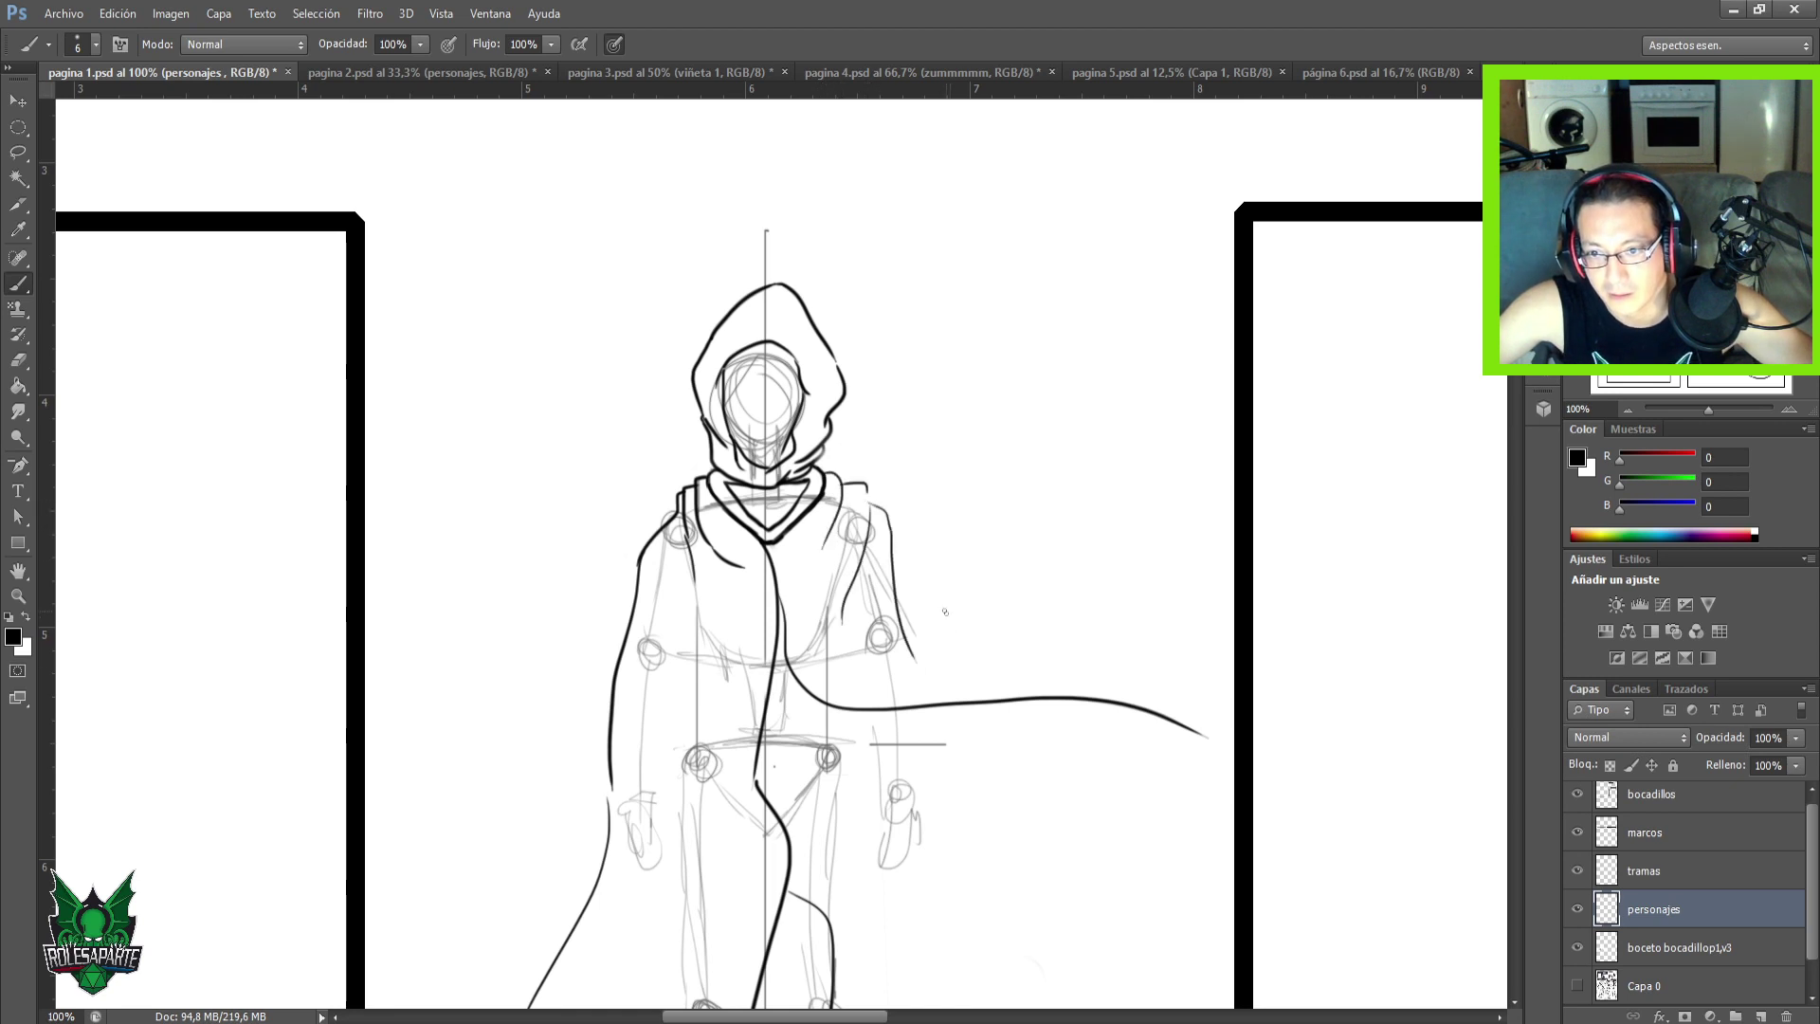
{"action": "left_click_drag", "start_coordinate": [905, 567], "coordinate": [1494, 618]}
Erase the end of the cape's lower edge and redraw it rising to meet the upper edge at a point.
{"action": "mouse_move", "coordinate": [1205, 748]}
{"action": "left_mouse_down"}
{"action": "mouse_move", "coordinate": [910, 547]}
{"action": "mouse_move", "coordinate": [947, 508]}
{"action": "left_mouse_up"}
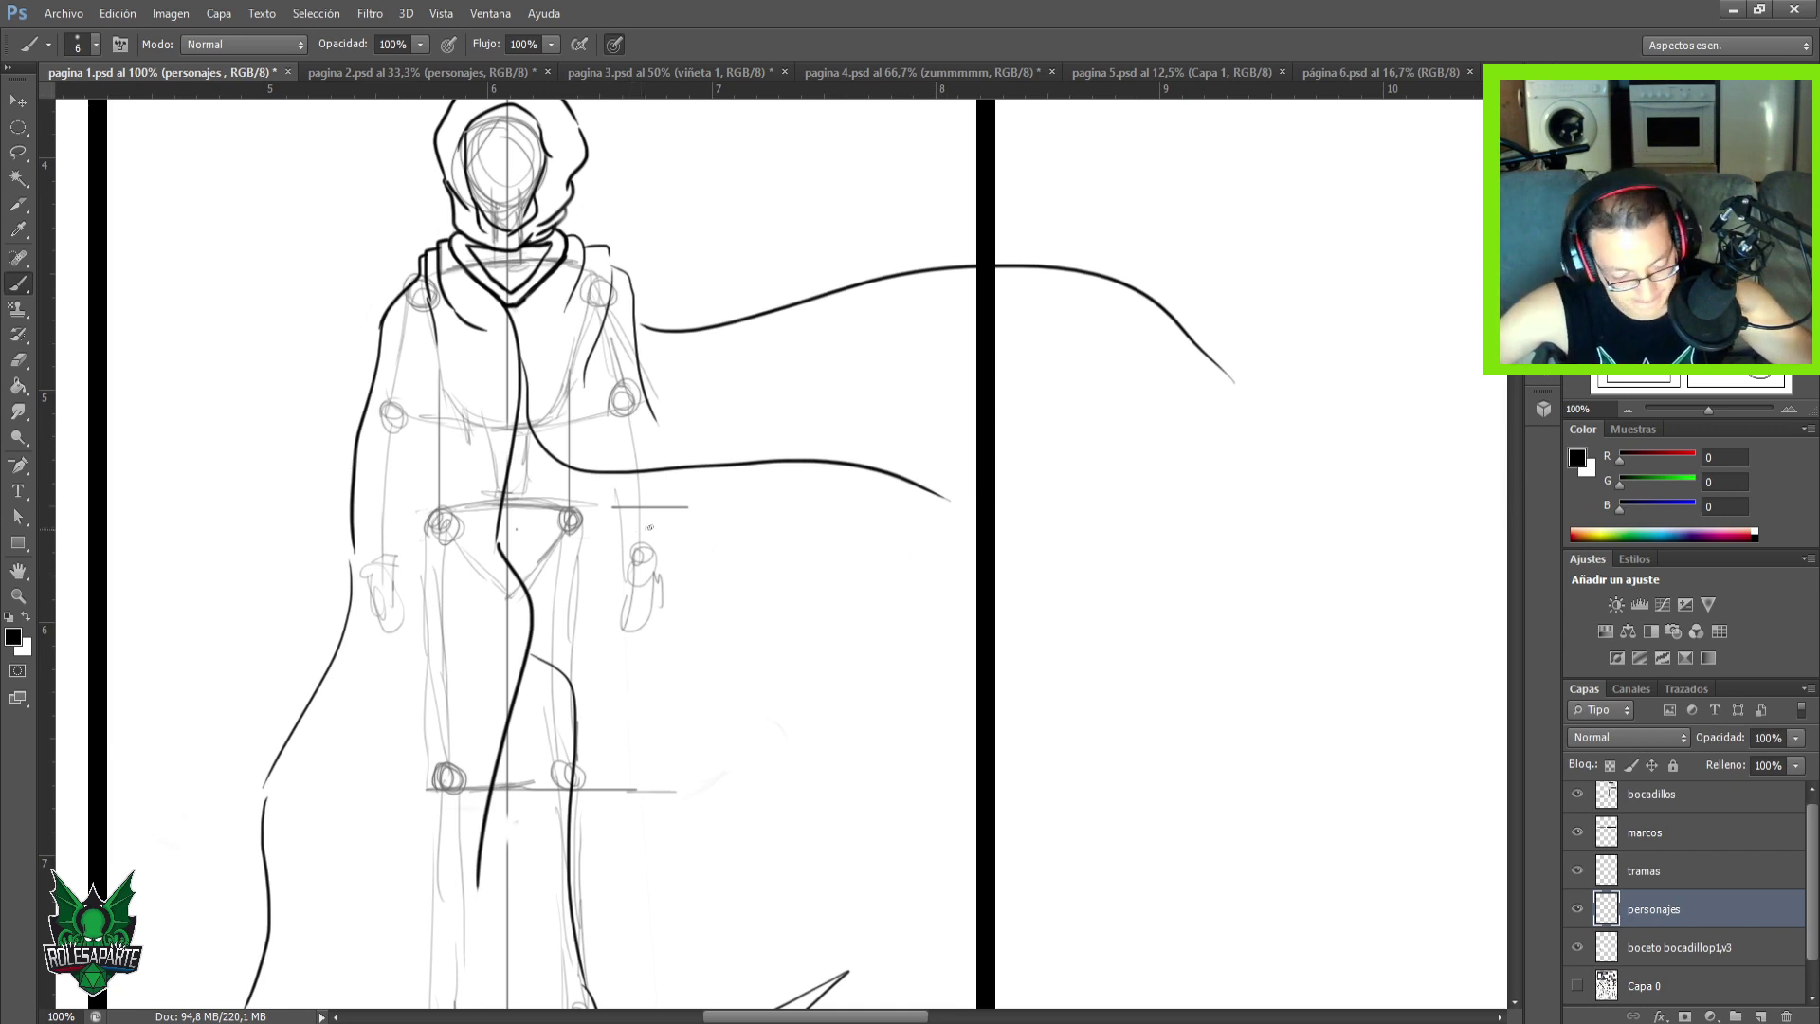
{"action": "key", "text": "e"}
{"action": "mouse_move", "coordinate": [957, 500]}
{"action": "left_mouse_down"}
{"action": "mouse_move", "coordinate": [840, 461]}
{"action": "mouse_move", "coordinate": [924, 472]}
{"action": "mouse_move", "coordinate": [702, 443]}
{"action": "mouse_move", "coordinate": [947, 493]}
{"action": "mouse_move", "coordinate": [685, 456]}
{"action": "mouse_move", "coordinate": [748, 456]}
{"action": "mouse_move", "coordinate": [646, 478]}
{"action": "mouse_move", "coordinate": [608, 517]}
{"action": "mouse_move", "coordinate": [632, 510]}
{"action": "mouse_move", "coordinate": [624, 524]}
{"action": "mouse_move", "coordinate": [625, 470]}
{"action": "mouse_move", "coordinate": [1142, 372]}
{"action": "left_mouse_up"}
{"action": "key", "text": "b"}
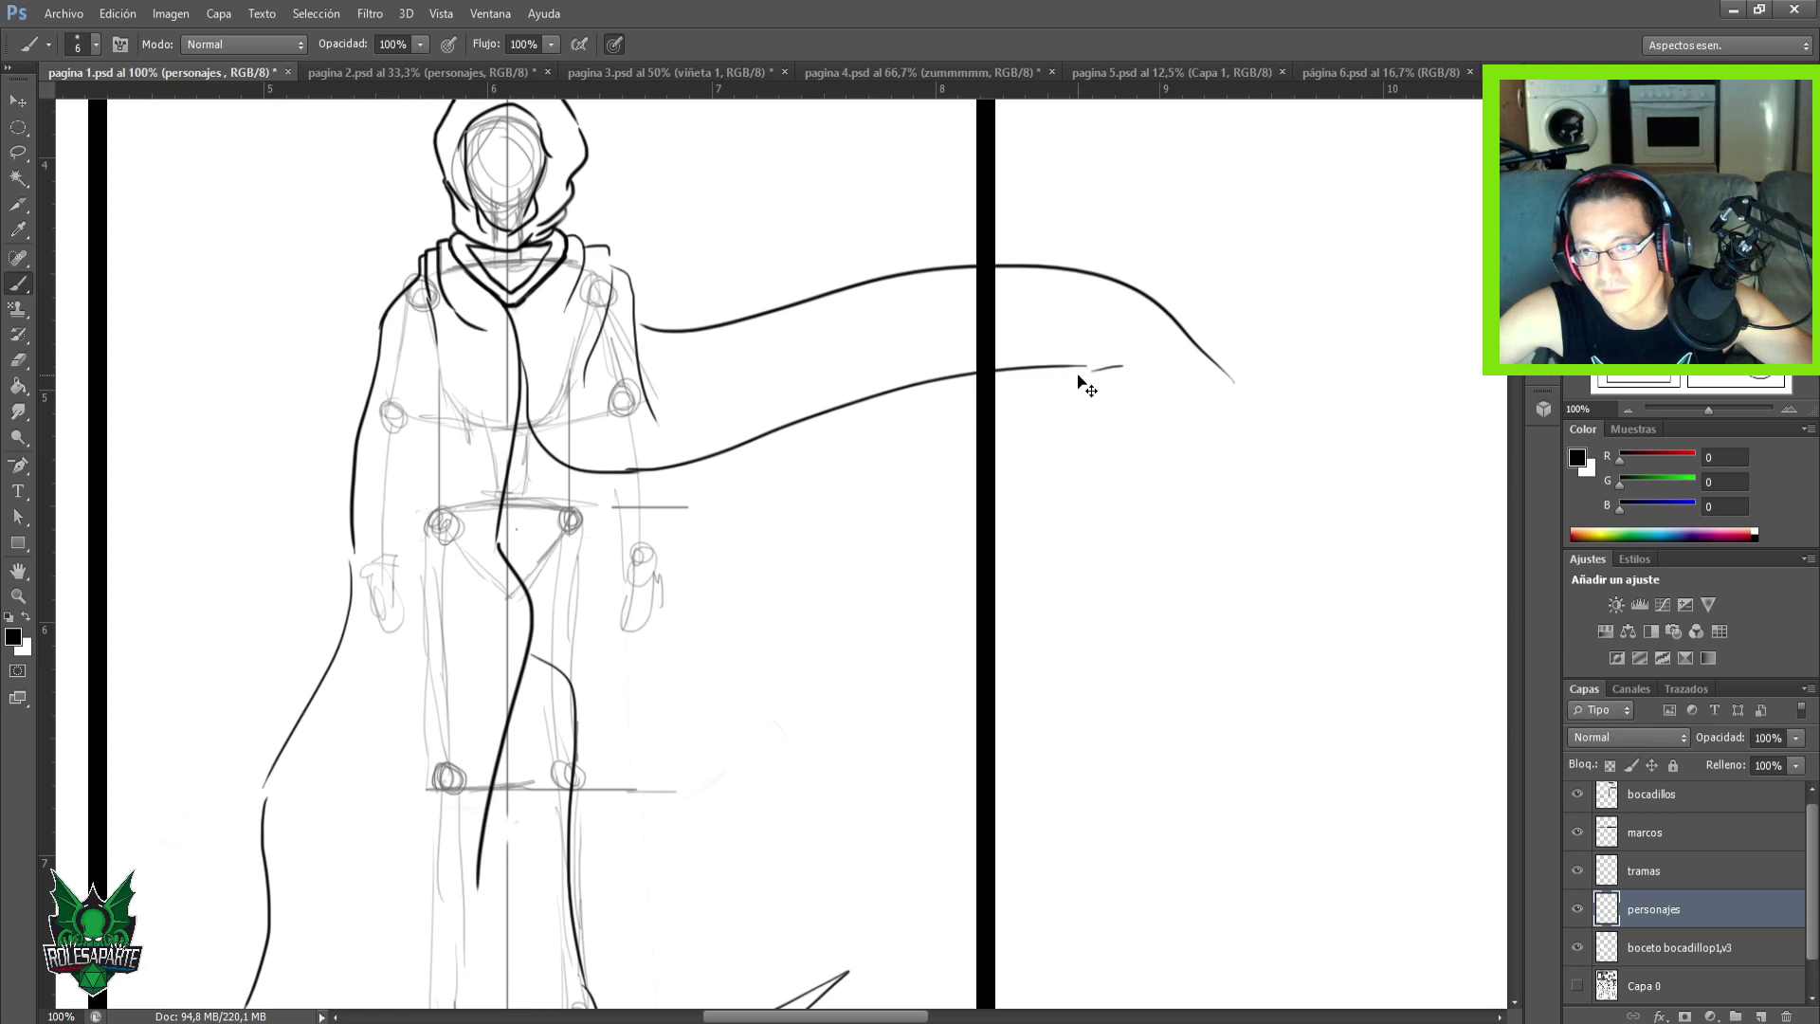
{"action": "mouse_move", "coordinate": [1077, 370]}
{"action": "left_mouse_down"}
{"action": "mouse_move", "coordinate": [1142, 362]}
{"action": "mouse_move", "coordinate": [1253, 409]}
{"action": "left_mouse_up"}
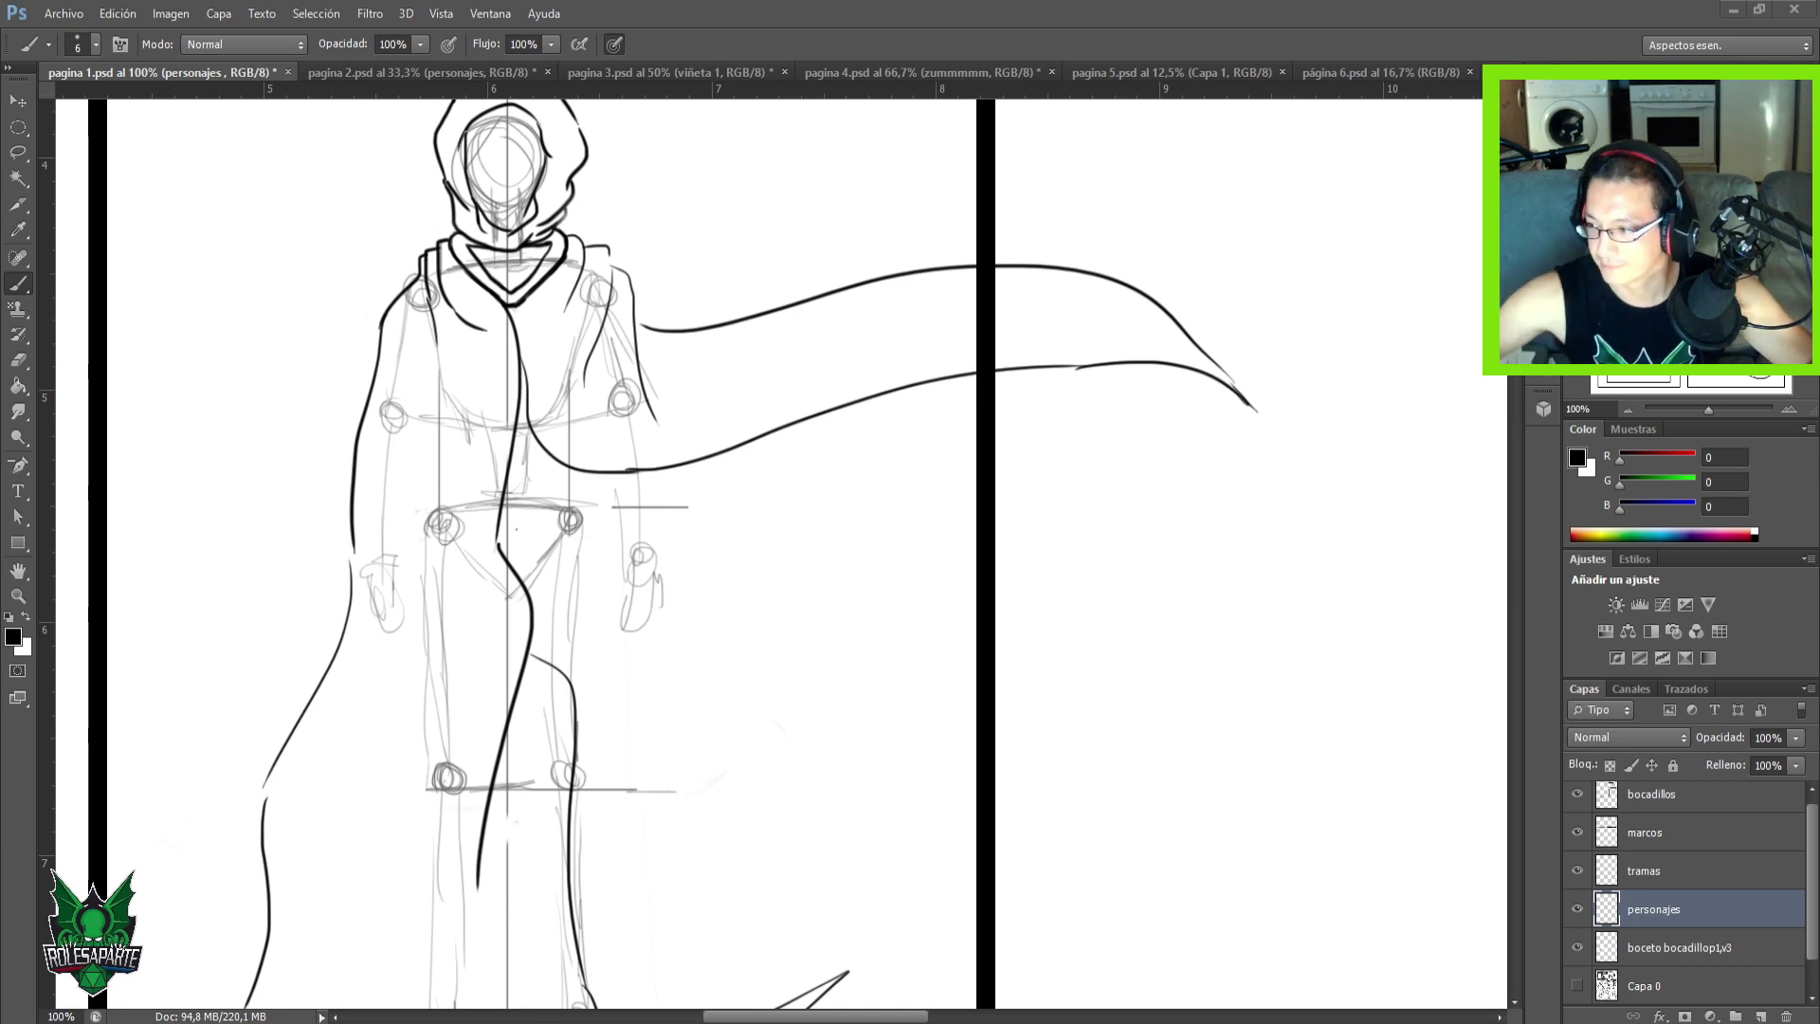
{"action": "left_click_drag", "start_coordinate": [1162, 460], "coordinate": [1159, 400]}
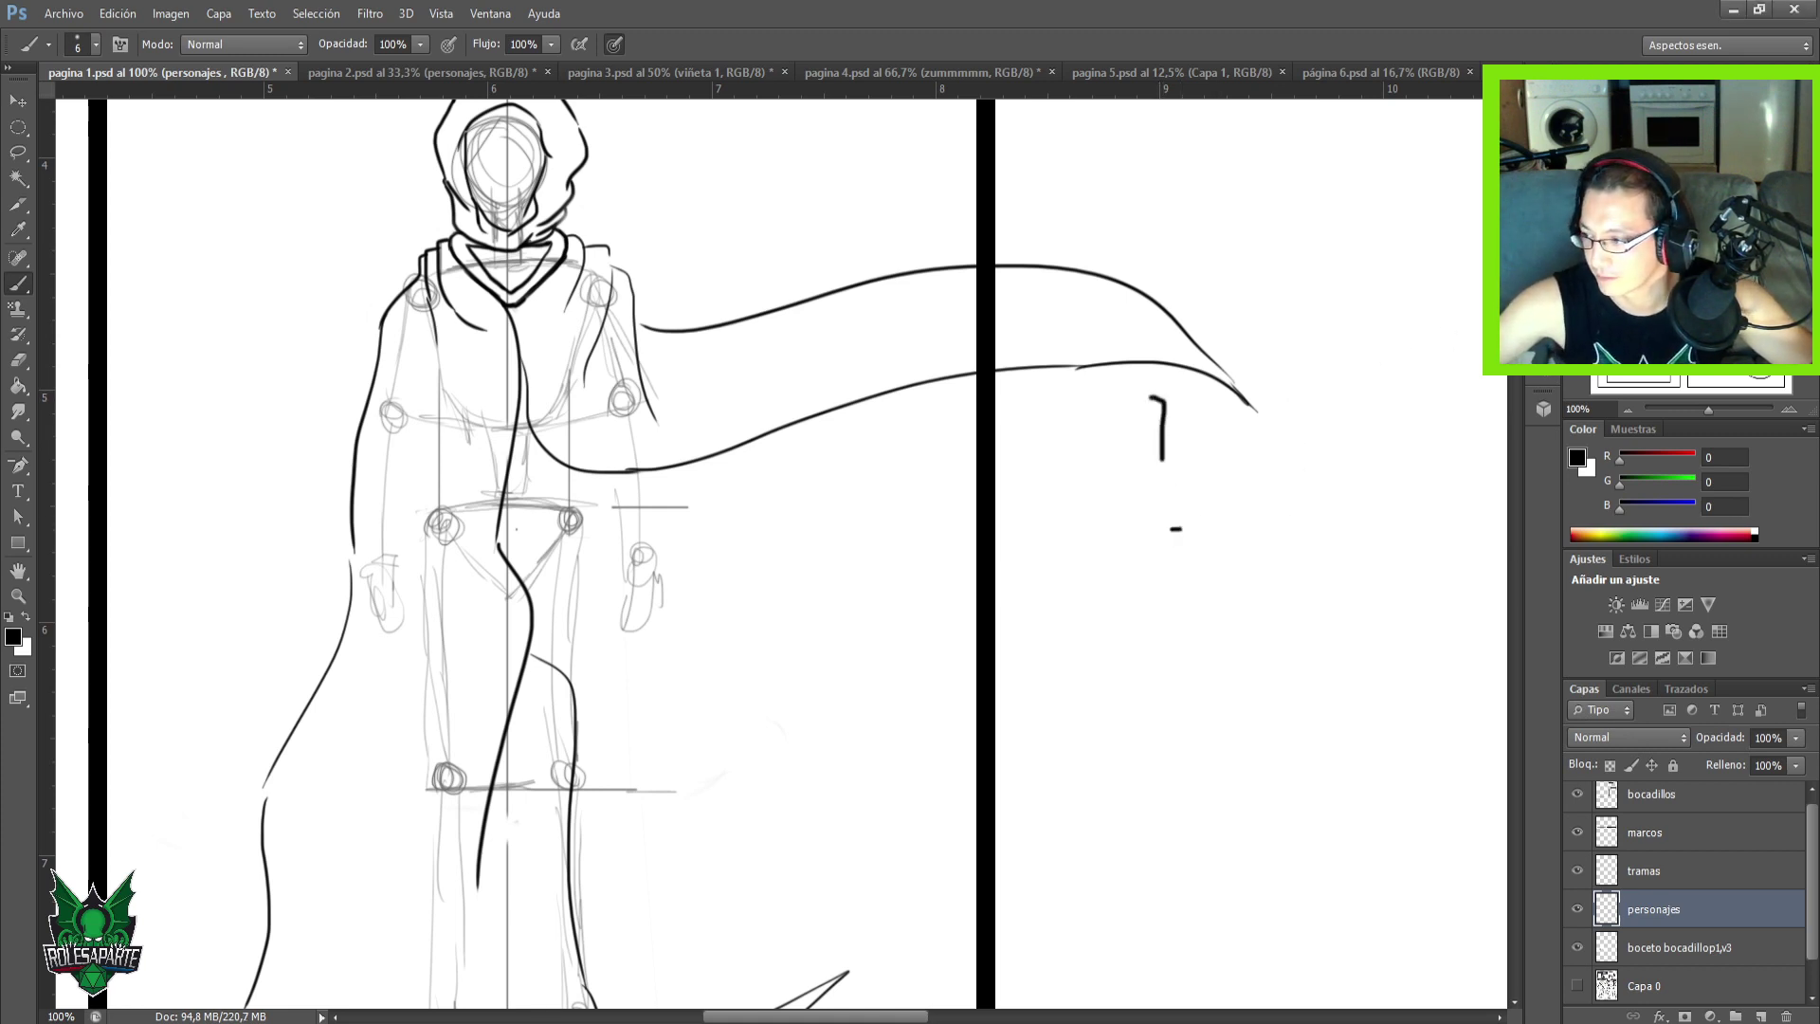
{"action": "key", "text": "e"}
{"action": "left_click_drag", "start_coordinate": [1161, 472], "coordinate": [1162, 394]}
{"action": "left_click", "coordinate": [1175, 528]}
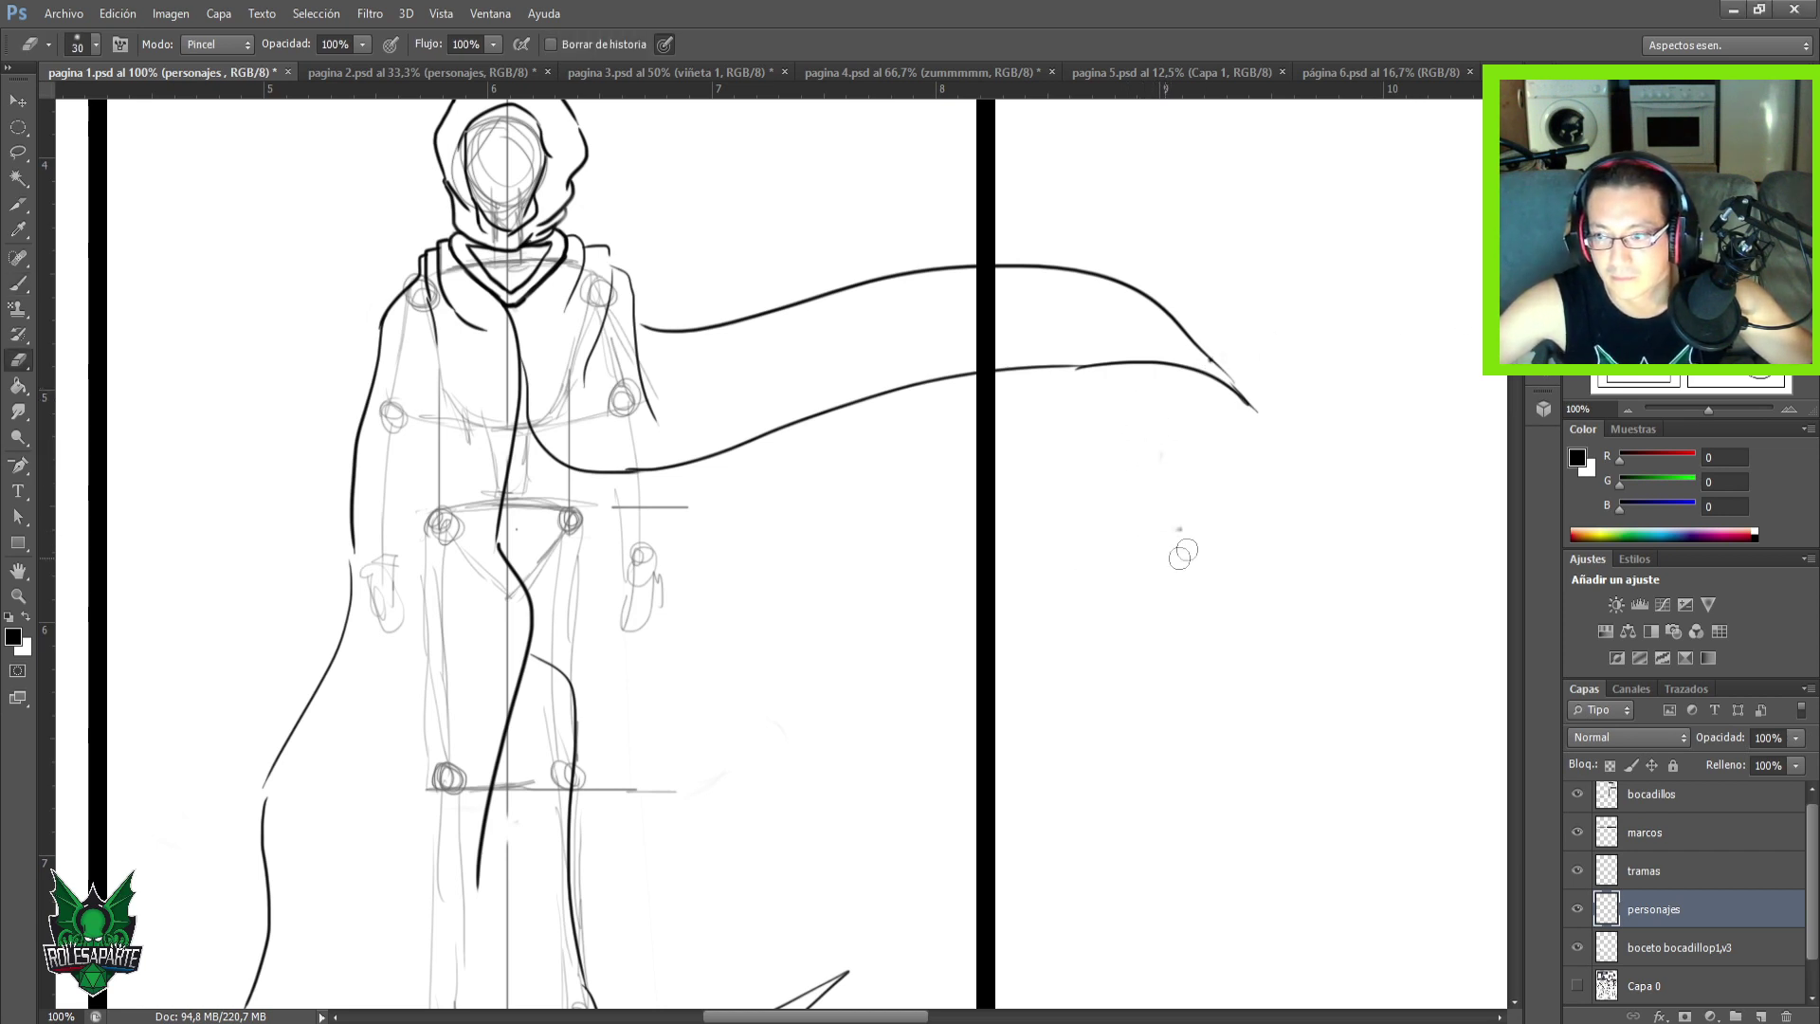
{"action": "key", "text": "b"}
{"action": "left_click_drag", "start_coordinate": [1252, 398], "coordinate": [976, 469]}
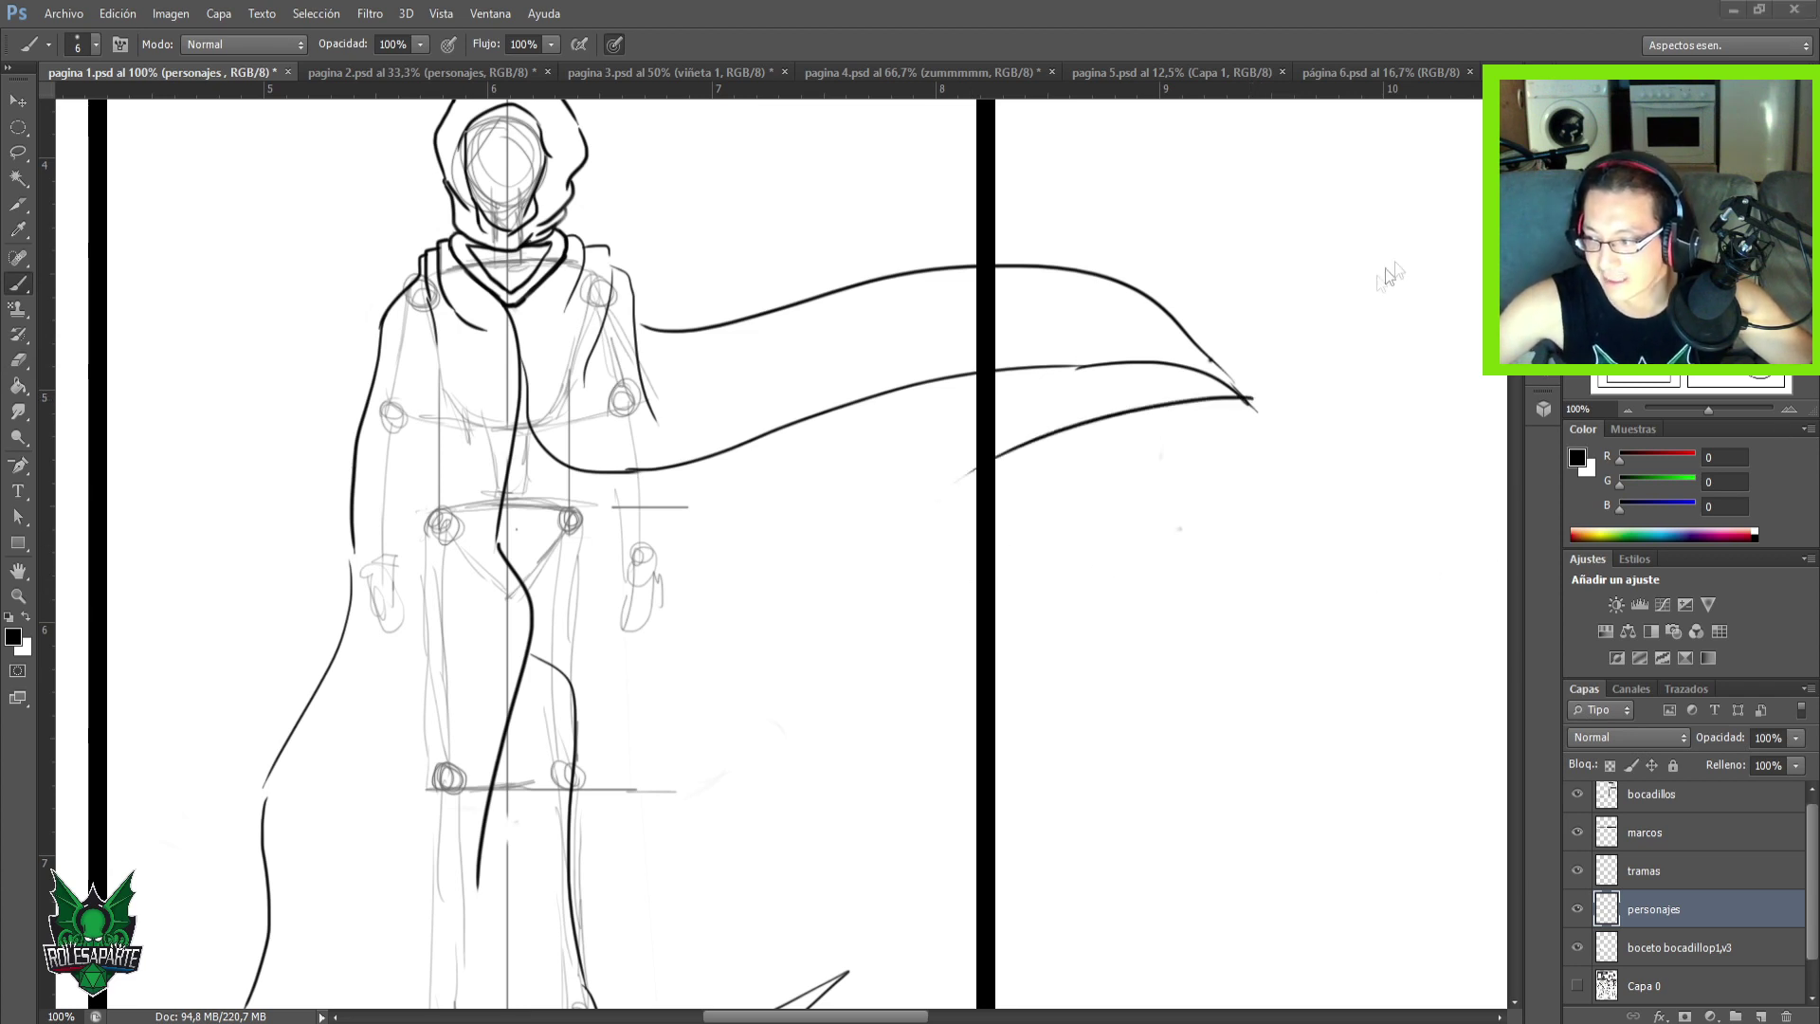
{"action": "left_click_drag", "start_coordinate": [1131, 405], "coordinate": [1167, 431]}
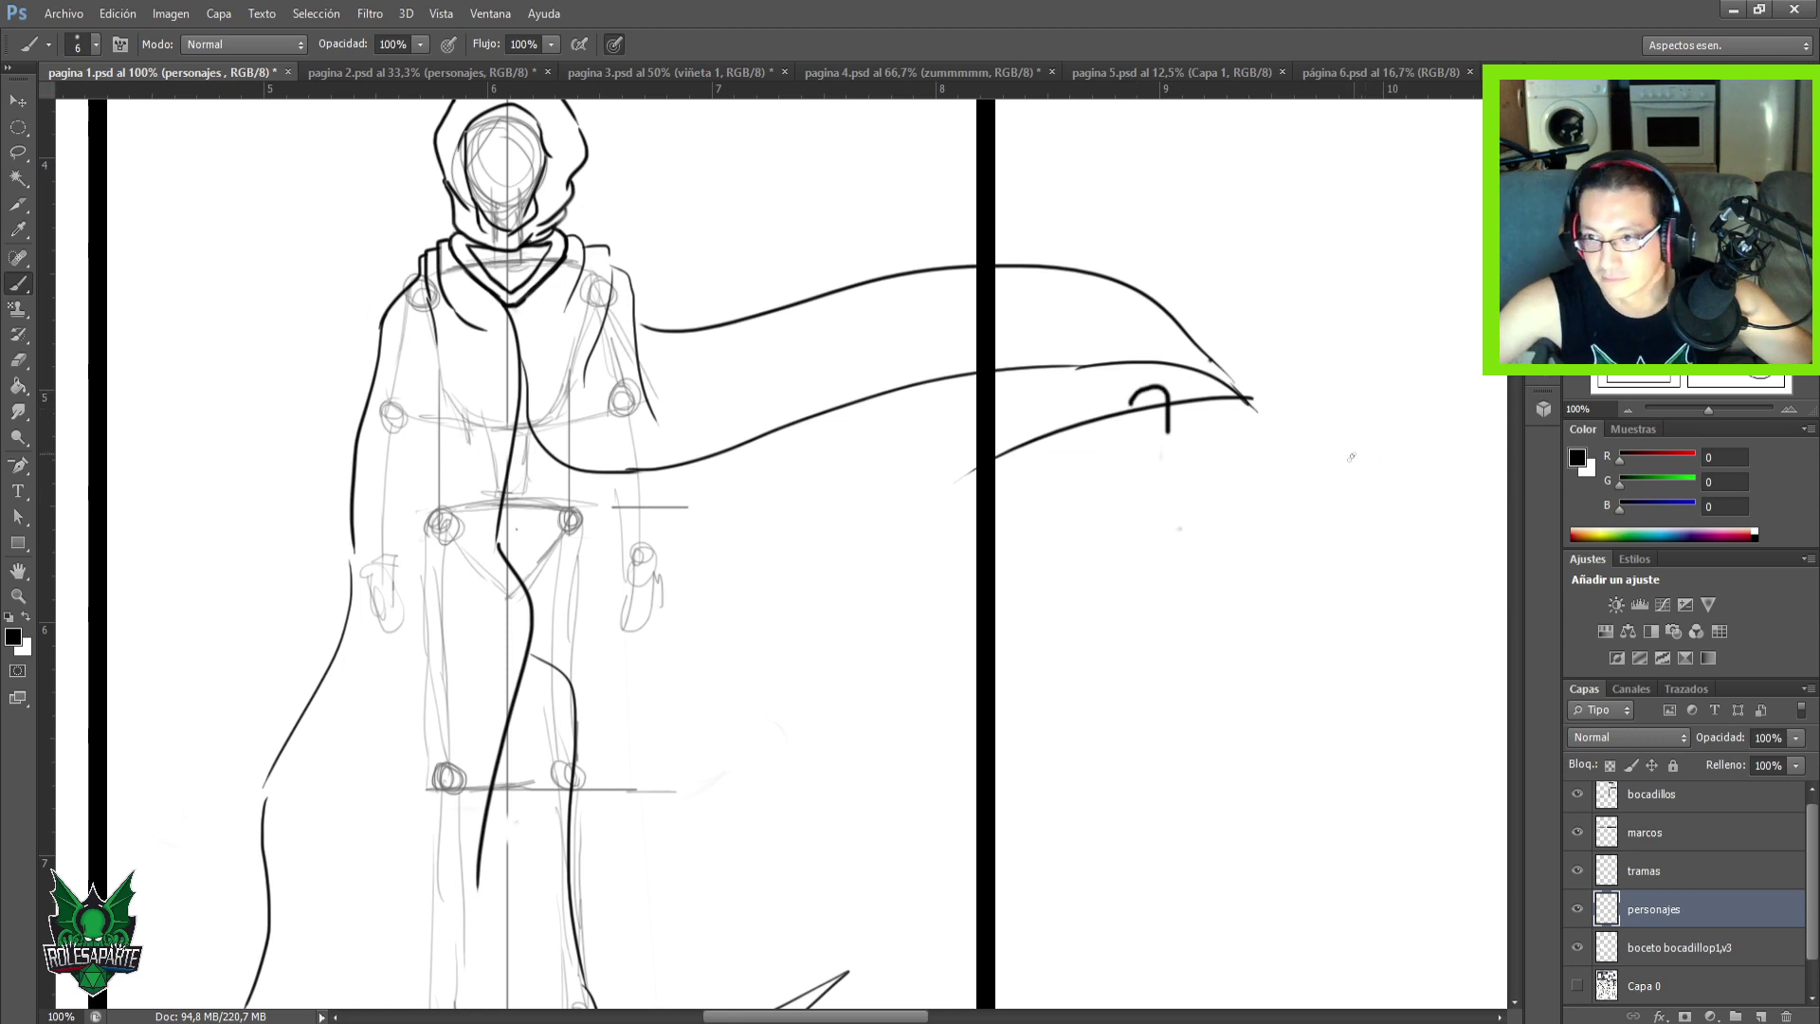
{"action": "key", "text": "e"}
{"action": "mouse_move", "coordinate": [1133, 445]}
{"action": "left_mouse_down"}
{"action": "mouse_move", "coordinate": [1161, 411]}
{"action": "mouse_move", "coordinate": [1064, 424]}
{"action": "mouse_move", "coordinate": [1153, 398]}
{"action": "mouse_move", "coordinate": [1280, 410]}
{"action": "mouse_move", "coordinate": [1110, 443]}
{"action": "mouse_move", "coordinate": [1172, 408]}
{"action": "mouse_move", "coordinate": [880, 484]}
{"action": "mouse_move", "coordinate": [1022, 459]}
{"action": "left_mouse_up"}
{"action": "key", "text": "b"}
Ink the cape's underside curving from the pointed tip back down to the right-hand frame.
{"action": "left_click_drag", "start_coordinate": [1239, 388], "coordinate": [996, 535]}
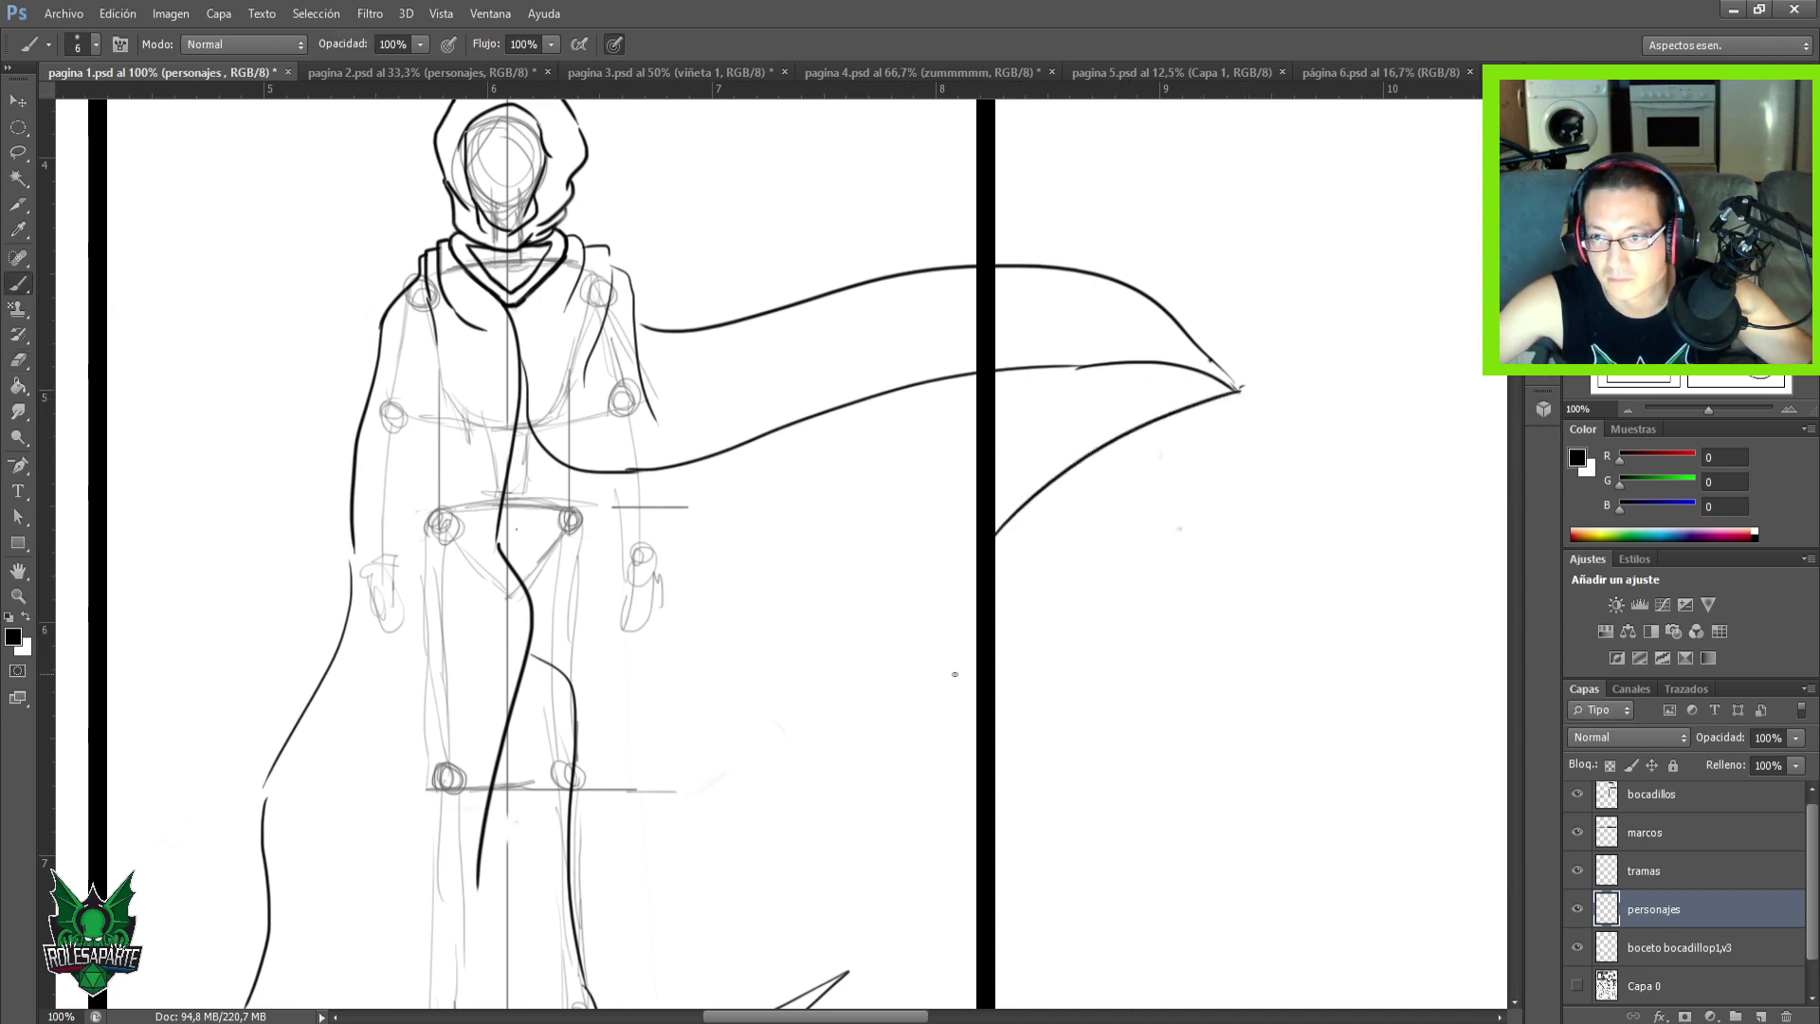
{"action": "left_click_drag", "start_coordinate": [973, 689], "coordinate": [984, 497]}
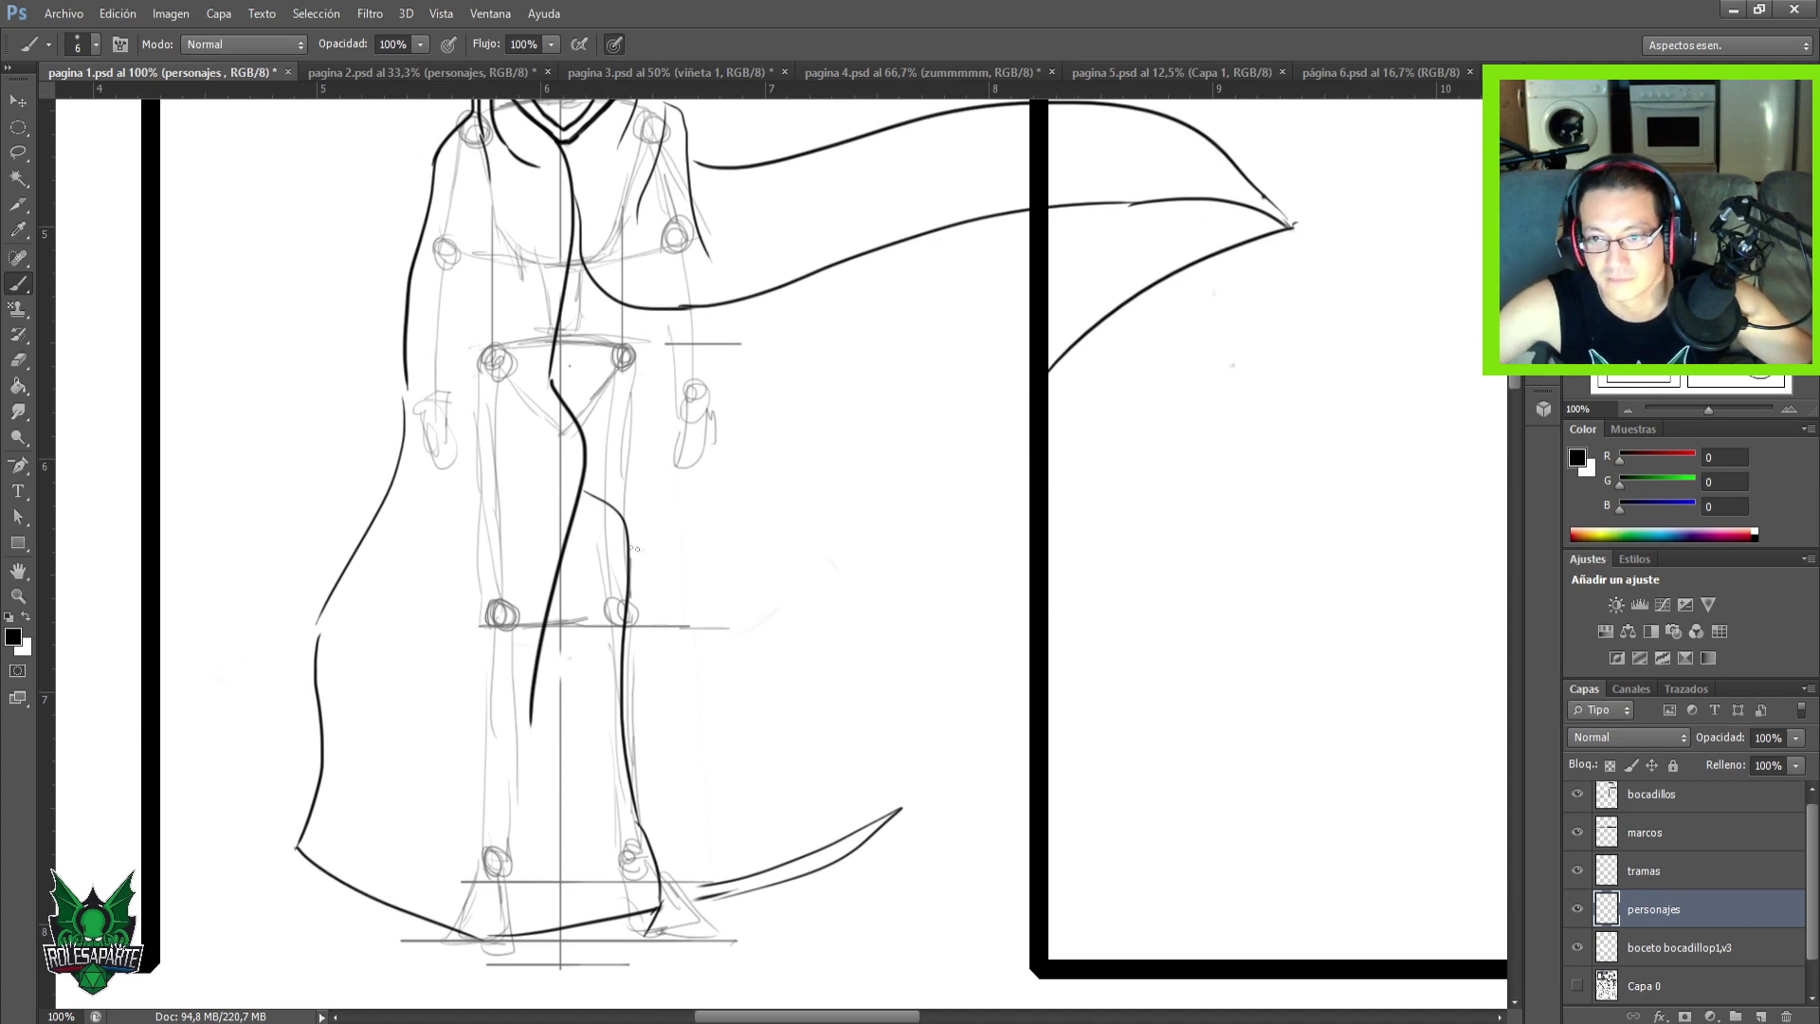
{"action": "mouse_move", "coordinate": [1063, 325]}
{"action": "left_mouse_down"}
{"action": "mouse_move", "coordinate": [1048, 422]}
{"action": "mouse_move", "coordinate": [1083, 534]}
{"action": "left_mouse_up"}
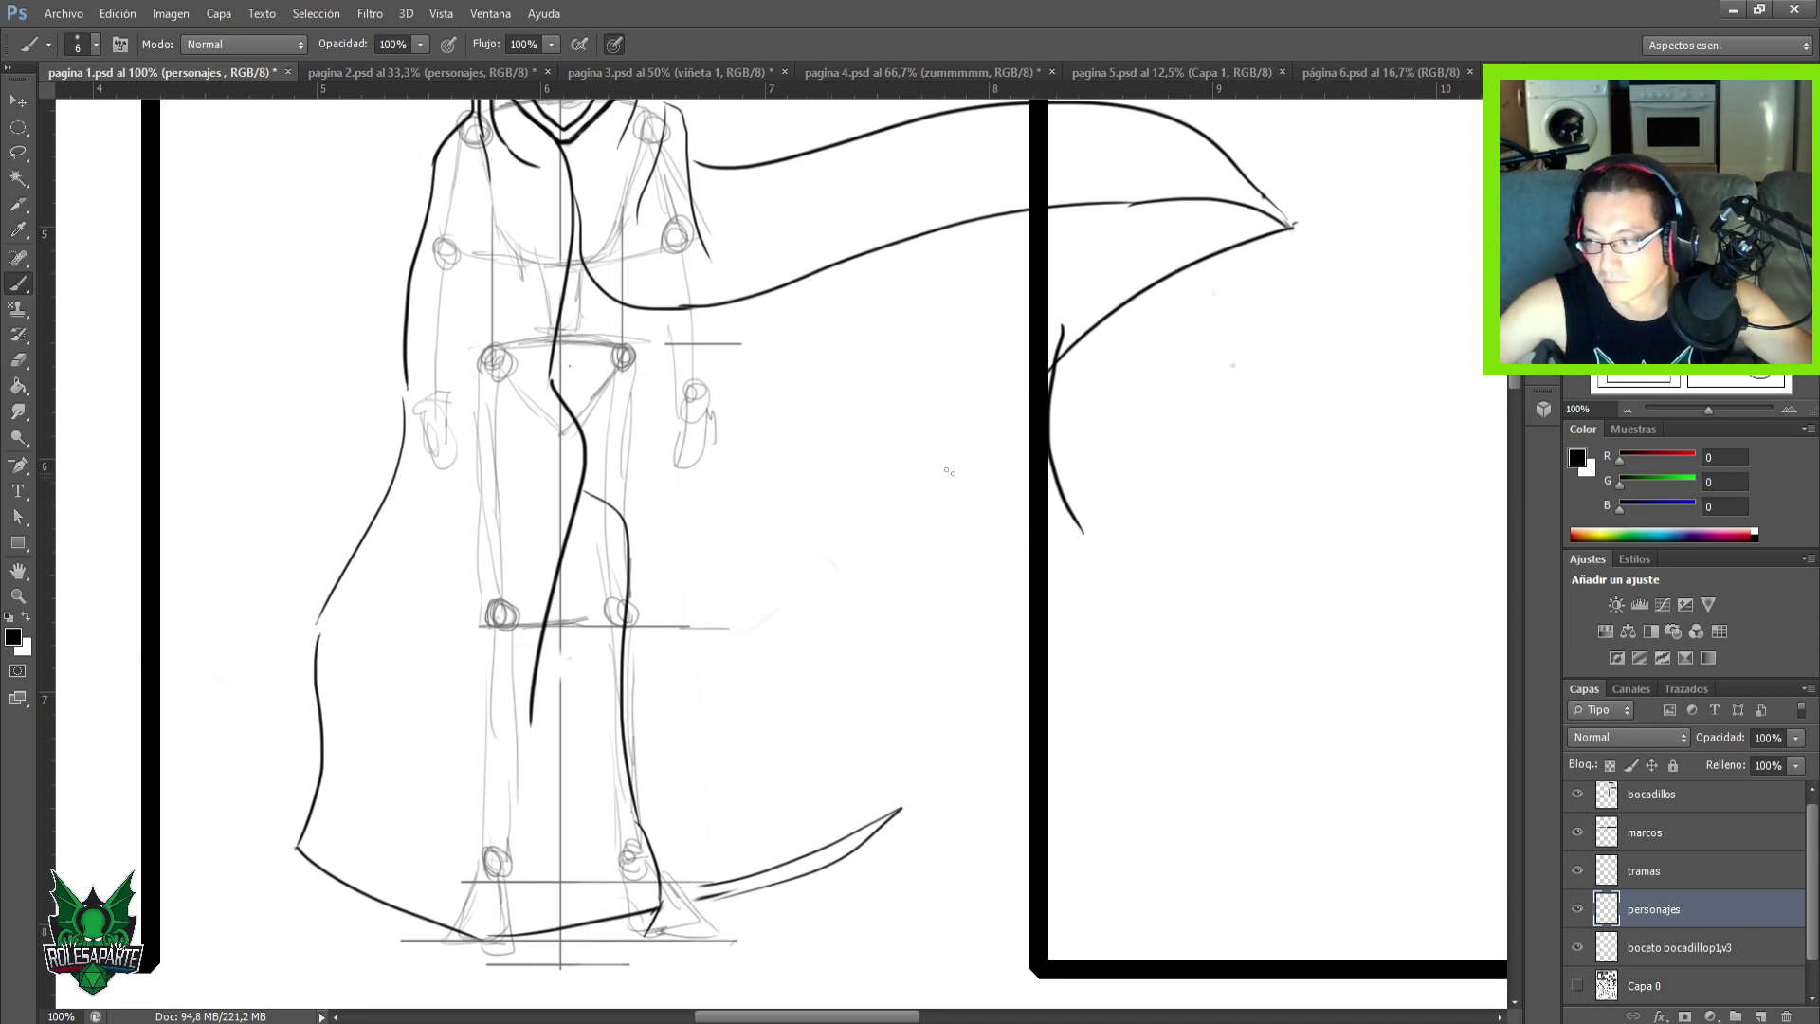
{"action": "key", "text": "e"}
{"action": "mouse_move", "coordinate": [1059, 318]}
{"action": "left_mouse_down"}
{"action": "mouse_move", "coordinate": [1024, 452]}
{"action": "mouse_move", "coordinate": [1035, 493]}
{"action": "mouse_move", "coordinate": [1049, 422]}
{"action": "mouse_move", "coordinate": [1076, 545]}
{"action": "mouse_move", "coordinate": [1064, 488]}
{"action": "left_mouse_up"}
Ink the cape's wavy trailing edge from its underside down to the right-hand foot, erasing the old pointed hem tail.
{"action": "key", "text": "b"}
{"action": "mouse_move", "coordinate": [1083, 332]}
{"action": "left_mouse_down"}
{"action": "mouse_move", "coordinate": [1026, 536]}
{"action": "mouse_move", "coordinate": [946, 599]}
{"action": "mouse_move", "coordinate": [912, 765]}
{"action": "mouse_move", "coordinate": [805, 867]}
{"action": "left_mouse_up"}
{"action": "key", "text": "e"}
{"action": "mouse_move", "coordinate": [883, 806]}
{"action": "left_mouse_down"}
{"action": "mouse_move", "coordinate": [771, 882]}
{"action": "mouse_move", "coordinate": [790, 858]}
{"action": "mouse_move", "coordinate": [697, 900]}
{"action": "mouse_move", "coordinate": [913, 802]}
{"action": "mouse_move", "coordinate": [841, 838]}
{"action": "mouse_move", "coordinate": [859, 850]}
{"action": "mouse_move", "coordinate": [703, 857]}
{"action": "mouse_move", "coordinate": [624, 901]}
{"action": "left_mouse_up"}
{"action": "key", "text": "b"}
{"action": "key", "text": "ctrl+z"}
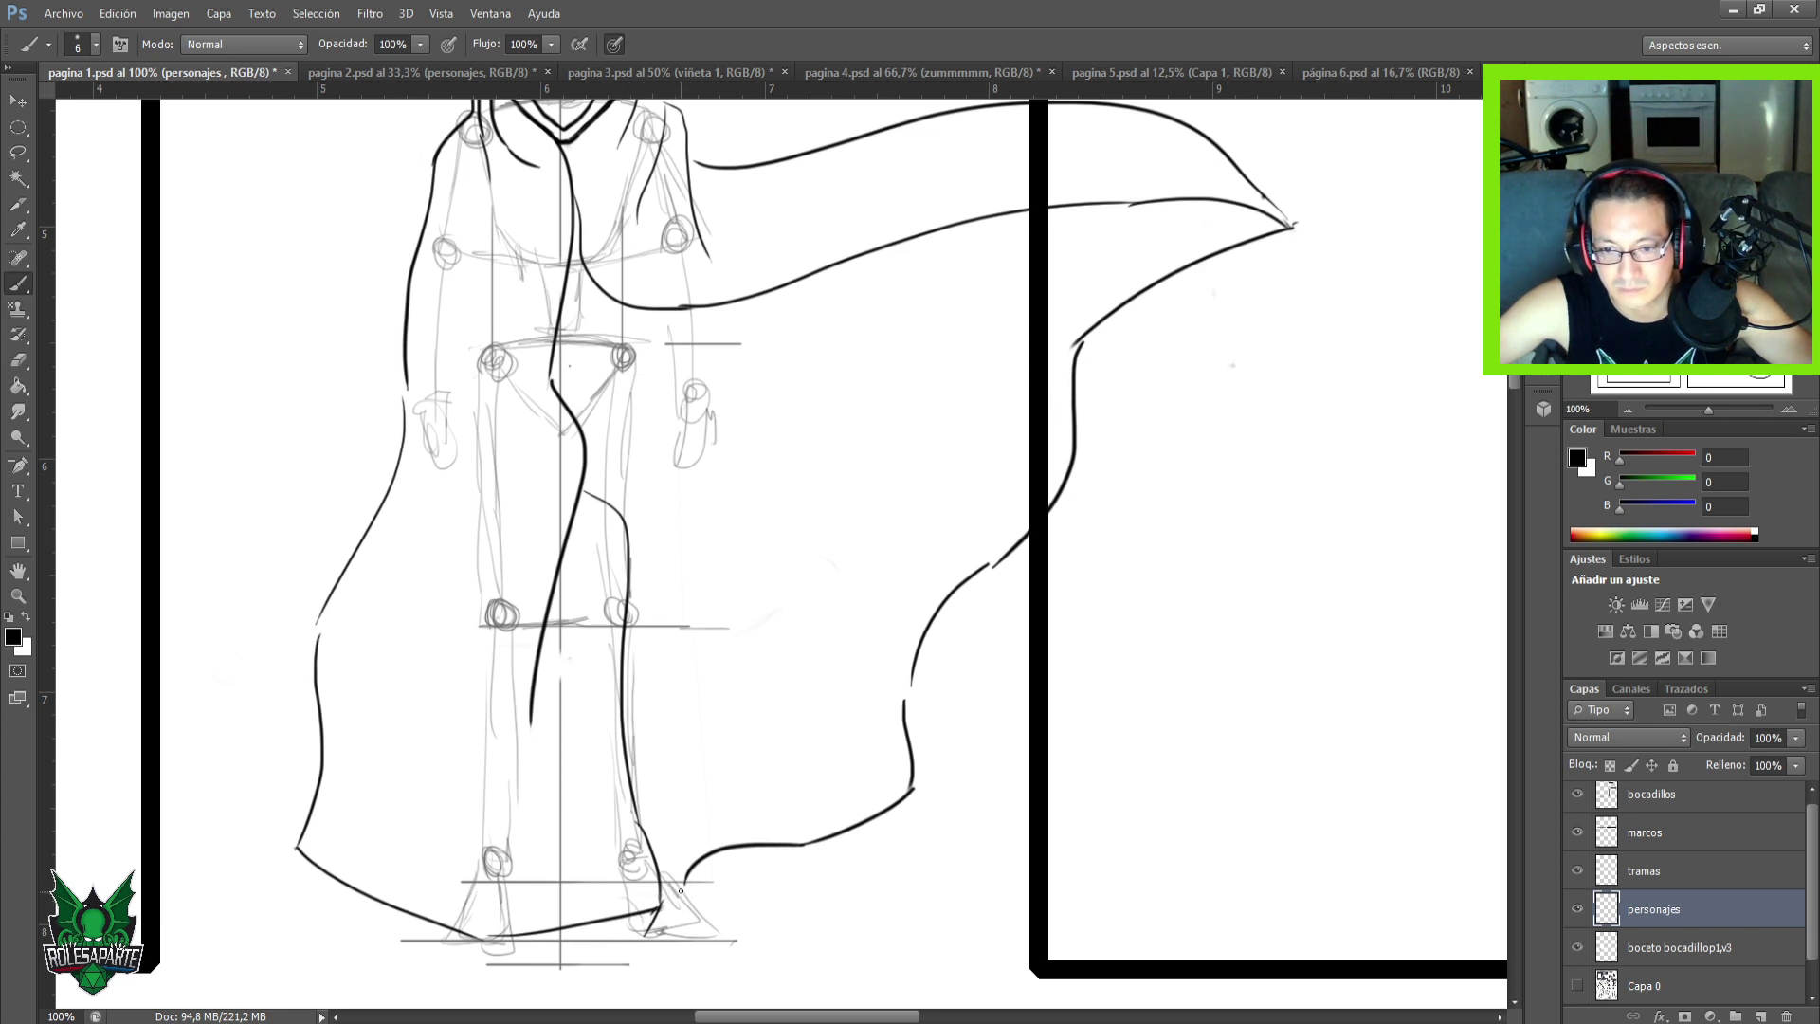
{"action": "left_click_drag", "start_coordinate": [679, 887], "coordinate": [644, 903]}
Clean up where the cape's trailing edge meets the cloak front at the right-hand foot with a size 9 eraser, and save the page.
{"action": "key", "text": "ctrl+plus"}
{"action": "mouse_move", "coordinate": [476, 785]}
{"action": "left_mouse_down"}
{"action": "mouse_move", "coordinate": [629, 376]}
{"action": "mouse_move", "coordinate": [653, 222]}
{"action": "left_mouse_up"}
{"action": "key", "text": "e"}
{"action": "key", "text": "bracketleft"}
{"action": "key", "text": "bracketleft"}
{"action": "key", "text": "bracketleft"}
{"action": "key", "text": "bracketleft"}
{"action": "key", "text": "bracketleft"}
{"action": "left_click_drag", "start_coordinate": [675, 708], "coordinate": [715, 704]}
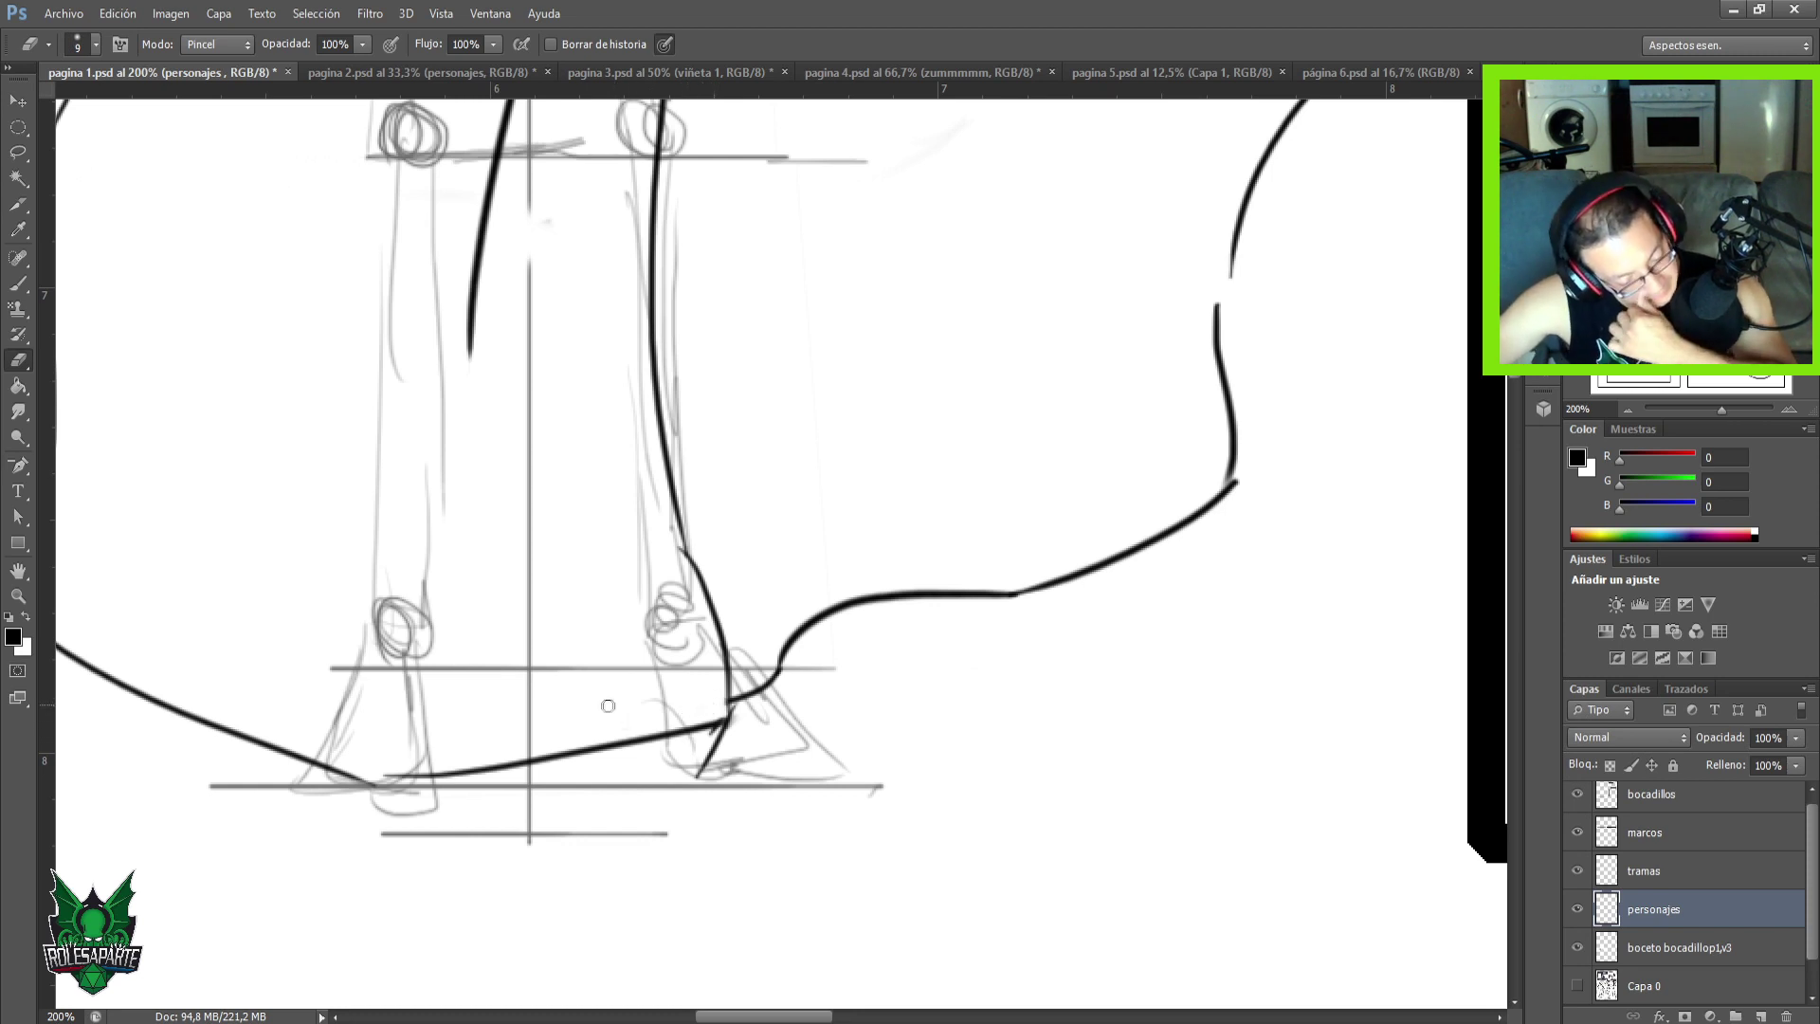
{"action": "key", "text": "ctrl+s"}
{"action": "key", "text": "ctrl+minus"}
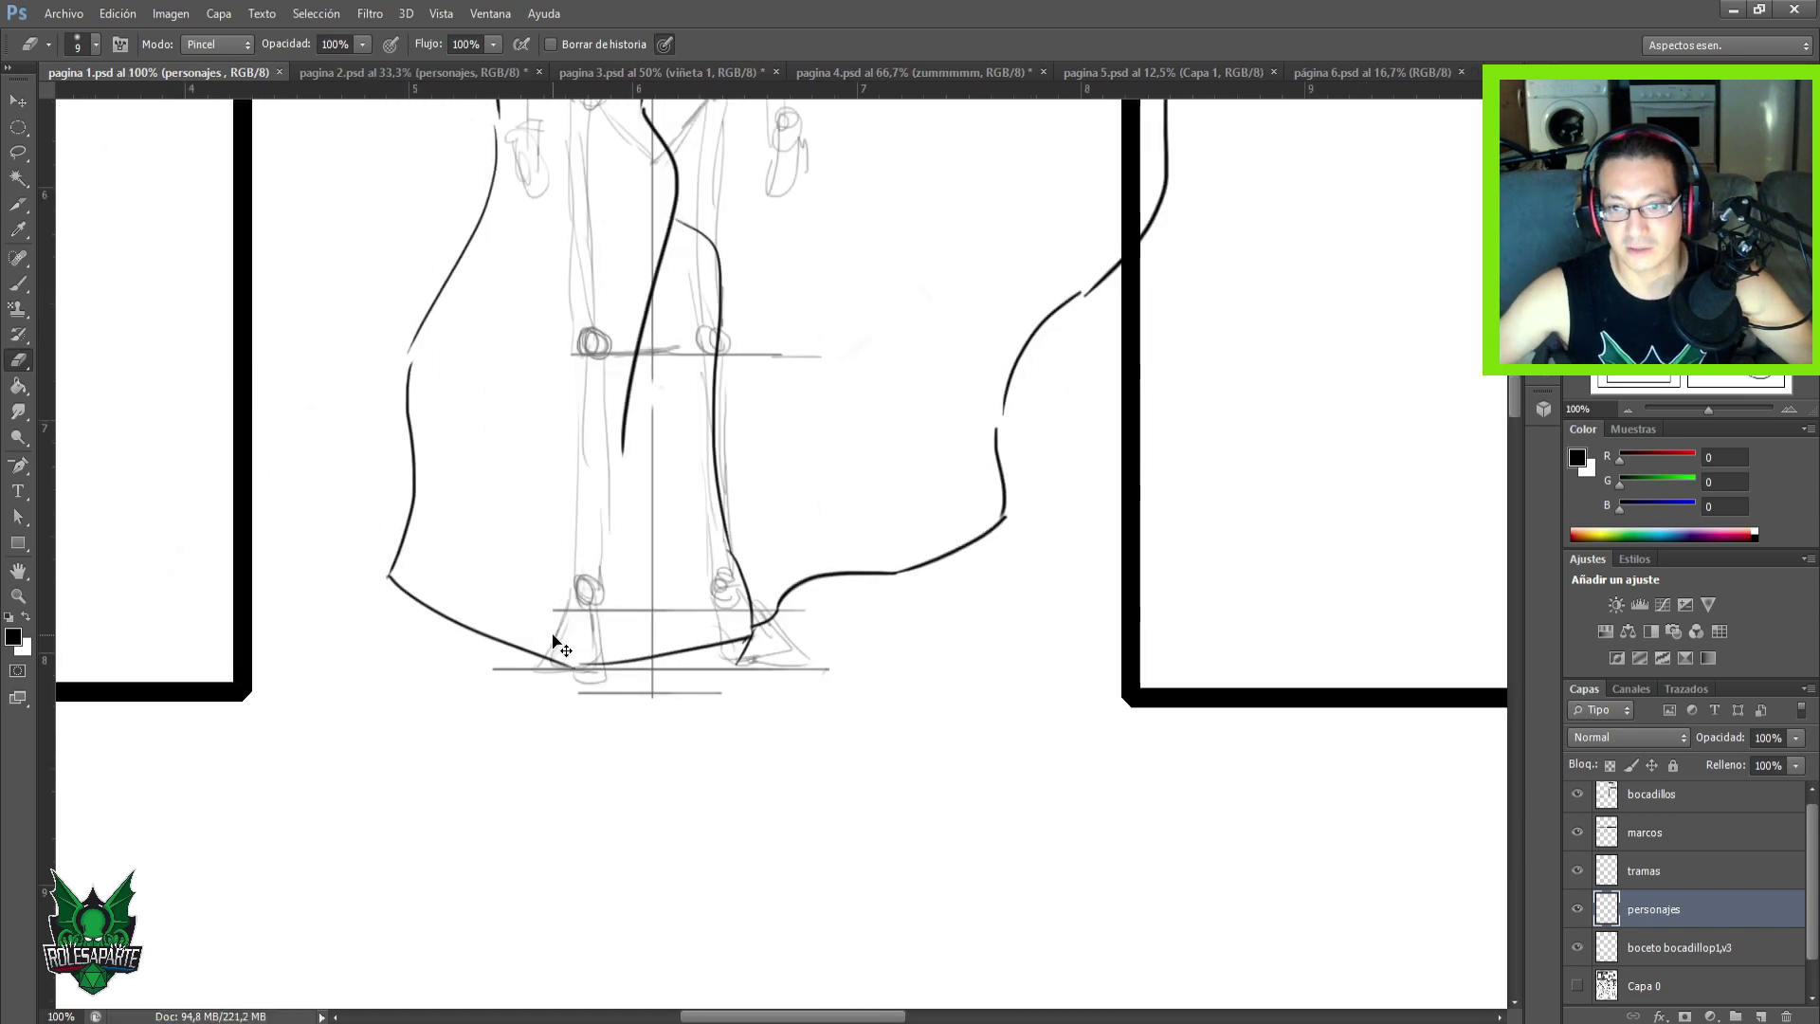
Ink a long, shallow fold line from the right-hand hip across the cape toward the right-hand frame.
{"action": "left_click_drag", "start_coordinate": [756, 598], "coordinate": [689, 986]}
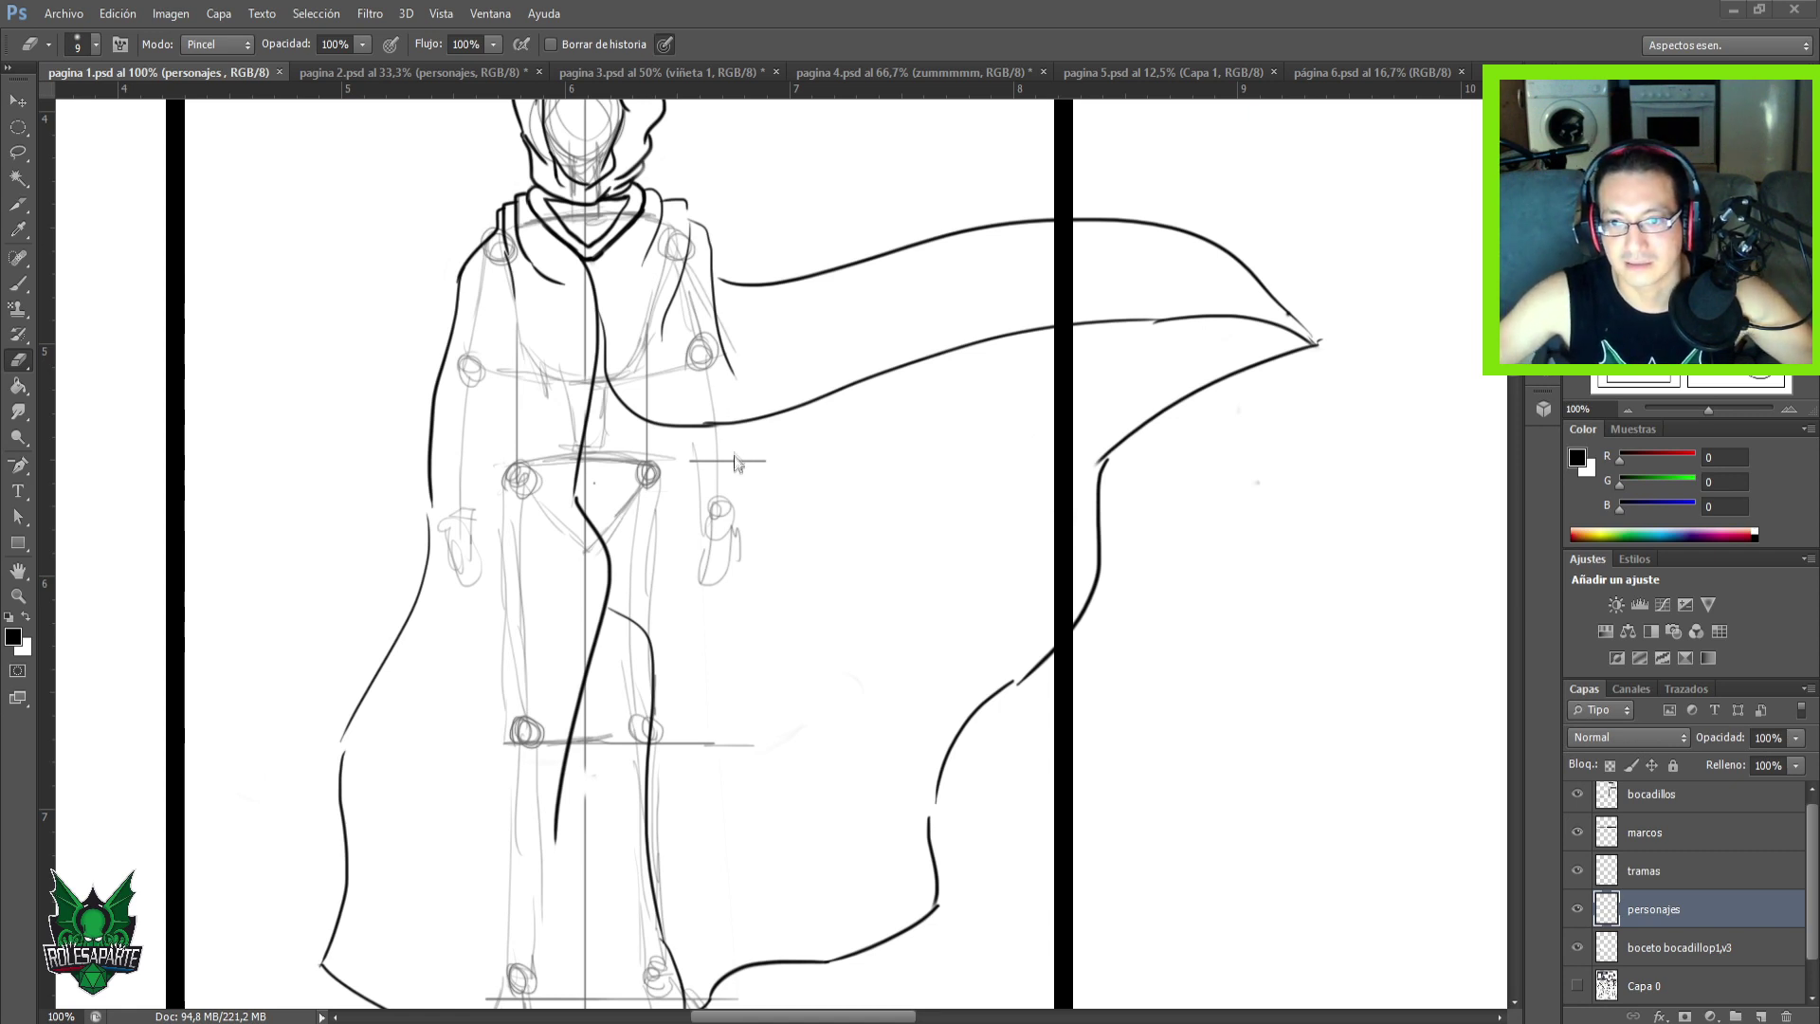
{"action": "left_click_drag", "start_coordinate": [954, 460], "coordinate": [993, 501]}
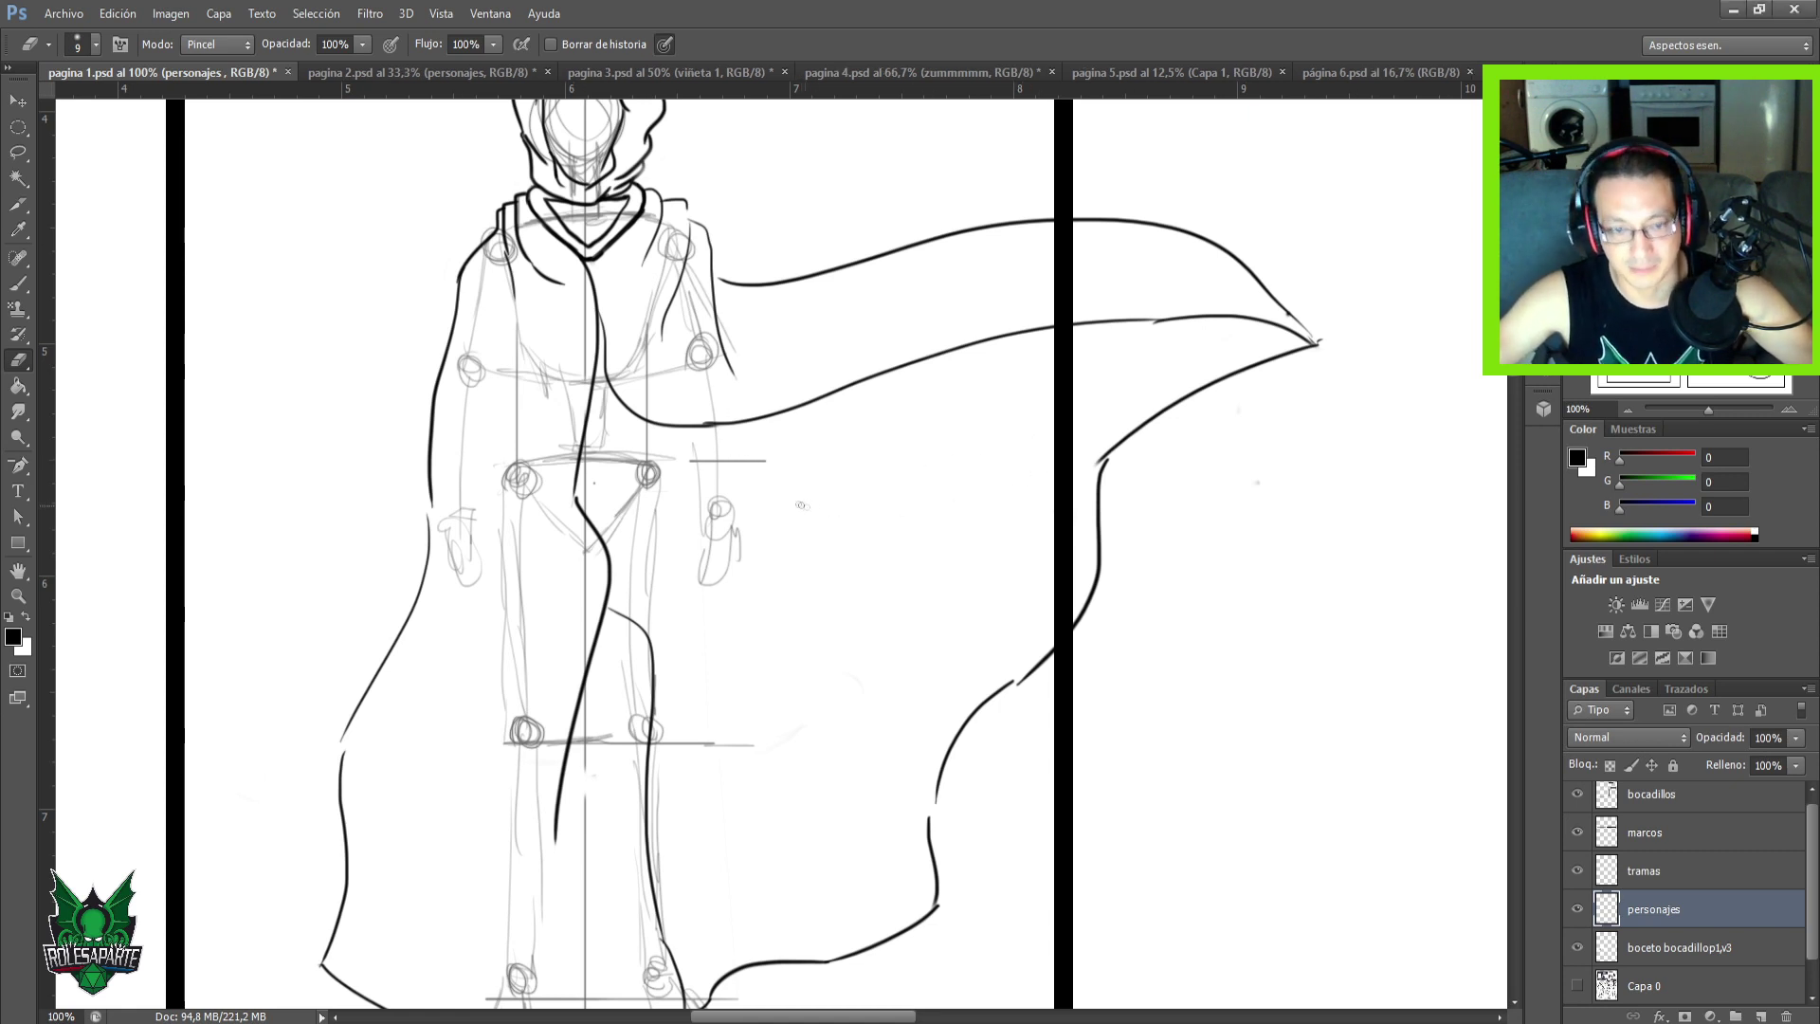
{"action": "key", "text": "b"}
{"action": "left_click_drag", "start_coordinate": [676, 450], "coordinate": [962, 494]}
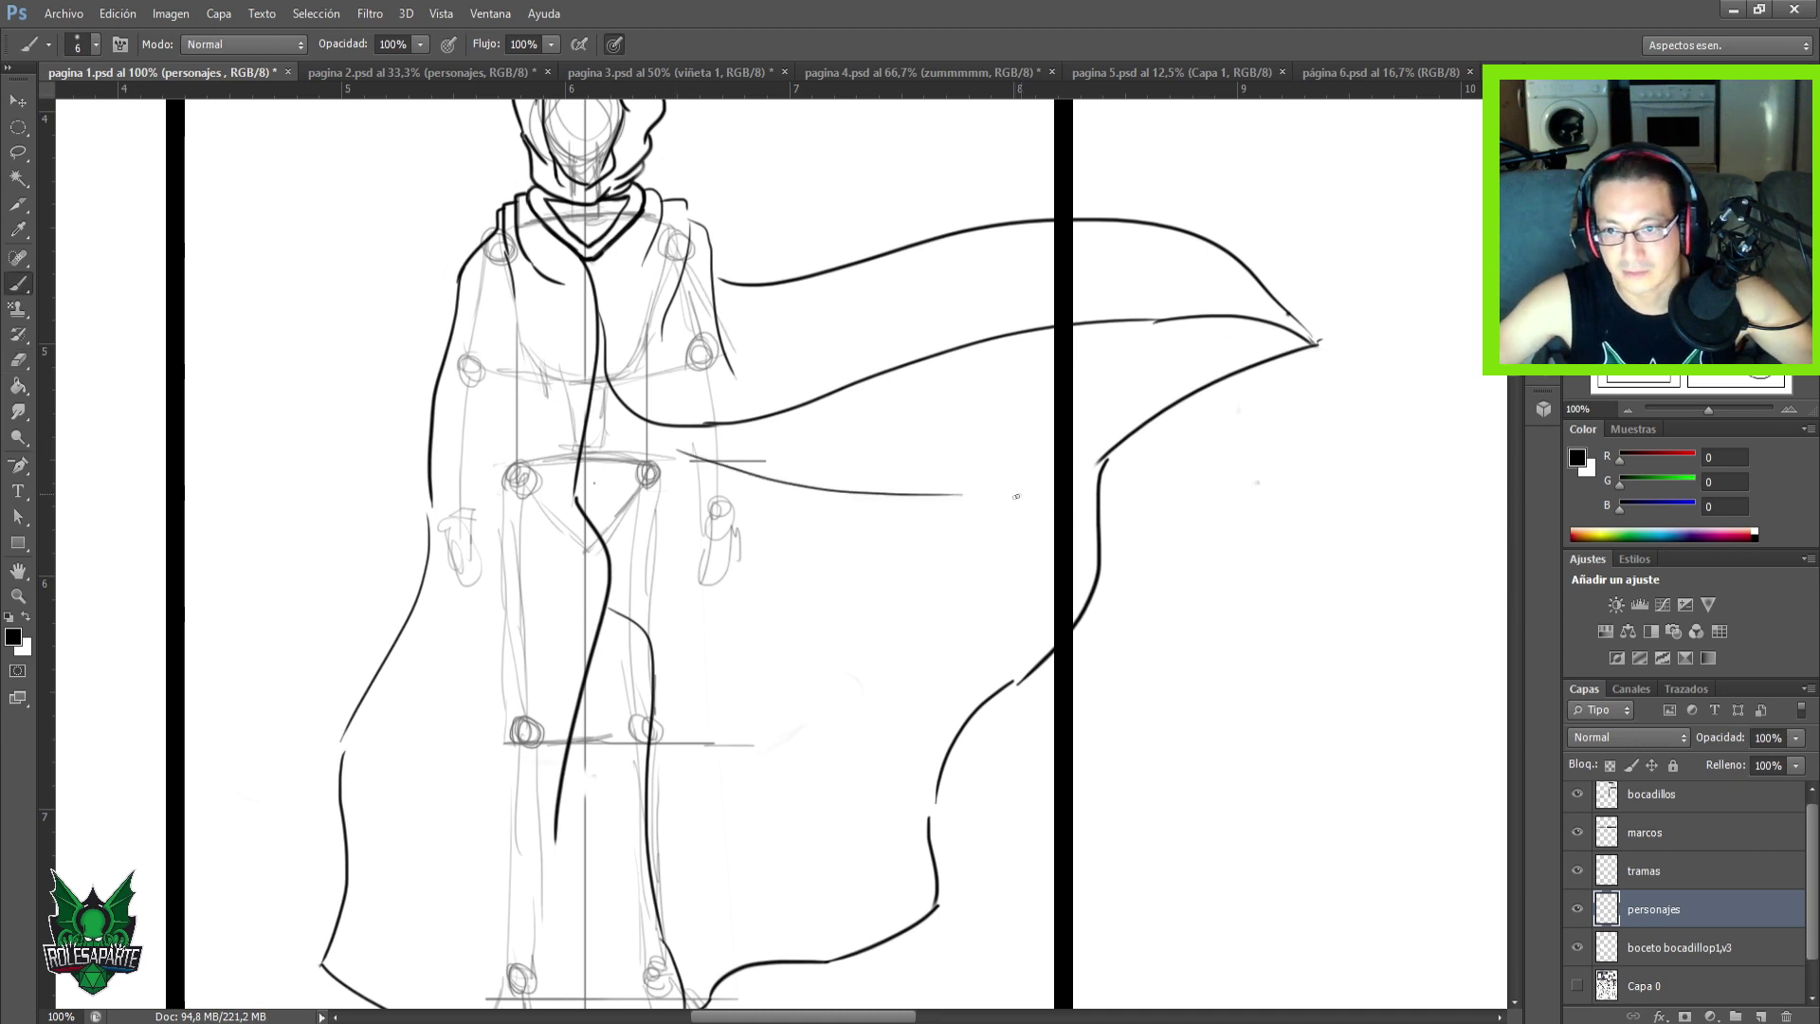
{"action": "key", "text": "ctrl+z"}
{"action": "left_click_drag", "start_coordinate": [698, 457], "coordinate": [1024, 487]}
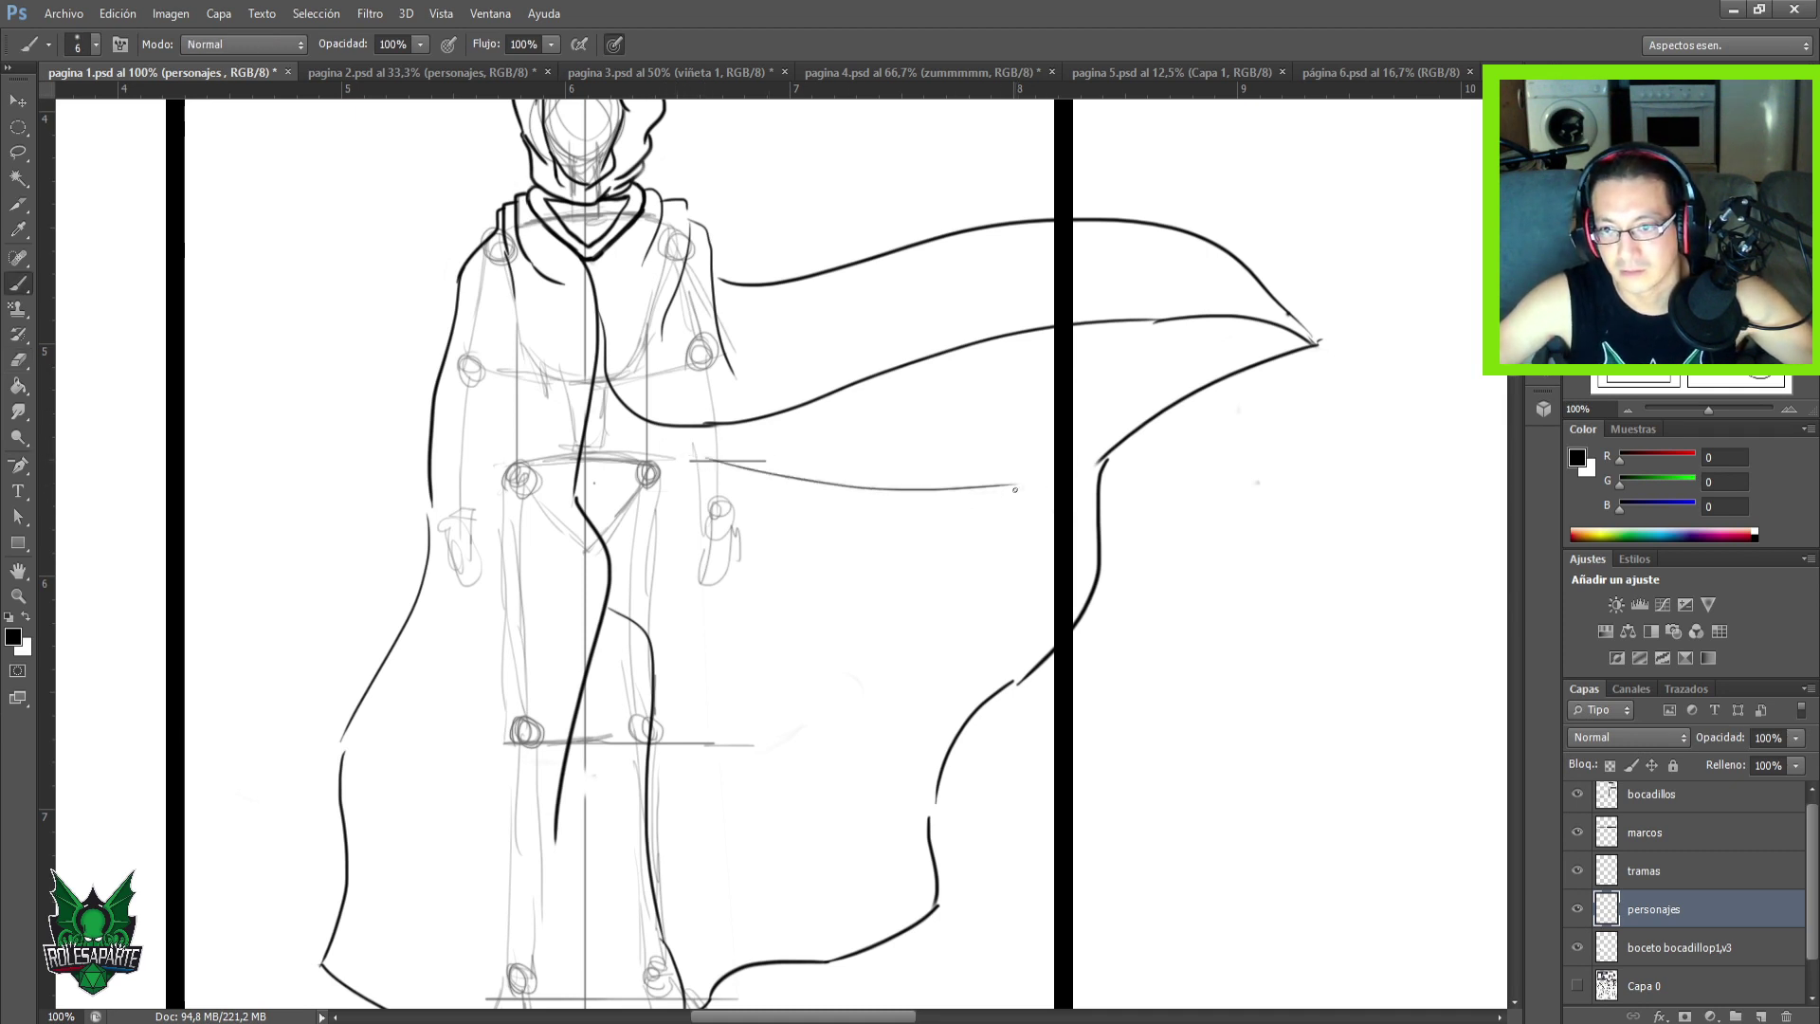
Ink two diagonal folds fanning out from the figure's right-hand hand and a near-vertical fold running down toward the hem.
{"action": "left_click_drag", "start_coordinate": [738, 519], "coordinate": [907, 729]}
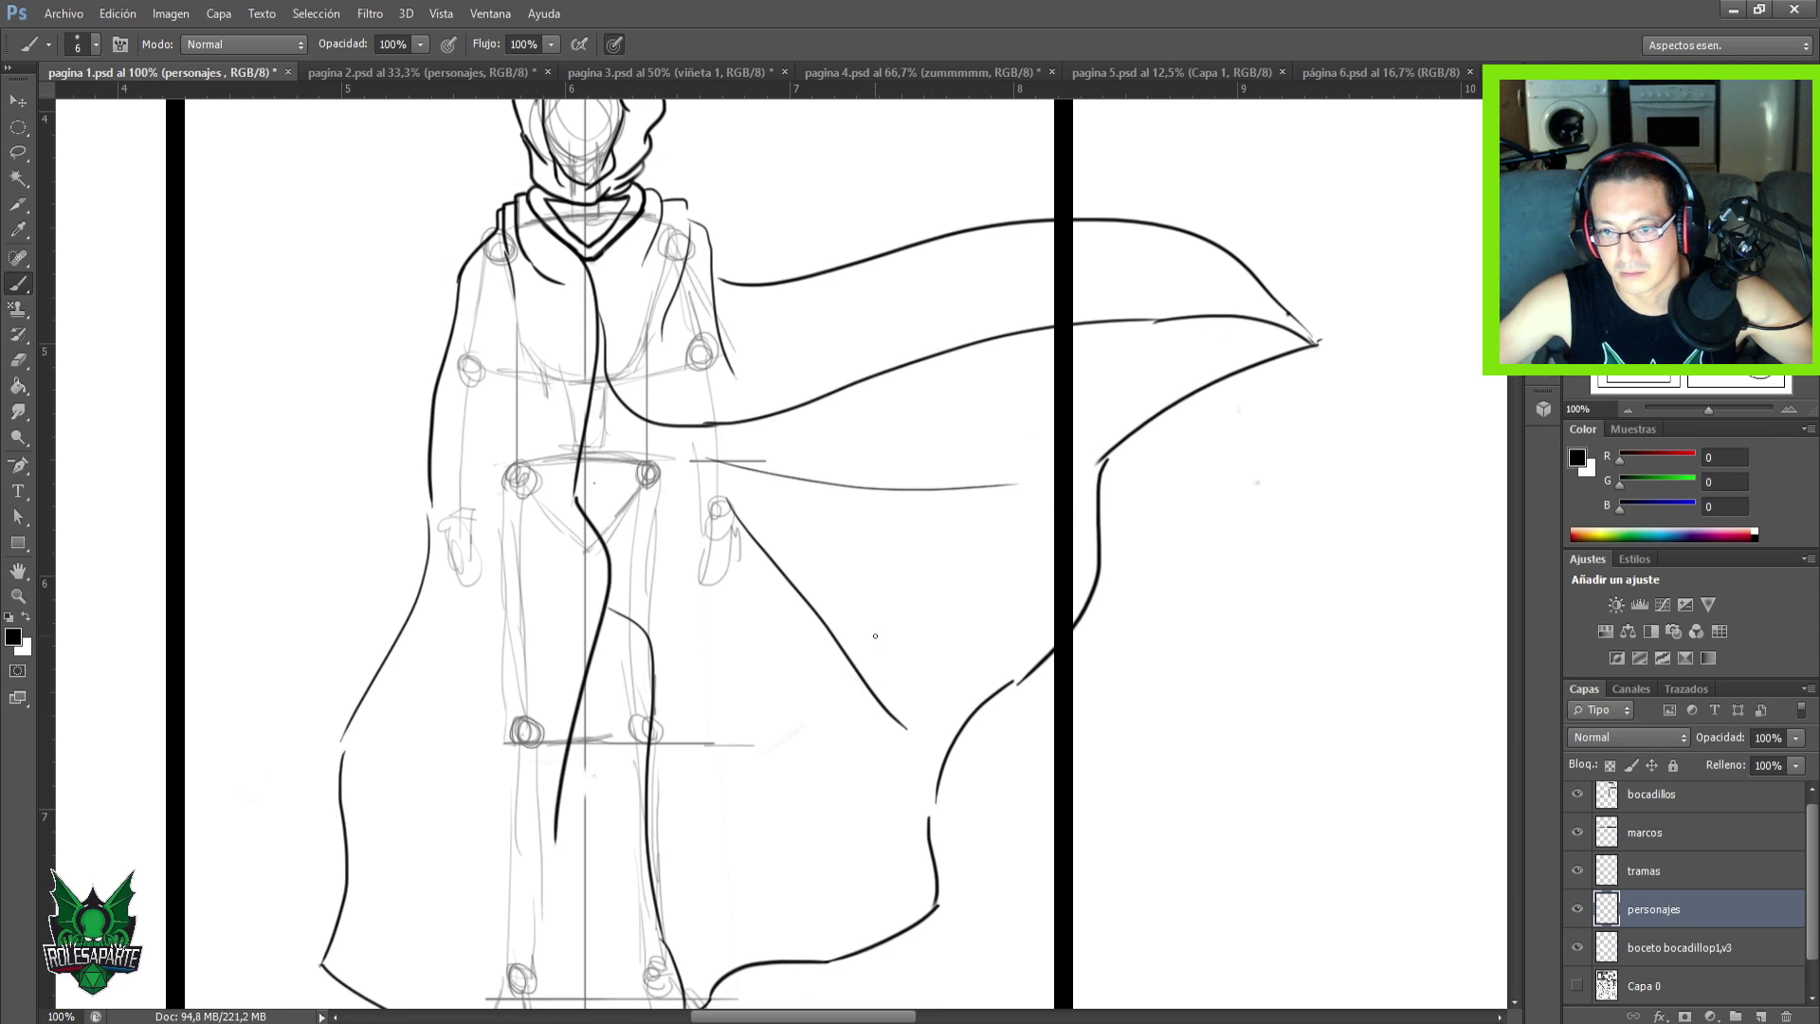
{"action": "key", "text": "ctrl+z"}
{"action": "left_click_drag", "start_coordinate": [725, 488], "coordinate": [867, 723]}
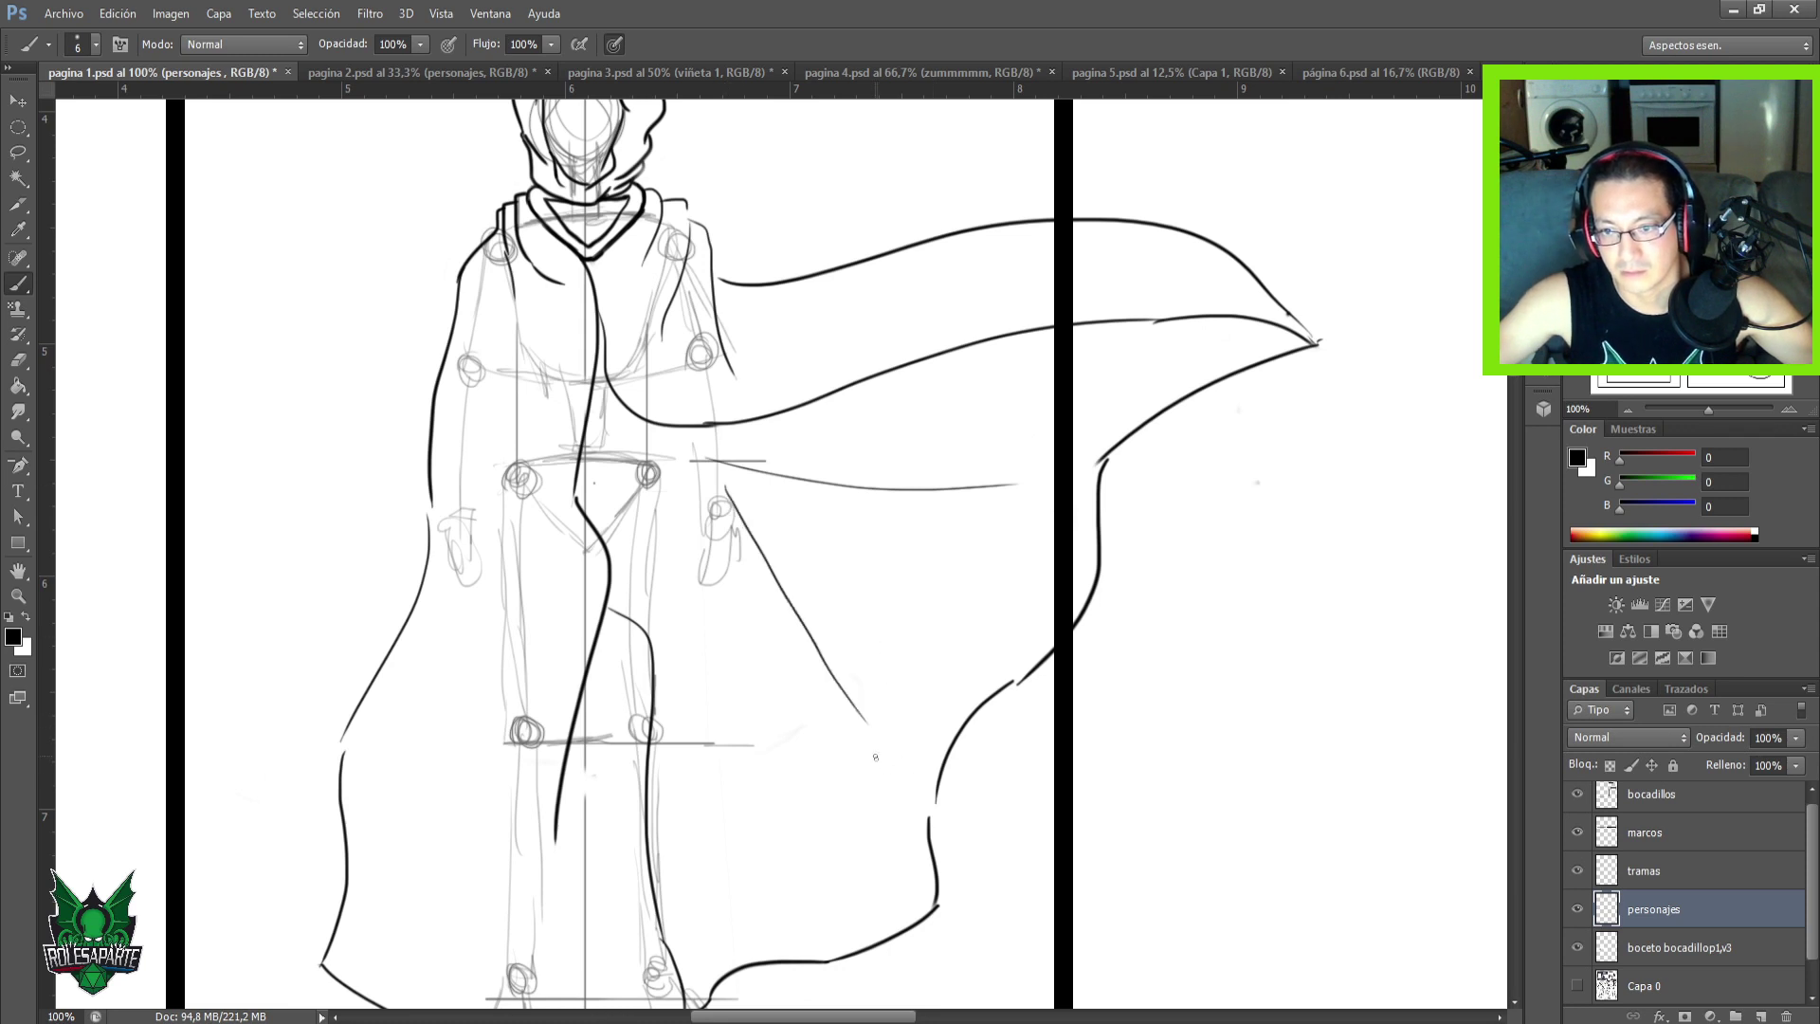
{"action": "left_click_drag", "start_coordinate": [730, 499], "coordinate": [971, 647]}
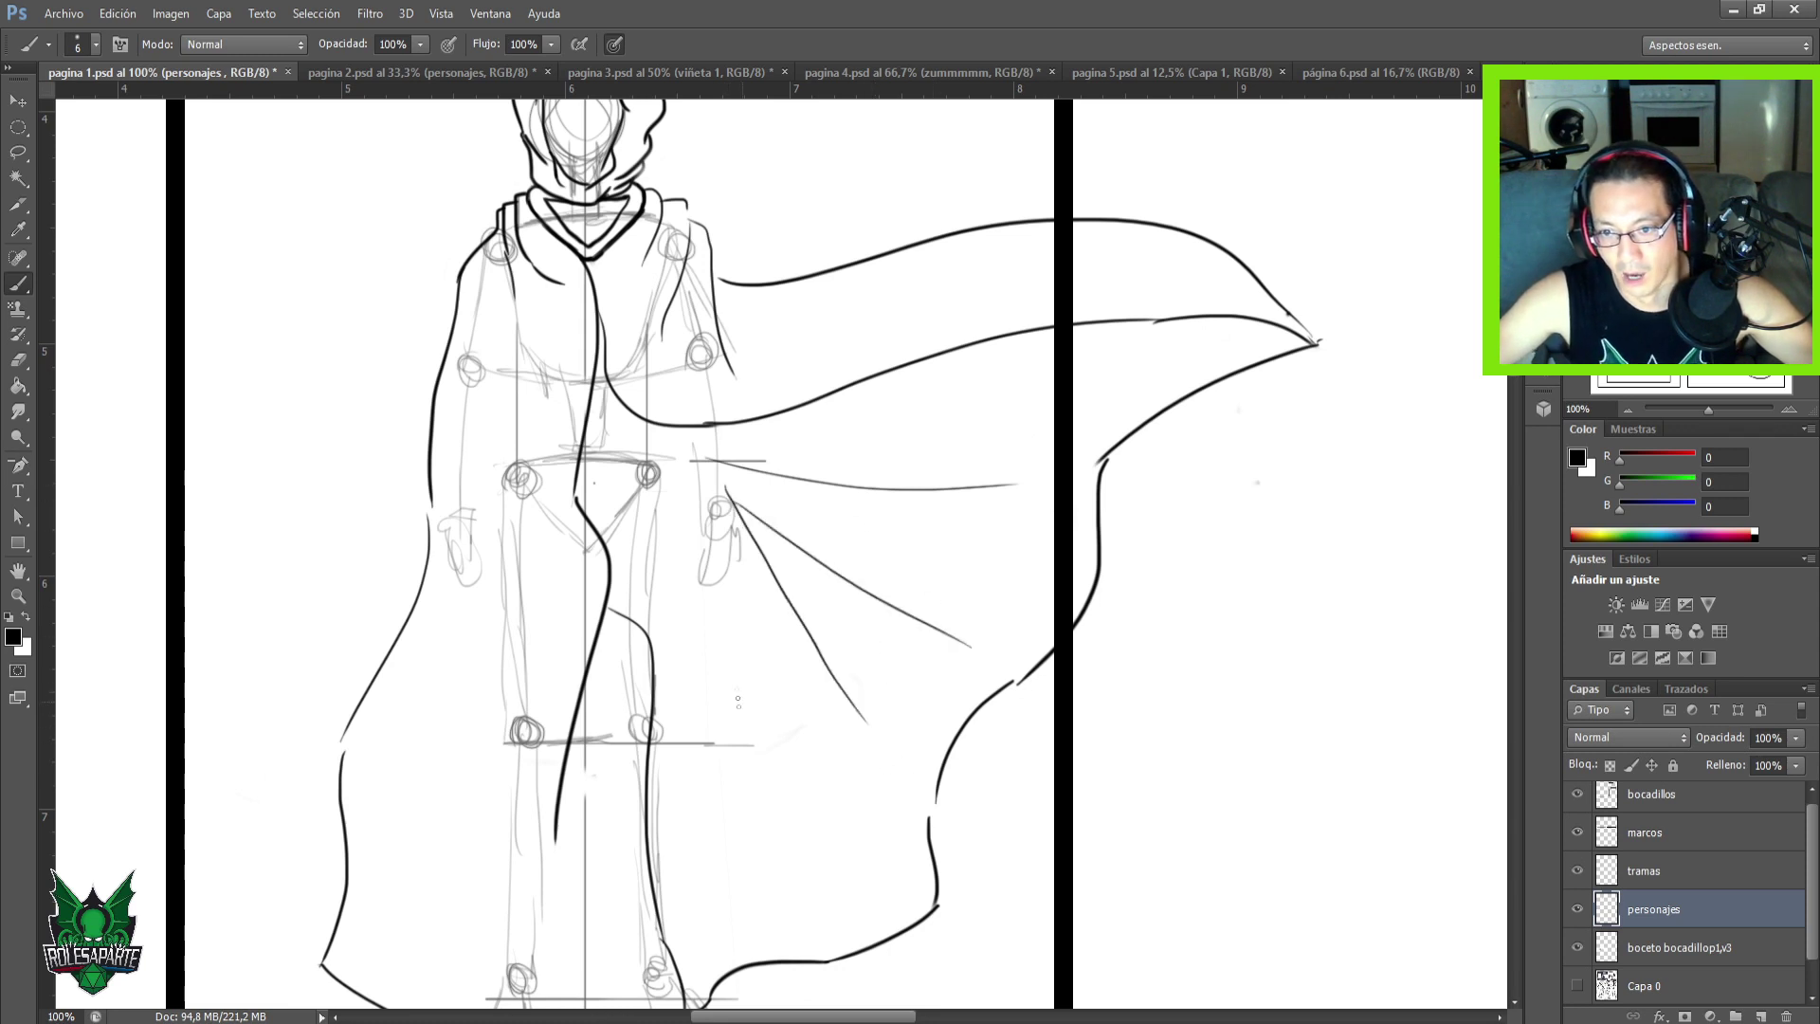
{"action": "mouse_move", "coordinate": [717, 597]}
{"action": "left_mouse_down"}
{"action": "mouse_move", "coordinate": [735, 656]}
{"action": "mouse_move", "coordinate": [689, 902]}
{"action": "left_mouse_up"}
{"action": "key", "text": "ctrl+z"}
{"action": "mouse_move", "coordinate": [726, 593]}
{"action": "left_mouse_down"}
{"action": "mouse_move", "coordinate": [745, 672]}
{"action": "mouse_move", "coordinate": [724, 938]}
{"action": "left_mouse_up"}
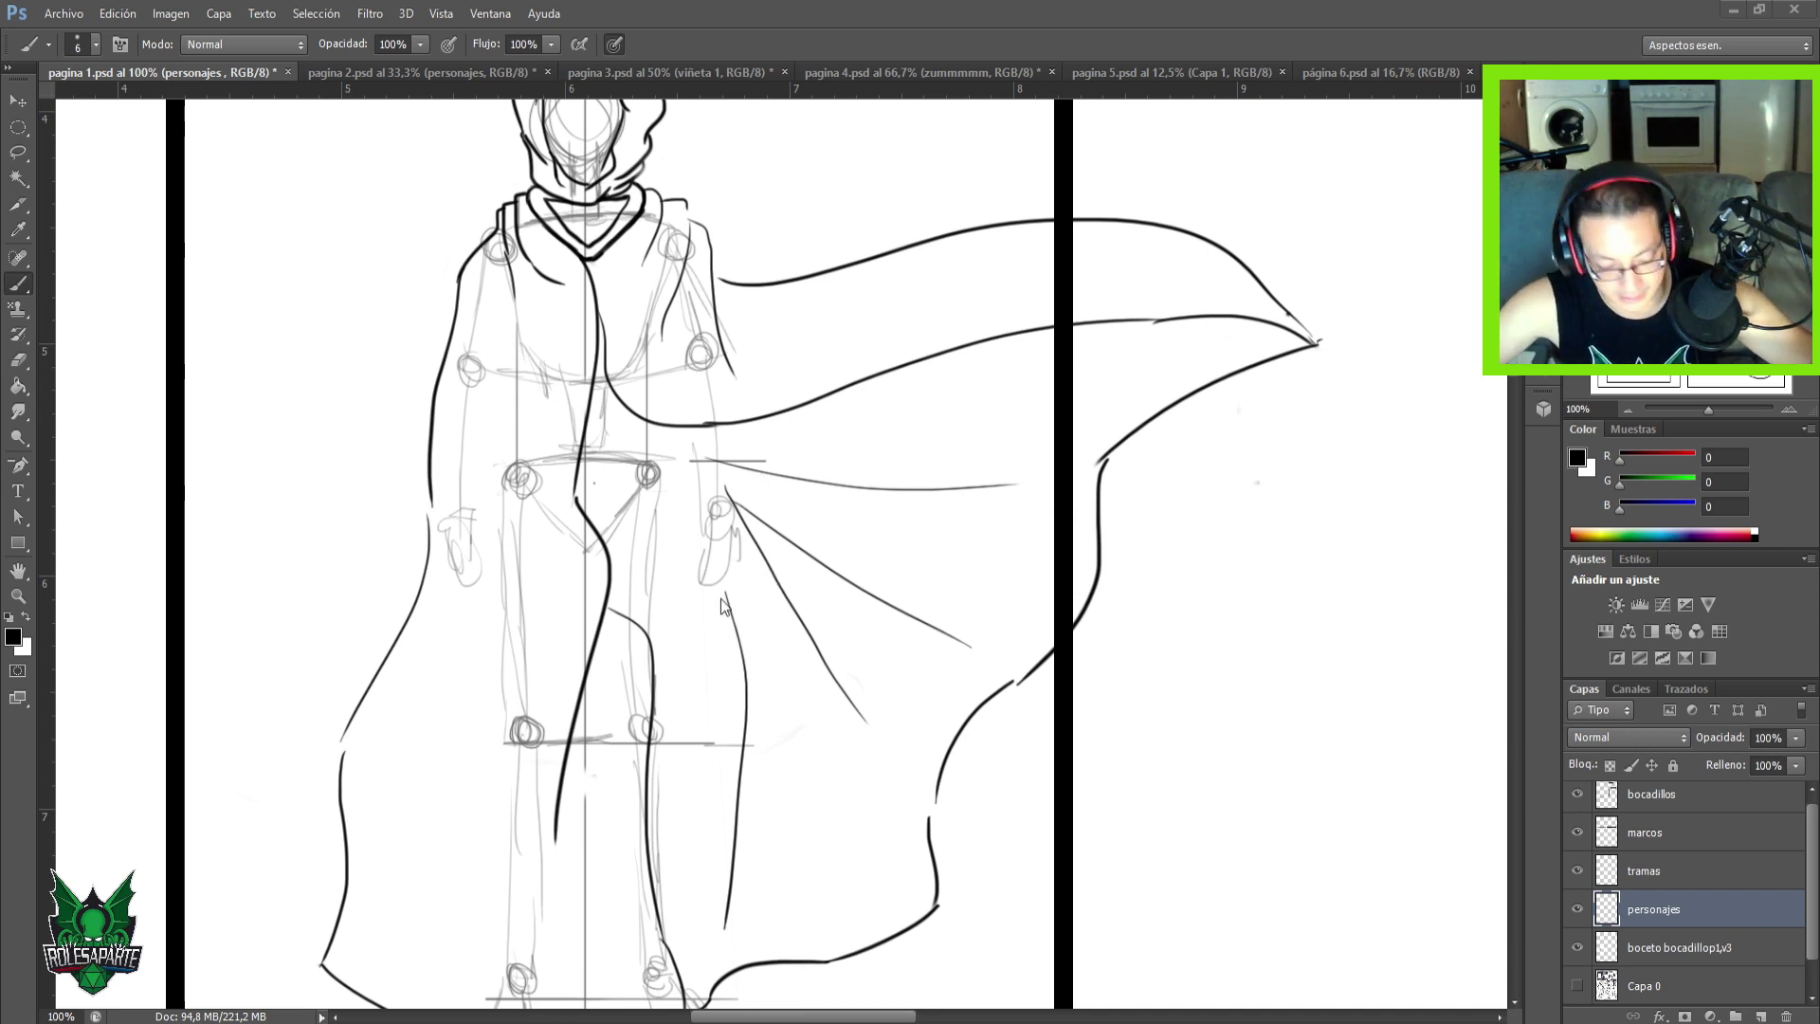
Extend the long fold to the waist and the cape's outer corner, and carry the upper diagonal fold to the trailing edge's notch.
{"action": "key", "text": "e"}
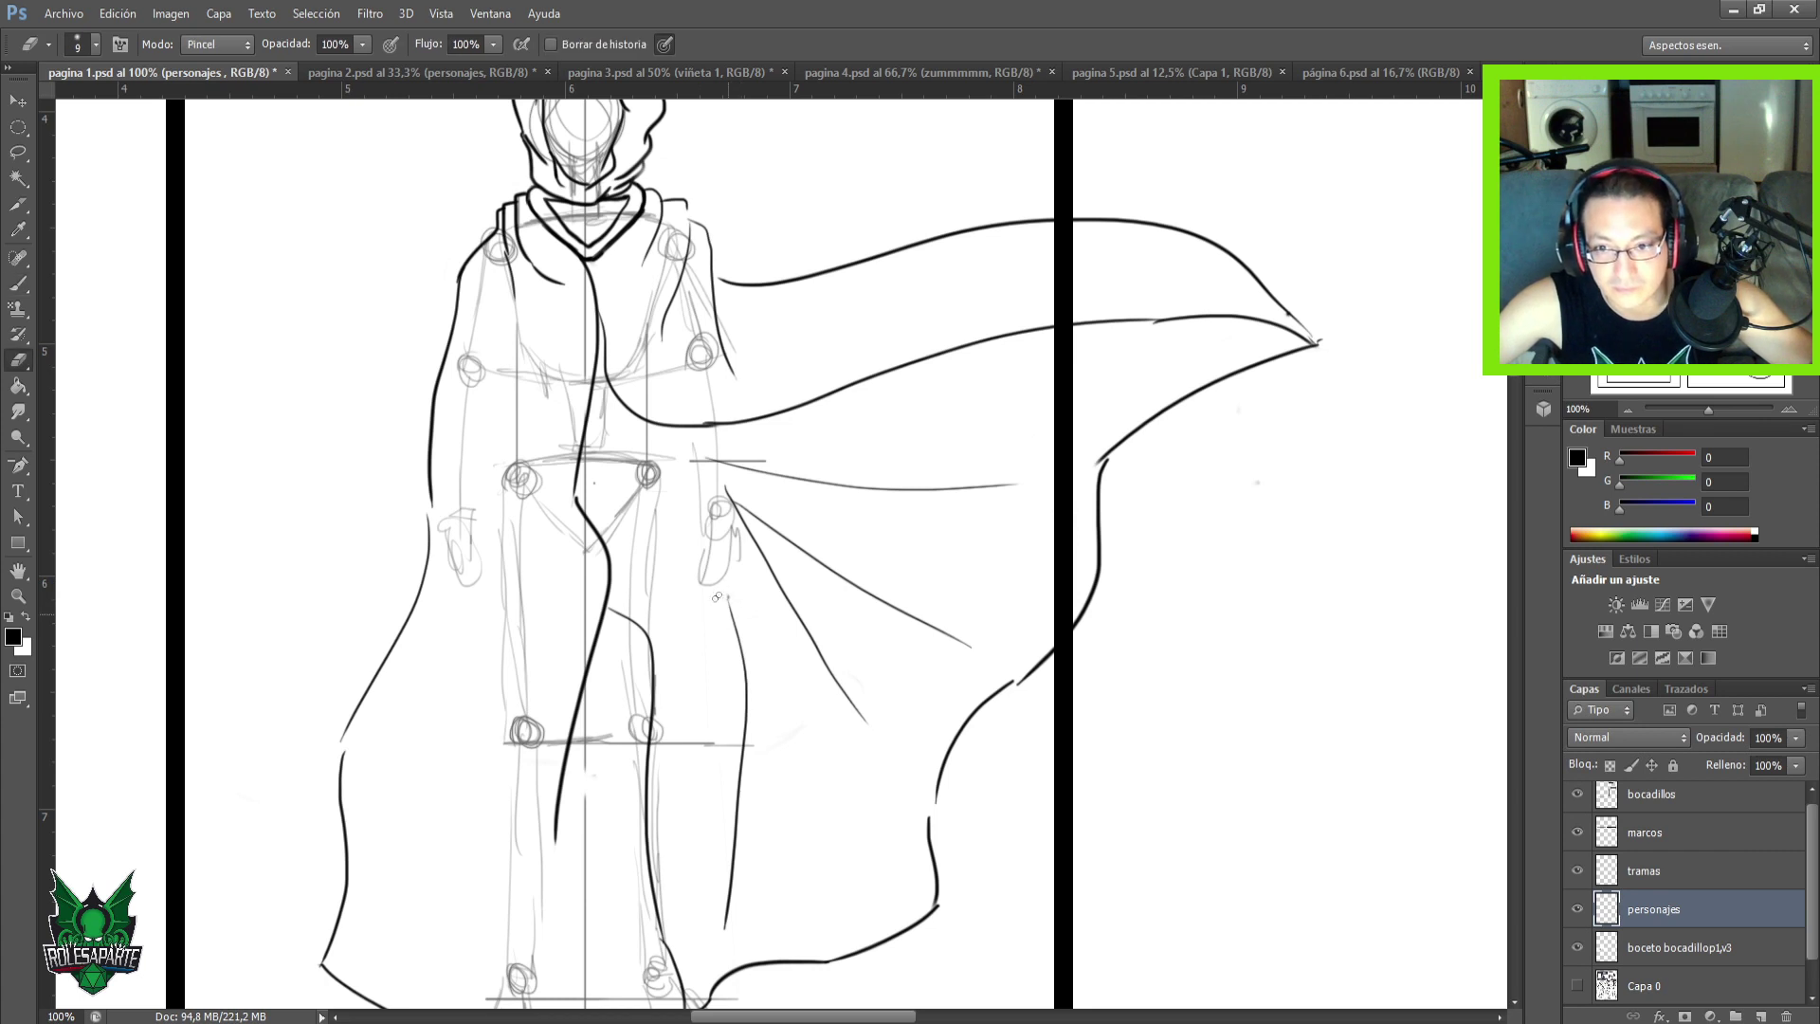
{"action": "key", "text": "b"}
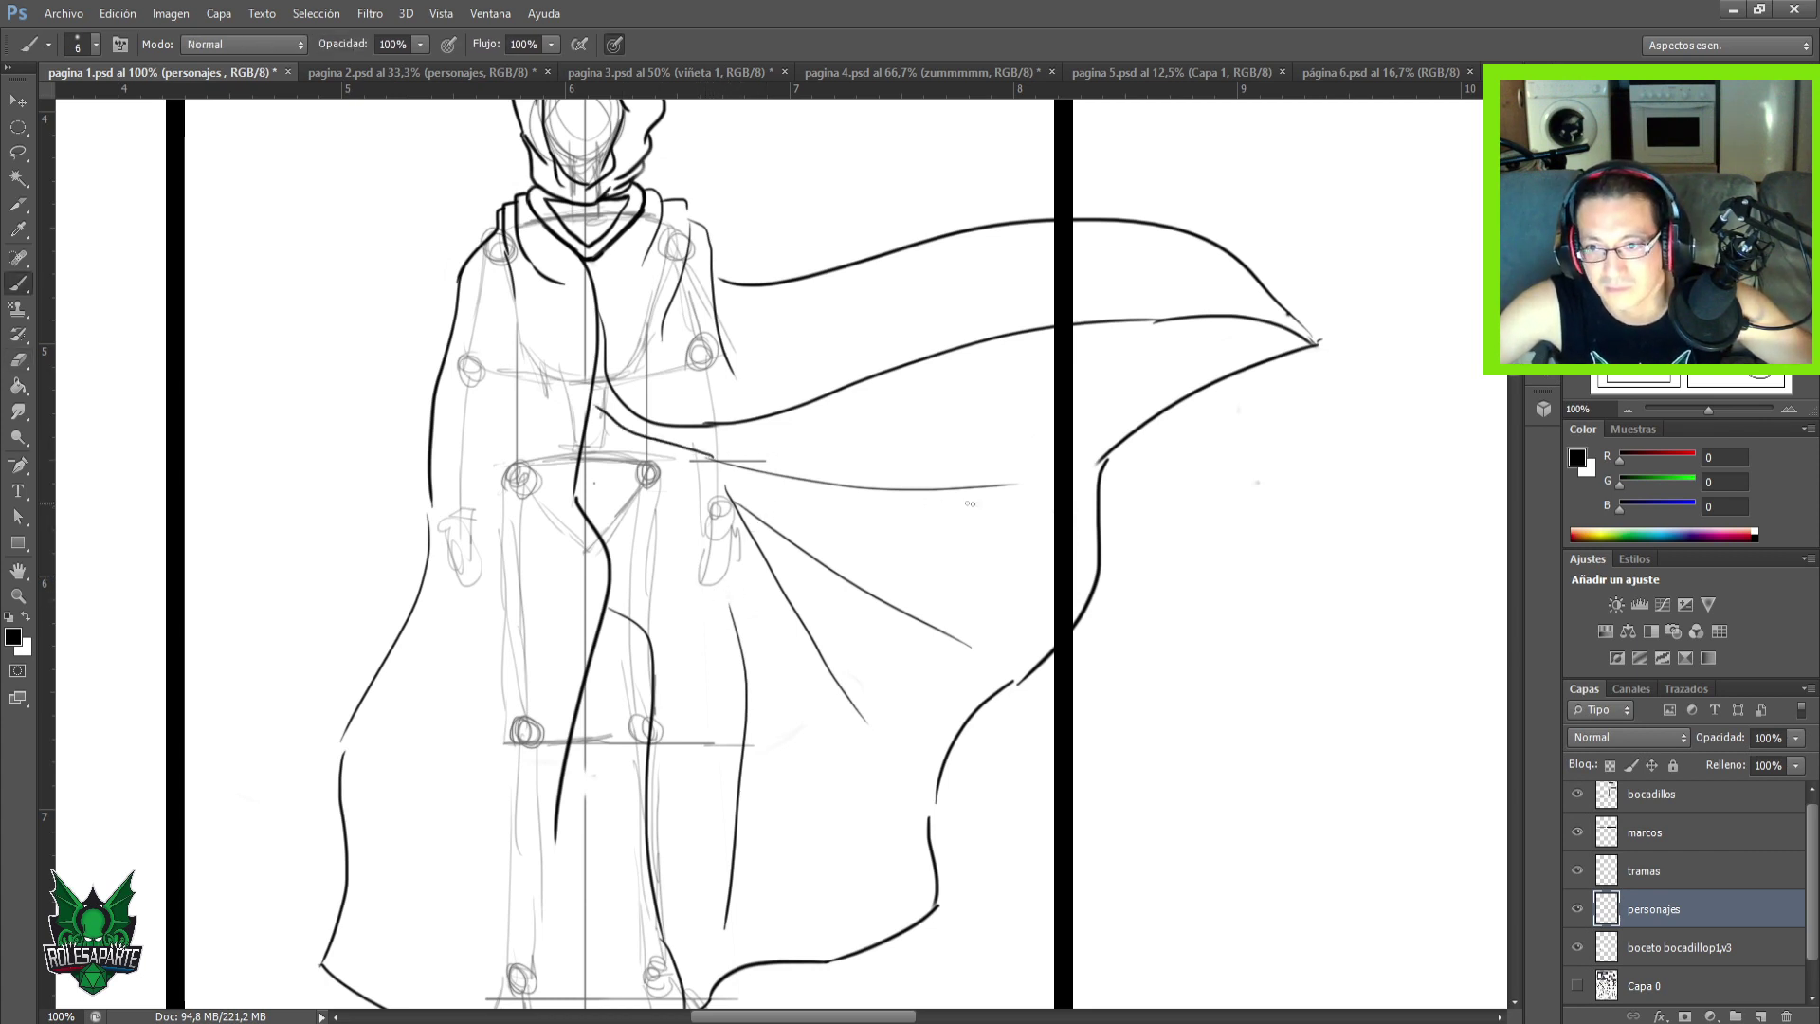
{"action": "left_click_drag", "start_coordinate": [1024, 484], "coordinate": [1101, 461]}
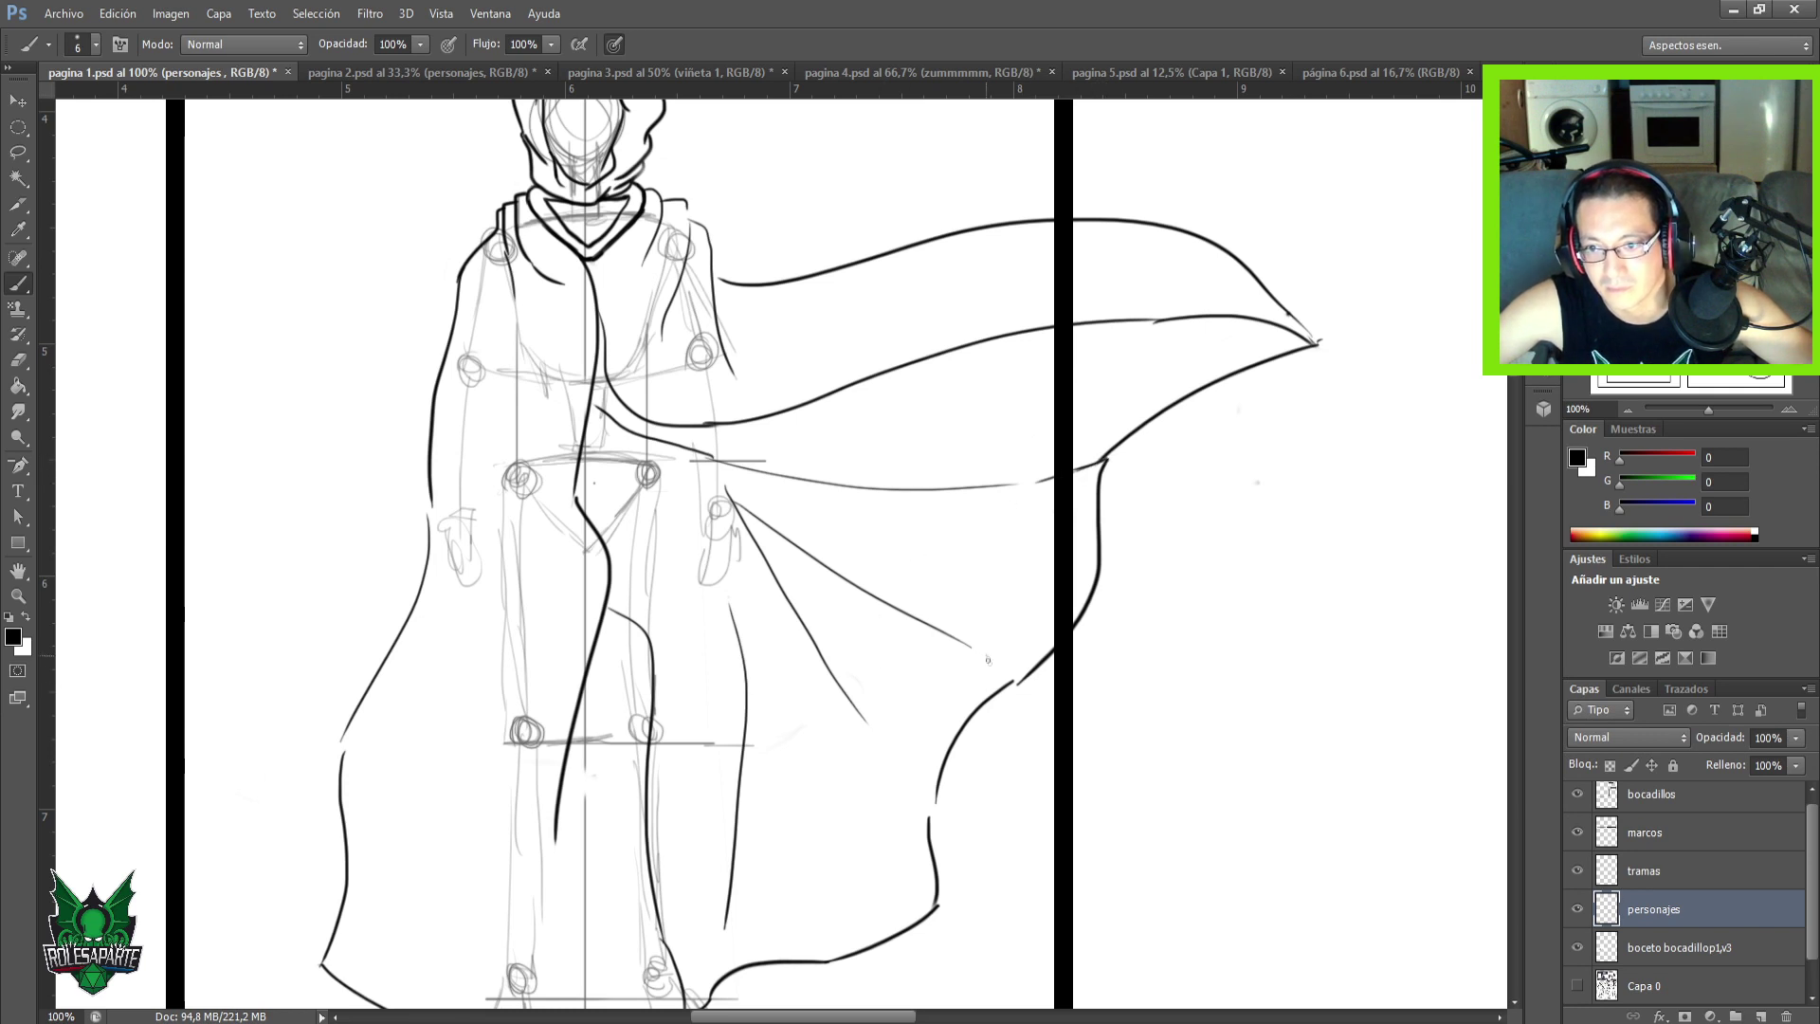
{"action": "left_click_drag", "start_coordinate": [986, 654], "coordinate": [1014, 680]}
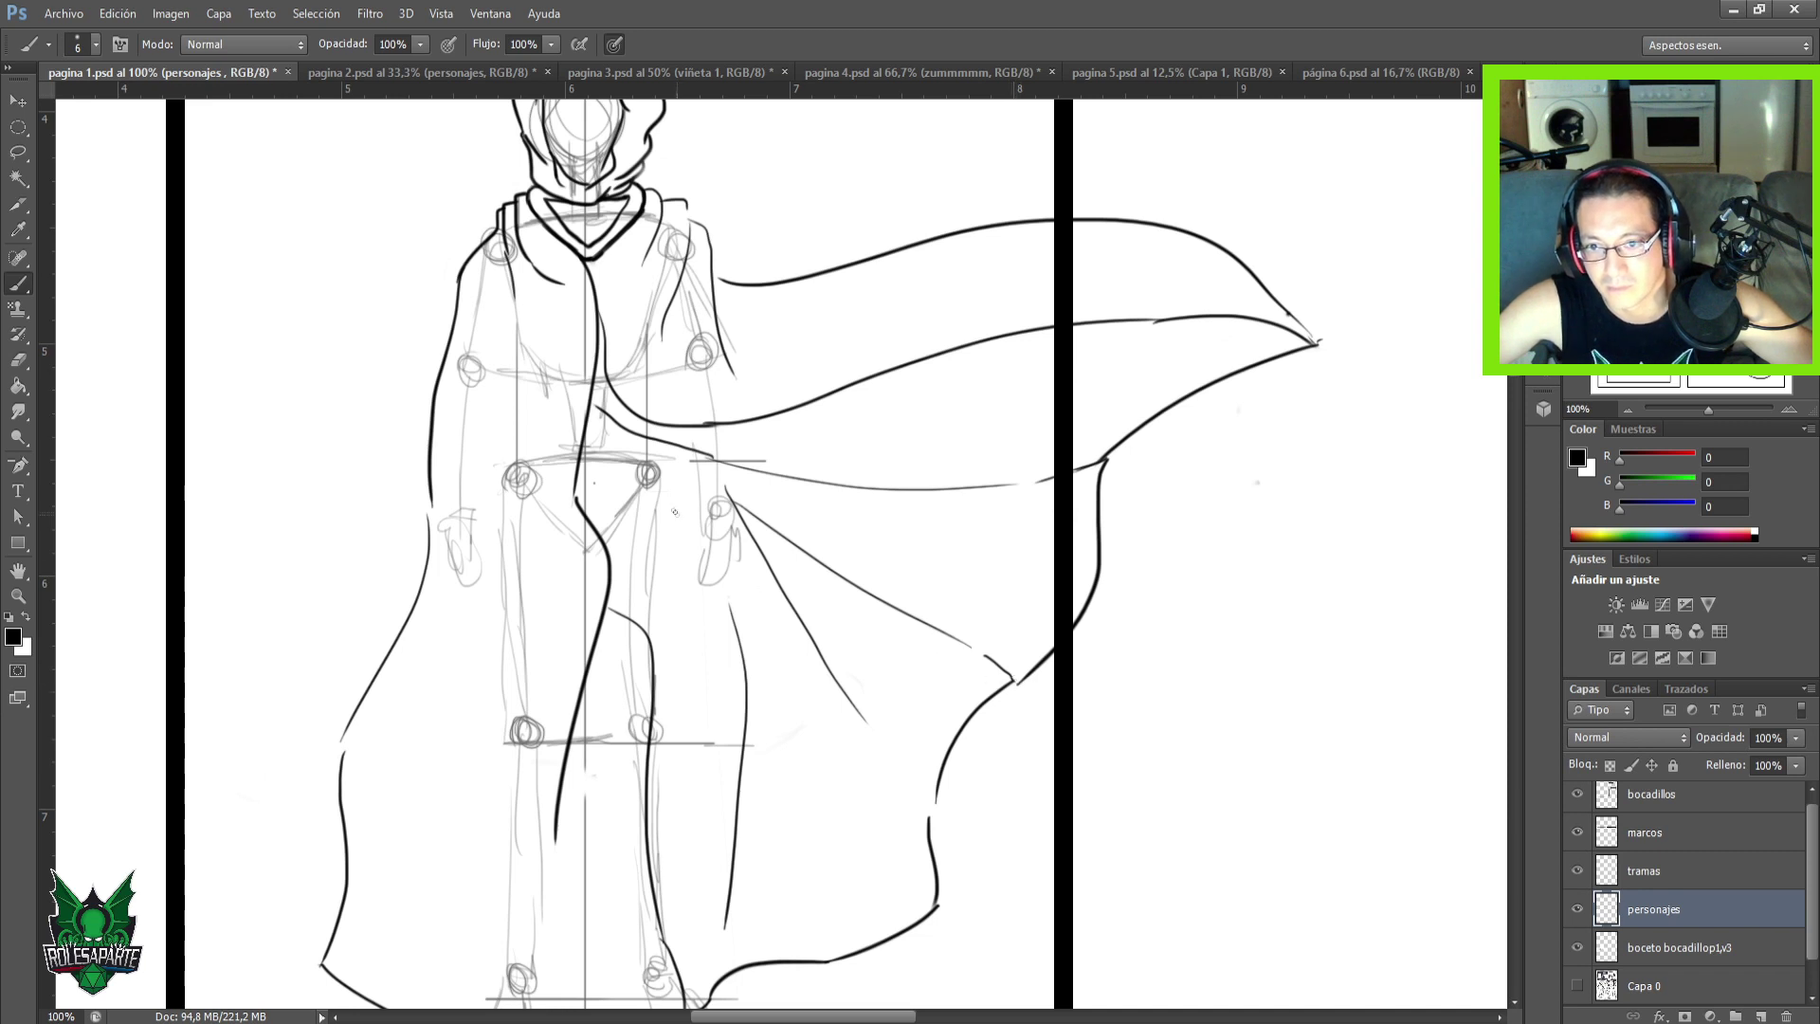
Erase the point where the two diagonal folds meet at the hand, and extend the upper diagonal back to the hip.
{"action": "key", "text": "e"}
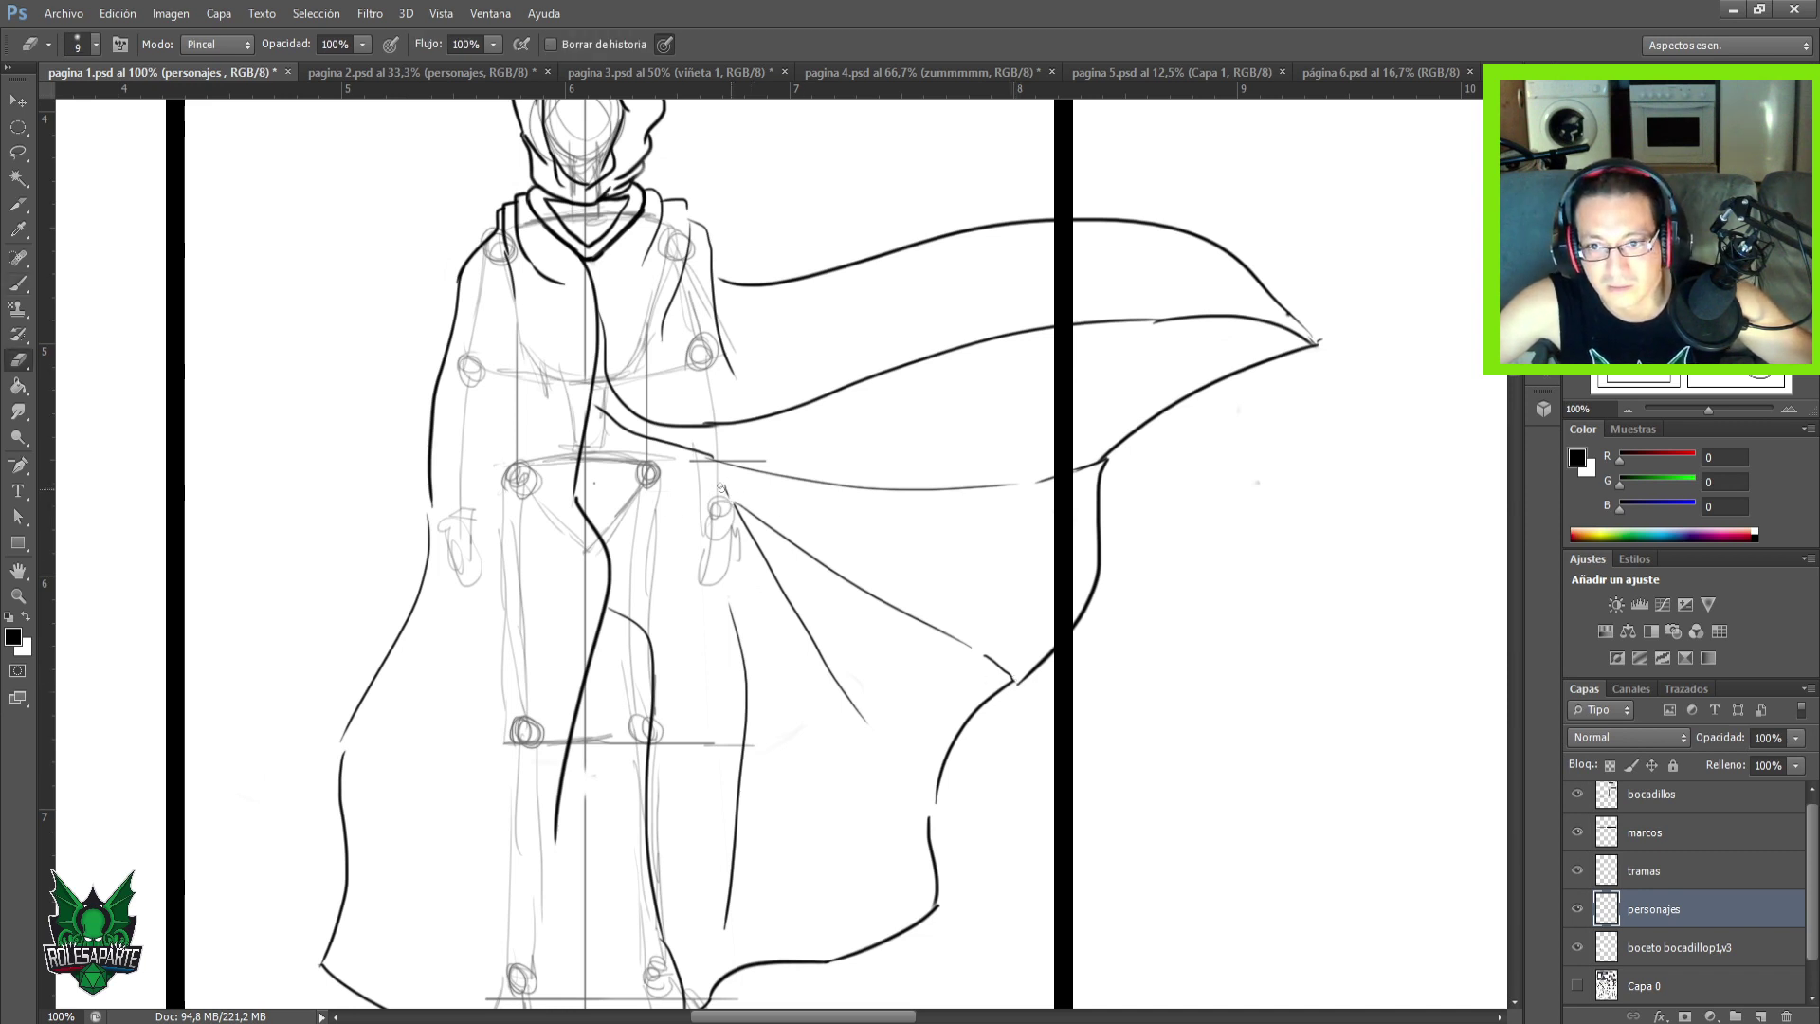
{"action": "mouse_move", "coordinate": [734, 491]}
{"action": "left_mouse_down"}
{"action": "mouse_move", "coordinate": [732, 563]}
{"action": "mouse_move", "coordinate": [758, 539]}
{"action": "mouse_move", "coordinate": [739, 522]}
{"action": "left_mouse_up"}
{"action": "key", "text": "bracketright"}
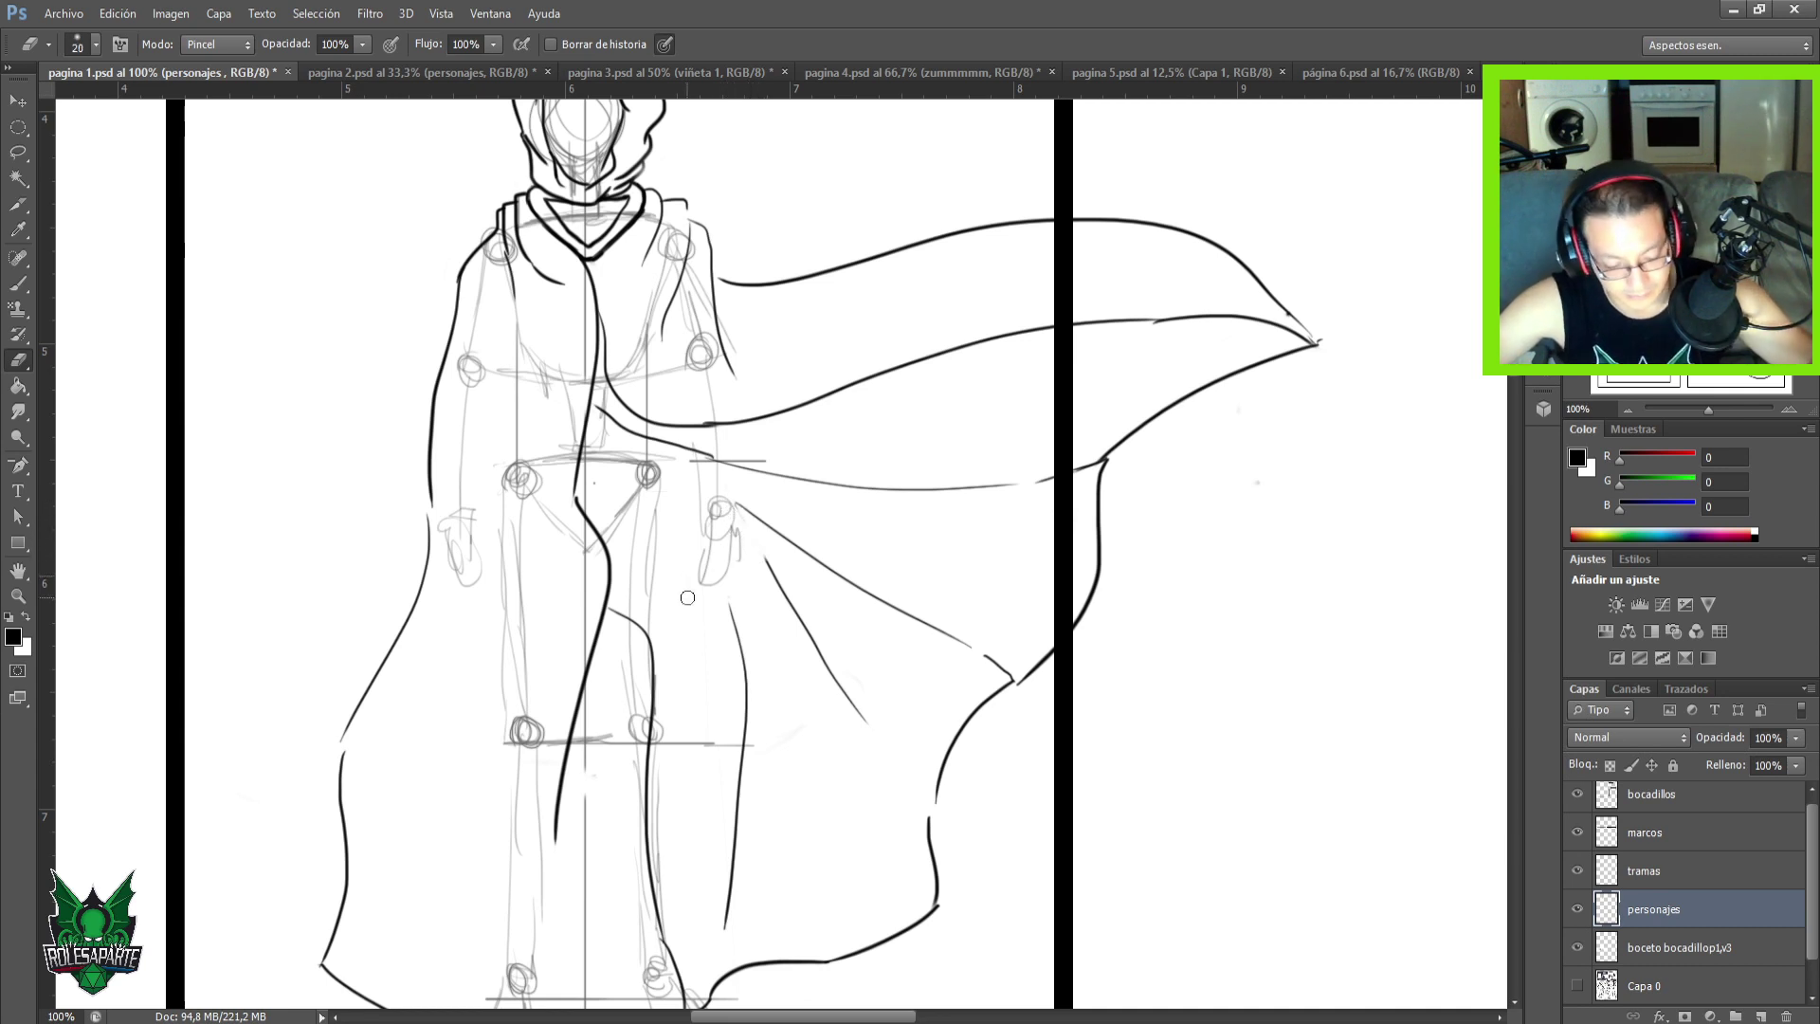
{"action": "key", "text": "b"}
{"action": "left_click_drag", "start_coordinate": [739, 514], "coordinate": [663, 466]}
Erase the steeper diagonal fold and redraw it from the hip, curling into the trailing edge's lower notch with its overshoot trimmed.
{"action": "key", "text": "e"}
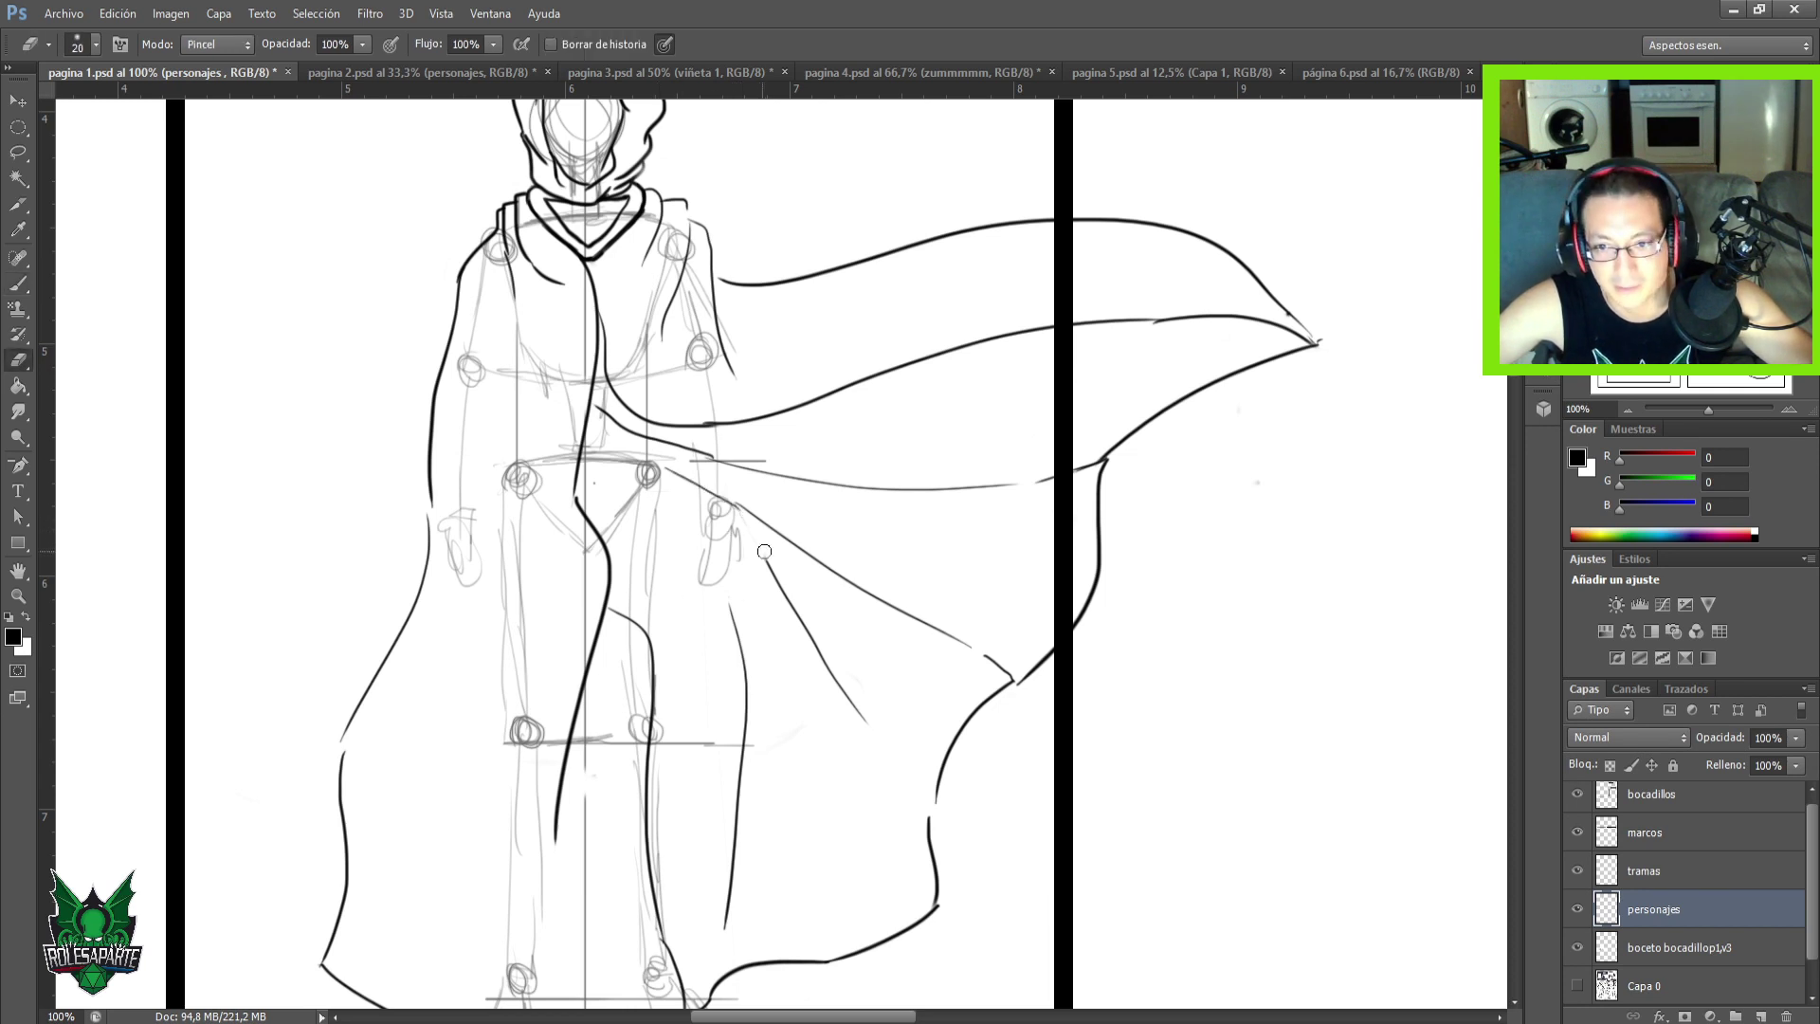
{"action": "left_click_drag", "start_coordinate": [817, 634], "coordinate": [749, 538]}
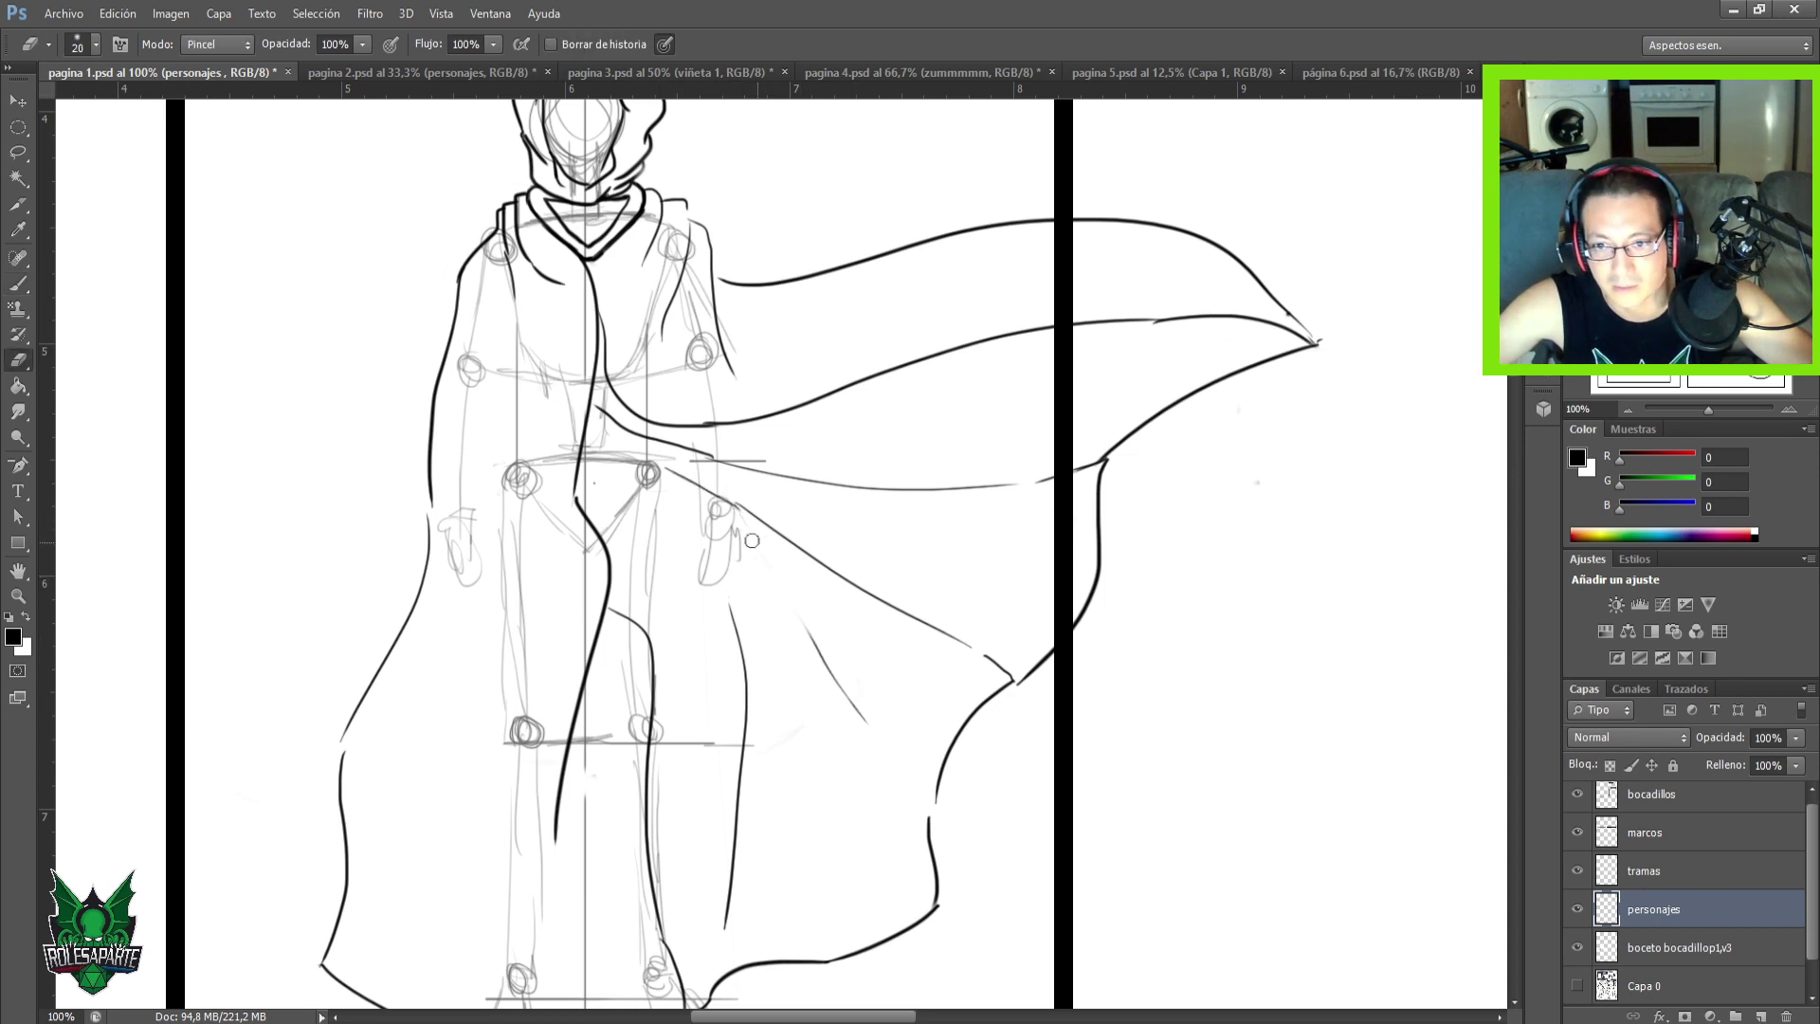
{"action": "left_click_drag", "start_coordinate": [801, 625], "coordinate": [882, 713]}
{"action": "key", "text": "b"}
{"action": "mouse_move", "coordinate": [631, 474]}
{"action": "left_mouse_down"}
{"action": "mouse_move", "coordinate": [875, 815]}
{"action": "mouse_move", "coordinate": [924, 820]}
{"action": "left_mouse_up"}
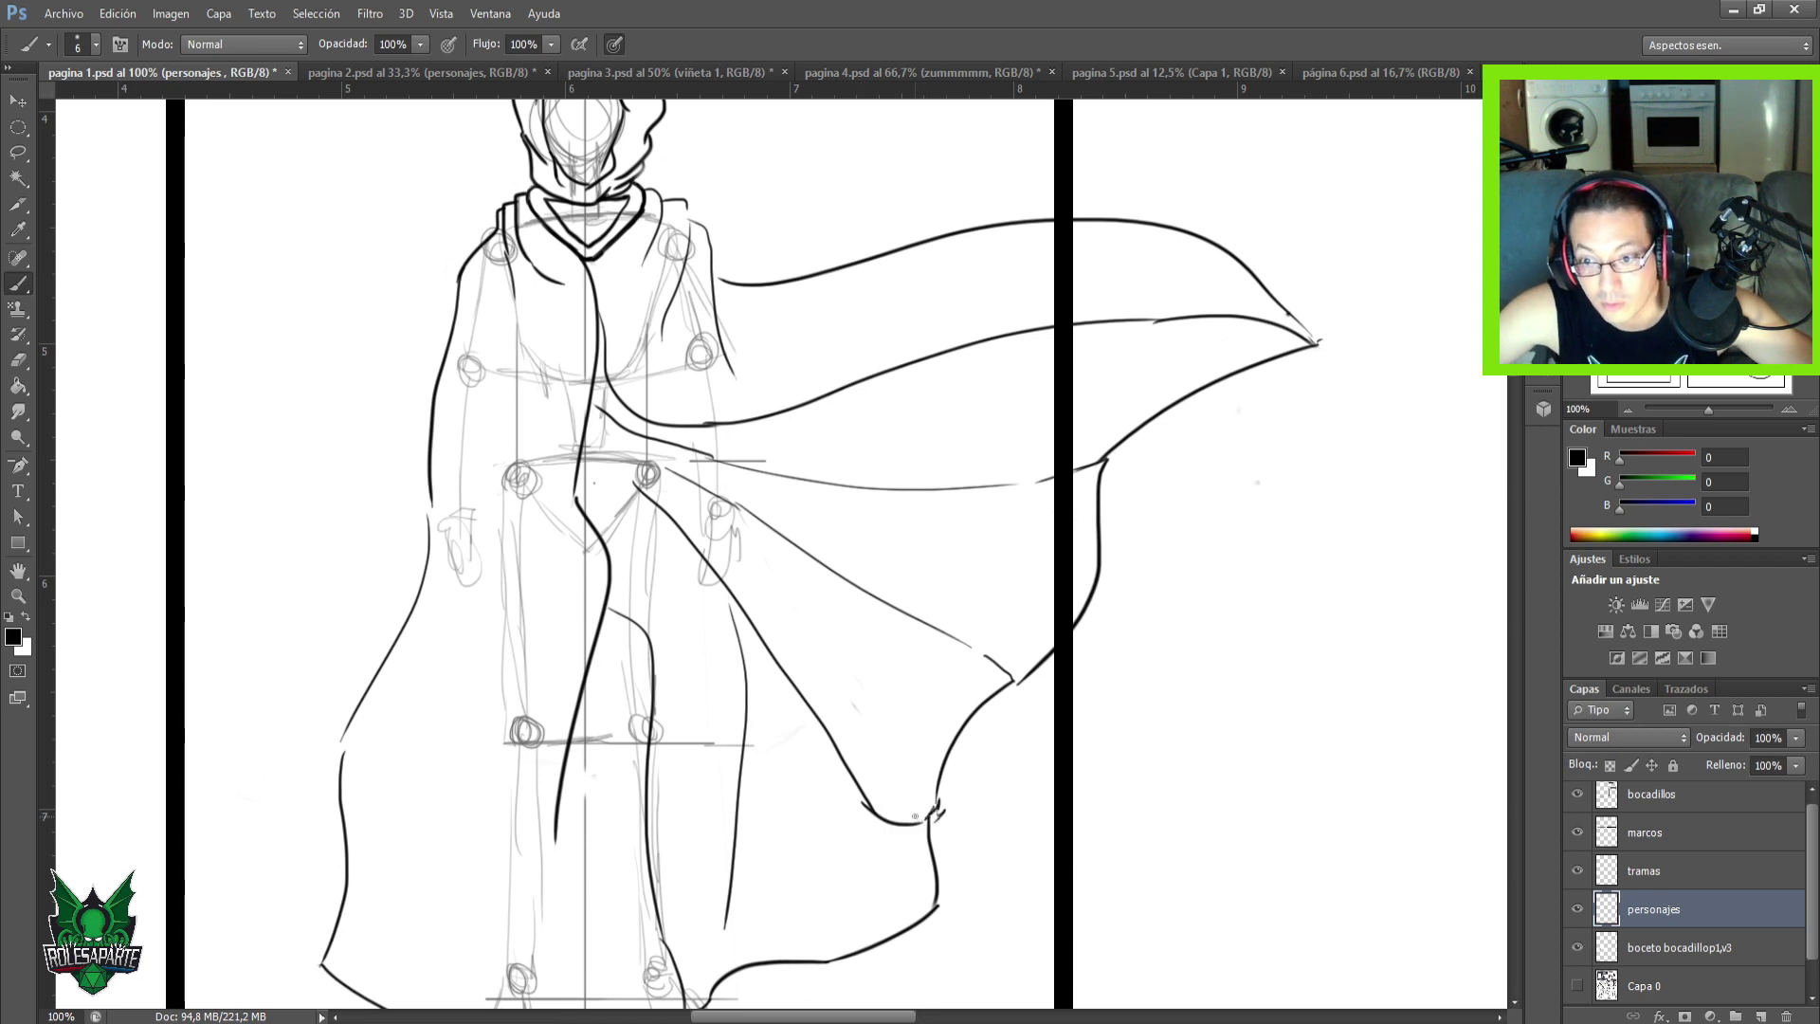
{"action": "key", "text": "e"}
{"action": "left_click_drag", "start_coordinate": [931, 826], "coordinate": [946, 802]}
{"action": "key", "text": "b"}
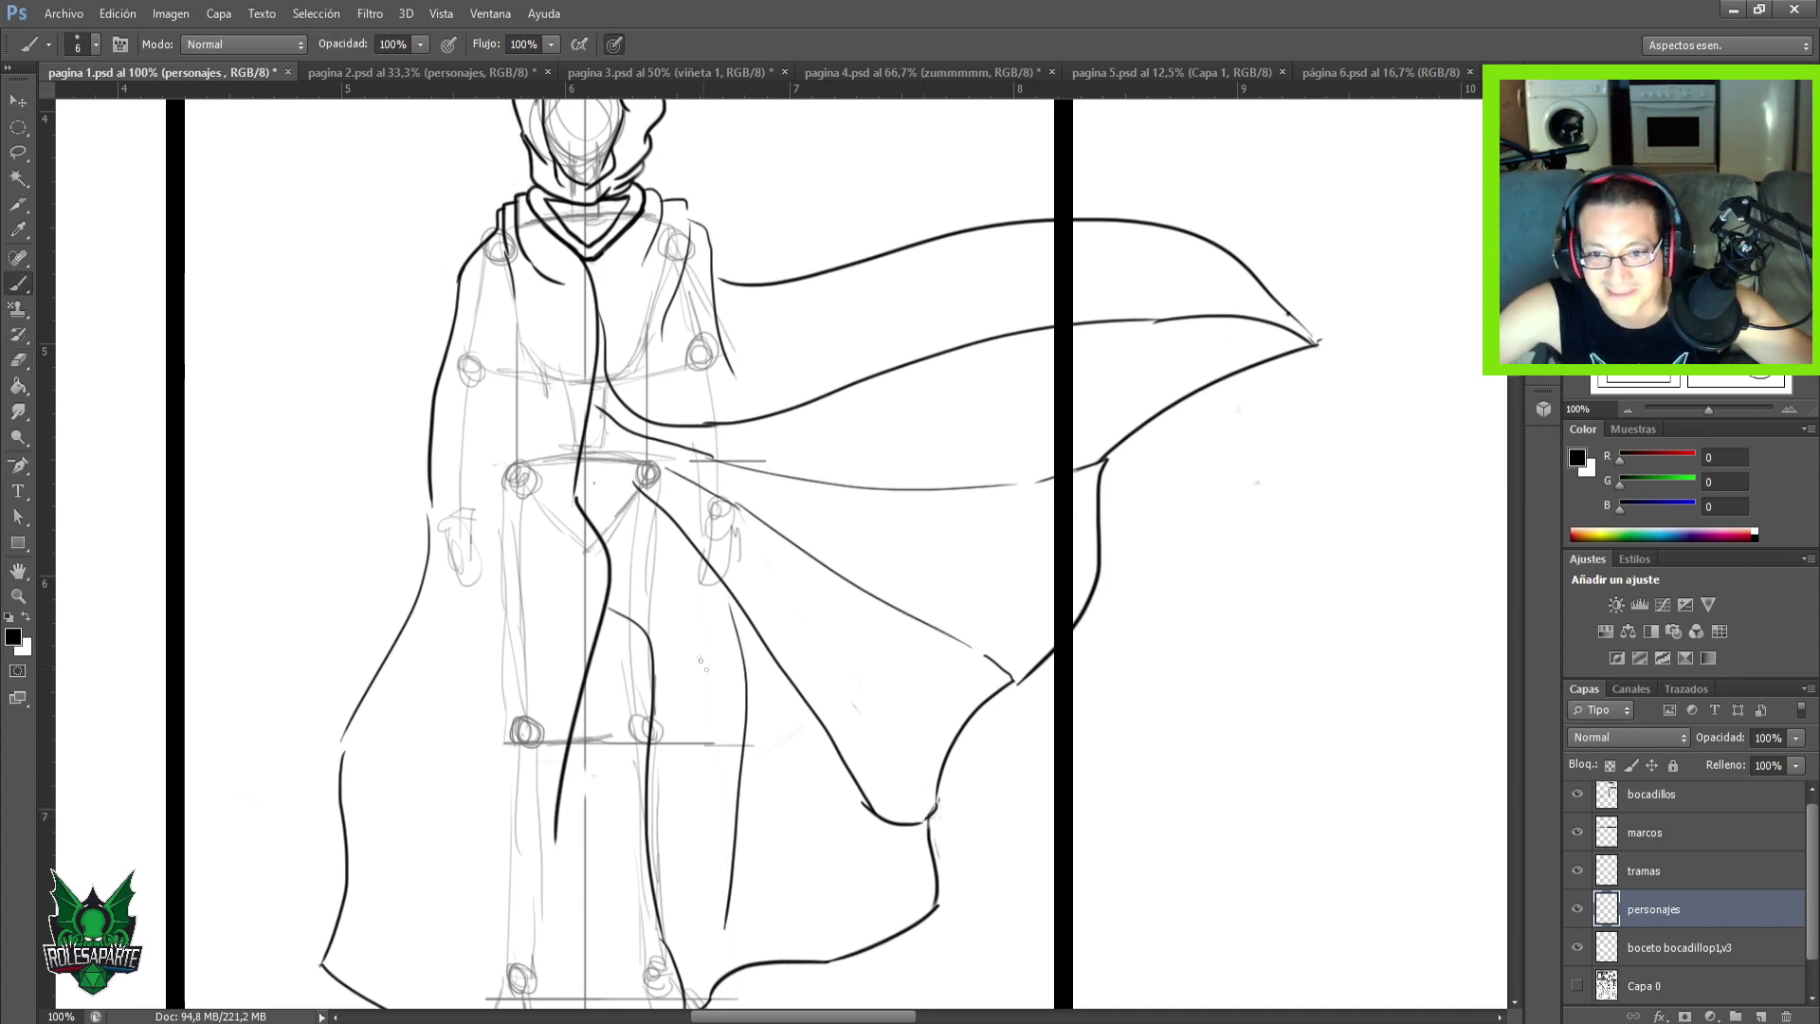
Replace the near-vertical fold with a short fold rising from the hem beside the right-hand shin, and save the page.
{"action": "key", "text": "e"}
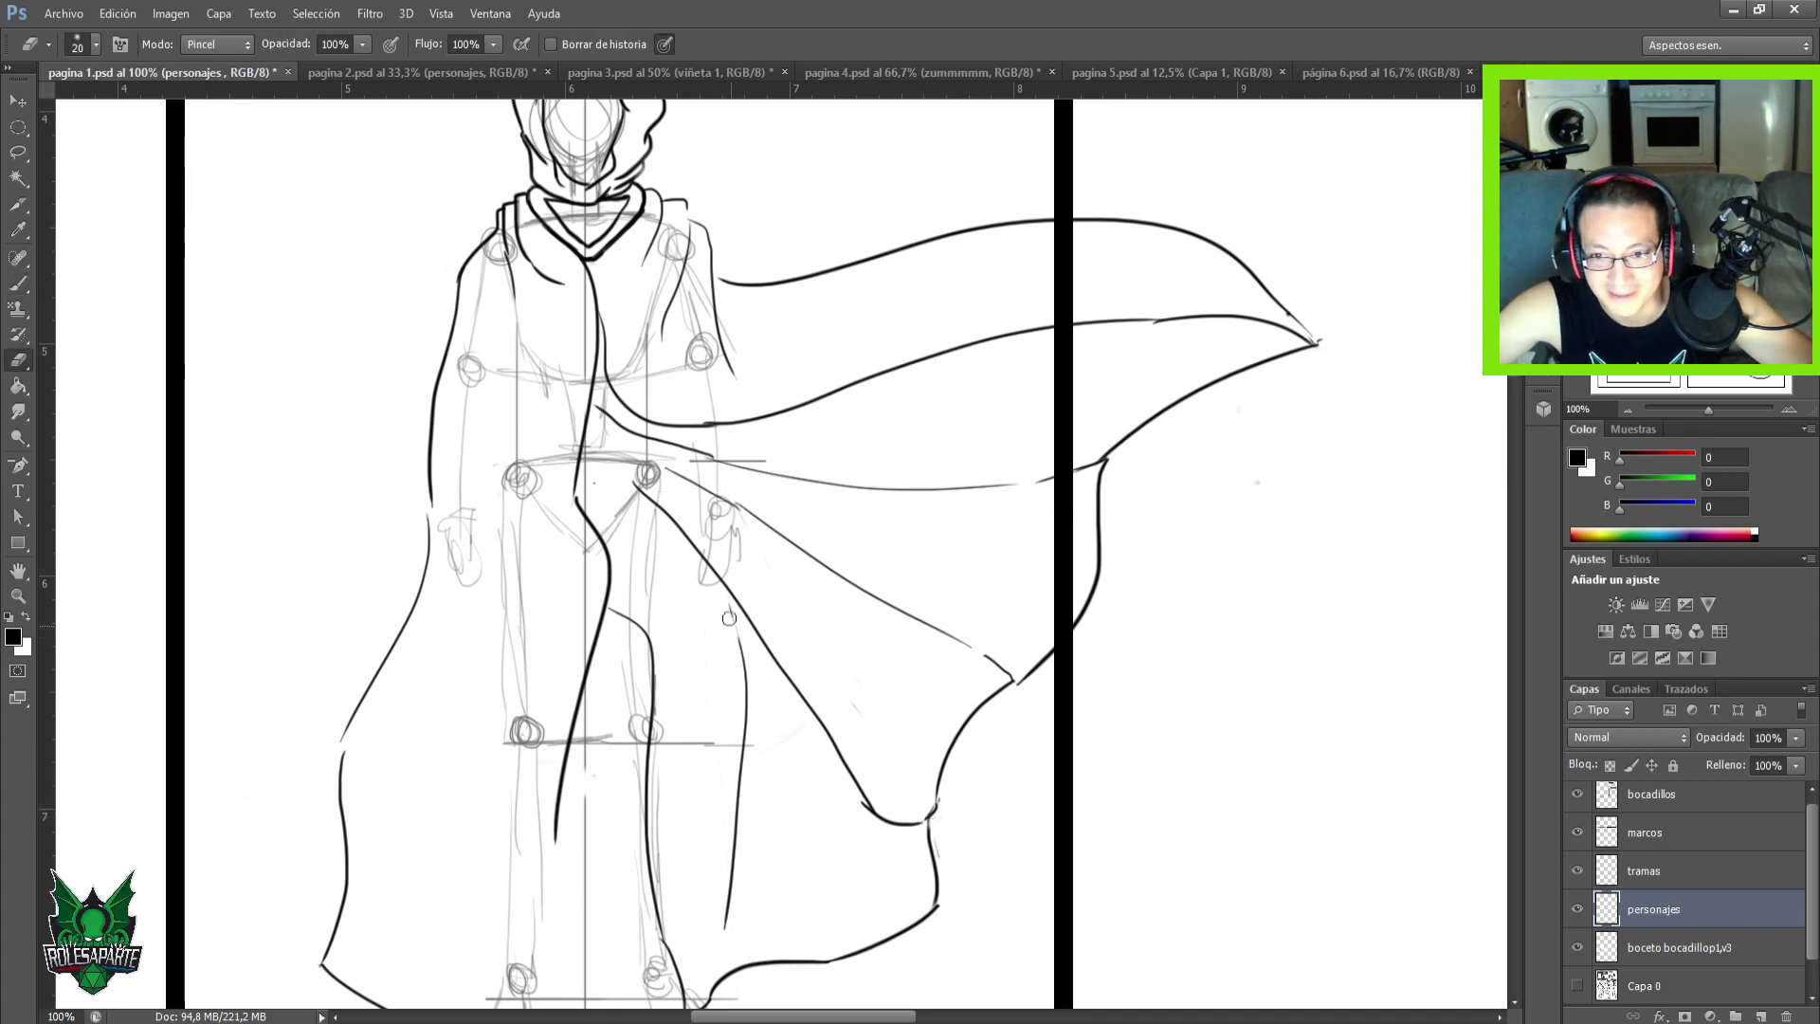
{"action": "left_click_drag", "start_coordinate": [723, 611], "coordinate": [756, 745]}
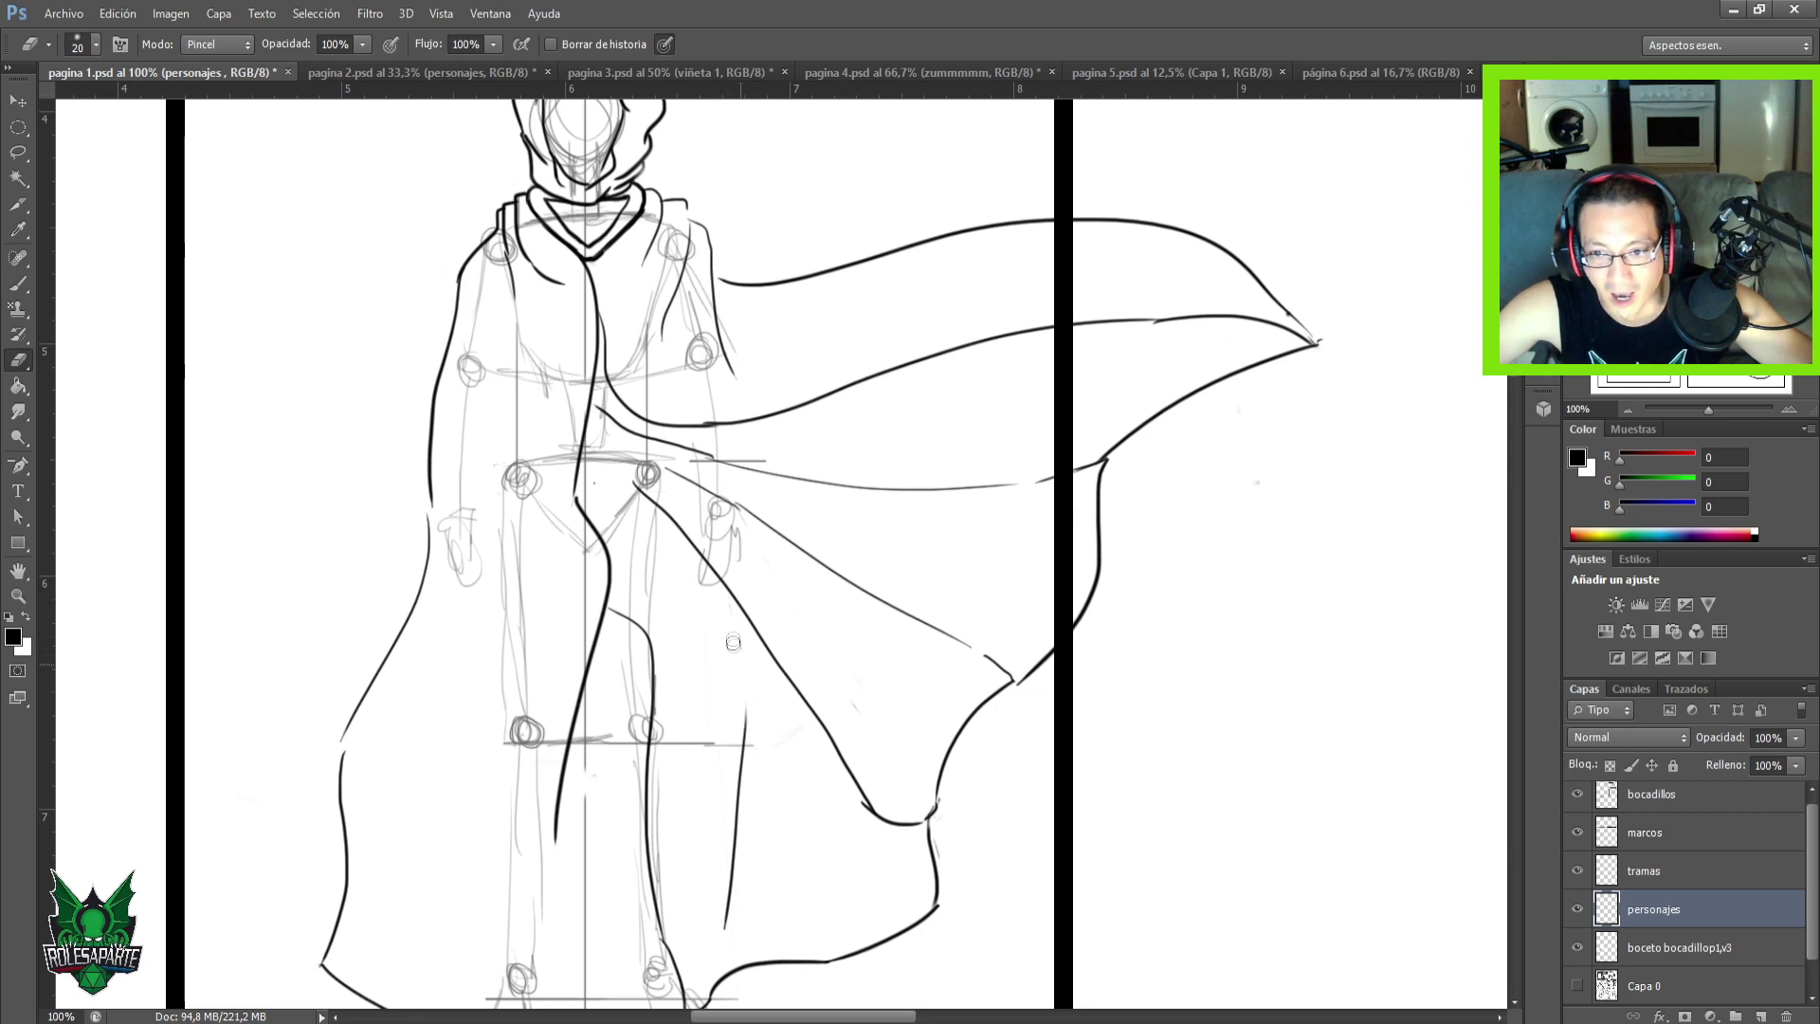
{"action": "mouse_move", "coordinate": [737, 697]}
{"action": "left_mouse_down"}
{"action": "mouse_move", "coordinate": [742, 897]}
{"action": "mouse_move", "coordinate": [720, 928]}
{"action": "mouse_move", "coordinate": [739, 882]}
{"action": "mouse_move", "coordinate": [716, 879]}
{"action": "mouse_move", "coordinate": [703, 794]}
{"action": "mouse_move", "coordinate": [725, 845]}
{"action": "left_mouse_up"}
{"action": "key", "text": "b"}
{"action": "left_click_drag", "start_coordinate": [666, 754], "coordinate": [689, 803]}
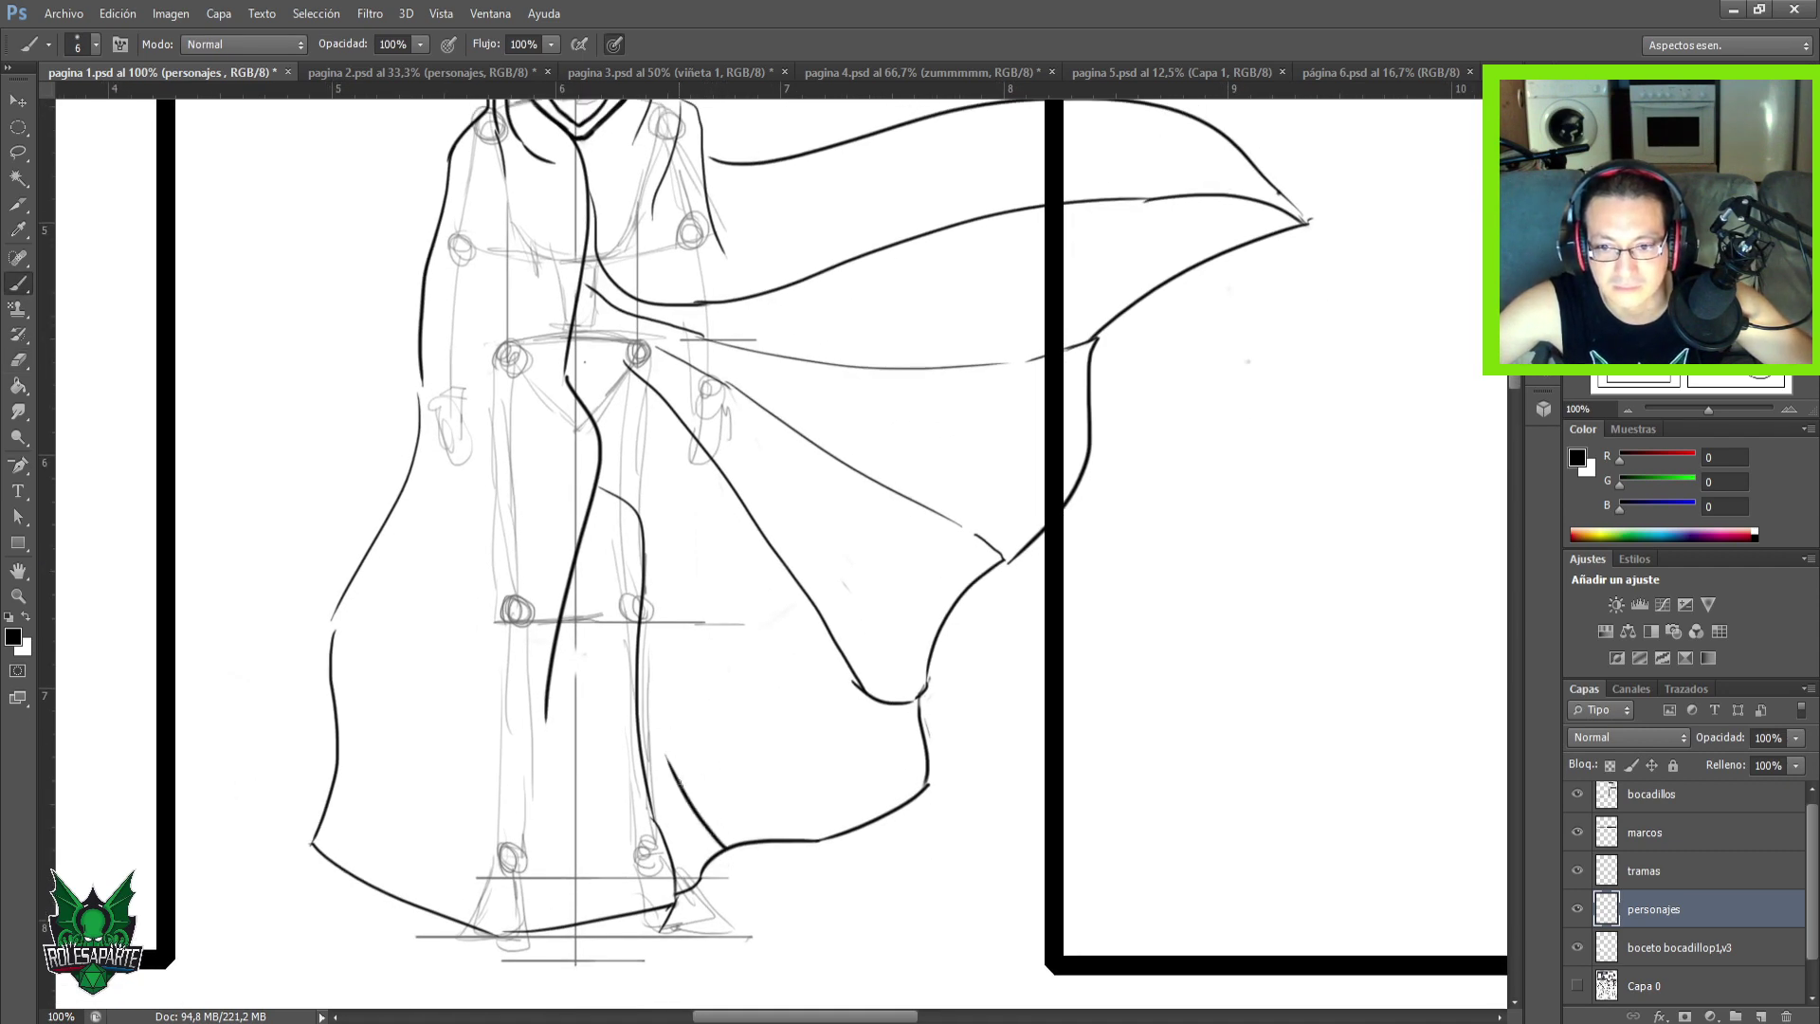
{"action": "key", "text": "ctrl+s"}
Hide the construction-sketch layer below personajes so the inked figure can be viewed alone within the whole first panel.
{"action": "key", "text": "ctrl+minus"}
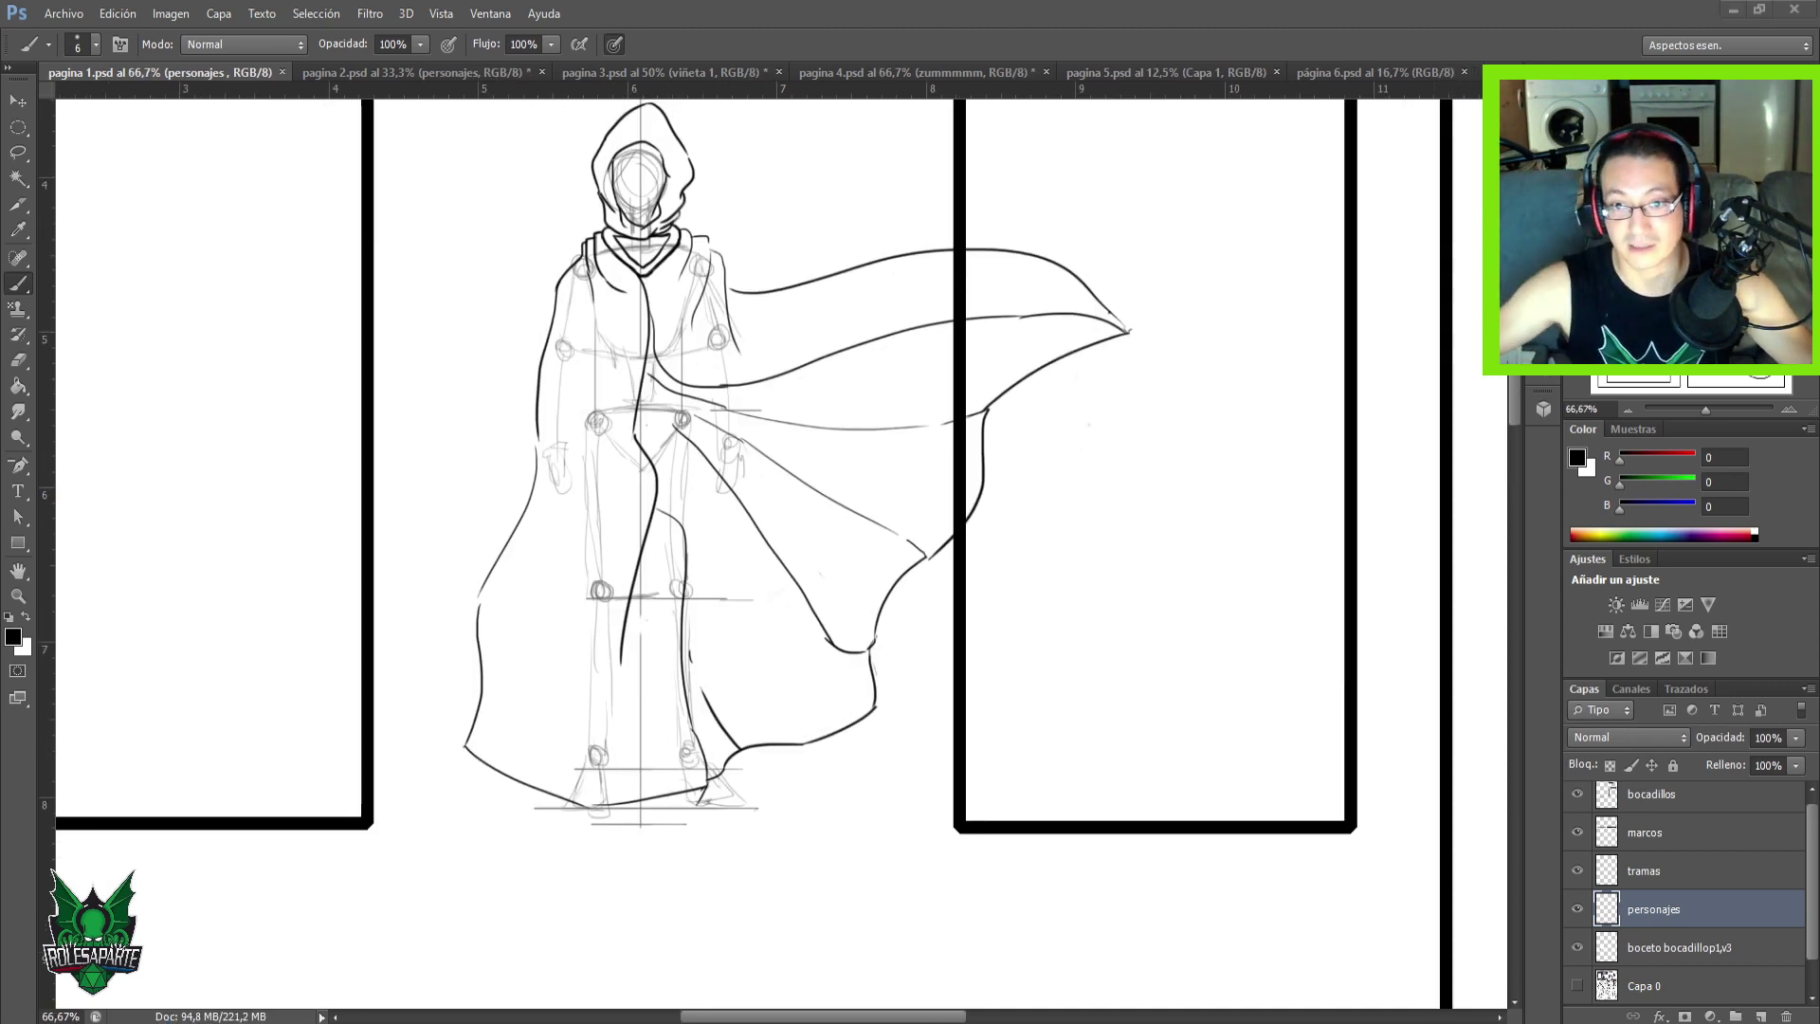
{"action": "left_click", "coordinate": [1574, 947]}
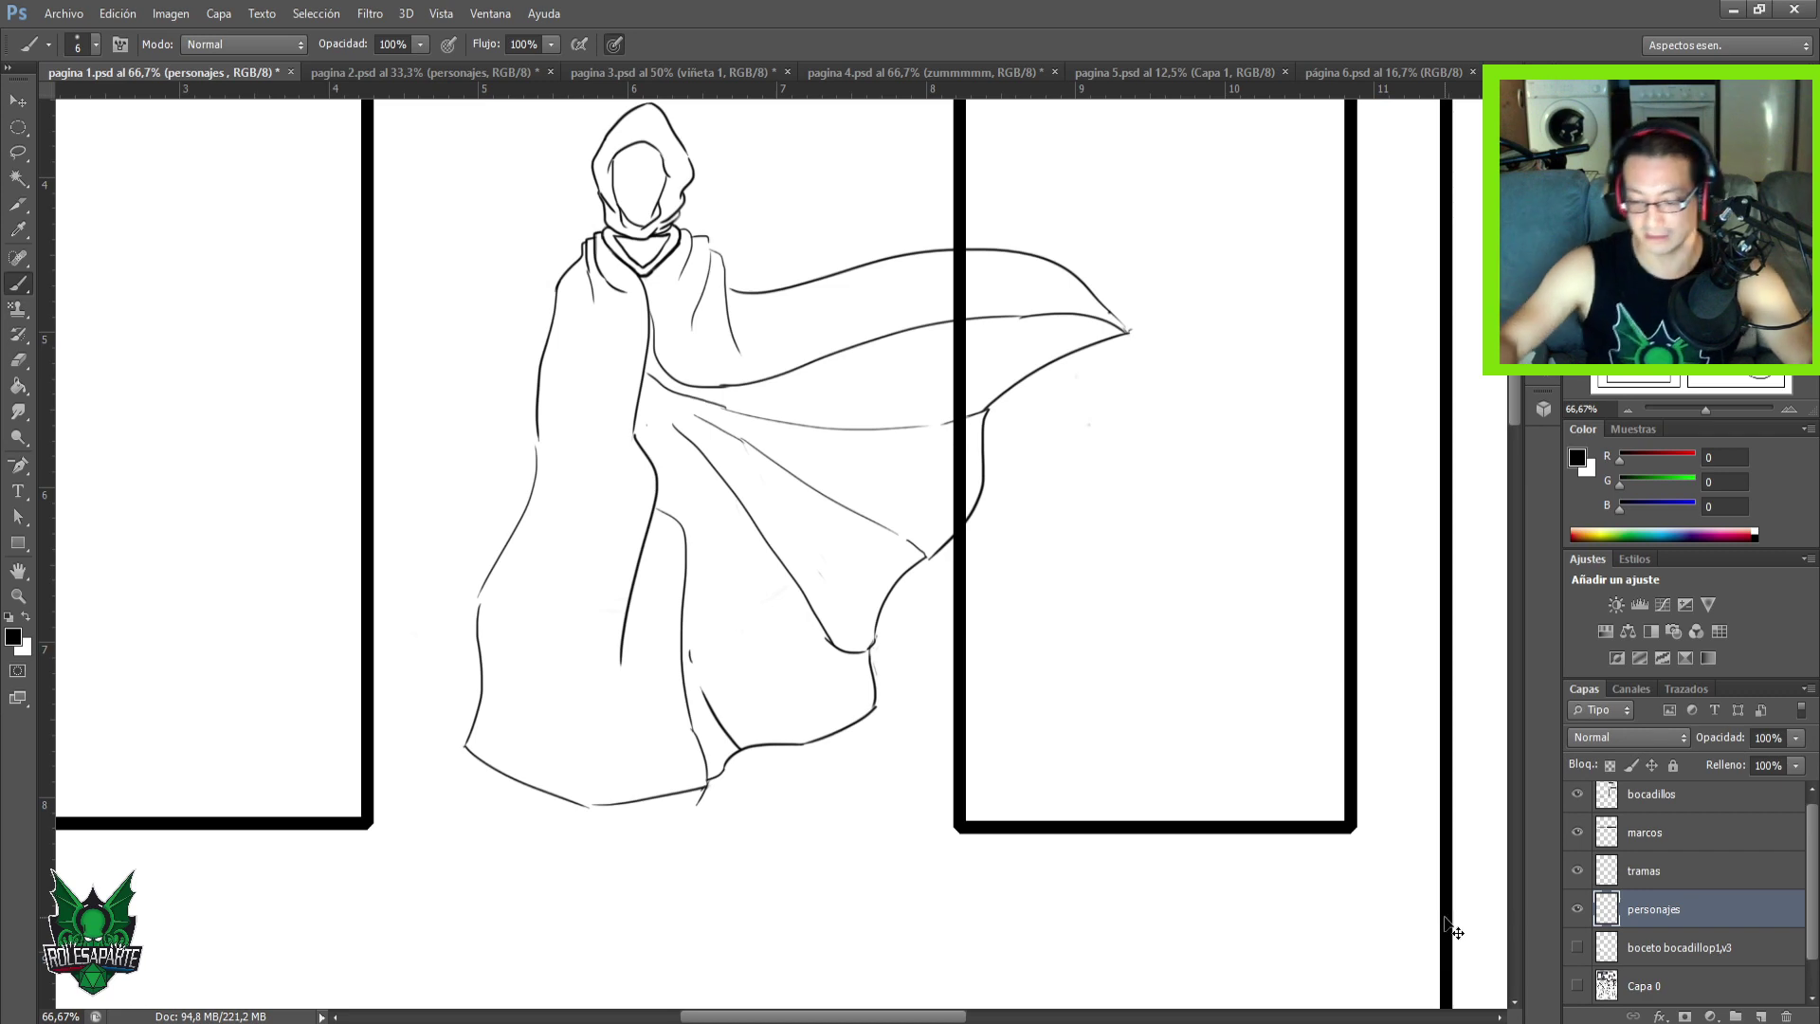
{"action": "key", "text": "ctrl+minus"}
{"action": "key", "text": "ctrl+minus"}
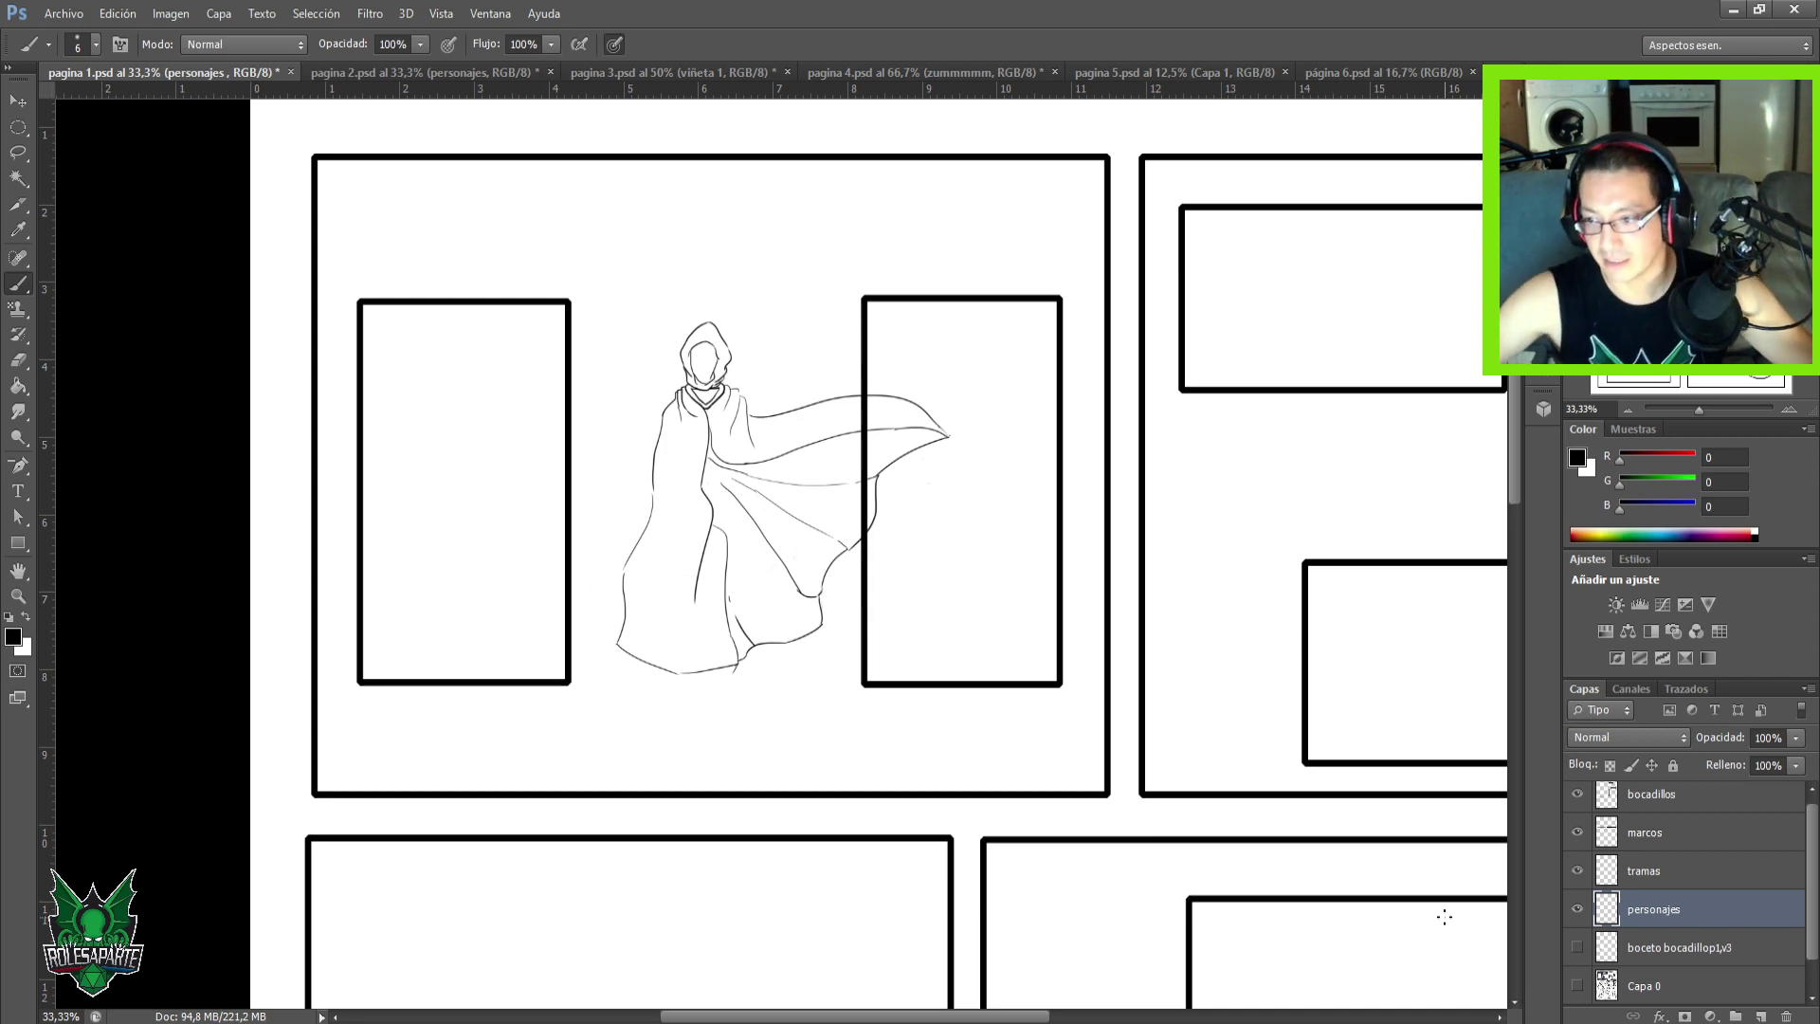
Show the original scanned page on Capa 0 and set that layer's opacity to 16%.
{"action": "left_click", "coordinate": [1577, 986]}
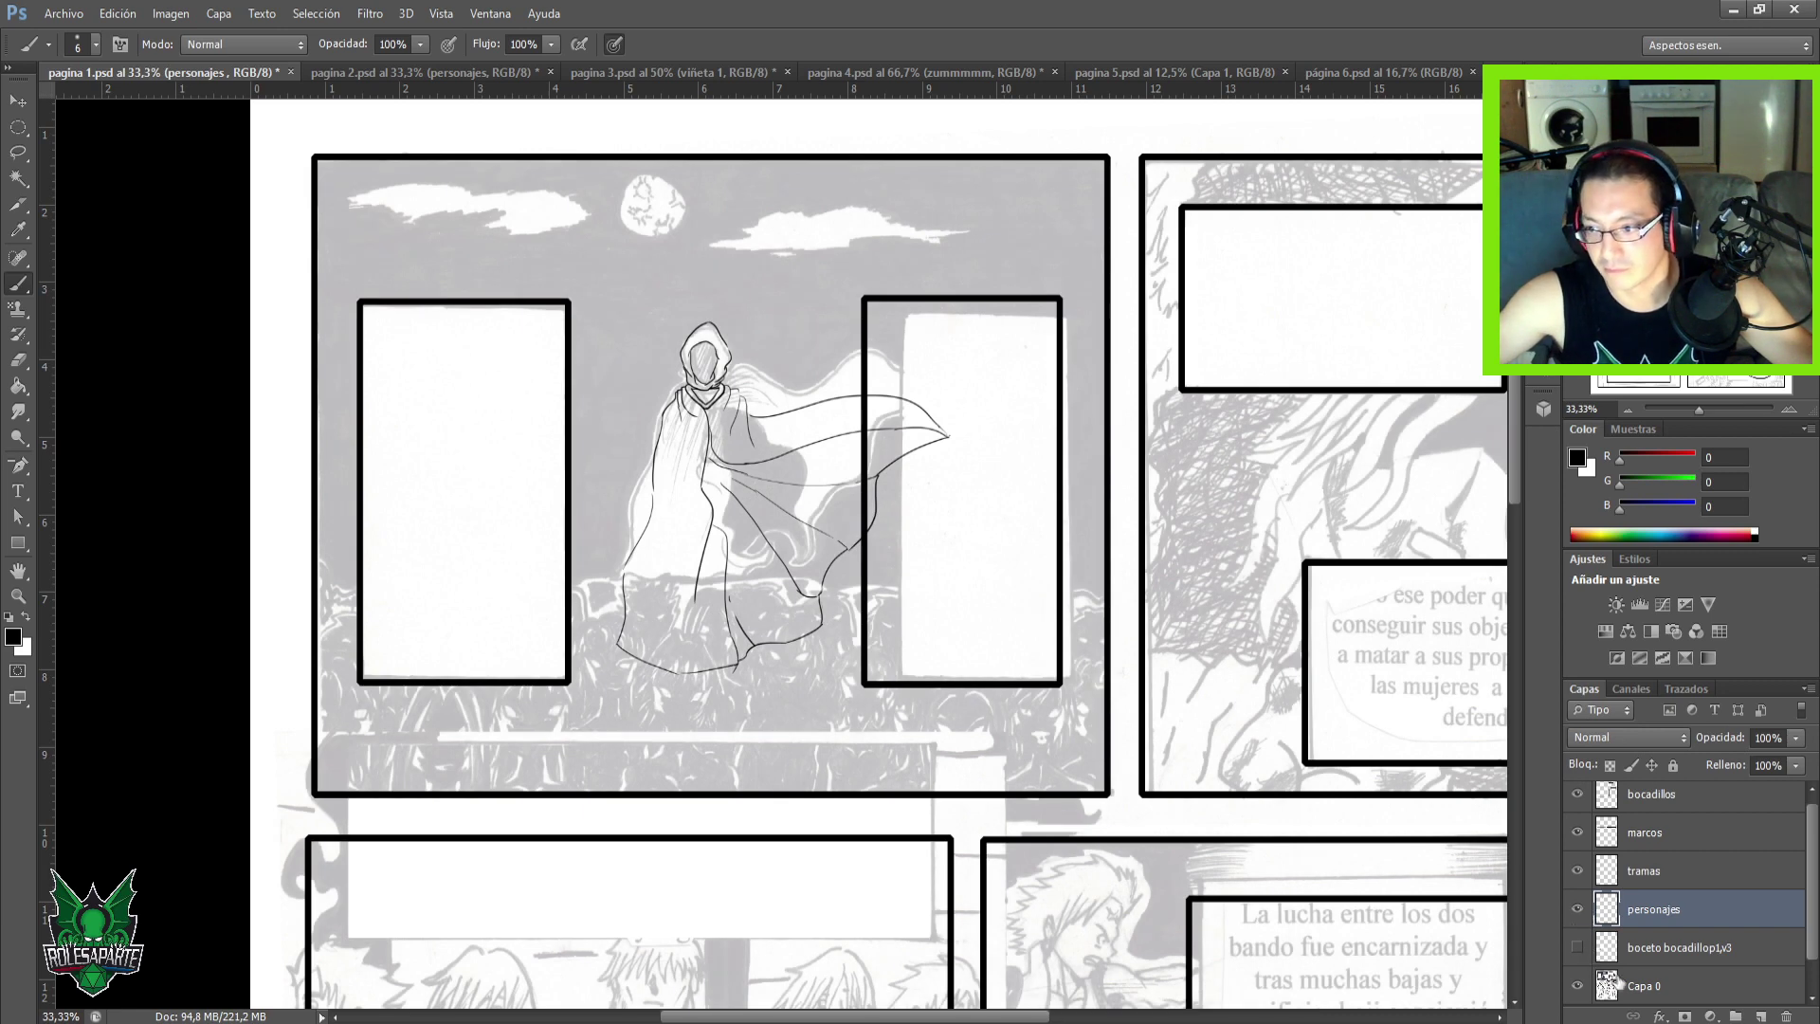
{"action": "left_click", "coordinate": [1617, 988]}
{"action": "left_click", "coordinate": [1796, 738]}
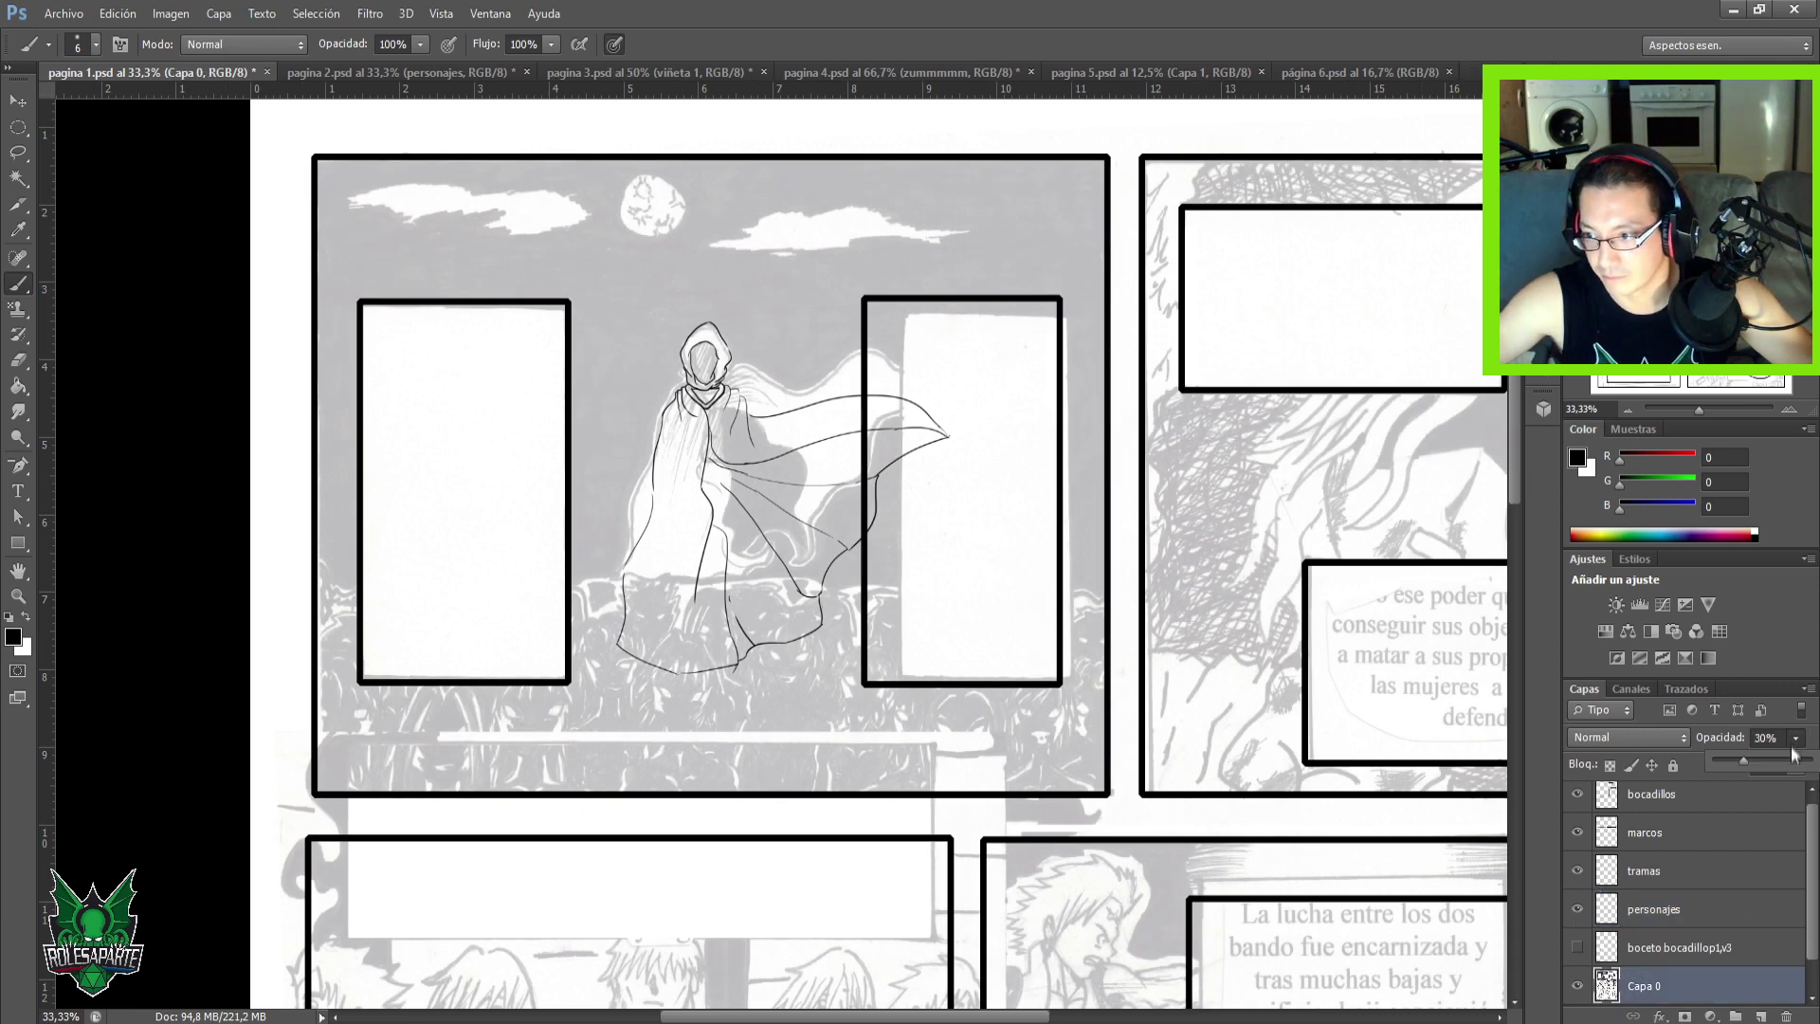
{"action": "left_click_drag", "start_coordinate": [1737, 759], "coordinate": [1729, 760]}
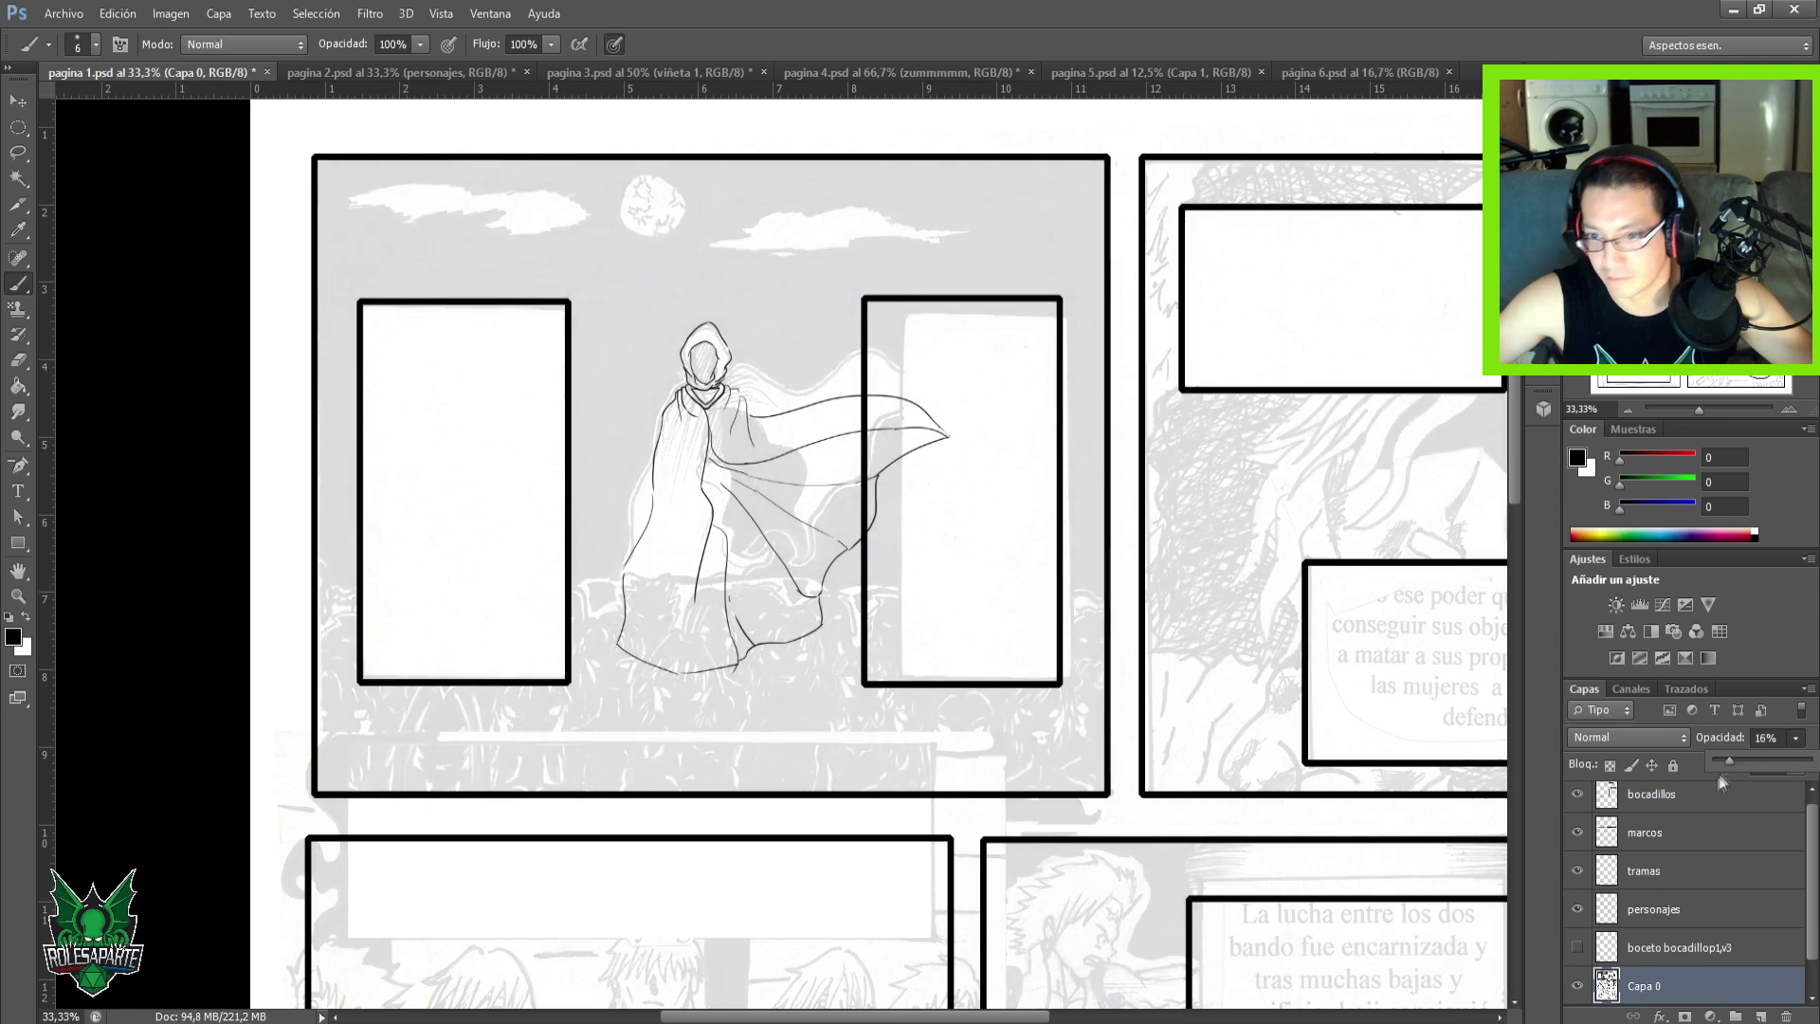
Toggle the personajes layer to compare the new inks with the original drawing, leaving it hidden and Capa 0's blend mode at Normal.
{"action": "left_click", "coordinate": [1575, 912]}
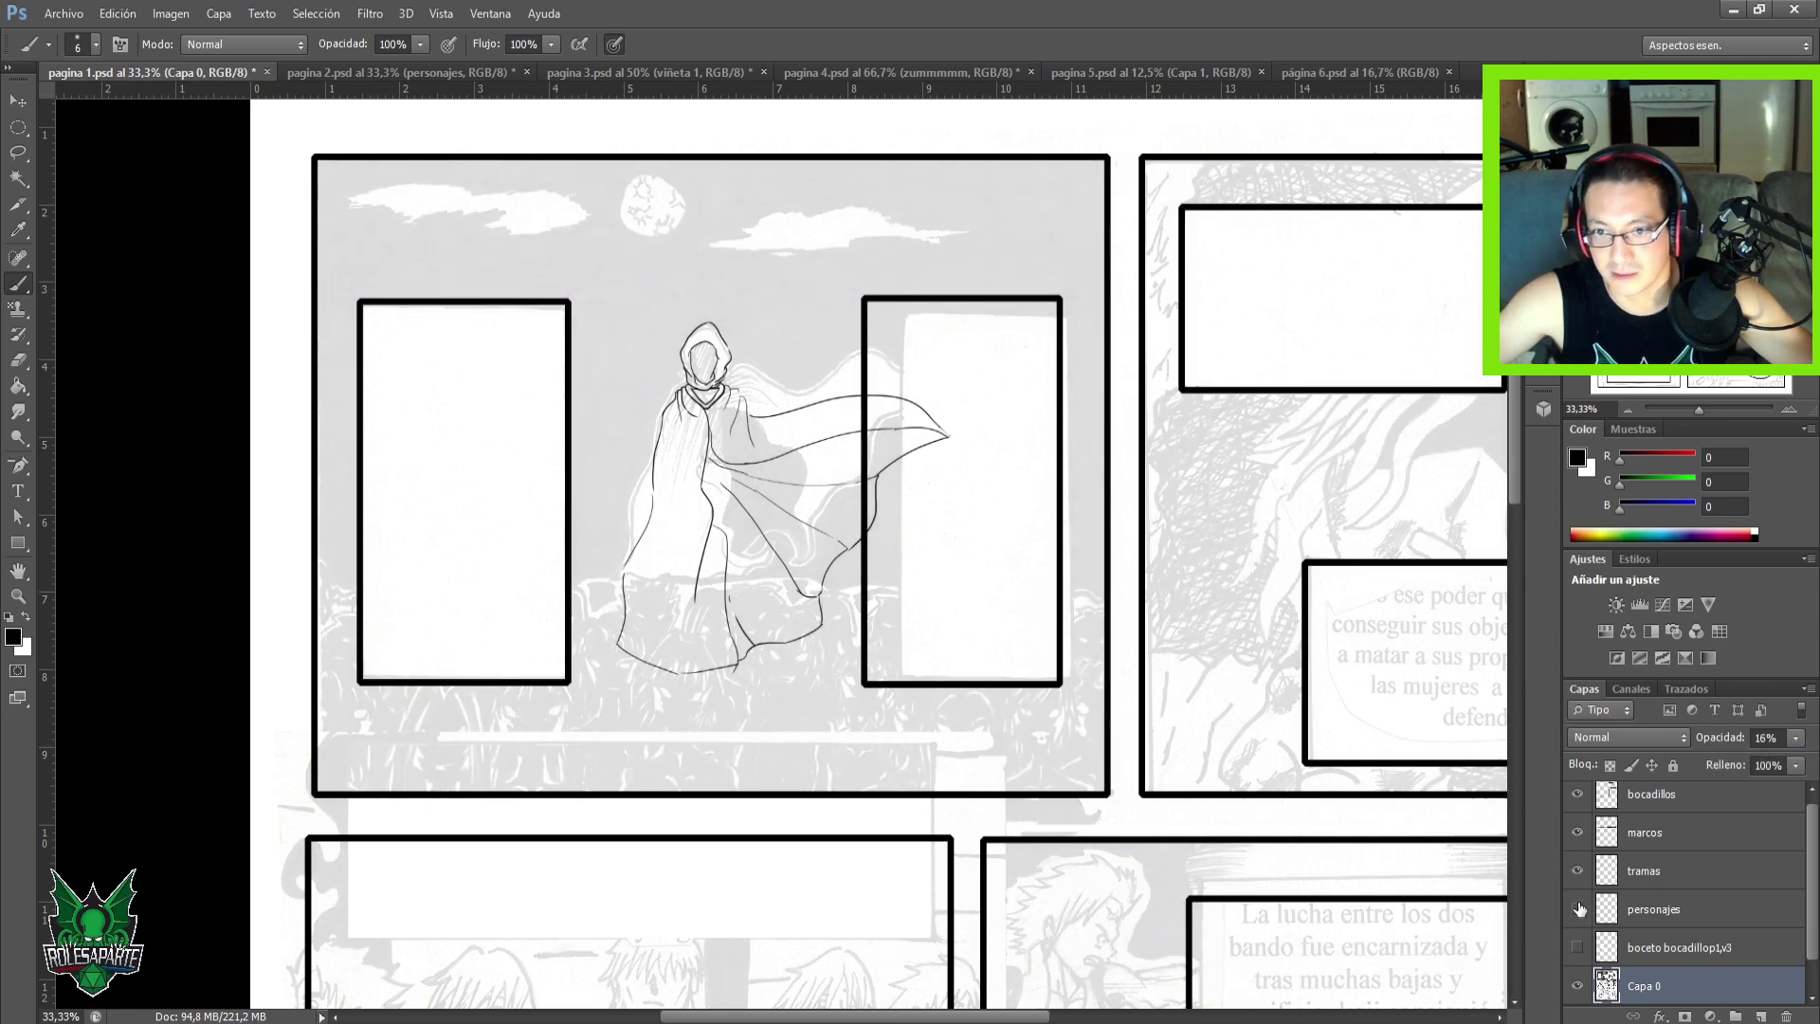
{"action": "left_click", "coordinate": [1579, 910]}
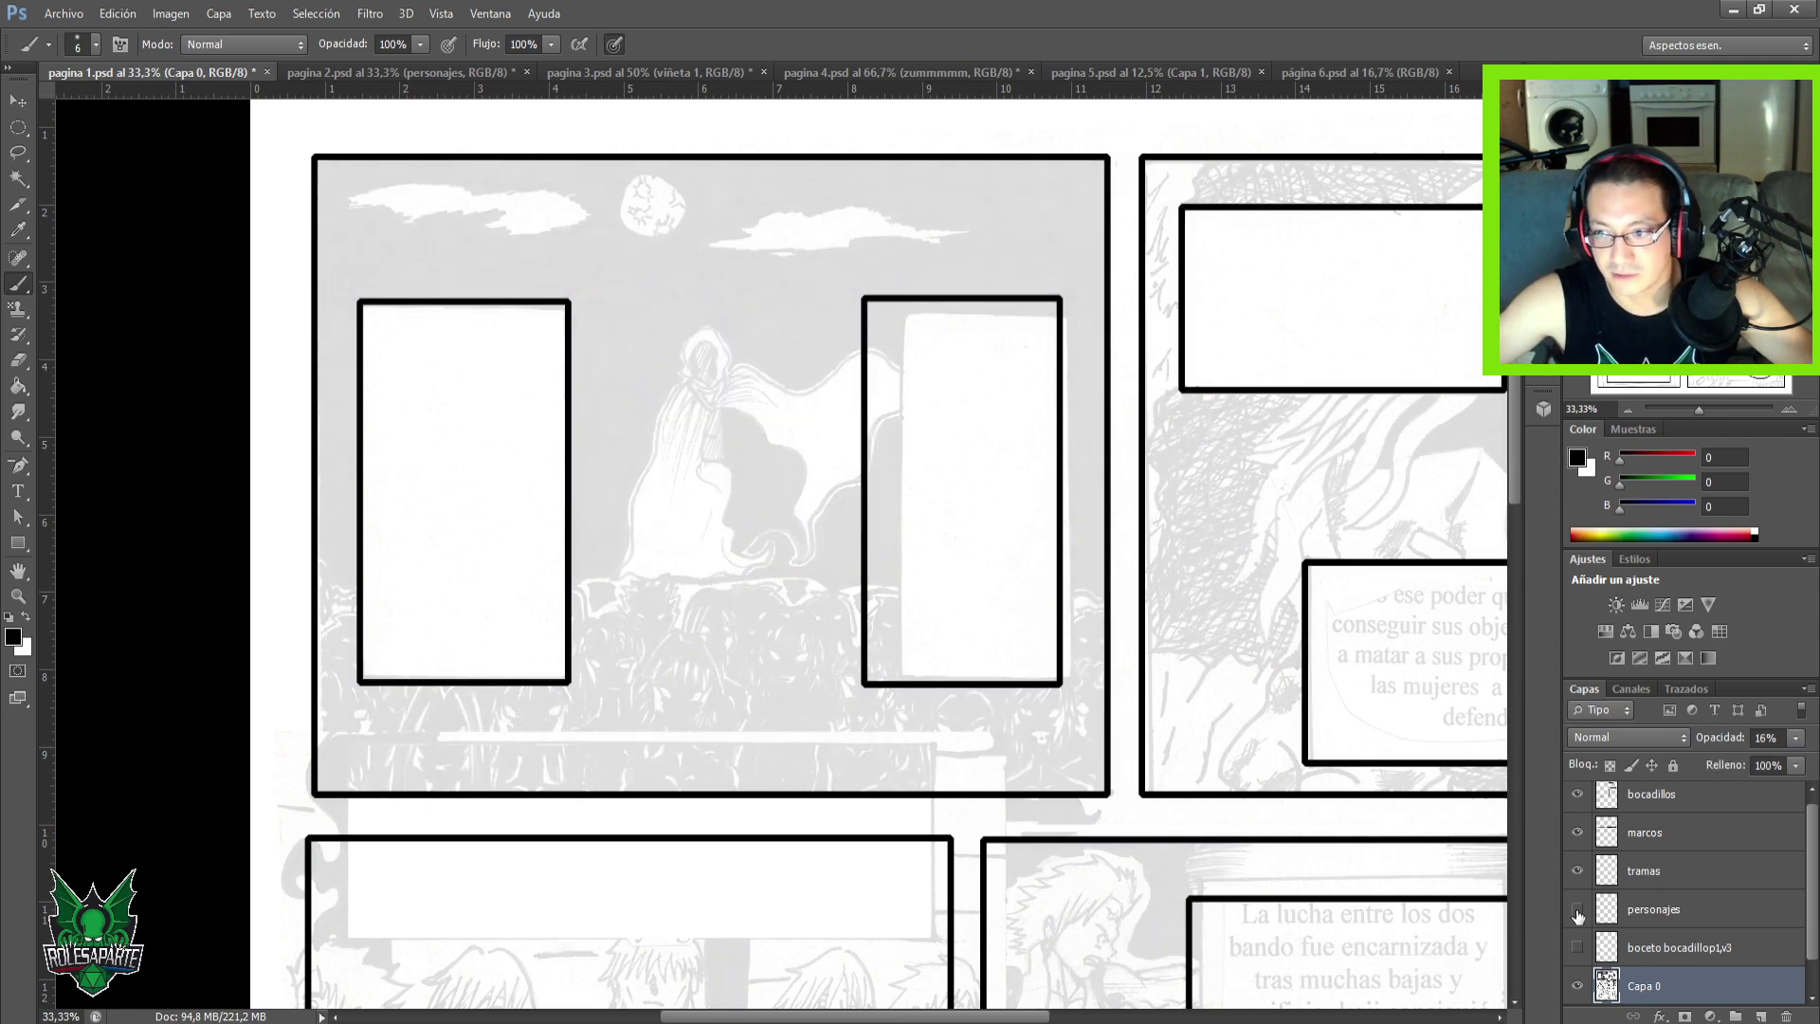
{"action": "left_click", "coordinate": [1578, 911]}
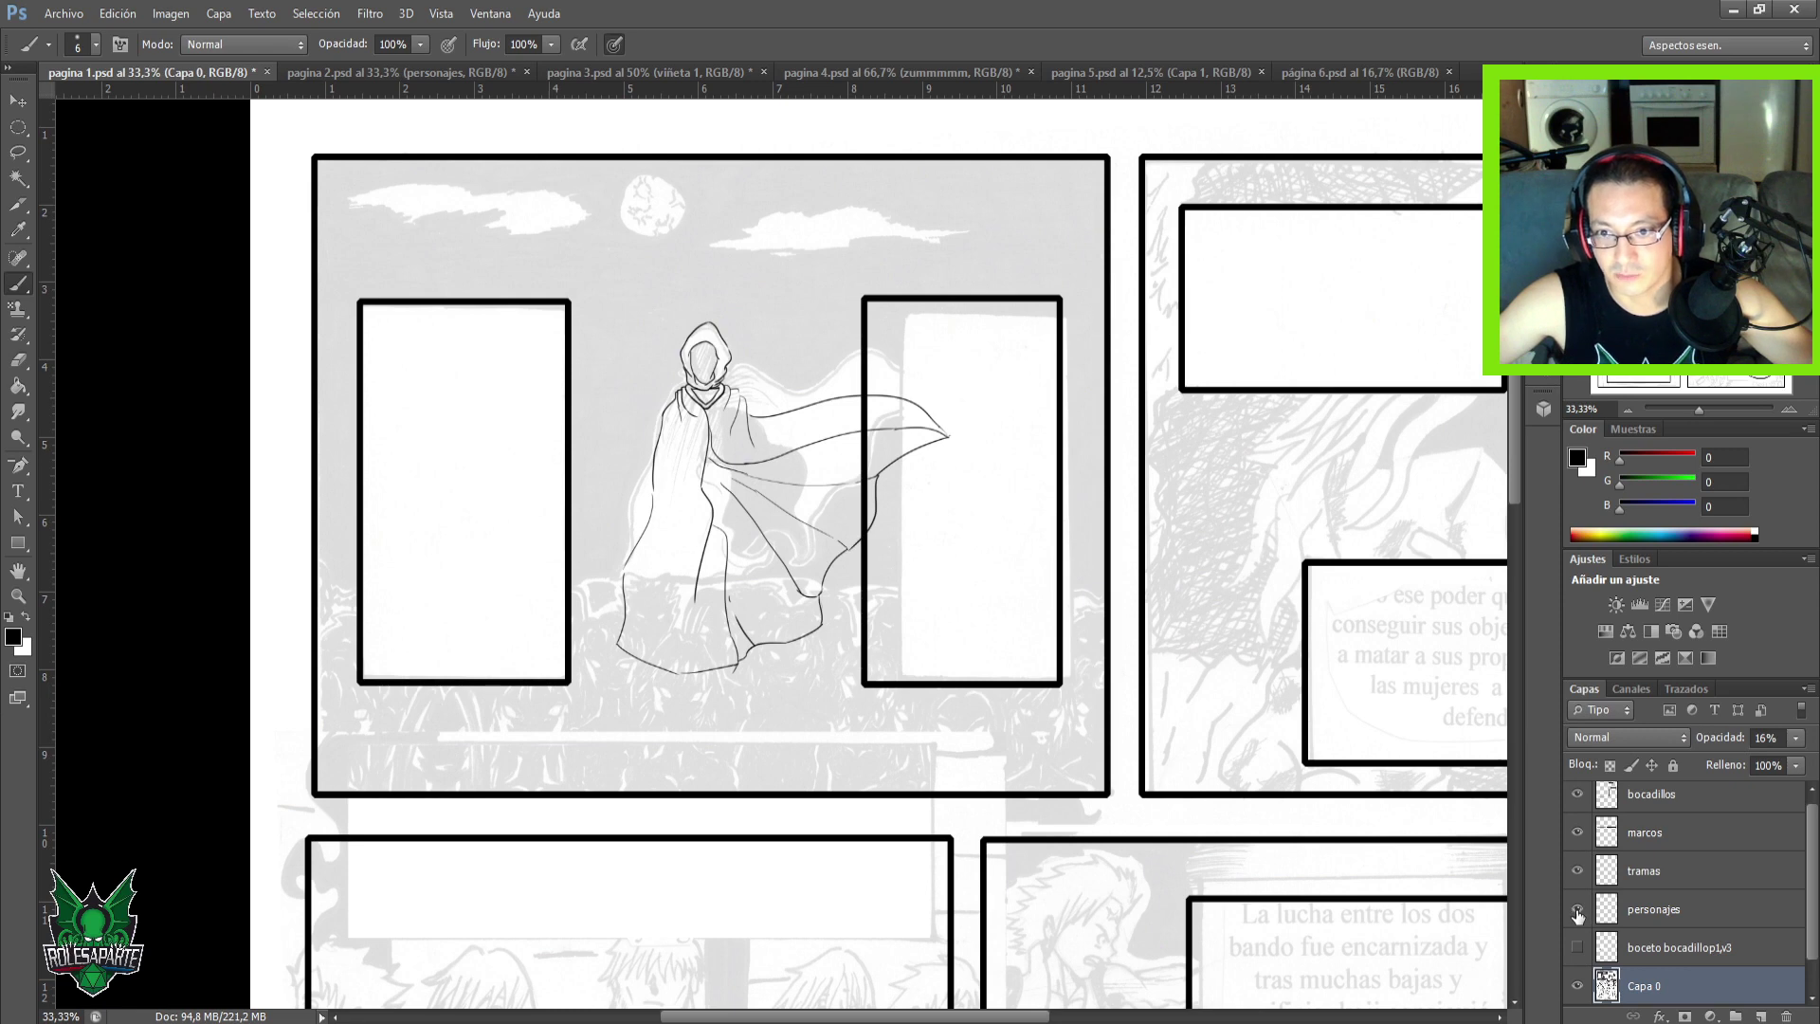
{"action": "left_click", "coordinate": [1576, 911]}
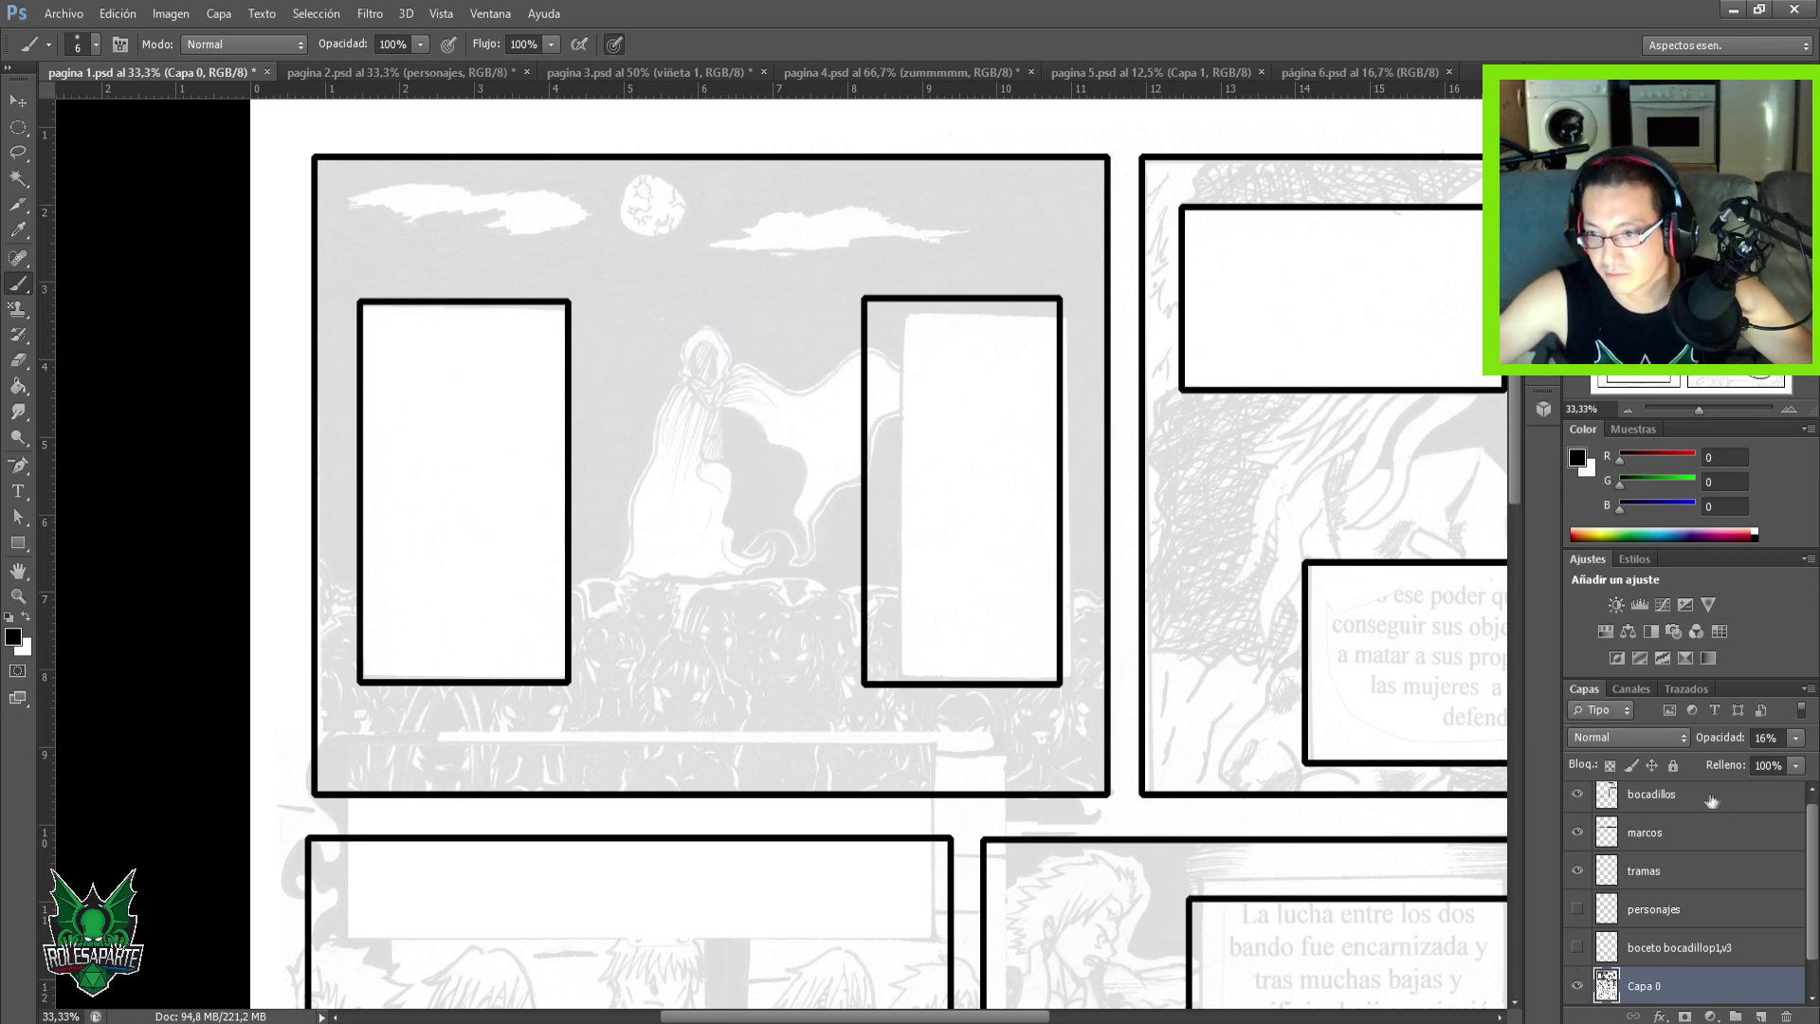
{"action": "left_click", "coordinate": [1627, 738]}
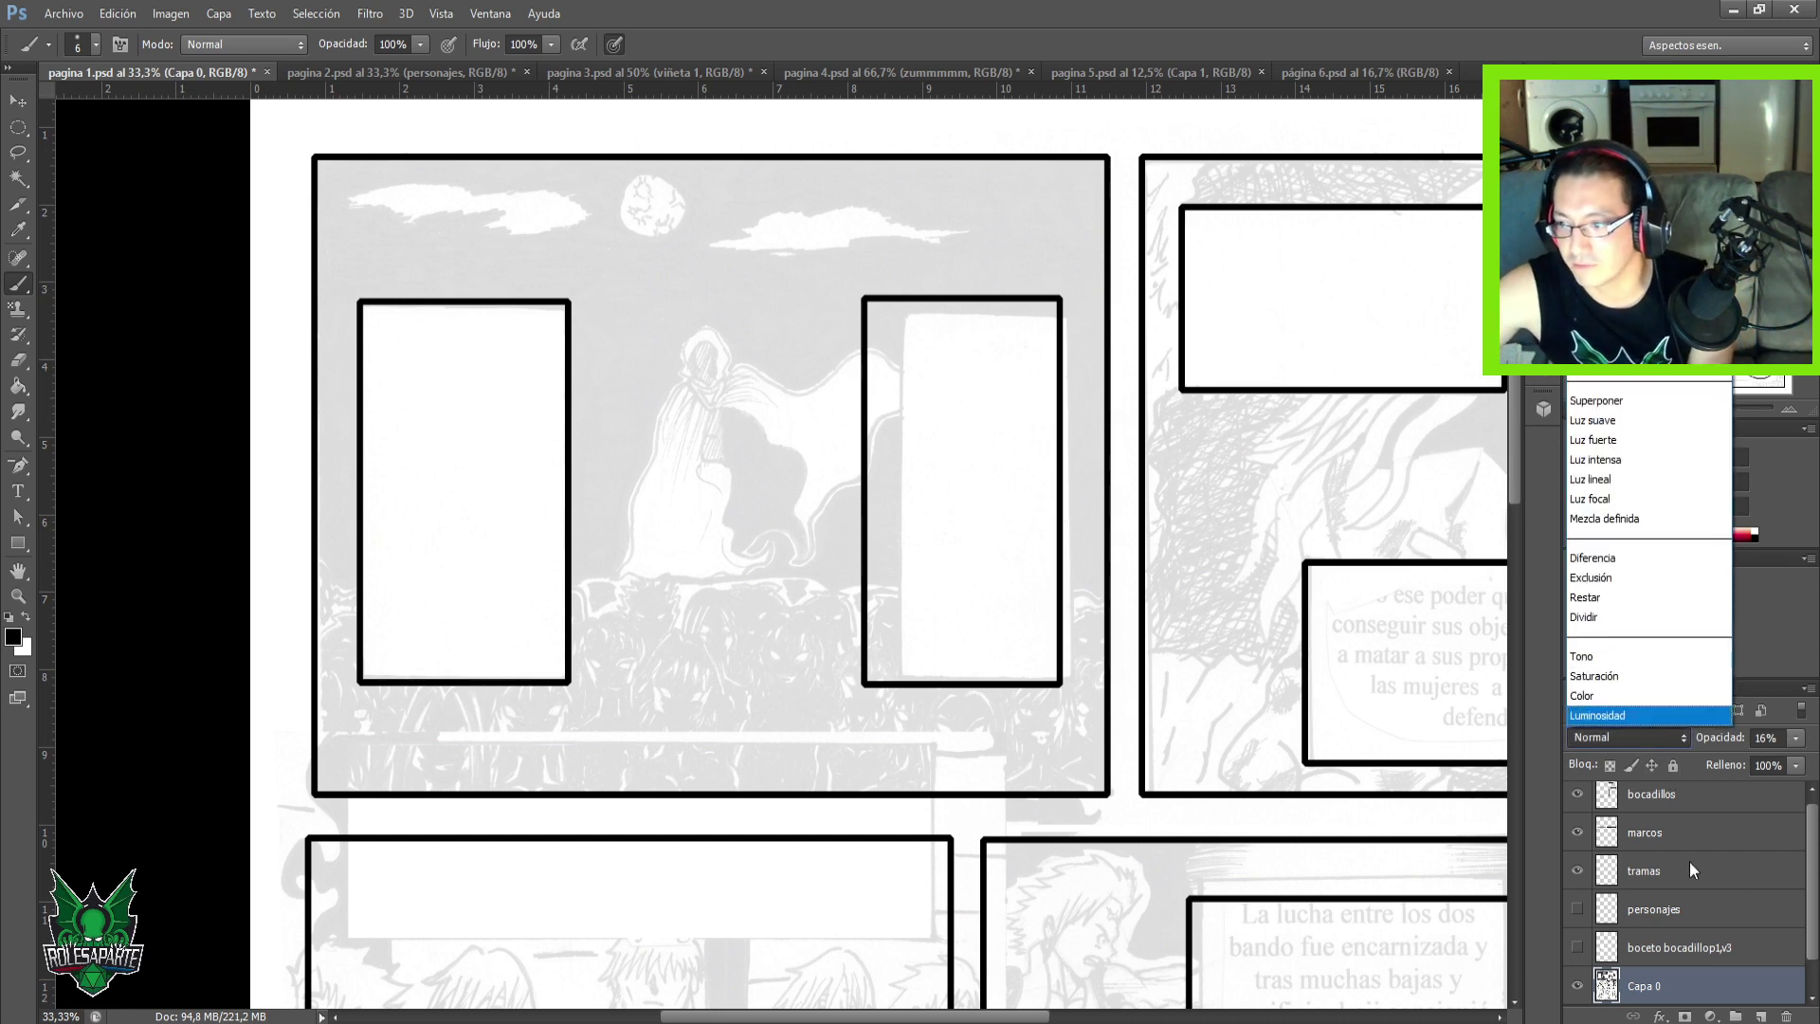
{"action": "left_click", "coordinate": [1664, 920]}
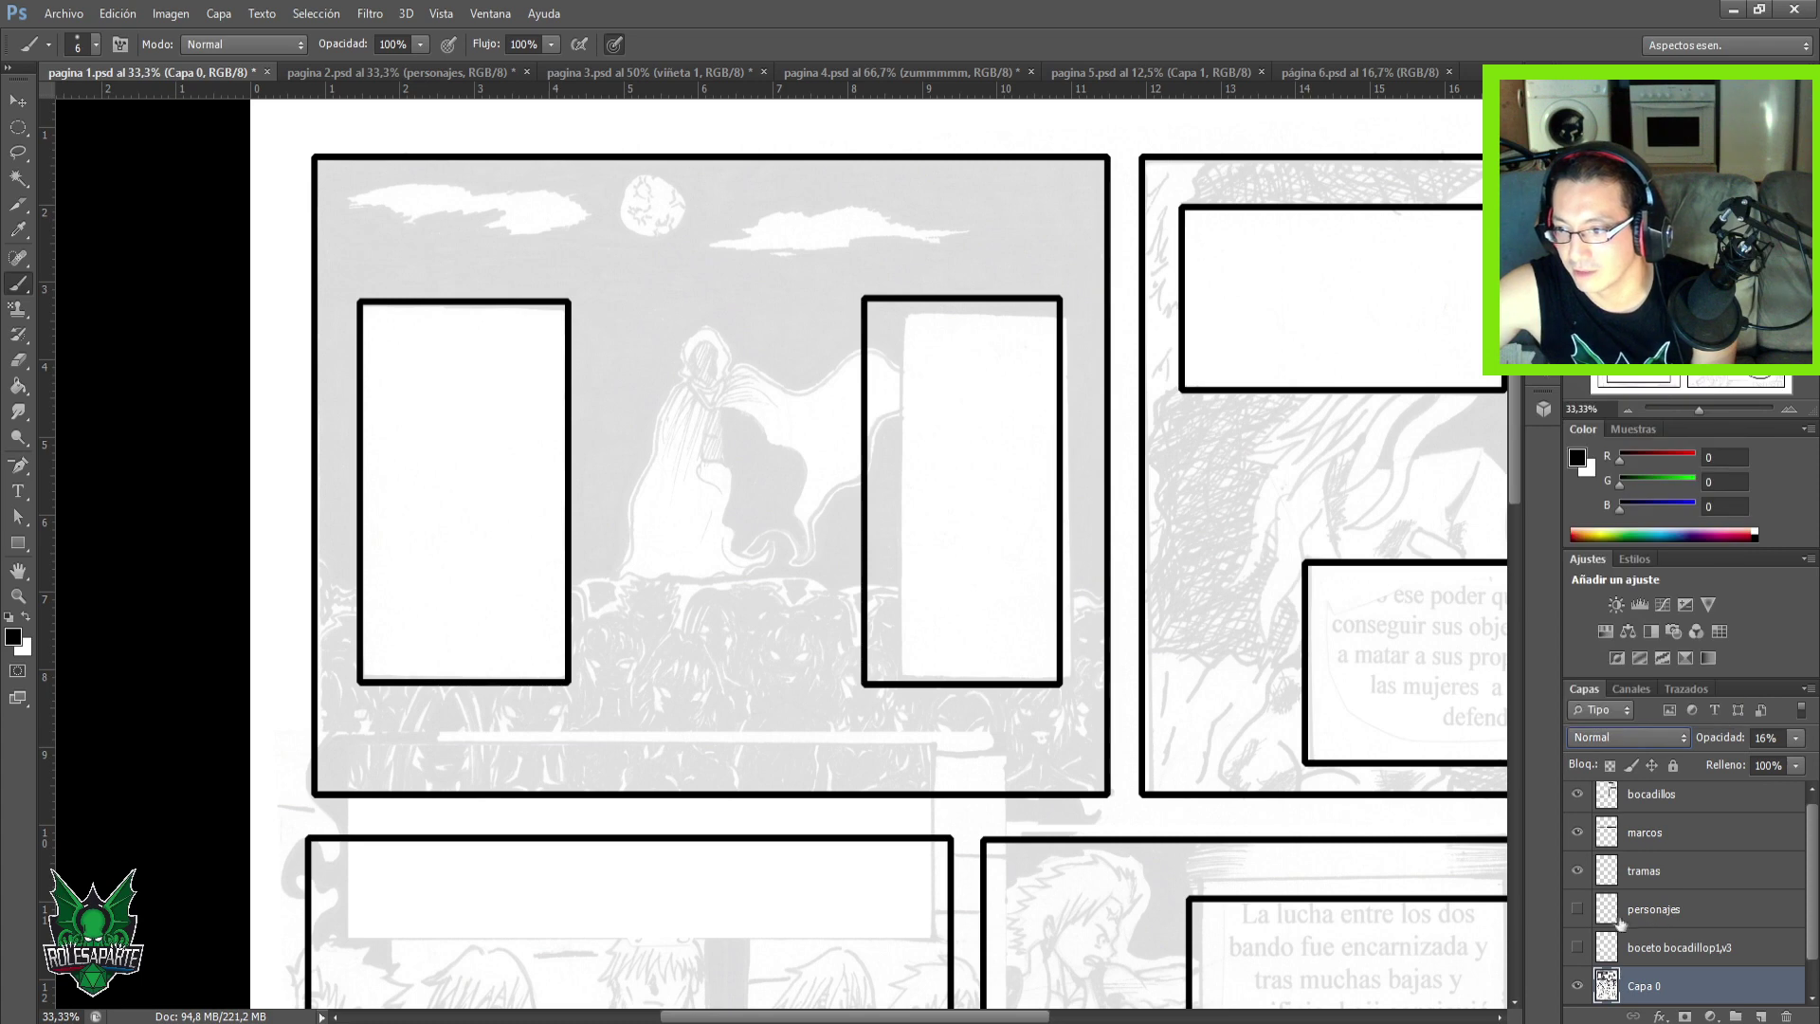
Show the personajes layer again and add a new layer named fondo directly above it.
{"action": "left_click", "coordinate": [1578, 910]}
{"action": "left_click", "coordinate": [1657, 912]}
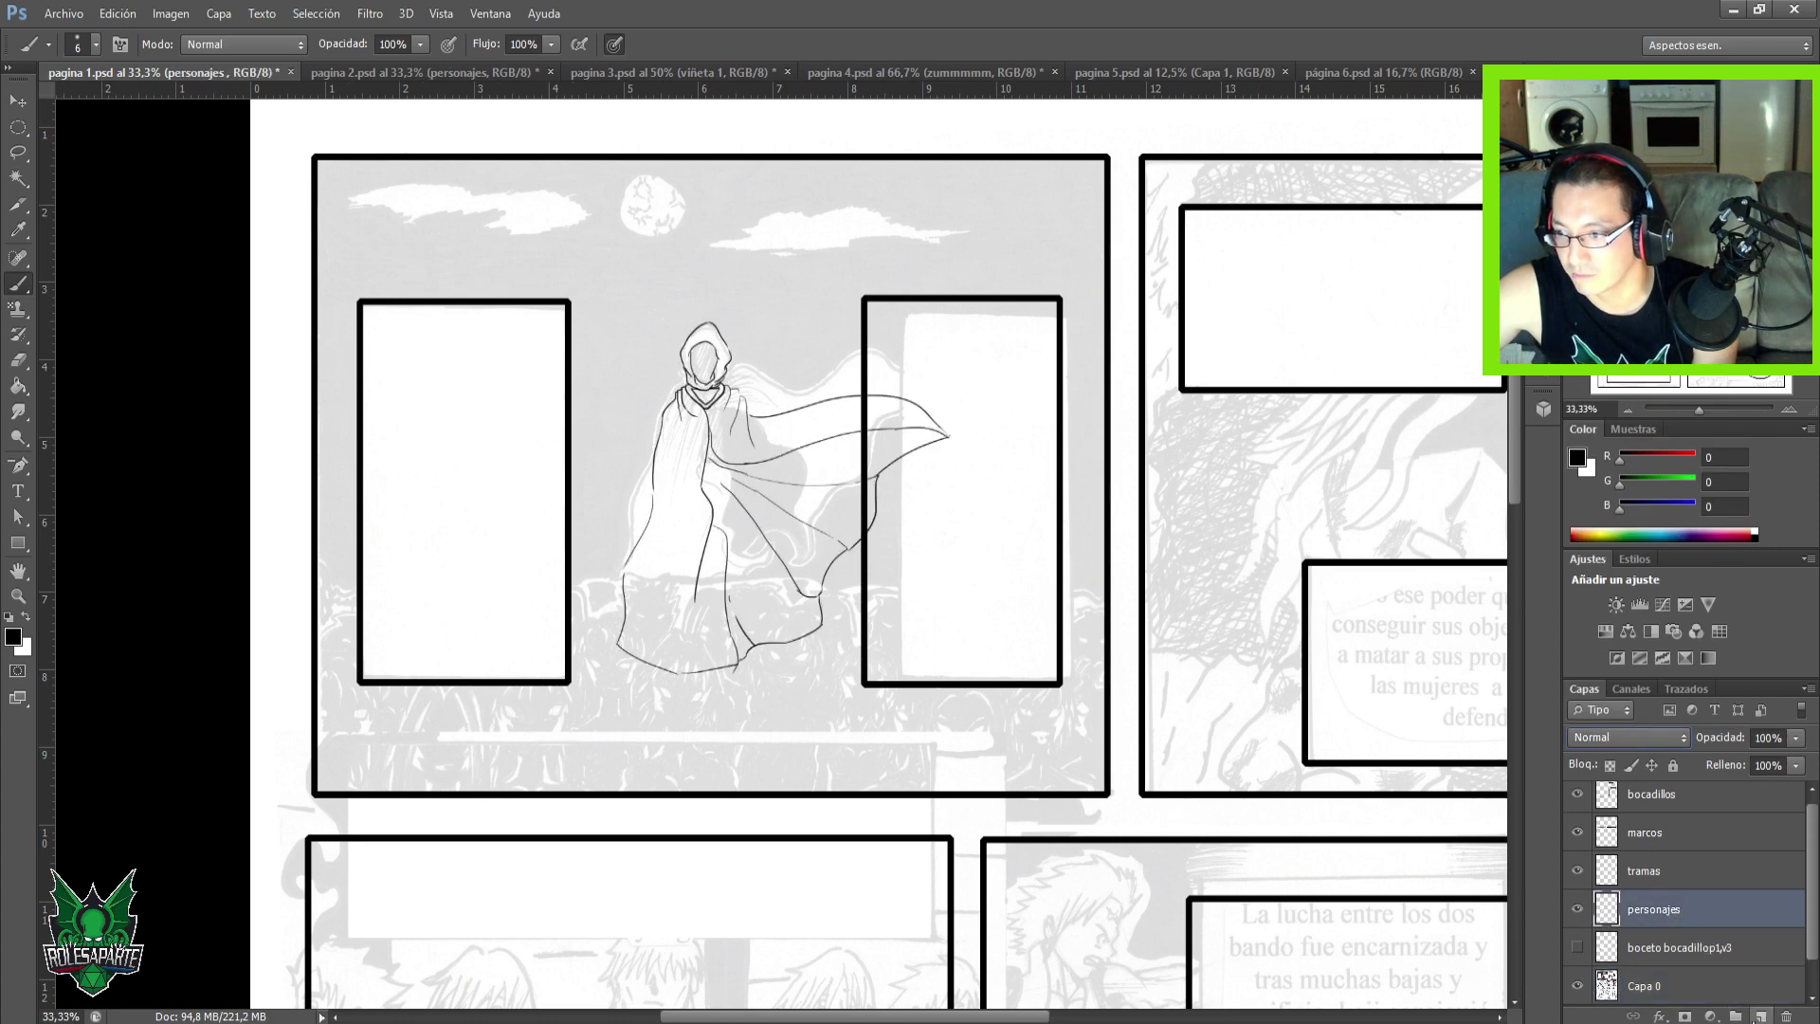
{"action": "left_click", "coordinate": [1759, 1016]}
{"action": "double_click", "coordinate": [1640, 908]}
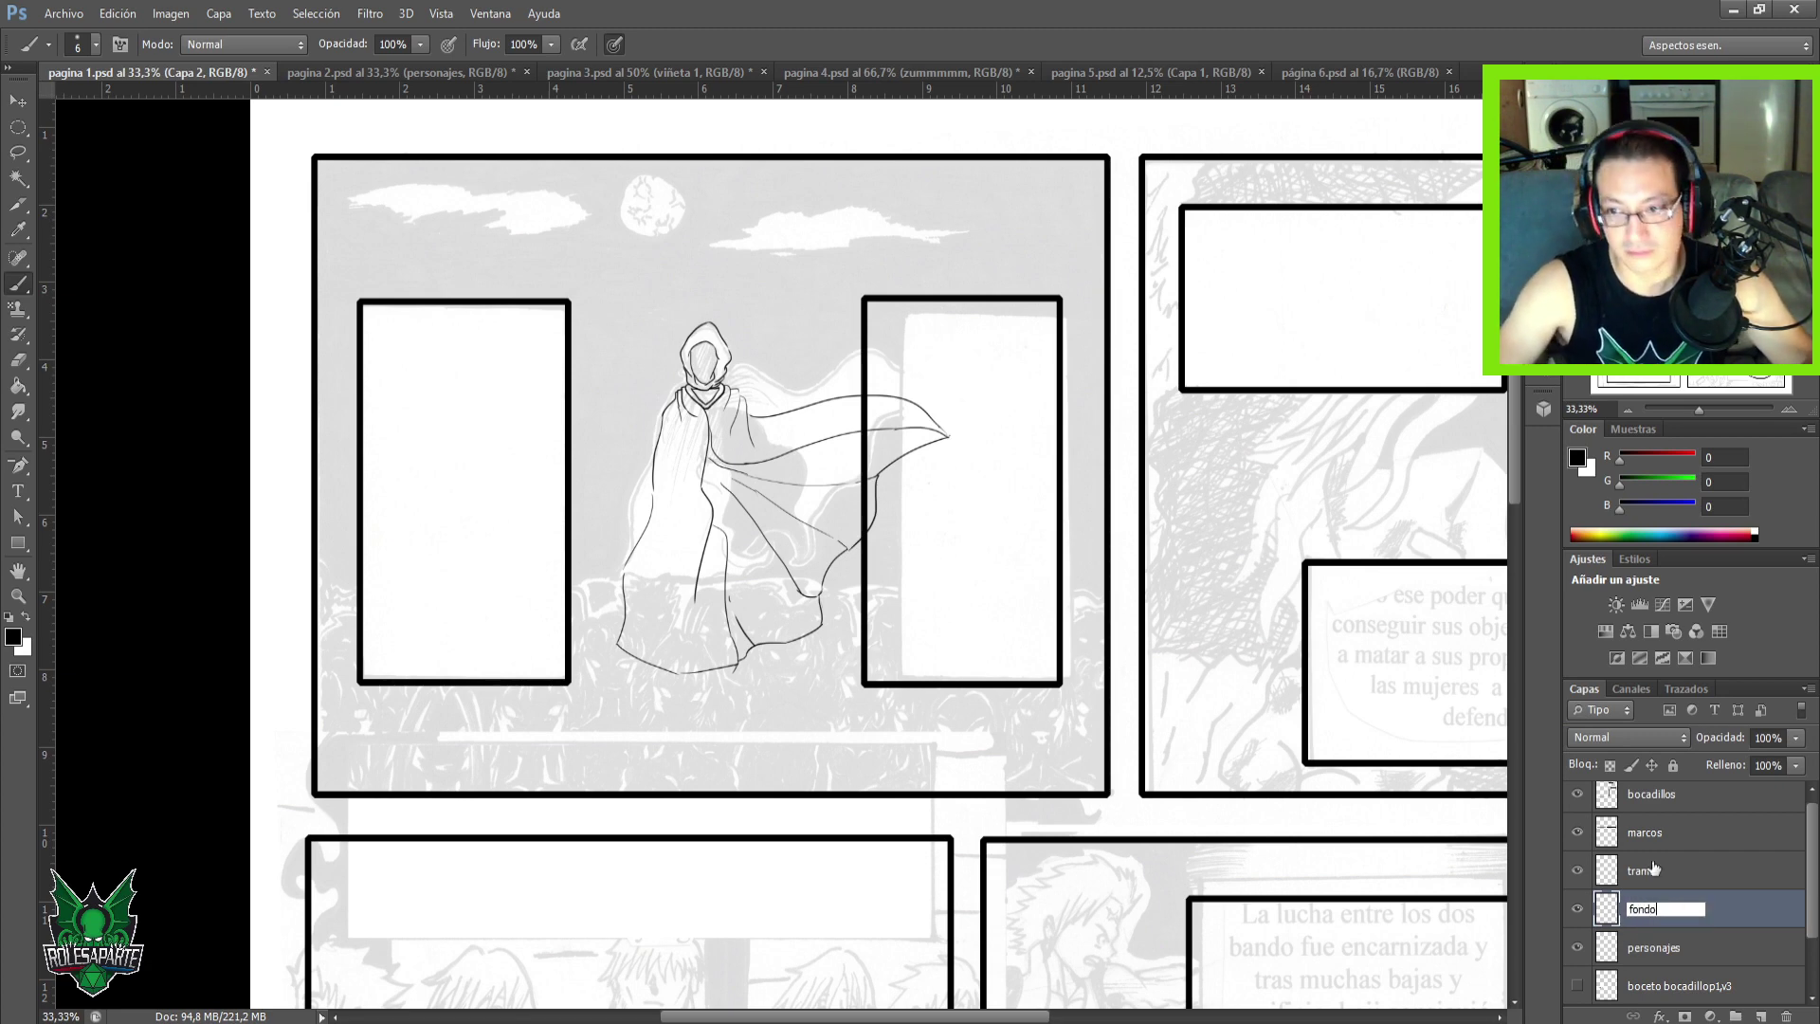
{"action": "key", "text": "Return"}
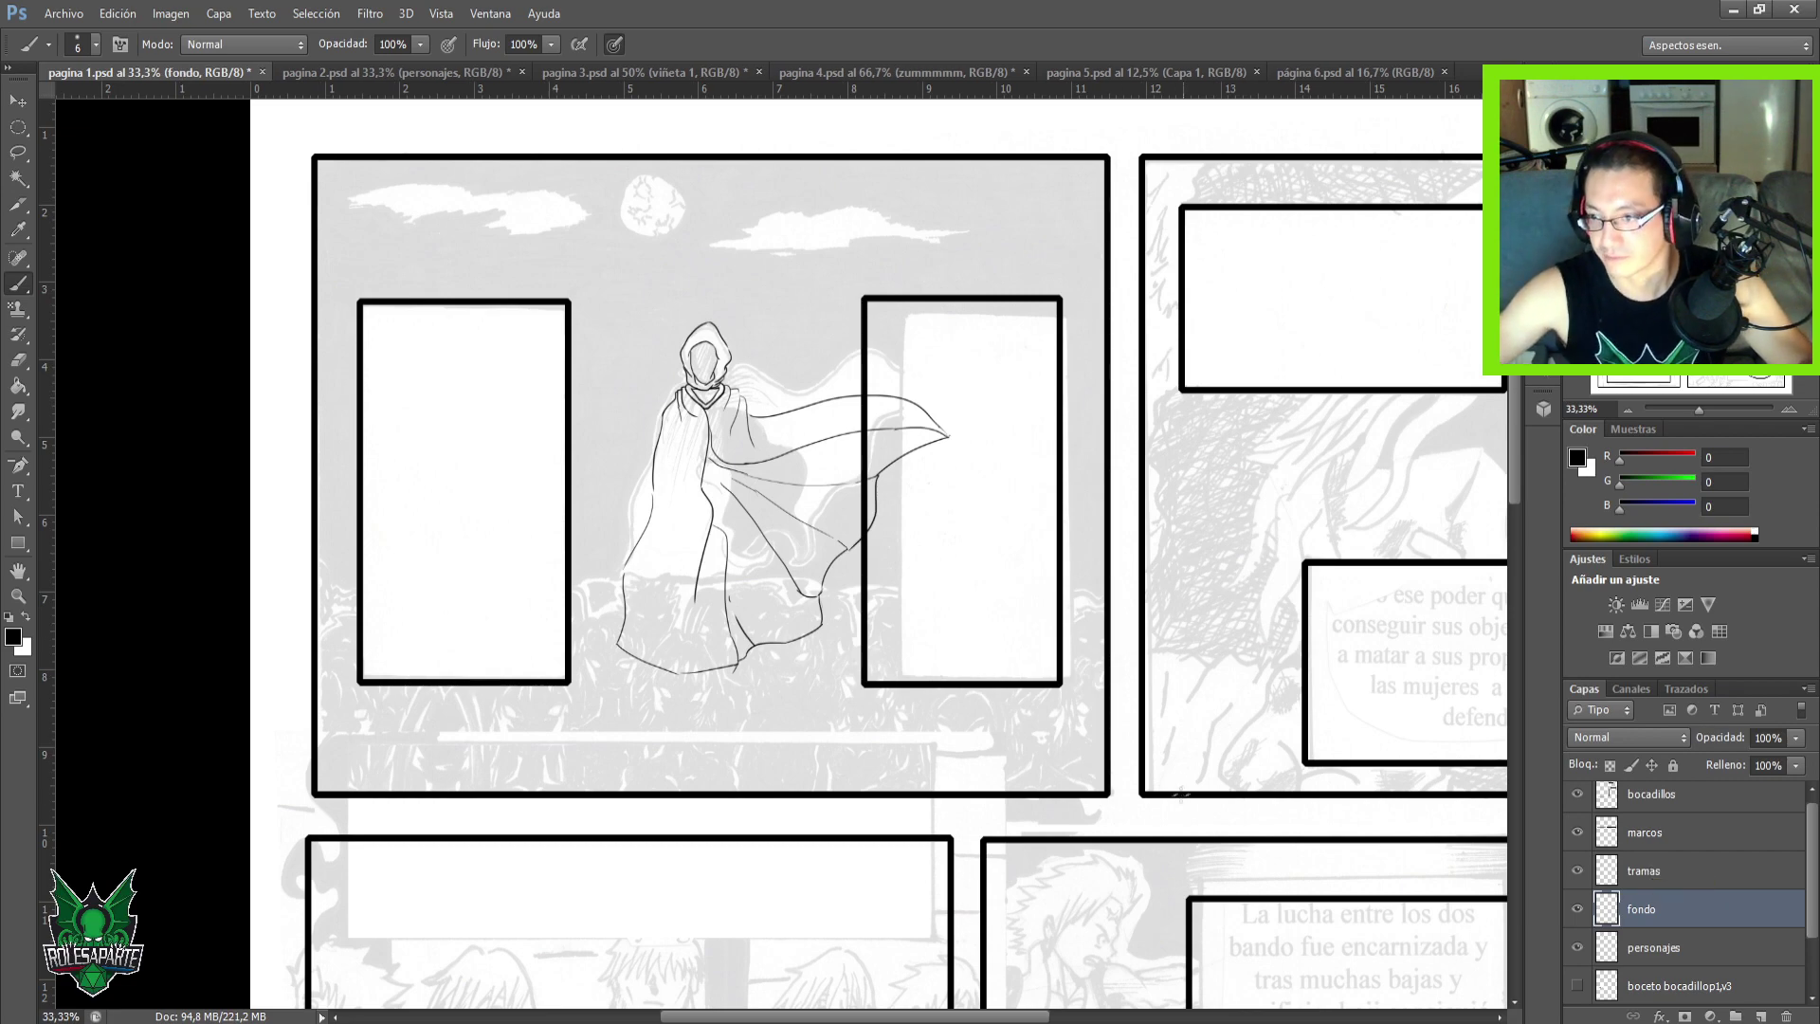
Lasso the inked hooded figure on the personajes layer, move it up onto the original drawing's figure, deselect, and save the page.
{"action": "scroll", "coordinate": [1301, 412], "scroll_direction": "right", "scroll_amount": 3}
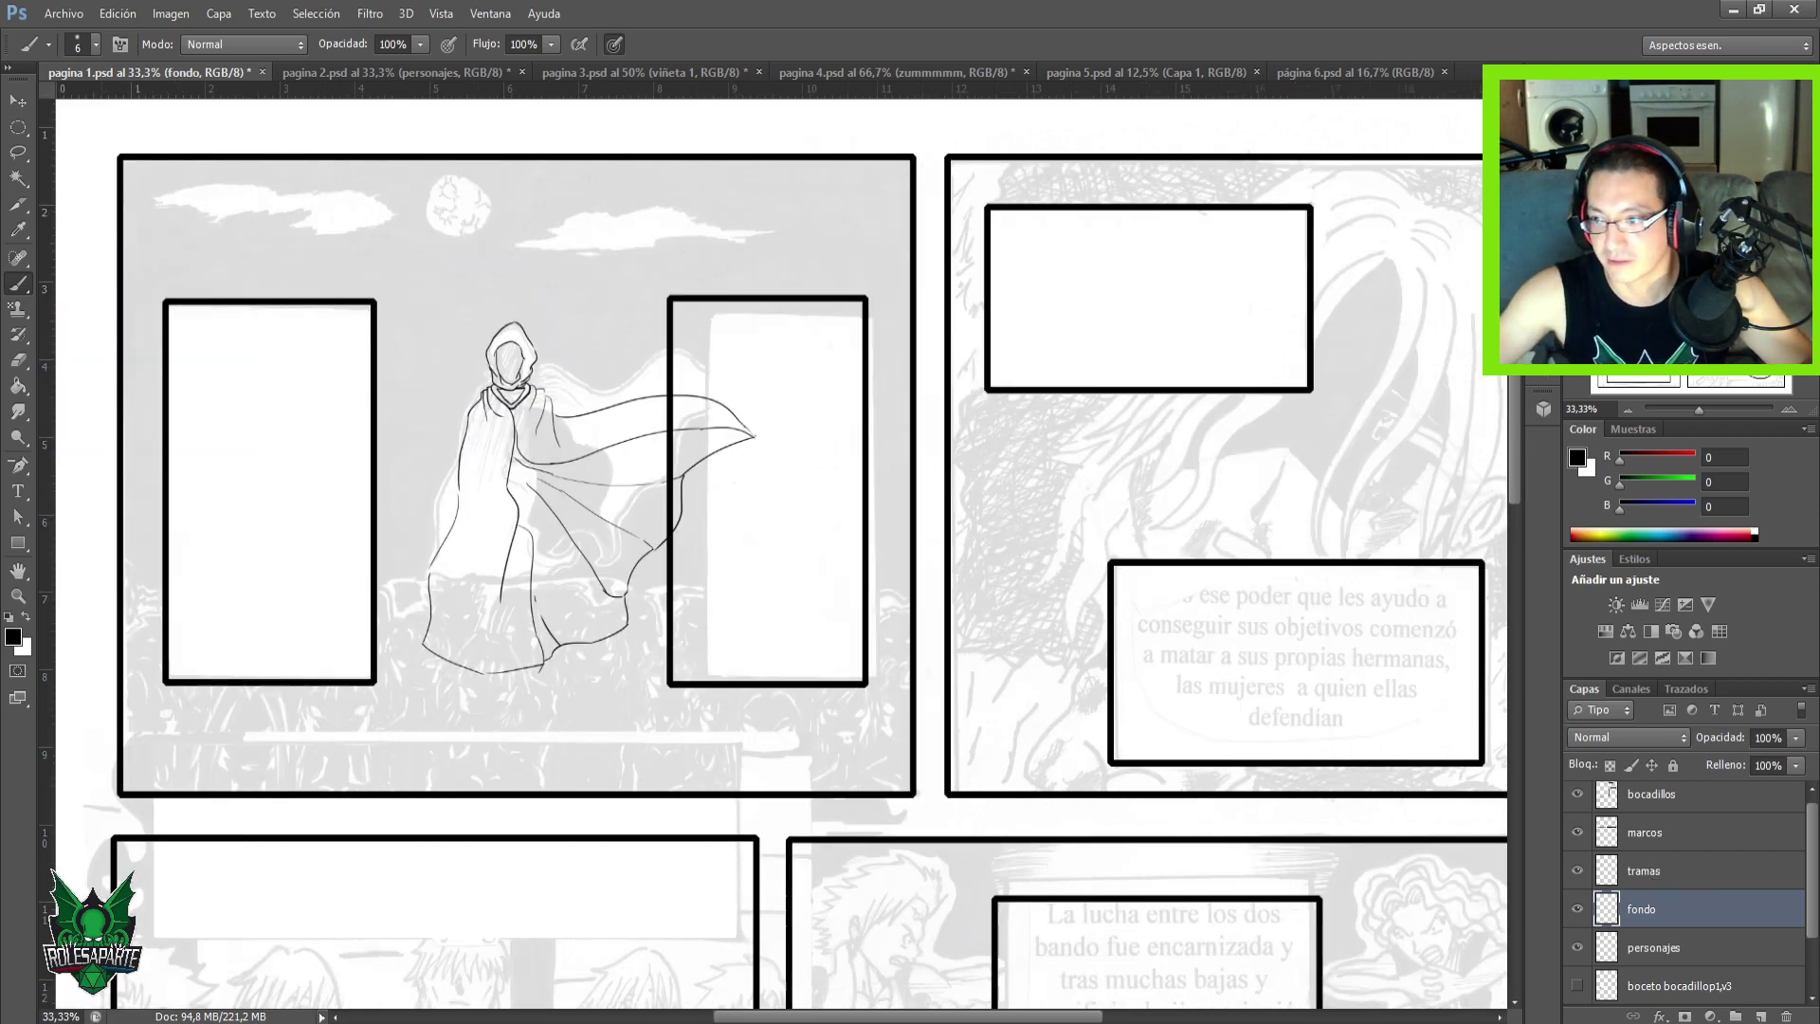
{"action": "scroll", "coordinate": [1301, 412], "scroll_direction": "down", "scroll_amount": 4}
{"action": "scroll", "coordinate": [1301, 413], "scroll_direction": "up", "scroll_amount": 3}
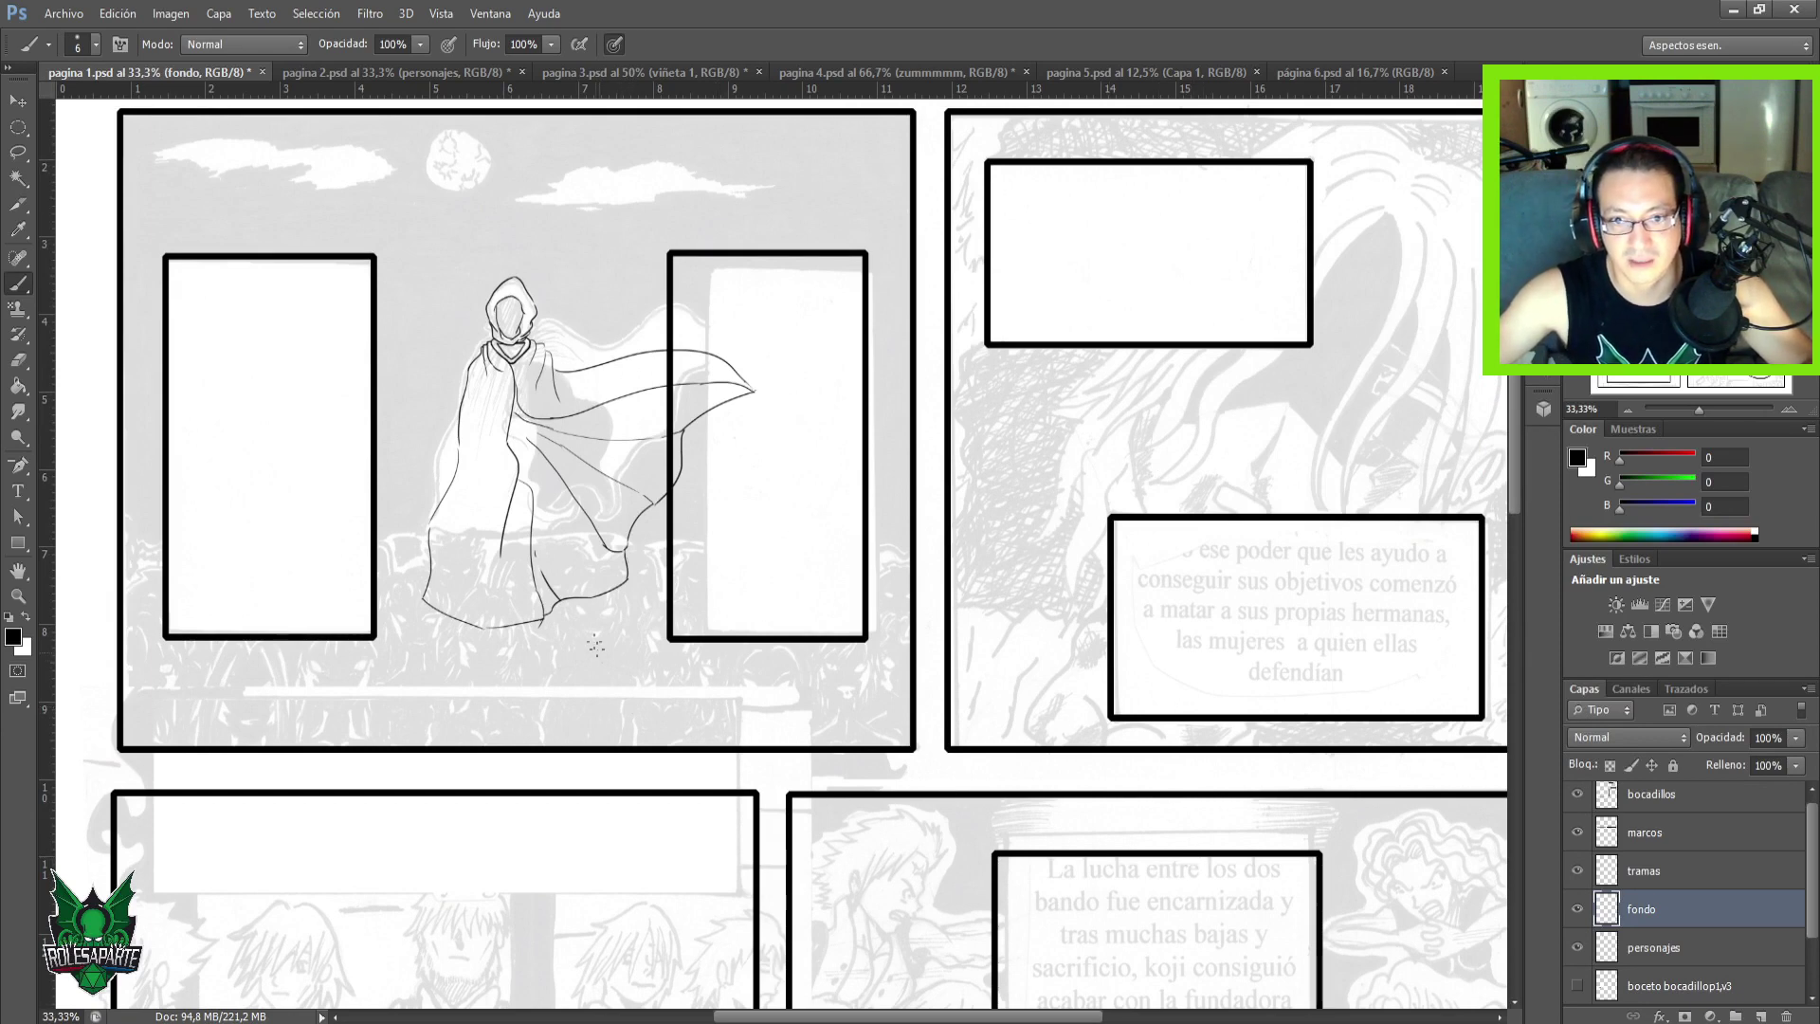
{"action": "left_click", "coordinate": [1635, 945]}
{"action": "key", "text": "l"}
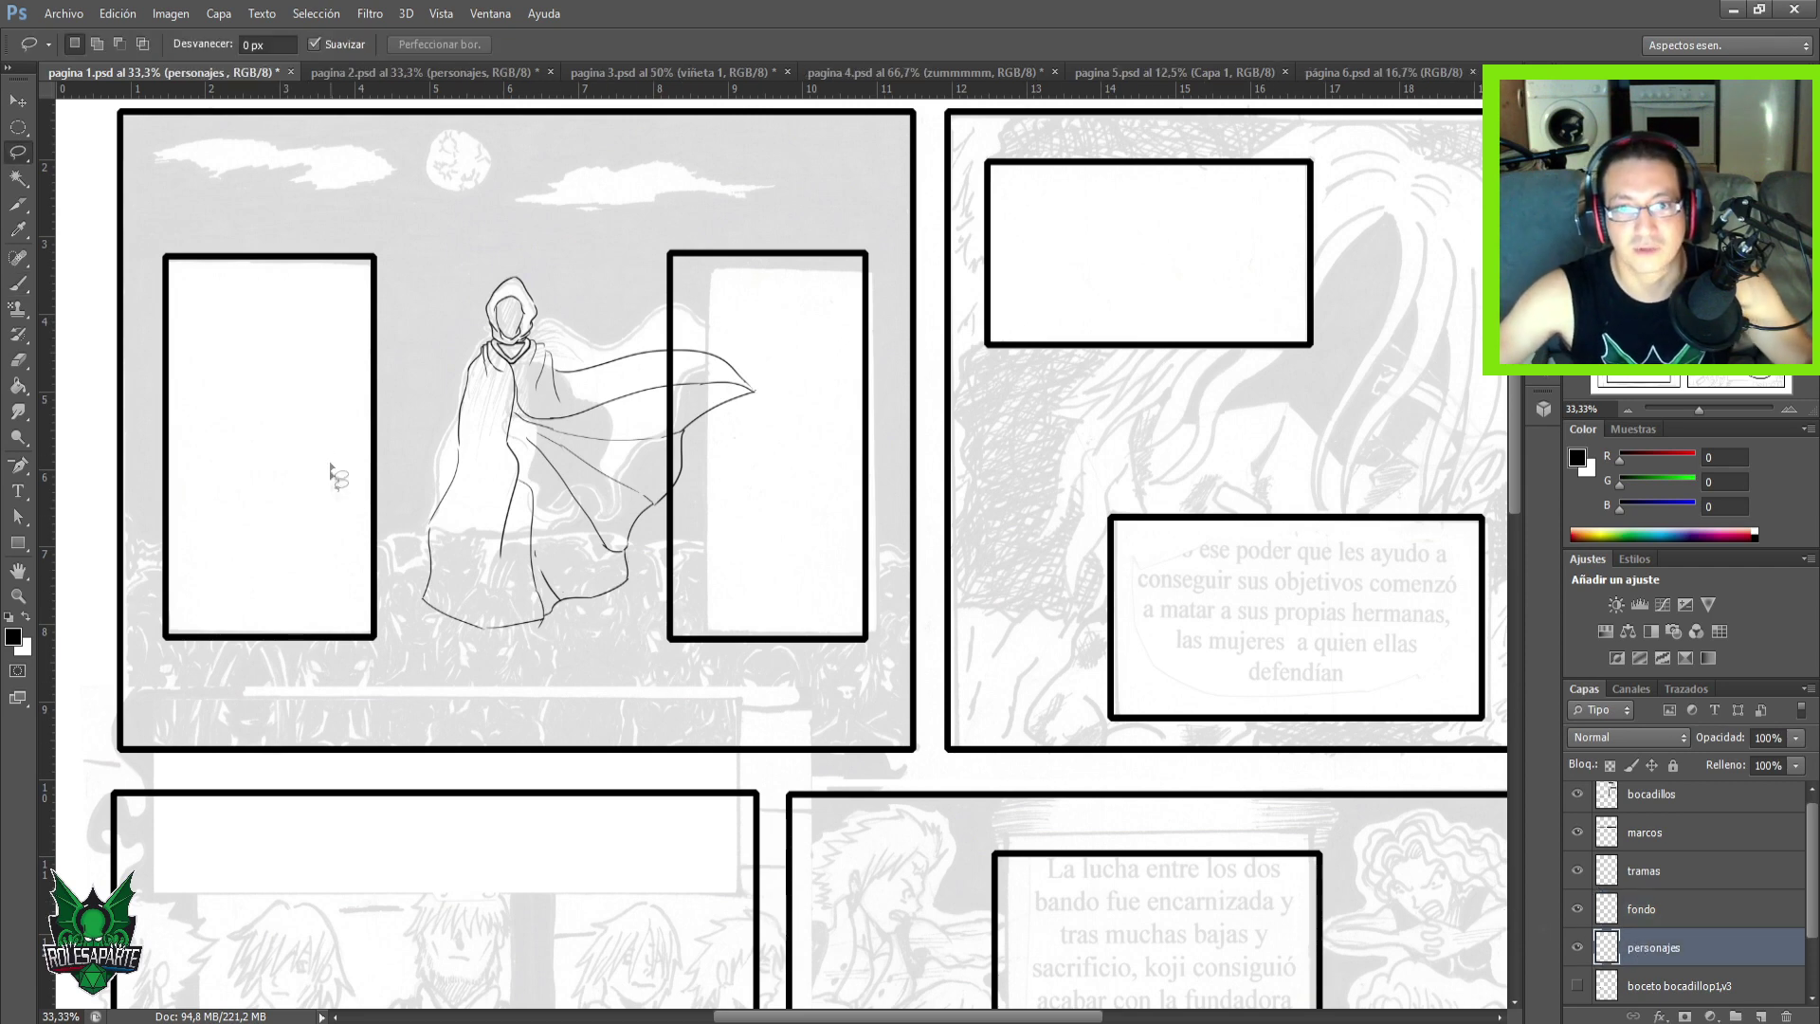
{"action": "mouse_move", "coordinate": [379, 393]}
{"action": "left_mouse_down"}
{"action": "mouse_move", "coordinate": [410, 313]}
{"action": "mouse_move", "coordinate": [497, 251]}
{"action": "mouse_move", "coordinate": [600, 247]}
{"action": "mouse_move", "coordinate": [724, 299]}
{"action": "mouse_move", "coordinate": [785, 356]}
{"action": "mouse_move", "coordinate": [771, 455]}
{"action": "mouse_move", "coordinate": [729, 530]}
{"action": "mouse_move", "coordinate": [579, 661]}
{"action": "mouse_move", "coordinate": [493, 672]}
{"action": "mouse_move", "coordinate": [427, 637]}
{"action": "mouse_move", "coordinate": [373, 550]}
{"action": "mouse_move", "coordinate": [354, 468]}
{"action": "mouse_move", "coordinate": [409, 390]}
{"action": "left_mouse_up"}
{"action": "key", "text": "v"}
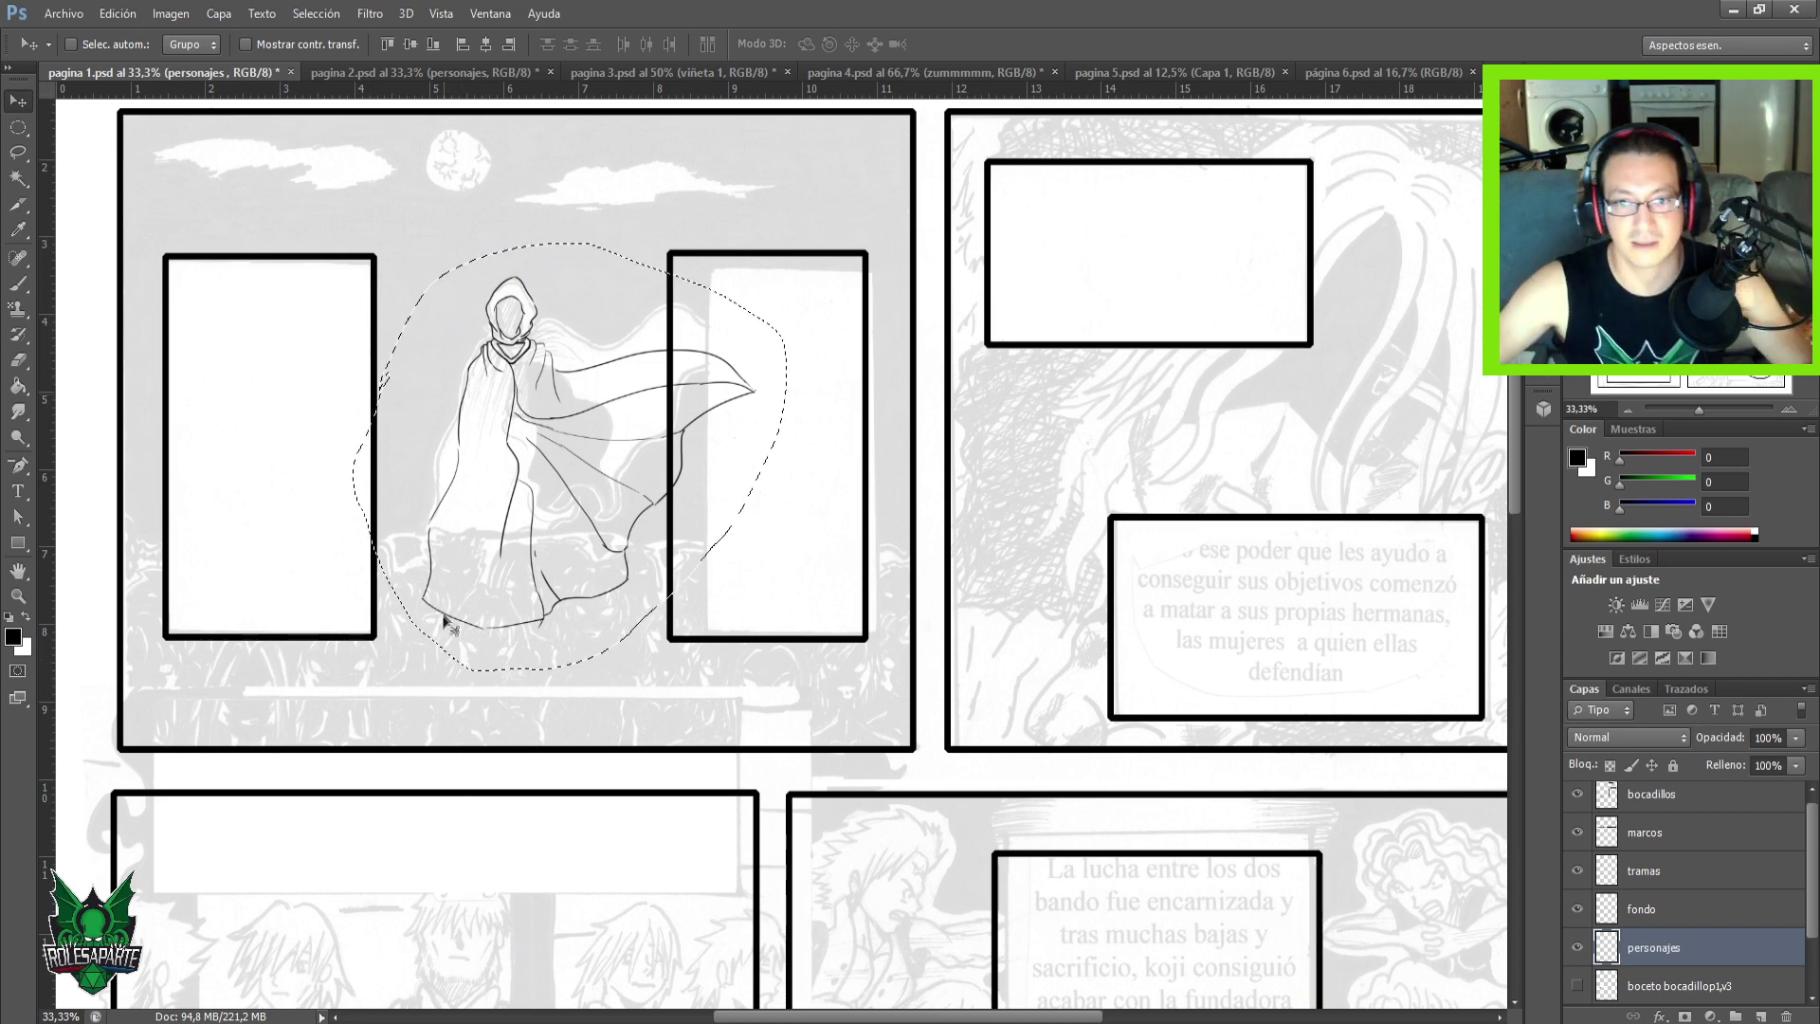
{"action": "left_click_drag", "start_coordinate": [515, 538], "coordinate": [509, 474]}
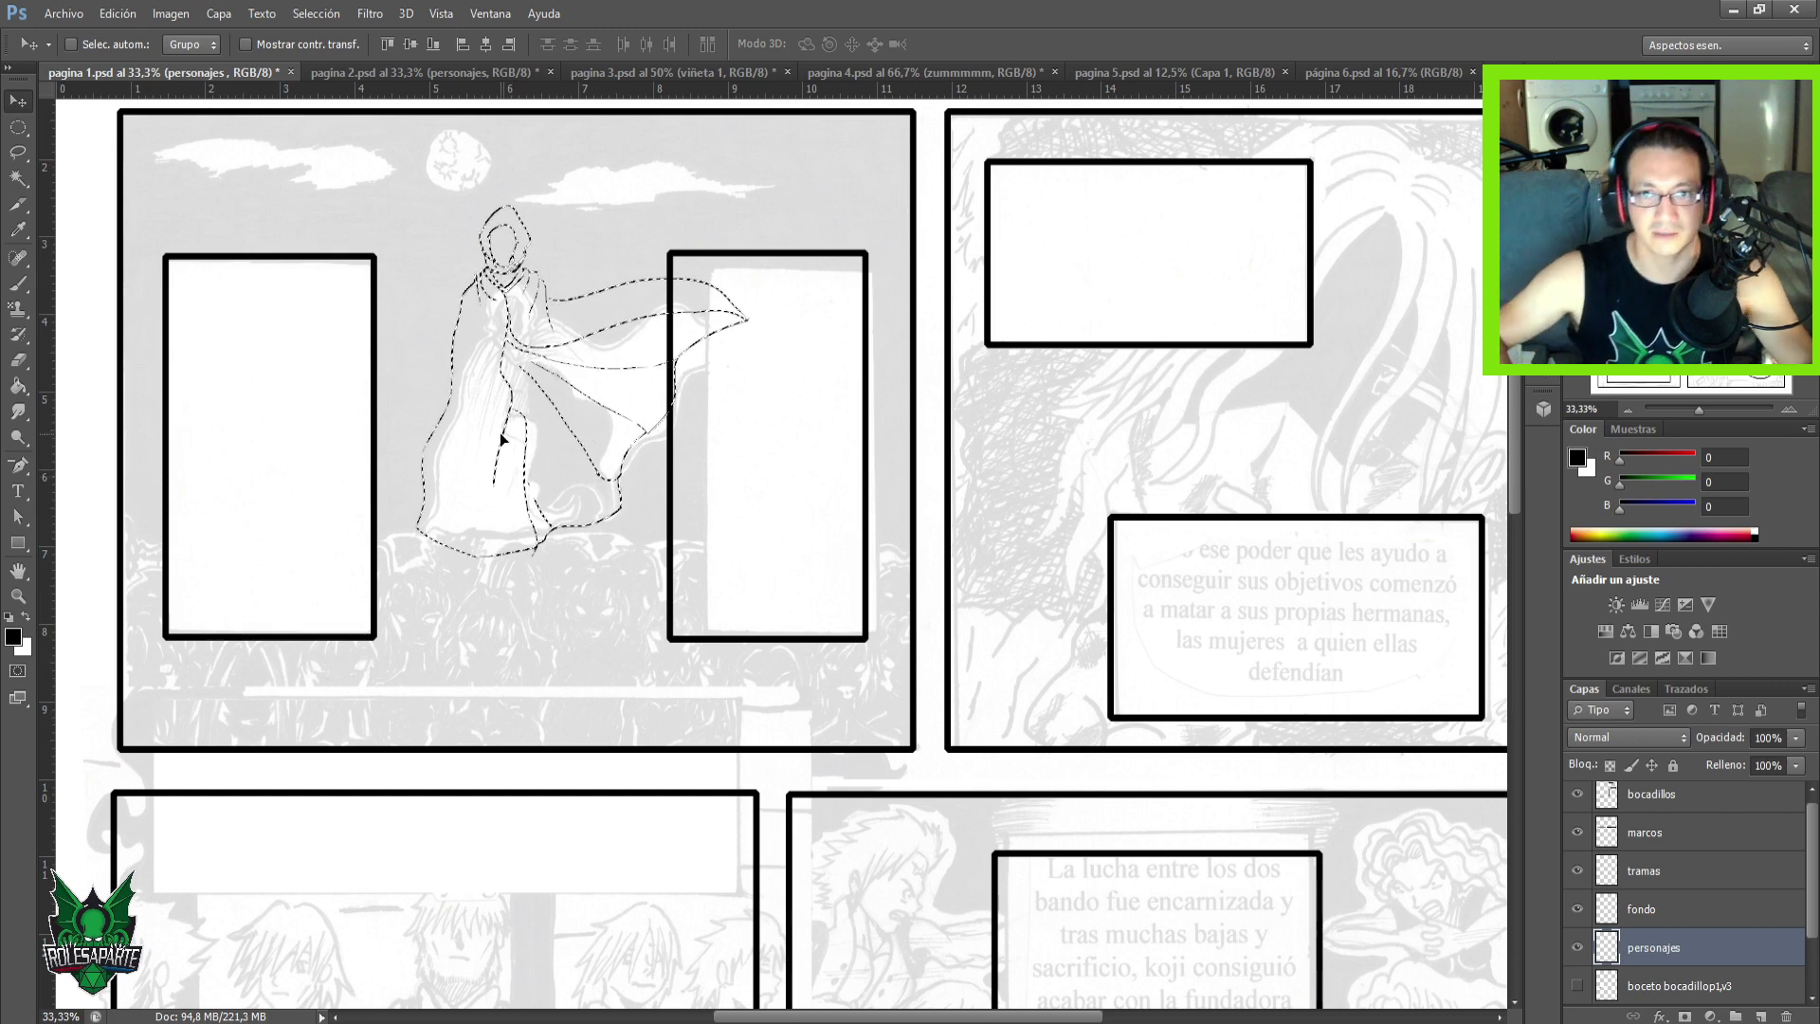
{"action": "key", "text": "ctrl+d"}
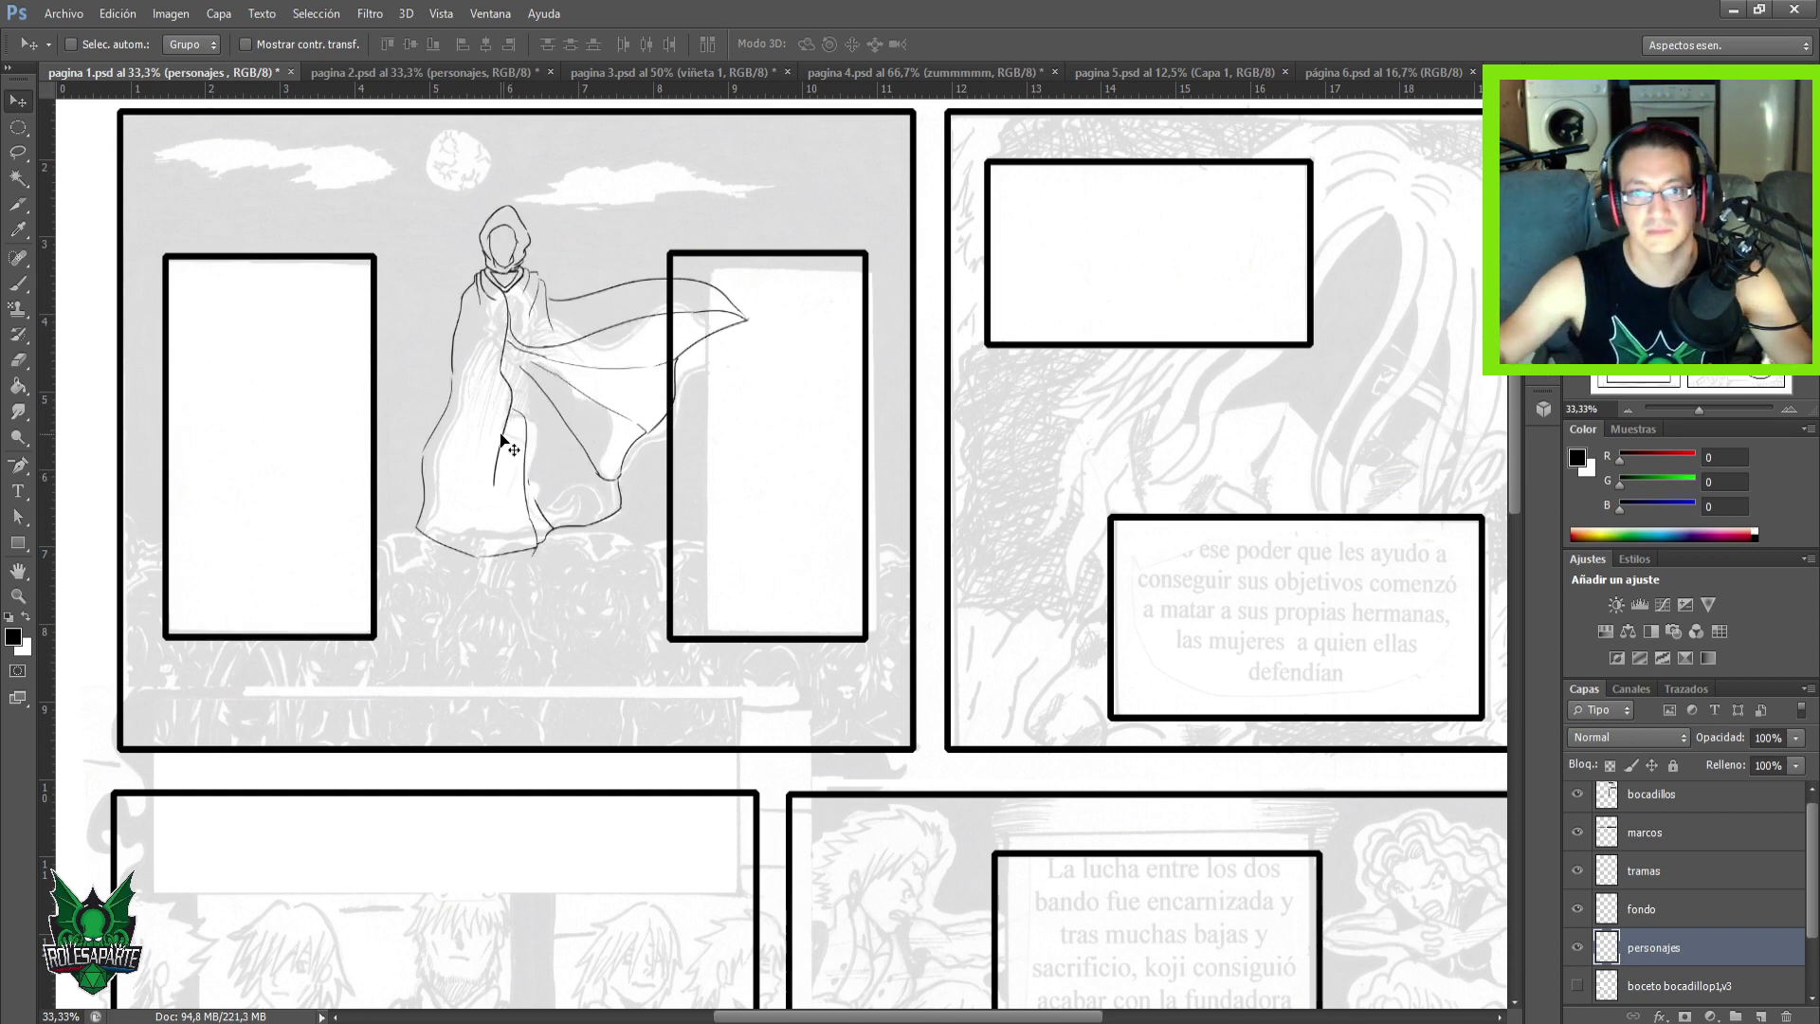
{"action": "key", "text": "ctrl+s"}
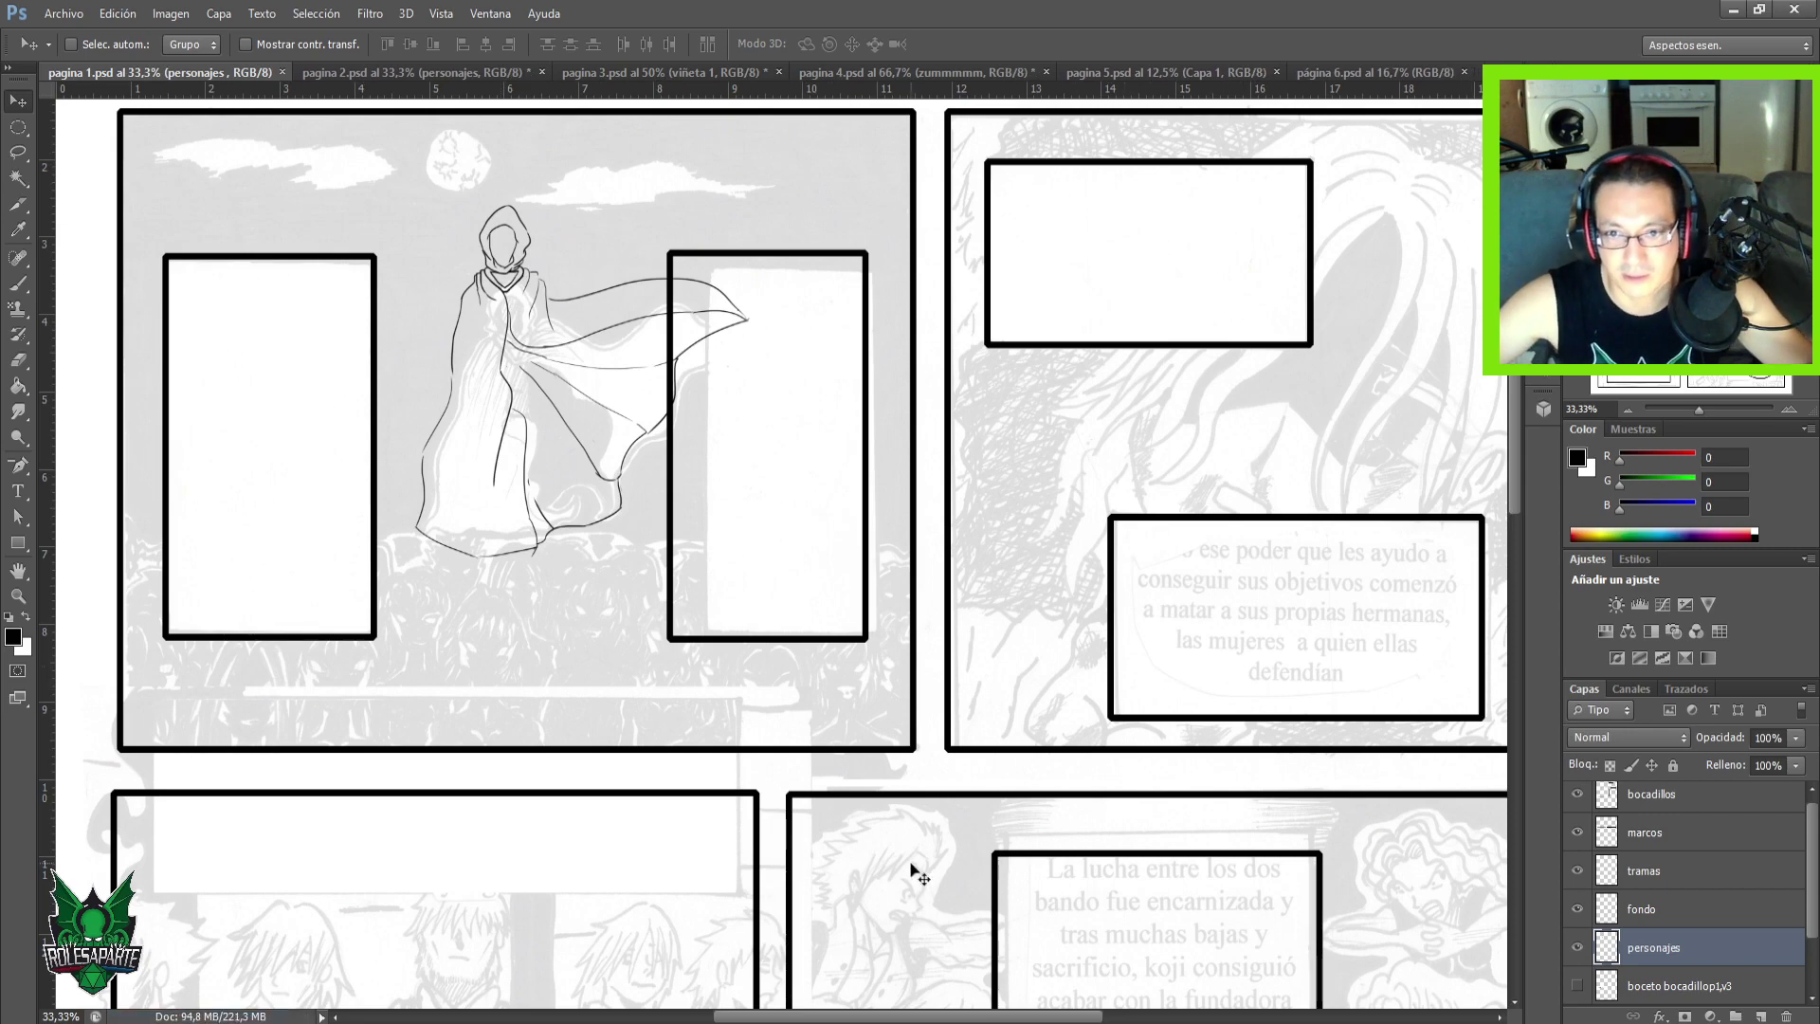
Ink the central and right-hand fringe strands of the bearded middle man in the second row's first panel.
{"action": "scroll", "coordinate": [1336, 346], "scroll_direction": "down", "scroll_amount": 6}
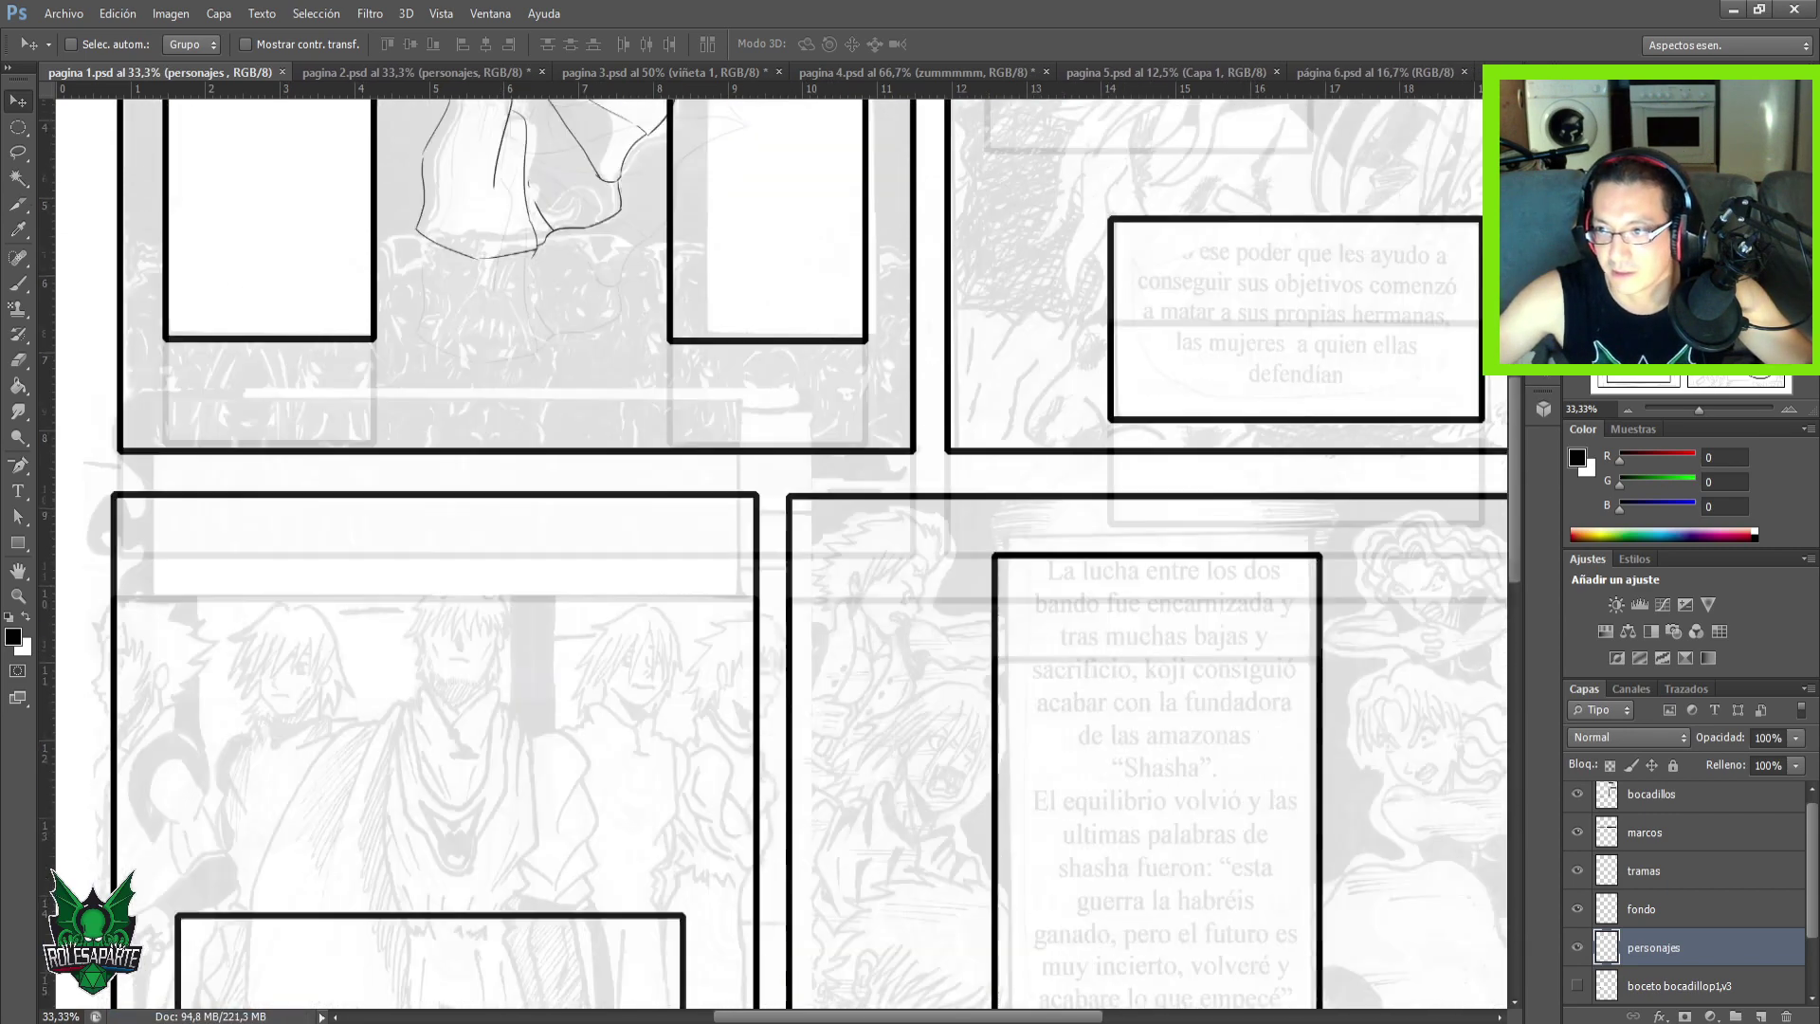
{"action": "scroll", "coordinate": [948, 597], "scroll_direction": "left", "scroll_amount": 2}
{"action": "scroll", "coordinate": [948, 597], "scroll_direction": "up", "scroll_amount": 1}
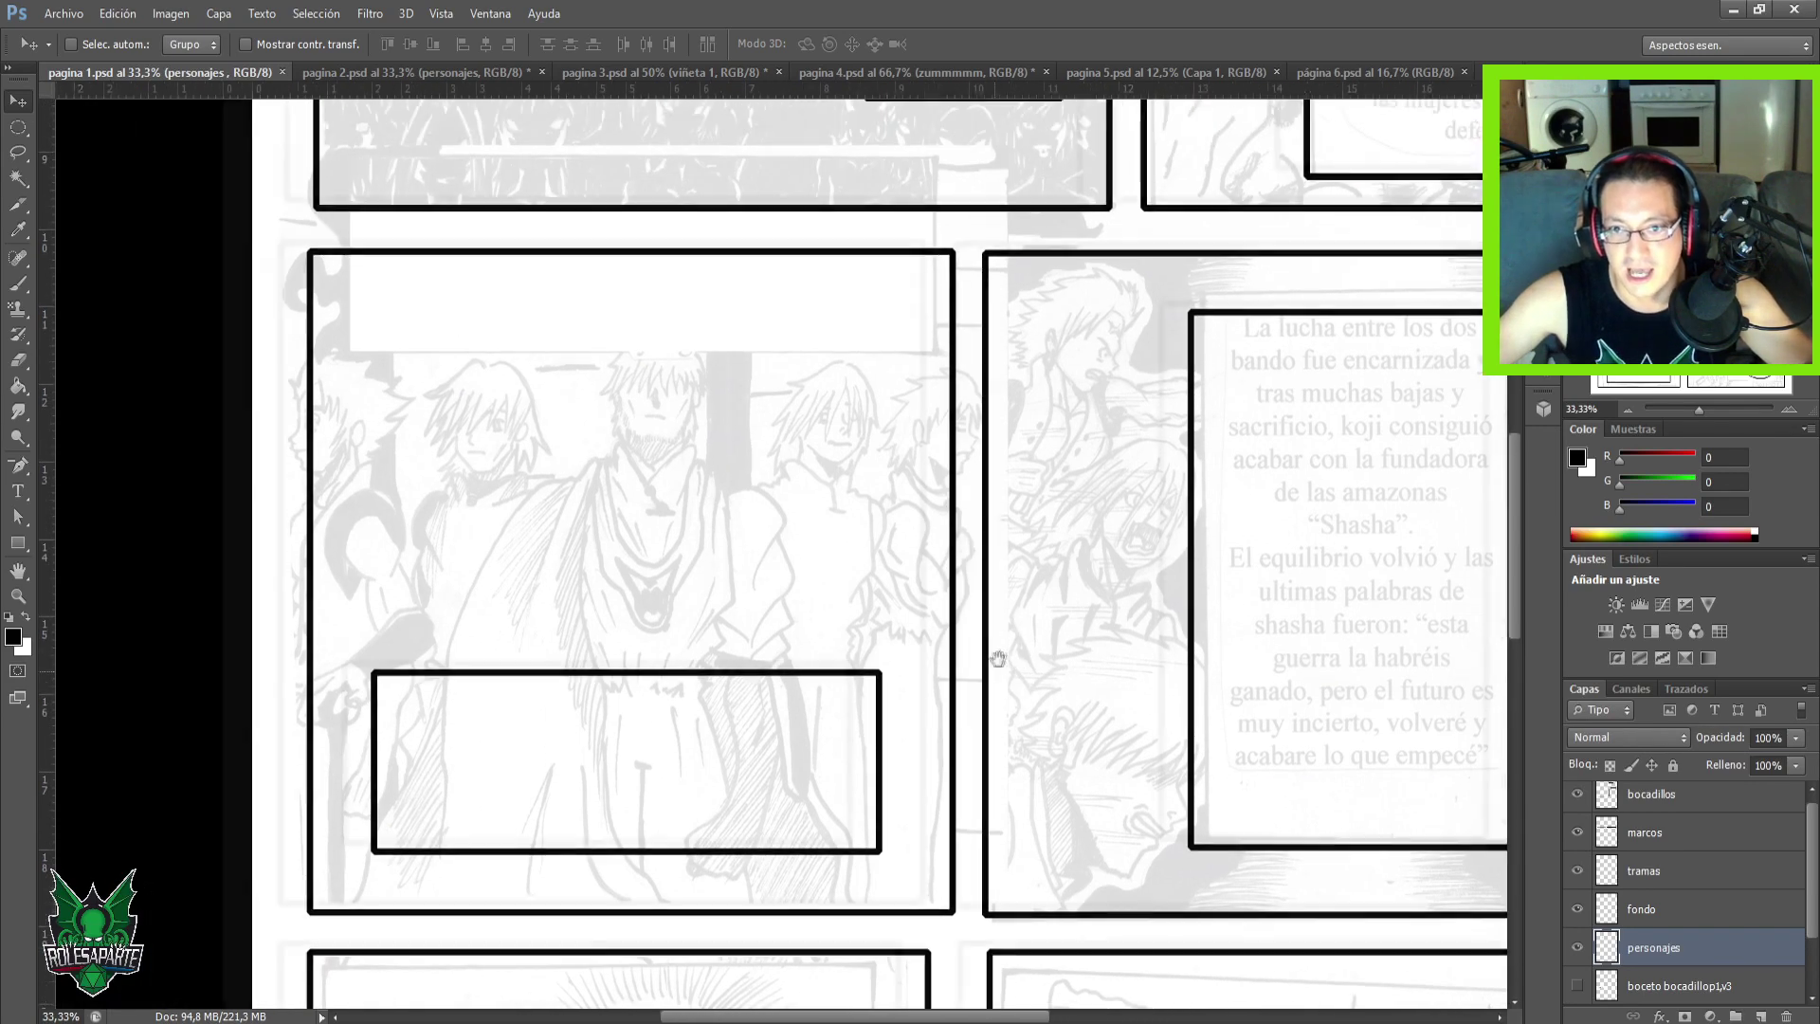
{"action": "key", "text": "ctrl+plus"}
{"action": "key", "text": "ctrl+plus"}
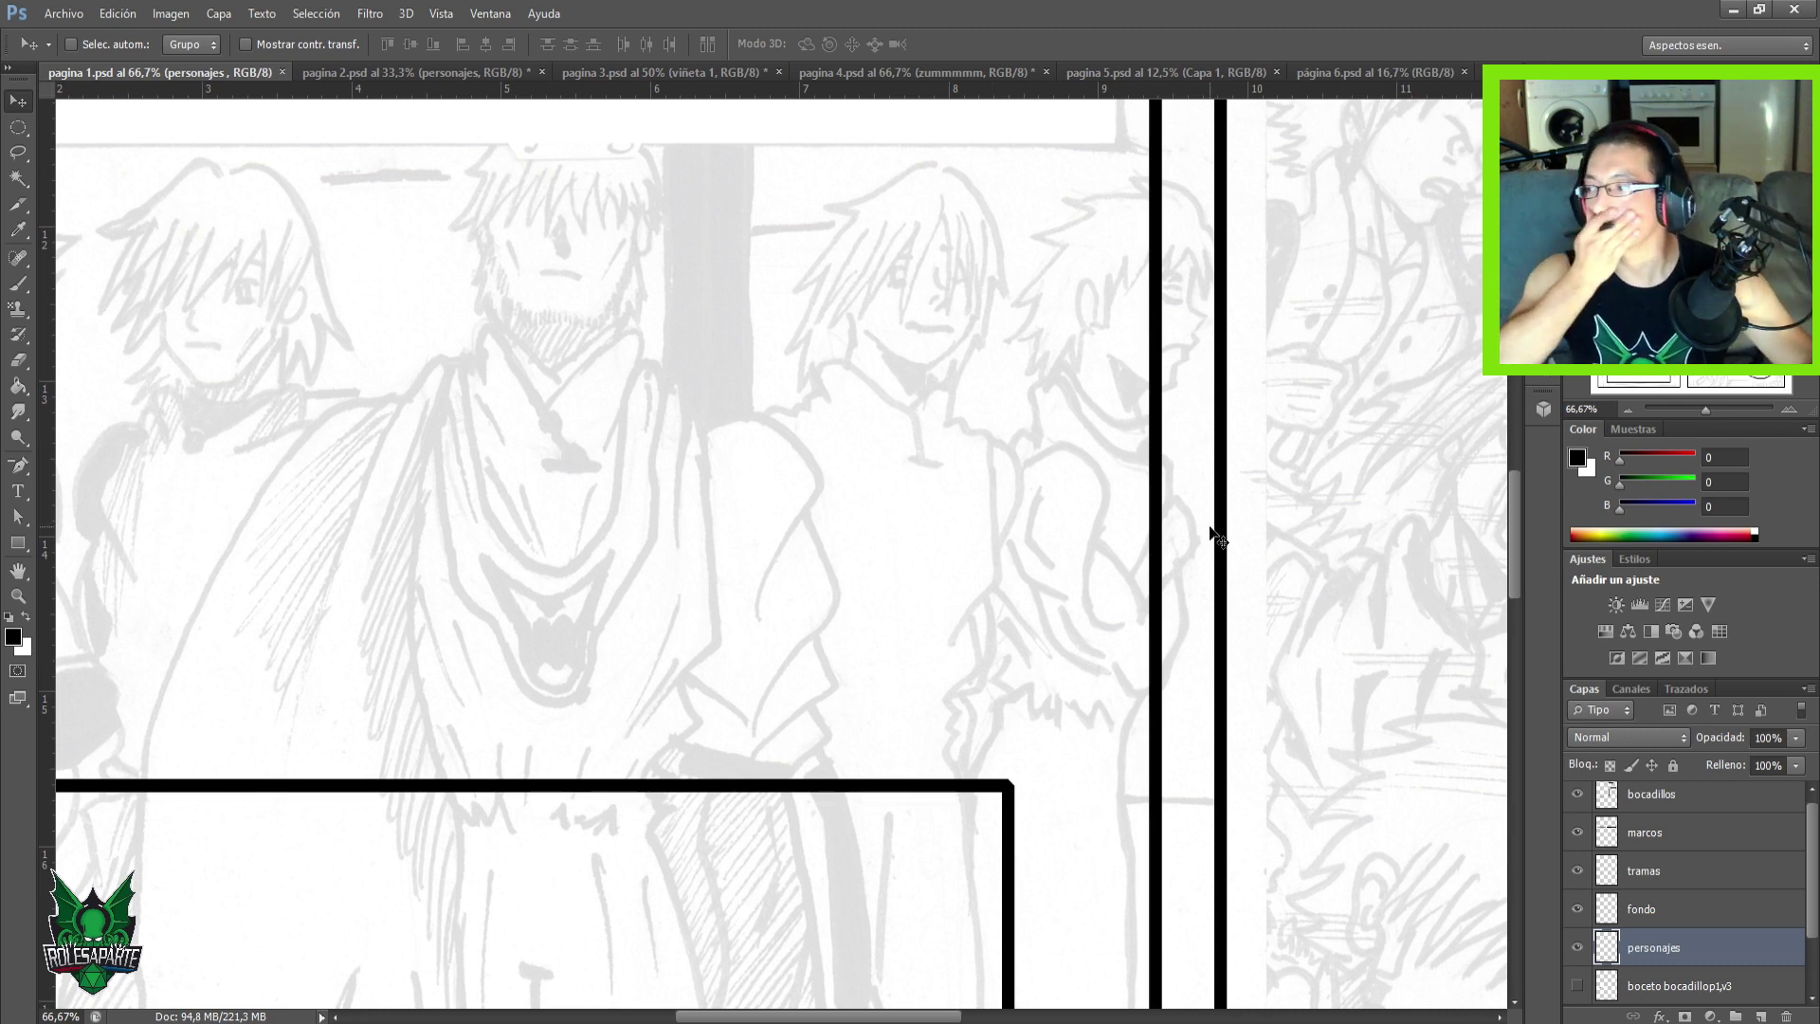
{"action": "key", "text": "b"}
{"action": "mouse_move", "coordinate": [565, 638]}
{"action": "left_mouse_down"}
{"action": "mouse_move", "coordinate": [662, 751]}
{"action": "mouse_move", "coordinate": [631, 701]}
{"action": "left_mouse_up"}
{"action": "key", "text": "ctrl+plus"}
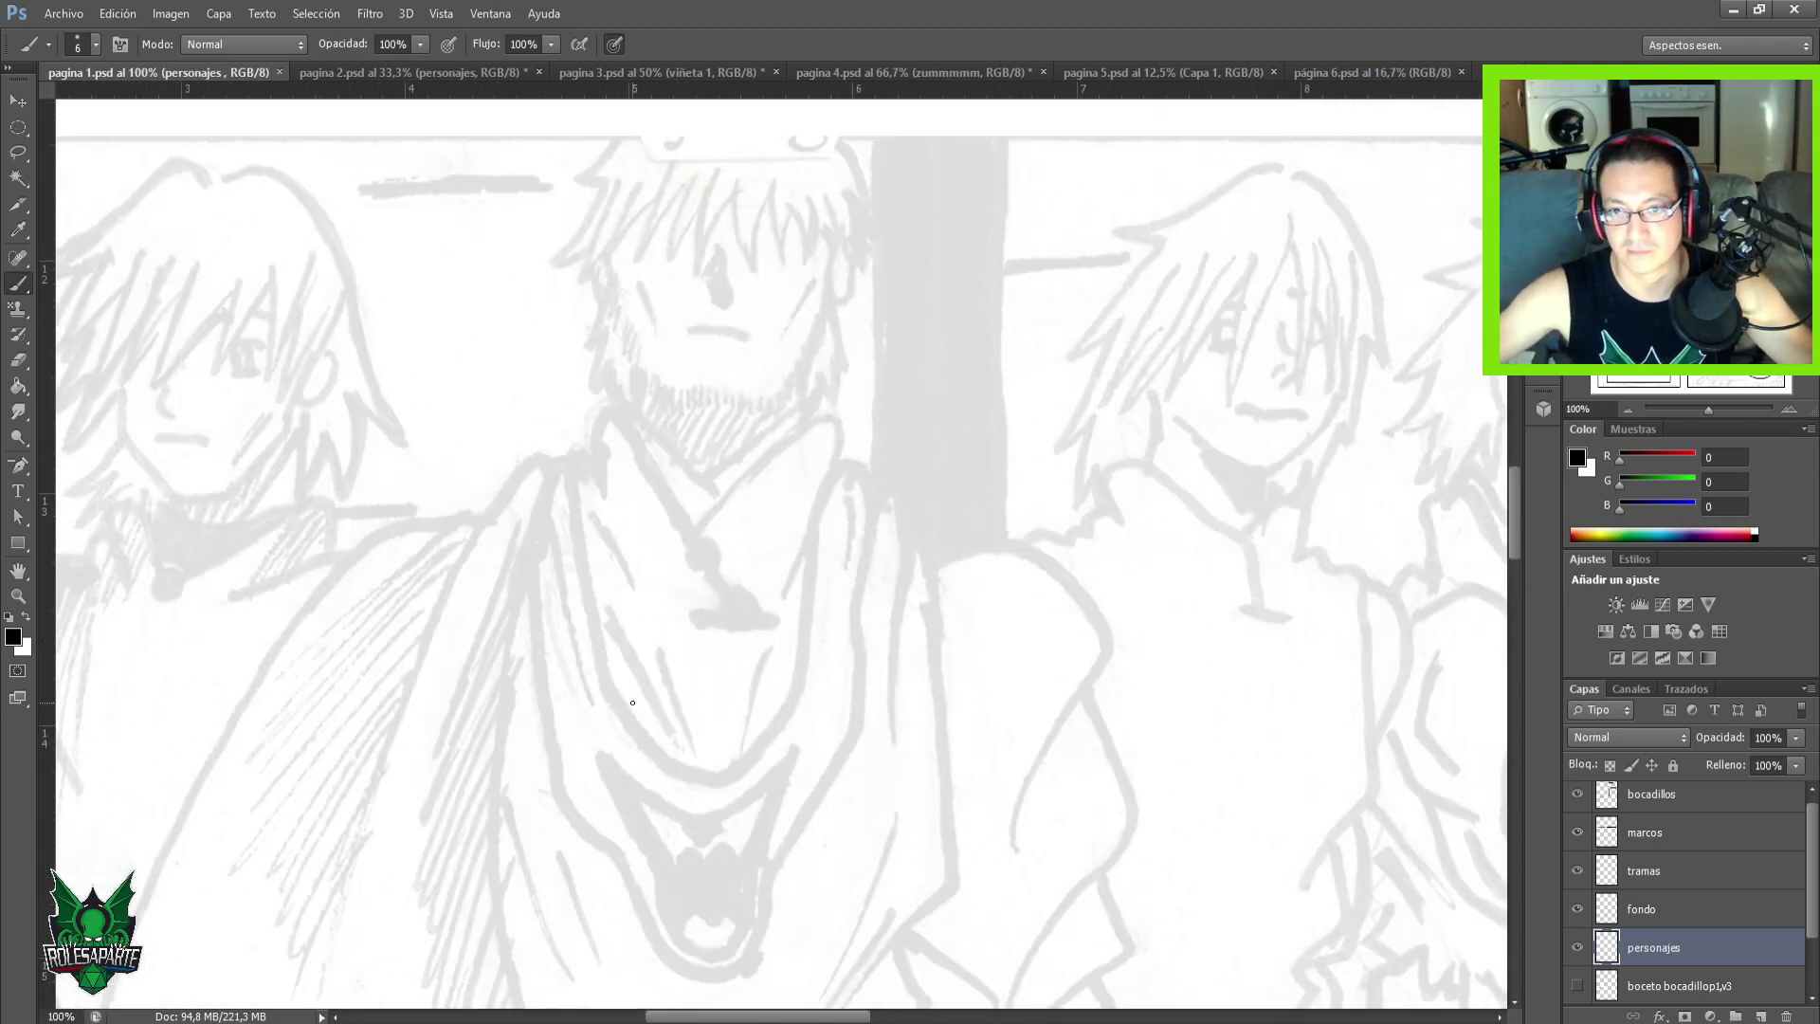
{"action": "left_click_drag", "start_coordinate": [919, 480], "coordinate": [950, 697]}
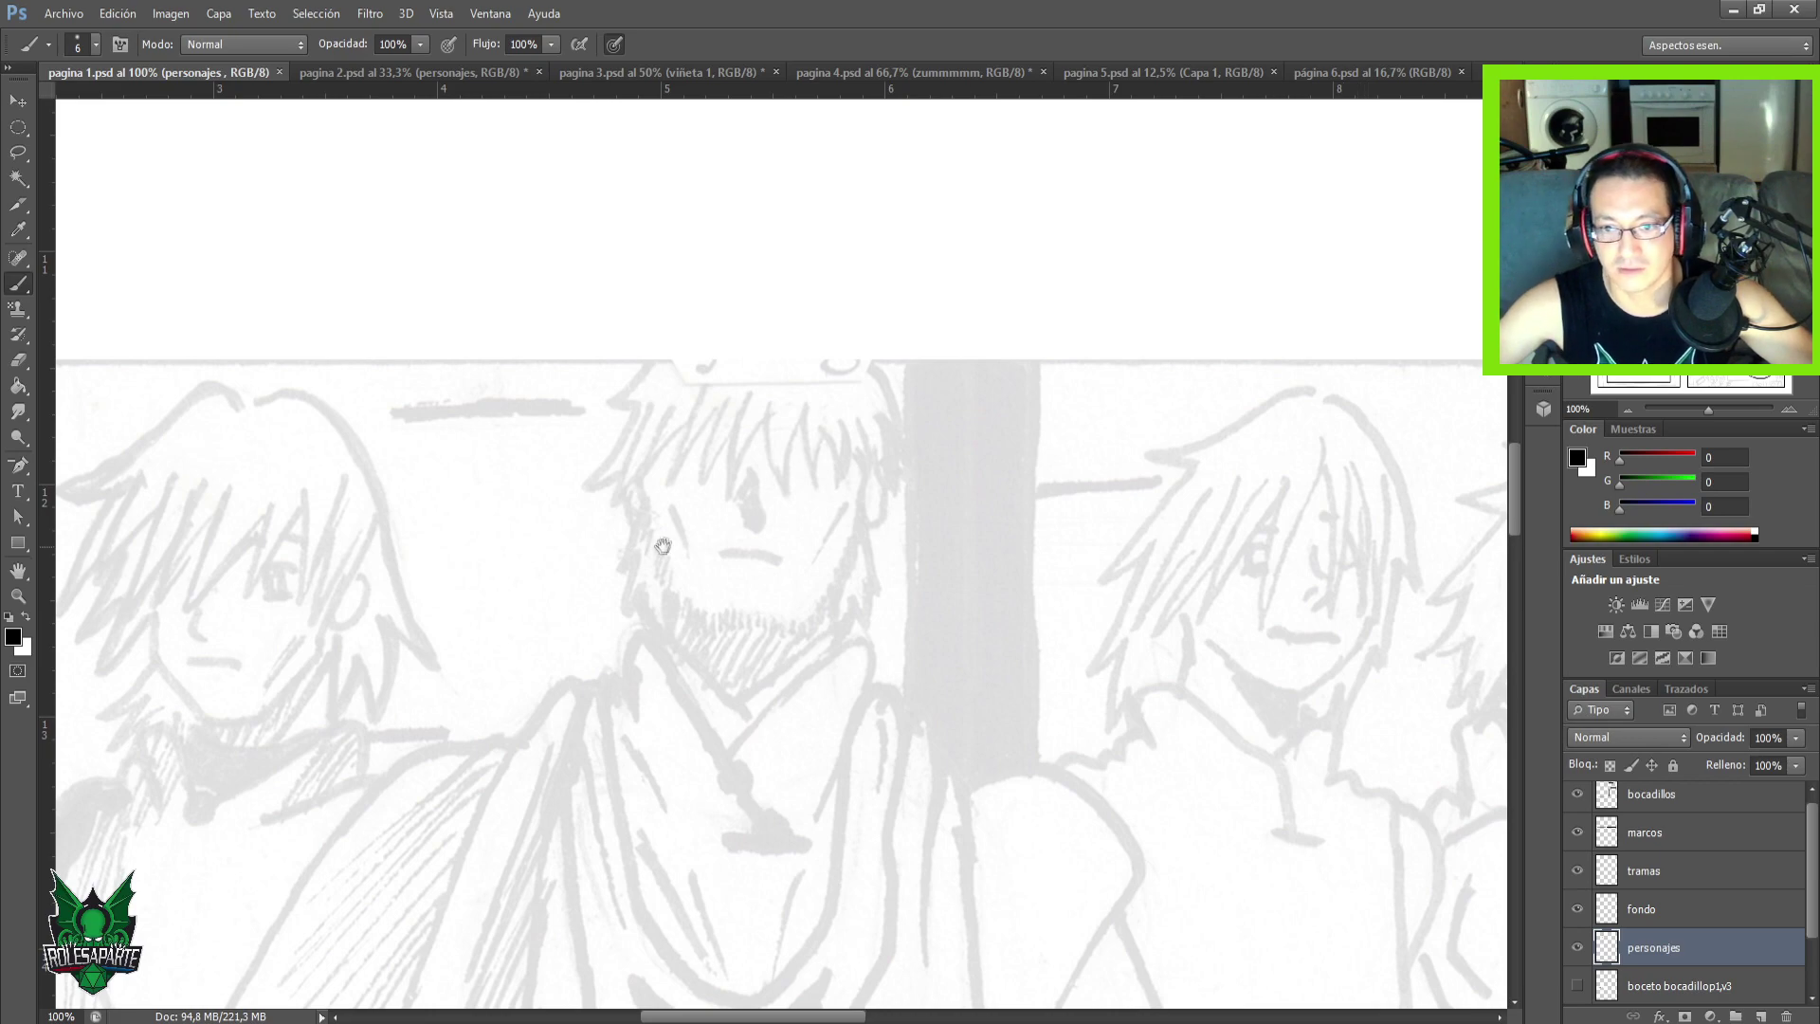
{"action": "left_click_drag", "start_coordinate": [901, 662], "coordinate": [228, 236]}
{"action": "mouse_move", "coordinate": [714, 597]}
{"action": "left_mouse_down"}
{"action": "mouse_move", "coordinate": [650, 236]}
{"action": "mouse_move", "coordinate": [667, 174]}
{"action": "mouse_move", "coordinate": [958, 496]}
{"action": "mouse_move", "coordinate": [748, 532]}
{"action": "mouse_move", "coordinate": [927, 672]}
{"action": "left_mouse_up"}
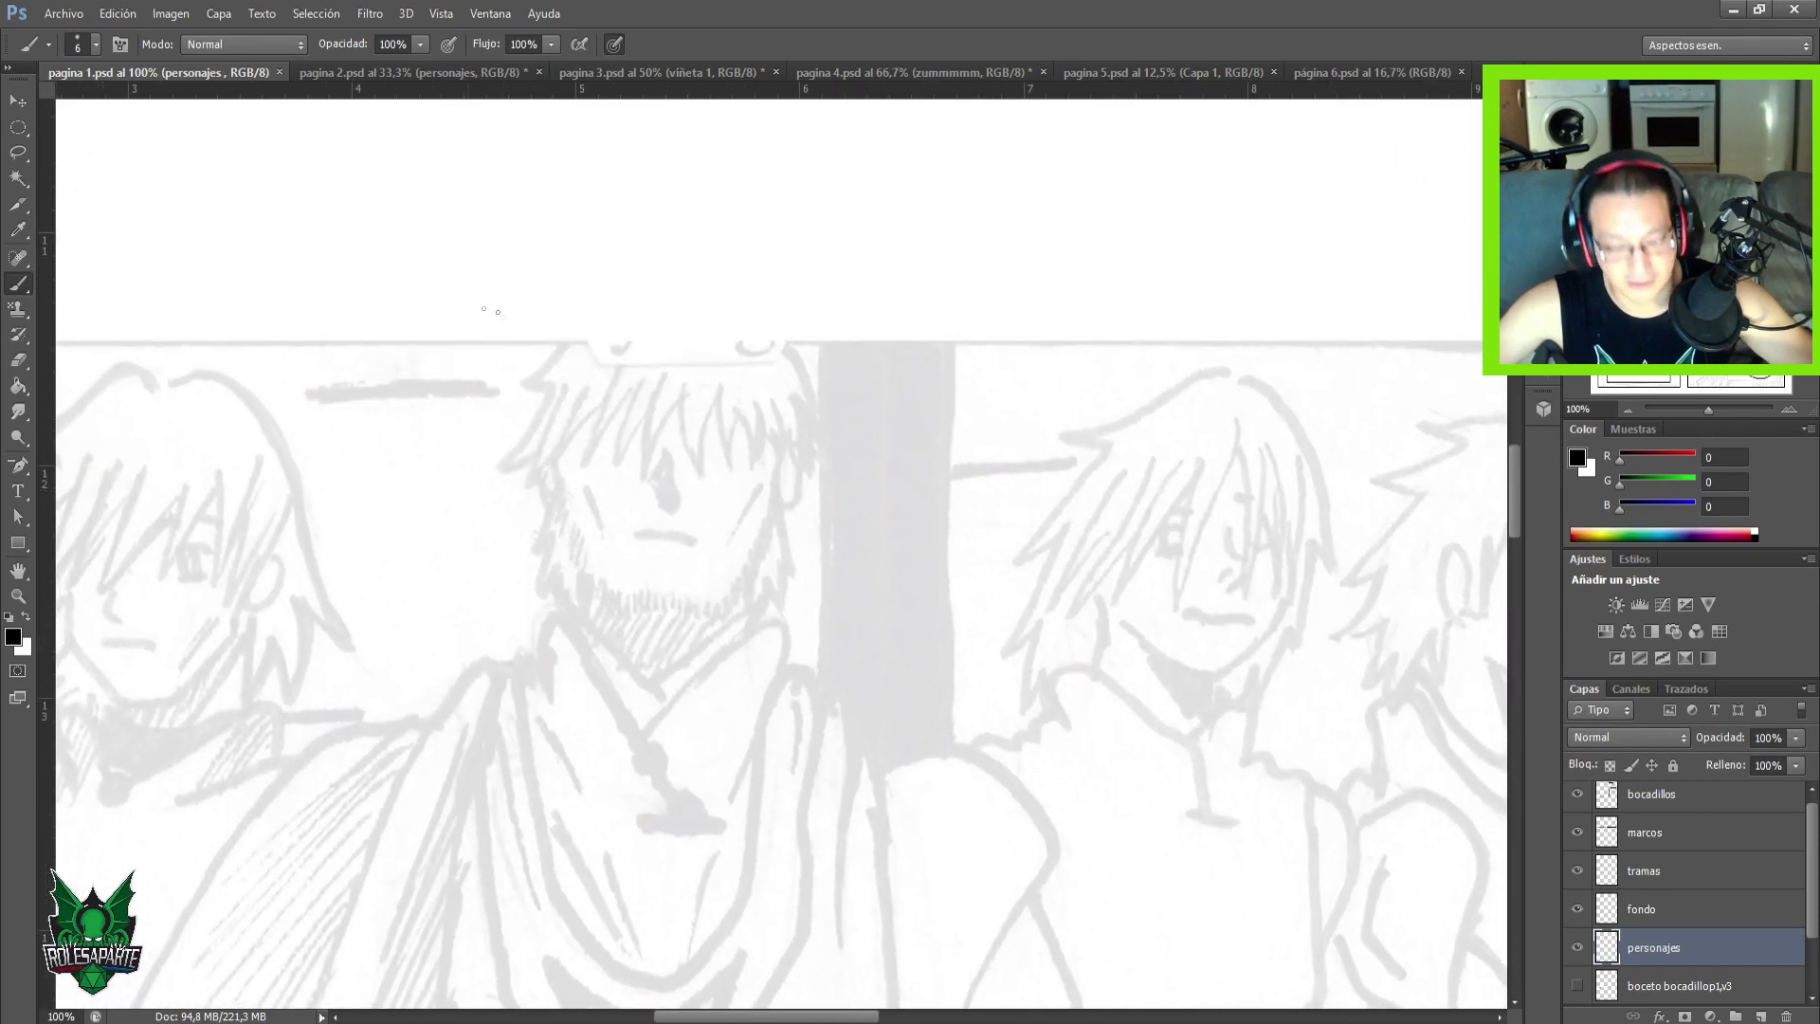
{"action": "left_click_drag", "start_coordinate": [672, 364], "coordinate": [652, 498]}
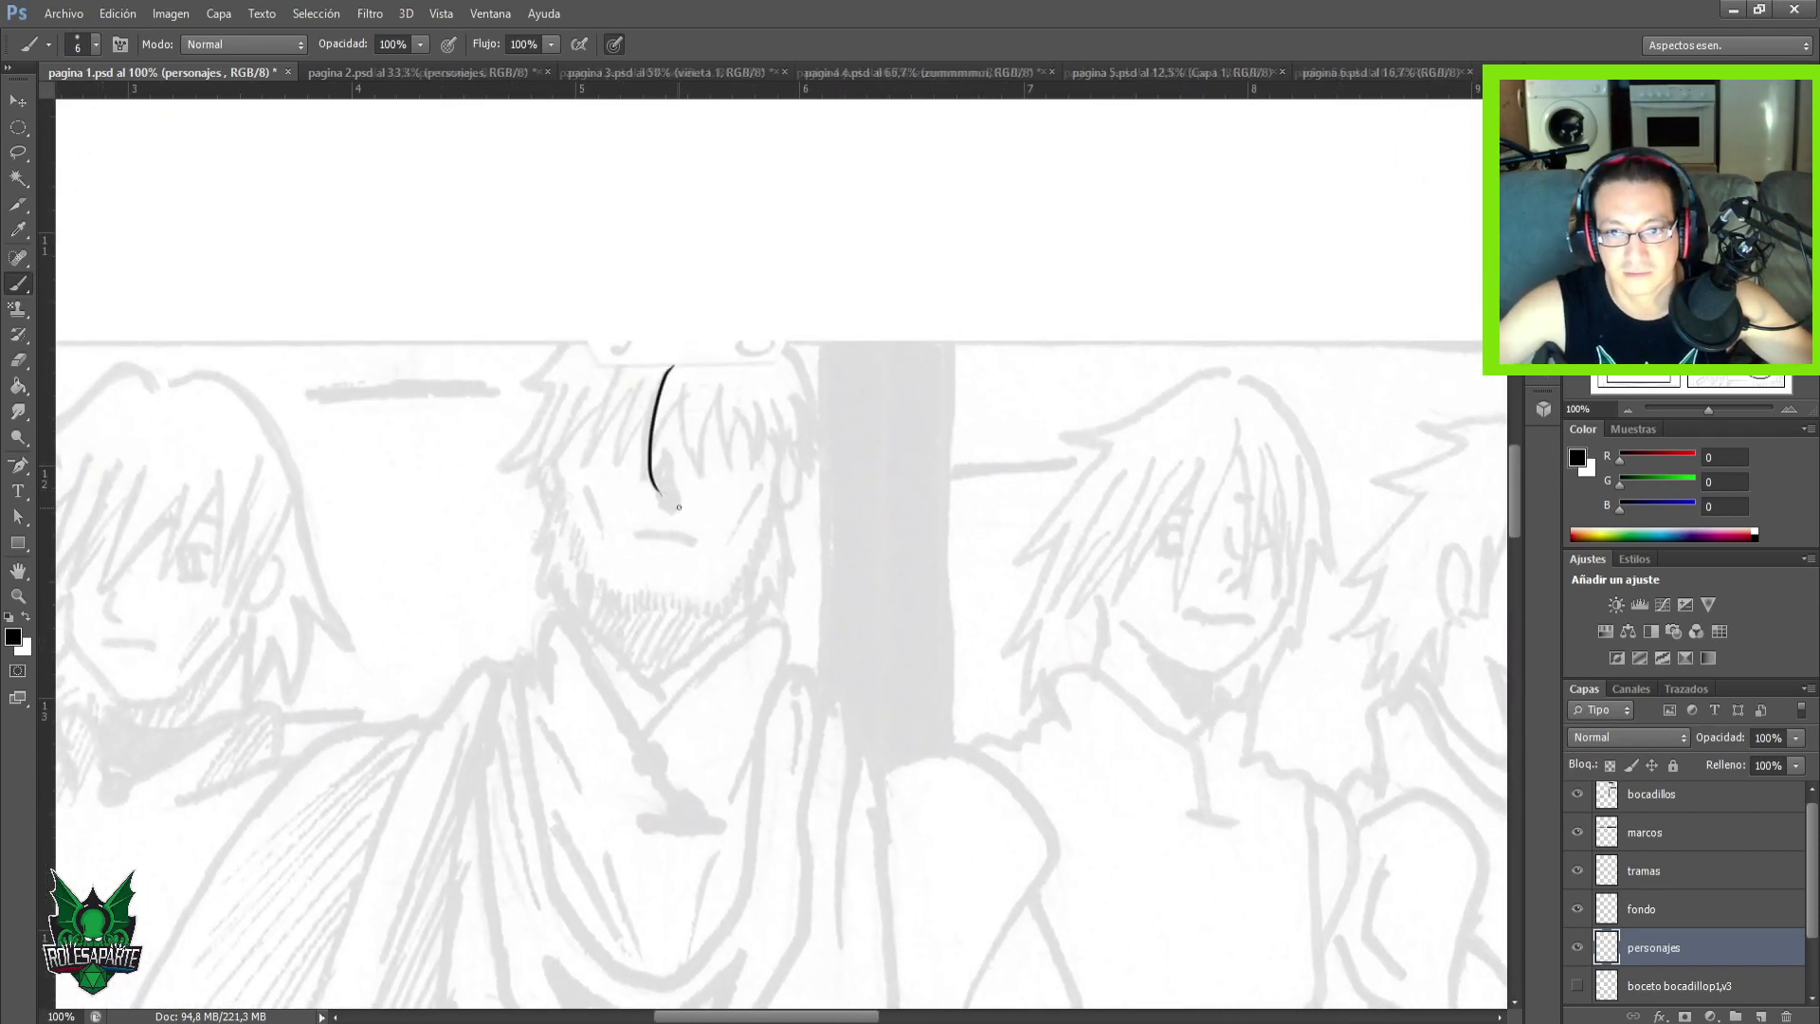
{"action": "key", "text": "ctrl+z"}
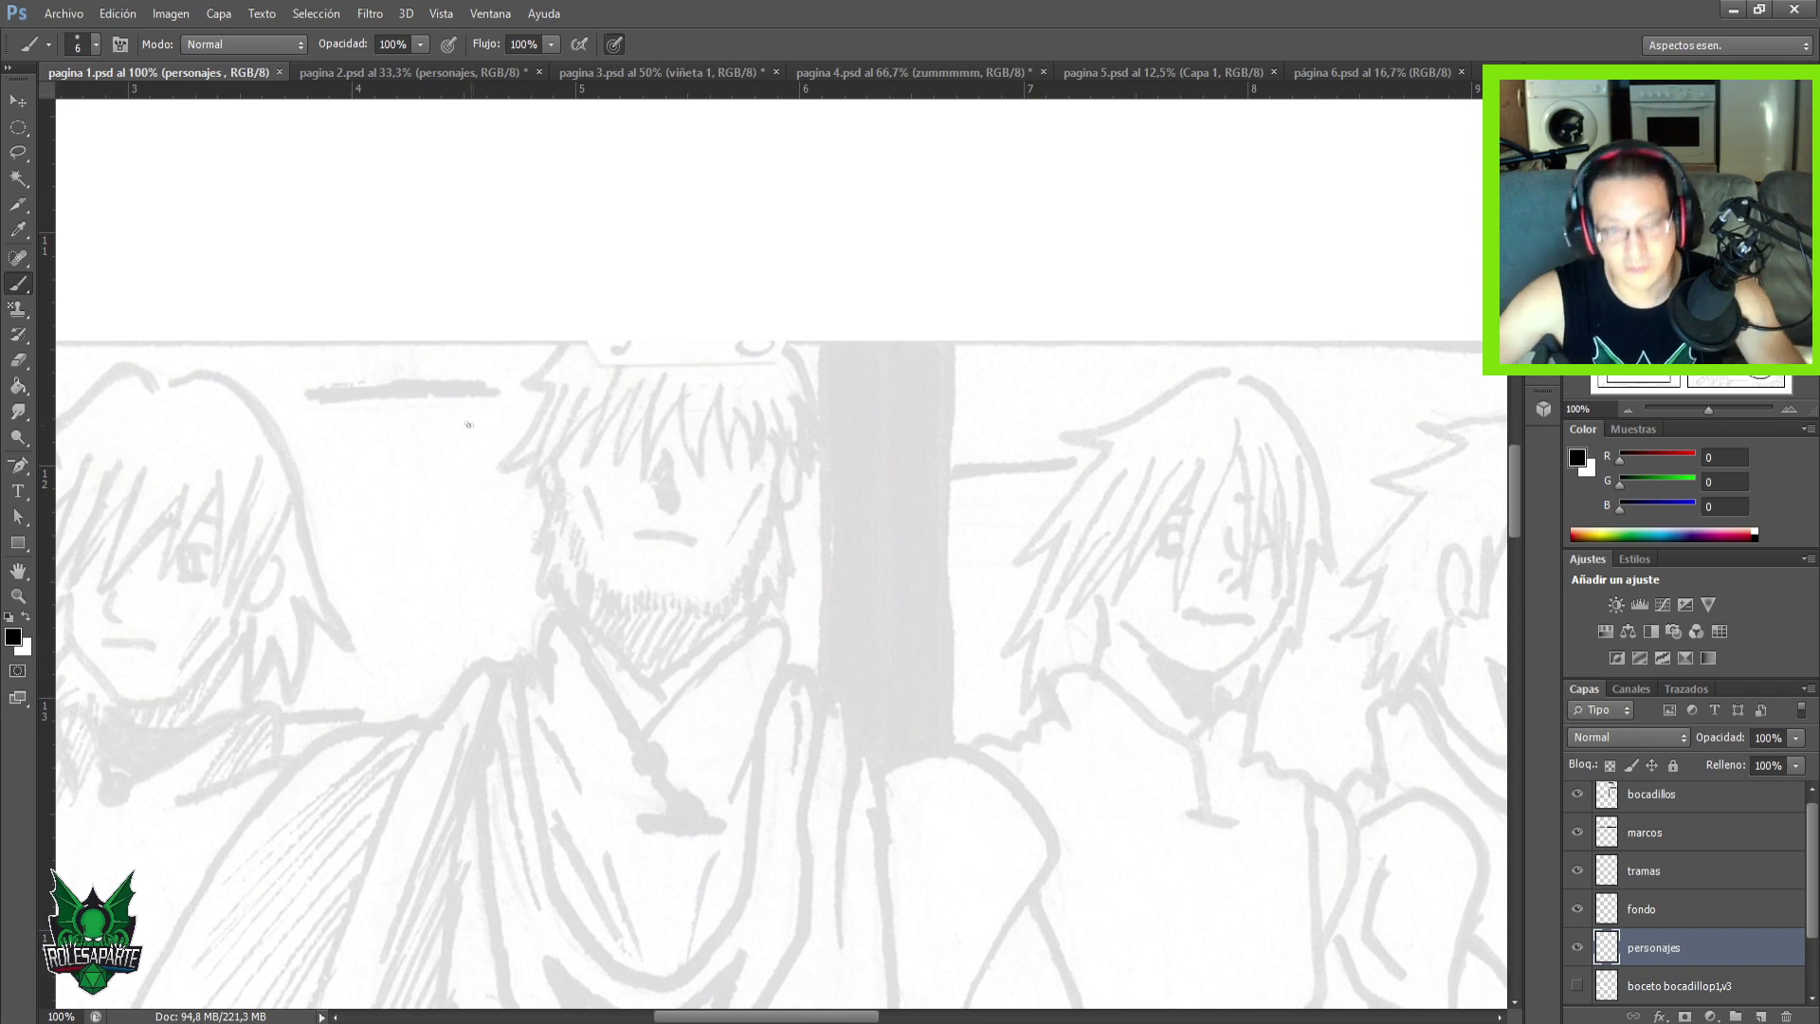
{"action": "key", "text": "ctrl+plus"}
{"action": "left_click_drag", "start_coordinate": [682, 412], "coordinate": [680, 550]}
{"action": "mouse_move", "coordinate": [567, 277]}
{"action": "left_mouse_down"}
{"action": "mouse_move", "coordinate": [508, 542]}
{"action": "mouse_move", "coordinate": [549, 407]}
{"action": "left_mouse_up"}
{"action": "mouse_move", "coordinate": [583, 332]}
{"action": "left_mouse_down"}
{"action": "mouse_move", "coordinate": [608, 531]}
{"action": "mouse_move", "coordinate": [661, 379]}
{"action": "mouse_move", "coordinate": [652, 449]}
{"action": "mouse_move", "coordinate": [674, 502]}
{"action": "left_mouse_up"}
{"action": "left_click_drag", "start_coordinate": [679, 383], "coordinate": [678, 503]}
{"action": "mouse_move", "coordinate": [689, 384]}
{"action": "left_mouse_down"}
{"action": "mouse_move", "coordinate": [710, 513]}
{"action": "mouse_move", "coordinate": [750, 382]}
{"action": "mouse_move", "coordinate": [745, 494]}
{"action": "mouse_move", "coordinate": [799, 430]}
{"action": "mouse_move", "coordinate": [831, 536]}
{"action": "mouse_move", "coordinate": [798, 467]}
{"action": "left_mouse_up"}
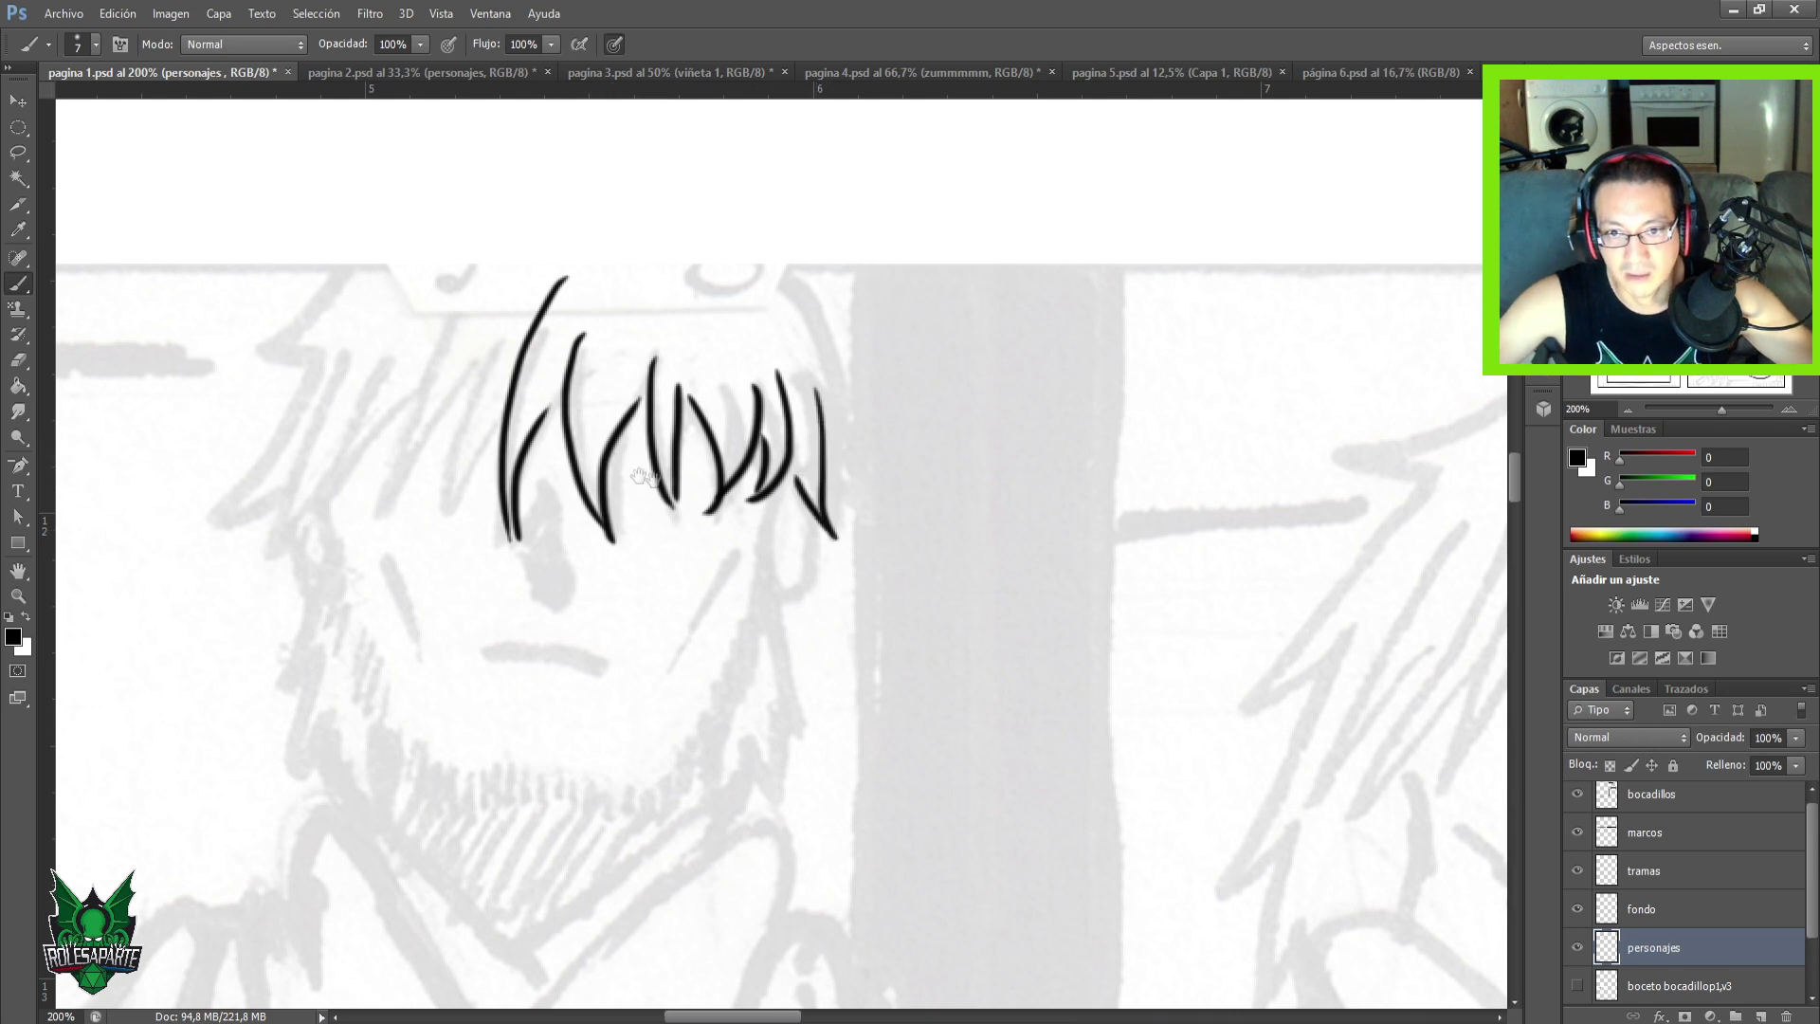
Extend the bearded man's fringe with pointed strands to the left side of his head, redoing the ill-fitting strokes.
{"action": "left_click_drag", "start_coordinate": [618, 468], "coordinate": [746, 494]}
{"action": "mouse_move", "coordinate": [603, 349]}
{"action": "left_mouse_down"}
{"action": "mouse_move", "coordinate": [582, 415]}
{"action": "mouse_move", "coordinate": [592, 521]}
{"action": "mouse_move", "coordinate": [616, 451]}
{"action": "left_mouse_up"}
{"action": "left_click_drag", "start_coordinate": [567, 371], "coordinate": [520, 489]}
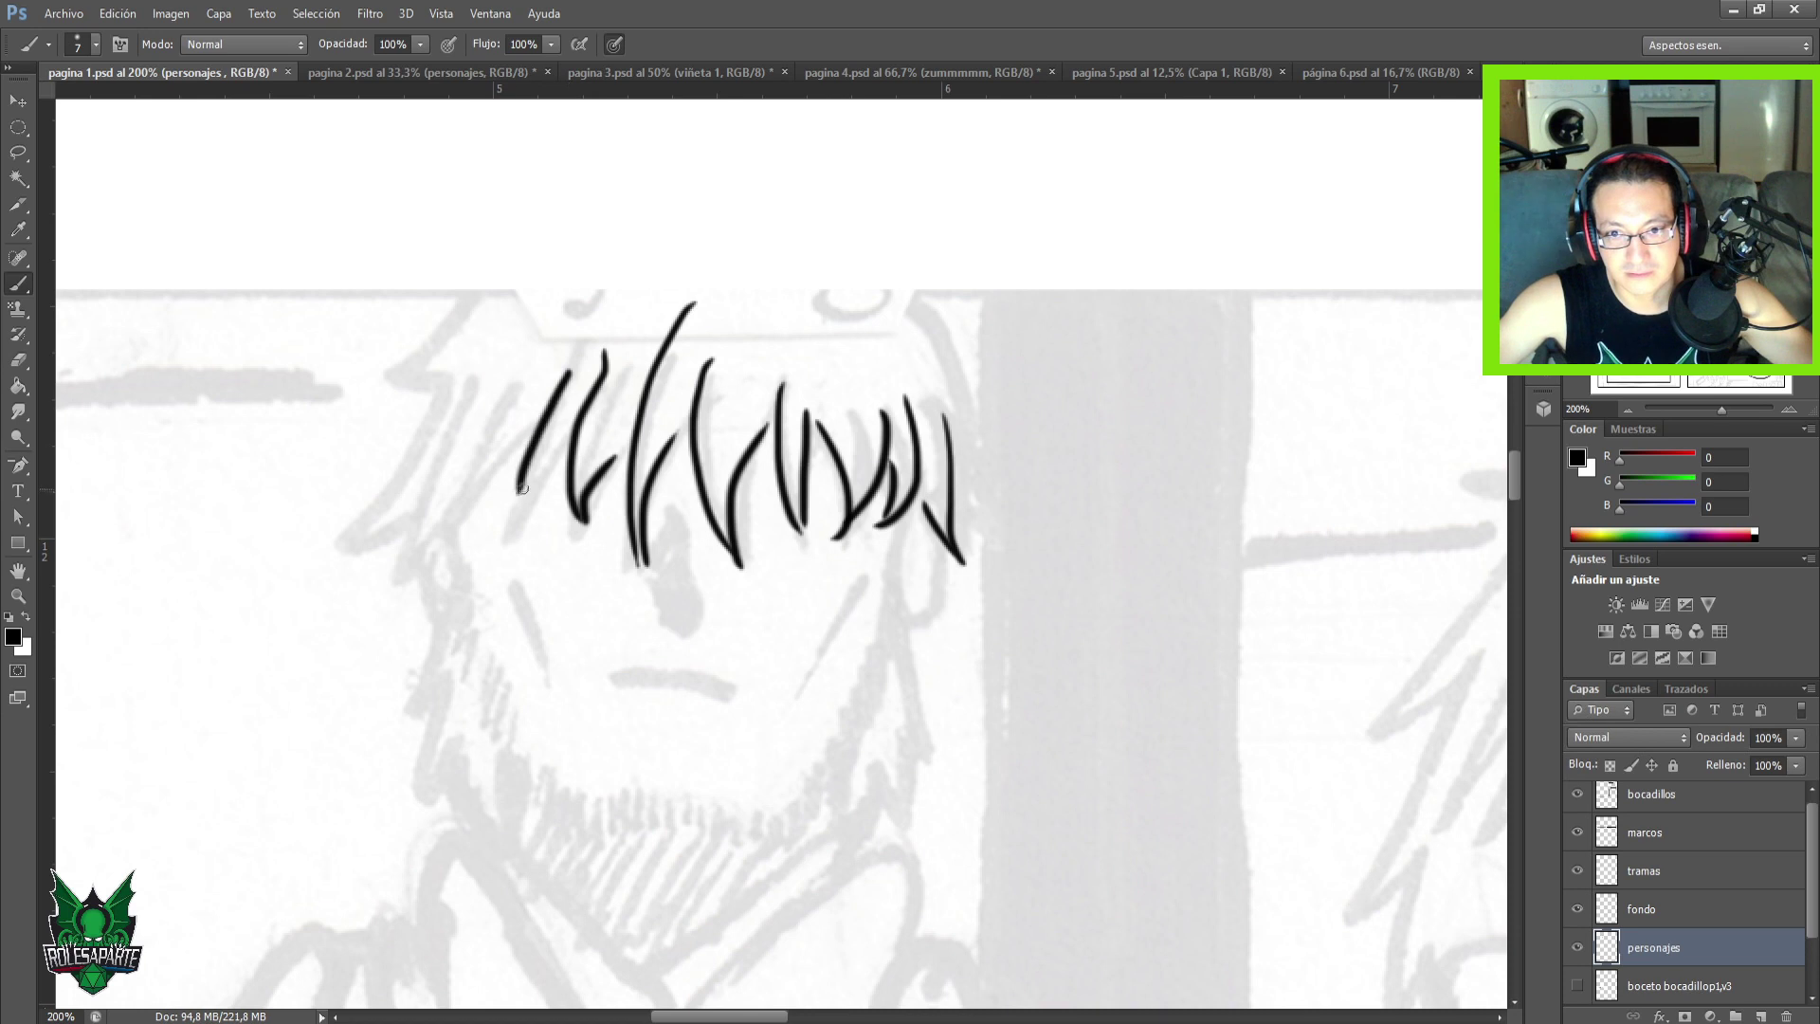
{"action": "key", "text": "ctrl+z"}
{"action": "mouse_move", "coordinate": [561, 363]}
{"action": "left_mouse_down"}
{"action": "mouse_move", "coordinate": [482, 452]}
{"action": "mouse_move", "coordinate": [572, 482]}
{"action": "left_mouse_up"}
{"action": "mouse_move", "coordinate": [496, 388]}
{"action": "left_mouse_down"}
{"action": "mouse_move", "coordinate": [510, 539]}
{"action": "mouse_move", "coordinate": [517, 463]}
{"action": "left_mouse_up"}
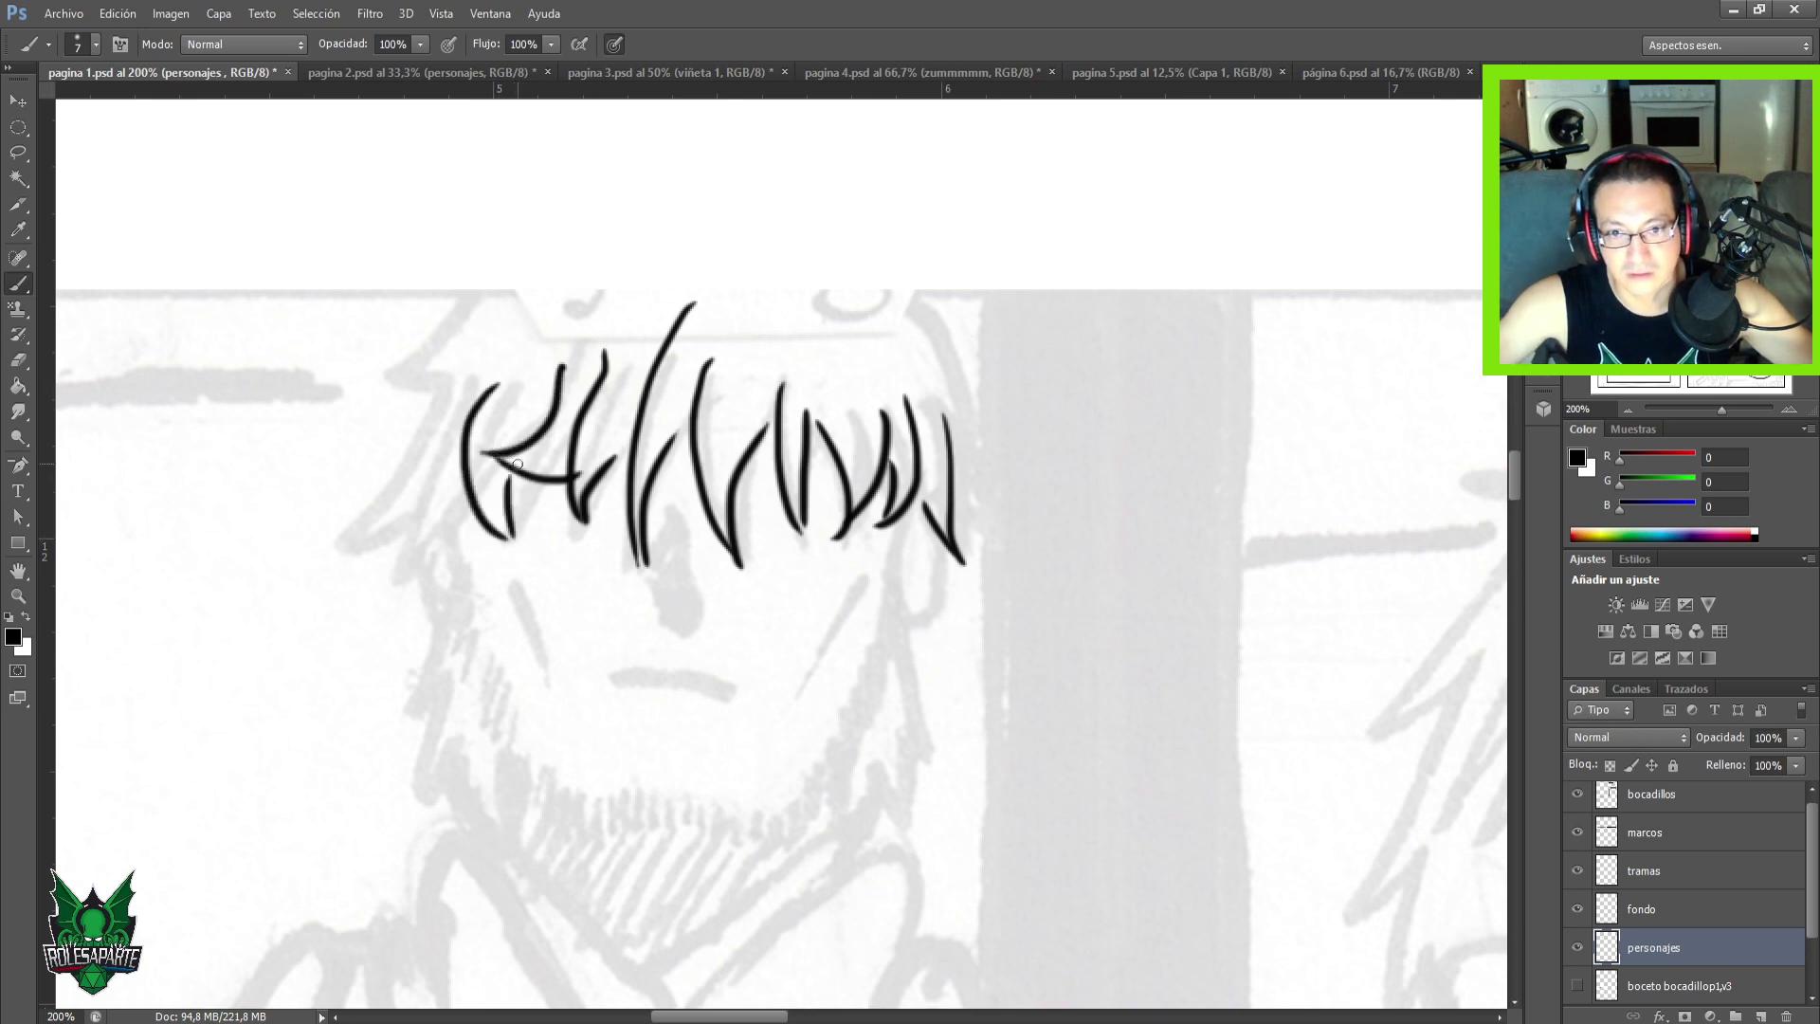
{"action": "mouse_move", "coordinate": [447, 383]}
{"action": "left_mouse_down"}
{"action": "mouse_move", "coordinate": [409, 539]}
{"action": "mouse_move", "coordinate": [391, 537]}
{"action": "mouse_move", "coordinate": [429, 519]}
{"action": "left_mouse_up"}
{"action": "key", "text": "ctrl+z"}
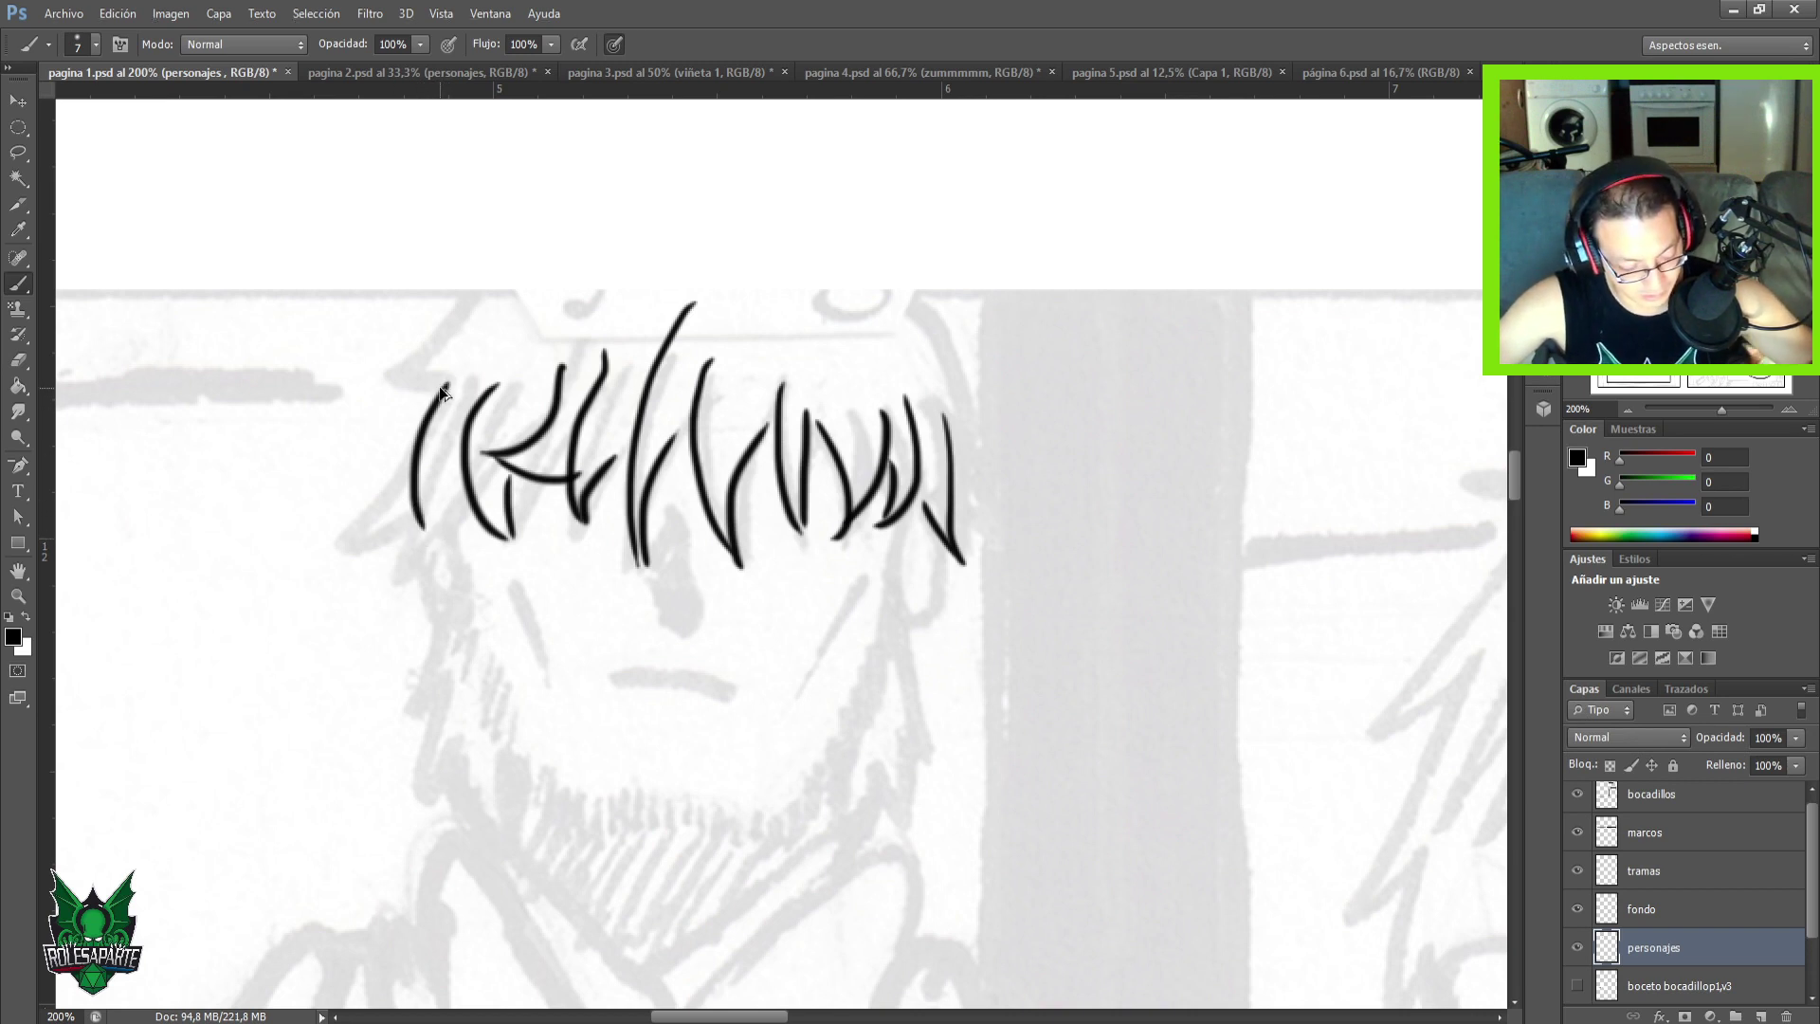
{"action": "key", "text": "ctrl+z"}
{"action": "mouse_move", "coordinate": [450, 387]}
{"action": "left_mouse_down"}
{"action": "mouse_move", "coordinate": [404, 519]}
{"action": "mouse_move", "coordinate": [408, 500]}
{"action": "mouse_move", "coordinate": [383, 505]}
{"action": "mouse_move", "coordinate": [463, 517]}
{"action": "left_mouse_up"}
{"action": "left_click_drag", "start_coordinate": [436, 402], "coordinate": [417, 459]}
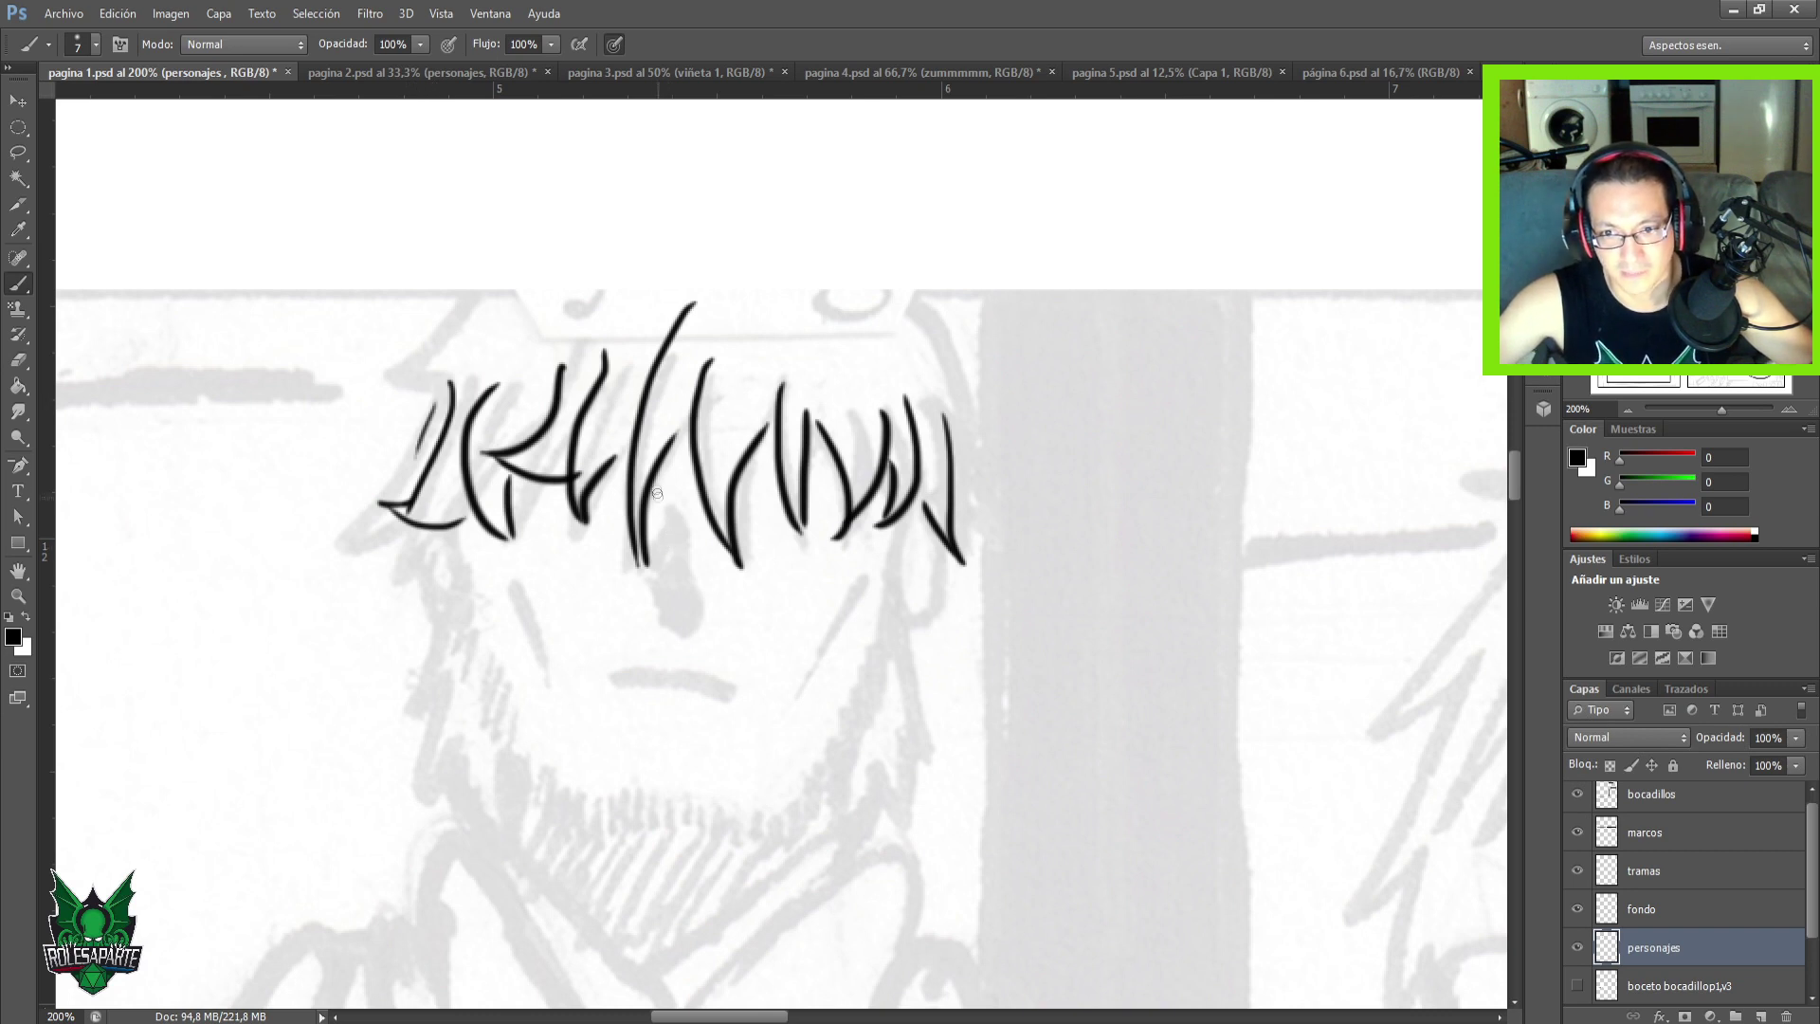
Try nose lines beneath the bearded man's central fringe and erase the lower ones, keeping the short bridge stroke.
{"action": "left_click_drag", "start_coordinate": [671, 515], "coordinate": [701, 572]}
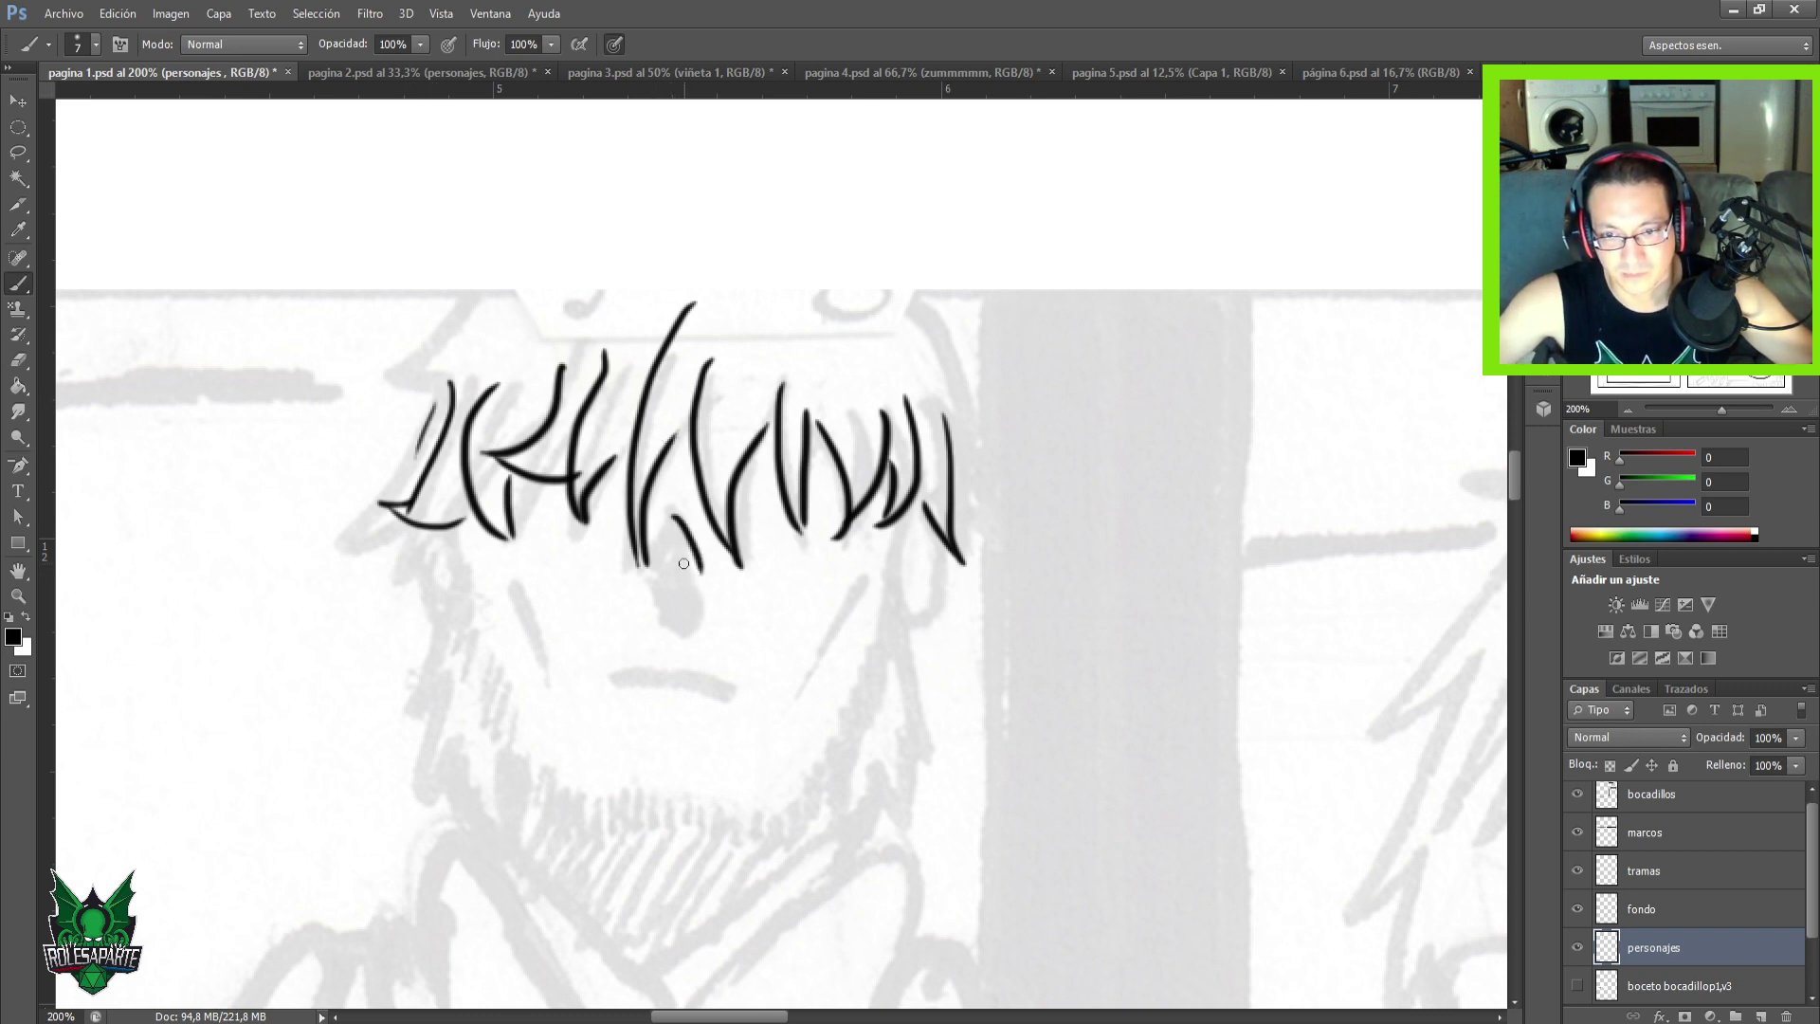
{"action": "key", "text": "ctrl+z"}
{"action": "mouse_move", "coordinate": [671, 504]}
{"action": "left_mouse_down"}
{"action": "mouse_move", "coordinate": [665, 606]}
{"action": "mouse_move", "coordinate": [701, 625]}
{"action": "mouse_move", "coordinate": [673, 612]}
{"action": "mouse_move", "coordinate": [668, 628]}
{"action": "mouse_move", "coordinate": [698, 622]}
{"action": "left_mouse_up"}
{"action": "key", "text": "ctrl+z"}
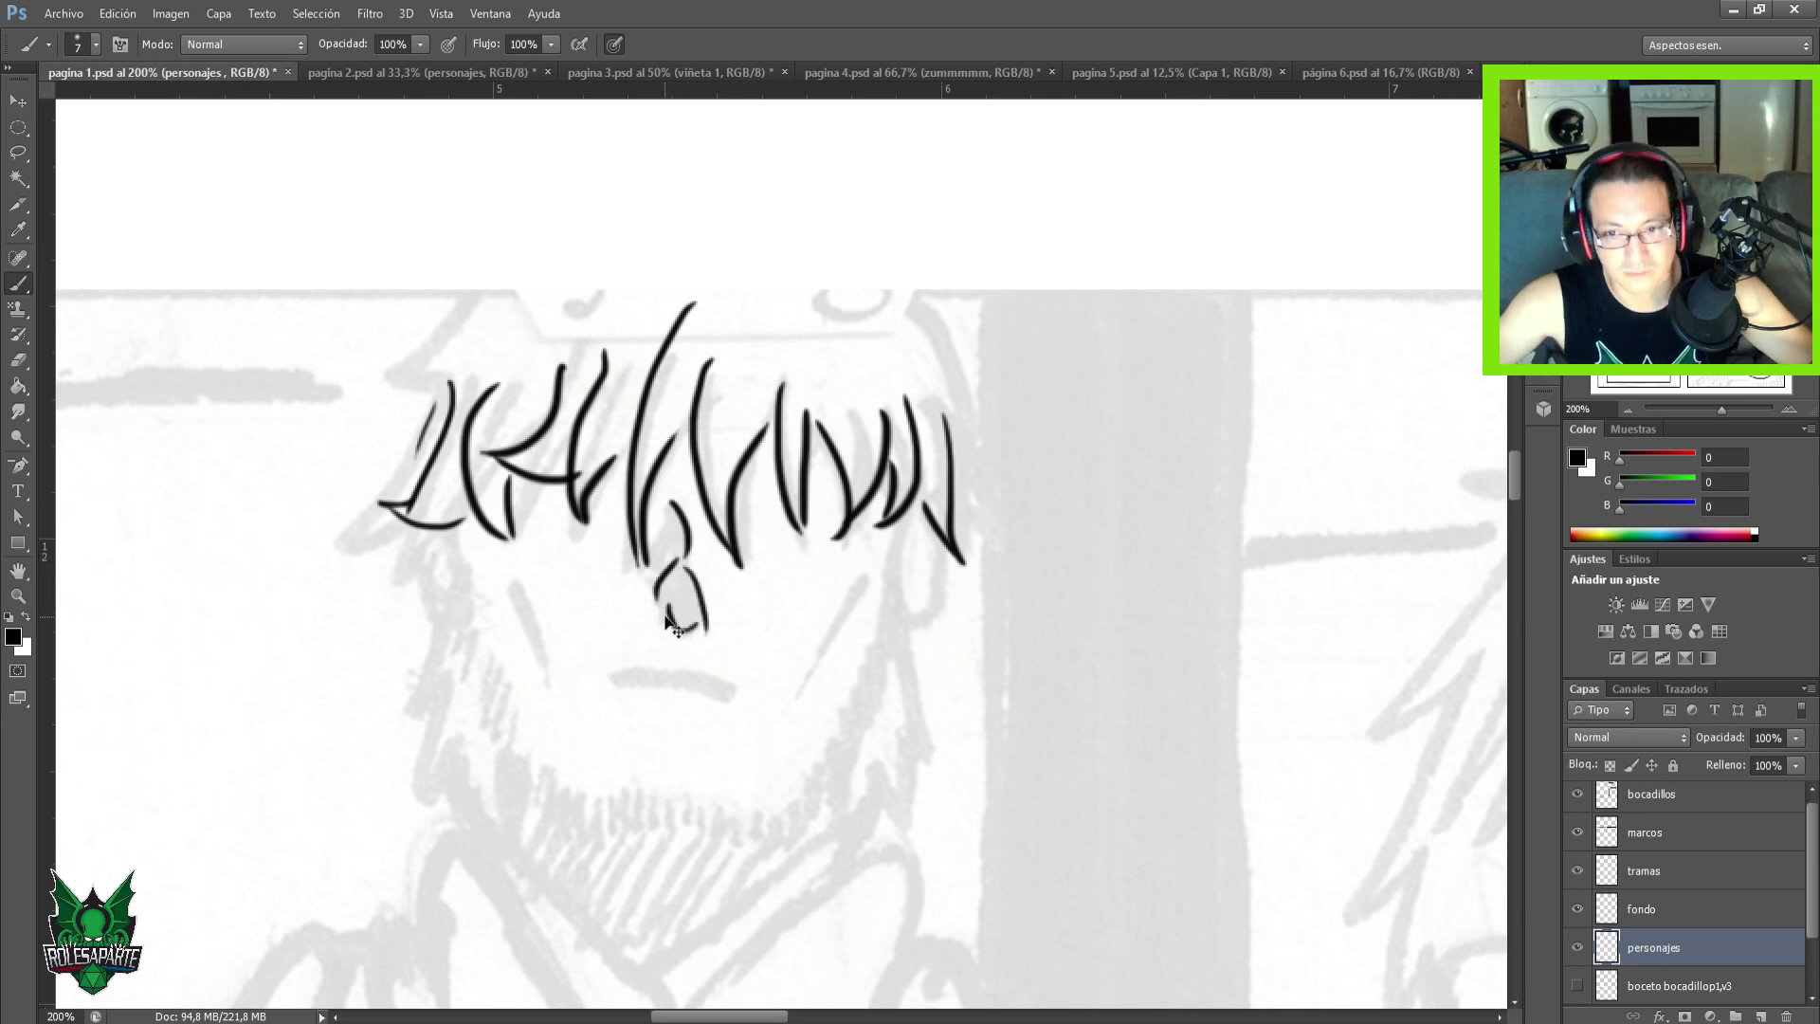
{"action": "key", "text": "alt"}
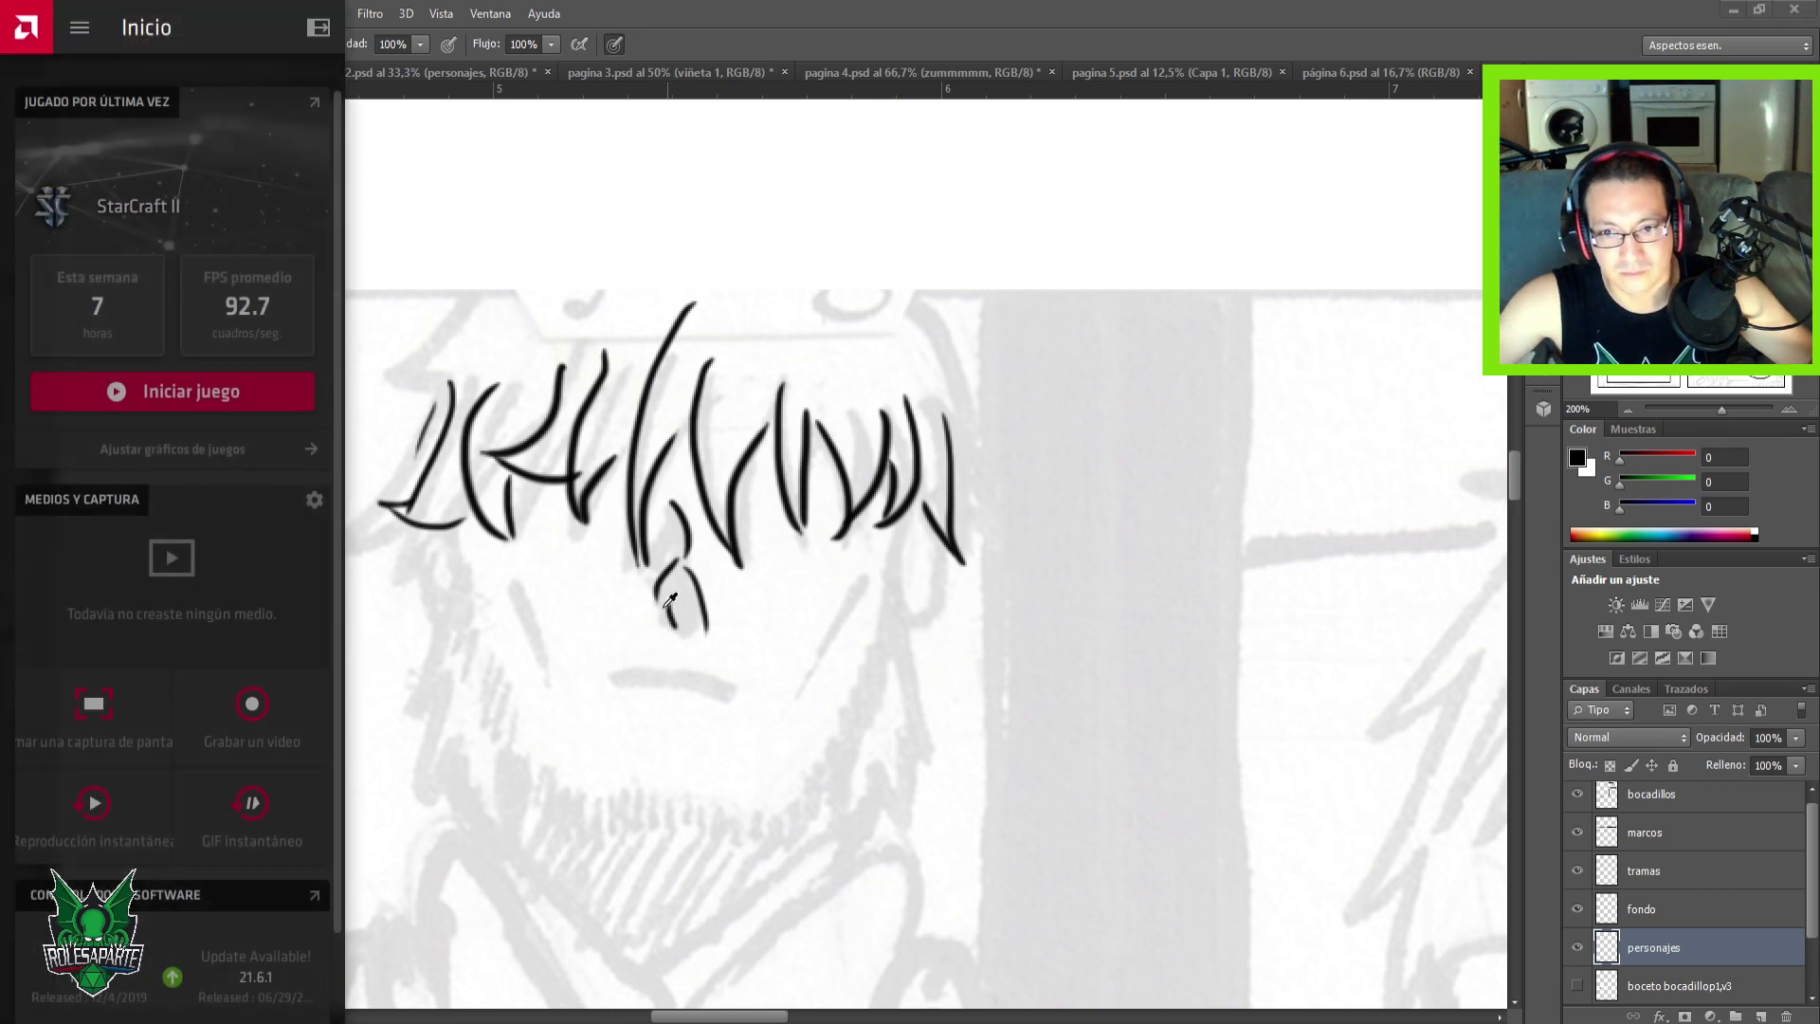
{"action": "key", "text": "alt+z"}
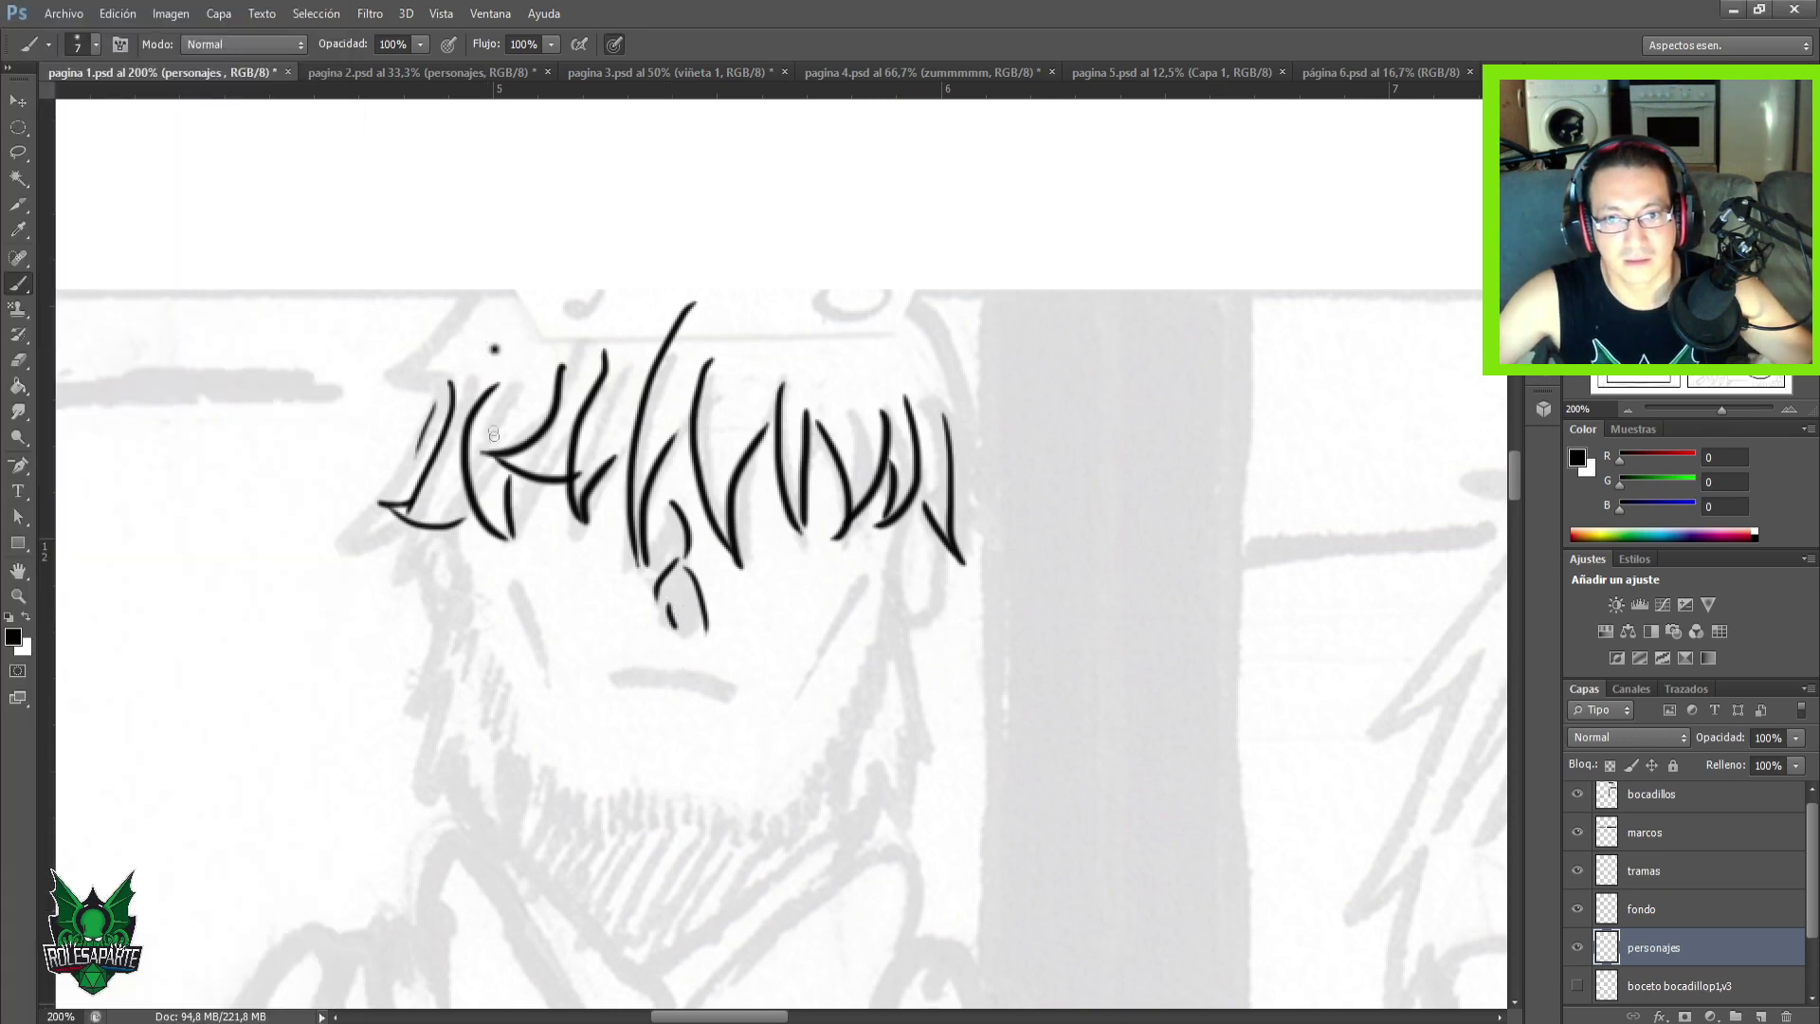
{"action": "key", "text": "e"}
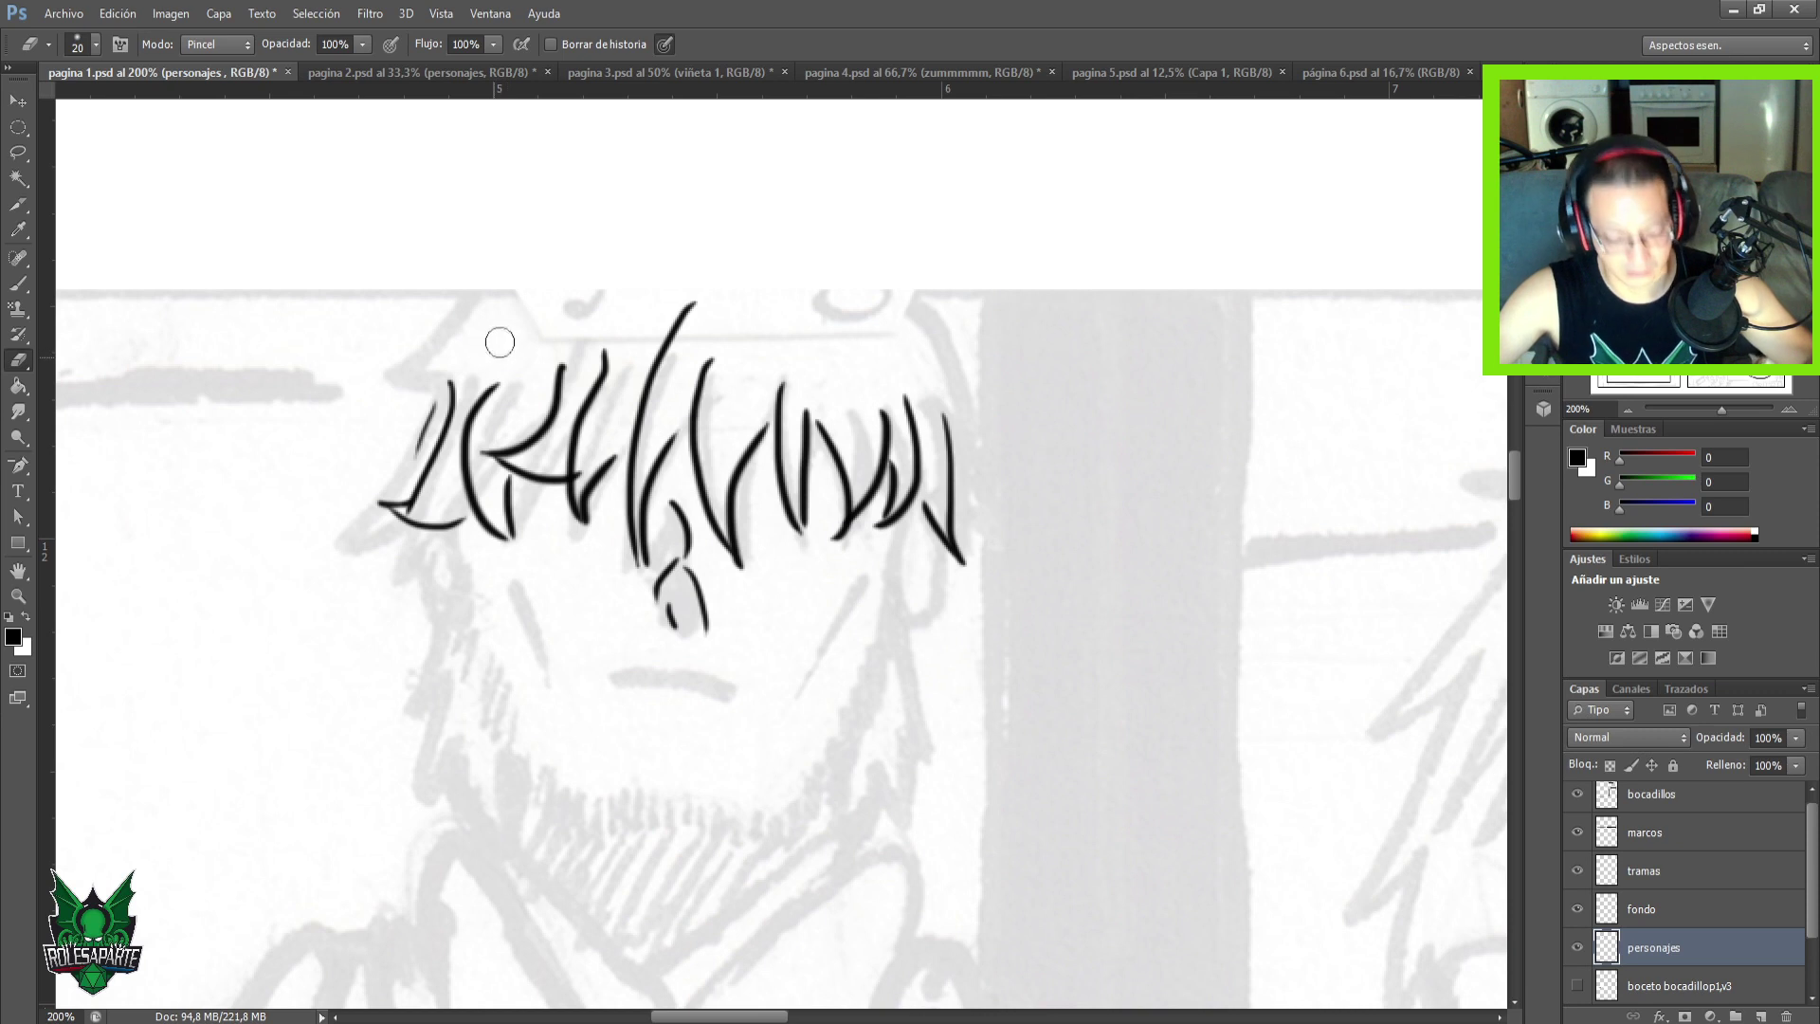
{"action": "key", "text": "b"}
{"action": "key", "text": "e"}
{"action": "mouse_move", "coordinate": [679, 610]}
{"action": "left_mouse_down"}
{"action": "mouse_move", "coordinate": [663, 589]}
{"action": "mouse_move", "coordinate": [688, 588]}
{"action": "mouse_move", "coordinate": [663, 568]}
{"action": "mouse_move", "coordinate": [652, 599]}
{"action": "mouse_move", "coordinate": [708, 616]}
{"action": "left_mouse_up"}
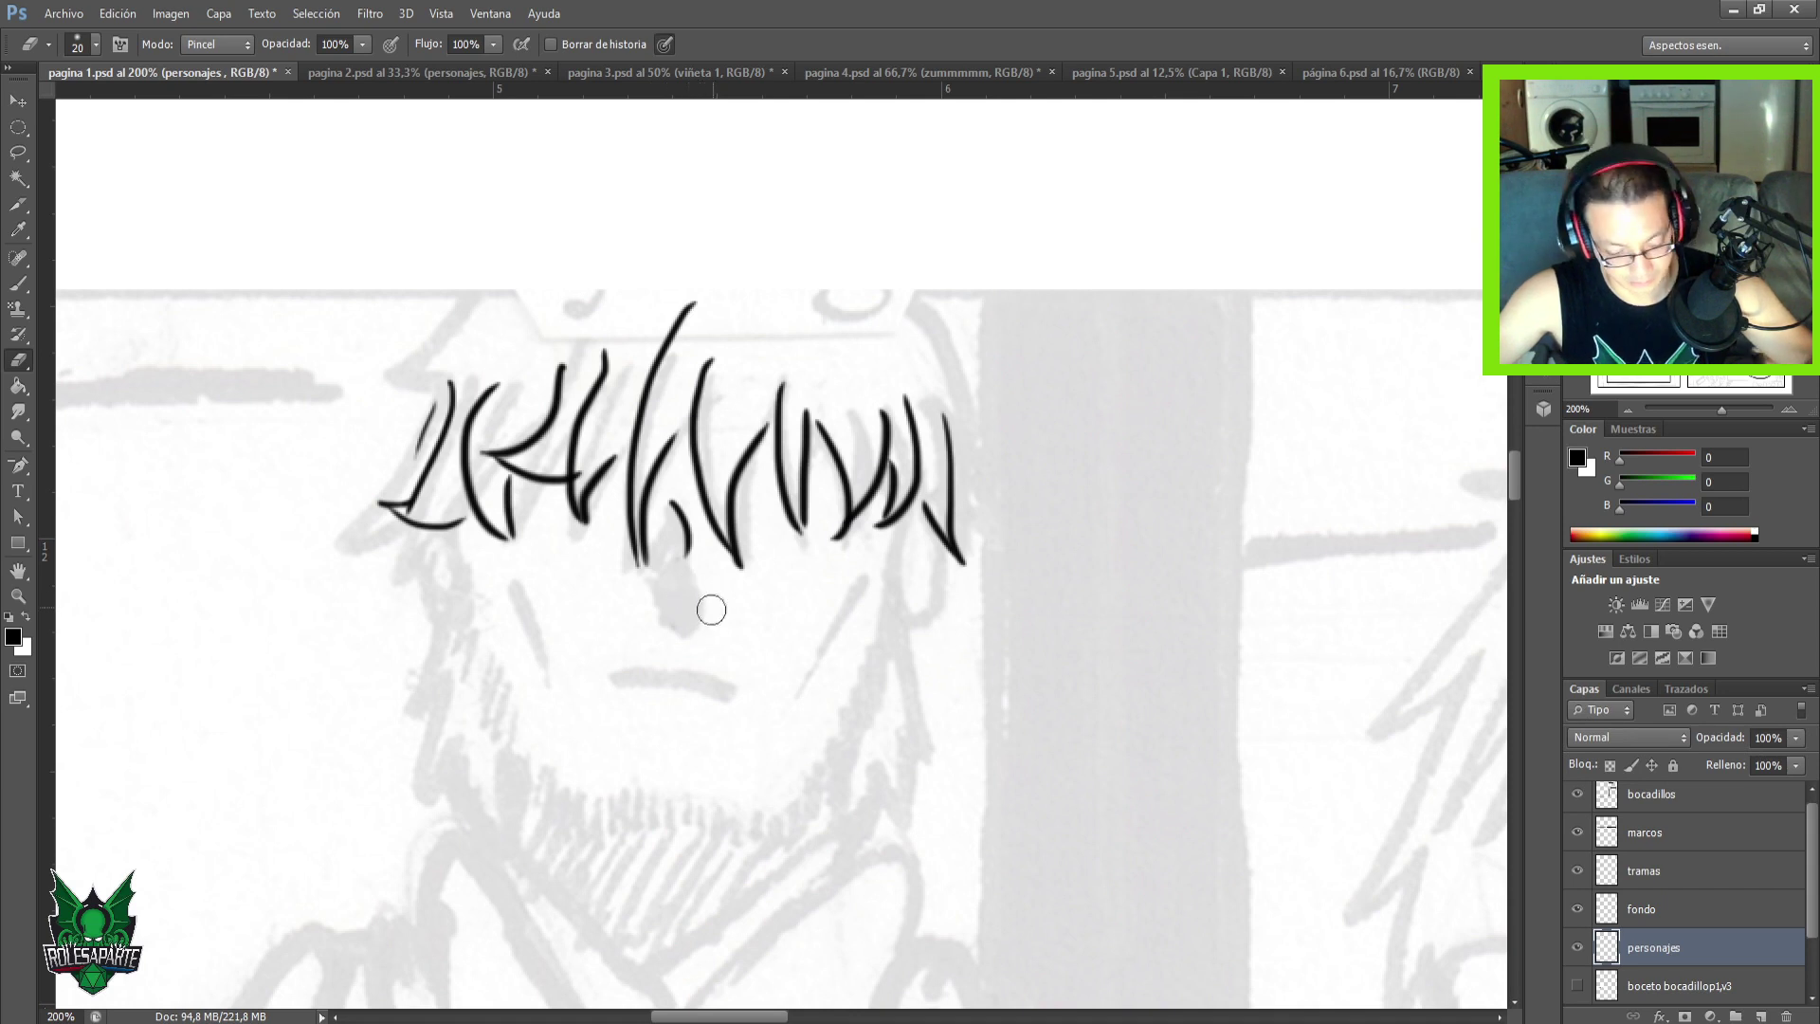
Redraw the bearded man's nose tip as a small diamond-shaped outline and add short strokes along the bridge and nostril.
{"action": "key", "text": "b"}
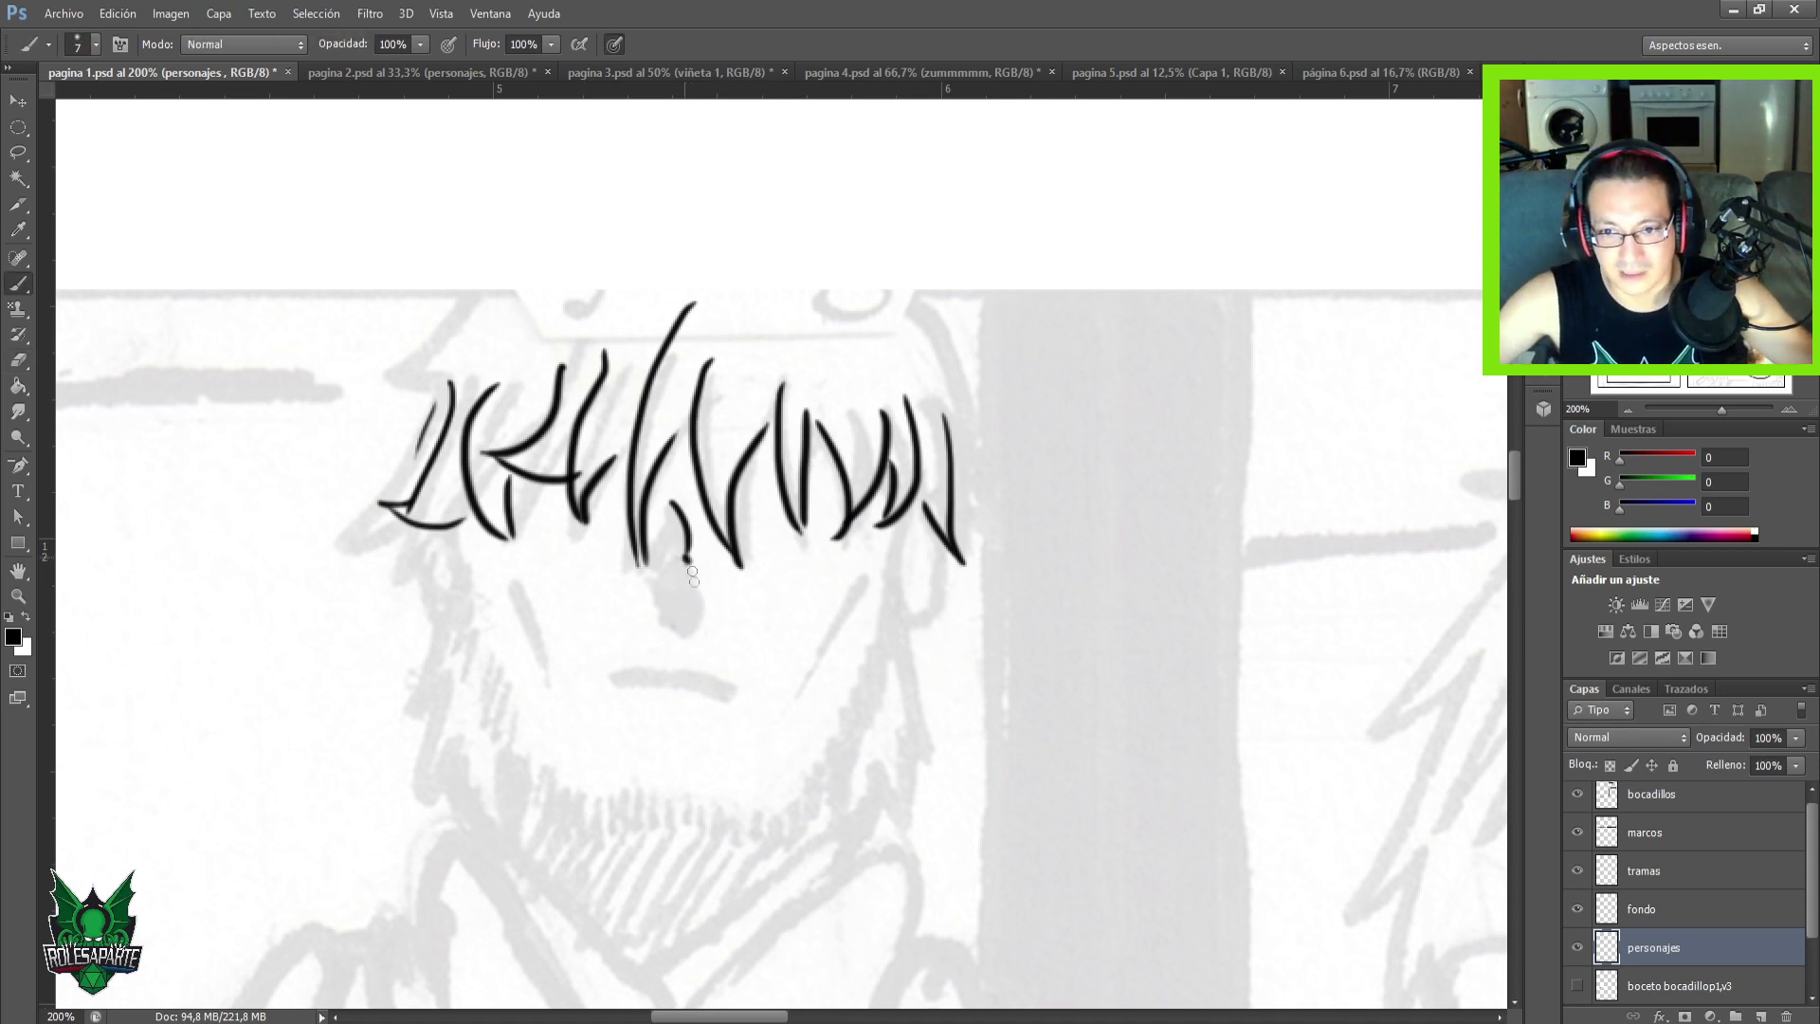
{"action": "mouse_move", "coordinate": [683, 553]}
{"action": "left_mouse_down"}
{"action": "mouse_move", "coordinate": [711, 595]}
{"action": "mouse_move", "coordinate": [662, 594]}
{"action": "mouse_move", "coordinate": [670, 643]}
{"action": "mouse_move", "coordinate": [711, 642]}
{"action": "left_mouse_up"}
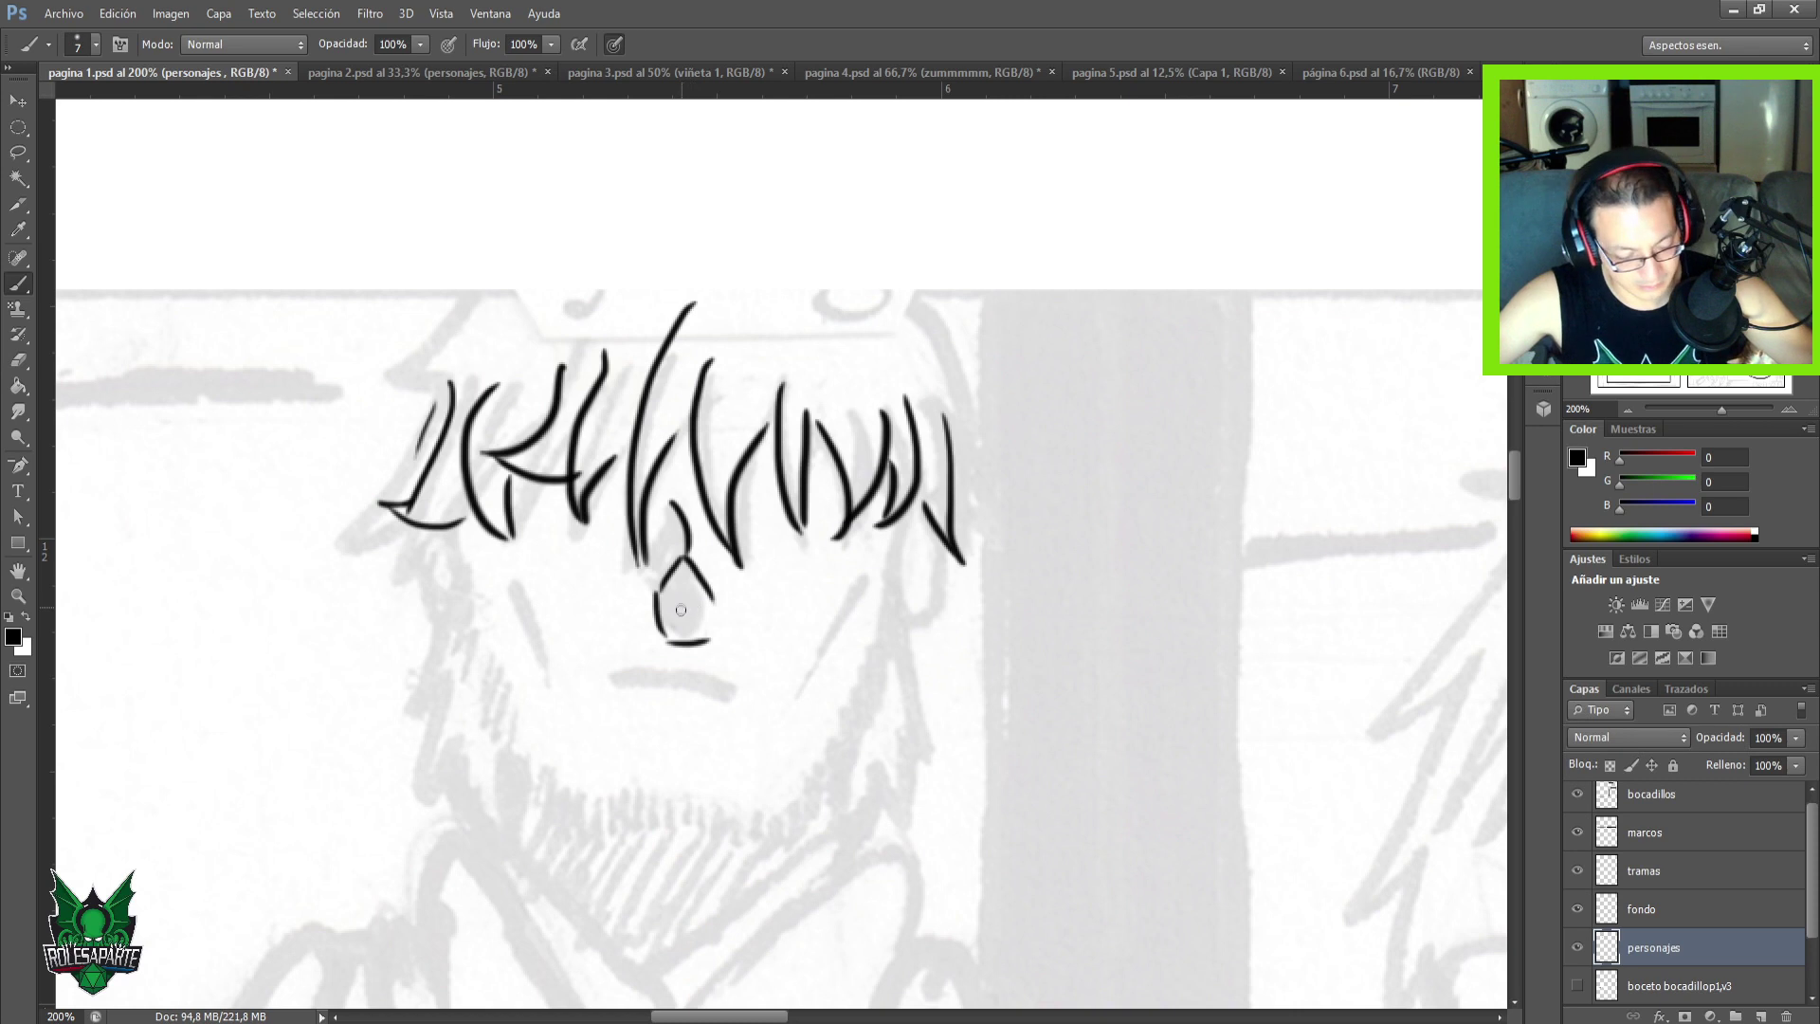
{"action": "key", "text": "e"}
{"action": "mouse_move", "coordinate": [682, 674]}
{"action": "left_mouse_down"}
{"action": "mouse_move", "coordinate": [703, 638]}
{"action": "mouse_move", "coordinate": [638, 610]}
{"action": "mouse_move", "coordinate": [655, 601]}
{"action": "left_mouse_up"}
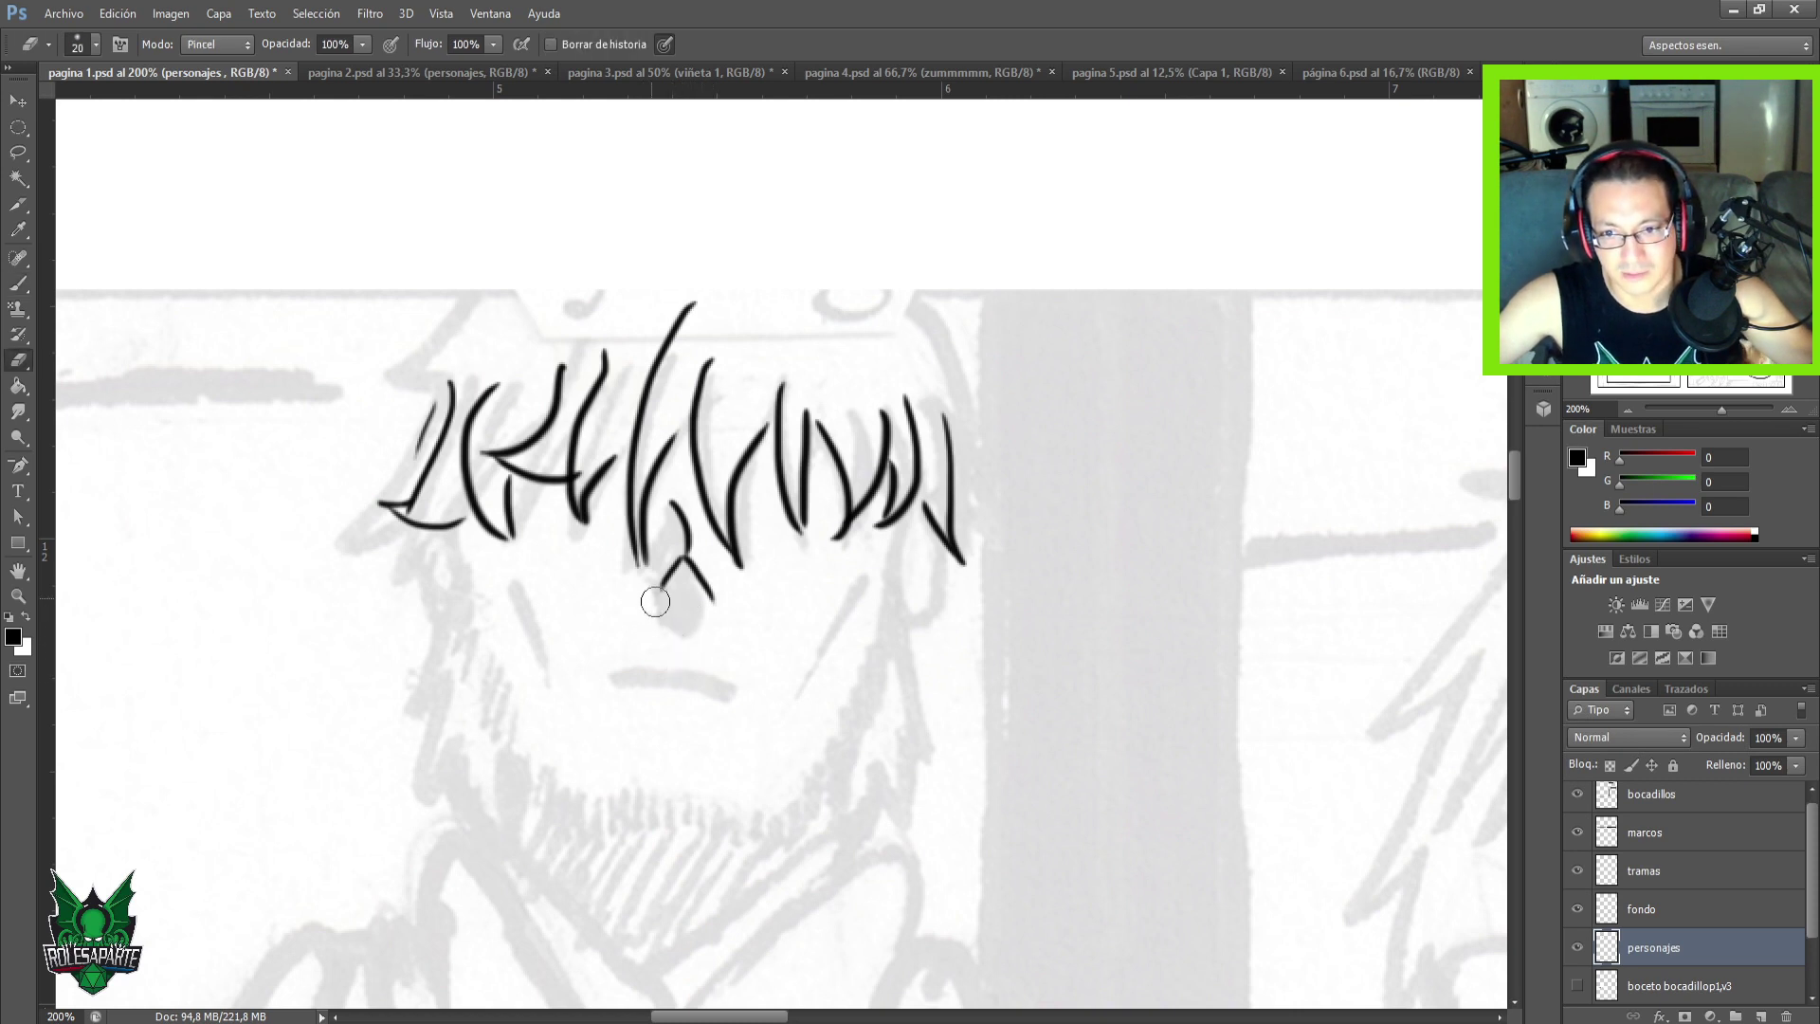
{"action": "key", "text": "b"}
{"action": "left_click_drag", "start_coordinate": [662, 593], "coordinate": [691, 638]}
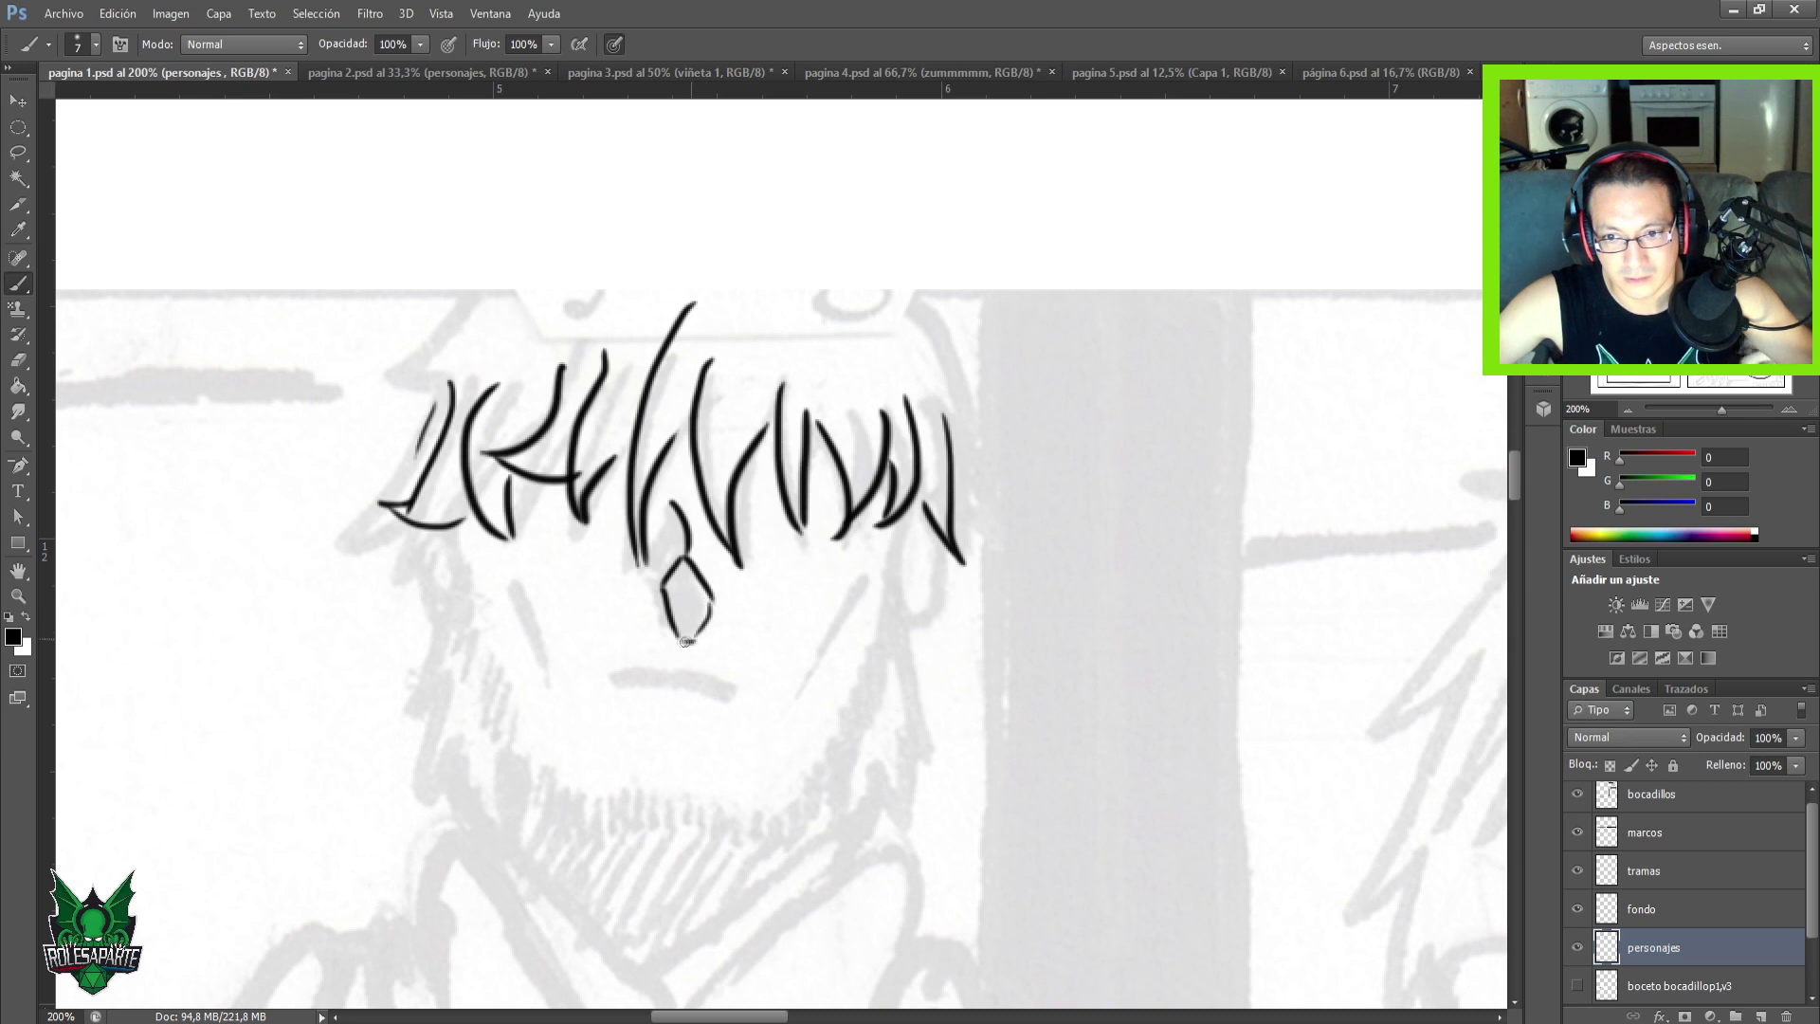
{"action": "mouse_move", "coordinate": [671, 519]}
{"action": "left_mouse_down"}
{"action": "mouse_move", "coordinate": [645, 572]}
{"action": "mouse_move", "coordinate": [677, 610]}
{"action": "left_mouse_up"}
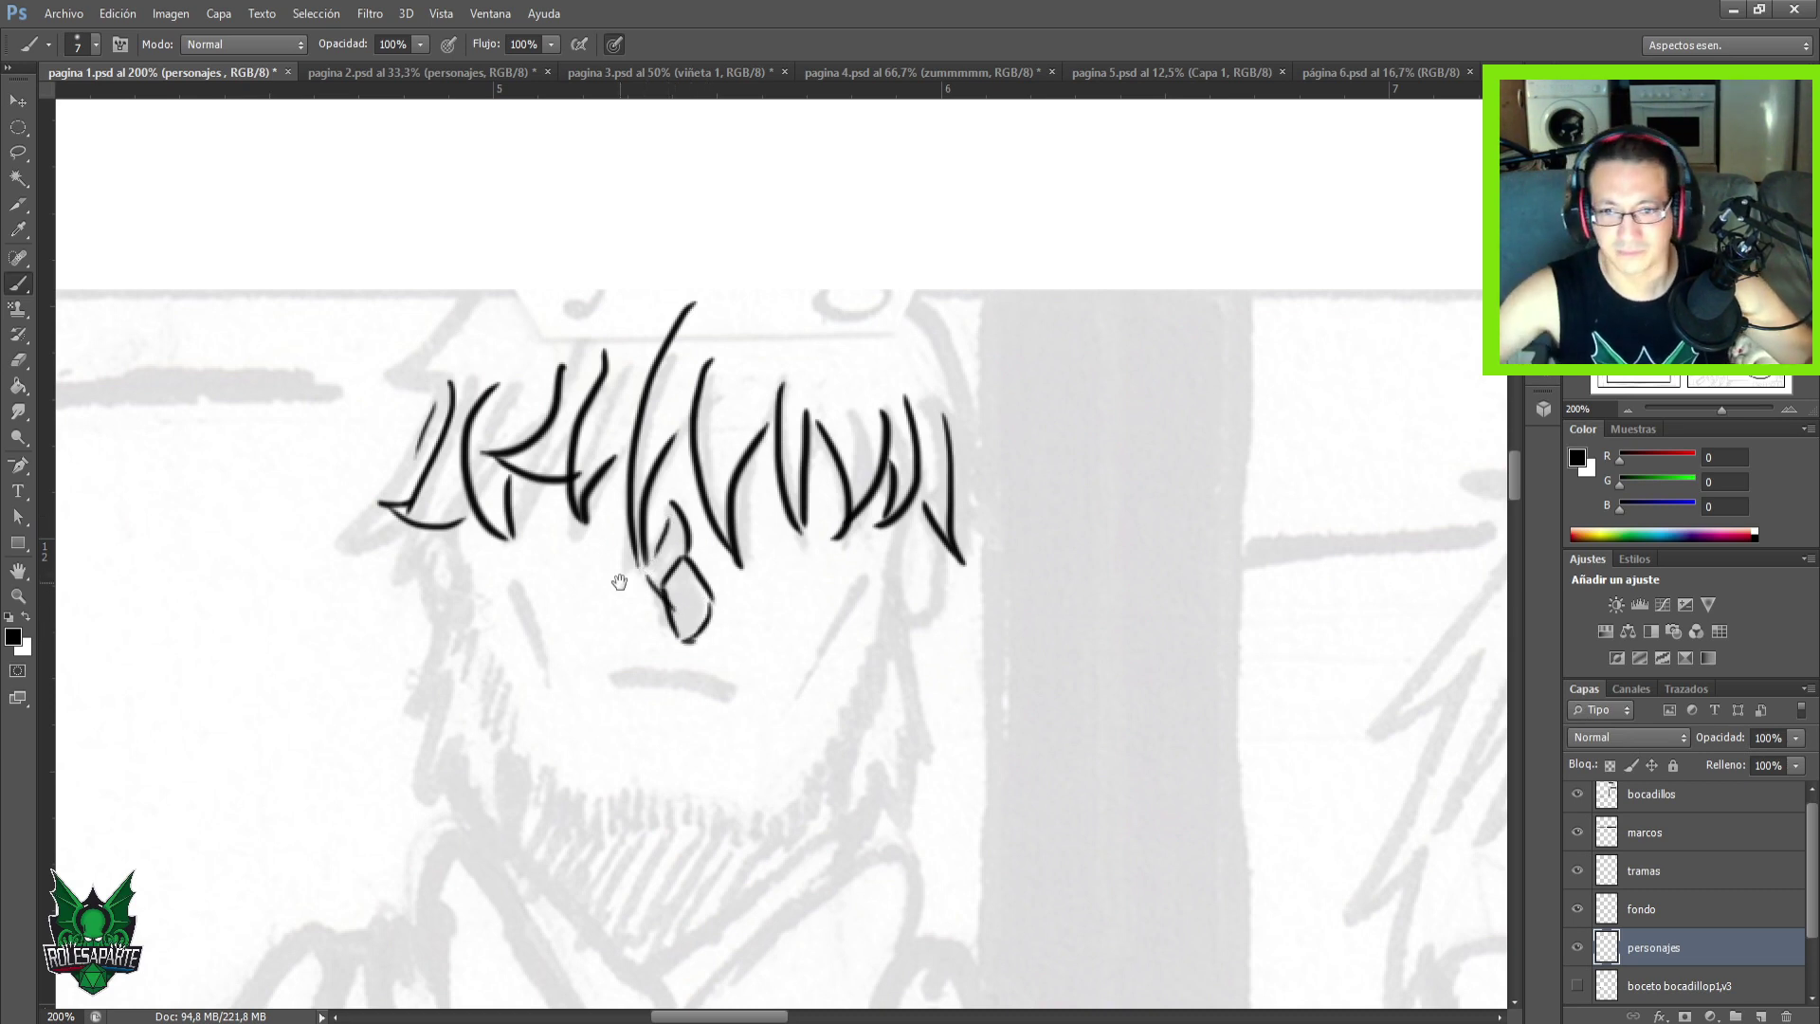
{"action": "left_click_drag", "start_coordinate": [619, 581], "coordinate": [578, 577]}
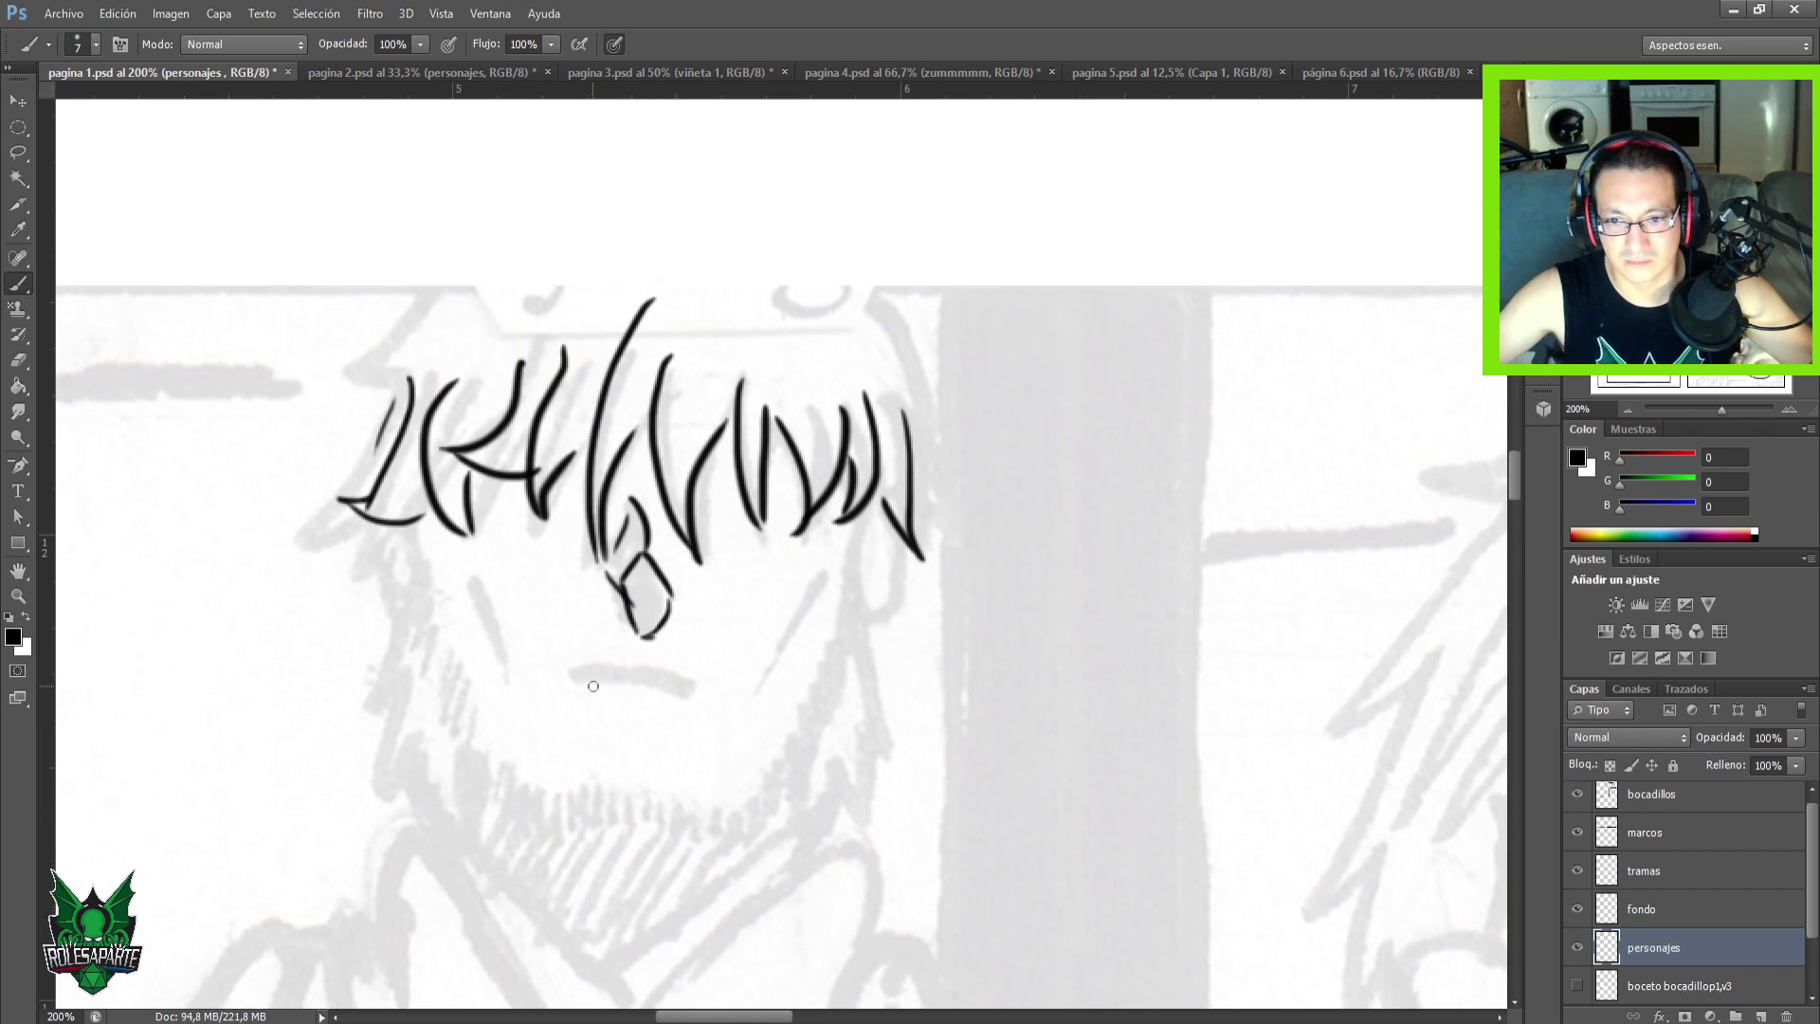
Ink the bearded man's closed mouth as one gently arched line just below the sketched one, redoing the first attempt.
{"action": "left_click_drag", "start_coordinate": [589, 679], "coordinate": [721, 689]}
{"action": "key", "text": "ctrl+z"}
{"action": "key", "text": "ctrl+z"}
{"action": "mouse_move", "coordinate": [569, 697]}
{"action": "left_mouse_down"}
{"action": "mouse_move", "coordinate": [694, 697]}
{"action": "mouse_move", "coordinate": [682, 663]}
{"action": "mouse_move", "coordinate": [692, 690]}
{"action": "left_mouse_up"}
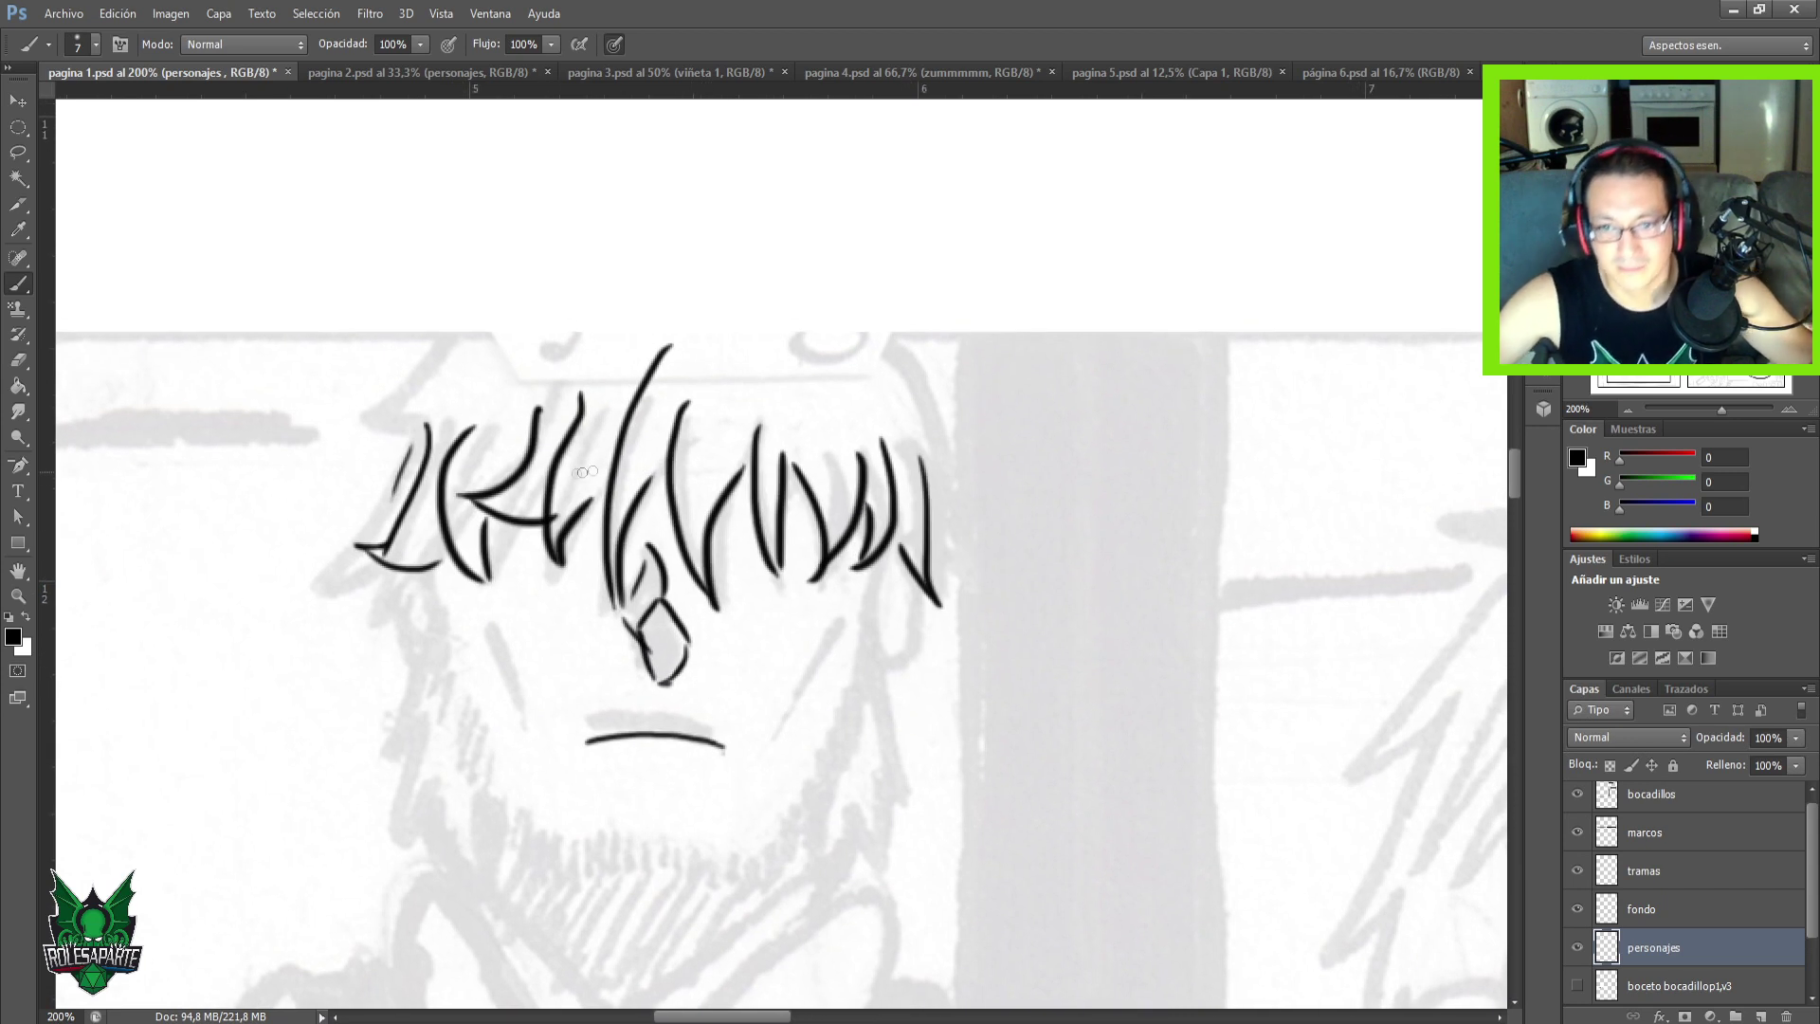
Add short filler strokes between the bearded man's central and right-hand fringe strands and save the page.
{"action": "left_click_drag", "start_coordinate": [612, 466], "coordinate": [598, 523]}
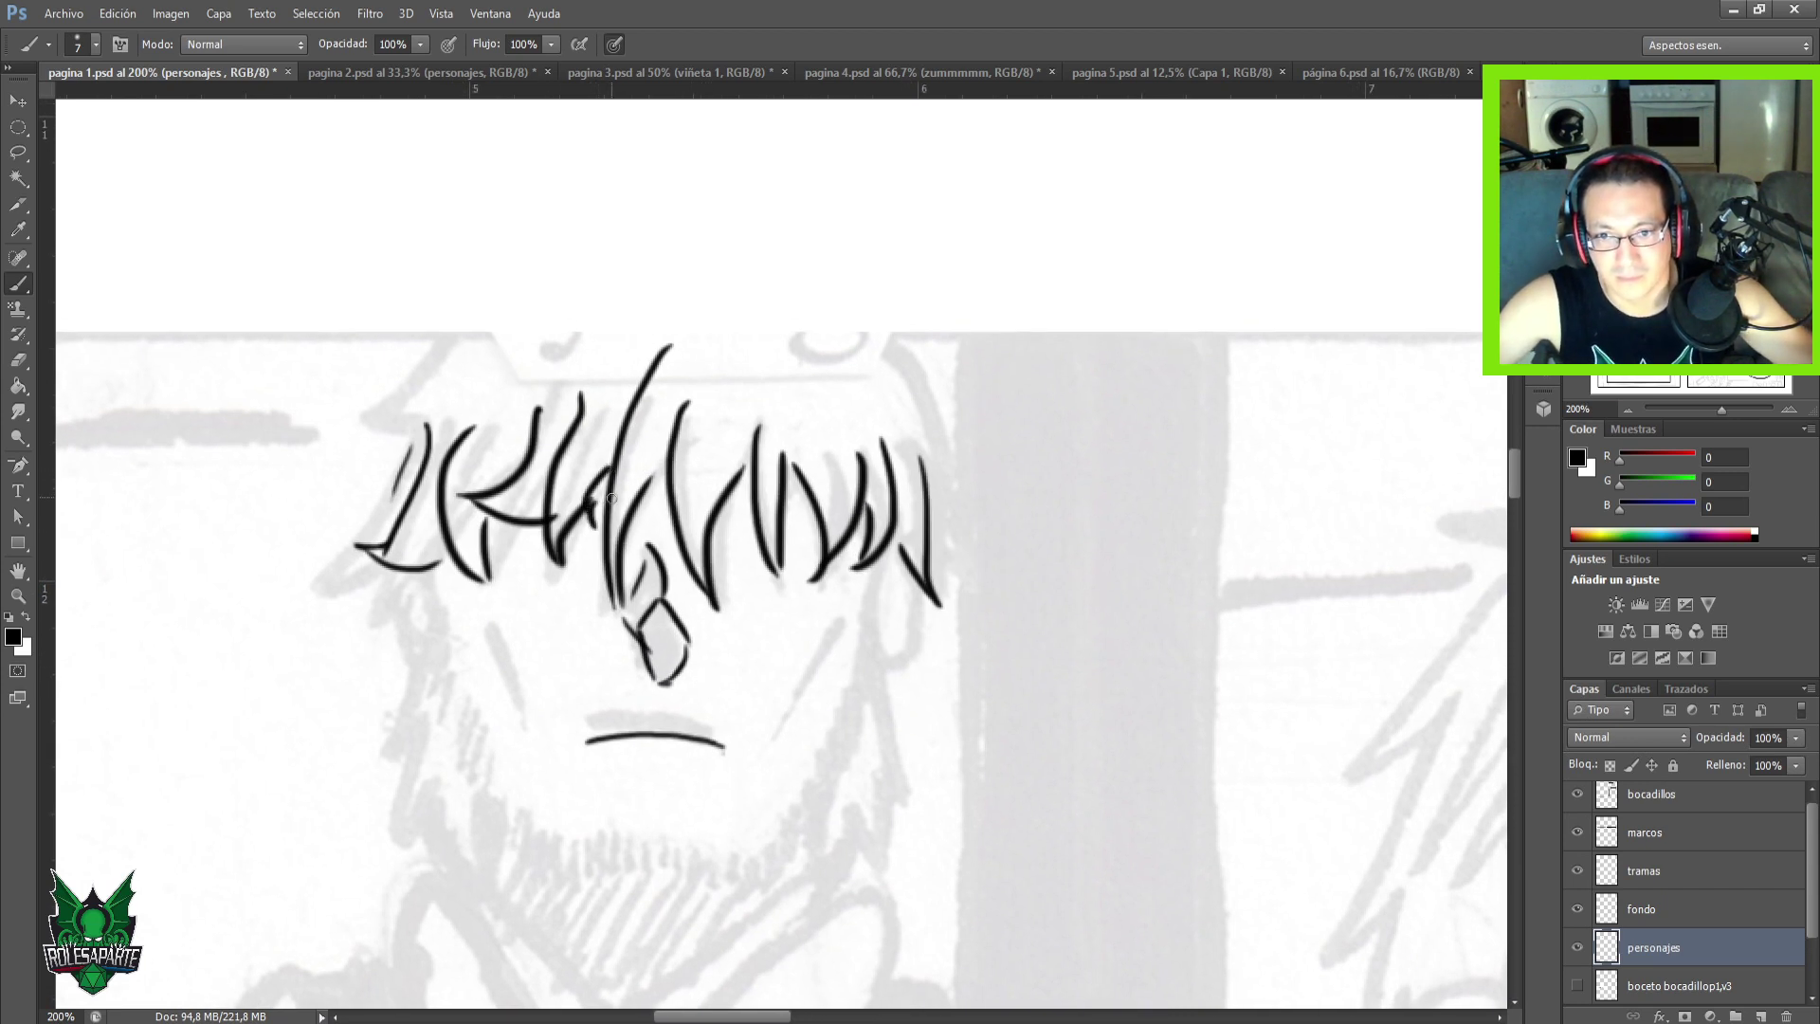
{"action": "mouse_move", "coordinate": [584, 510]}
{"action": "left_mouse_down"}
{"action": "mouse_move", "coordinate": [589, 529]}
{"action": "mouse_move", "coordinate": [599, 498]}
{"action": "left_mouse_up"}
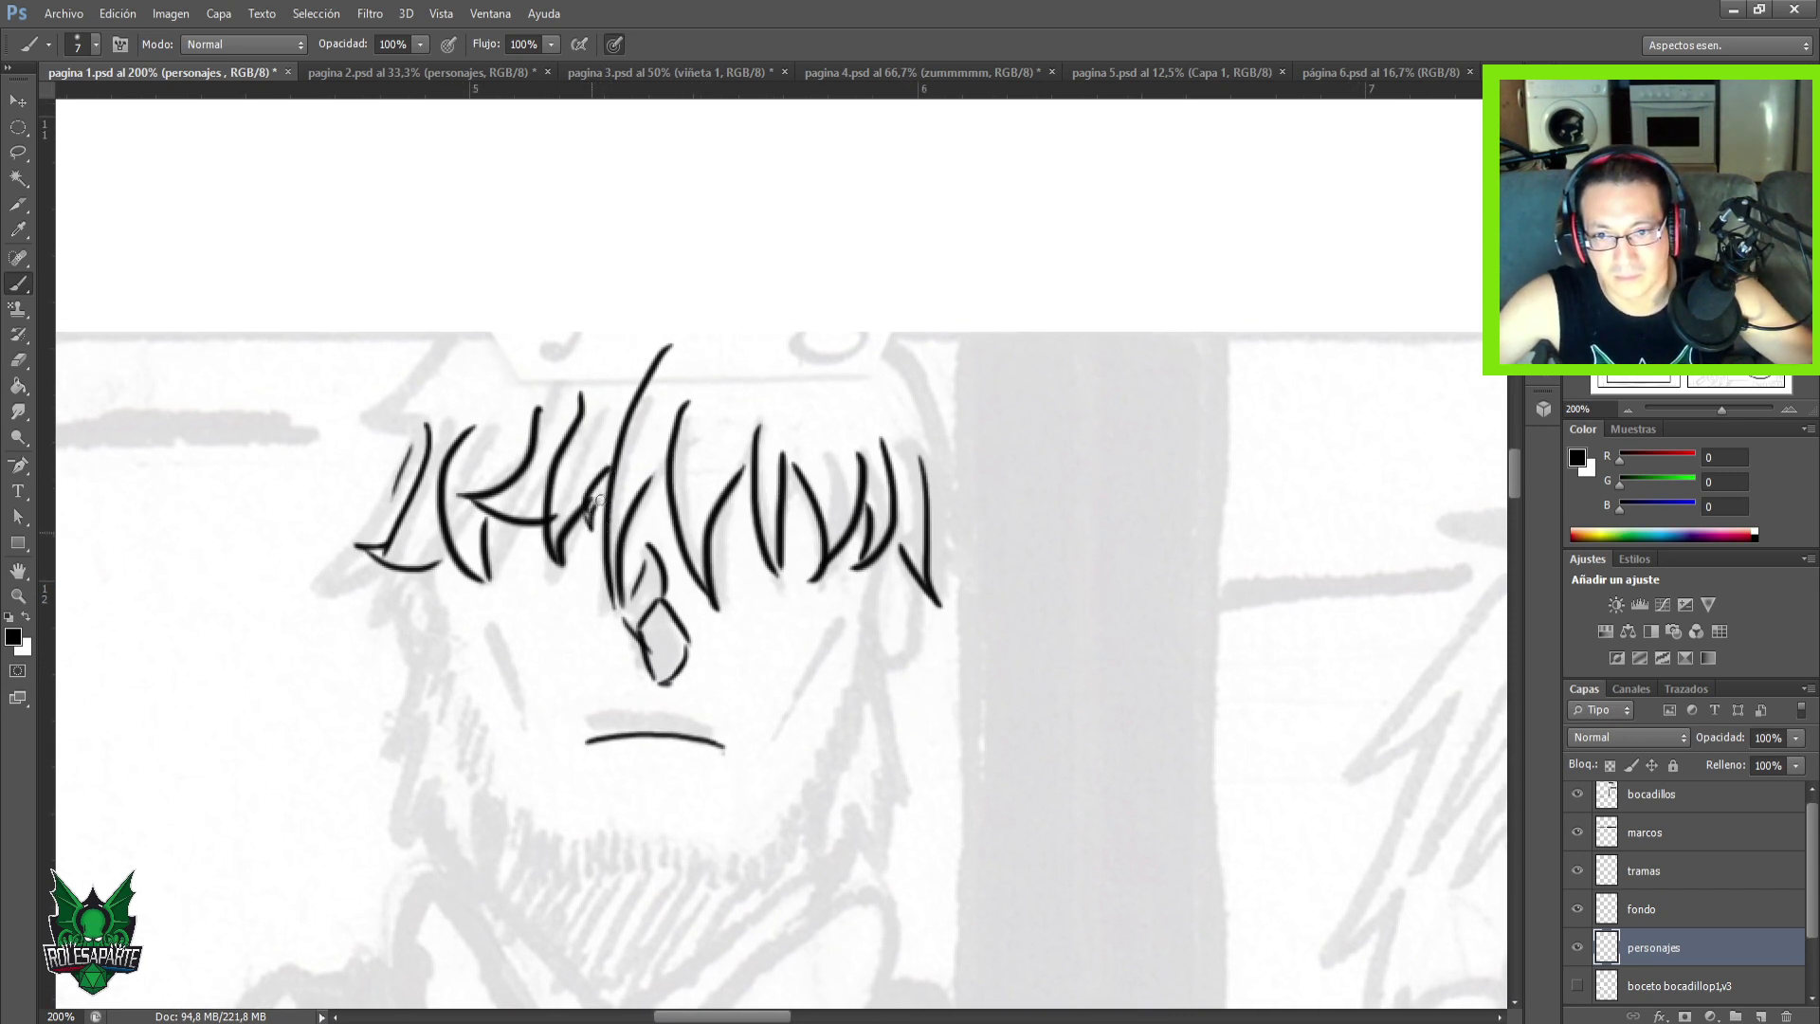
{"action": "mouse_move", "coordinate": [749, 451]}
{"action": "left_mouse_down"}
{"action": "mouse_move", "coordinate": [736, 493]}
{"action": "mouse_move", "coordinate": [751, 487]}
{"action": "left_mouse_up"}
{"action": "key", "text": "ctrl+s"}
Ink a slanted cheek line on each side of the bearded man's face, between the nose and the sketched beard.
{"action": "key", "text": "ctrl+minus"}
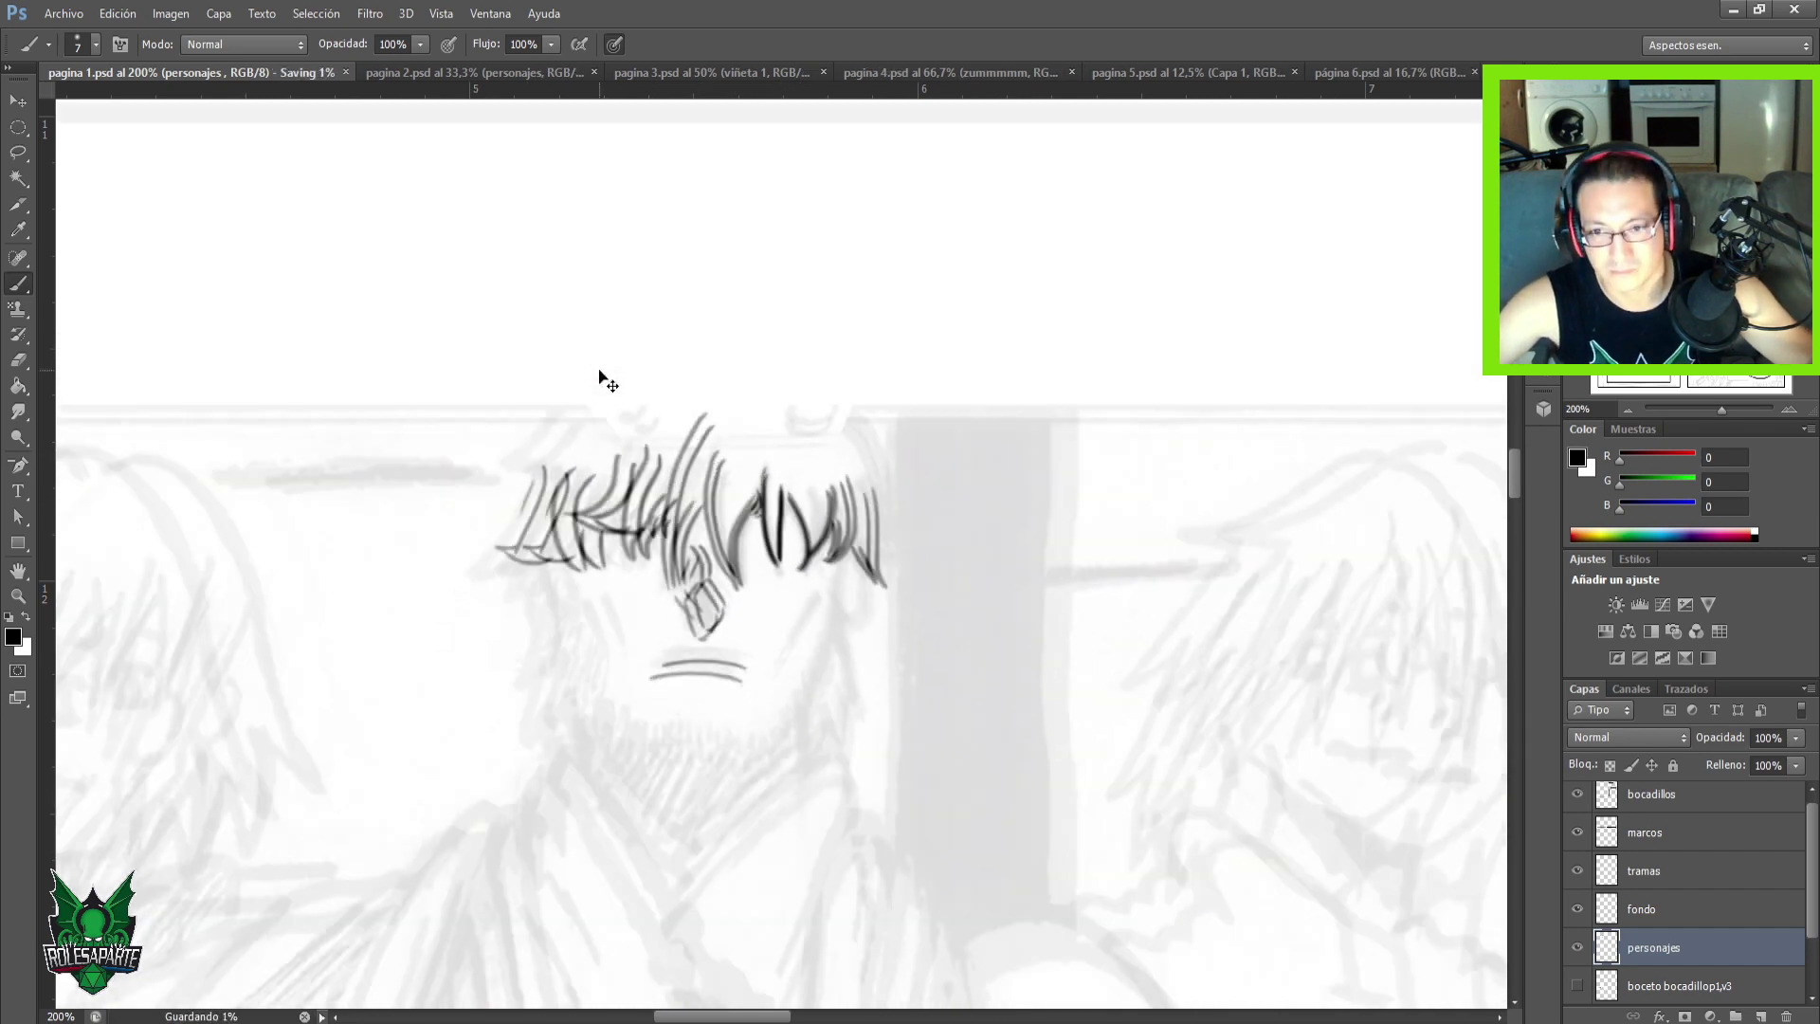
{"action": "left_click_drag", "start_coordinate": [598, 600], "coordinate": [497, 454]}
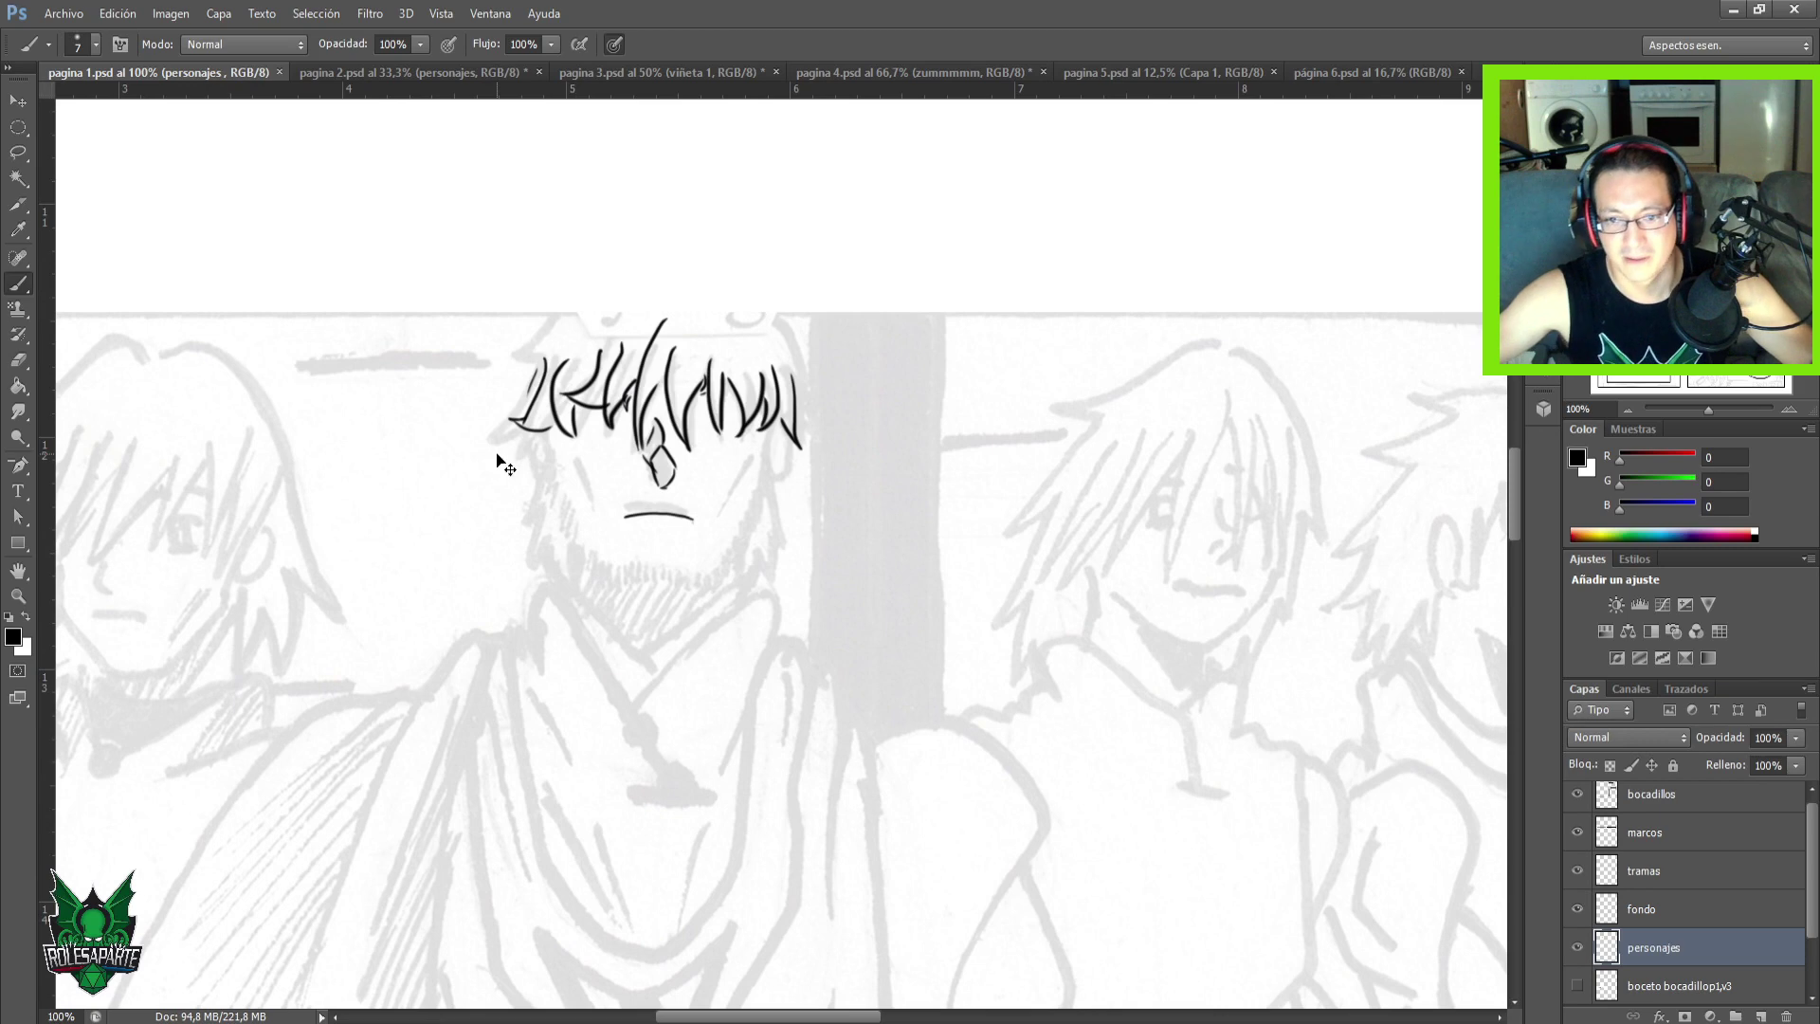
{"action": "key", "text": "ctrl+plus"}
{"action": "key", "text": "ctrl+plus"}
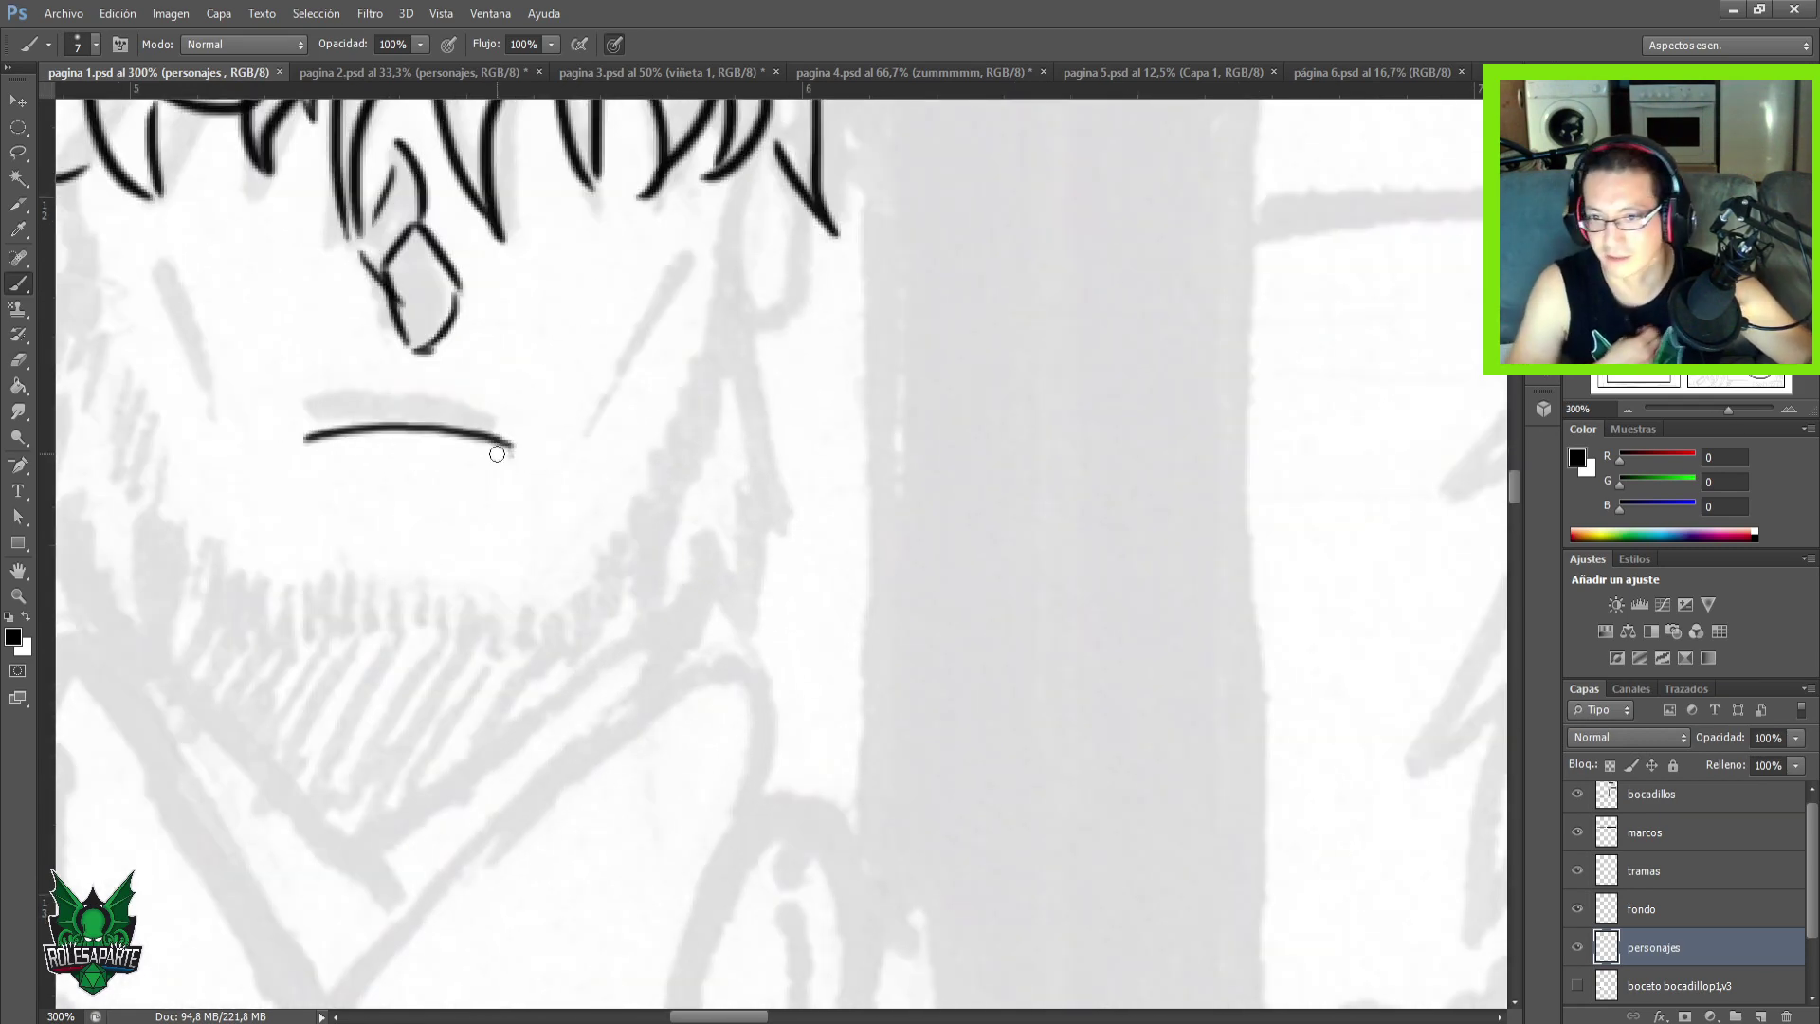
{"action": "left_click_drag", "start_coordinate": [1158, 666], "coordinate": [1279, 678]}
{"action": "left_click_drag", "start_coordinate": [1129, 606], "coordinate": [1223, 706]}
{"action": "left_click_drag", "start_coordinate": [849, 372], "coordinate": [773, 518]}
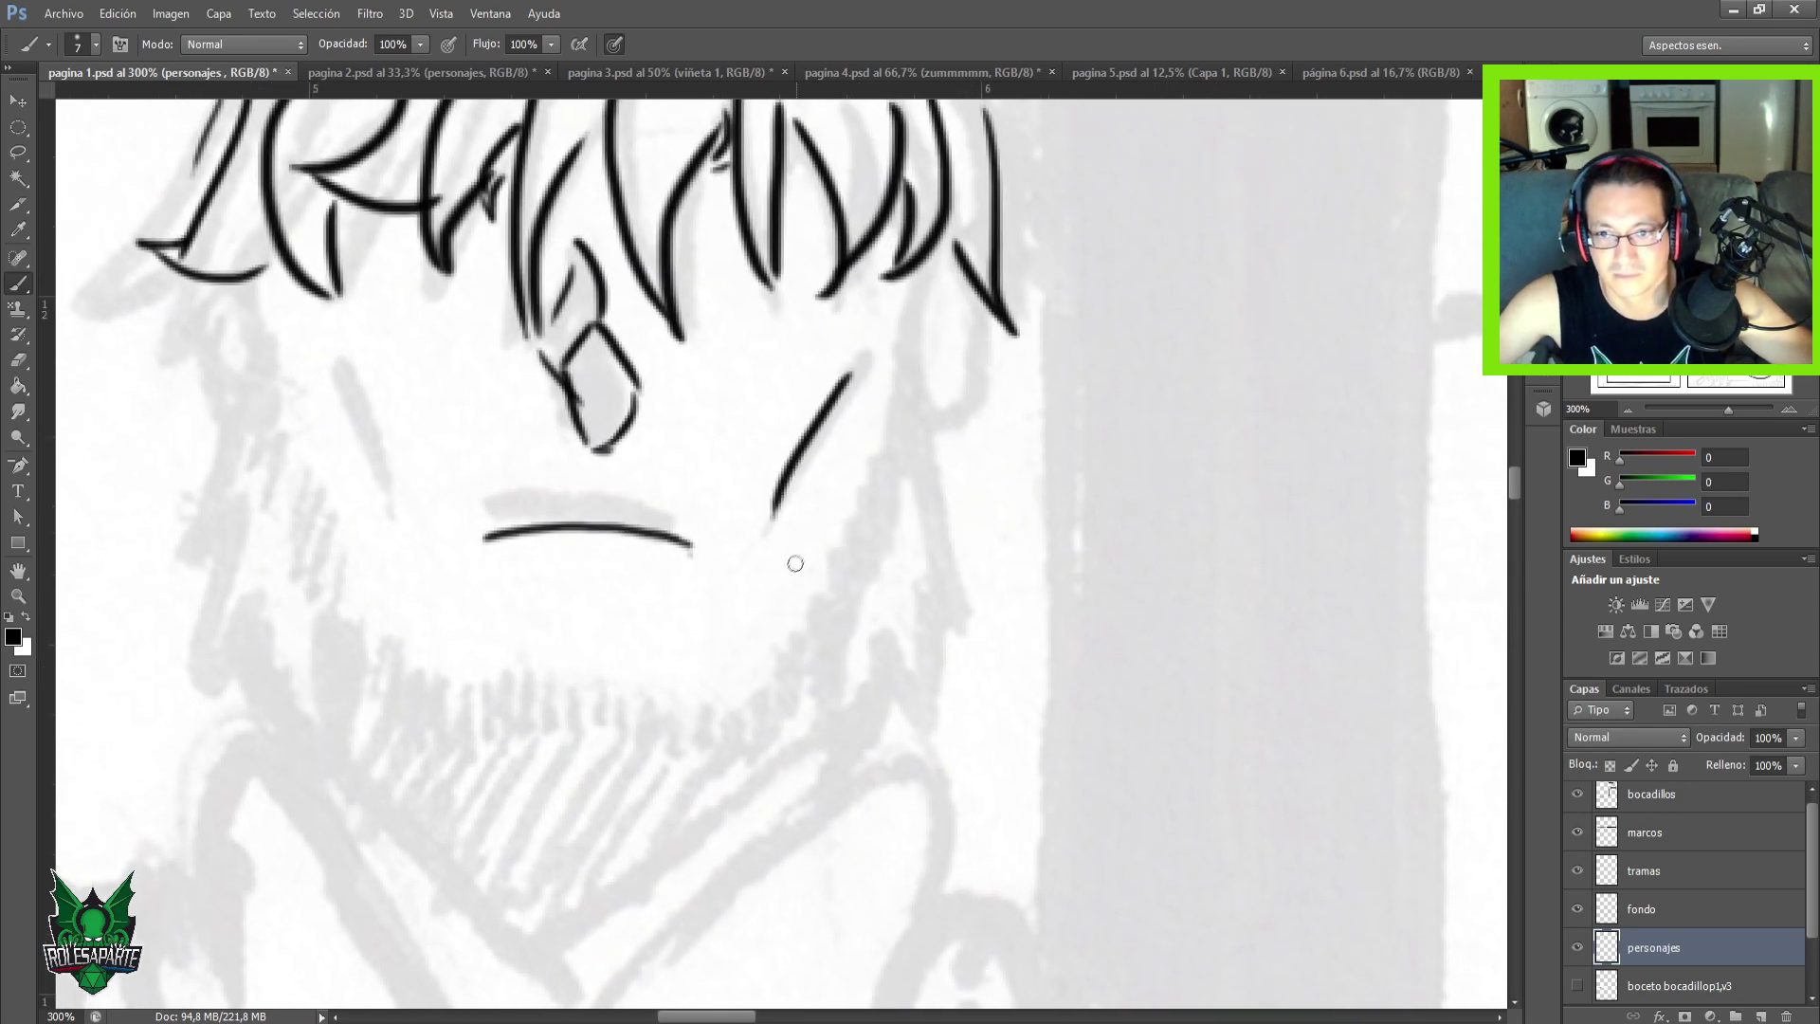
{"action": "left_click_drag", "start_coordinate": [299, 347], "coordinate": [381, 550]}
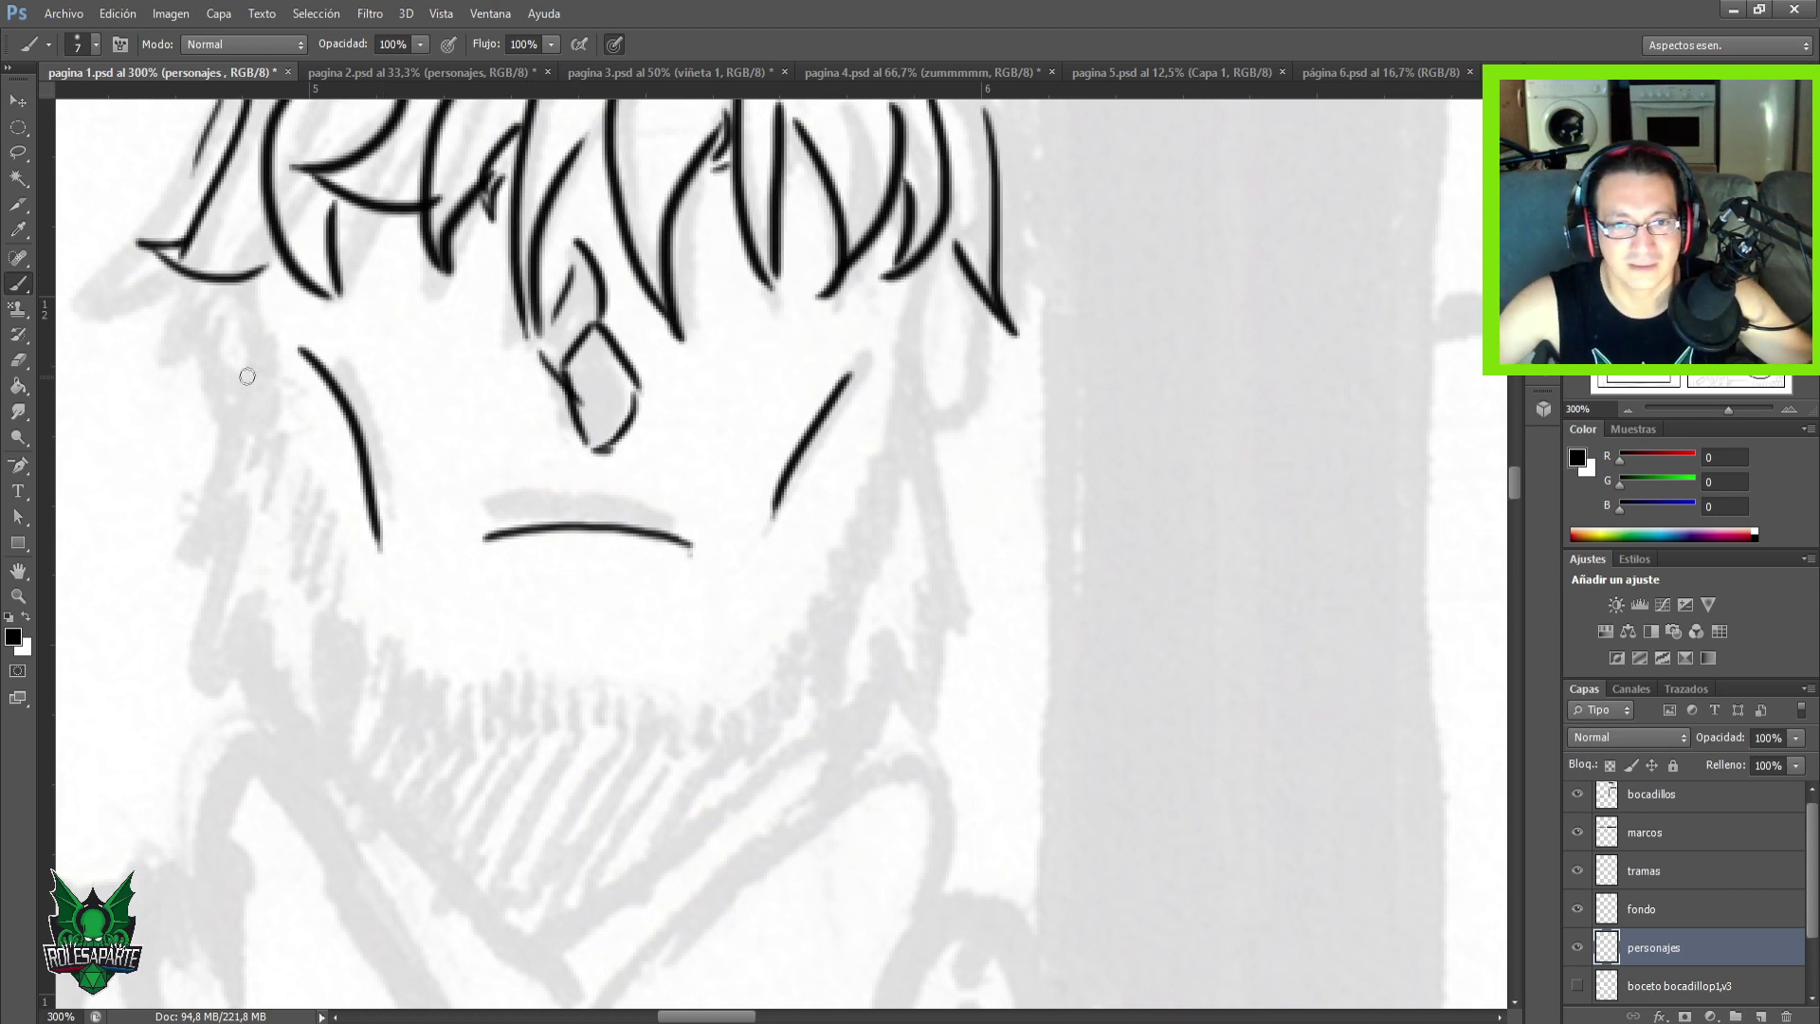
Ink both sides of the bearded man's face from the fringe down the jaw towards the chin, redoing the ill-fitting strokes.
{"action": "mouse_move", "coordinate": [247, 285]}
{"action": "left_mouse_down"}
{"action": "mouse_move", "coordinate": [282, 484]}
{"action": "mouse_move", "coordinate": [408, 690]}
{"action": "mouse_move", "coordinate": [312, 548]}
{"action": "mouse_move", "coordinate": [452, 702]}
{"action": "left_mouse_up"}
{"action": "key", "text": "ctrl+z"}
{"action": "mouse_move", "coordinate": [283, 503]}
{"action": "left_mouse_down"}
{"action": "mouse_move", "coordinate": [339, 606]}
{"action": "mouse_move", "coordinate": [473, 740]}
{"action": "mouse_move", "coordinate": [559, 747]}
{"action": "left_mouse_up"}
{"action": "mouse_move", "coordinate": [918, 270]}
{"action": "left_mouse_down"}
{"action": "mouse_move", "coordinate": [884, 488]}
{"action": "mouse_move", "coordinate": [744, 674]}
{"action": "left_mouse_up"}
{"action": "left_click_drag", "start_coordinate": [805, 622], "coordinate": [635, 730]}
{"action": "key", "text": "ctrl+z"}
{"action": "mouse_move", "coordinate": [781, 638]}
{"action": "left_mouse_down"}
{"action": "mouse_move", "coordinate": [642, 746]}
{"action": "mouse_move", "coordinate": [591, 759]}
{"action": "left_mouse_up"}
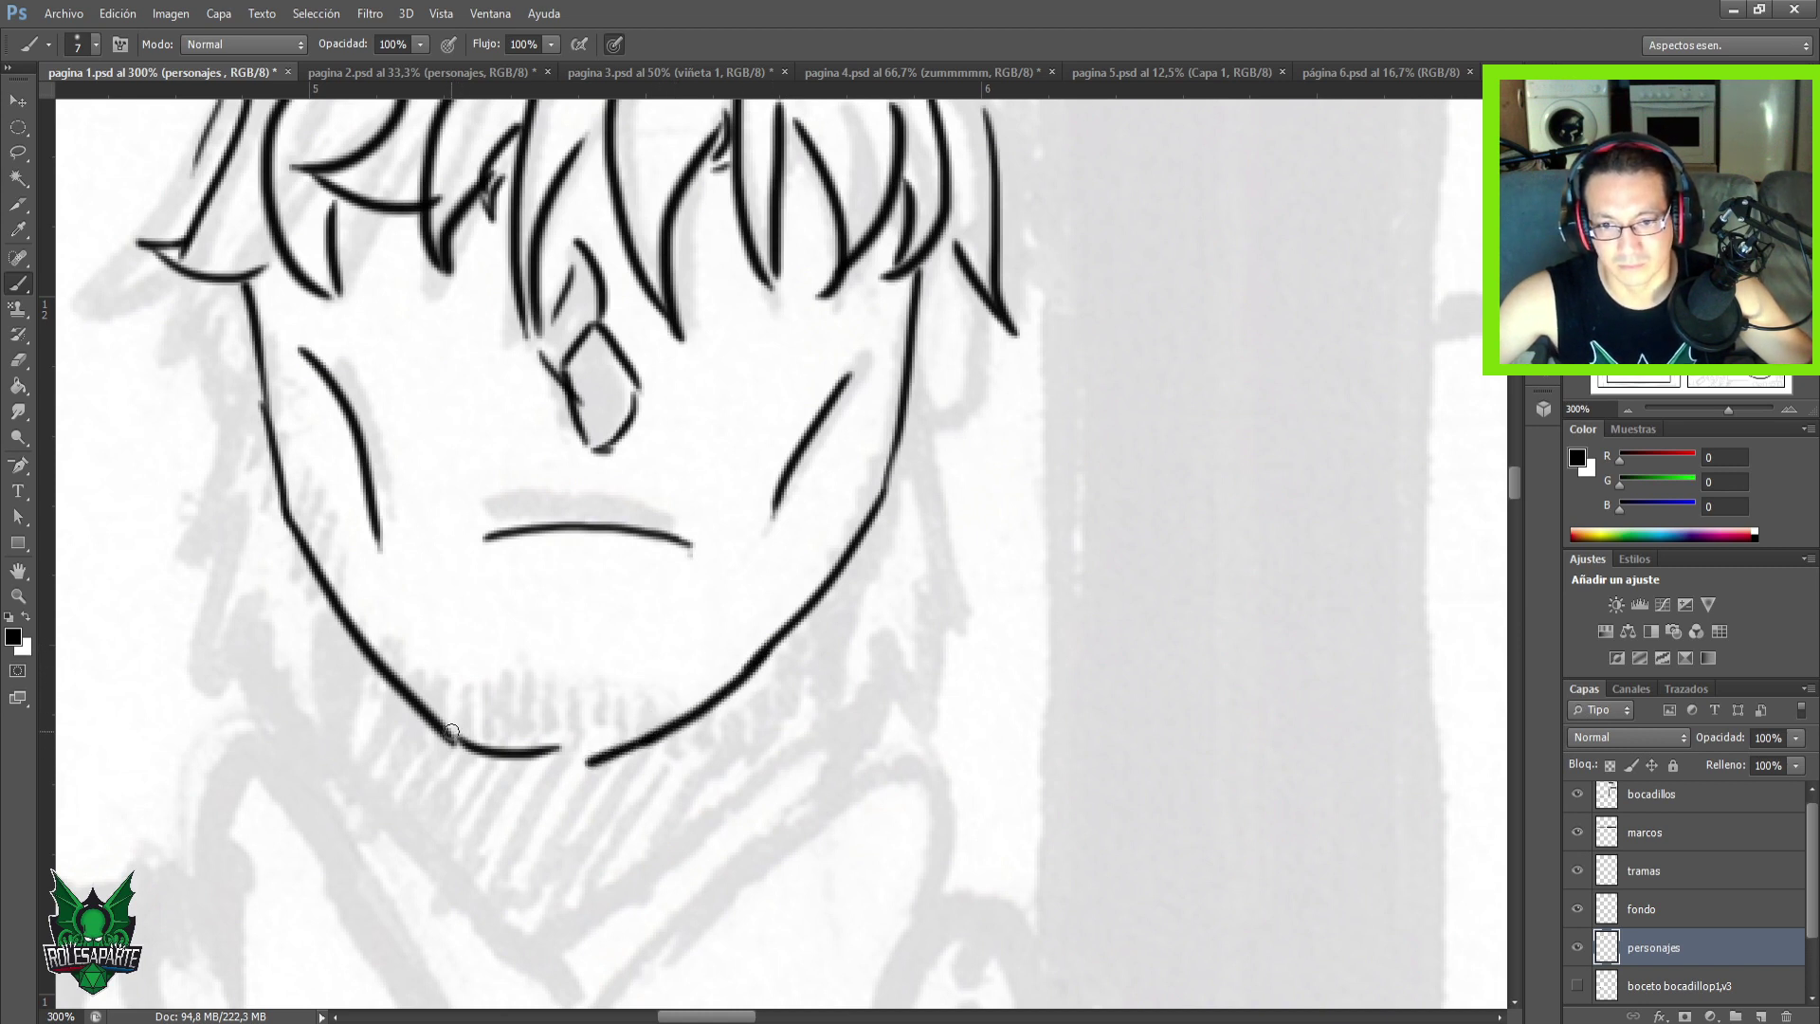
Redraw the left part of the bearded man's chin until it joins the right jaw line in one smooth curve.
{"action": "key", "text": "e"}
{"action": "mouse_move", "coordinate": [568, 749]}
{"action": "left_mouse_down"}
{"action": "mouse_move", "coordinate": [491, 726]}
{"action": "mouse_move", "coordinate": [473, 742]}
{"action": "mouse_move", "coordinate": [491, 685]}
{"action": "mouse_move", "coordinate": [430, 726]}
{"action": "mouse_move", "coordinate": [521, 773]}
{"action": "mouse_move", "coordinate": [621, 749]}
{"action": "left_mouse_up"}
{"action": "key", "text": "b"}
{"action": "key", "text": "ctrl+alt+z"}
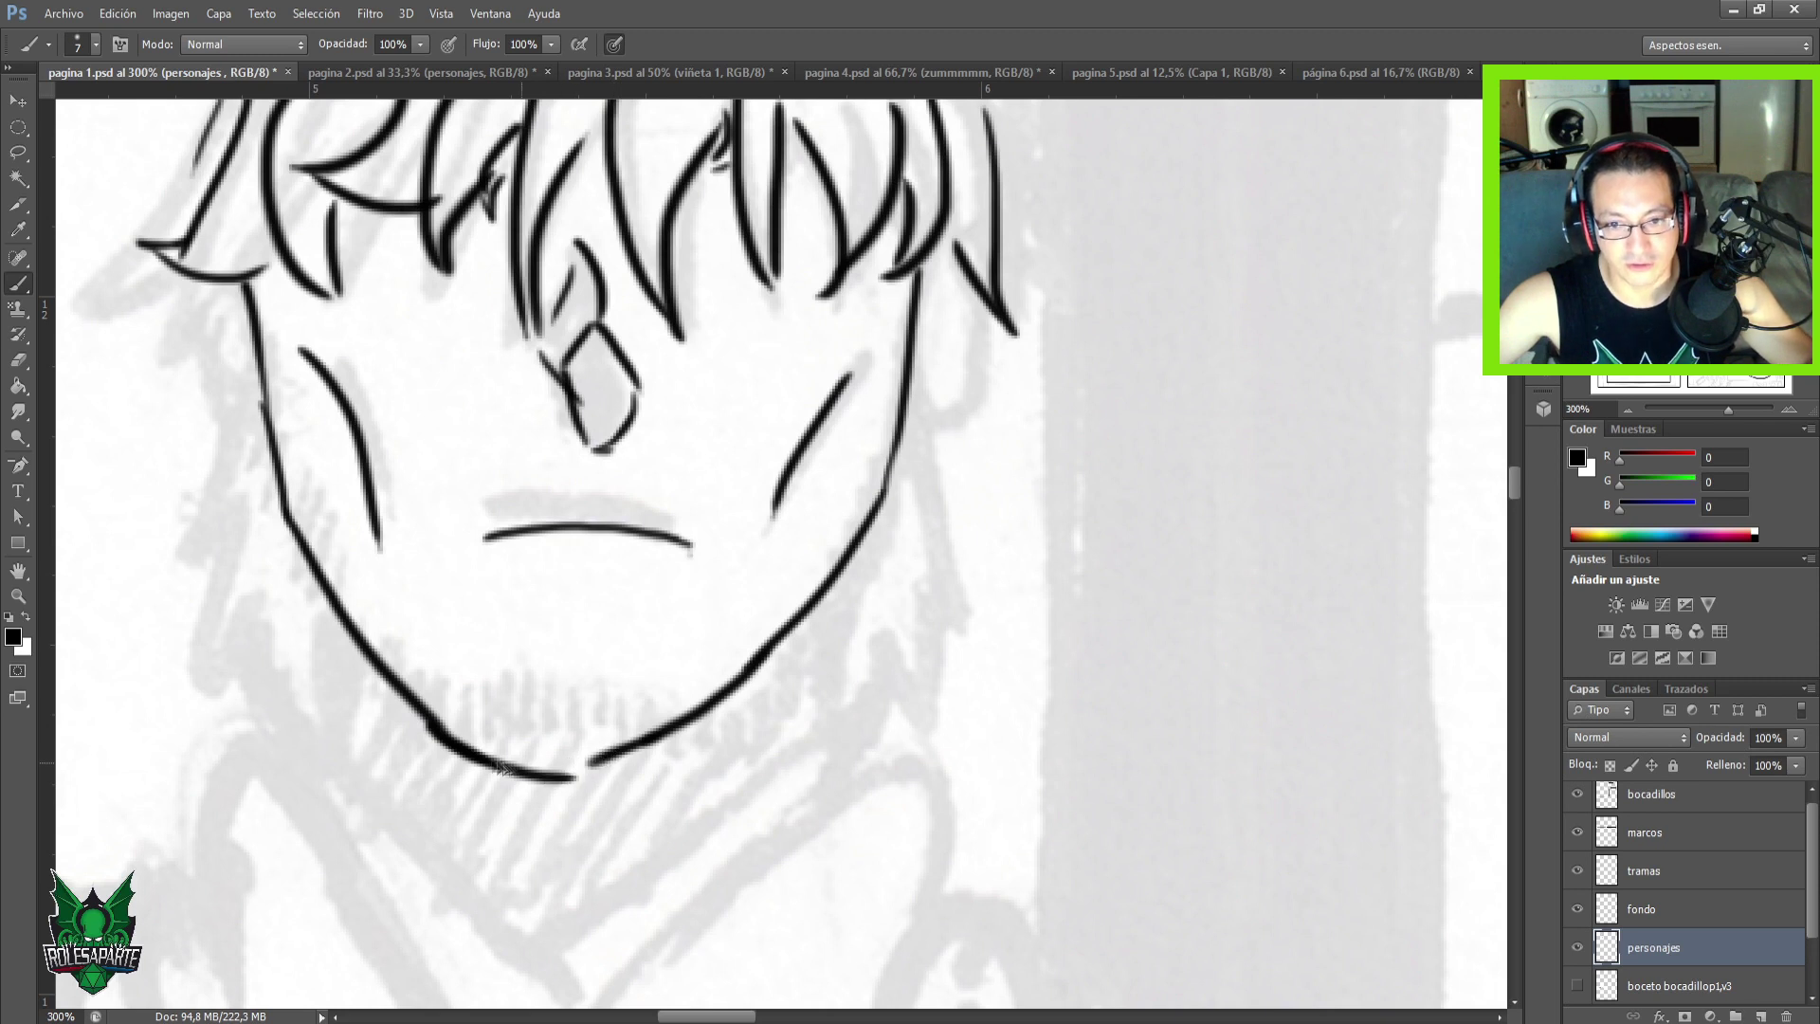
{"action": "key", "text": "ctrl+alt+z"}
{"action": "key", "text": "ctrl+alt+z"}
{"action": "mouse_move", "coordinate": [425, 720]}
{"action": "left_mouse_down"}
{"action": "mouse_move", "coordinate": [474, 753]}
{"action": "mouse_move", "coordinate": [574, 755]}
{"action": "left_mouse_up"}
{"action": "key", "text": "ctrl+alt+z"}
{"action": "mouse_move", "coordinate": [426, 719]}
{"action": "left_mouse_down"}
{"action": "mouse_move", "coordinate": [498, 757]}
{"action": "mouse_move", "coordinate": [568, 758]}
{"action": "left_mouse_up"}
{"action": "key", "text": "ctrl+alt+z"}
{"action": "mouse_move", "coordinate": [427, 719]}
{"action": "left_mouse_down"}
{"action": "mouse_move", "coordinate": [582, 766]}
{"action": "mouse_move", "coordinate": [557, 771]}
{"action": "mouse_move", "coordinate": [617, 751]}
{"action": "mouse_move", "coordinate": [574, 770]}
{"action": "left_mouse_up"}
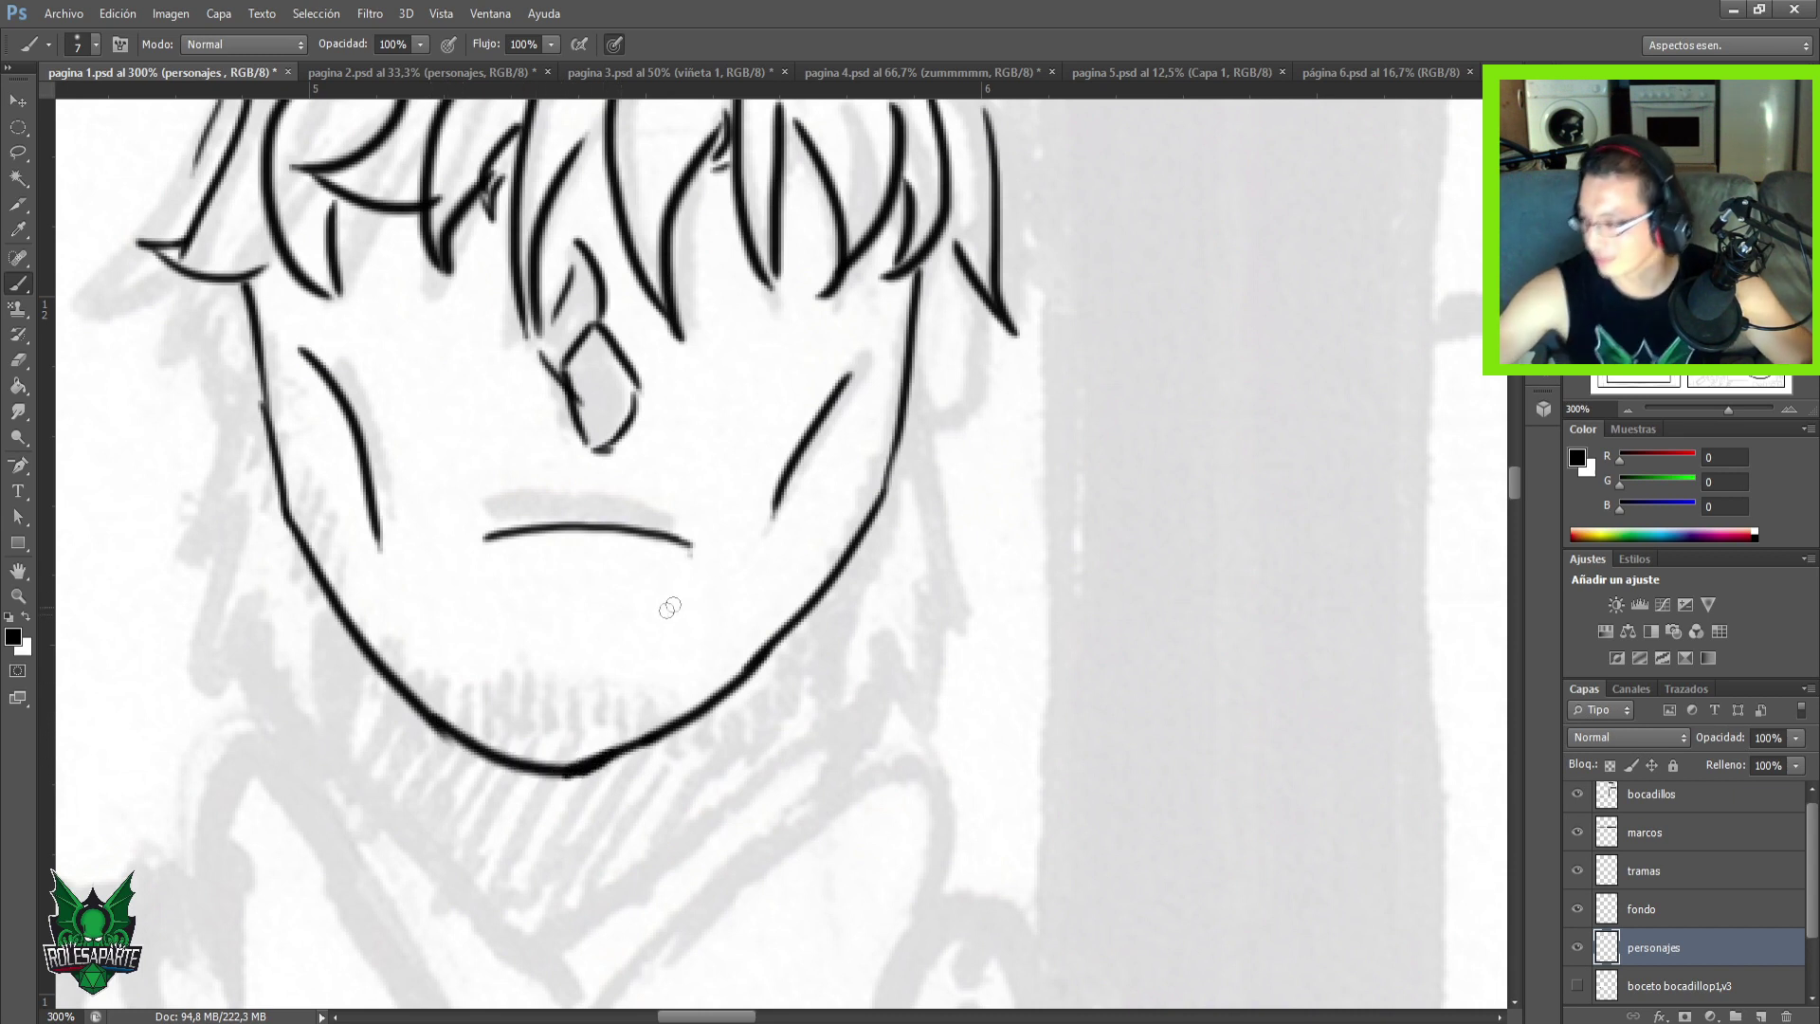
{"action": "key", "text": "e"}
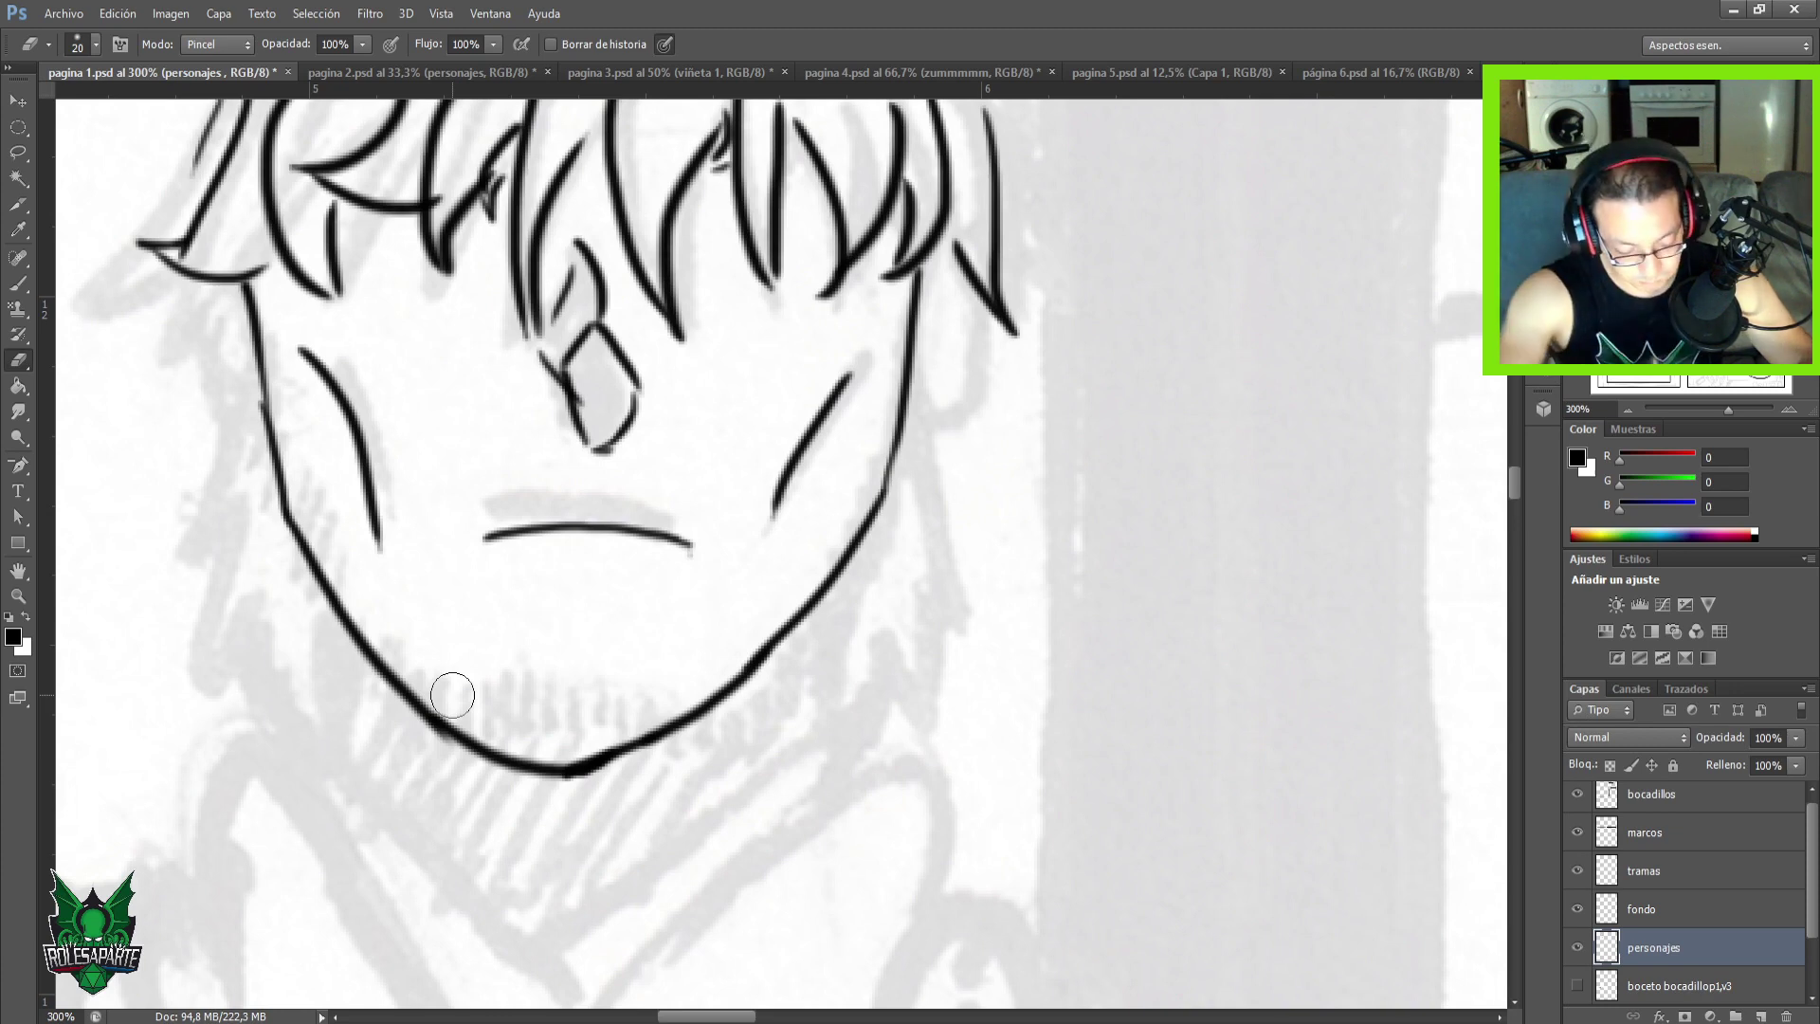
{"action": "key", "text": "b"}
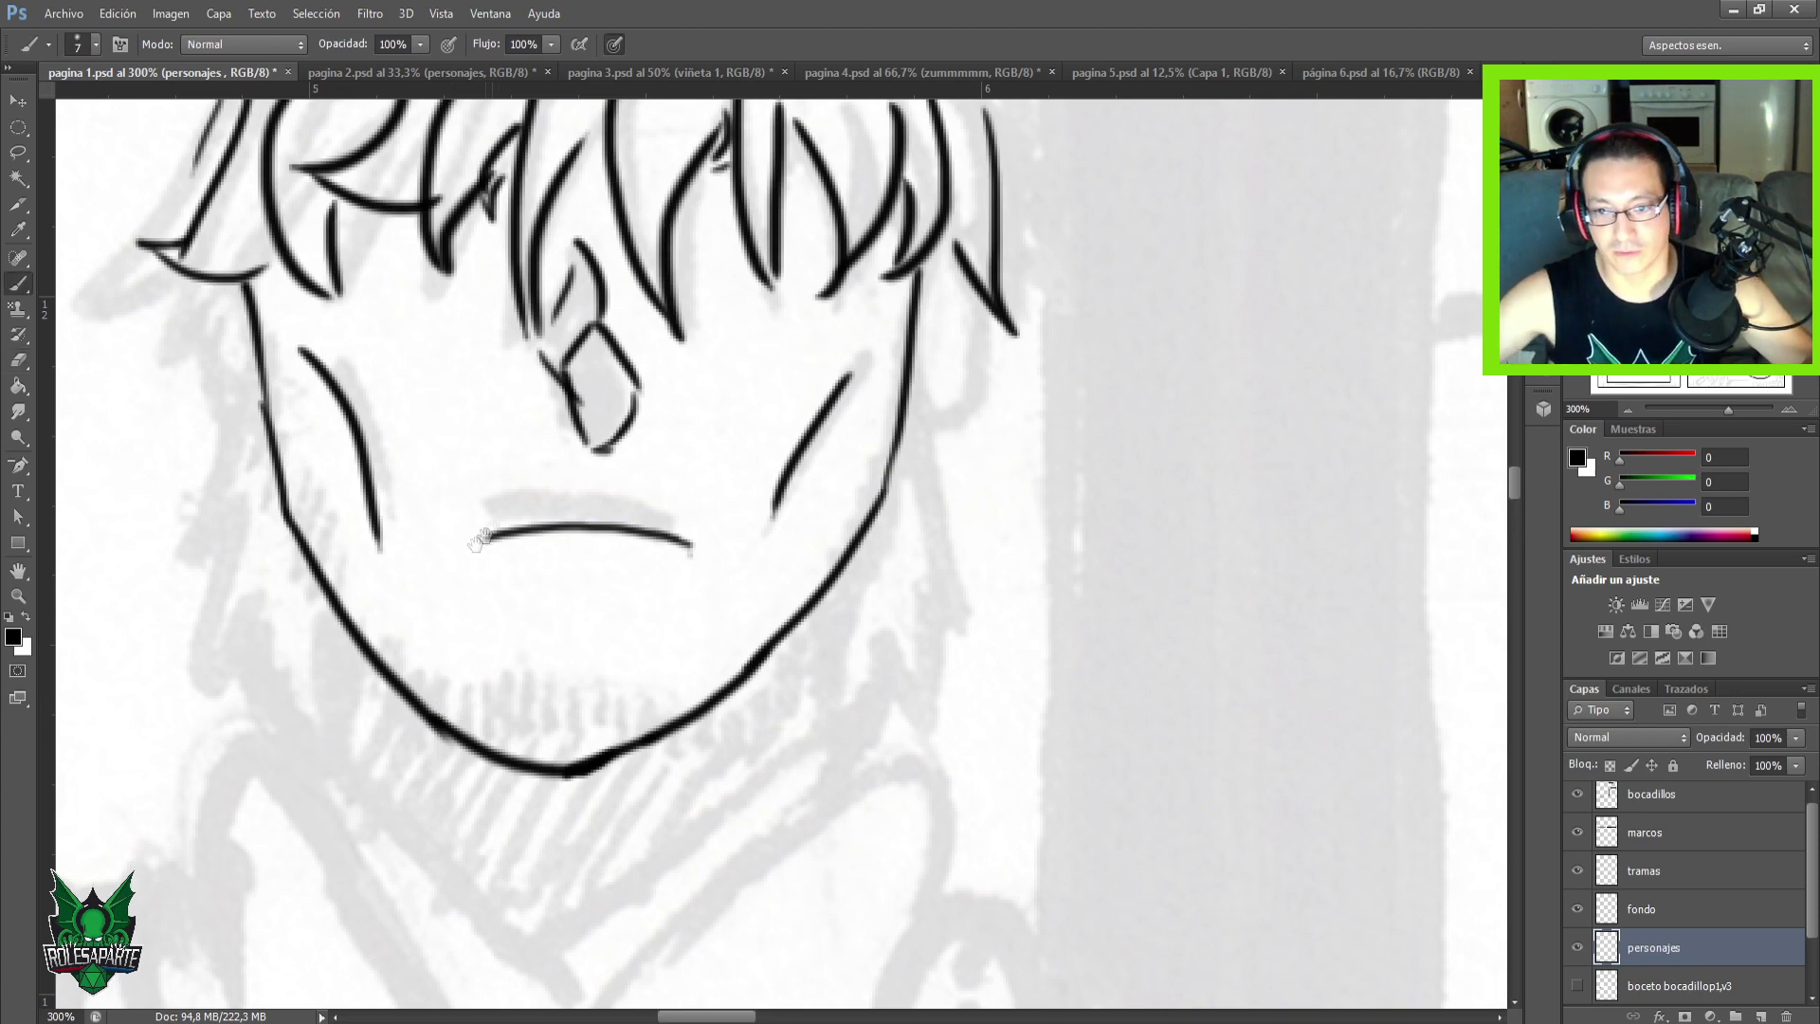
Ink the two neck lines running inwards from the bearded man's jaw to the collar, redoing the right one until it fits.
{"action": "left_click_drag", "start_coordinate": [774, 590], "coordinate": [707, 509]}
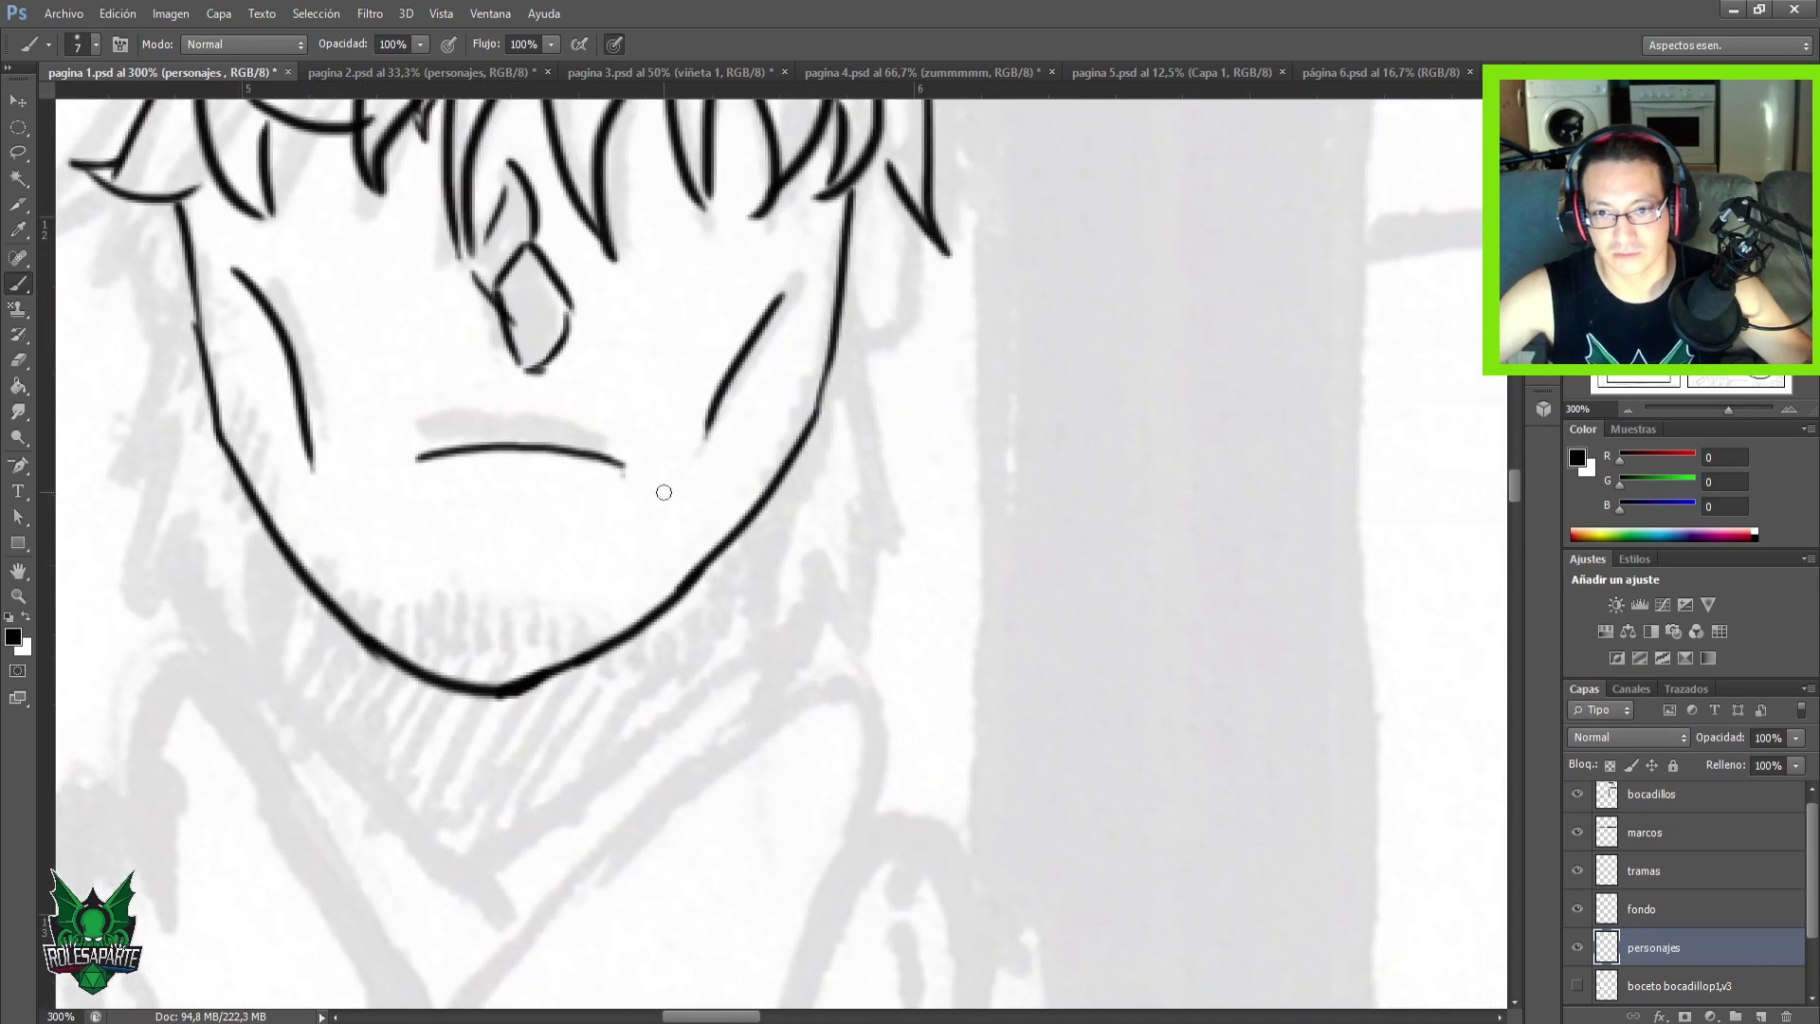
{"action": "left_click_drag", "start_coordinate": [740, 523], "coordinate": [712, 720]}
{"action": "key", "text": "ctrl+alt+z"}
{"action": "key", "text": "ctrl+alt+z"}
{"action": "left_click_drag", "start_coordinate": [759, 505], "coordinate": [679, 739]}
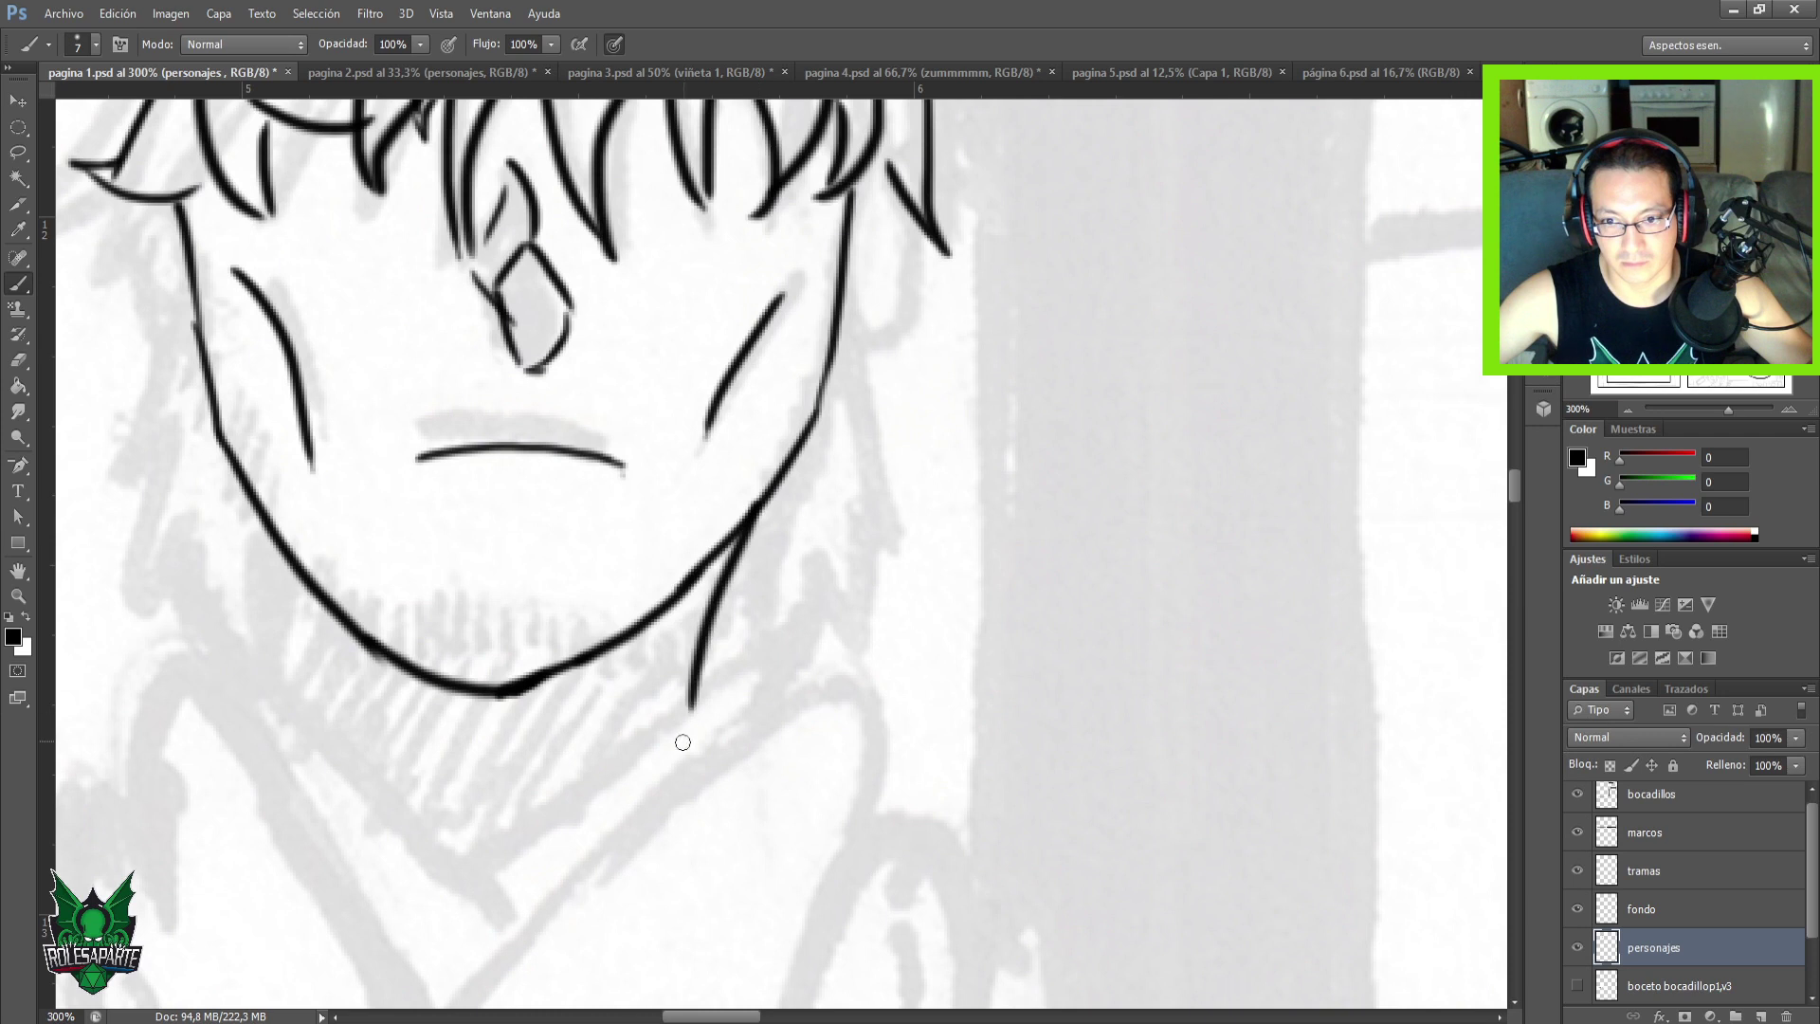
{"action": "key", "text": "ctrl+alt+z"}
{"action": "left_click_drag", "start_coordinate": [762, 502], "coordinate": [647, 753]}
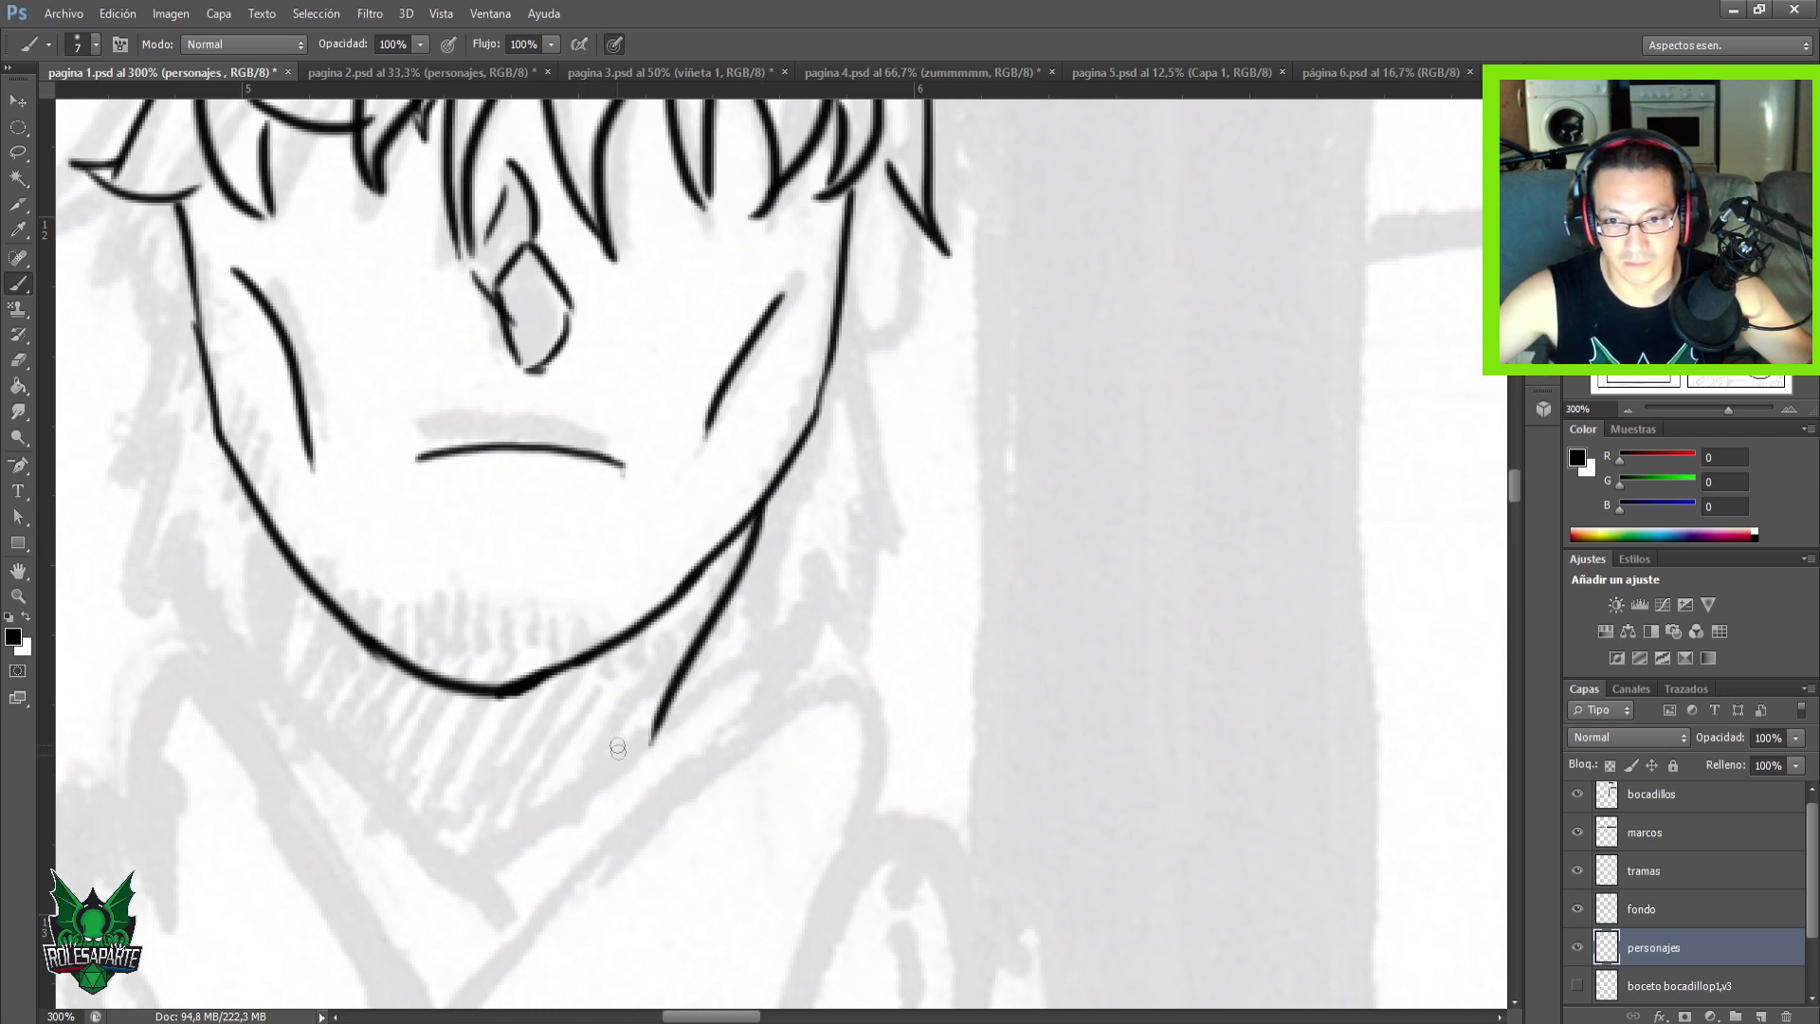
{"action": "key", "text": "ctrl+alt+z"}
{"action": "left_click_drag", "start_coordinate": [742, 453], "coordinate": [651, 790]}
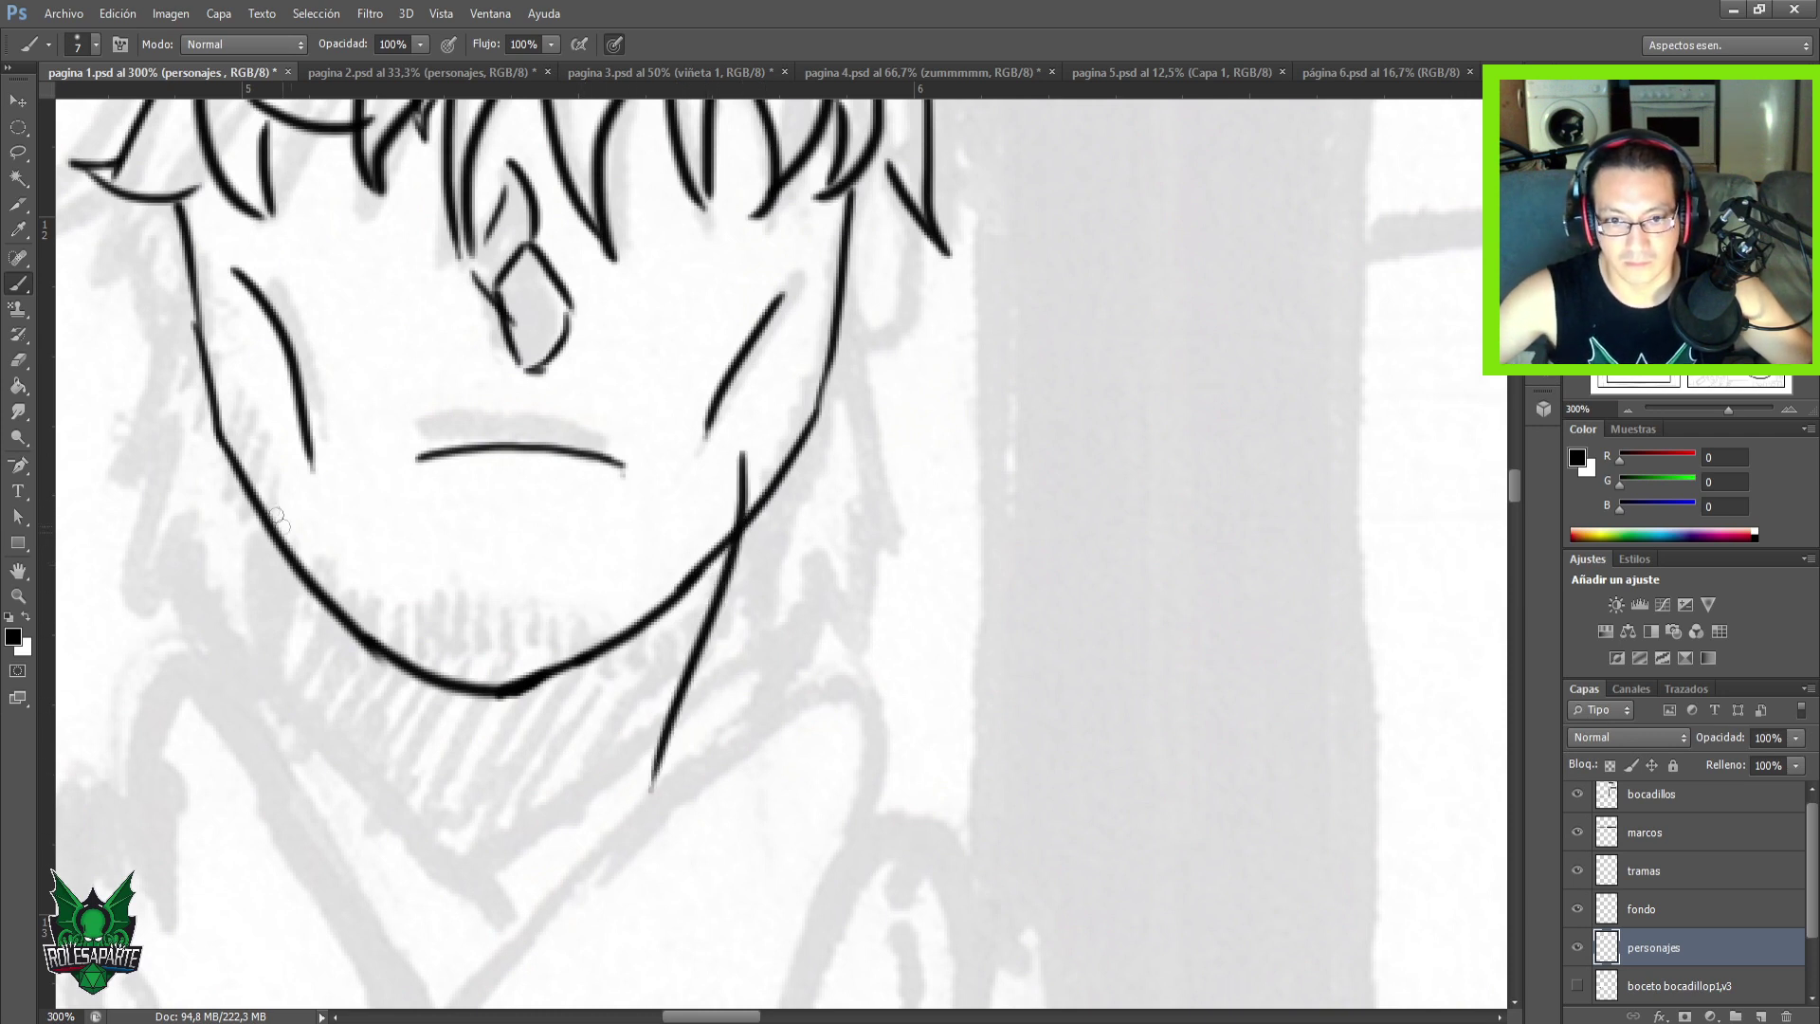
{"action": "left_click_drag", "start_coordinate": [254, 461], "coordinate": [325, 765]}
{"action": "left_click_drag", "start_coordinate": [273, 709], "coordinate": [278, 722]}
Ink the bearded man's V-shaped collar with both edges meeting below the chin and a short line continuing downwards.
{"action": "mouse_move", "coordinate": [212, 642]}
{"action": "left_mouse_down"}
{"action": "mouse_move", "coordinate": [434, 879]}
{"action": "mouse_move", "coordinate": [473, 894]}
{"action": "left_mouse_up"}
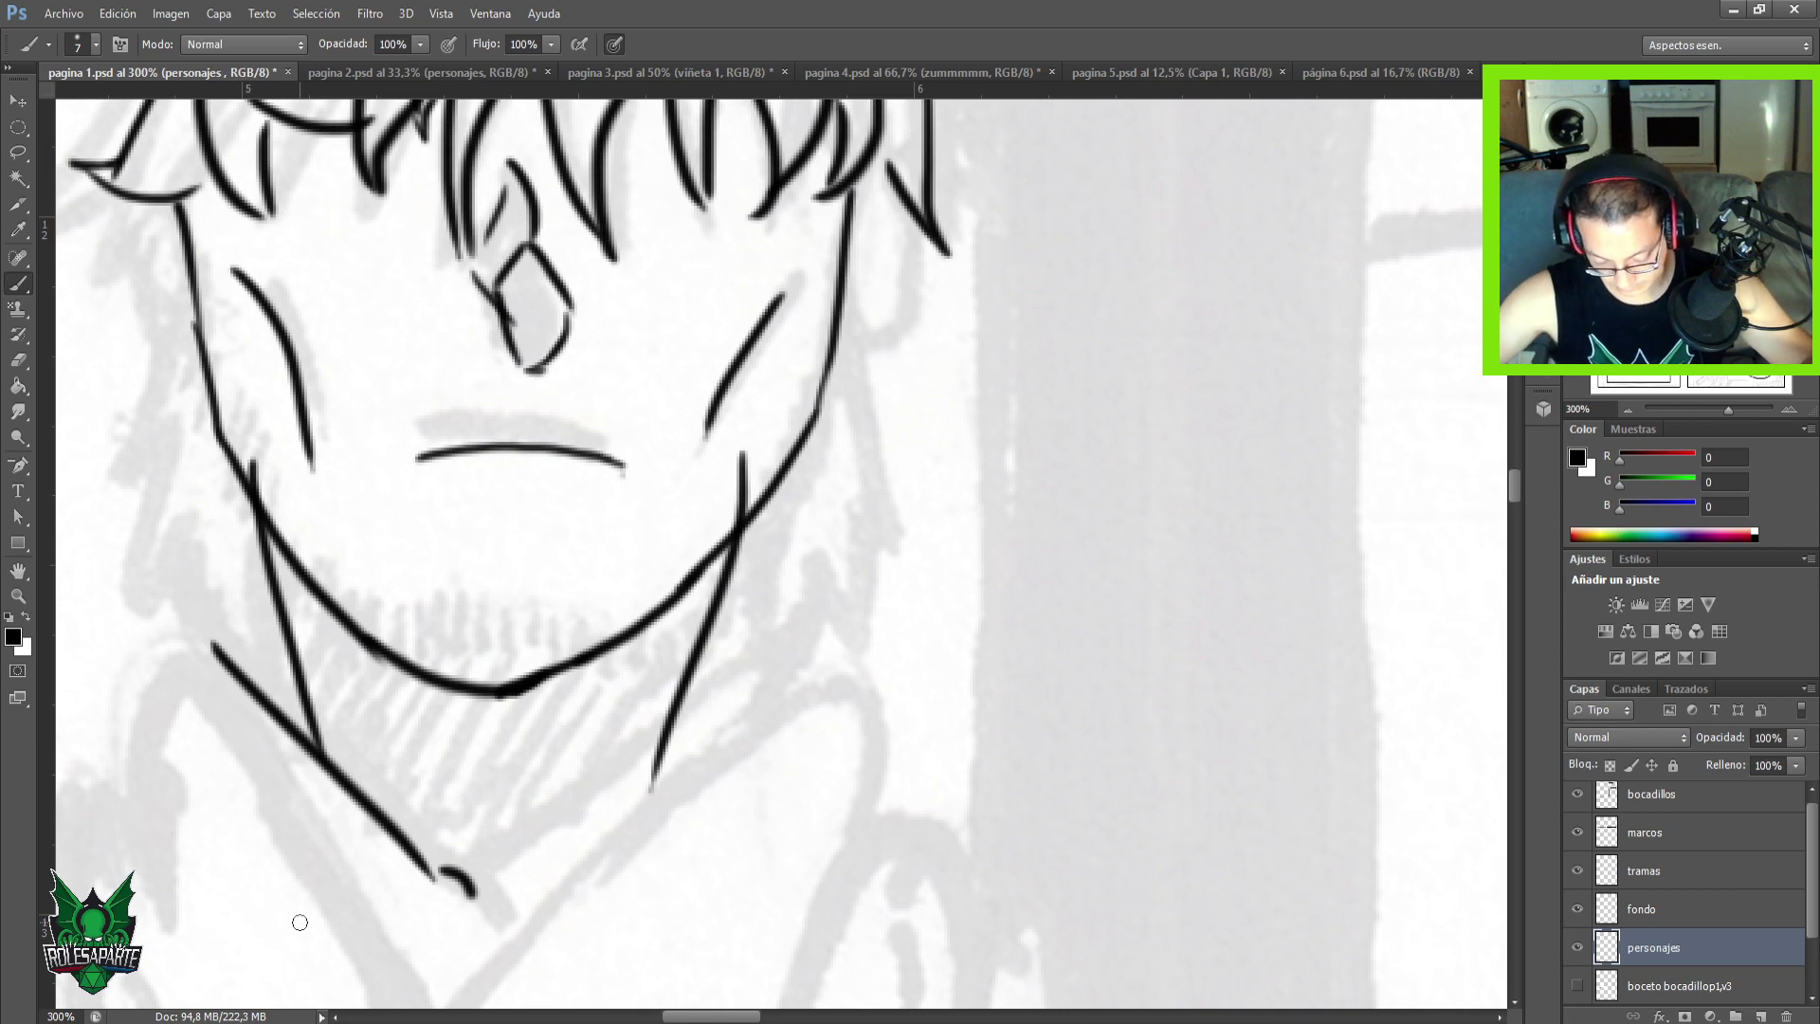
{"action": "mouse_move", "coordinate": [410, 861]}
{"action": "left_mouse_down"}
{"action": "mouse_move", "coordinate": [455, 881]}
{"action": "mouse_move", "coordinate": [526, 1010]}
{"action": "left_mouse_up"}
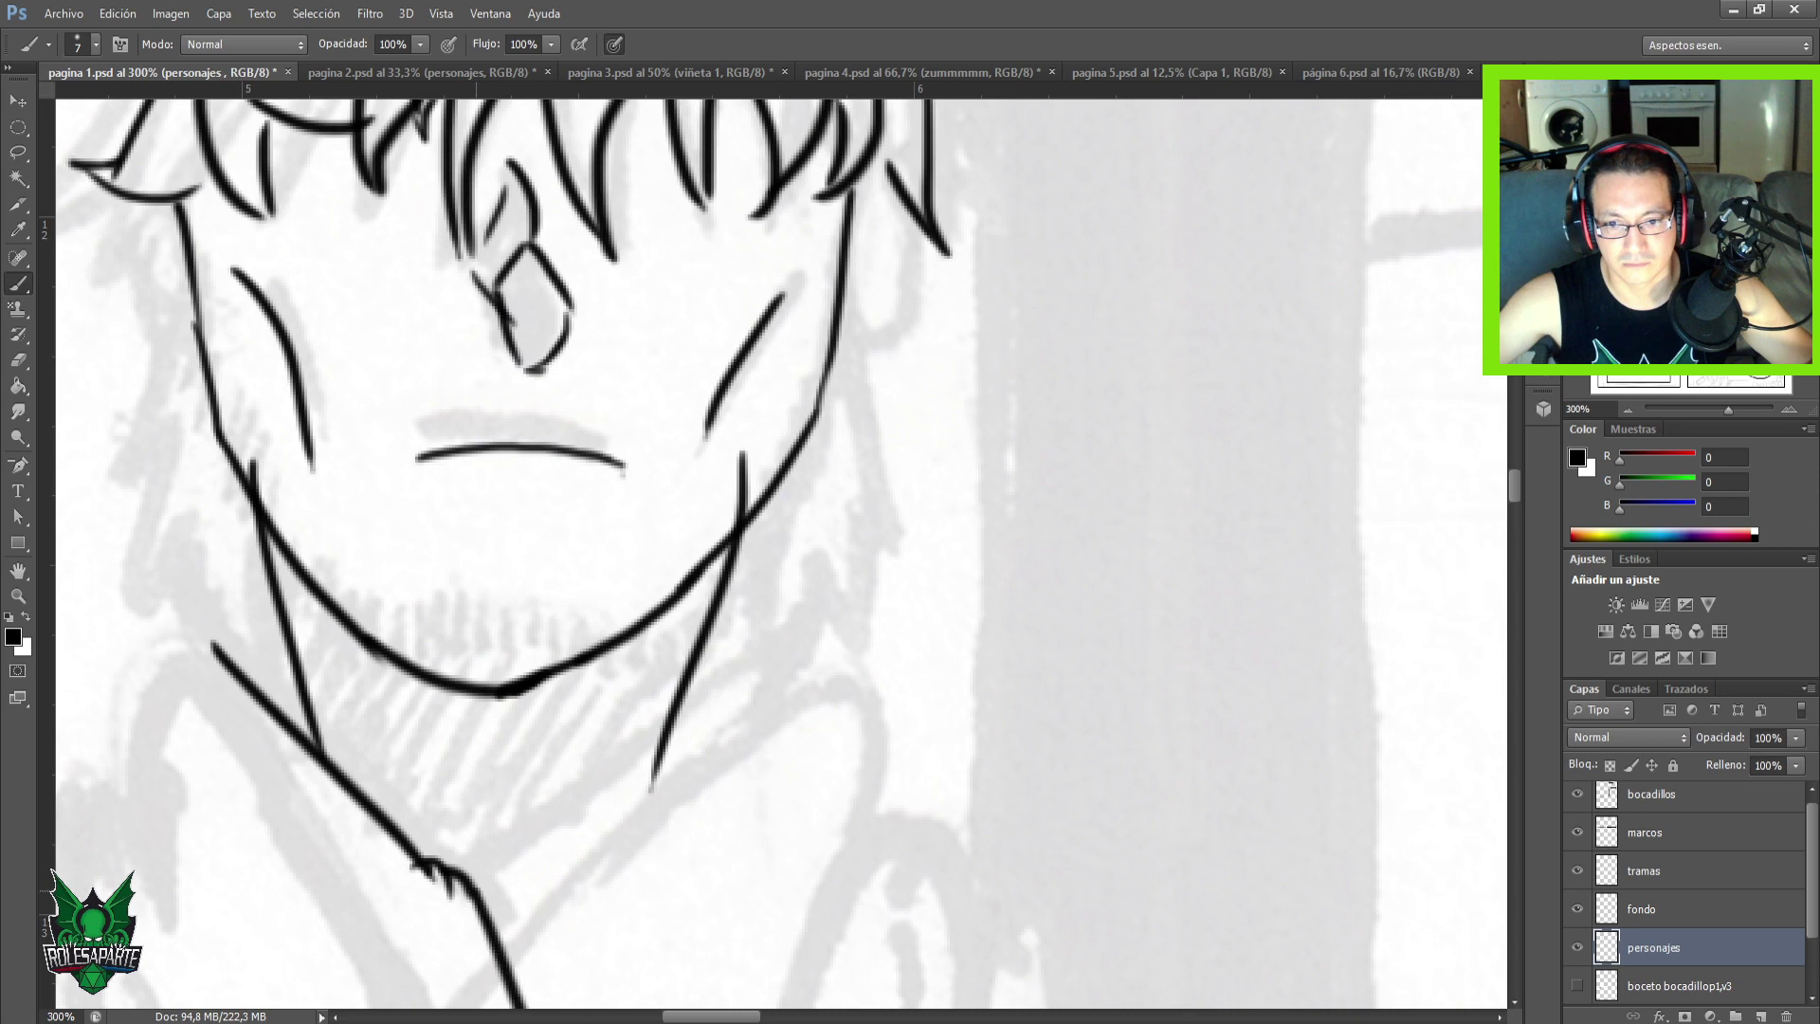
{"action": "mouse_move", "coordinate": [720, 747]}
{"action": "left_mouse_down"}
{"action": "mouse_move", "coordinate": [479, 965]}
{"action": "mouse_move", "coordinate": [468, 944]}
{"action": "left_mouse_up"}
{"action": "key", "text": "e"}
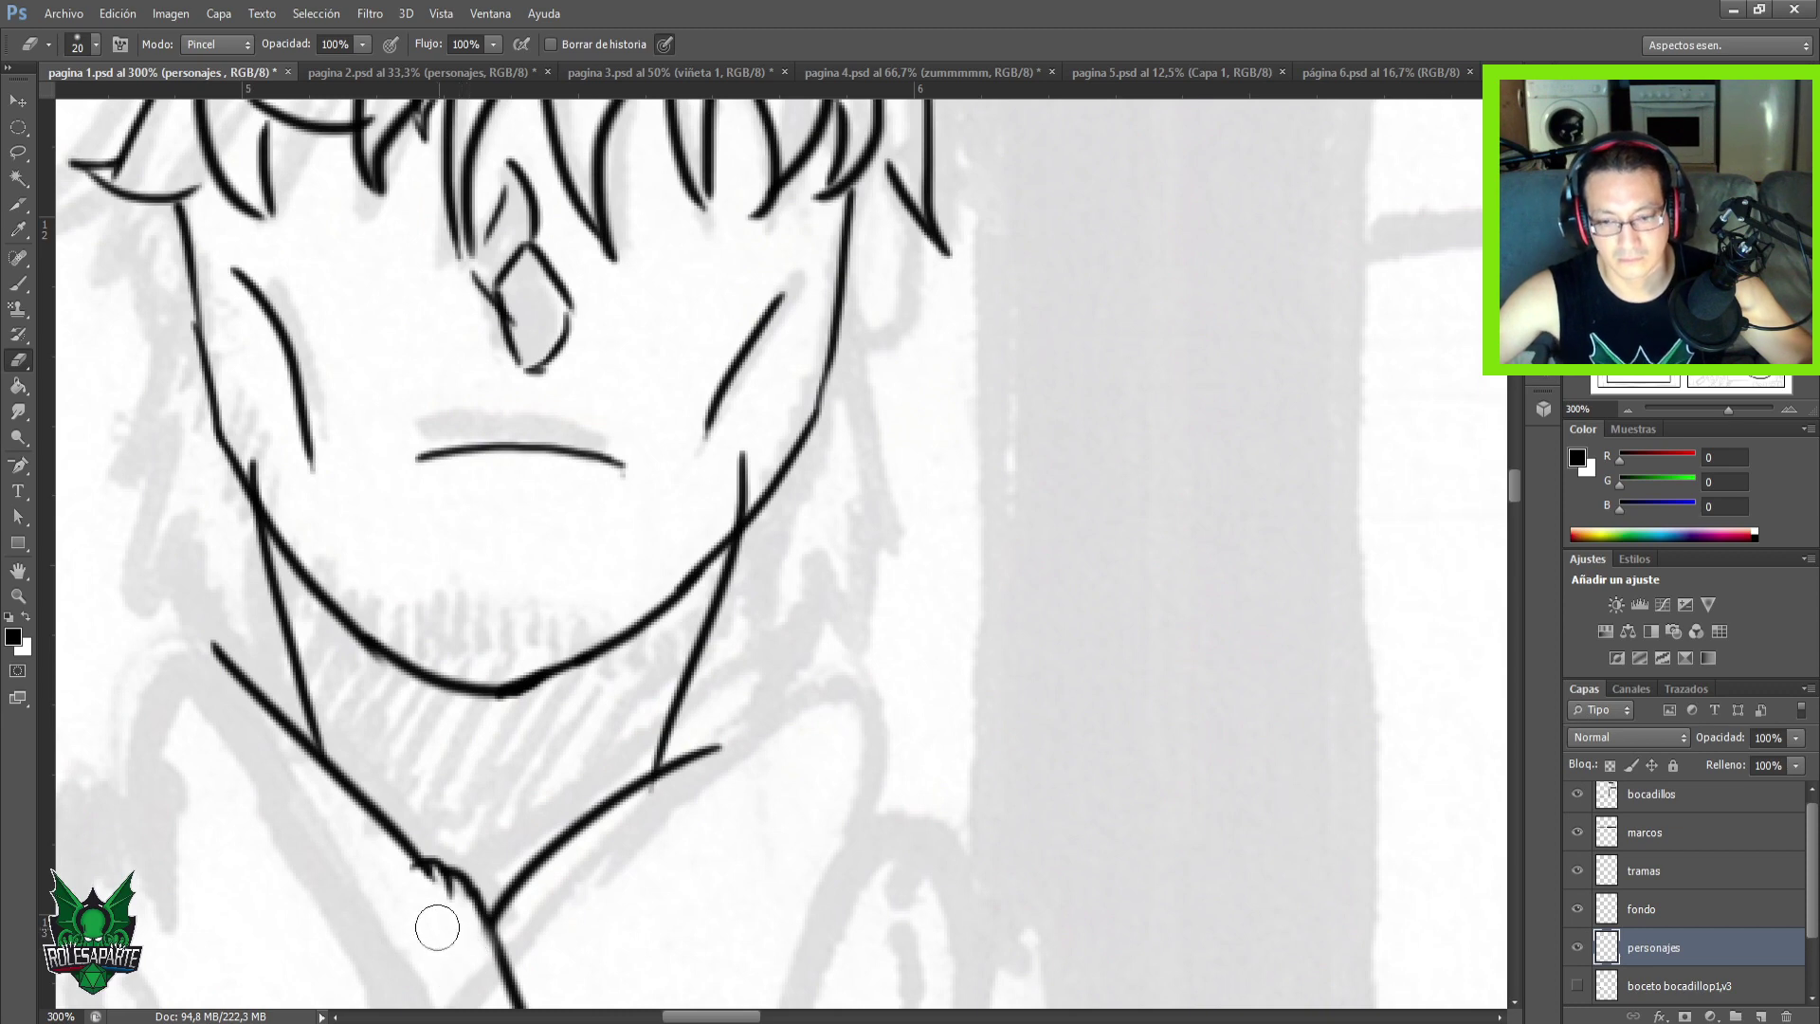
Examine the bearded man's inked head and collar within its panel and the whole page.
{"action": "key", "text": "ctrl+minus"}
{"action": "key", "text": "ctrl+minus"}
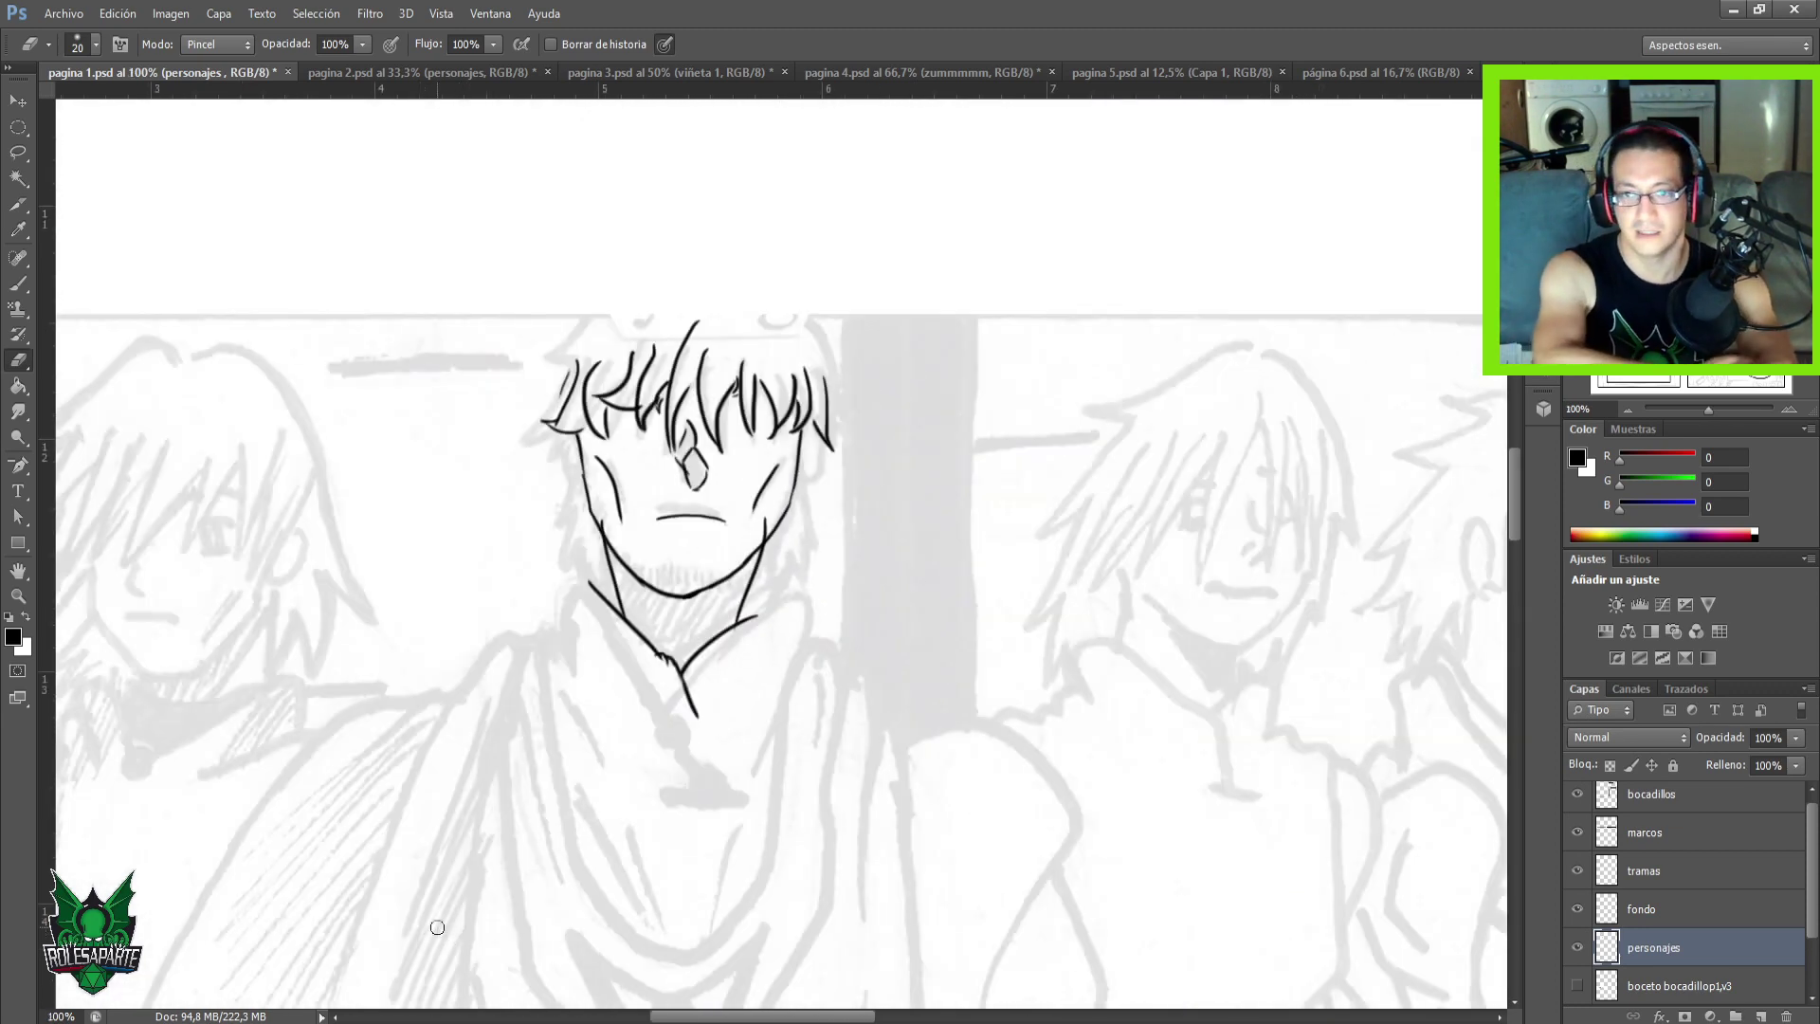
{"action": "key", "text": "ctrl+minus"}
{"action": "key", "text": "ctrl+minus"}
{"action": "key", "text": "ctrl+minus"}
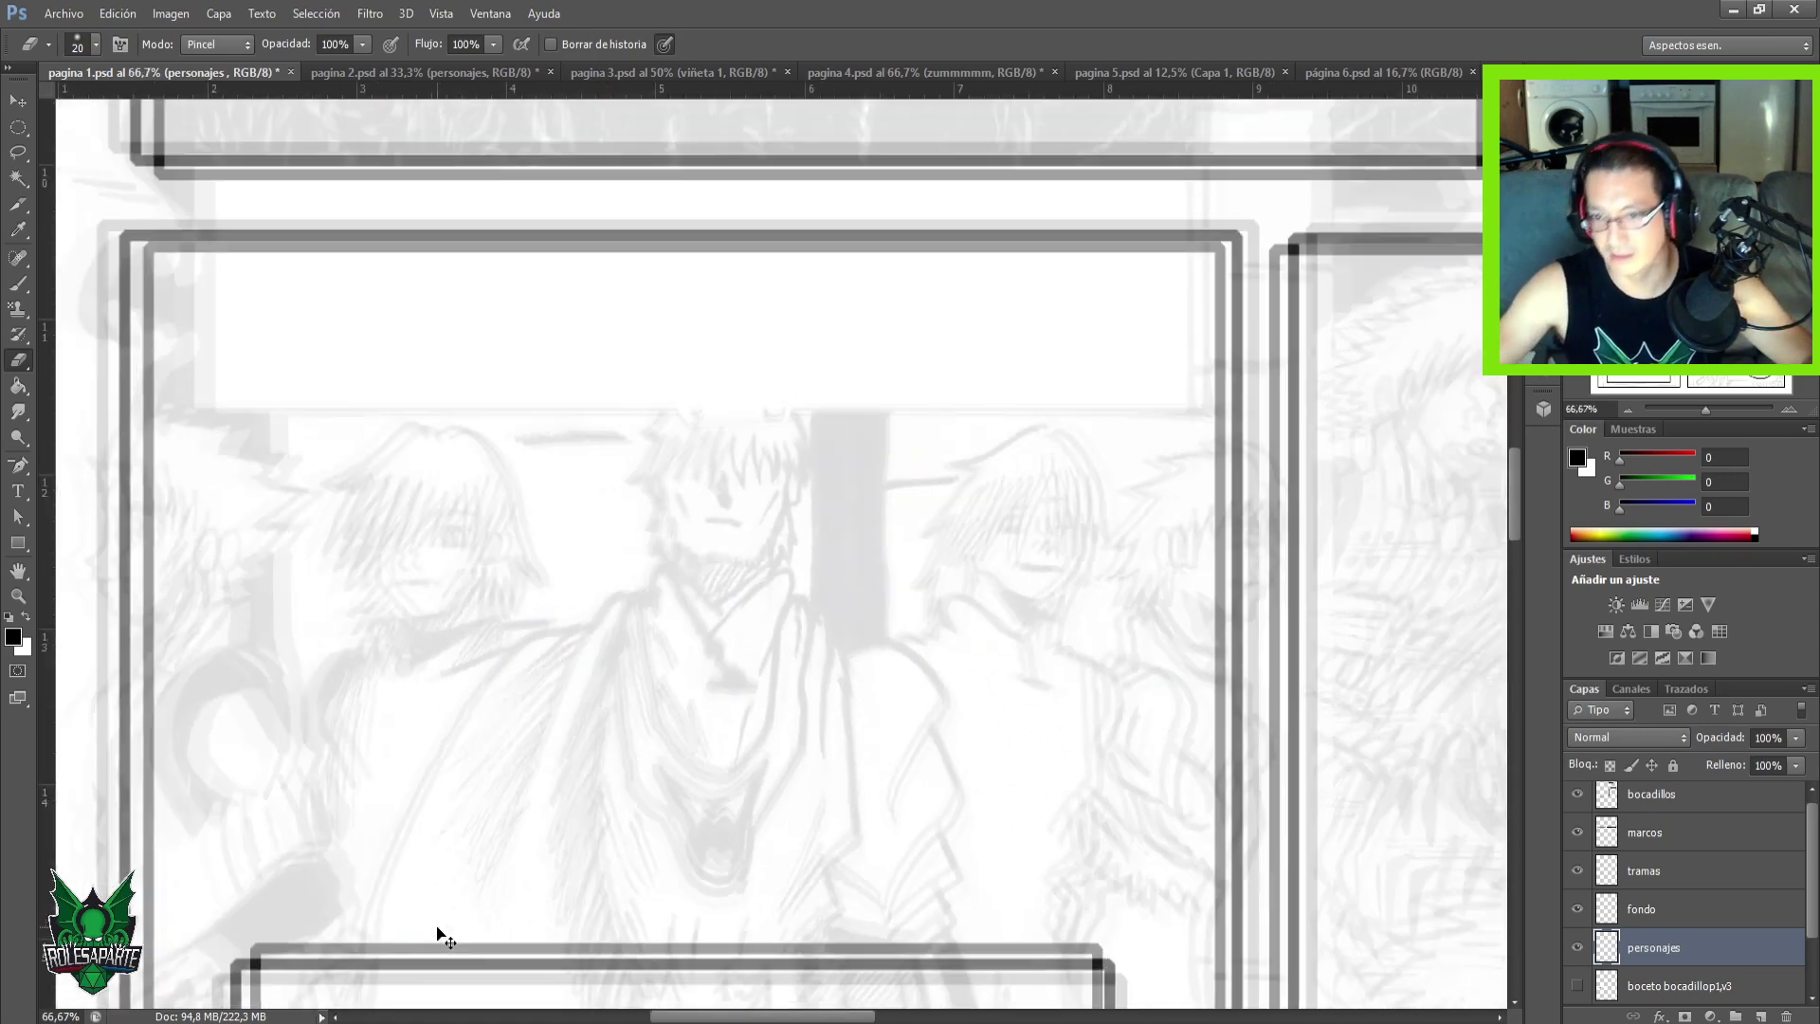
{"action": "key", "text": "ctrl+minus"}
{"action": "key", "text": "ctrl+minus"}
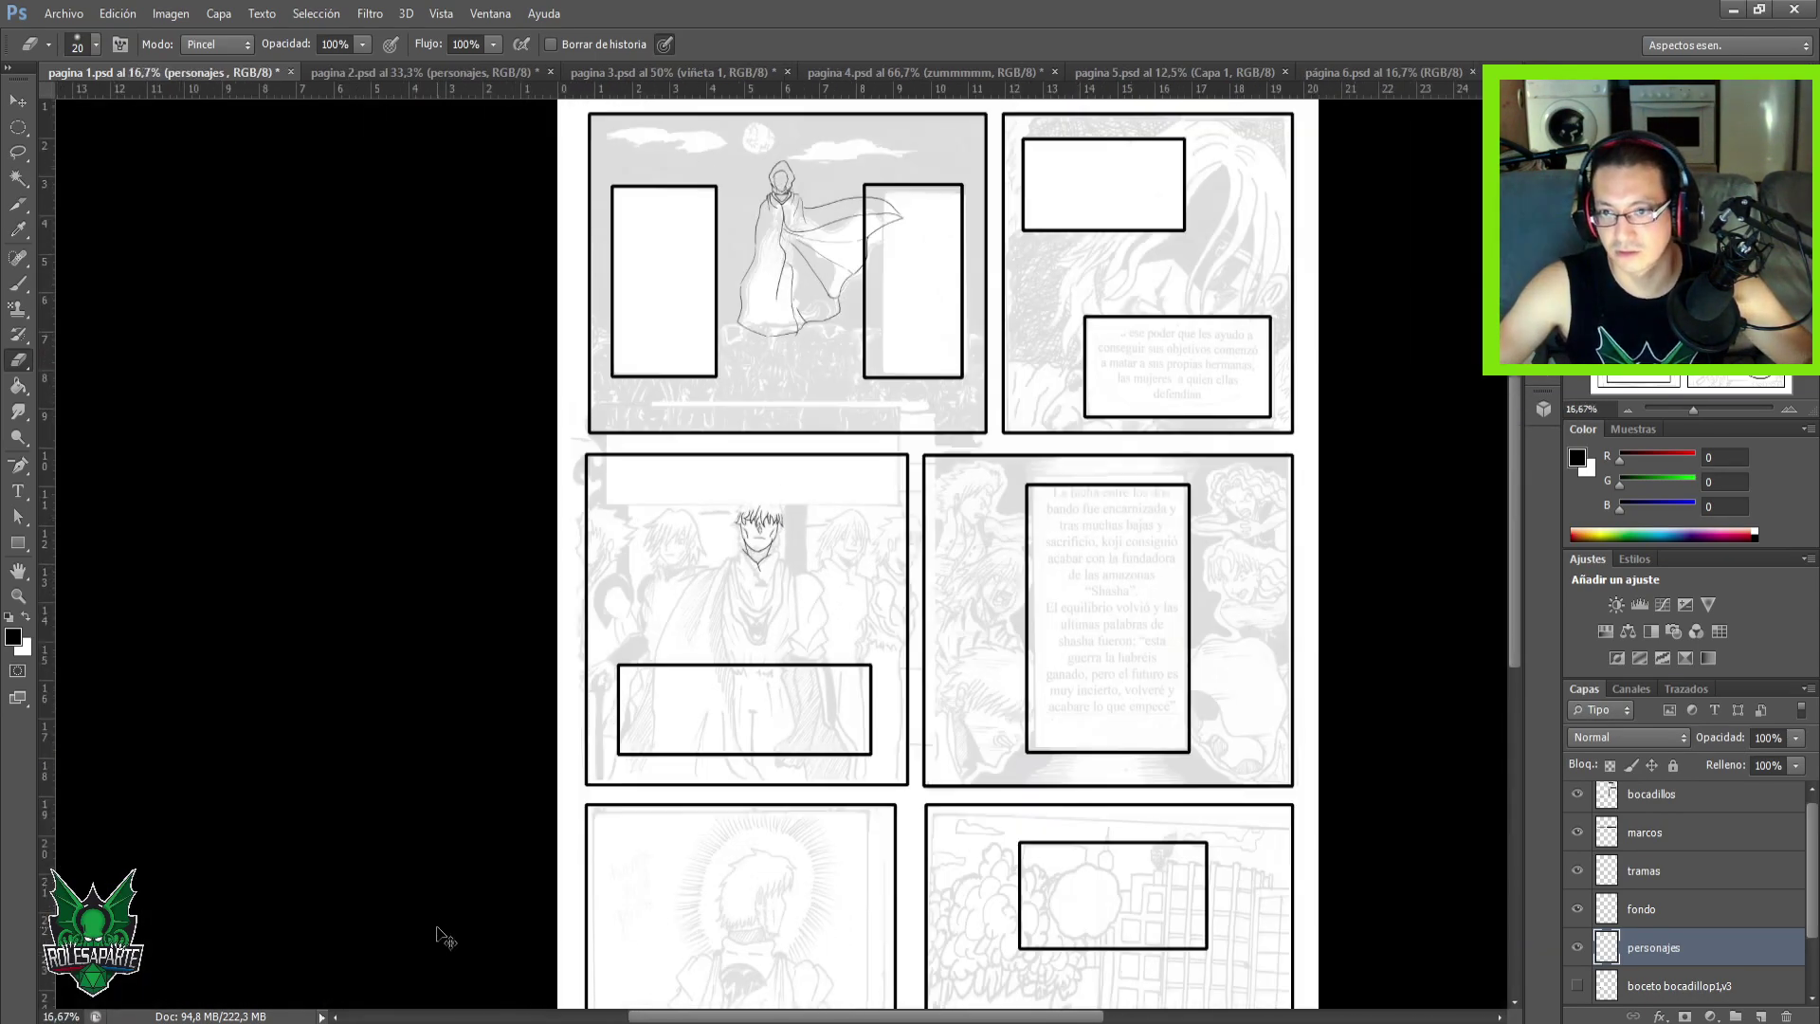